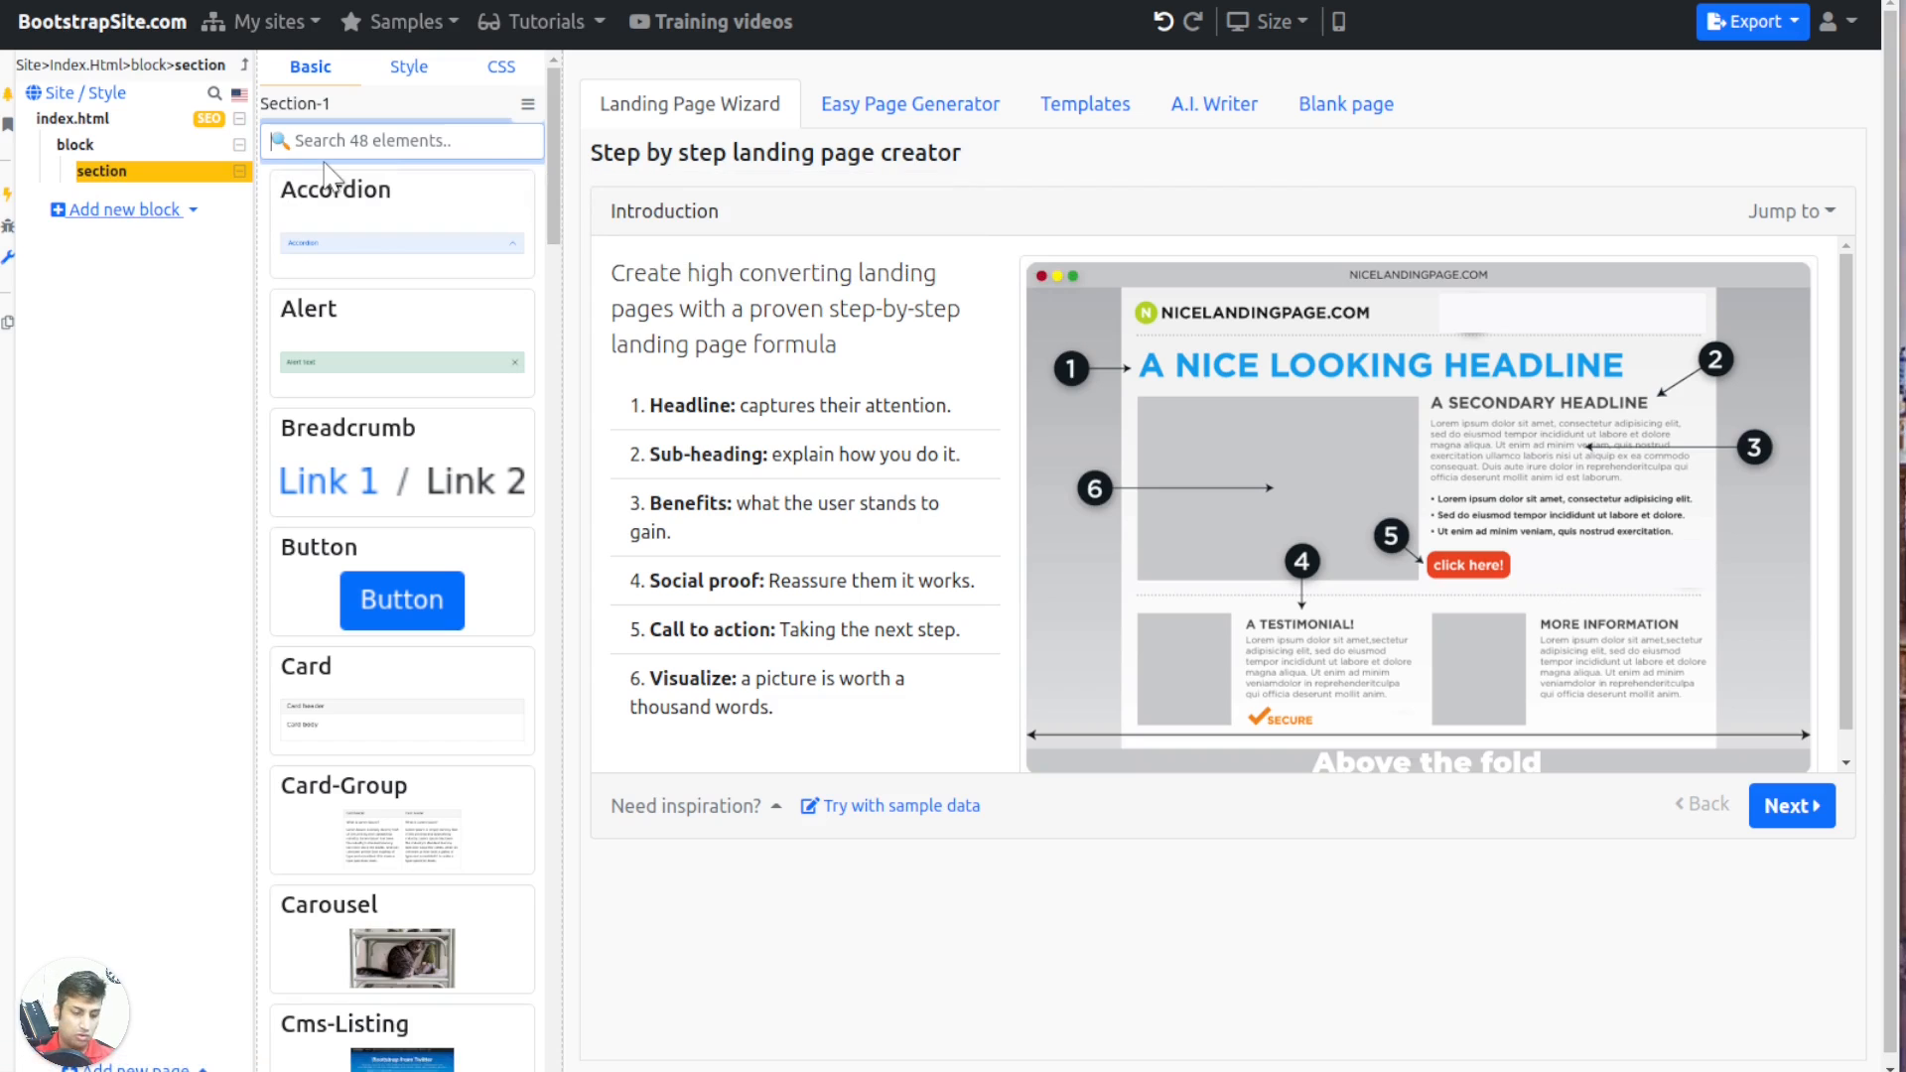
# Add a div element to the section and place an accordion inside the div
pyautogui.write('div')
pyautogui.click(328, 199)
pyautogui.click(159, 172)
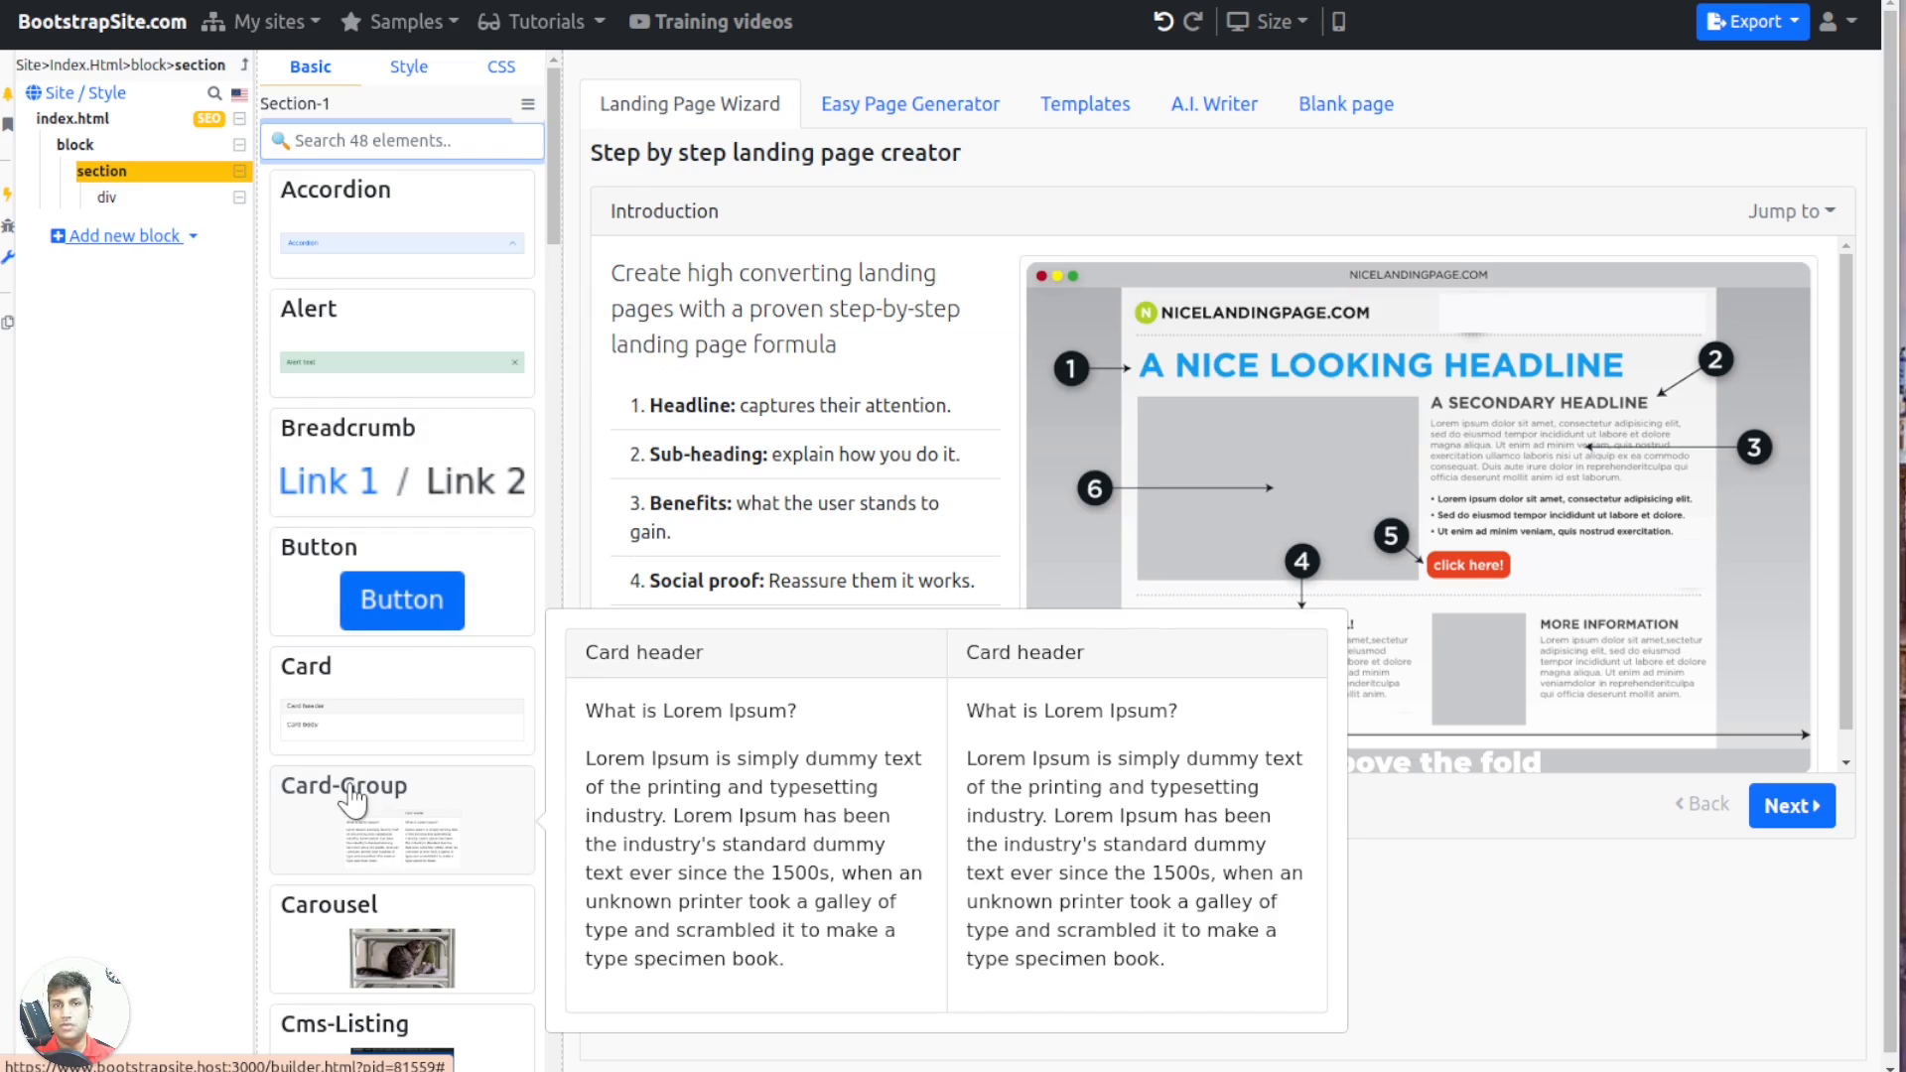
pyautogui.click(107, 198)
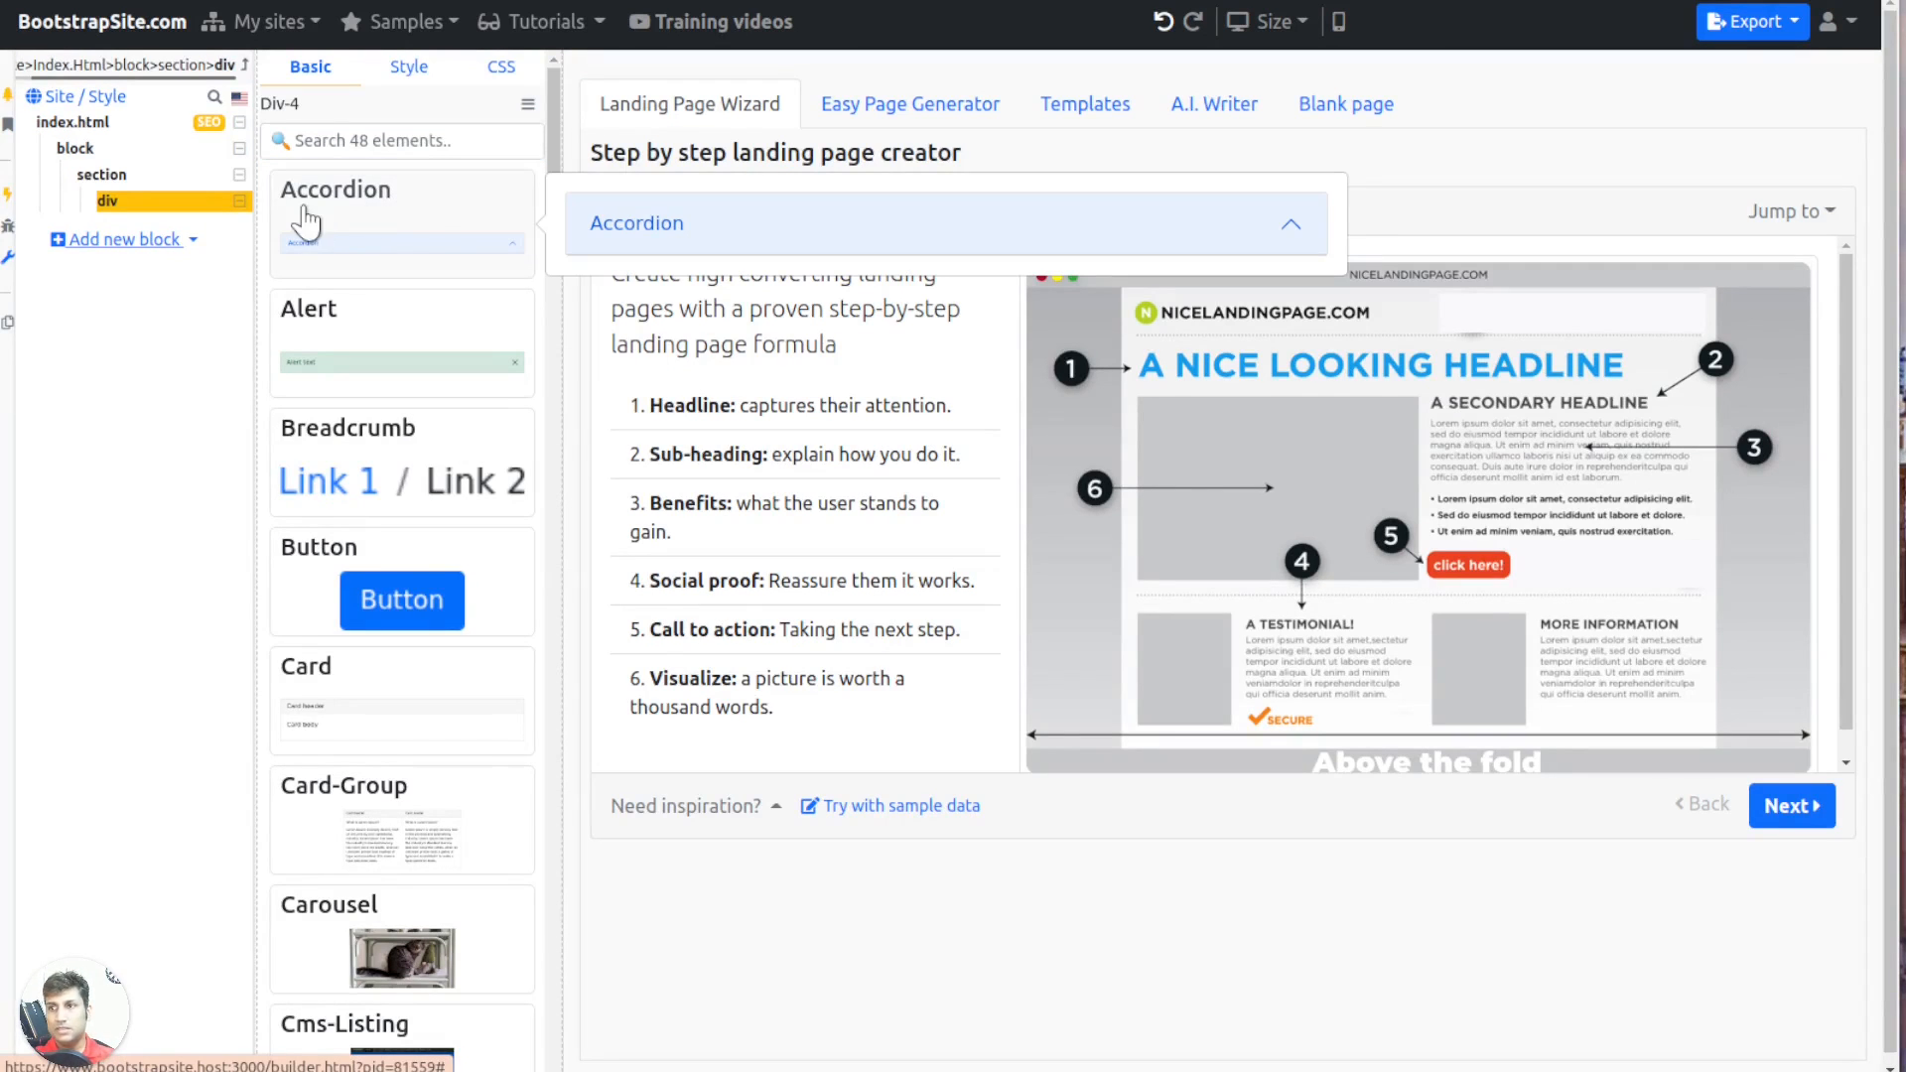
pyautogui.click(446, 224)
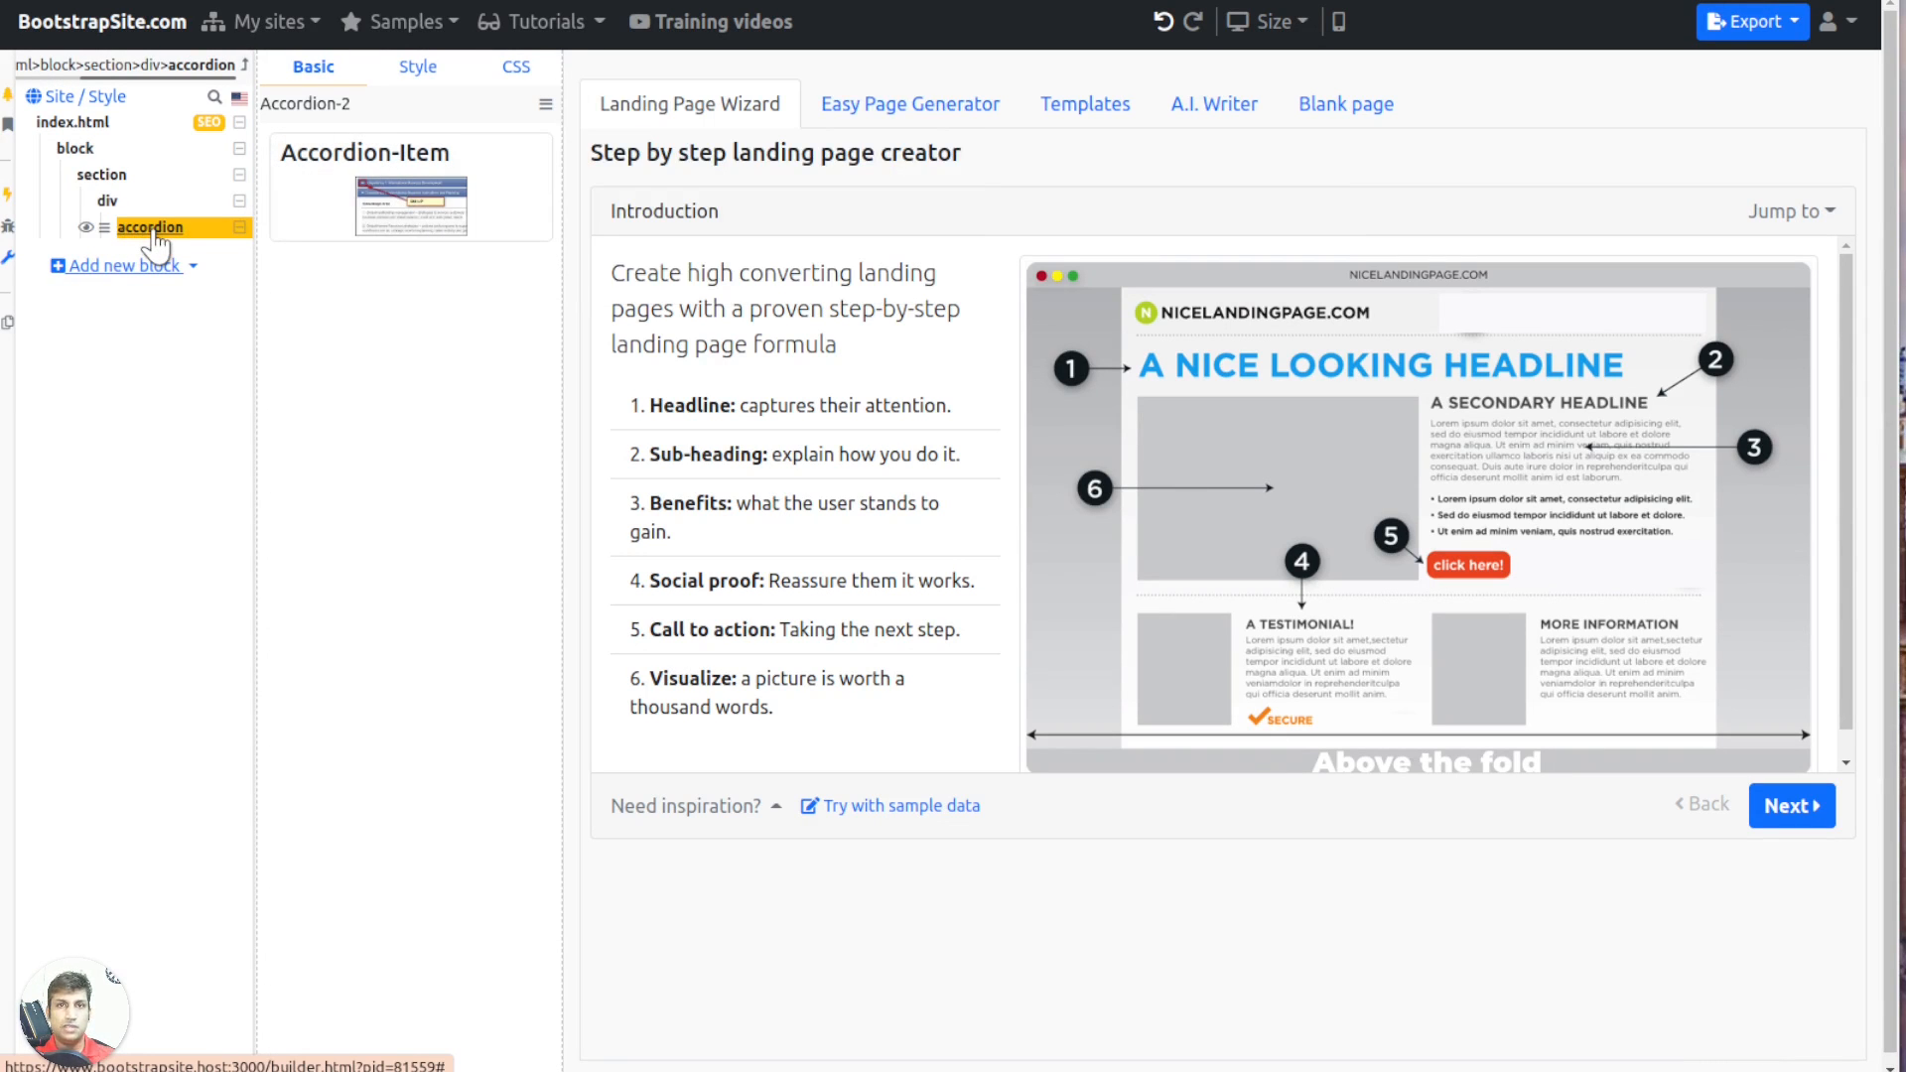
# Add three accordion items to the accordion
pyautogui.moveTo(397, 213)
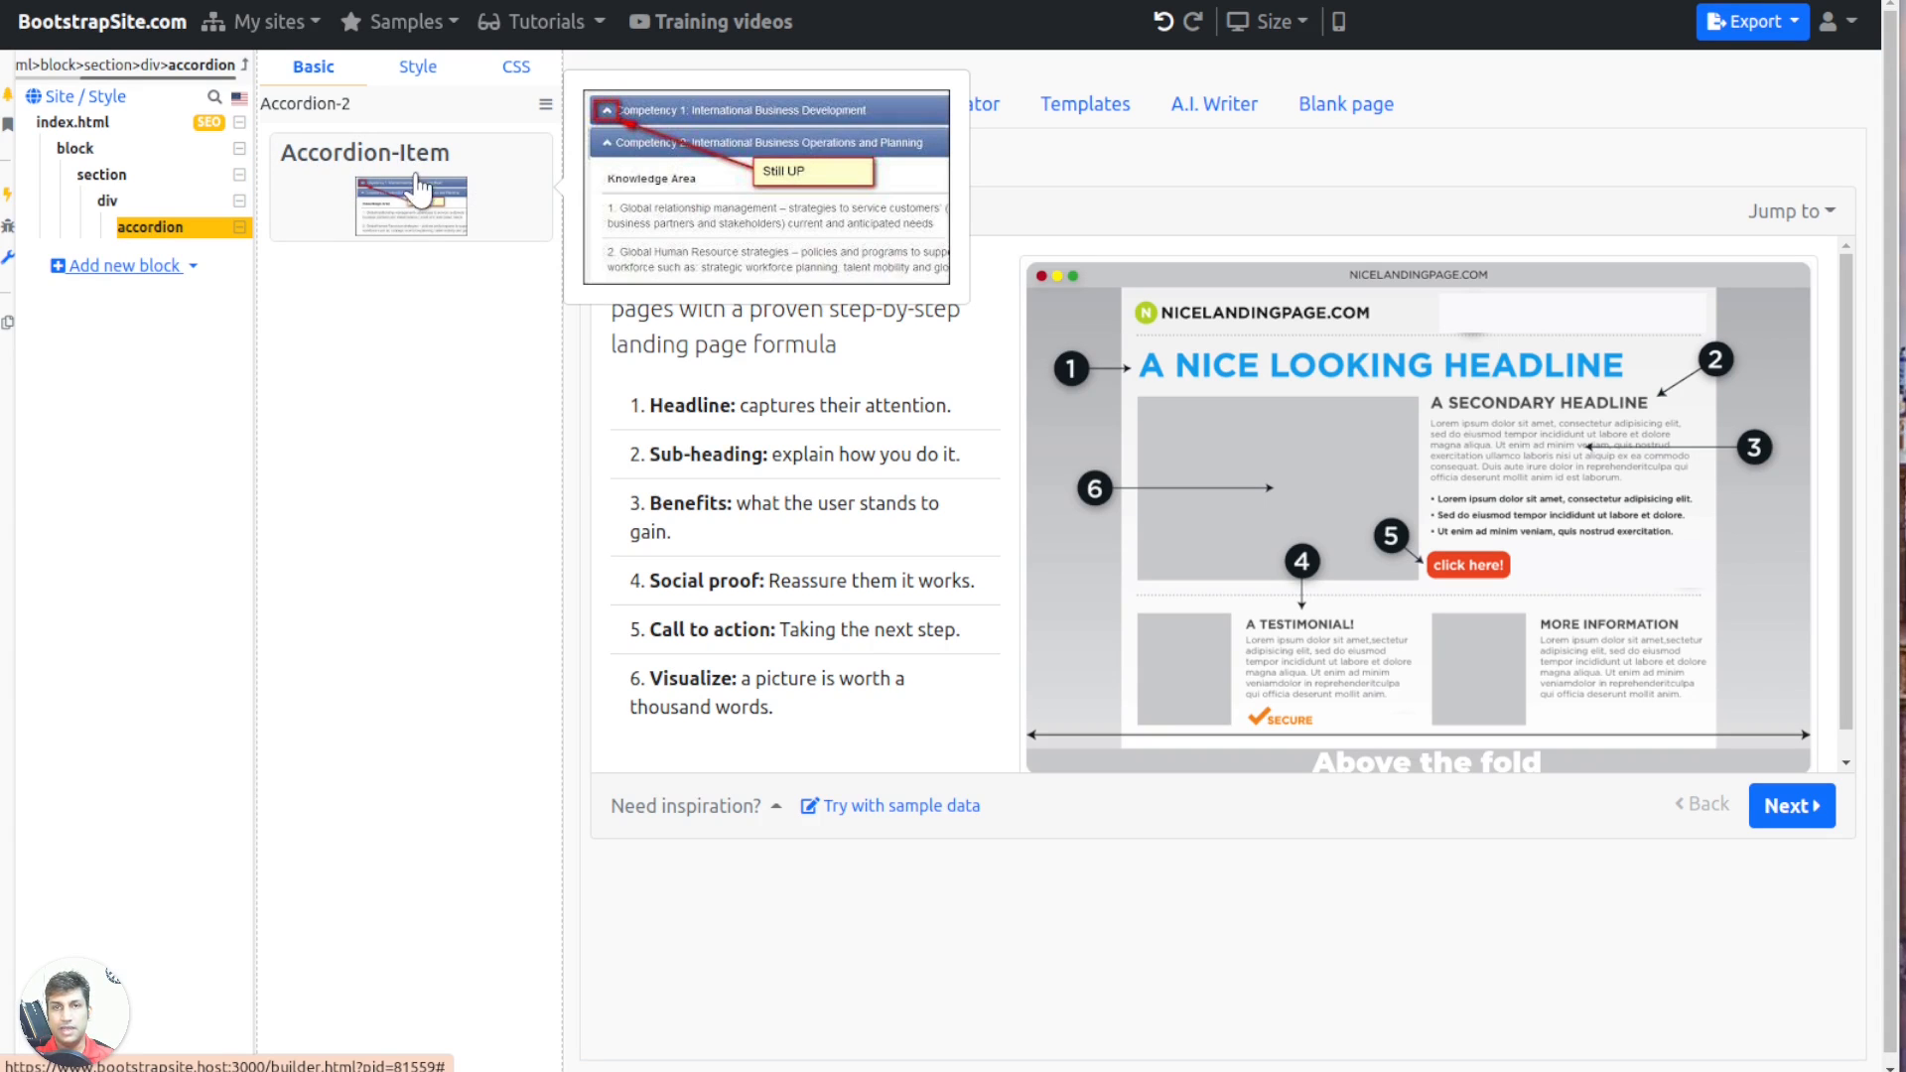
pyautogui.click(359, 193)
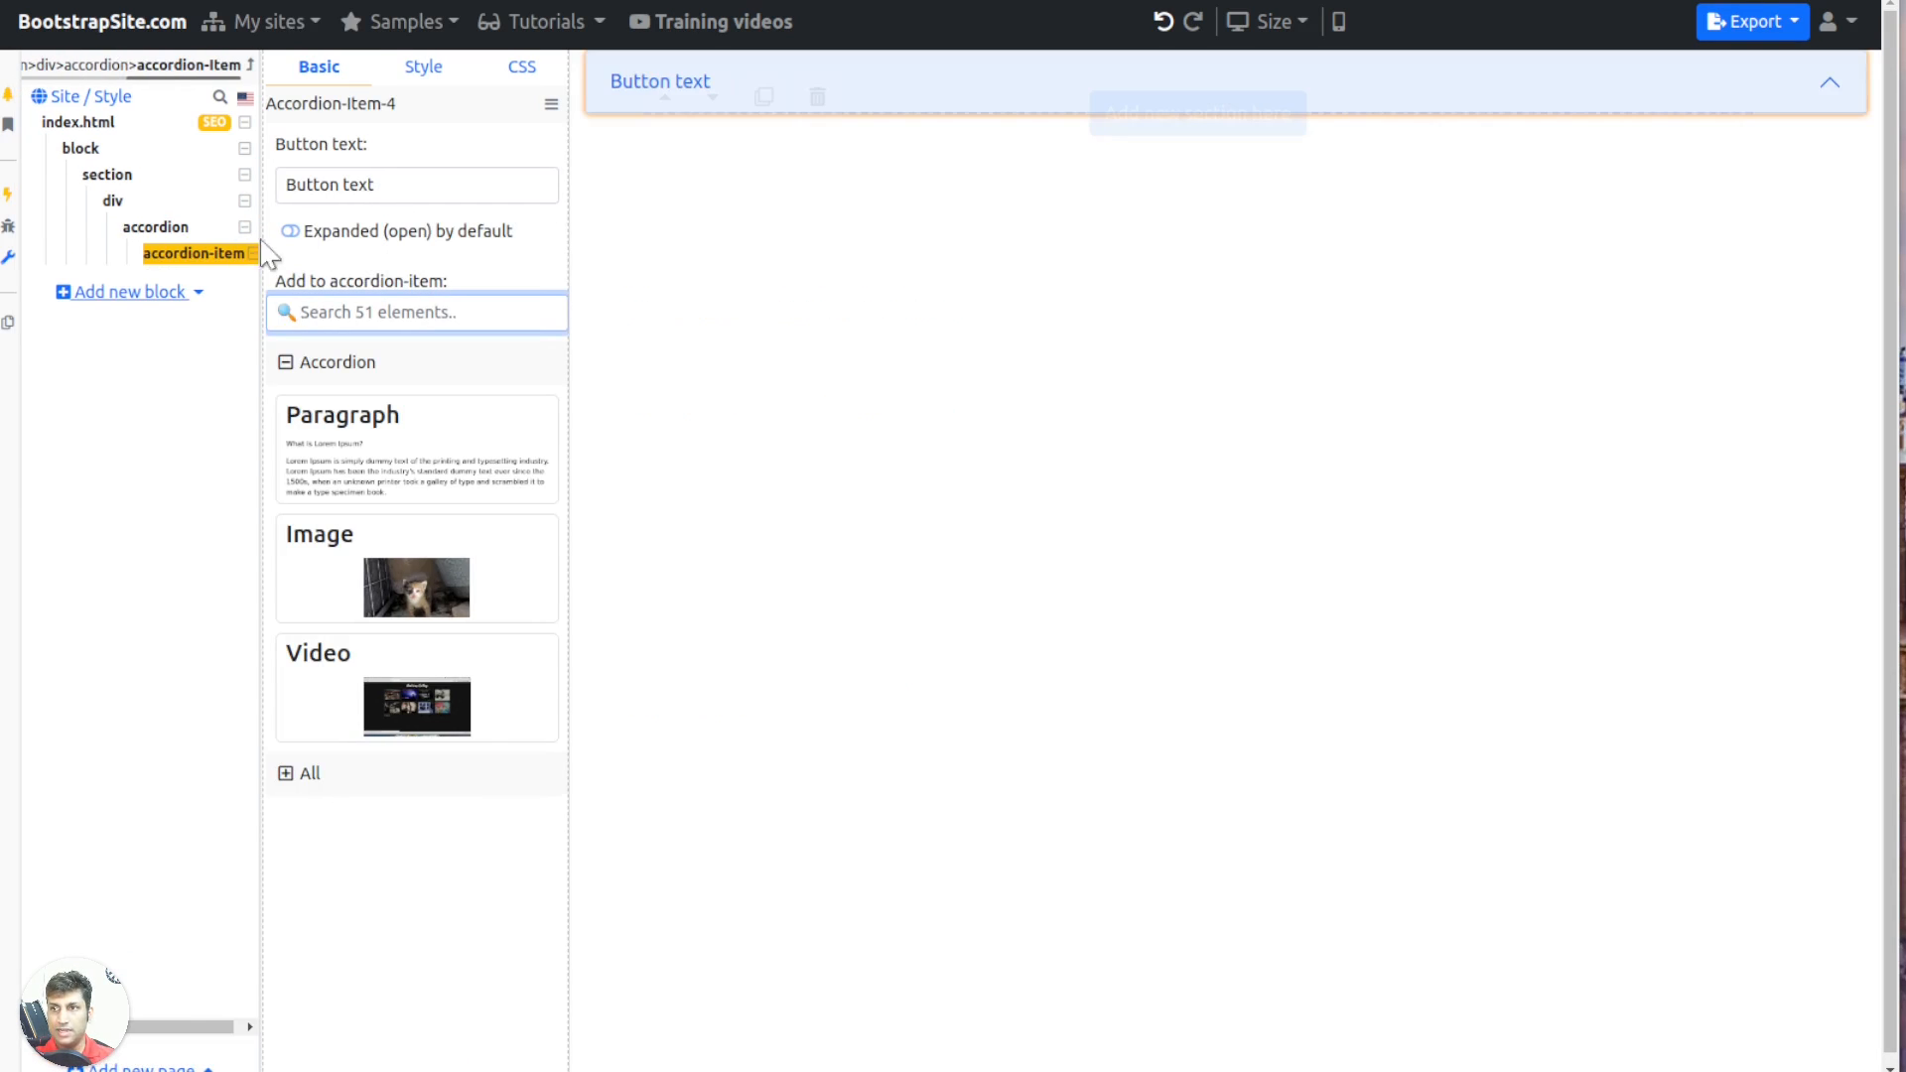
pyautogui.click(195, 230)
pyautogui.click(467, 228)
pyautogui.click(159, 226)
pyautogui.moveTo(429, 221)
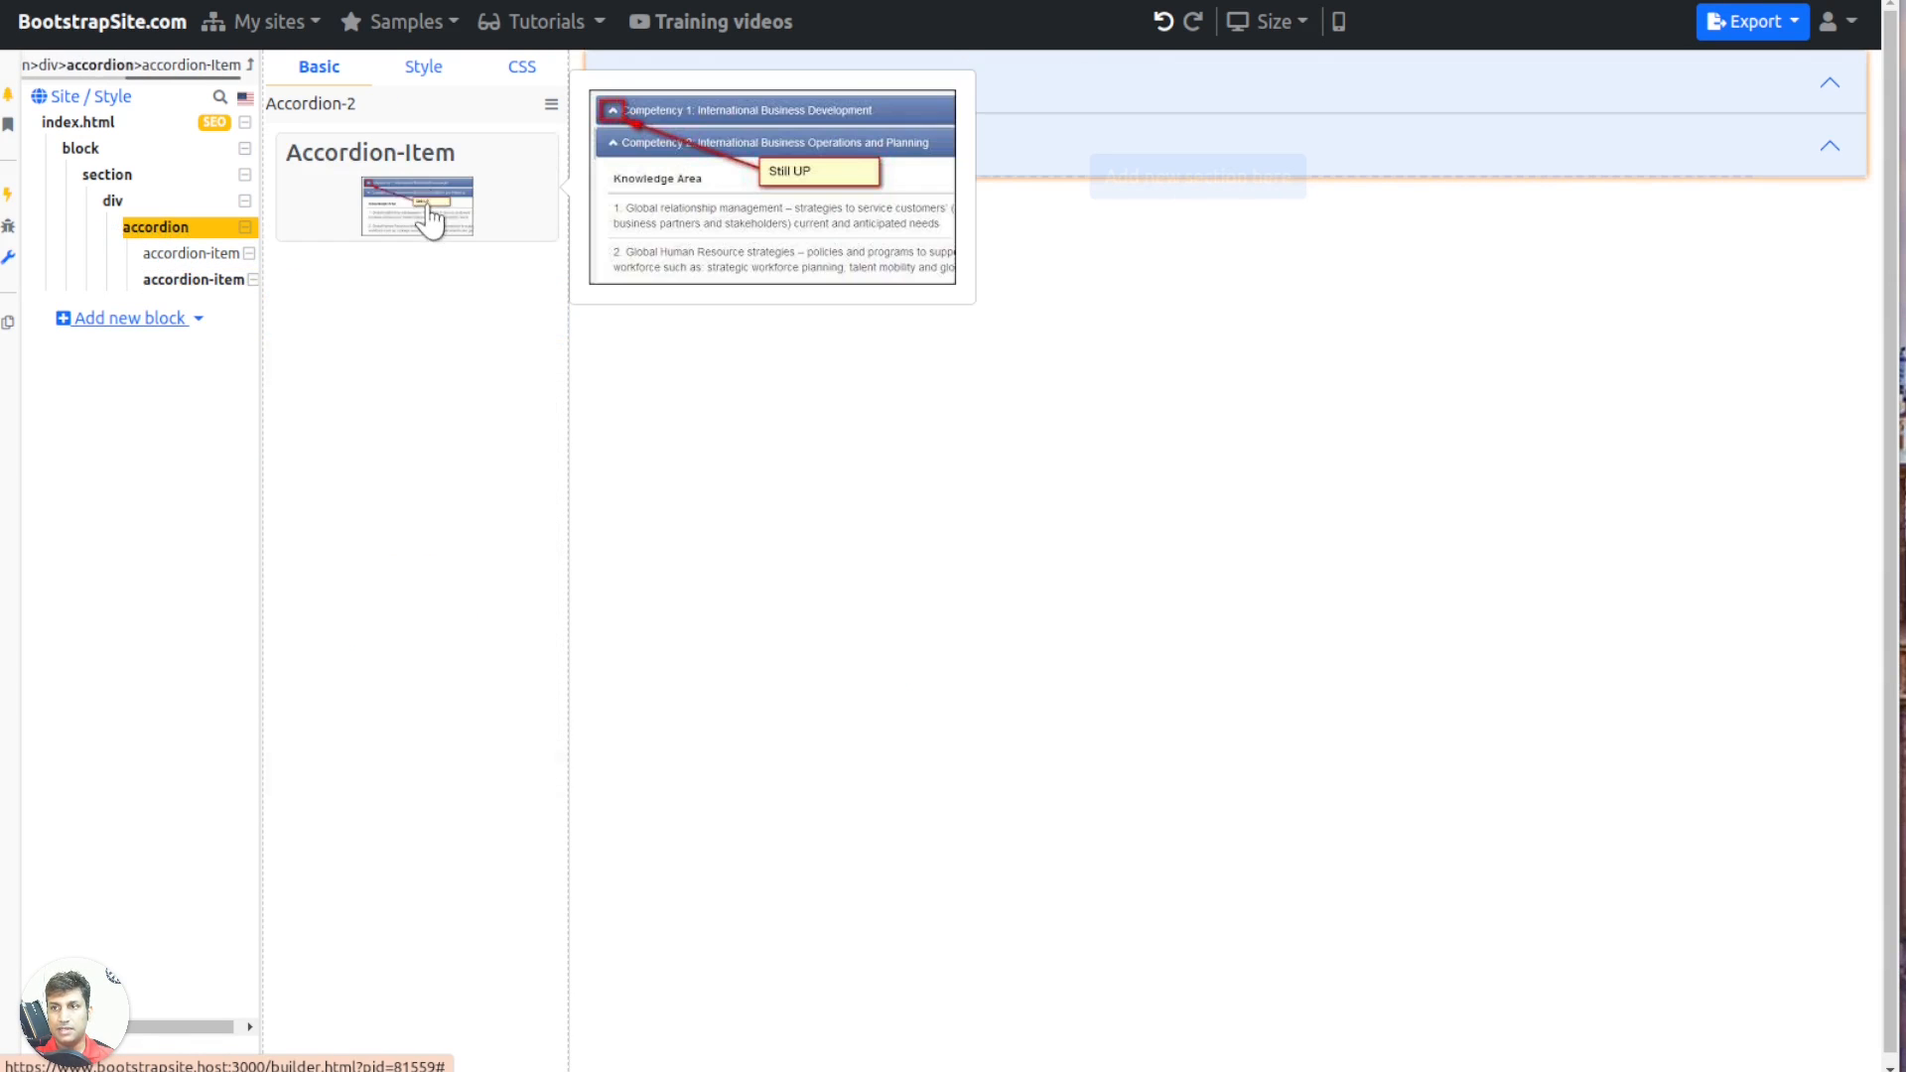
pyautogui.click(338, 230)
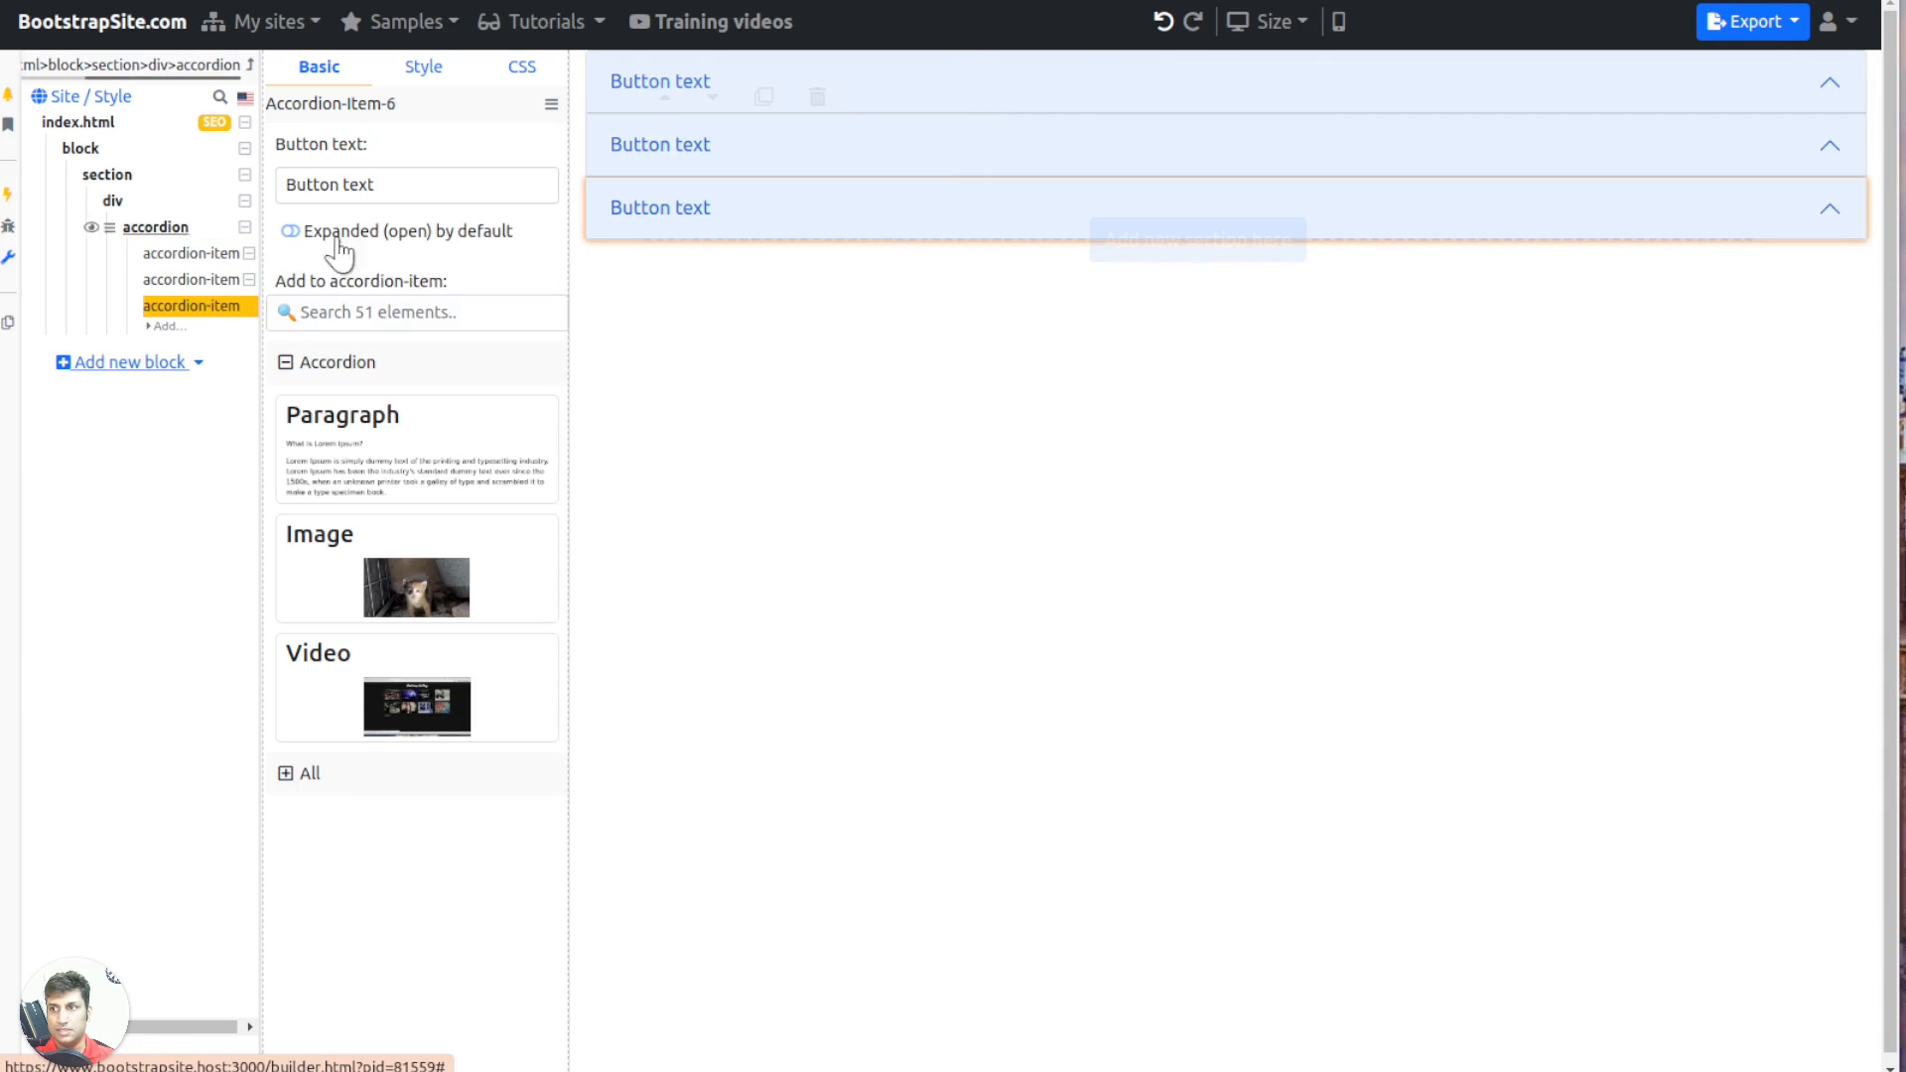
# Change the button text of the first accordion item to "Accordion item #1"
pyautogui.click(182, 256)
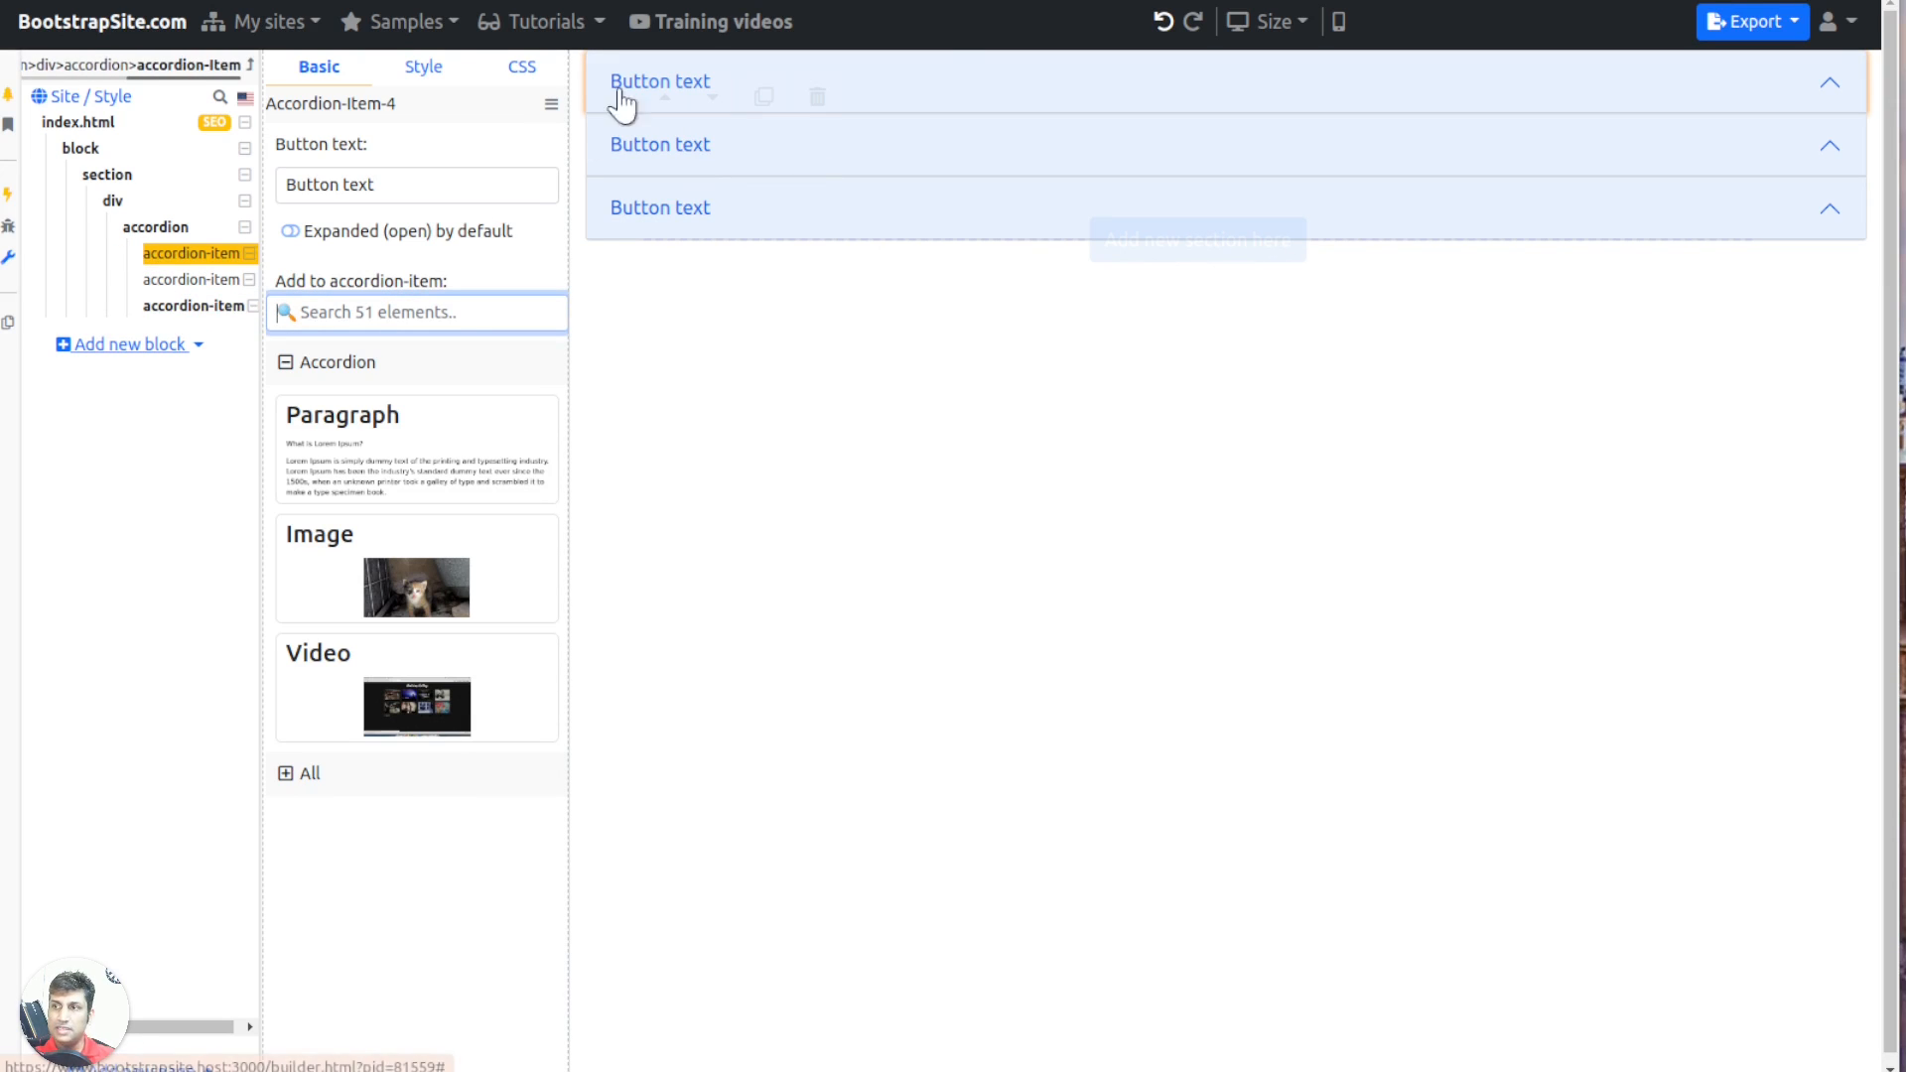
pyautogui.tripleClick(414, 192)
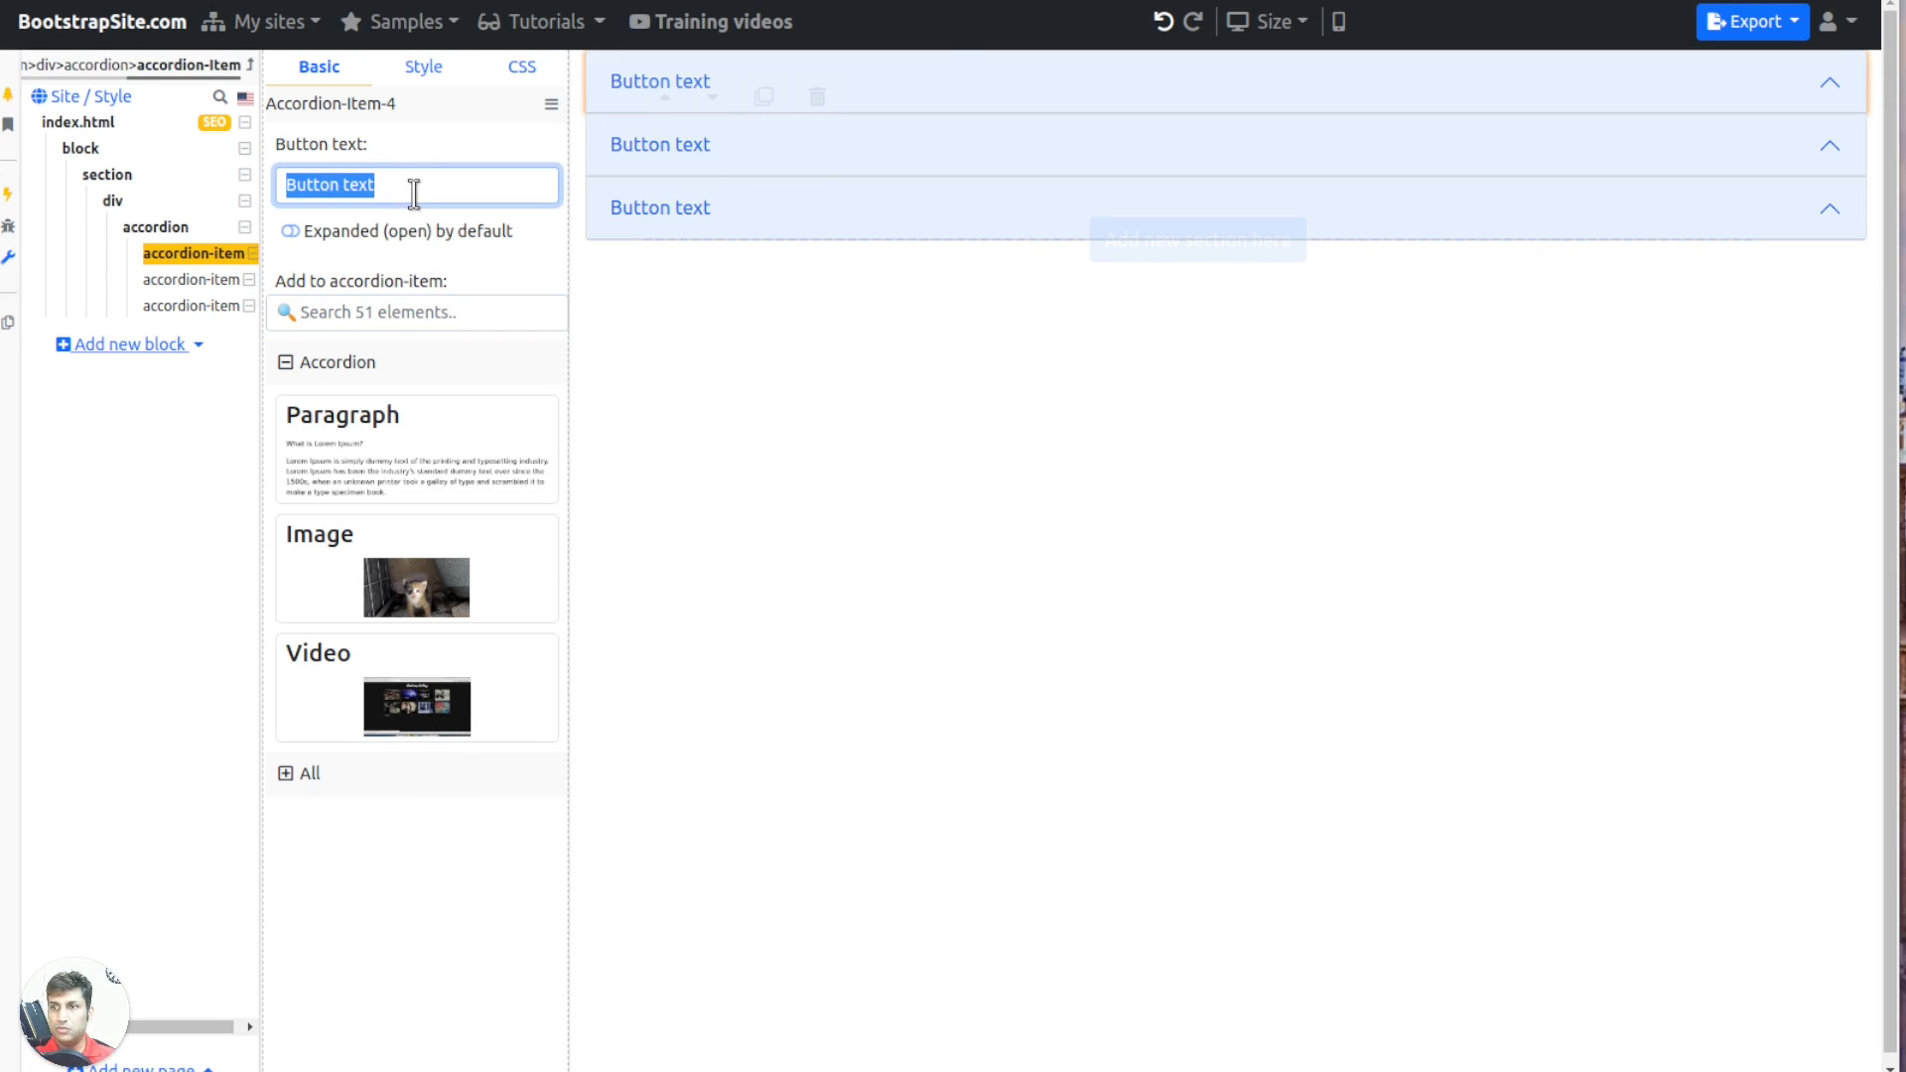
pyautogui.moveTo(377, 561)
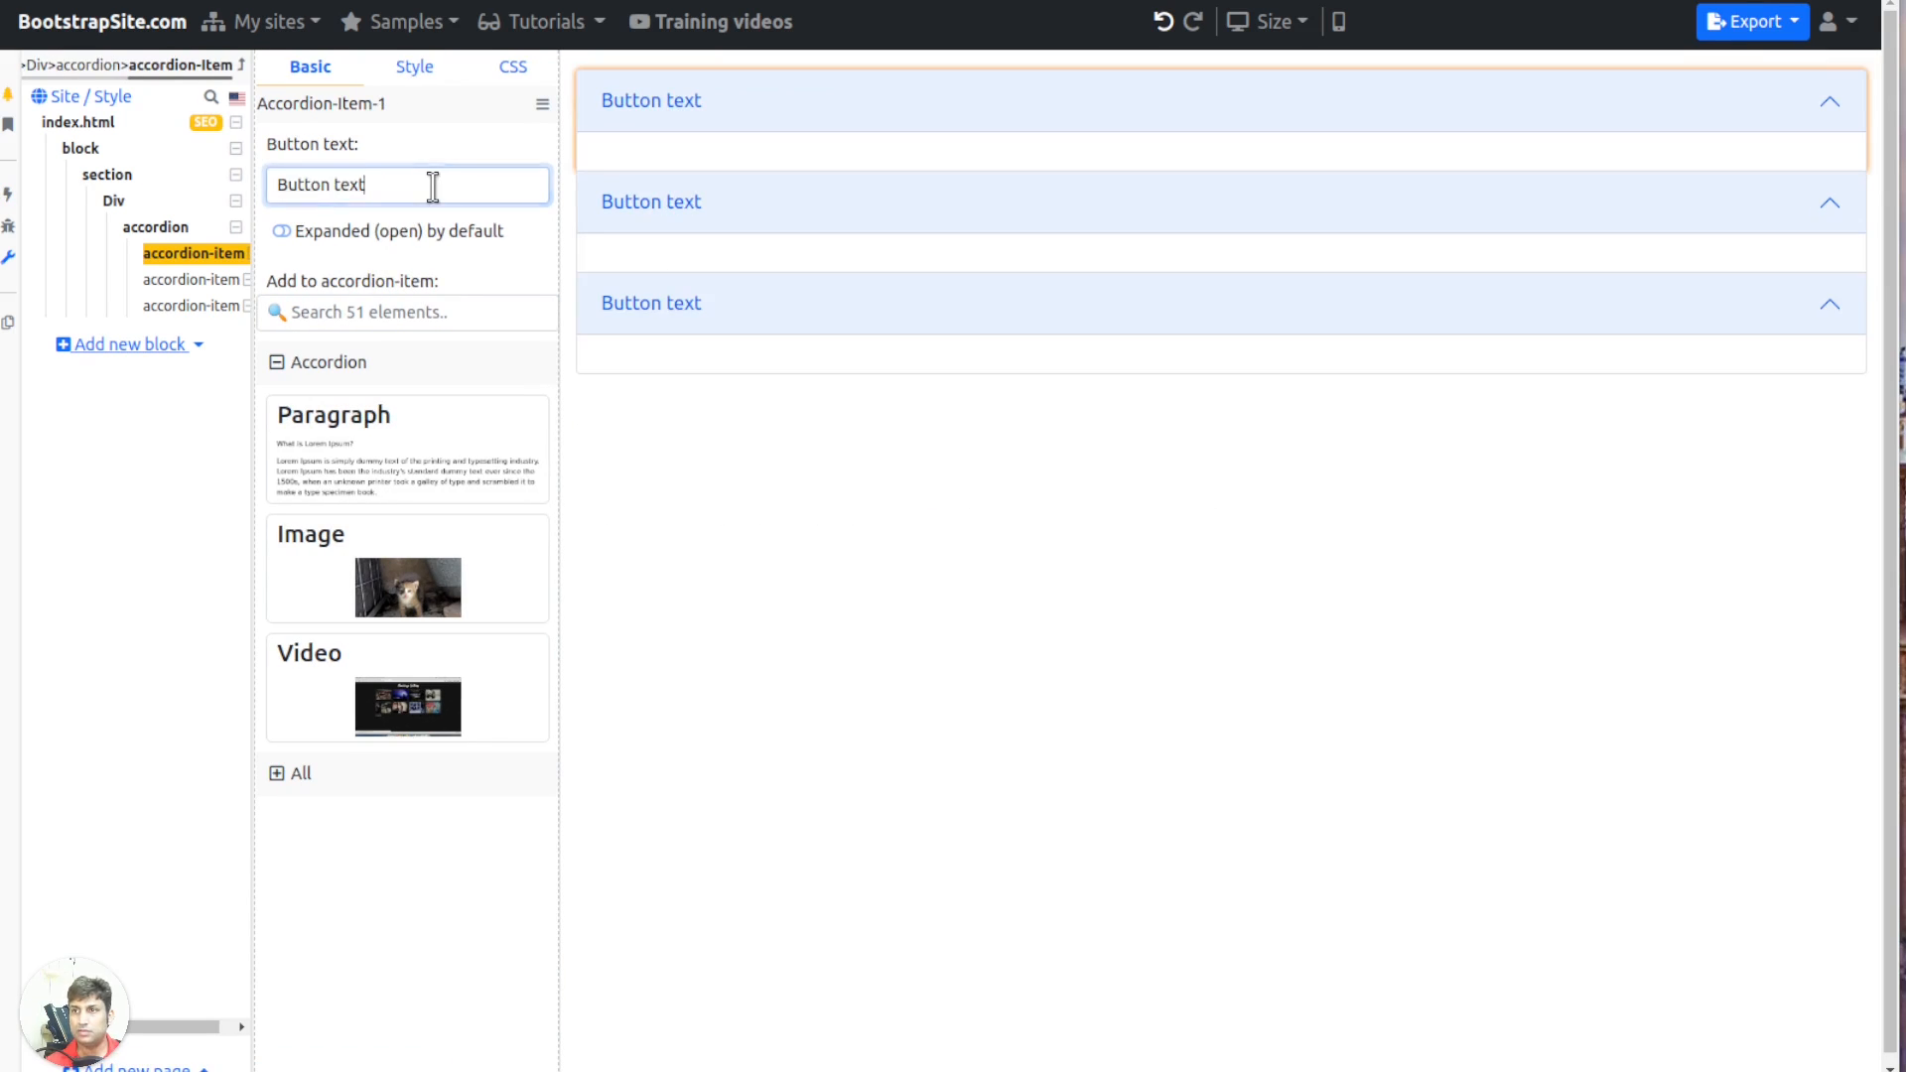
pyautogui.tripleClick(430, 185)
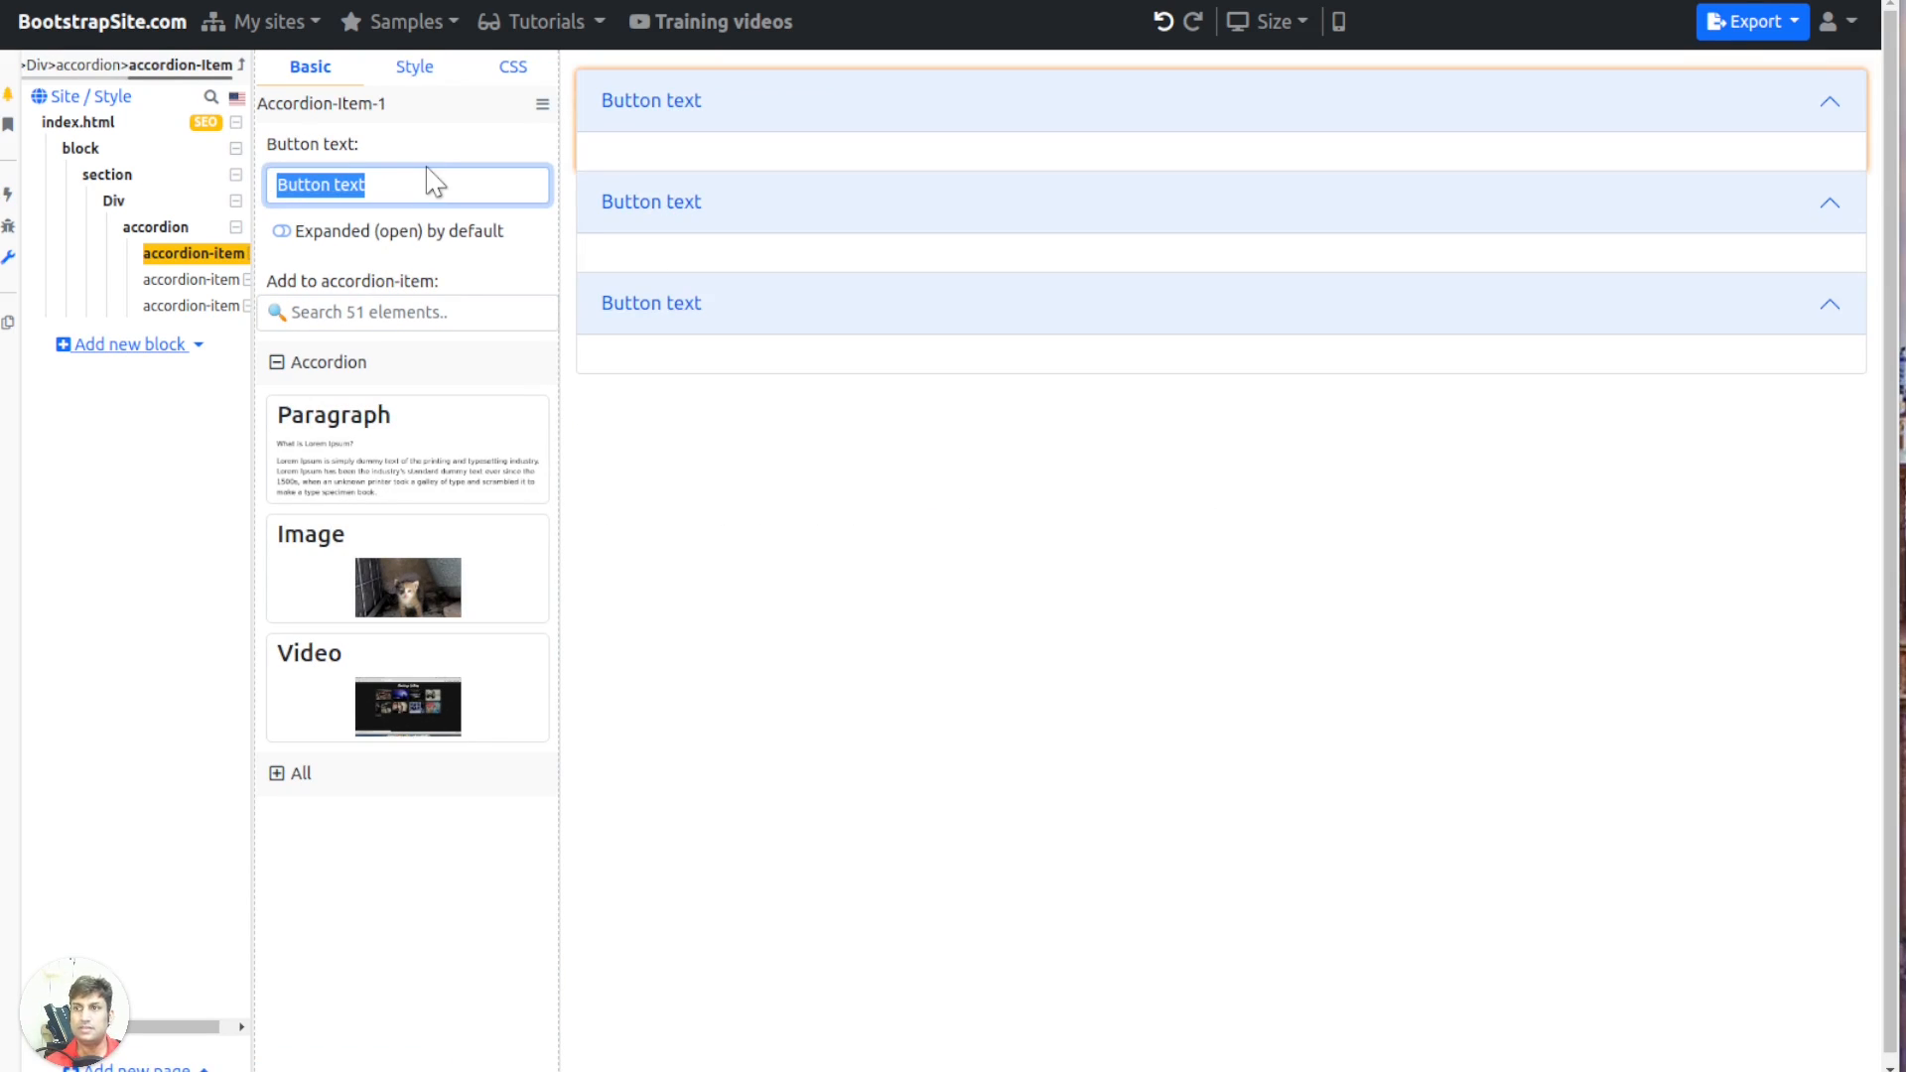
pyautogui.write('Accordion item #1')
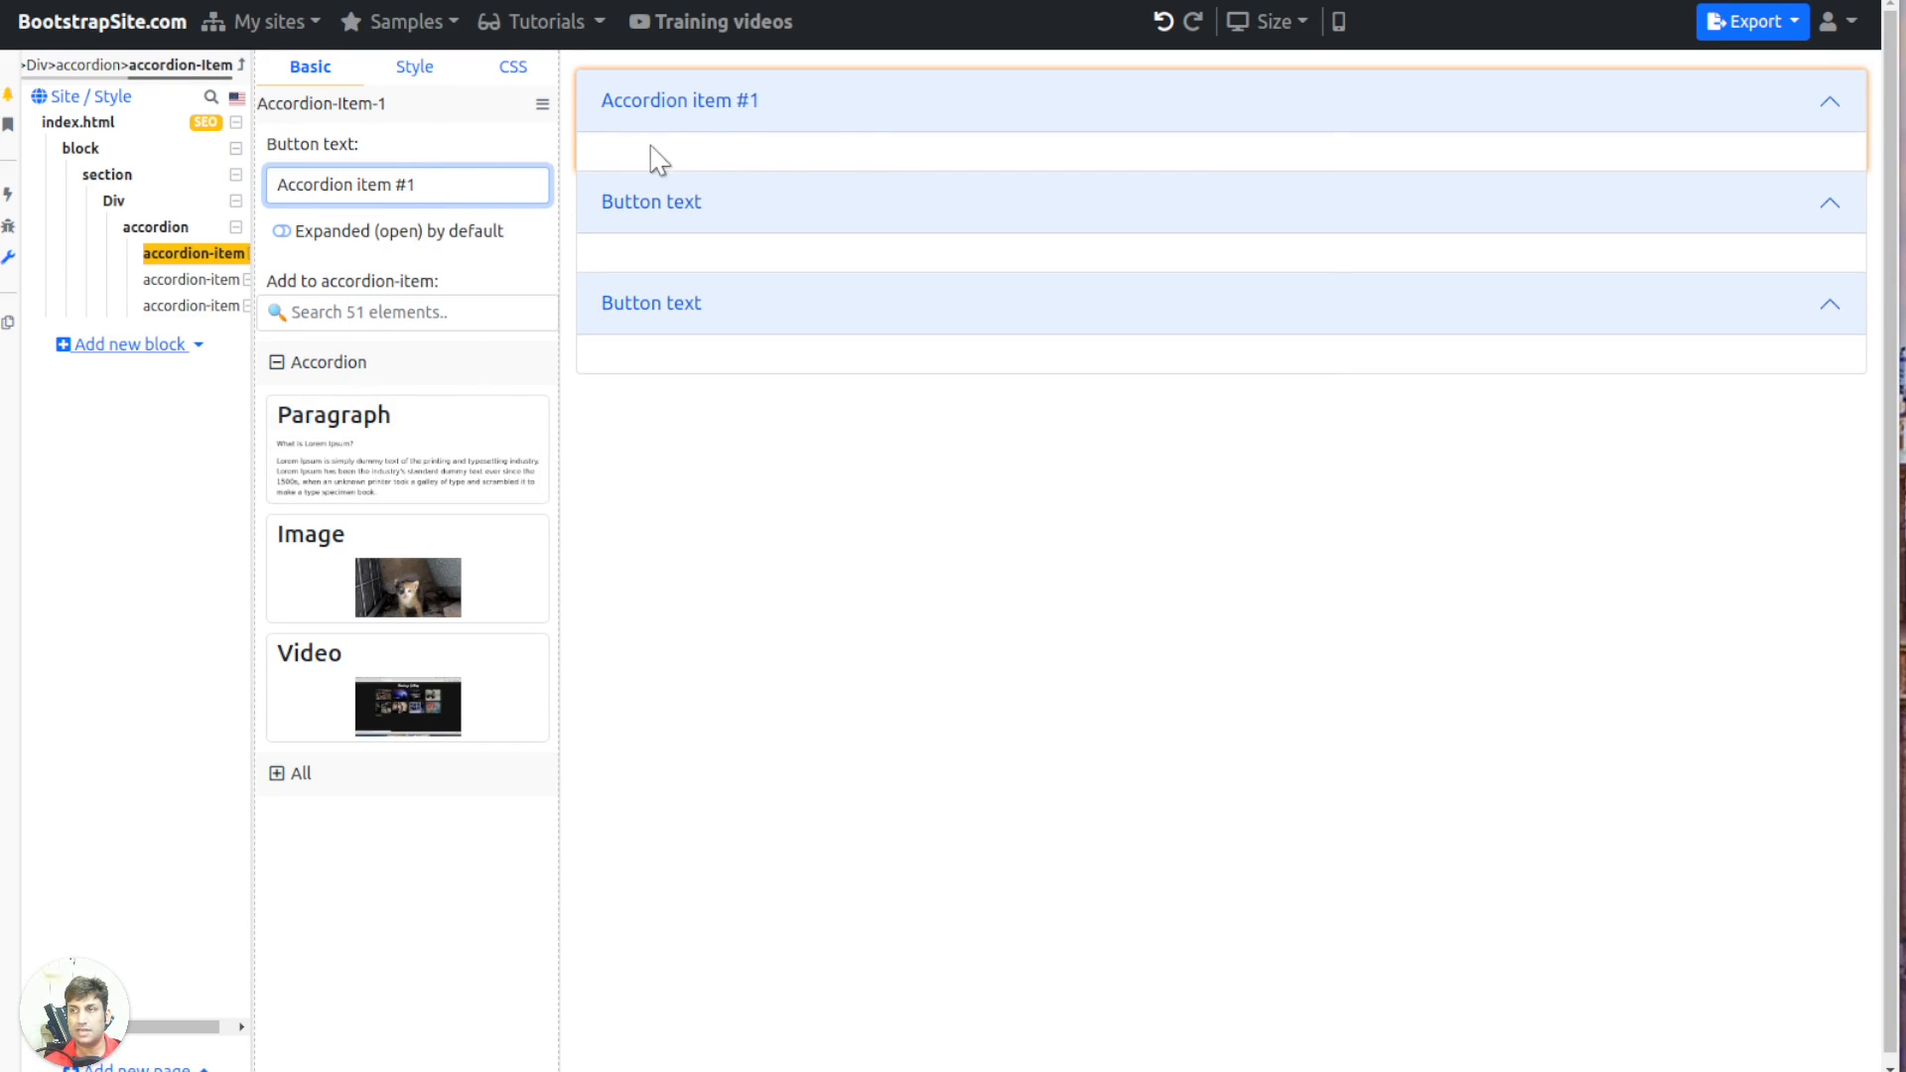
# Add a paragraph and an image to the first accordion item
pyautogui.click(387, 466)
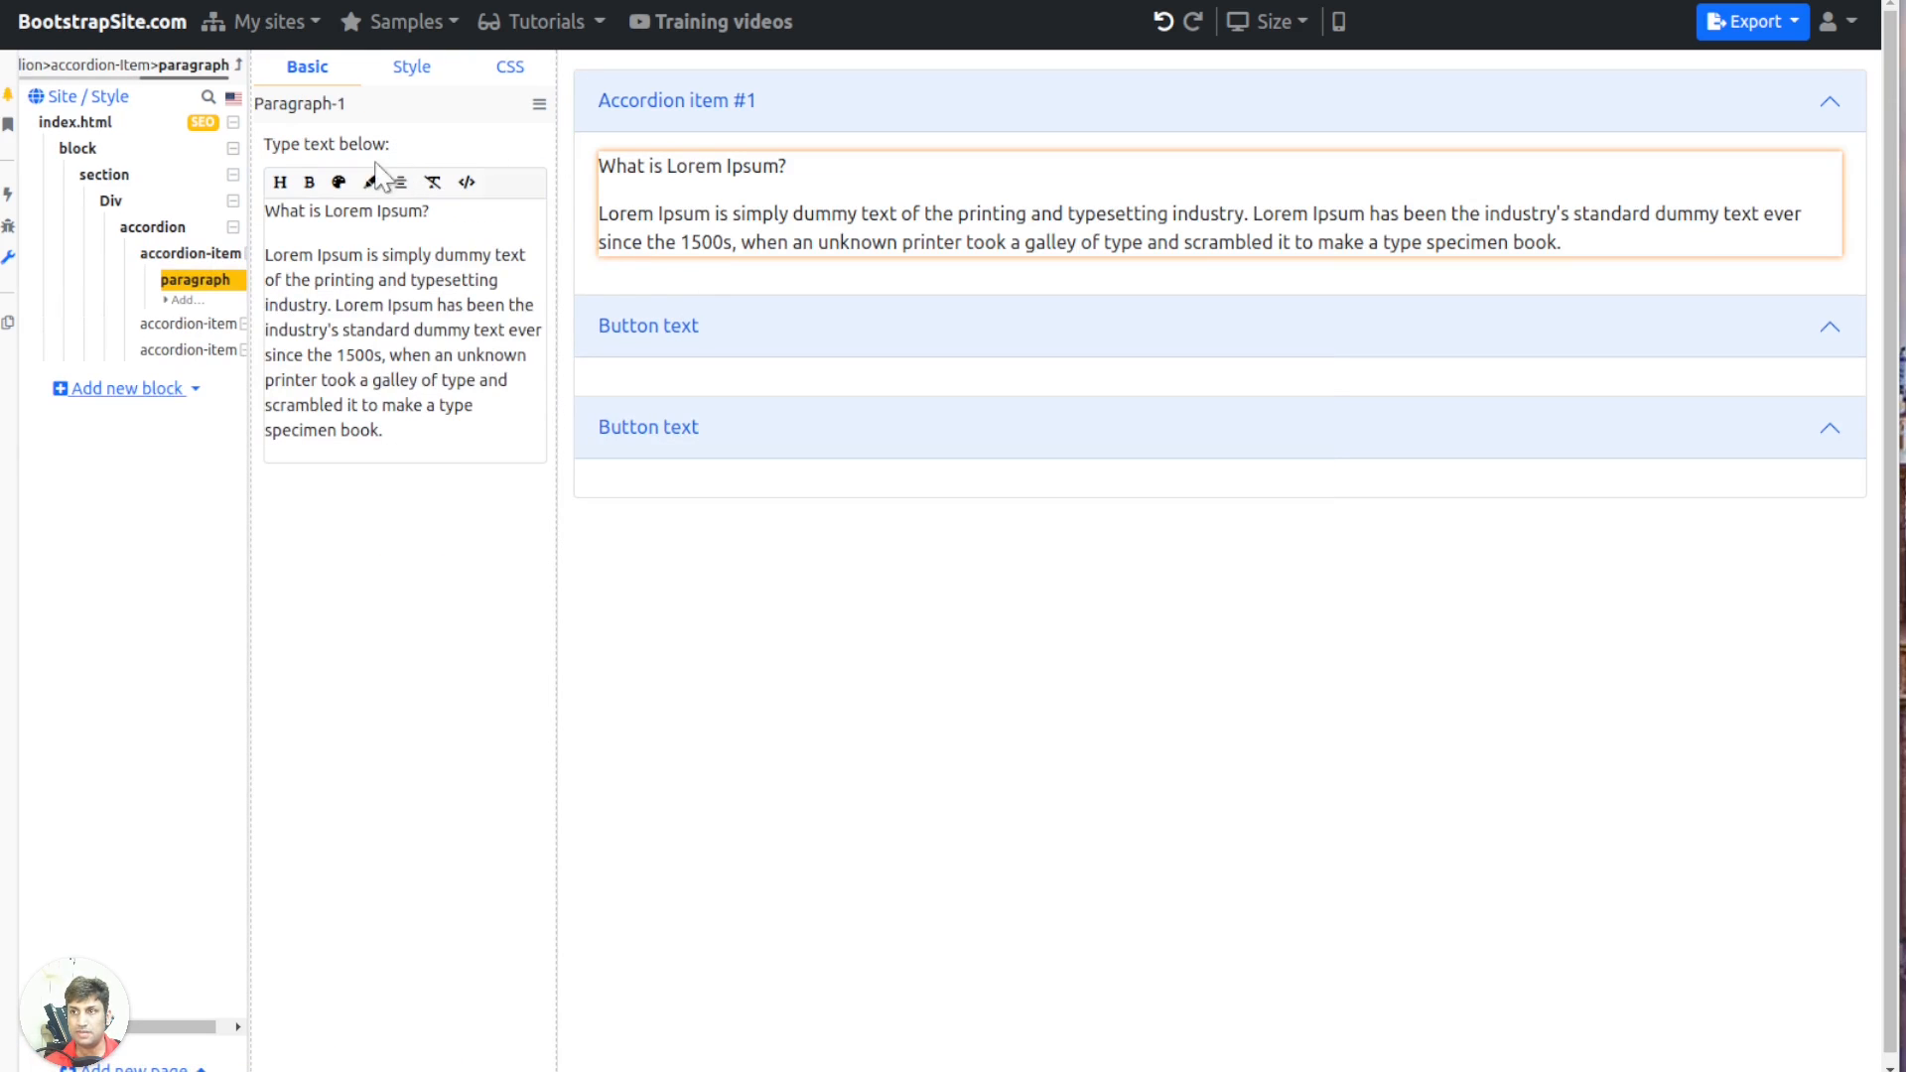
pyautogui.click(189, 298)
pyautogui.click(367, 580)
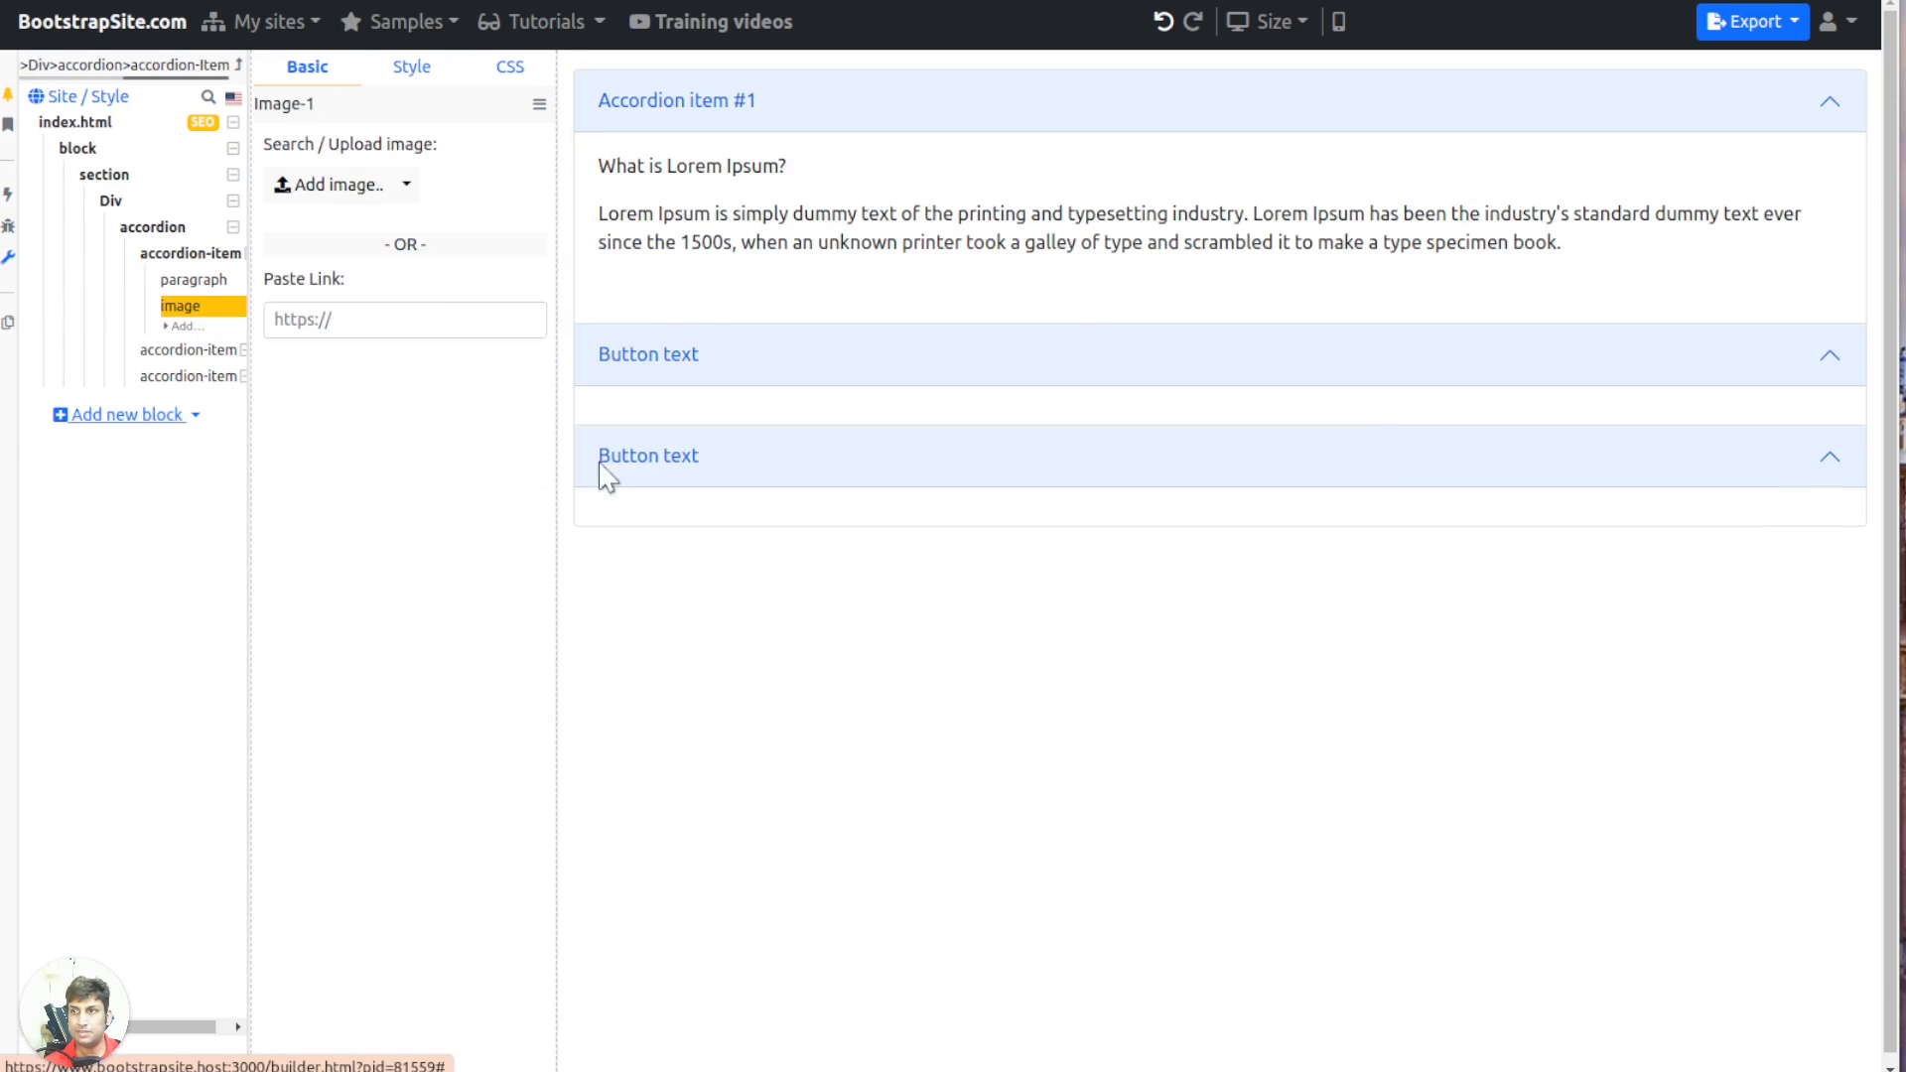
pyautogui.click(191, 254)
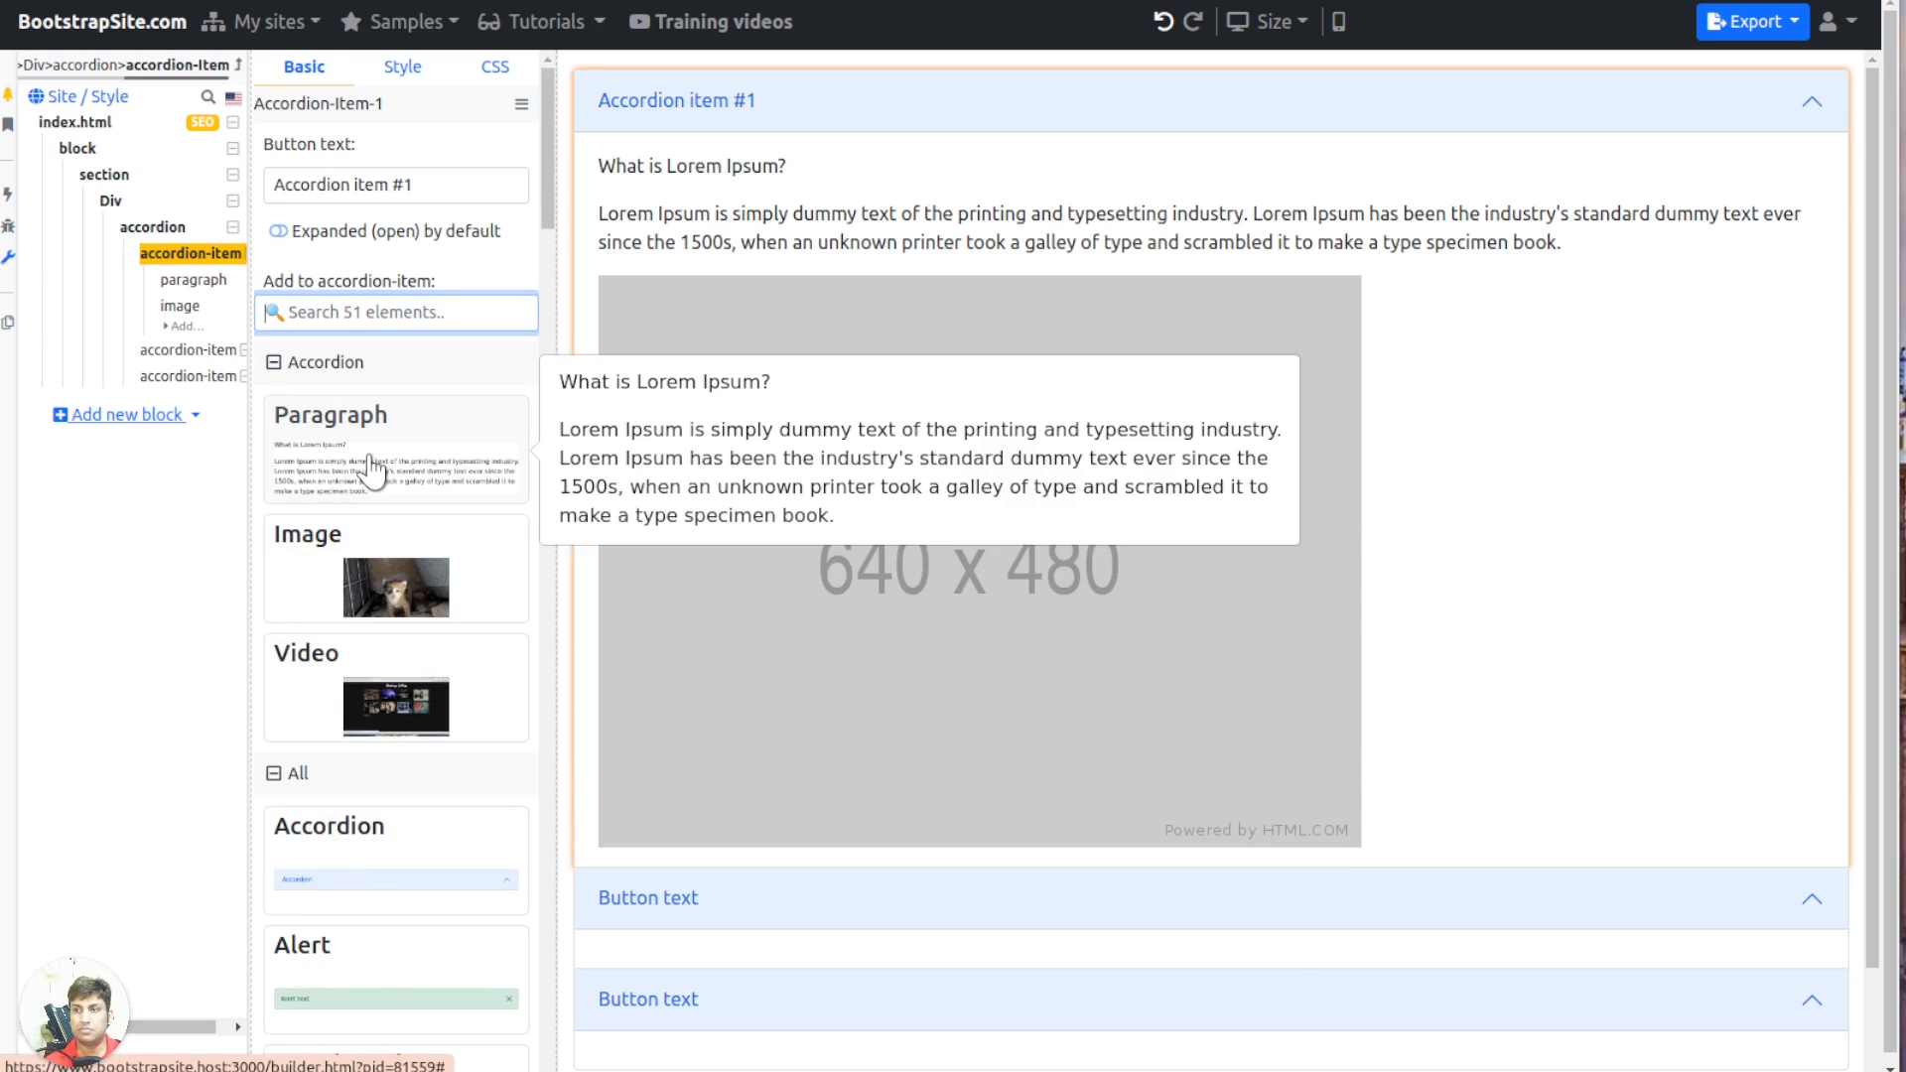
# Add a paragraph to the second accordion item, collapse it on the canvas and leave the first item expanded
pyautogui.click(735, 124)
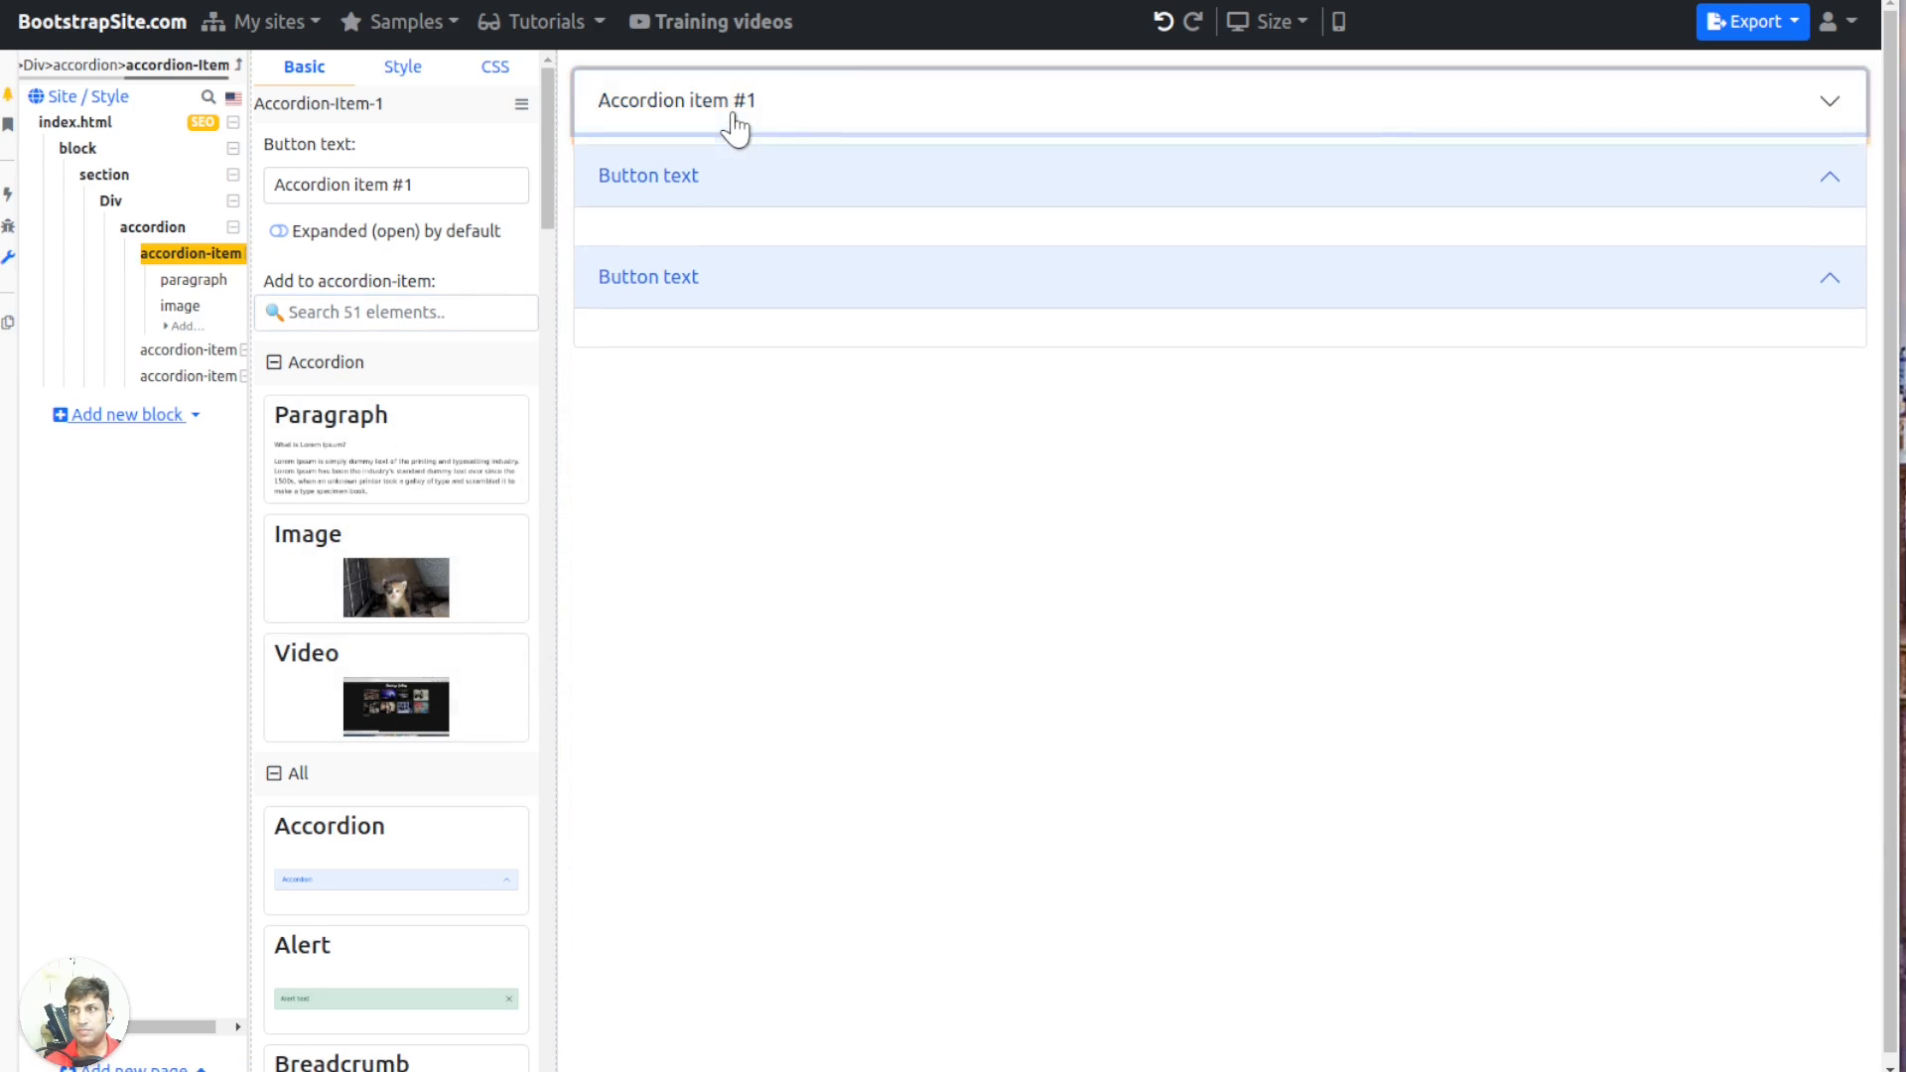
pyautogui.click(650, 217)
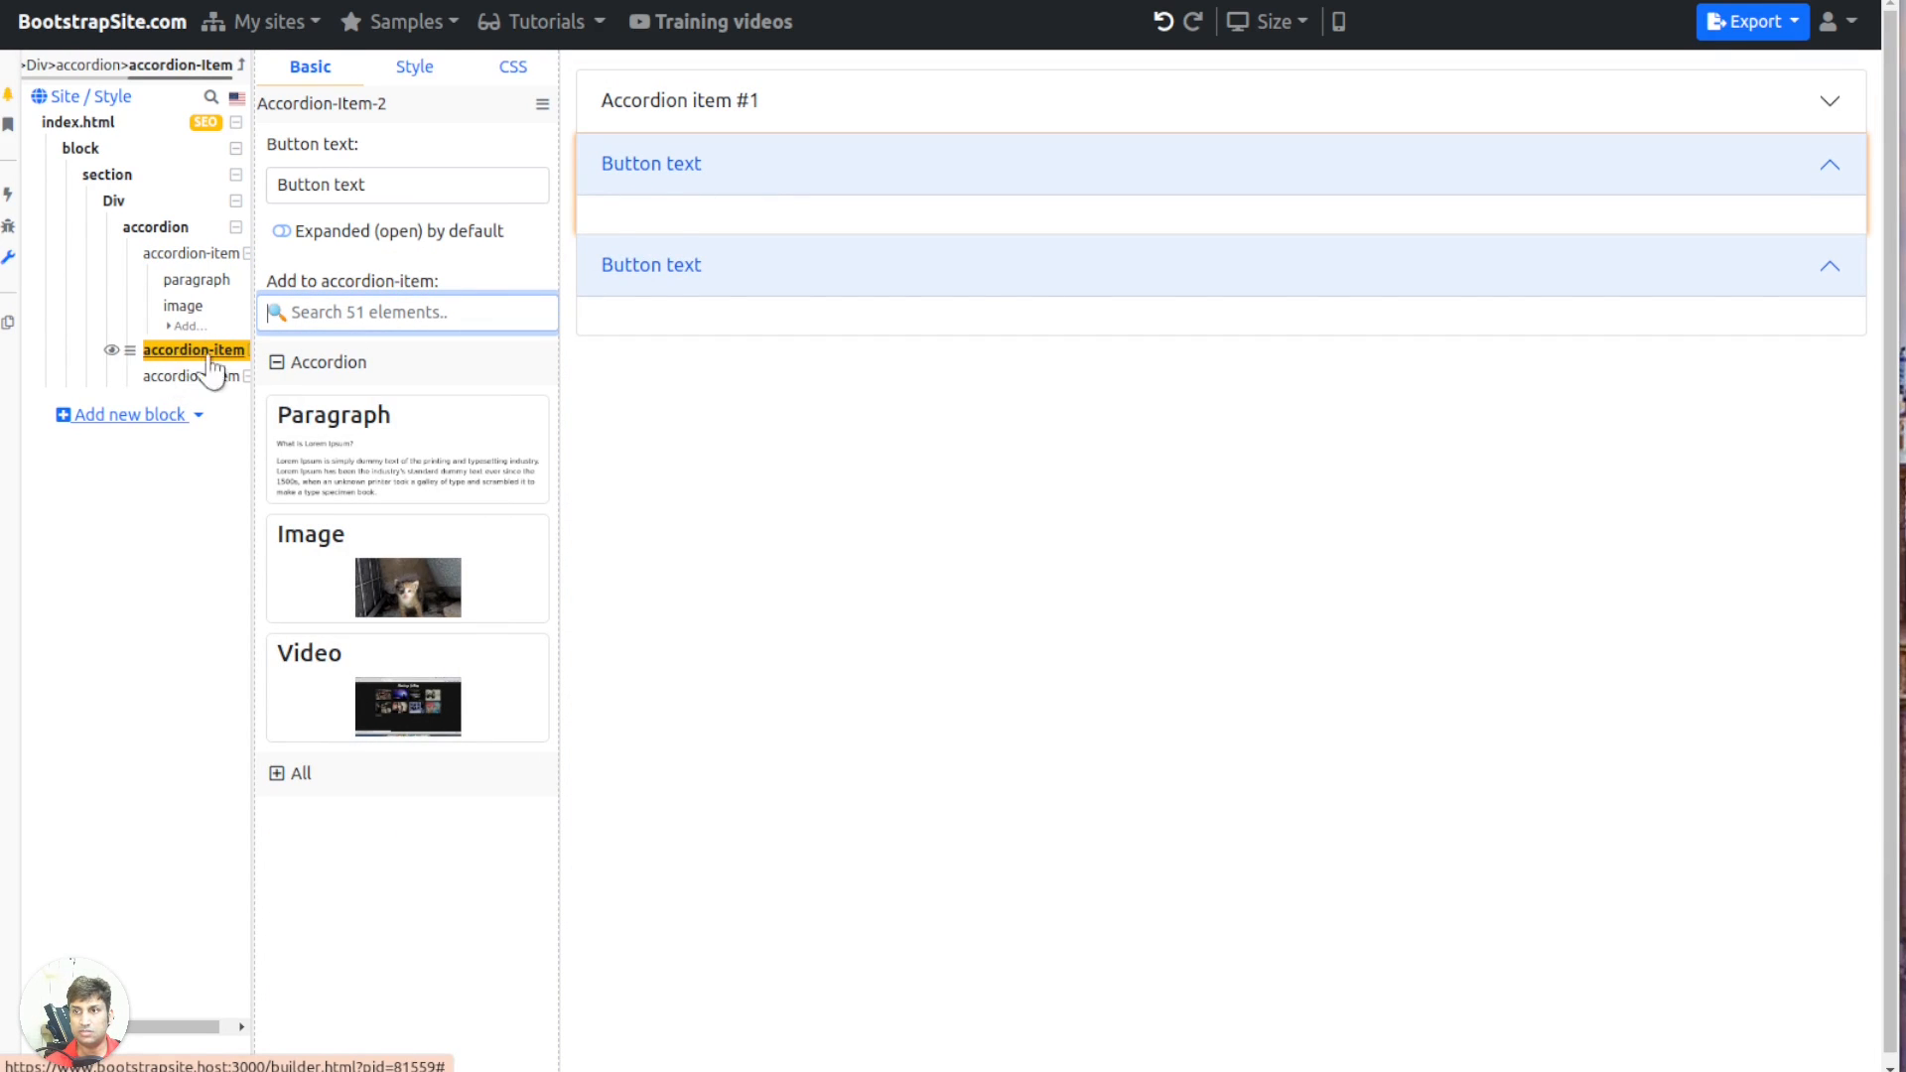
pyautogui.click(385, 426)
pyautogui.click(723, 183)
pyautogui.click(724, 111)
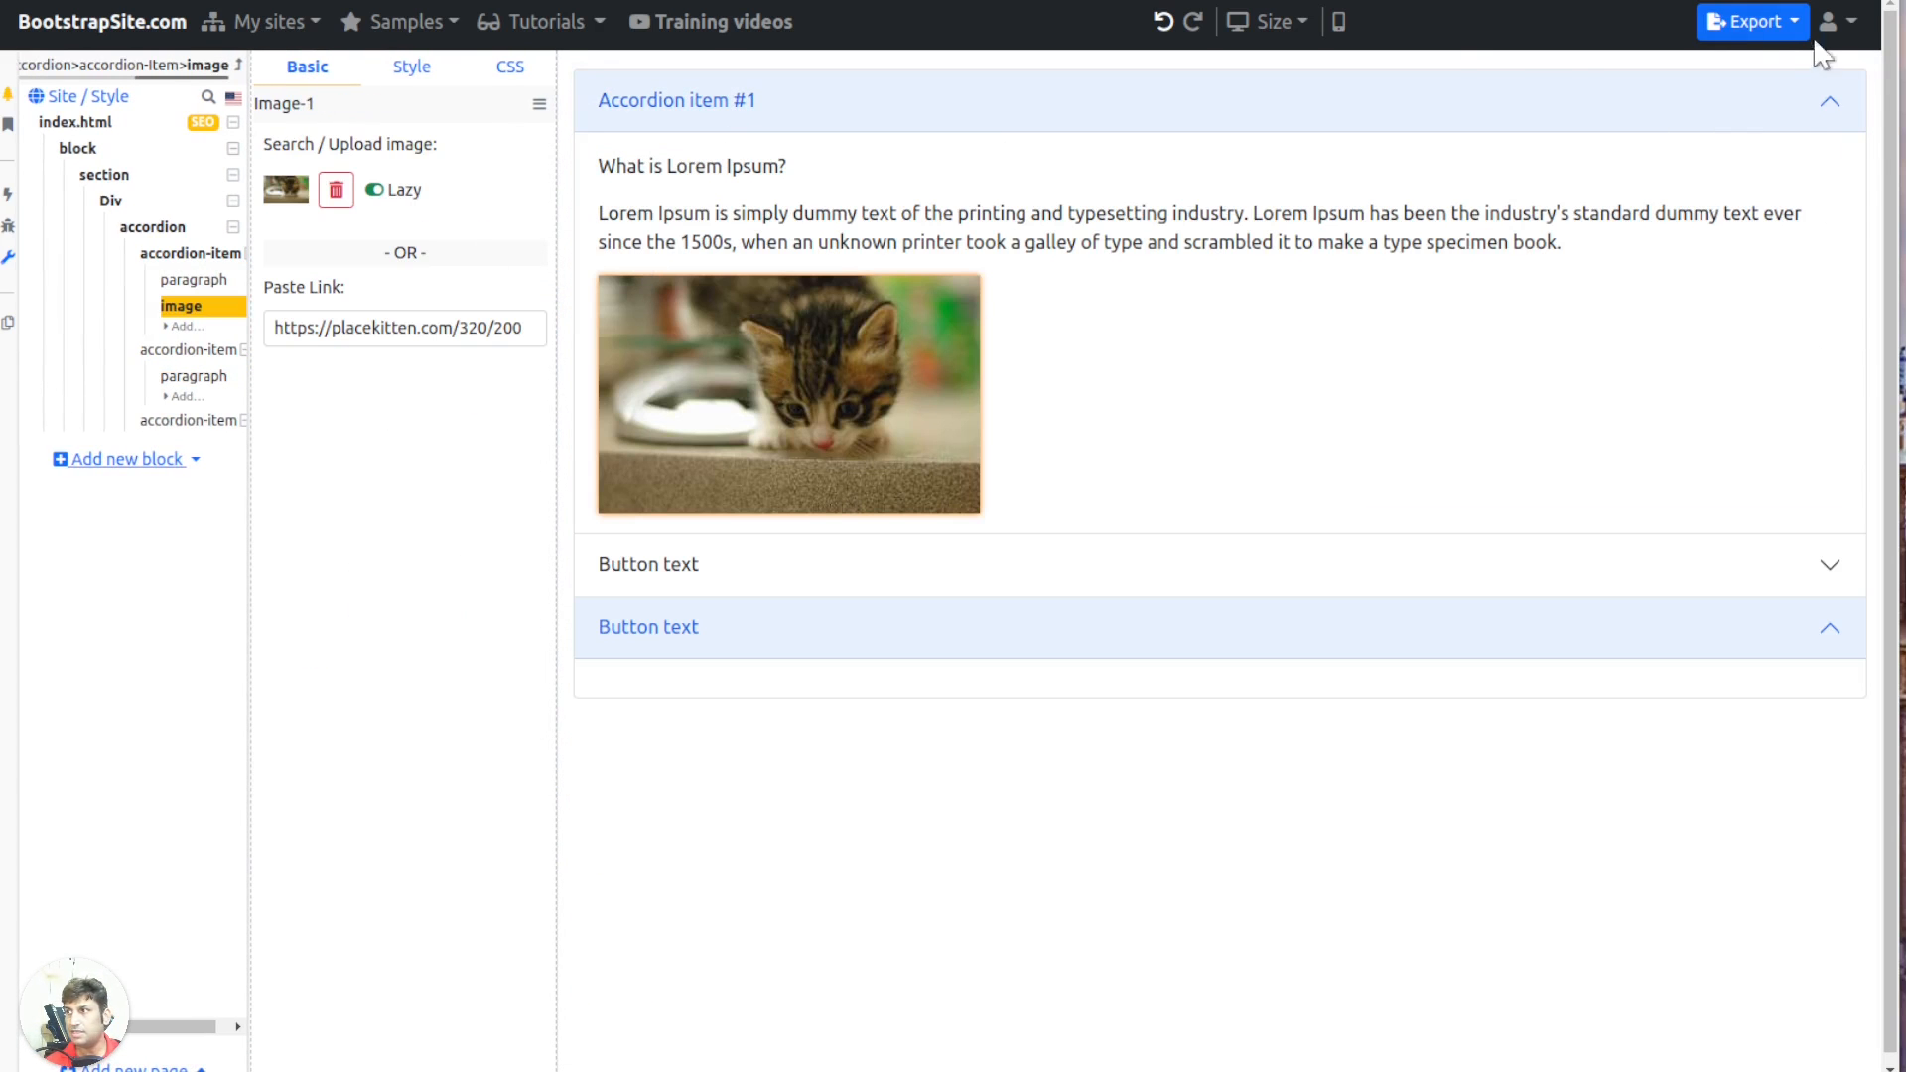
# Open the instant preview, test expanding and collapsing all three accordion items, and close the preview
pyautogui.click(1752, 21)
pyautogui.click(1688, 72)
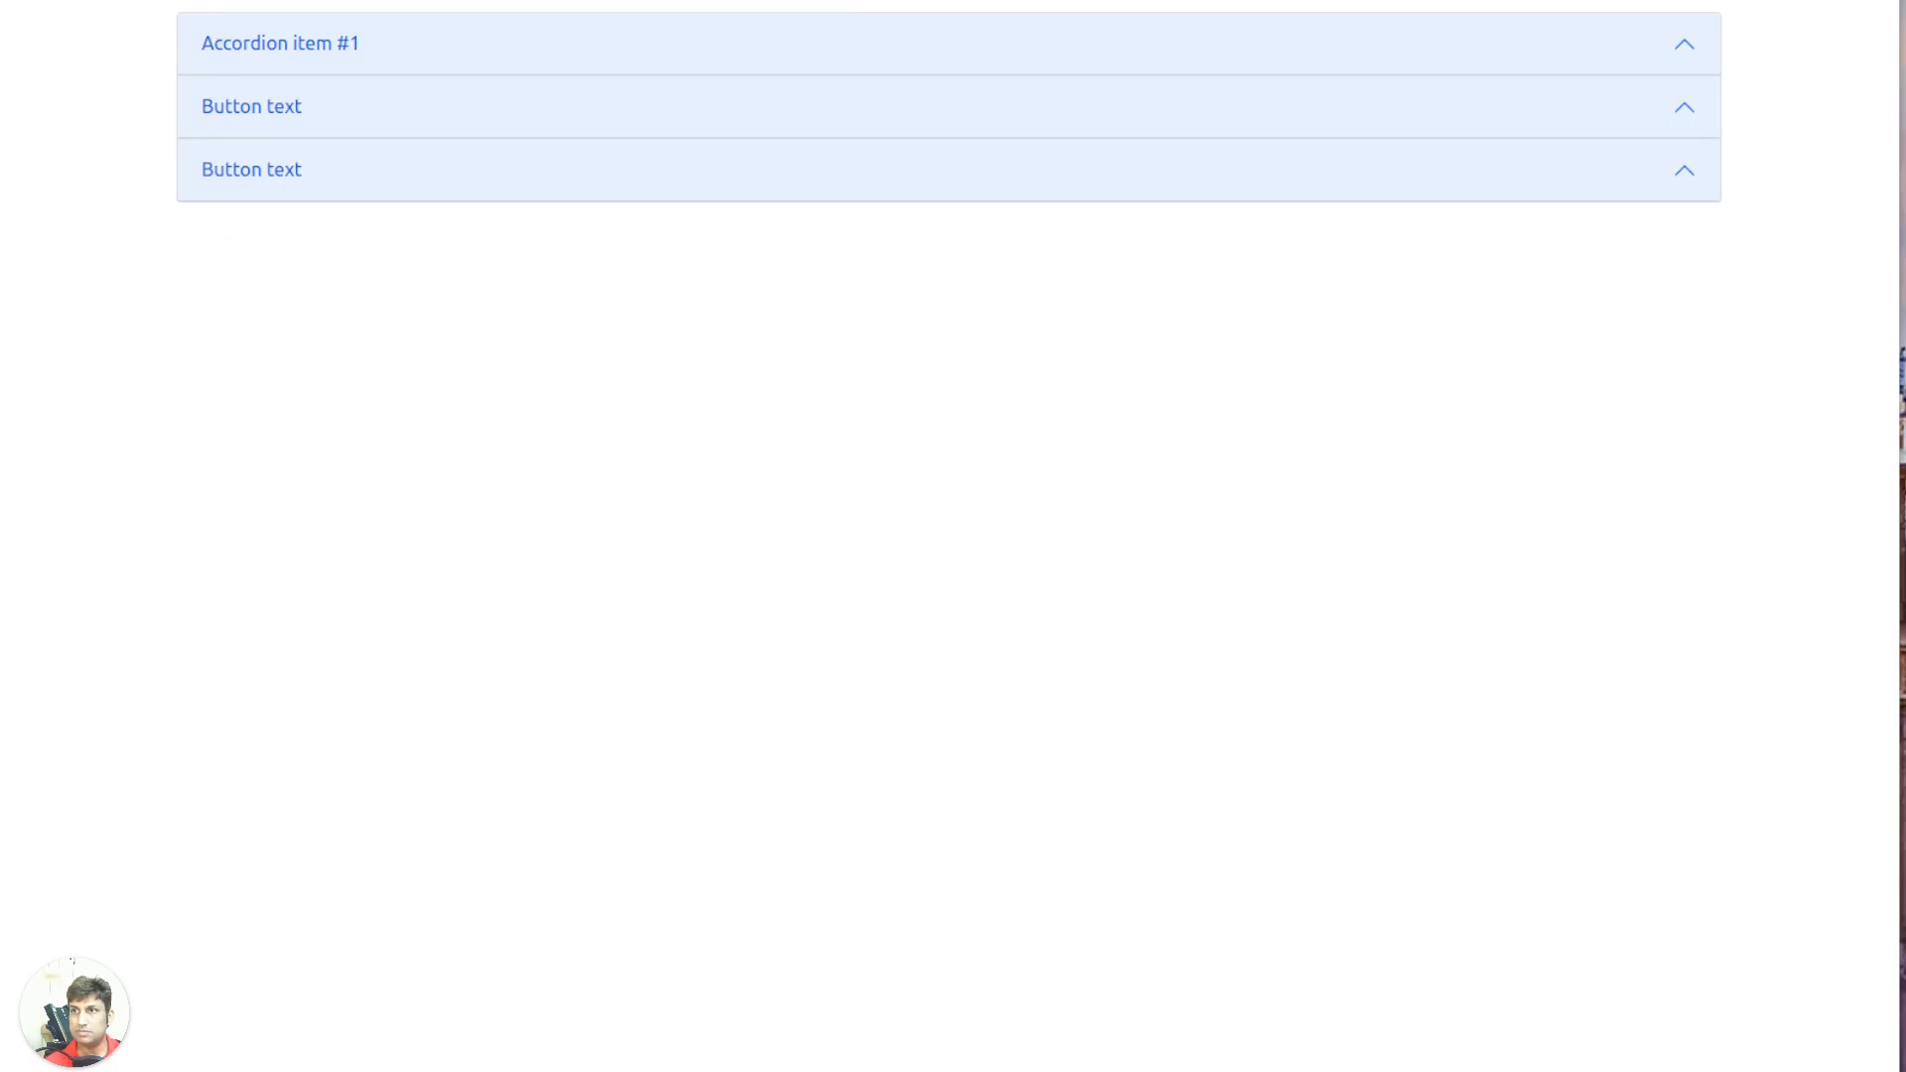
pyautogui.click(282, 51)
pyautogui.click(299, 524)
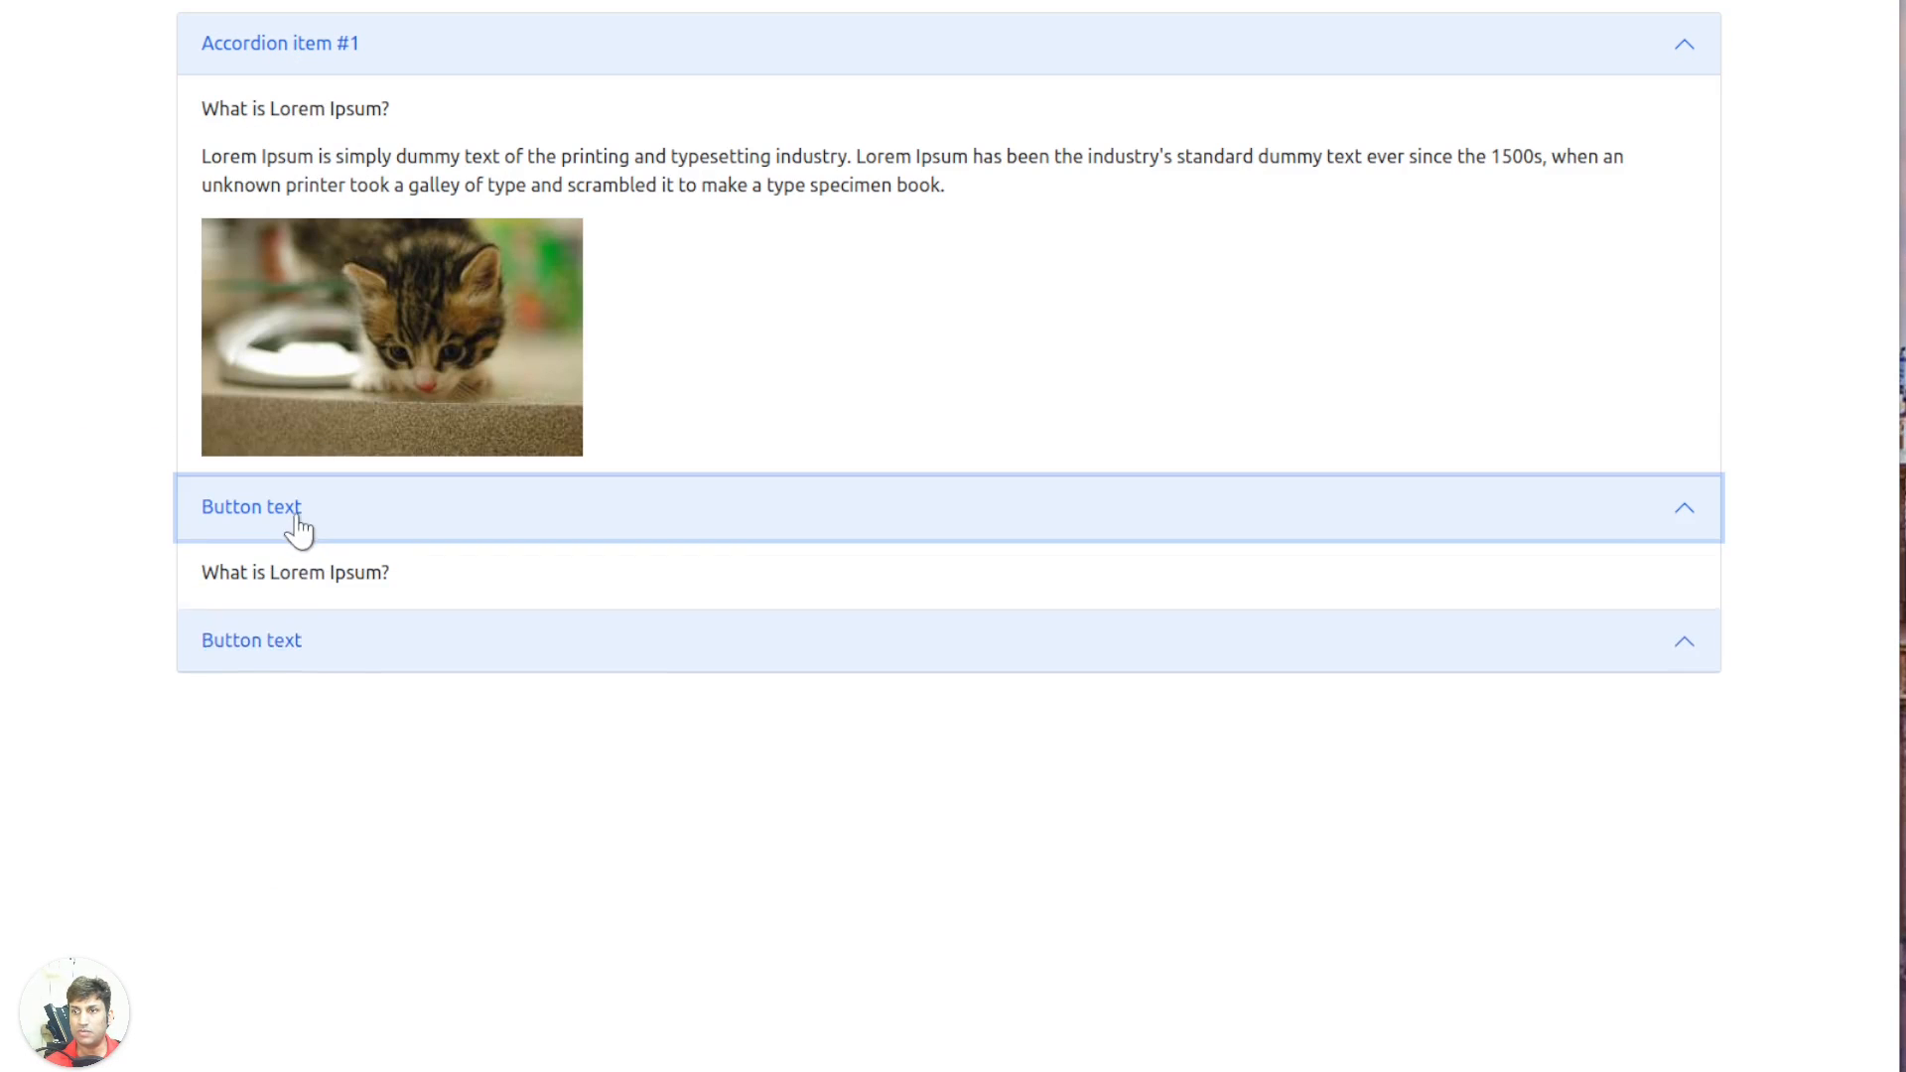
pyautogui.click(310, 724)
pyautogui.click(308, 68)
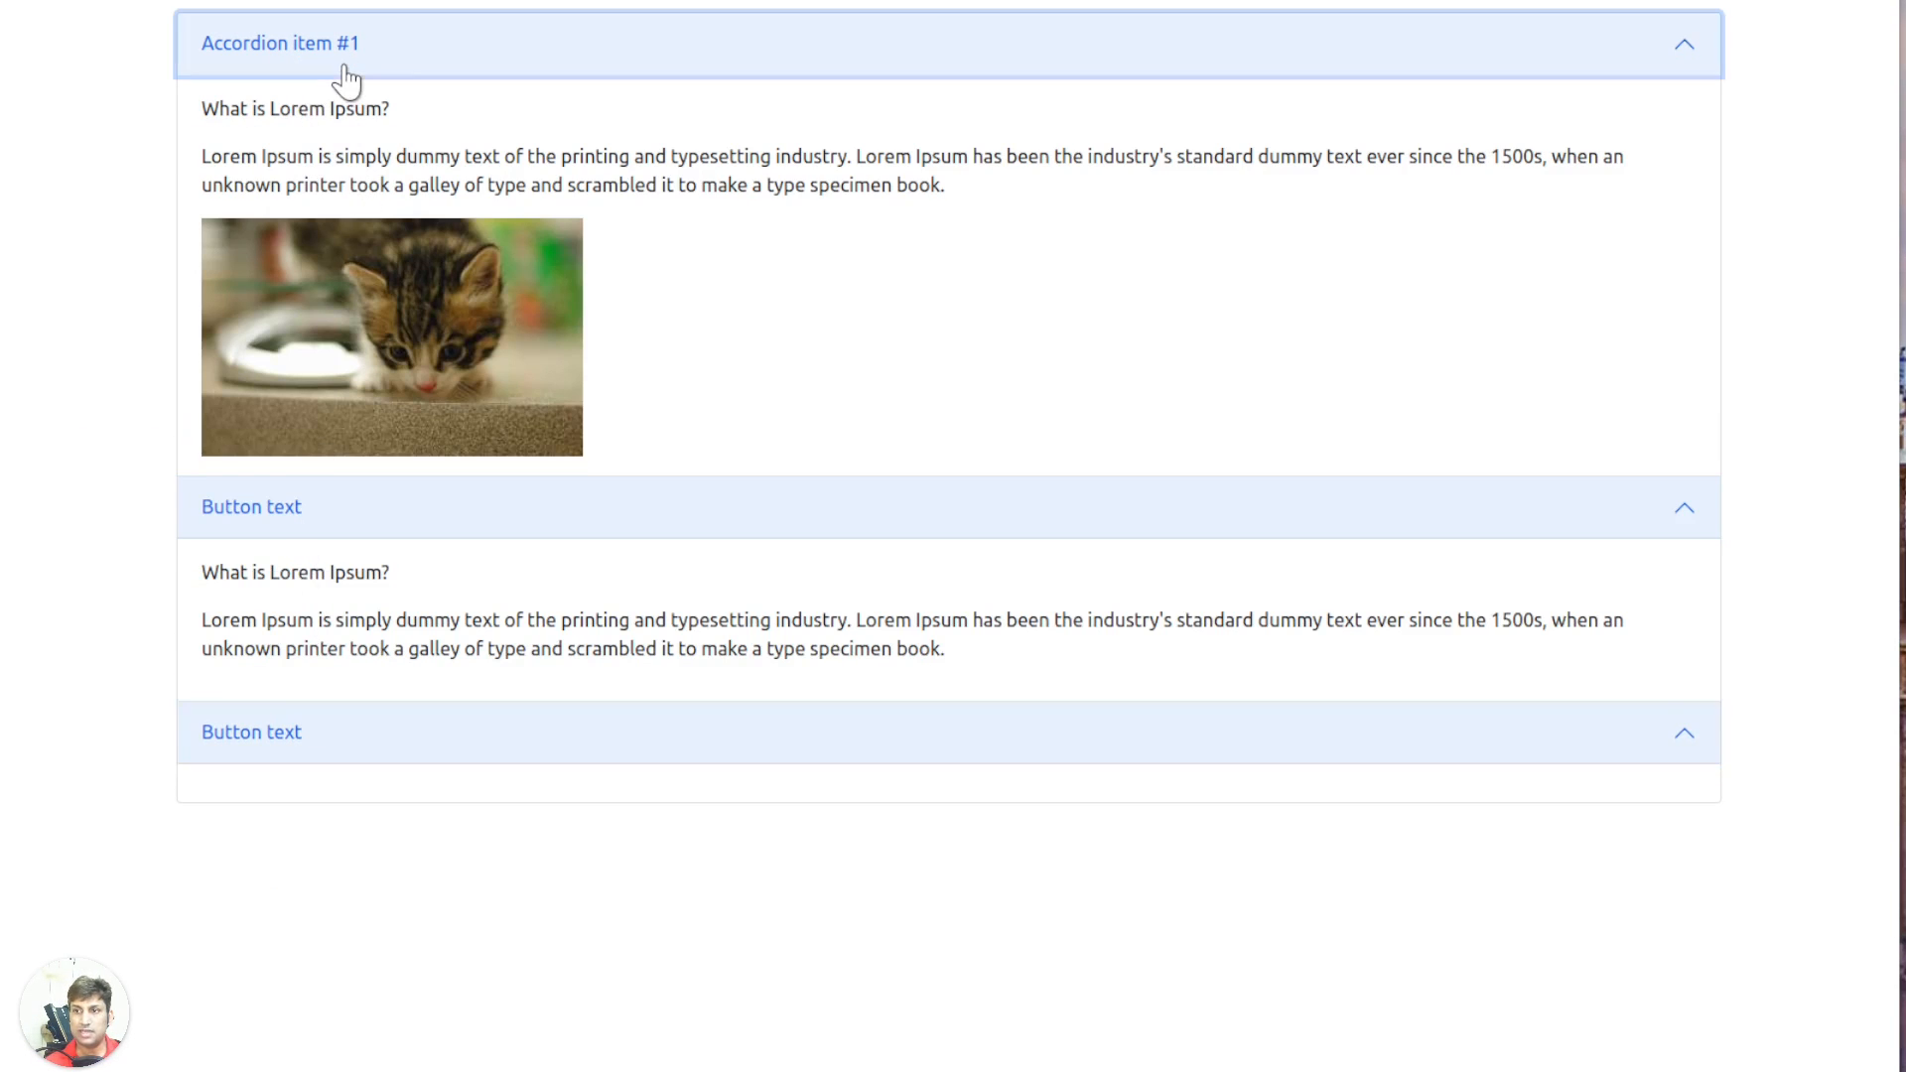
pyautogui.click(291, 106)
pyautogui.click(298, 189)
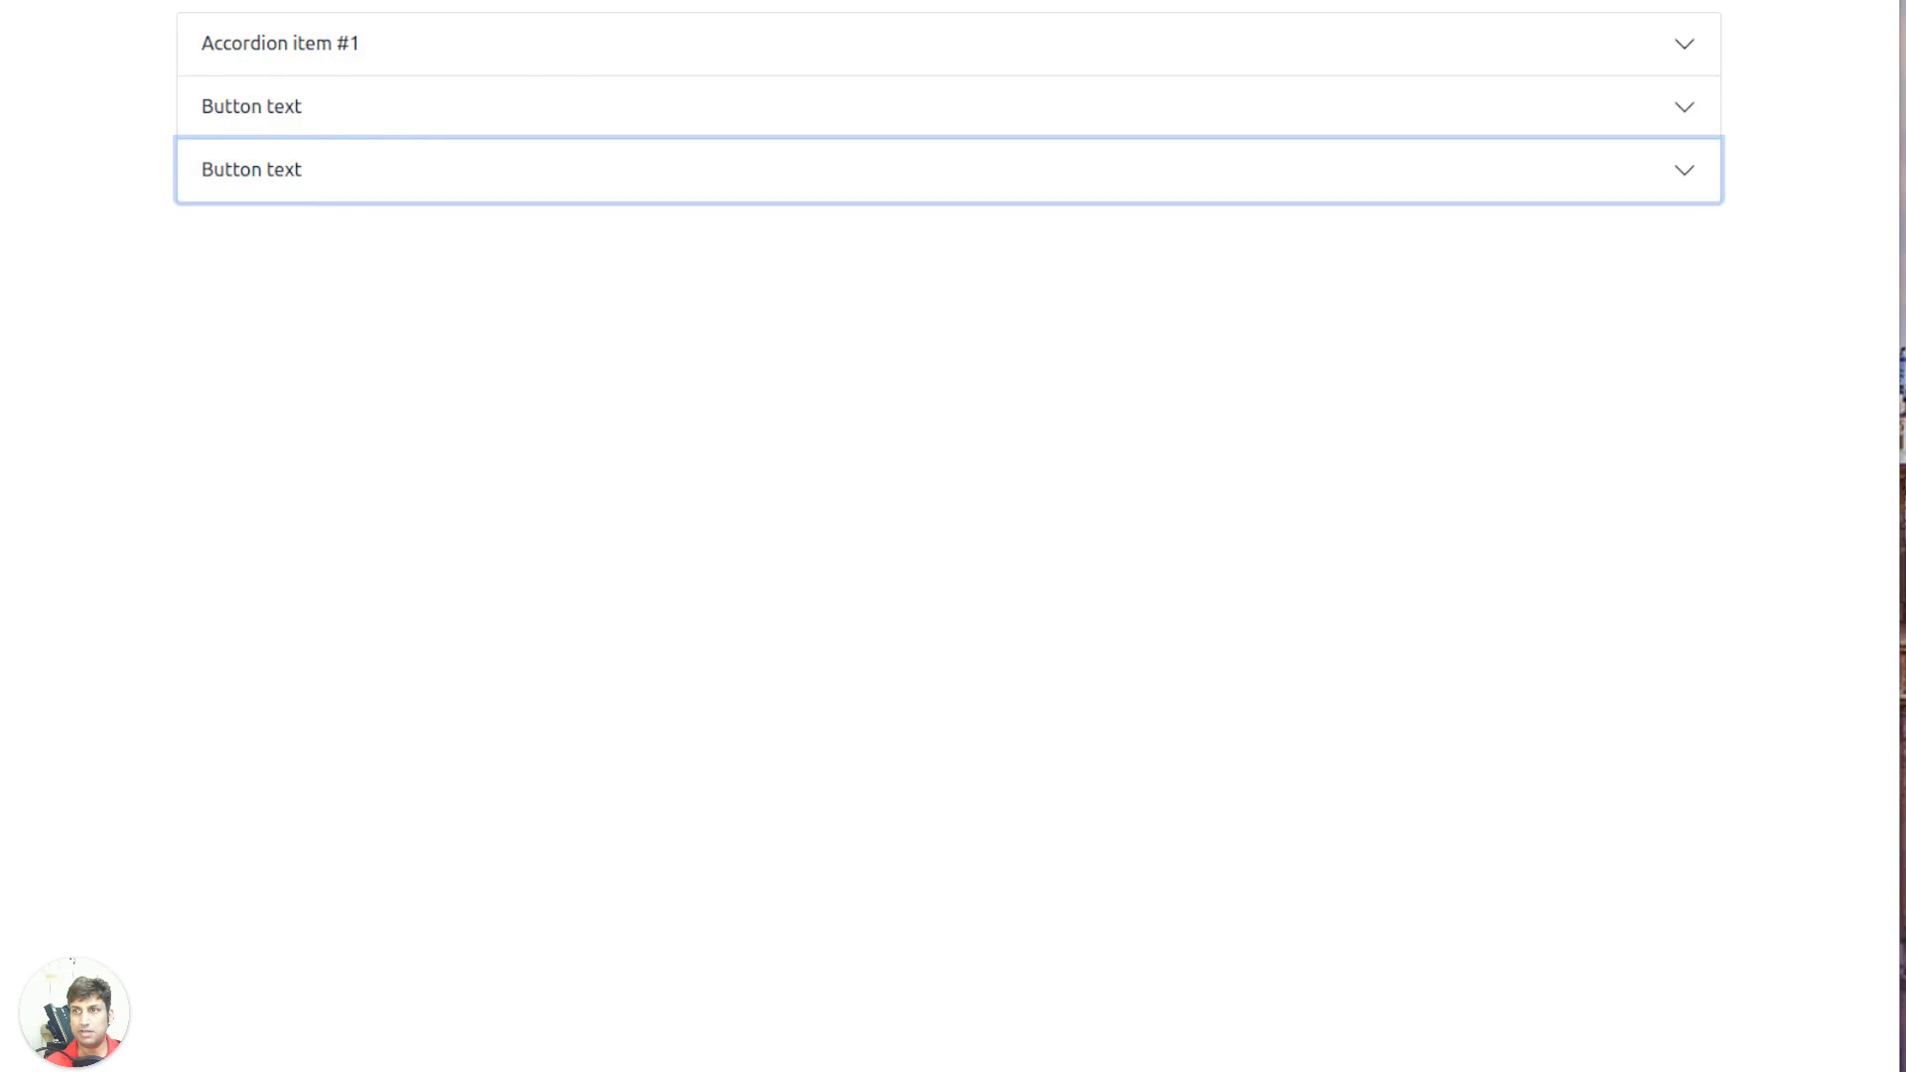
pyautogui.hotkey('ctrl', 'w')
# Make the first accordion item expanded by default and check it in the instant preview
pyautogui.click(204, 255)
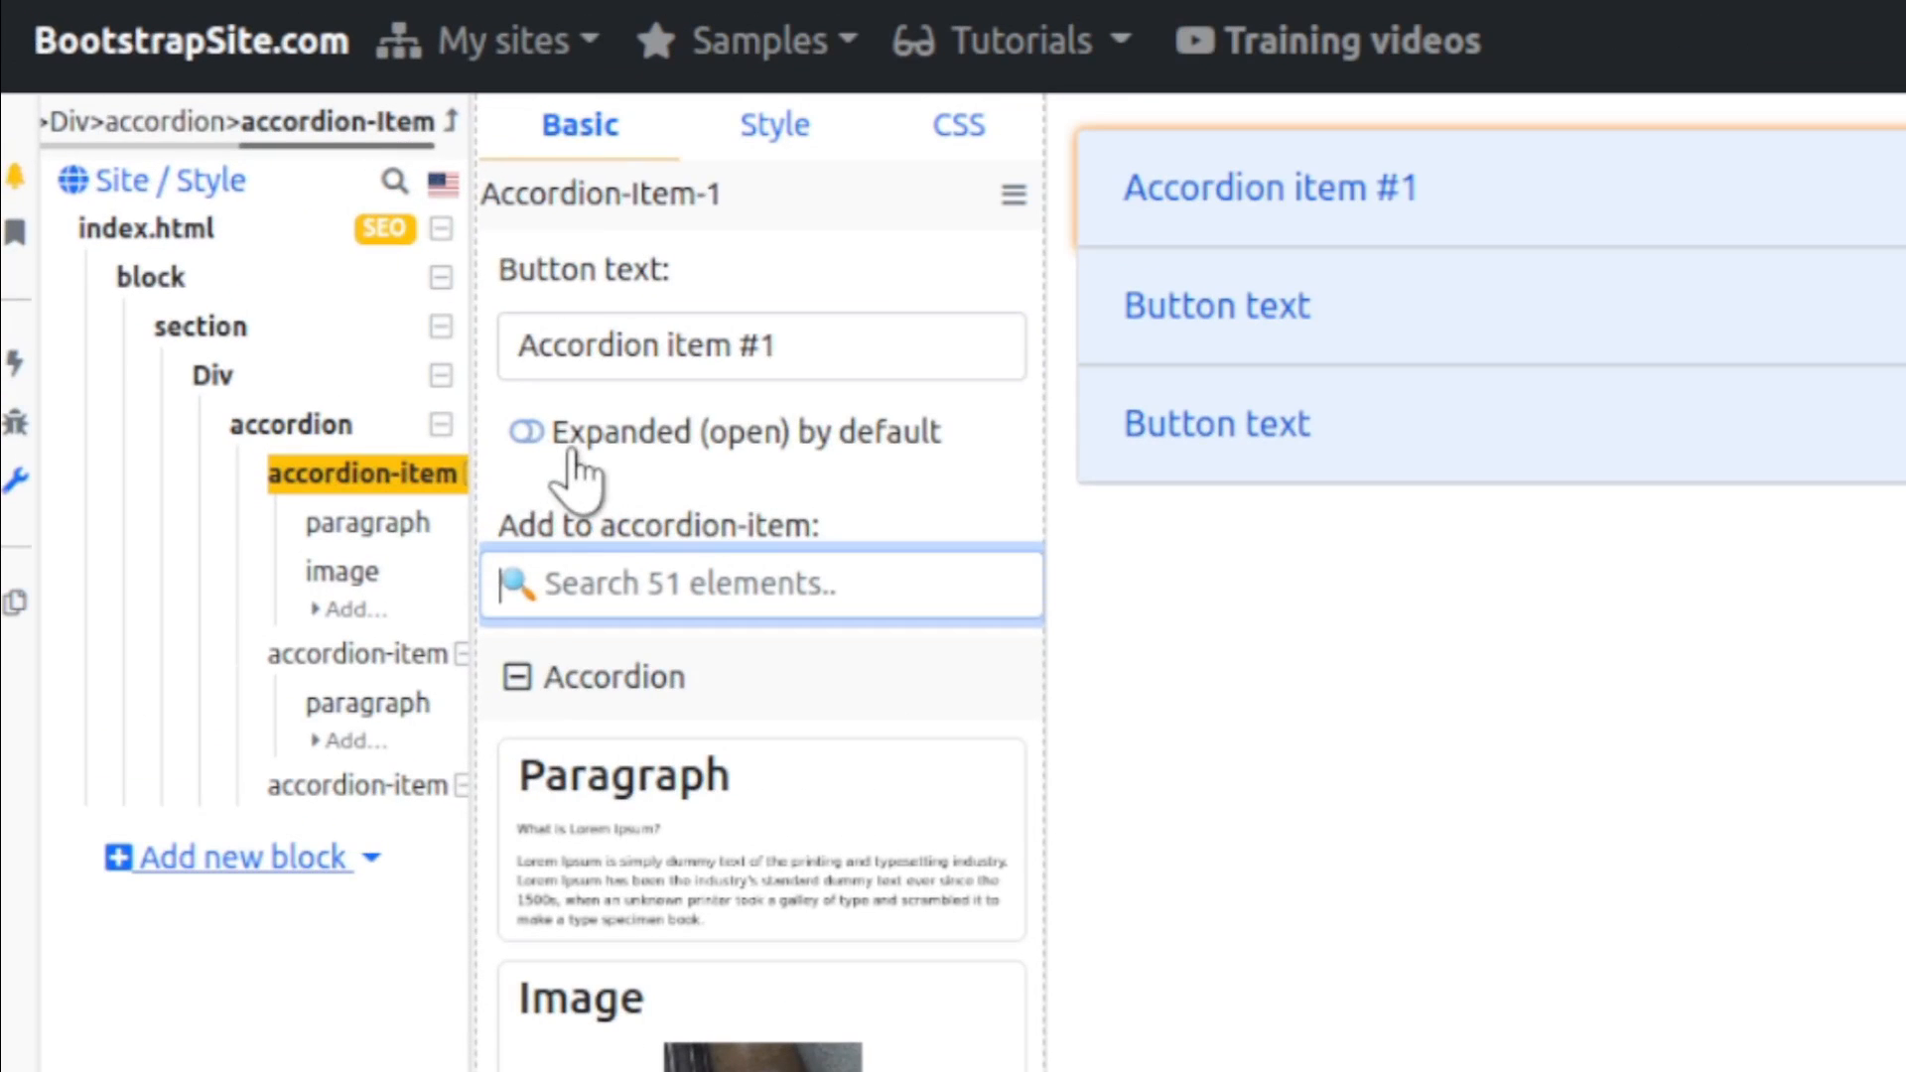
pyautogui.click(296, 235)
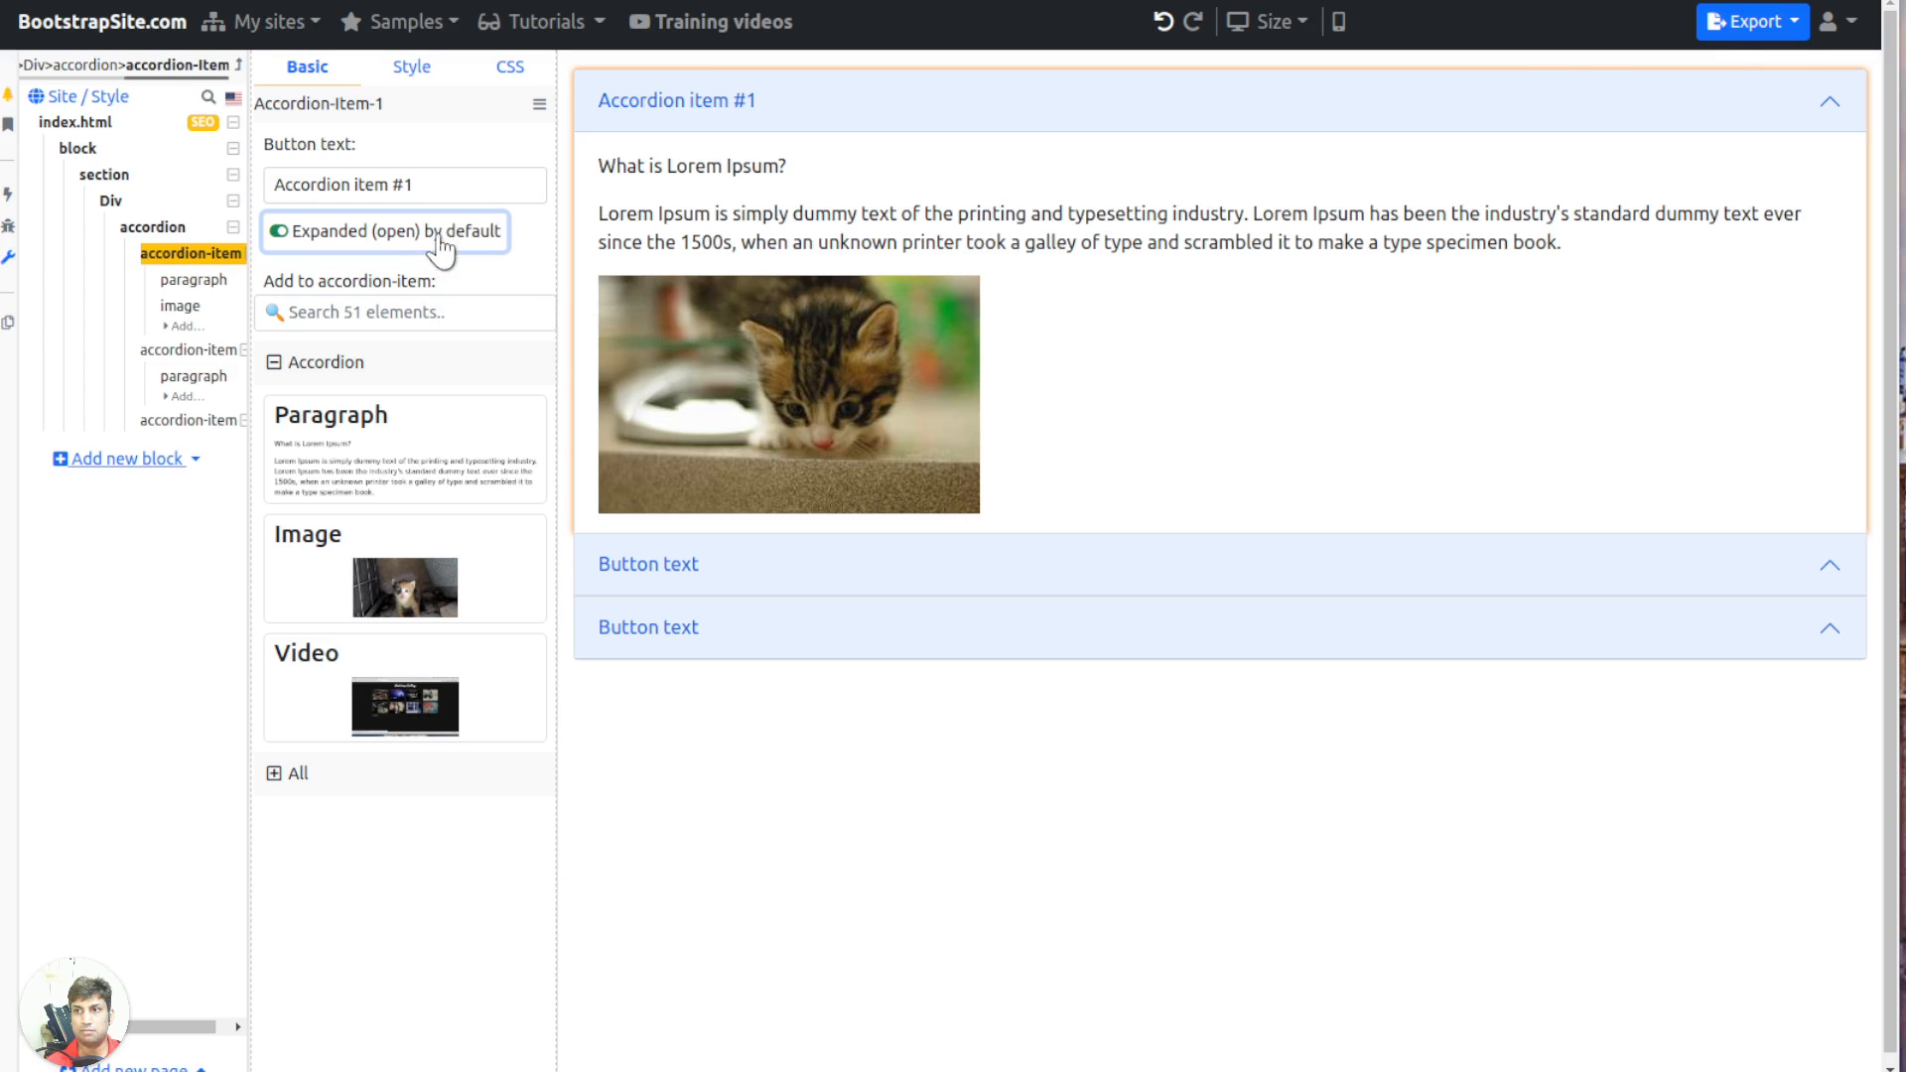
pyautogui.click(1732, 22)
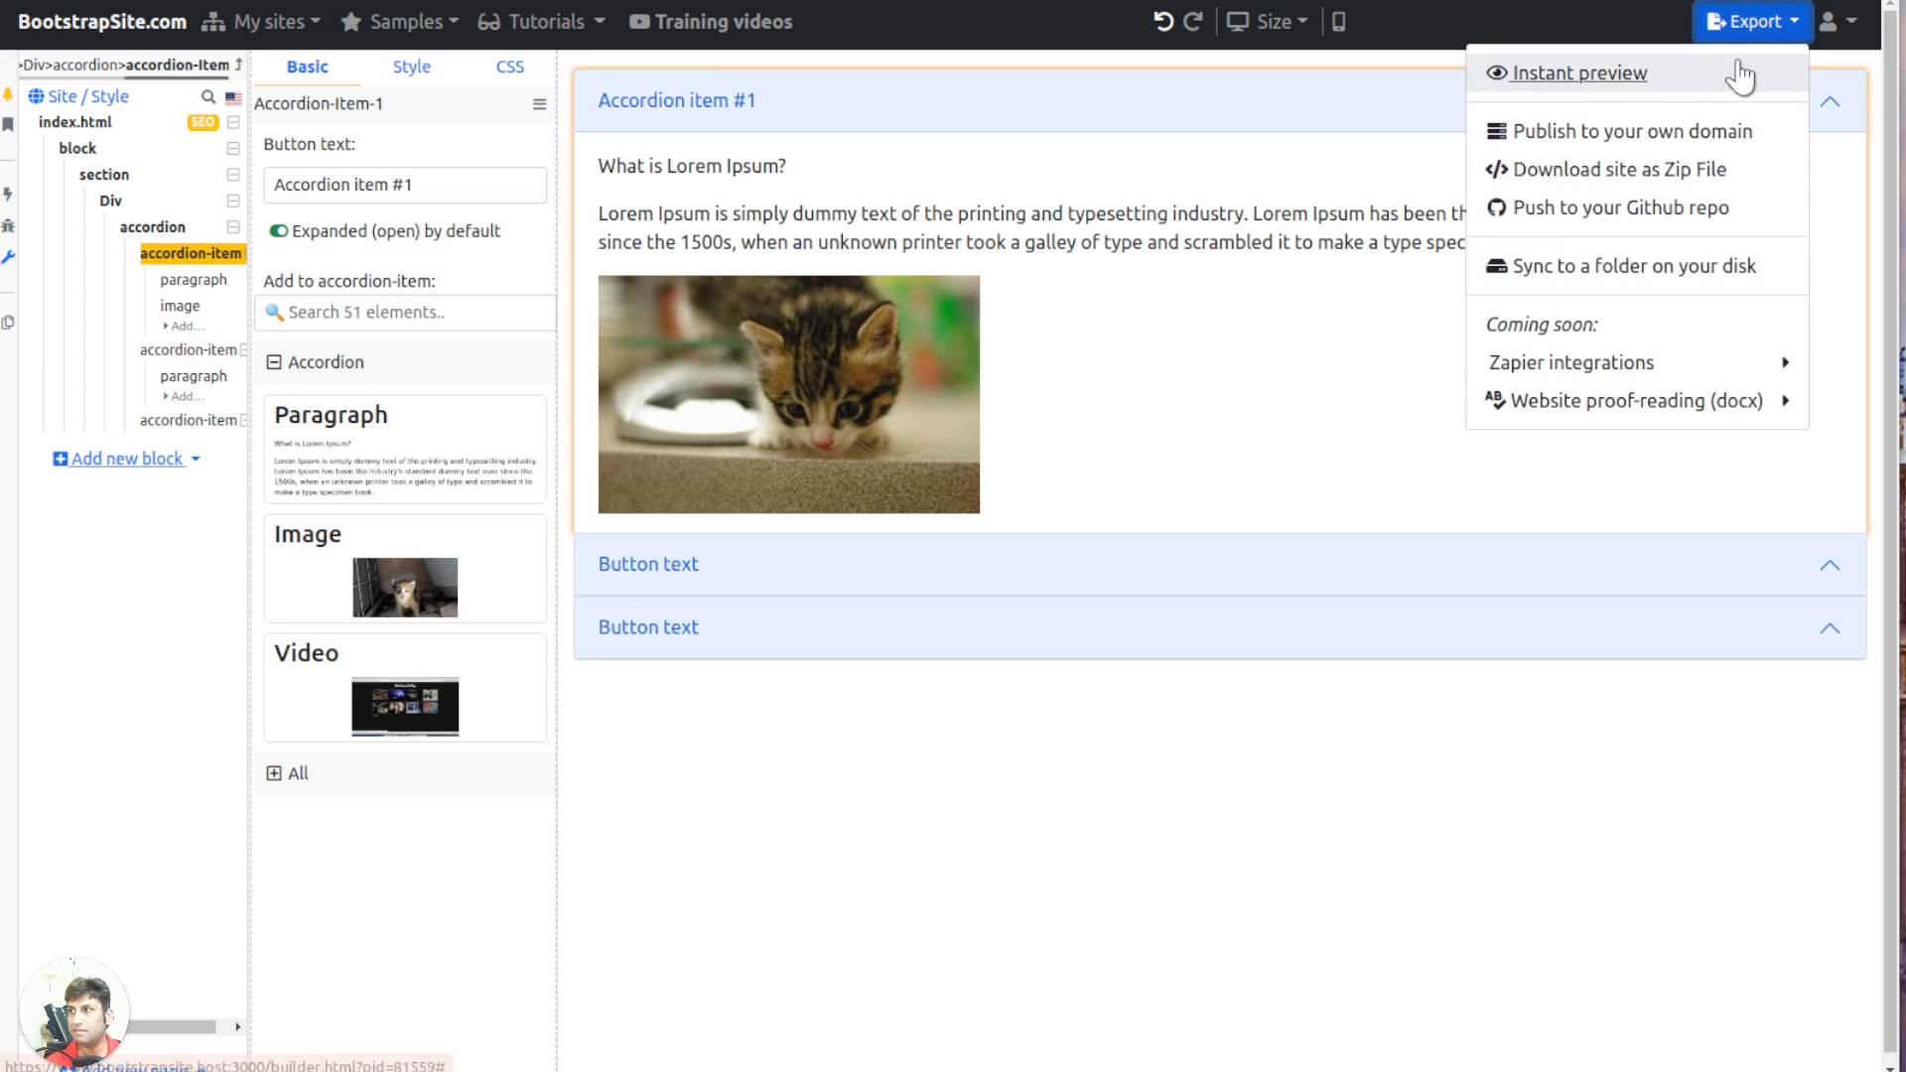
pyautogui.click(1742, 67)
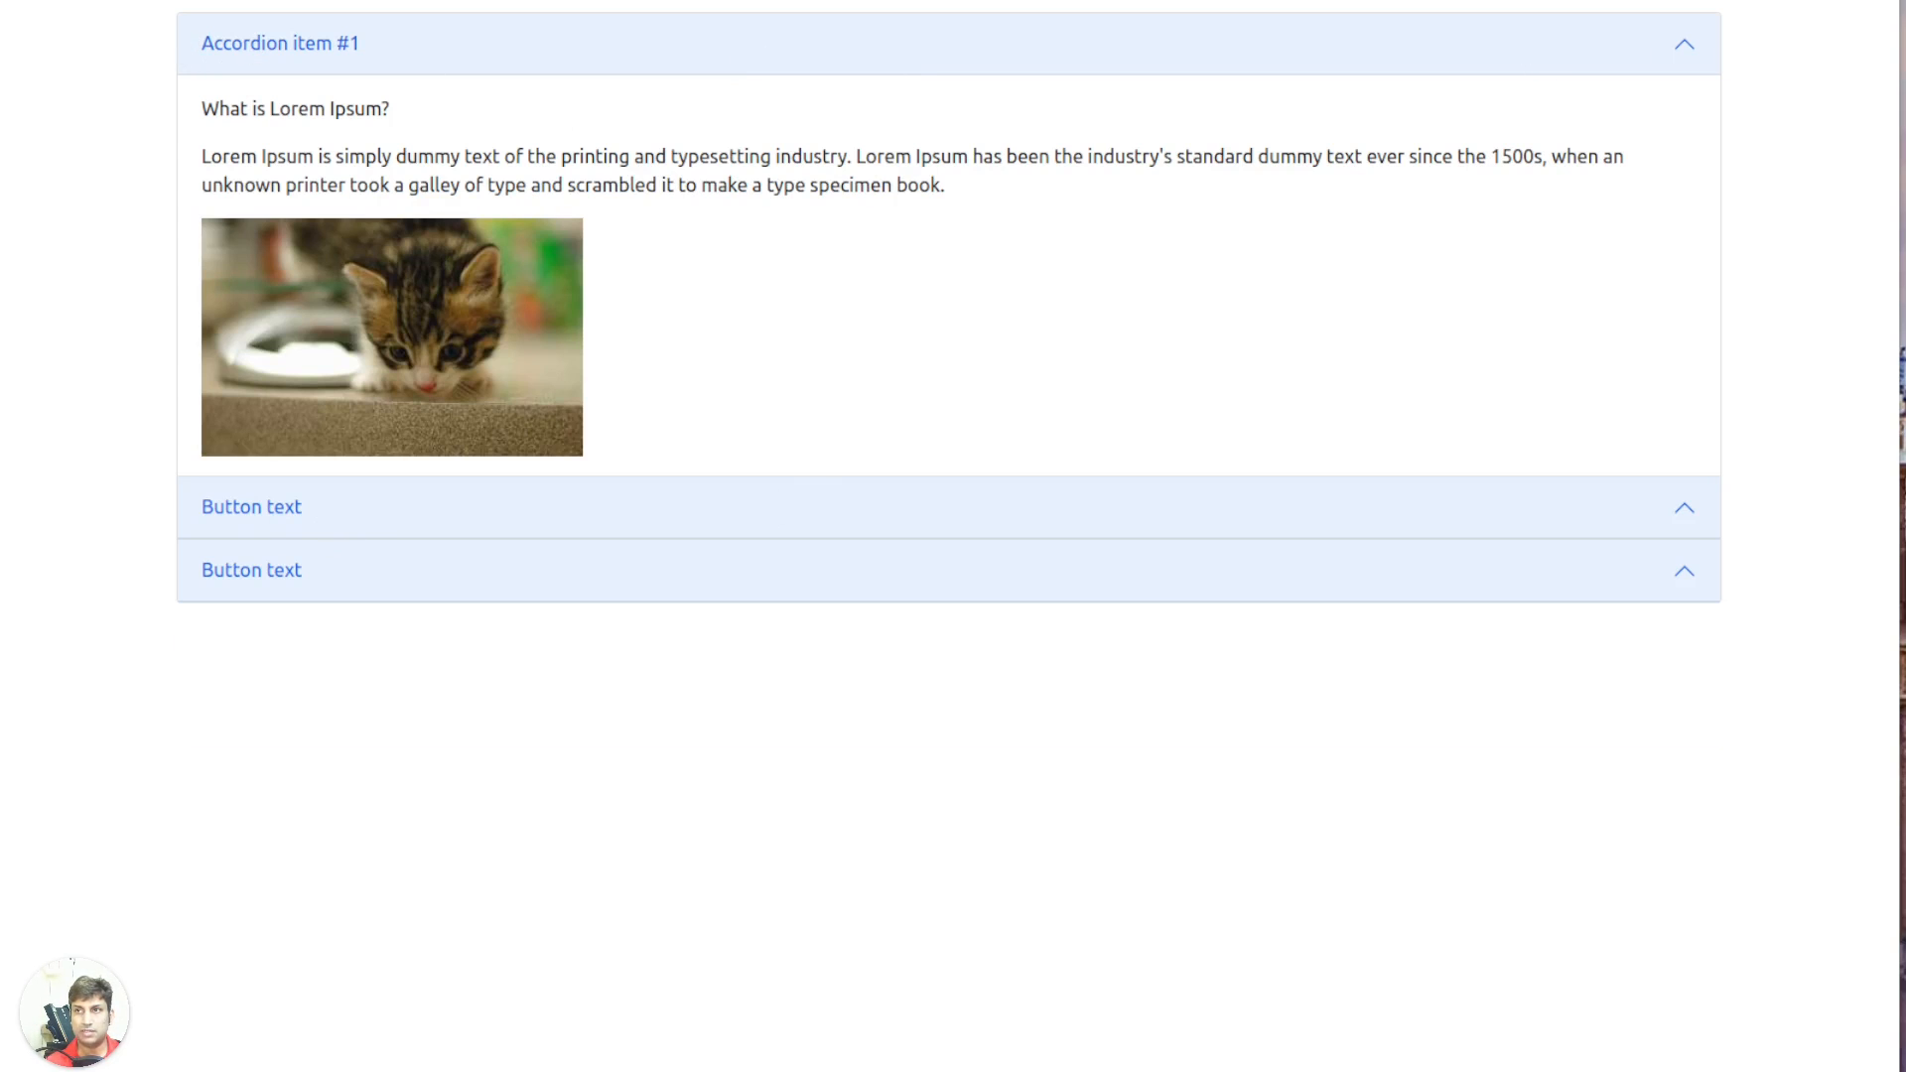
pyautogui.click(318, 2)
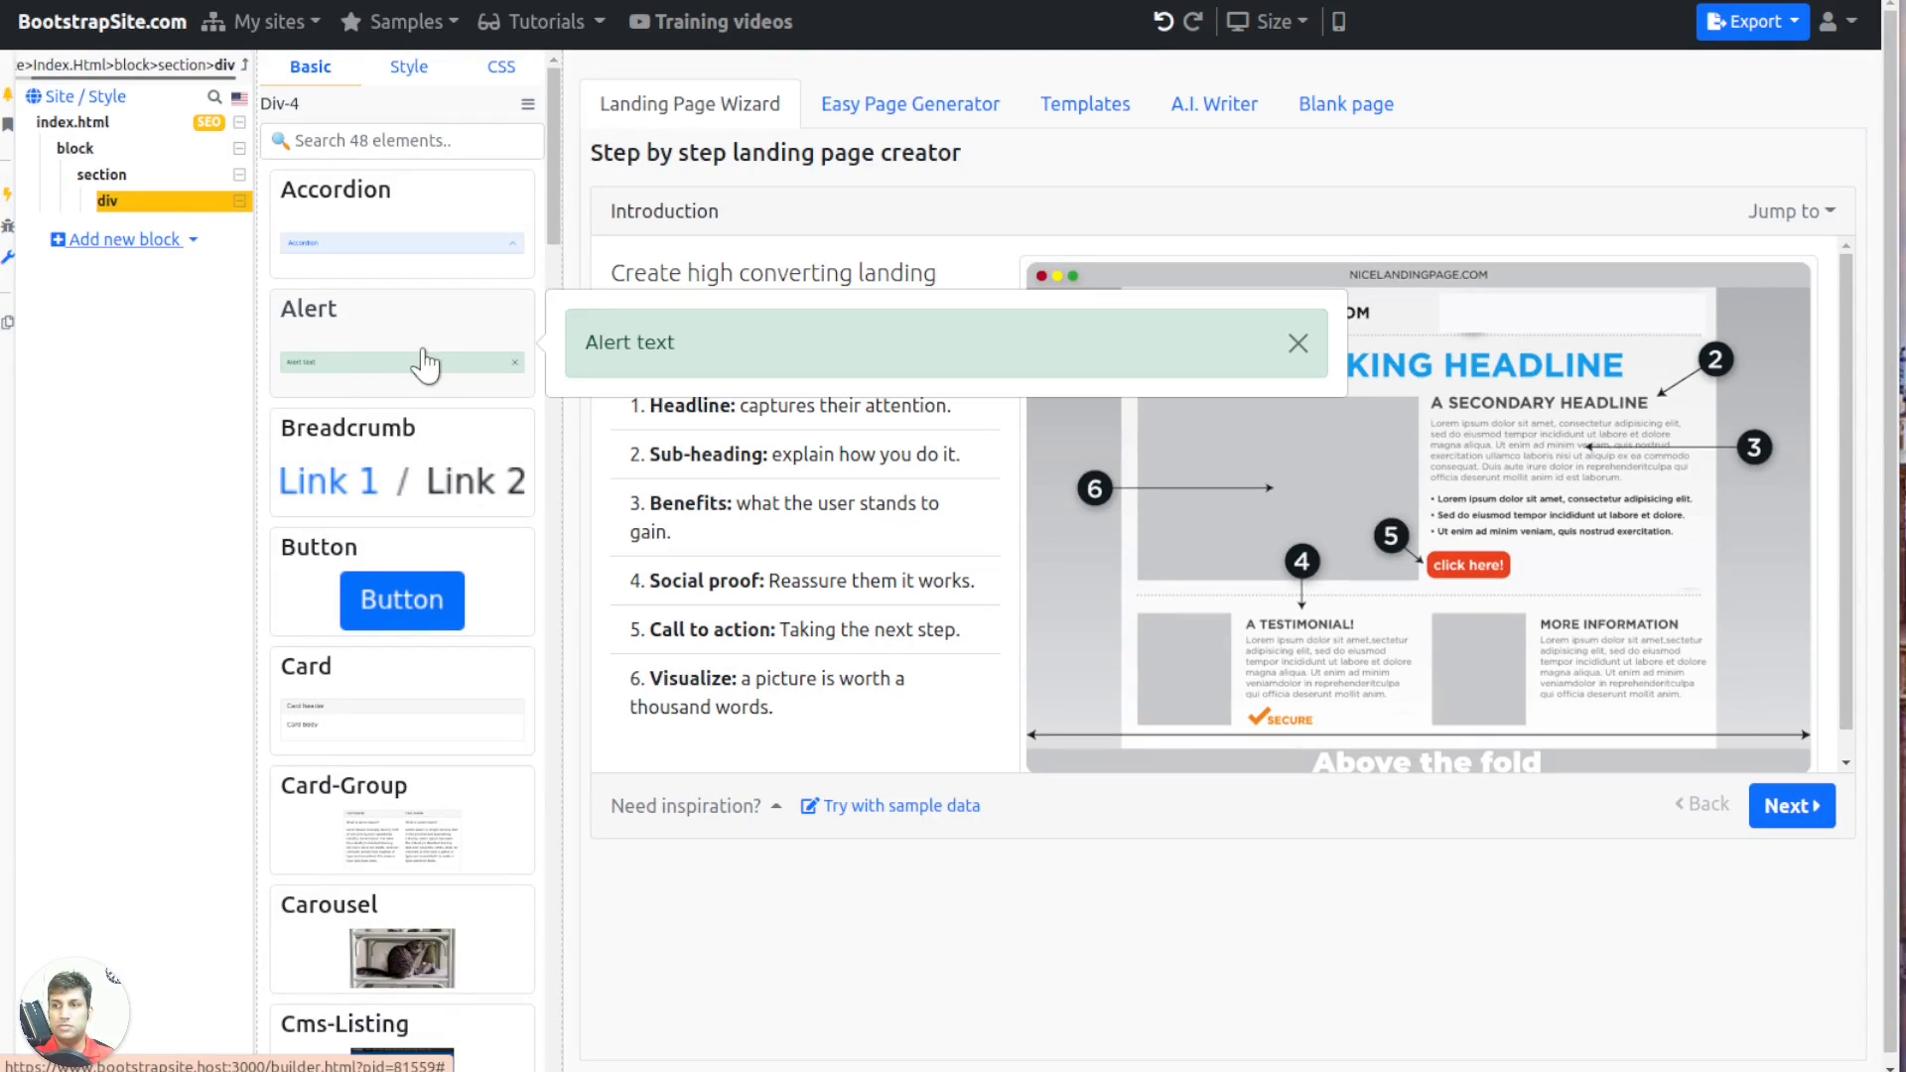
# Add an alert to the div and set its alert text to "This is a long line"
pyautogui.click(318, 357)
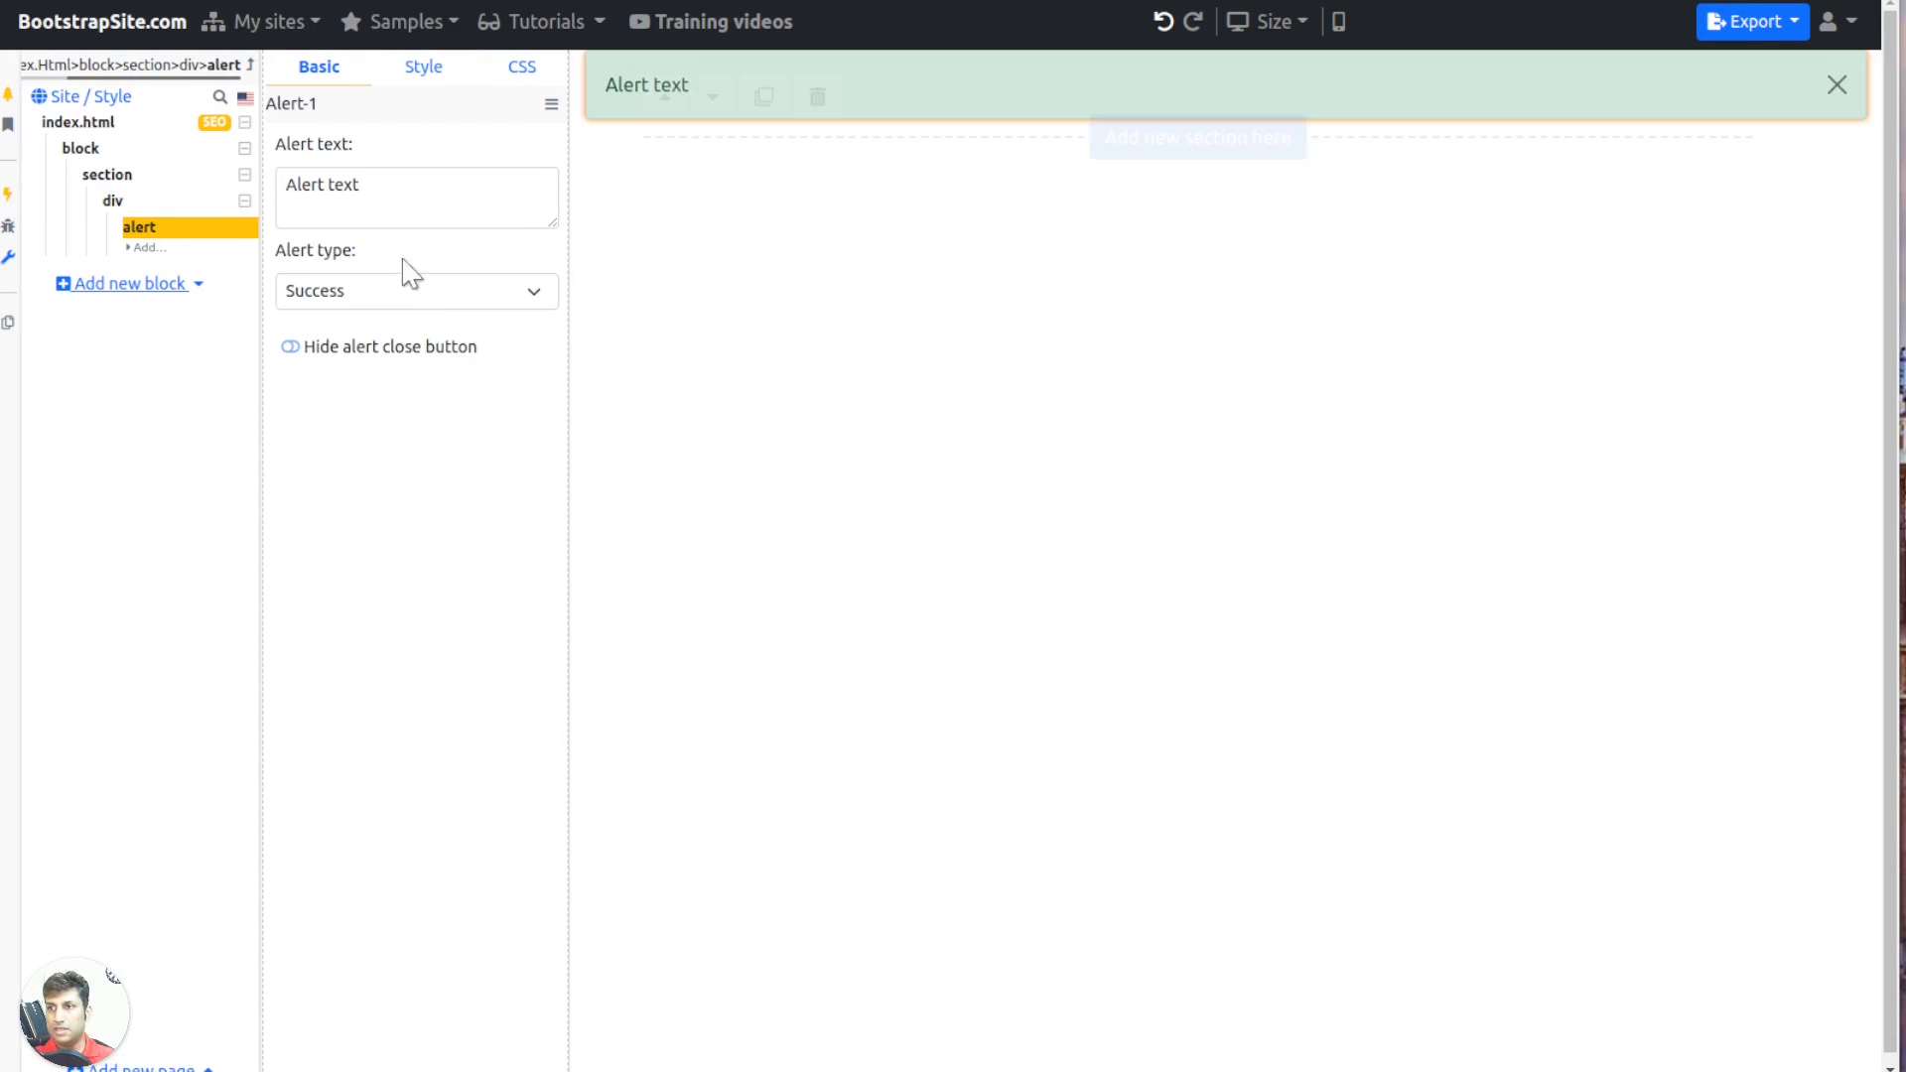
pyautogui.moveTo(422, 196); pyautogui.dragTo(274, 189)
pyautogui.write('This is a long line')
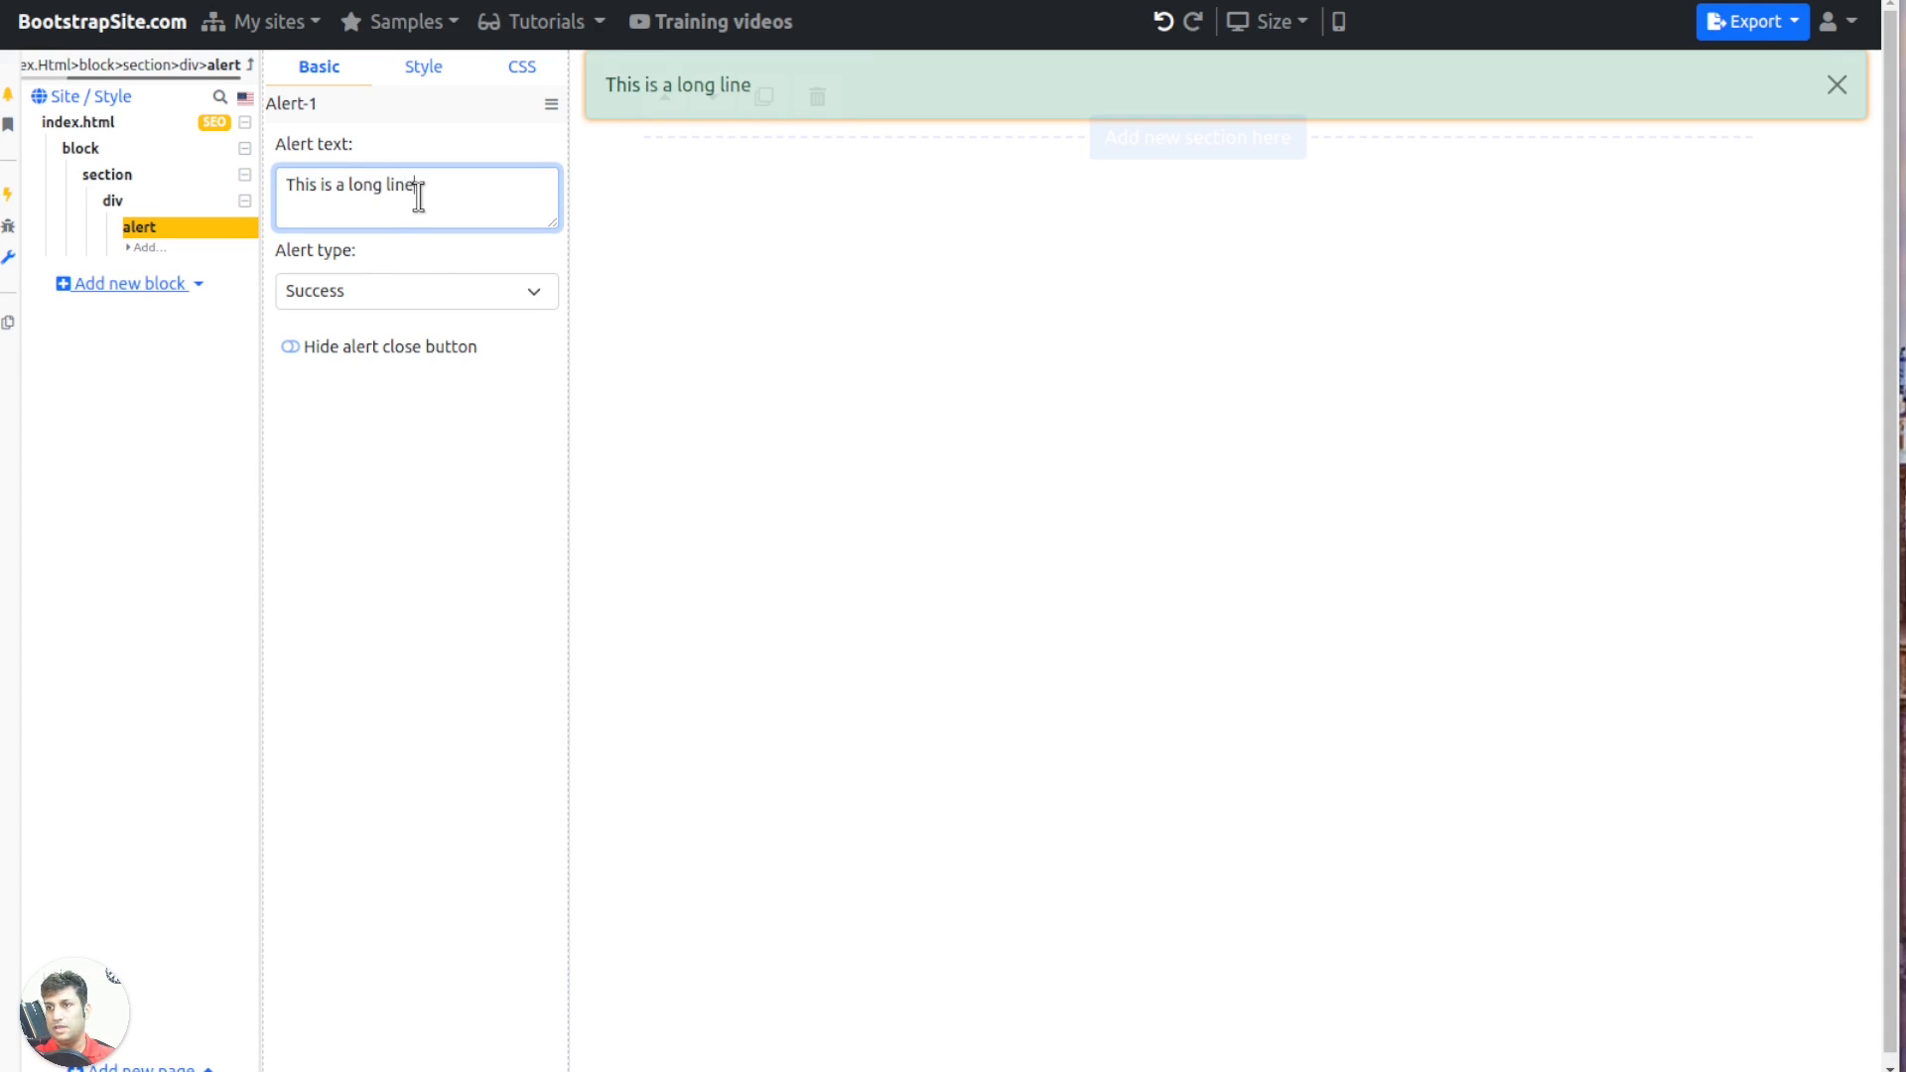
# Hide and restore the alert's close button, and switch the alert type through Danger and Info to Warning
pyautogui.click(309, 361)
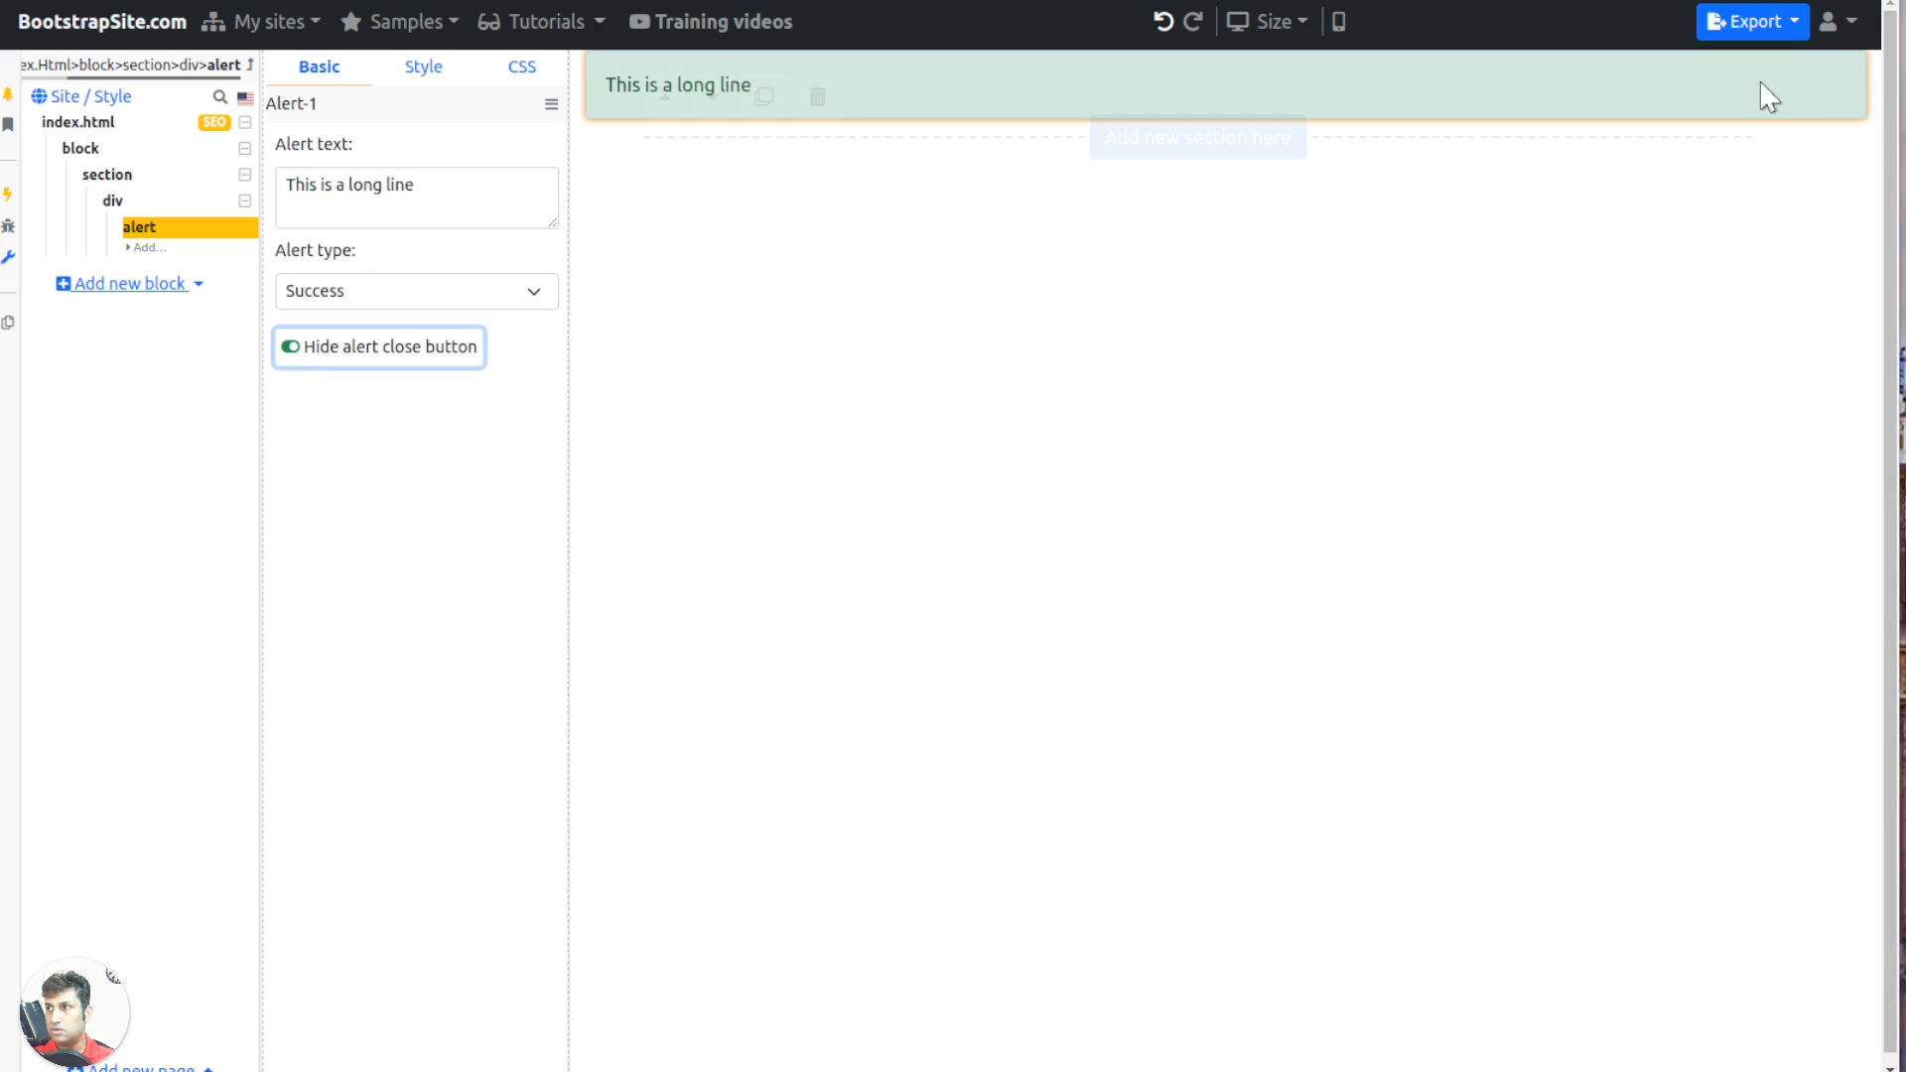
pyautogui.click(288, 349)
pyautogui.click(331, 300)
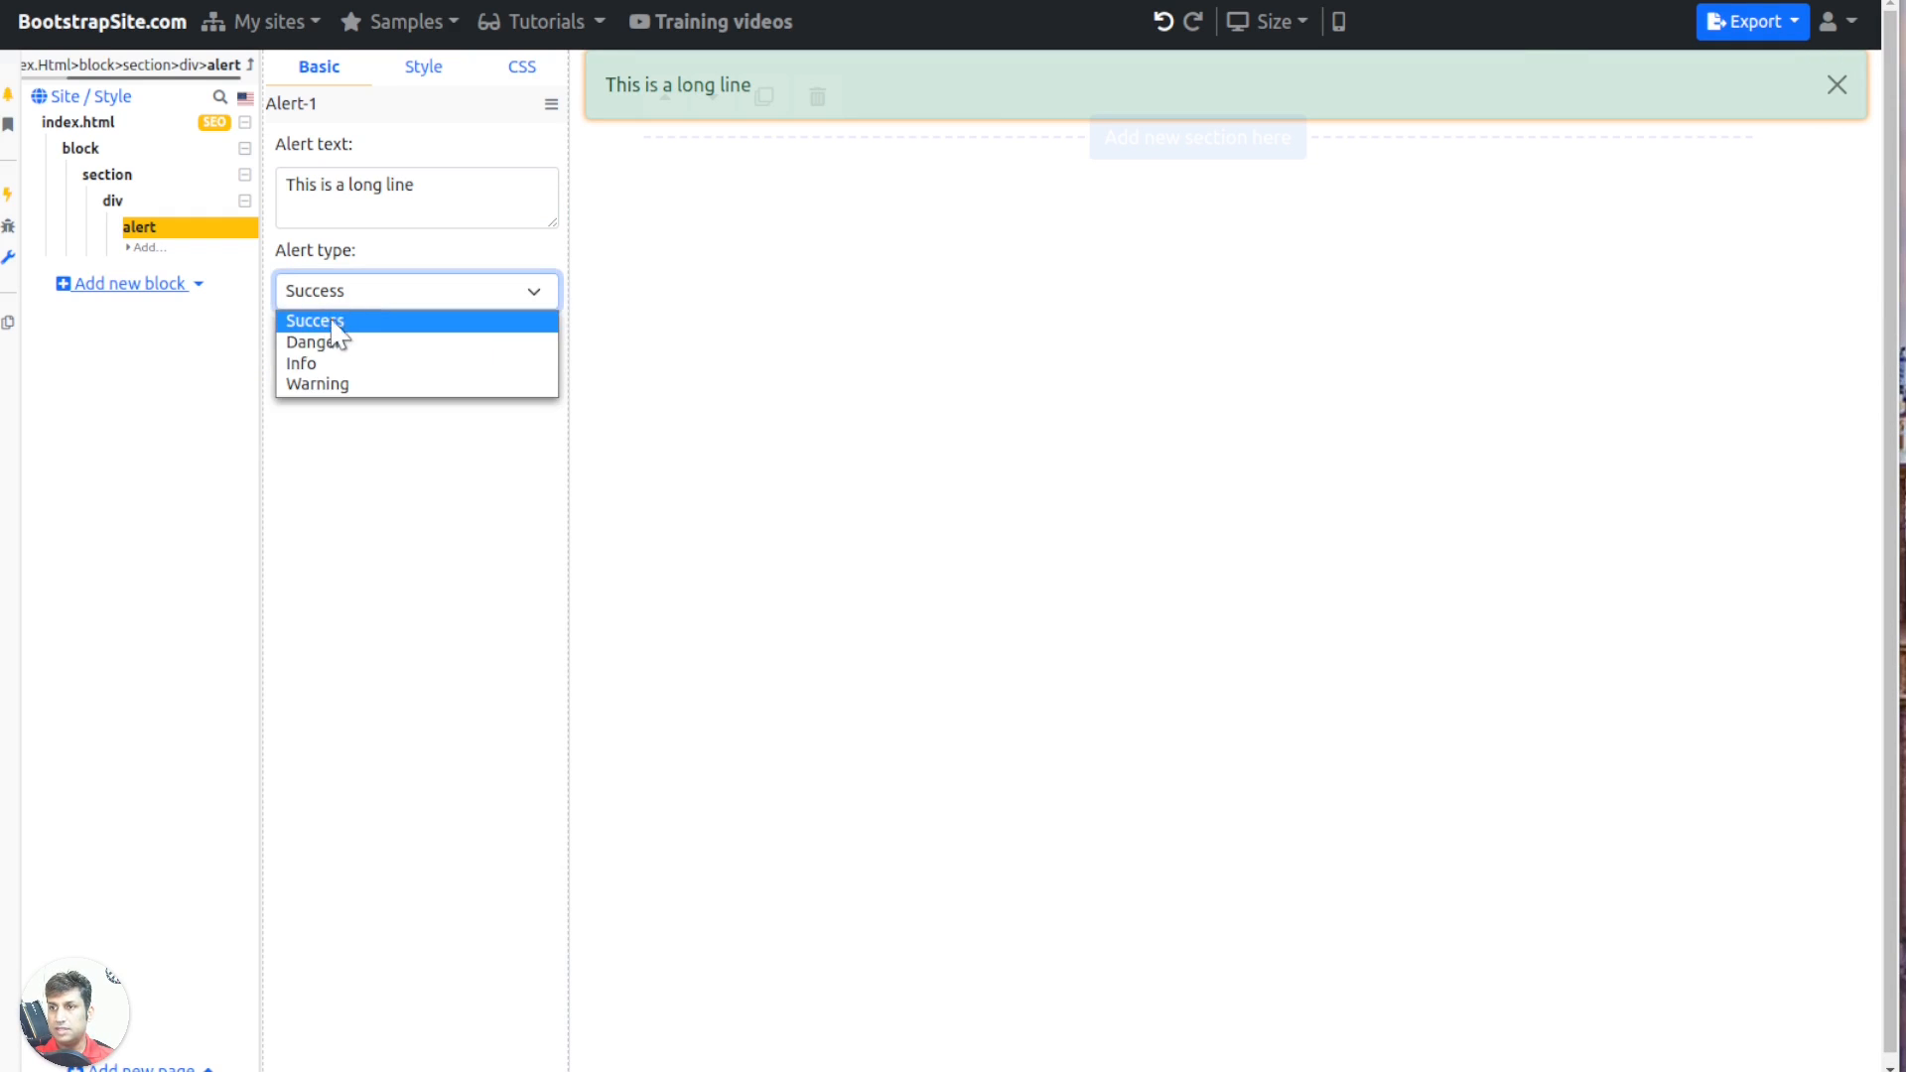
pyautogui.click(337, 343)
pyautogui.click(358, 291)
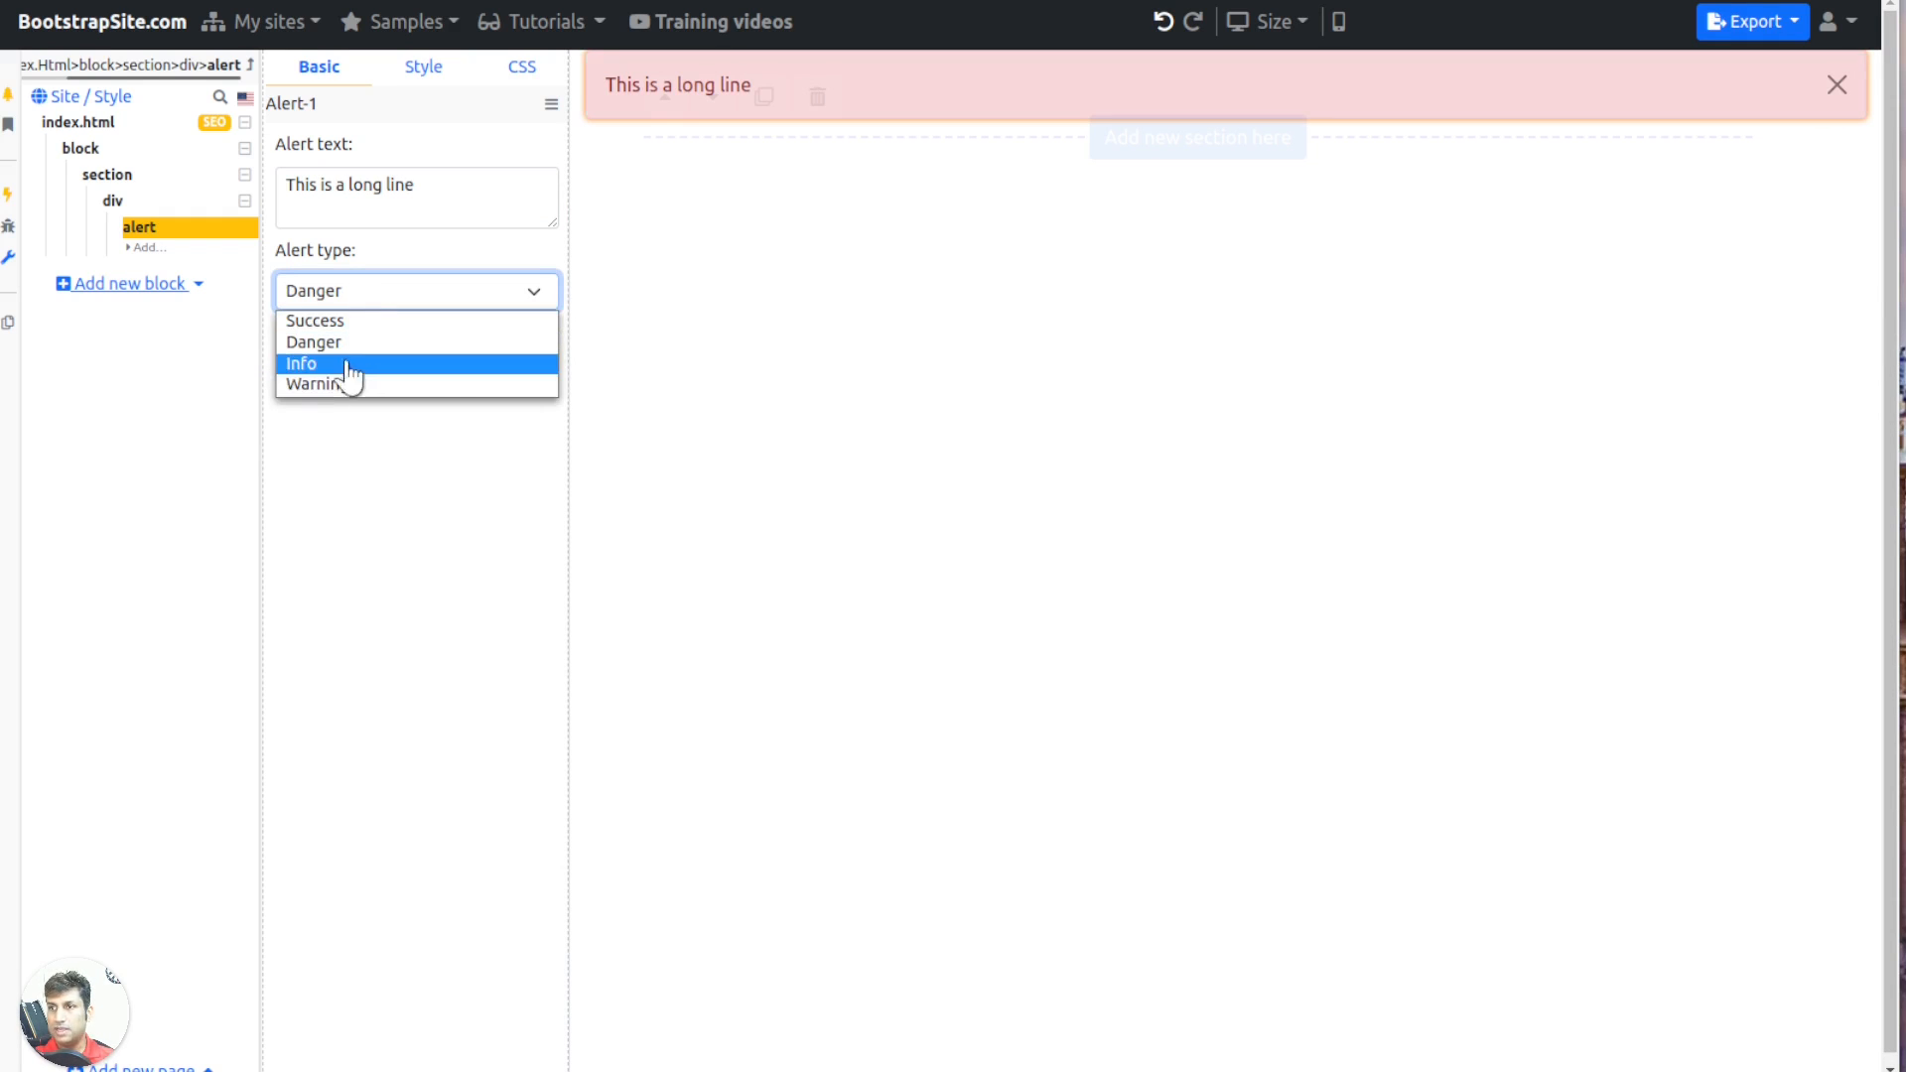
pyautogui.click(353, 364)
pyautogui.click(382, 306)
pyautogui.click(364, 383)
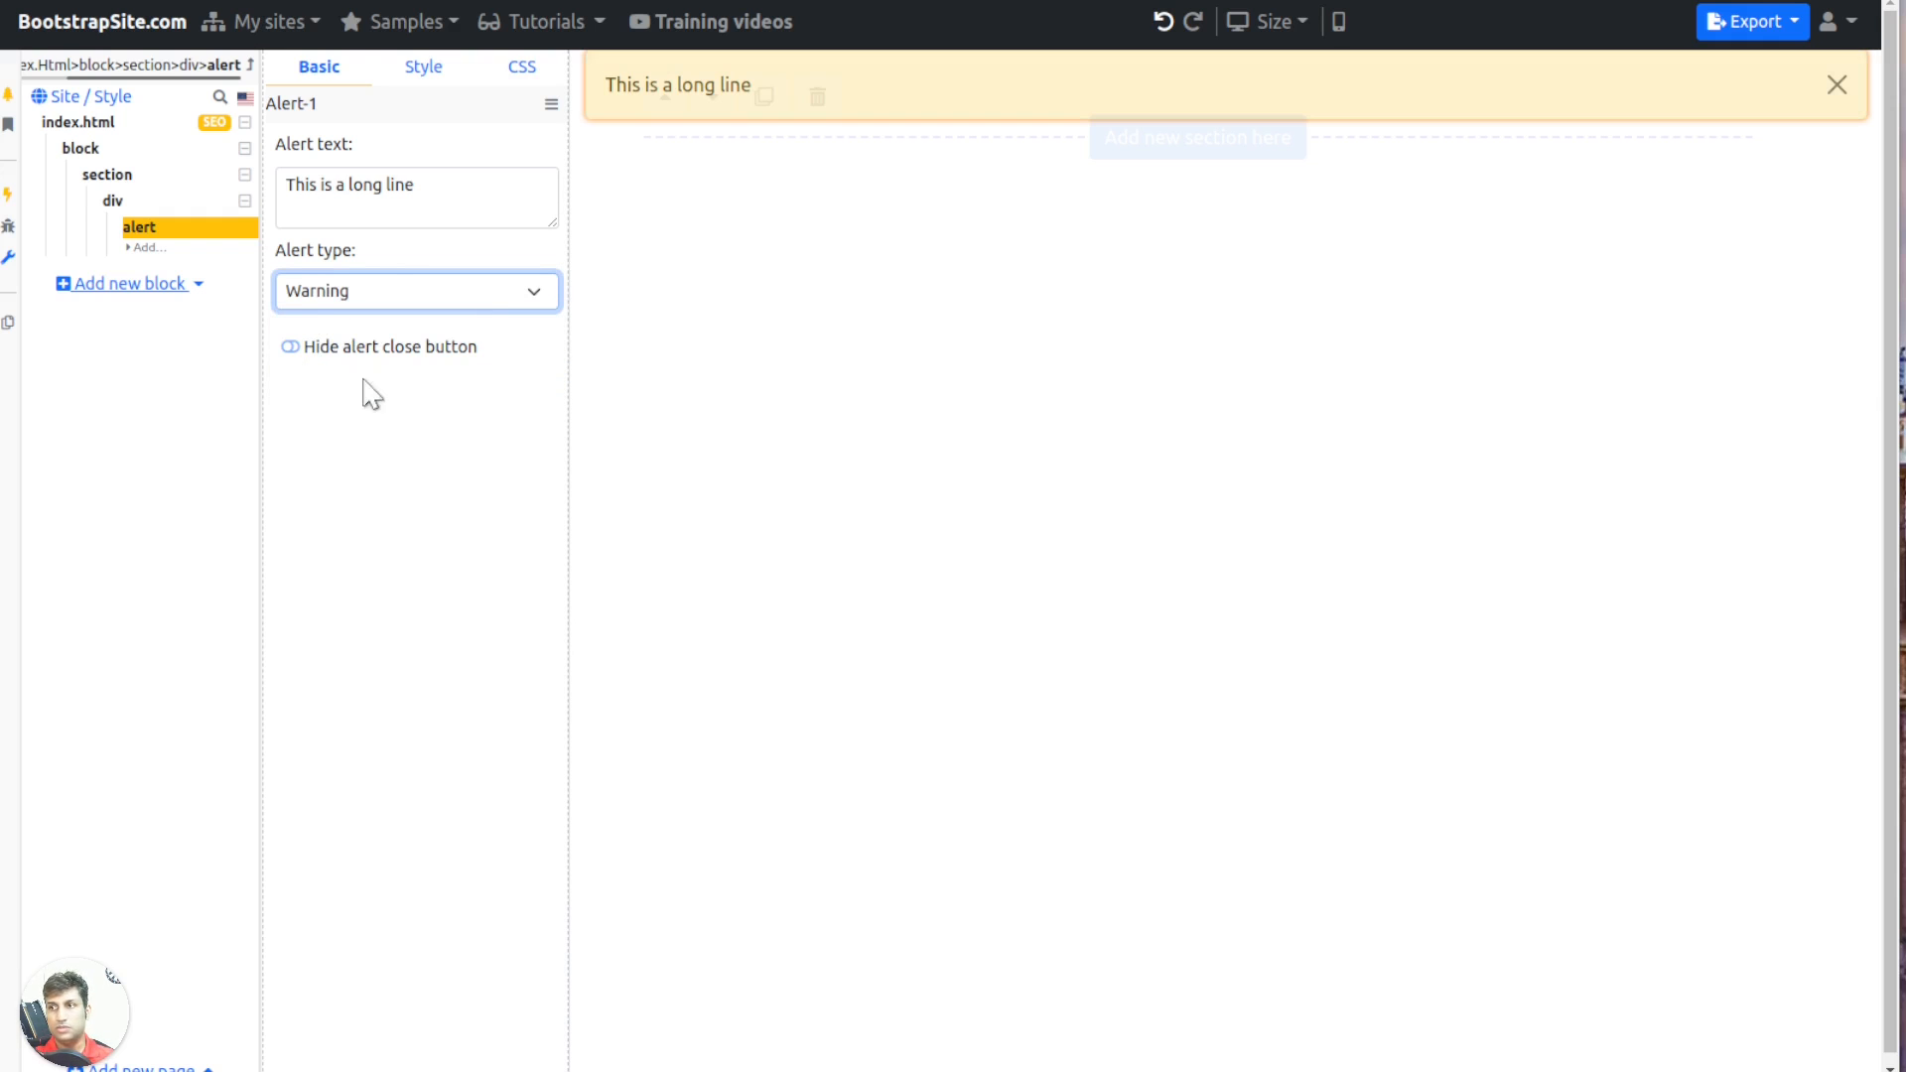
# Delete the alert from the div
pyautogui.press('Delete')
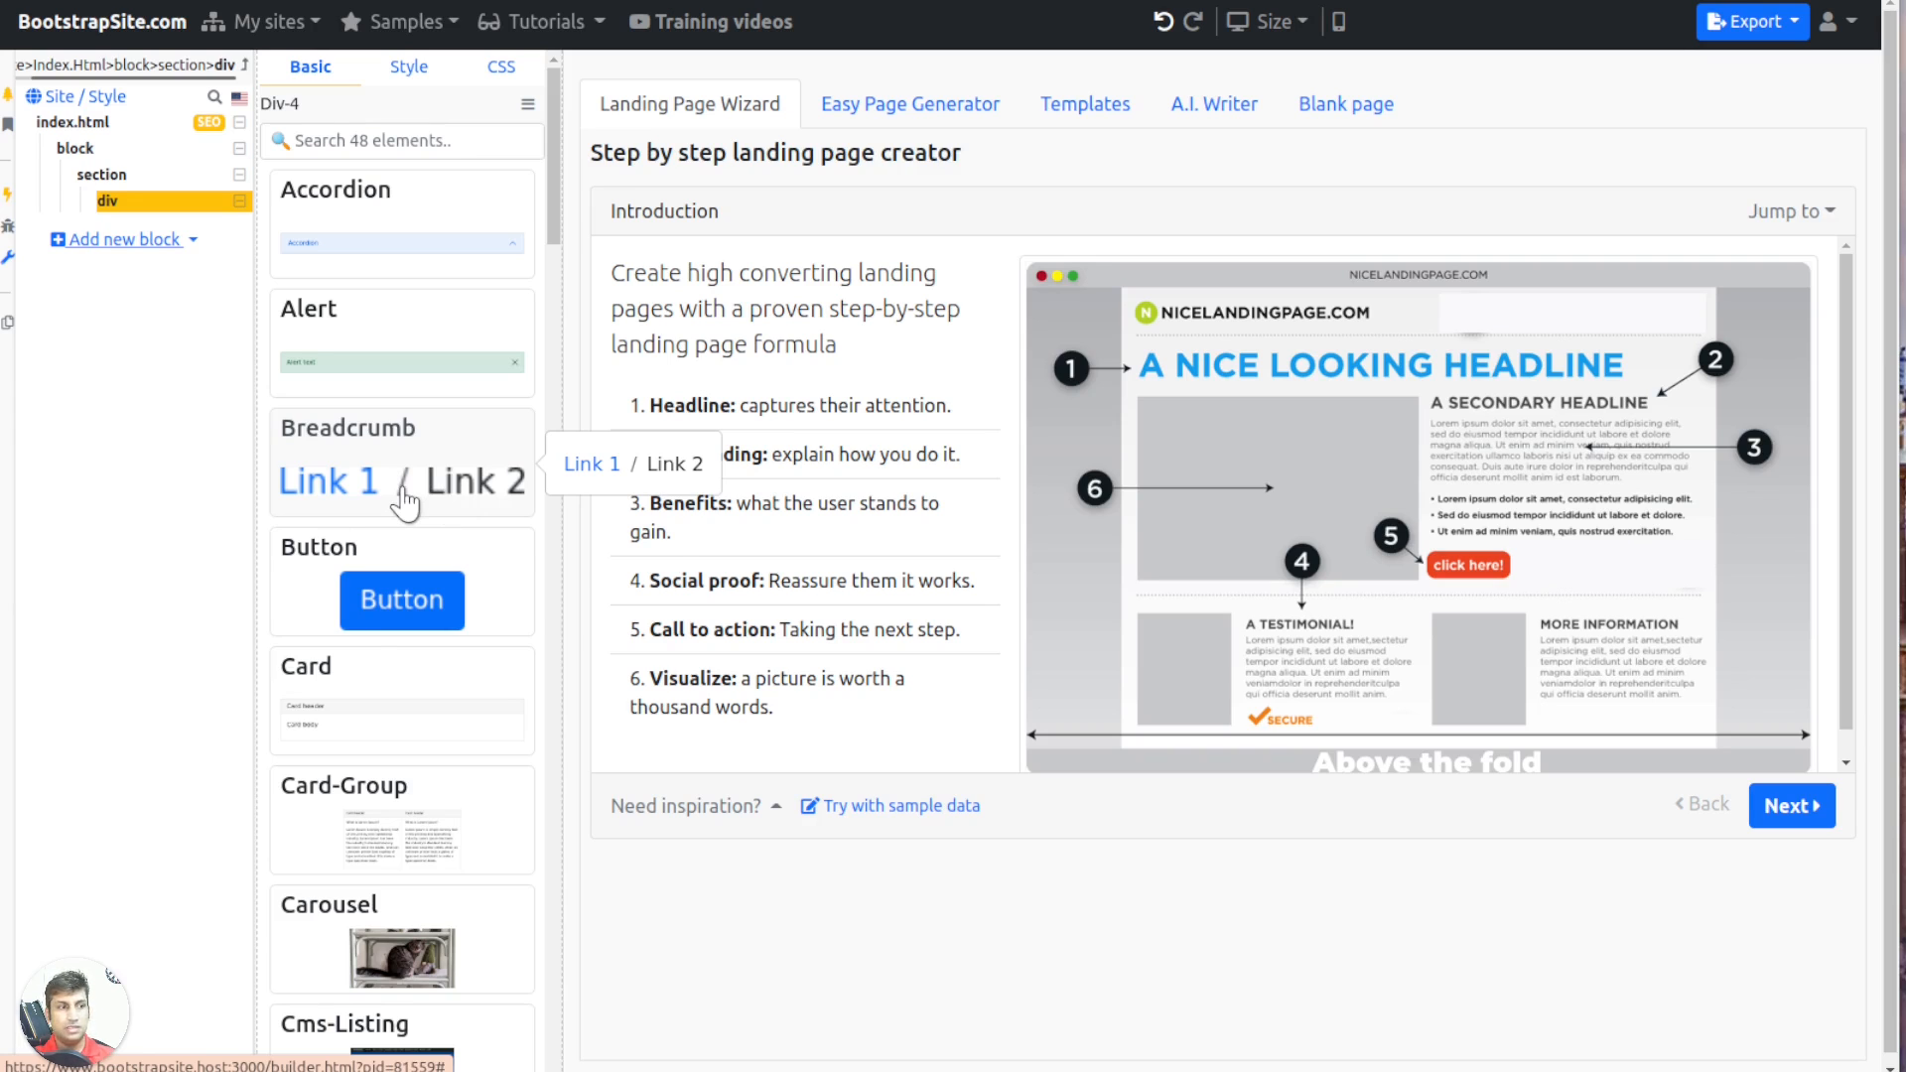
pyautogui.scroll(-1, 402, 591)
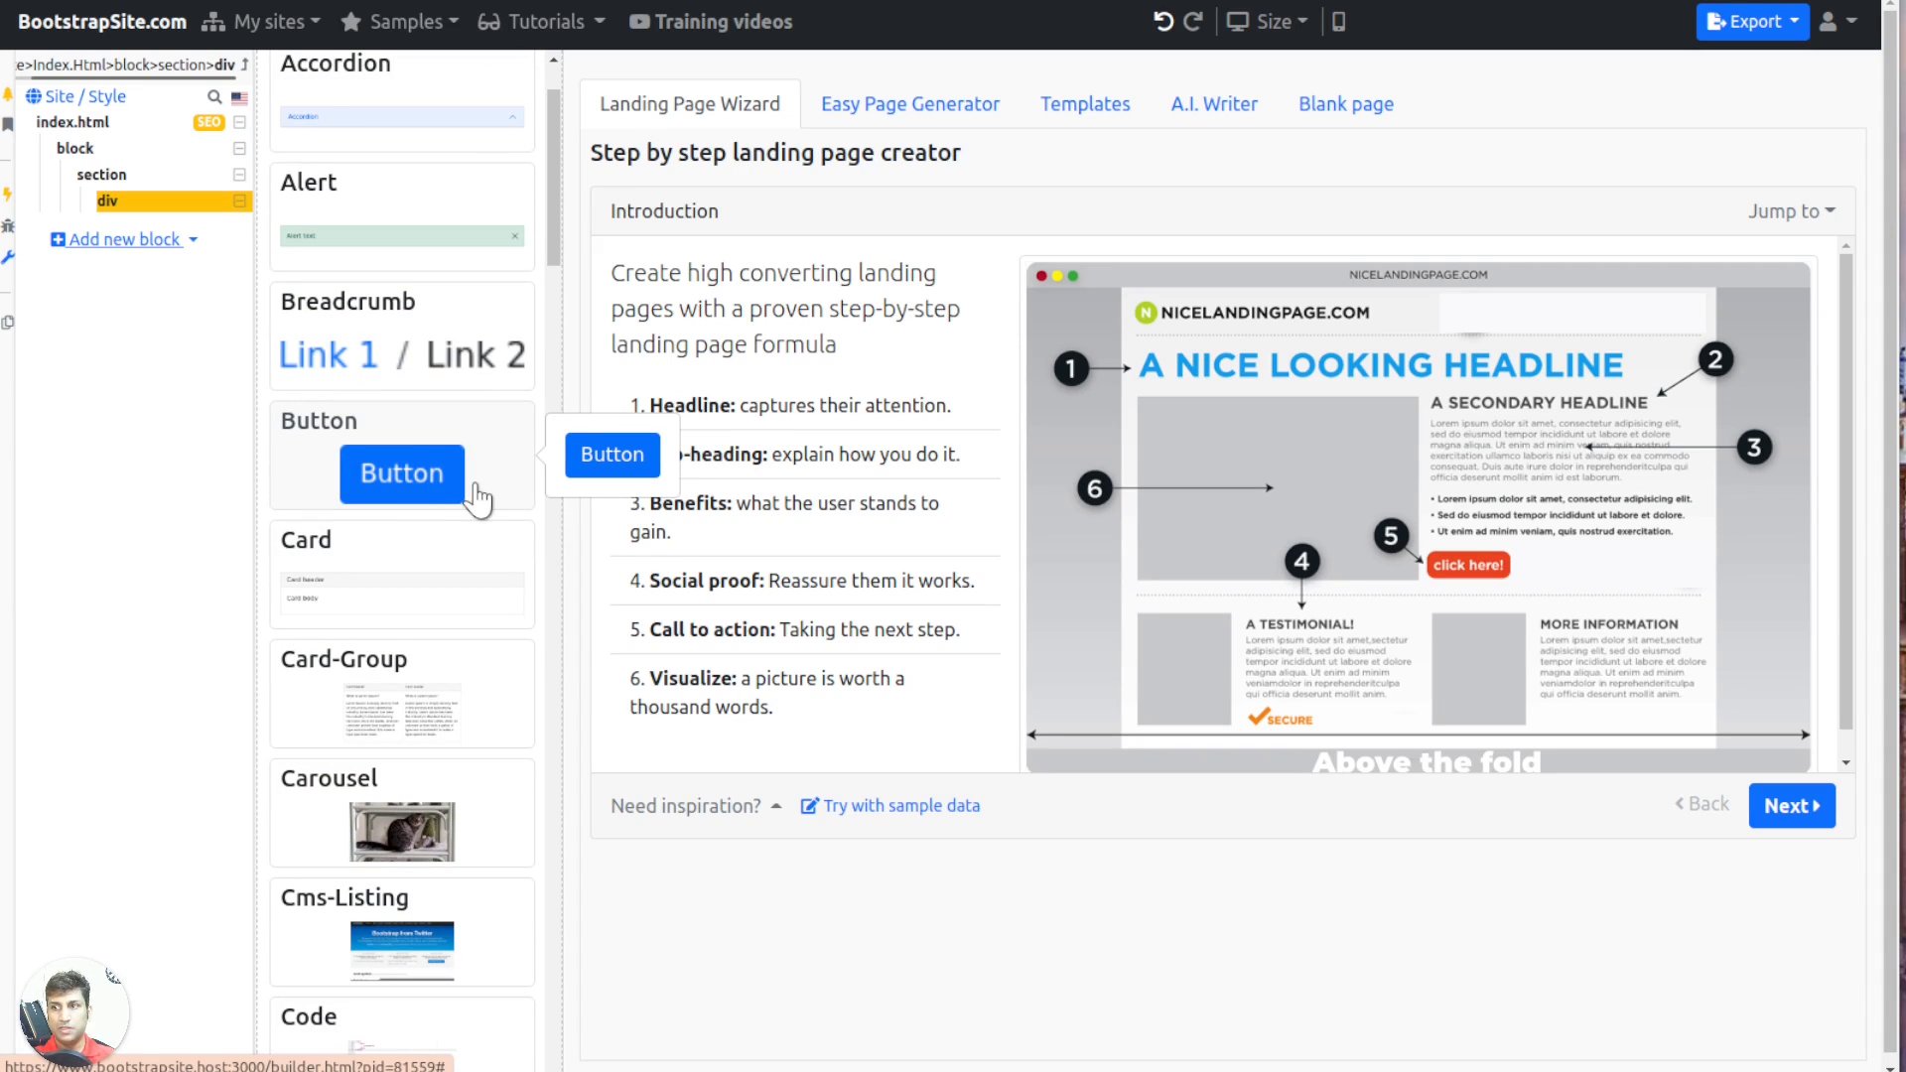
# Add a button to the div with the mobile text "Mobile label" and check it in the mobile preview
pyautogui.click(395, 486)
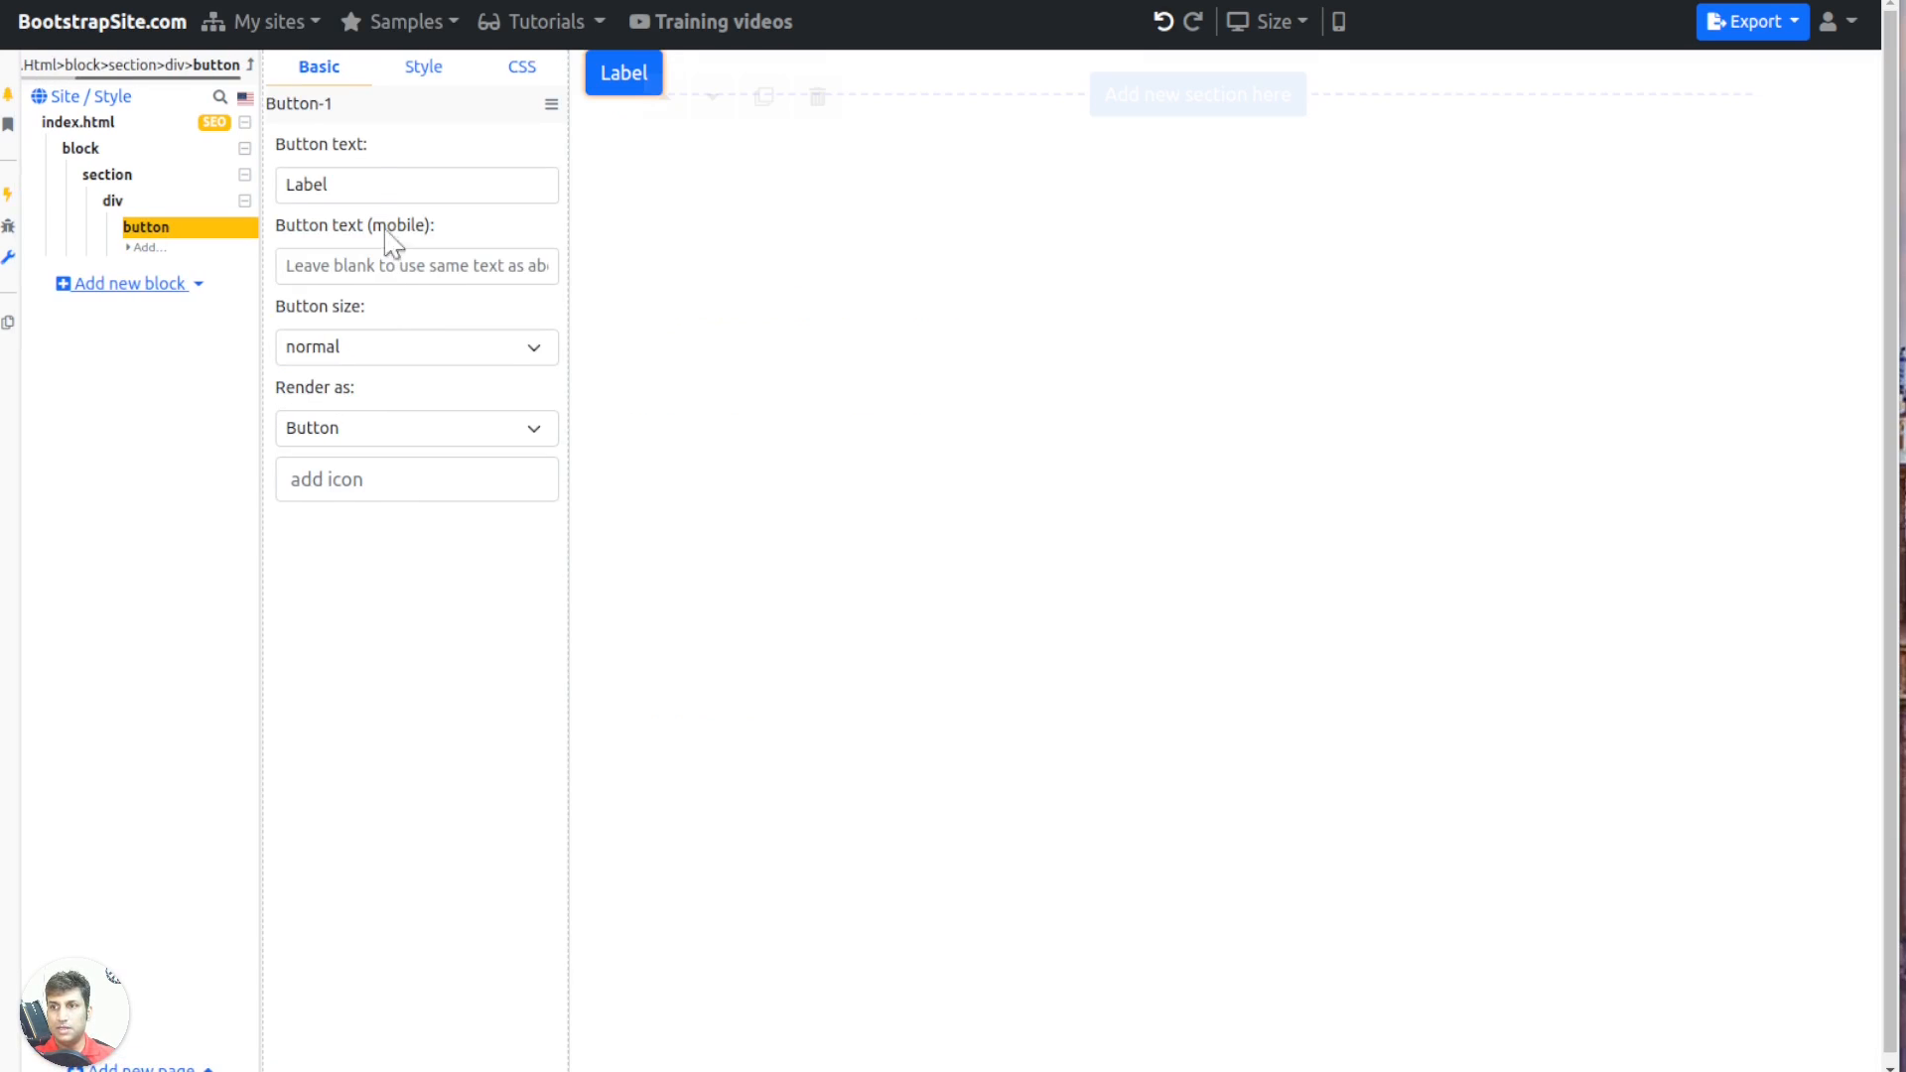
pyautogui.doubleClick(363, 180)
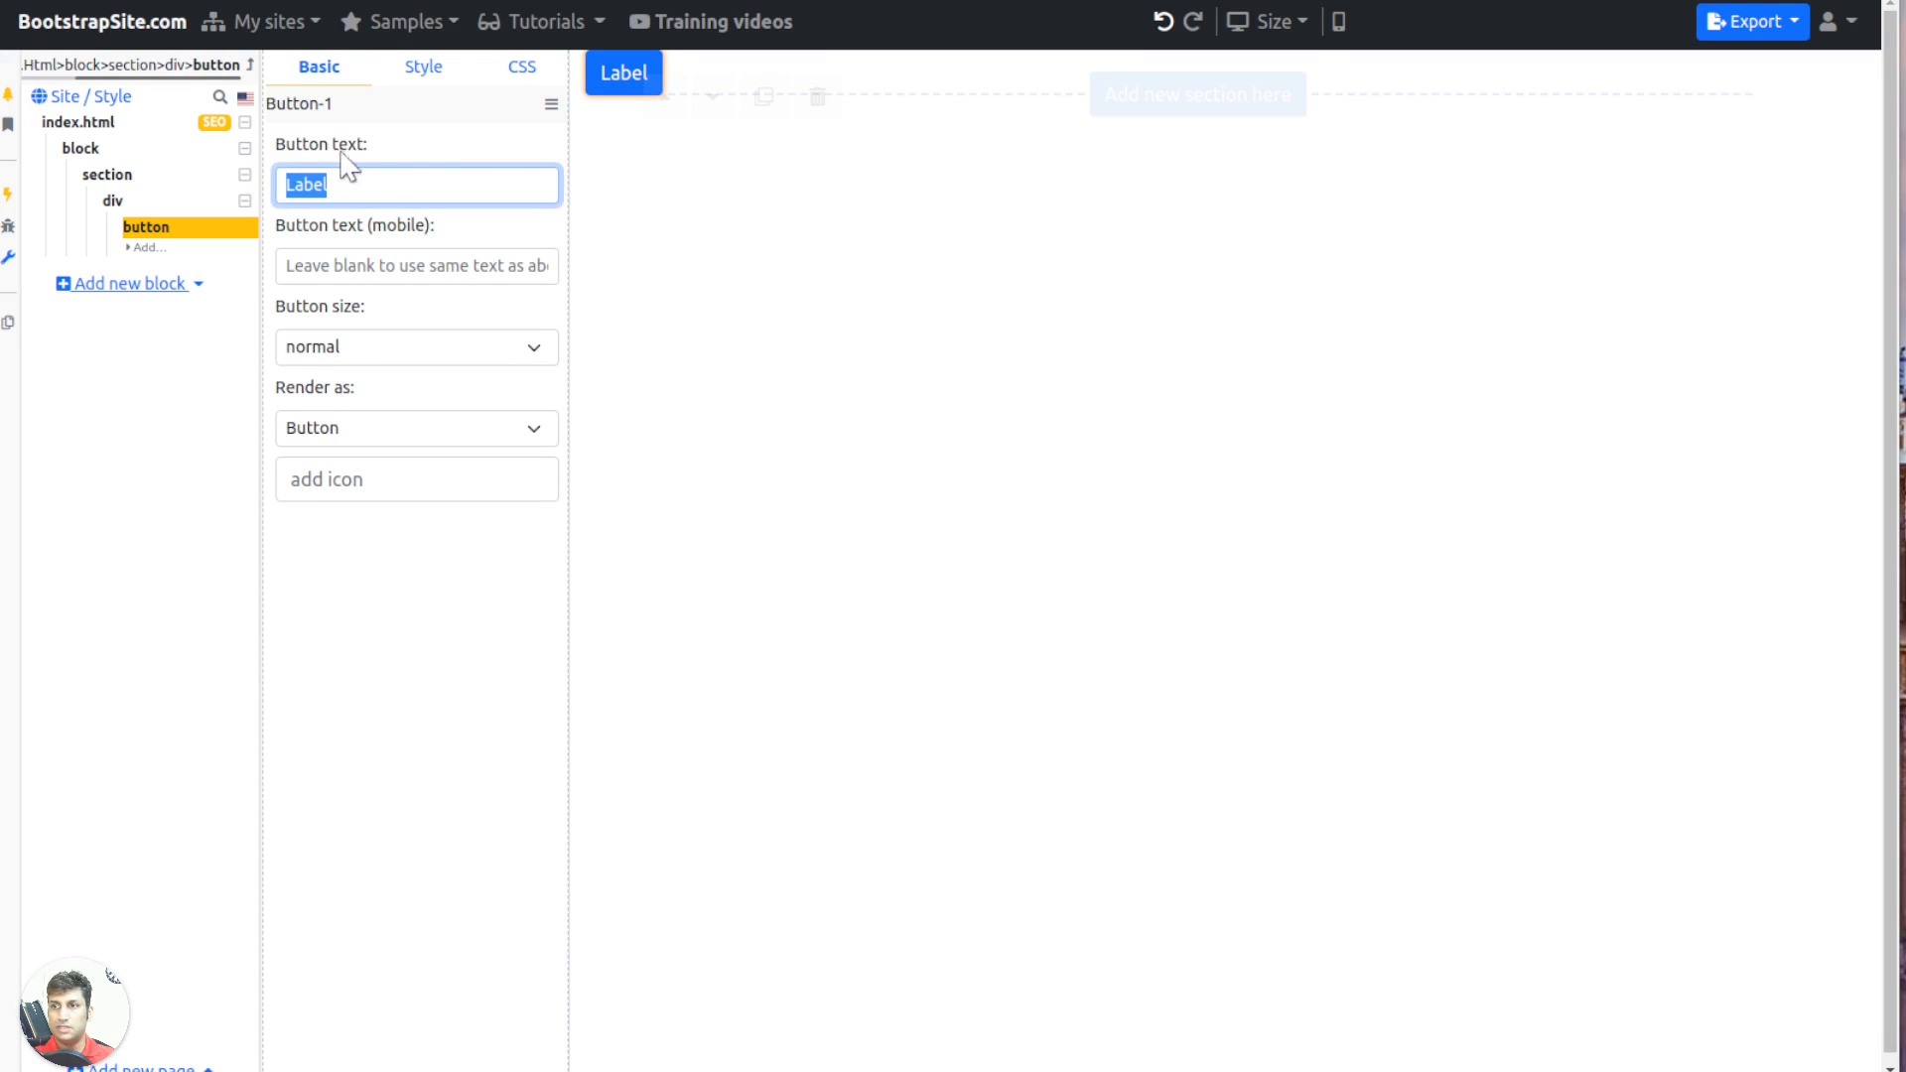
pyautogui.click(356, 263)
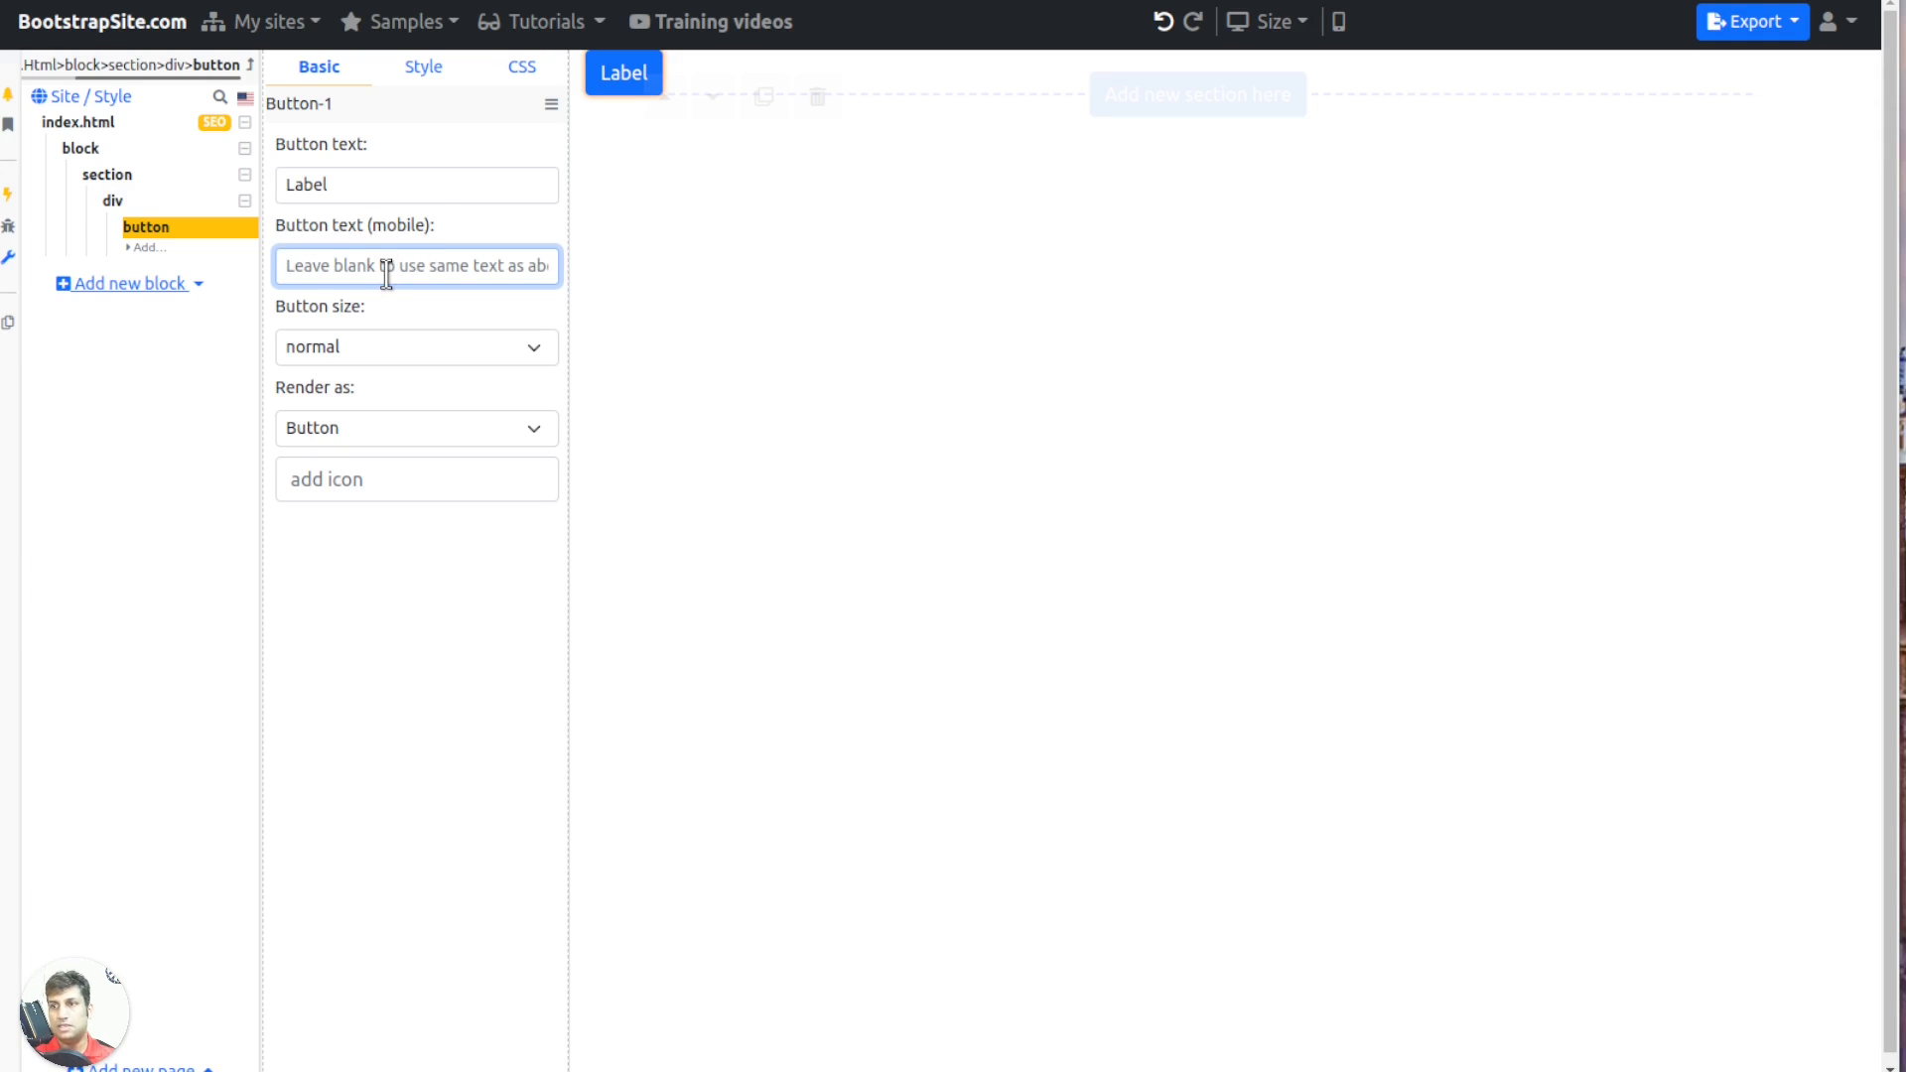
pyautogui.write('Mobile label')
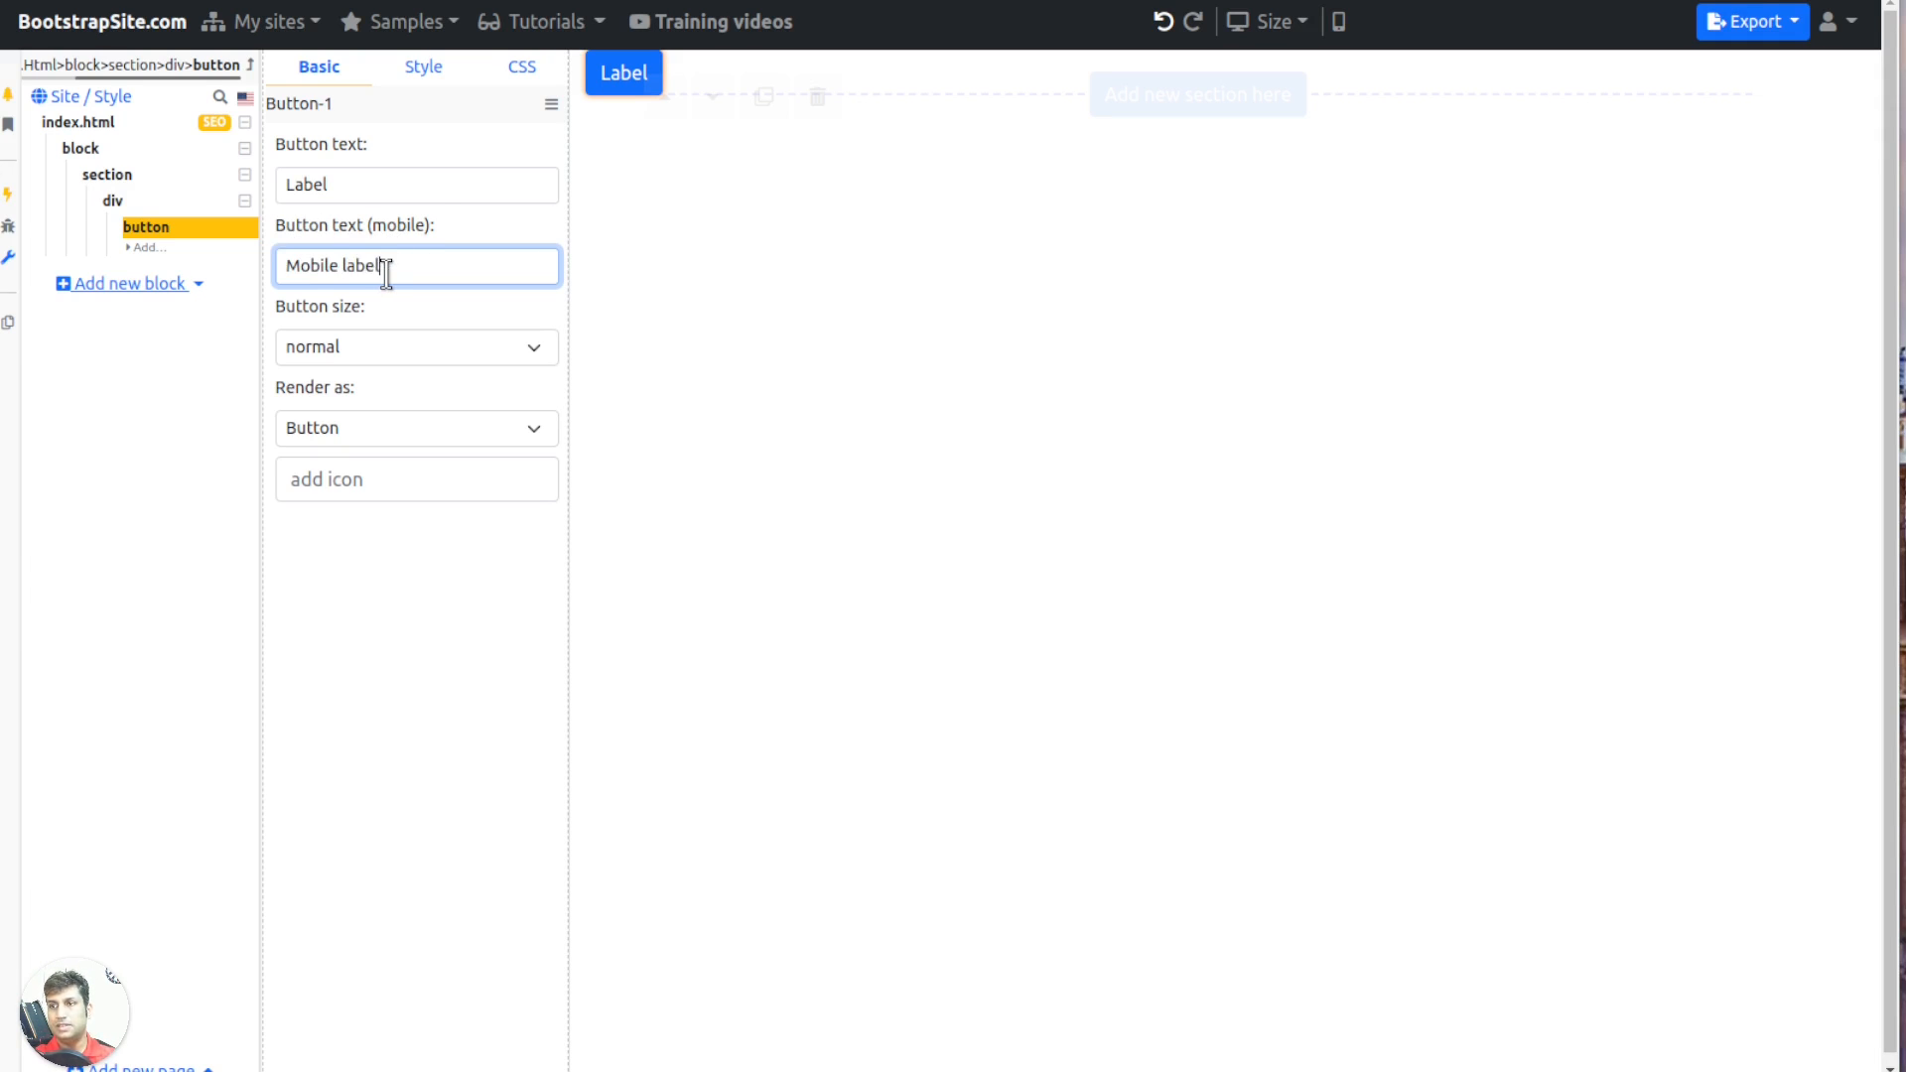
pyautogui.click(1340, 24)
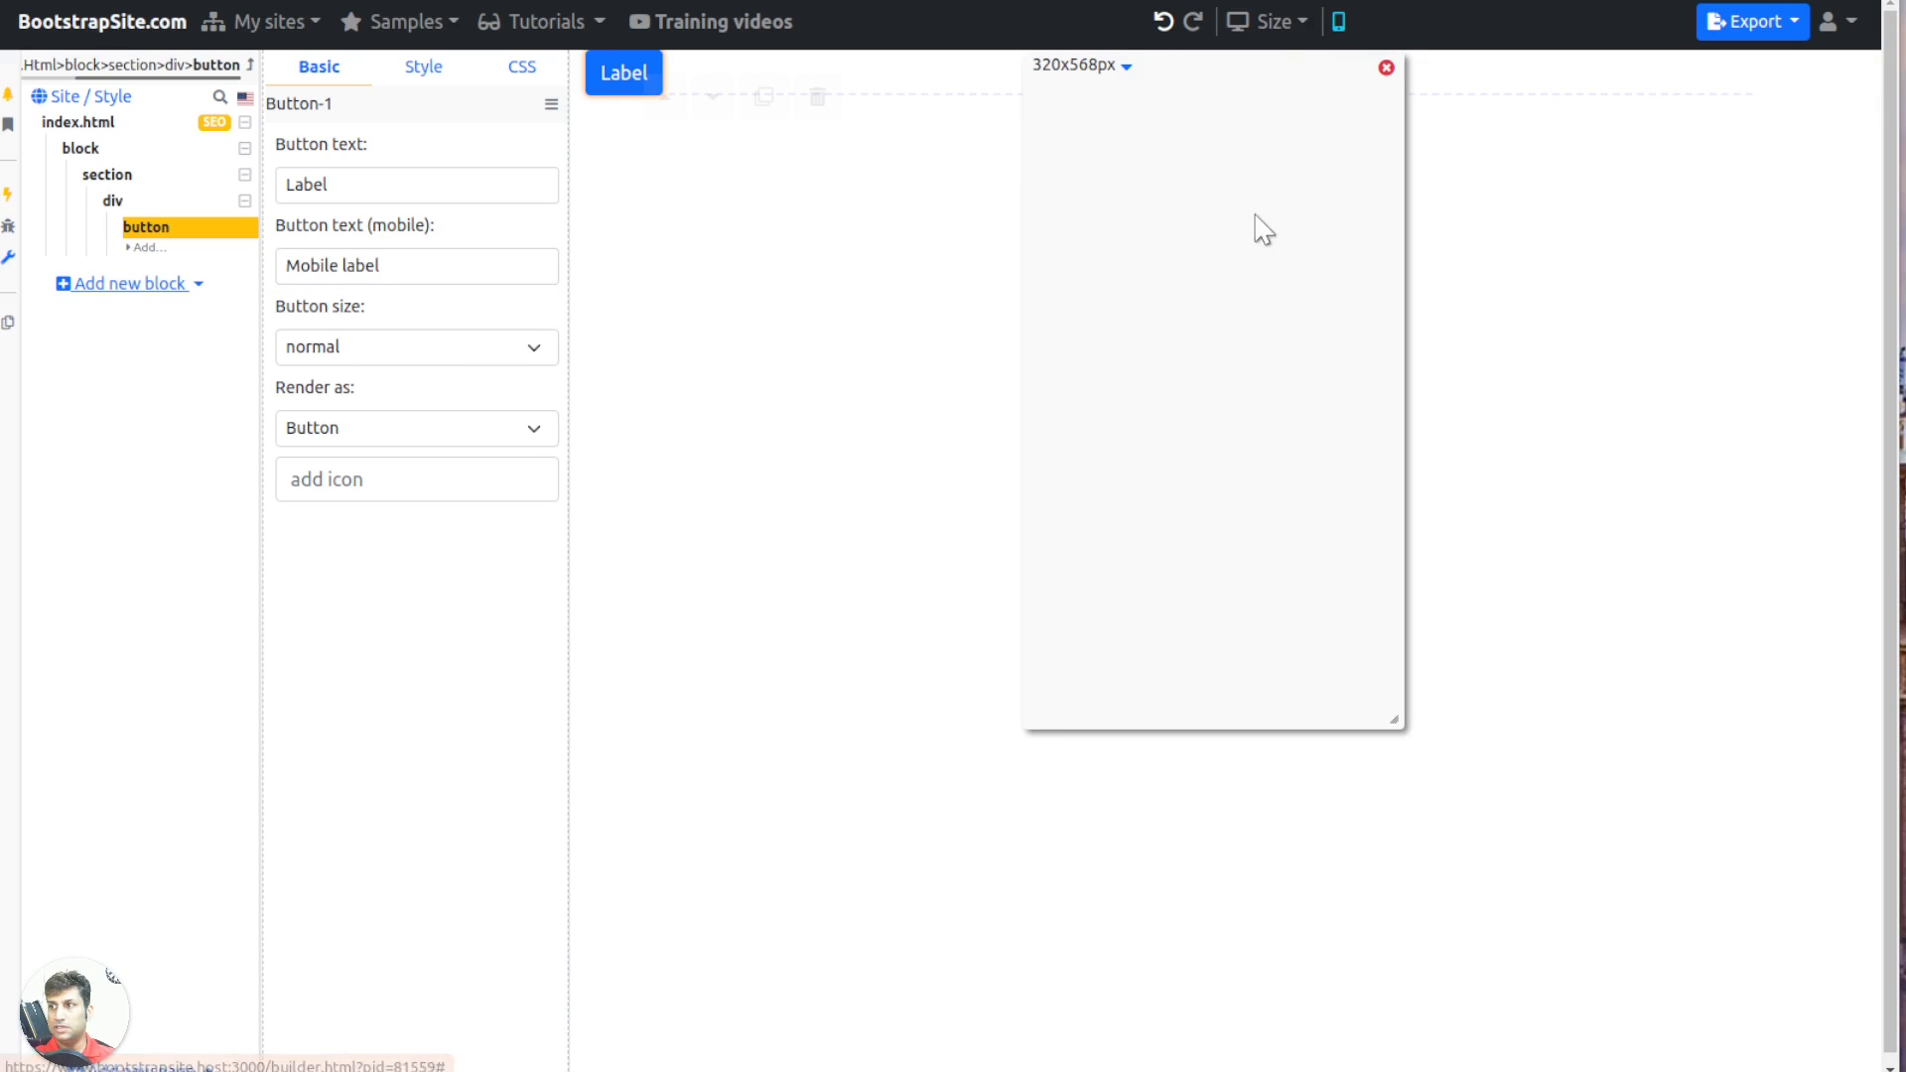
pyautogui.click(1385, 67)
# Switch the button size through X-large and XX-large to large
pyautogui.click(435, 349)
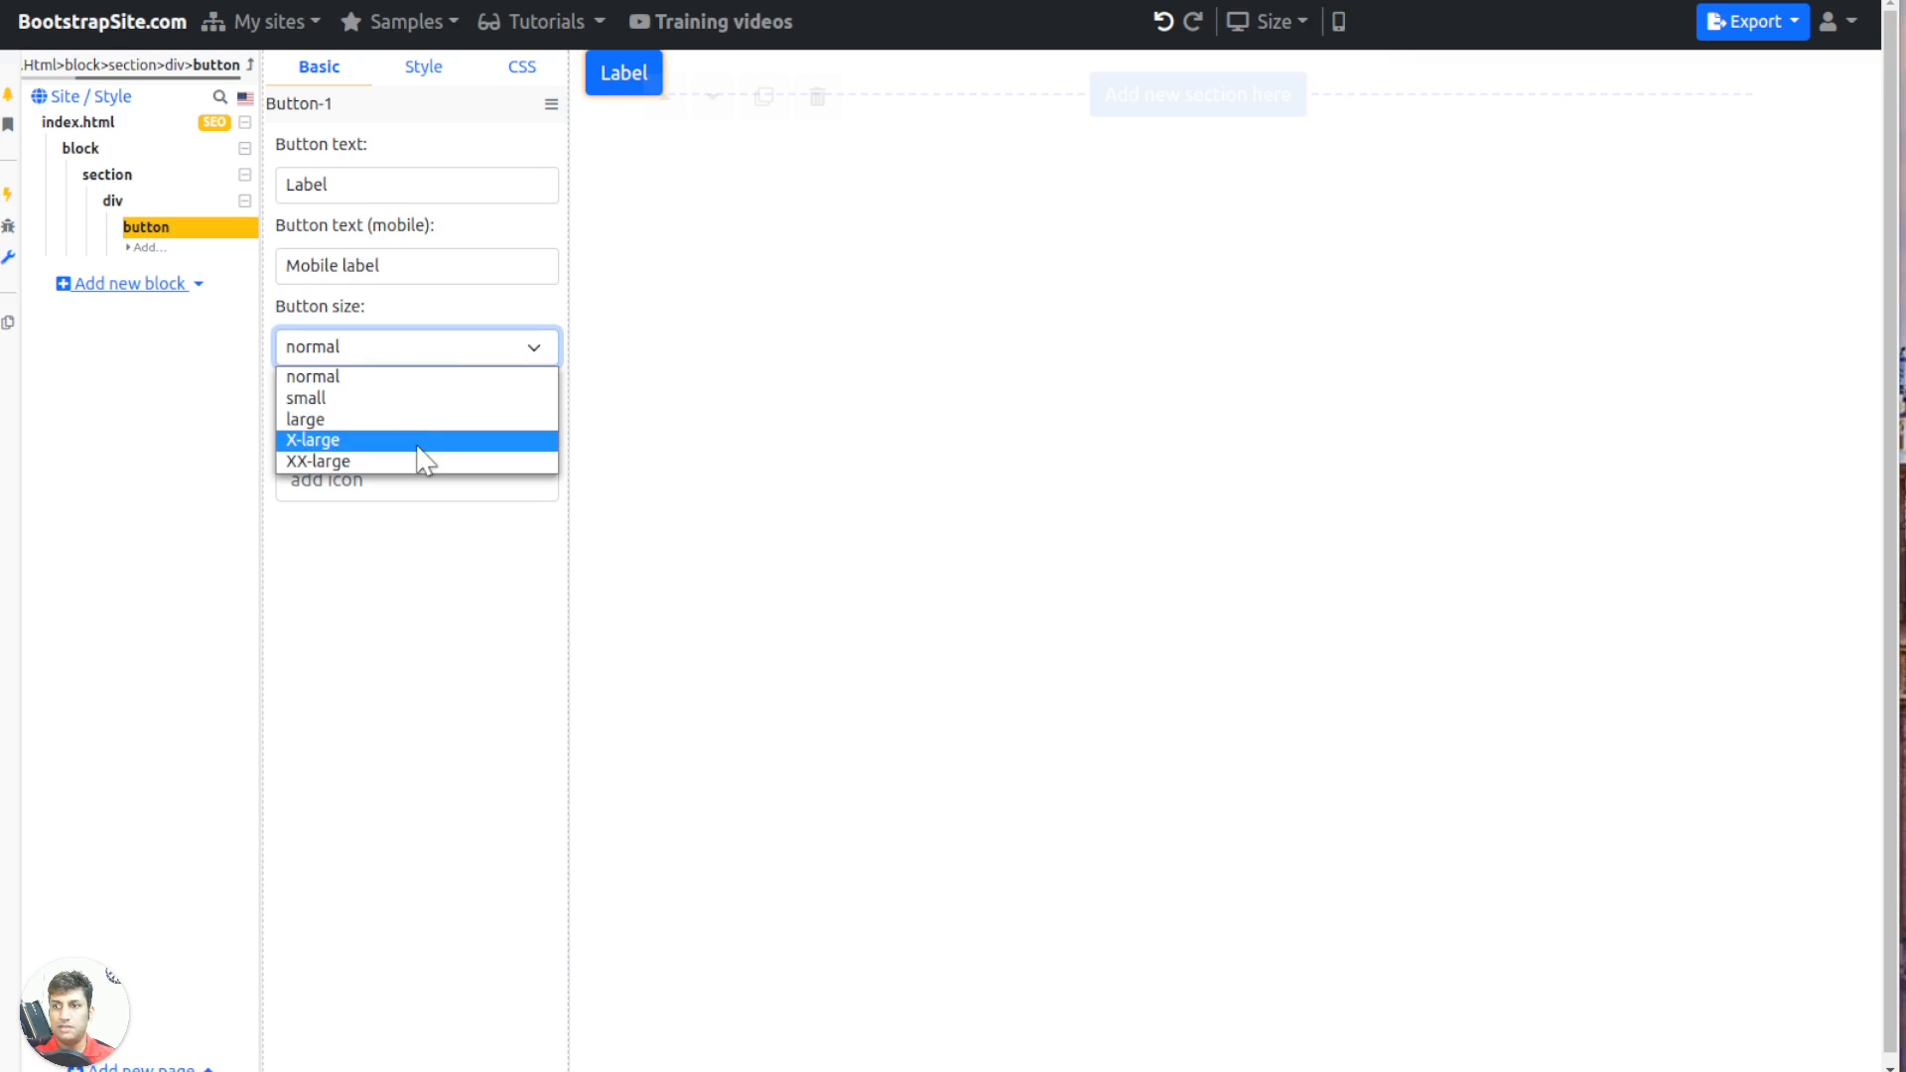
pyautogui.click(417, 440)
pyautogui.click(427, 349)
pyautogui.click(396, 463)
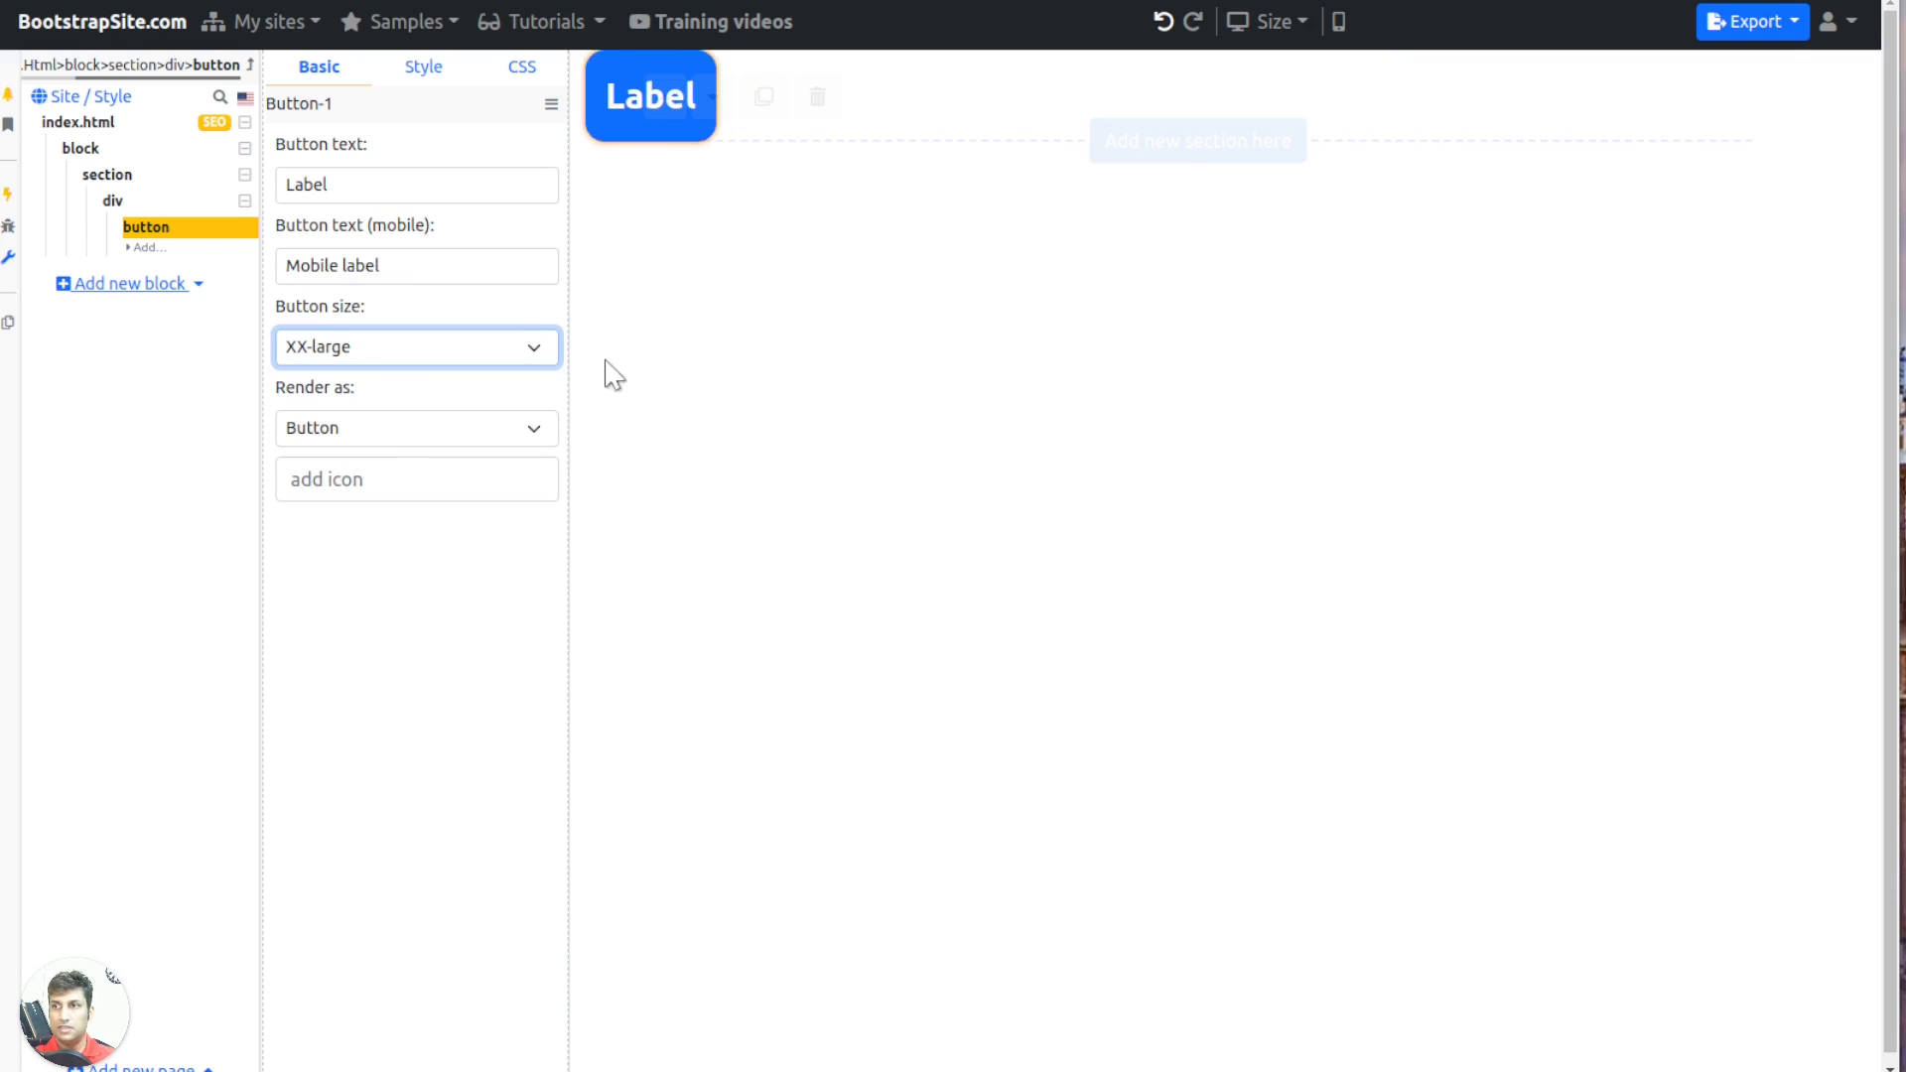
pyautogui.click(401, 360)
pyautogui.click(383, 421)
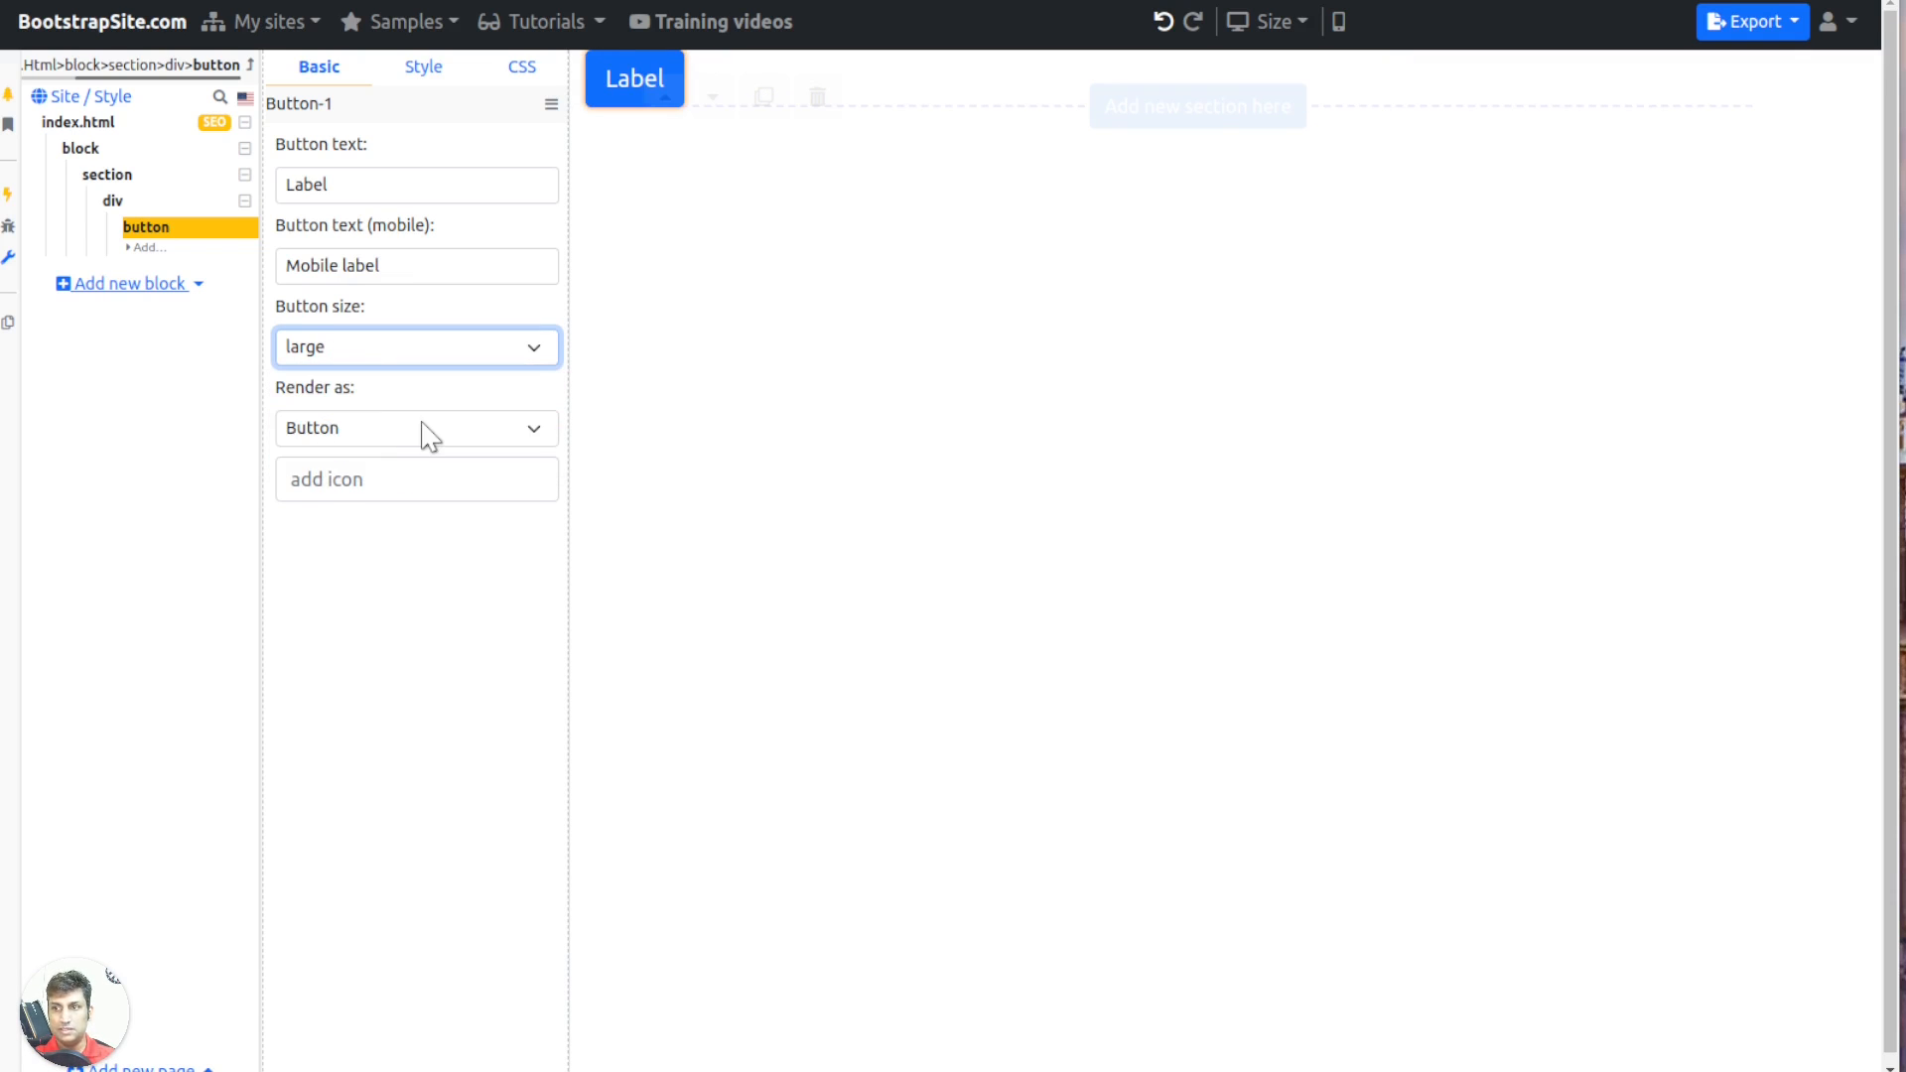
# Render the button as a link and open its link href for editing
pyautogui.click(429, 437)
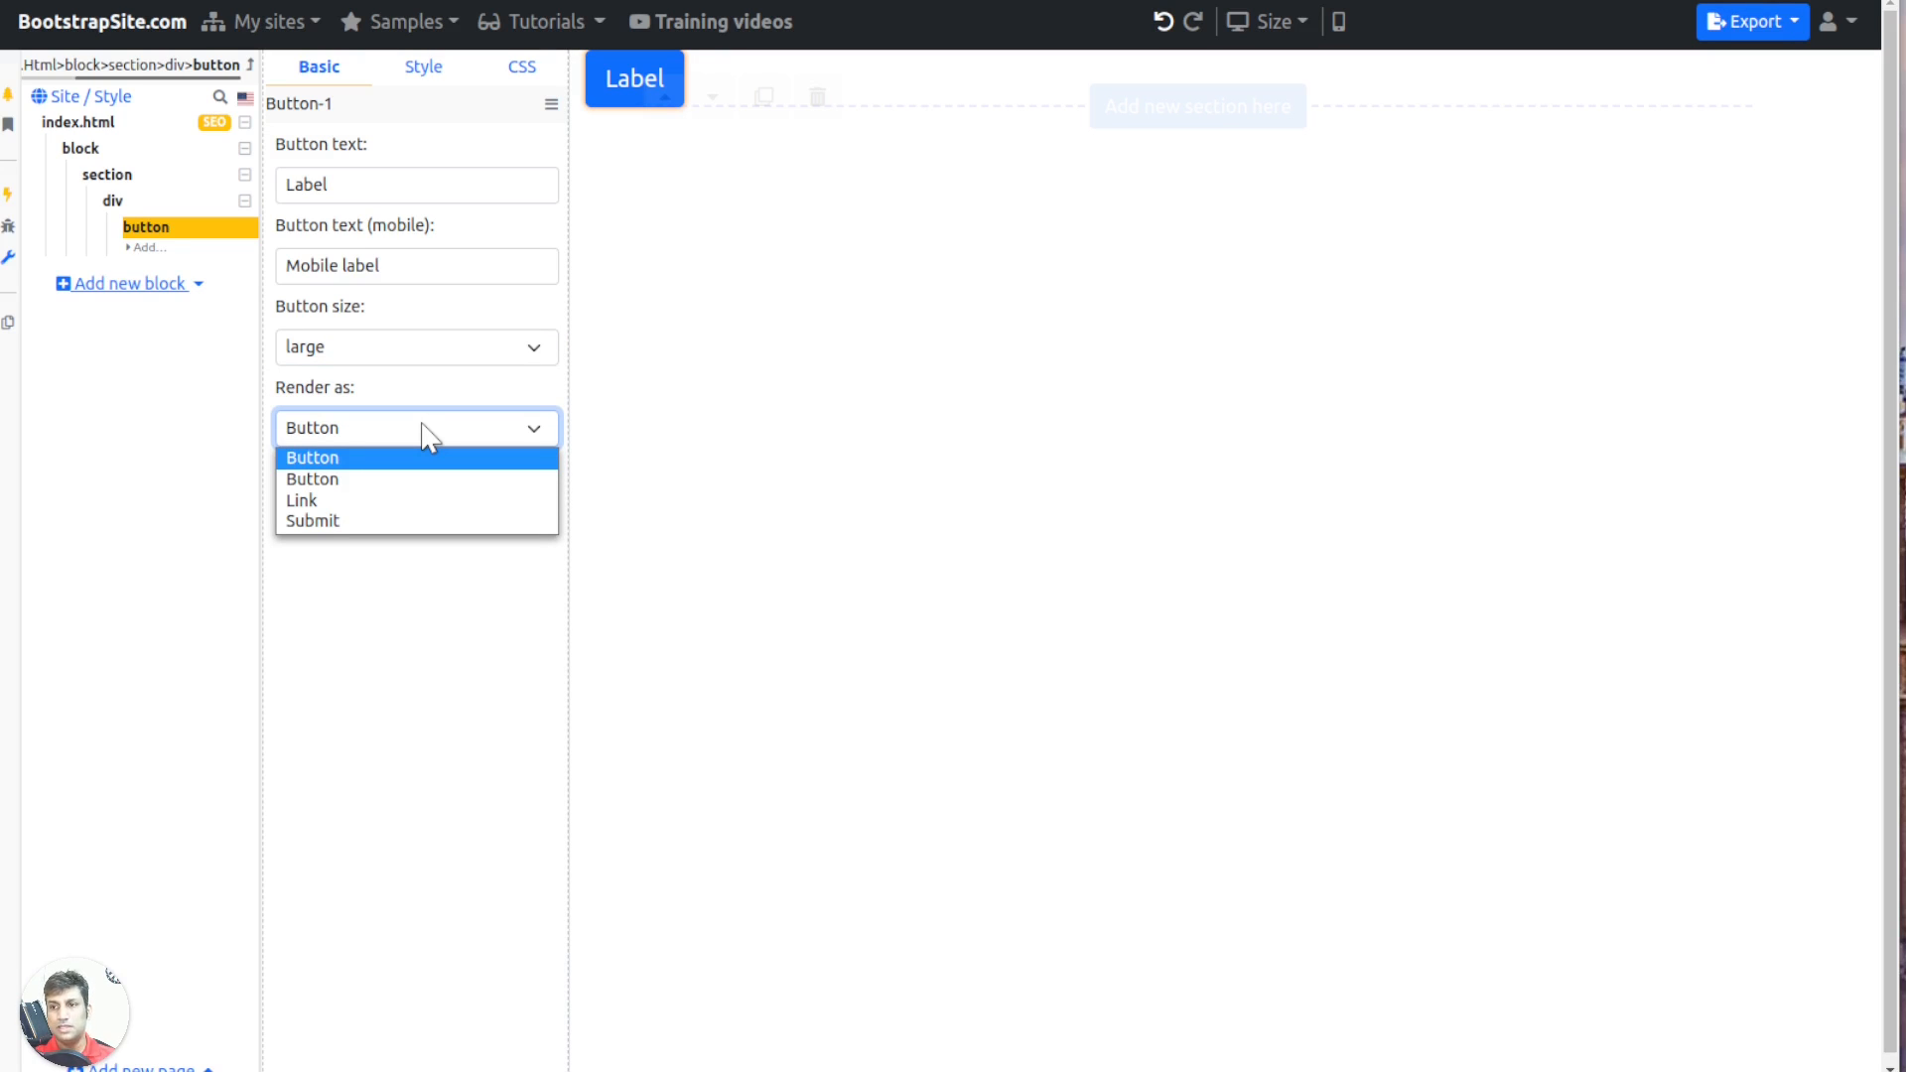
pyautogui.click(325, 501)
pyautogui.rightClick(658, 100)
pyautogui.click(784, 643)
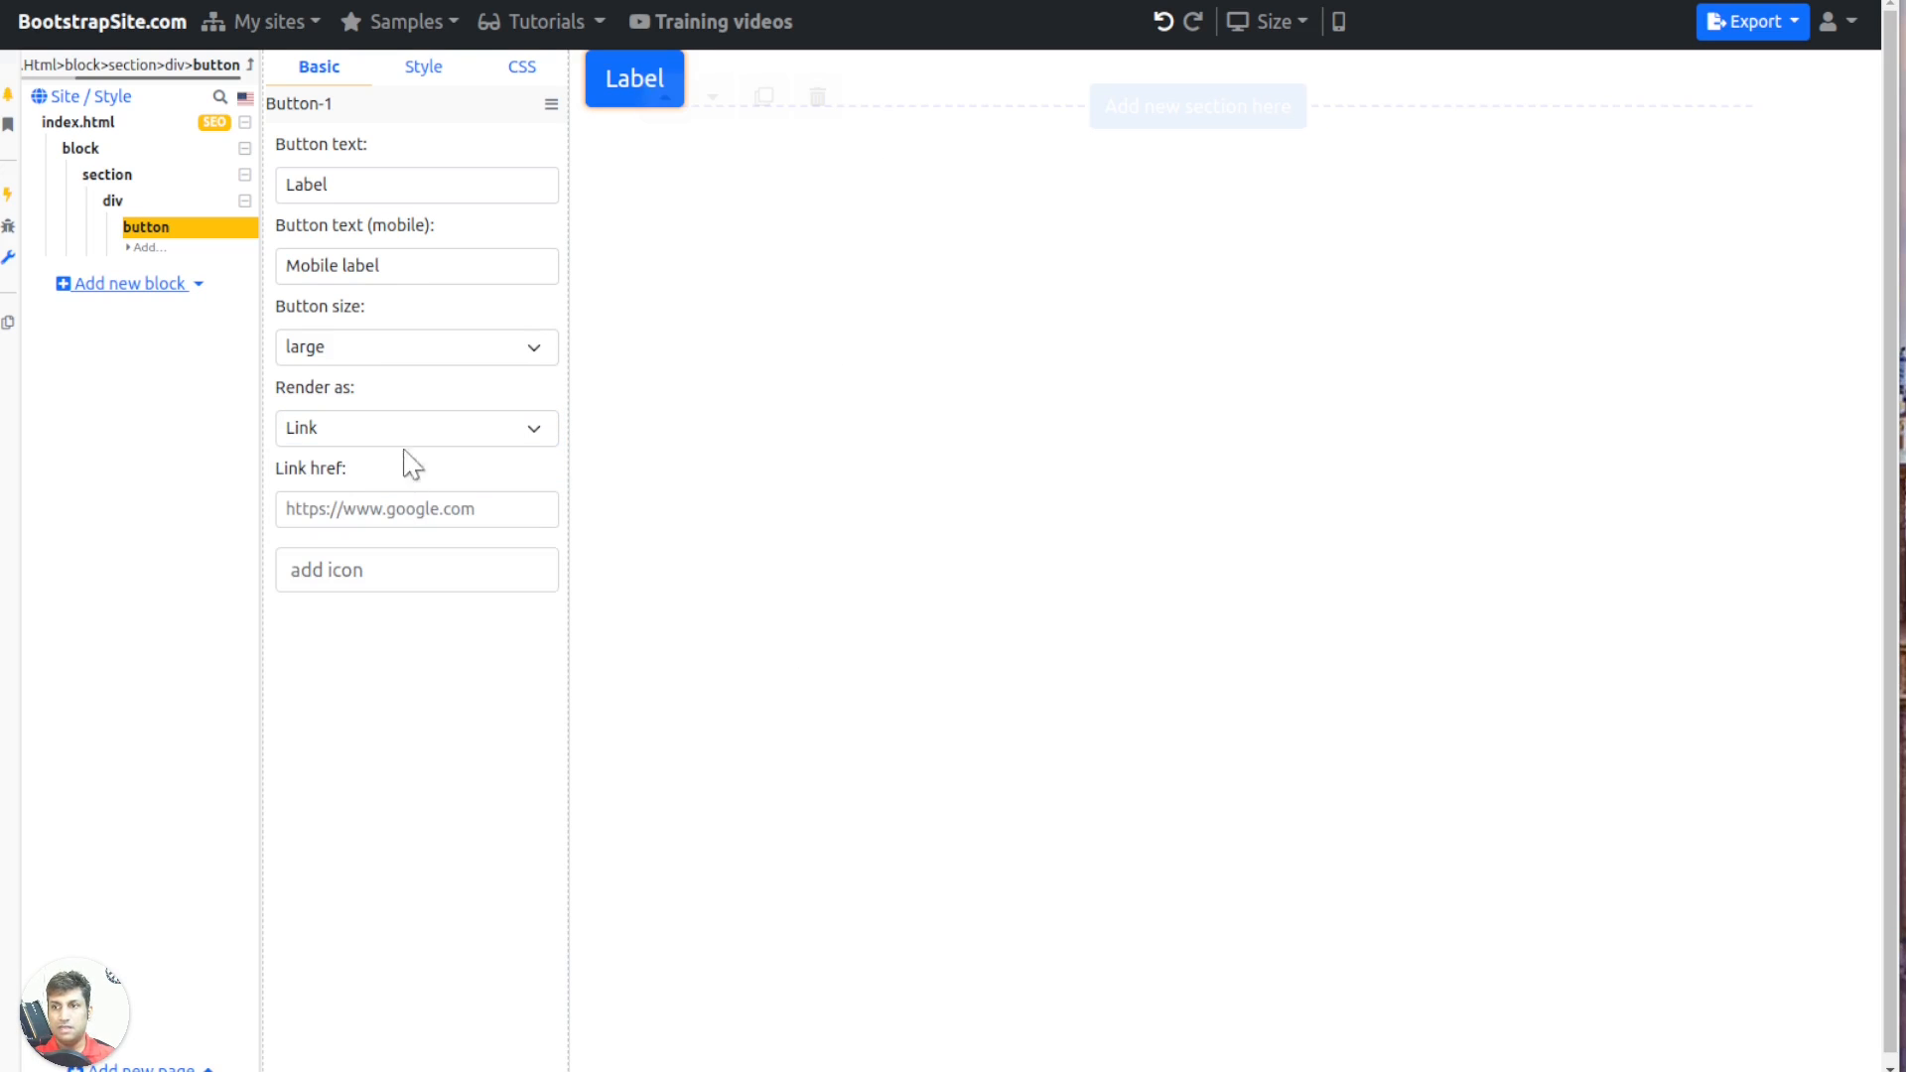
pyautogui.click(287, 442)
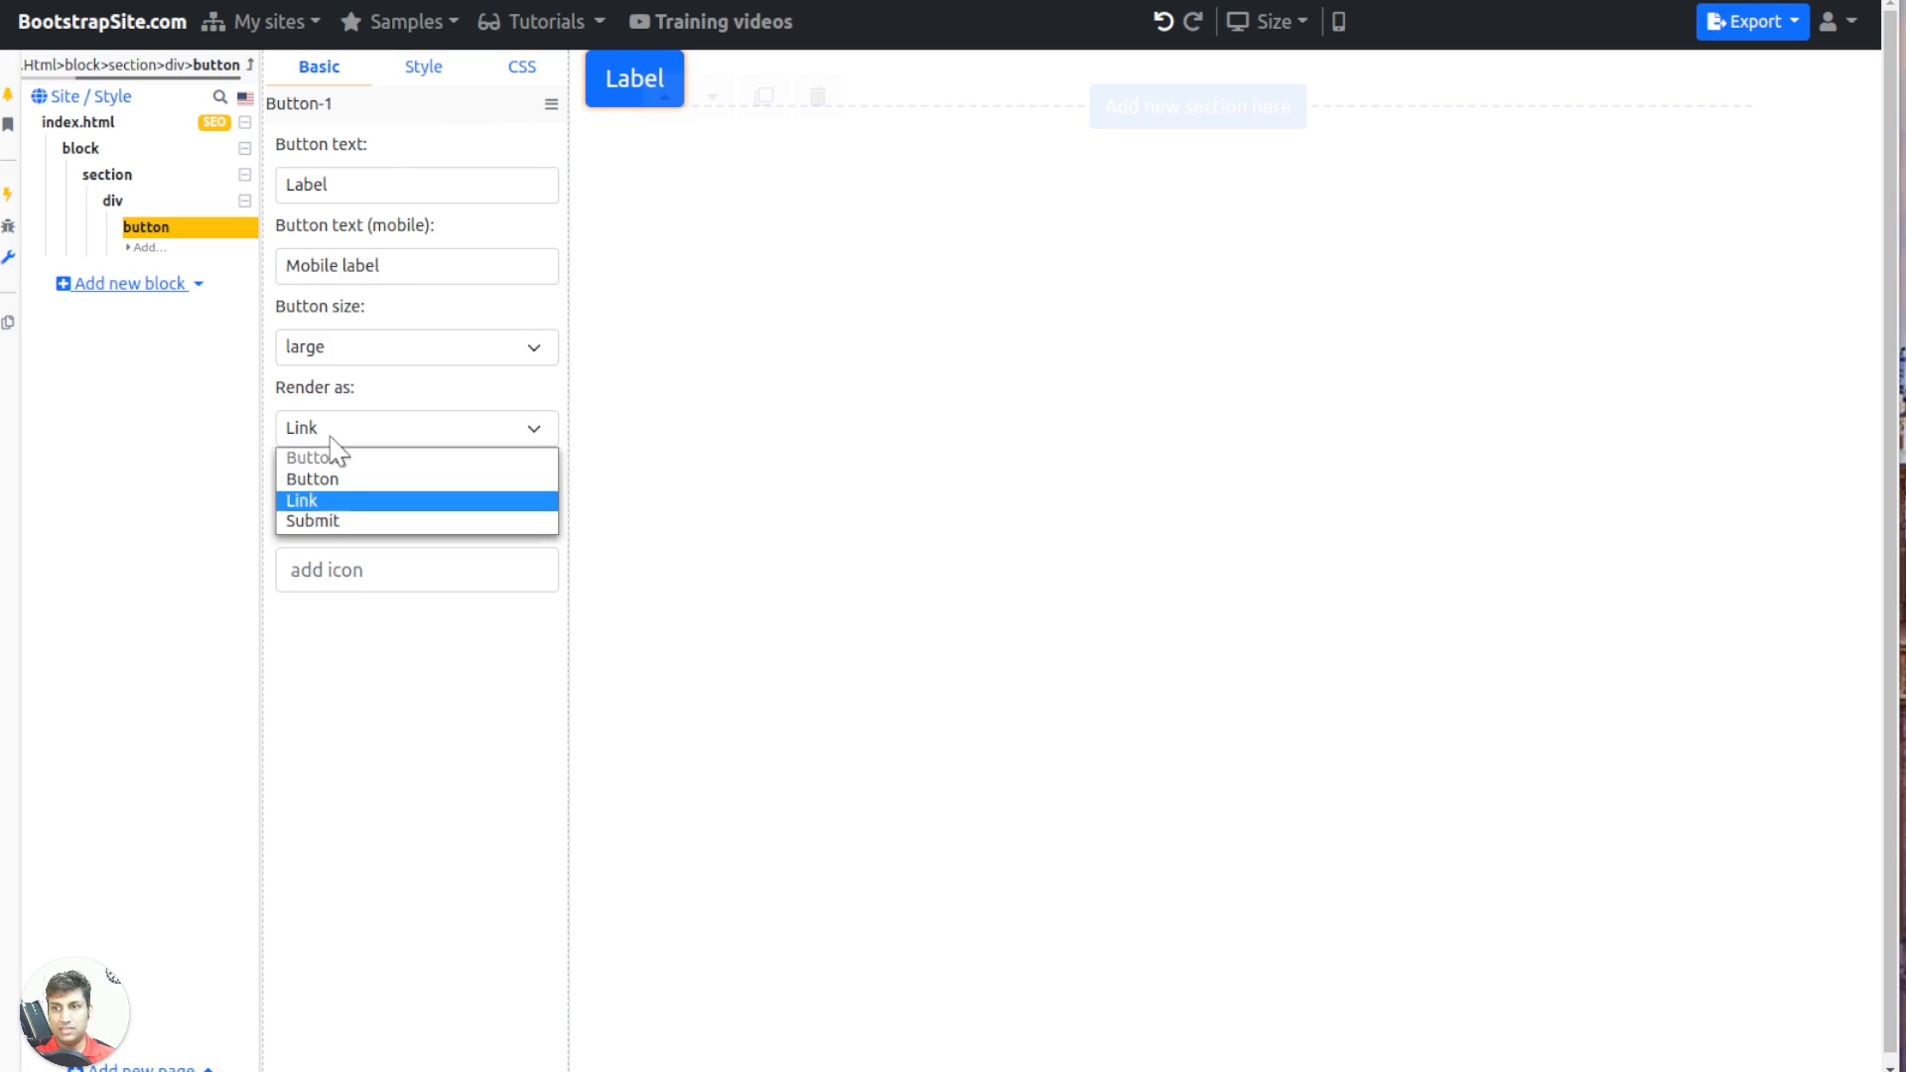
pyautogui.click(374, 491)
pyautogui.moveTo(272, 482); pyautogui.dragTo(379, 481)
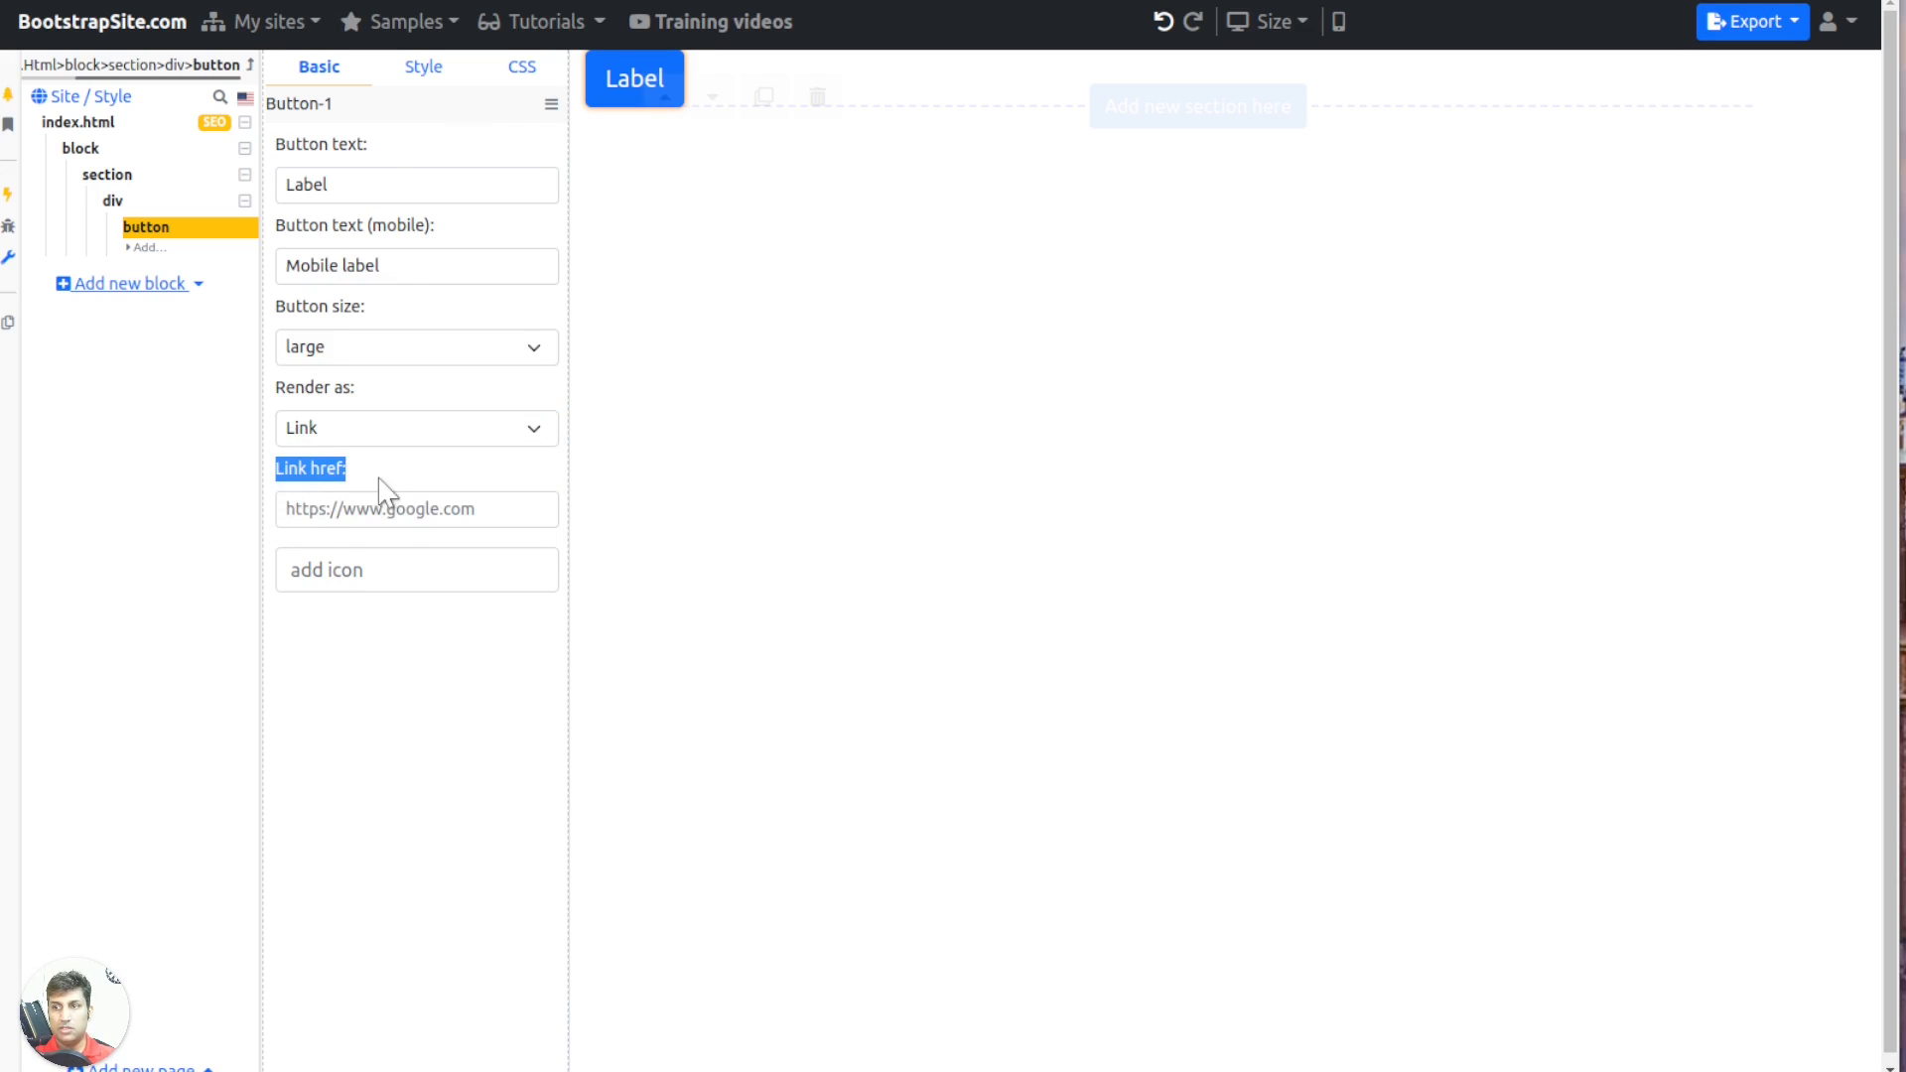
pyautogui.click(466, 507)
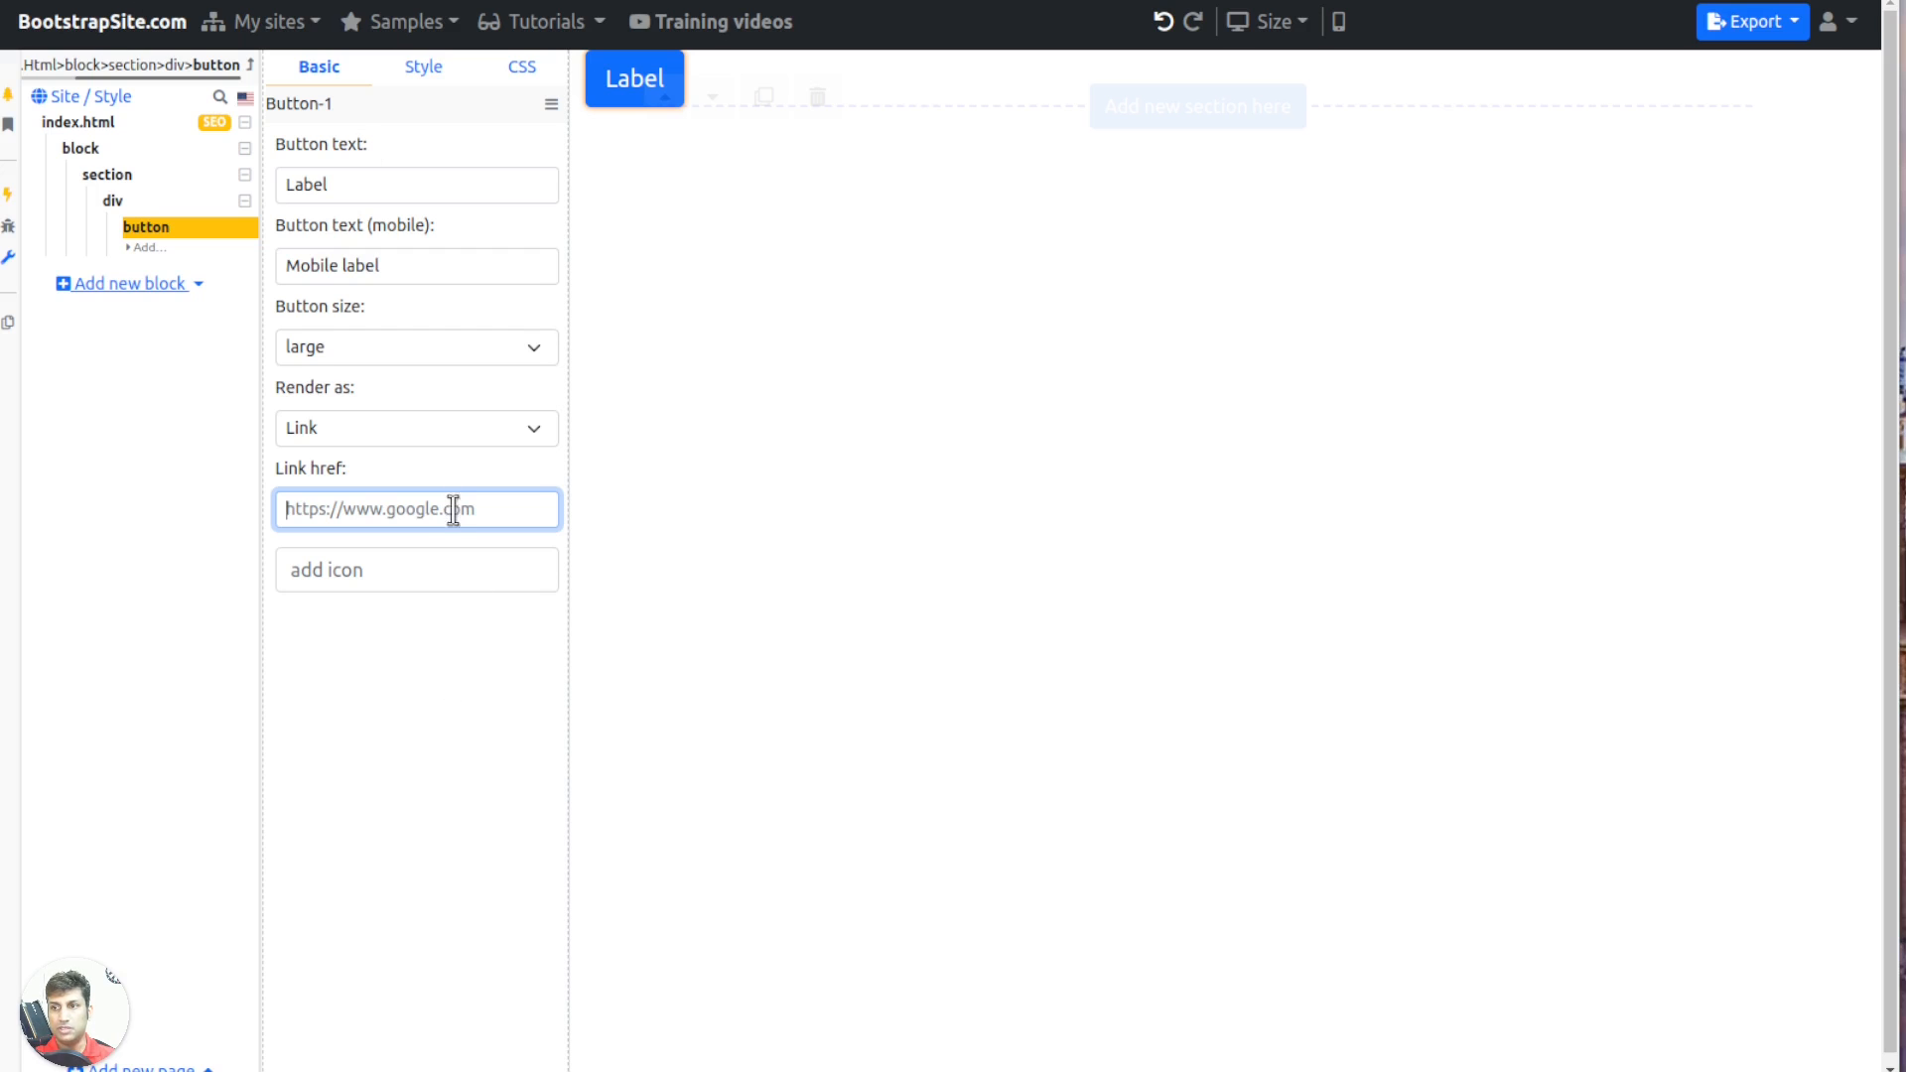
# Add the Check icon to the button and switch its position to the left of the label and back to the right
pyautogui.click(387, 563)
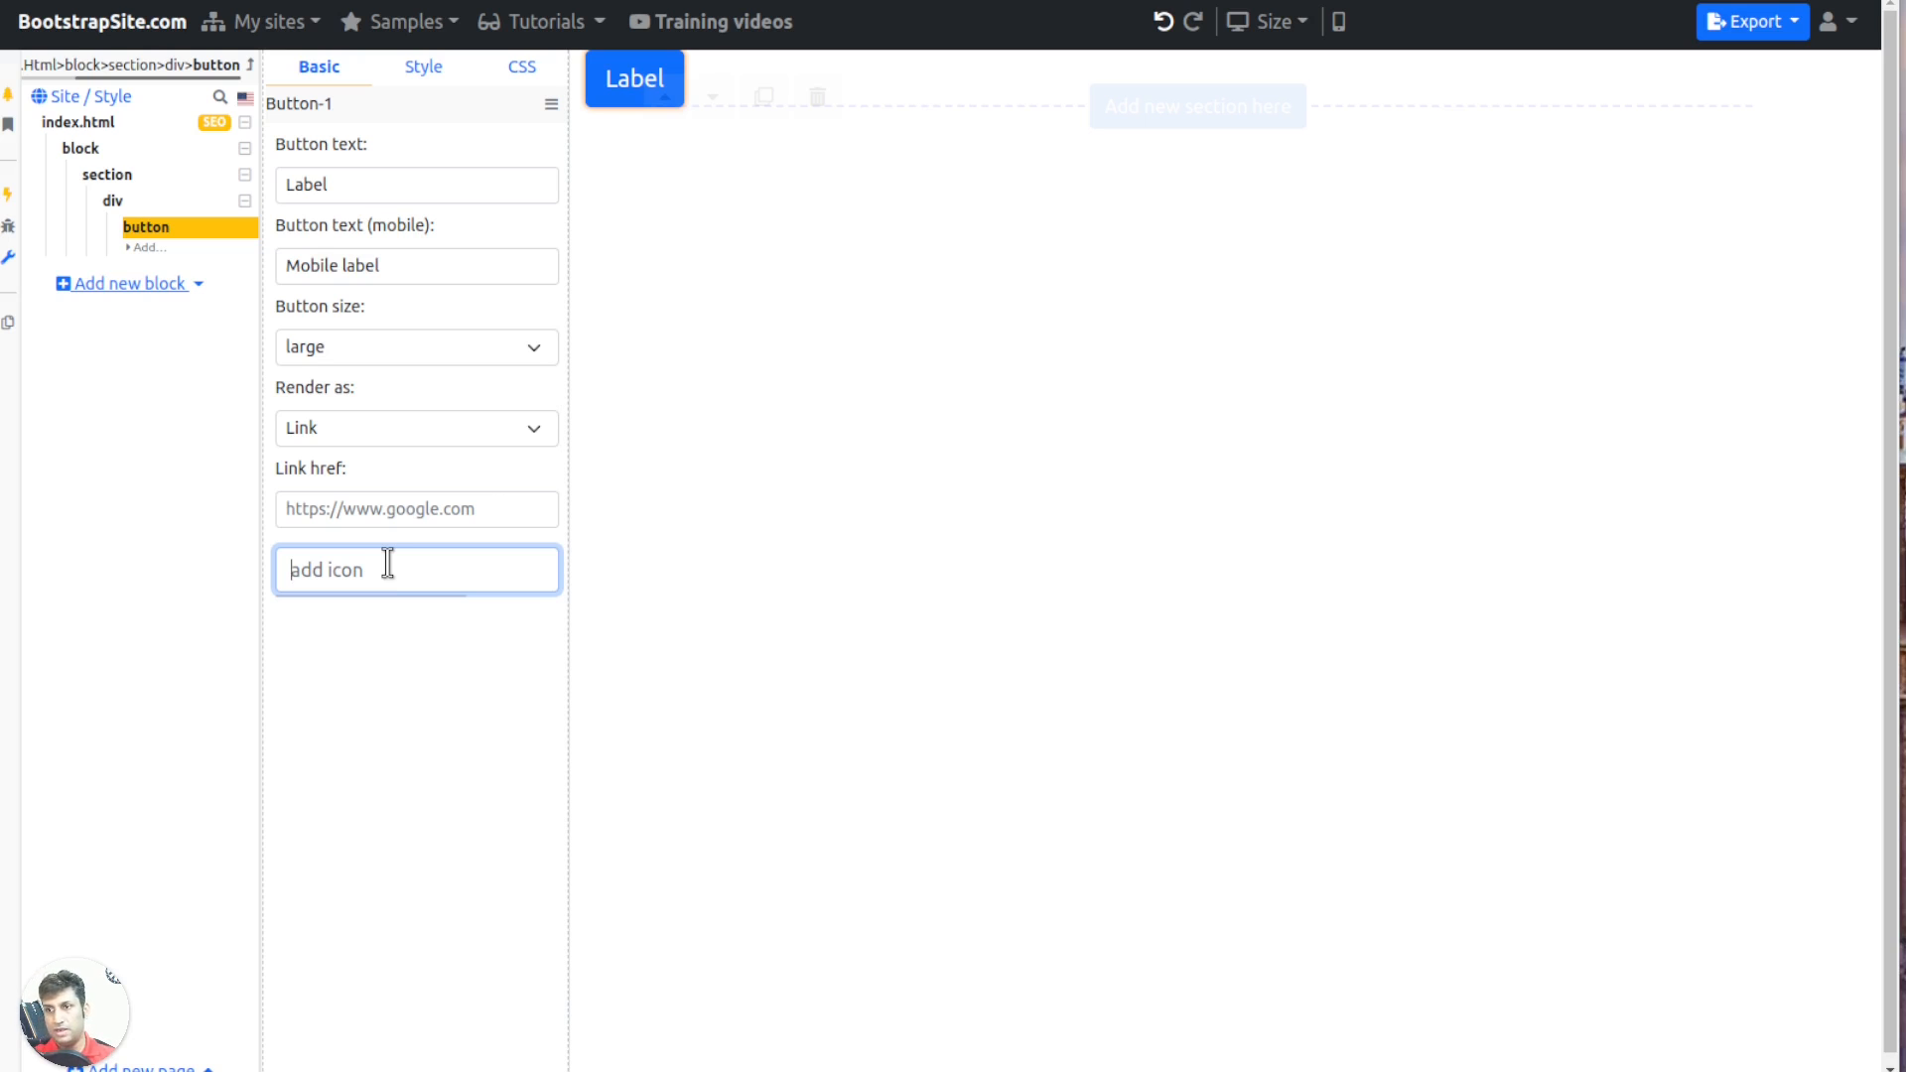
pyautogui.write('chec')
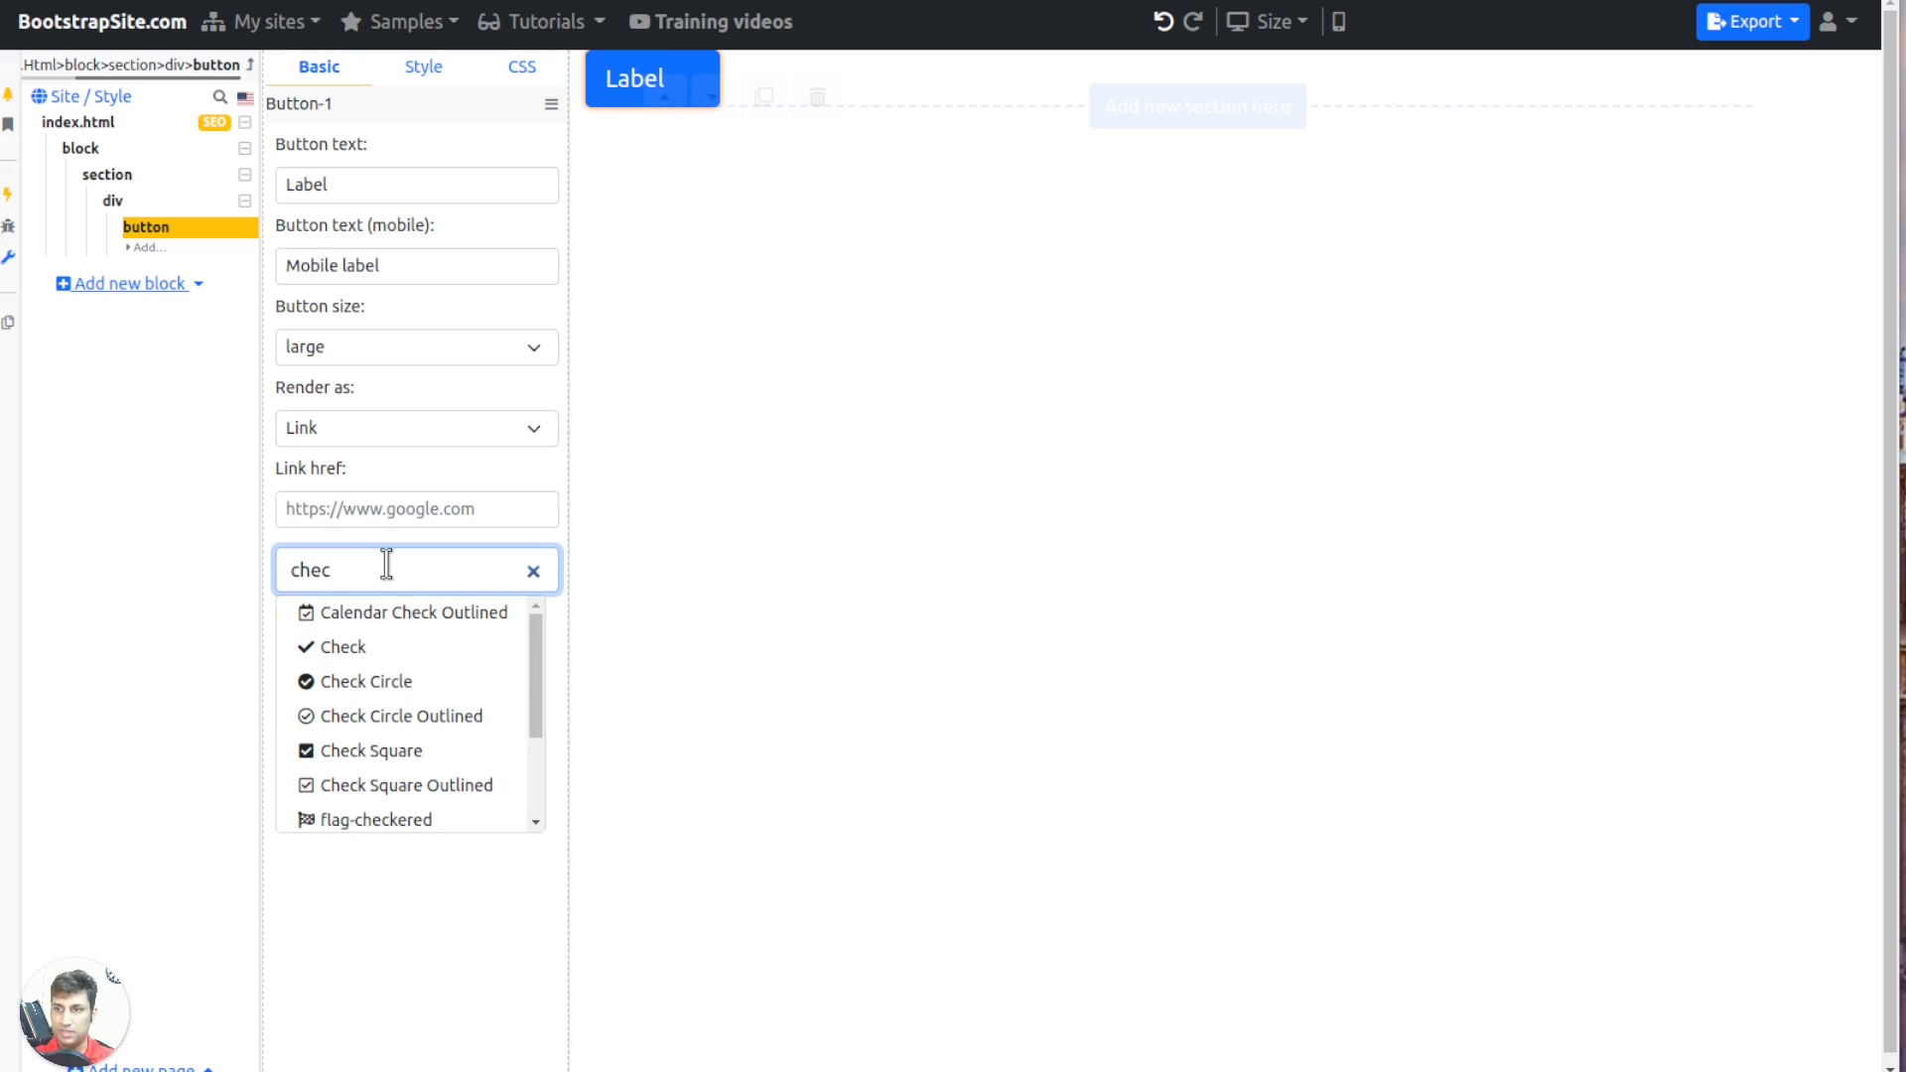
pyautogui.click(337, 646)
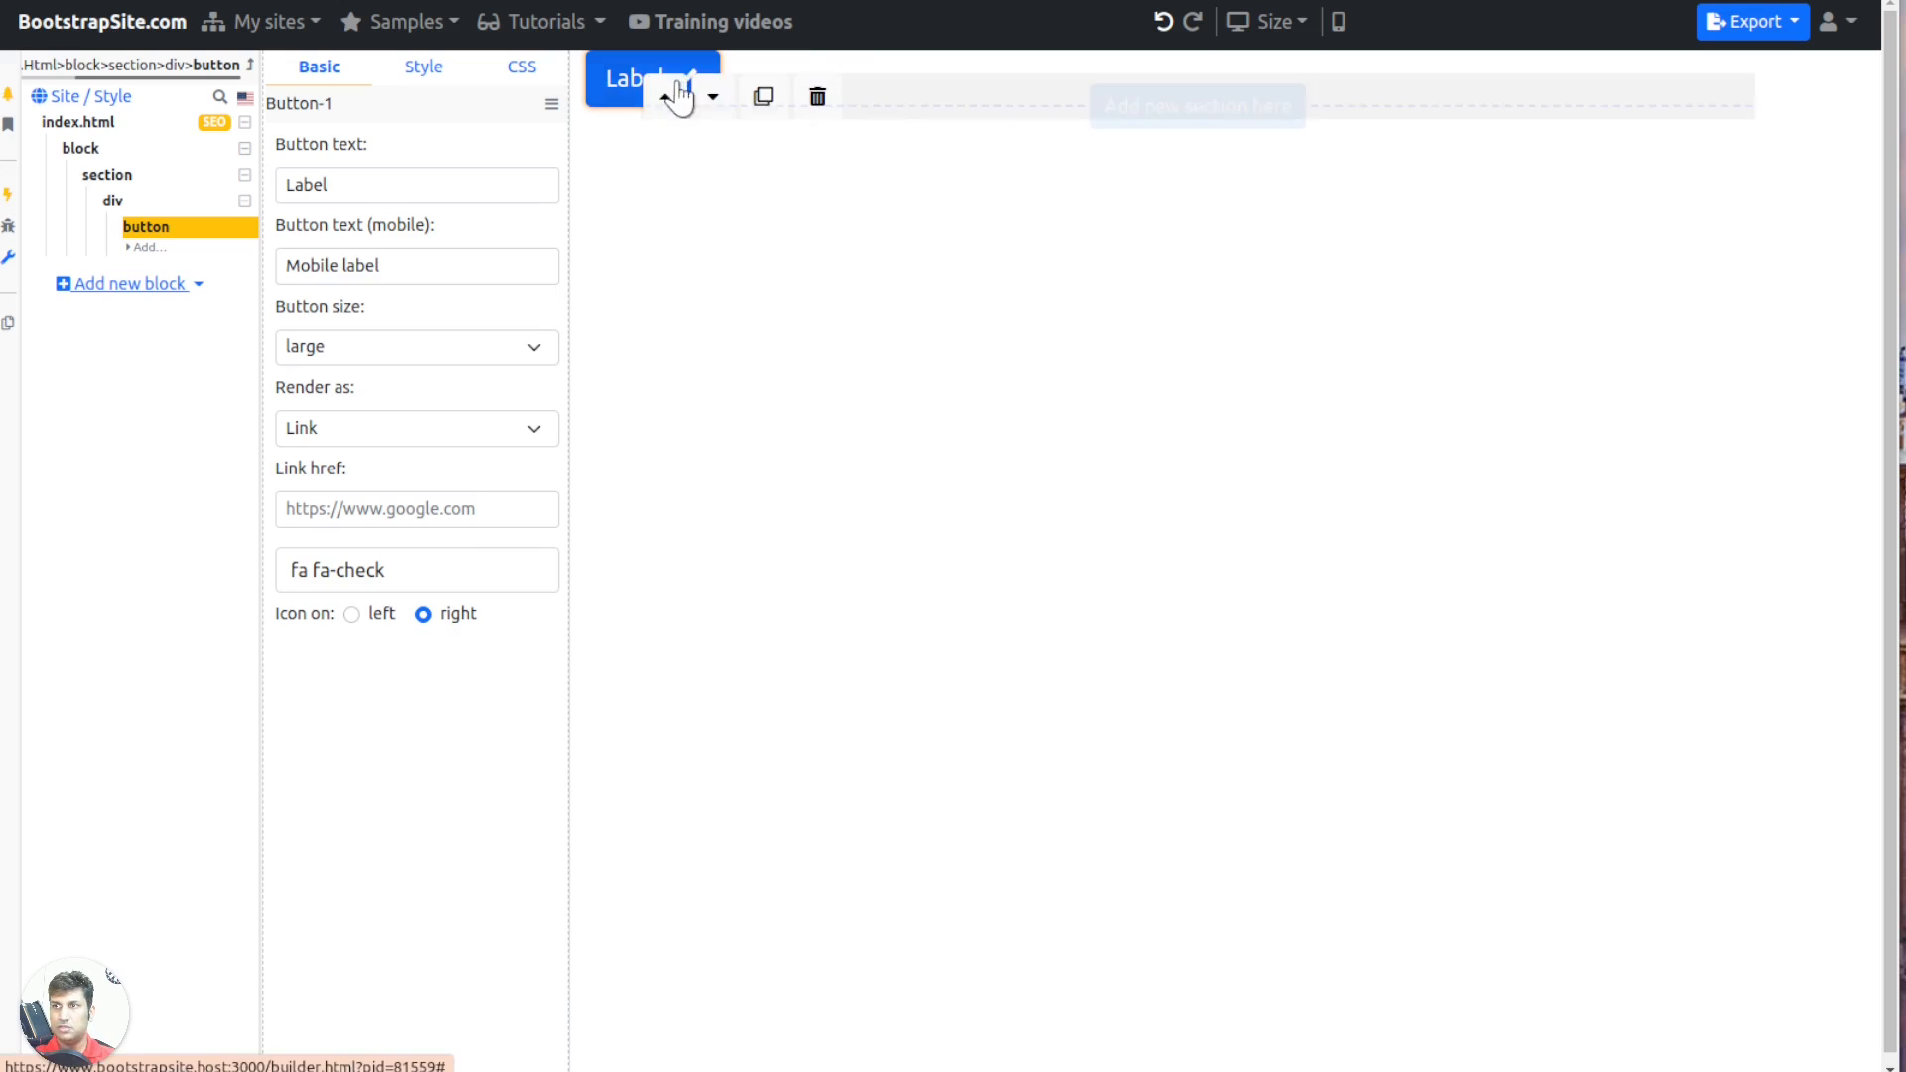
pyautogui.click(353, 615)
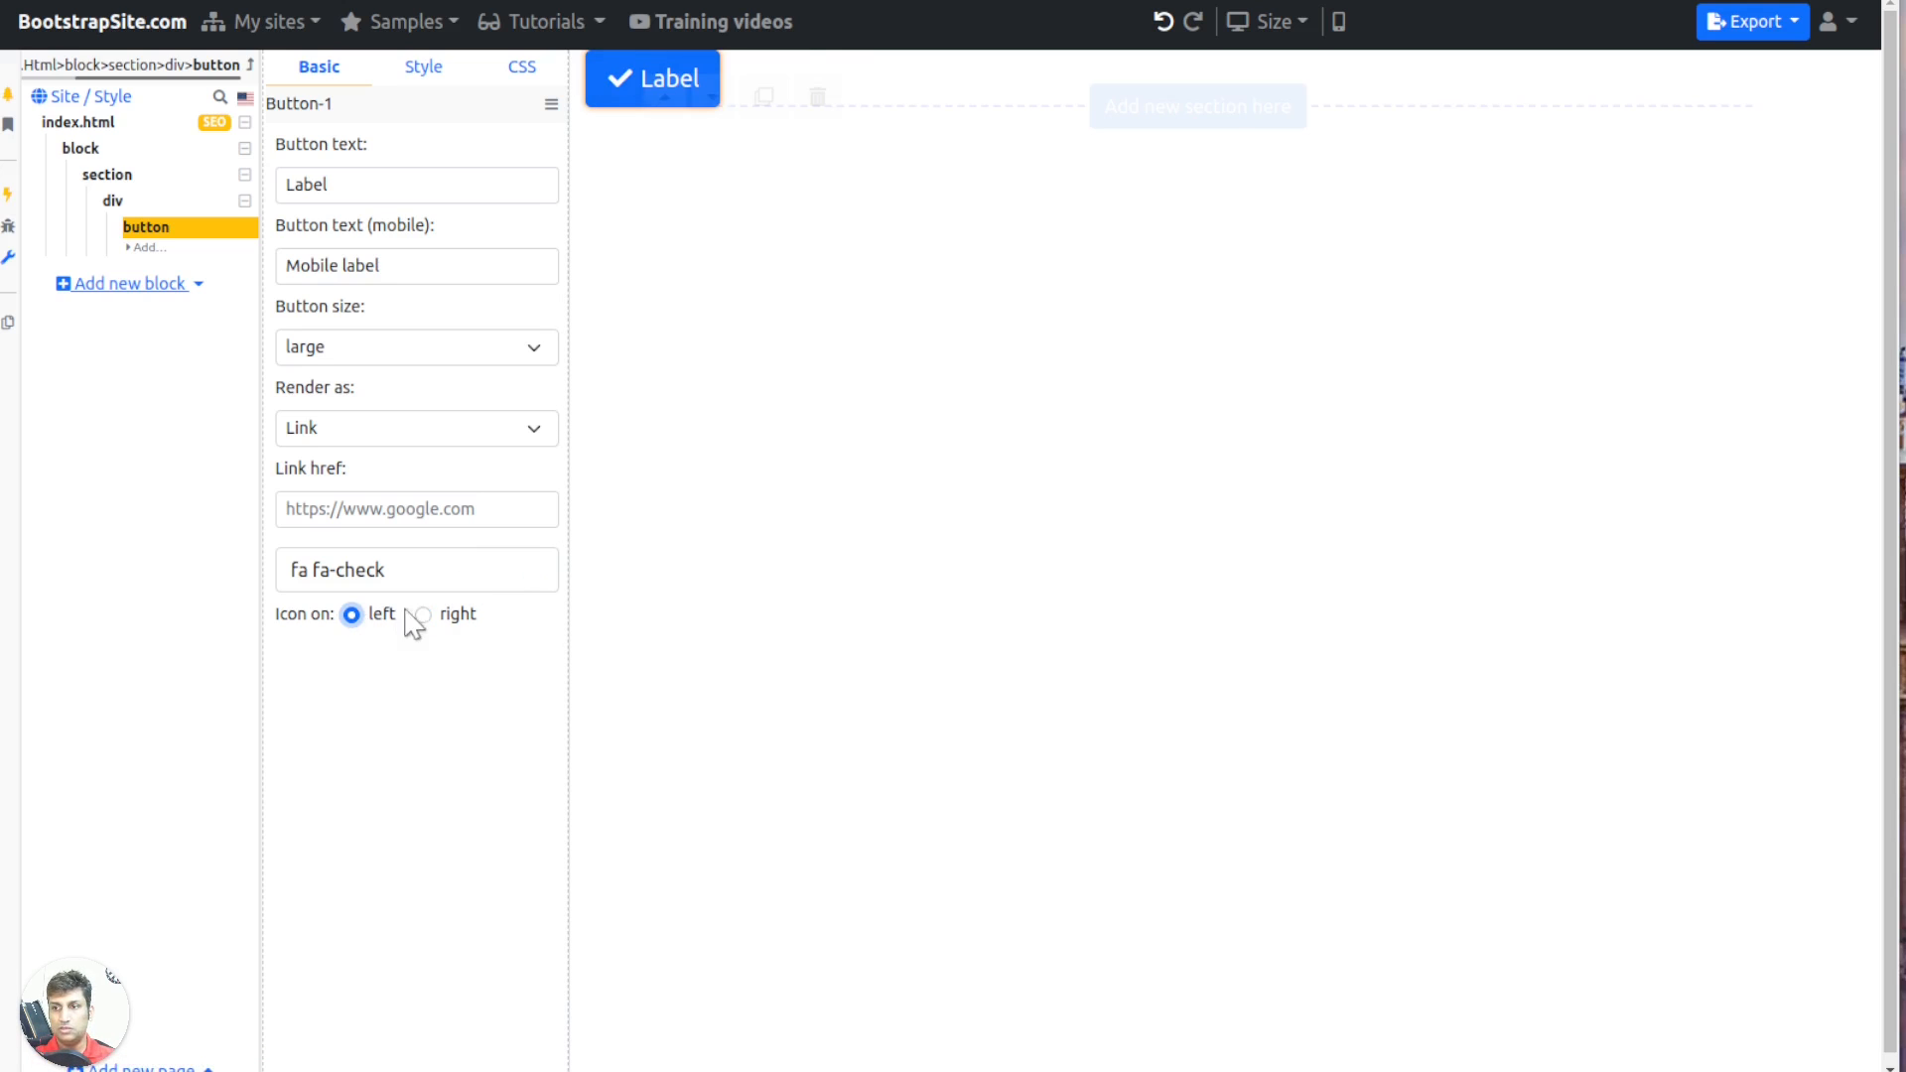
pyautogui.click(424, 615)
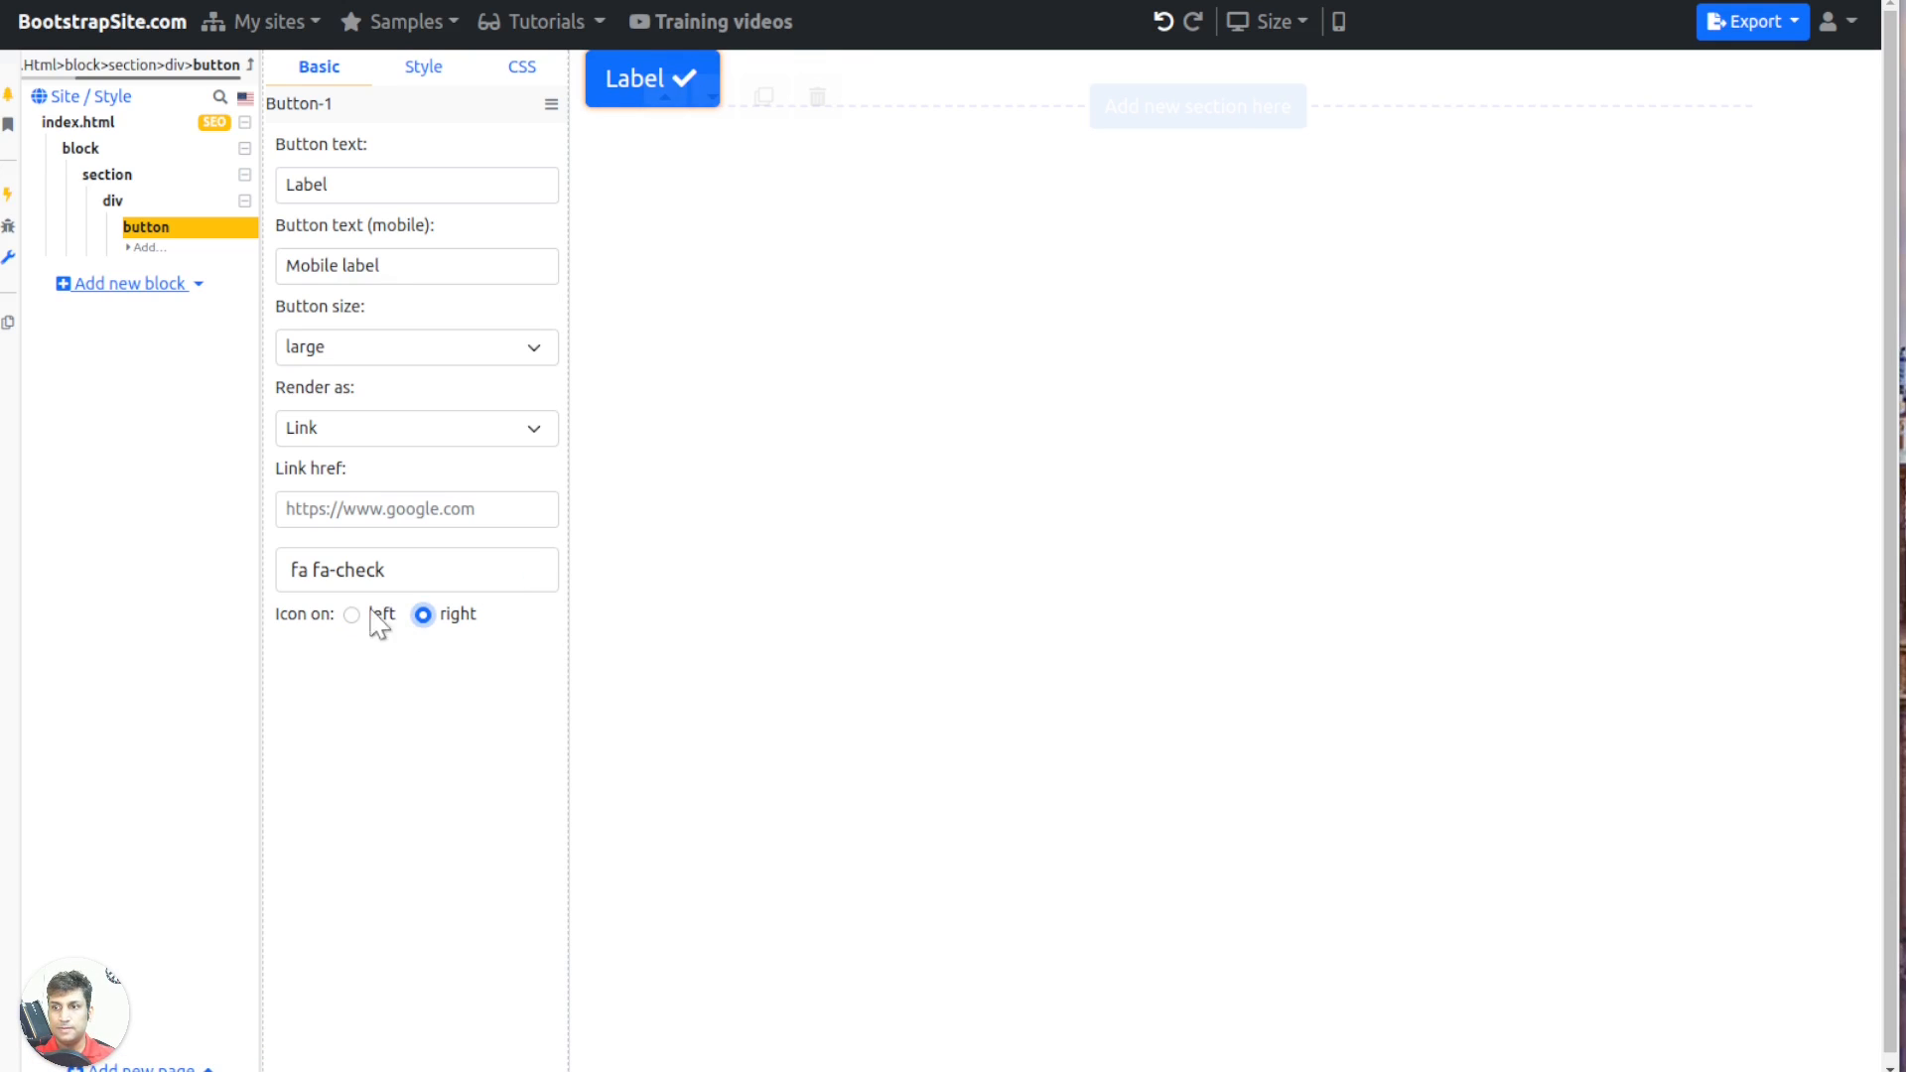
# Switch the button's ready-made style through btn-light and the cyan Bootstrap style to btn-outline-danger
pyautogui.click(425, 69)
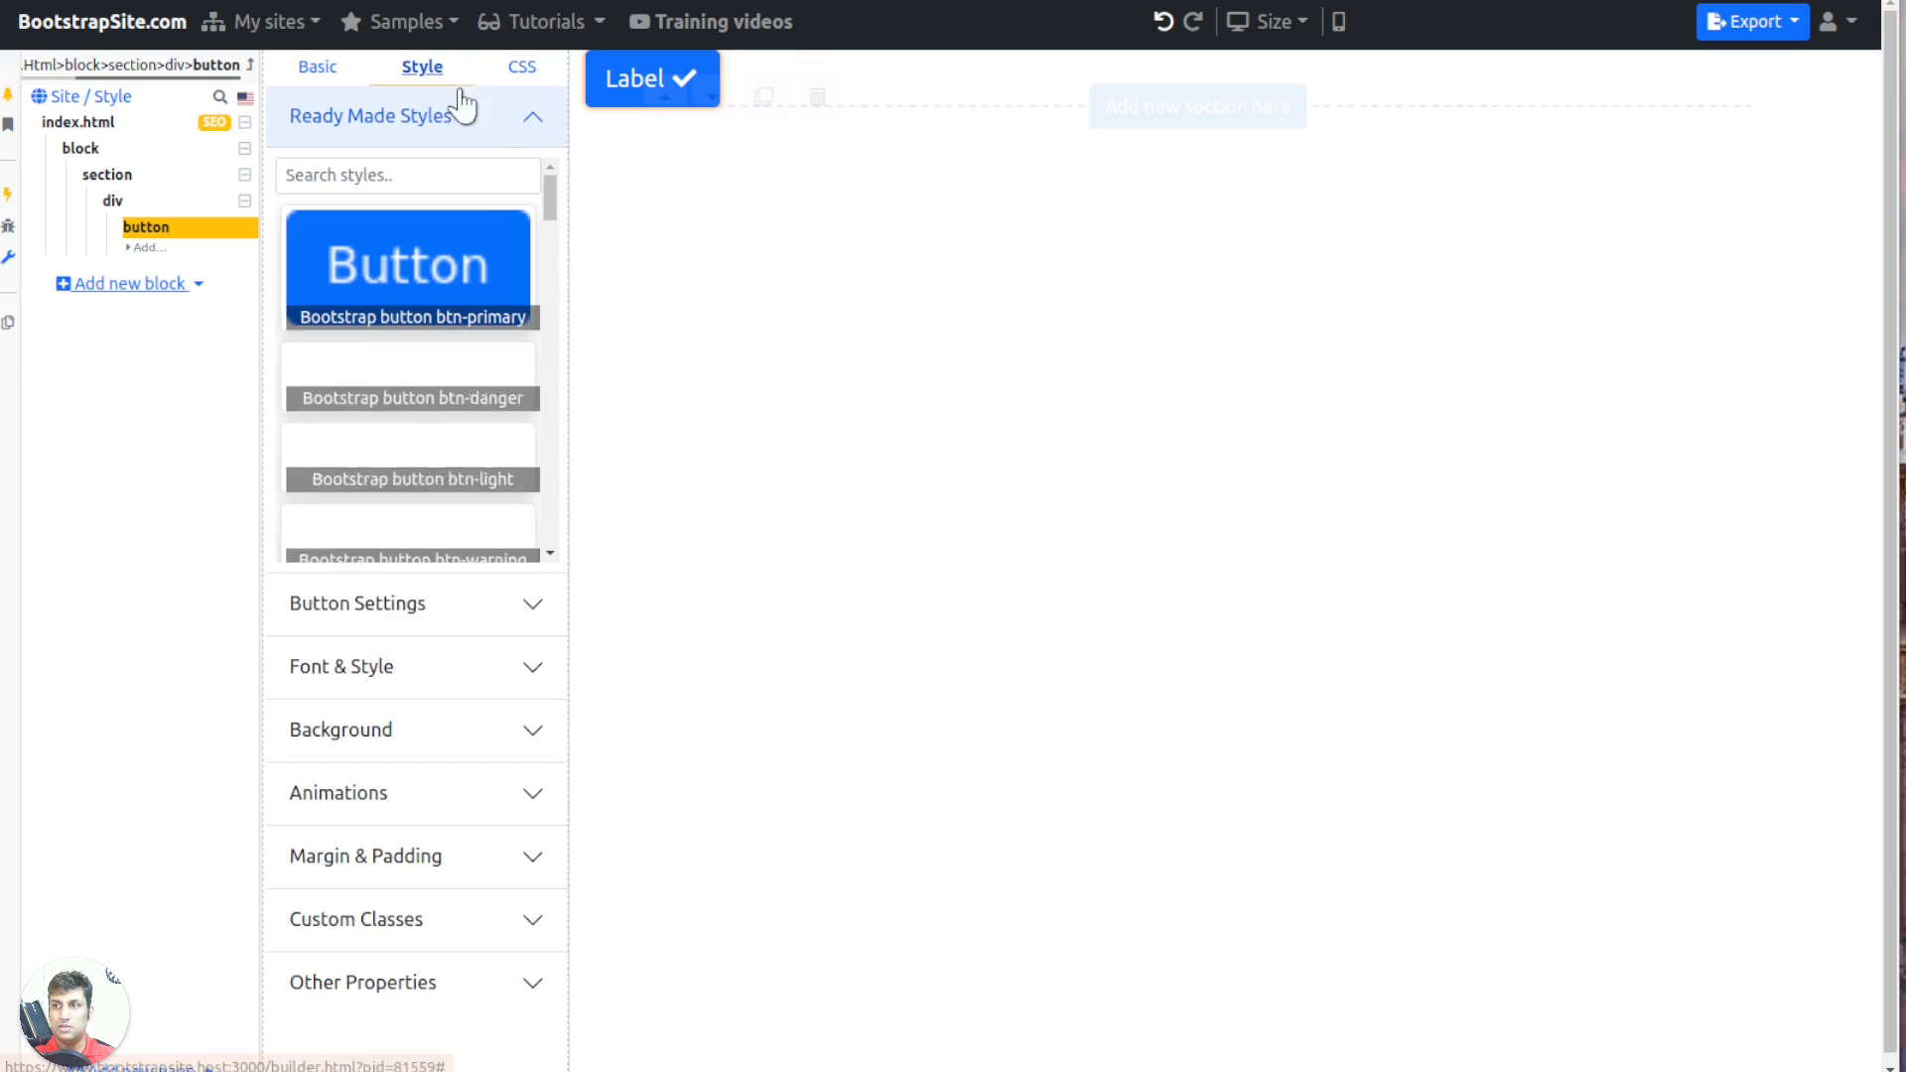
pyautogui.scroll(-1, 455, 309)
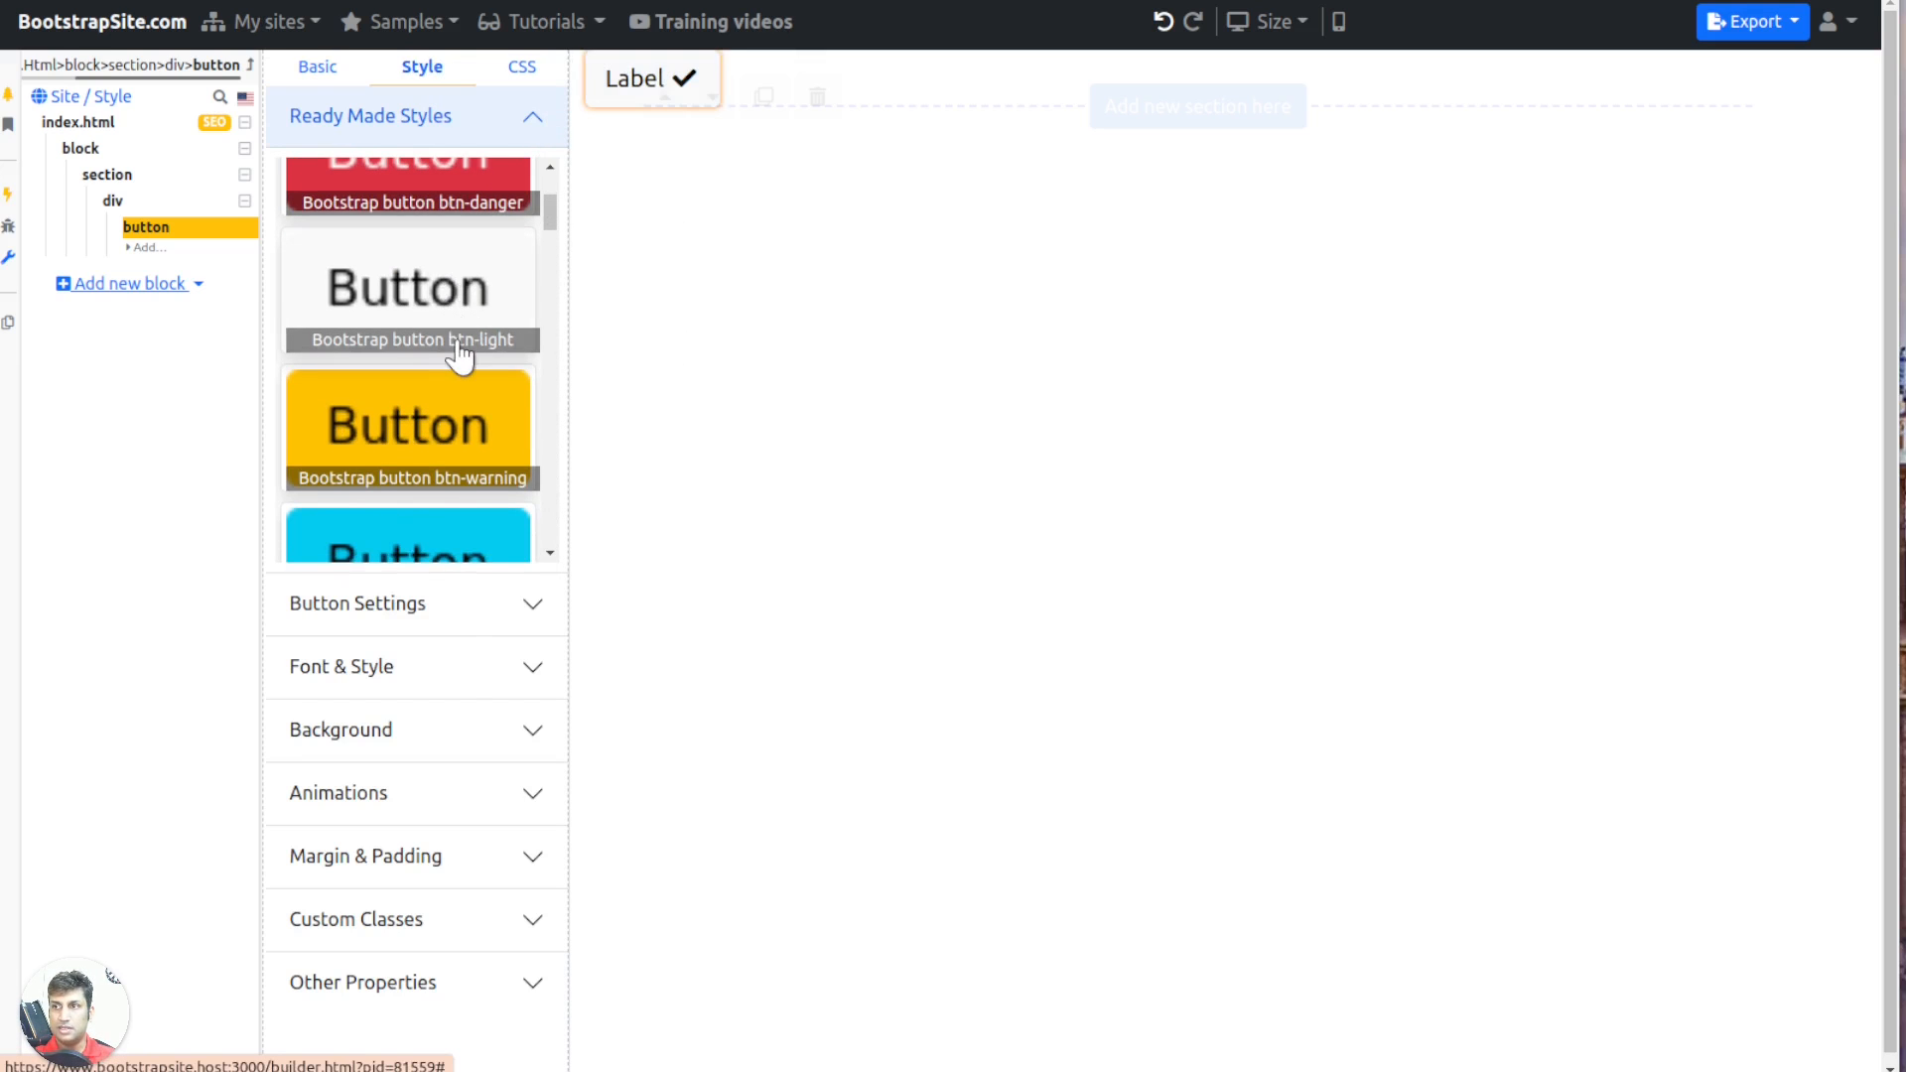
pyautogui.scroll(-2, 459, 312)
pyautogui.click(461, 309)
pyautogui.scroll(-3, 461, 313)
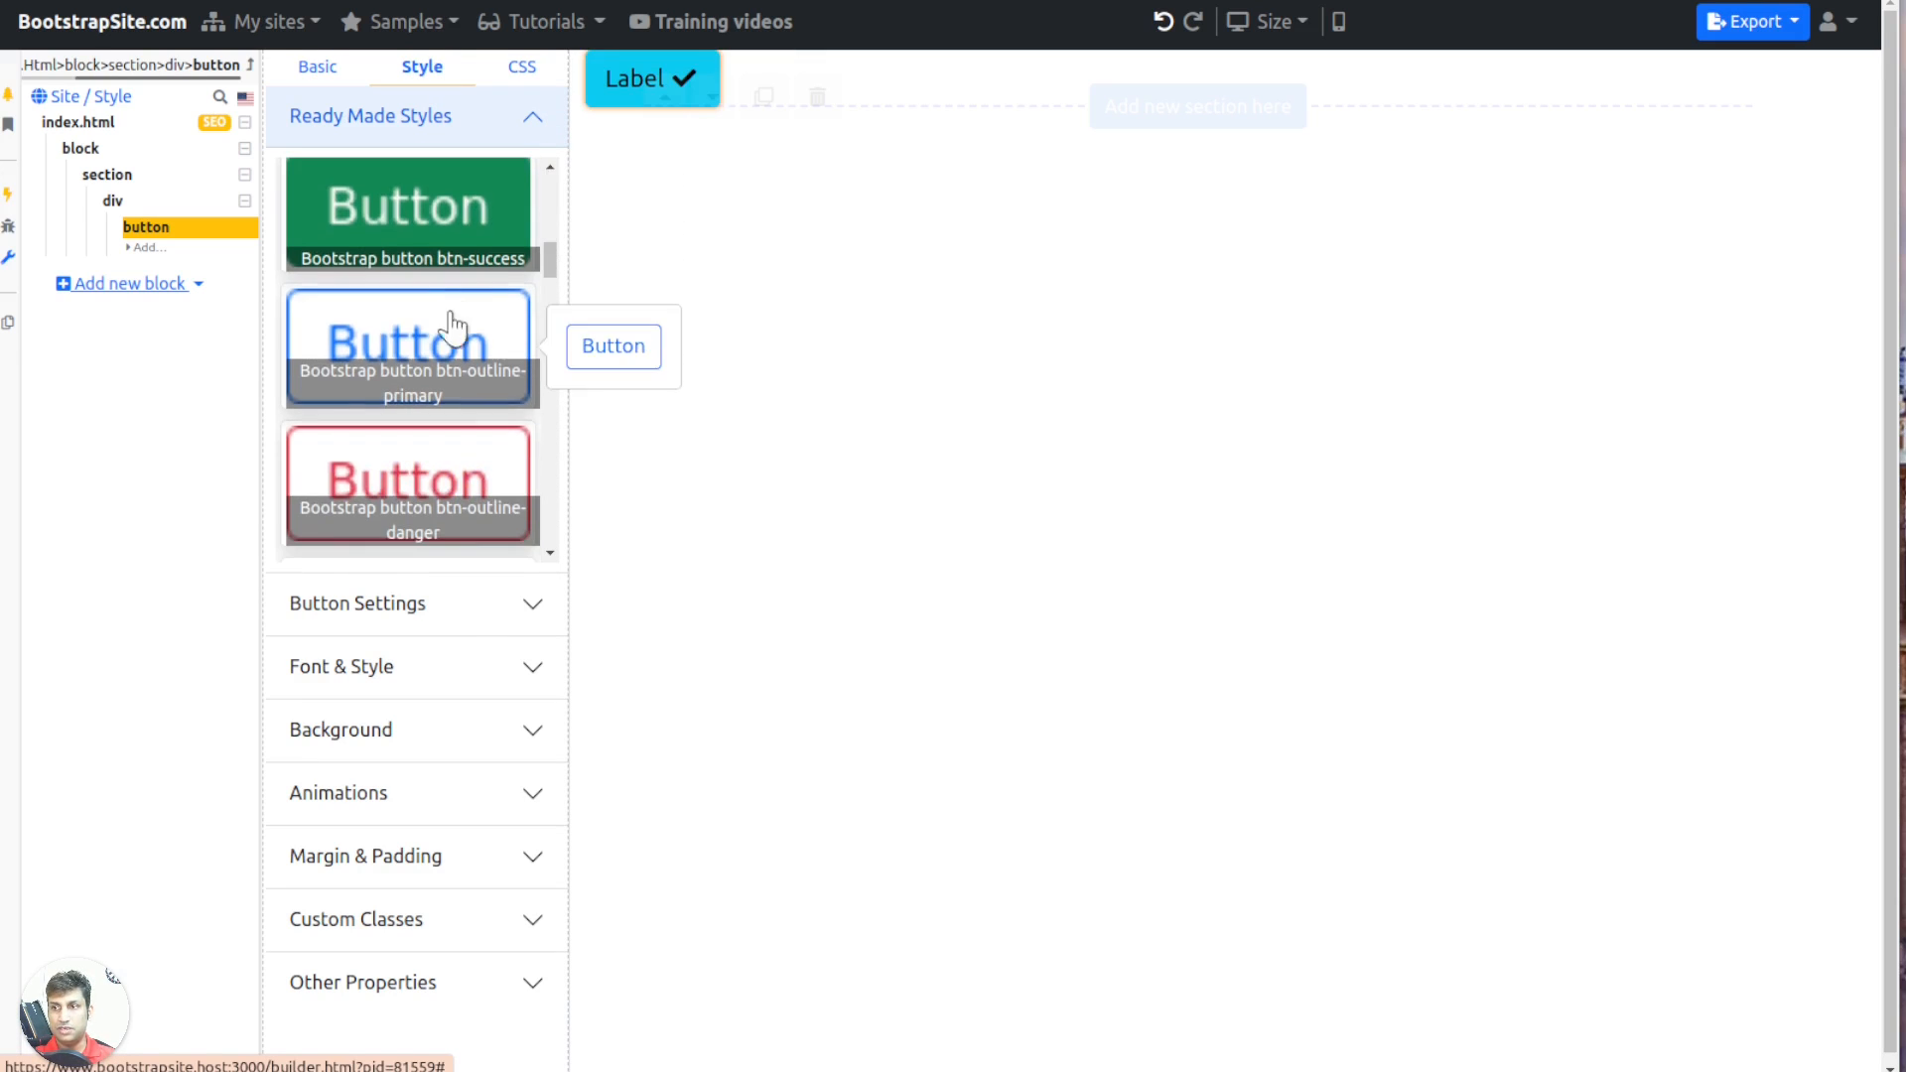
pyautogui.click(465, 523)
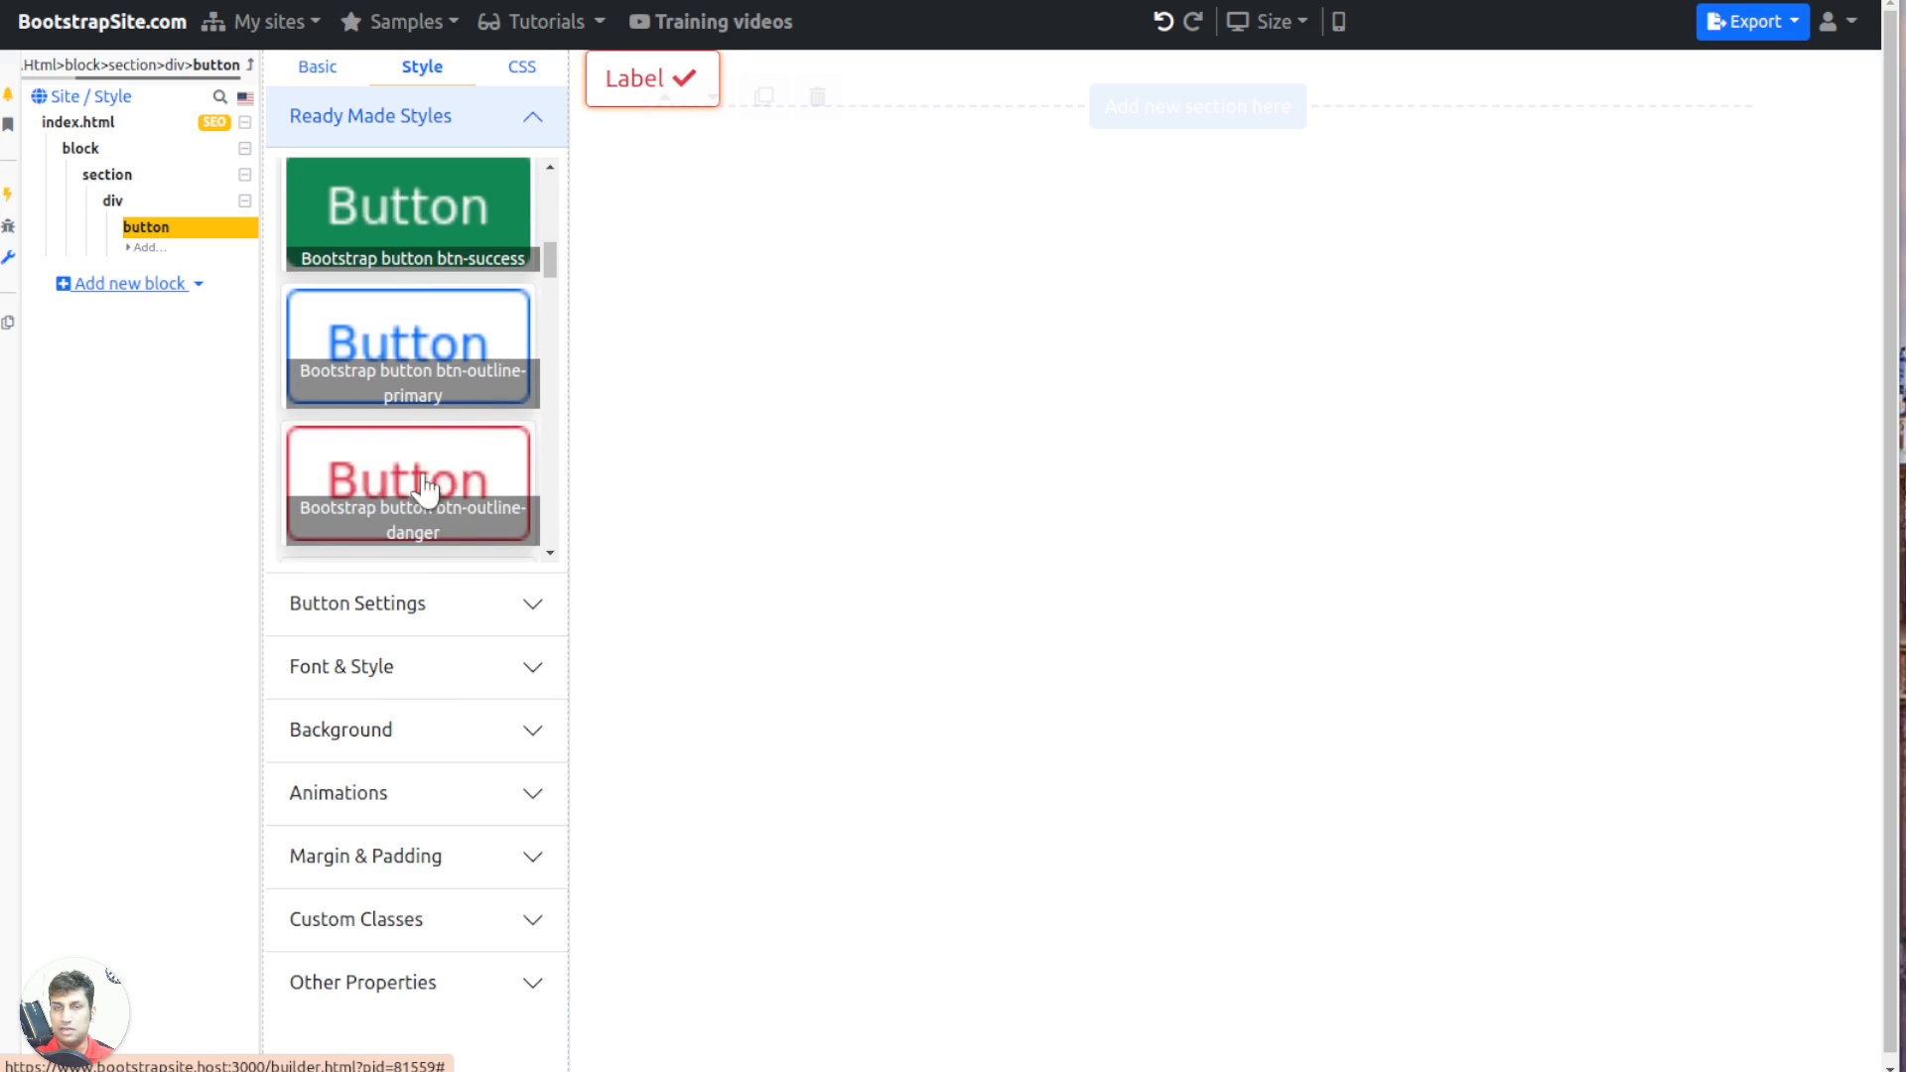
# Try the ready-made styles button-brown, button-codecanyon and button-creme on the button
pyautogui.scroll(-8, 446, 459)
pyautogui.scroll(-2, 429, 432)
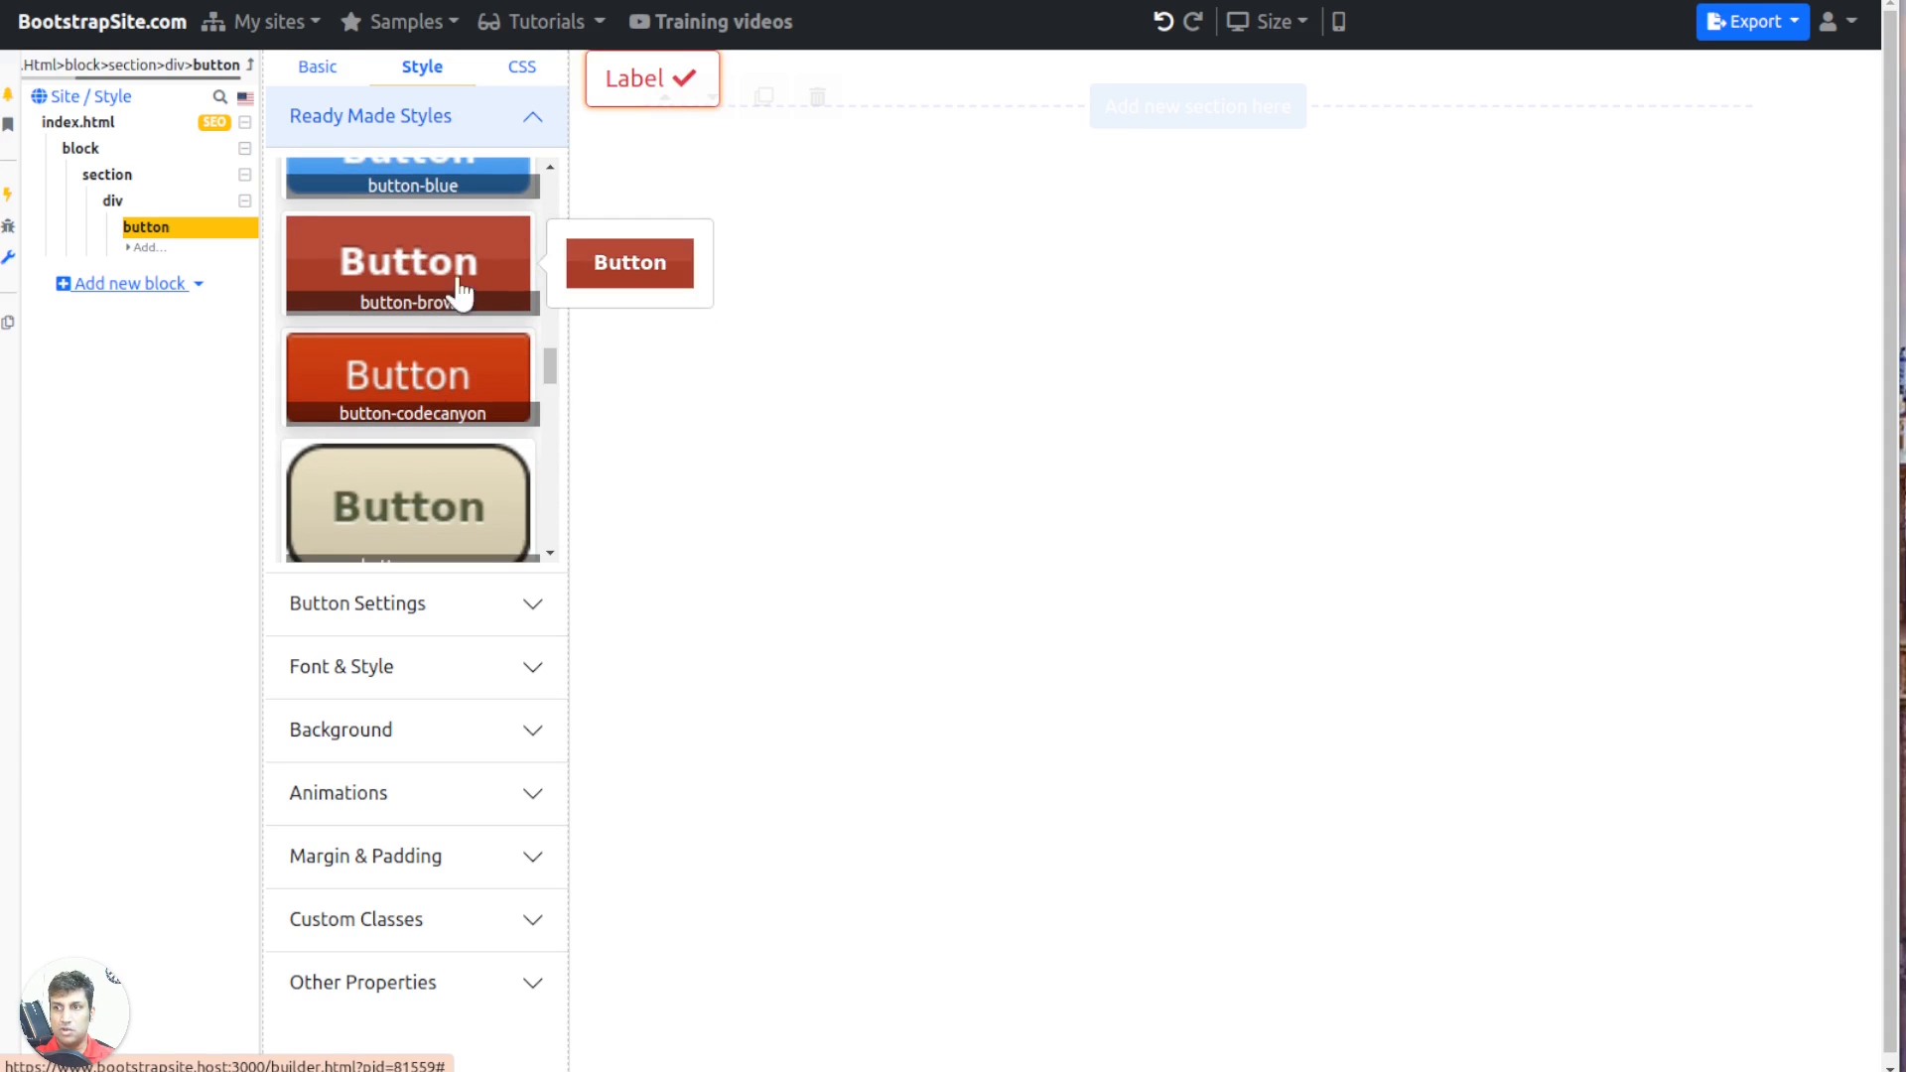
pyautogui.click(459, 286)
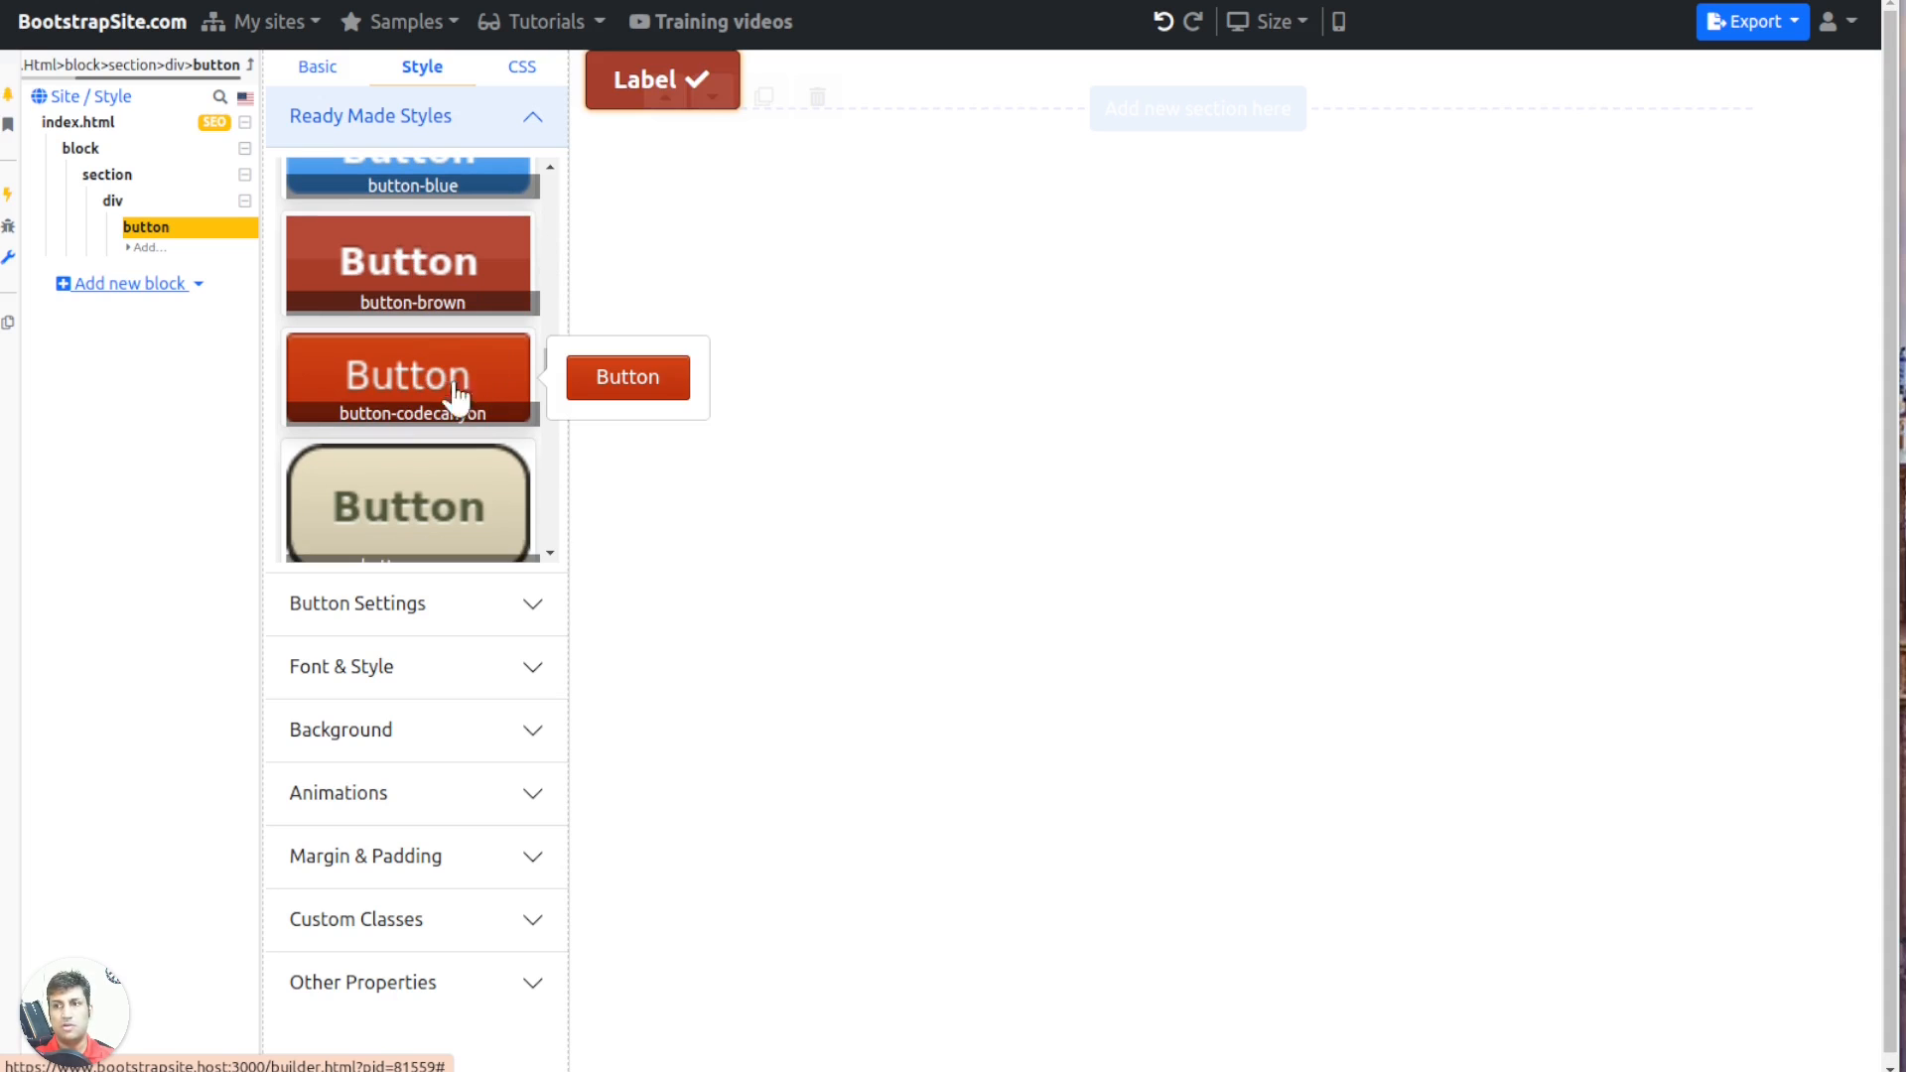
pyautogui.click(407, 382)
pyautogui.click(427, 496)
# Switch the button's ready-made style through button-dark-blue and button-green to button-light-red
pyautogui.scroll(-3, 377, 437)
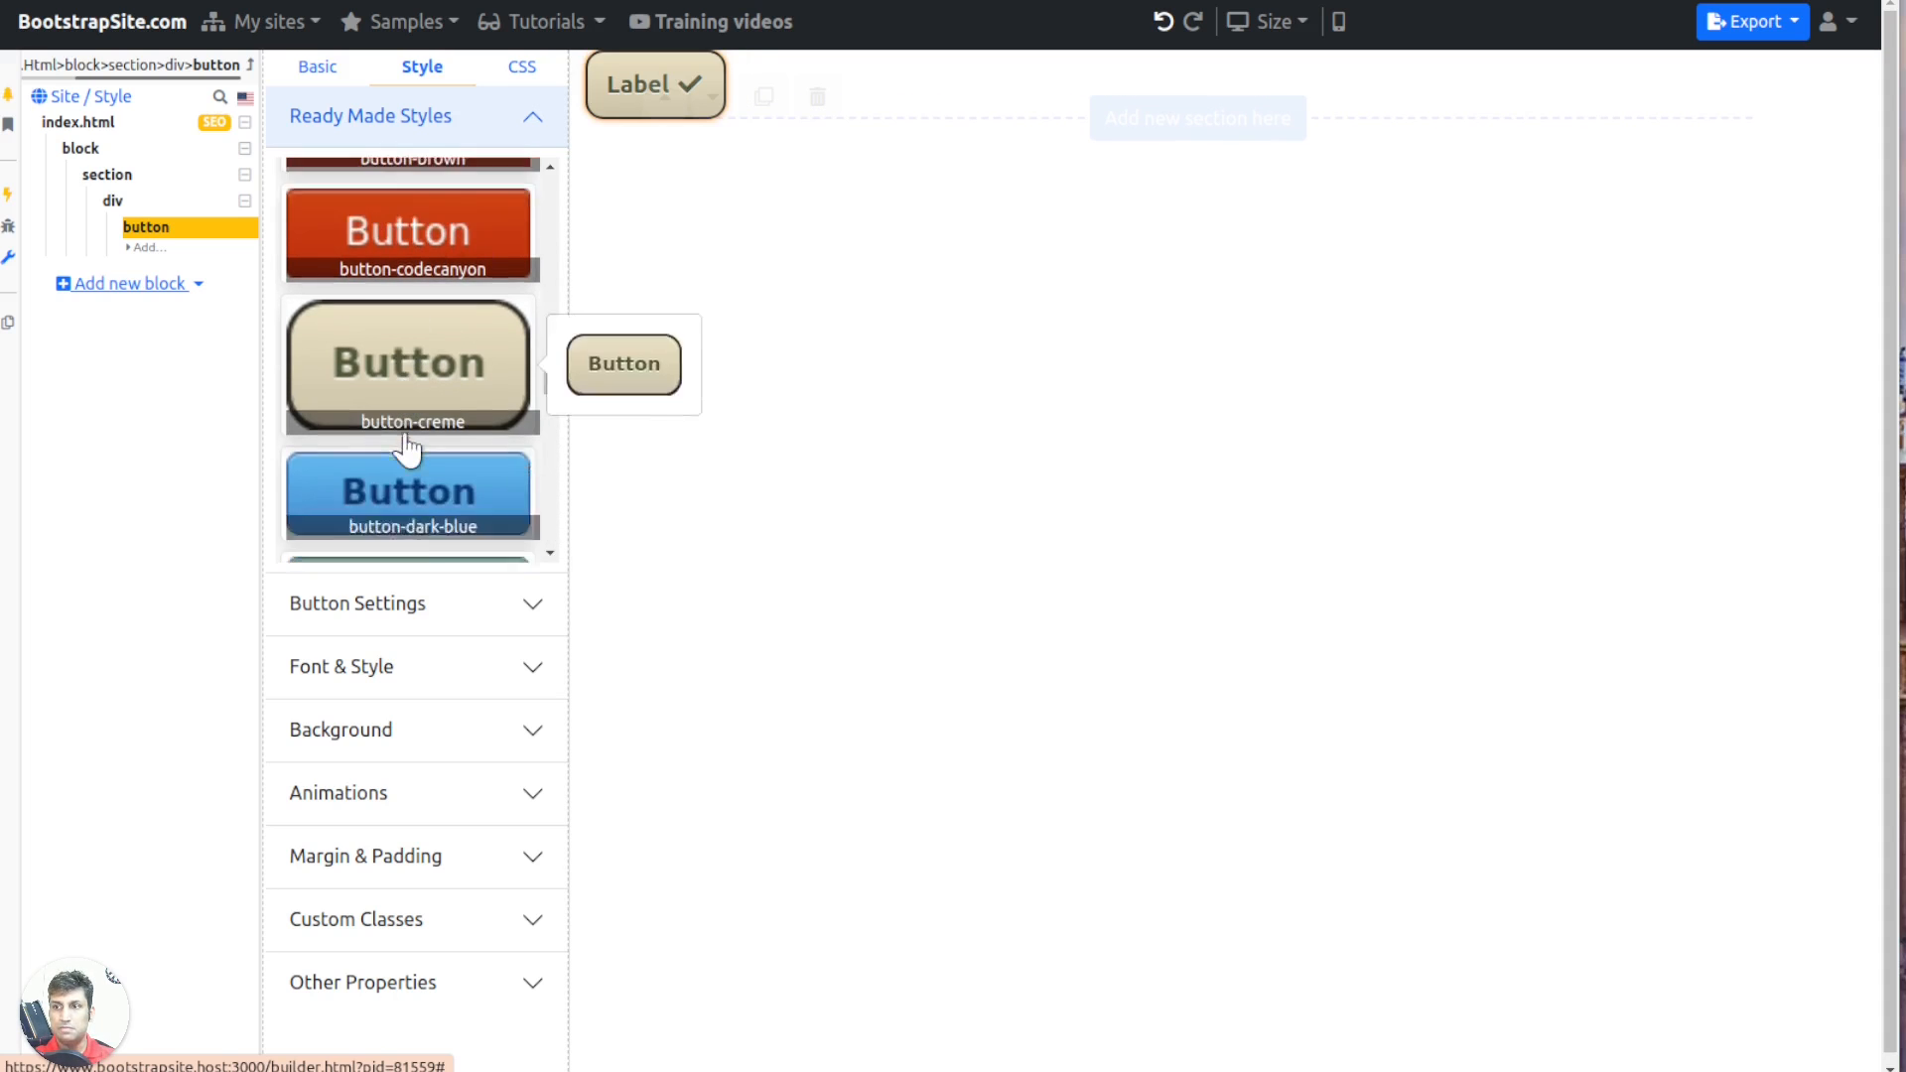
pyautogui.click(430, 411)
pyautogui.scroll(-1, 407, 426)
pyautogui.scroll(-1, 397, 447)
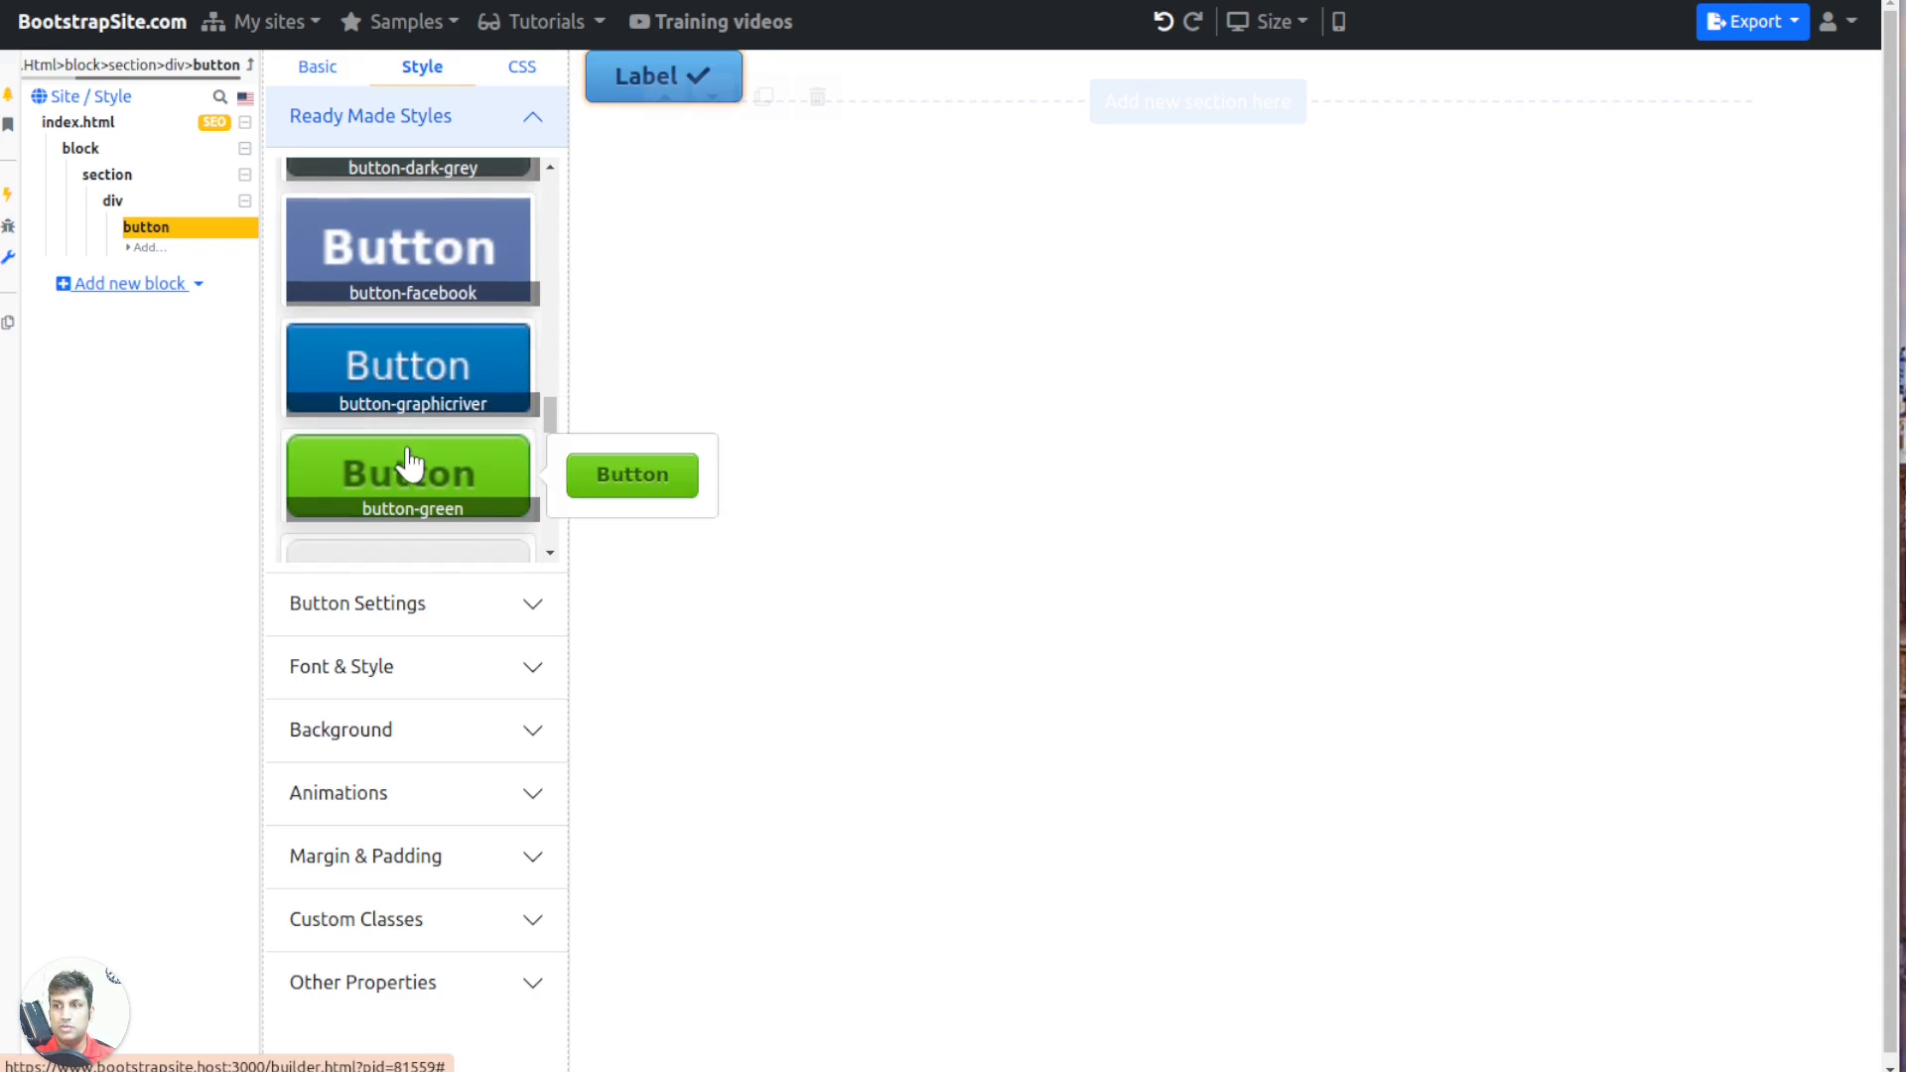
pyautogui.click(404, 467)
pyautogui.scroll(-4, 413, 481)
pyautogui.scroll(-1, 427, 455)
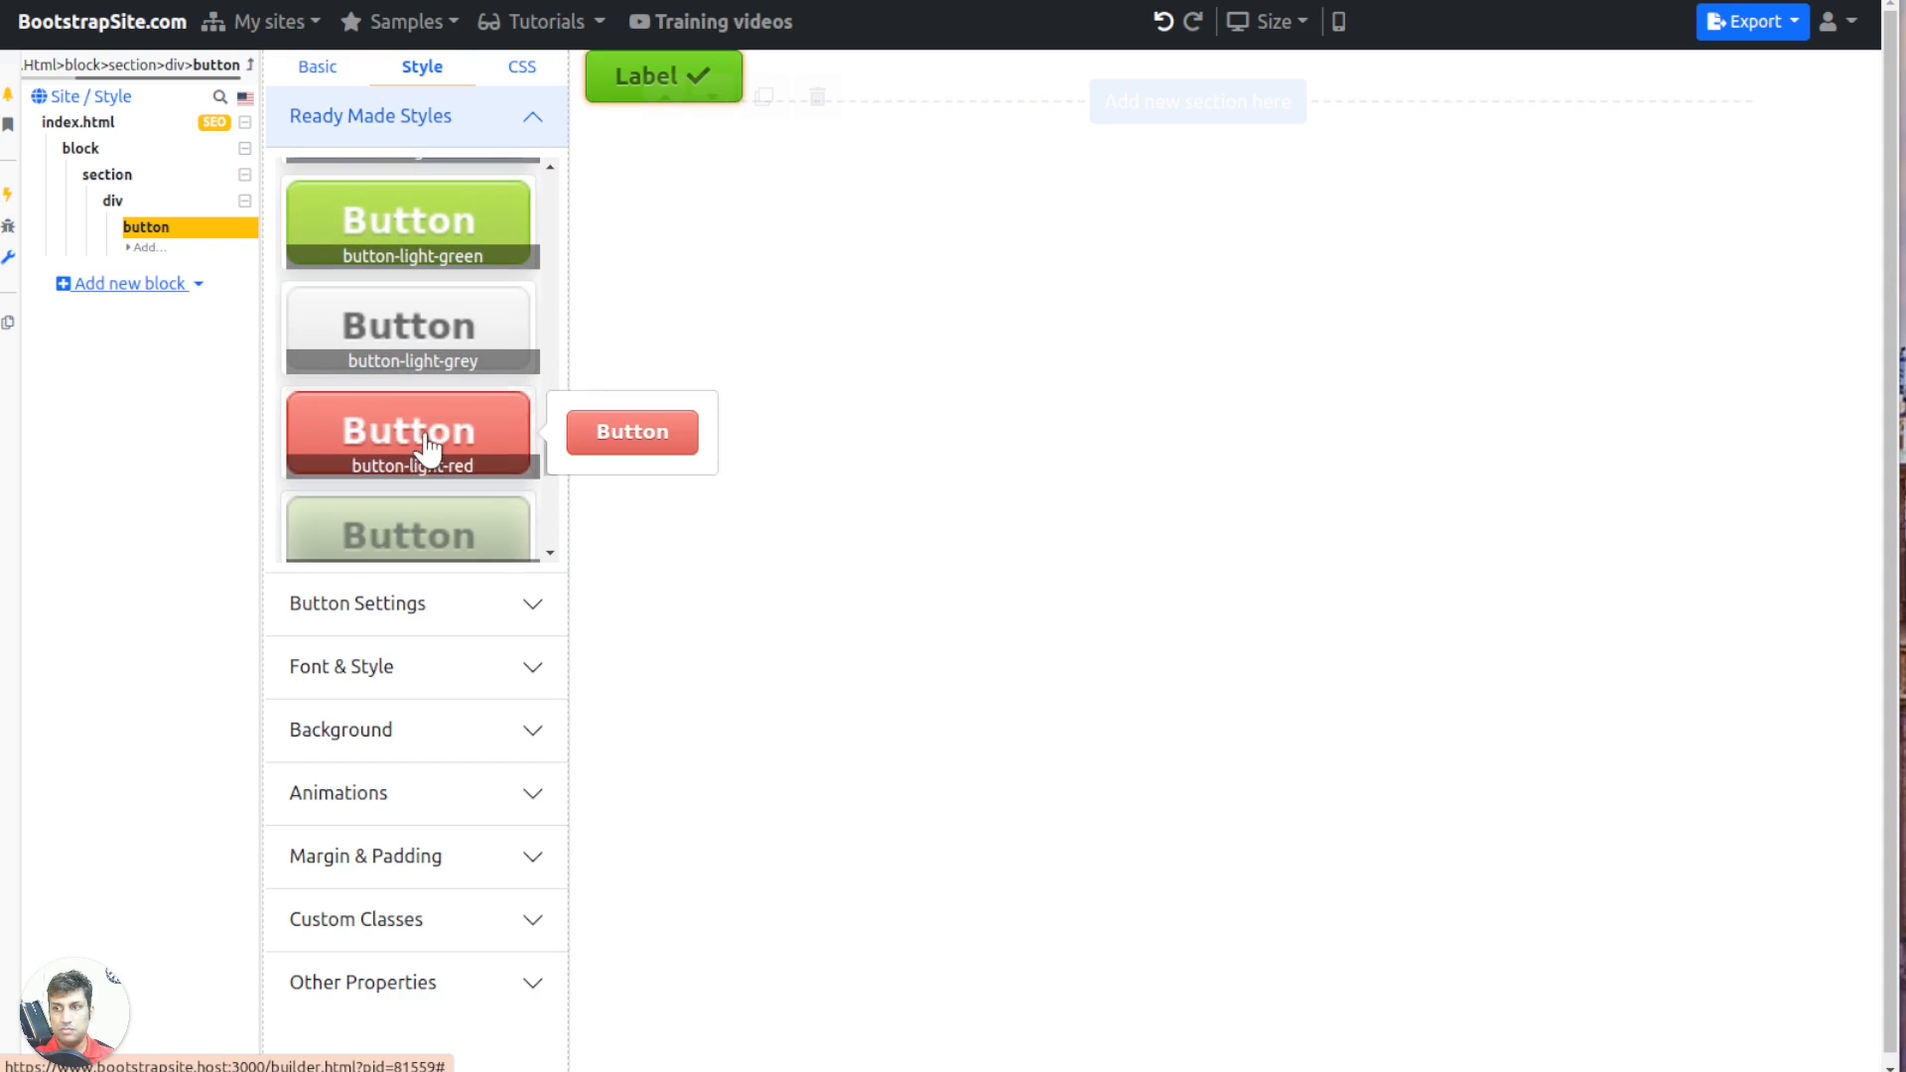
pyautogui.click(431, 442)
# Delete the button together with its parent div from the section
pyautogui.press('Delete')
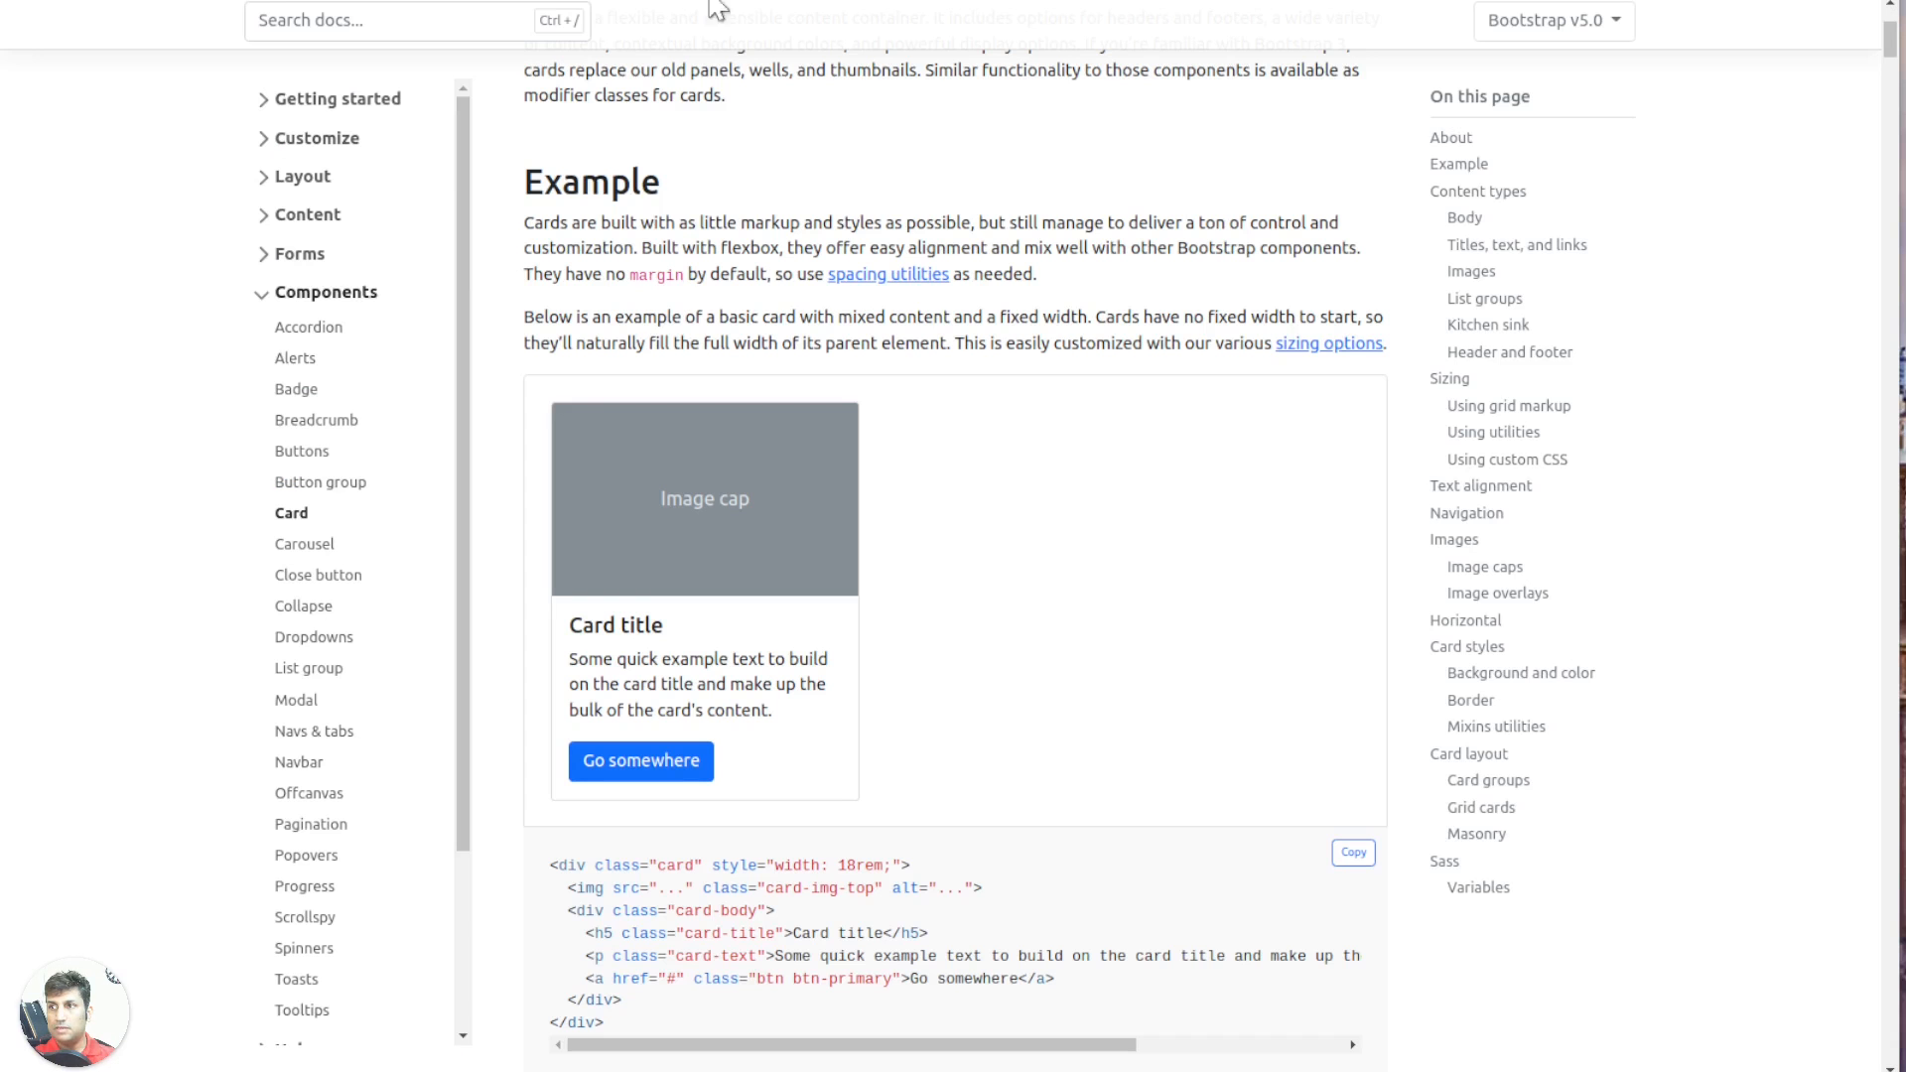
# Switch to the Bootstrap documentation and examine the Cards overview, the basic card example and the supported content types
pyautogui.scroll(4, 547, 238)
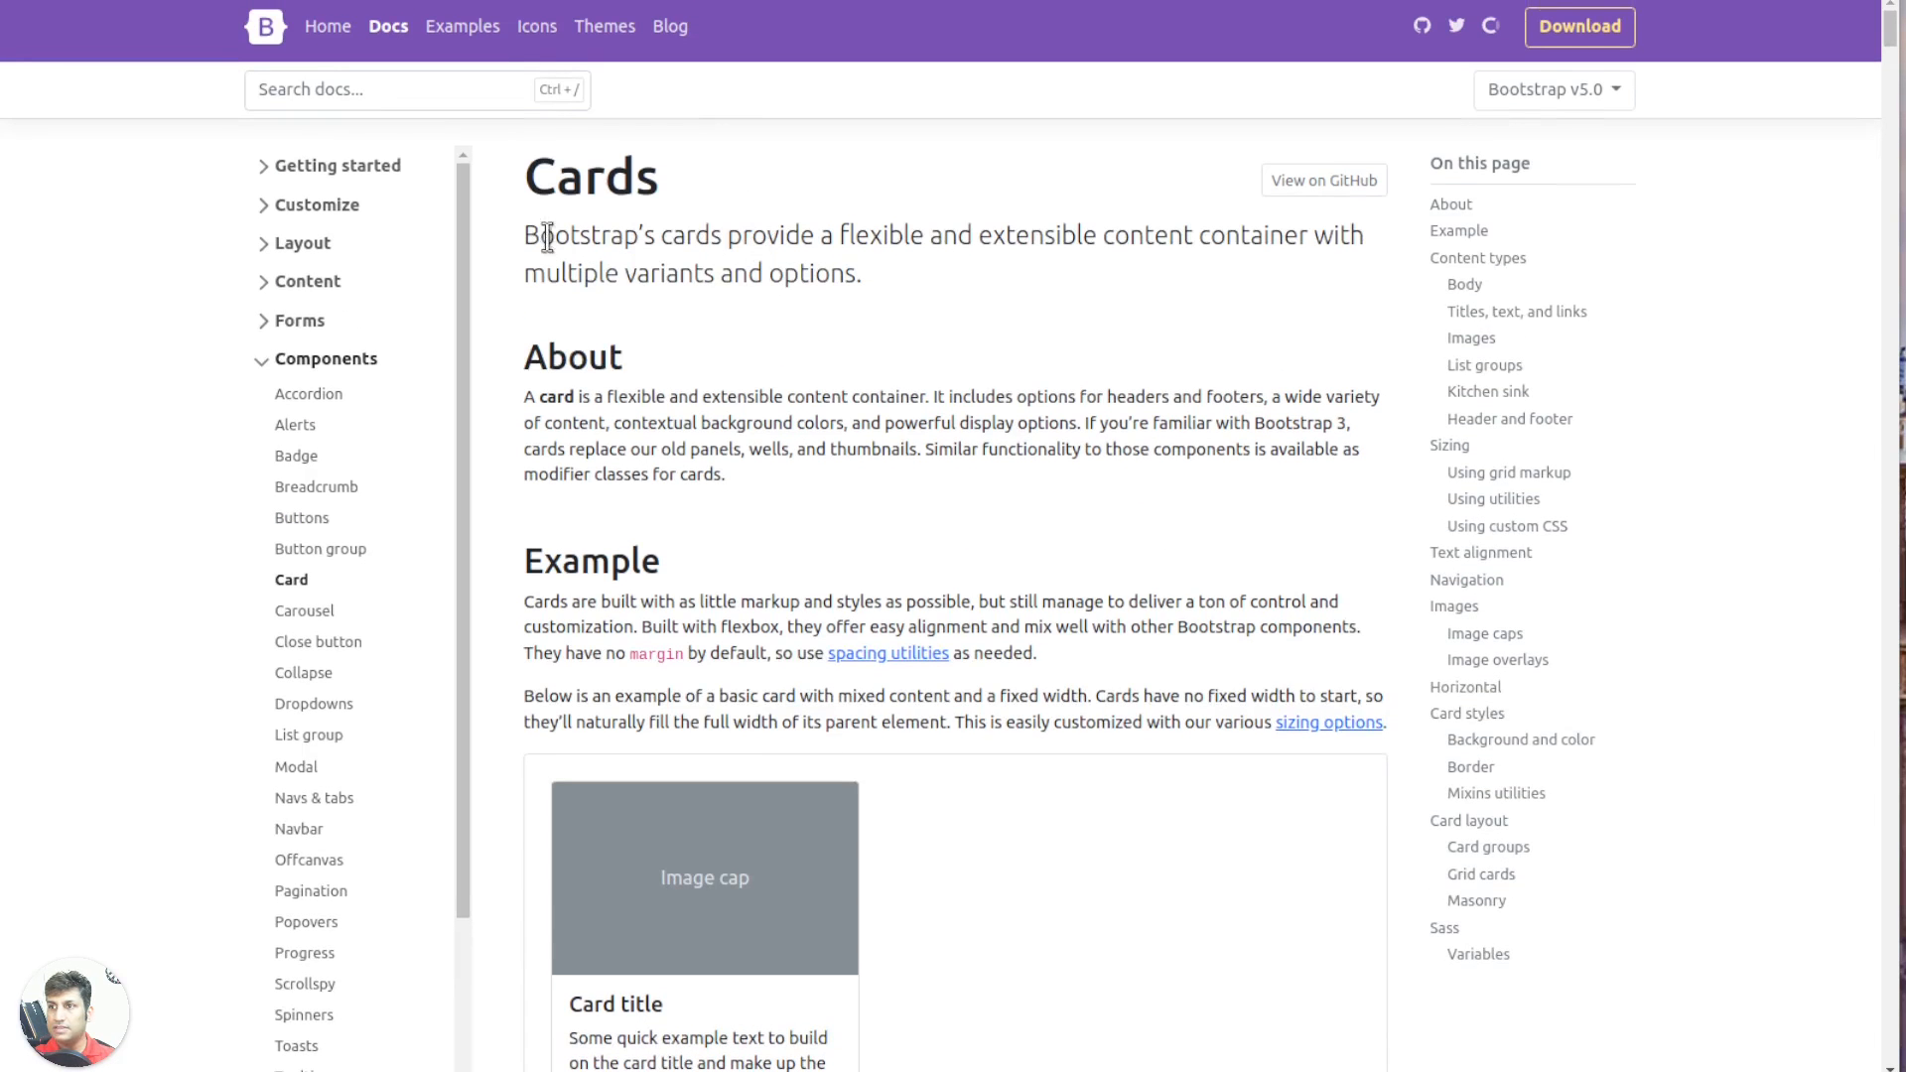
pyautogui.moveTo(741, 238); pyautogui.dragTo(916, 239)
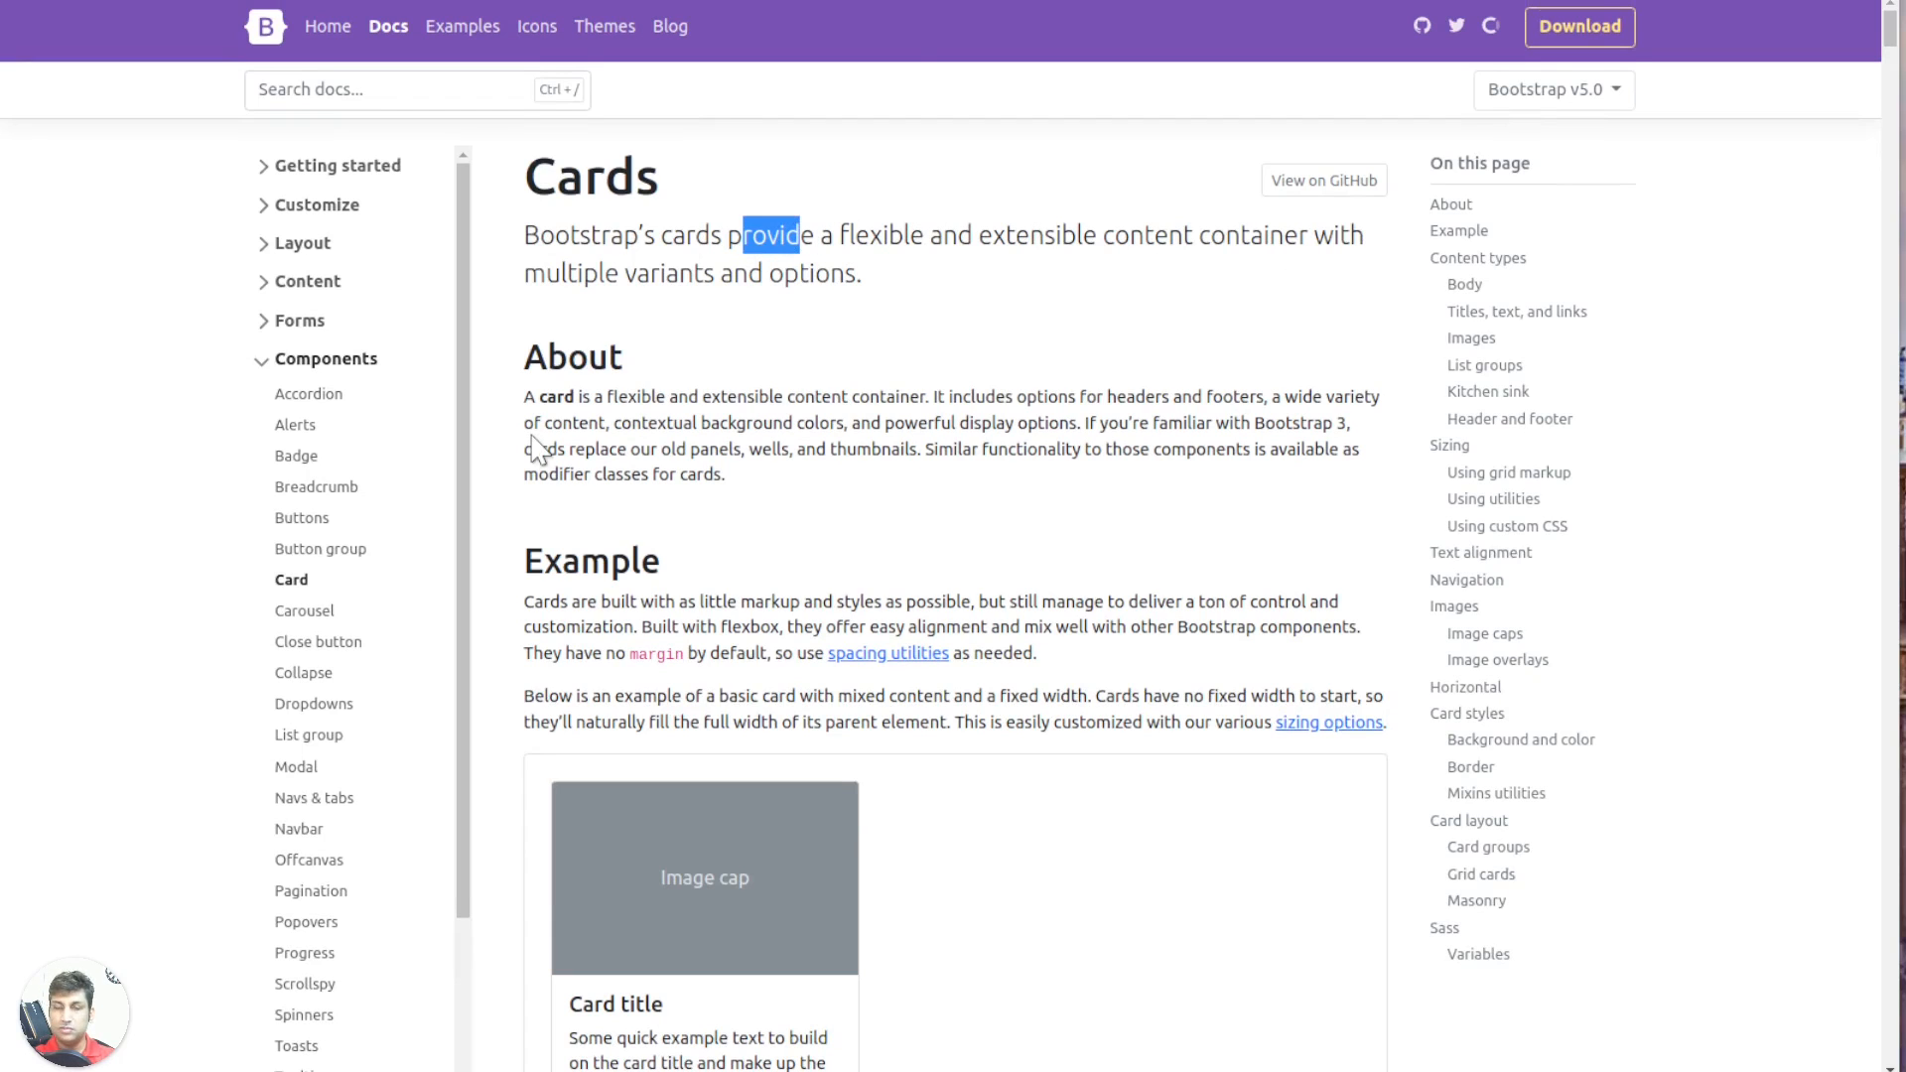
pyautogui.scroll(-2, 703, 474)
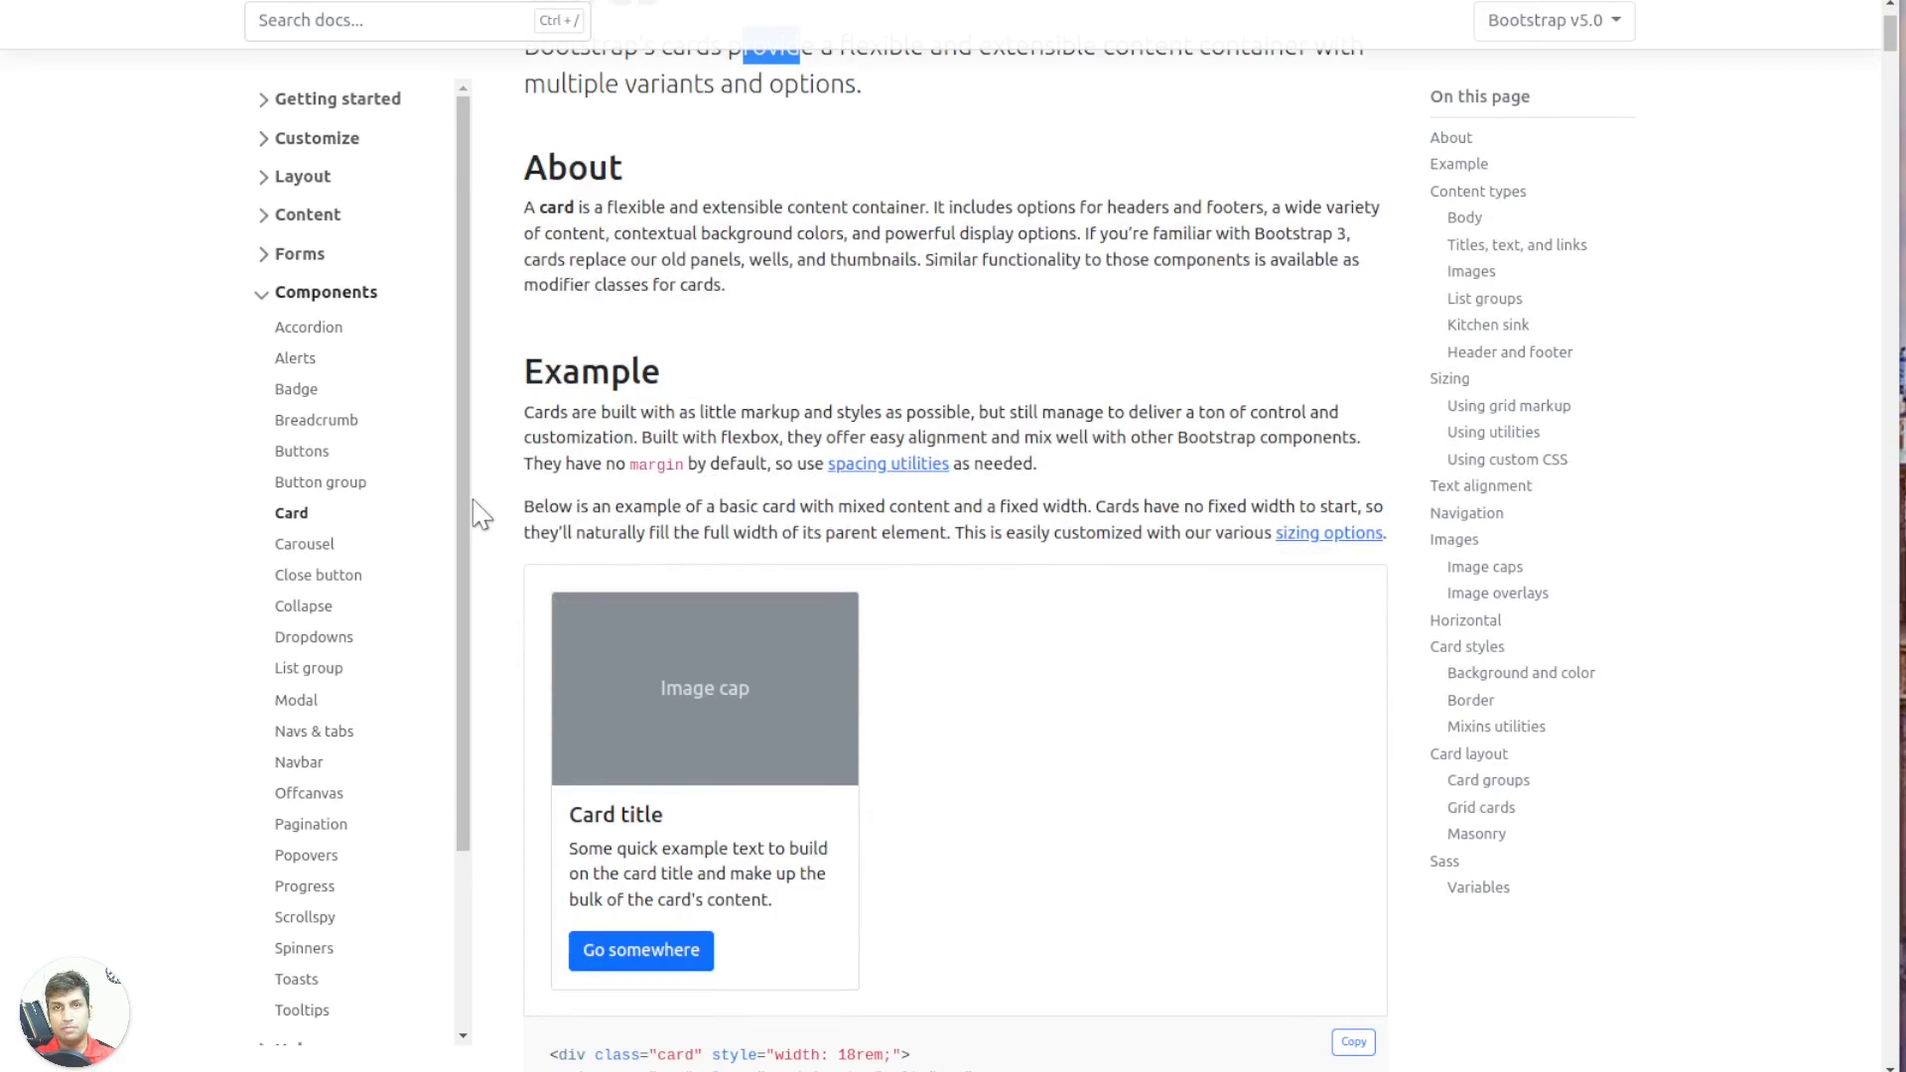
pyautogui.scroll(-3, 1101, 635)
pyautogui.moveTo(819, 590); pyautogui.dragTo(695, 394)
pyautogui.click(856, 356)
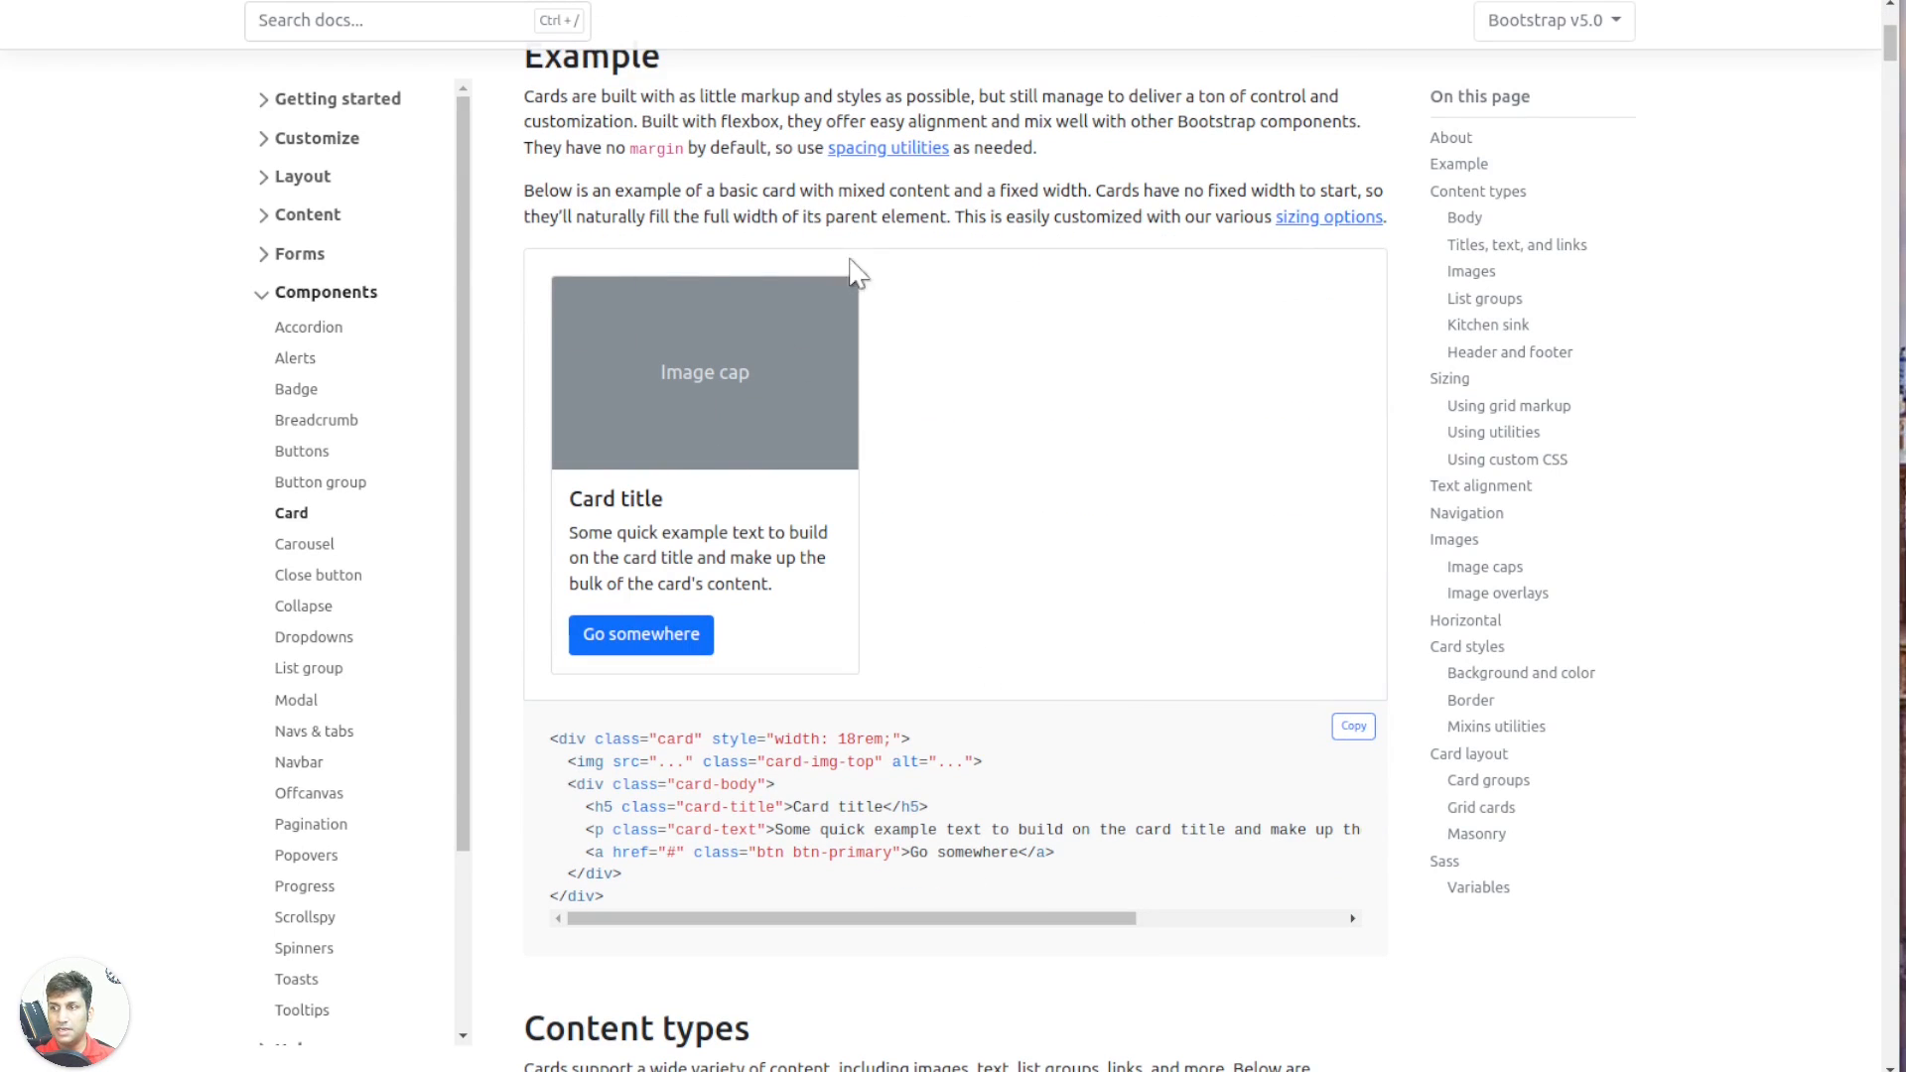
pyautogui.scroll(-4, 1110, 626)
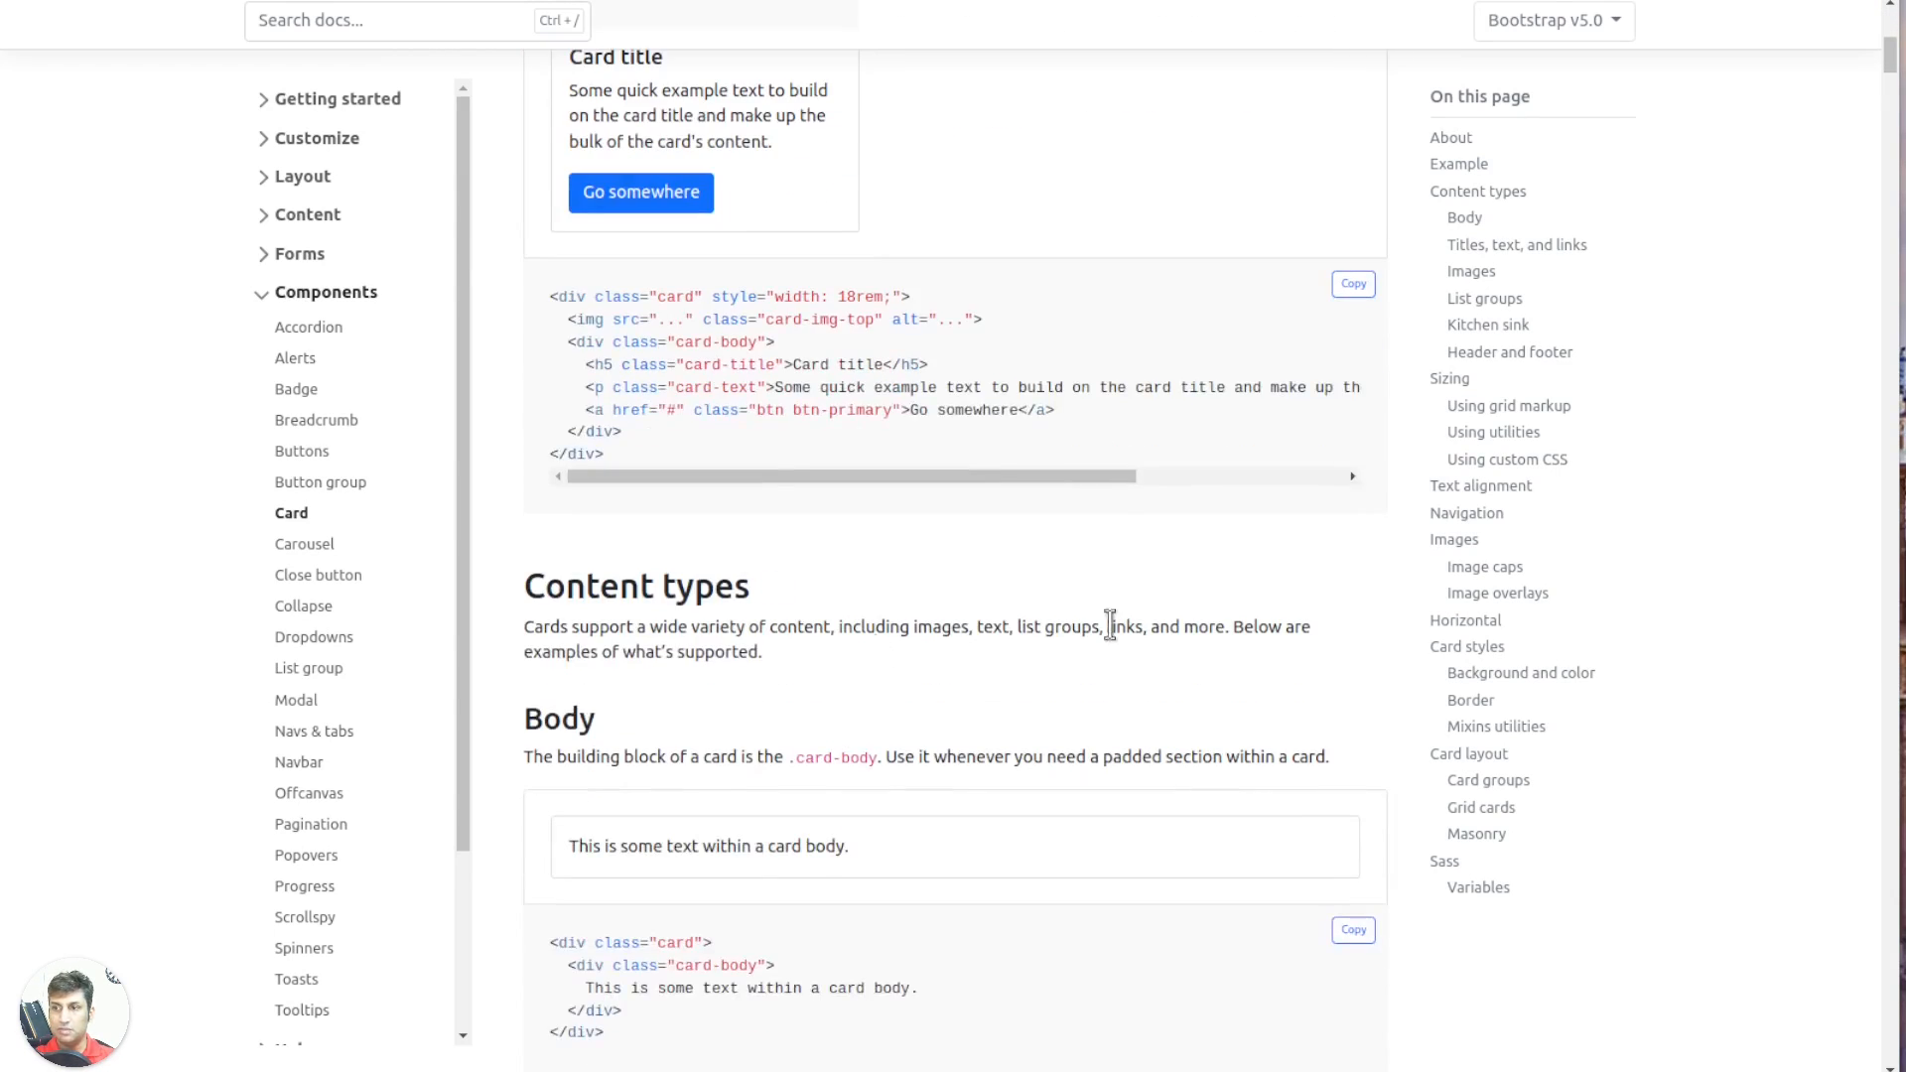
# Return to BootstrapSite and add a card containing a paragraph to the section
pyautogui.click(596, 1)
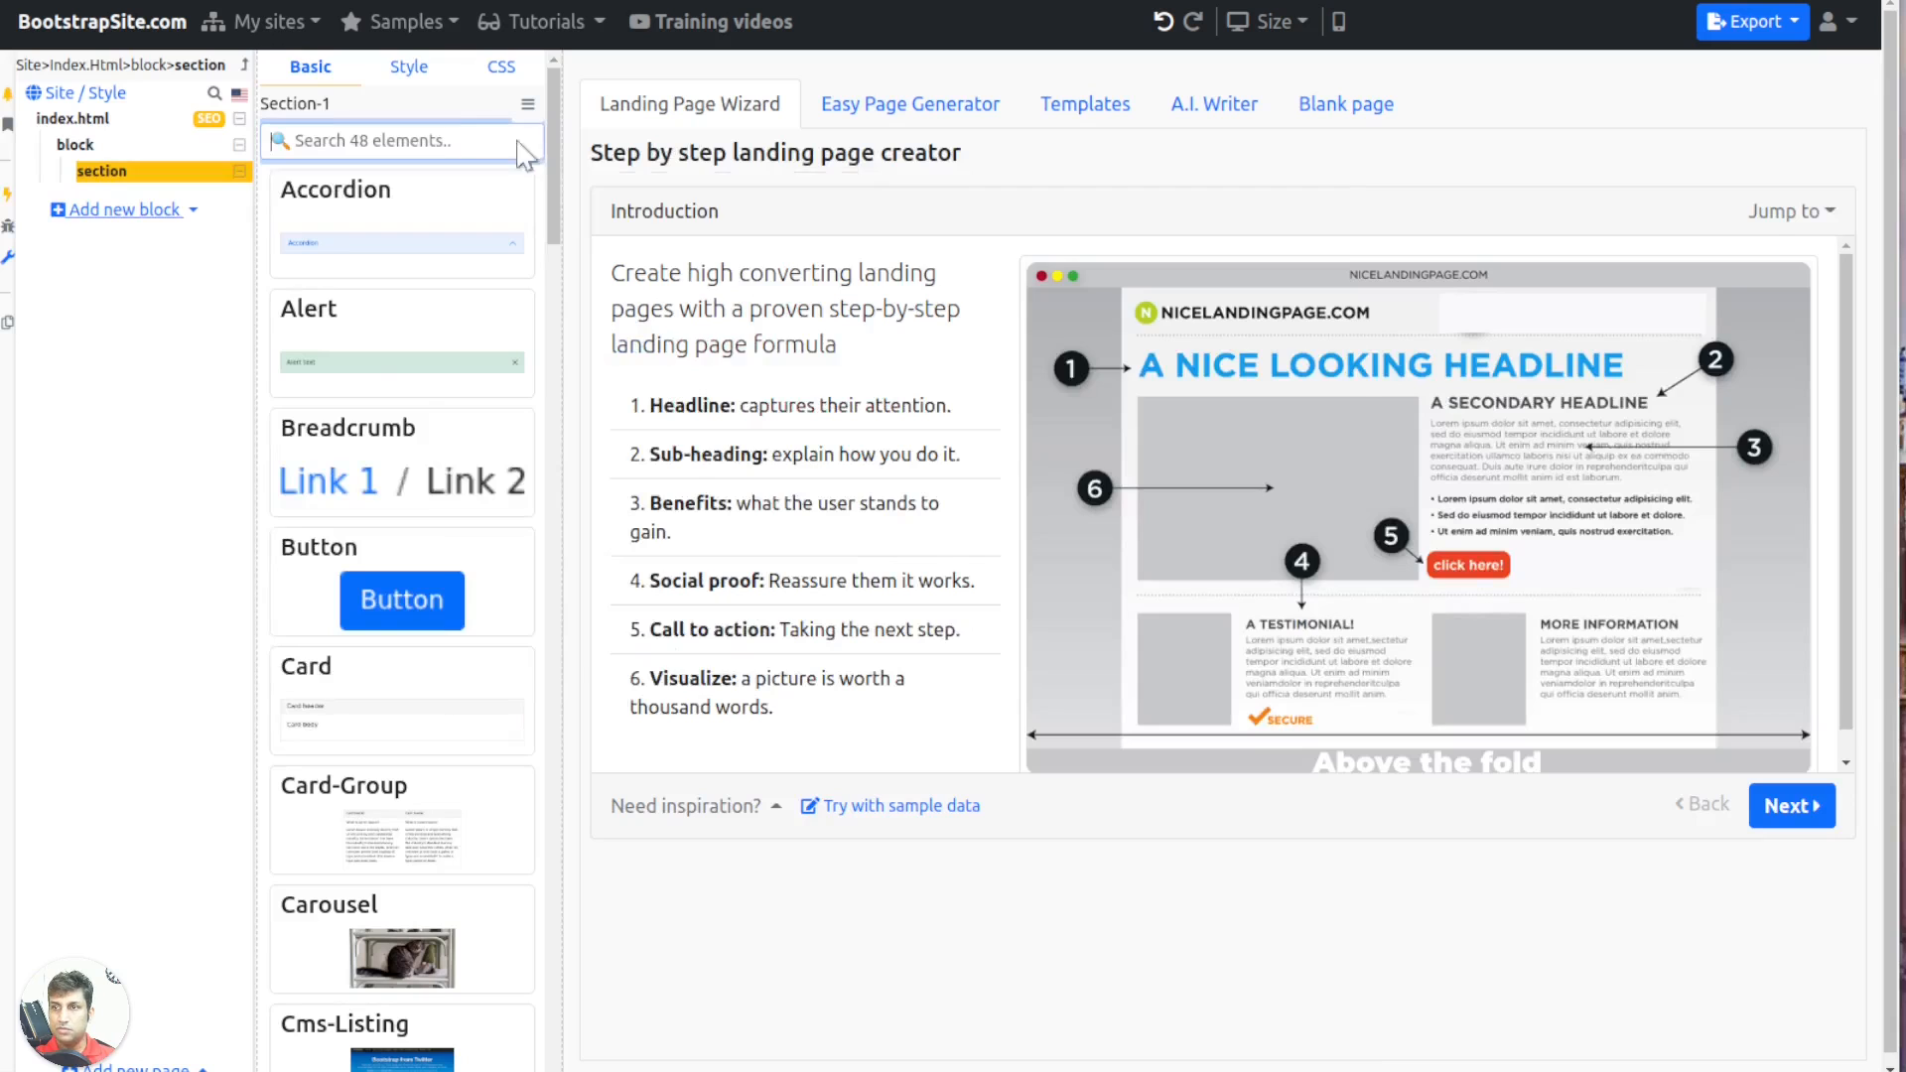
pyautogui.click(382, 715)
pyautogui.click(395, 431)
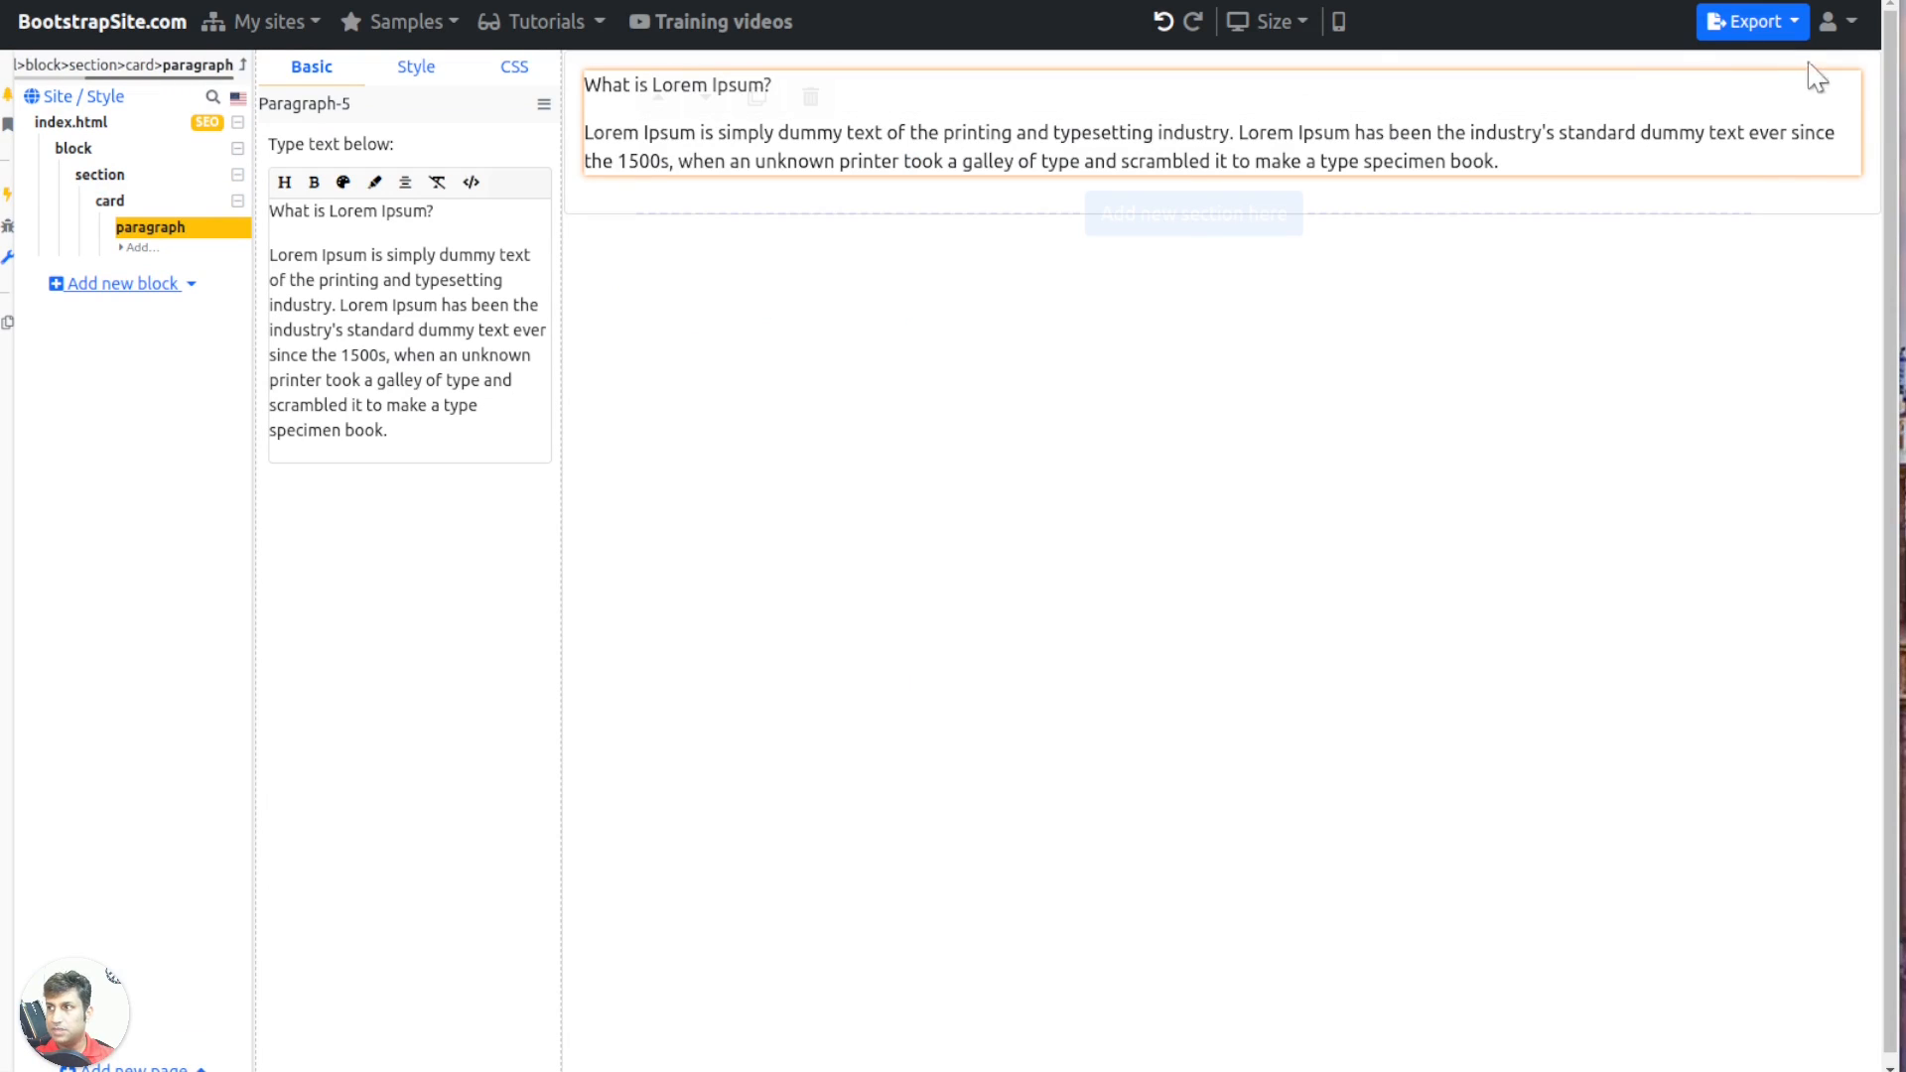
# Add a thumbnail image to the card that contains the paragraph, using an image link
pyautogui.click(512, 79)
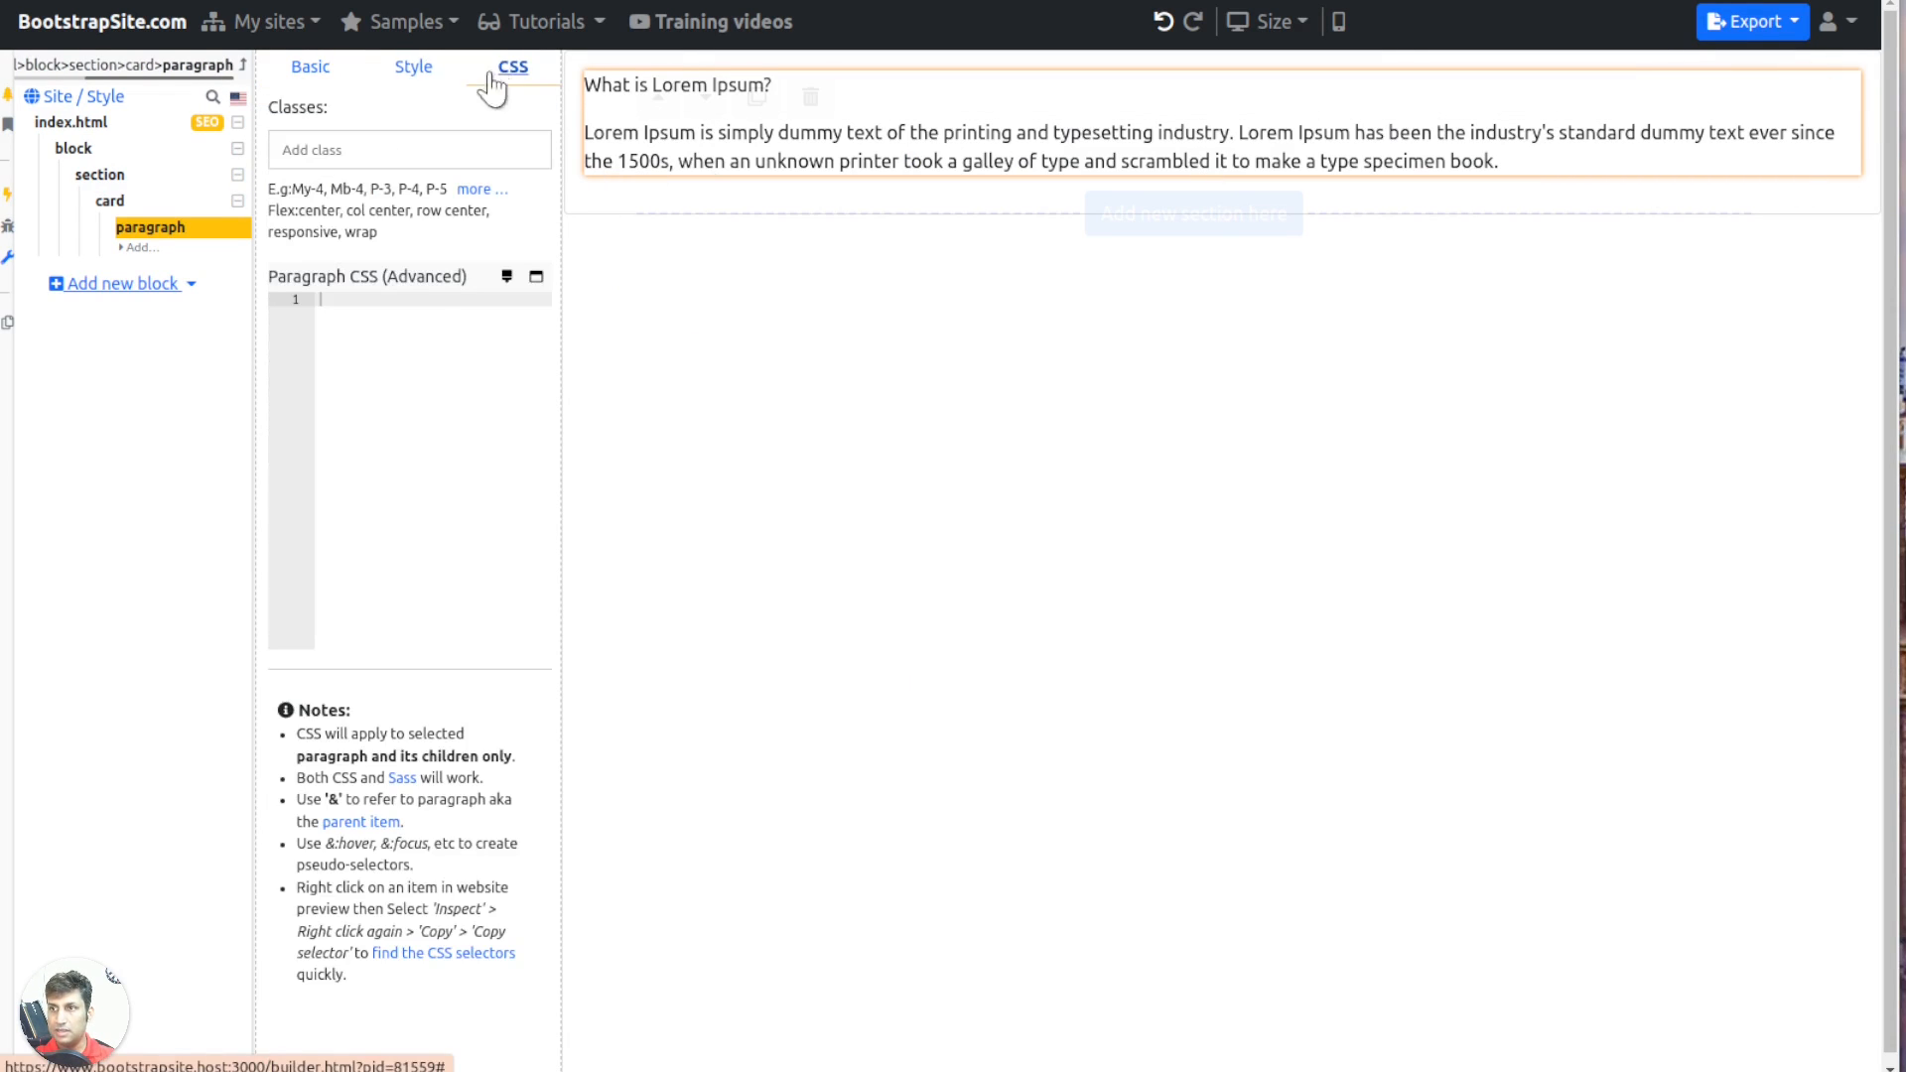
pyautogui.click(335, 85)
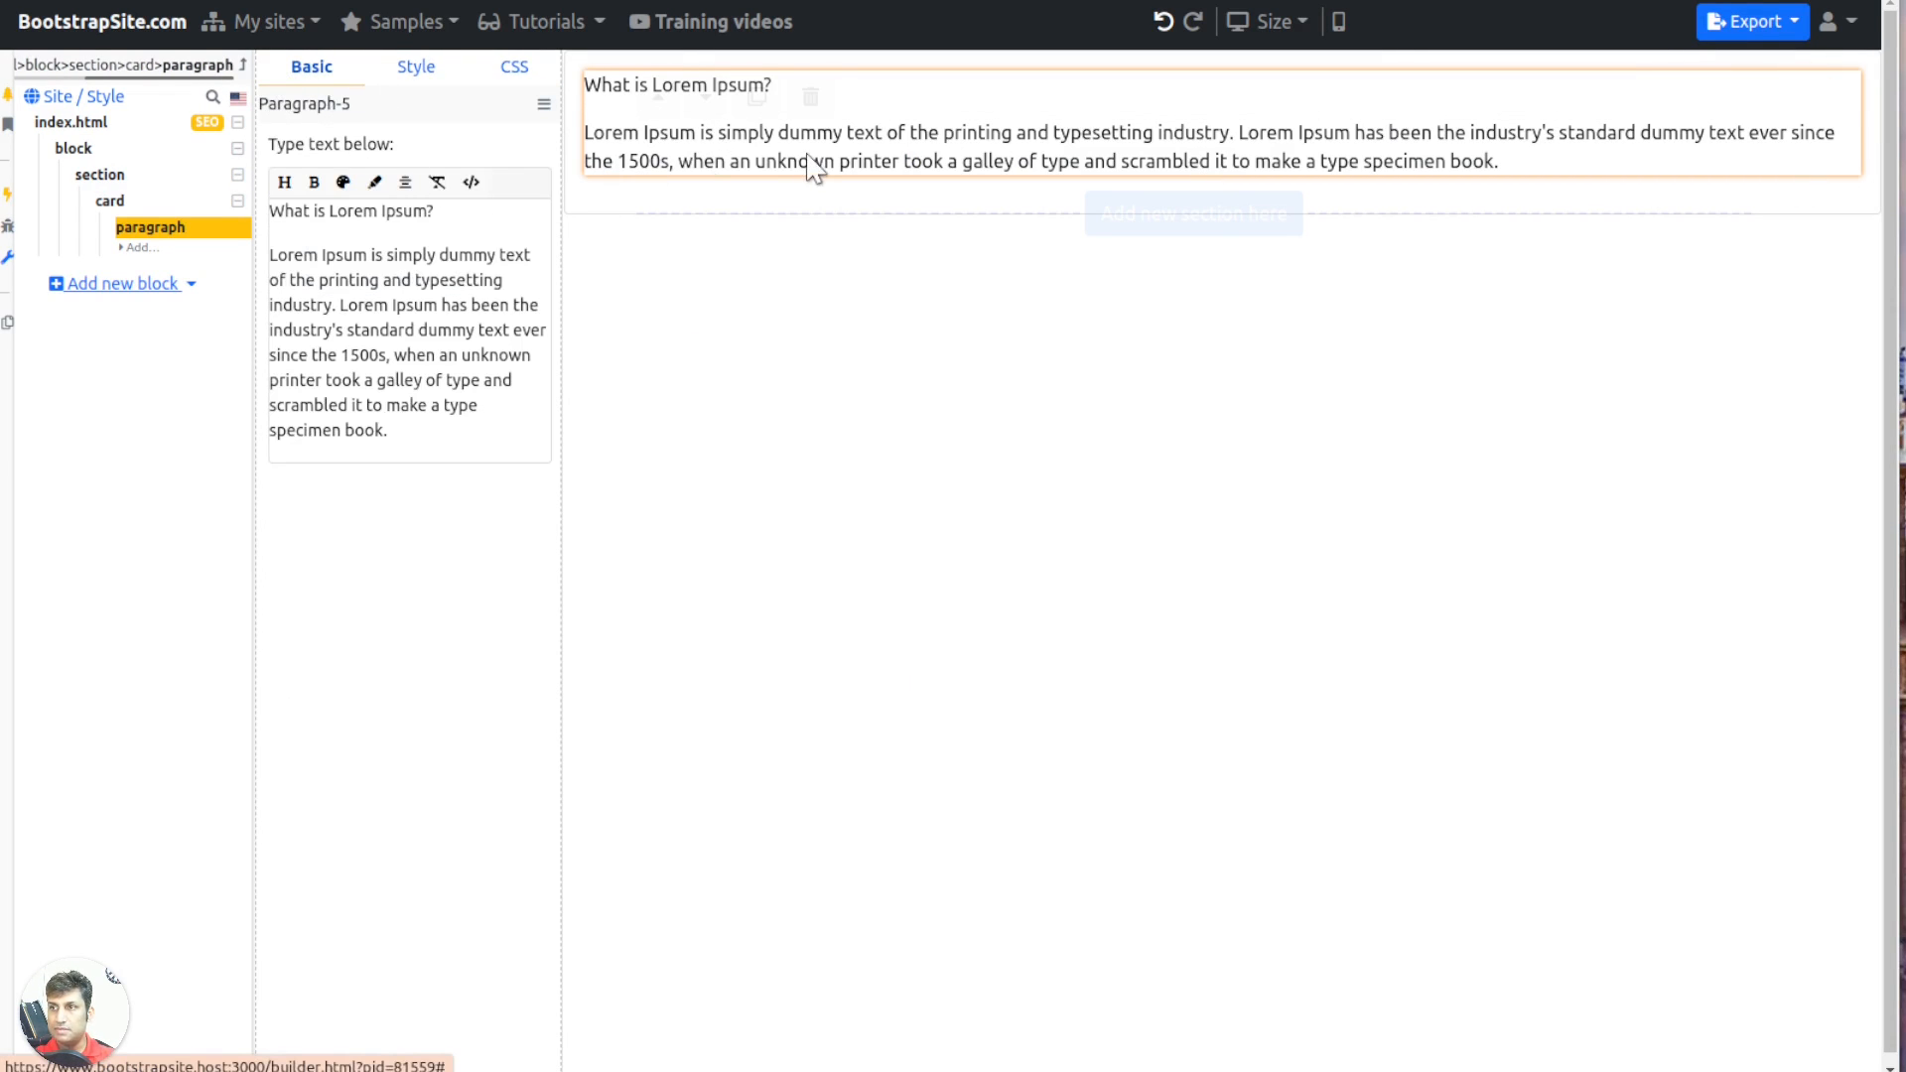
pyautogui.click(112, 200)
pyautogui.click(510, 70)
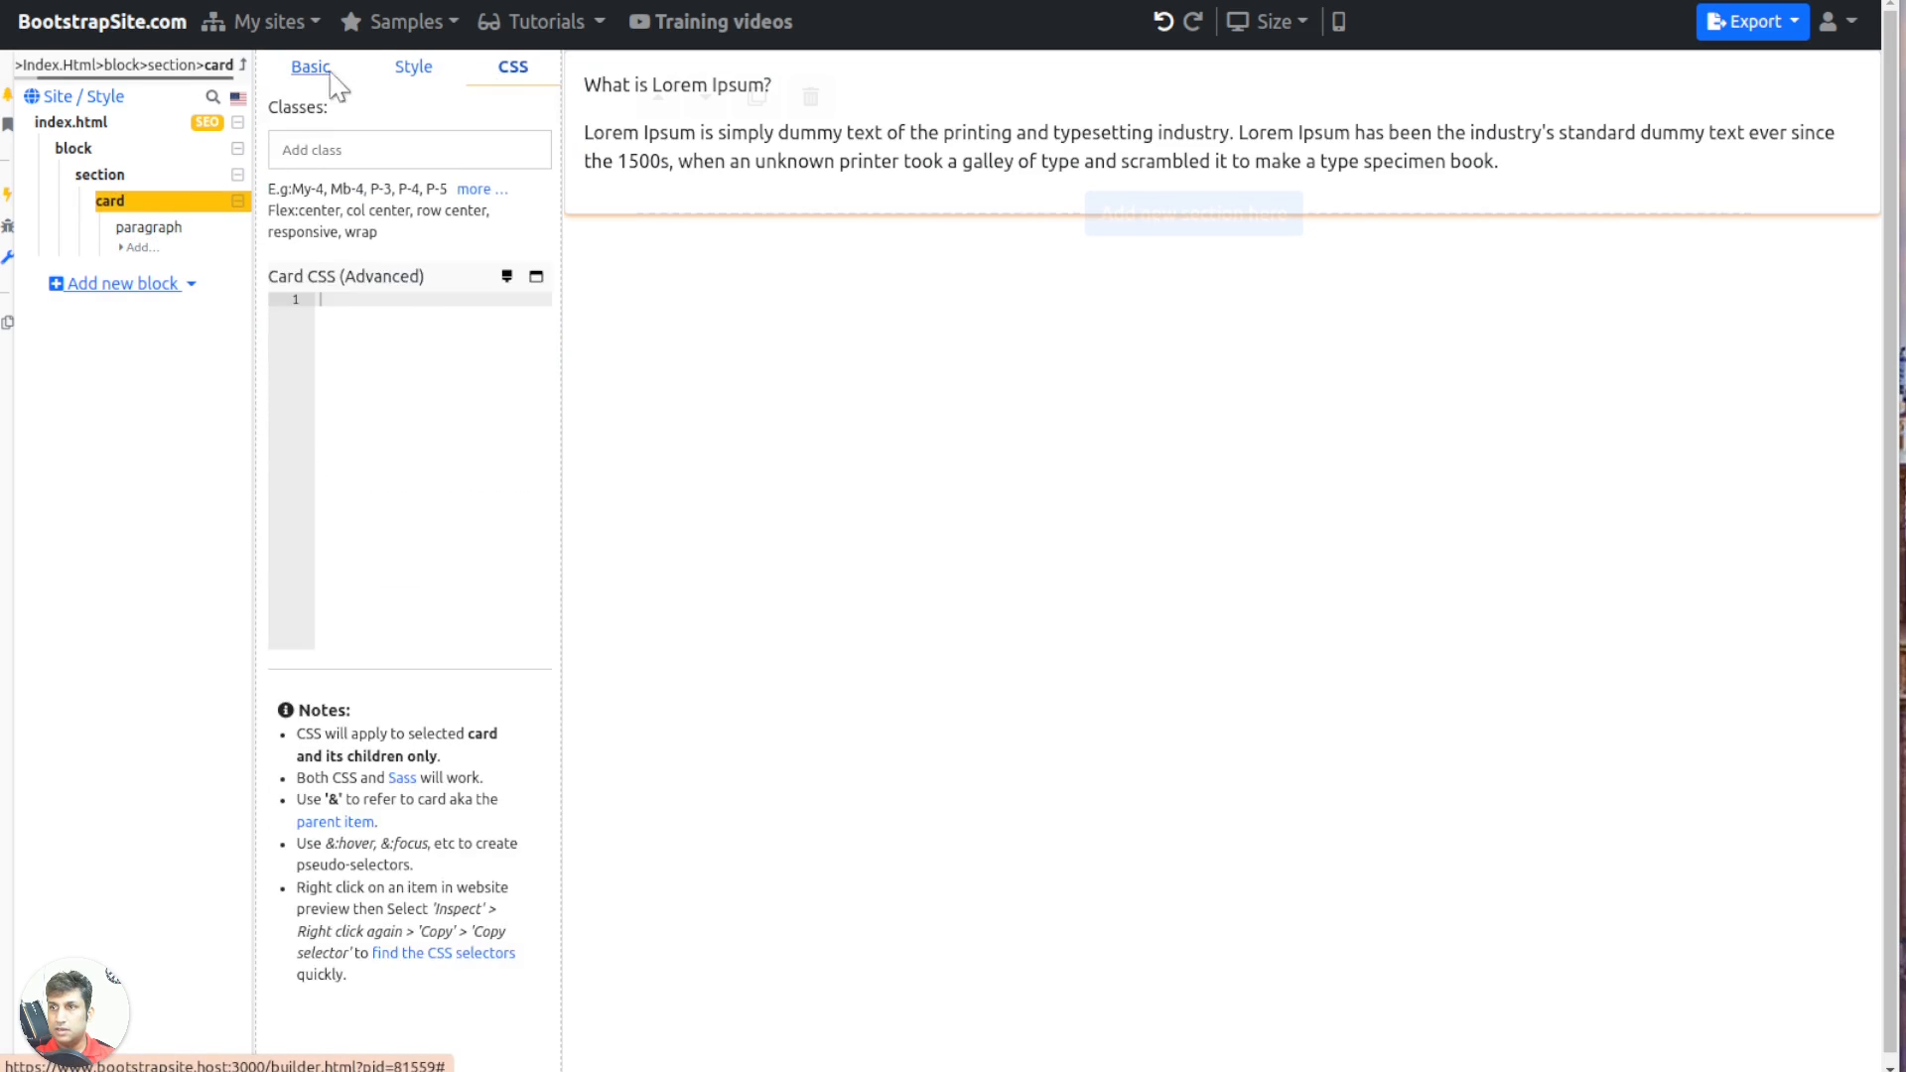
pyautogui.click(318, 70)
pyautogui.click(435, 183)
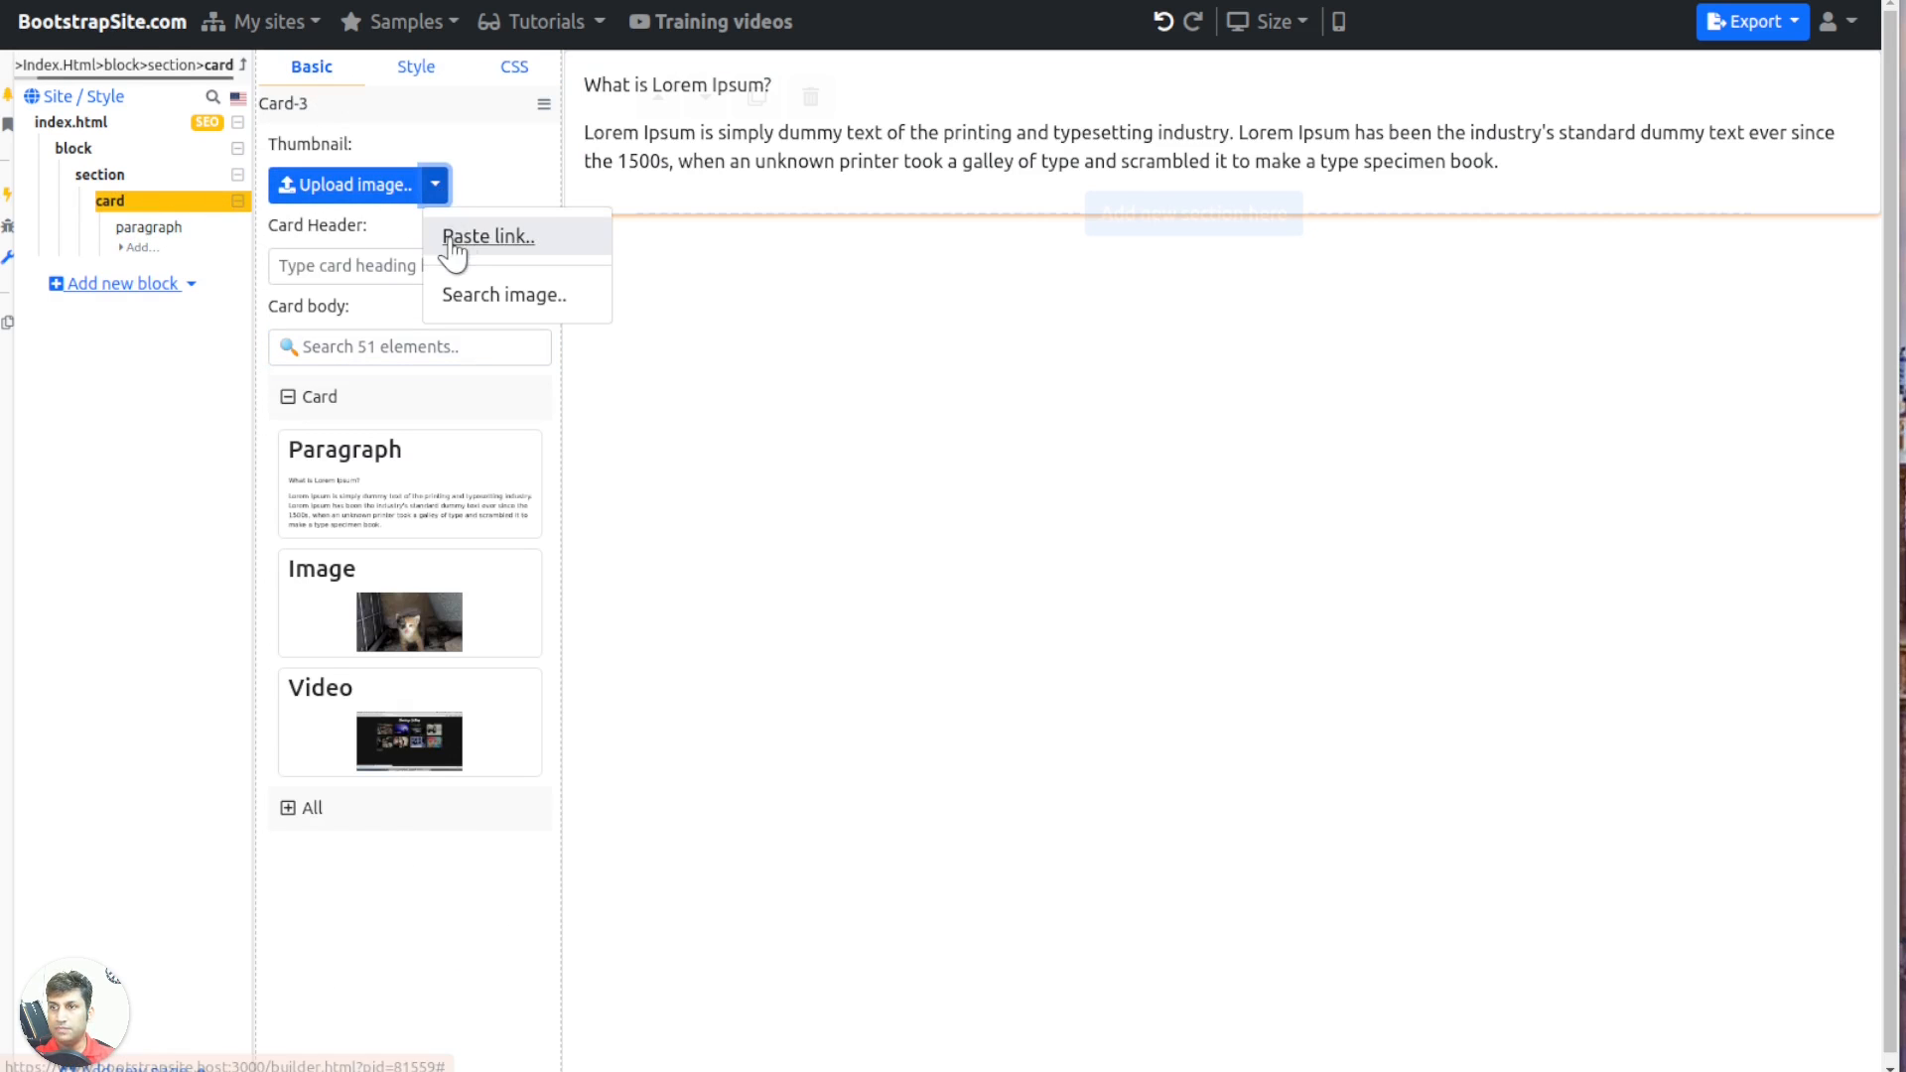
pyautogui.click(487, 235)
pyautogui.click(1151, 126)
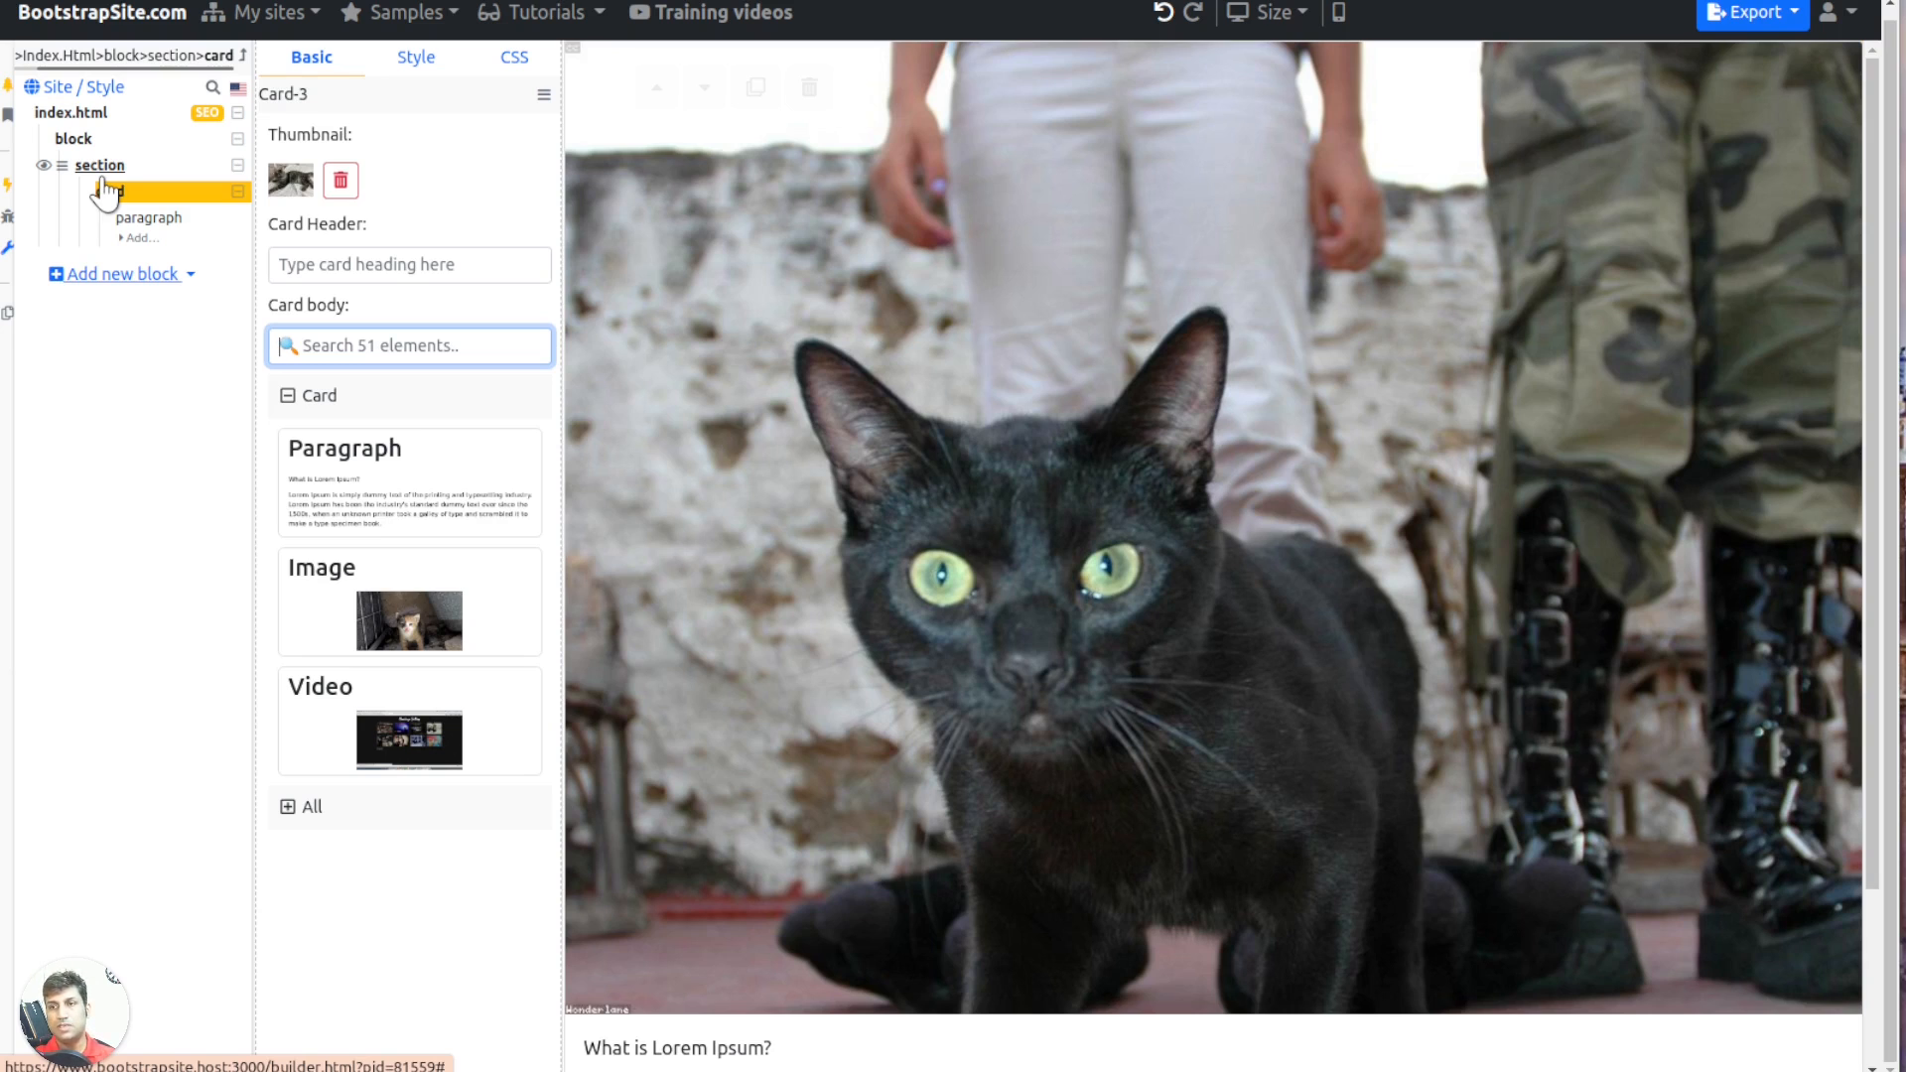
# Nest the existing card in a new card-group within the section and duplicate the card there
pyautogui.click(58, 169)
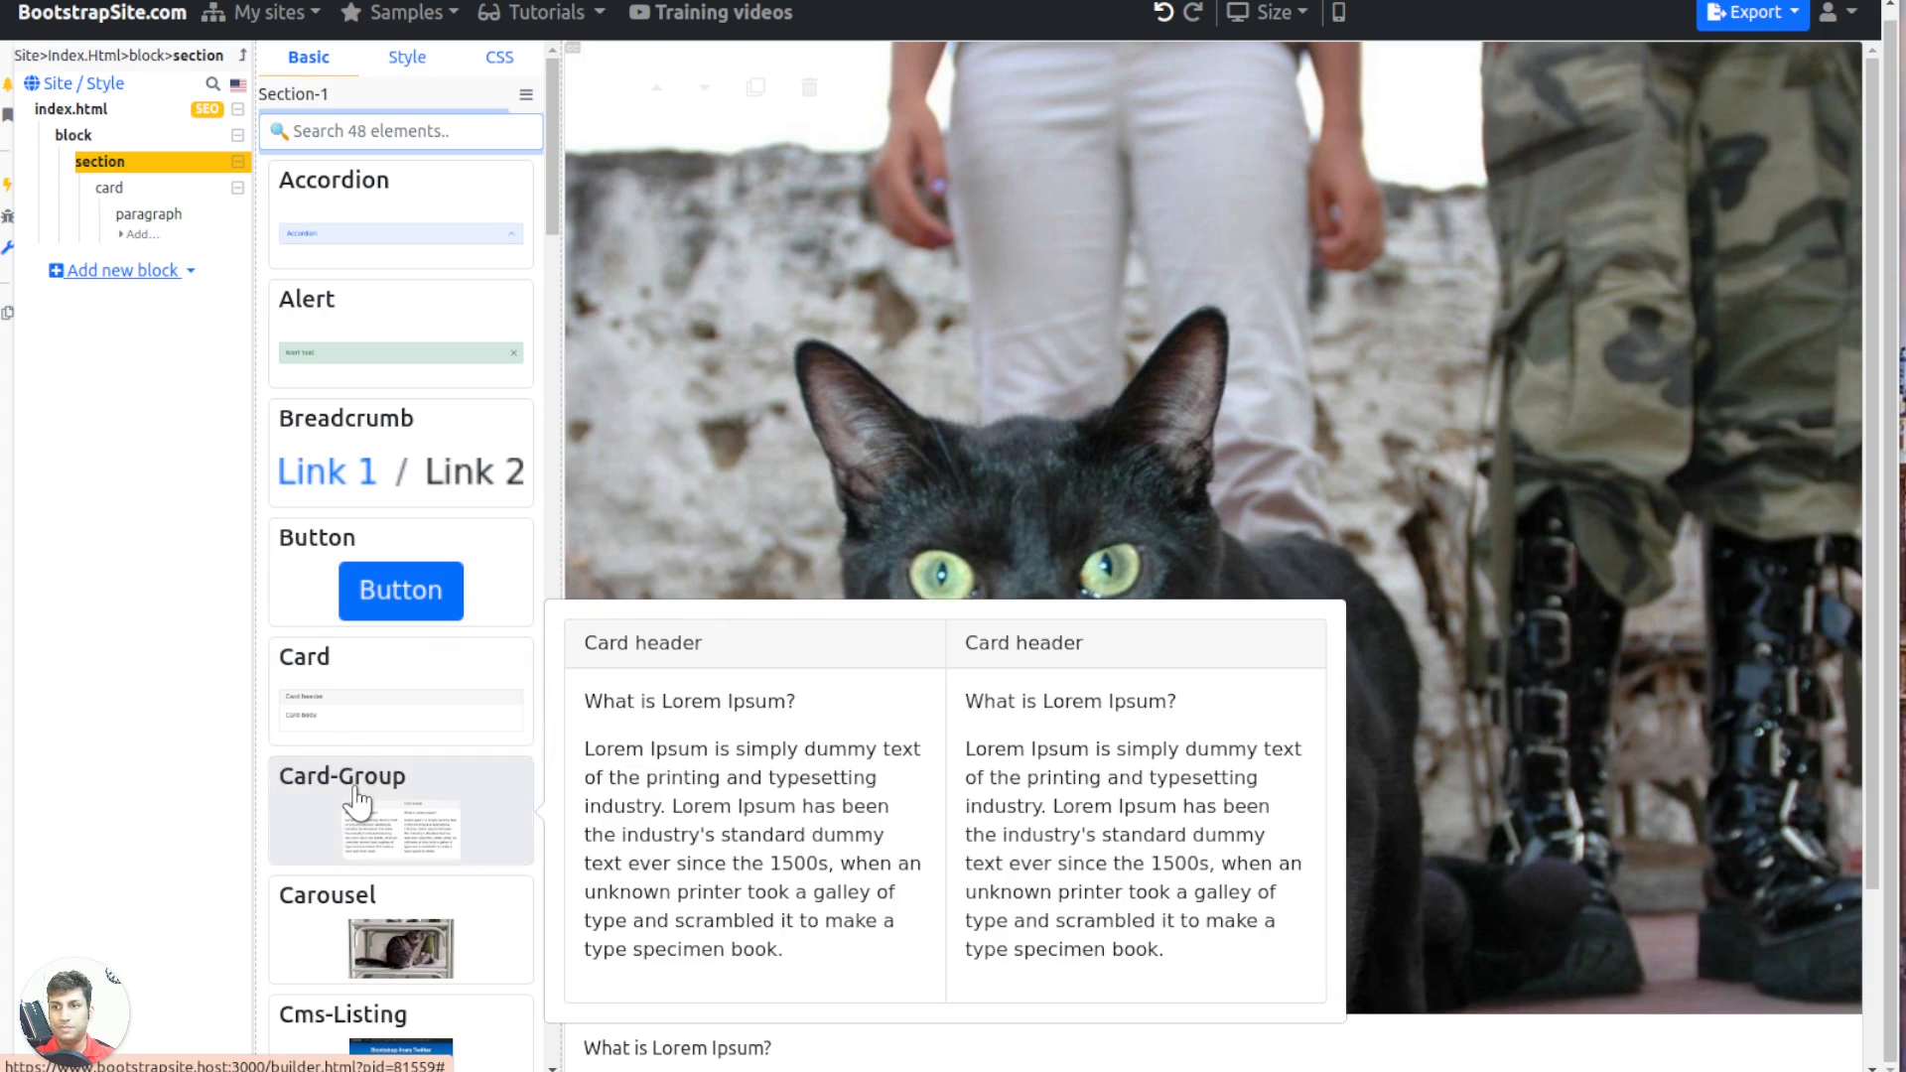
pyautogui.click(358, 799)
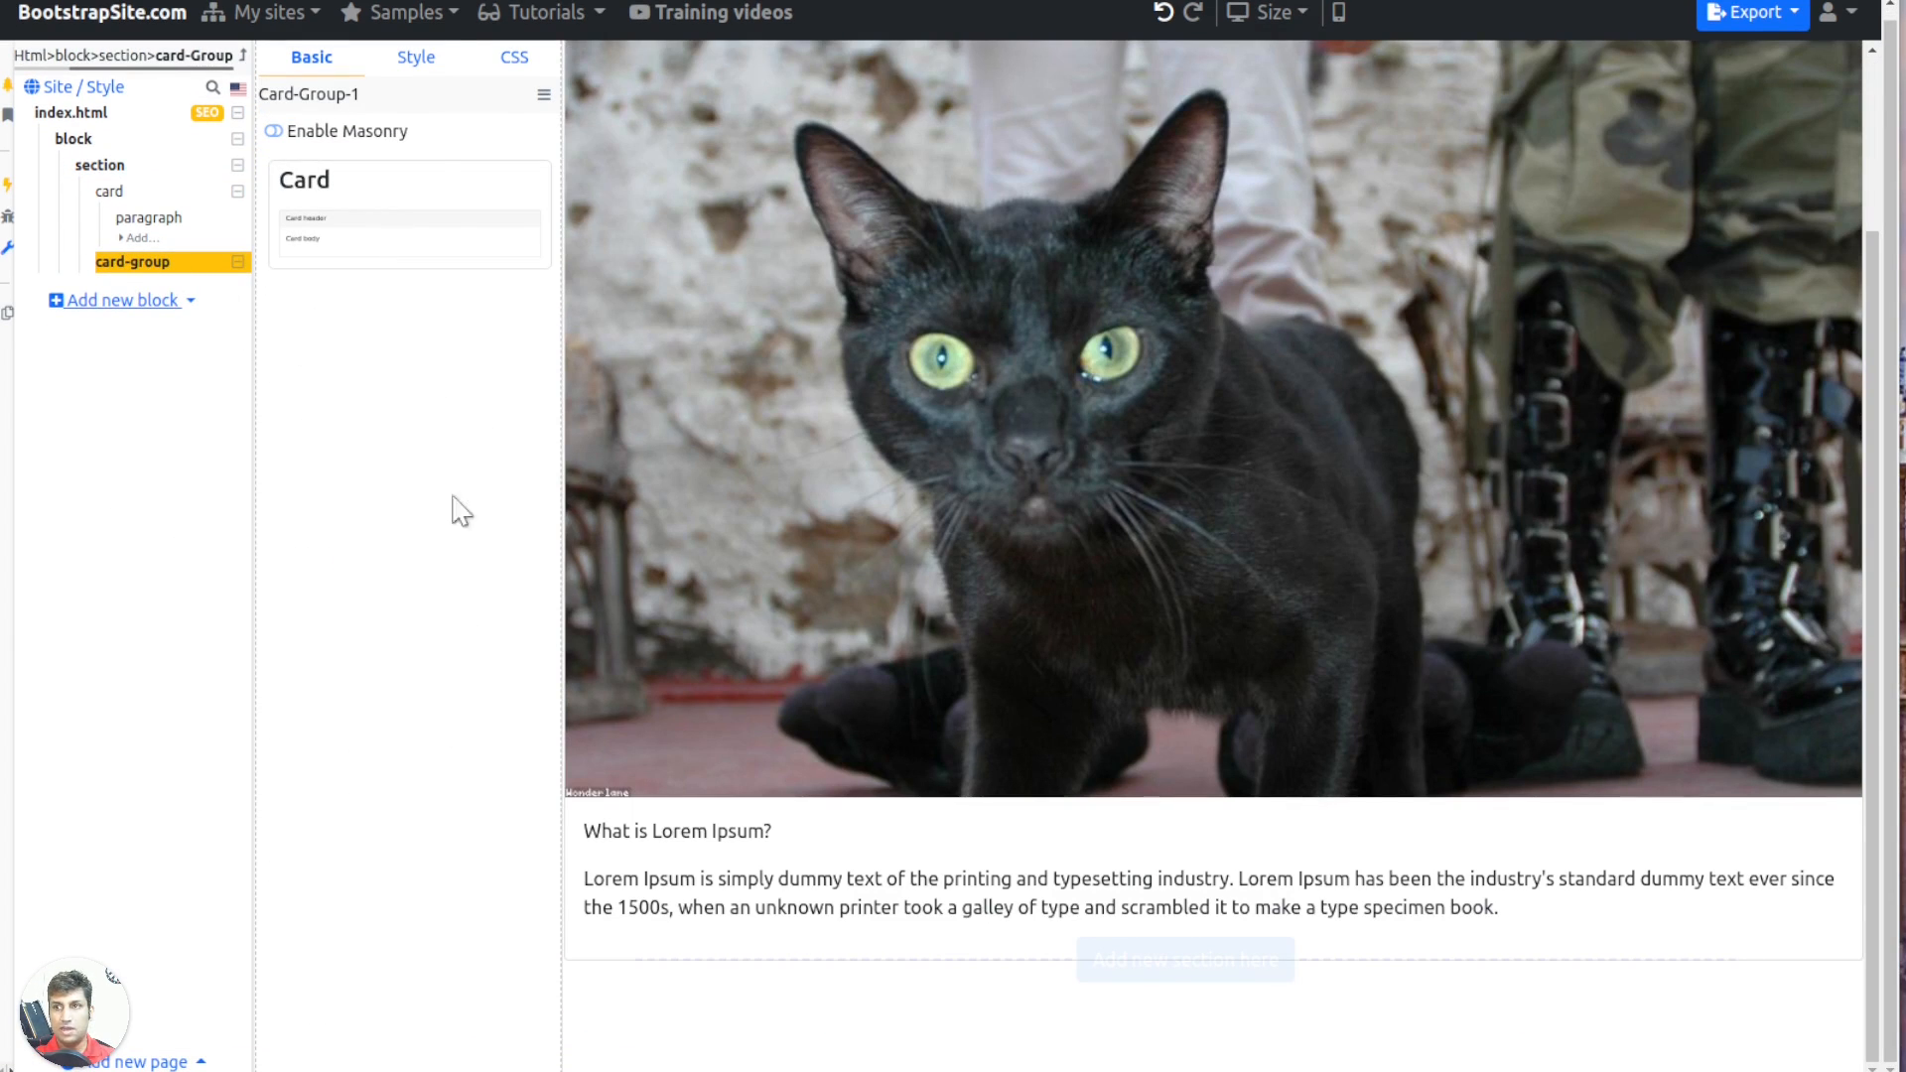
pyautogui.moveTo(109, 208); pyautogui.dragTo(169, 268)
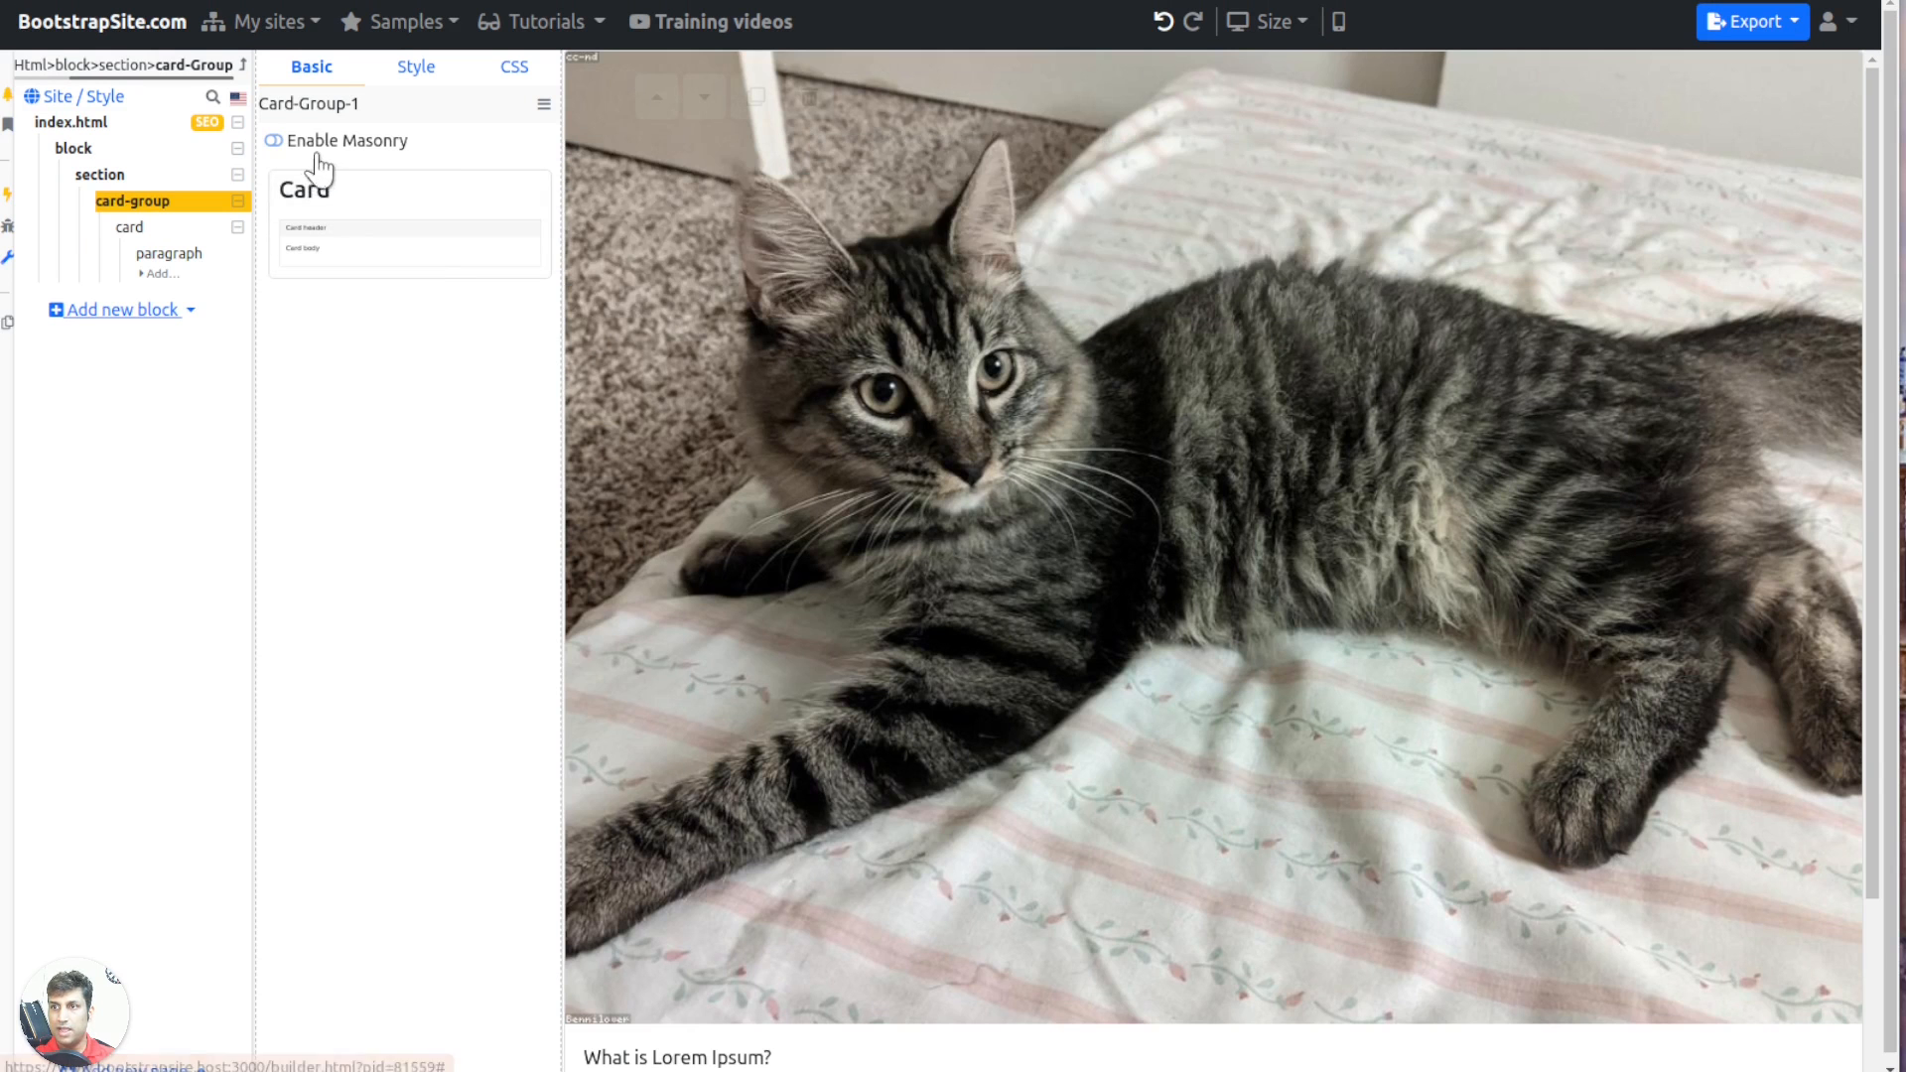
pyautogui.click(102, 227)
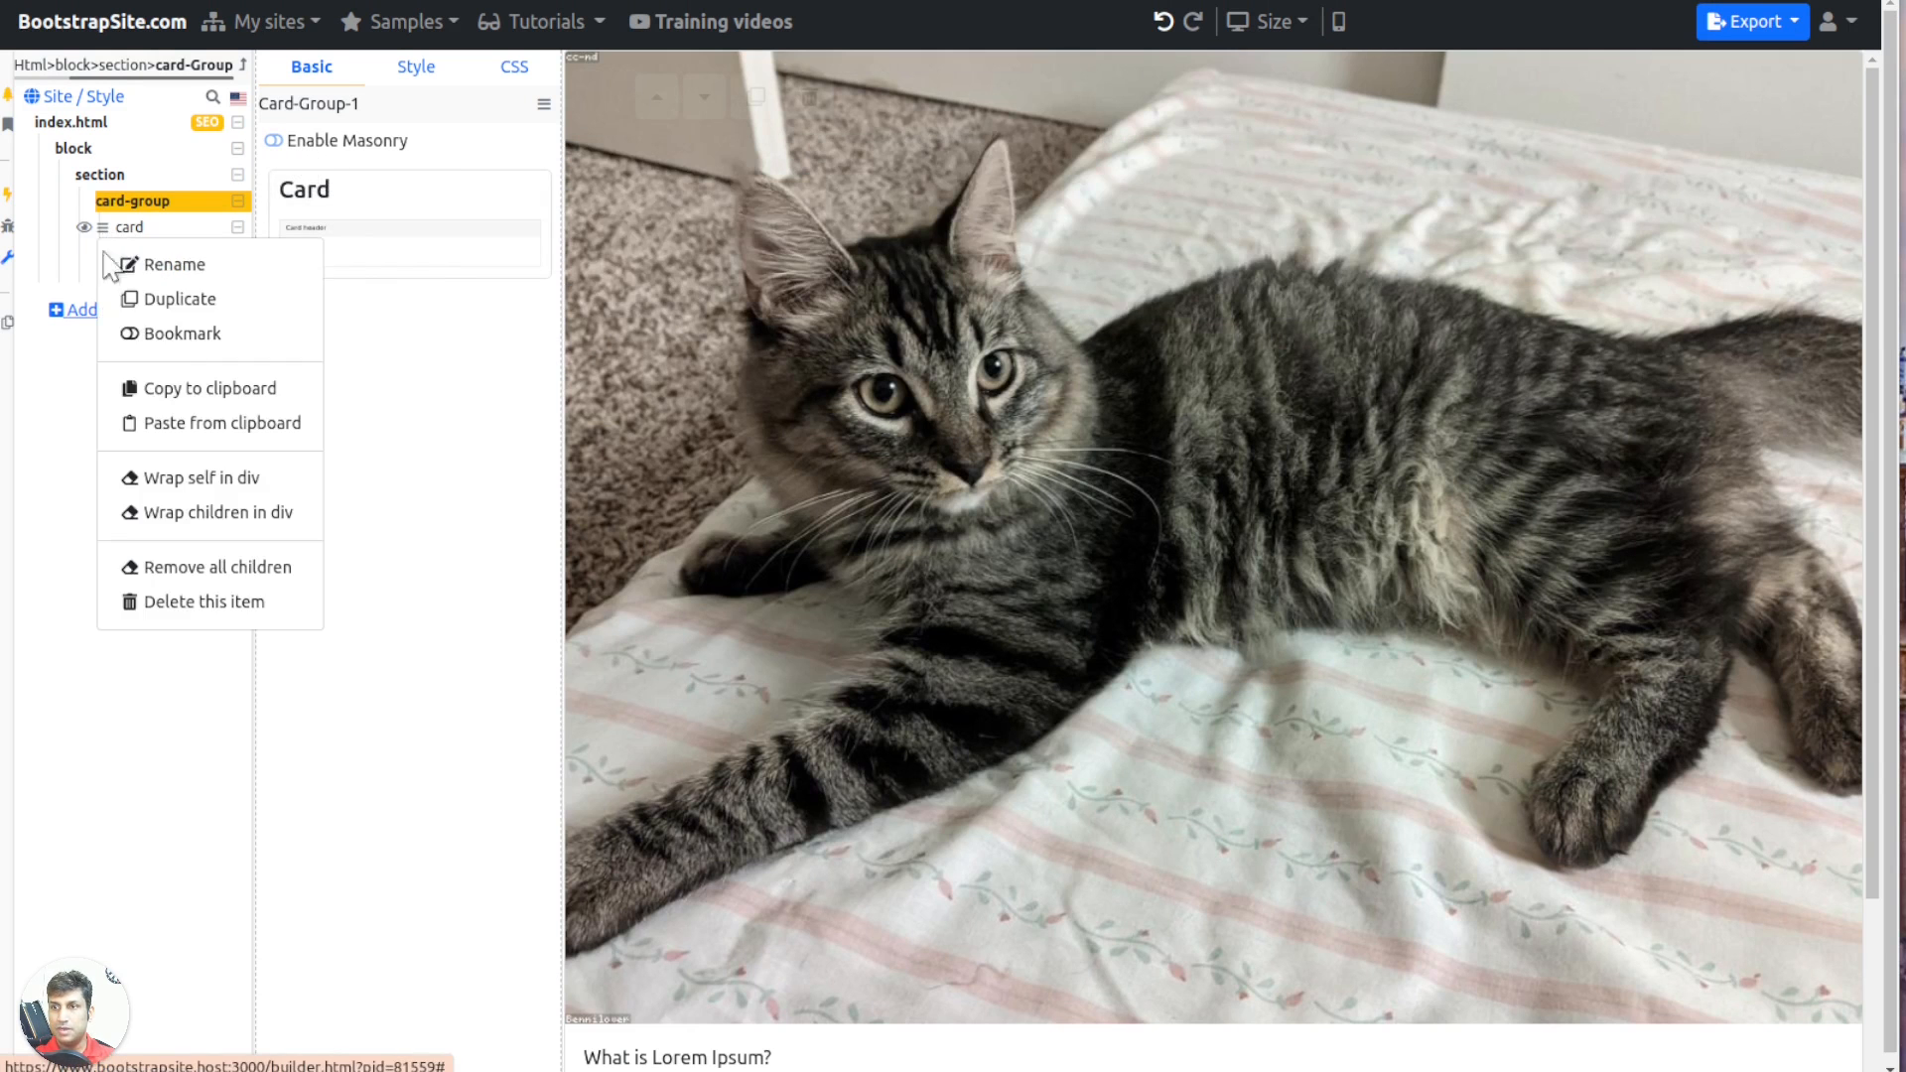
pyautogui.click(159, 298)
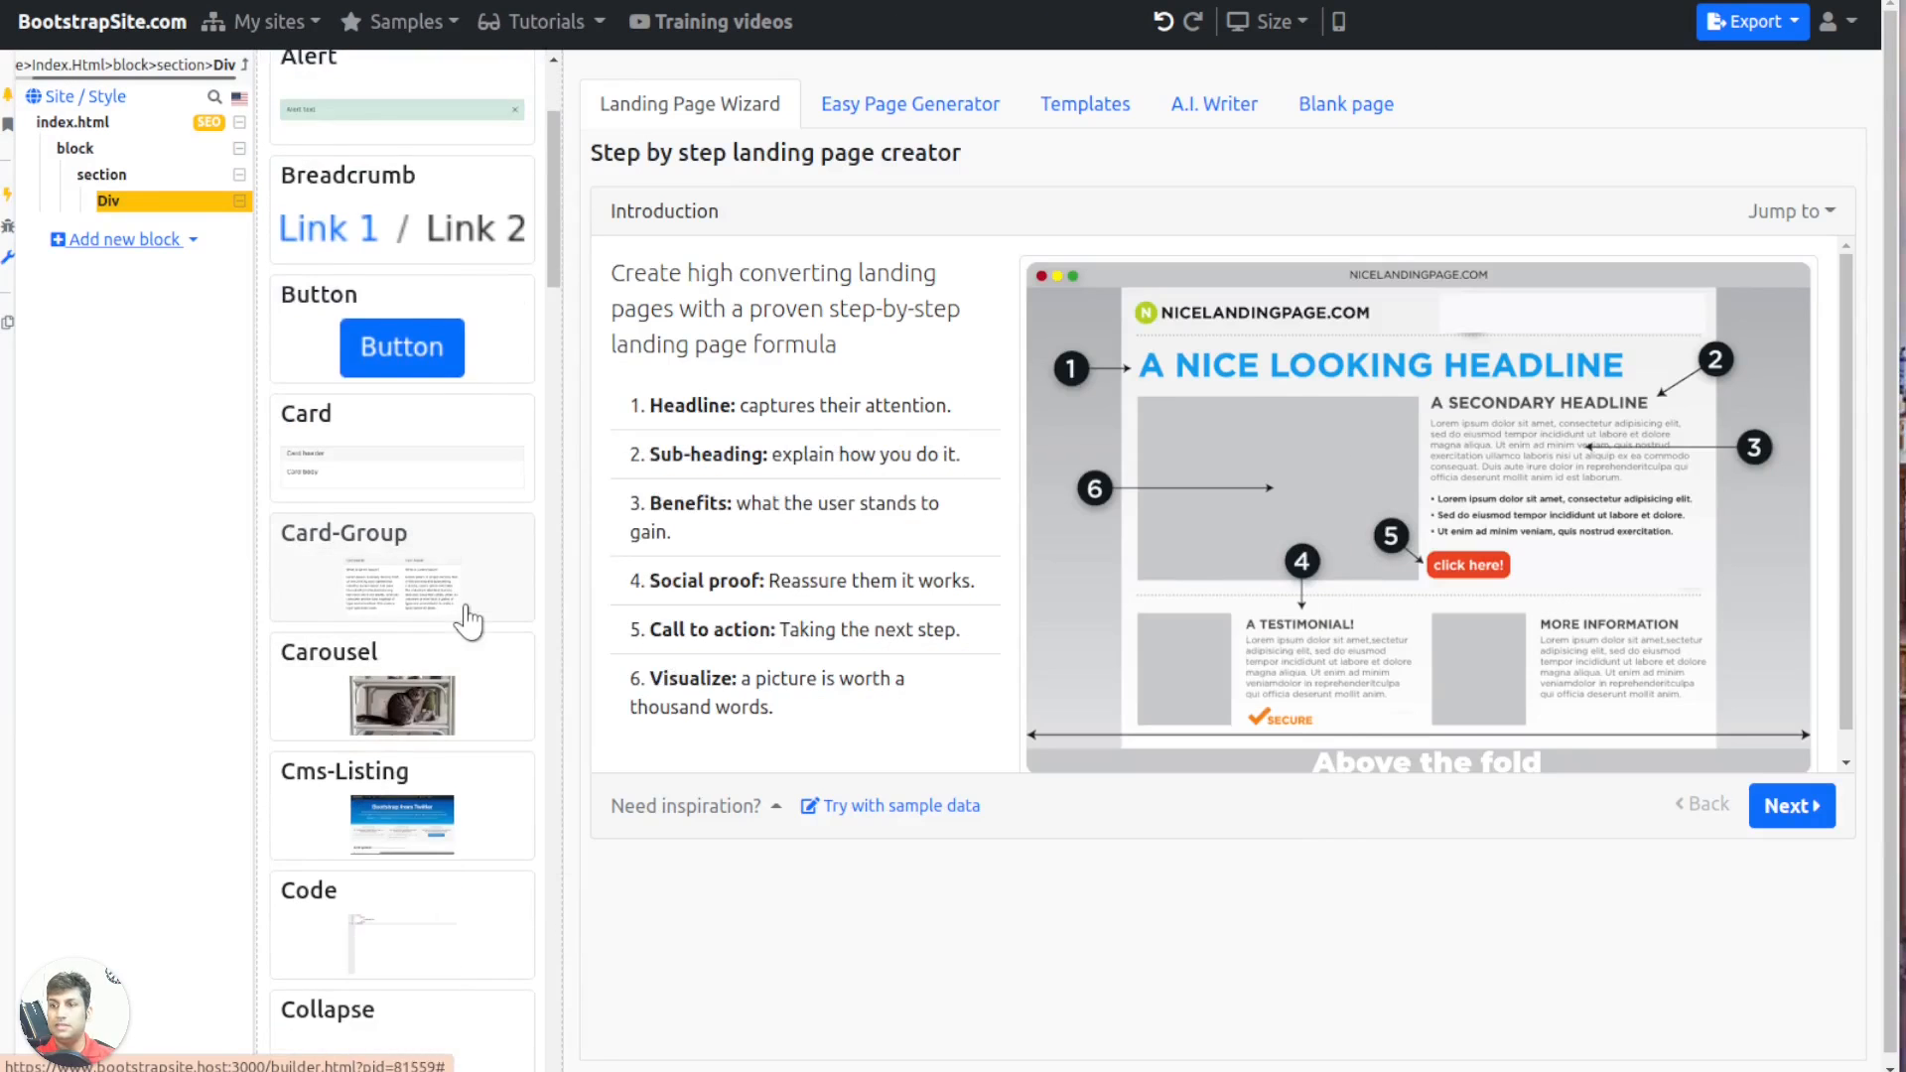
# Add a carousel to the Div and insert one slide into it
pyautogui.scroll(-2, 462, 606)
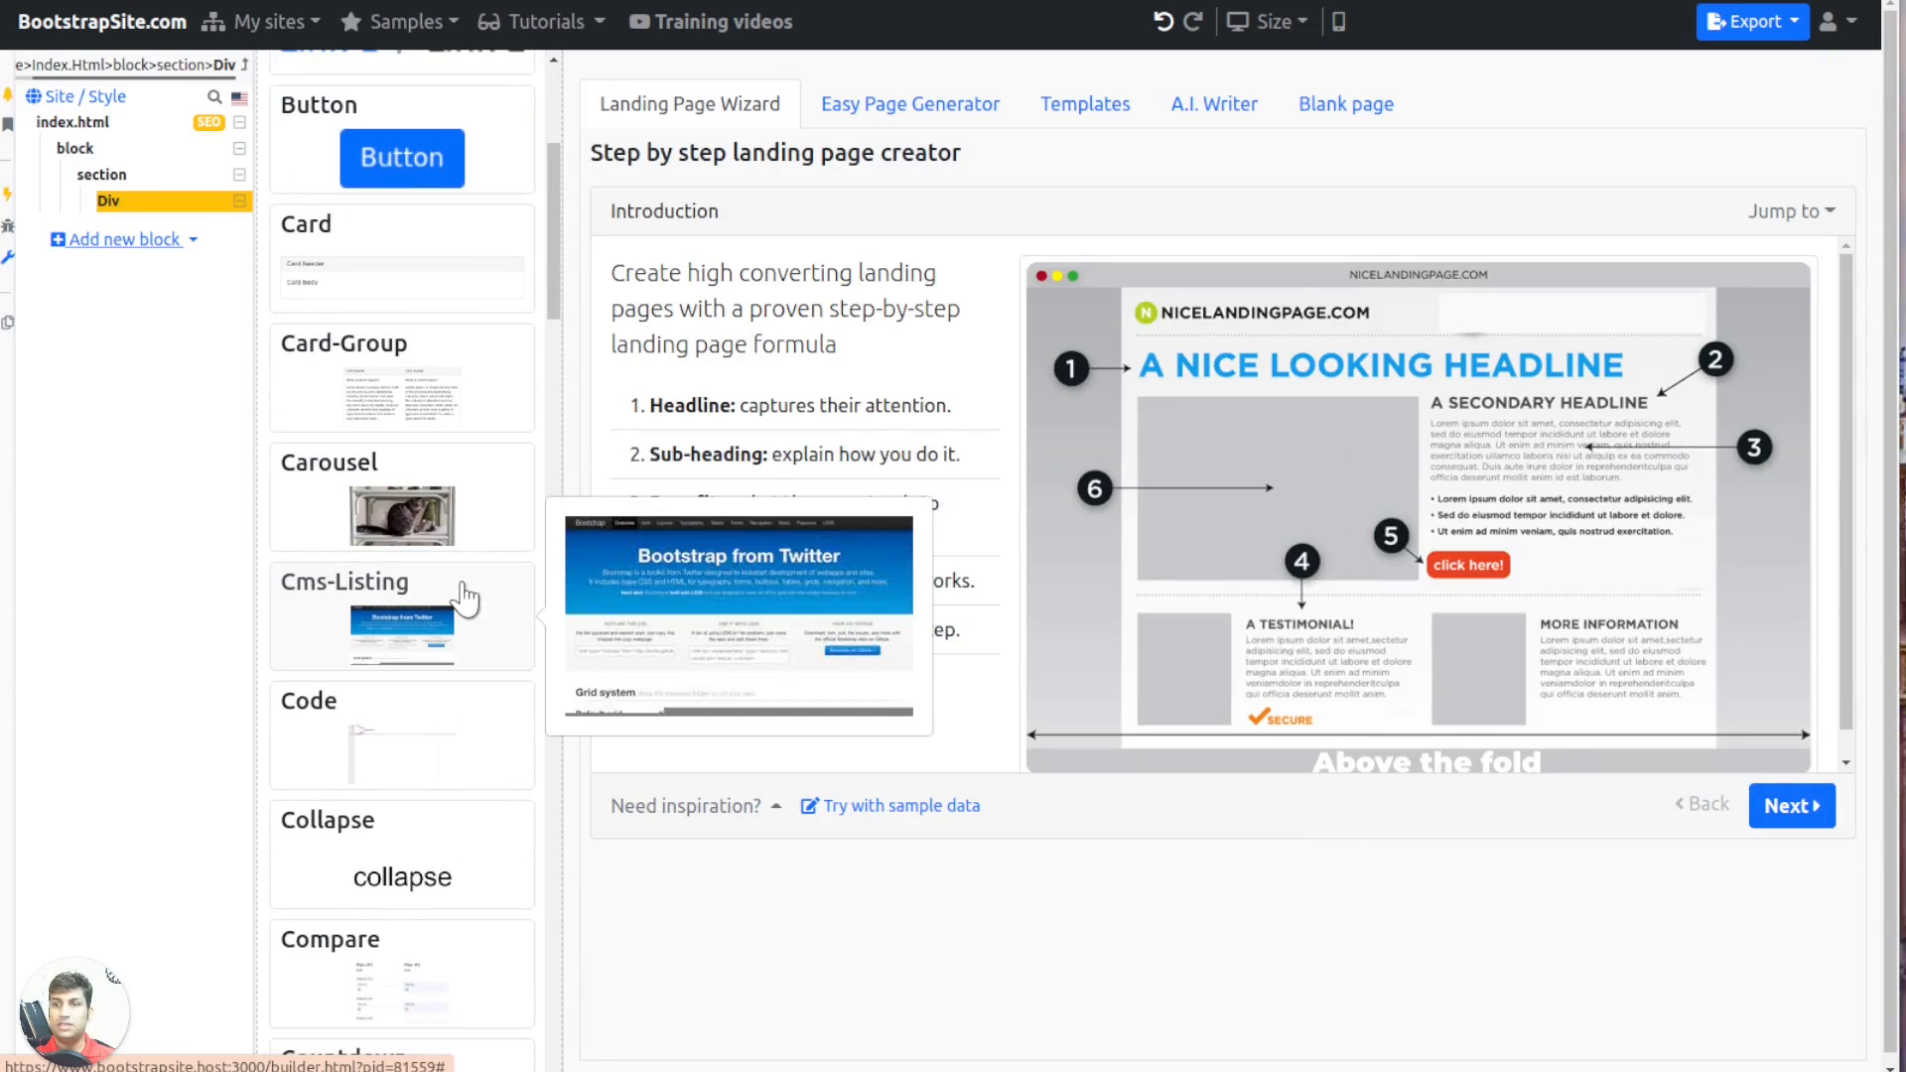
pyautogui.moveTo(428, 544)
pyautogui.click(328, 521)
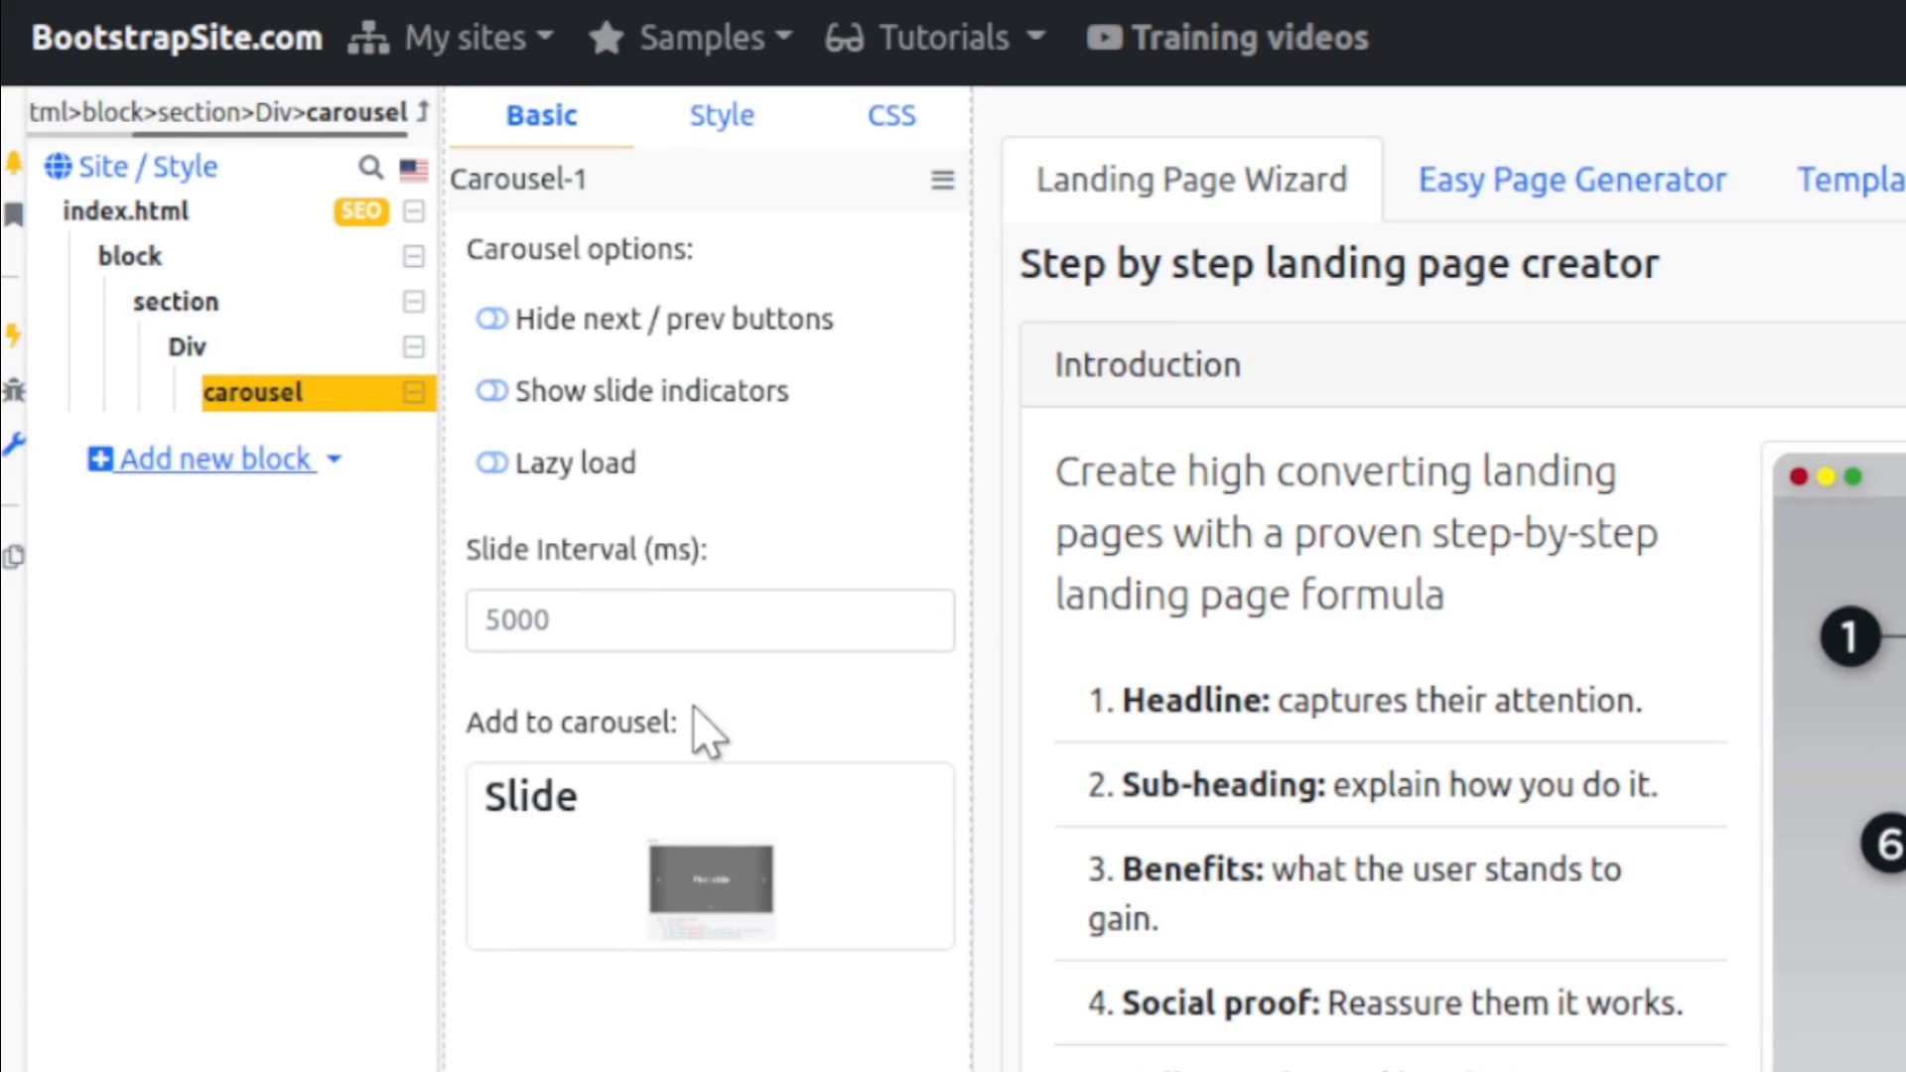
pyautogui.moveTo(707, 876)
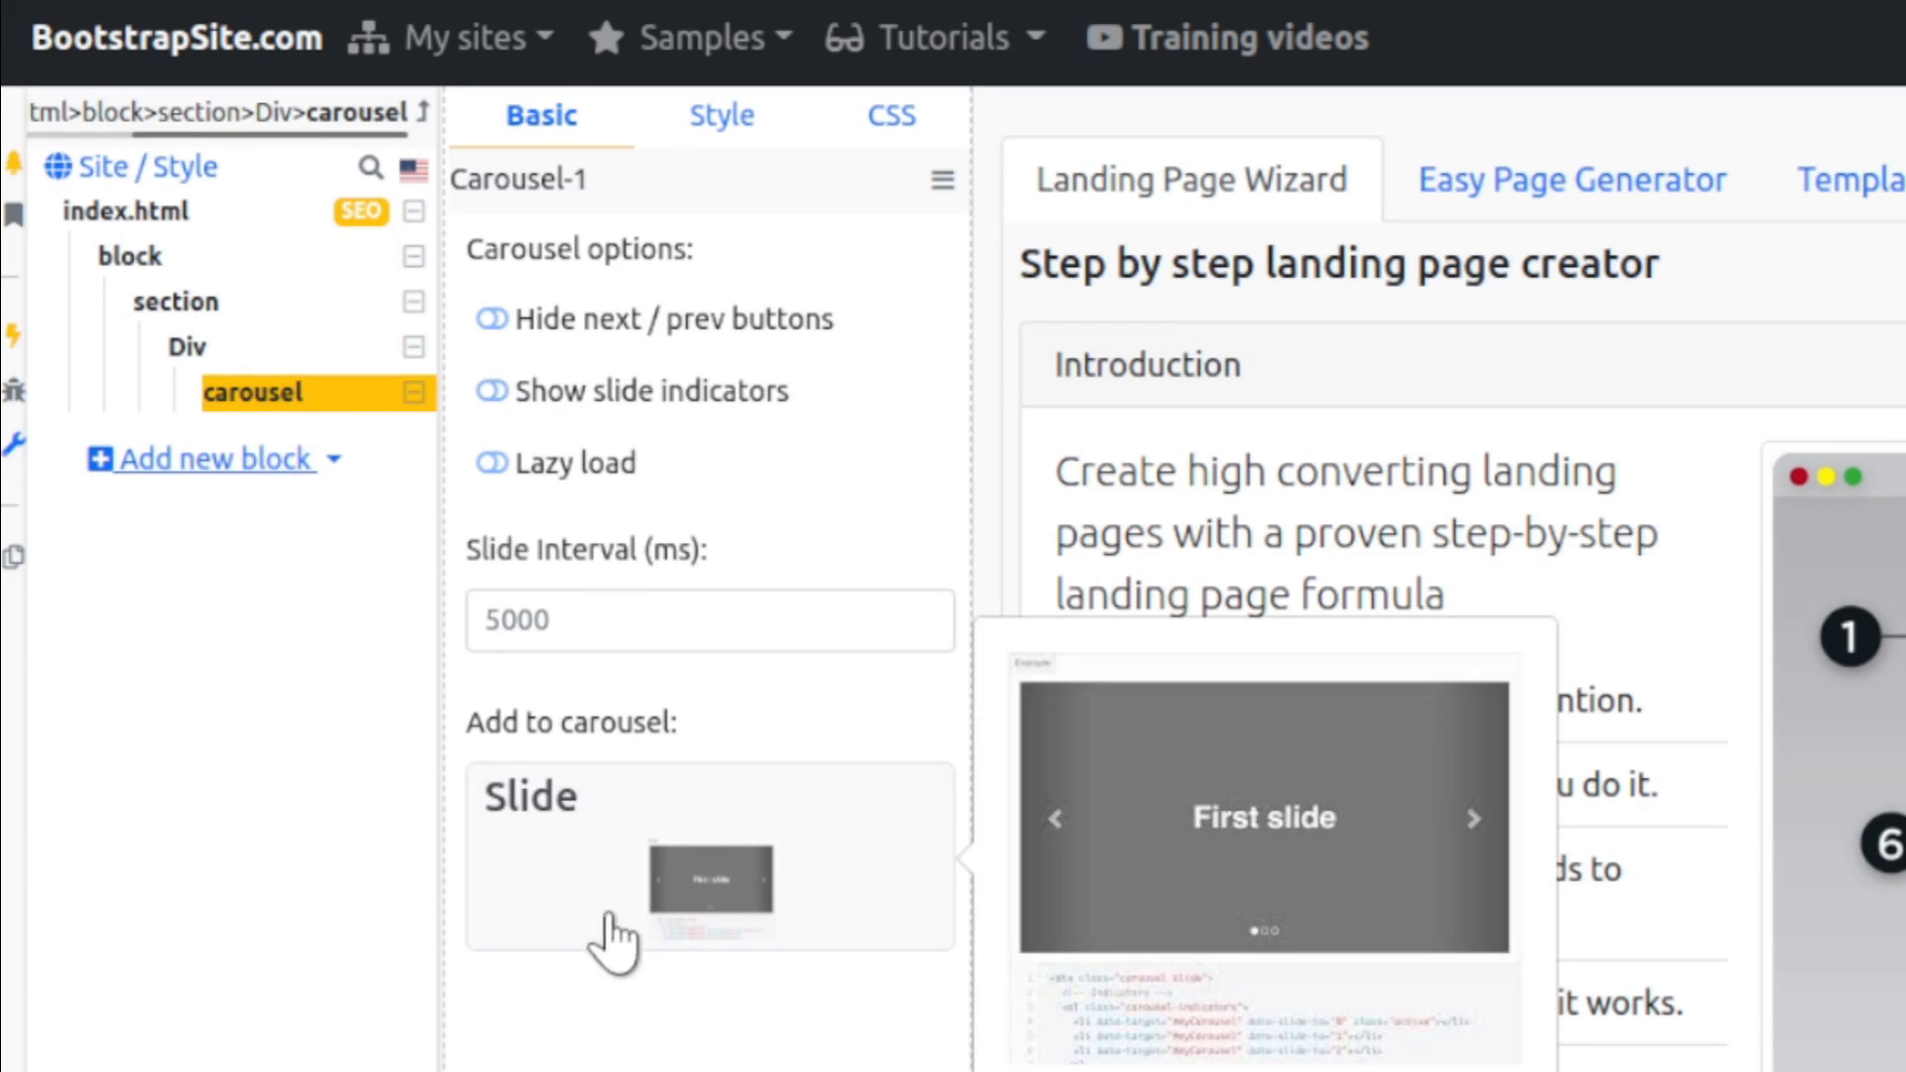
pyautogui.click(760, 908)
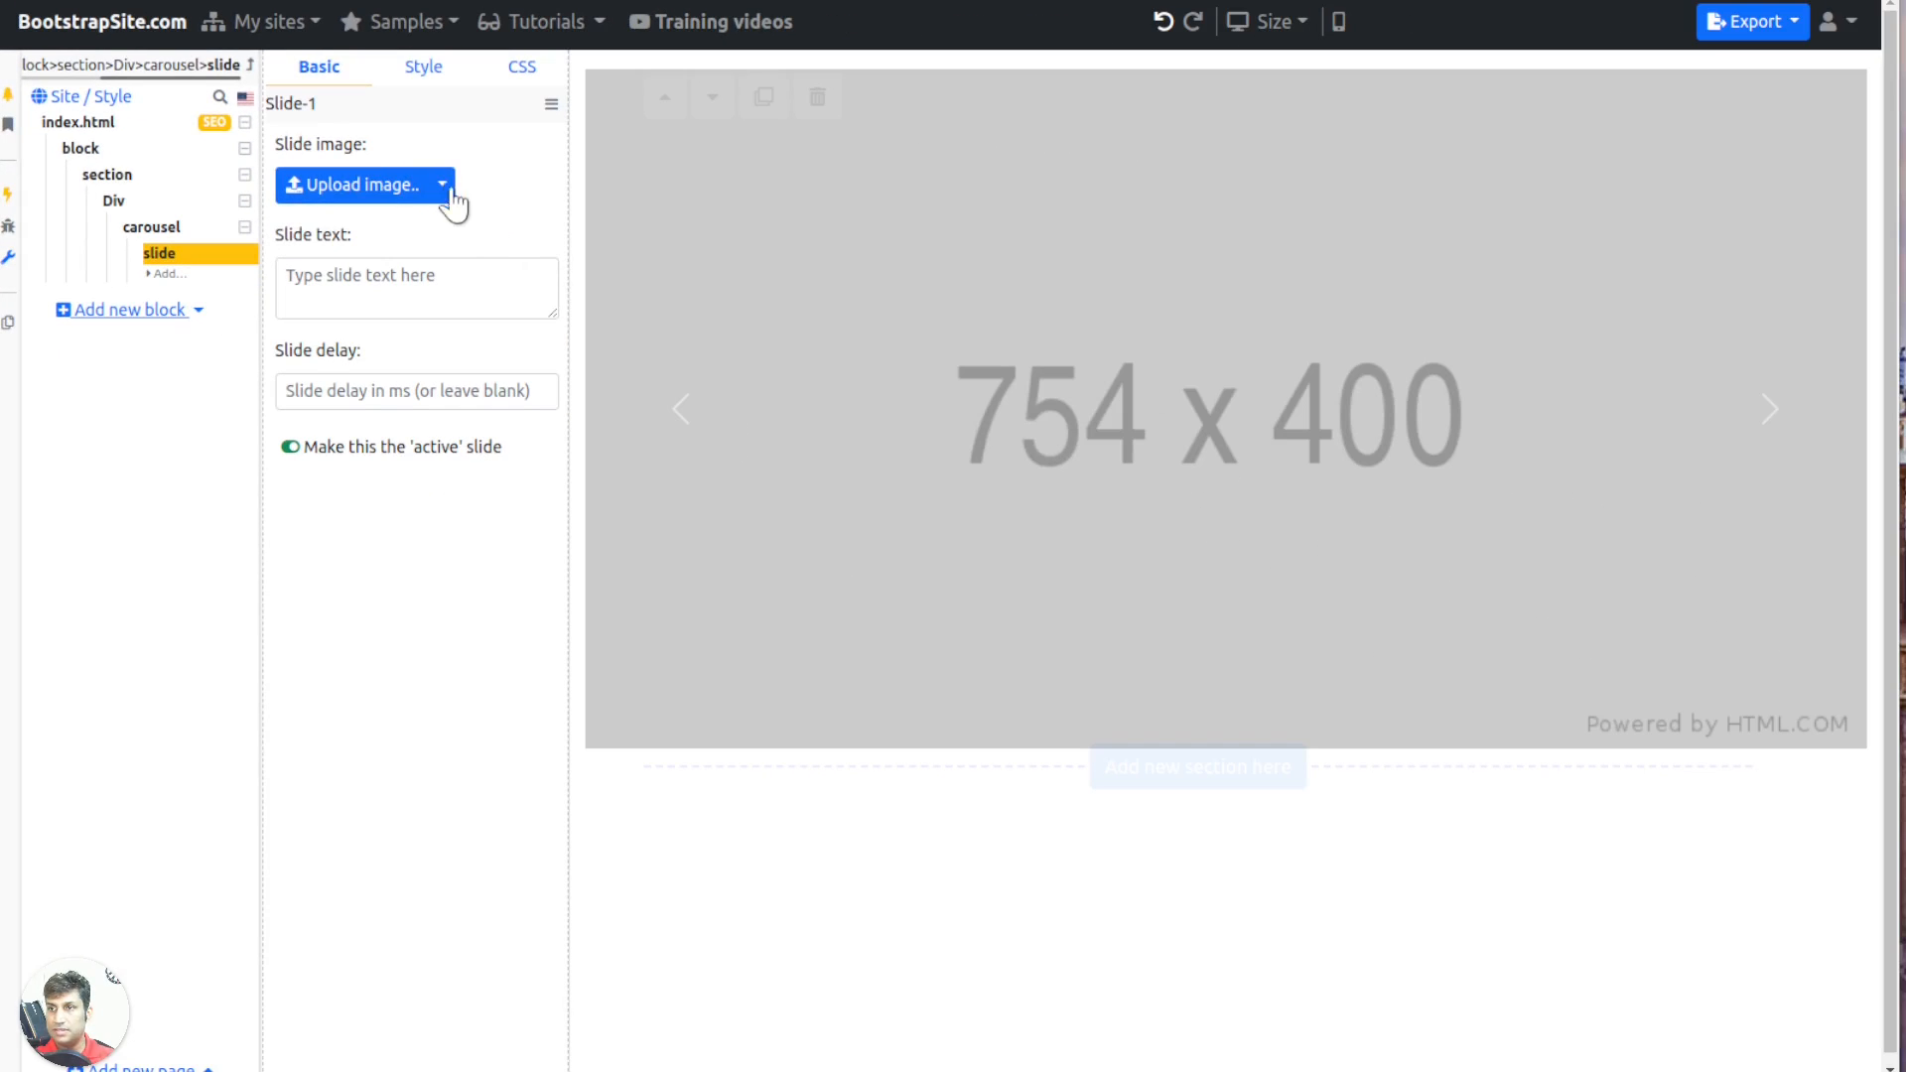
pyautogui.click(445, 189)
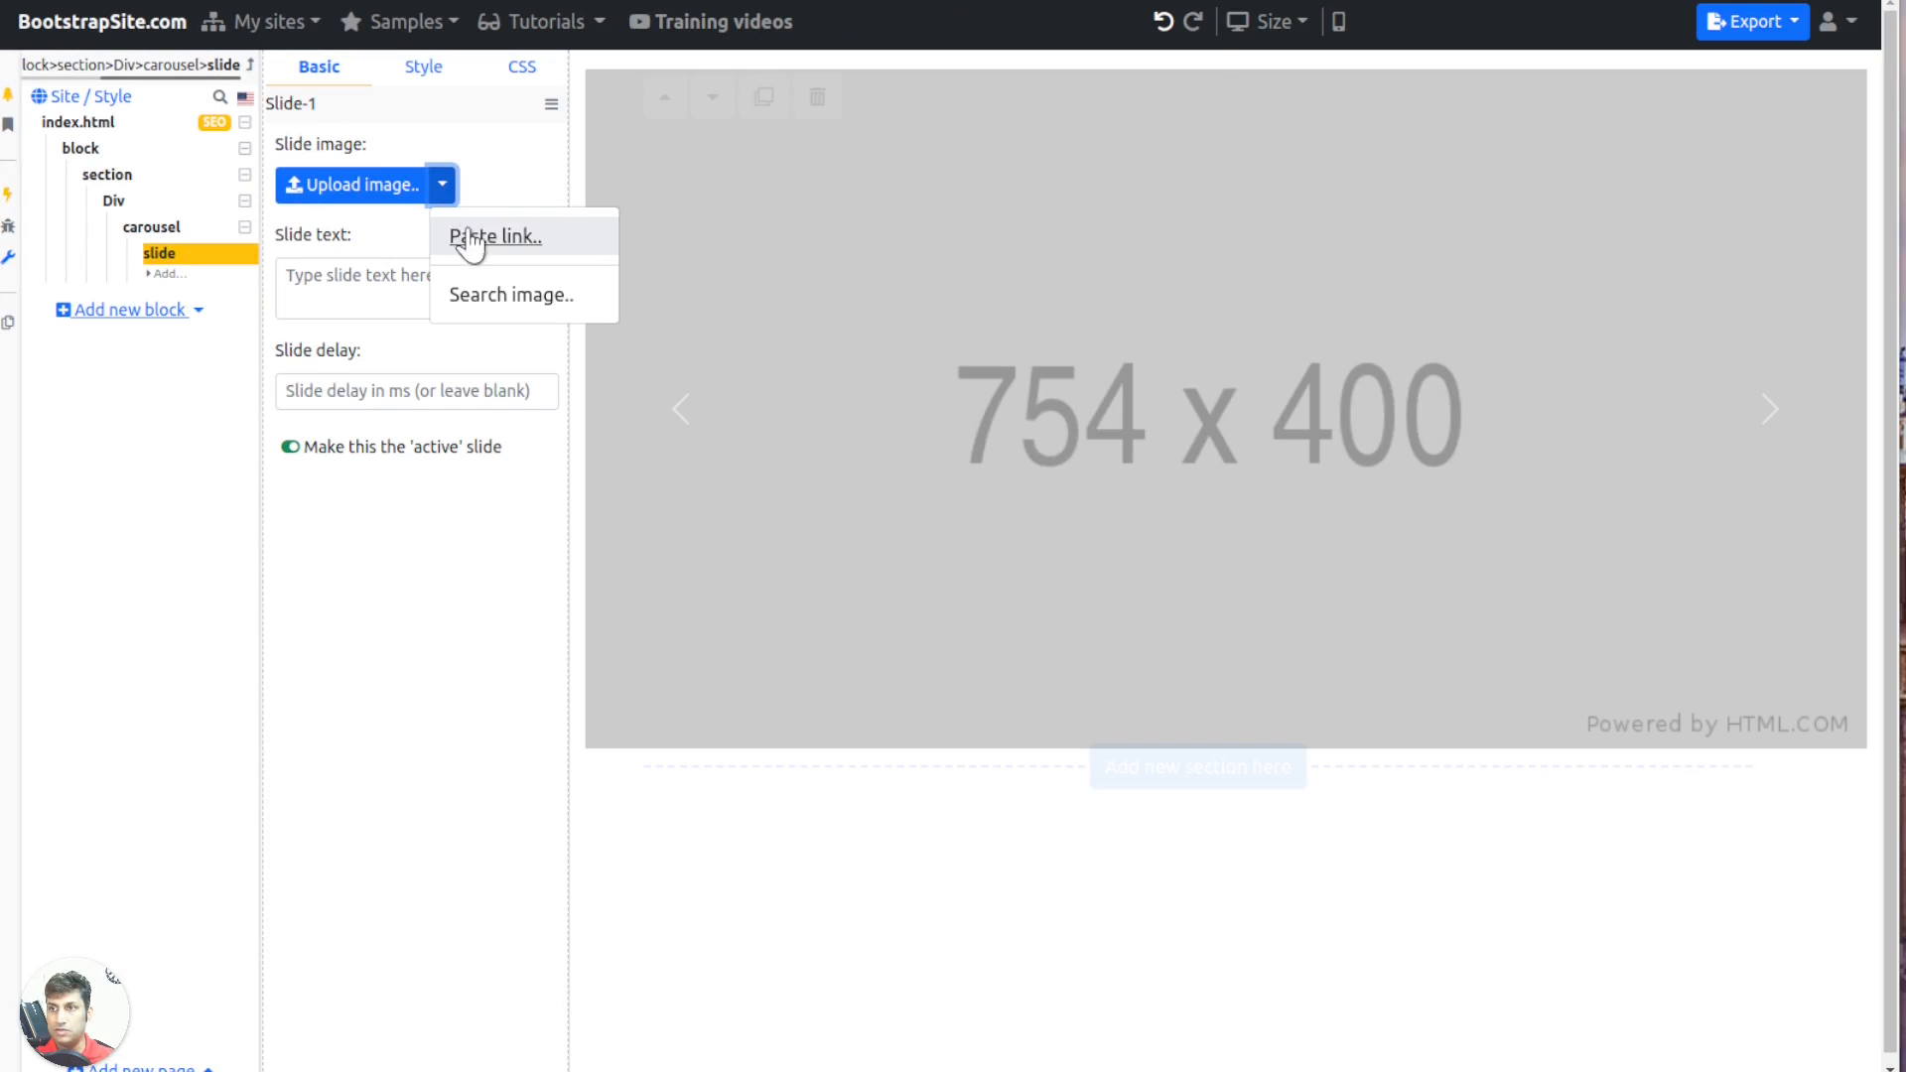
pyautogui.click(464, 236)
pyautogui.click(1149, 125)
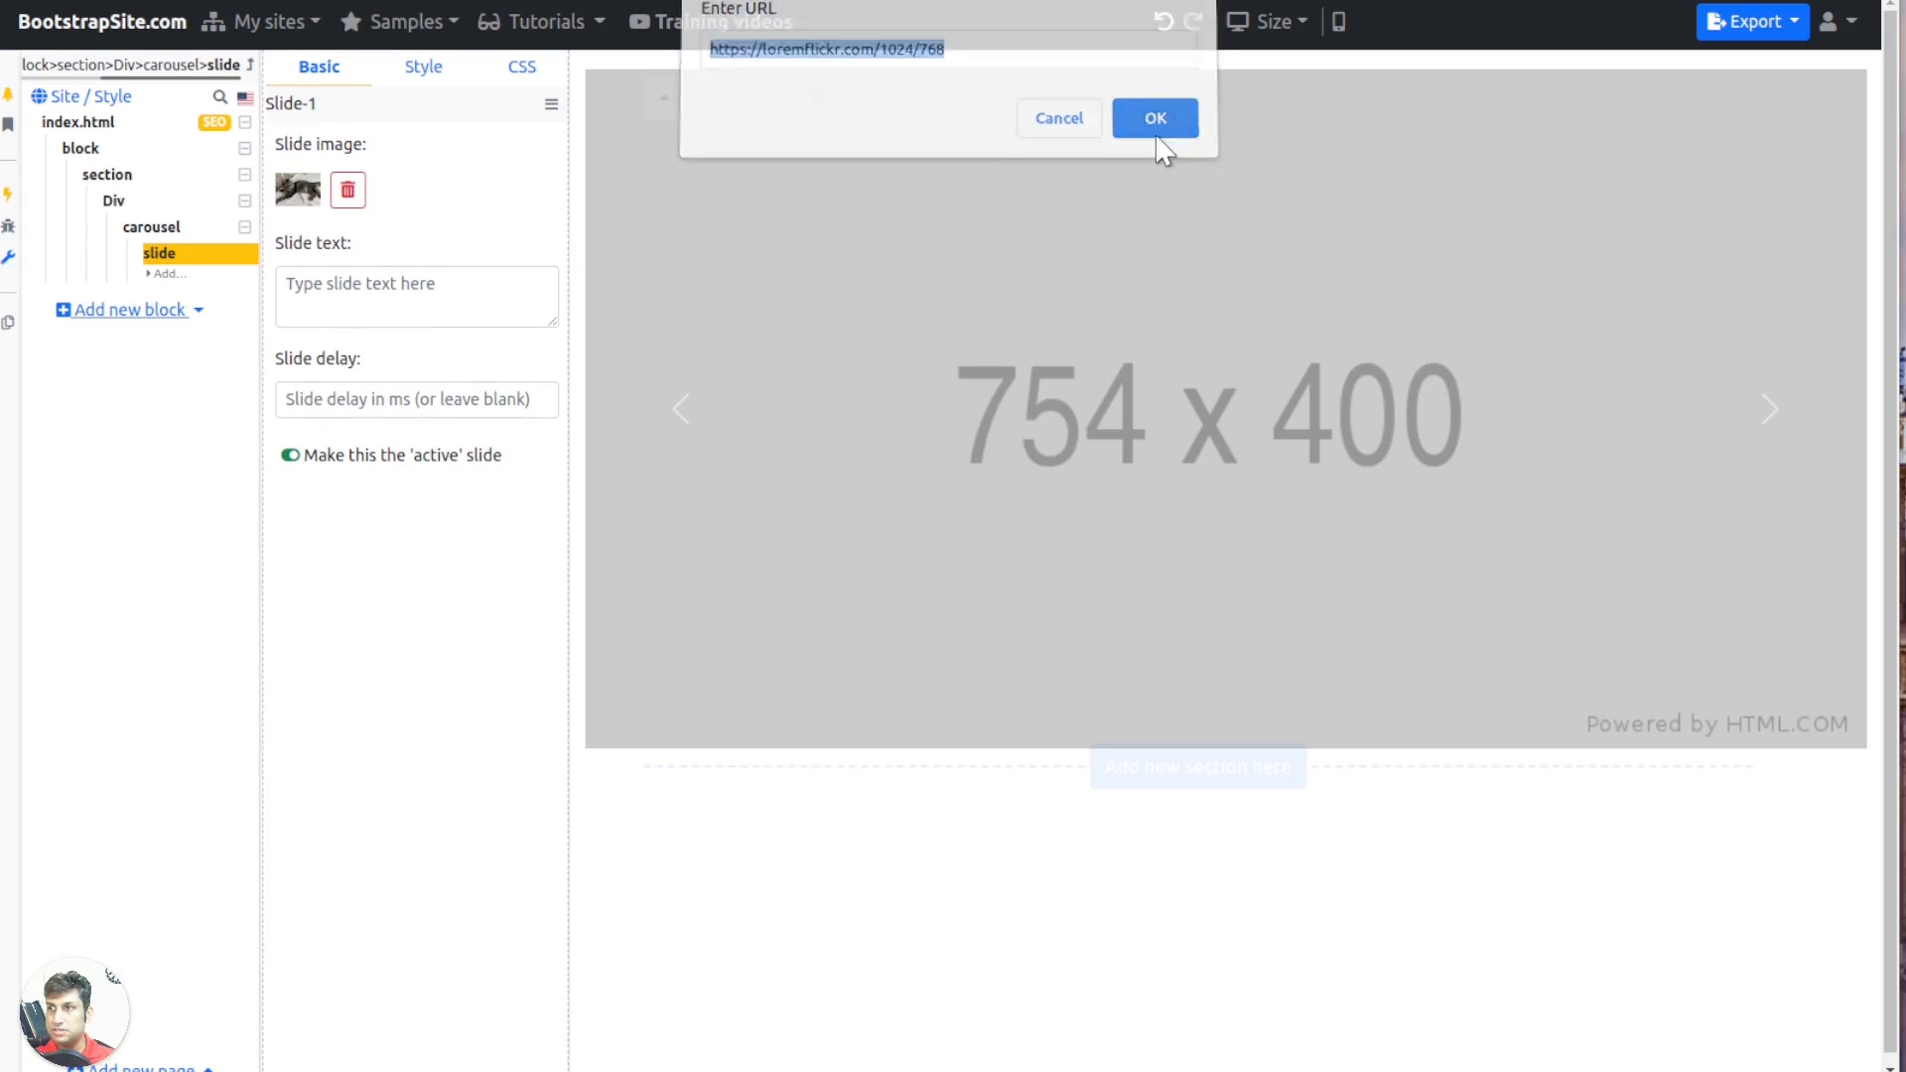
pyautogui.click(334, 304)
pyautogui.write('Slide #1')
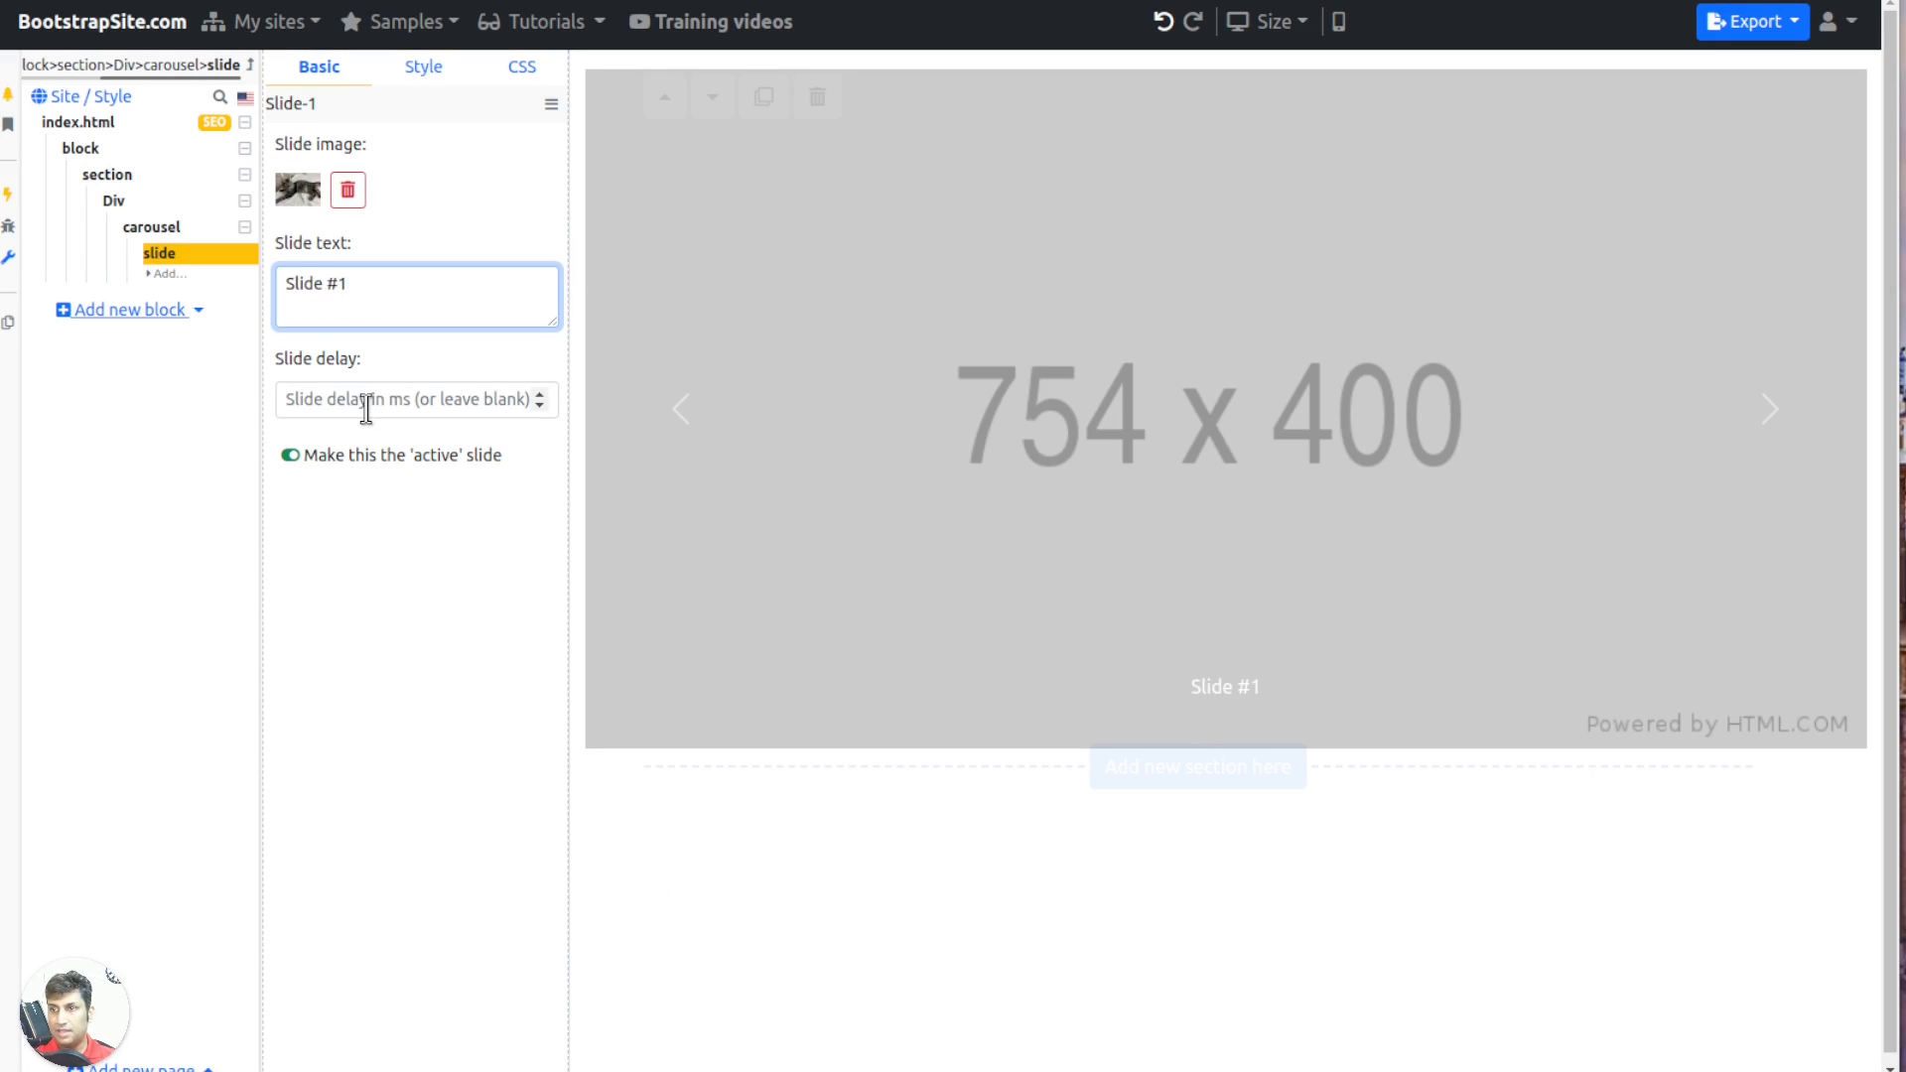
pyautogui.click(366, 401)
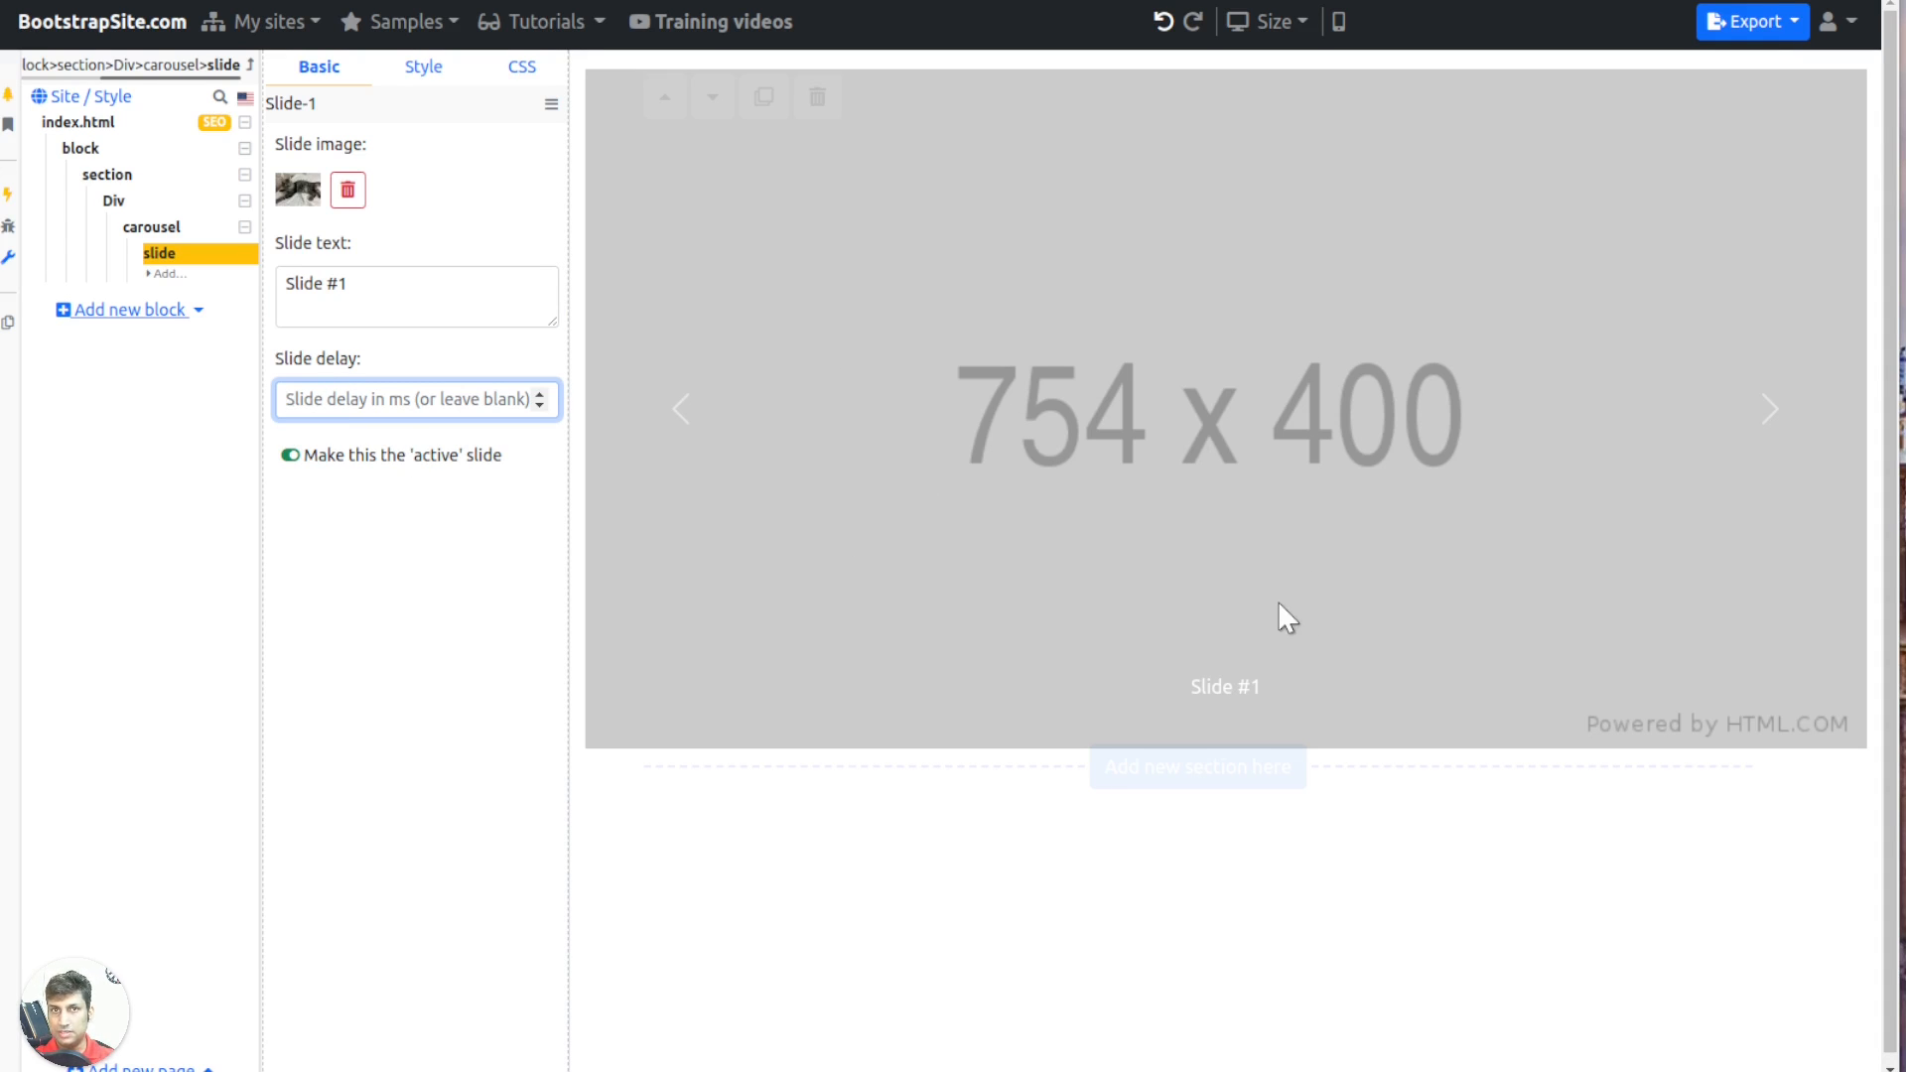
pyautogui.write('10000')
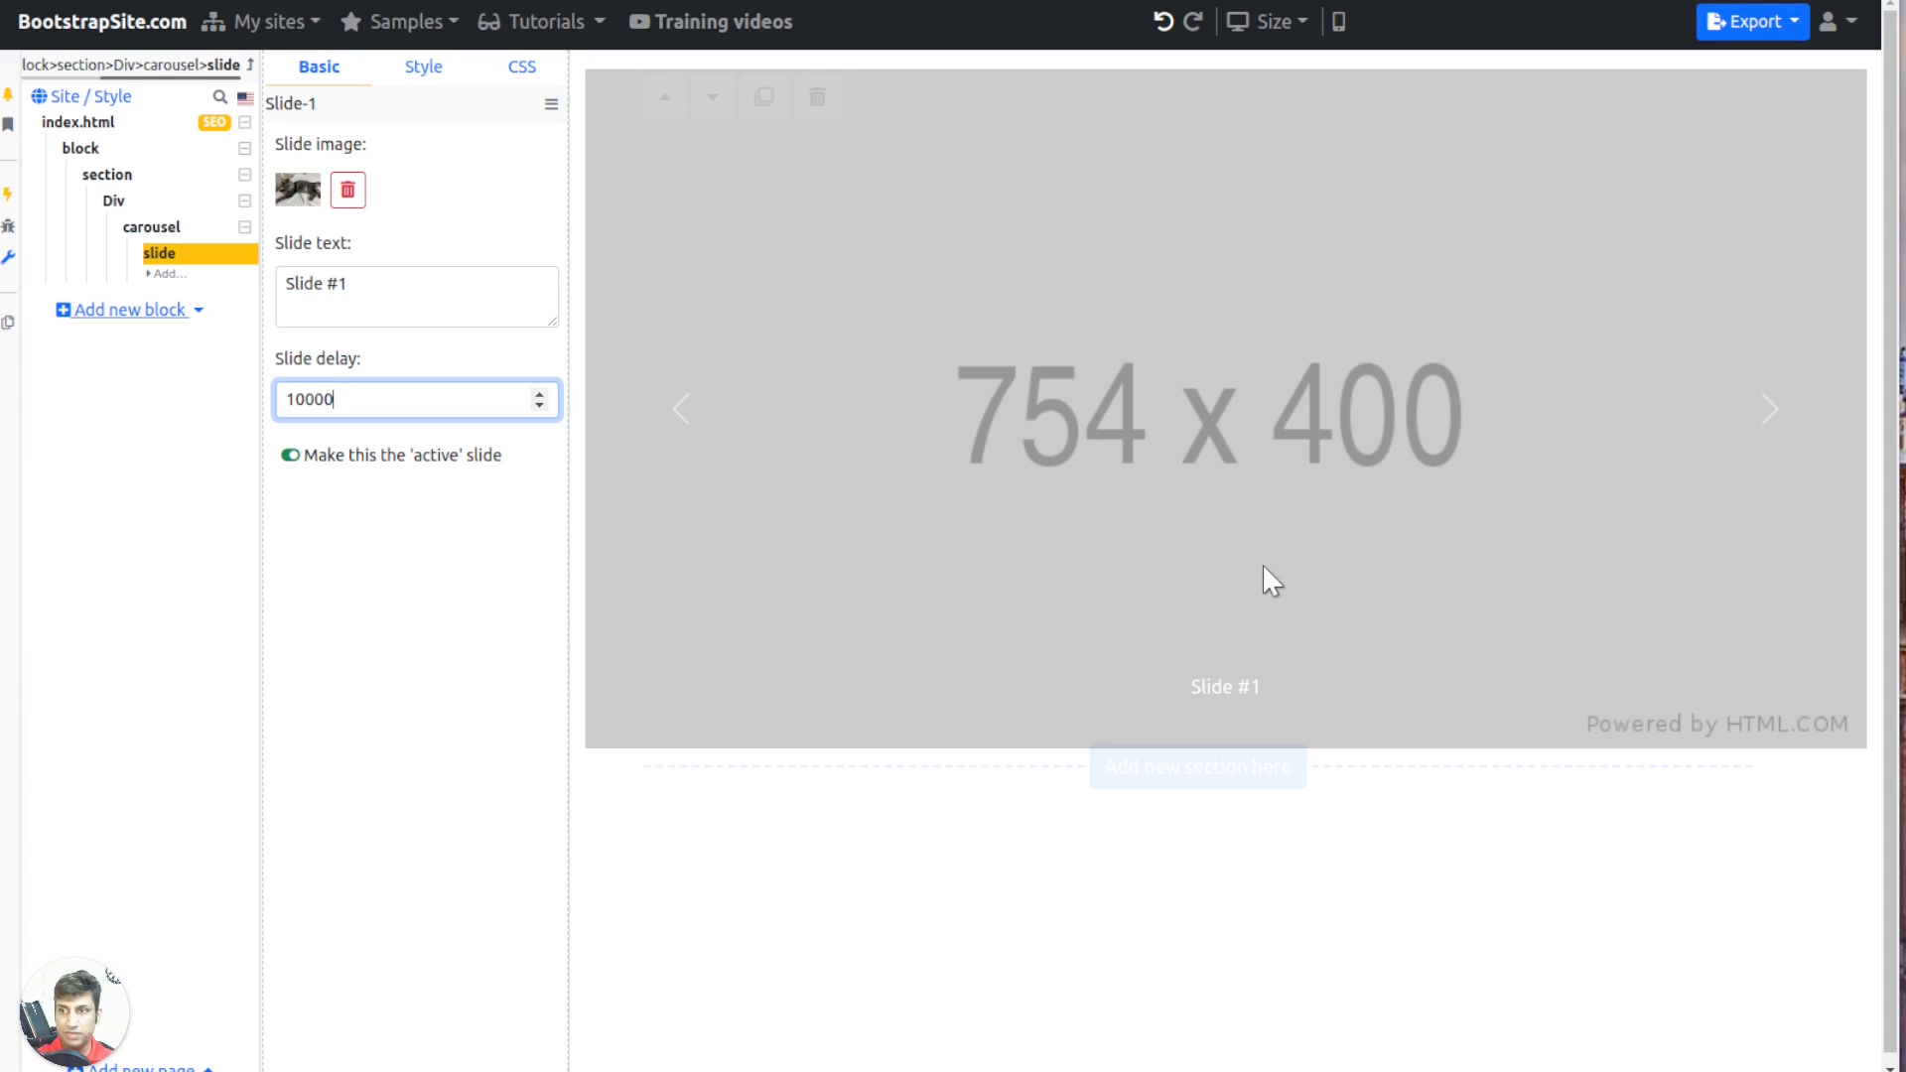
# Enable lazy load, hidden next/prev buttons and slide indicators for the carousel
pyautogui.click(1264, 578)
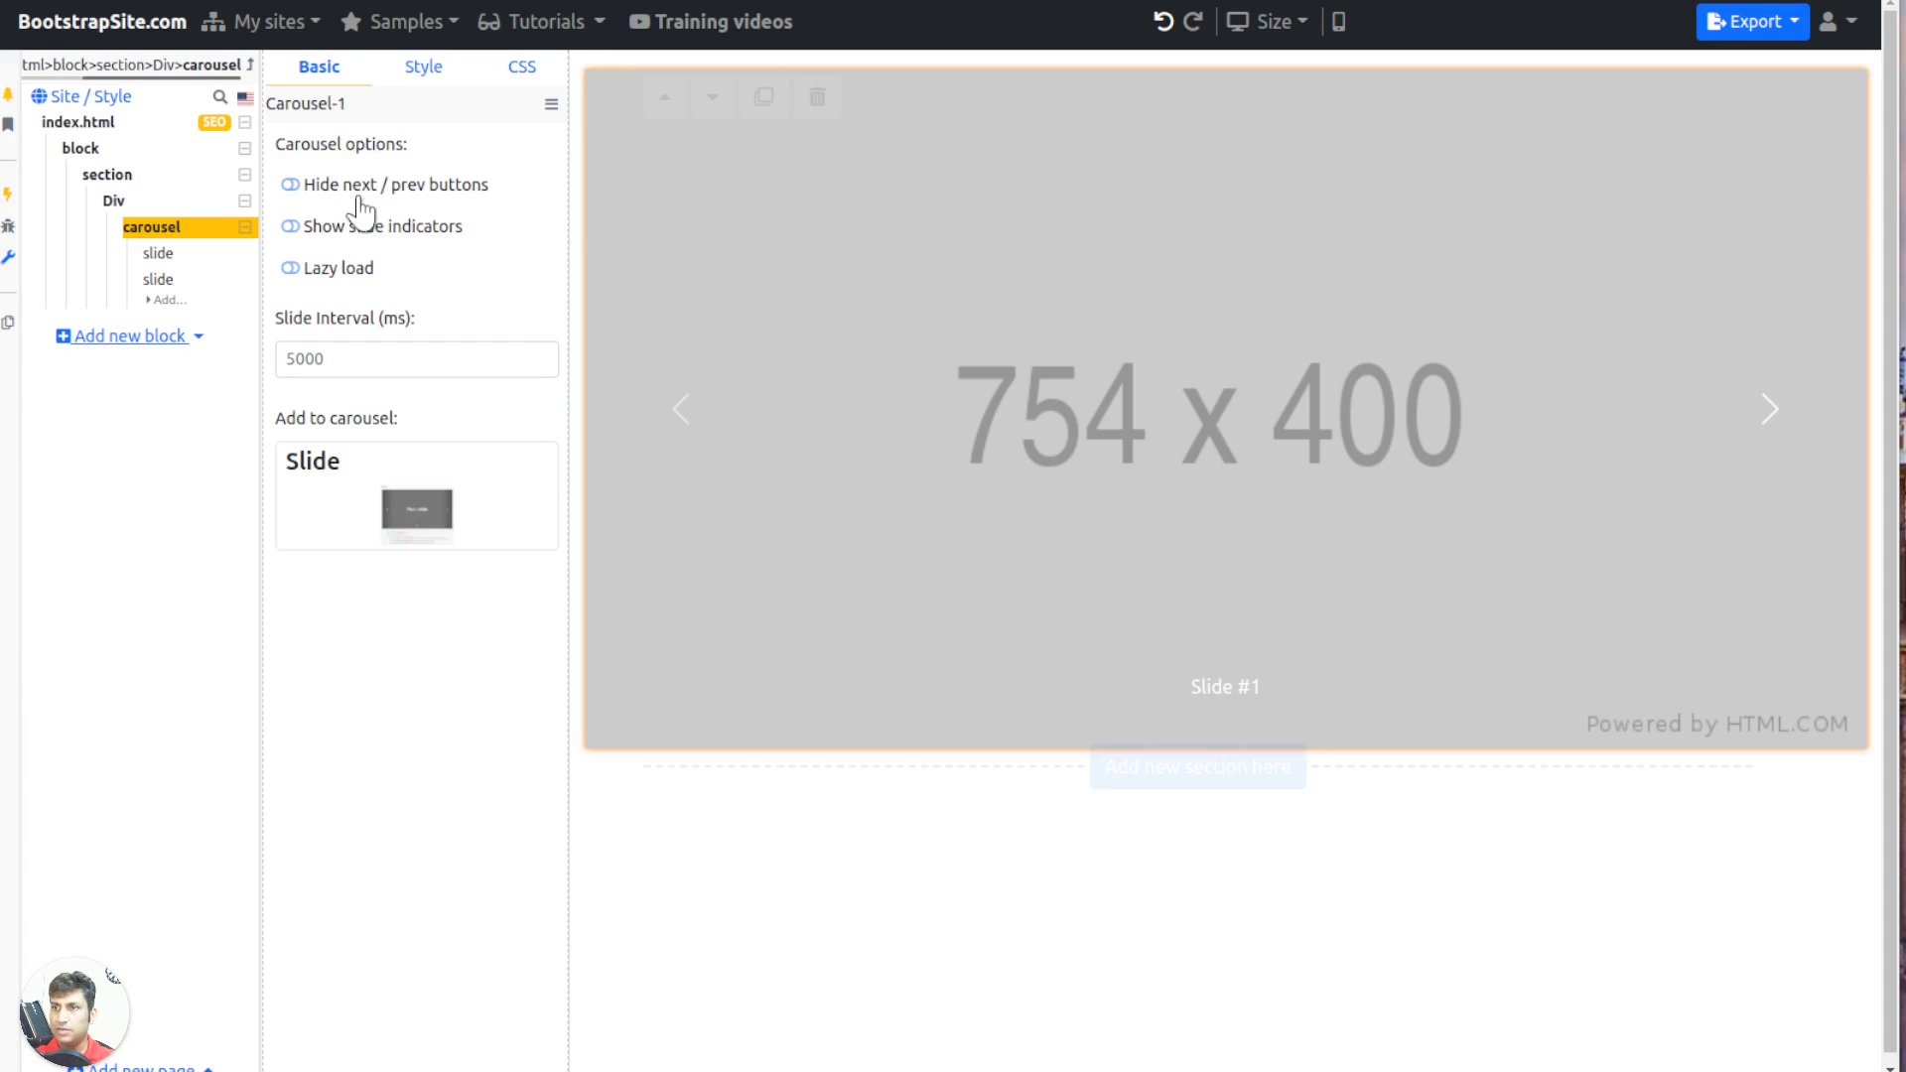
pyautogui.click(315, 275)
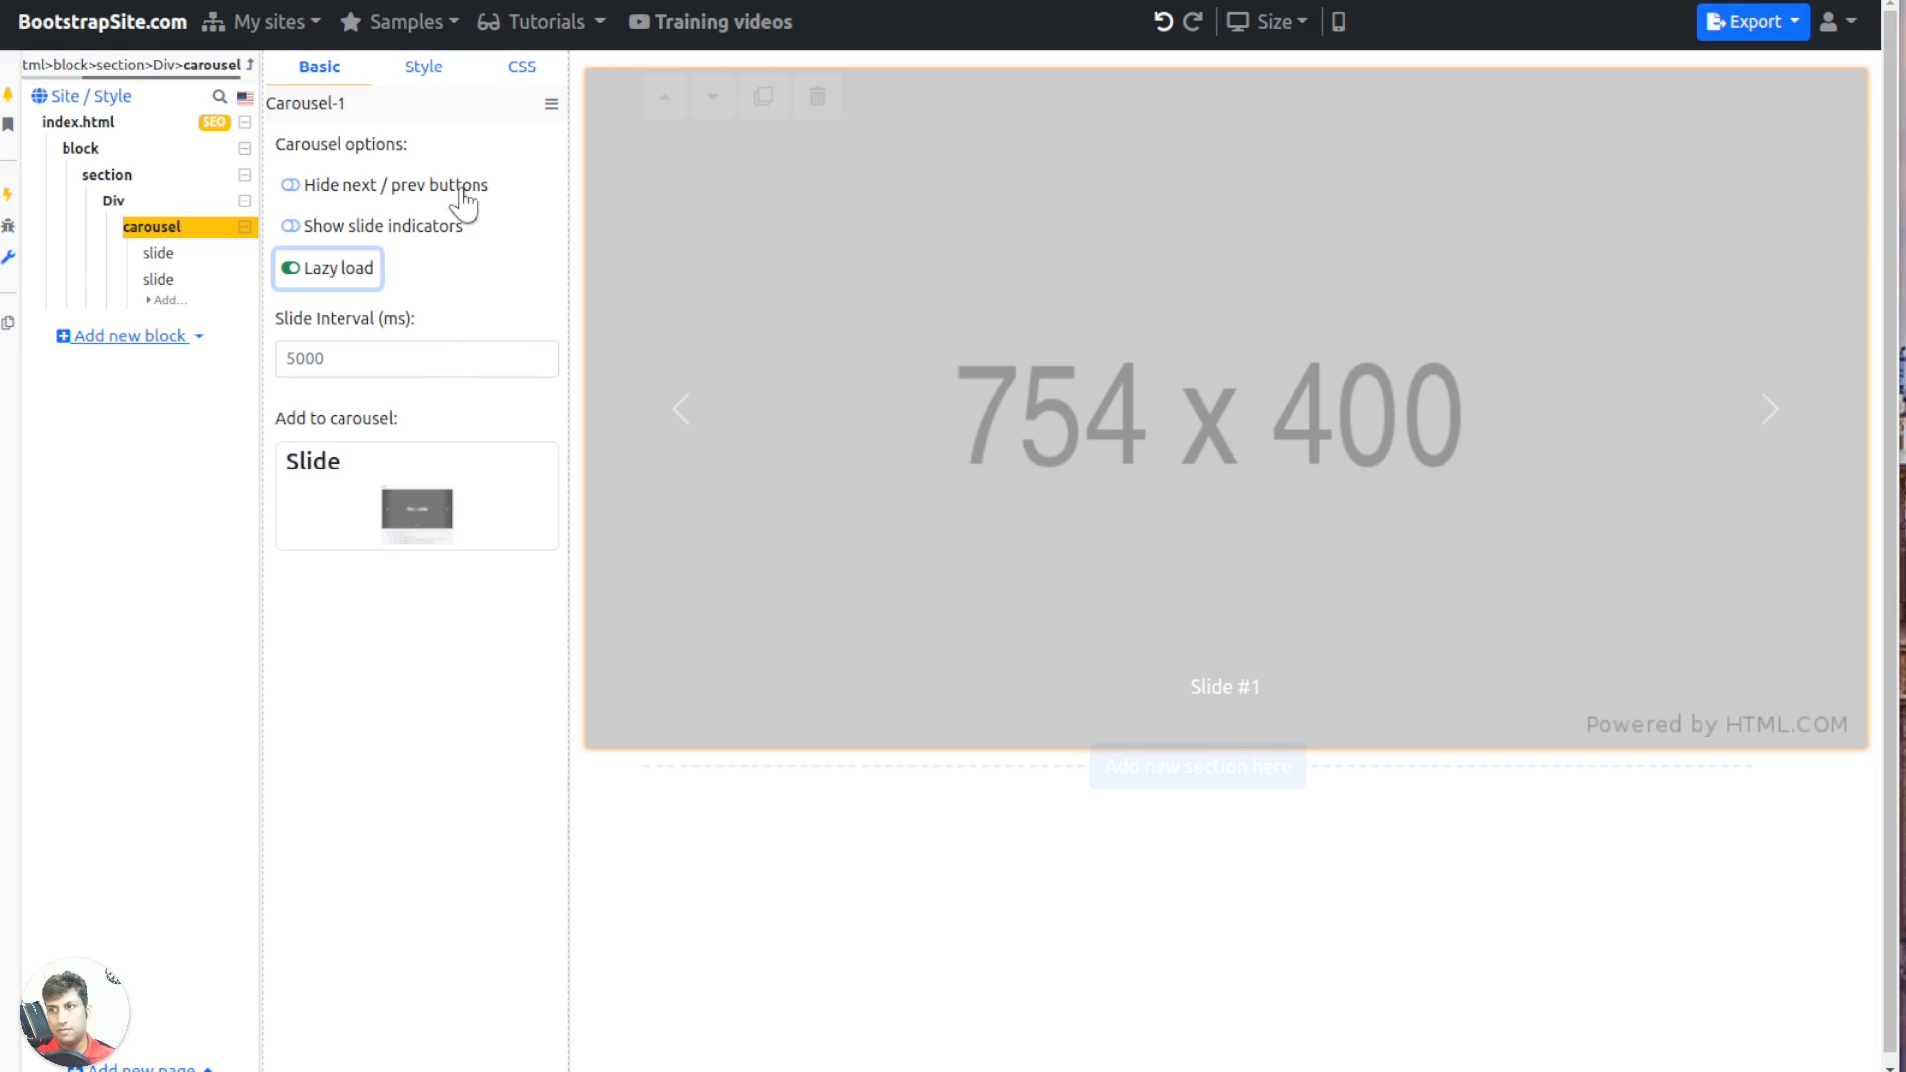
pyautogui.click(417, 187)
pyautogui.click(373, 228)
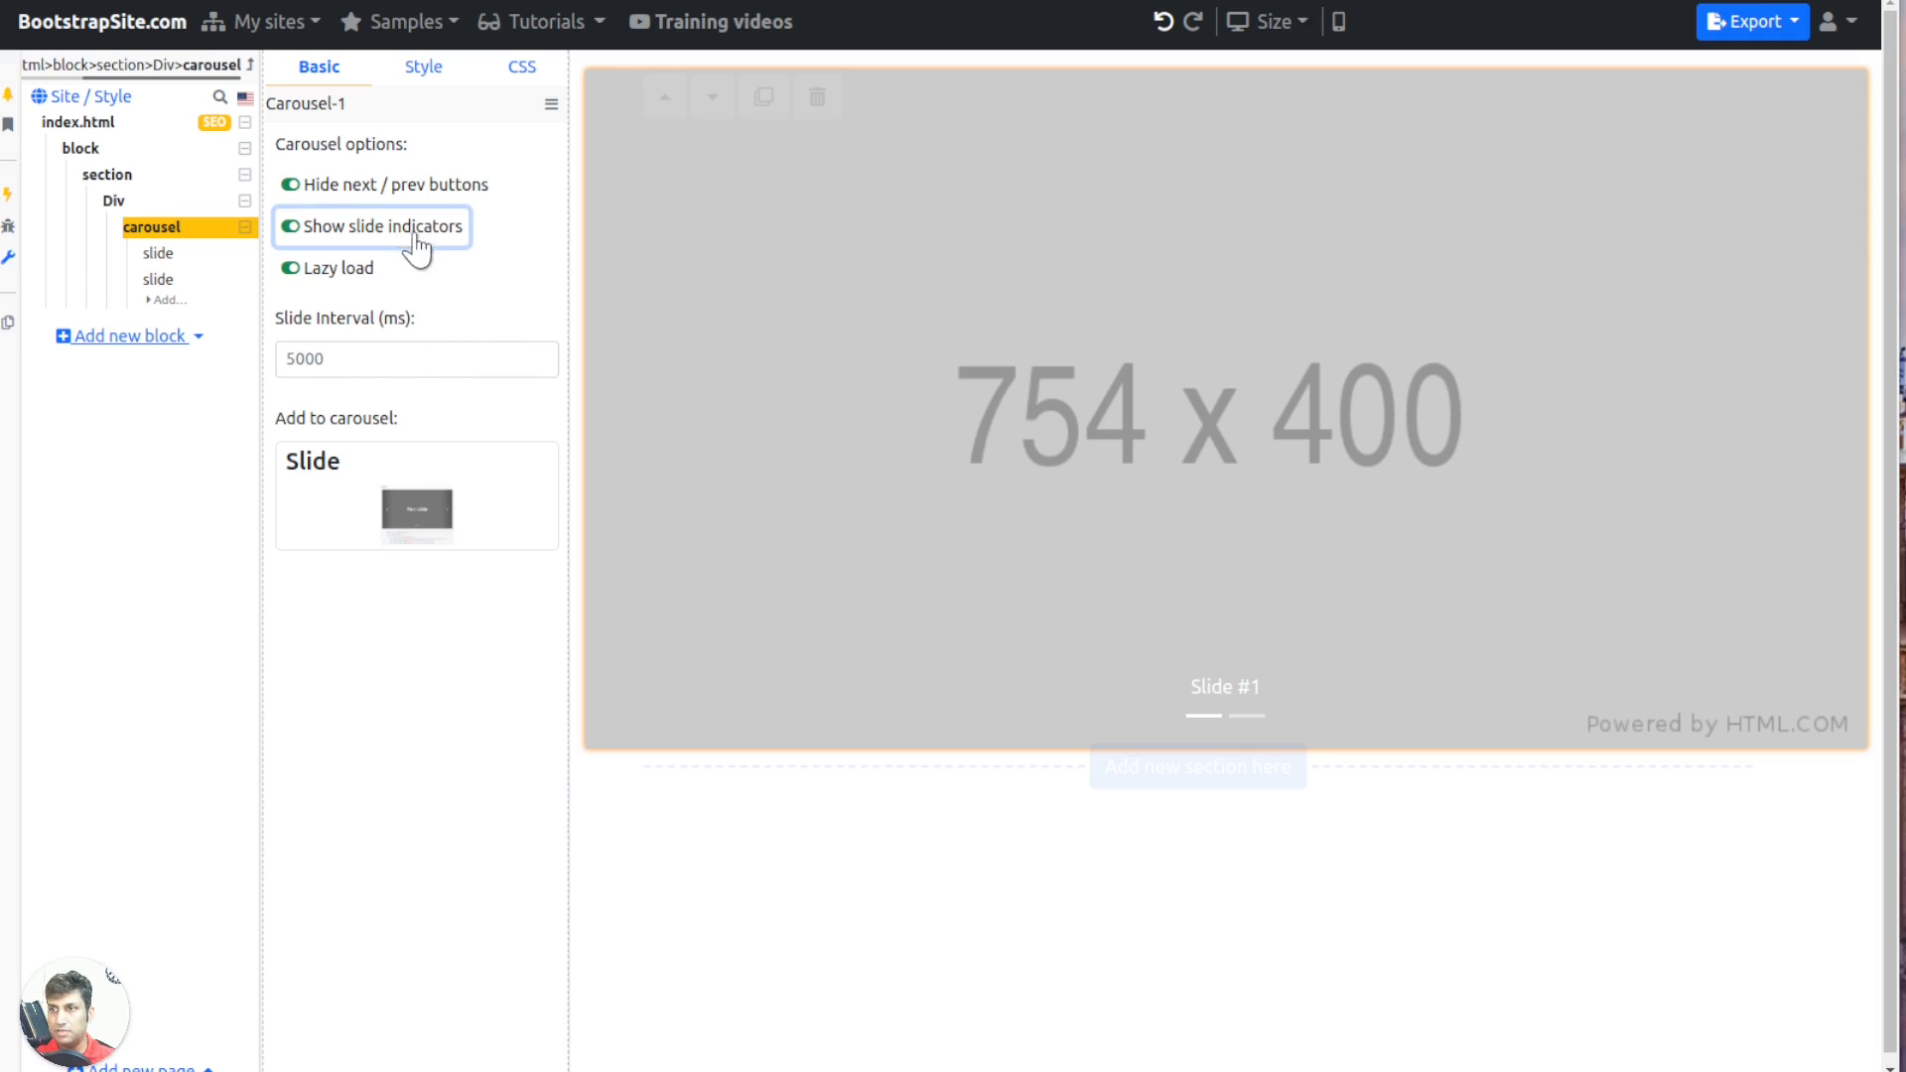
# Test switching slides with the carousel indicators, both in the builder and in the page preview
pyautogui.click(1252, 717)
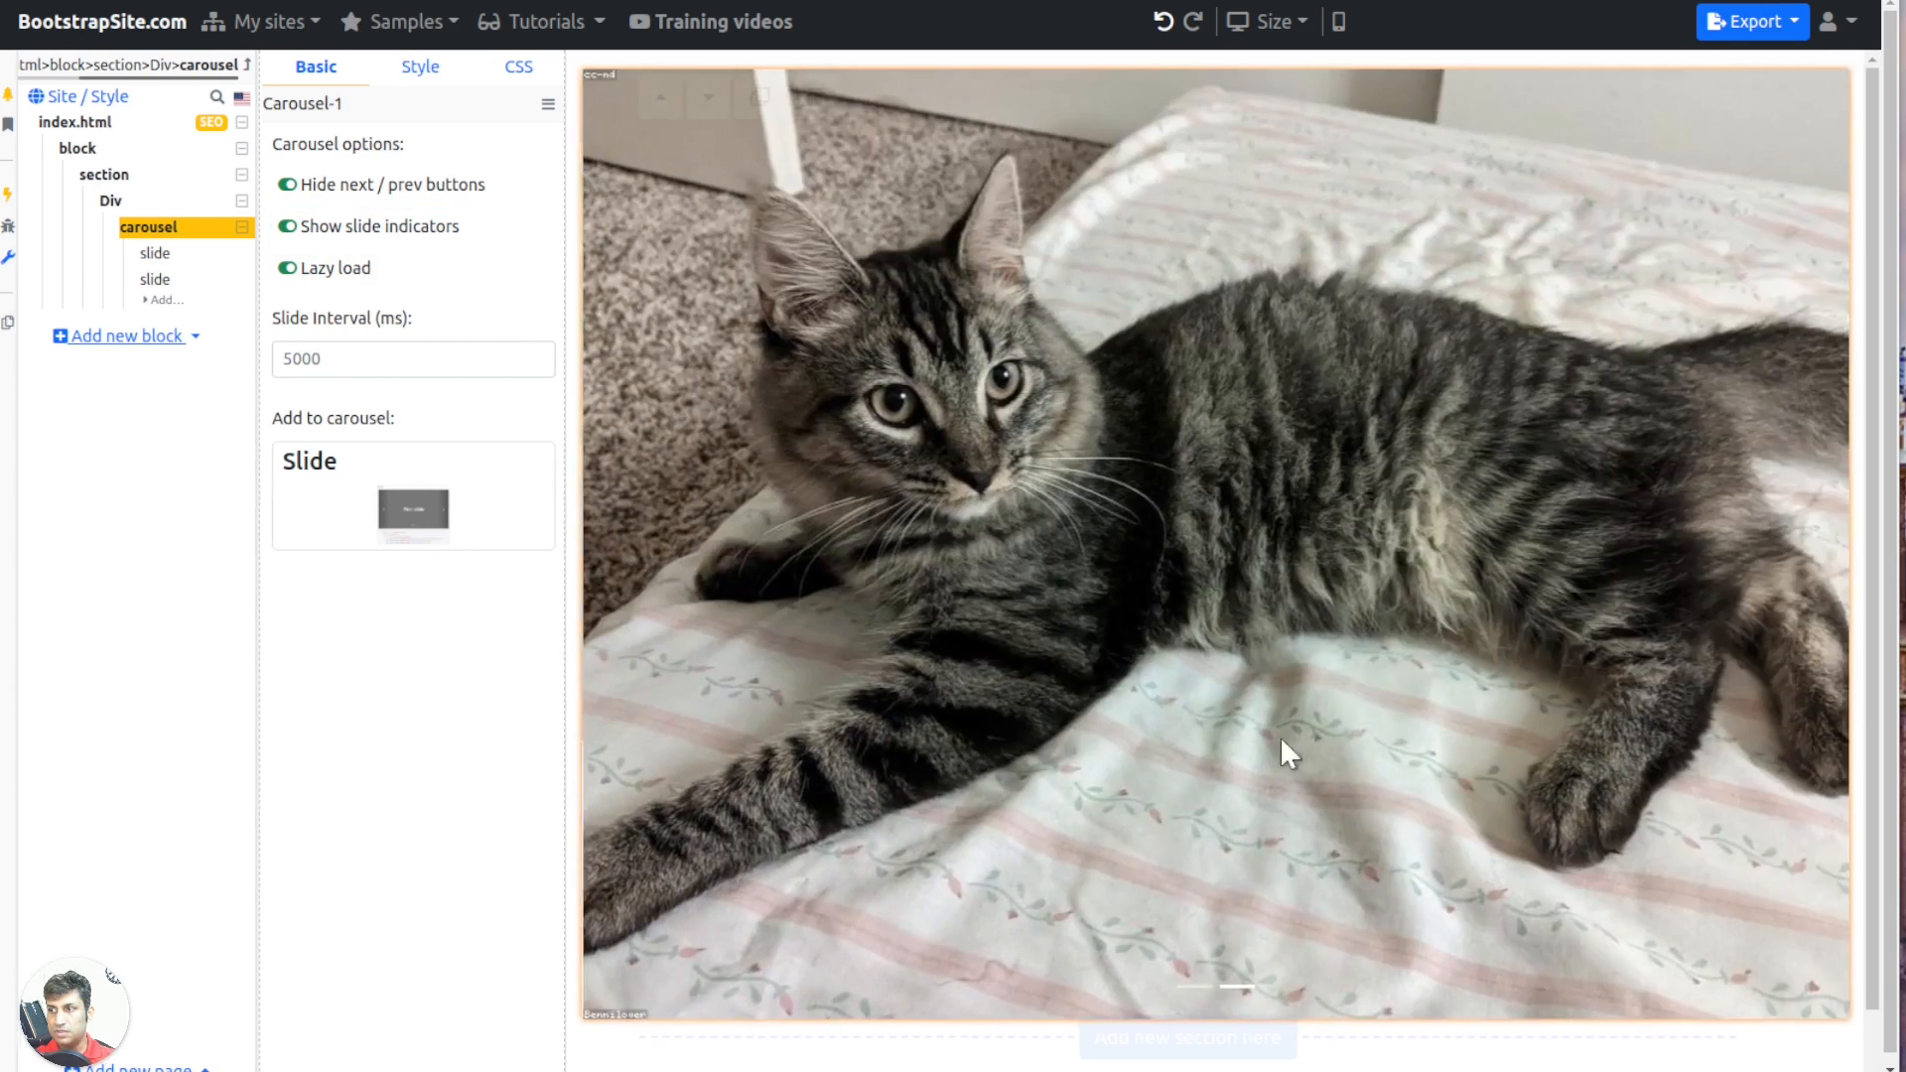
pyautogui.click(1195, 986)
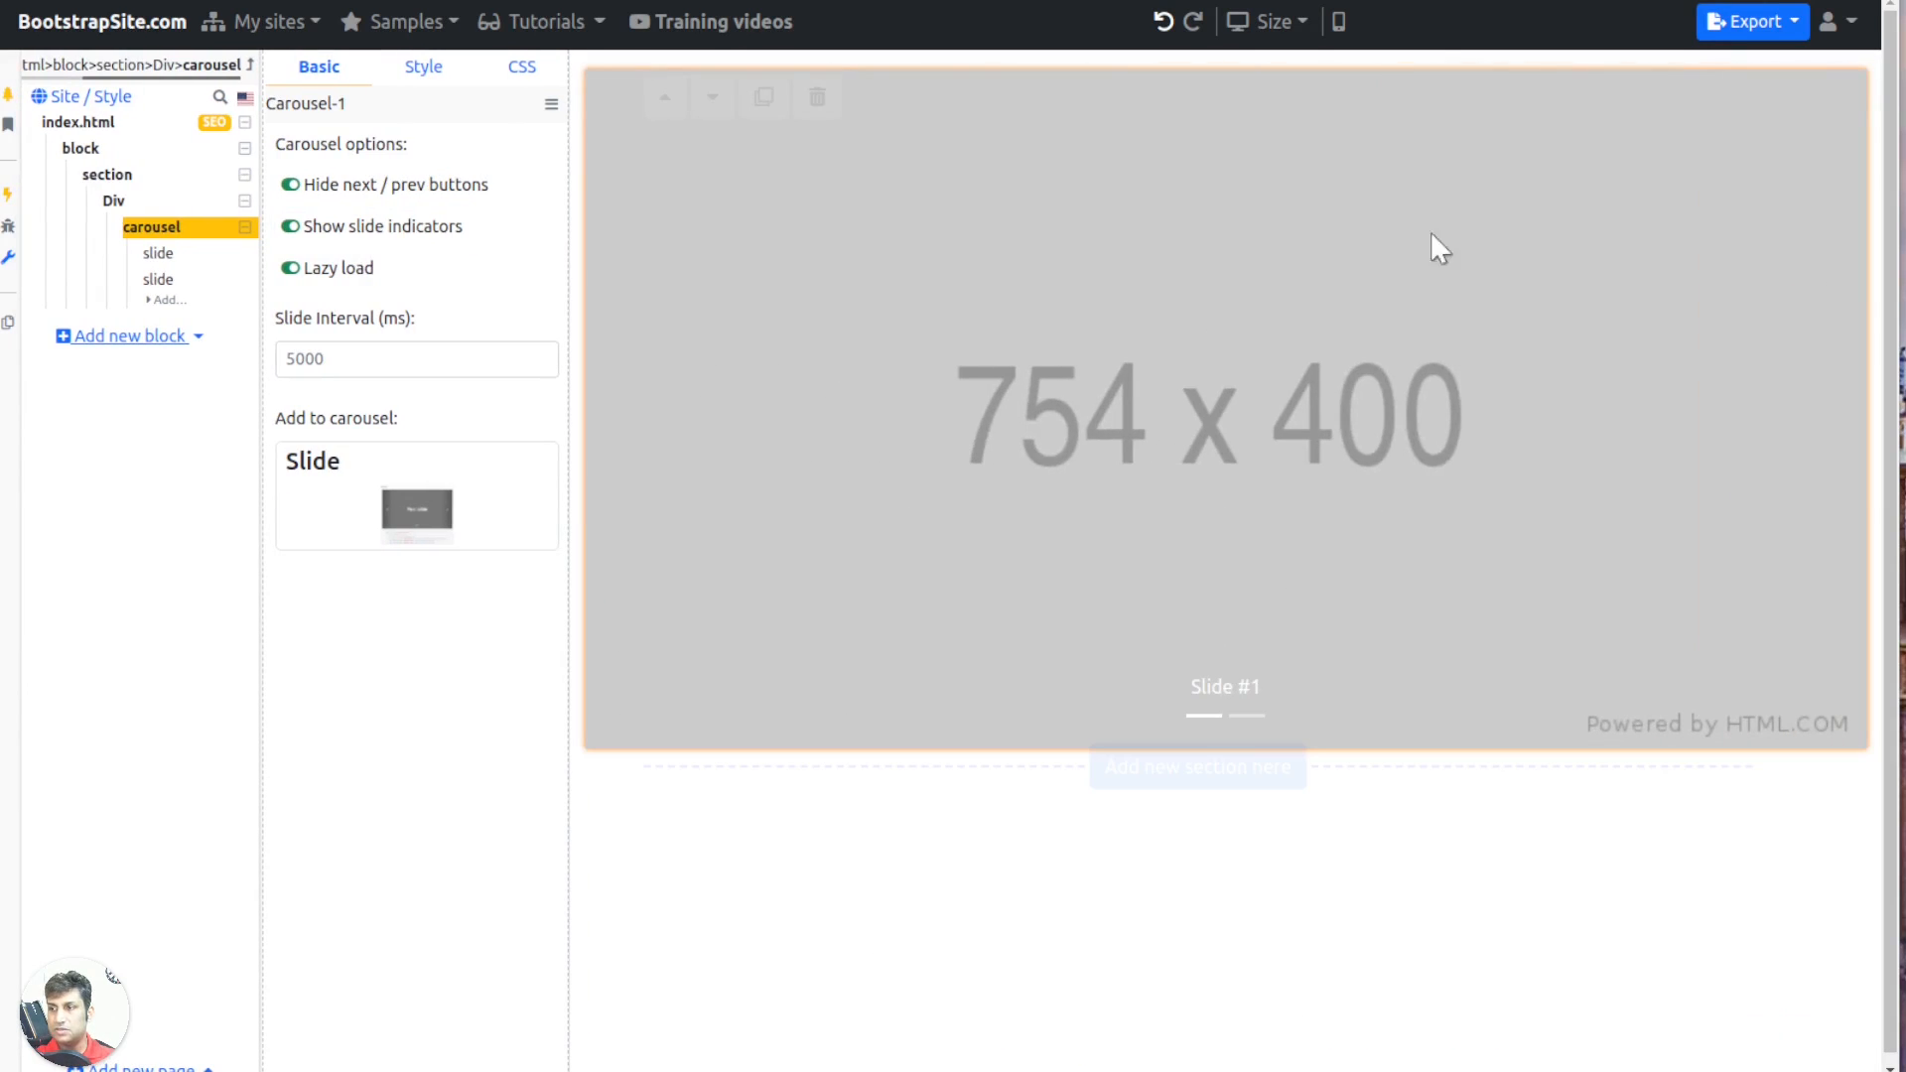
pyautogui.click(1767, 24)
pyautogui.click(1744, 73)
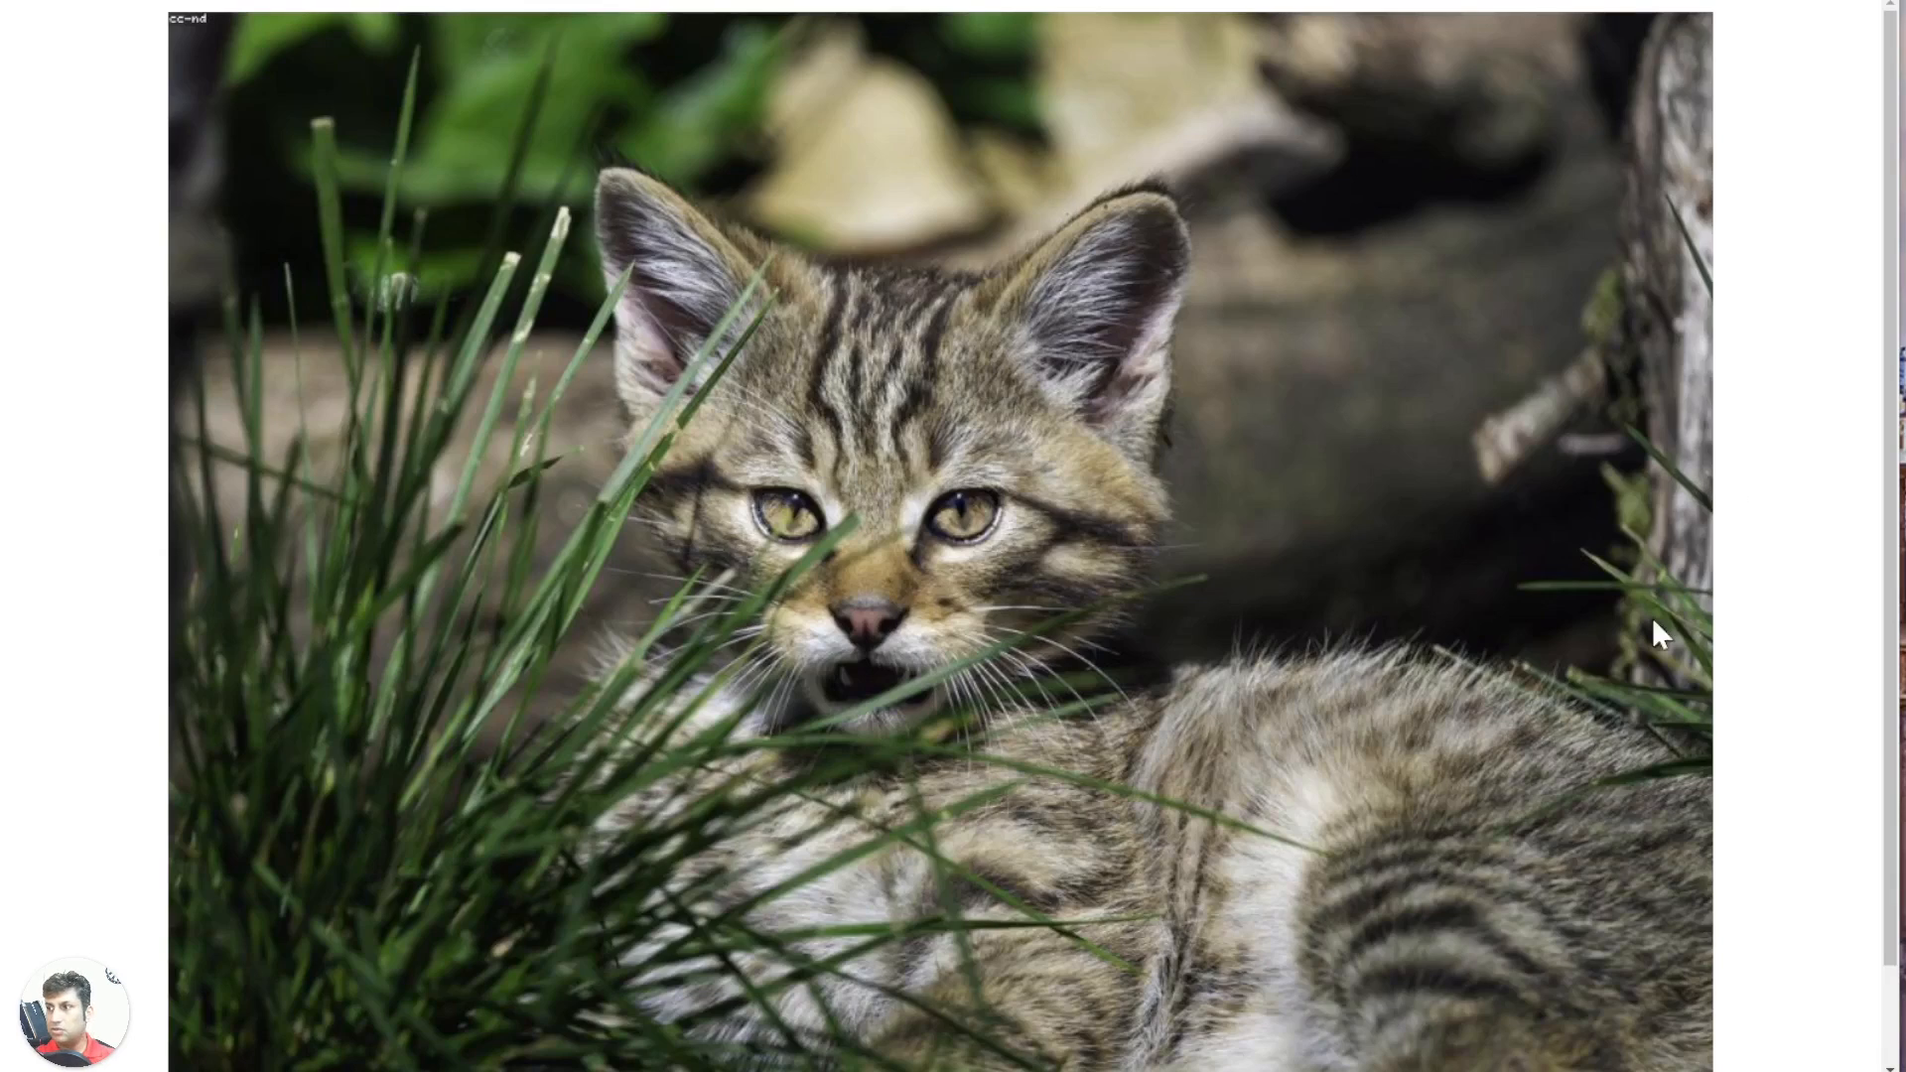
pyautogui.scroll(-1, 1846, 635)
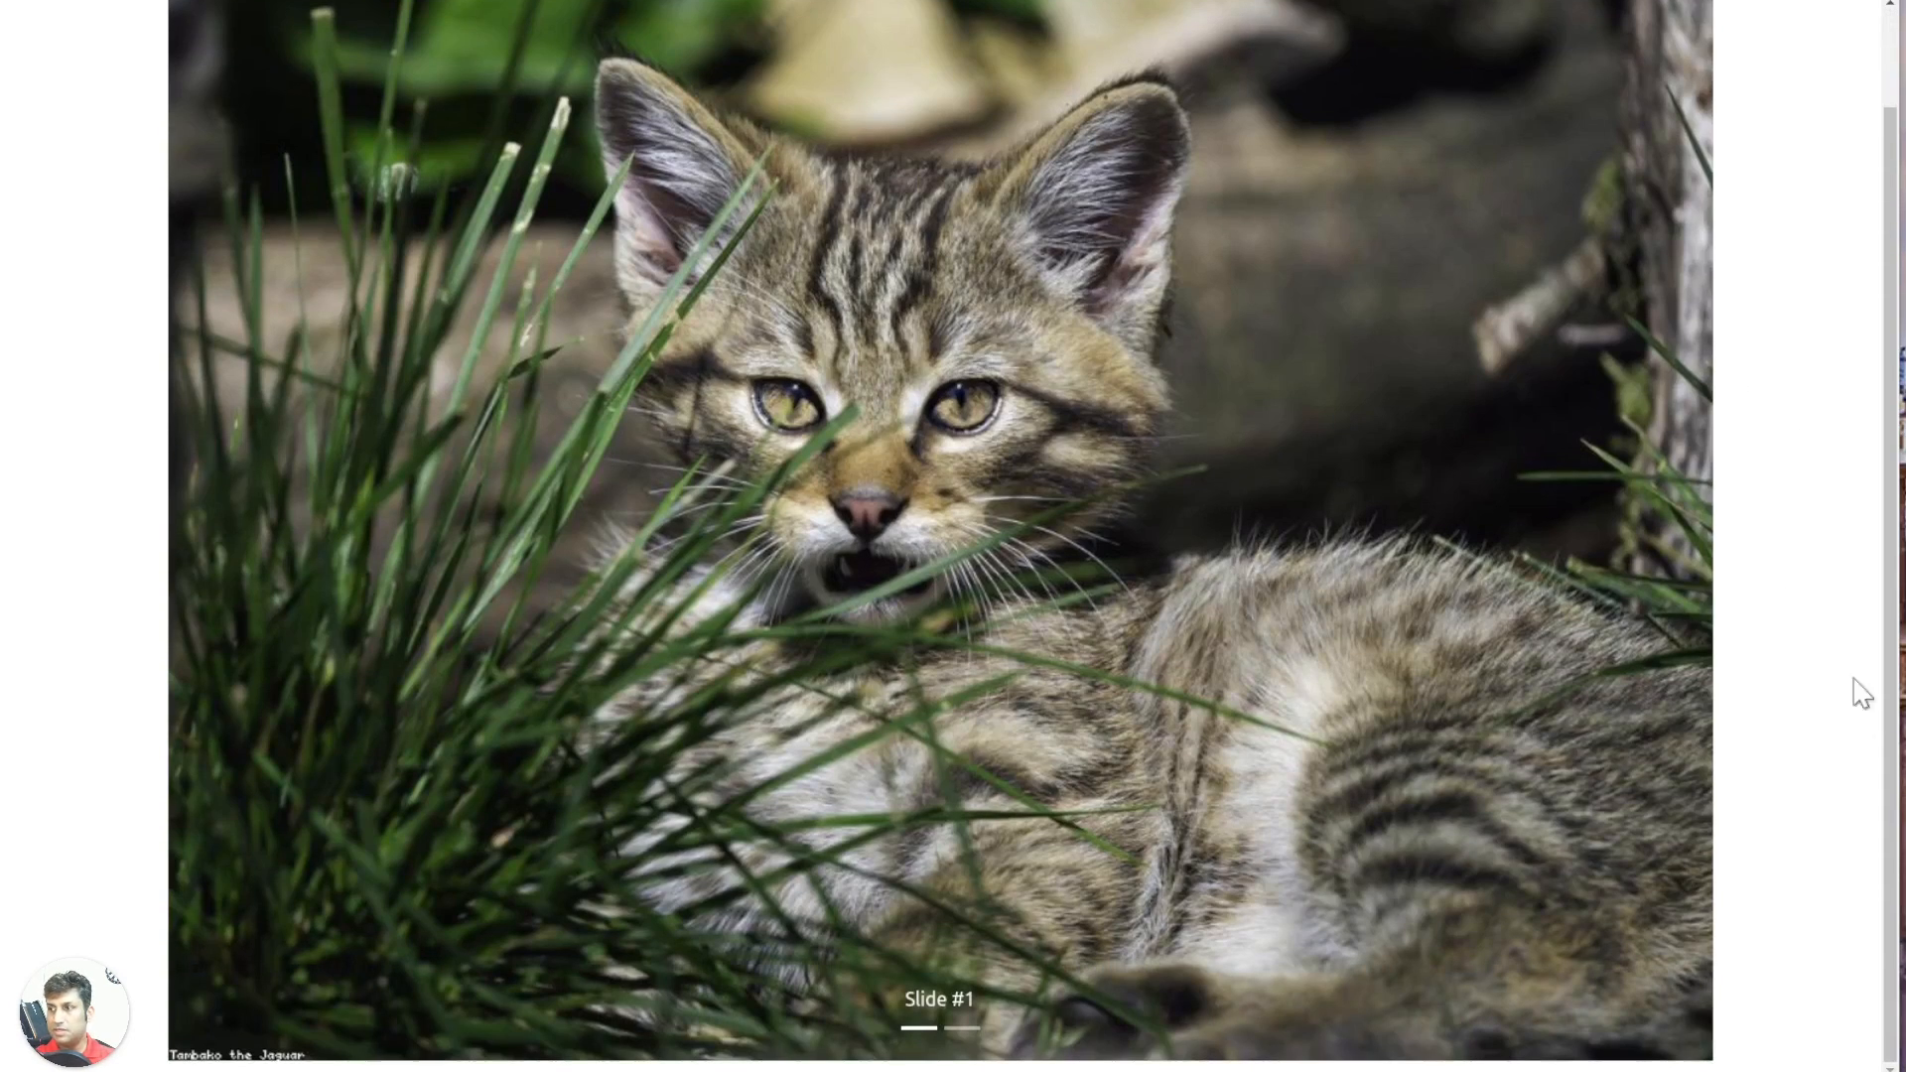
pyautogui.click(971, 1026)
pyautogui.scroll(2, 1187, 753)
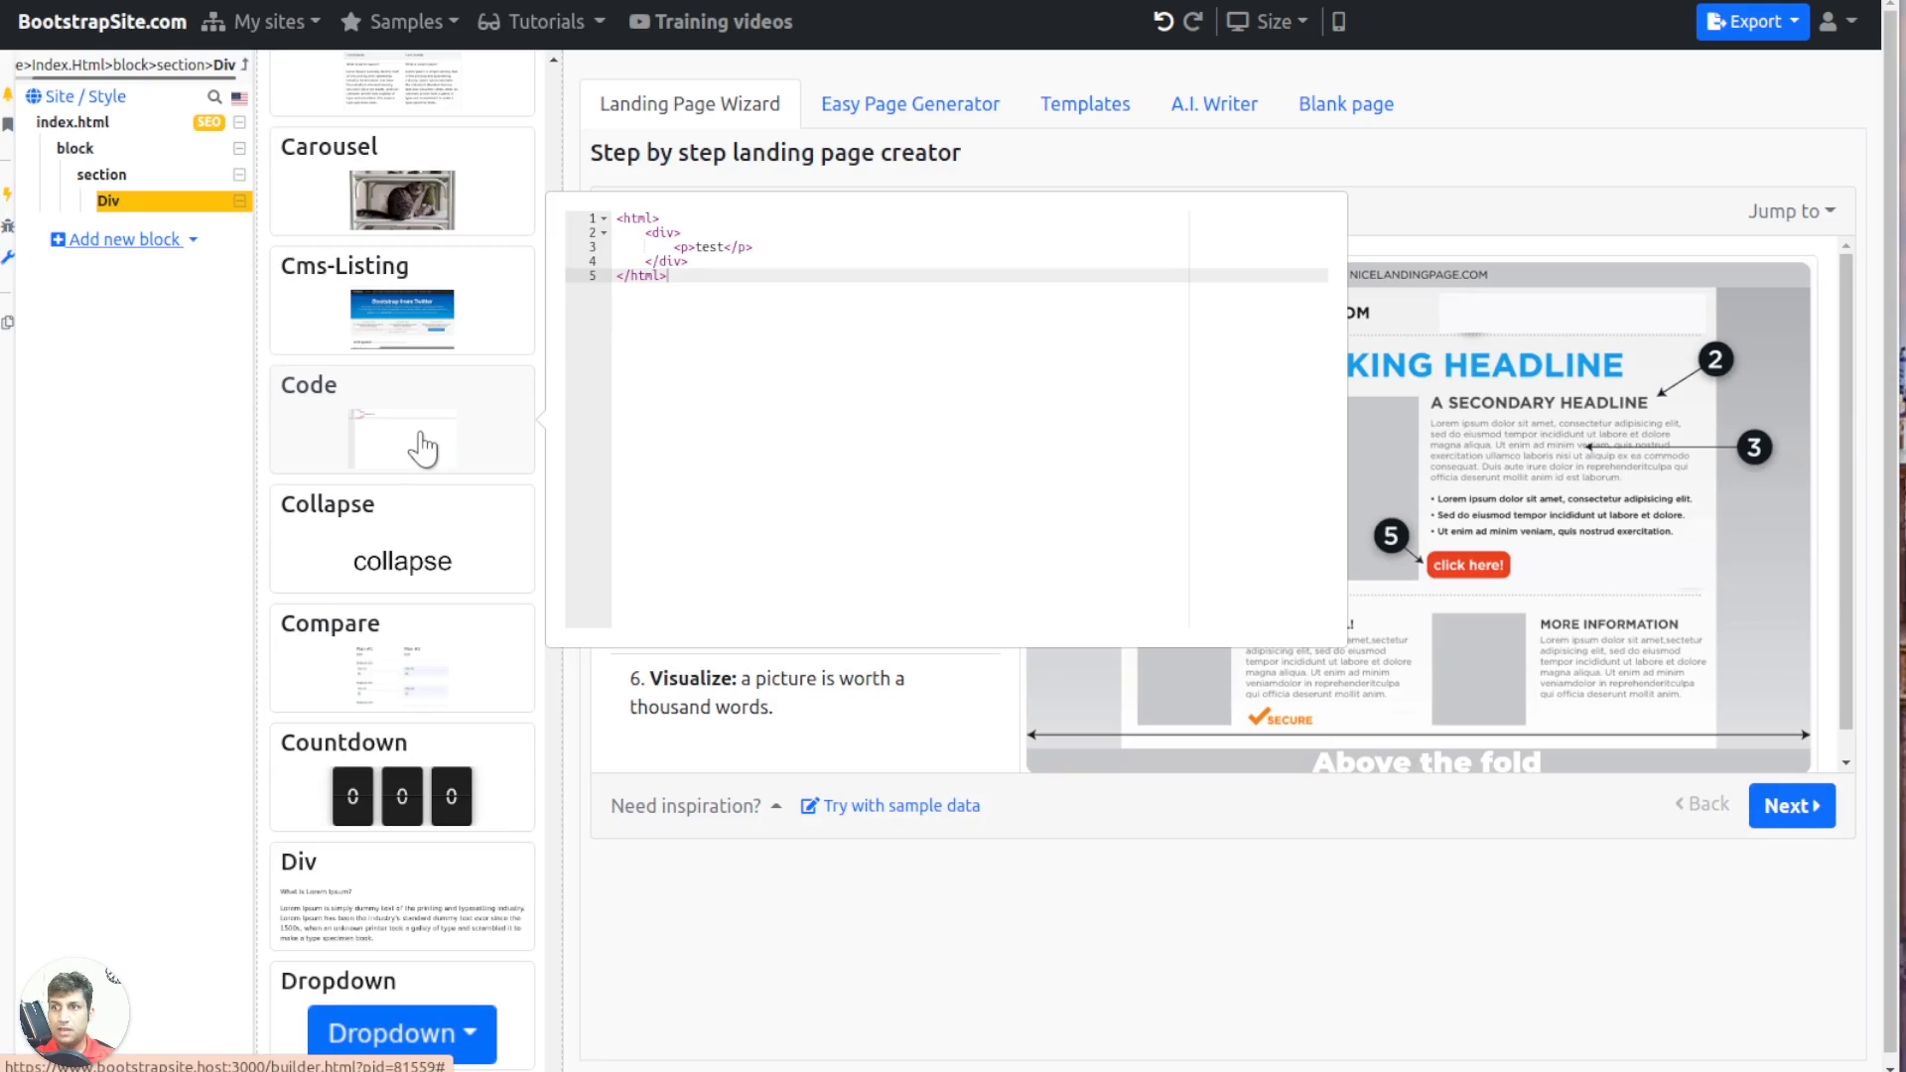
# Add a code element to the Div and enter HTML with <a href=#>Test</a> nested inside a <div>
pyautogui.click(353, 436)
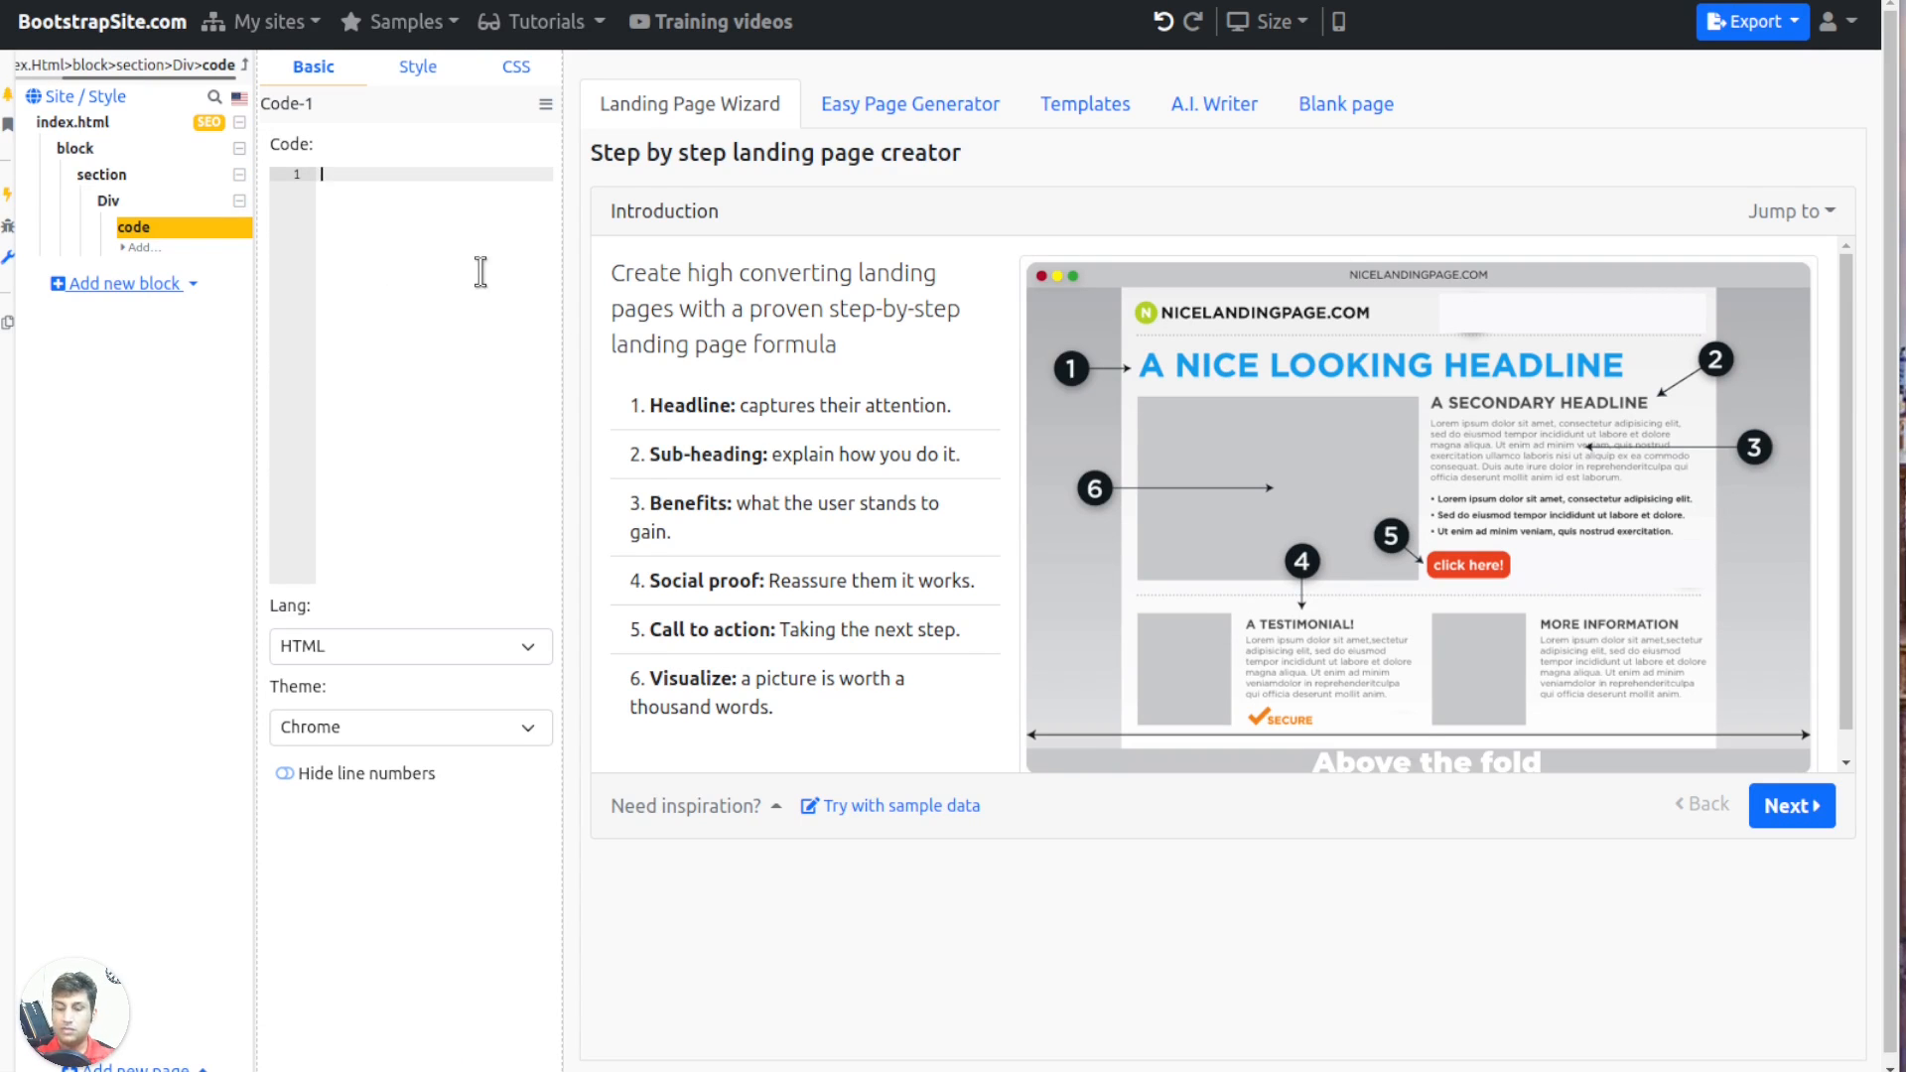
pyautogui.write('<div>')
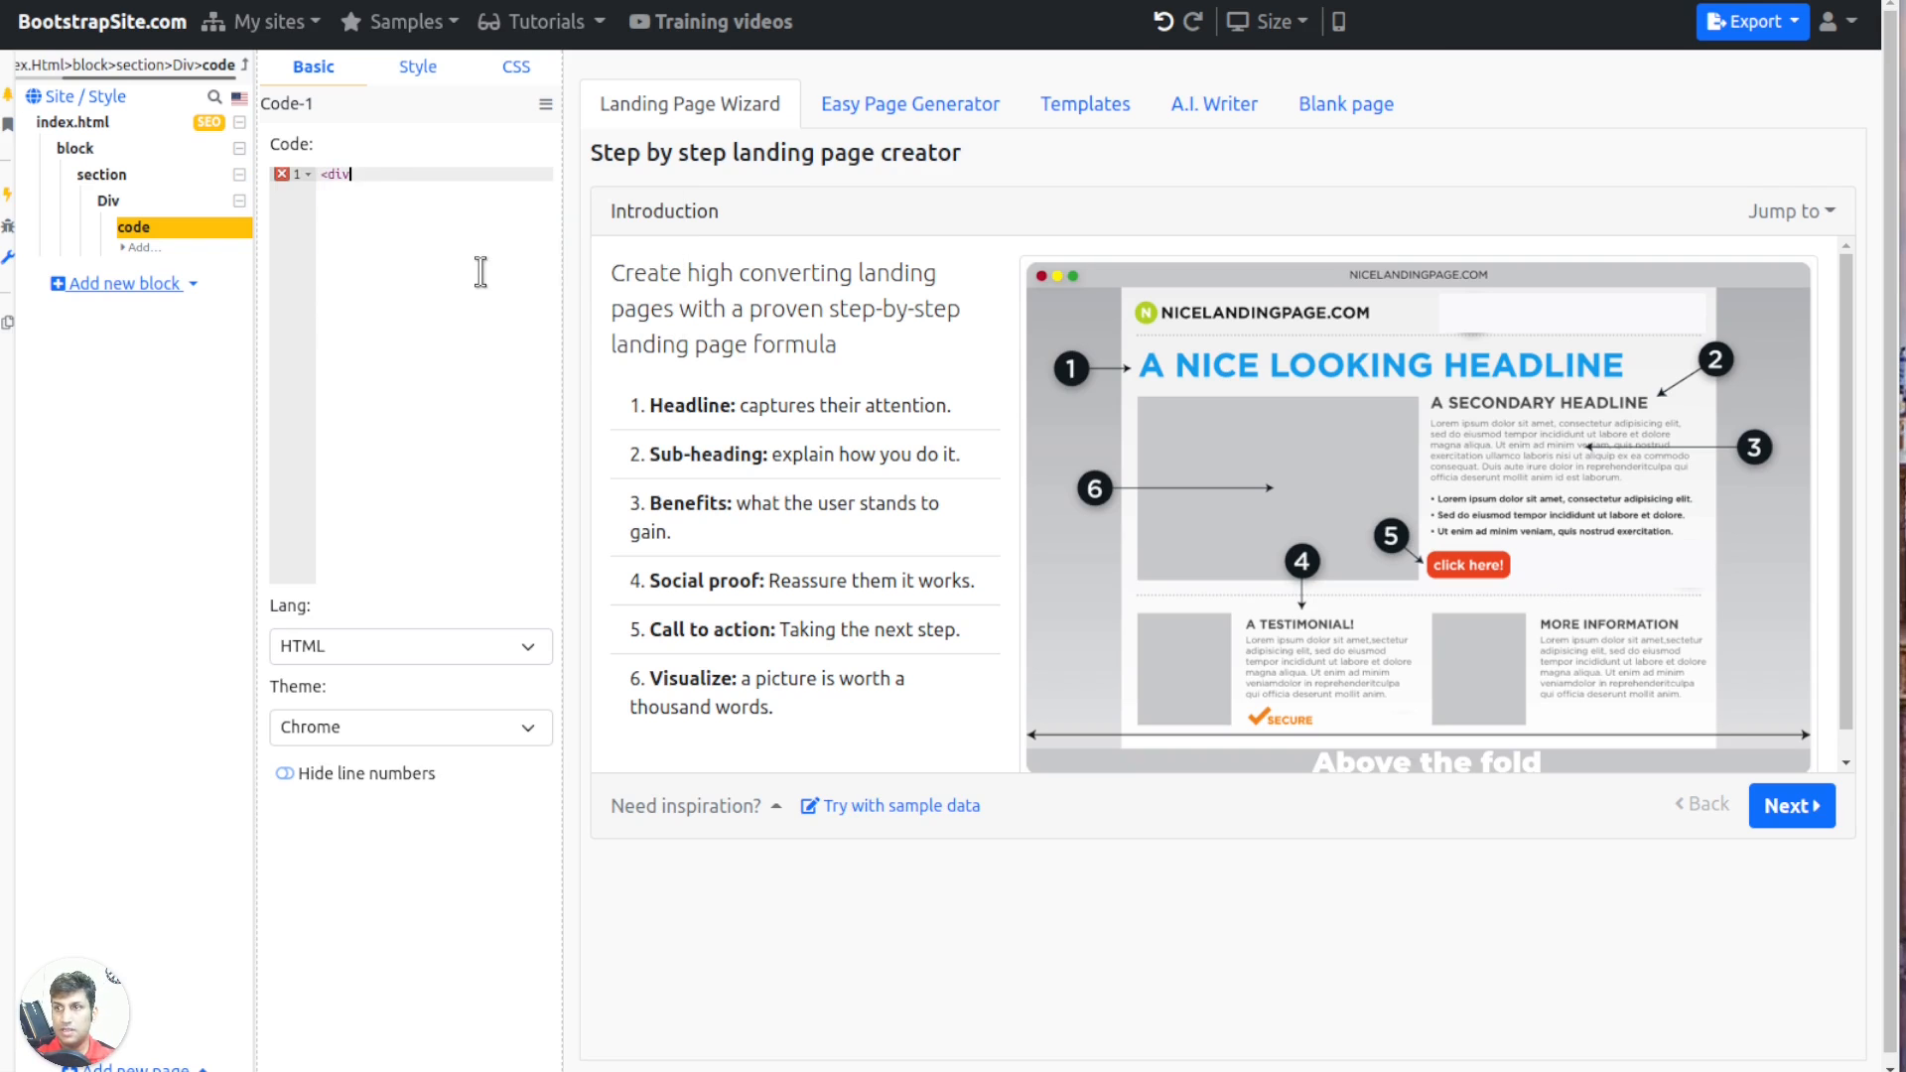
pyautogui.press('Return')
pyautogui.write('<a href=#>')
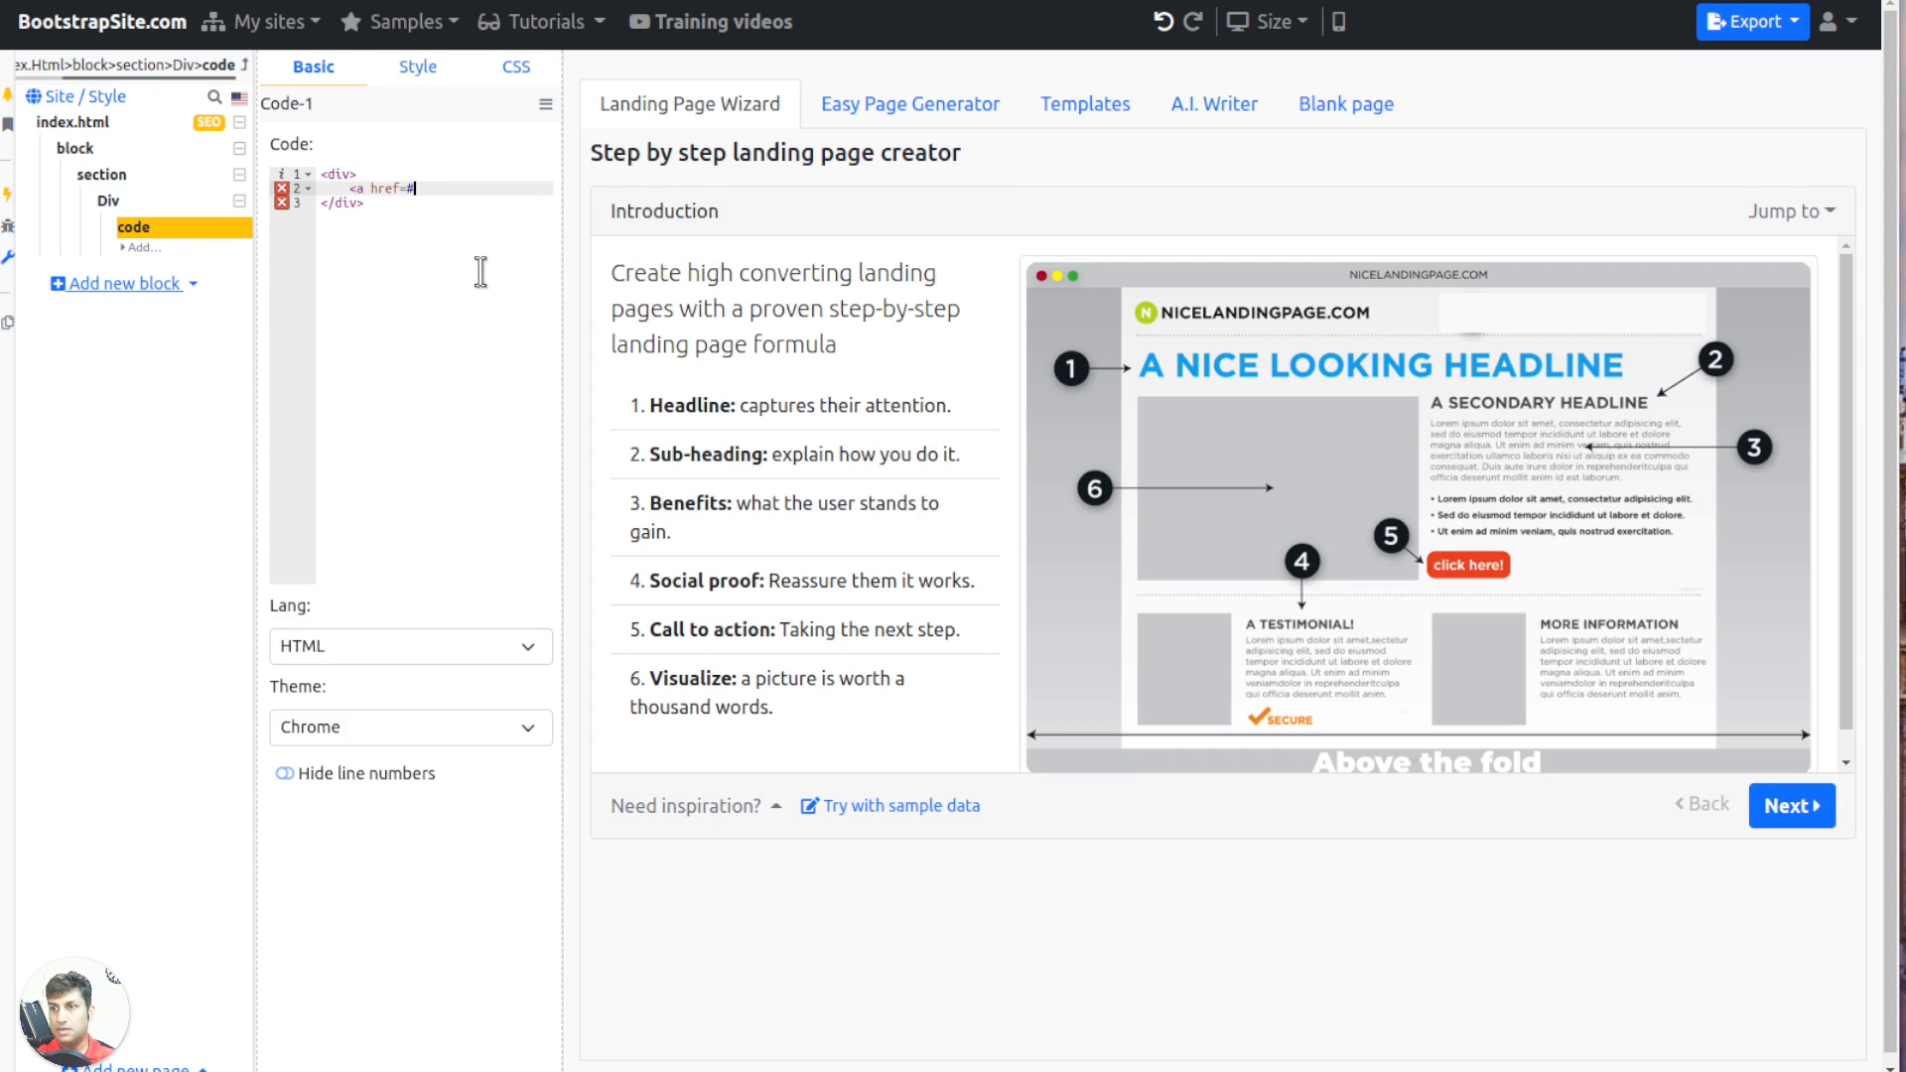
pyautogui.write('Test</a>')
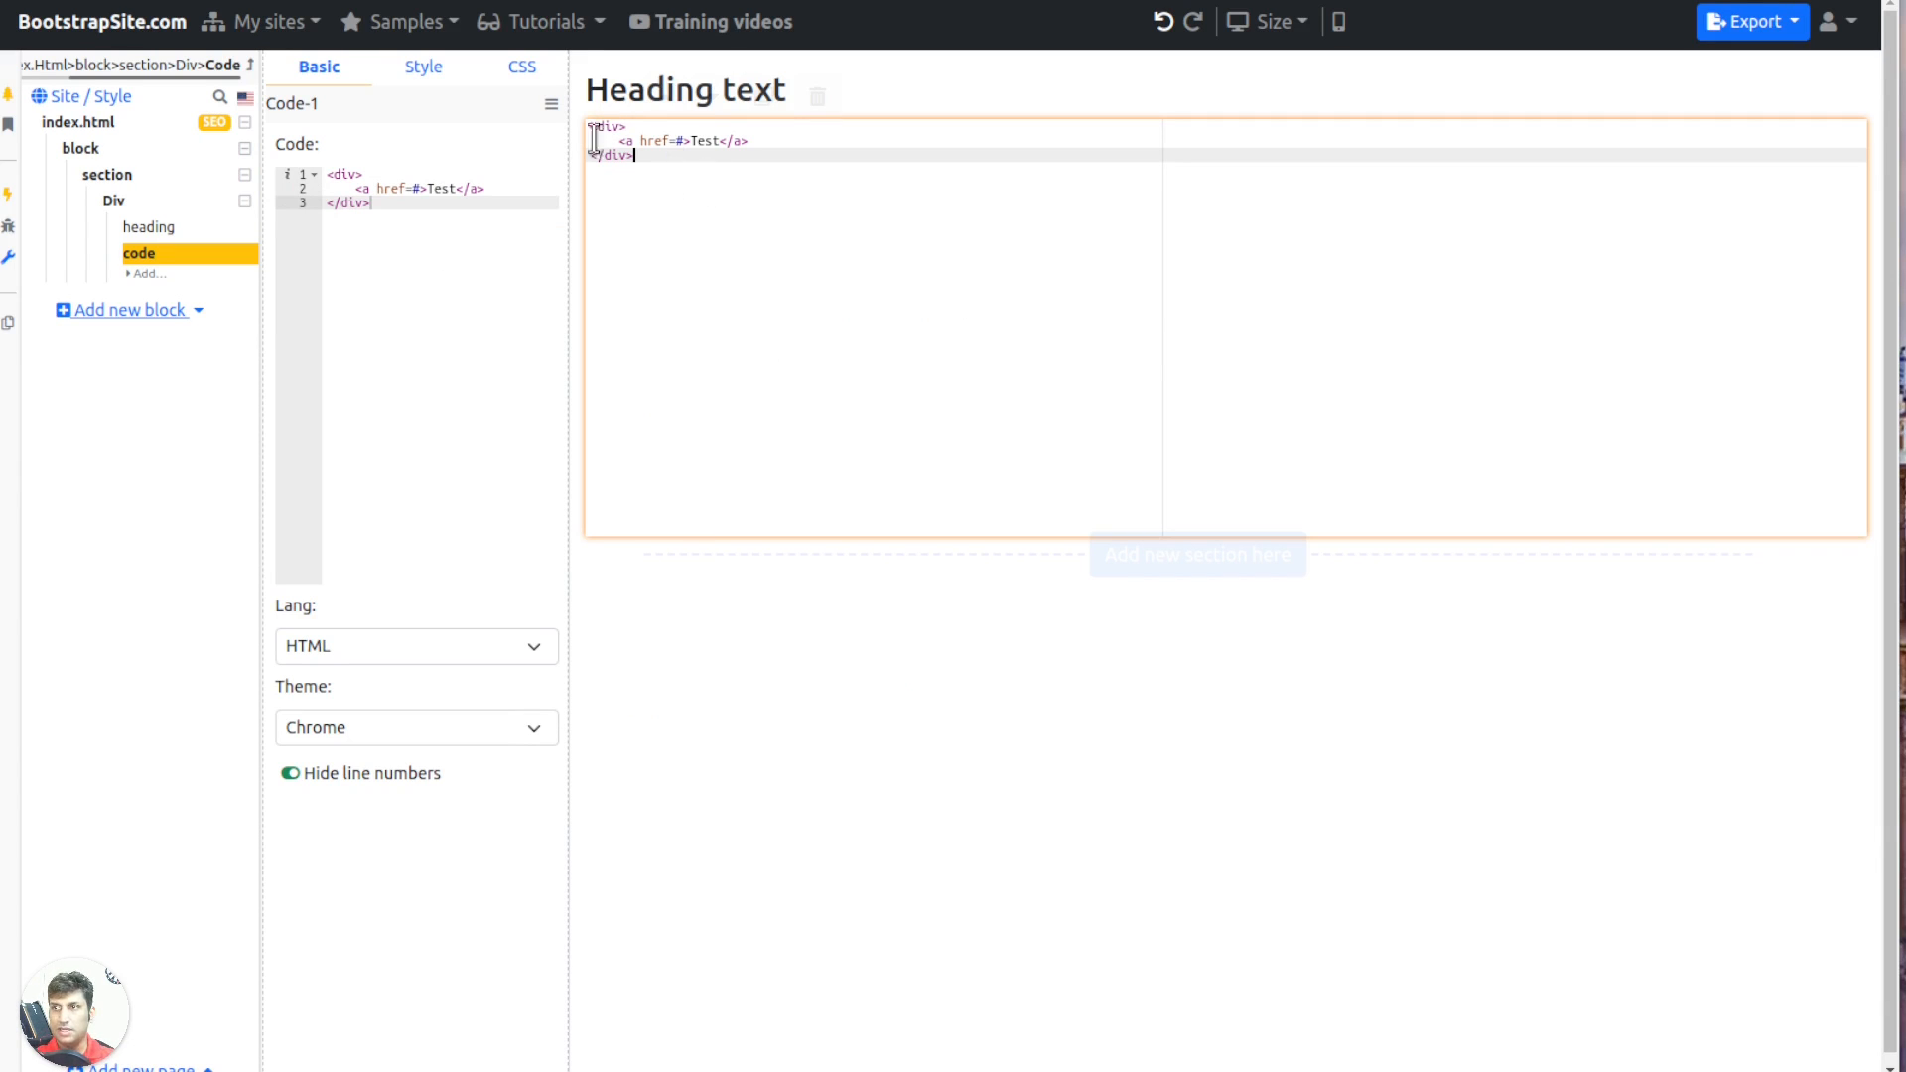
# Try JavaScript as the code element's language
pyautogui.moveTo(594, 139); pyautogui.dragTo(566, 129)
pyautogui.click(771, 248)
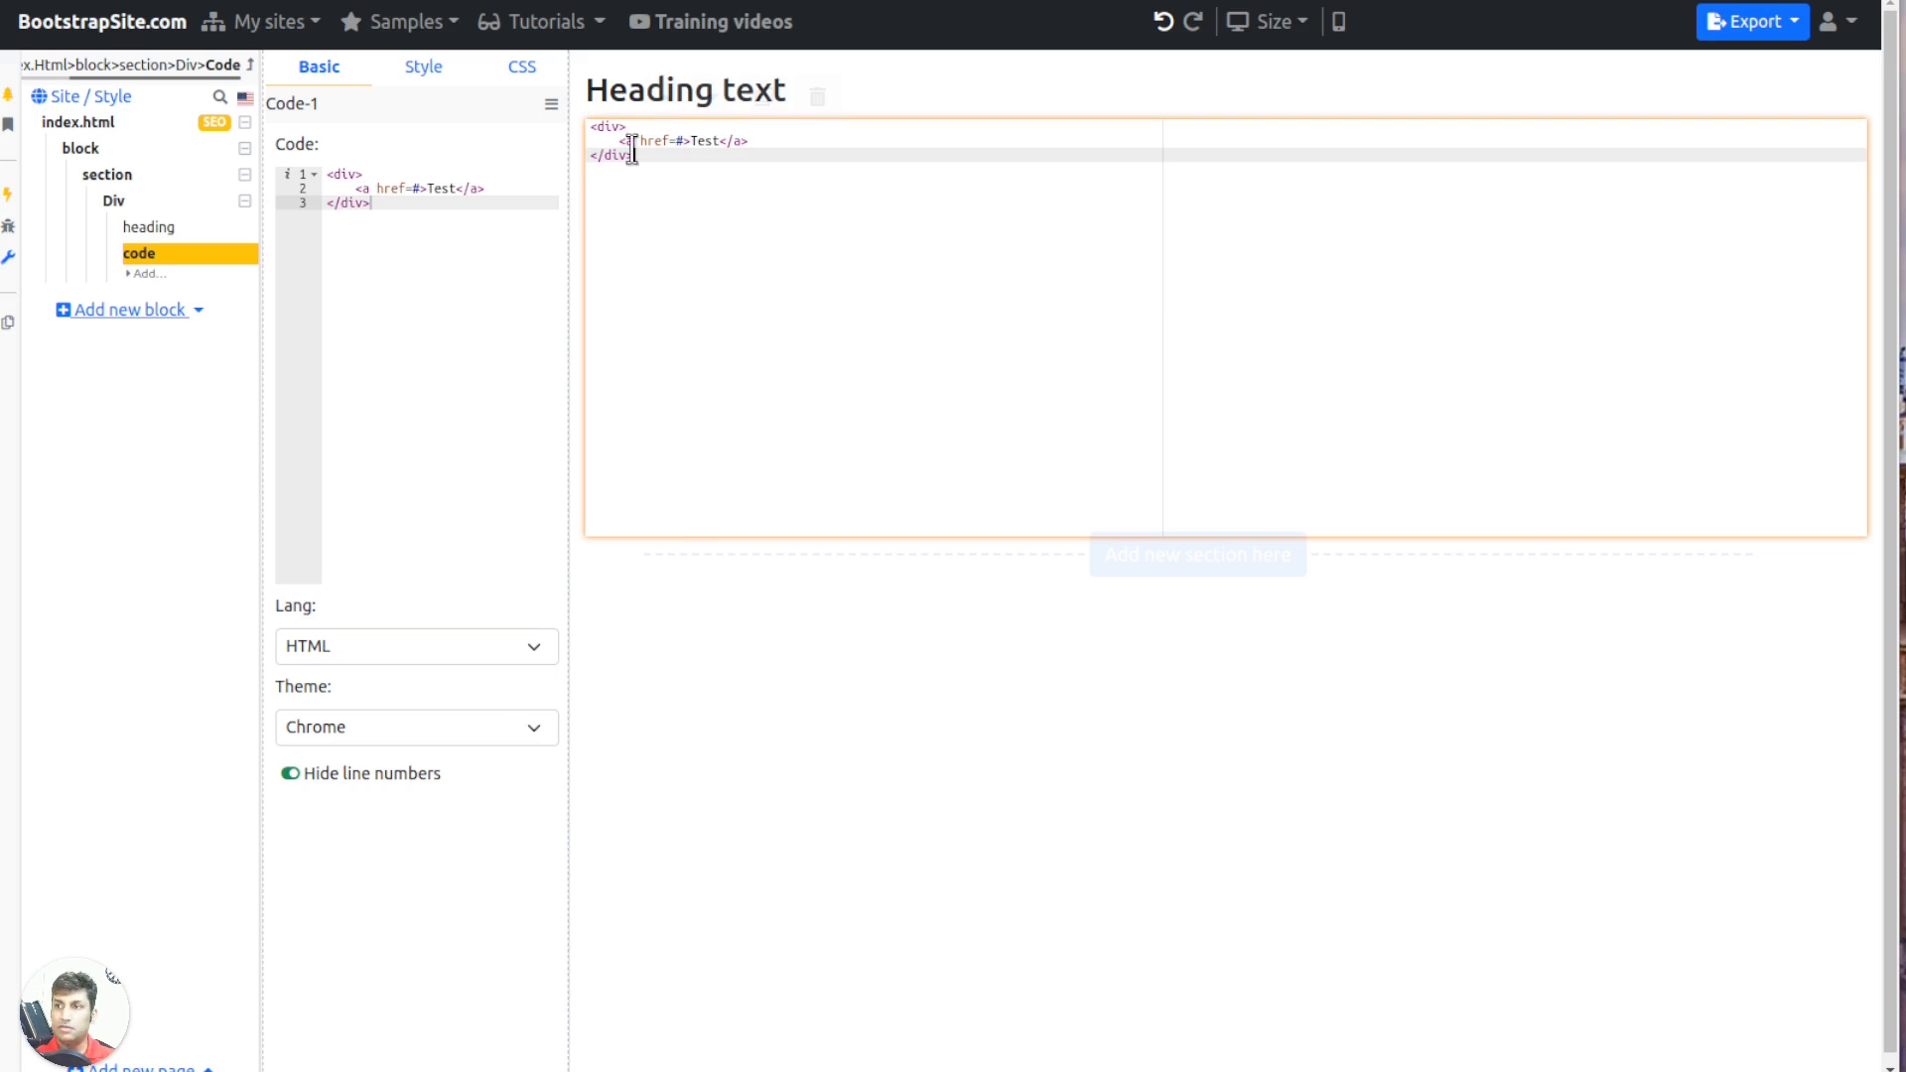
pyautogui.click(363, 654)
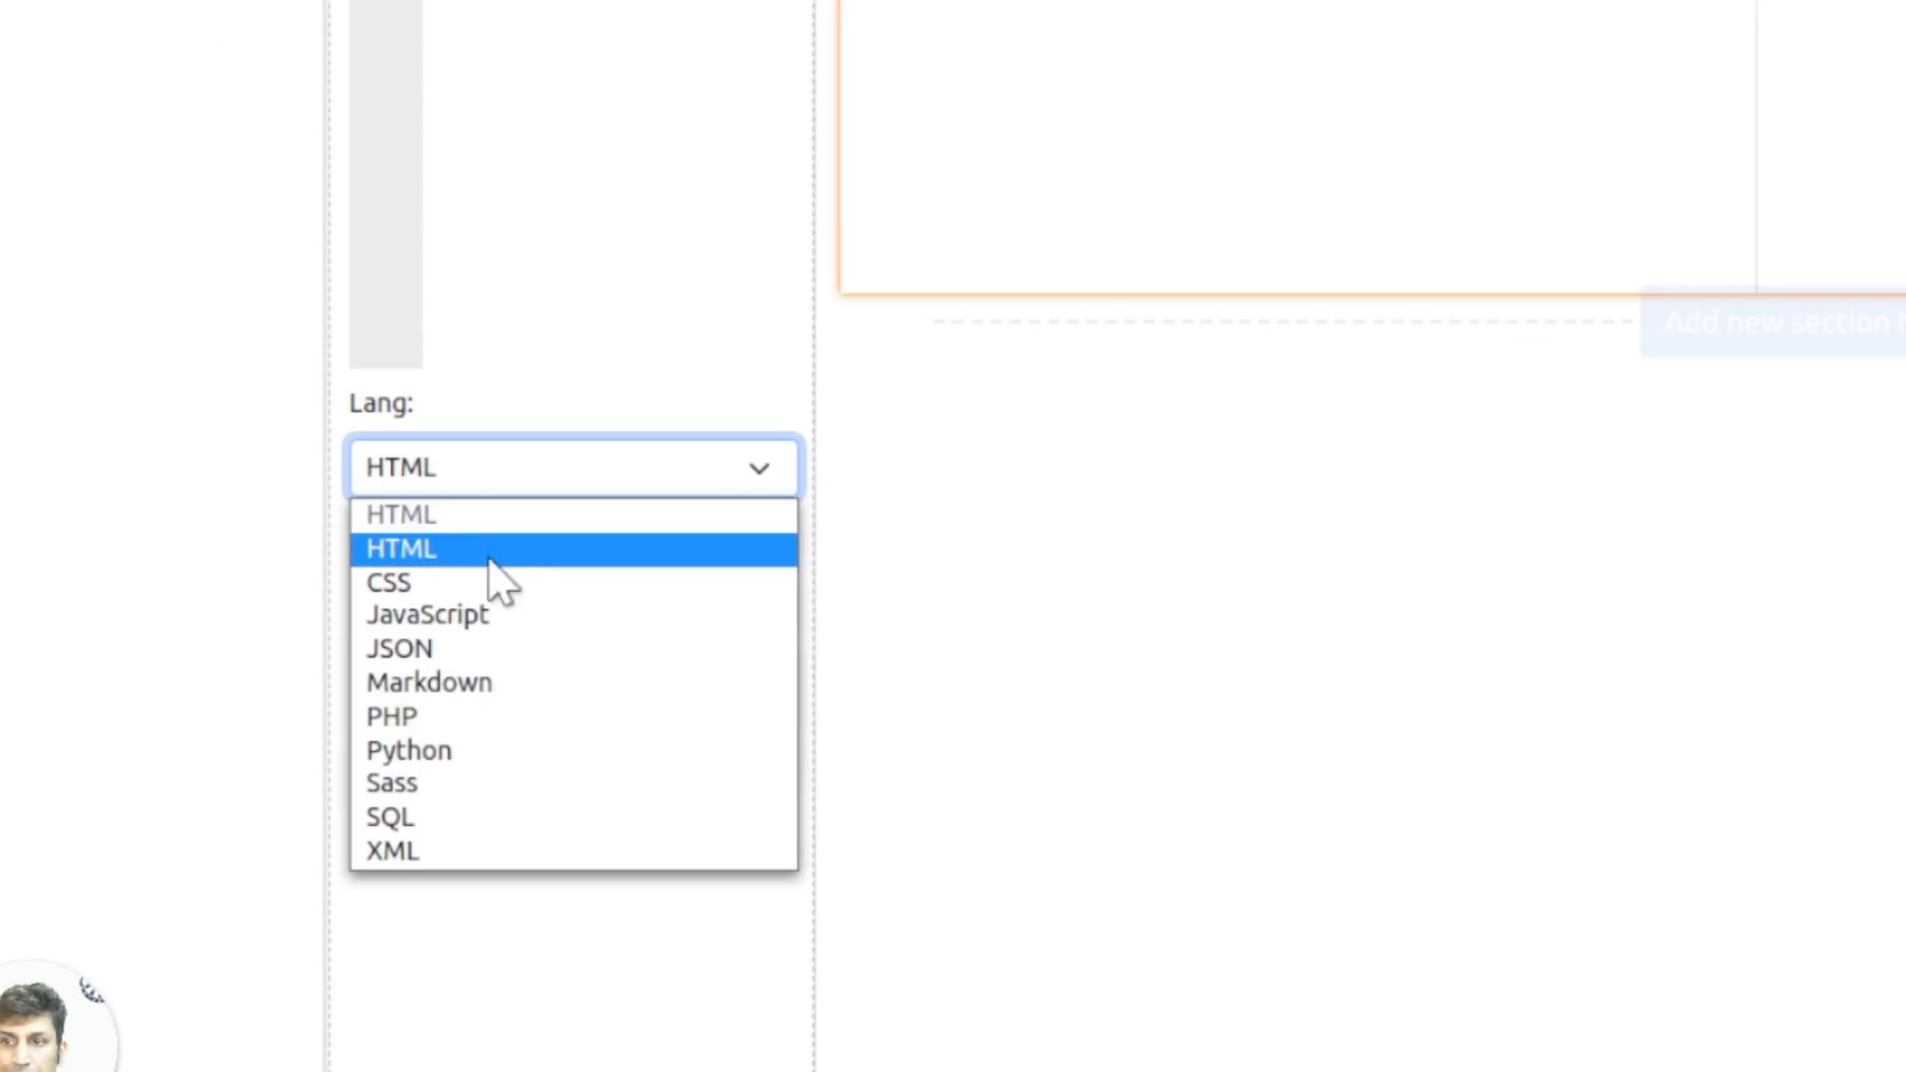
pyautogui.click(364, 738)
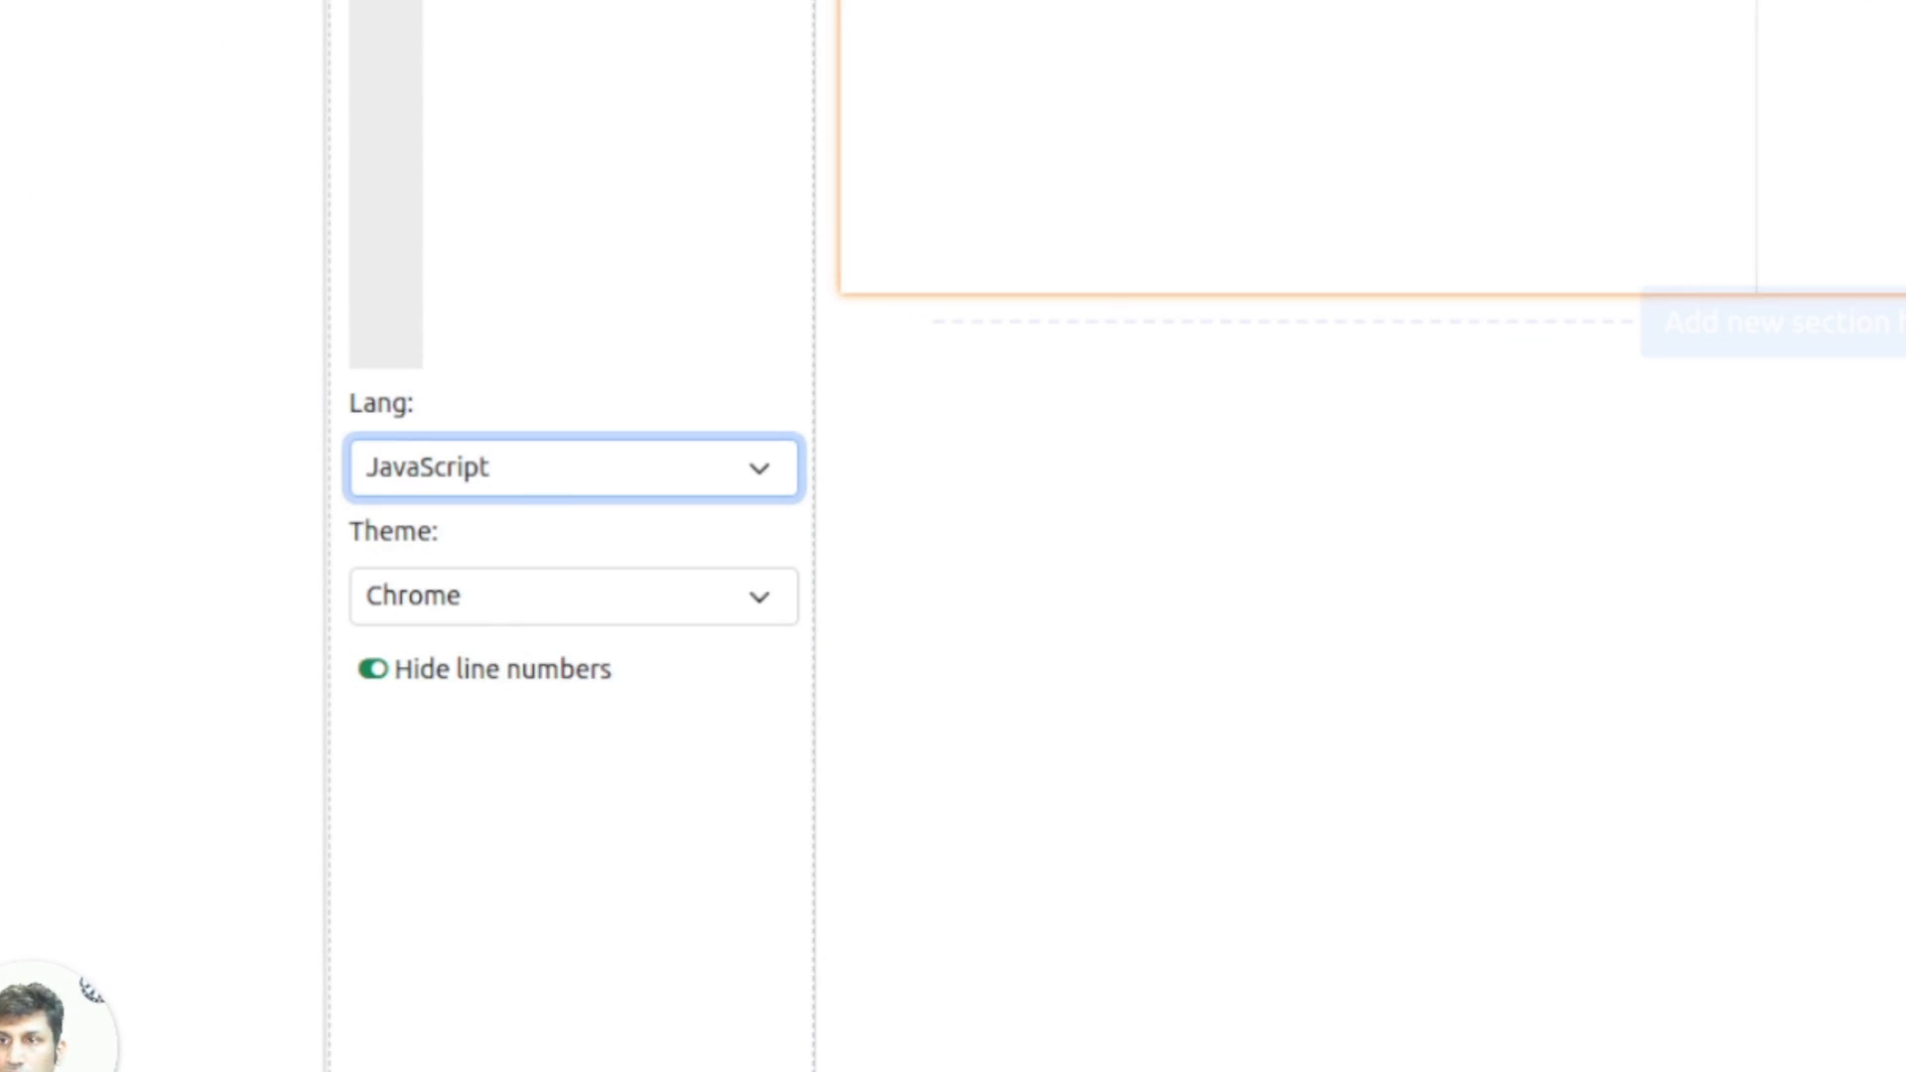
pyautogui.moveTo(408, 203); pyautogui.dragTo(300, 179)
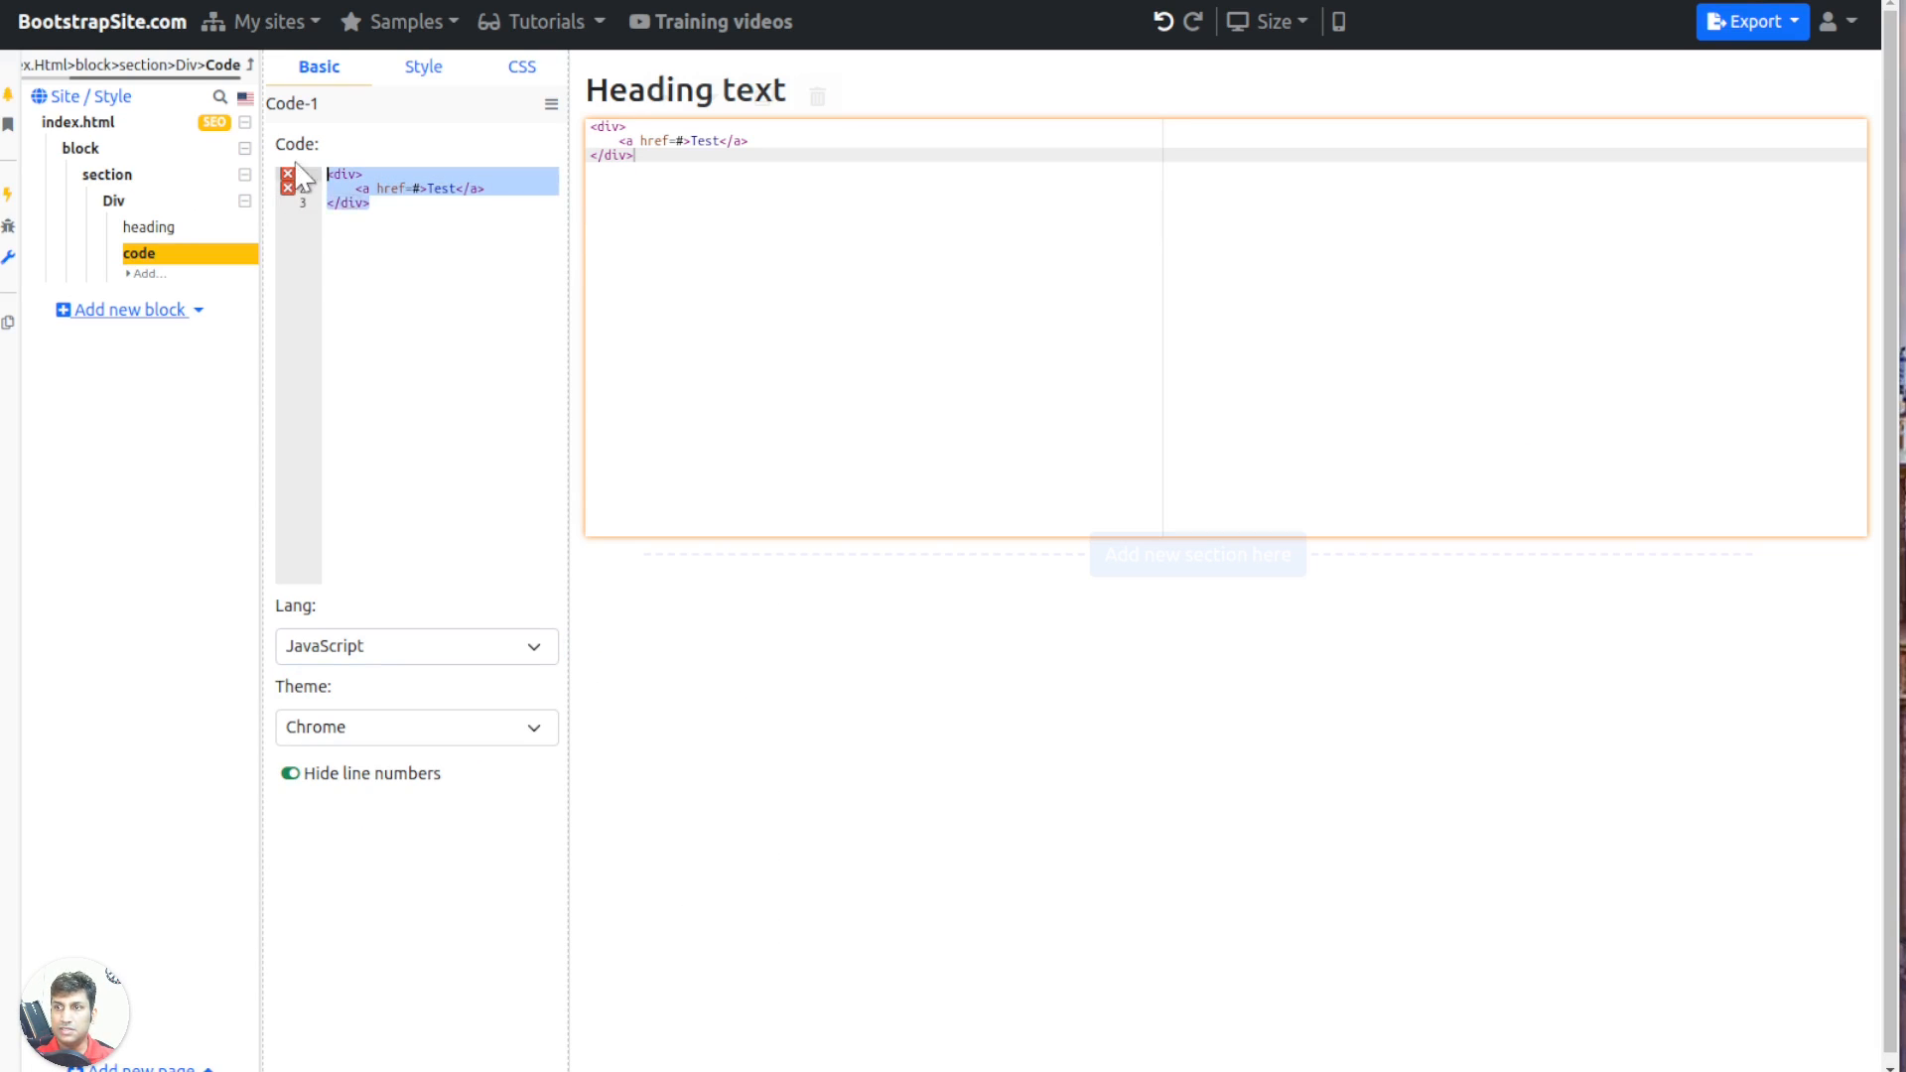
# Set the code element's language to PHP and replace its code with <?php followed by echo "hello world", and check the error marker
pyautogui.click(417, 646)
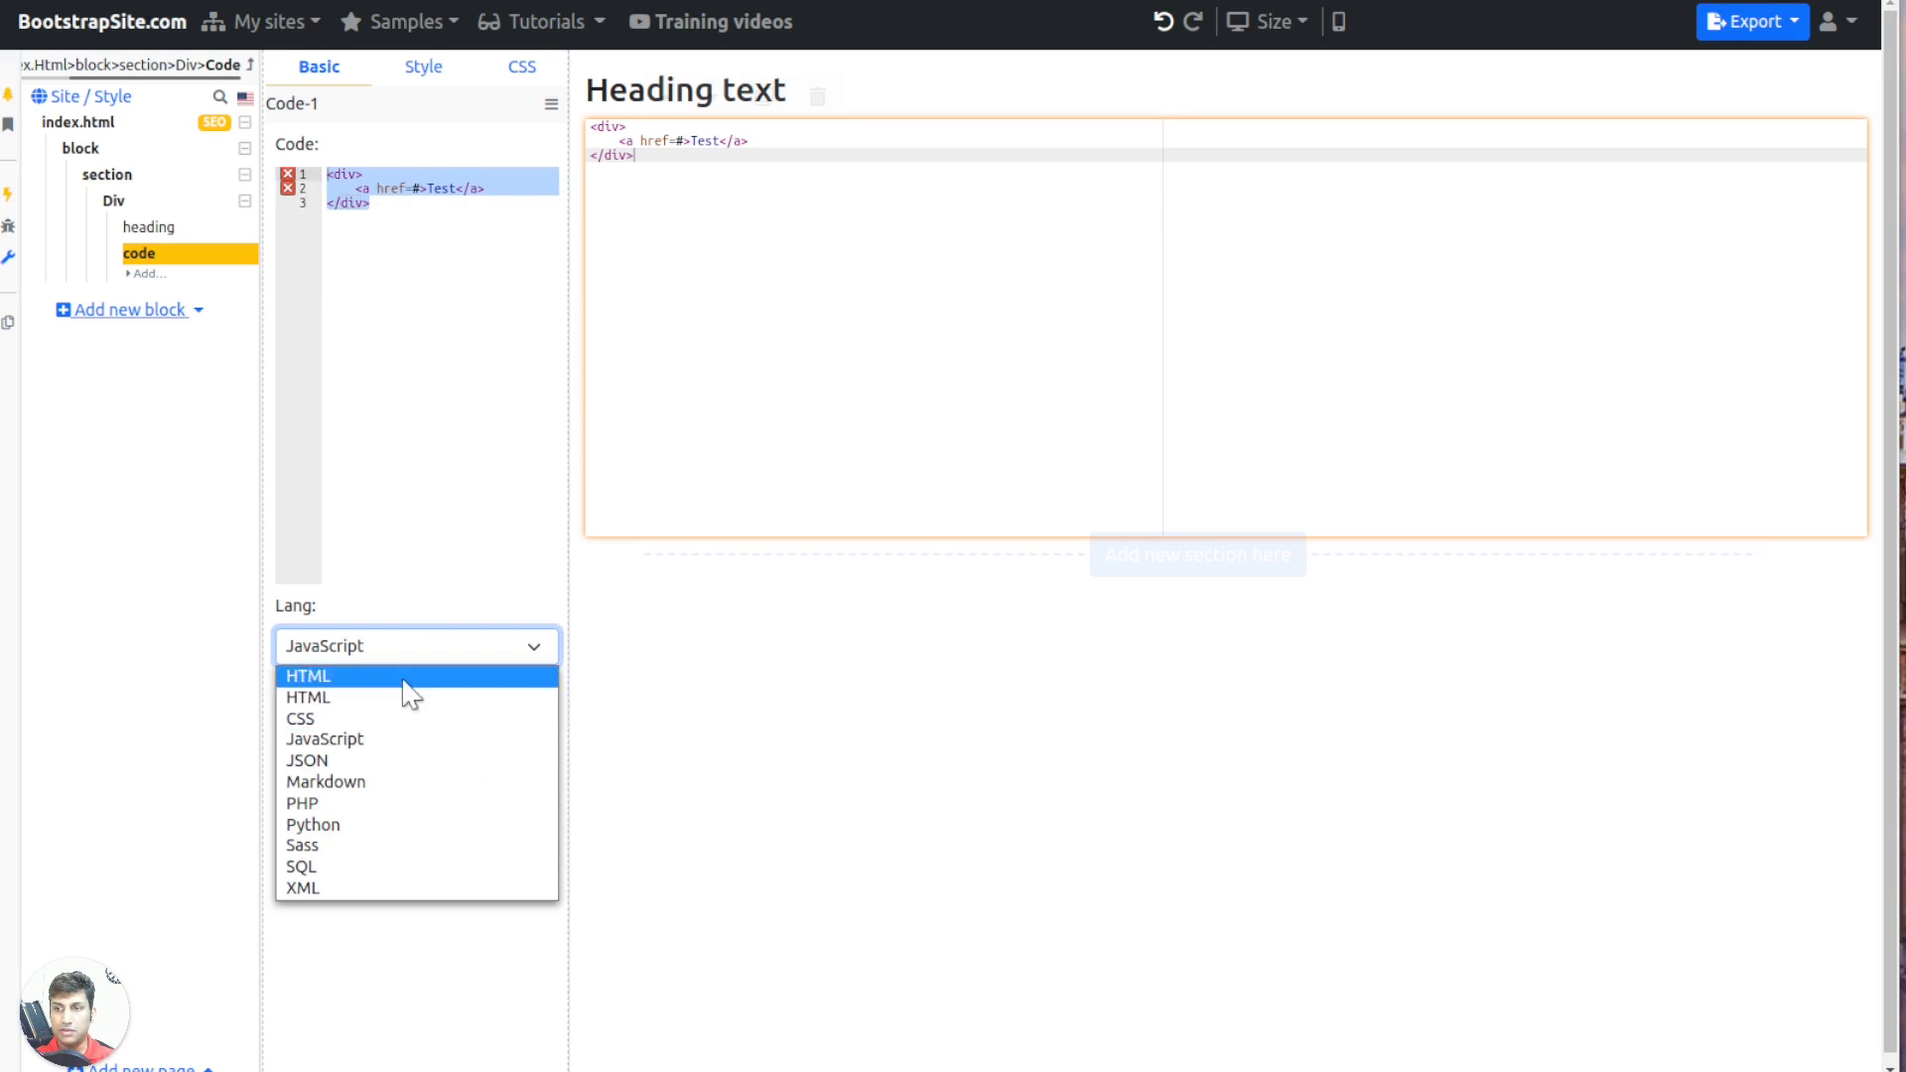
pyautogui.click(387, 807)
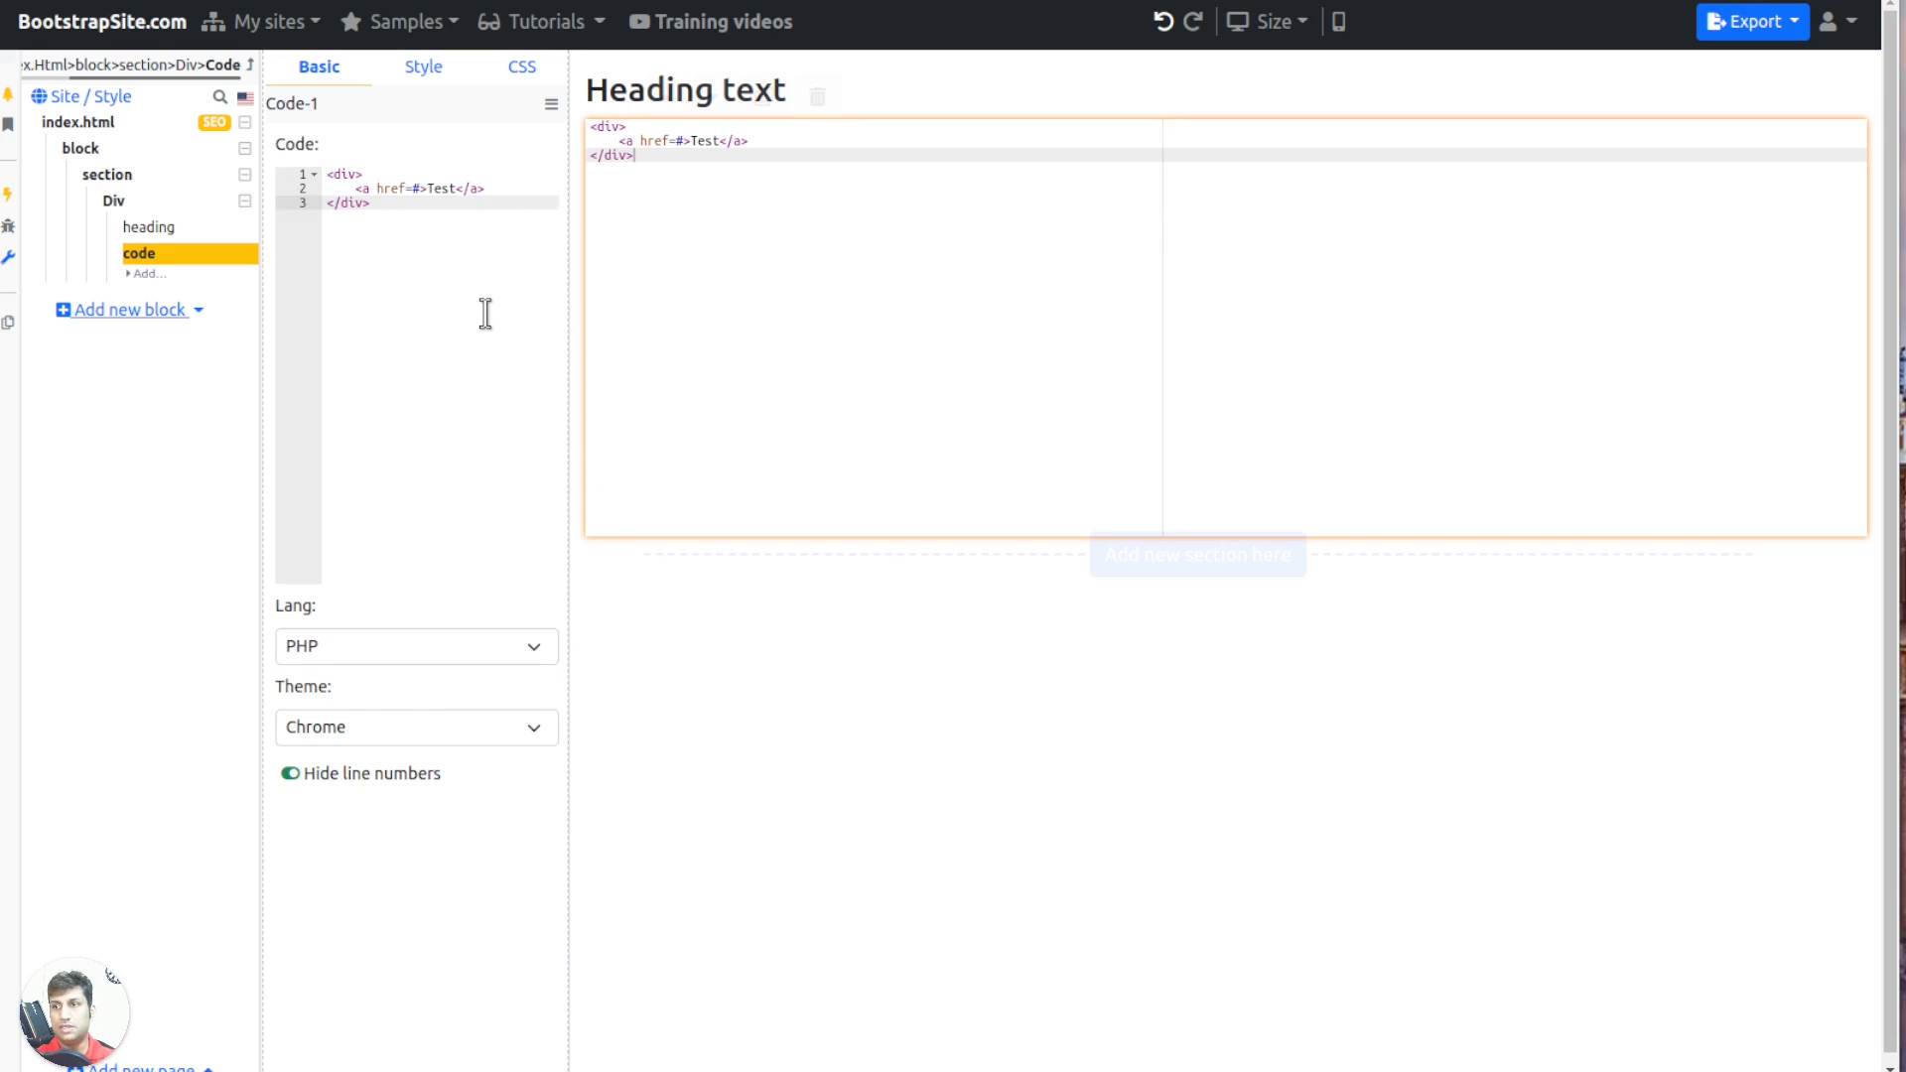
pyautogui.click(486, 313)
pyautogui.hotkey('ctrl', 'a')
pyautogui.write('</p')
pyautogui.press('BackSpace')
pyautogui.write('?')
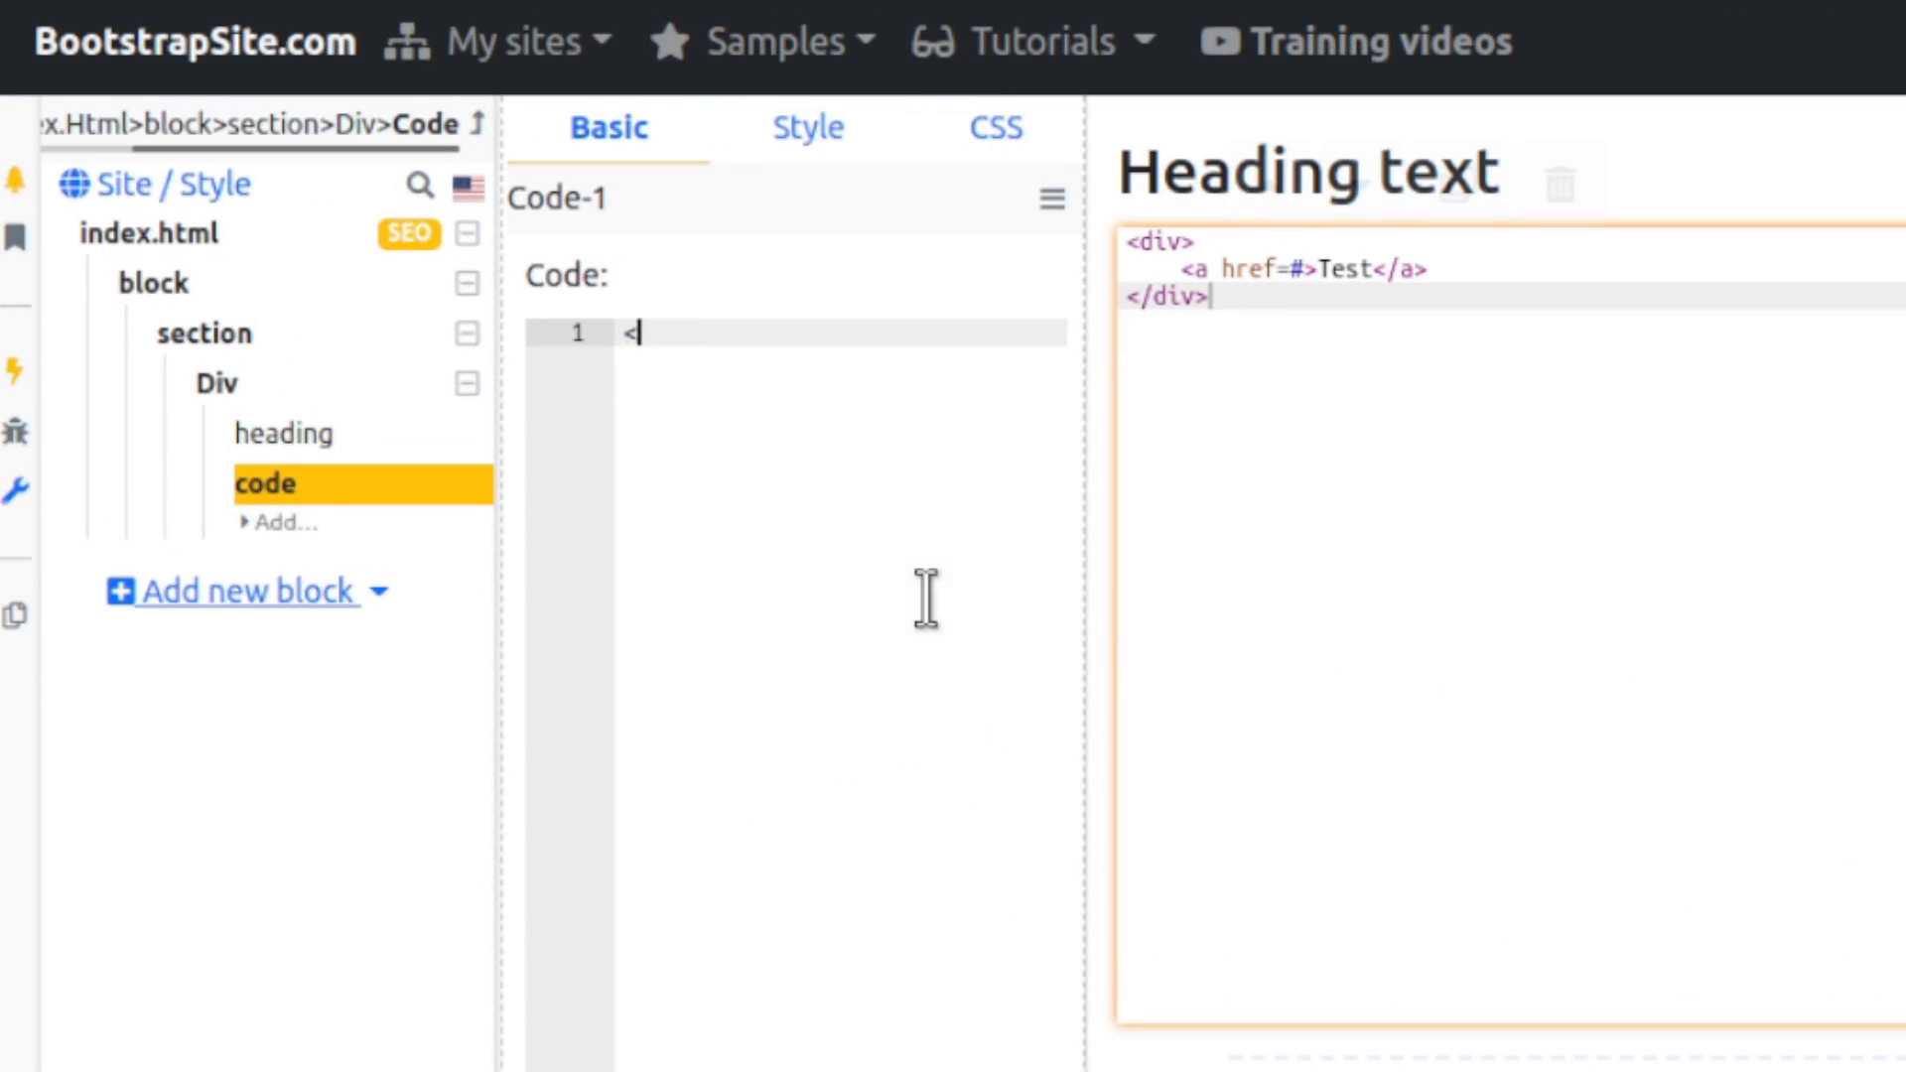
pyautogui.write('?php')
pyautogui.press('Return')
pyautogui.press('Return')
pyautogui.write('echo ')
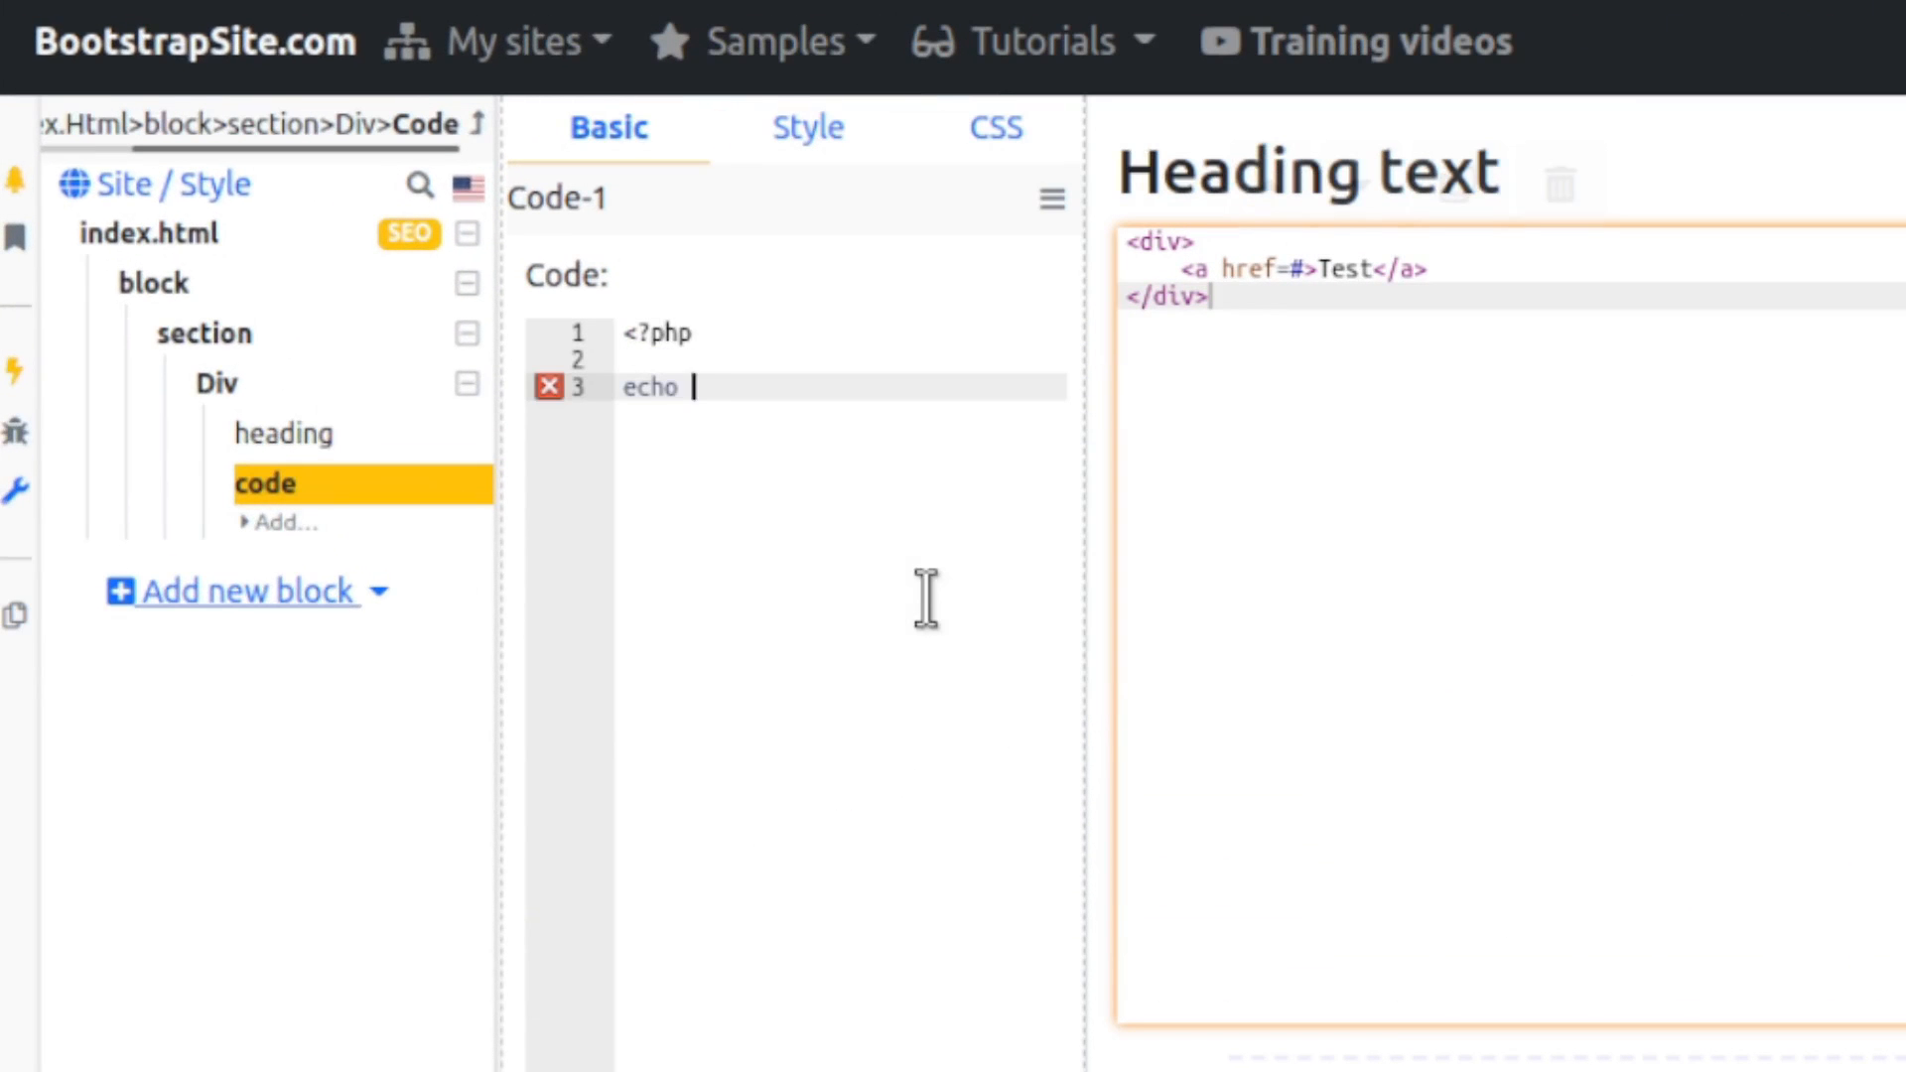
pyautogui.write('"hello world')
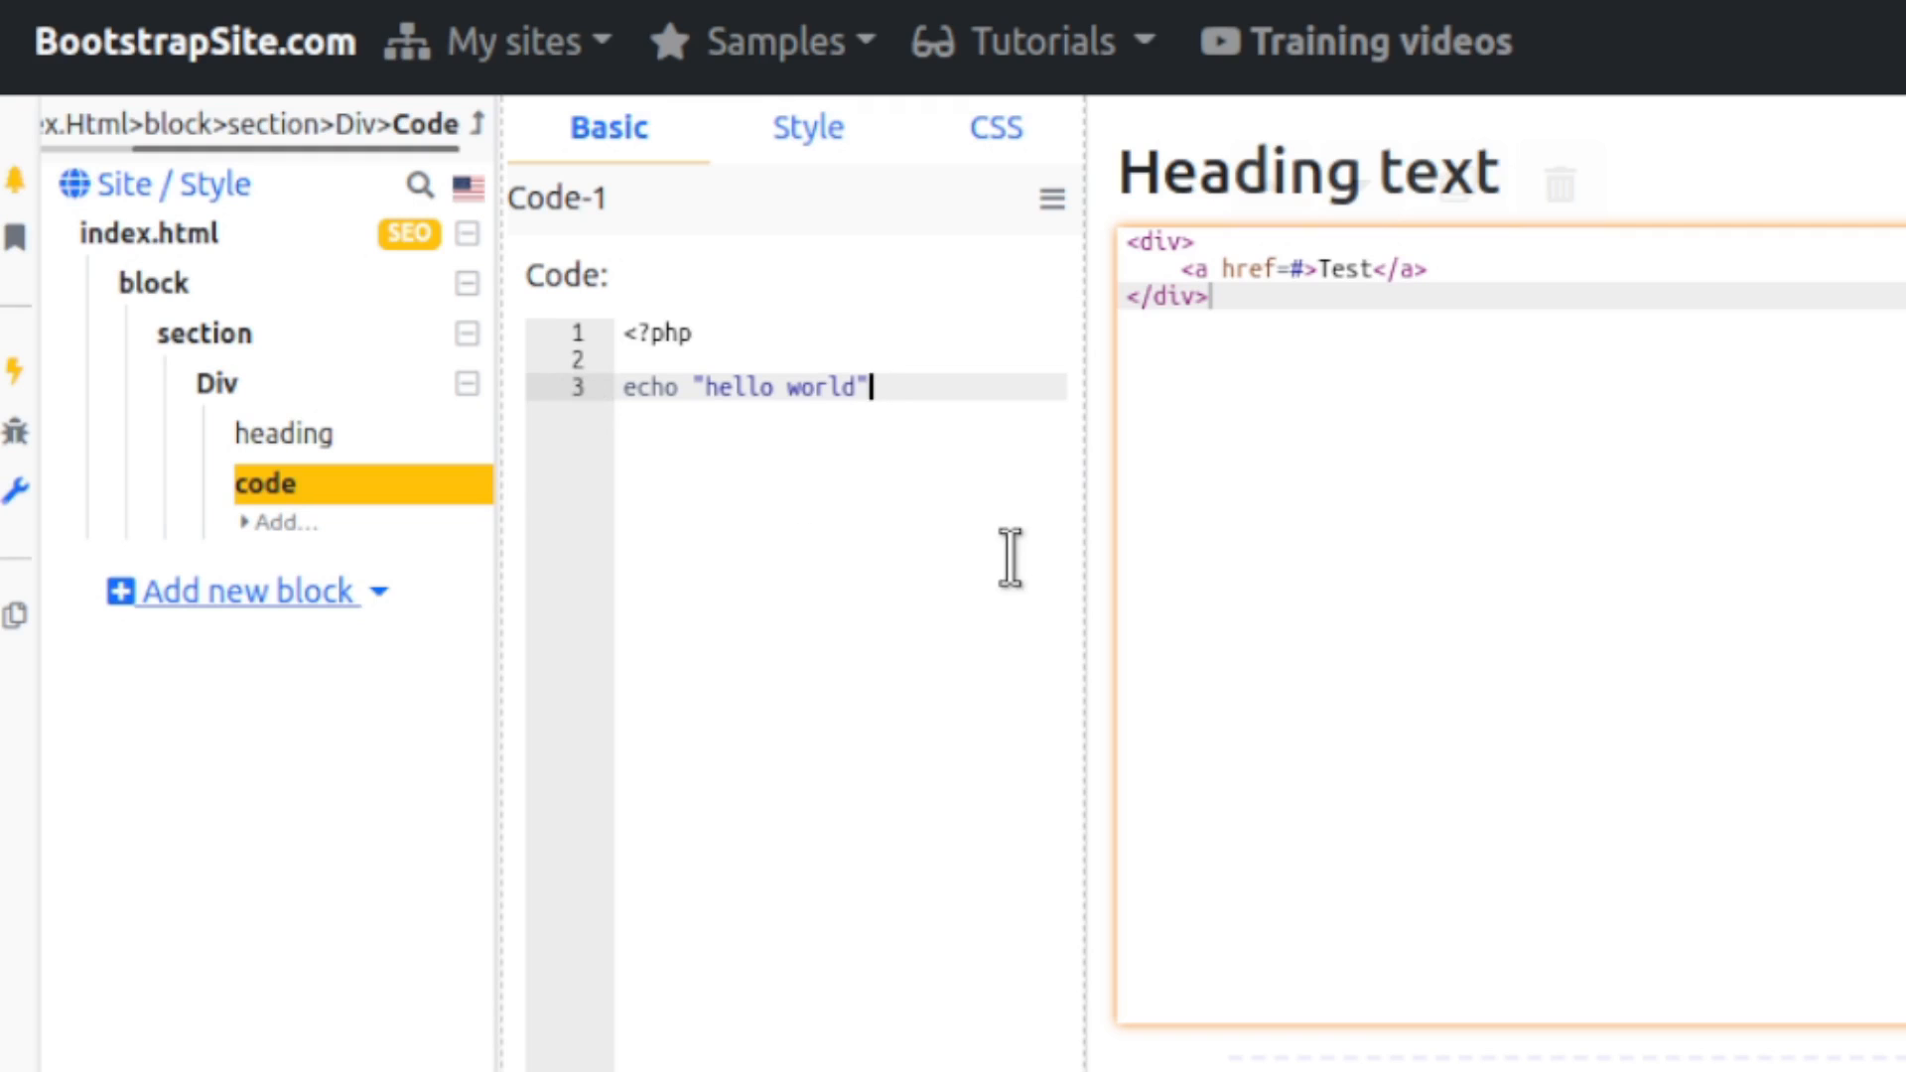
pyautogui.moveTo(548, 397)
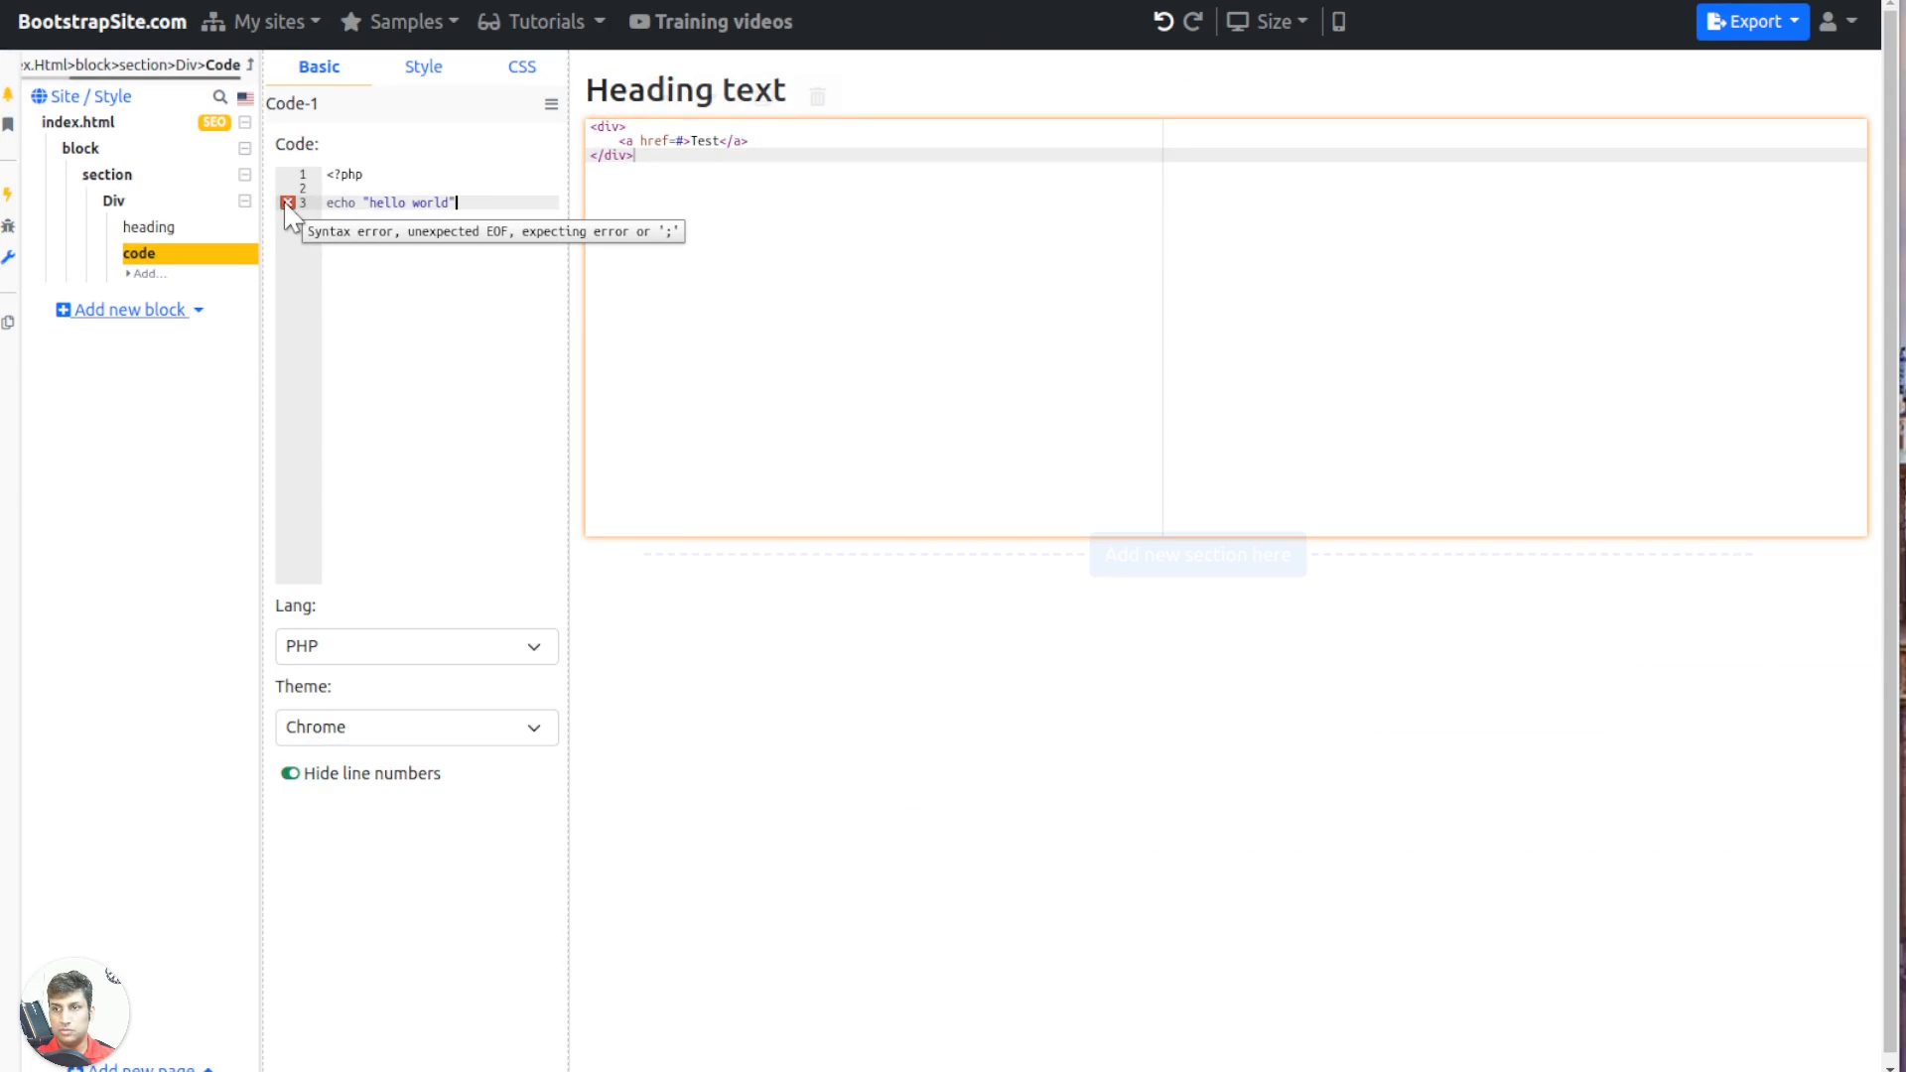
# Switch to the Bootstrap v5.0 documentation, search for the Collapse page and examine its introductory description
pyautogui.click(129, 309)
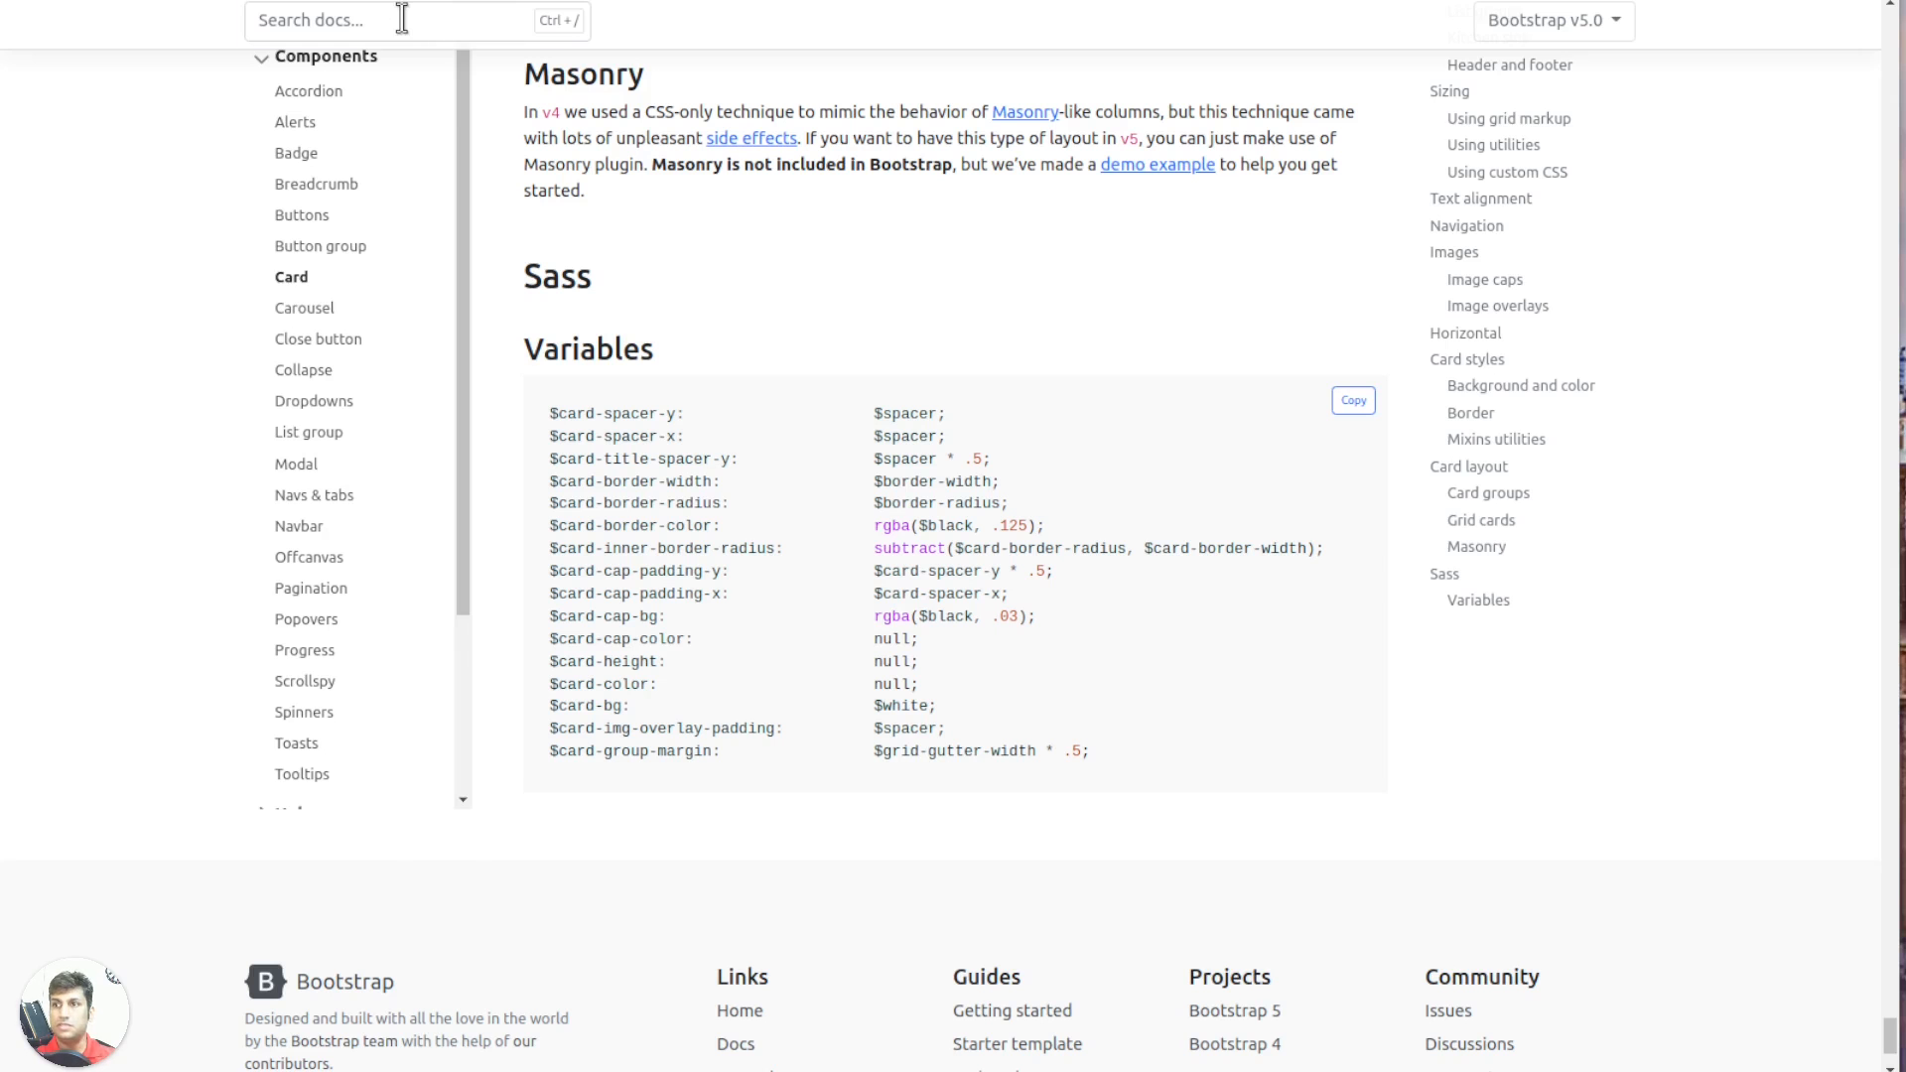
pyautogui.click(402, 17)
pyautogui.write('collap')
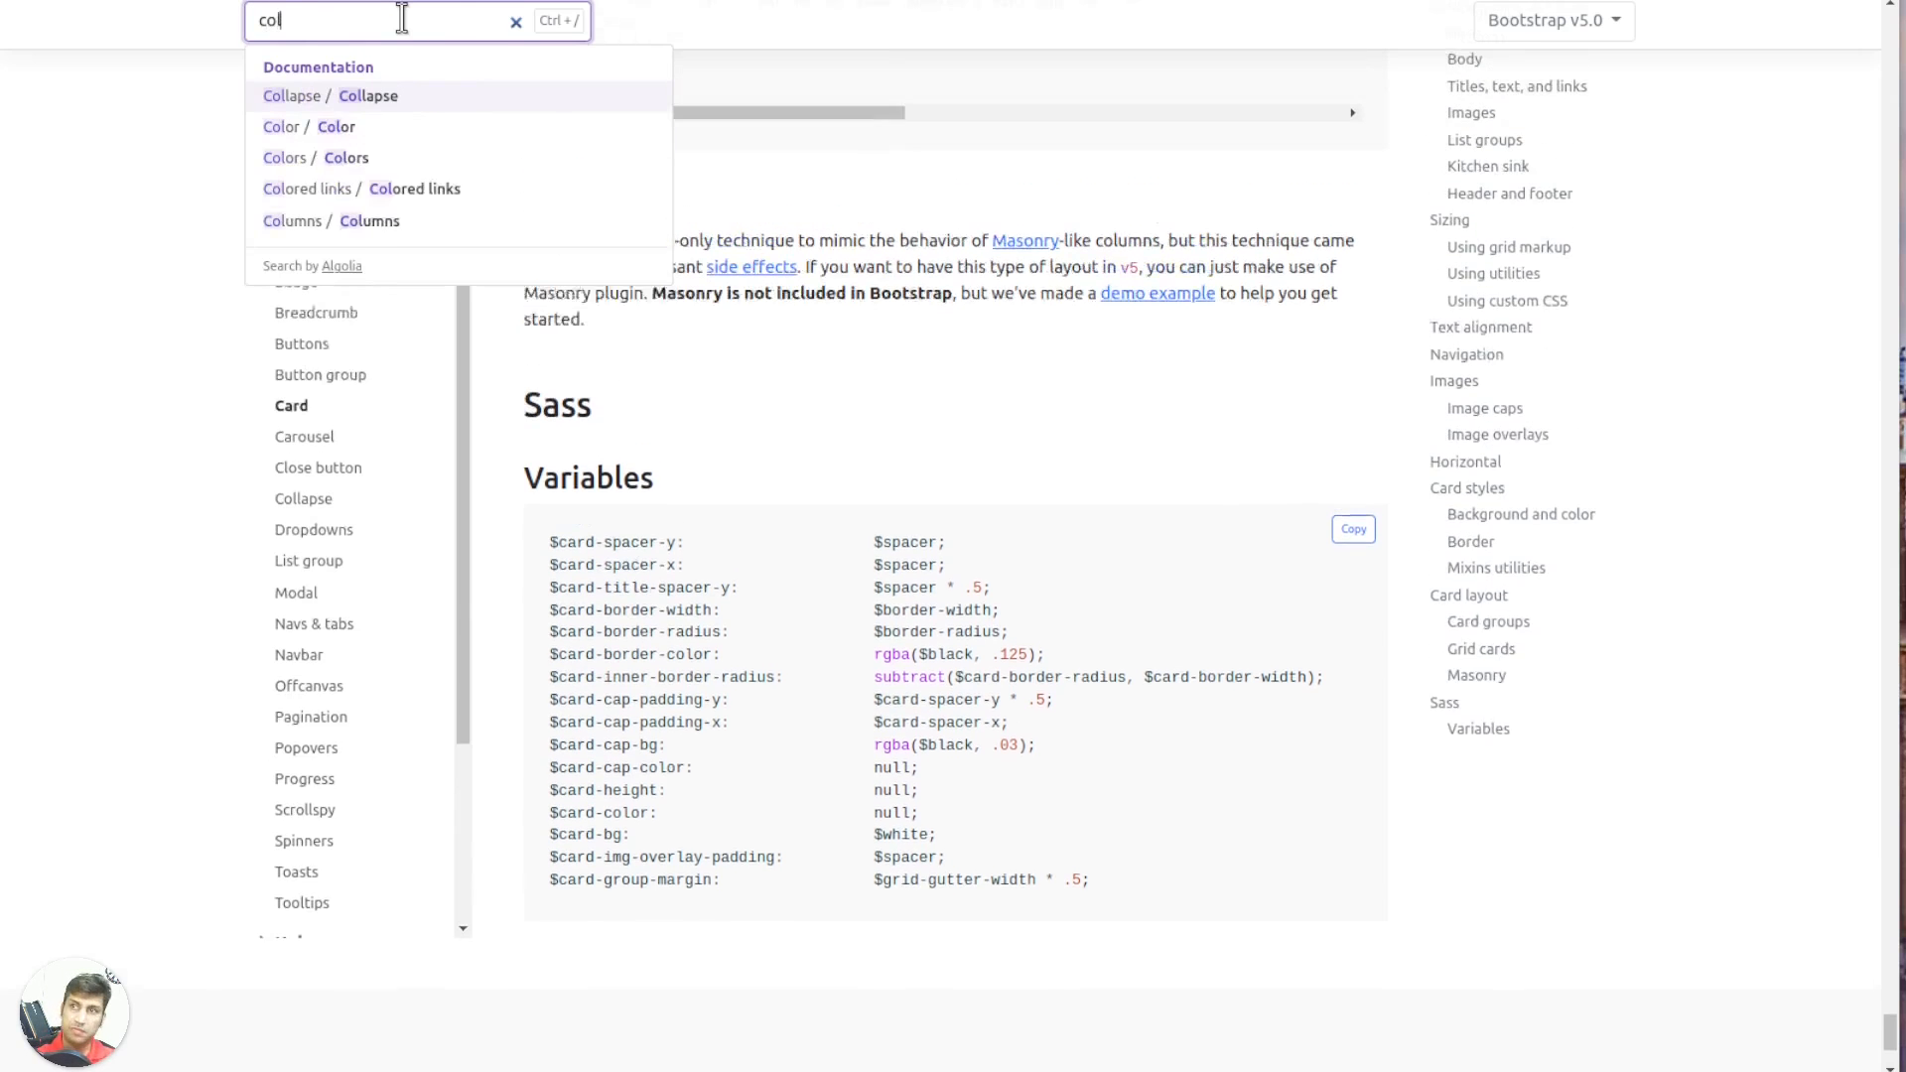
pyautogui.click(432, 100)
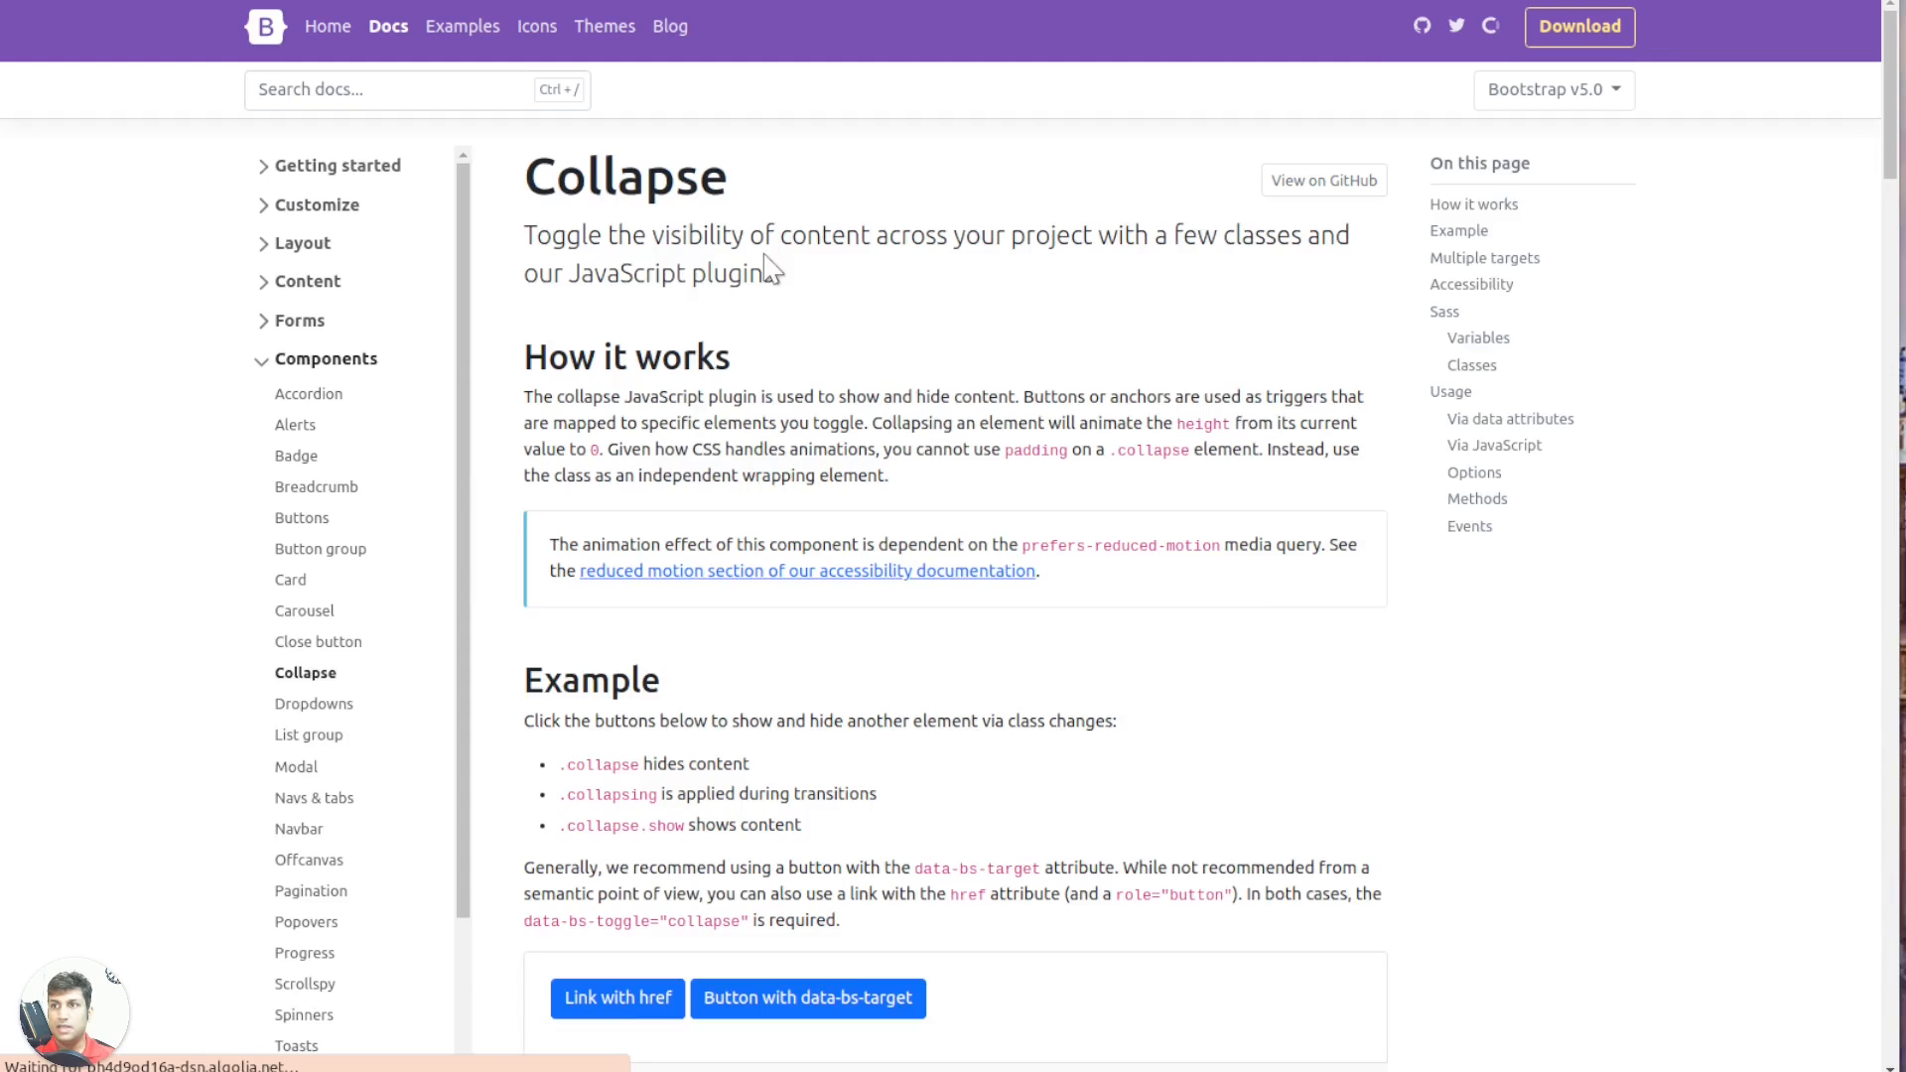
pyautogui.moveTo(529, 234); pyautogui.dragTo(1127, 236)
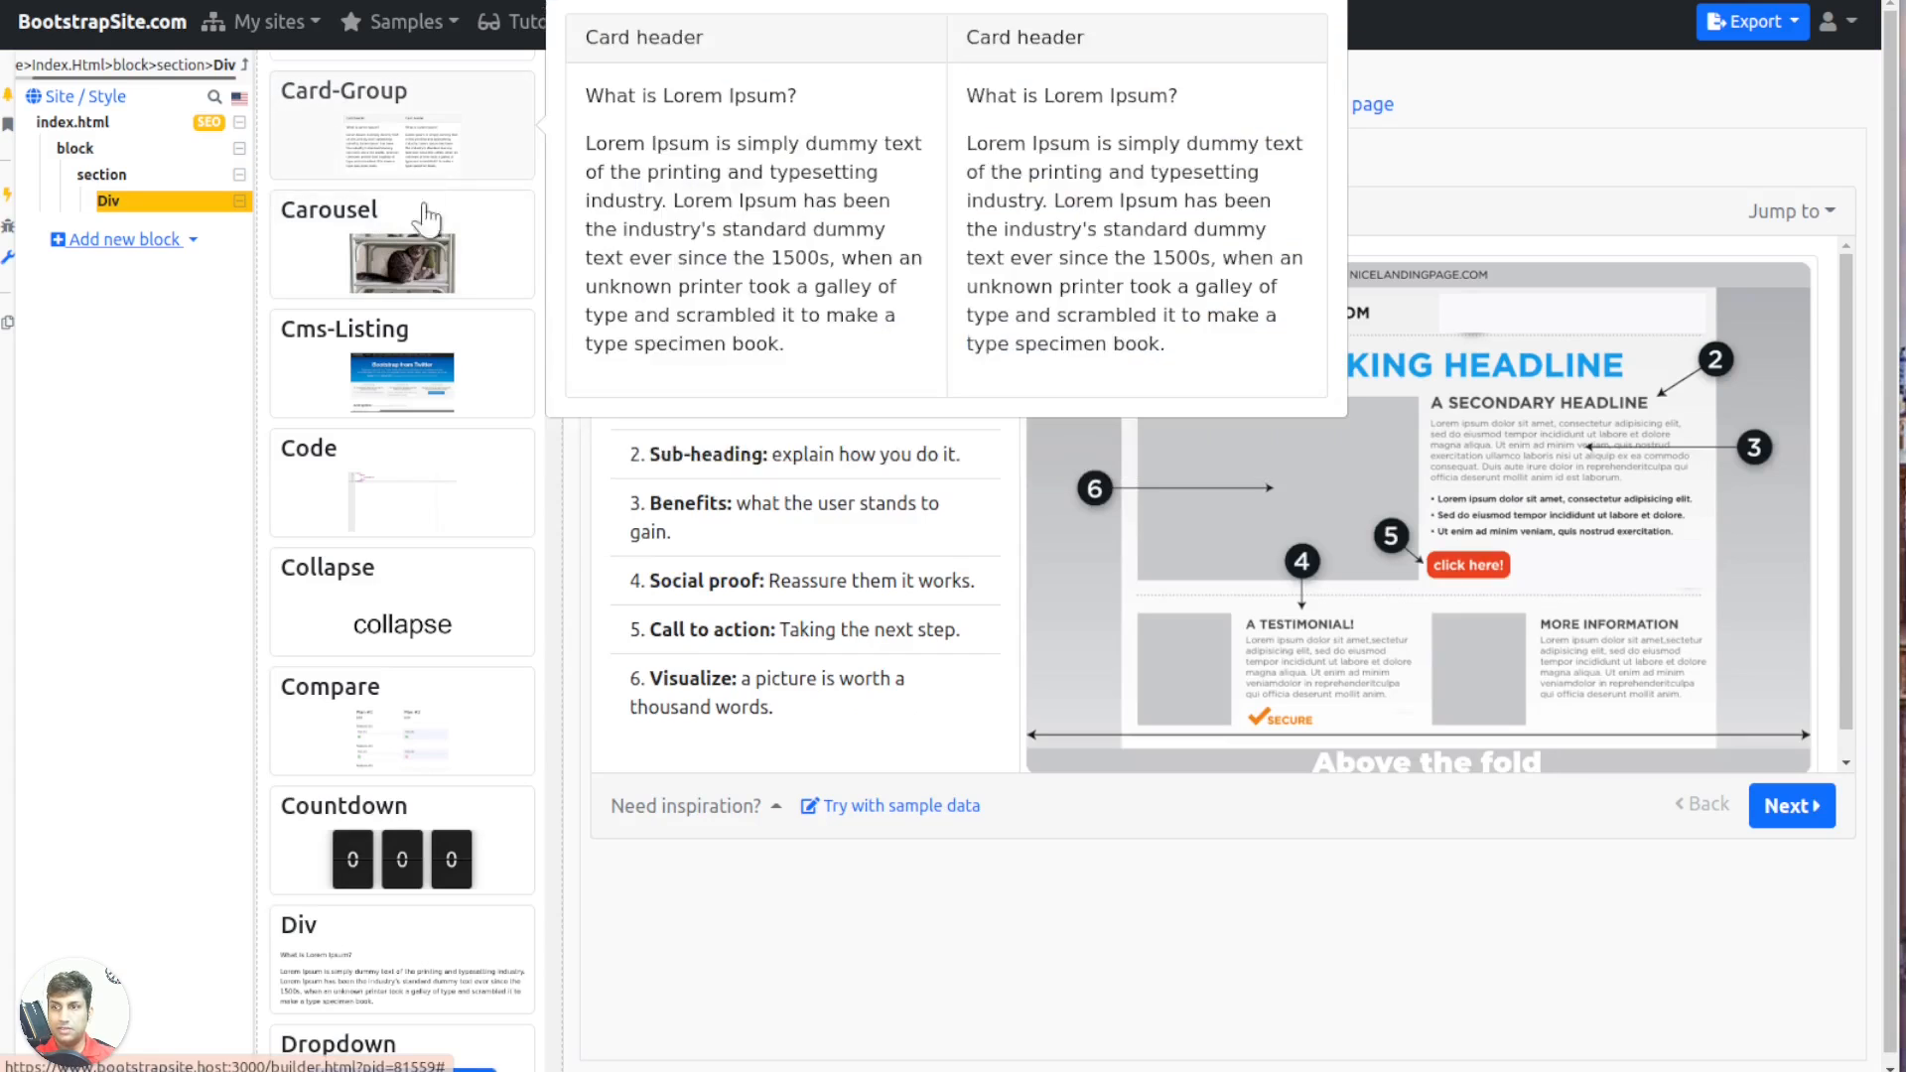
# Add a collapse element containing a paragraph to the Div and make it show its contents by default
pyautogui.moveTo(388, 857)
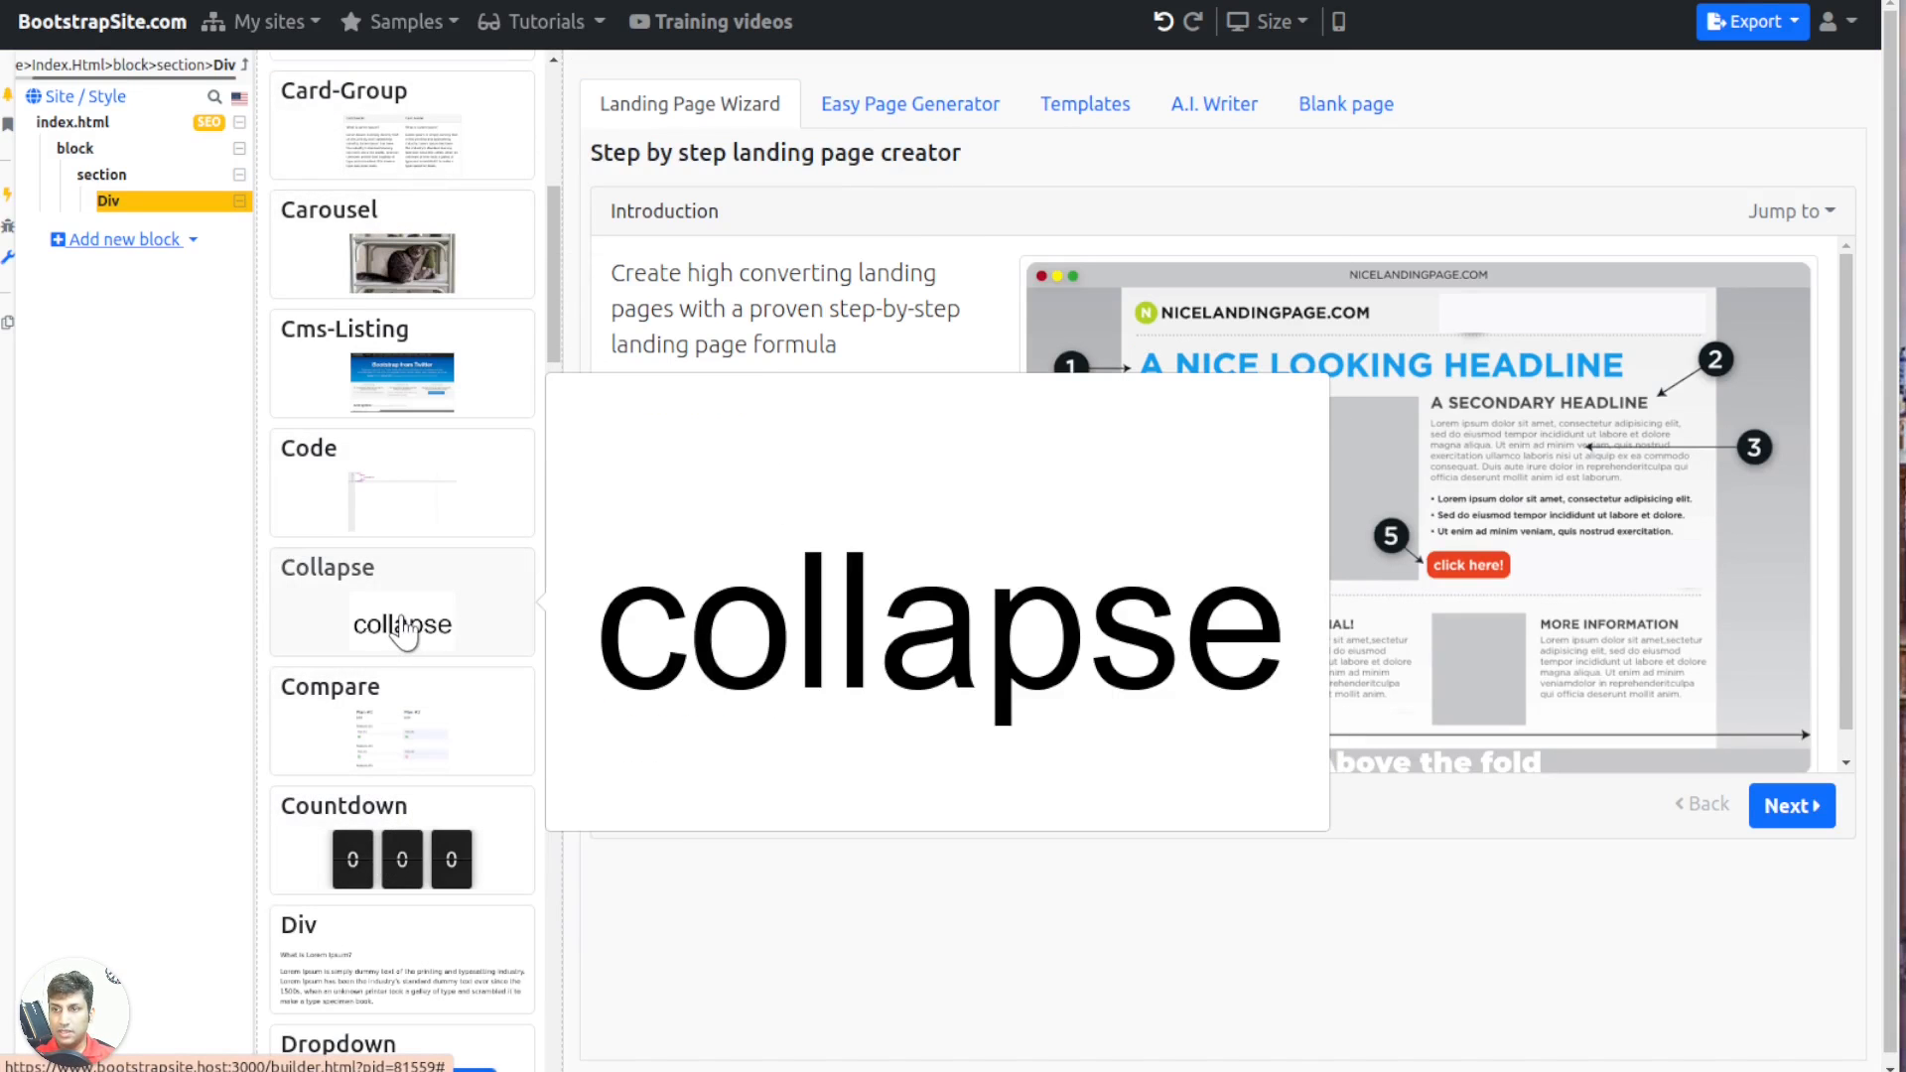
pyautogui.click(407, 626)
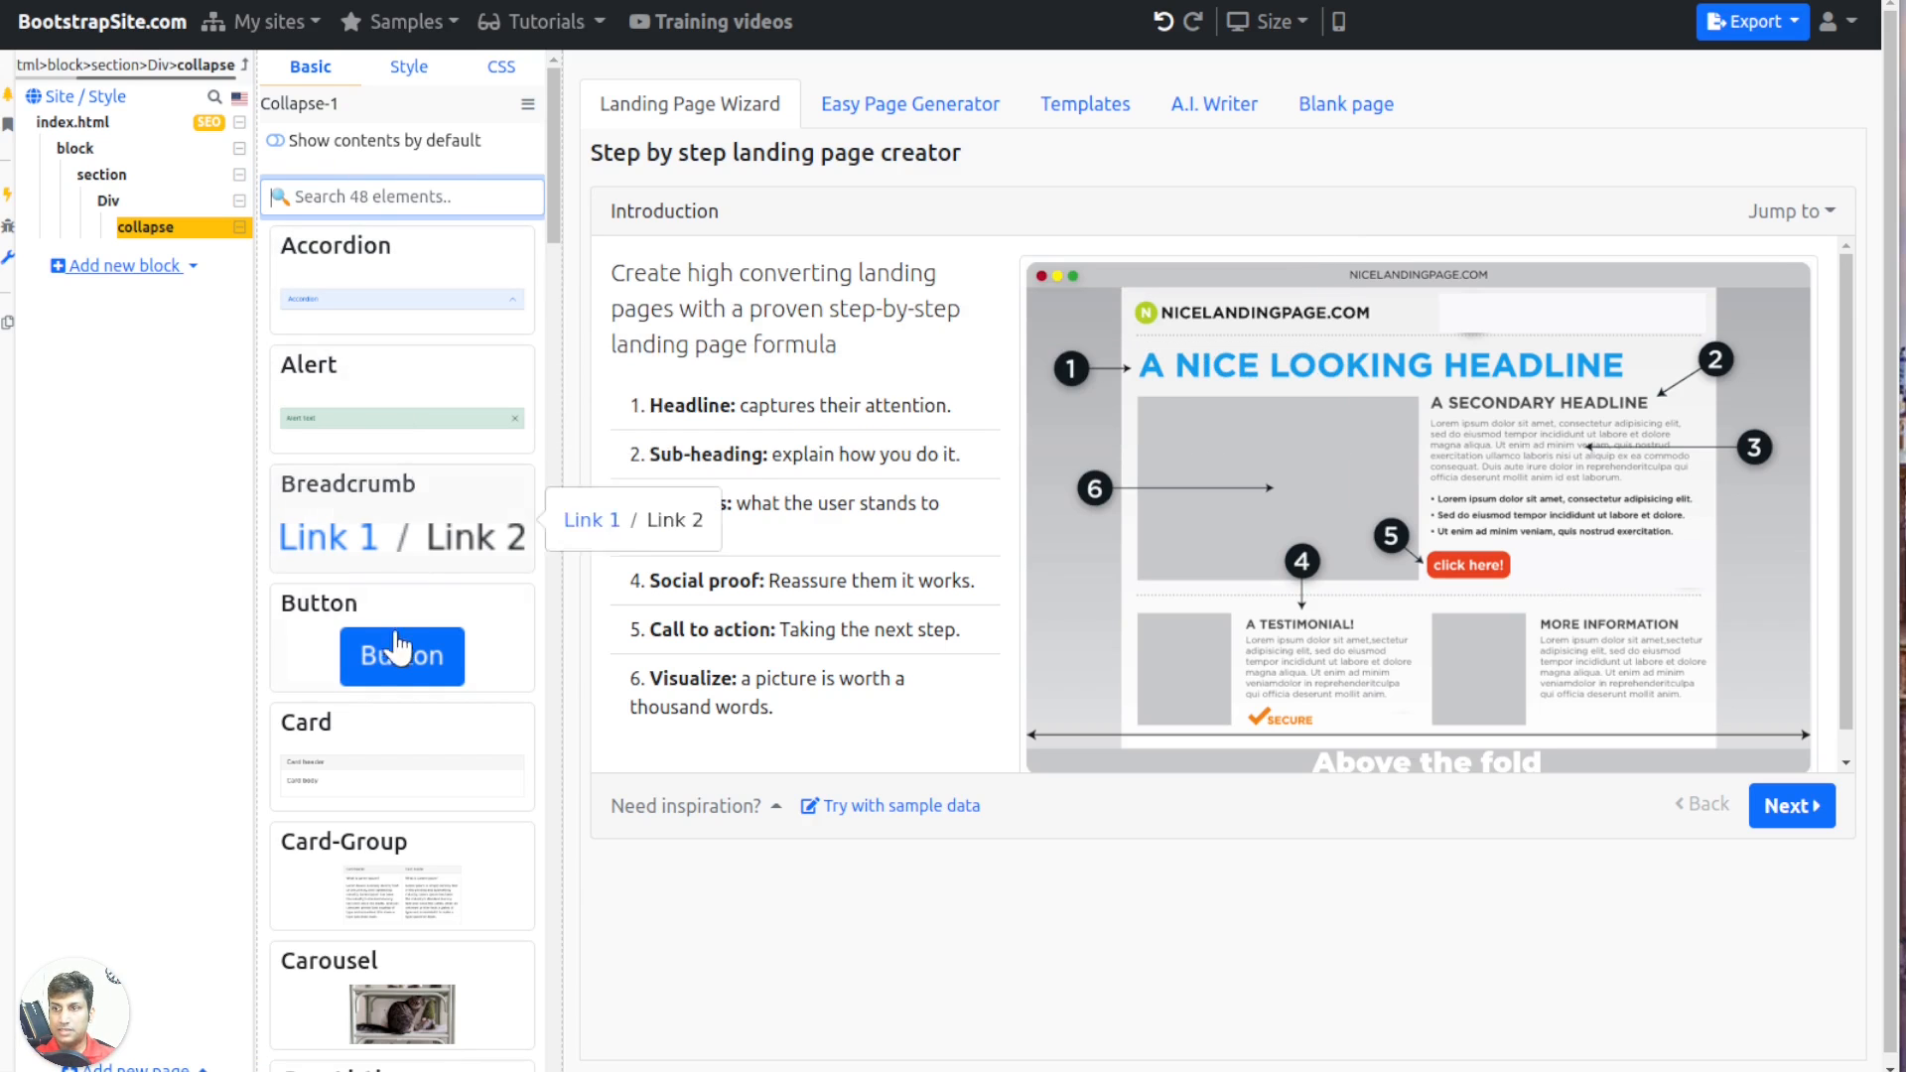
pyautogui.scroll(-7, 405, 685)
pyautogui.scroll(-5, 405, 729)
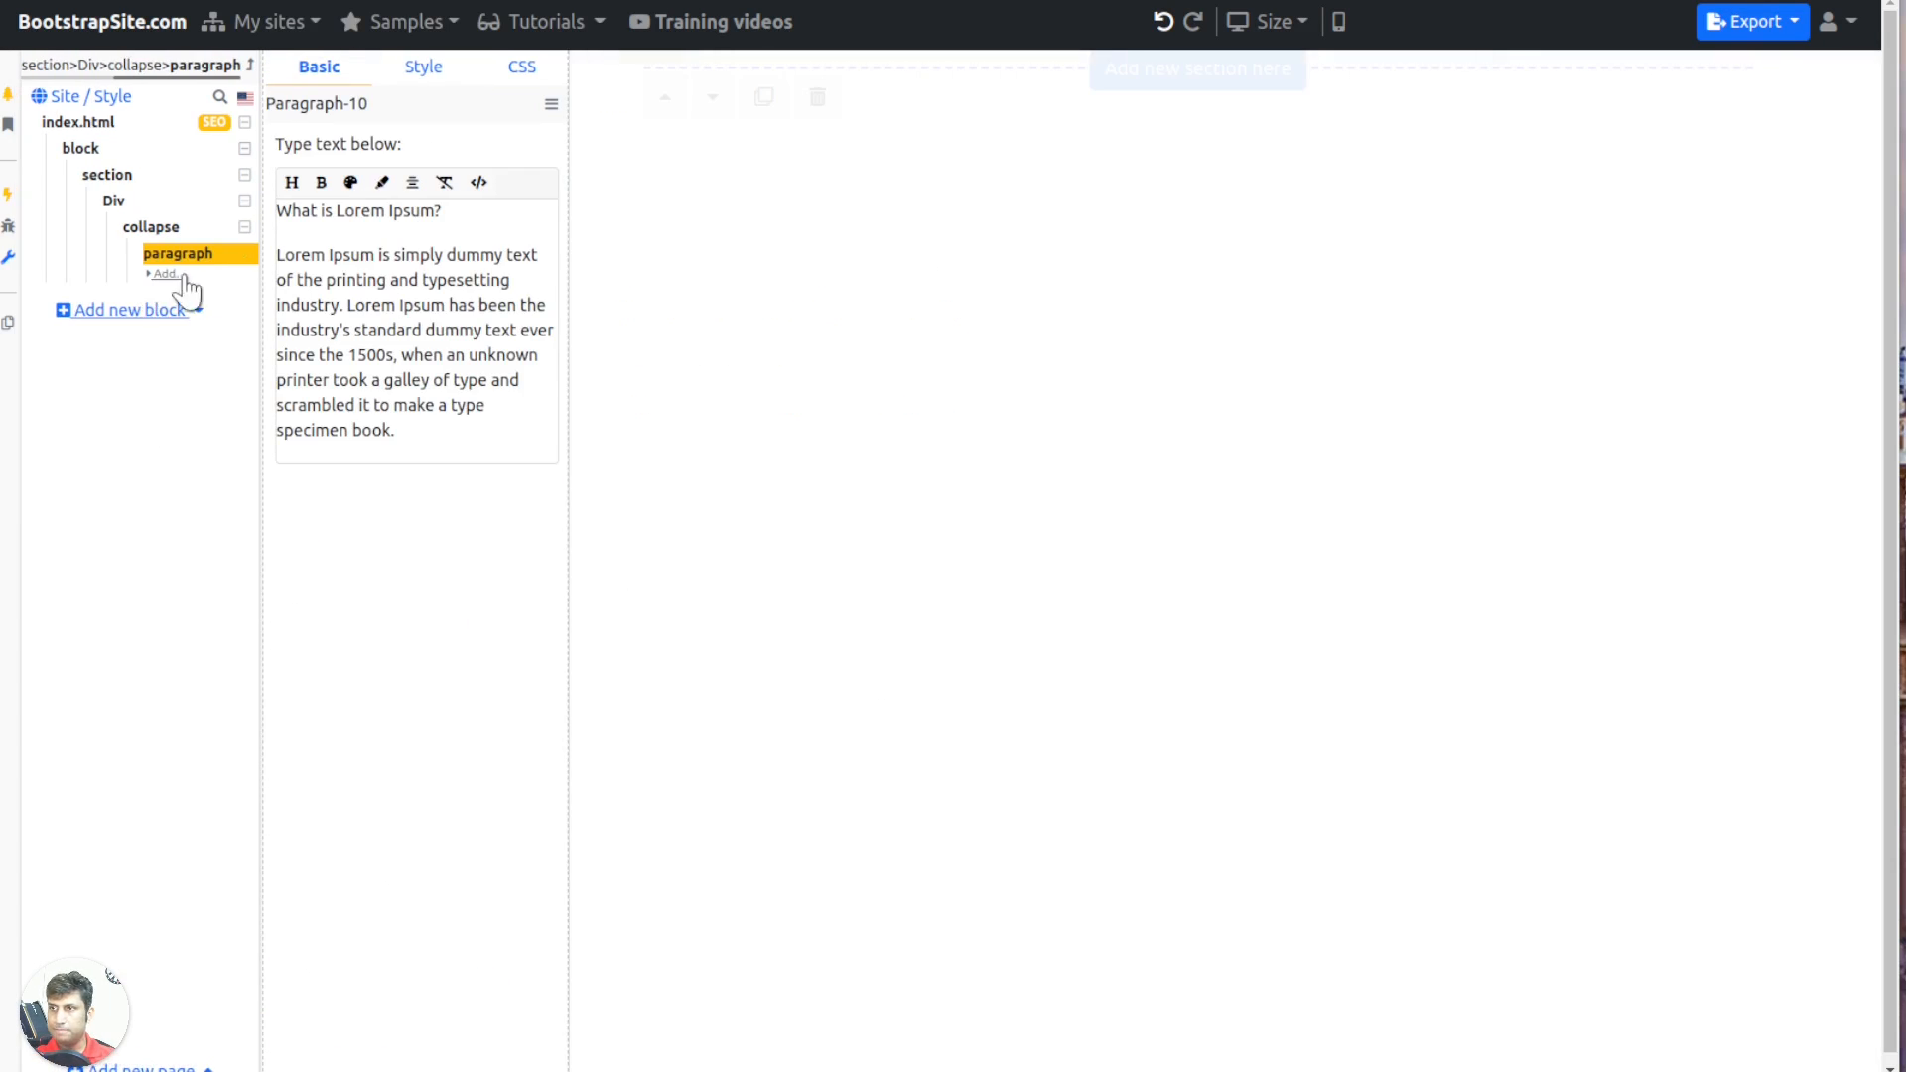
pyautogui.click(154, 227)
pyautogui.click(288, 141)
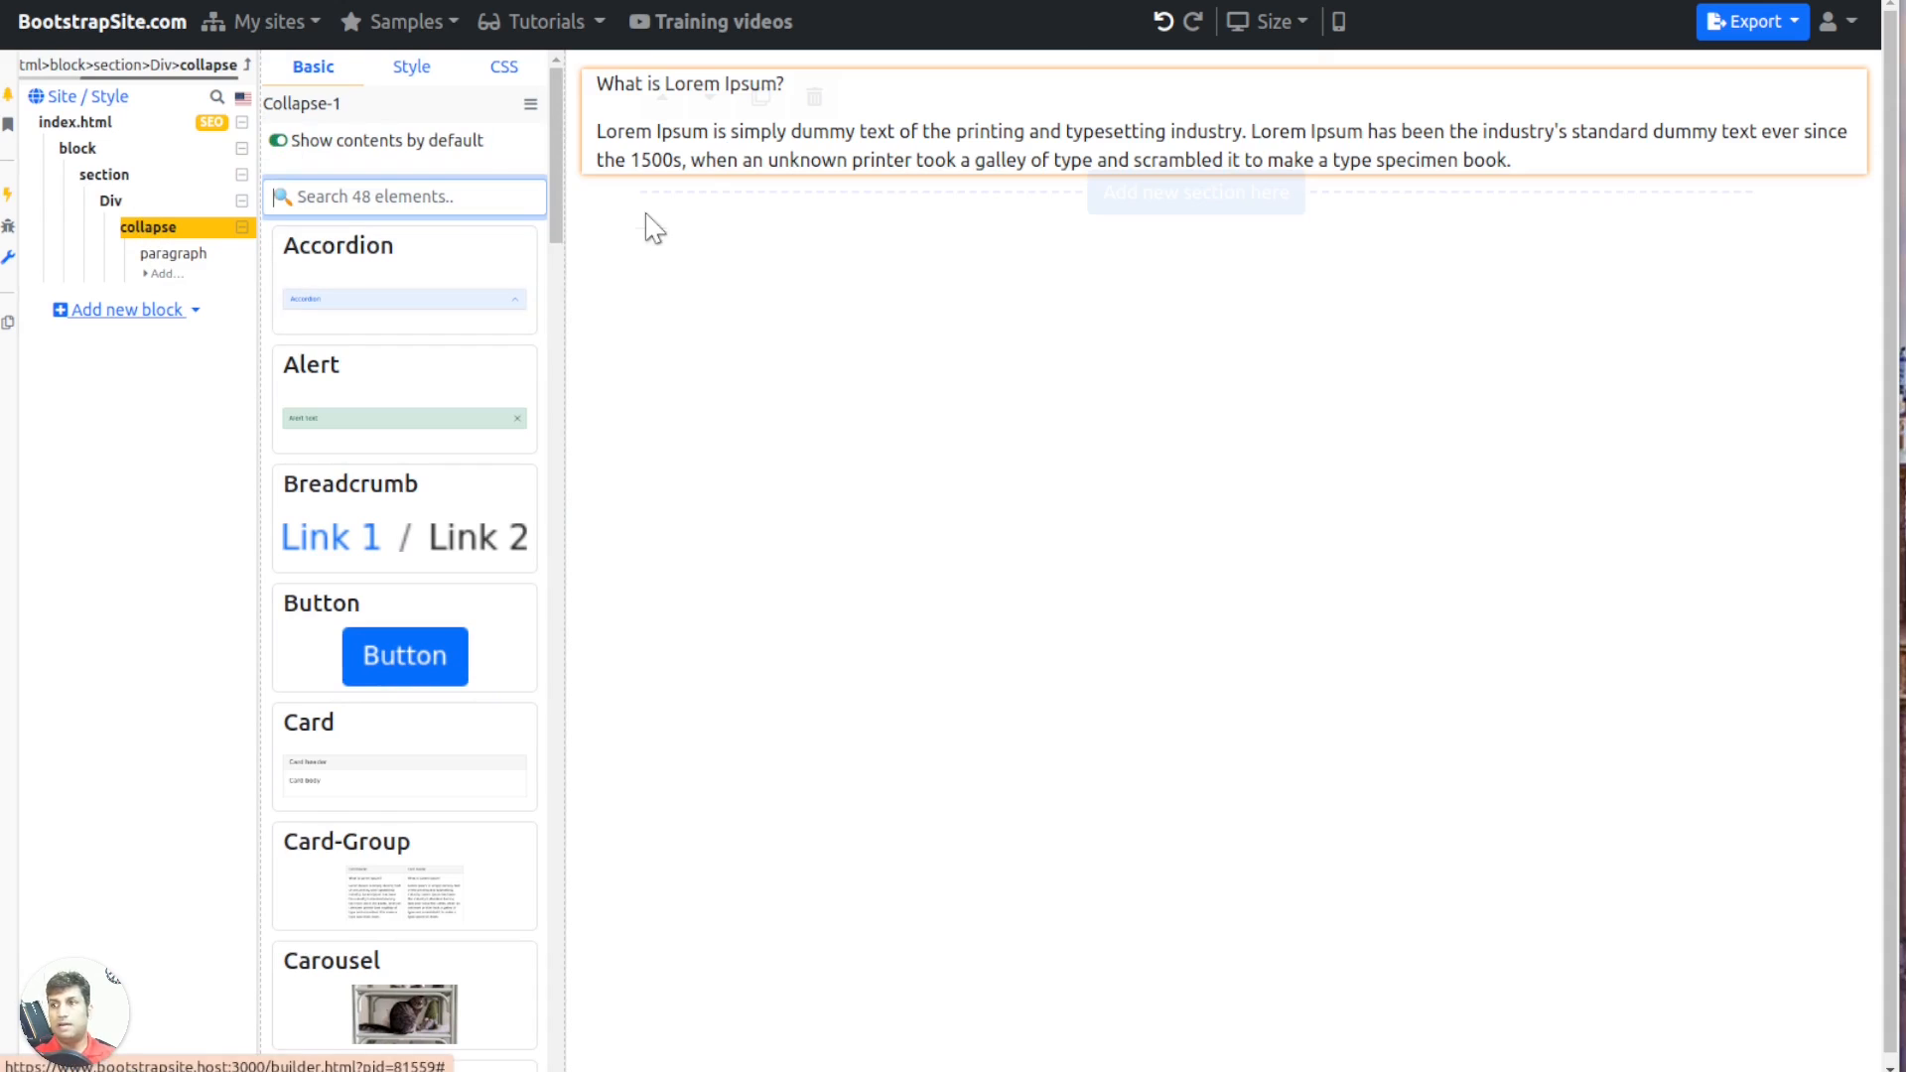
# Add a Toggle element to the Div as a sibling of the collapse element
pyautogui.moveTo(370, 264)
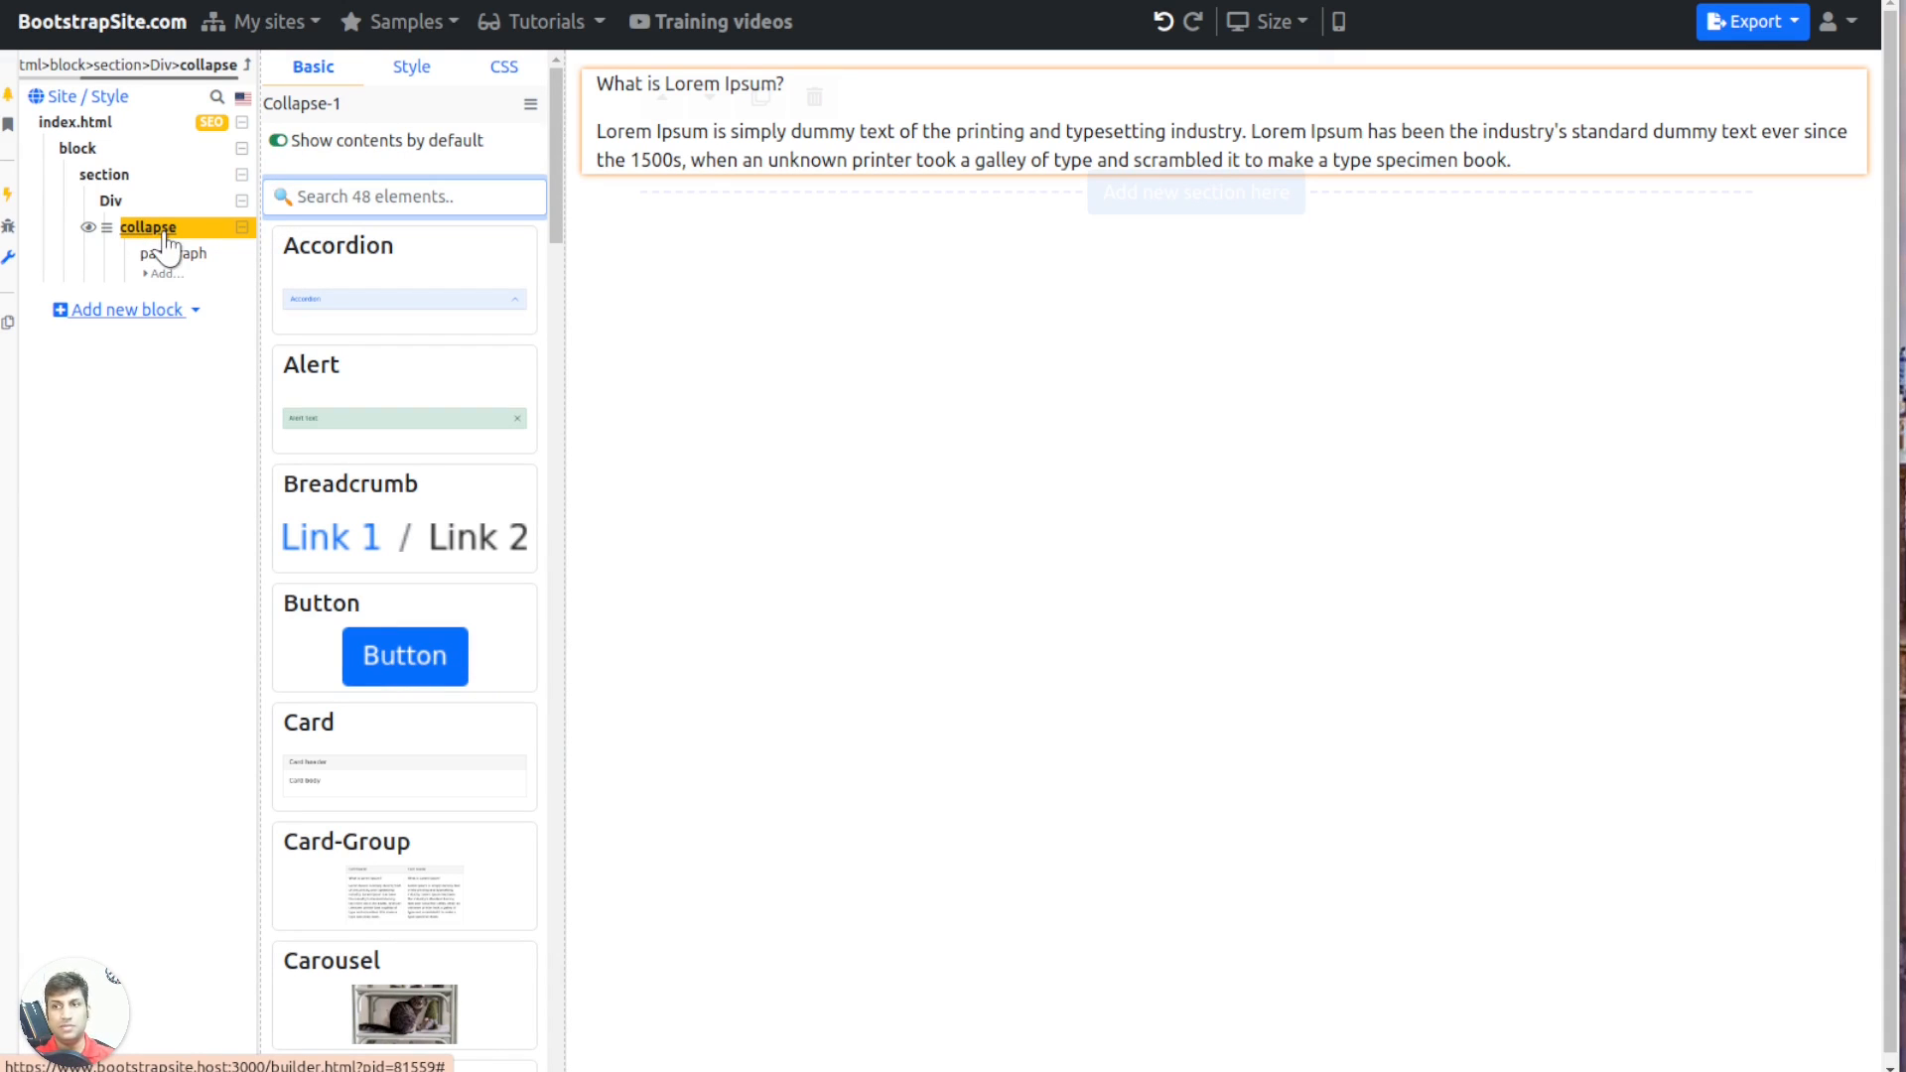
pyautogui.click(109, 204)
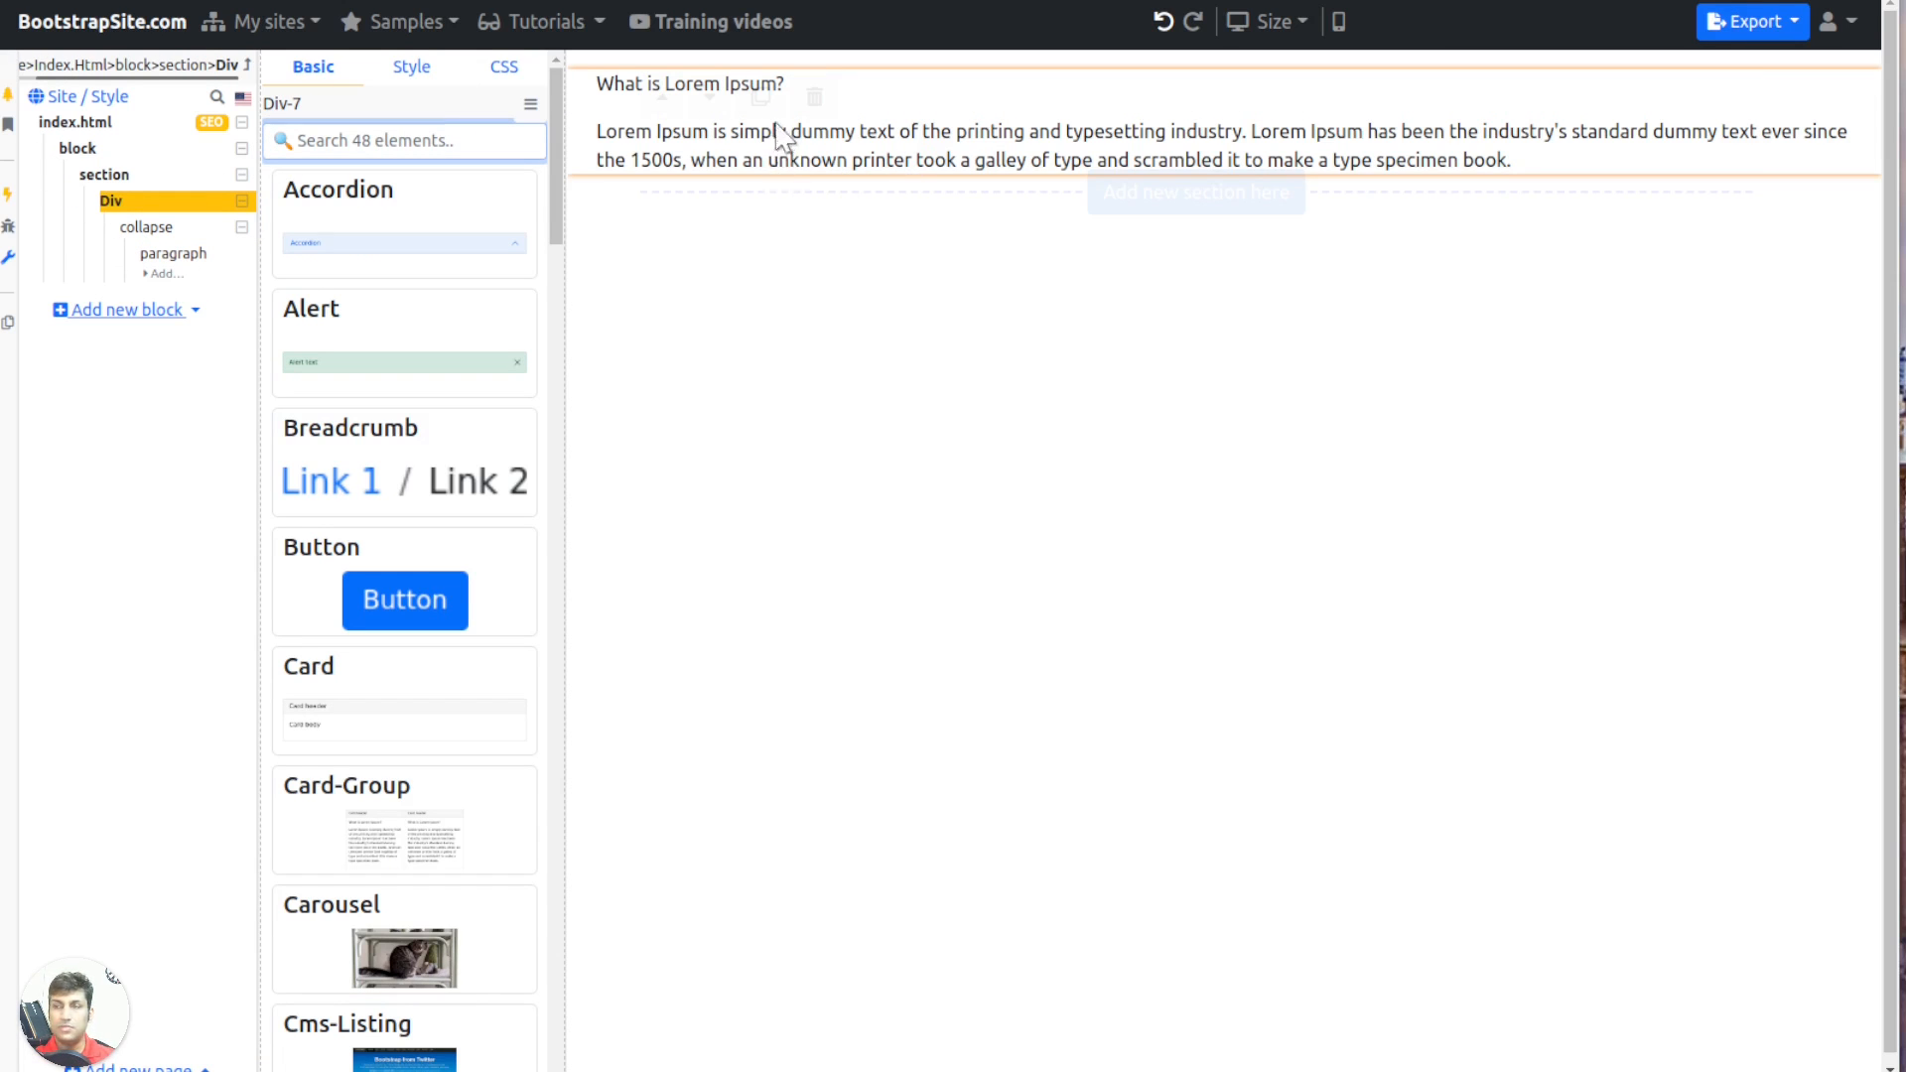
pyautogui.write('togg')
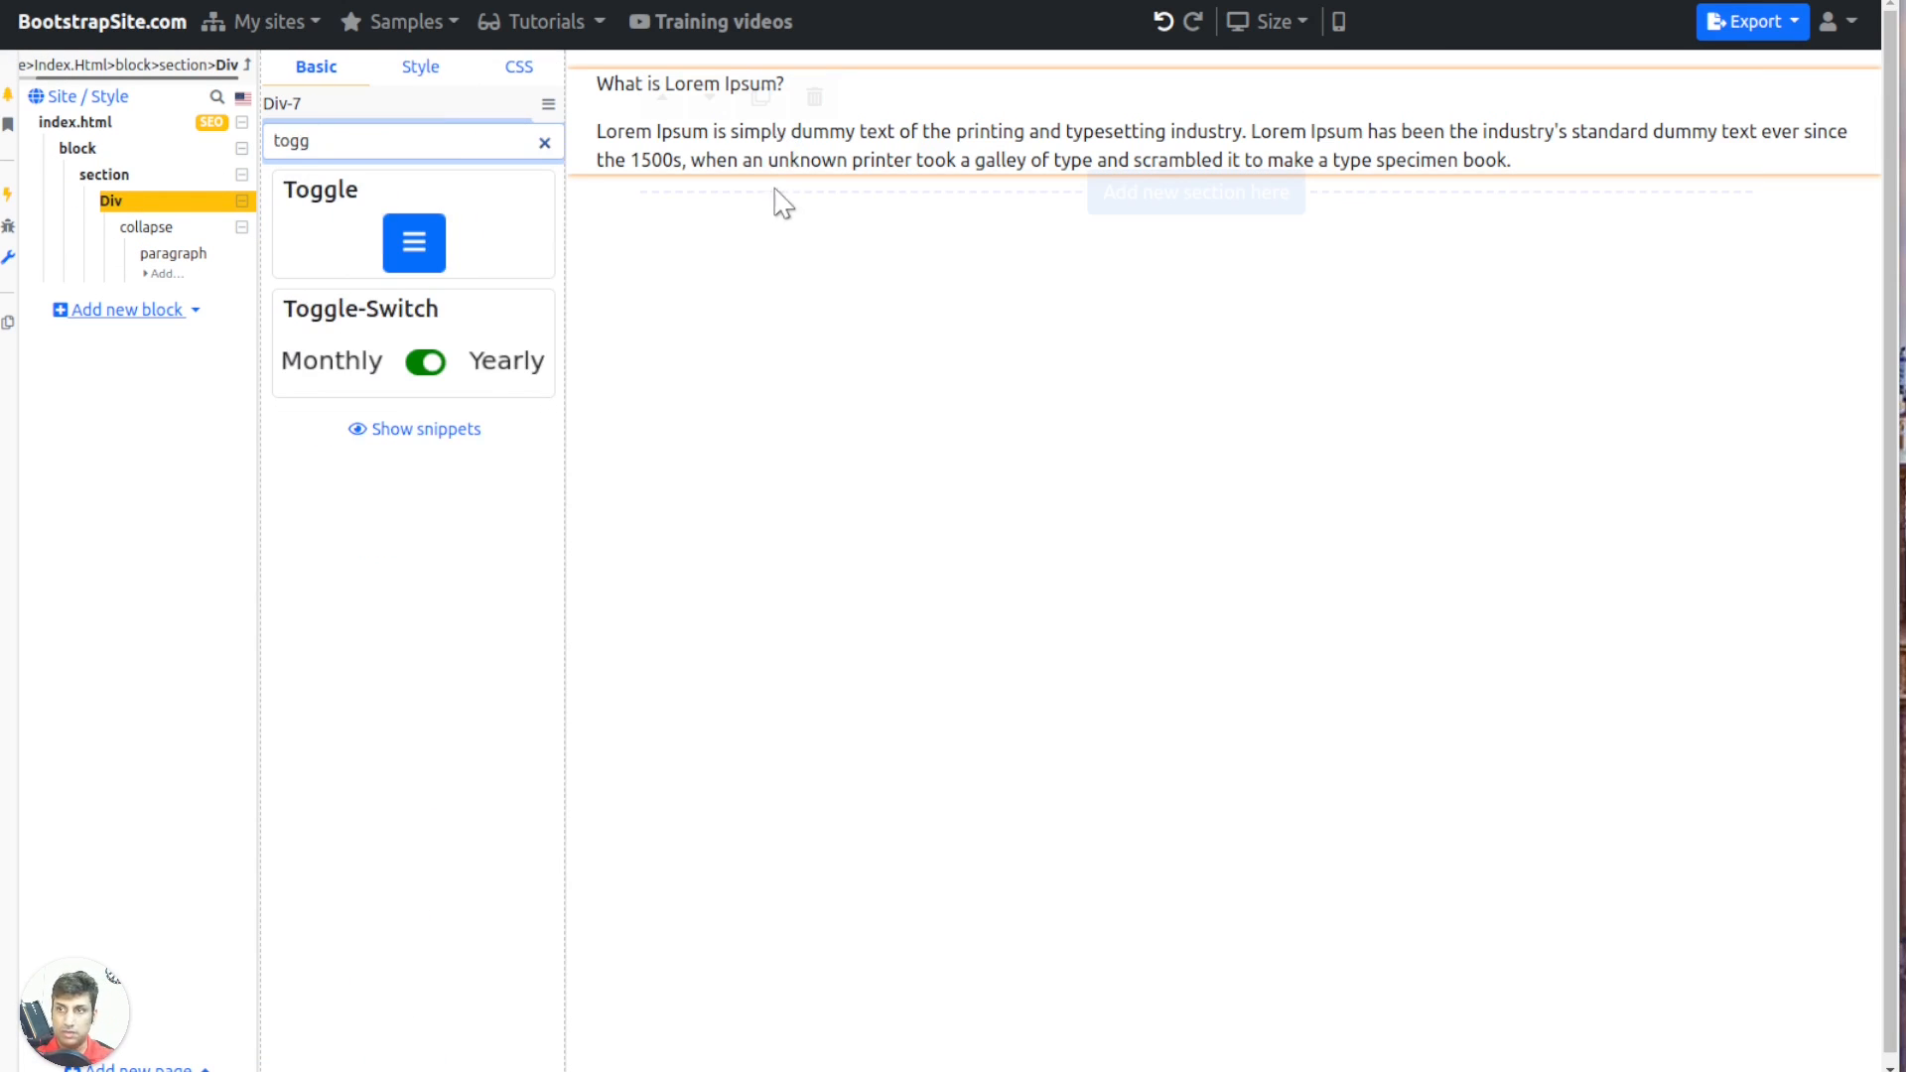
pyautogui.click(430, 243)
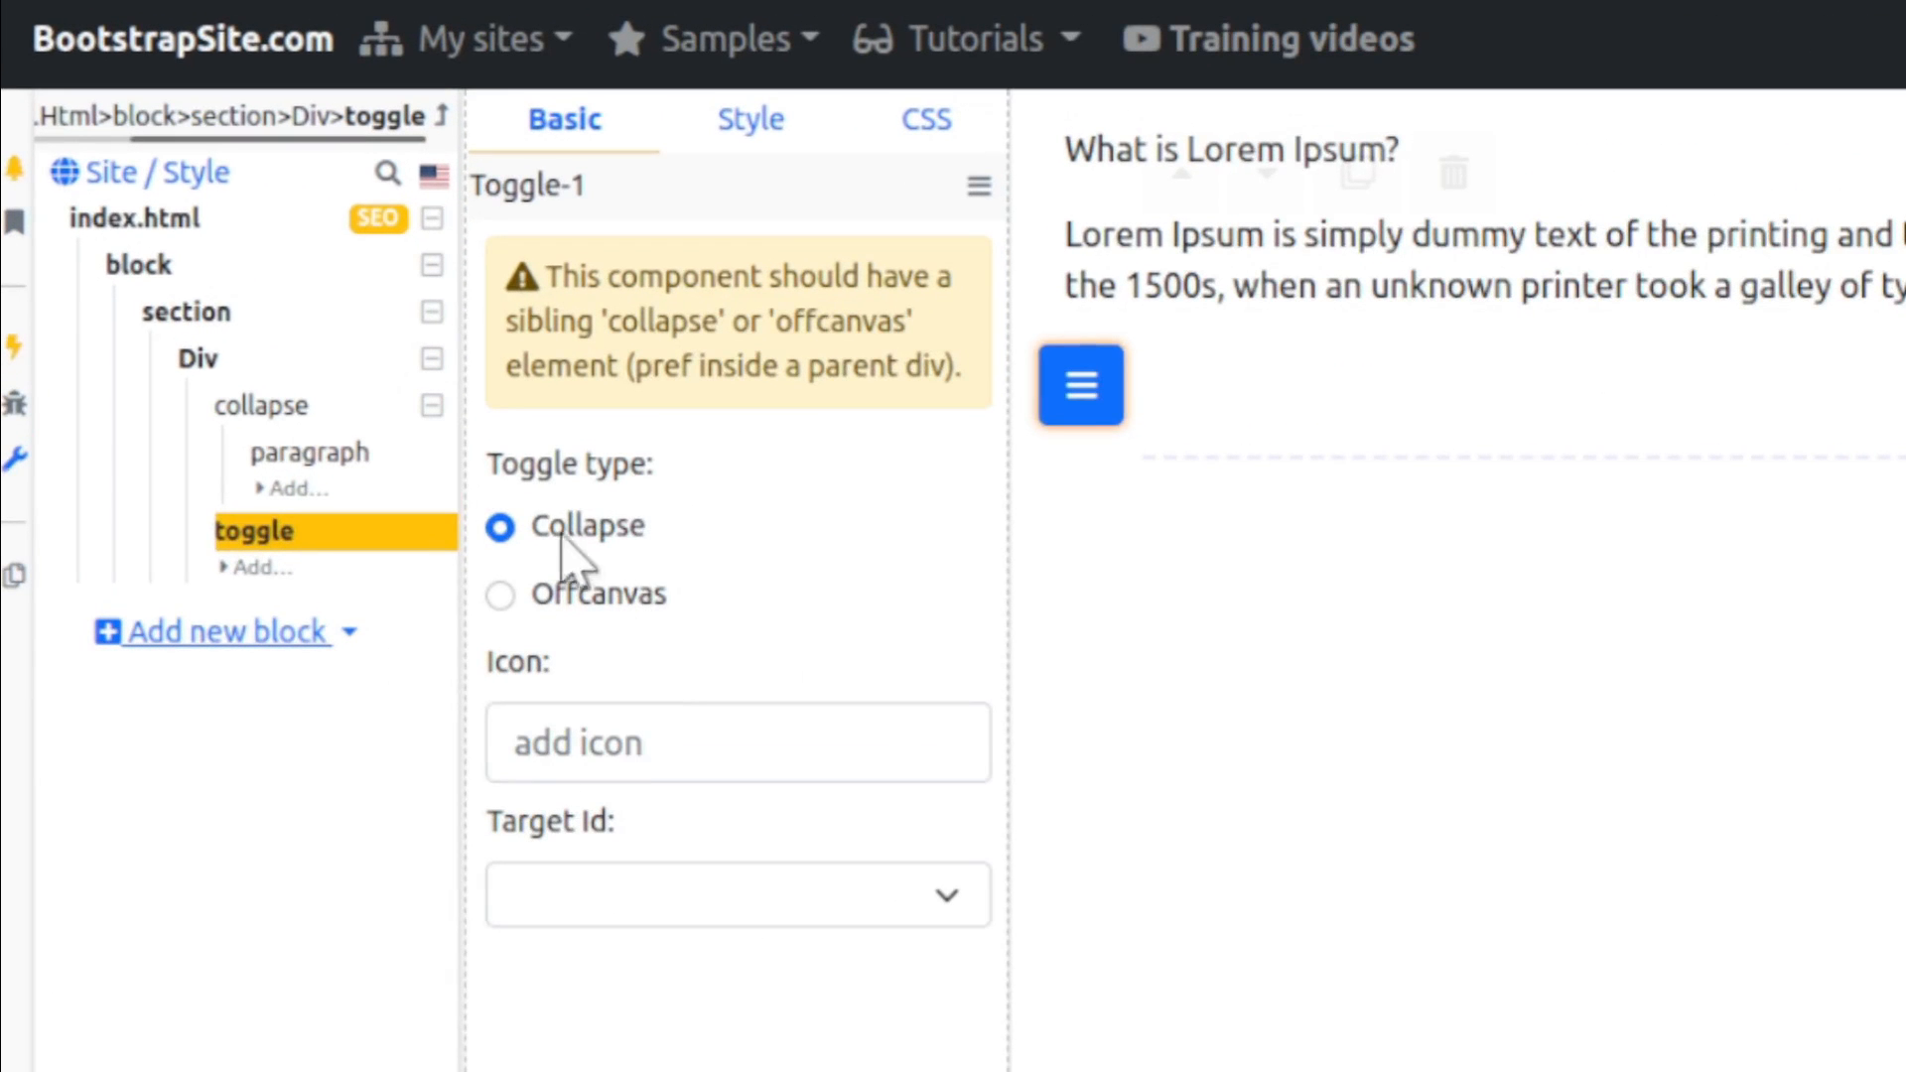
# Set the toggle's target ID to Collapse-1
pyautogui.moveTo(502, 474); pyautogui.dragTo(659, 510)
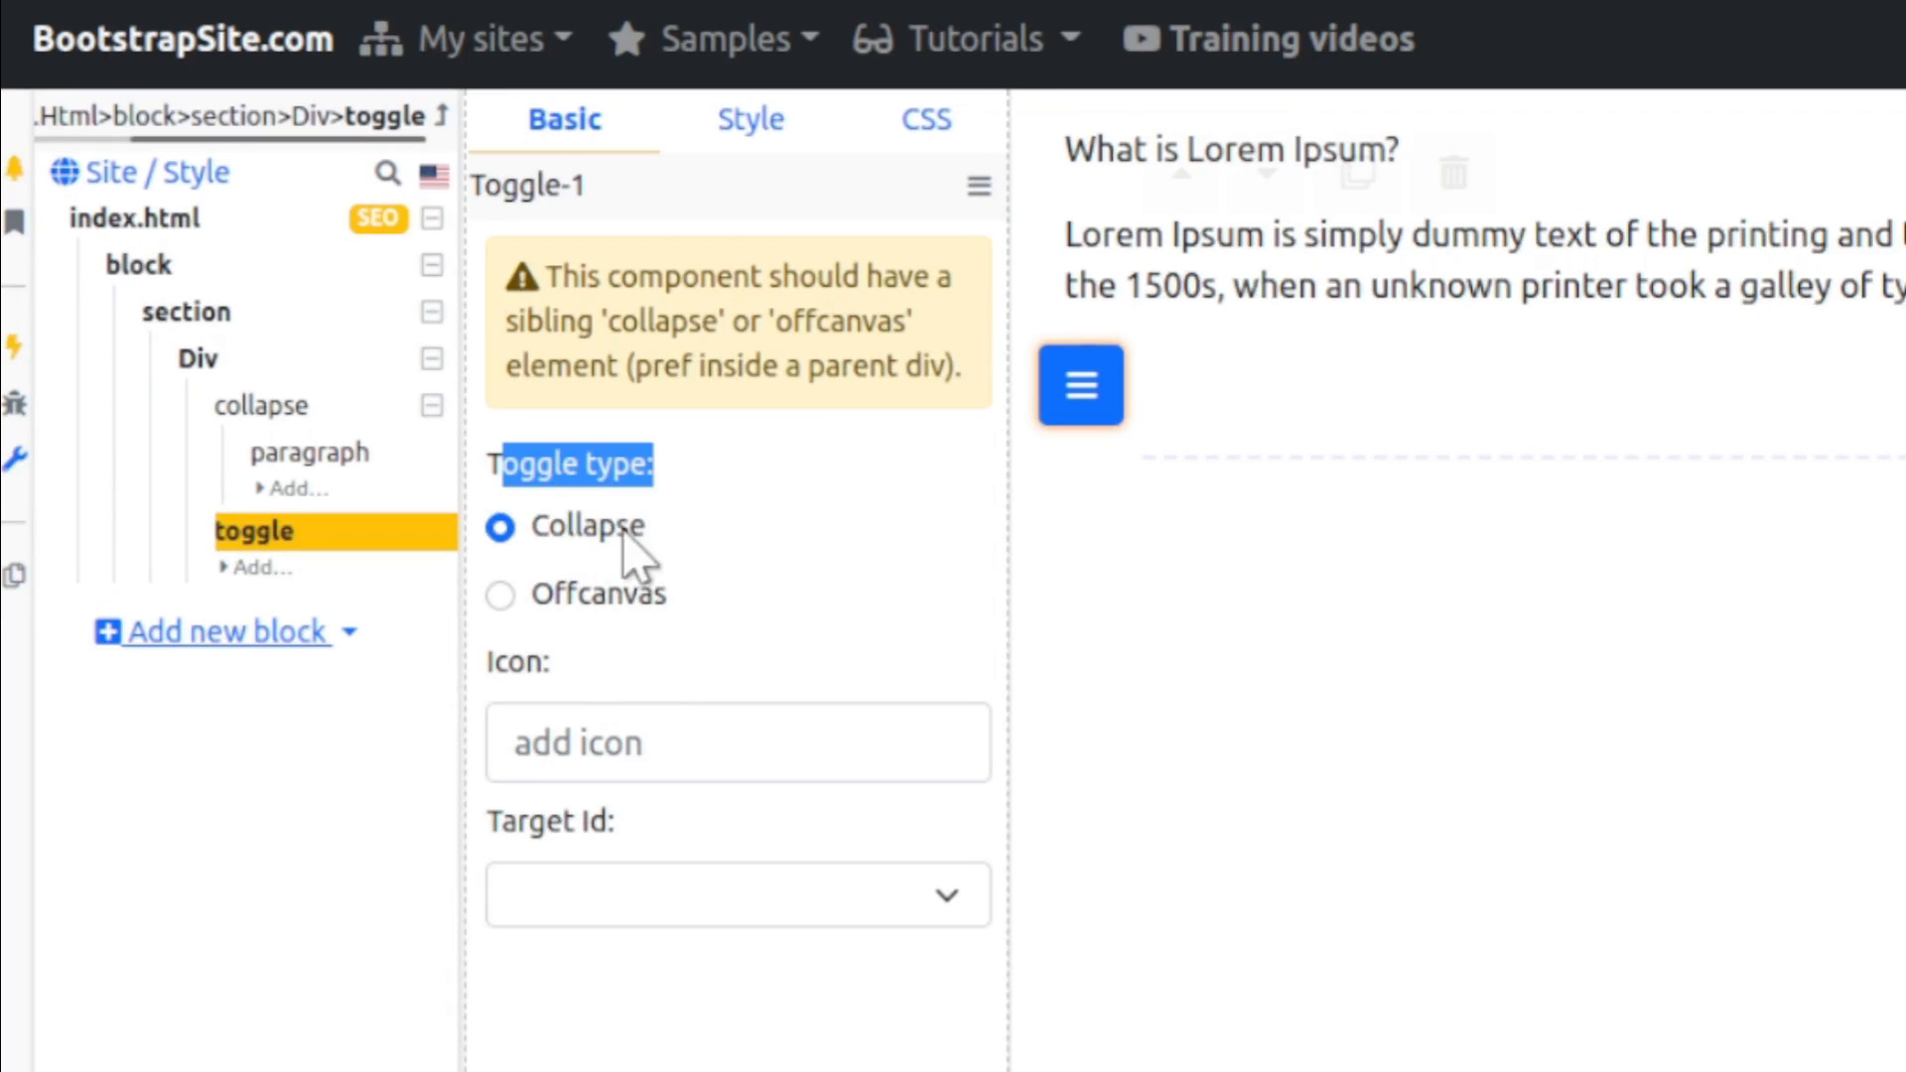
pyautogui.click(667, 720)
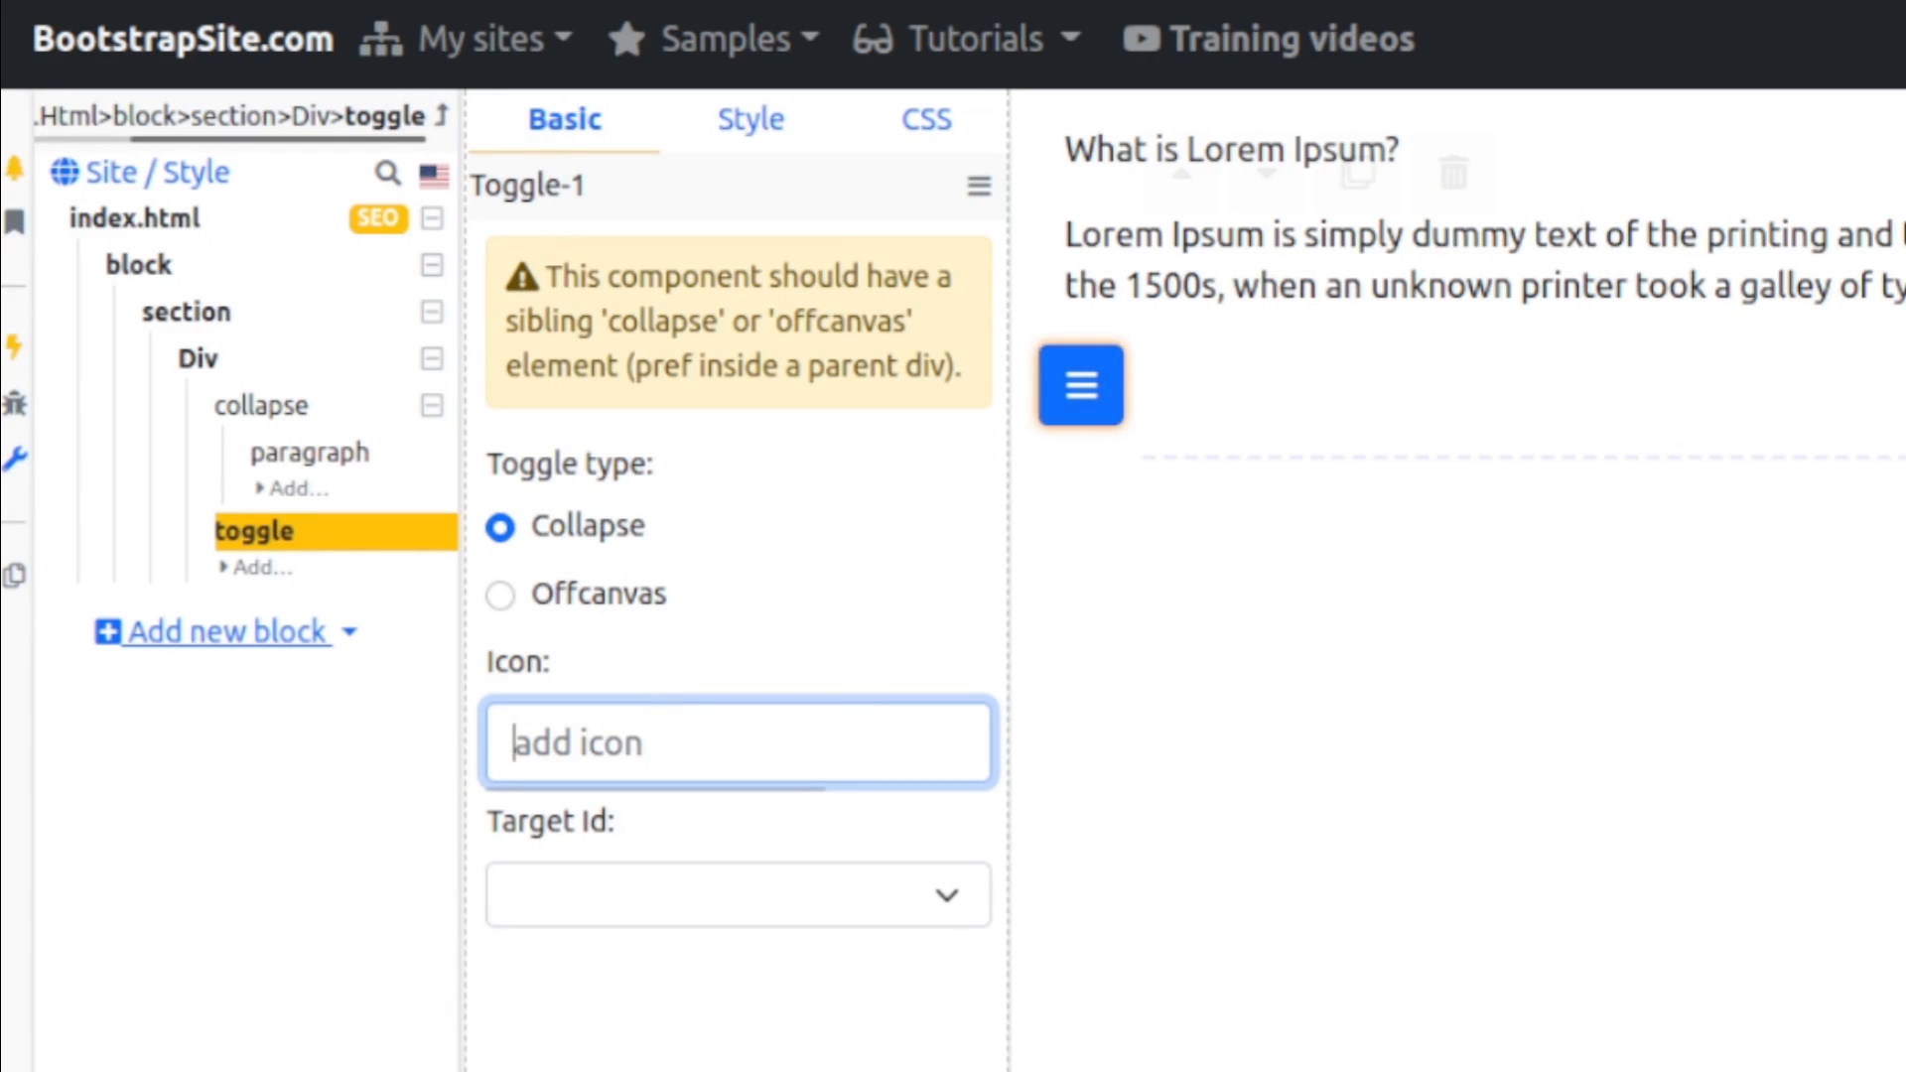
pyautogui.click(730, 905)
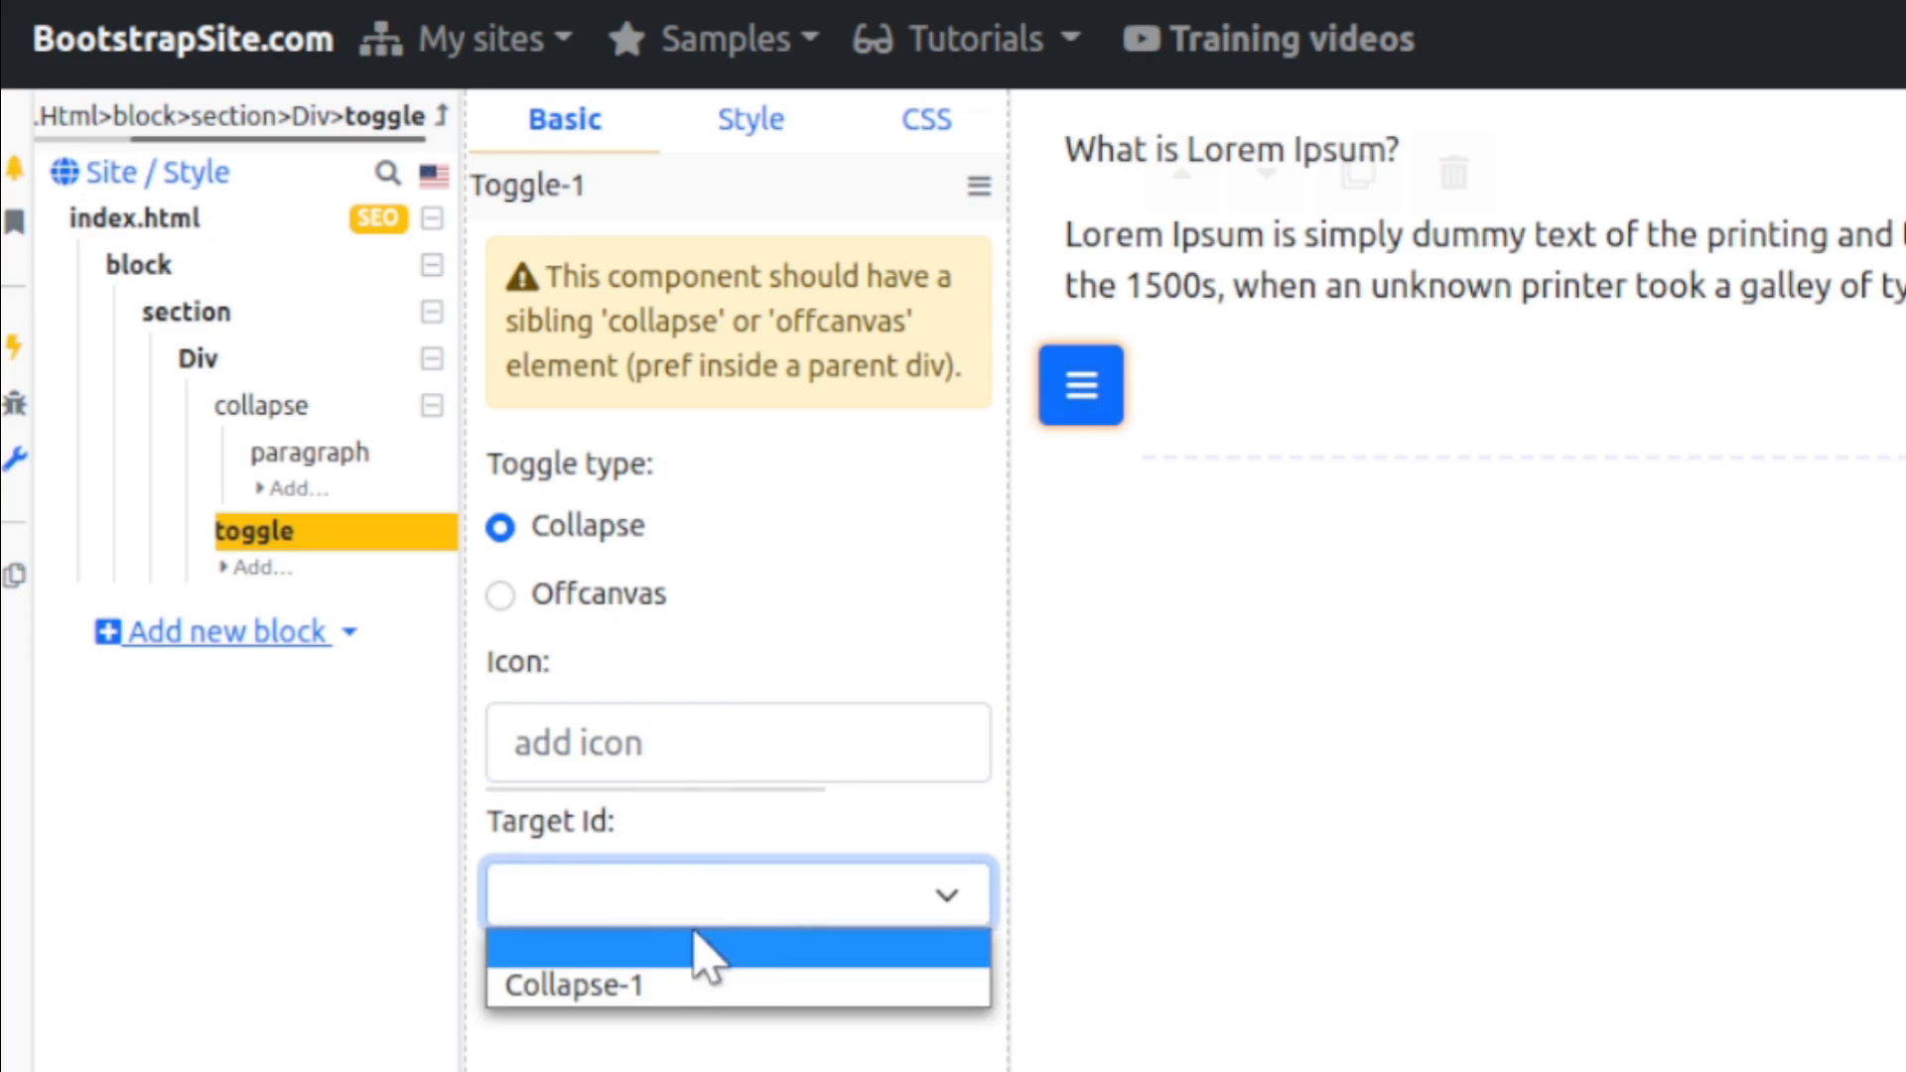
pyautogui.click(570, 938)
pyautogui.moveTo(504, 825); pyautogui.dragTo(646, 837)
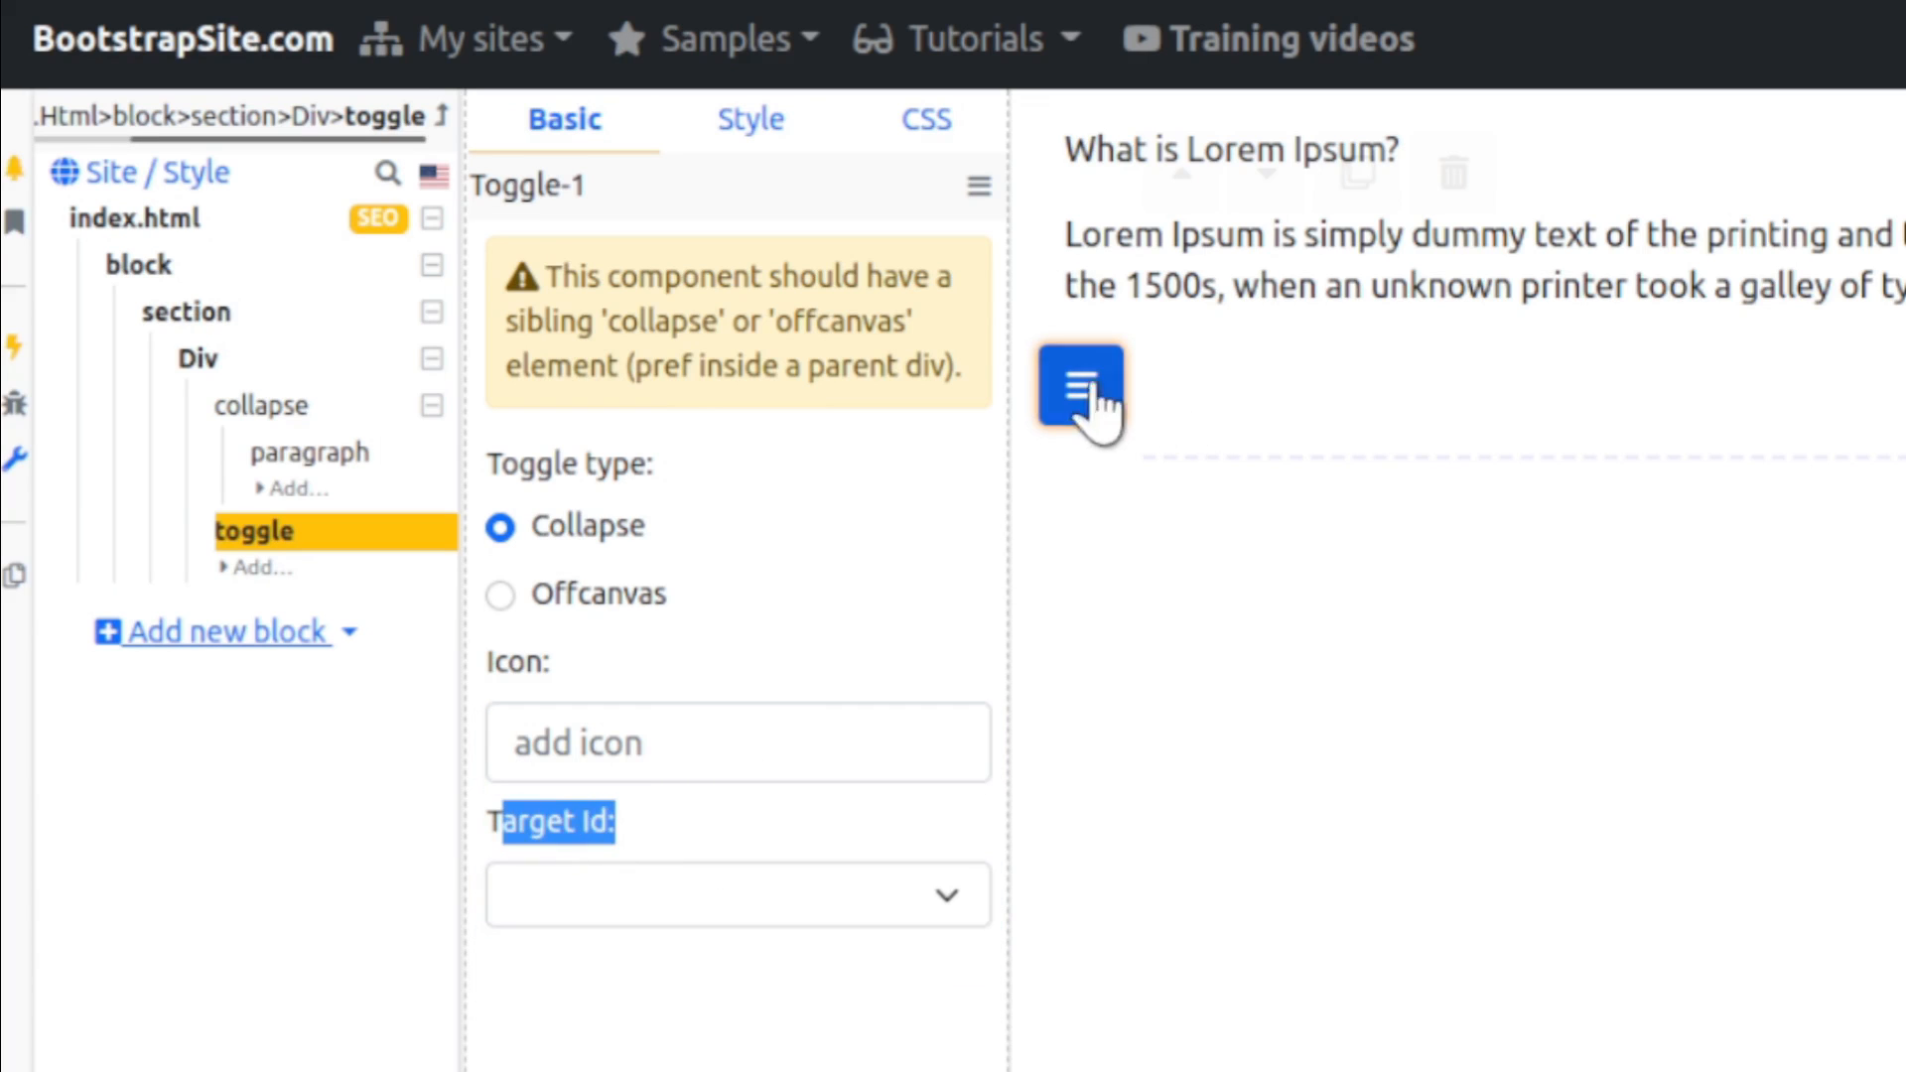
pyautogui.click(659, 901)
pyautogui.click(578, 994)
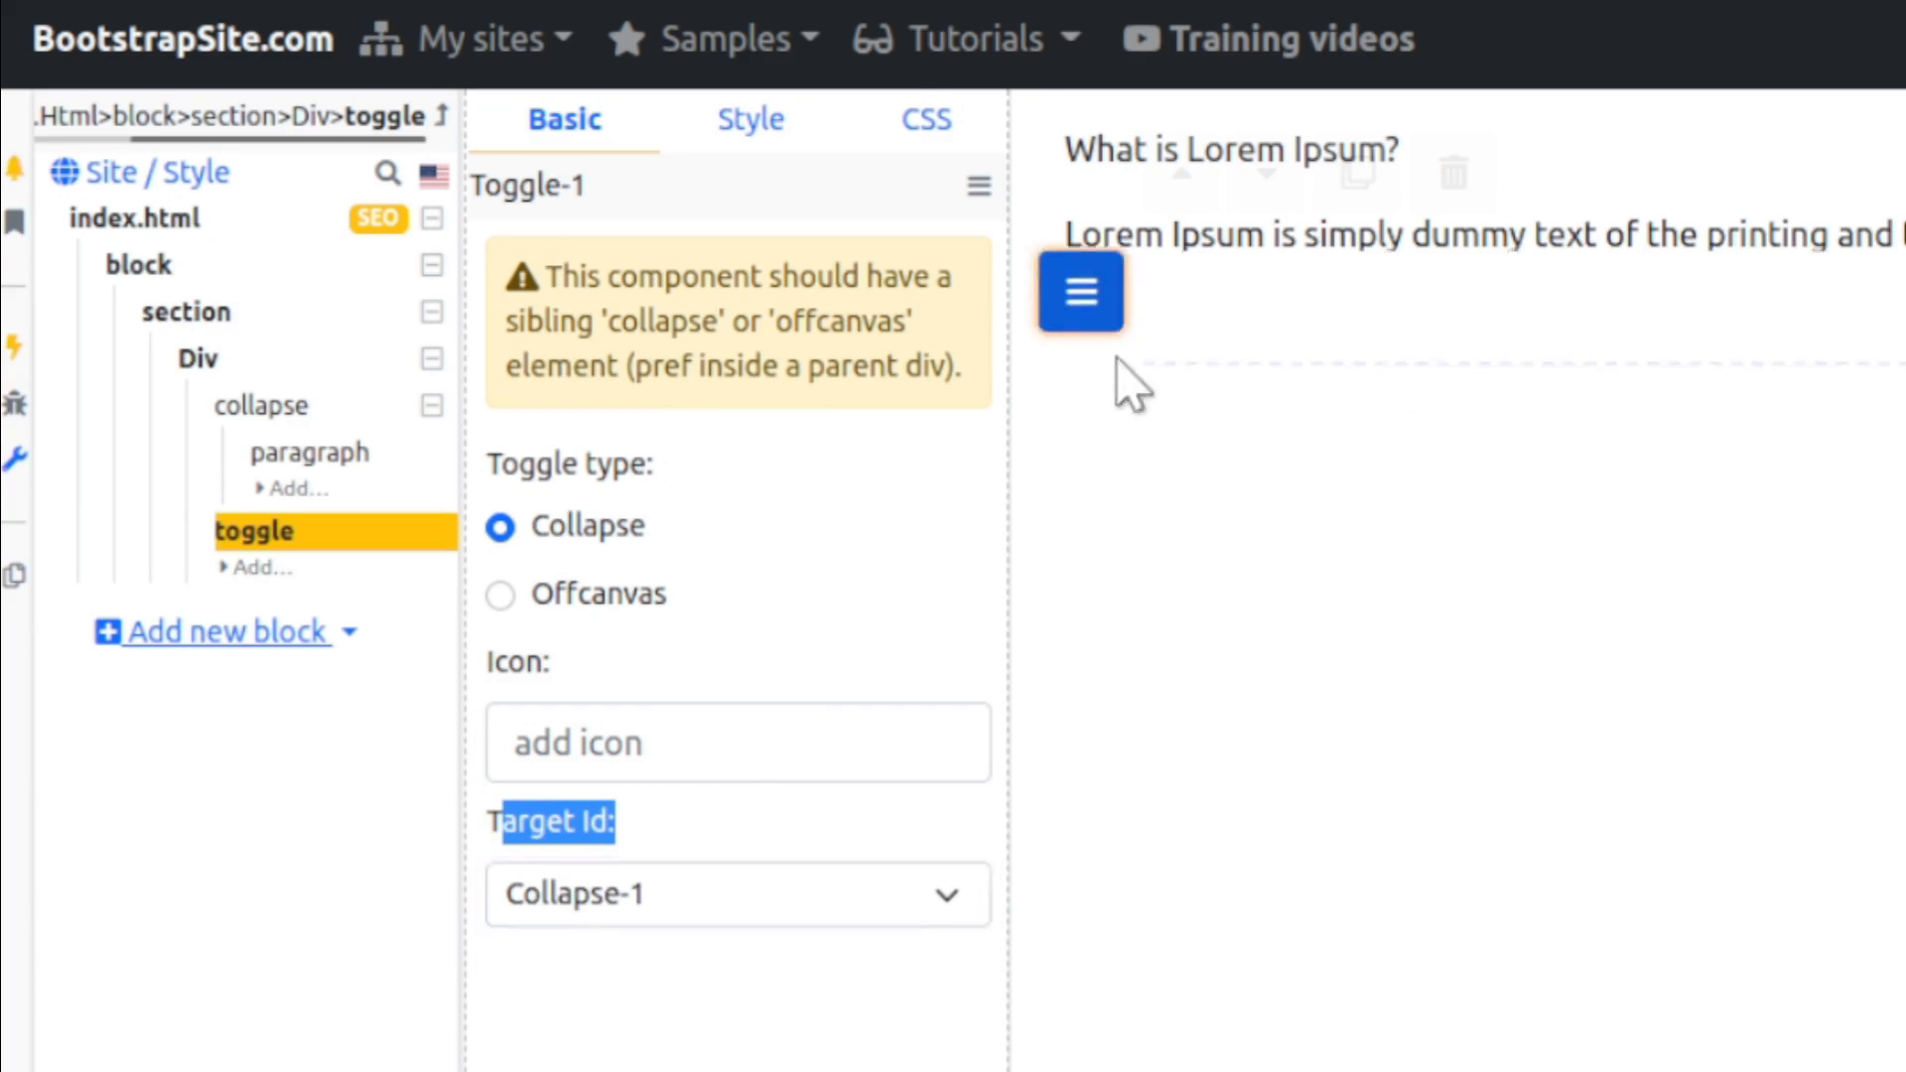
# Test showing and hiding the paragraph repeatedly with the toggle in the page preview
pyautogui.click(1102, 182)
pyautogui.click(1079, 395)
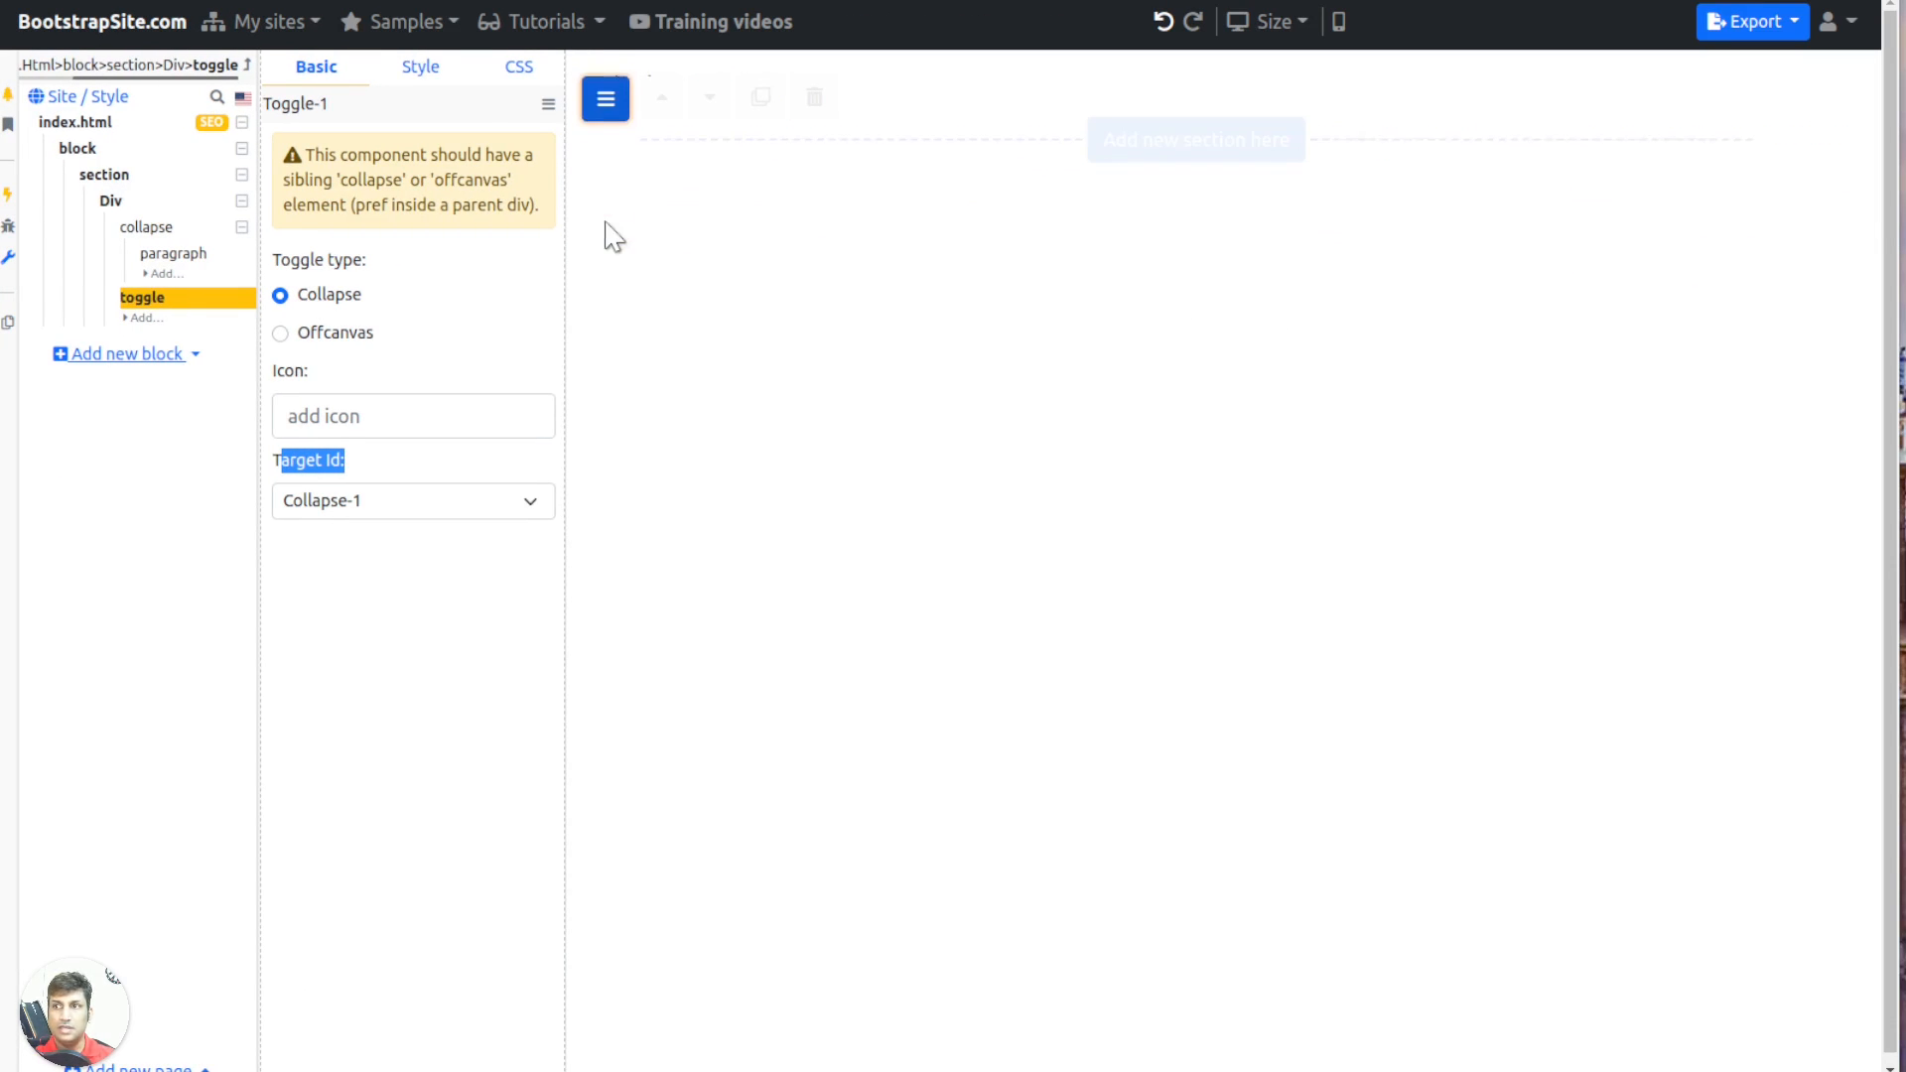
pyautogui.click(605, 107)
pyautogui.click(608, 216)
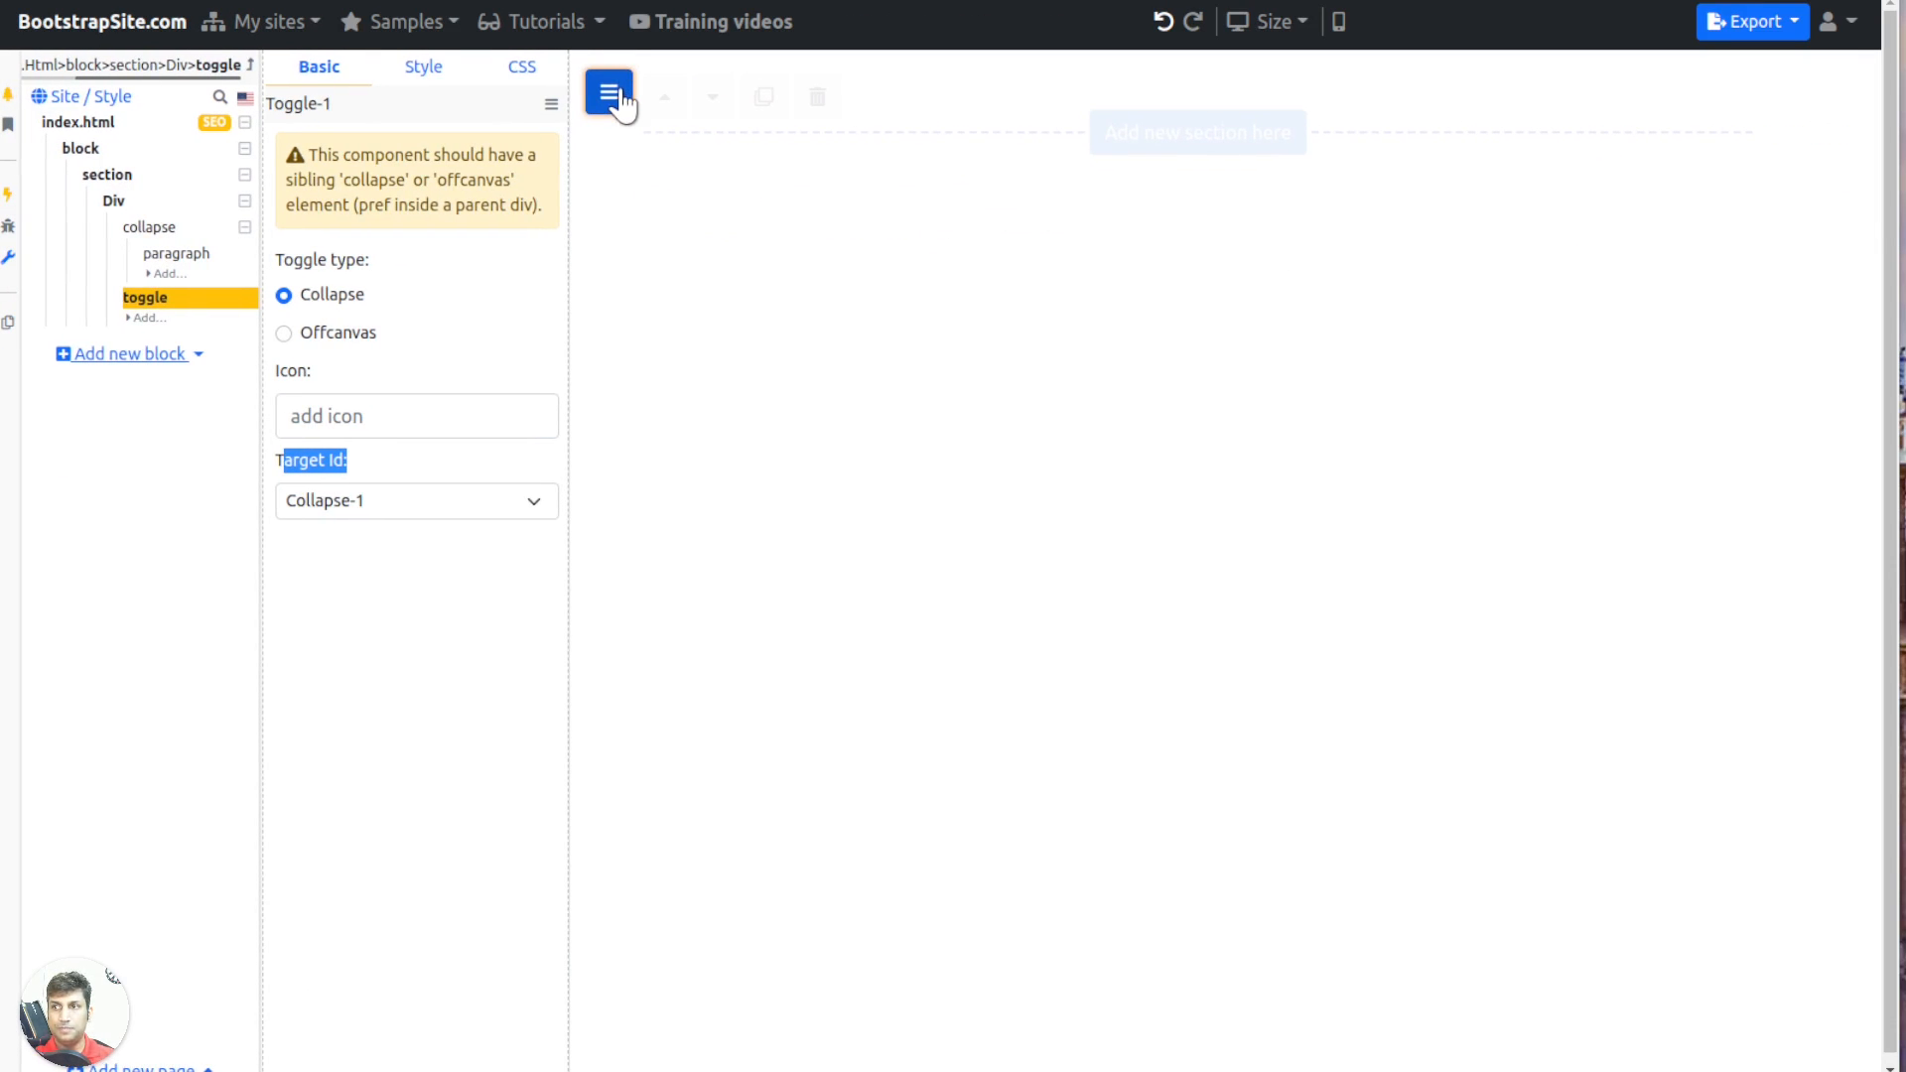
pyautogui.click(622, 99)
pyautogui.click(623, 219)
pyautogui.click(617, 117)
# Move the toggle above the collapse element in the Div and test it in the preview
pyautogui.moveTo(164, 298); pyautogui.dragTo(188, 230)
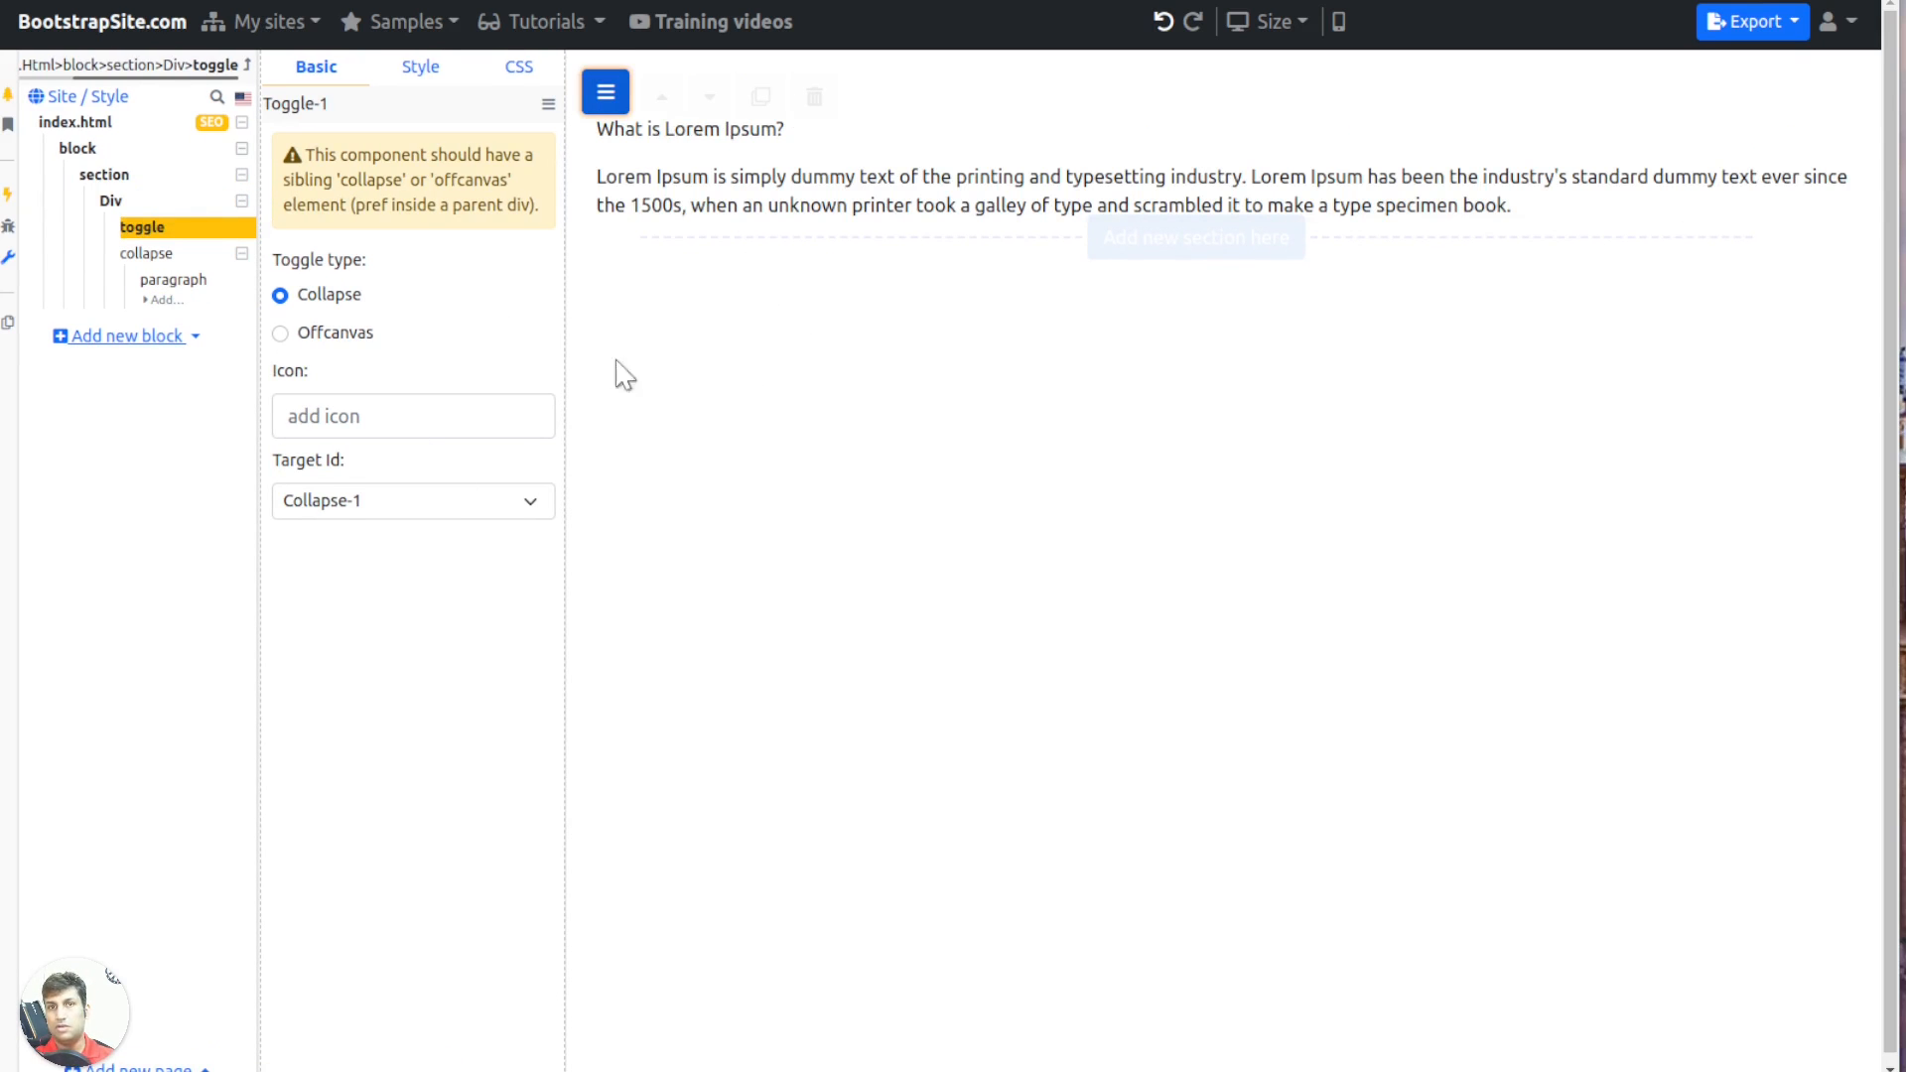
pyautogui.click(603, 97)
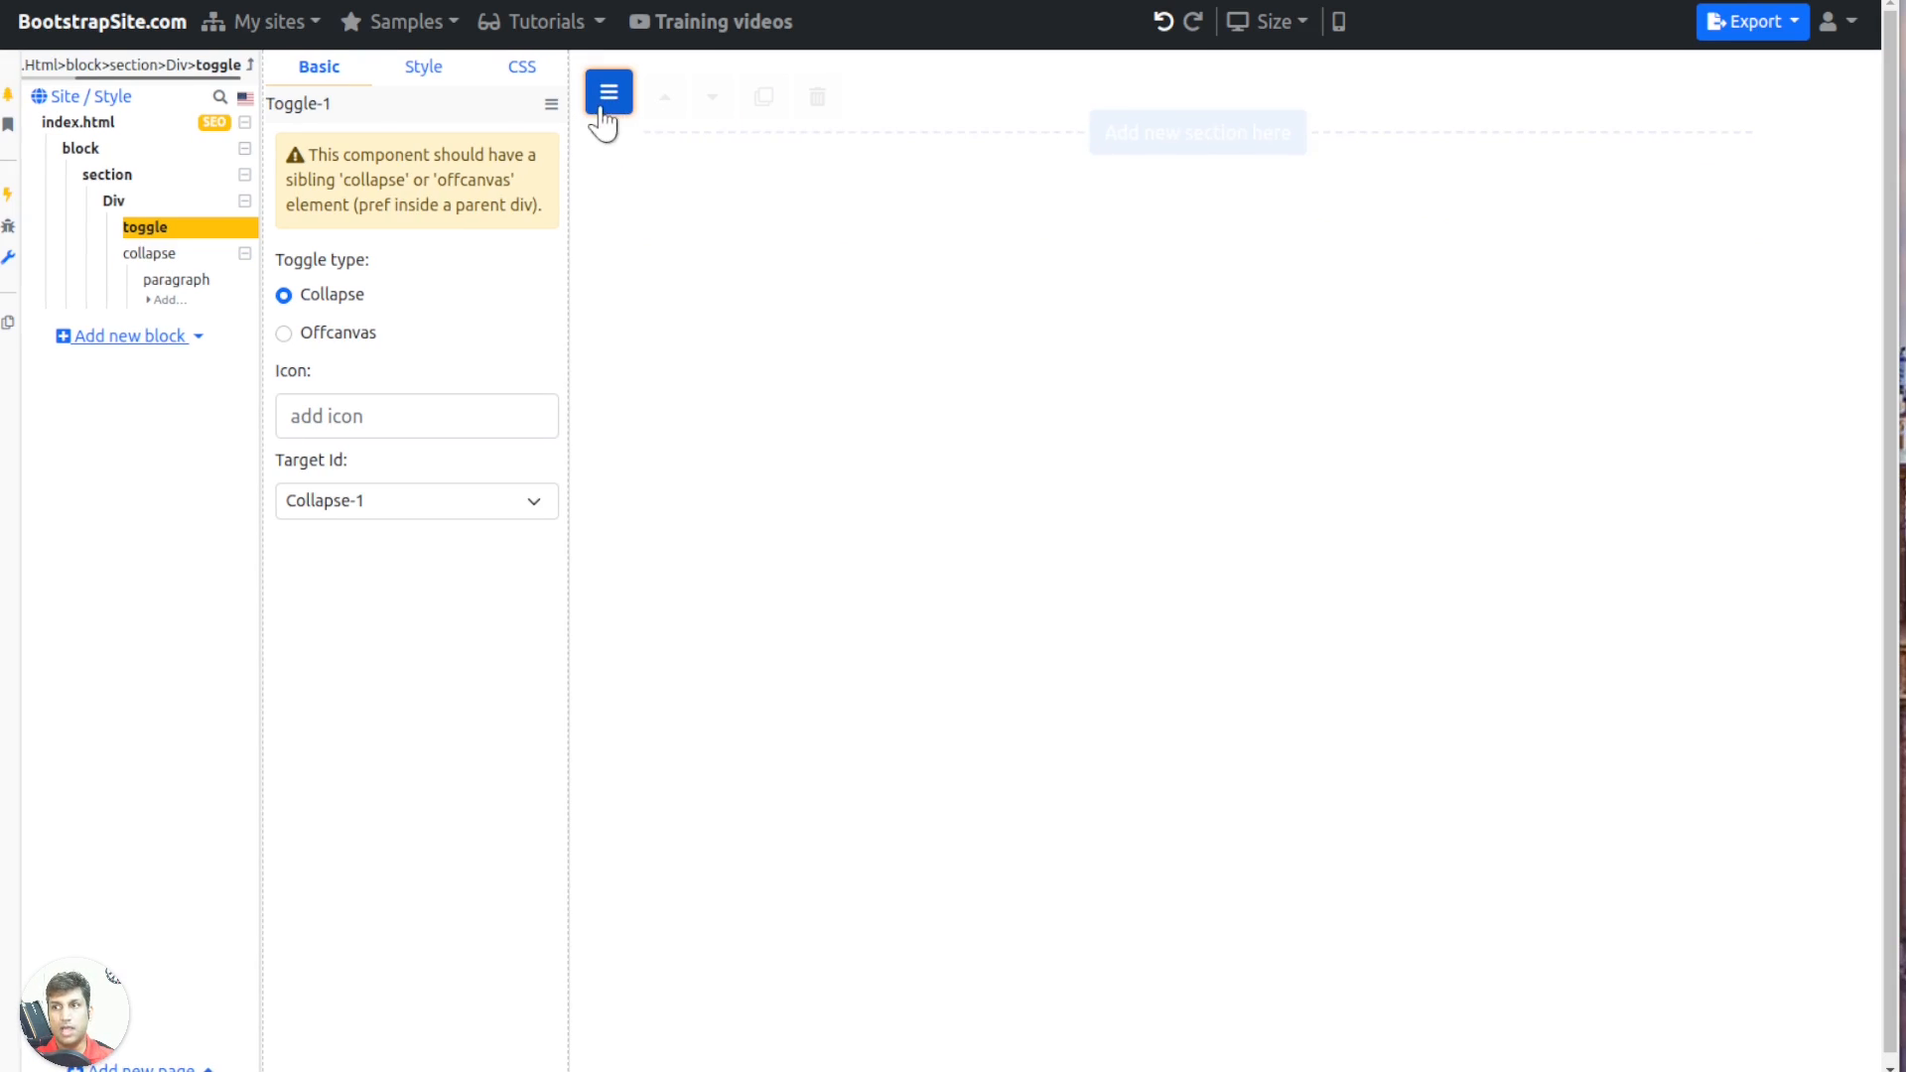
pyautogui.click(600, 109)
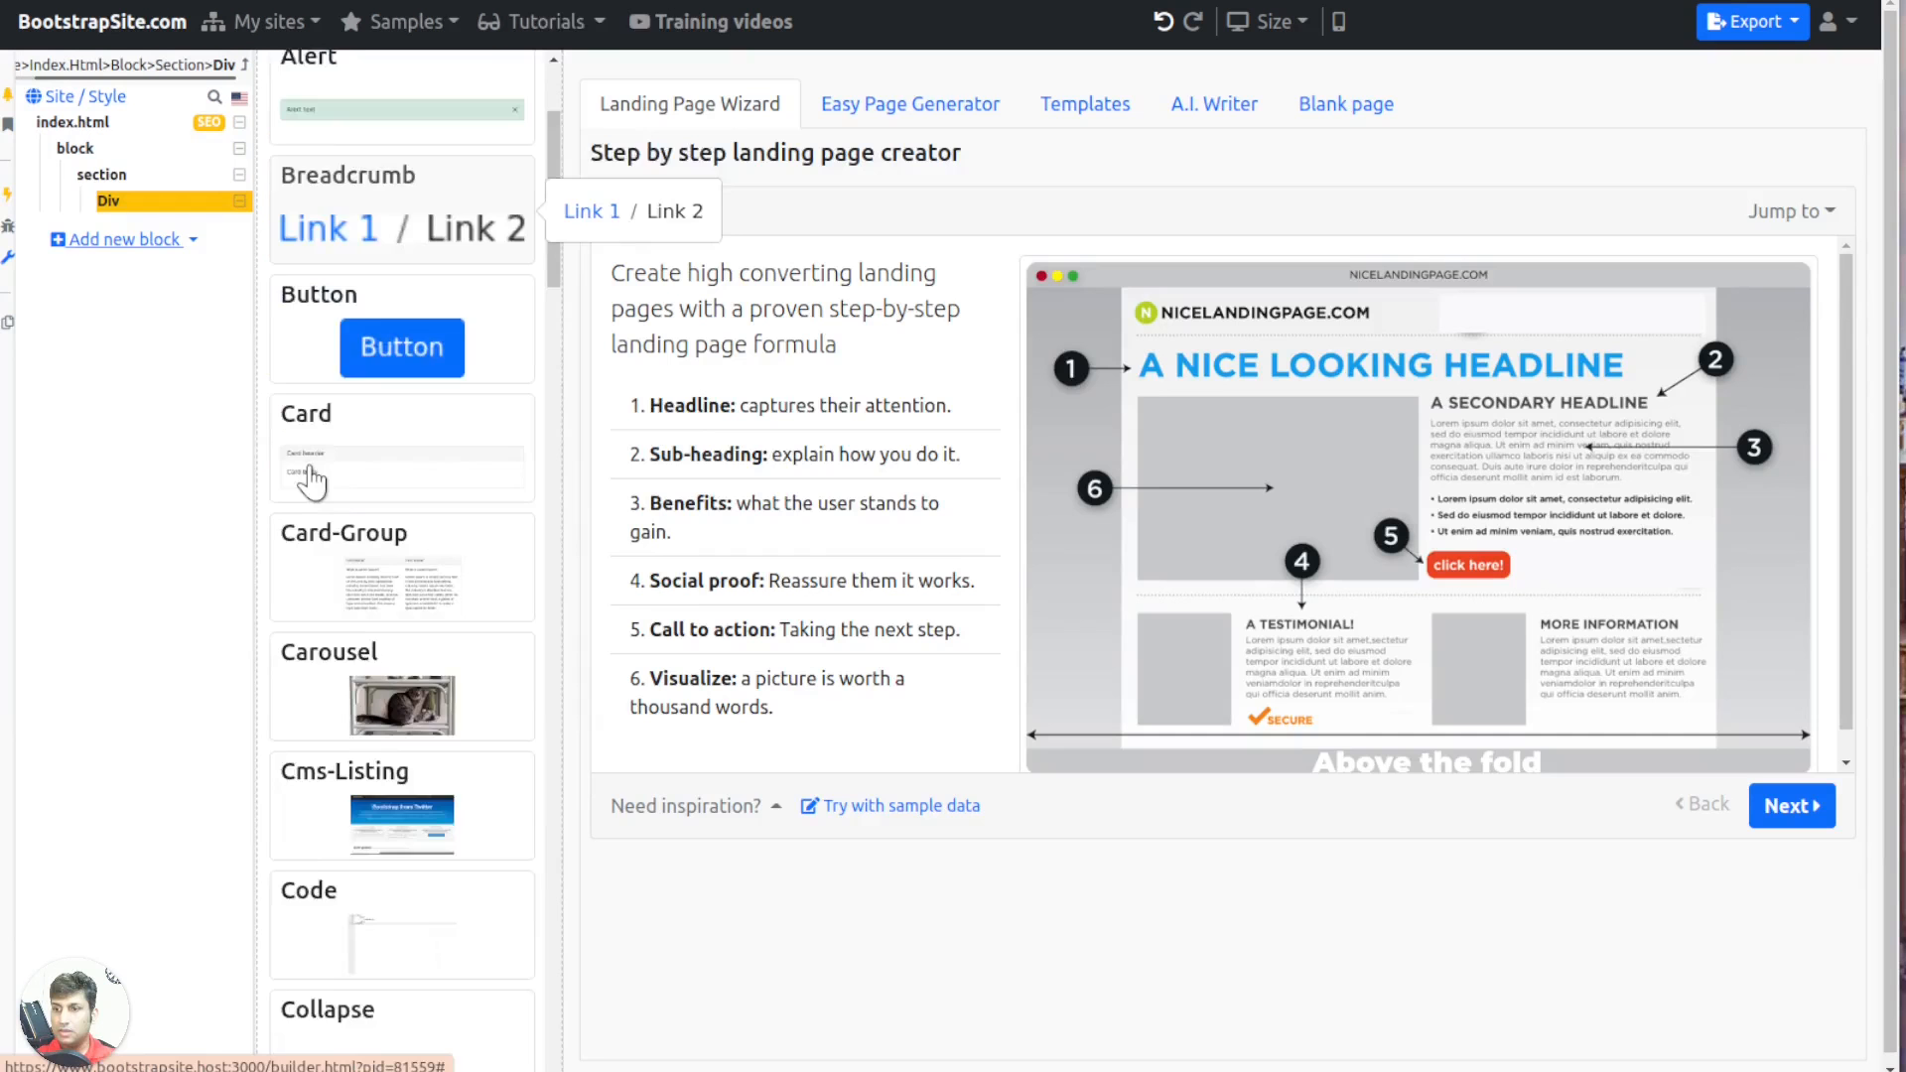
# Add a Compare element to the Div and insert a Compare-Plan inside it
pyautogui.scroll(-6, 319, 501)
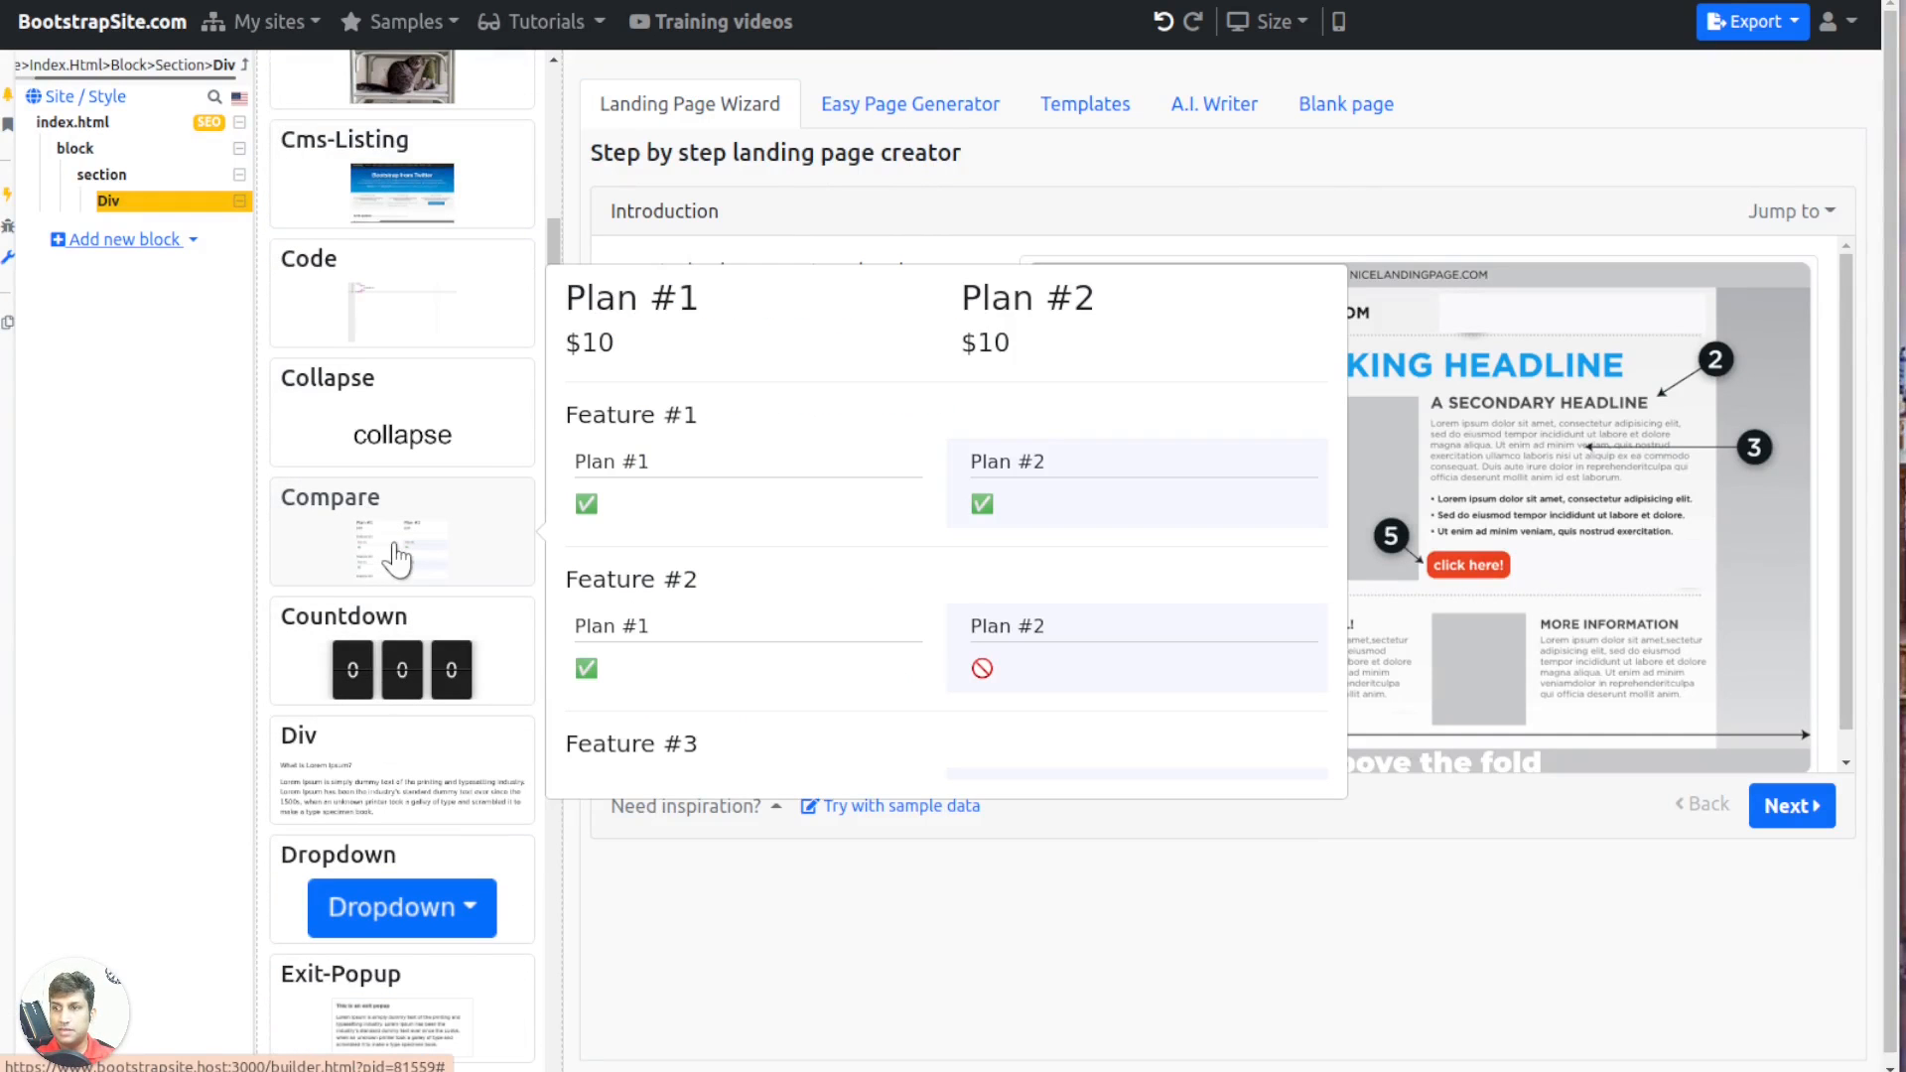
pyautogui.click(374, 545)
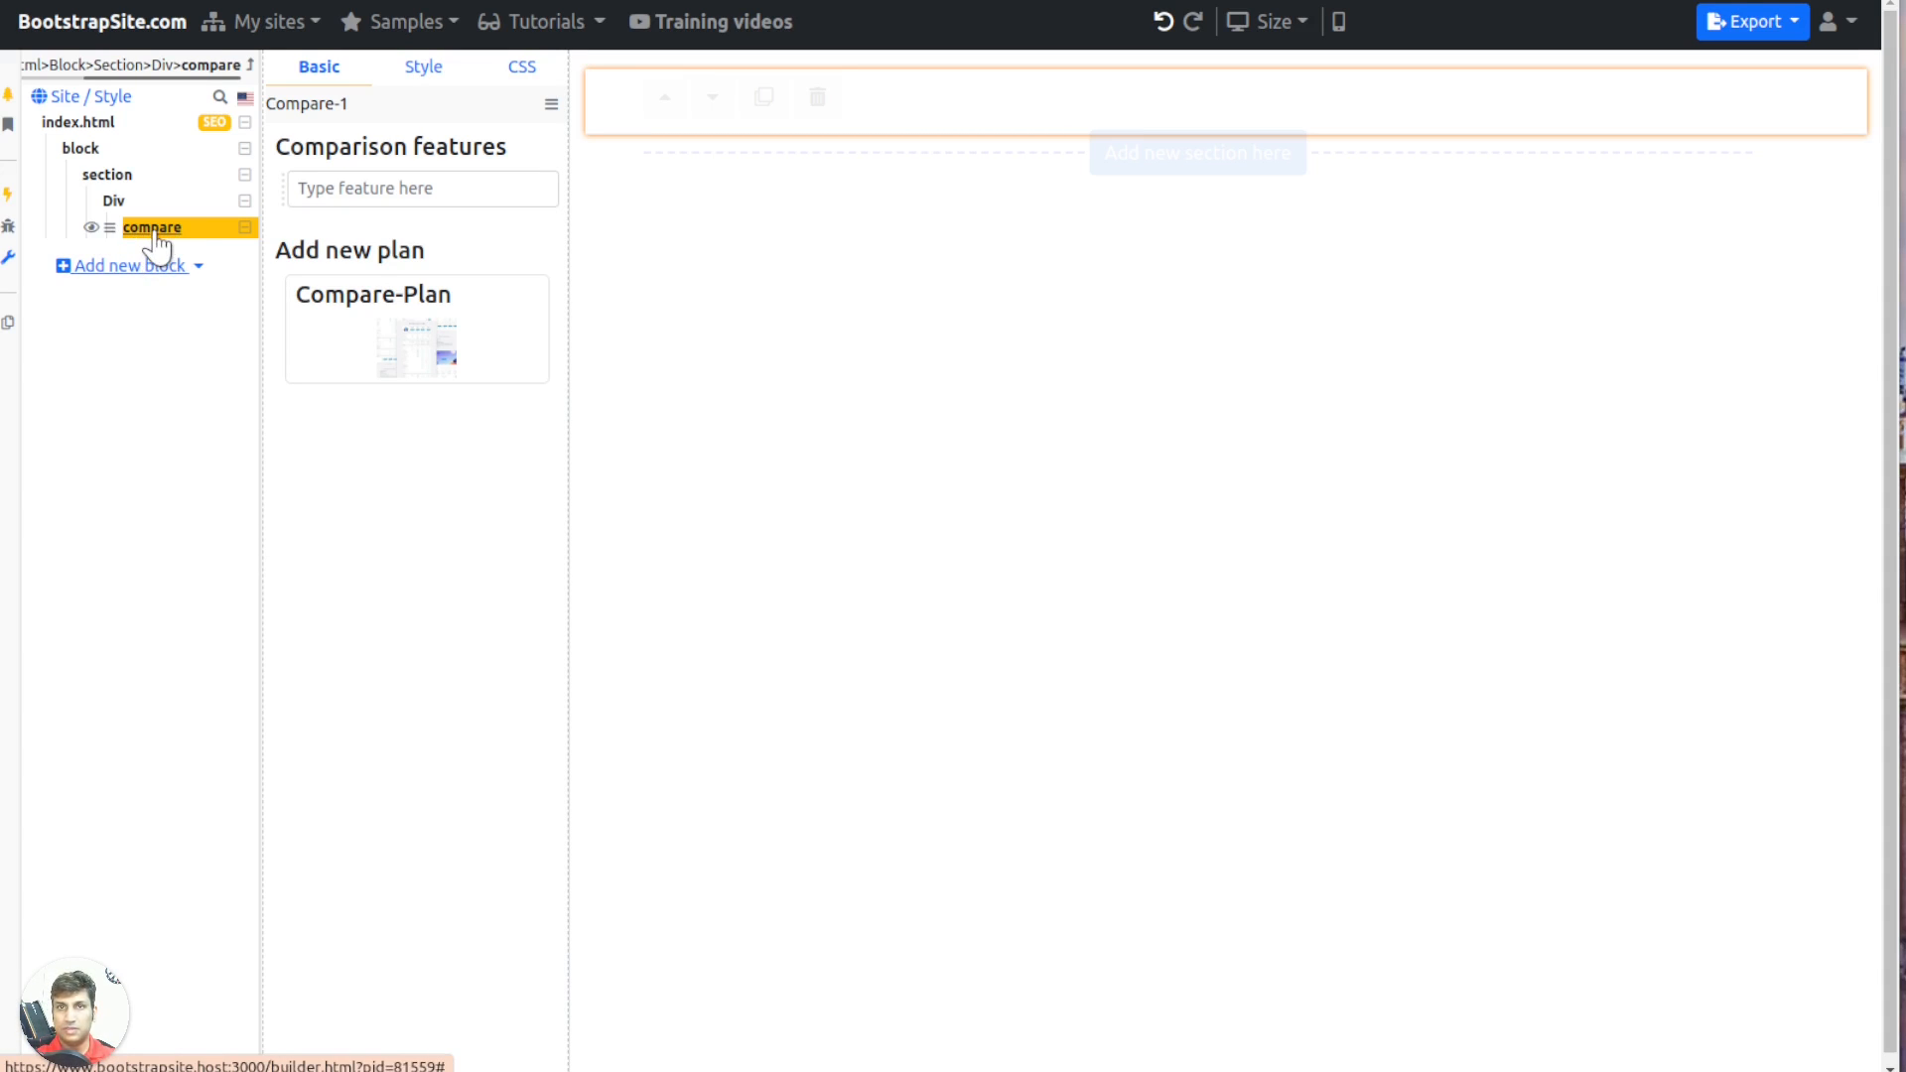
pyautogui.click(376, 328)
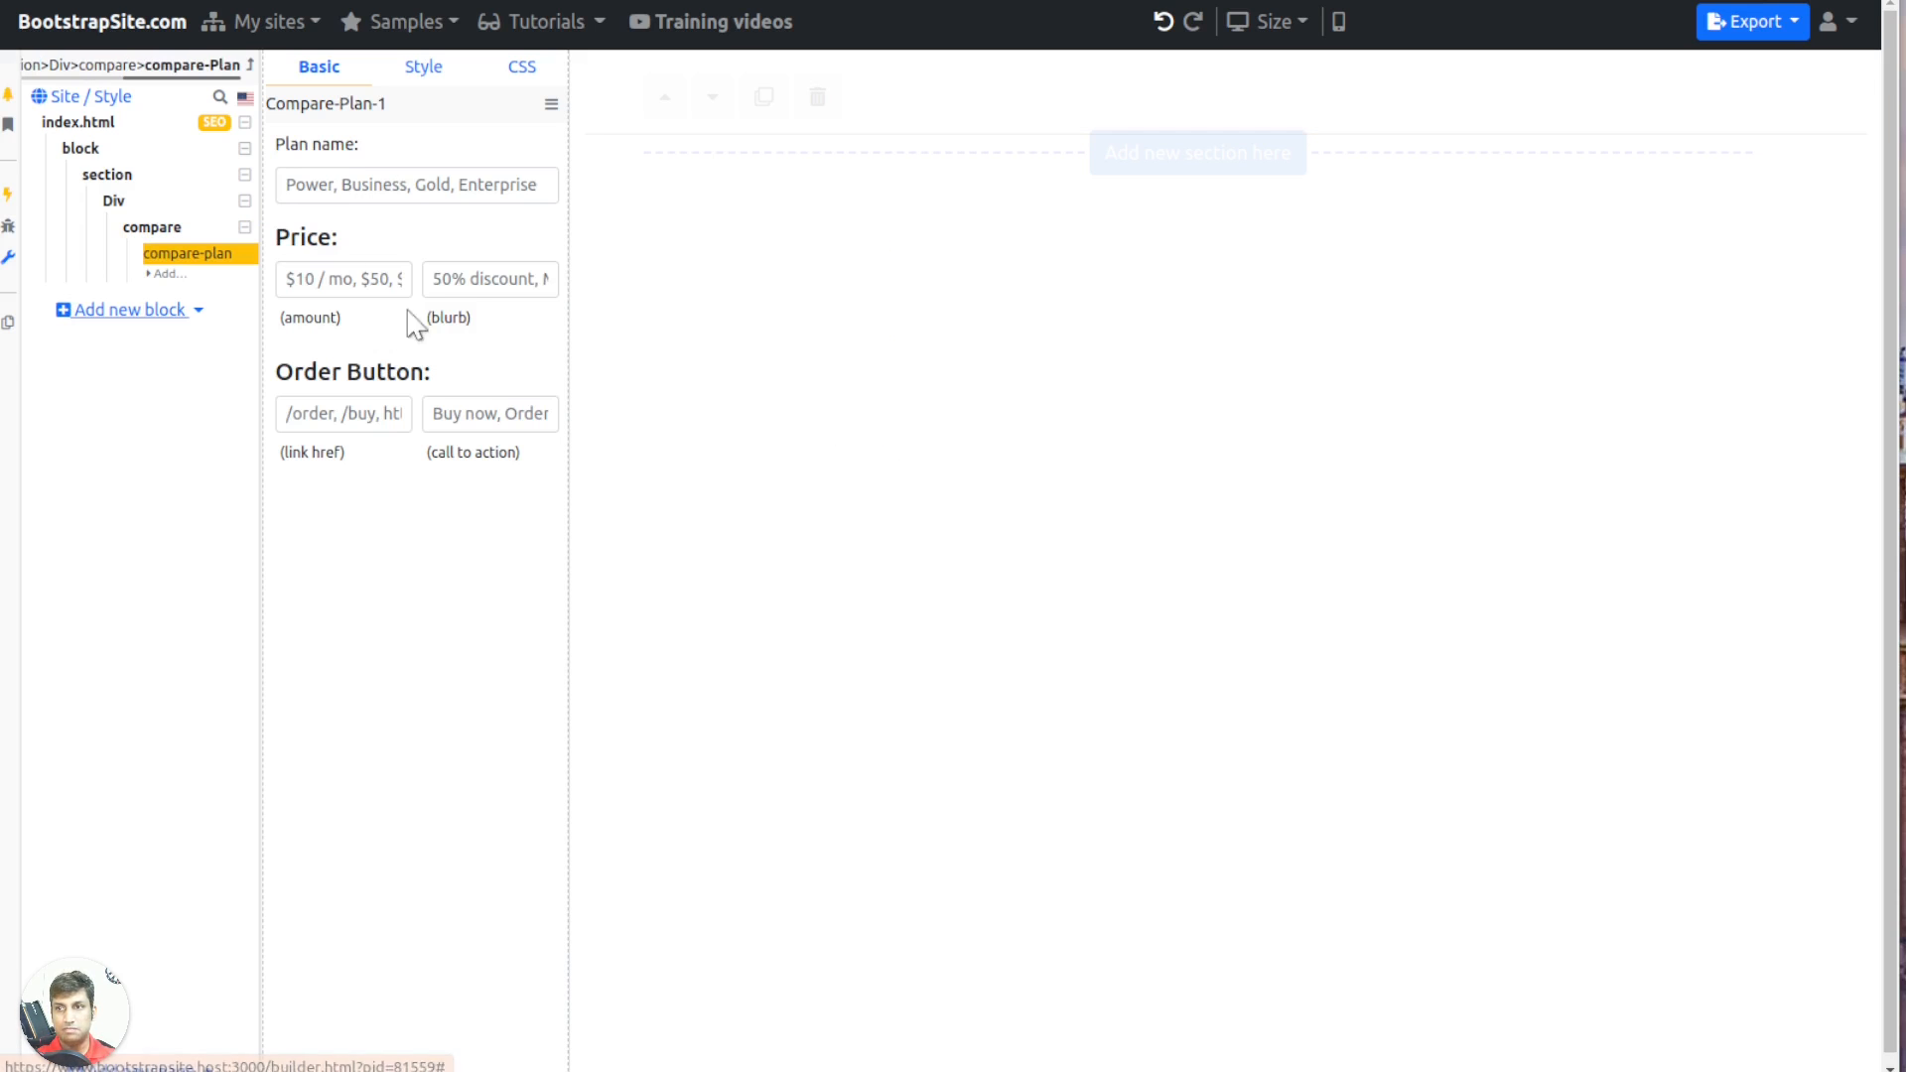
# Name the compare plan Free plan and set its price amount to $0
pyautogui.click(348, 184)
pyautogui.write('Free plan')
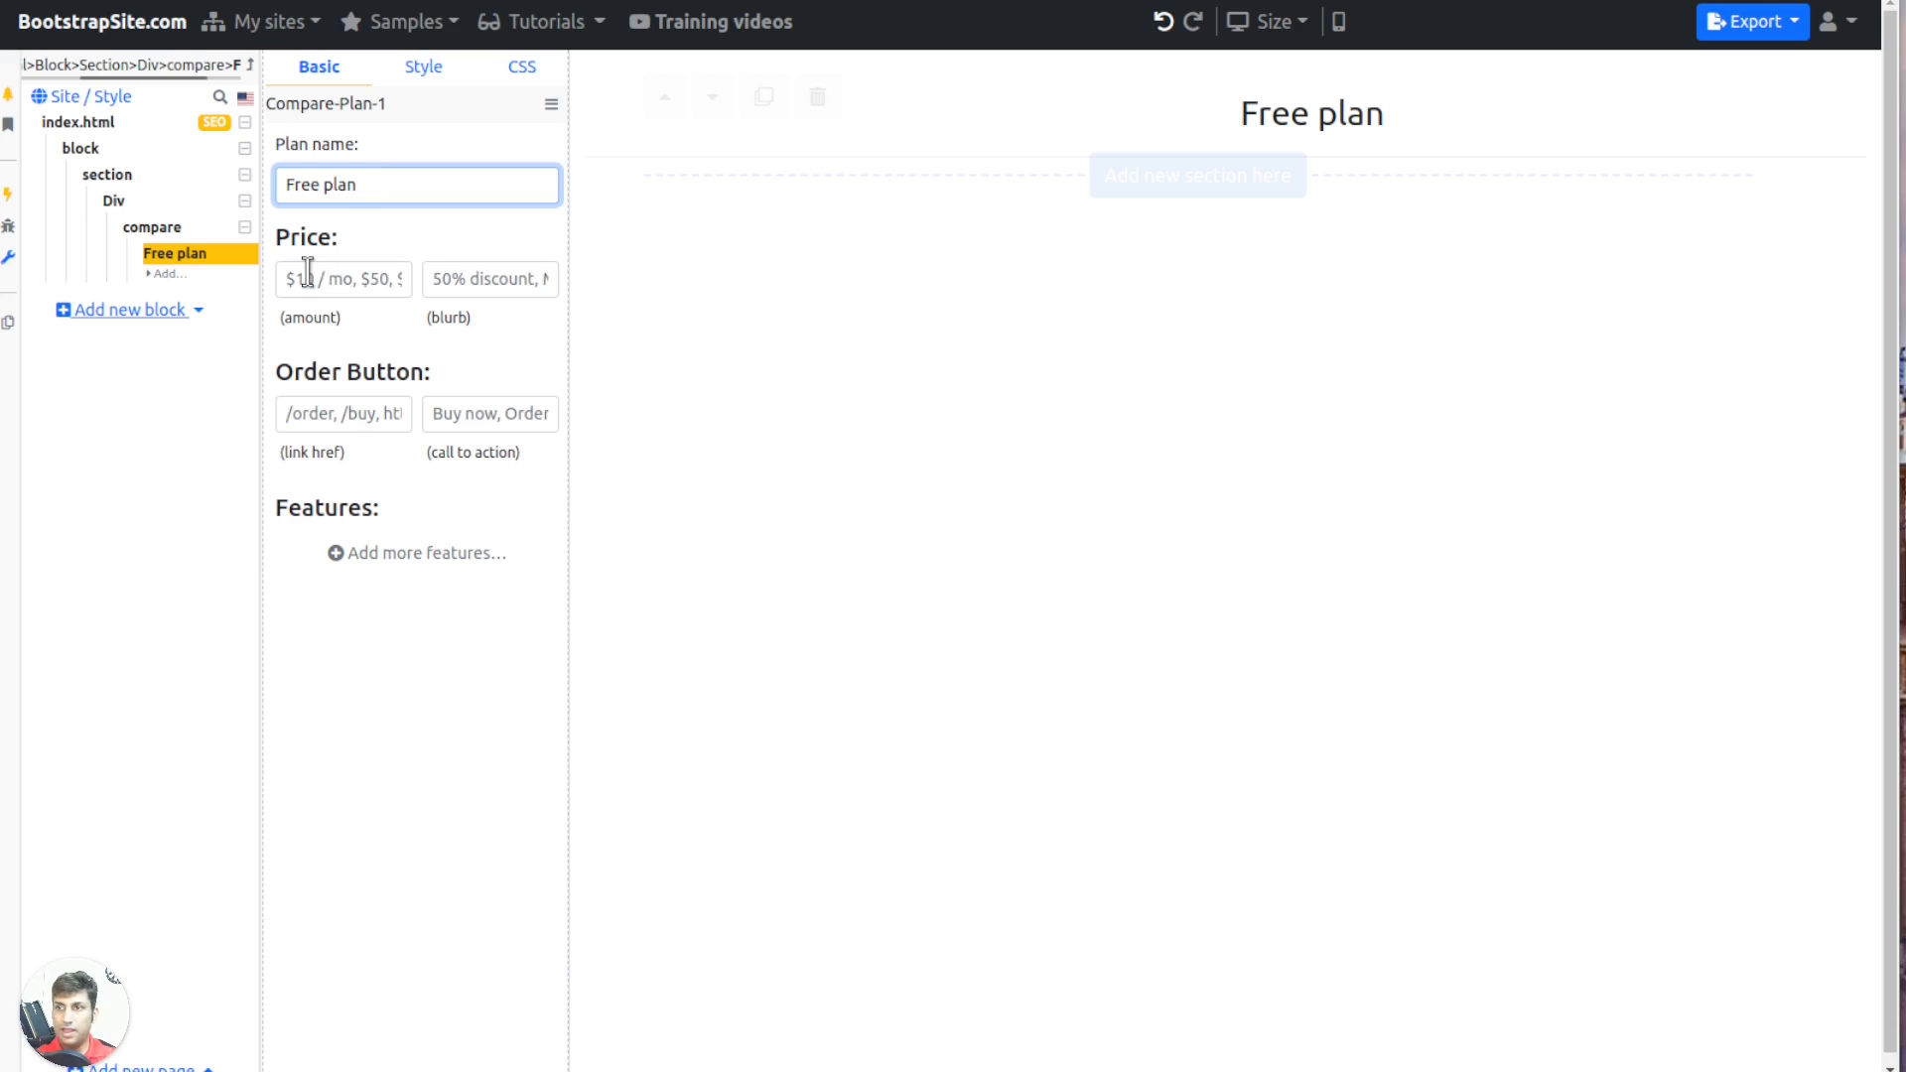
pyautogui.click(307, 270)
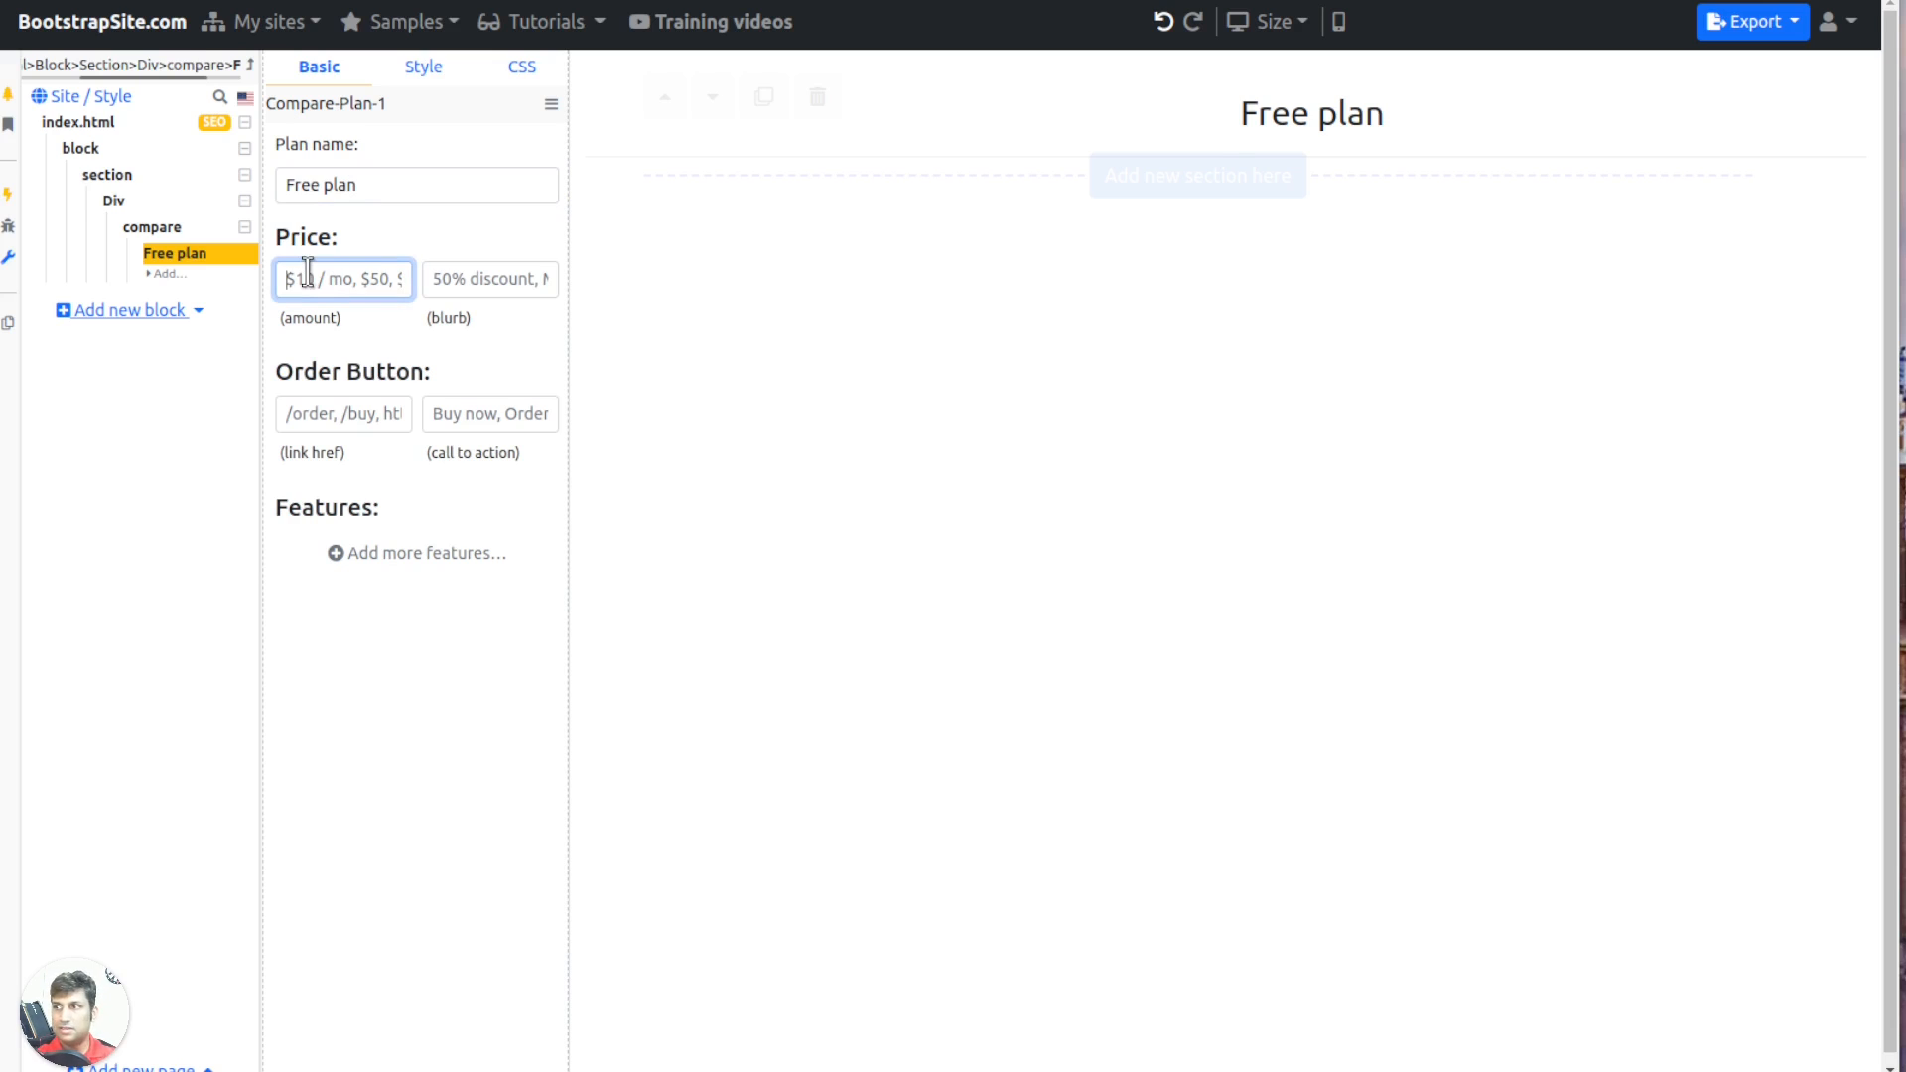
pyautogui.write('$0')
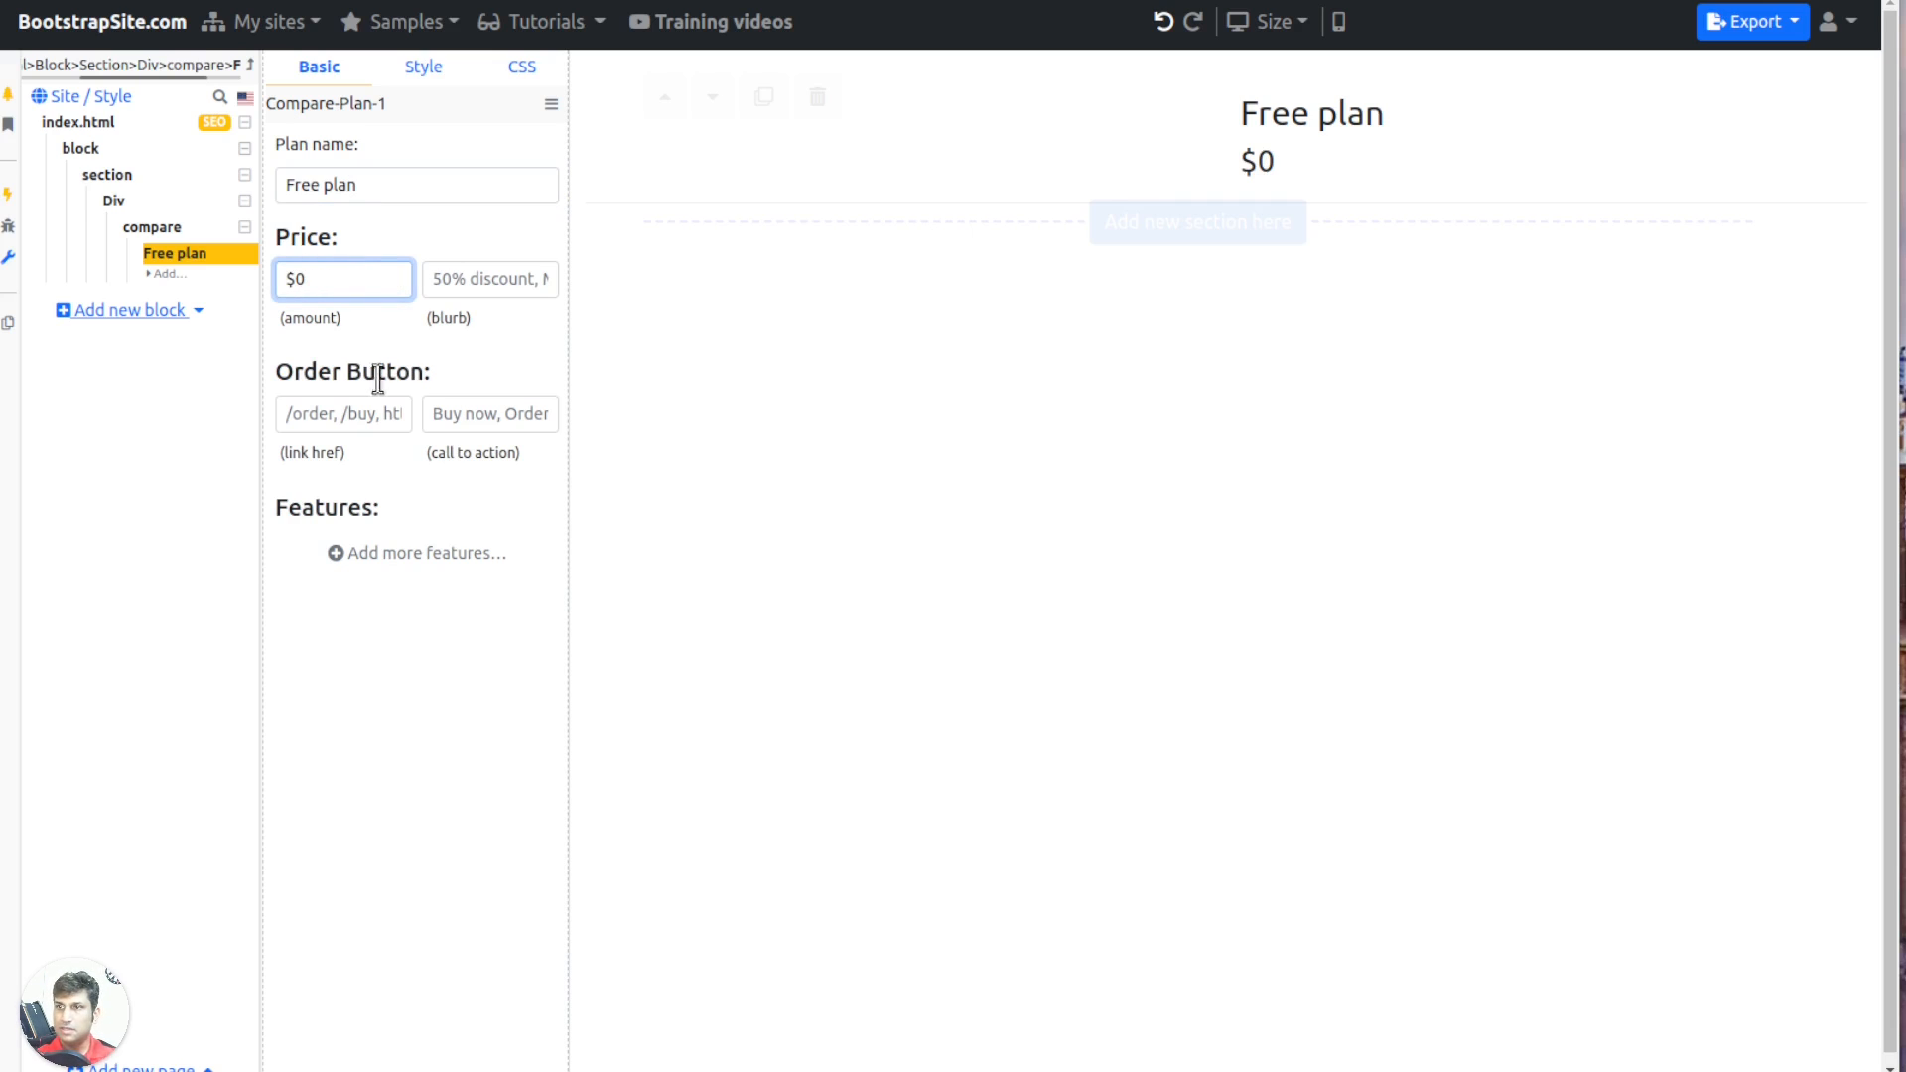
# Set the Free plan's order button link to /free and its call to action to Free signup
pyautogui.click(341, 417)
pyautogui.write('/free')
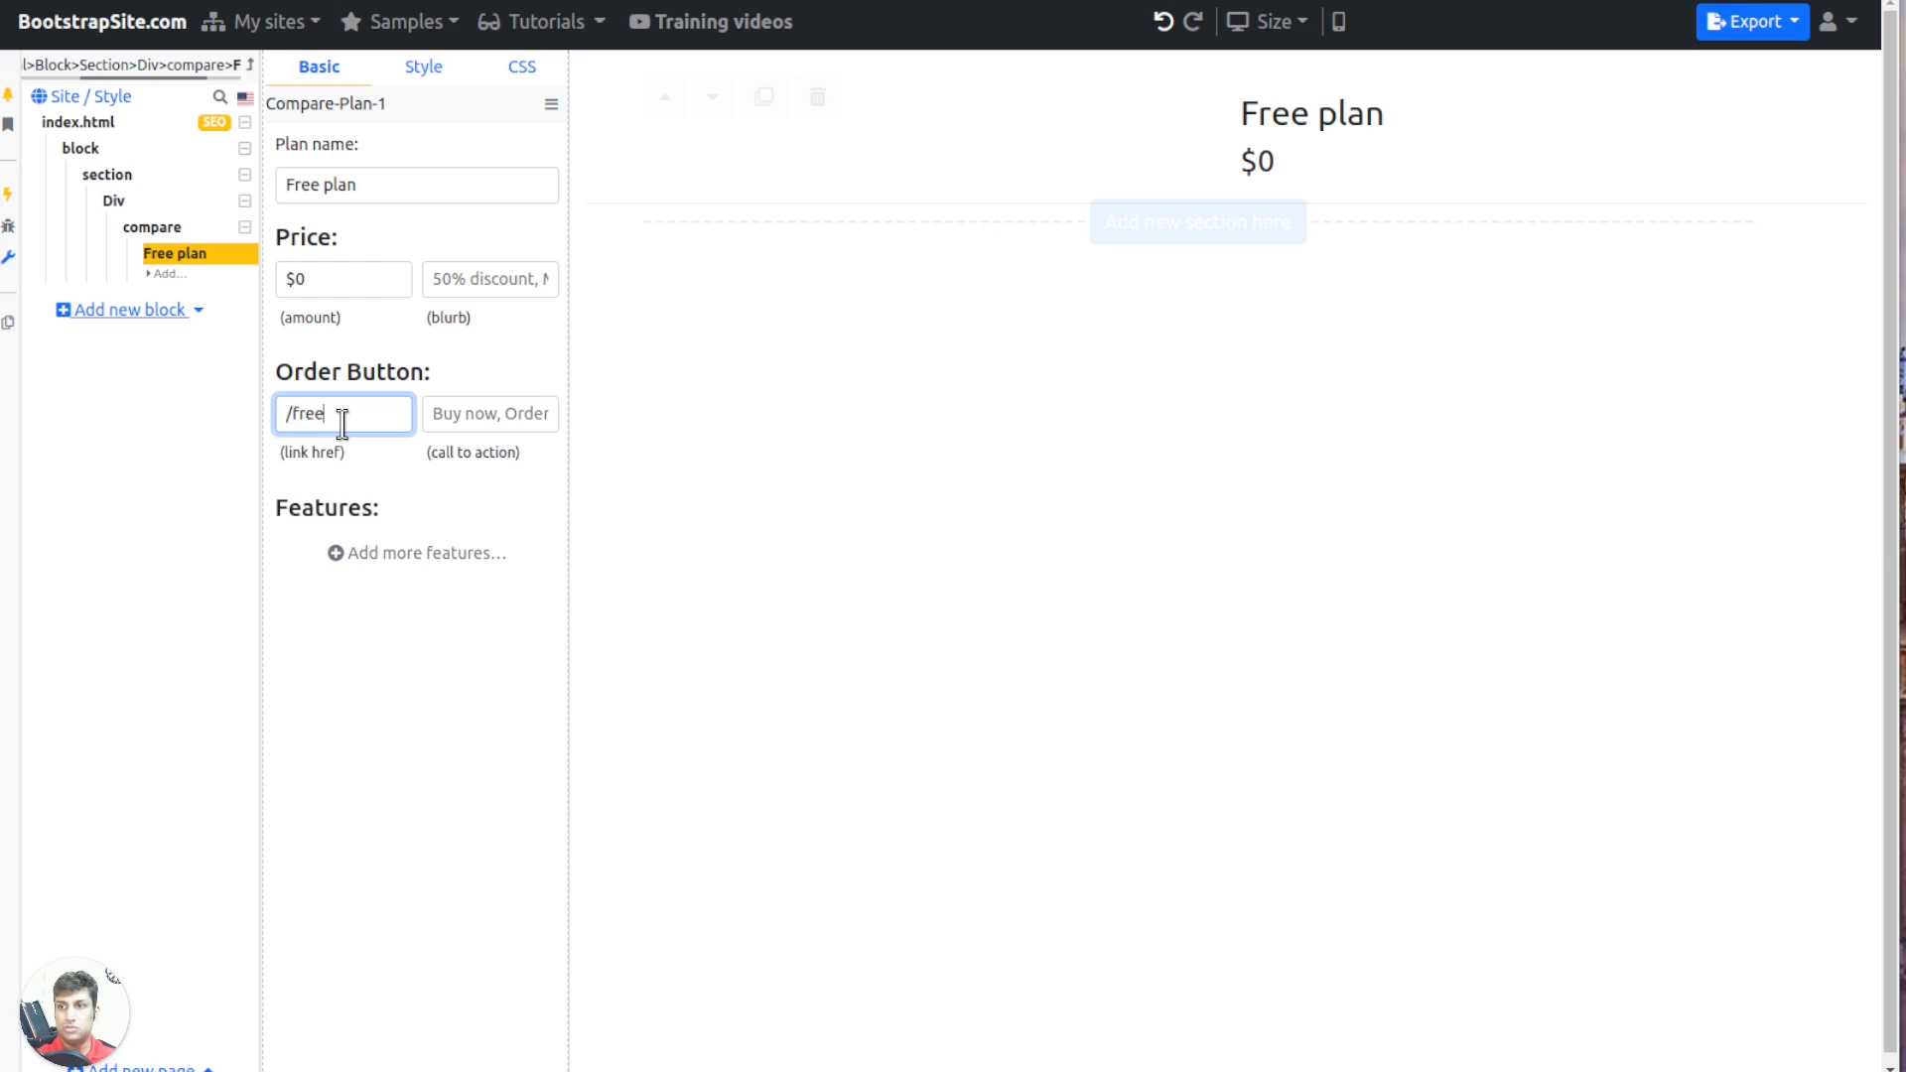
pyautogui.press('Tab')
pyautogui.write('F')
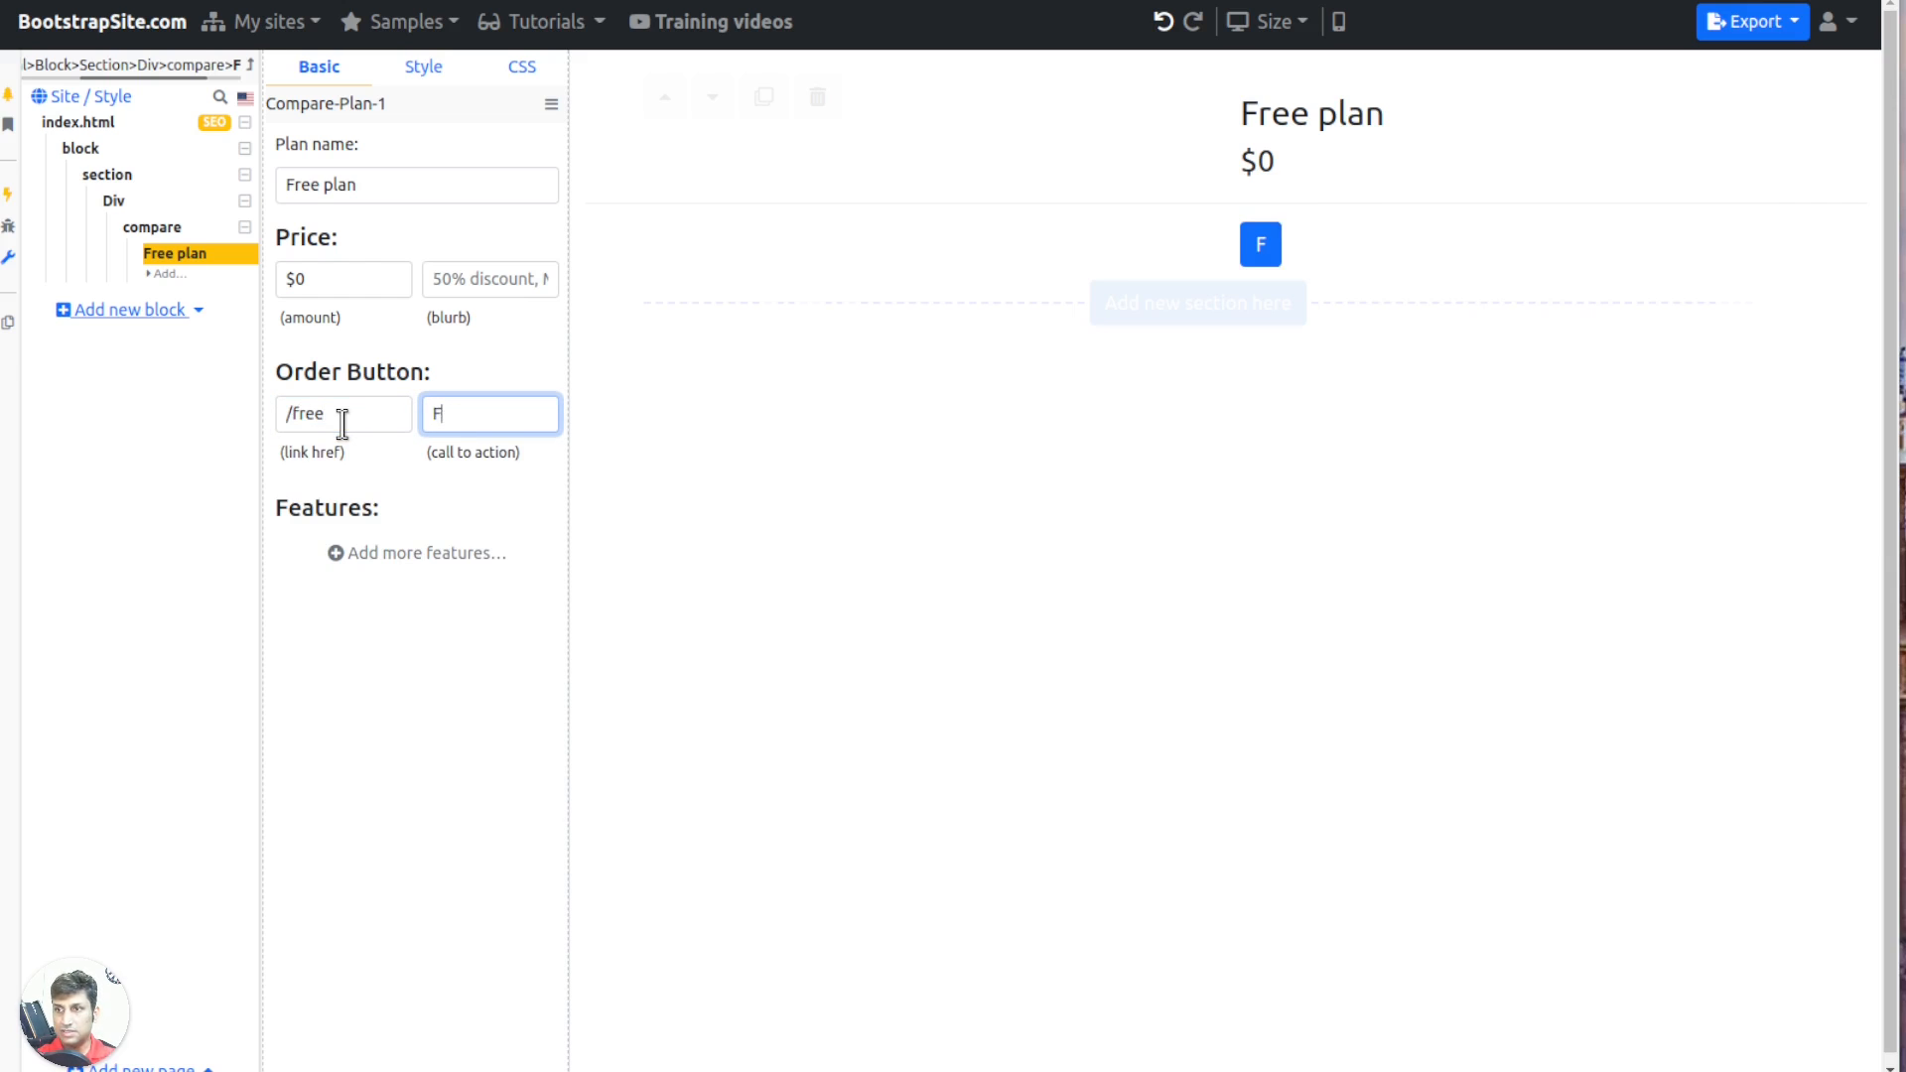
pyautogui.write('ree signui')
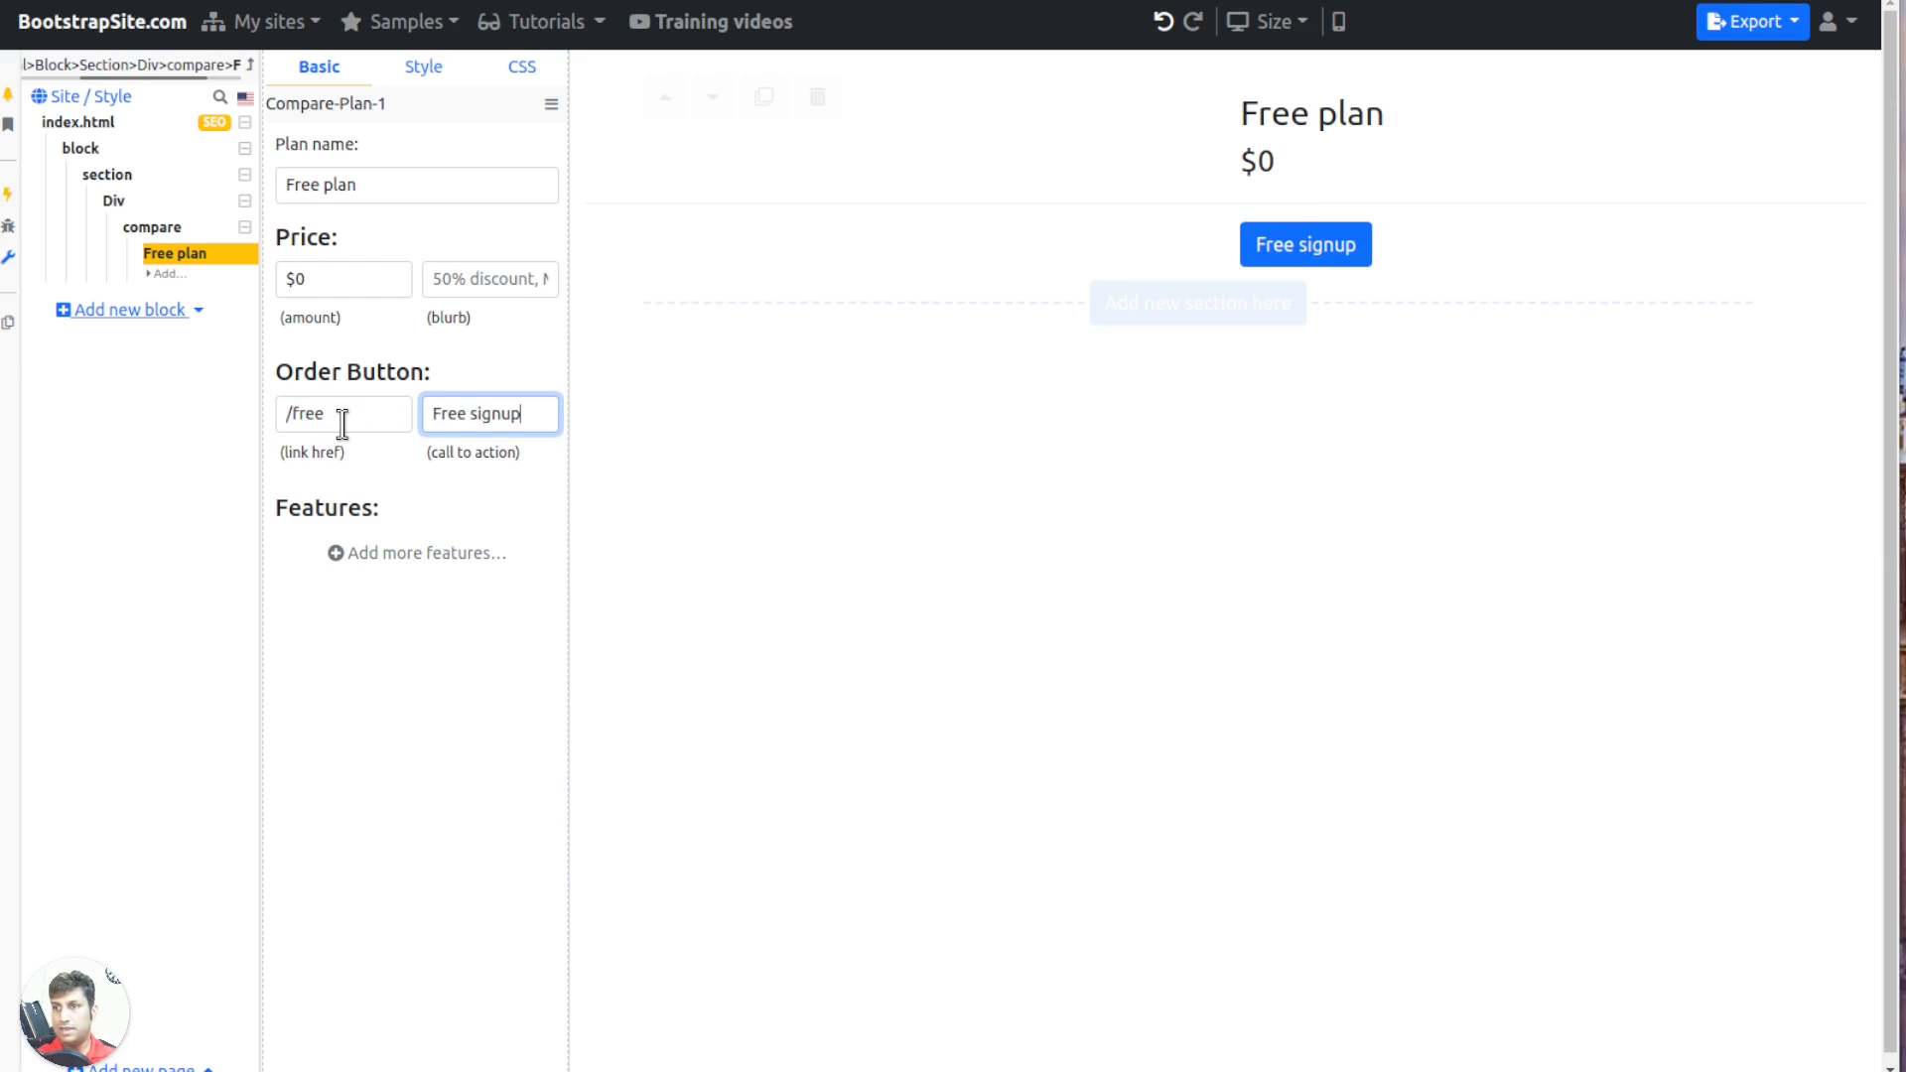
# Duplicate the Free plan and name the copy Power plan
pyautogui.rightClick(127, 262)
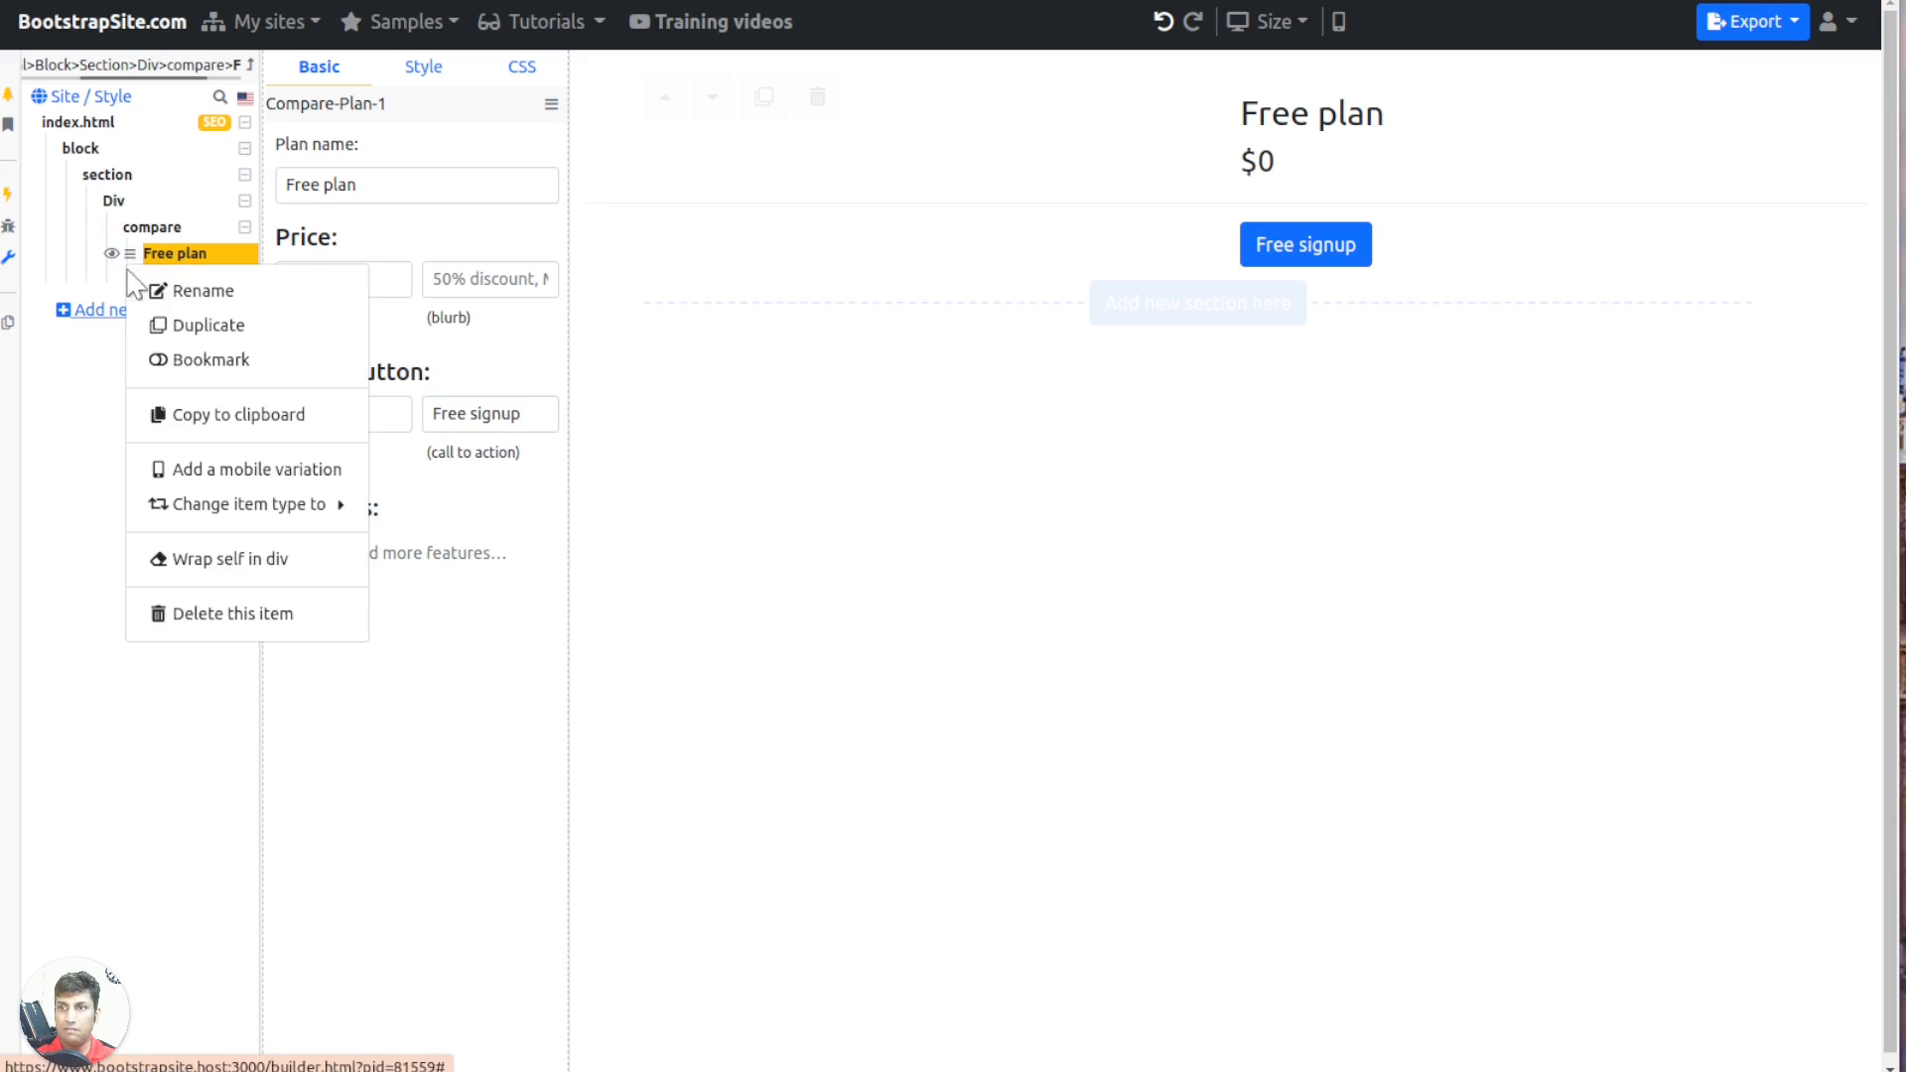
pyautogui.click(188, 326)
pyautogui.tripleClick(354, 185)
pyautogui.write('P')
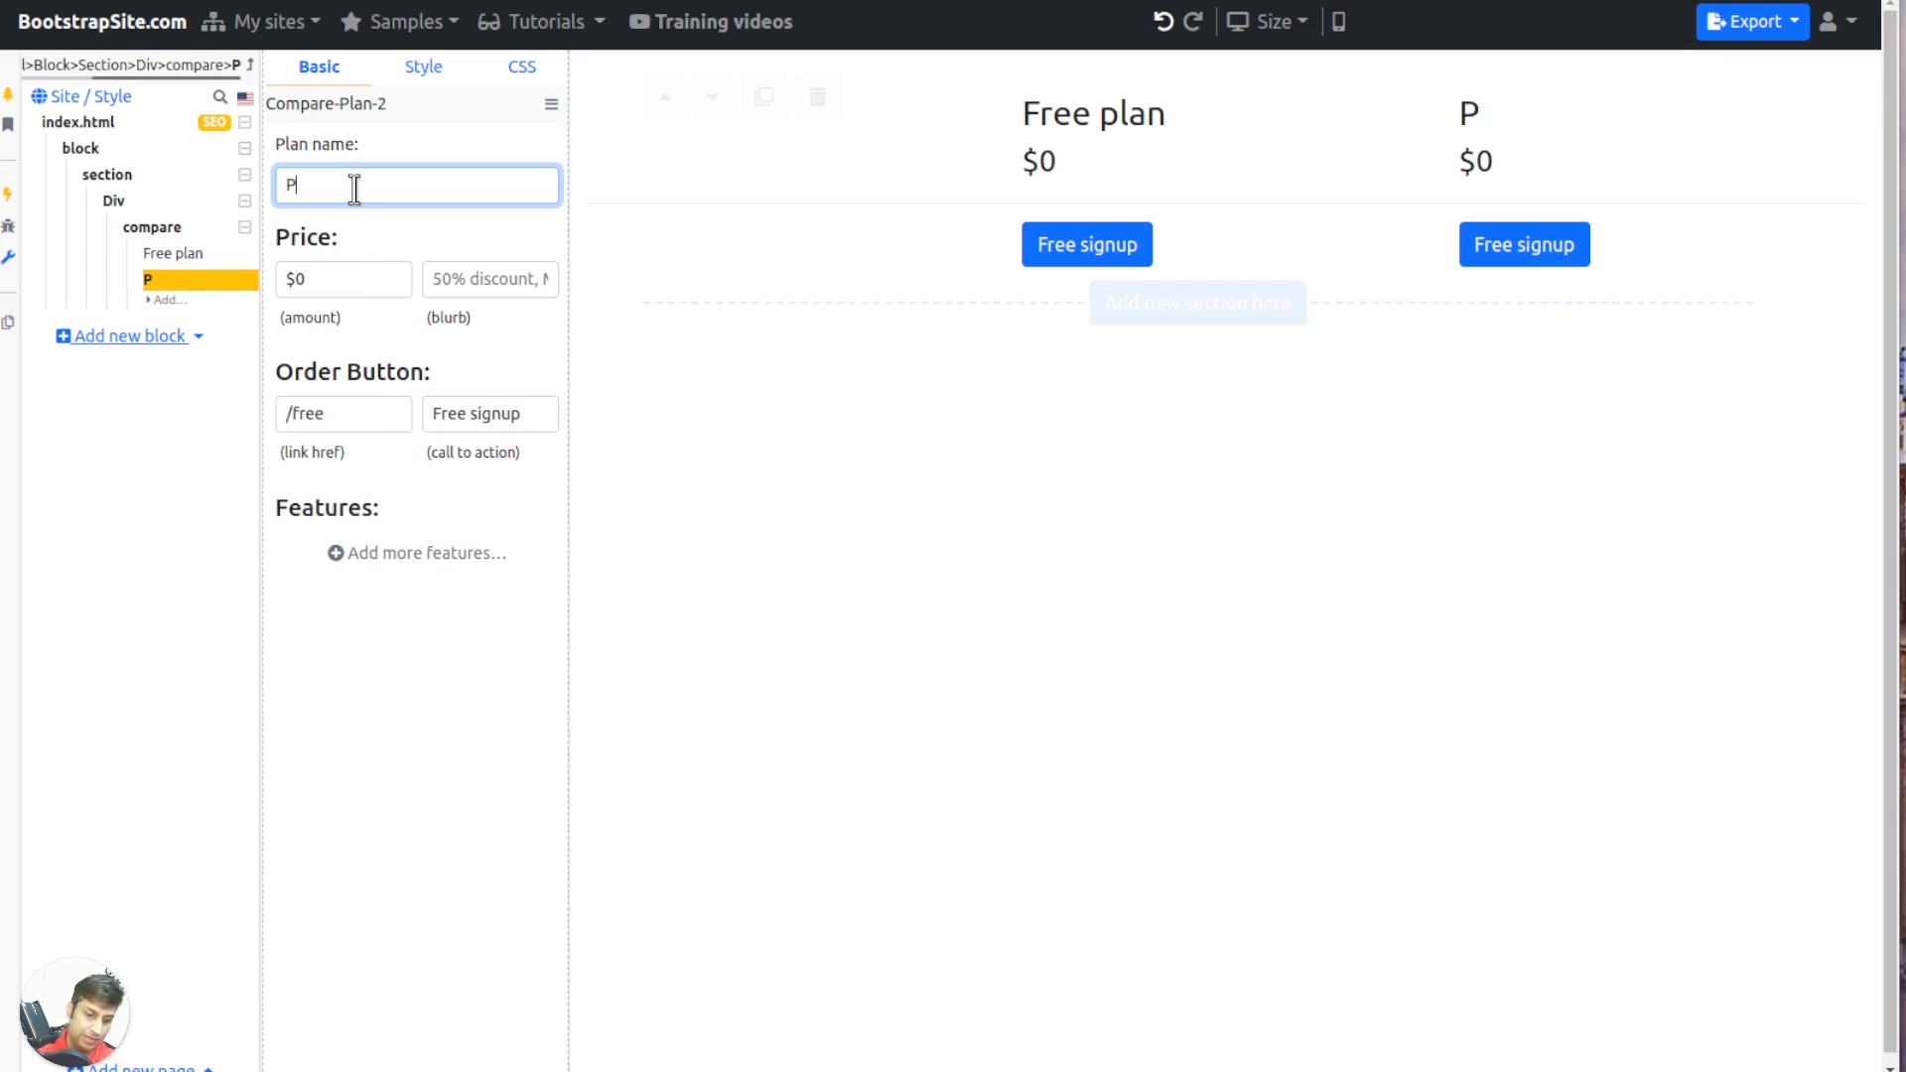
pyautogui.write('ower plan')
# Set the Power plan's price to $10 / mo with the blurb Popular
pyautogui.click(330, 280)
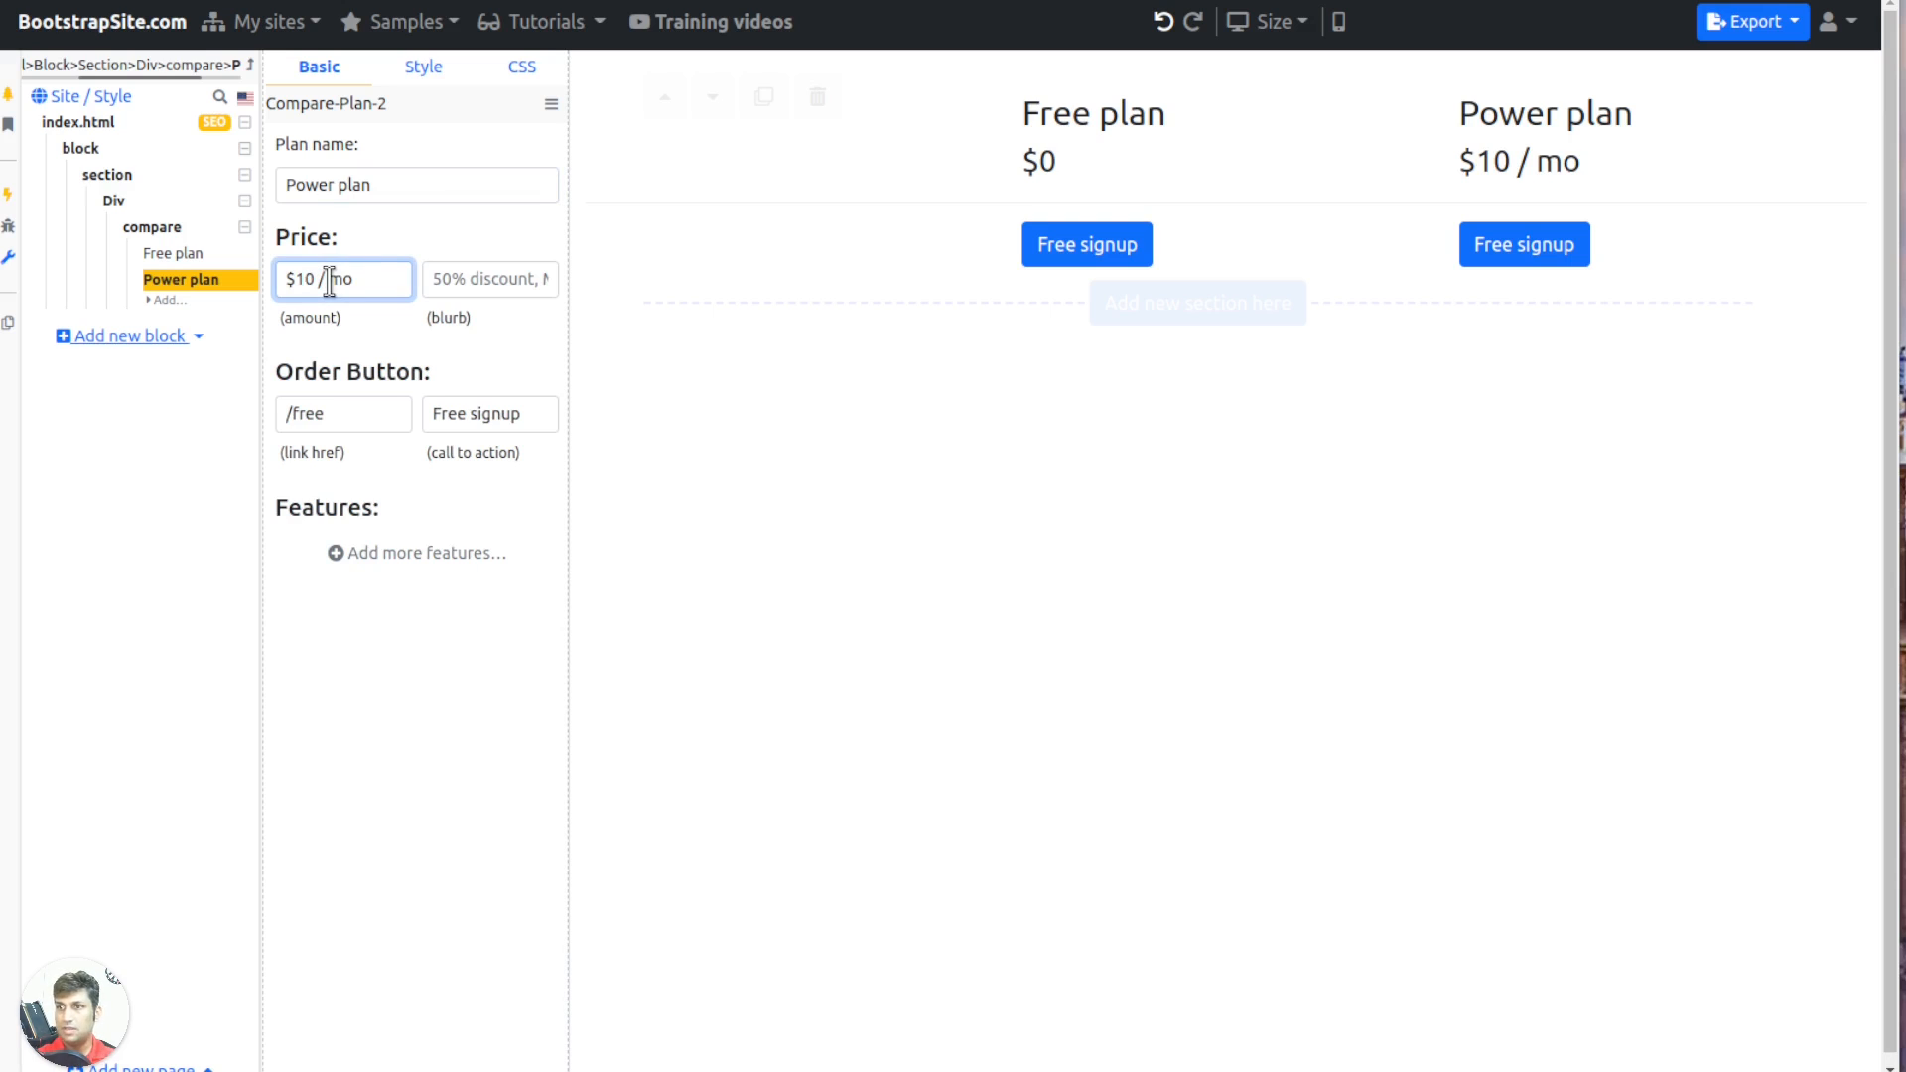
pyautogui.click(436, 288)
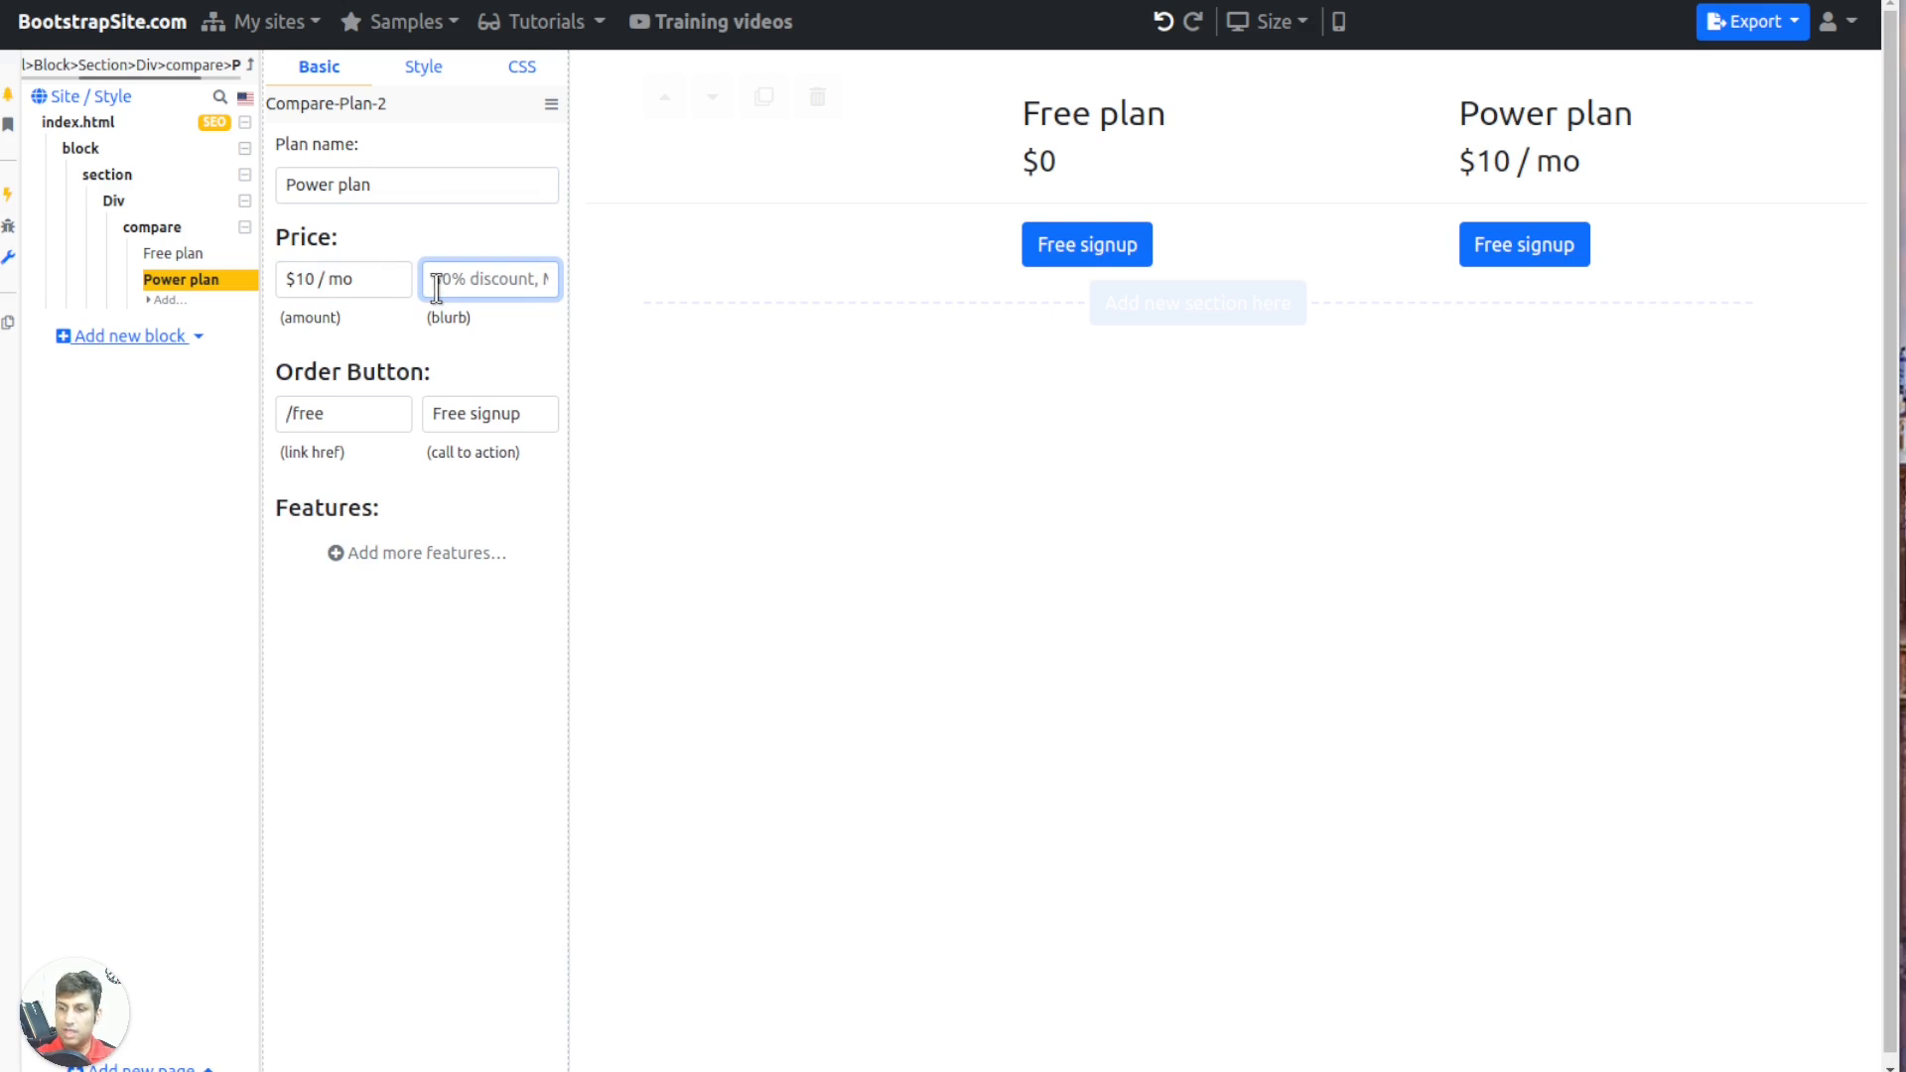
pyautogui.write('Popular')
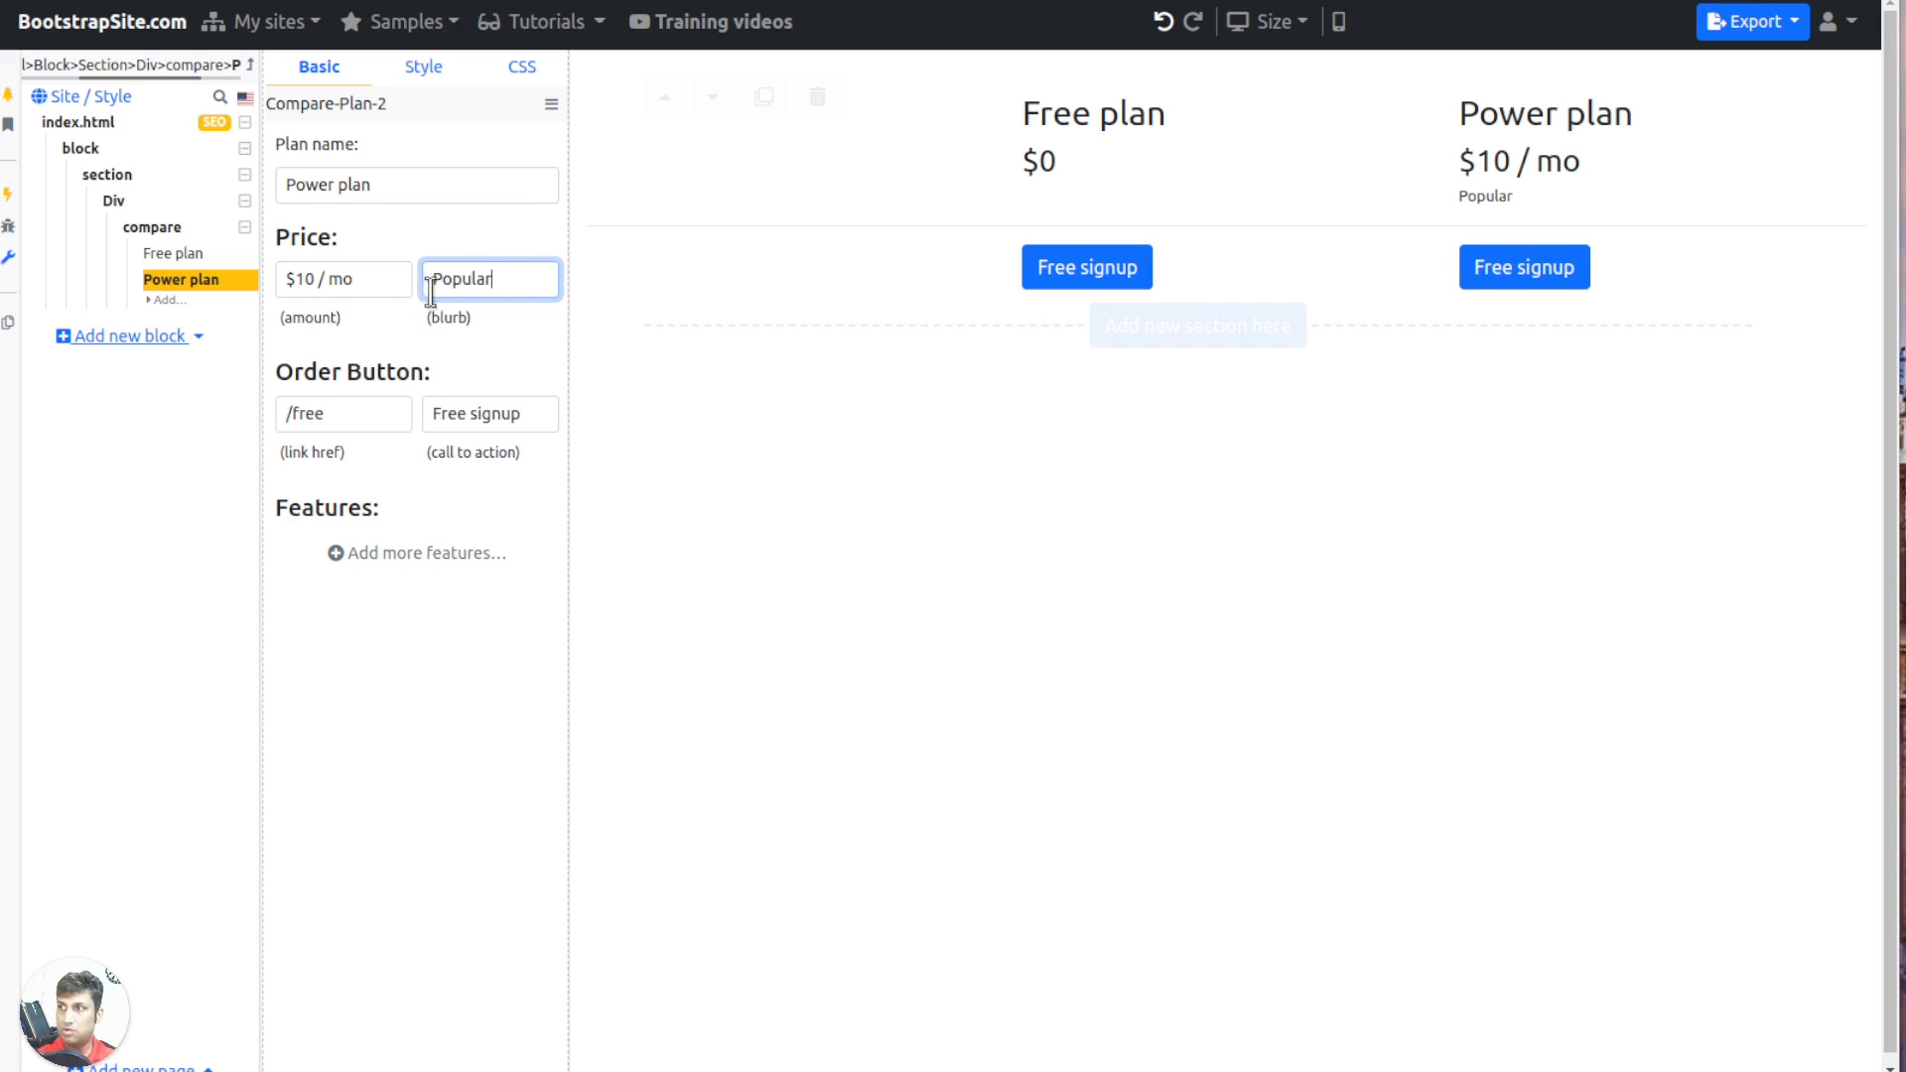
# Set the Power plan's order button link to /power and its call to action to Buy now
pyautogui.doubleClick(321, 410)
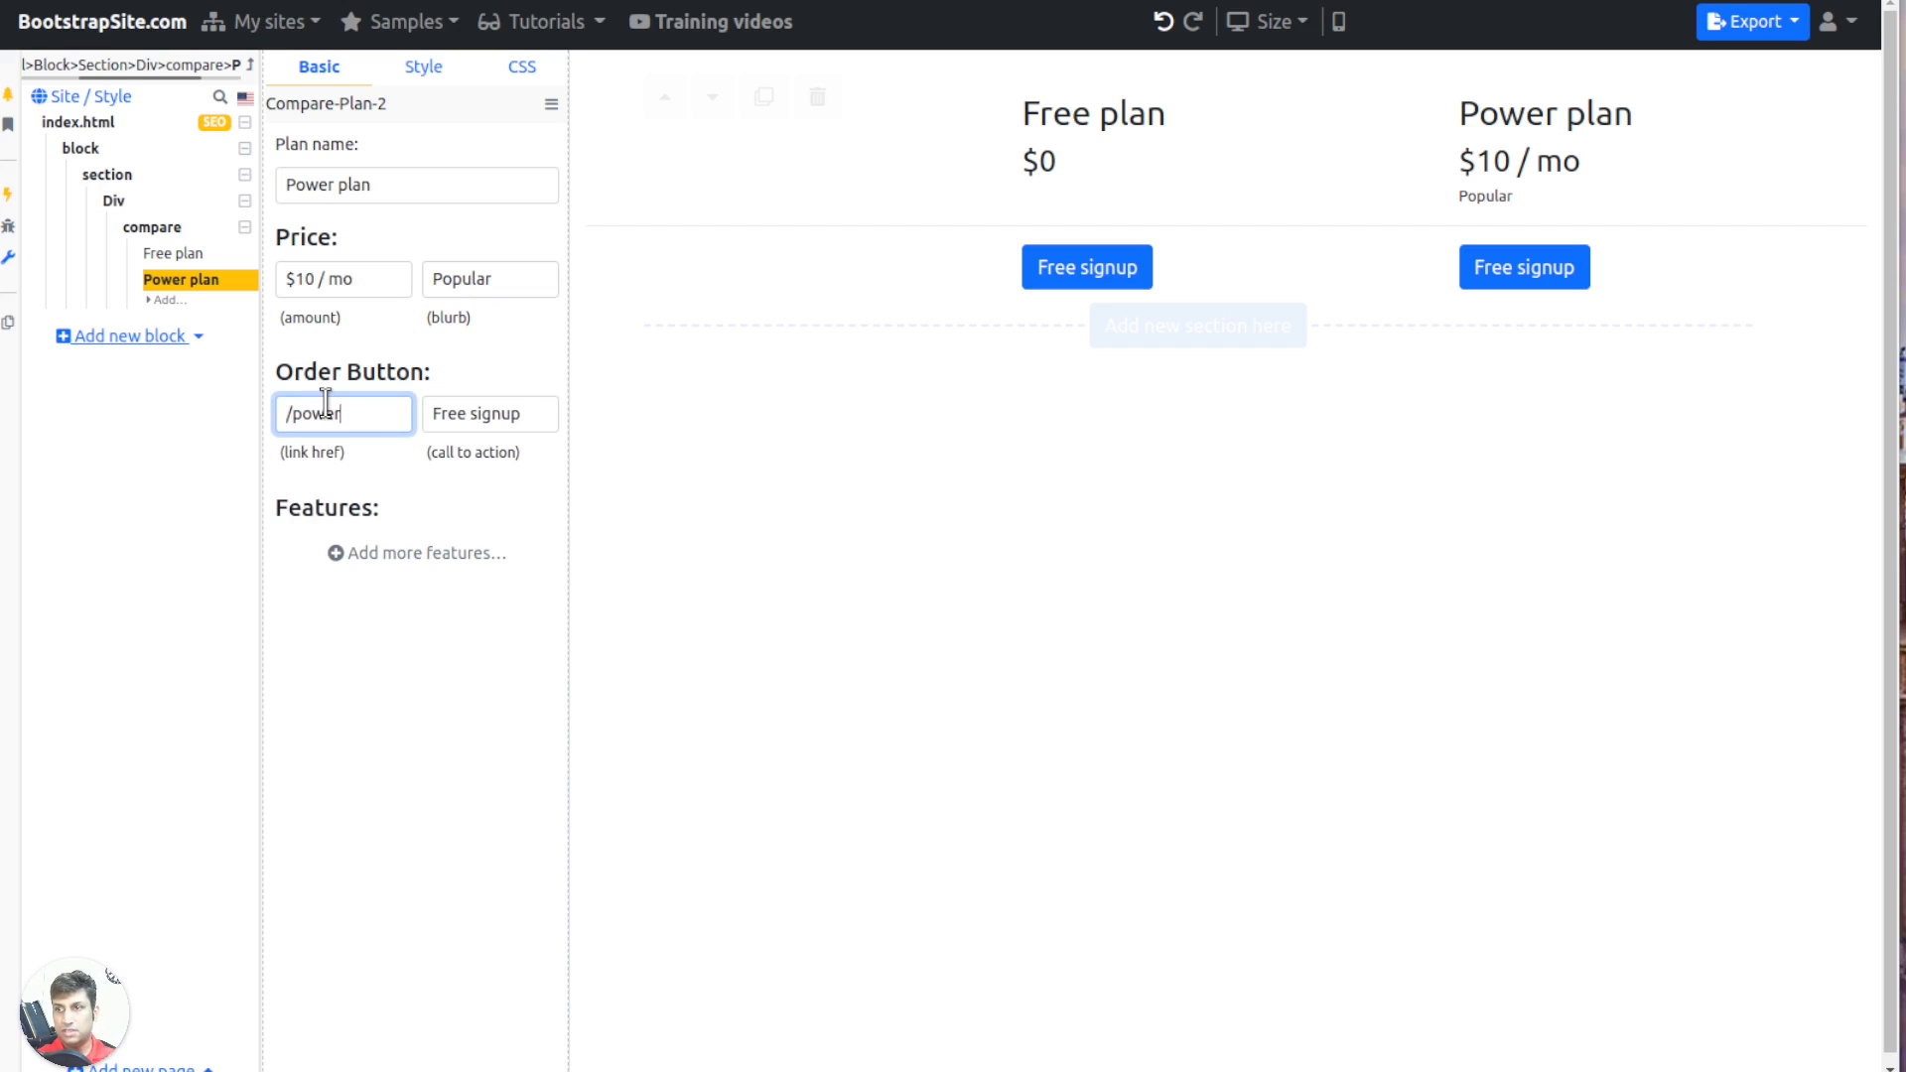
pyautogui.press('Tab')
pyautogui.write('Buy now')
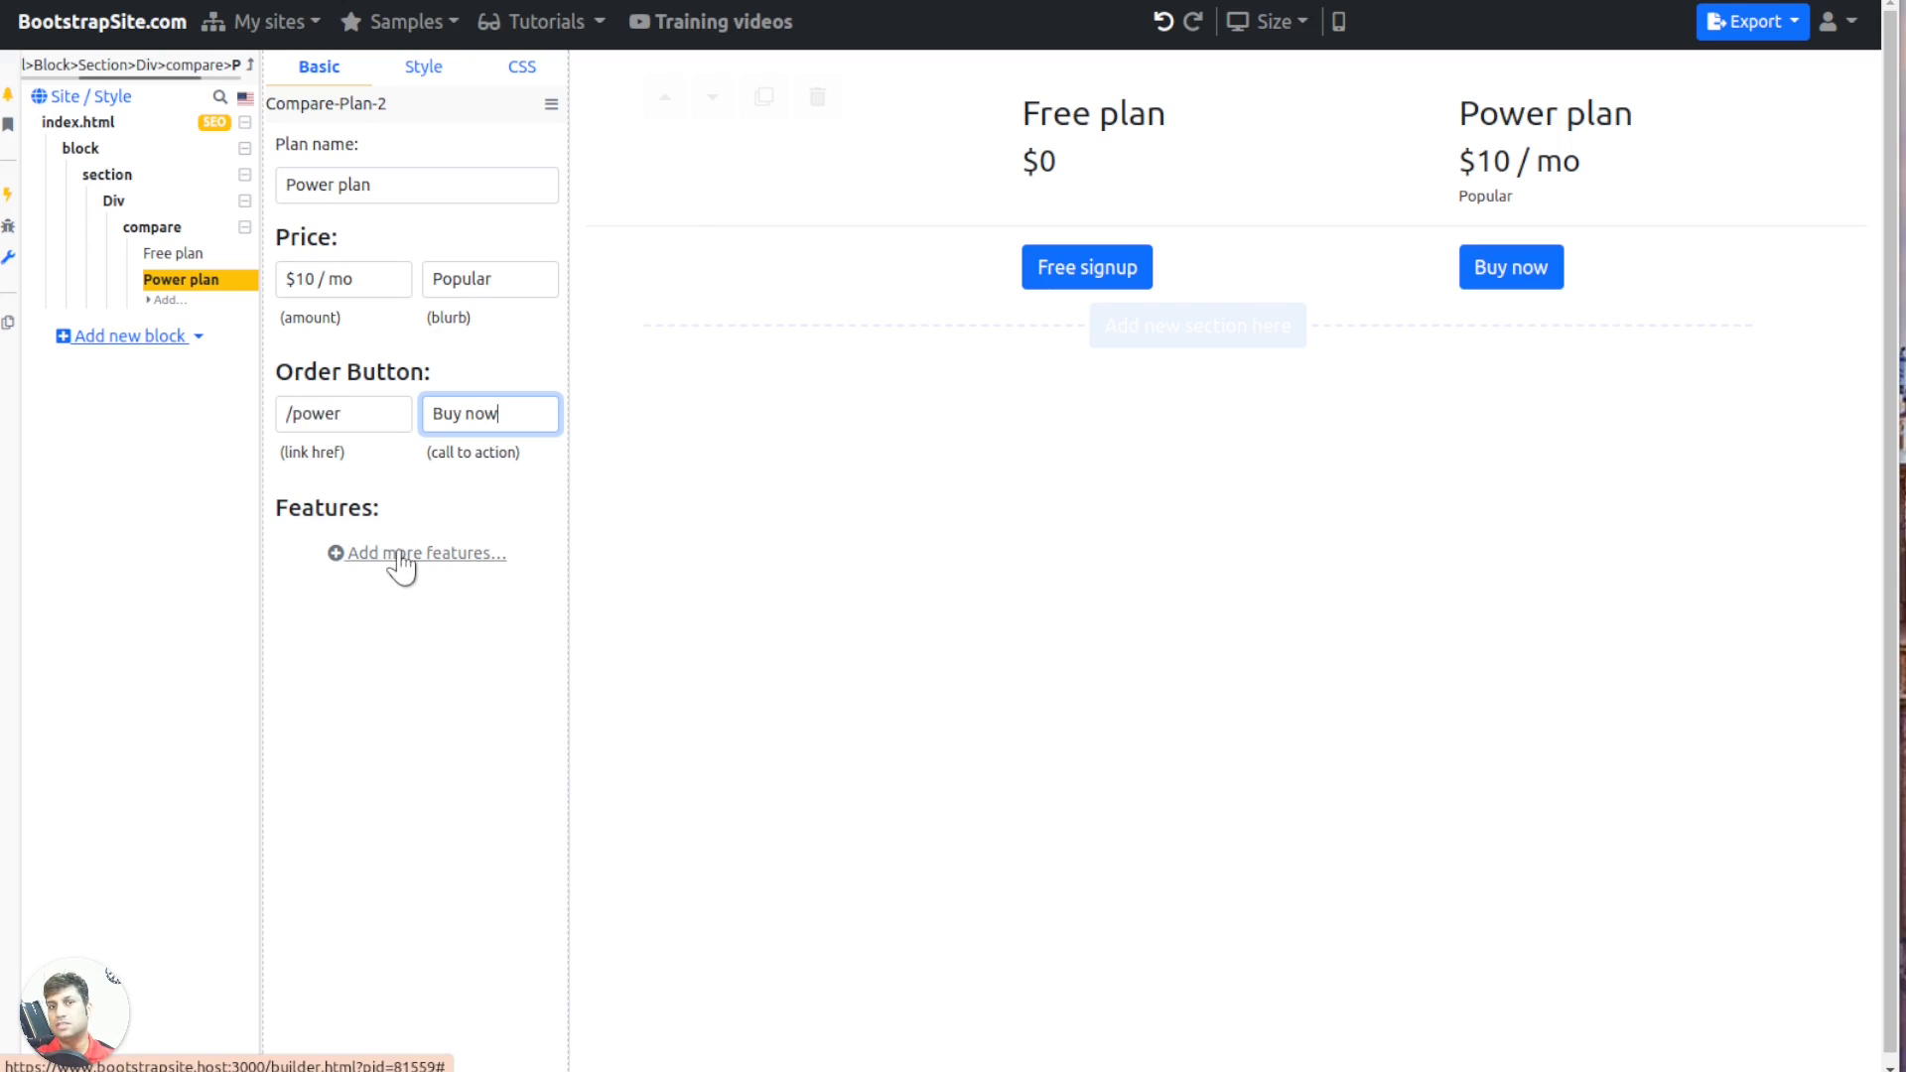
# Add the comparison features Number of exports, Priority support and Feature #3 to the compare table
pyautogui.click(476, 557)
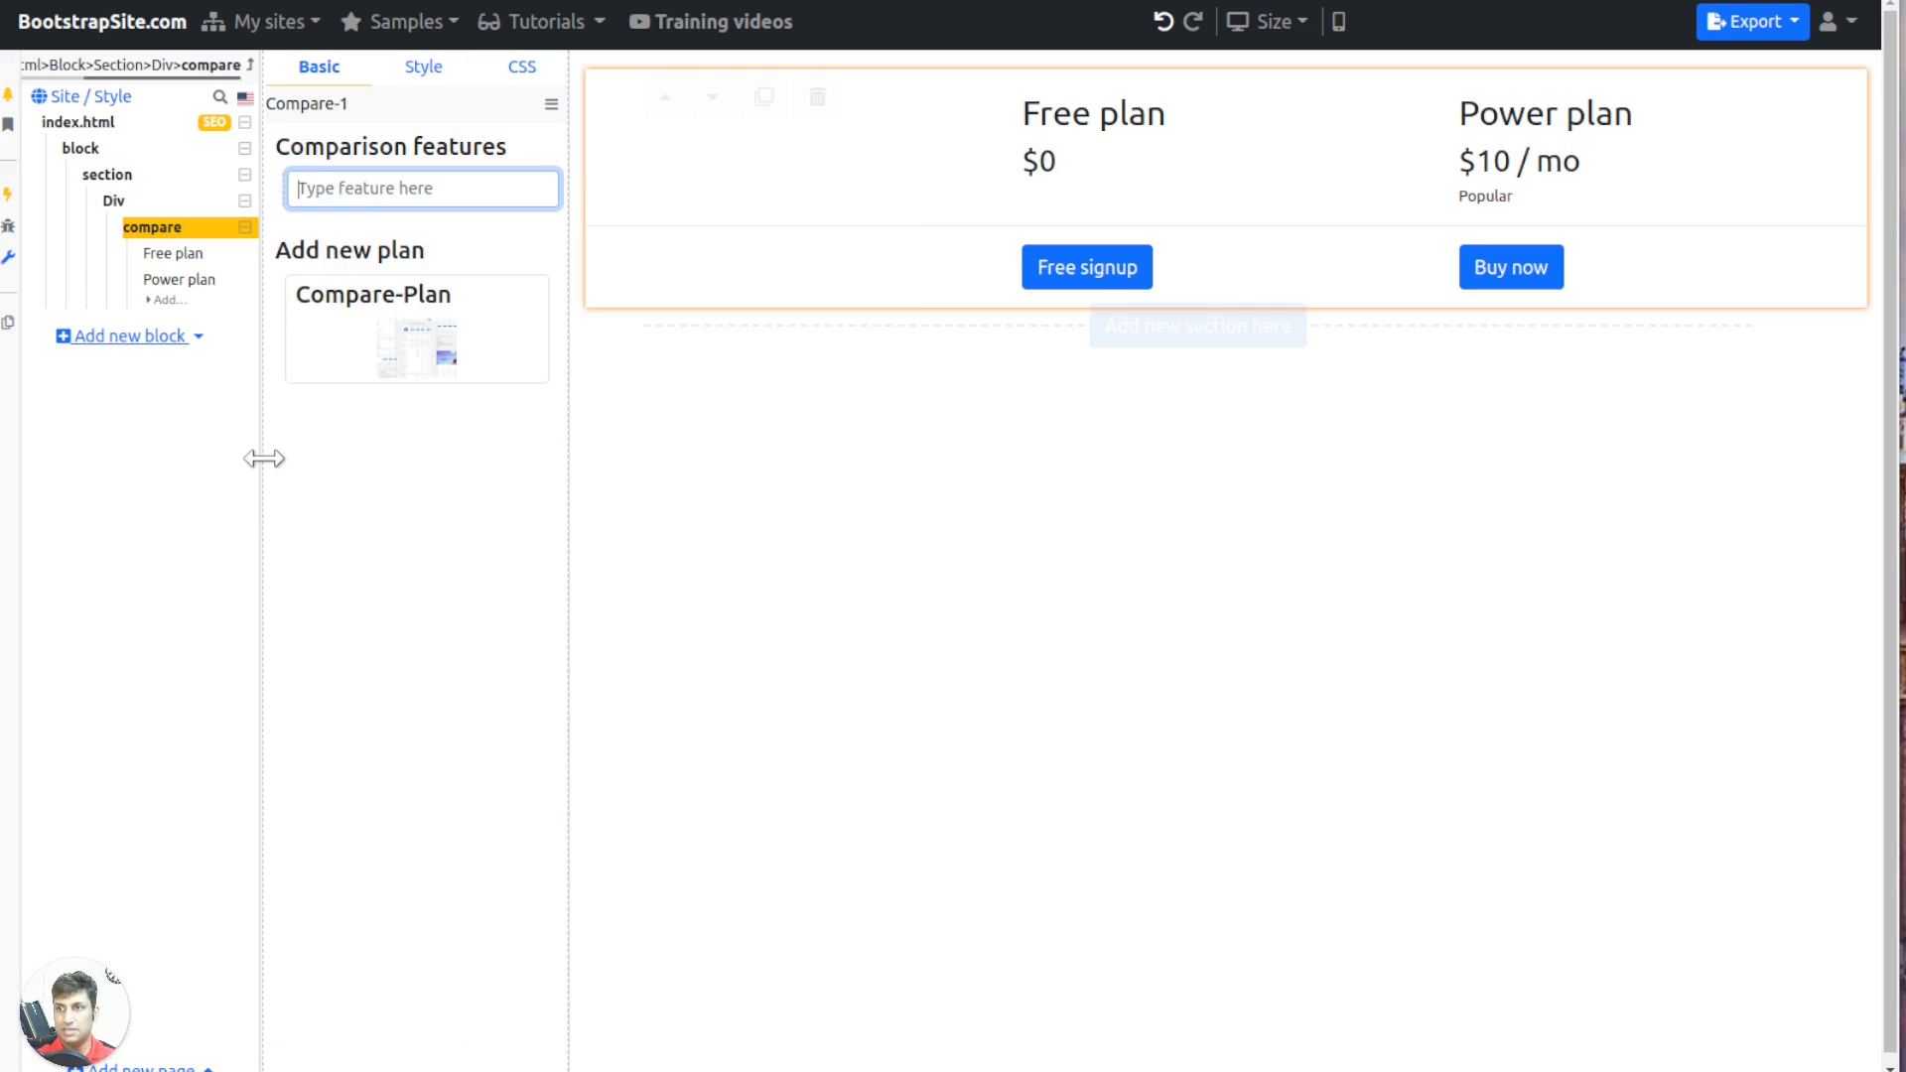
pyautogui.write('Number of exports')
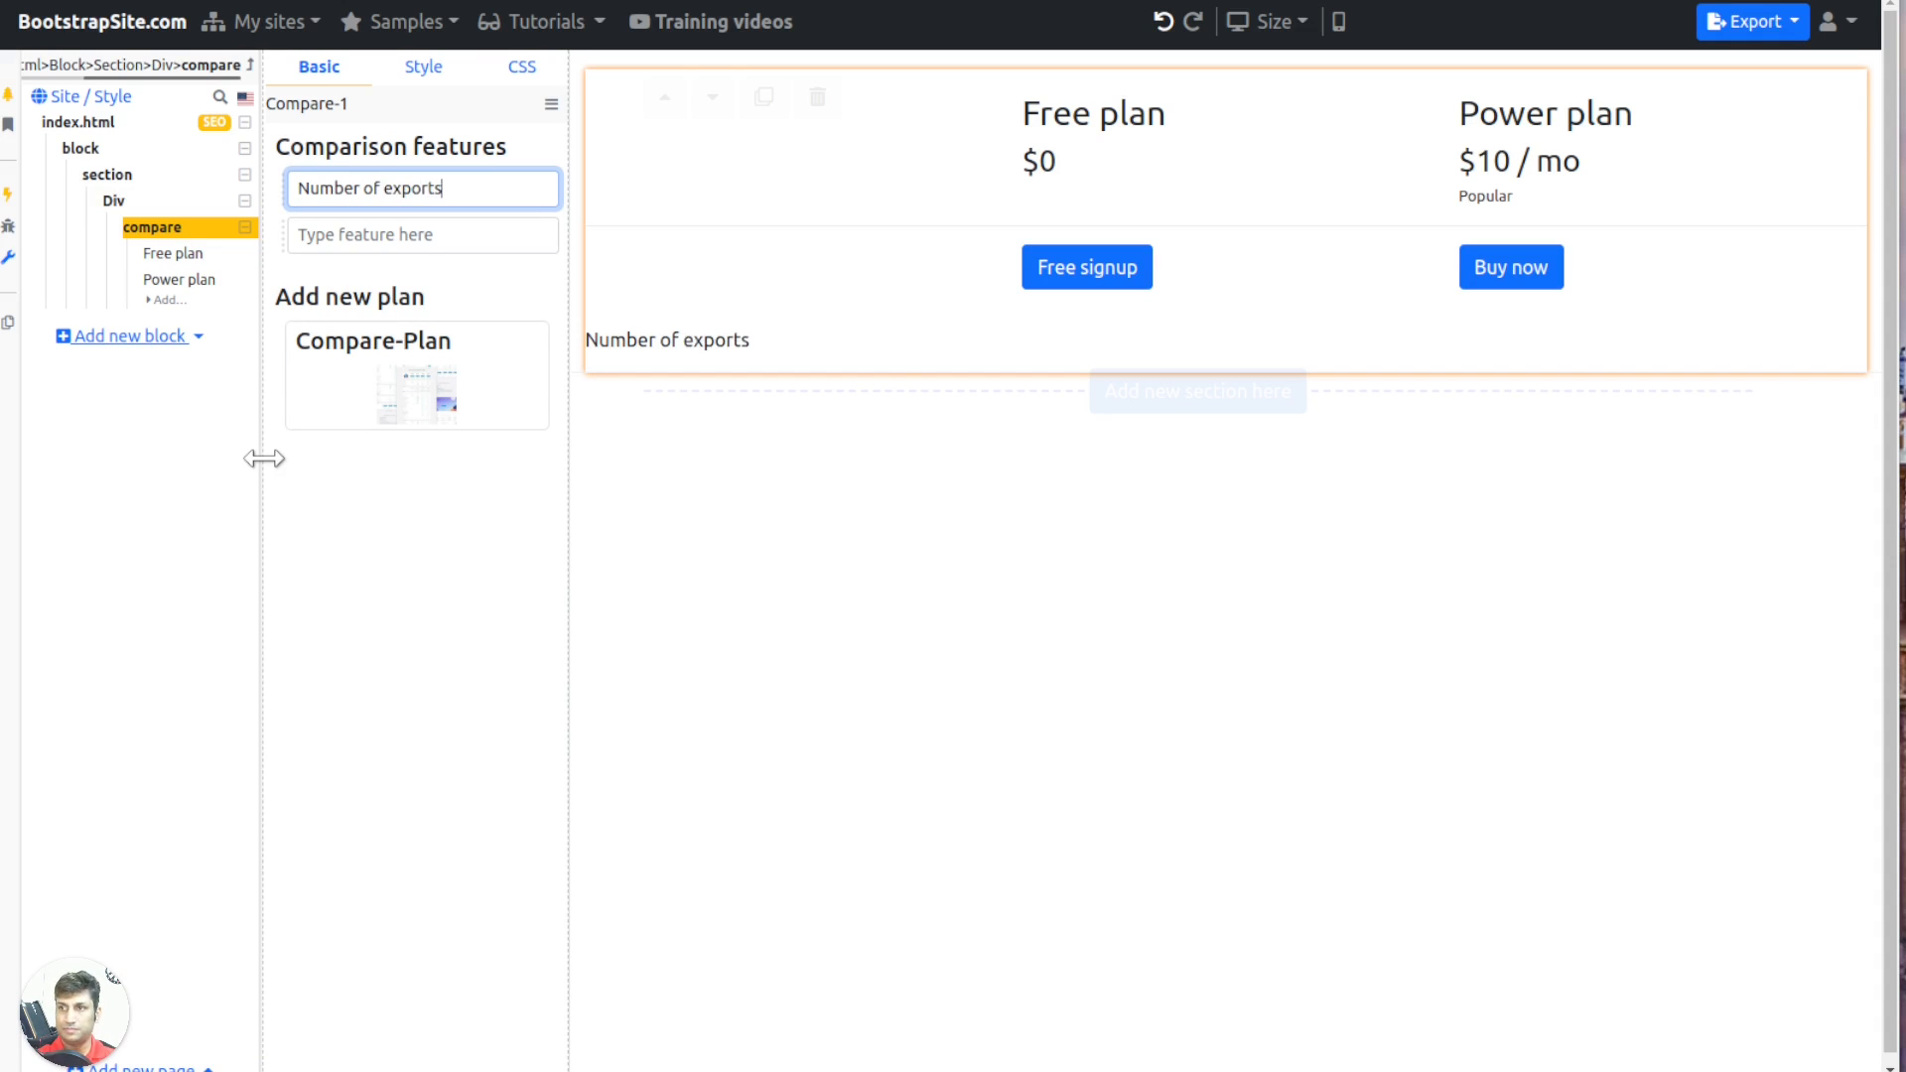
pyautogui.click(426, 246)
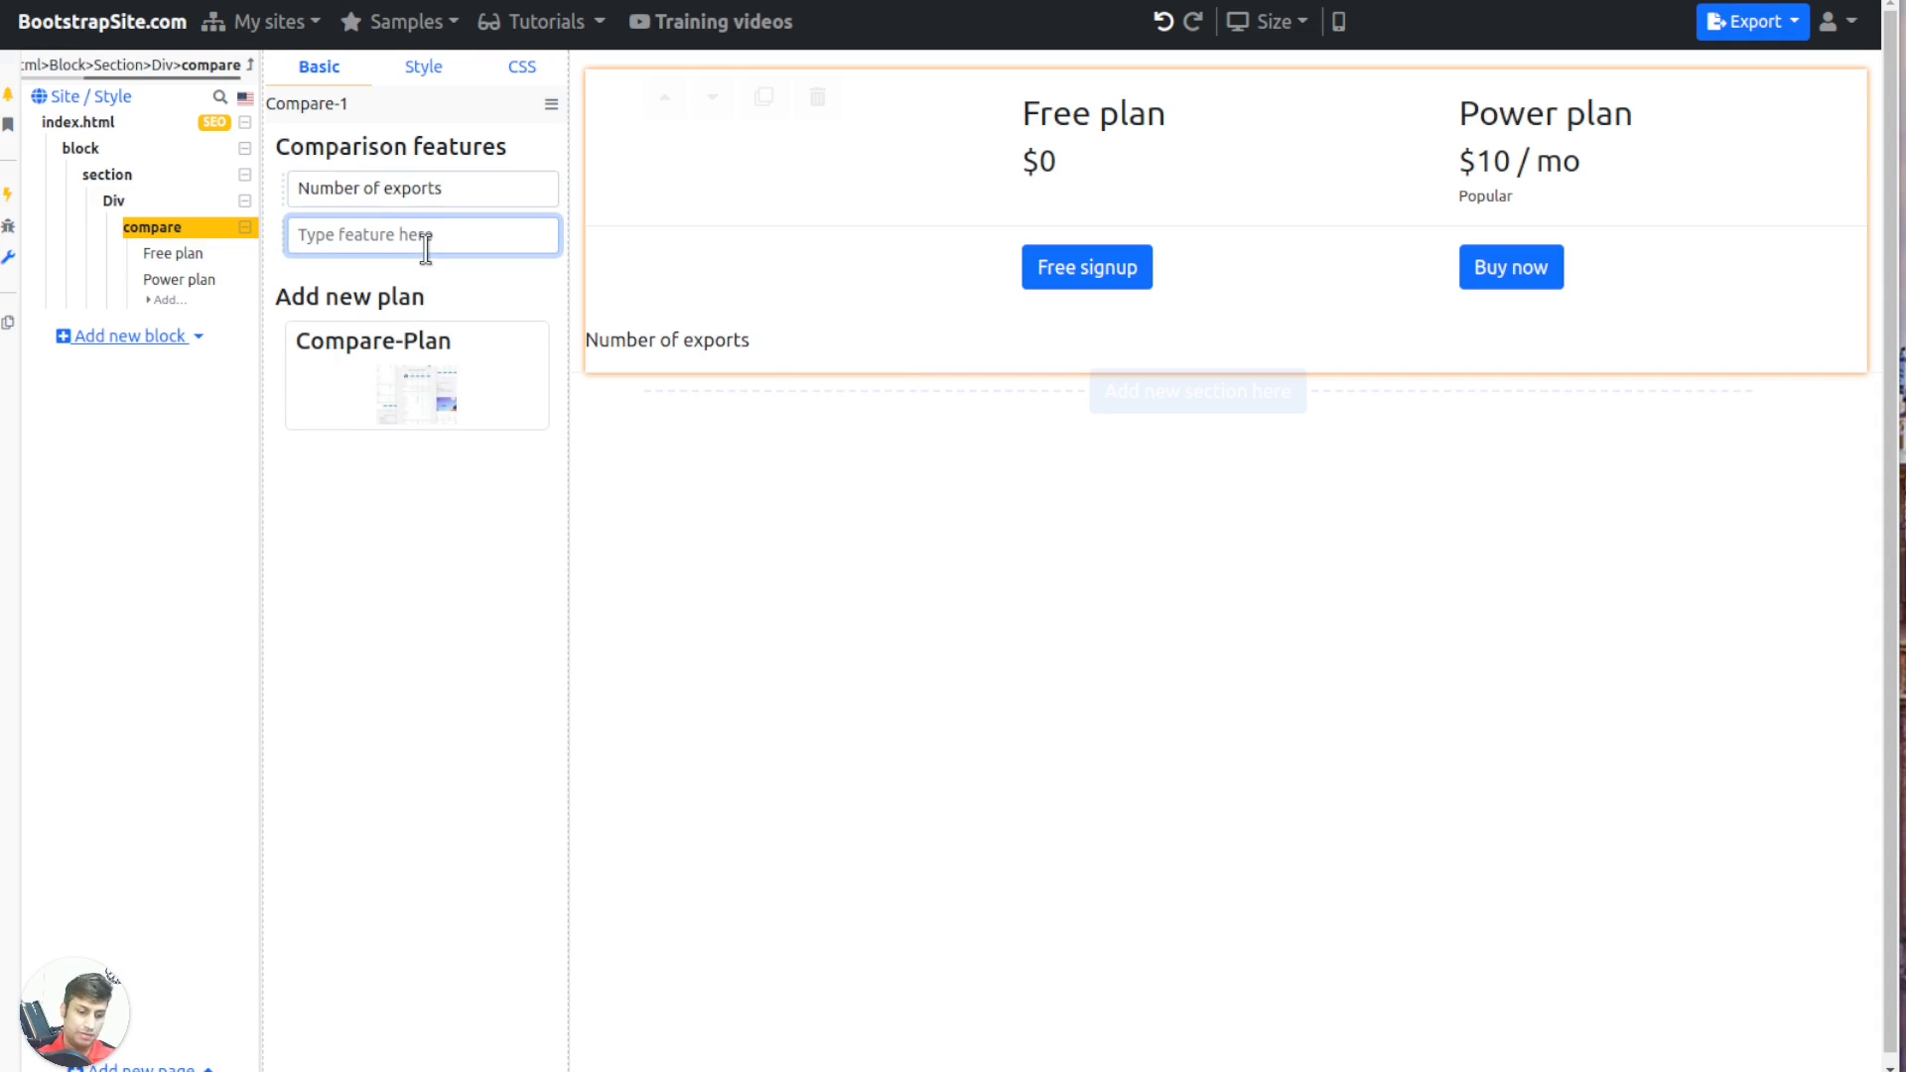
pyautogui.write('Priority support')
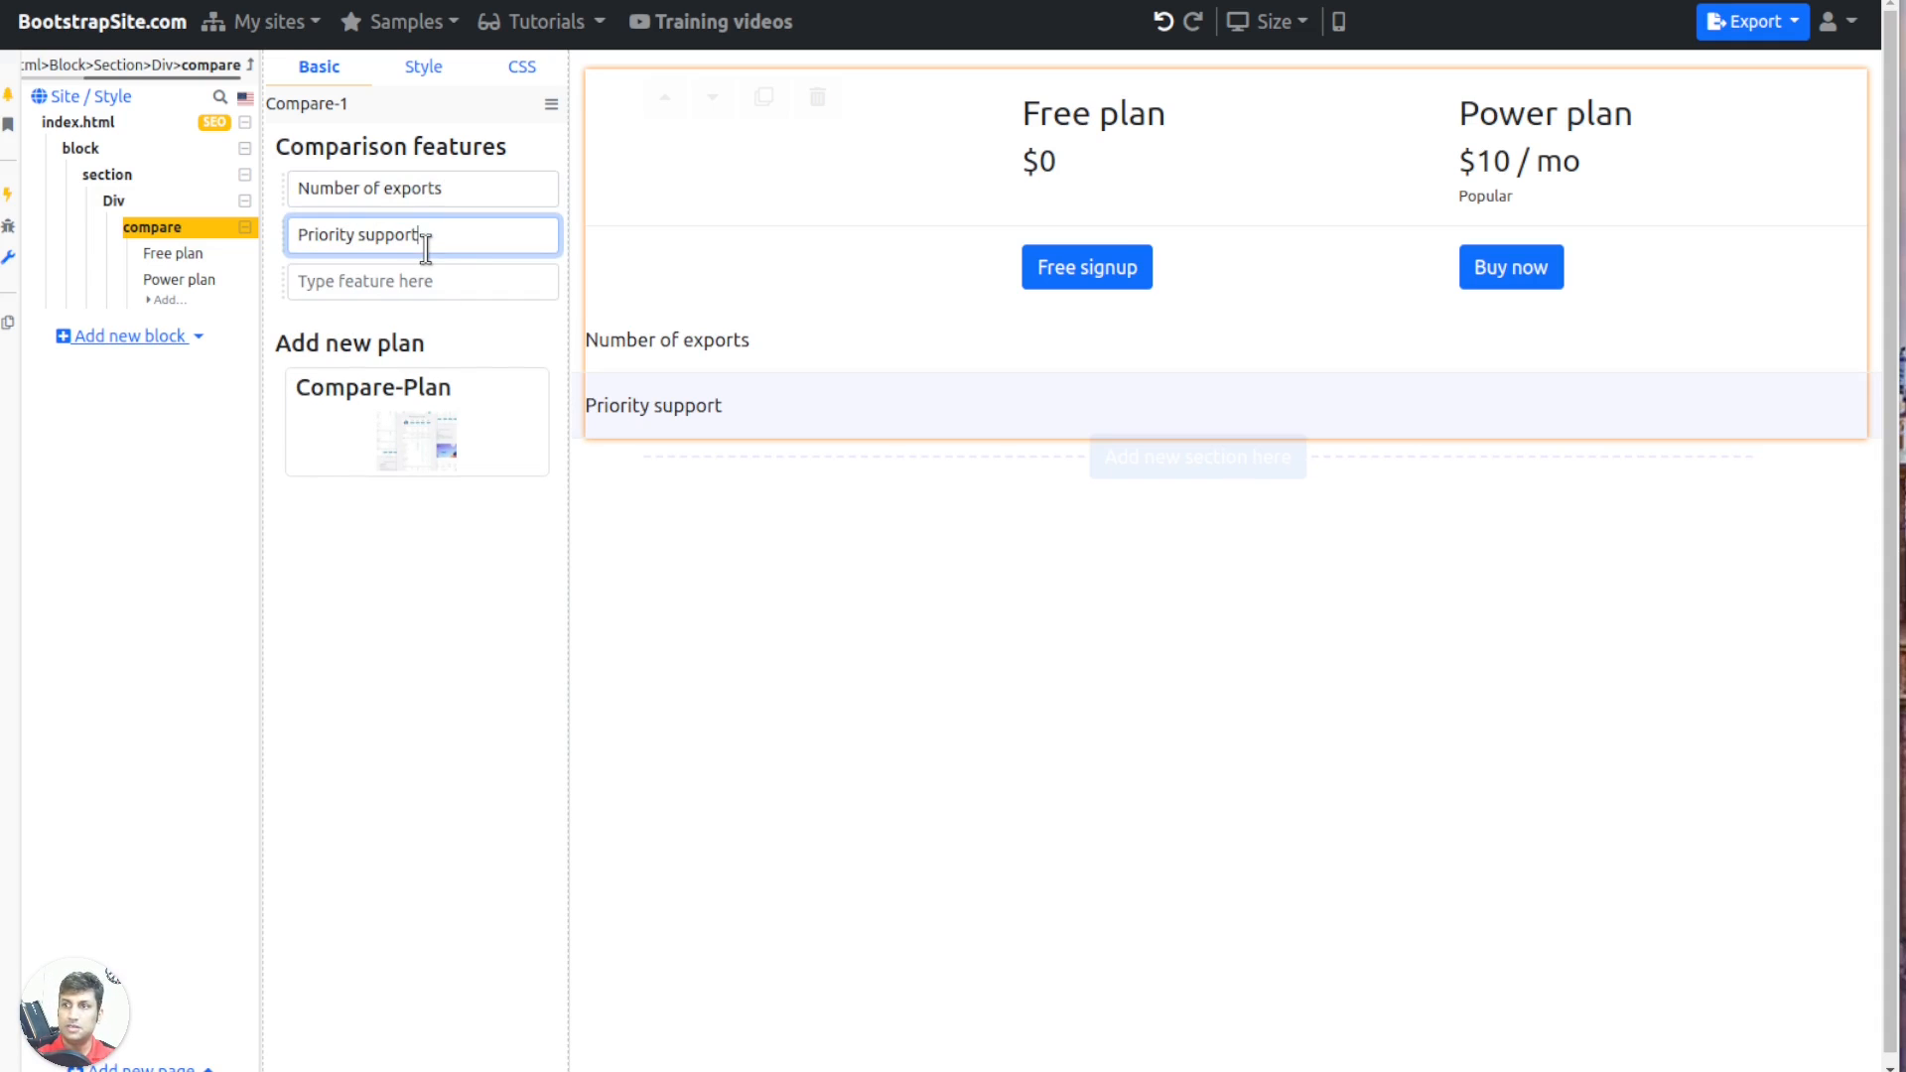
pyautogui.click(438, 277)
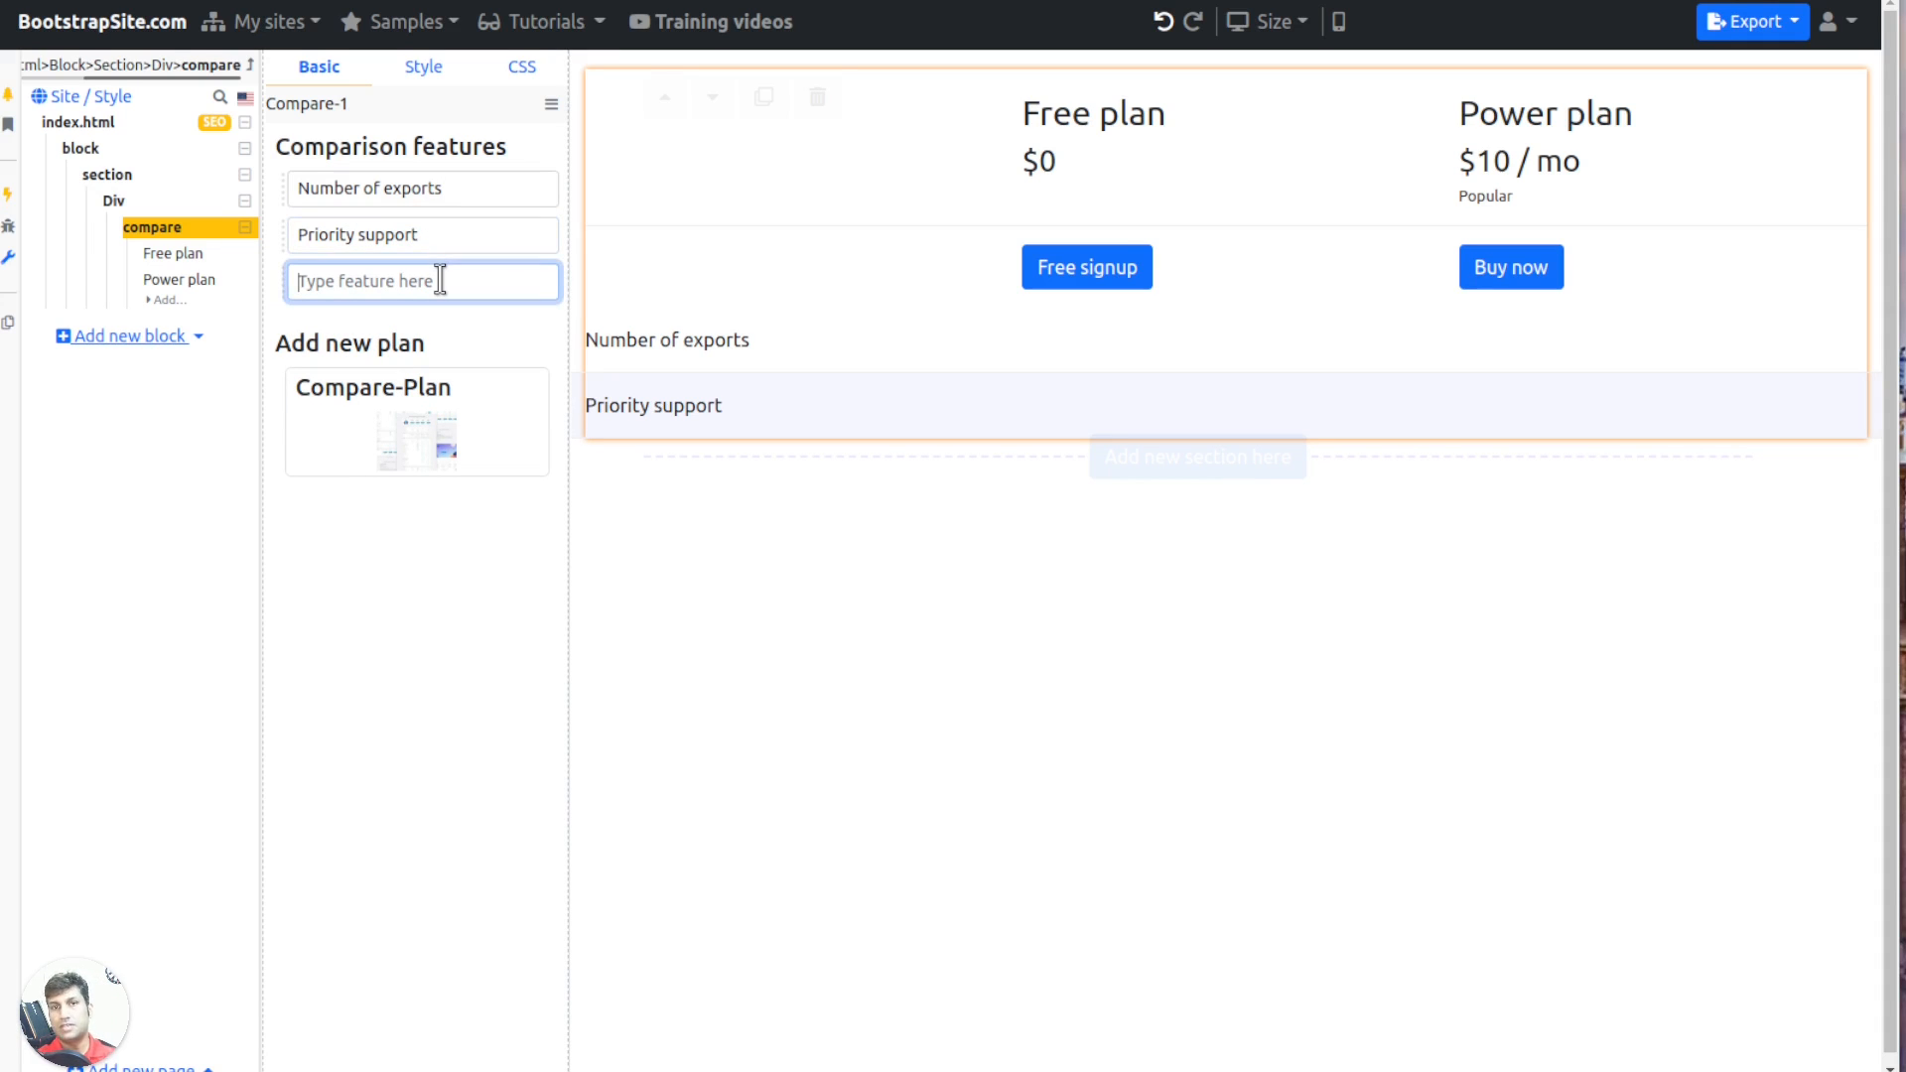
pyautogui.write('Feature #3')
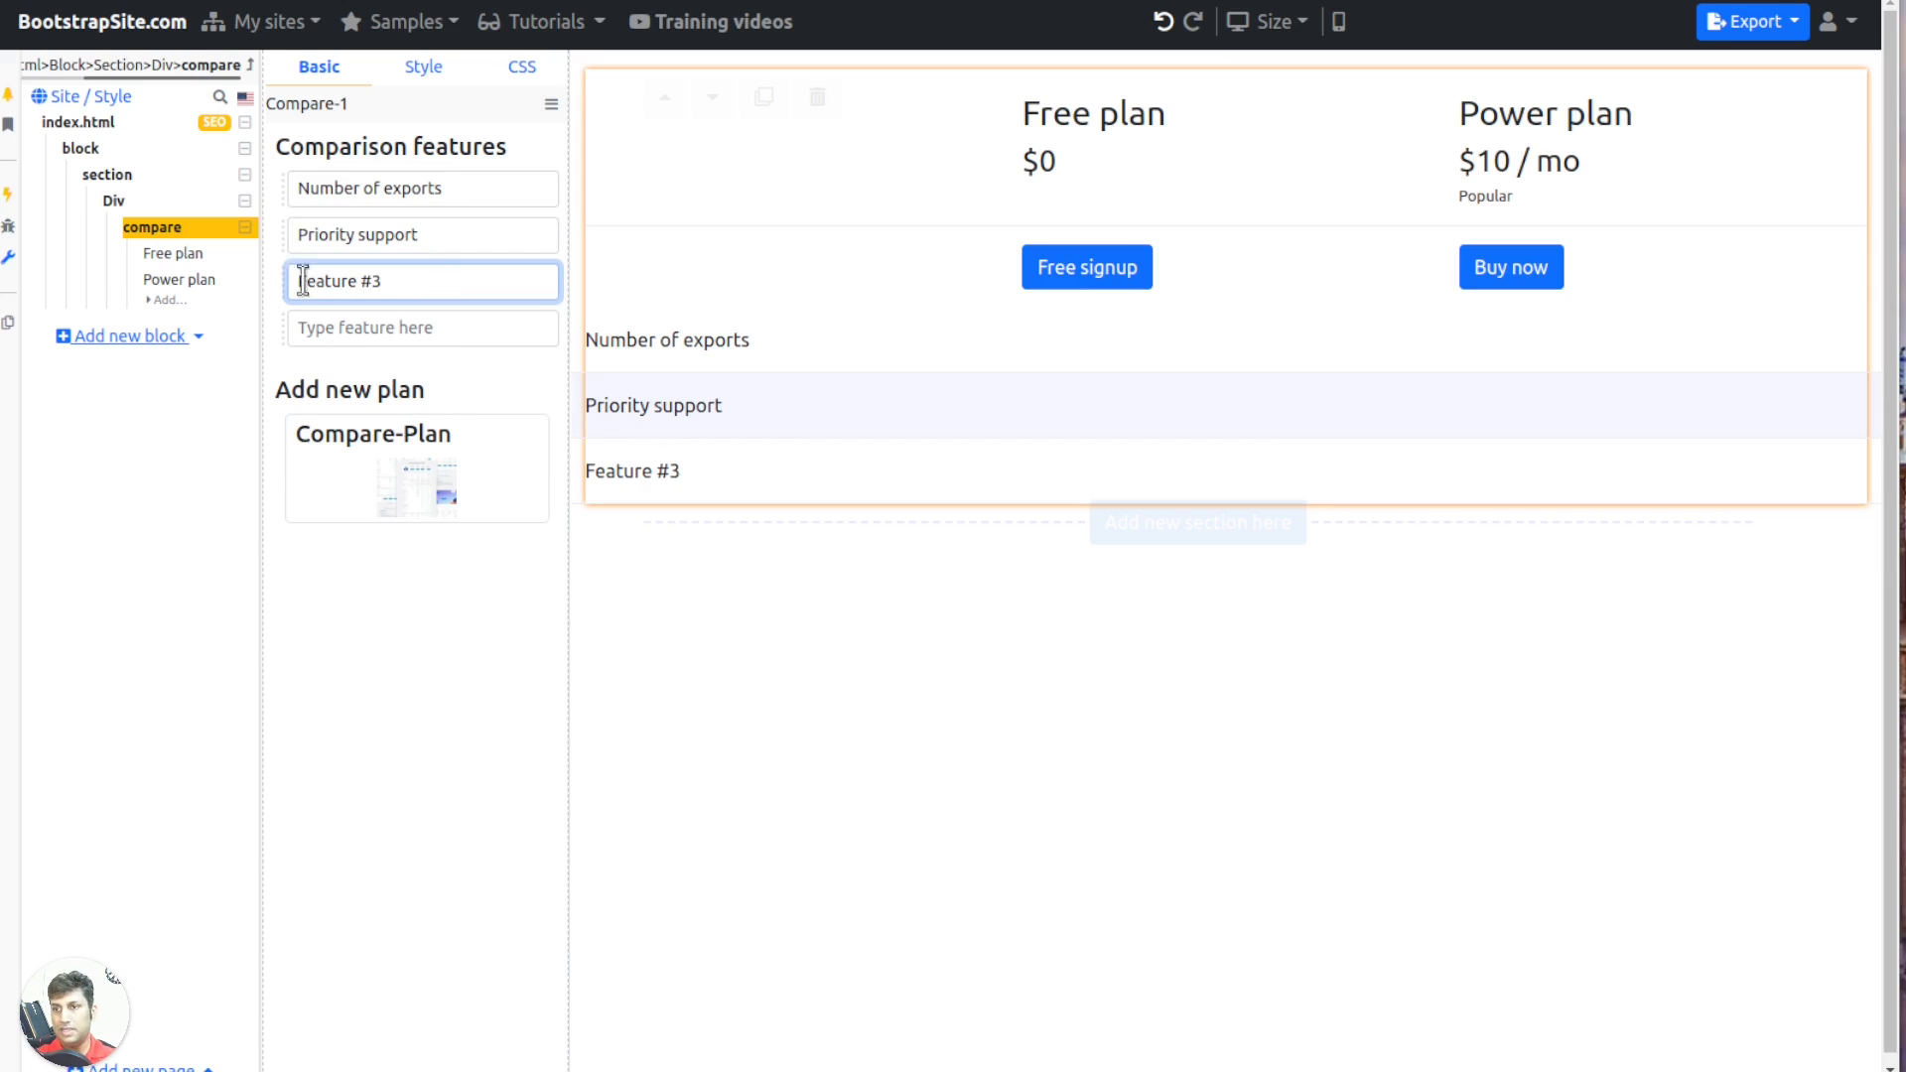
# For the Free plan, set Number of exports to 10 and Priority support to the red prohibited symbol
pyautogui.click(183, 255)
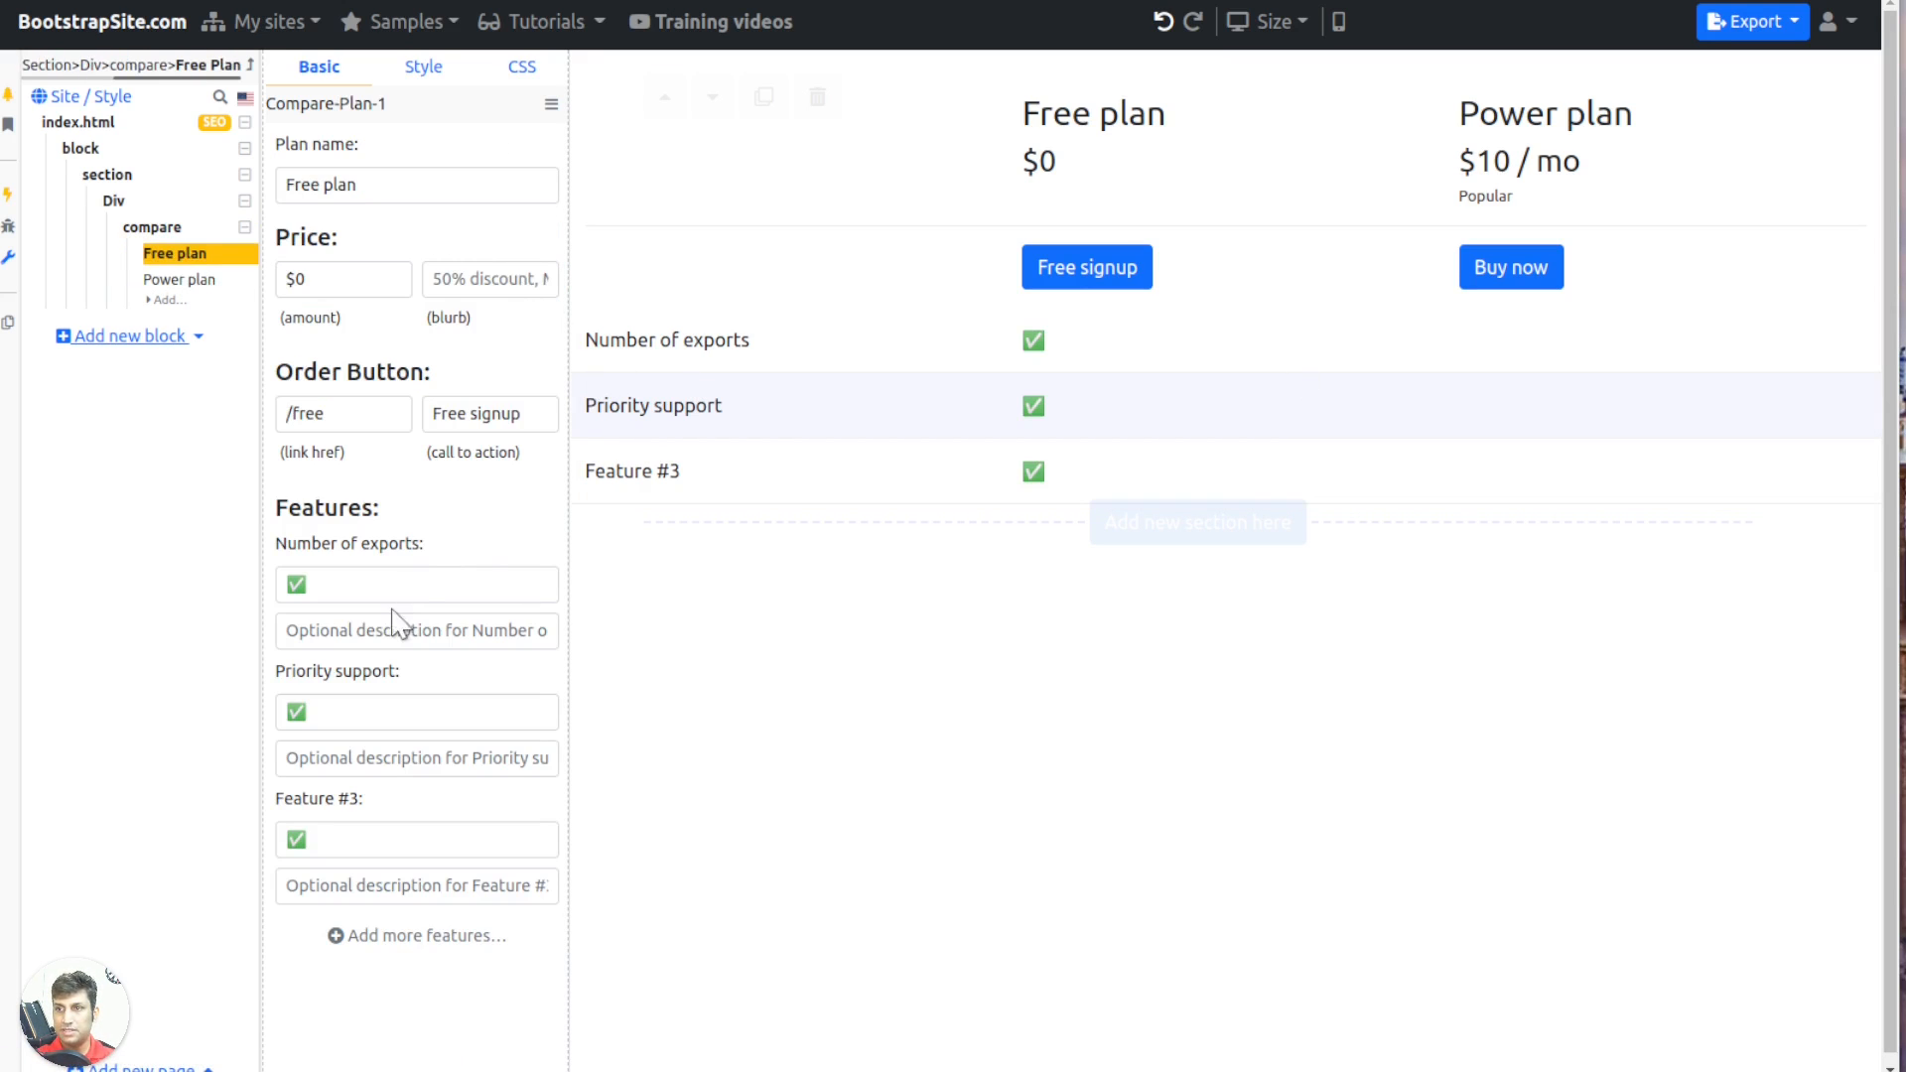
pyautogui.click(421, 583)
pyautogui.write('10')
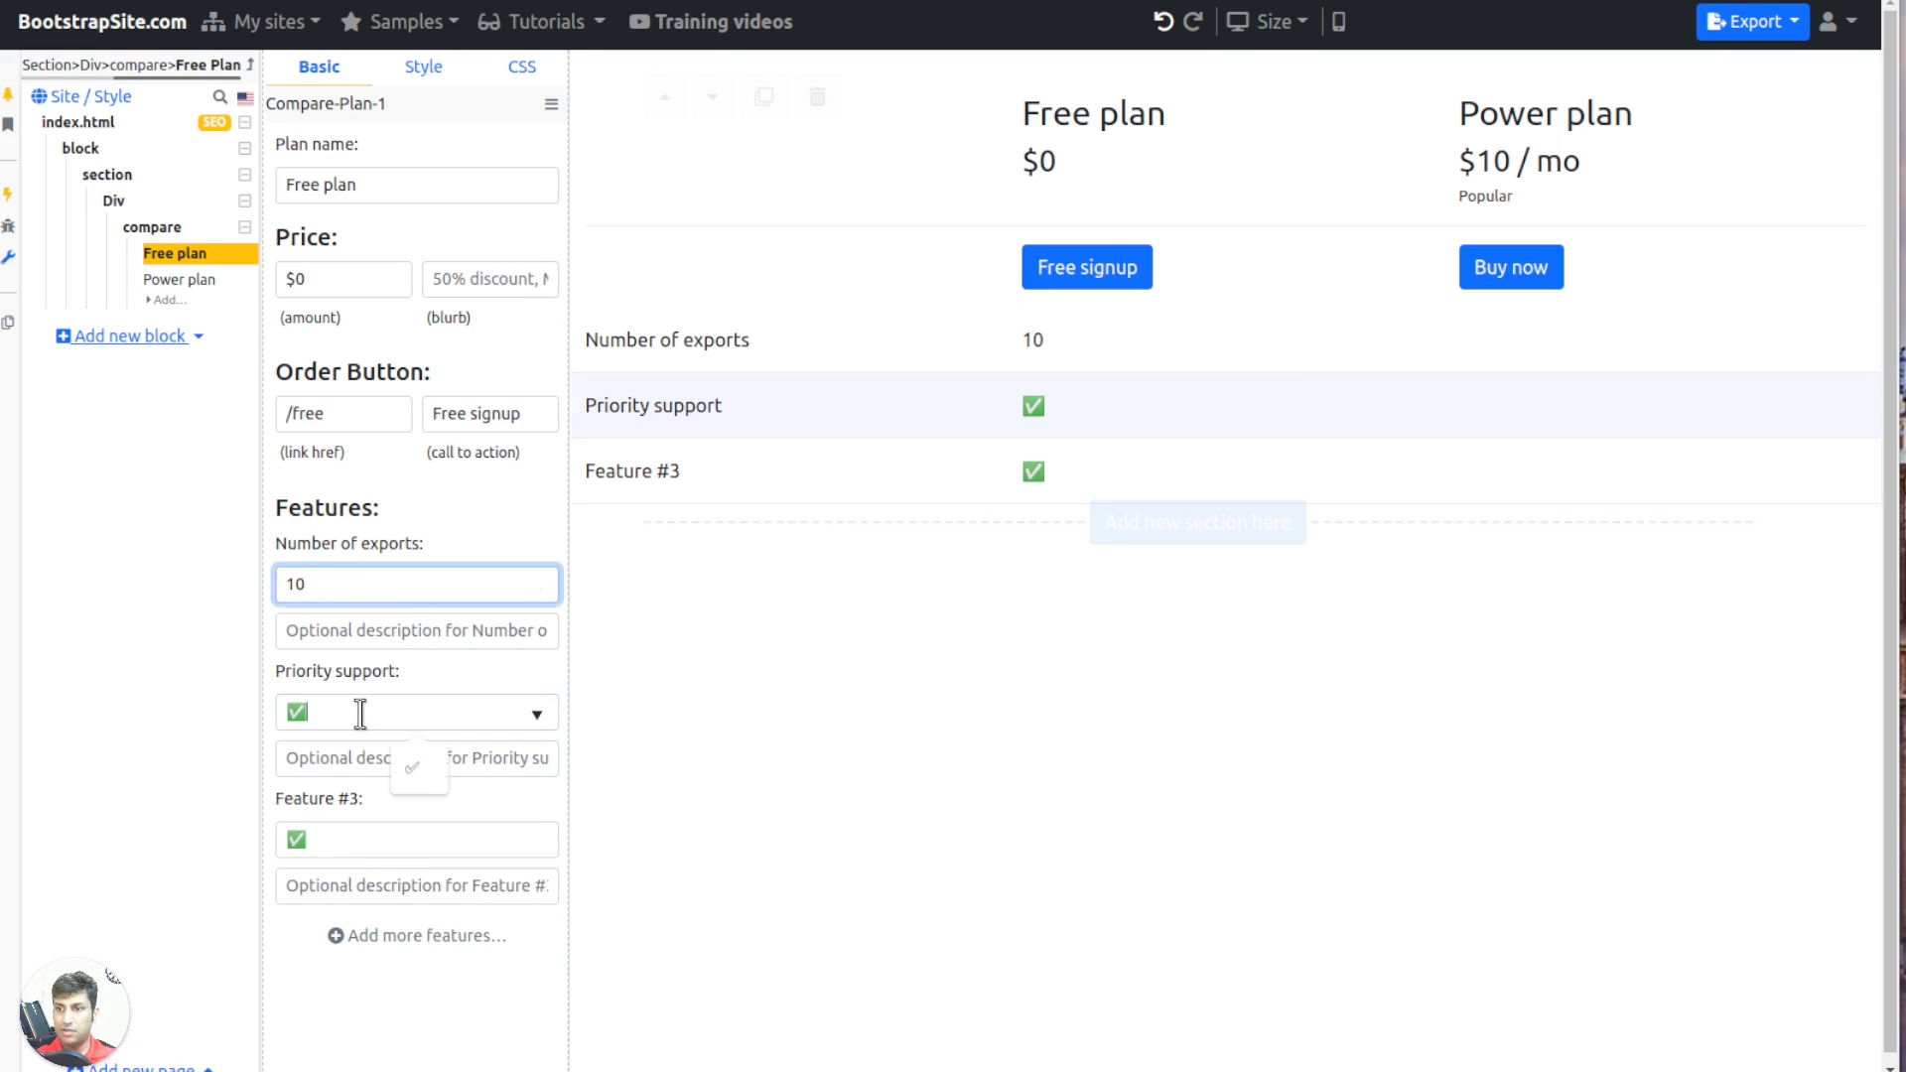
pyautogui.click(362, 712)
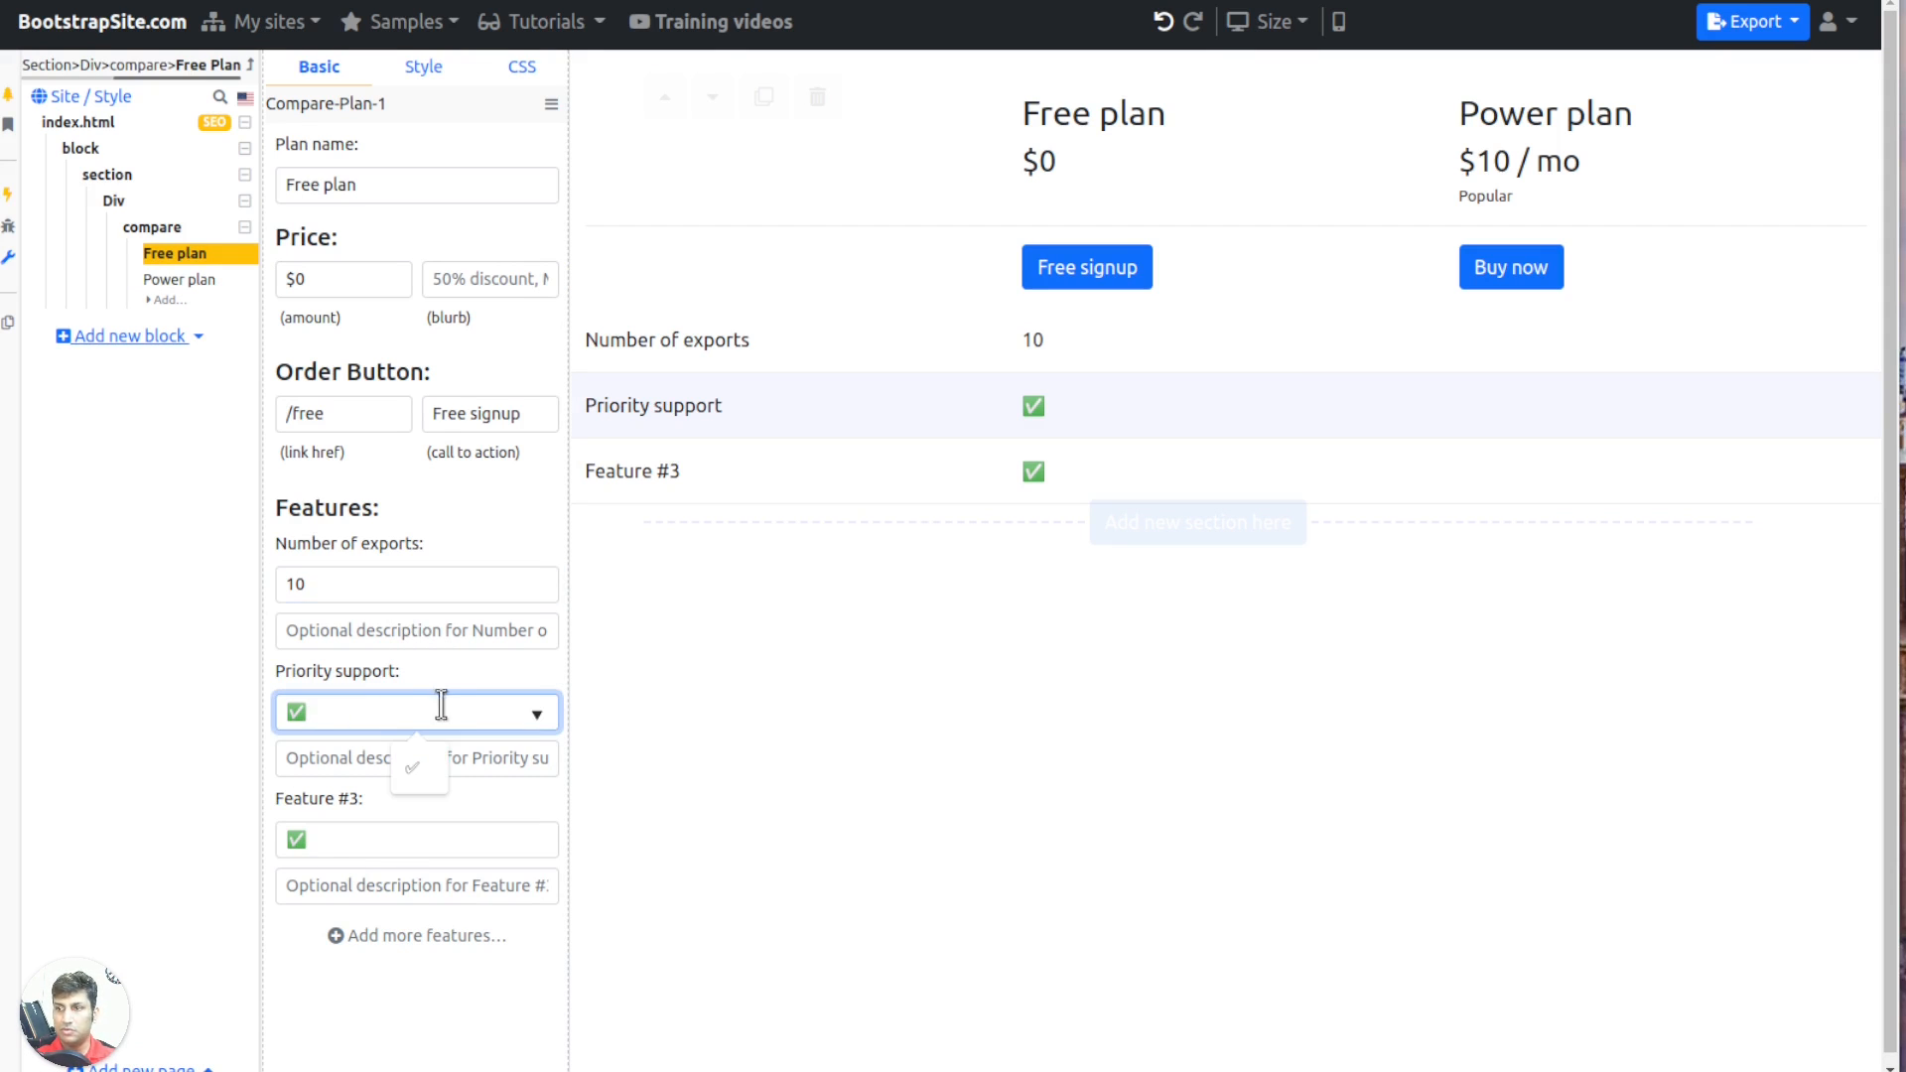
pyautogui.press('BackSpace')
pyautogui.click(535, 714)
pyautogui.click(416, 442)
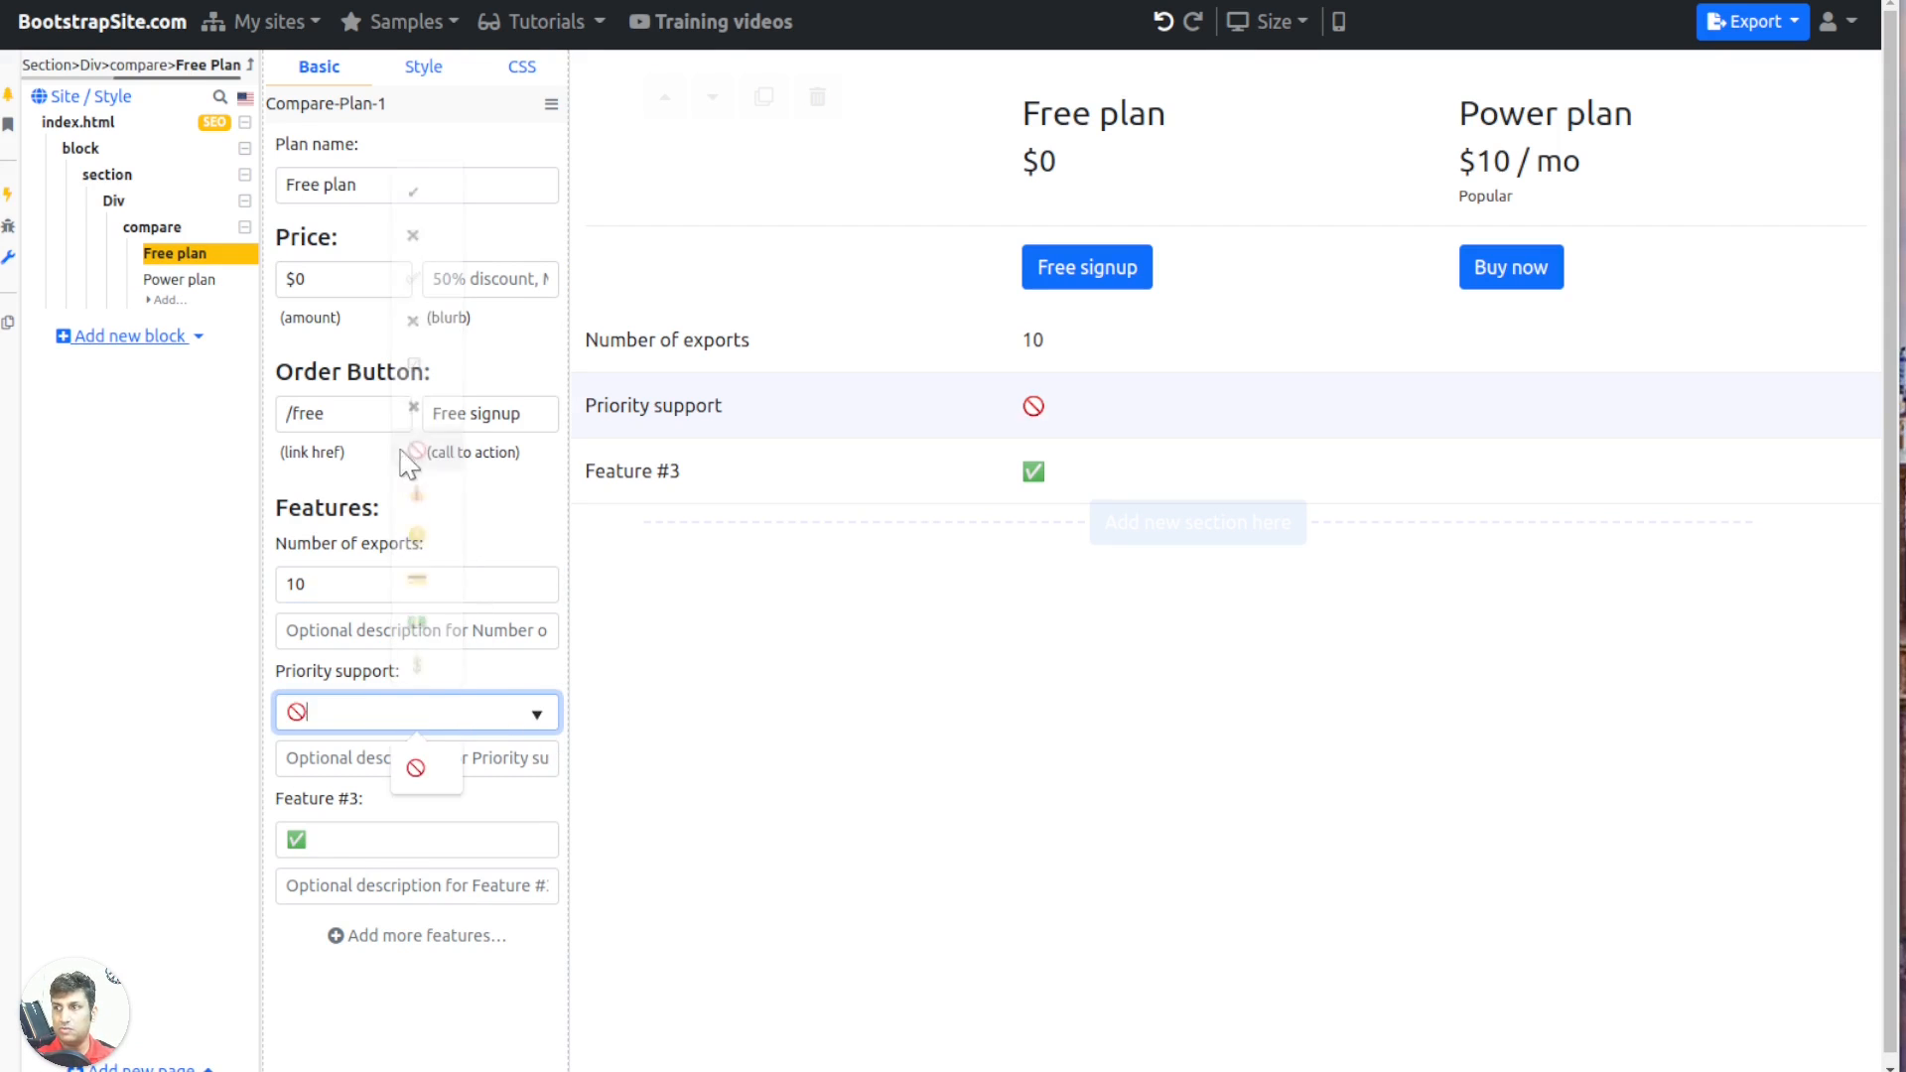
# Set the Power plan's Number of exports to 10K
pyautogui.click(178, 280)
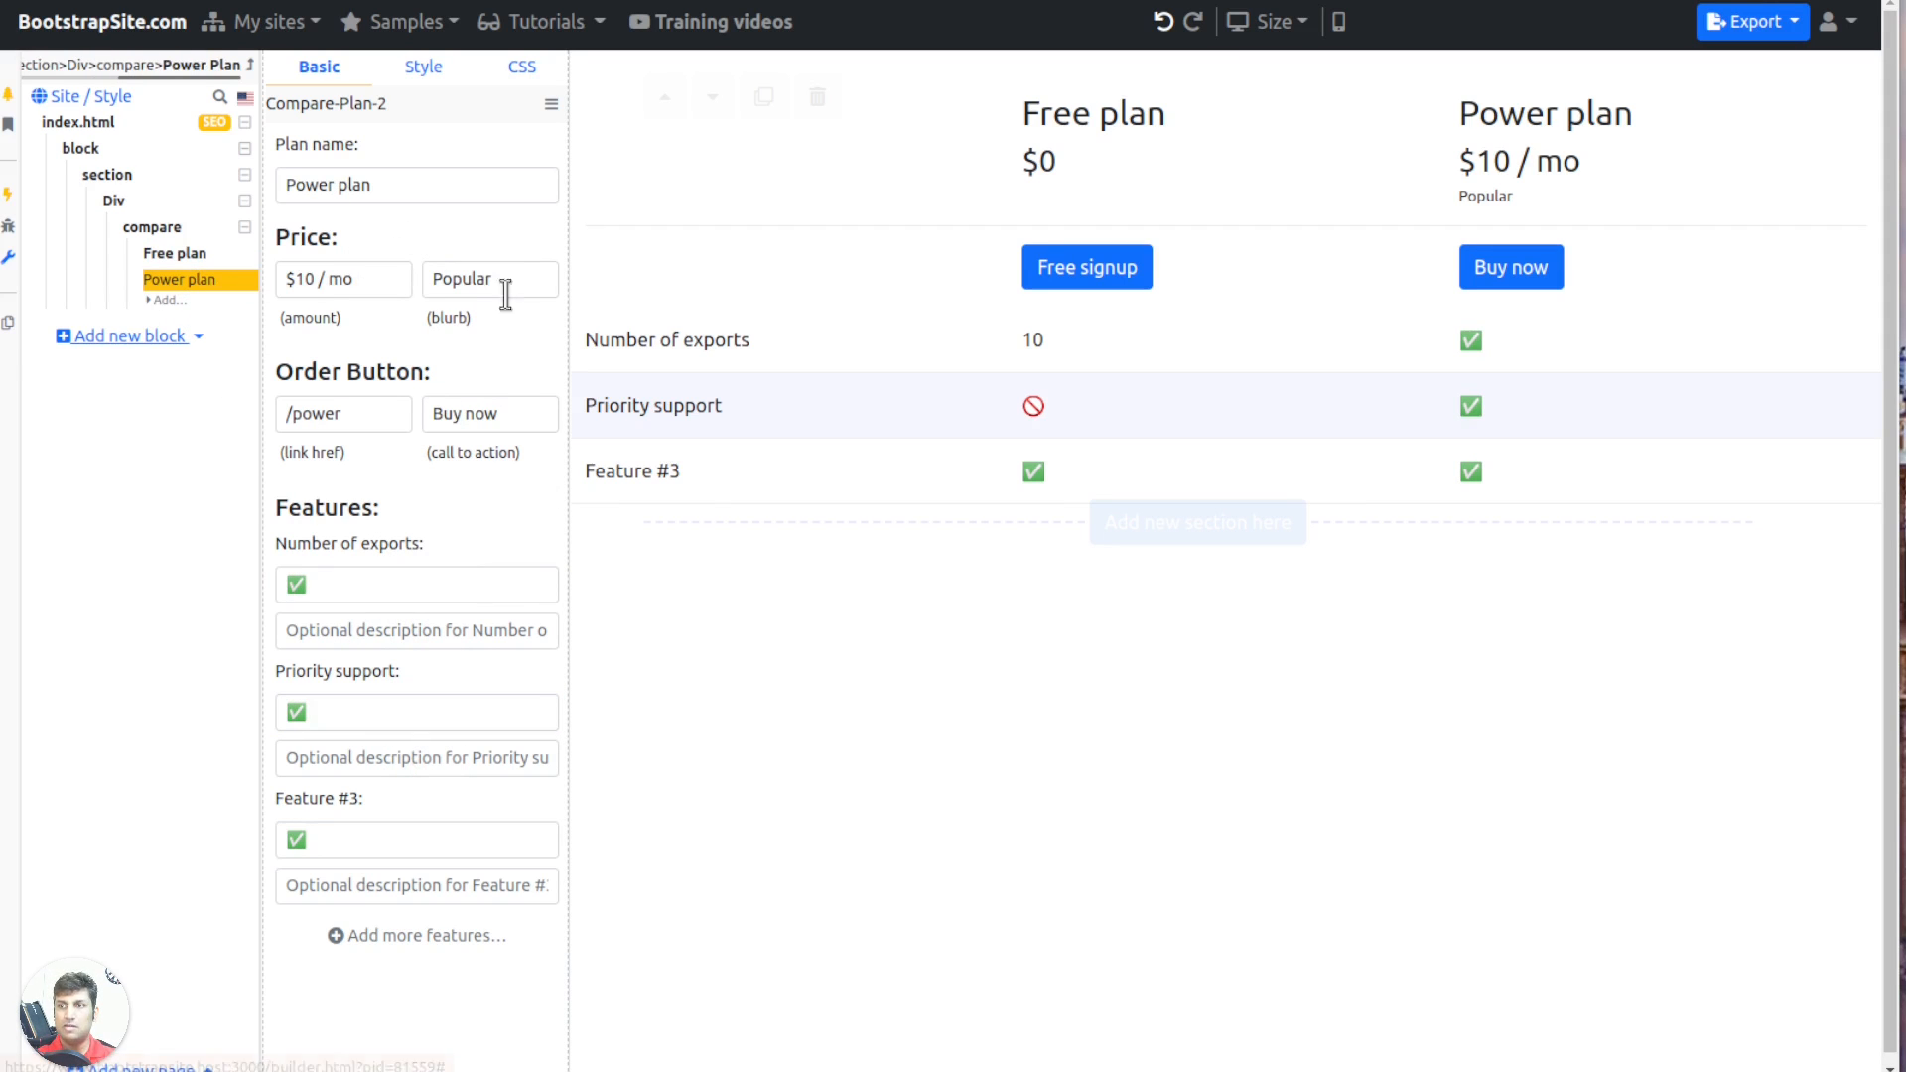
pyautogui.click(410, 575)
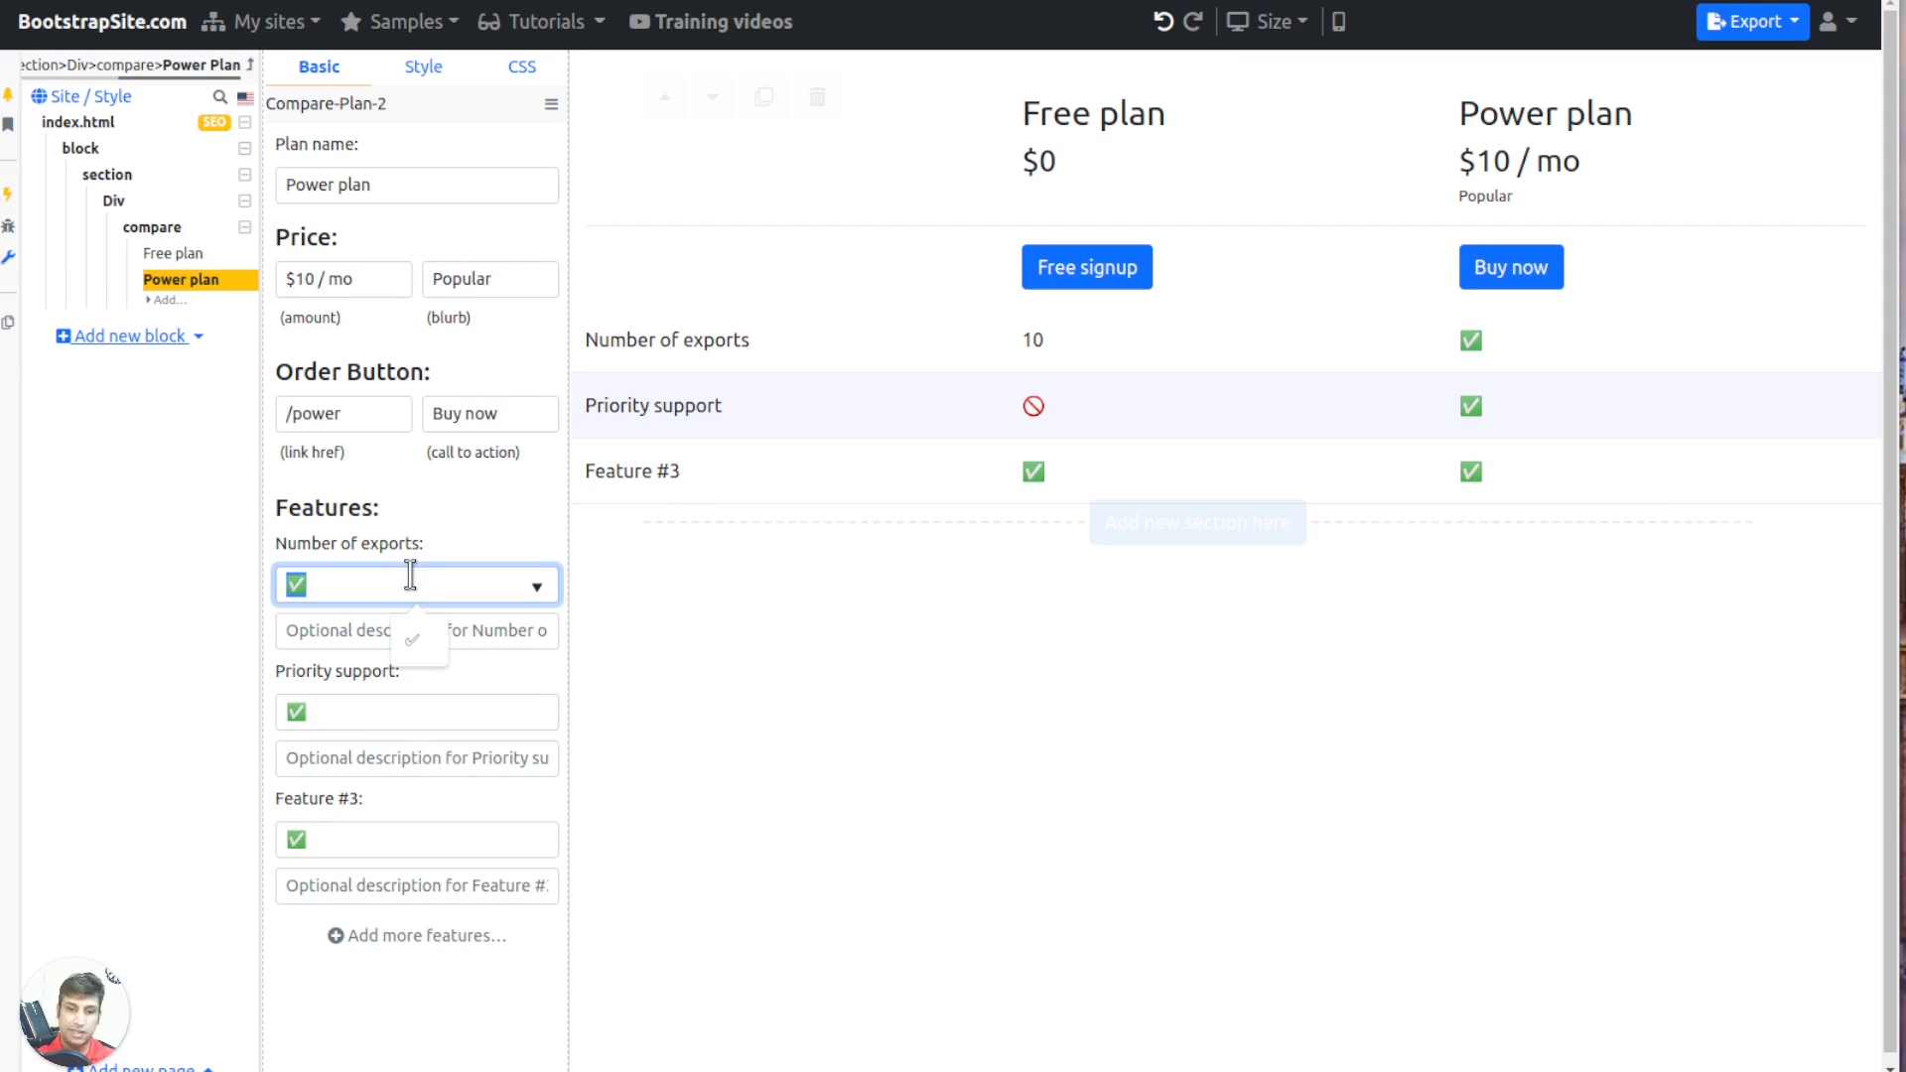
pyautogui.write('10K')
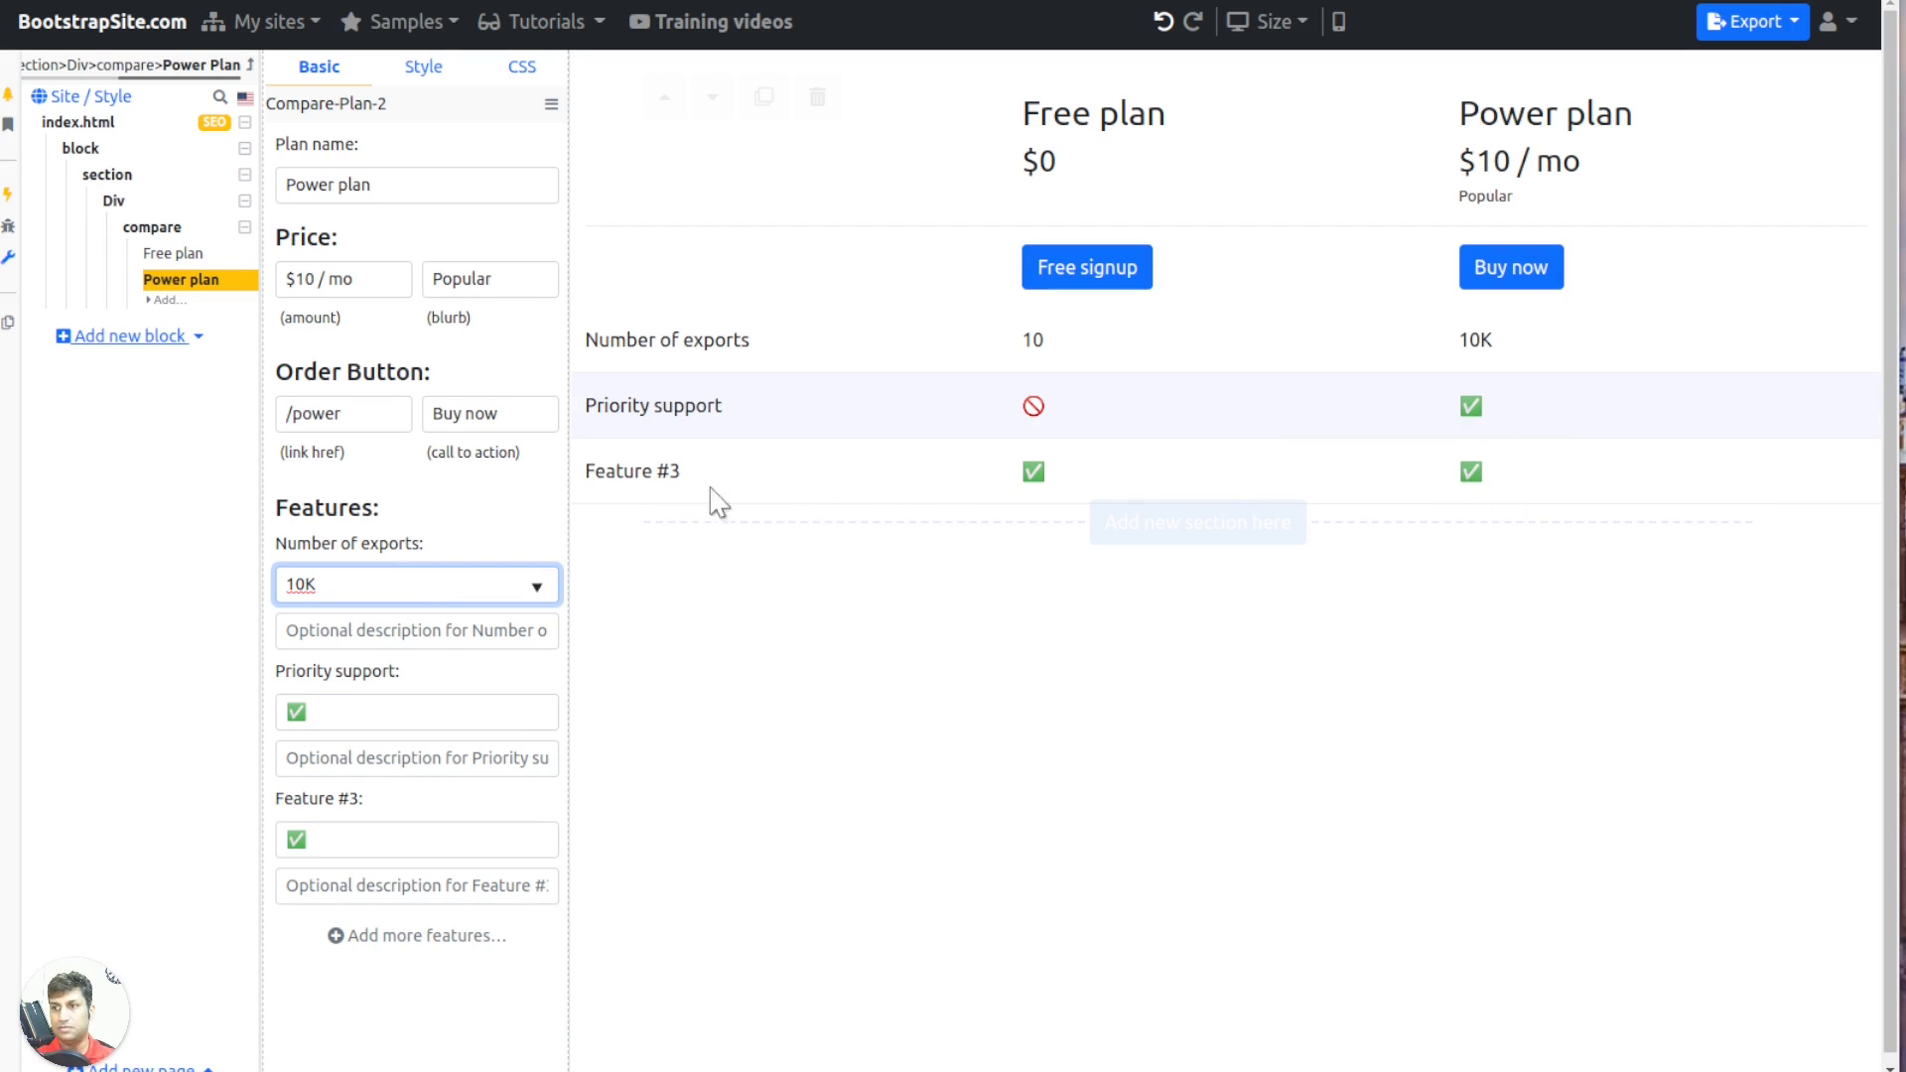
# Preview the compare table as a full page, then close the preview
pyautogui.click(1723, 22)
pyautogui.click(1732, 69)
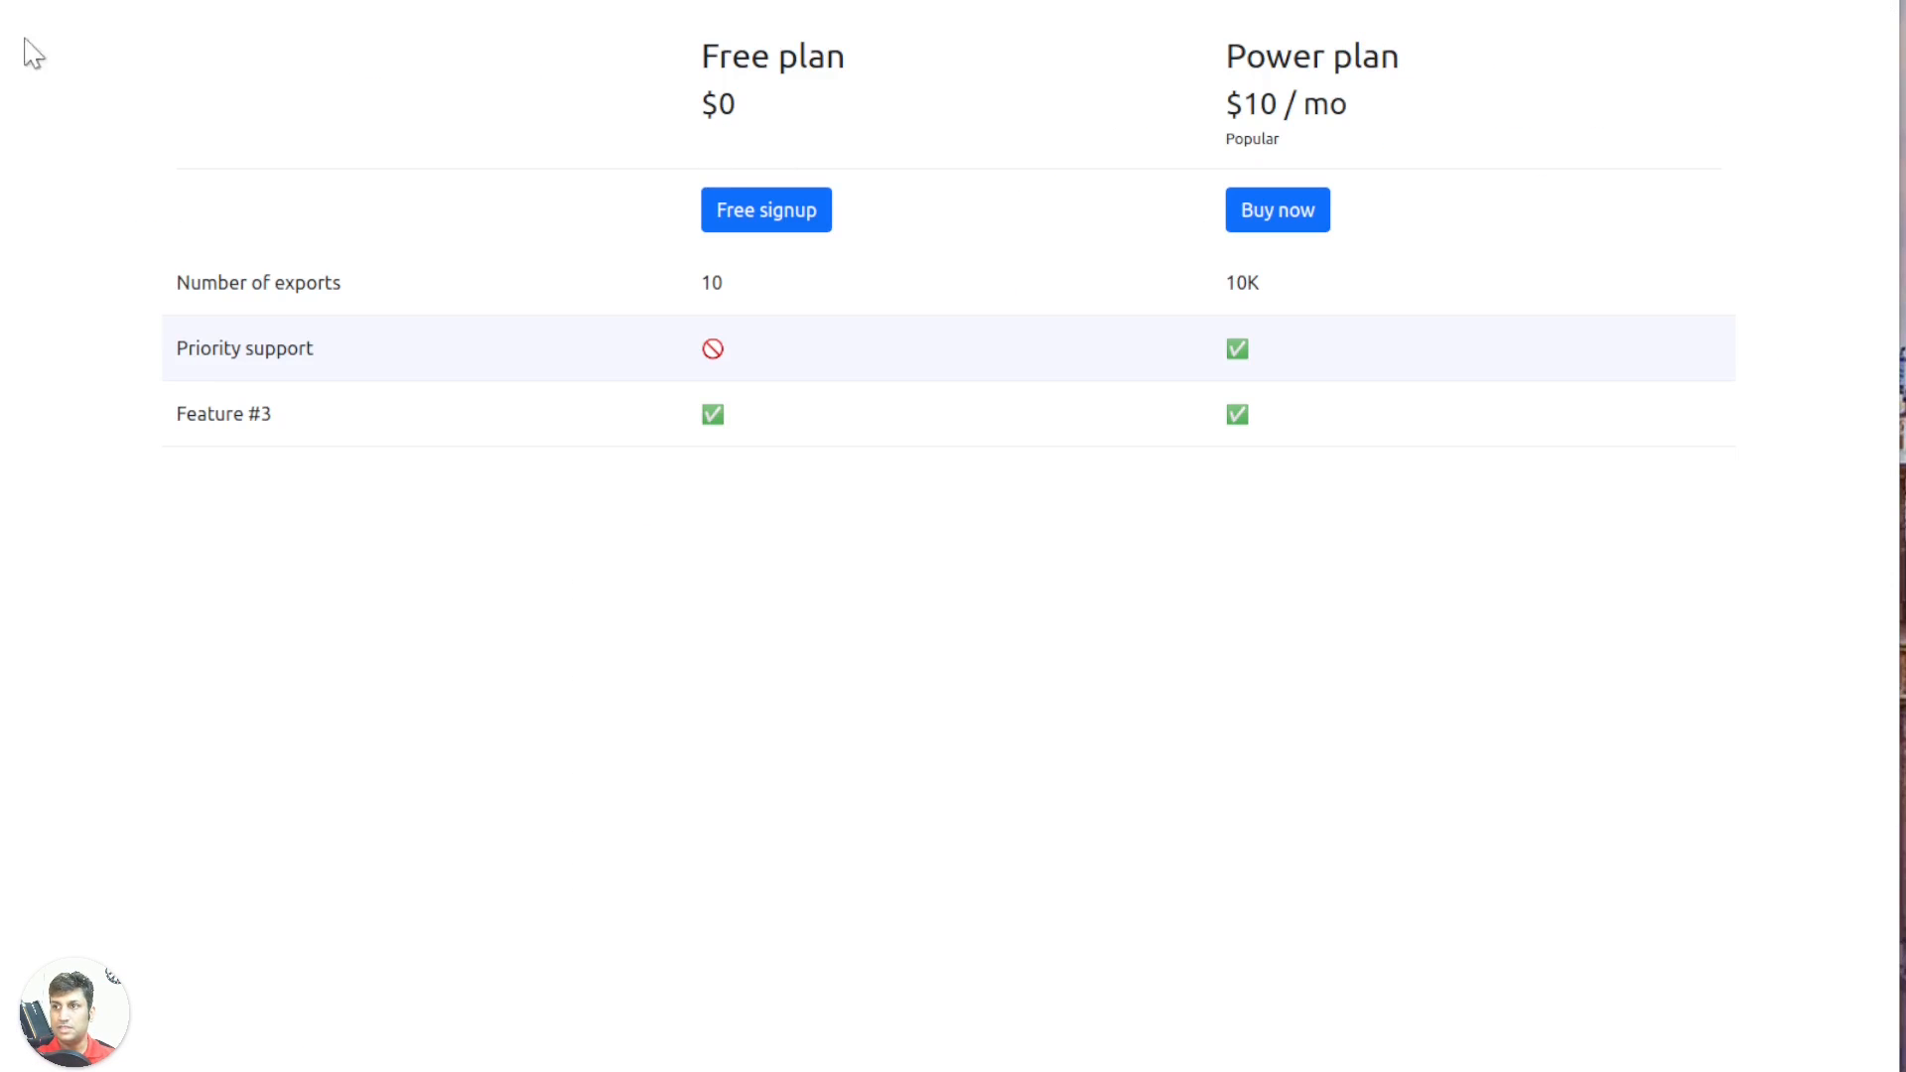
pyautogui.moveTo(33, 53); pyautogui.dragTo(712, 149)
pyautogui.hotkey('ctrl', 'w')
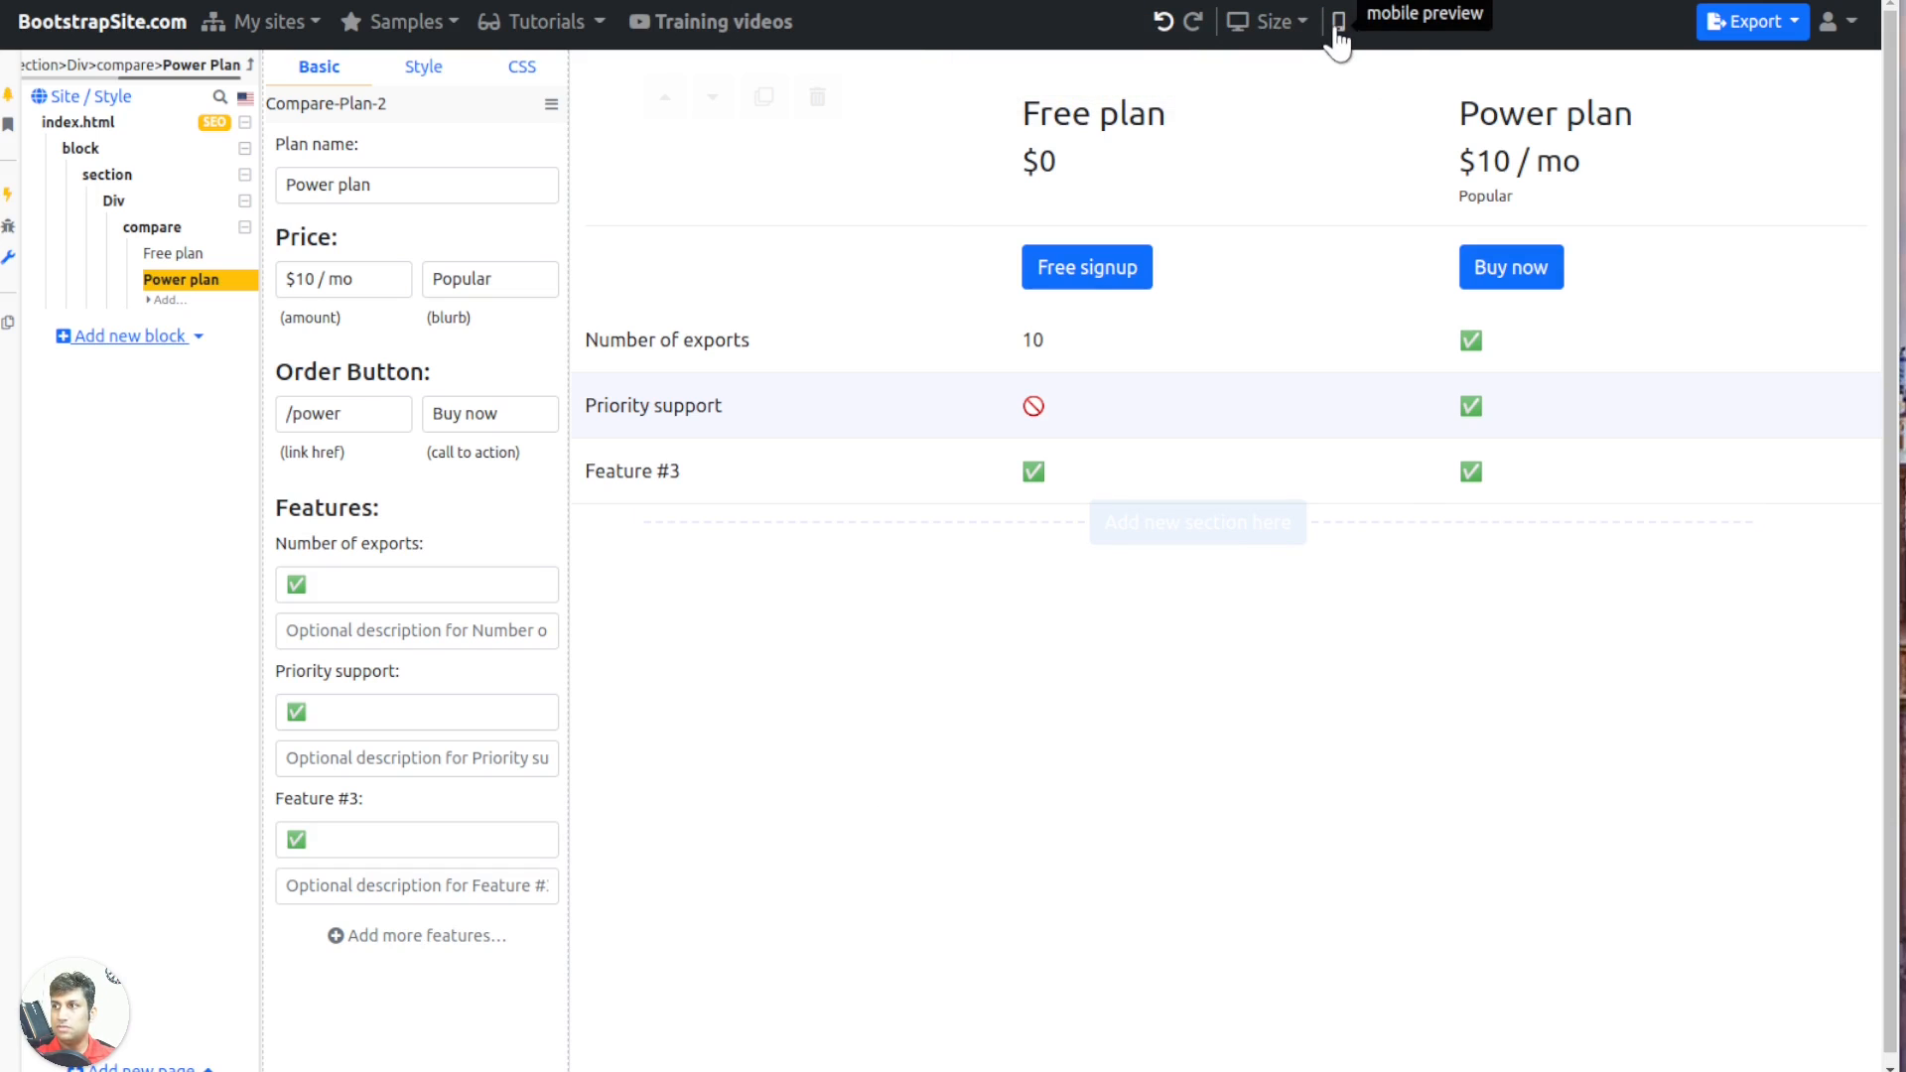
# Examine the compare table's layout and order buttons in the mobile preview, then close it
pyautogui.click(1338, 21)
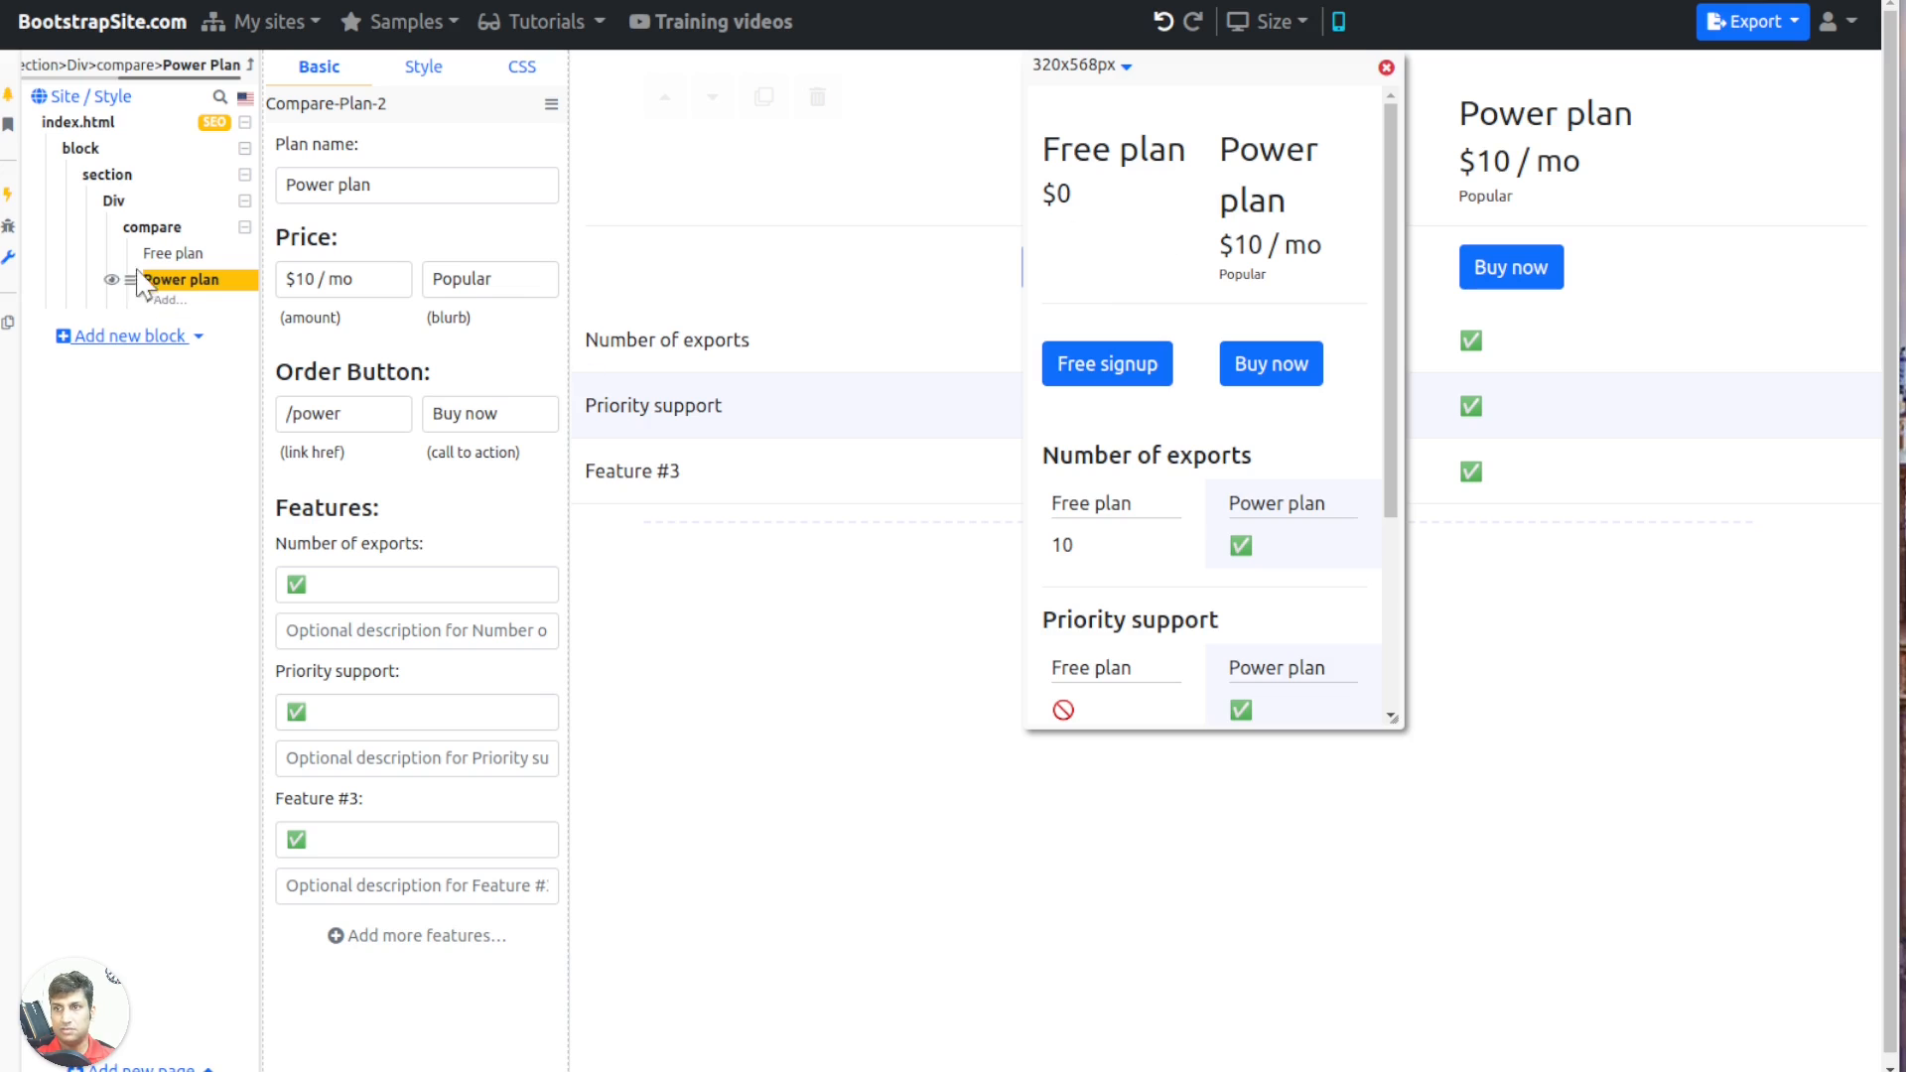
pyautogui.scroll(-2, 1258, 412)
pyautogui.scroll(-3, 1264, 429)
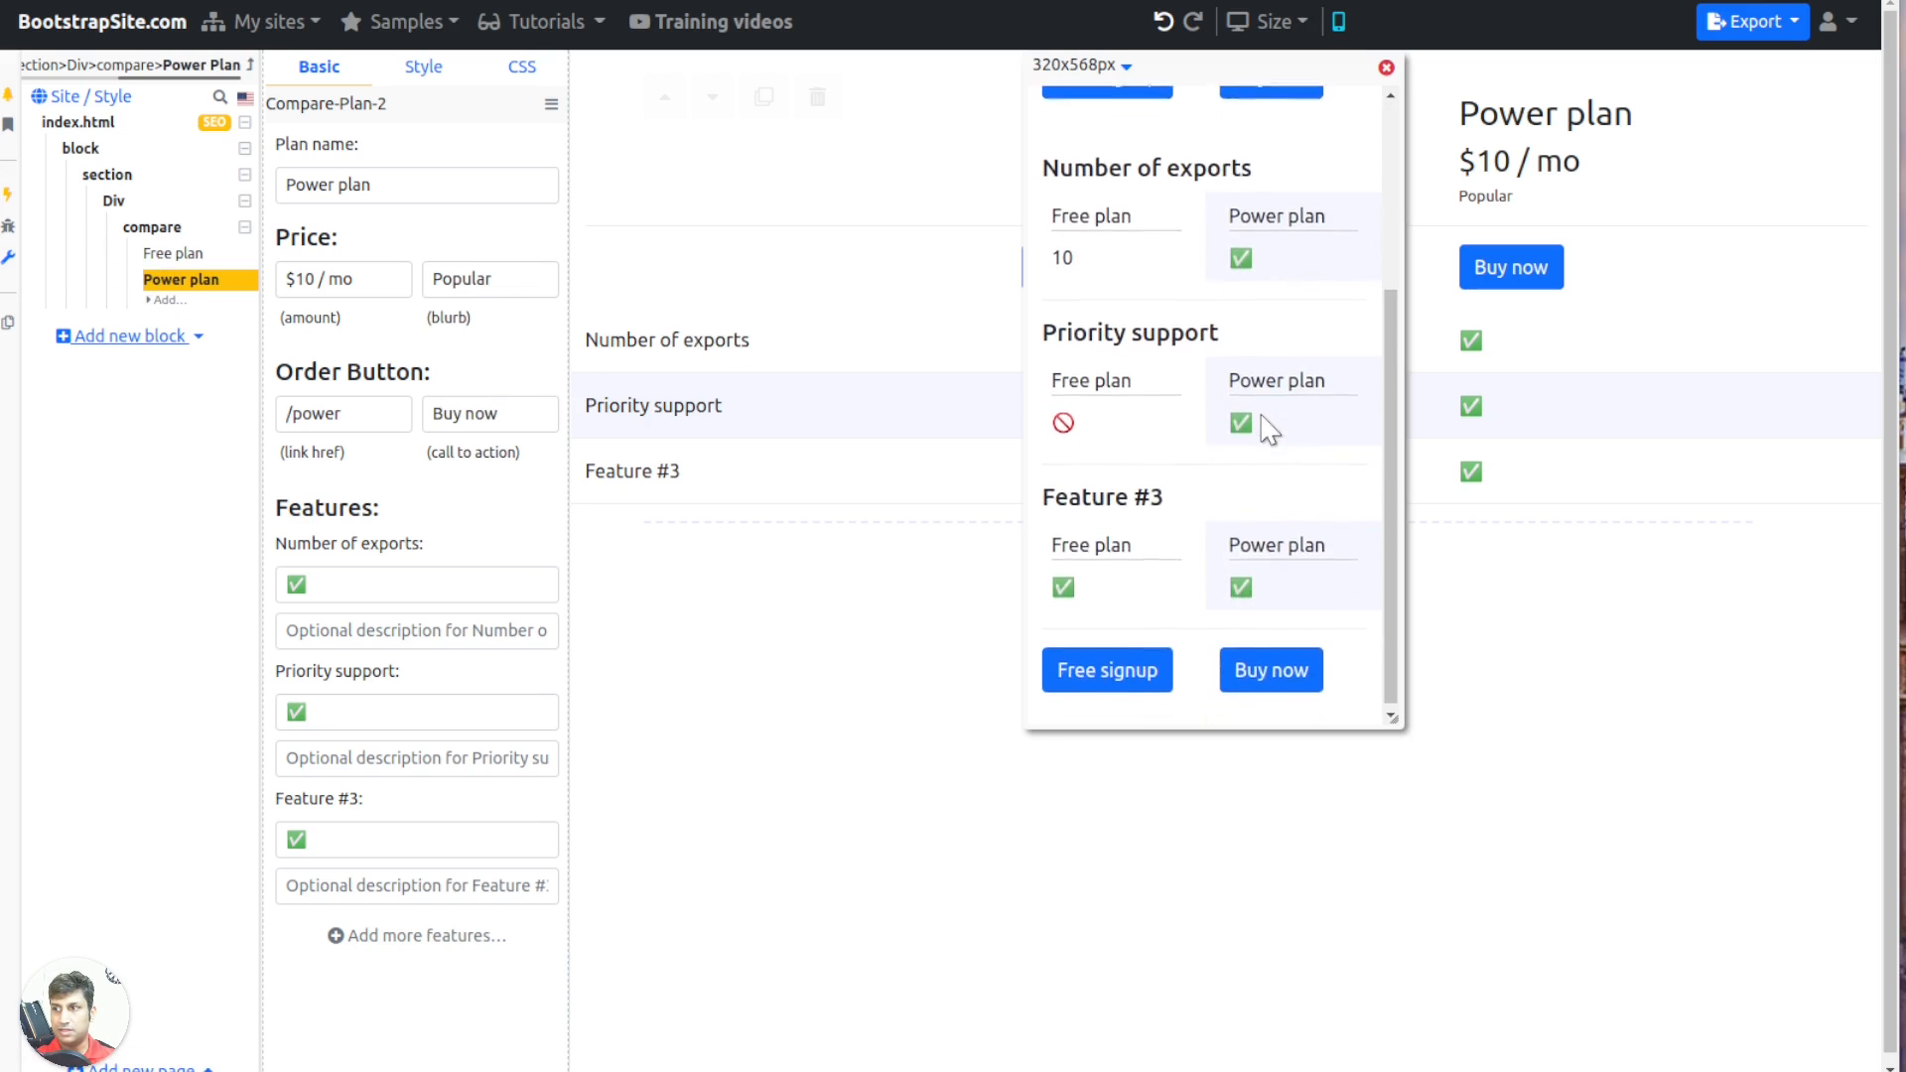
pyautogui.scroll(5, 1092, 367)
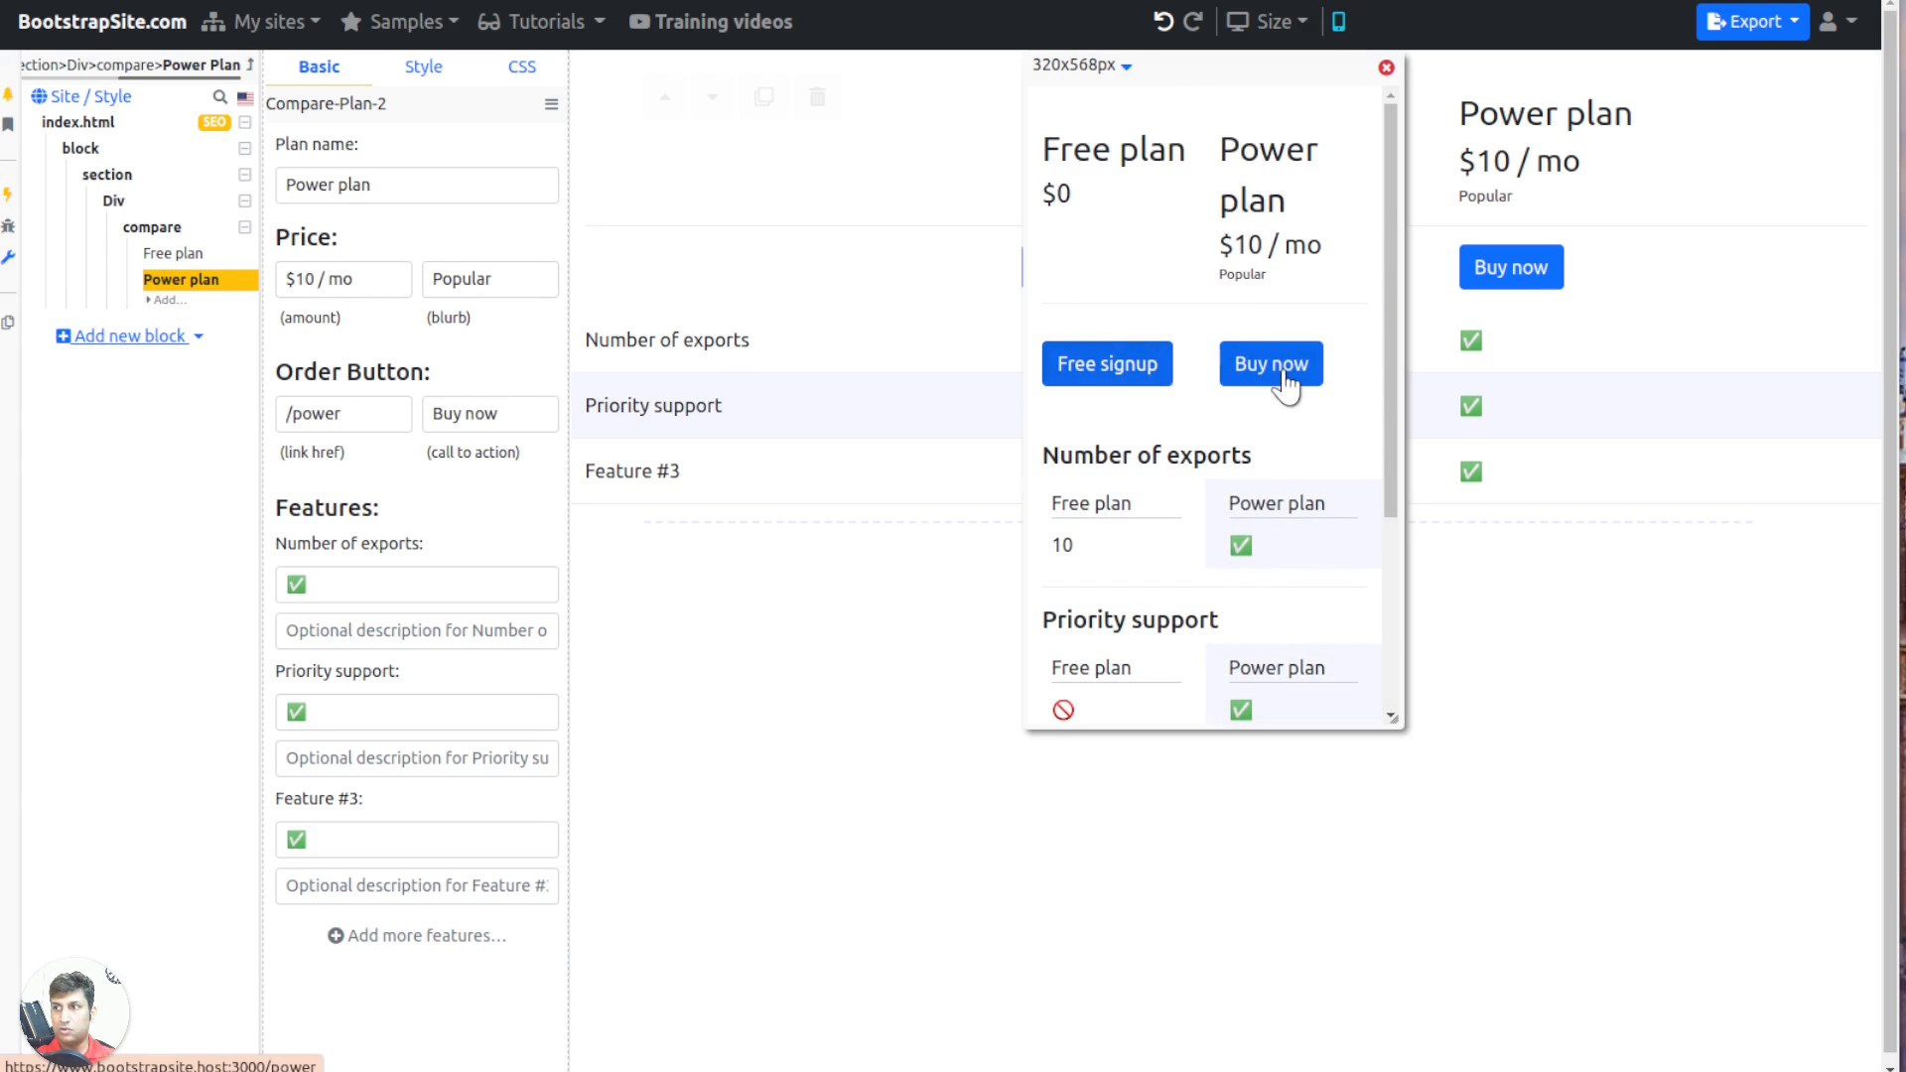
pyautogui.scroll(-5, 1289, 413)
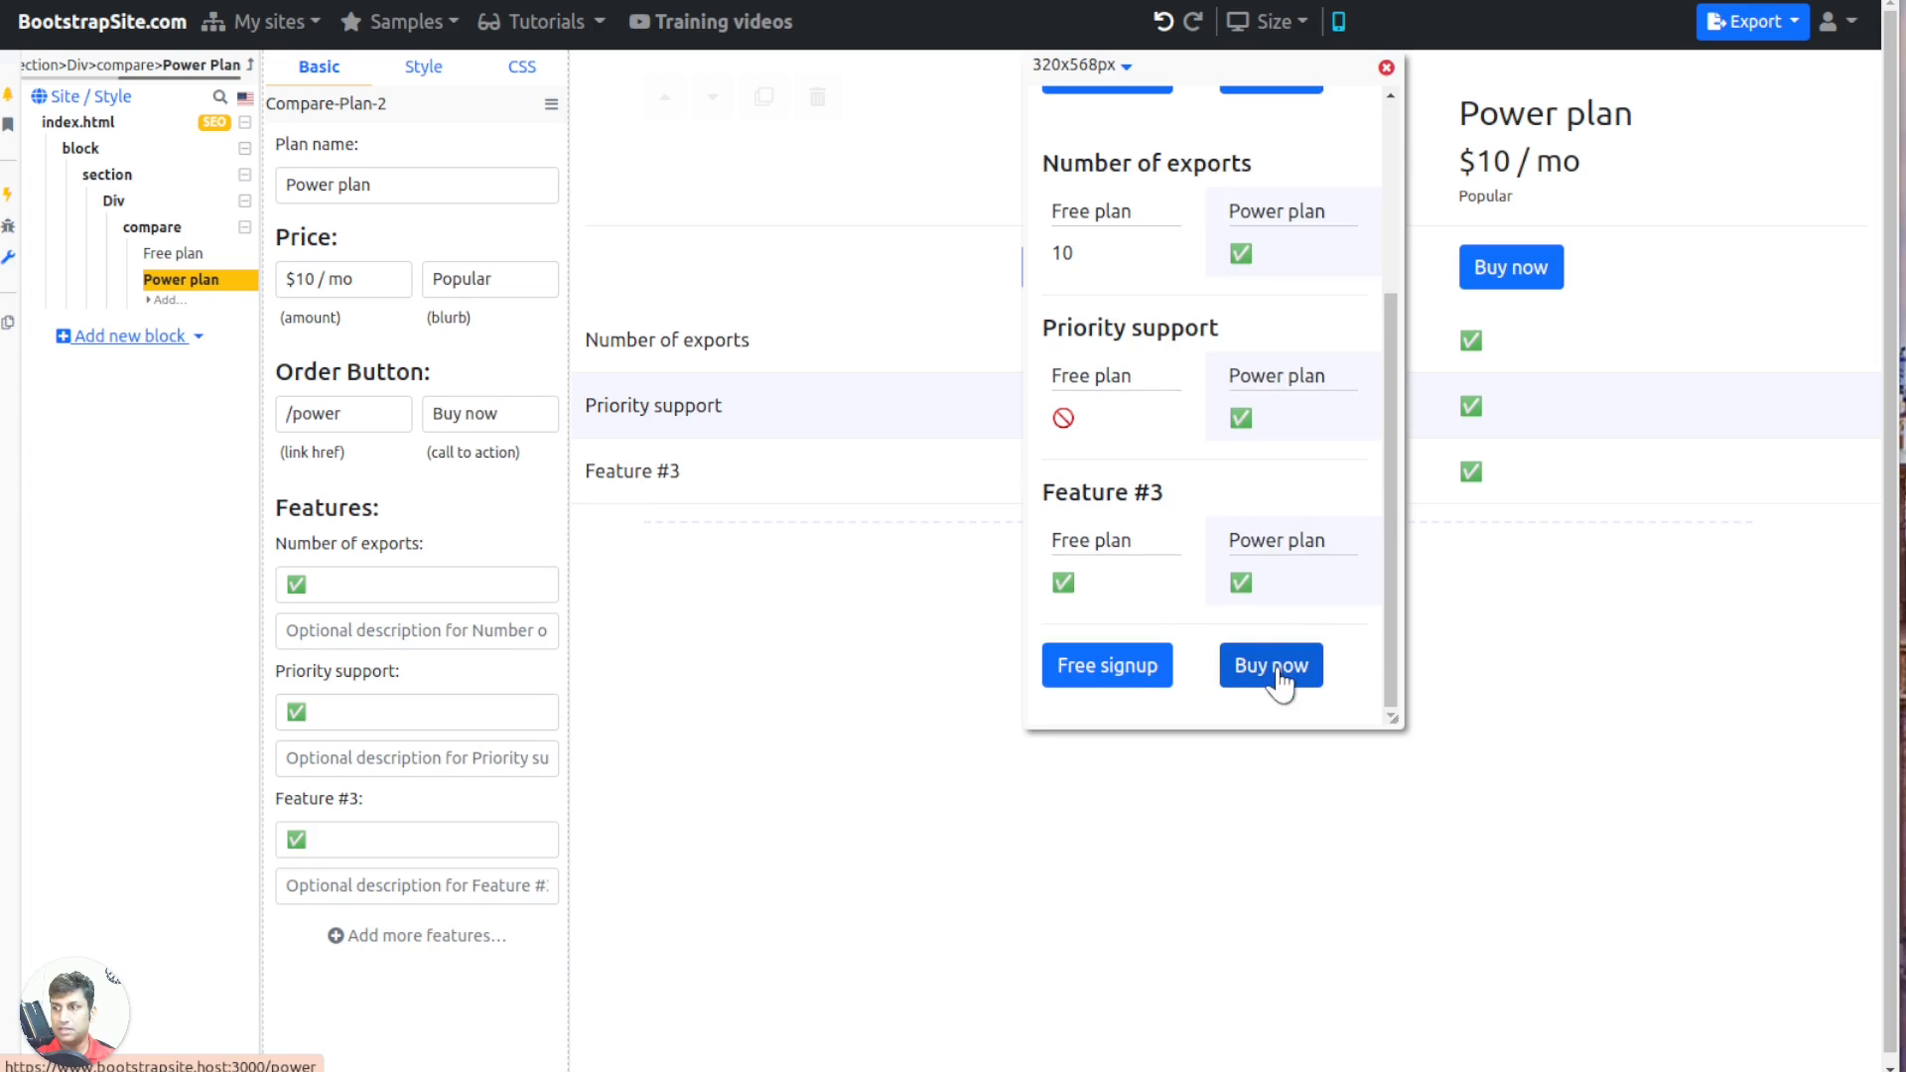
pyautogui.scroll(5, 1300, 531)
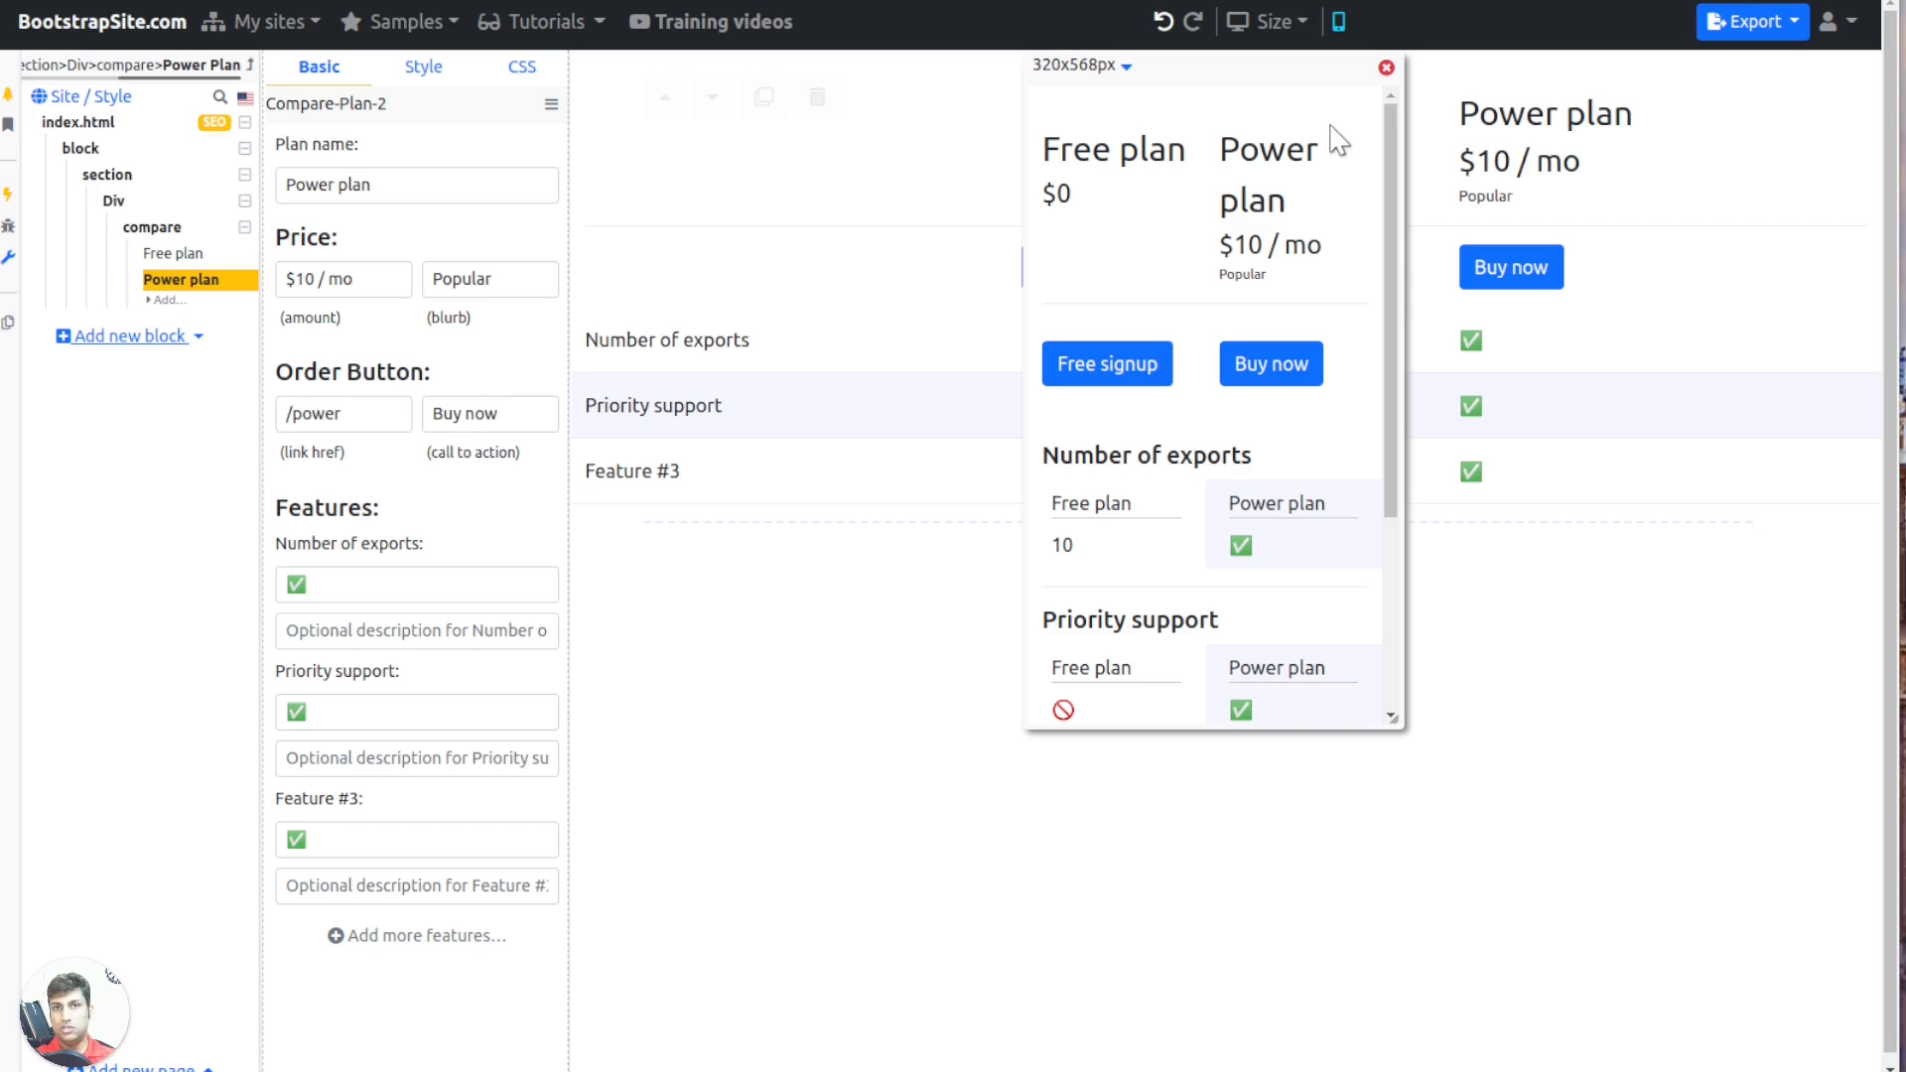
pyautogui.click(1386, 67)
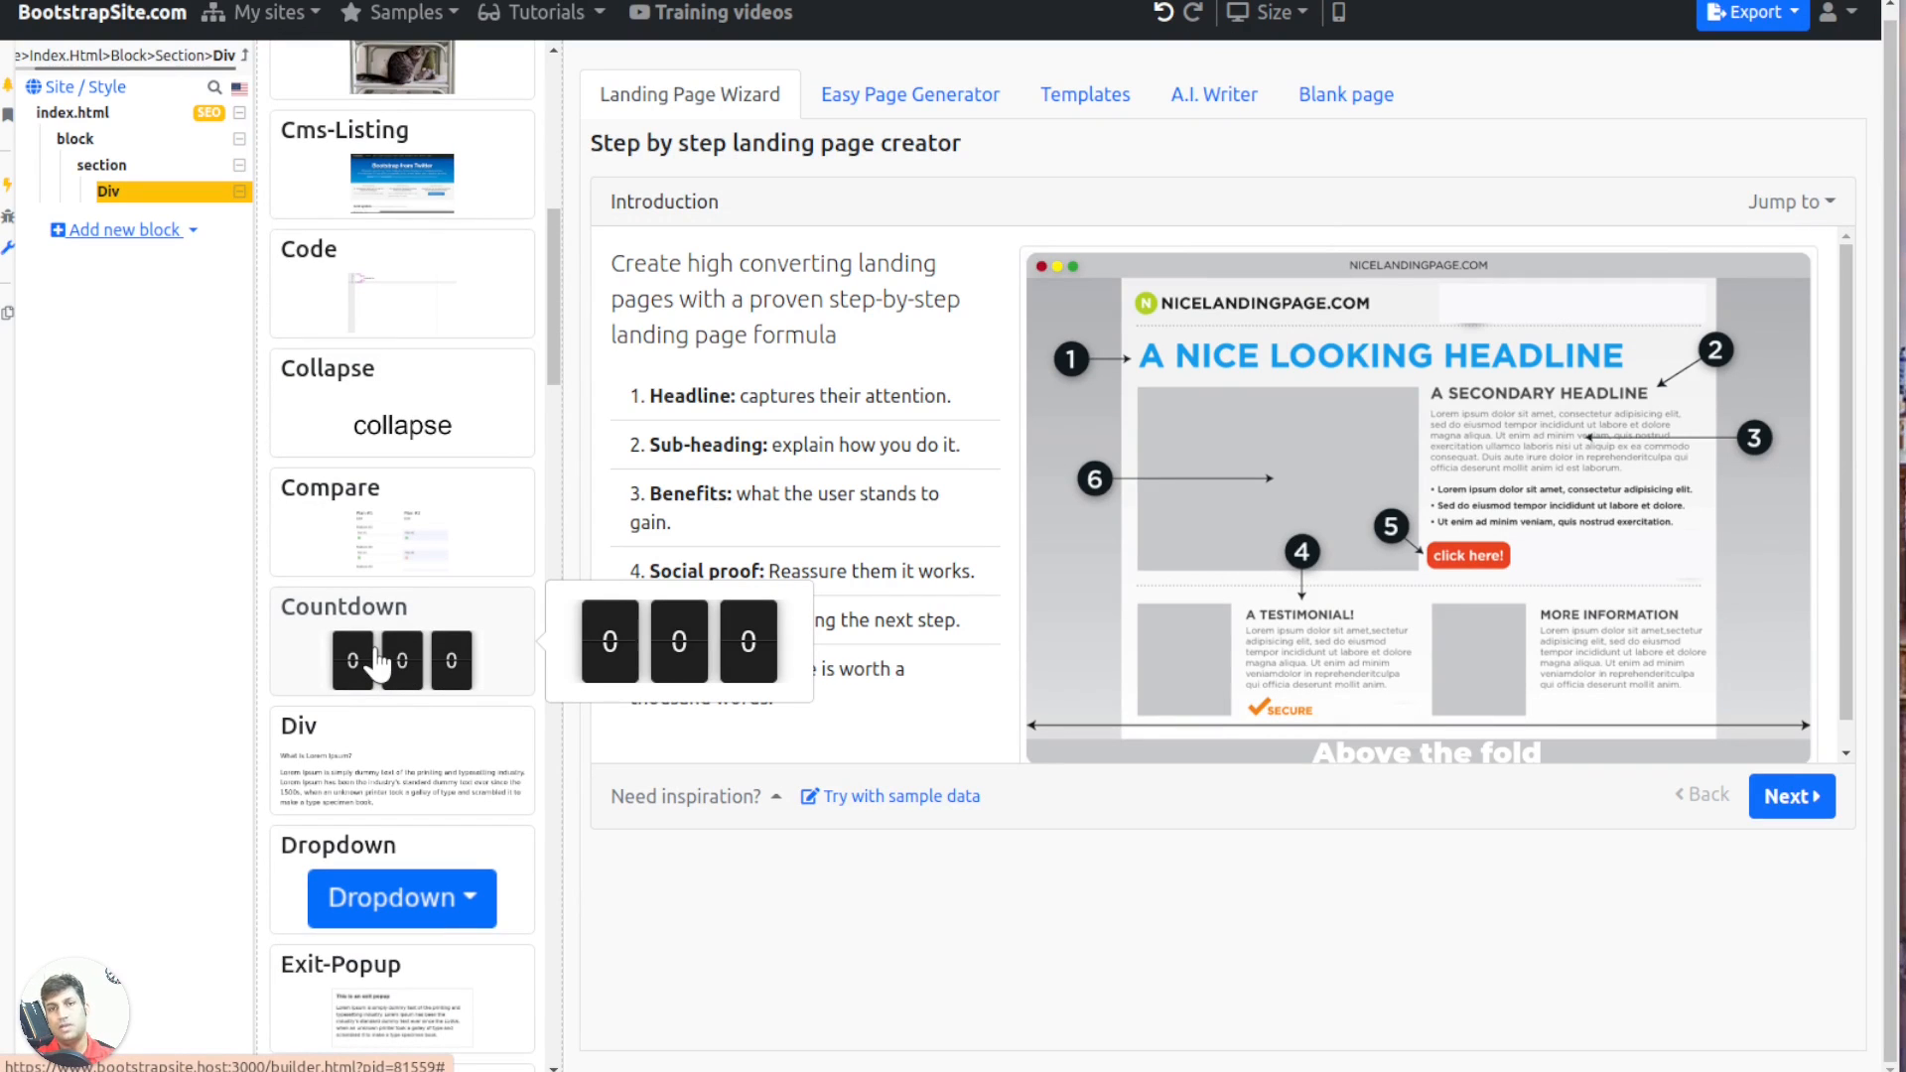
# Add a Countdown element to the Div
pyautogui.click(382, 661)
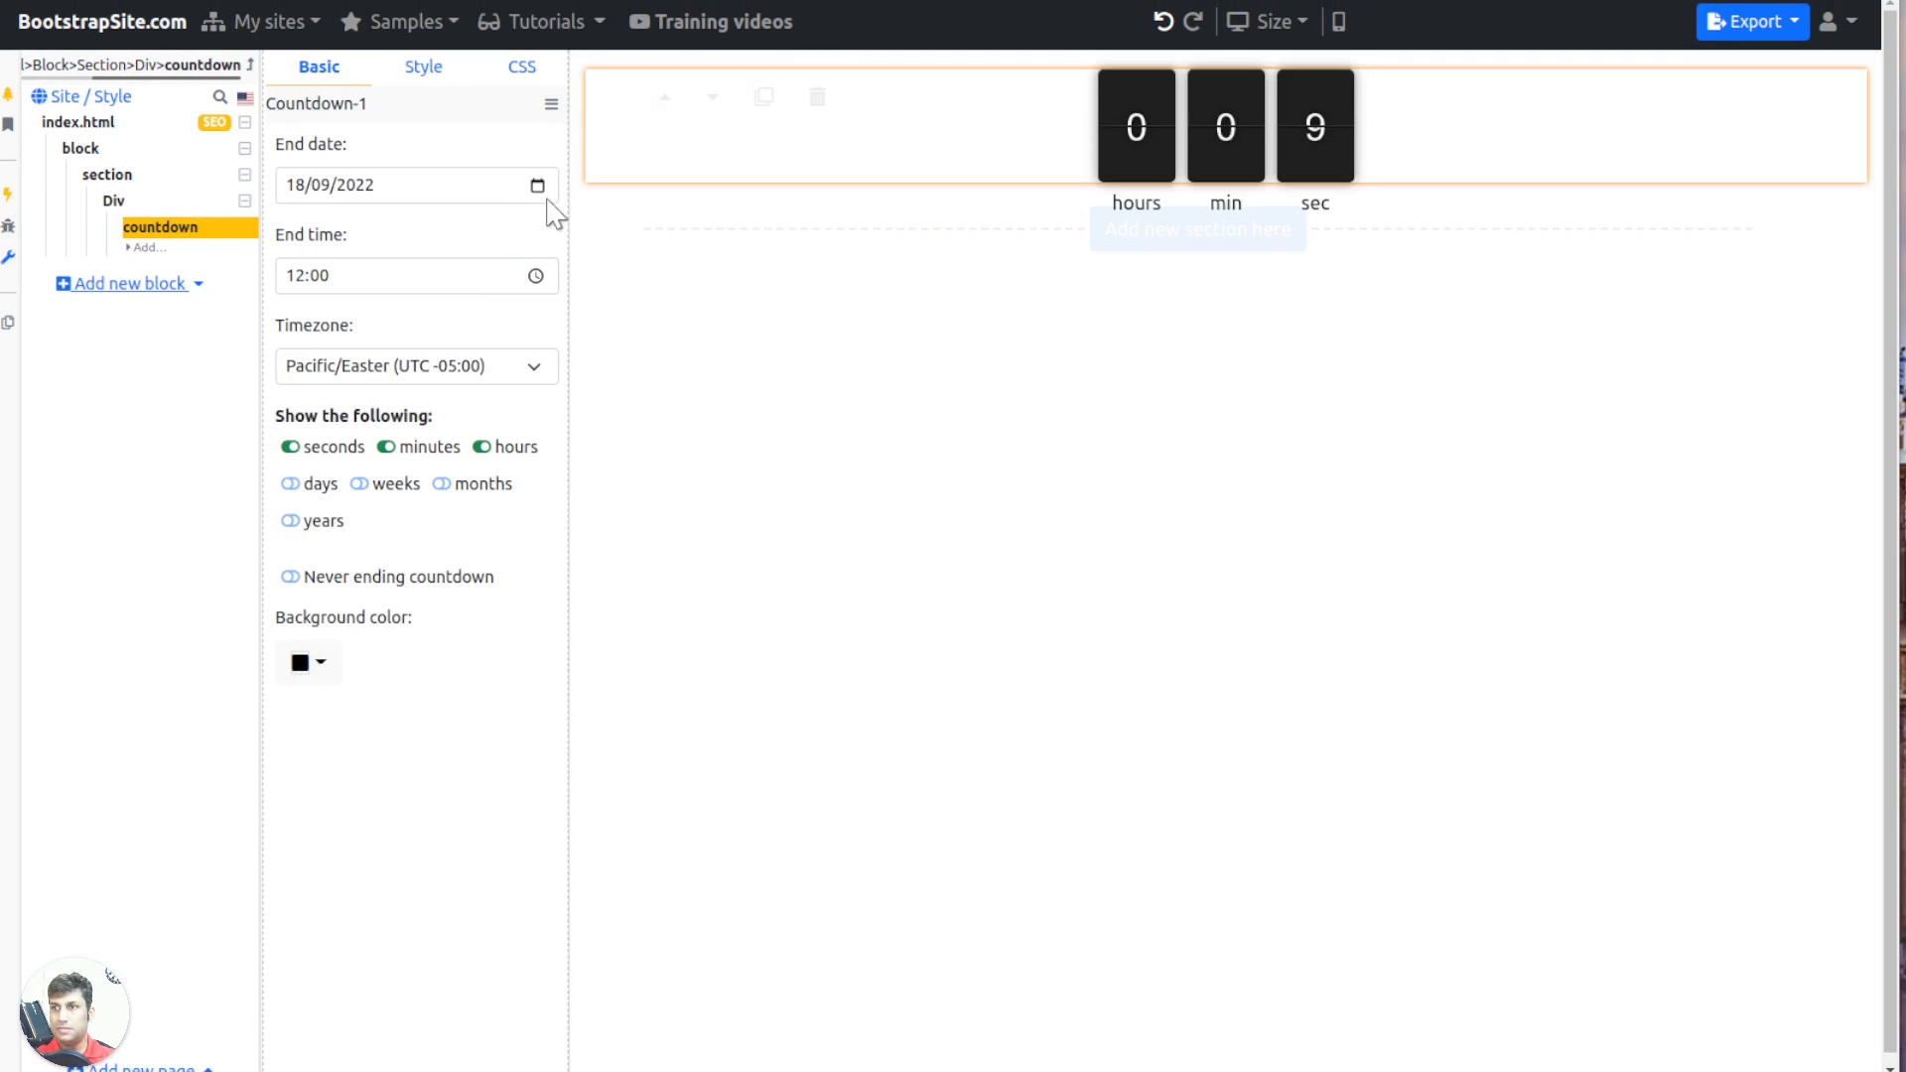
# Set the countdown's end date to 20/09/2022 and turn on the days unit
pyautogui.moveTo(291, 163); pyautogui.dragTo(350, 157)
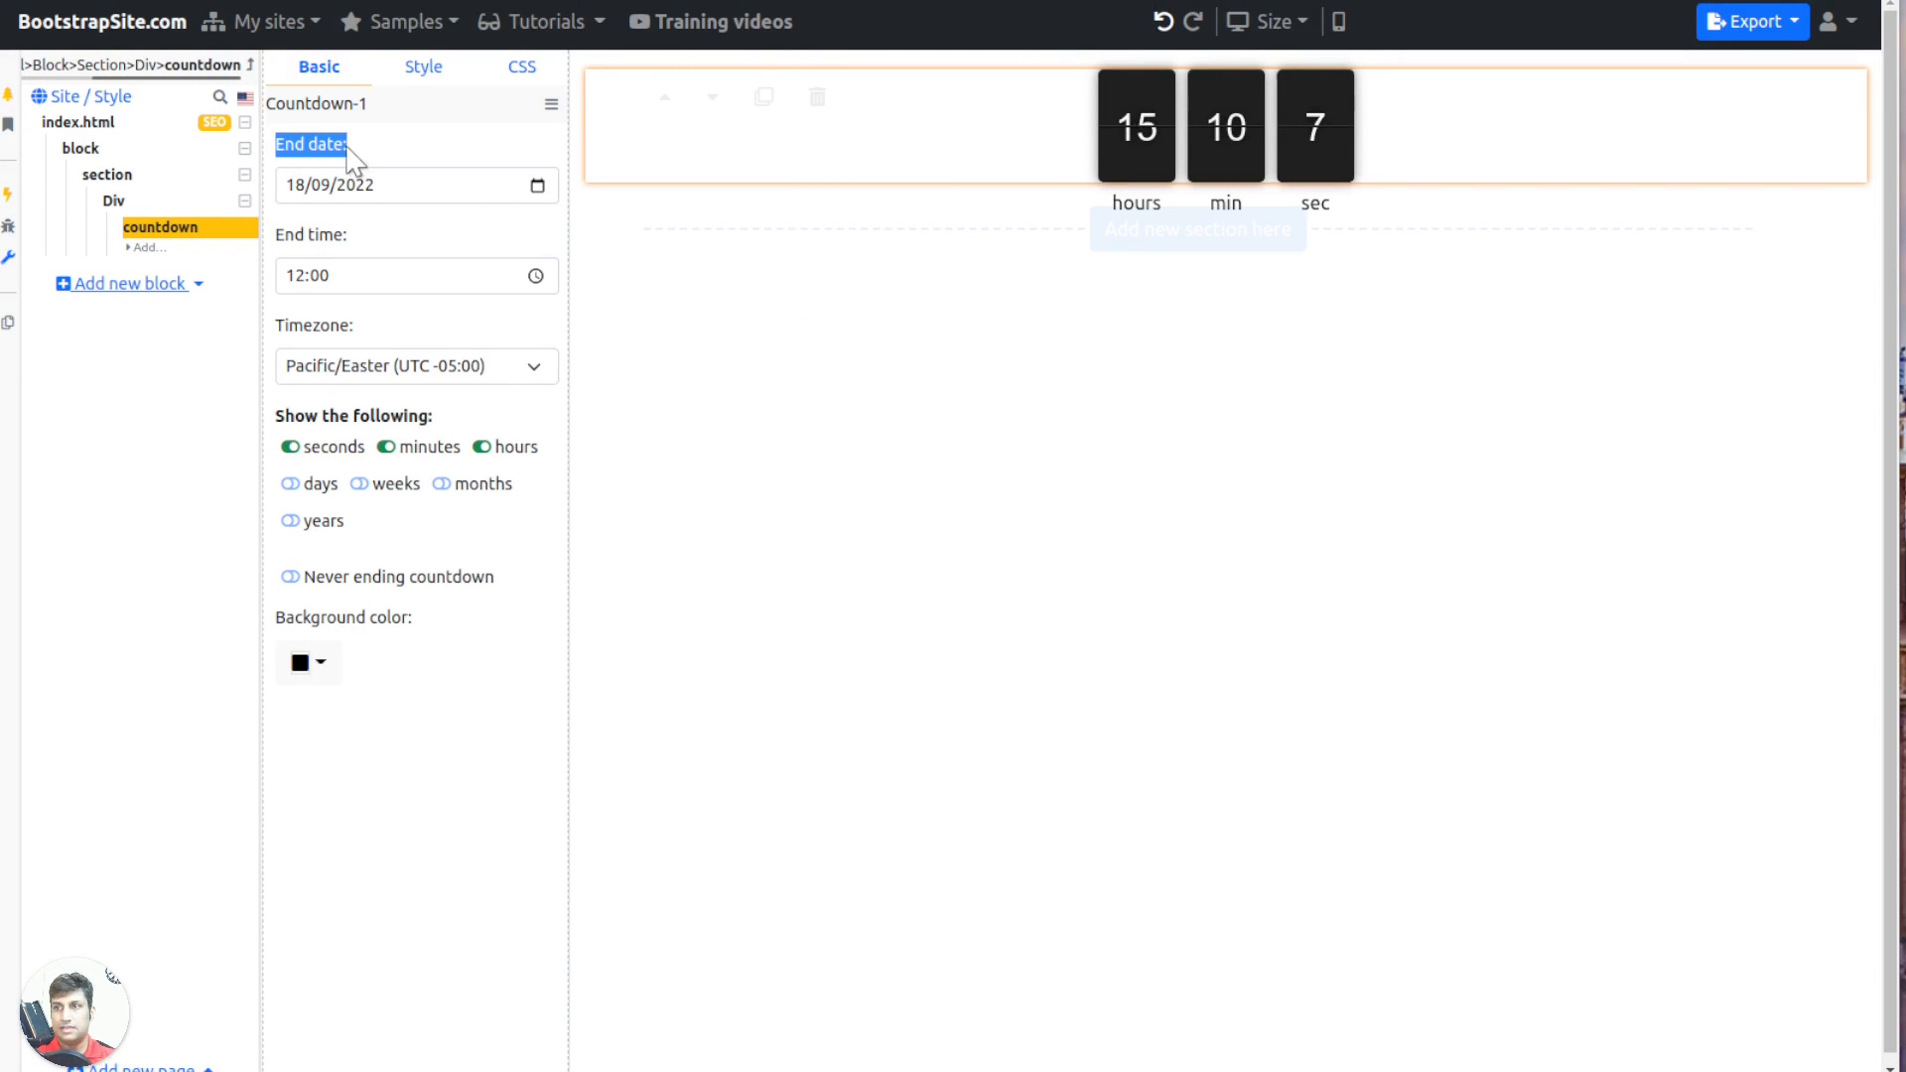
pyautogui.click(374, 161)
pyautogui.click(537, 188)
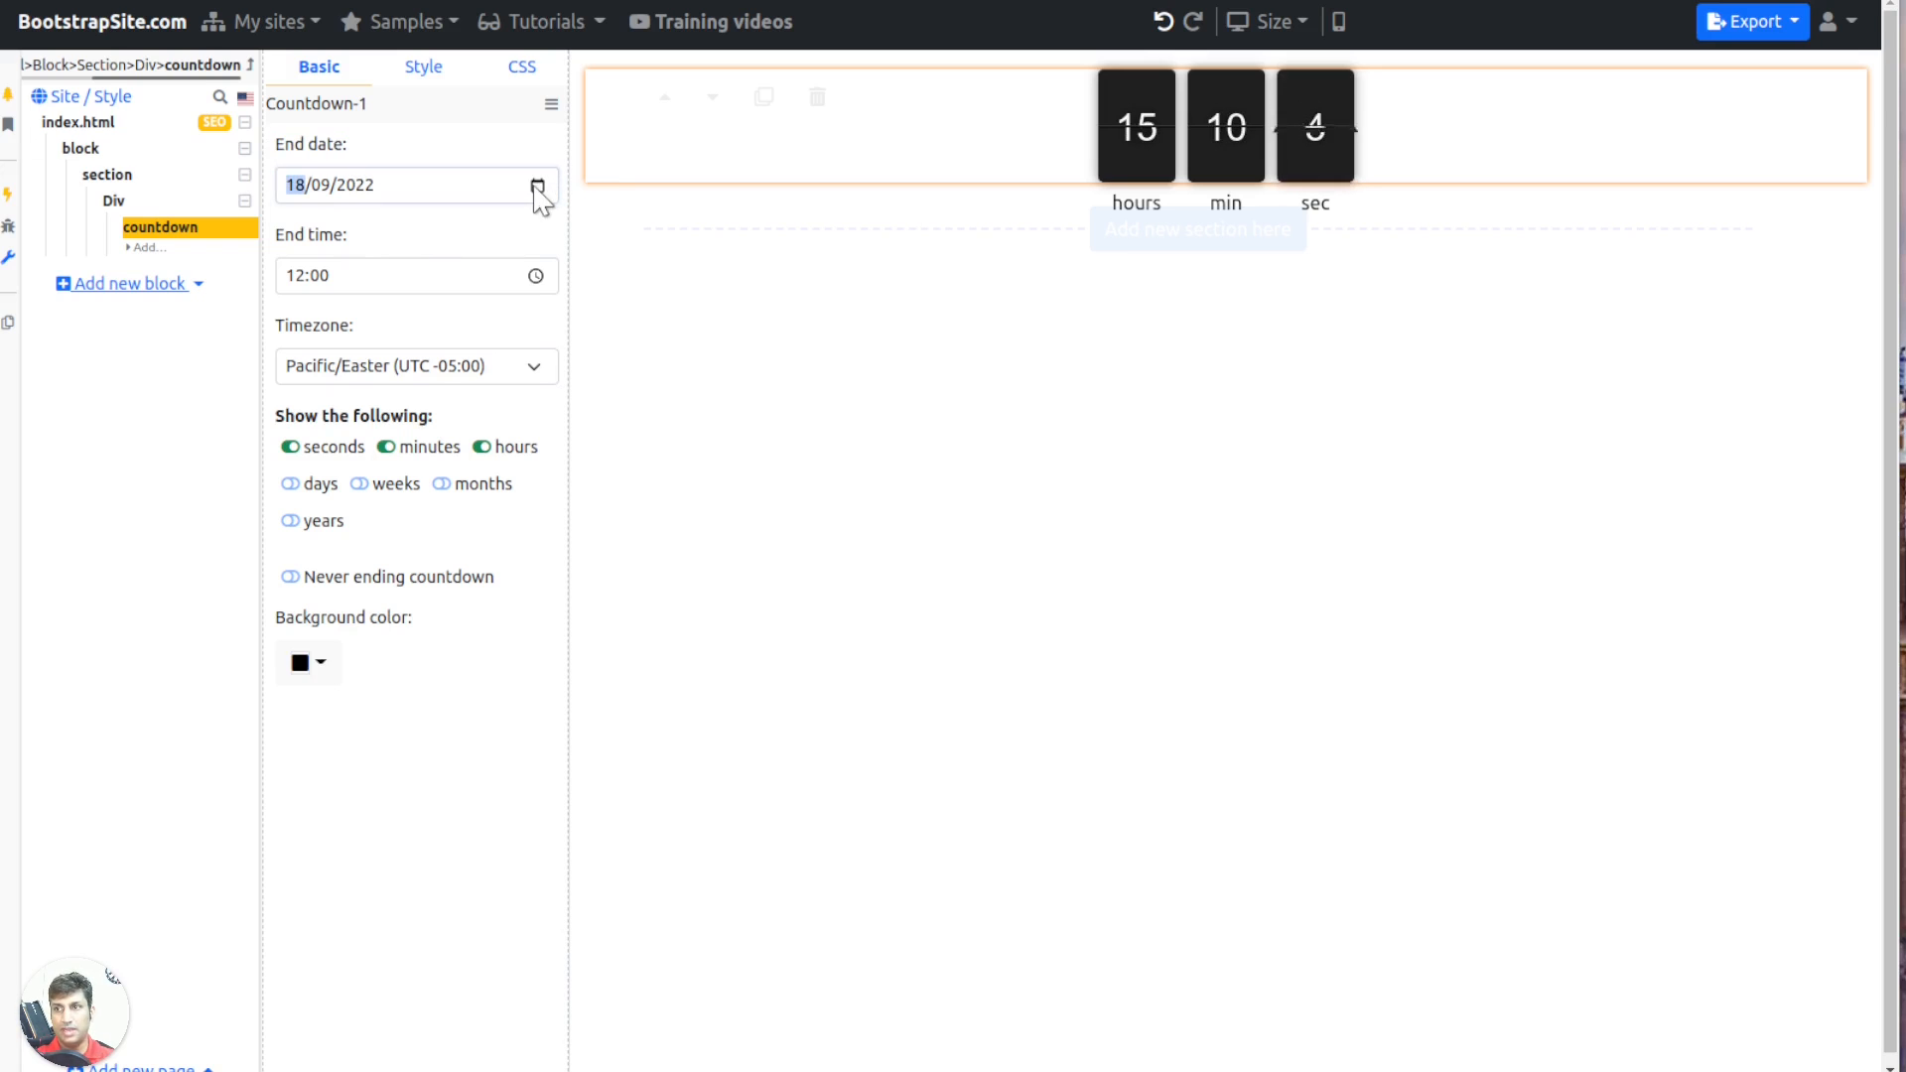
pyautogui.click(336, 409)
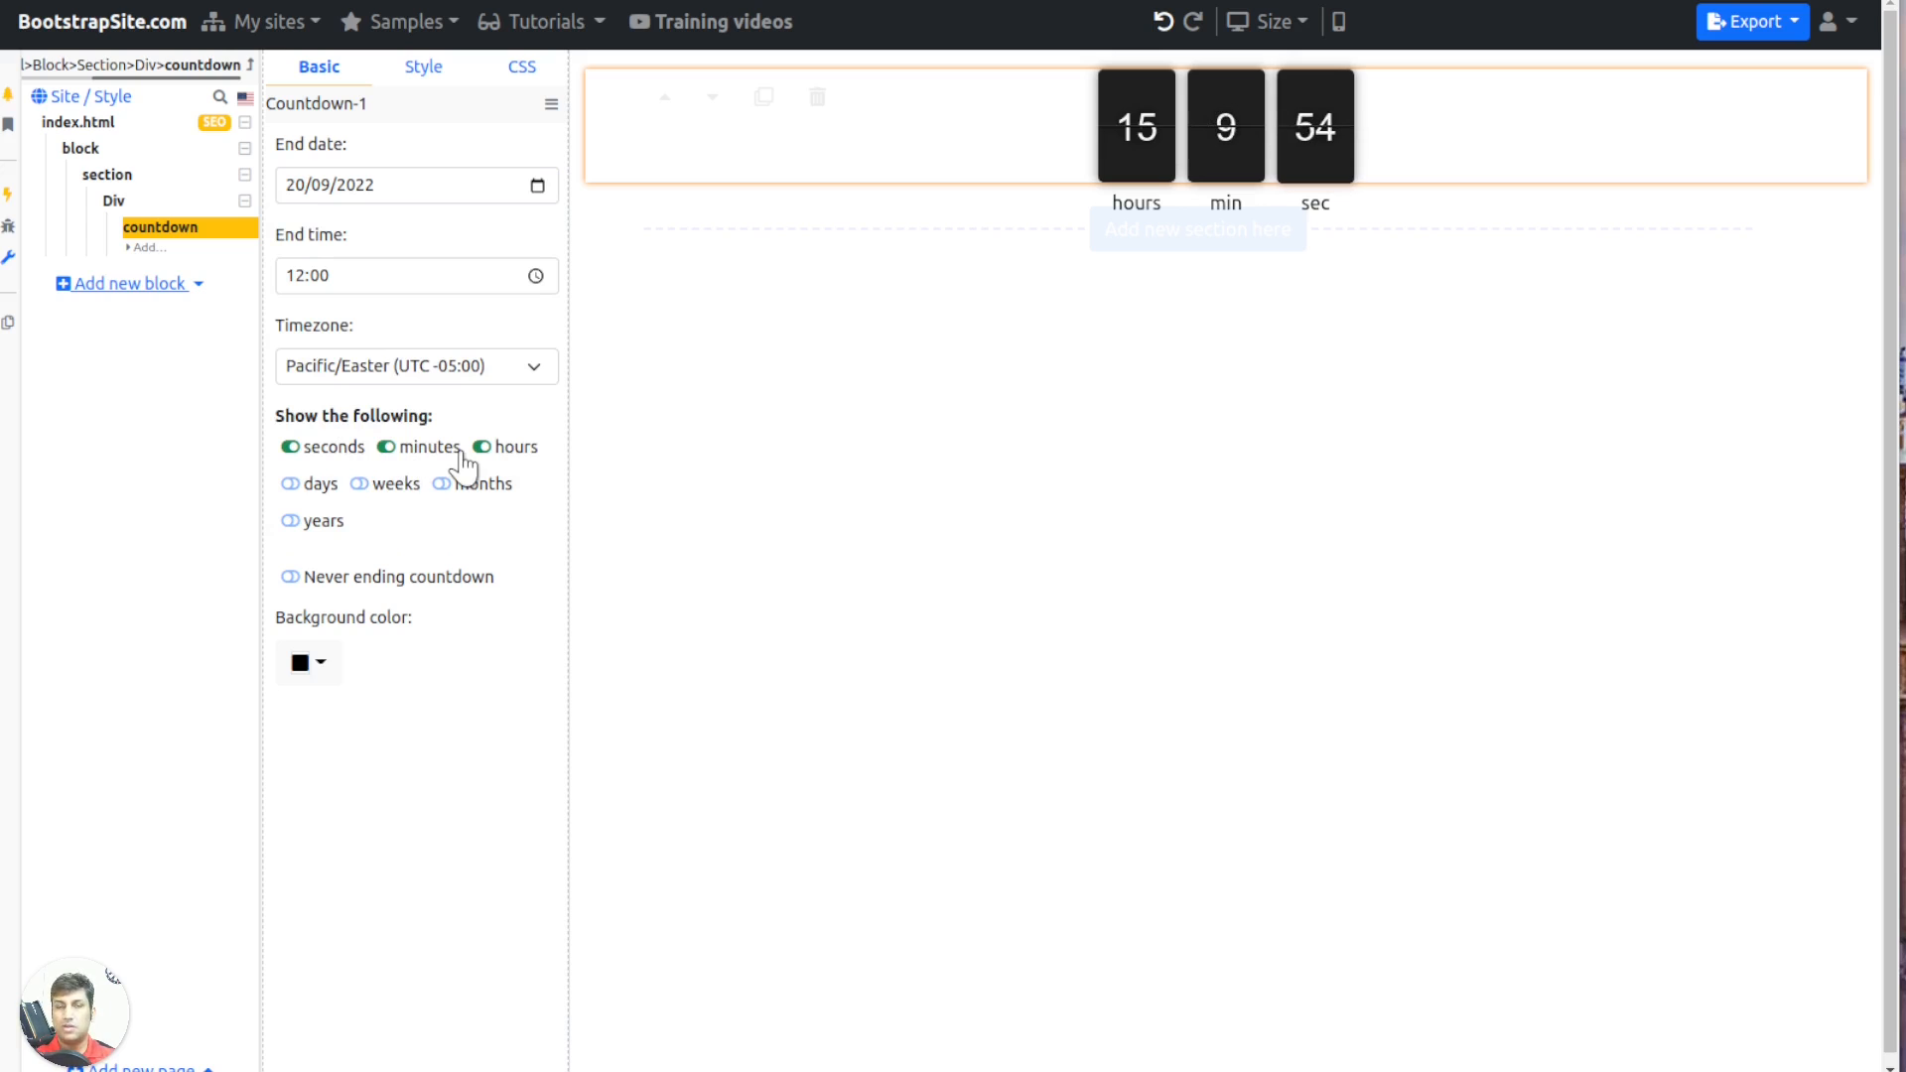
pyautogui.click(324, 491)
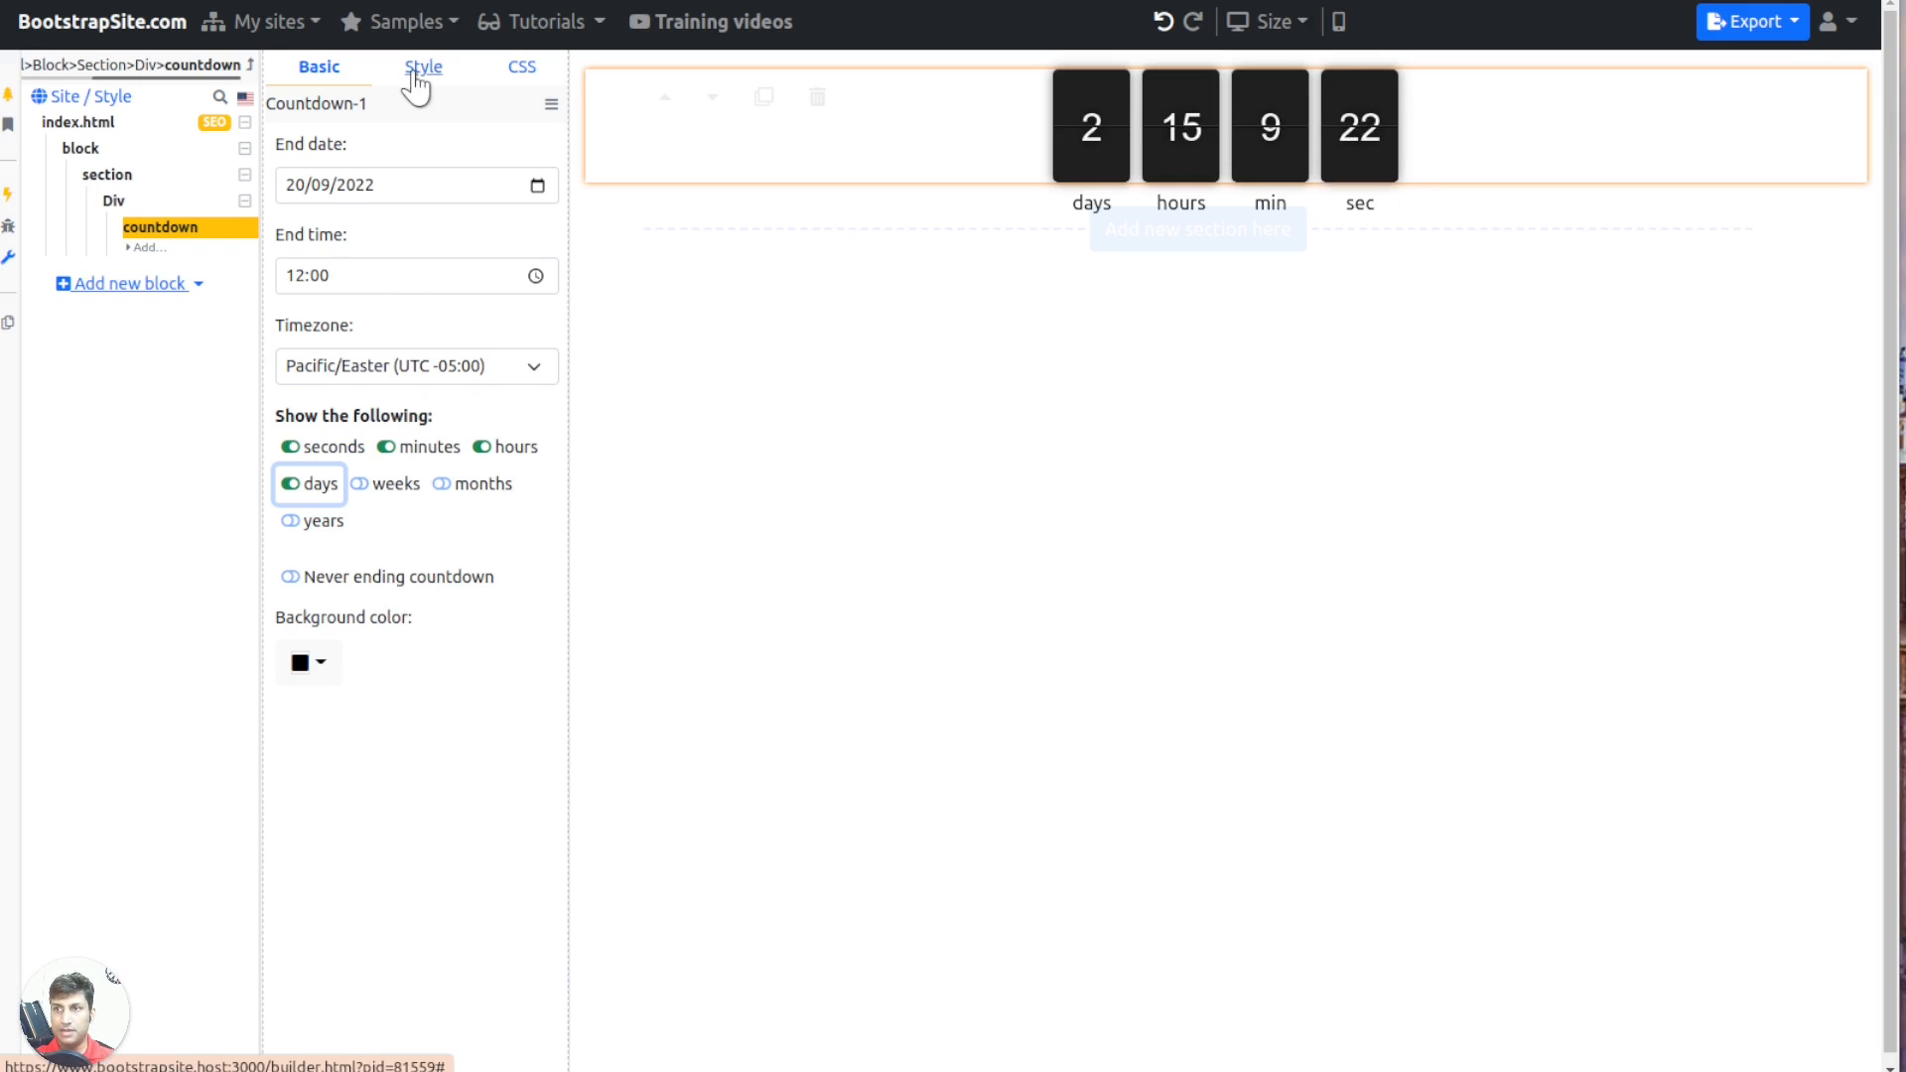
# Try the countdown-circles ready-made style on the countdown, and apply countdown-simple in its place
pyautogui.click(418, 71)
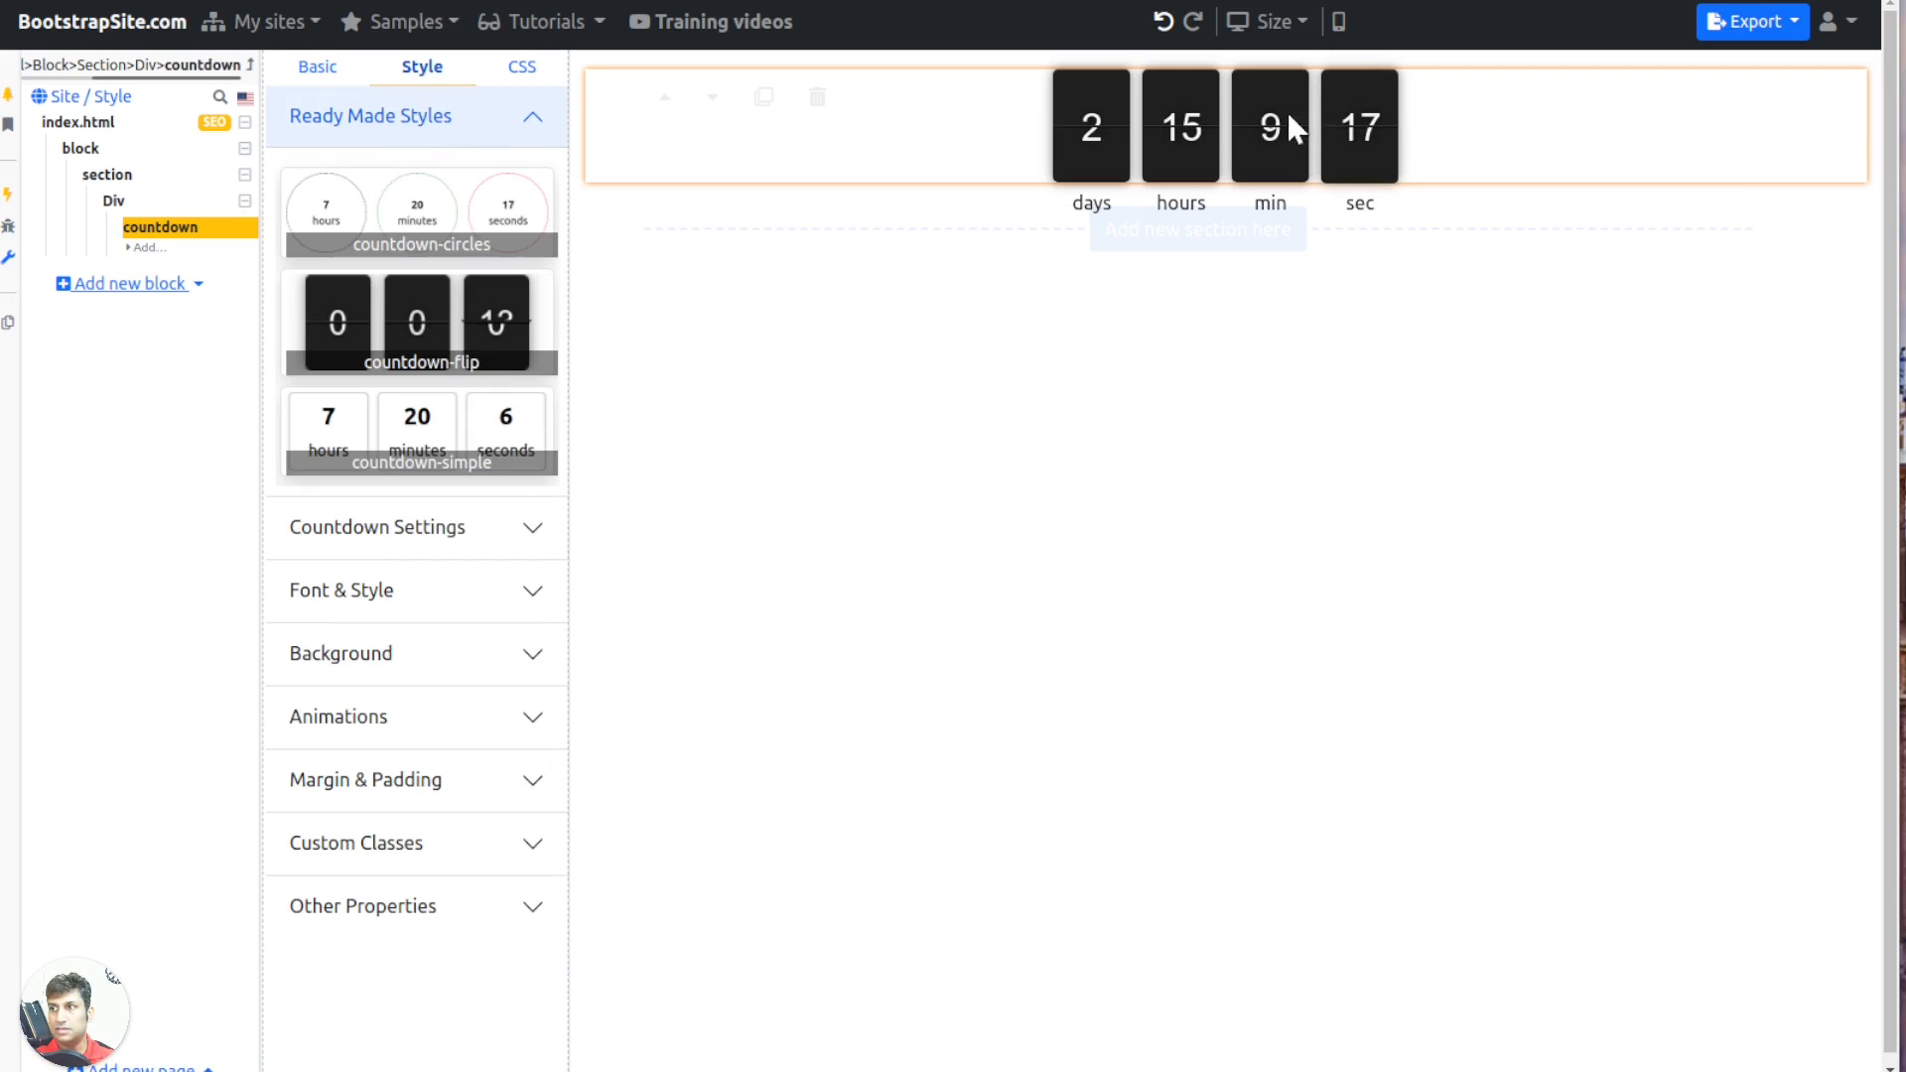
pyautogui.click(378, 244)
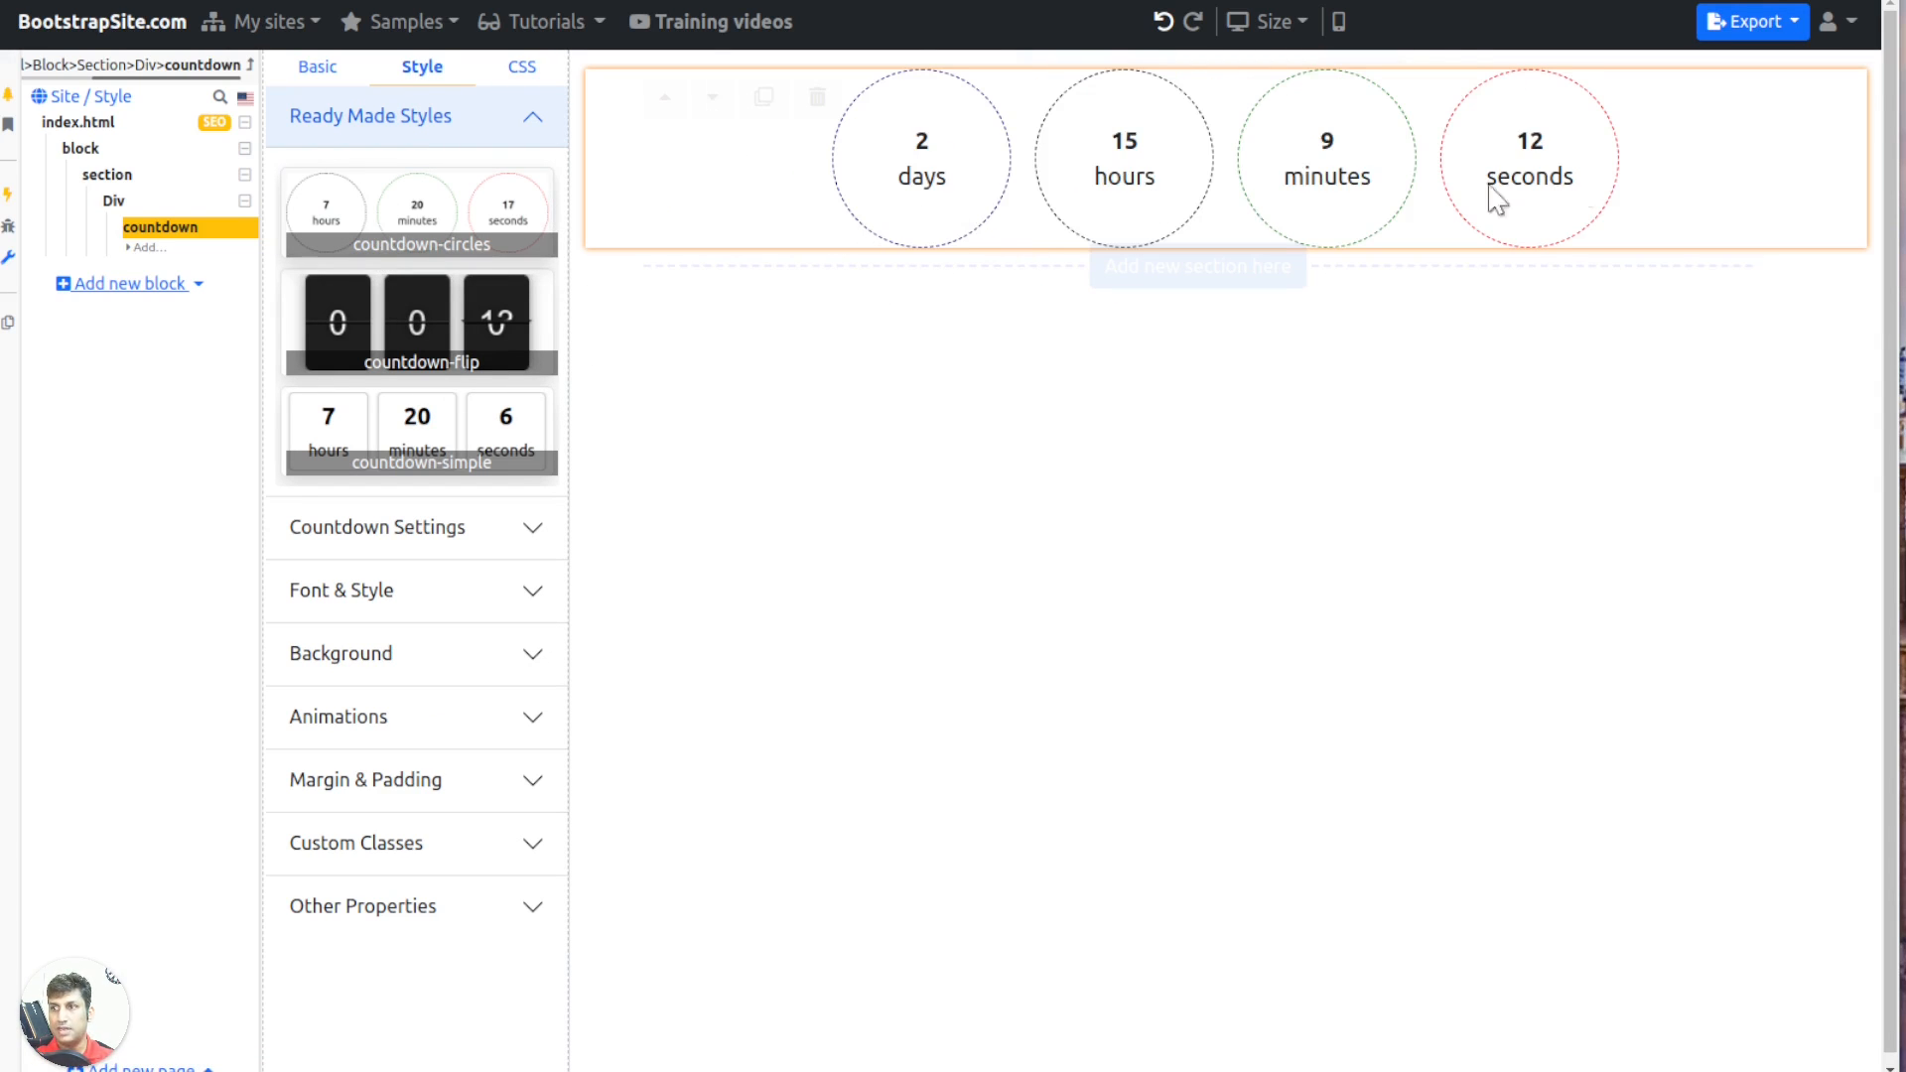
pyautogui.click(481, 430)
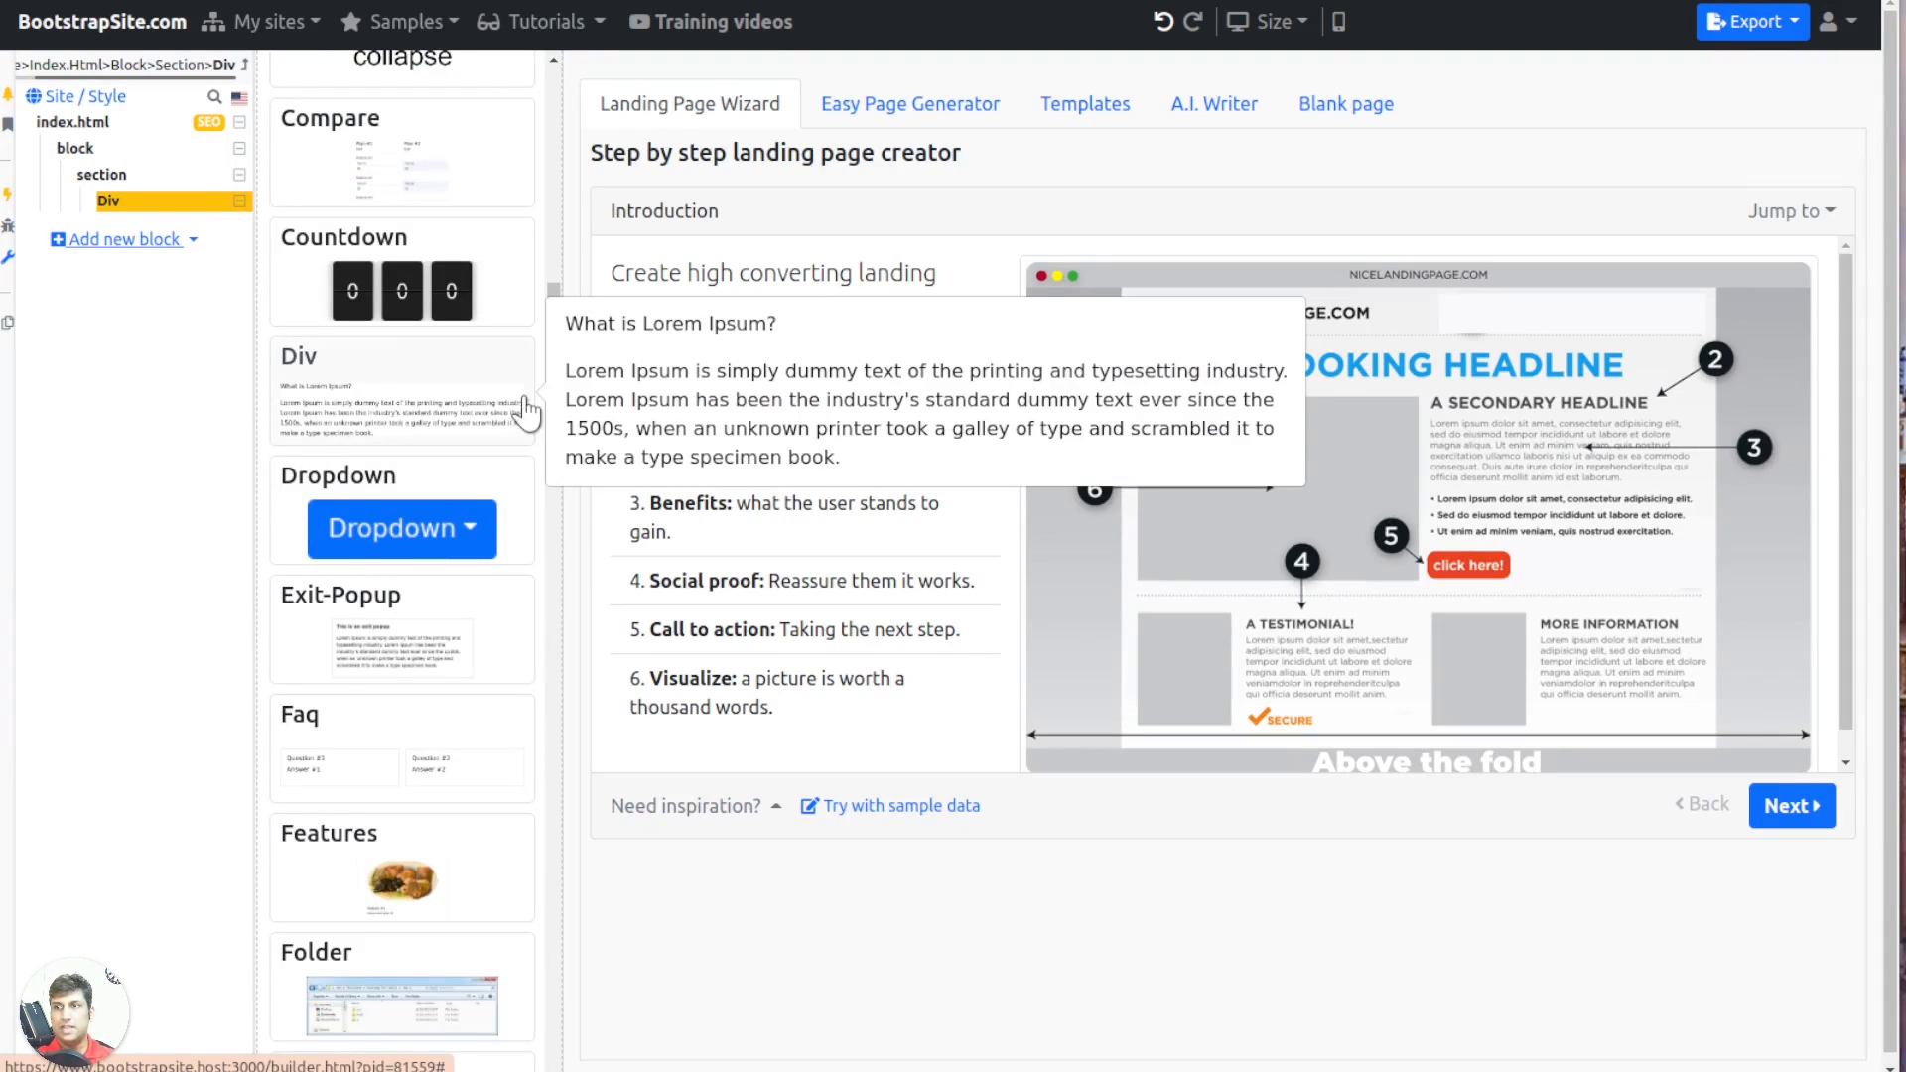
# Add a Card element to the empty Div and place a Paragraph inside the card
pyautogui.scroll(4, 400, 392)
pyautogui.scroll(7, 402, 392)
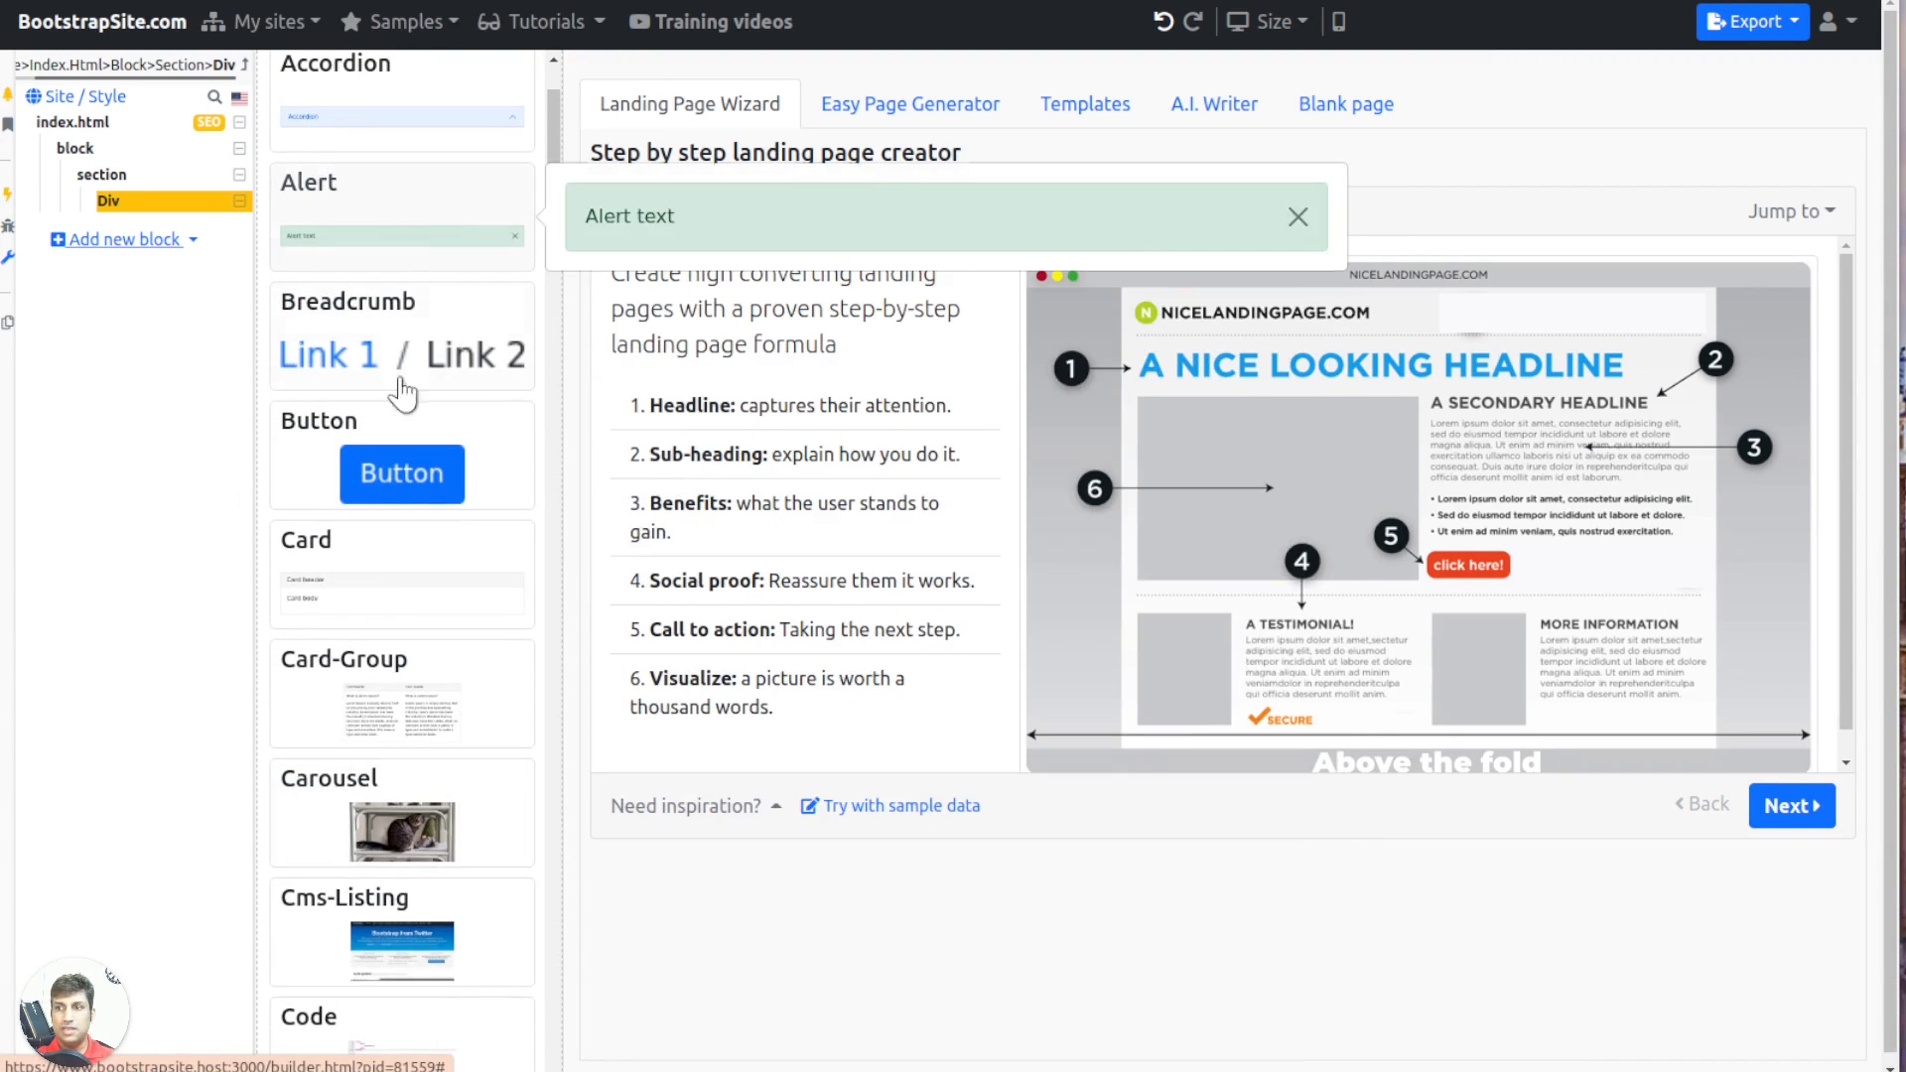
pyautogui.click(370, 581)
pyautogui.click(384, 464)
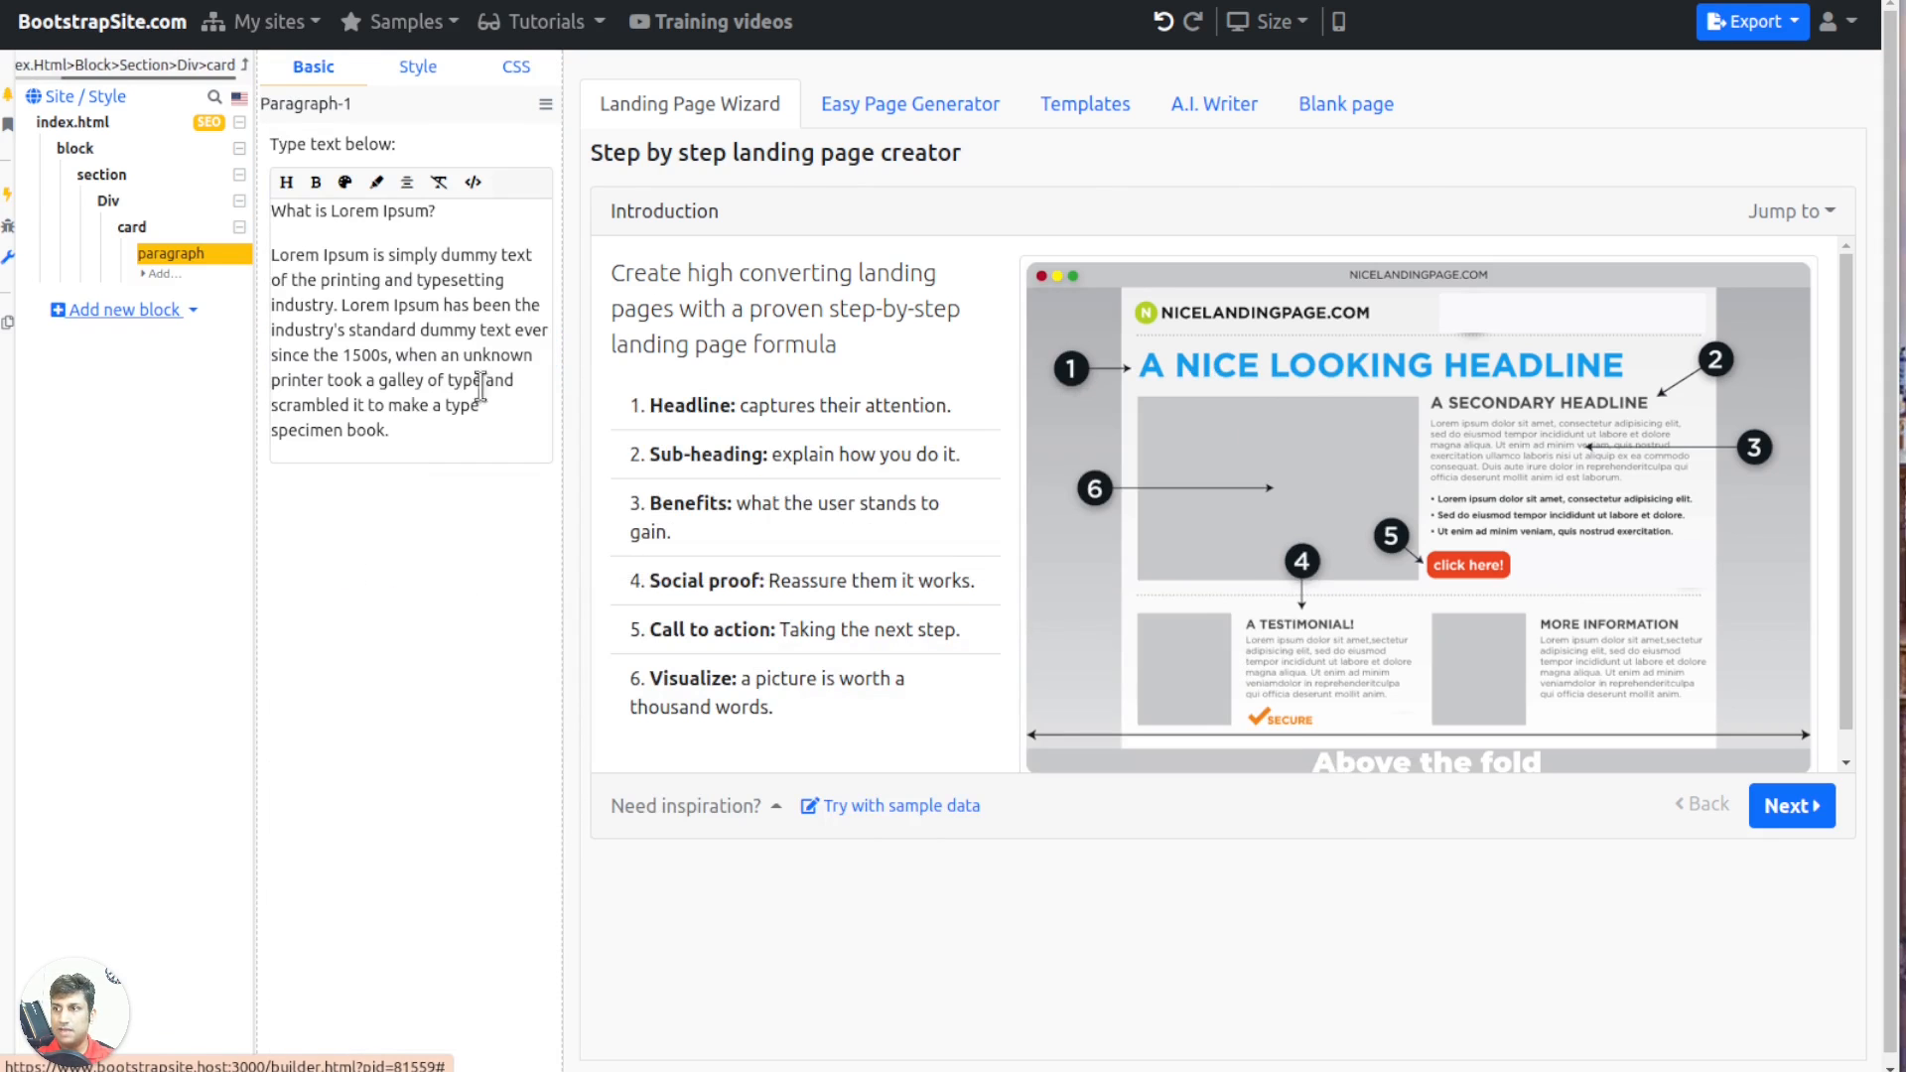
# Duplicate the card twice so the Div holds three cards
pyautogui.click(106, 232)
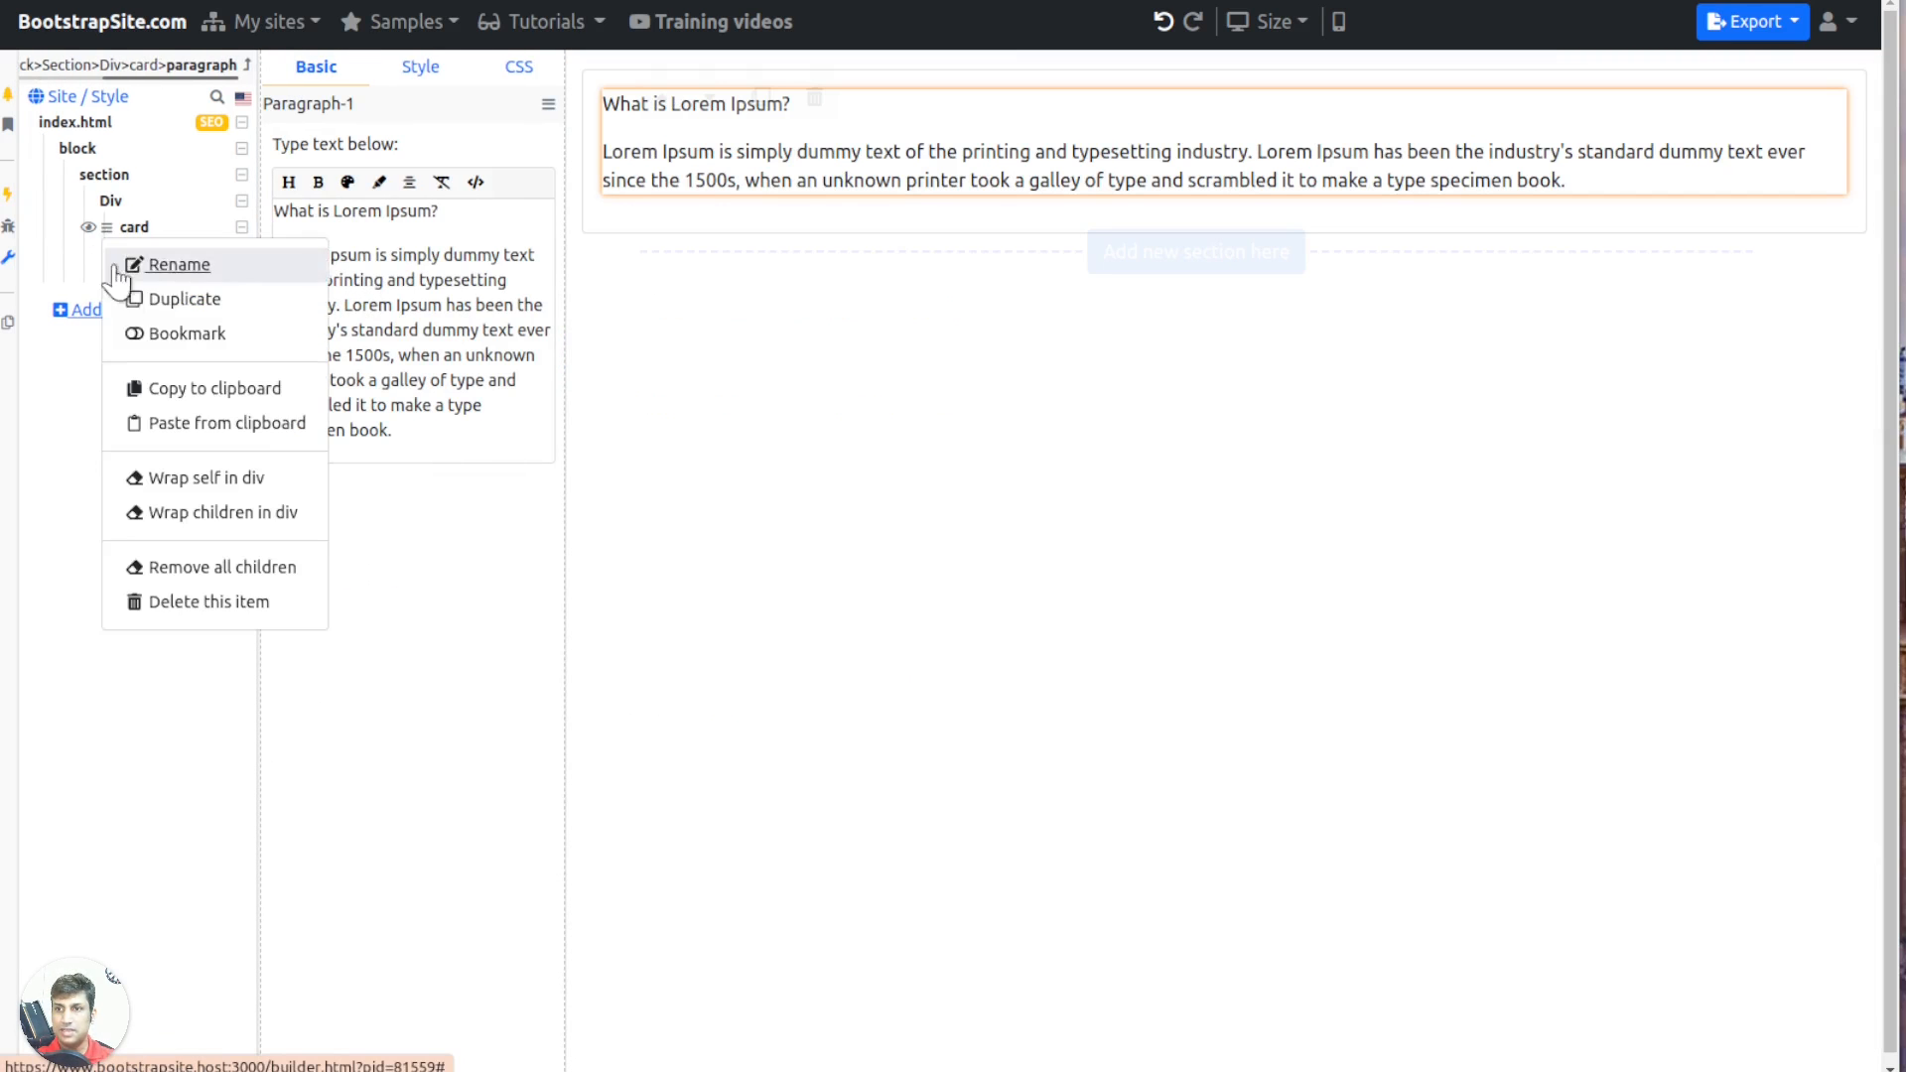
pyautogui.click(124, 298)
pyautogui.click(106, 298)
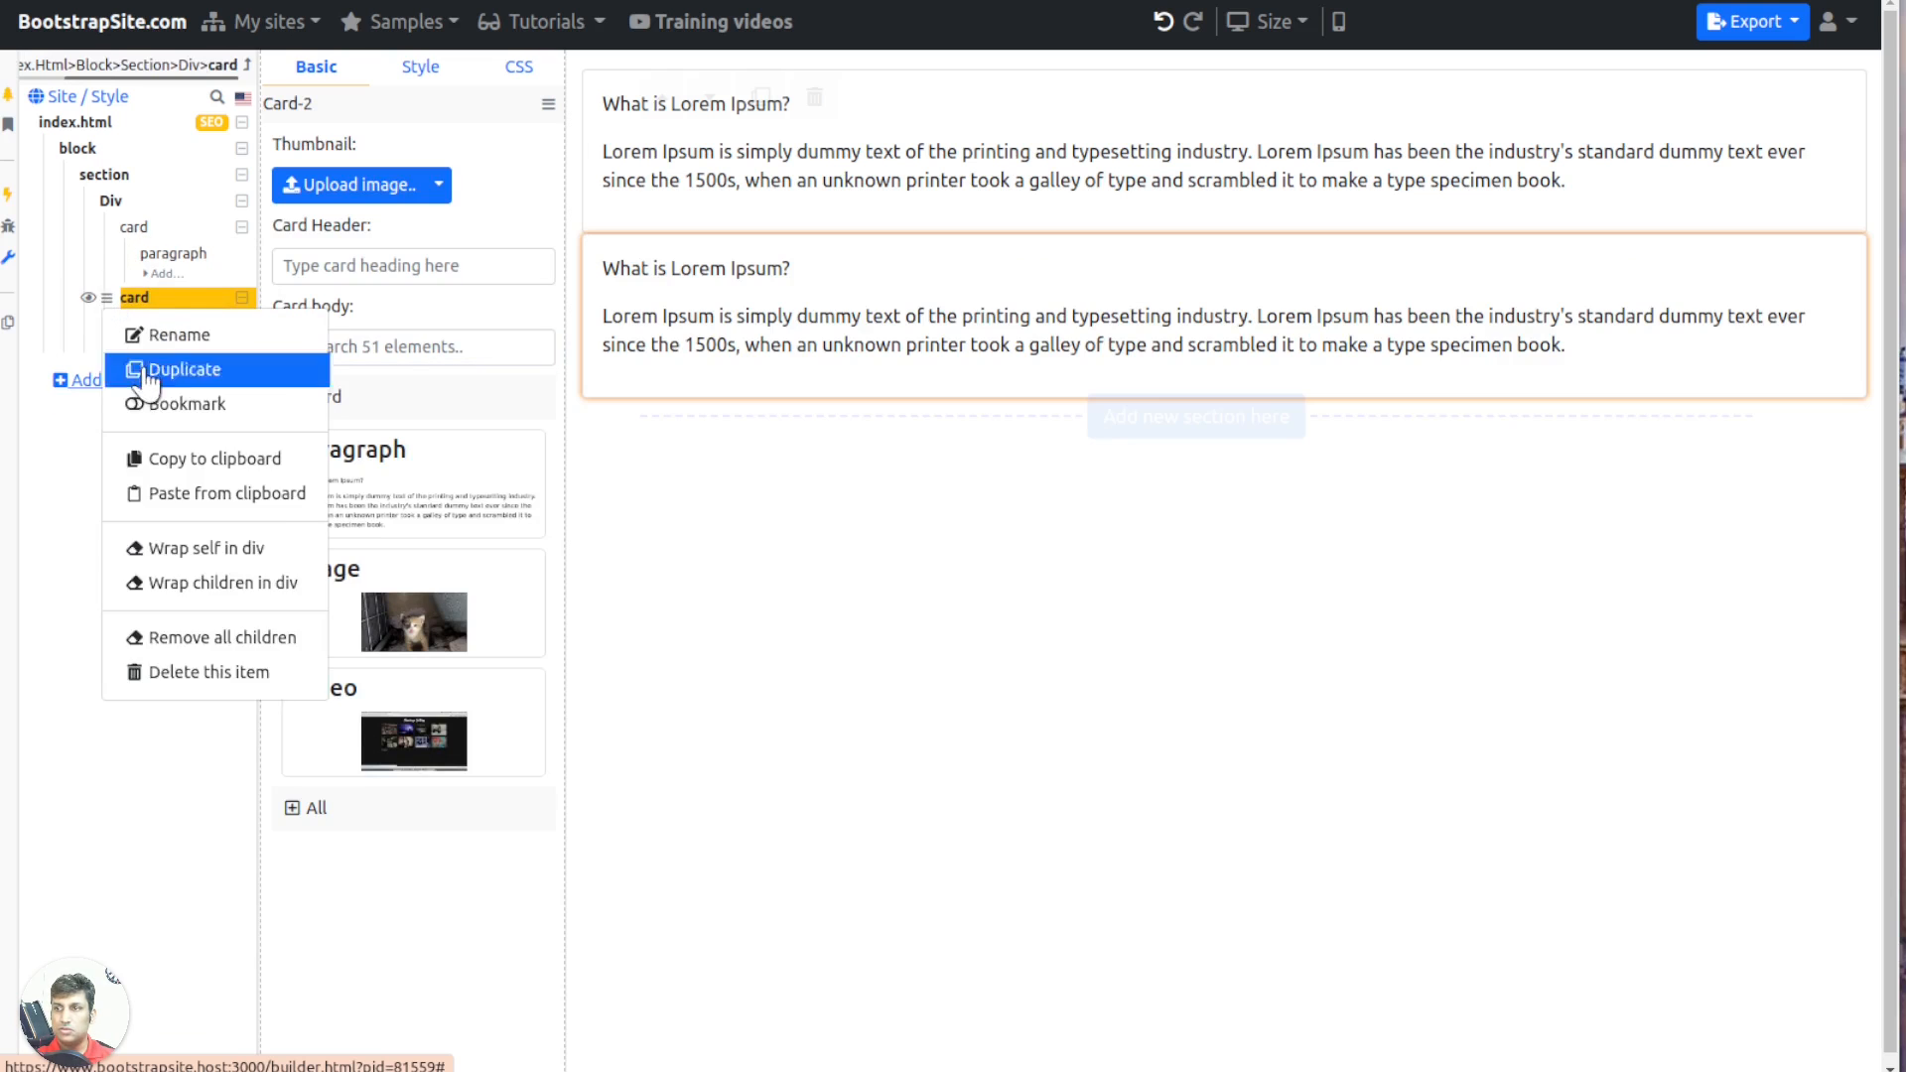
pyautogui.click(125, 369)
# Apply the Flex row ready-made style to the Div that contains the three cards
pyautogui.click(418, 67)
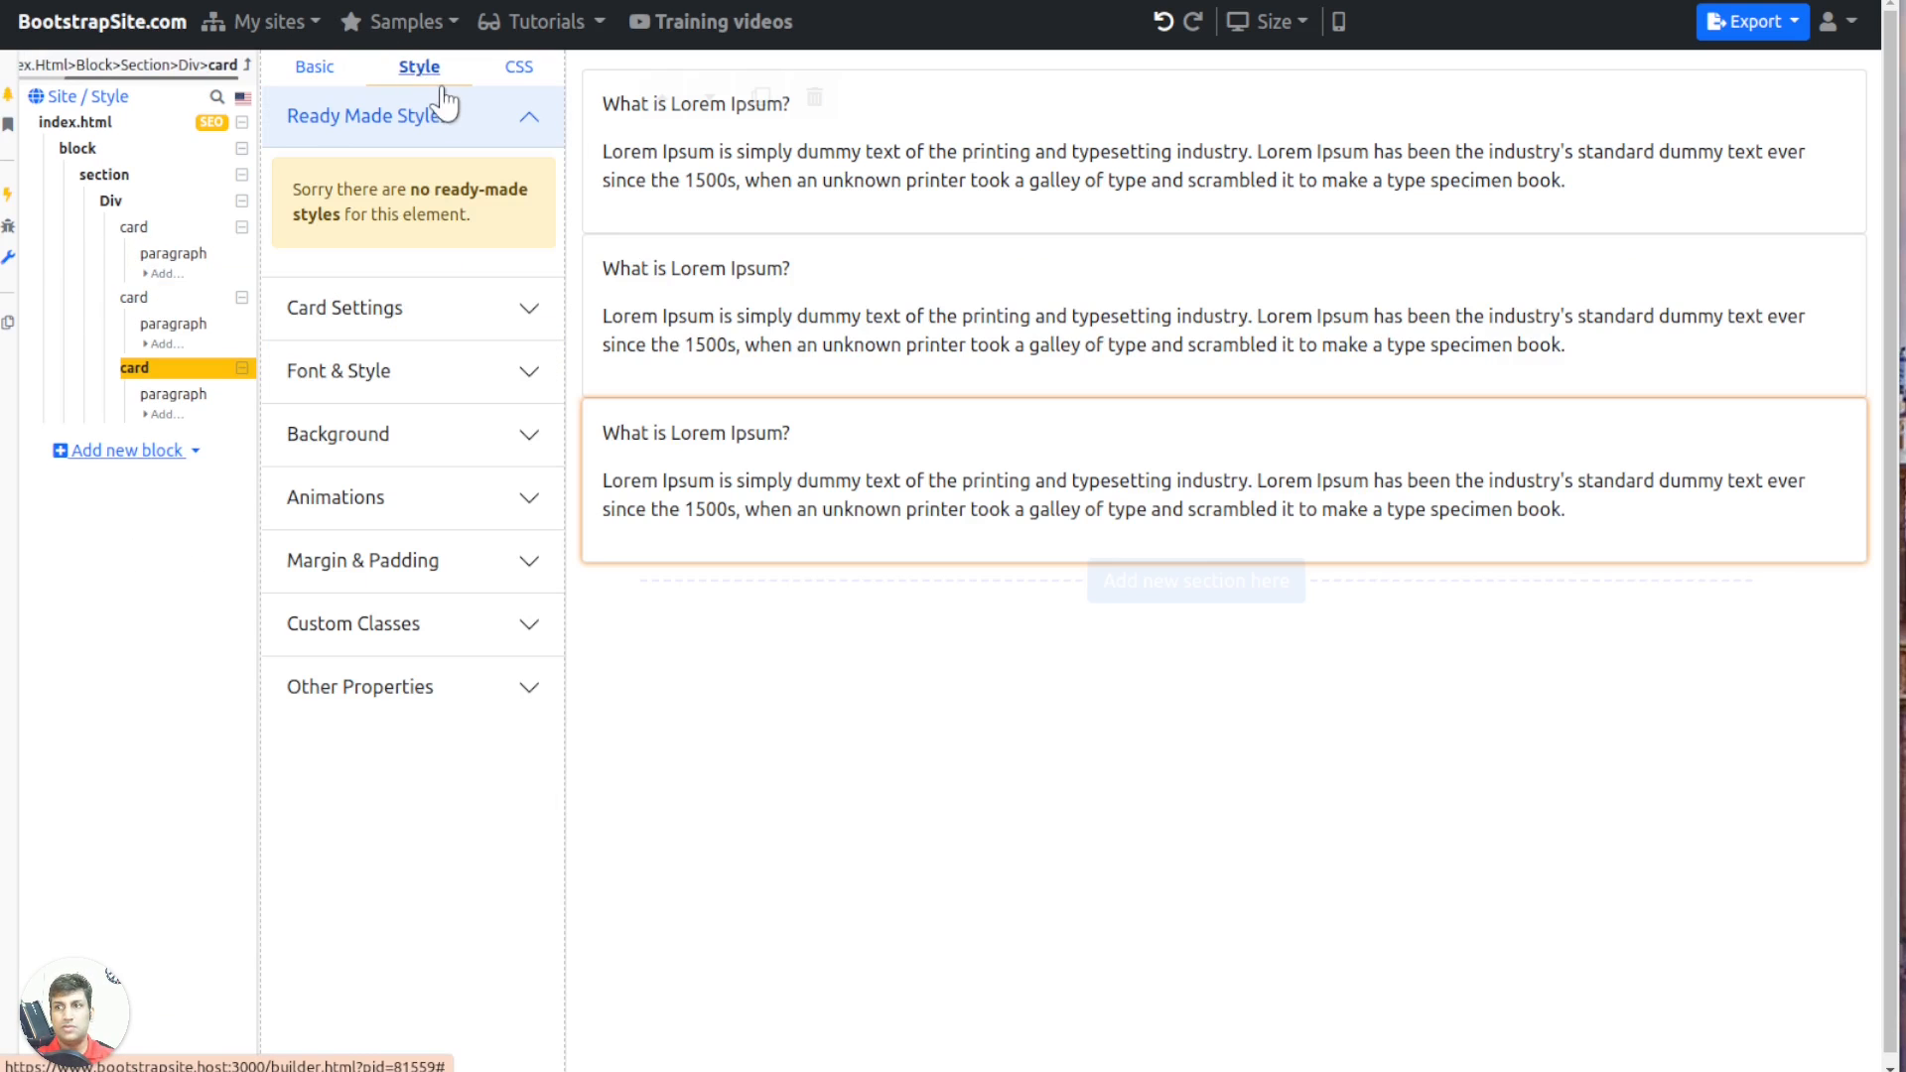
pyautogui.click(111, 200)
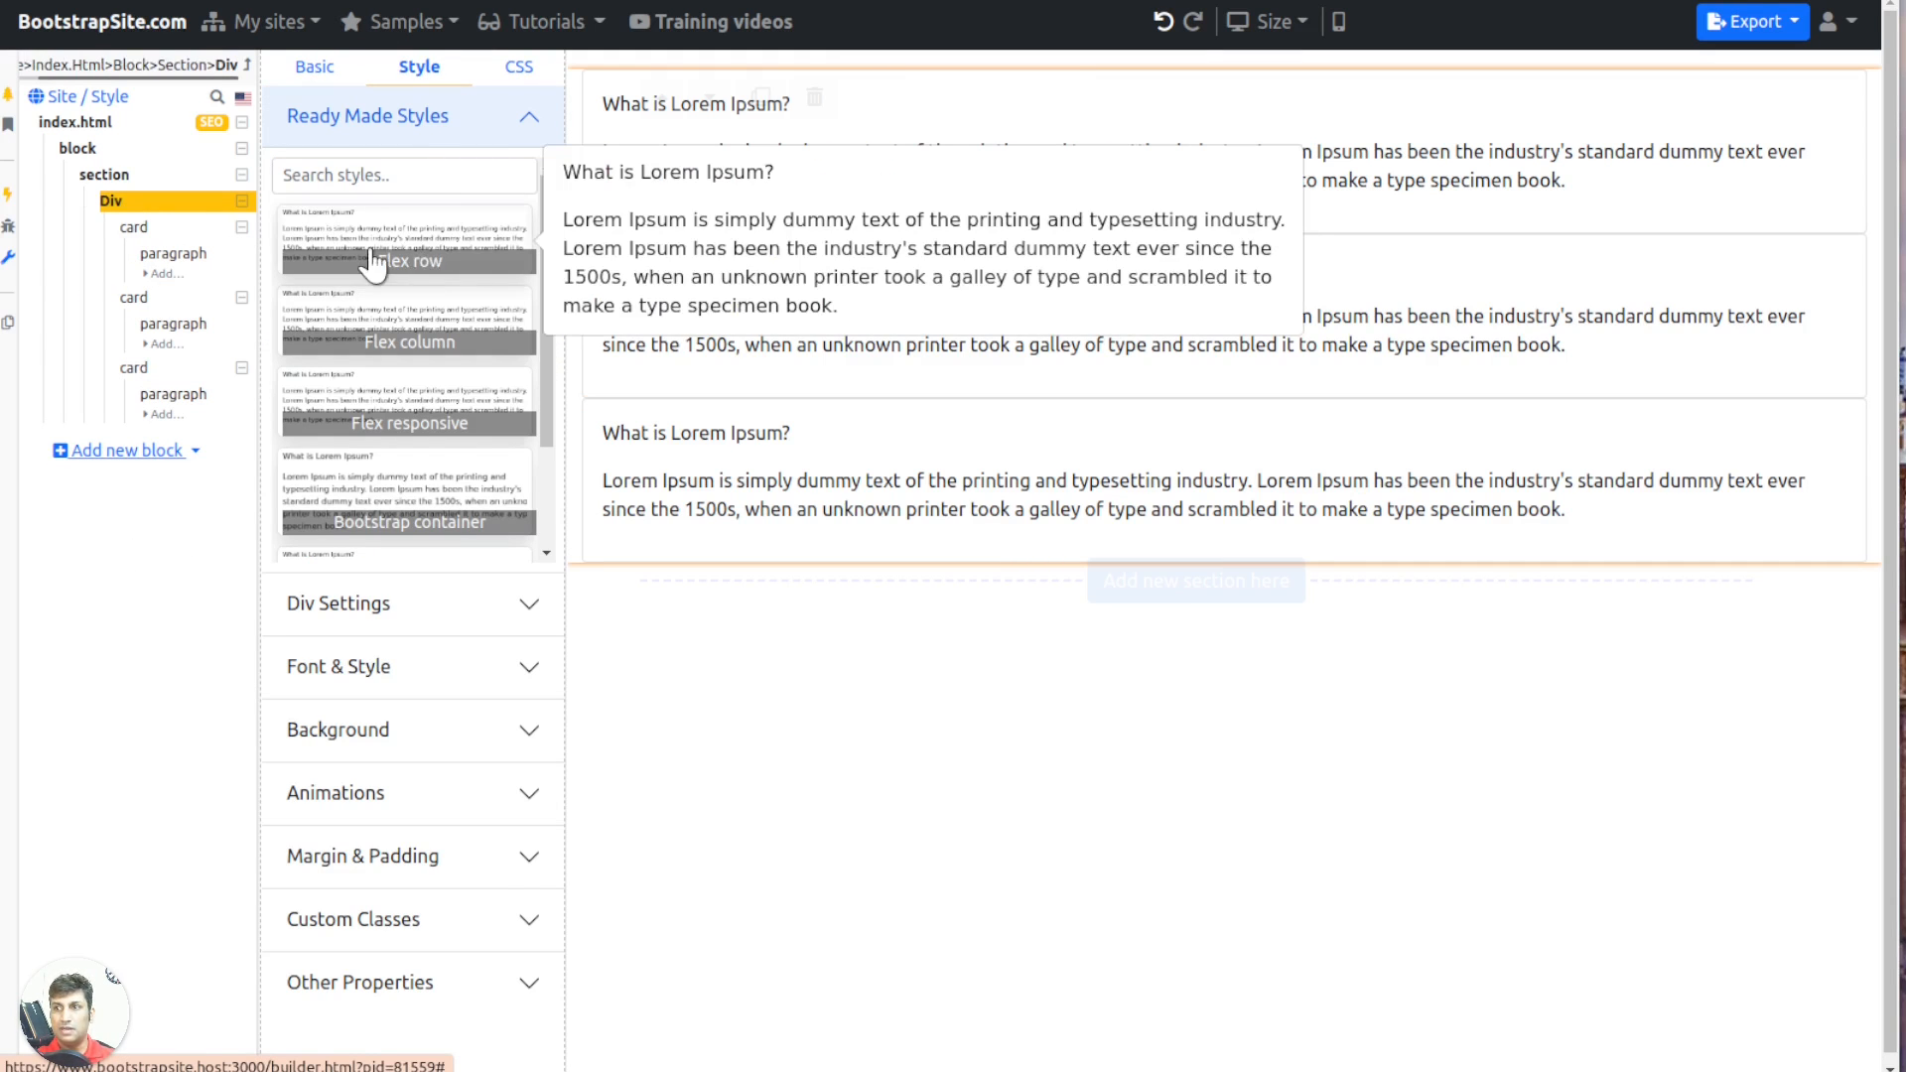
pyautogui.click(424, 260)
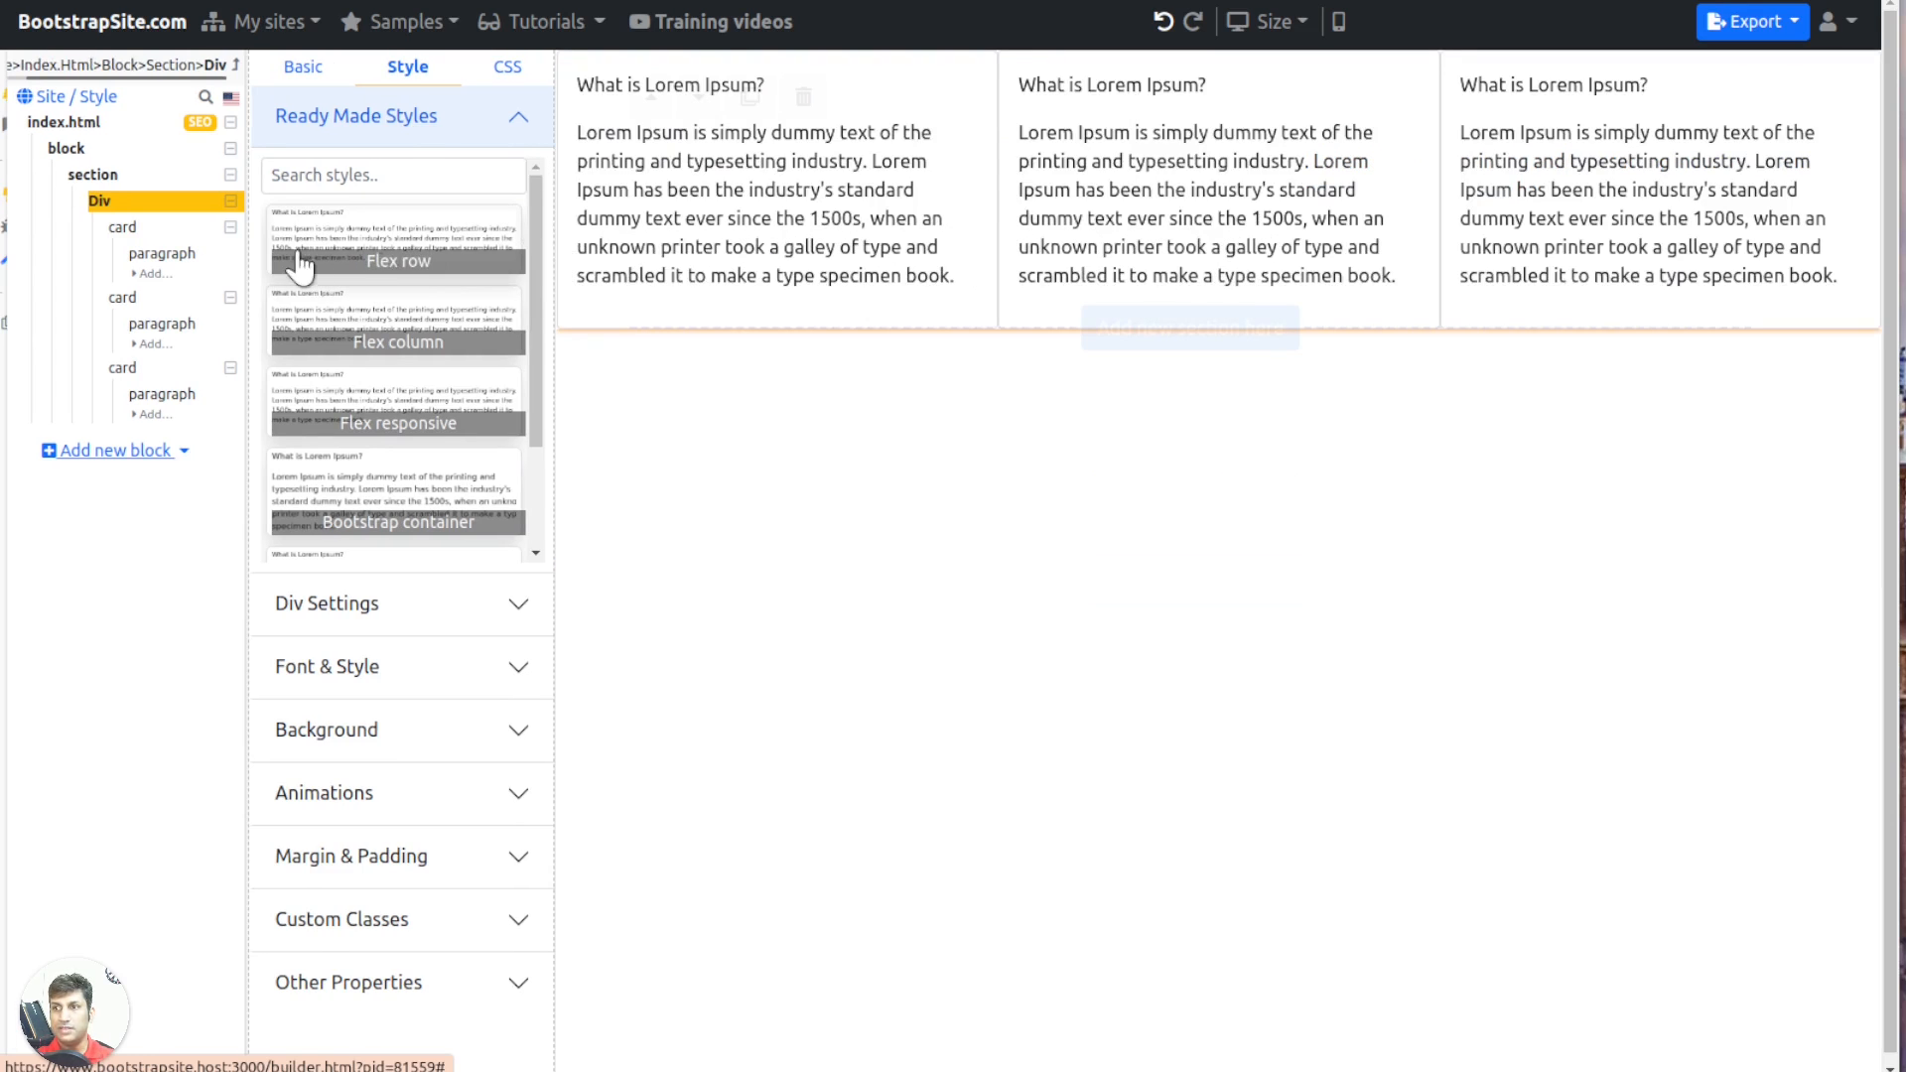
pyautogui.moveTo(427, 266)
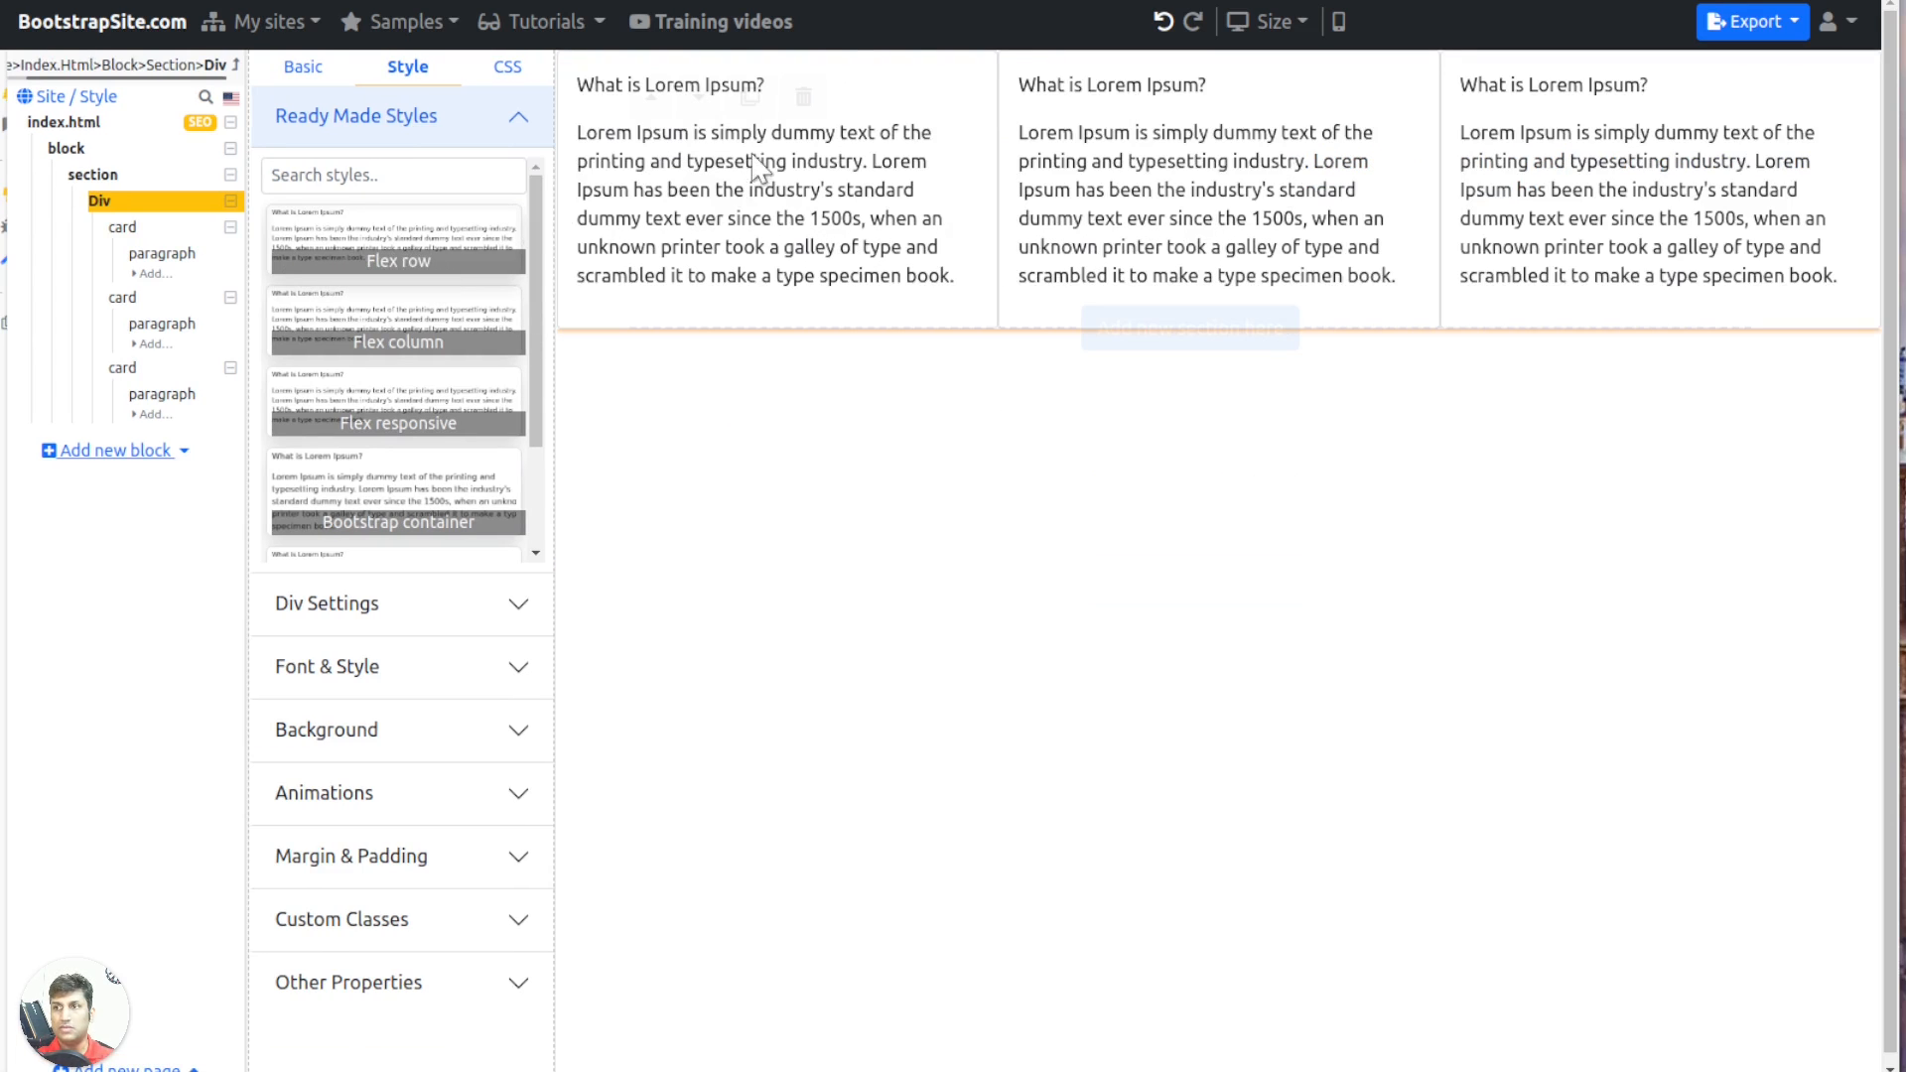
# Read the flex direction examples in the Bootstrap documentation and open the Flexbox Froggy site from a Google search for flexbox froggy
pyautogui.click(508, 67)
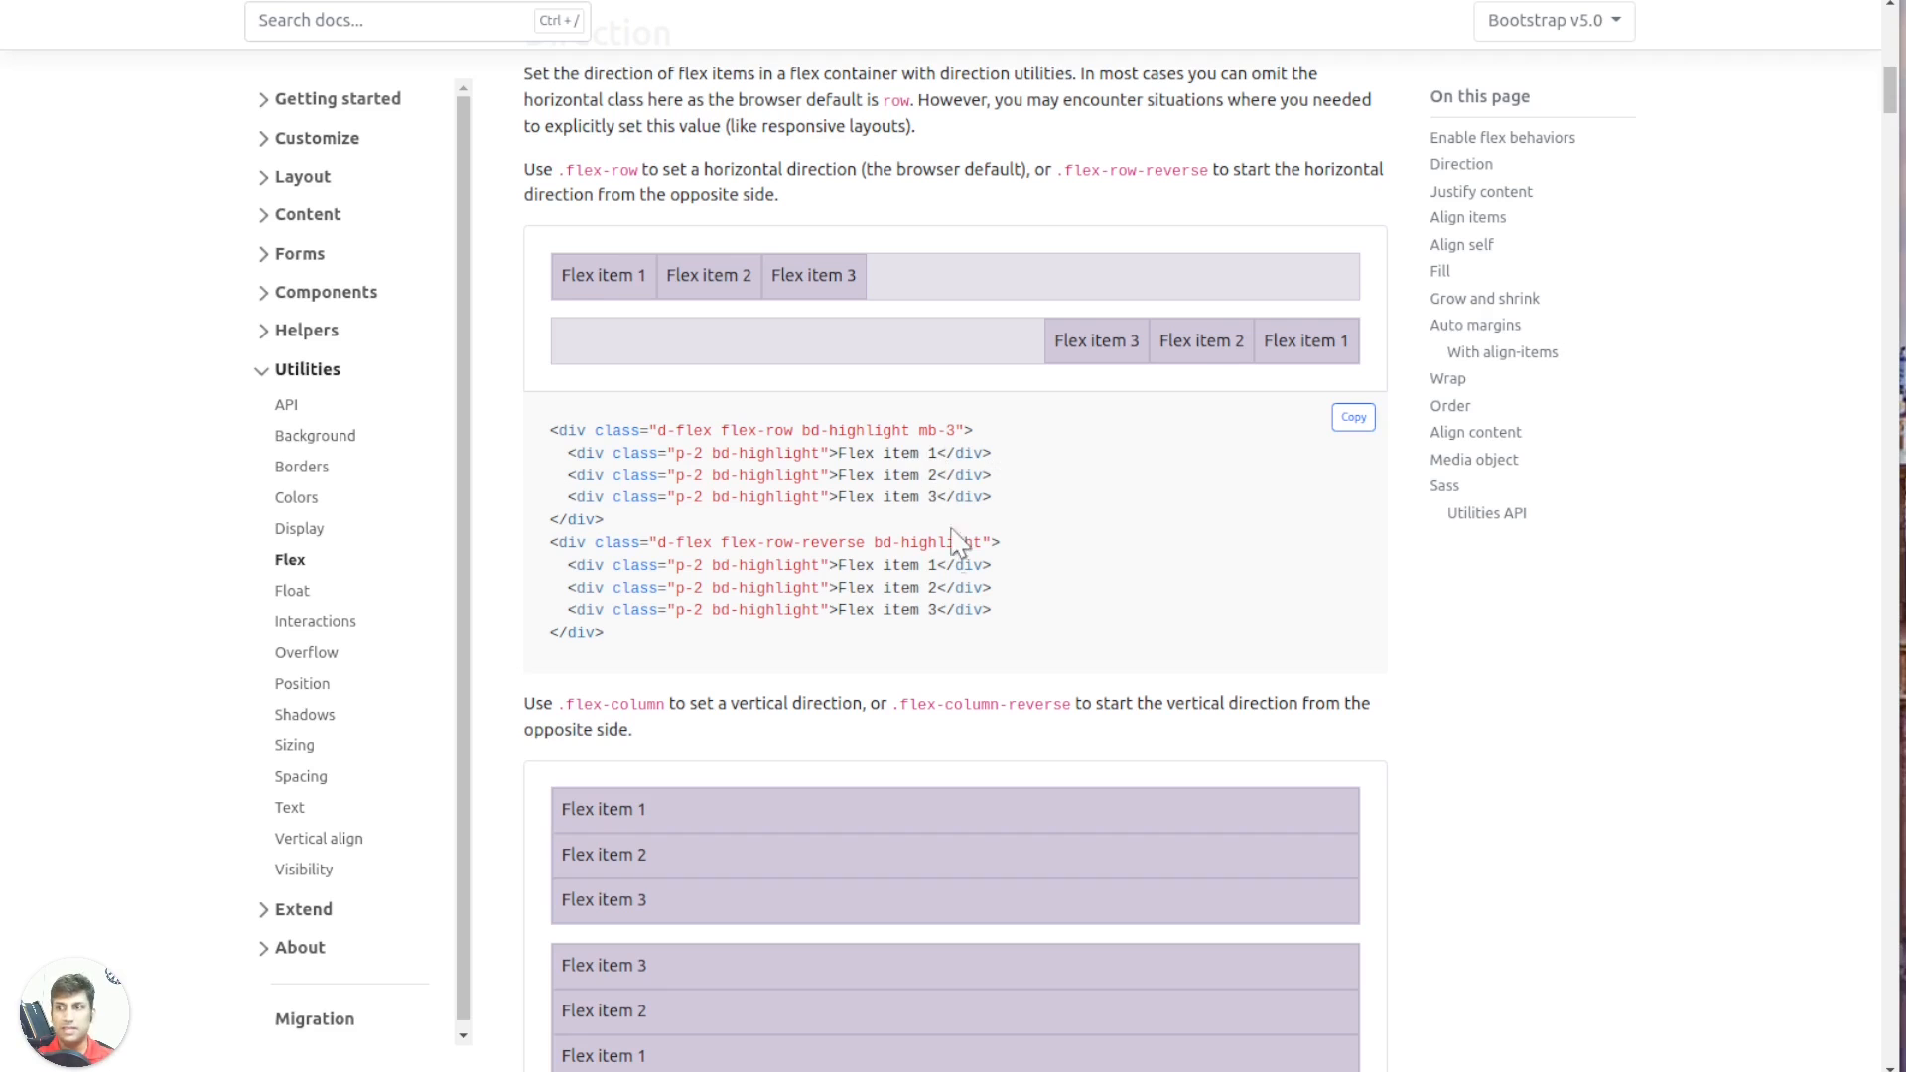
pyautogui.scroll(-4, 953, 541)
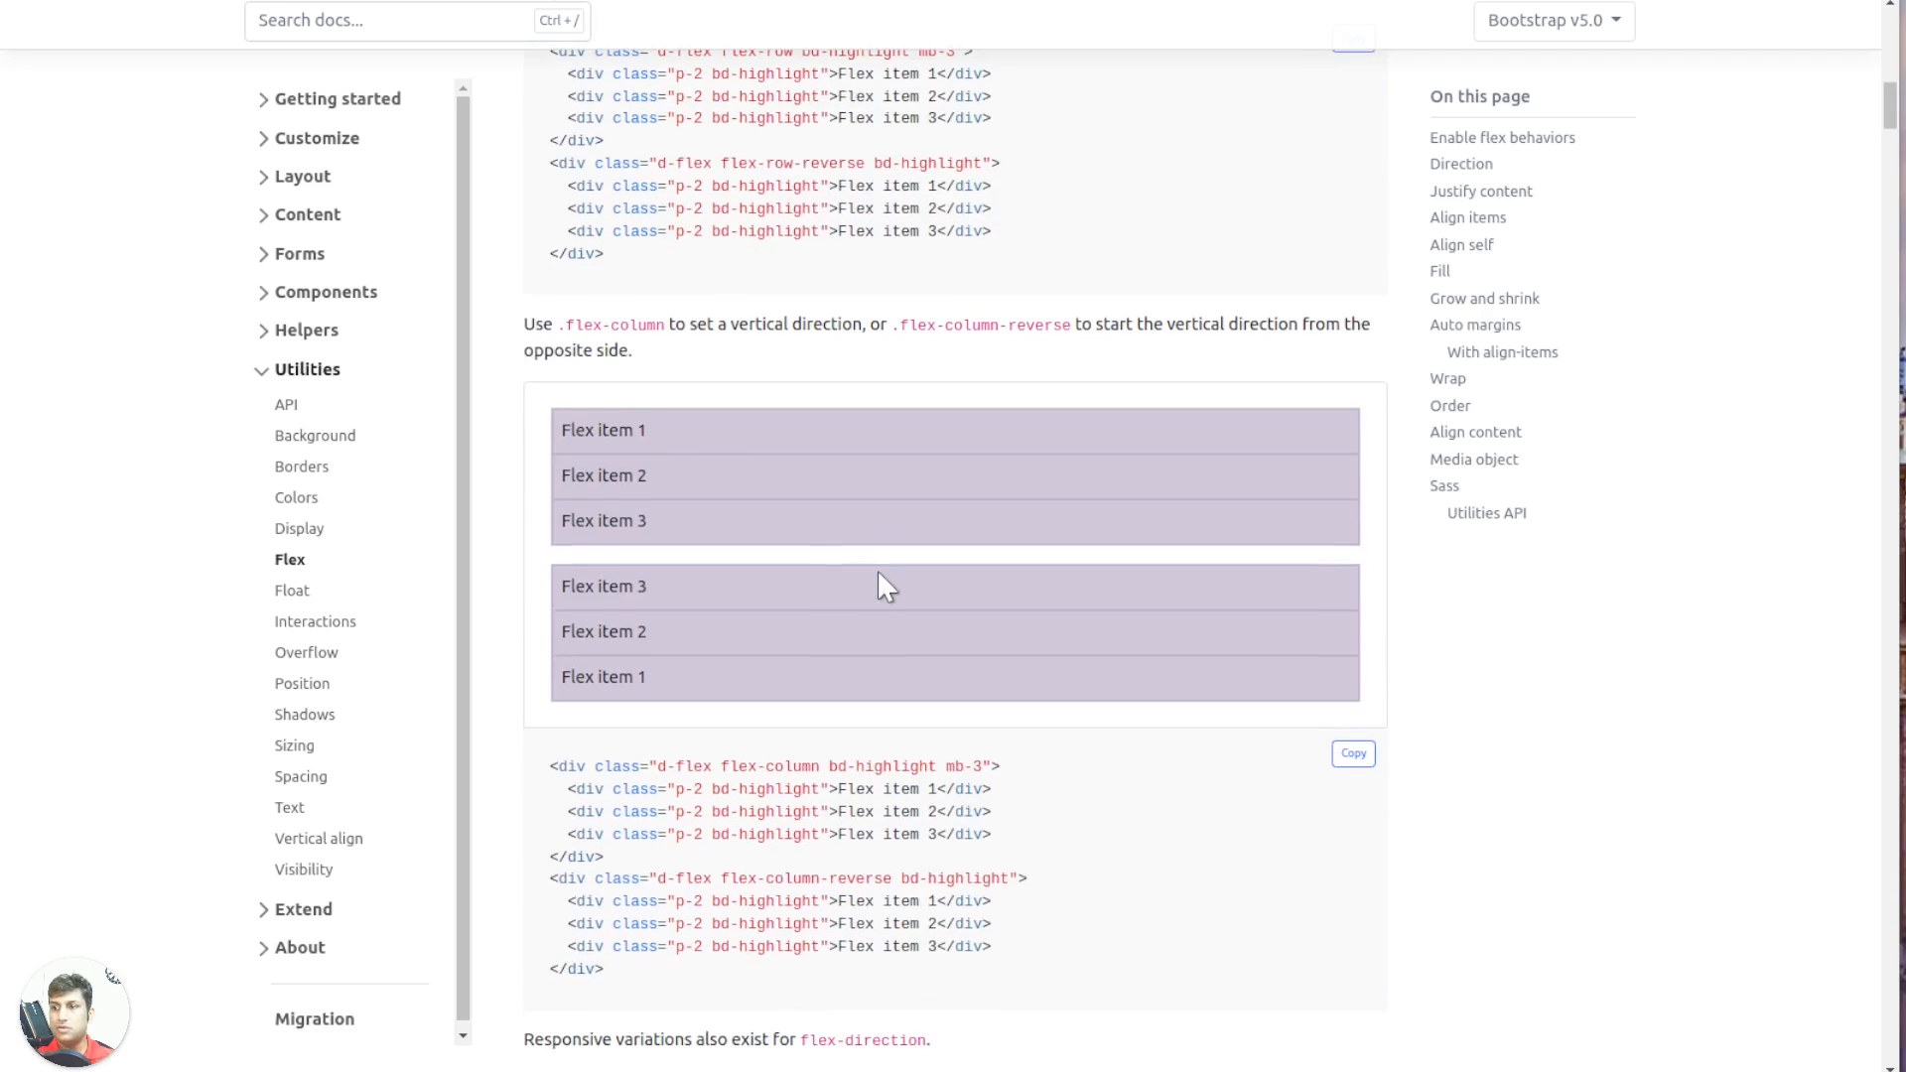
pyautogui.scroll(-2, 700, 804)
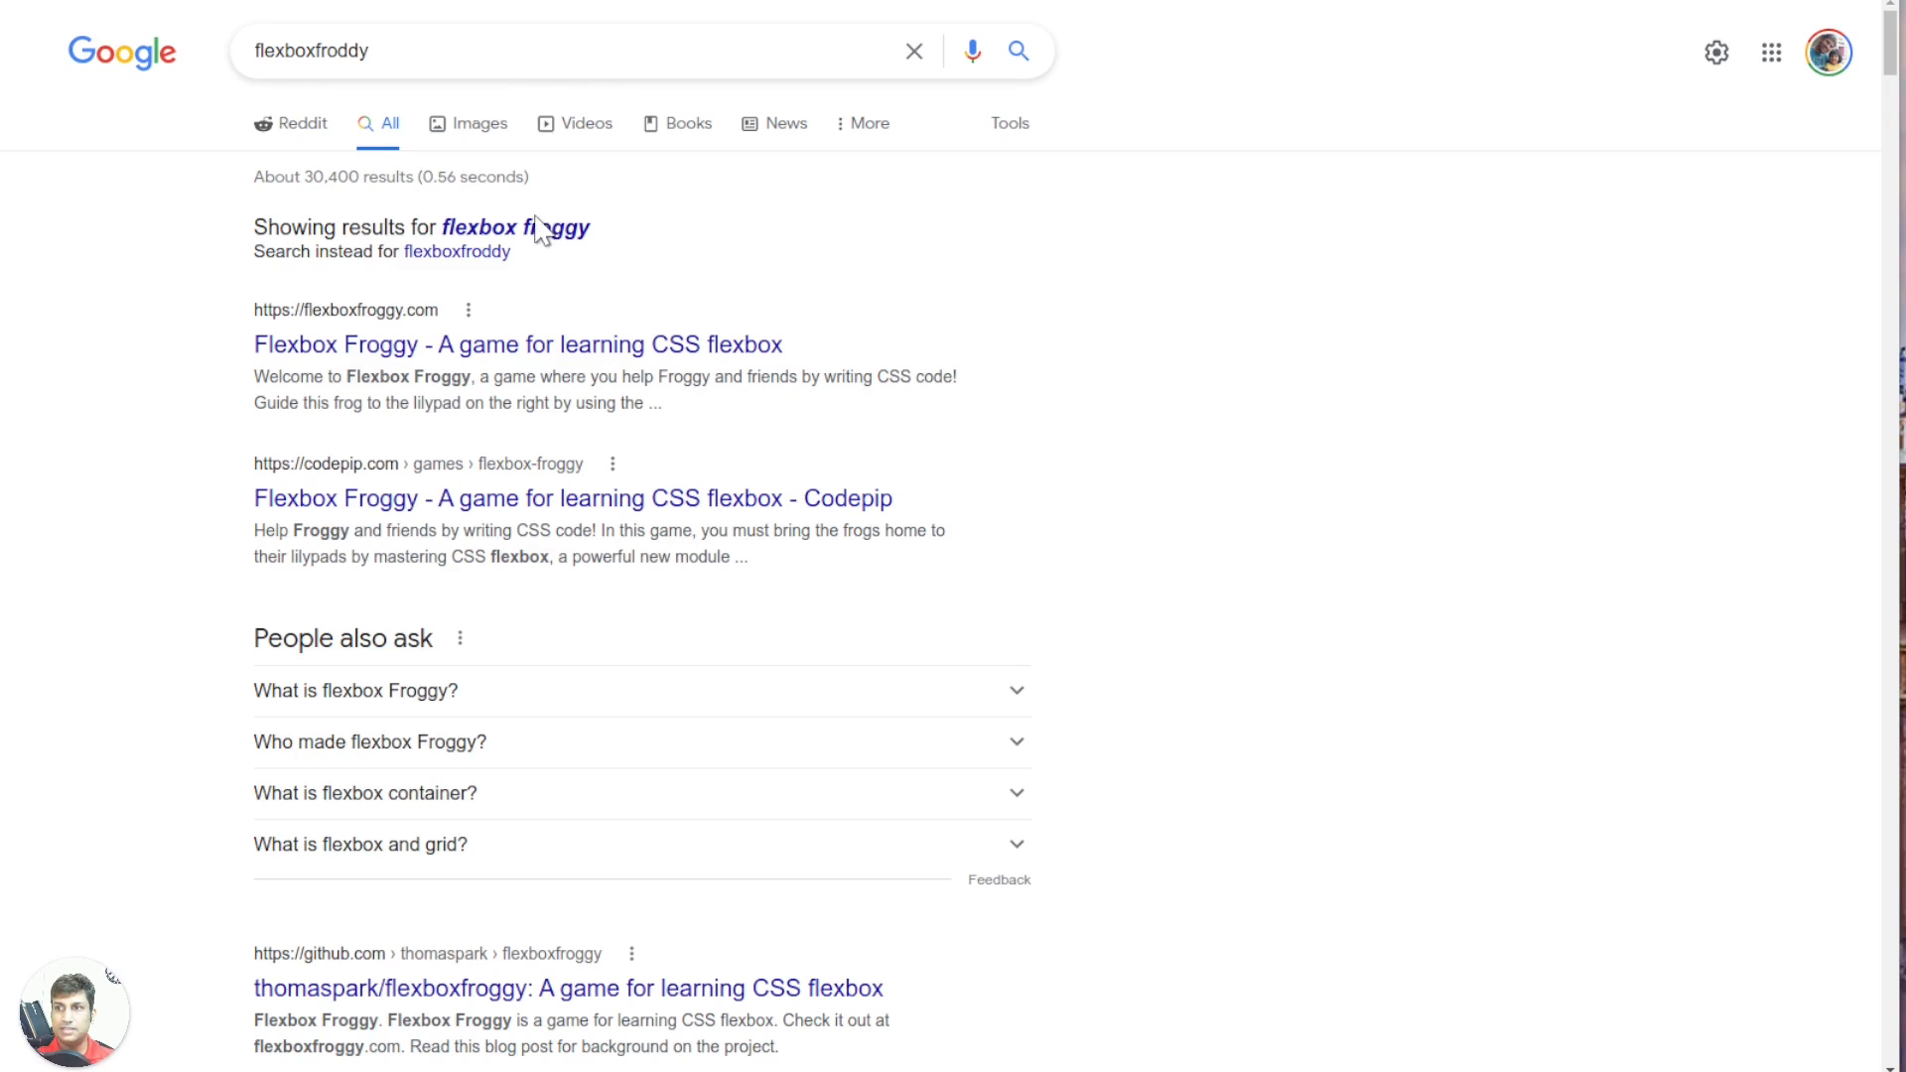
pyautogui.click(536, 228)
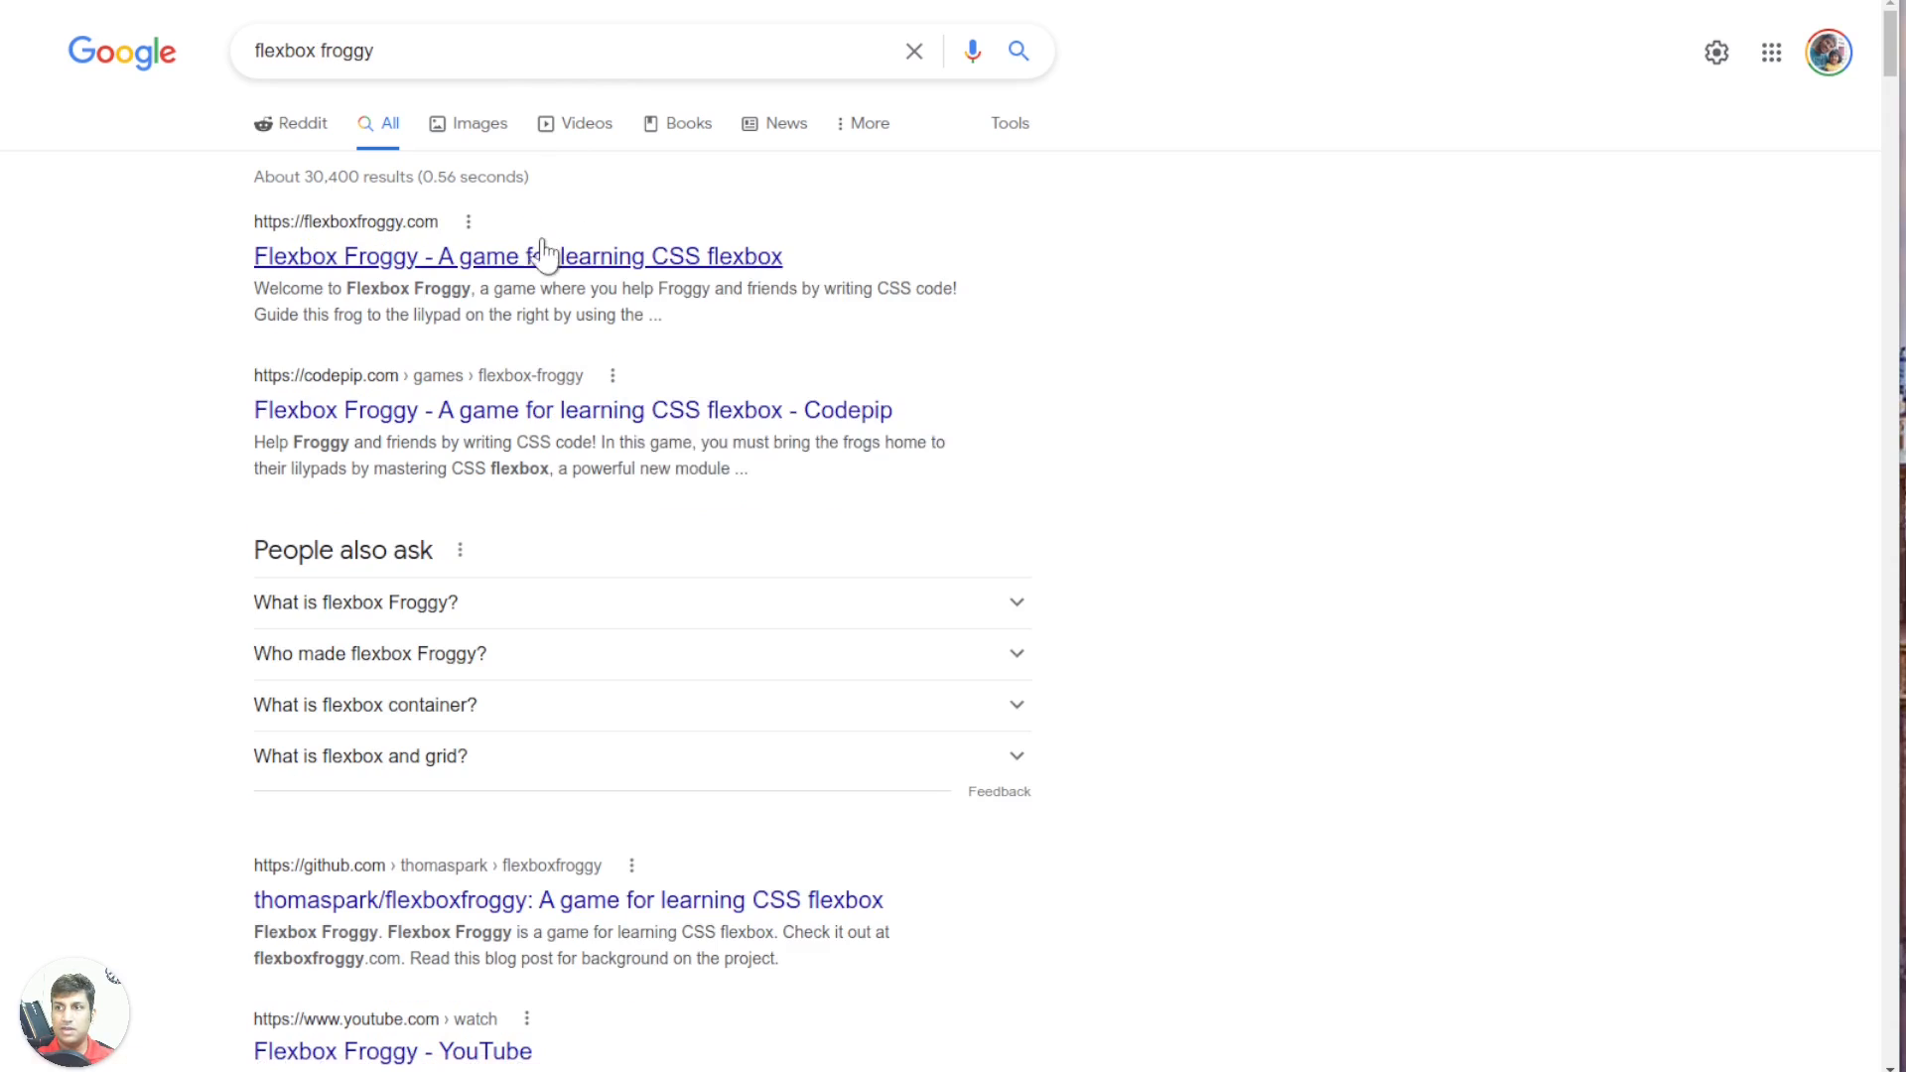
pyautogui.click(459, 260)
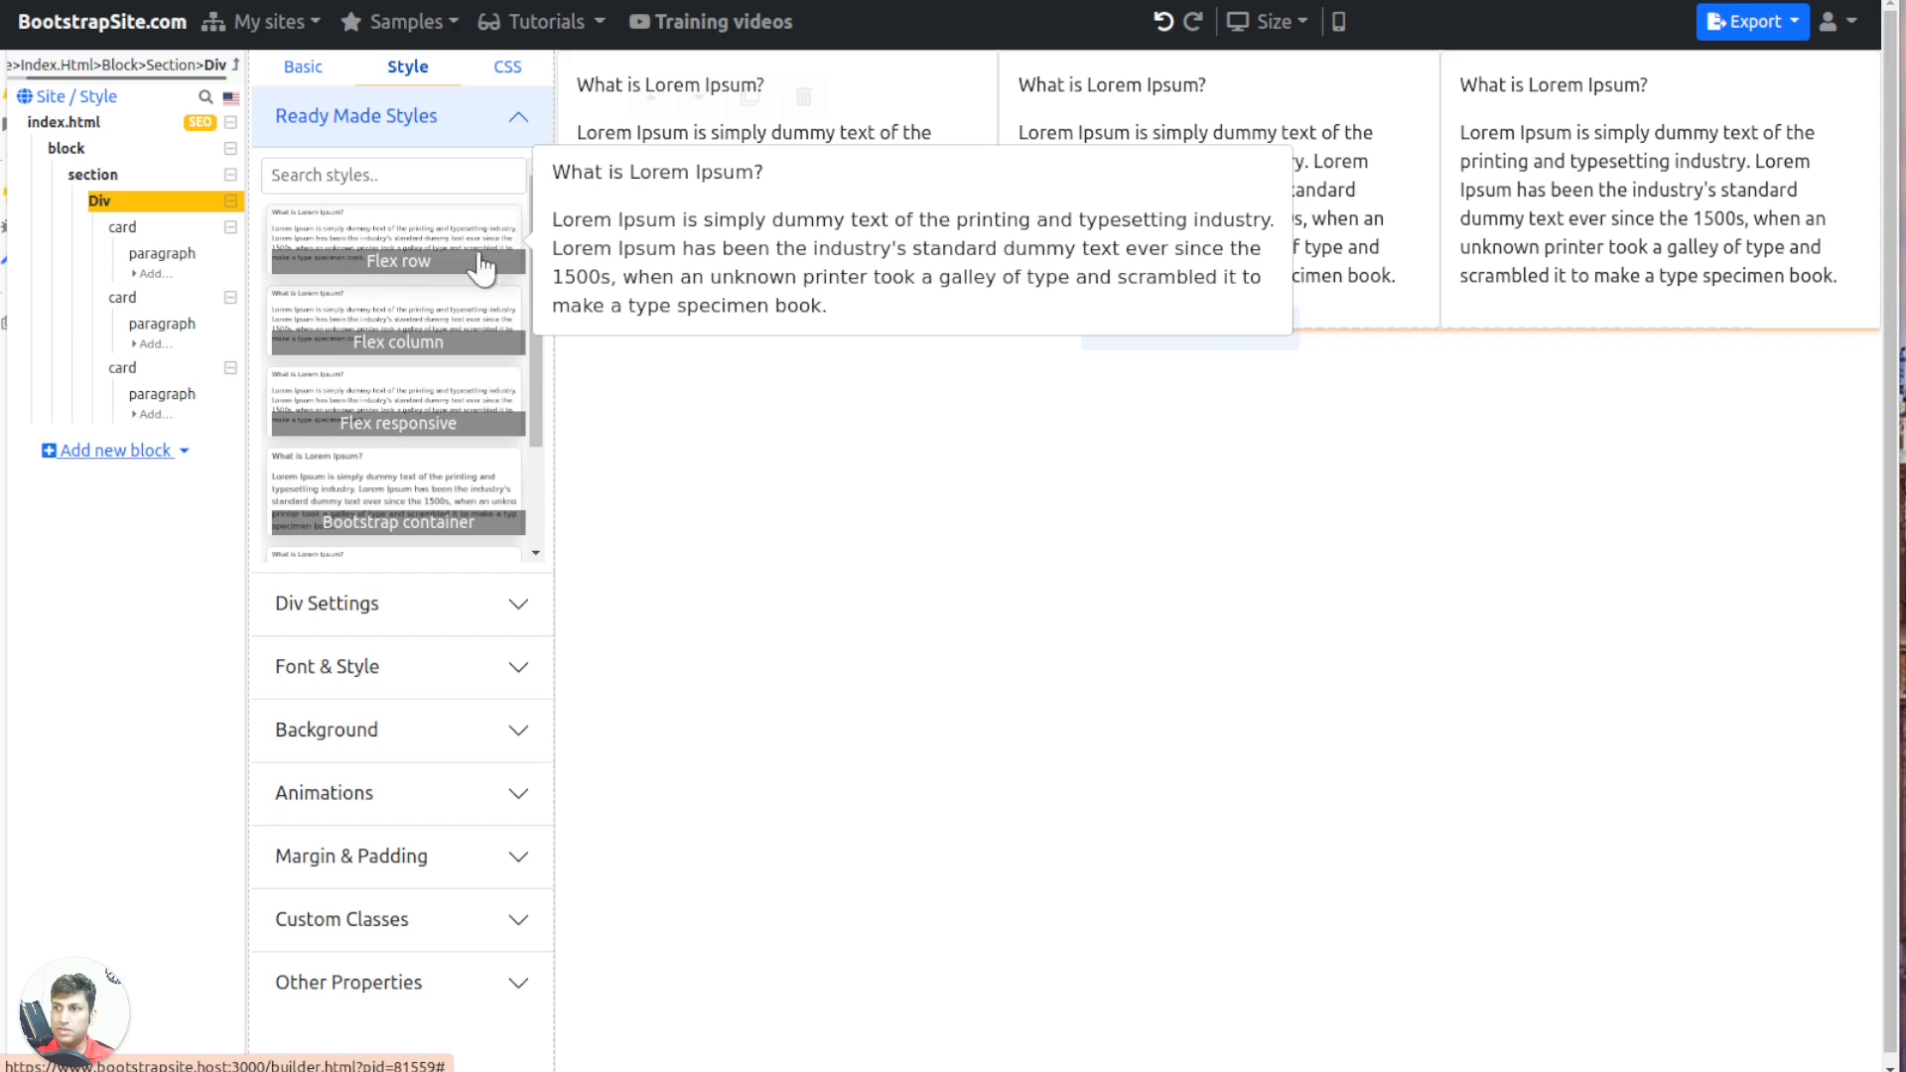
# Try the Flex column style on the Div of cards, and replace it with Flex responsive
pyautogui.click(384, 348)
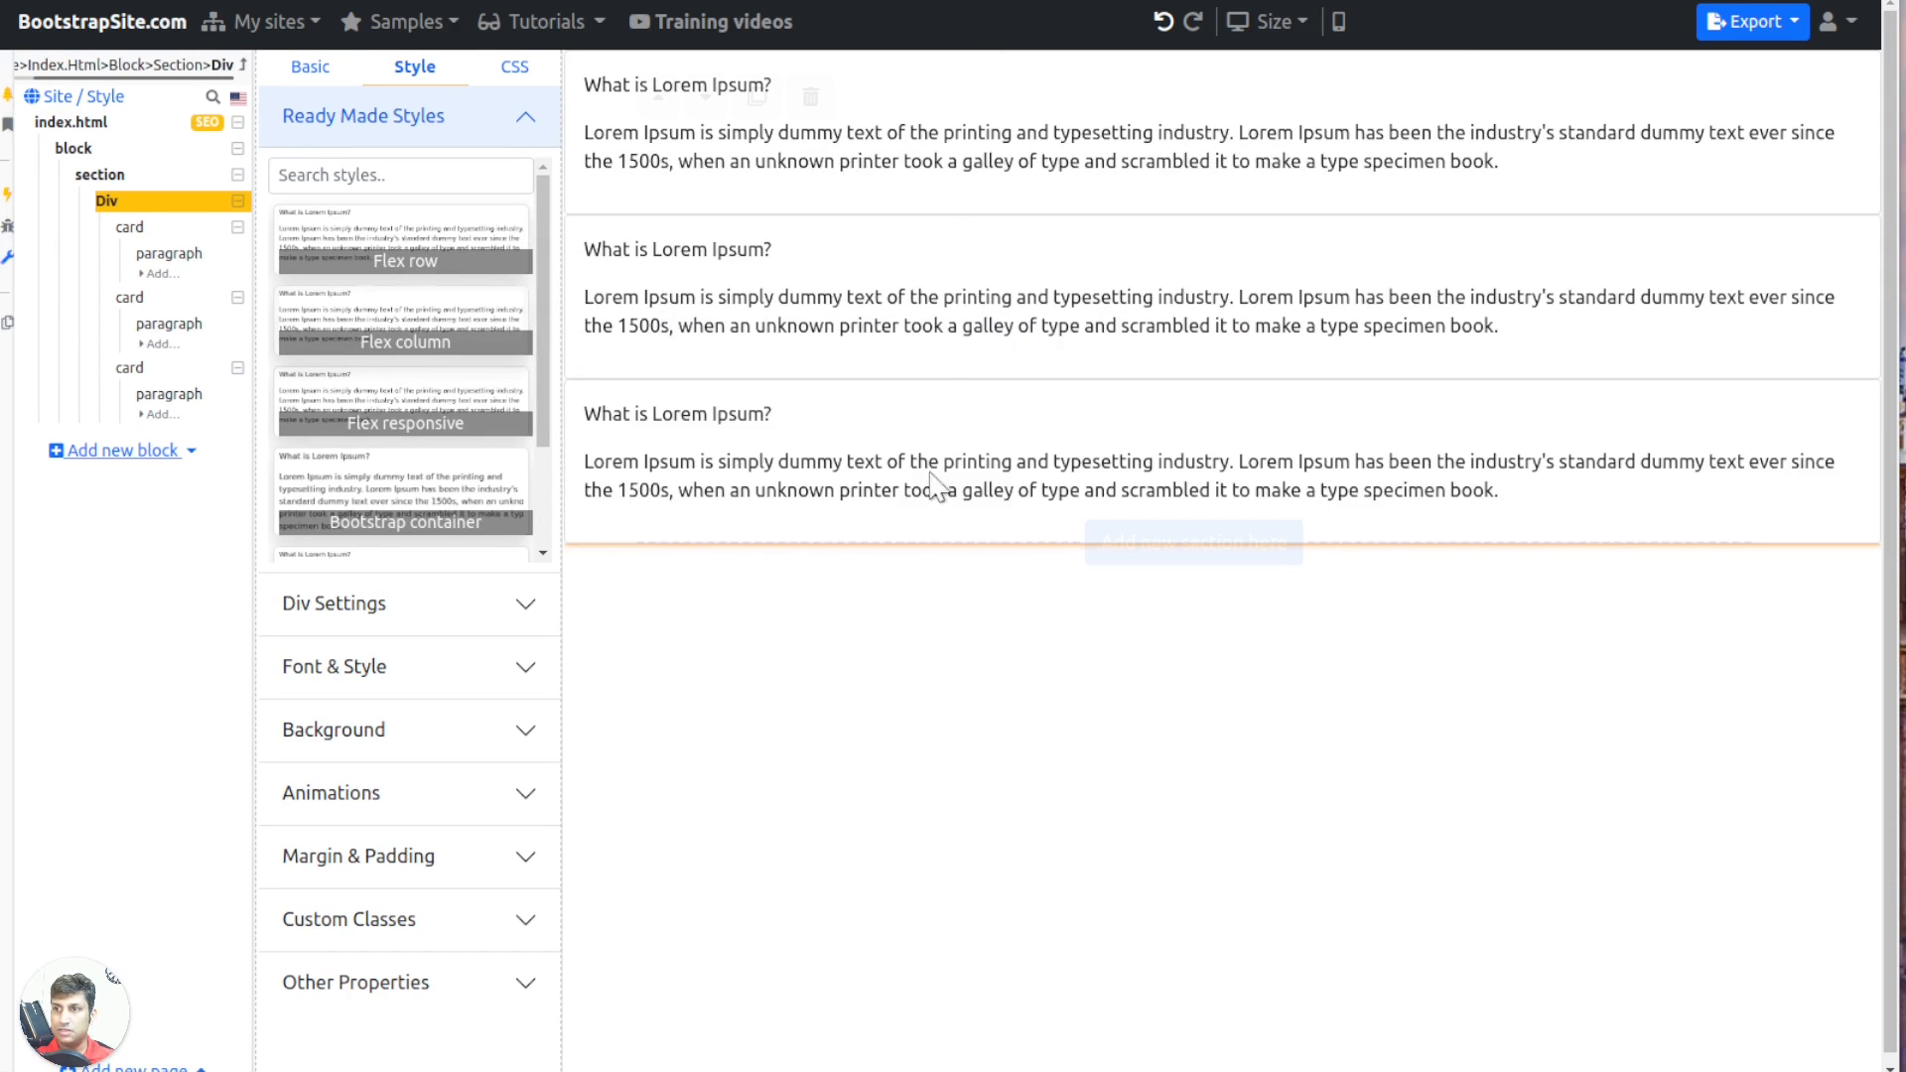
pyautogui.click(362, 422)
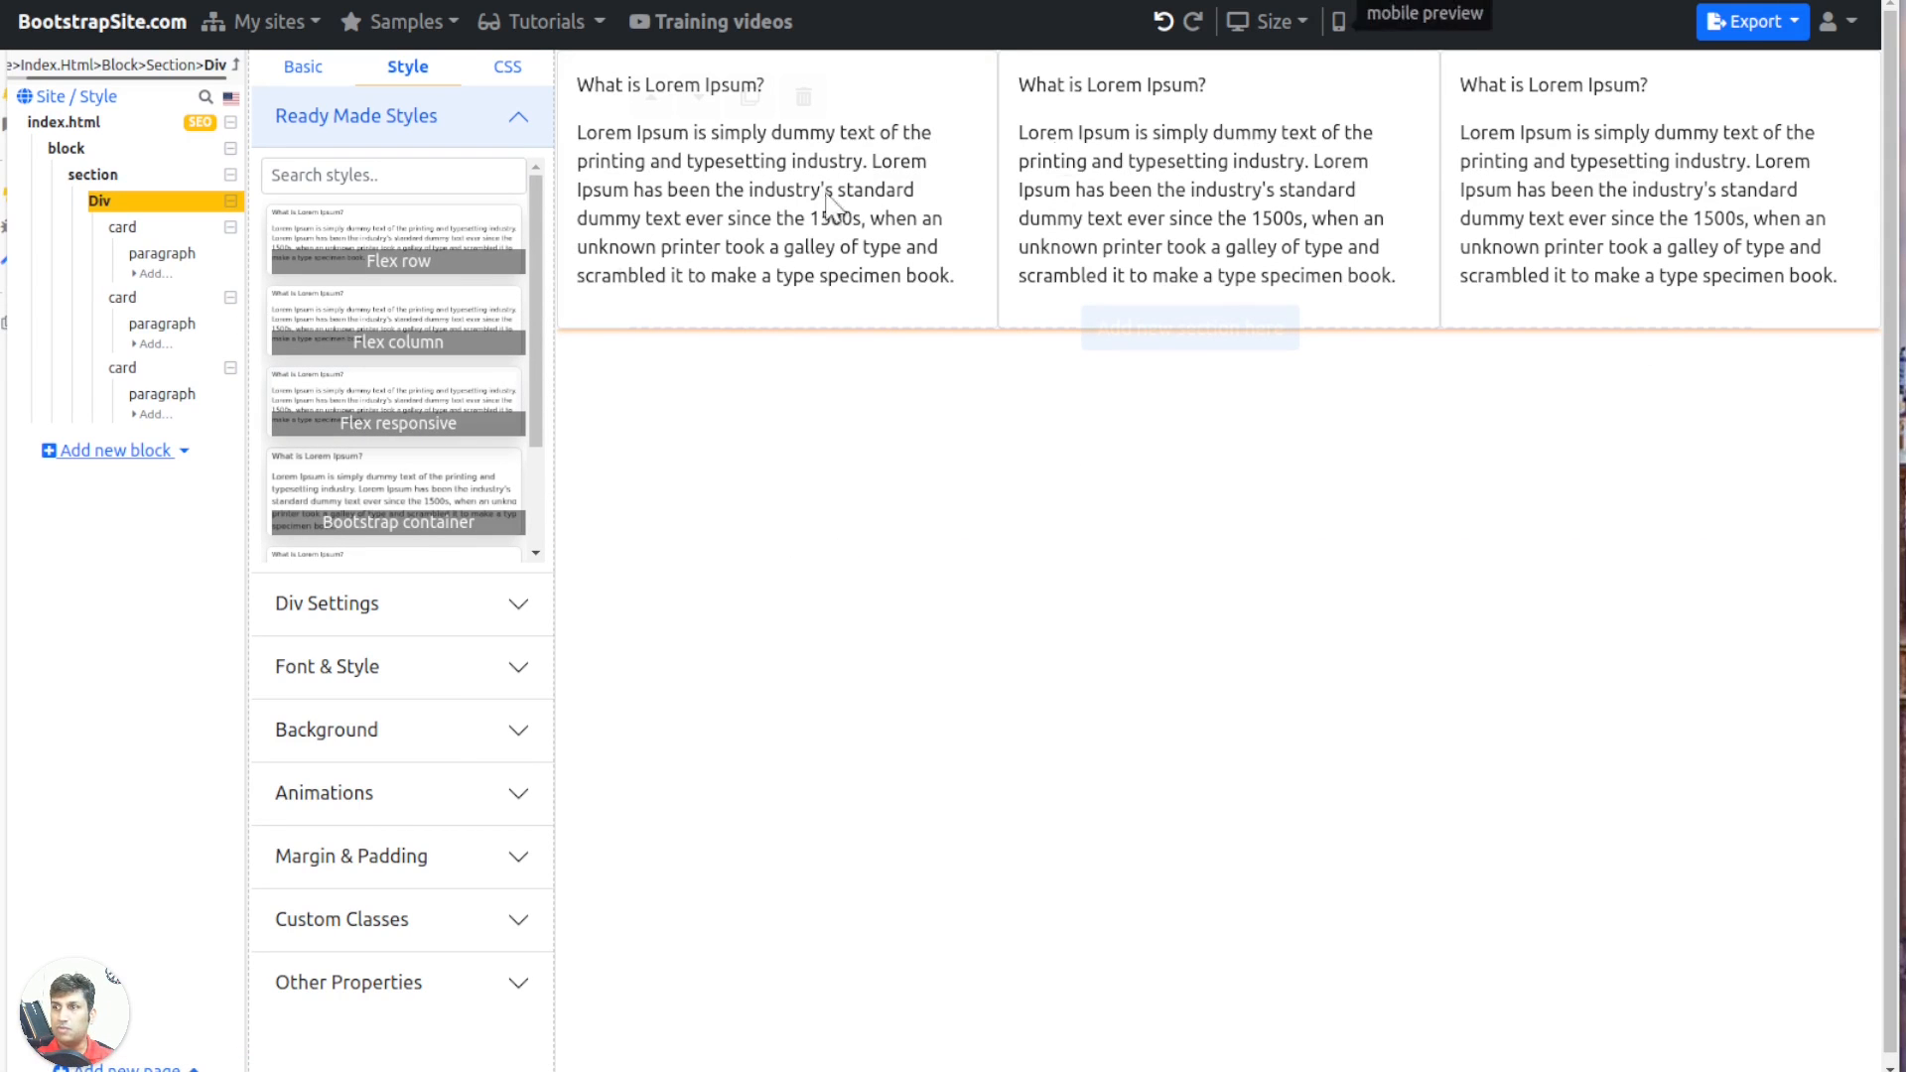
pyautogui.moveTo(371, 447)
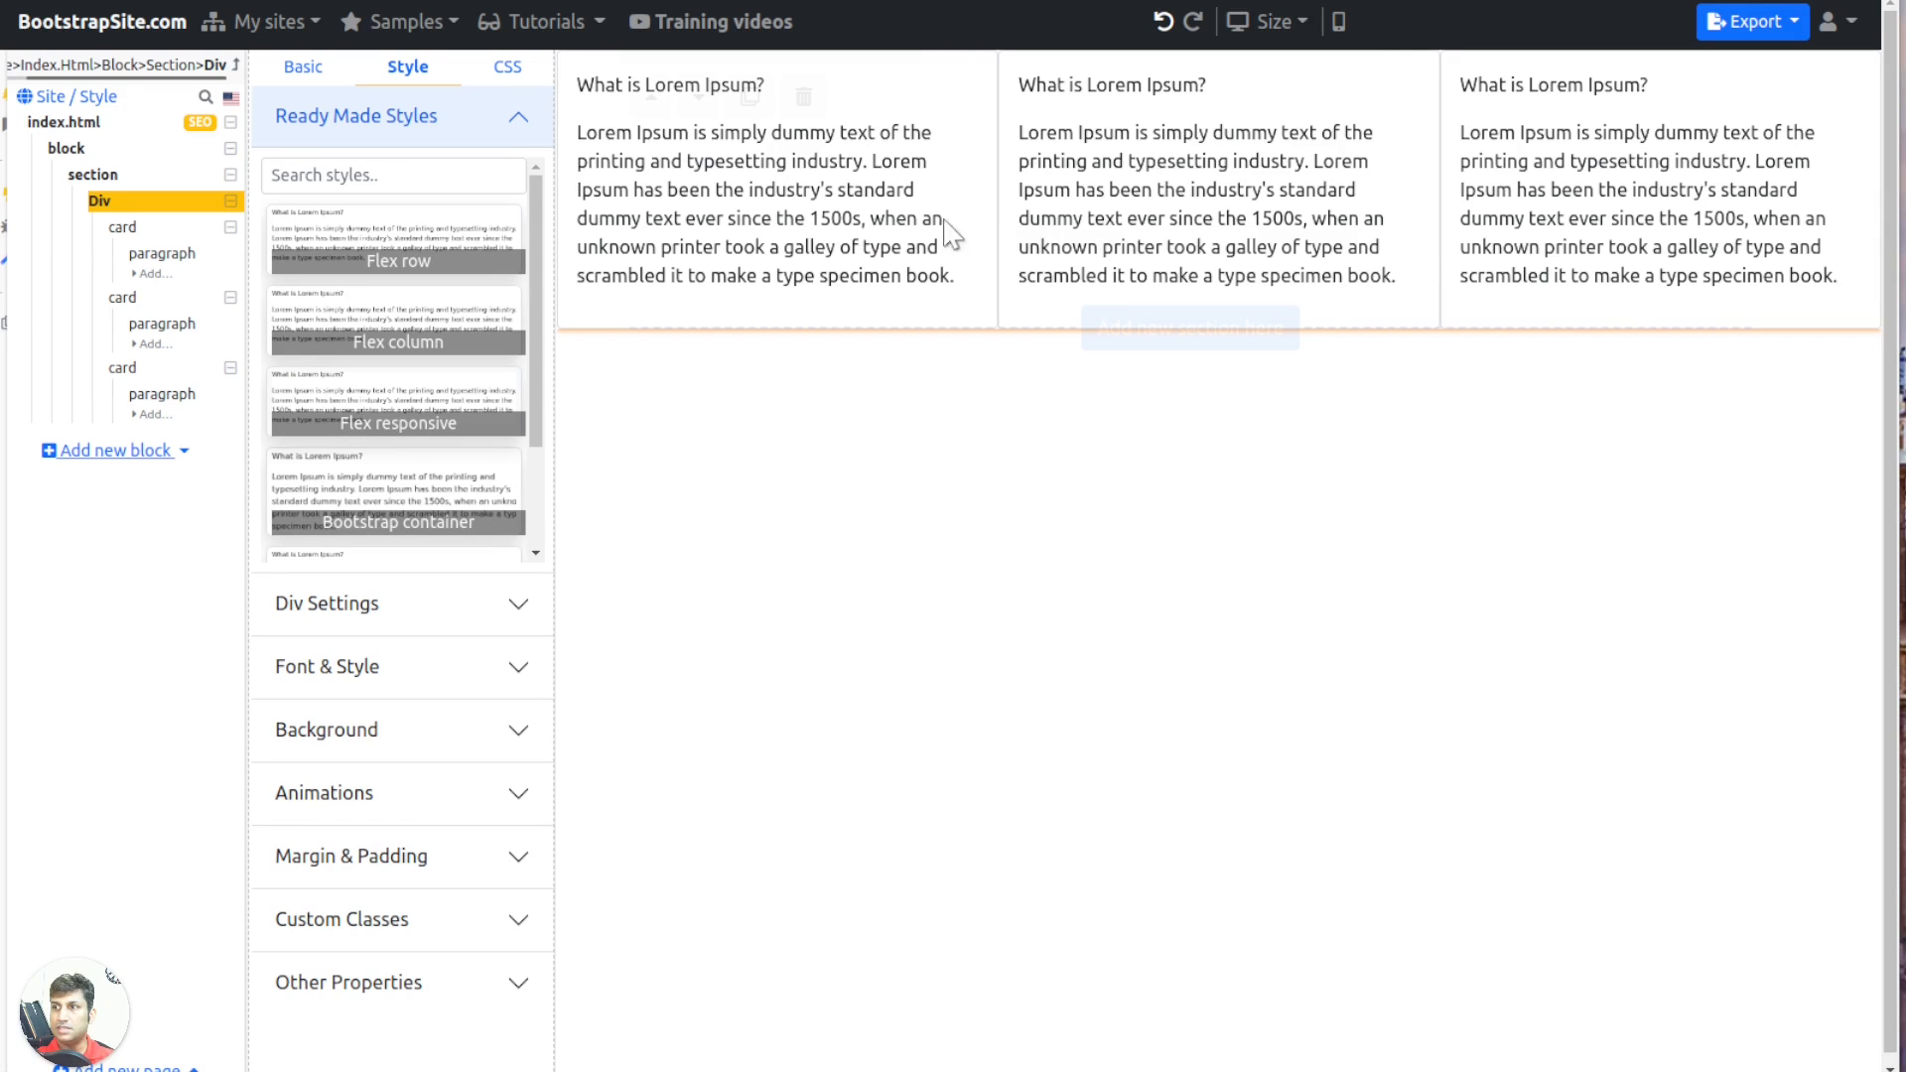
# Examine how the three cards stack in the mobile preview, and close it
pyautogui.click(1333, 20)
pyautogui.scroll(-2, 1241, 397)
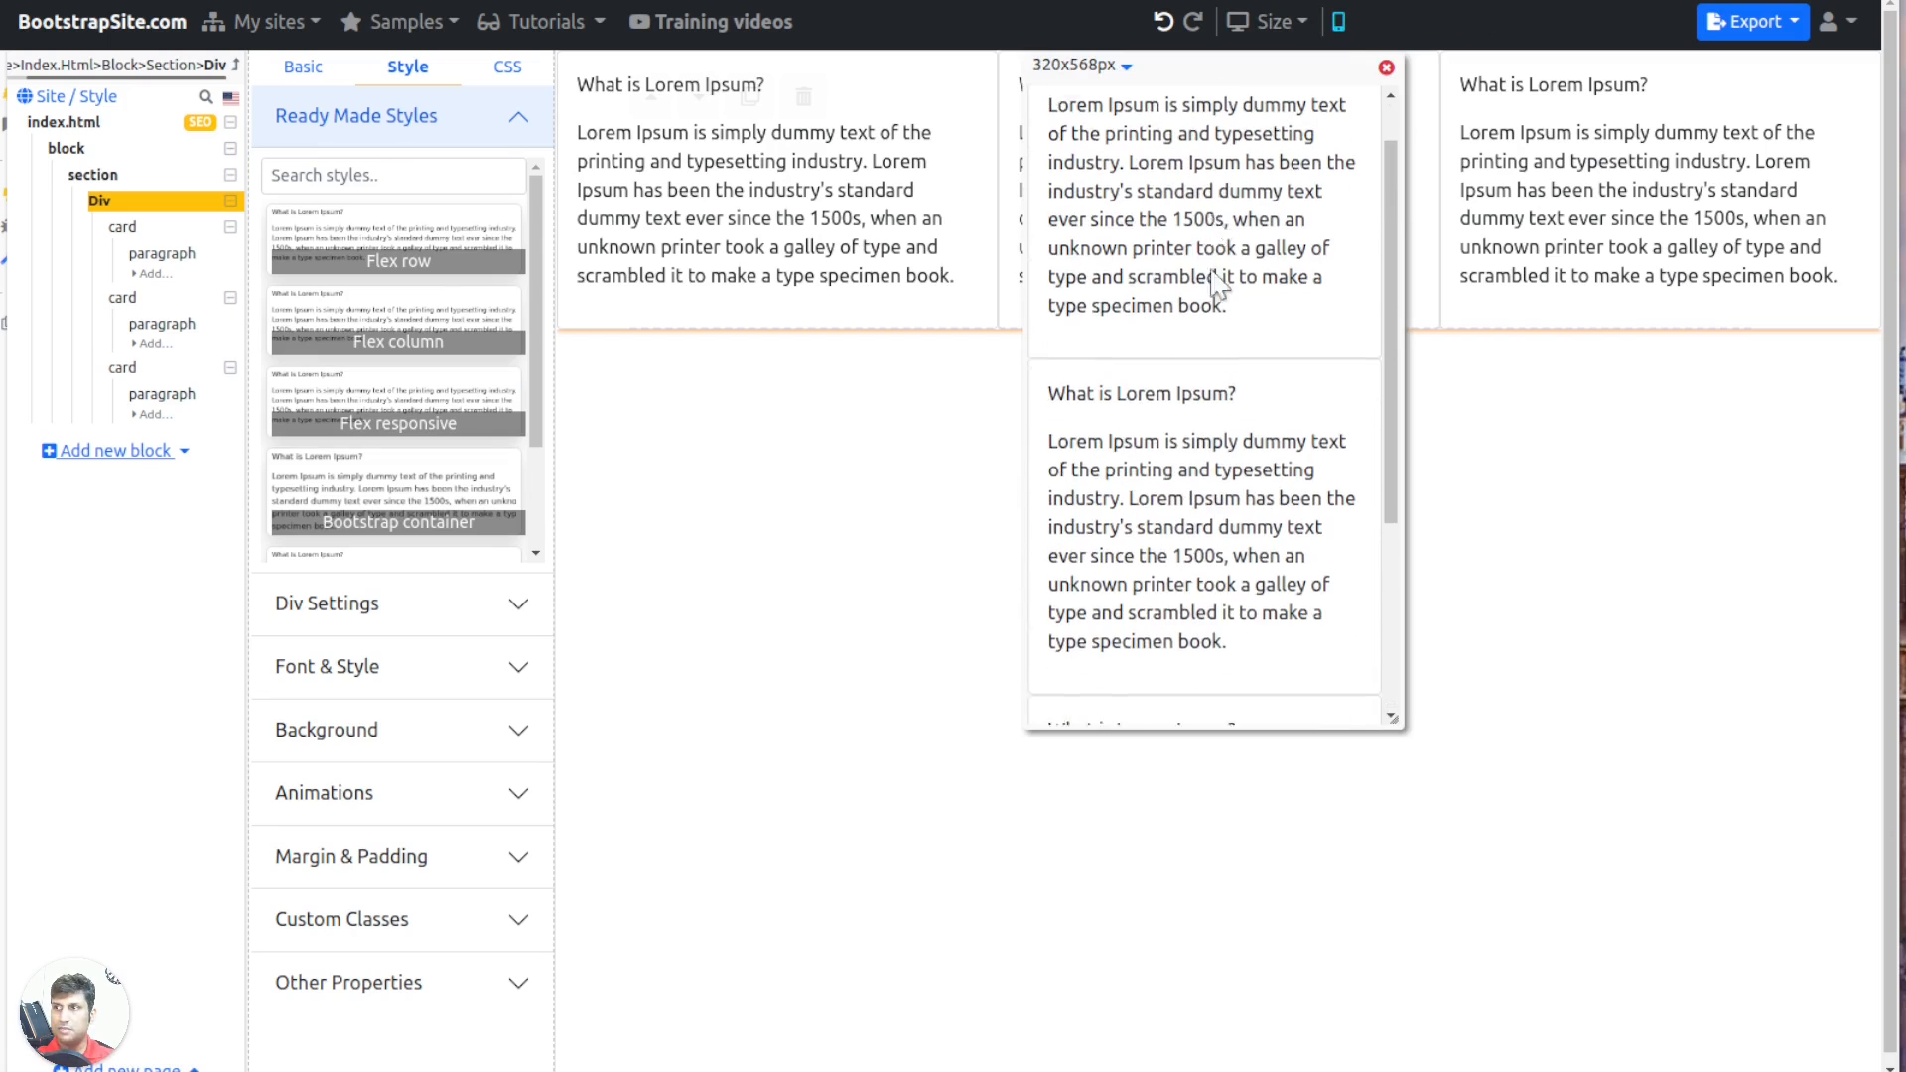
pyautogui.click(1386, 67)
# Apply the Bootstrap container style to the Div and check the CSS class assigned to it
pyautogui.moveTo(395, 387)
pyautogui.scroll(-2, 395, 387)
pyautogui.click(395, 387)
pyautogui.click(507, 66)
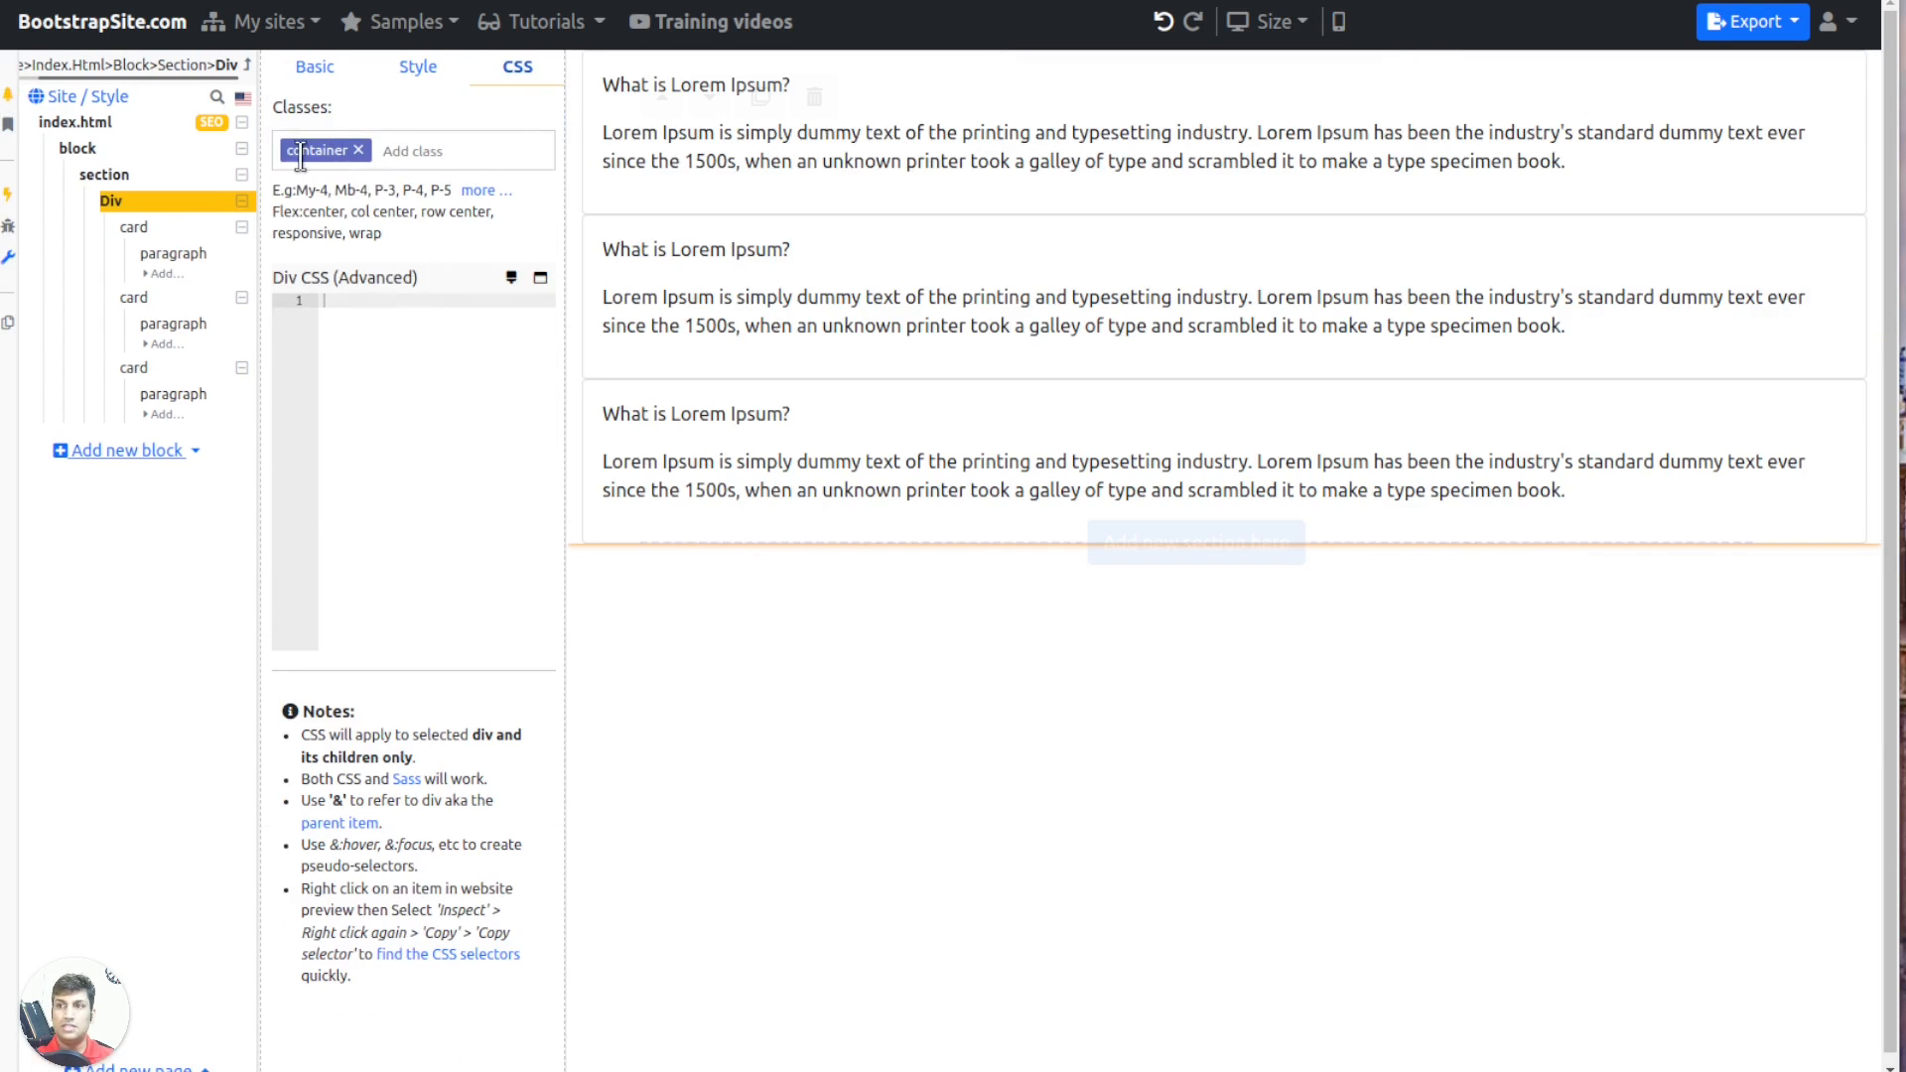
pyautogui.click(418, 68)
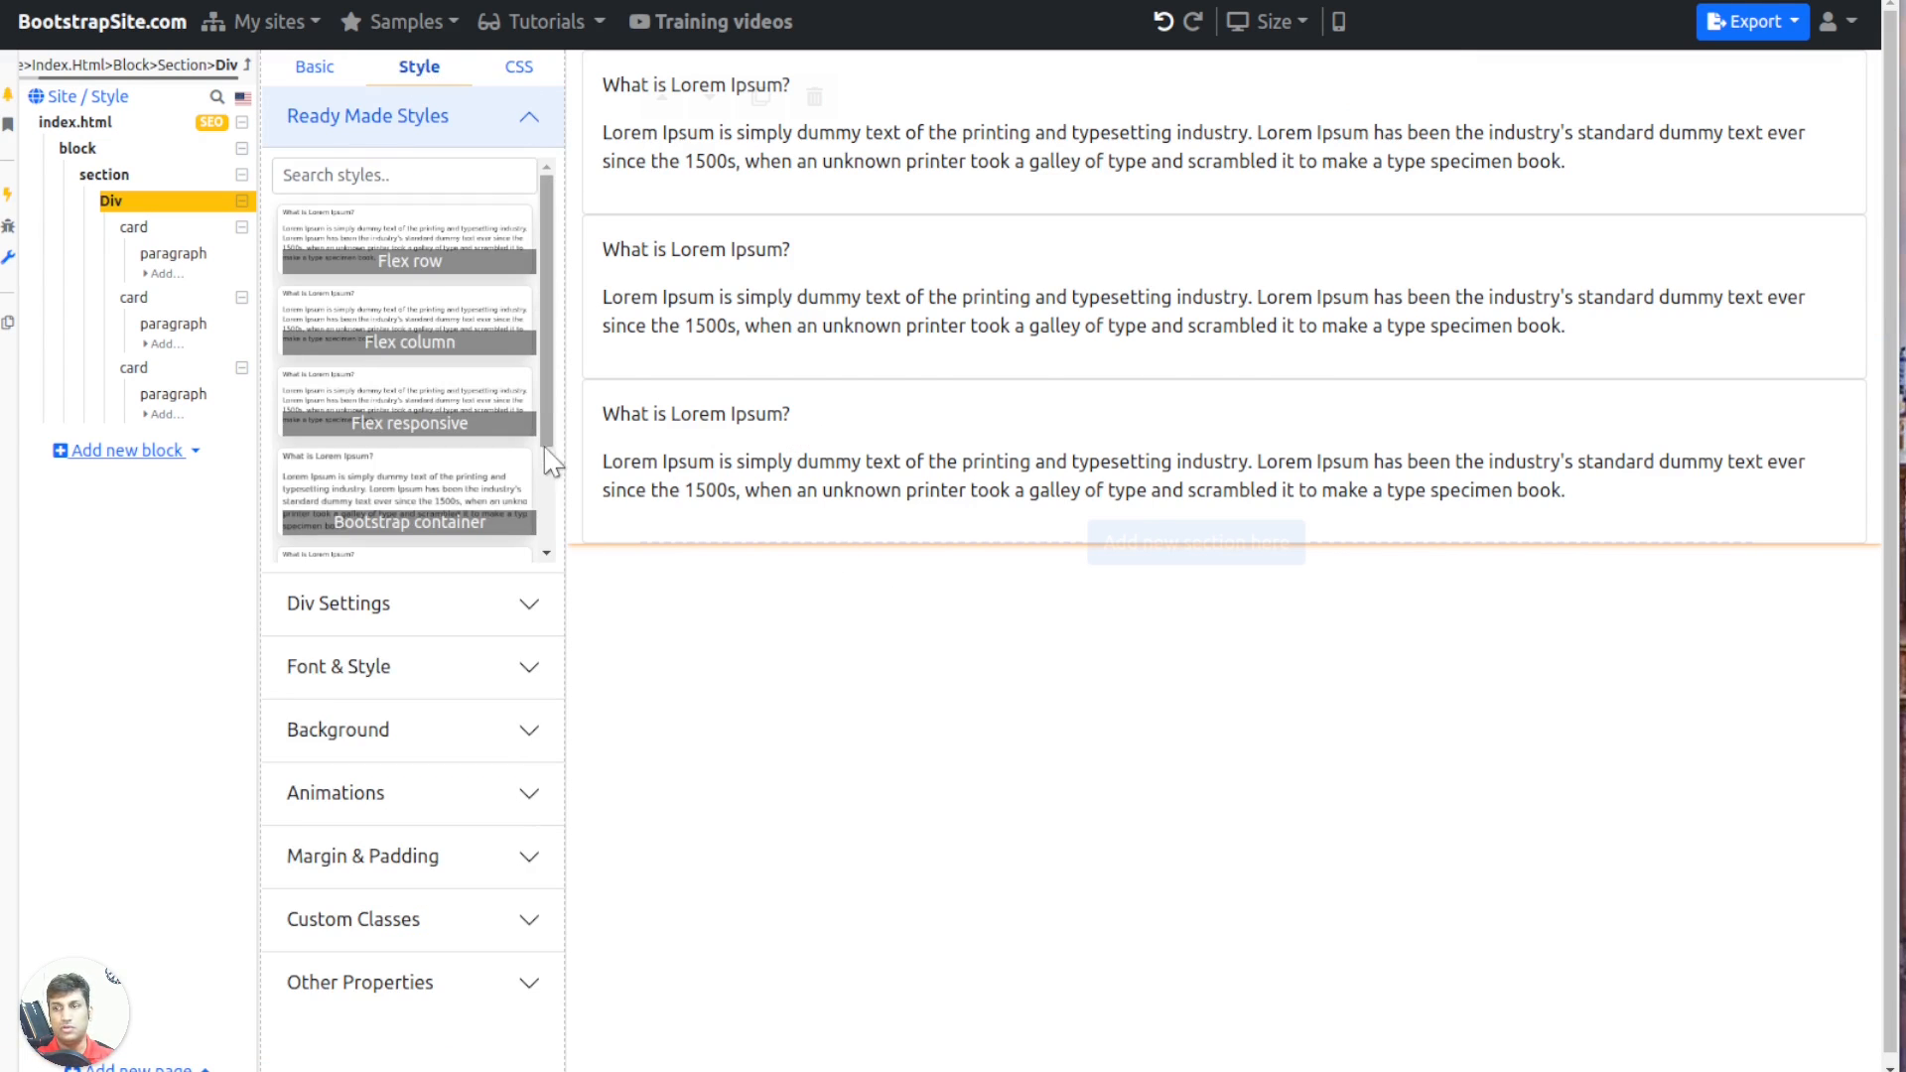
# Apply the full-width container style listed after Bootstrap container to the Div of cards
pyautogui.scroll(-2, 477, 426)
pyautogui.moveTo(297, 491)
pyautogui.click(382, 491)
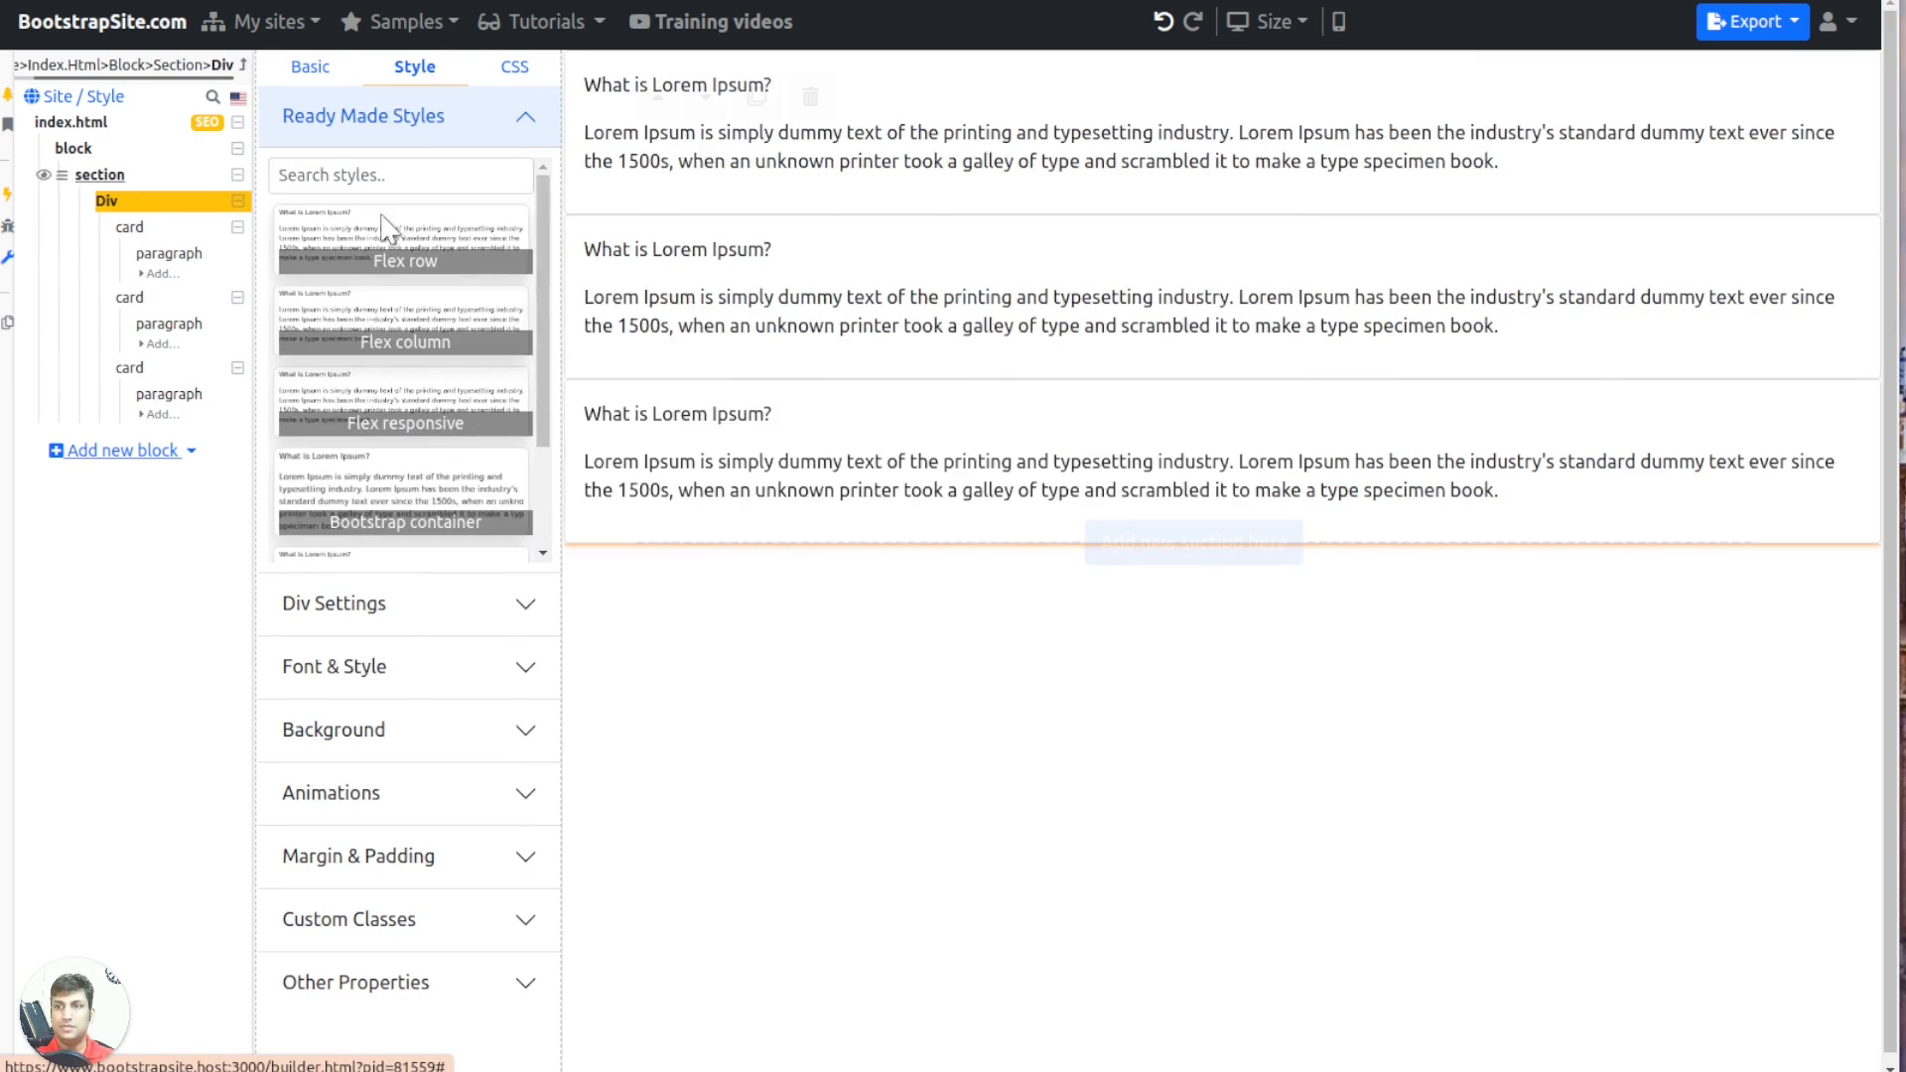
# Add a Dropdown element to the empty Div
pyautogui.click(330, 87)
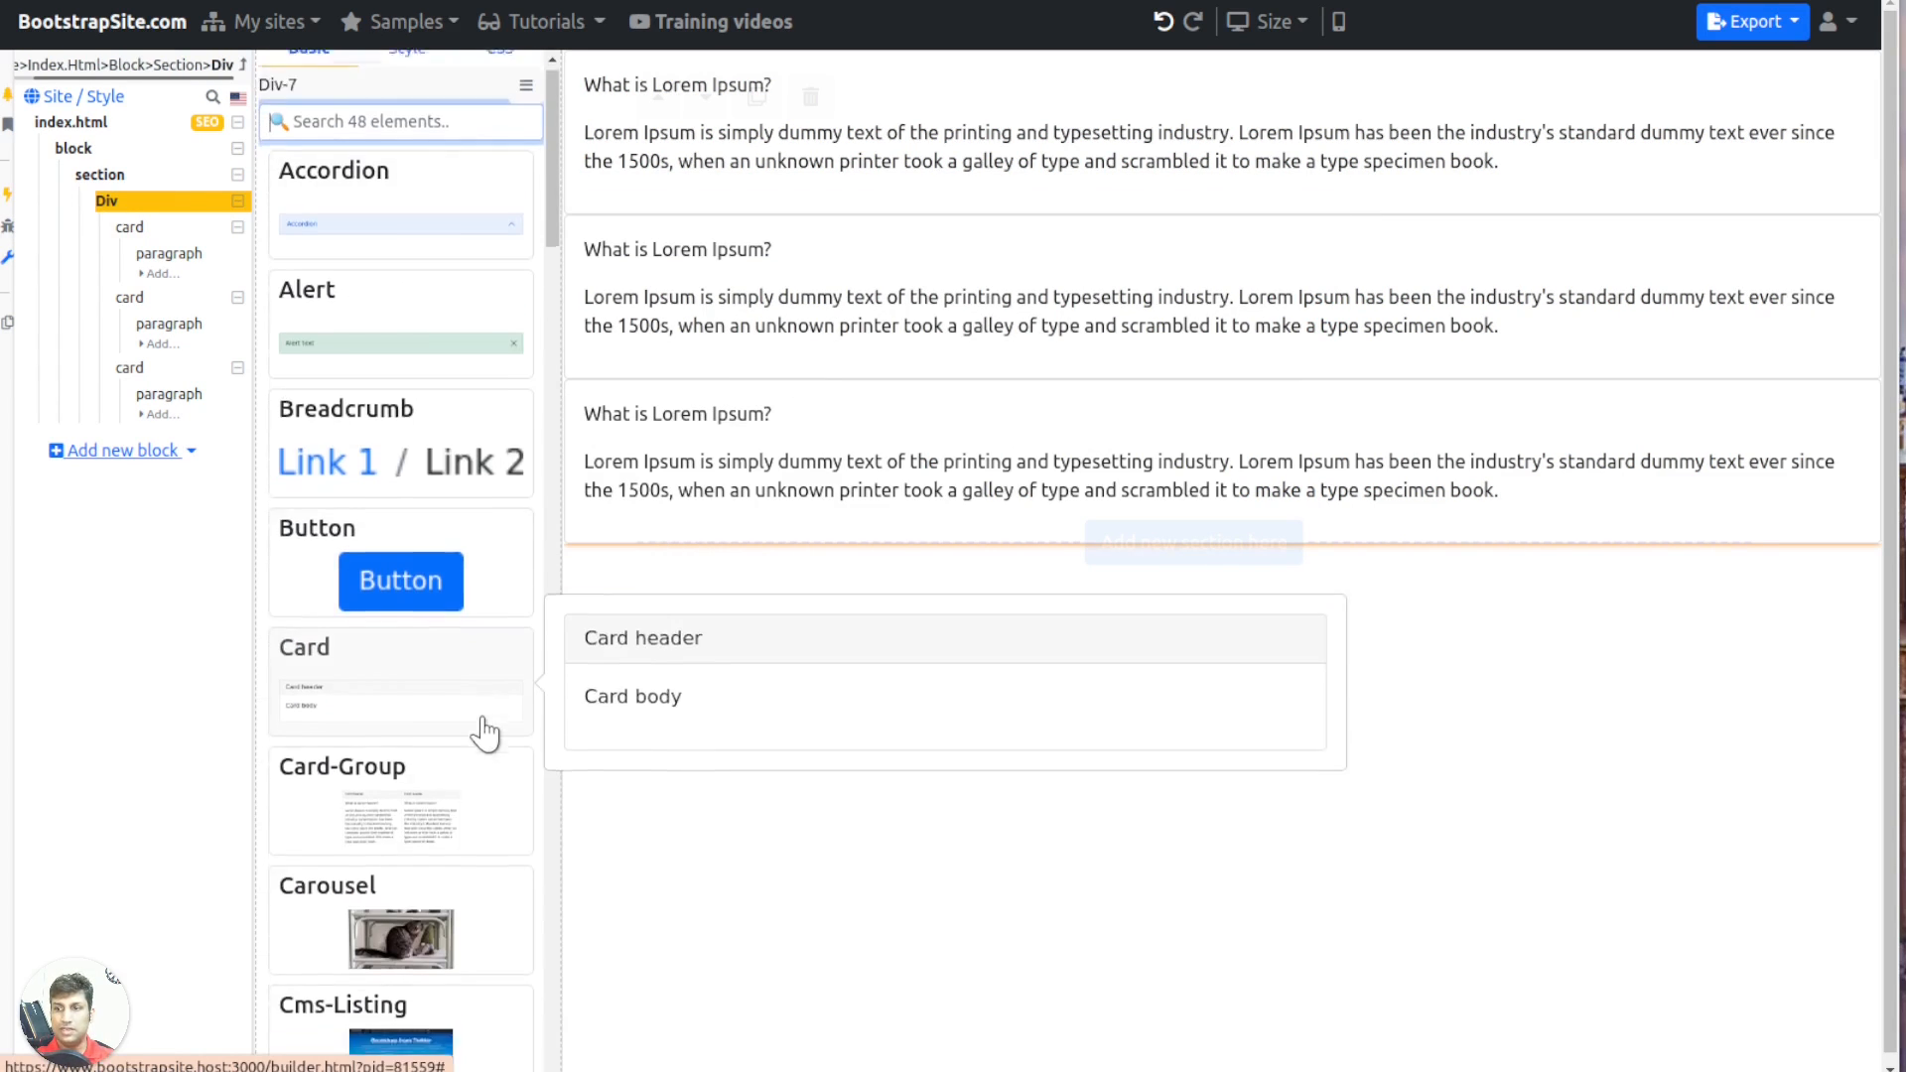
pyautogui.scroll(-10, 454, 739)
pyautogui.moveTo(407, 704)
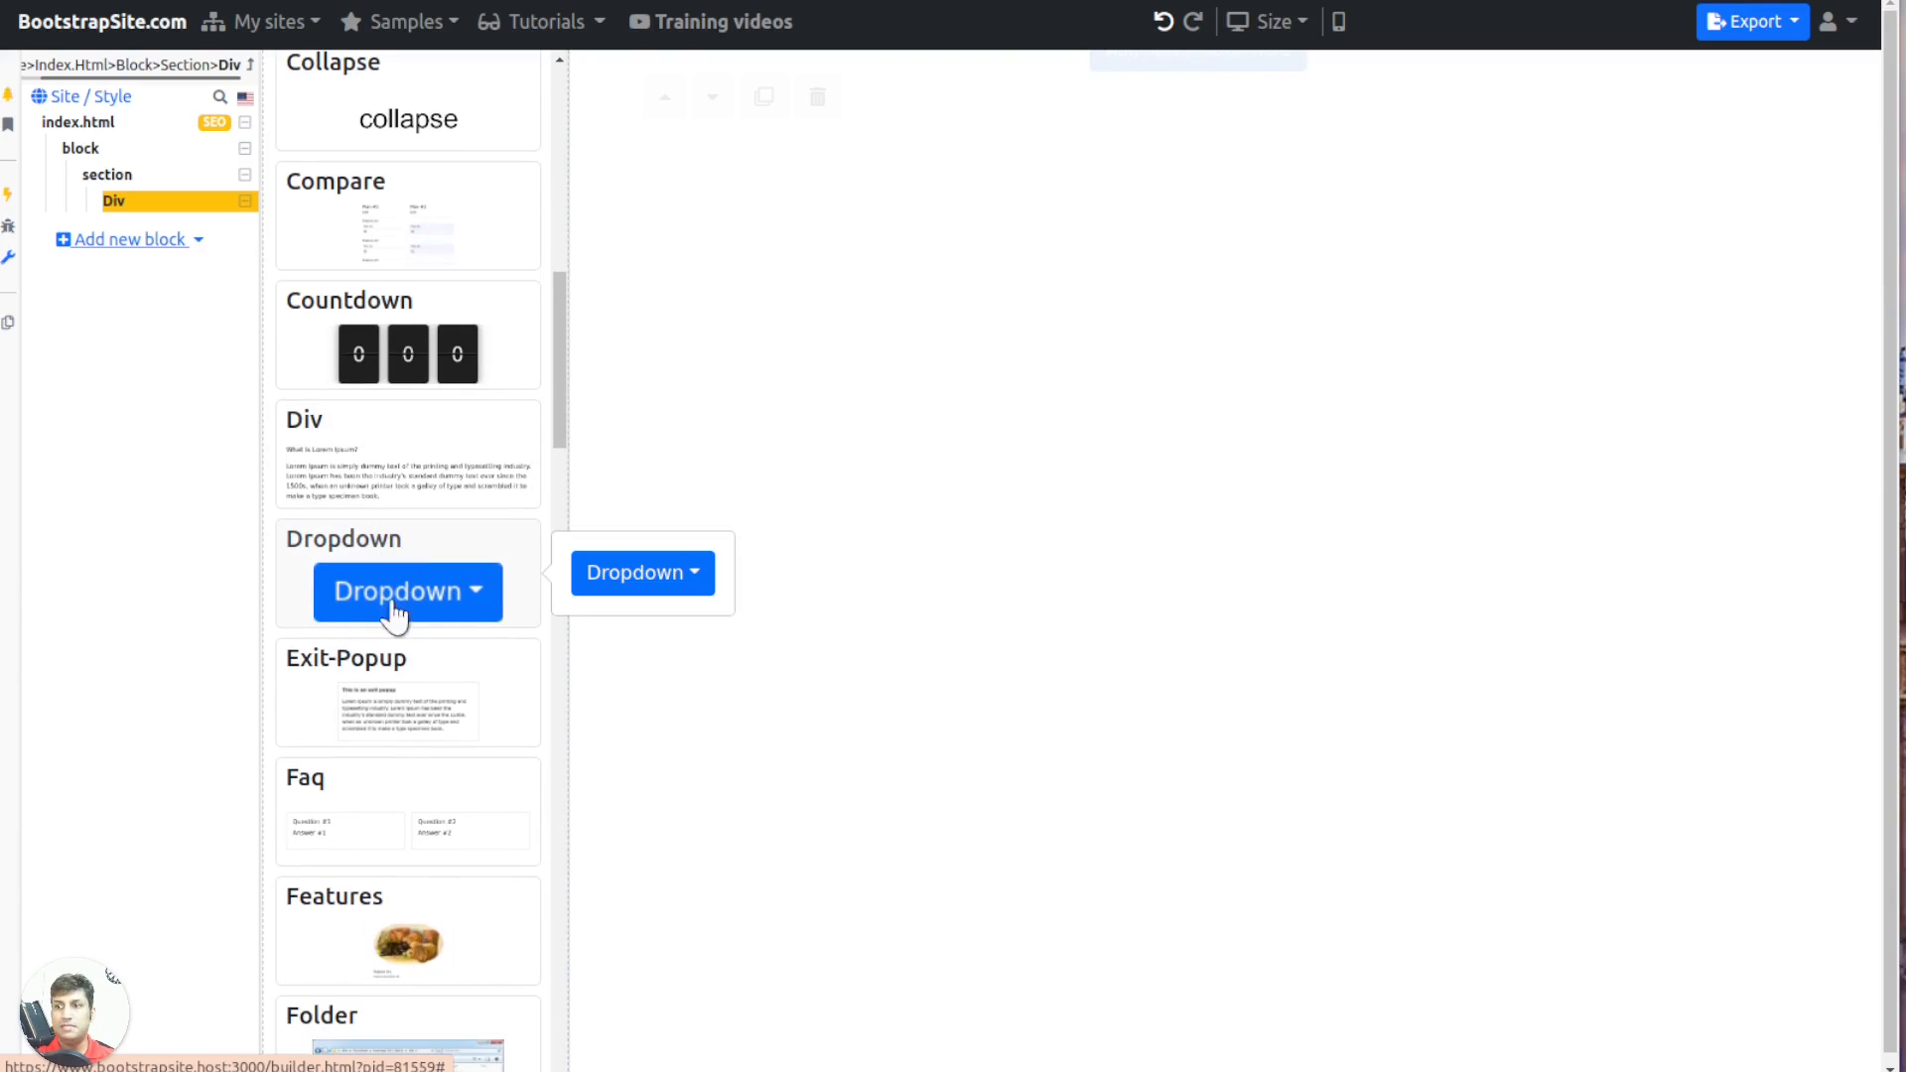
pyautogui.click(438, 608)
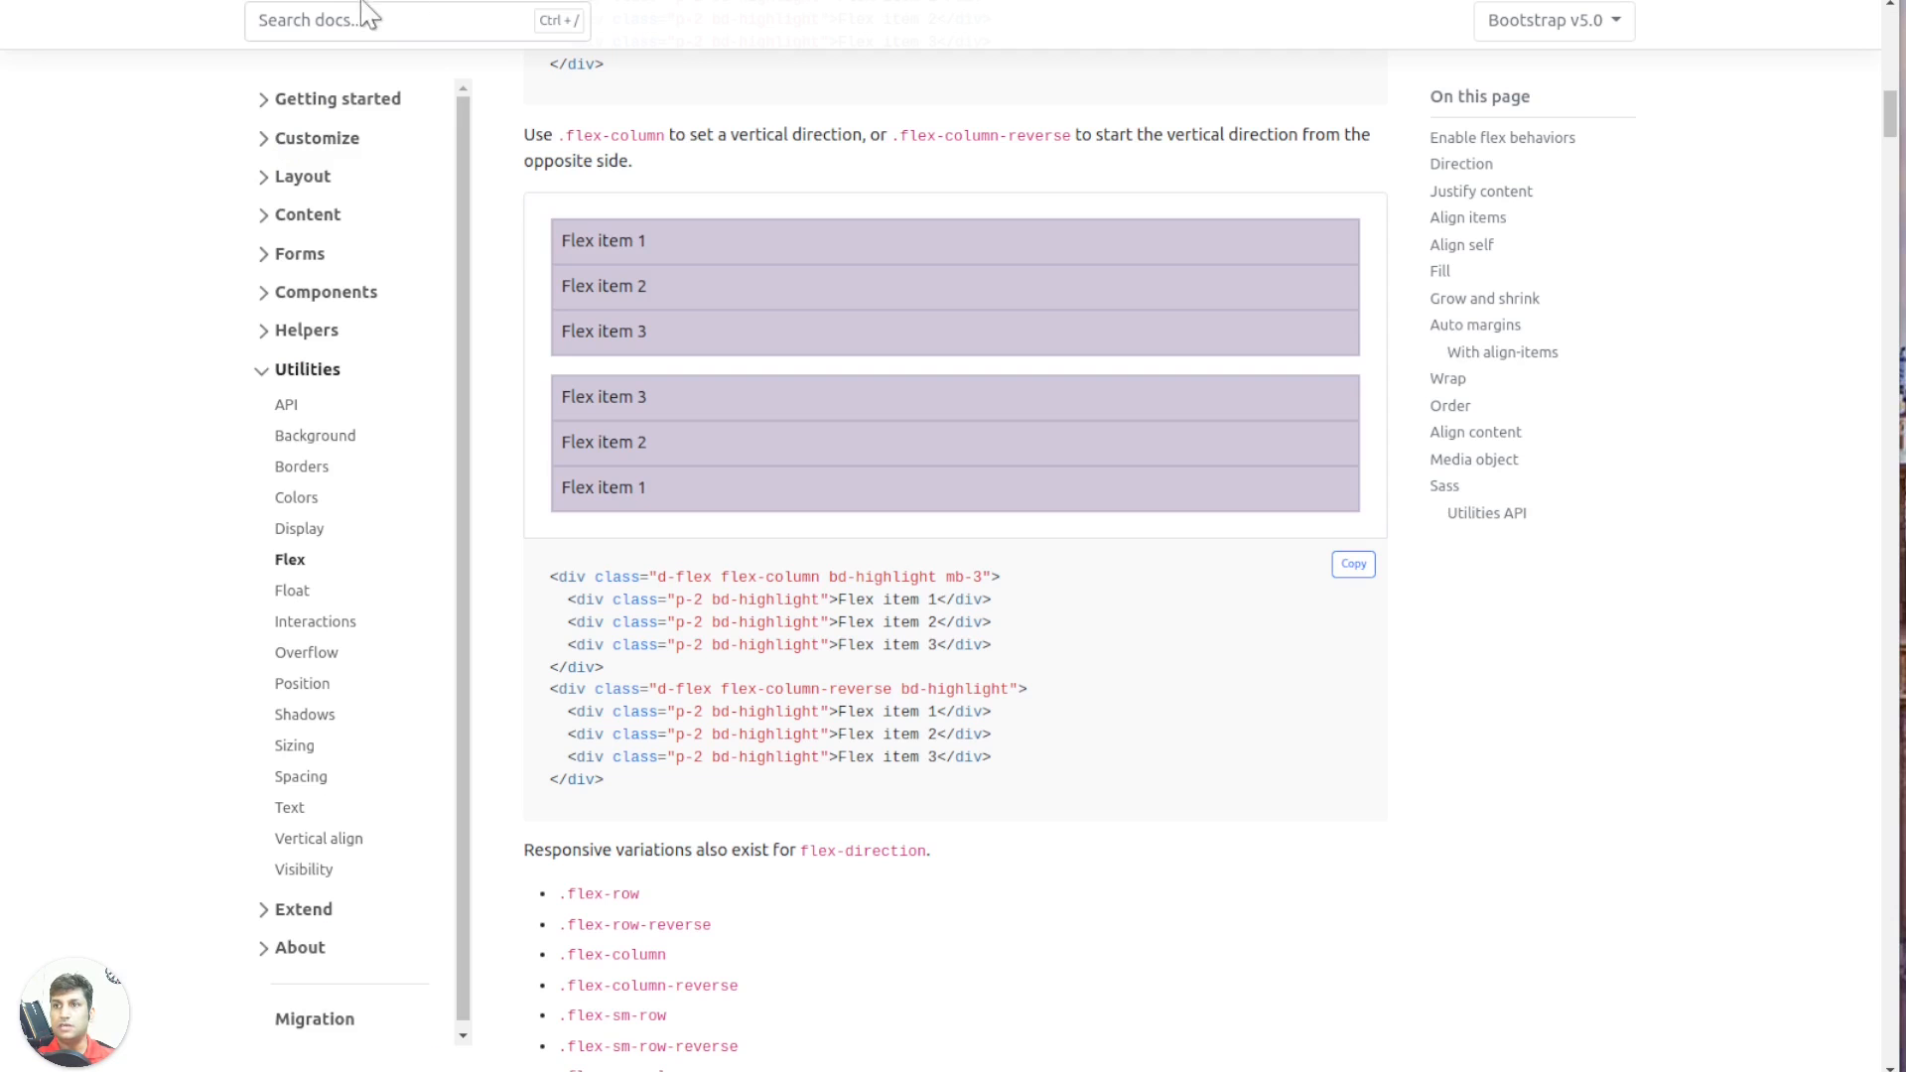
# Search the Bootstrap documentation for "dro", open the Dropdowns page and read its introduction
pyautogui.click(334, 14)
pyautogui.write('dro')
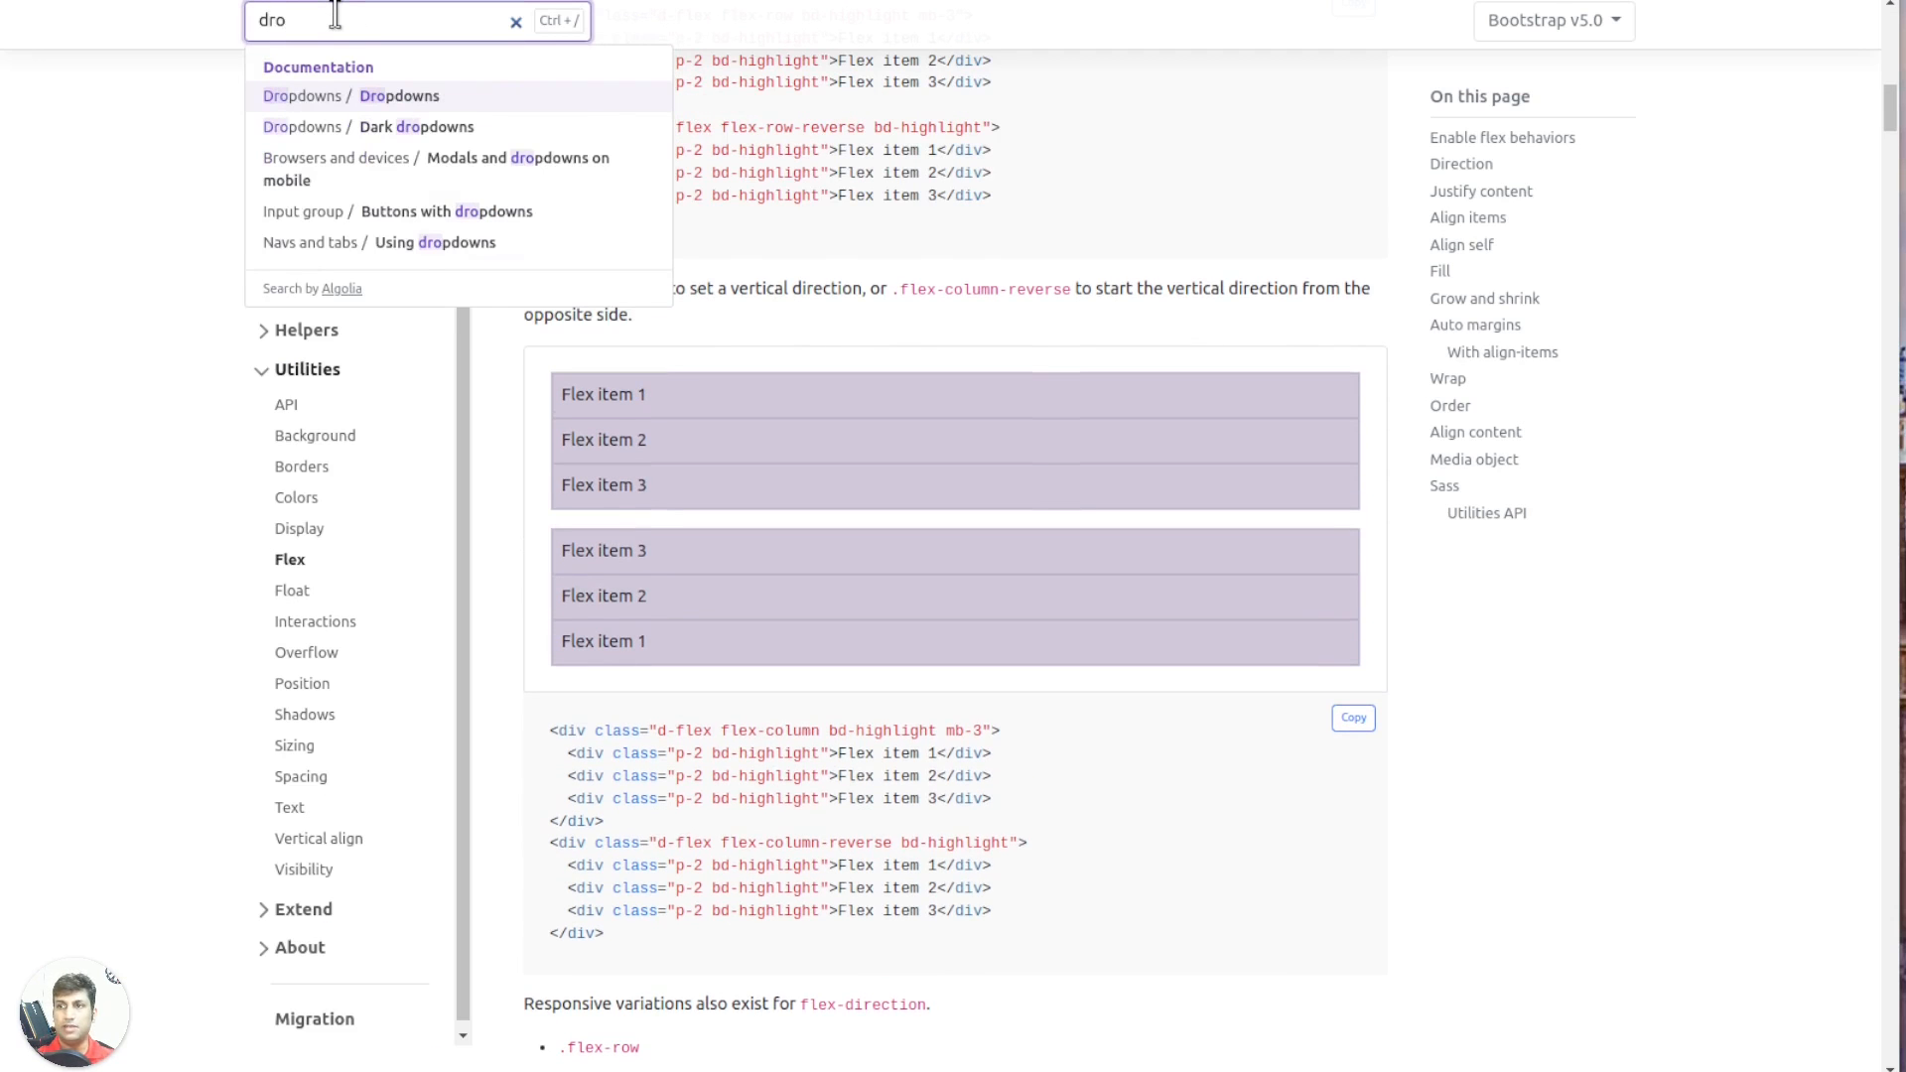
pyautogui.click(409, 96)
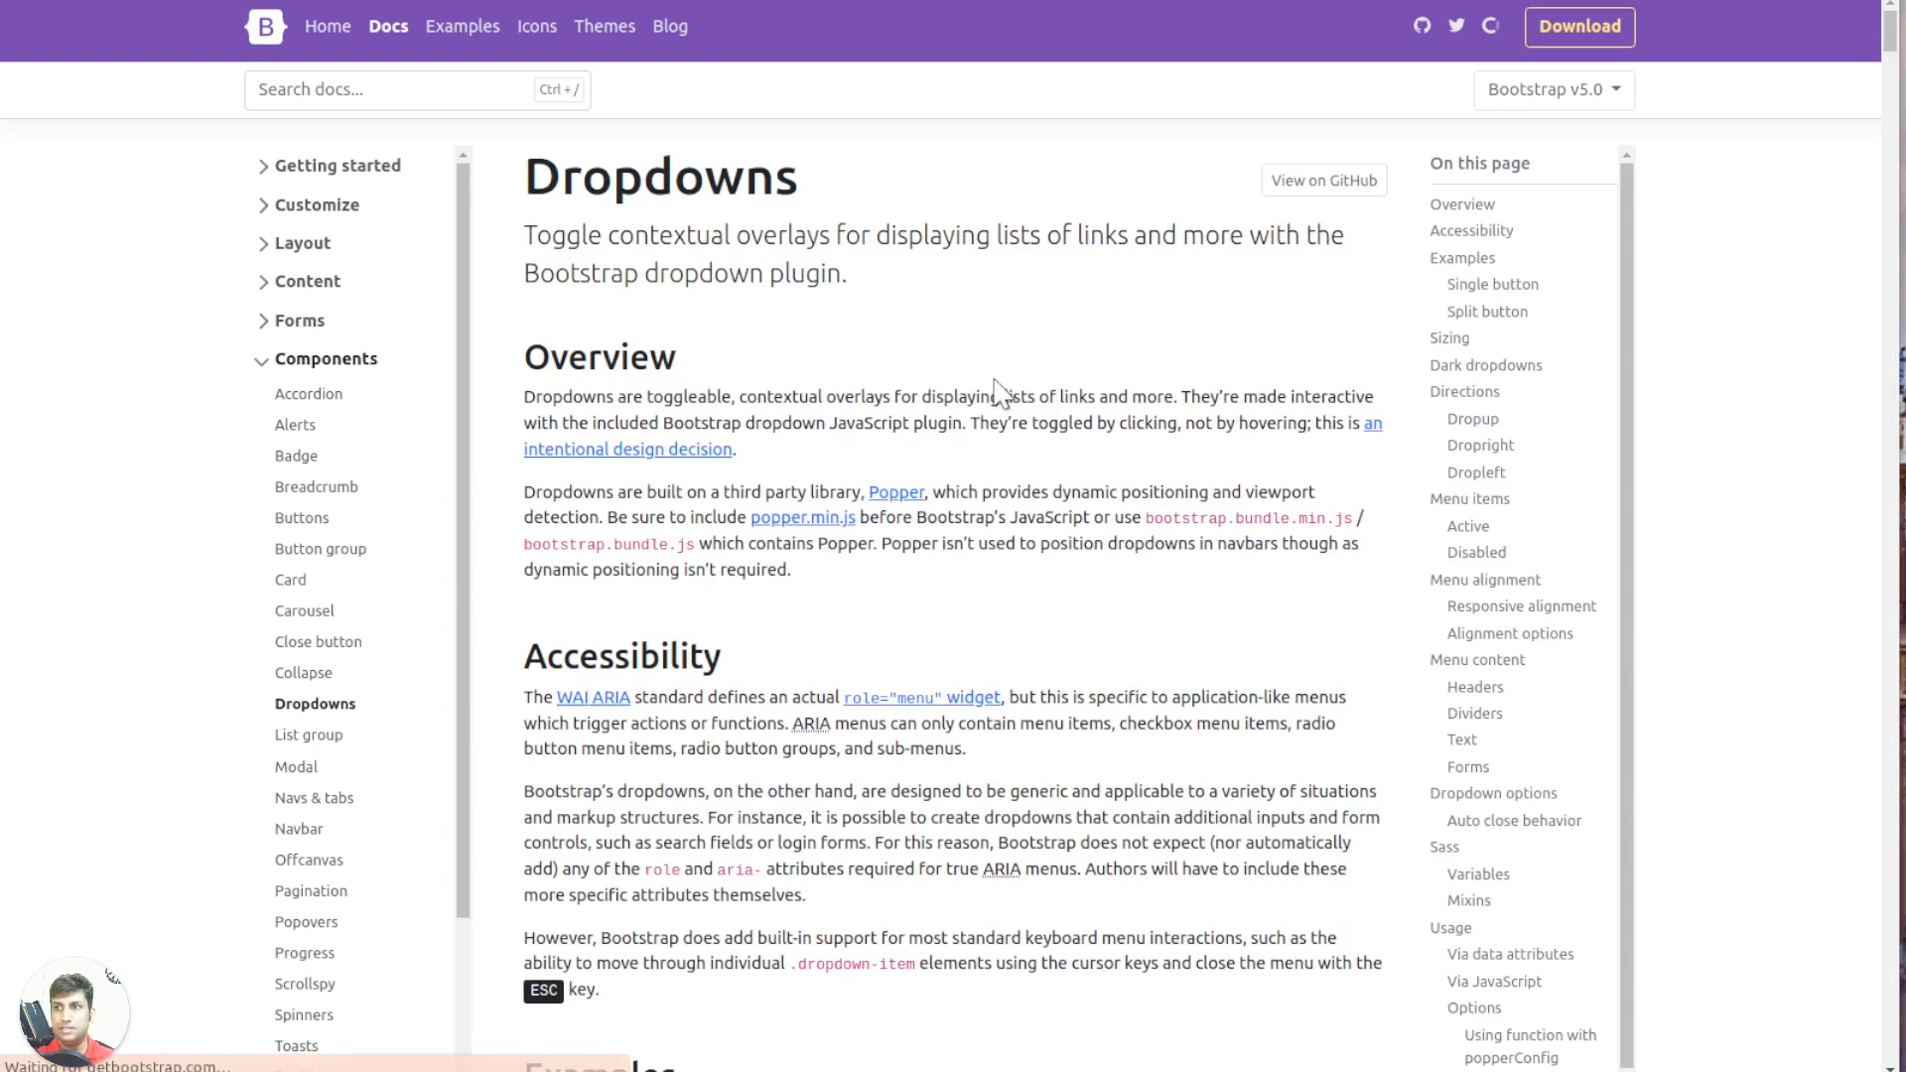
pyautogui.moveTo(534, 238); pyautogui.dragTo(1096, 249)
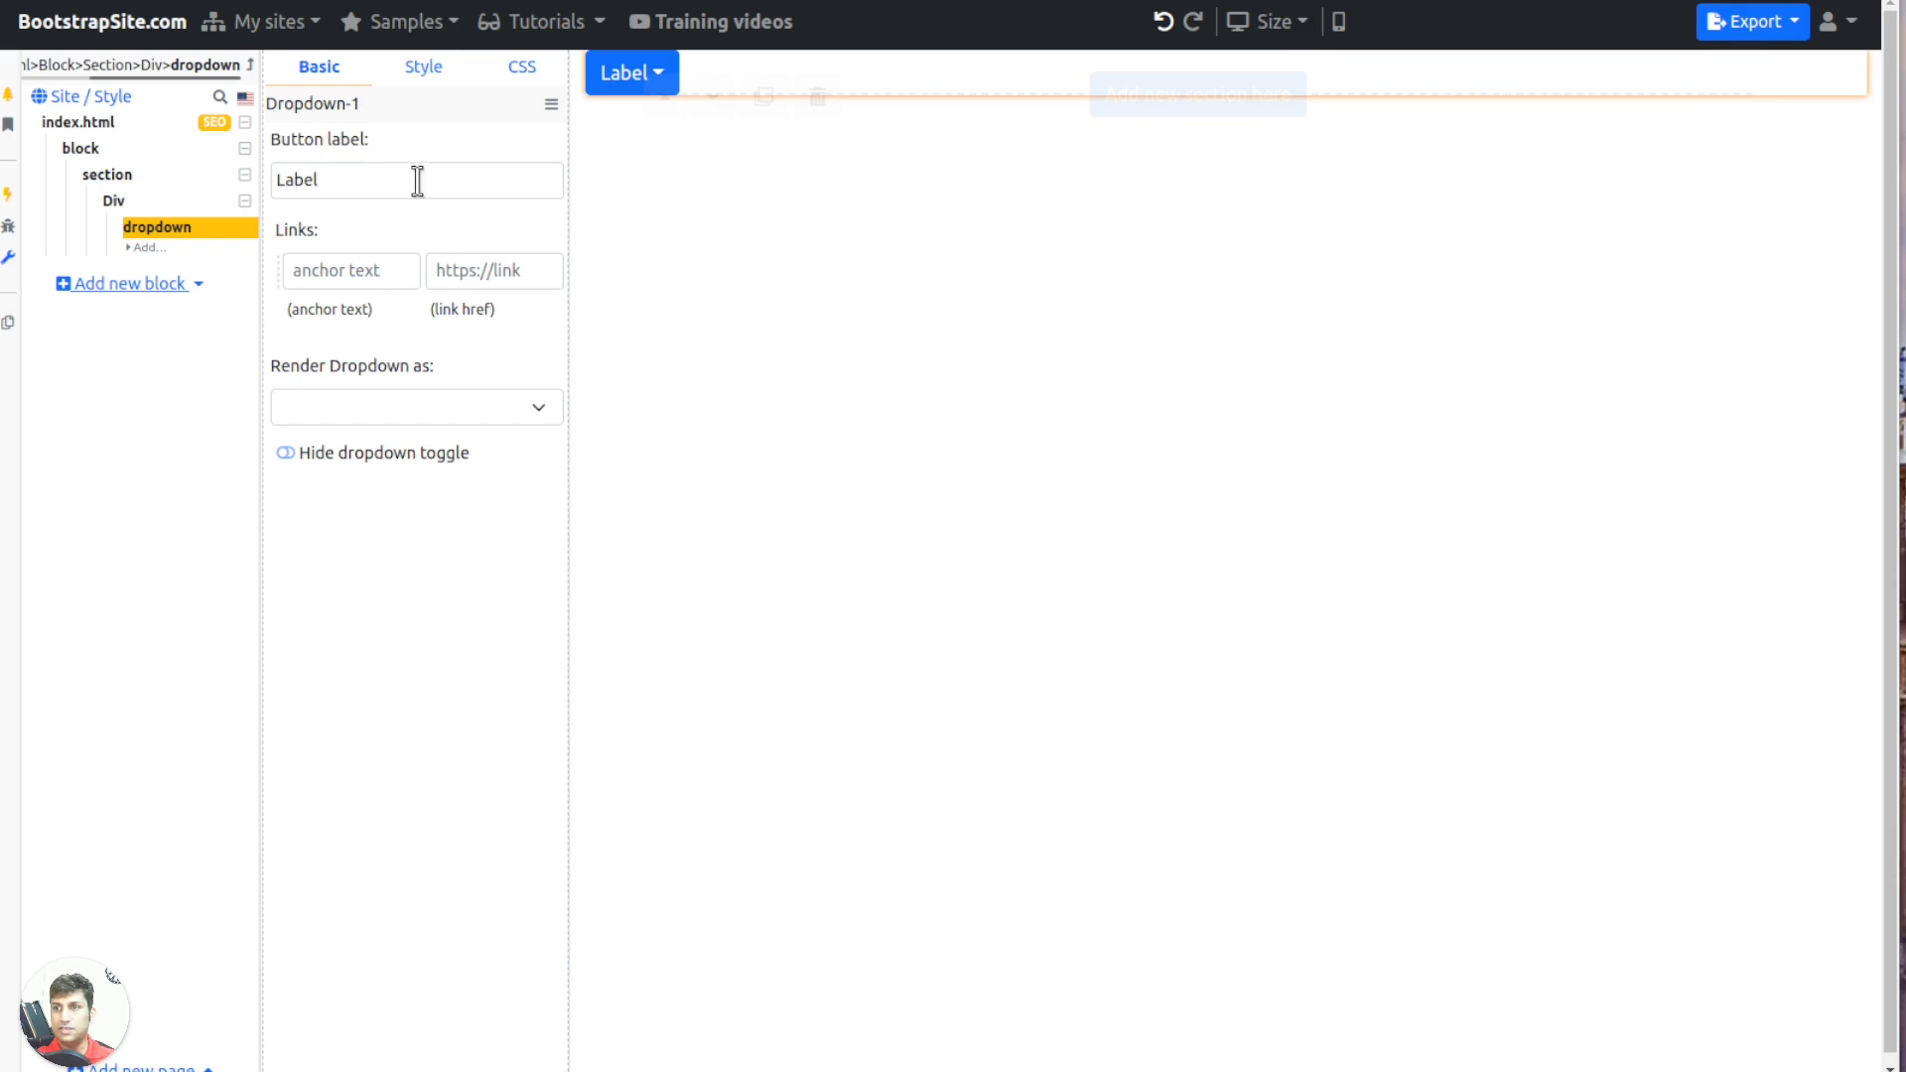
# Label the dropdown "Dropdown button" and give it a first link with anchor text "Link #1" and href "/link"
pyautogui.click(395, 181)
pyautogui.write('Dropdown button')
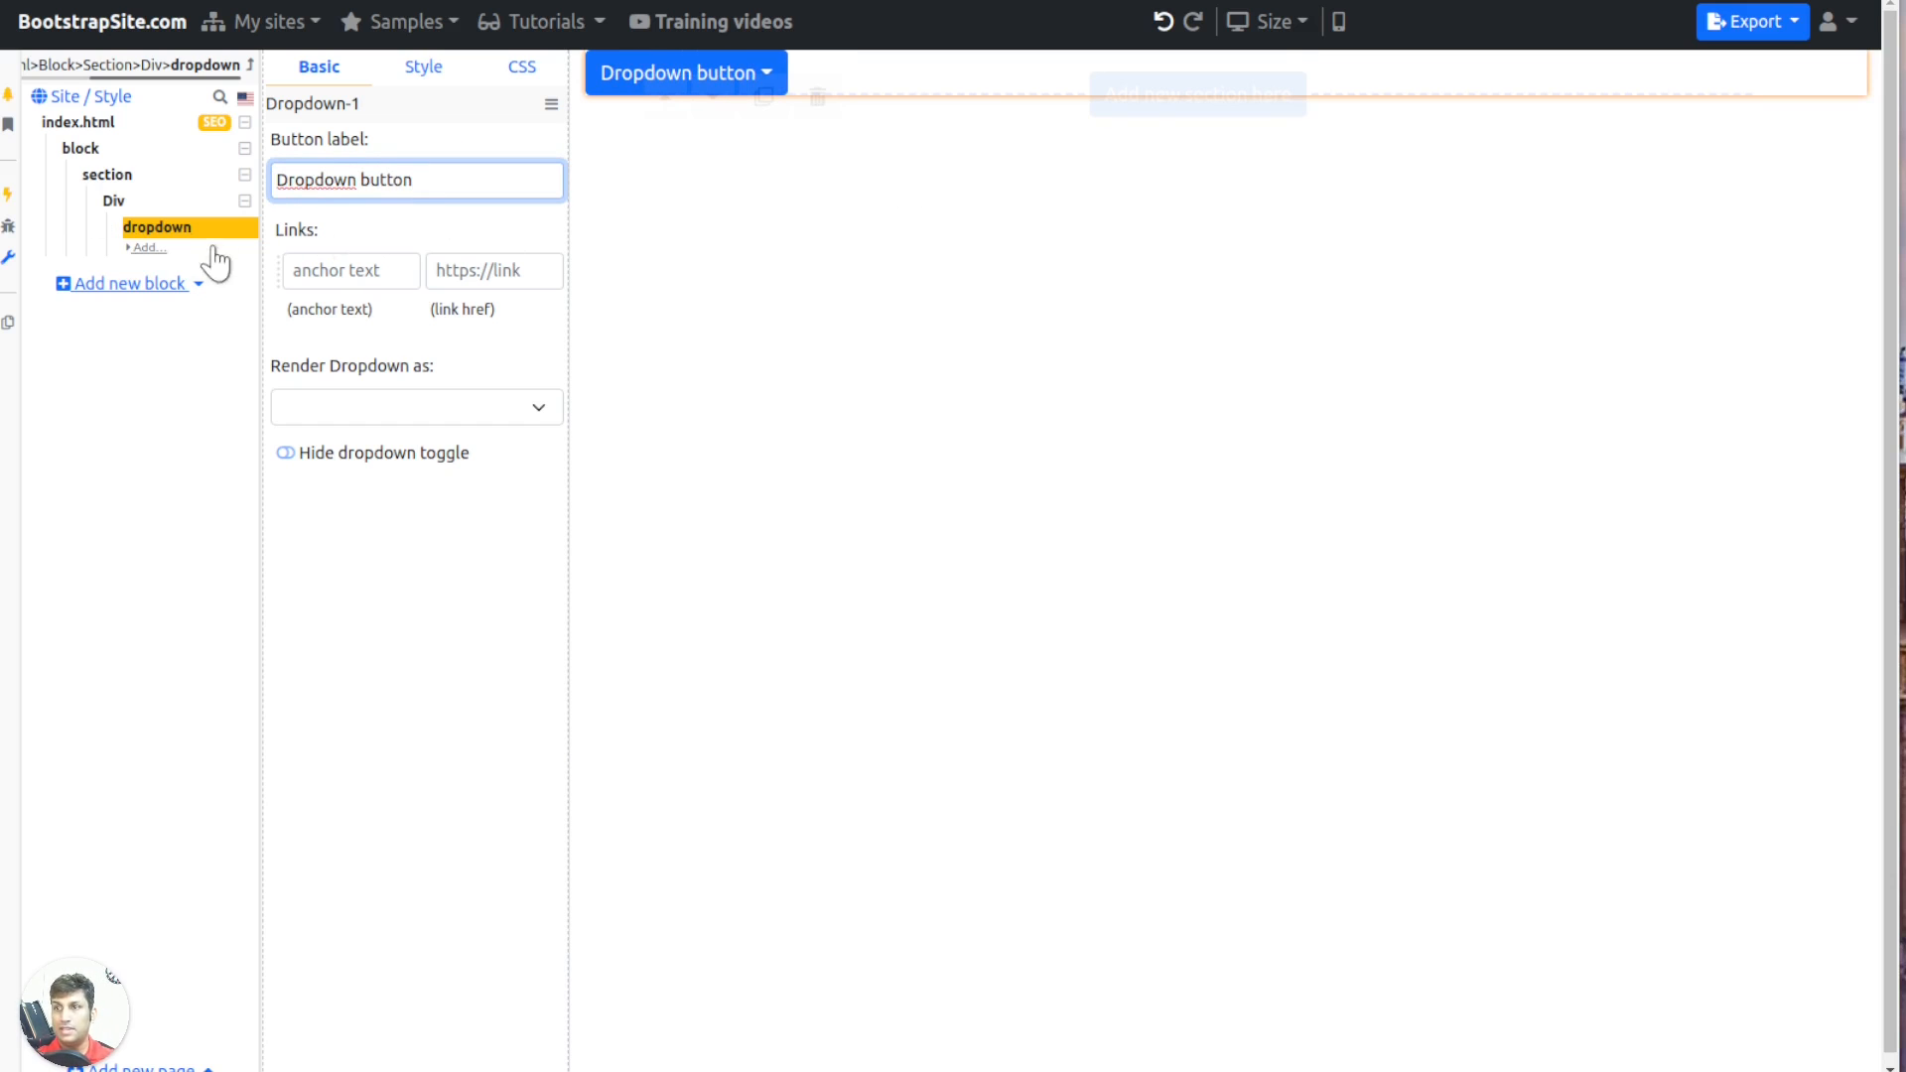
pyautogui.click(322, 284)
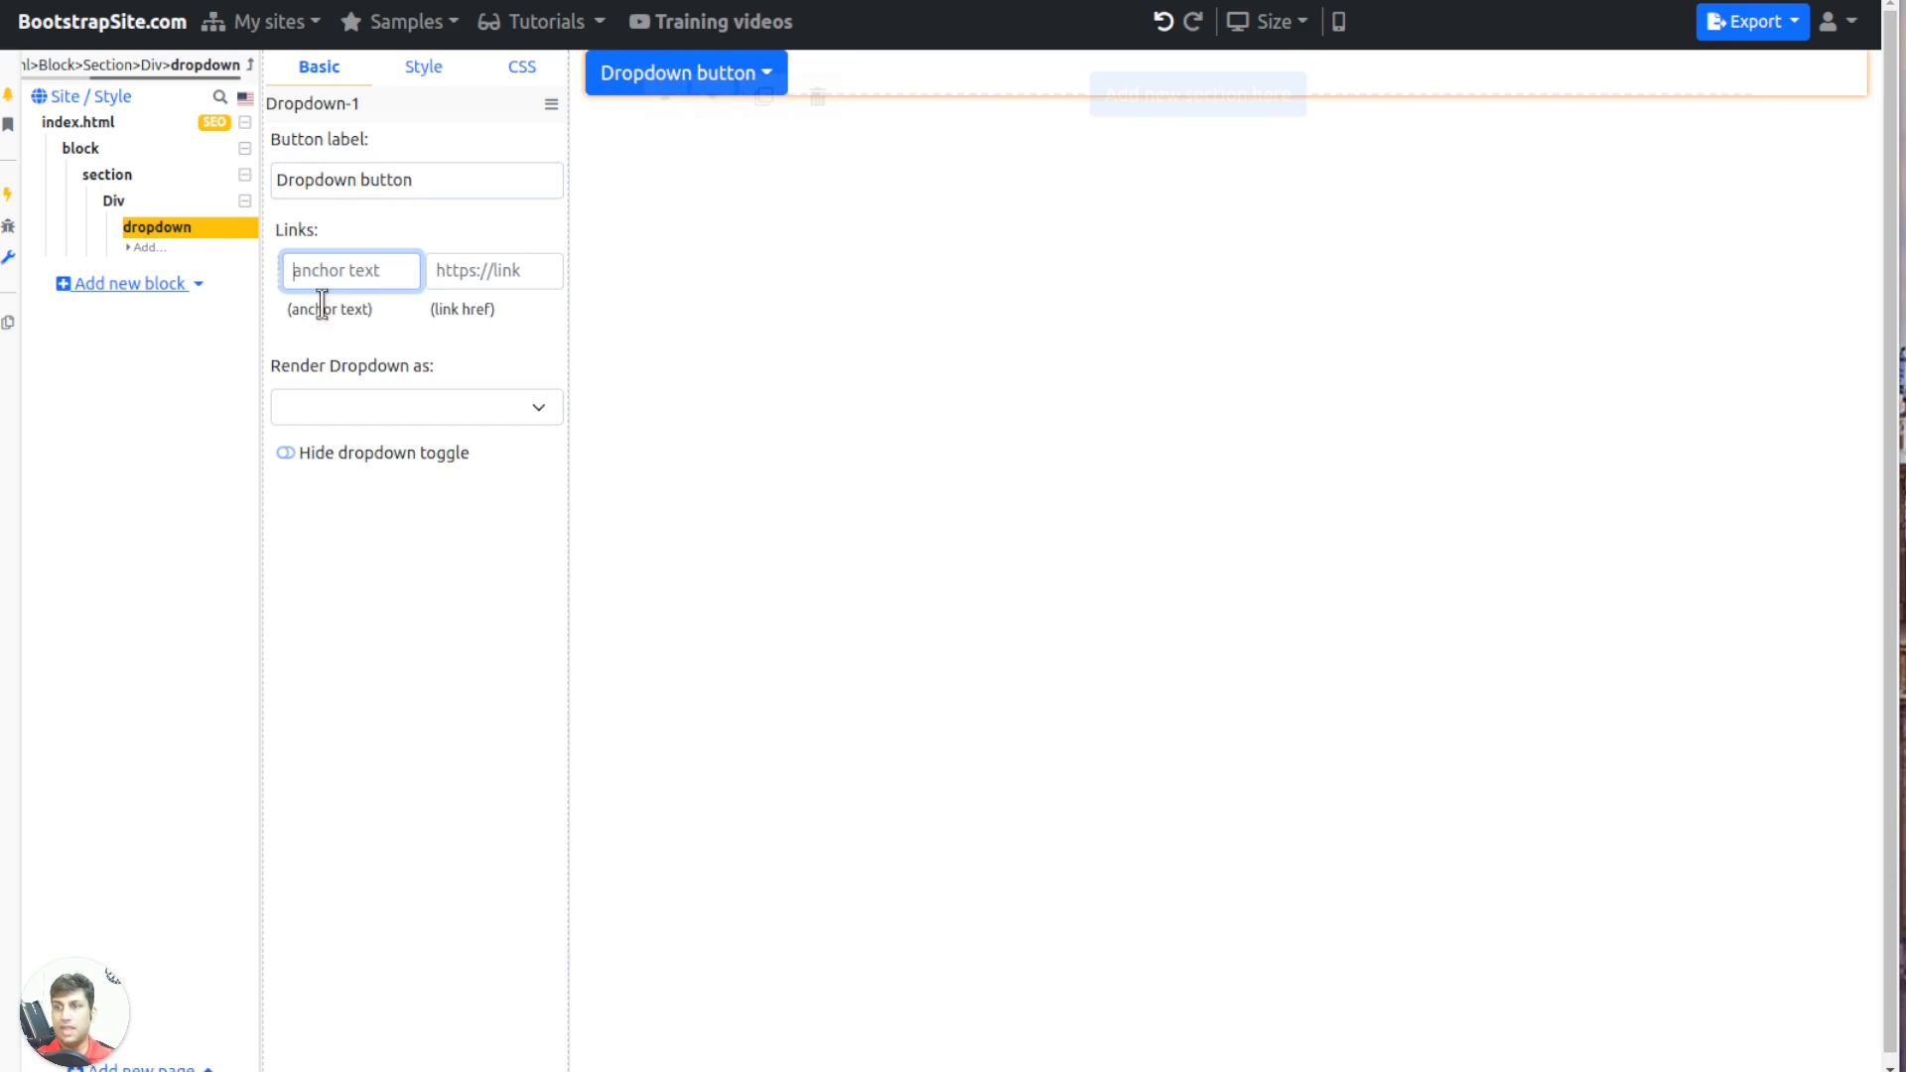
pyautogui.write('L')
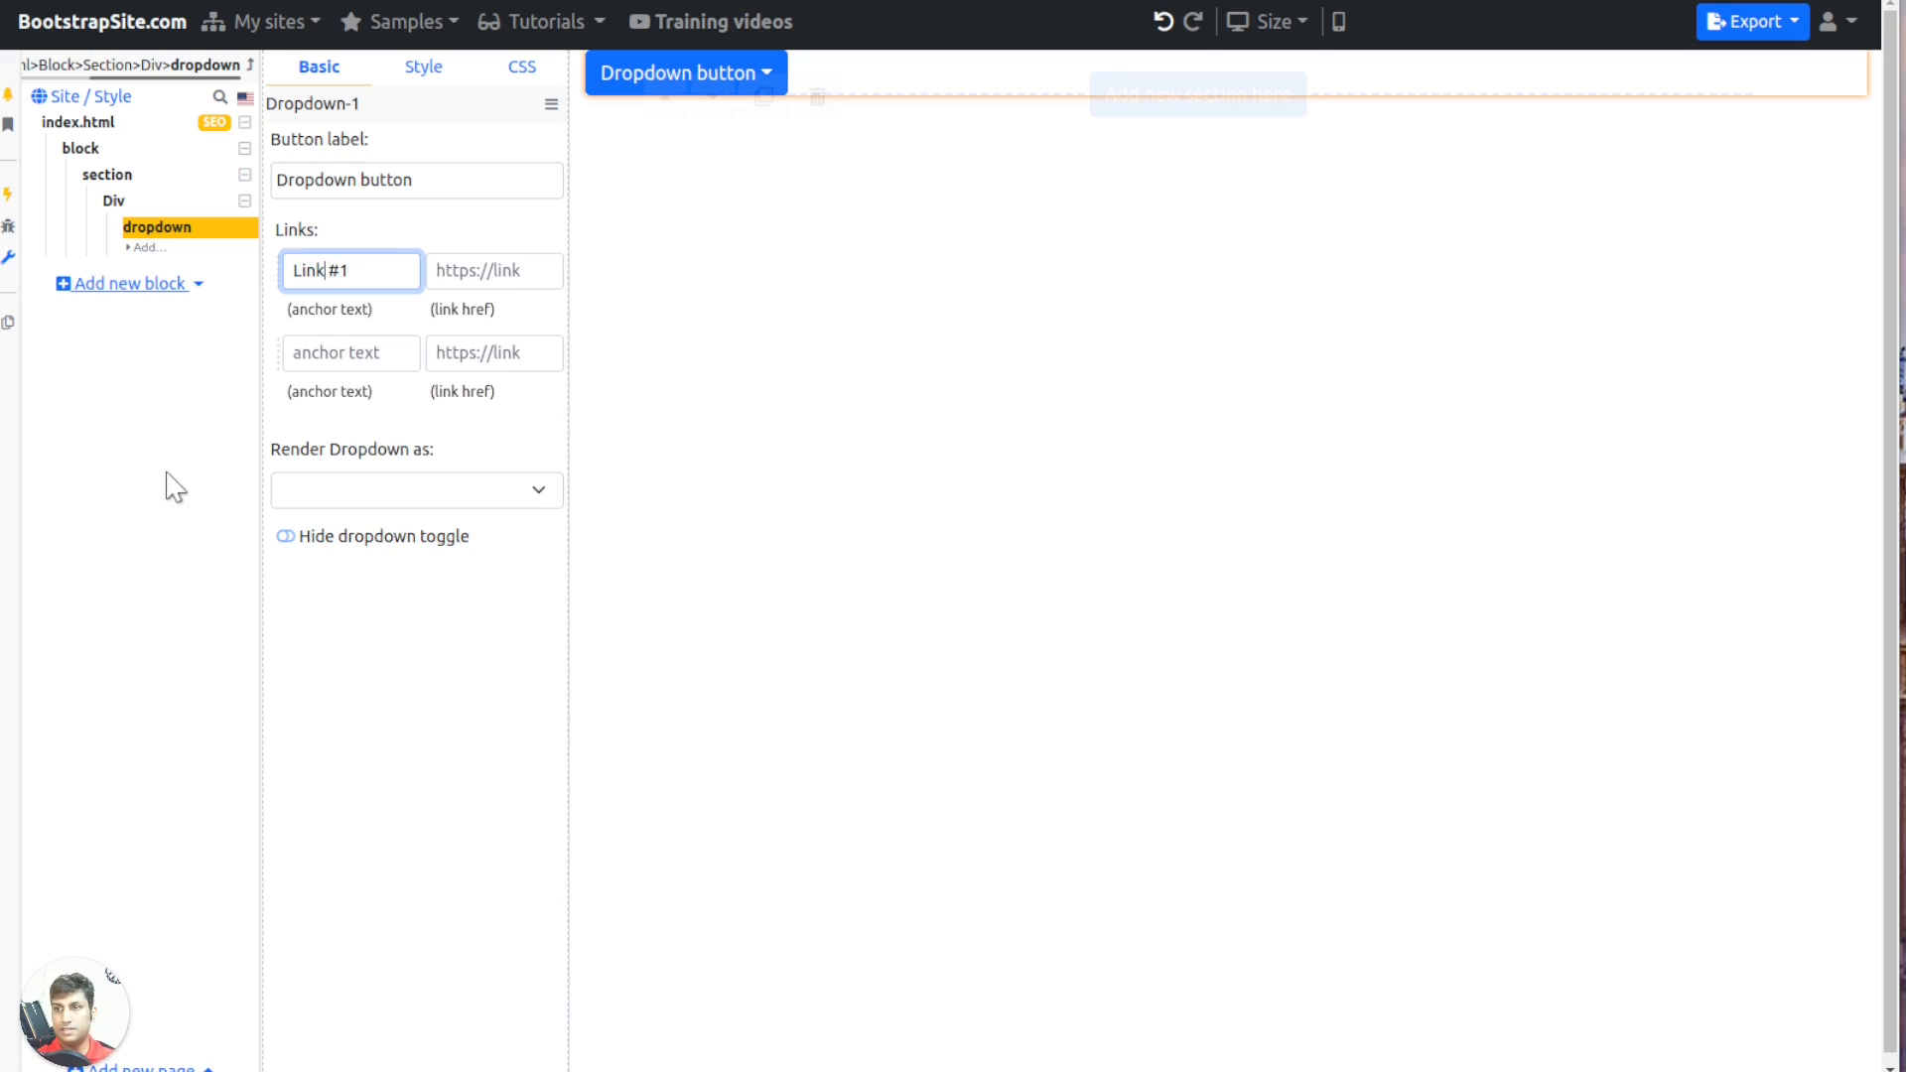
pyautogui.write('ink #1')
pyautogui.press('Tab')
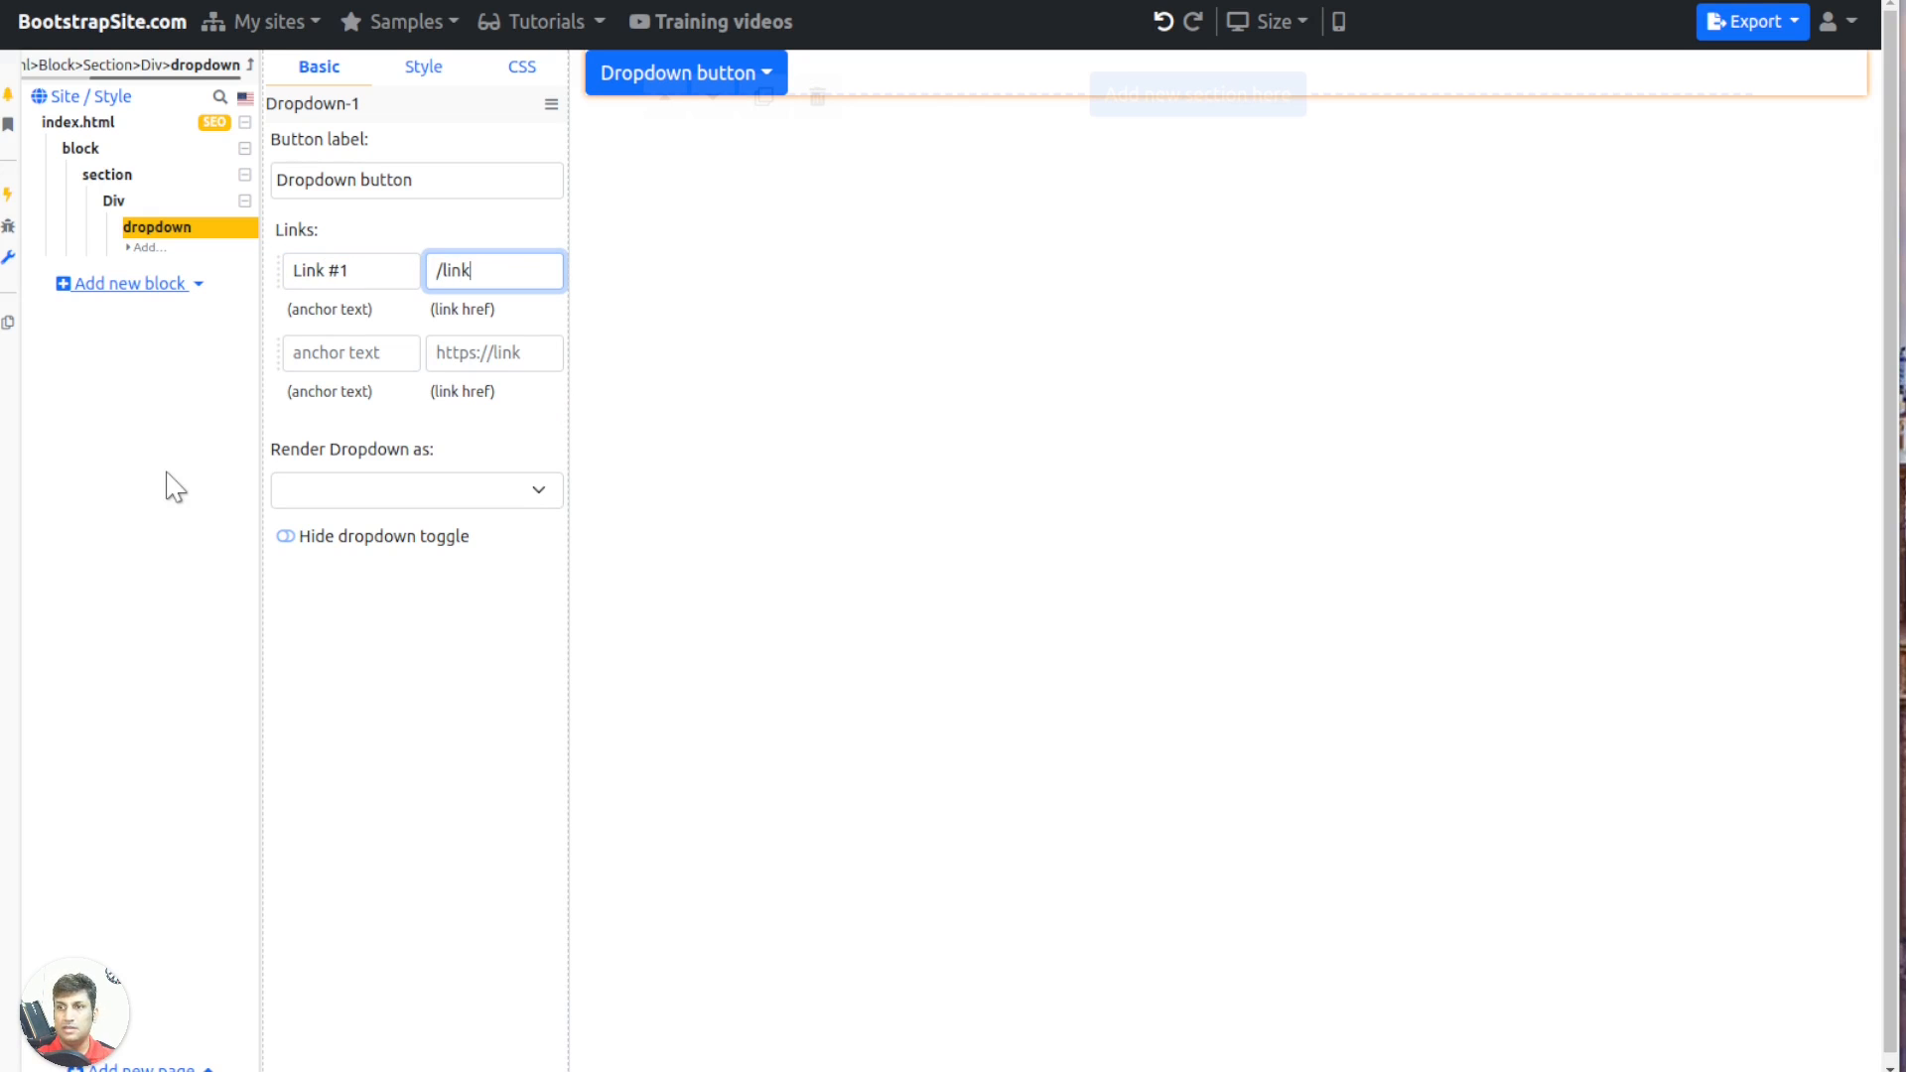
# Duplicate the first dropdown link twice and rename the copies "Link #2" and "Link #3"
pyautogui.click(366, 273)
pyautogui.hotkey('ctrl', 'd')
pyautogui.hotkey('ctrl', 'd')
pyautogui.click(366, 364)
pyautogui.press('BackSpace')
pyautogui.write('2')
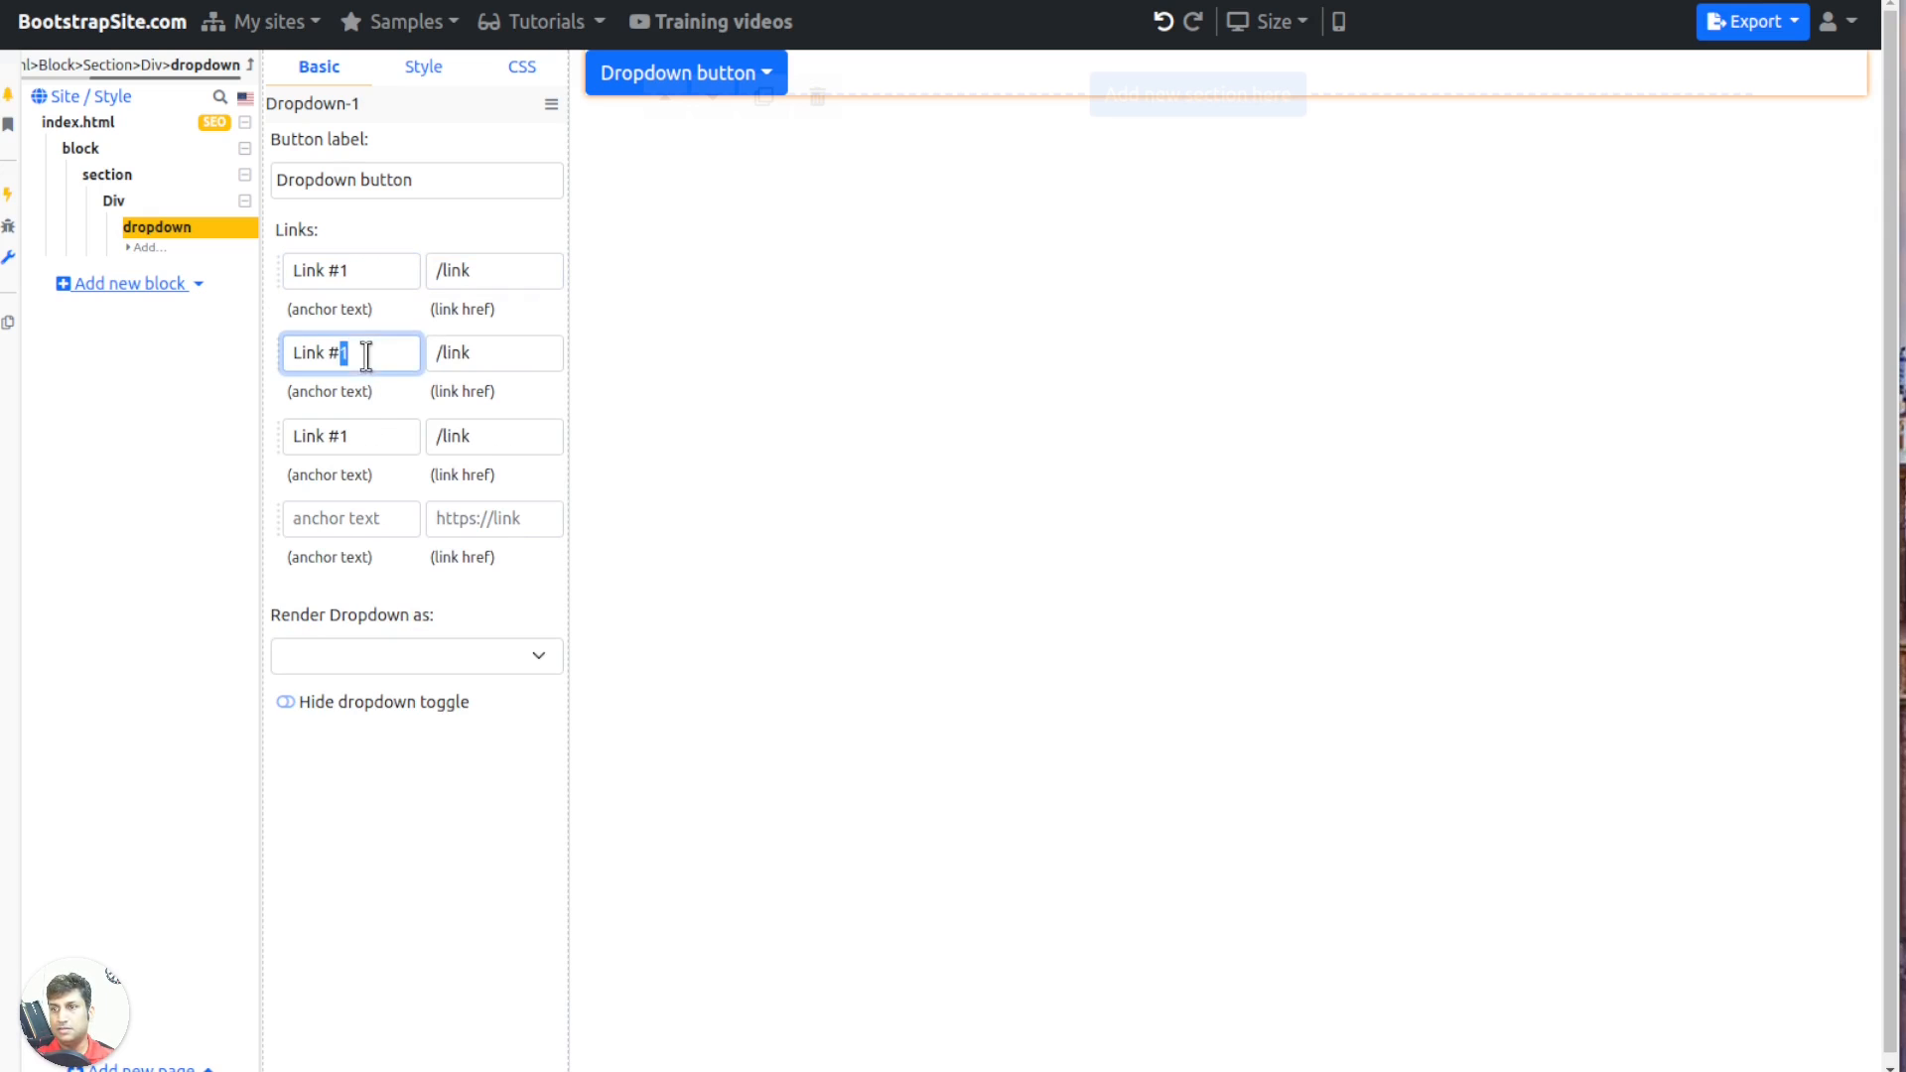
pyautogui.click(374, 438)
pyautogui.press('BackSpace')
pyautogui.write('3')
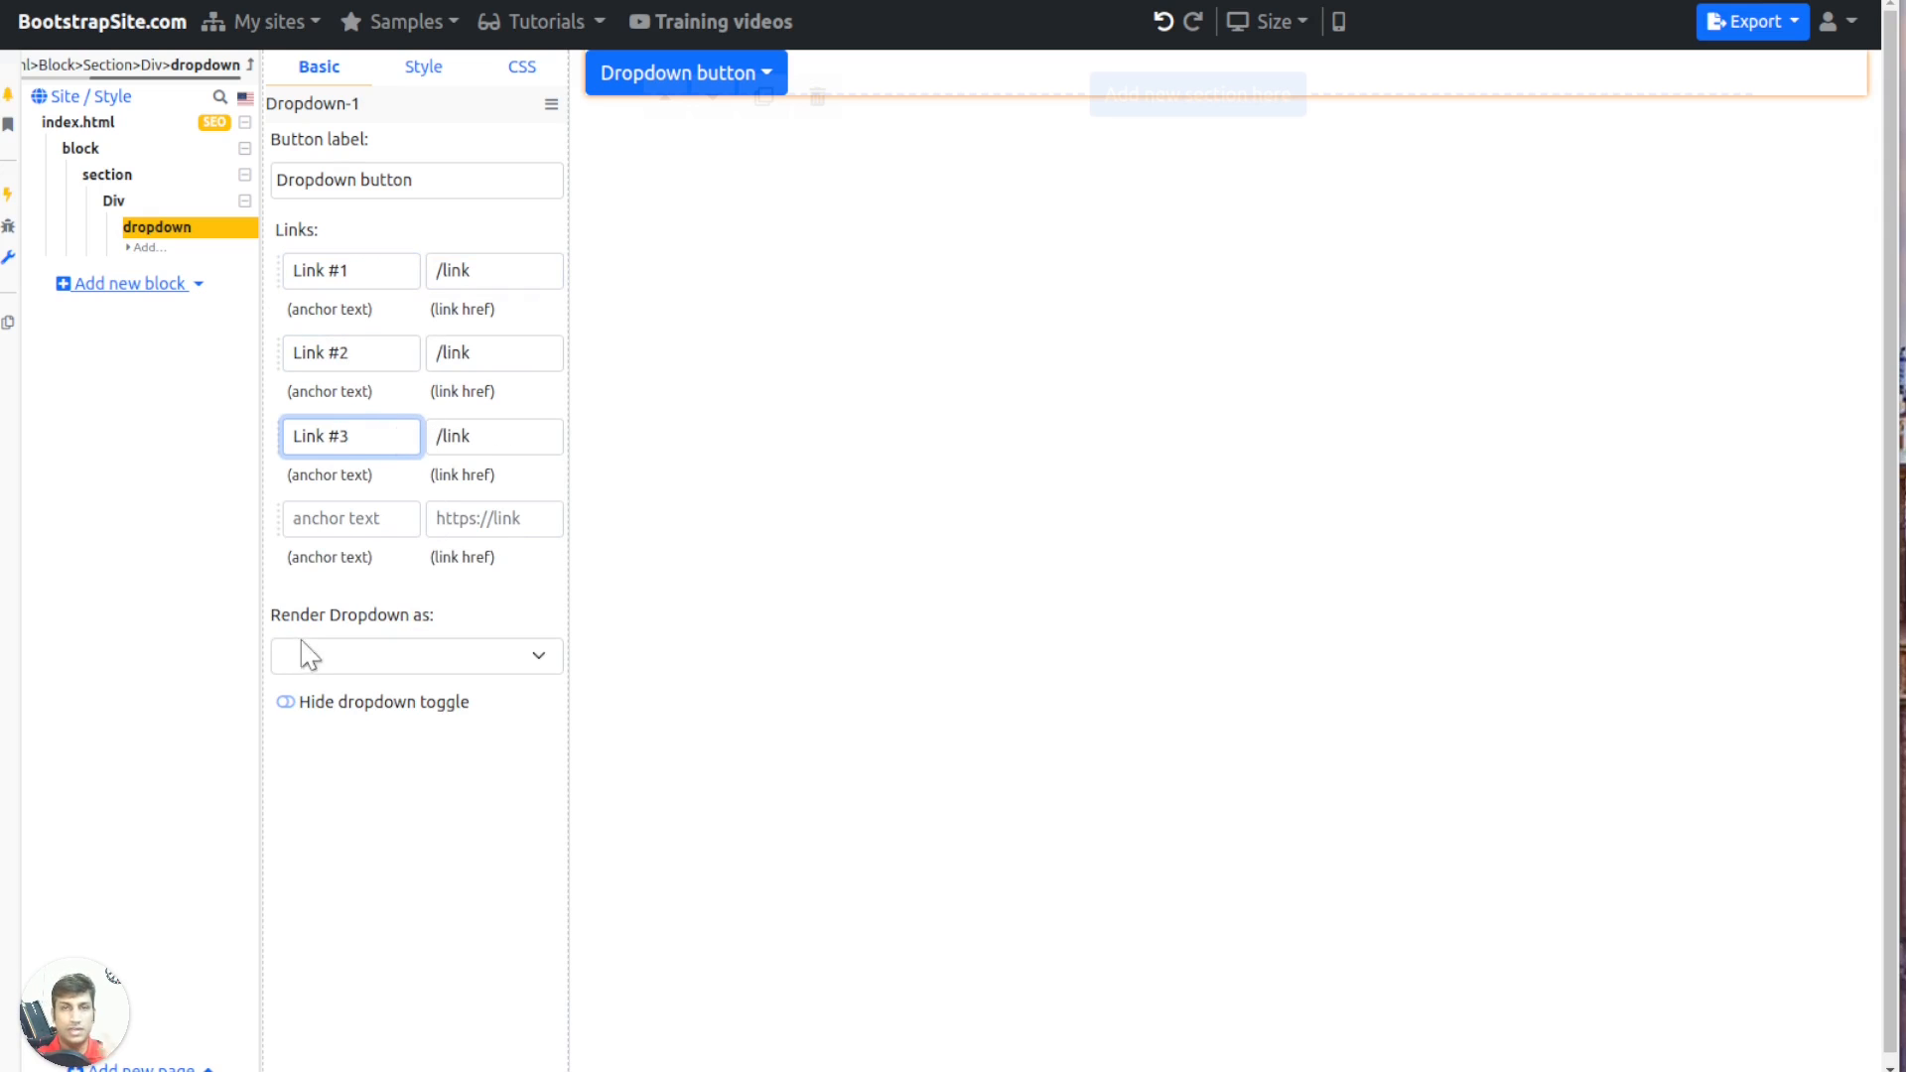
pyautogui.click(390, 355)
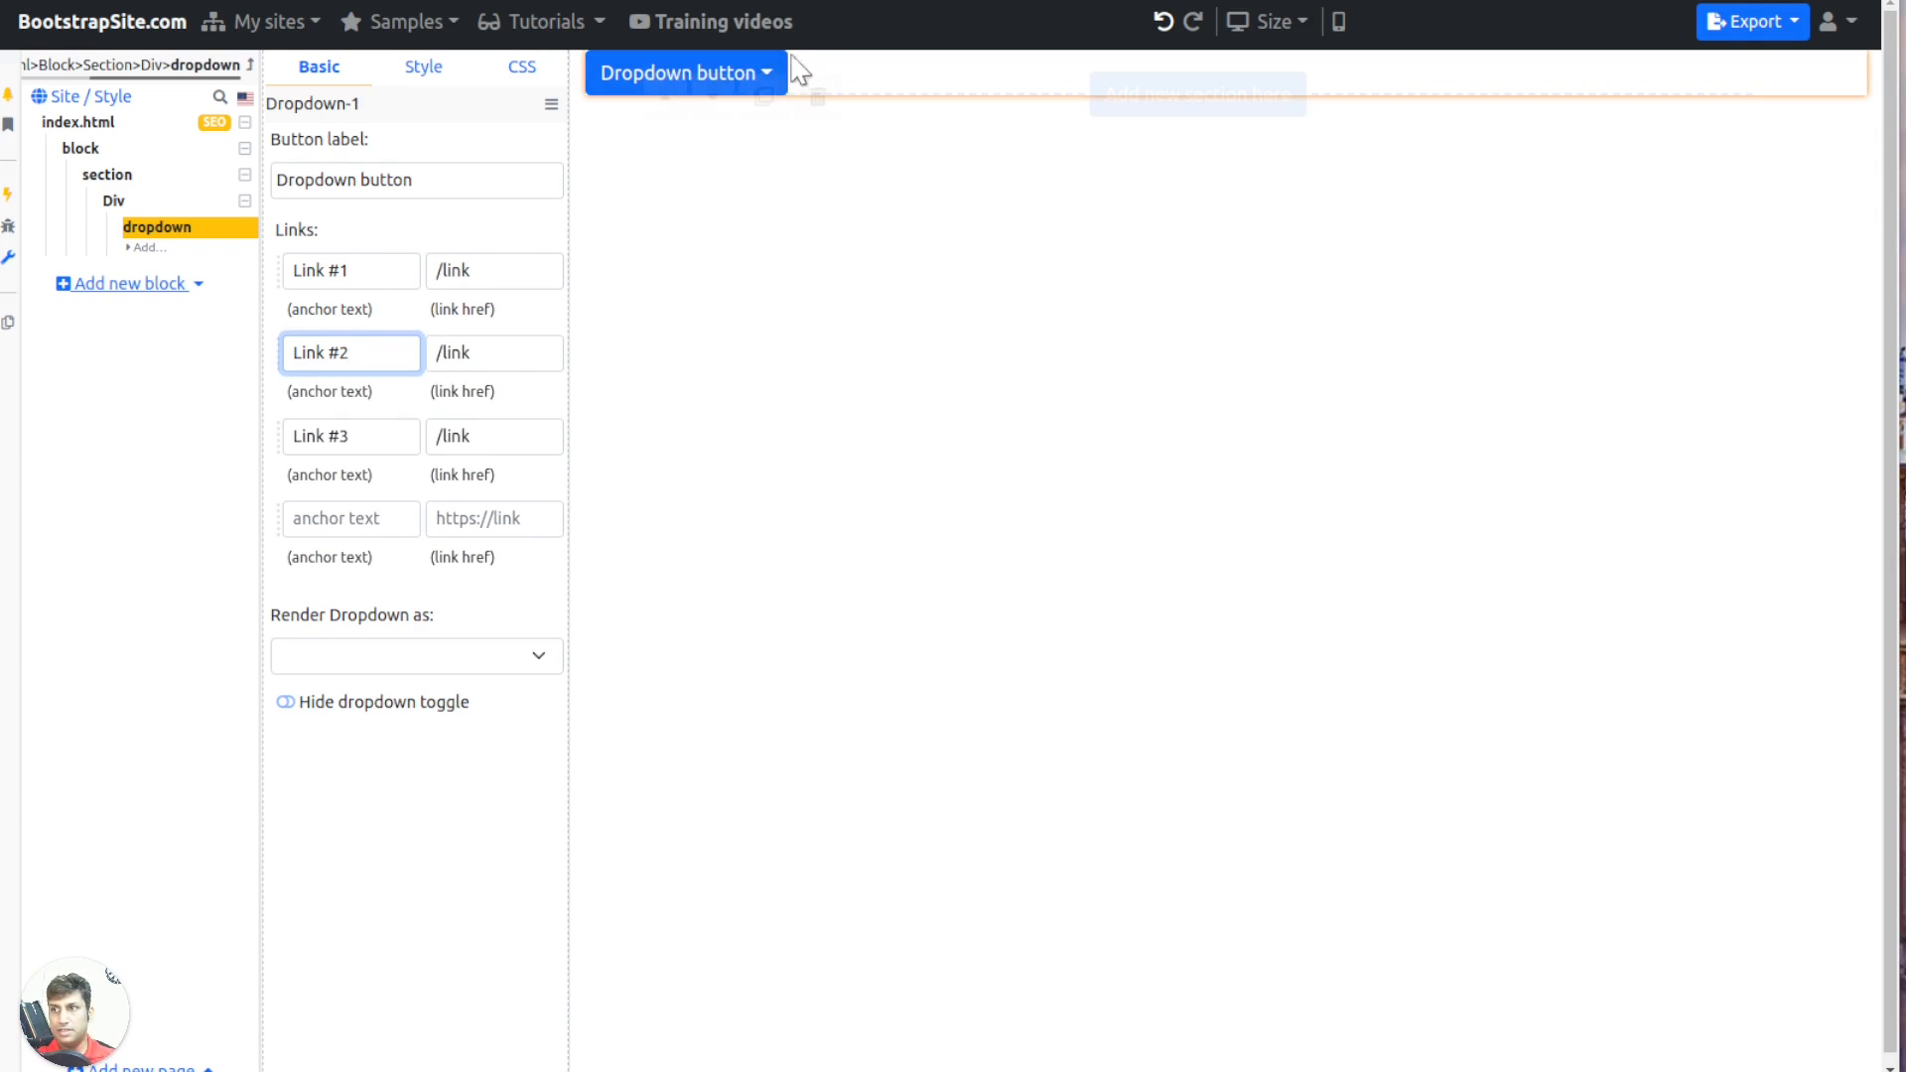
# Turn off the quick add placeholders and open the dropdown on the page to check its links
pyautogui.click(12, 198)
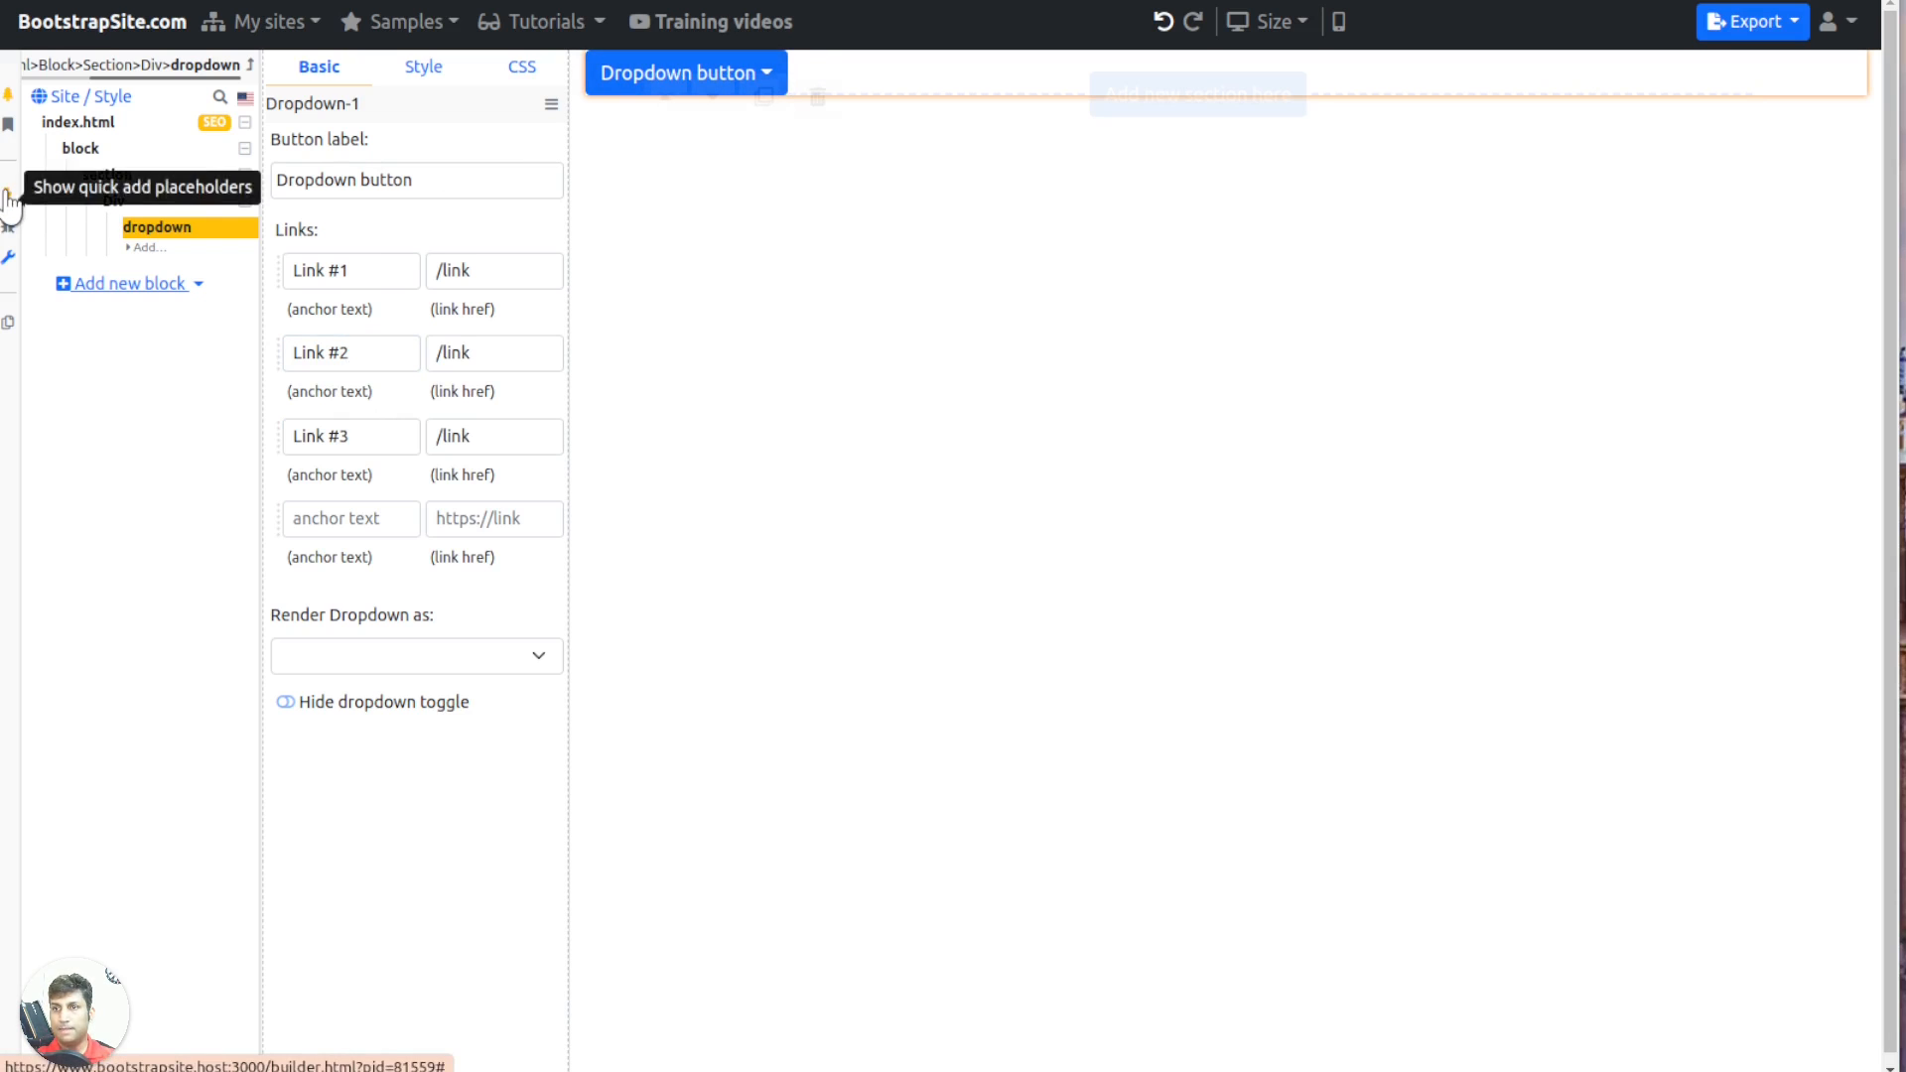
pyautogui.click(752, 84)
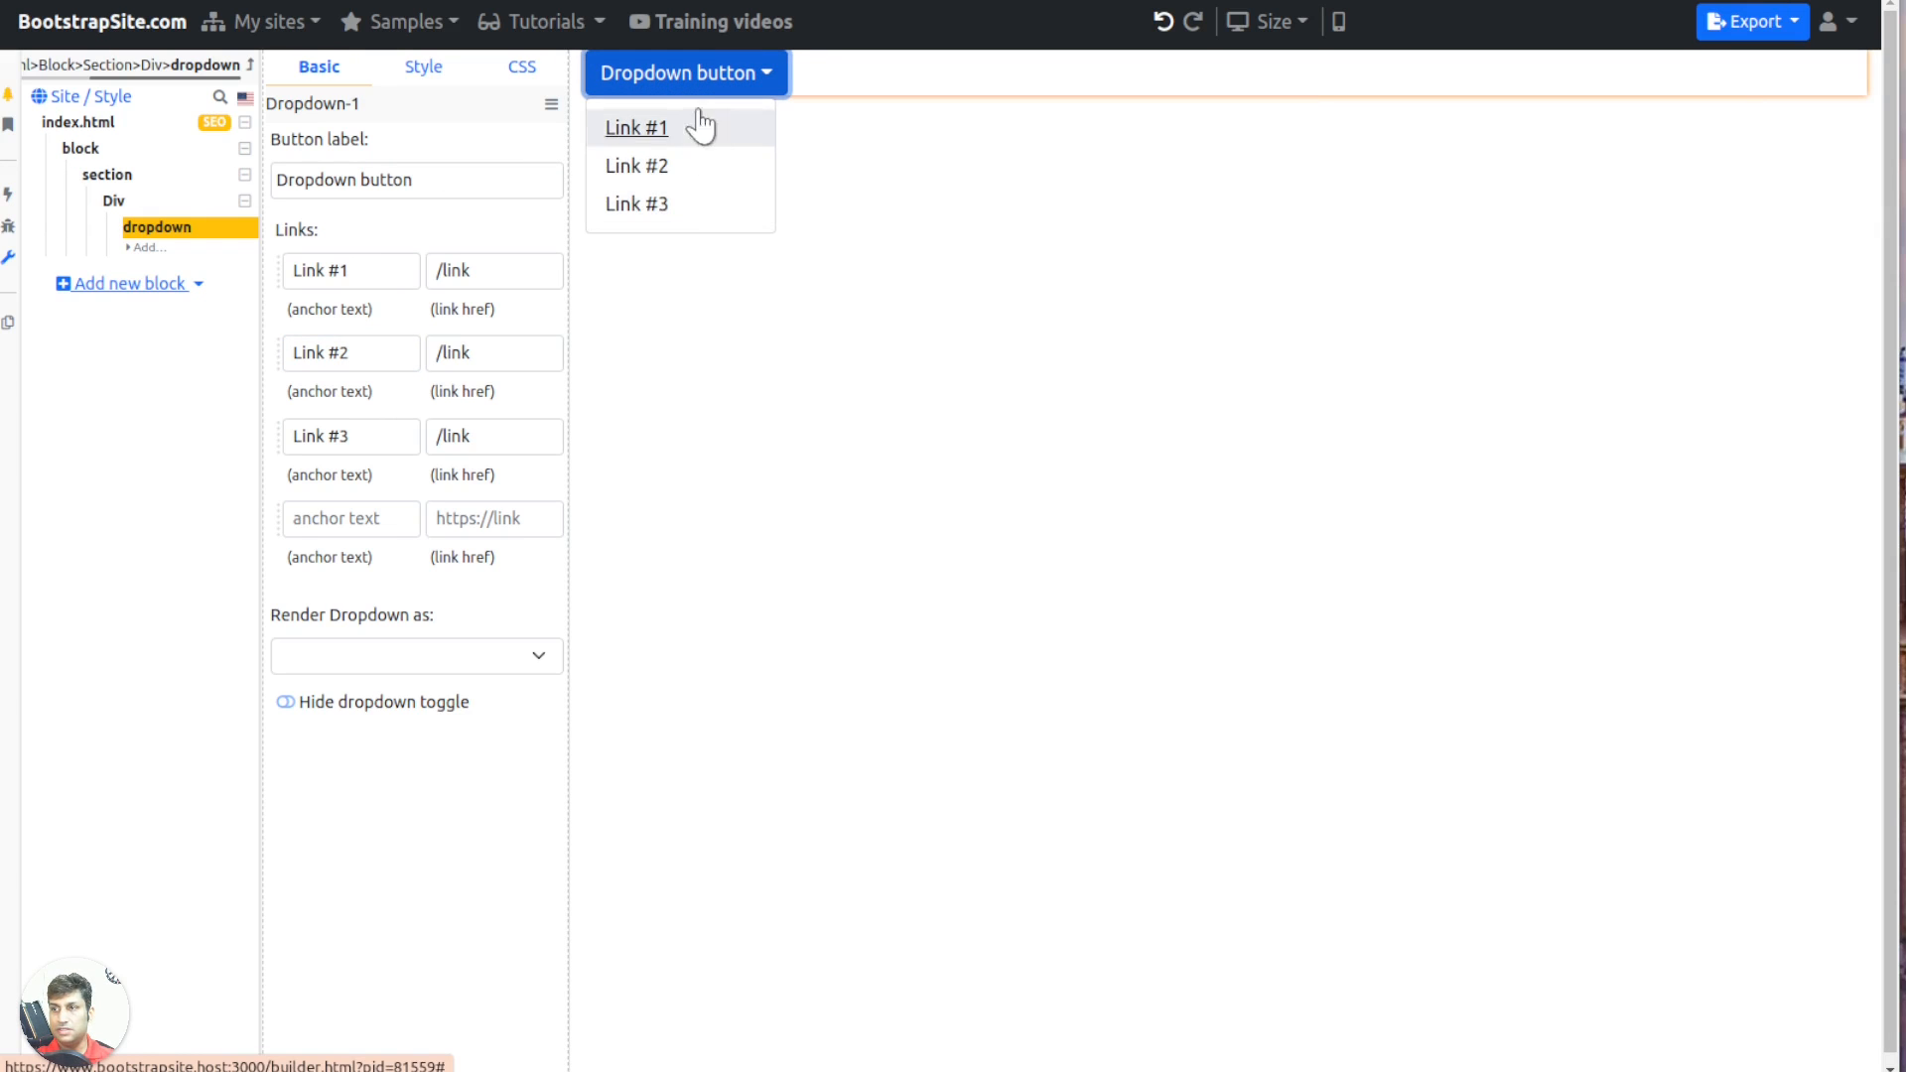
pyautogui.click(729, 486)
# Review the dropdown's render and style options and try out hiding its toggle arrow before restoring it
pyautogui.click(531, 657)
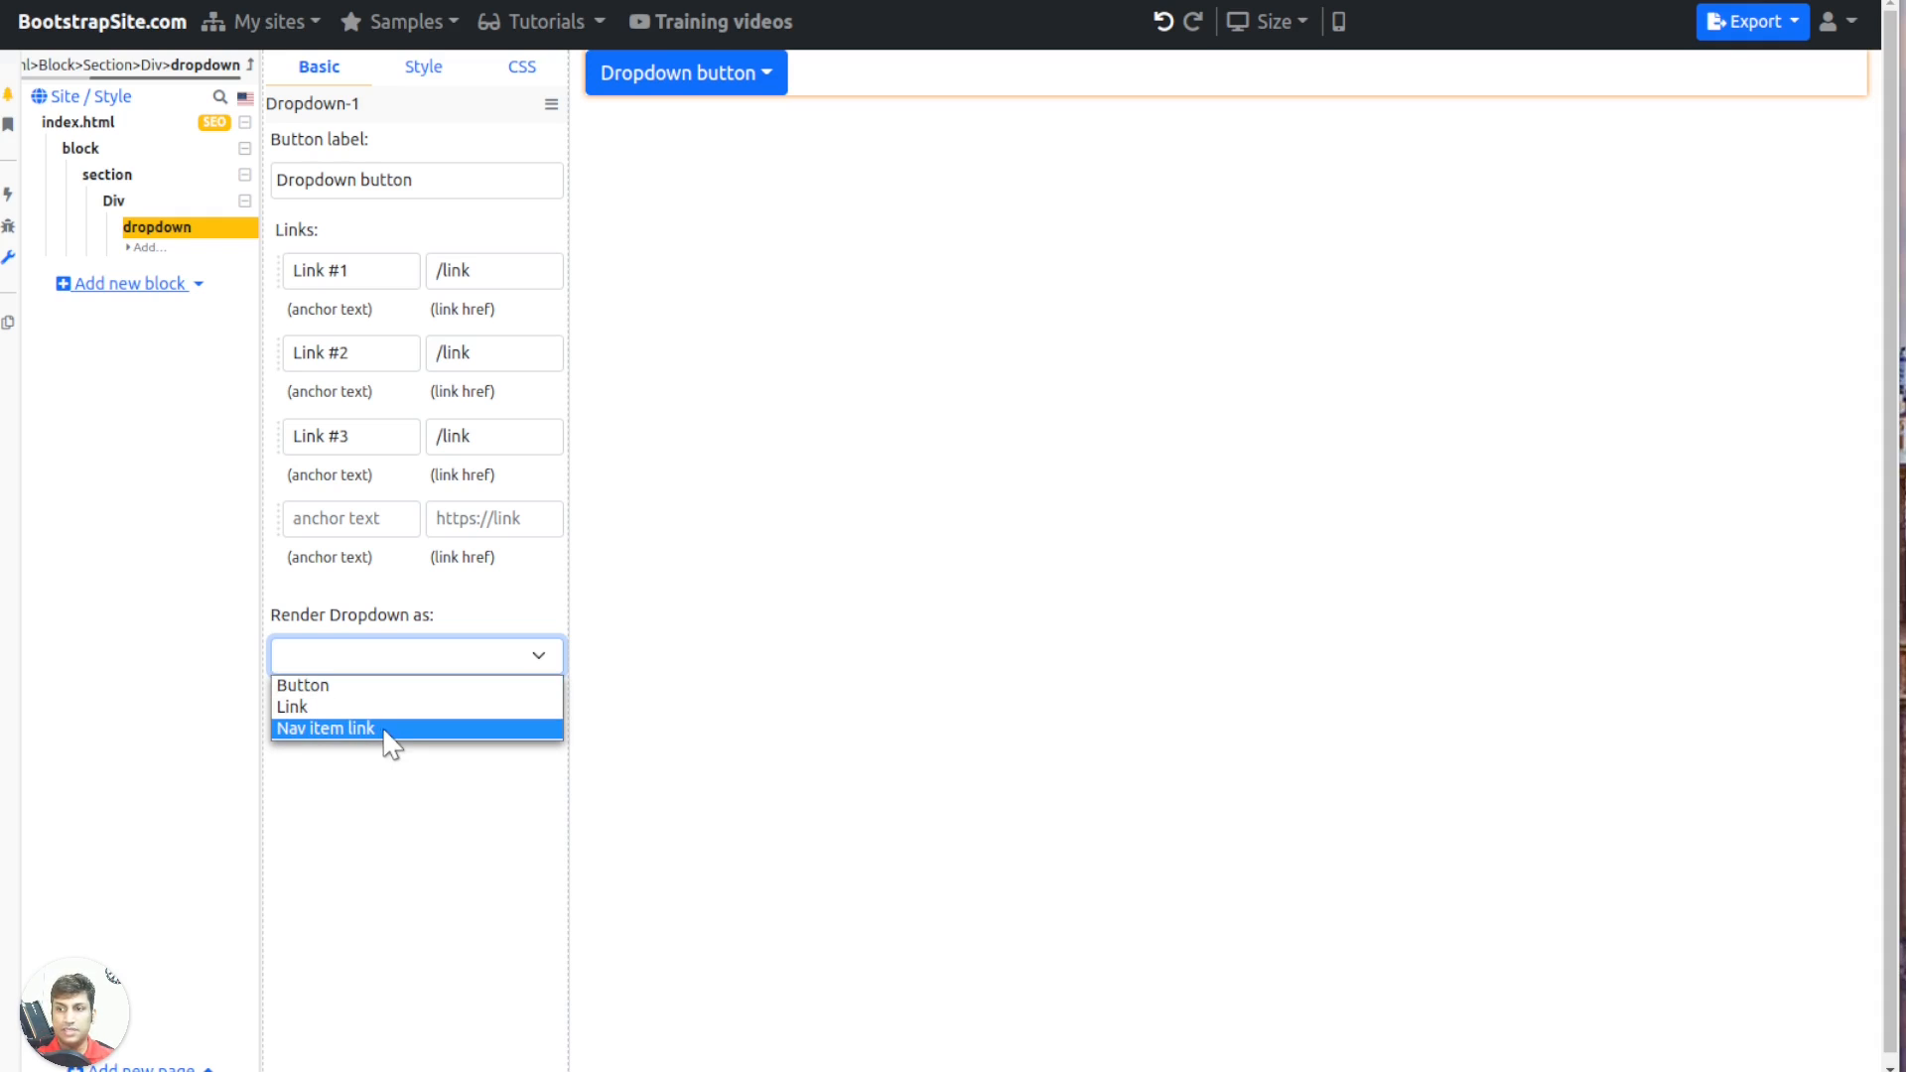
pyautogui.click(394, 657)
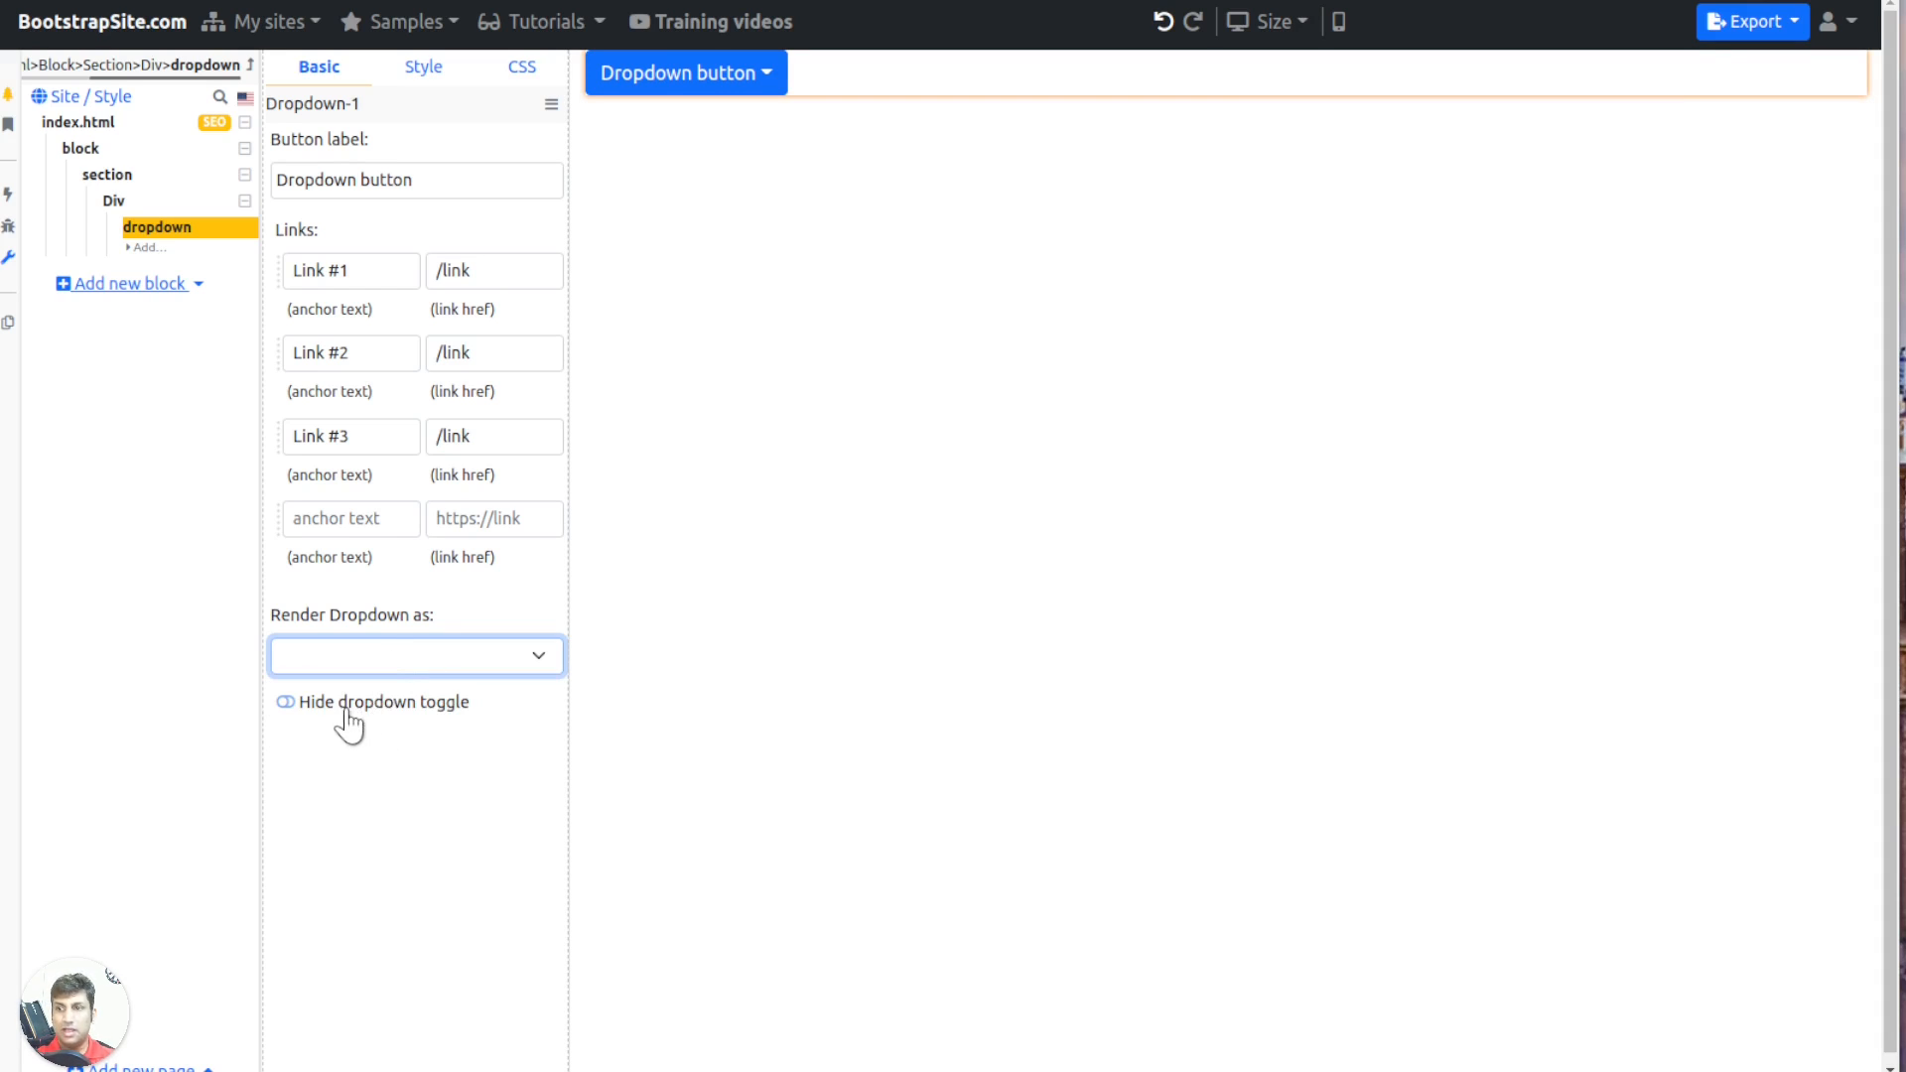
pyautogui.click(342, 707)
pyautogui.click(710, 84)
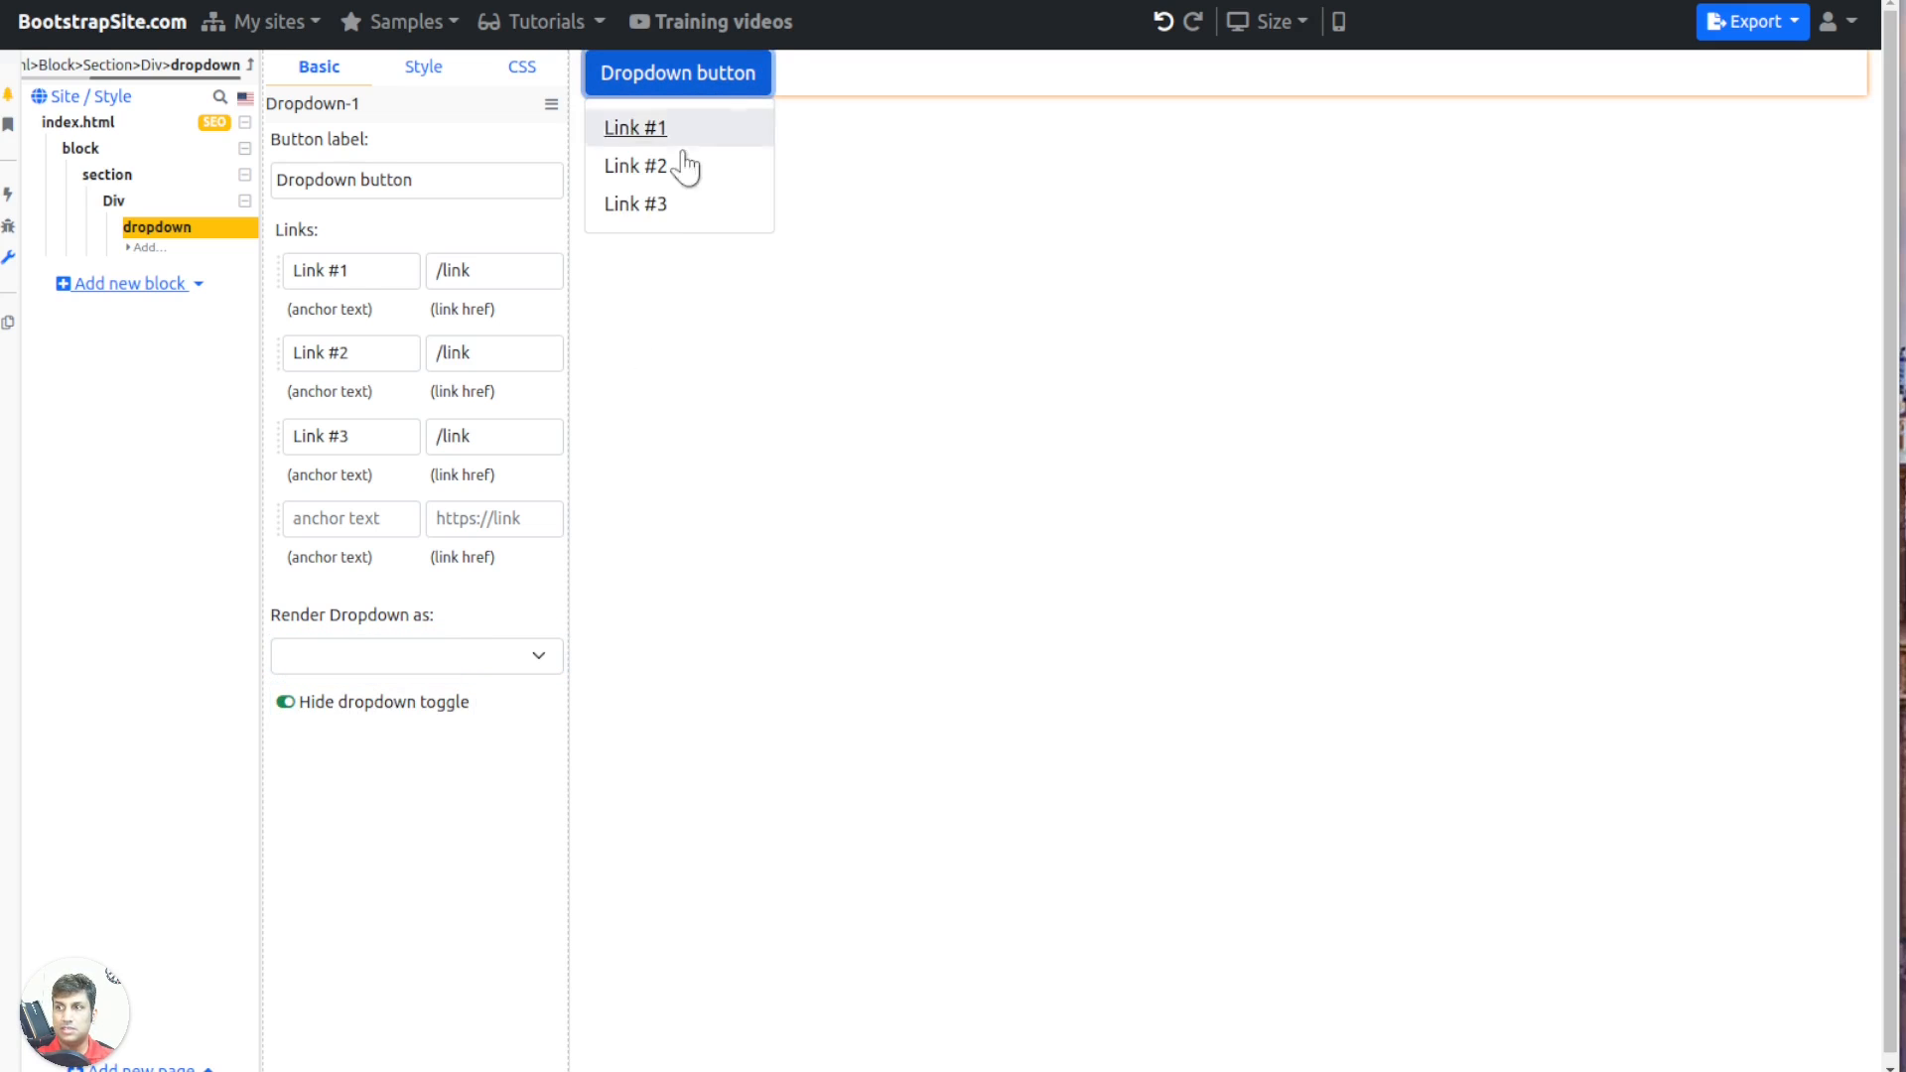
pyautogui.click(692, 87)
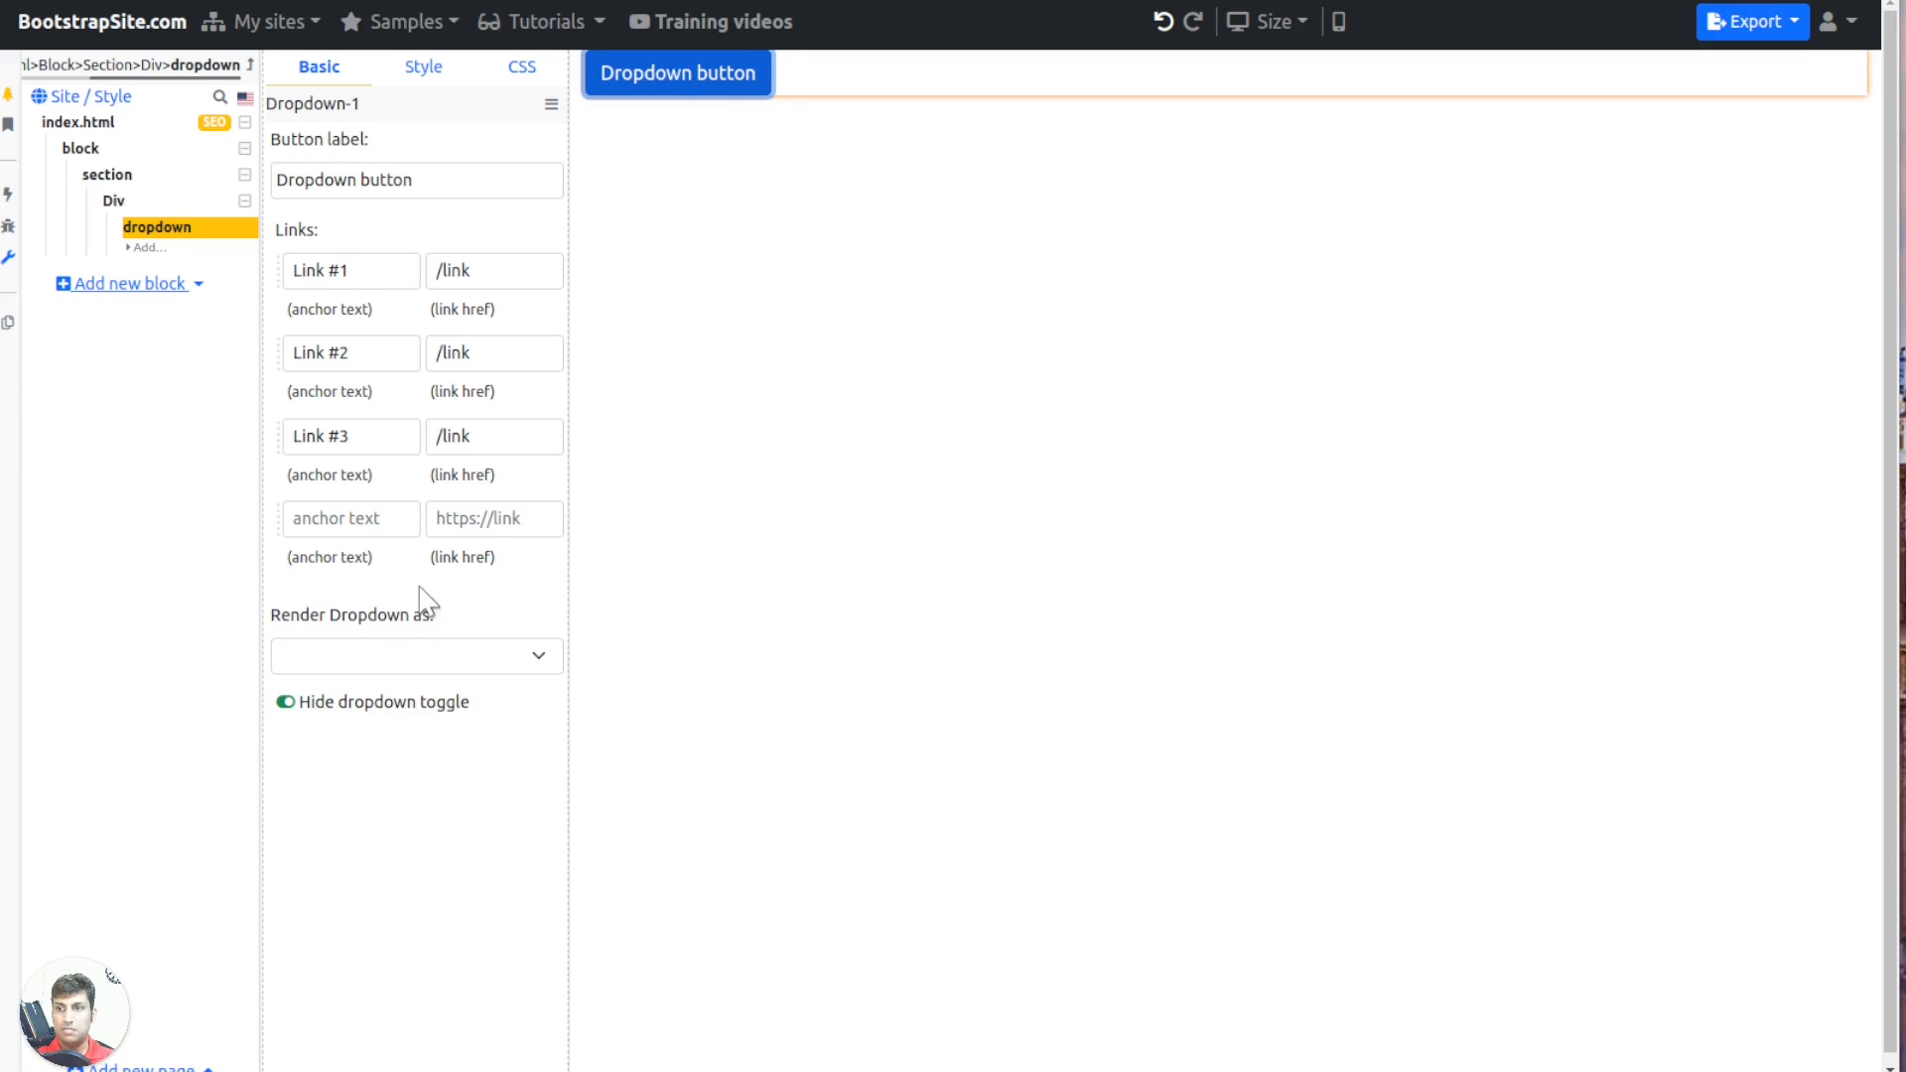
pyautogui.click(365, 707)
pyautogui.click(433, 78)
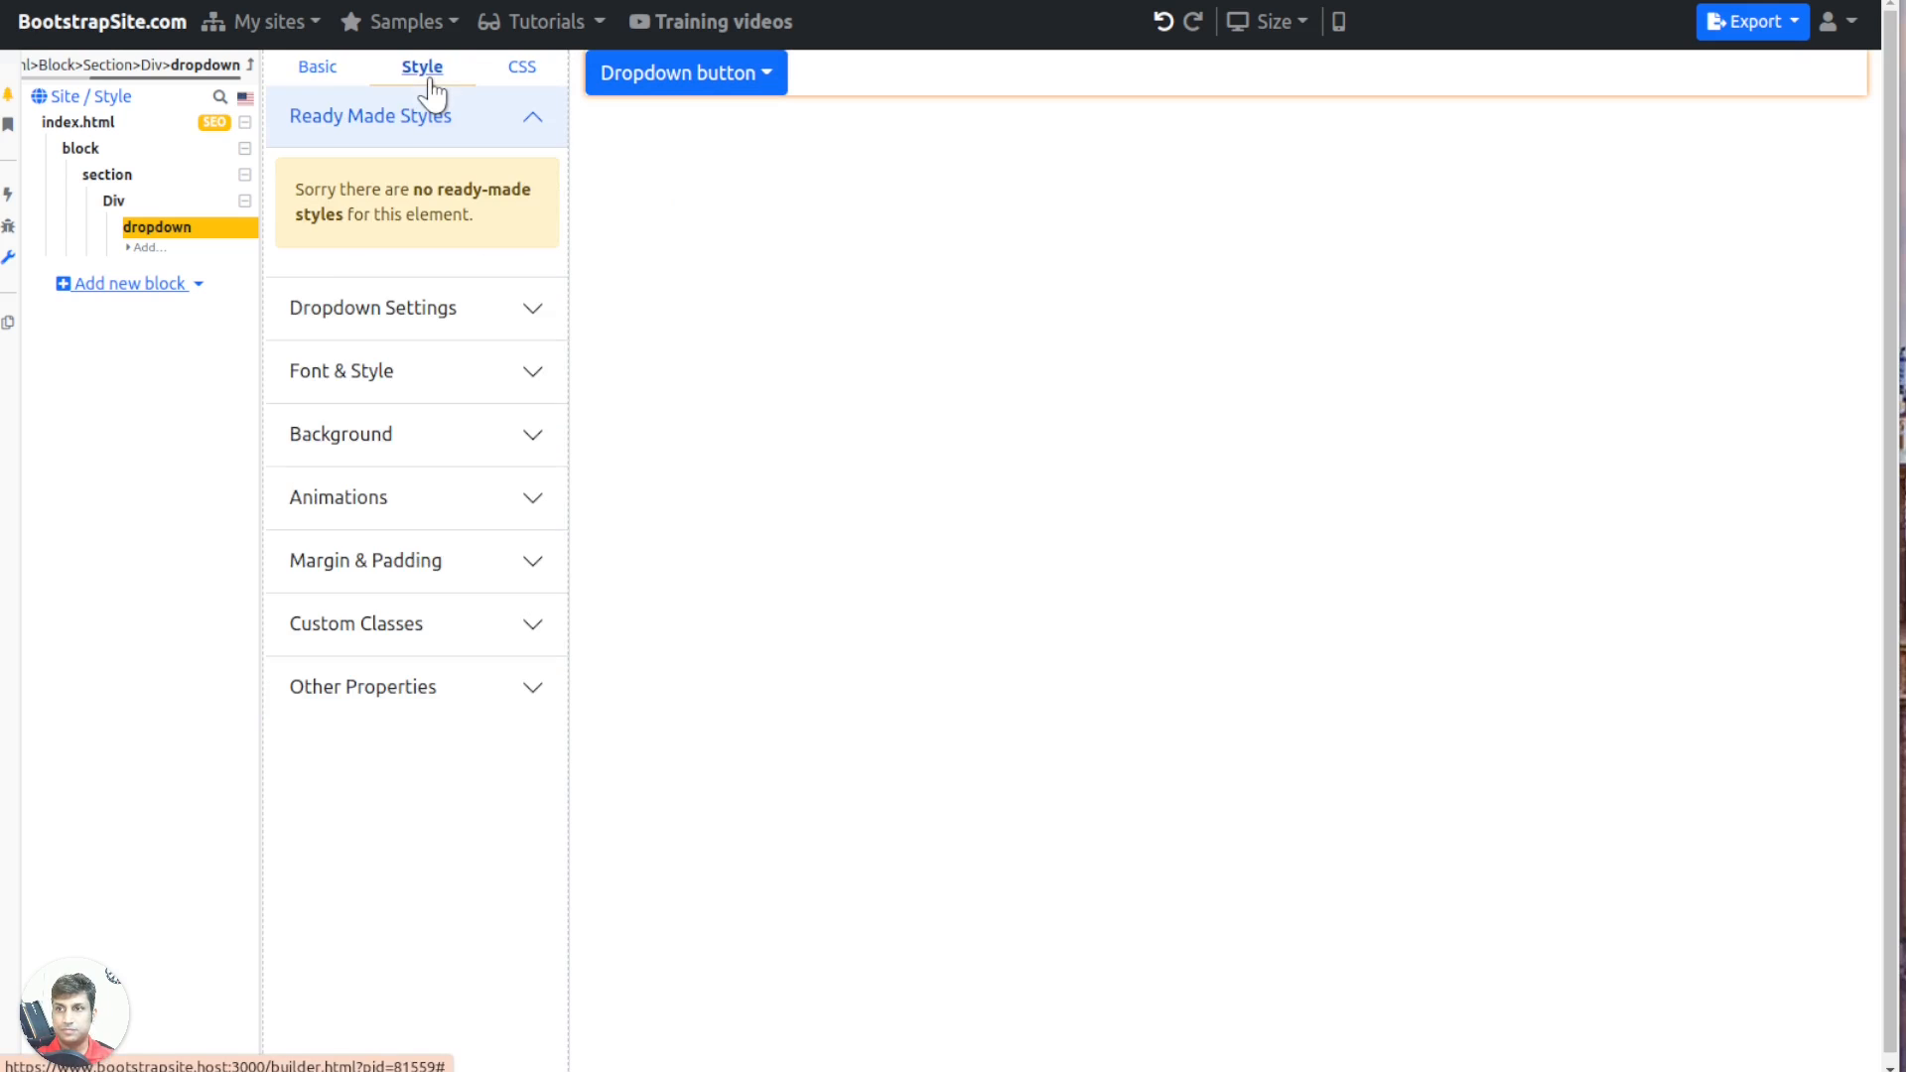
pyautogui.click(316, 75)
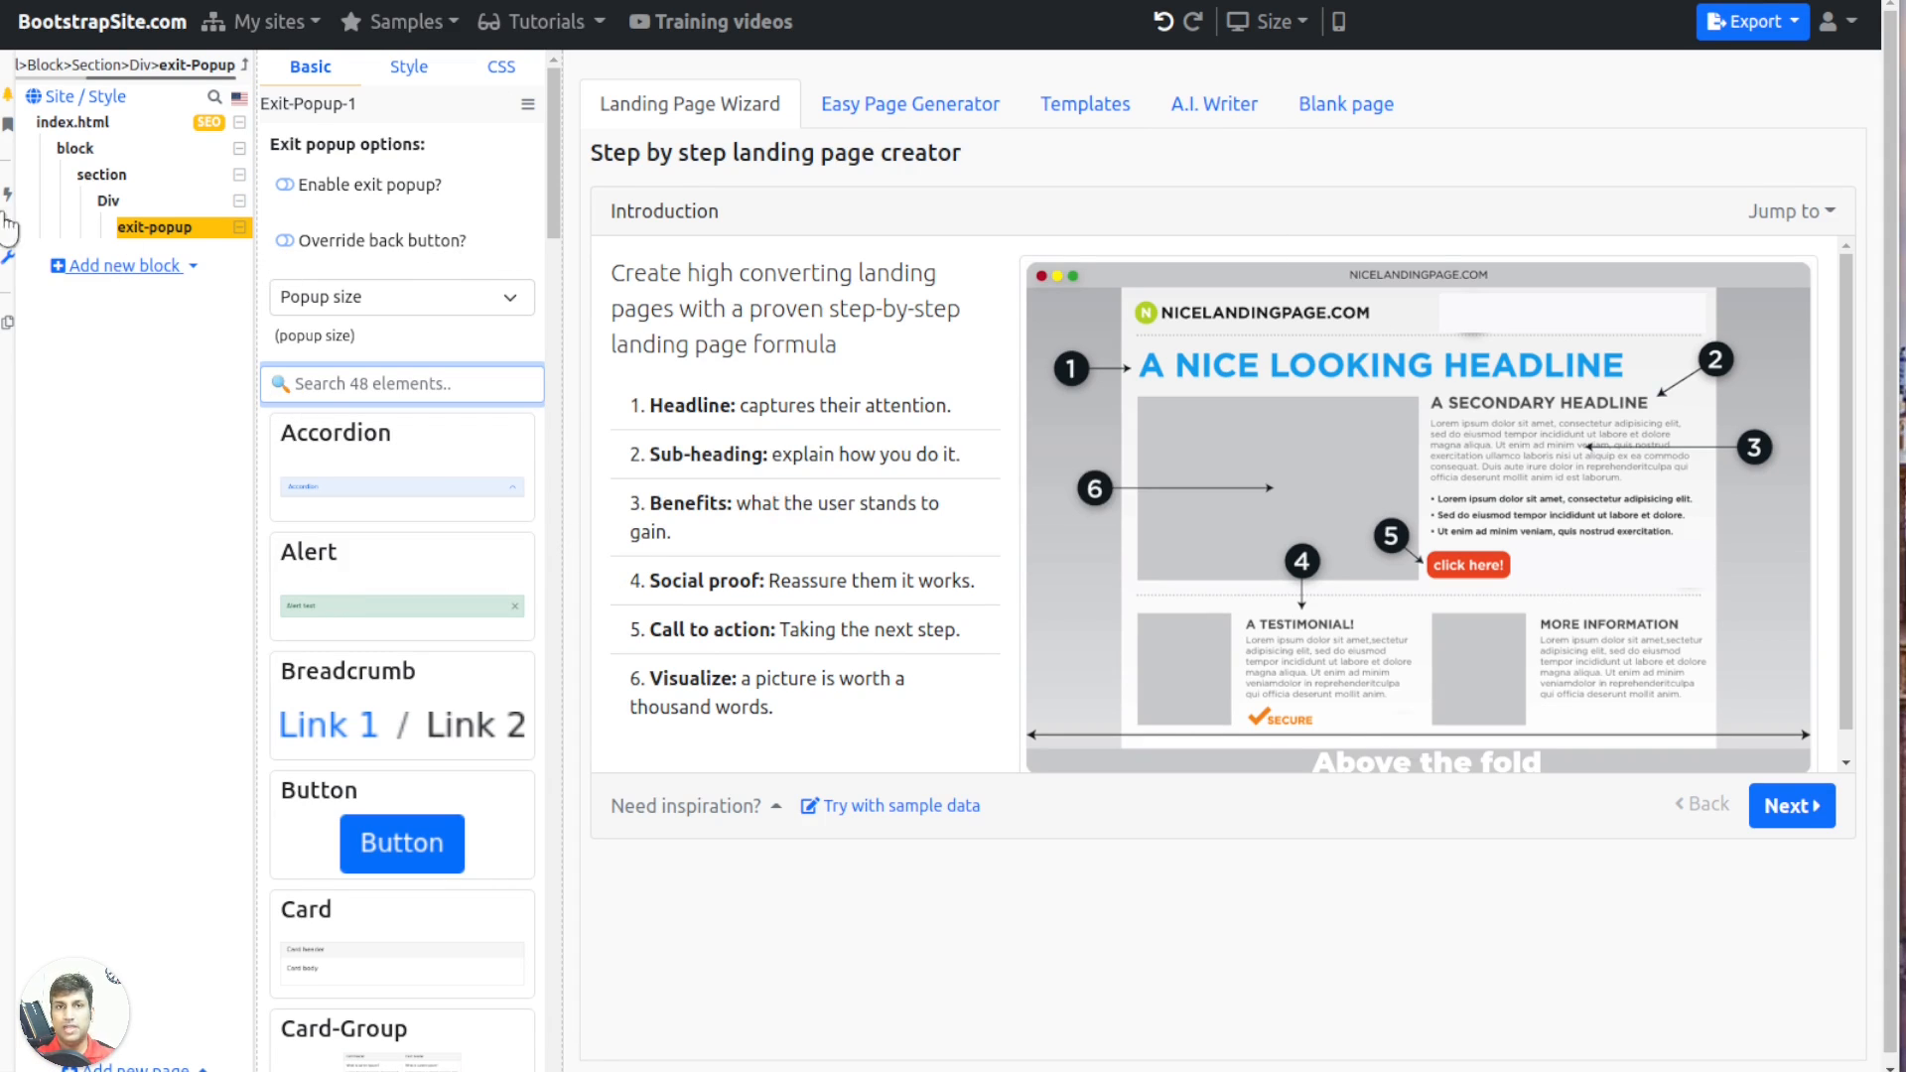
# Set the exit popup's size to Lg and add a Paragraph element inside it
pyautogui.click(362, 296)
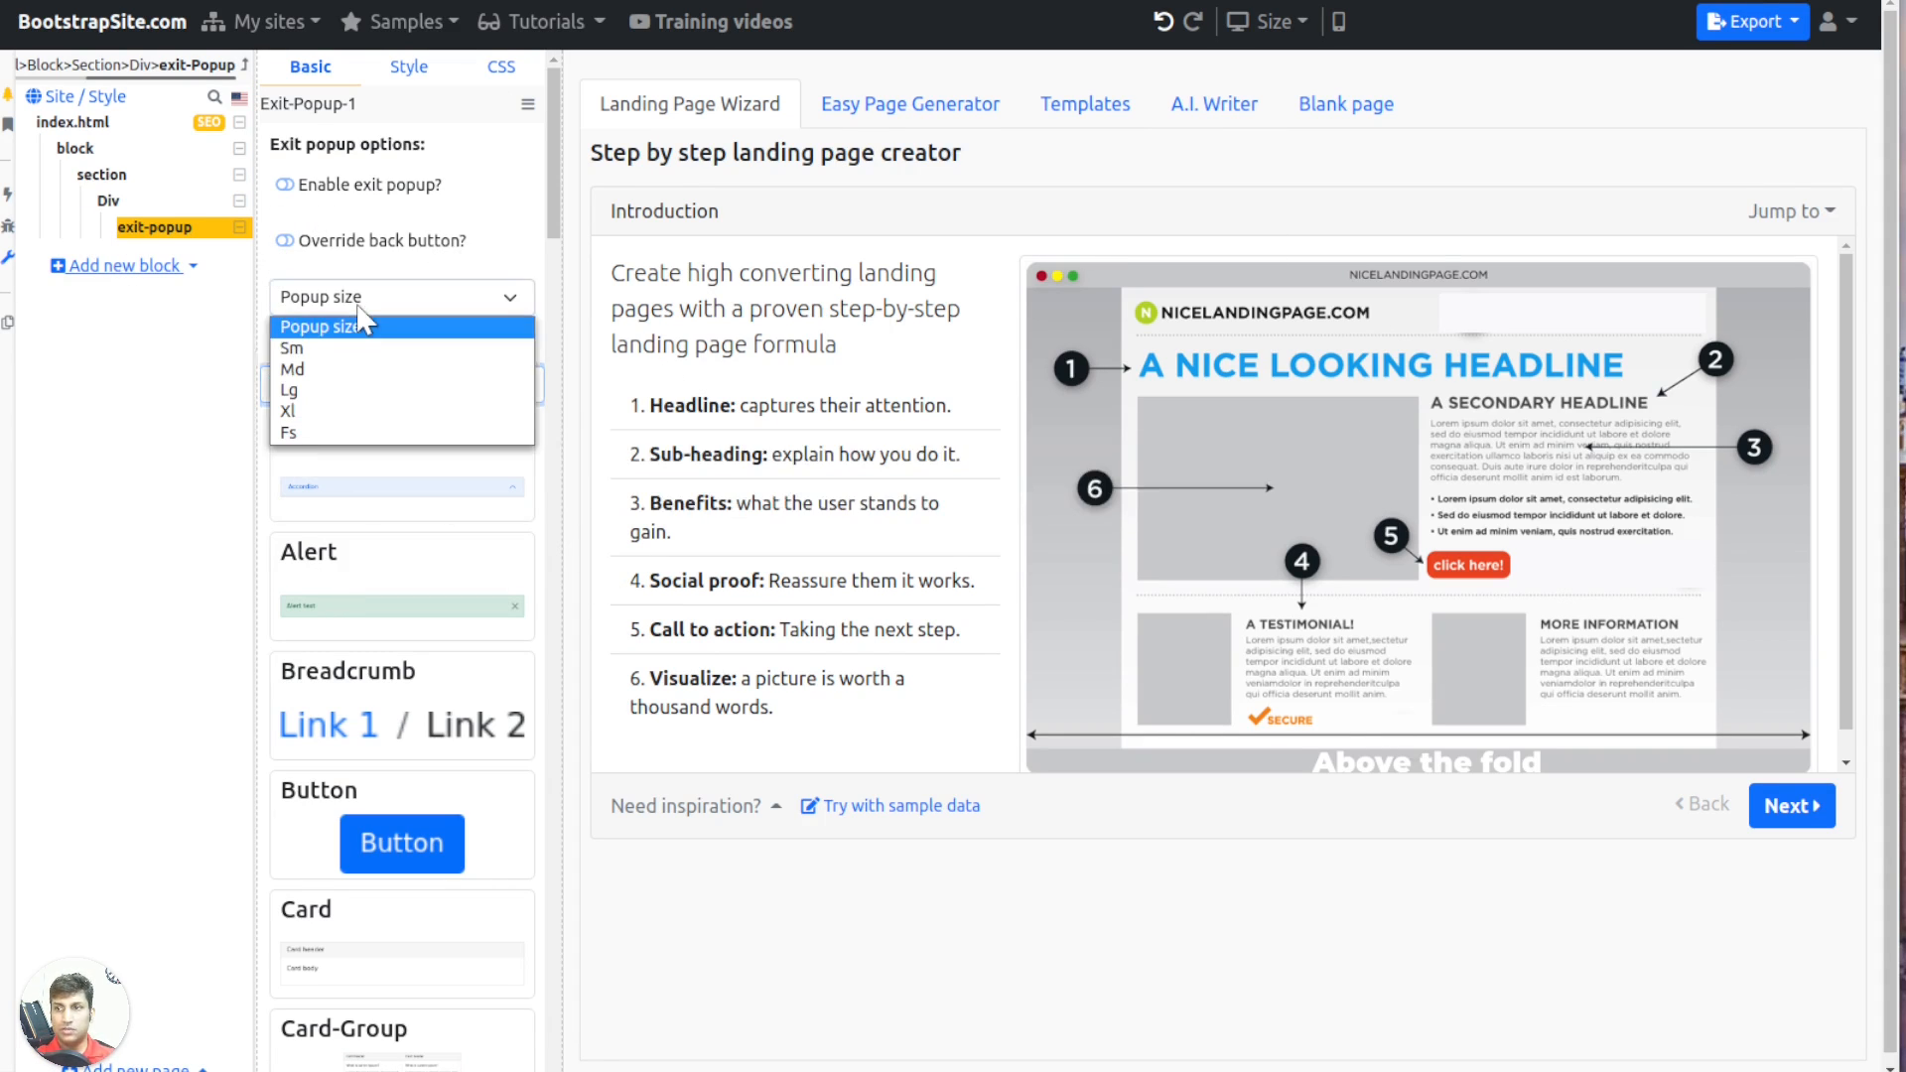
pyautogui.click(387, 390)
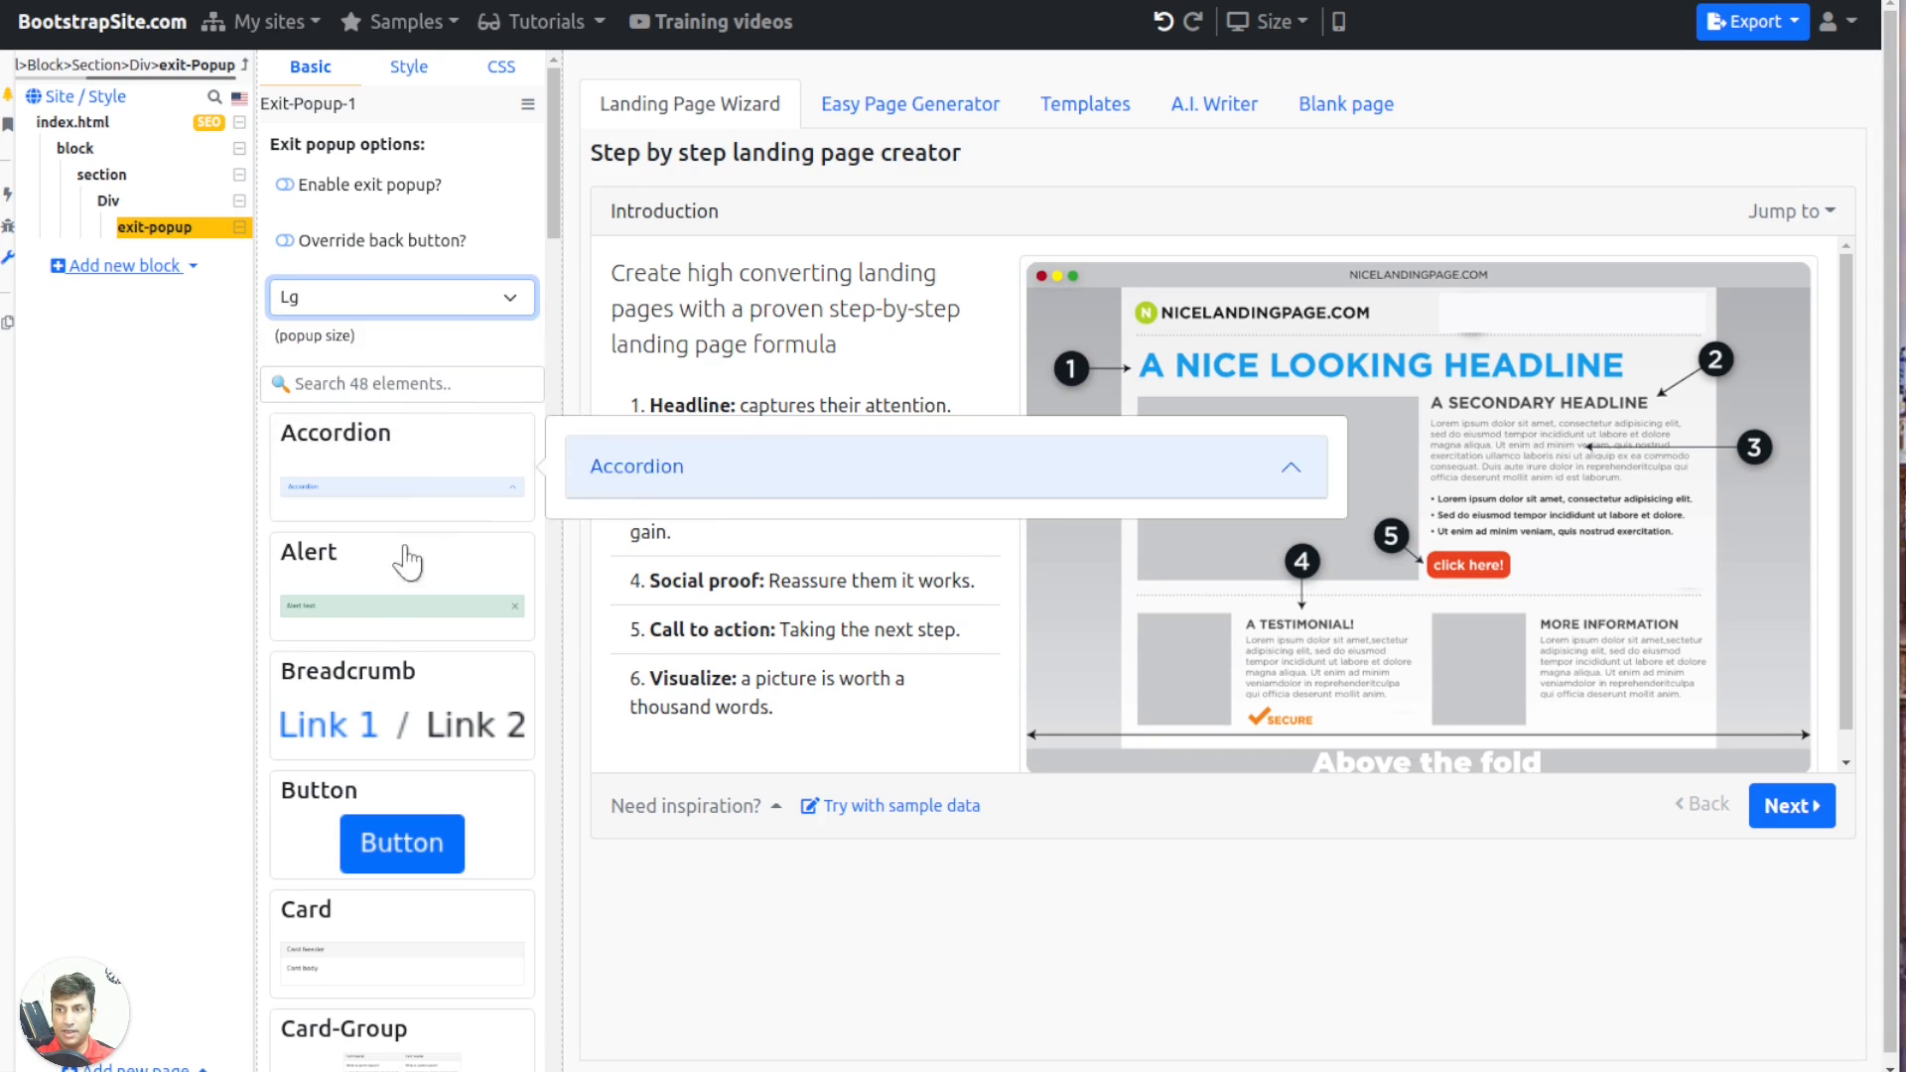
pyautogui.scroll(-7, 352, 685)
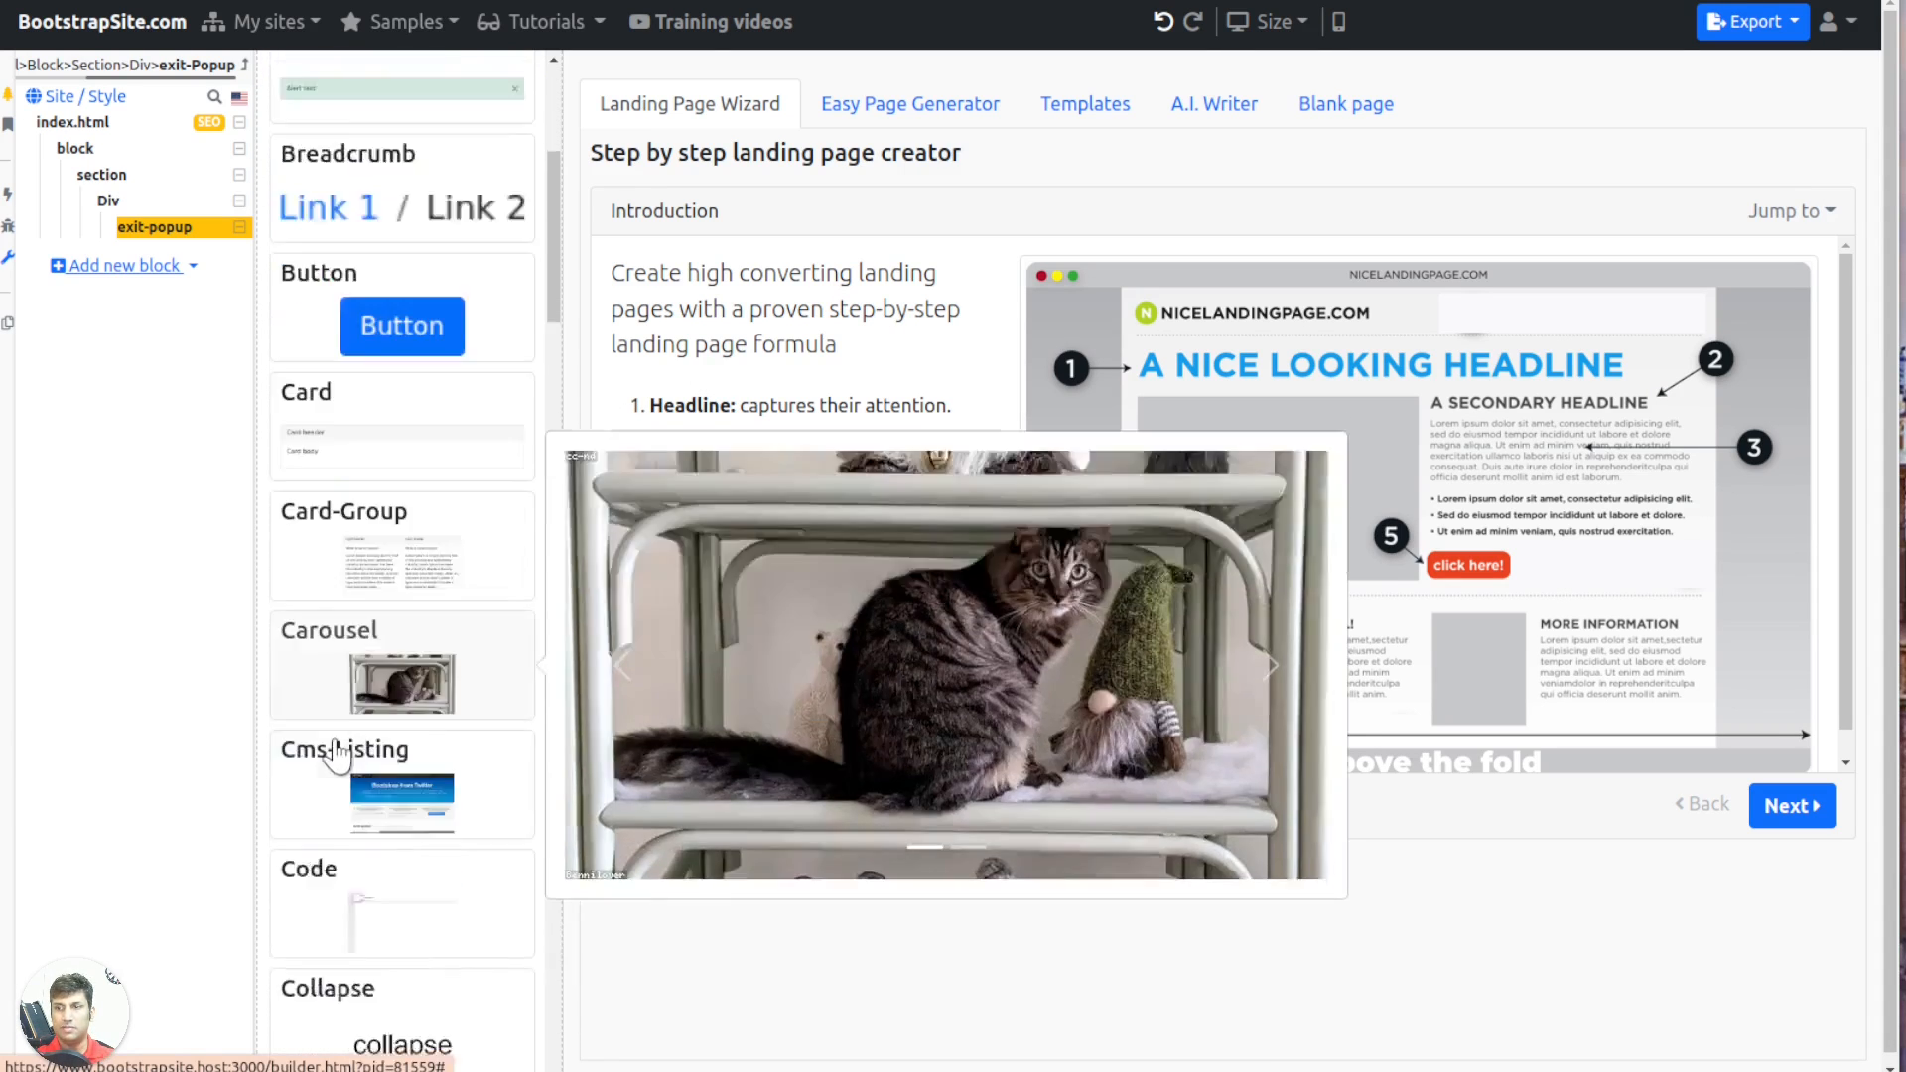
pyautogui.scroll(-5, 337, 749)
pyautogui.scroll(15, 377, 365)
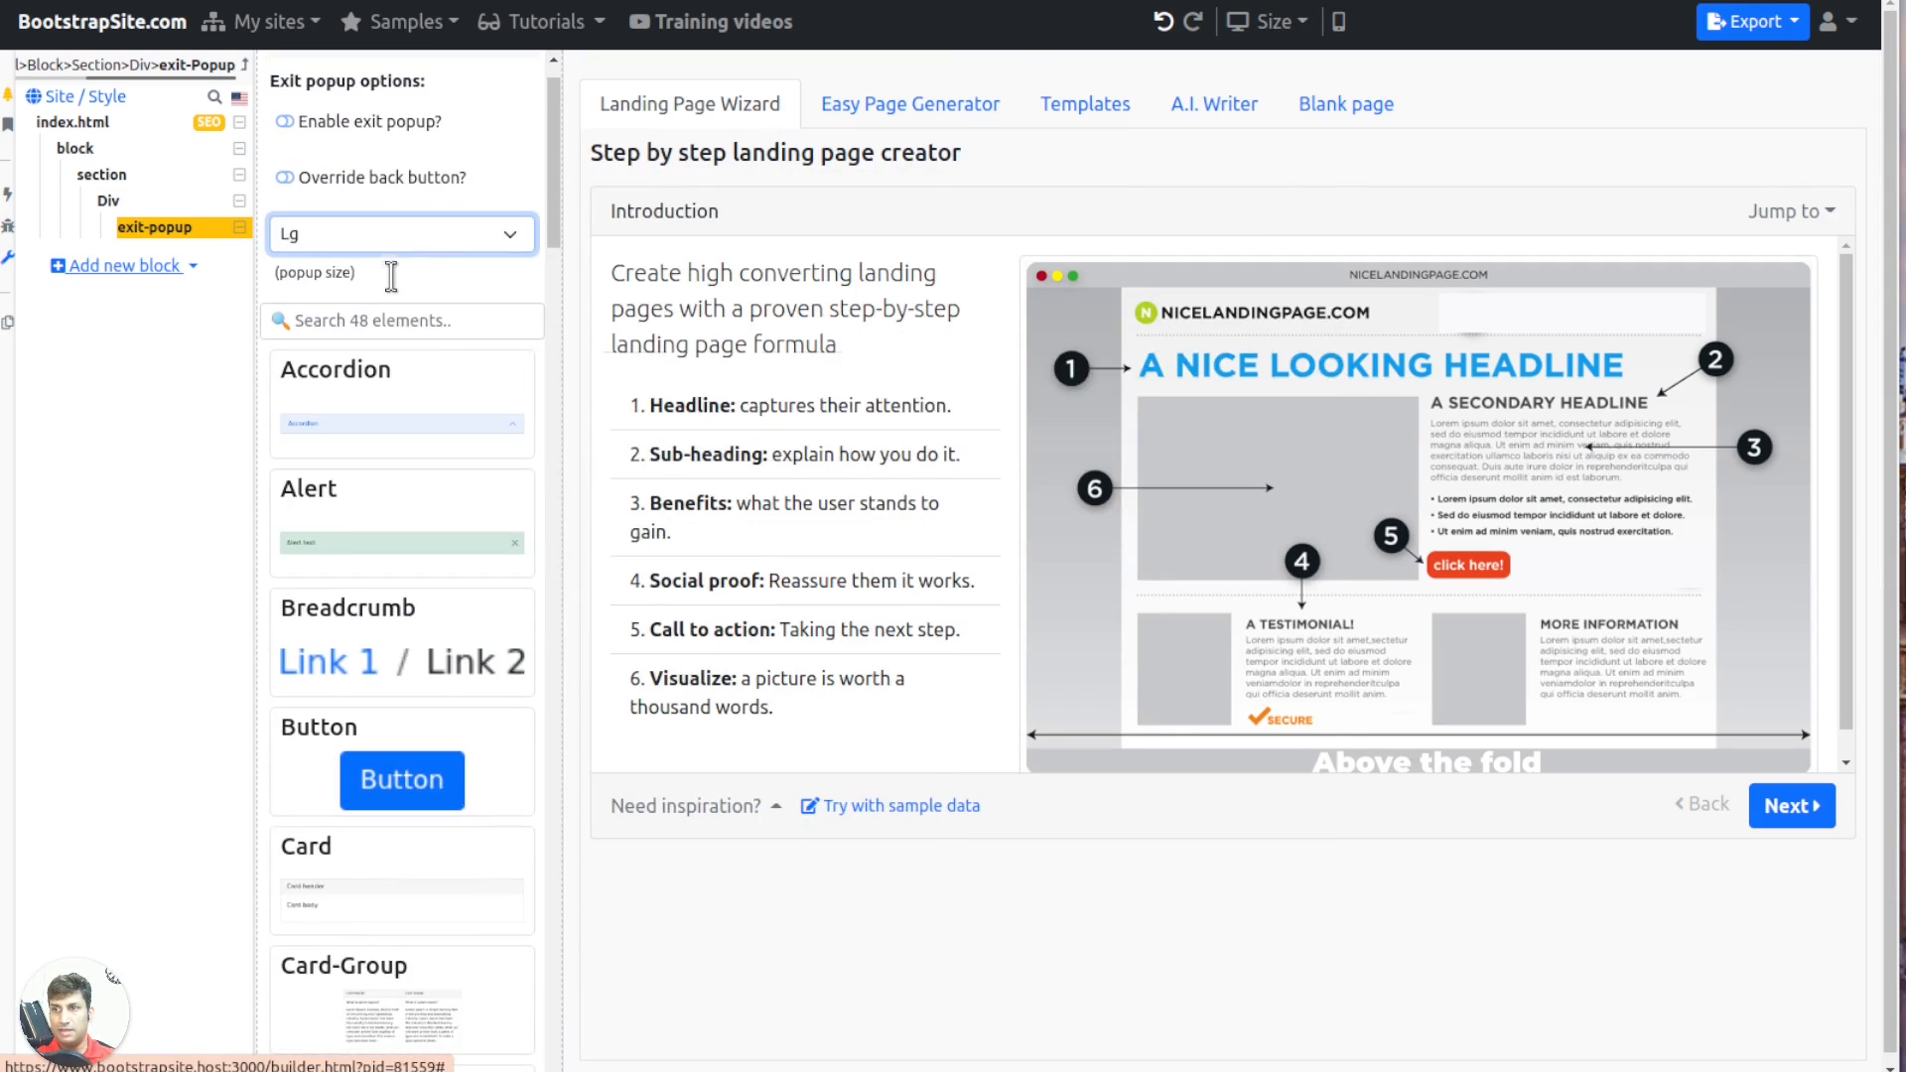
pyautogui.click(382, 320)
pyautogui.write('para')
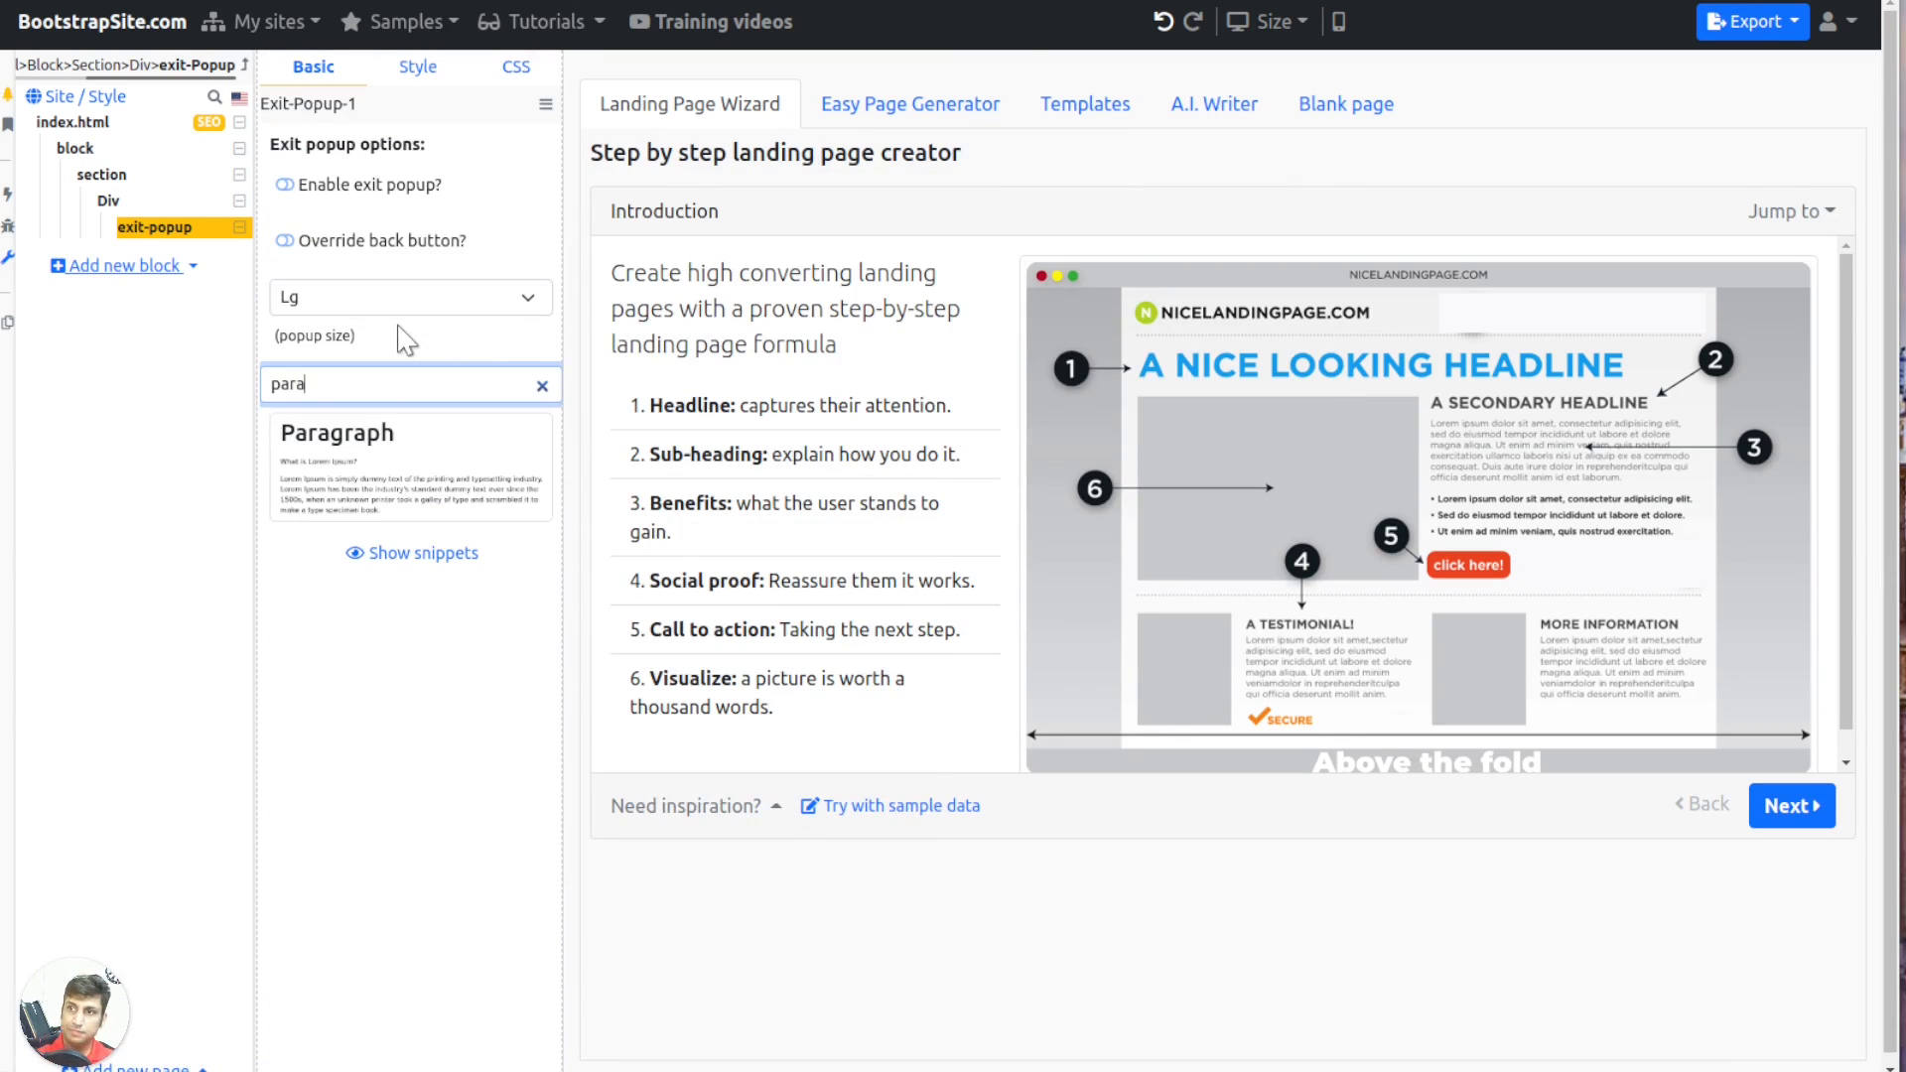
pyautogui.click(441, 452)
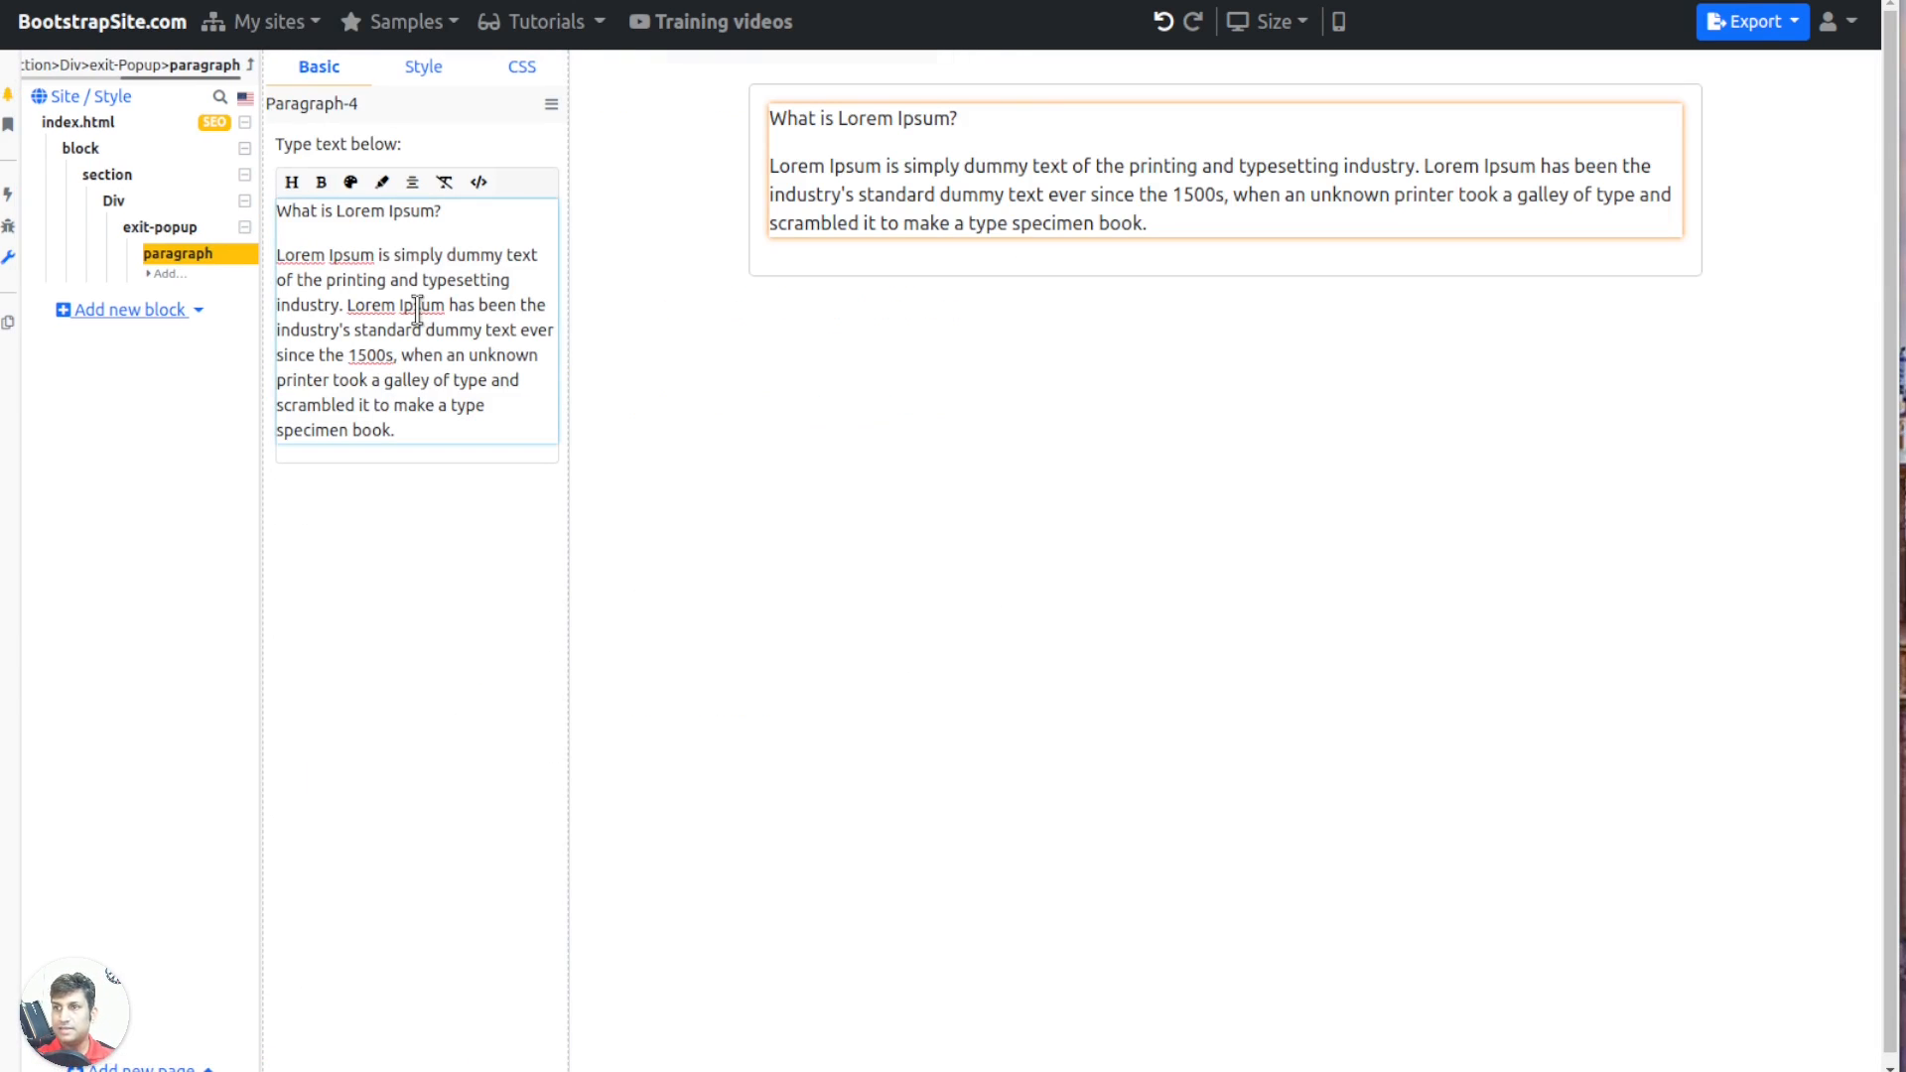
# Replace the popup paragraph's first line with "Please don't leave" and make it bold
pyautogui.hotkey('shift', 'End')
pyautogui.write('P')
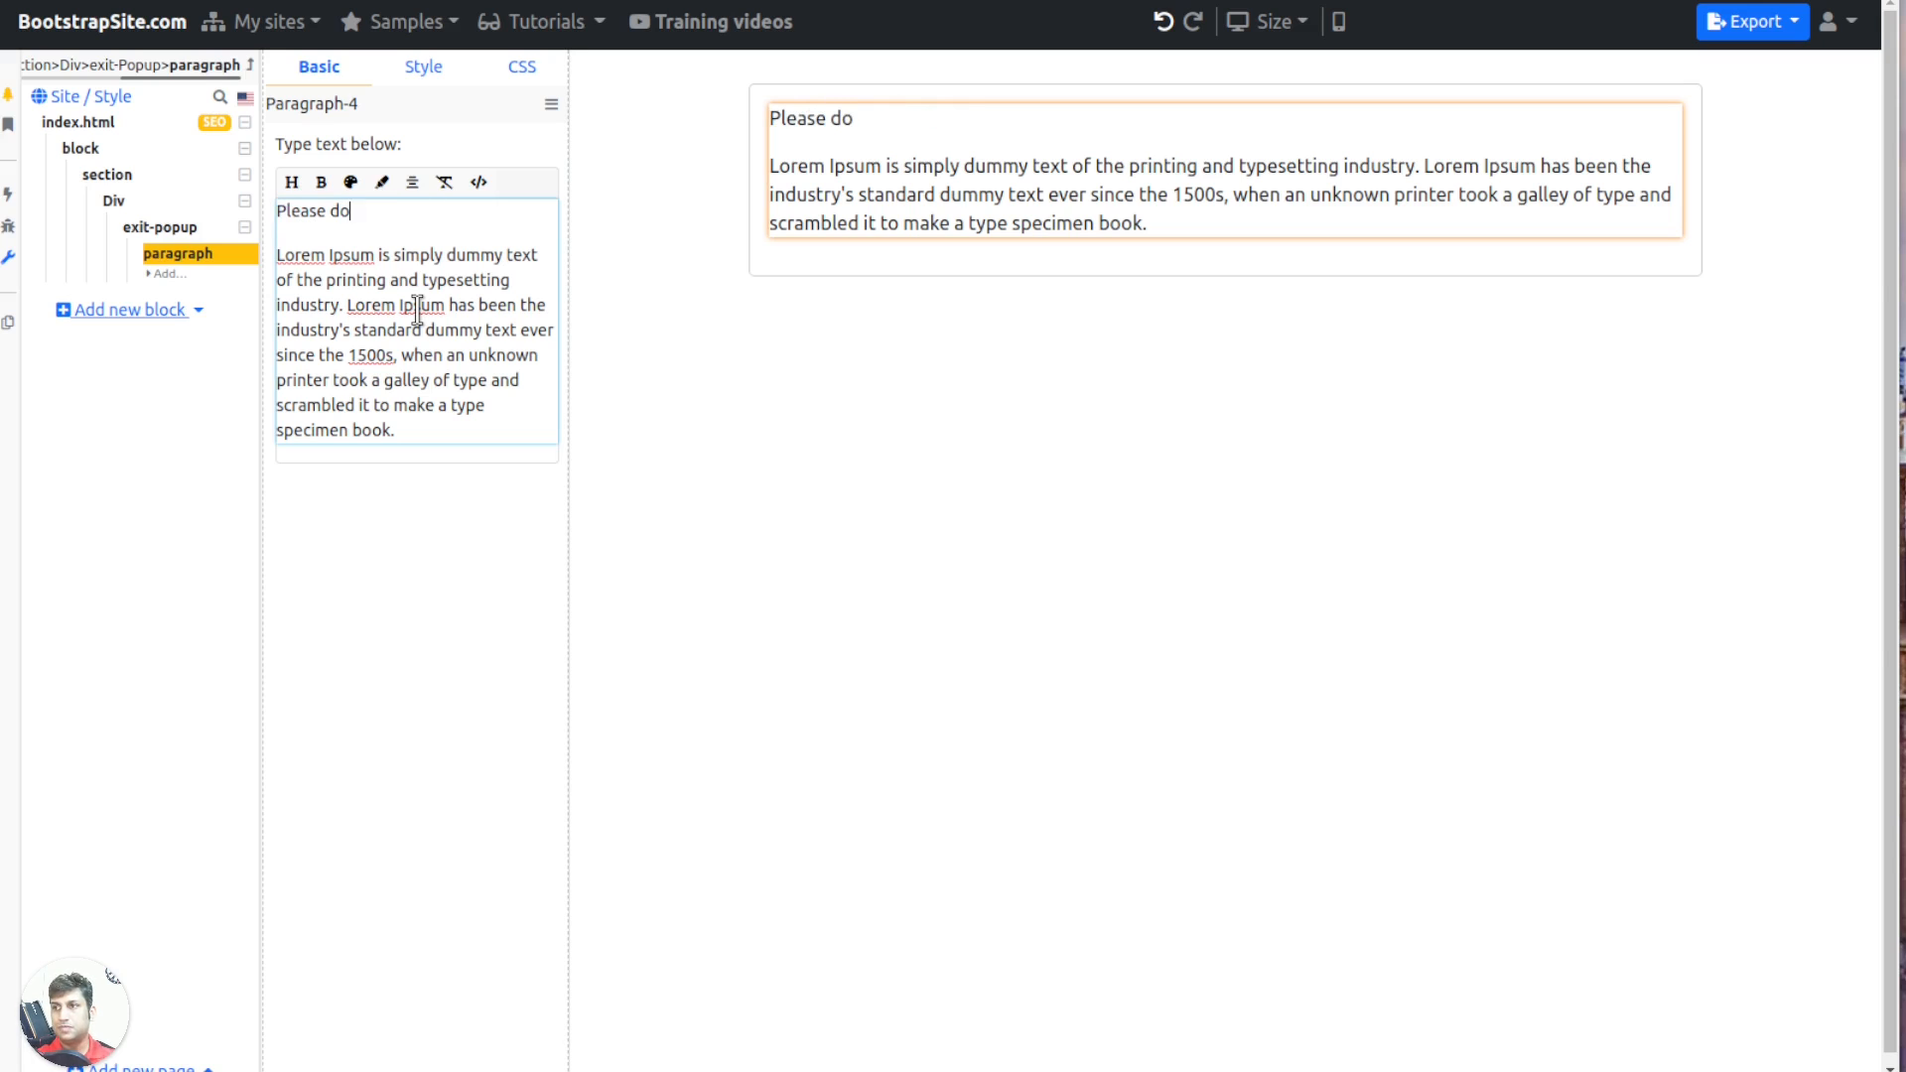
pyautogui.tripleClick(308, 224)
pyautogui.hotkey('ctrl', 'v')
pyautogui.hotkey('ctrl', 'z')
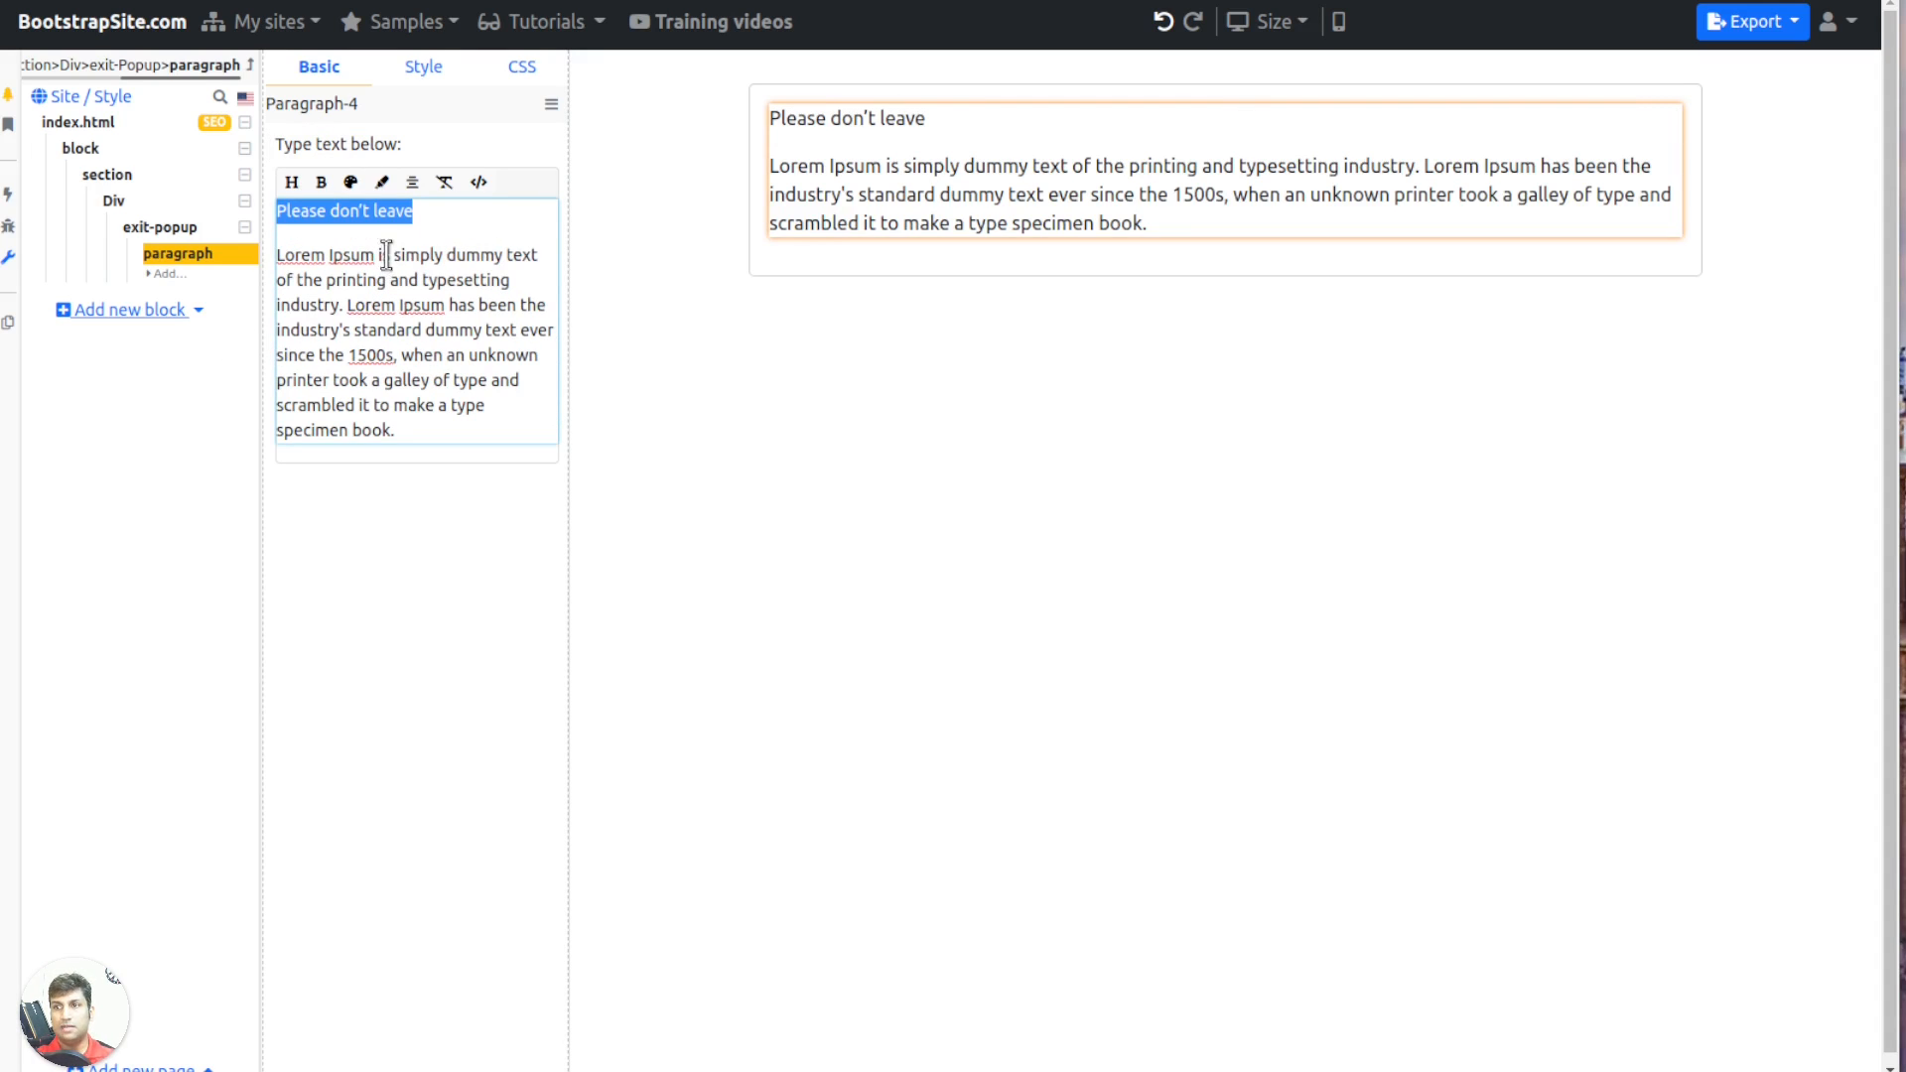
pyautogui.click(320, 181)
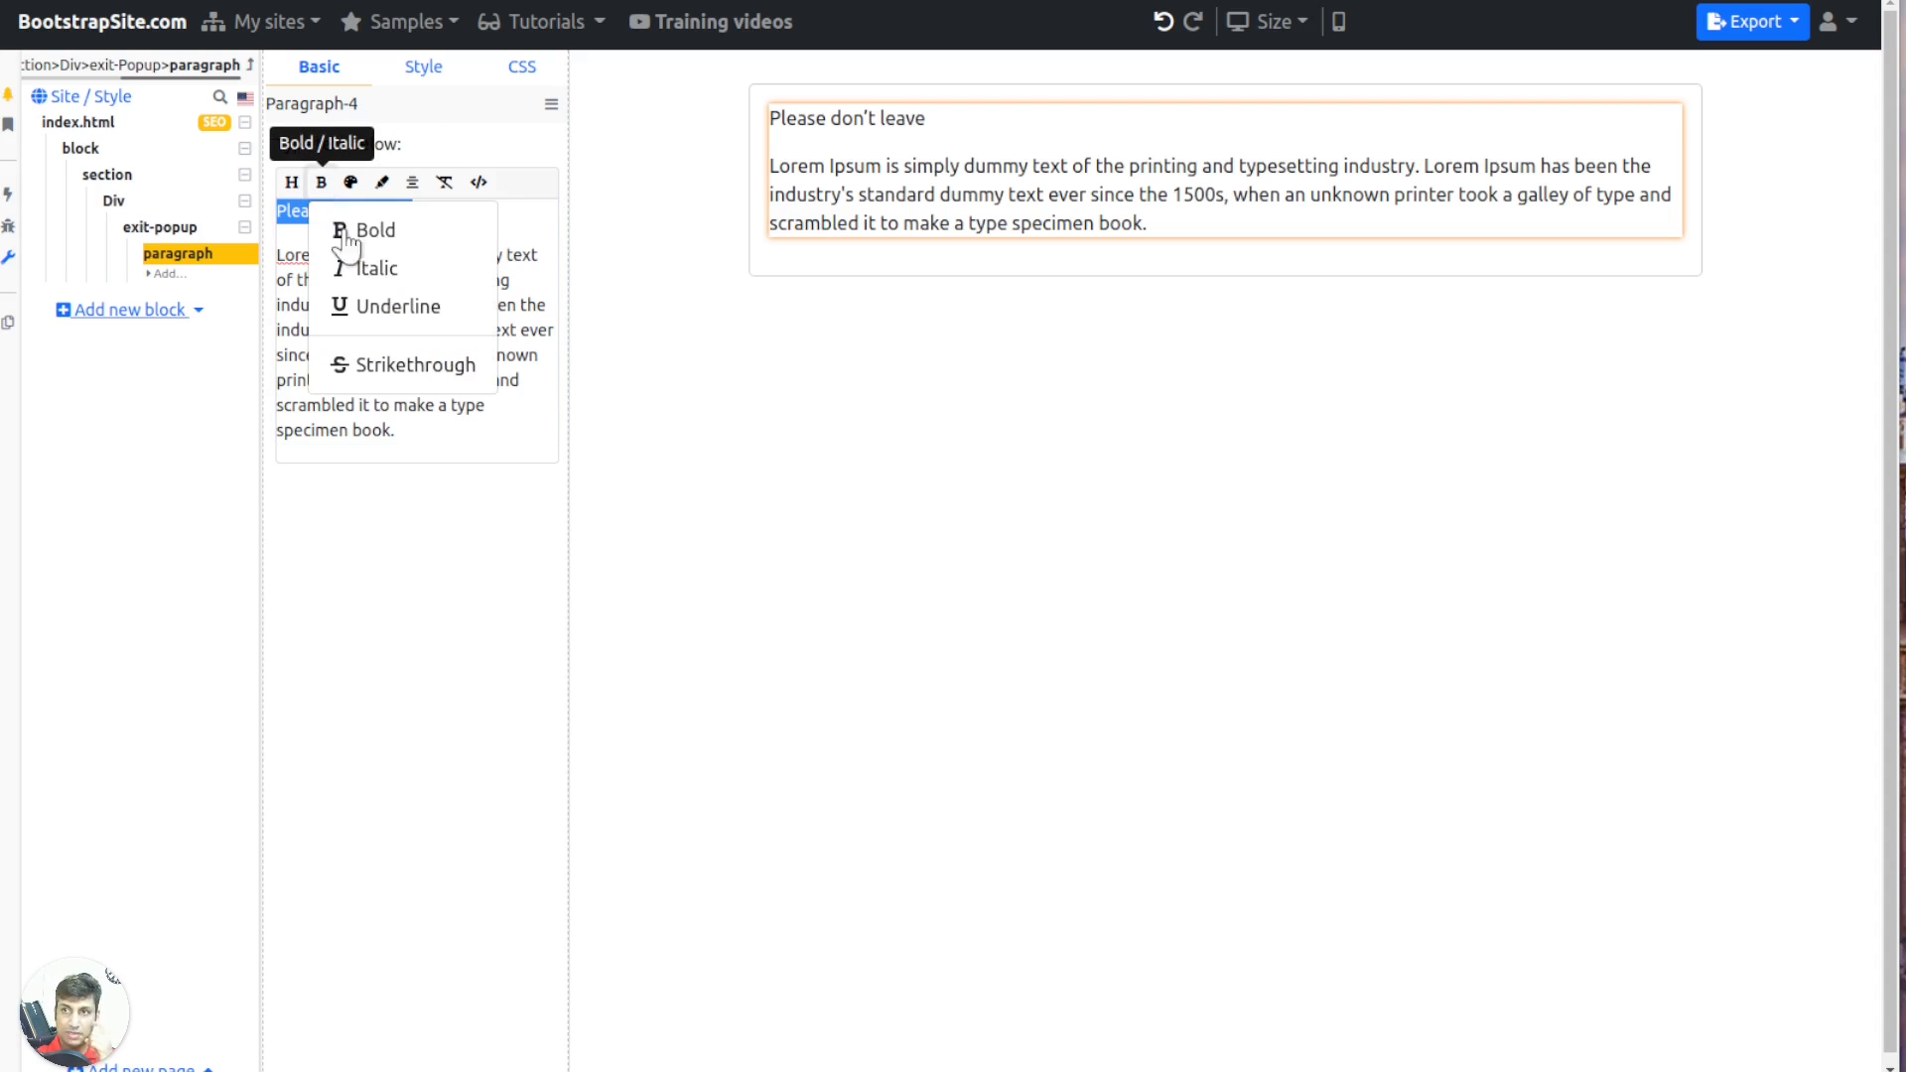
pyautogui.click(397, 238)
pyautogui.click(416, 301)
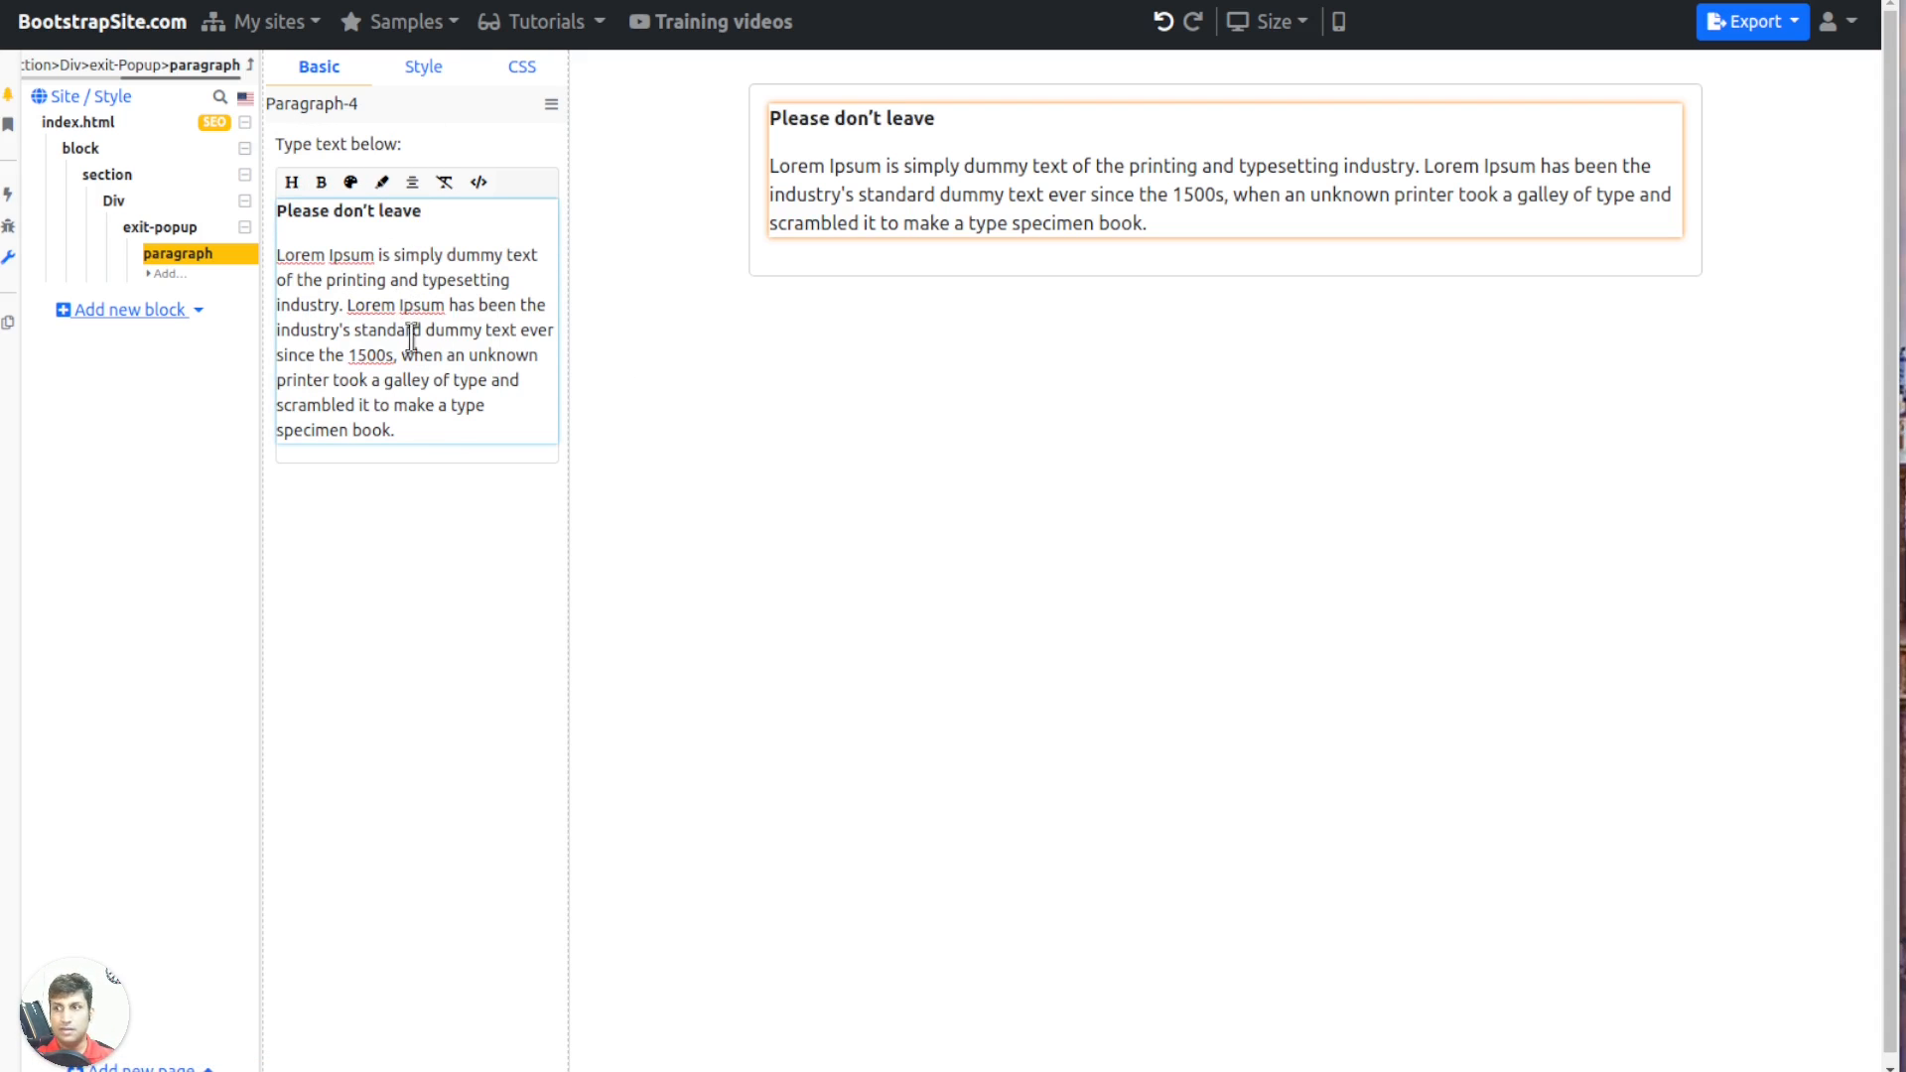
# Enable the exit popup and place a Heading element above it in the parent Div
pyautogui.click(935, 268)
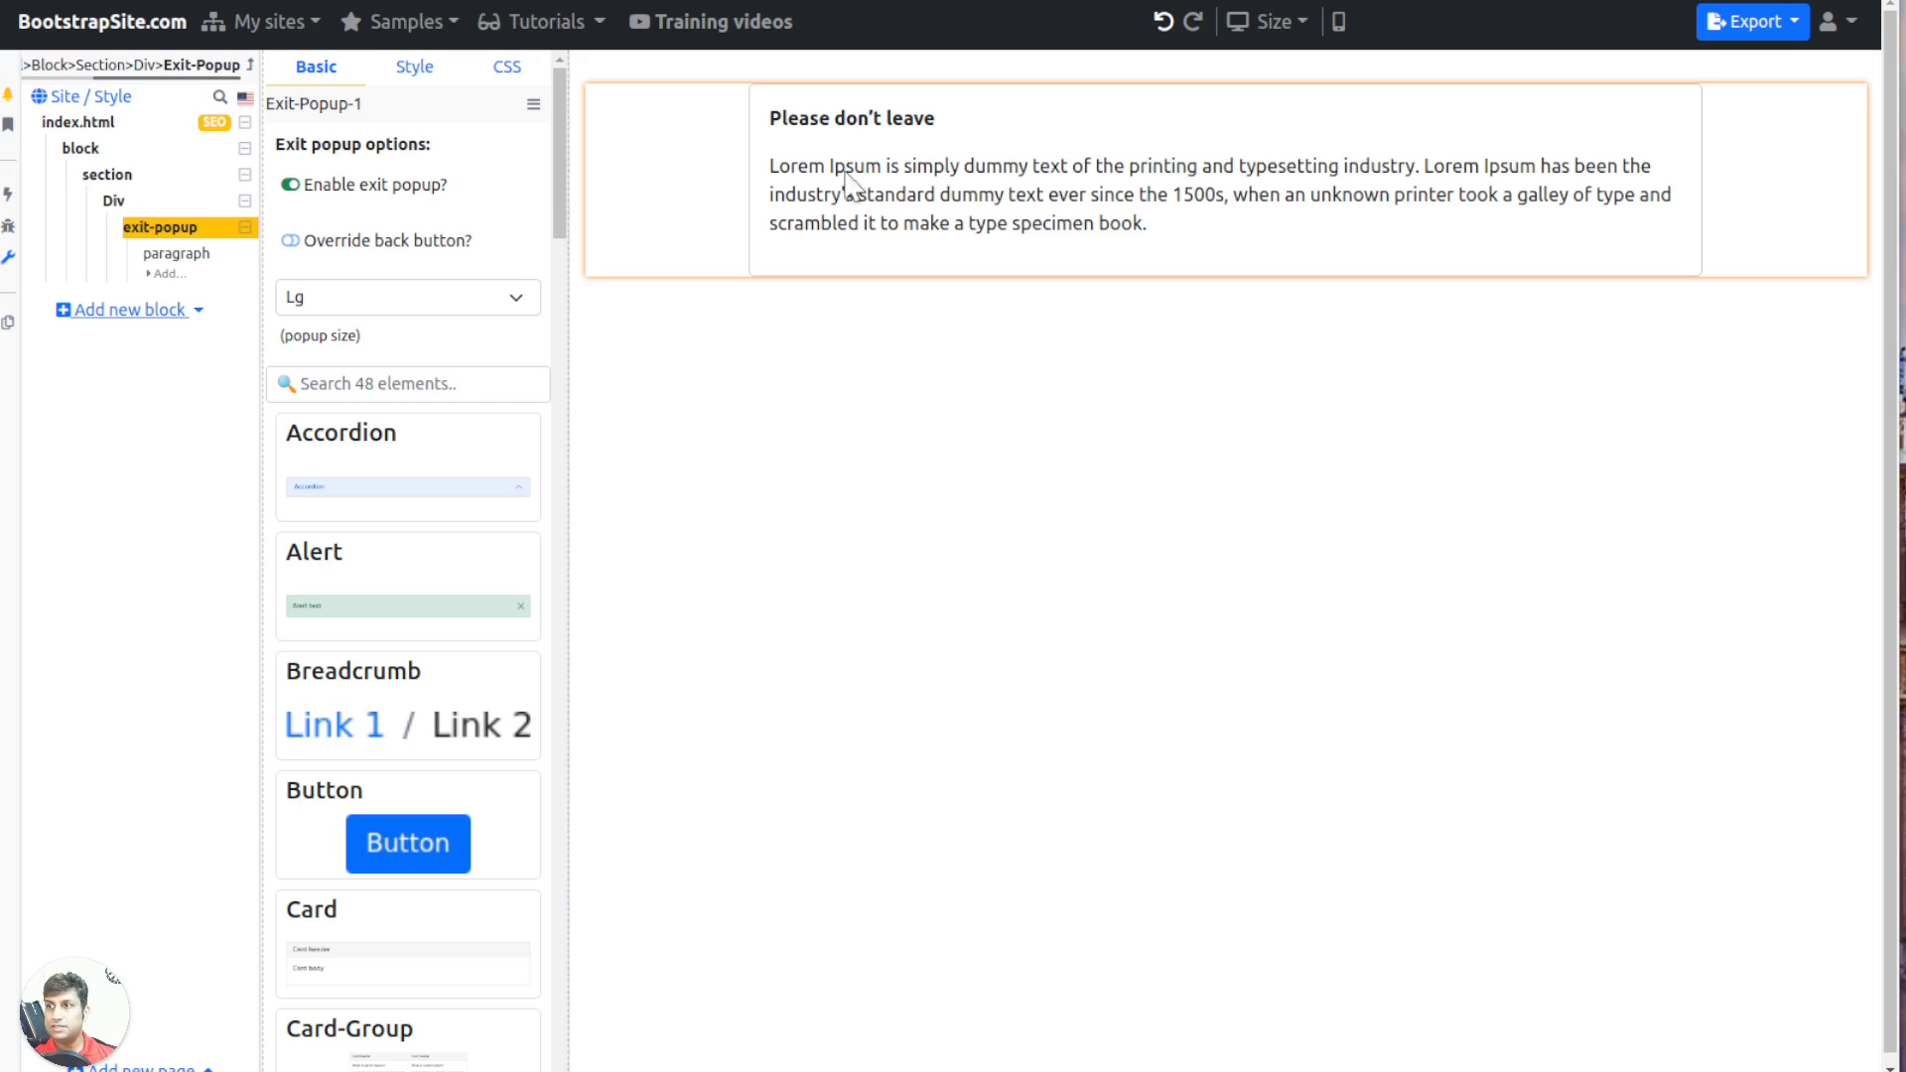
pyautogui.click(112, 200)
pyautogui.write('h')
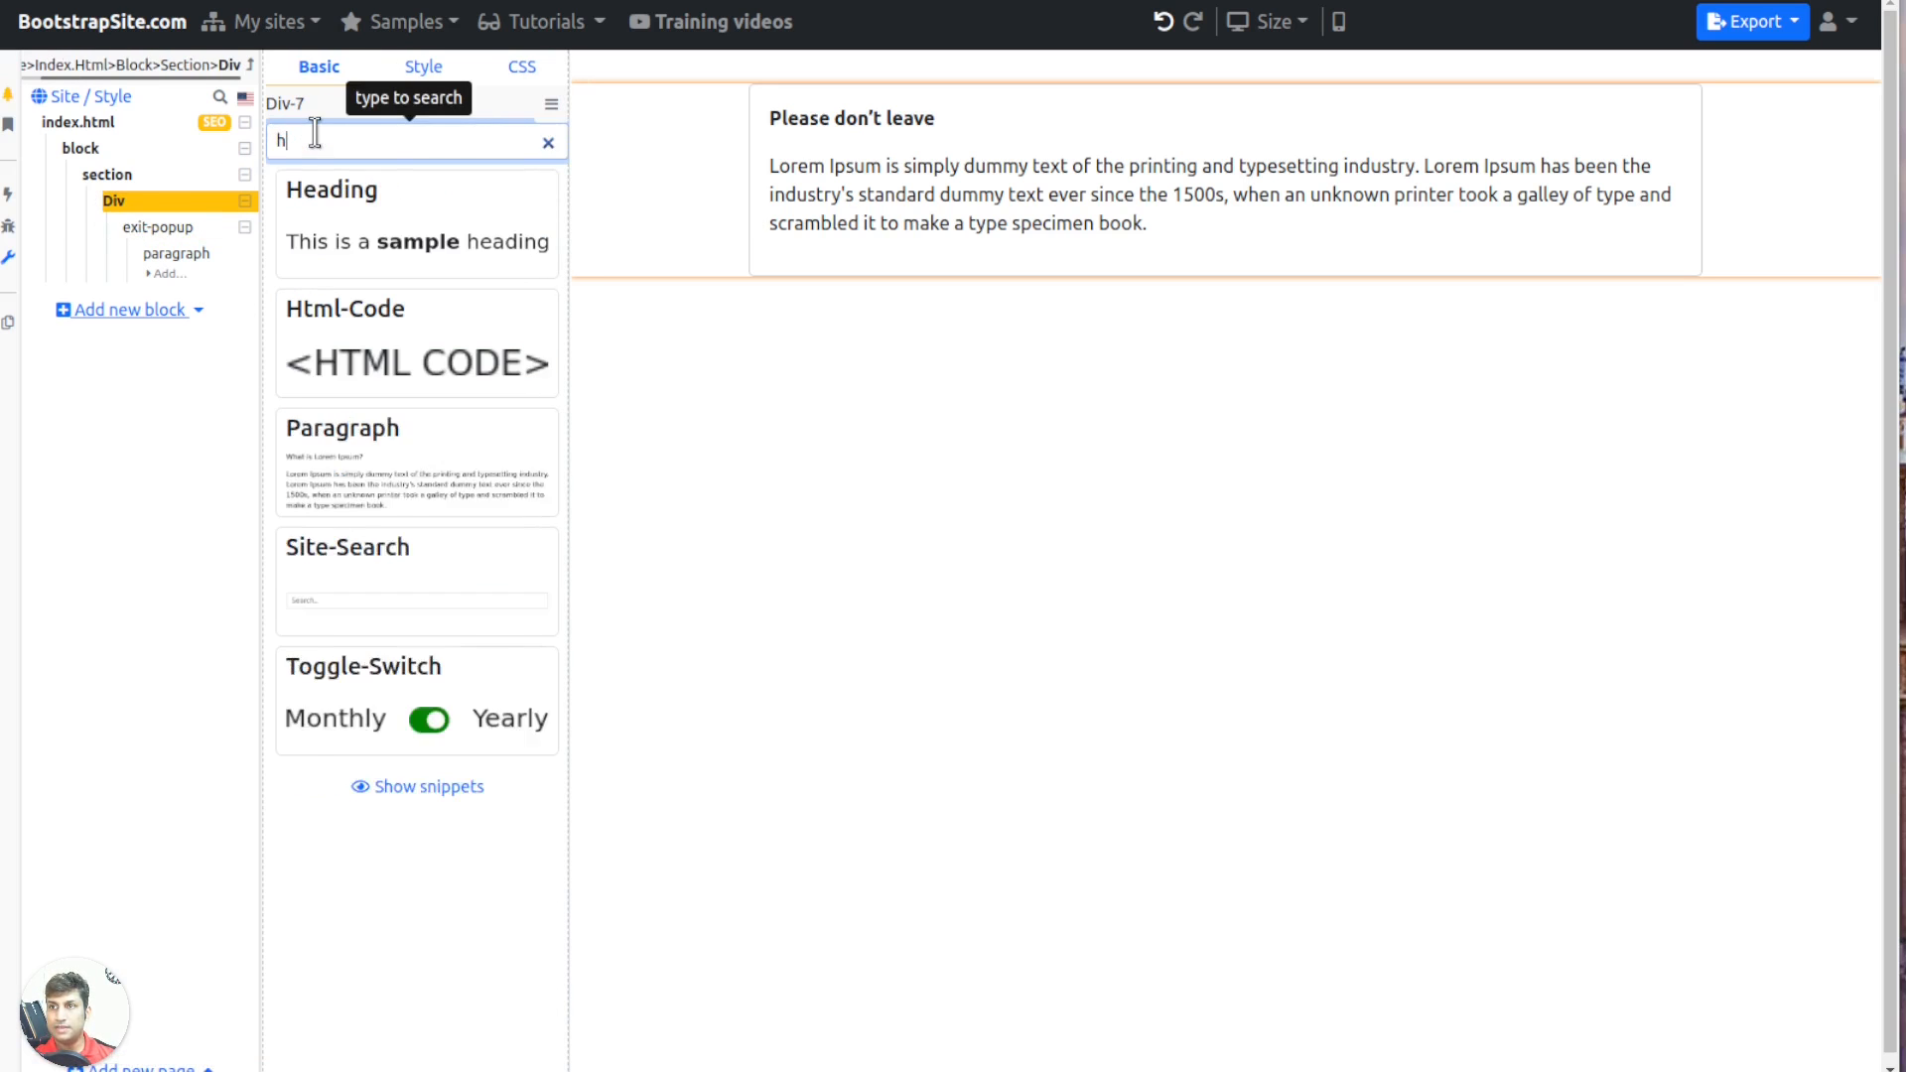
pyautogui.write('e')
pyautogui.click(343, 192)
pyautogui.moveTo(160, 301); pyautogui.dragTo(169, 230)
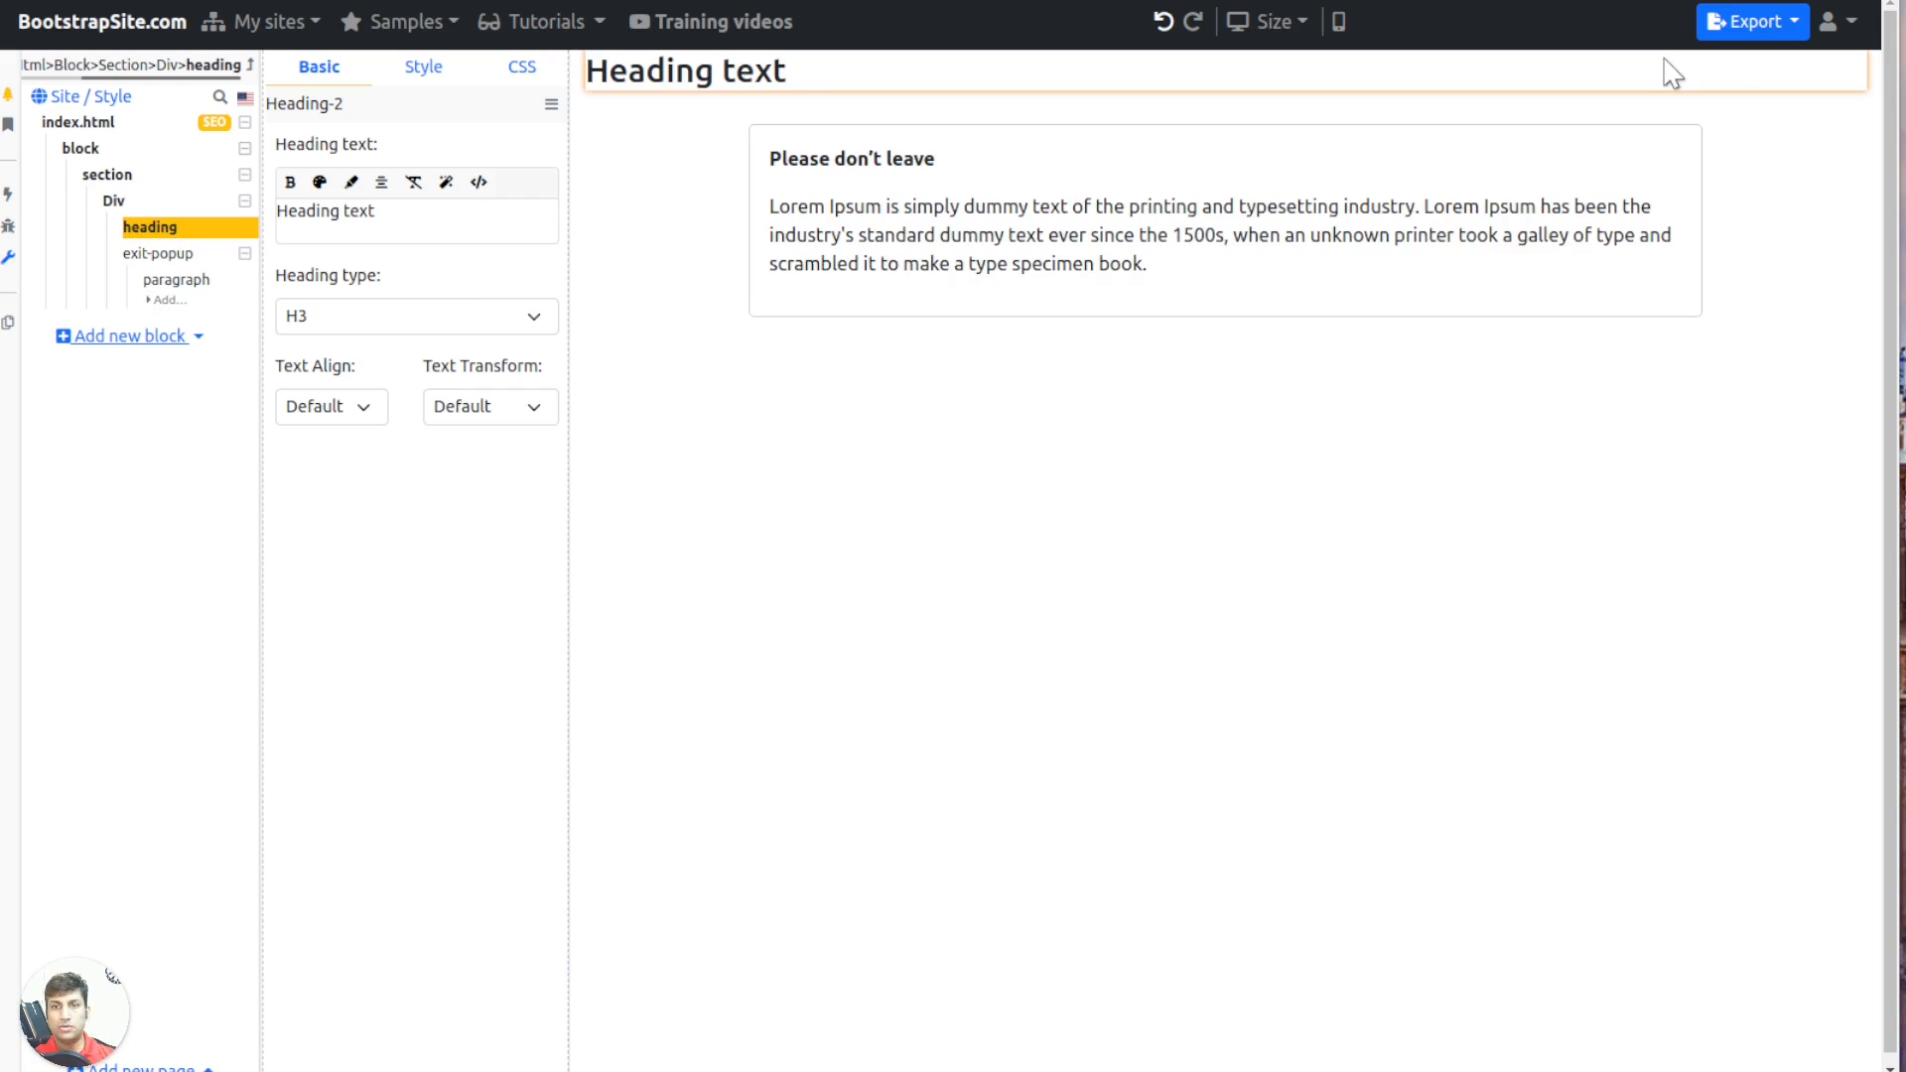
# Open the instant preview, trigger the exit popup by leaving the page area, and dismiss it
pyautogui.click(1745, 30)
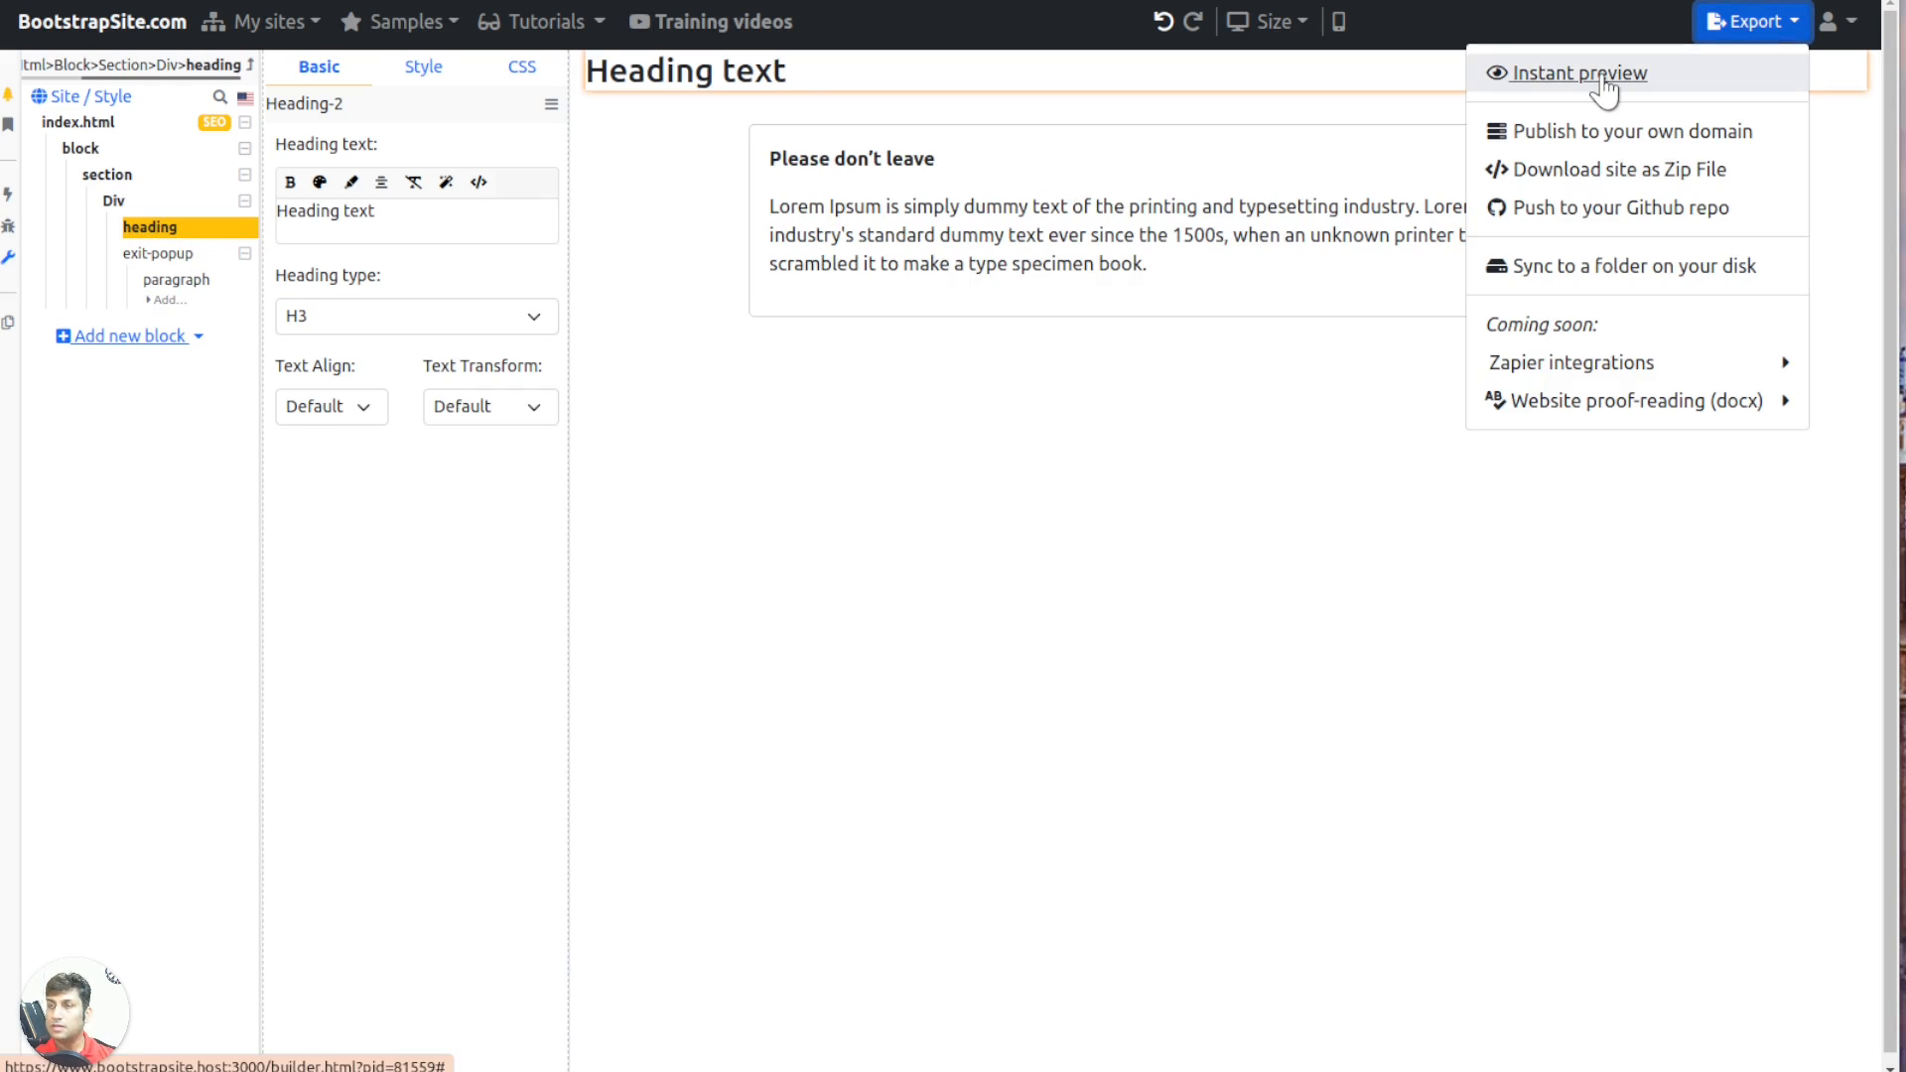
pyautogui.click(1602, 91)
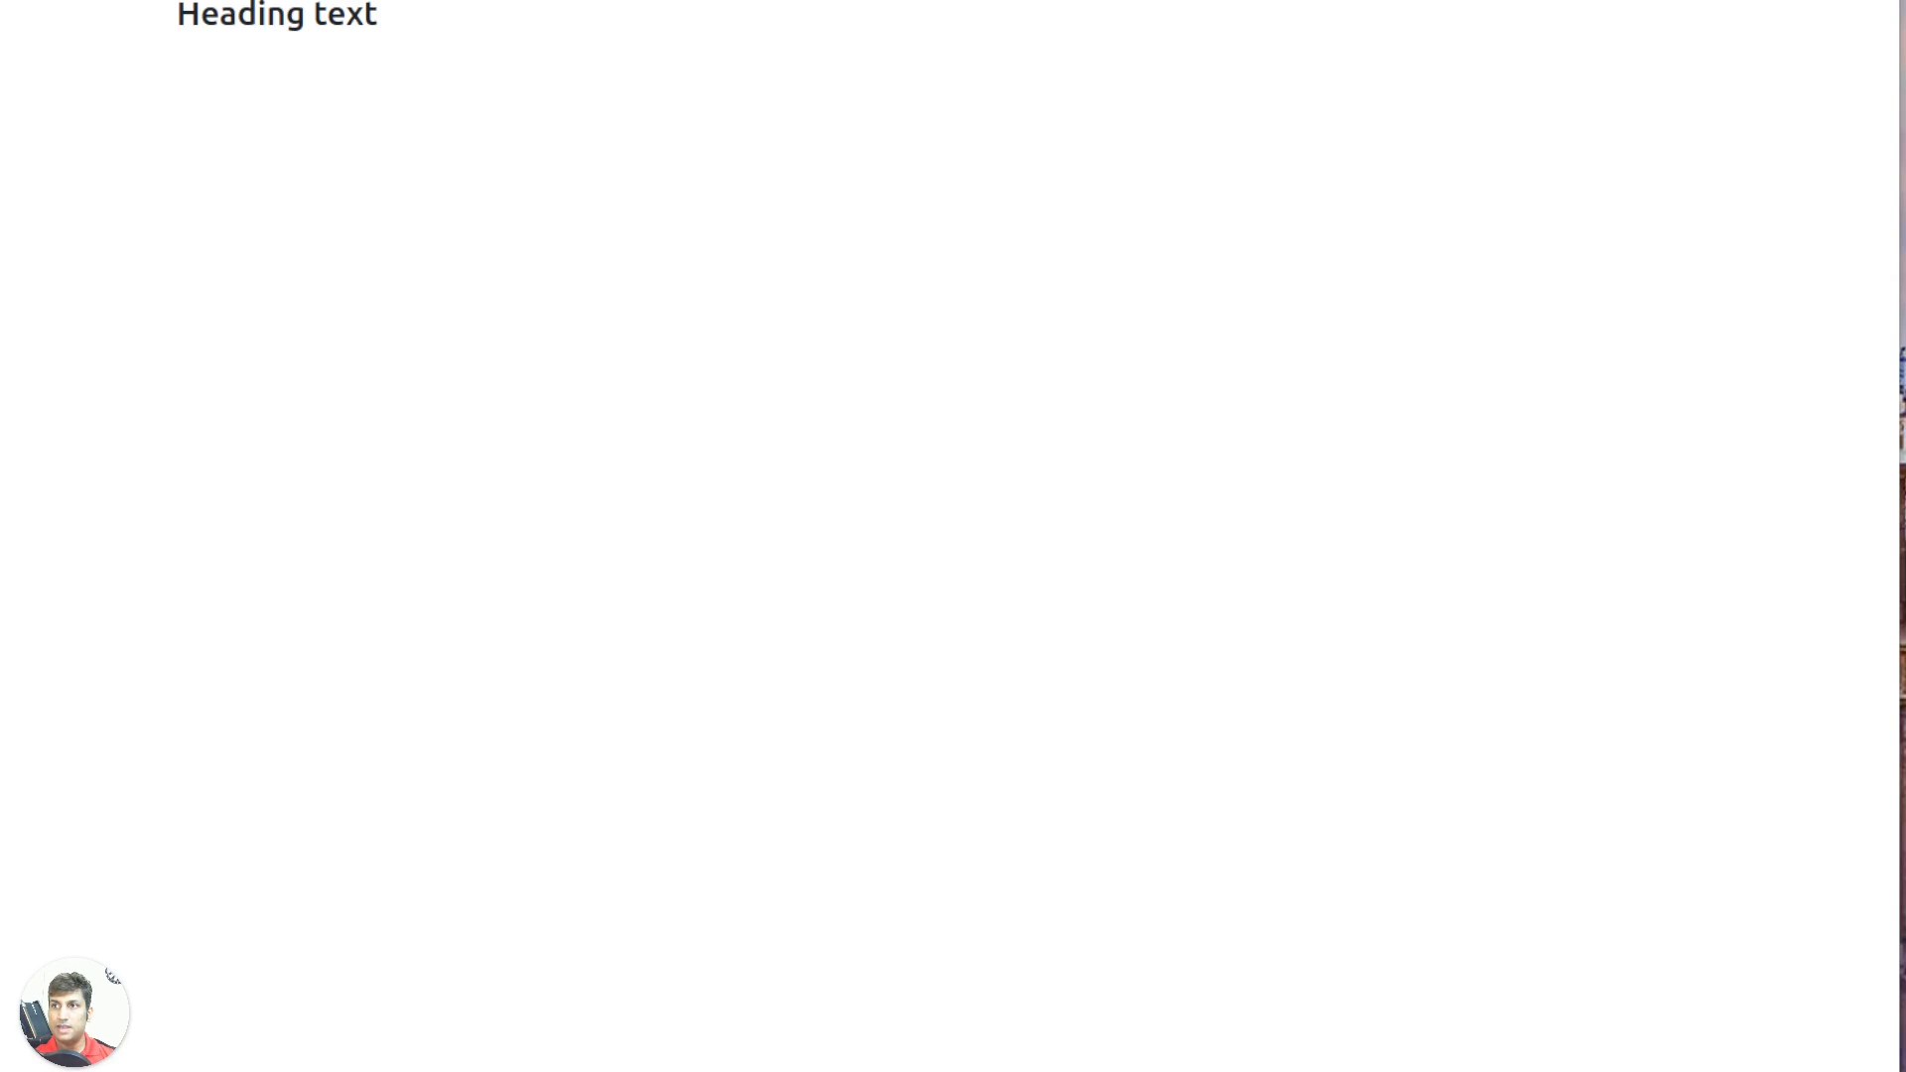
pyautogui.moveTo(452, 0)
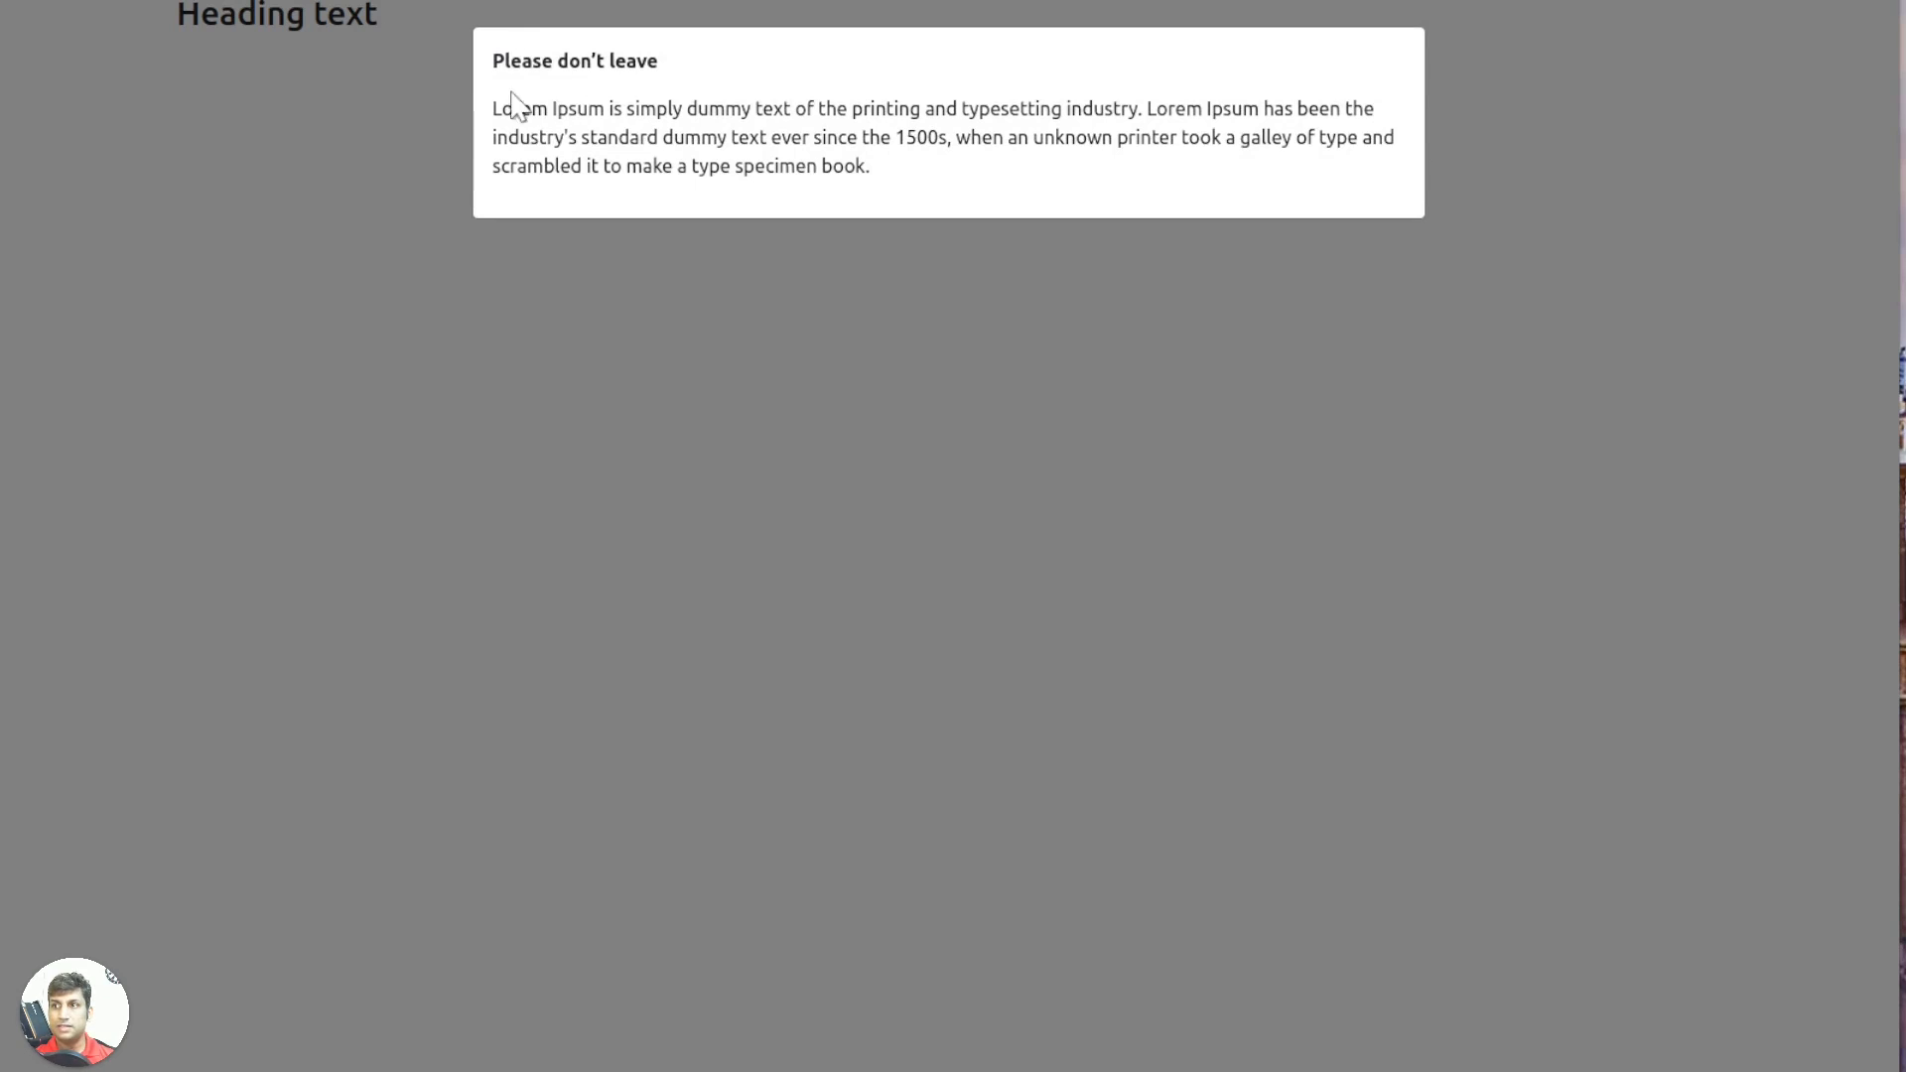
pyautogui.moveTo(499, 58); pyautogui.dragTo(946, 171)
pyautogui.click(946, 171)
pyautogui.click(203, 0)
# Add a Button element below the paragraph inside the exit popup
pyautogui.click(1092, 266)
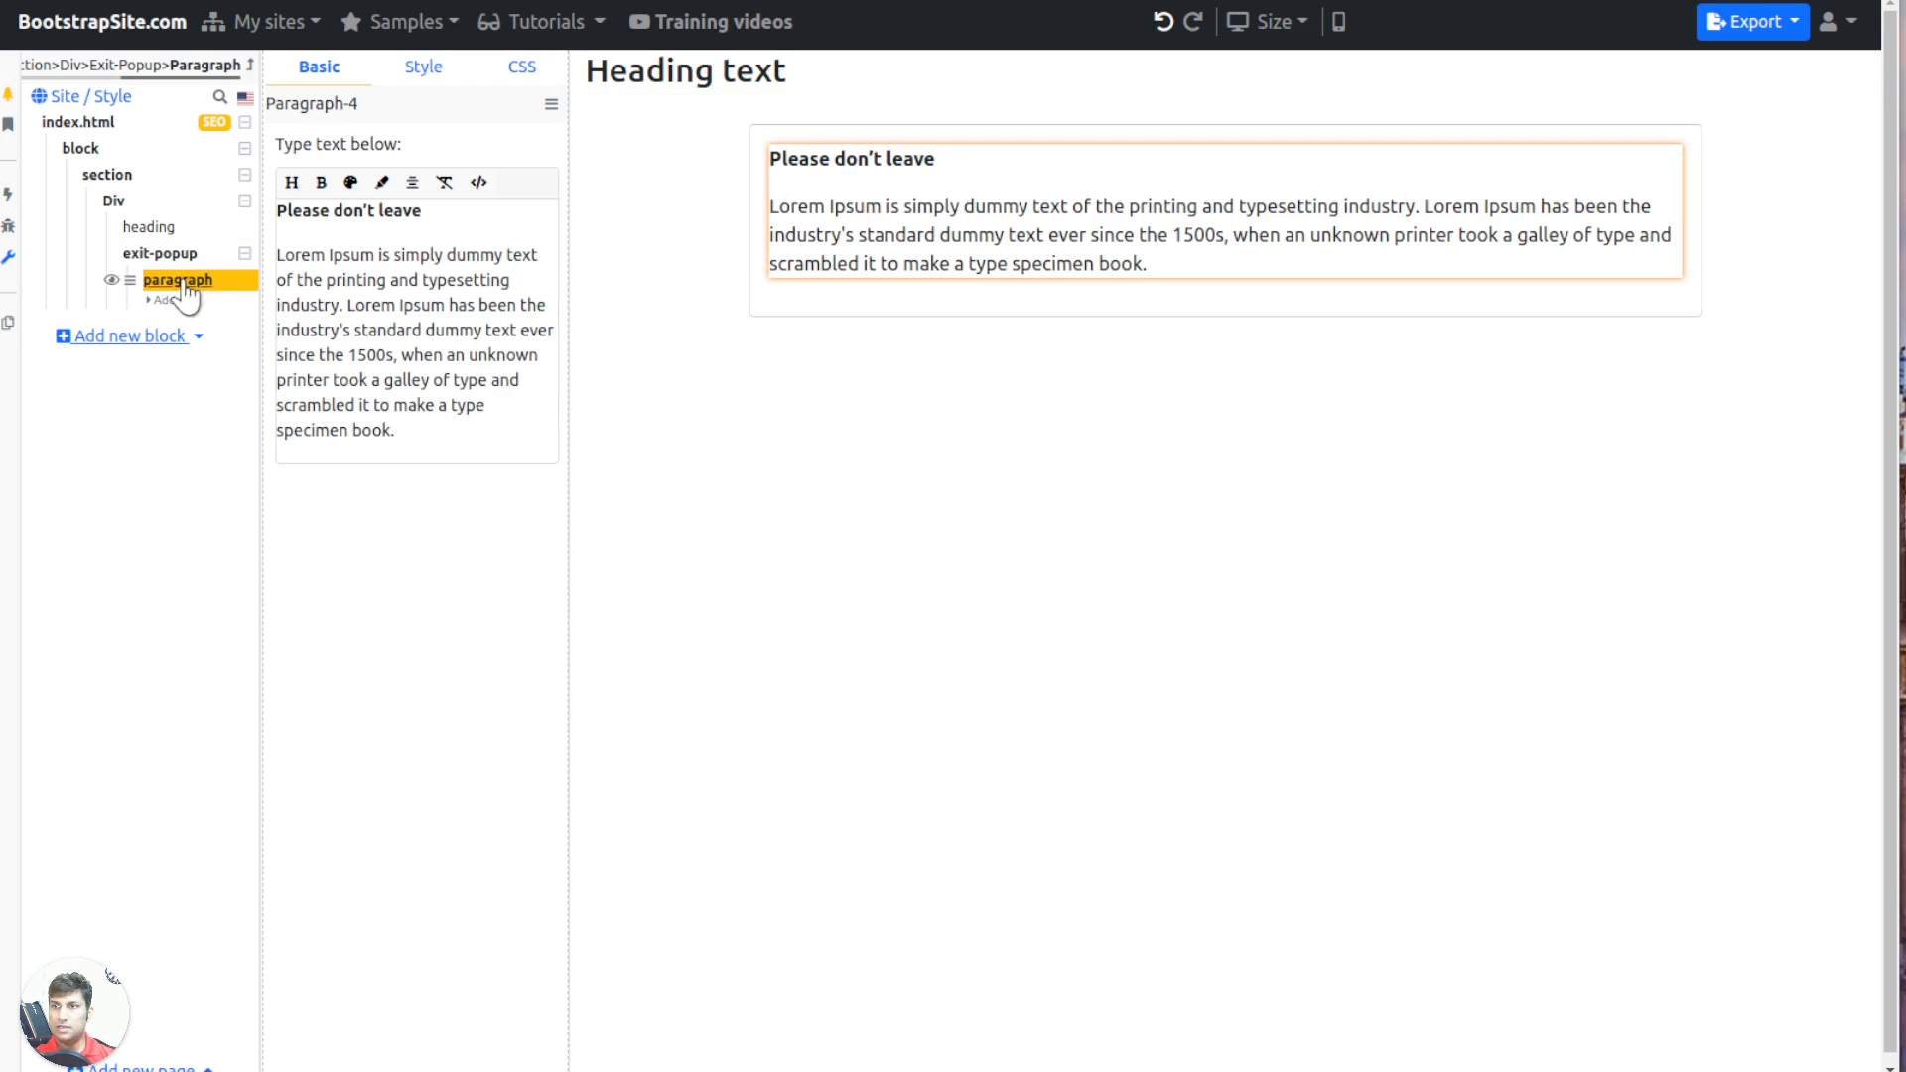
pyautogui.click(162, 253)
pyautogui.click(408, 794)
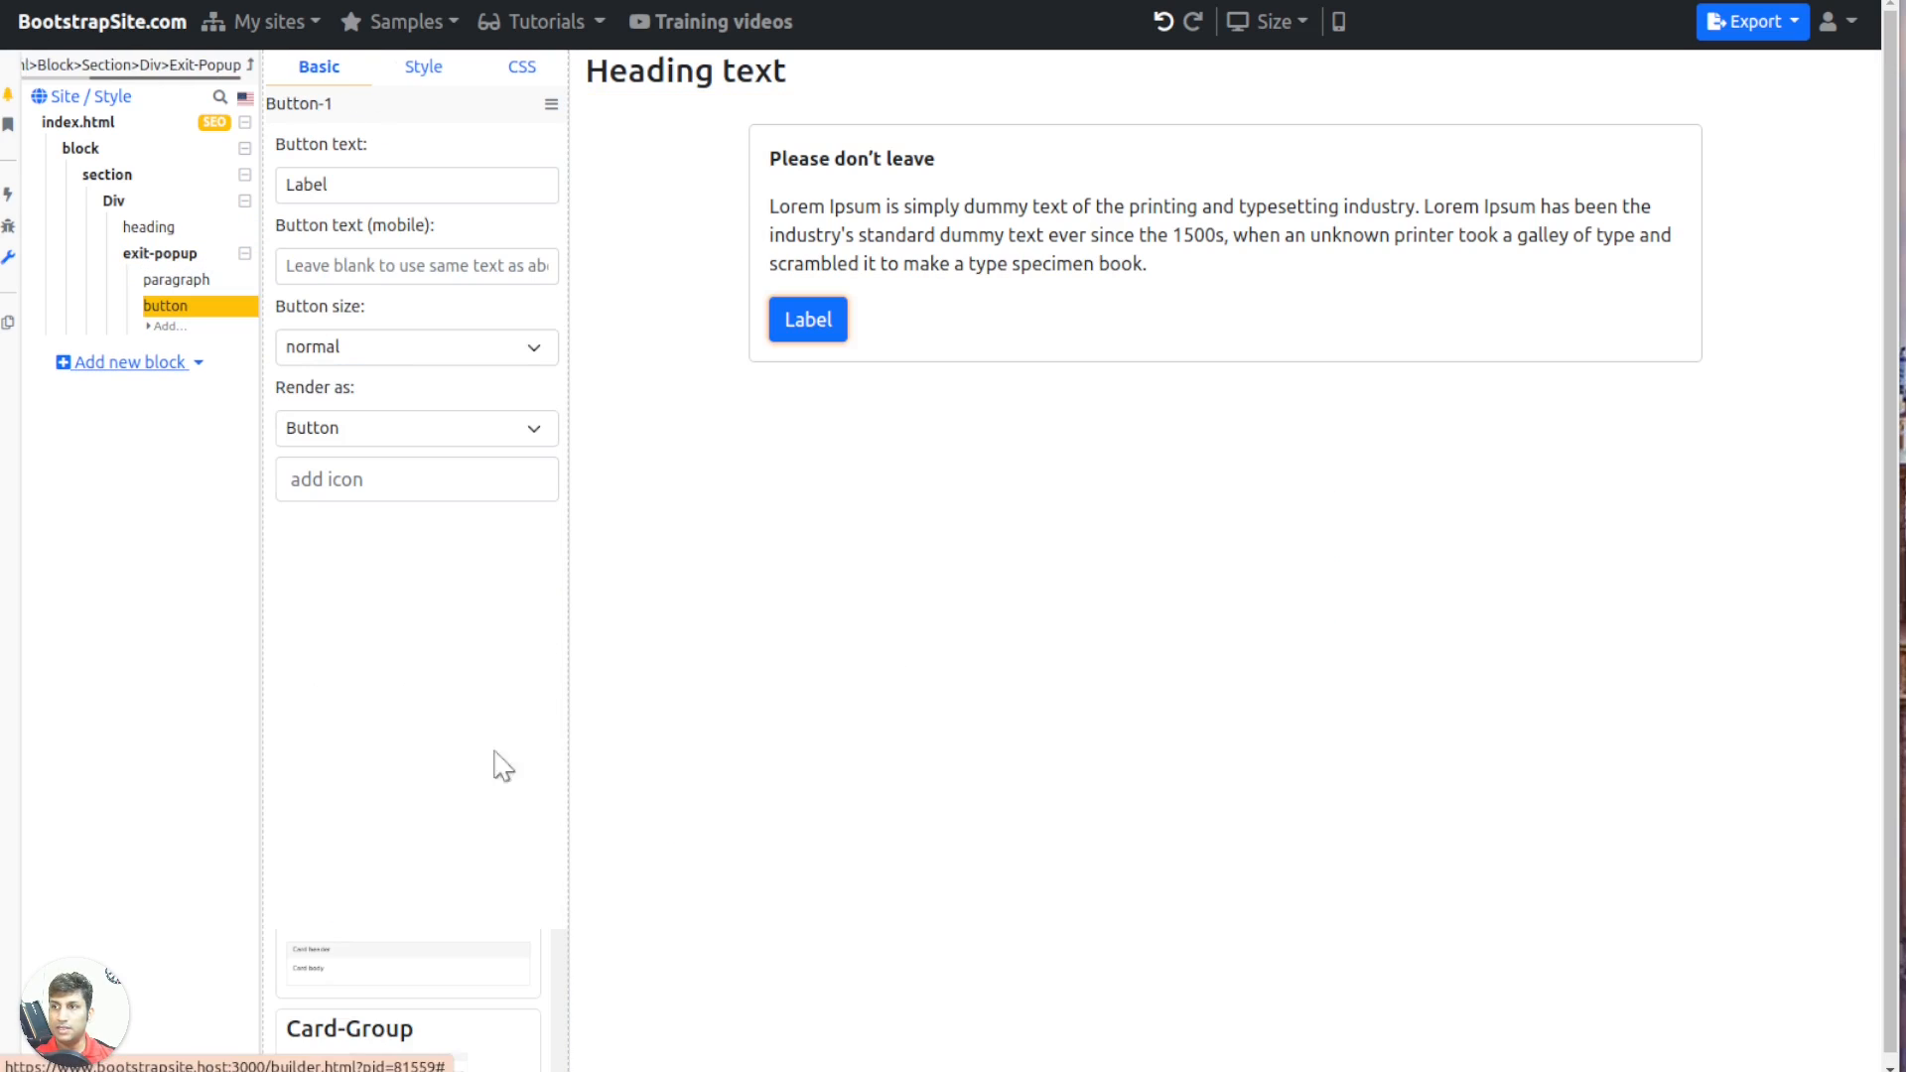
# Check the exit popup in the preview tab again and return to the site builder
pyautogui.click(496, 0)
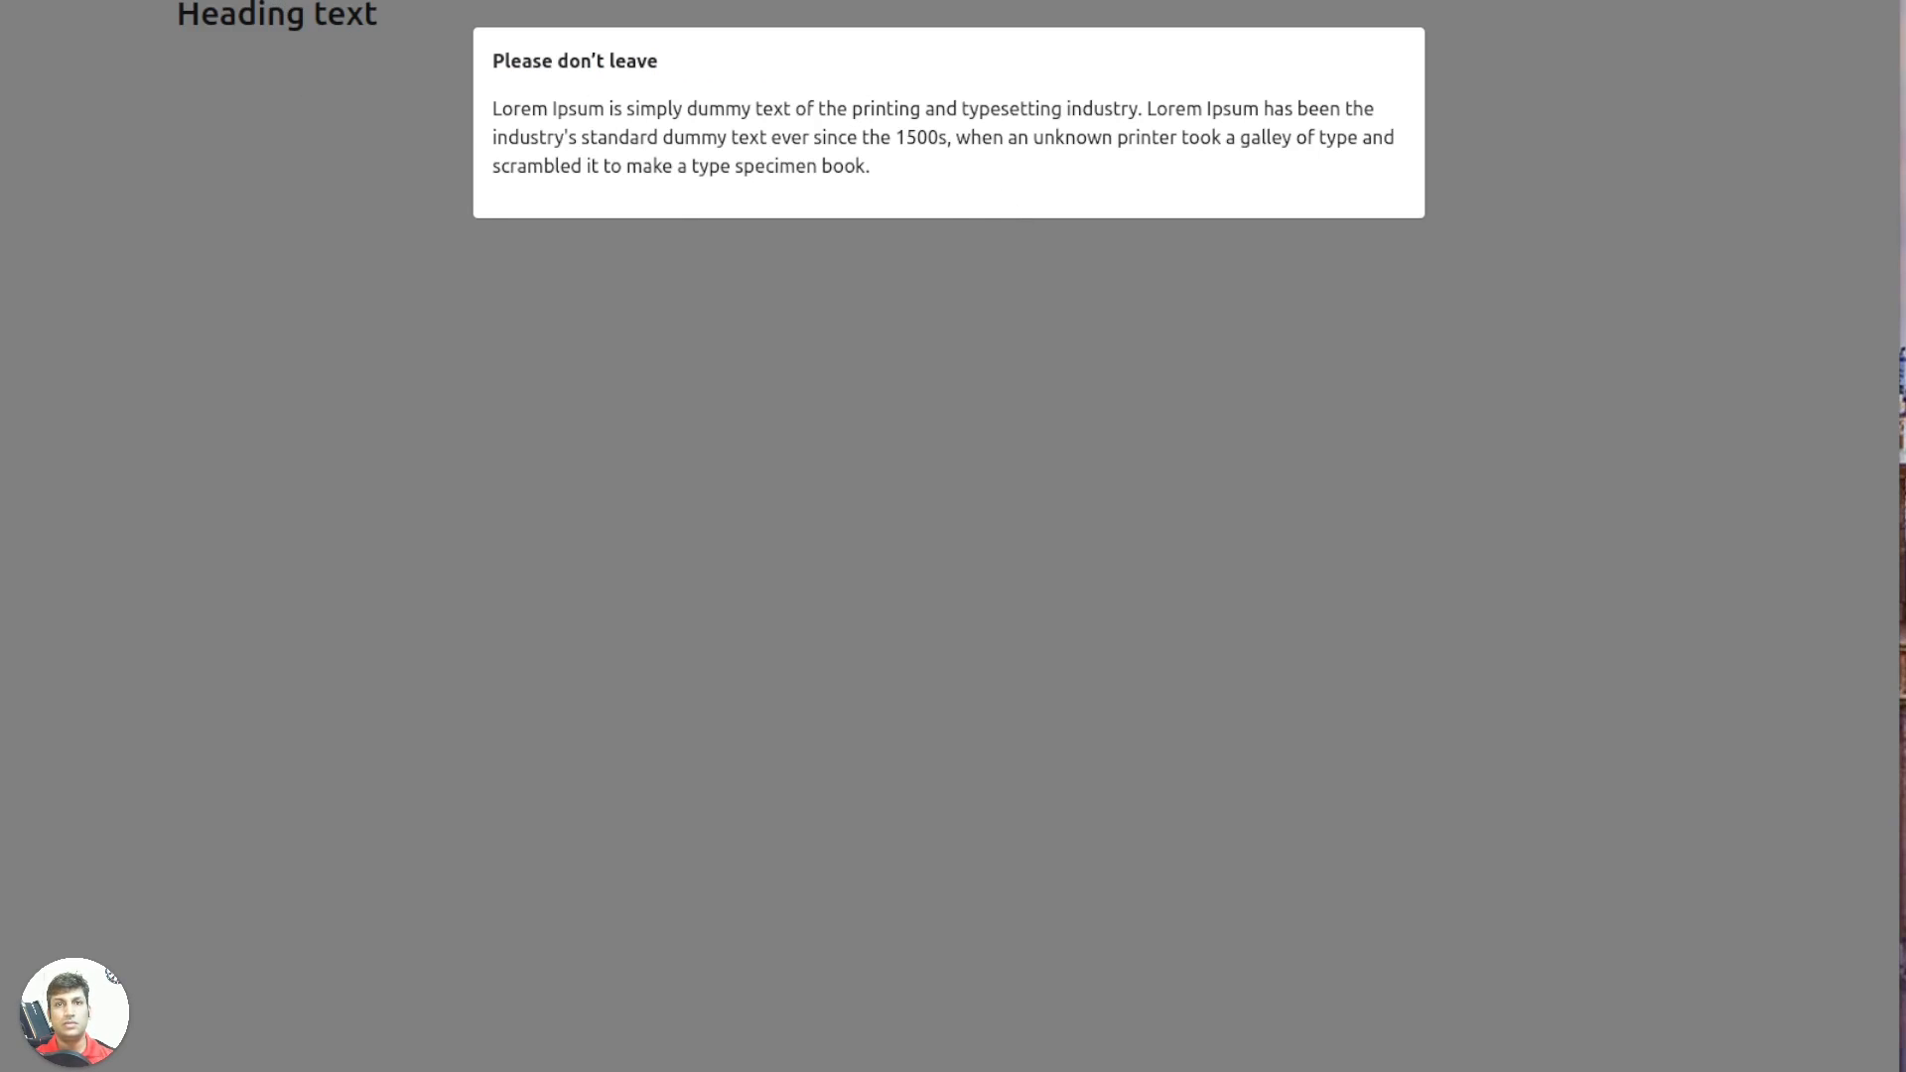
pyautogui.hotkey('ctrl', 'shift', 'Tab')
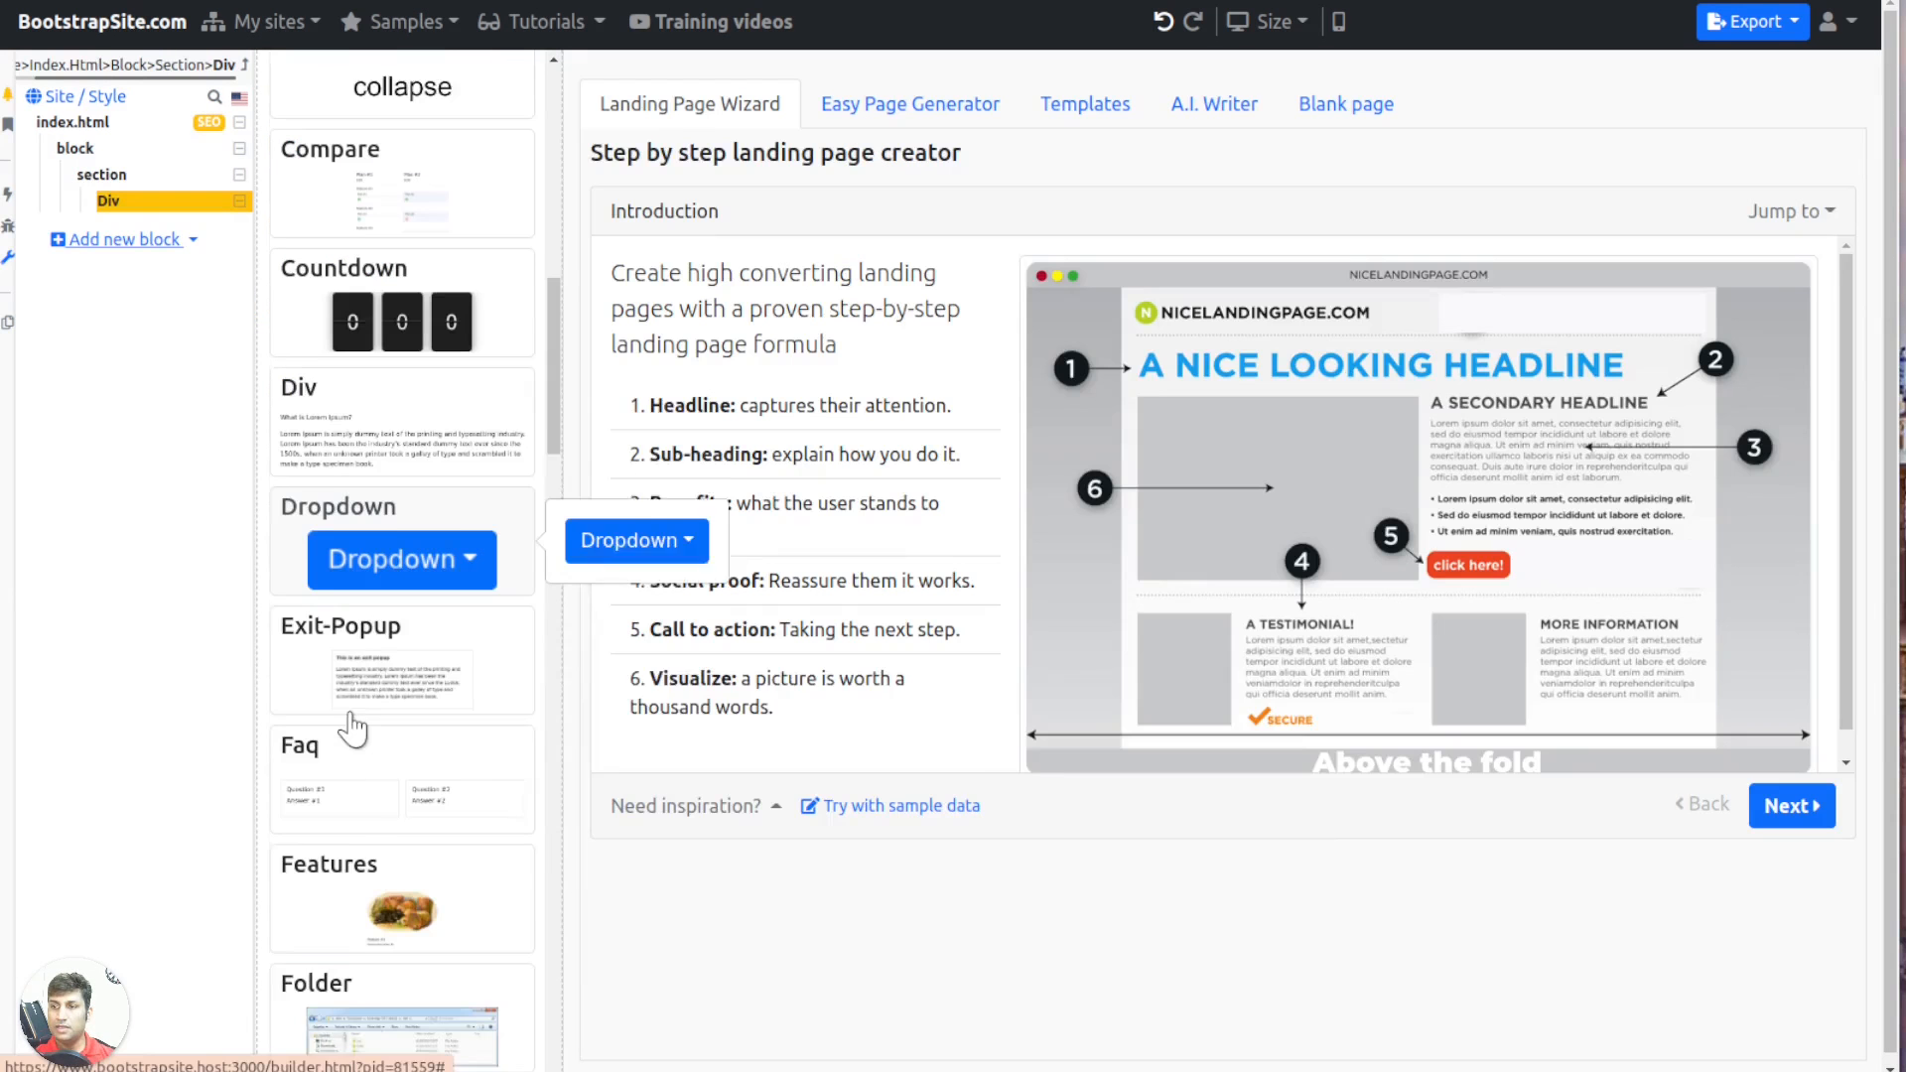
# Add a Faq element to the Div and fill in its first item with "Question #1" and "Answer #1"
pyautogui.scroll(-1, 353, 727)
pyautogui.moveTo(292, 746)
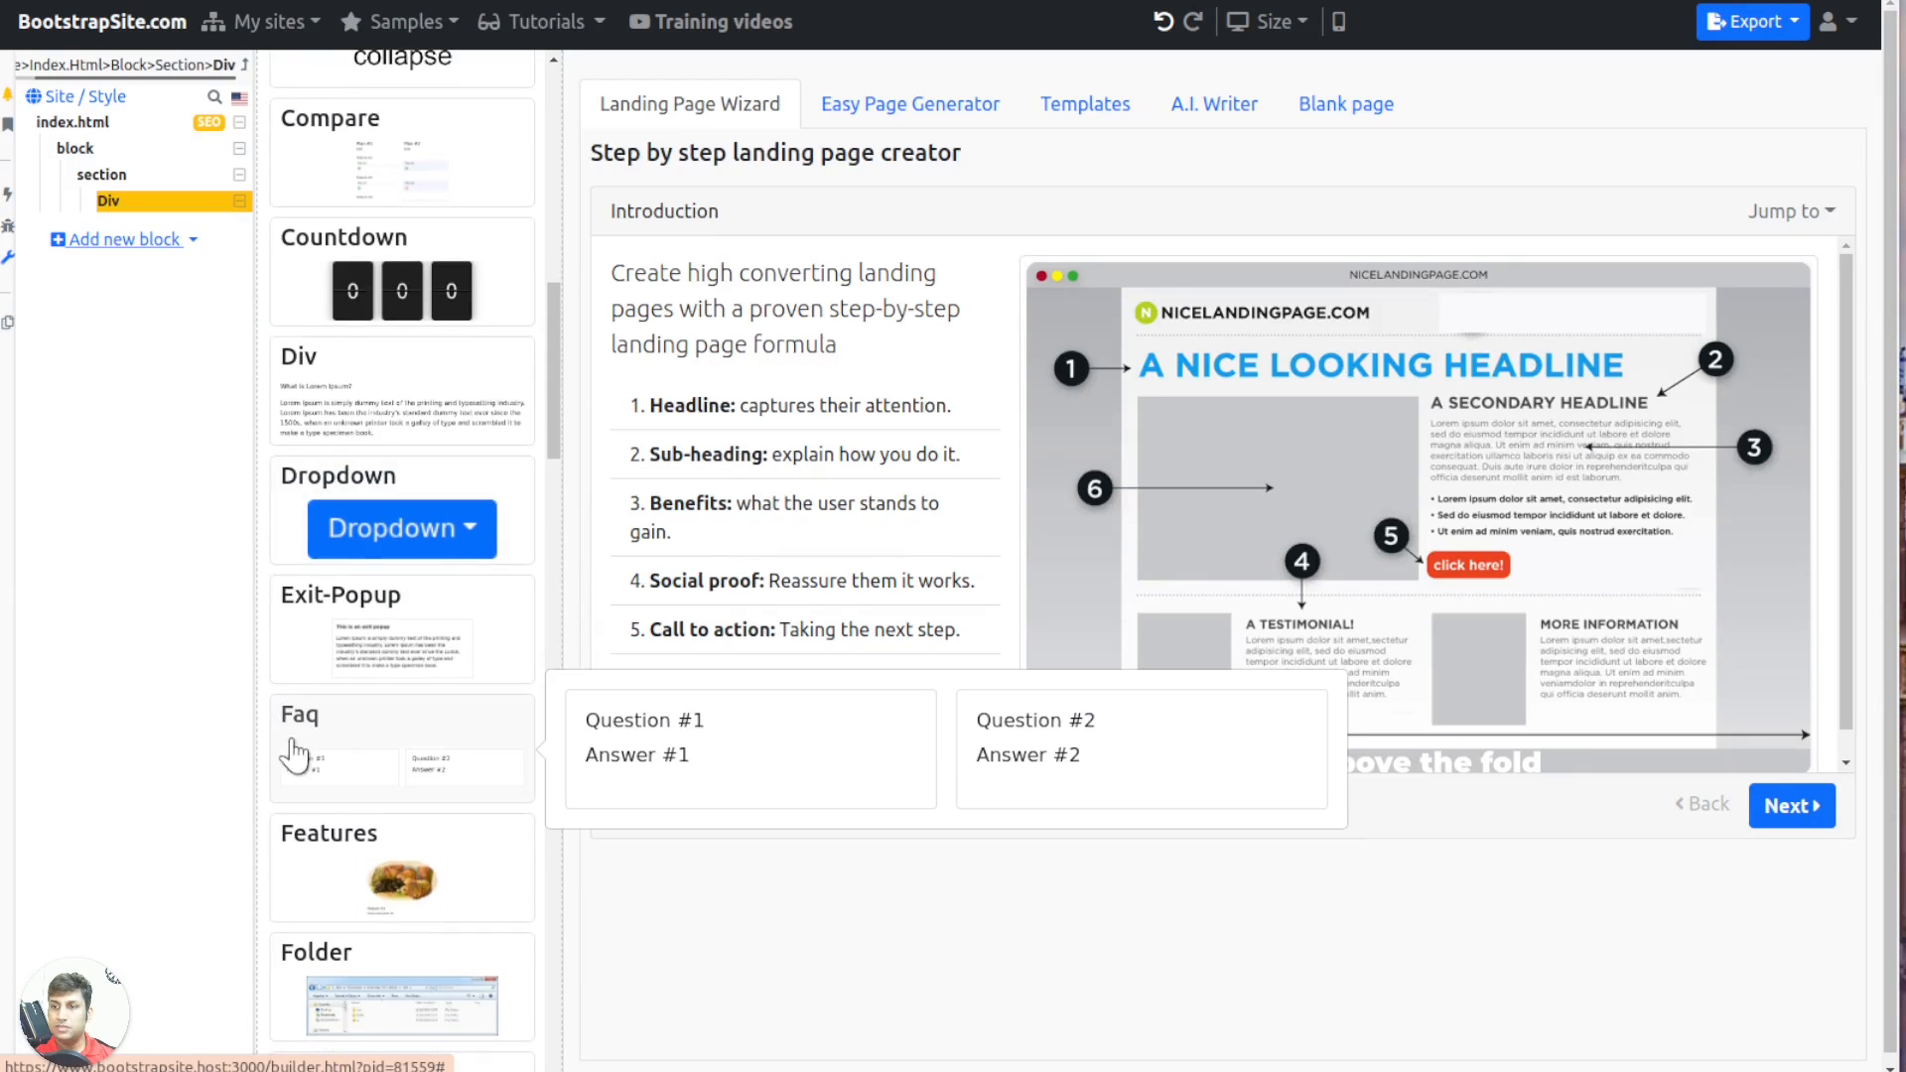
pyautogui.click(347, 762)
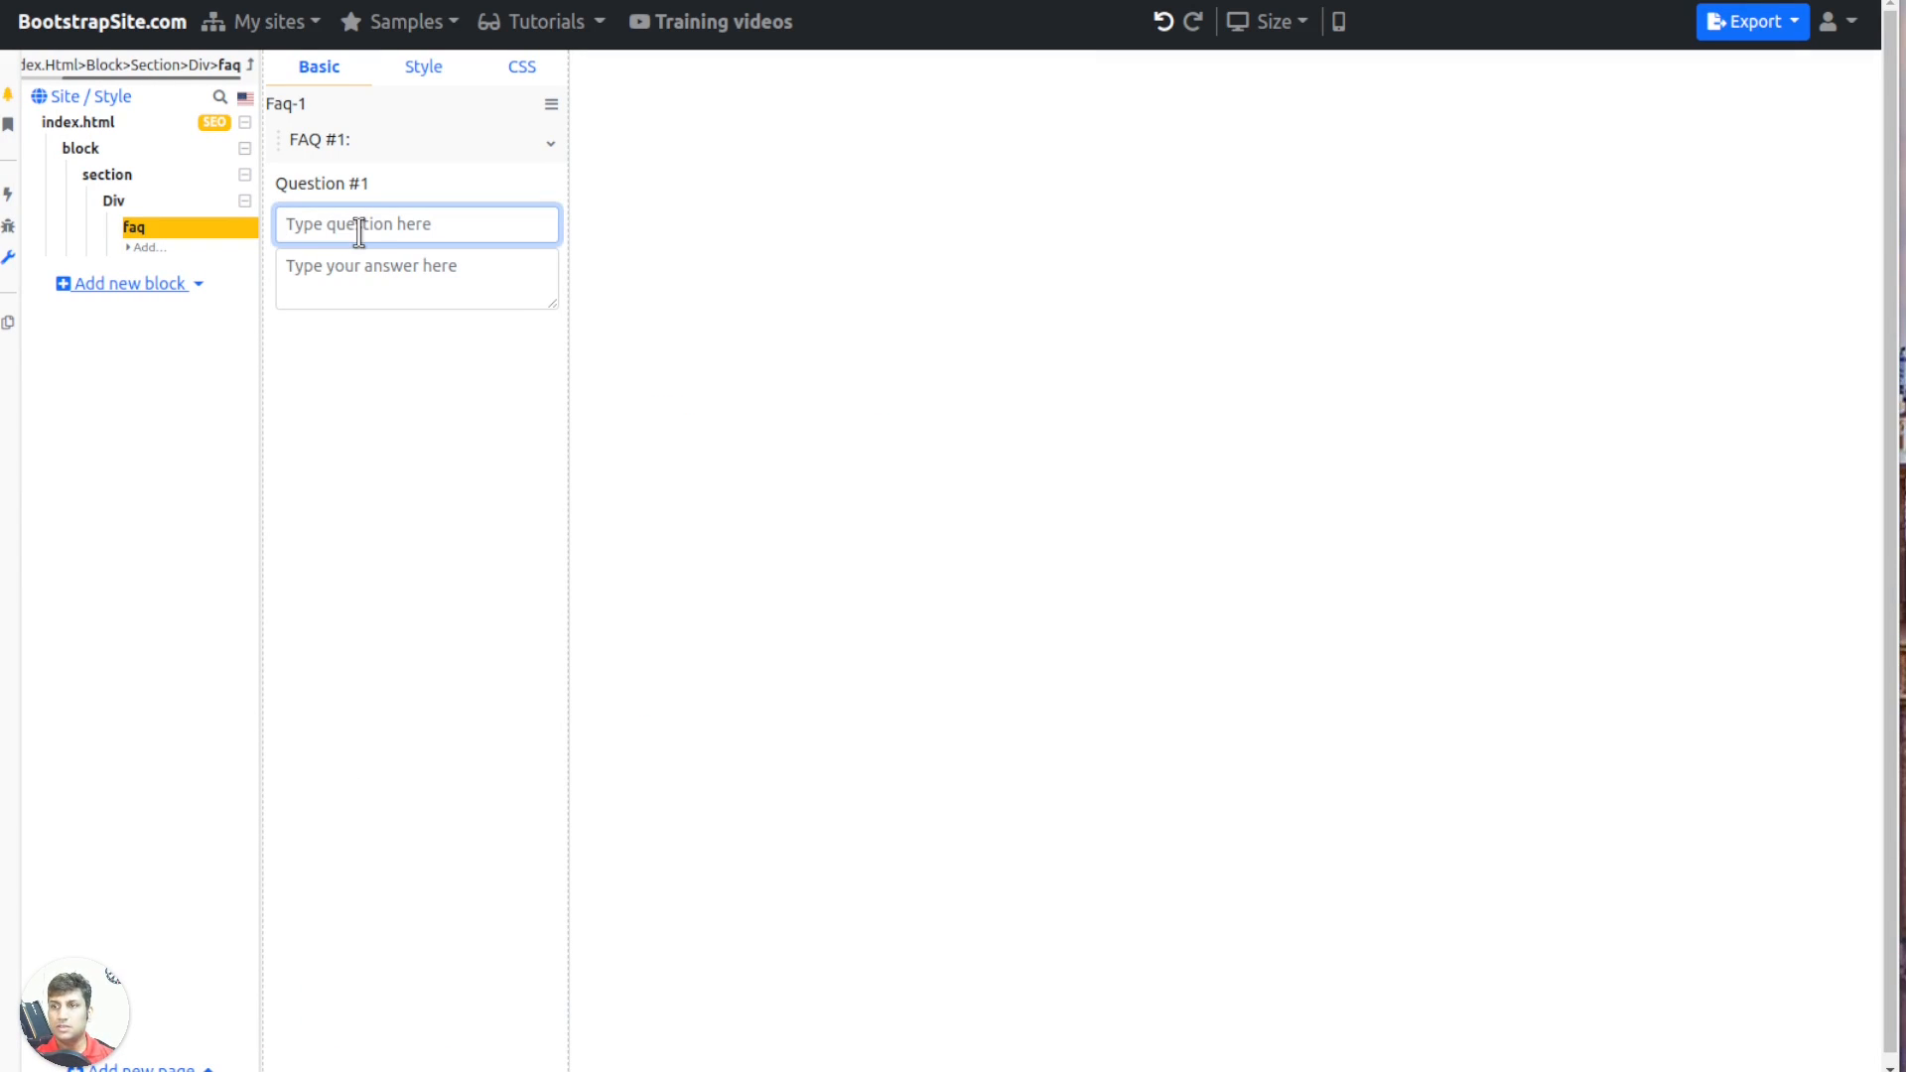
pyautogui.write('Questio')
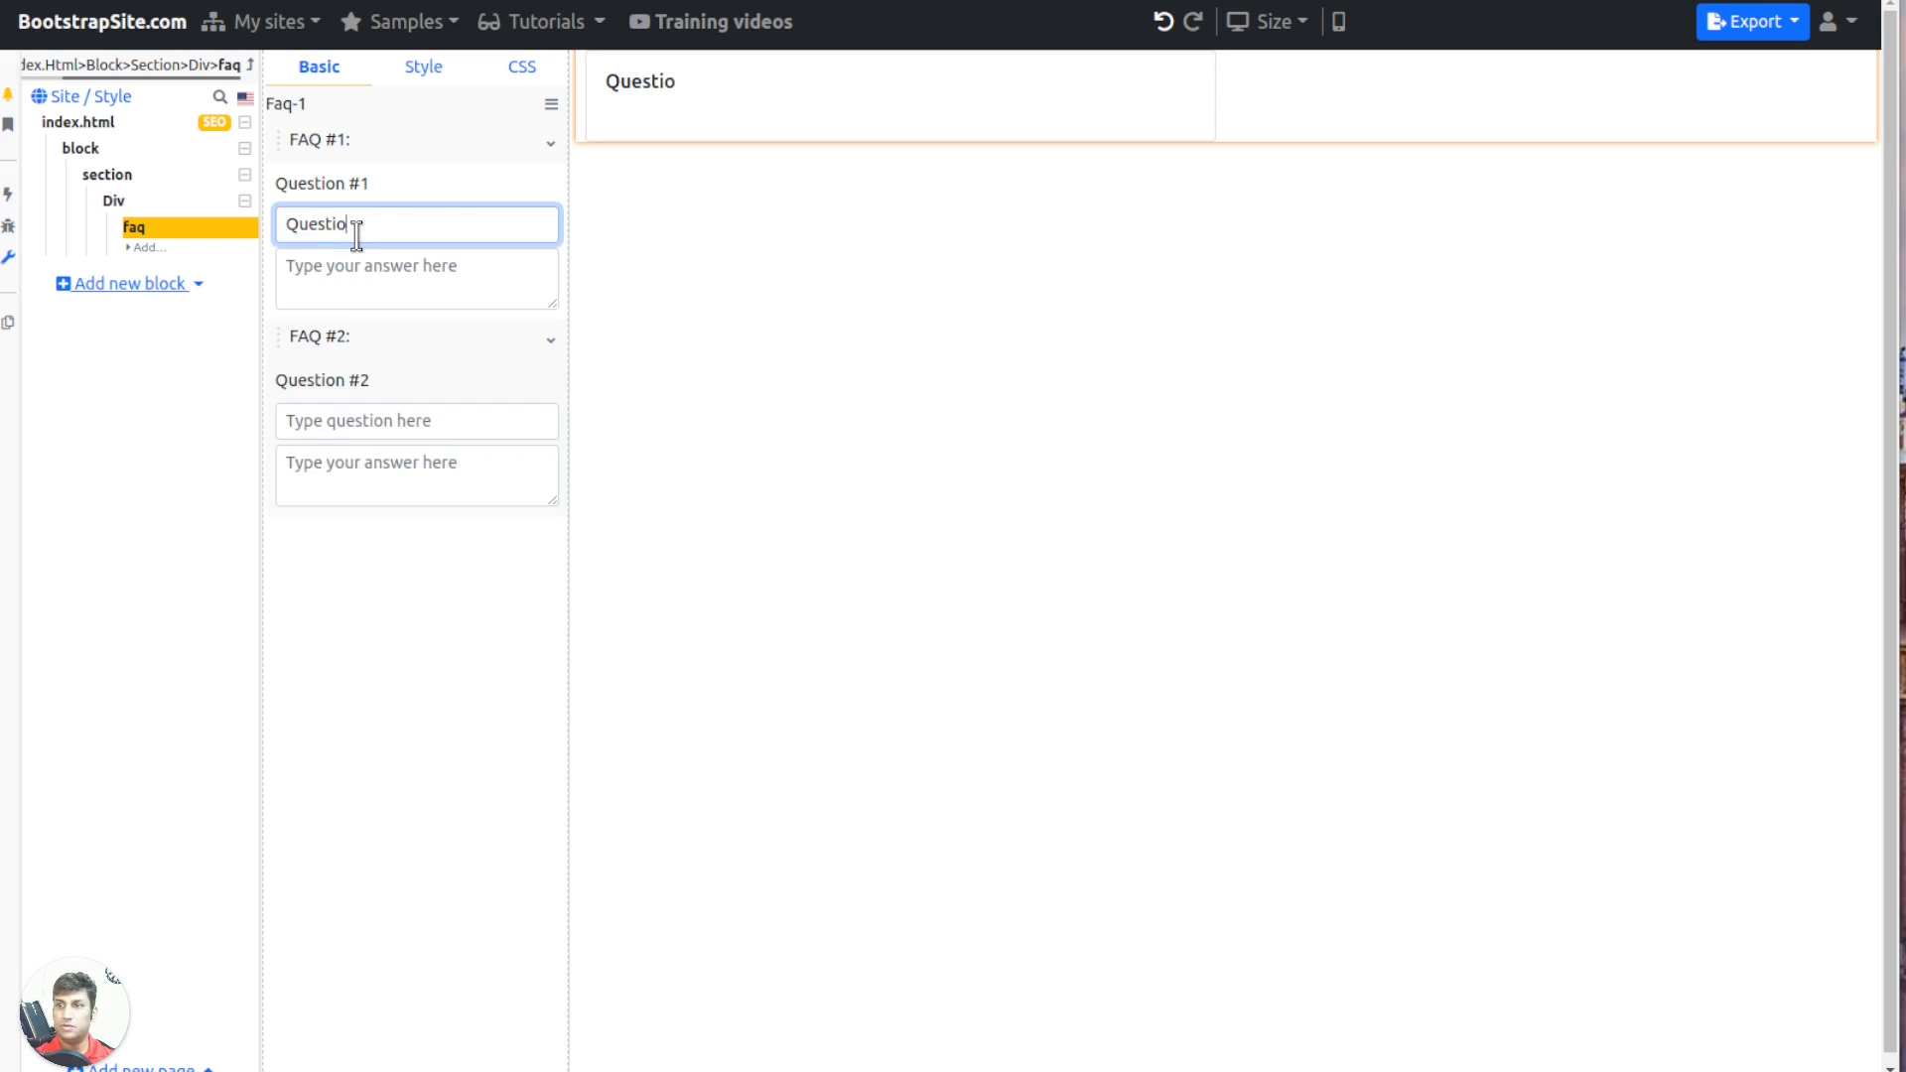
pyautogui.write('n #1')
pyautogui.hotkey('ctrl', 'a')
pyautogui.hotkey('ctrl', 'c')
pyautogui.press('Tab')
pyautogui.write('Ans')
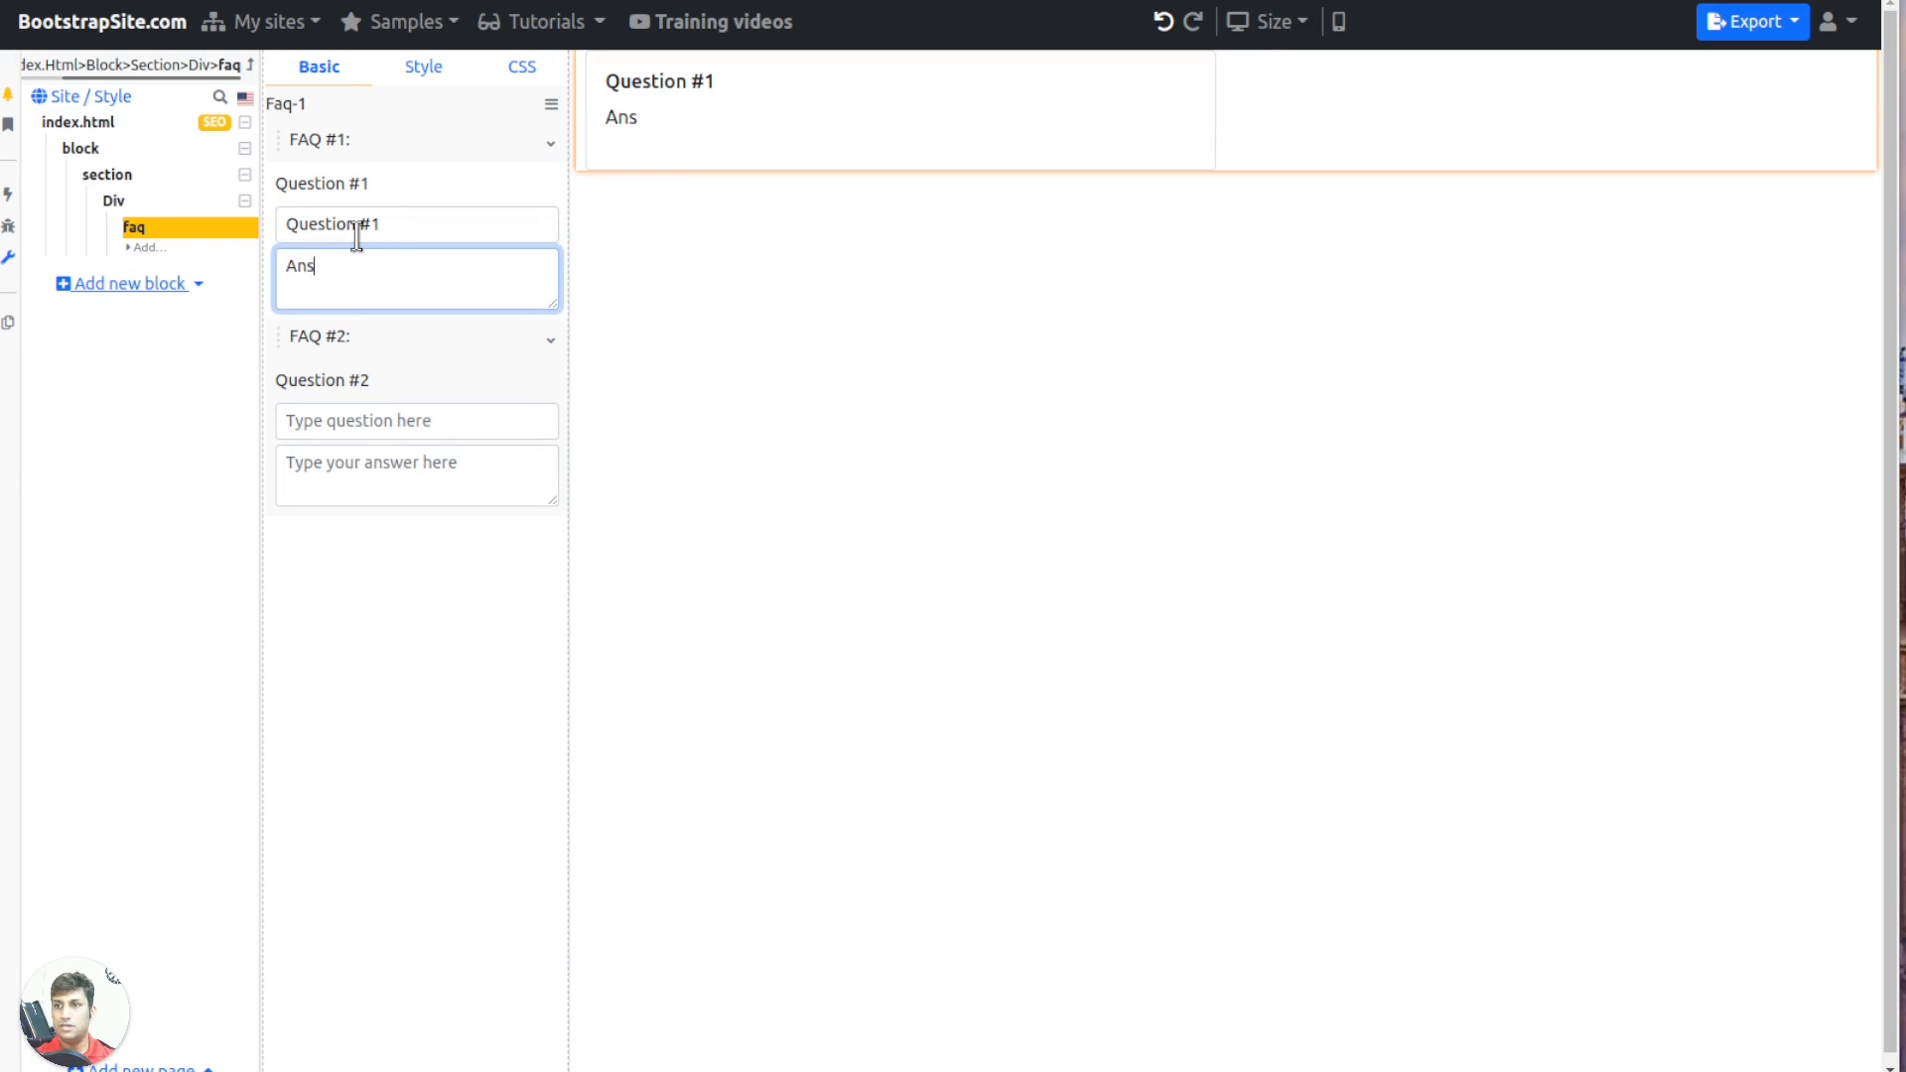
# Fill in the second FAQ item with "Question #2" and "Answer #2"
pyautogui.click(486, 427)
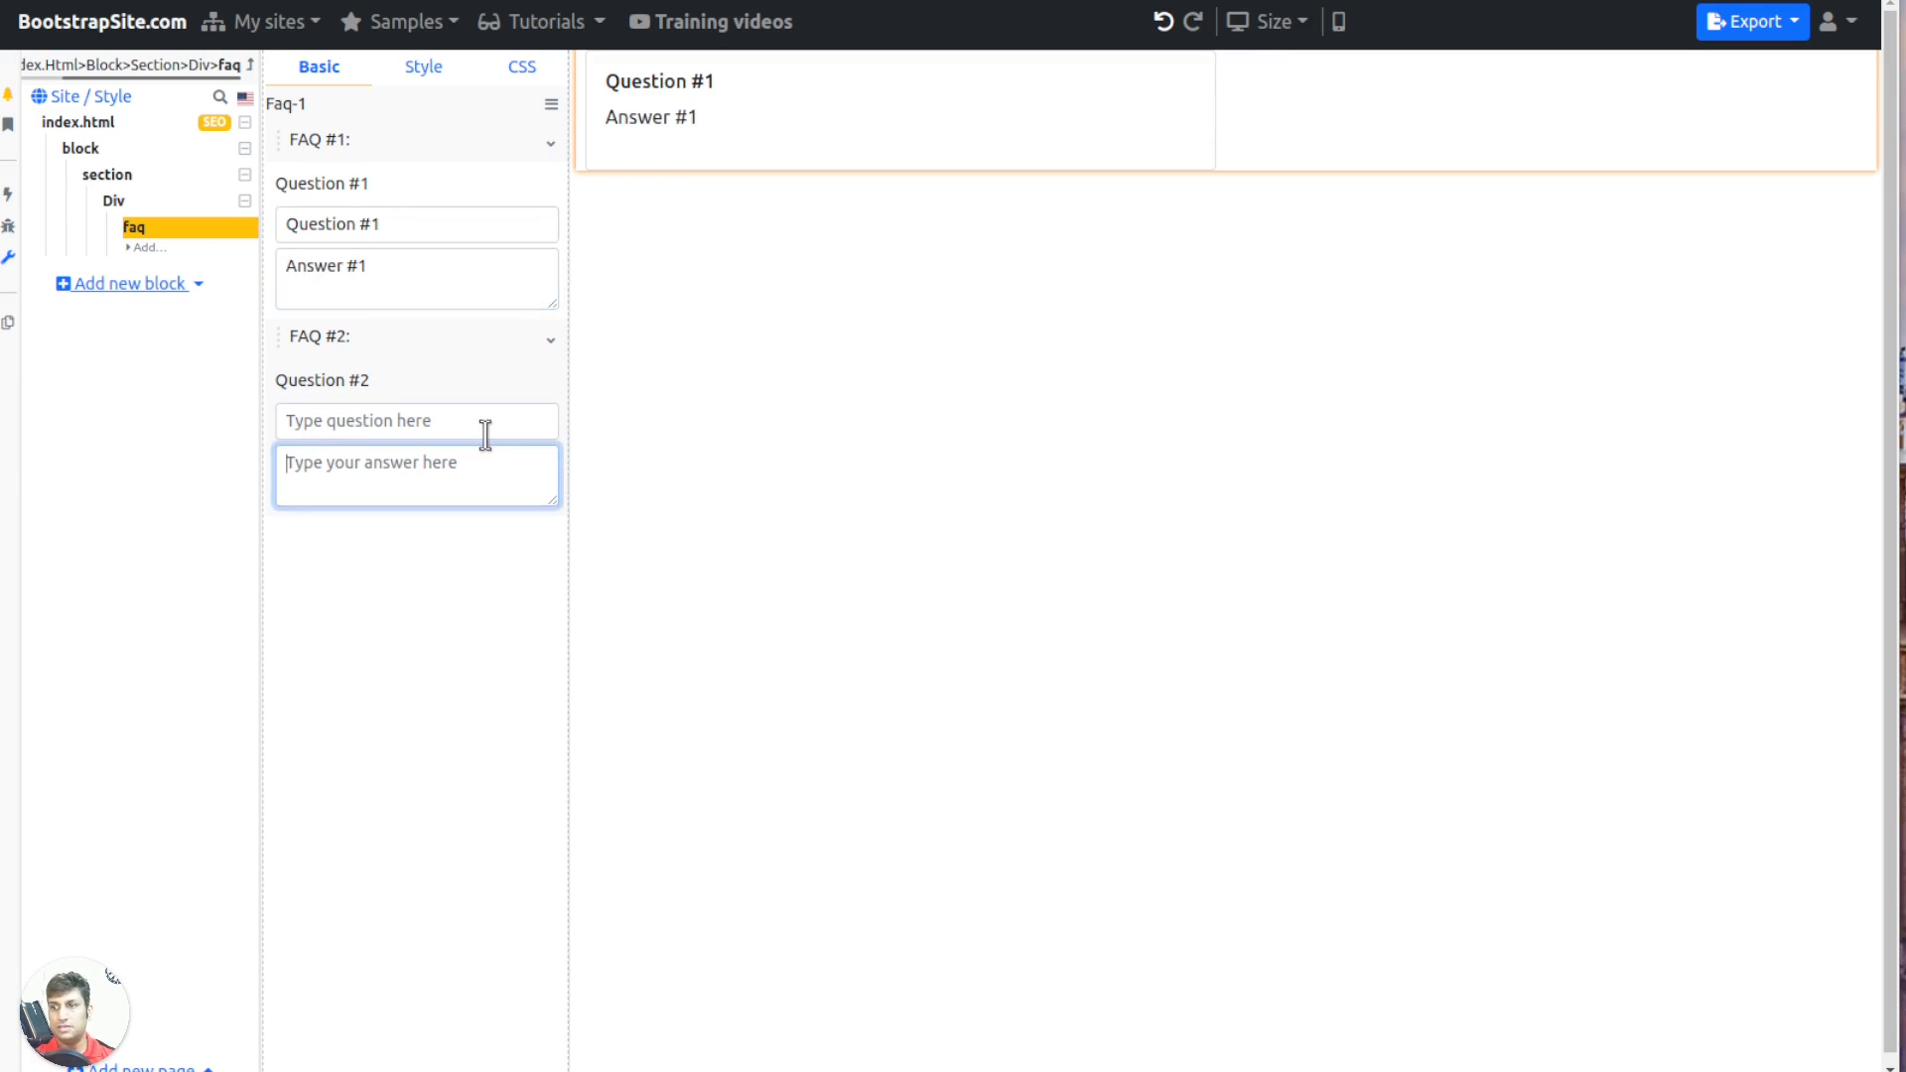
pyautogui.hotkey('ctrl', 'v')
pyautogui.press('Tab')
pyautogui.write('A')
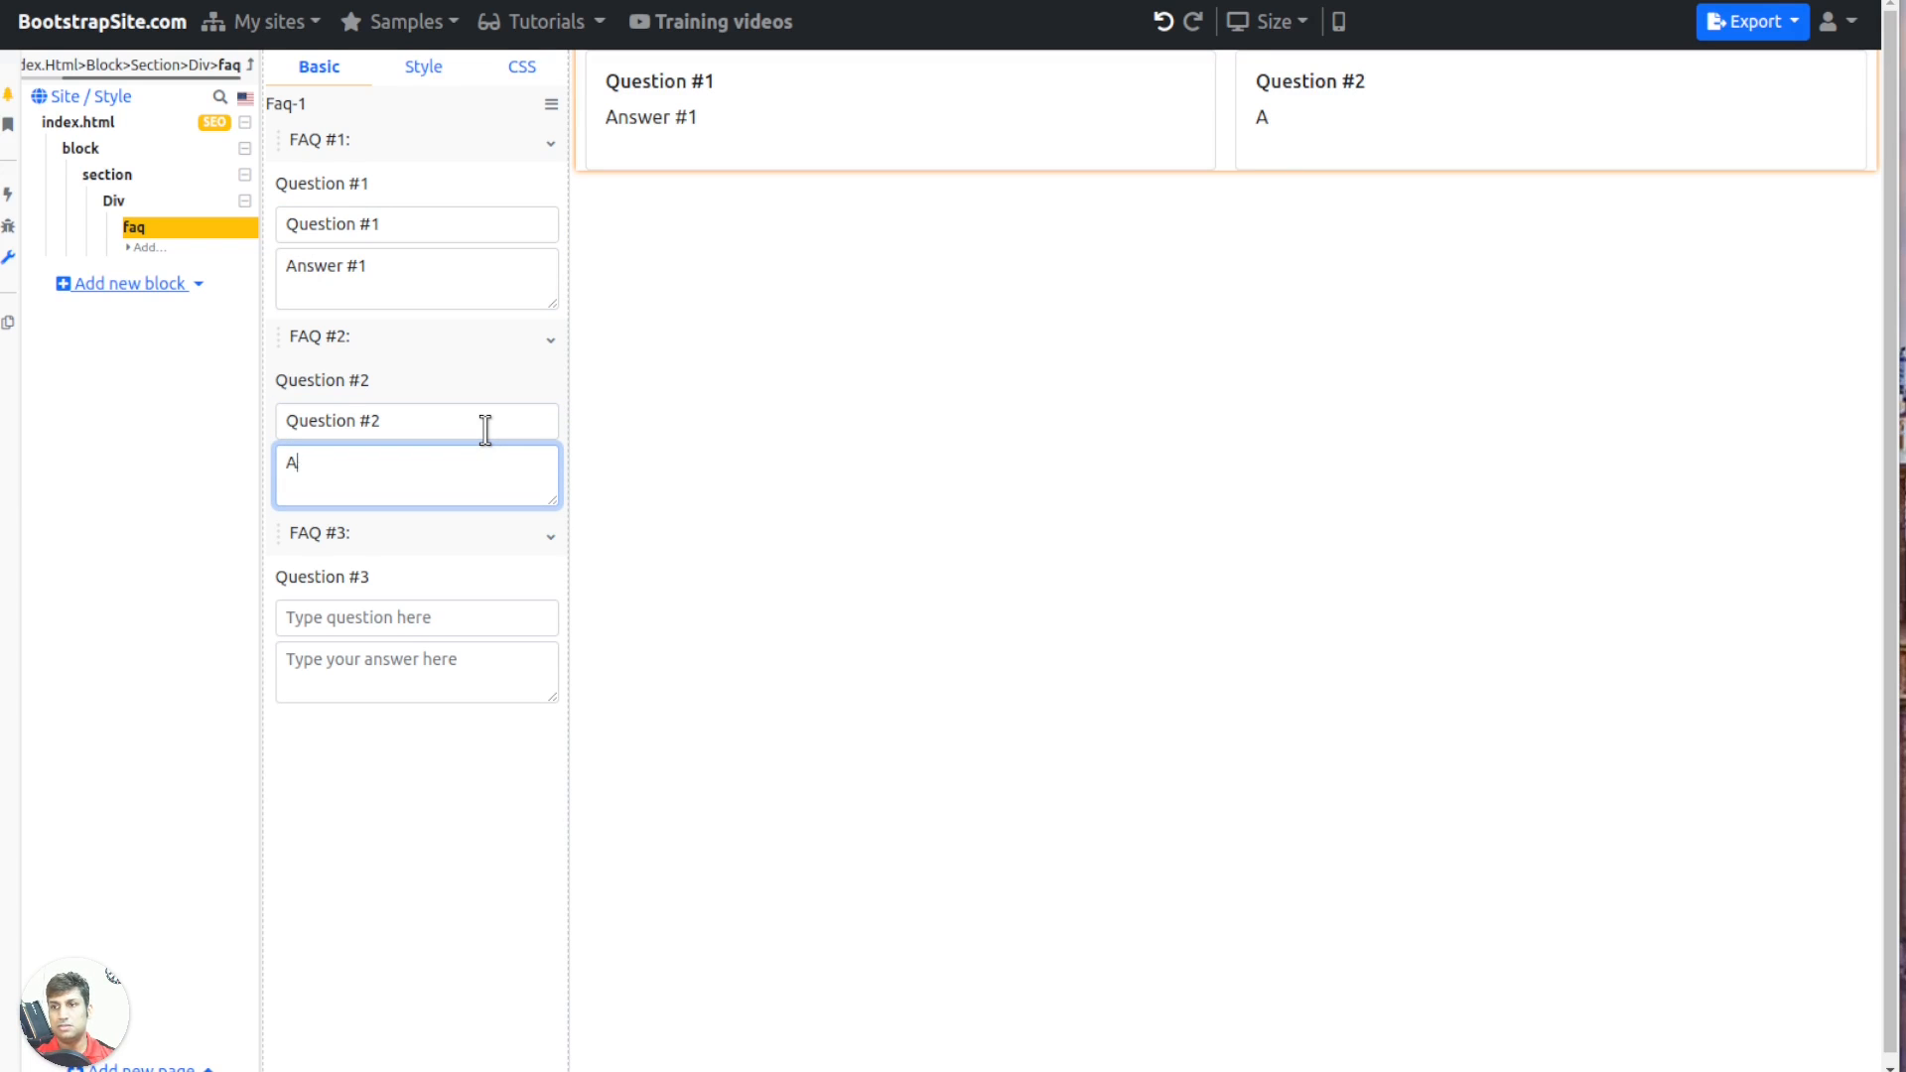
pyautogui.write('nswer #2')
# Apply the faq-accordion ready-made style to the FAQ and test collapsing and expanding both questions
pyautogui.click(420, 69)
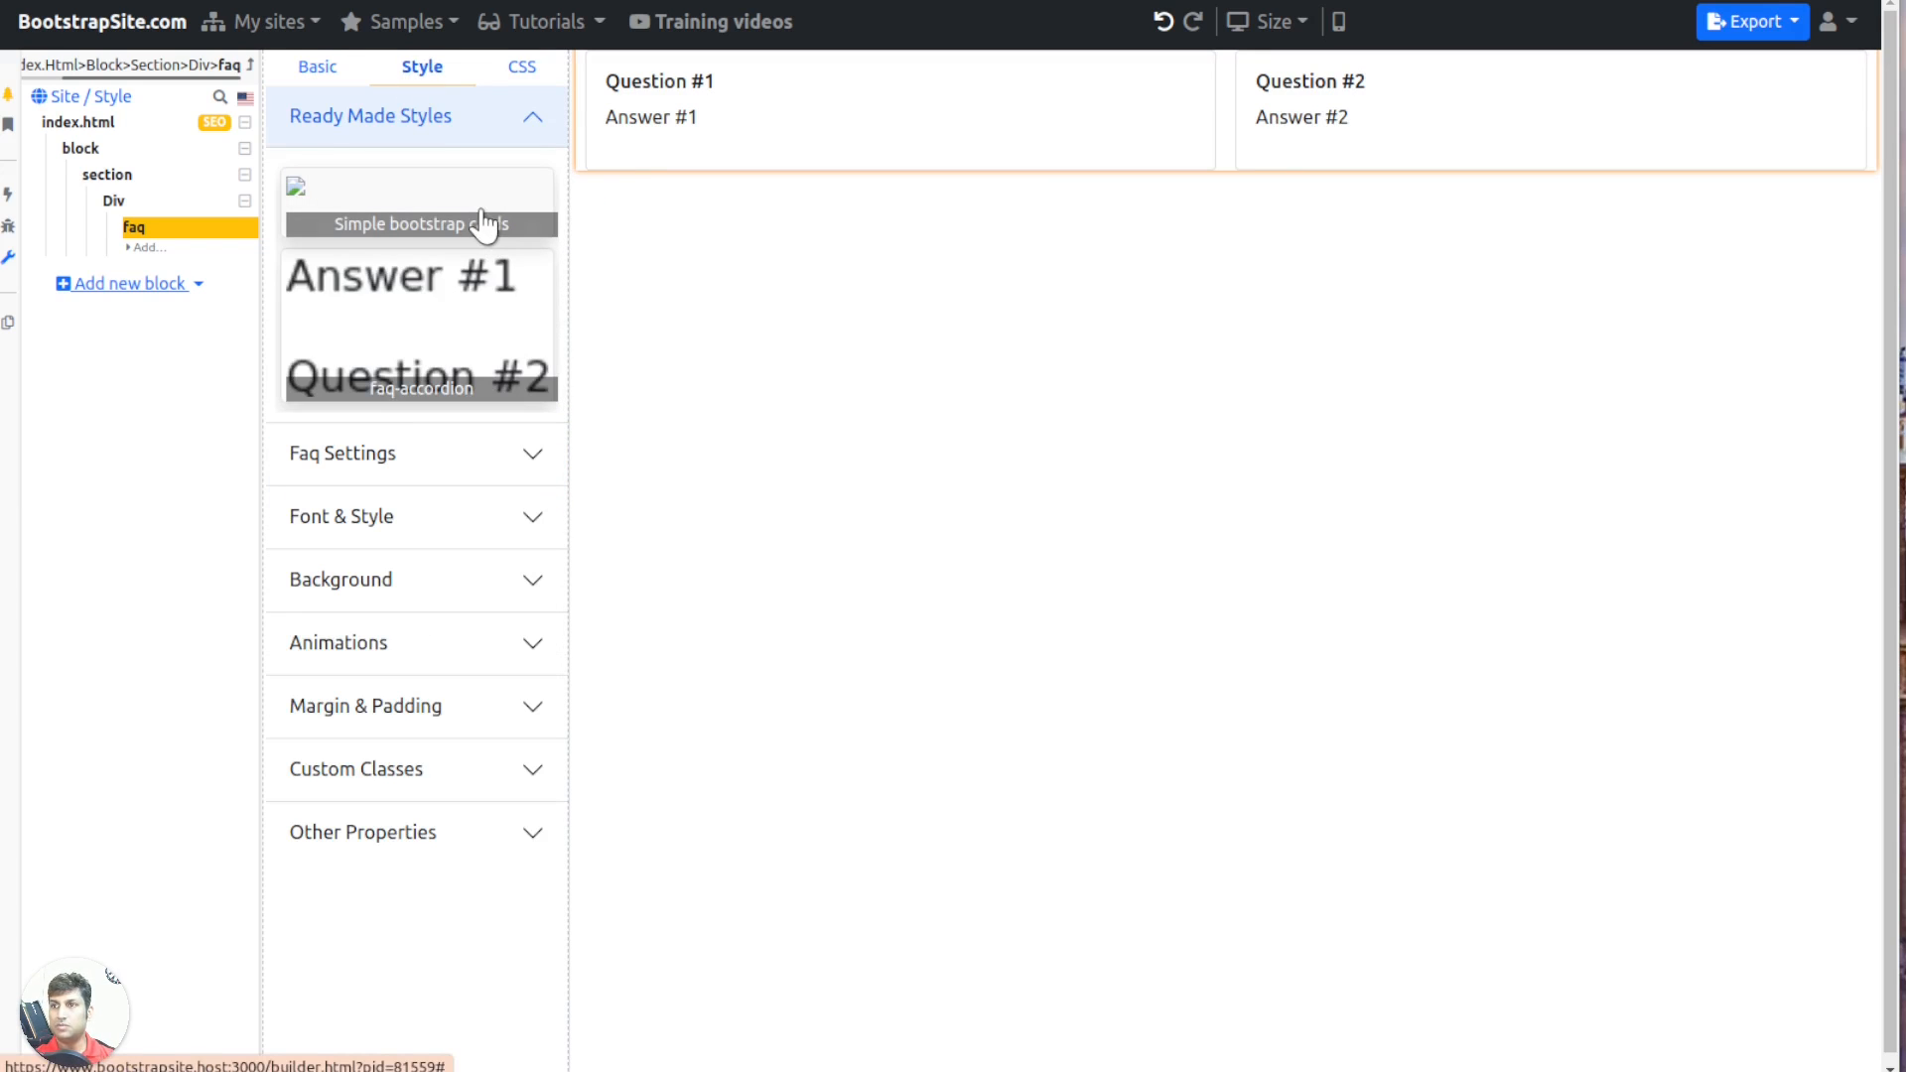
pyautogui.click(442, 365)
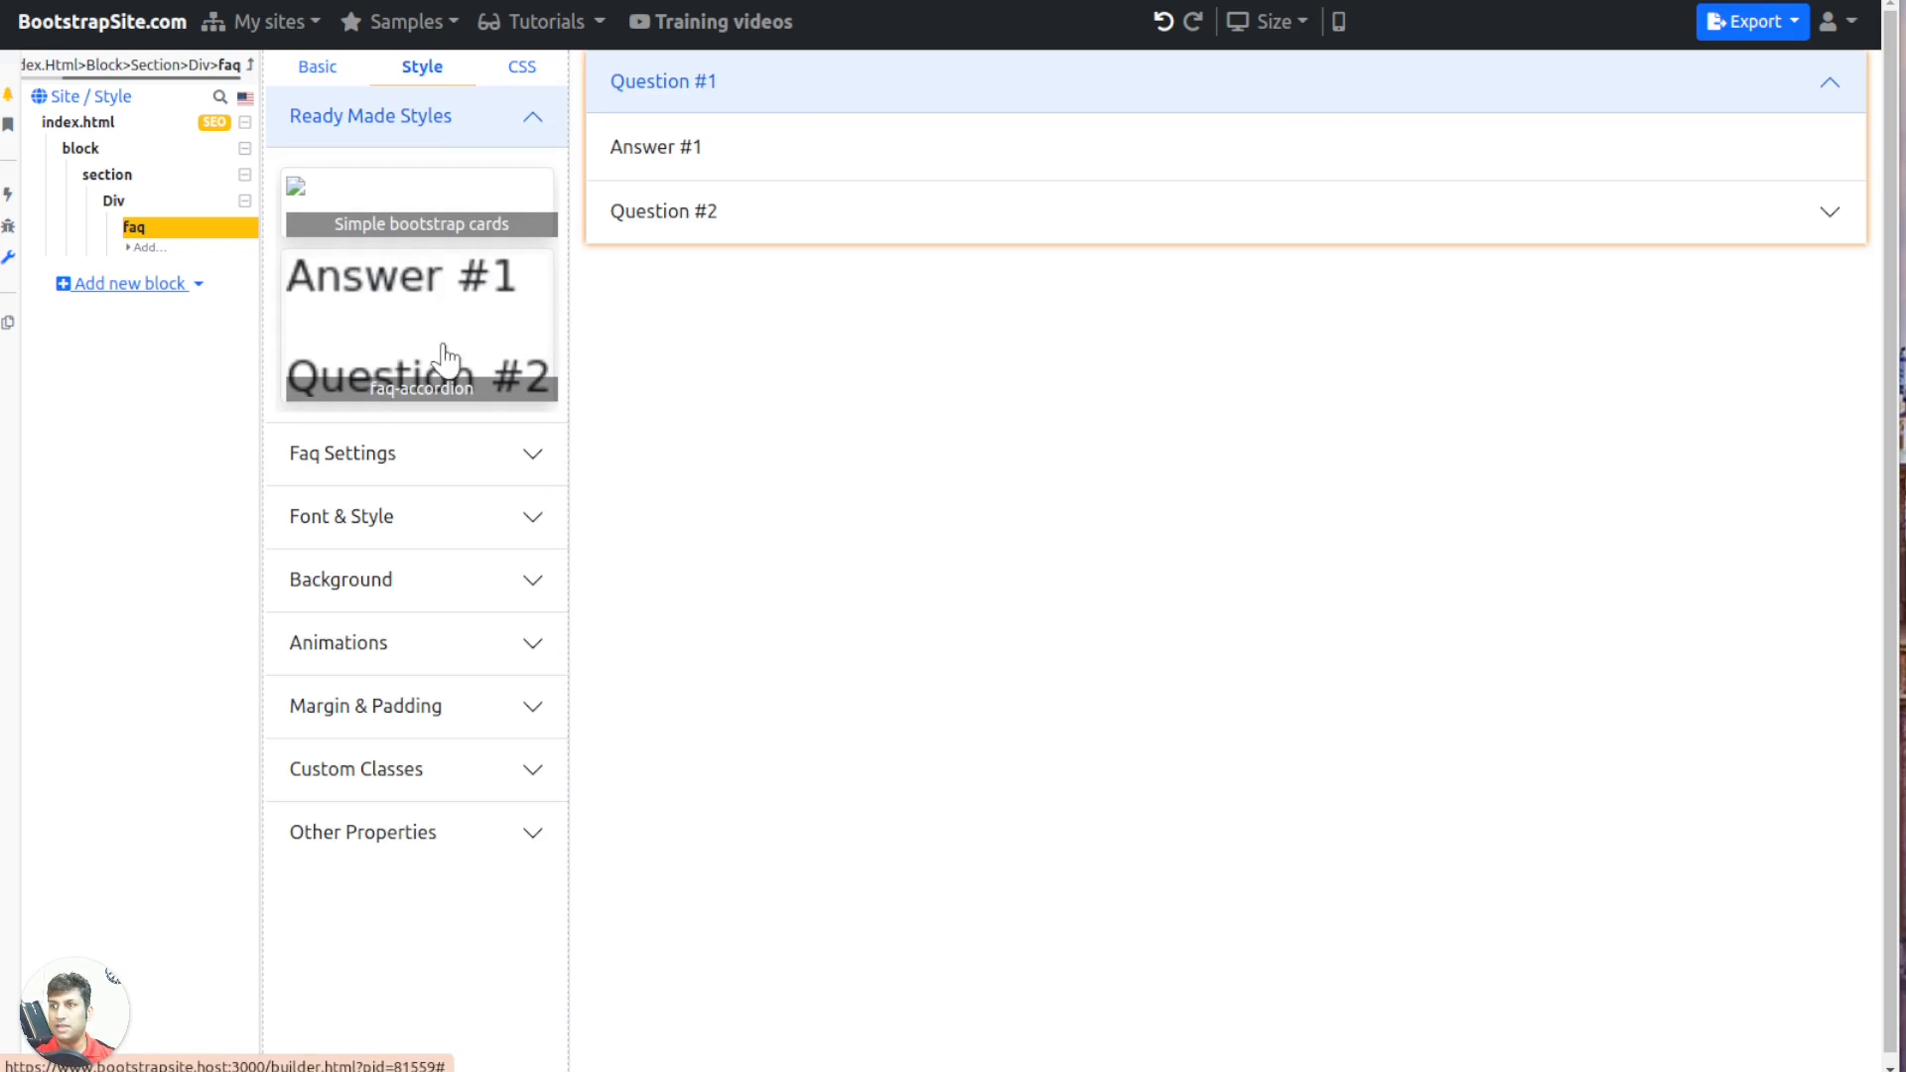
pyautogui.click(783, 220)
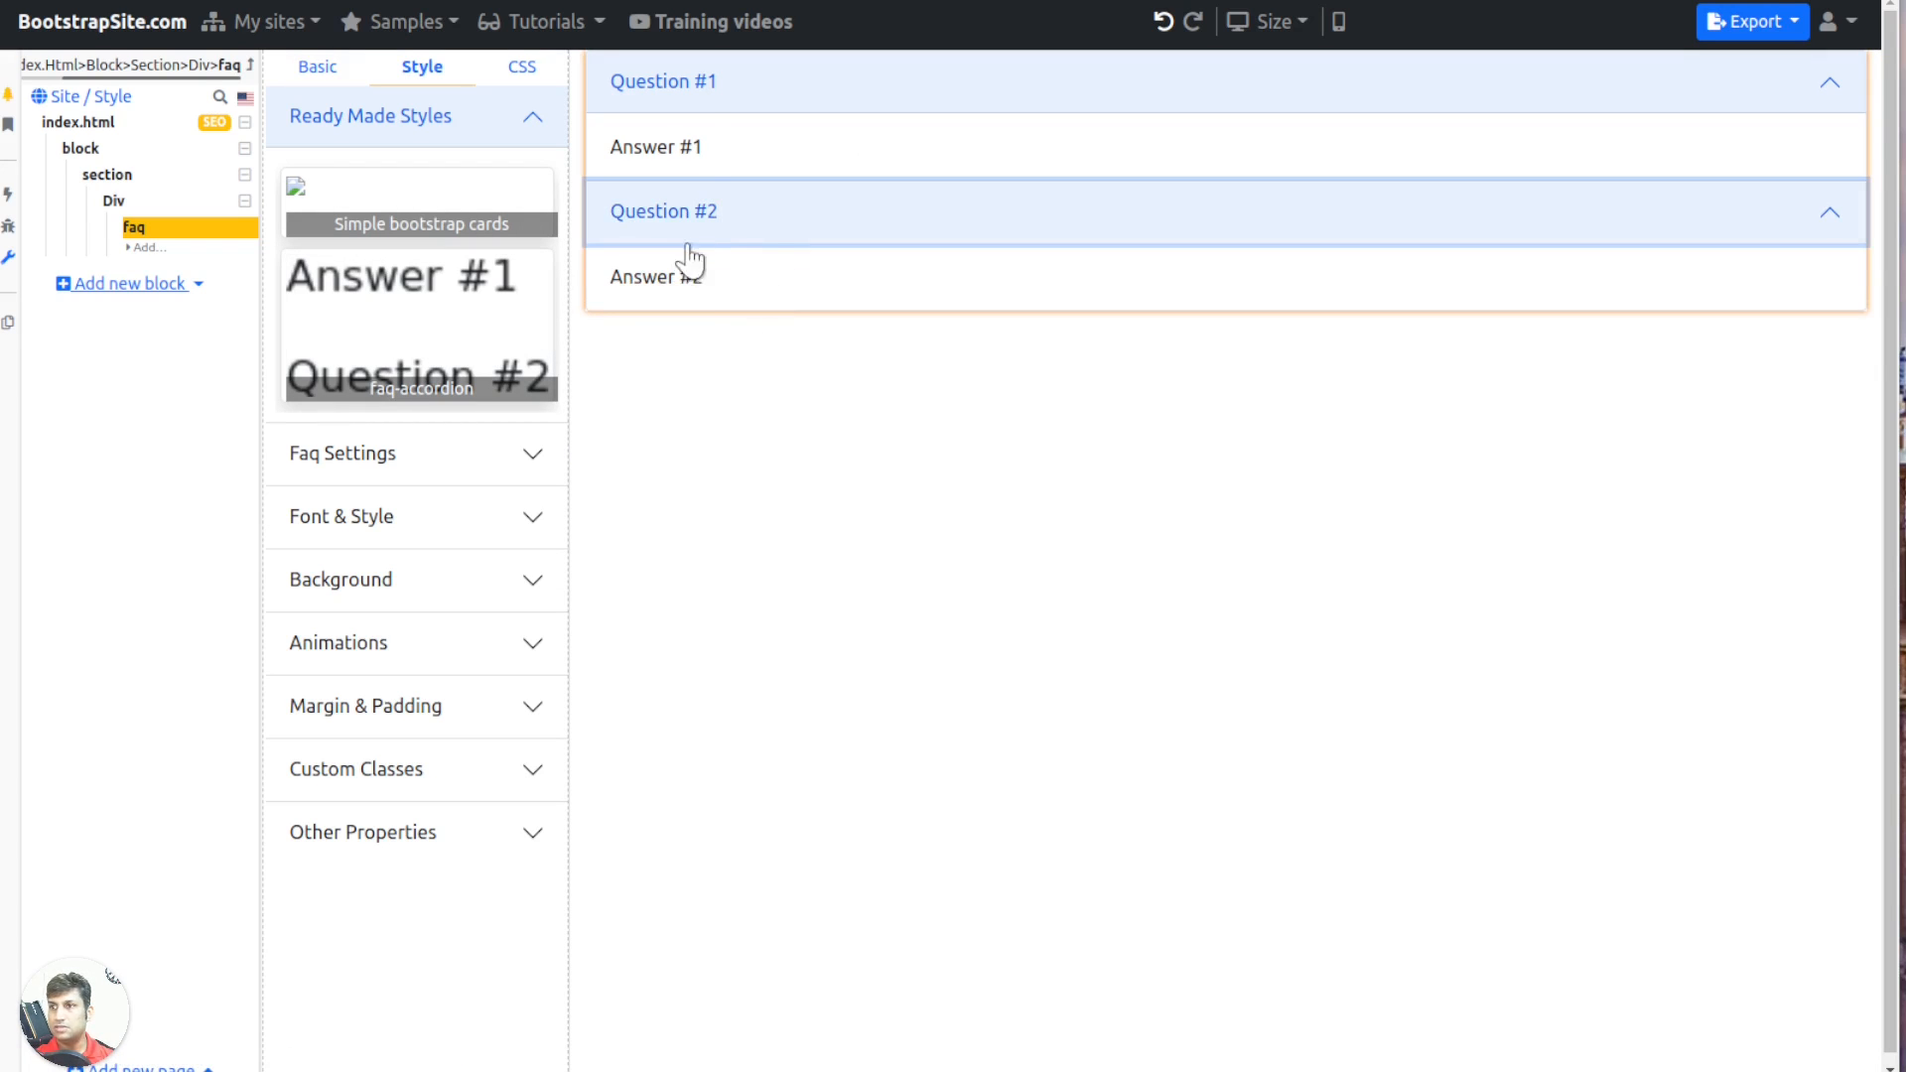
pyautogui.click(702, 78)
pyautogui.click(702, 76)
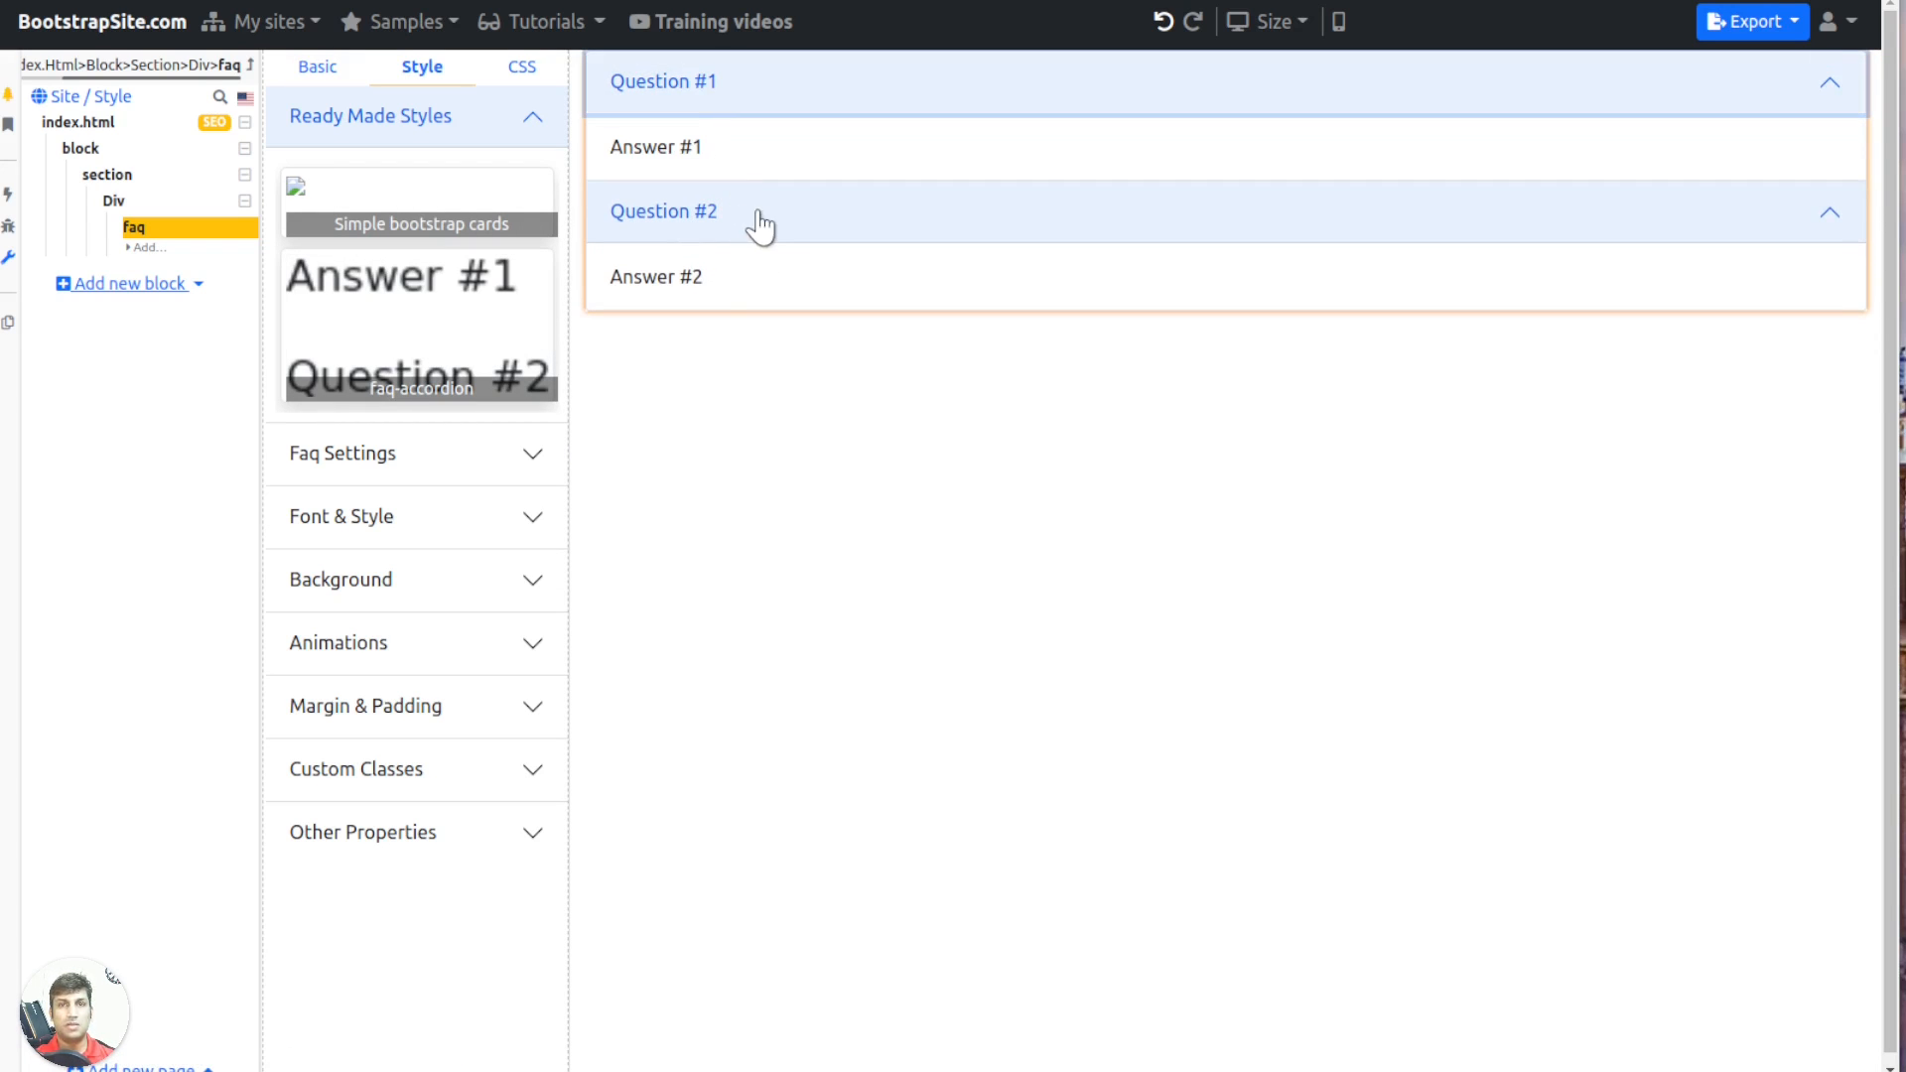
pyautogui.click(670, 234)
pyautogui.click(685, 223)
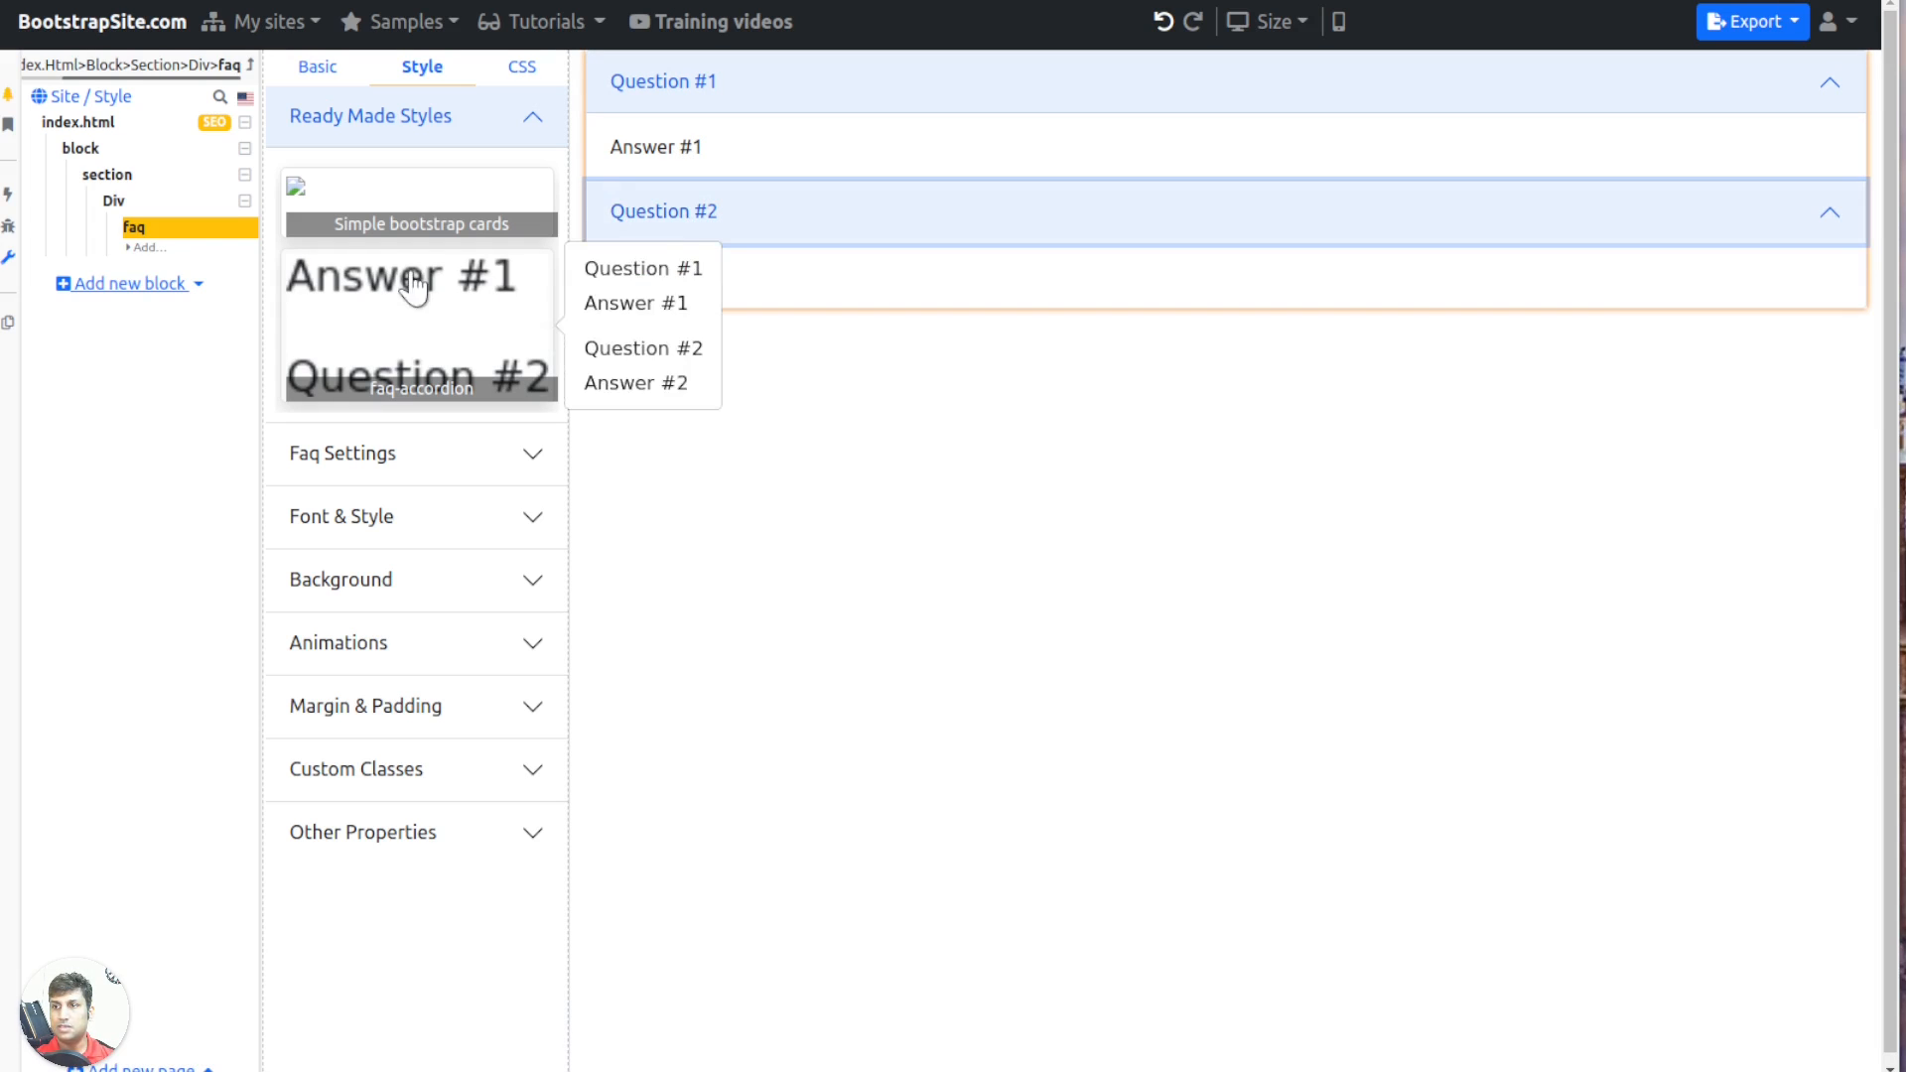
# Switch the FAQ to the Simple bootstrap cards style, return it to faq-accordion, and toggle Question #2
pyautogui.click(340, 199)
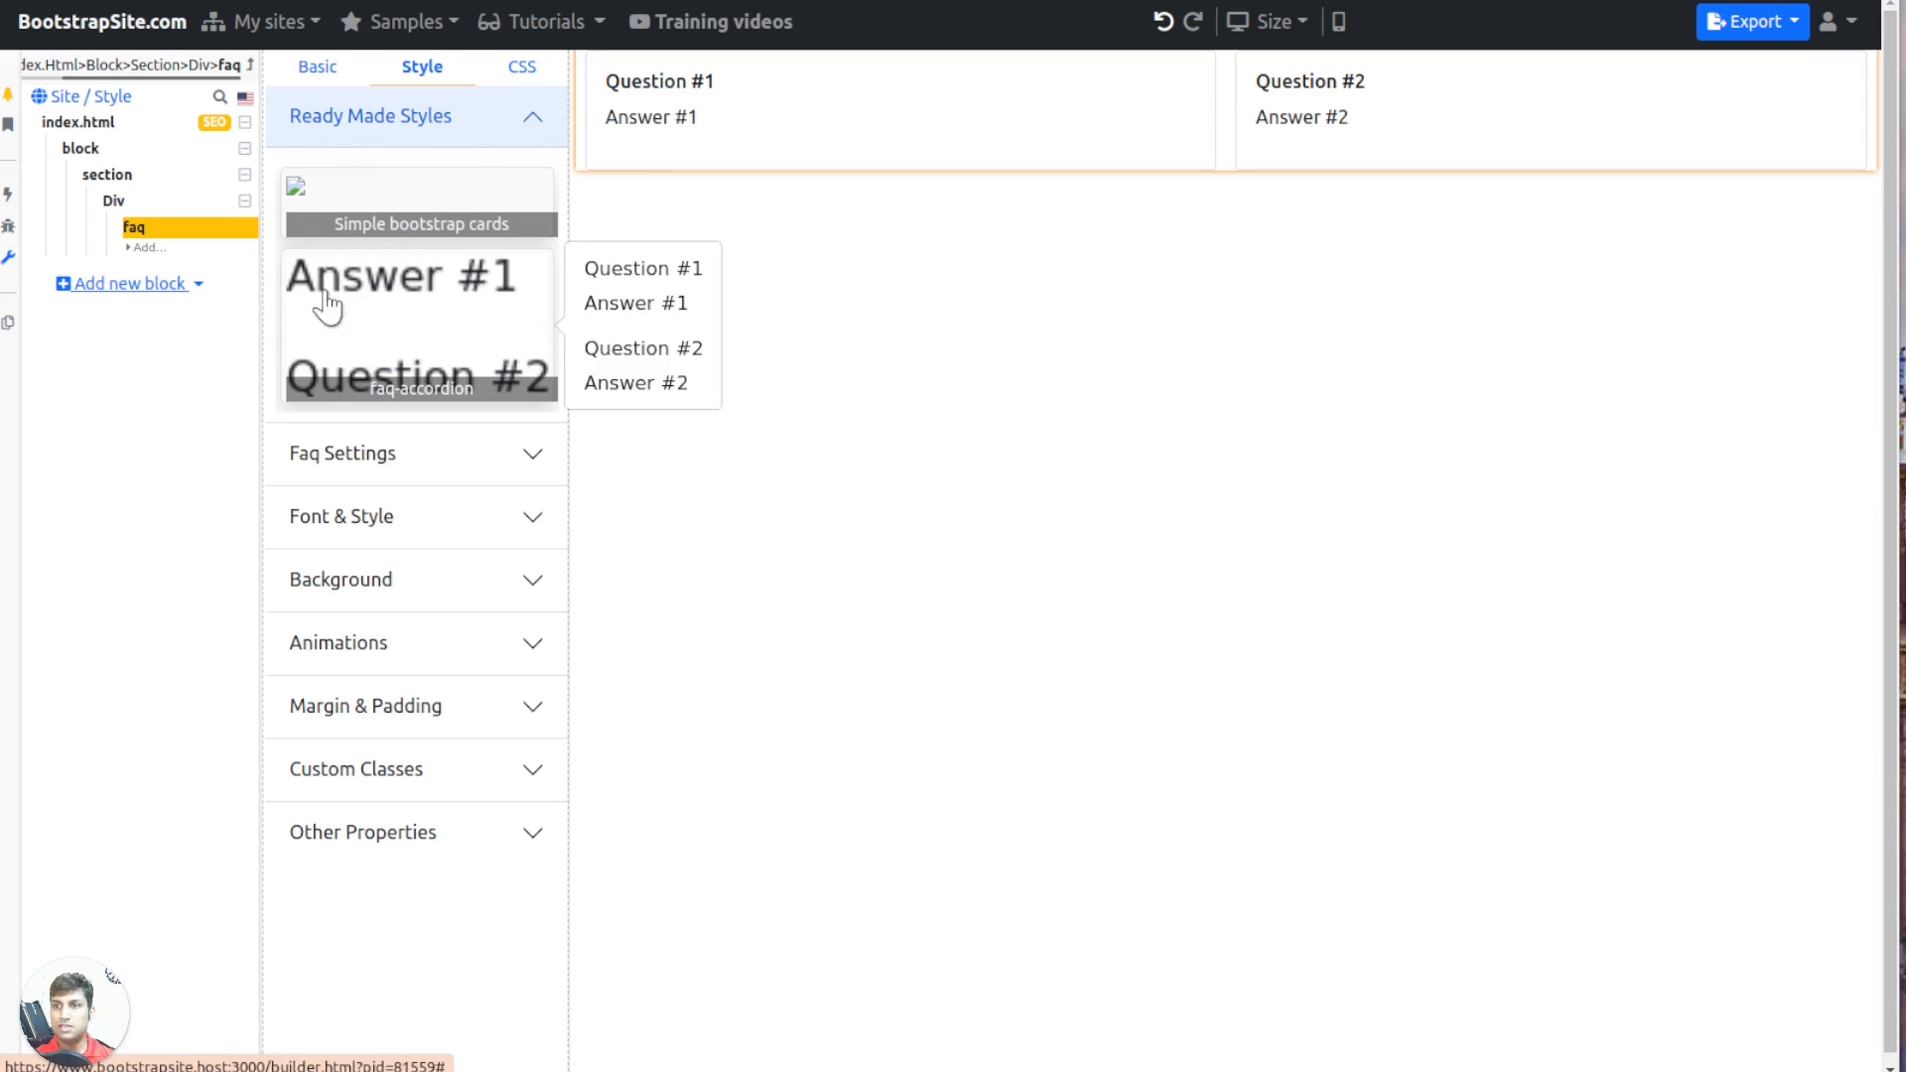
pyautogui.moveTo(331, 241)
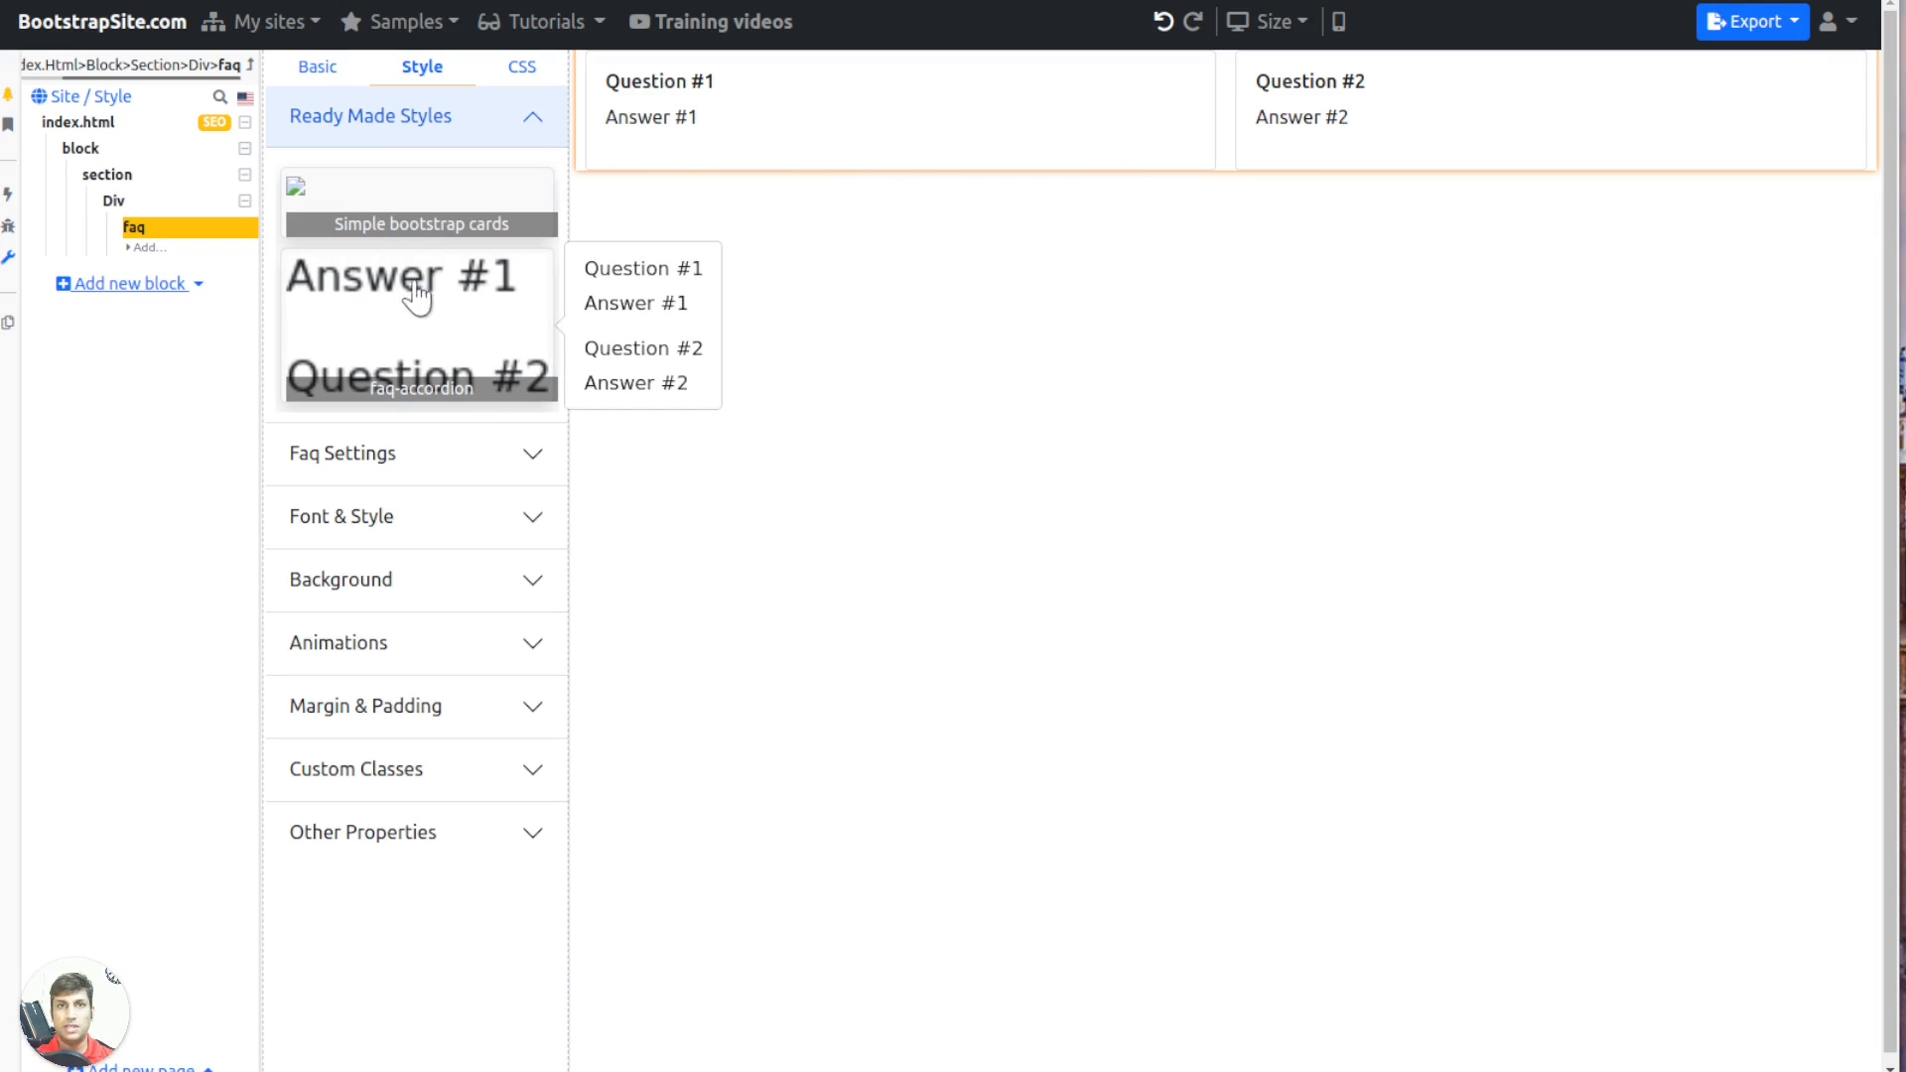
pyautogui.click(430, 328)
pyautogui.click(696, 226)
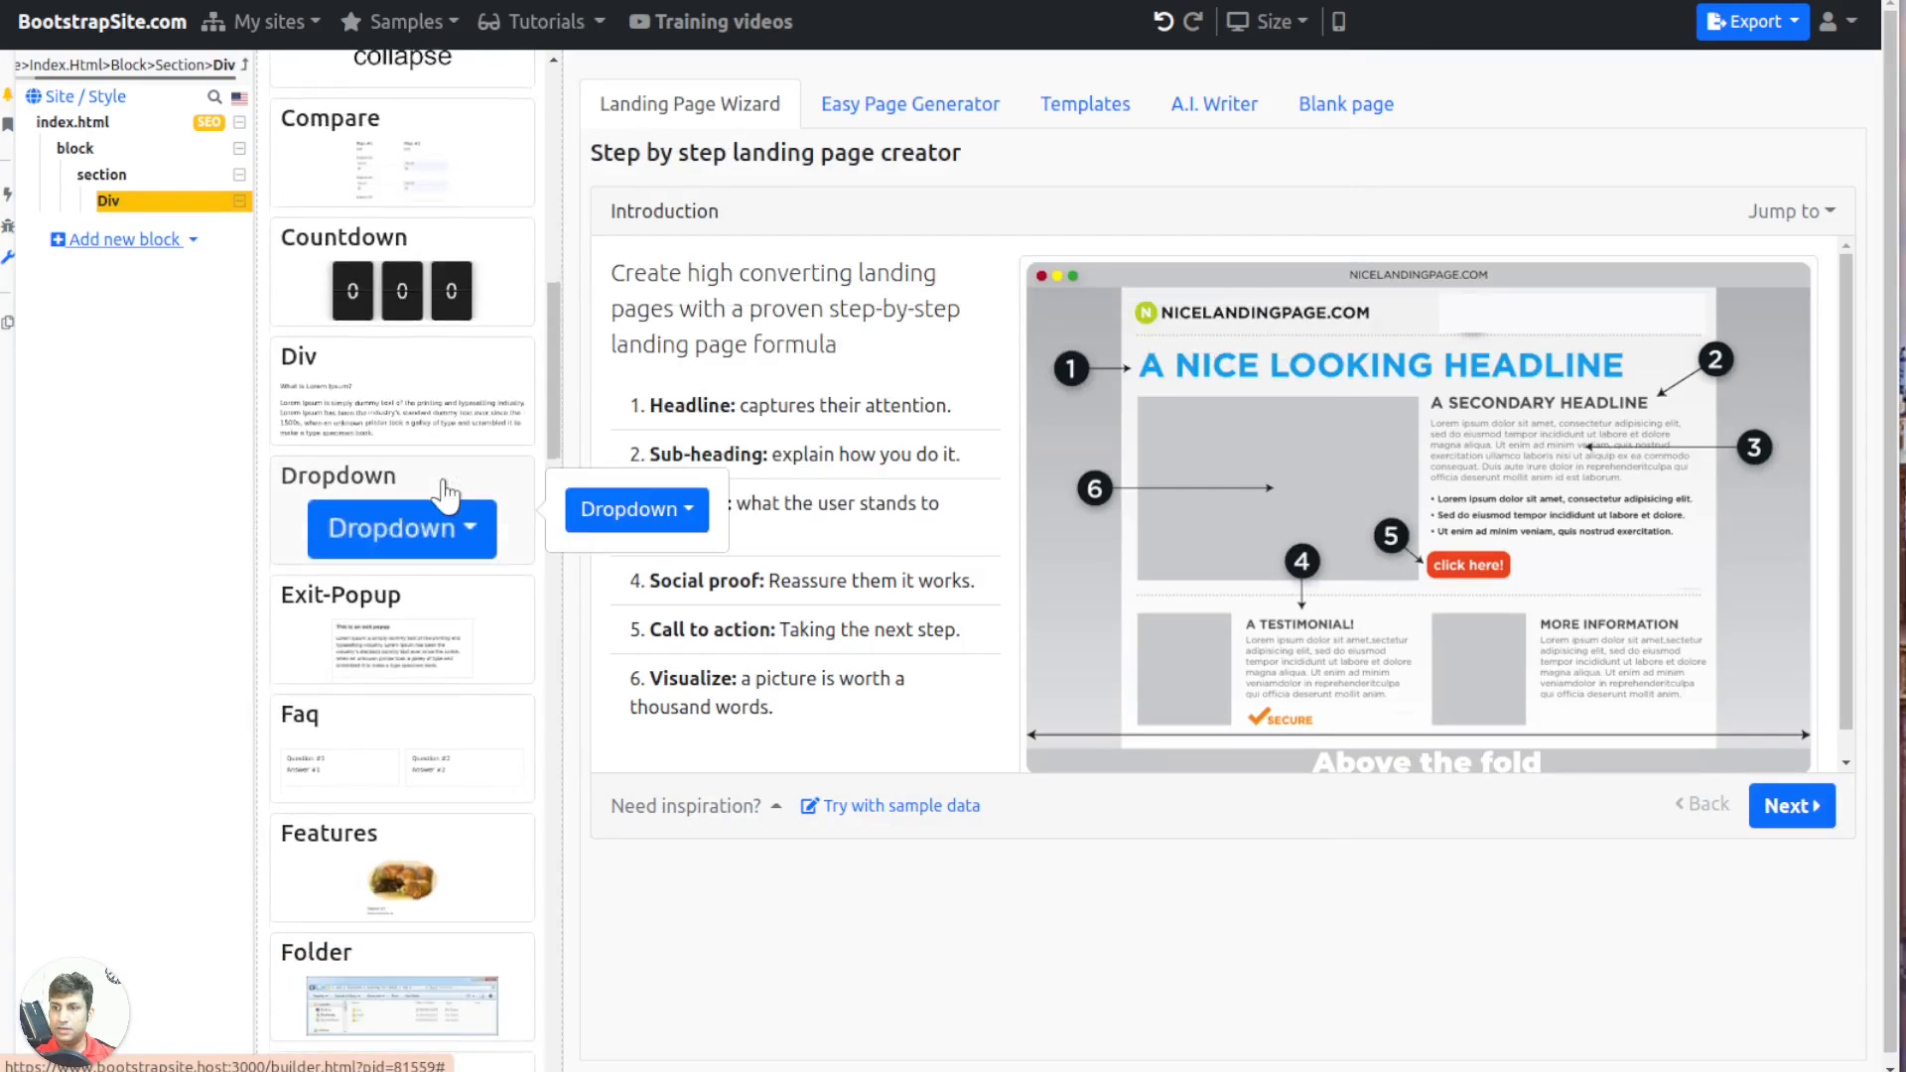
# Add a Features element to the Div and title its first feature "Feature #1"
pyautogui.scroll(-3, 443, 496)
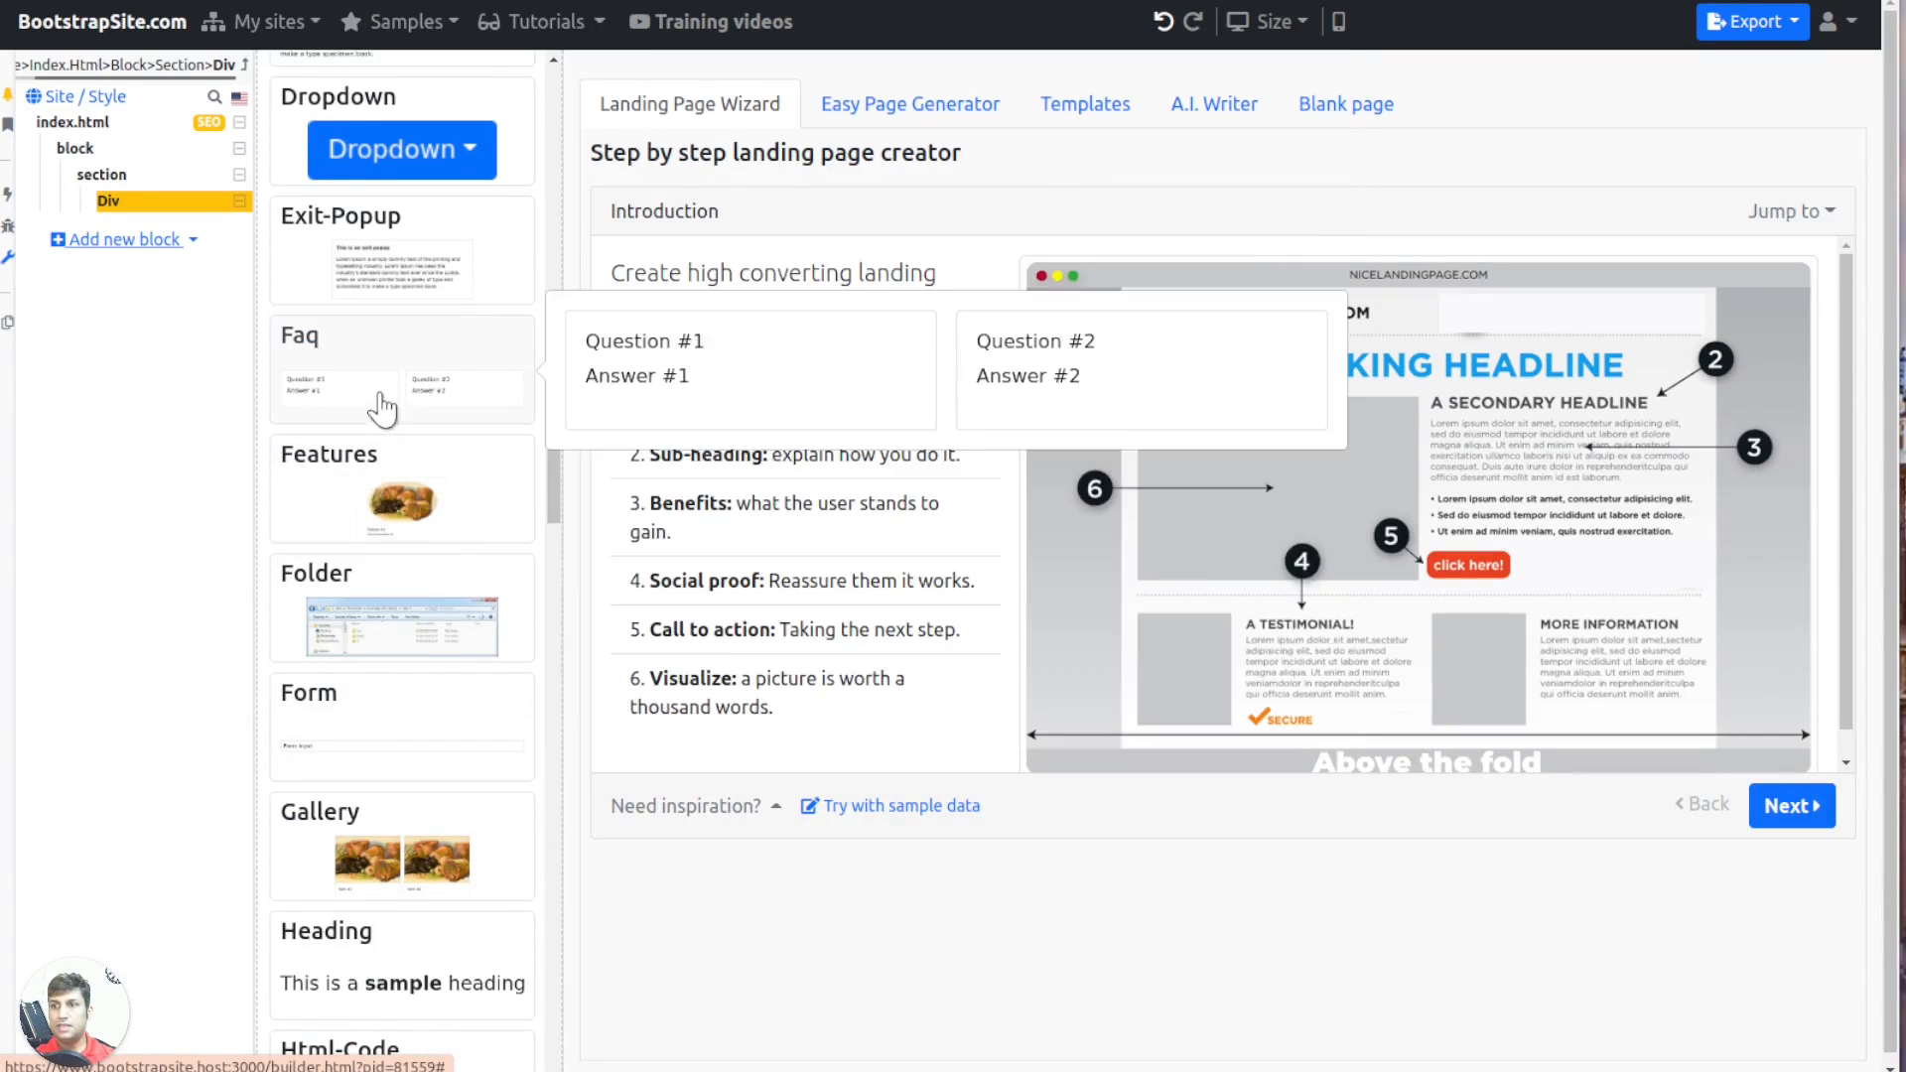
pyautogui.click(376, 489)
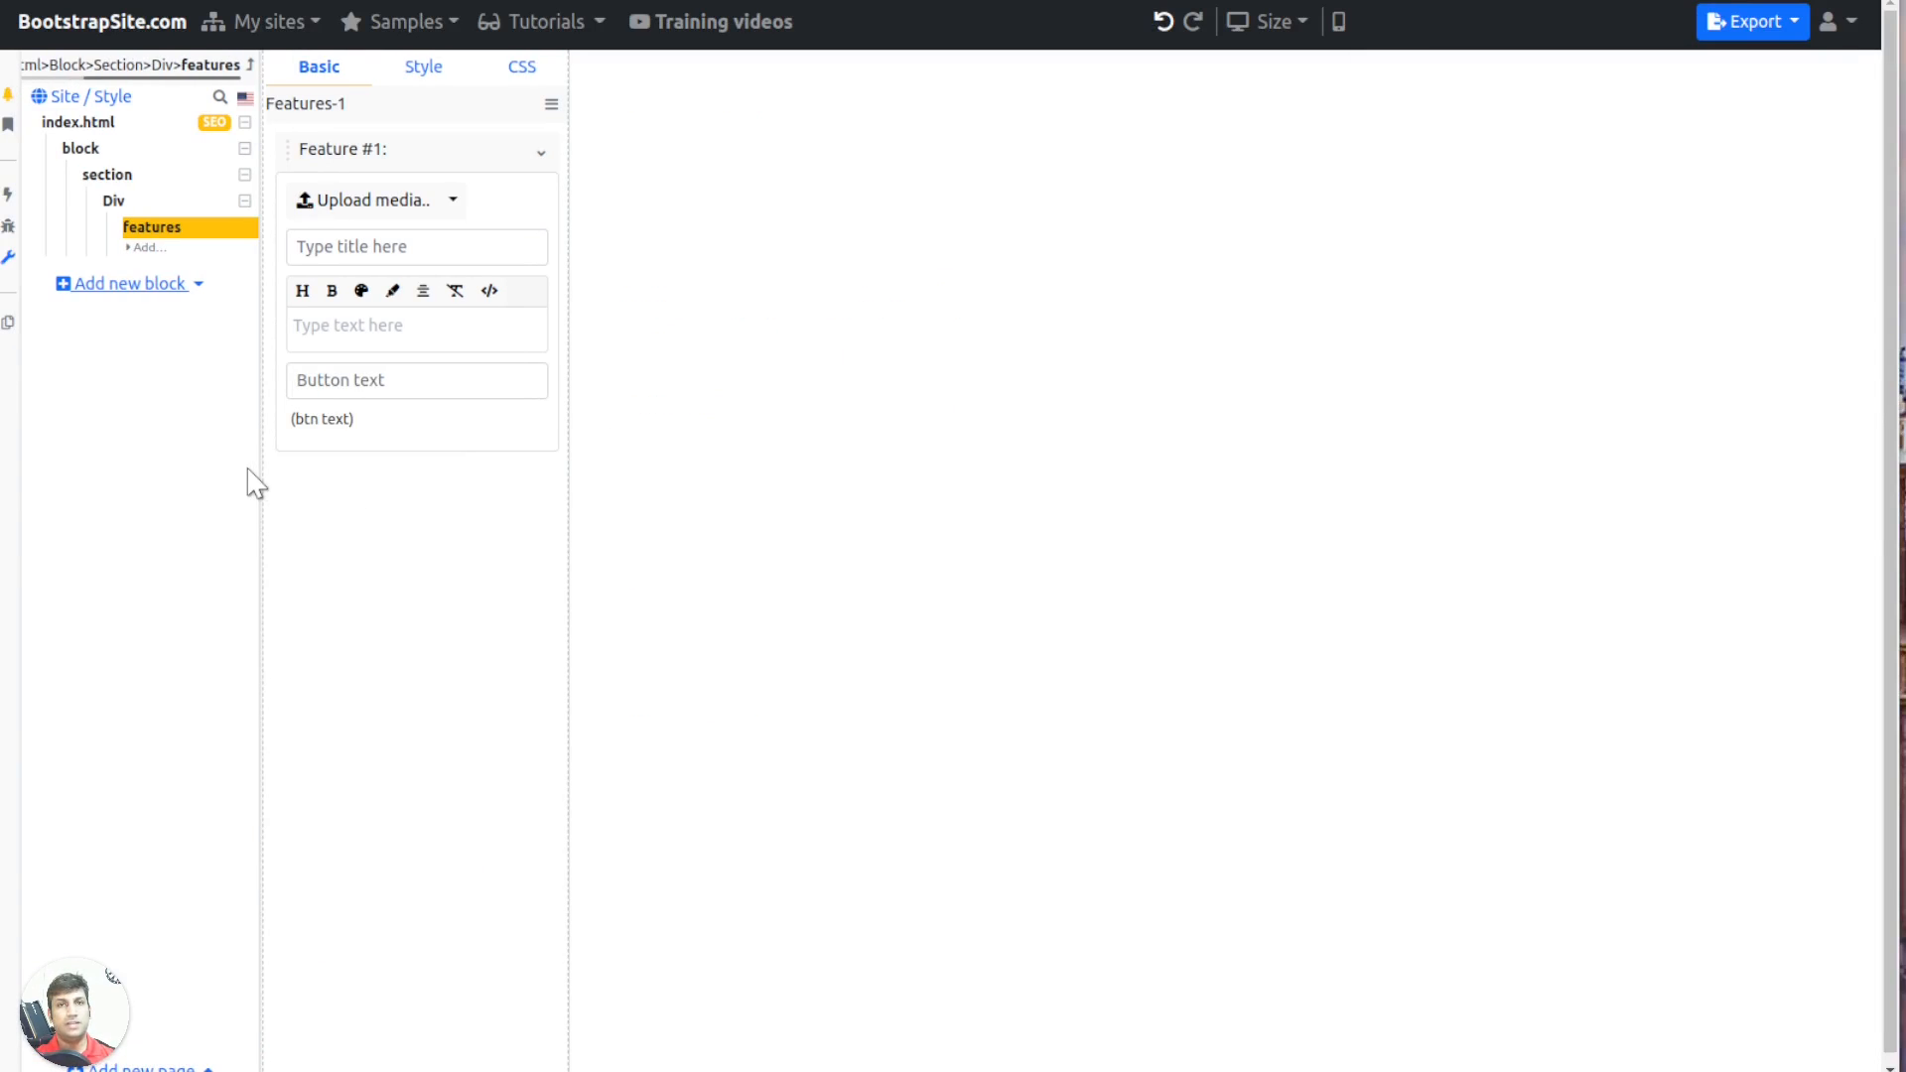
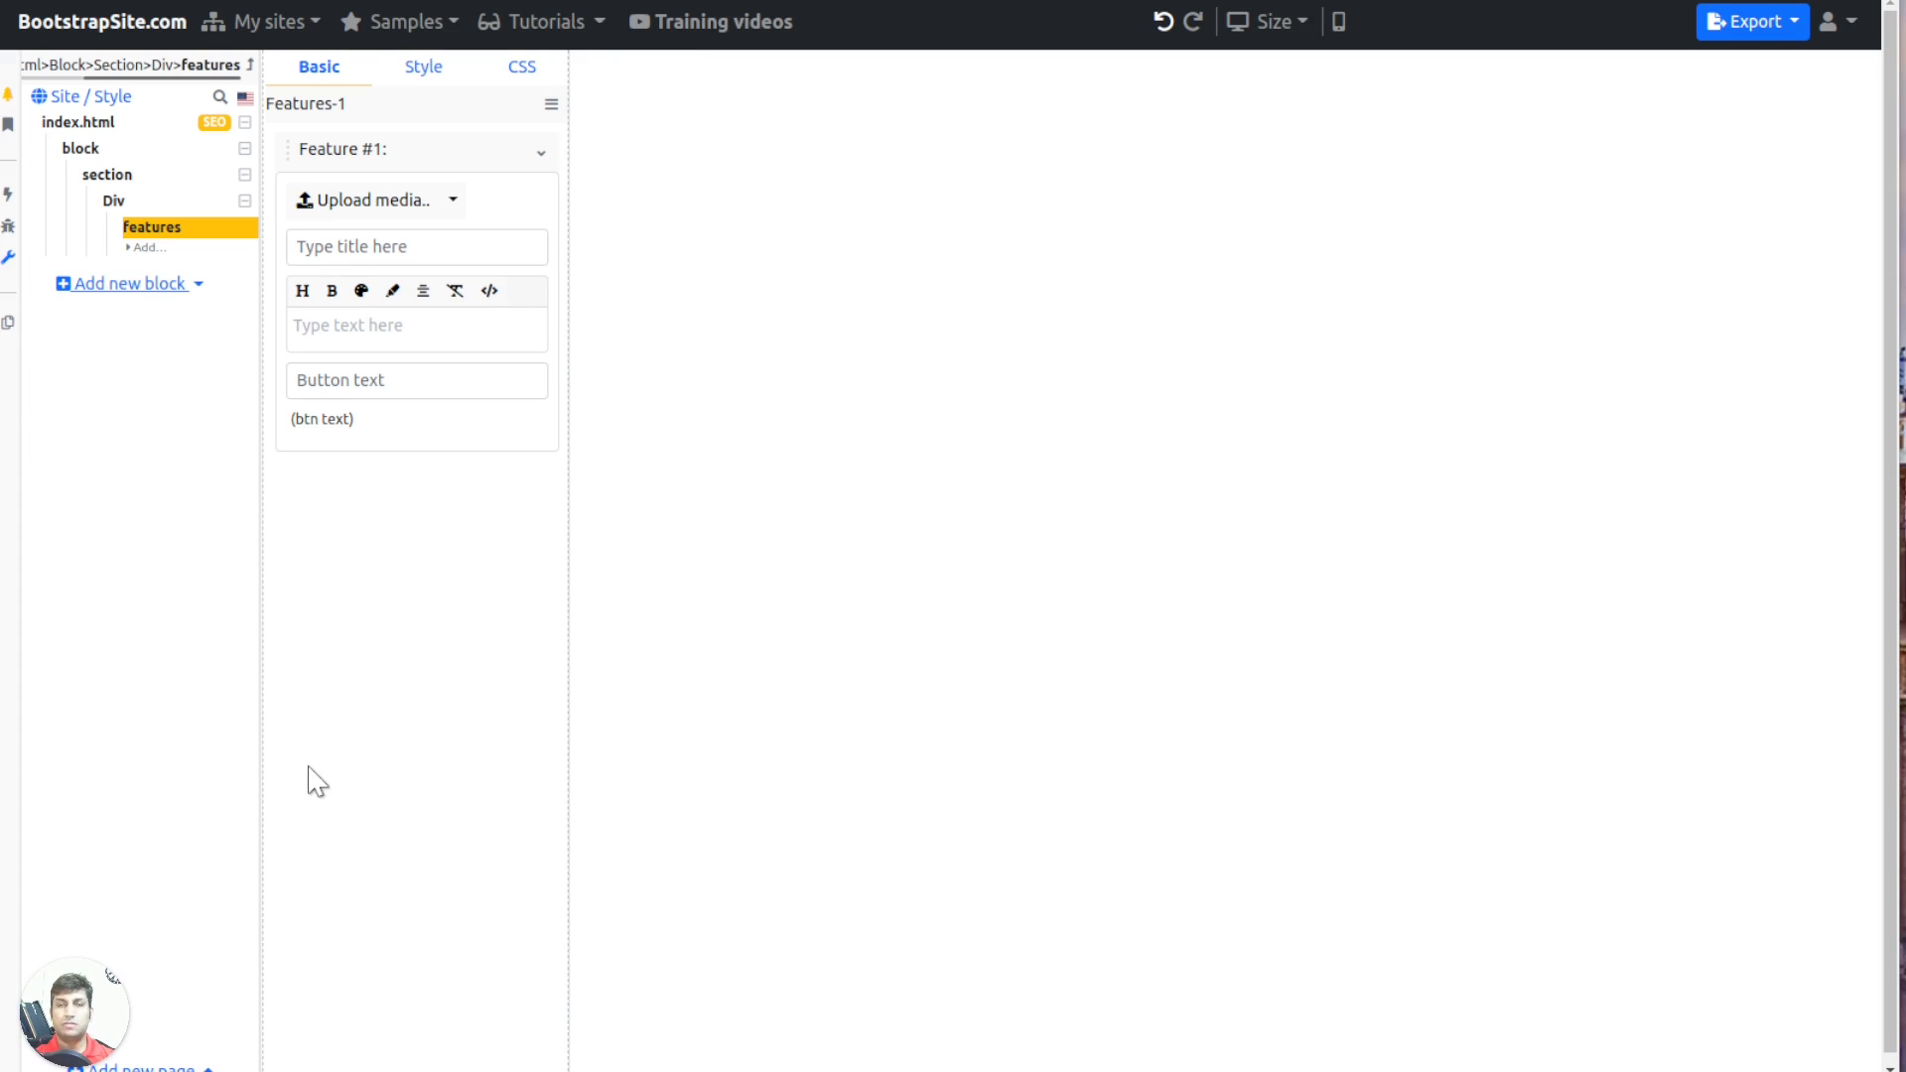
pyautogui.click(442, 244)
pyautogui.write('Feture')
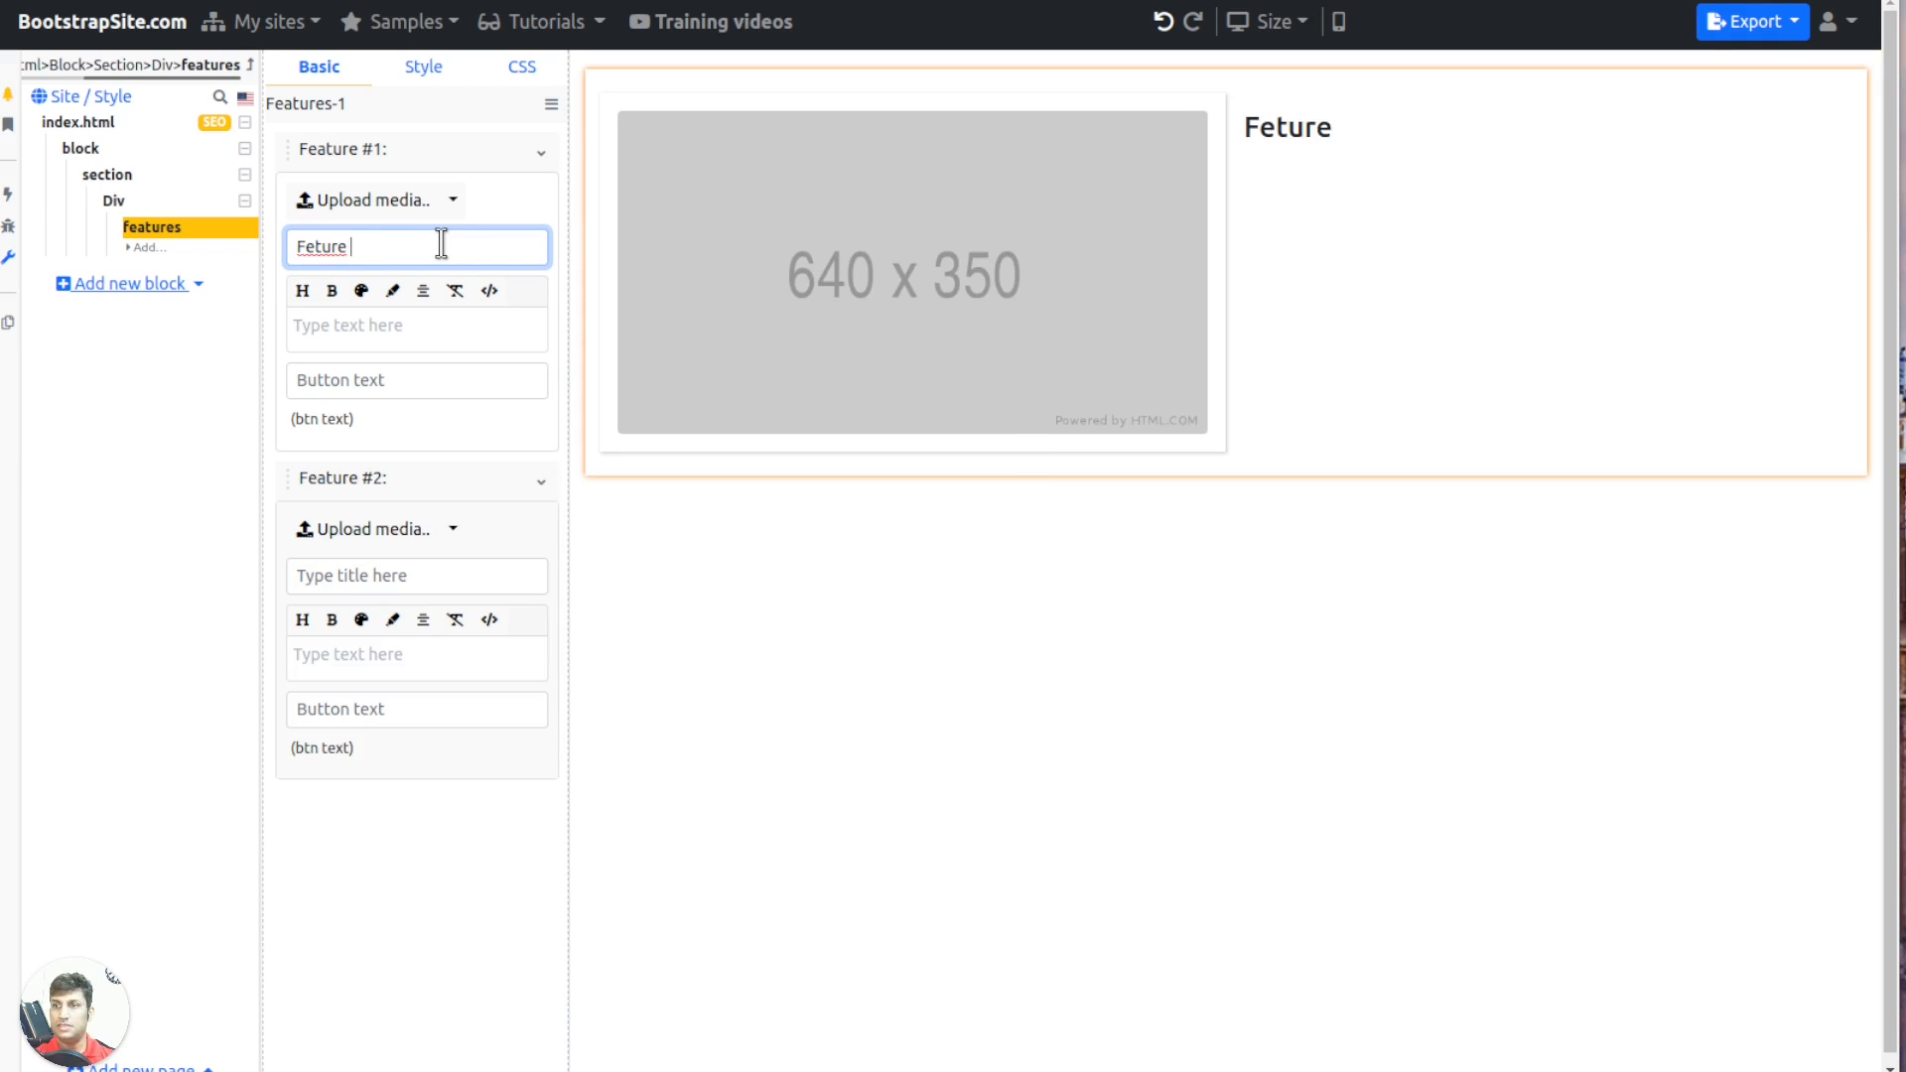
pyautogui.hotkey('ctrl', 'a')
pyautogui.write('Feature #1')
pyautogui.press('Left')
pyautogui.press('Left')
pyautogui.press('Left')
pyautogui.press('Left')
pyautogui.press('Left')
pyautogui.press('Left')
pyautogui.press('Left')
pyautogui.write('a')
pyautogui.hotkey('ctrl', 'a')
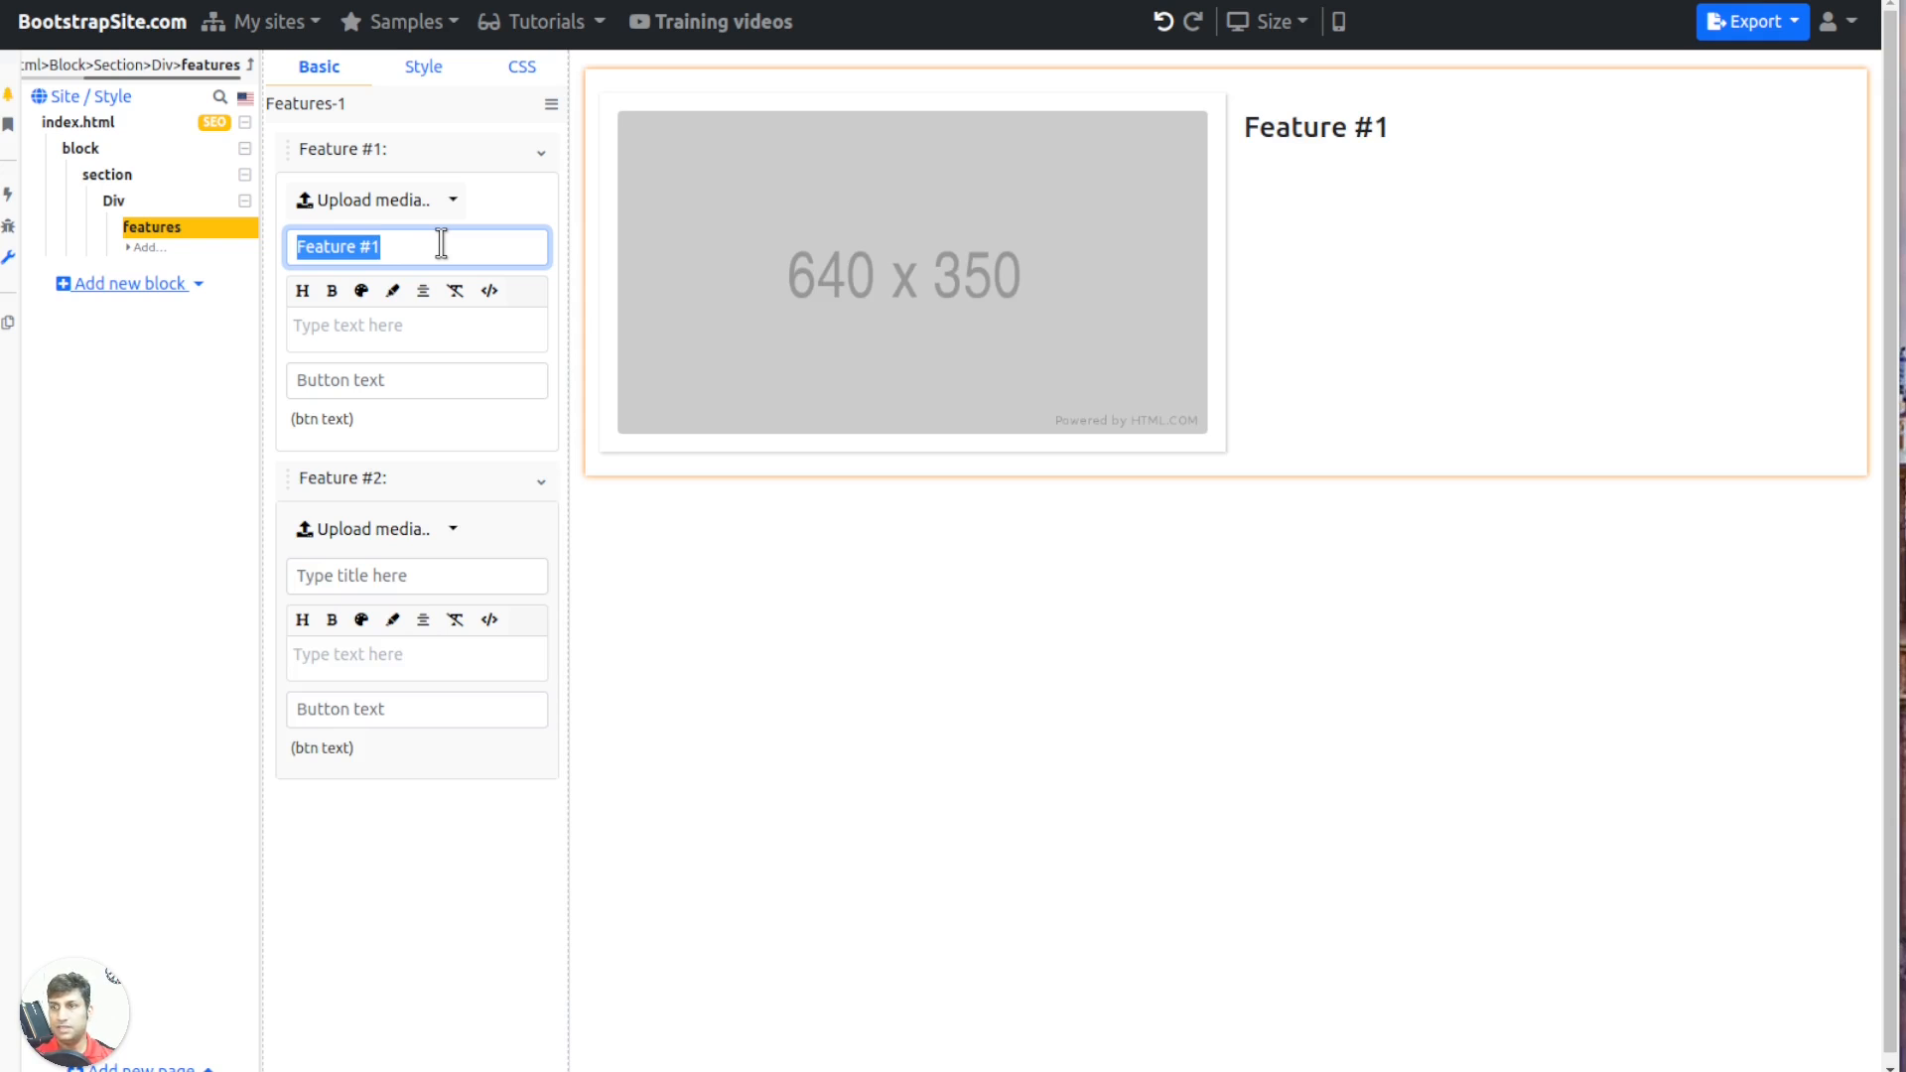
# Give the first feature the text "Description of Feature #1" and a "View more details" button linking to /feature-1
pyautogui.click(372, 323)
pyautogui.write('Description of Feature #1')
pyautogui.click(434, 395)
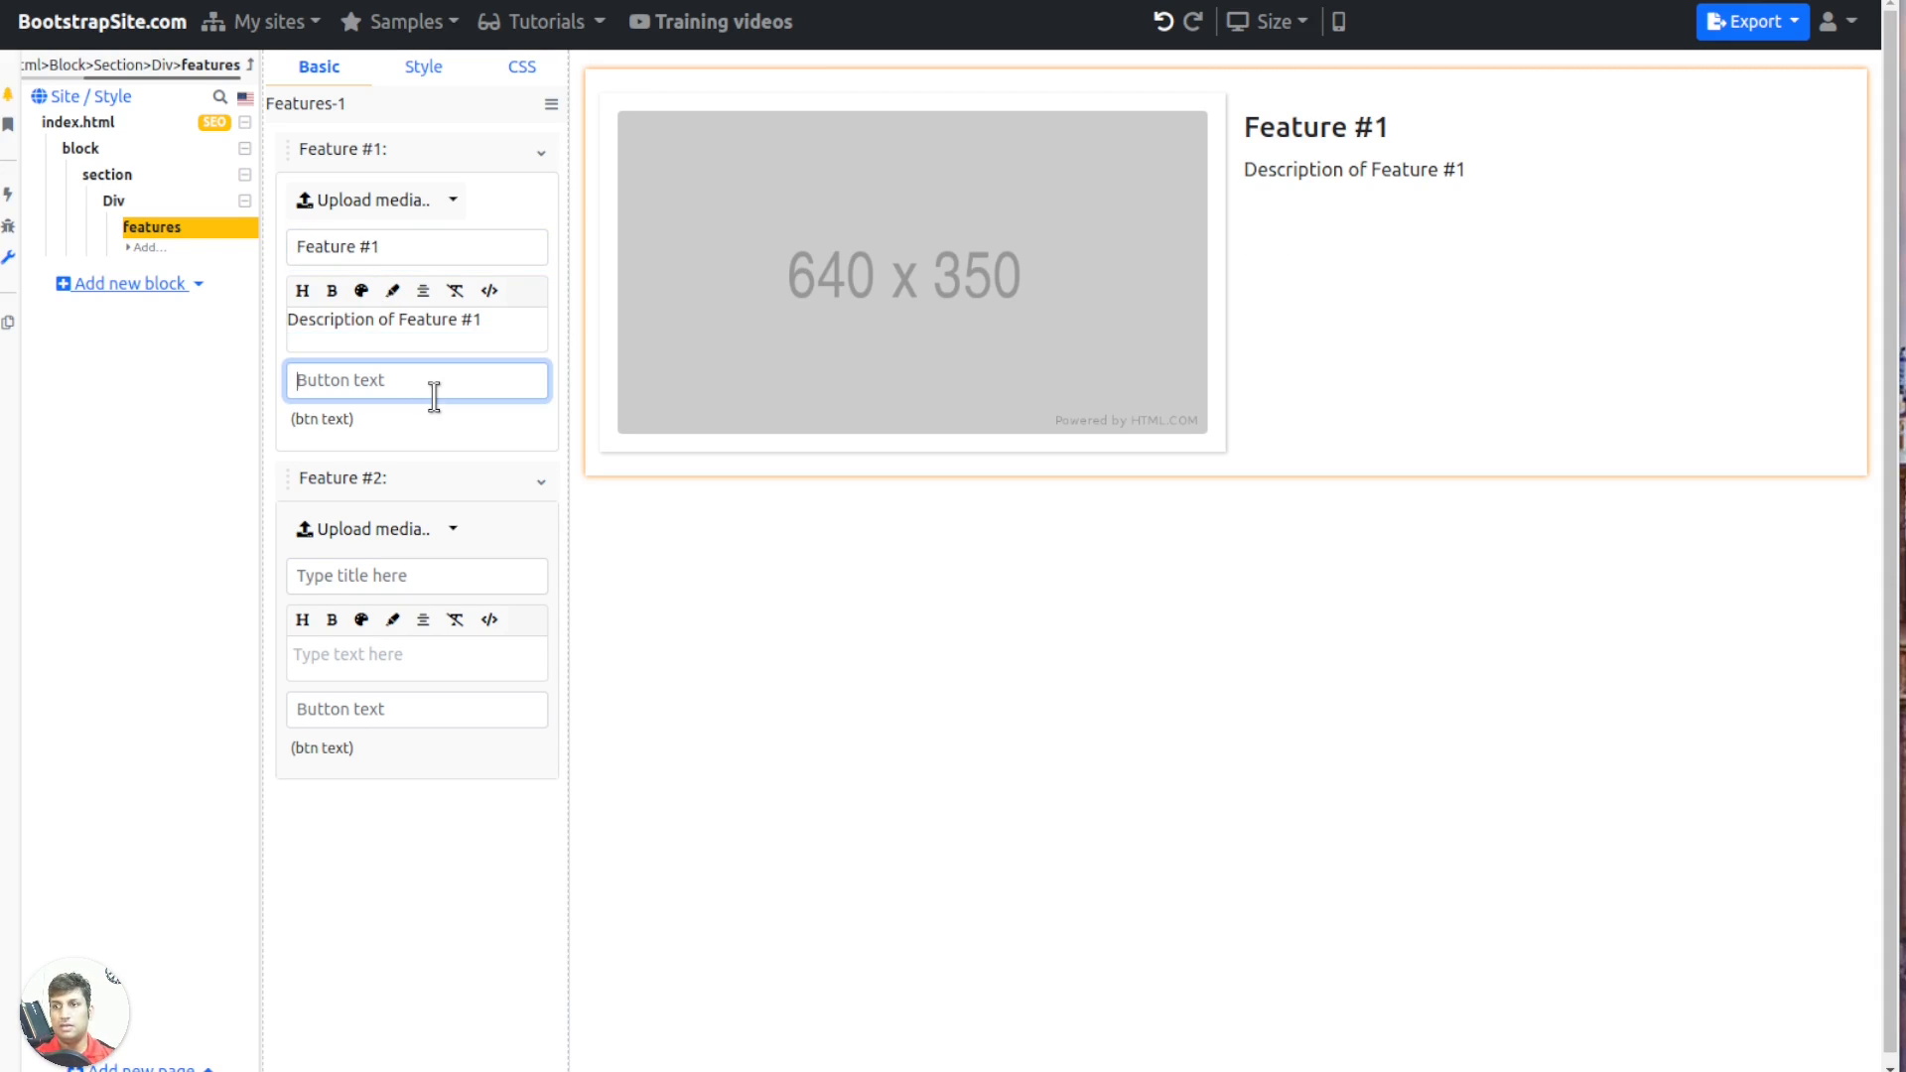
pyautogui.write('View more details')
pyautogui.press('Tab')
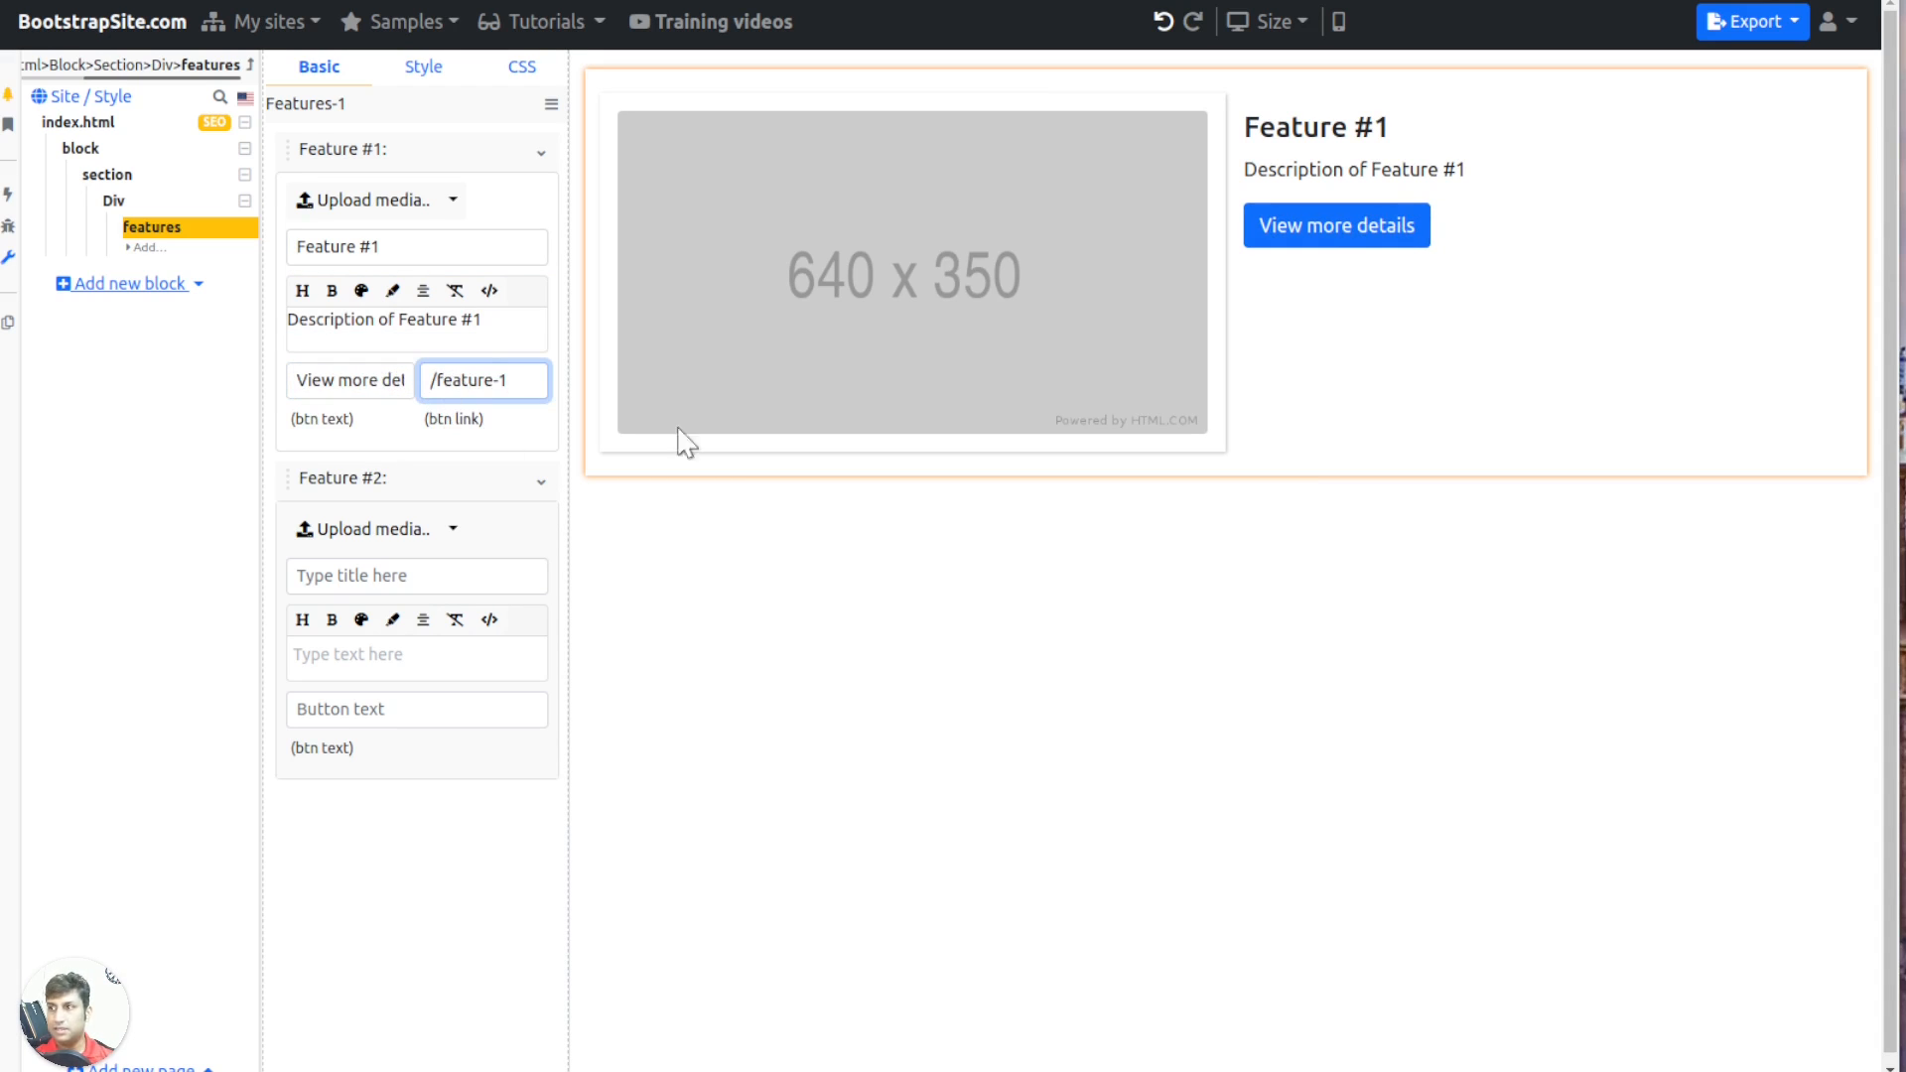
# Duplicate the first feature and change the copy to "Feature #2", "Description of Feature #2" and link /feature-2
pyautogui.click(412, 242)
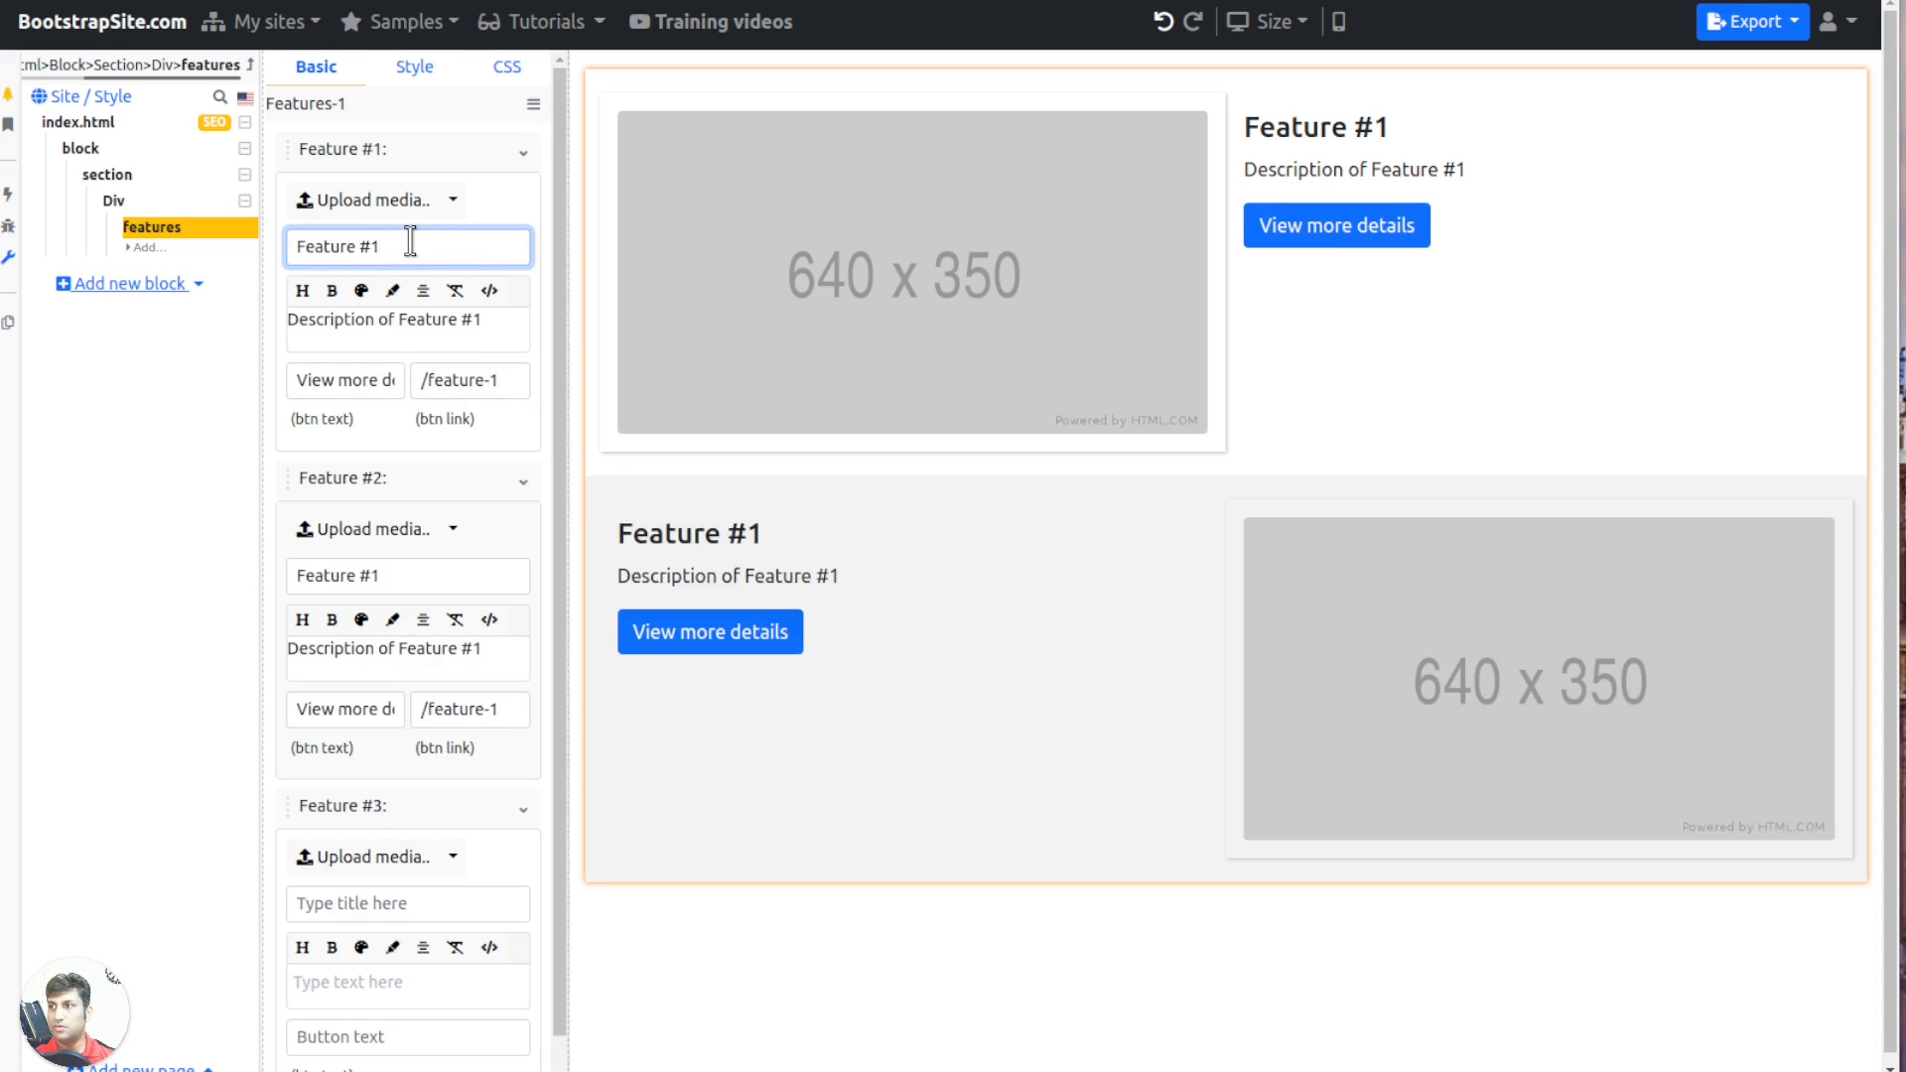
pyautogui.click(381, 577)
pyautogui.press('BackSpace')
pyautogui.write('2')
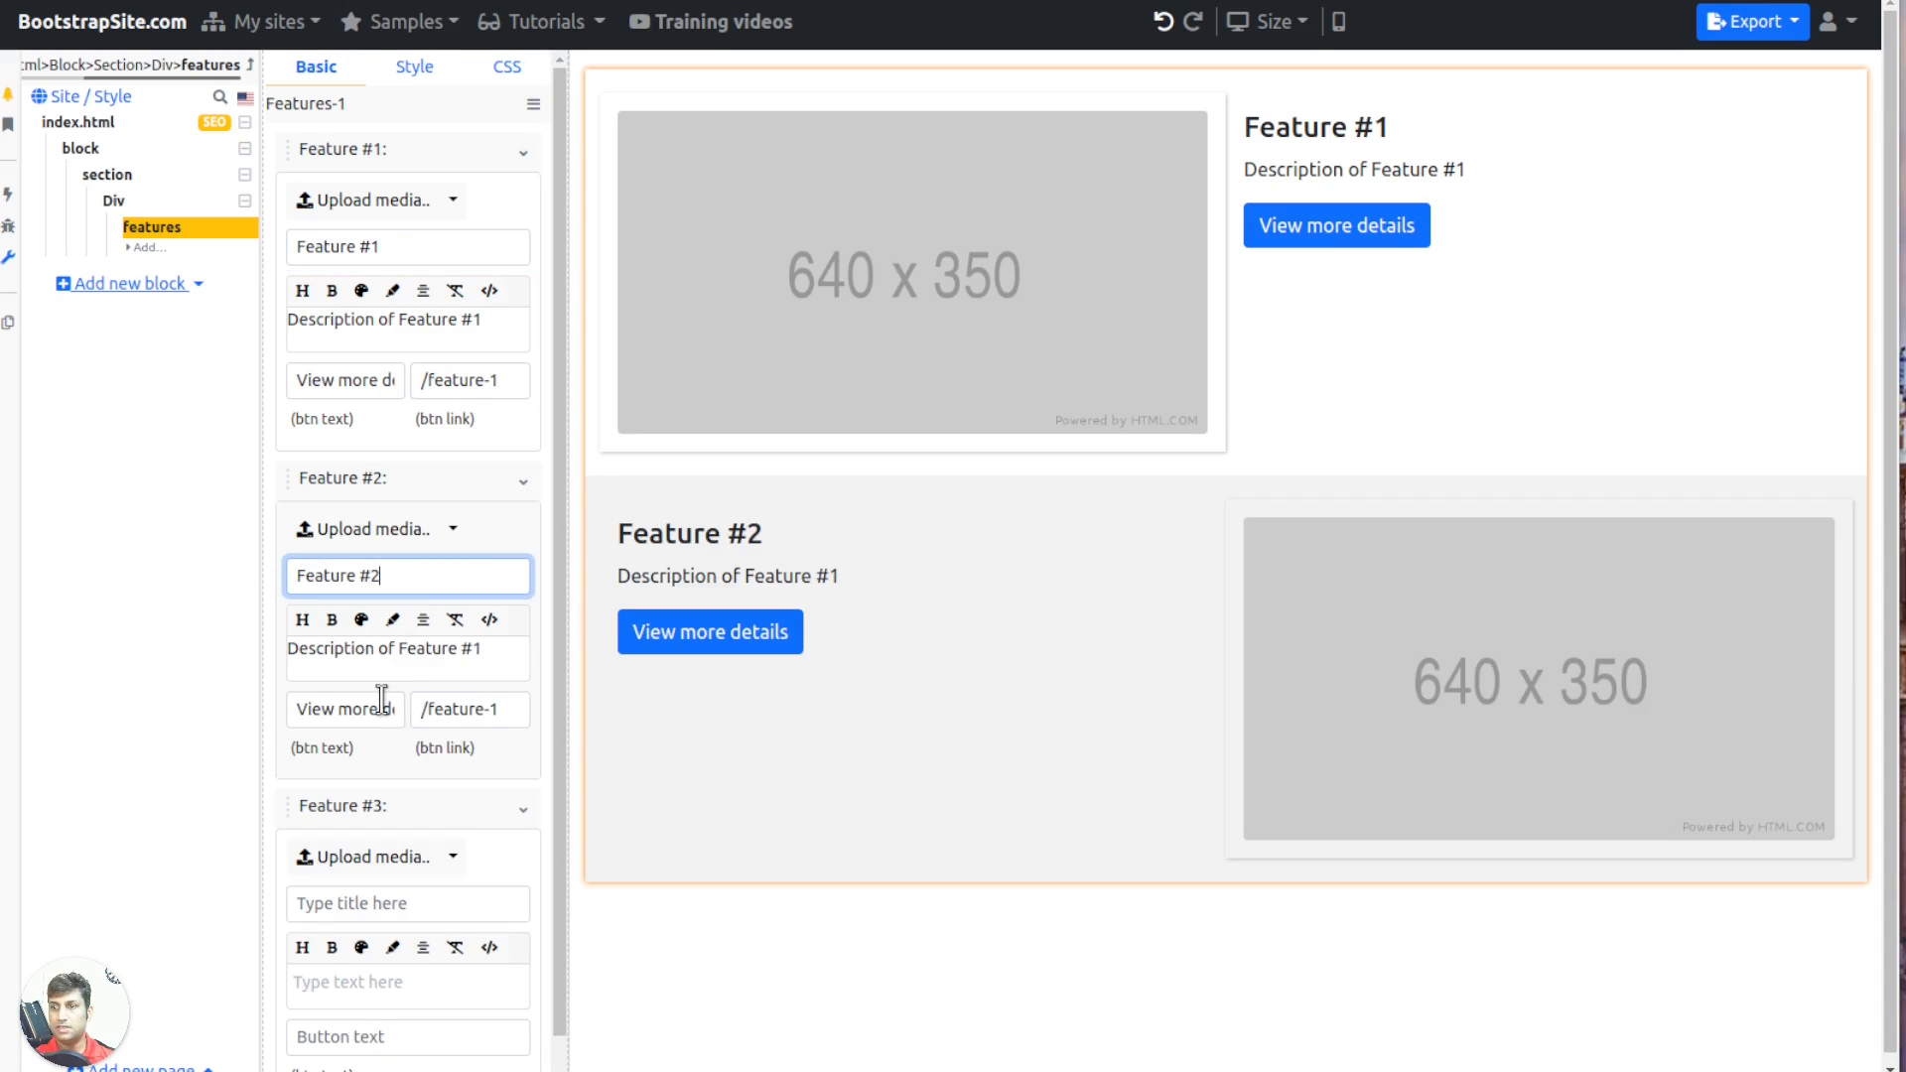
pyautogui.click(480, 648)
pyautogui.press('BackSpace')
pyautogui.write('2')
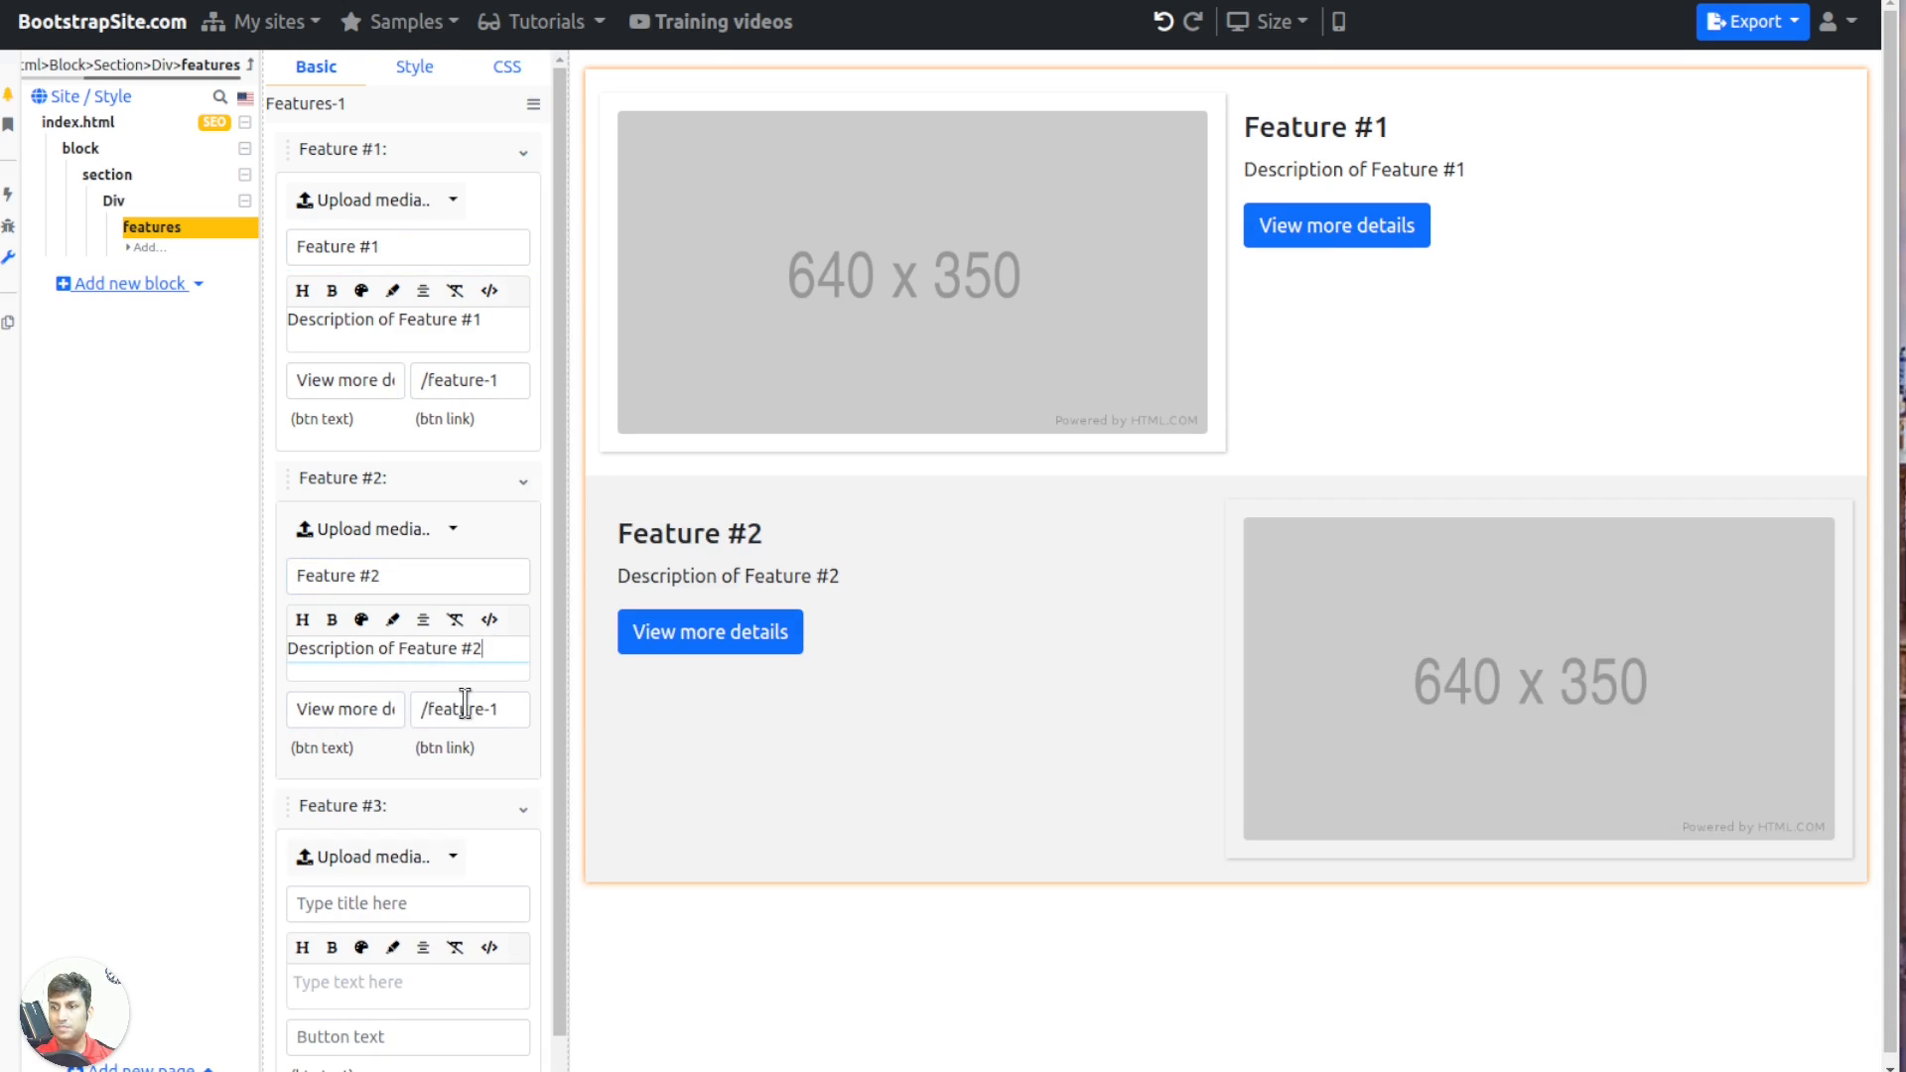
pyautogui.click(492, 706)
pyautogui.scroll(-1, 487, 684)
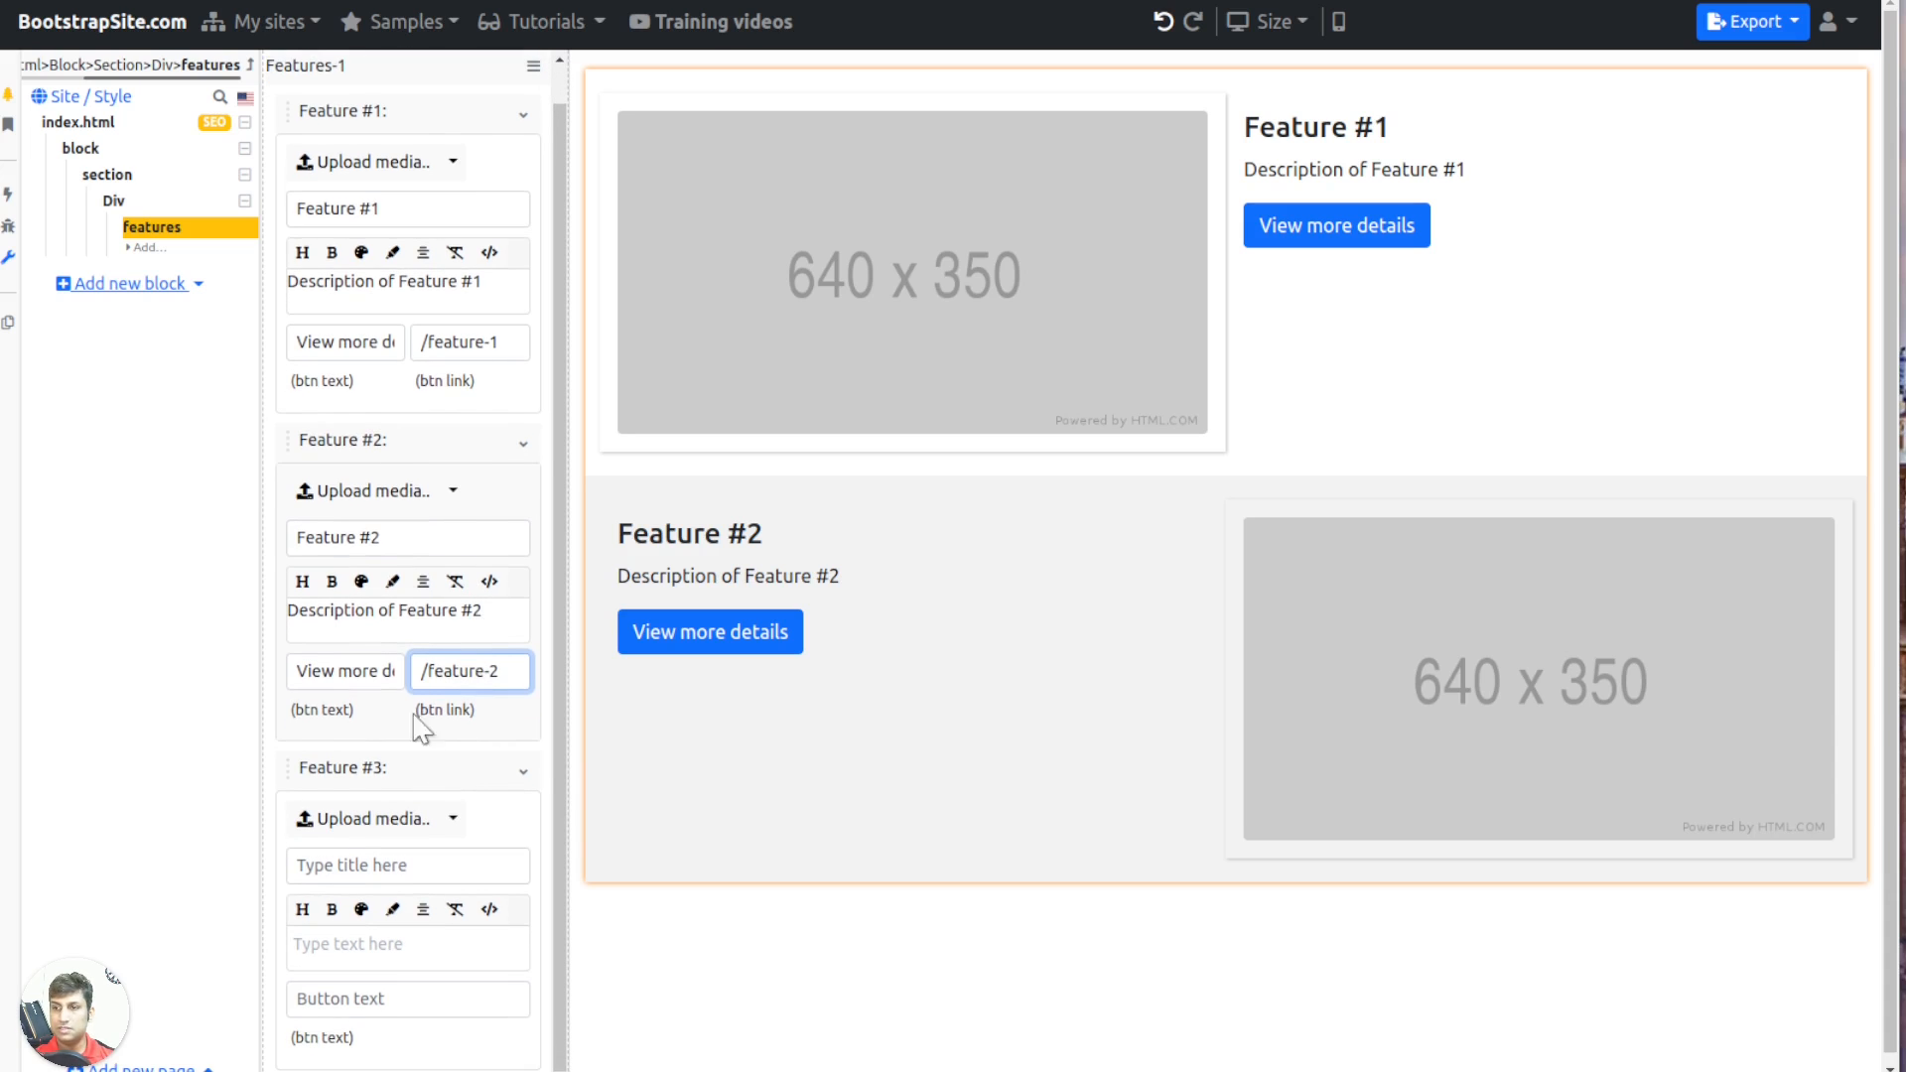
# Duplicate the second feature and change the copy to "Feature #3", "Description of Feature #3" and link /feature-3
pyautogui.click(404, 540)
pyautogui.hotkey('ctrl', 'd')
pyautogui.click(428, 864)
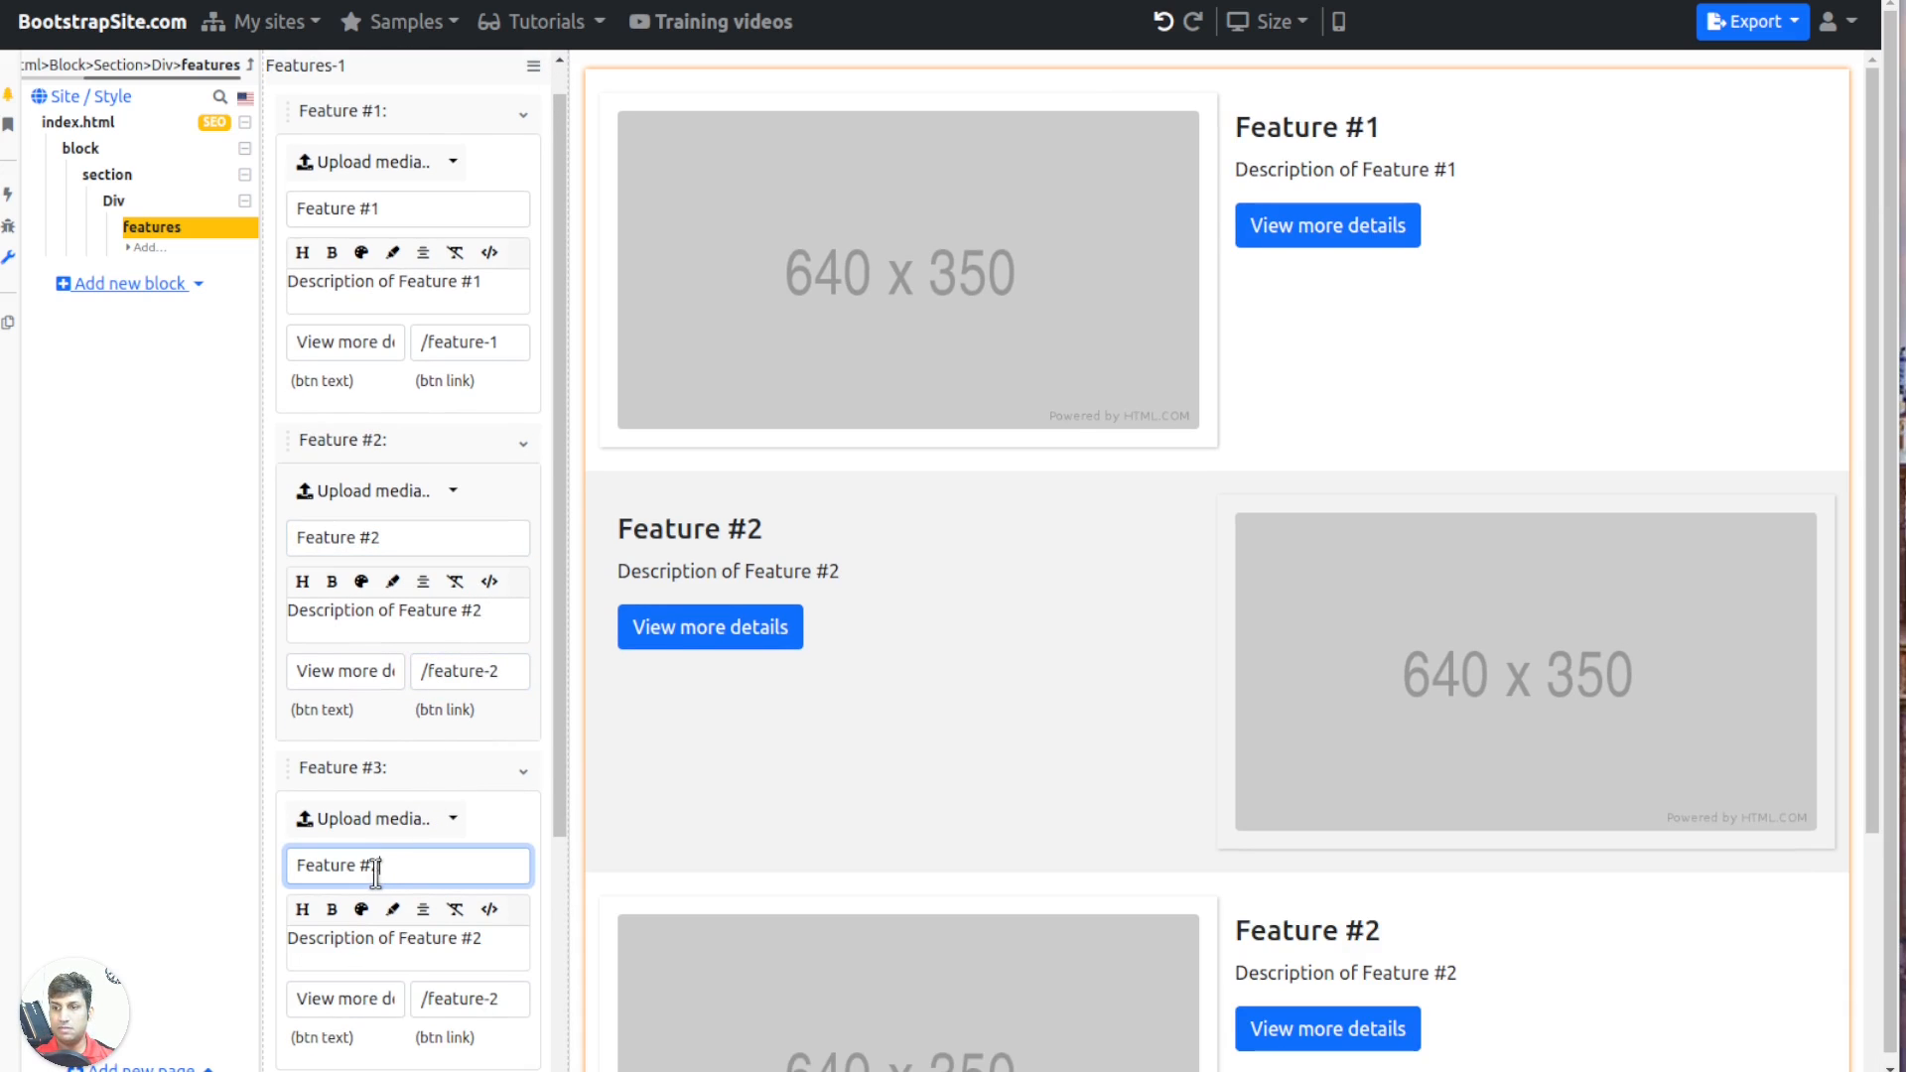
pyautogui.press('BackSpace')
pyautogui.write('3')
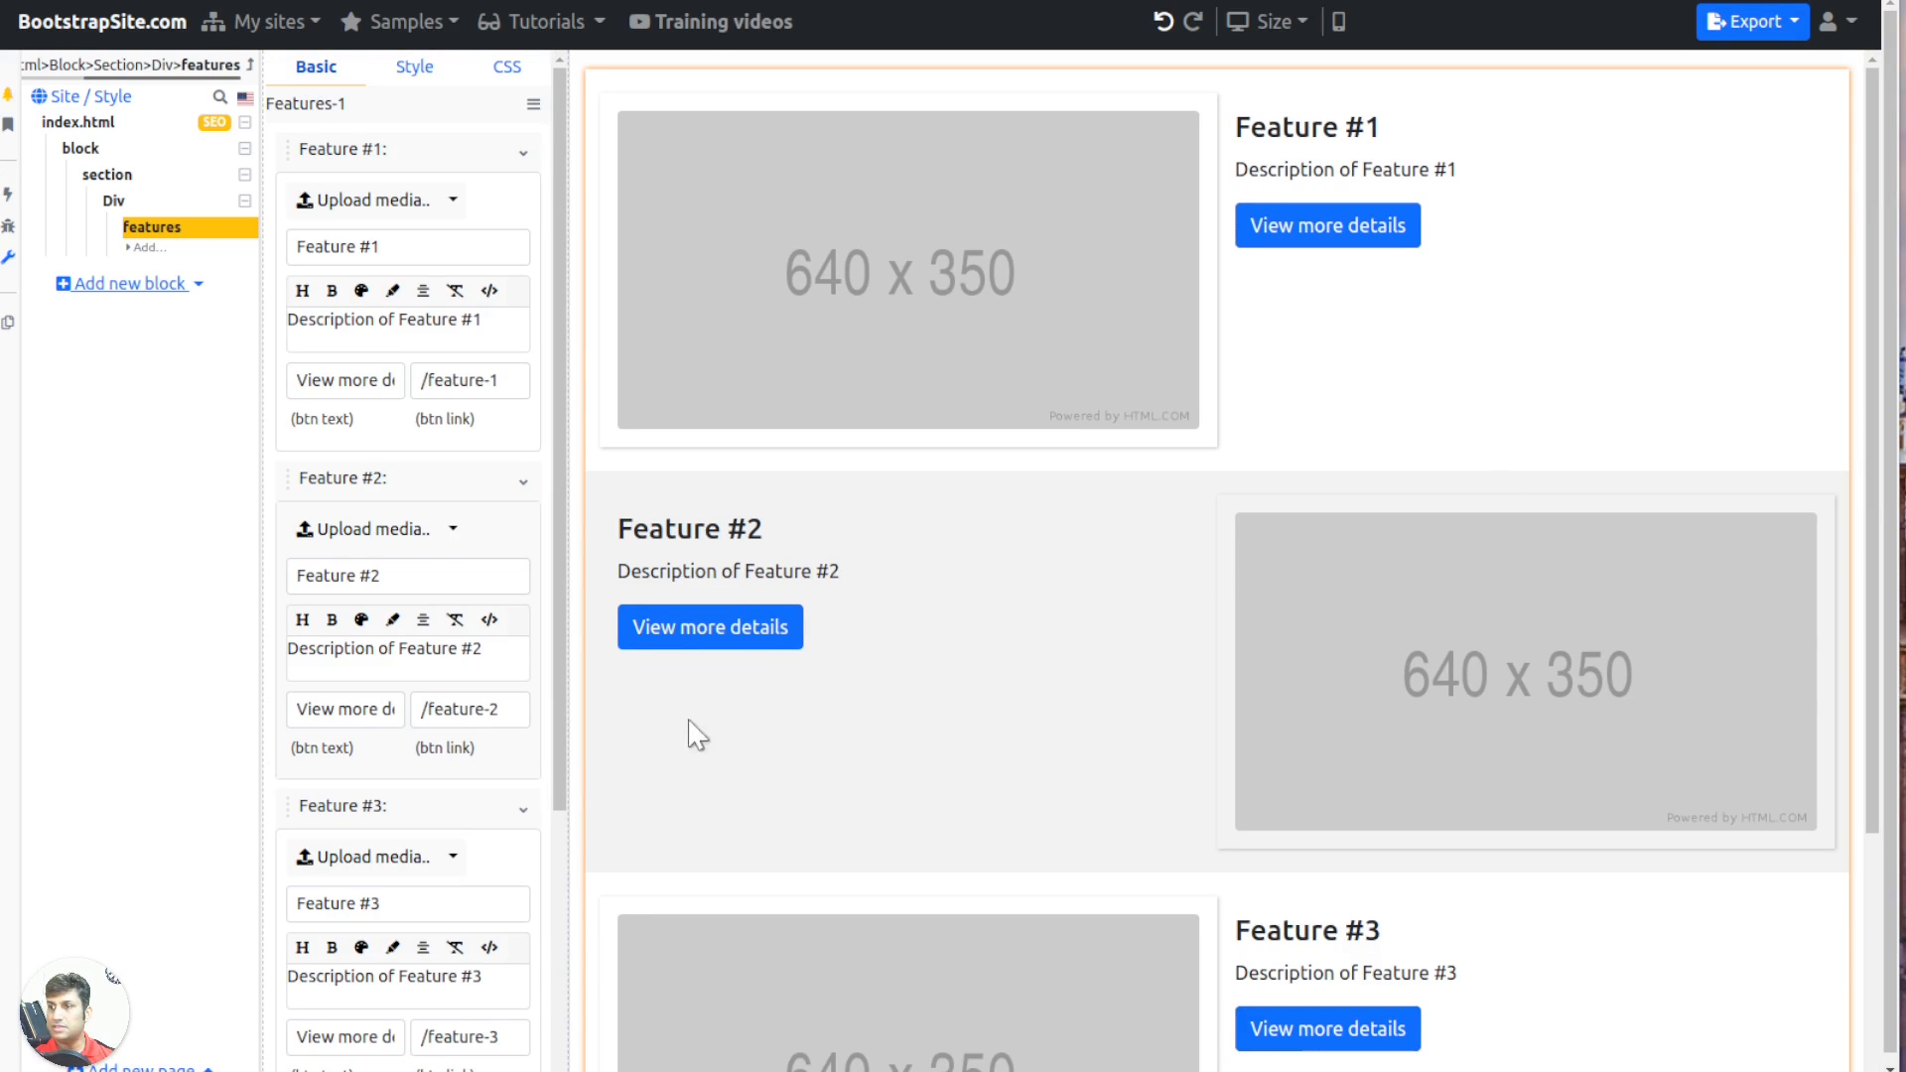
# Apply the features-big-heading style and add a kitten image by link to the three features
pyautogui.click(412, 78)
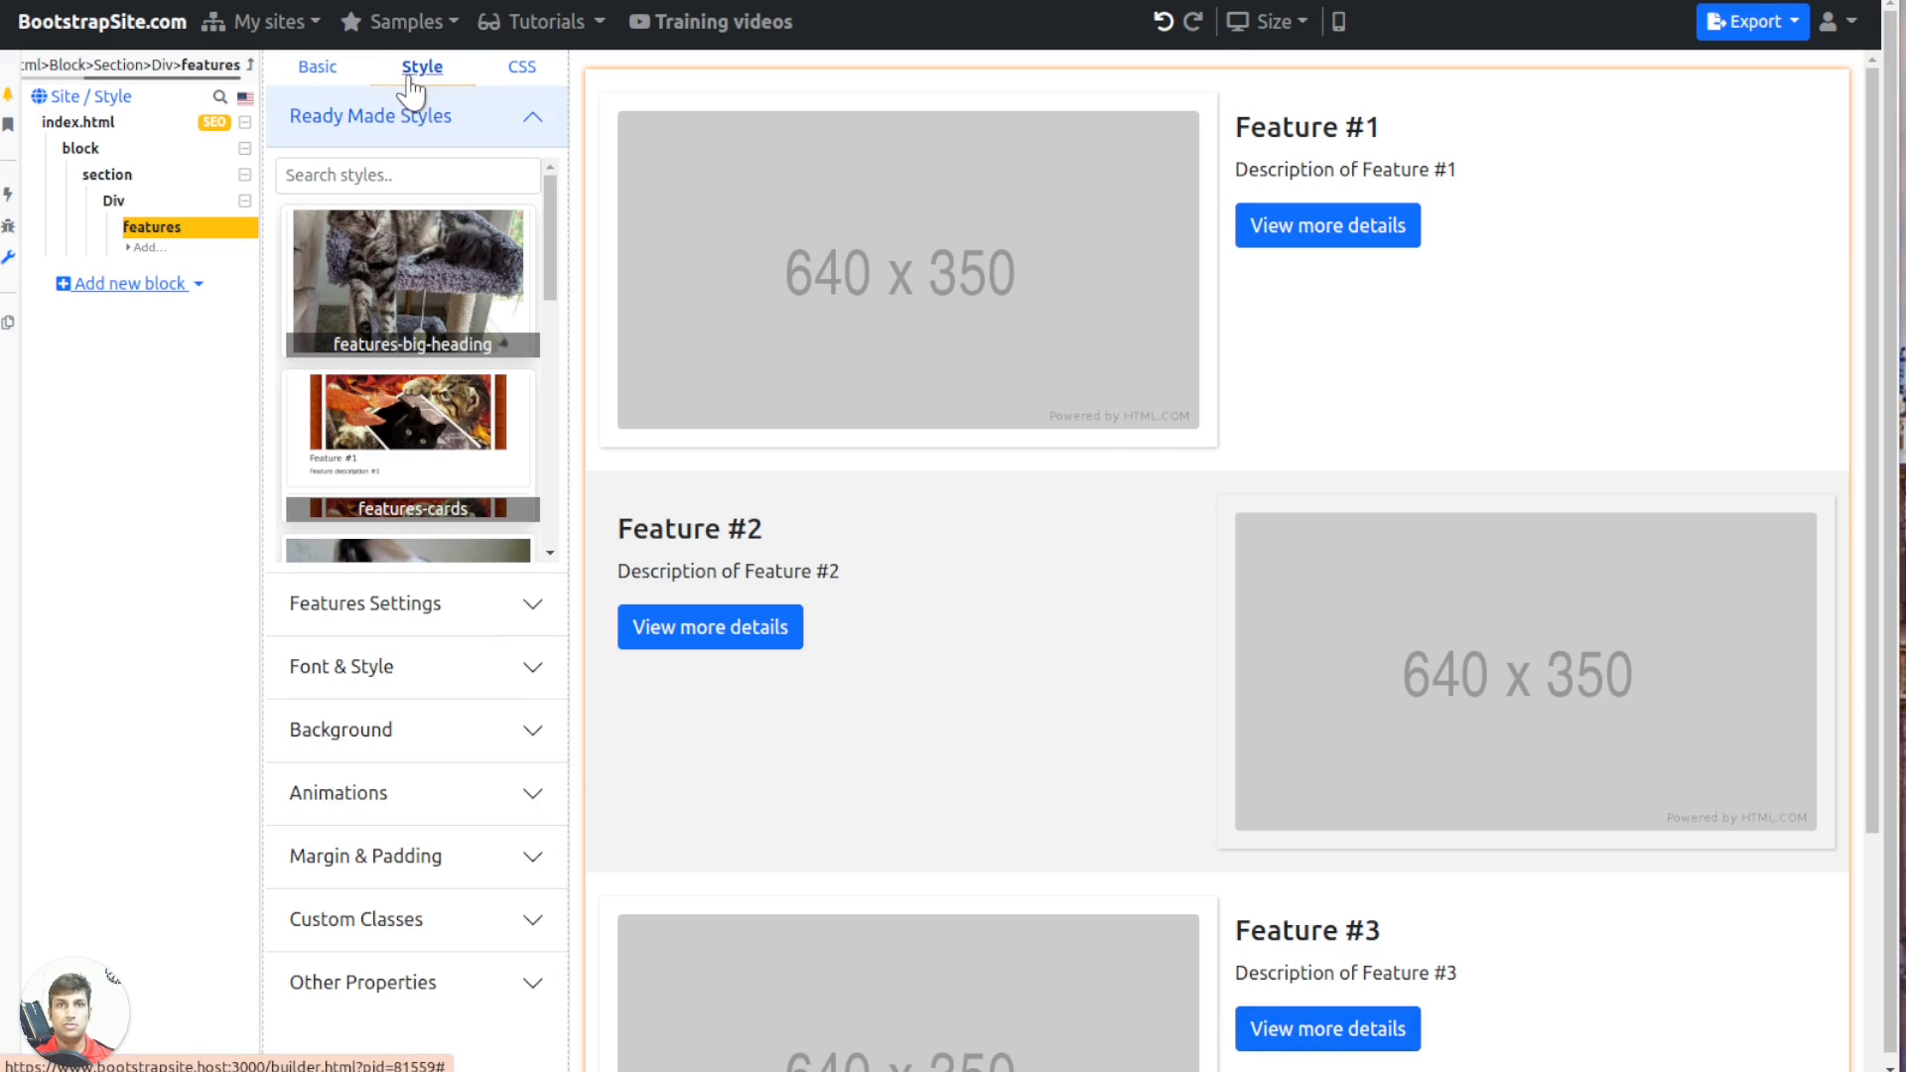
pyautogui.click(442, 248)
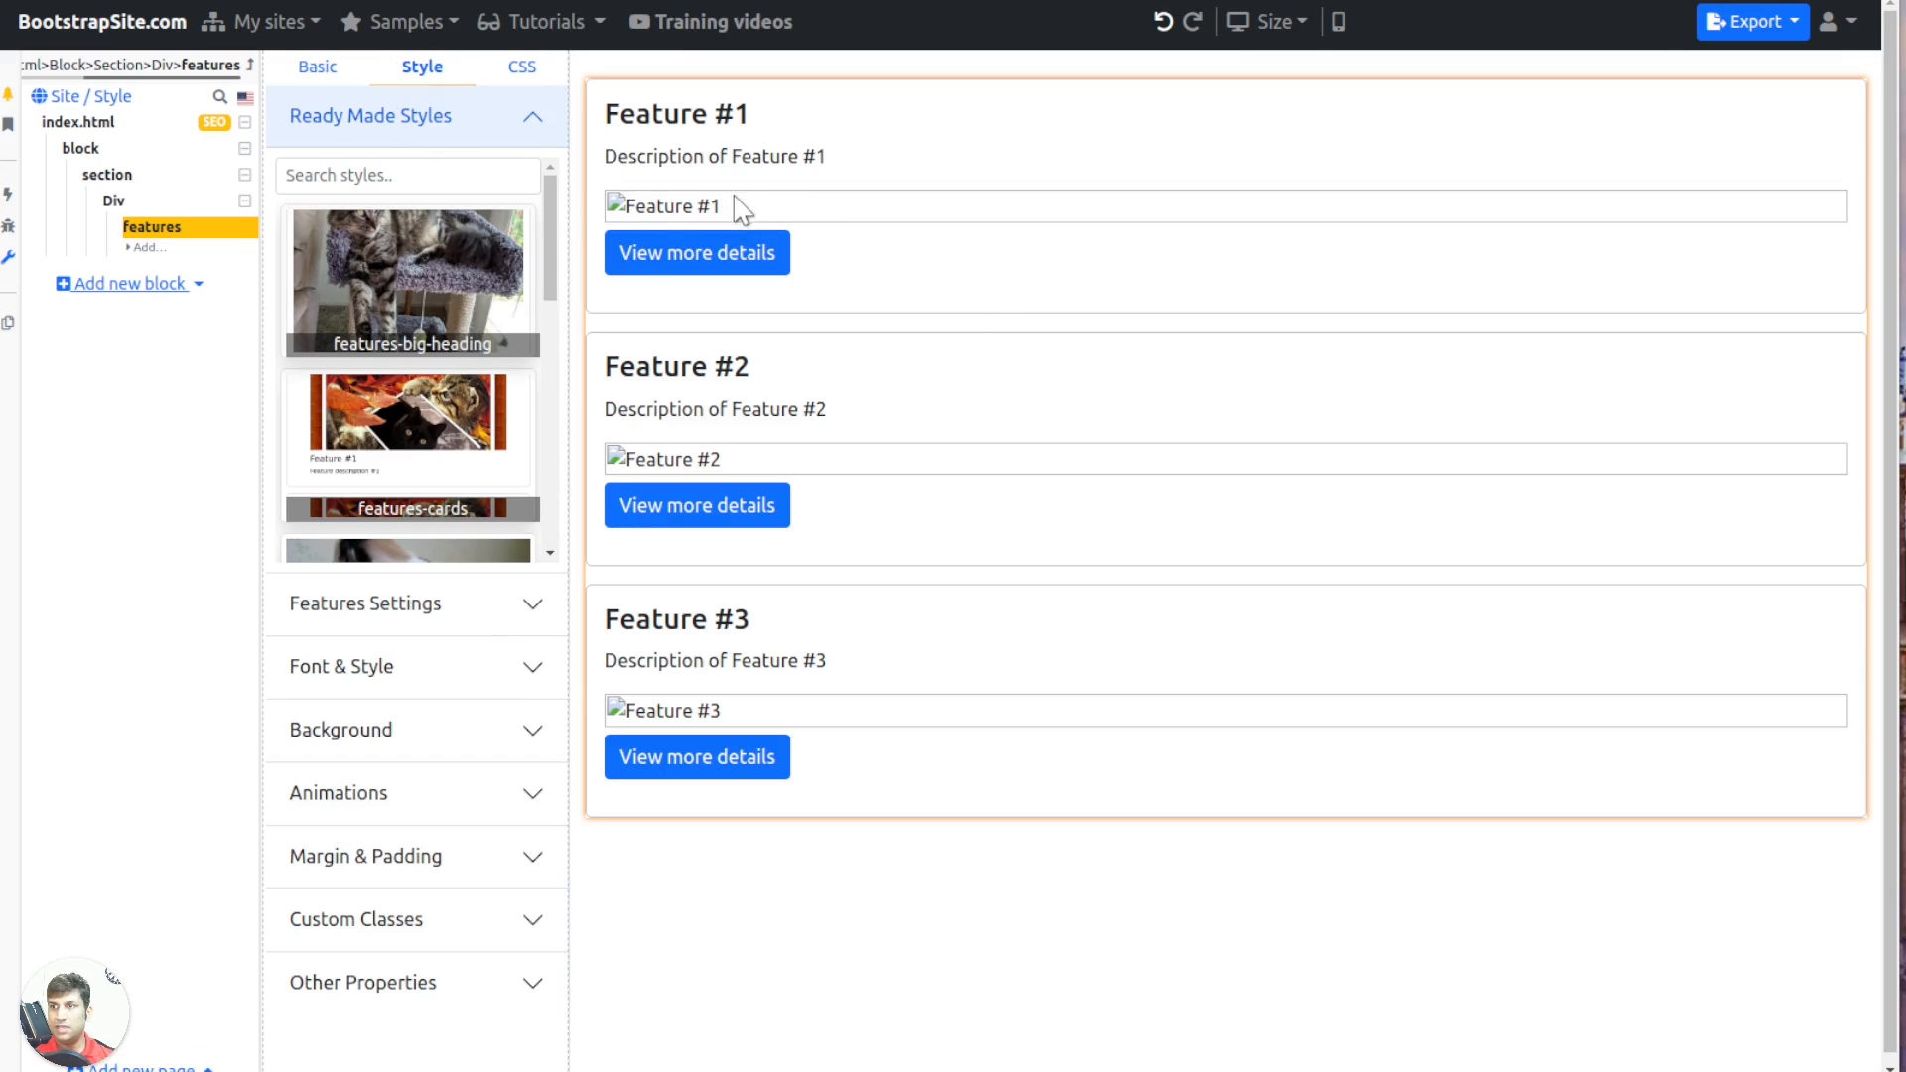
pyautogui.click(318, 69)
pyautogui.click(453, 199)
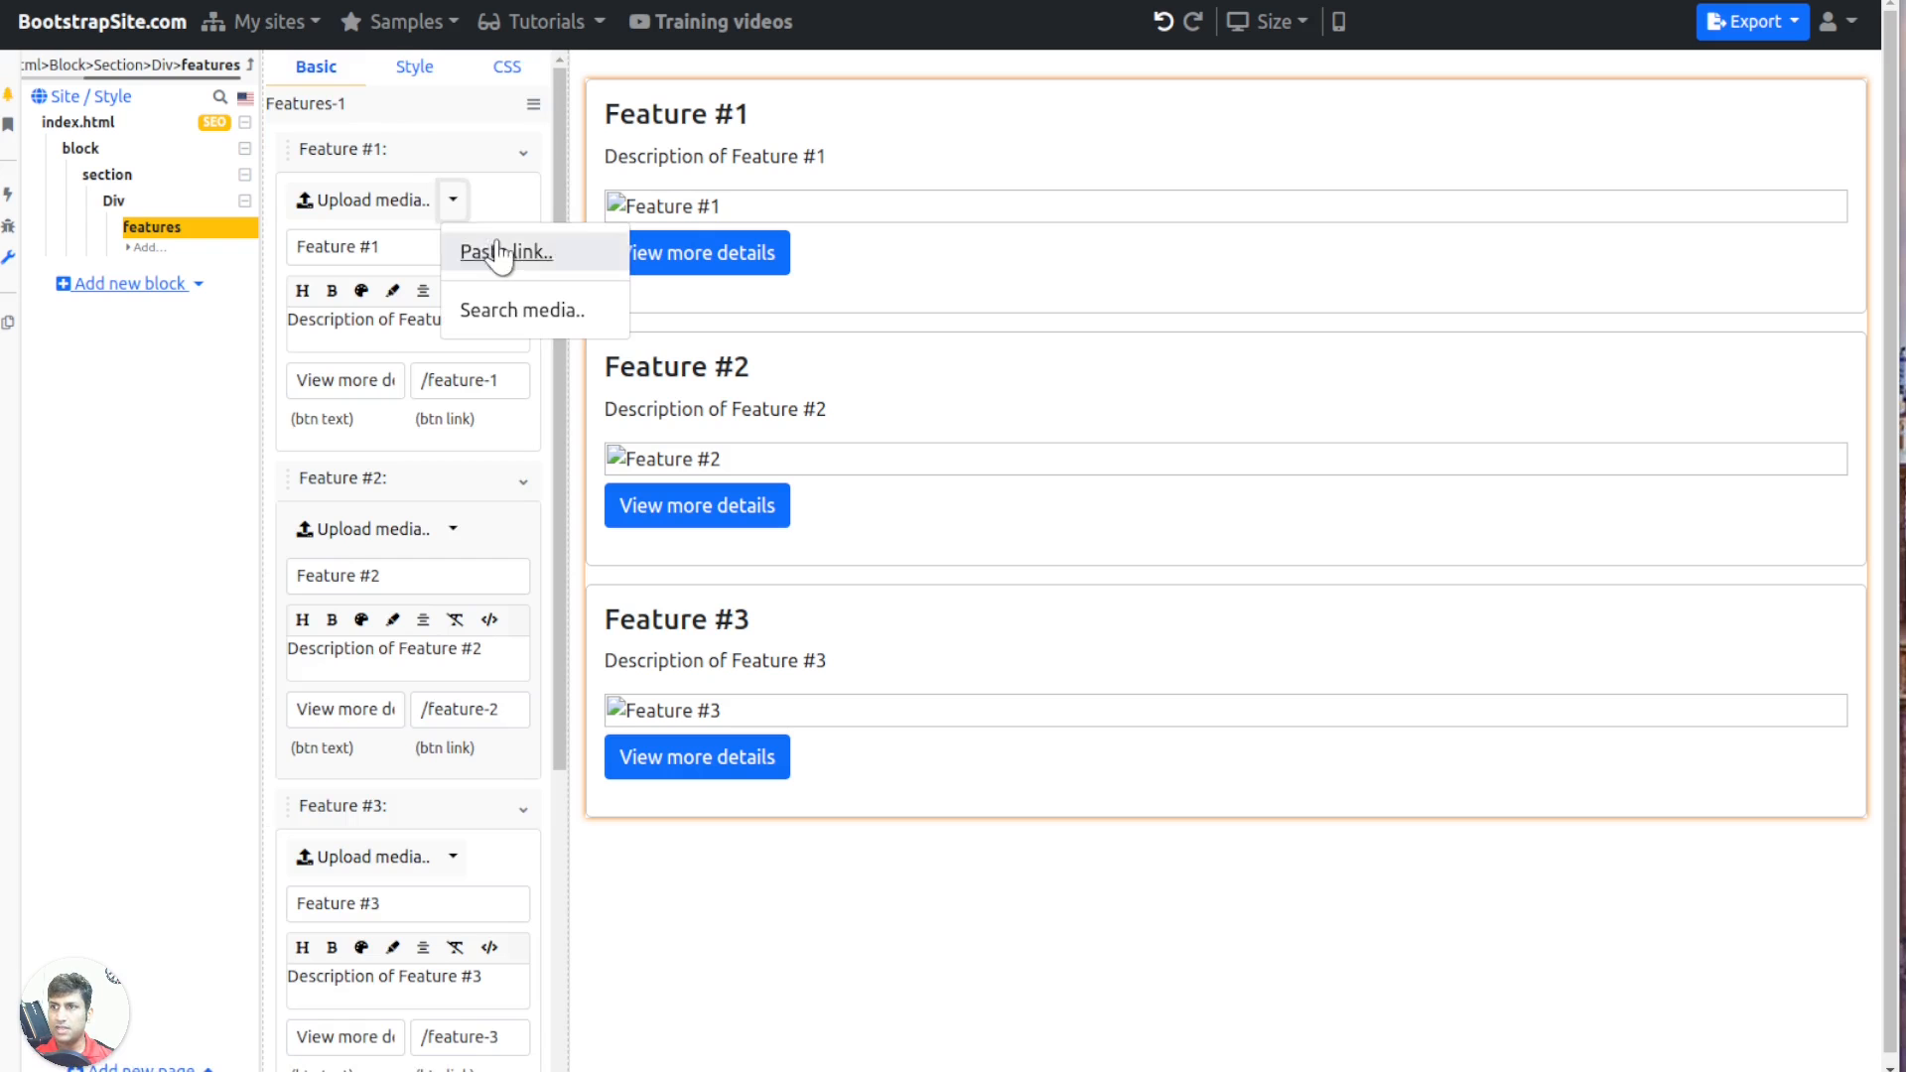
pyautogui.click(500, 253)
pyautogui.click(1148, 123)
pyautogui.scroll(-5, 1154, 476)
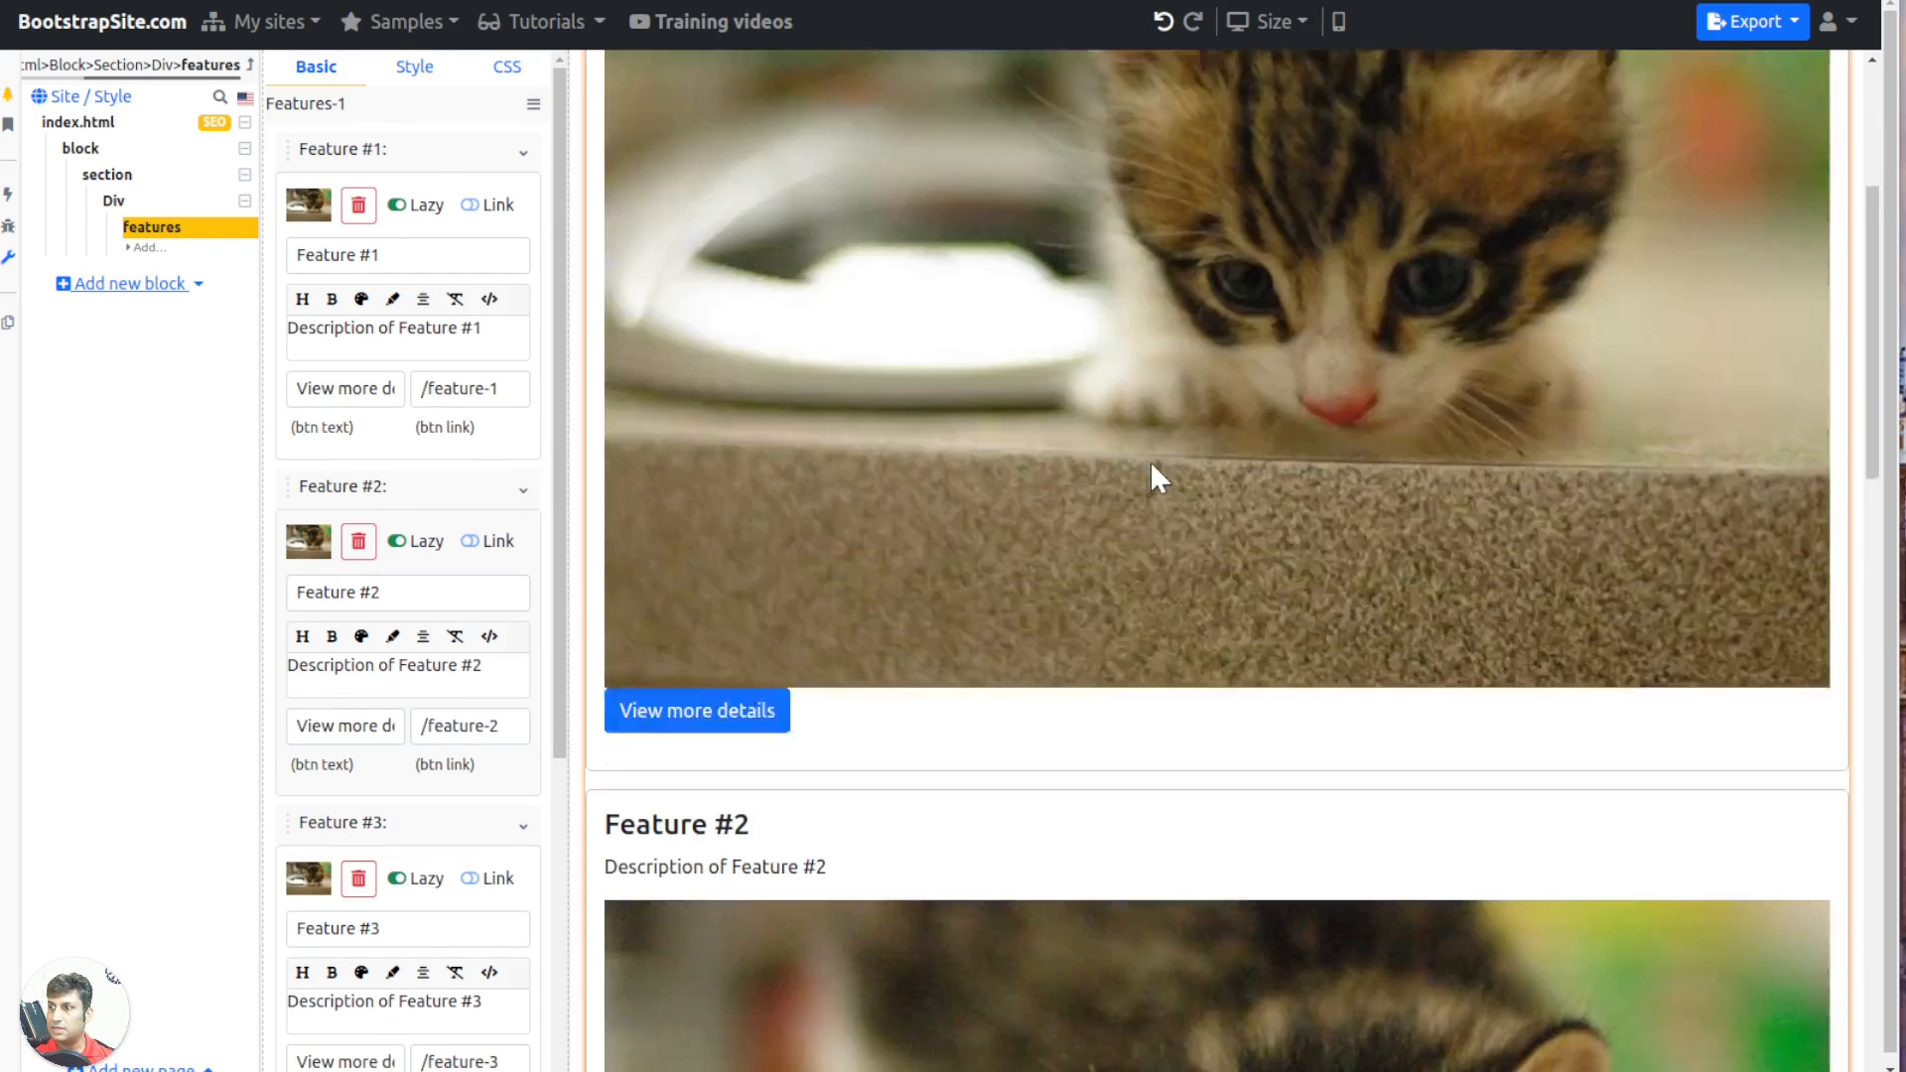
pyautogui.scroll(-5, 1159, 477)
pyautogui.scroll(-8, 1136, 633)
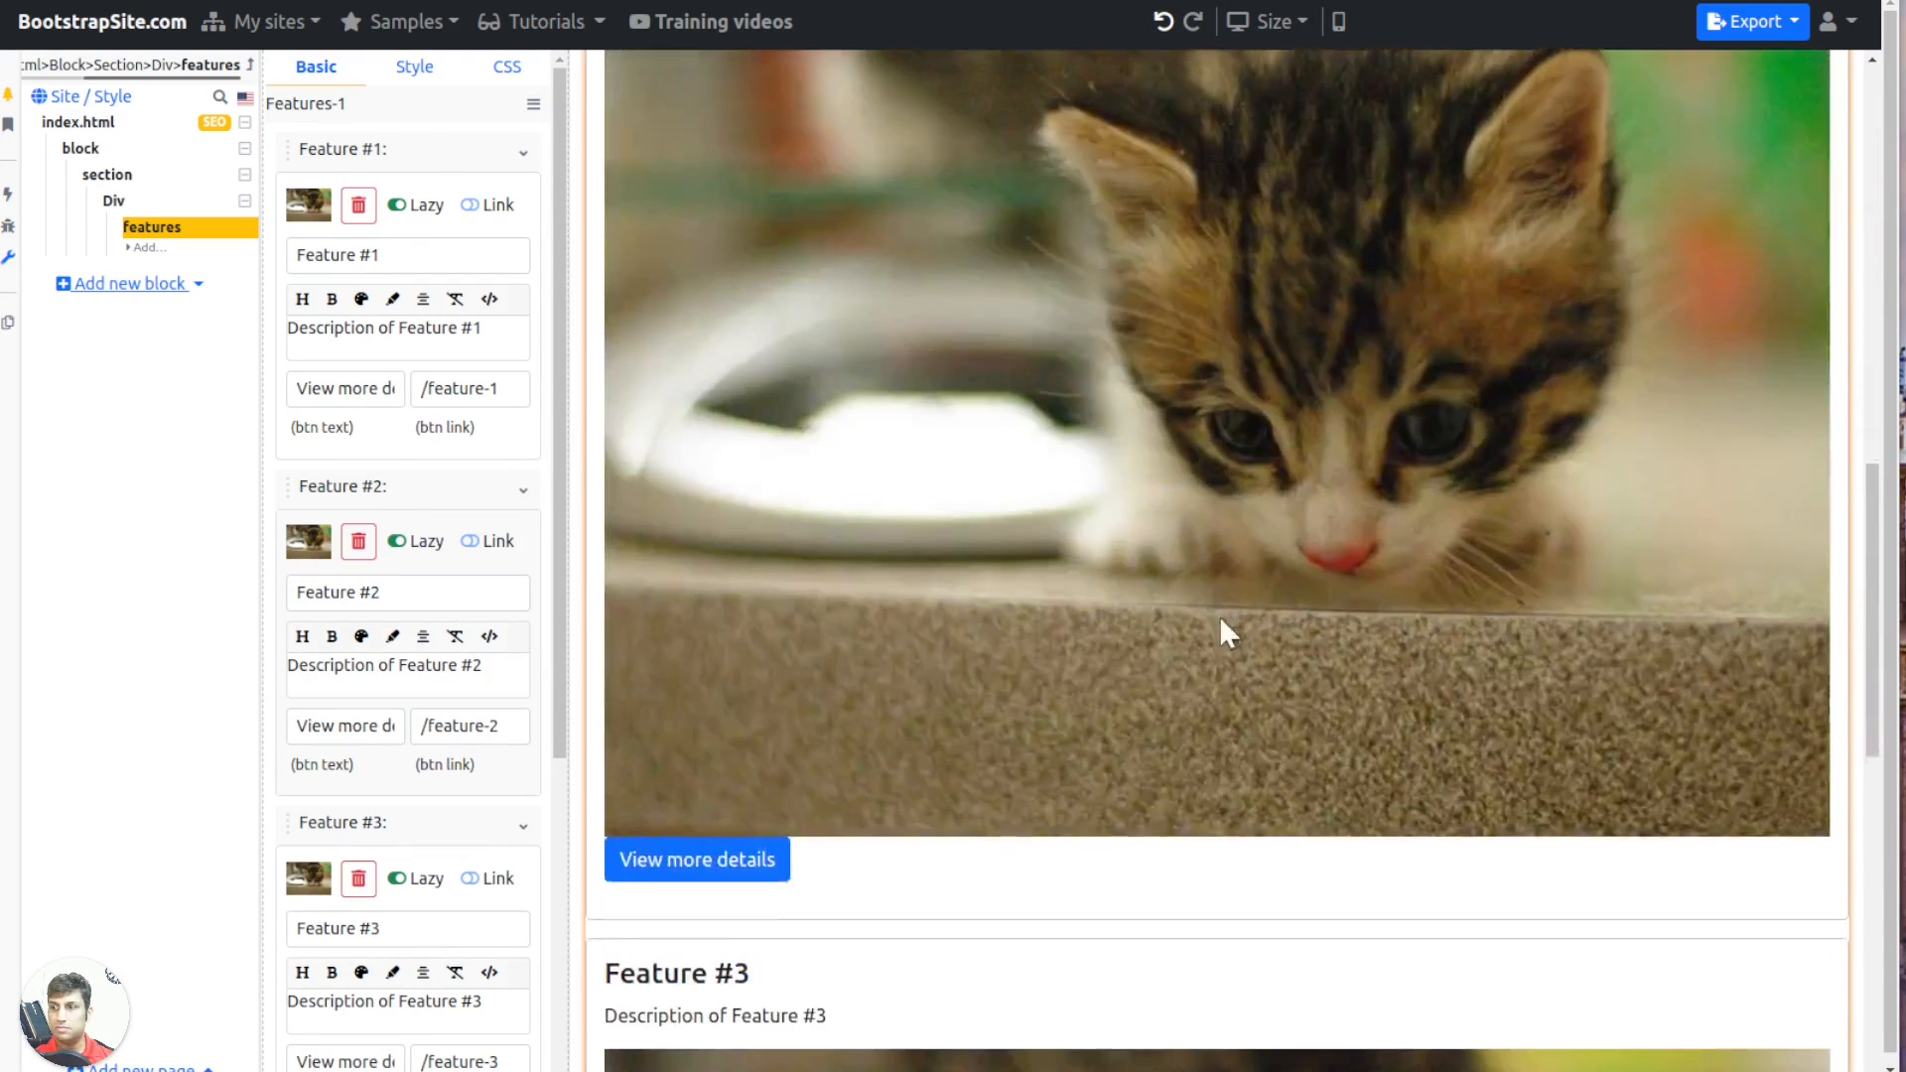
# Apply the features-cards ready-made style to the Features element
pyautogui.click(413, 66)
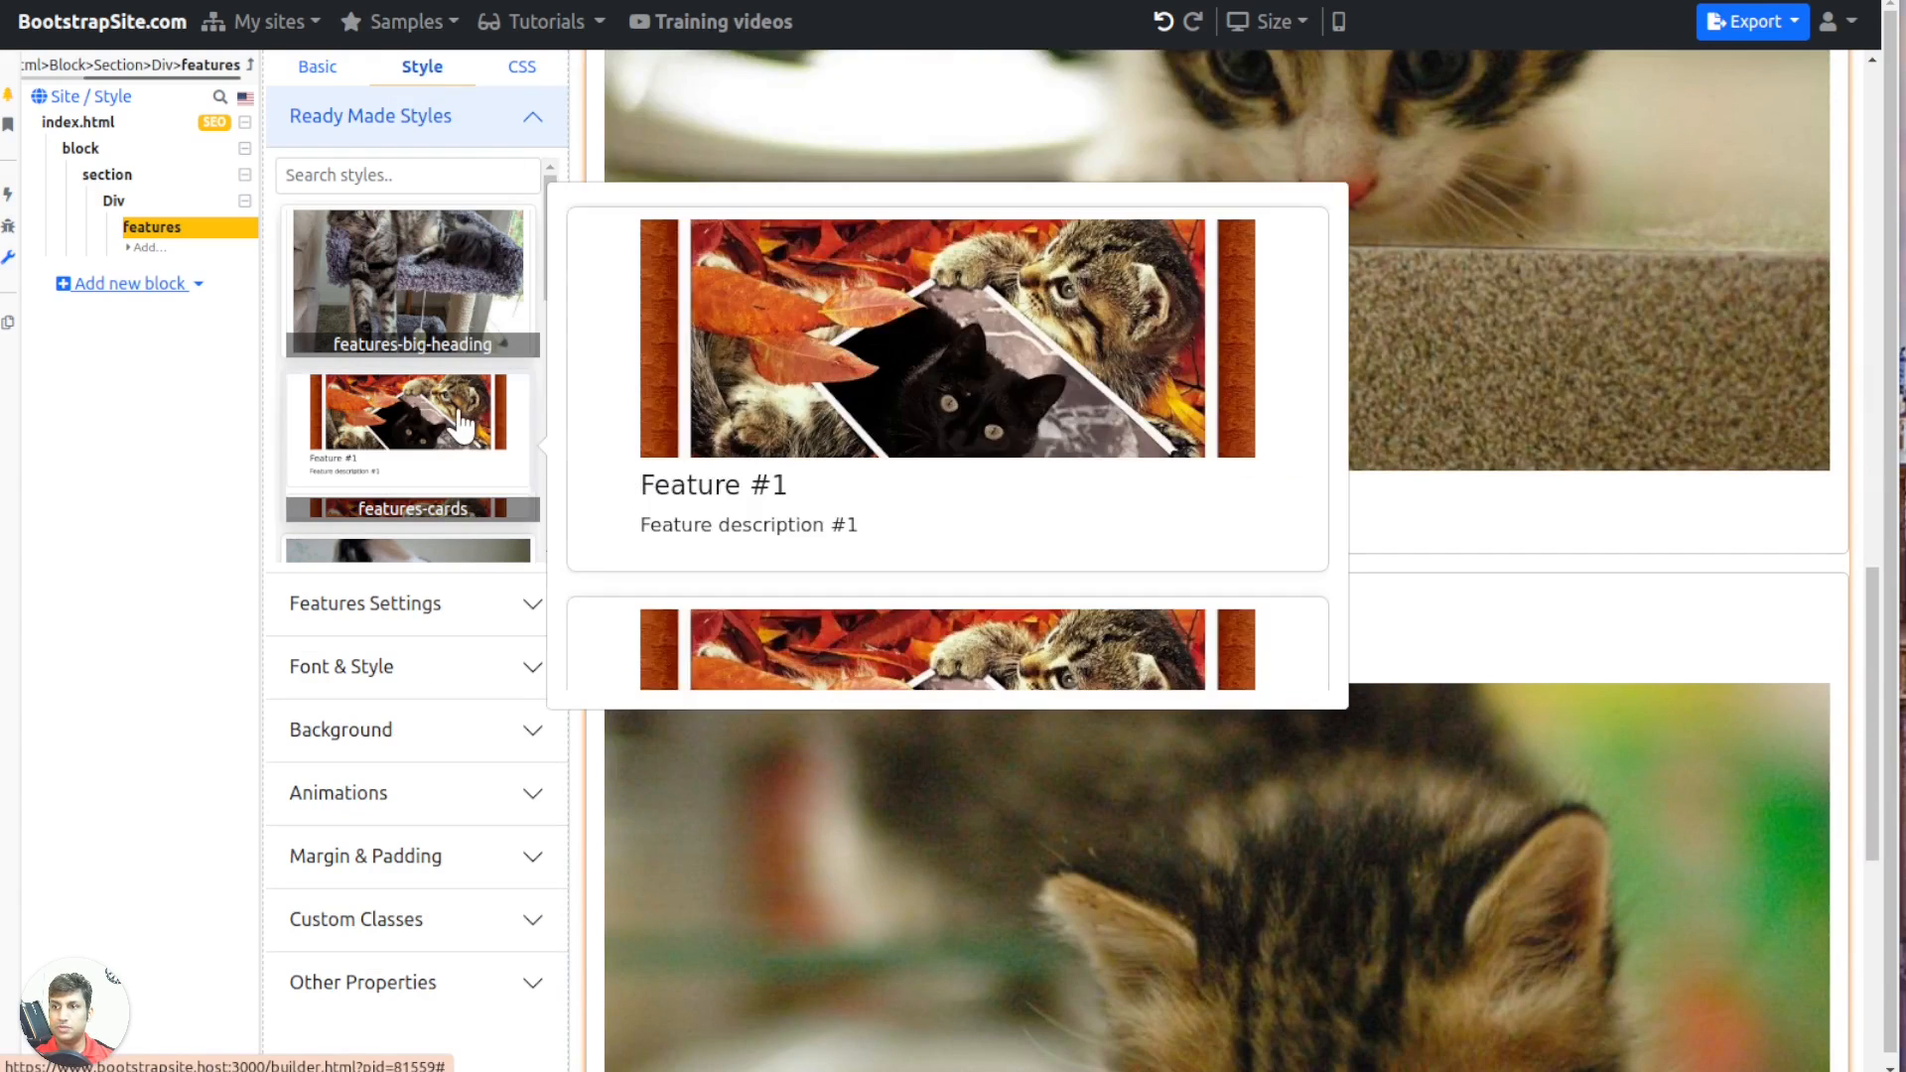
pyautogui.click(463, 422)
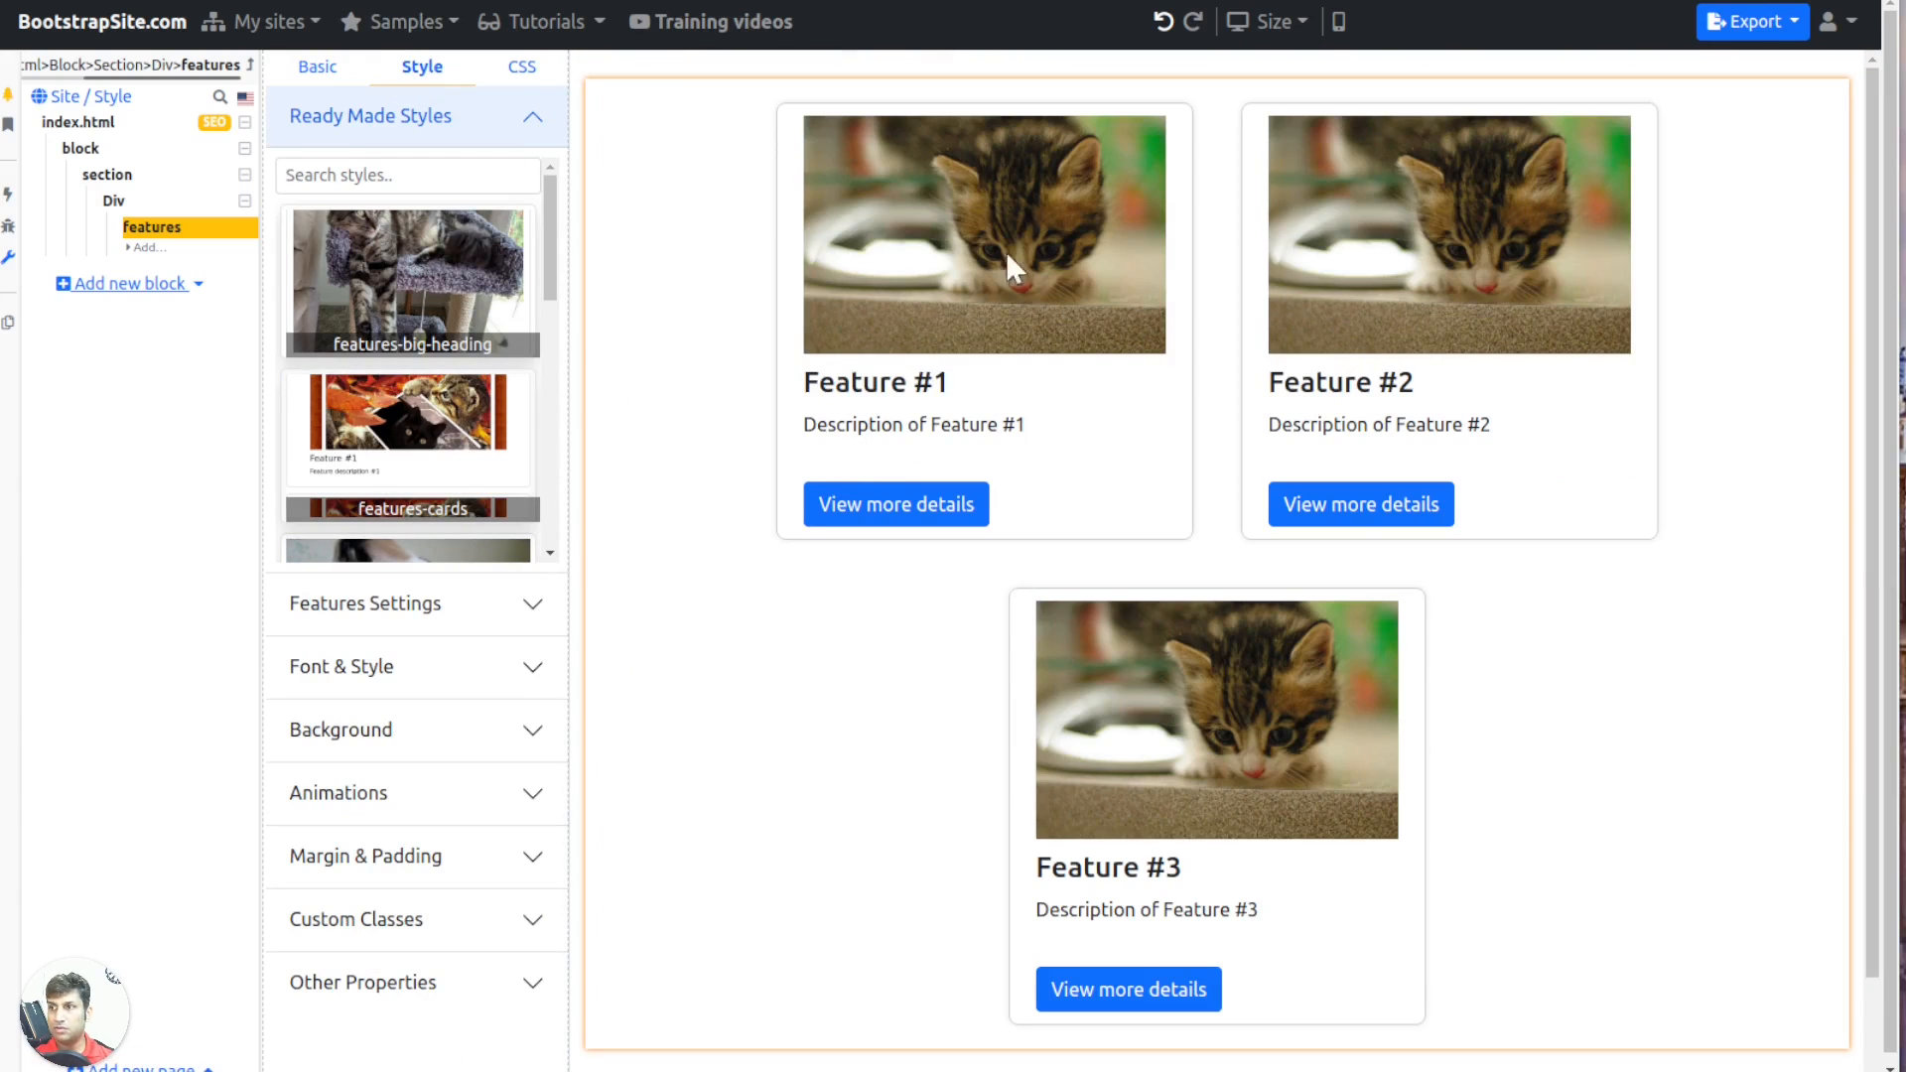
pyautogui.scroll(-3, 412, 496)
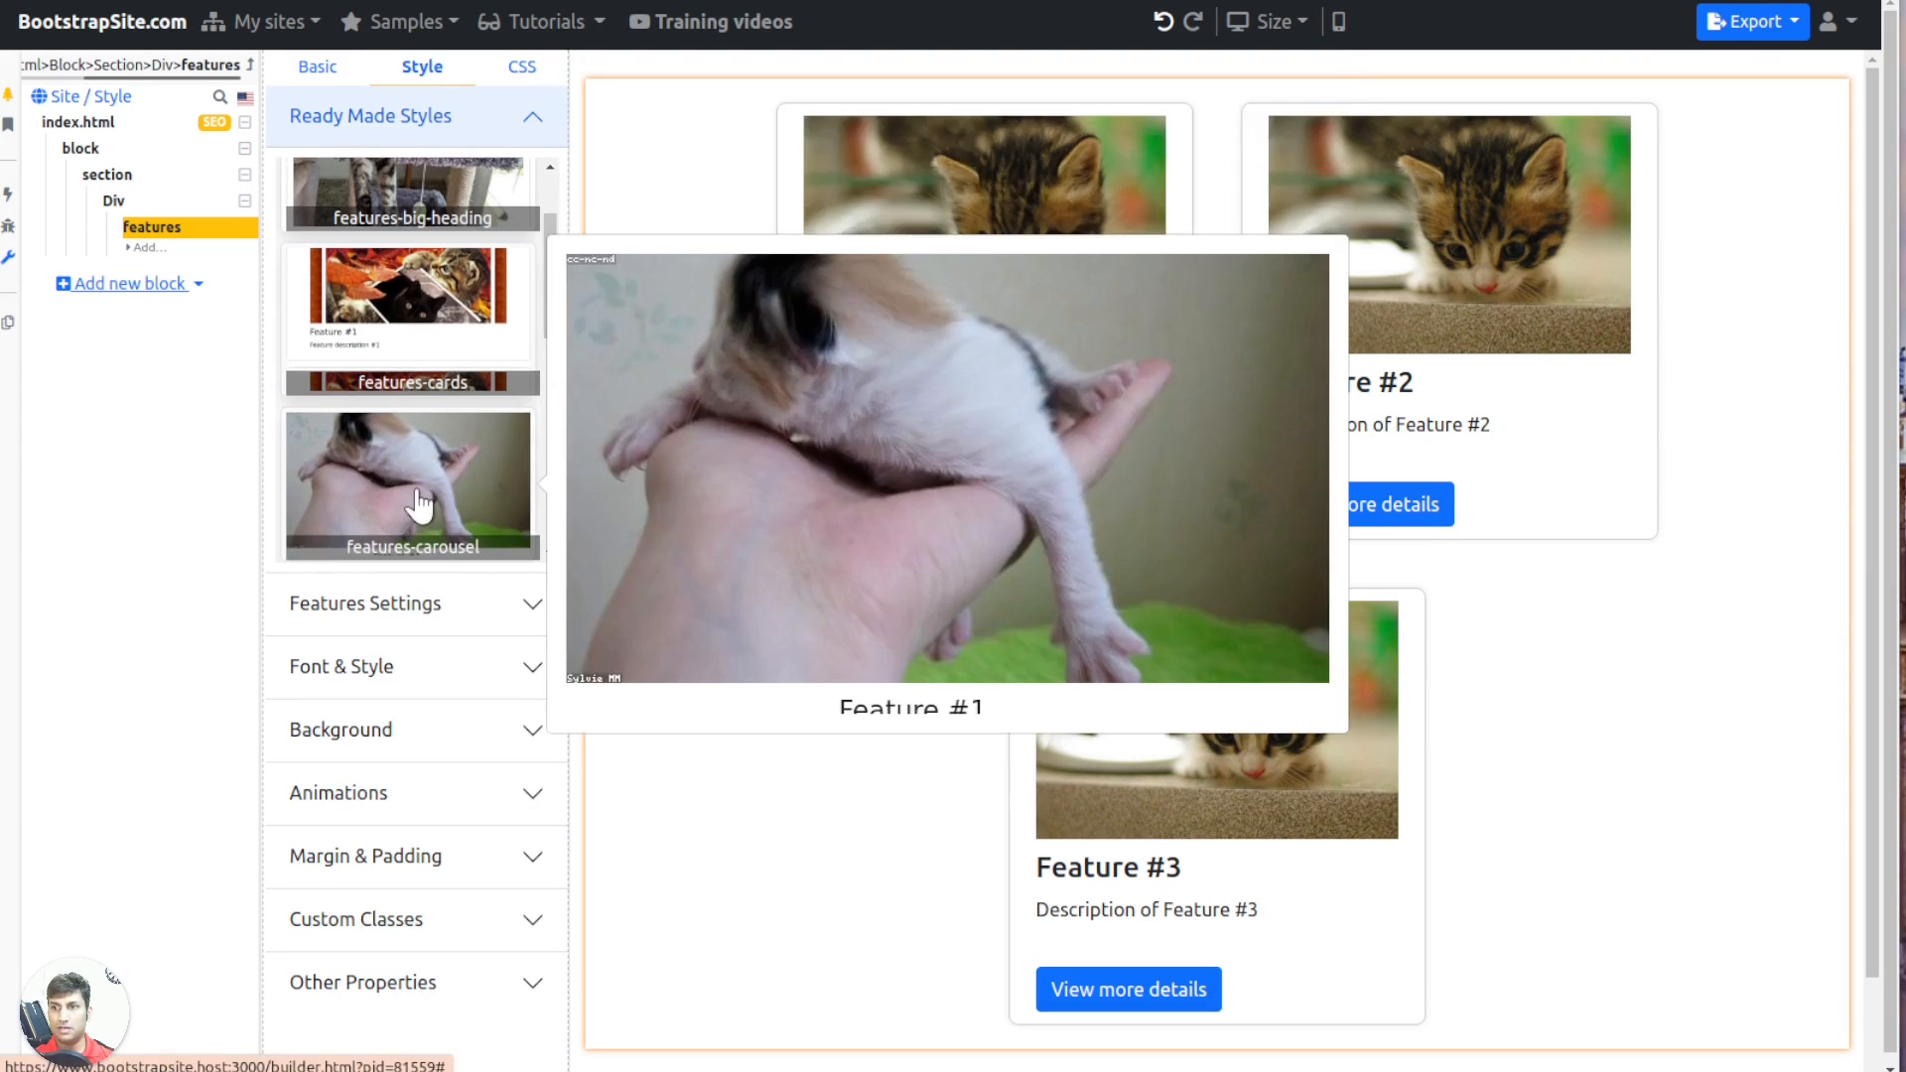
# Try the features-carousel ready-made style, showing another carousel slide, and replace it with the features-icons style
pyautogui.click(425, 464)
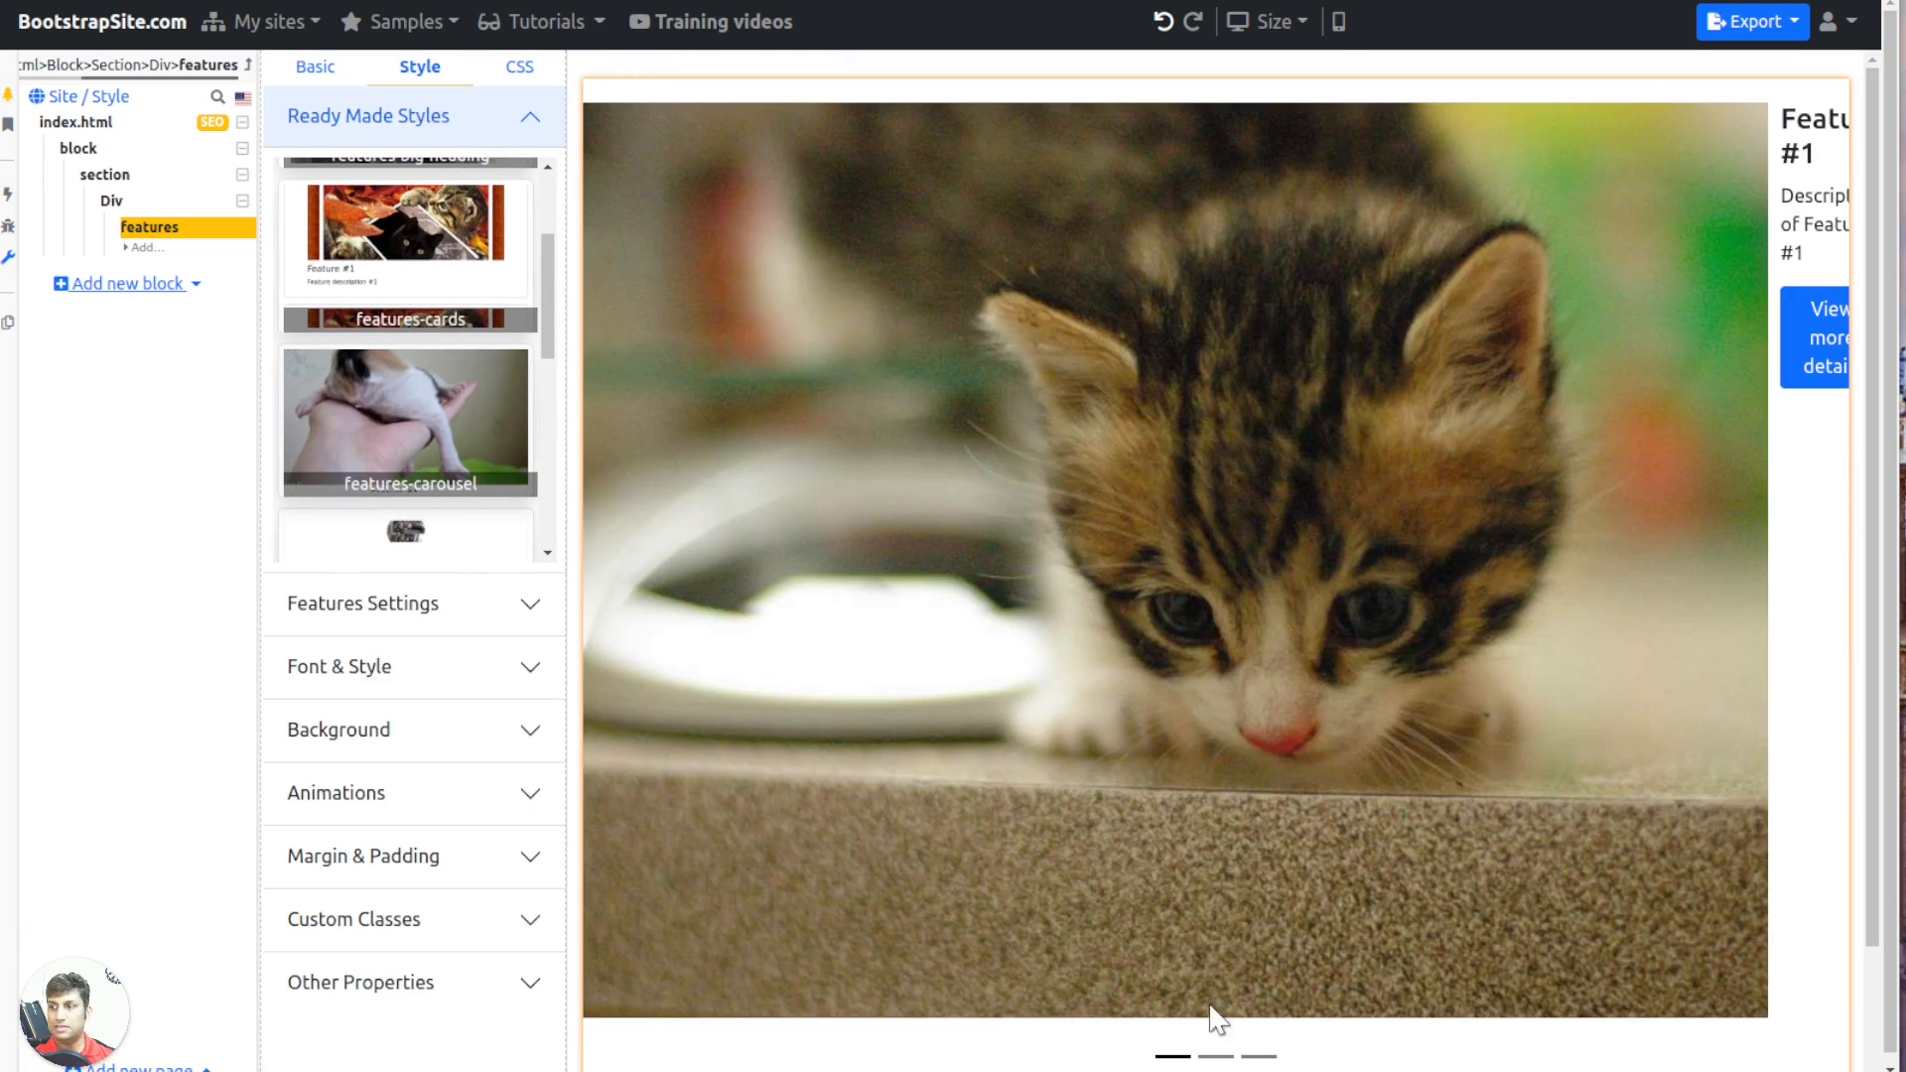
pyautogui.click(1236, 1055)
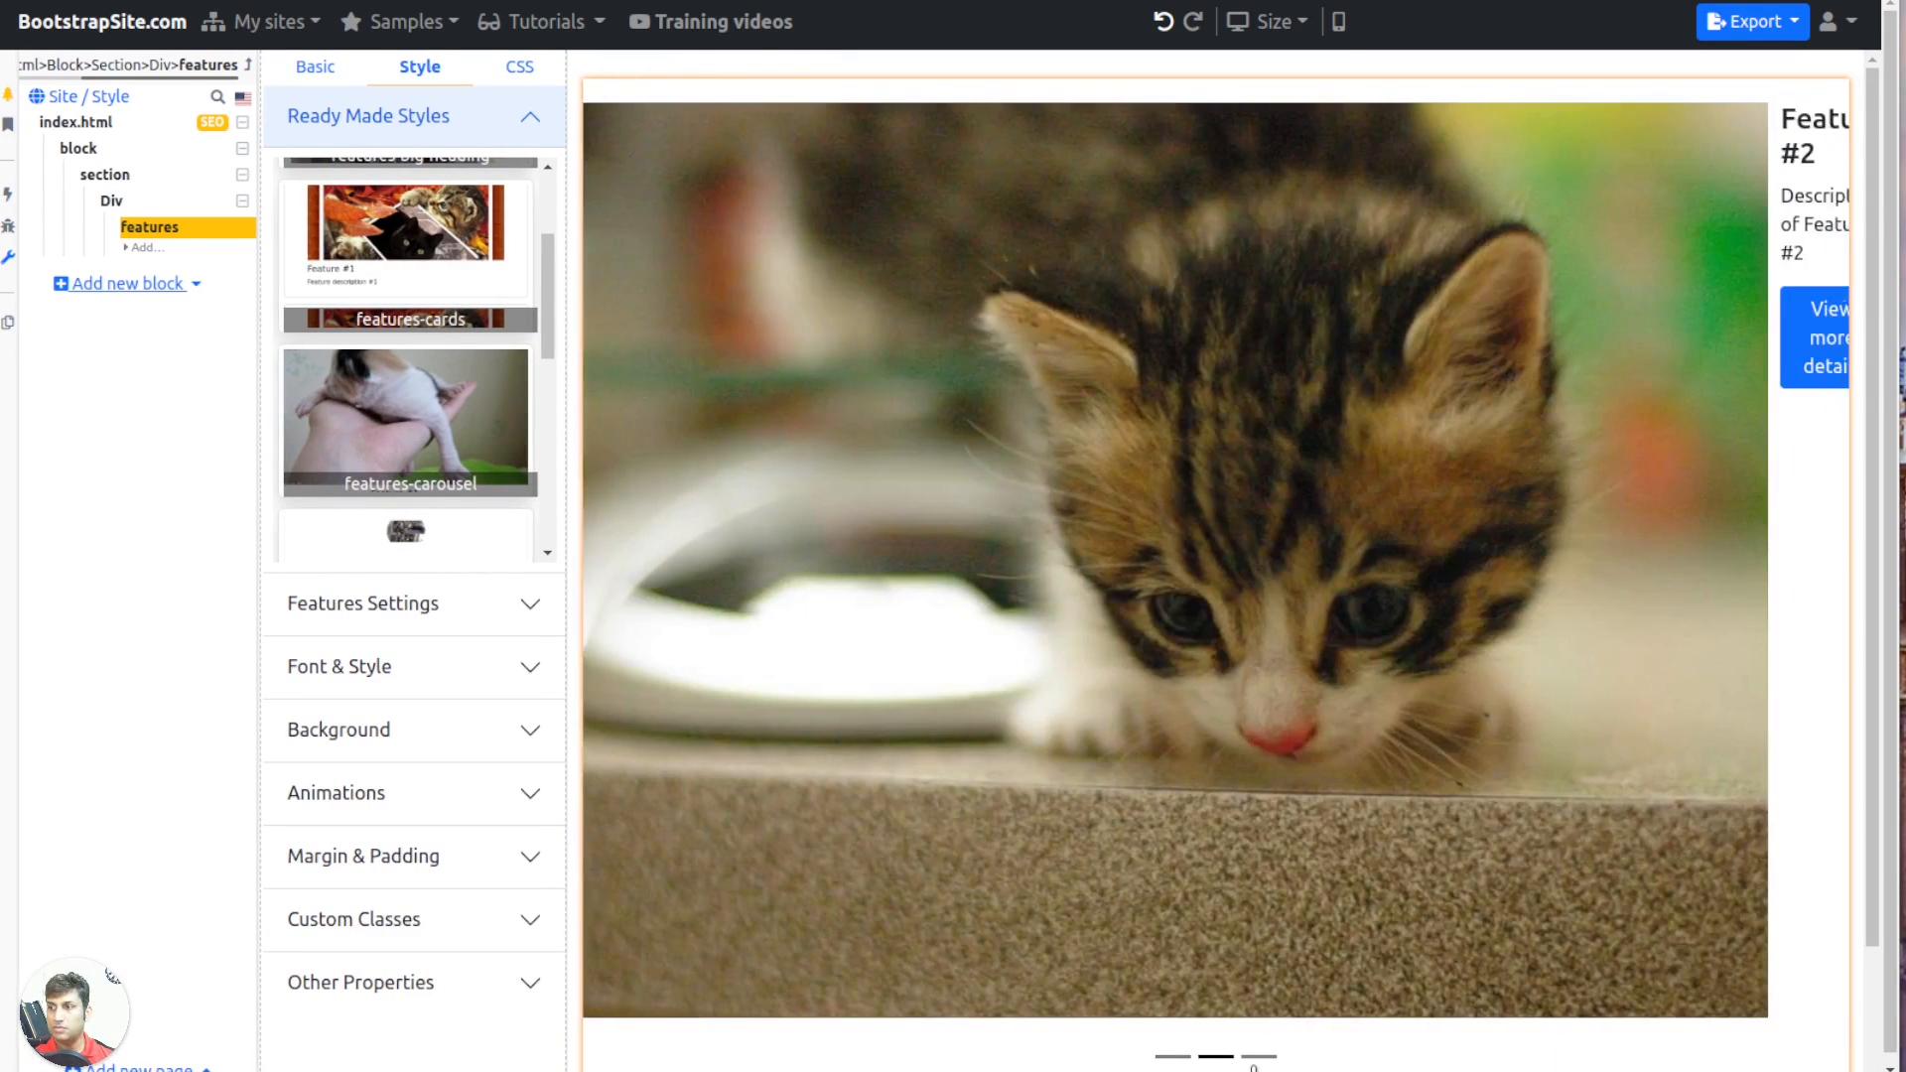
pyautogui.scroll(-2, 426, 437)
pyautogui.click(438, 445)
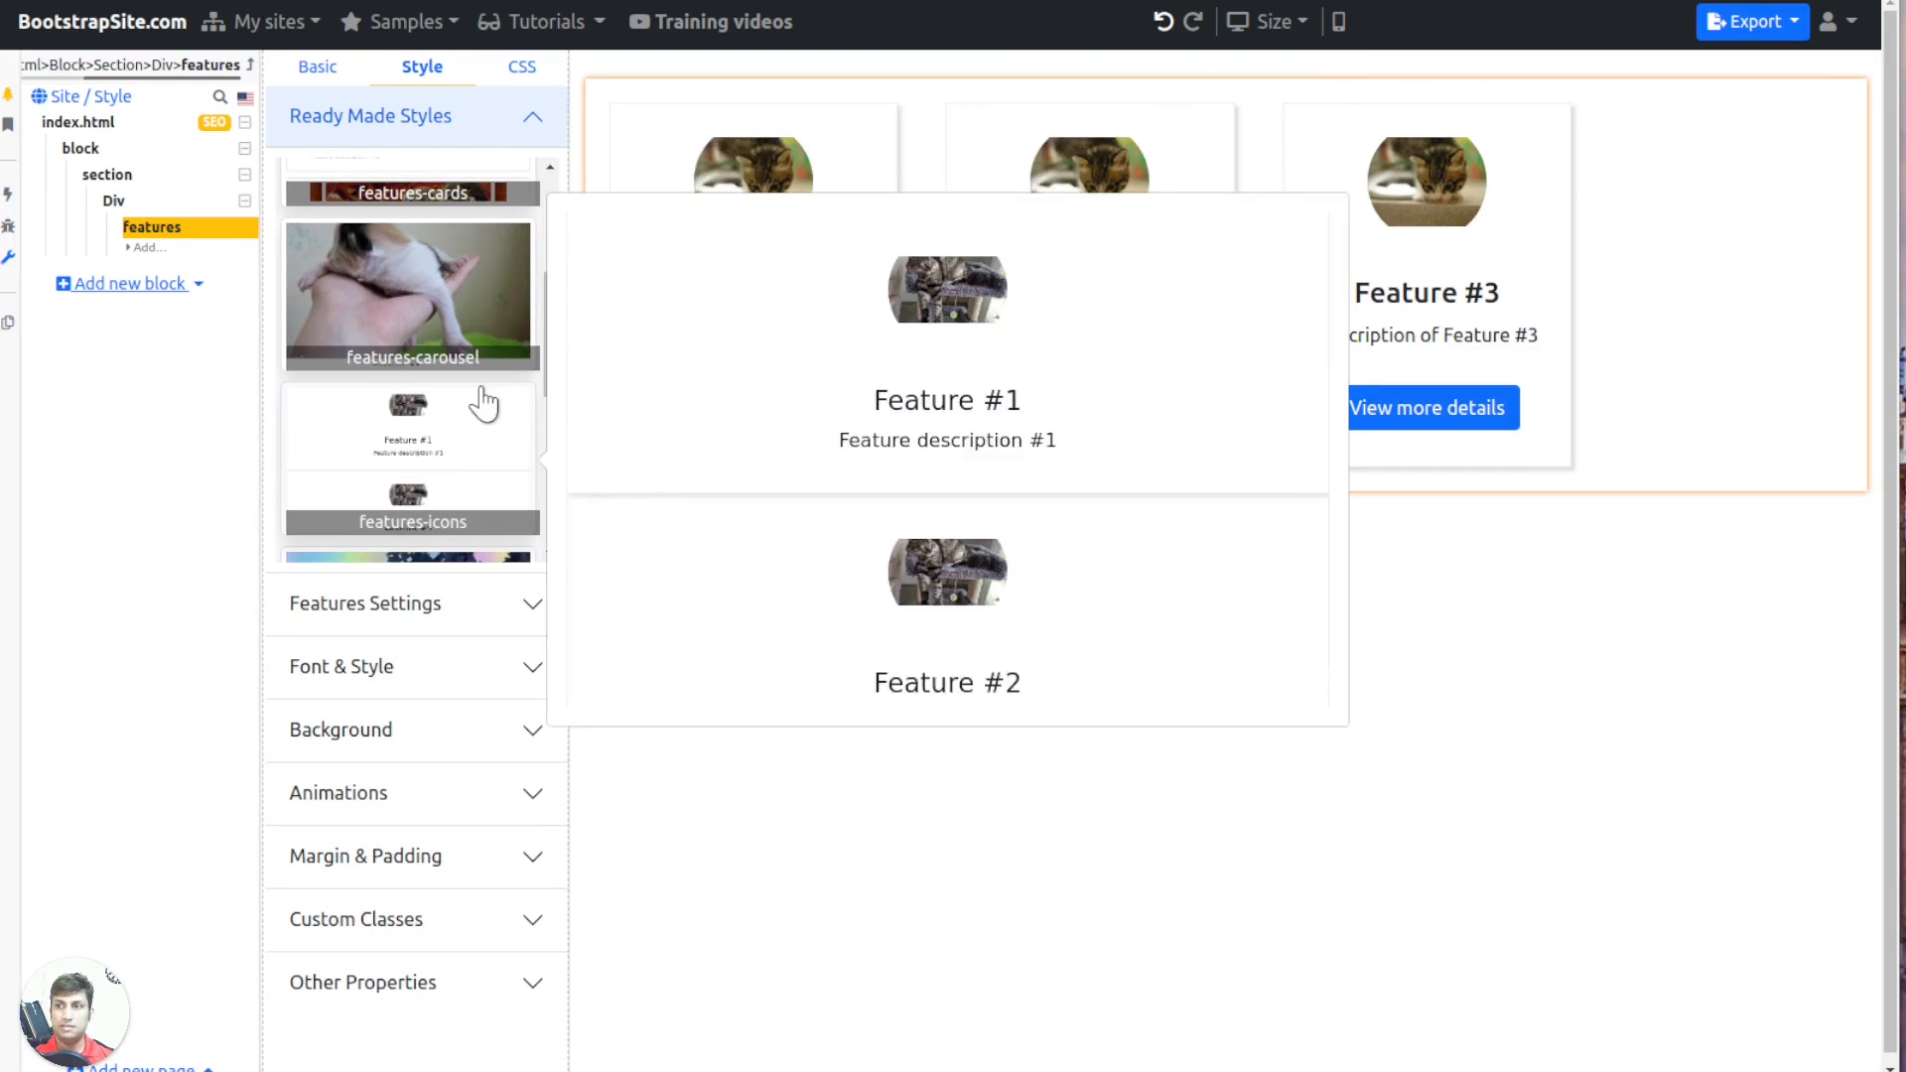
# Try the features-list ready-made style on the Features element, followed by the features-polaroids style
pyautogui.scroll(-1, 446, 406)
pyautogui.click(426, 481)
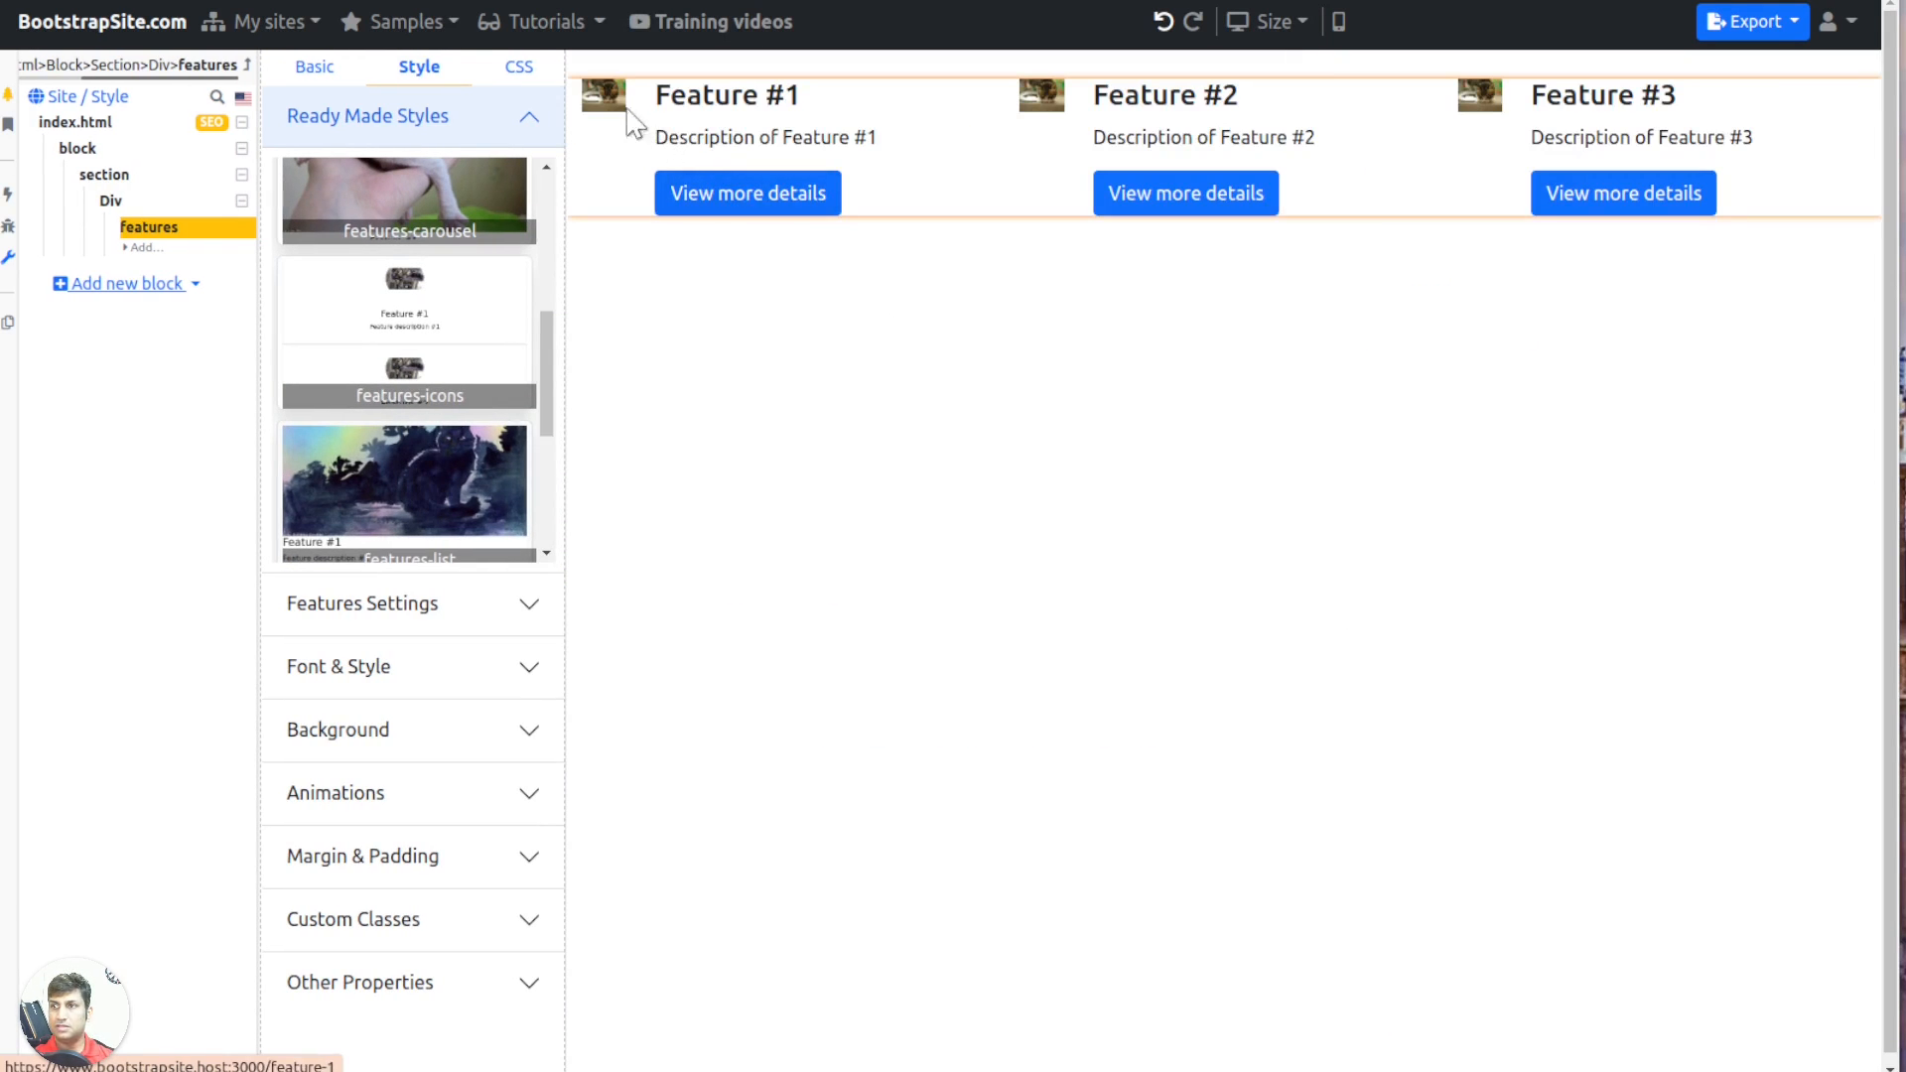
pyautogui.moveTo(402, 459)
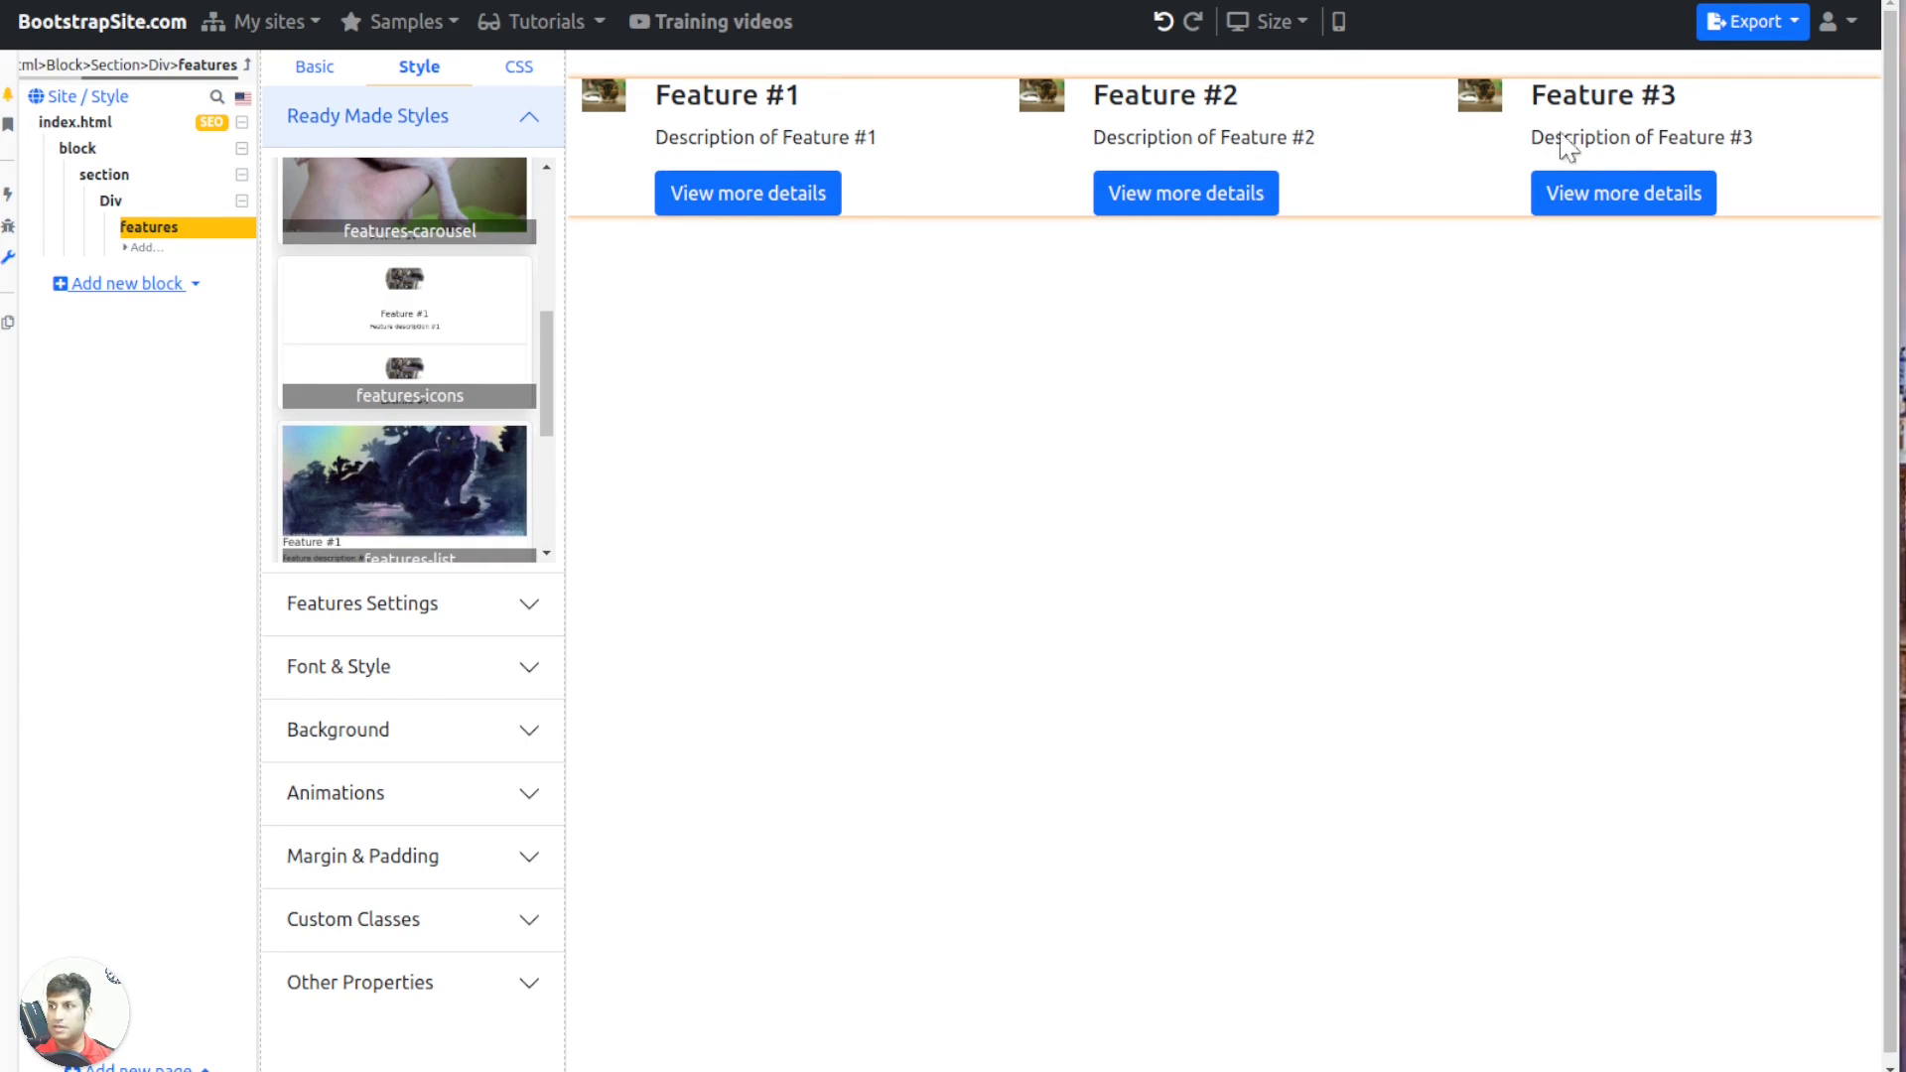
pyautogui.scroll(-3, 496, 417)
pyautogui.click(487, 417)
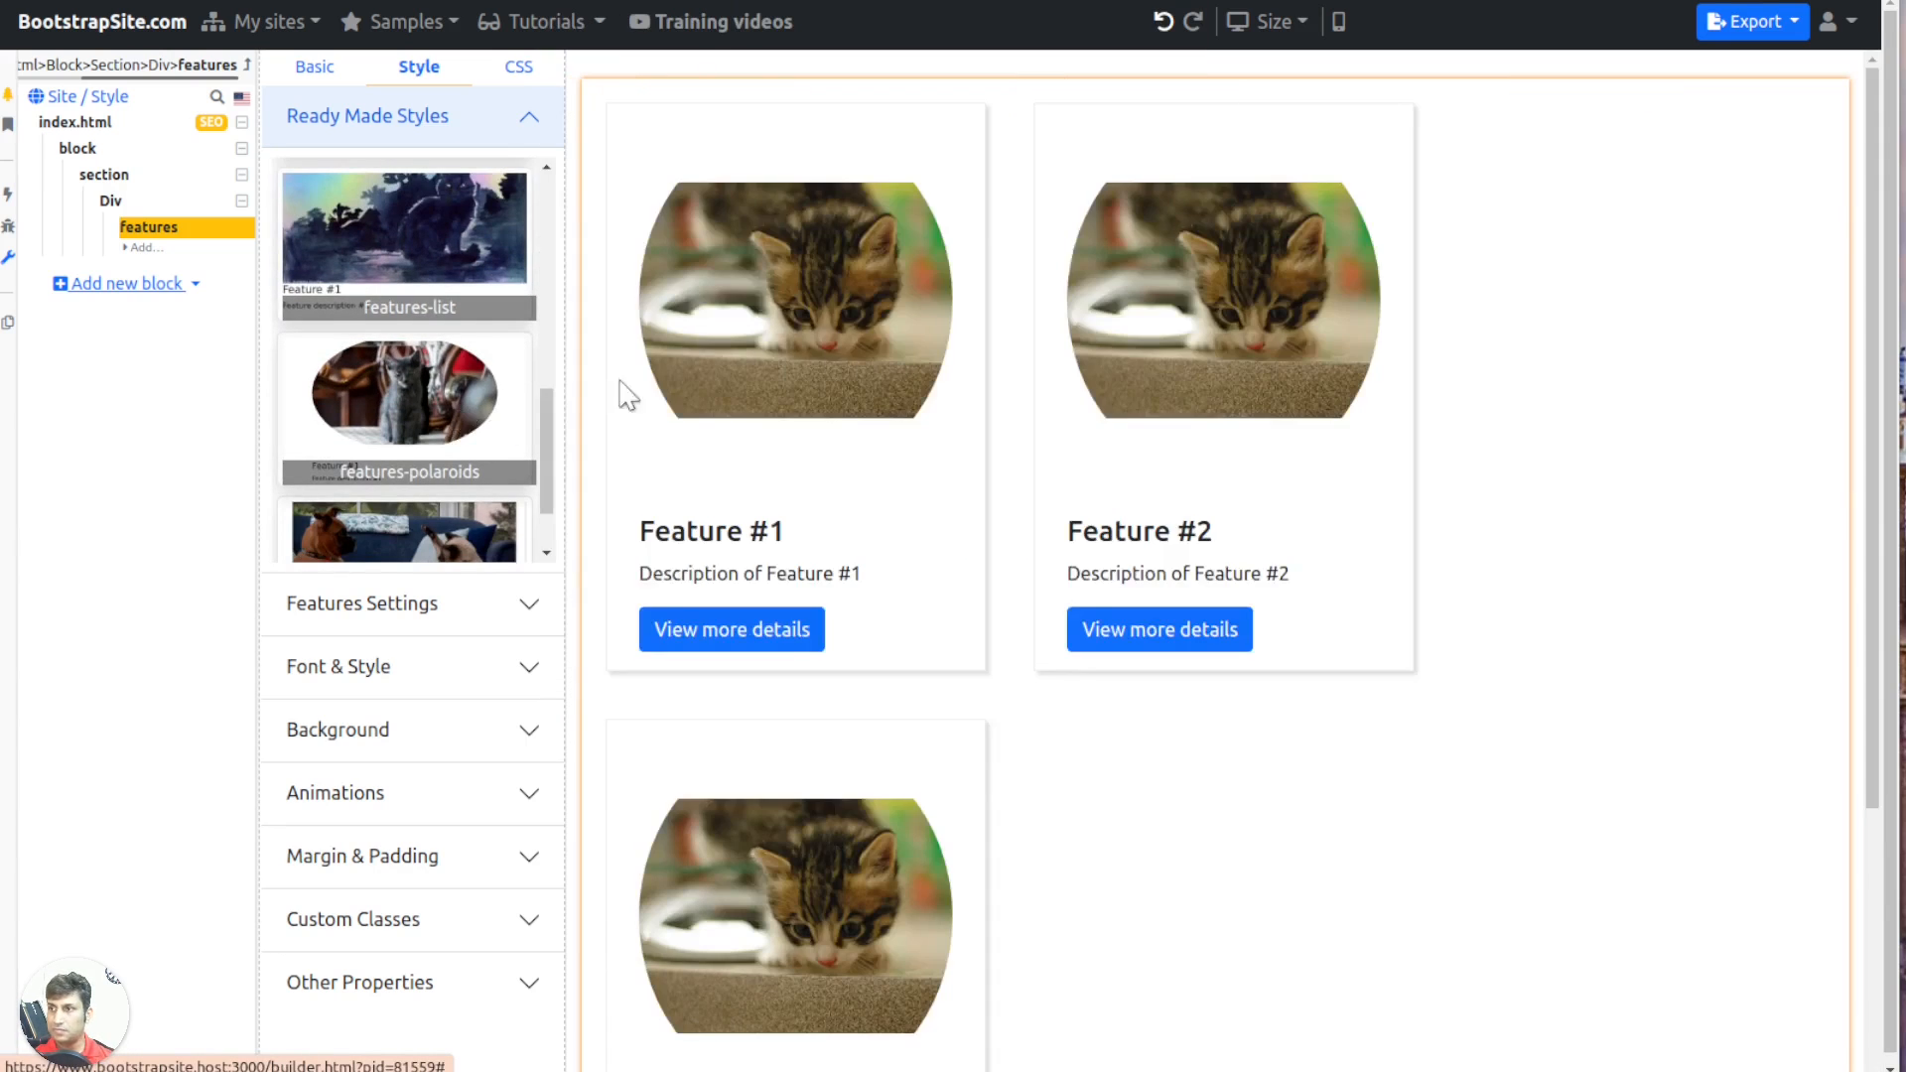
# Apply the features-zigzag ready-made style to the Features element and look over its rows
pyautogui.scroll(-1, 463, 382)
pyautogui.click(529, 422)
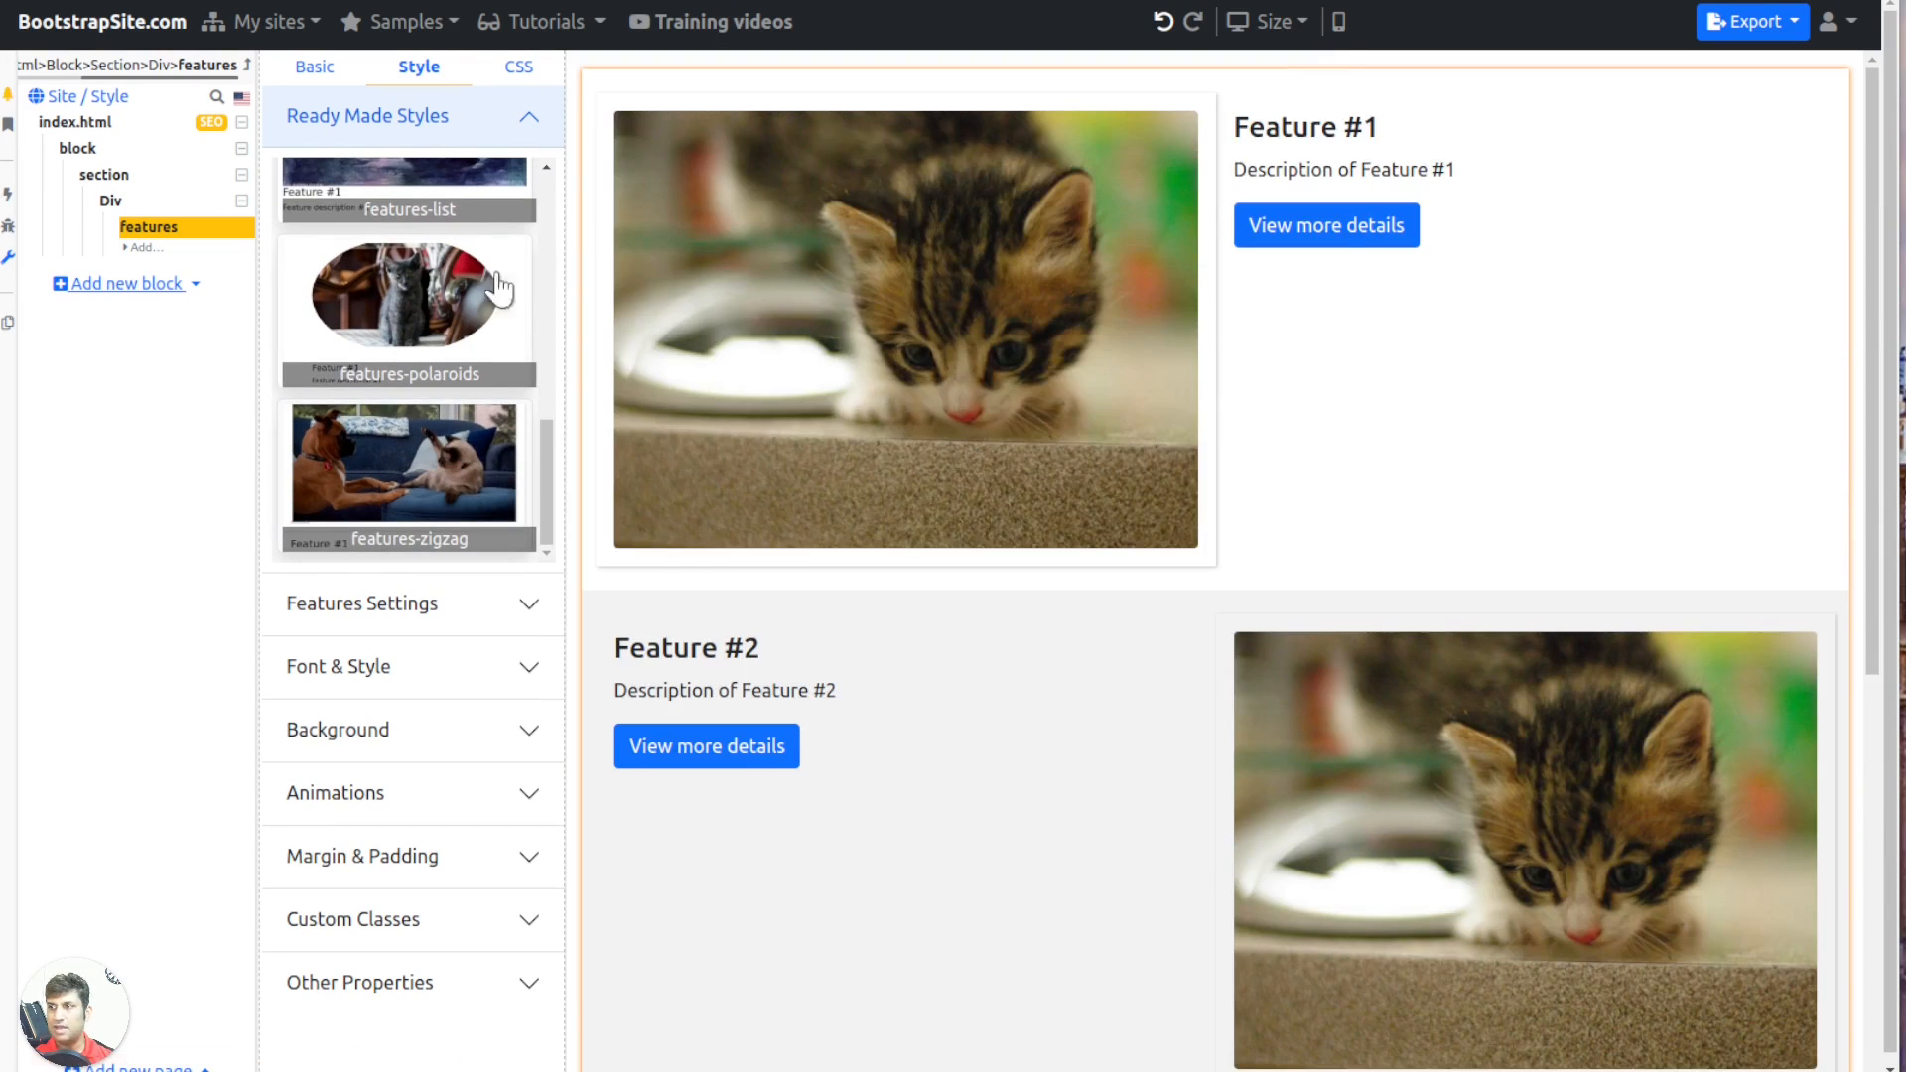
pyautogui.scroll(-5, 1092, 791)
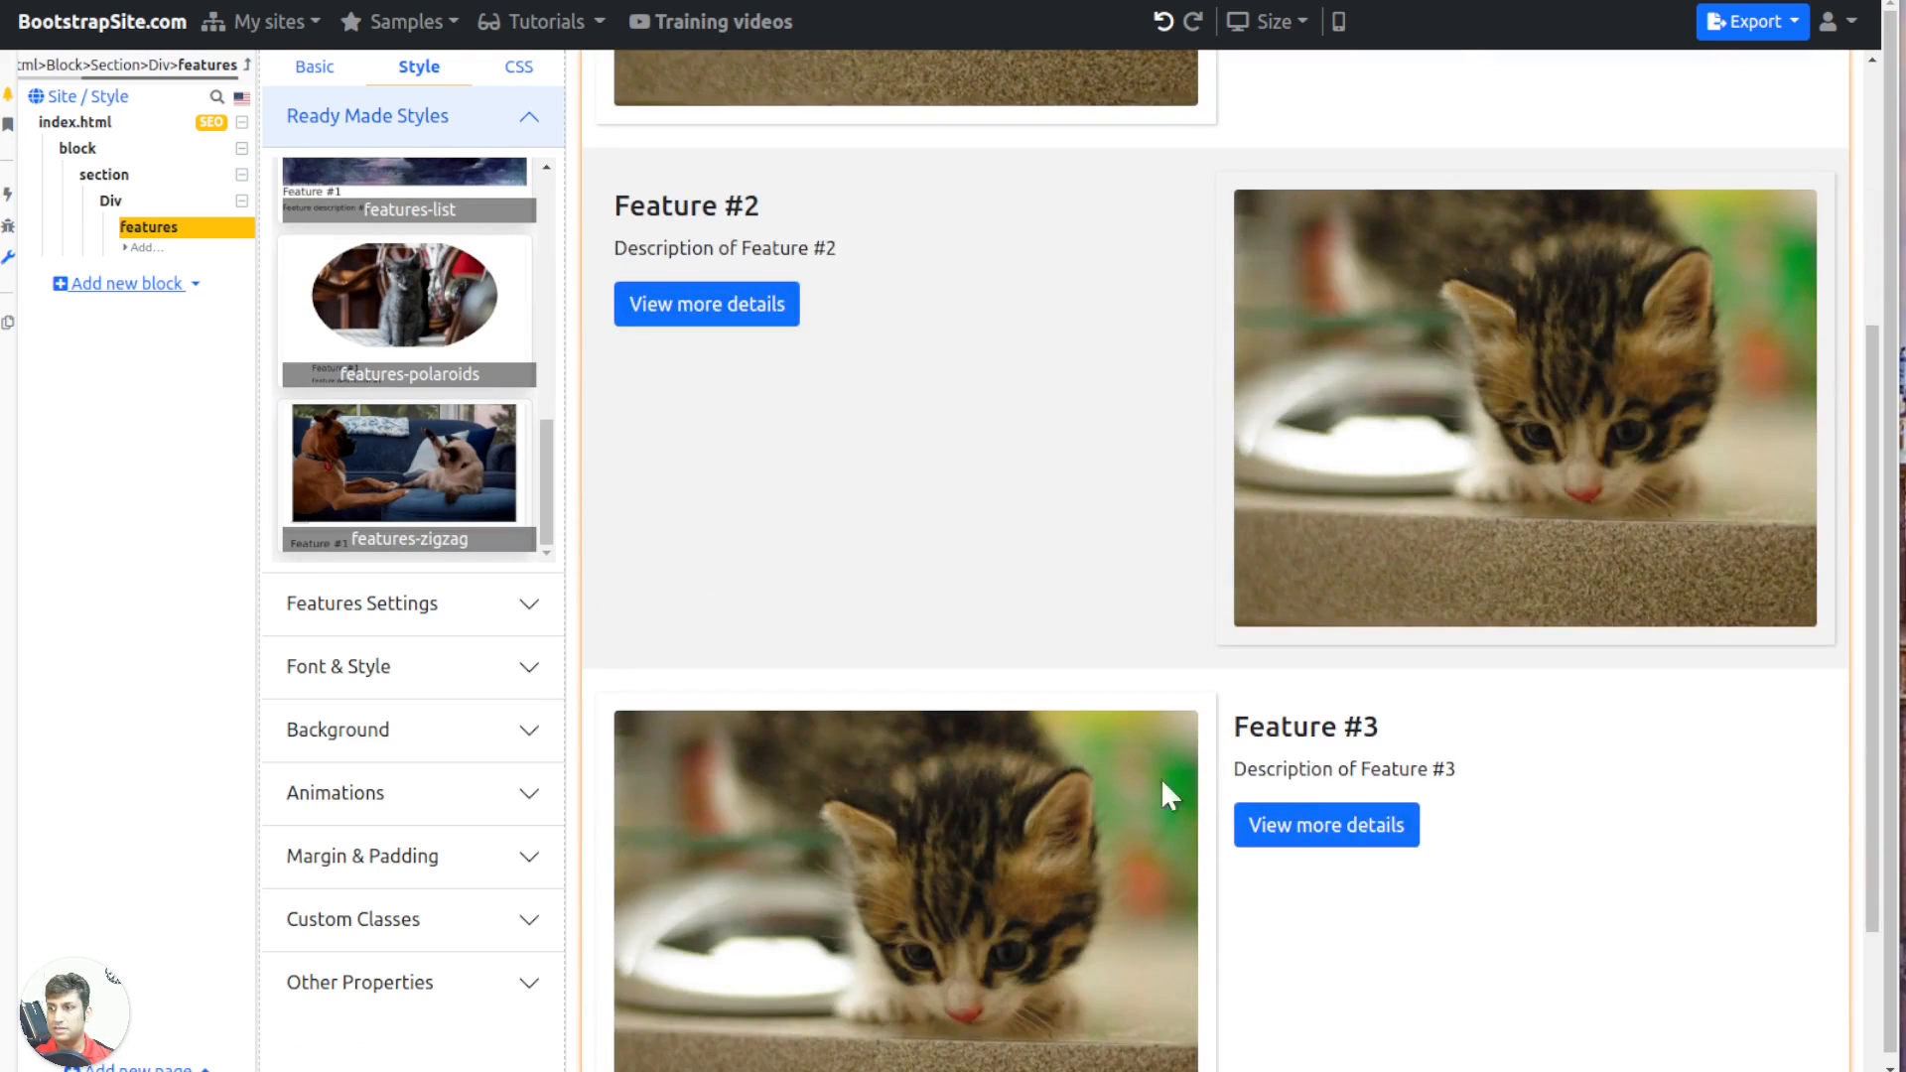
# Set the even row color of the zigzag features to orange
pyautogui.click(319, 70)
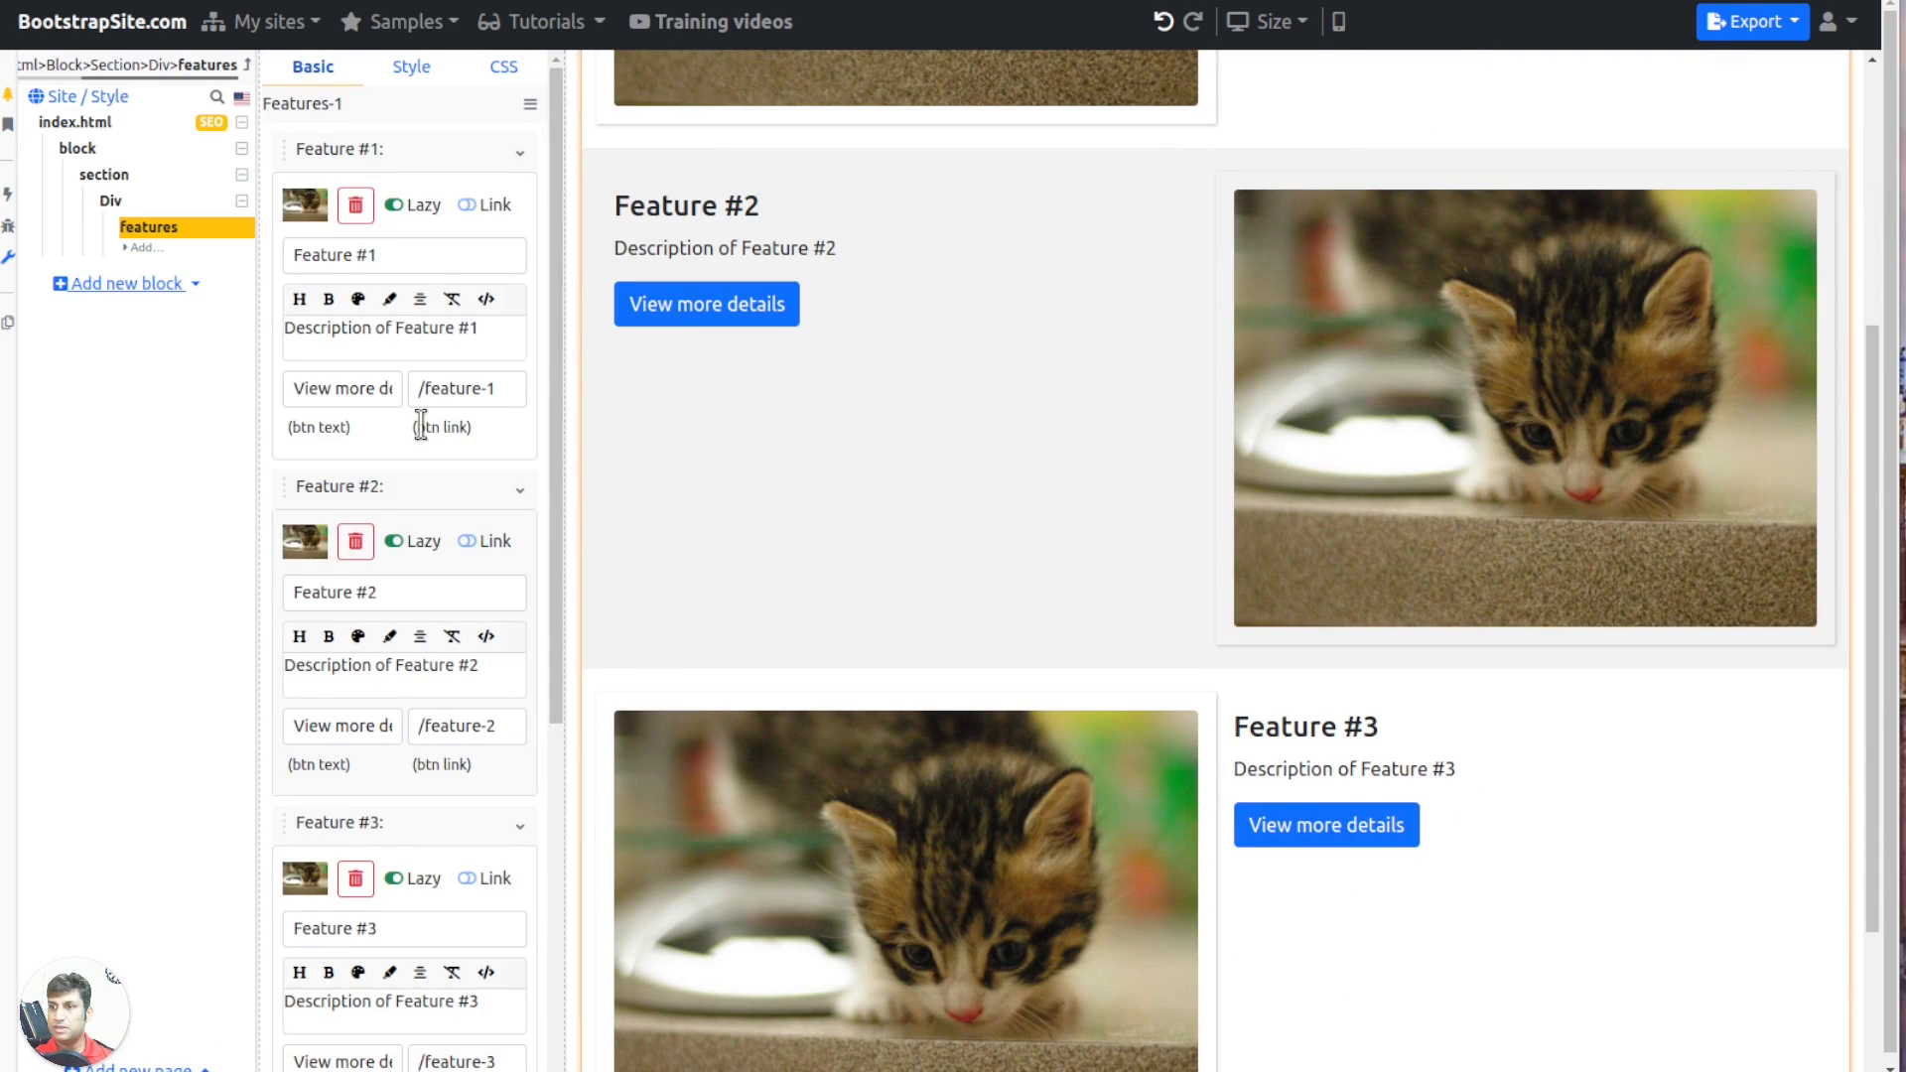
pyautogui.scroll(-5, 456, 516)
pyautogui.click(294, 1059)
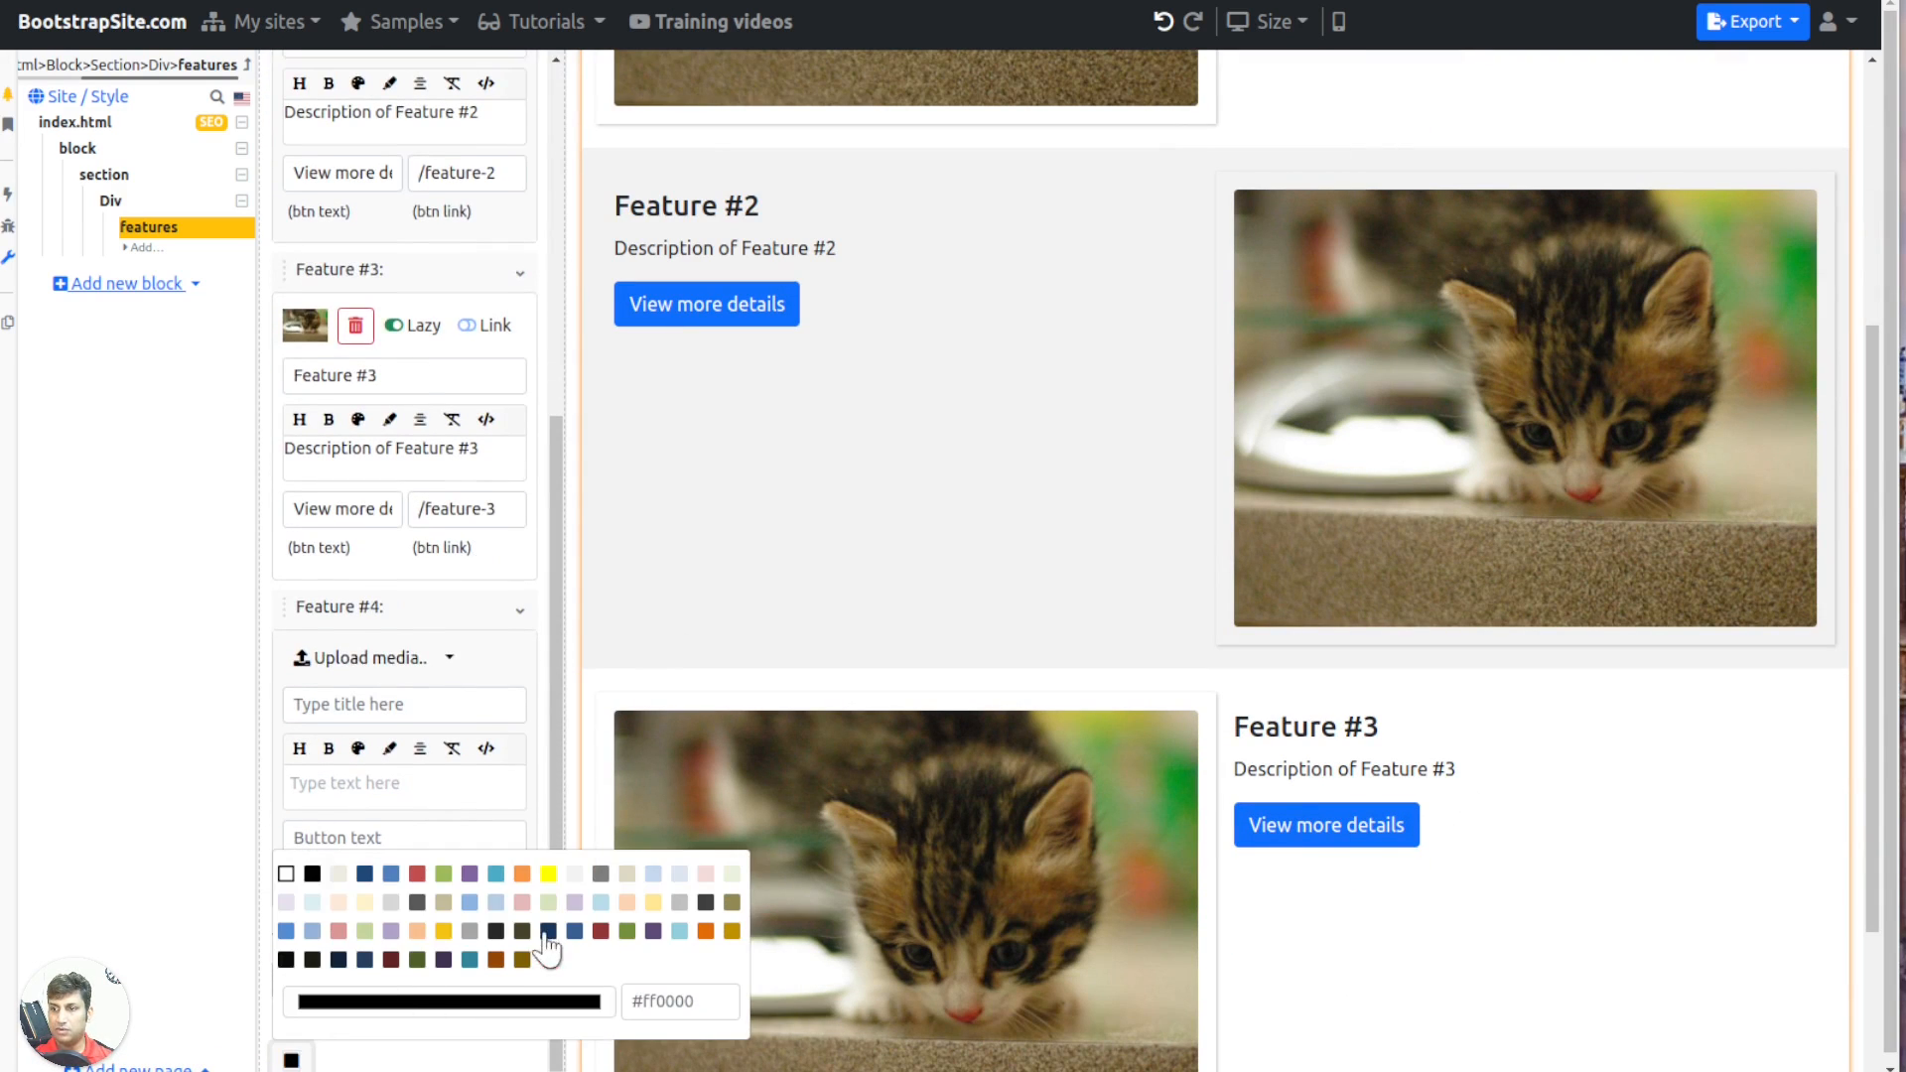
pyautogui.click(522, 875)
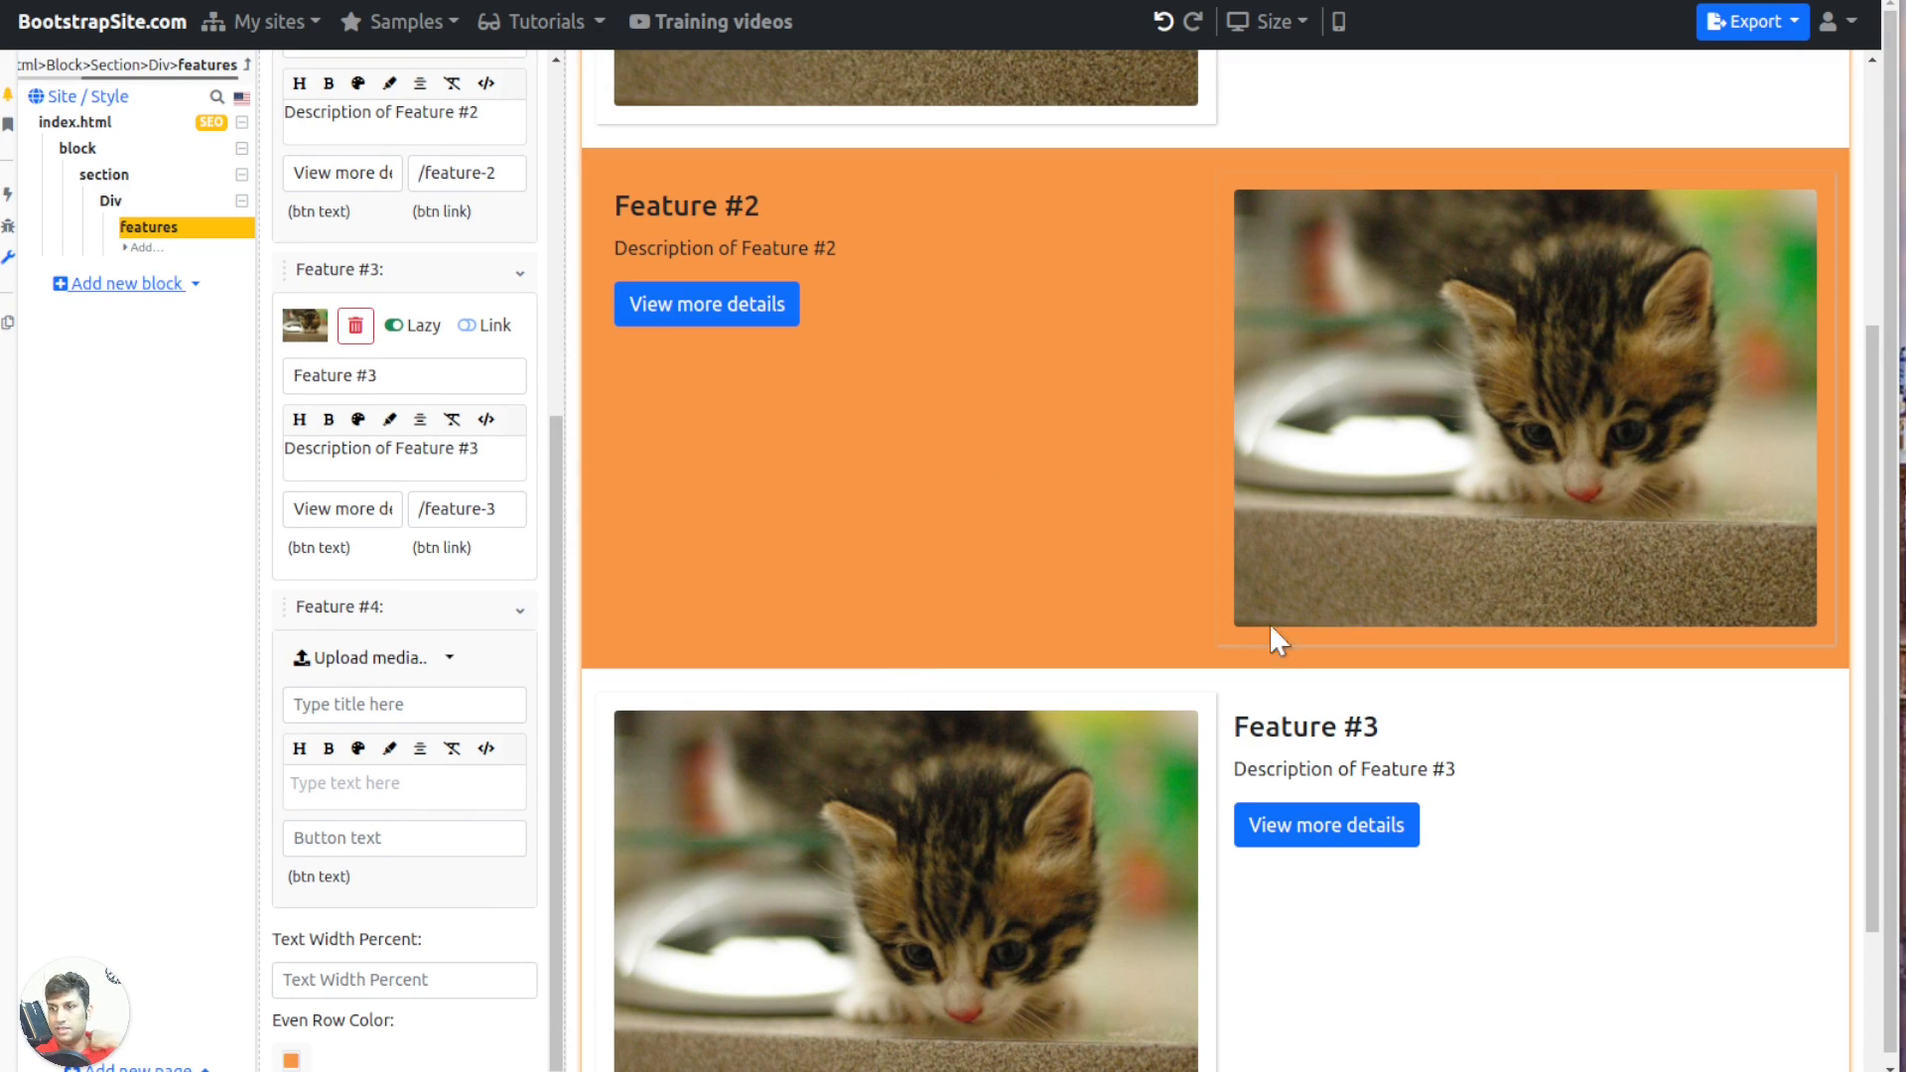
# Try a text width percent of 30 for the zigzag features
pyautogui.click(377, 970)
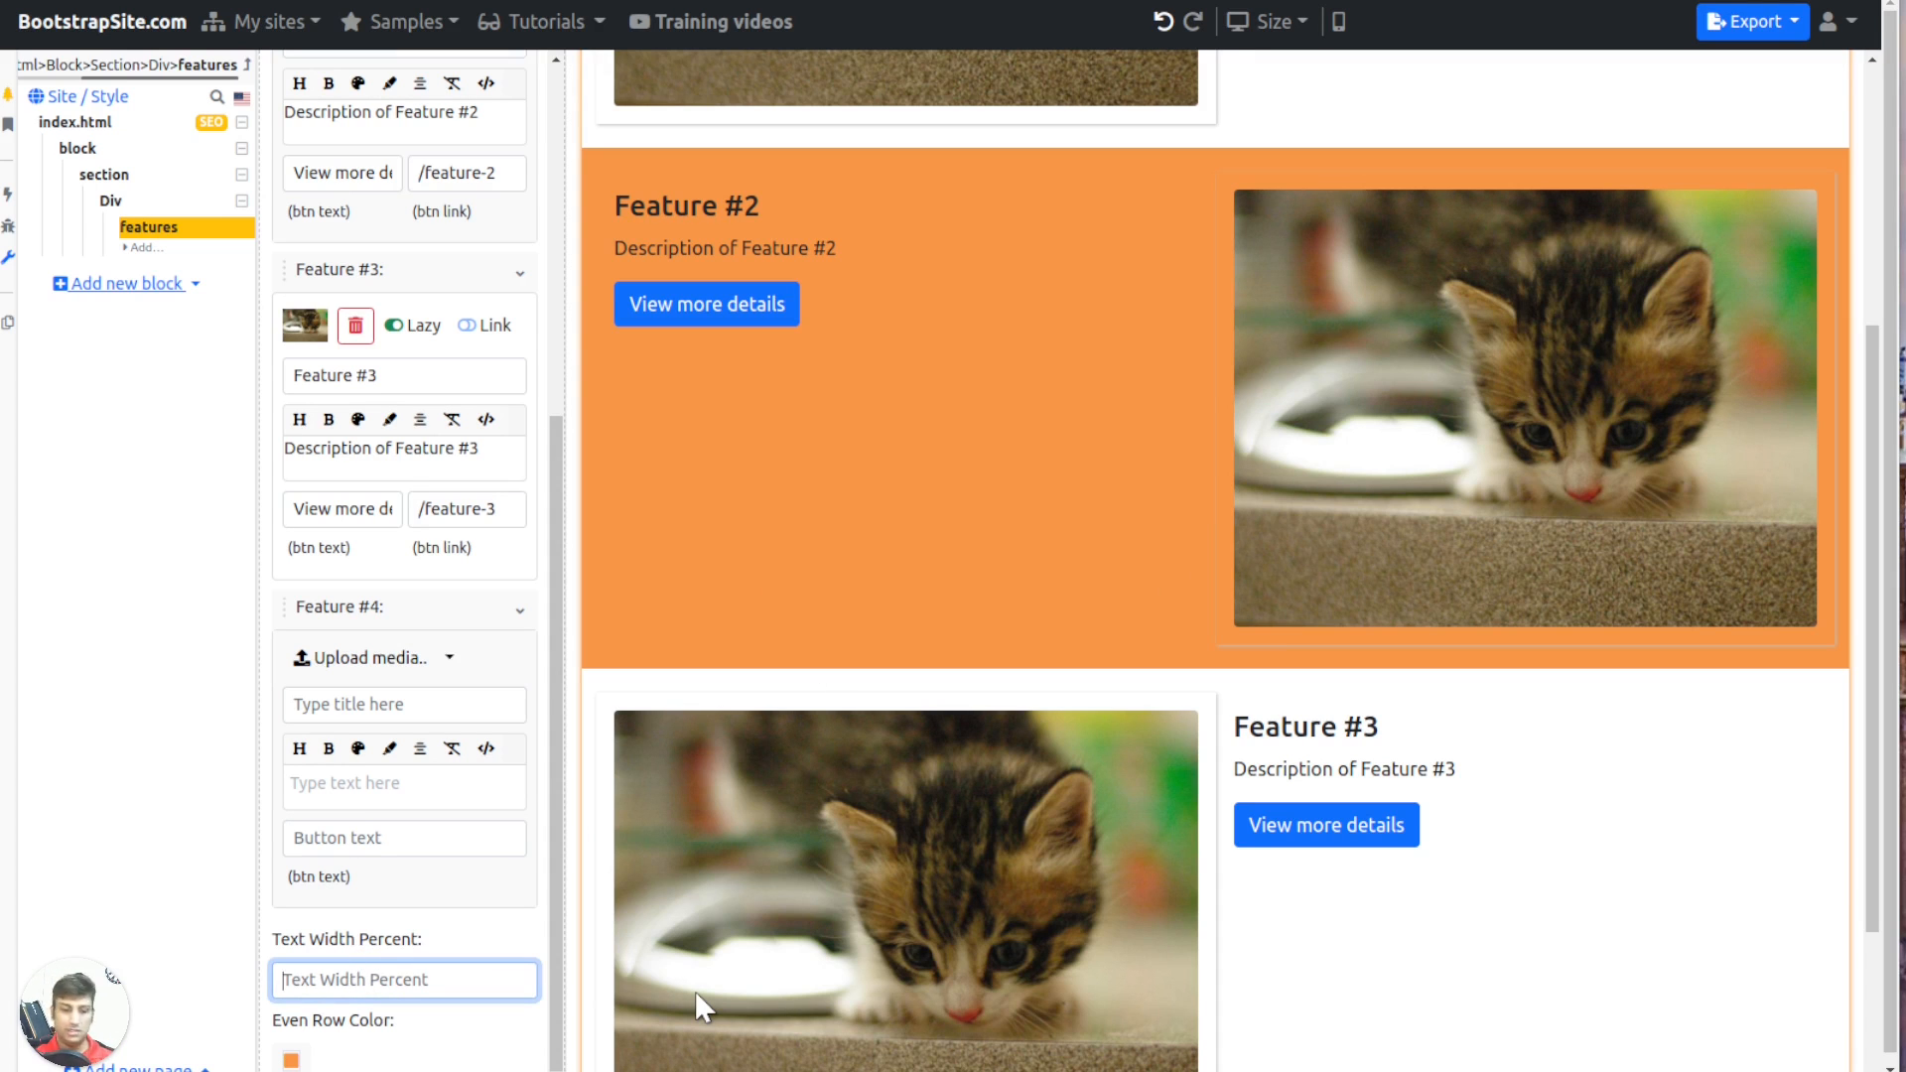
pyautogui.write('100')
pyautogui.press('BackSpace')
pyautogui.write('30')
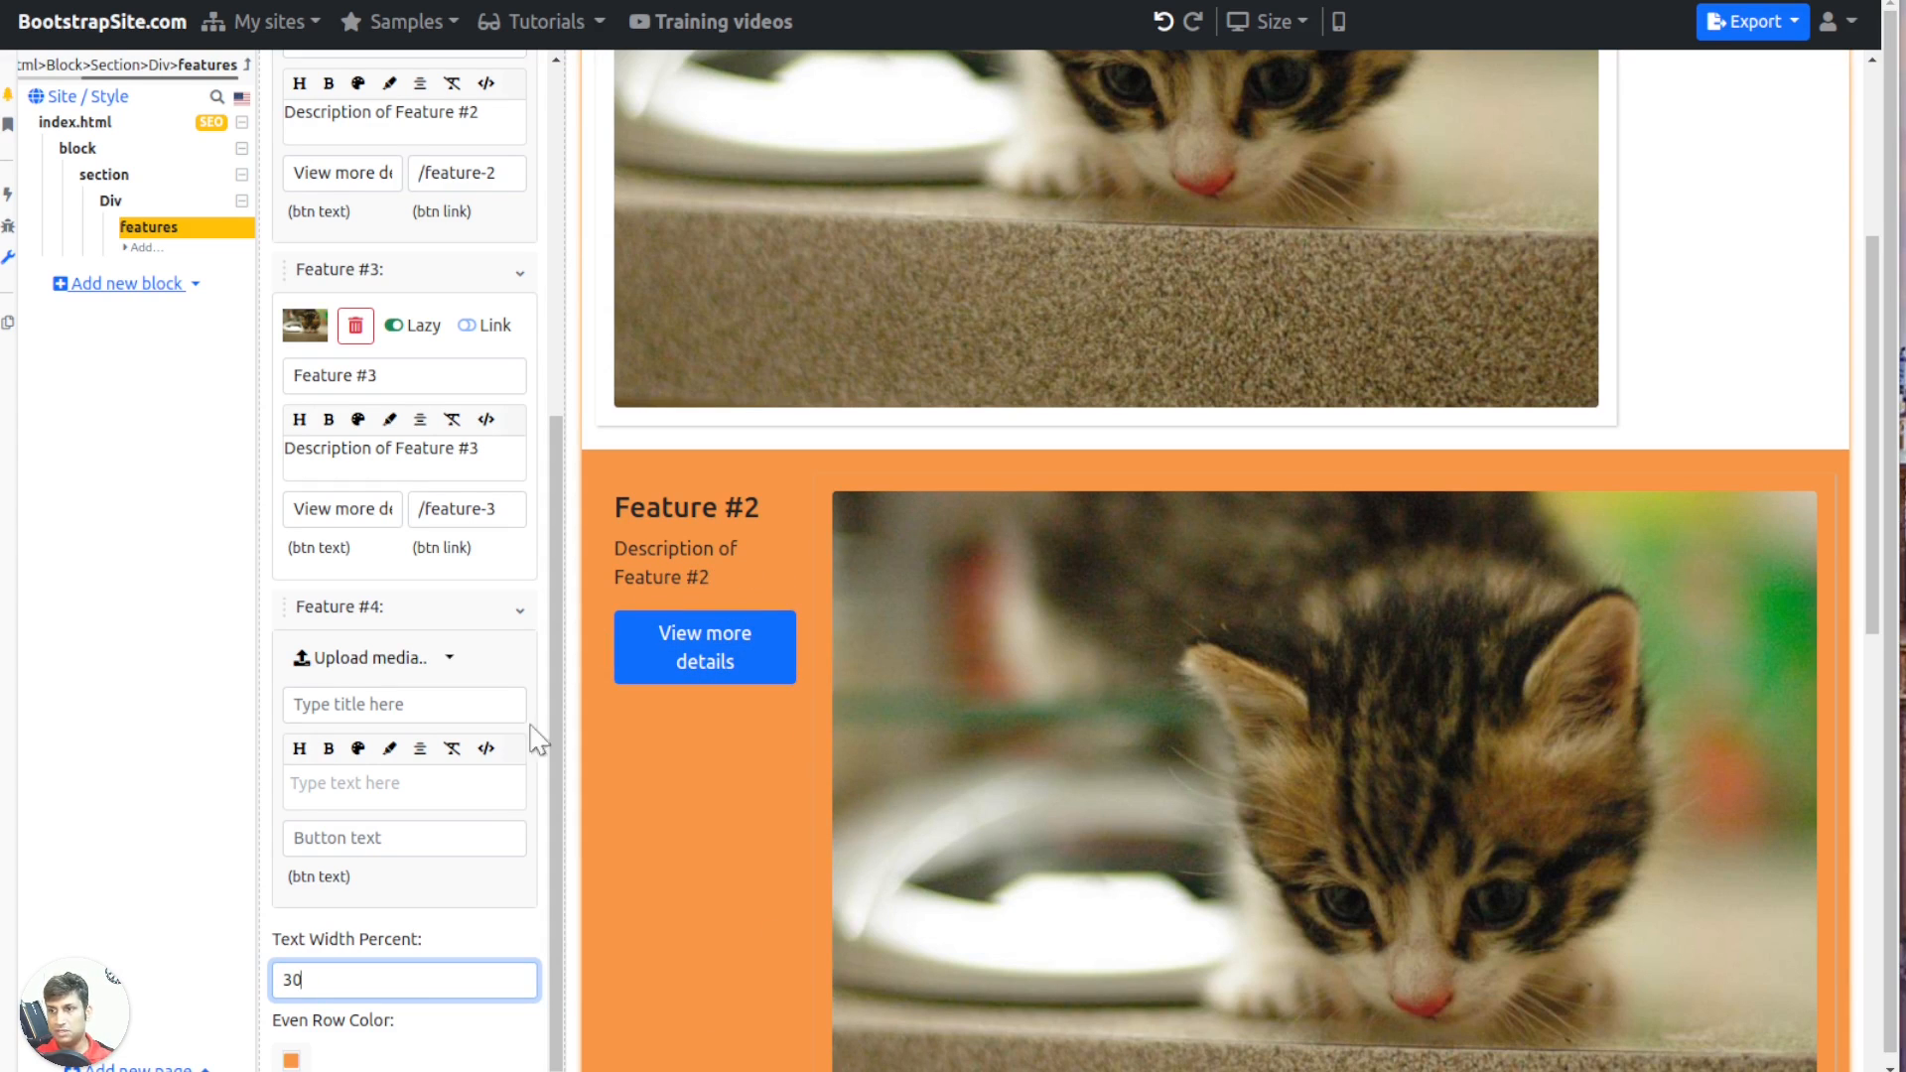
# Set the text width percent of the zigzag features to 70%
pyautogui.press('BackSpace')
pyautogui.press('BackSpace')
pyautogui.write('70')
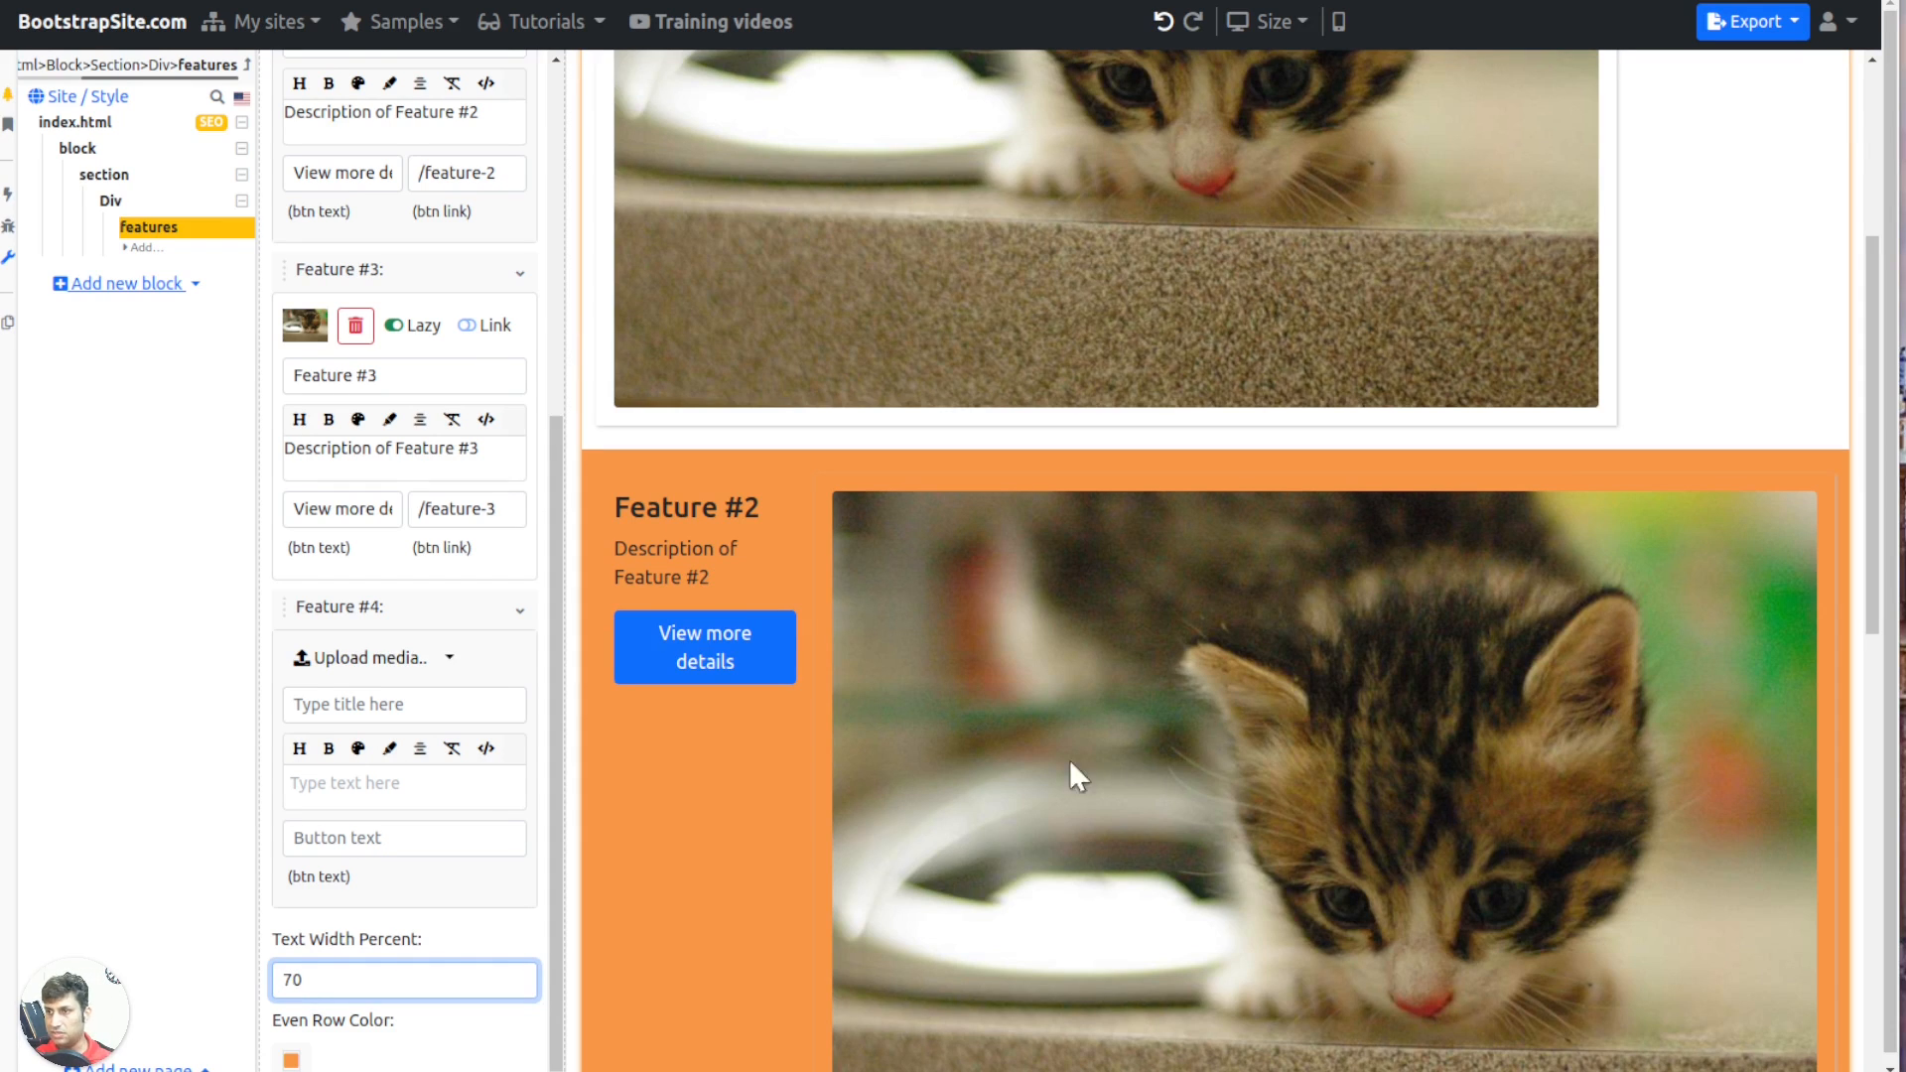
pyautogui.write('%')
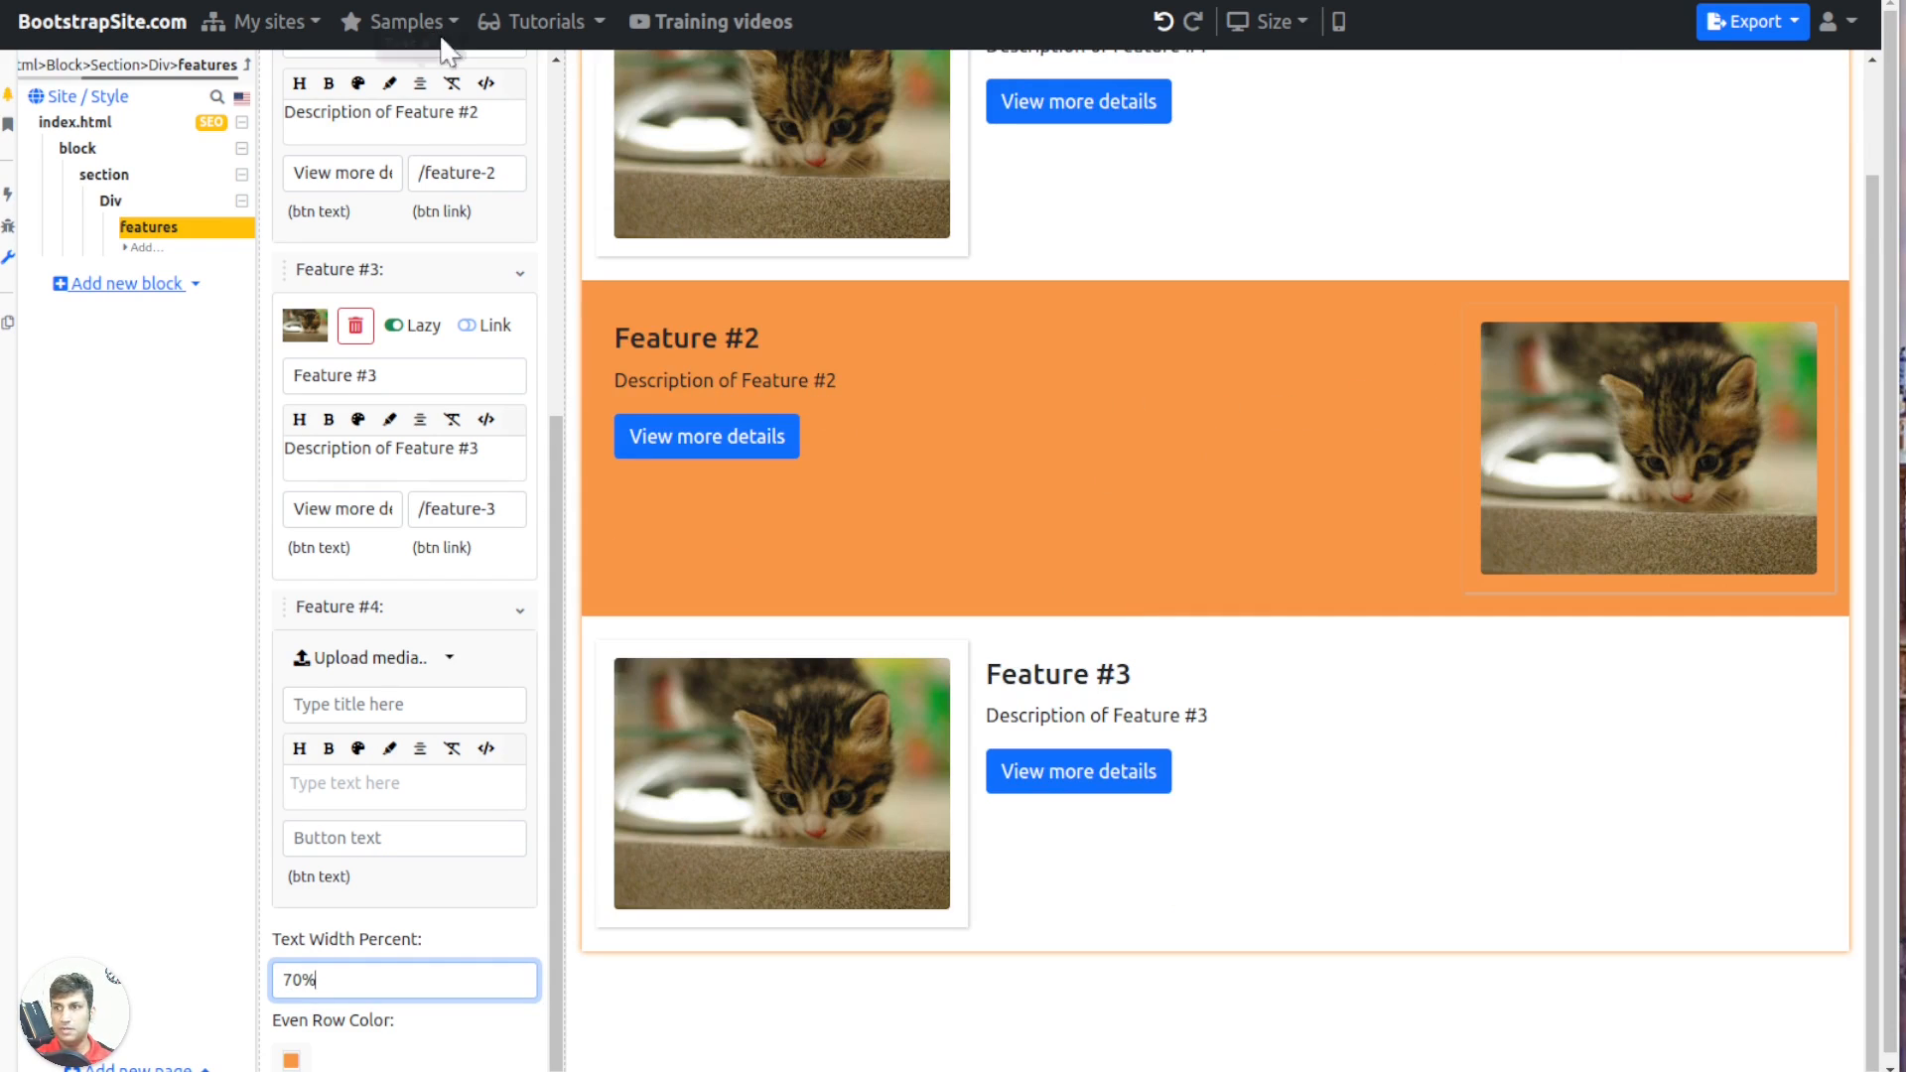
# Replace the btn-primary class of the feature buttons with btn-link
pyautogui.scroll(10, 477, 220)
pyautogui.click(502, 69)
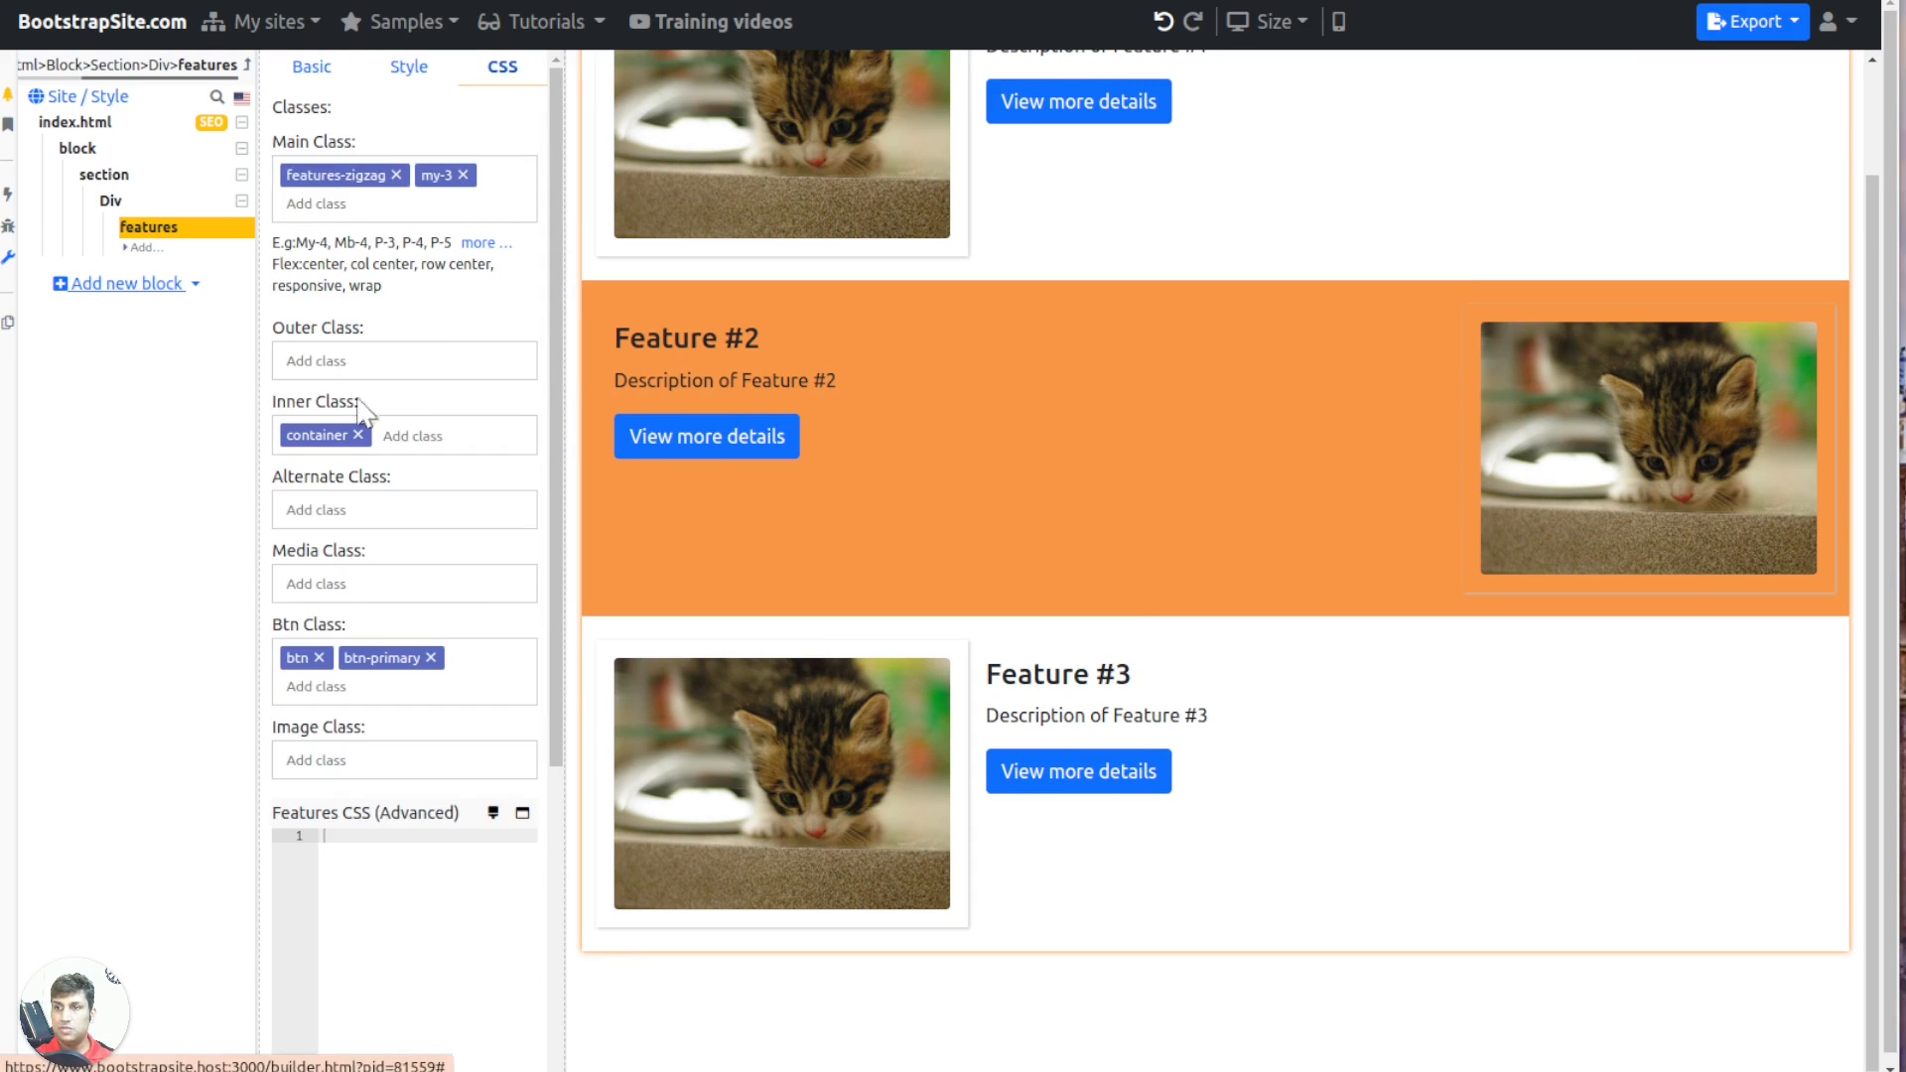
pyautogui.moveTo(286, 328); pyautogui.dragTo(370, 323)
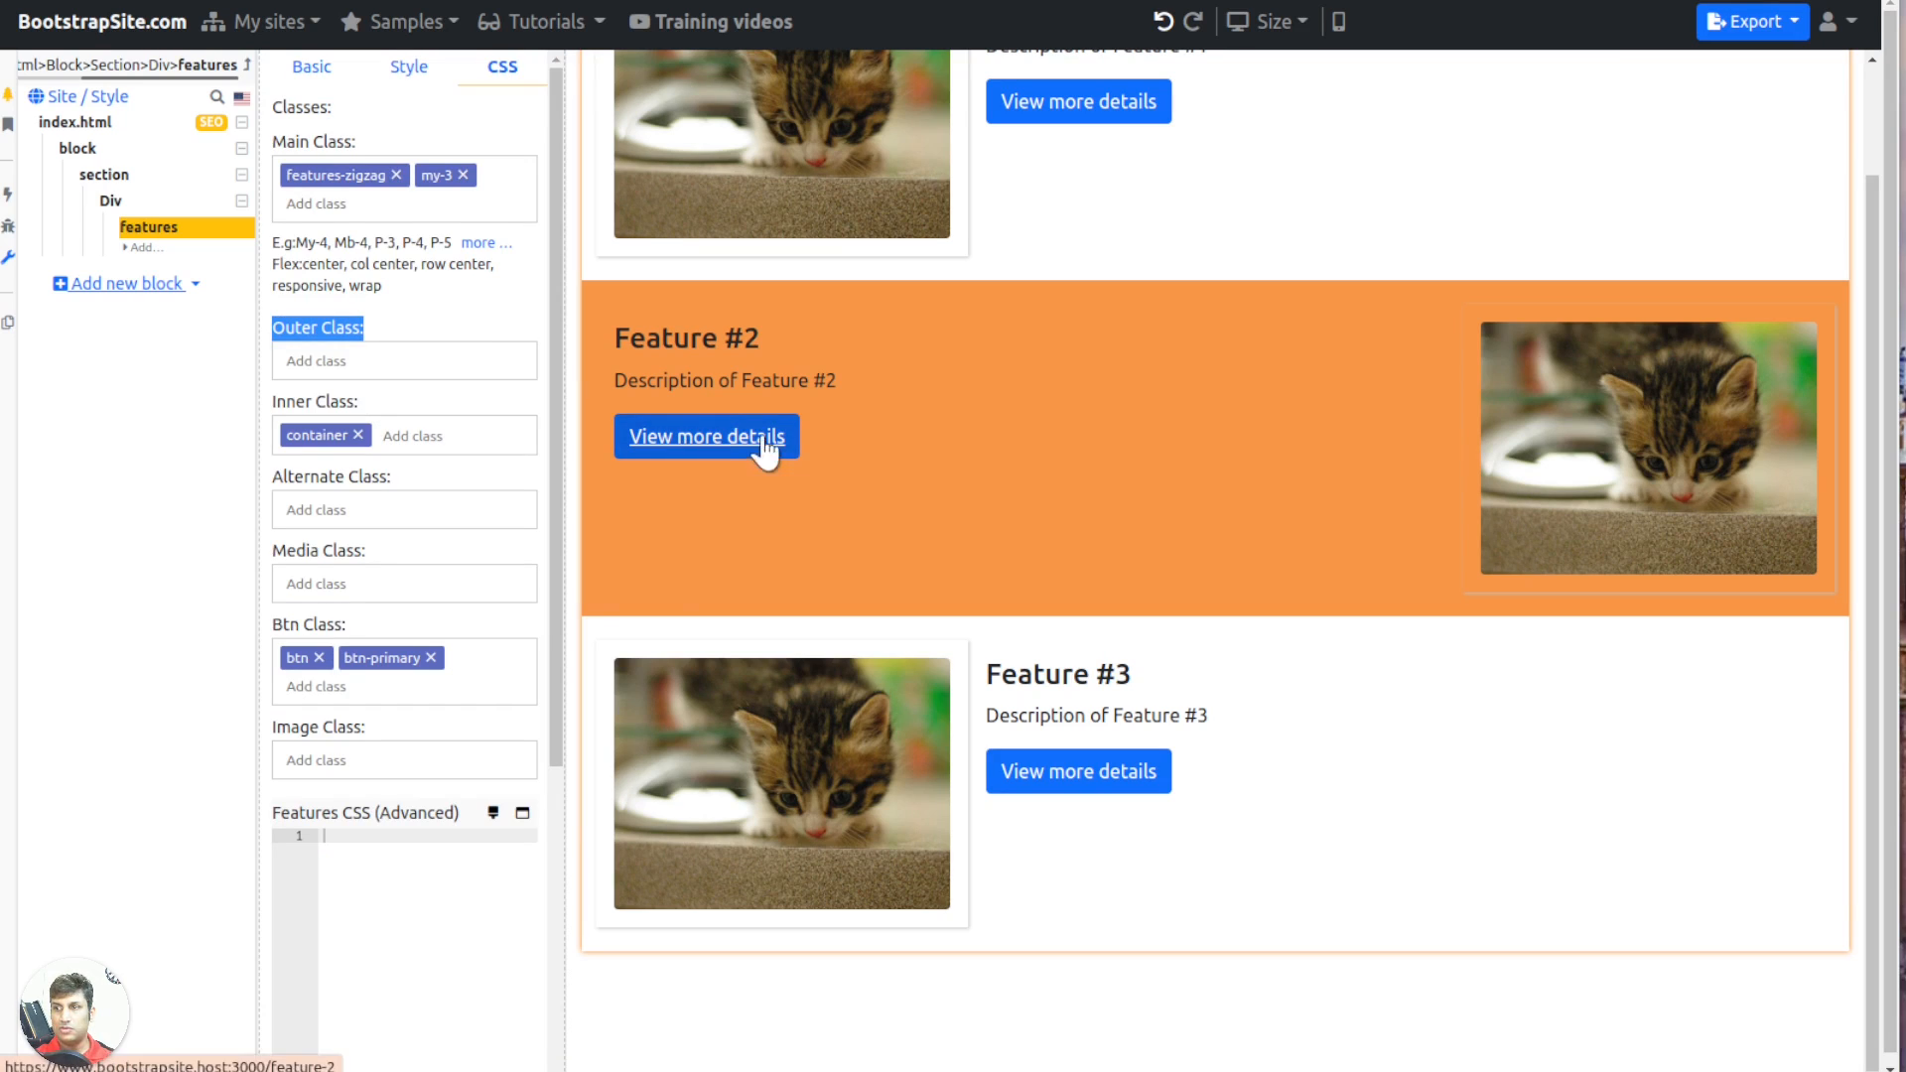
pyautogui.moveTo(255, 625); pyautogui.dragTo(344, 661)
pyautogui.click(383, 657)
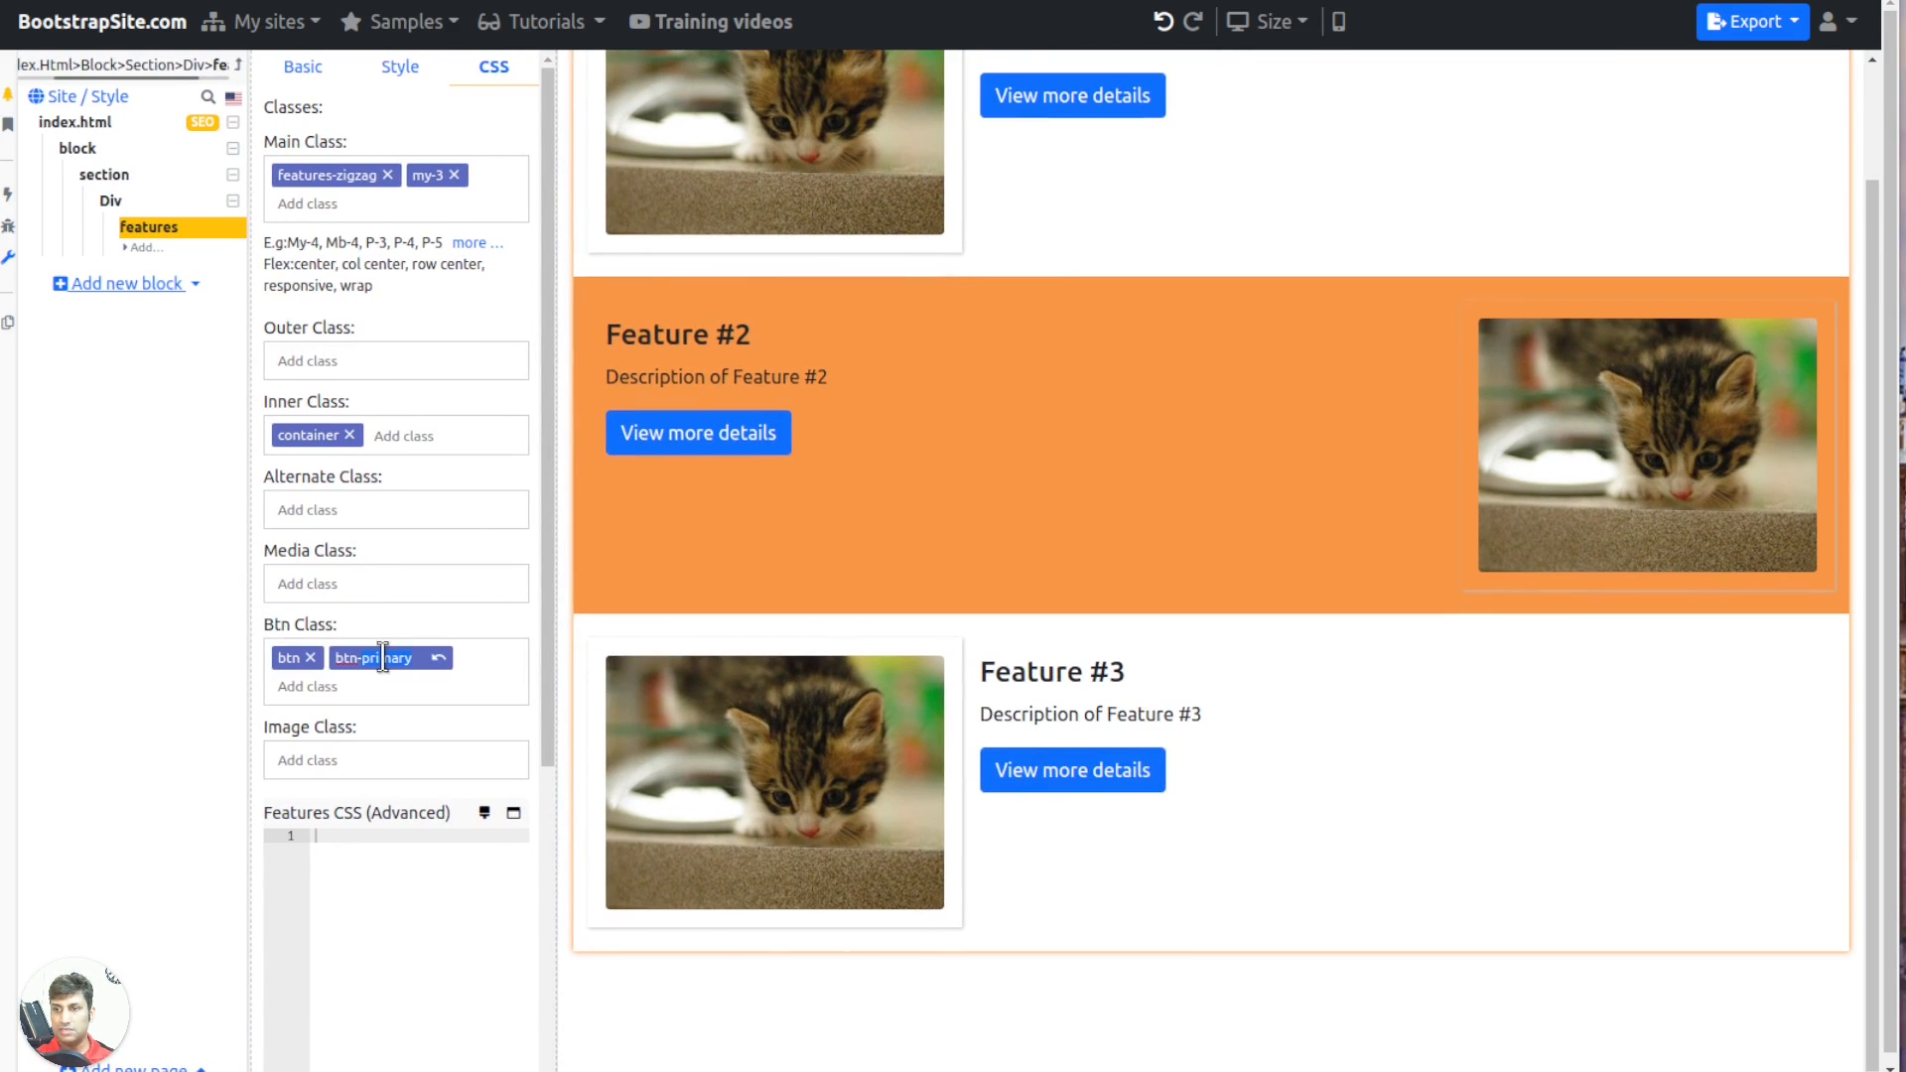
pyautogui.write('link')
pyautogui.press('Return')
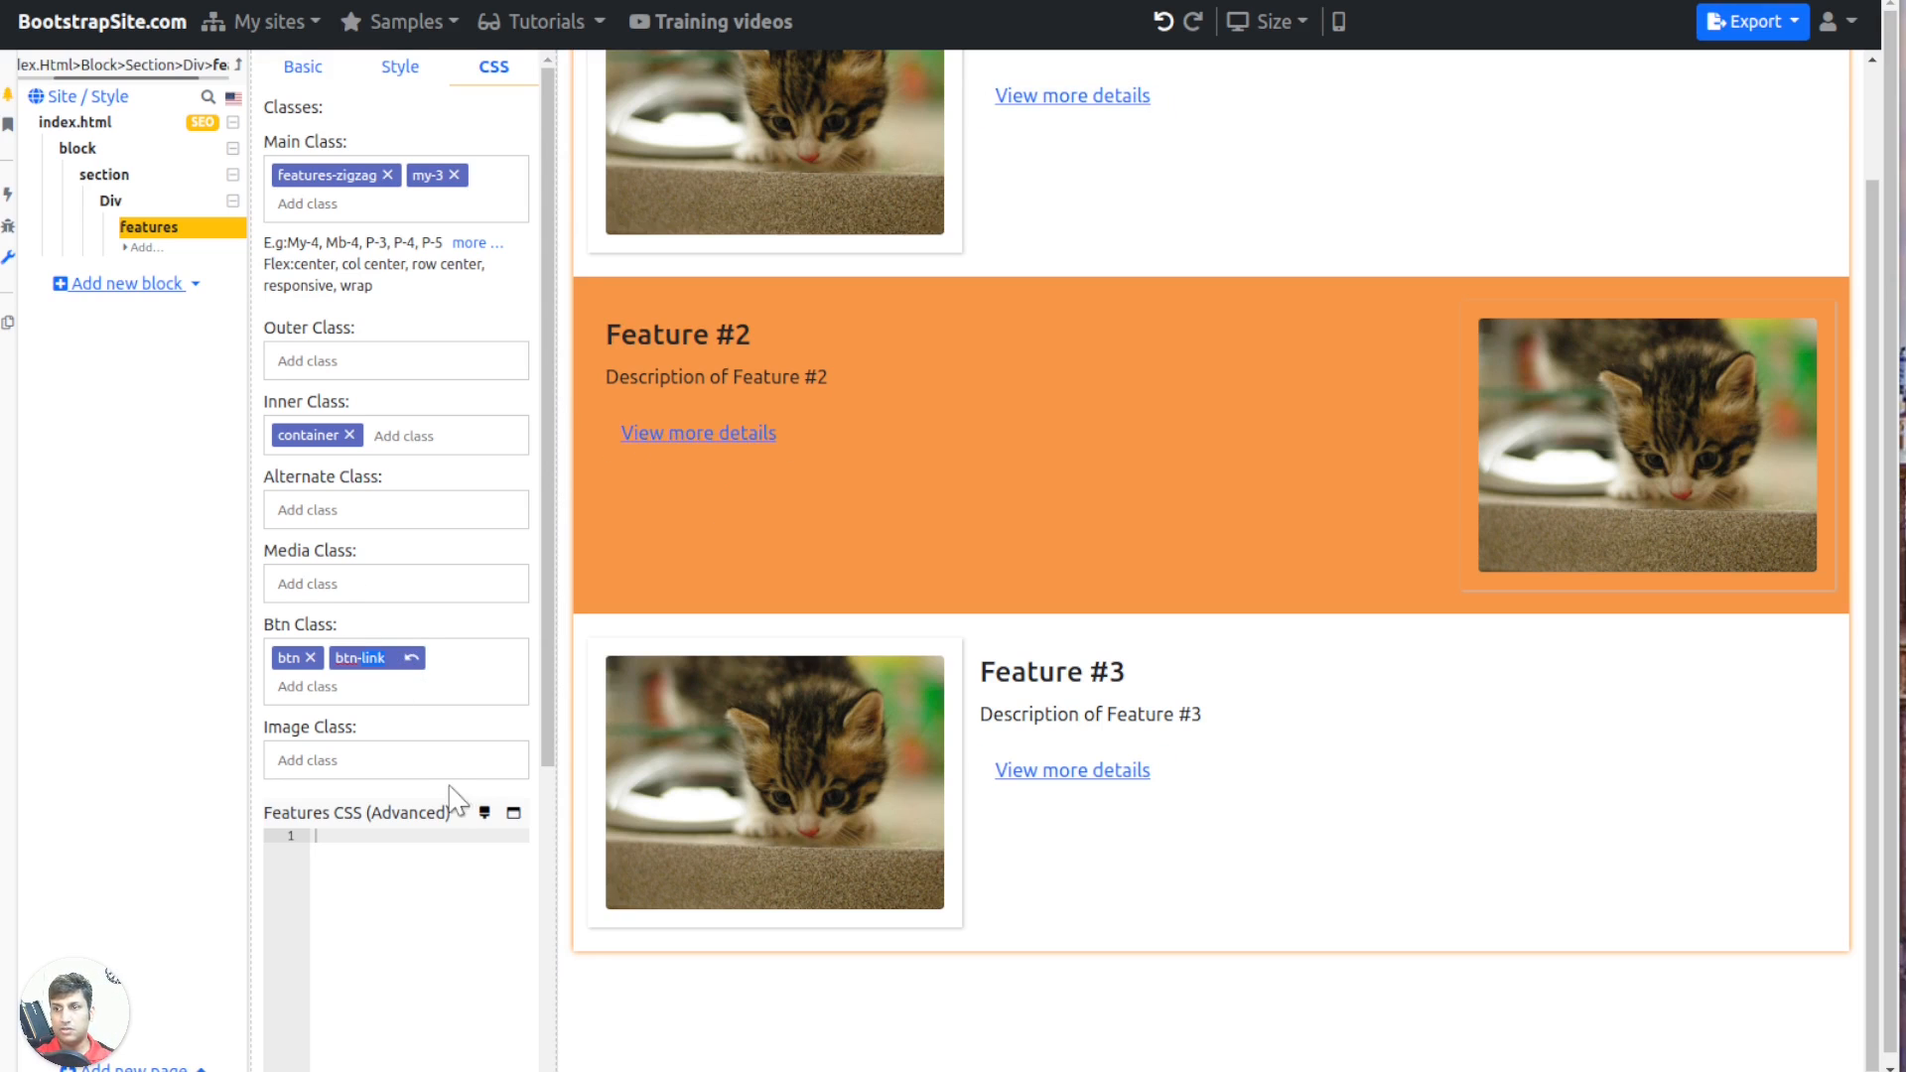
# Change the feature buttons' class to btn-danger and add shadow-none as the media class
pyautogui.write('danger')
pyautogui.press('Return')
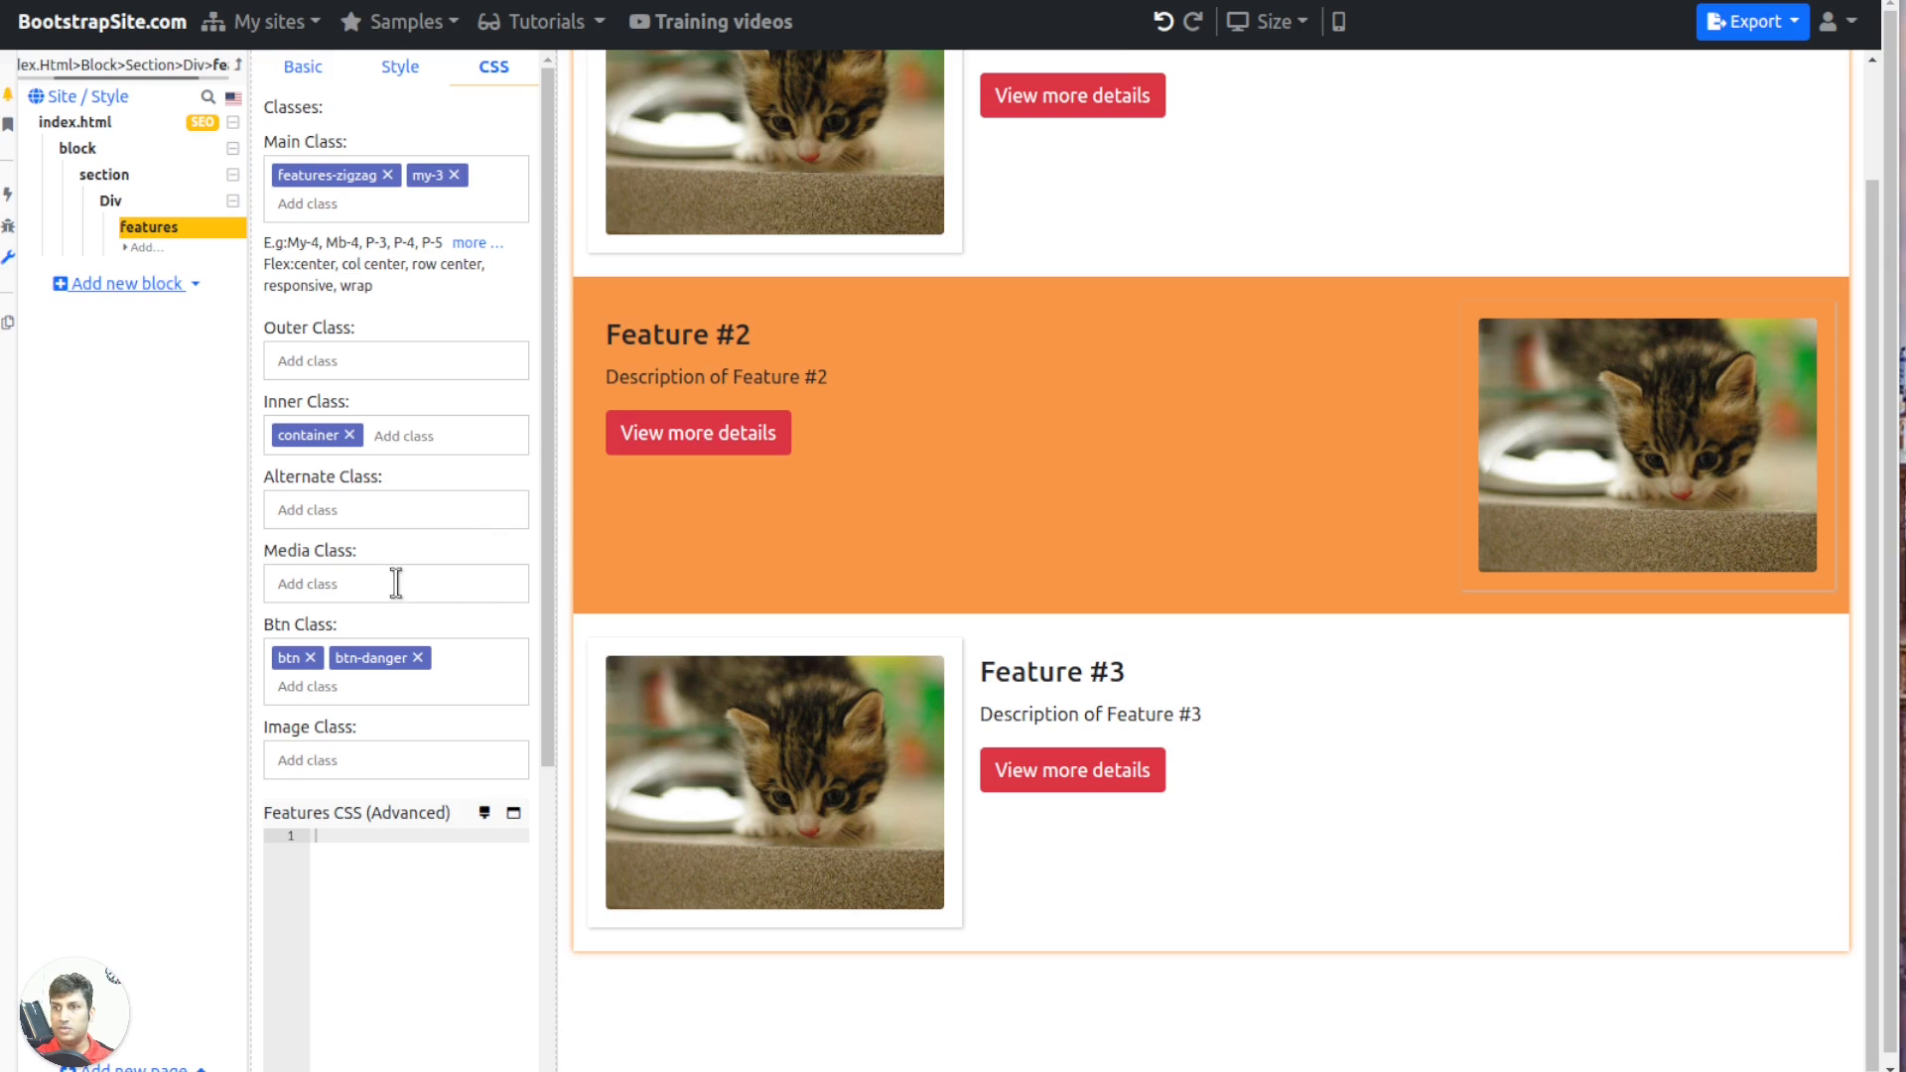
pyautogui.write('shadown')
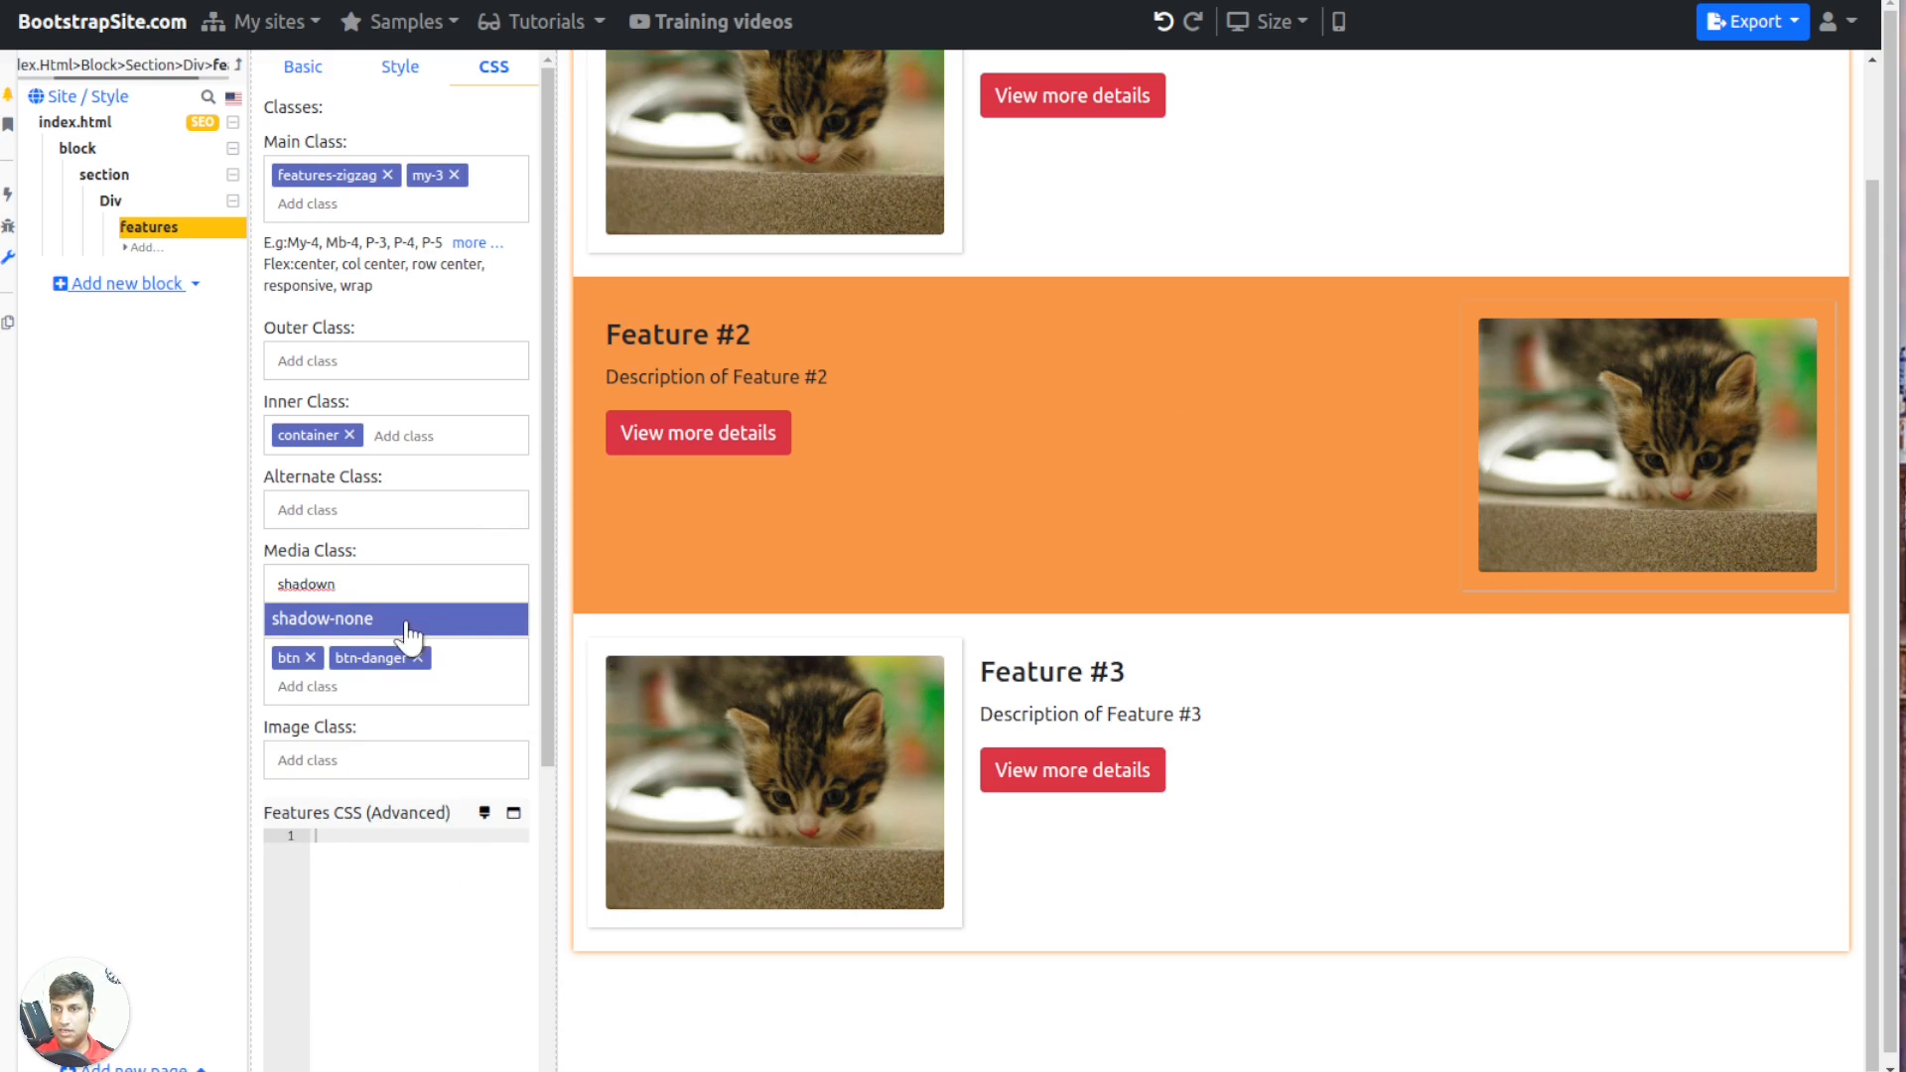
pyautogui.click(407, 619)
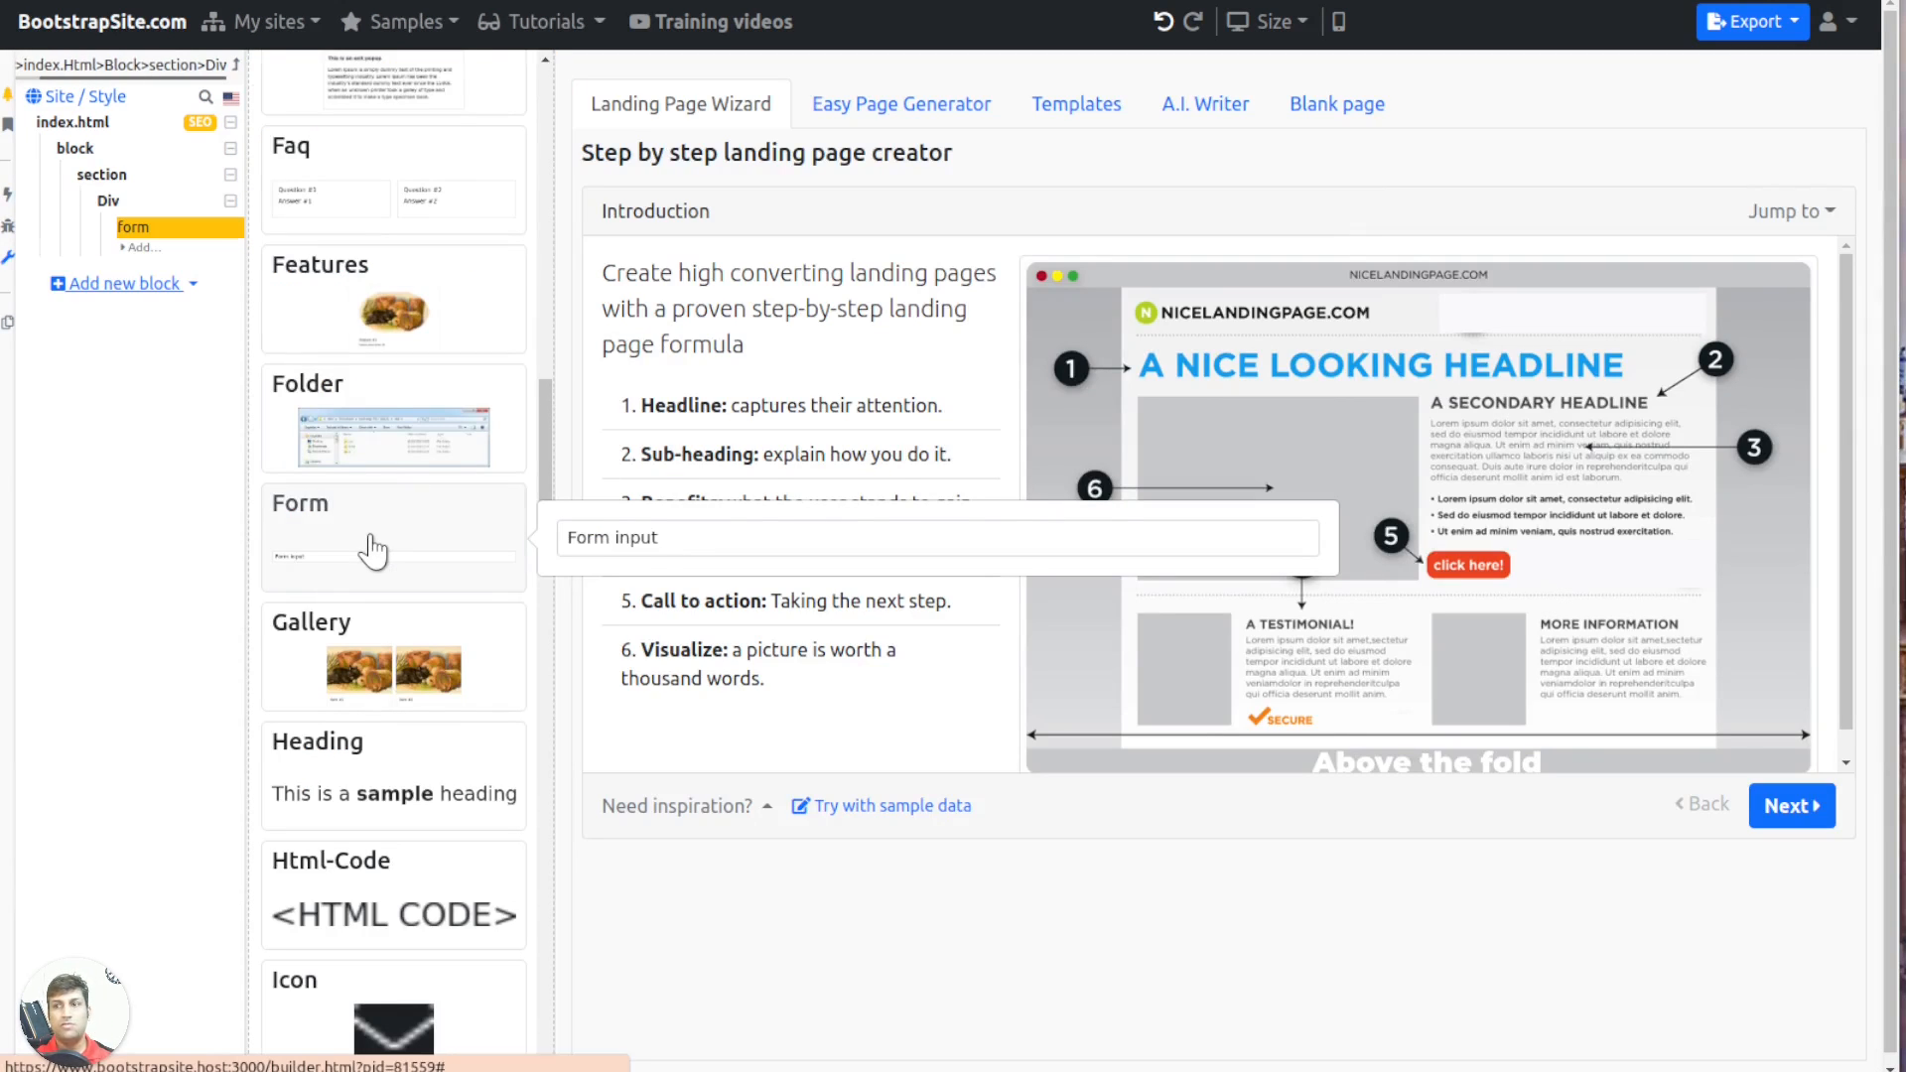
# Add a Form element with action URL /save and the Post method, and look through the destinations for saving responses
pyautogui.click(373, 546)
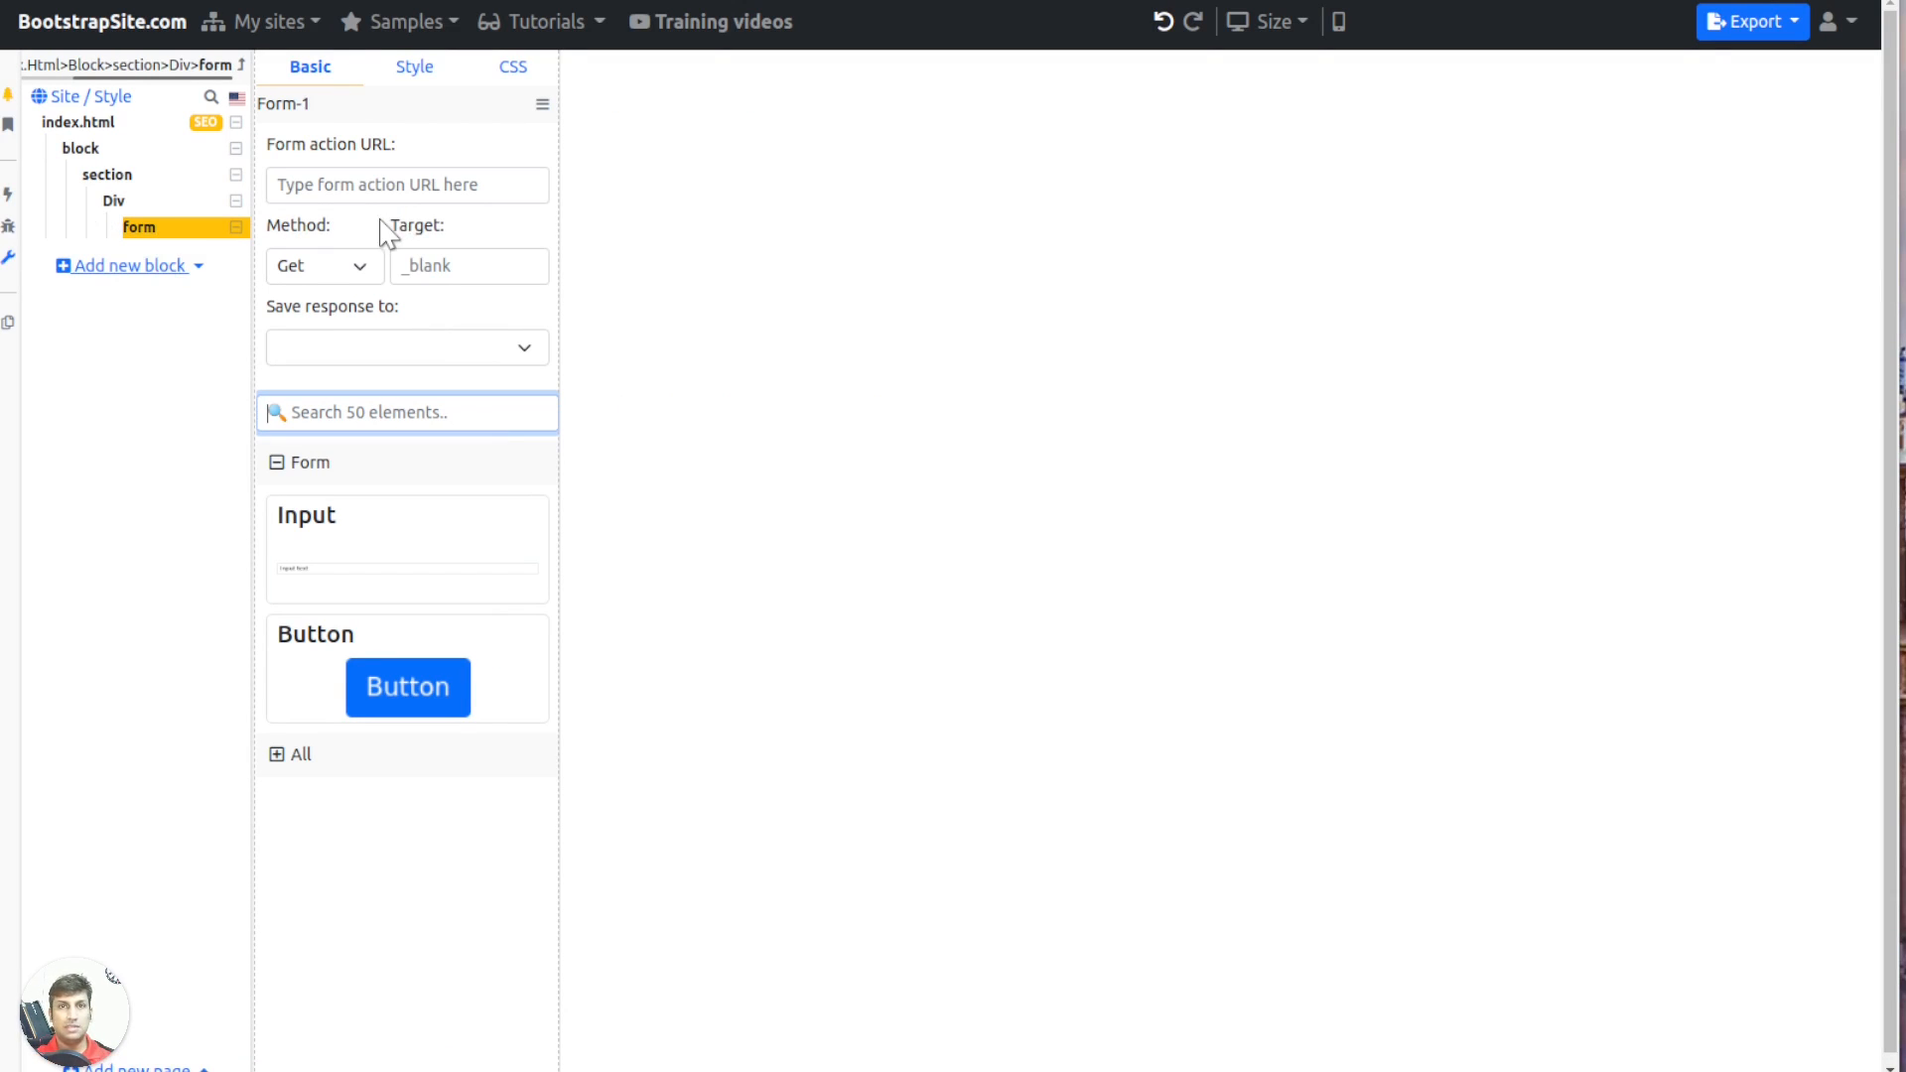
pyautogui.click(397, 195)
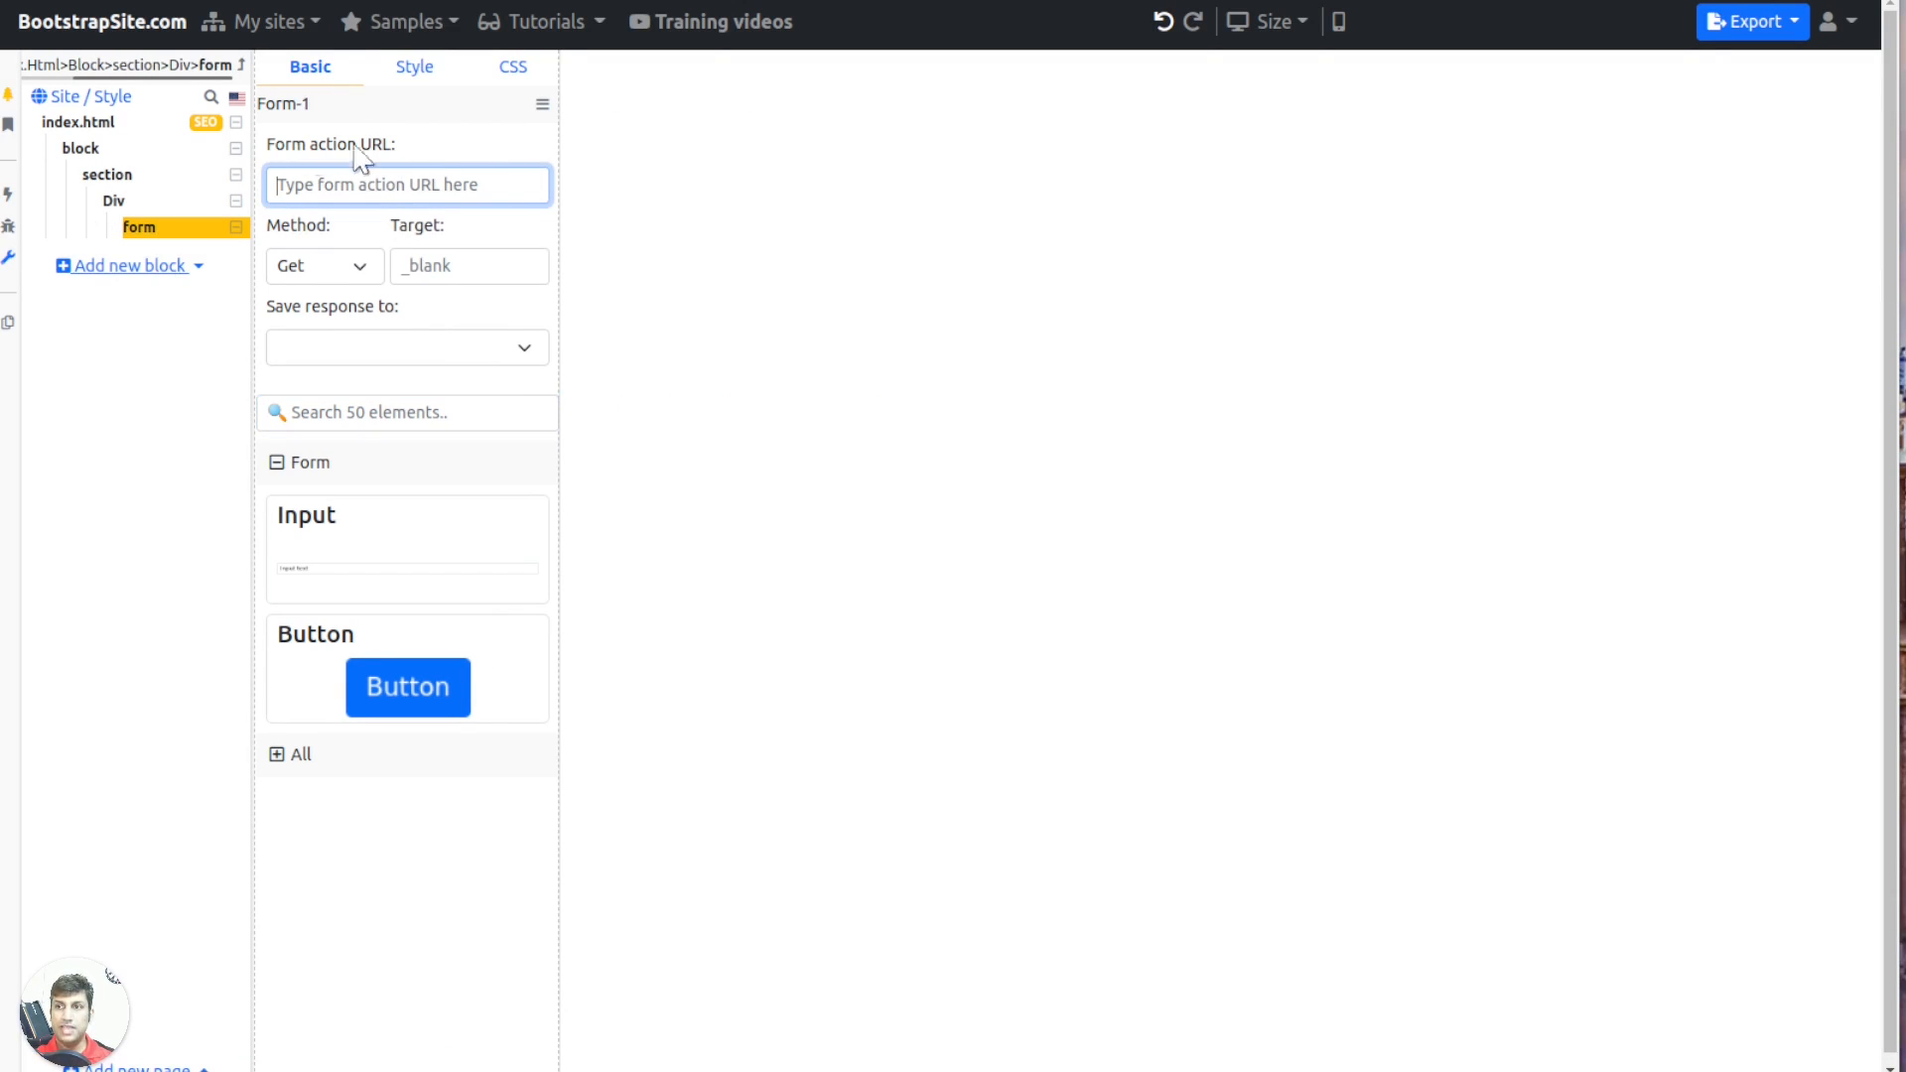
pyautogui.write('/save')
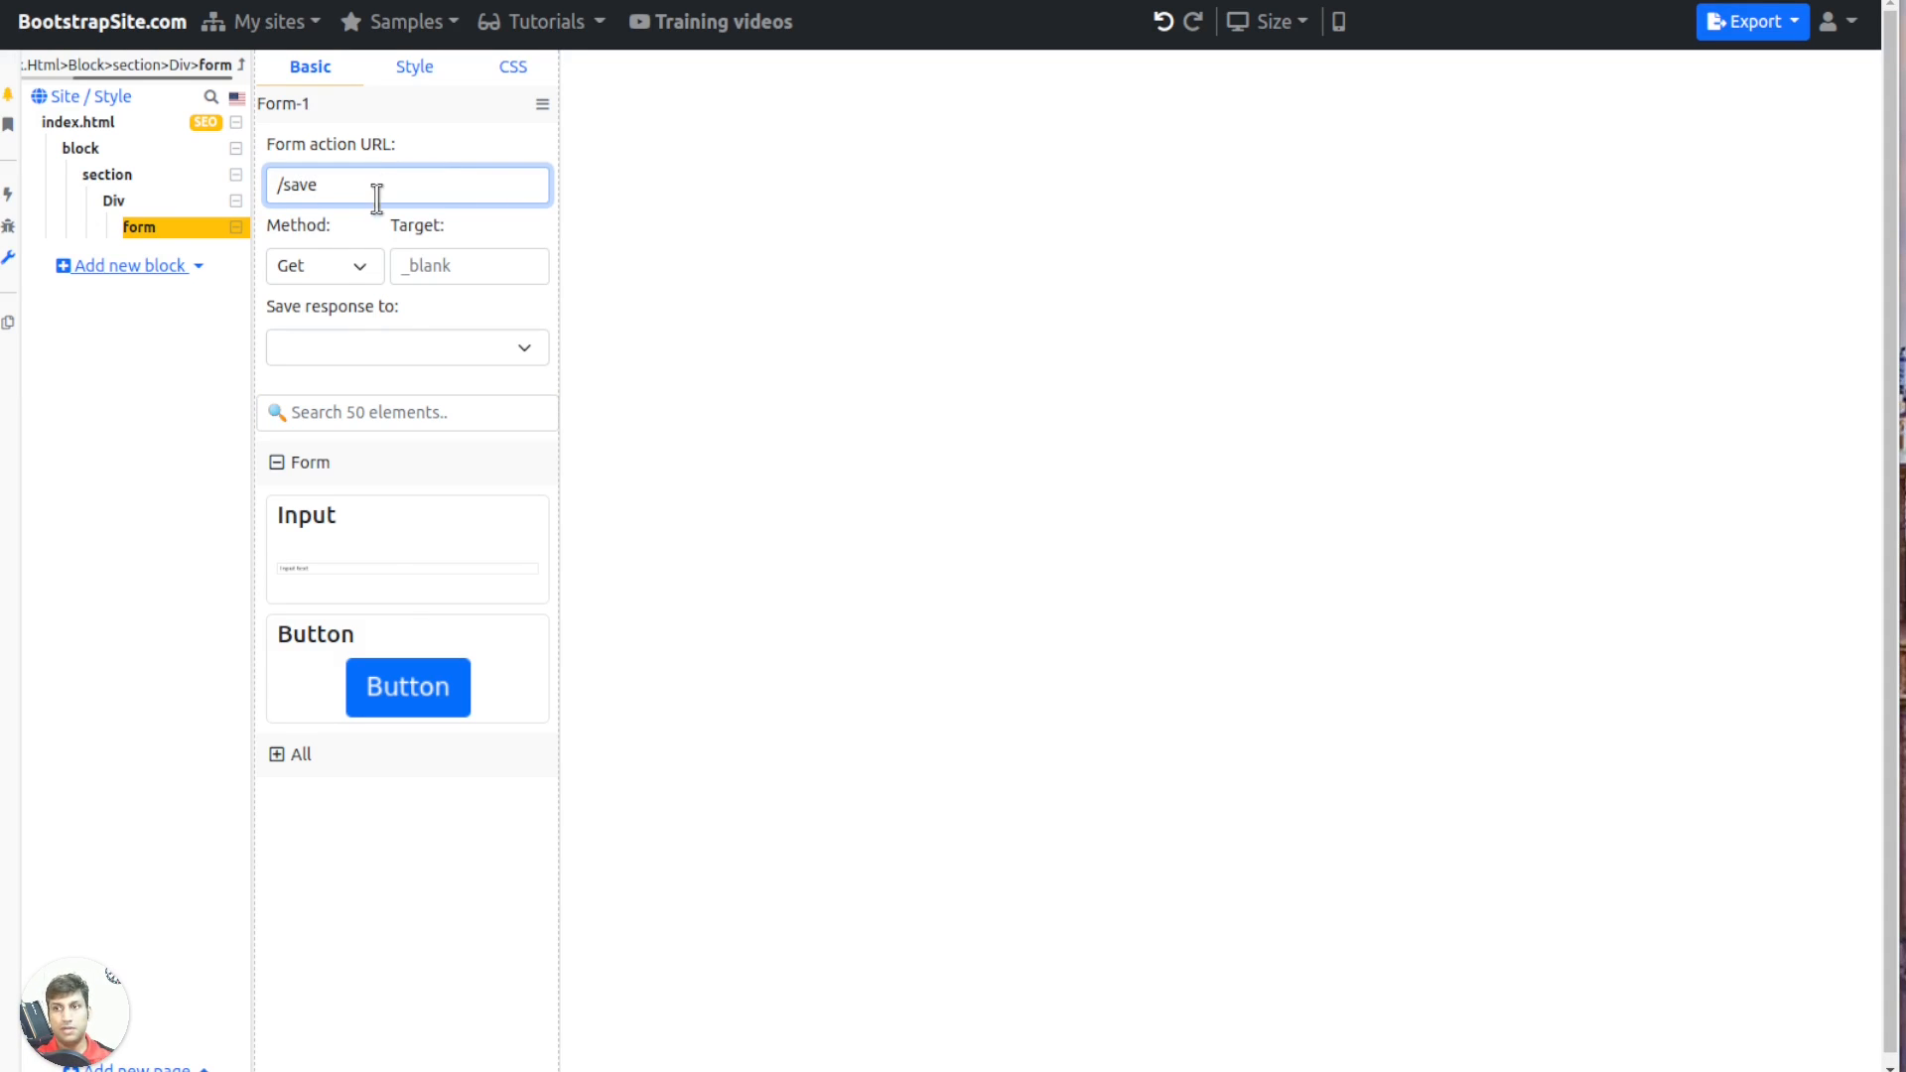
pyautogui.click(357, 268)
pyautogui.click(290, 315)
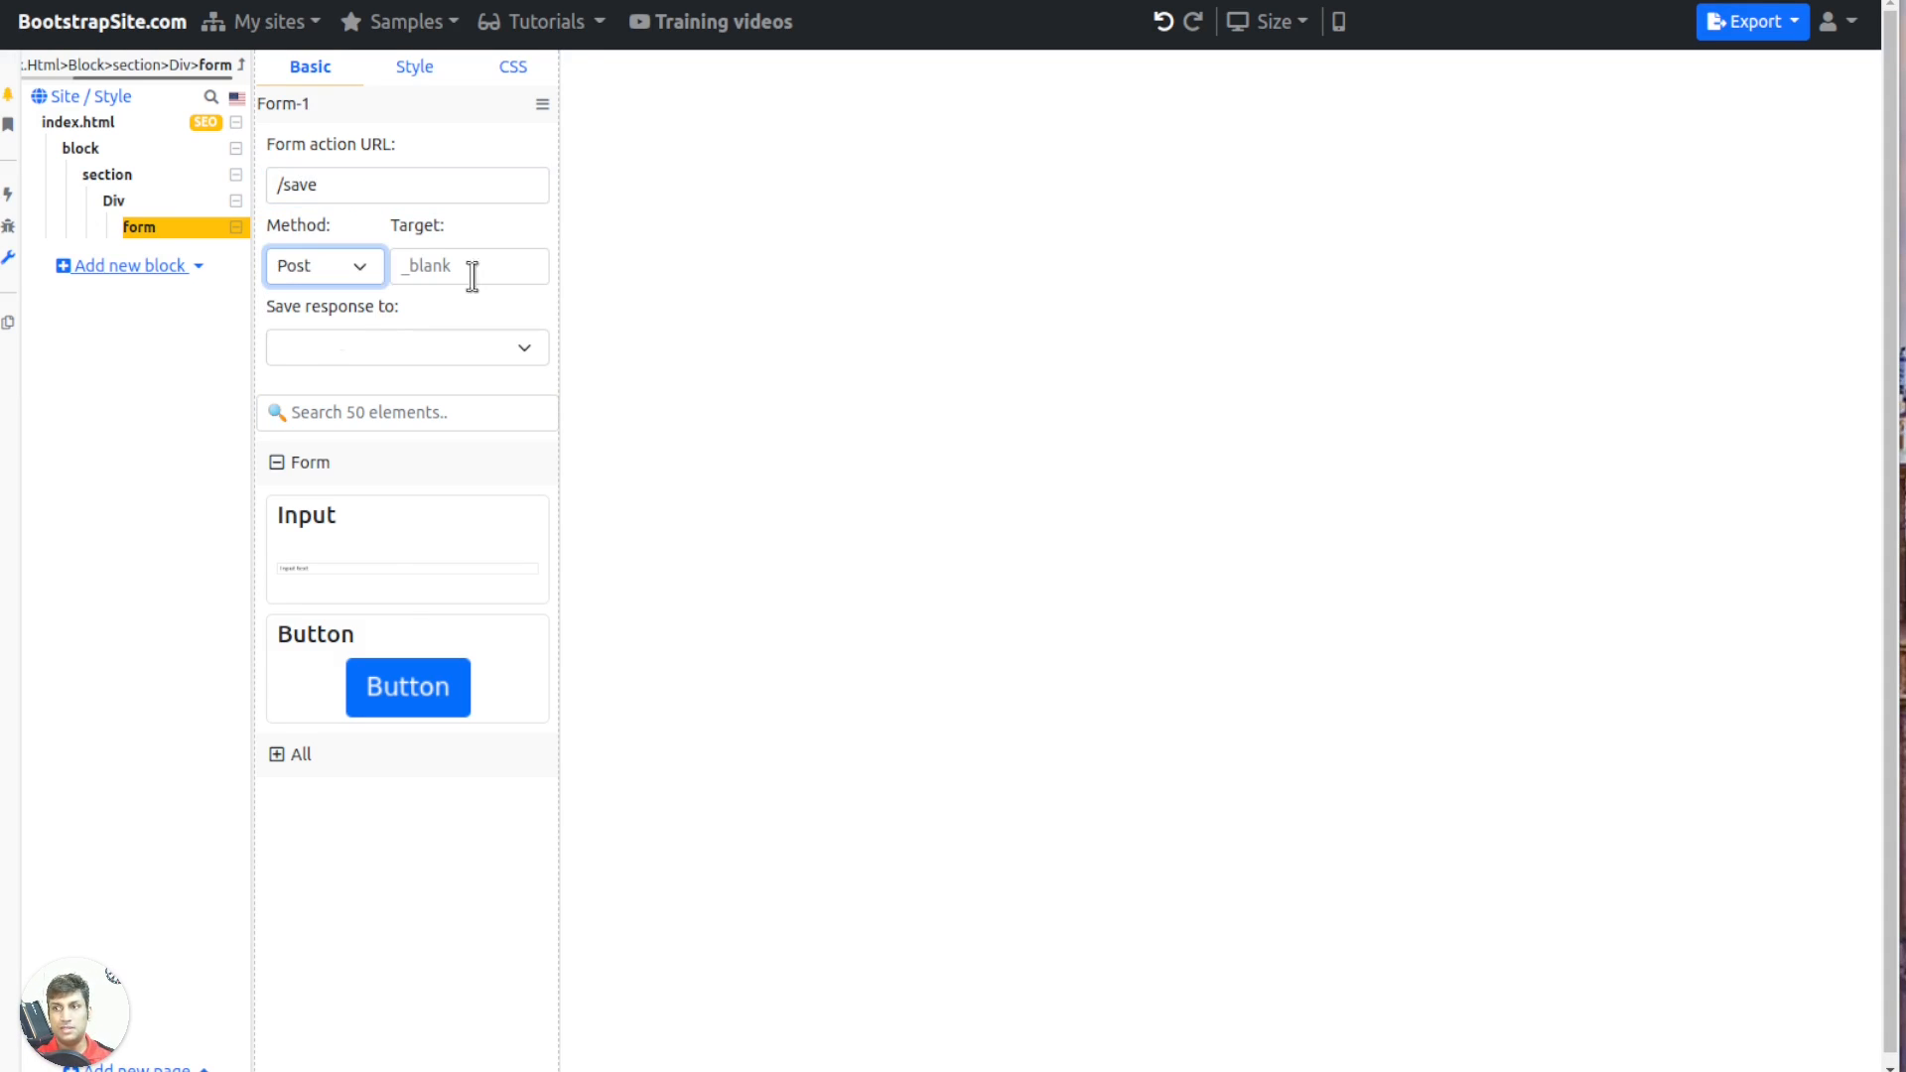
pyautogui.click(470, 268)
pyautogui.click(378, 337)
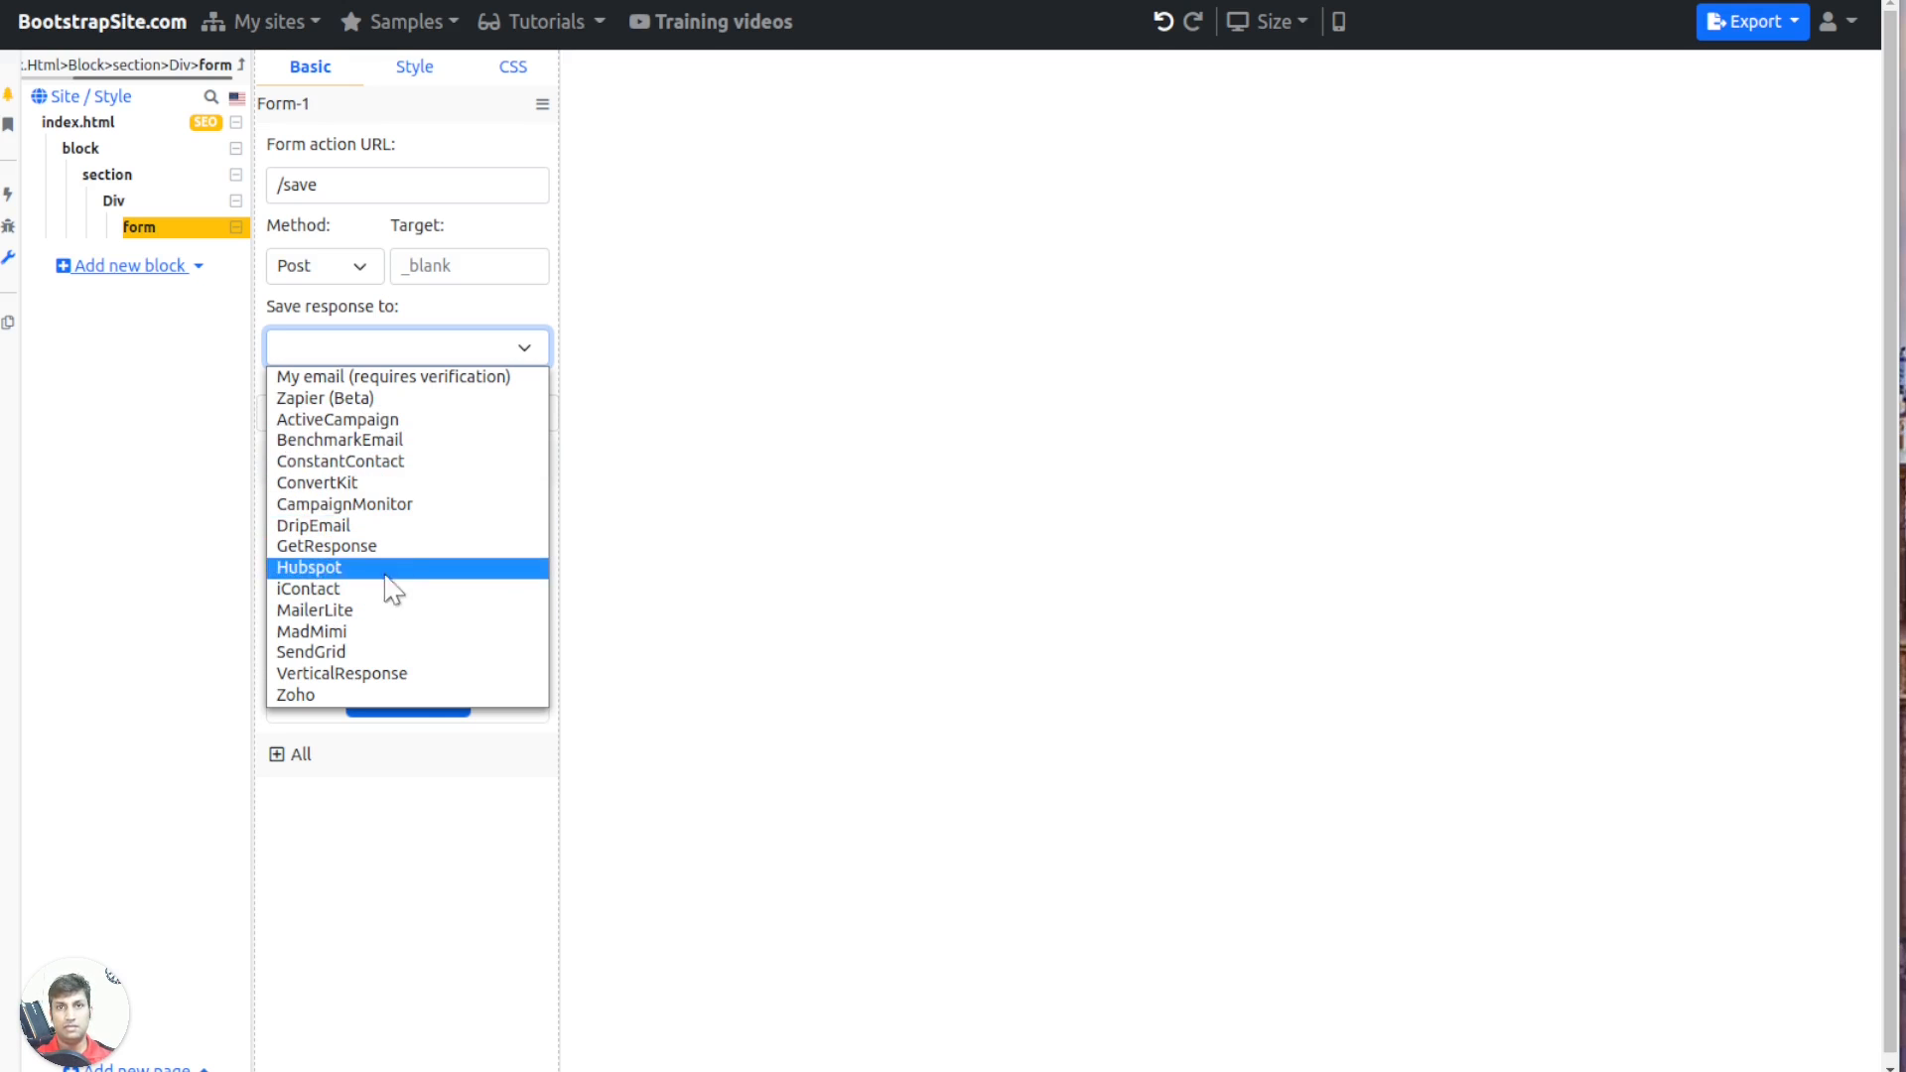
pyautogui.click(373, 347)
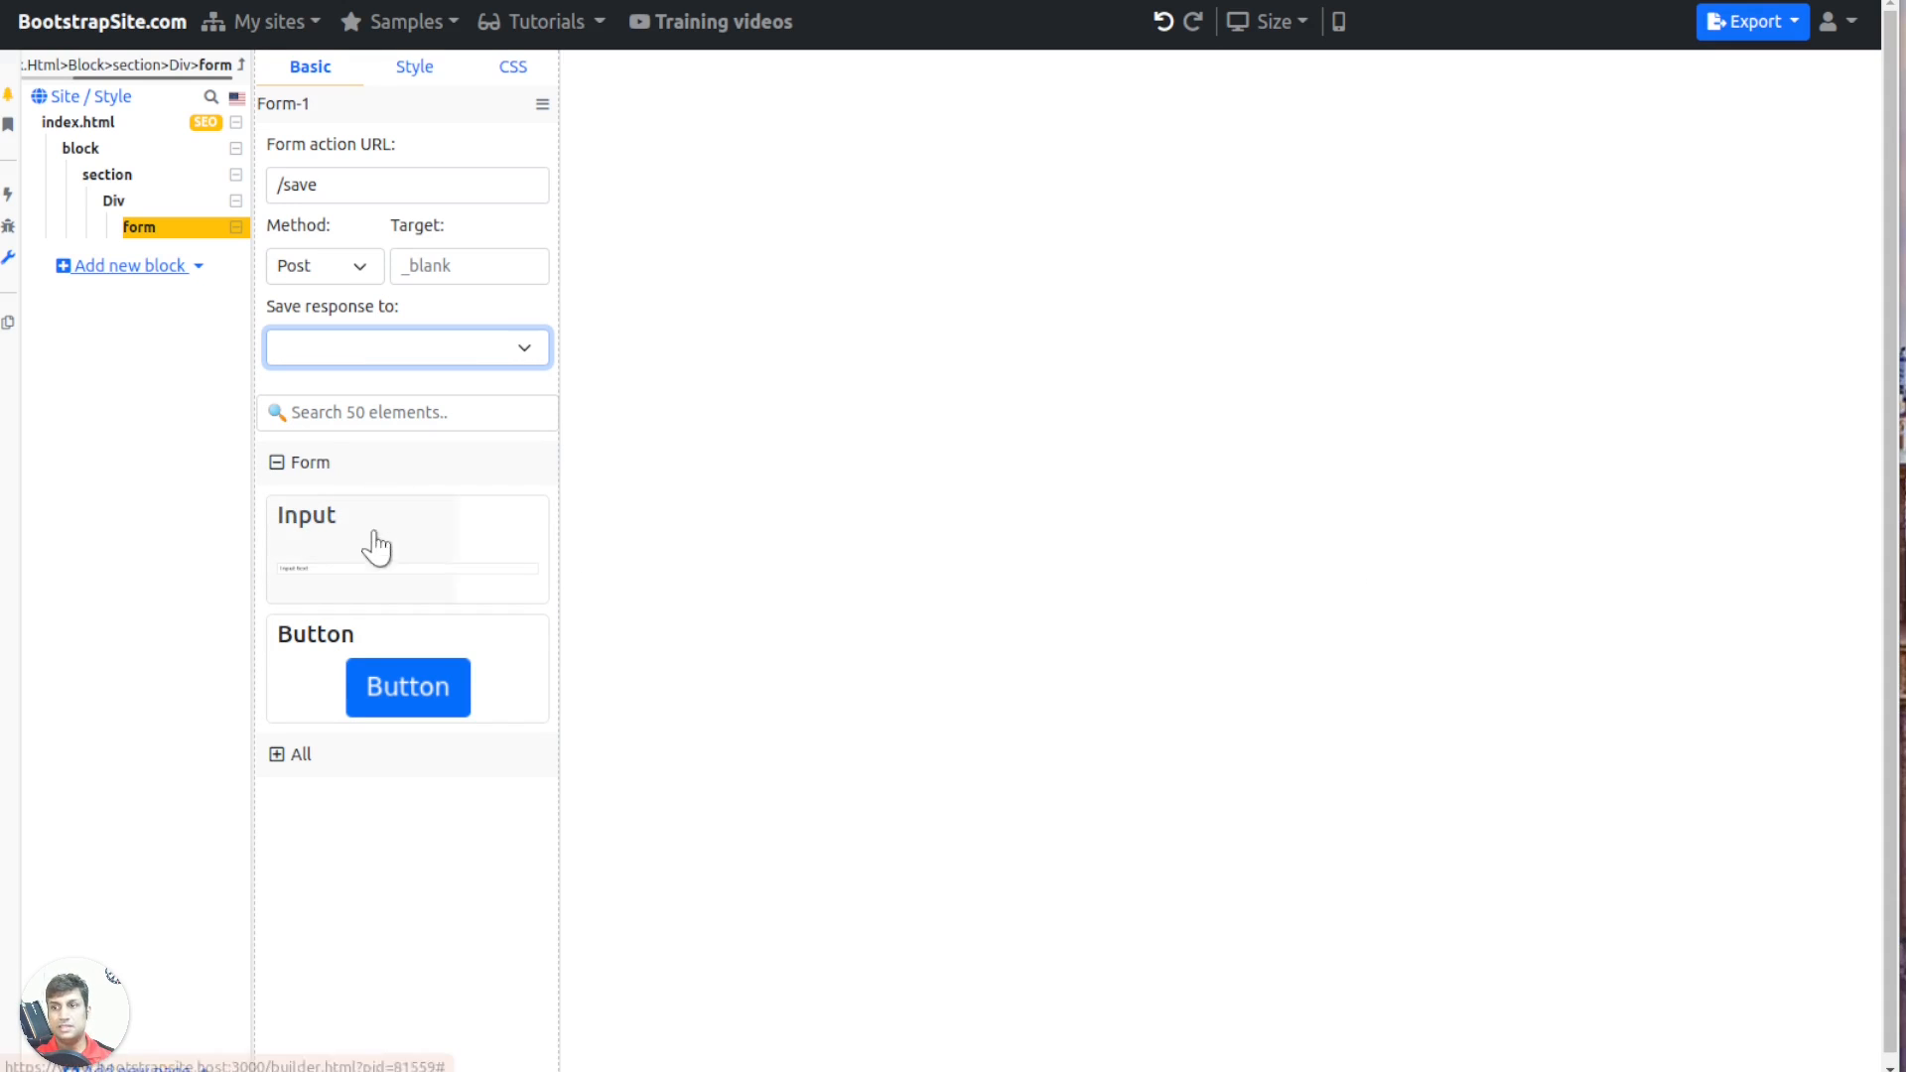
# Add an Input element to the form and set its input type to Textarea
pyautogui.moveTo(375, 553)
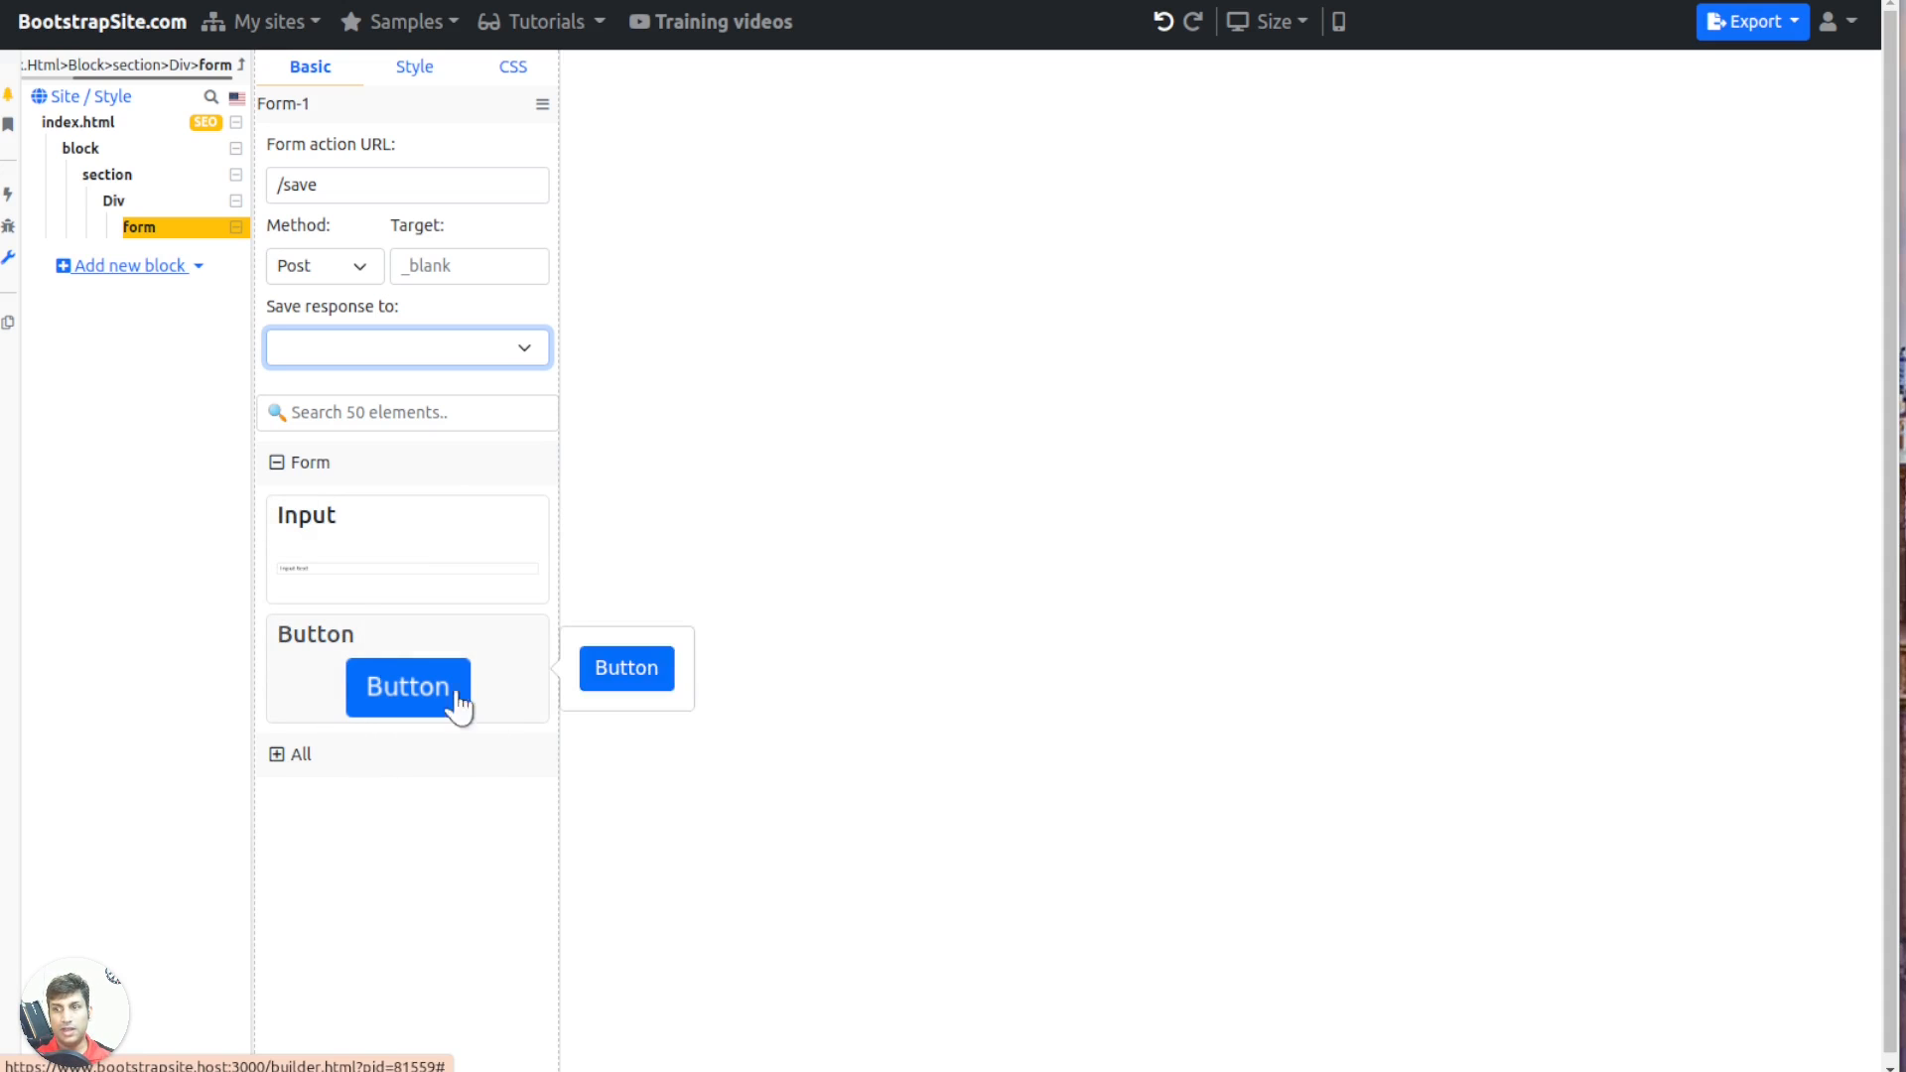
pyautogui.click(353, 598)
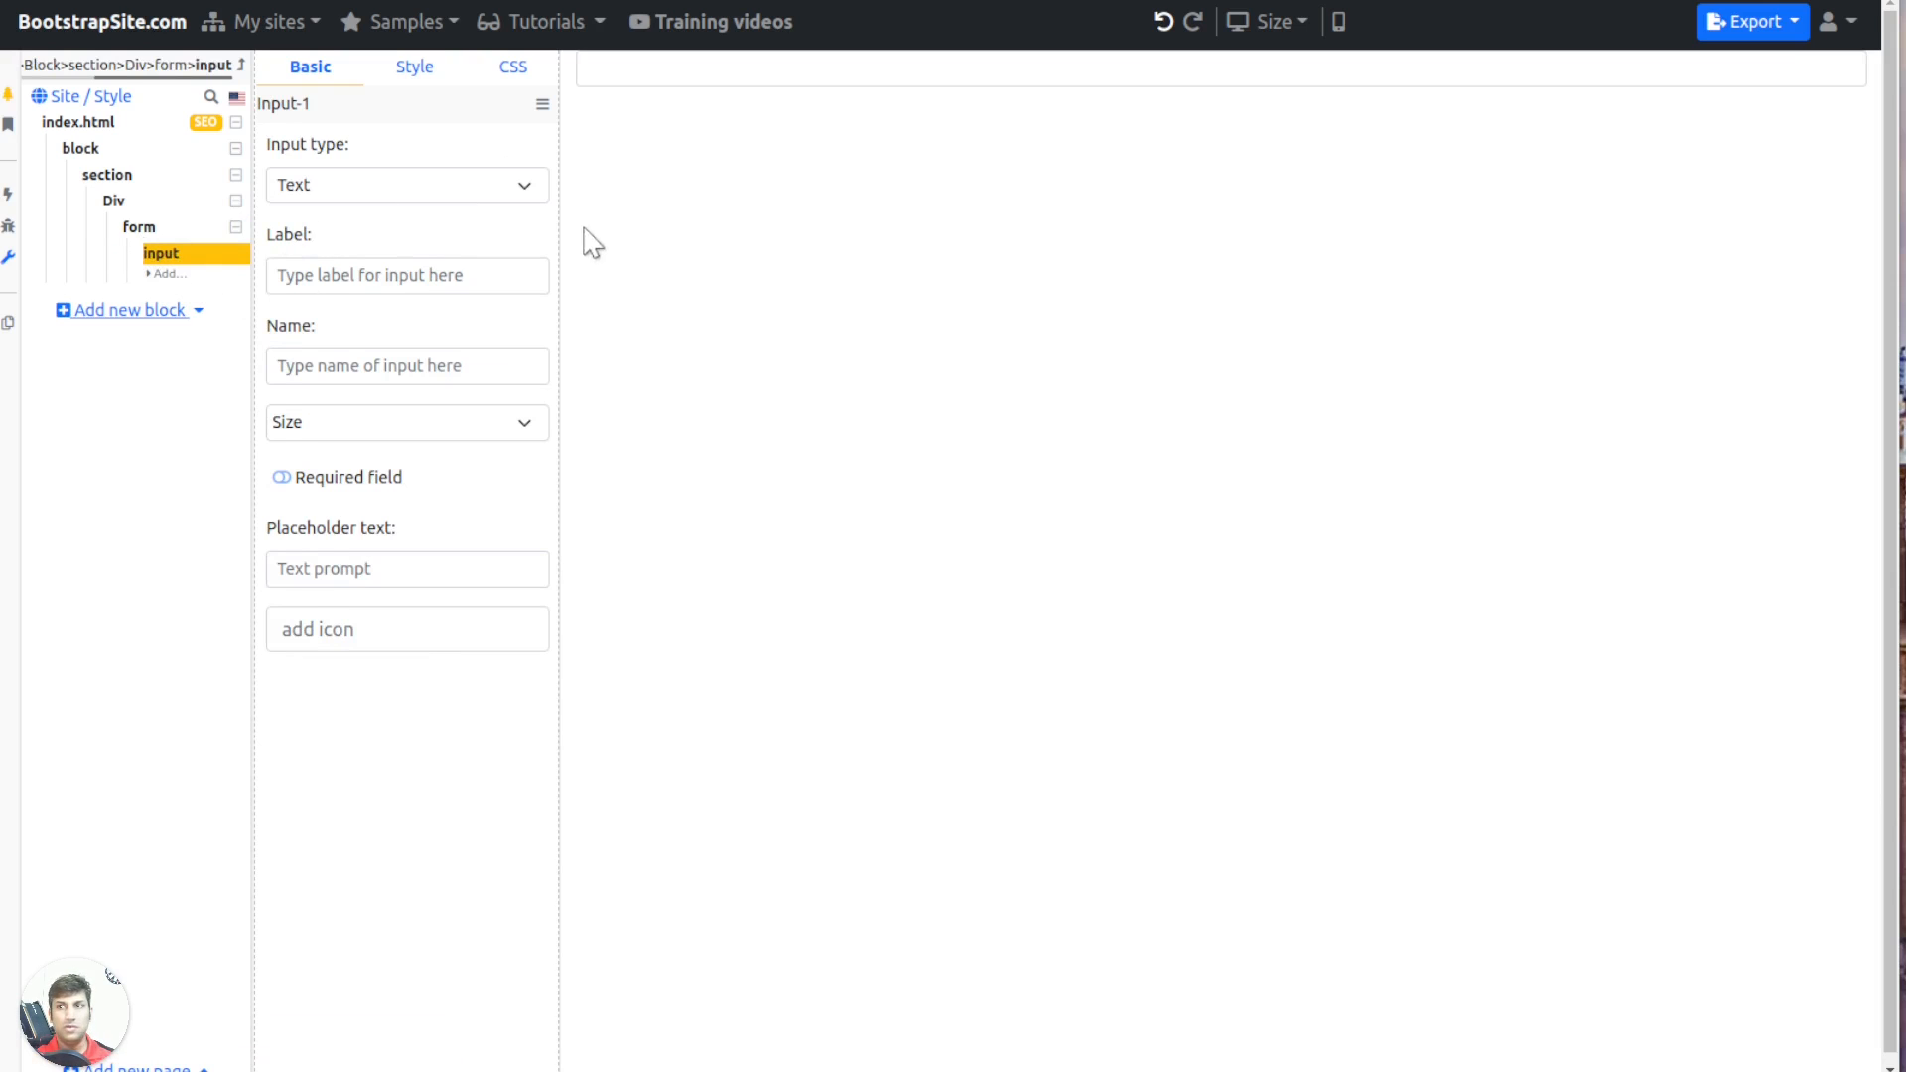
pyautogui.click(490, 188)
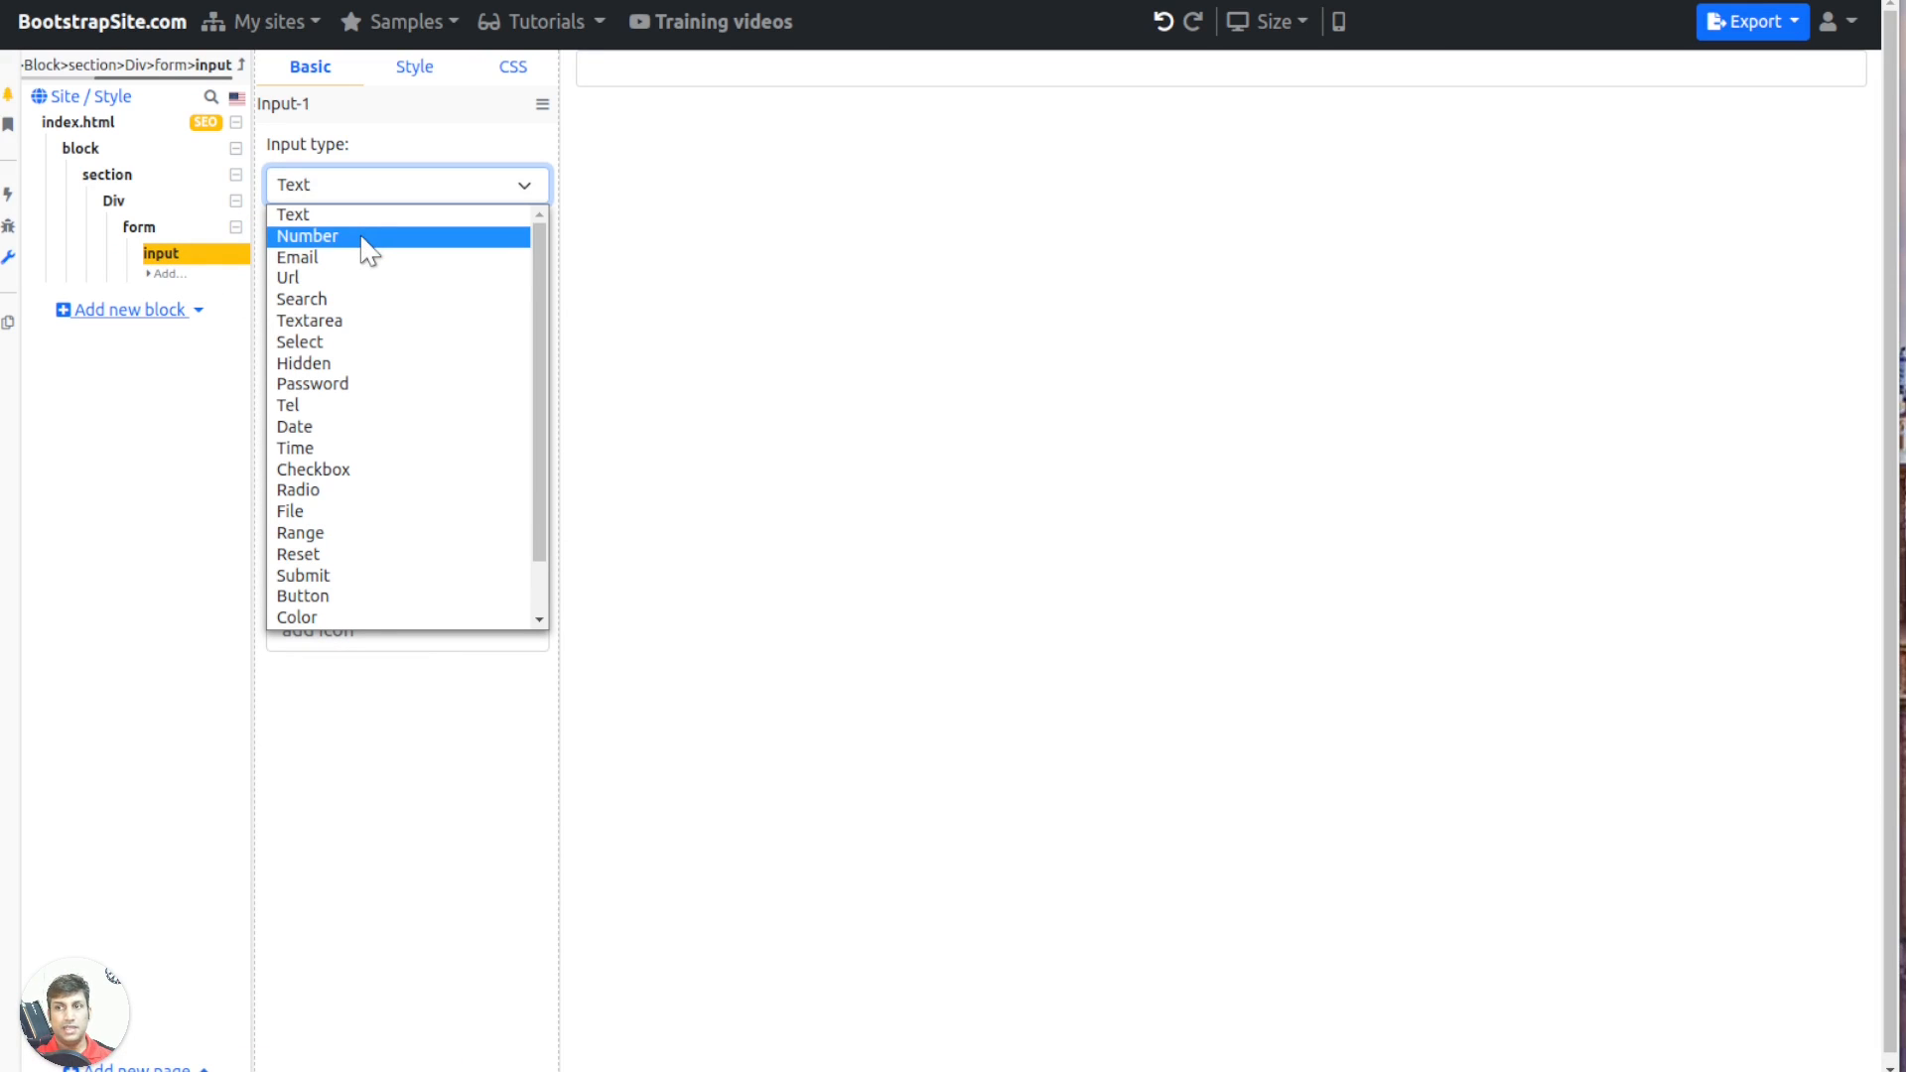
pyautogui.click(355, 323)
pyautogui.click(688, 68)
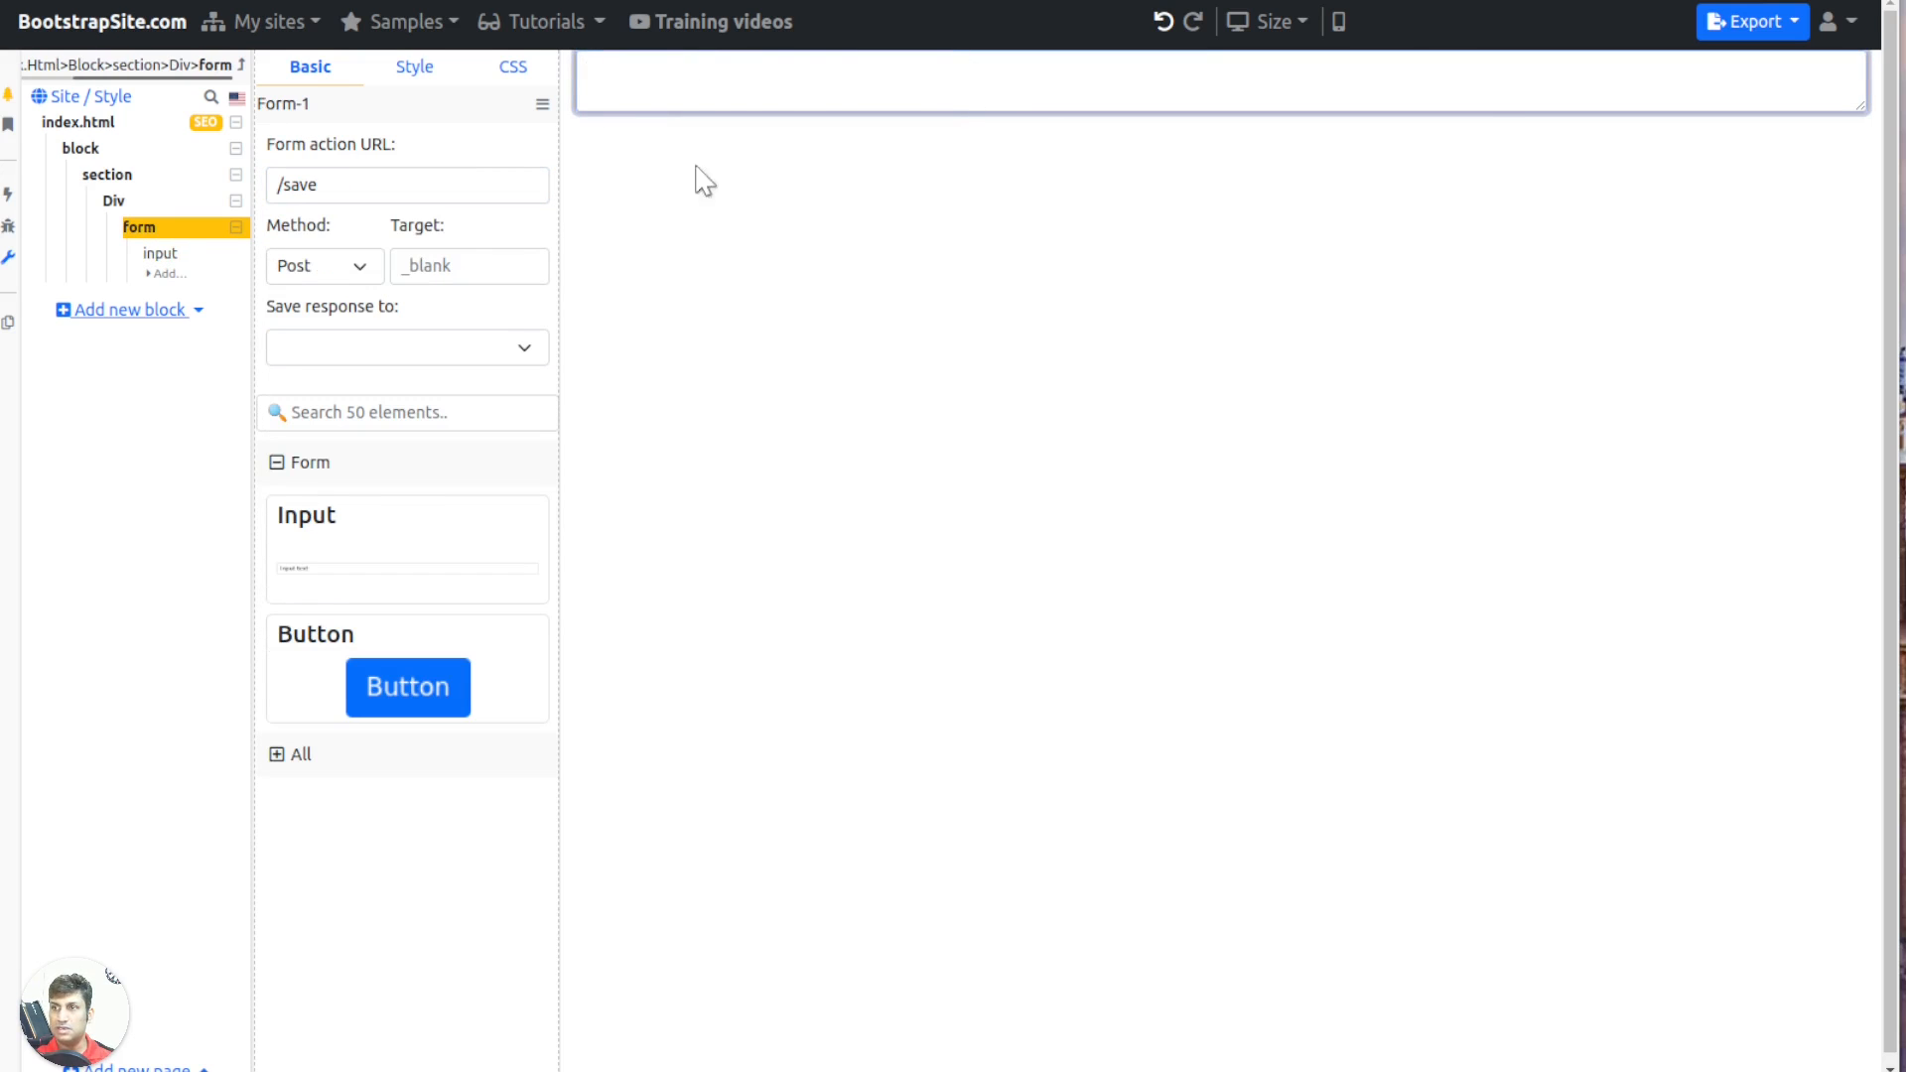
# Set the textarea input's label to "Enter some text below:" and its name to data
pyautogui.click(373, 272)
pyautogui.write('Enter')
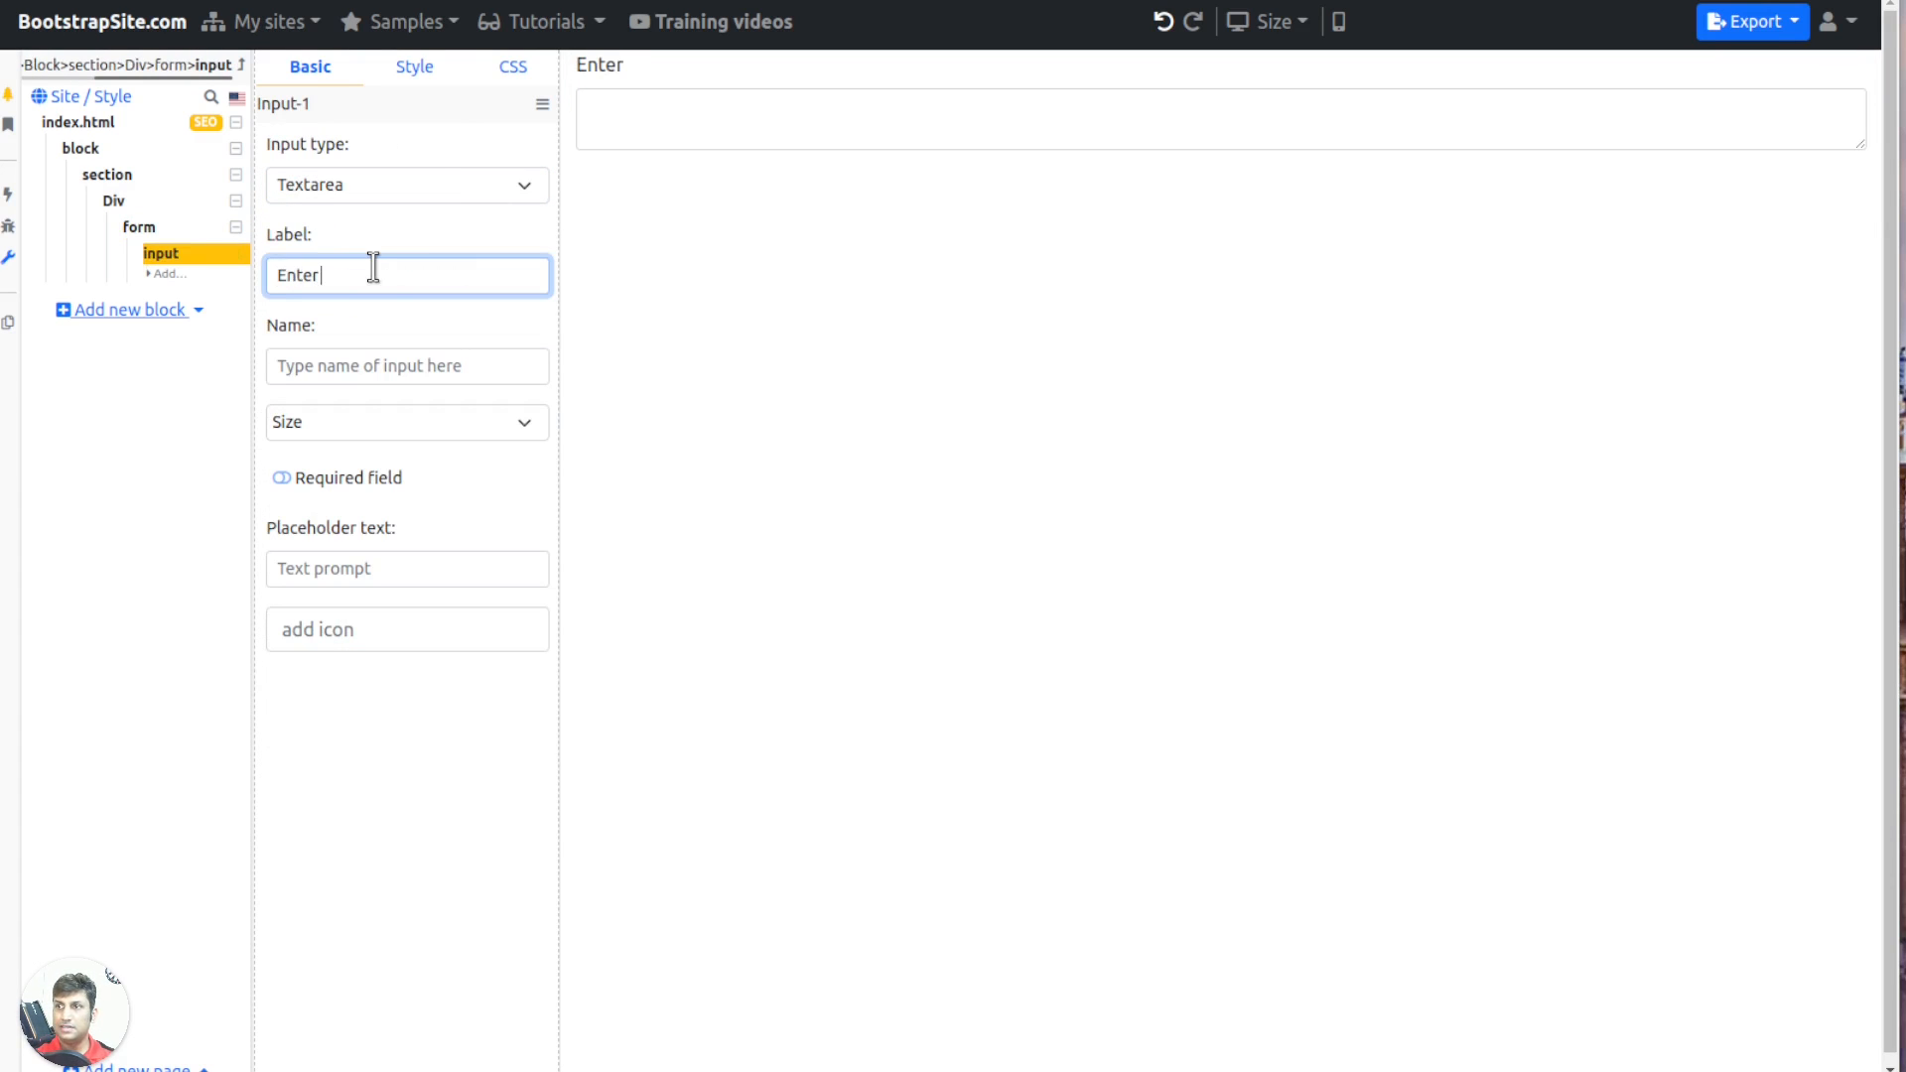
pyautogui.write(' some text below:')
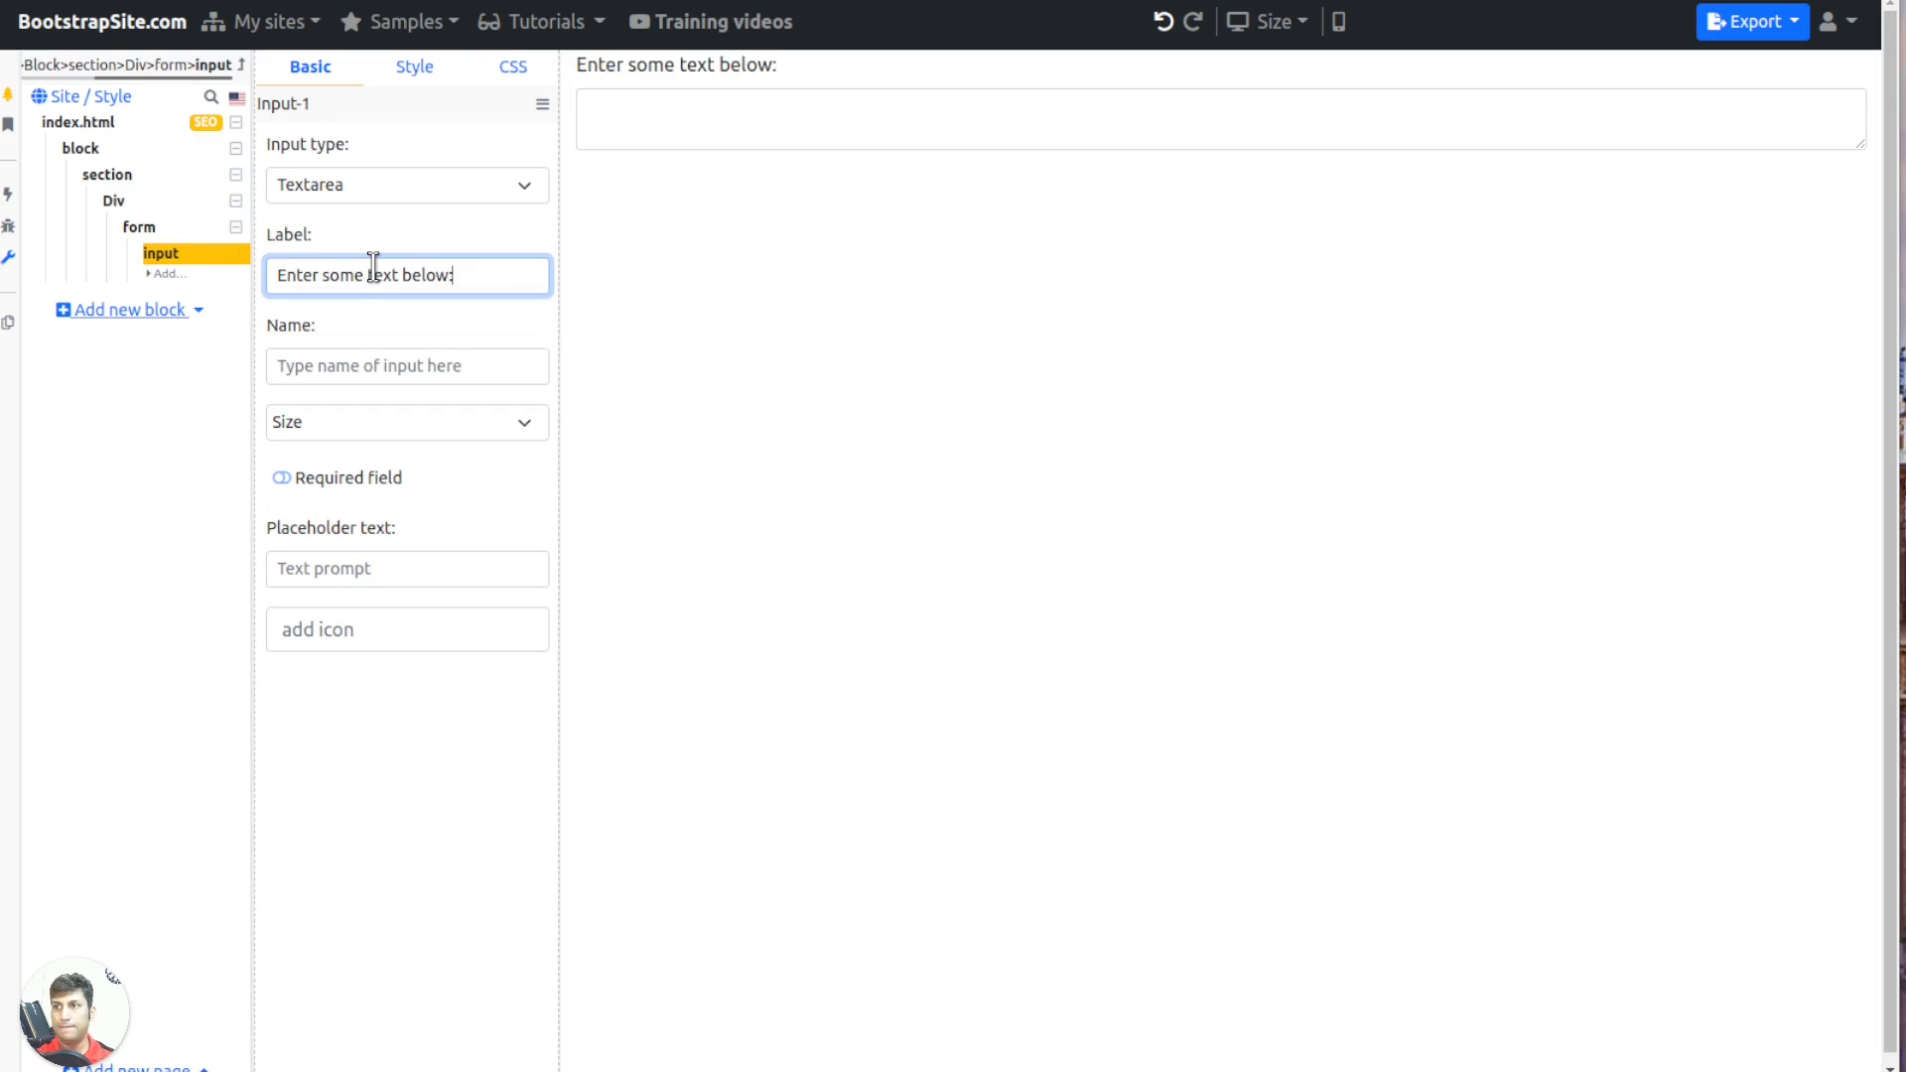
pyautogui.click(412, 367)
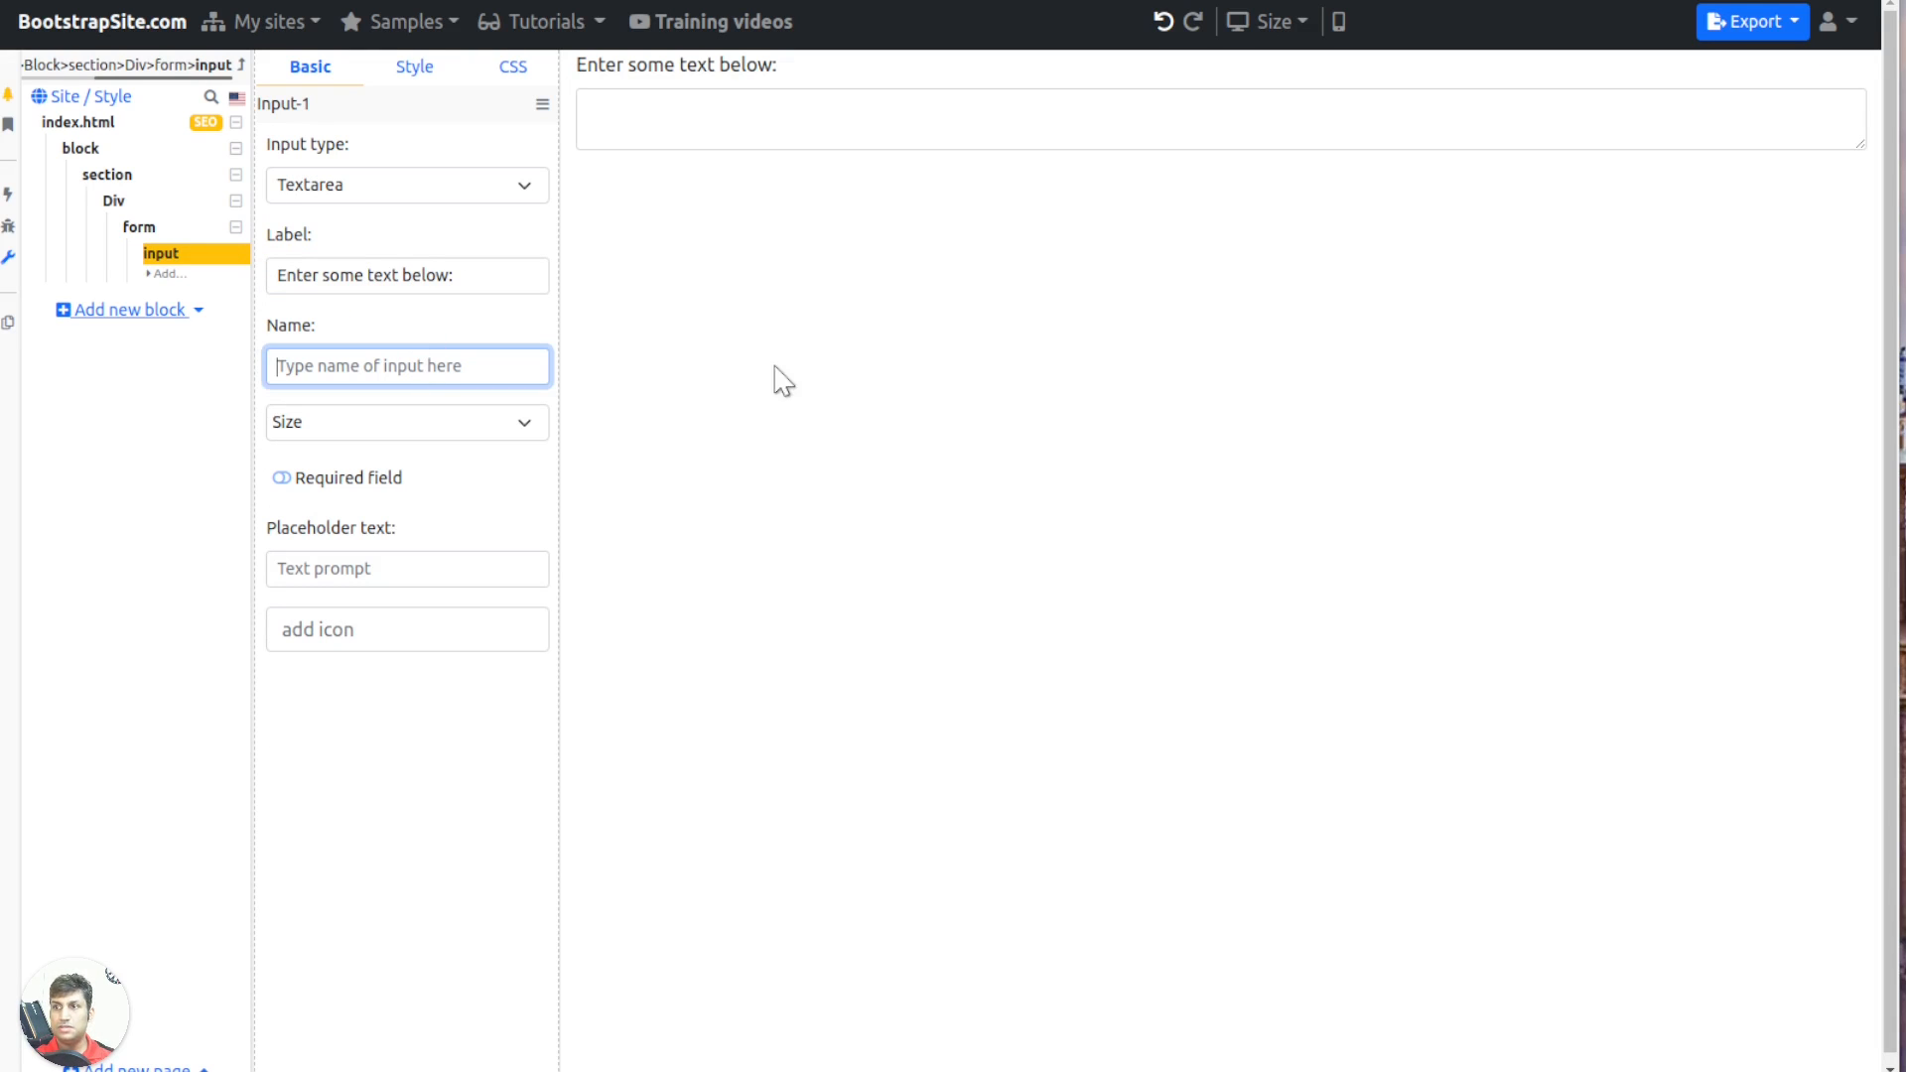
pyautogui.write('data')
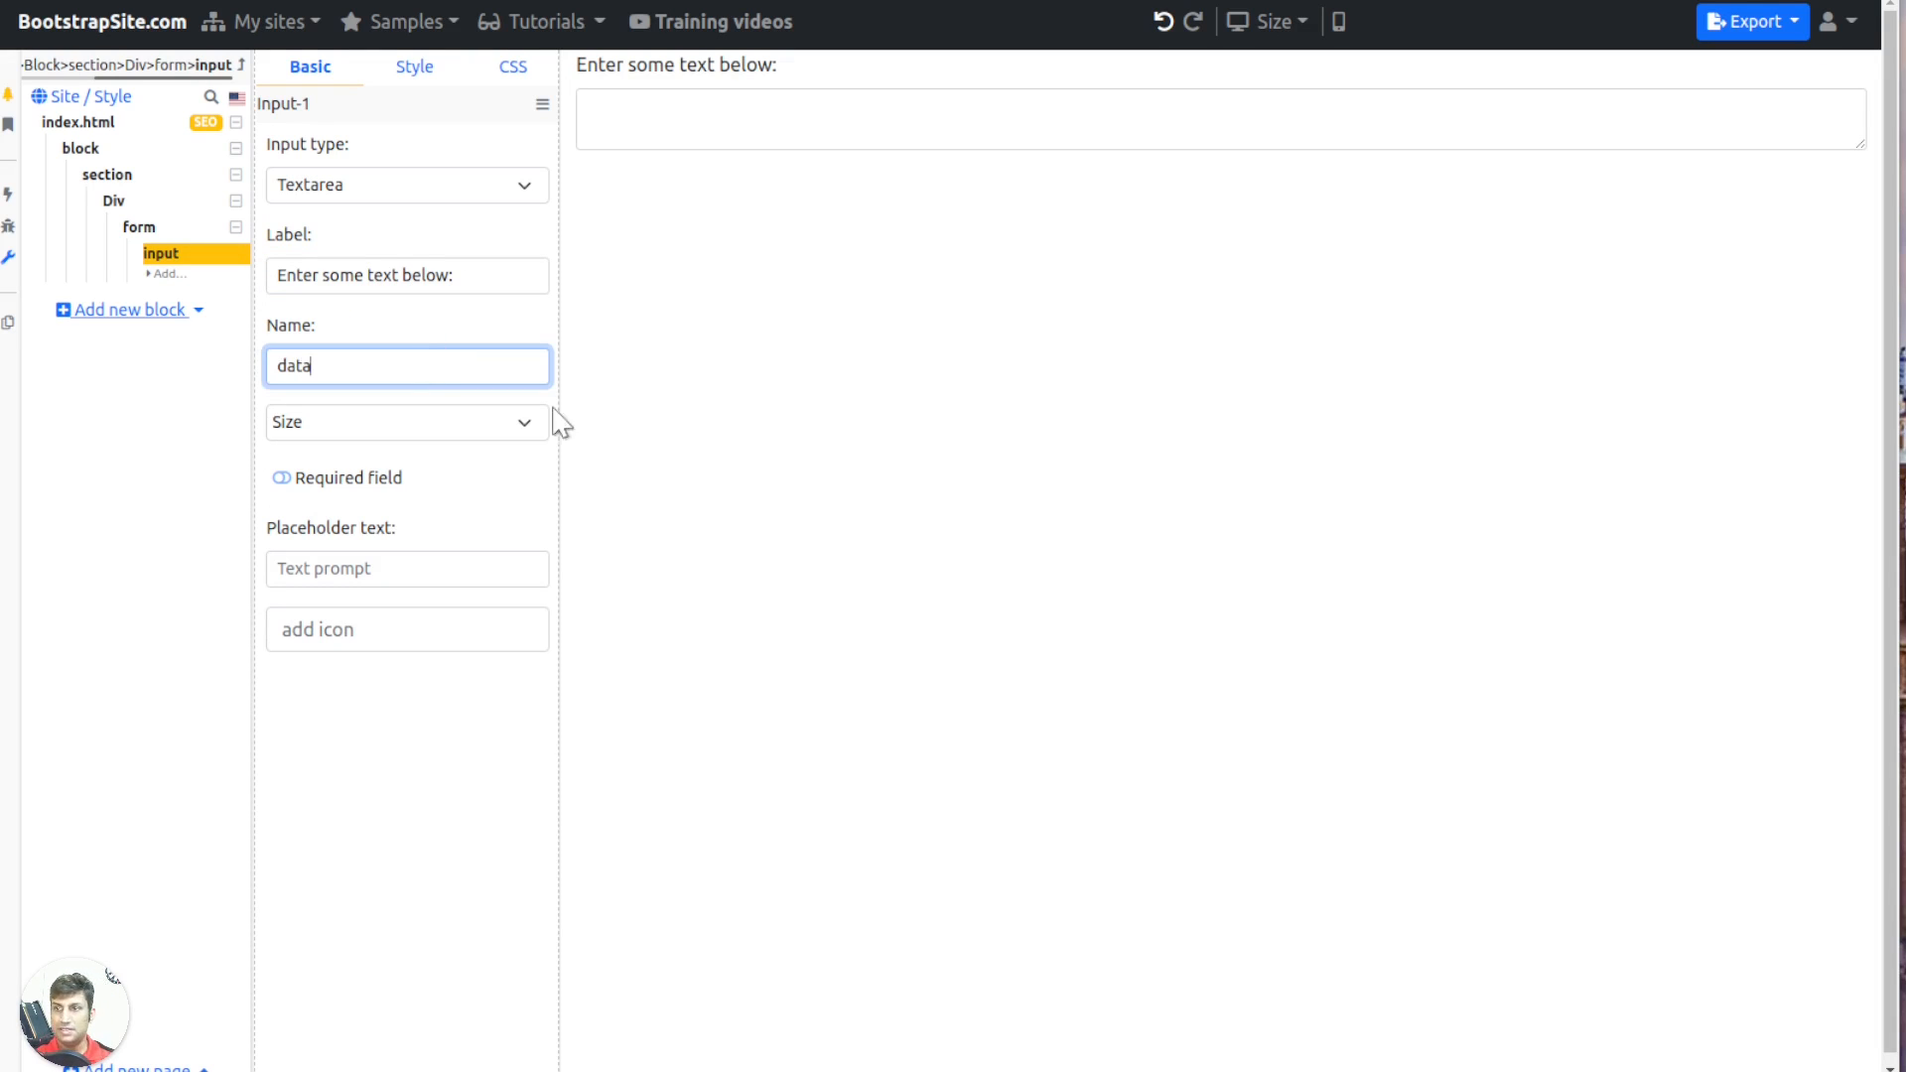
# Set the input to Medium size, make it a required field and give it the placeholder text "Data goes here.."
pyautogui.click(511, 425)
pyautogui.click(365, 497)
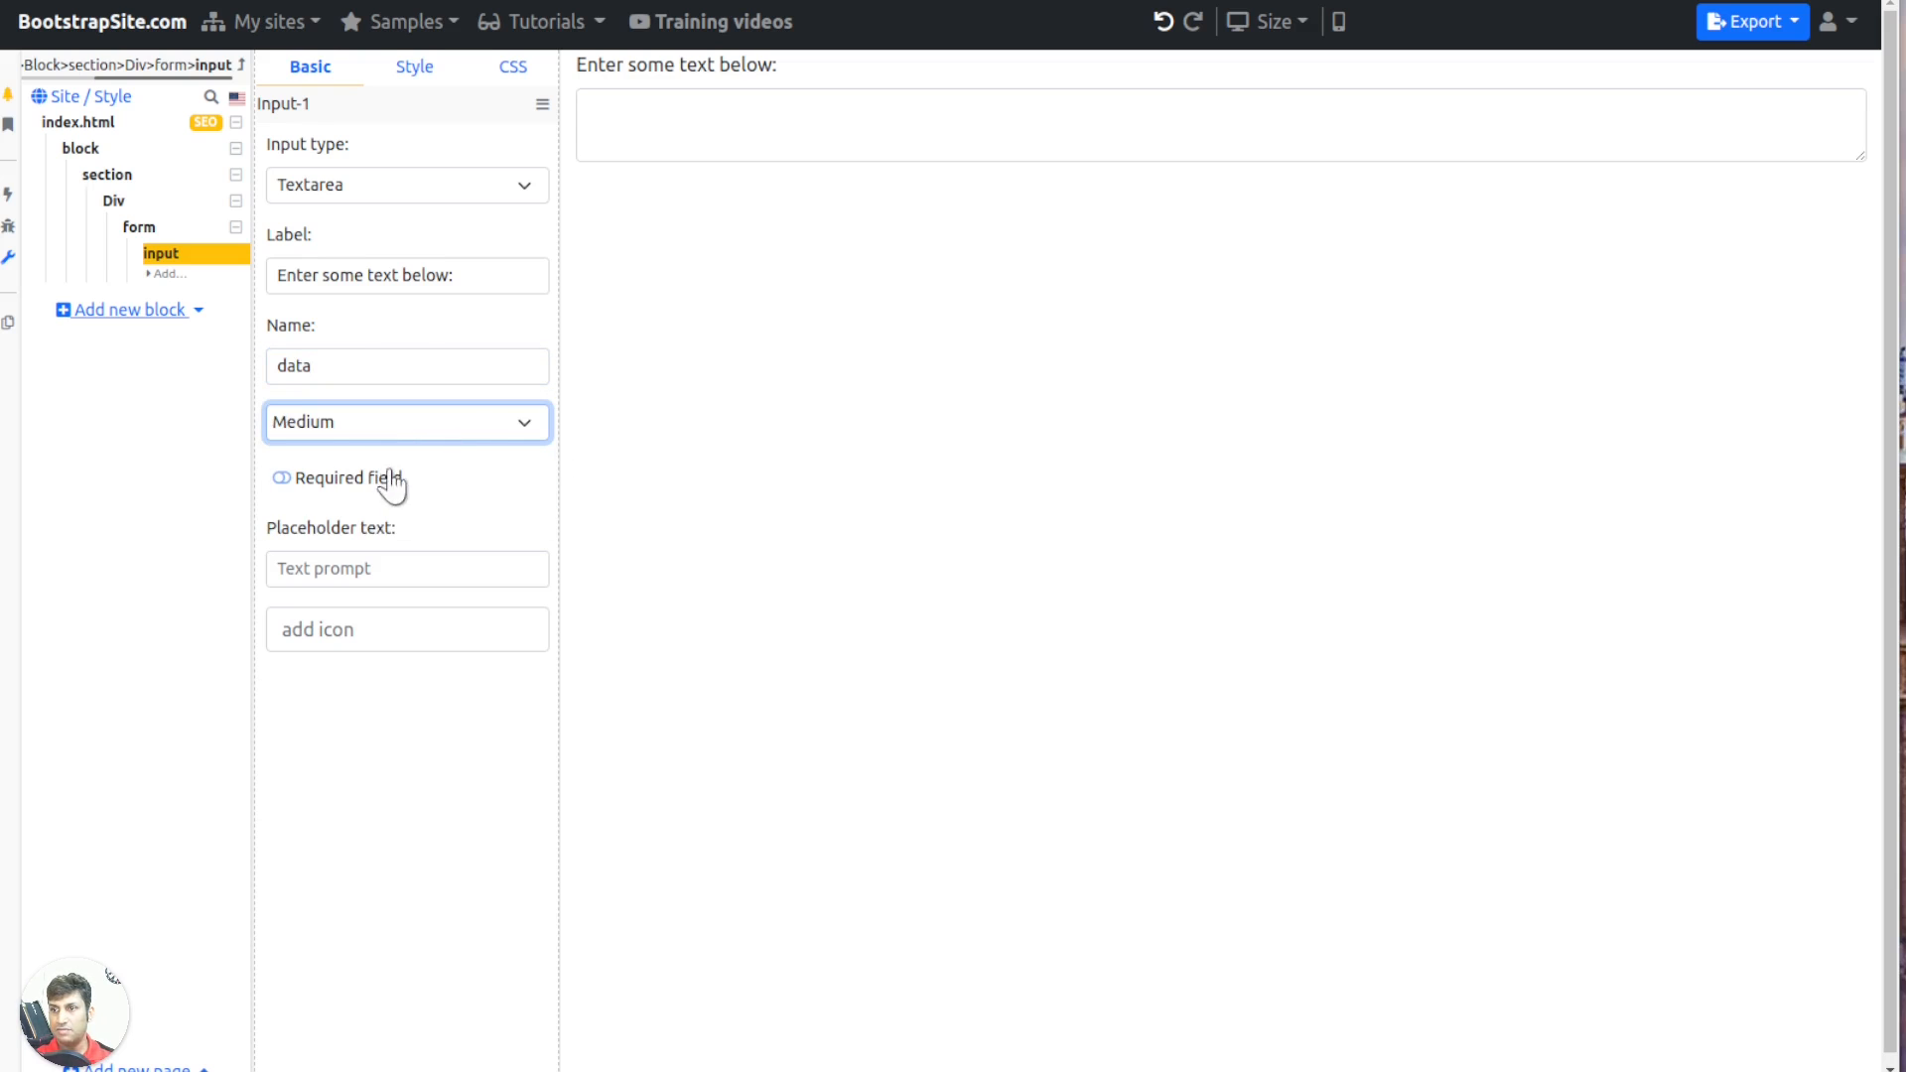
pyautogui.click(357, 484)
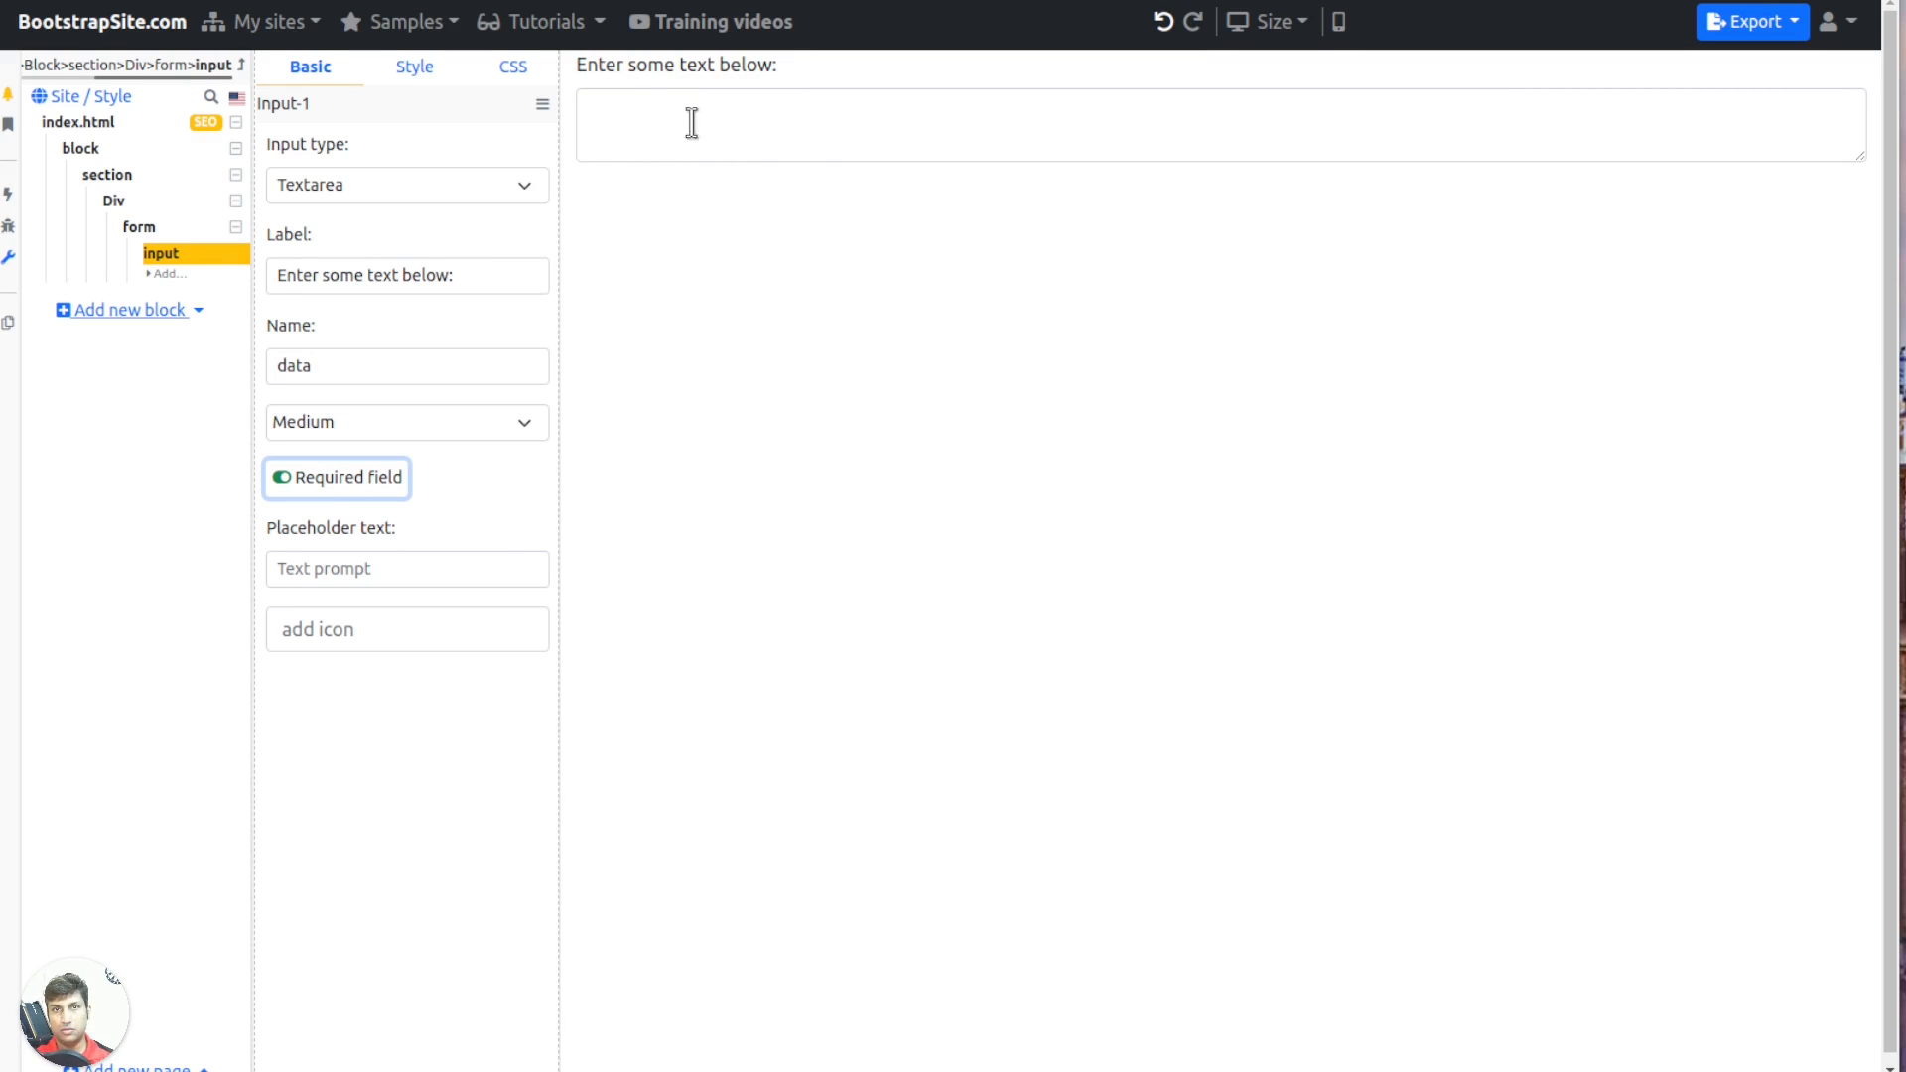
pyautogui.click(438, 576)
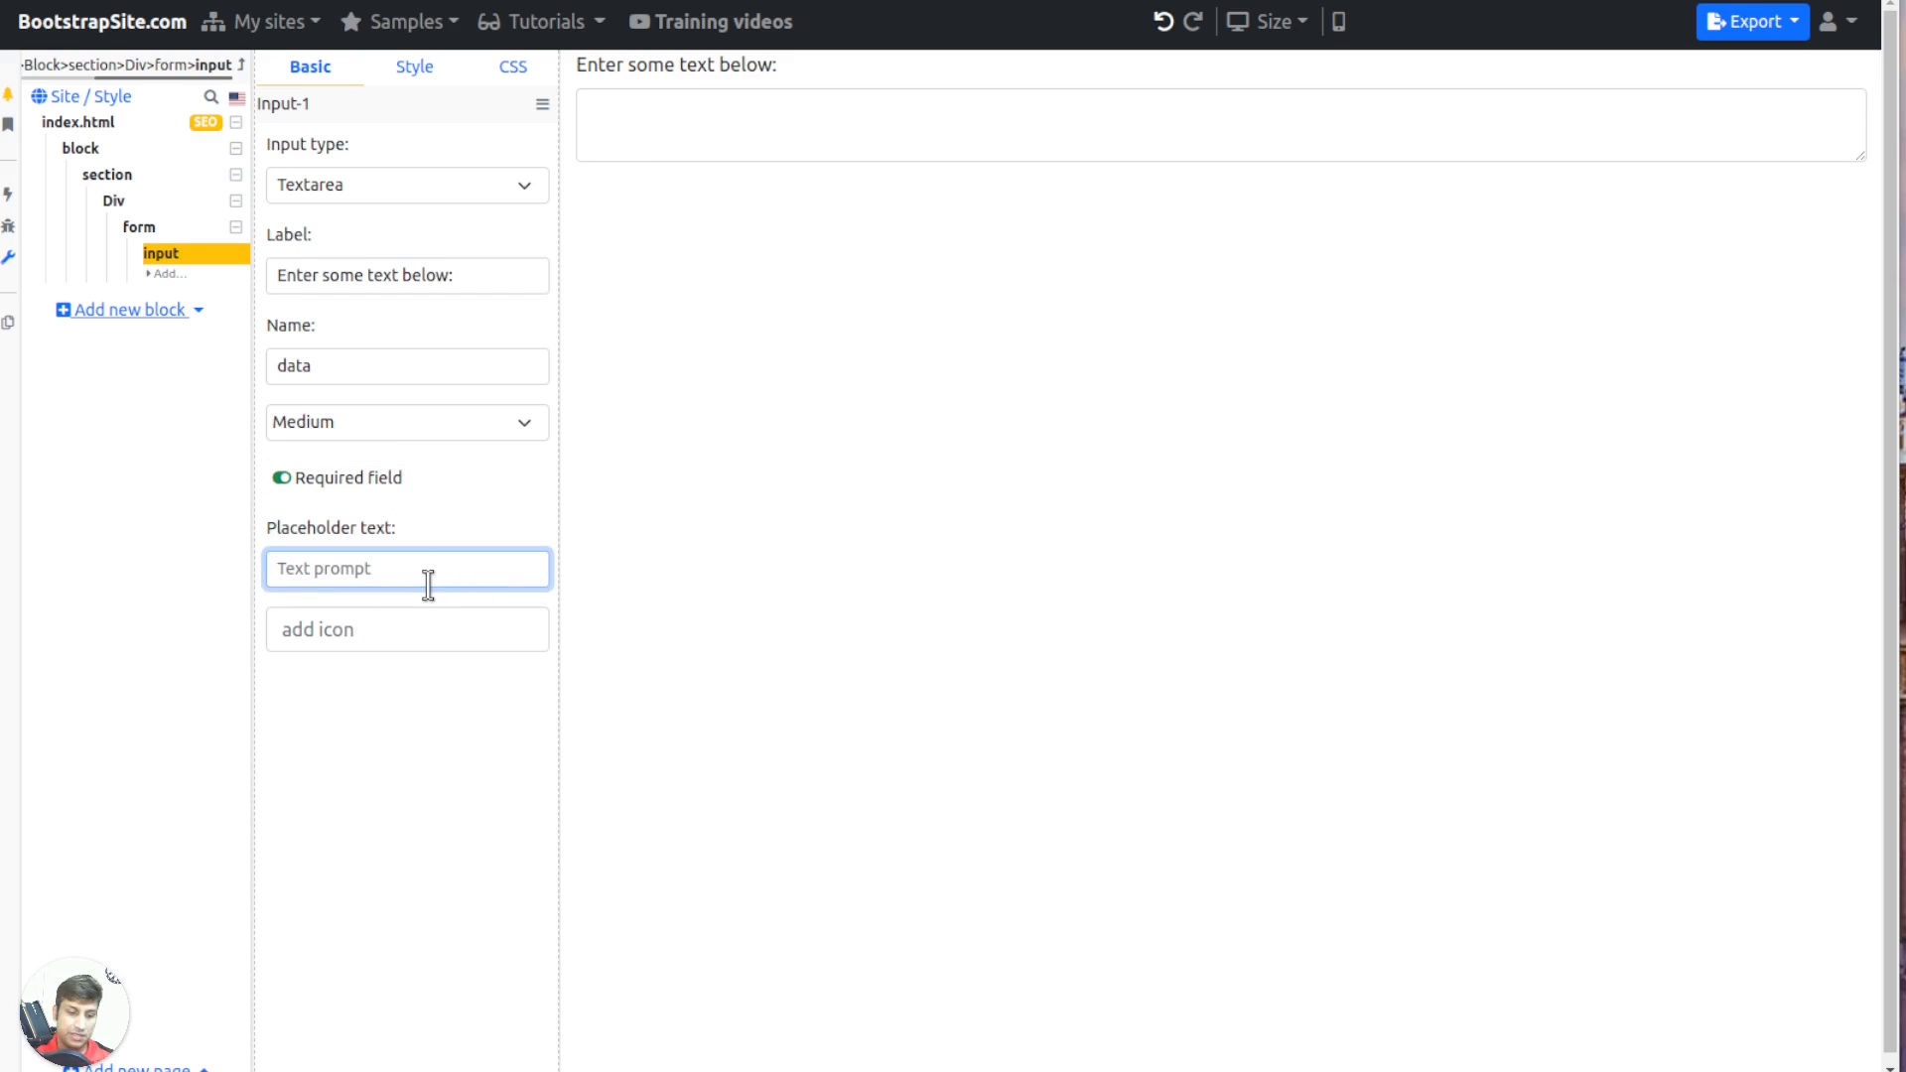
pyautogui.write('Data goes here..')
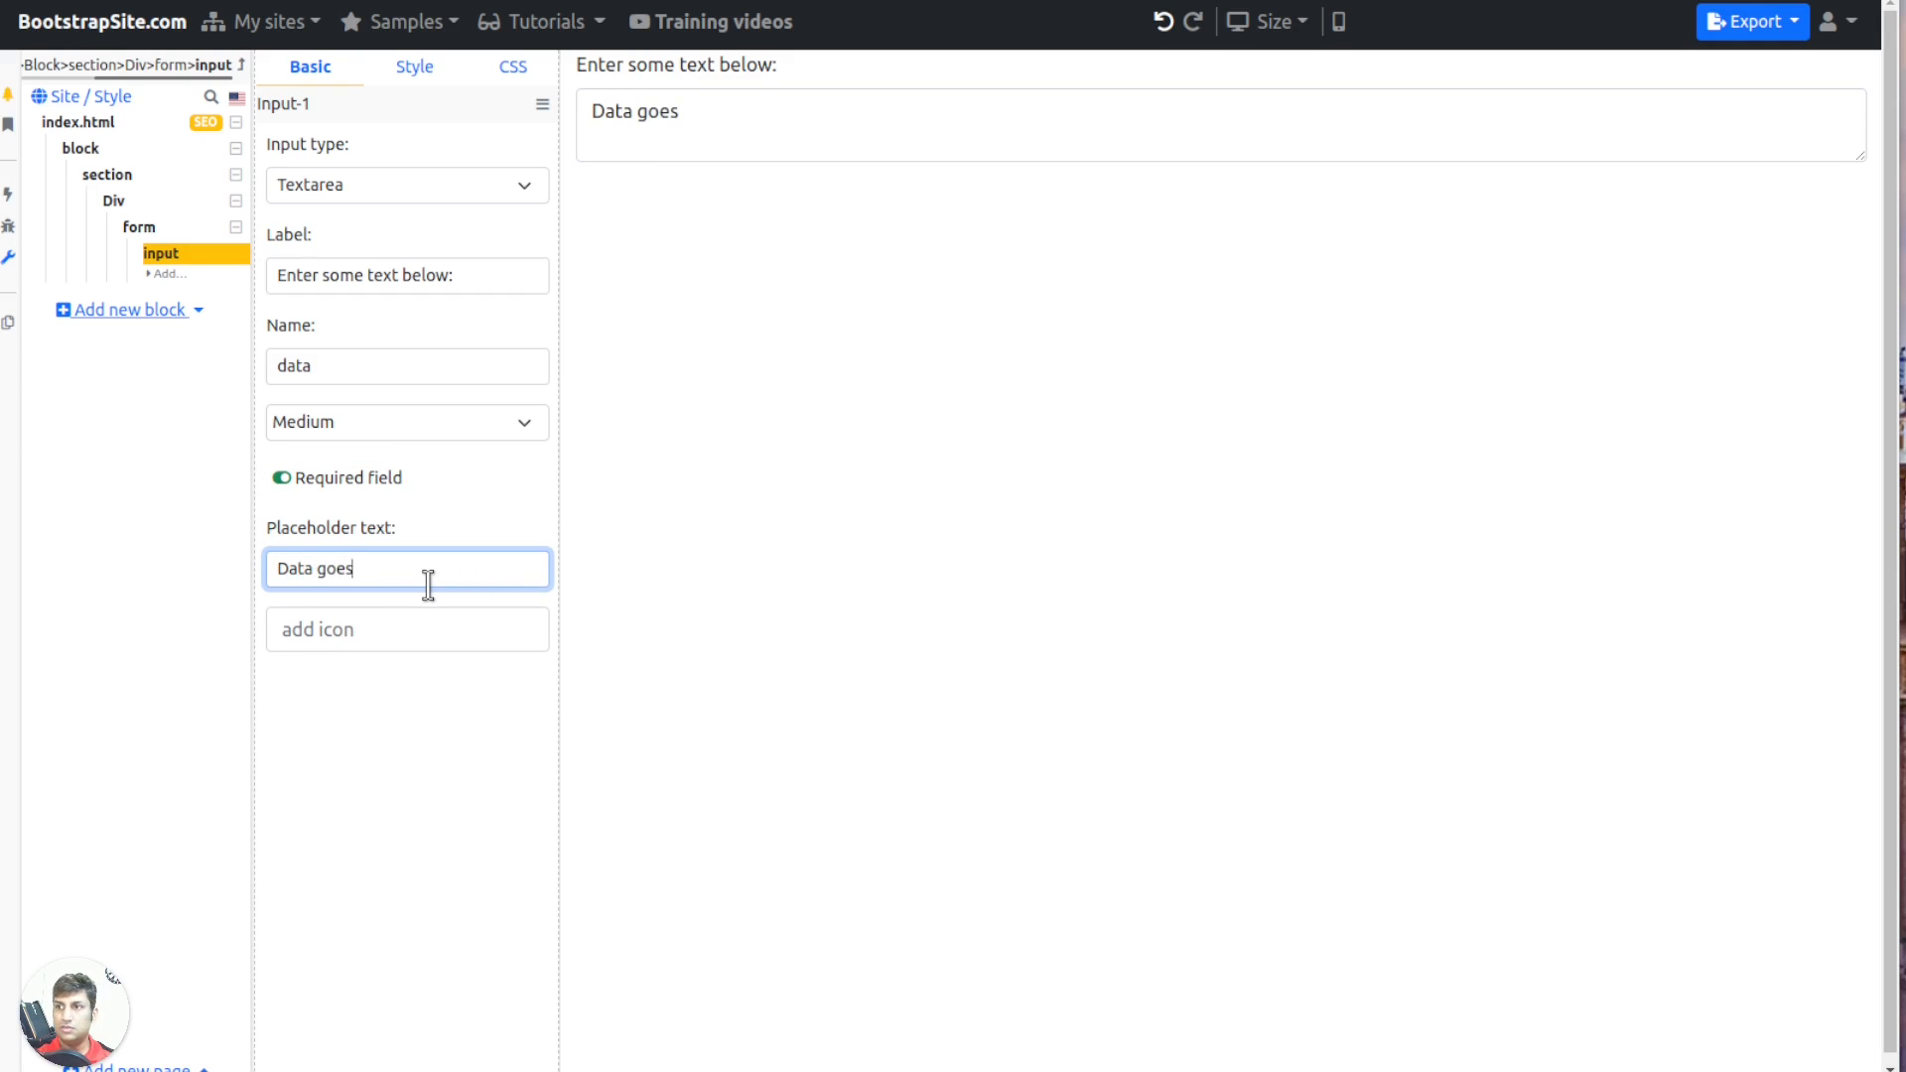
# Preview the page, enter ggg in the textarea as a test, and close the preview
pyautogui.click(1776, 28)
pyautogui.click(1548, 68)
pyautogui.write('ggg')
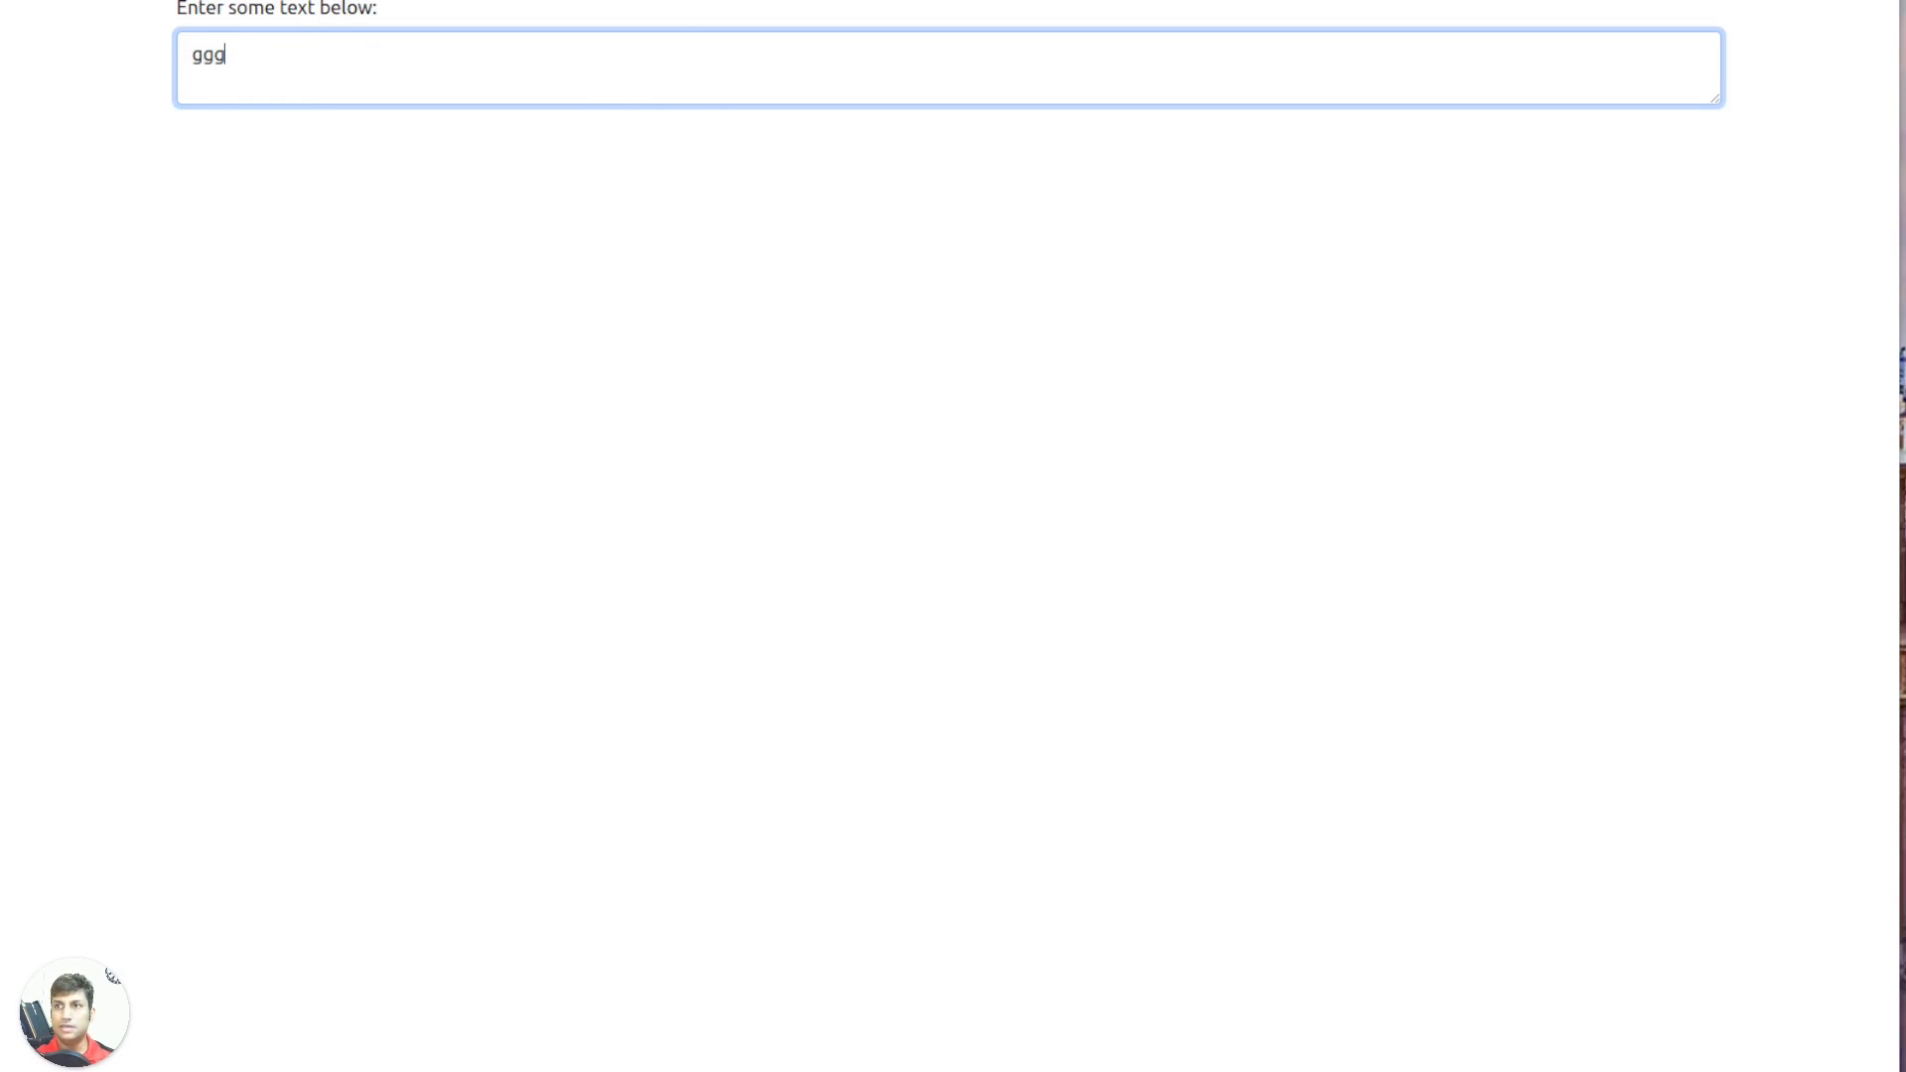
pyautogui.hotkey('ctrl', 'w')
# Add the Envelope icon to the input and place it on the left side of the field
pyautogui.click(426, 618)
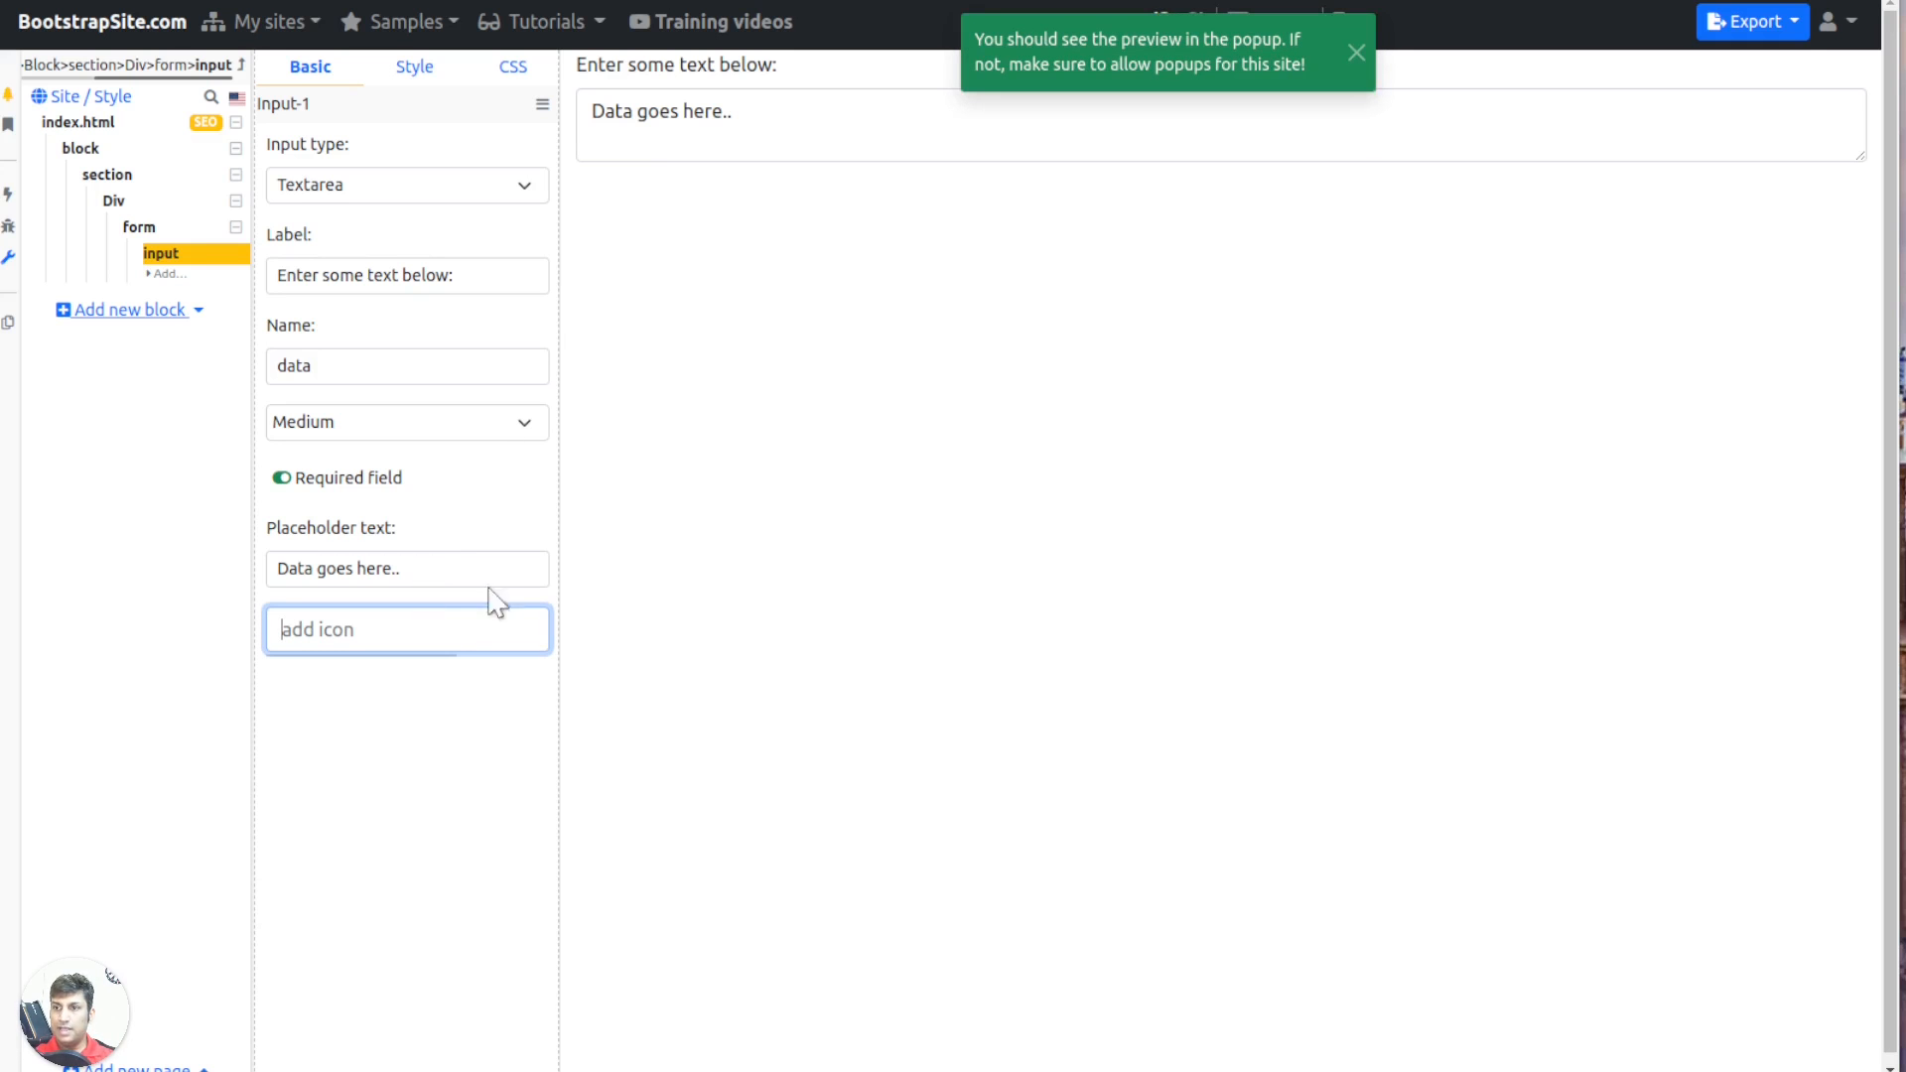
pyautogui.write('env')
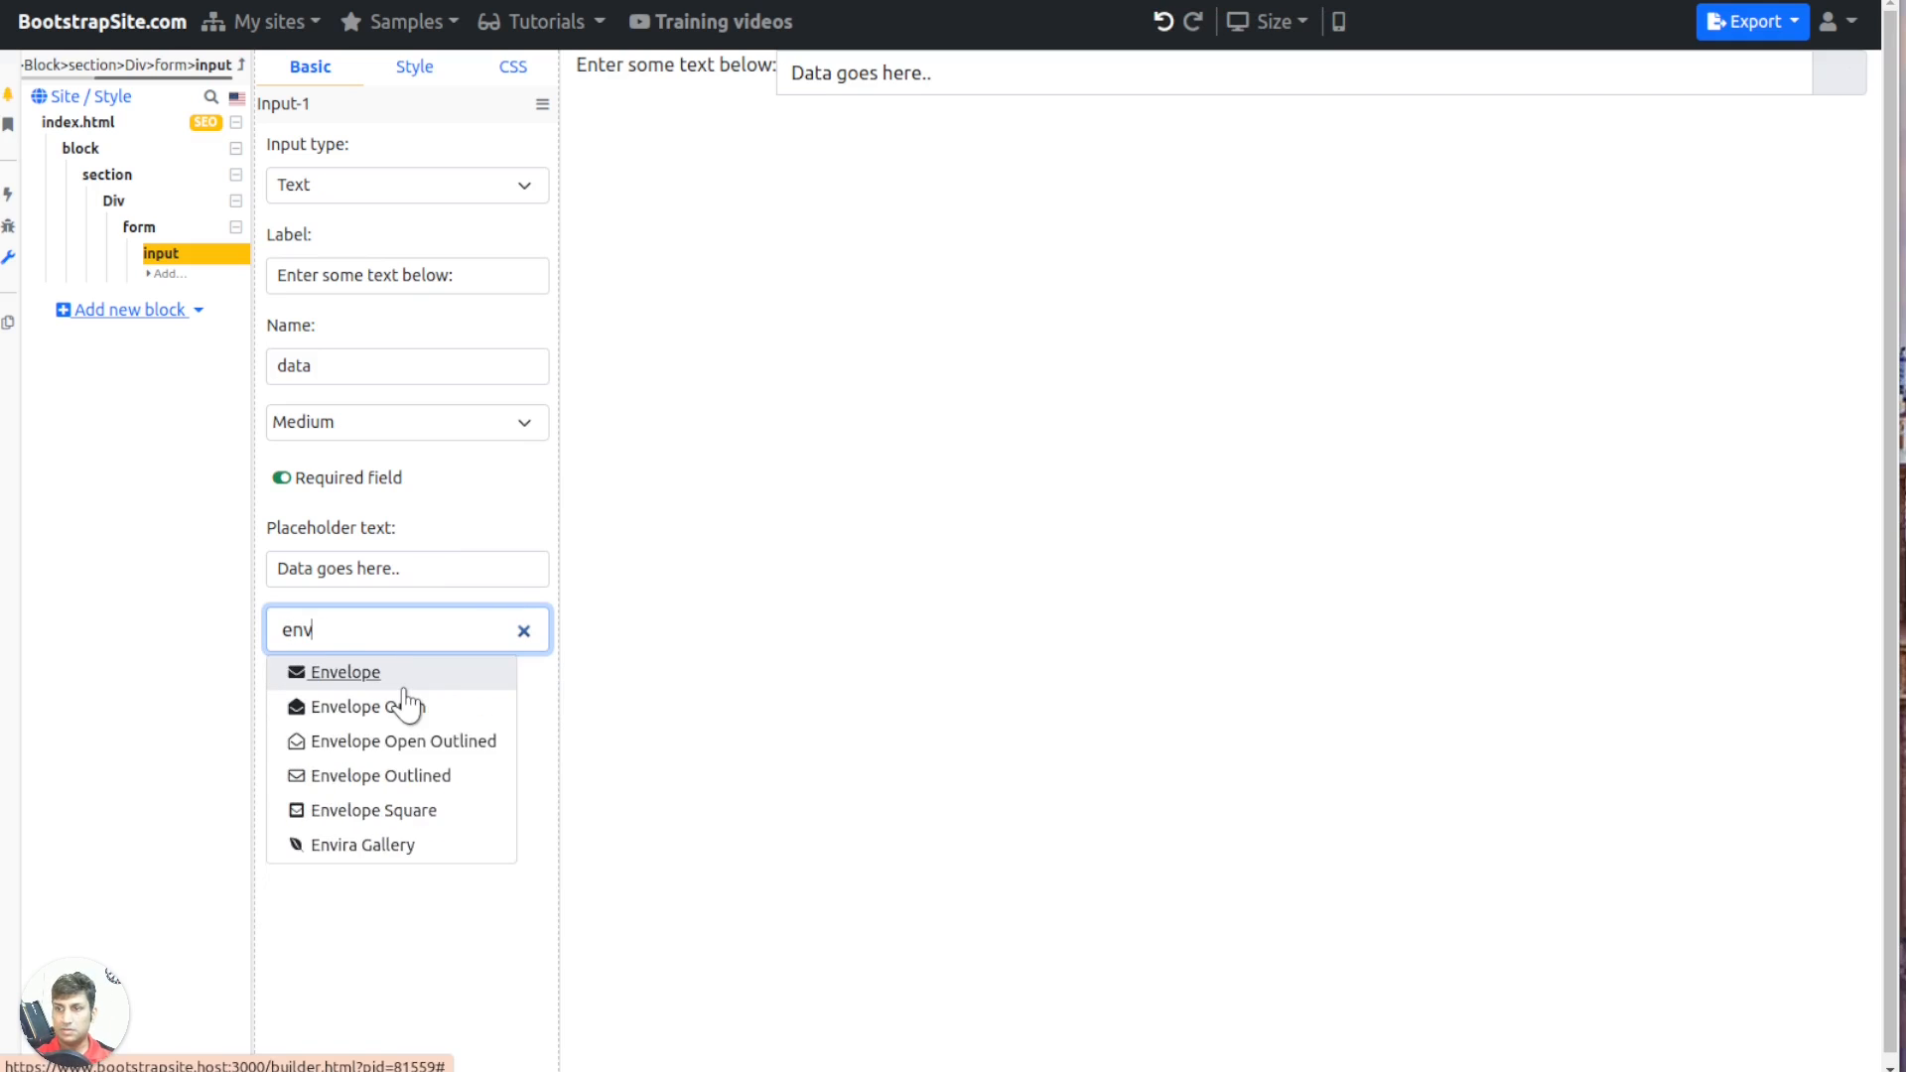
pyautogui.press('Return')
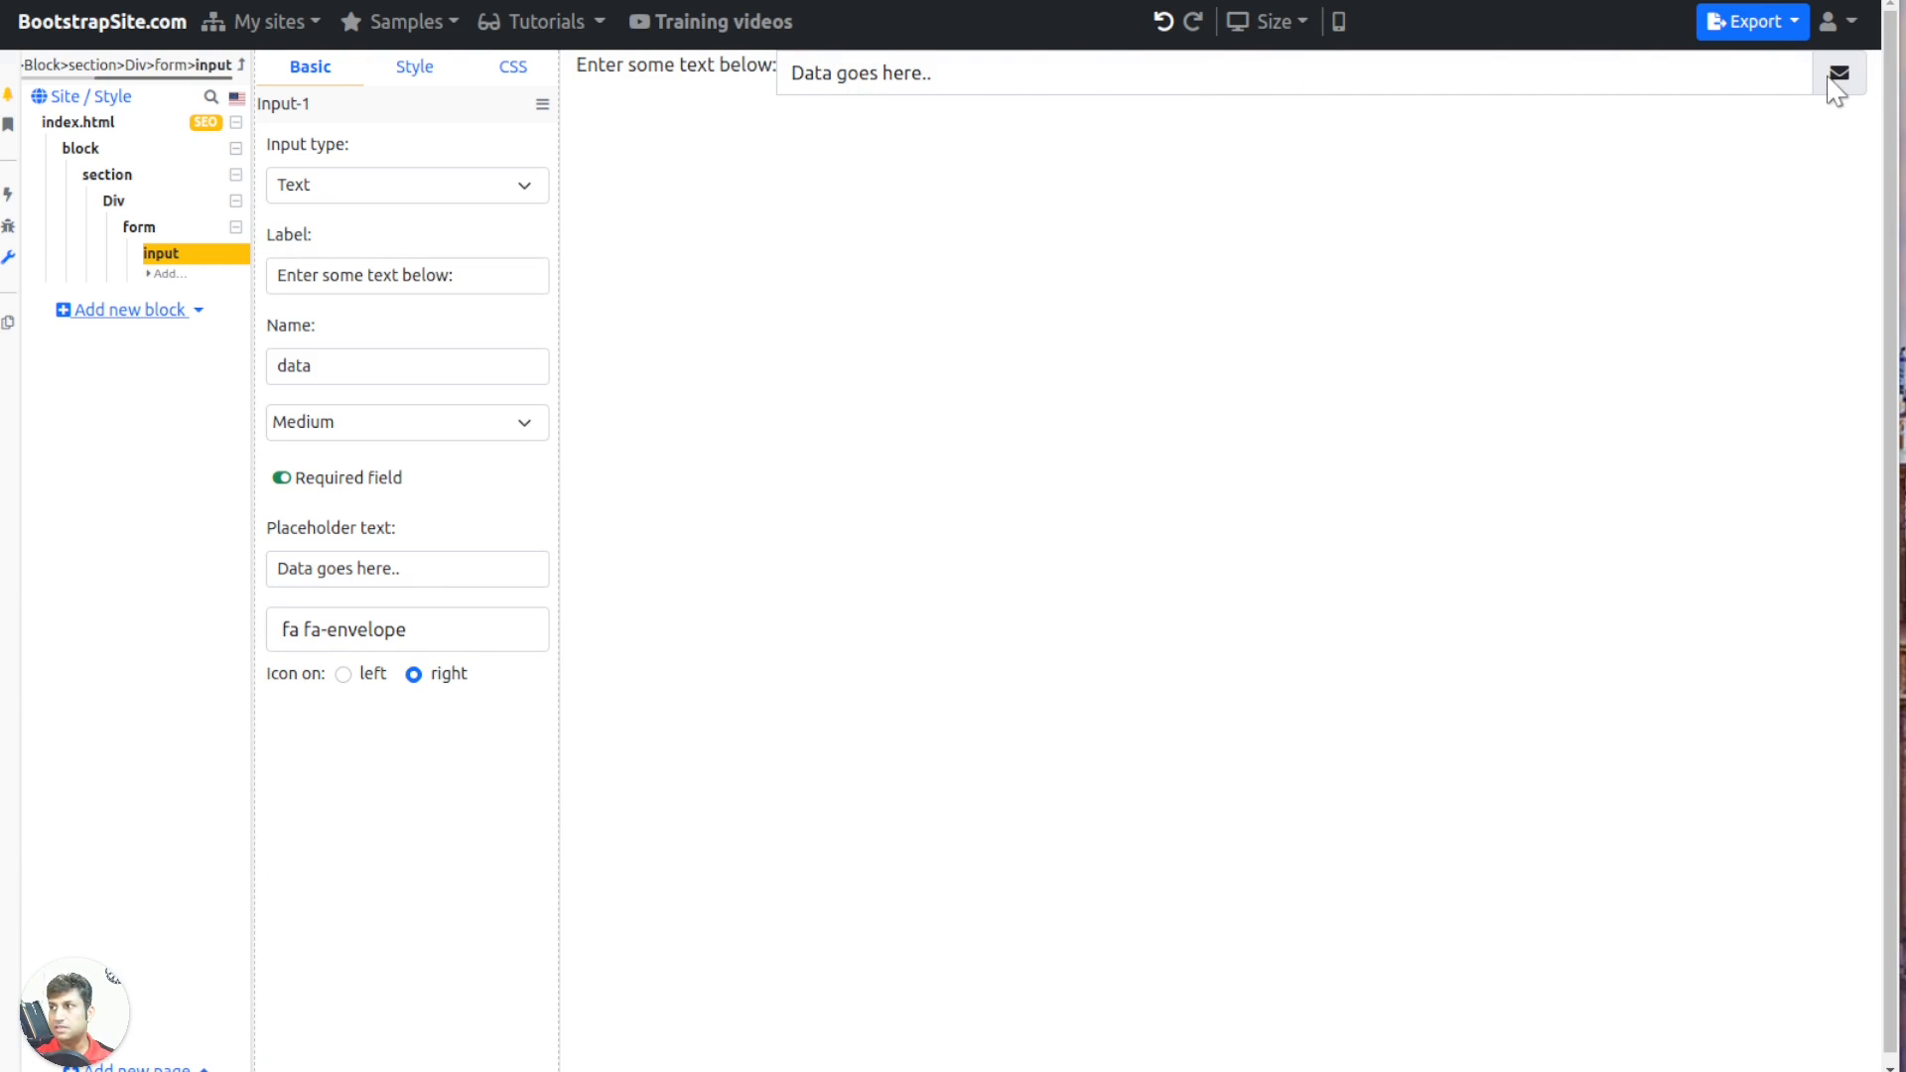
pyautogui.click(1225, 72)
pyautogui.click(342, 675)
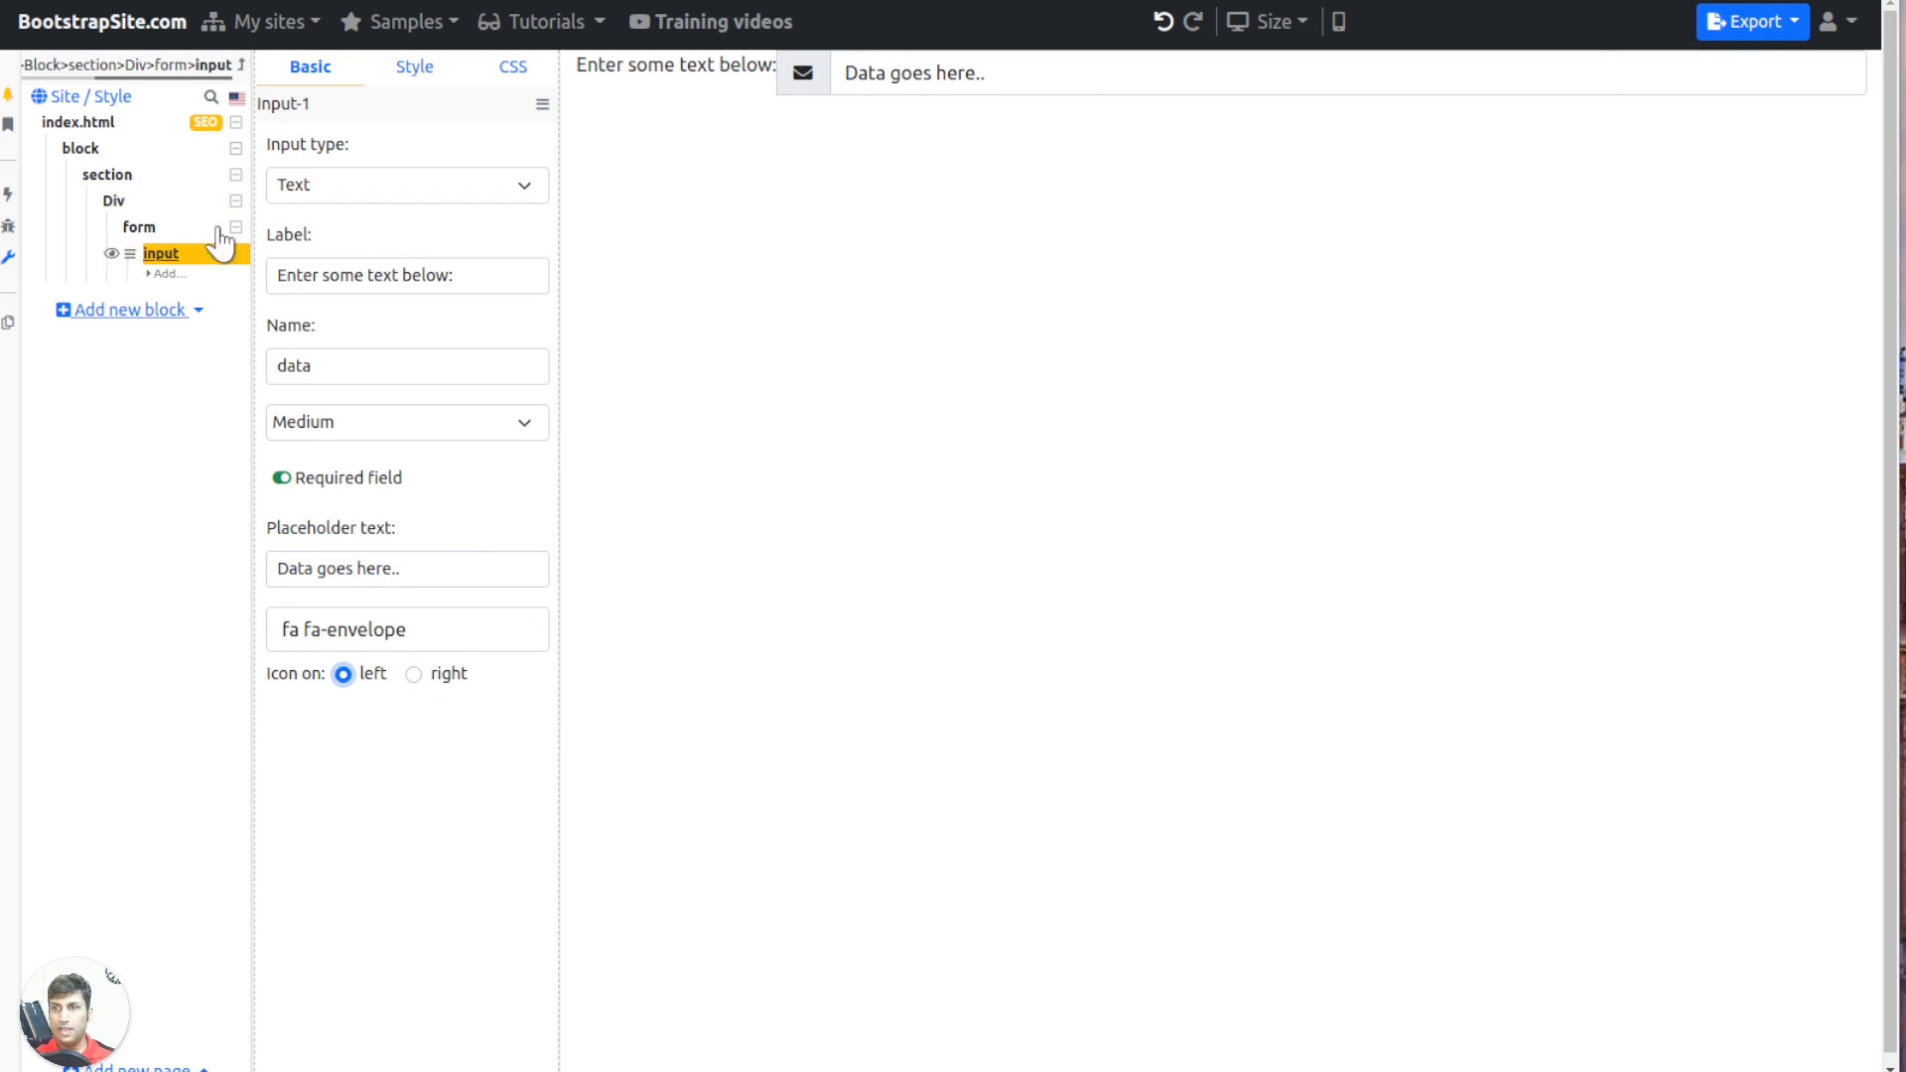
pyautogui.click(425, 185)
pyautogui.scroll(-1, 443, 377)
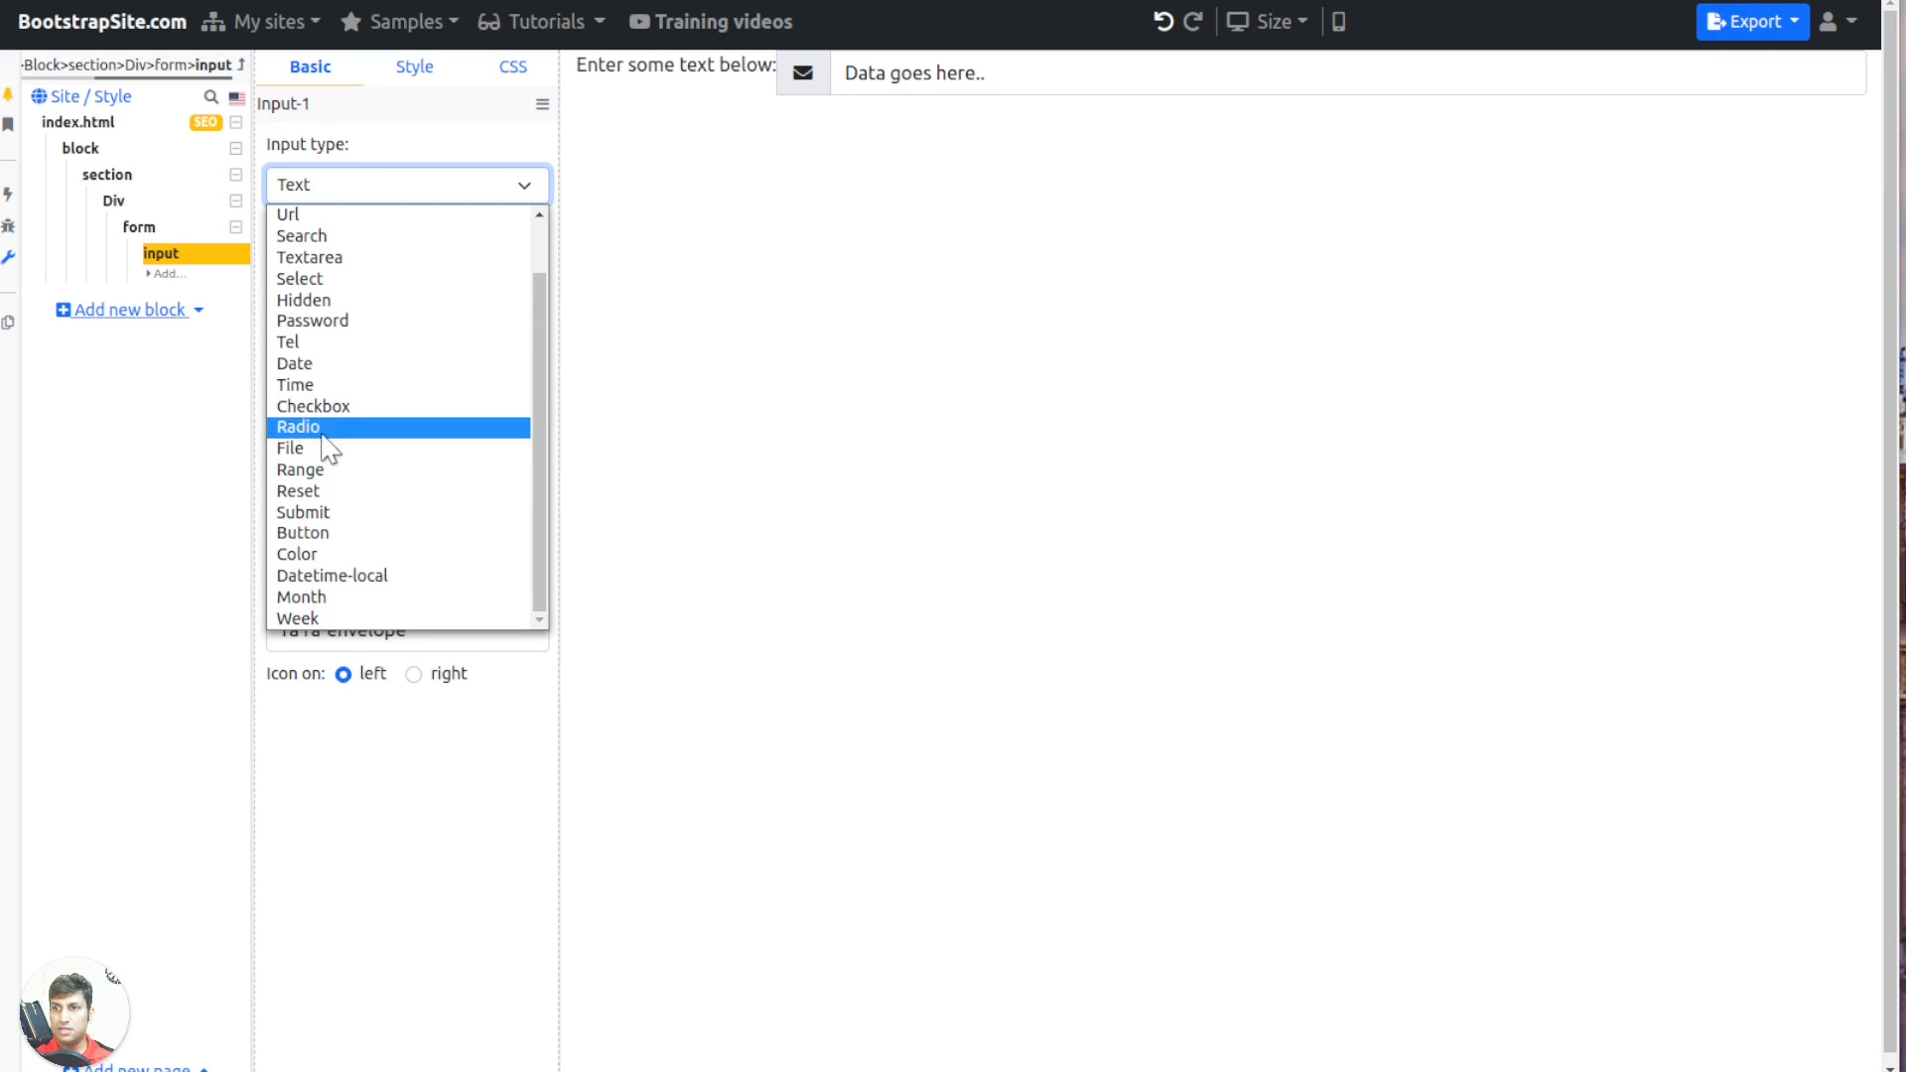
pyautogui.click(144, 256)
# Add a Button element to the form, render it as Submit and set its text to Submit
pyautogui.click(139, 228)
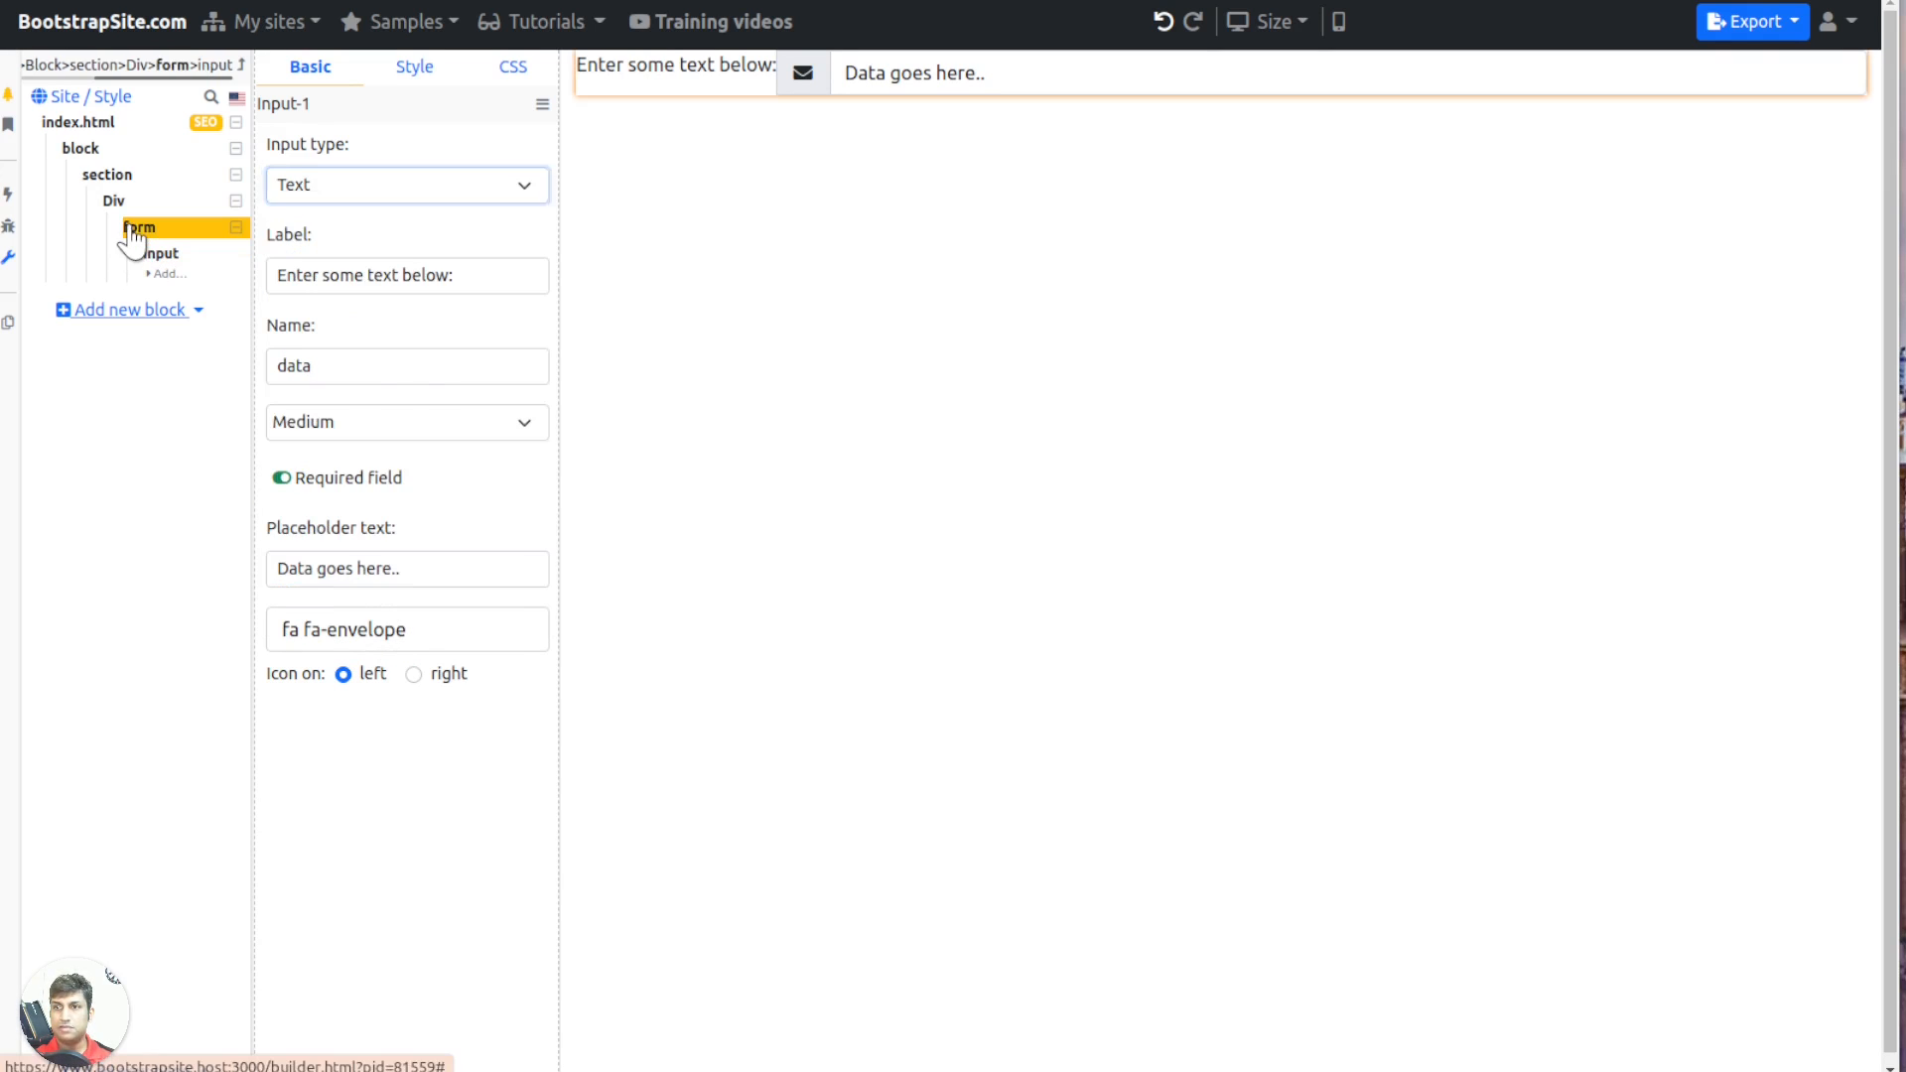
pyautogui.click(404, 673)
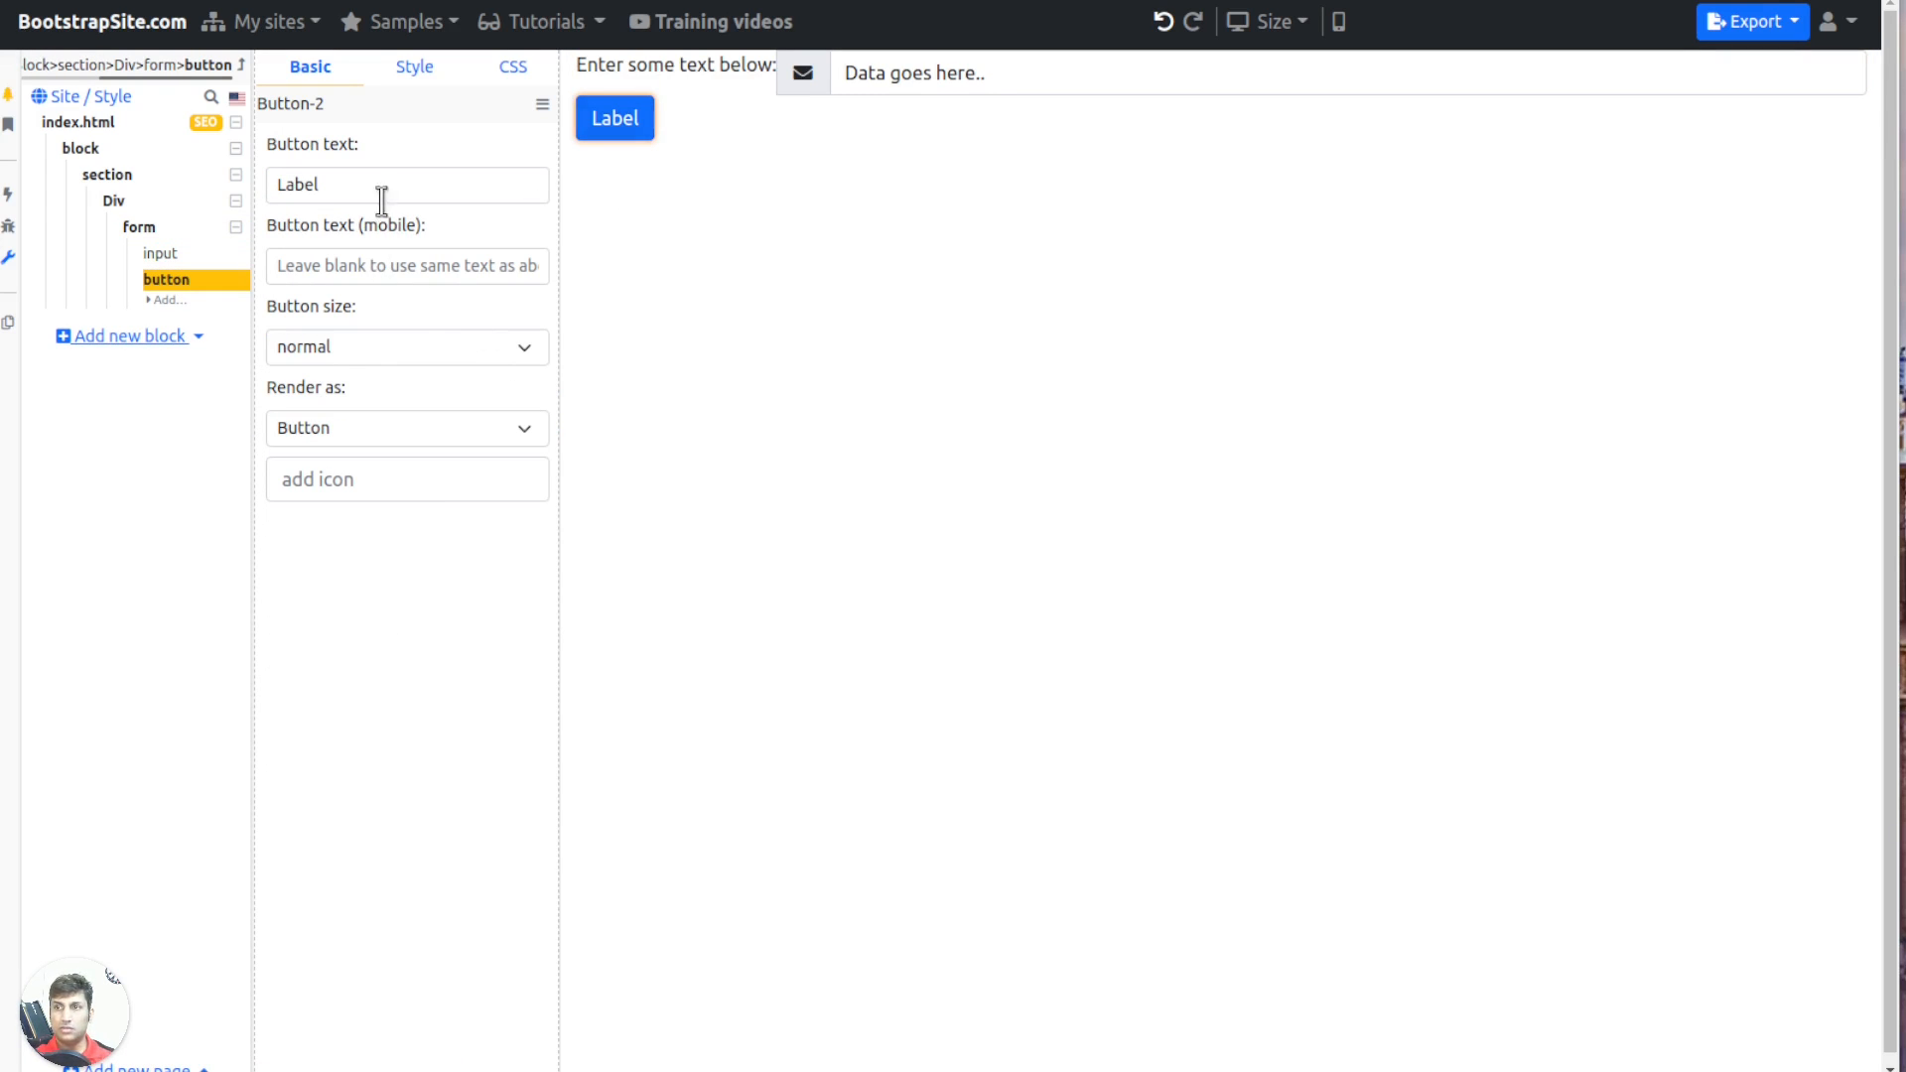
pyautogui.click(357, 433)
pyautogui.click(318, 529)
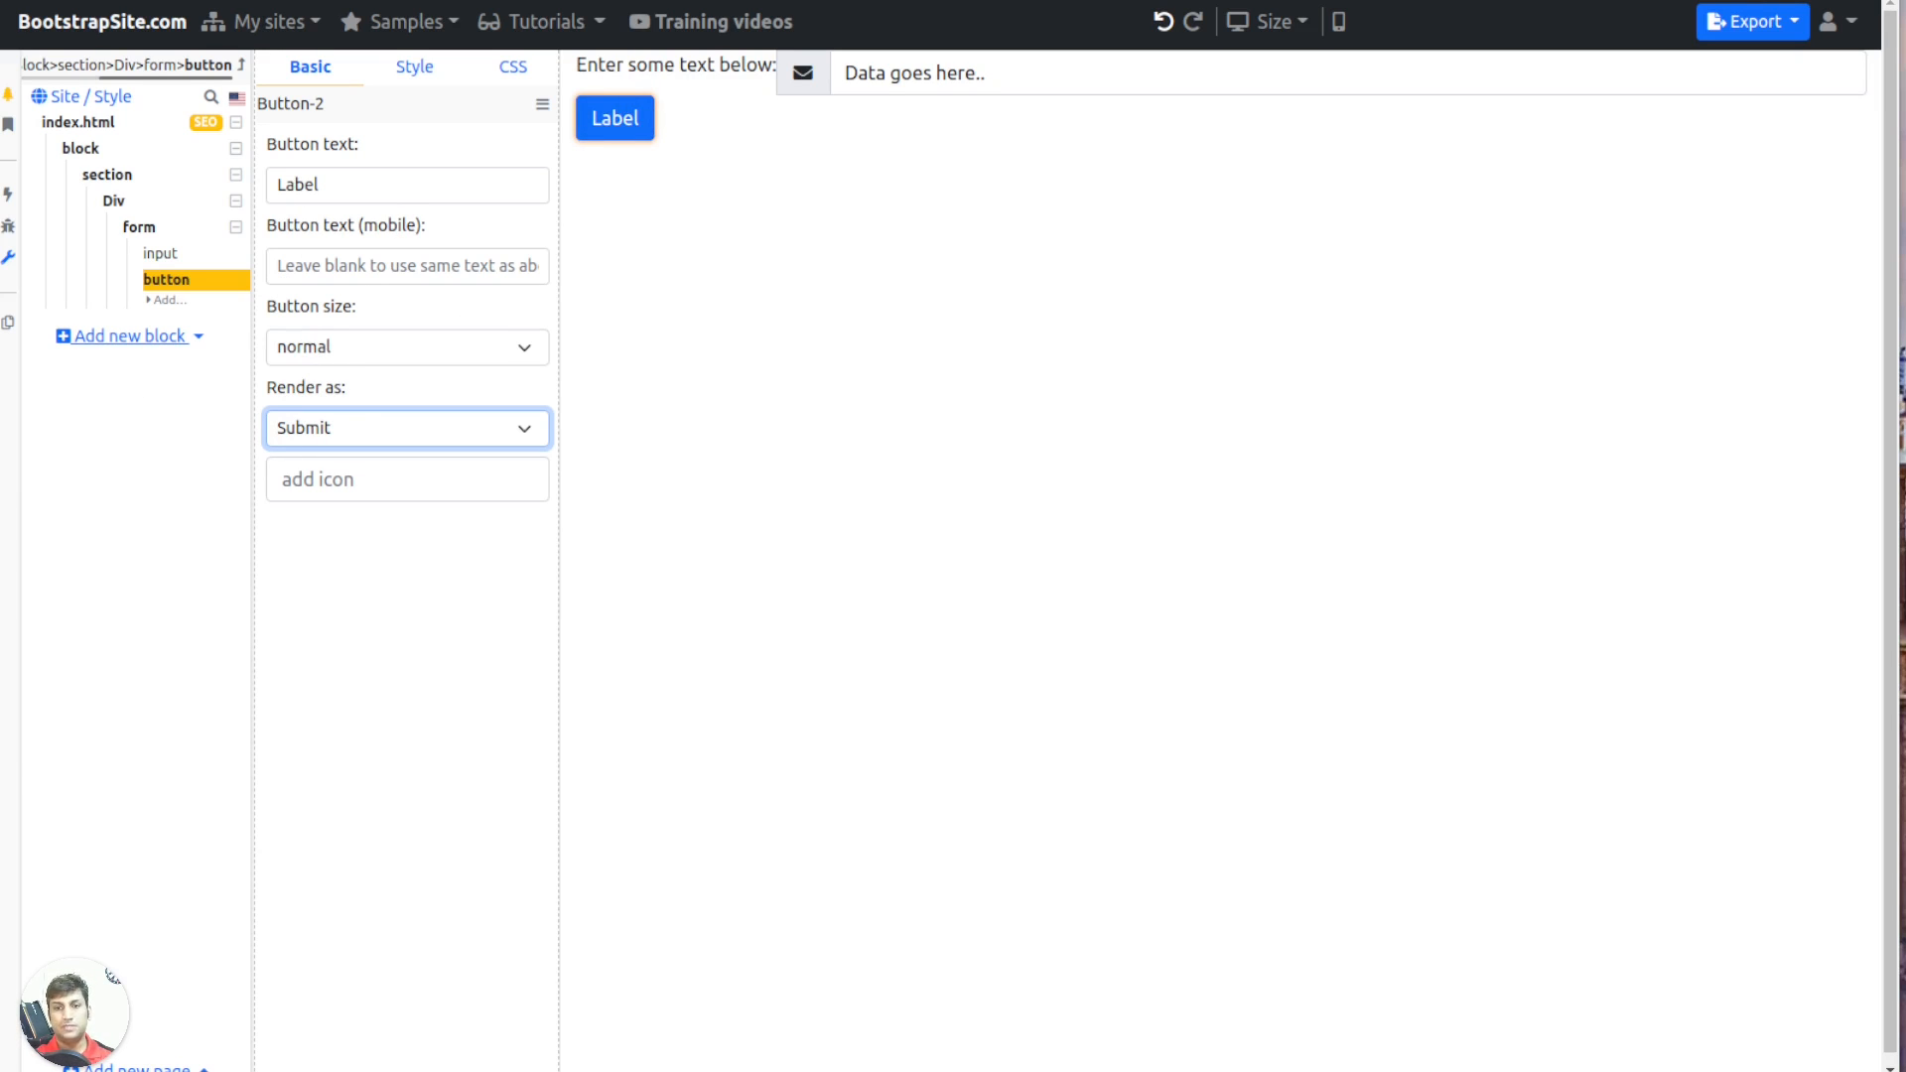
pyautogui.doubleClick(336, 196)
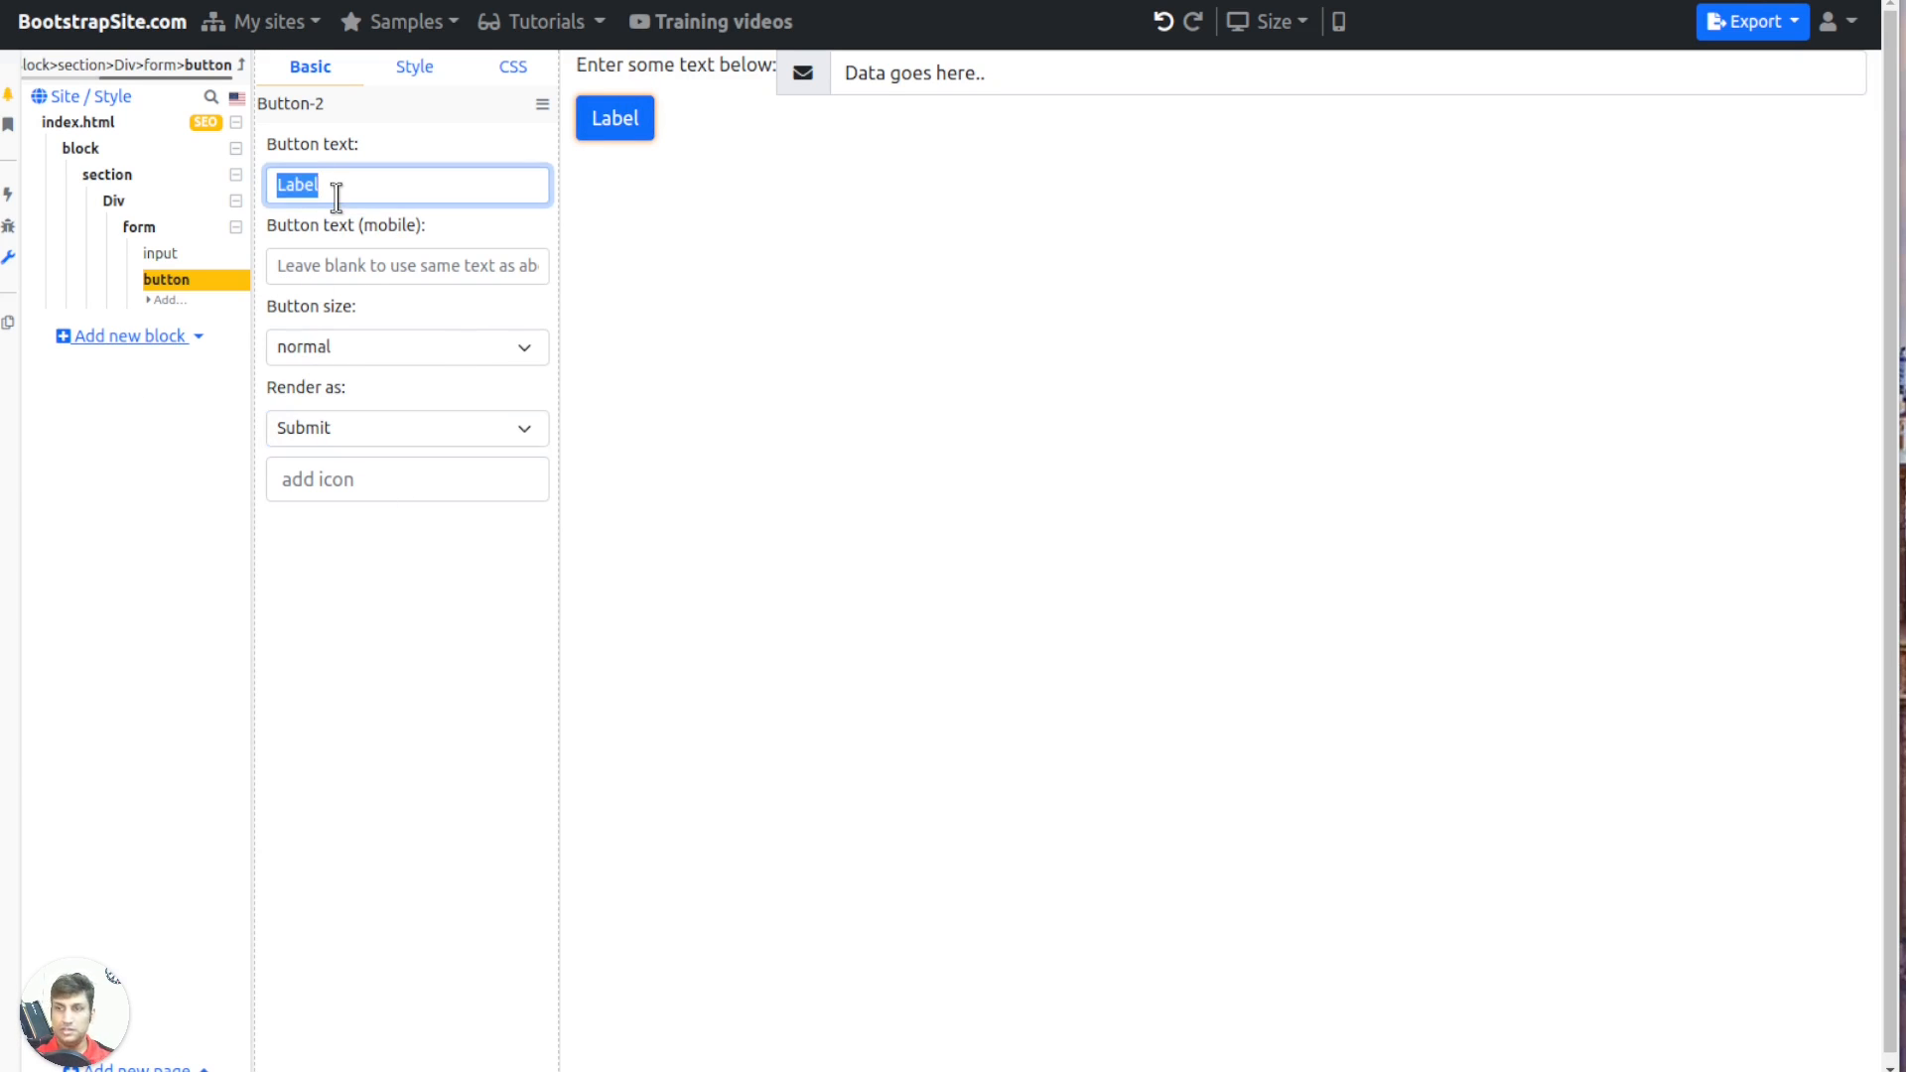
pyautogui.write('Submit')
# Try the Inline form ready-made style on the form, and switch it to the Flex column style
pyautogui.click(909, 79)
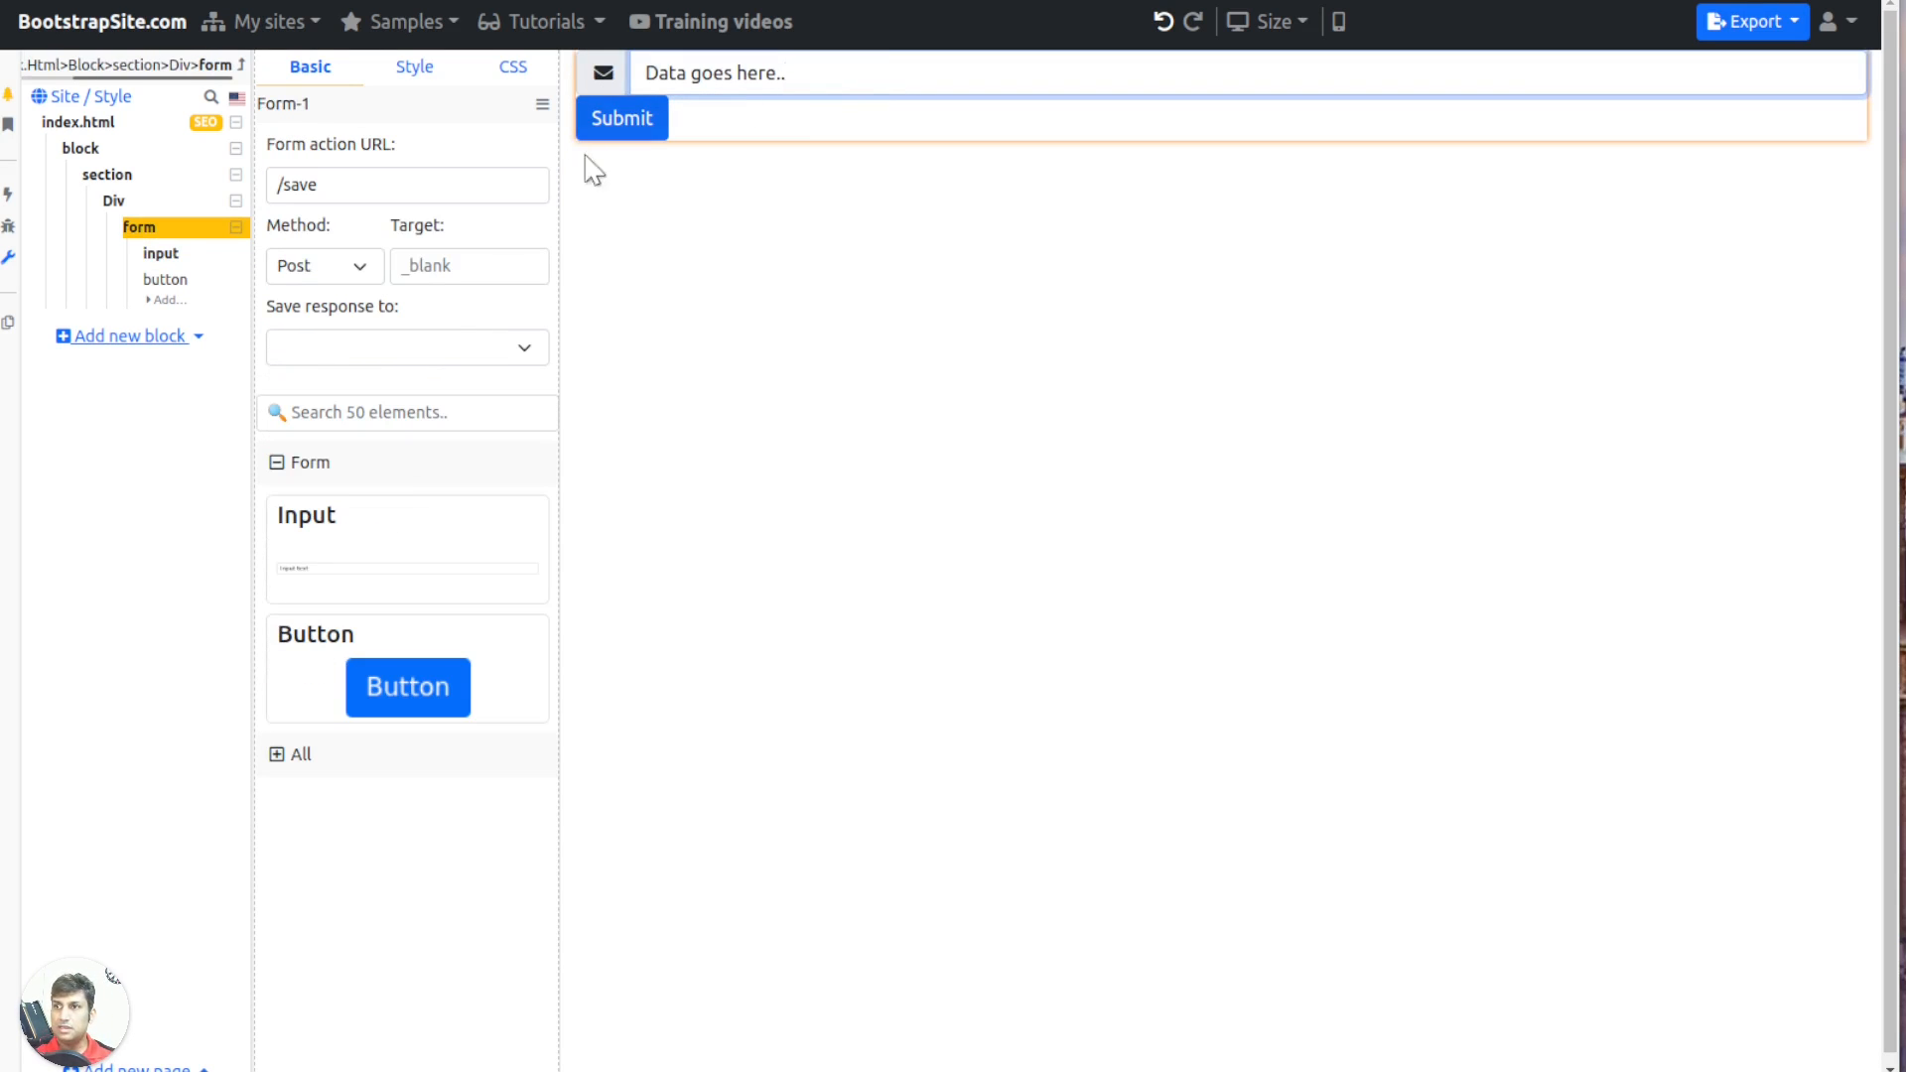
pyautogui.click(615, 135)
pyautogui.click(635, 75)
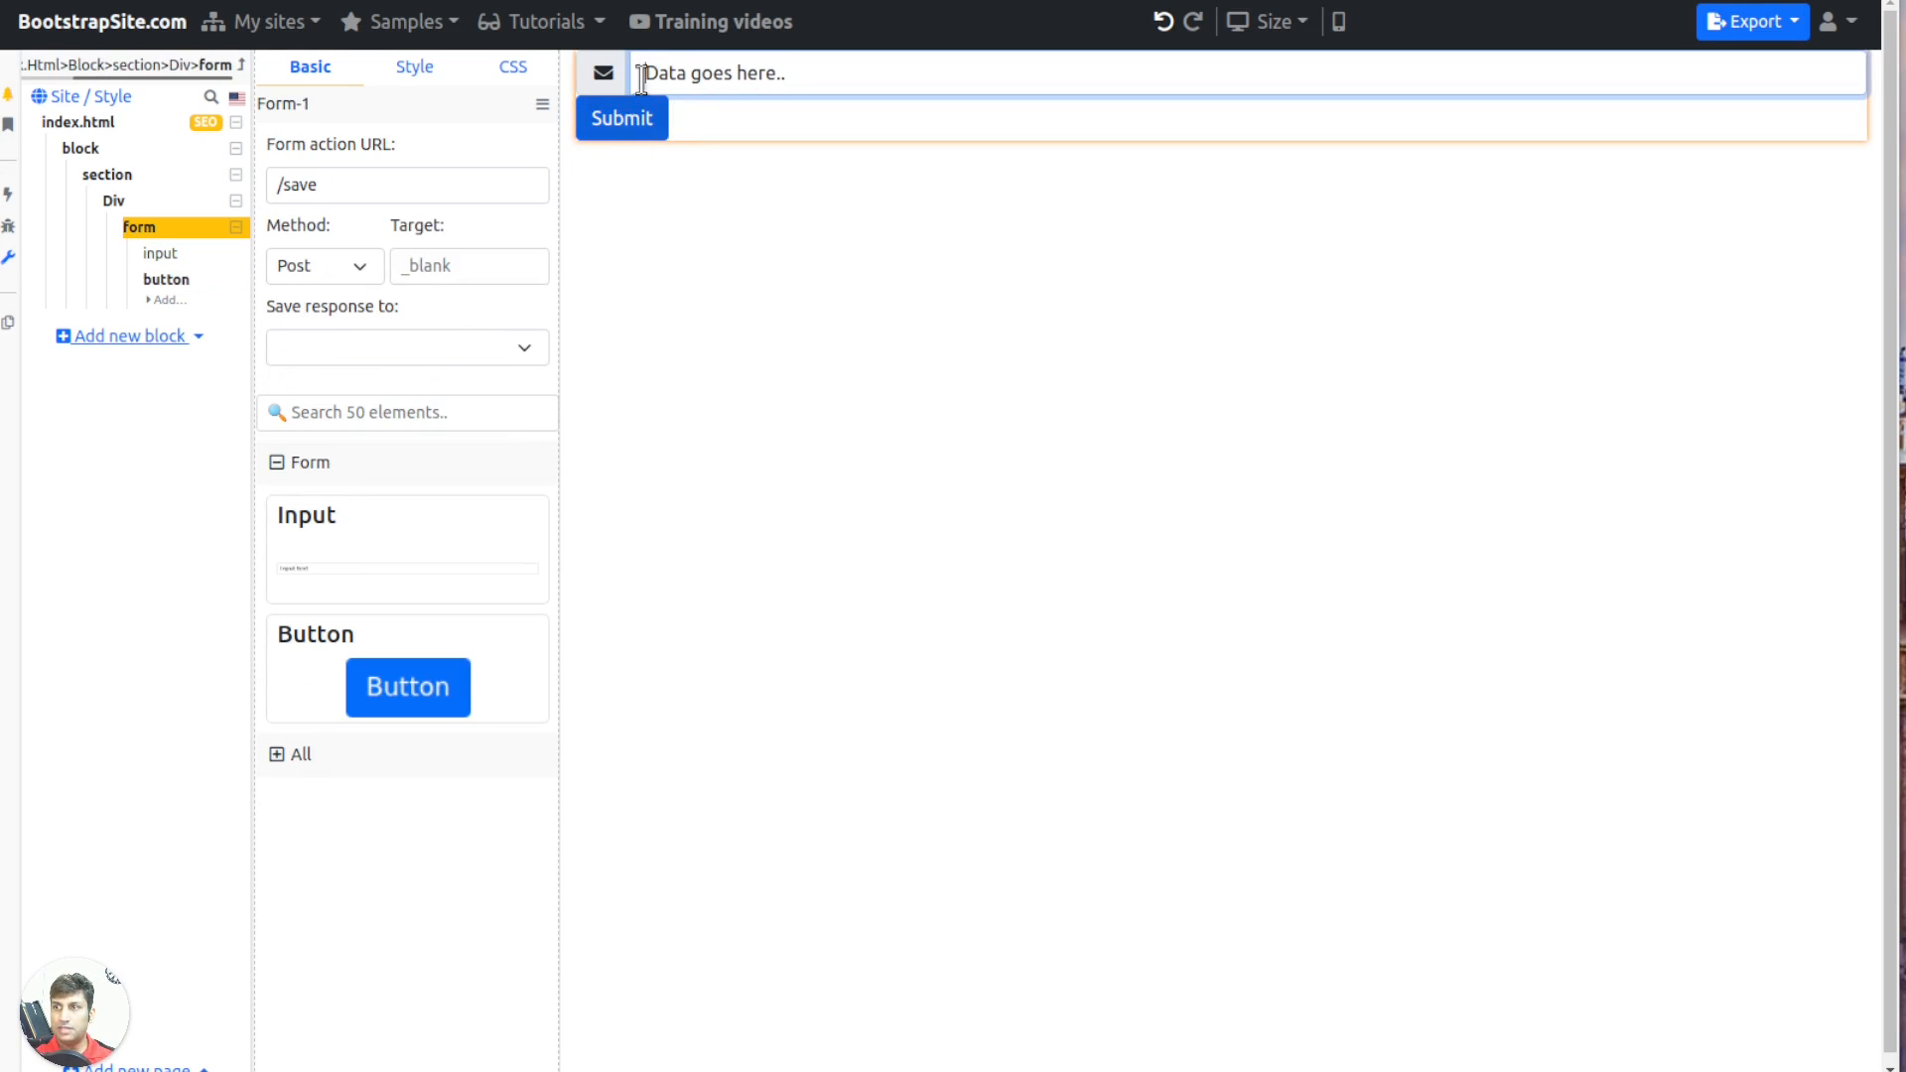
pyautogui.click(413, 66)
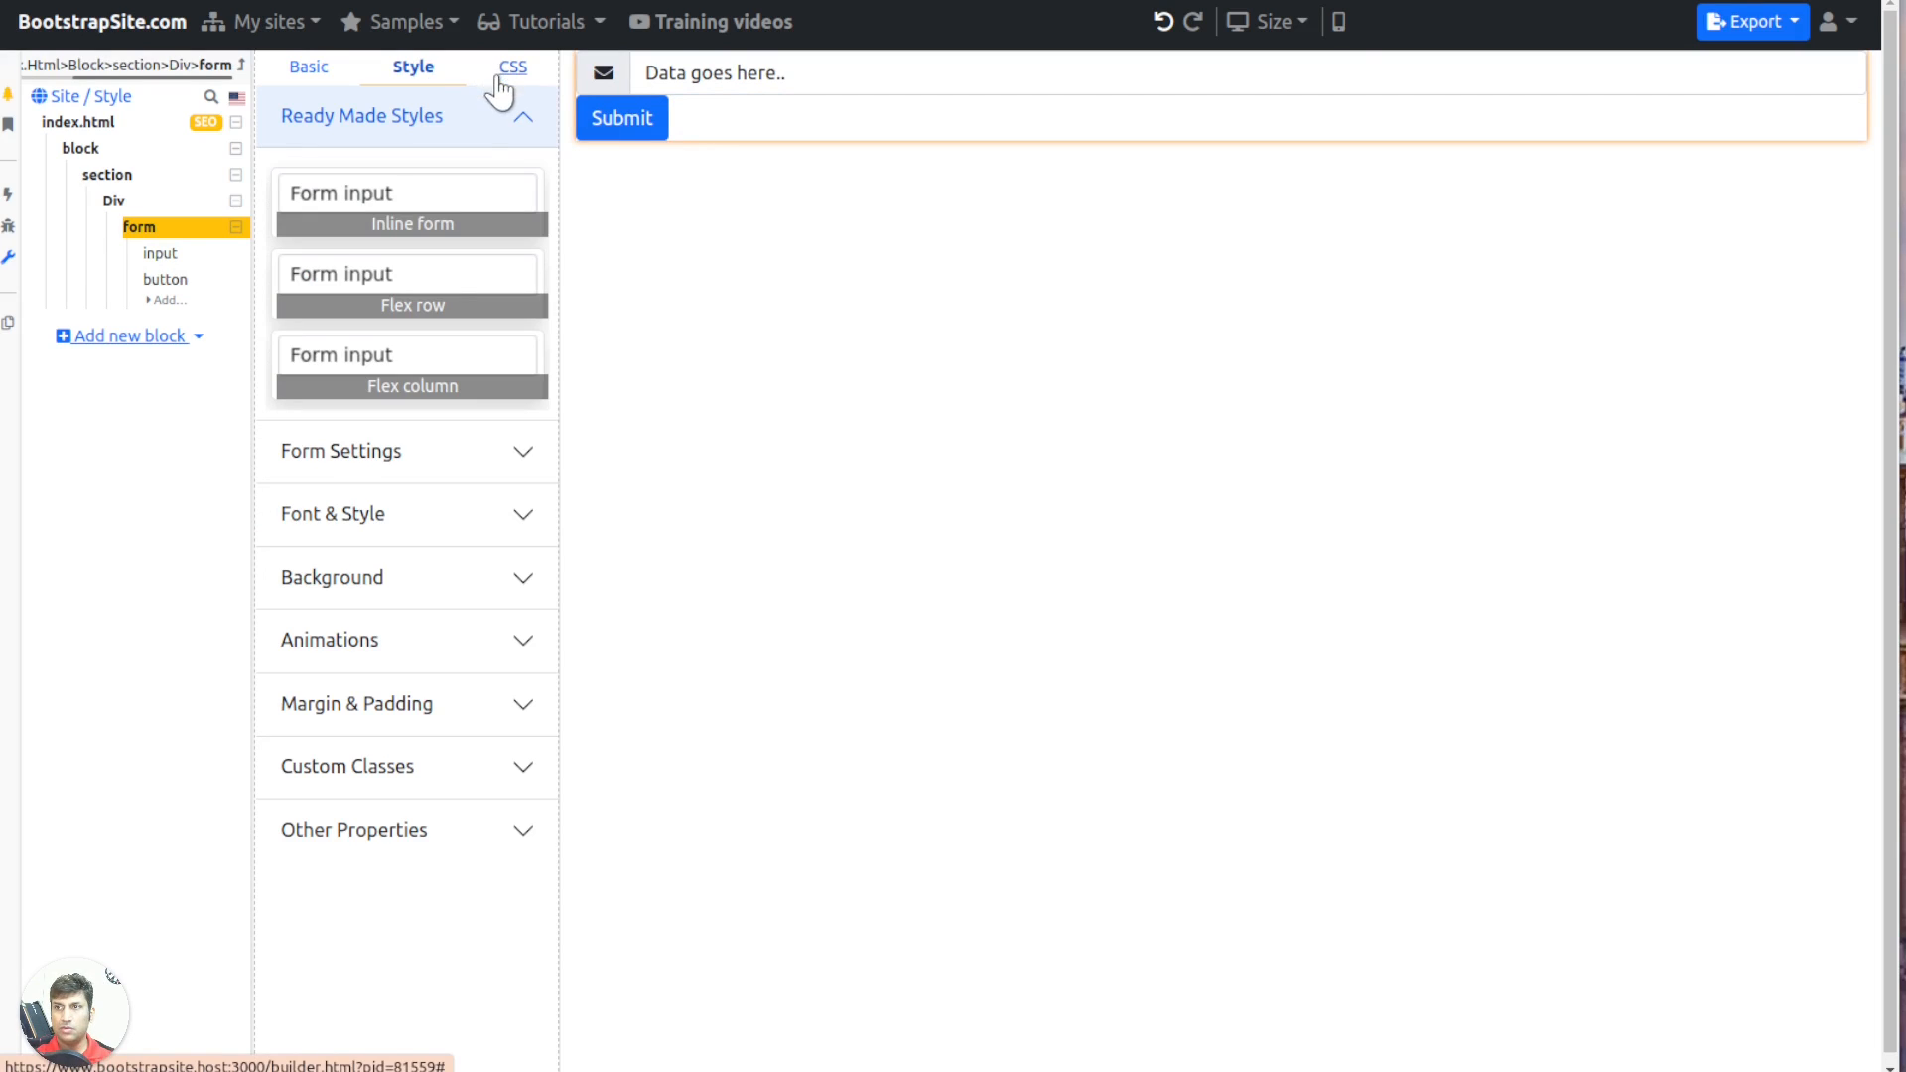
pyautogui.click(437, 227)
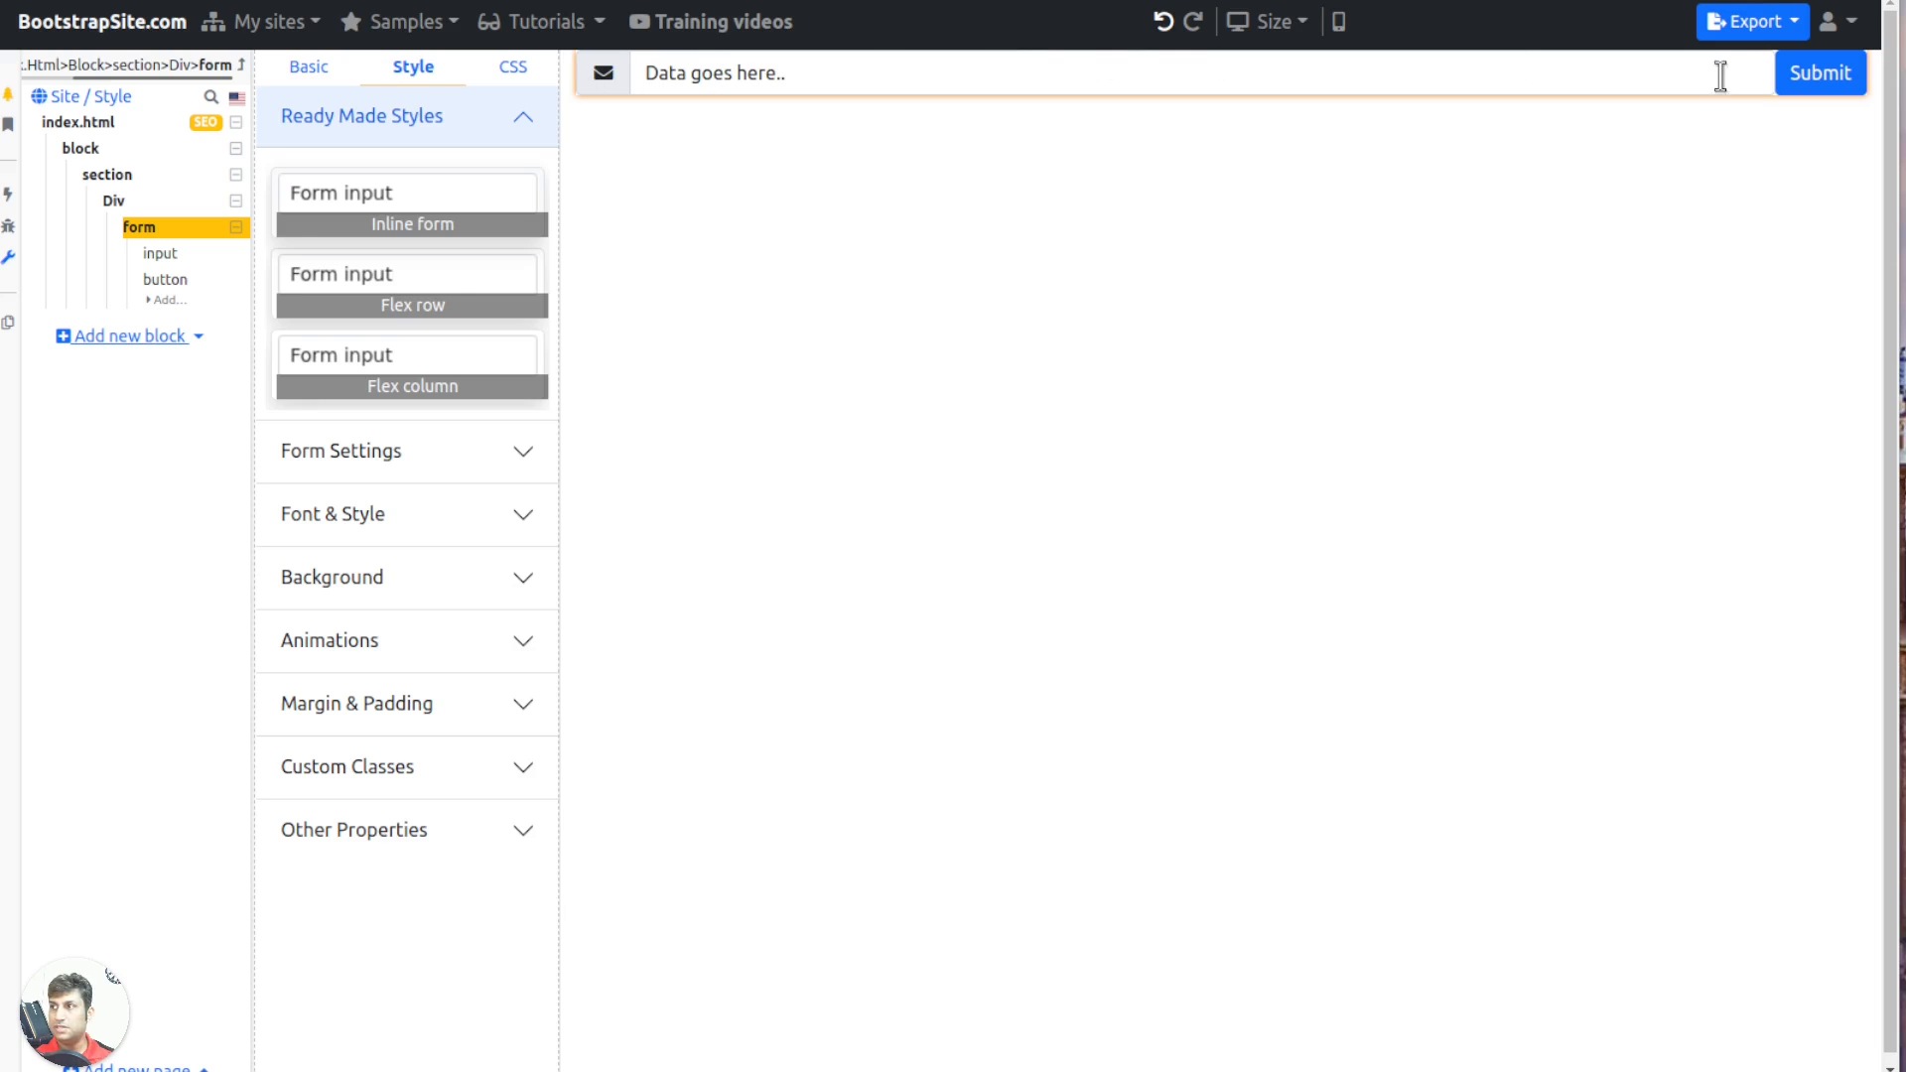
pyautogui.click(363, 370)
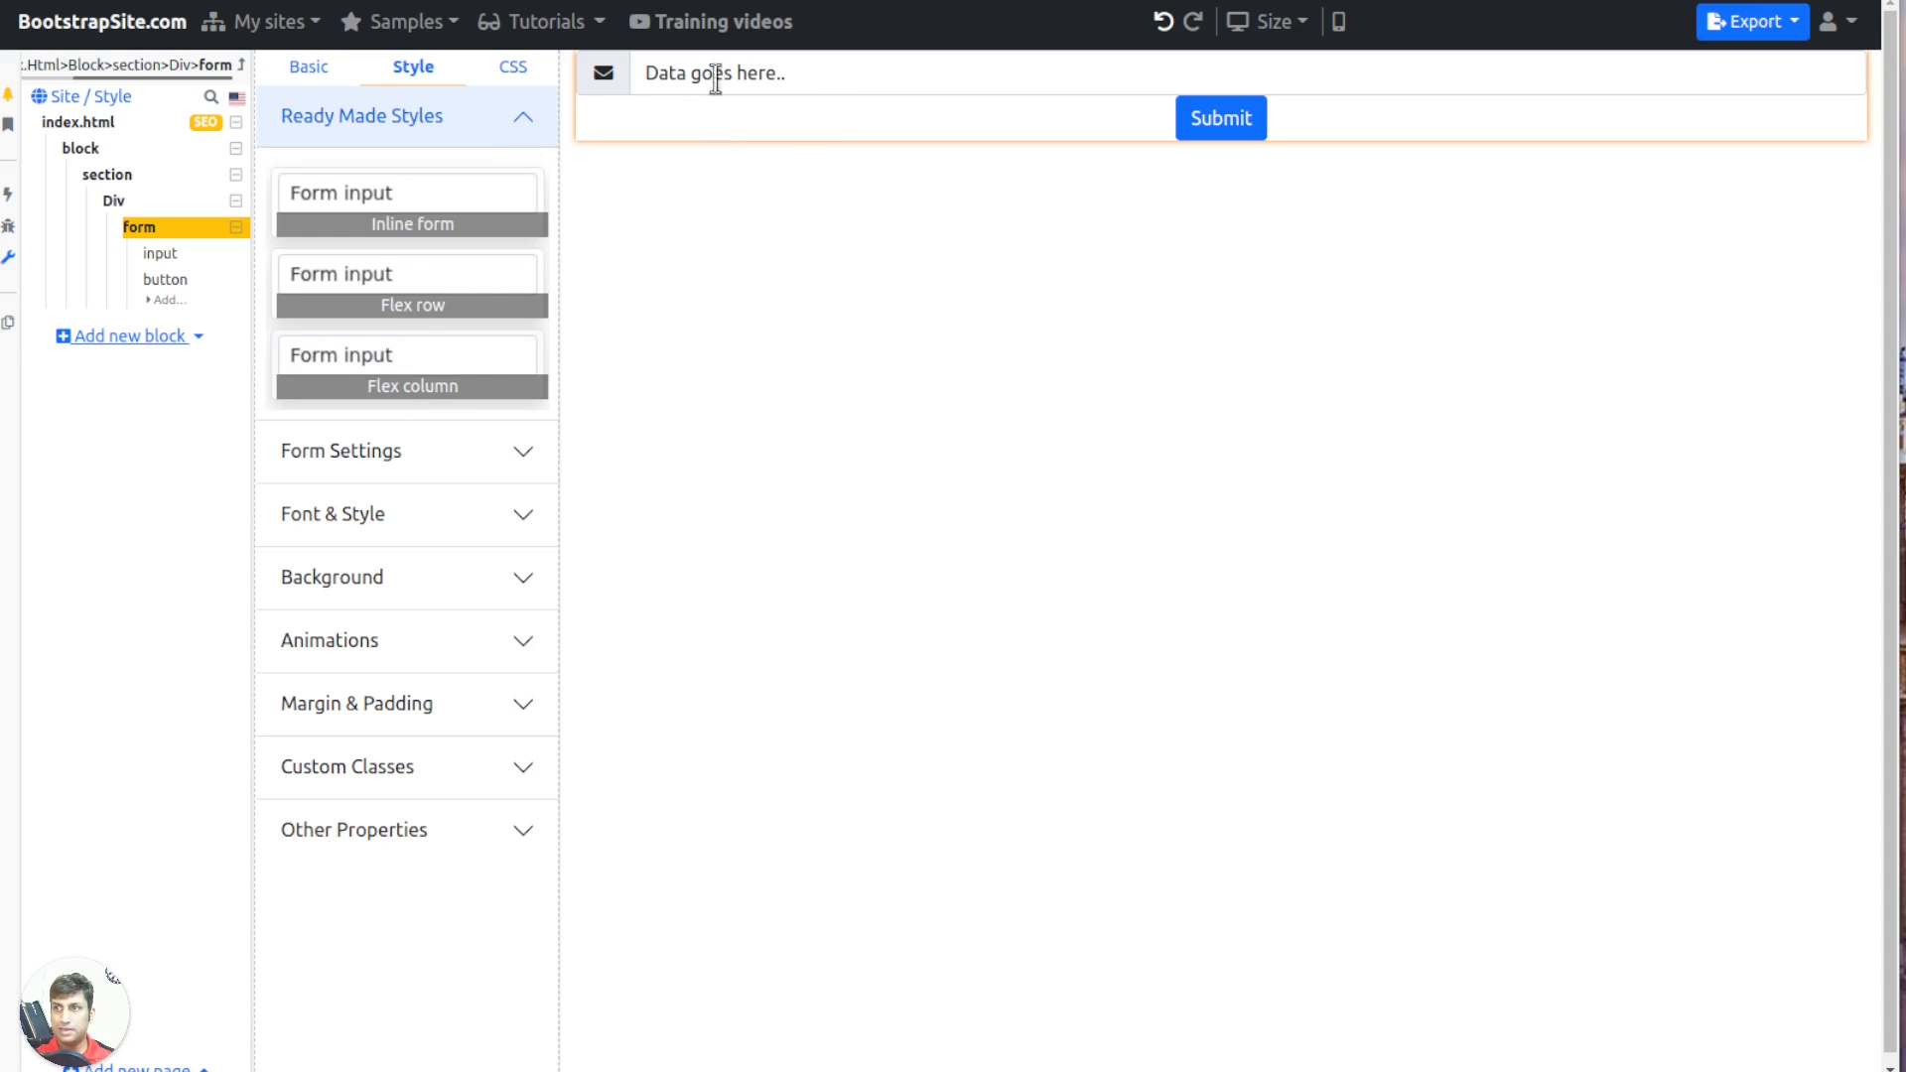
# Add mb-4 as the input's main class and open the input's style settings
pyautogui.click(176, 256)
pyautogui.click(514, 71)
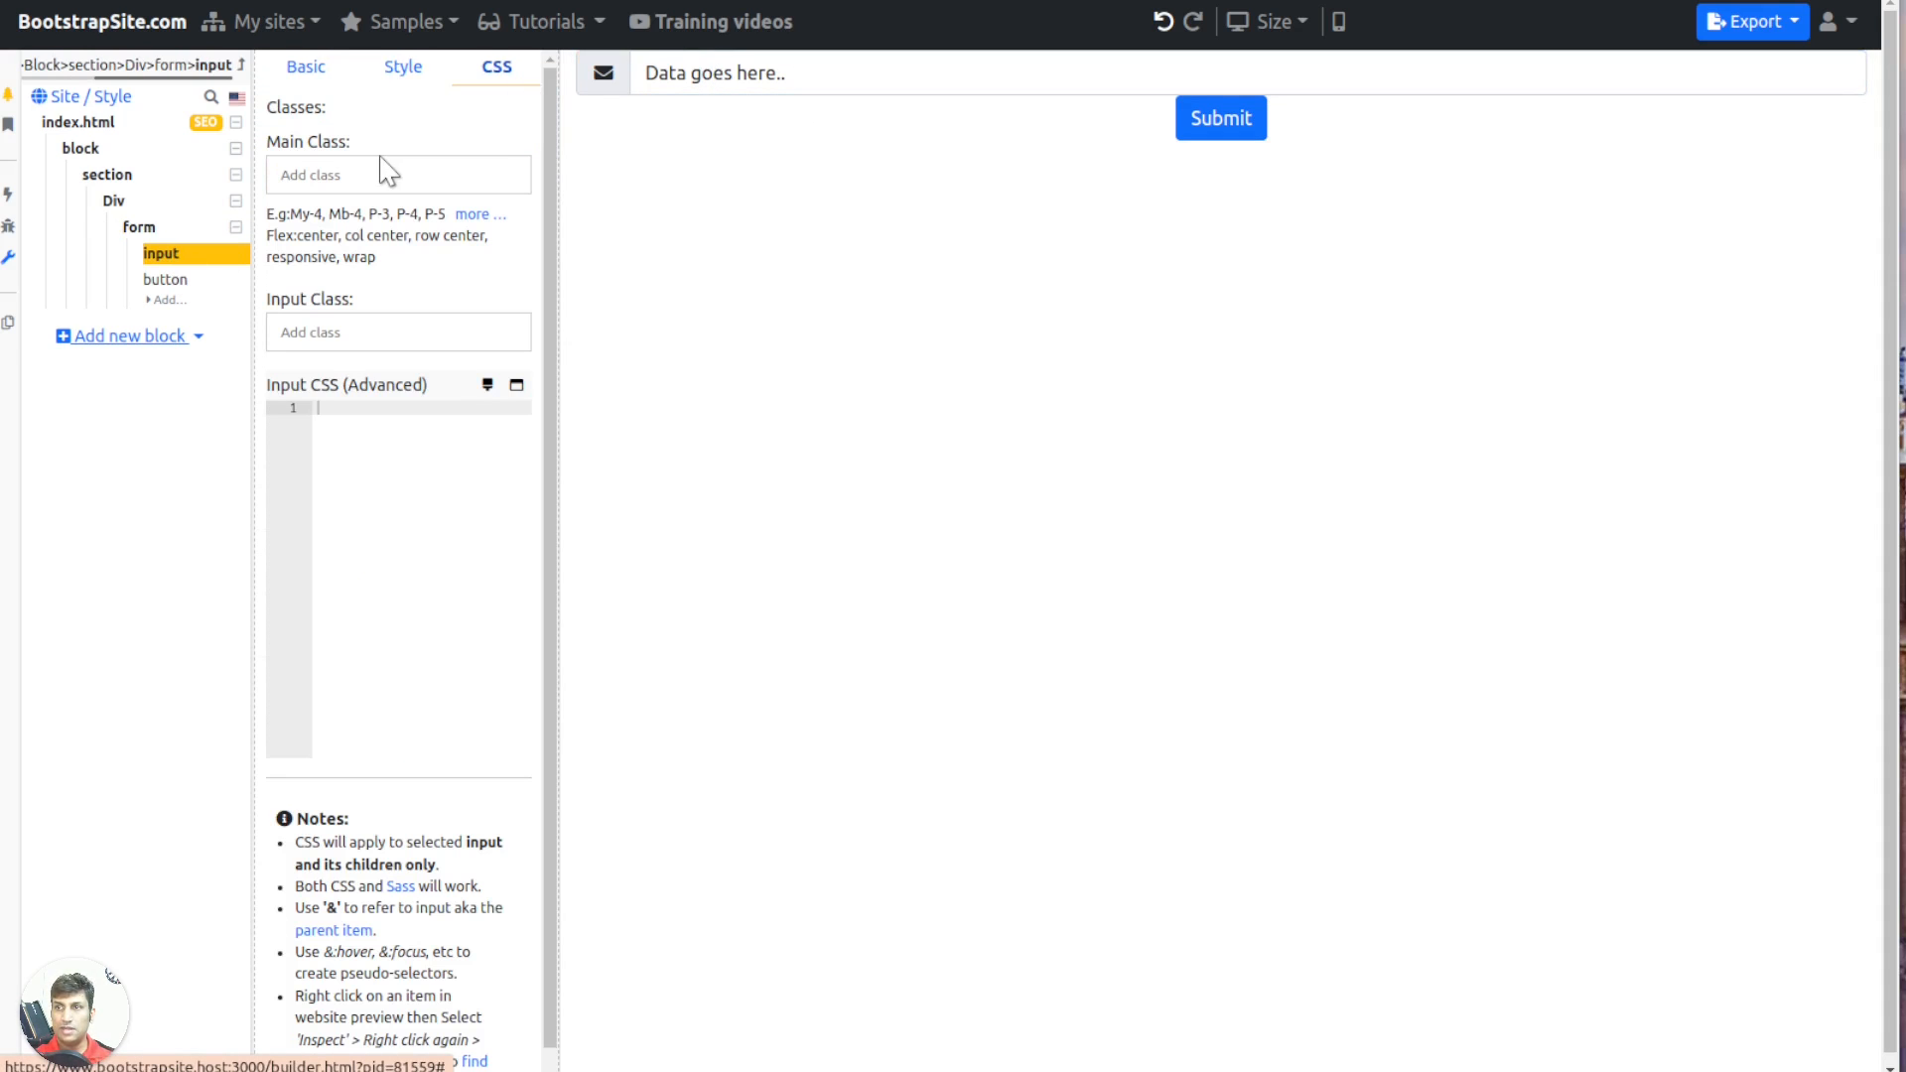
pyautogui.click(343, 220)
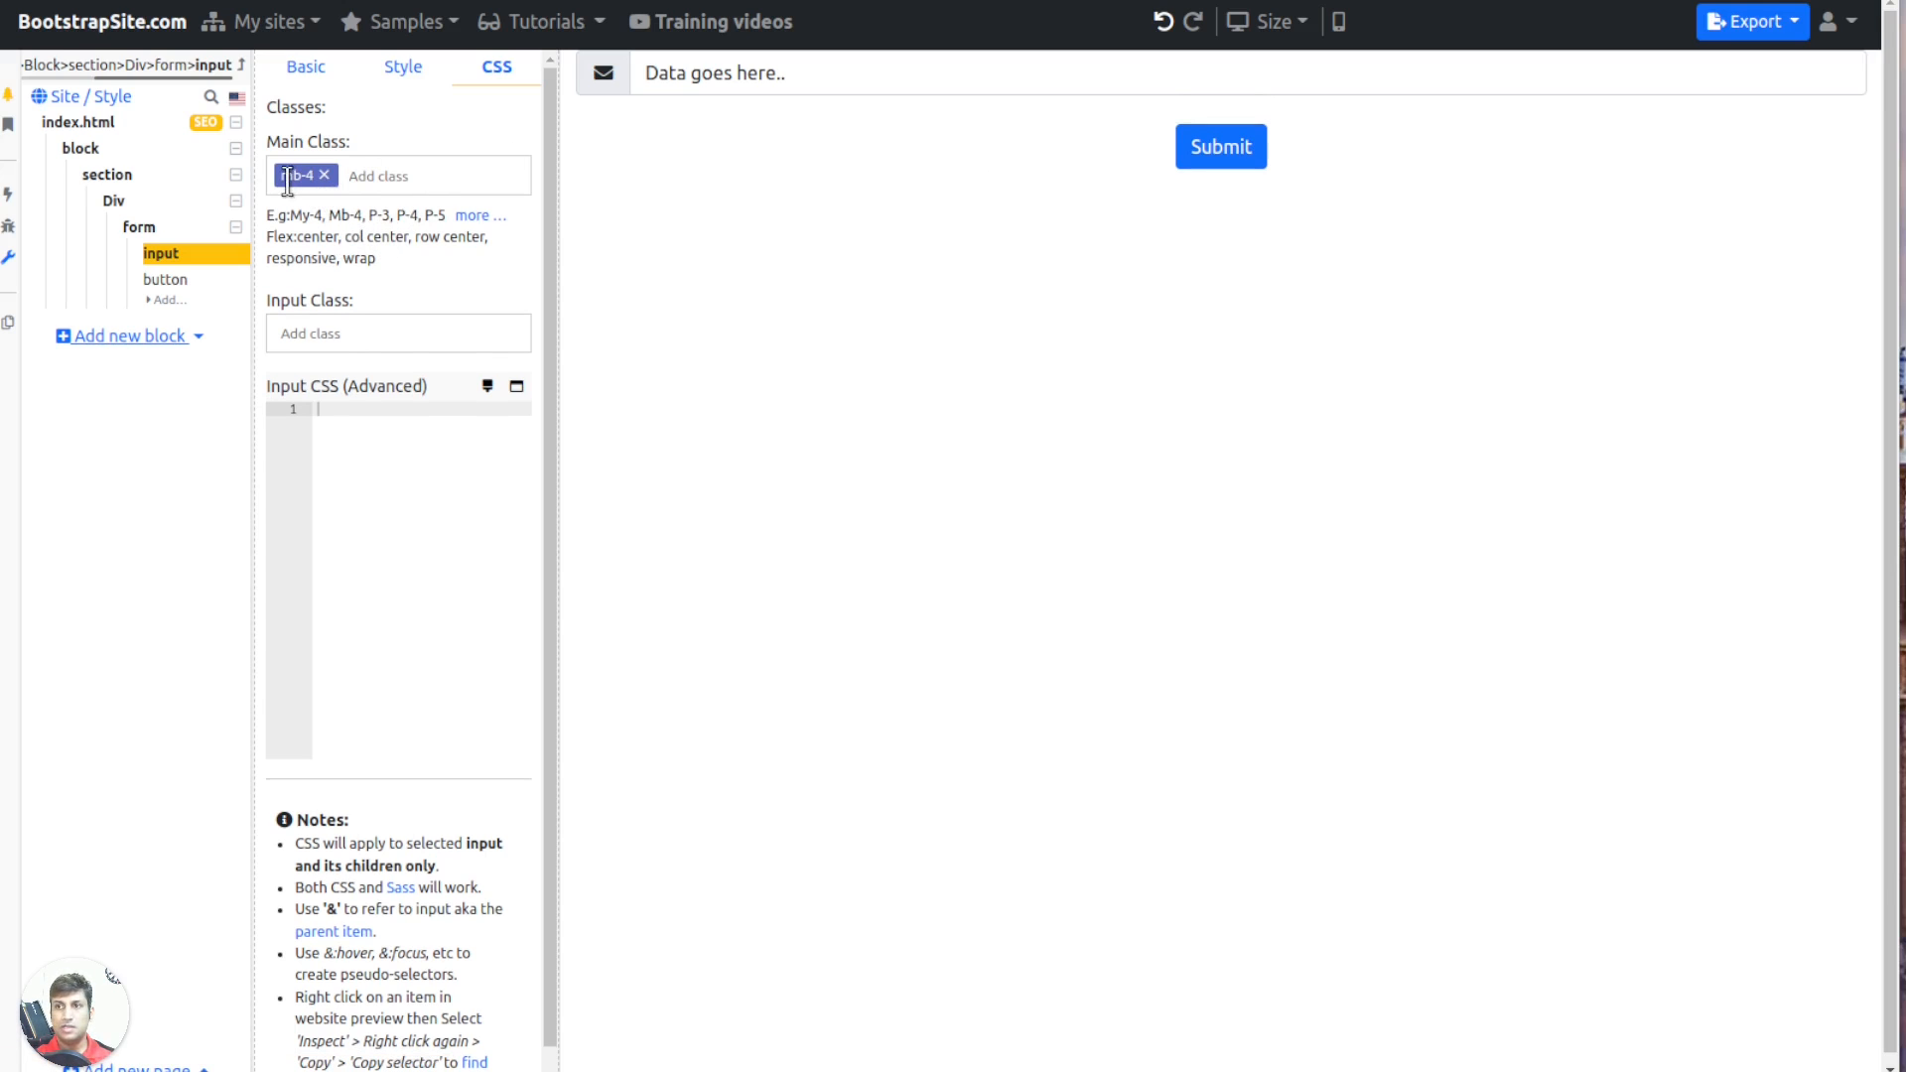
pyautogui.click(407, 69)
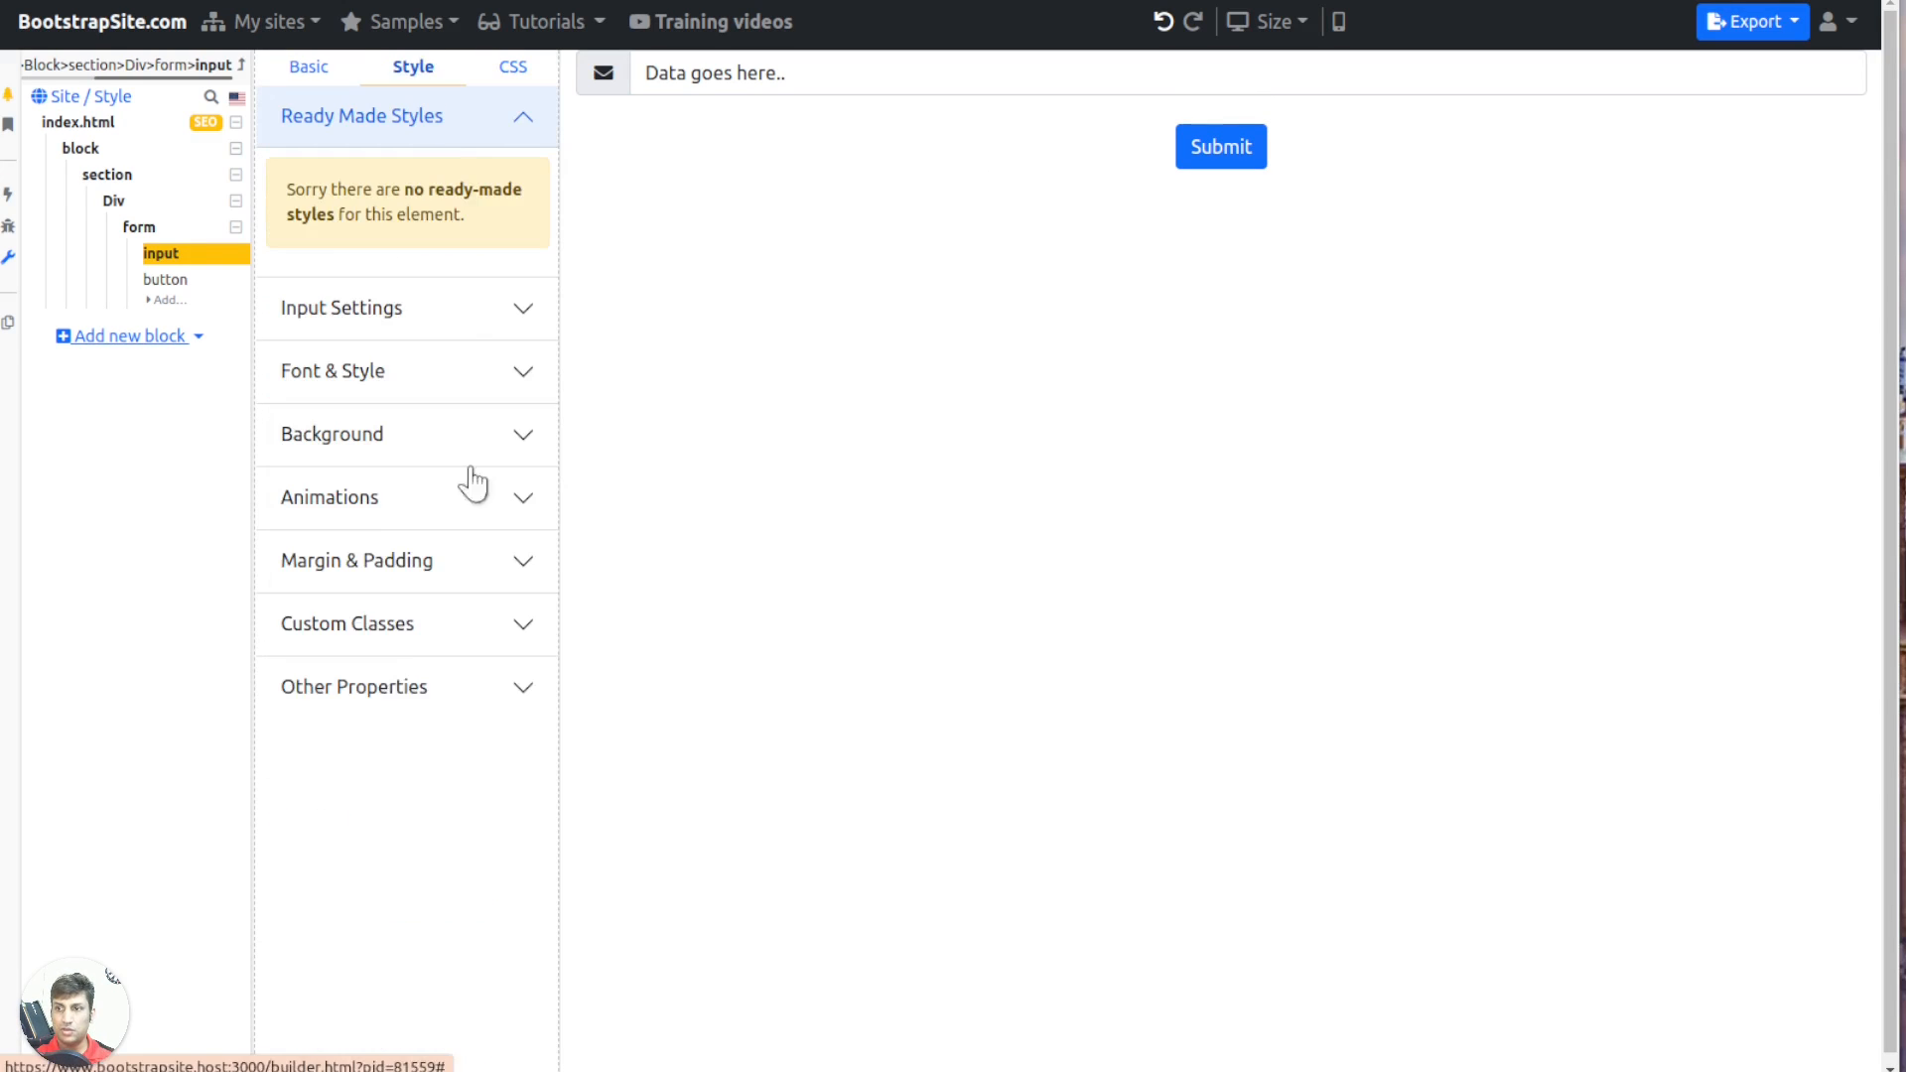
# Add a Gallery element to the section's Div
pyautogui.click(463, 488)
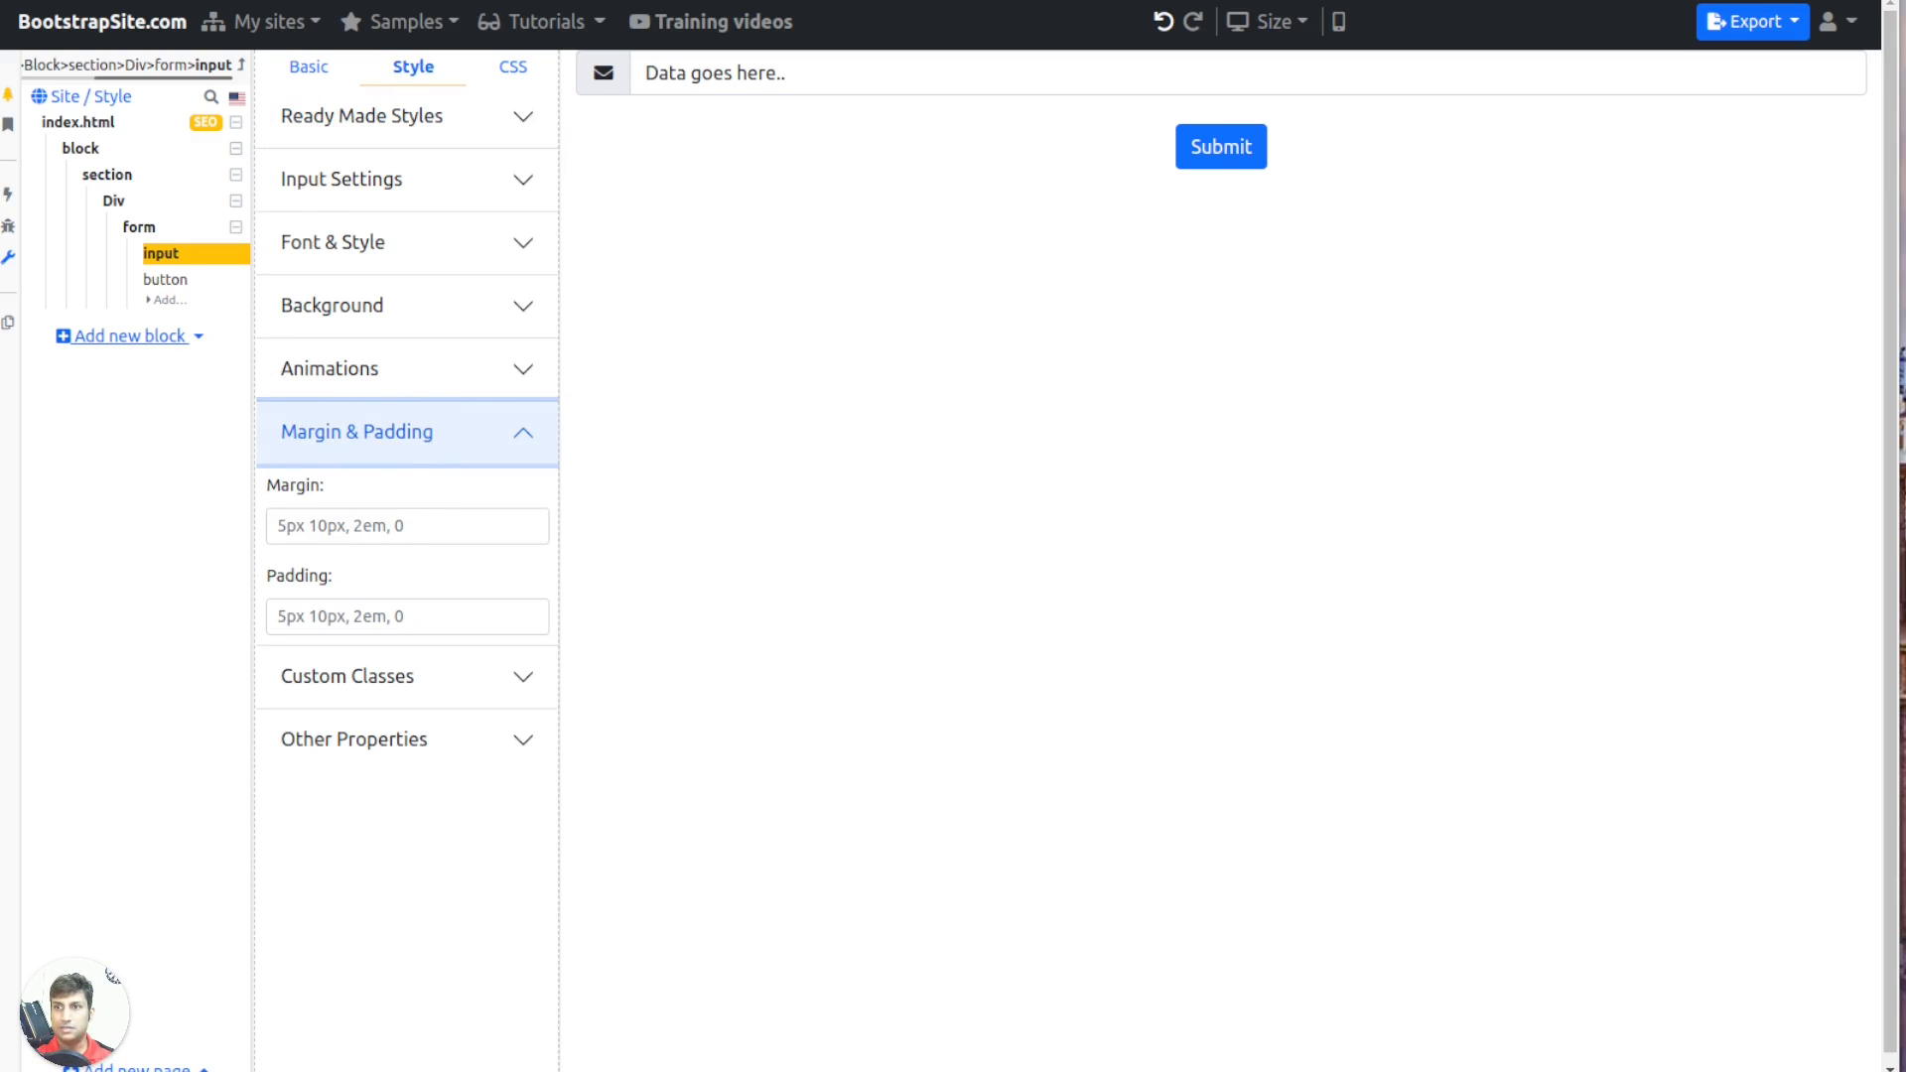
pyautogui.click(159, 336)
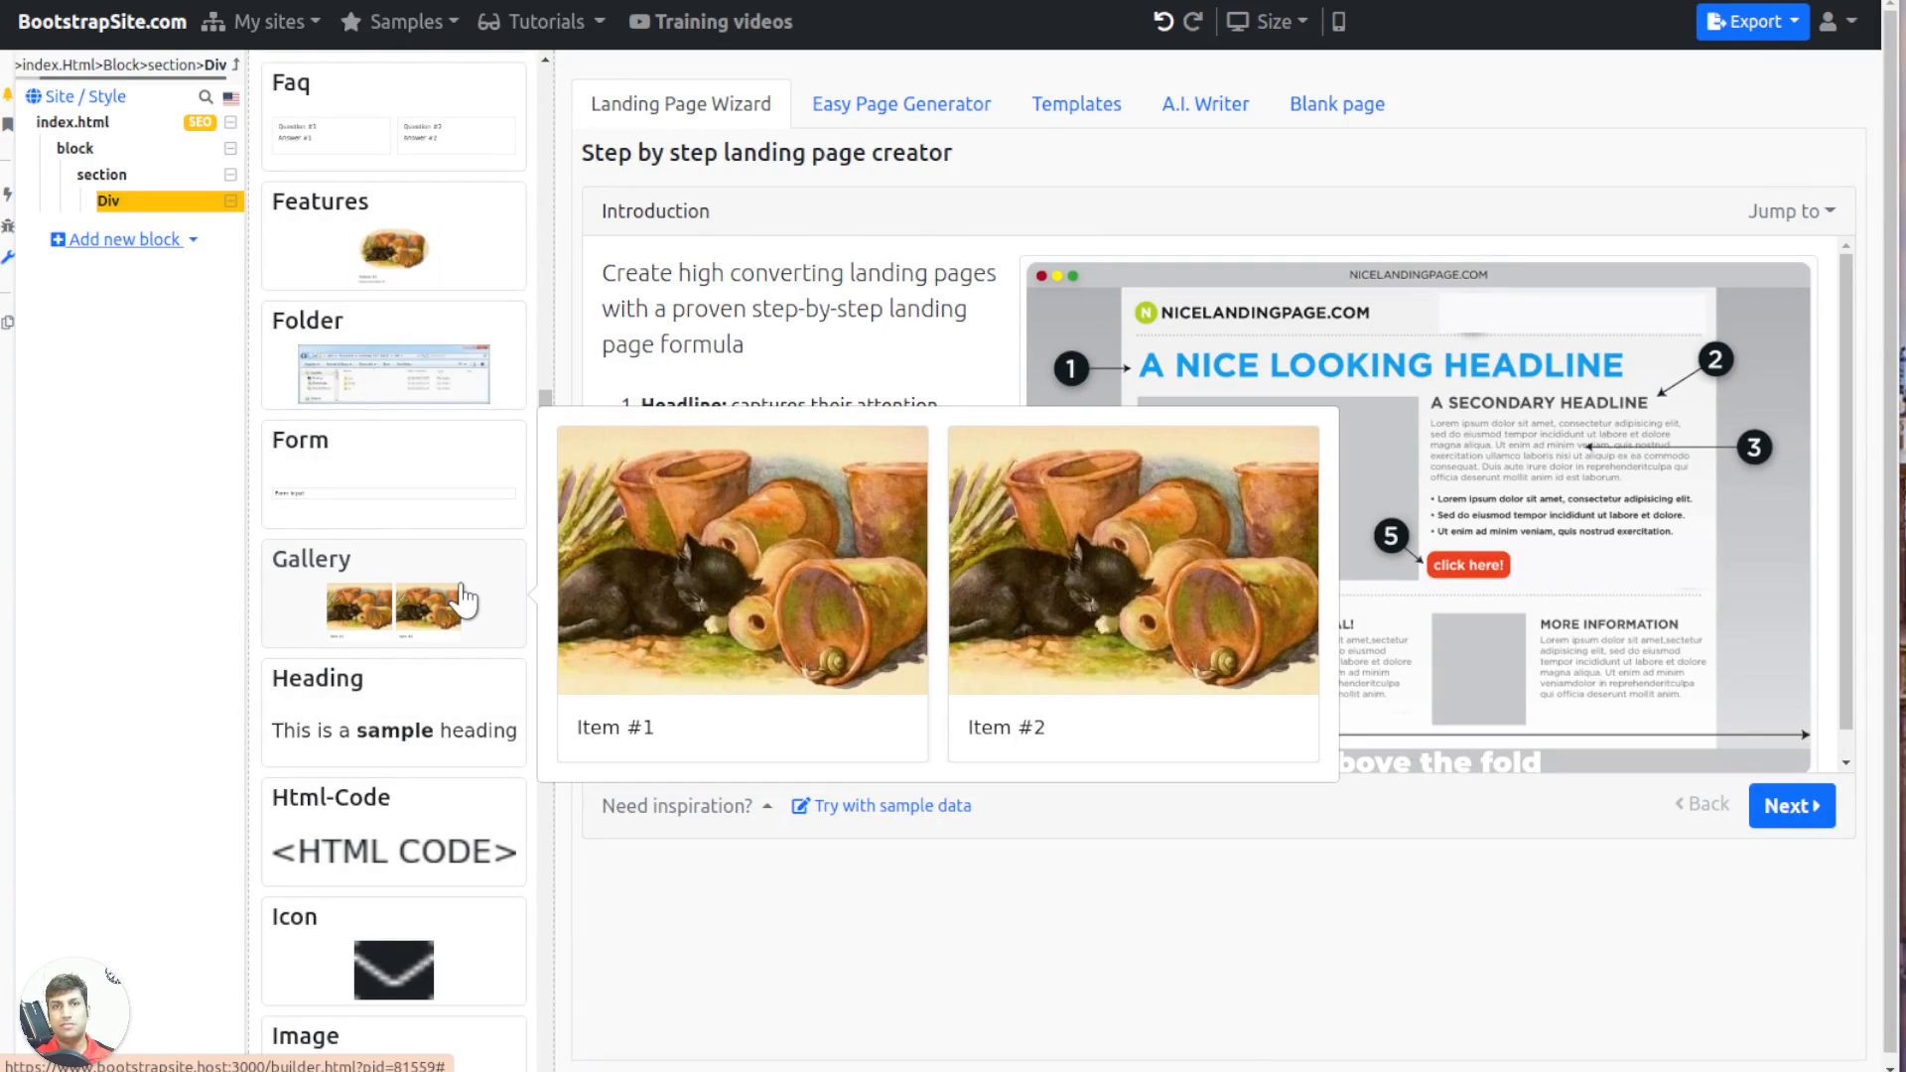
pyautogui.click(395, 609)
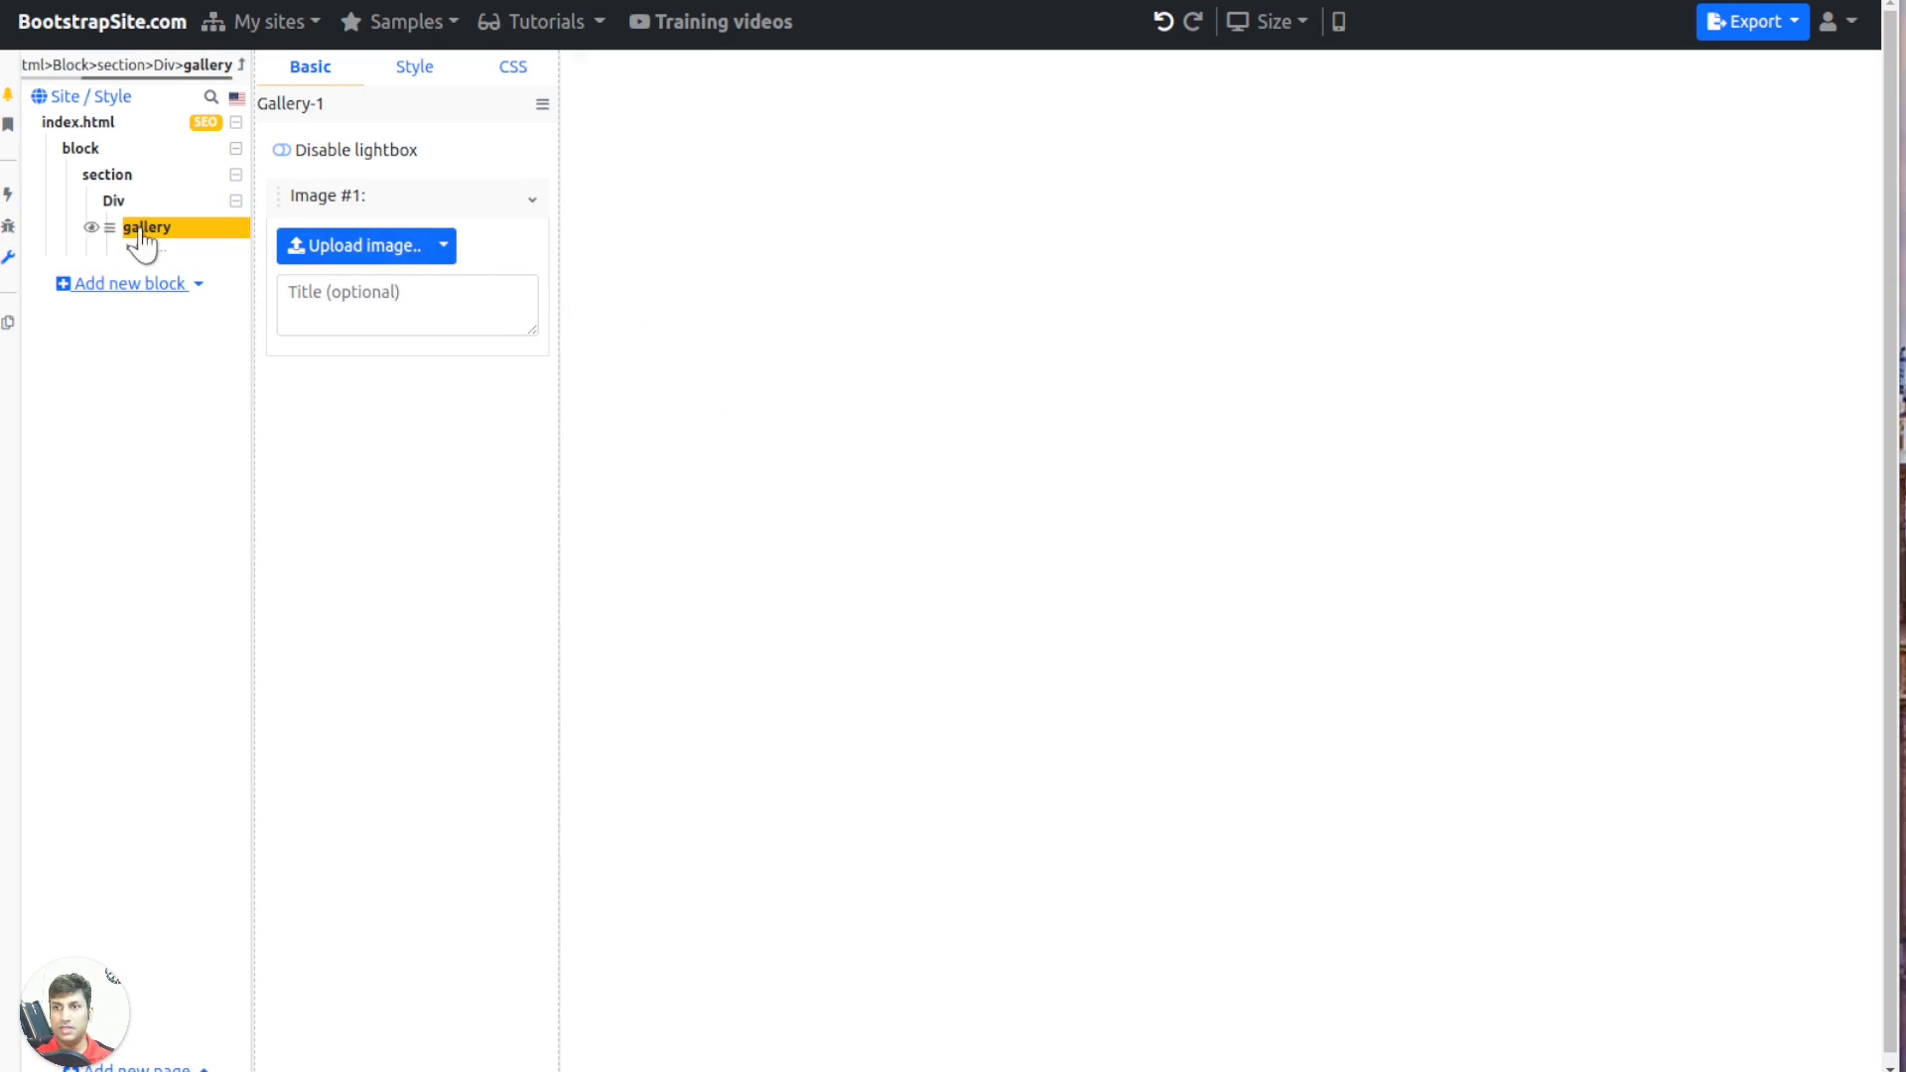
pyautogui.click(442, 245)
pyautogui.click(496, 297)
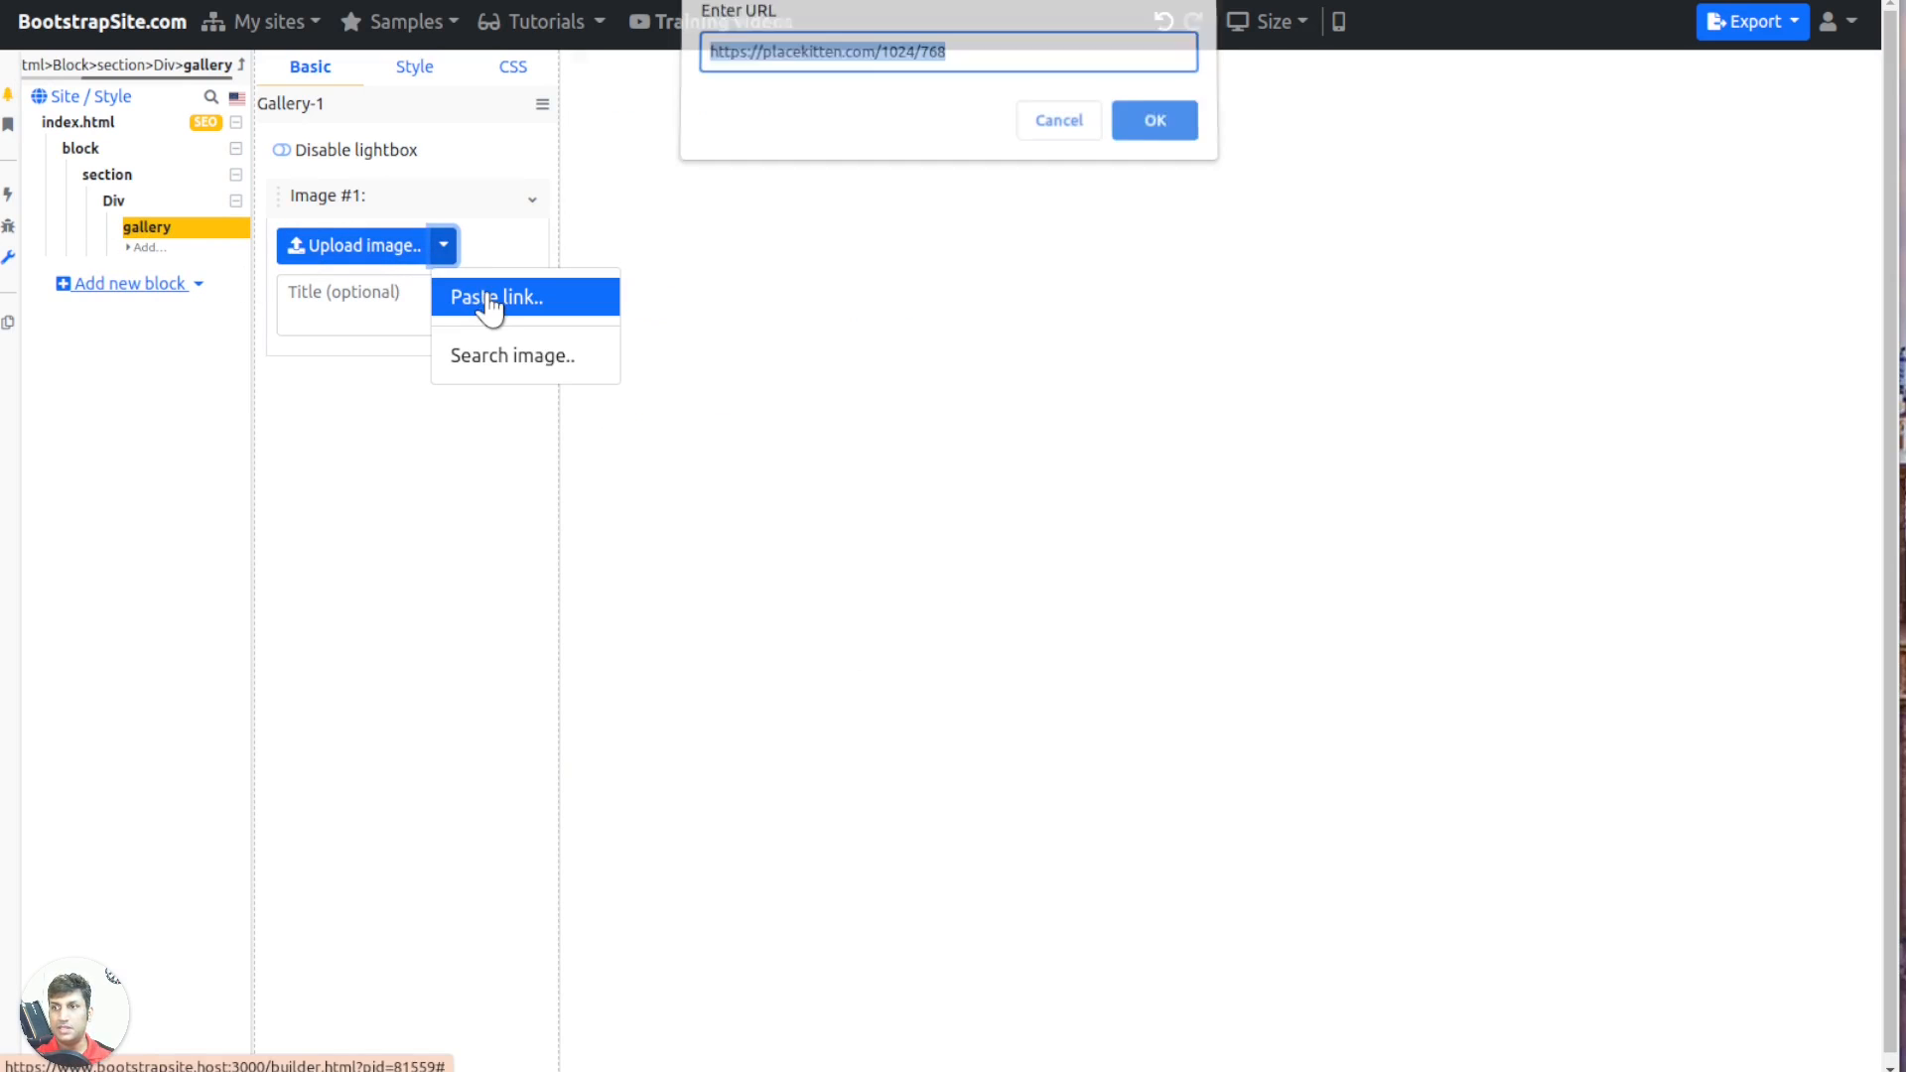
pyautogui.click(1154, 127)
pyautogui.click(410, 310)
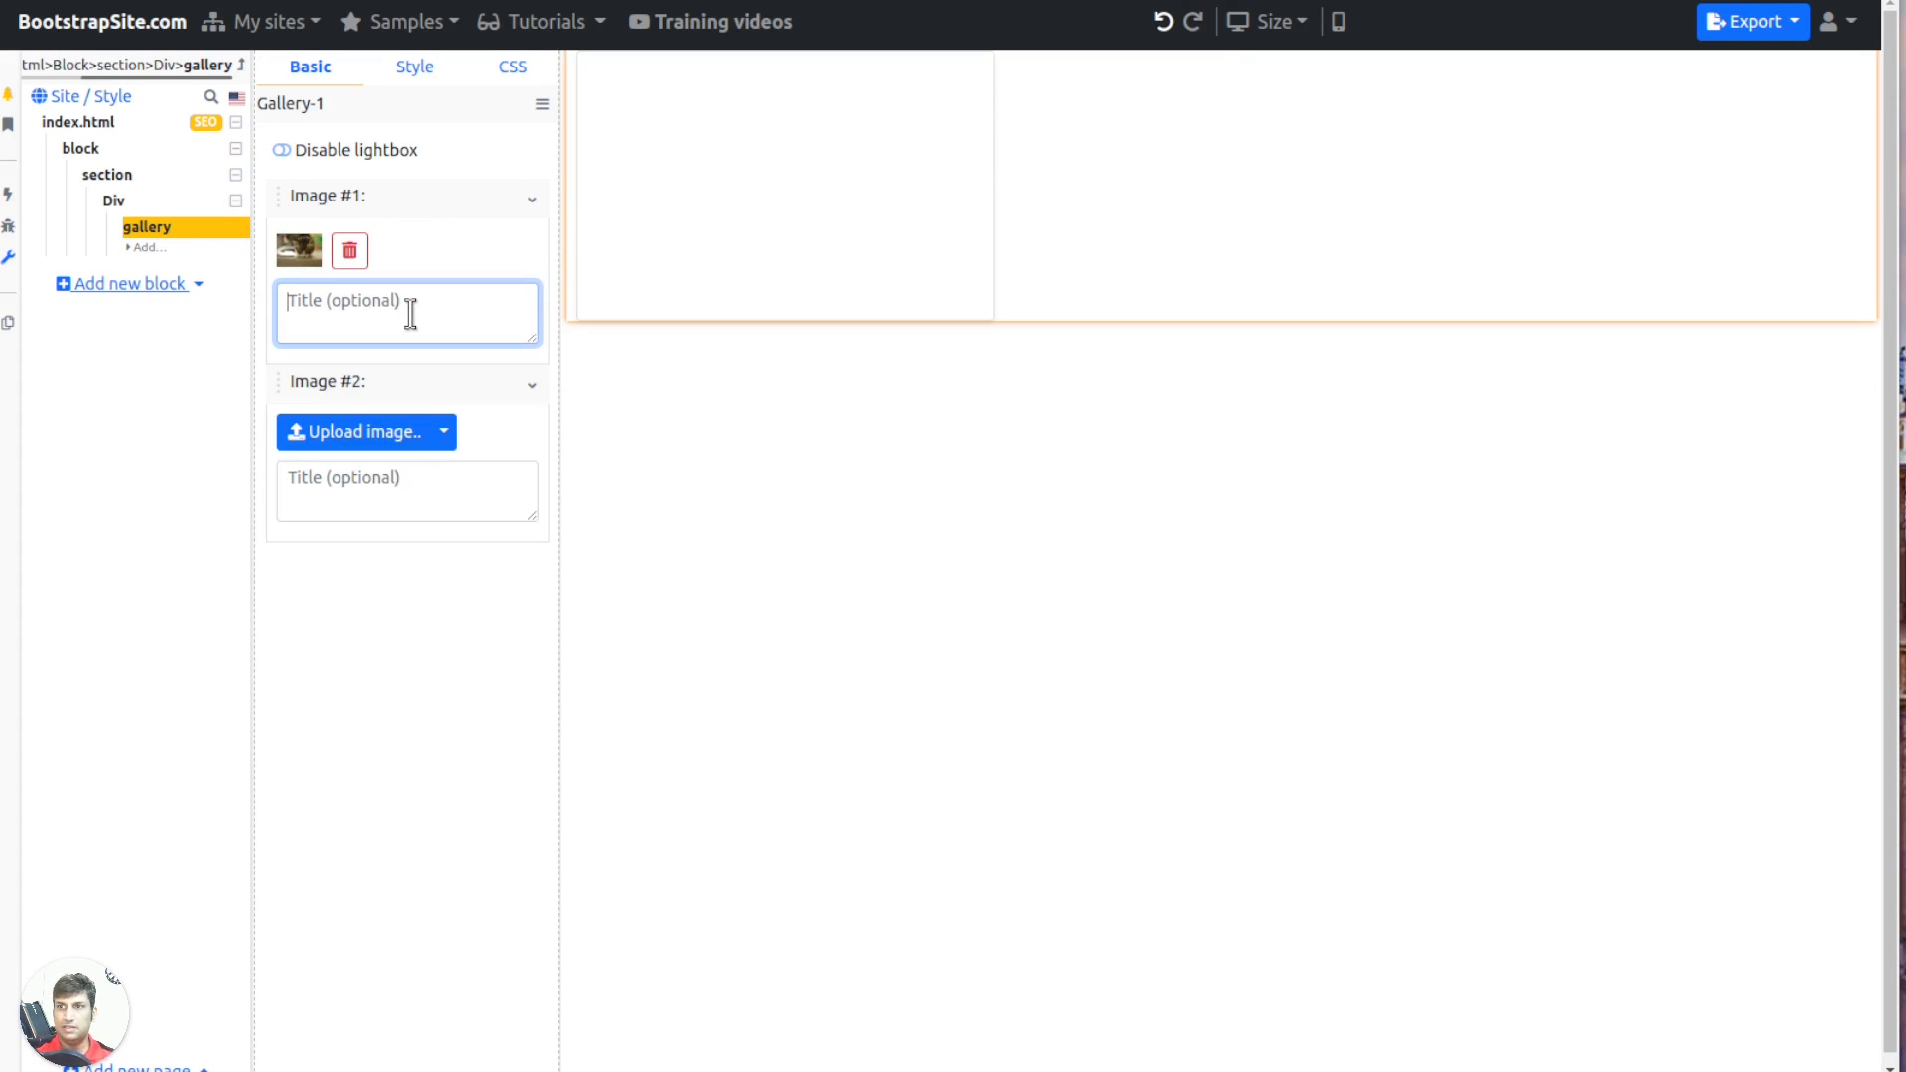
pyautogui.write('Image #1')
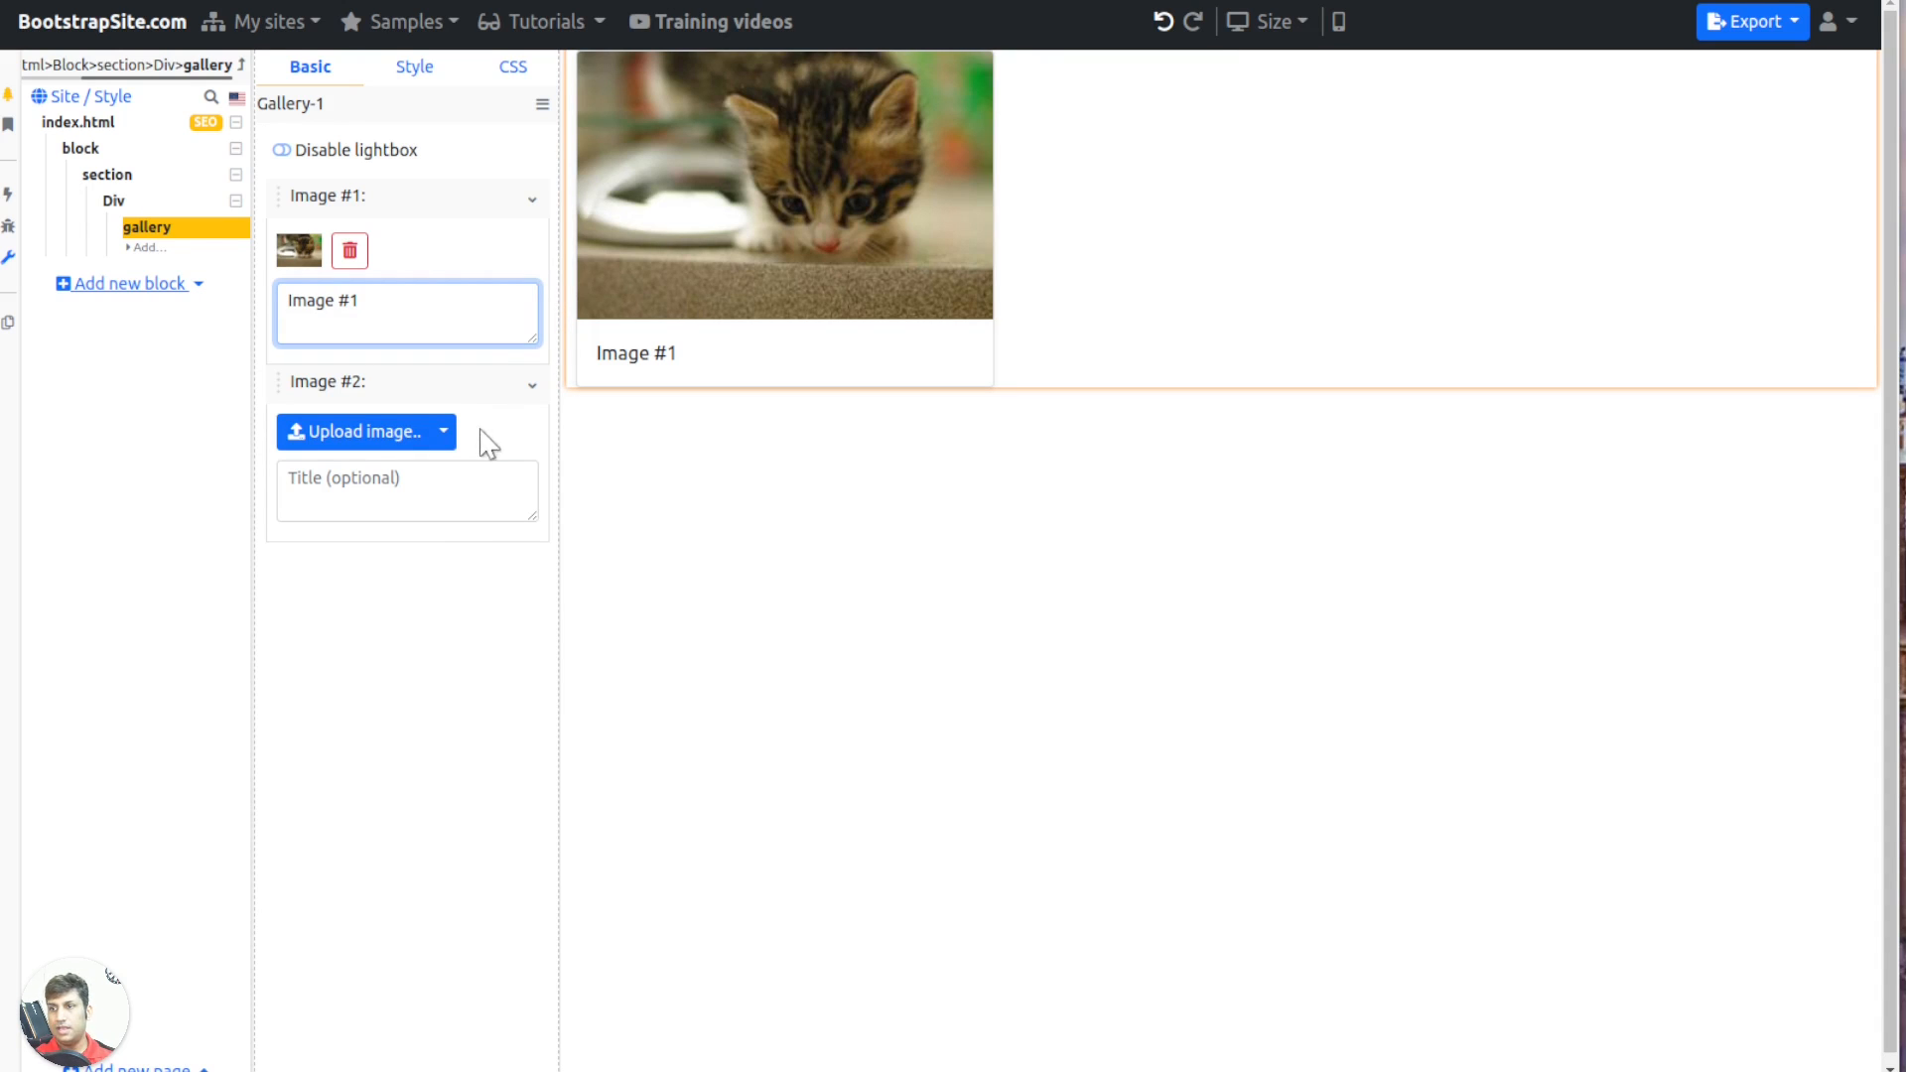
# Add a second gallery image from a link and title it "Image #2"
pyautogui.click(443, 431)
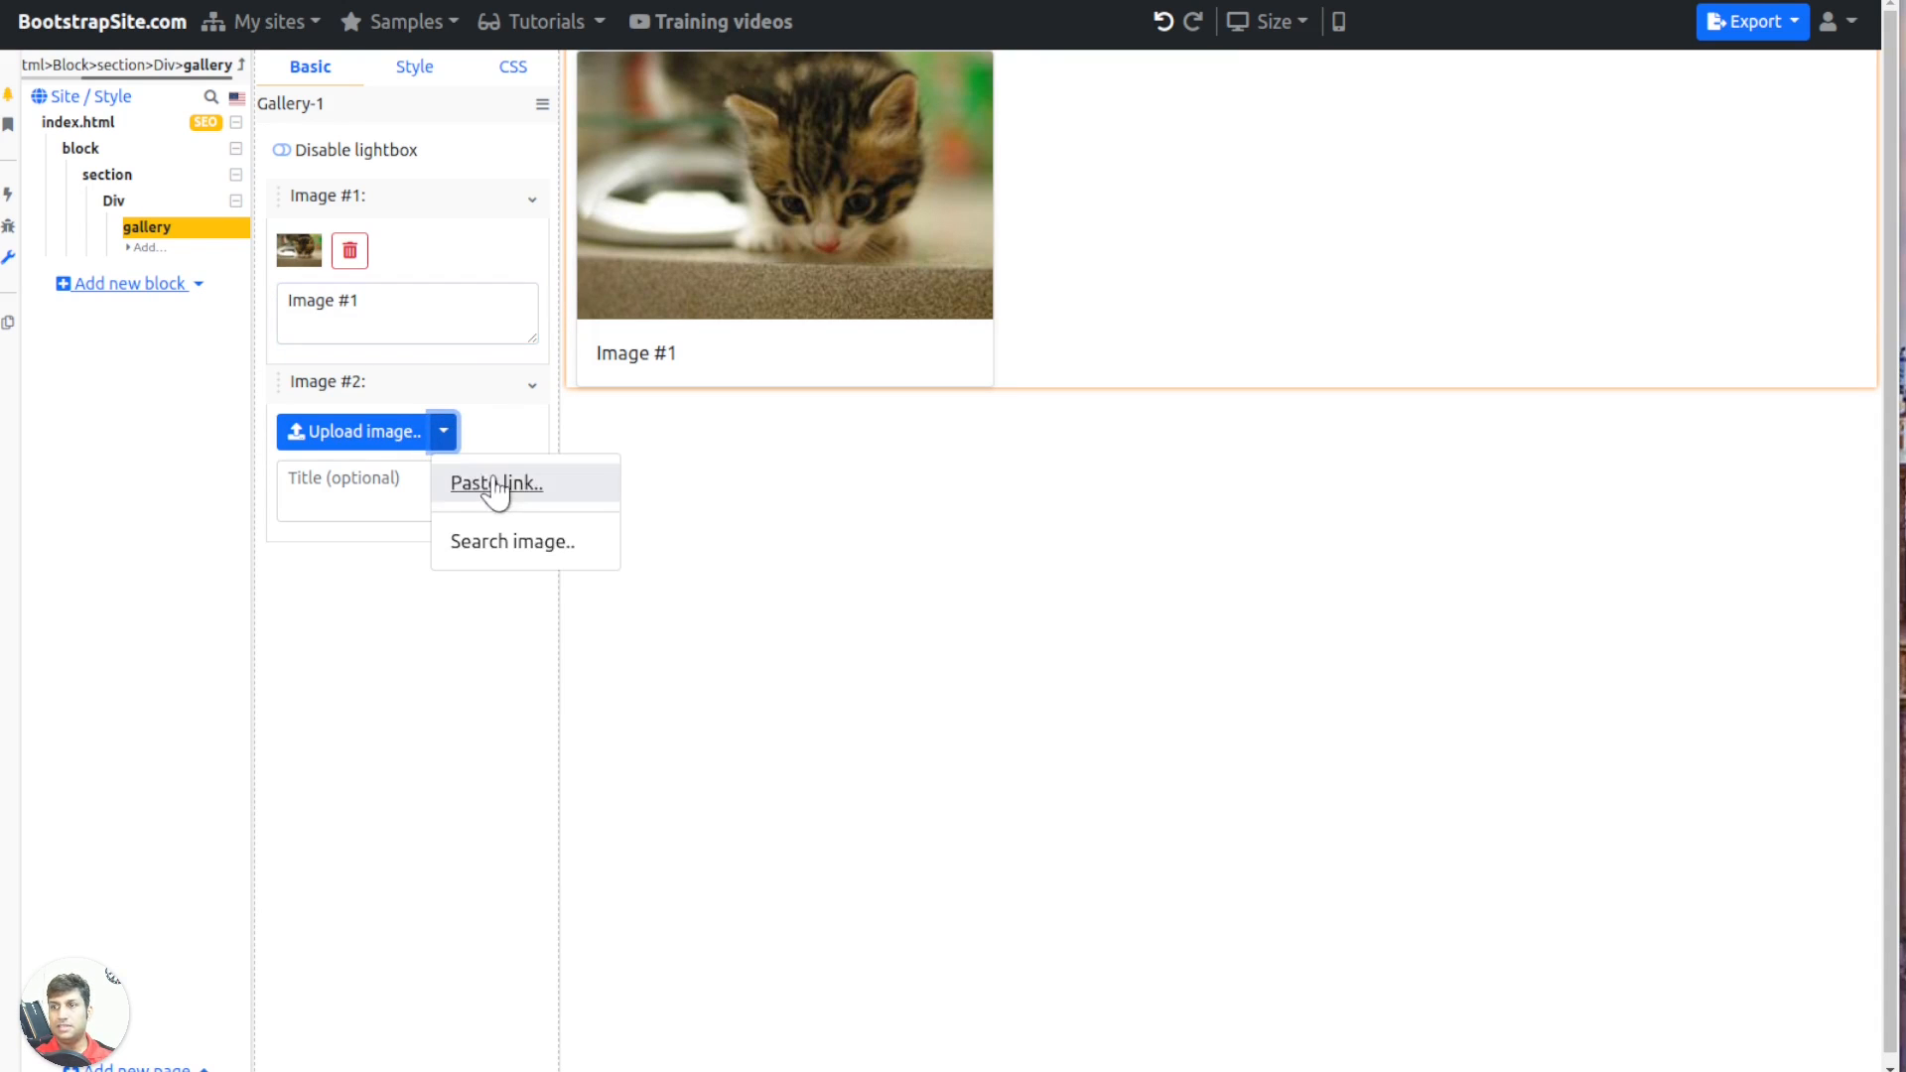
pyautogui.click(496, 483)
pyautogui.click(1154, 127)
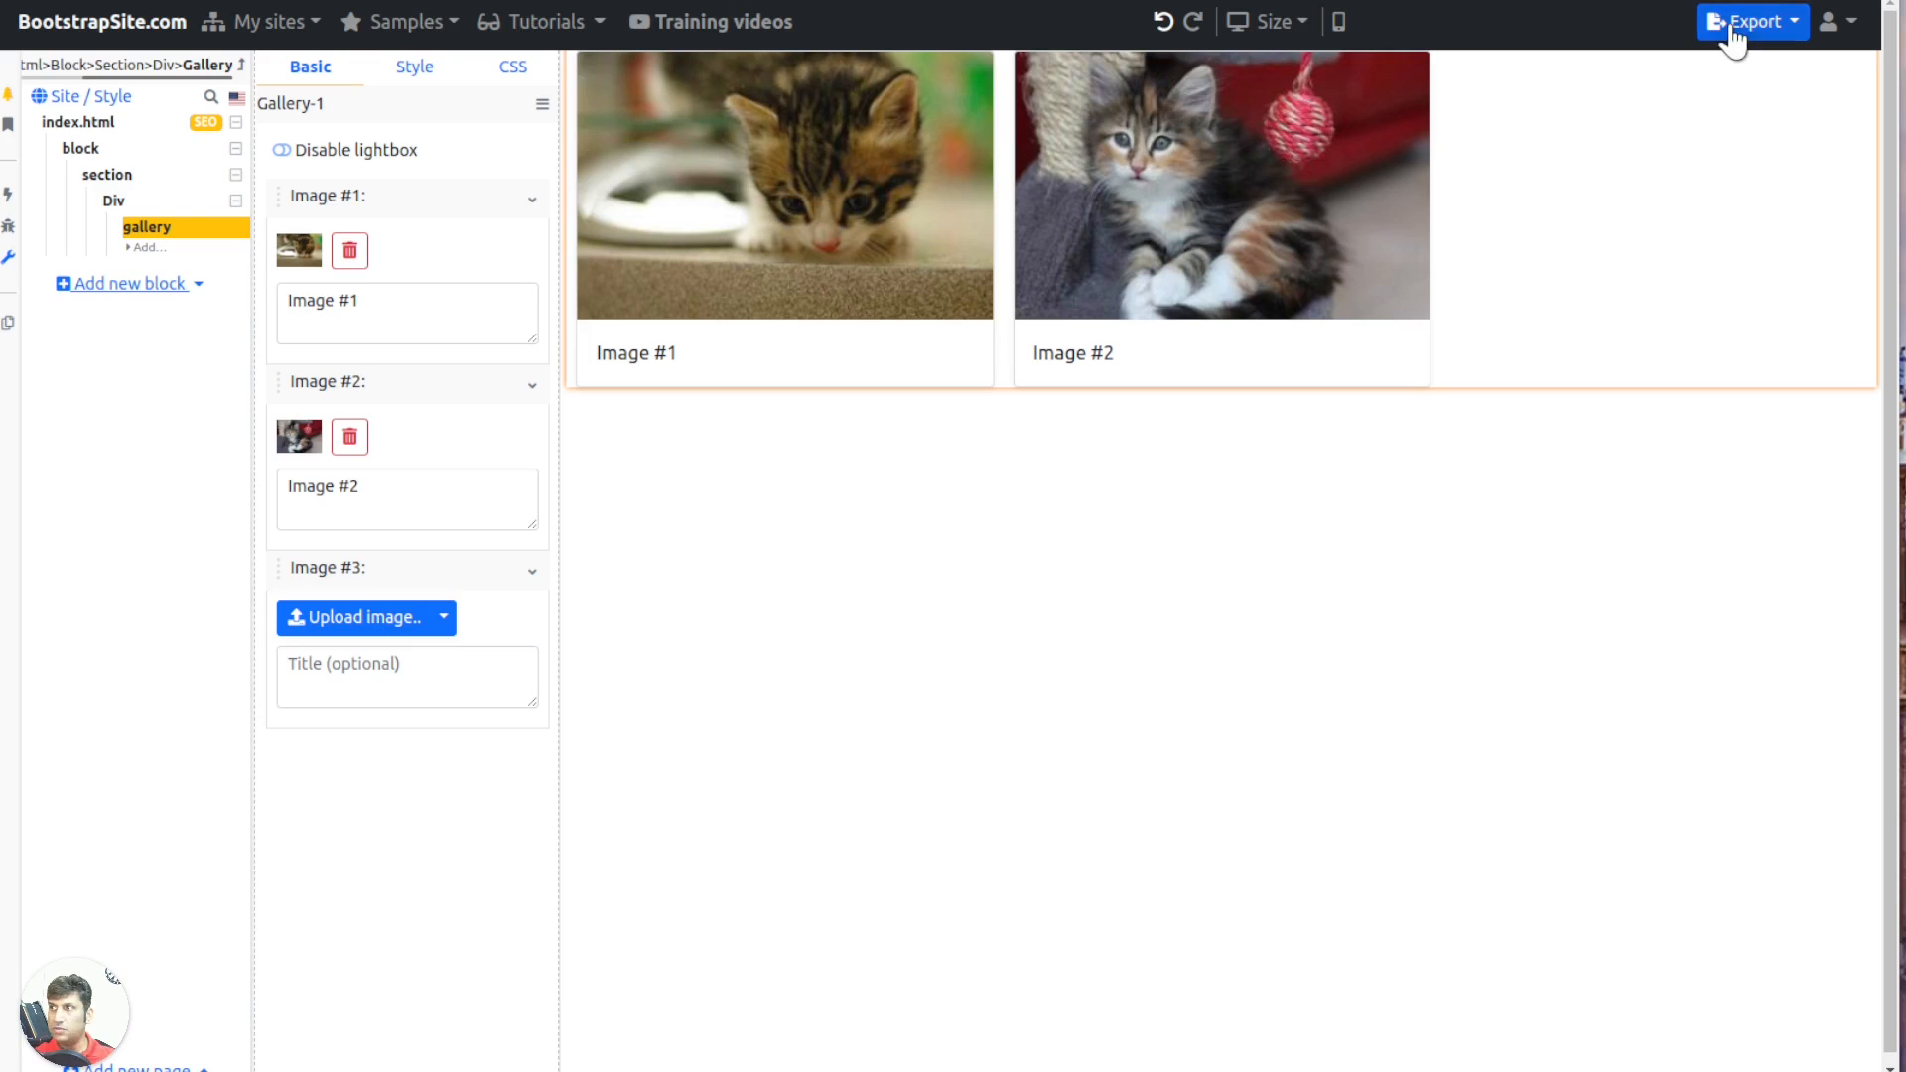
# Preview the page and browse through both gallery images in the lightbox
pyautogui.click(1735, 27)
pyautogui.click(1578, 70)
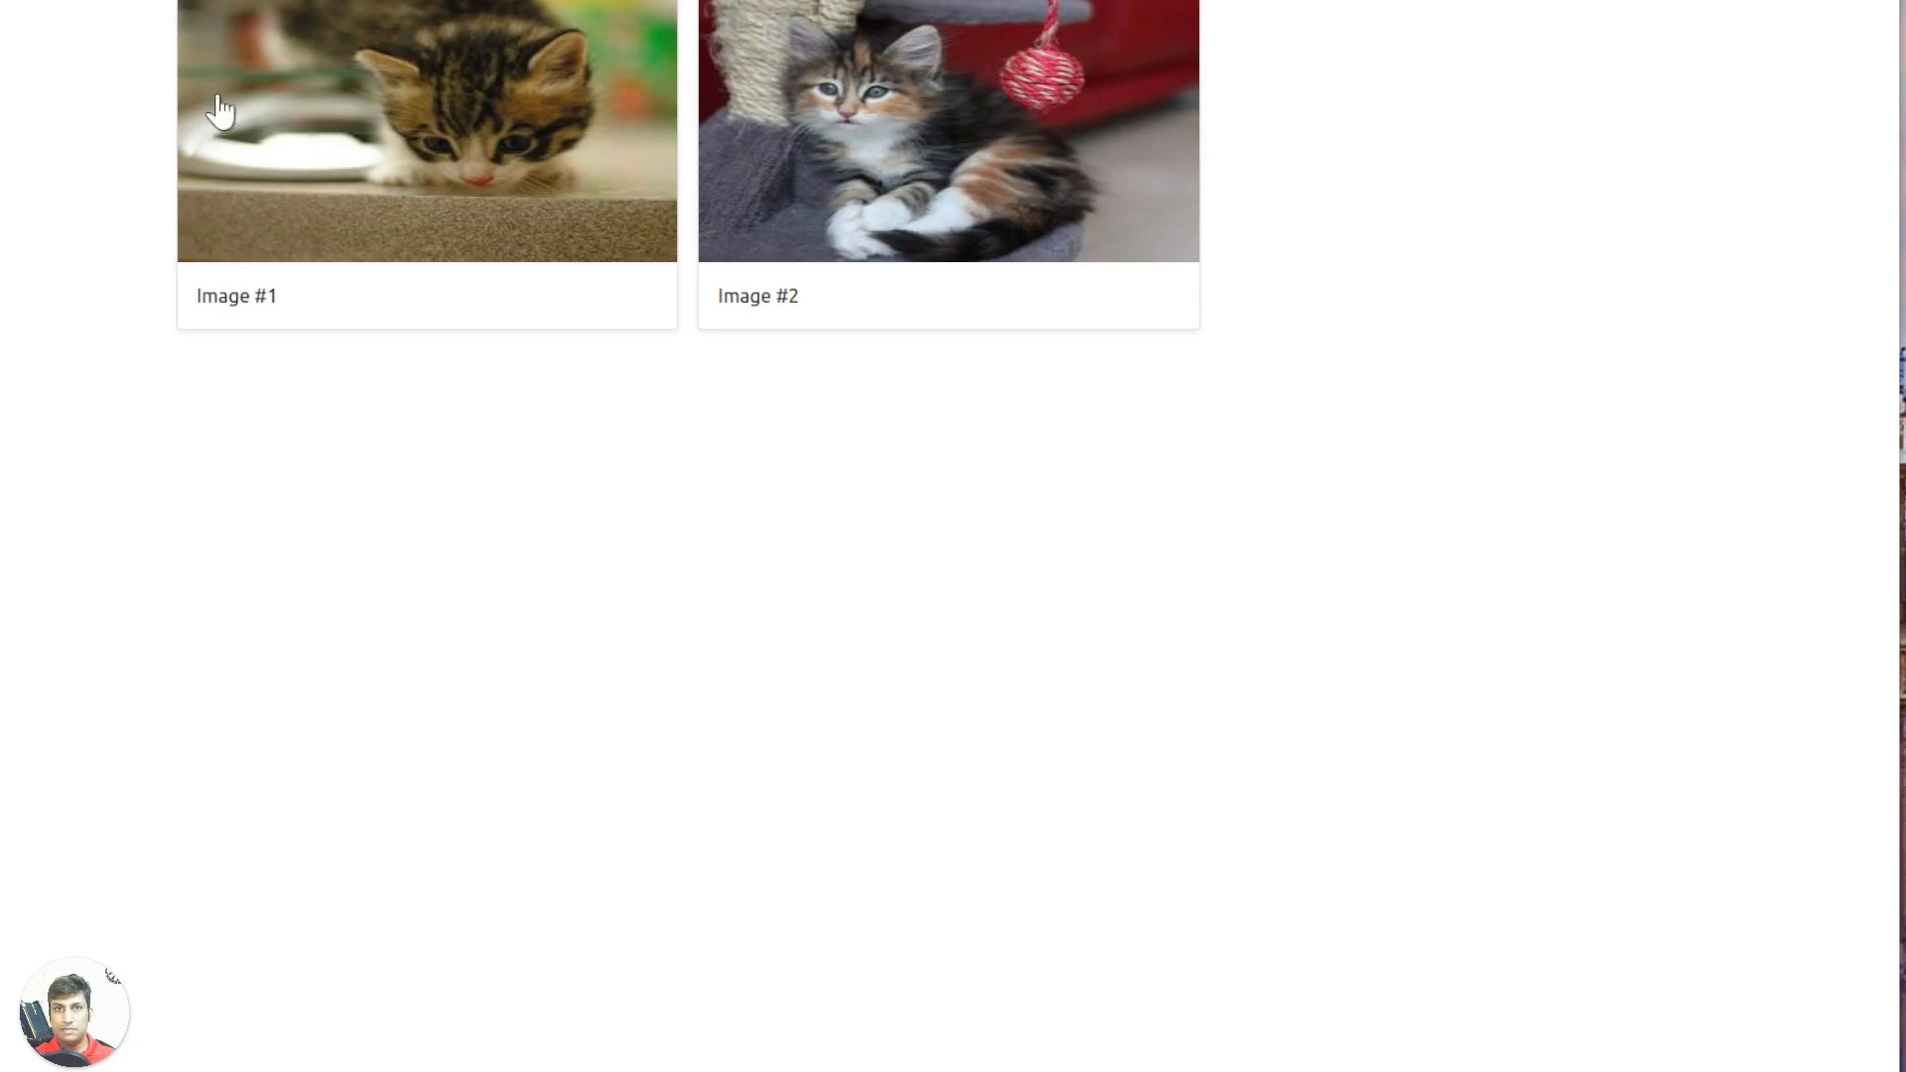
pyautogui.click(448, 143)
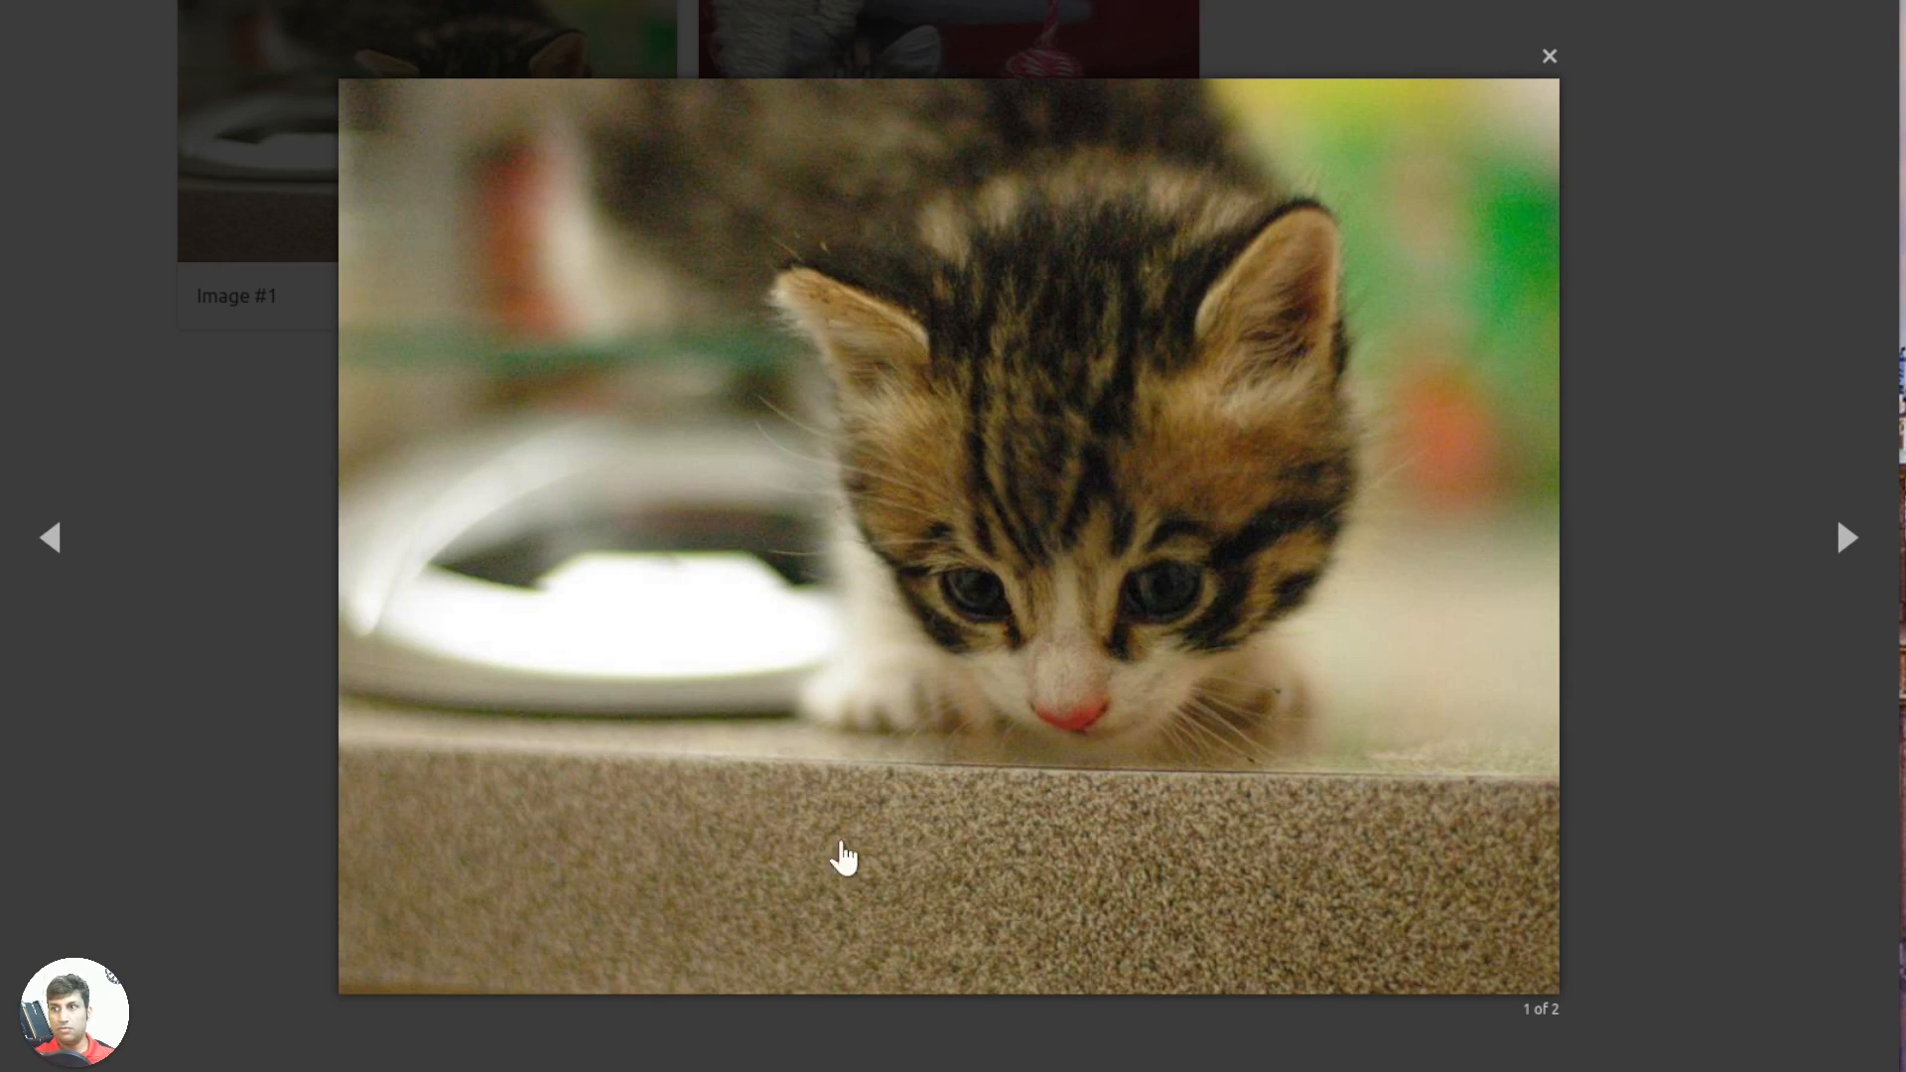
pyautogui.click(1844, 539)
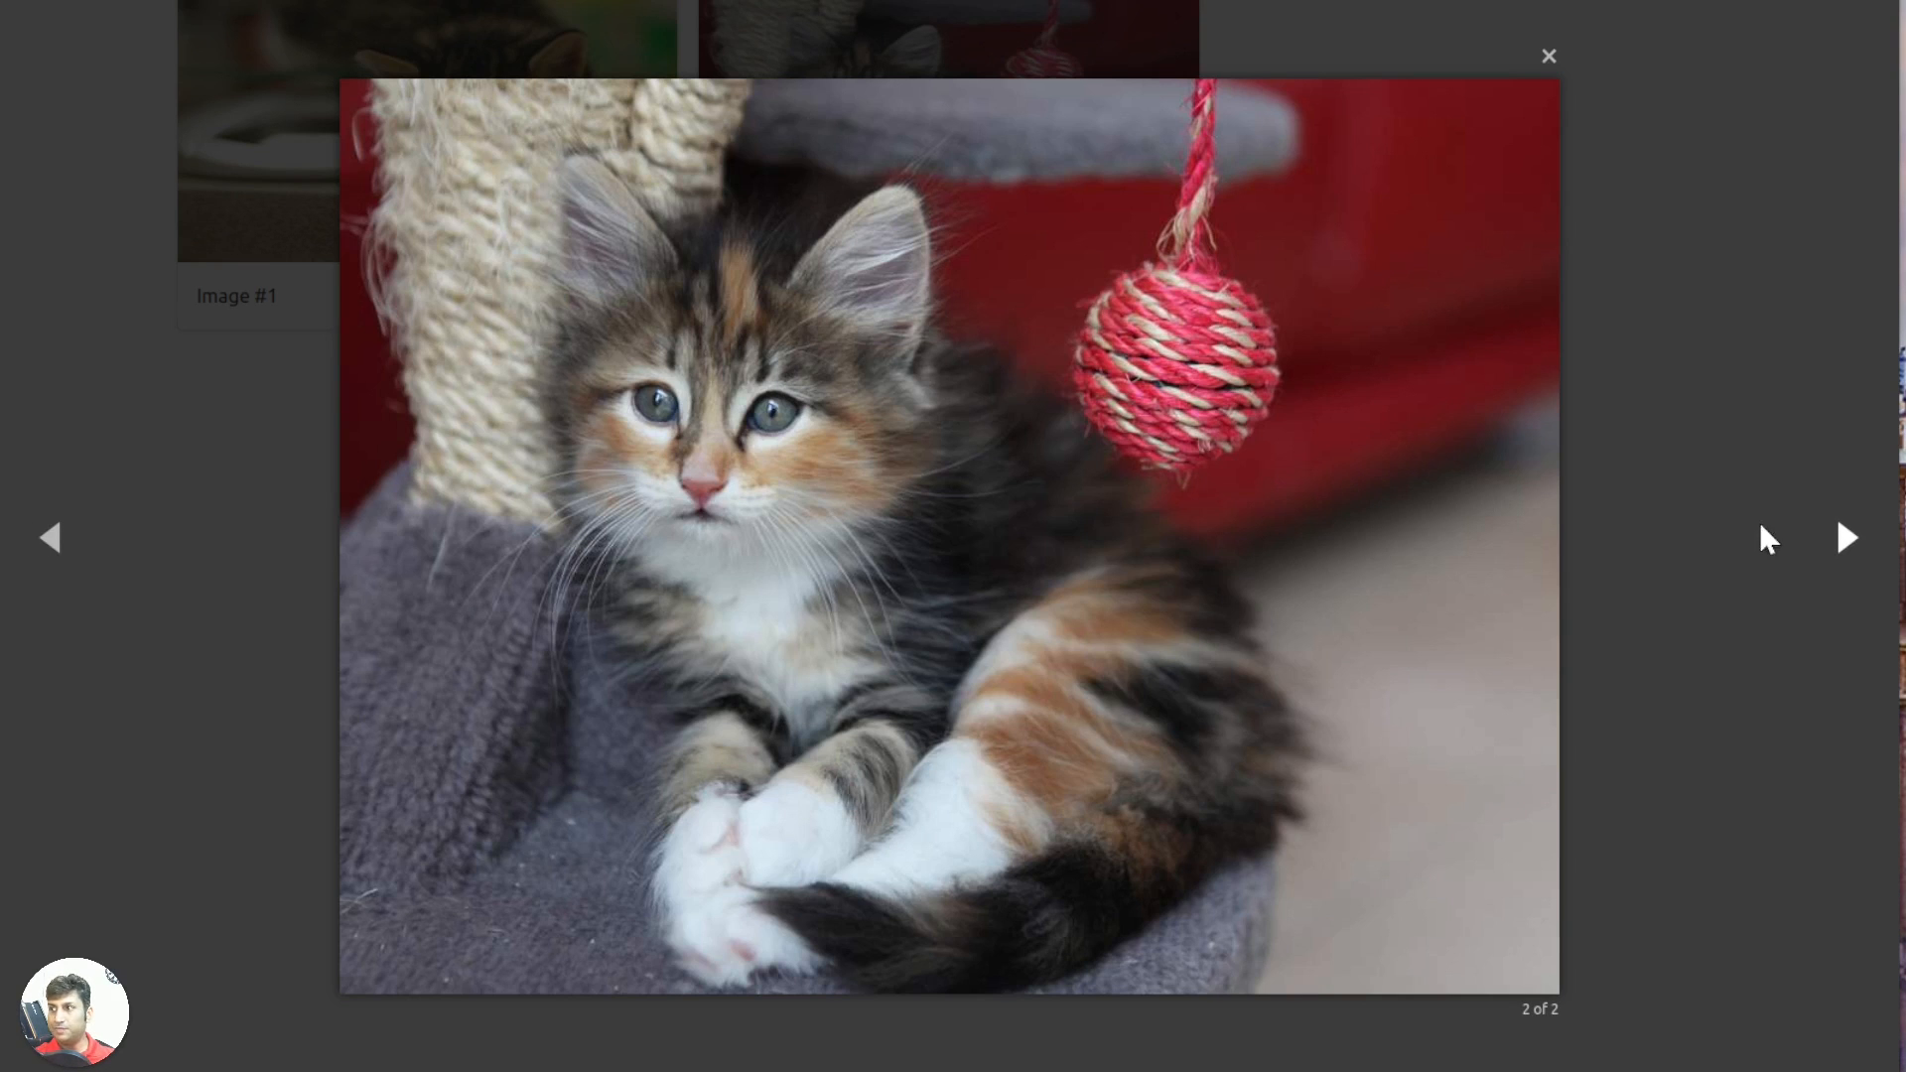
pyautogui.click(1850, 541)
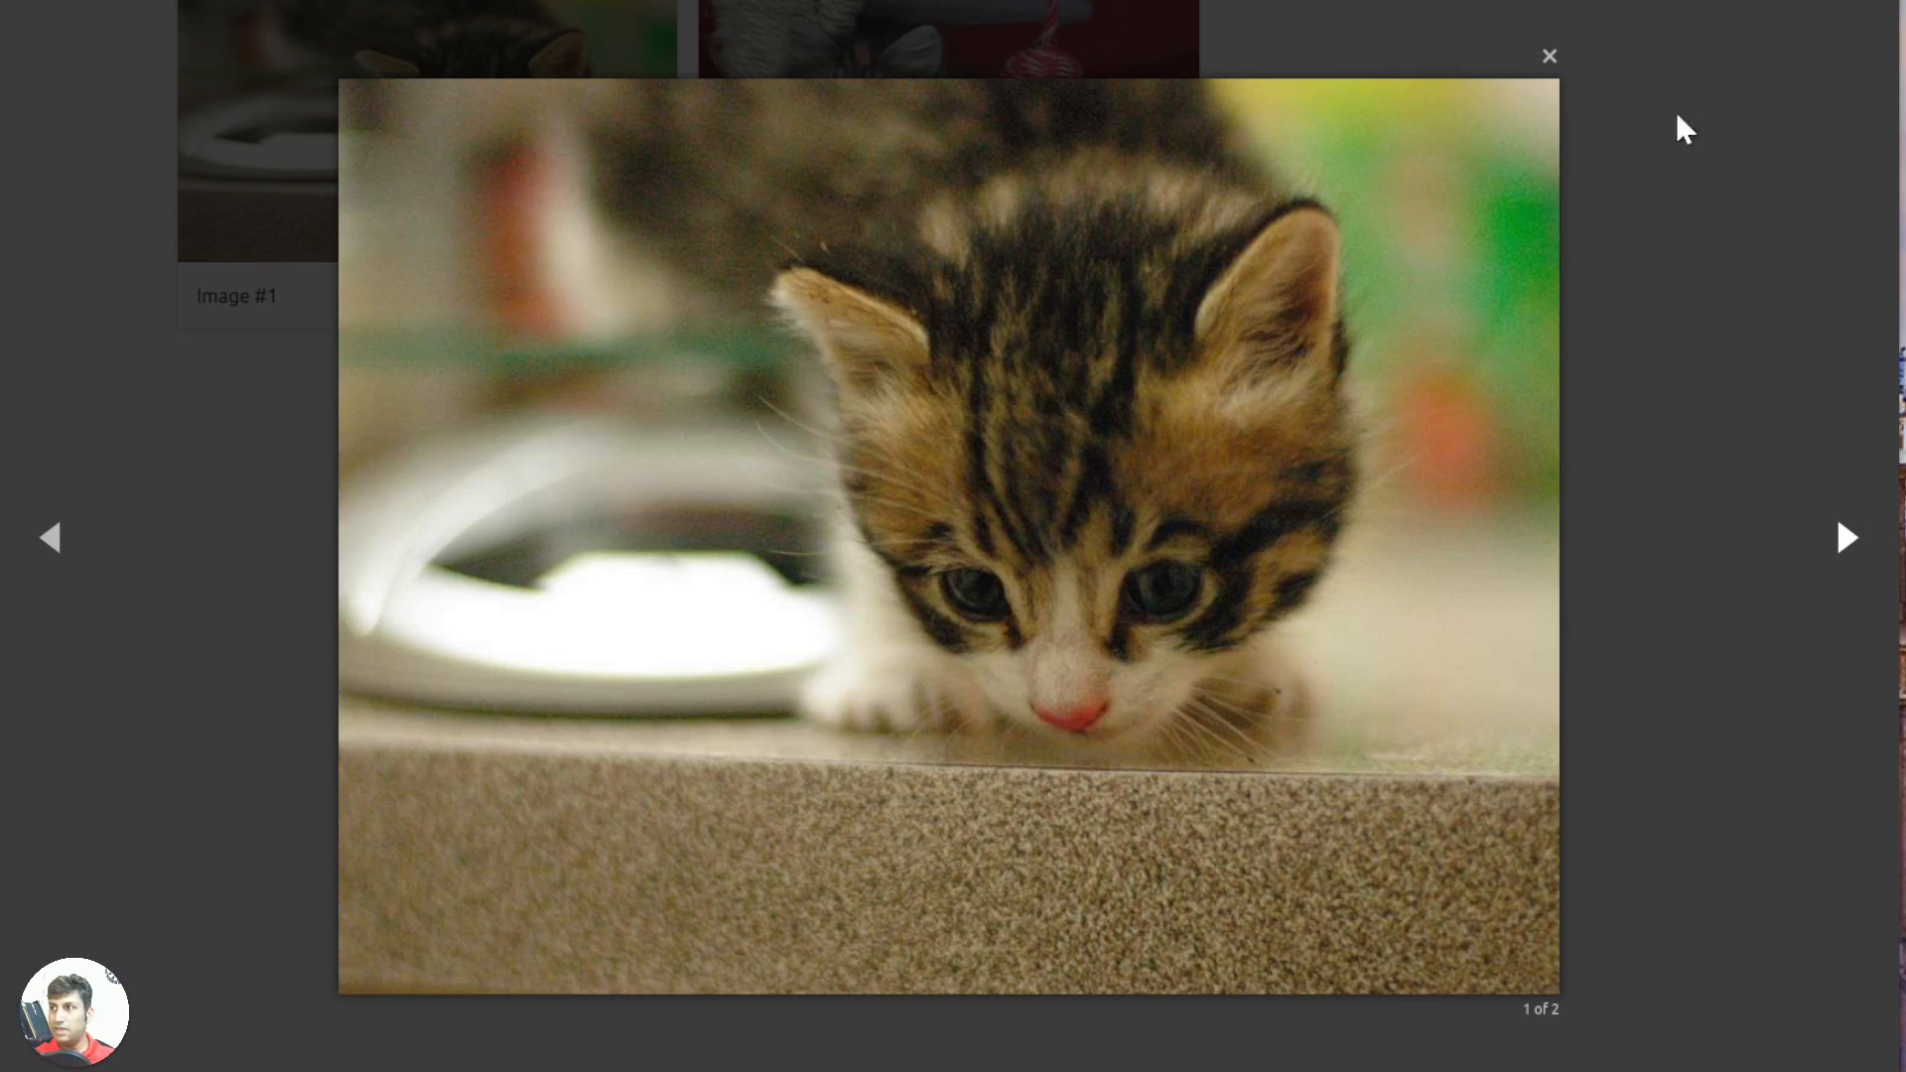
pyautogui.click(1546, 57)
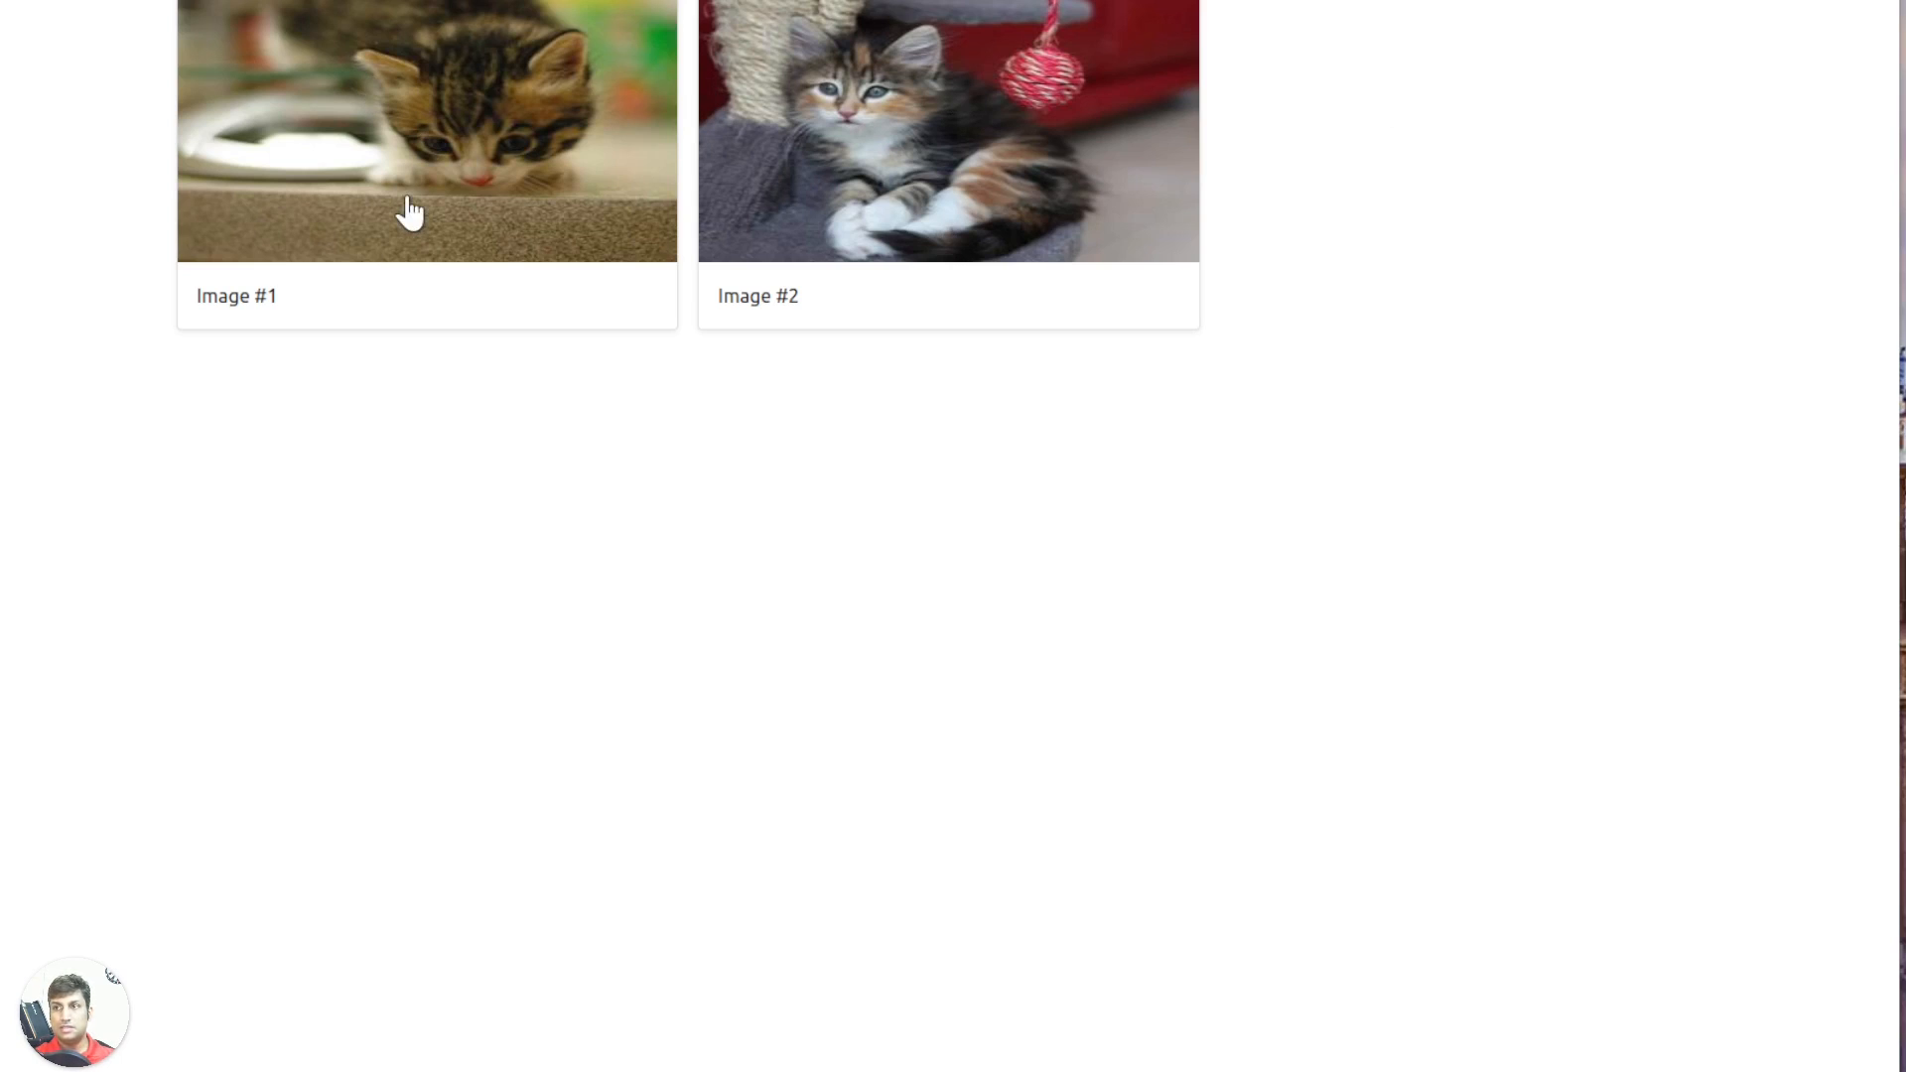
pyautogui.click(461, 171)
pyautogui.click(1844, 556)
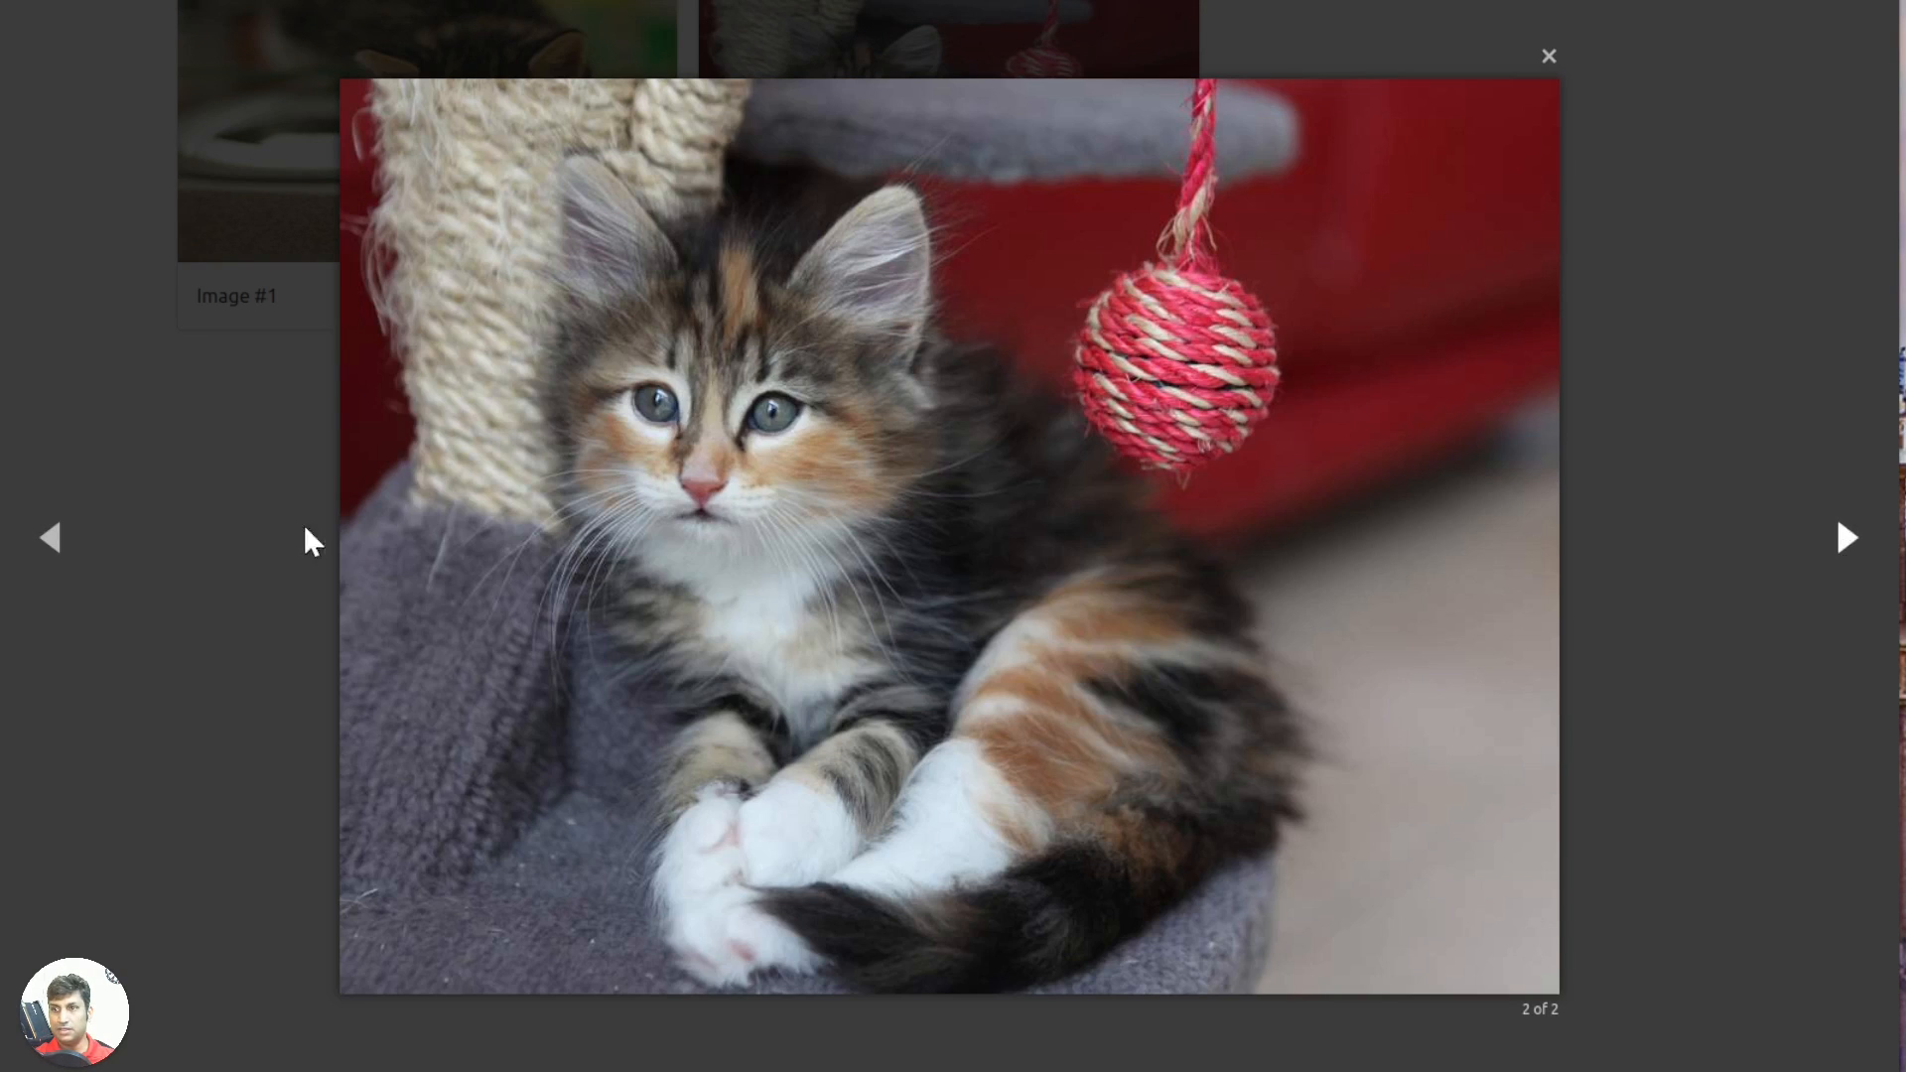
pyautogui.press('Escape')
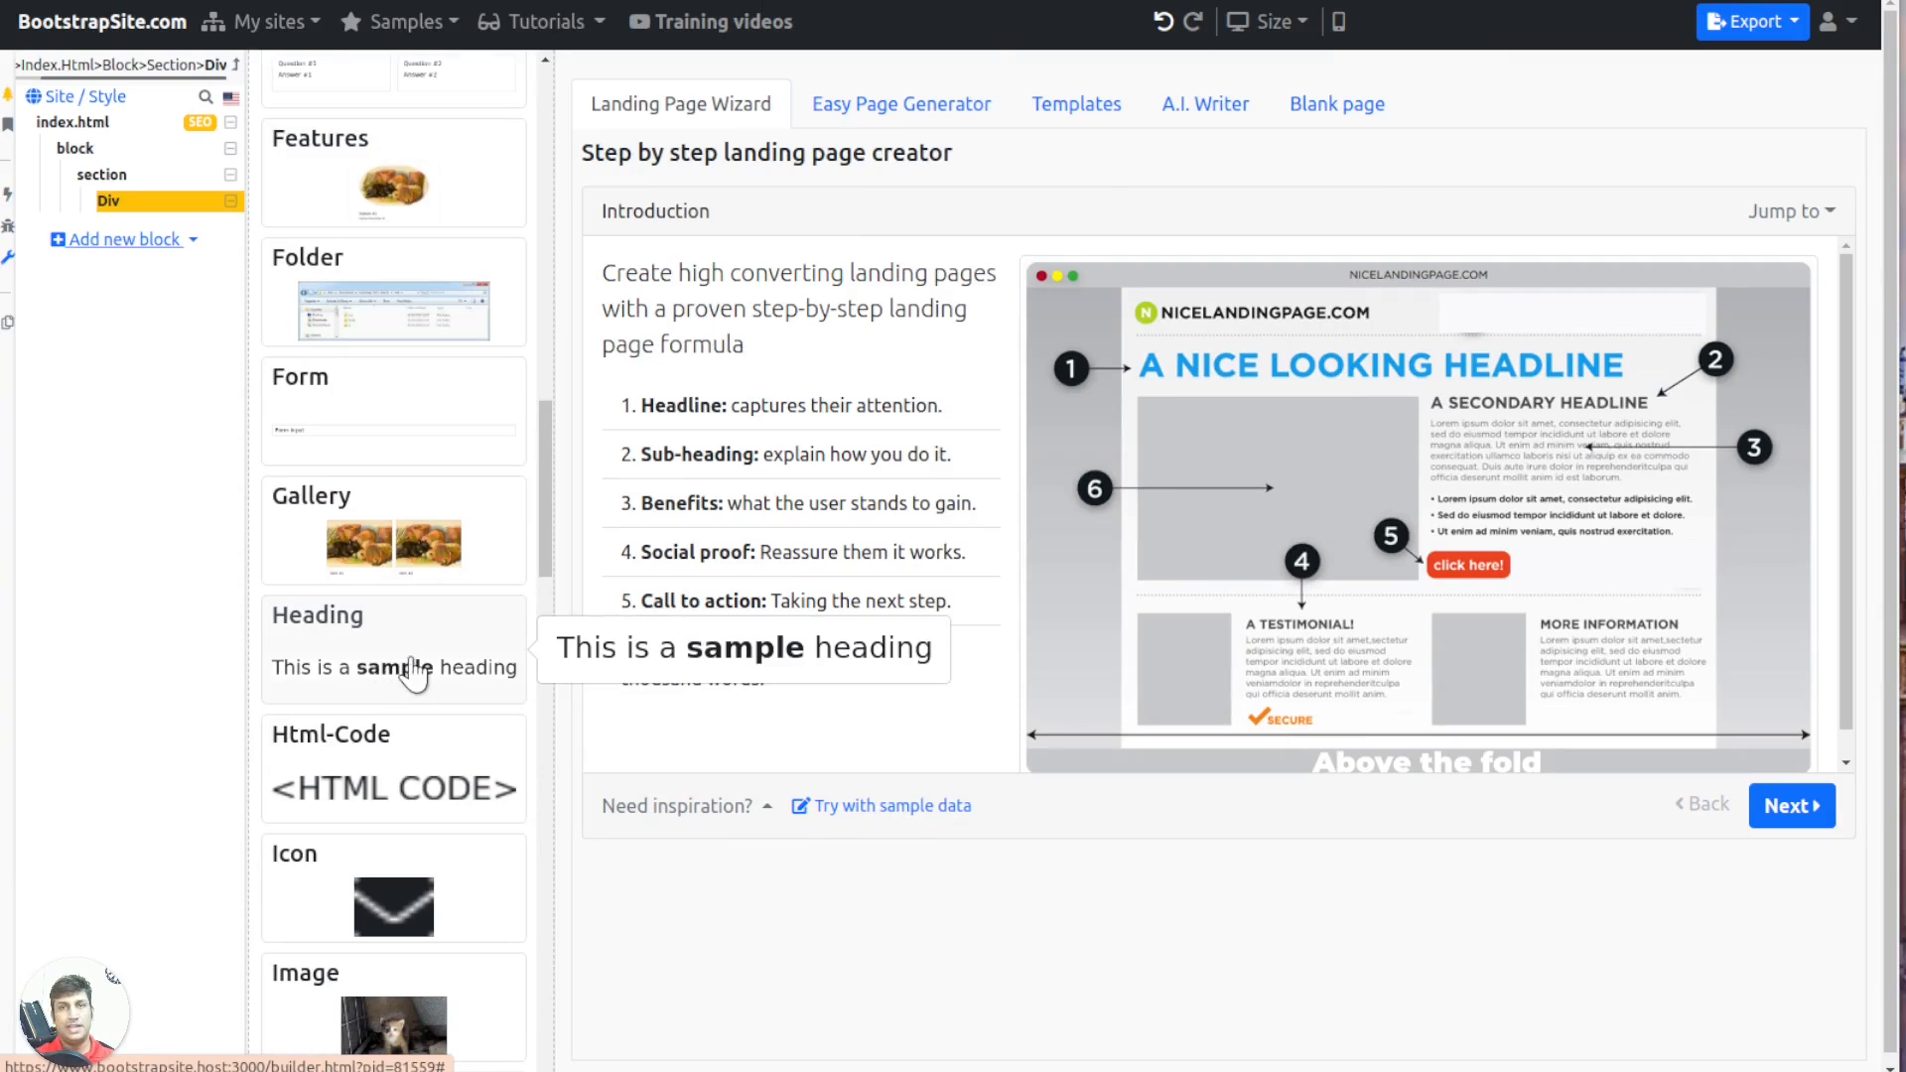
# Add a Heading element to the Div with the text "This is a long text and this is important"
pyautogui.click(378, 667)
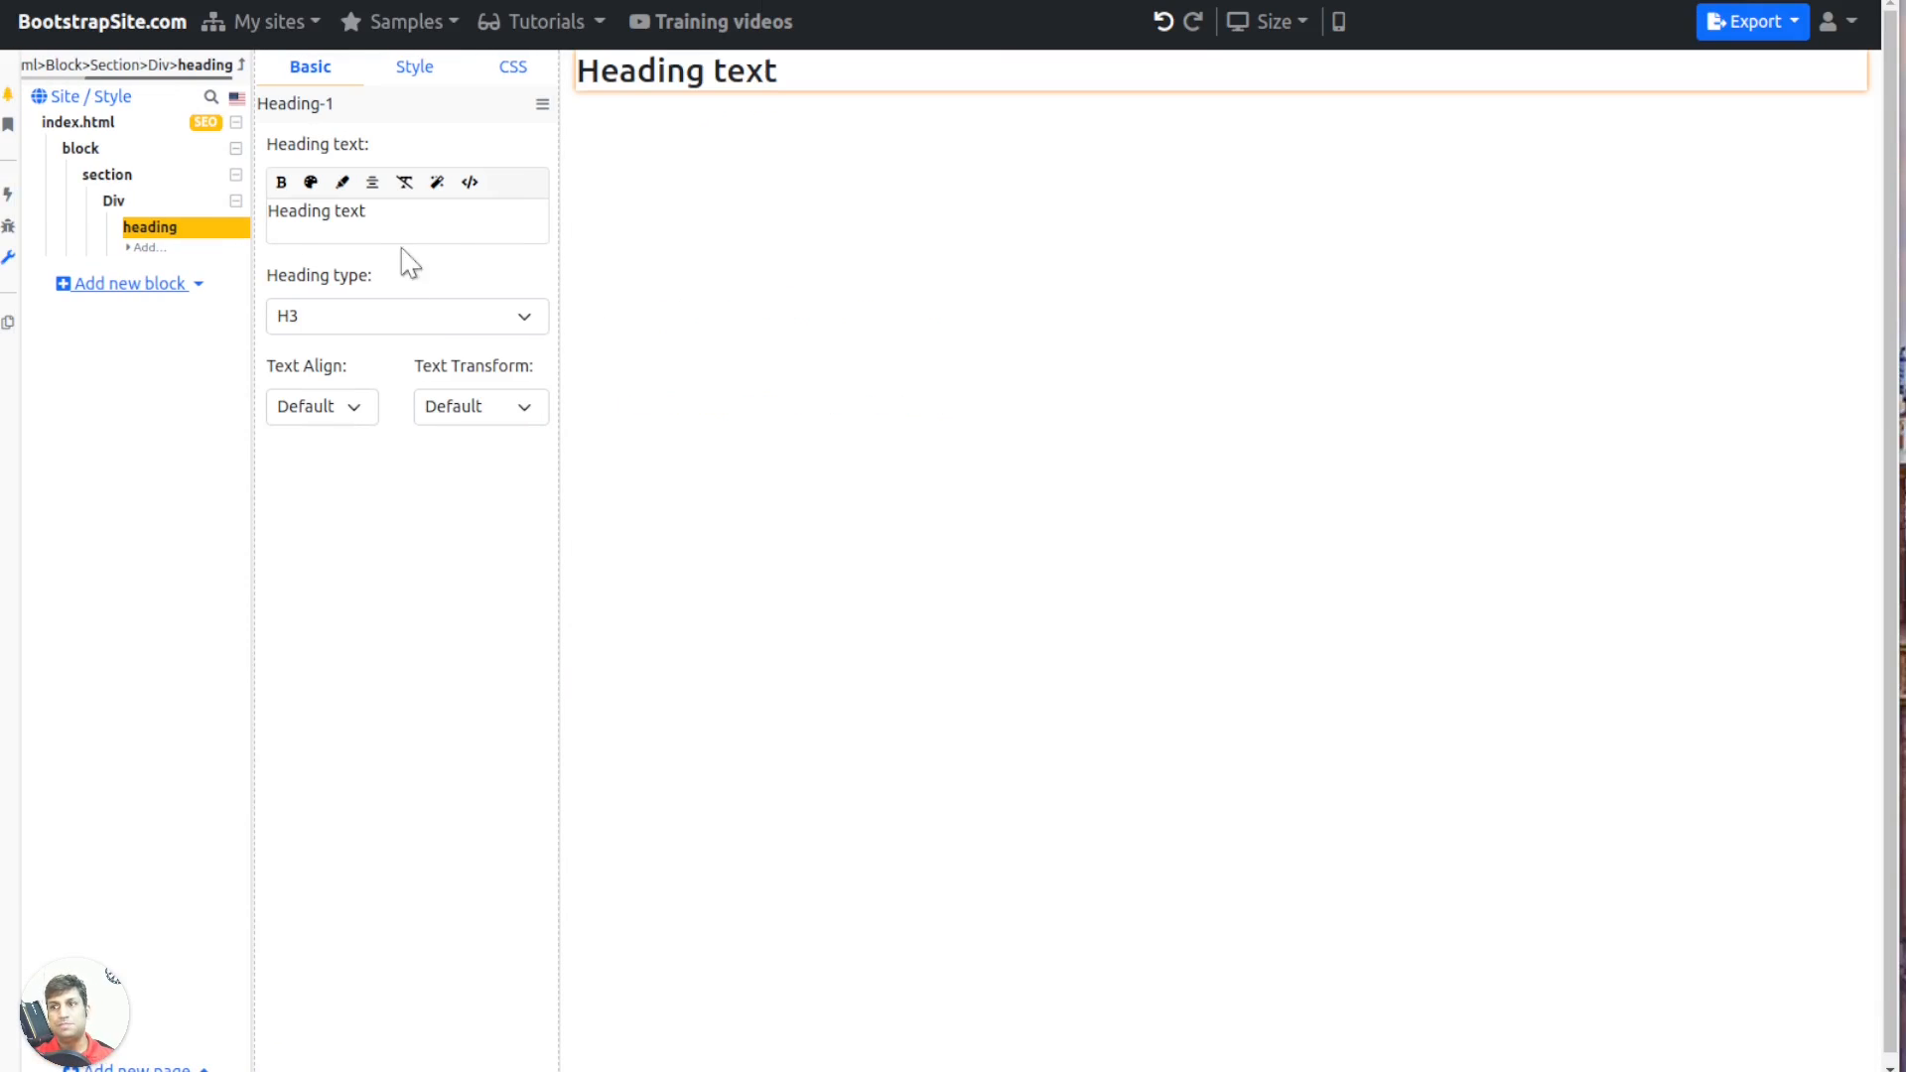
pyautogui.tripleClick(397, 209)
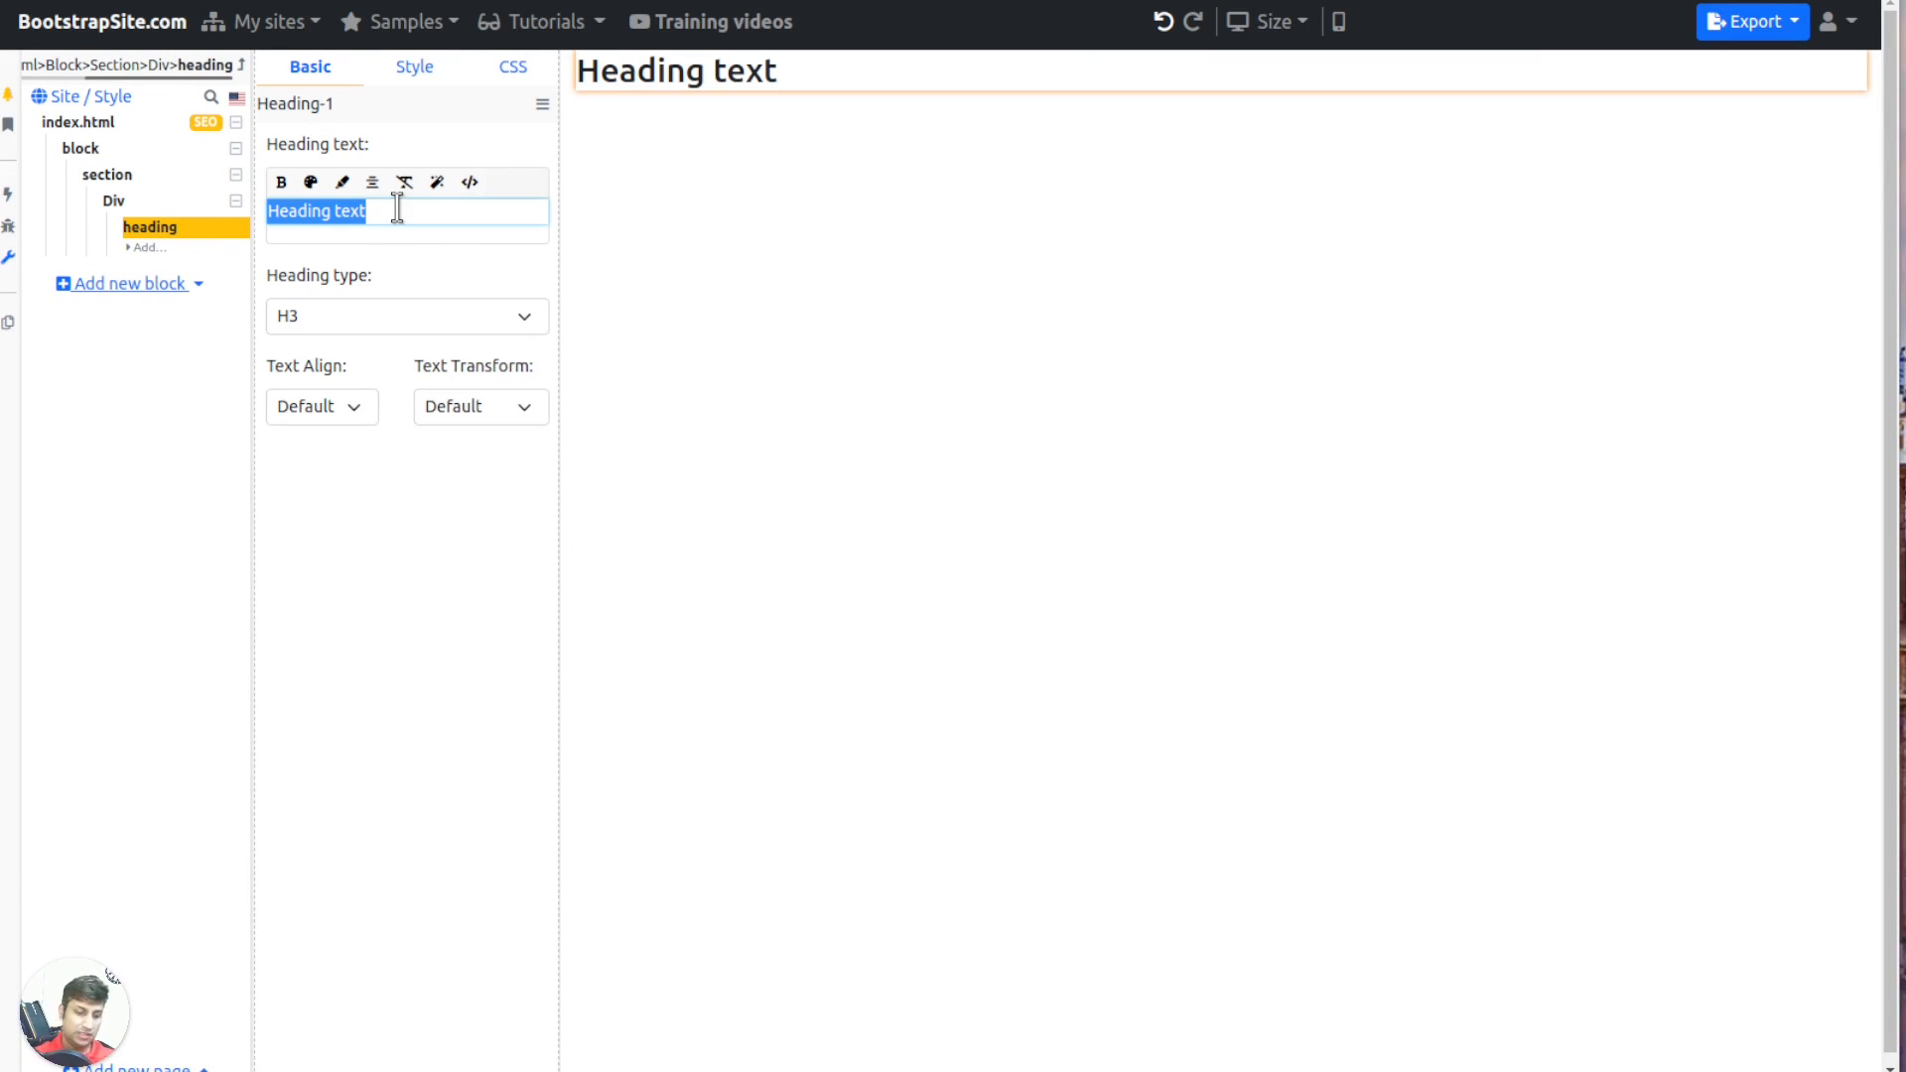
pyautogui.write('This is')
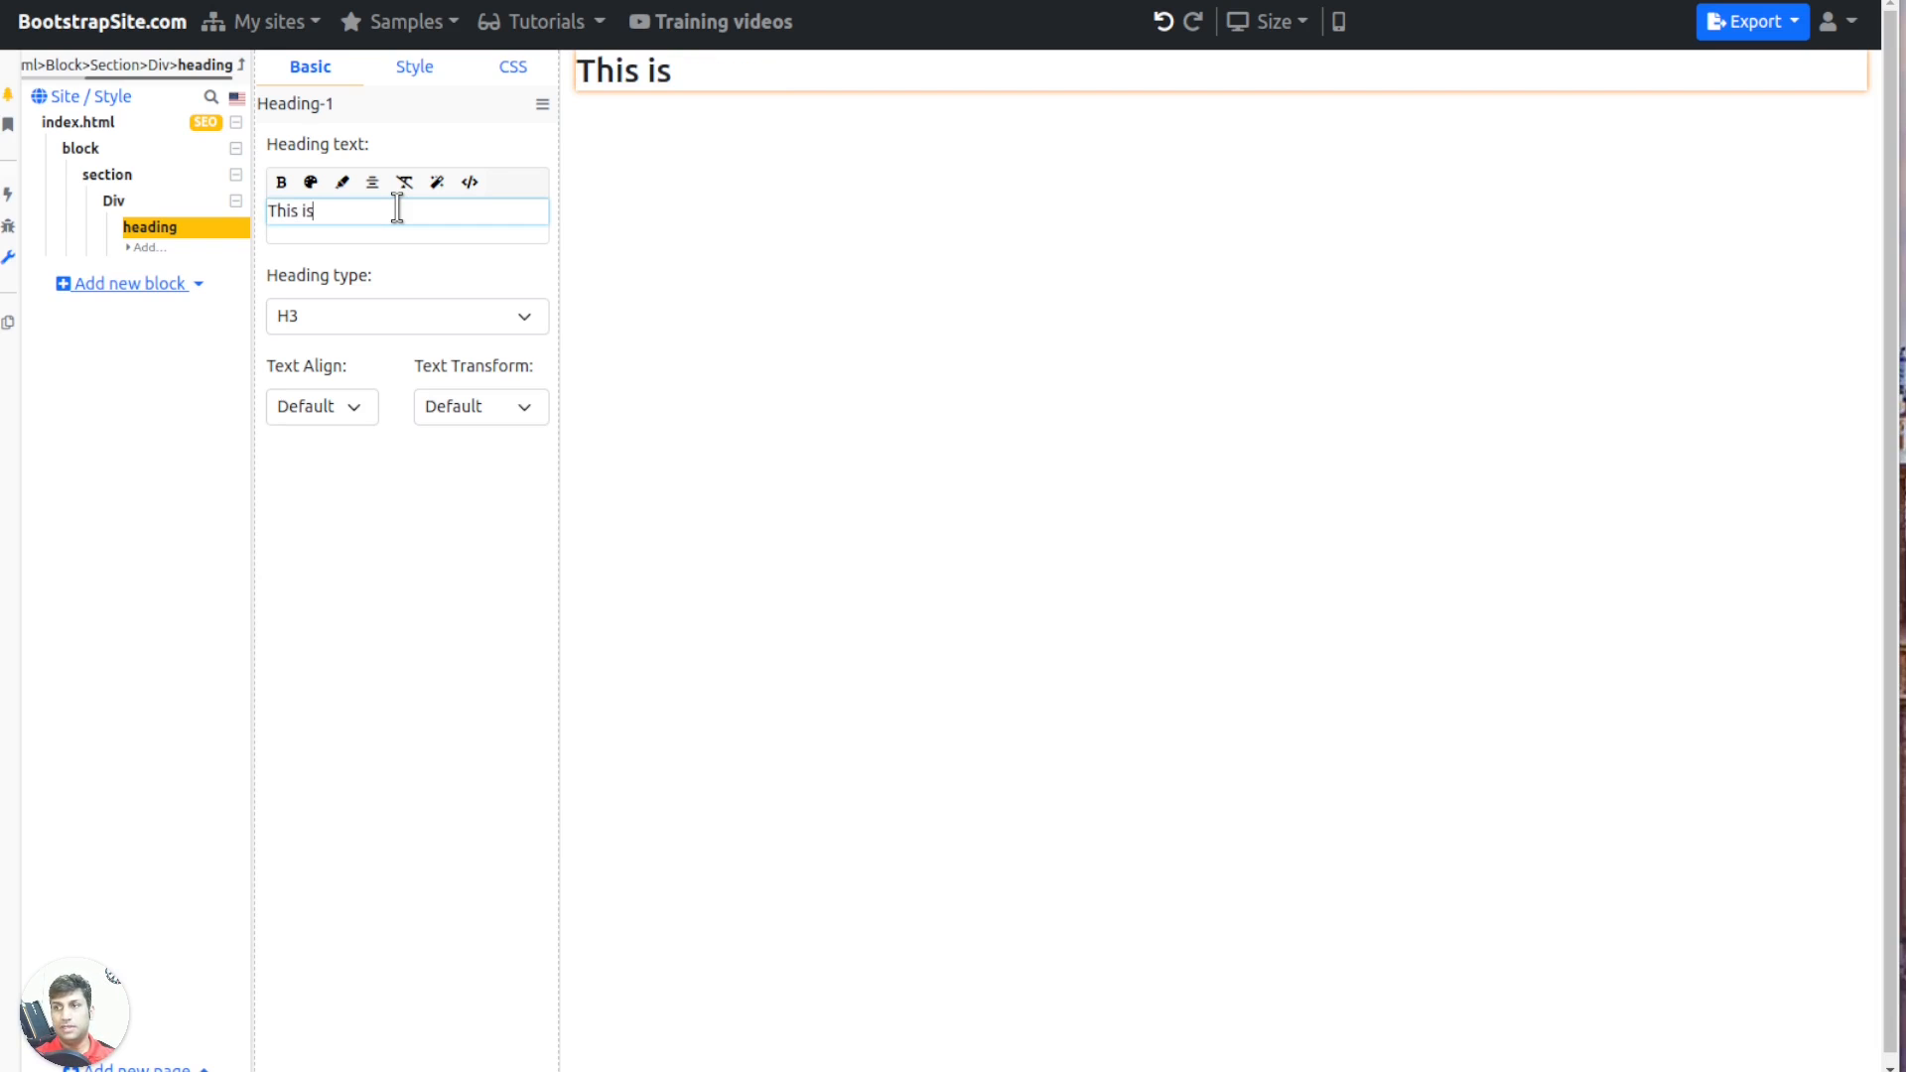
pyautogui.write(' a long text and thi')
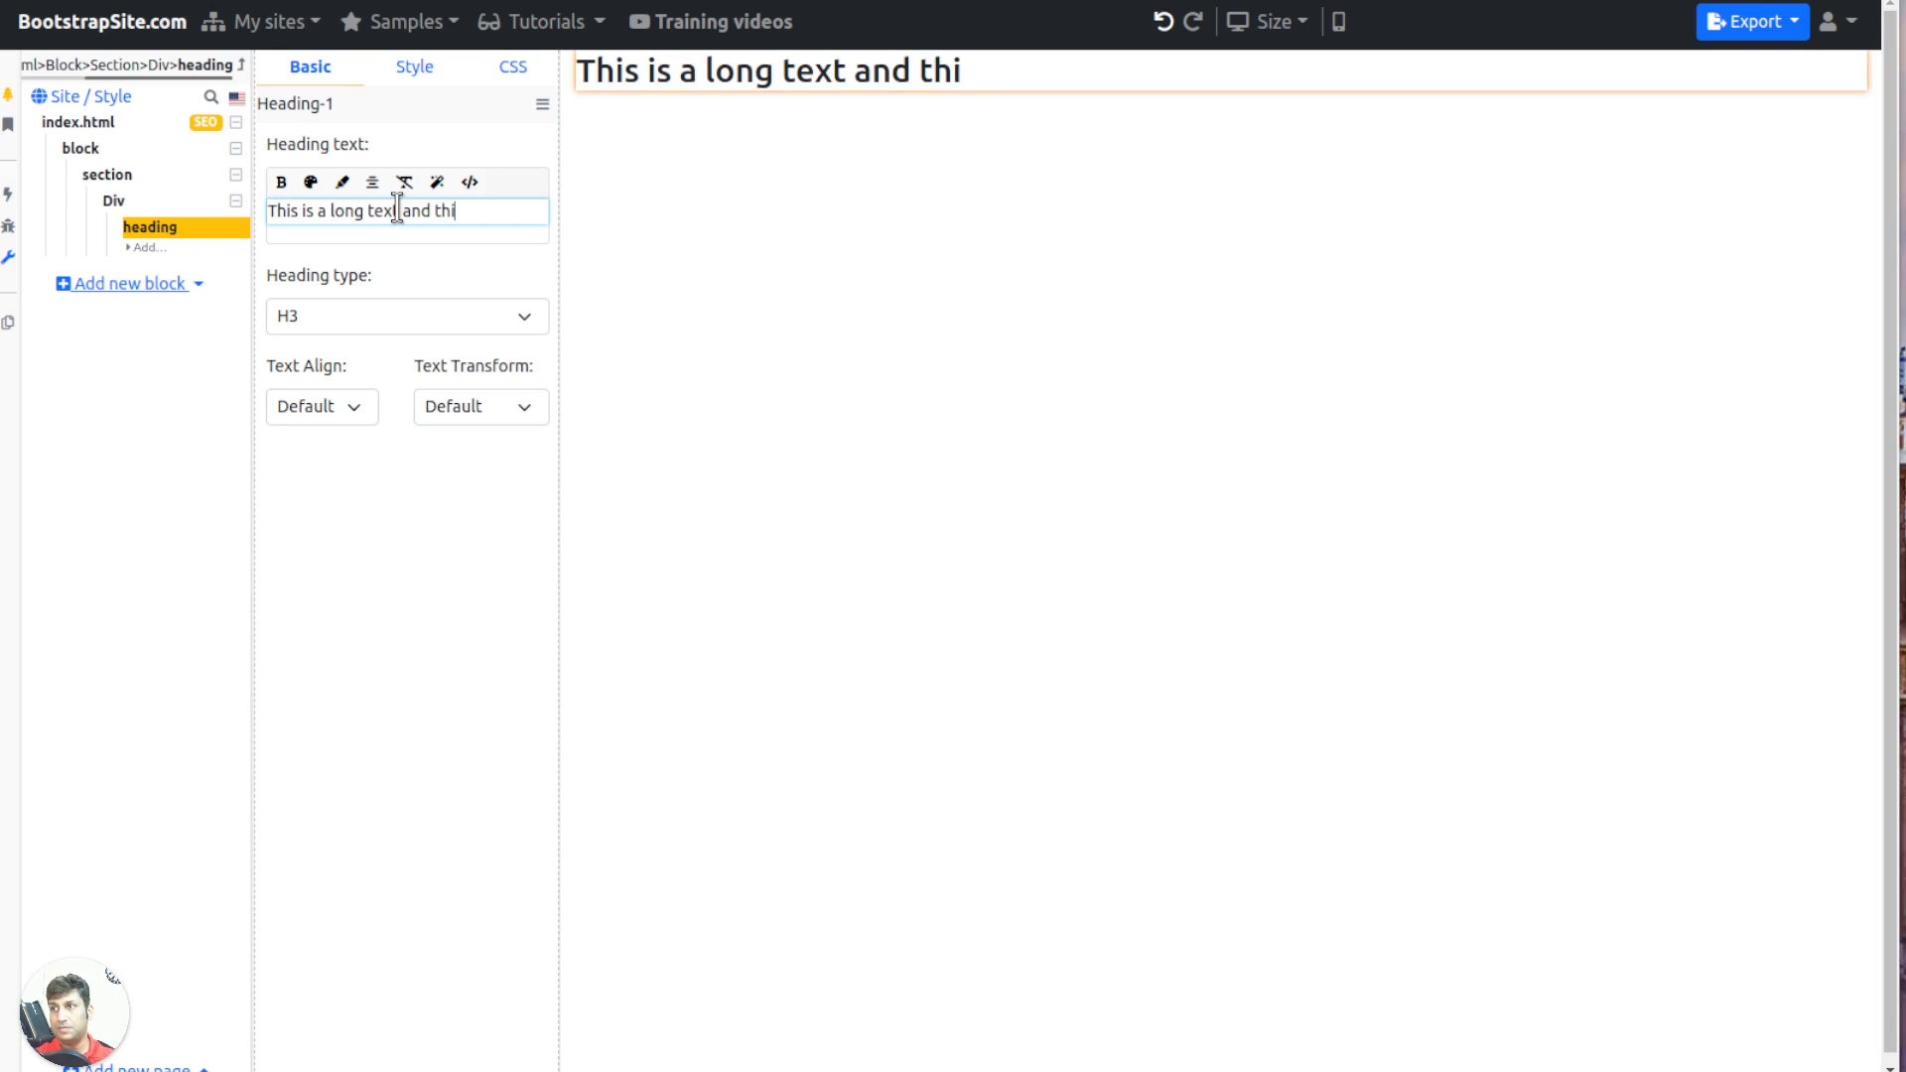
pyautogui.write('s is important')
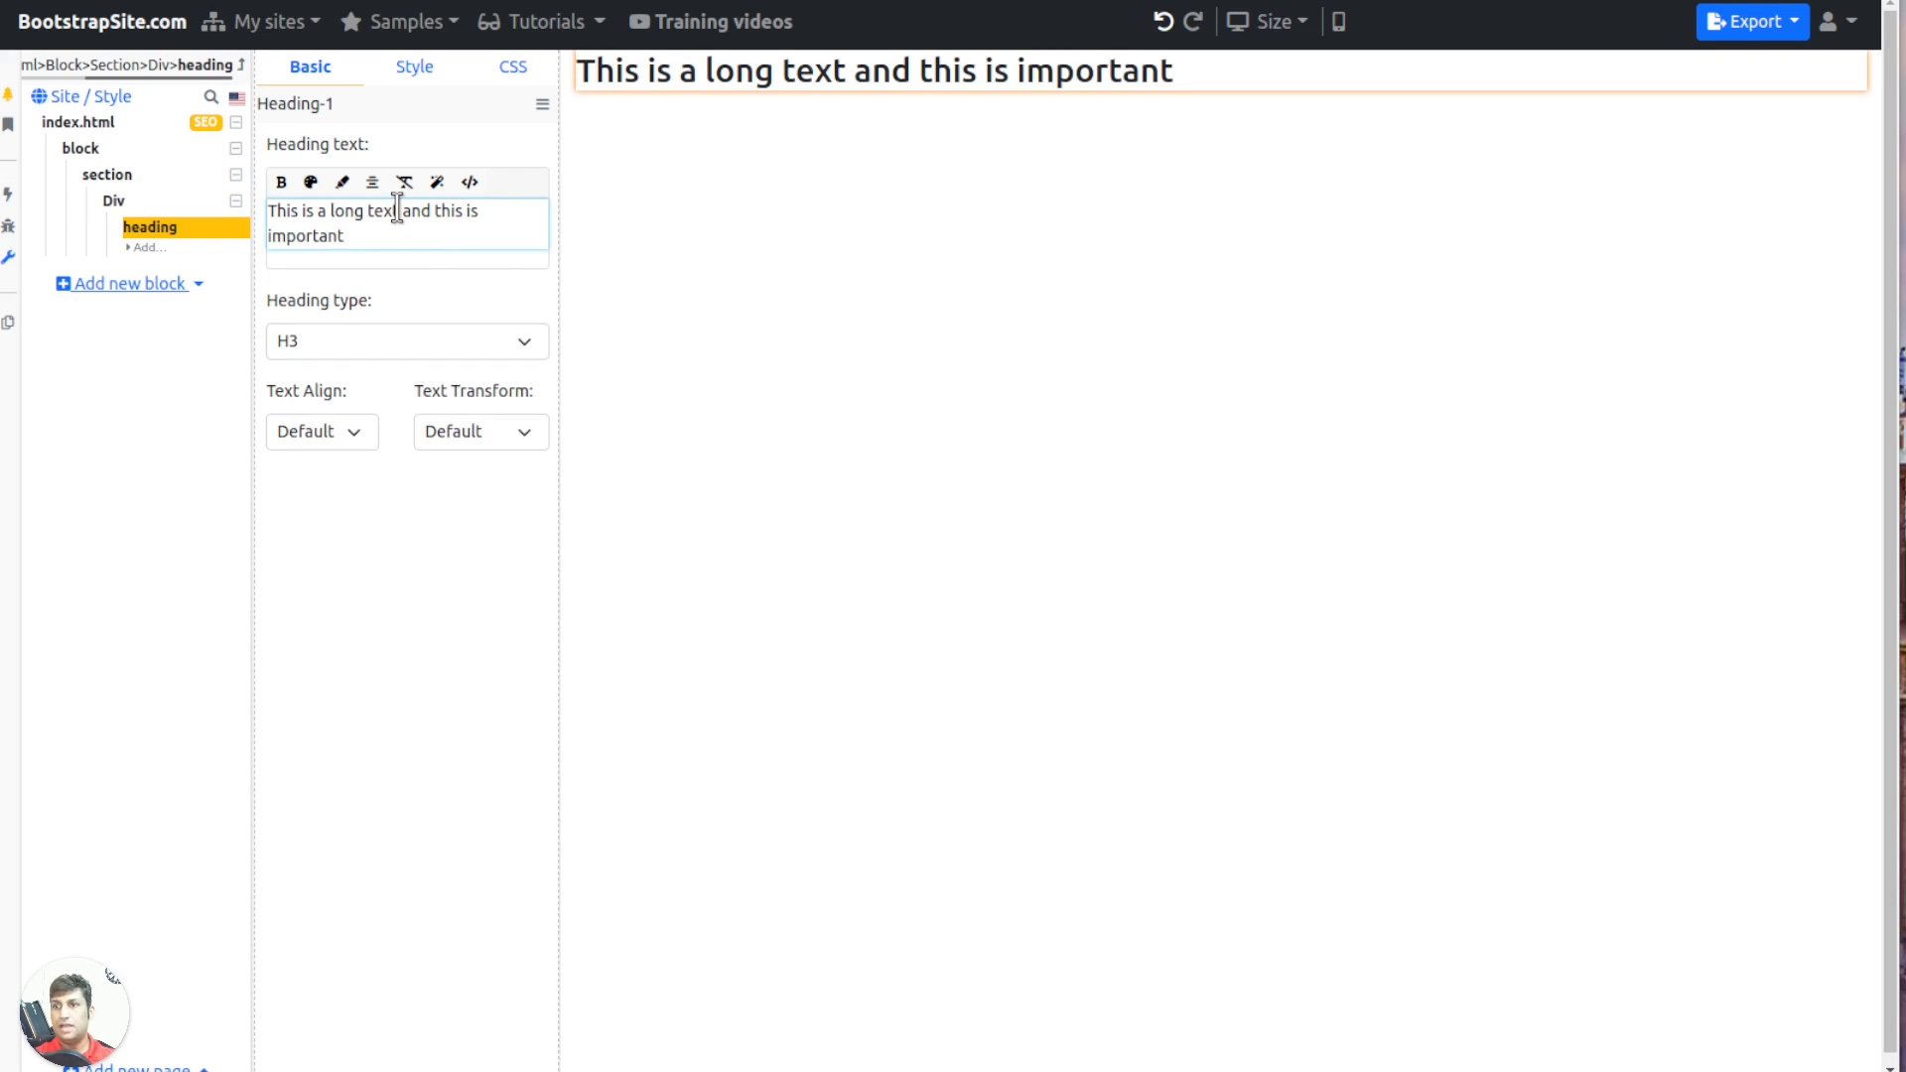
# Make the words "this is important" bold in the heading text
pyautogui.moveTo(438, 221); pyautogui.dragTo(446, 230)
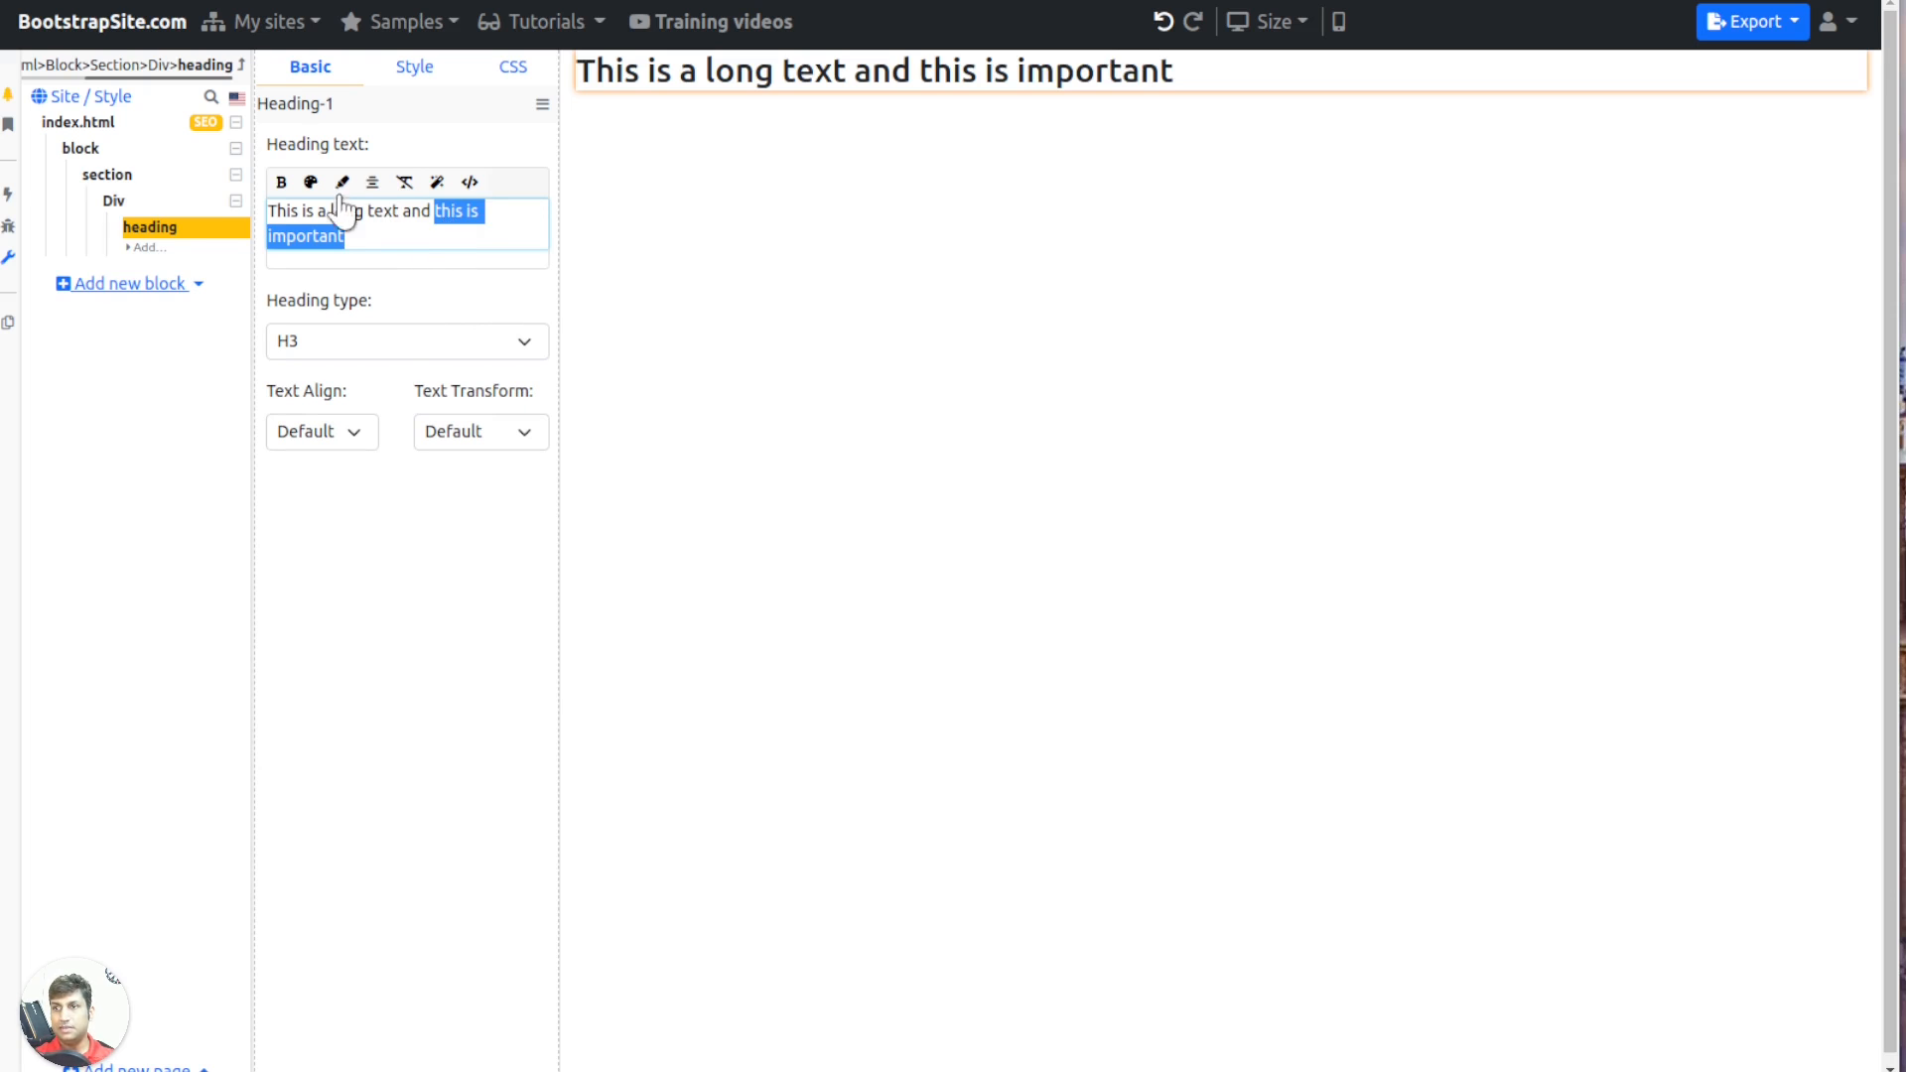
pyautogui.click(281, 182)
pyautogui.click(338, 238)
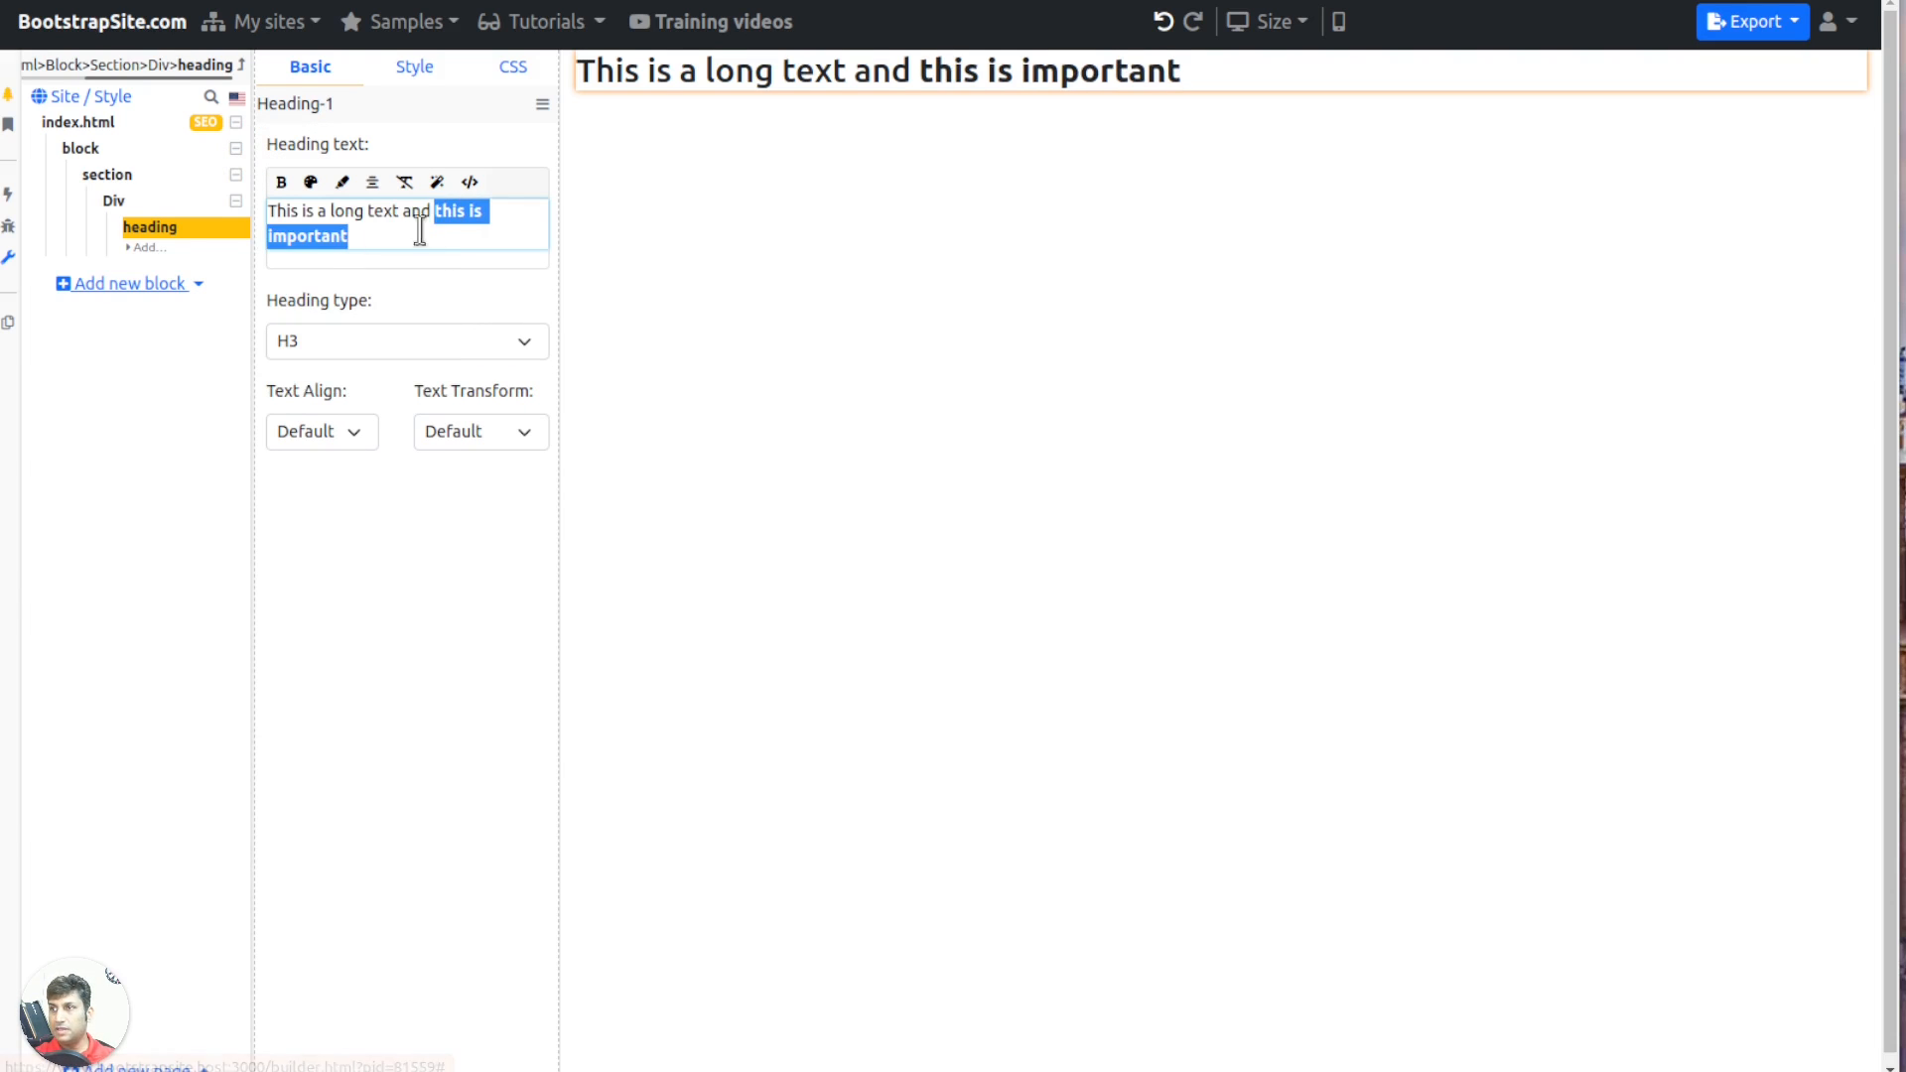
pyautogui.press('Right')
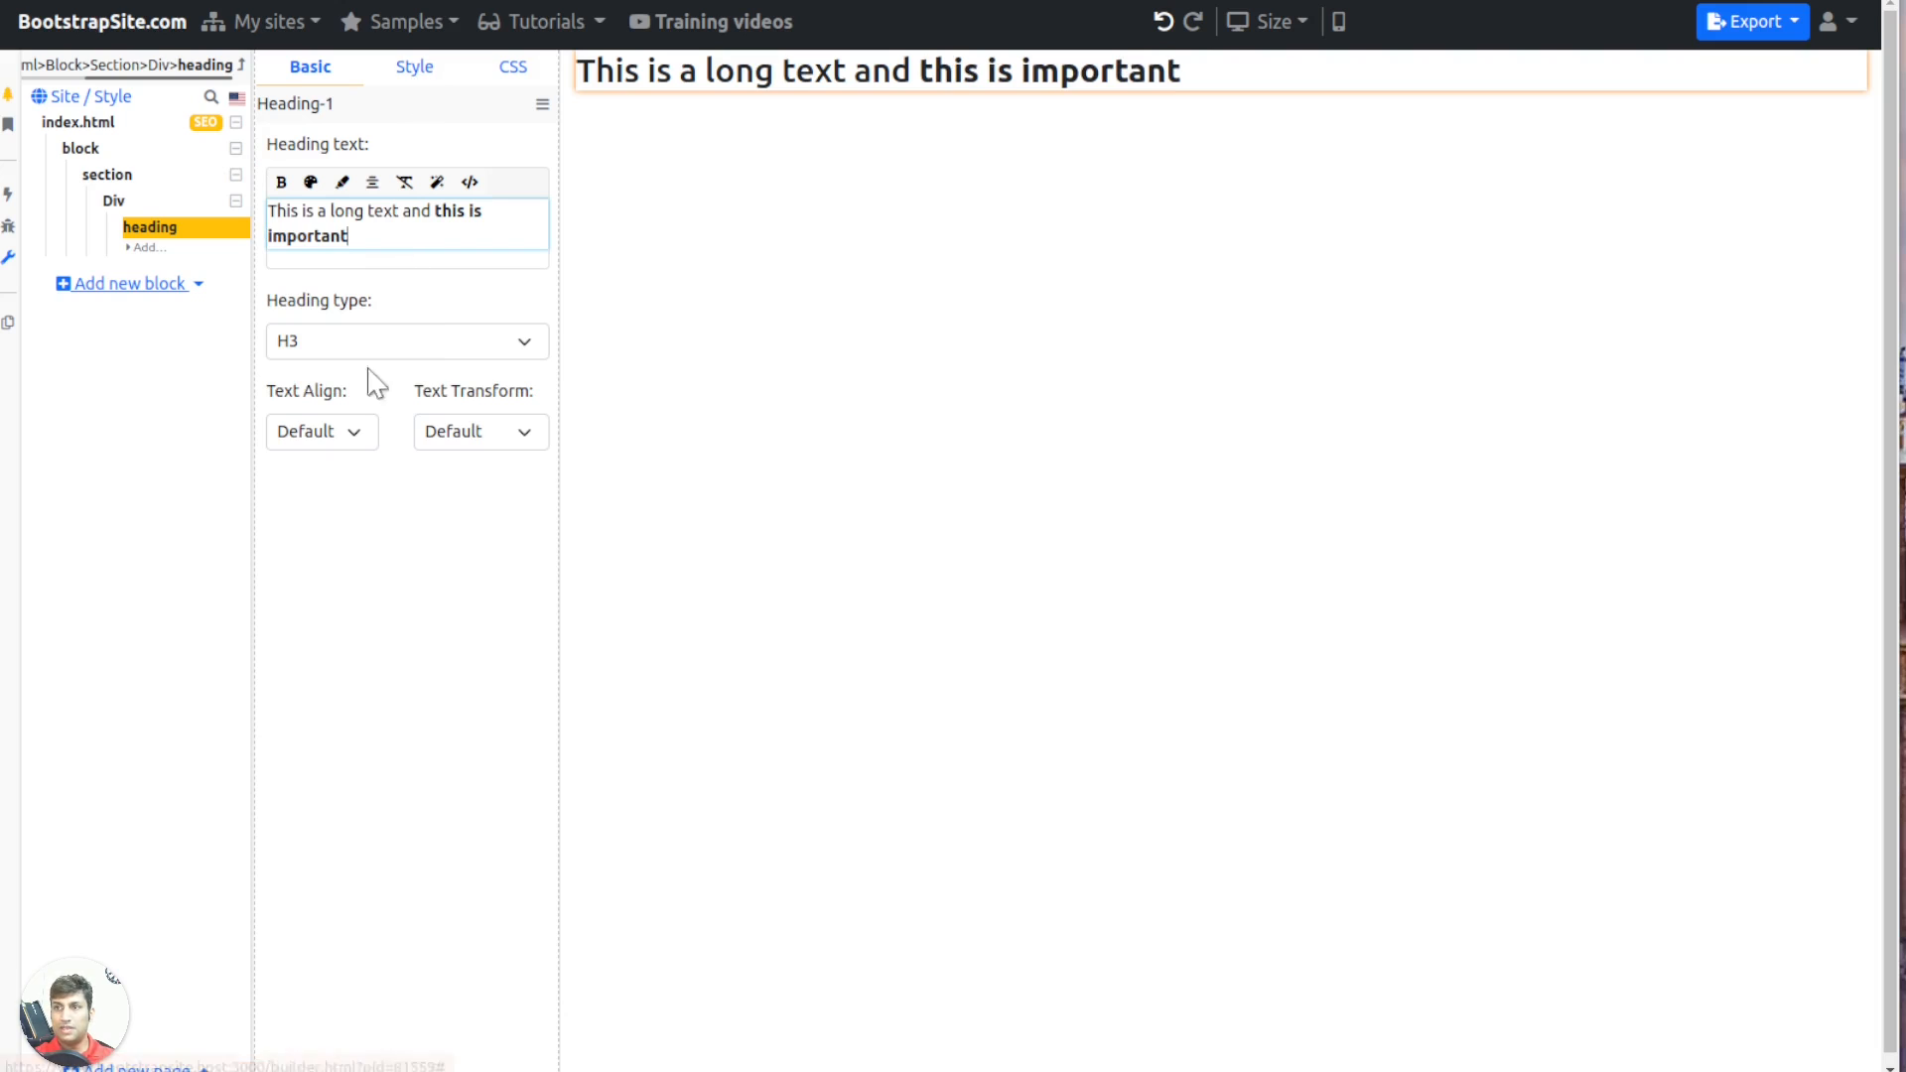
# Set the heading type to H1
pyautogui.click(334, 342)
pyautogui.click(298, 373)
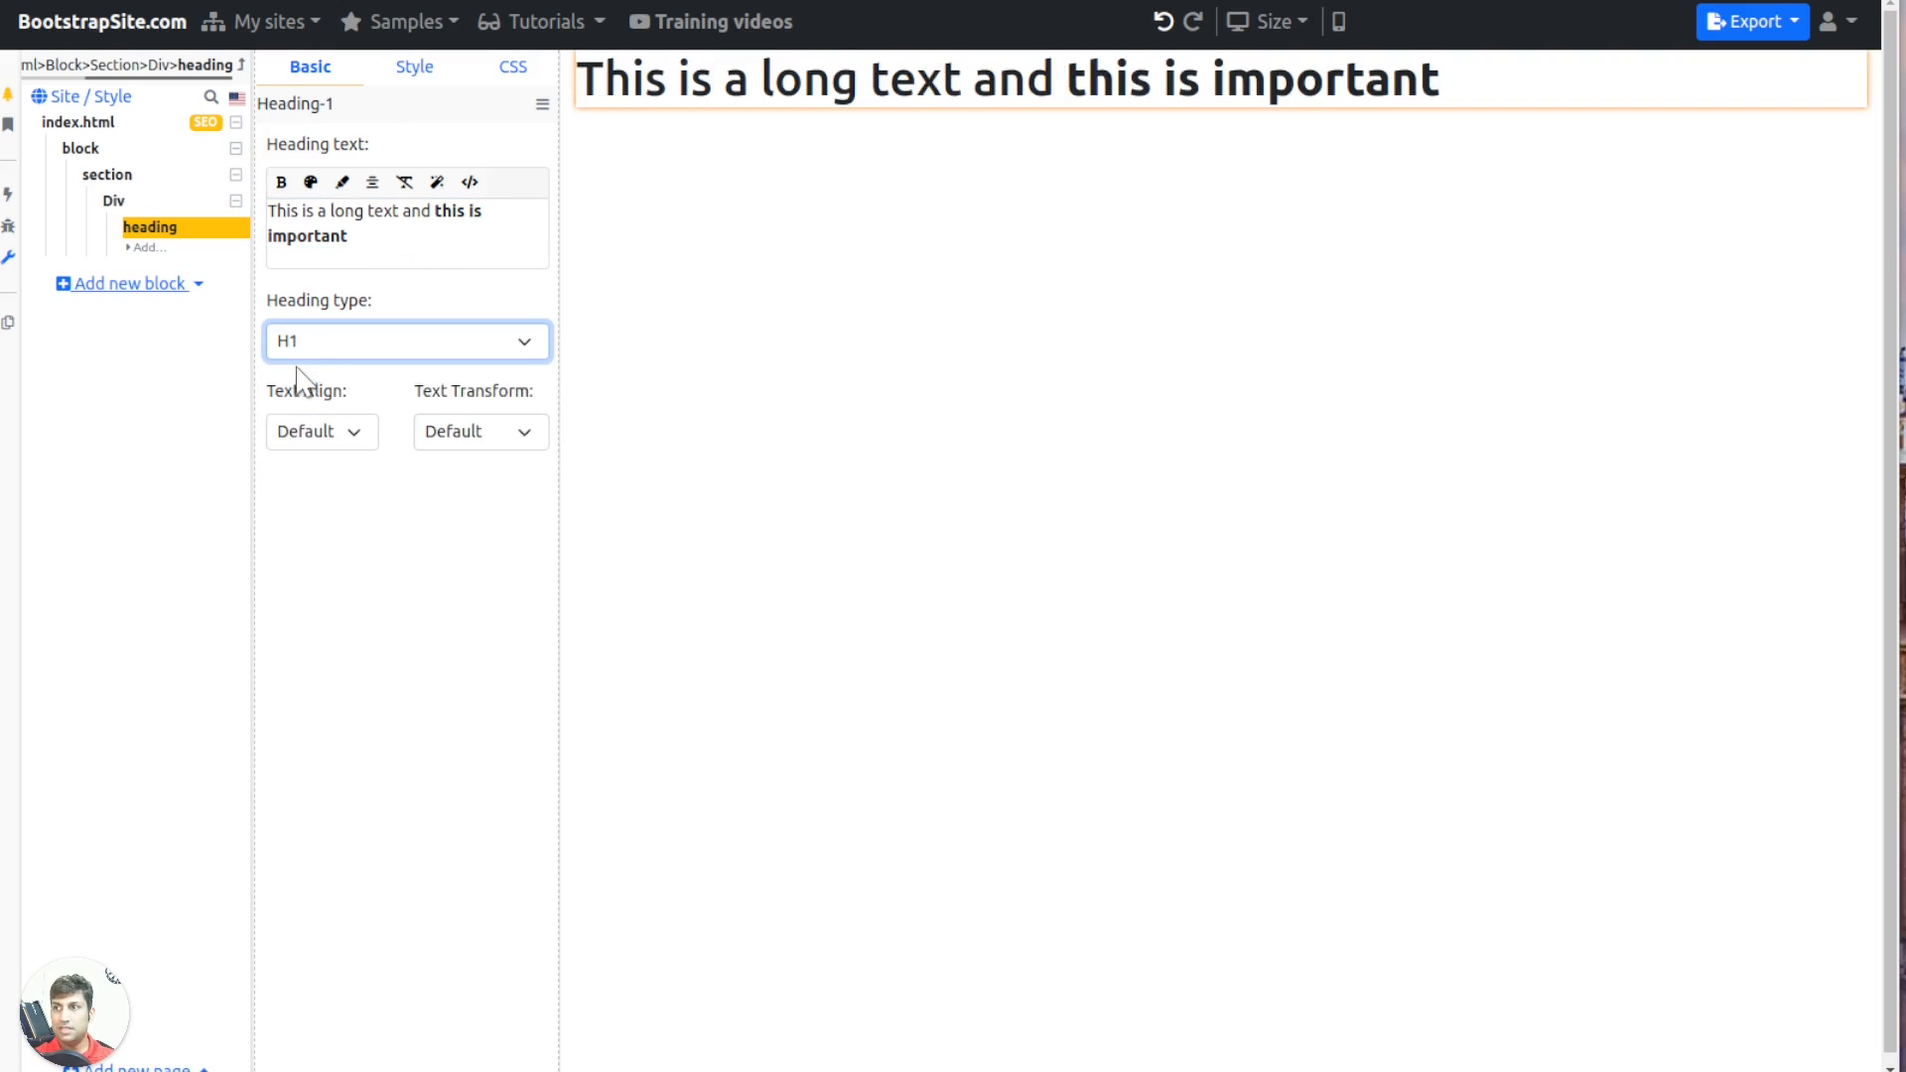
pyautogui.click(298, 341)
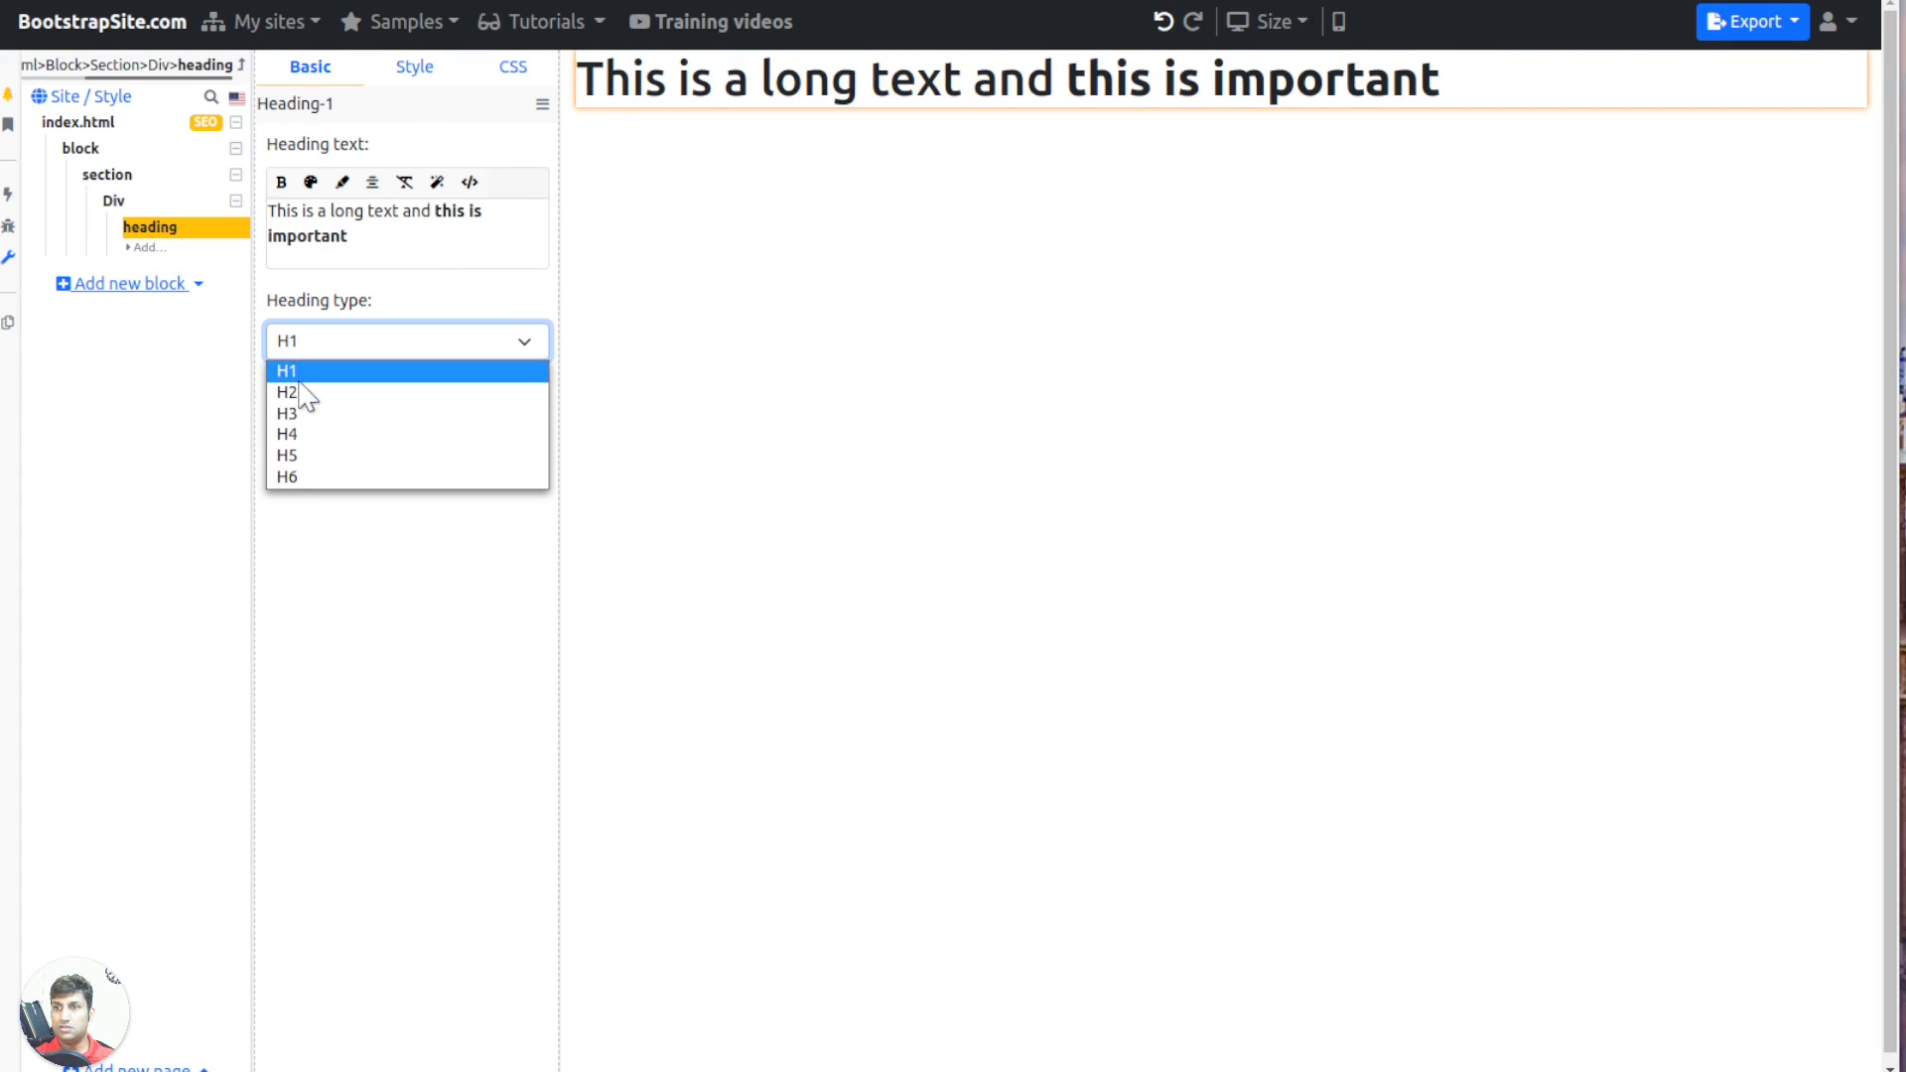
pyautogui.click(308, 371)
pyautogui.click(323, 340)
pyautogui.click(332, 347)
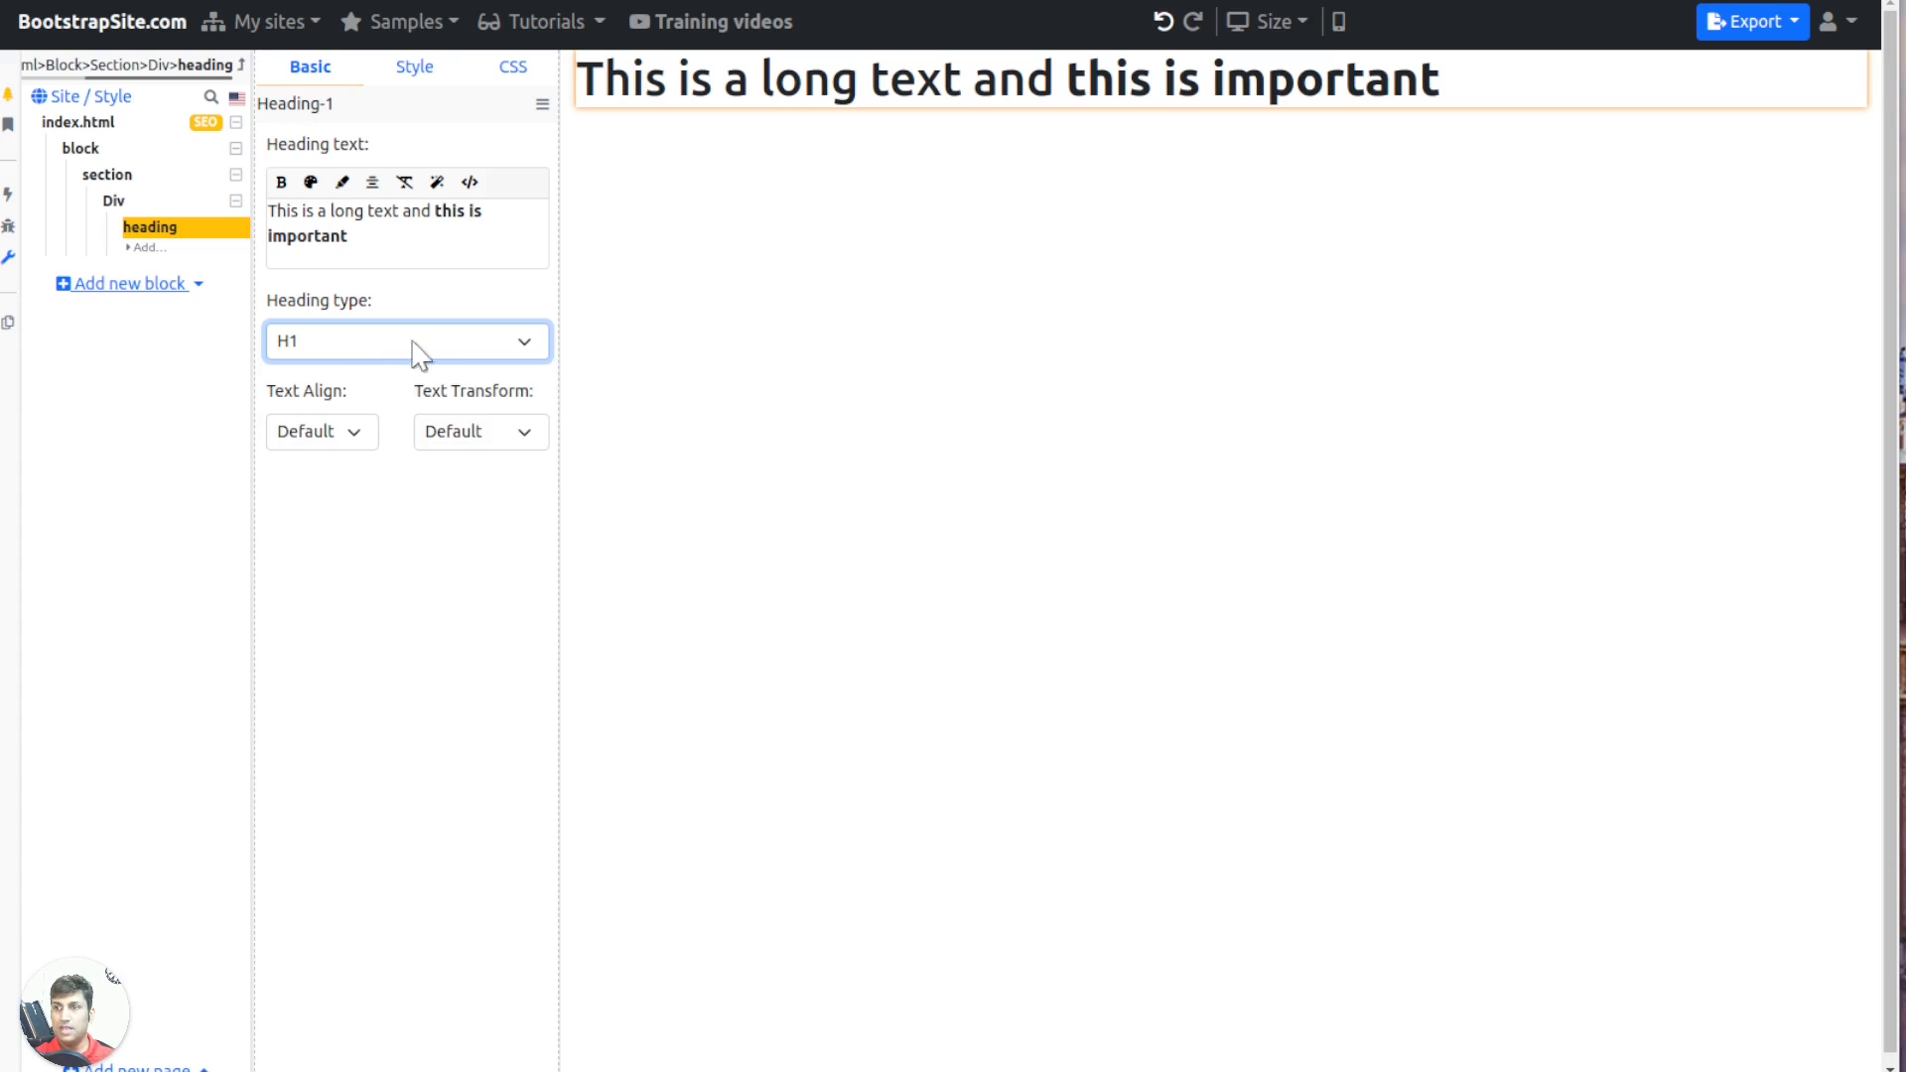
# Try the ready-made heading-marker and heading-highlight styles on the heading and settle on heading-curved
pyautogui.click(413, 68)
pyautogui.scroll(-5, 447, 248)
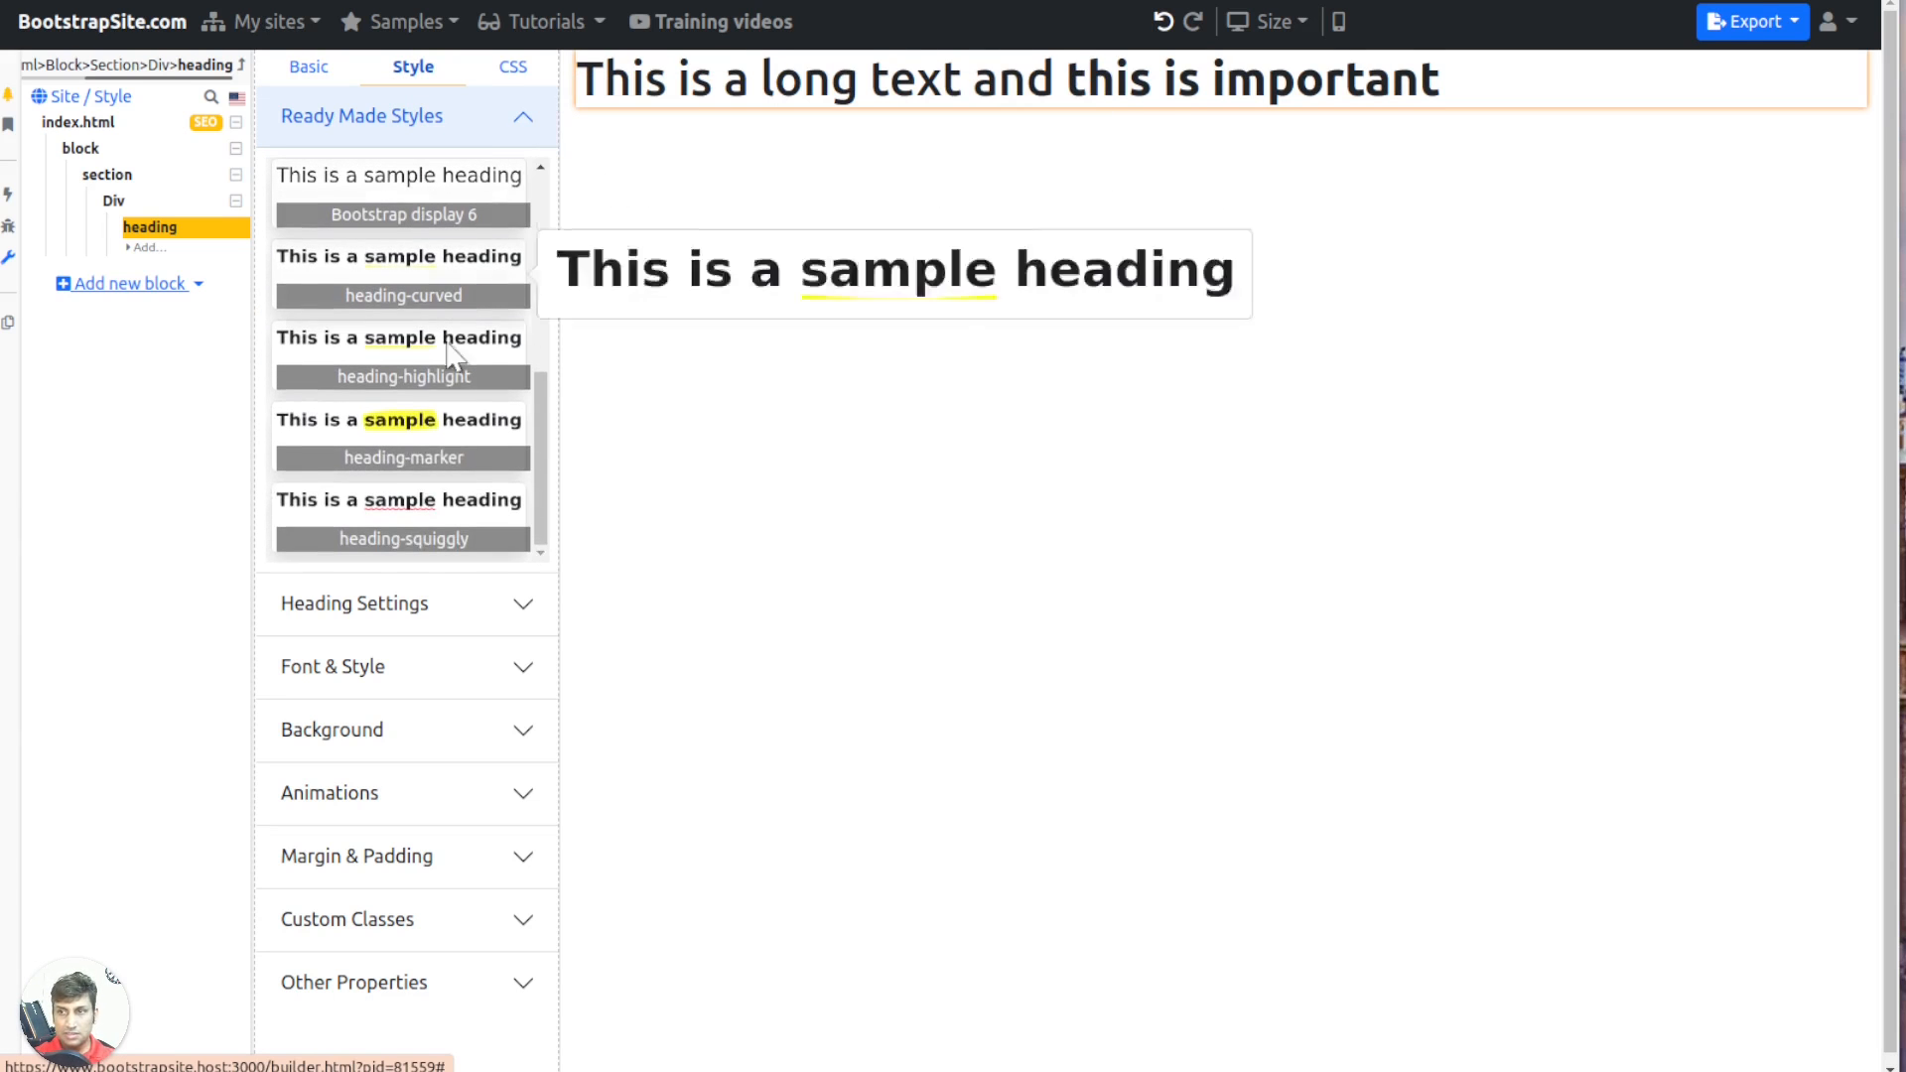
pyautogui.click(404, 441)
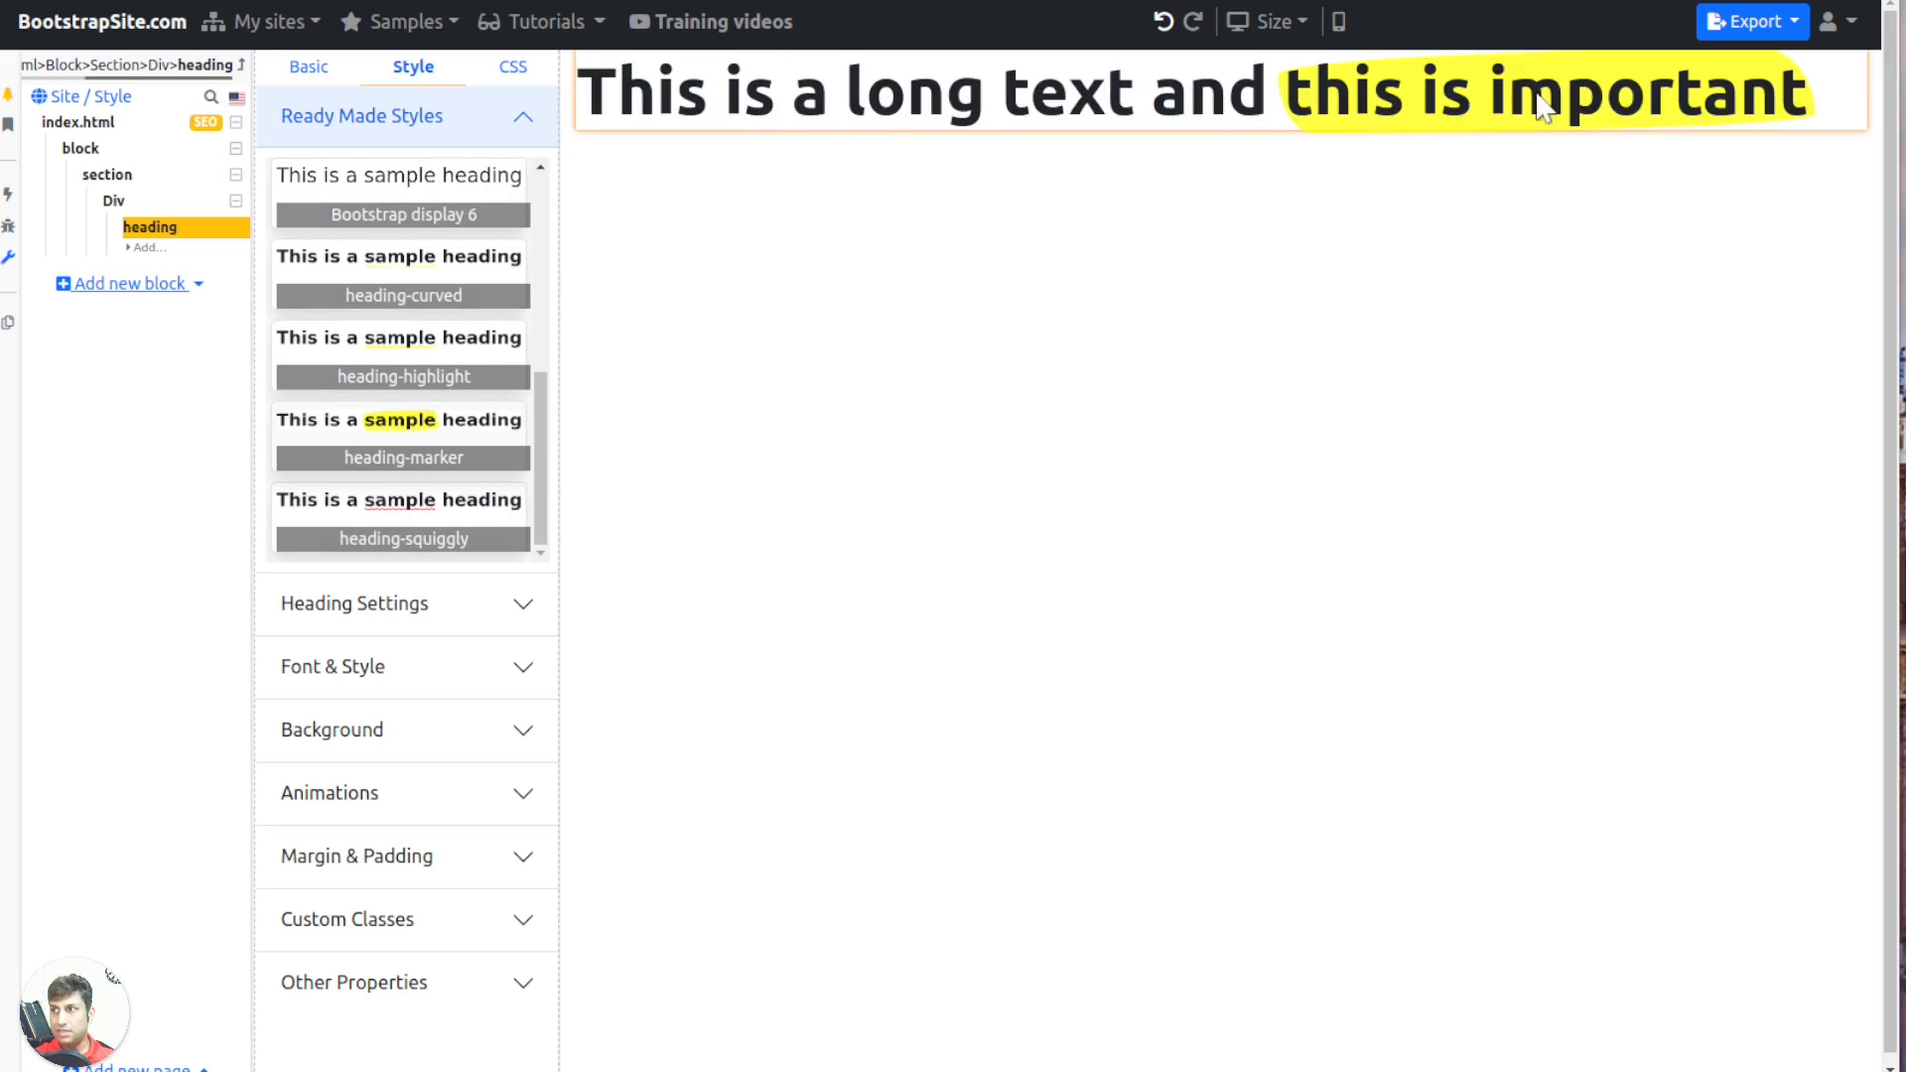
pyautogui.click(443, 337)
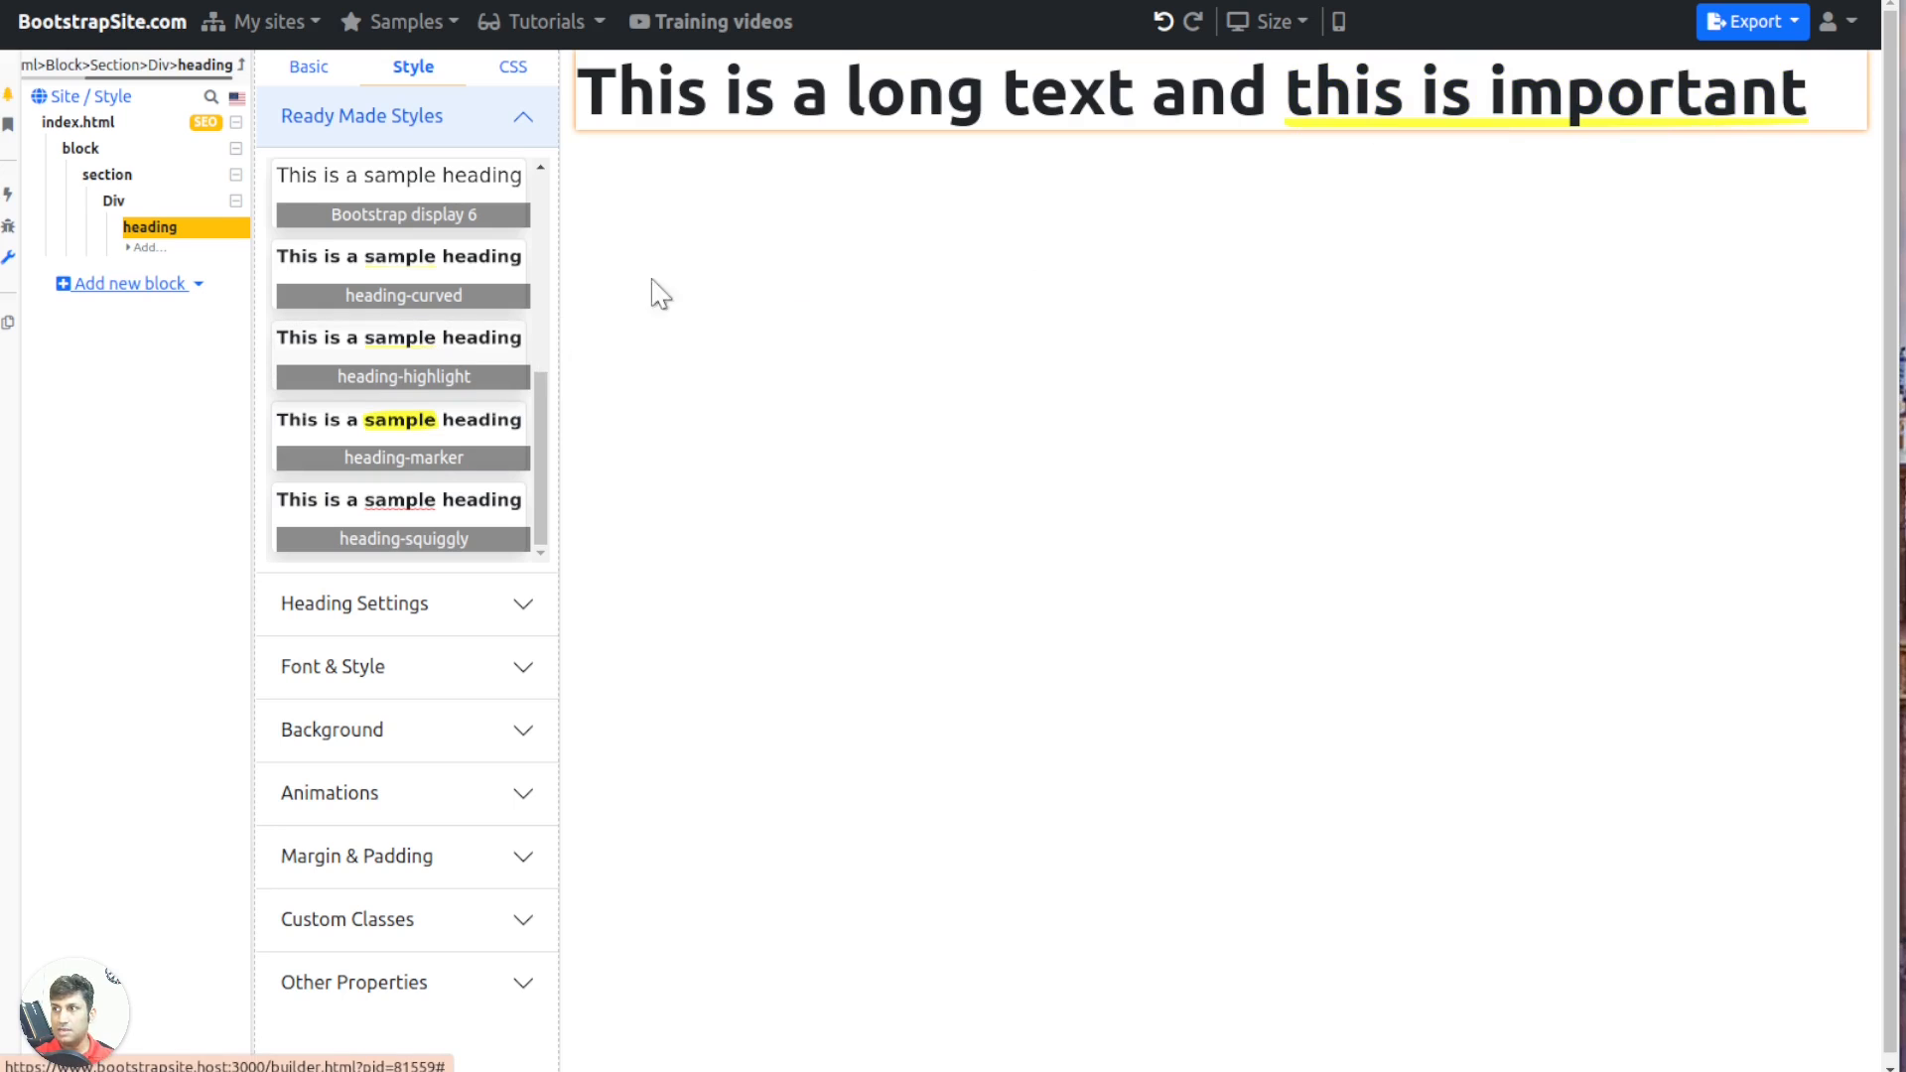
# Set the heading's underline color to the red swatch
pyautogui.click(280, 85)
pyautogui.click(286, 542)
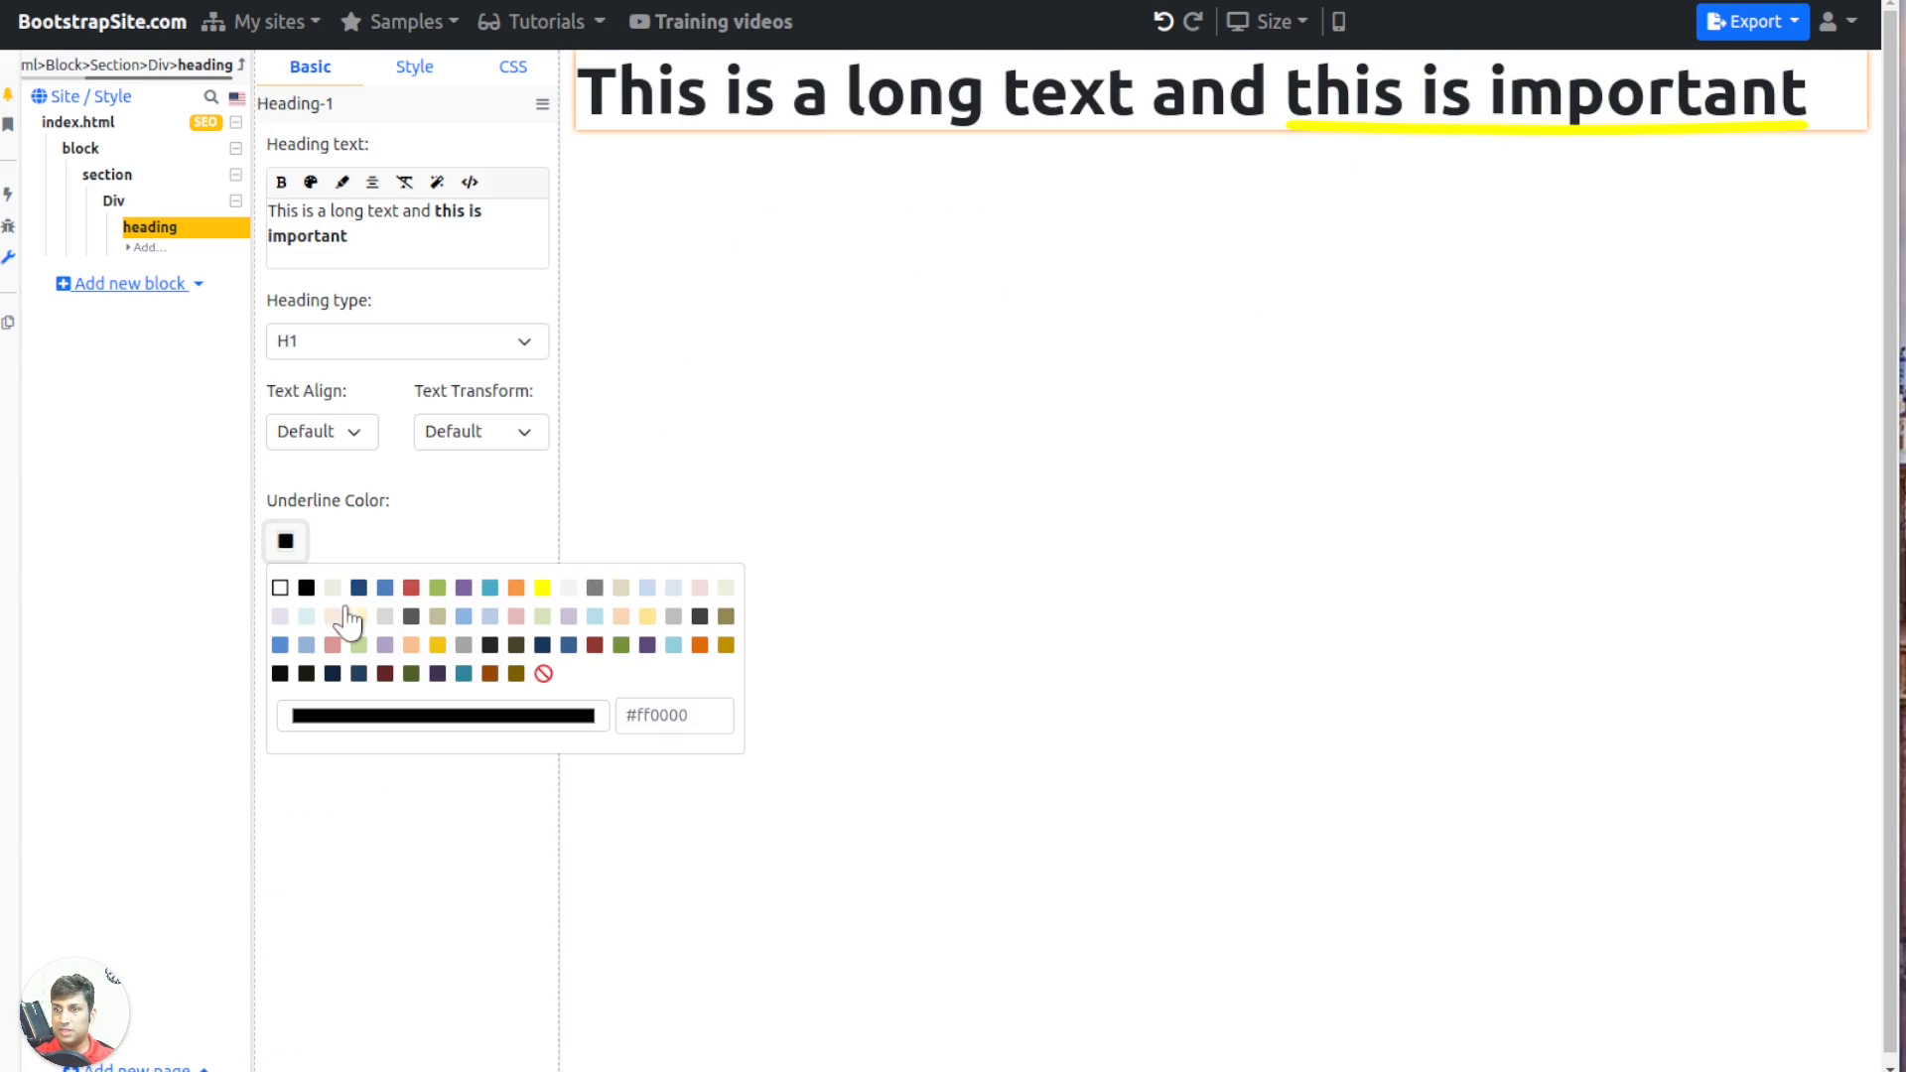
pyautogui.click(411, 590)
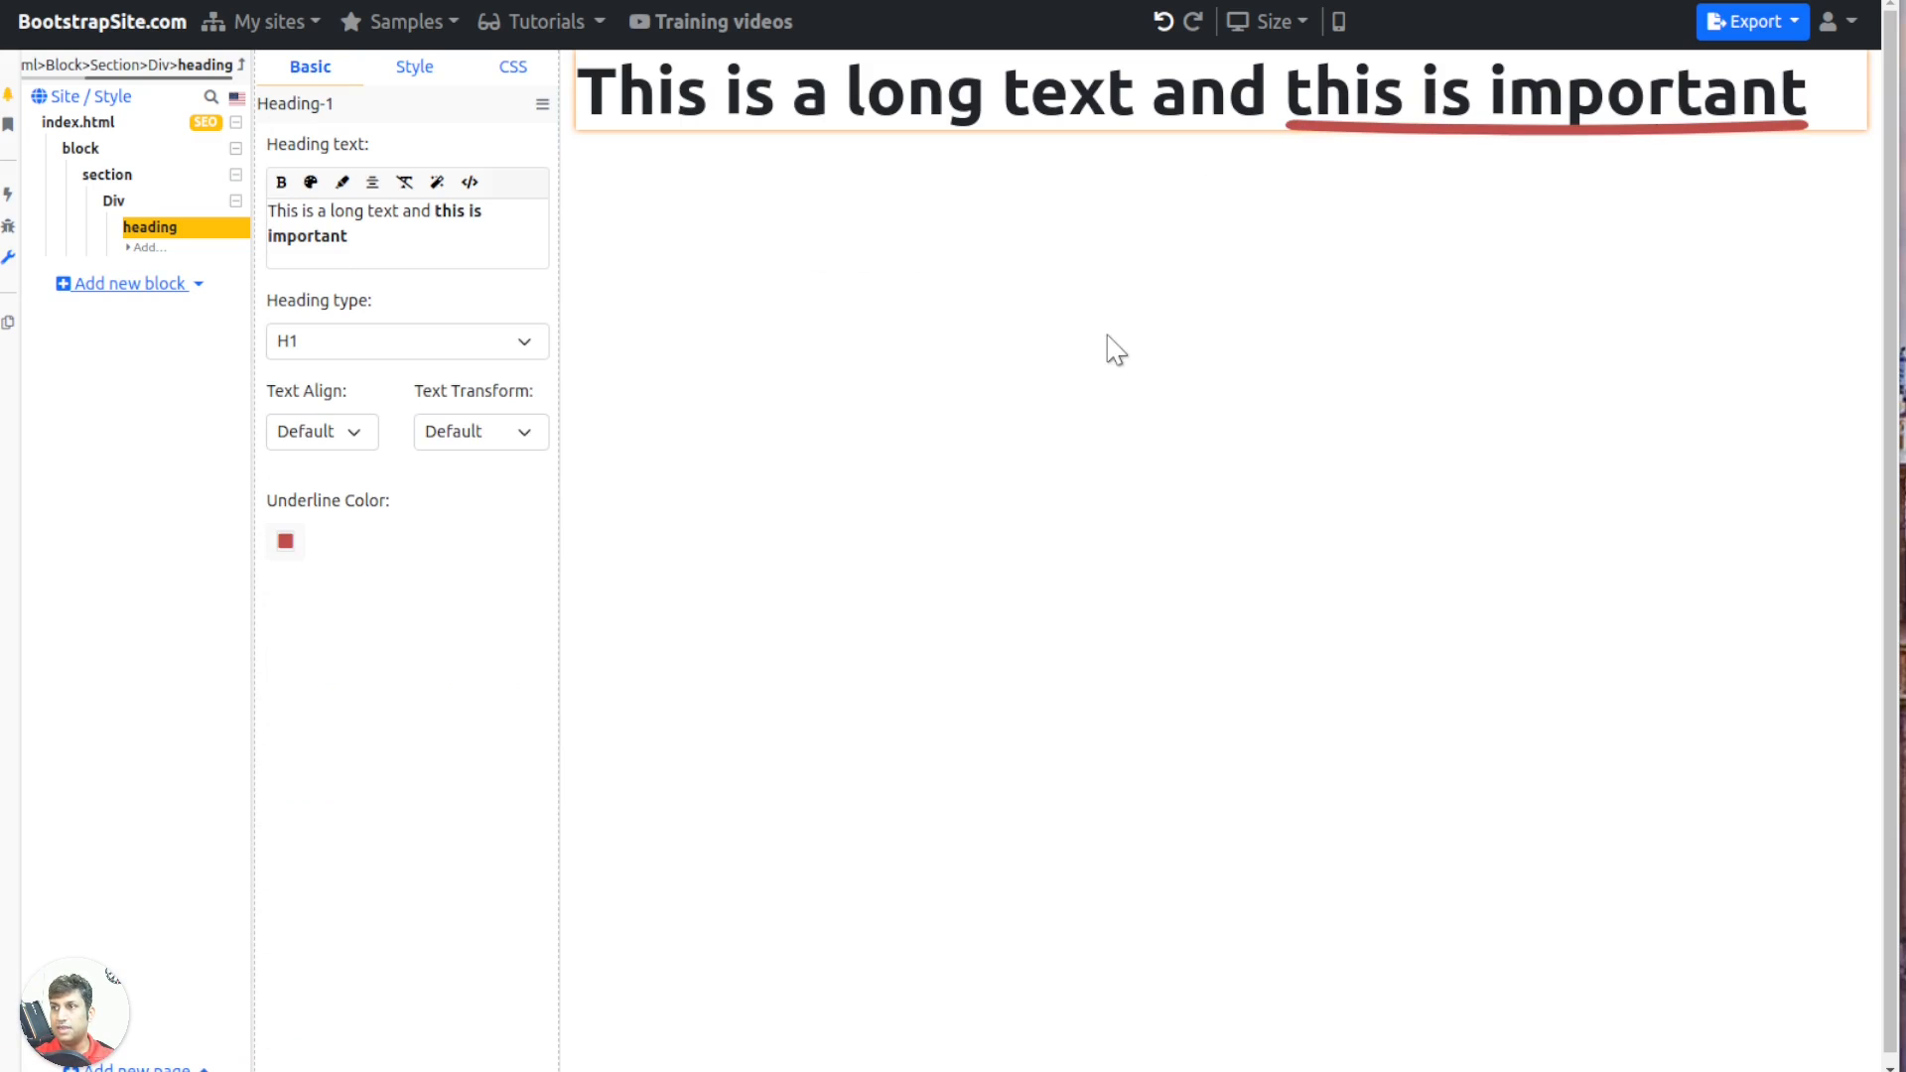
# Preview the page to check the heading's underlined words, and return to the builder
pyautogui.click(1747, 27)
pyautogui.click(1702, 76)
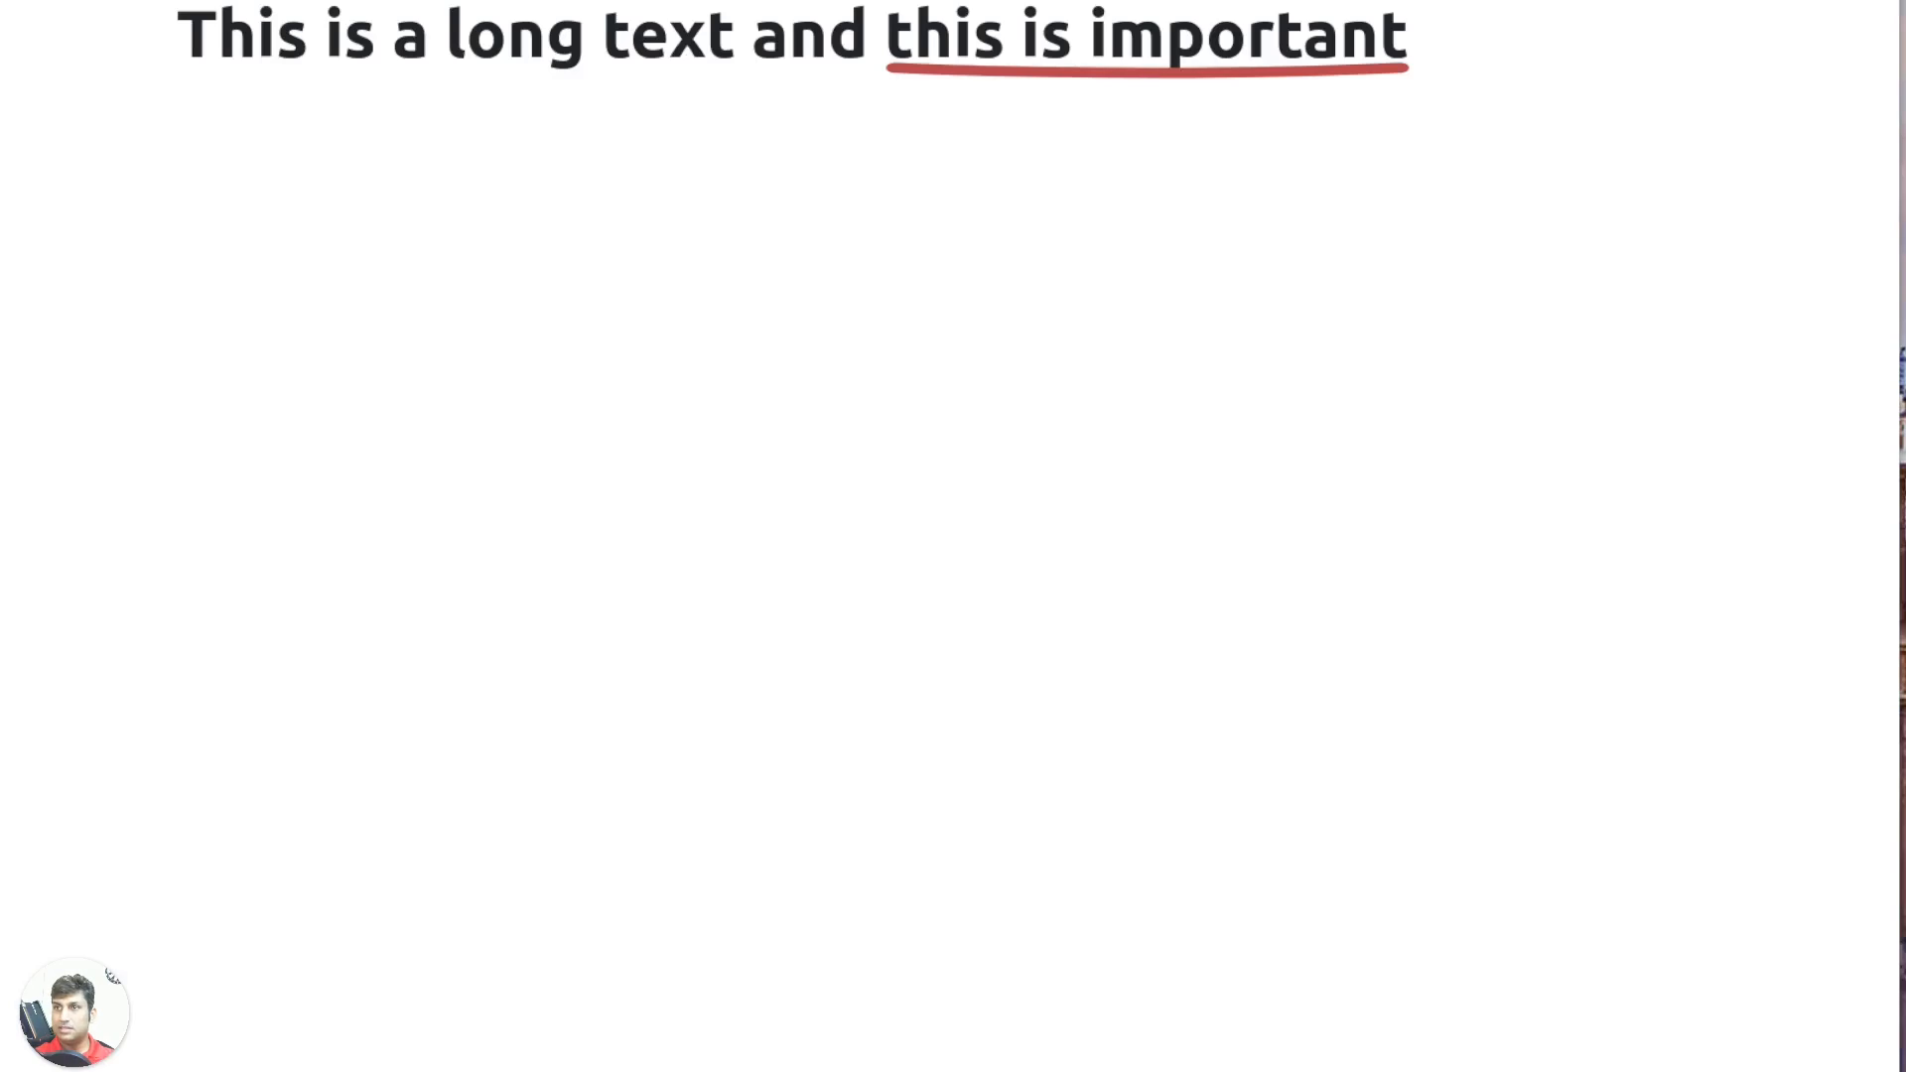
pyautogui.moveTo(890, 40); pyautogui.dragTo(1435, 51)
pyautogui.click(264, 93)
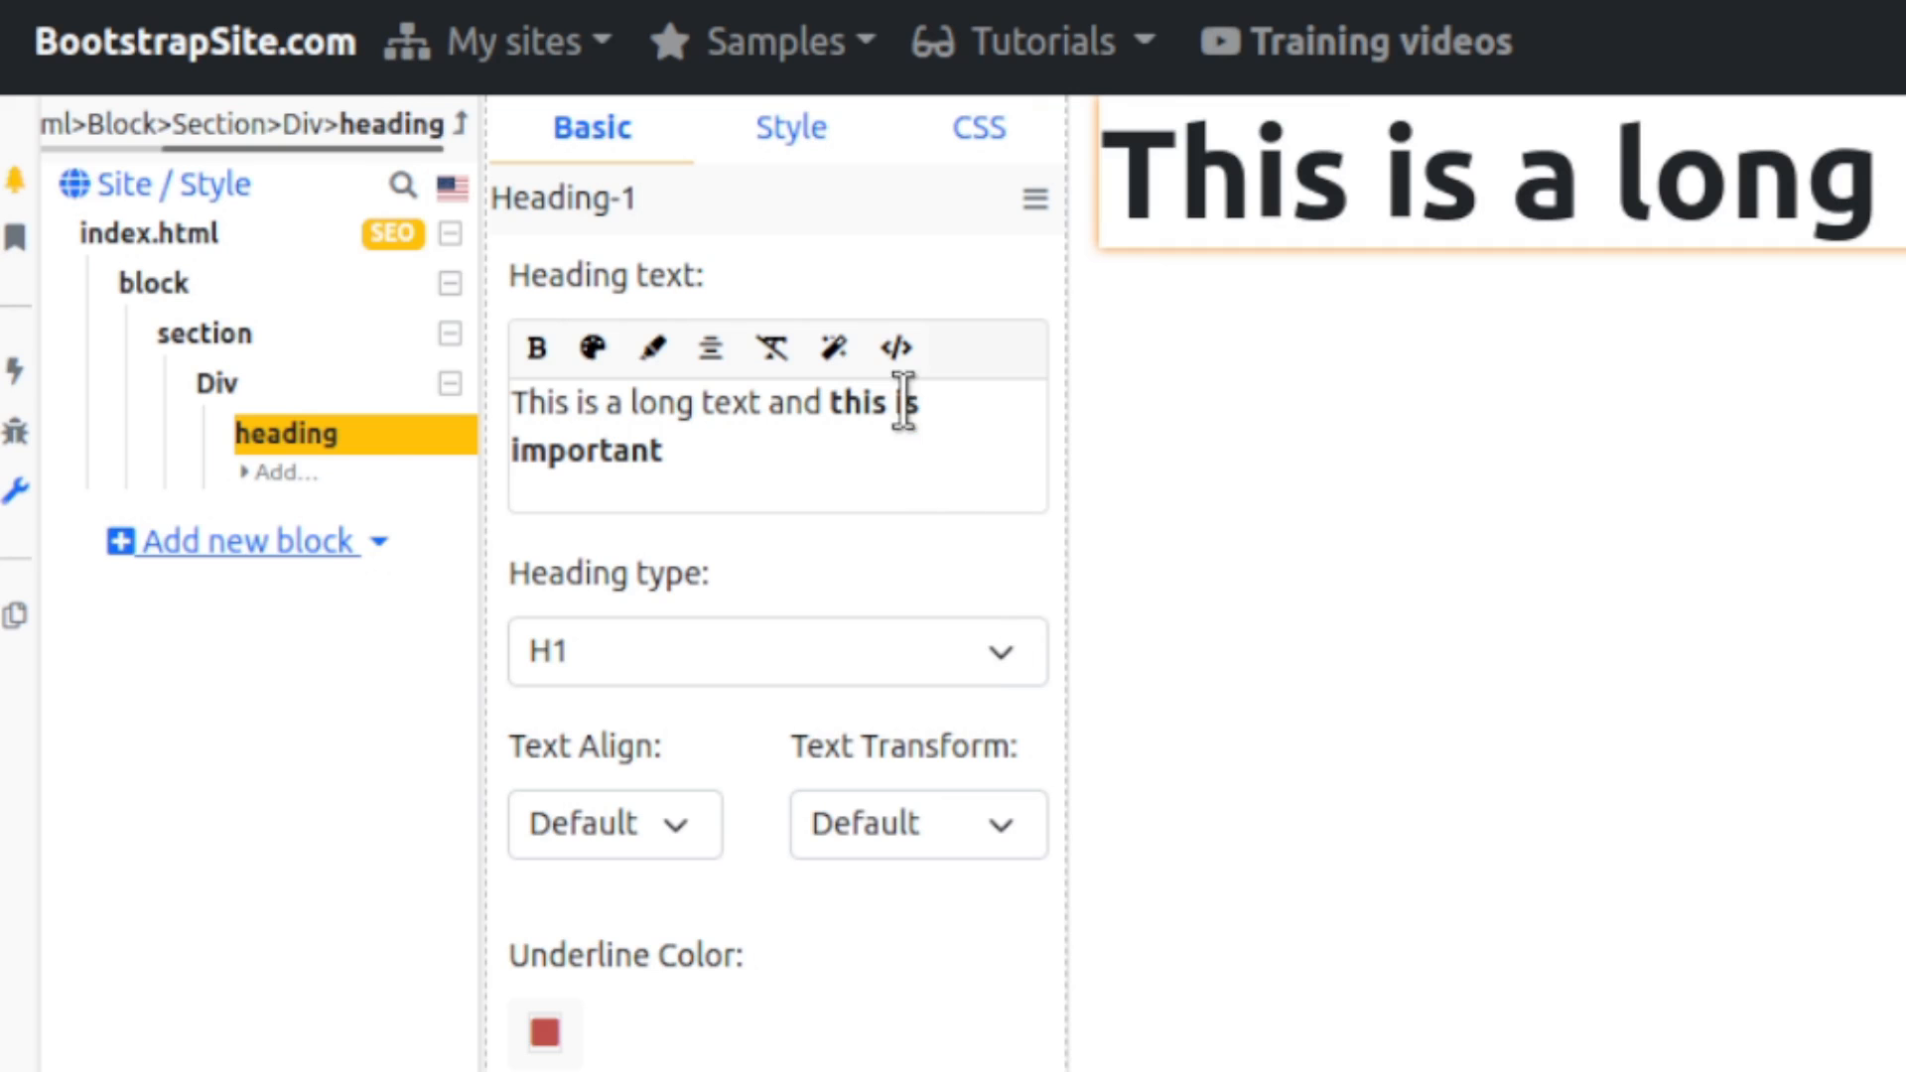
# Apply the purple-to-blue linear gradient preset to the words "long text" in the heading
pyautogui.moveTo(633, 405)
pyautogui.mouseDown()
pyautogui.moveTo(754, 404)
pyautogui.moveTo(636, 397)
pyautogui.mouseUp()
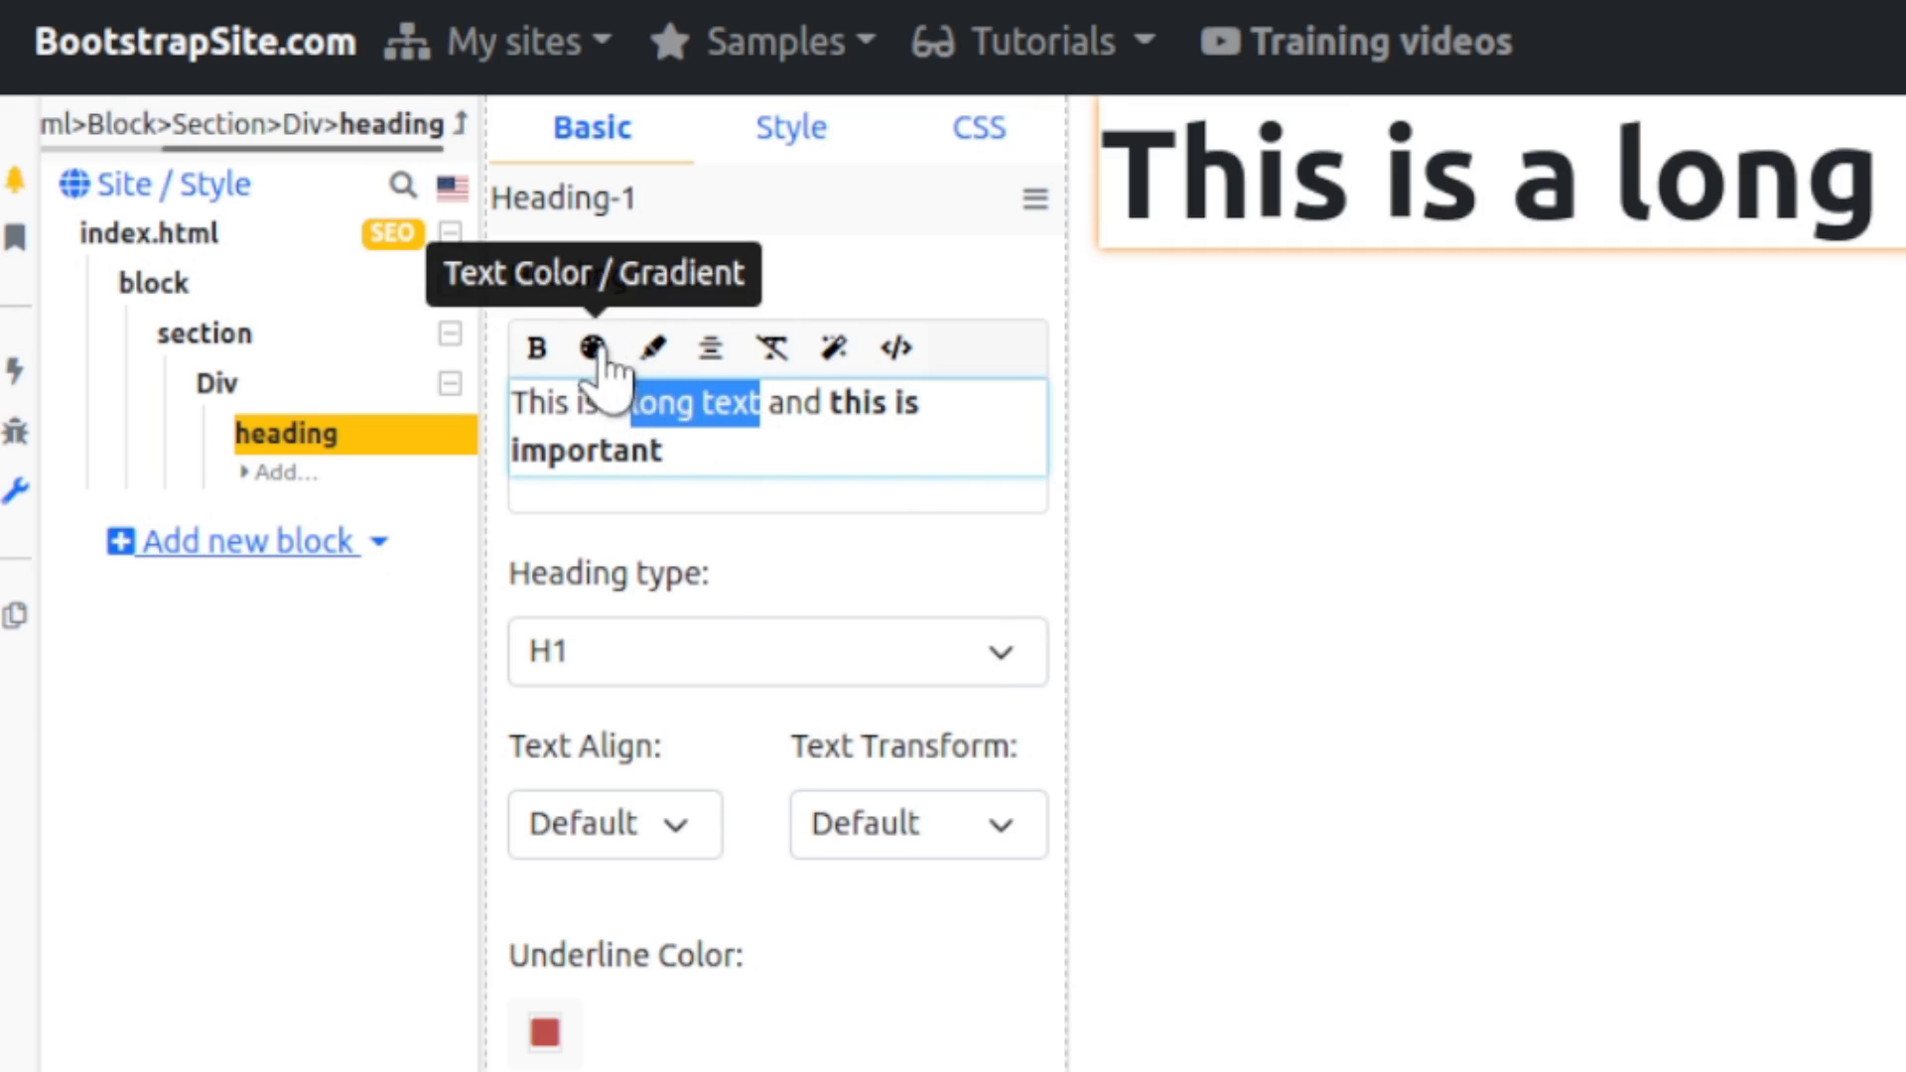
pyautogui.click(594, 351)
pyautogui.click(806, 471)
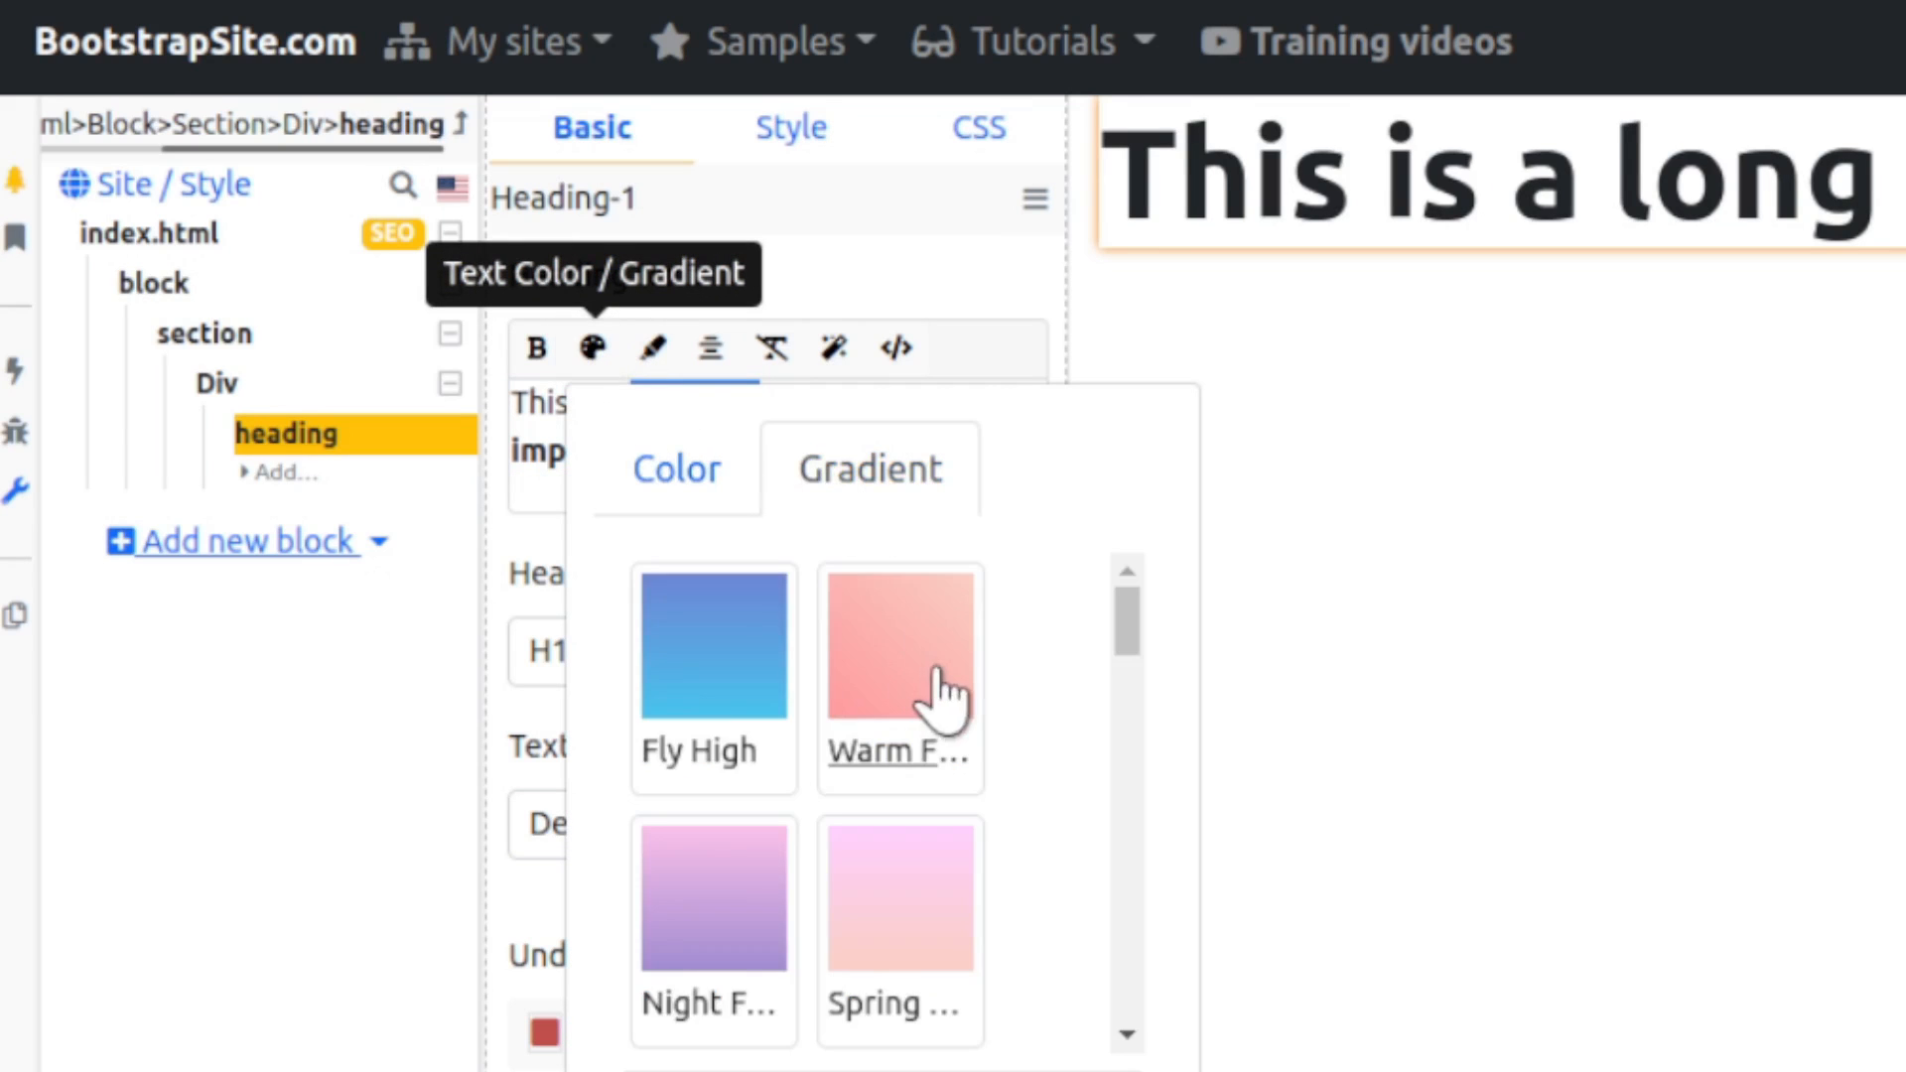
pyautogui.scroll(-3, 992, 775)
pyautogui.scroll(-5, 493, 436)
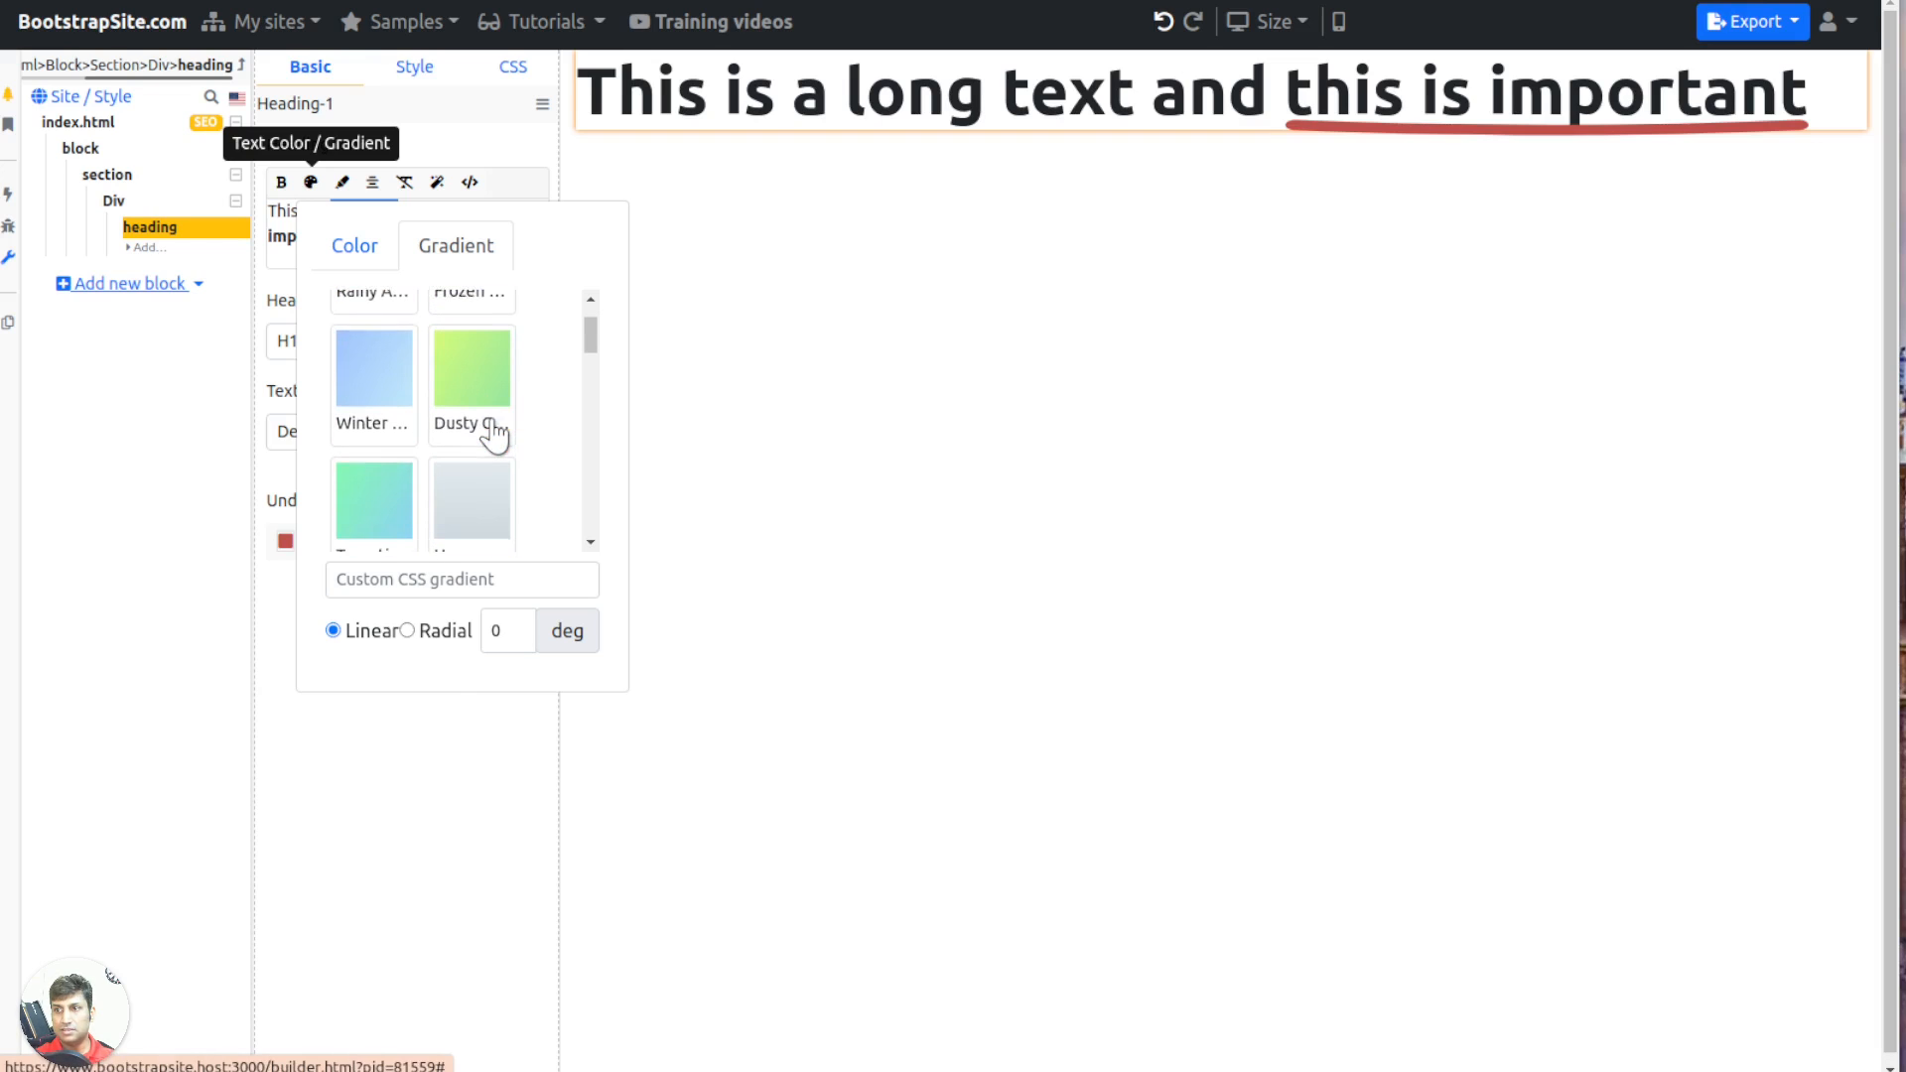
pyautogui.click(378, 342)
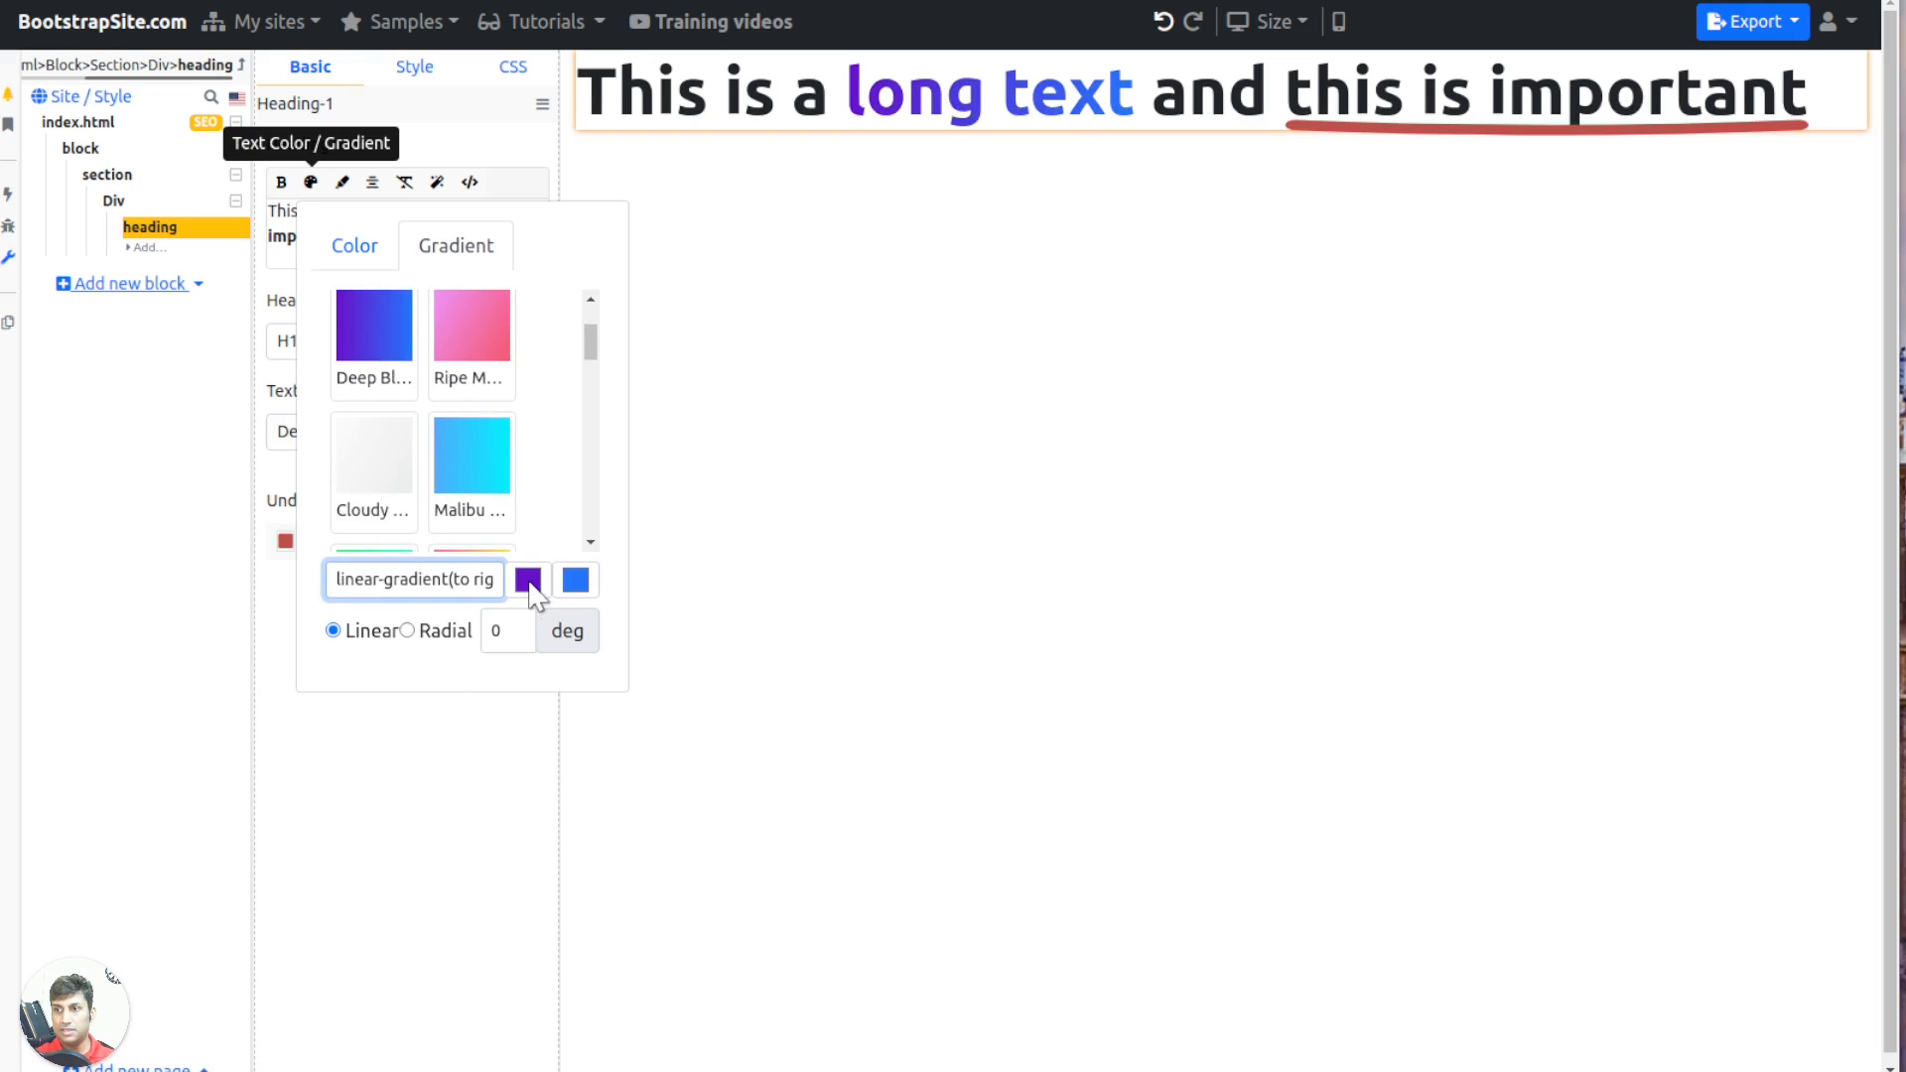
# Change the first color of the "long text" gradient to a muted green, RGB 109, 156, 119
pyautogui.click(528, 580)
pyautogui.click(706, 790)
pyautogui.click(671, 708)
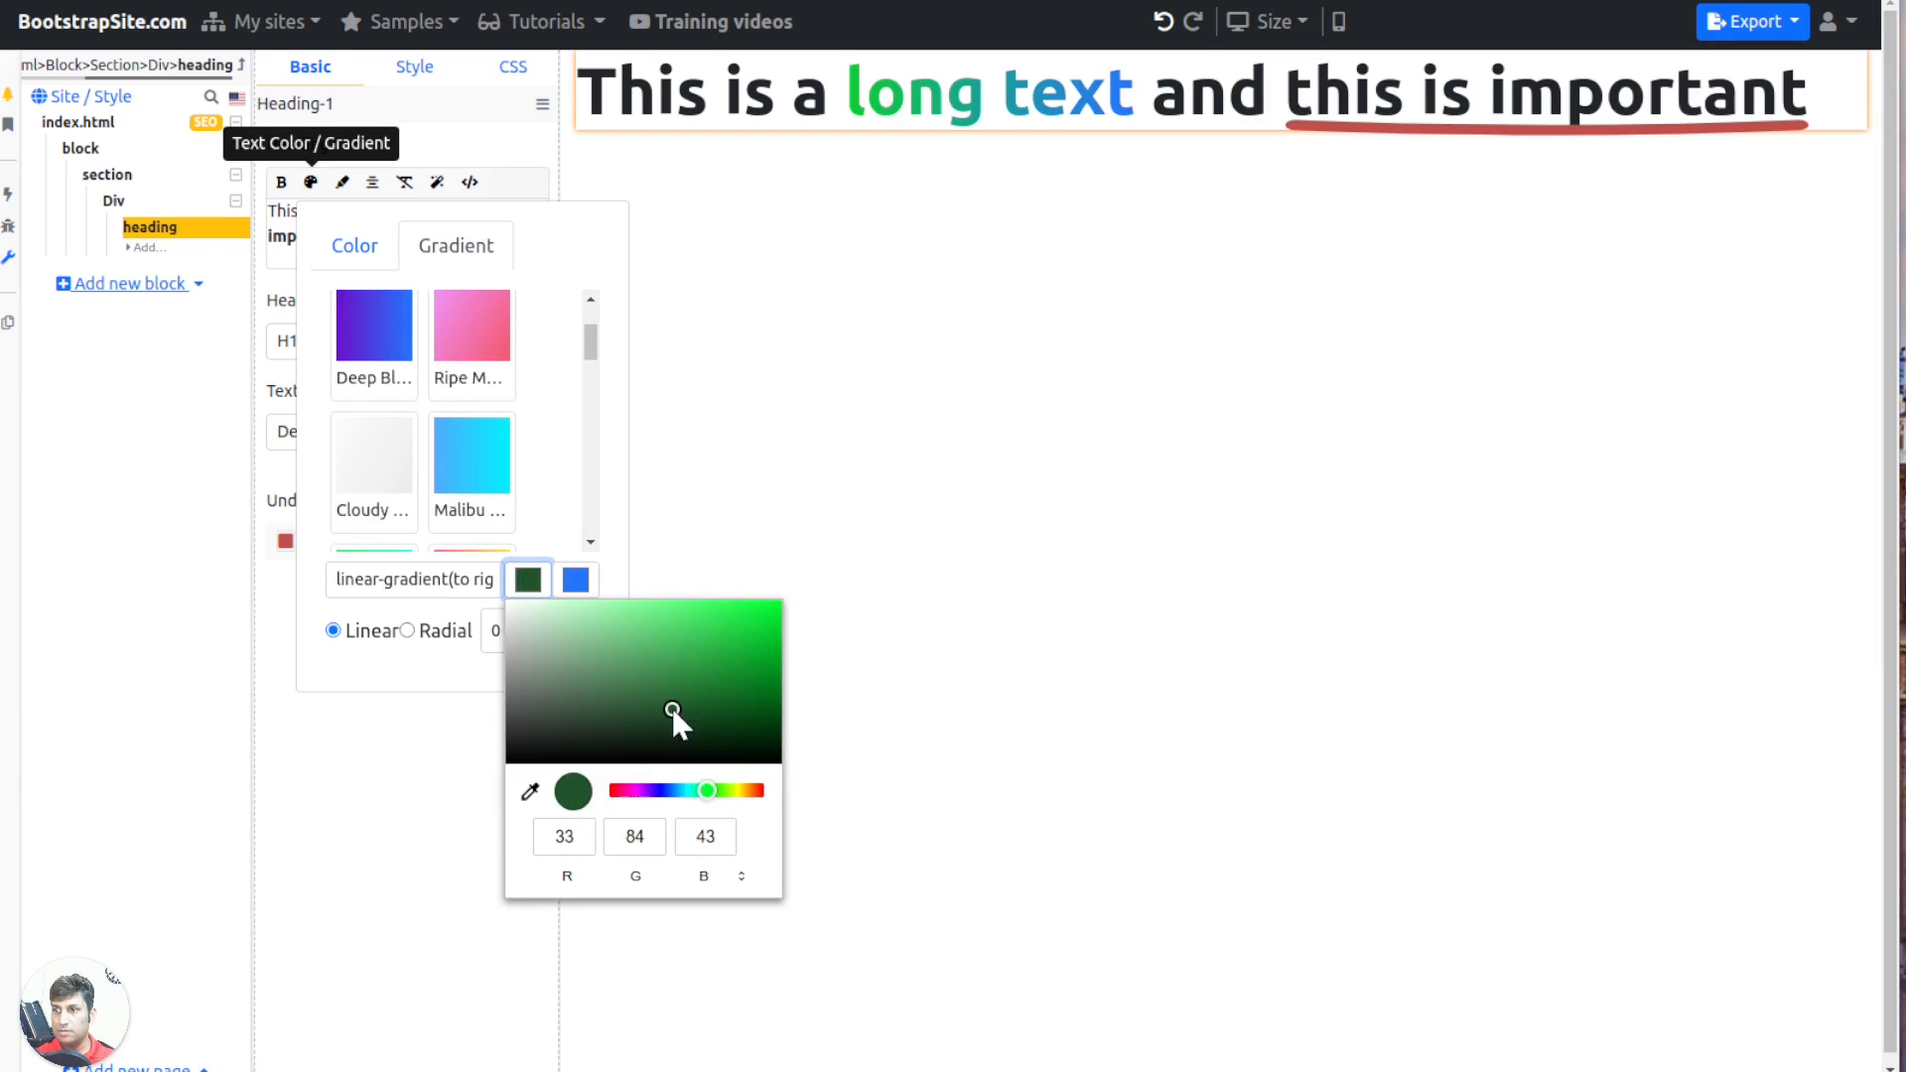
pyautogui.moveTo(671, 705)
pyautogui.mouseDown()
pyautogui.moveTo(659, 657)
pyautogui.moveTo(587, 661)
pyautogui.mouseUp()
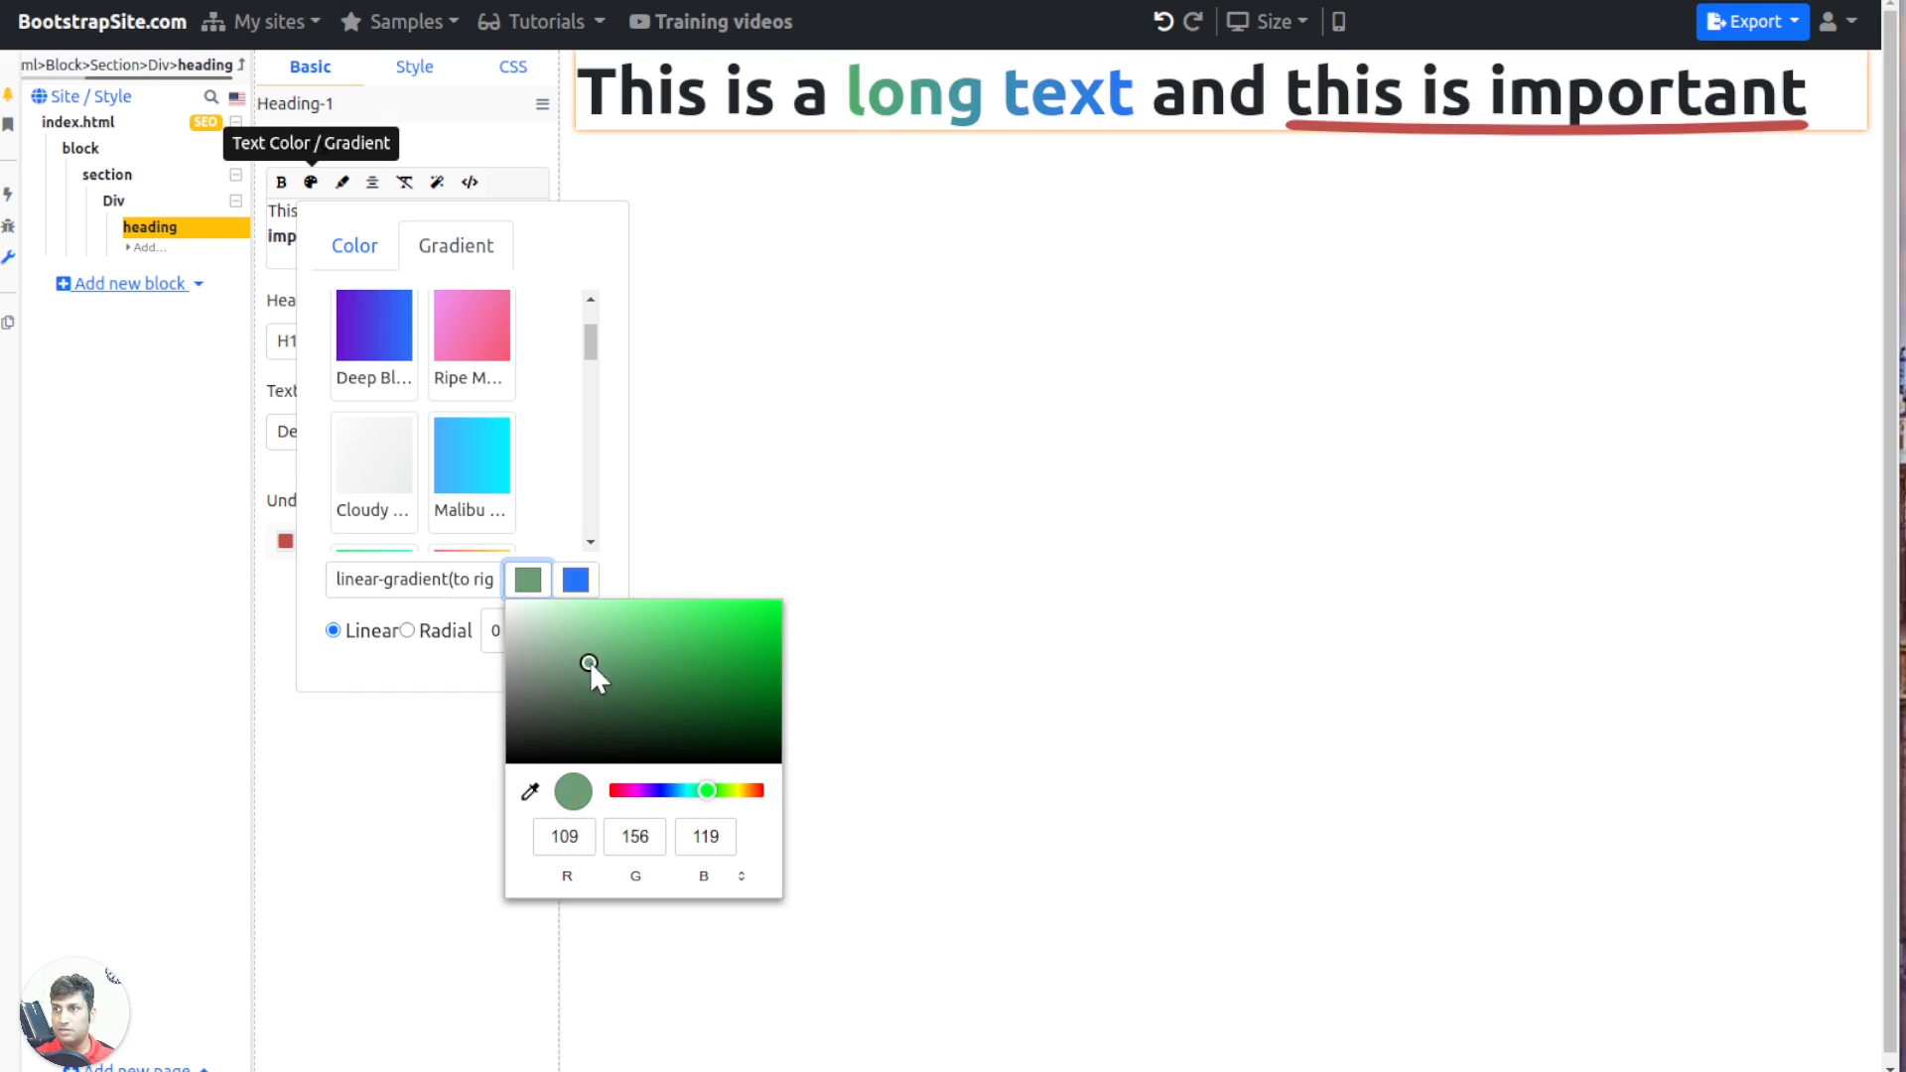
pyautogui.click(832, 322)
pyautogui.click(813, 231)
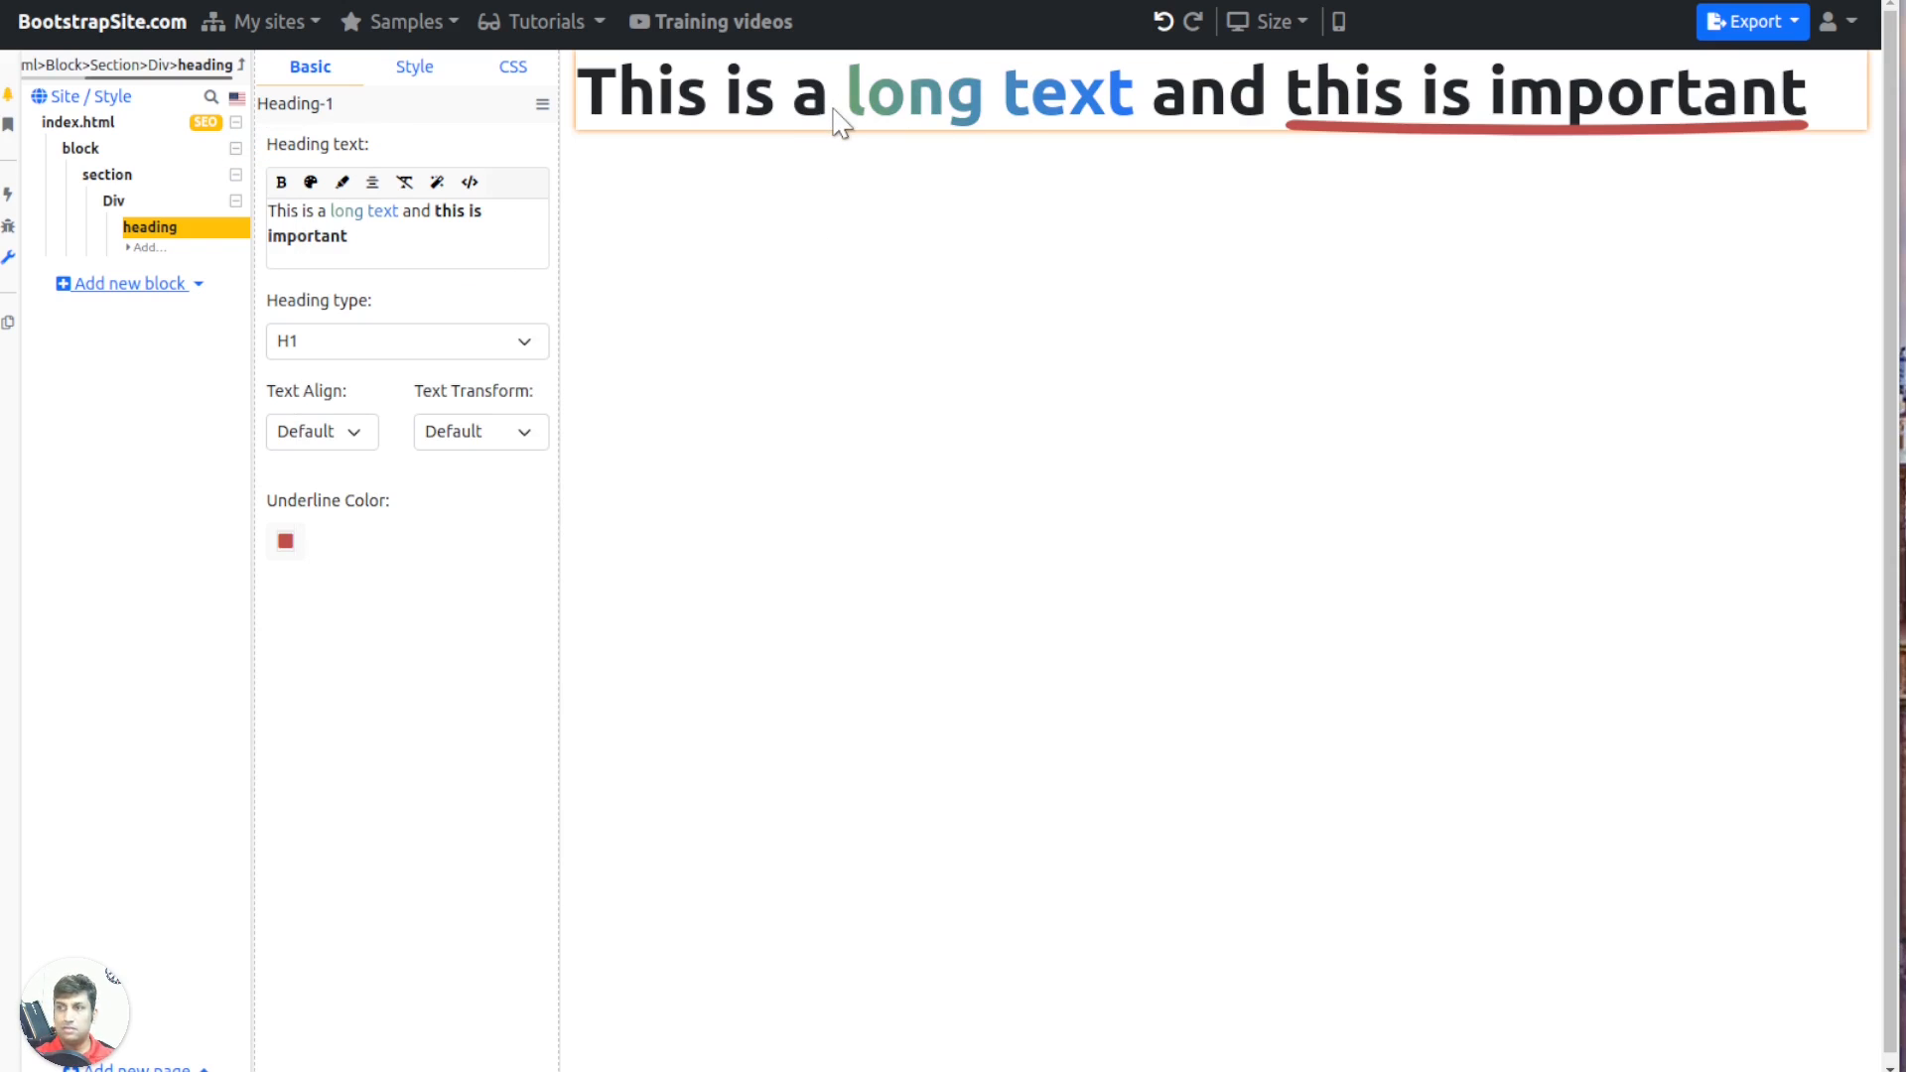
# Apply the typing effect to the word "This" at the start of the heading
pyautogui.doubleClick(280, 208)
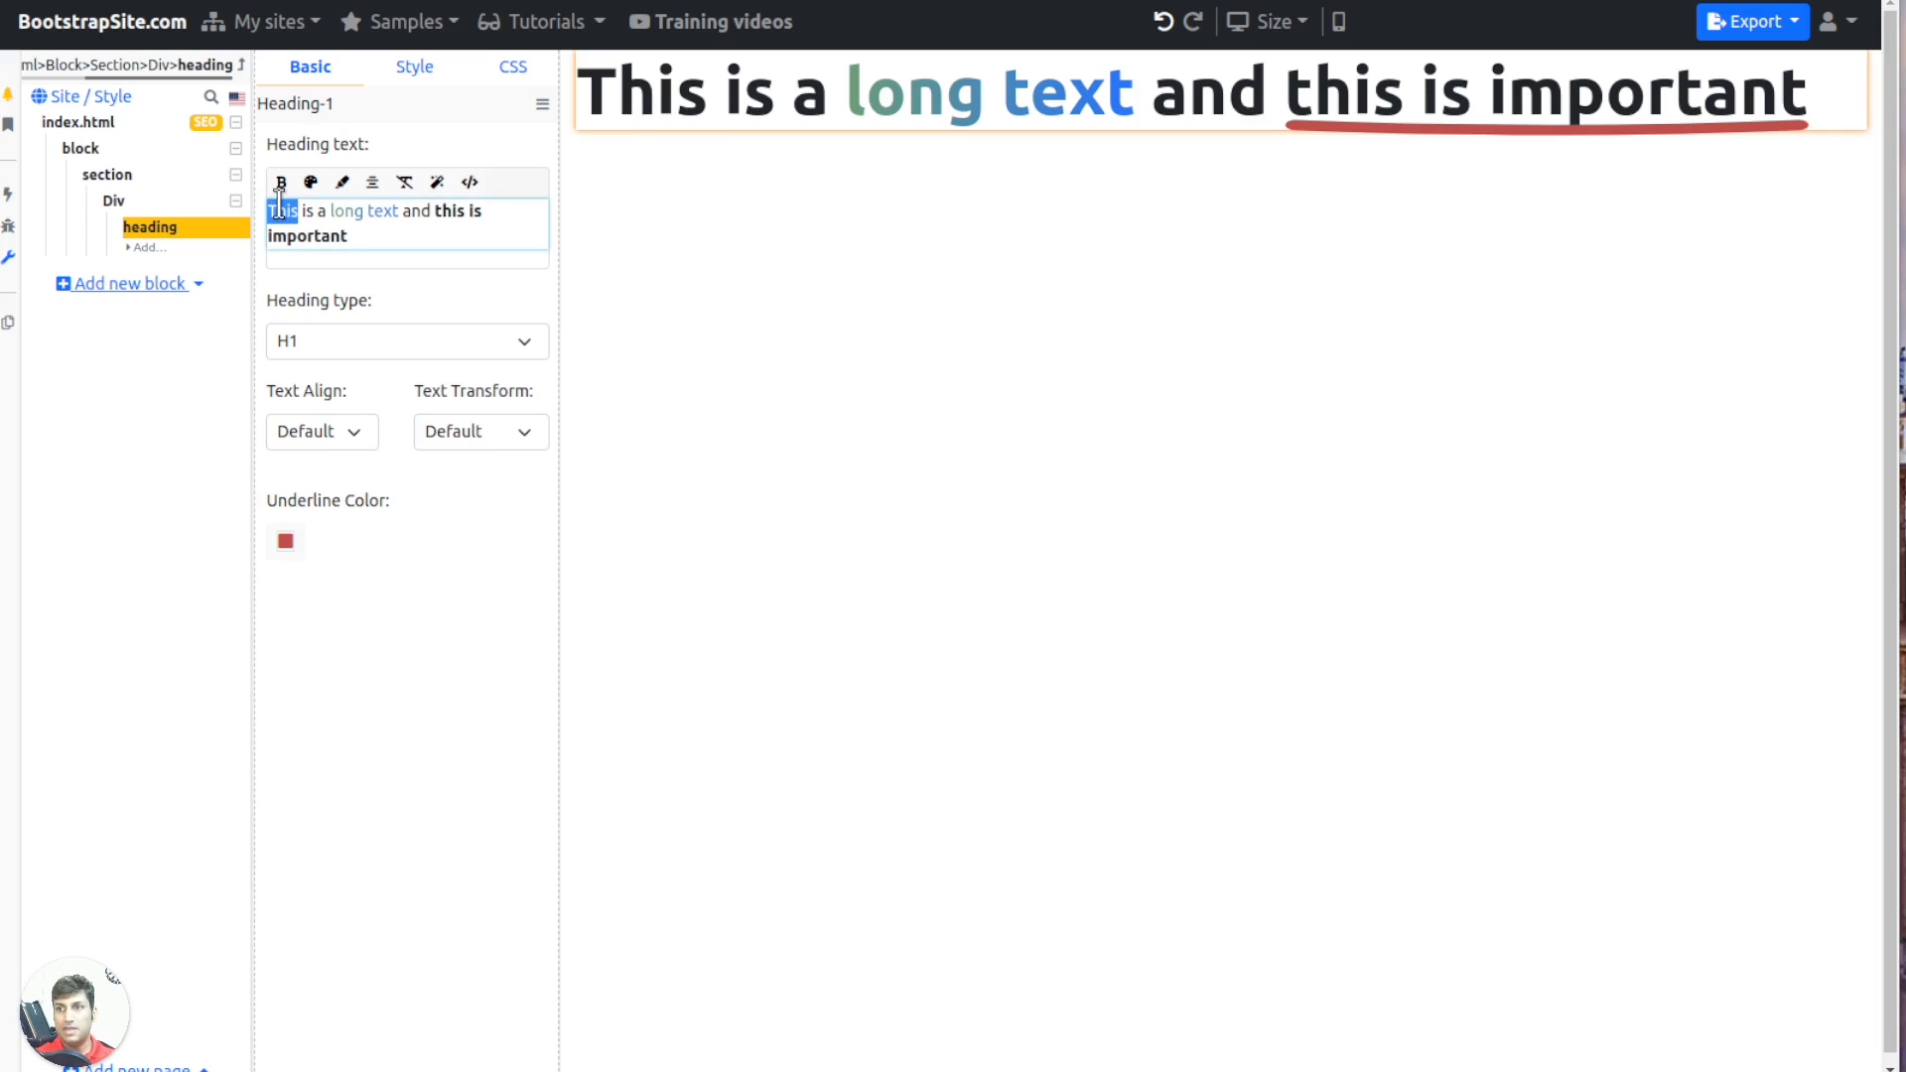
pyautogui.click(436, 182)
pyautogui.click(338, 235)
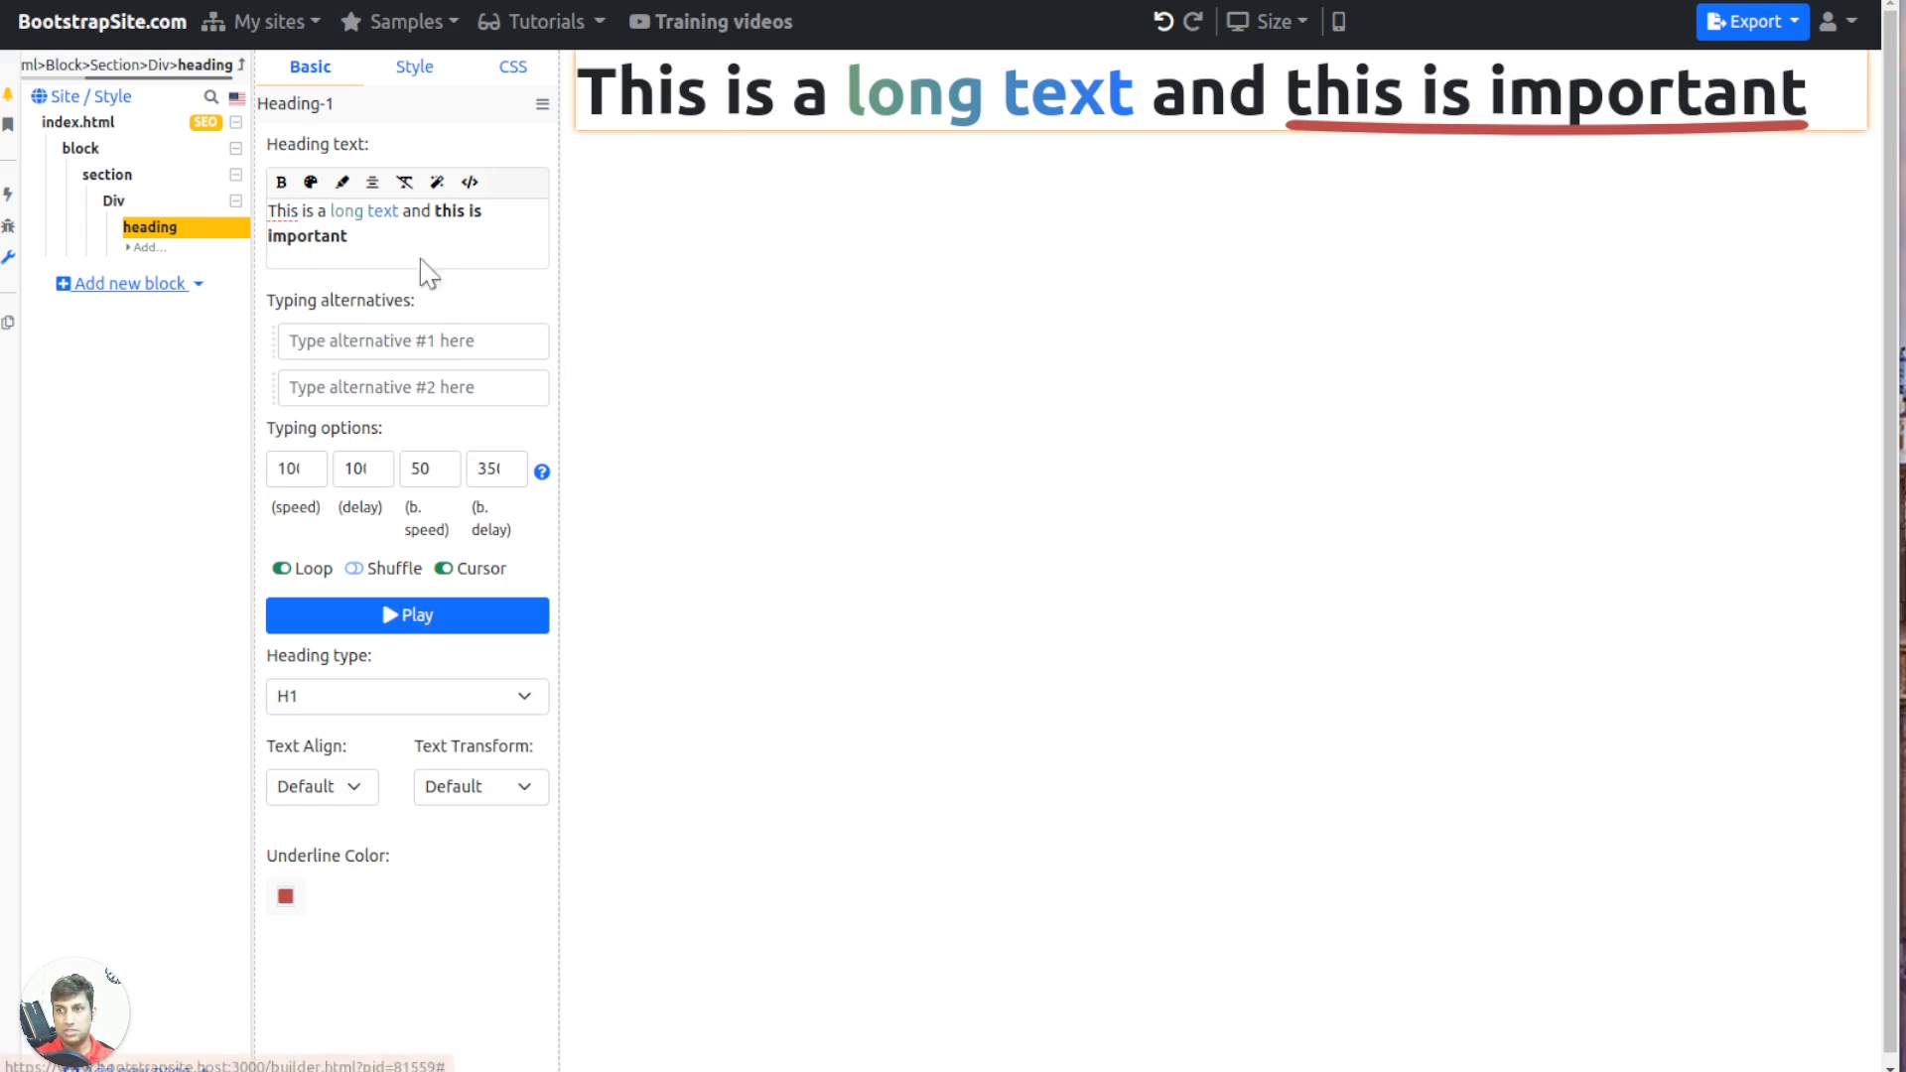
# Enter "This", "That" and "There" as the typing alternatives and play the typing animation
pyautogui.click(373, 328)
pyautogui.write('Thi')
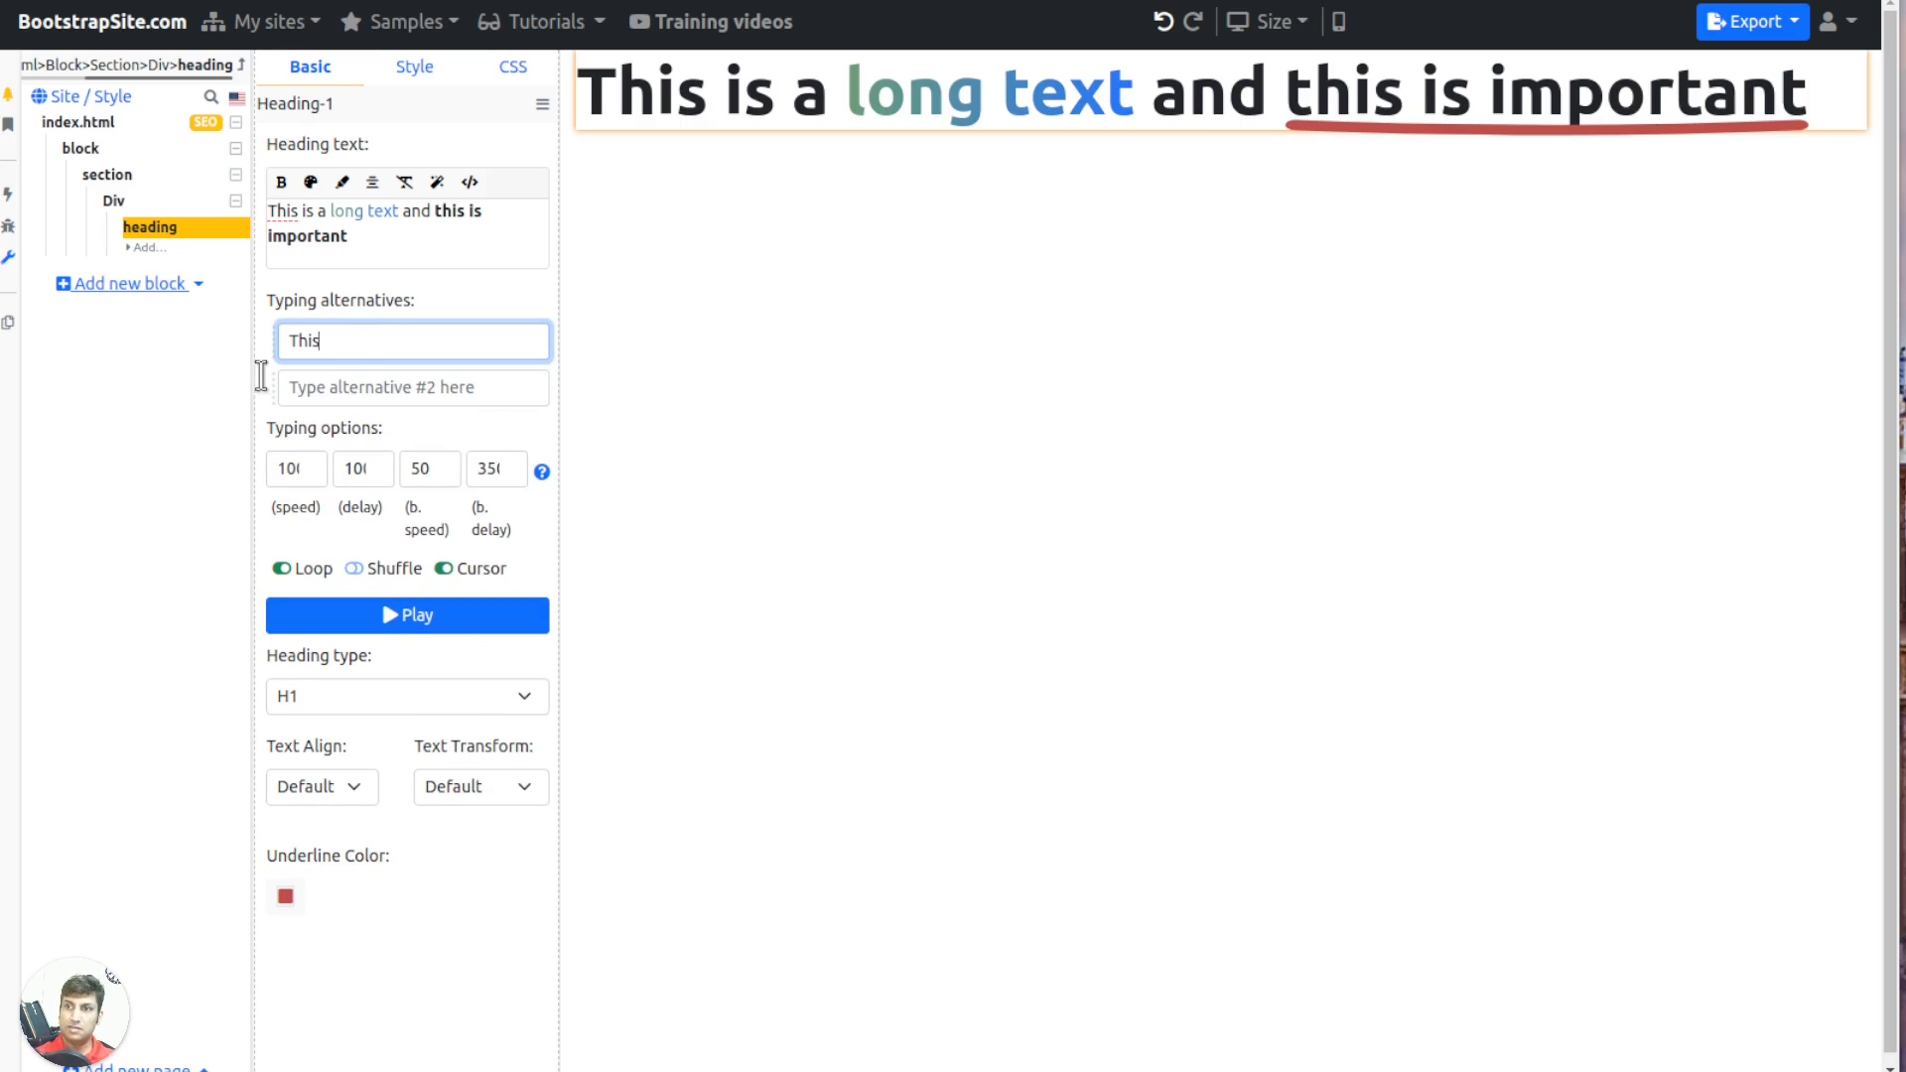
pyautogui.write('s')
pyautogui.click(468, 390)
pyautogui.write('That')
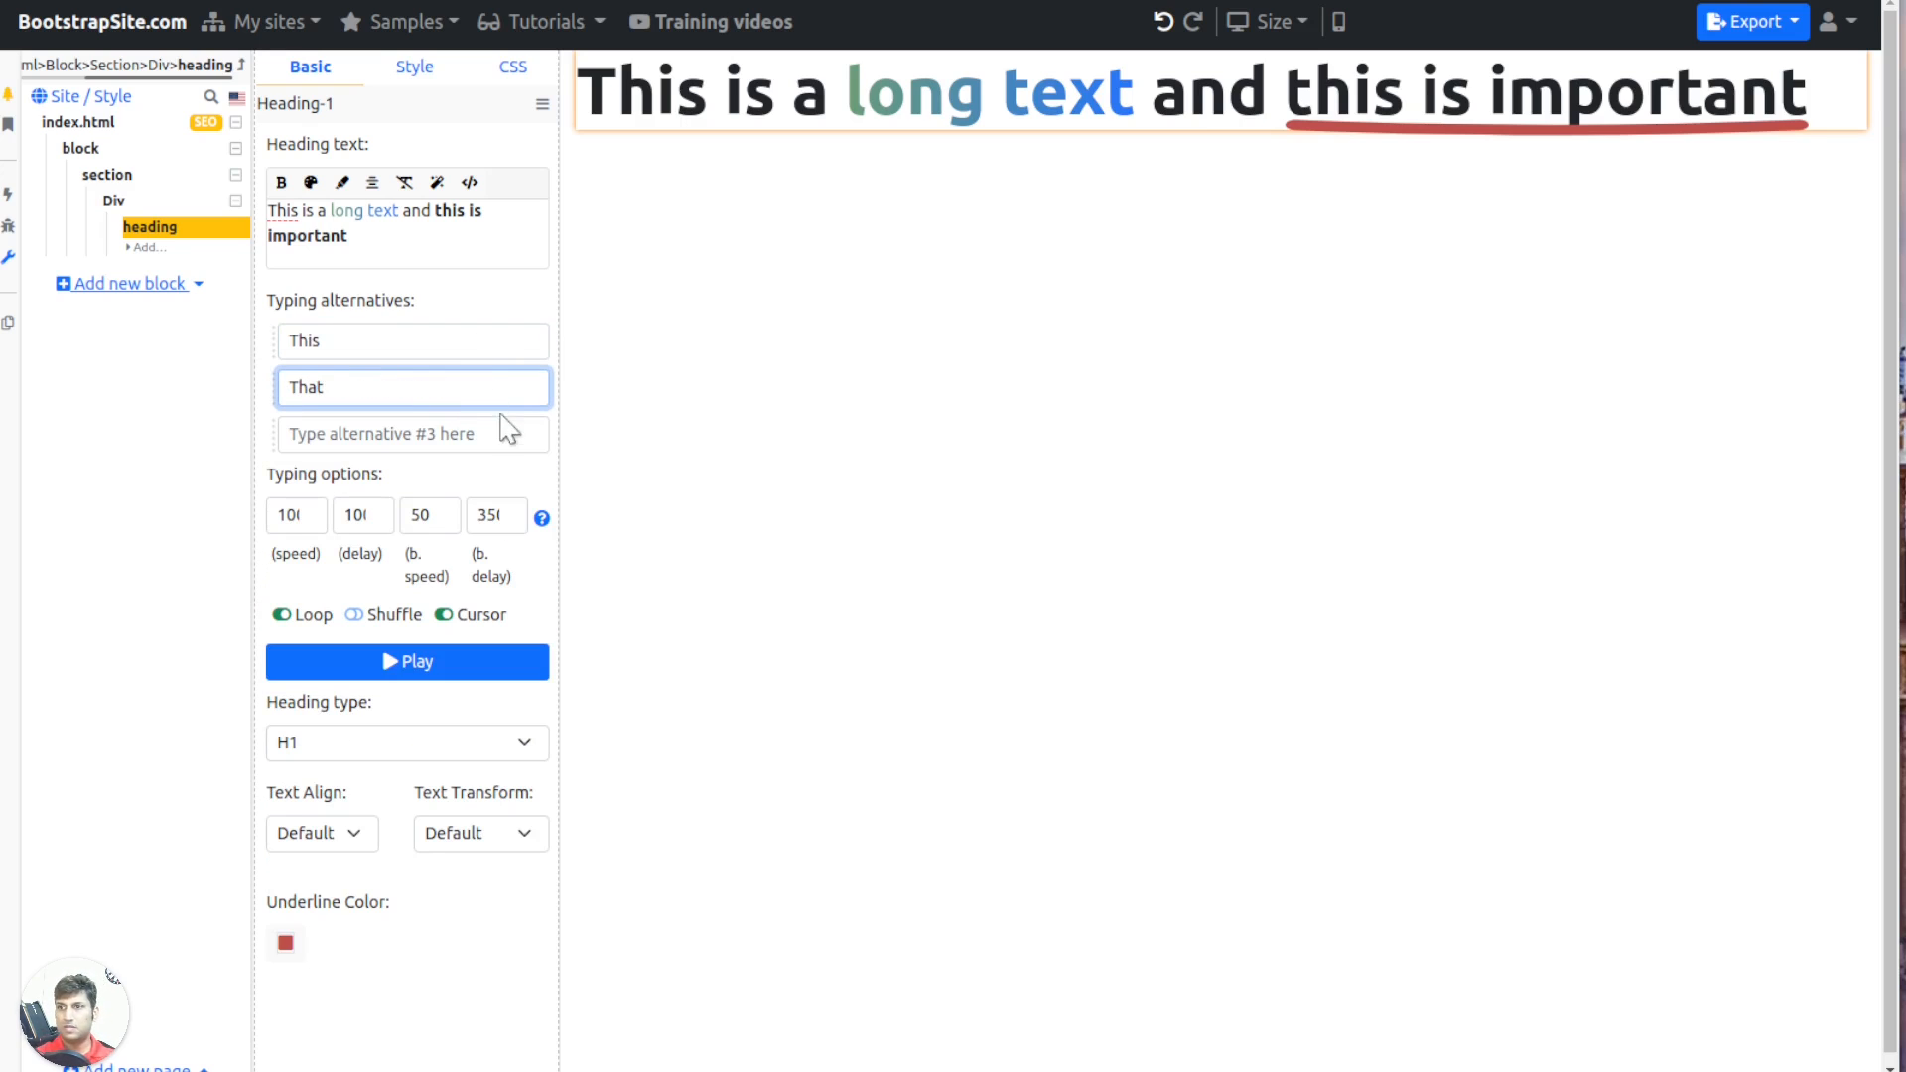
pyautogui.click(487, 433)
pyautogui.write('There')
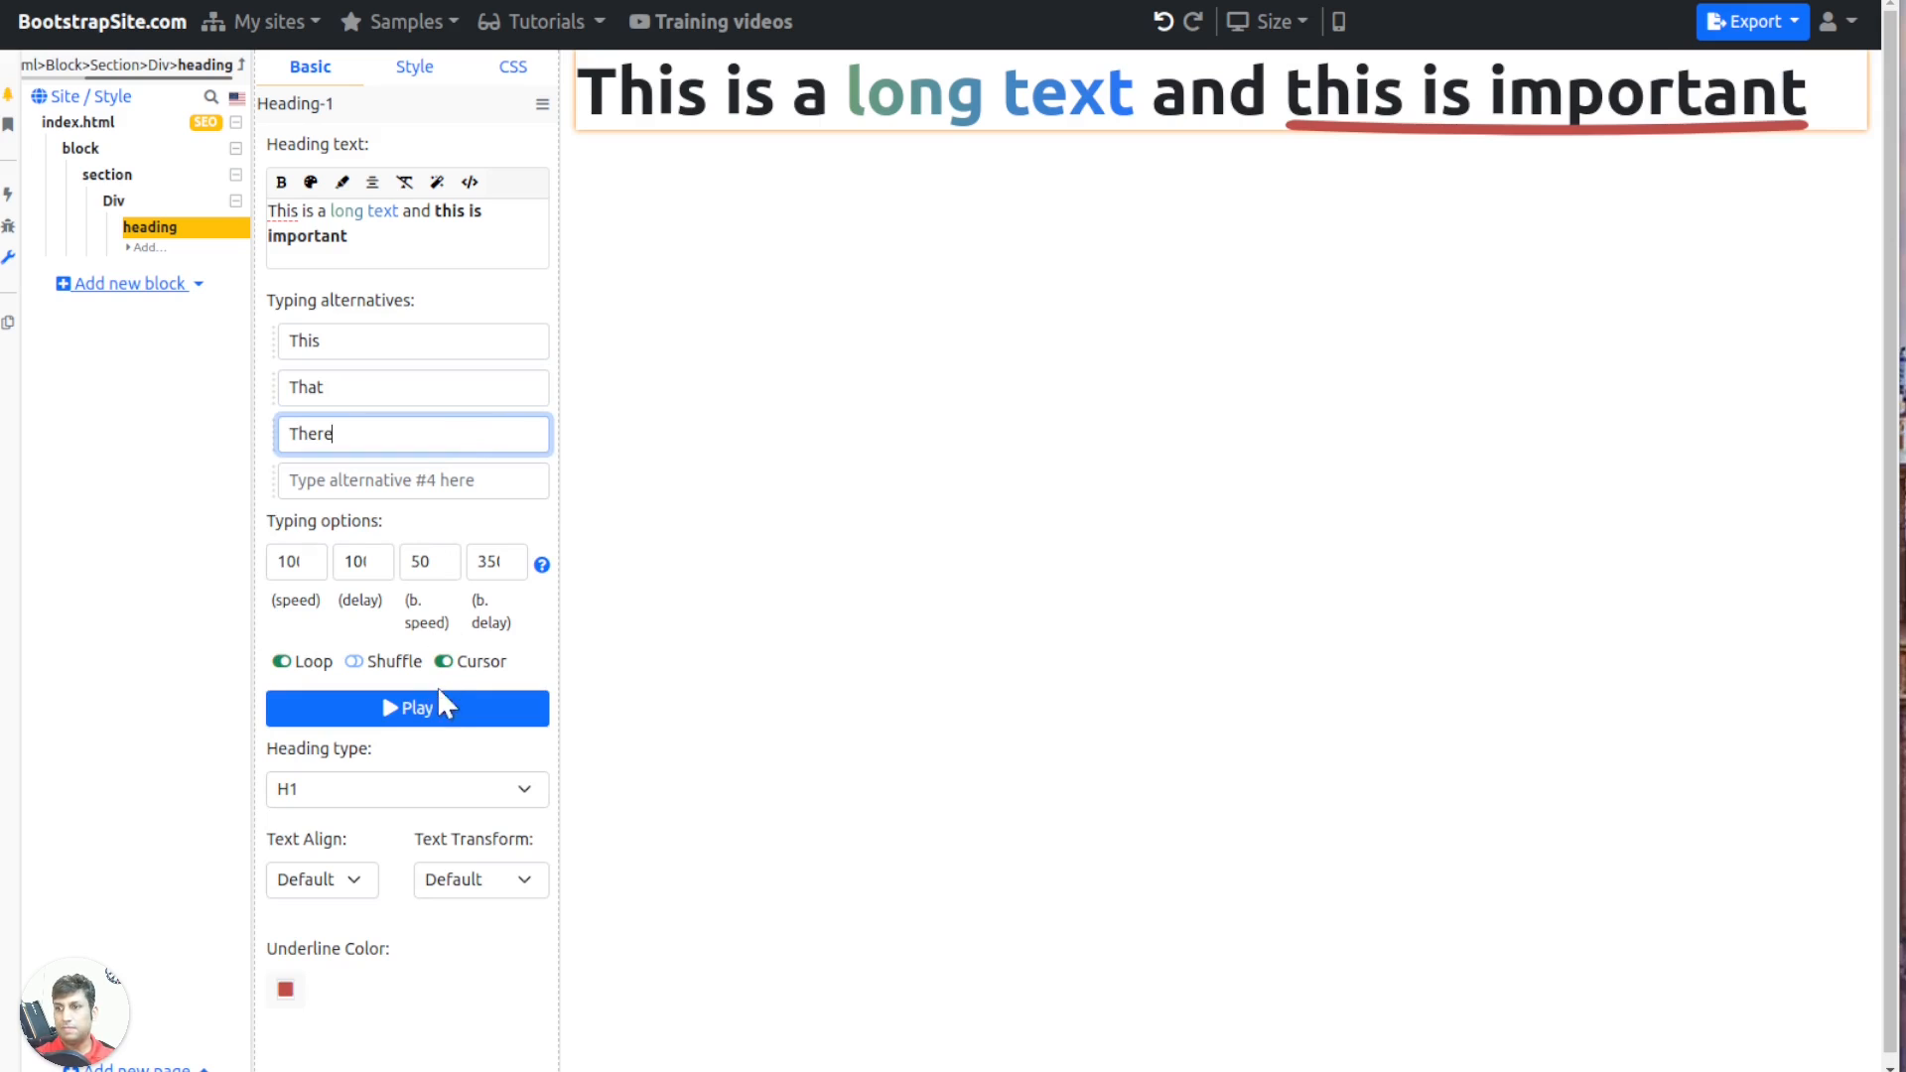
pyautogui.click(440, 695)
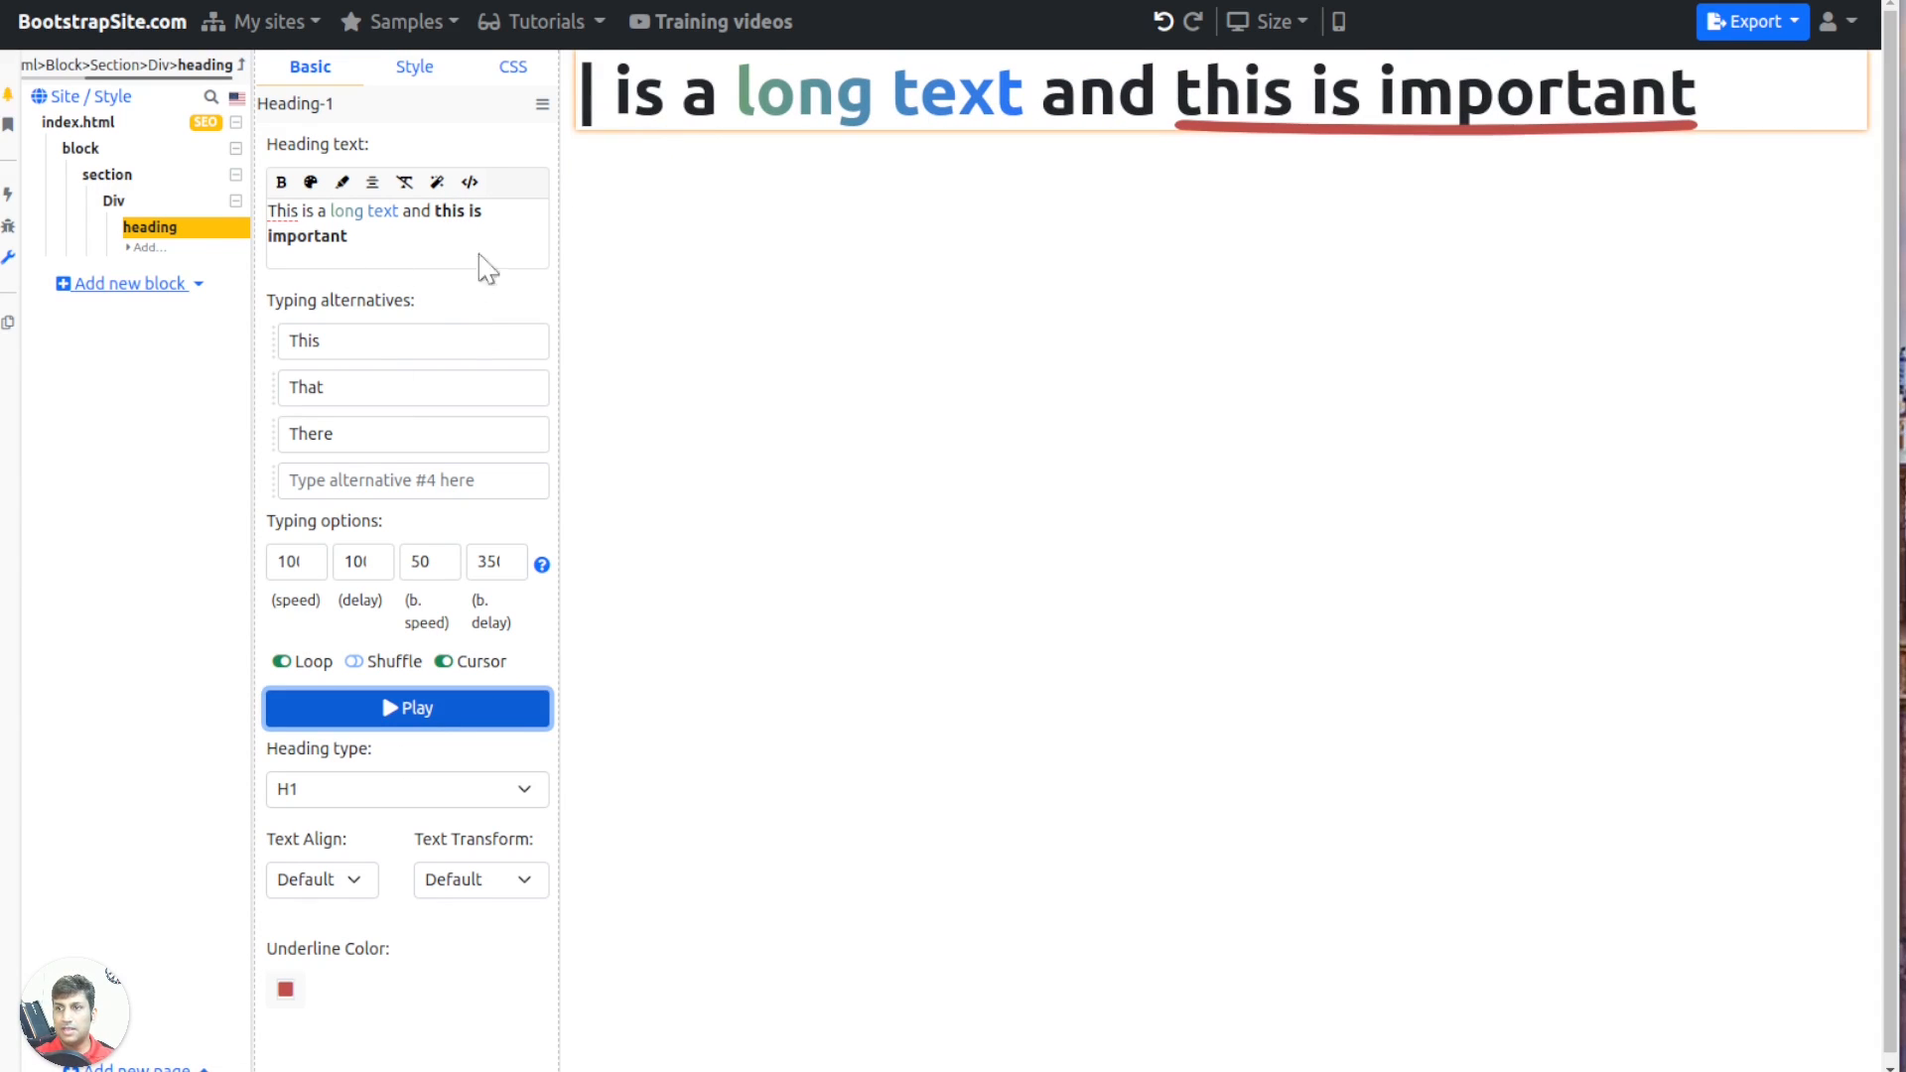
# Append "to 10 times" to the heading text and apply the counter effect to the number 10
pyautogui.click(372, 239)
pyautogui.write('to 10 times')
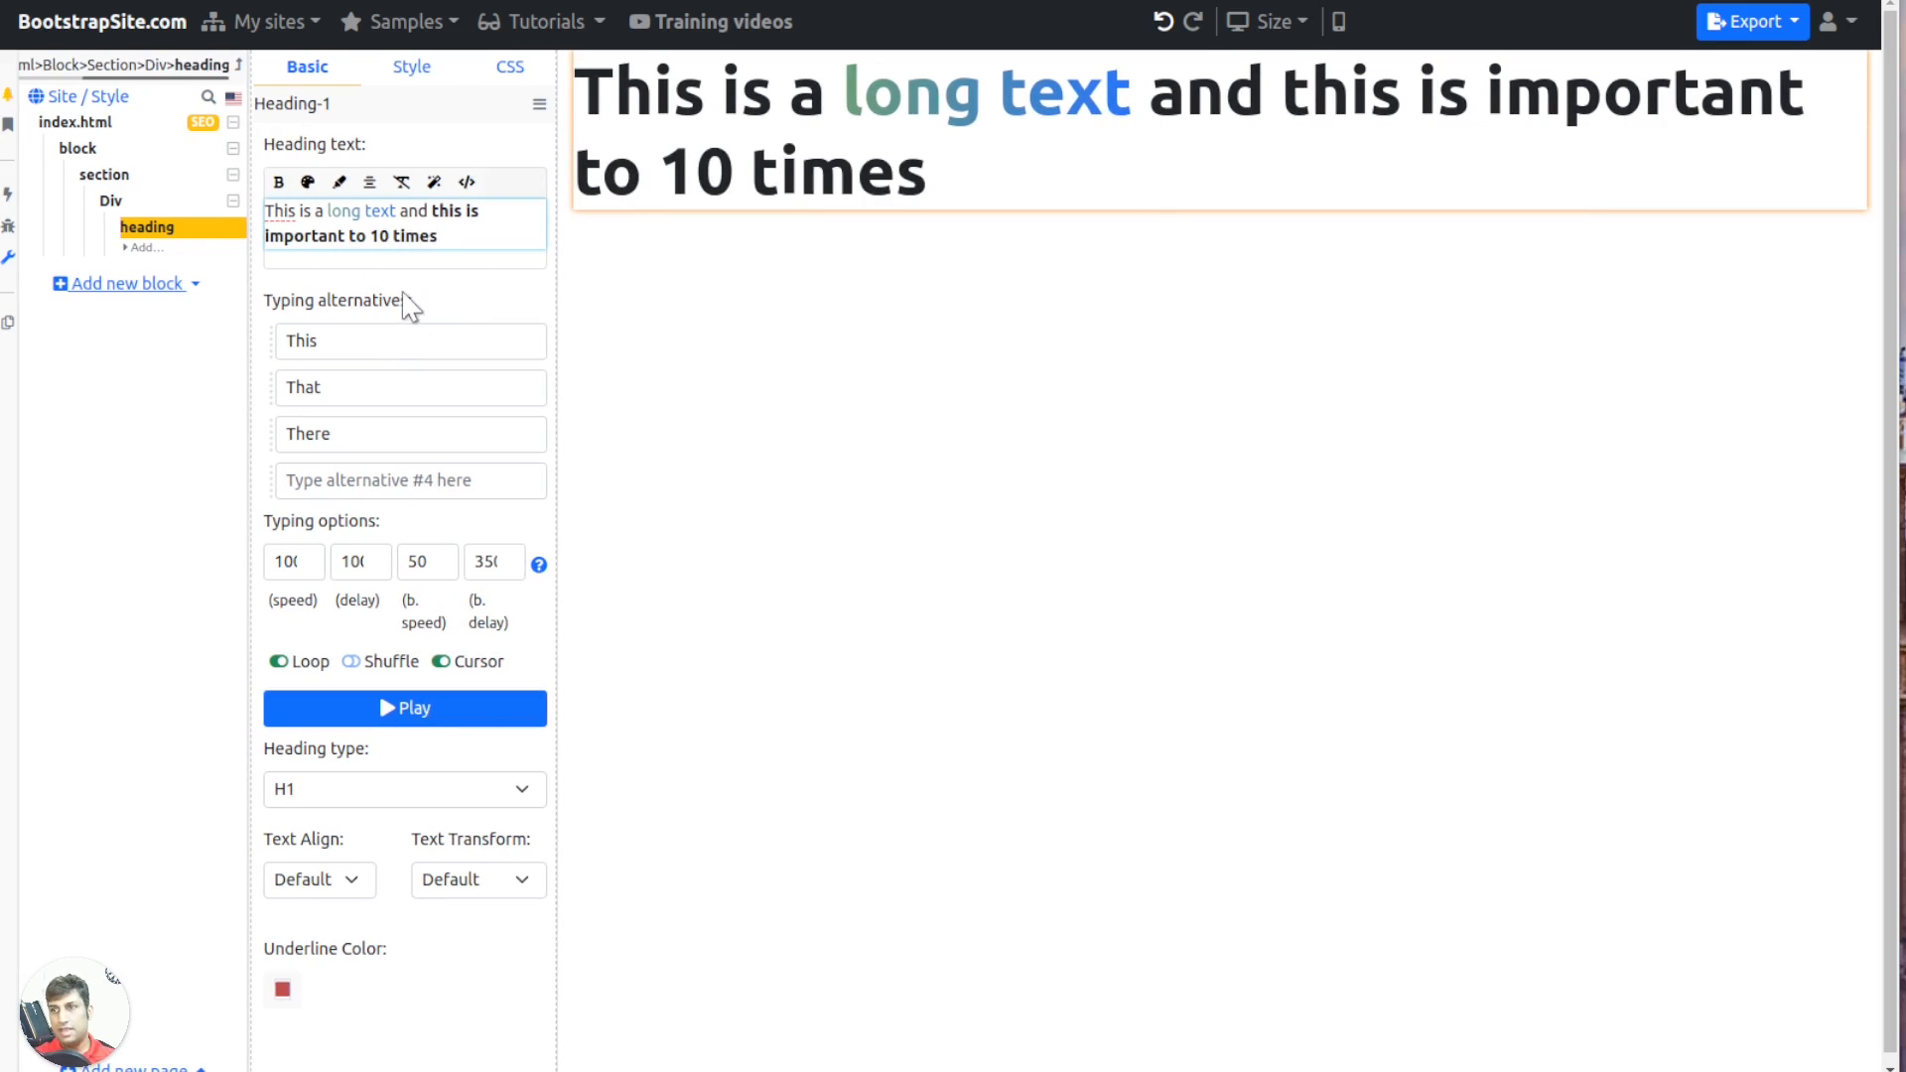
pyautogui.click(434, 181)
pyautogui.click(367, 270)
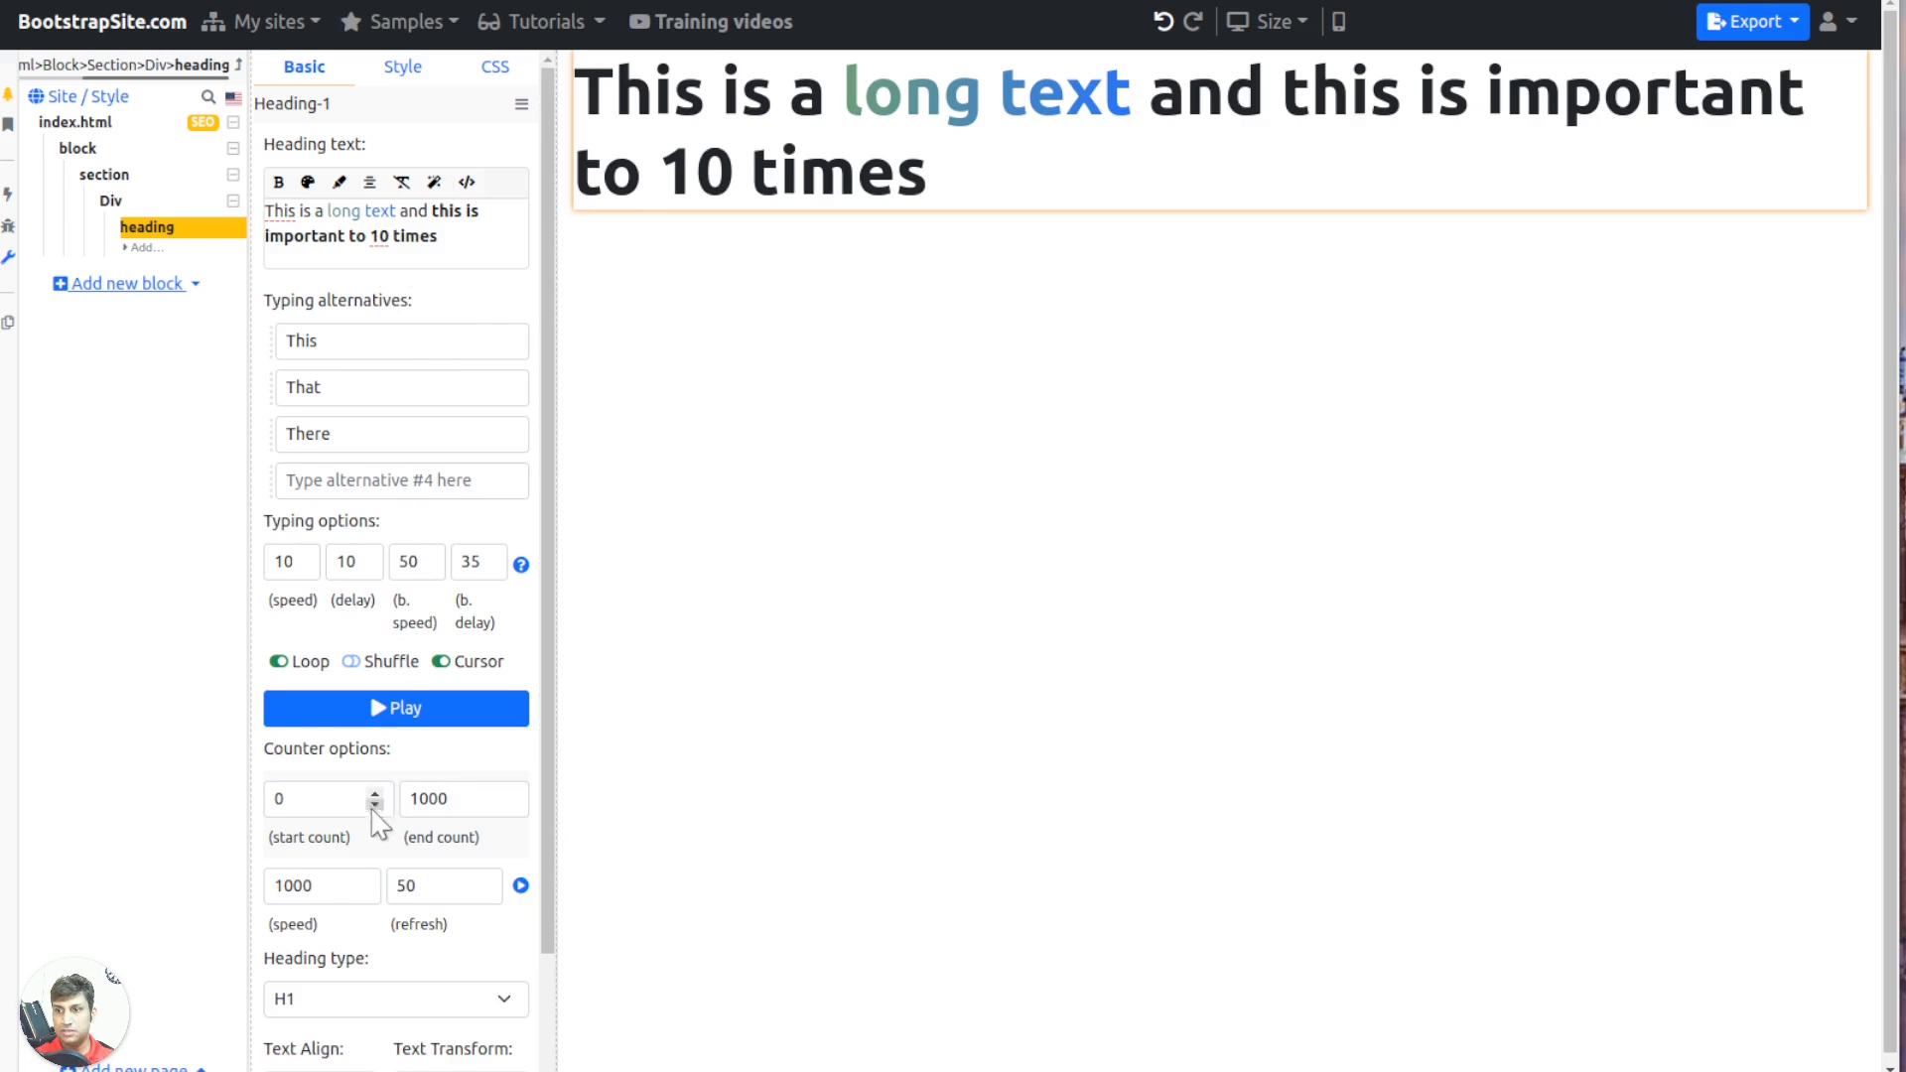
# Set the heading counter's end count to 10
pyautogui.click(444, 800)
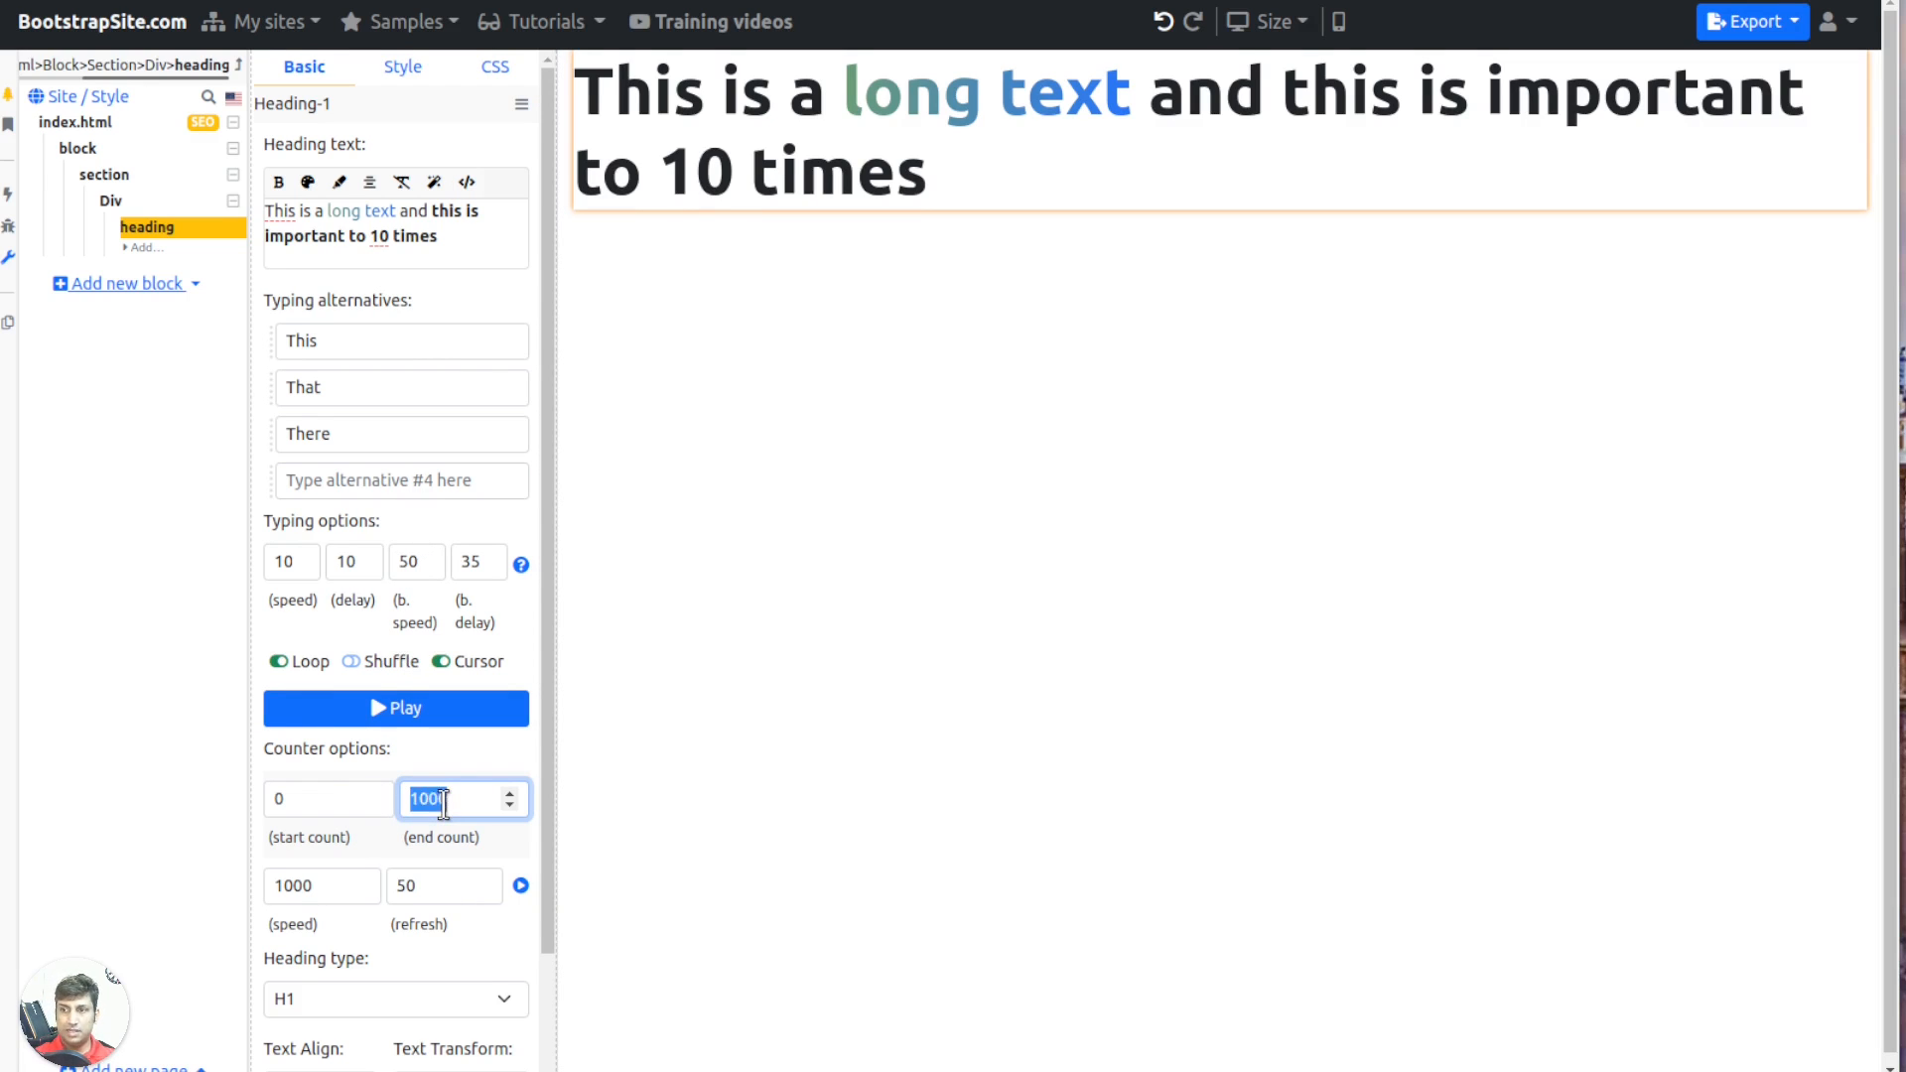
pyautogui.write('100')
pyautogui.hotkey('ctrl', 'a')
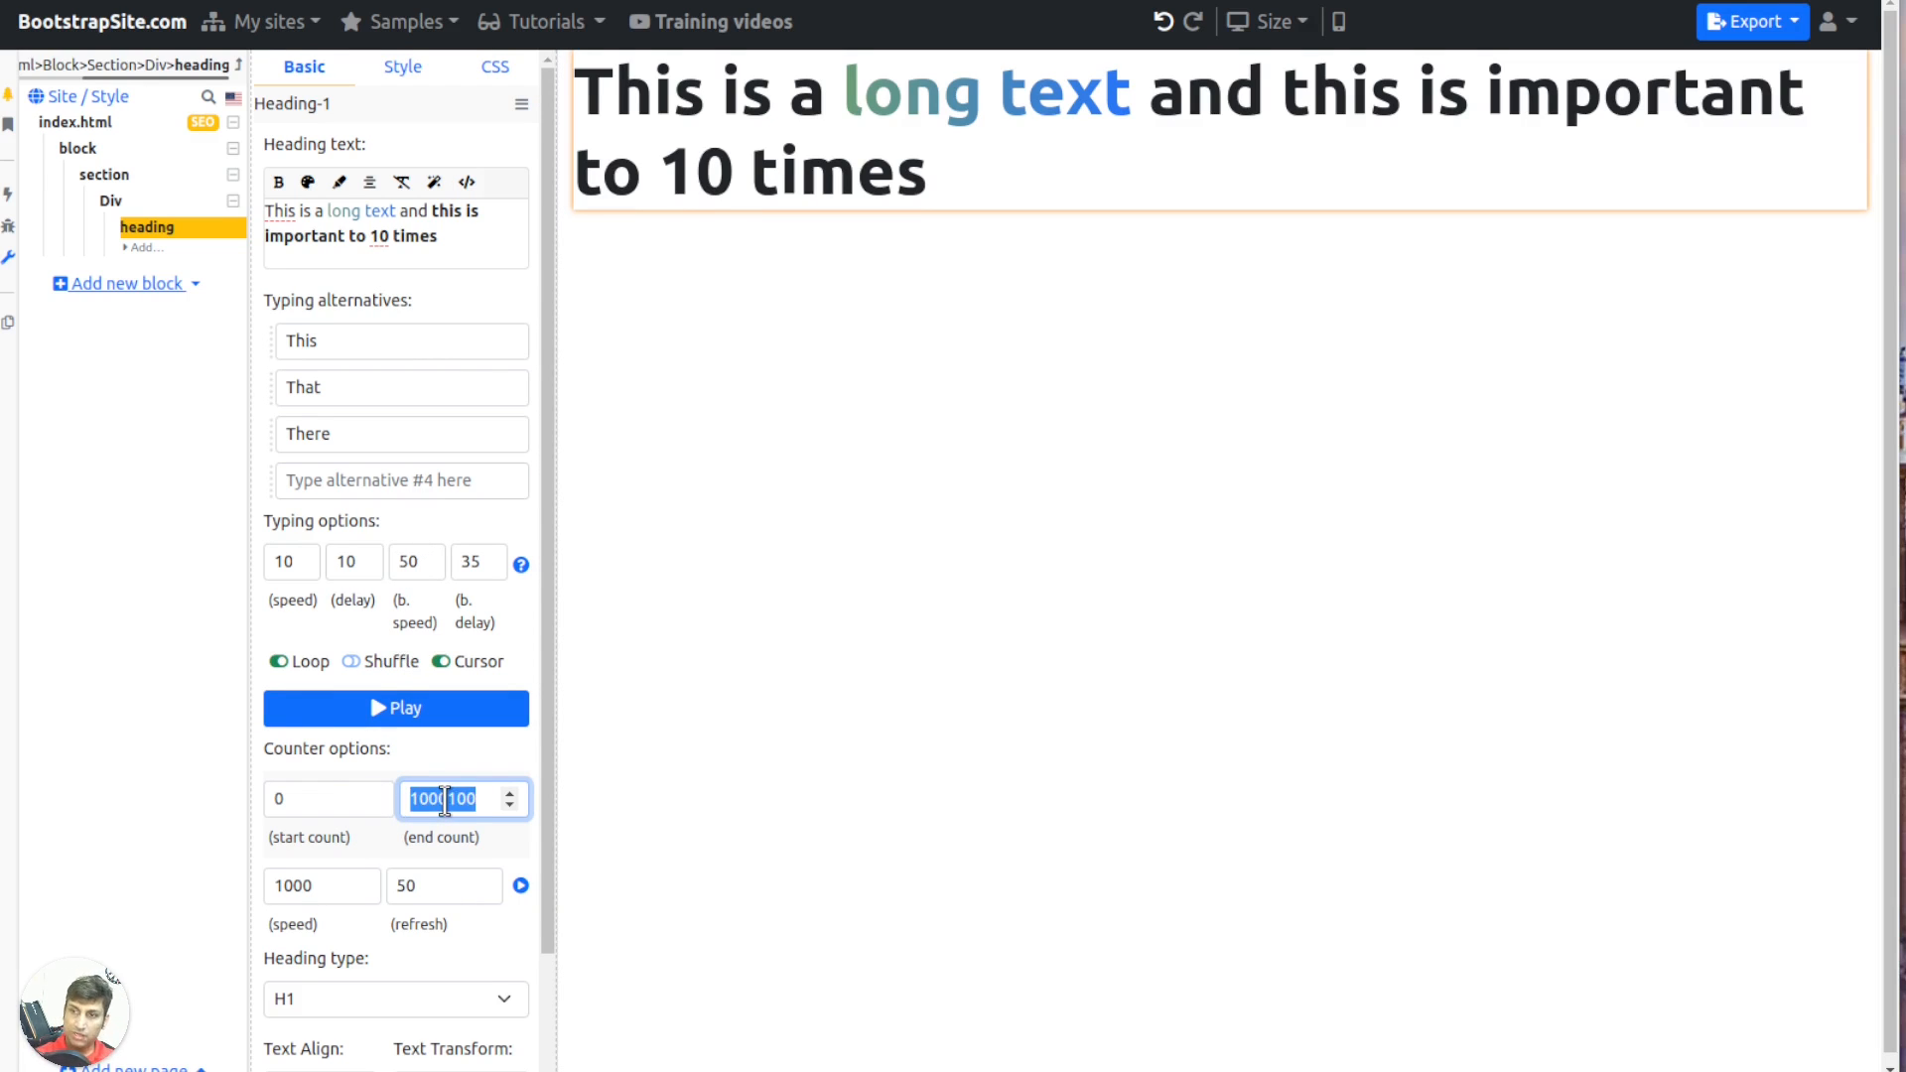
pyautogui.write('10')
pyautogui.scroll(-1, 417, 794)
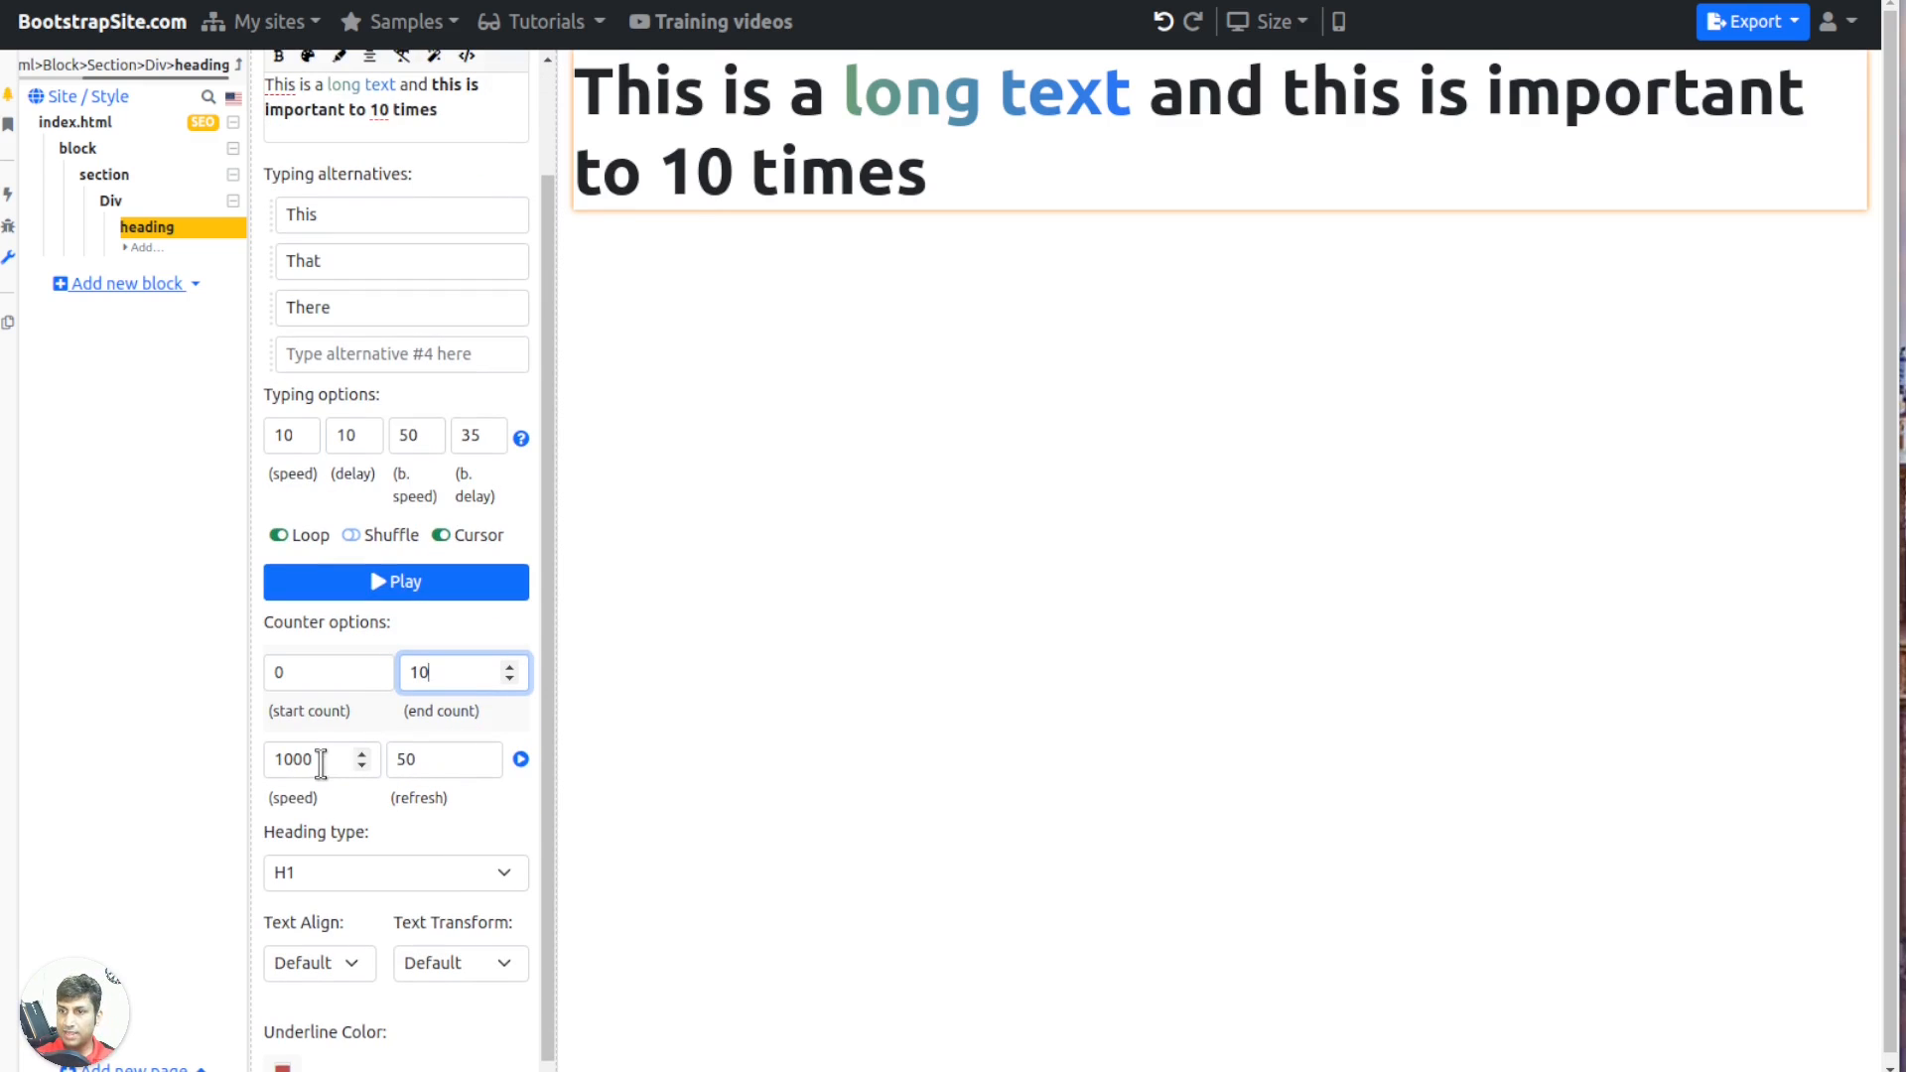
pyautogui.scroll(-1, 417, 913)
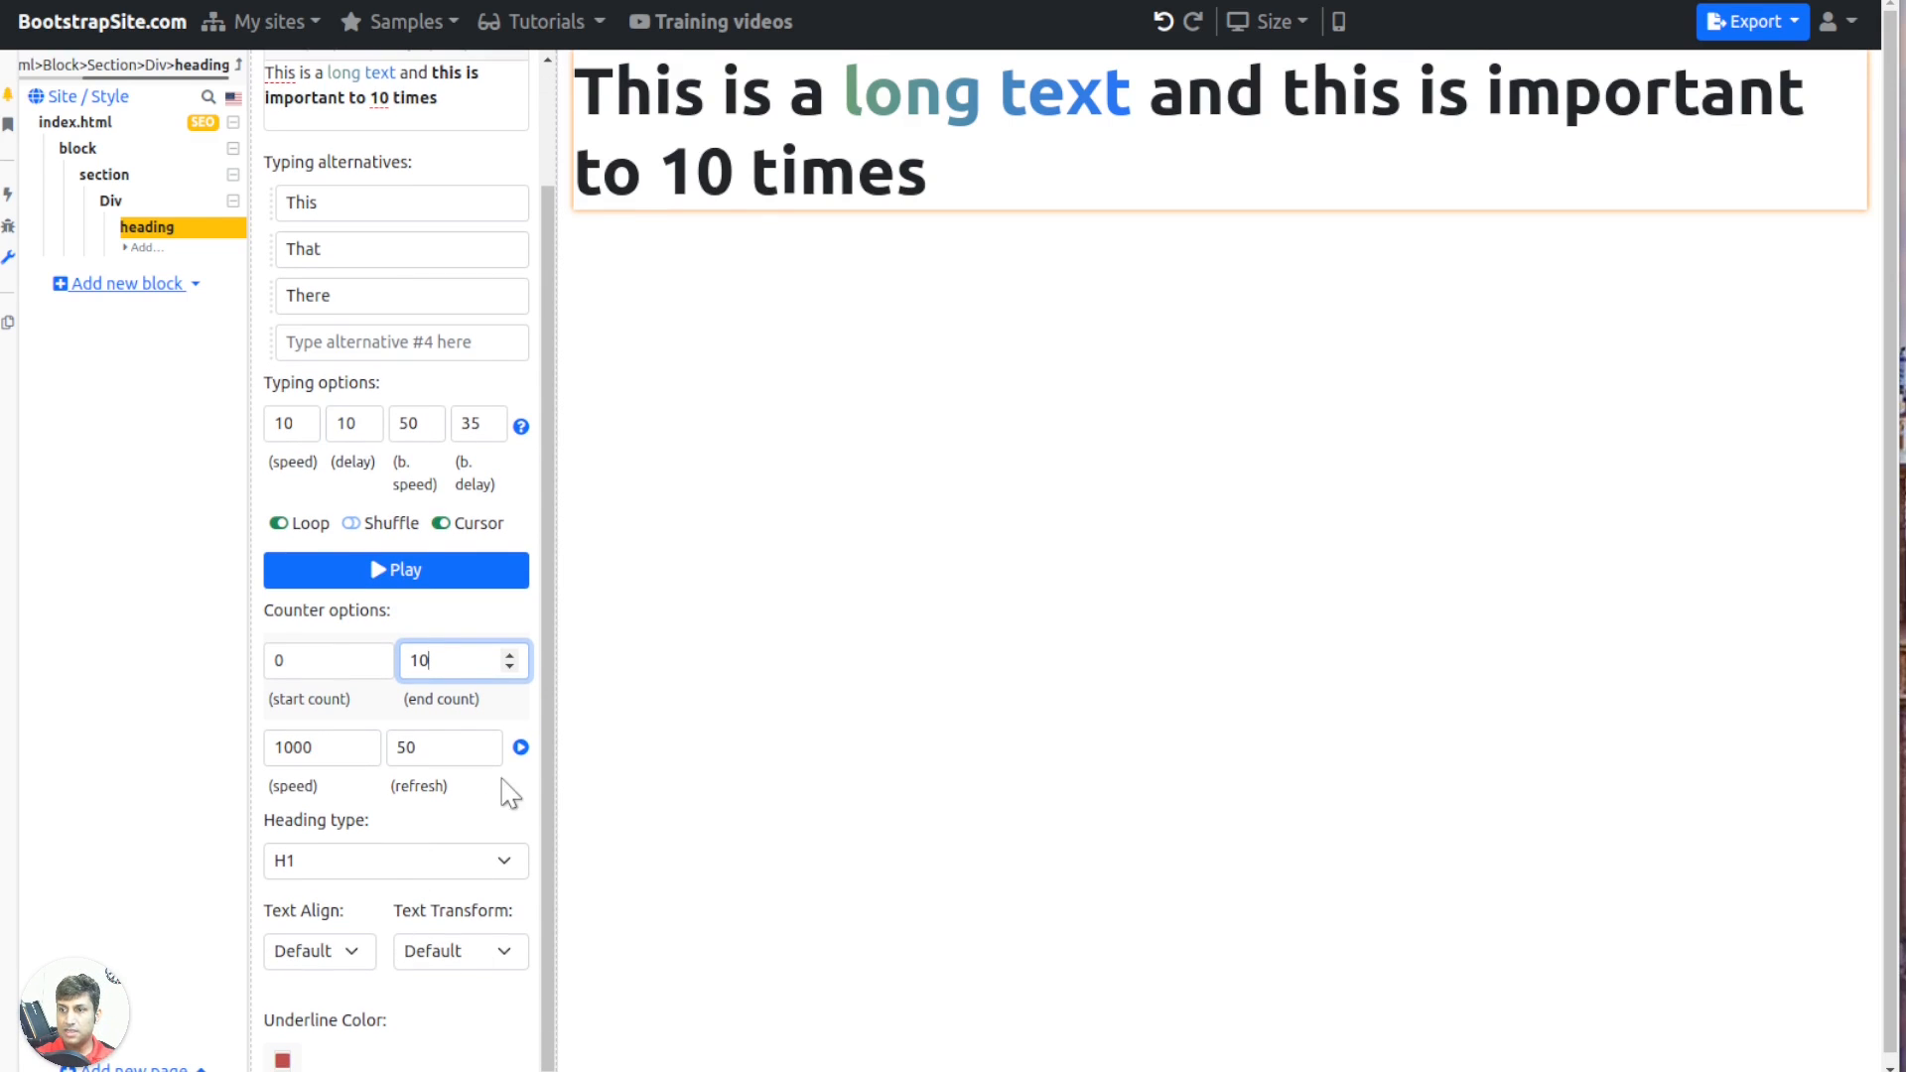
# Play the heading's counter animation to check how it runs alongside the typing effect
pyautogui.click(520, 747)
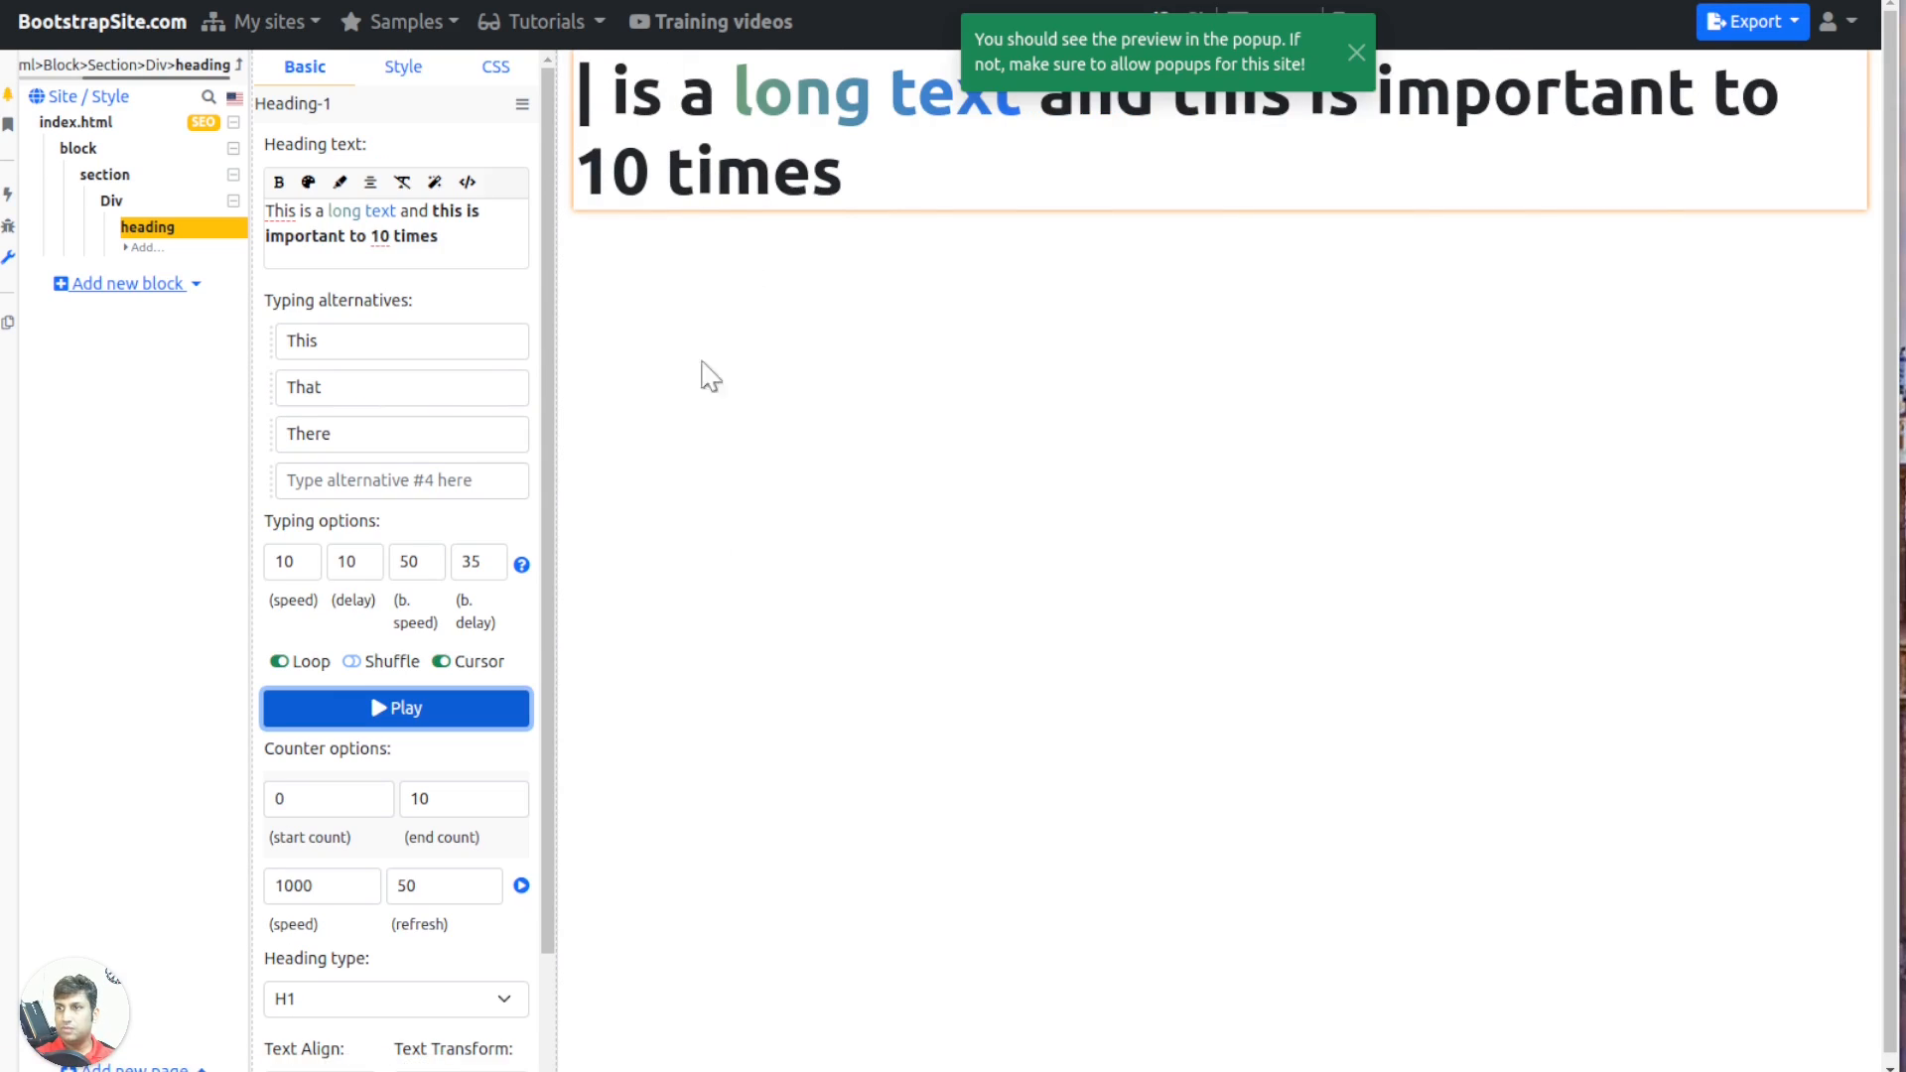
pyautogui.scroll(-4, 430, 863)
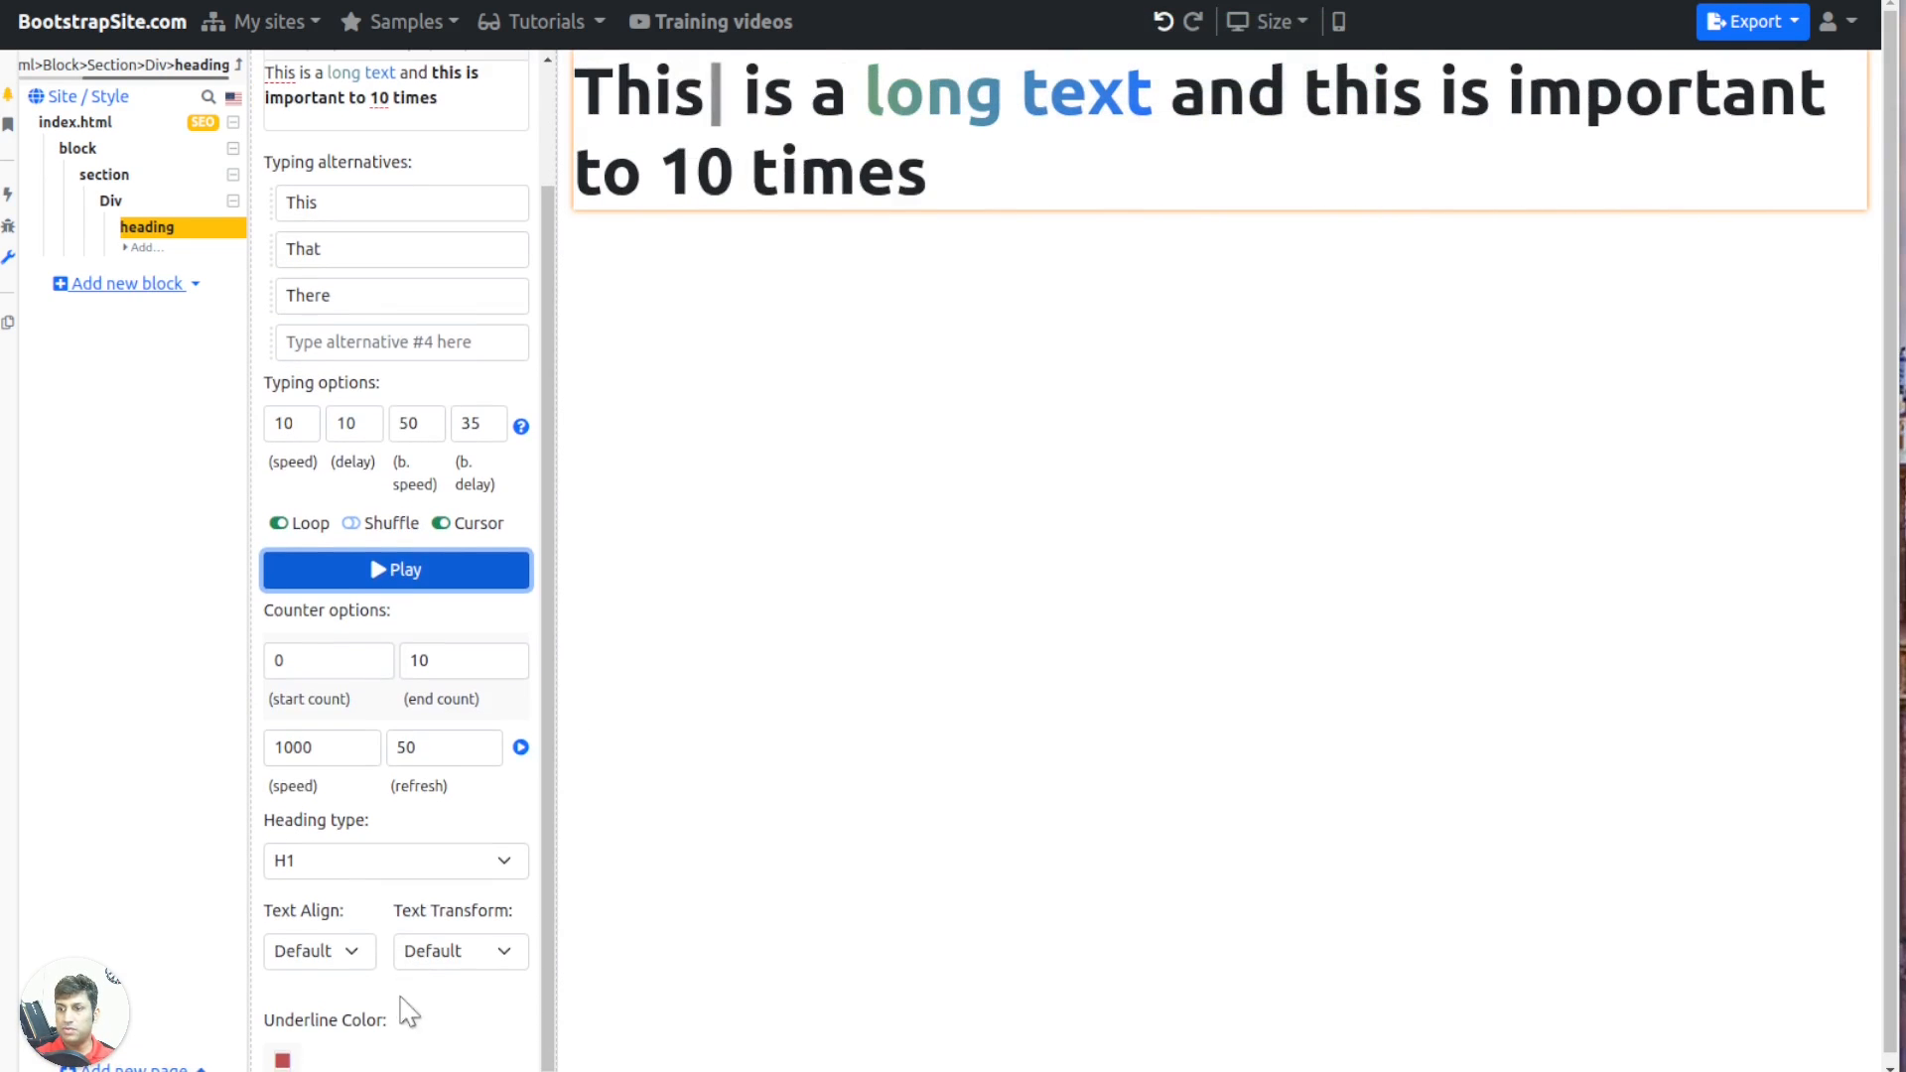
pyautogui.click(520, 737)
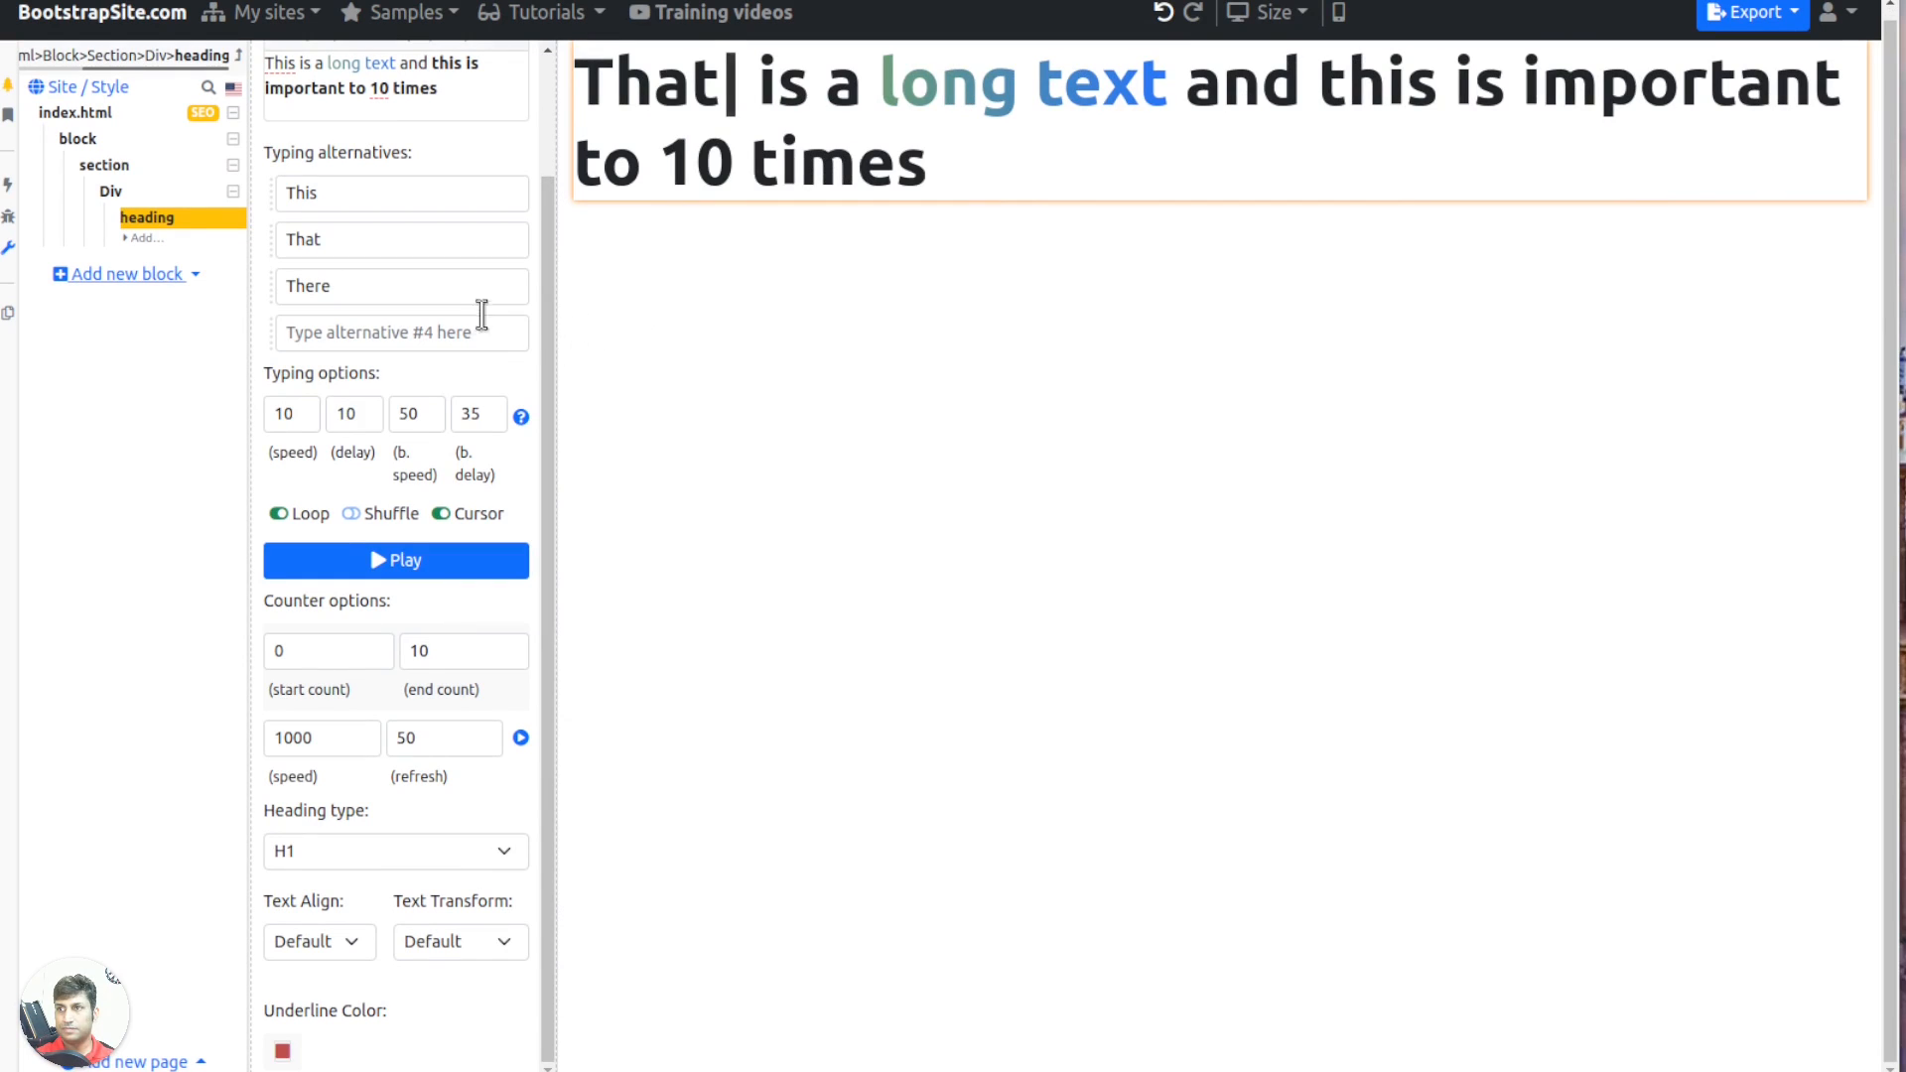
pyautogui.scroll(3, 397, 348)
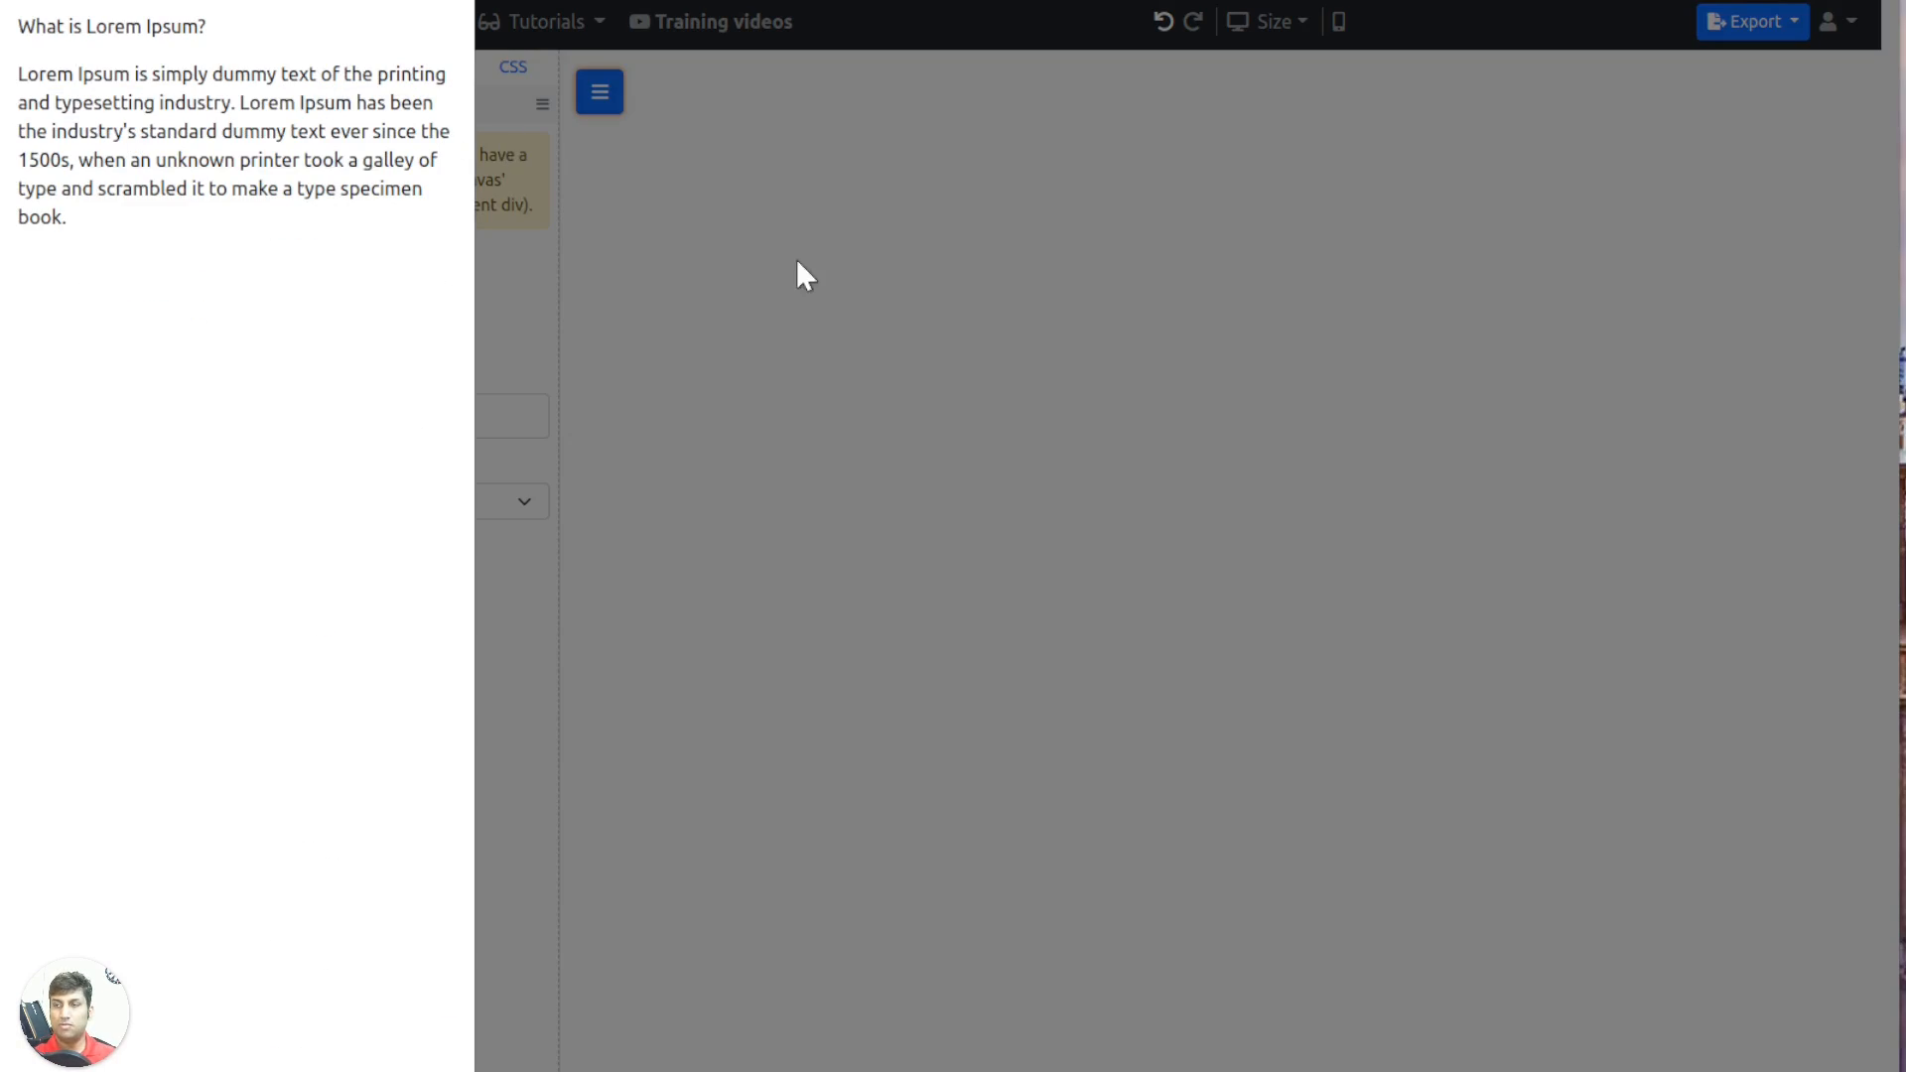
# Test the offcanvas toggle in the builder by closing, reopening and closing its panel
pyautogui.click(804, 276)
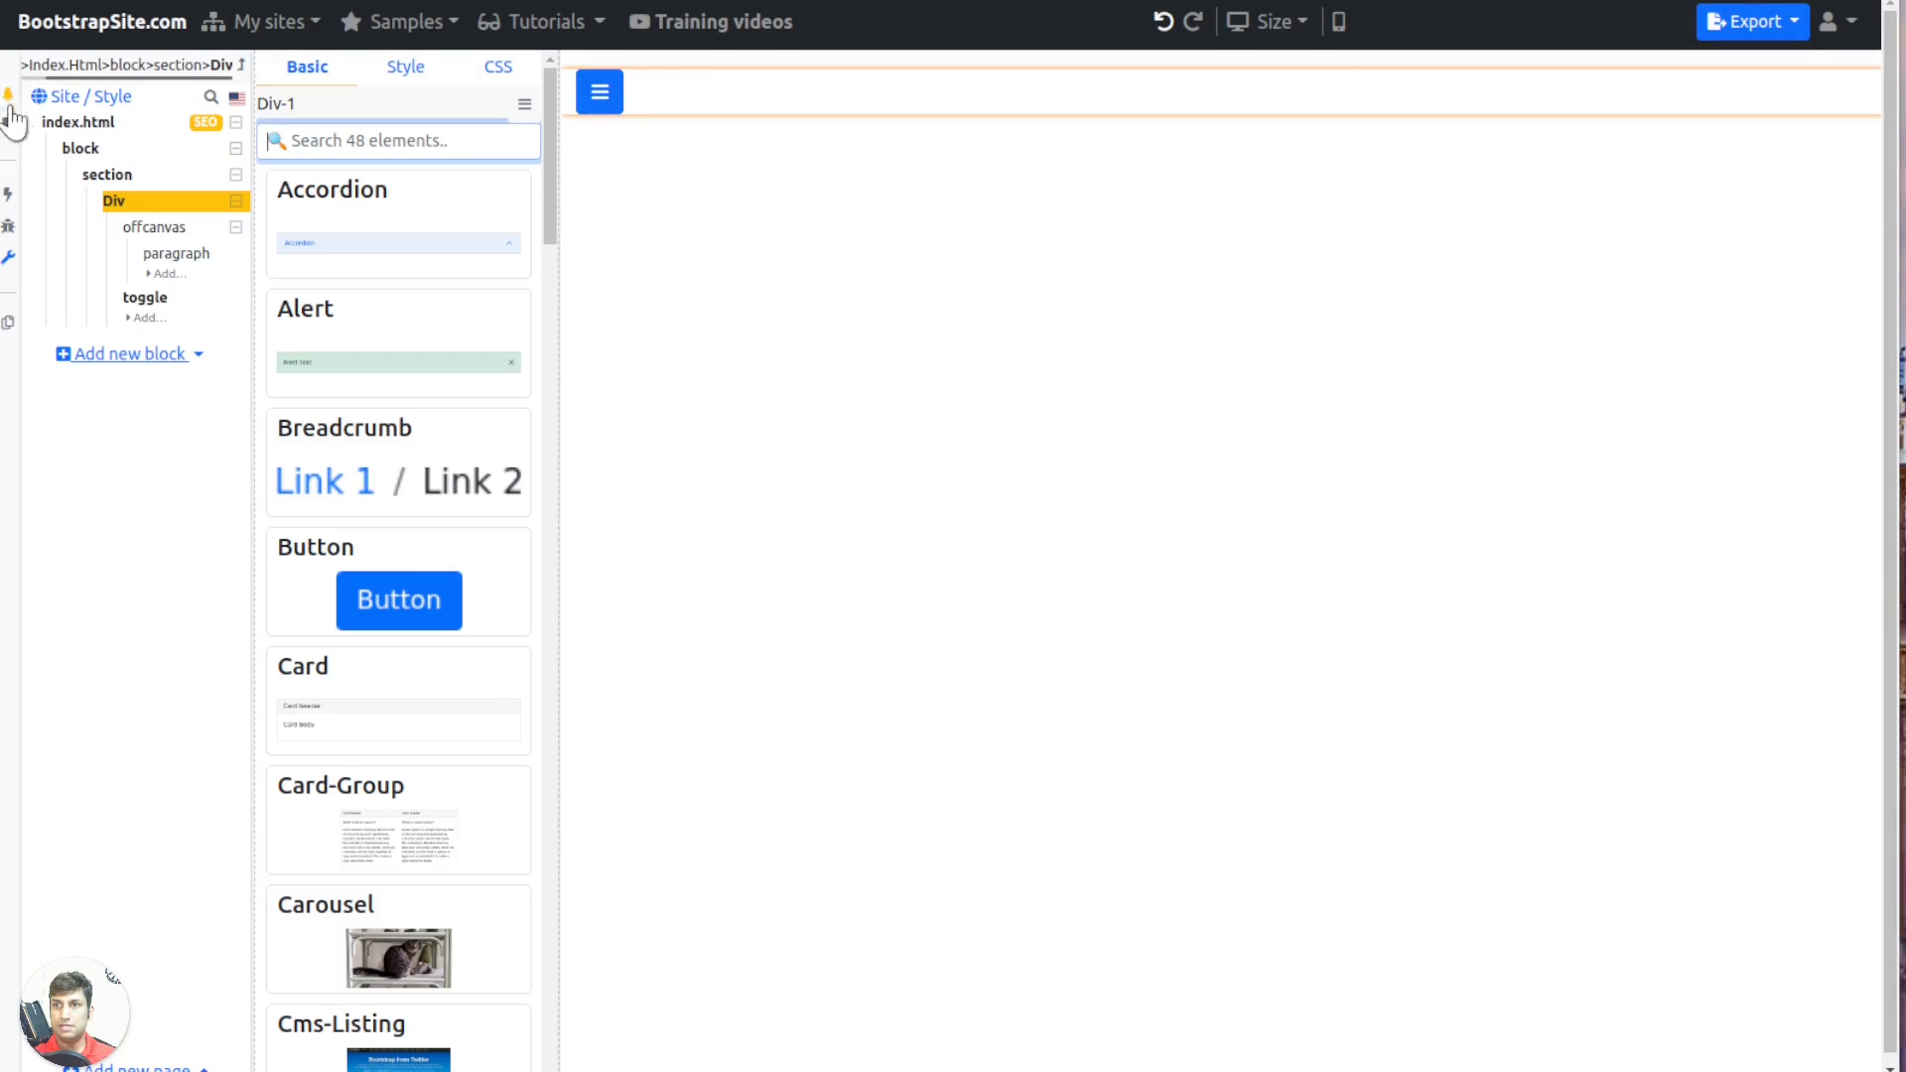
pyautogui.click(593, 105)
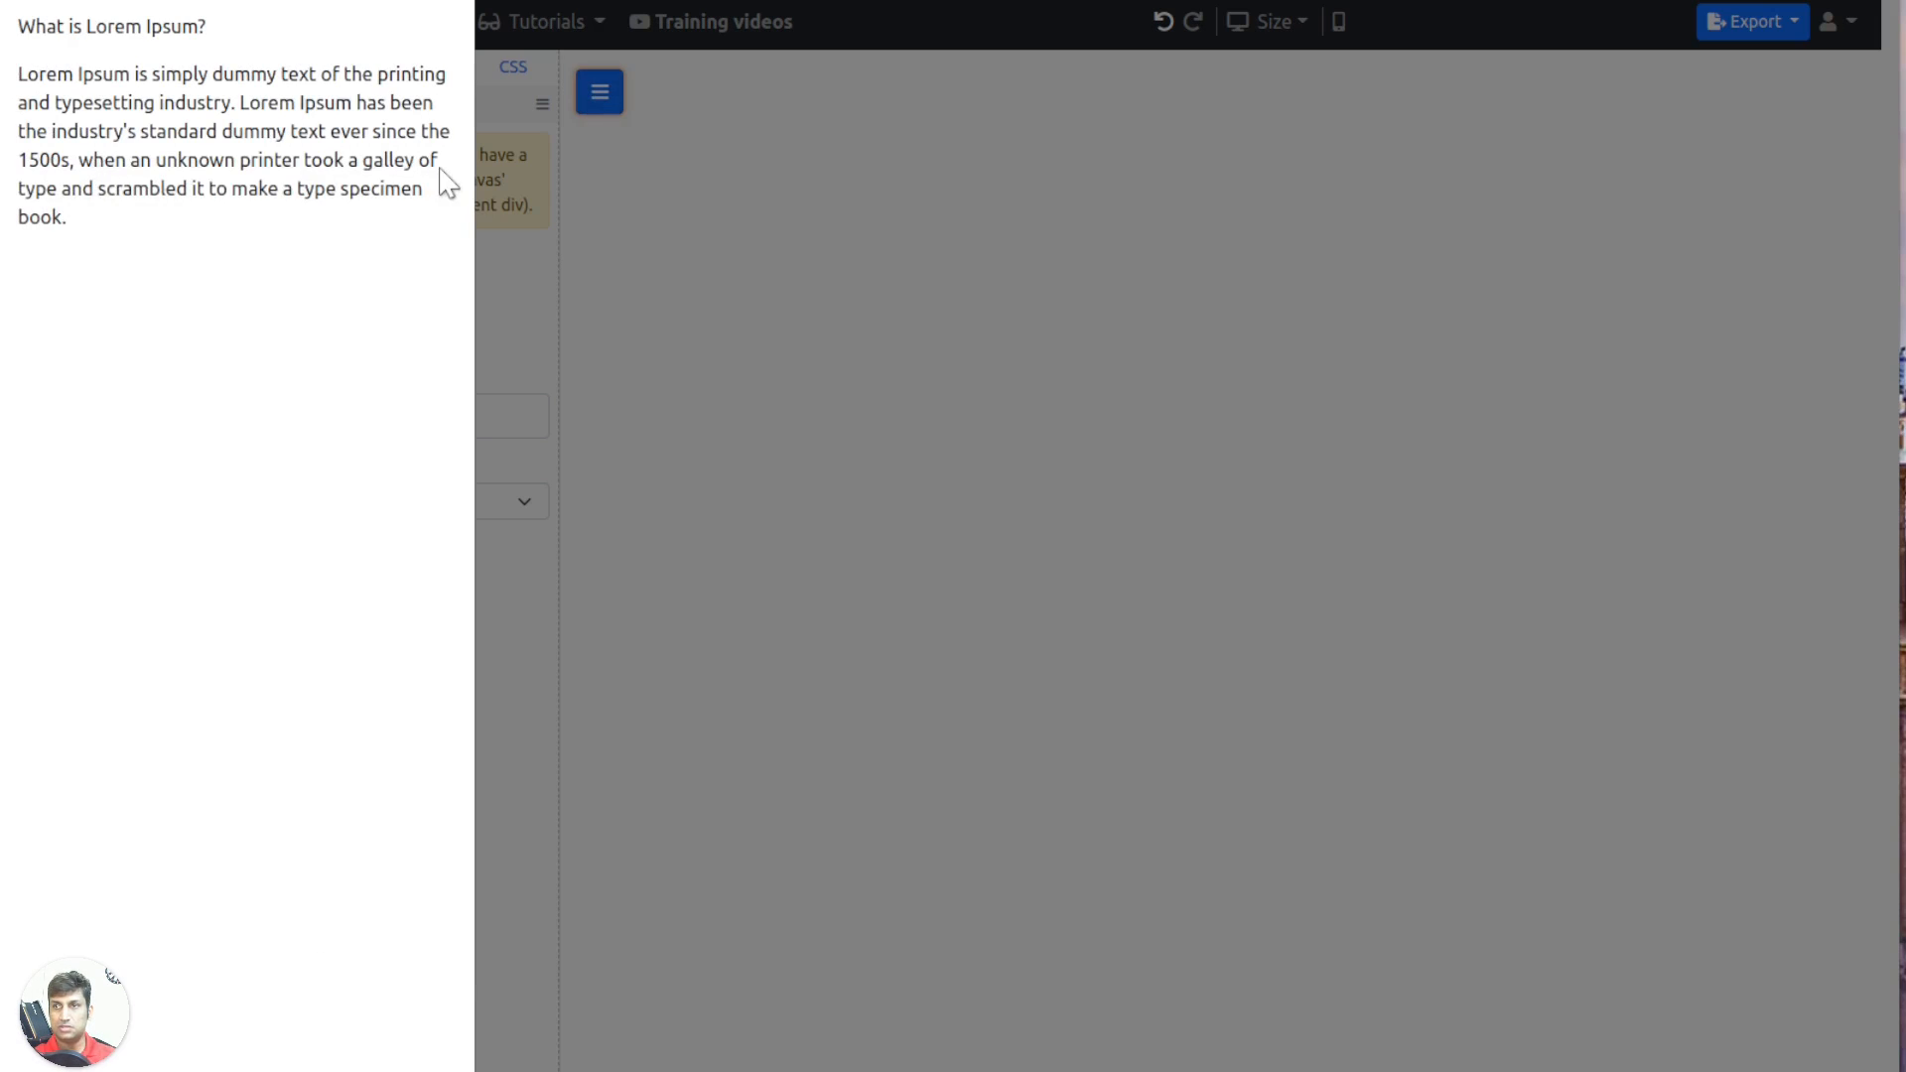
pyautogui.click(708, 171)
# Preview the page and check the text in the offcanvas panel by opening and closing it there
pyautogui.click(1718, 34)
pyautogui.click(1677, 75)
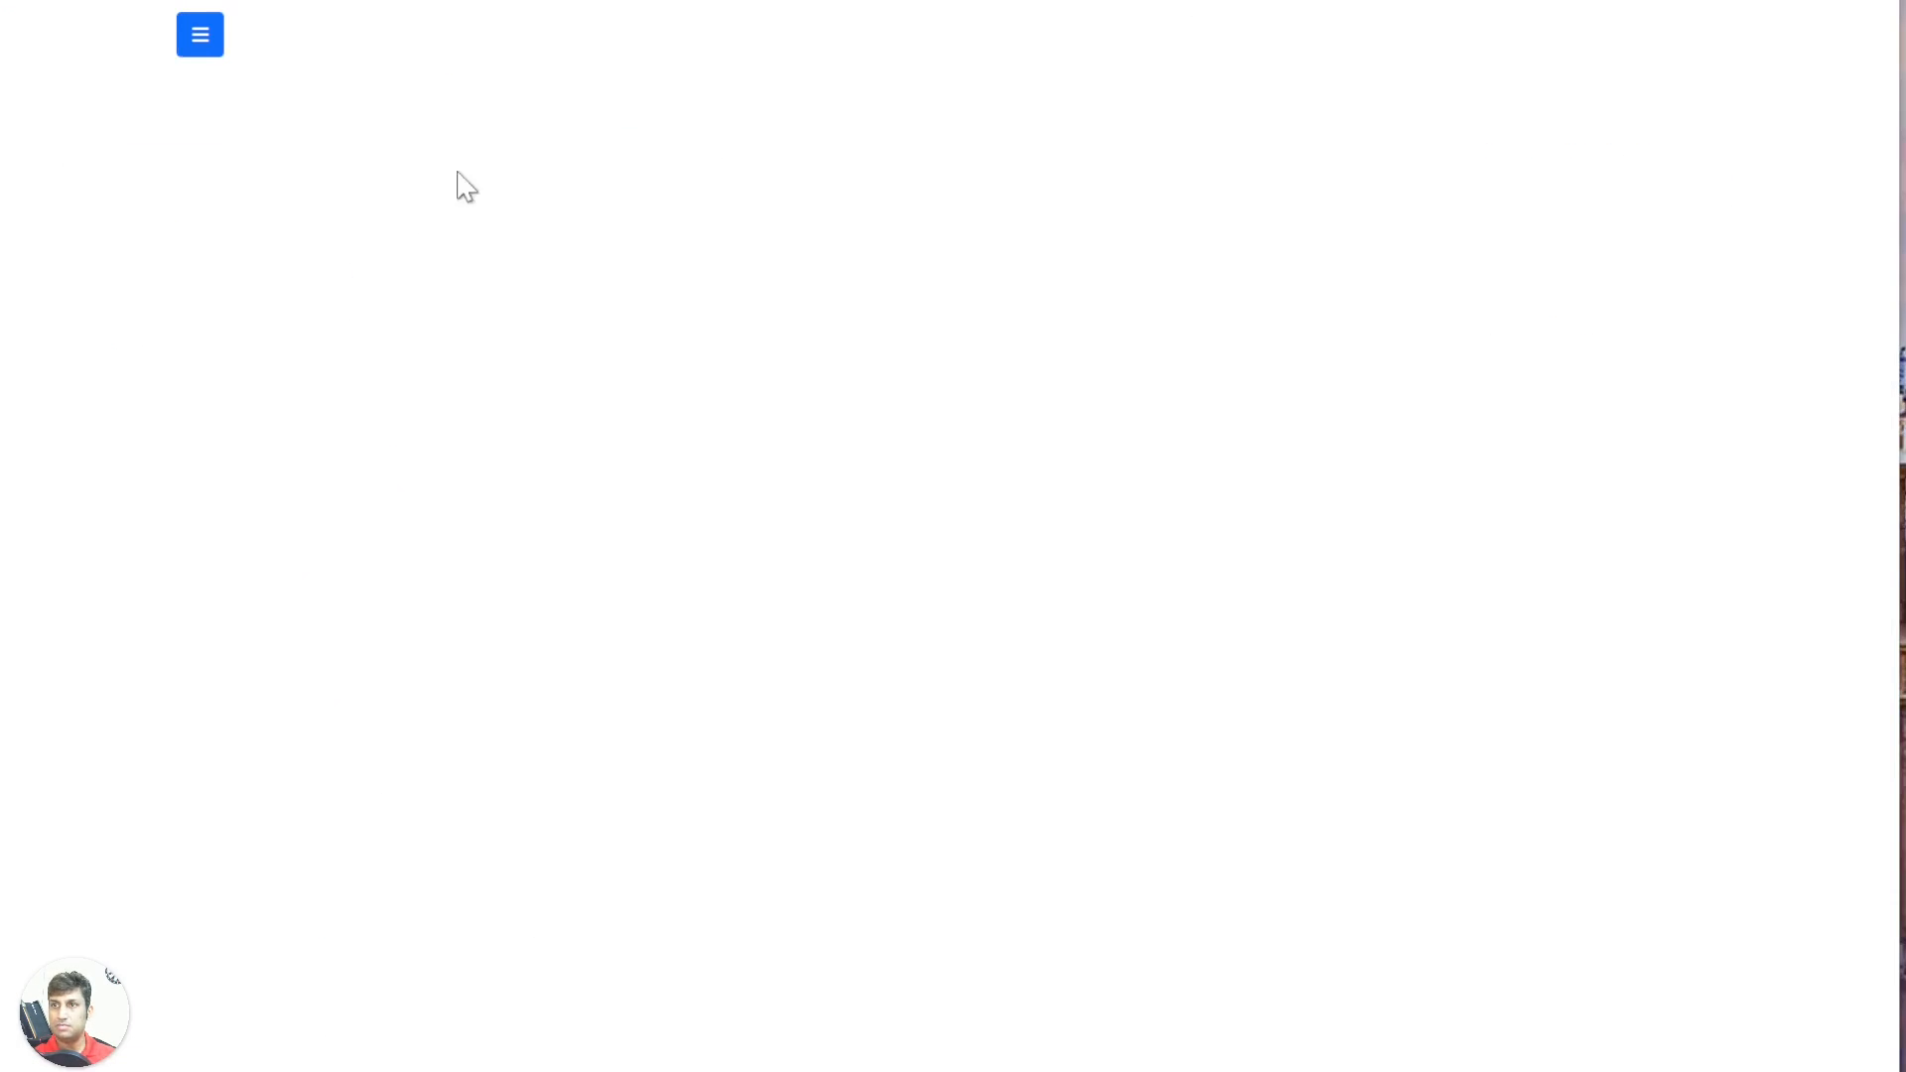
pyautogui.click(193, 39)
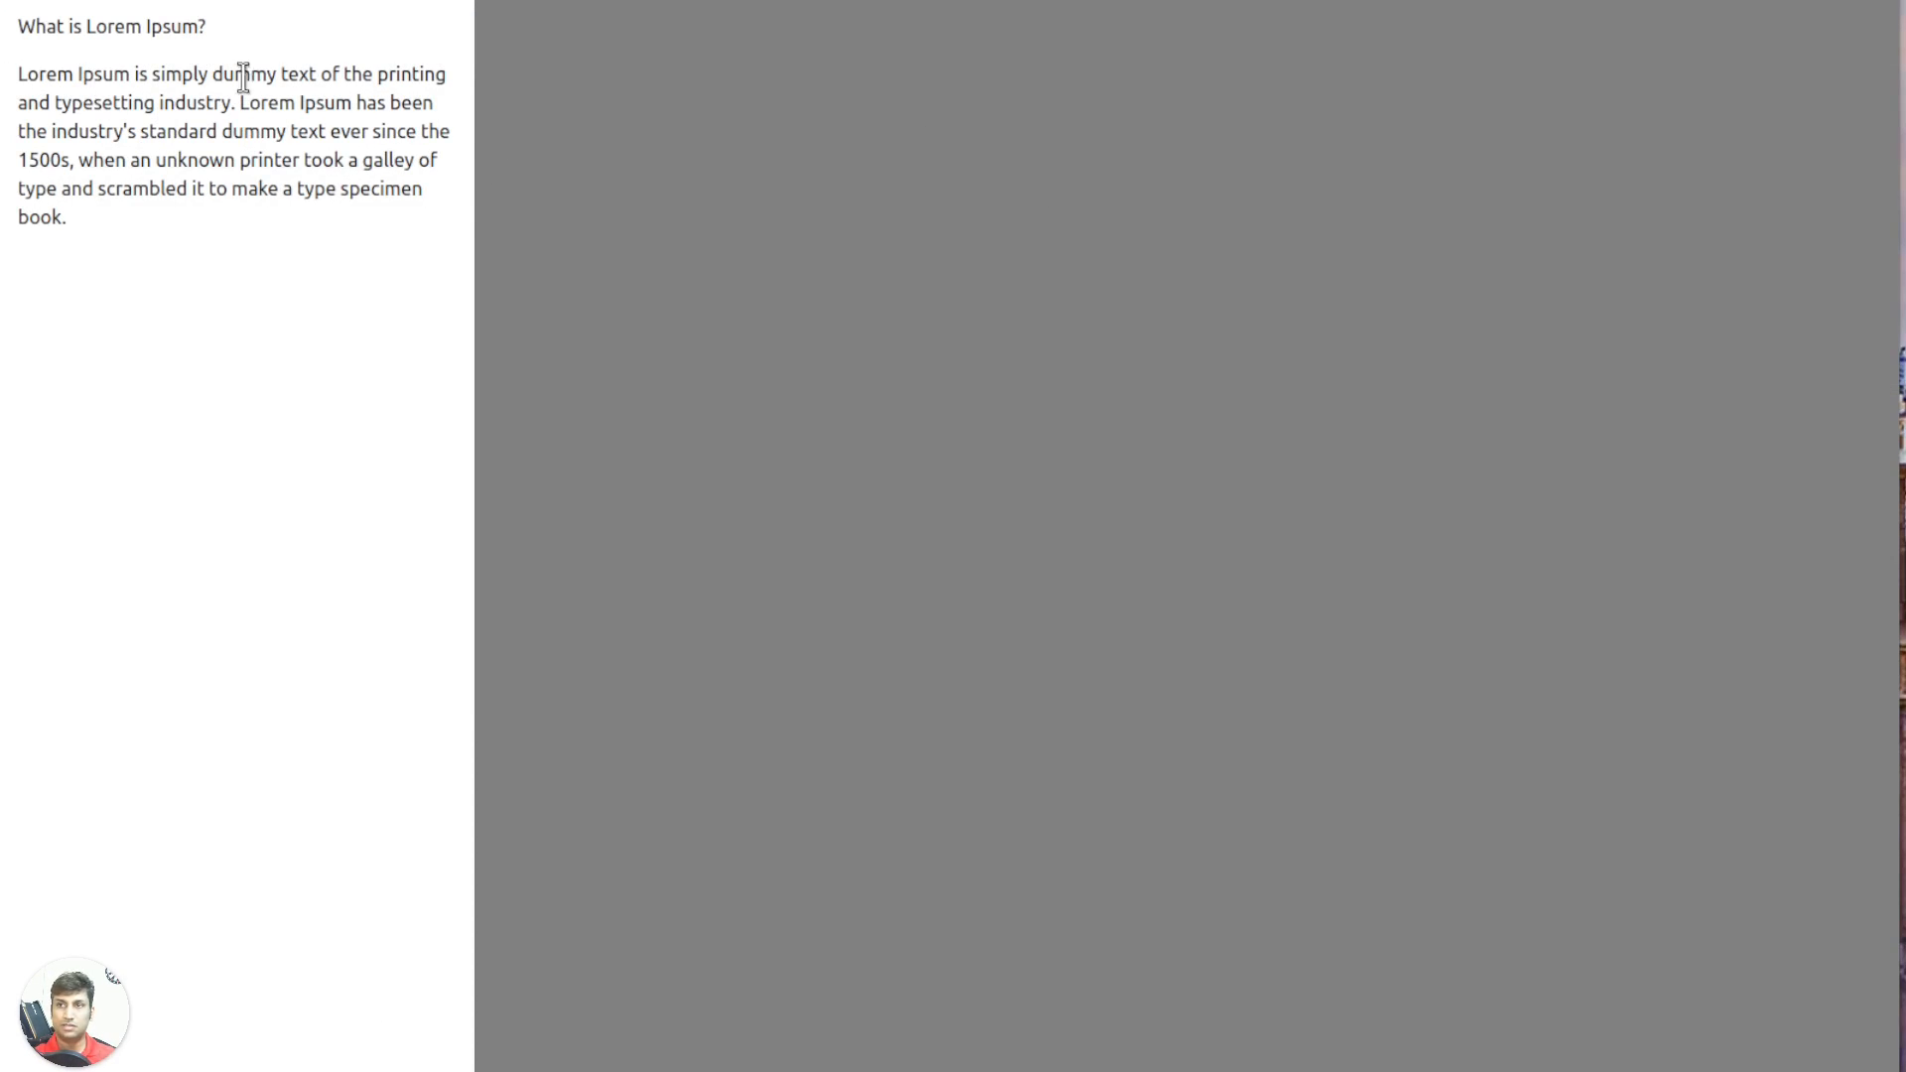
pyautogui.moveTo(72, 103); pyautogui.dragTo(161, 207)
pyautogui.click(541, 179)
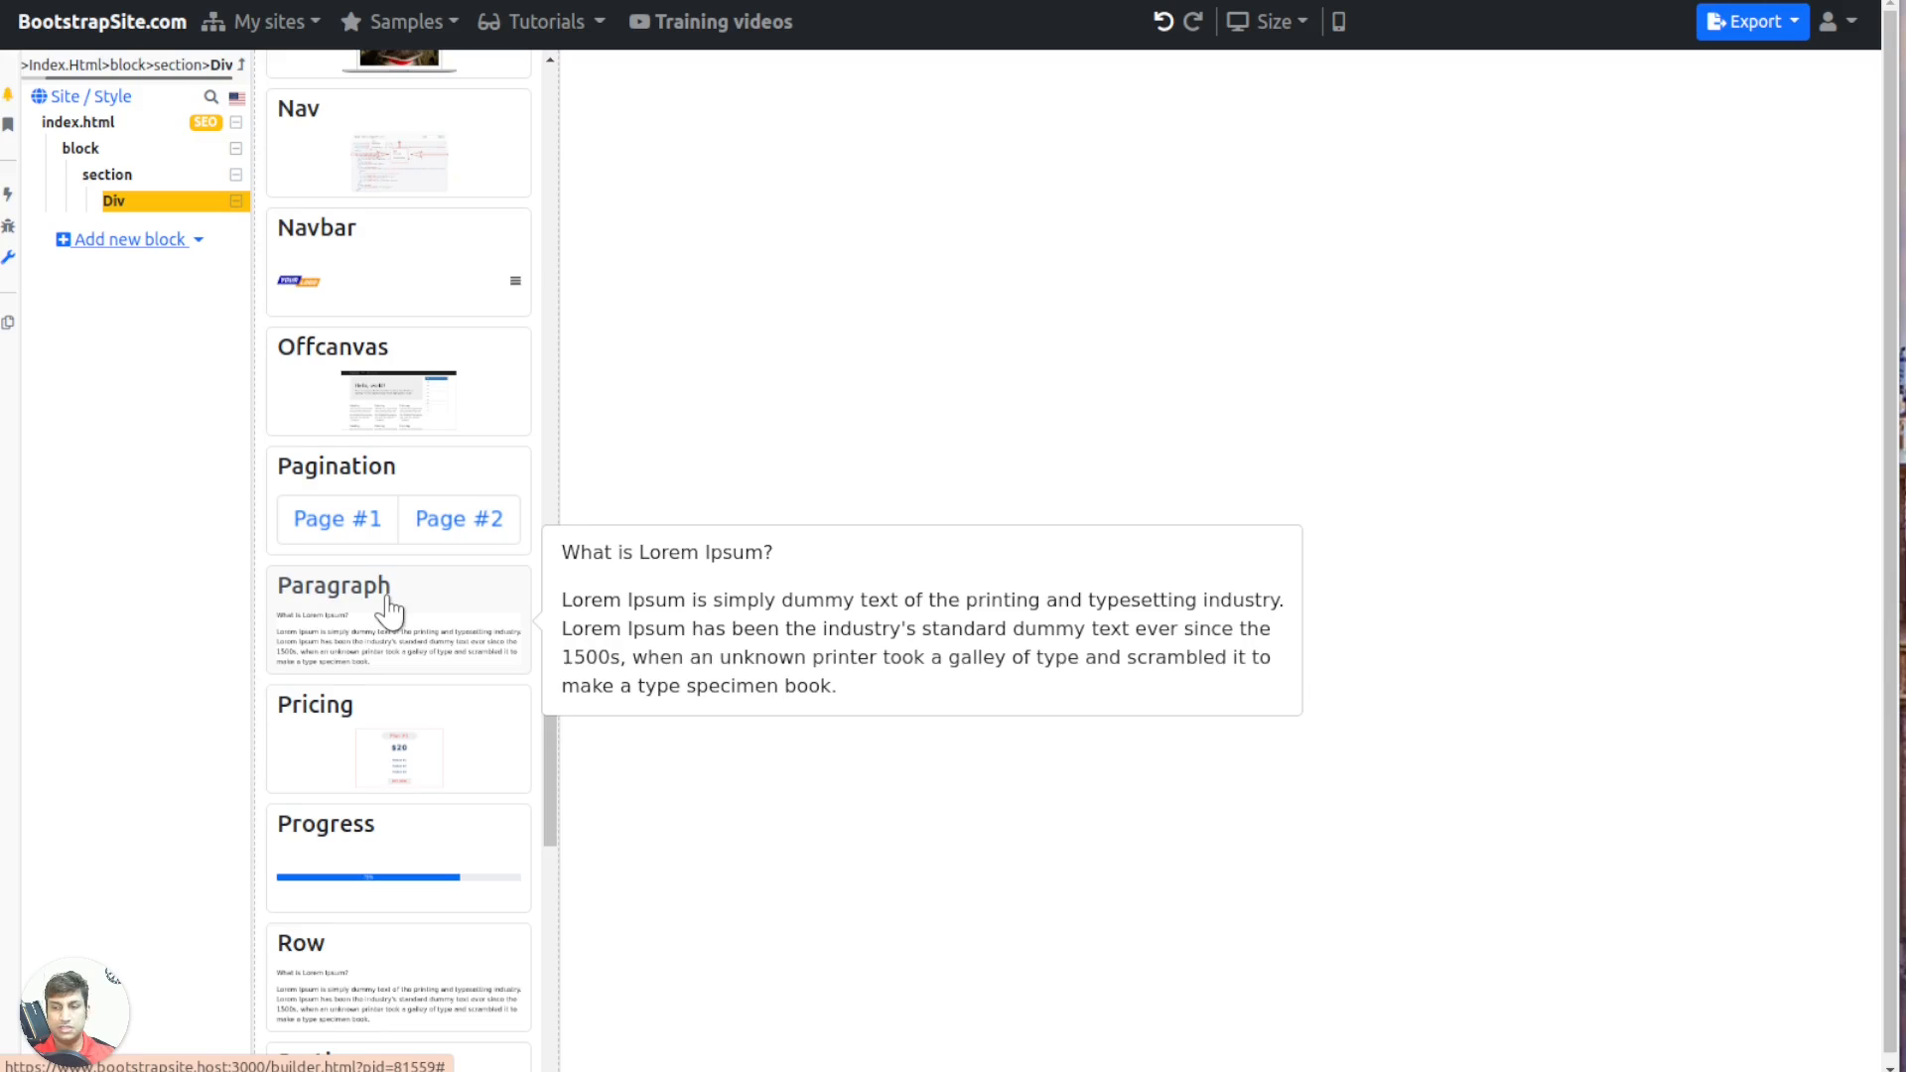
# Add a Pricing element to the Div and name its first plan "Free plan"
pyautogui.scroll(-2, 387, 609)
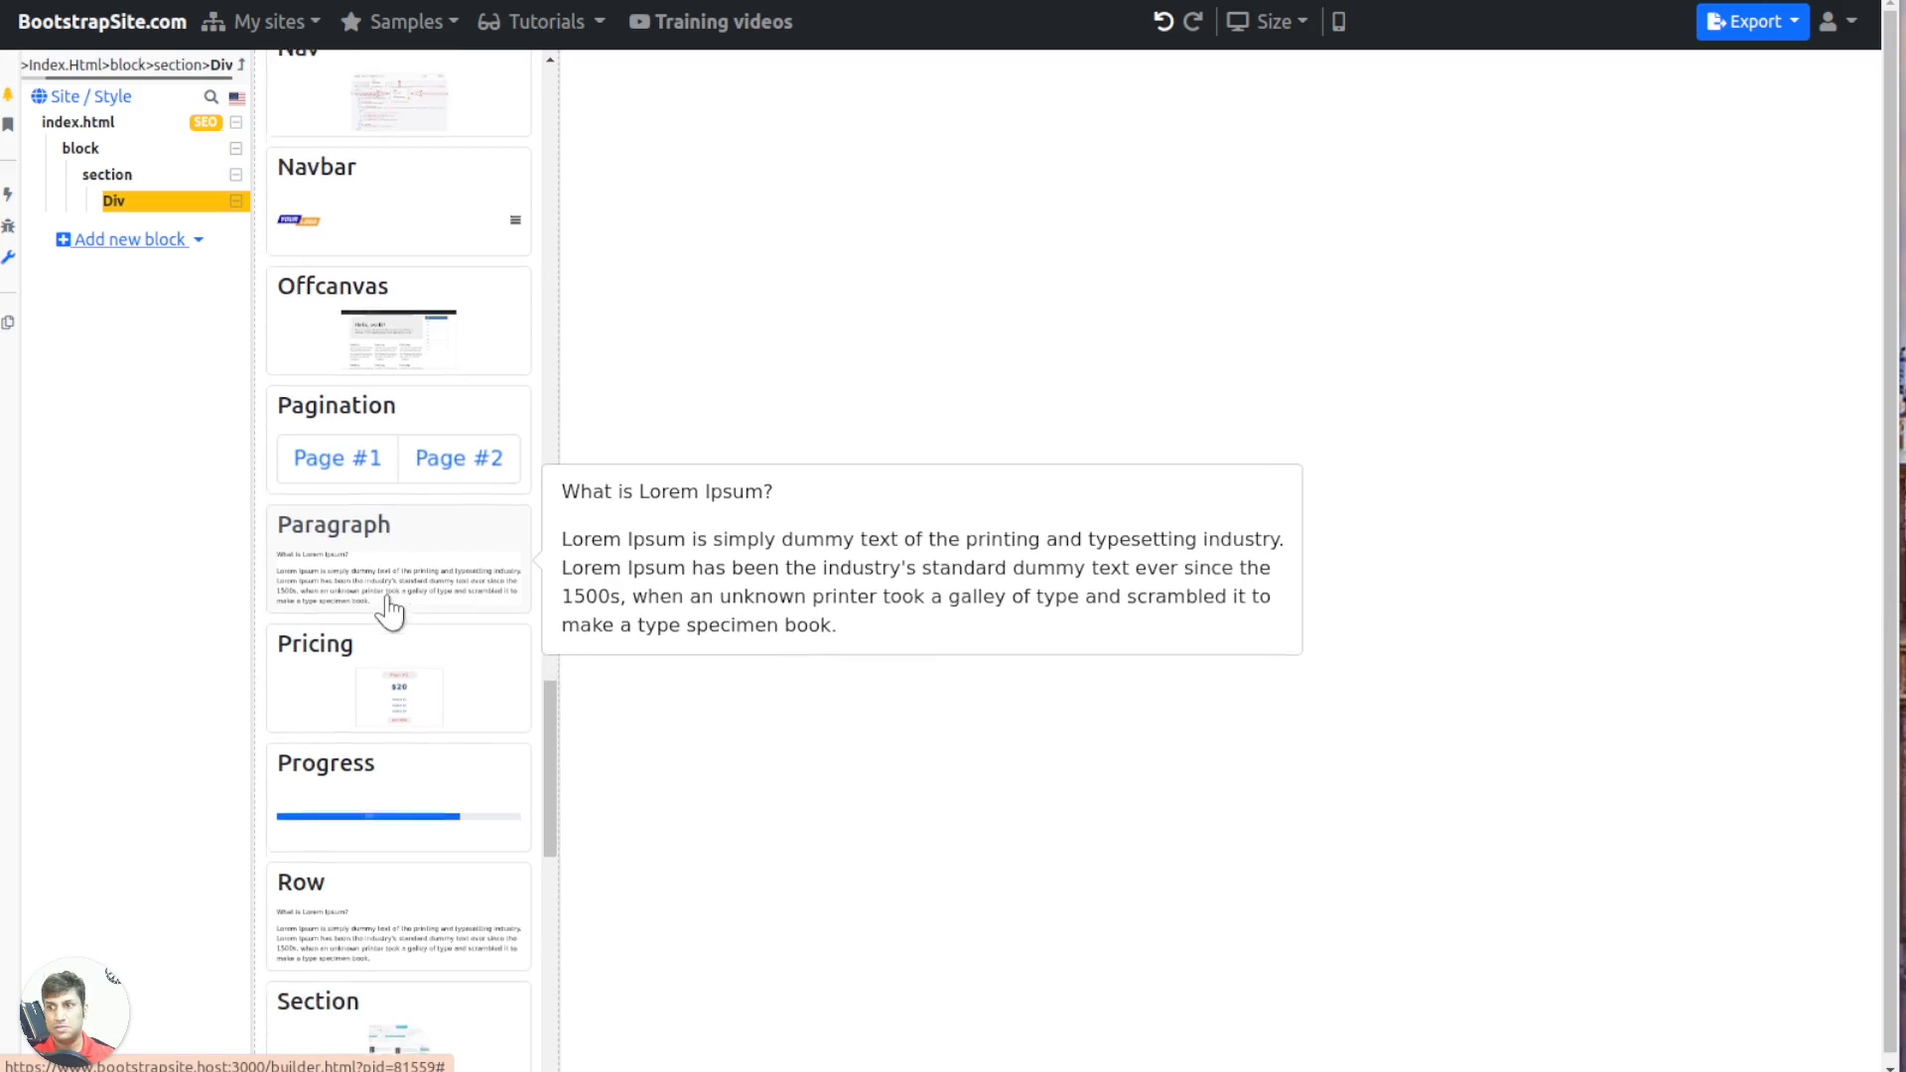
pyautogui.click(359, 580)
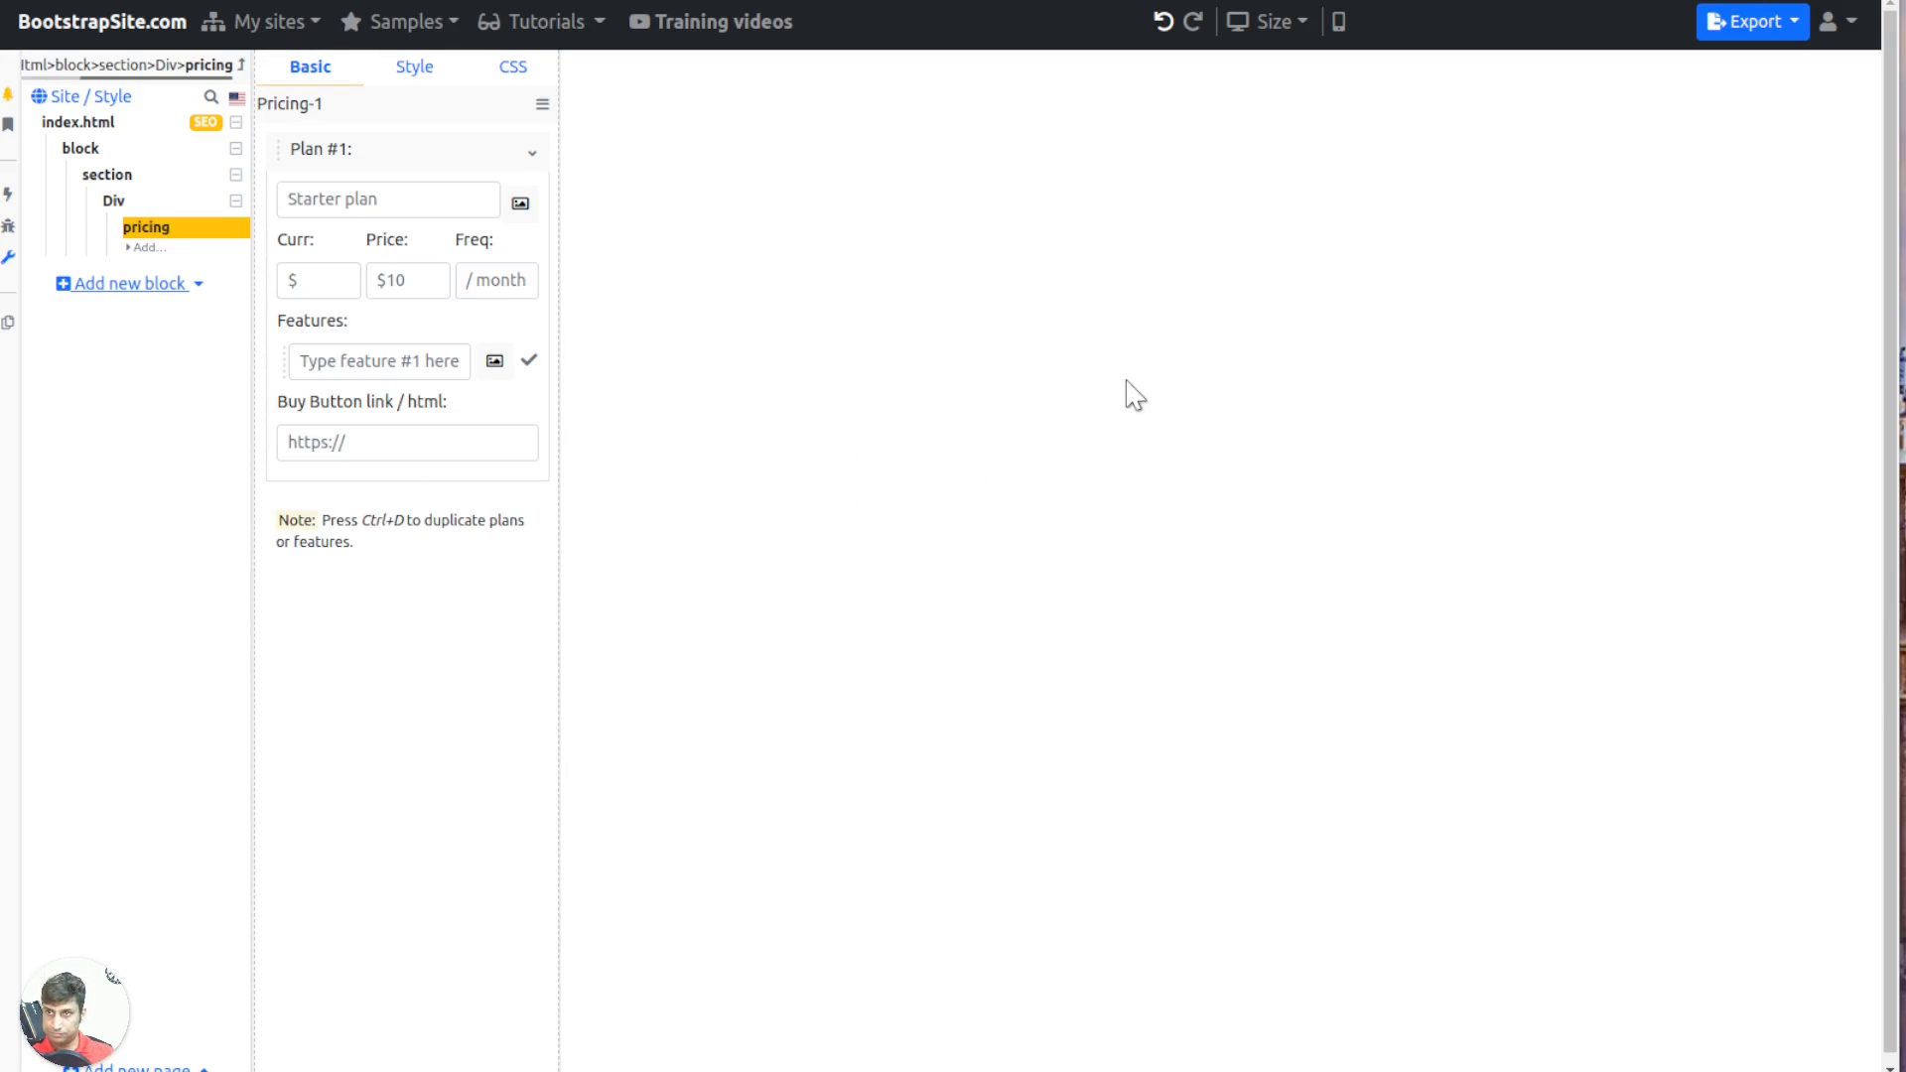
pyautogui.click(421, 207)
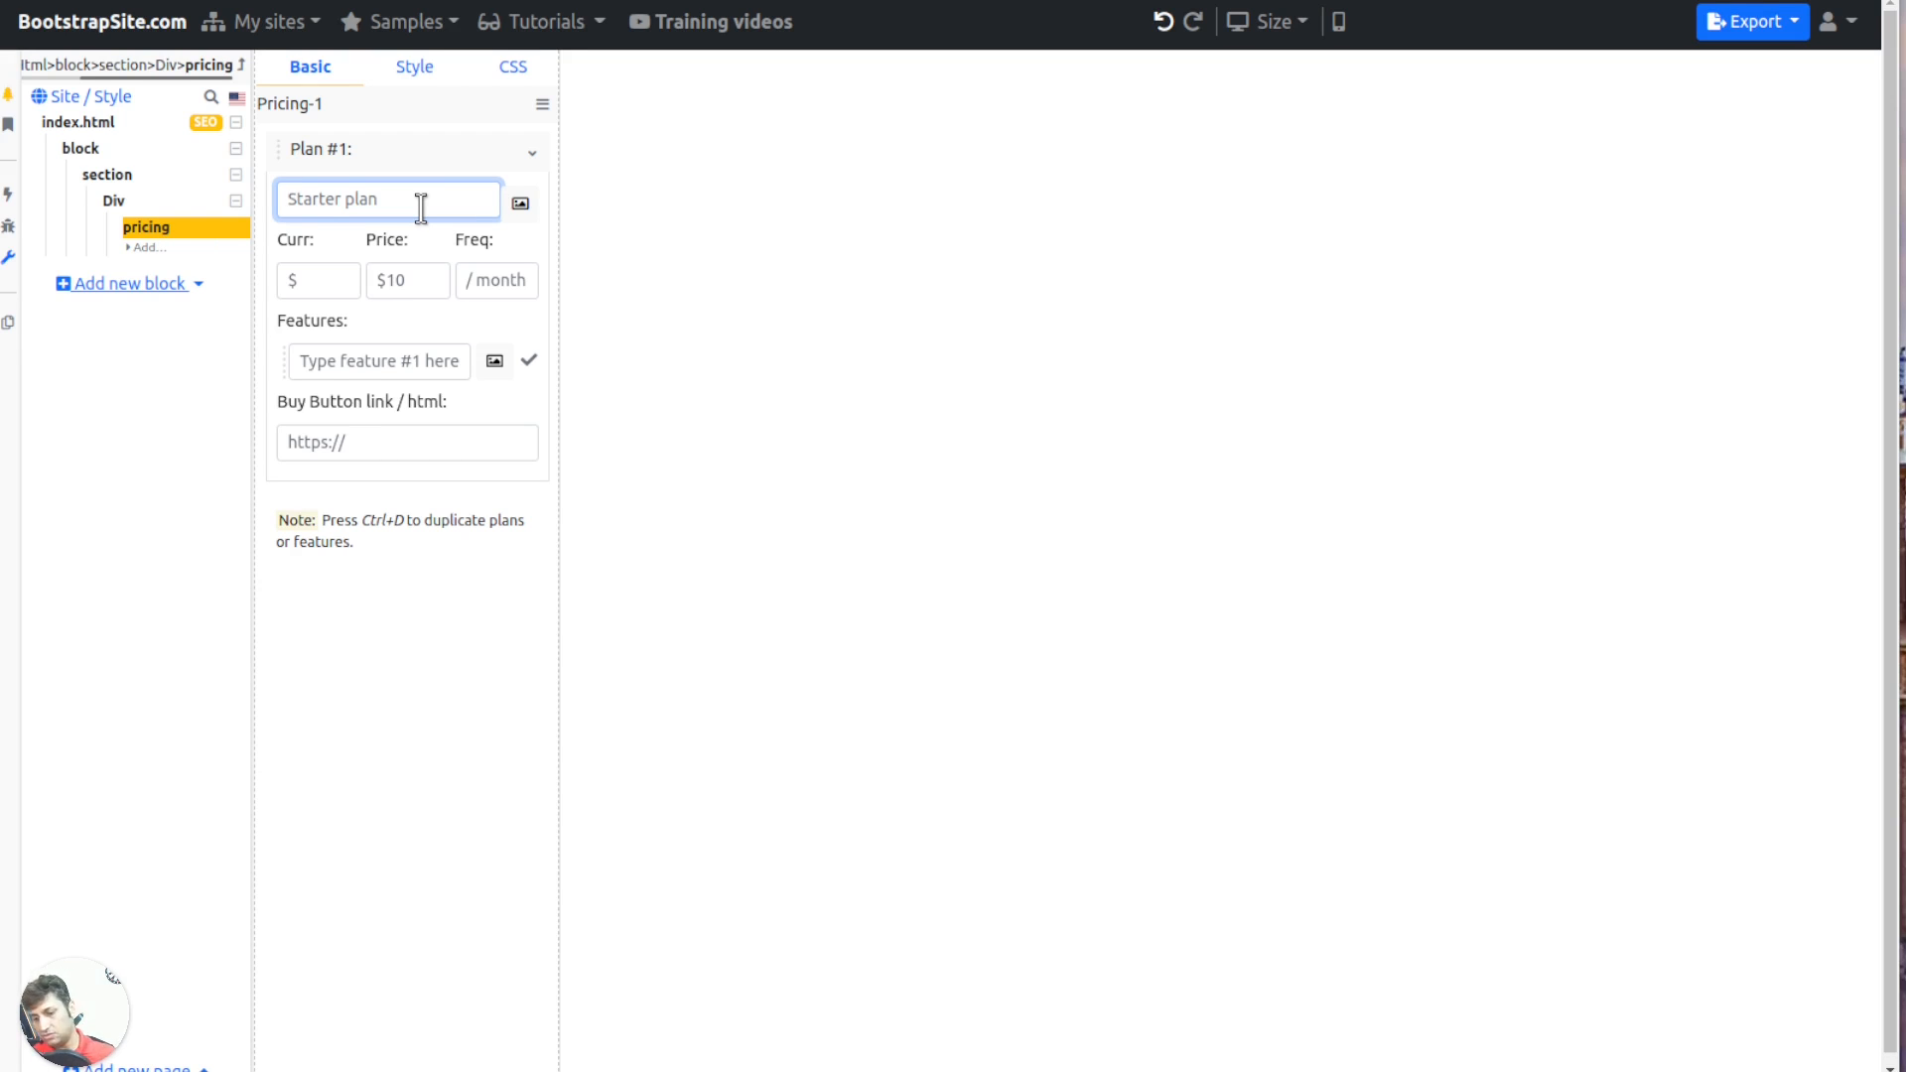
pyautogui.write('G')
pyautogui.press('BackSpace')
pyautogui.write('Free')
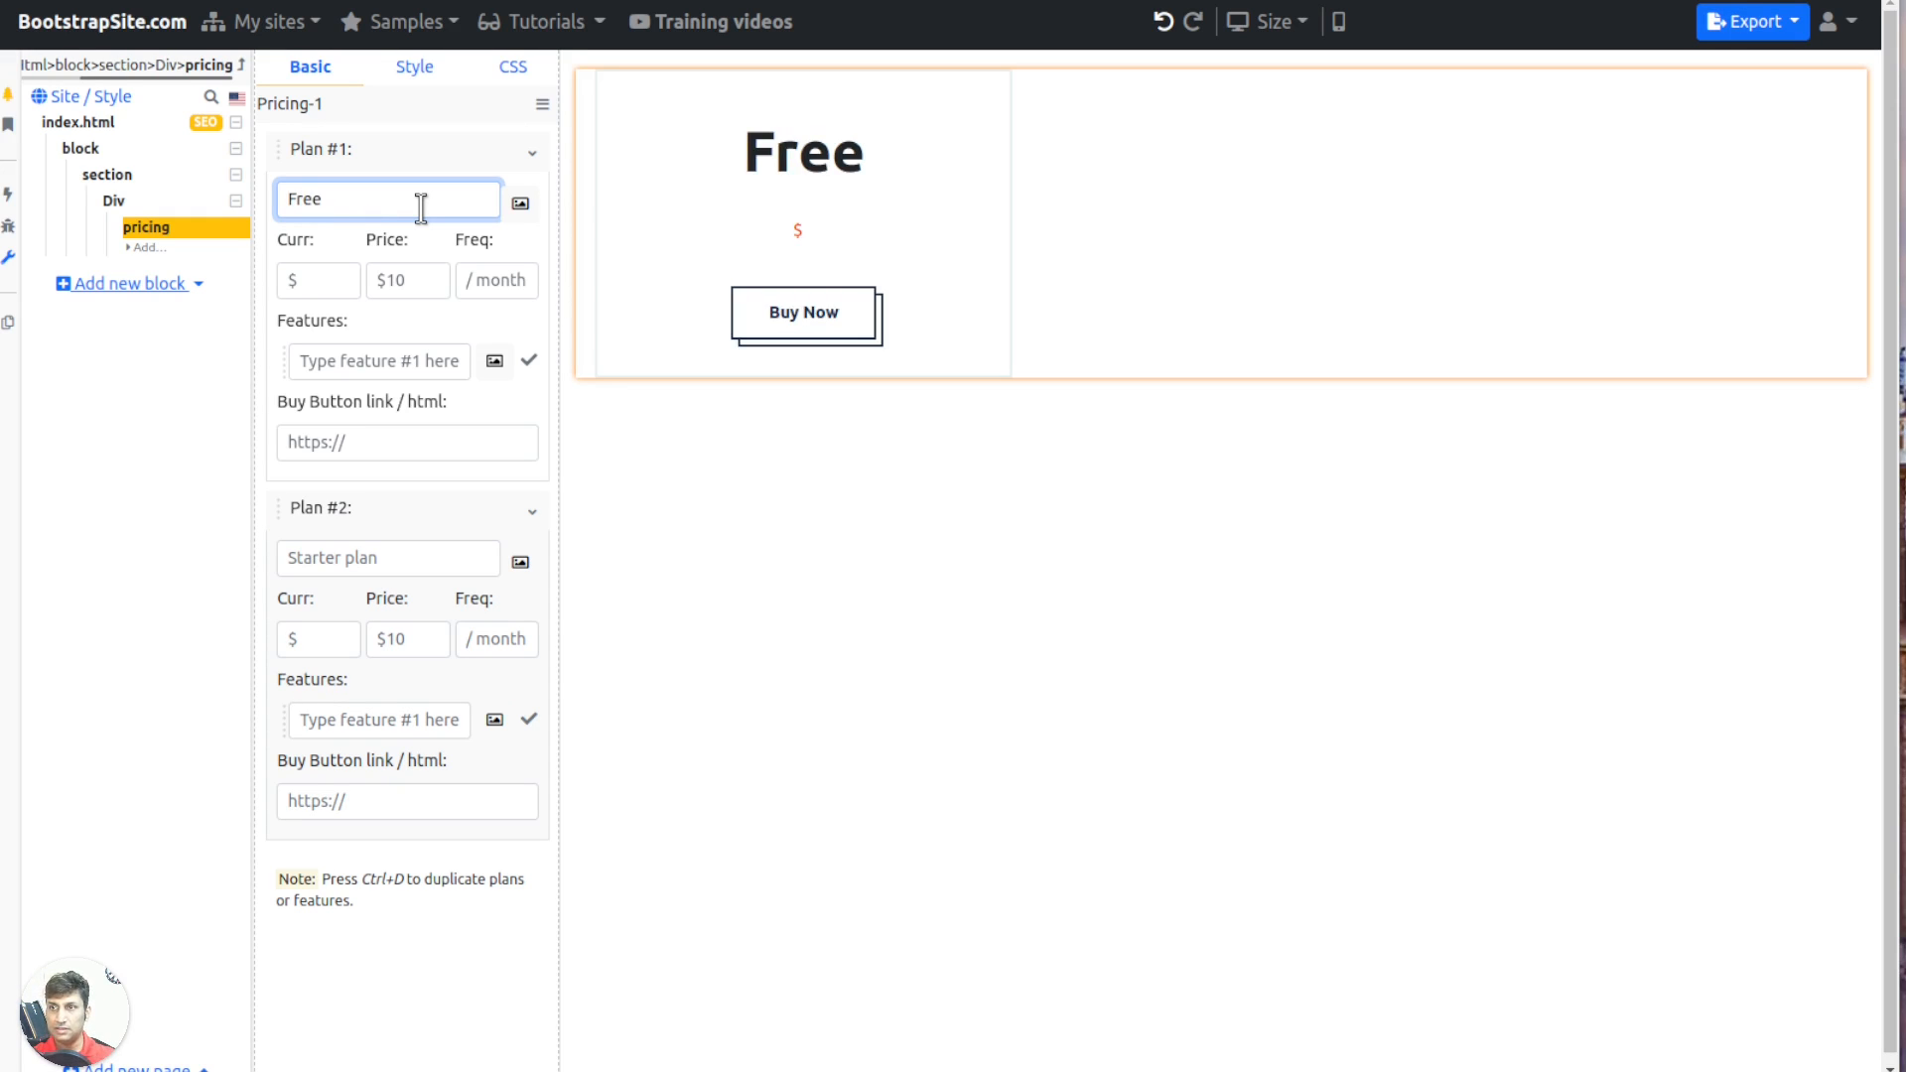
pyautogui.write(' plan')
# Set the Free plan's currency to $, its price to 0 and its frequency to "/ mo"
pyautogui.click(315, 281)
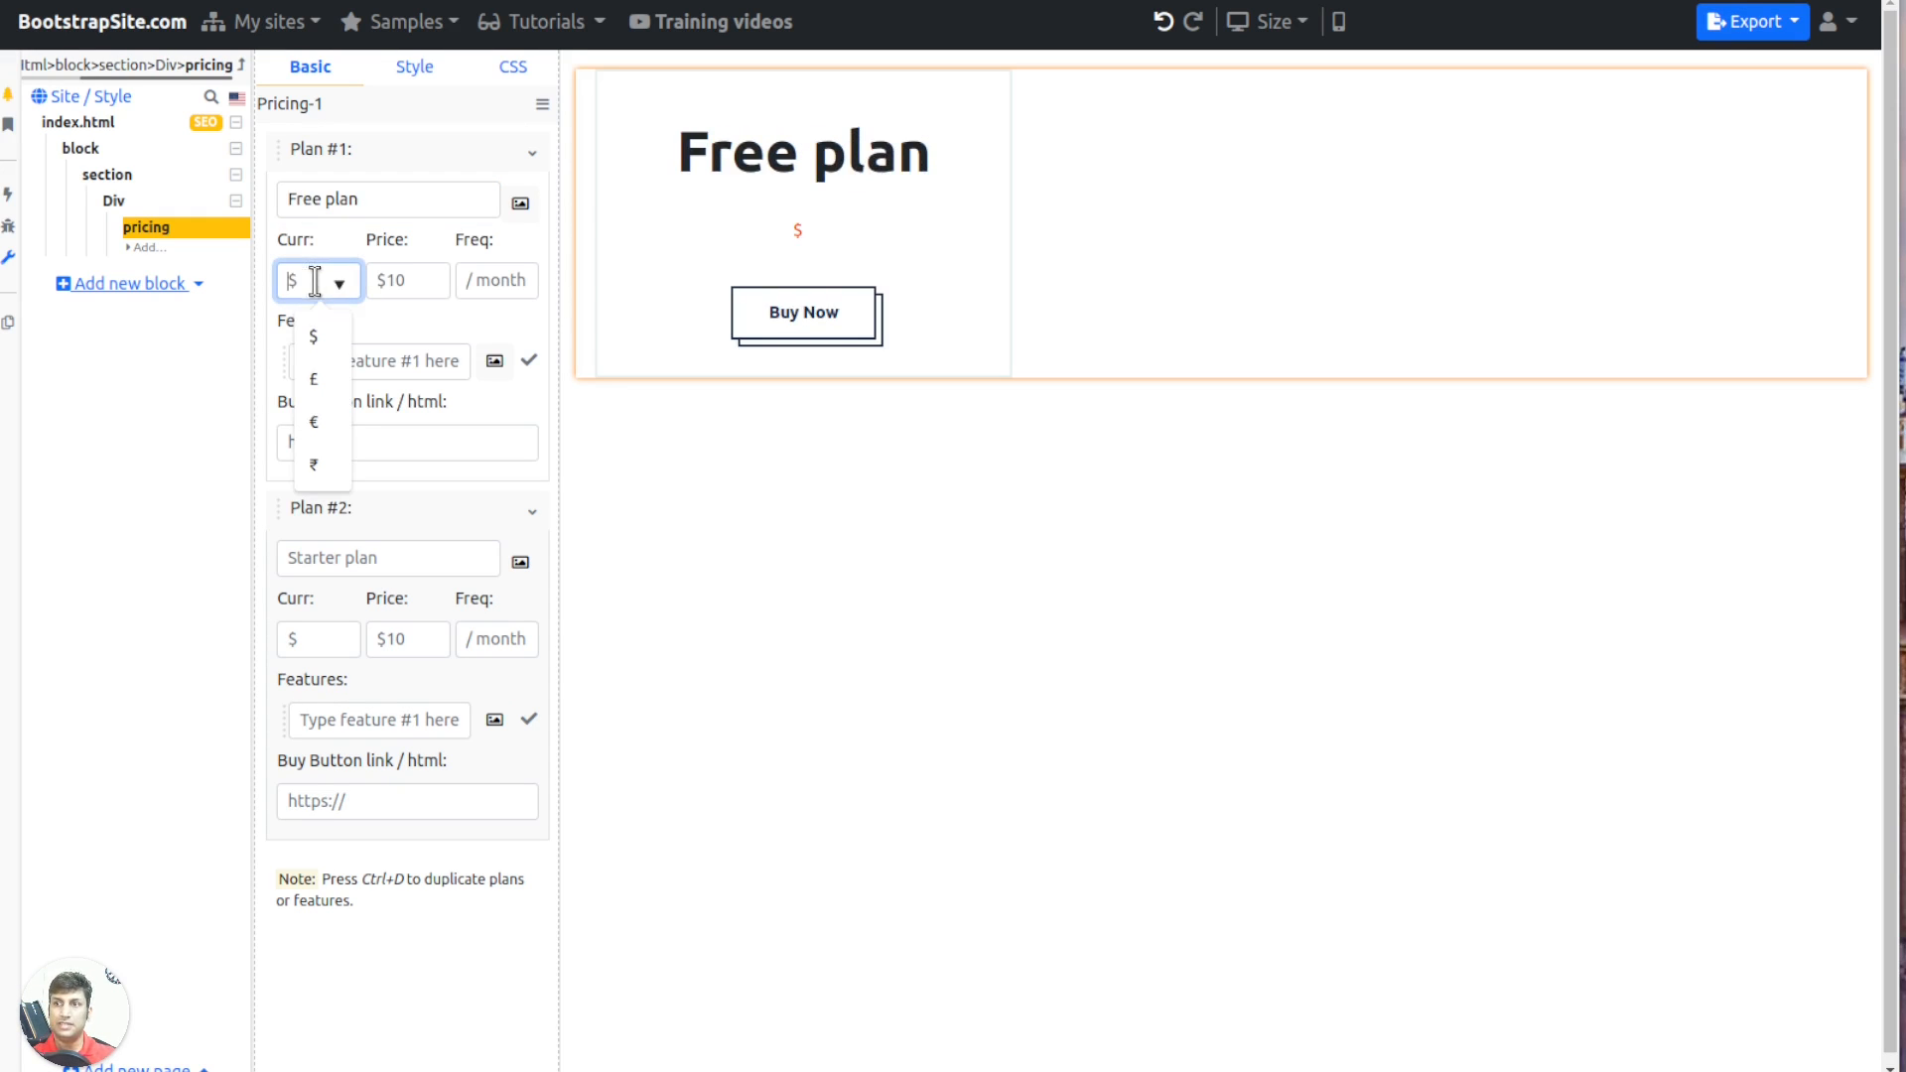
pyautogui.click(404, 279)
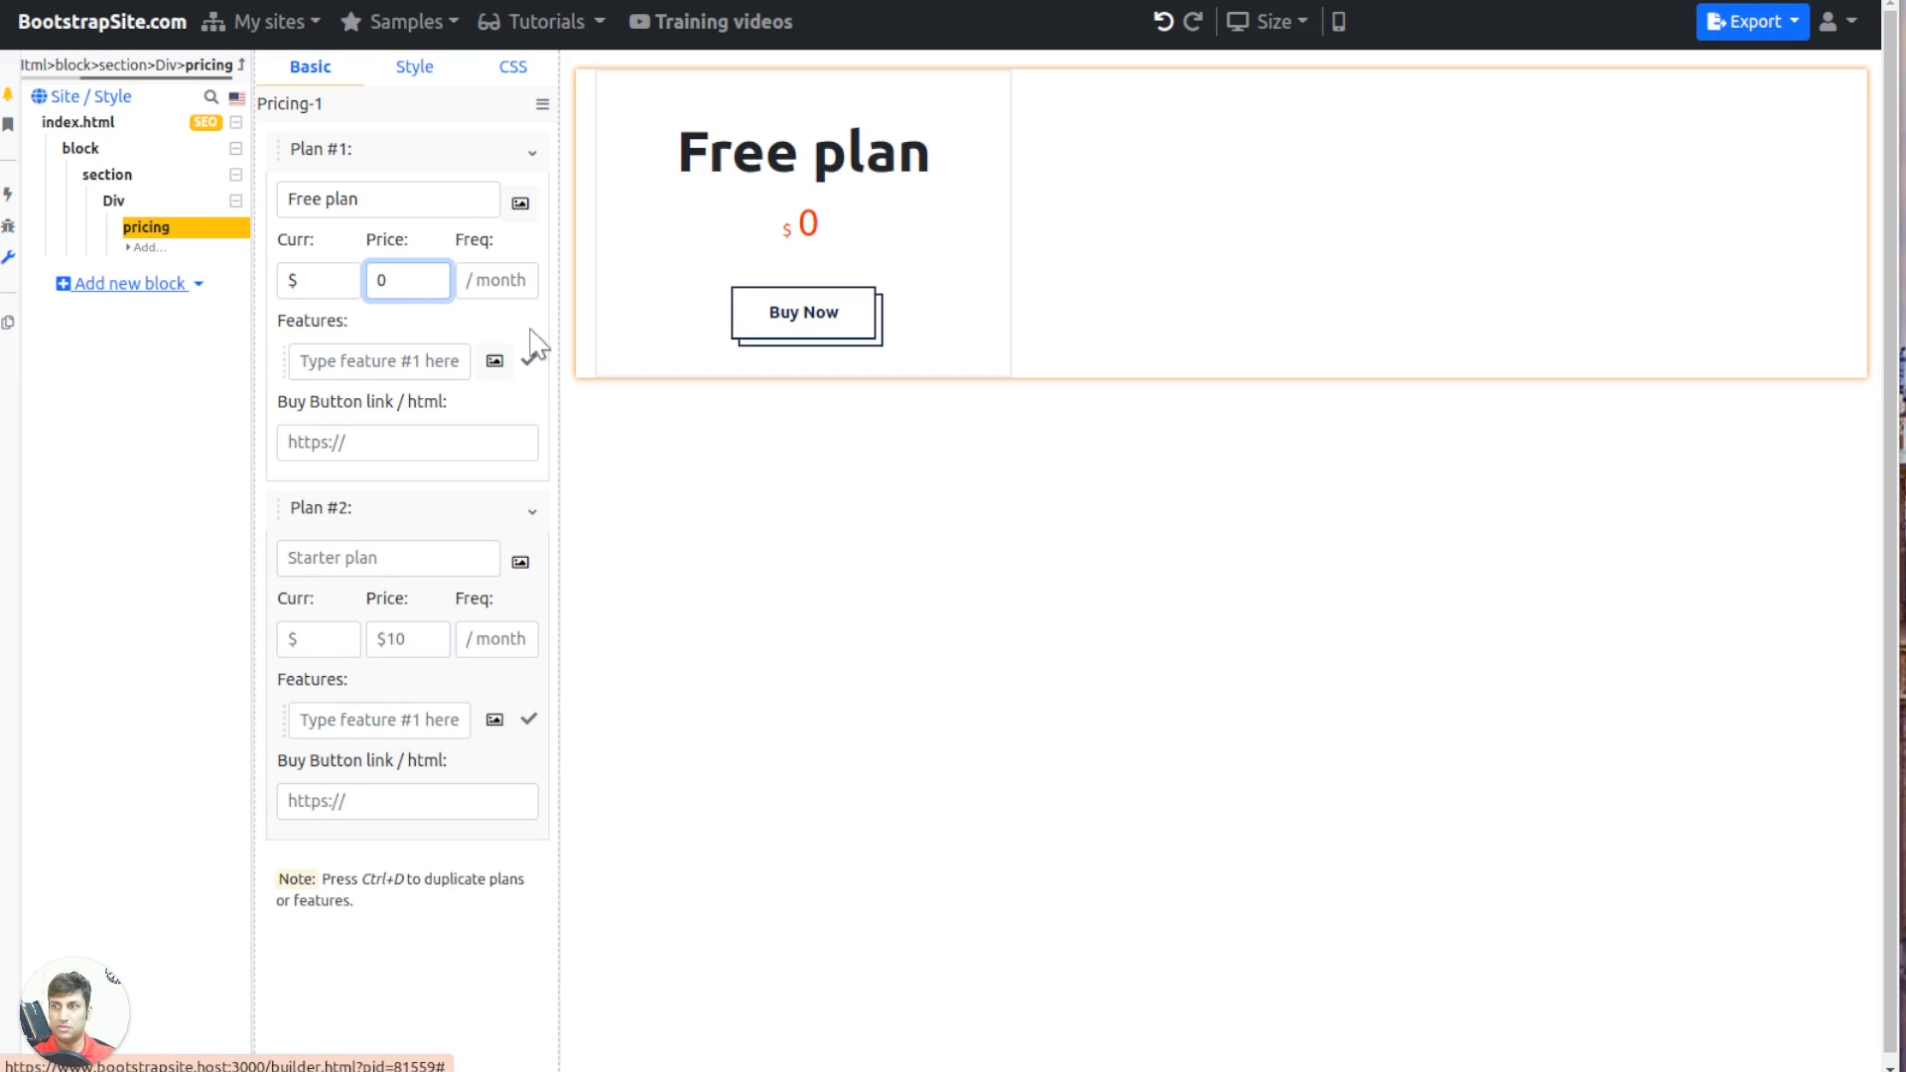
pyautogui.click(527, 284)
pyautogui.write('mo')
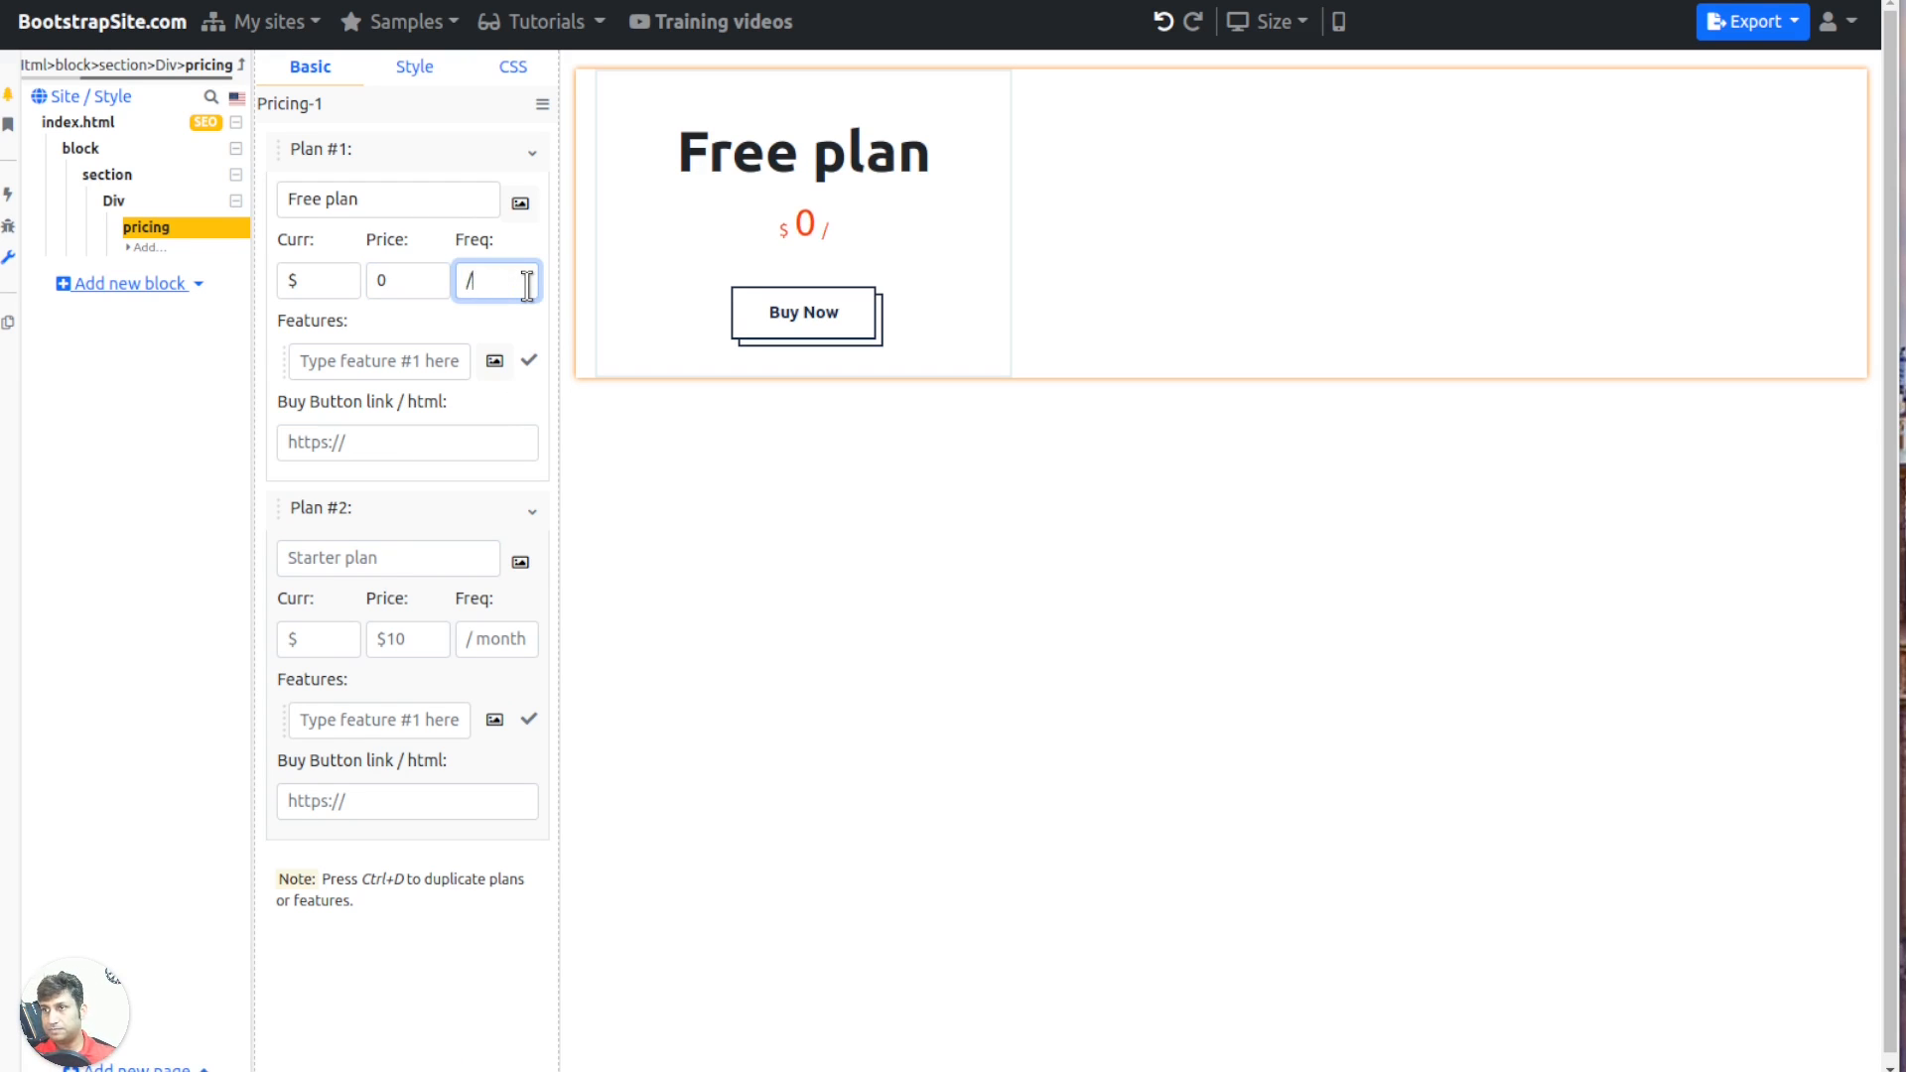
# Add the feature "Free plan feature #1" to the first plan and duplicate it twice
pyautogui.click(395, 359)
pyautogui.write('Free')
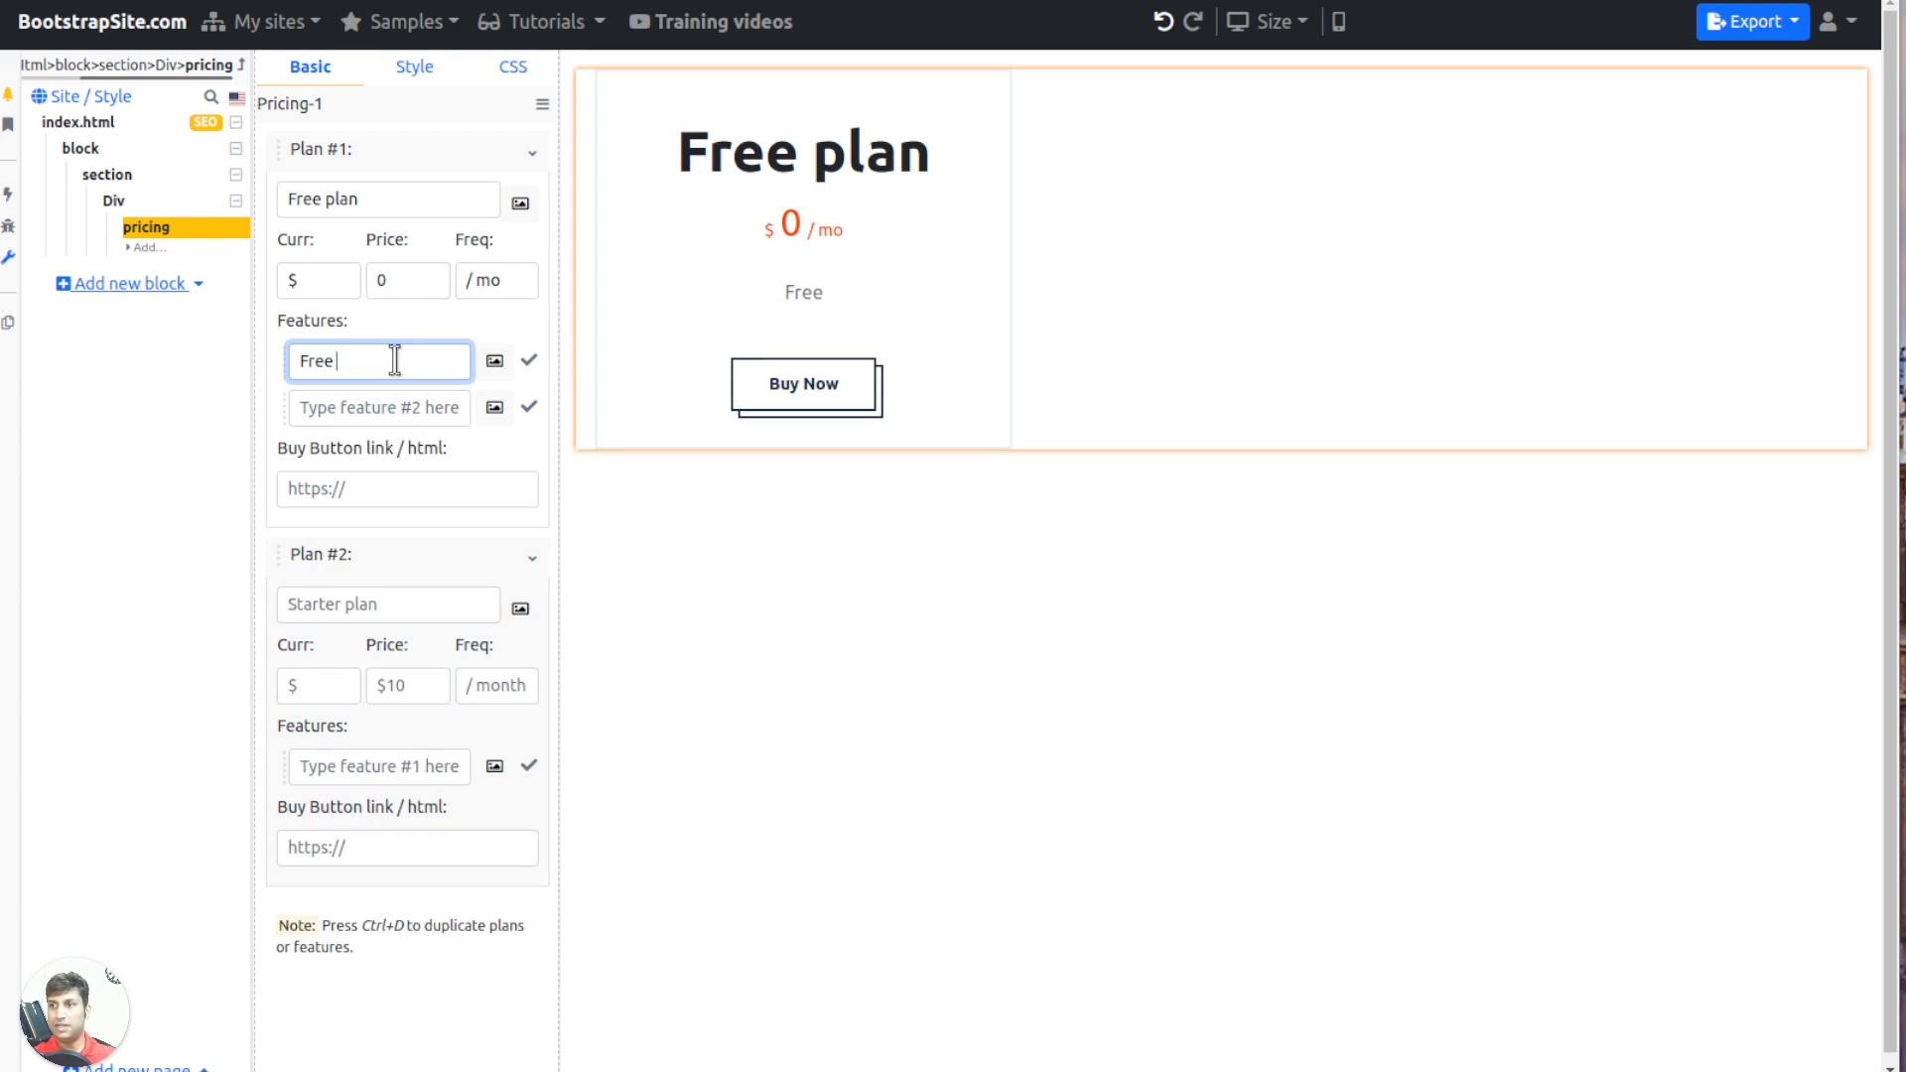
pyautogui.write(' plan feature #1')
pyautogui.hotkey('ctrl', 'd')
pyautogui.hotkey('ctrl', 'd')
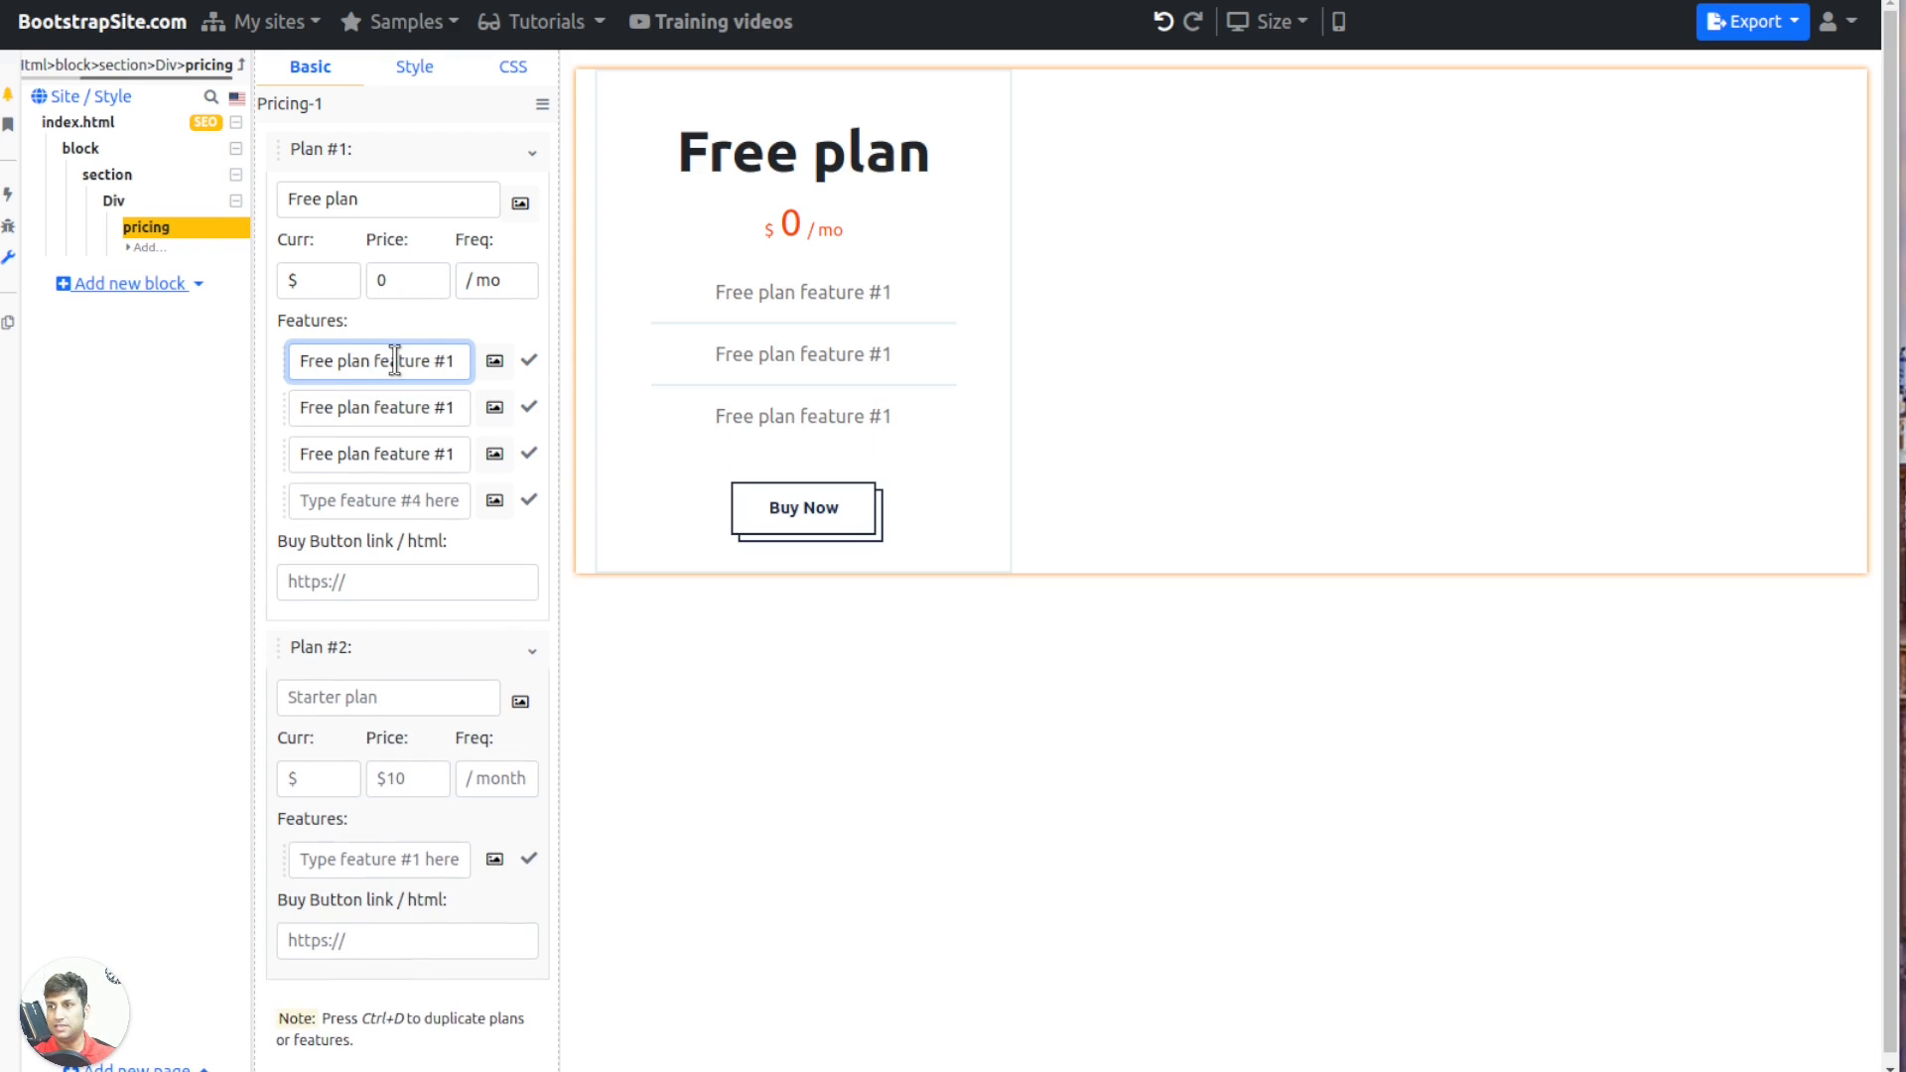
# Renumber the two duplicated features as "Free plan feature #2" and "Free plan feature #3"
pyautogui.click(454, 407)
pyautogui.press('BackSpace')
pyautogui.write('2')
pyautogui.click(452, 454)
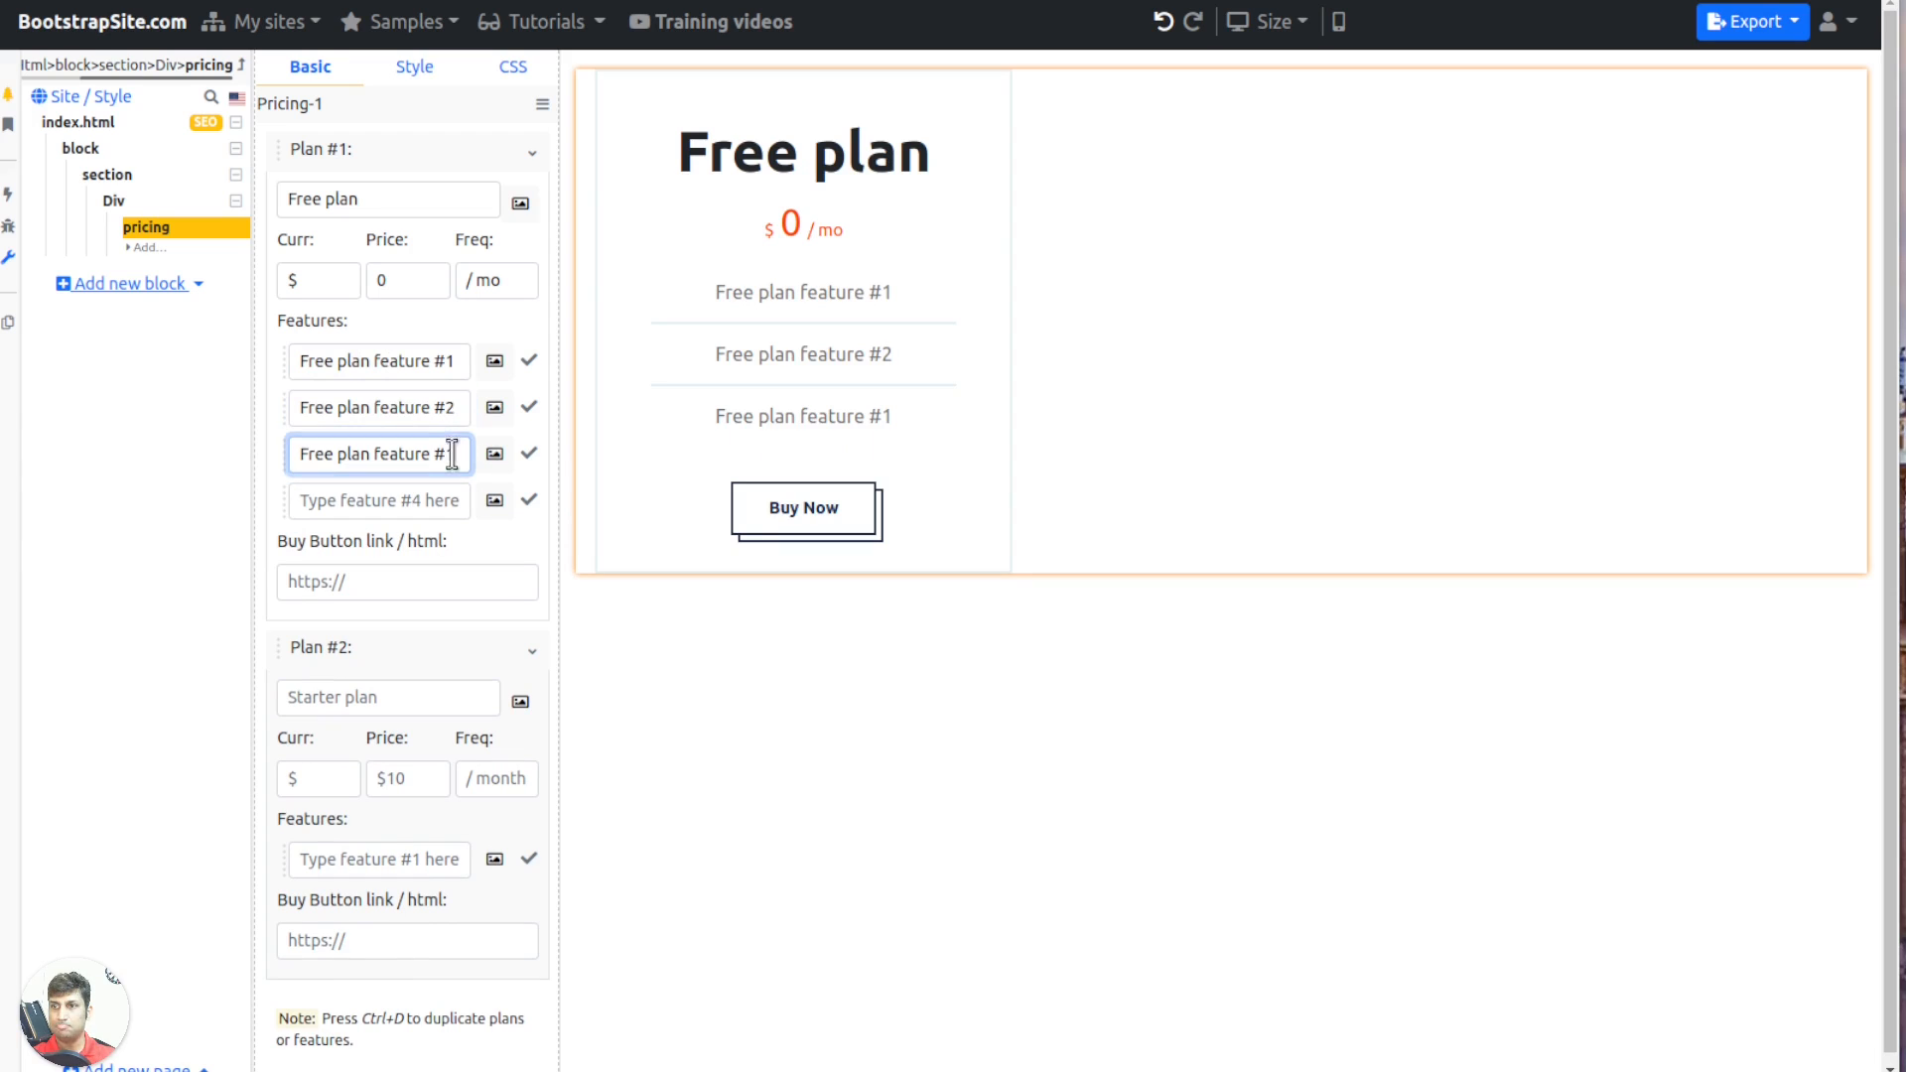
pyautogui.write('3')
# Link the Free plan's buy button to /free and label it "Free signup"
pyautogui.click(438, 576)
pyautogui.write('/free')
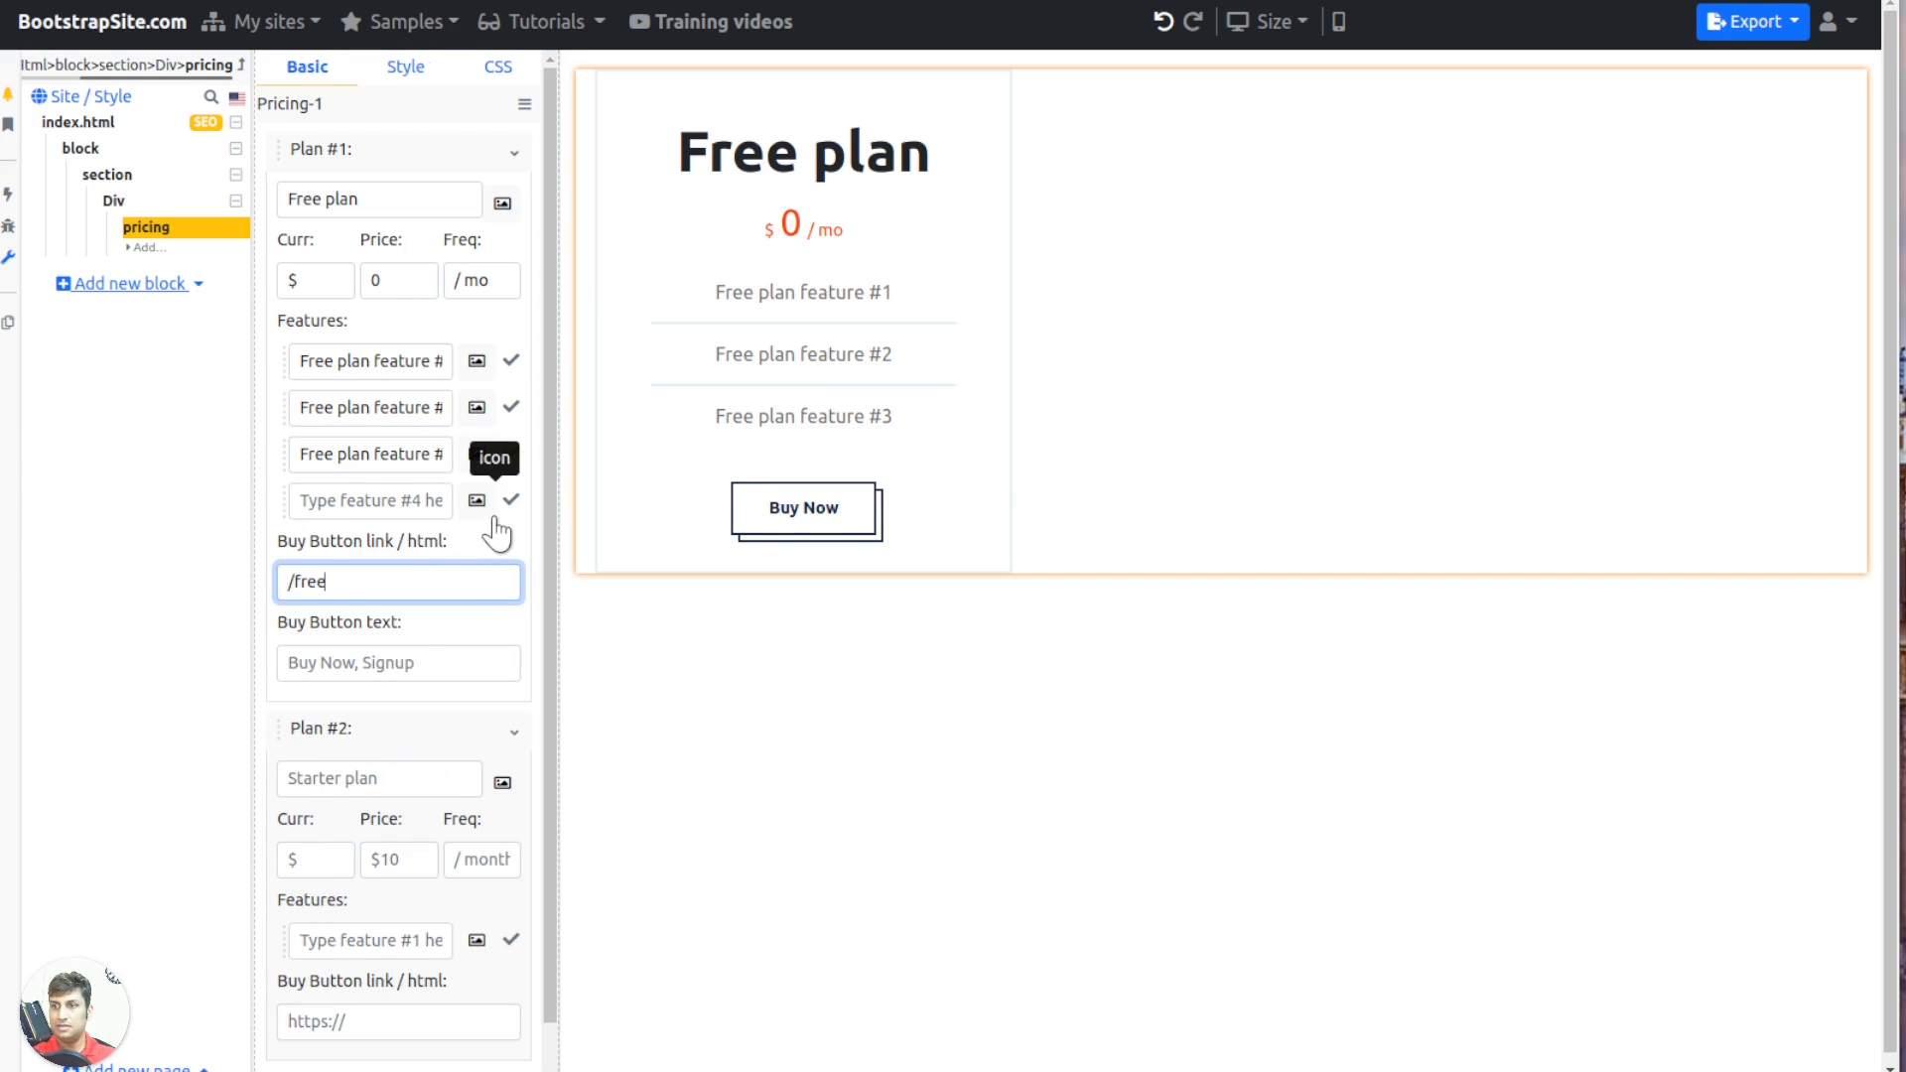
pyautogui.click(400, 648)
pyautogui.write('Fre')
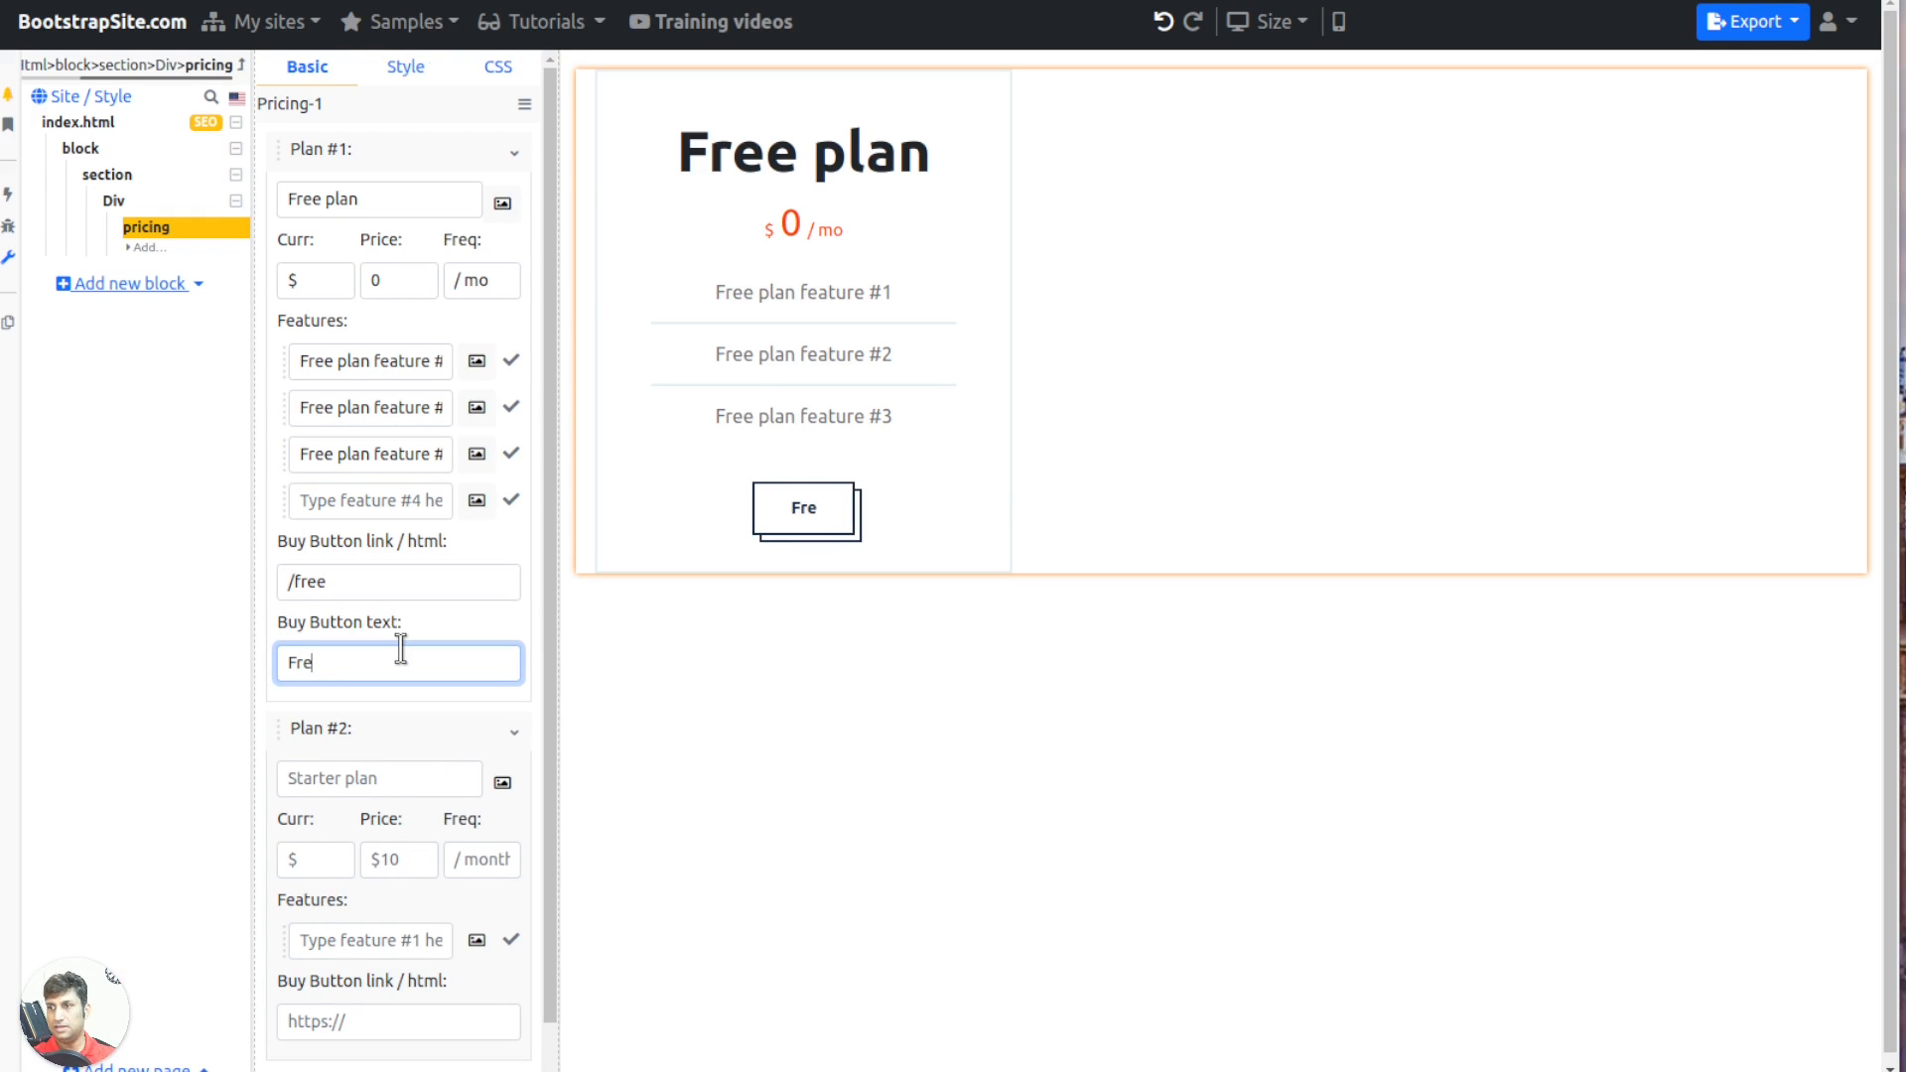
pyautogui.write('e signup')
# Duplicate the Free plan, rename the copy "Paid plan" and set its price to 10
pyautogui.click(421, 198)
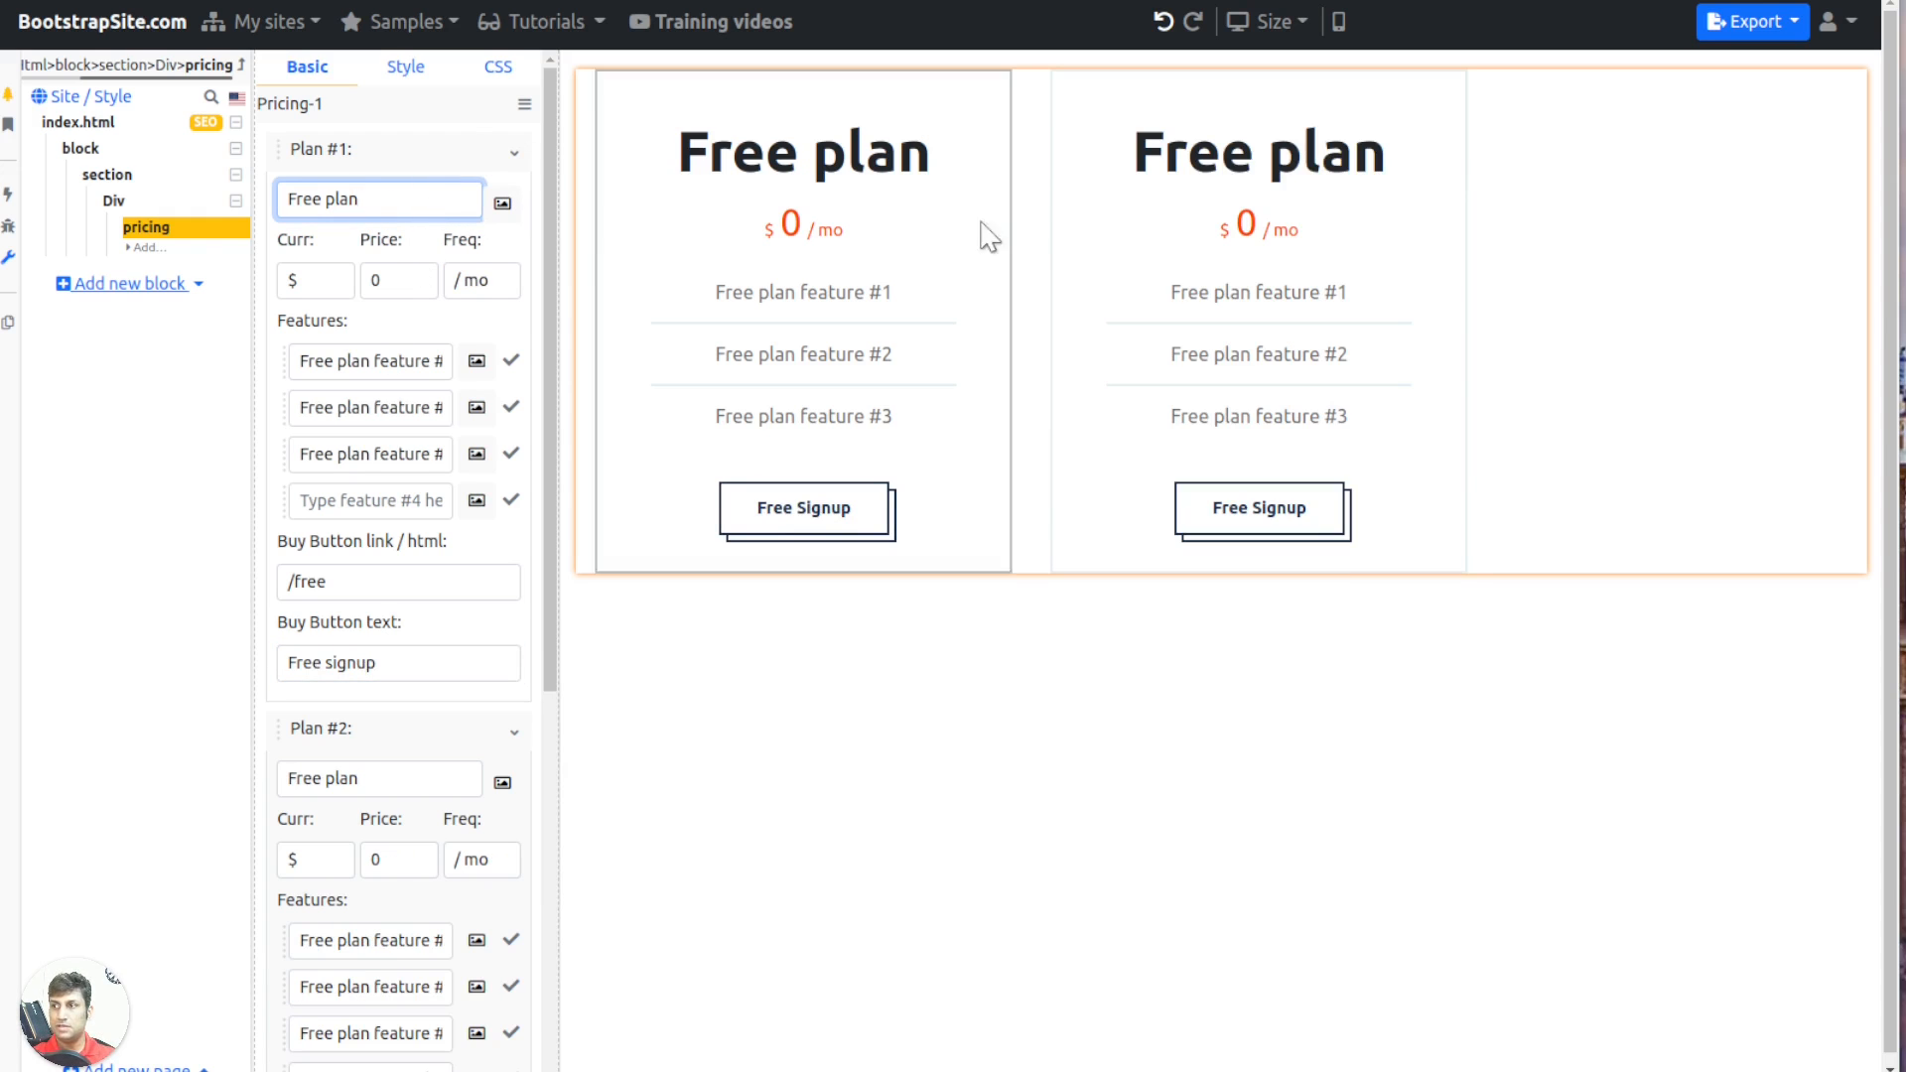
pyautogui.doubleClick(304, 779)
pyautogui.write('Paid')
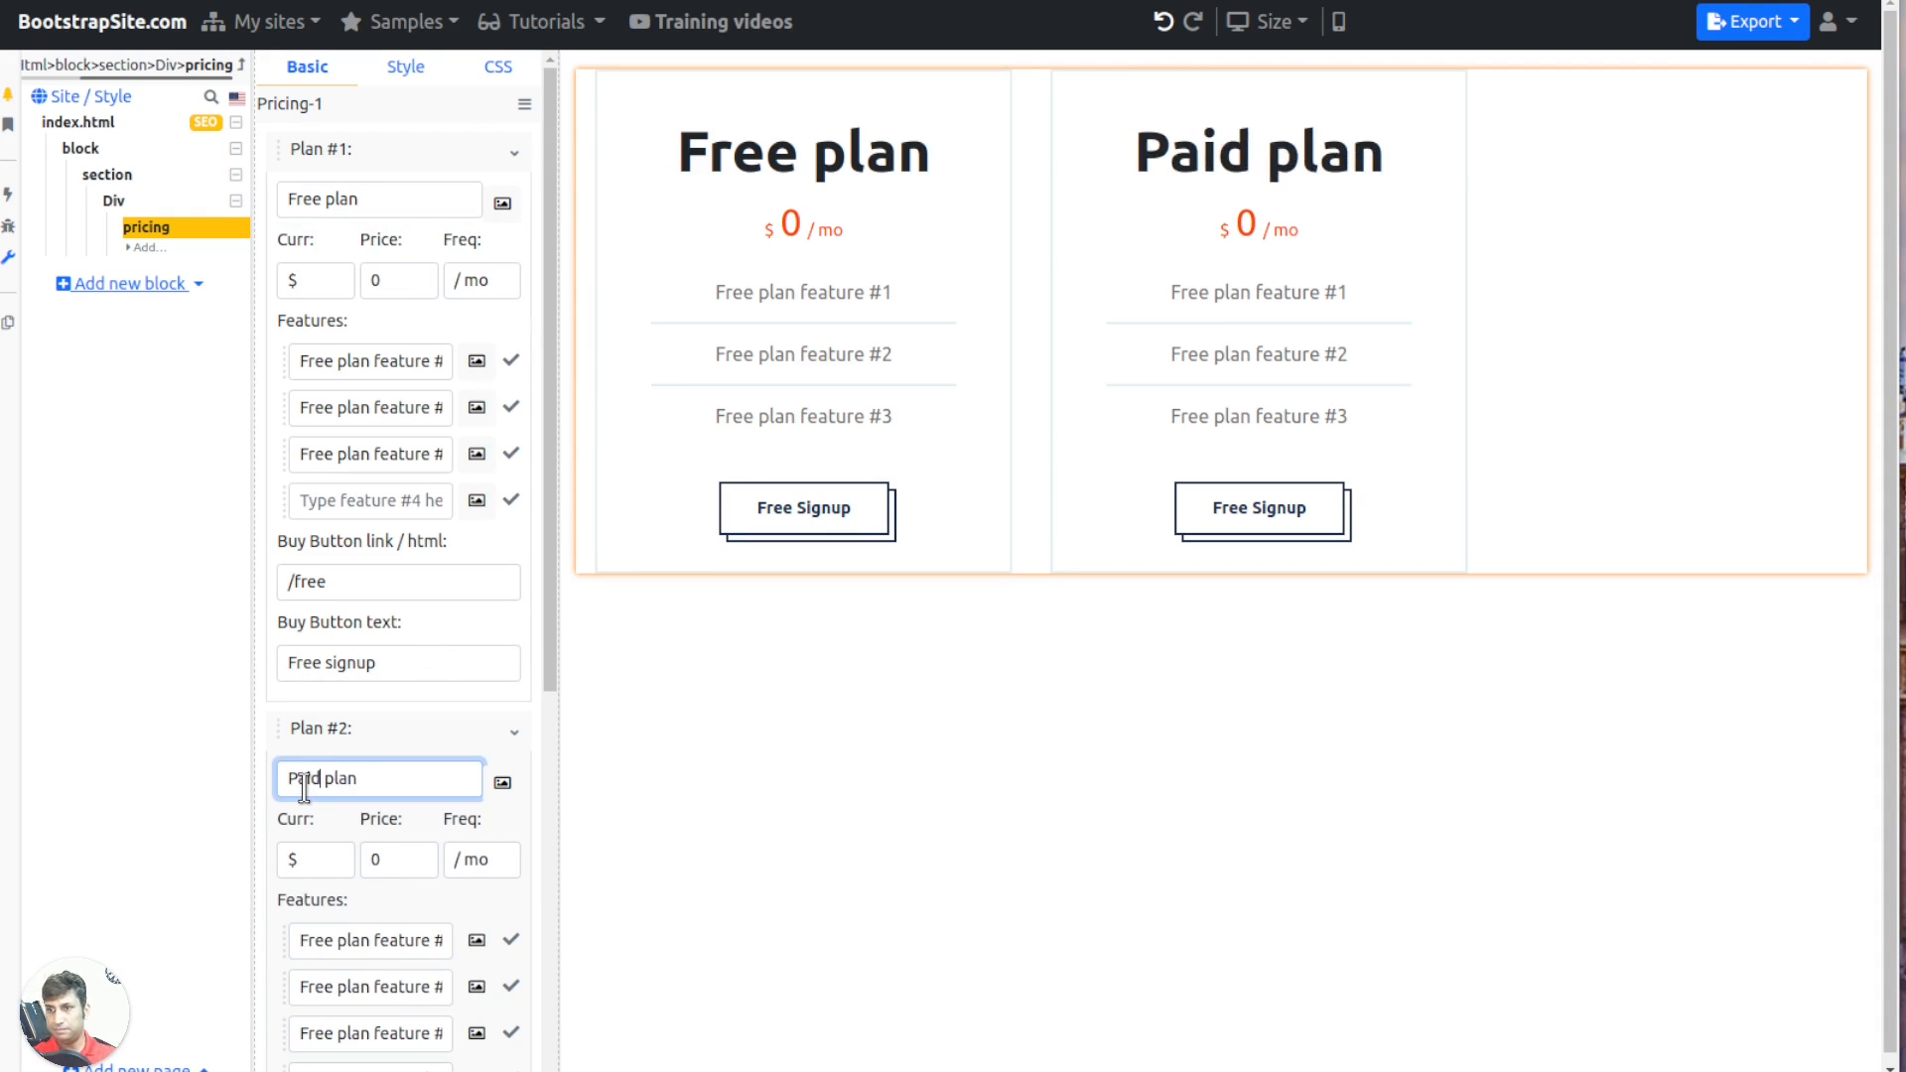
pyautogui.scroll(-3, 309, 820)
pyautogui.click(393, 611)
pyautogui.write('10')
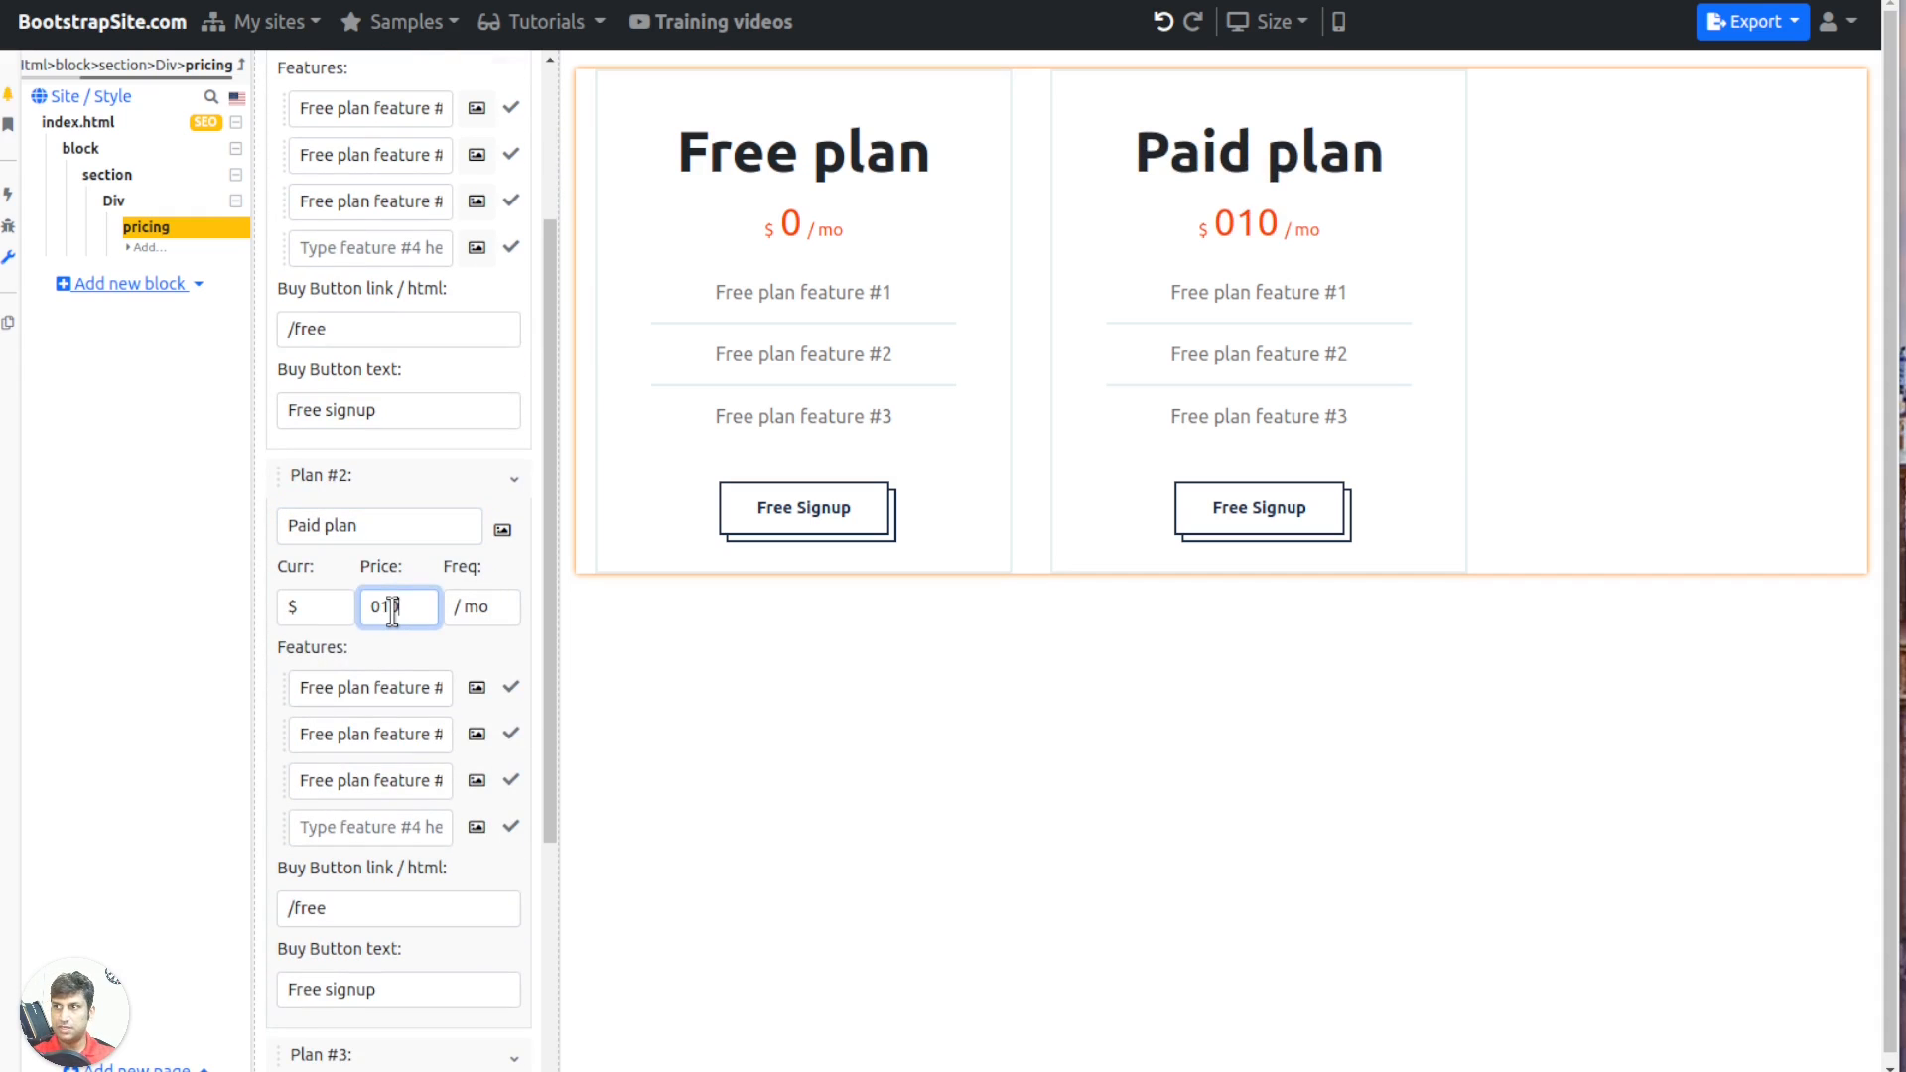
pyautogui.press('Home')
pyautogui.press('Delete')
# Reword the second plan's features as "Paid plan feature" entries and set its buy button to /paid with the text "Buy now"
pyautogui.click(317, 694)
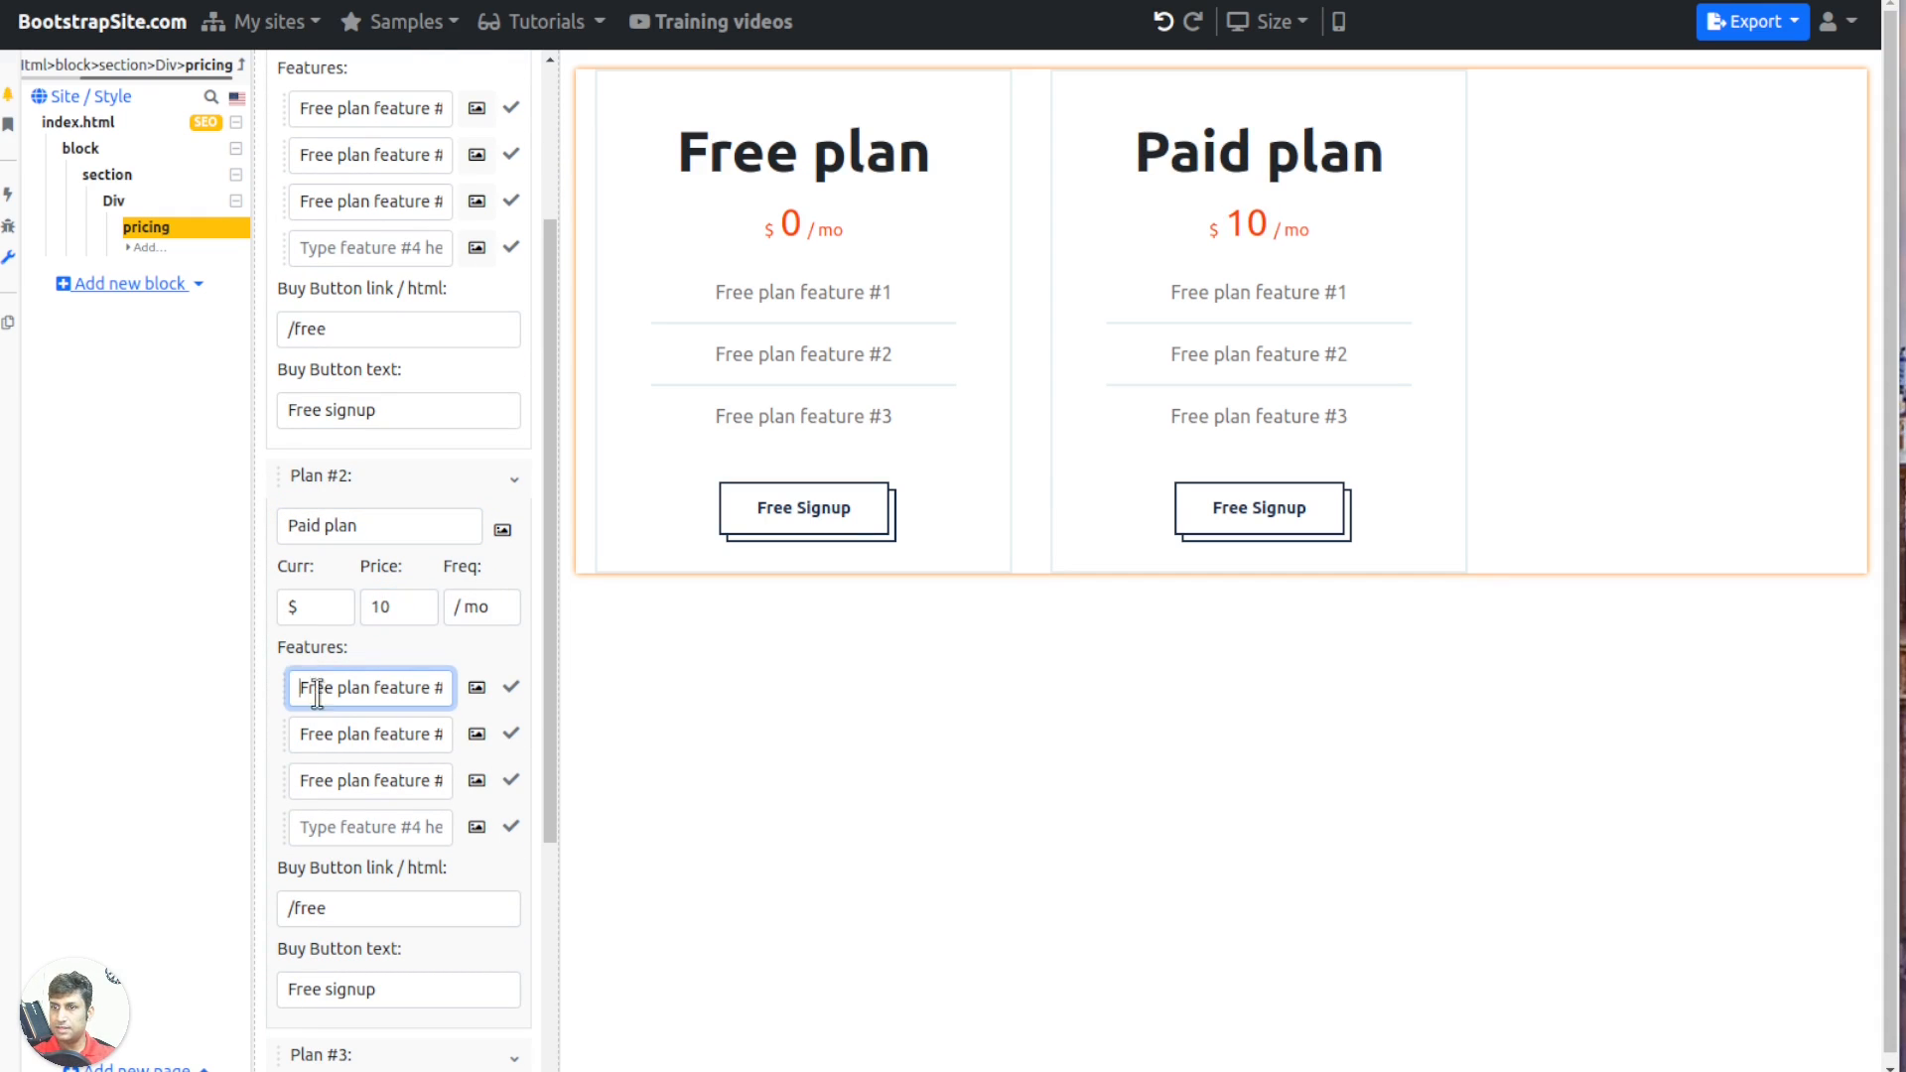
pyautogui.write('Paid')
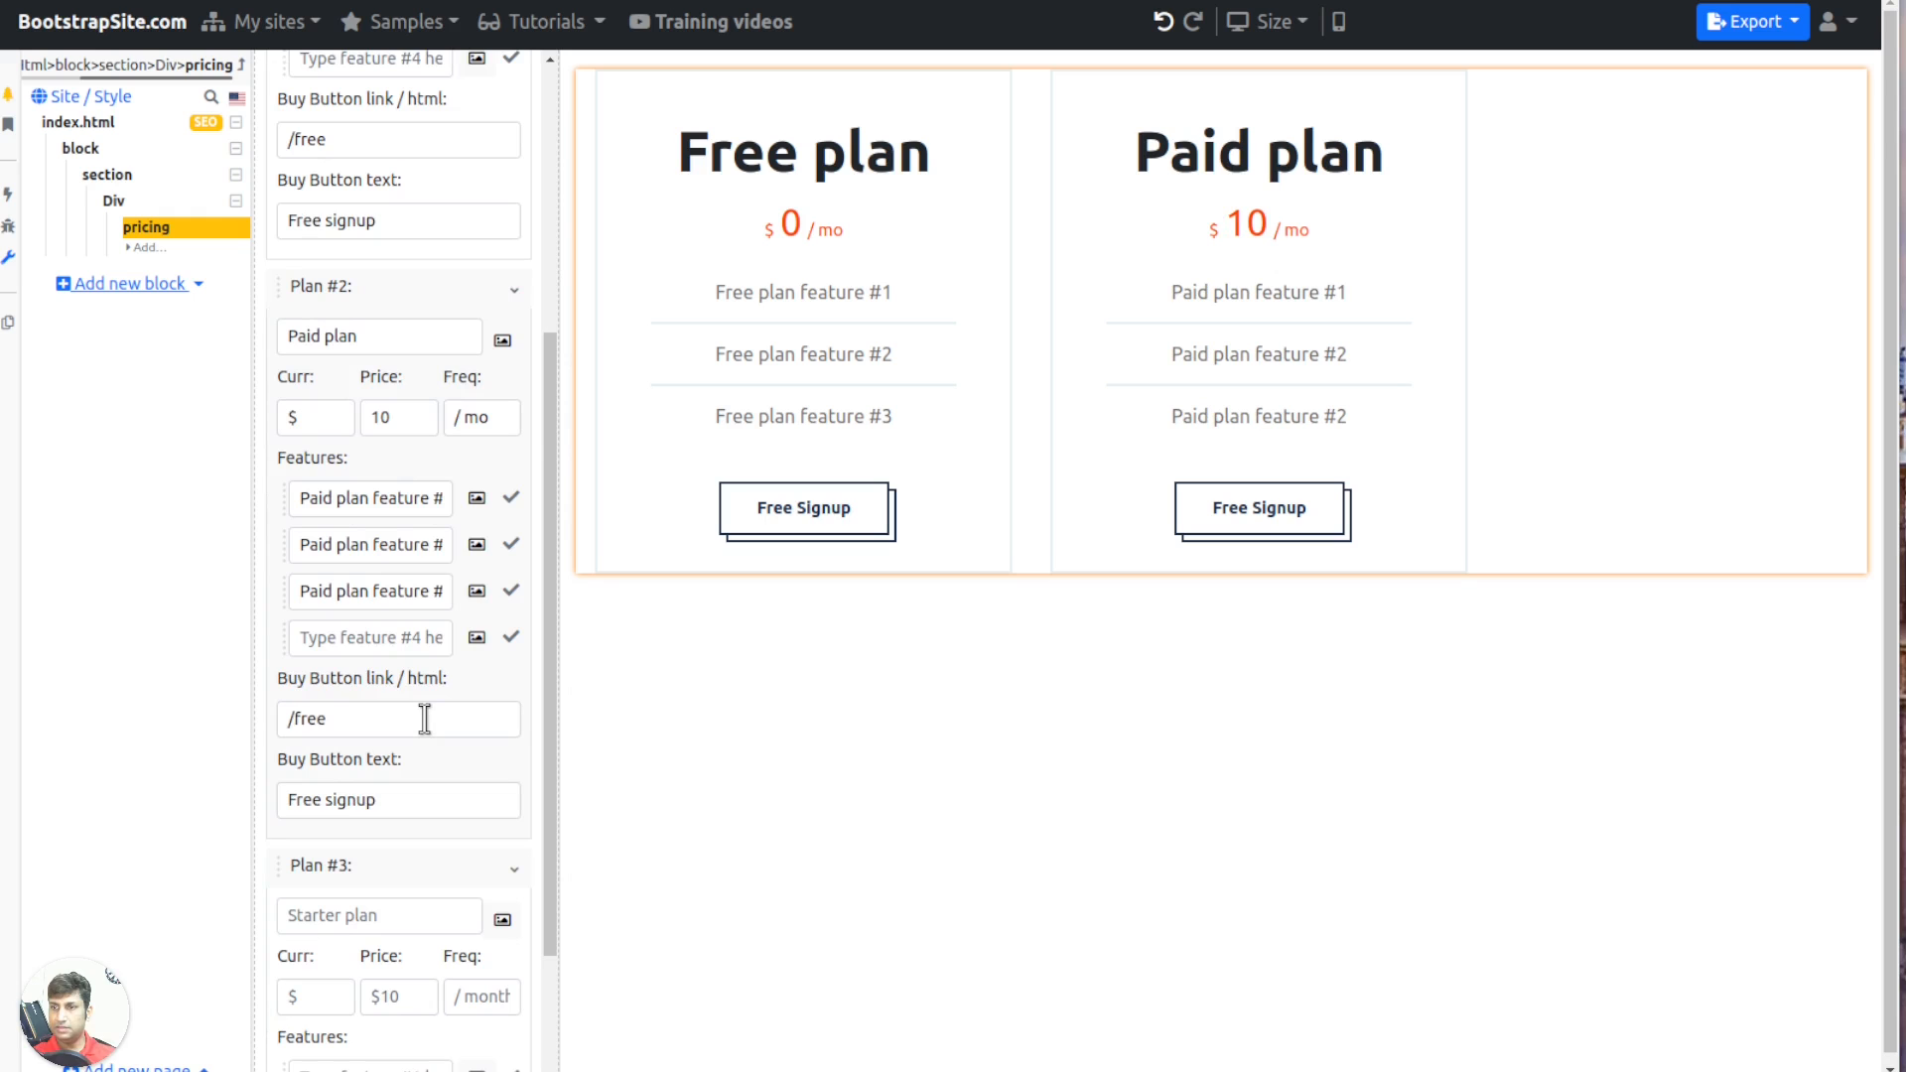
pyautogui.doubleClick(424, 717)
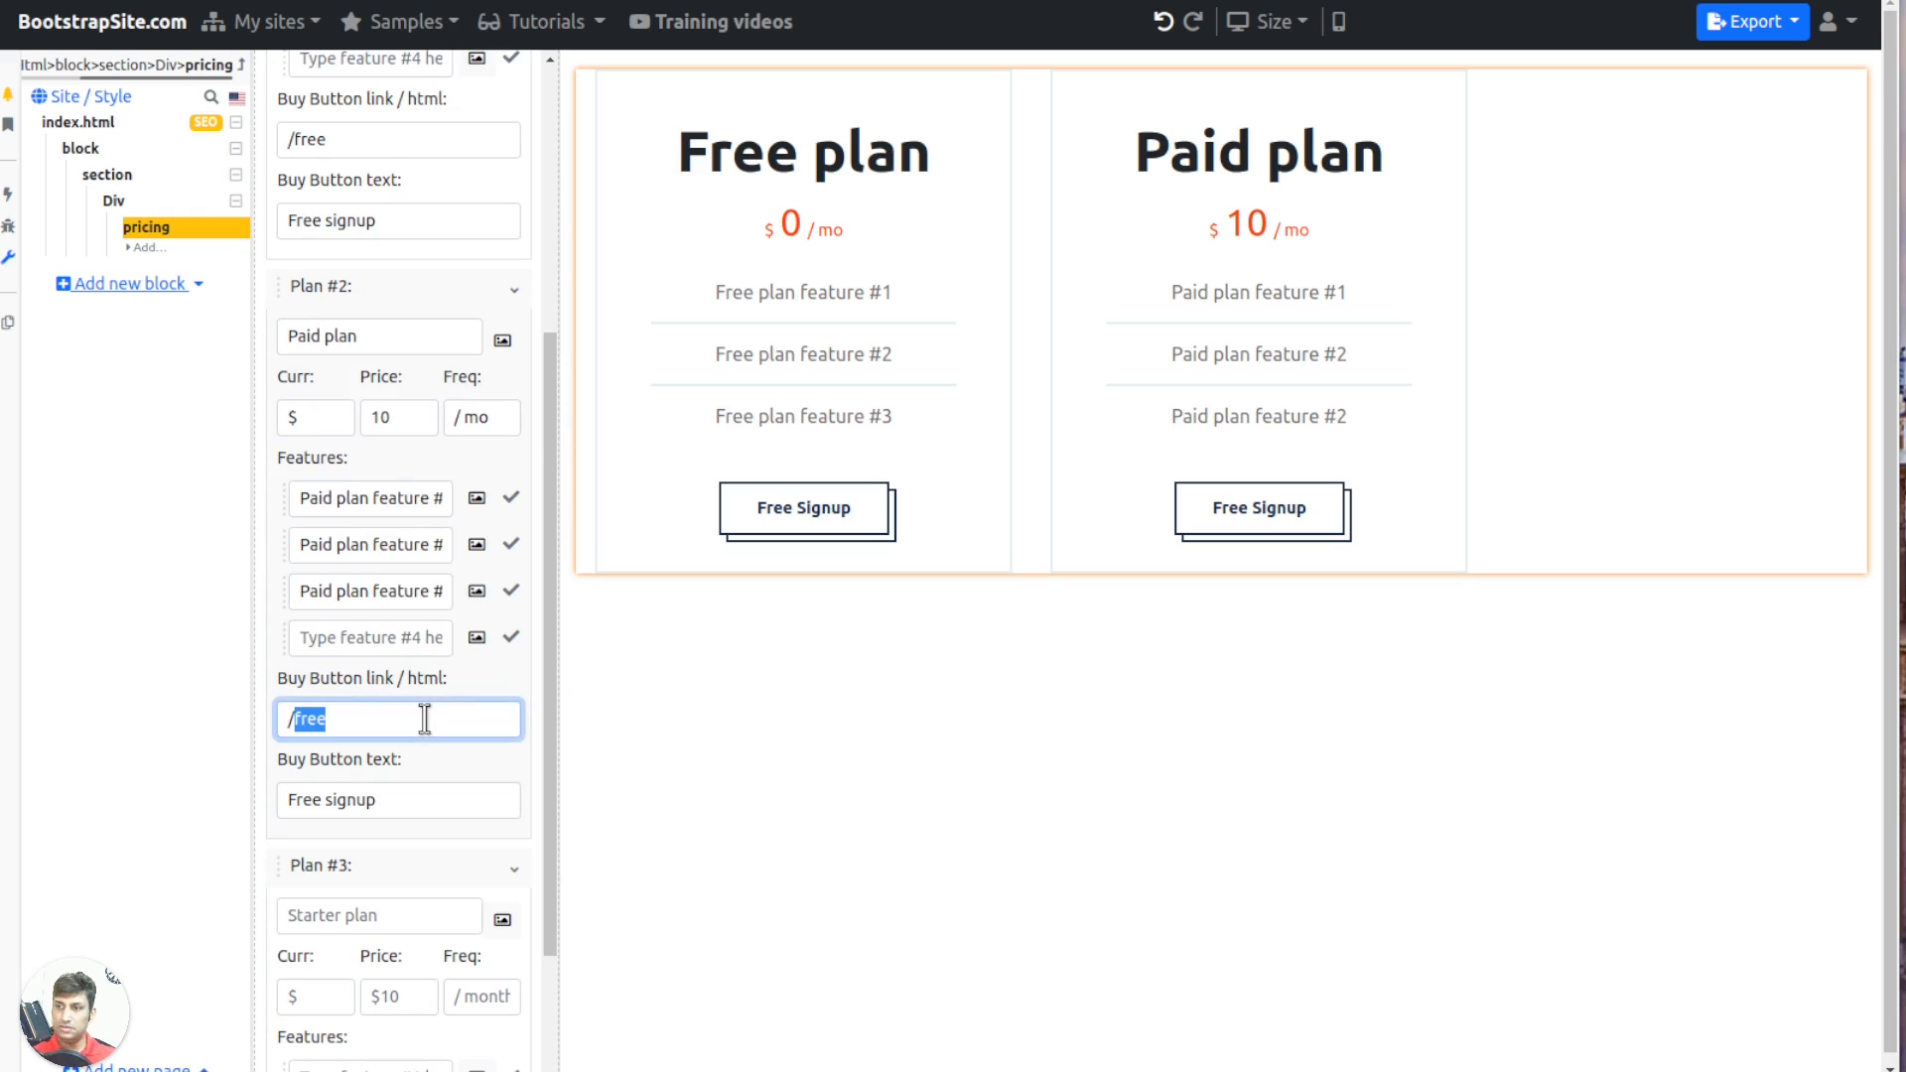
pyautogui.write('paid')
pyautogui.press('Tab')
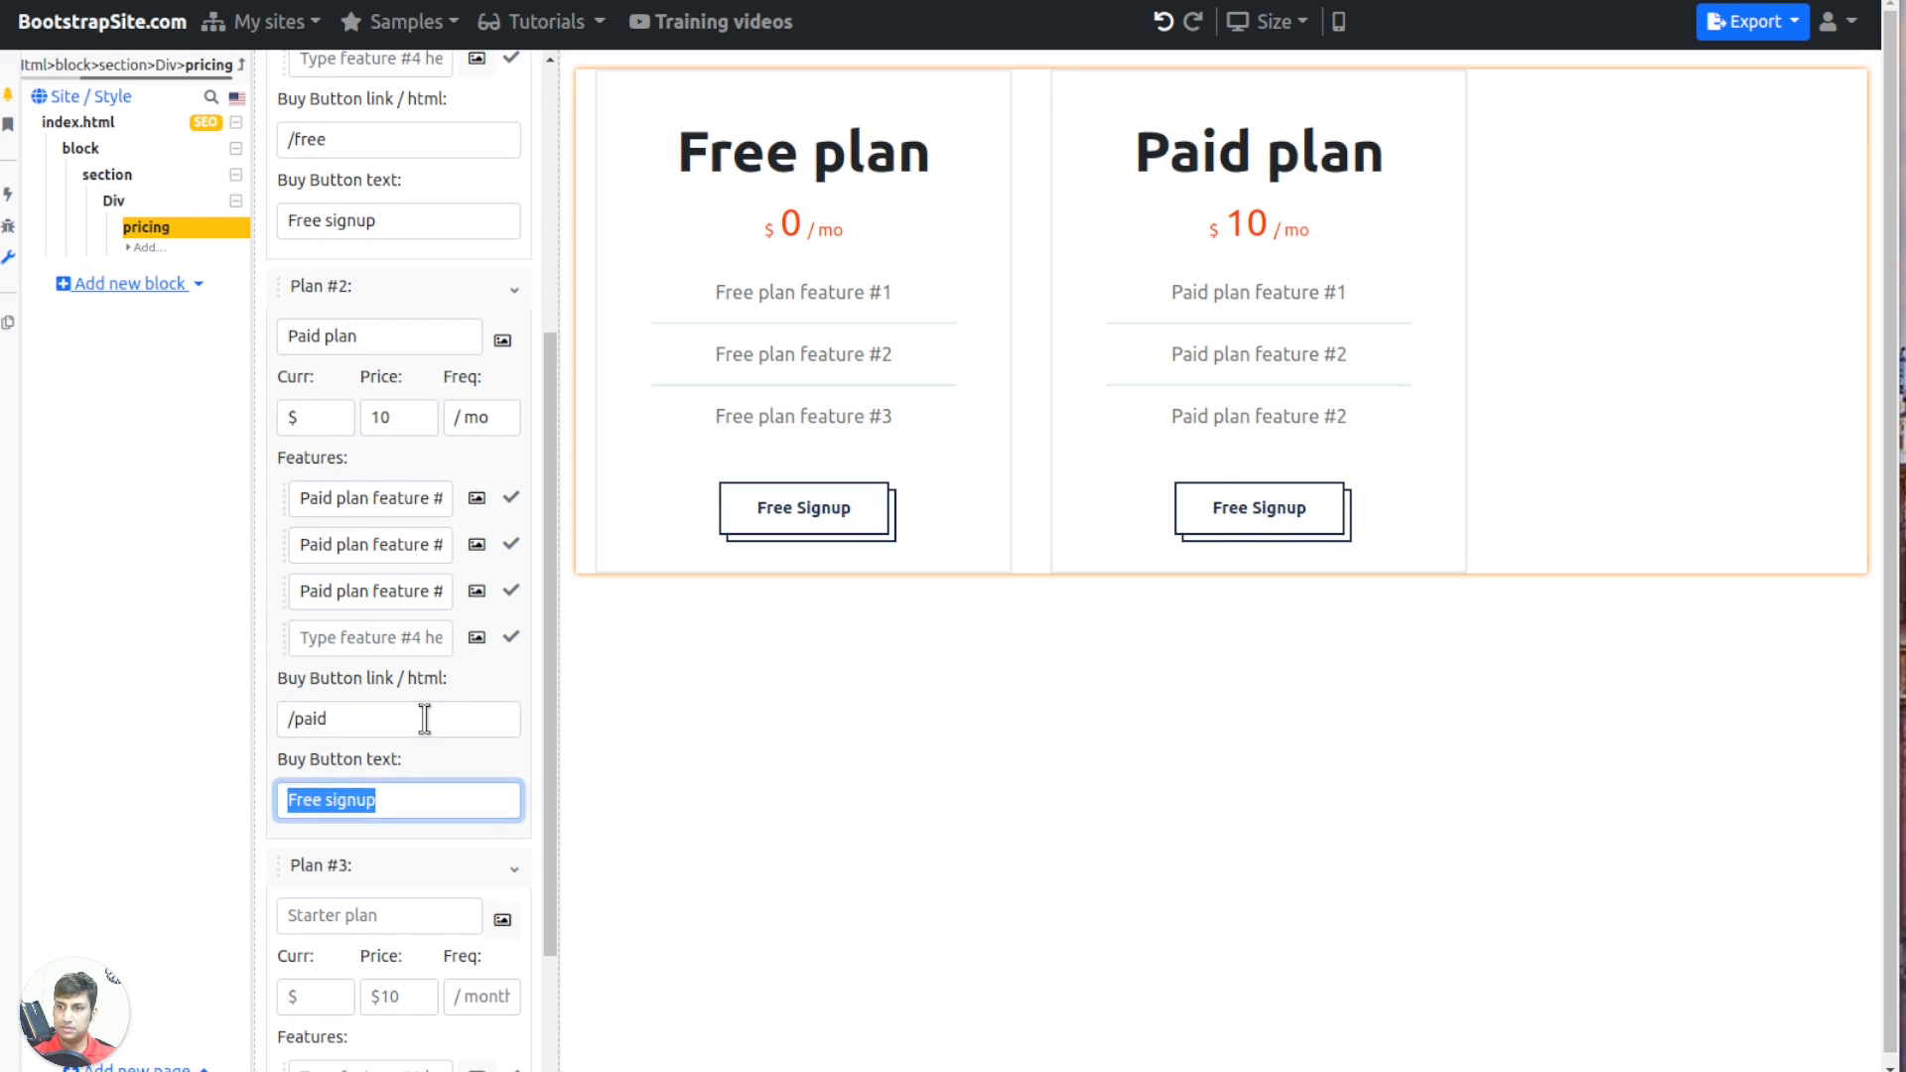
pyautogui.write('Buy Now')
# Try ready-made styles such as pricing-badges, pricing-bright, pricing-clipped, pricing-crisscross and pricing-easy on the pricing table
pyautogui.scroll(5, 397, 298)
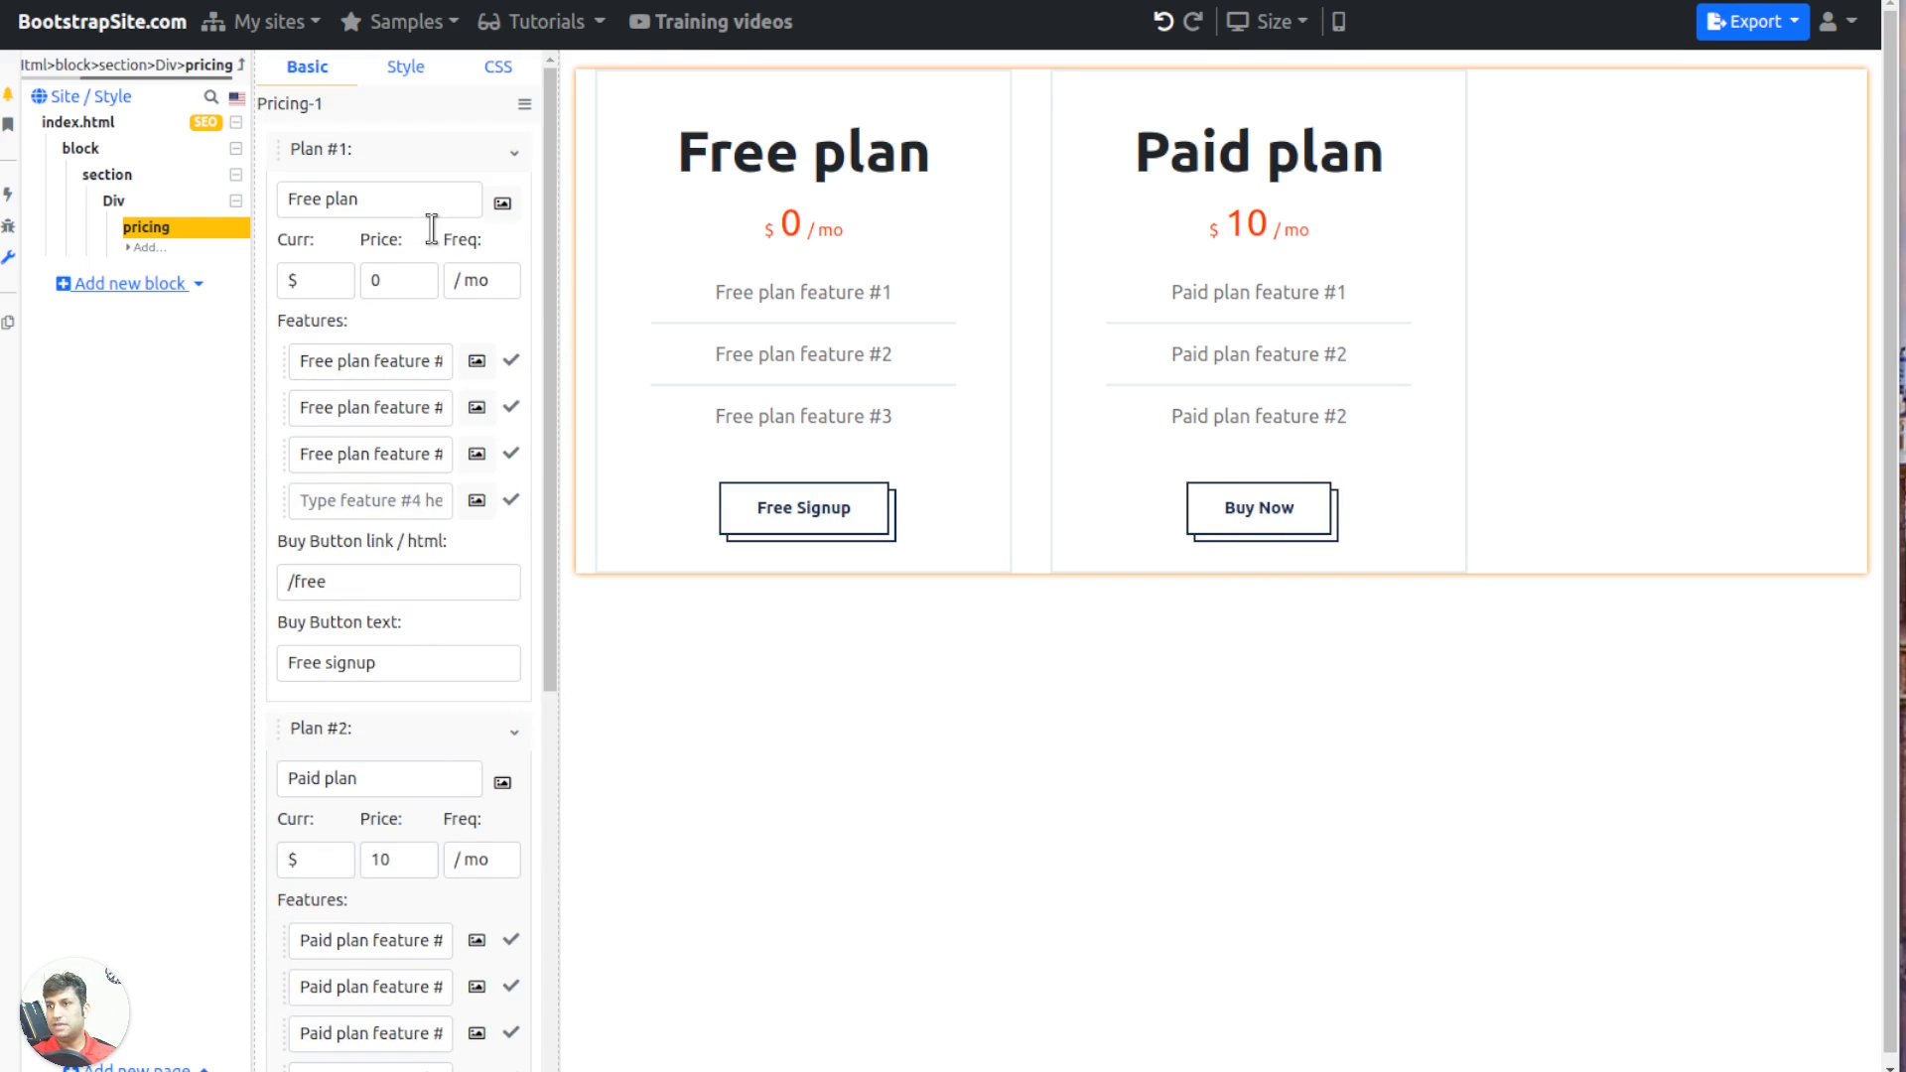
pyautogui.click(403, 71)
pyautogui.scroll(-2, 444, 430)
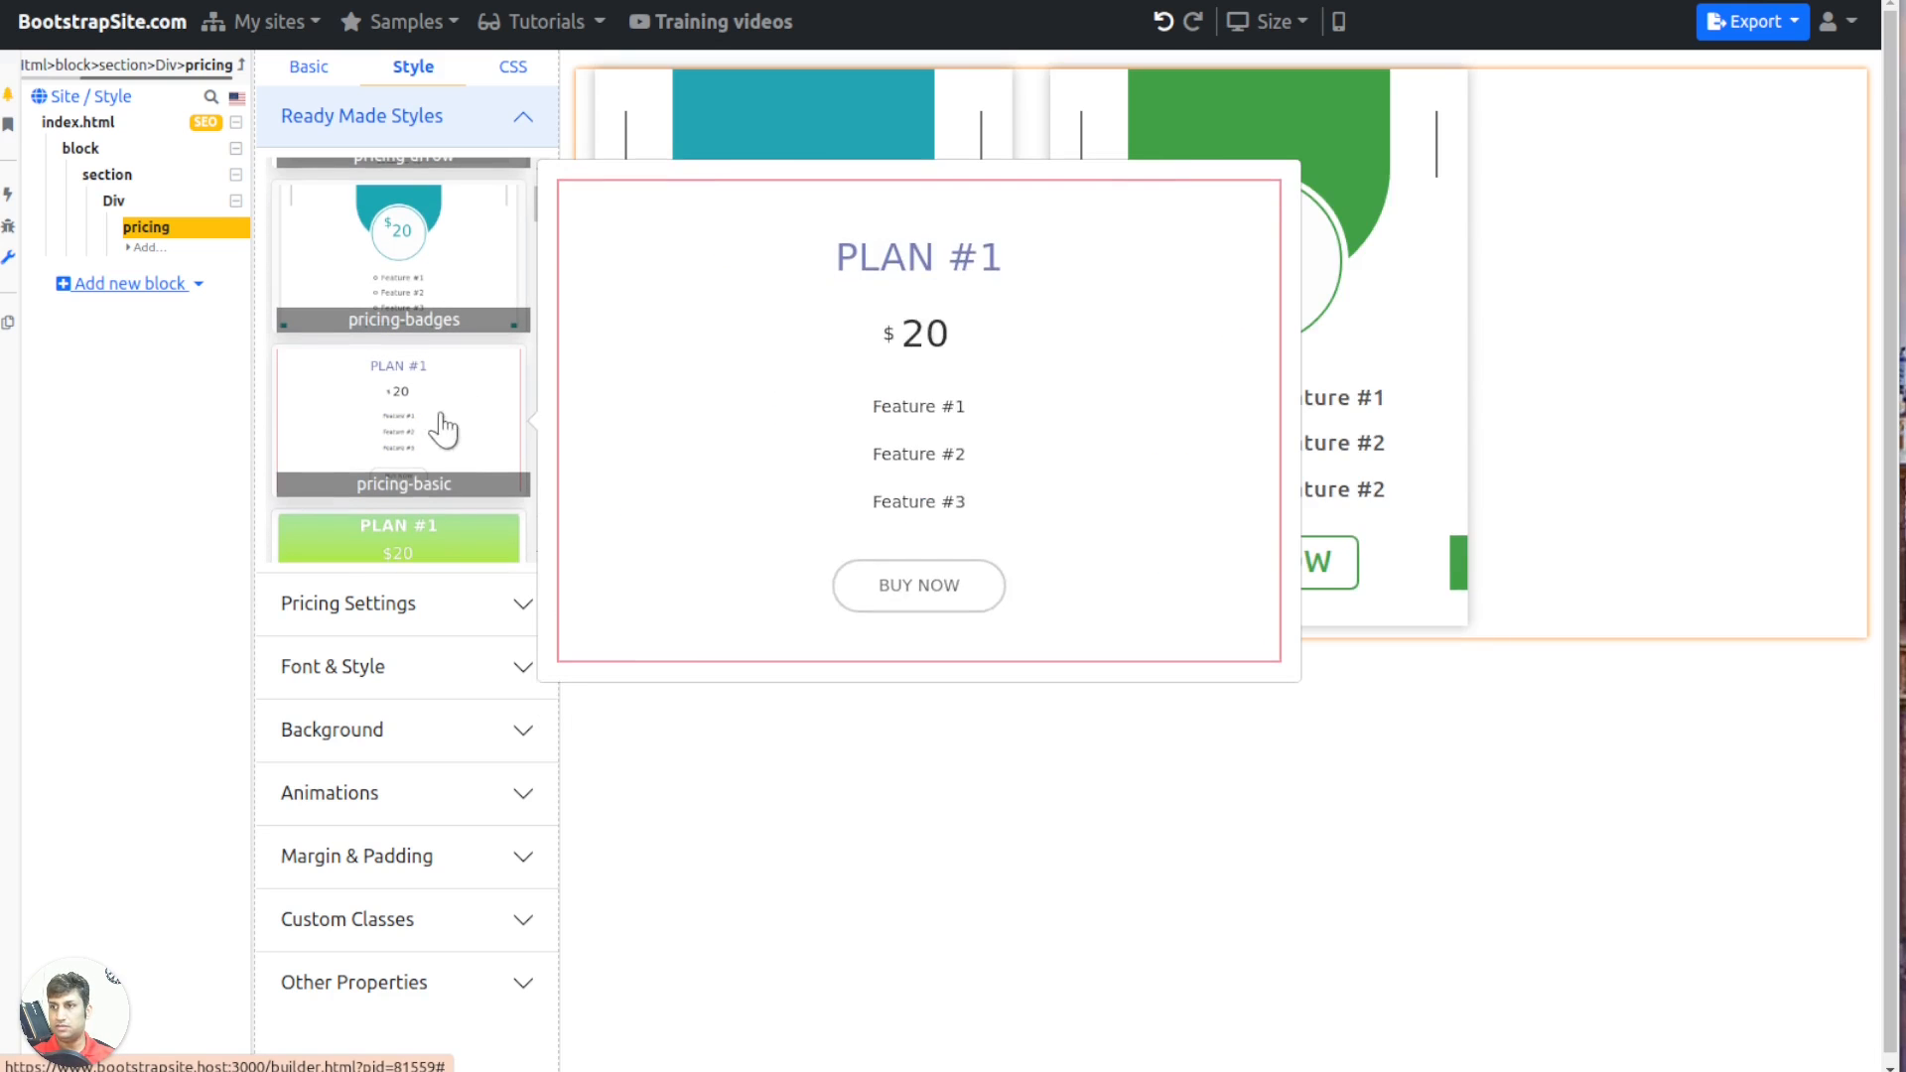
pyautogui.scroll(-3, 409, 477)
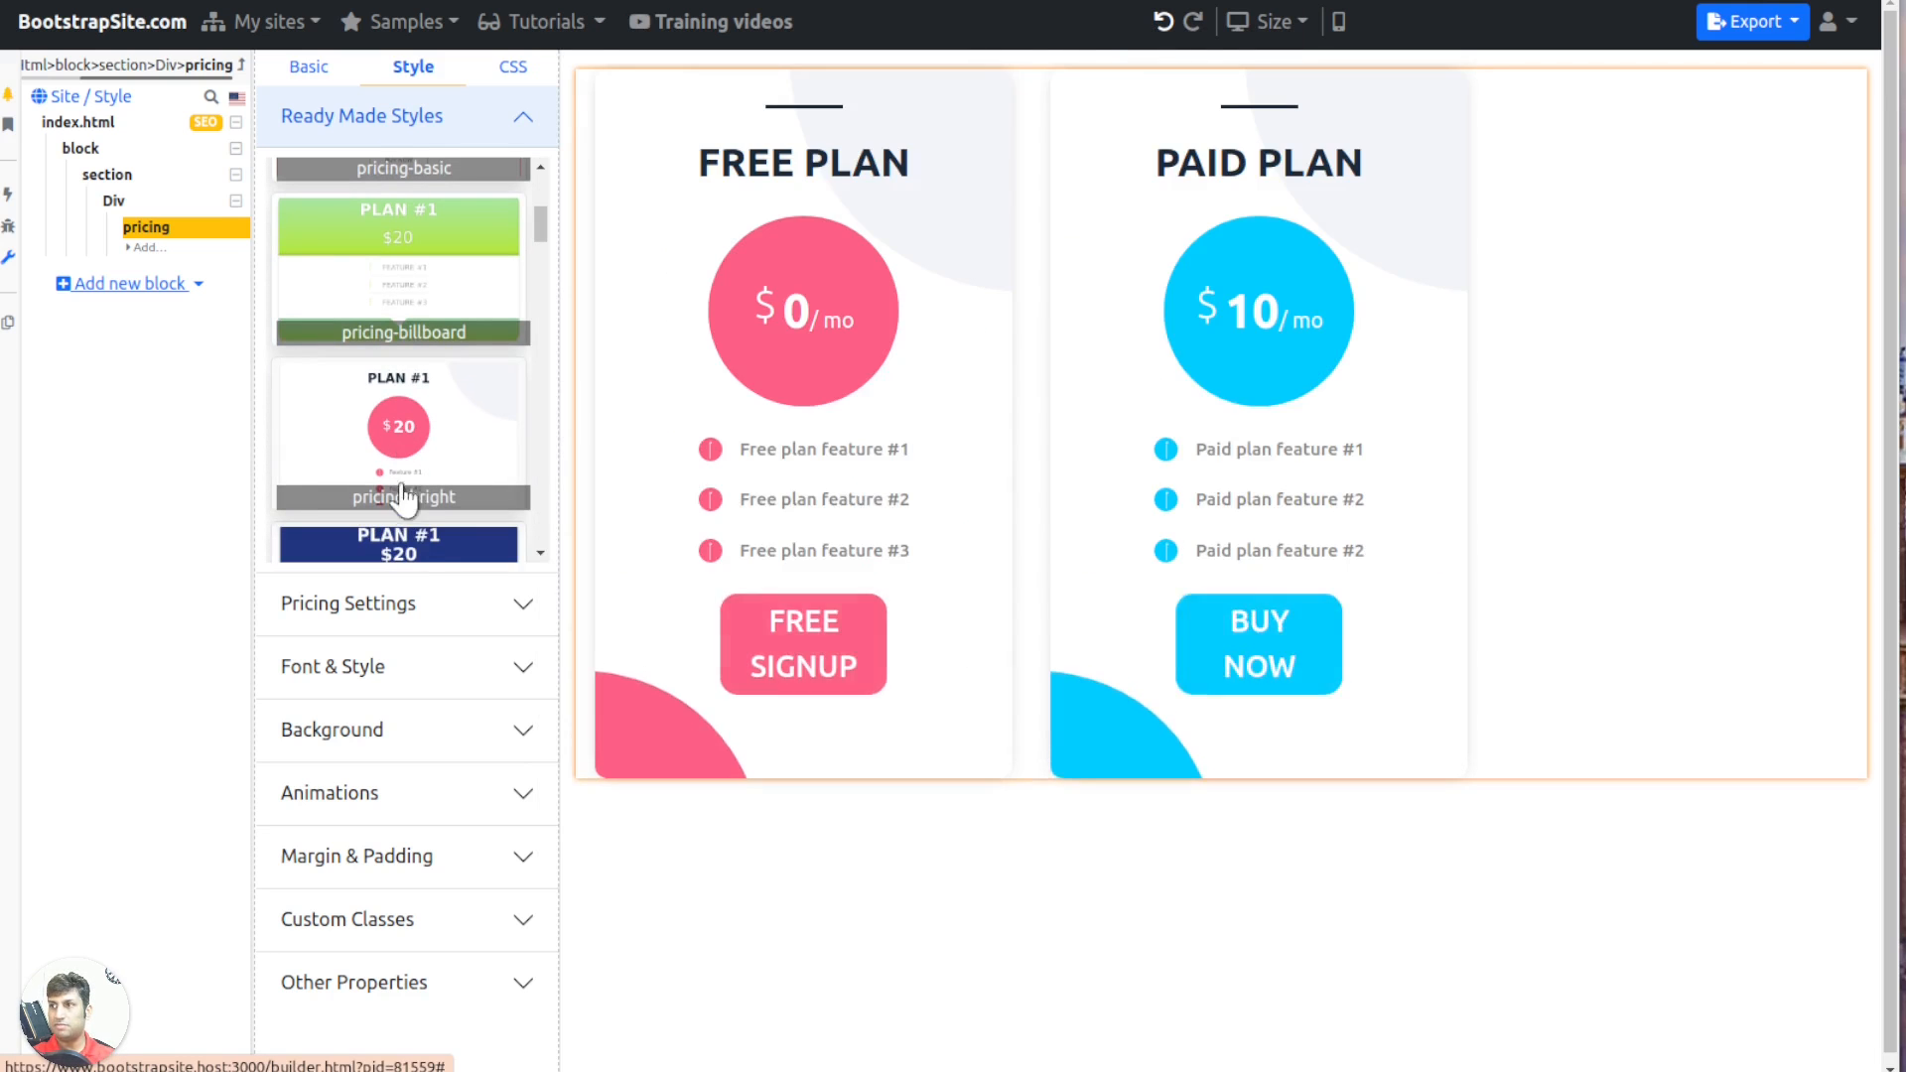
pyautogui.scroll(-3, 446, 477)
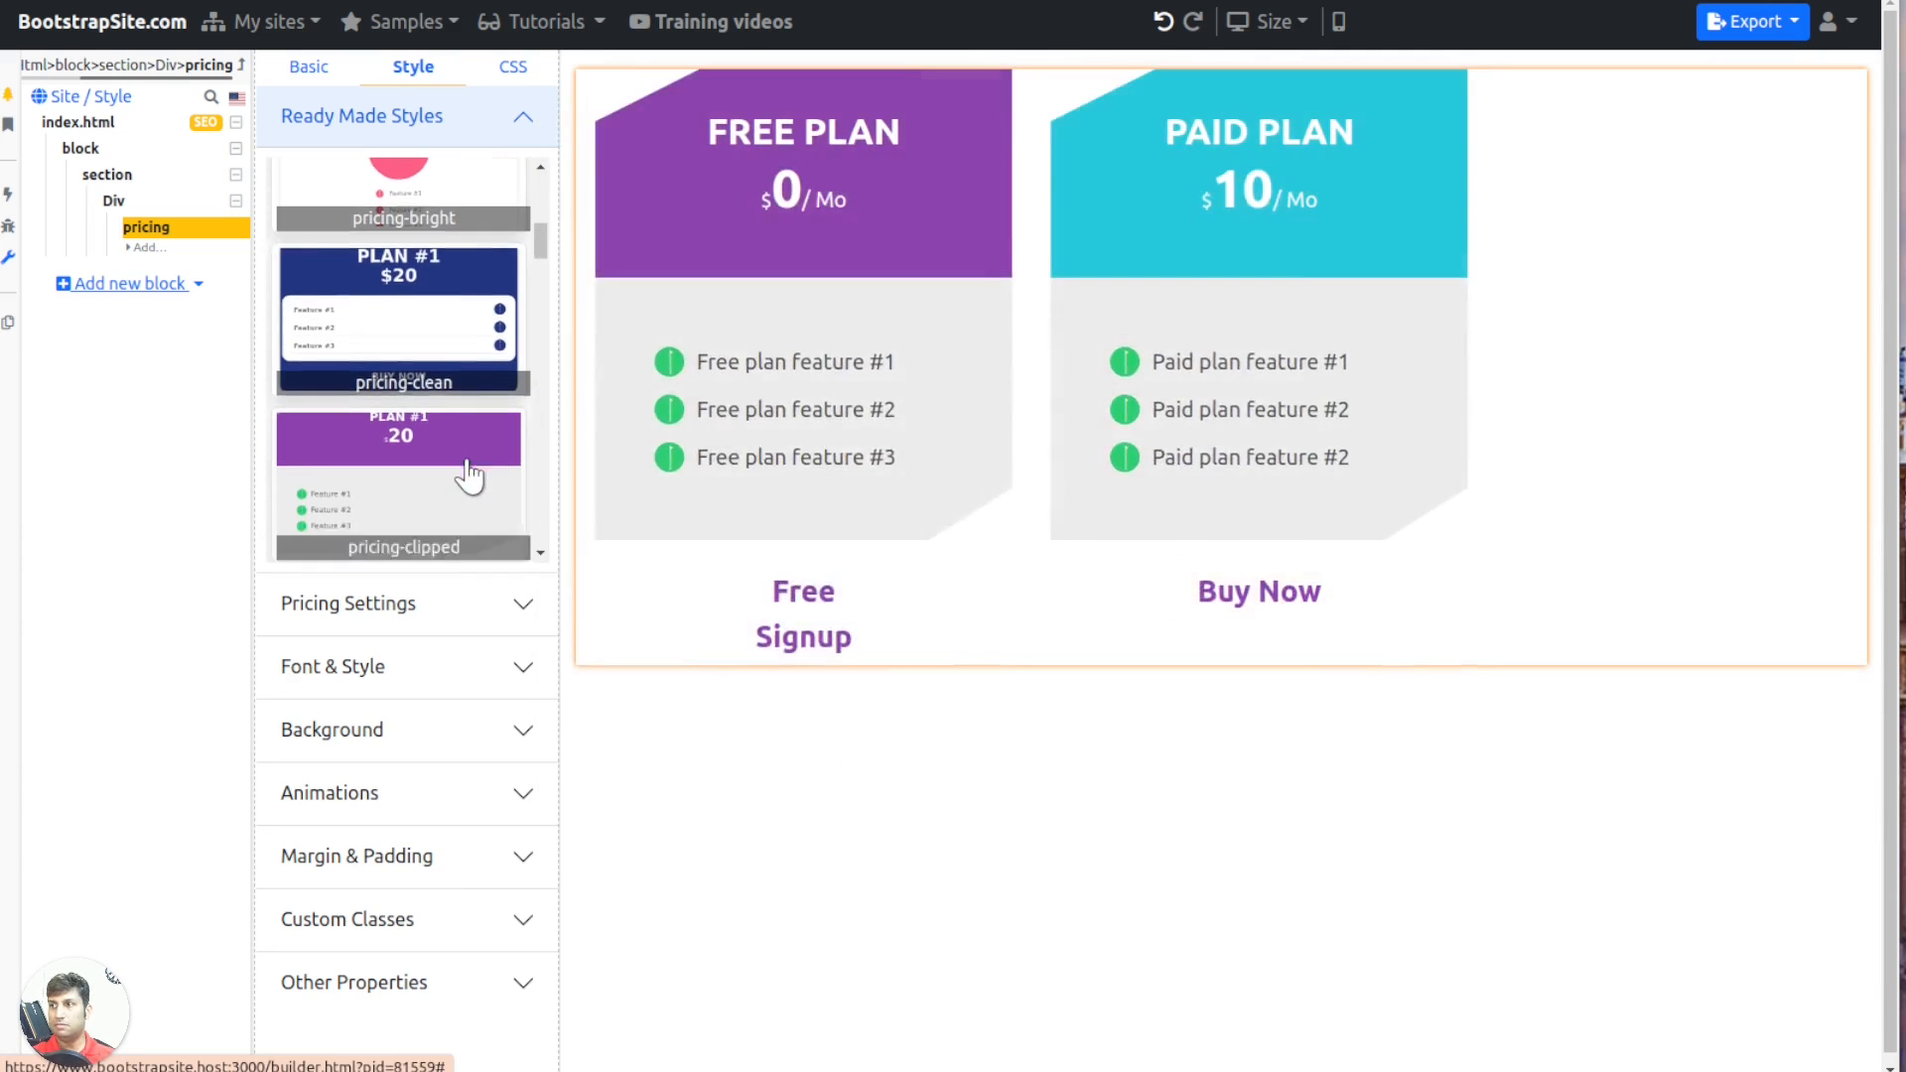
pyautogui.scroll(-2, 466, 466)
pyautogui.scroll(-3, 446, 397)
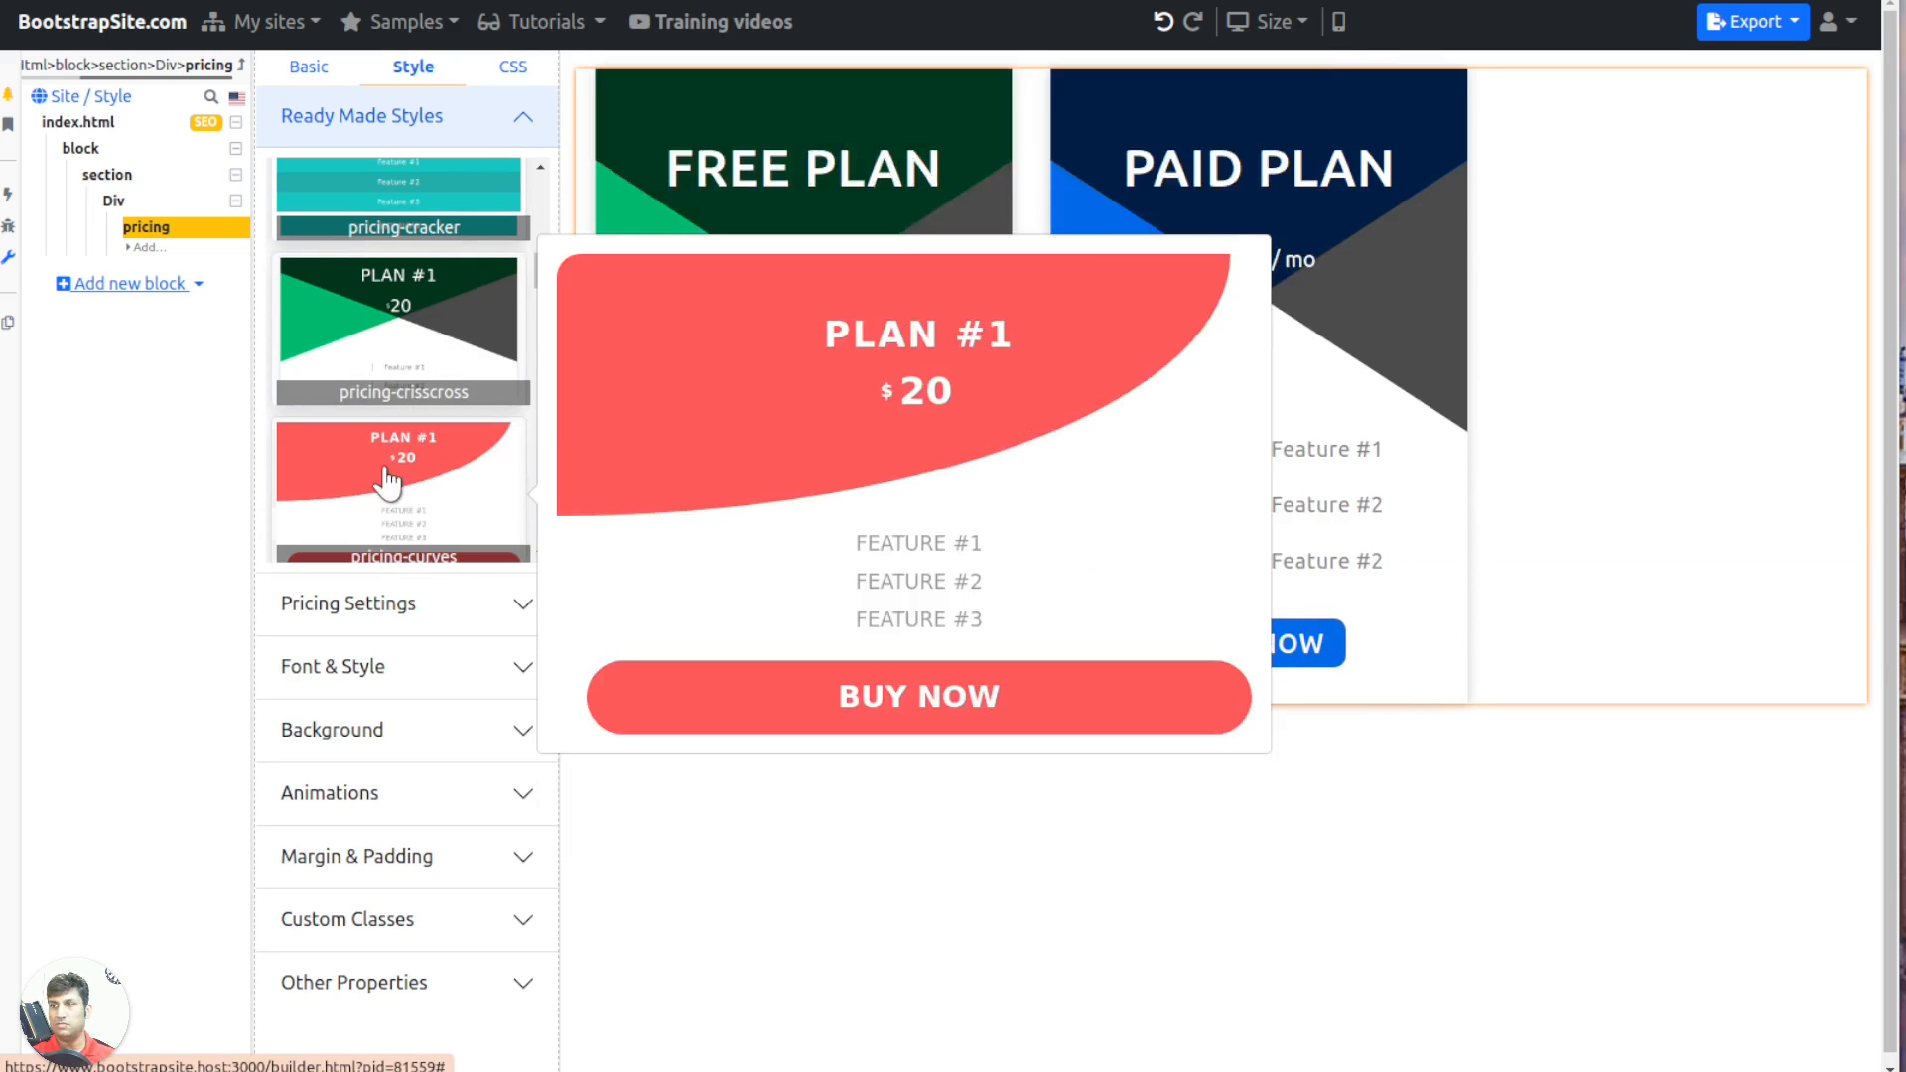
pyautogui.scroll(-3, 407, 427)
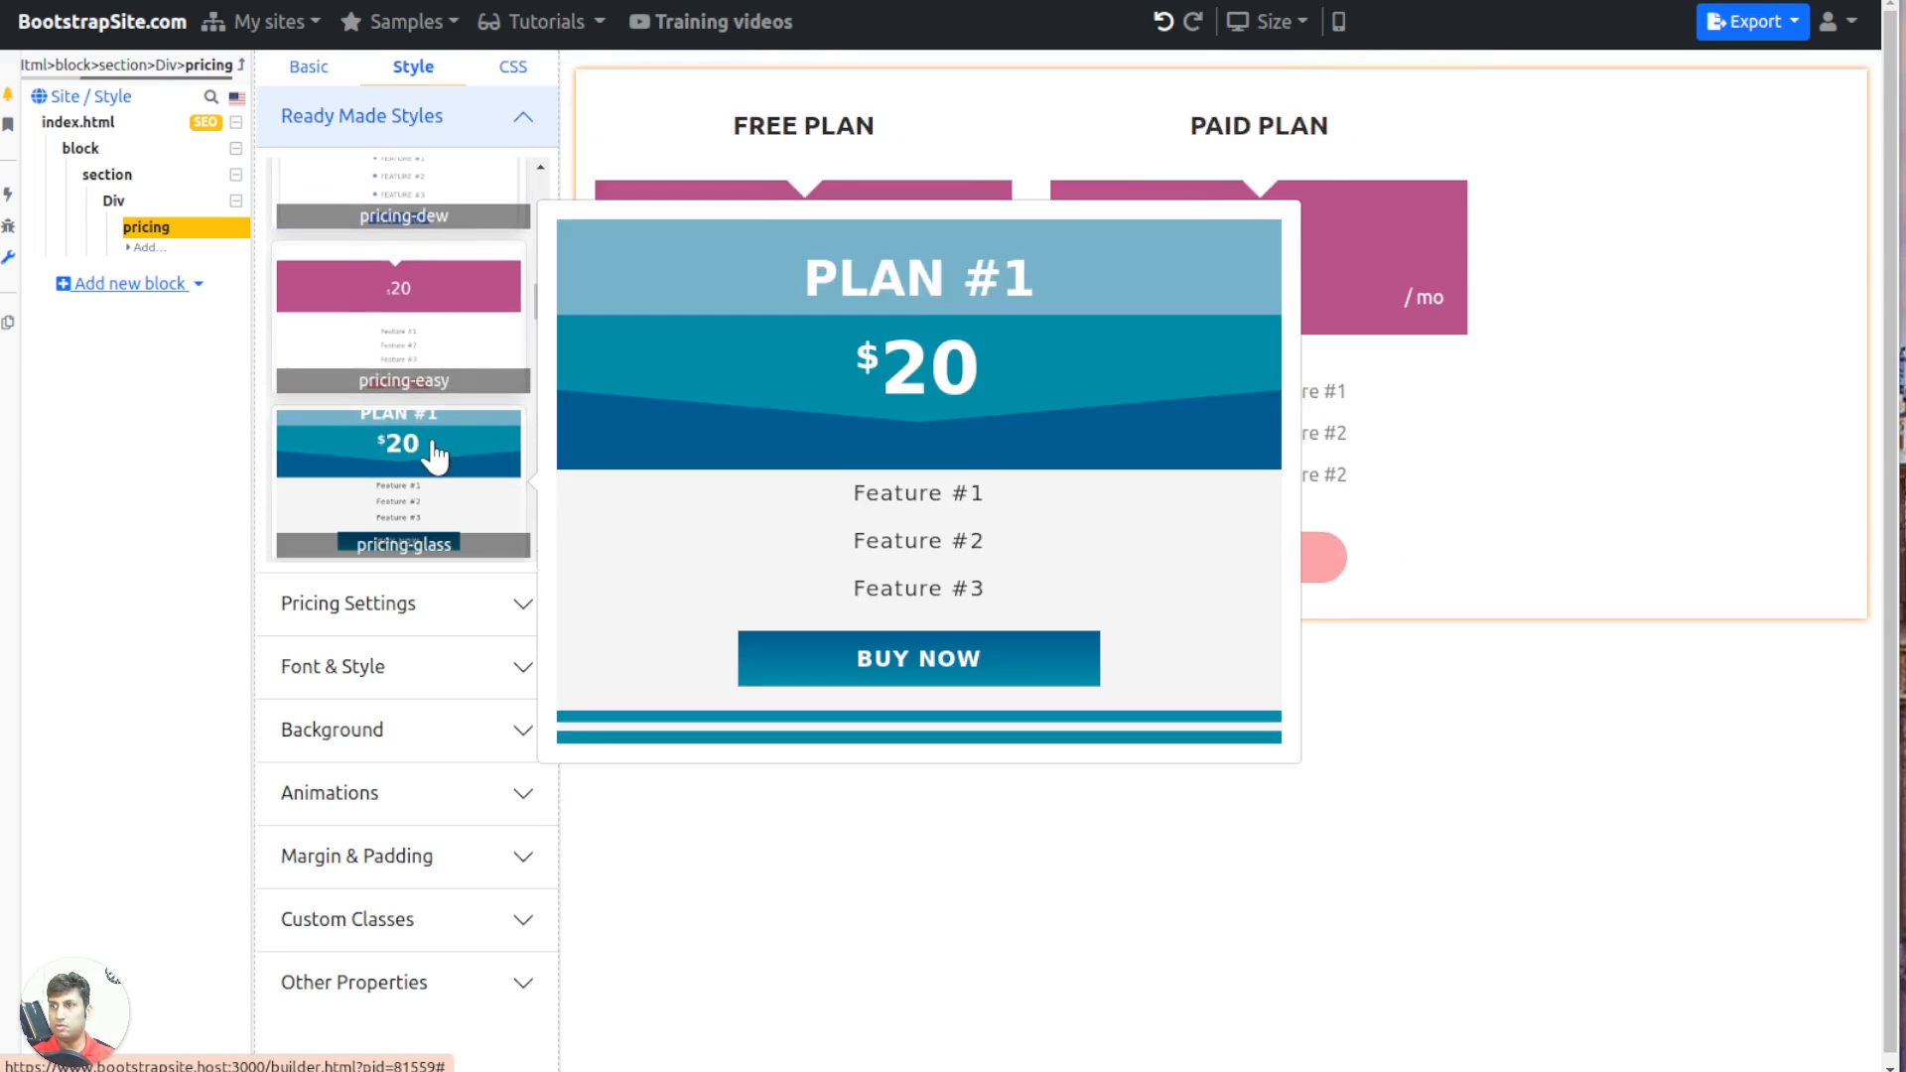
# Try further ready-made styles on the pricing table, including pricing-glass, pricing-icons, pricing-monochrome and pricing-neon
pyautogui.click(435, 456)
pyautogui.scroll(-2, 434, 452)
pyautogui.scroll(-3, 417, 367)
pyautogui.click(408, 354)
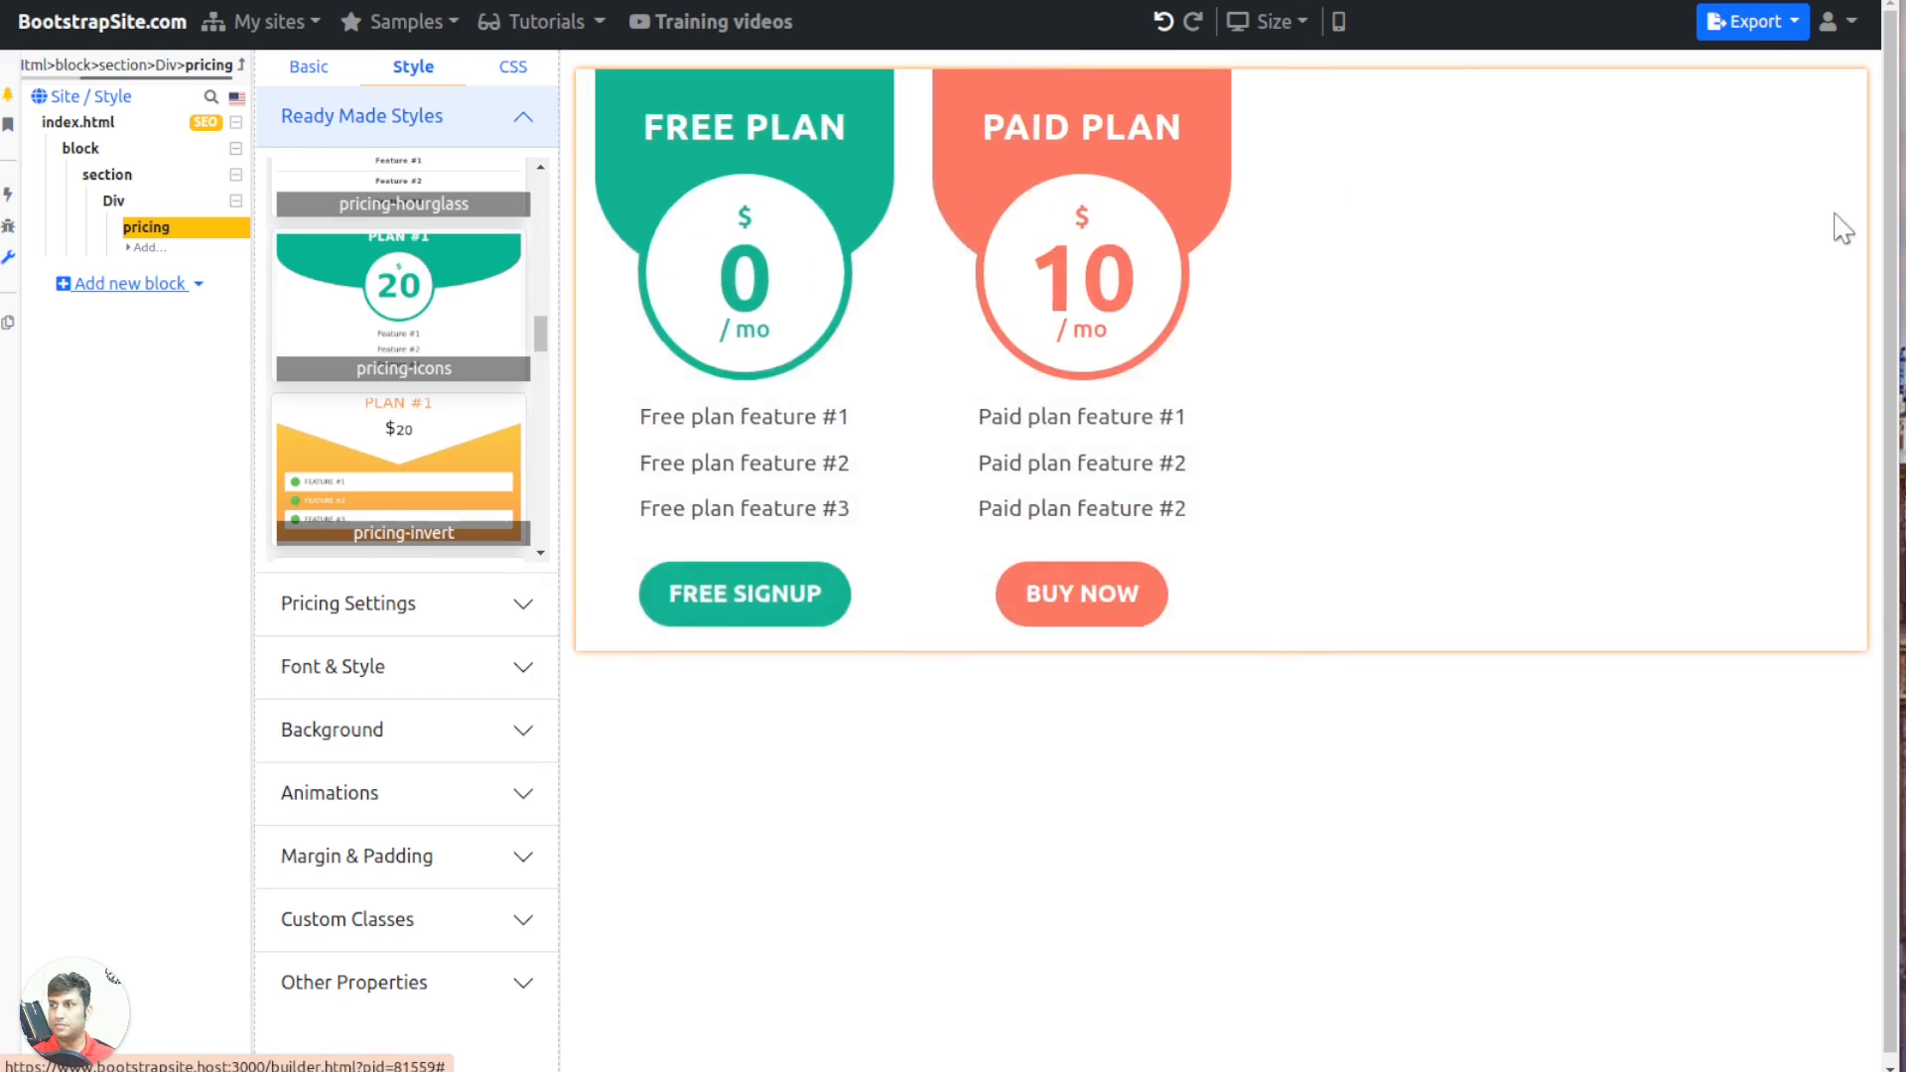
pyautogui.scroll(-1, 412, 467)
pyautogui.click(412, 480)
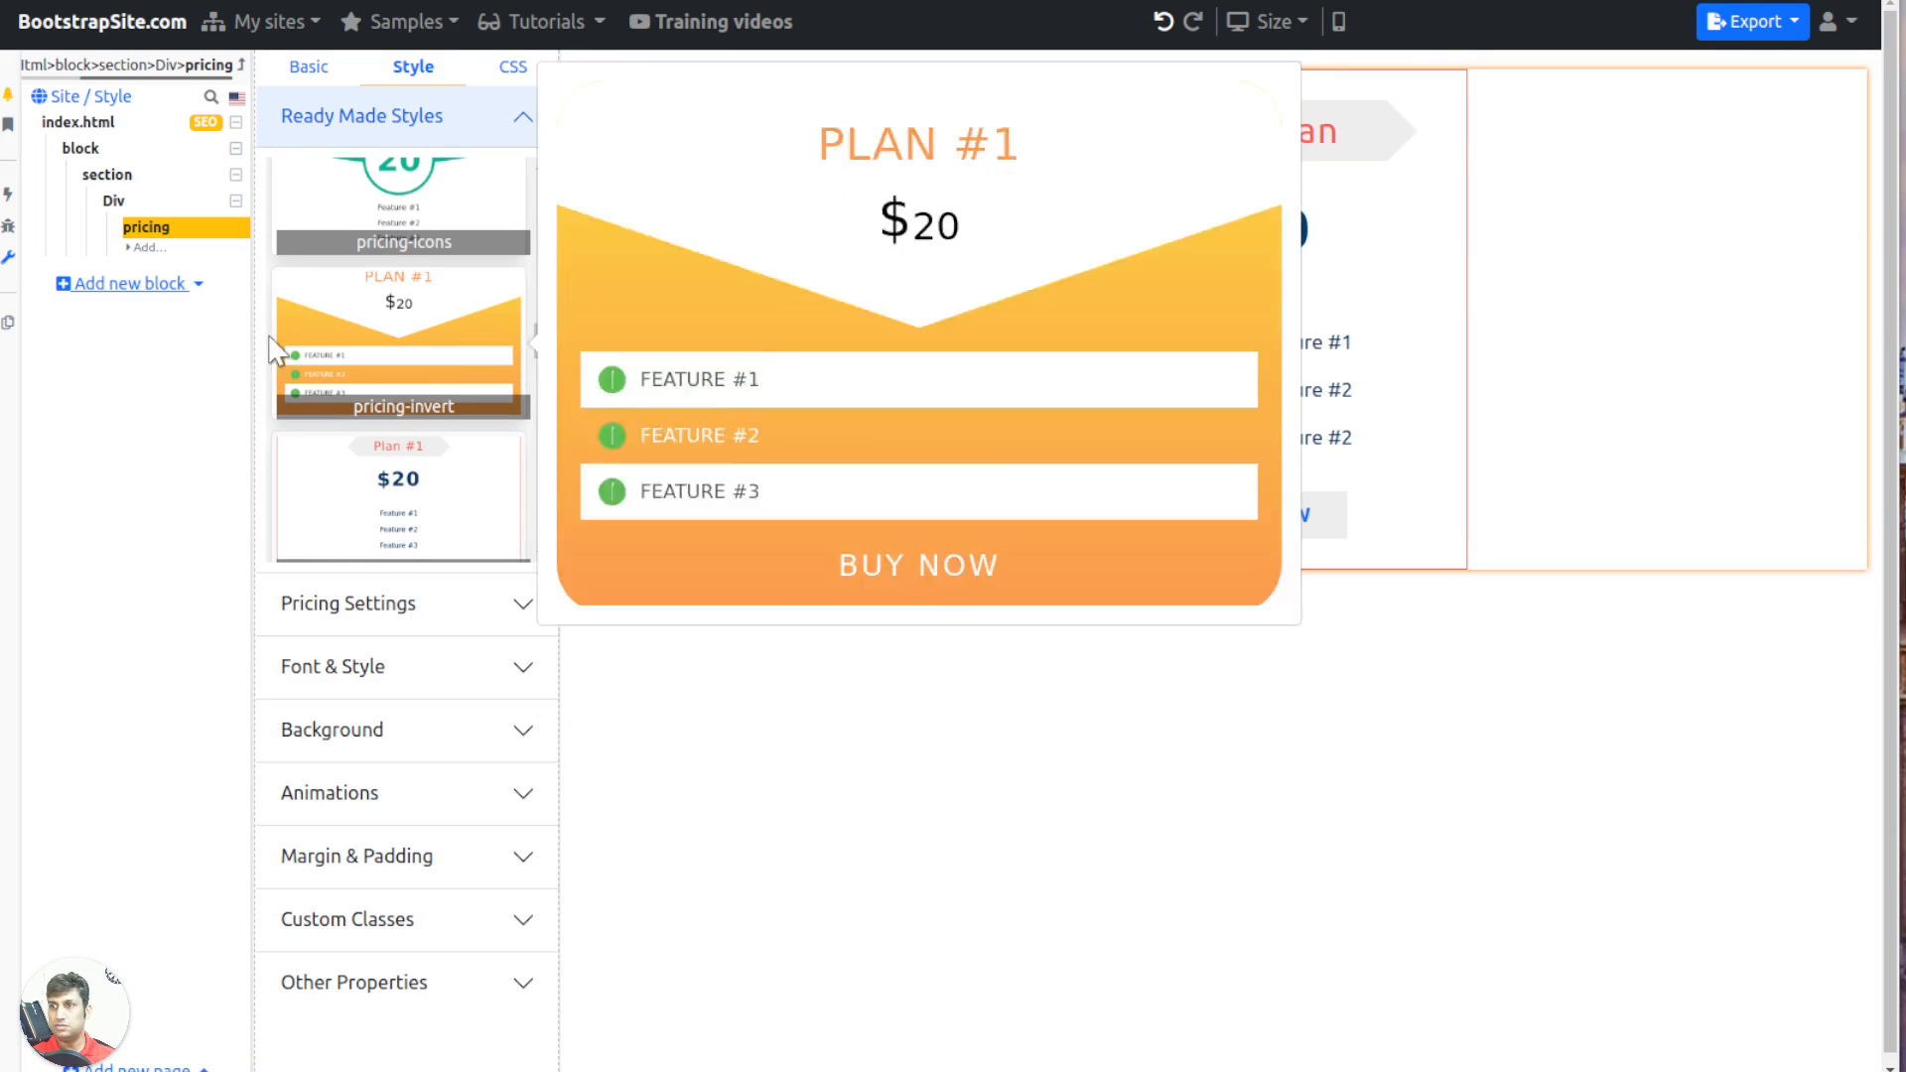
pyautogui.scroll(-3, 397, 377)
pyautogui.click(409, 400)
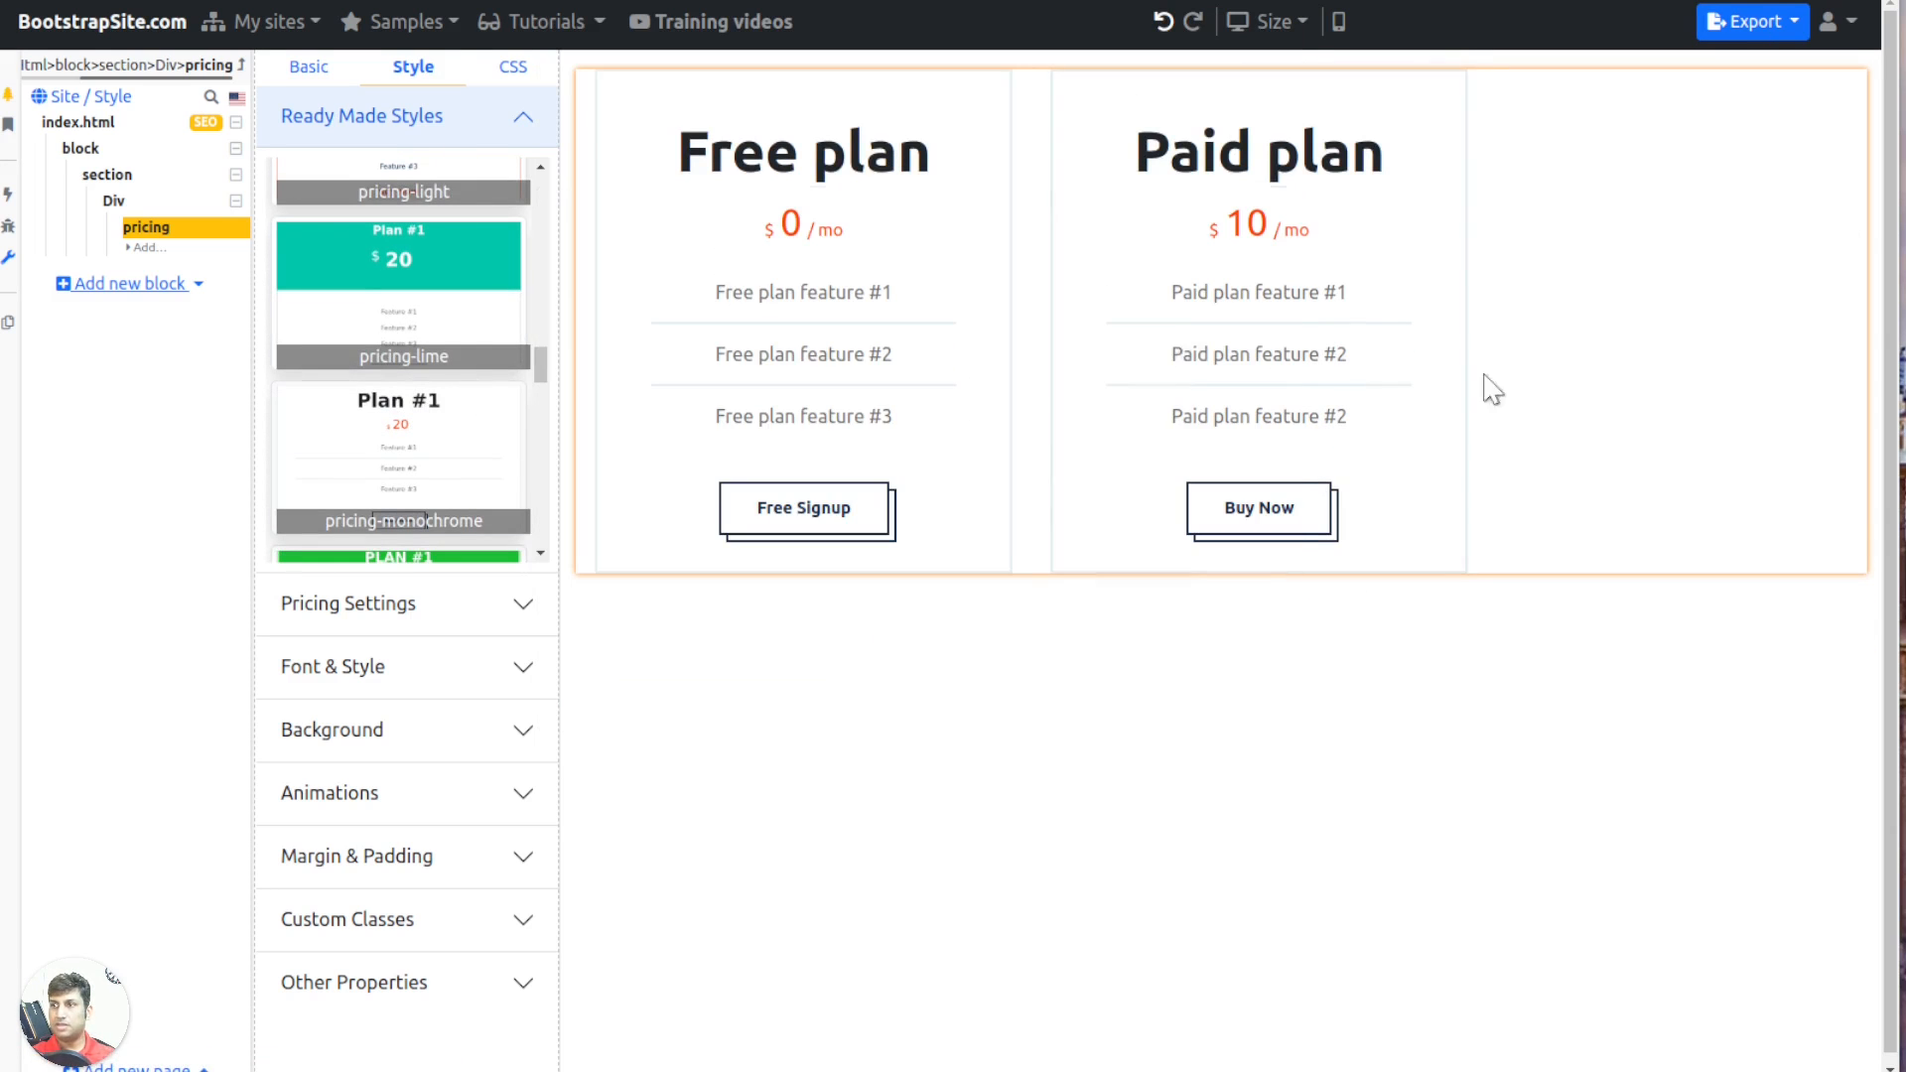
pyautogui.scroll(-2, 374, 341)
pyautogui.click(413, 375)
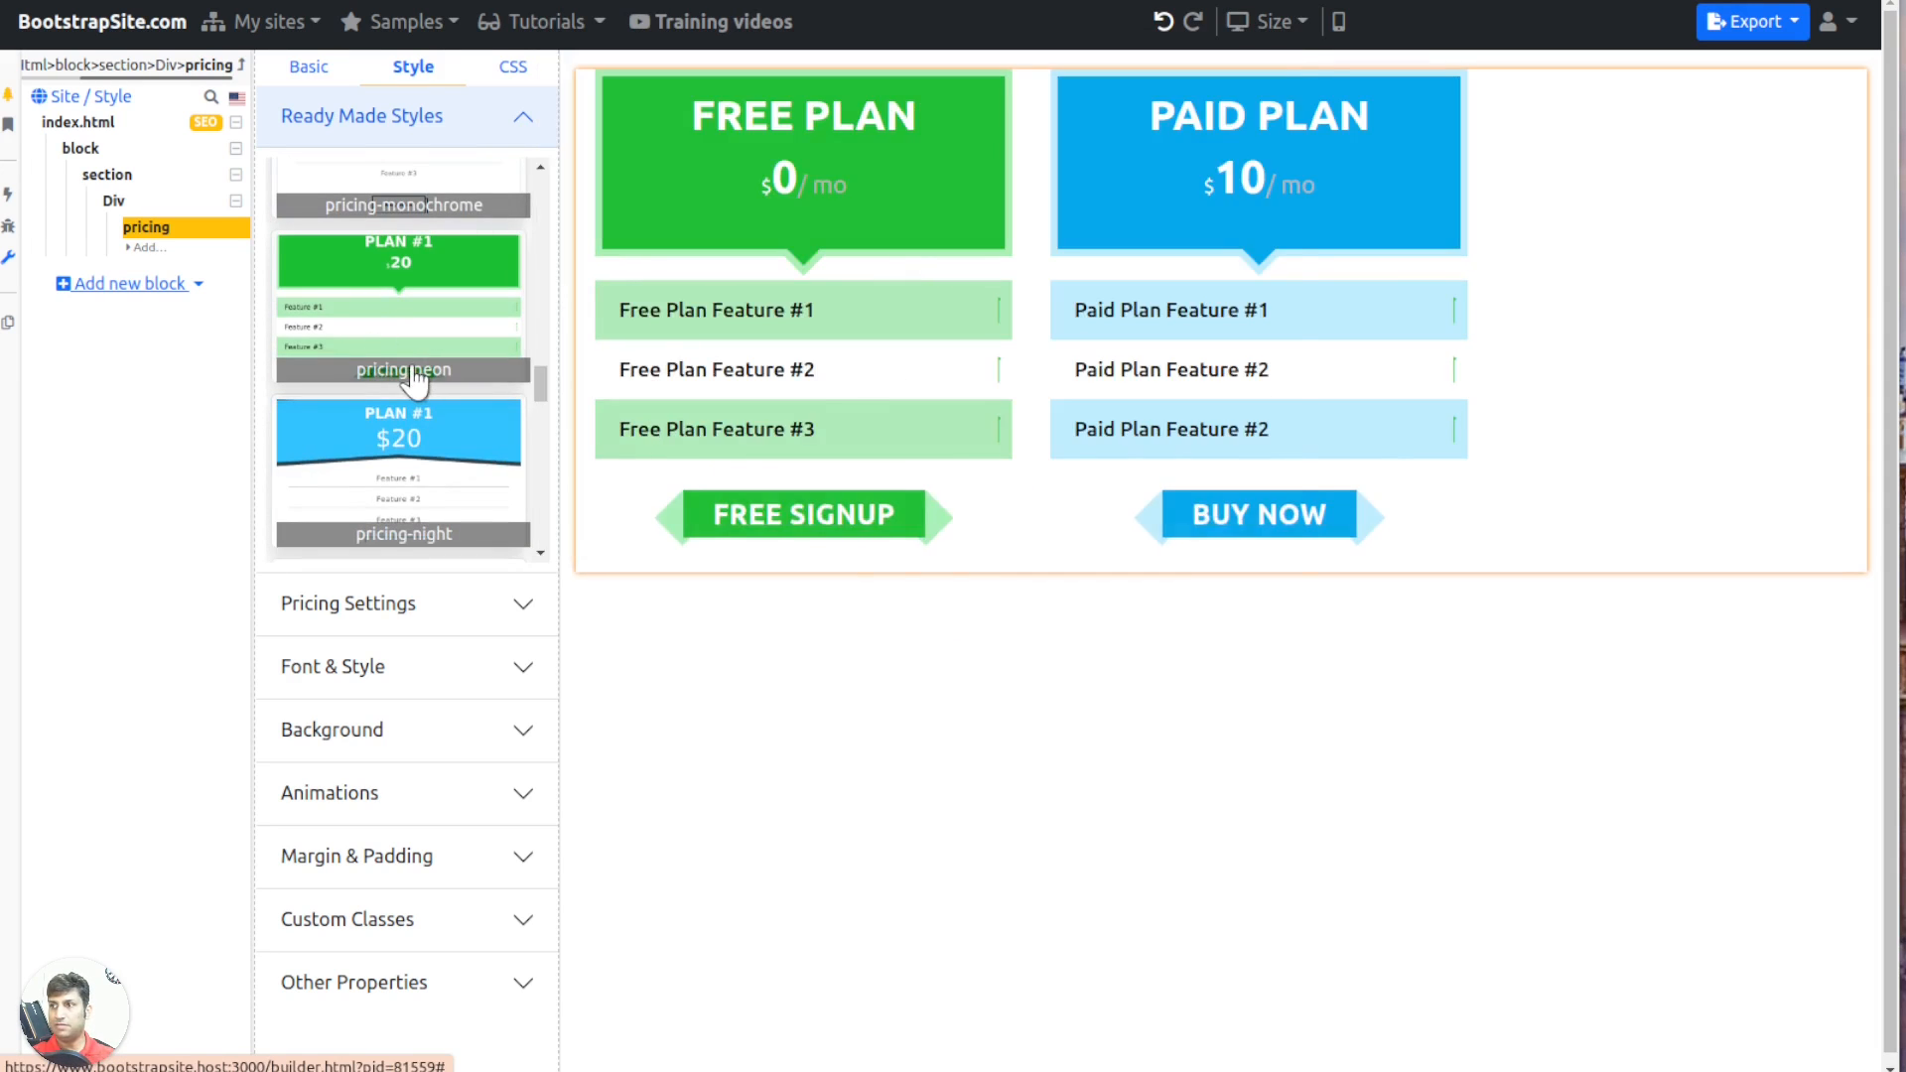
# Try more ready-made styles on the pricing table, including pricing-premium, pricing-rainbow and pricing-rocket
pyautogui.scroll(-5, 412, 378)
pyautogui.click(408, 440)
pyautogui.scroll(-1, 408, 443)
pyautogui.click(408, 446)
pyautogui.scroll(-6, 404, 385)
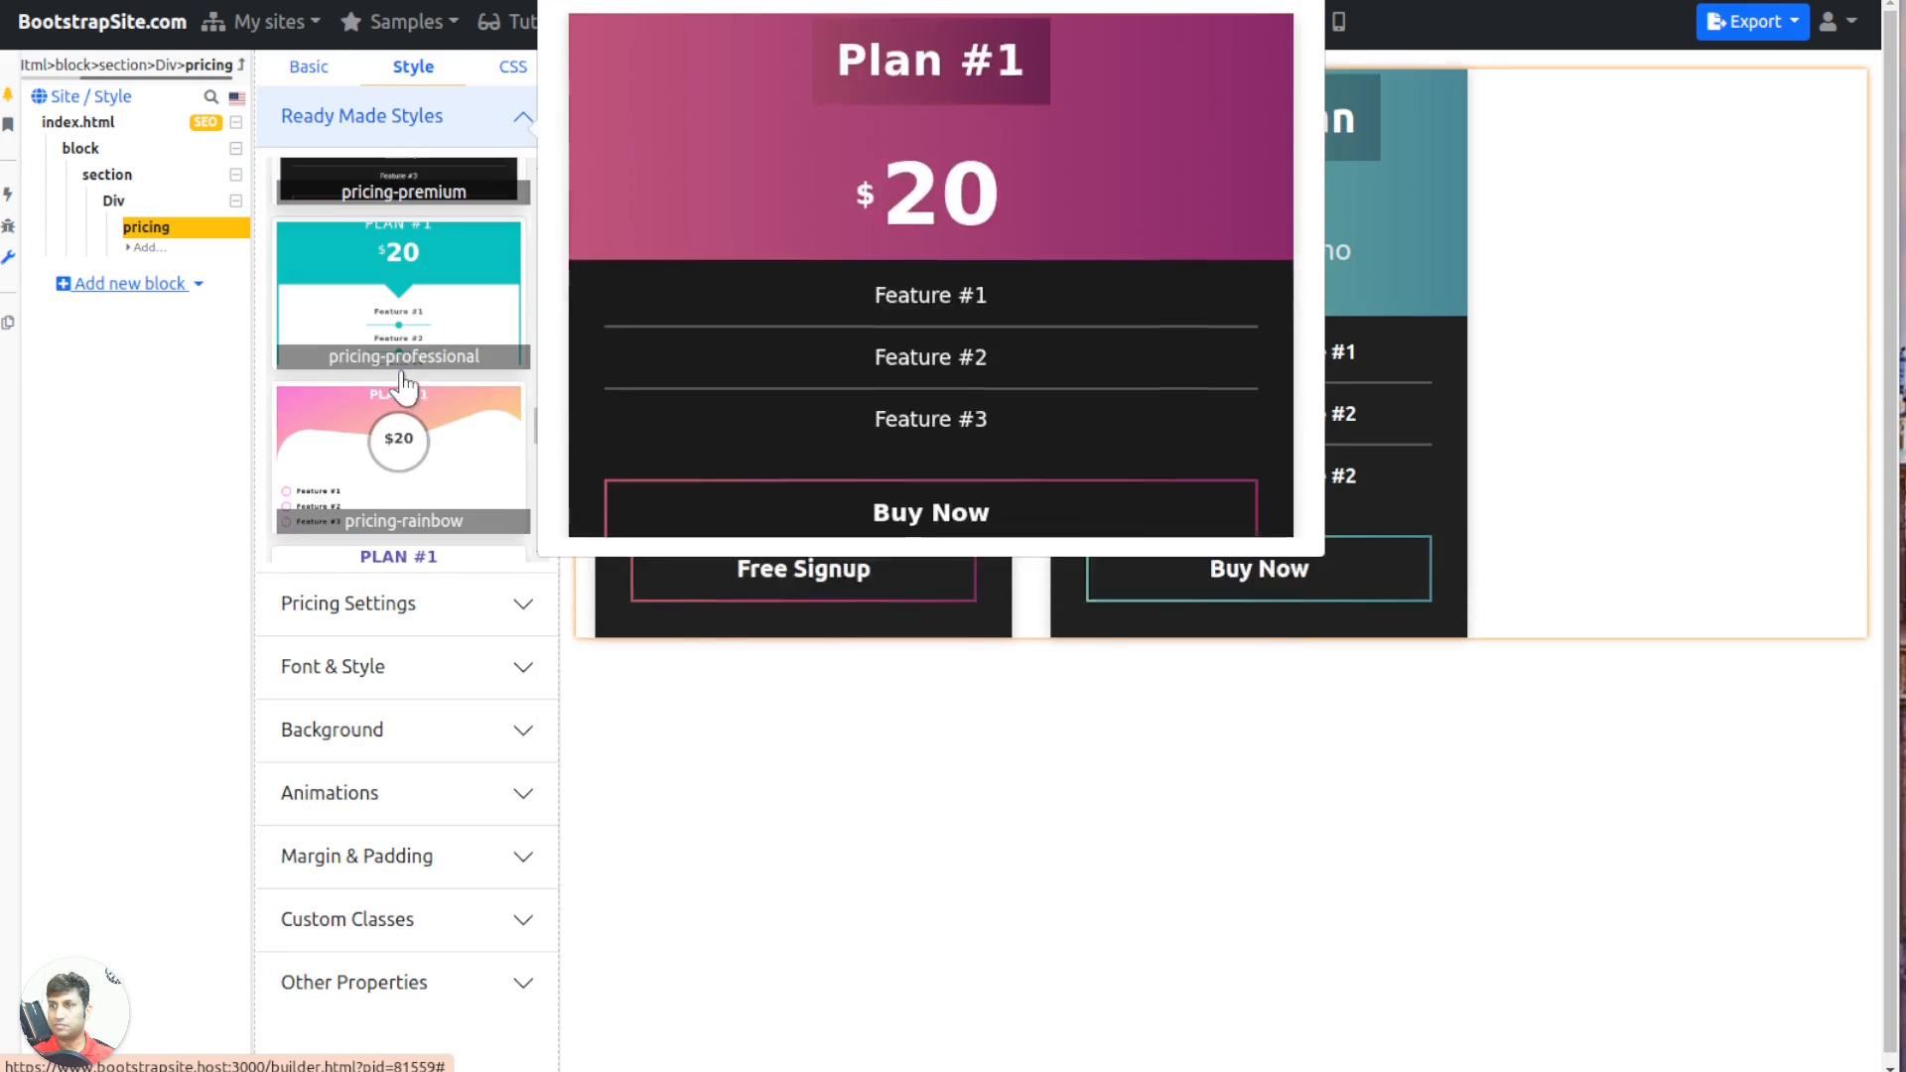
pyautogui.click(404, 389)
pyautogui.scroll(-3, 401, 385)
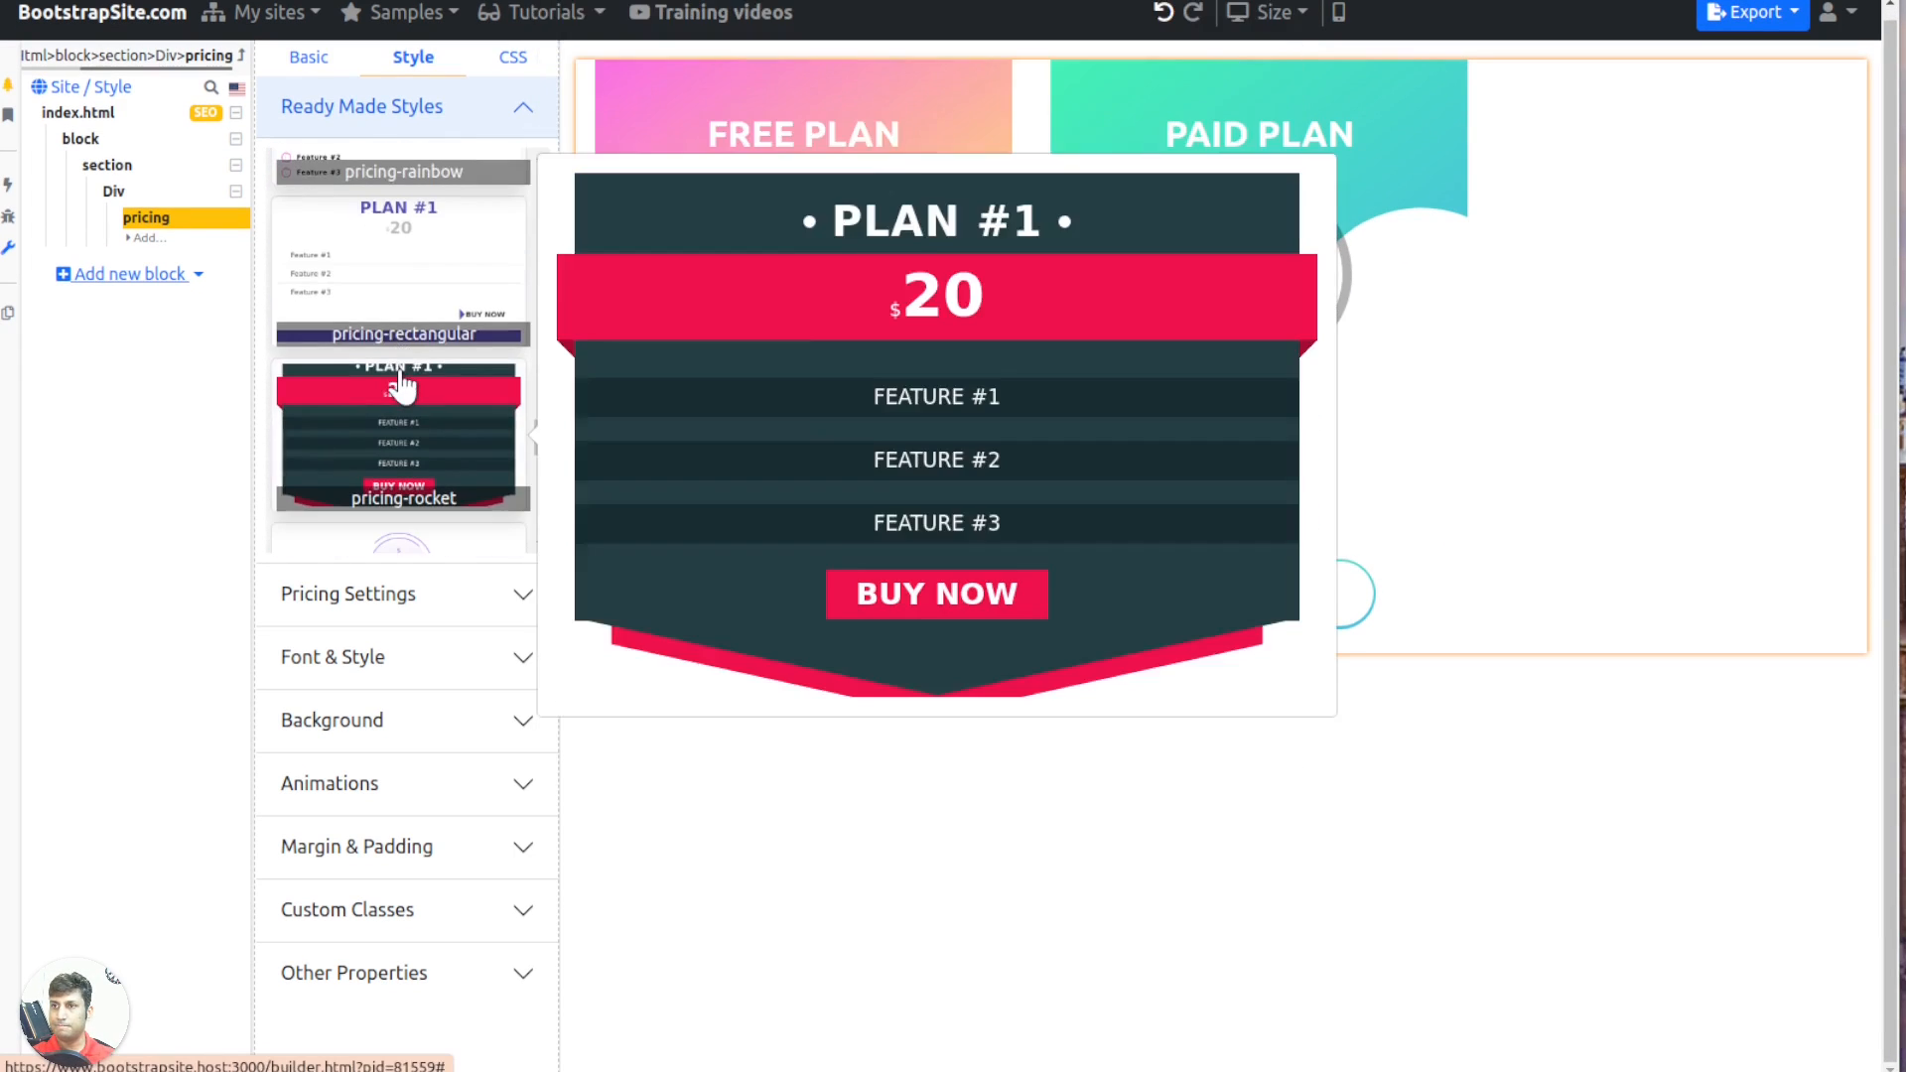
pyautogui.click(401, 385)
pyautogui.scroll(-3, 413, 392)
pyautogui.click(423, 402)
# Try the pricing-tabs and pricing-window styles on the pricing table
pyautogui.scroll(-3, 387, 436)
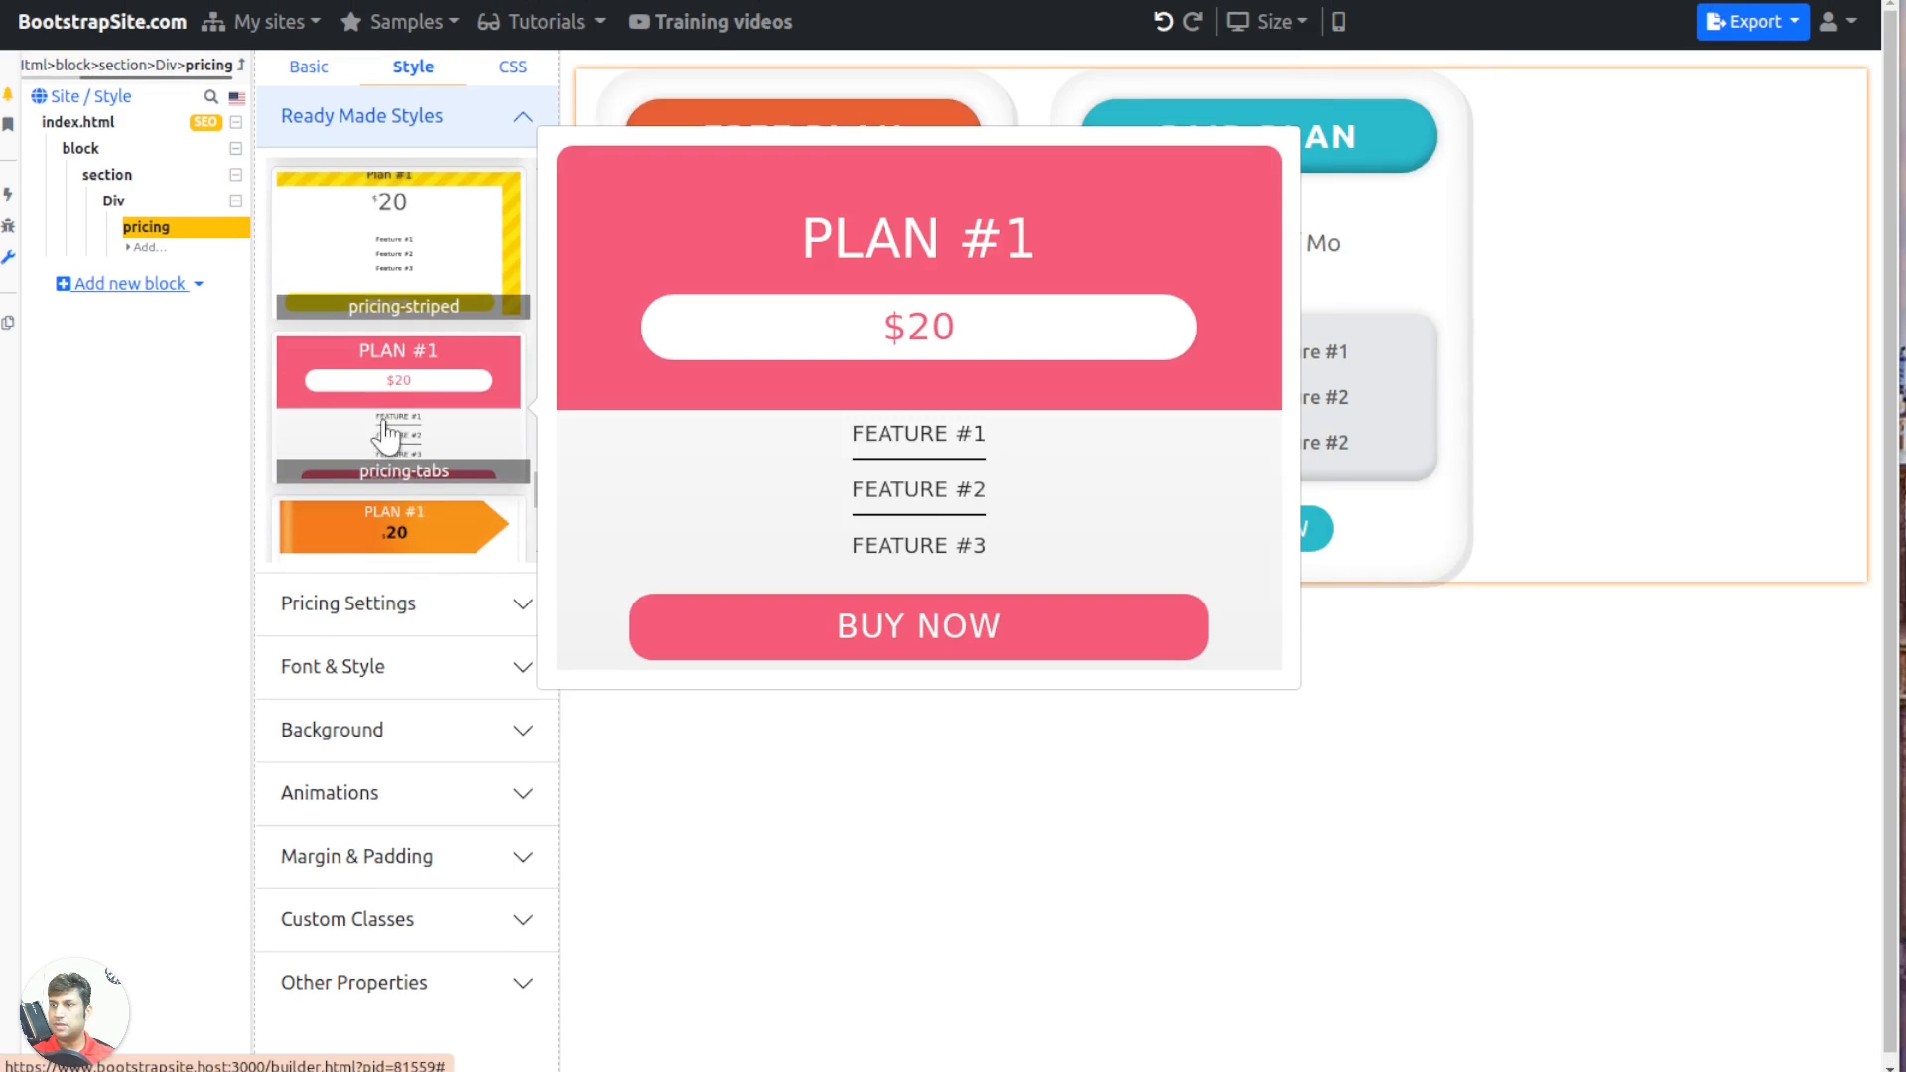
pyautogui.click(388, 411)
pyautogui.scroll(-4, 394, 409)
pyautogui.click(437, 466)
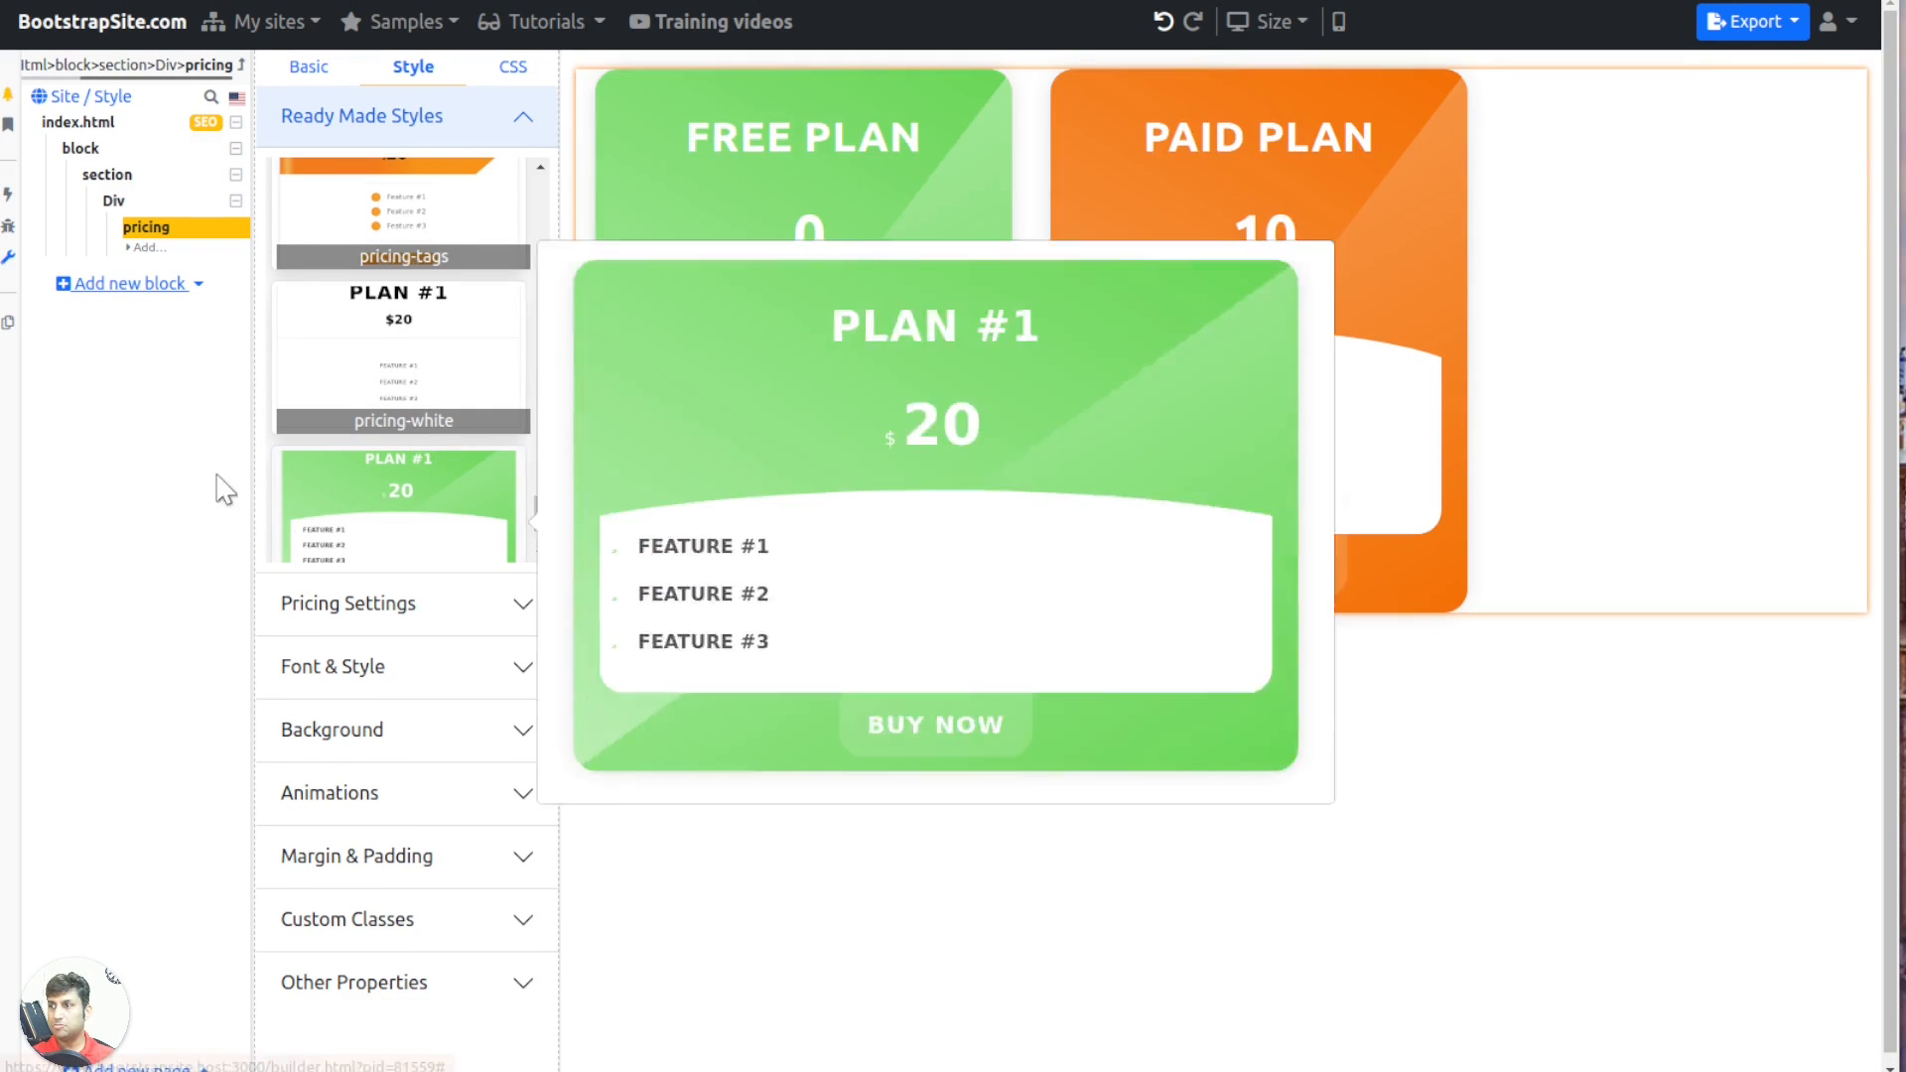
# Apply the ready-made pricing-zigzag style to the pricing table
pyautogui.scroll(-1, 221, 476)
pyautogui.scroll(-1, 394, 368)
pyautogui.scroll(-1, 397, 397)
pyautogui.click(404, 438)
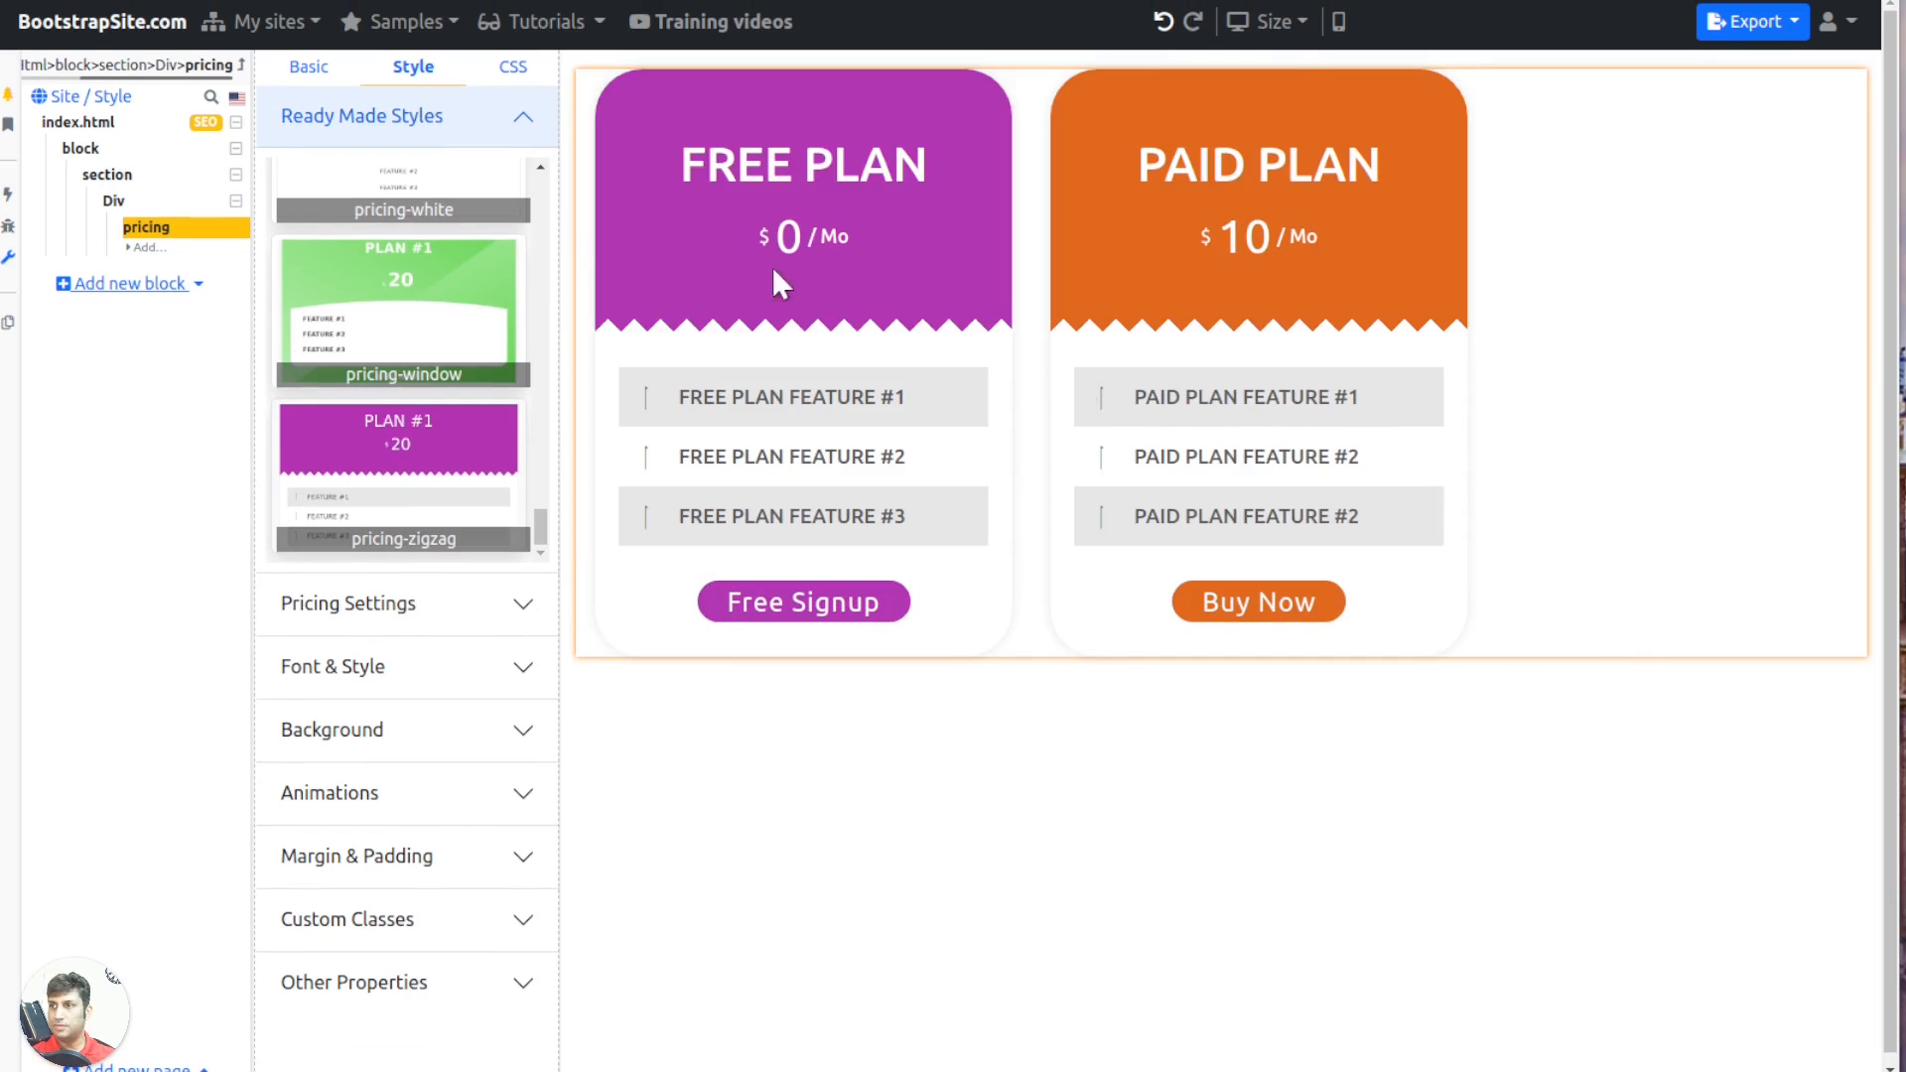
# Duplicate the Paid plan as a third plan and rename the second plan "Power plan"
pyautogui.click(307, 67)
pyautogui.scroll(-2, 416, 629)
pyautogui.click(388, 650)
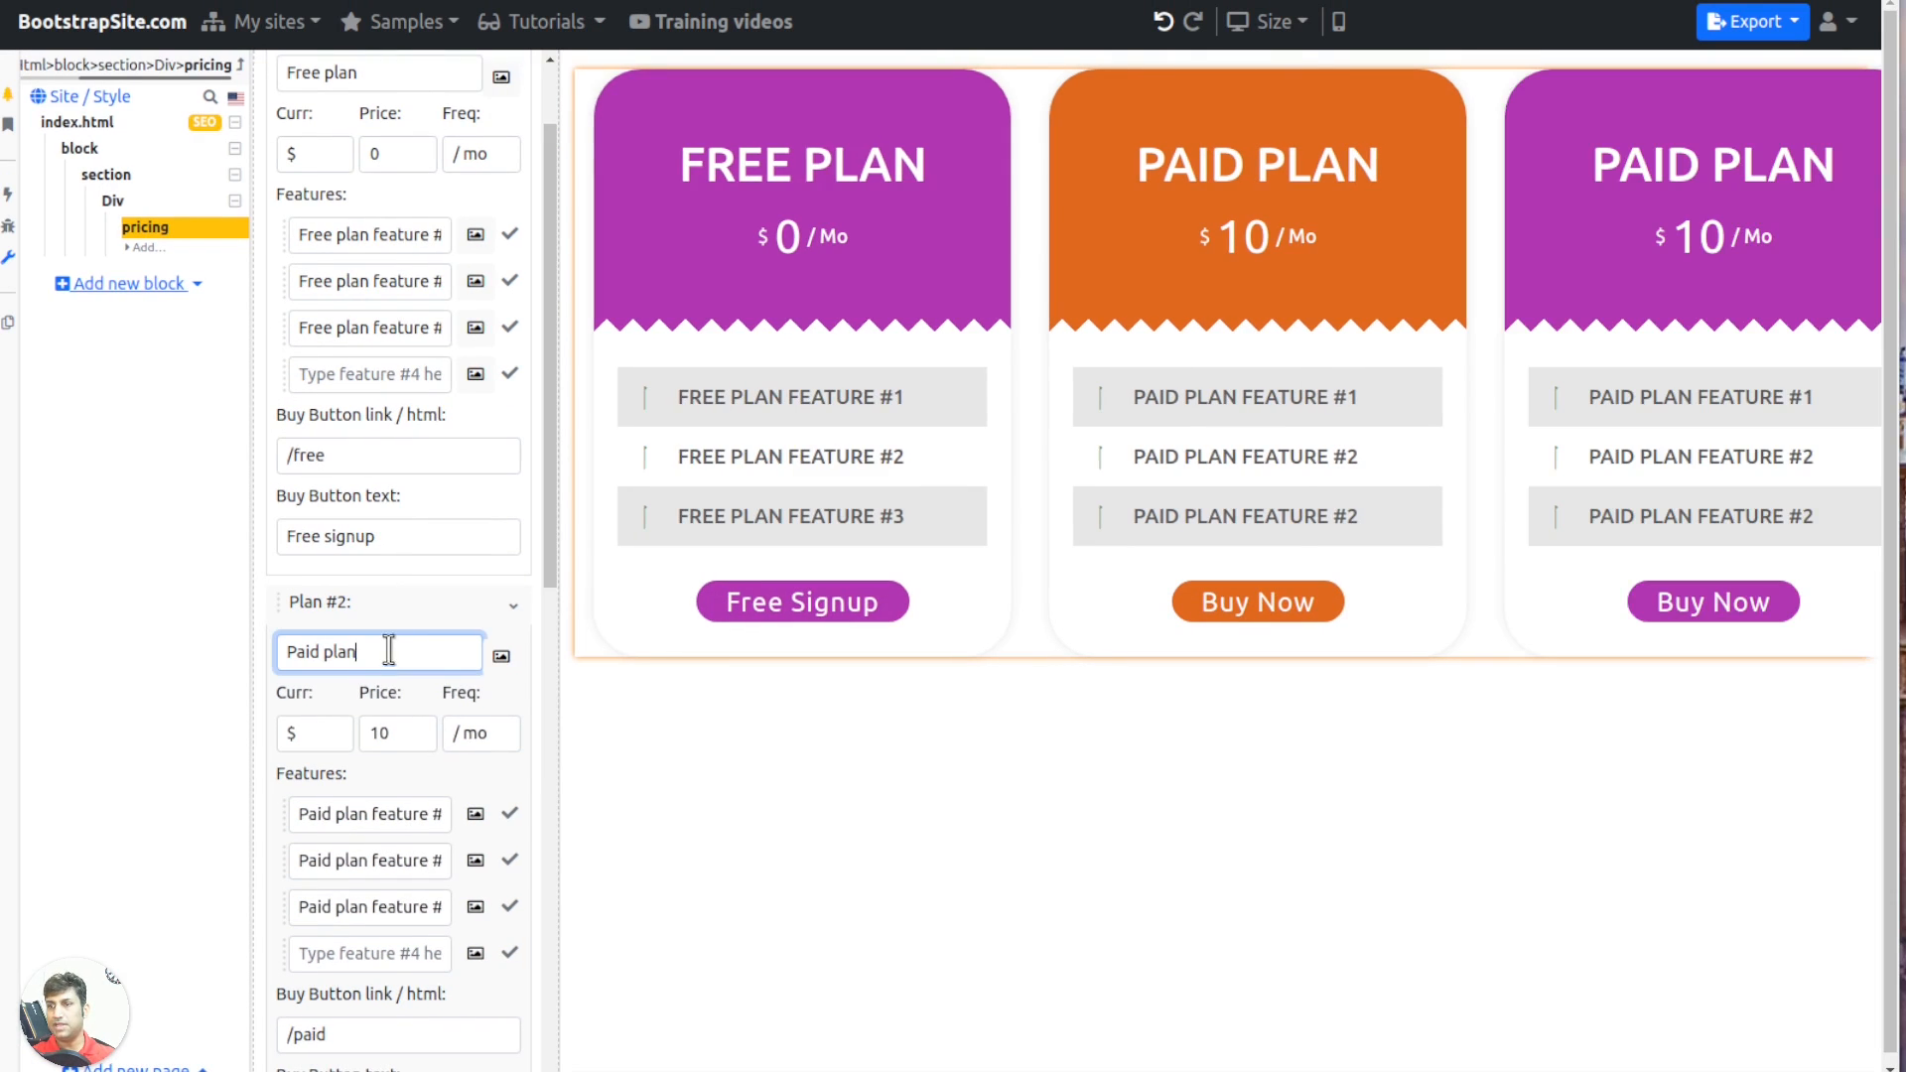
pyautogui.write('Power')
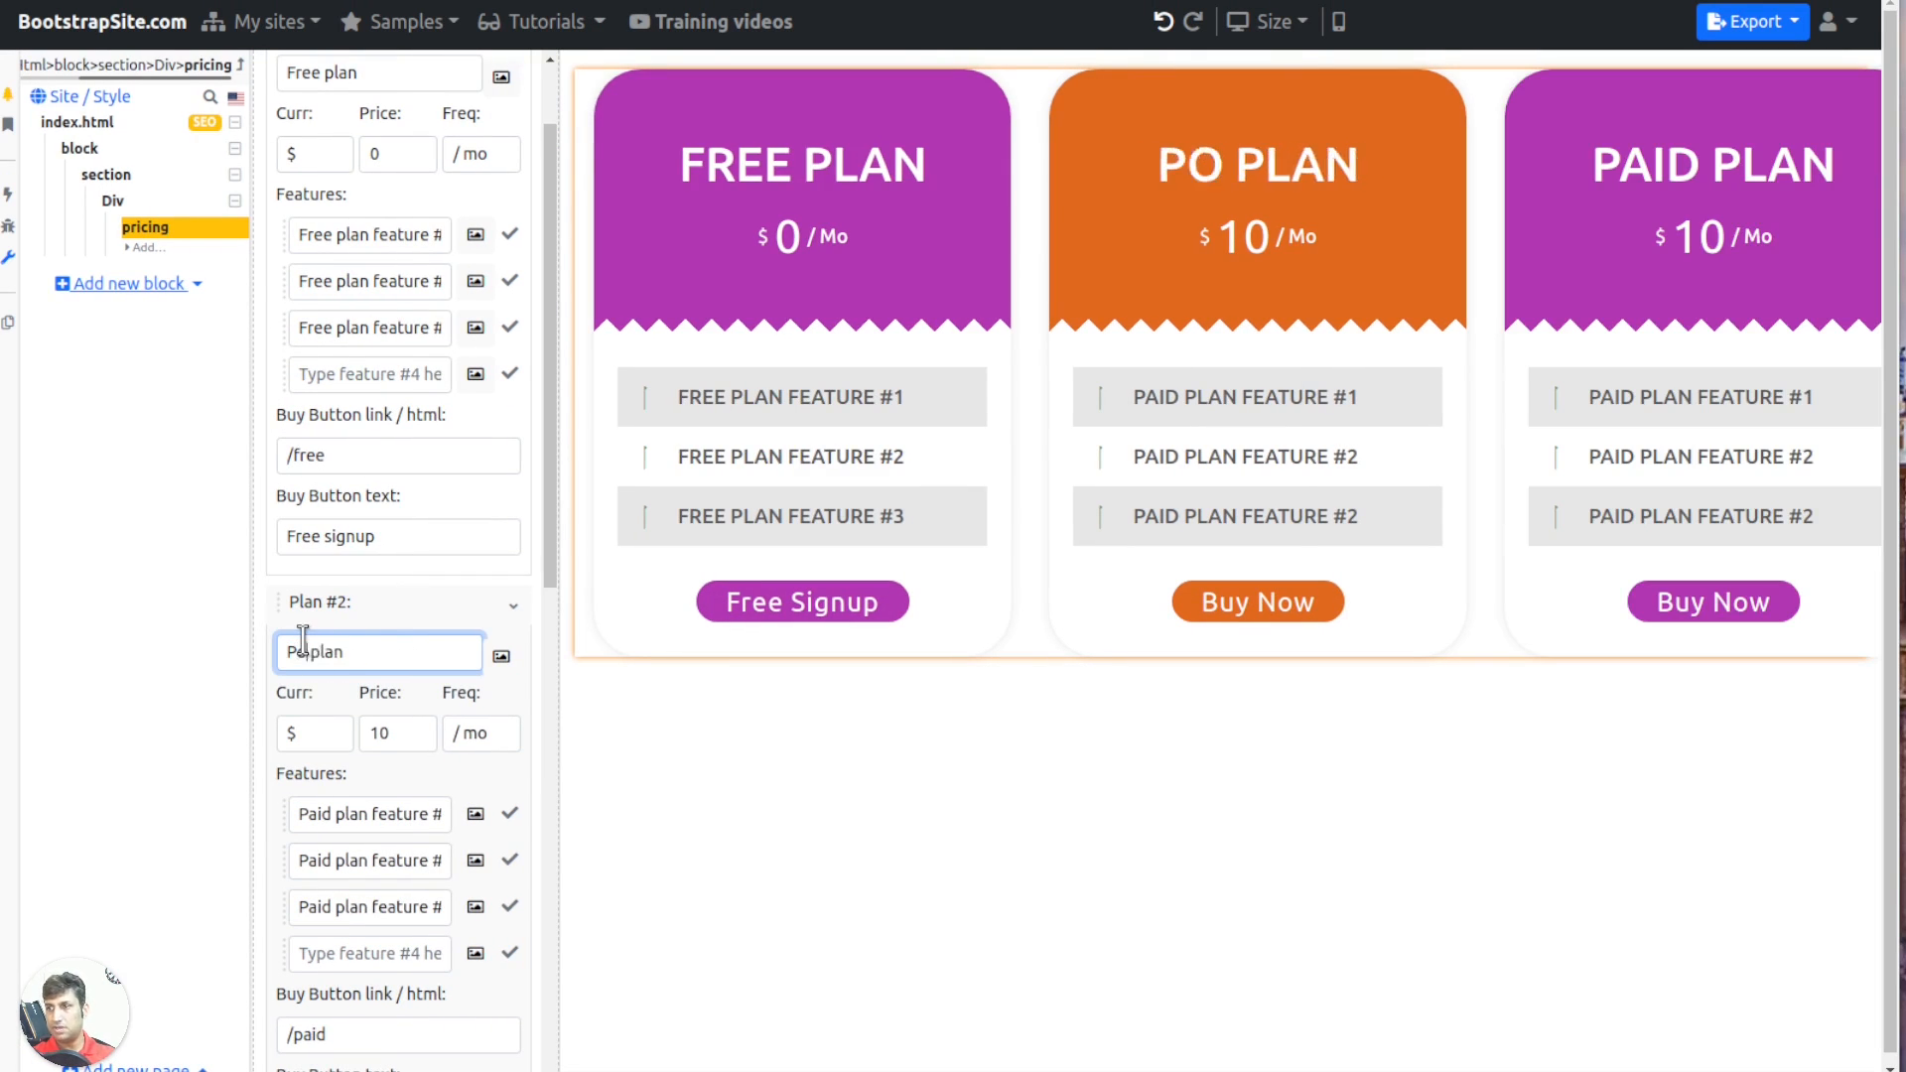
pyautogui.scroll(-5, 333, 663)
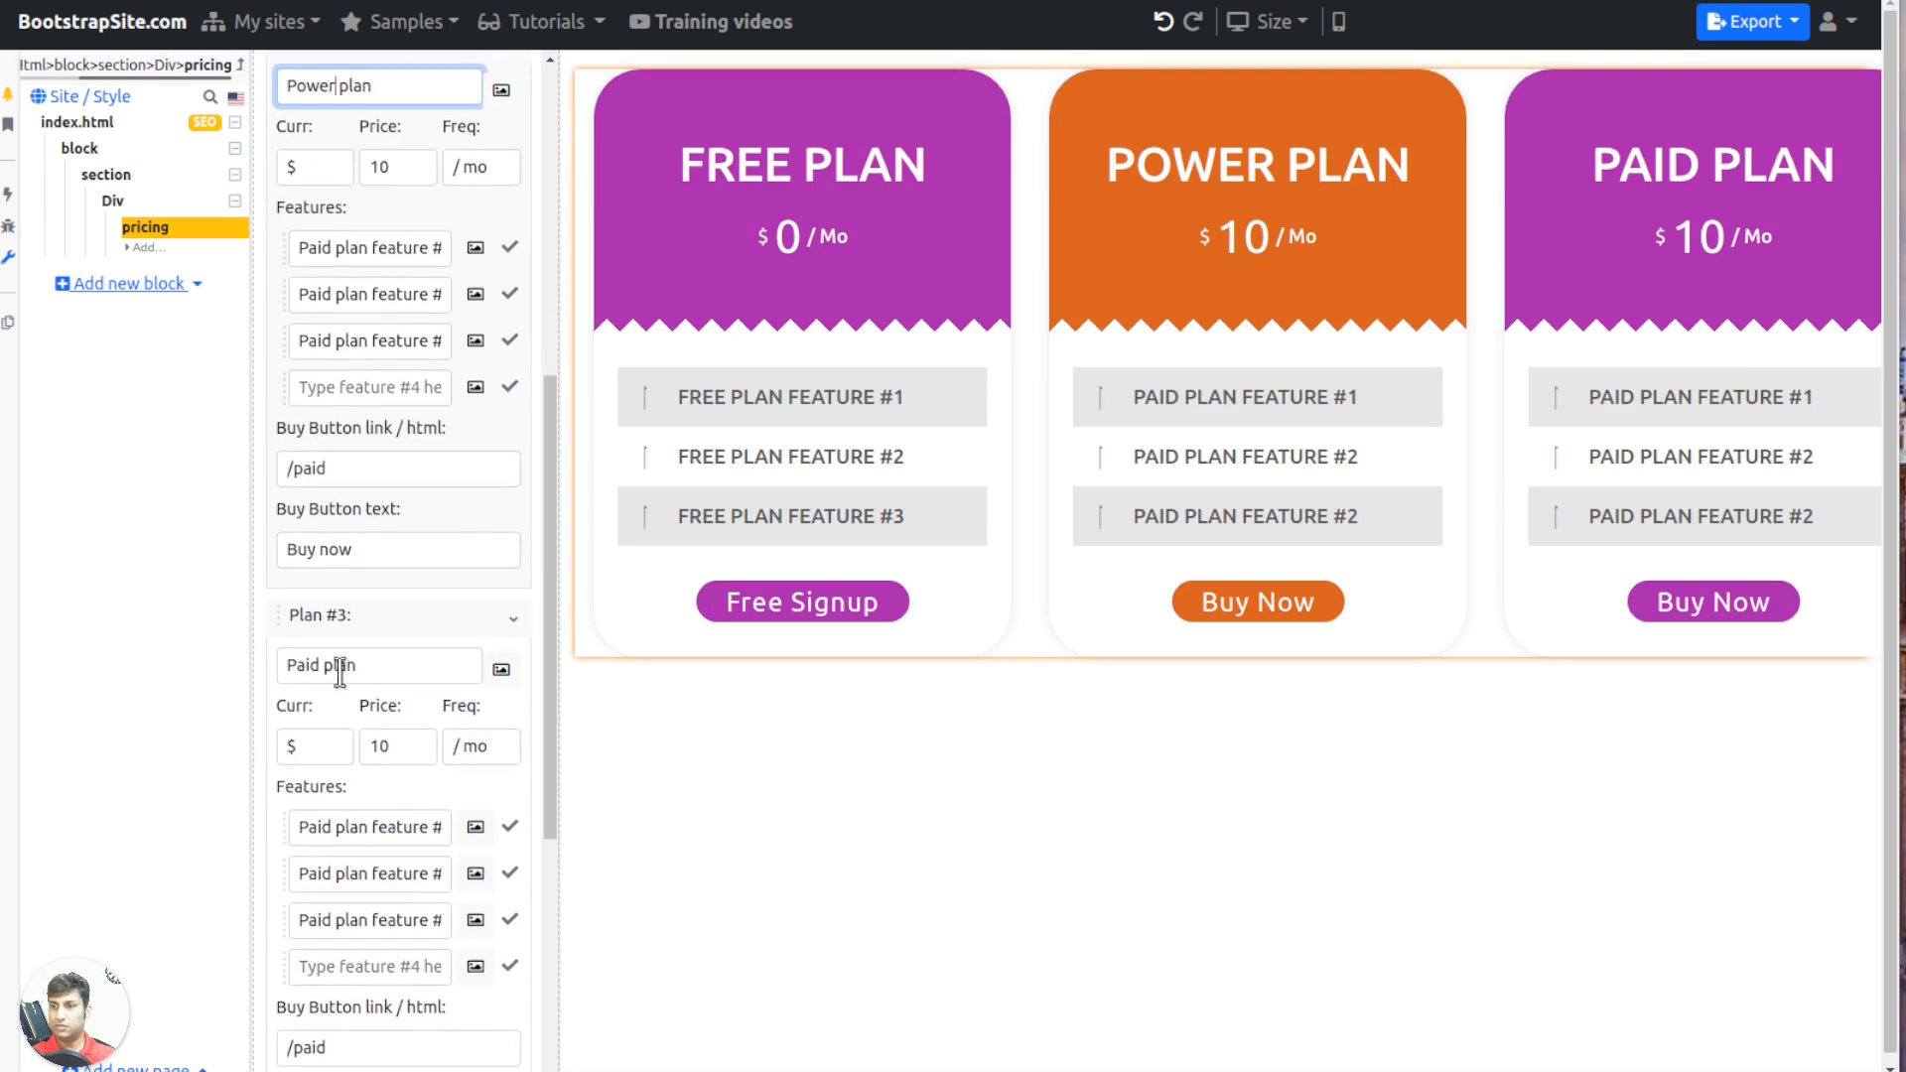
# Add a Row element inside the Div from the element list
pyautogui.scroll(2, 410, 411)
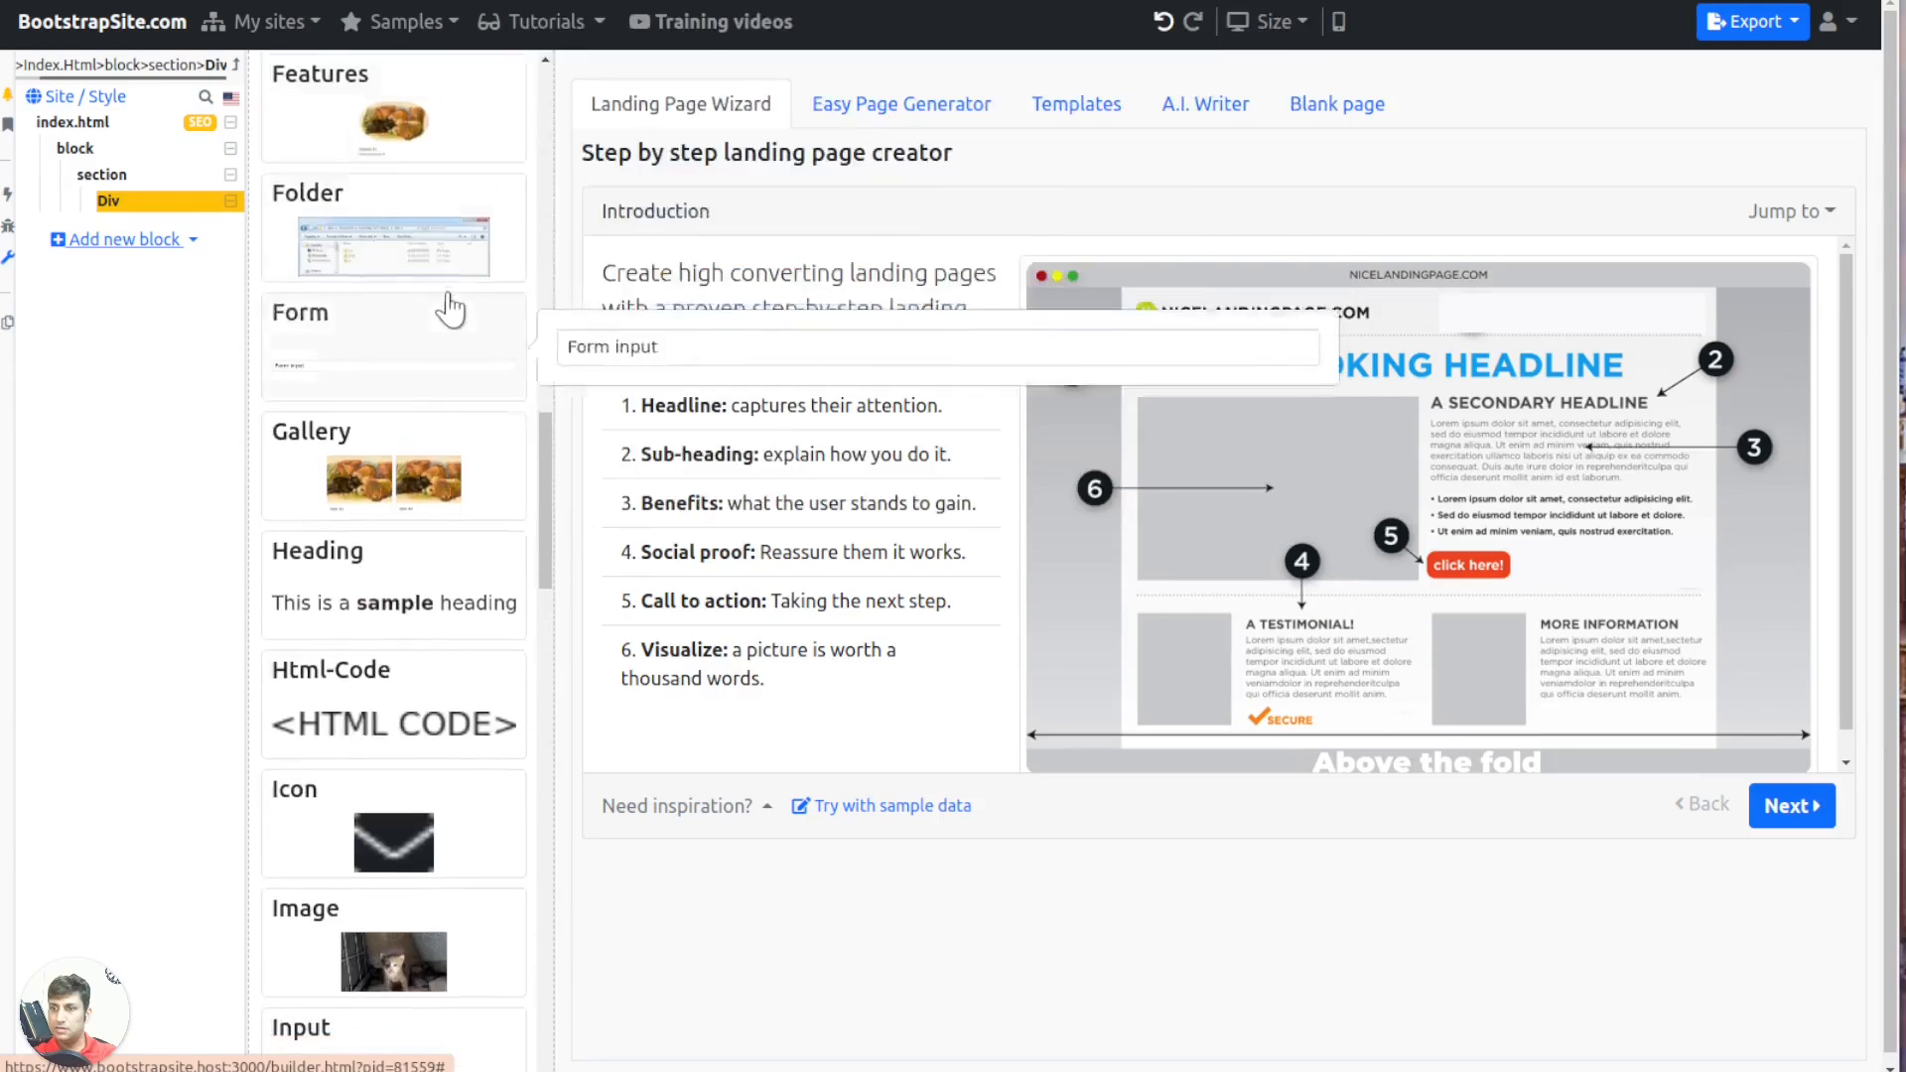
pyautogui.scroll(-10, 443, 520)
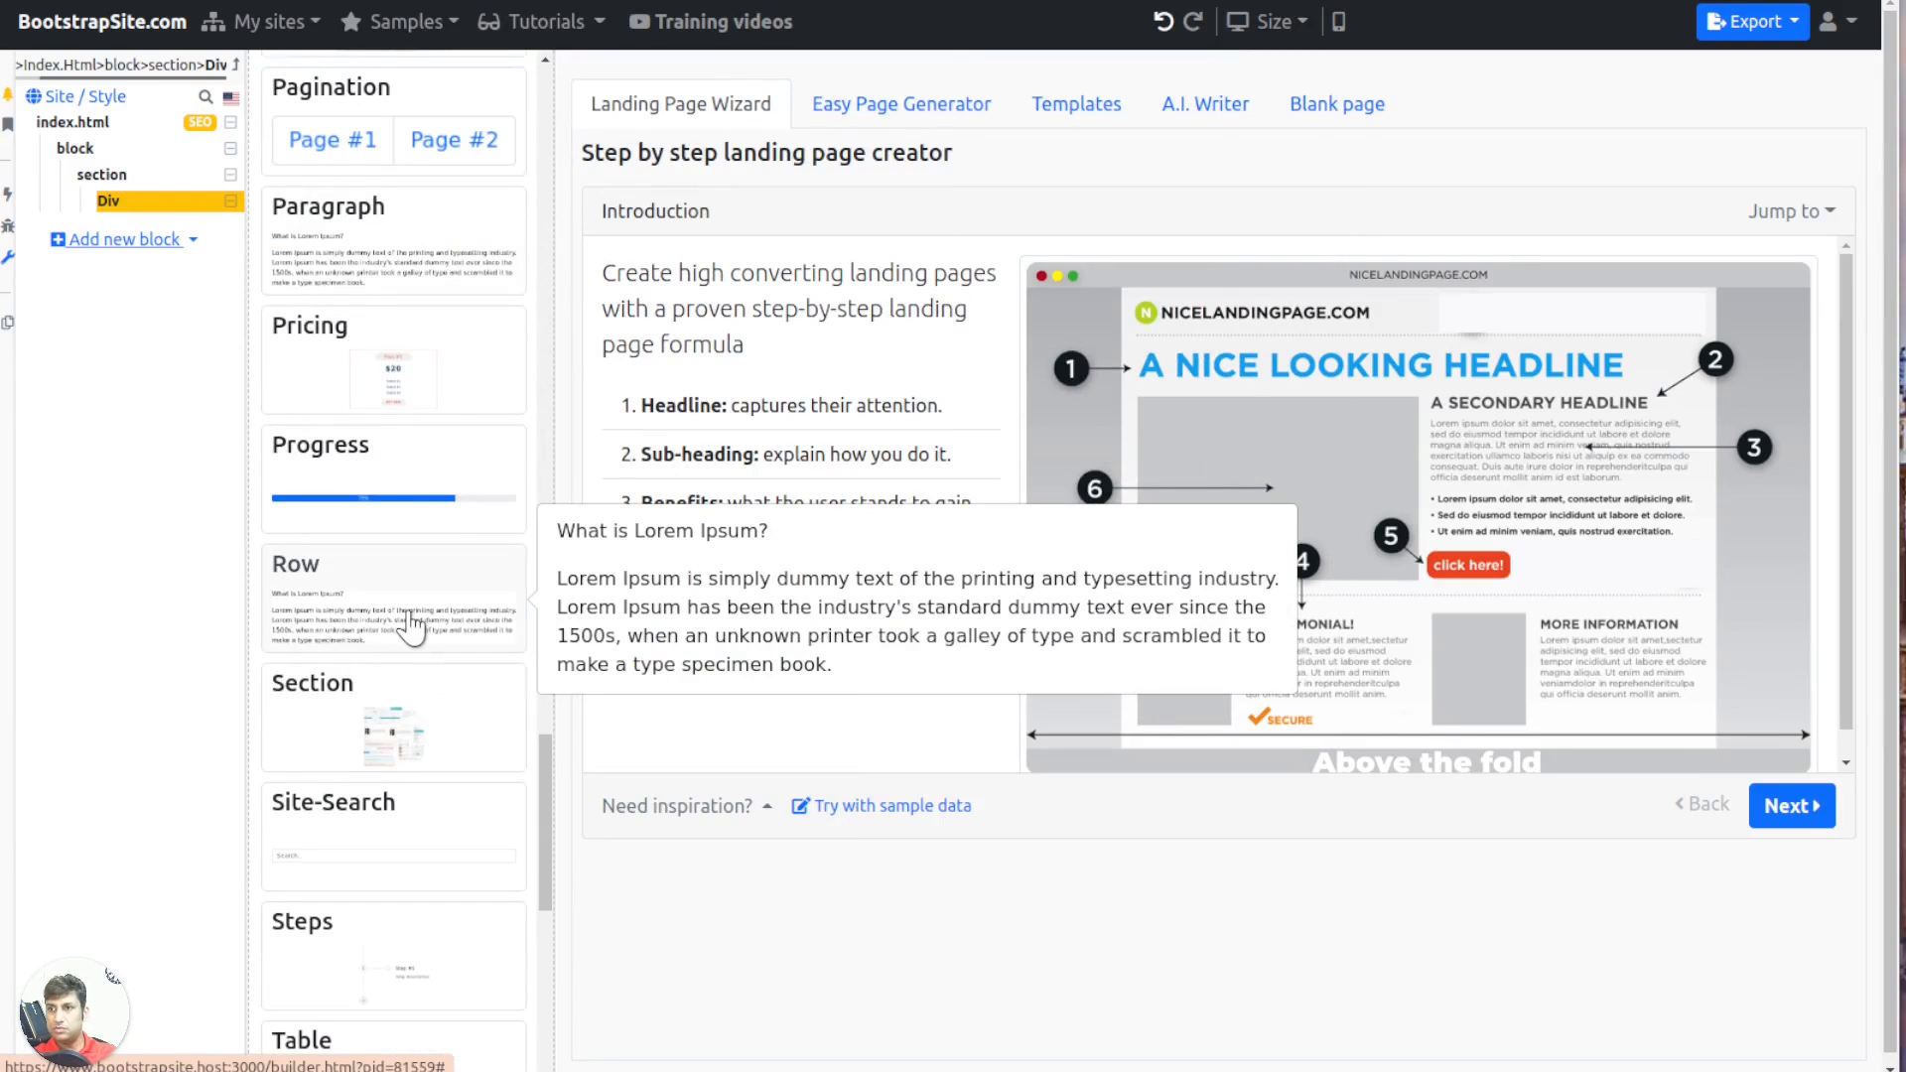
pyautogui.click(380, 630)
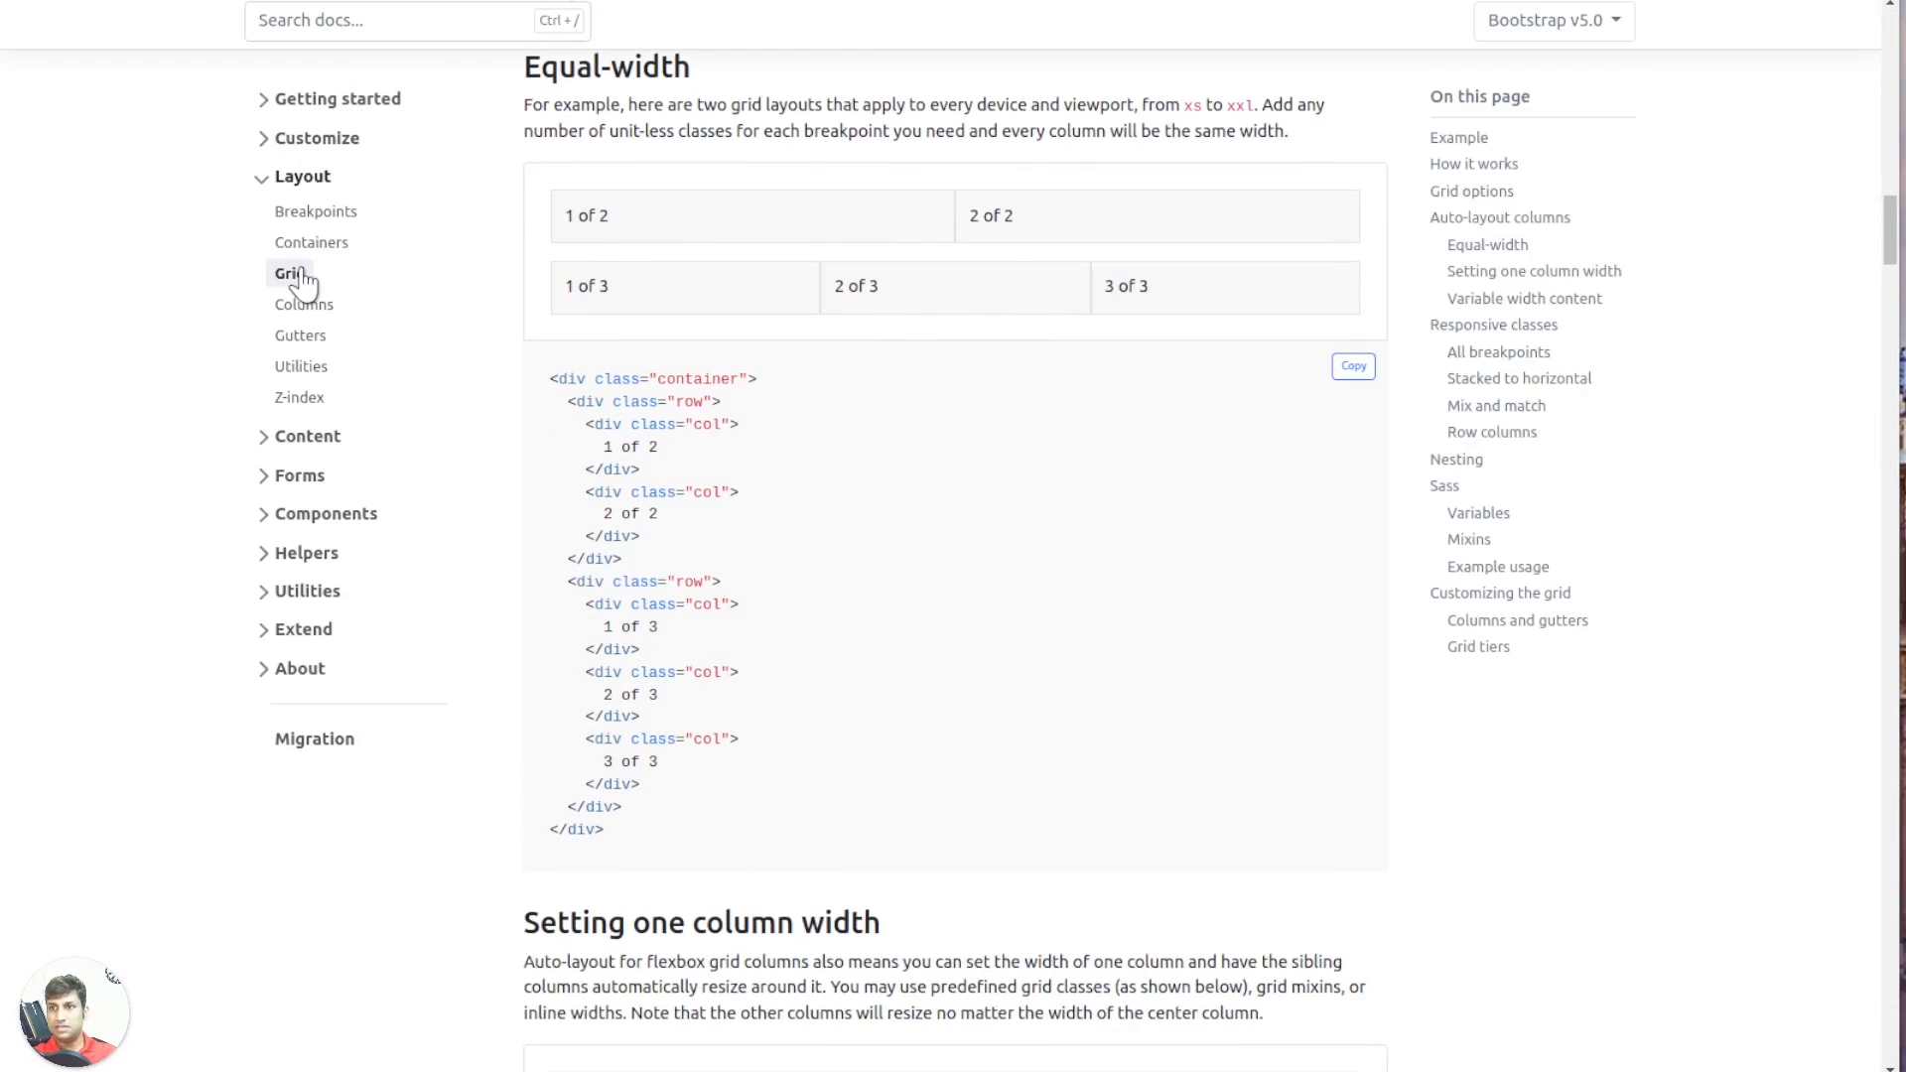
# Open the Grid page in the Bootstrap v5.0 docs and examine the three-column layout example
pyautogui.click(289, 270)
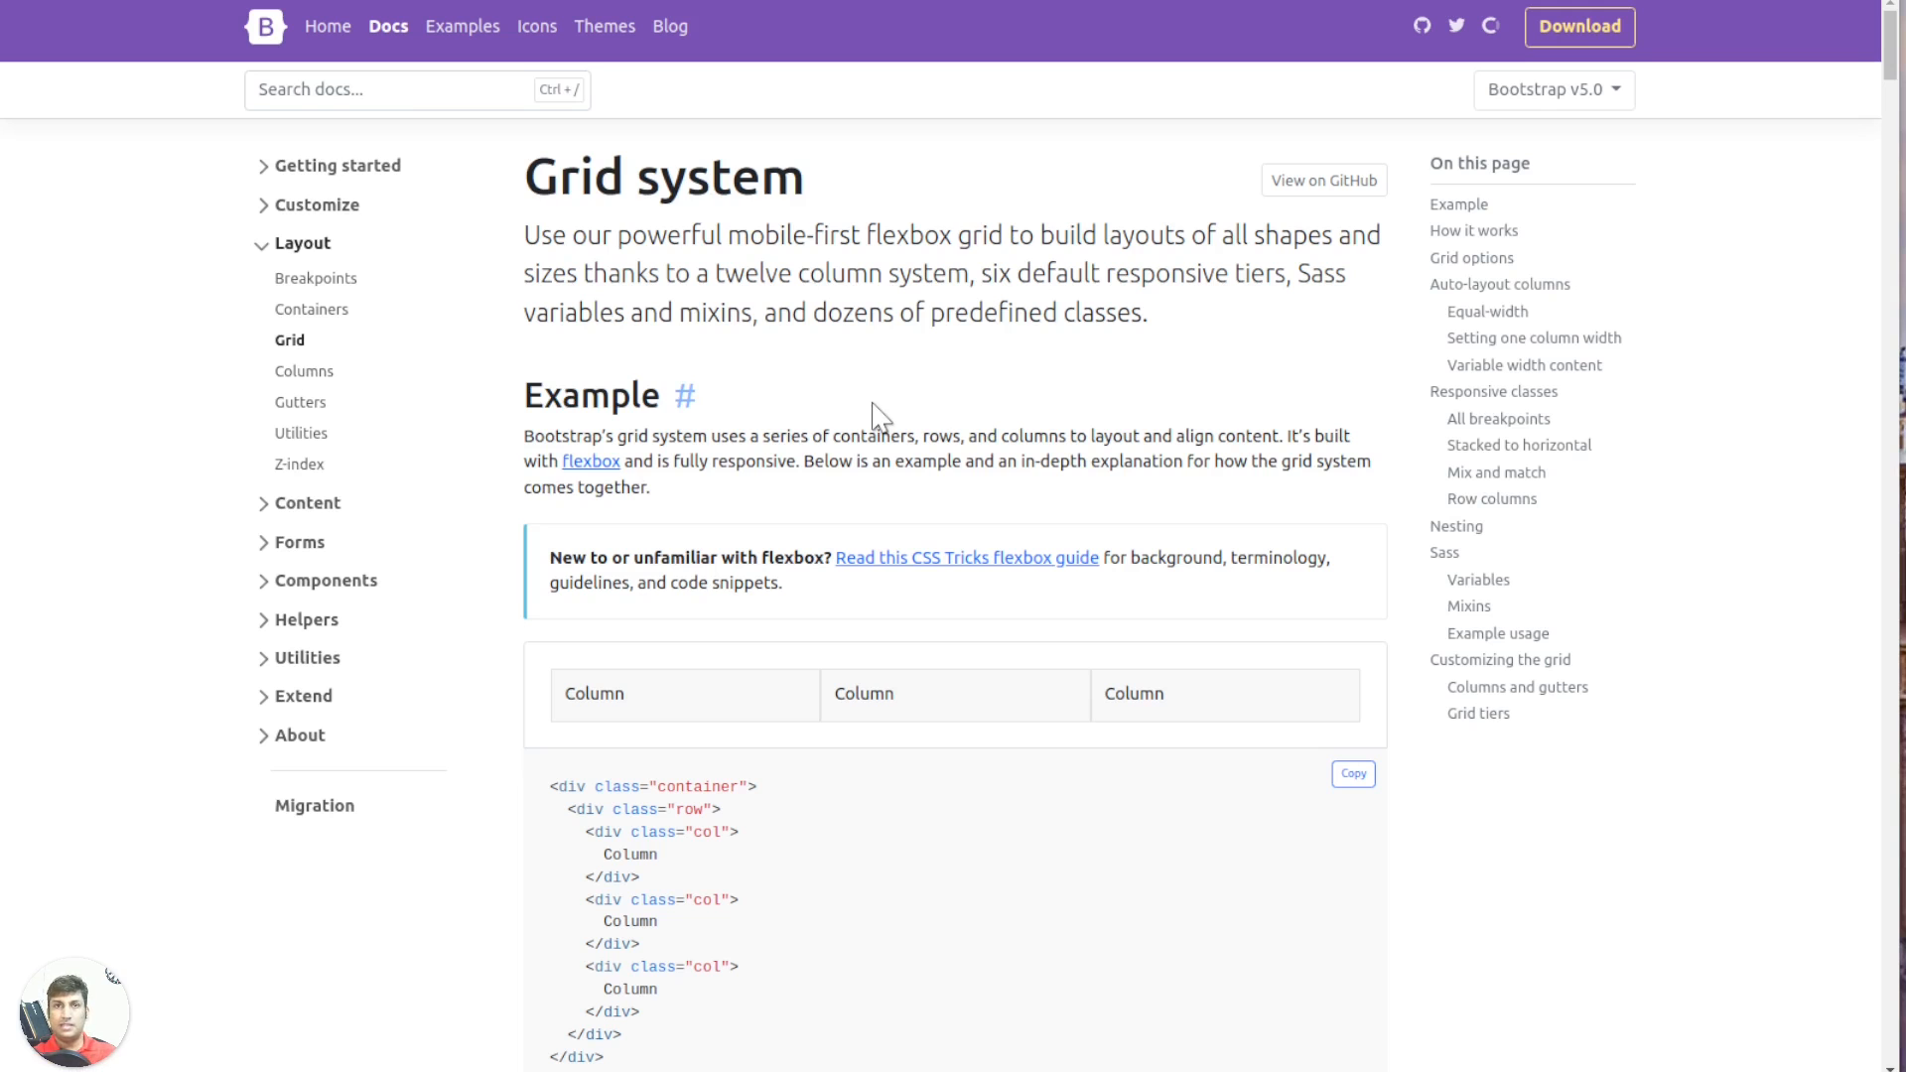
pyautogui.scroll(-3, 1106, 466)
pyautogui.moveTo(564, 439); pyautogui.dragTo(986, 498)
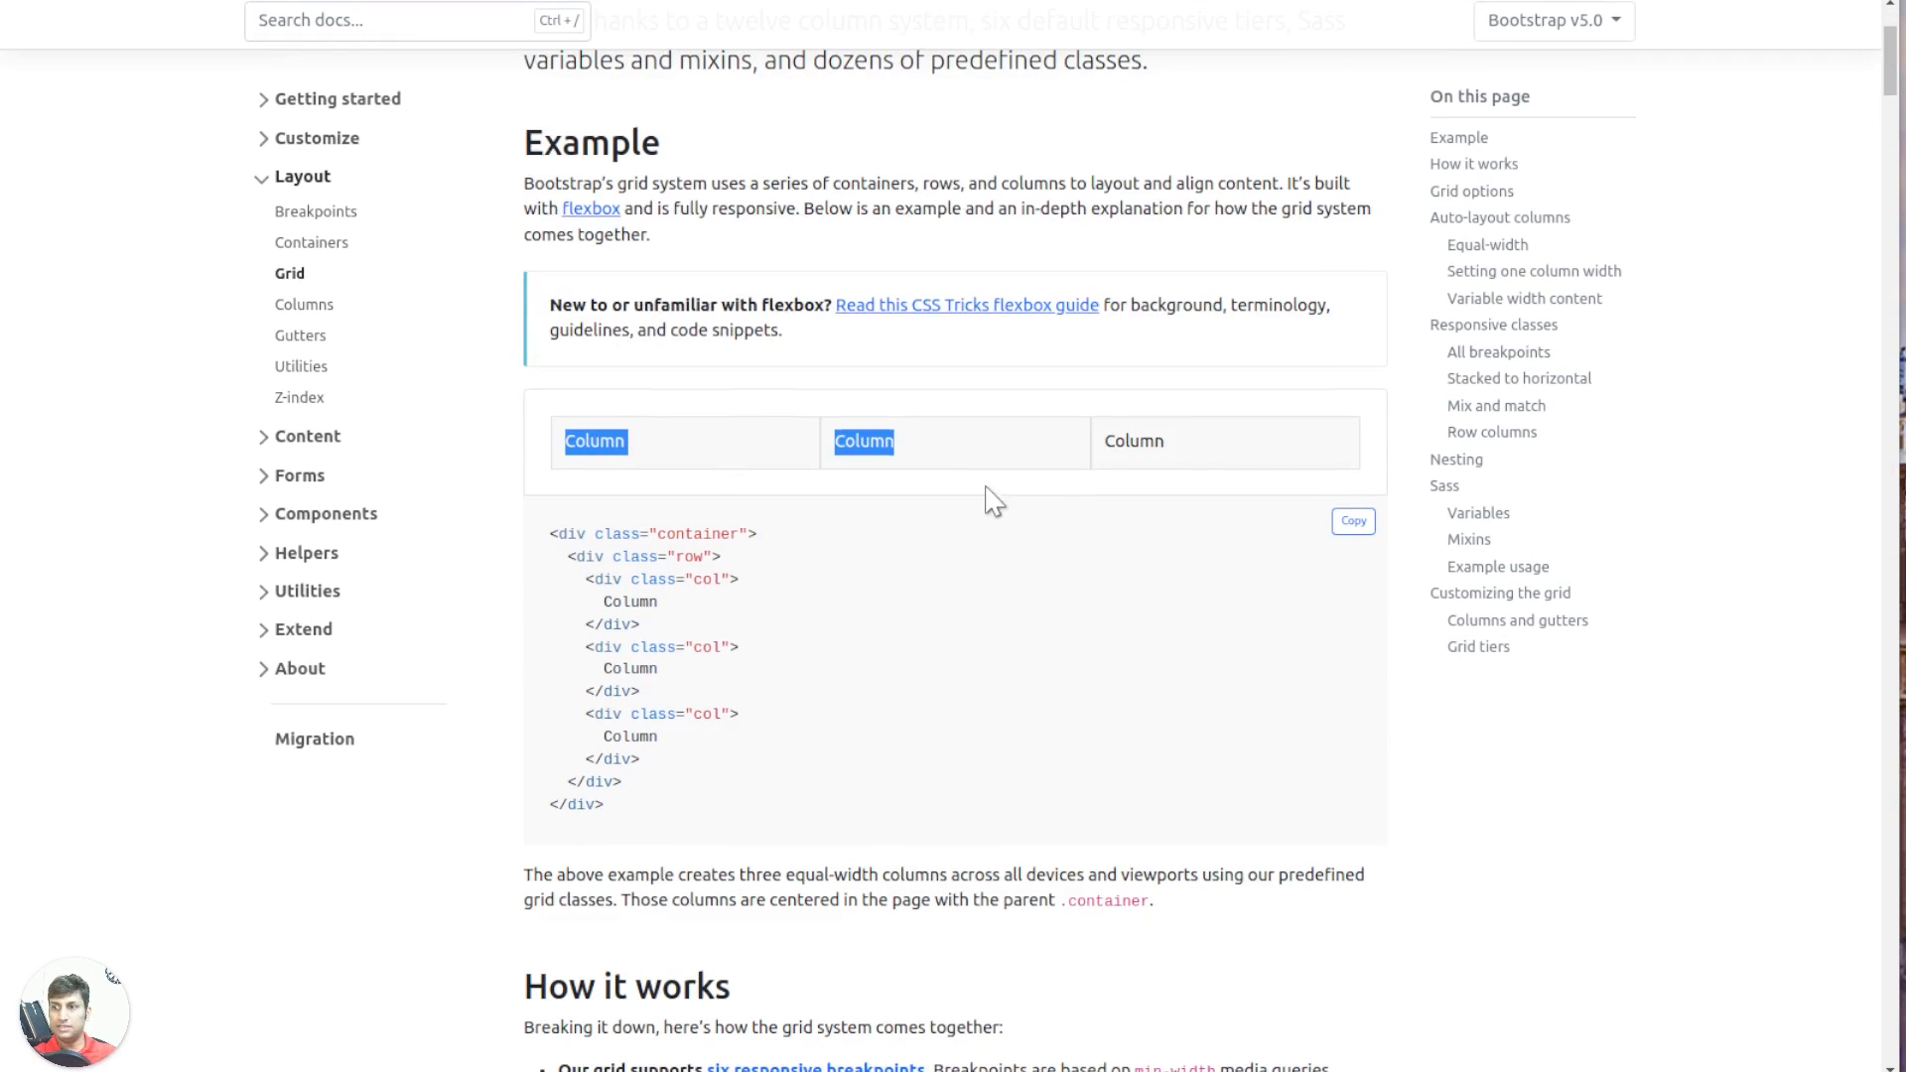
pyautogui.scroll(-4, 987, 492)
pyautogui.scroll(4, 988, 487)
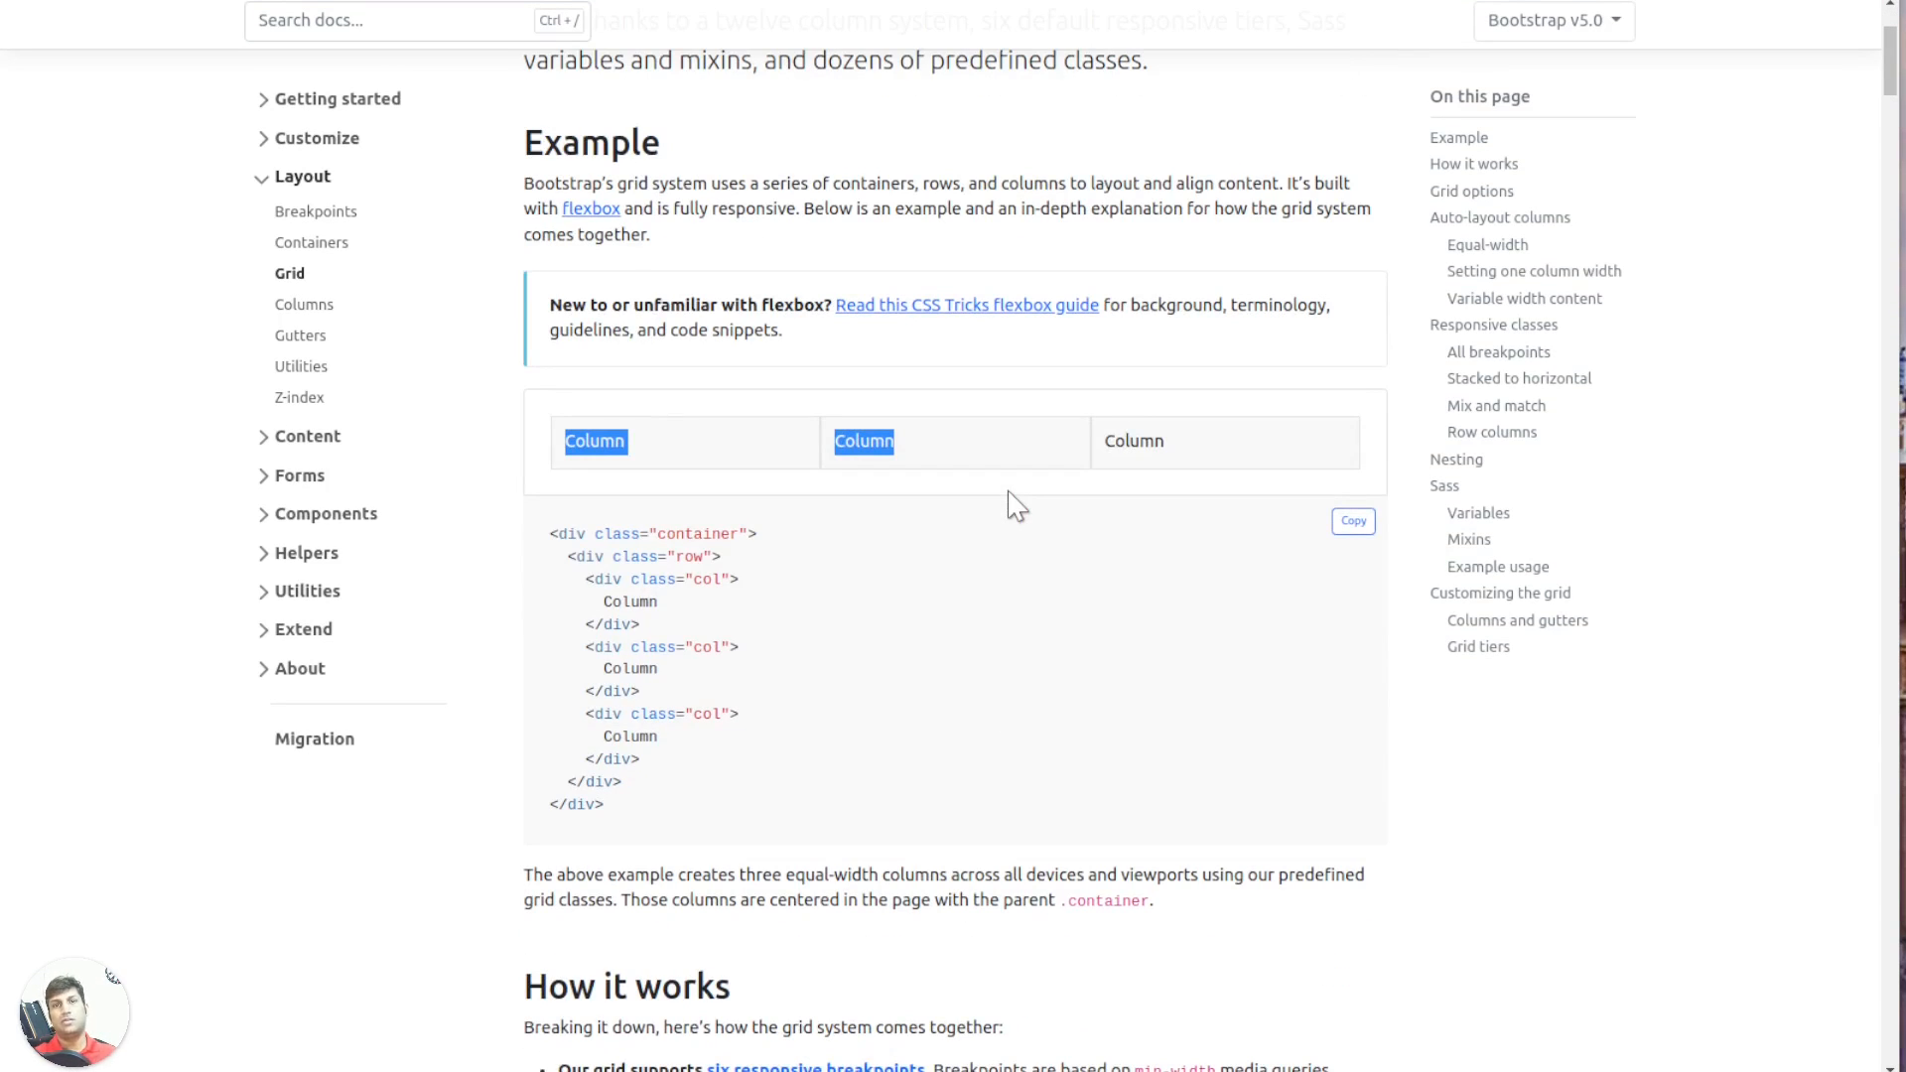
pyautogui.click(646, 459)
pyautogui.moveTo(564, 441); pyautogui.dragTo(816, 480)
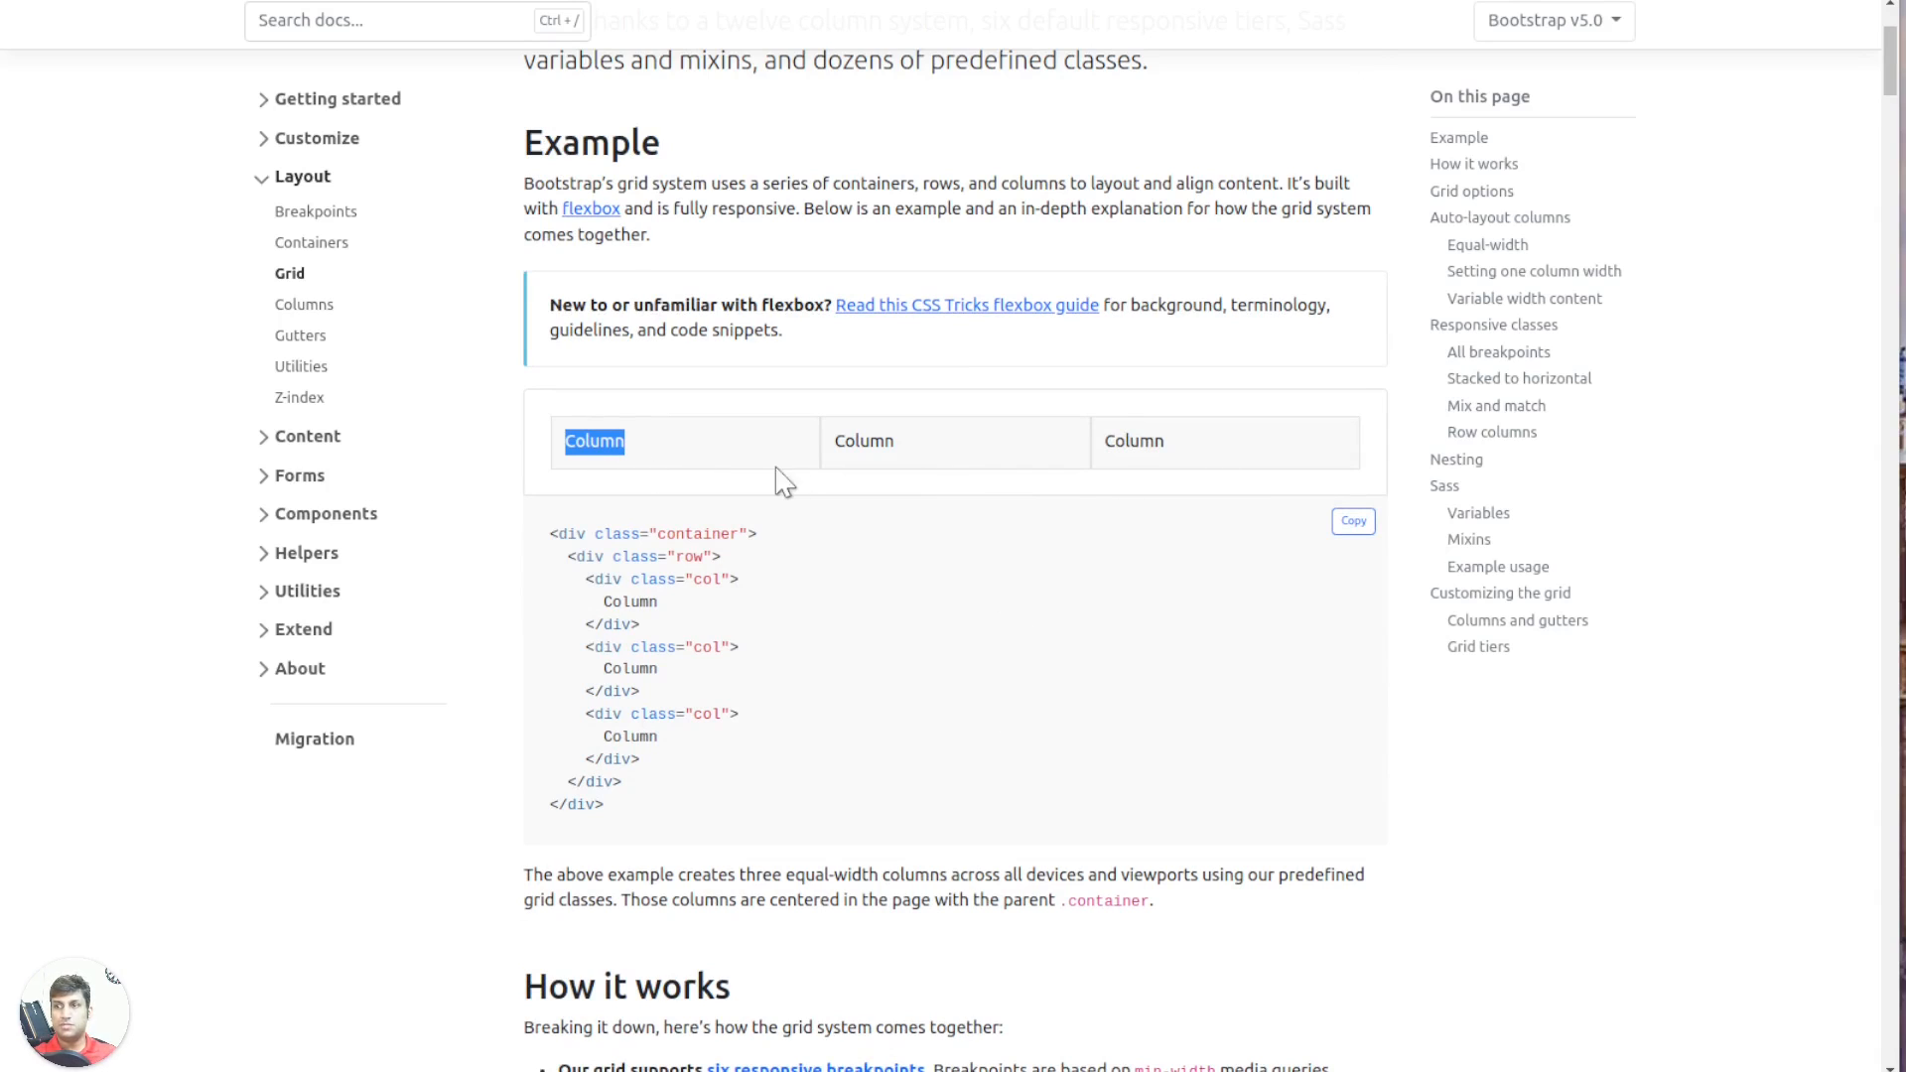
pyautogui.click(711, 471)
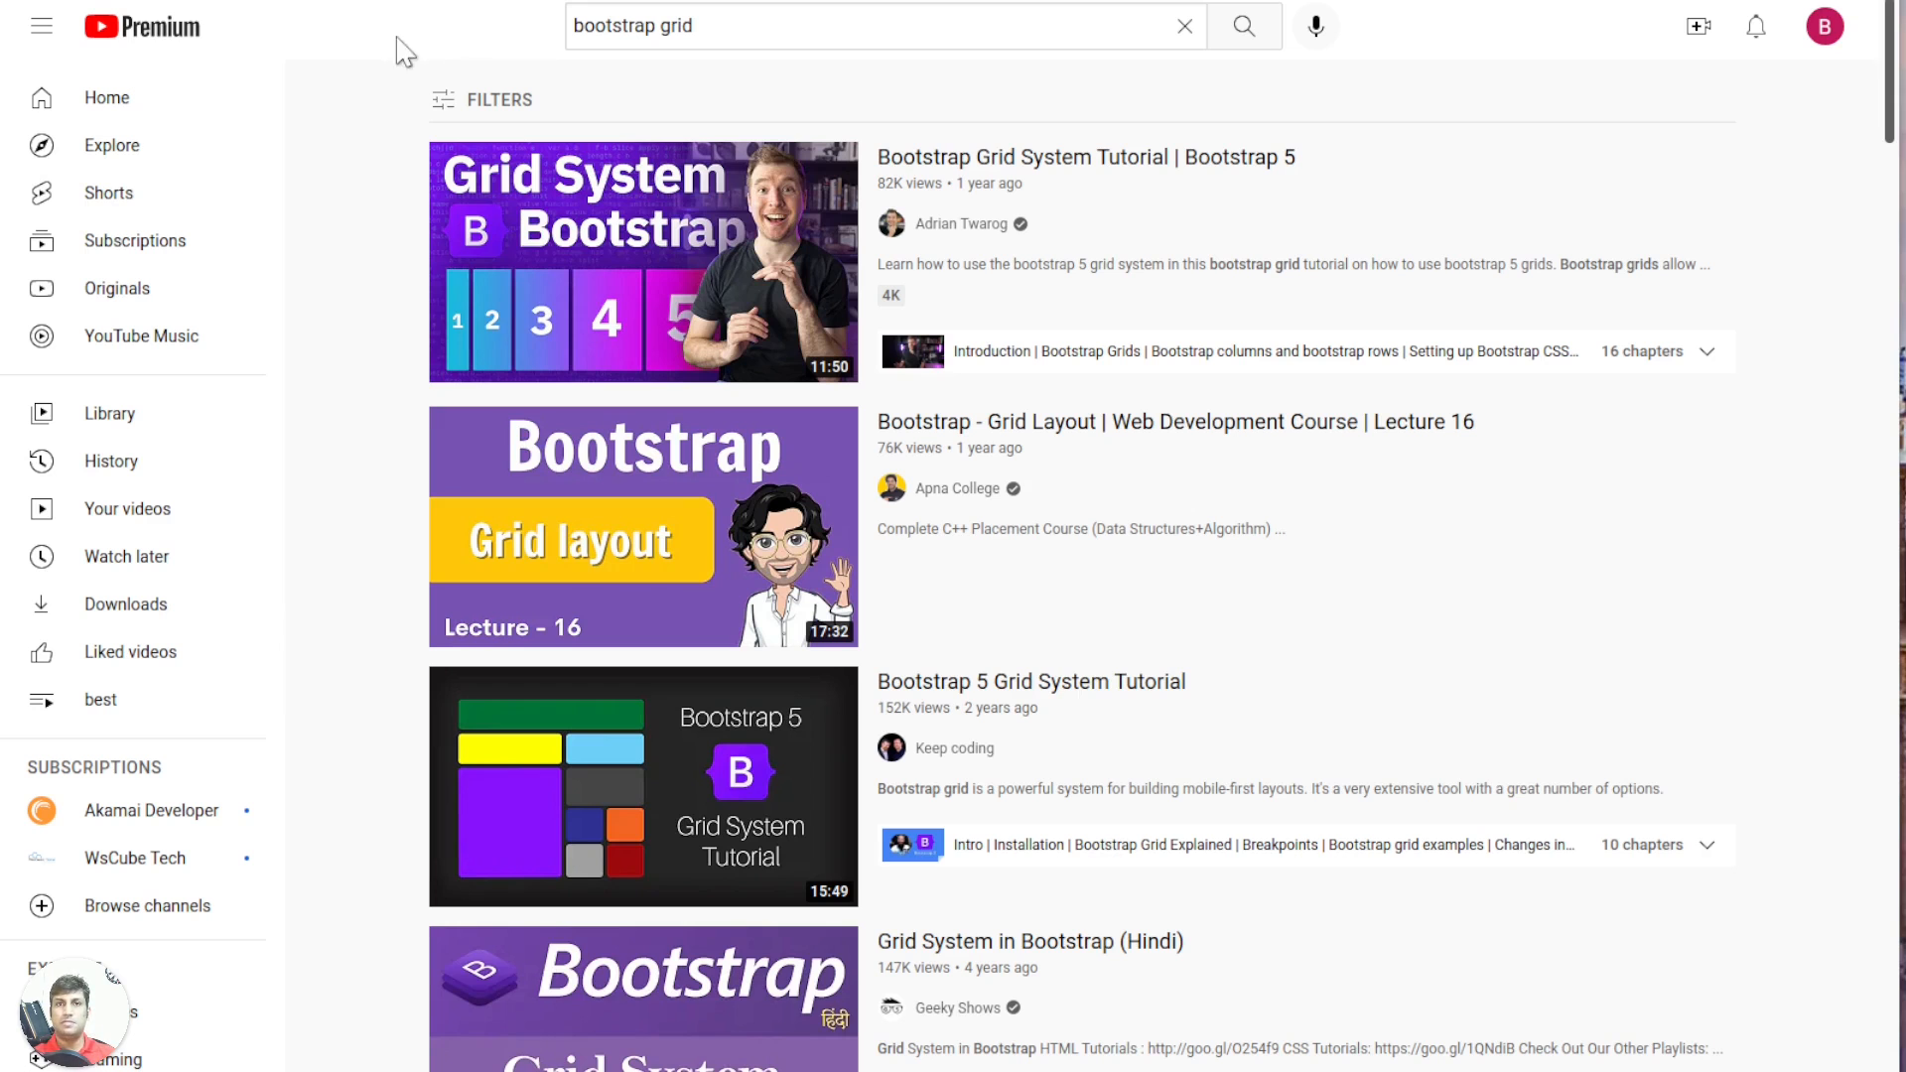
# Open the YouTube video "Bootstrap Grid System Tutorial | Bootstrap 5" and skip ahead to sample its grid explanations
pyautogui.click(1181, 176)
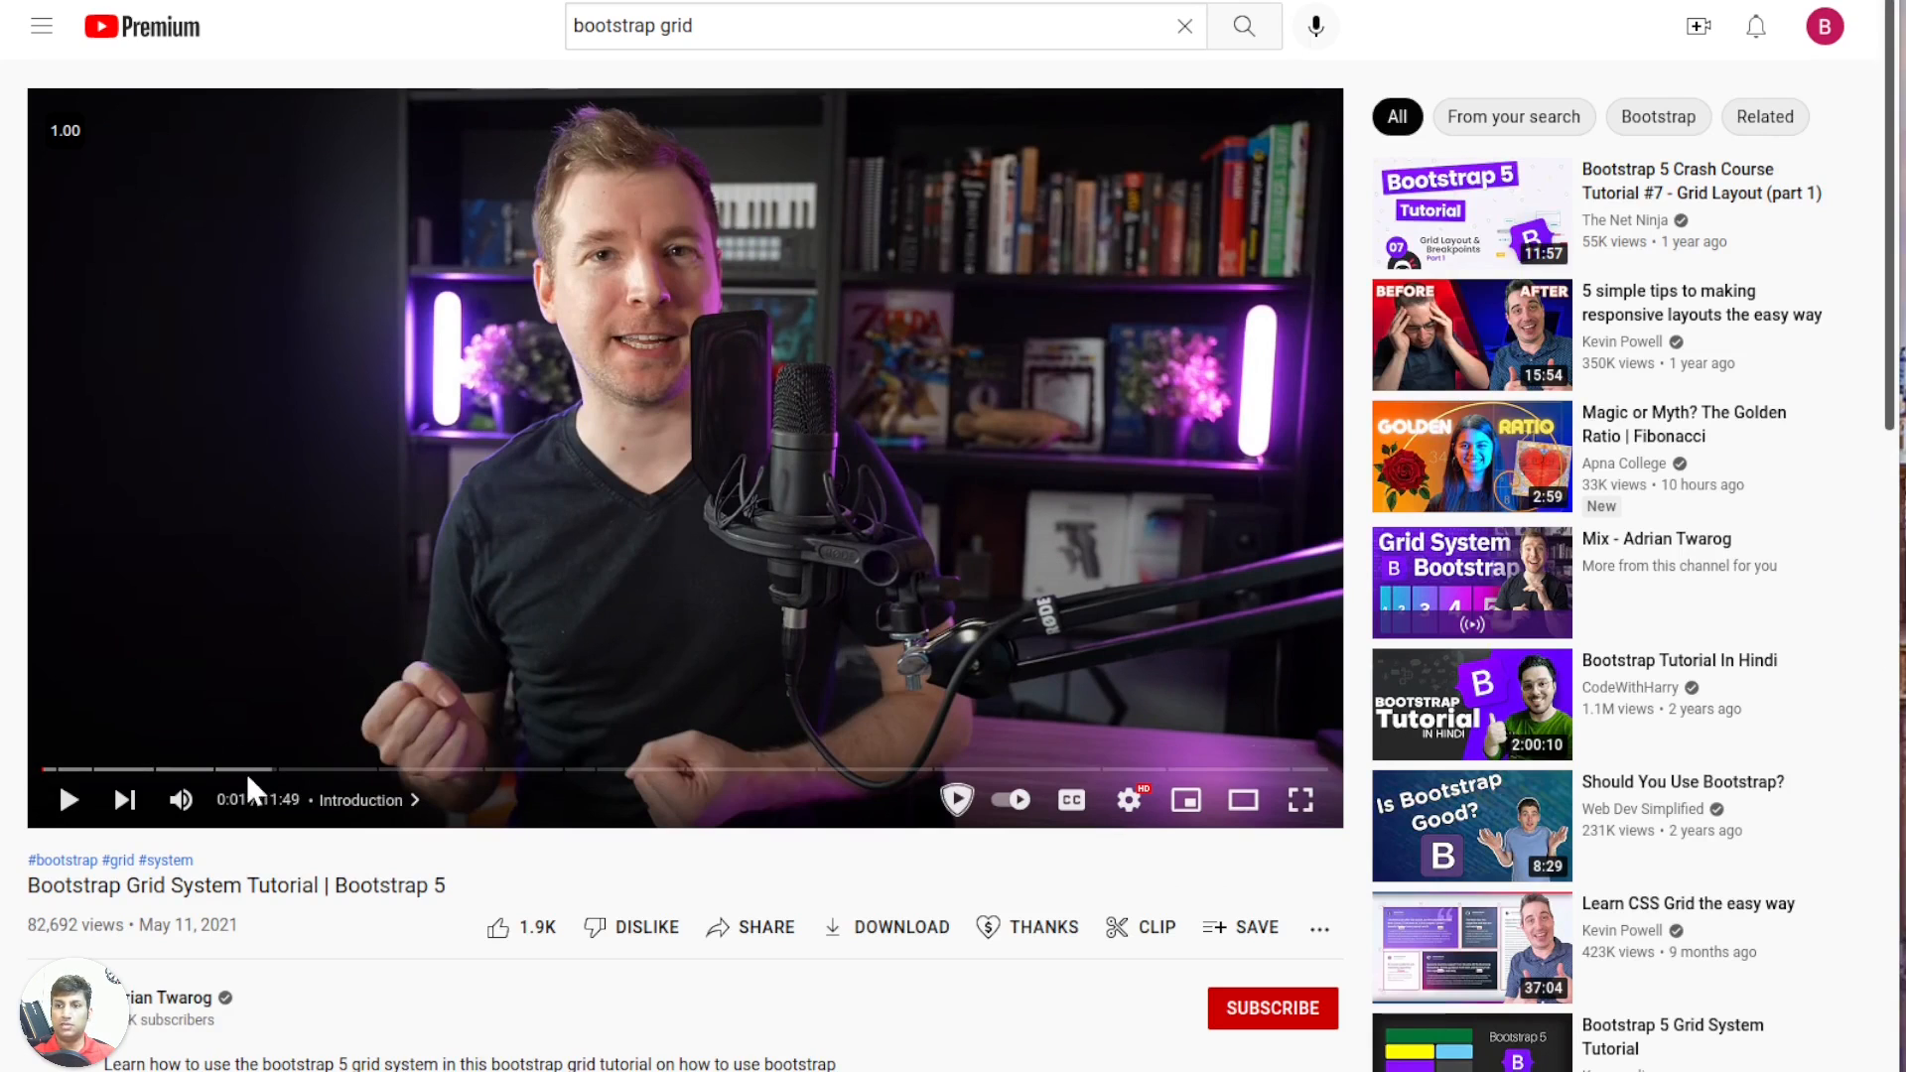
pyautogui.click(245, 769)
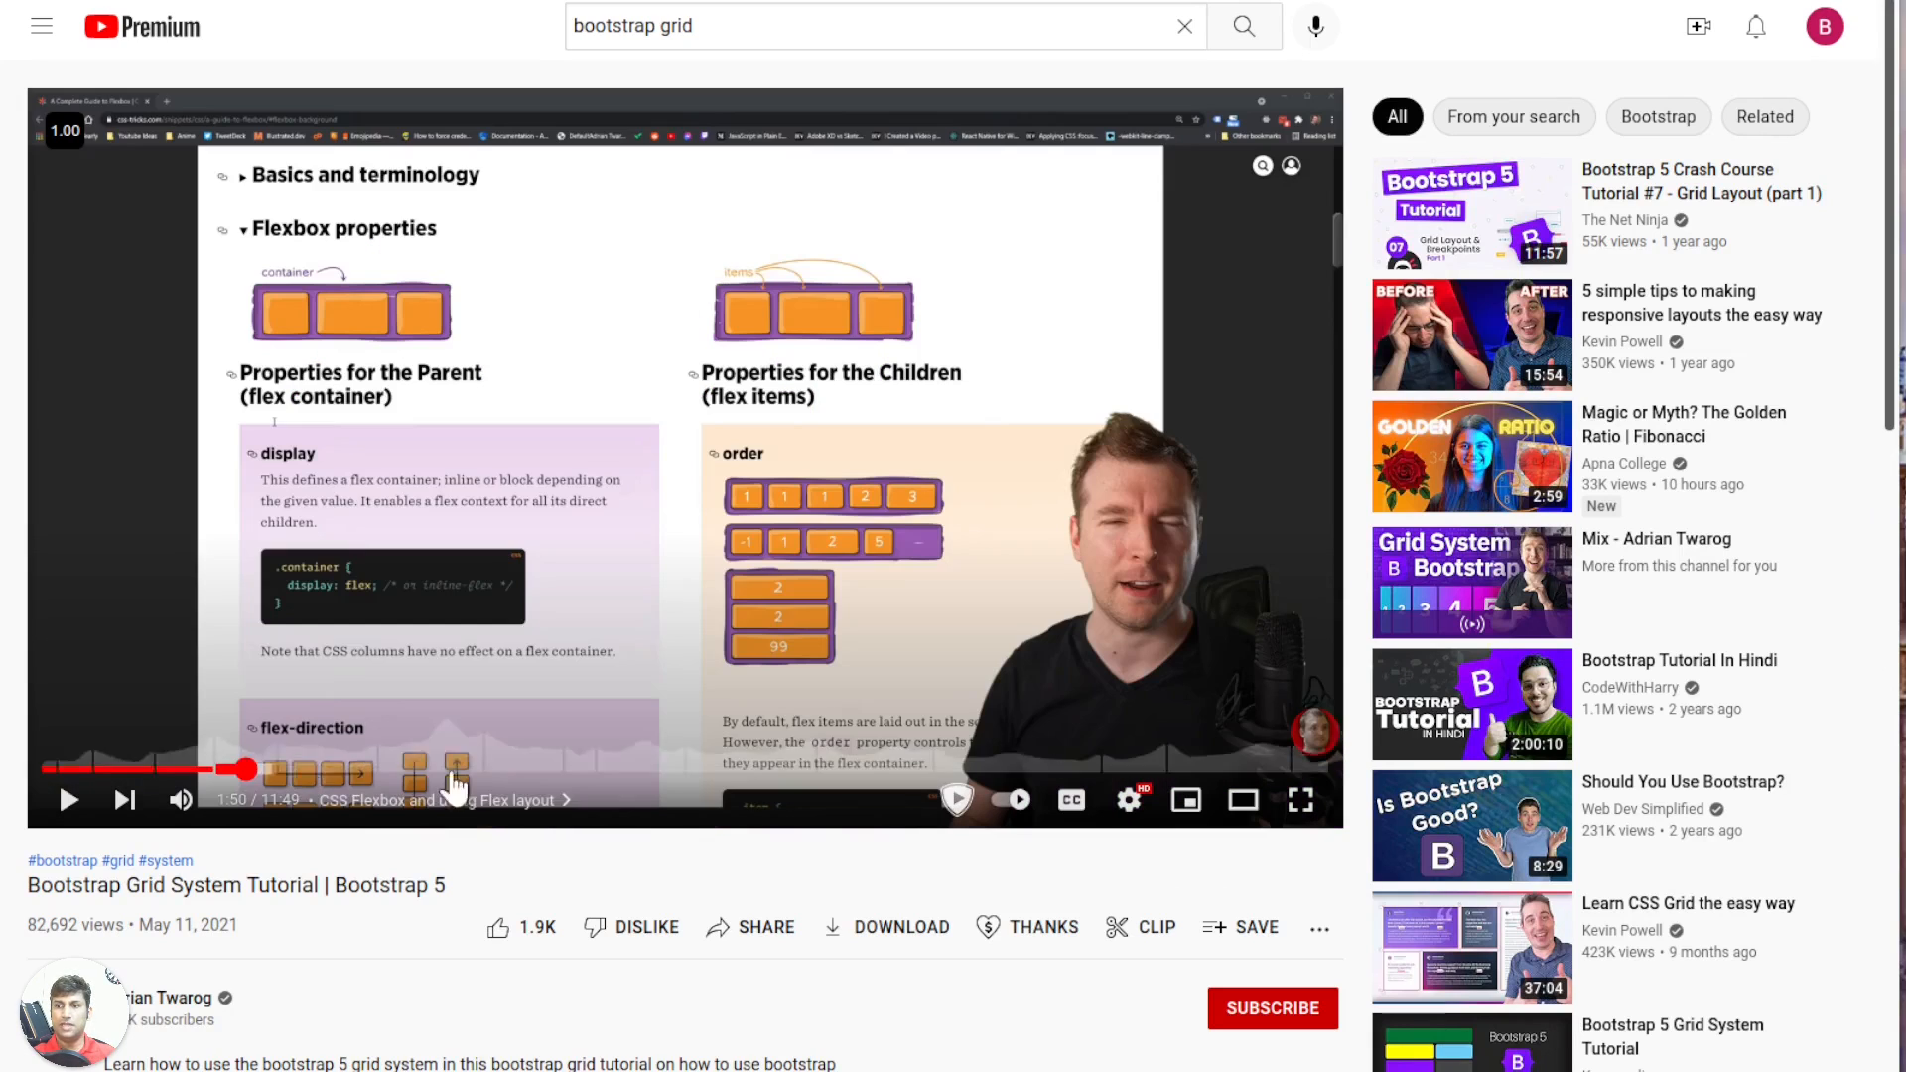
pyautogui.click(683, 770)
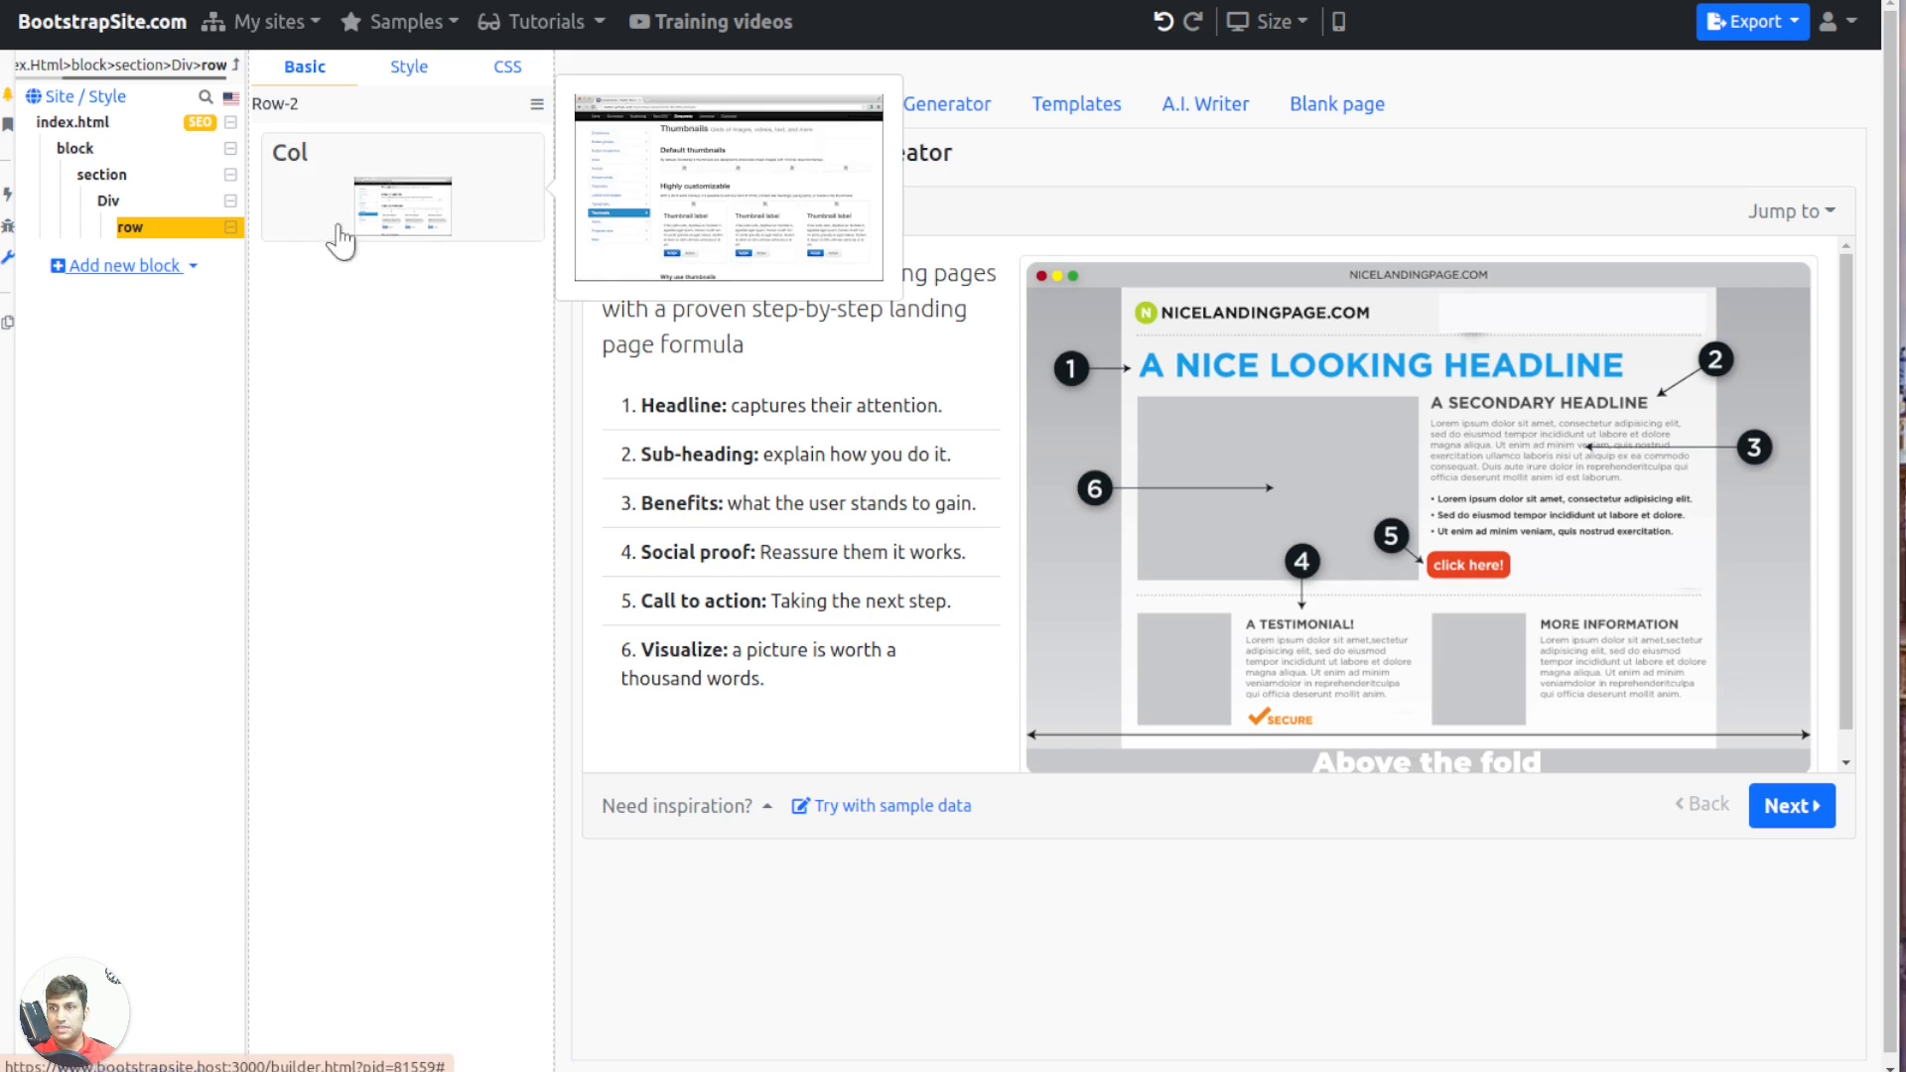
# Add a Col to the row in BootstrapSite and insert a Paragraph element into it
pyautogui.click(340, 235)
pyautogui.click(276, 140)
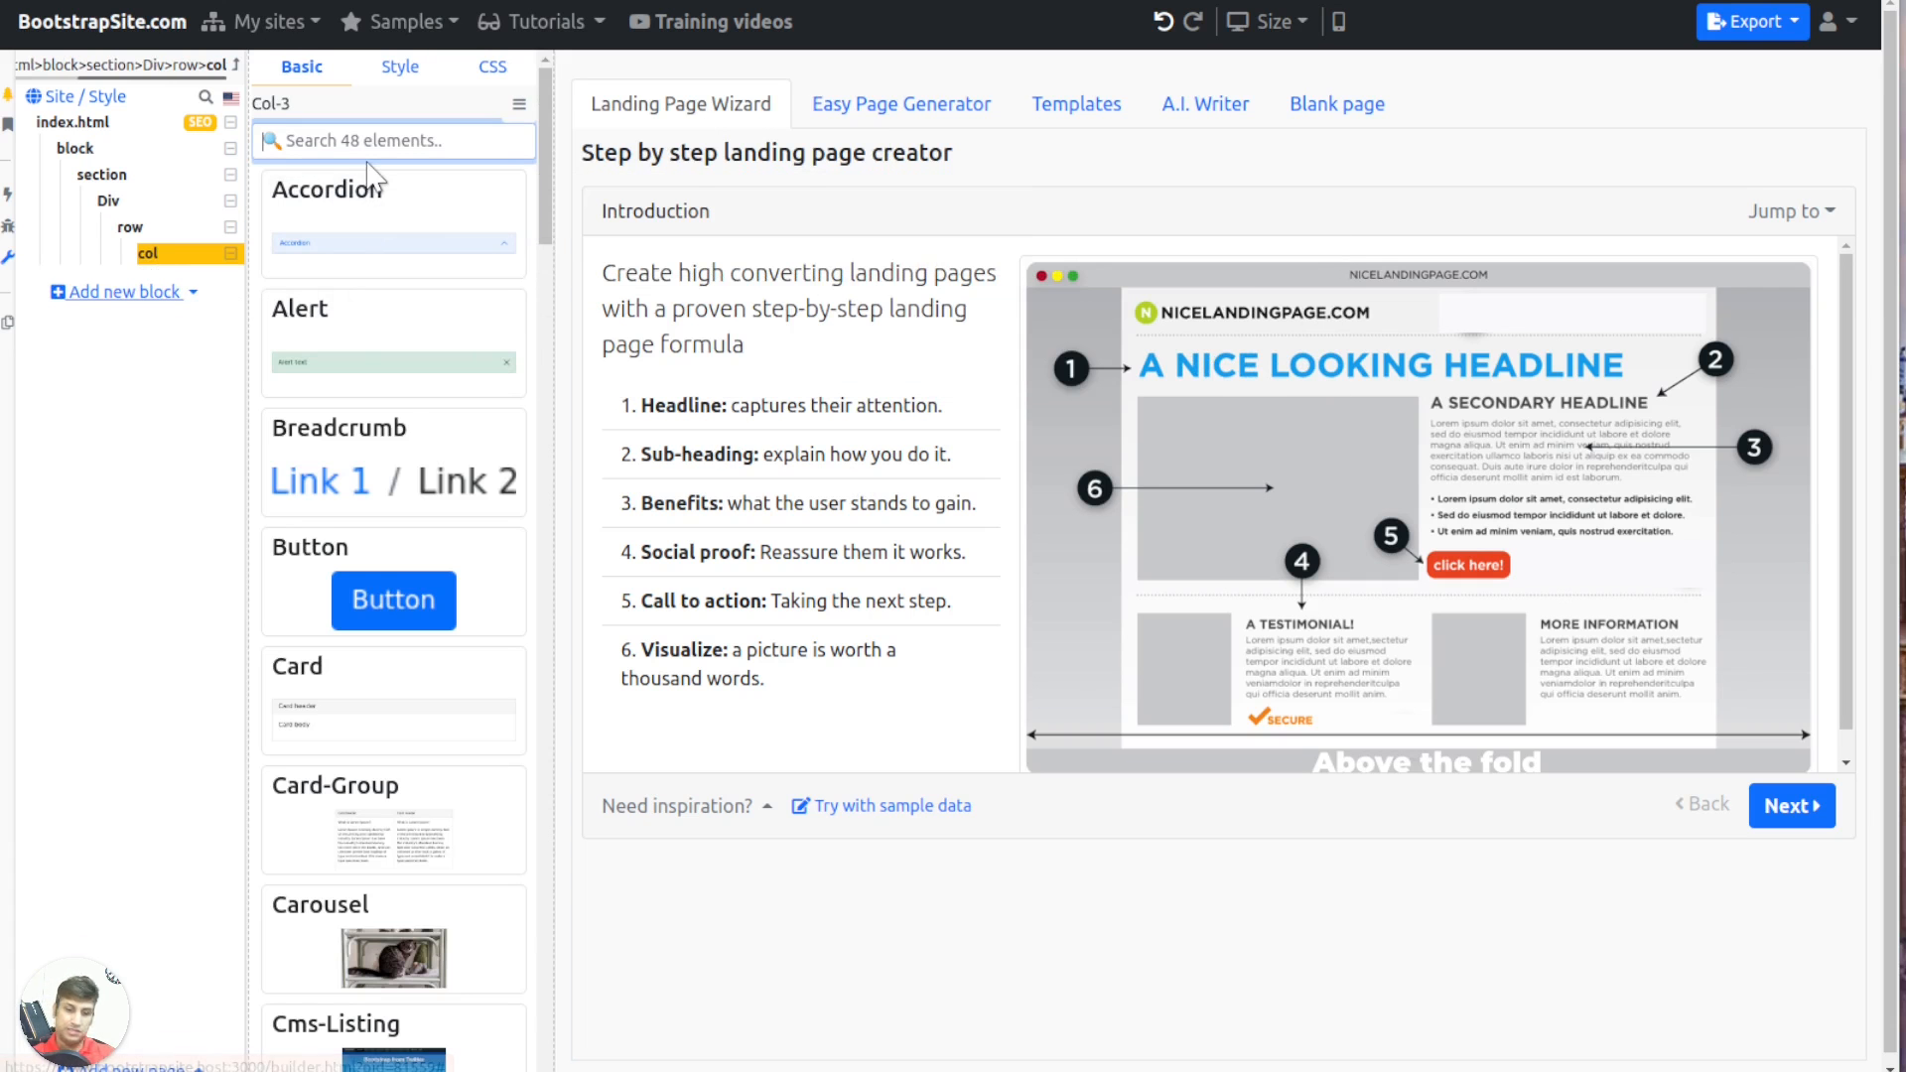
pyautogui.write('para')
pyautogui.click(386, 227)
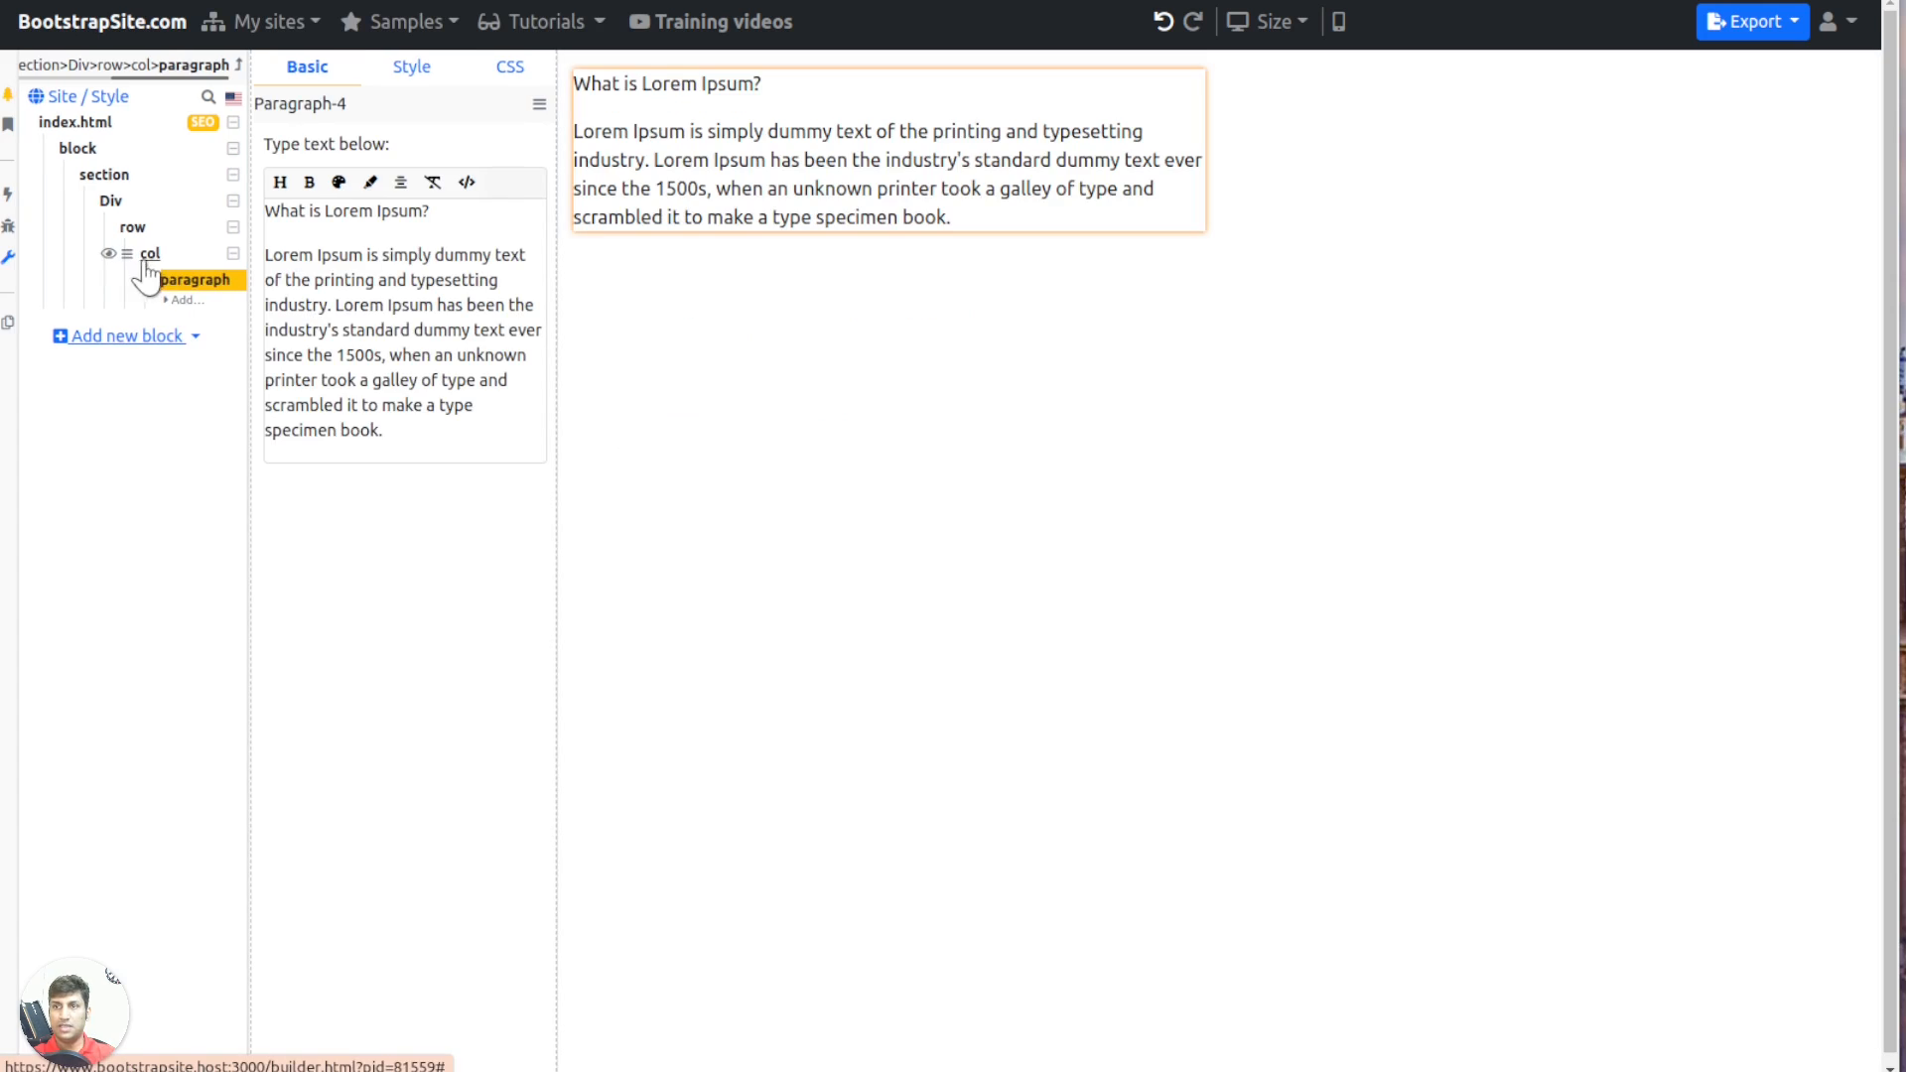
# Duplicate the column with its paragraph so the row holds two columns
pyautogui.click(151, 258)
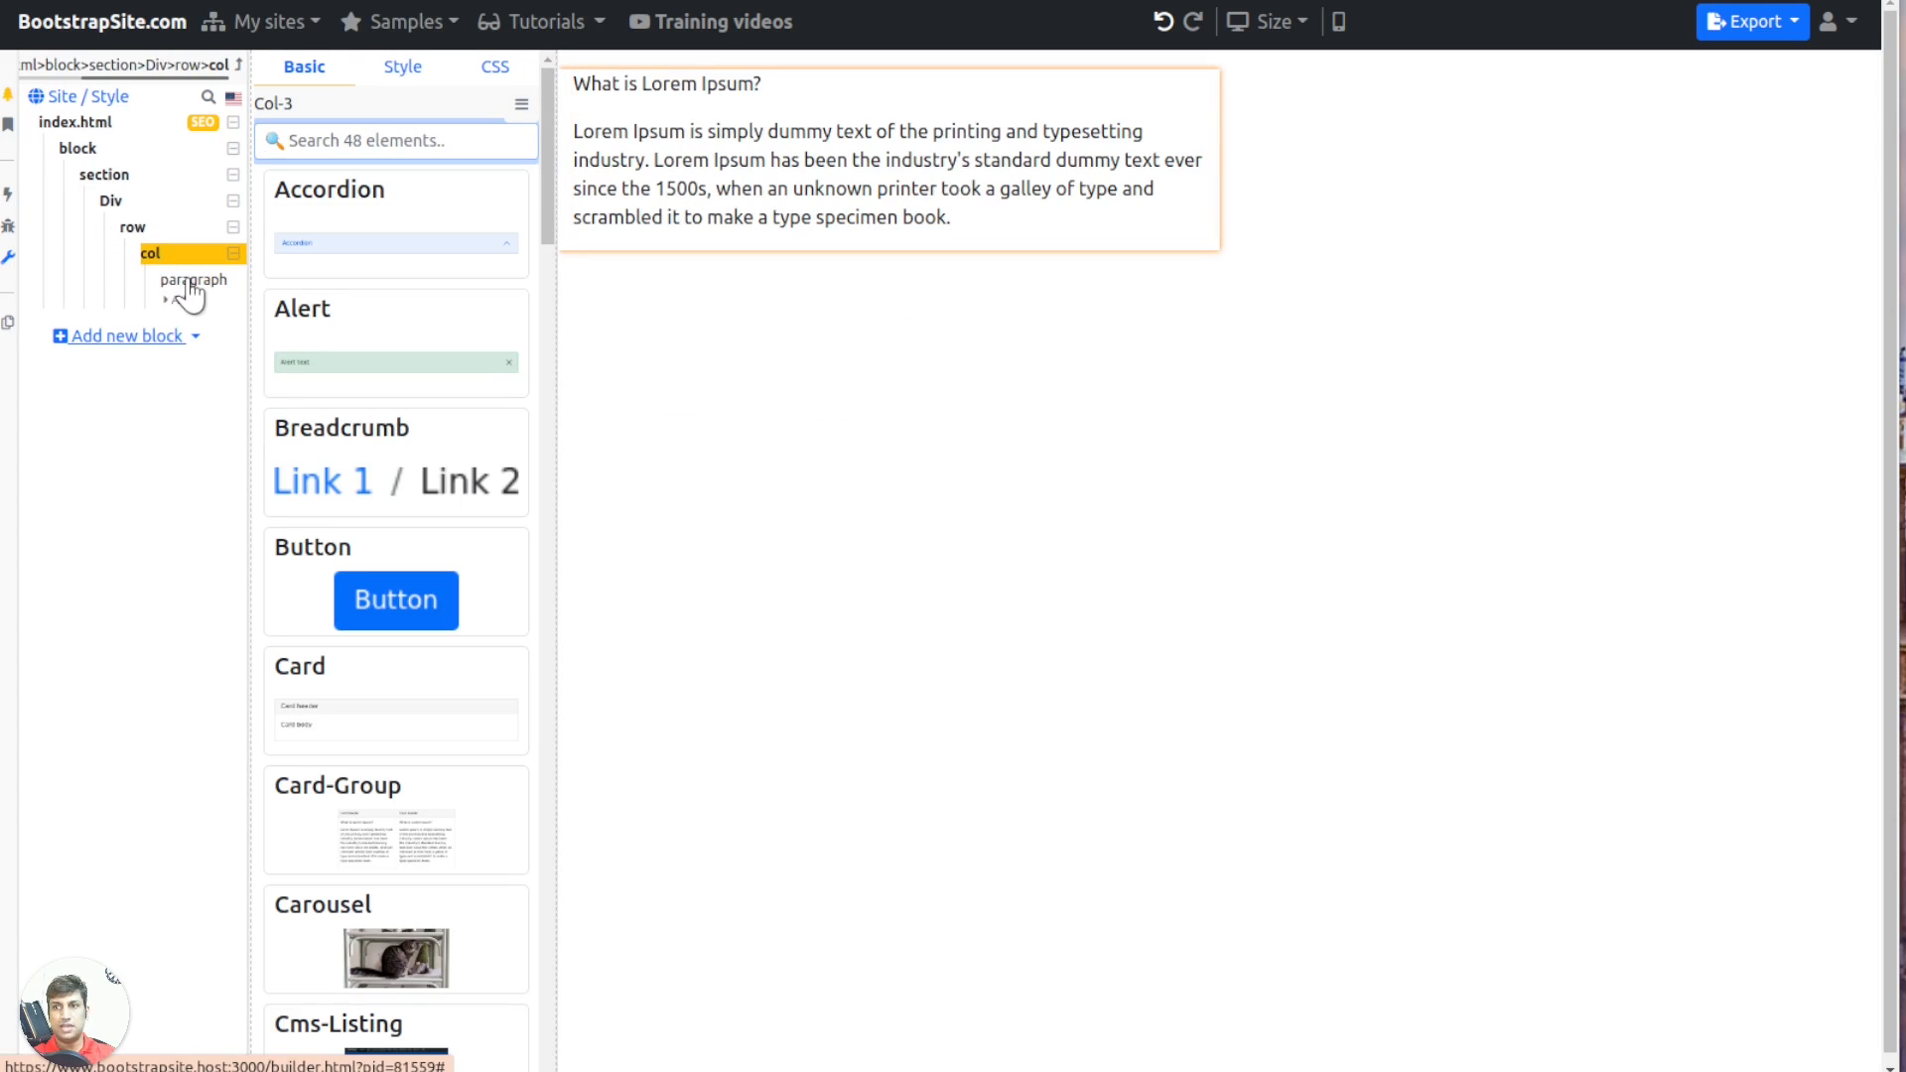
pyautogui.click(142, 258)
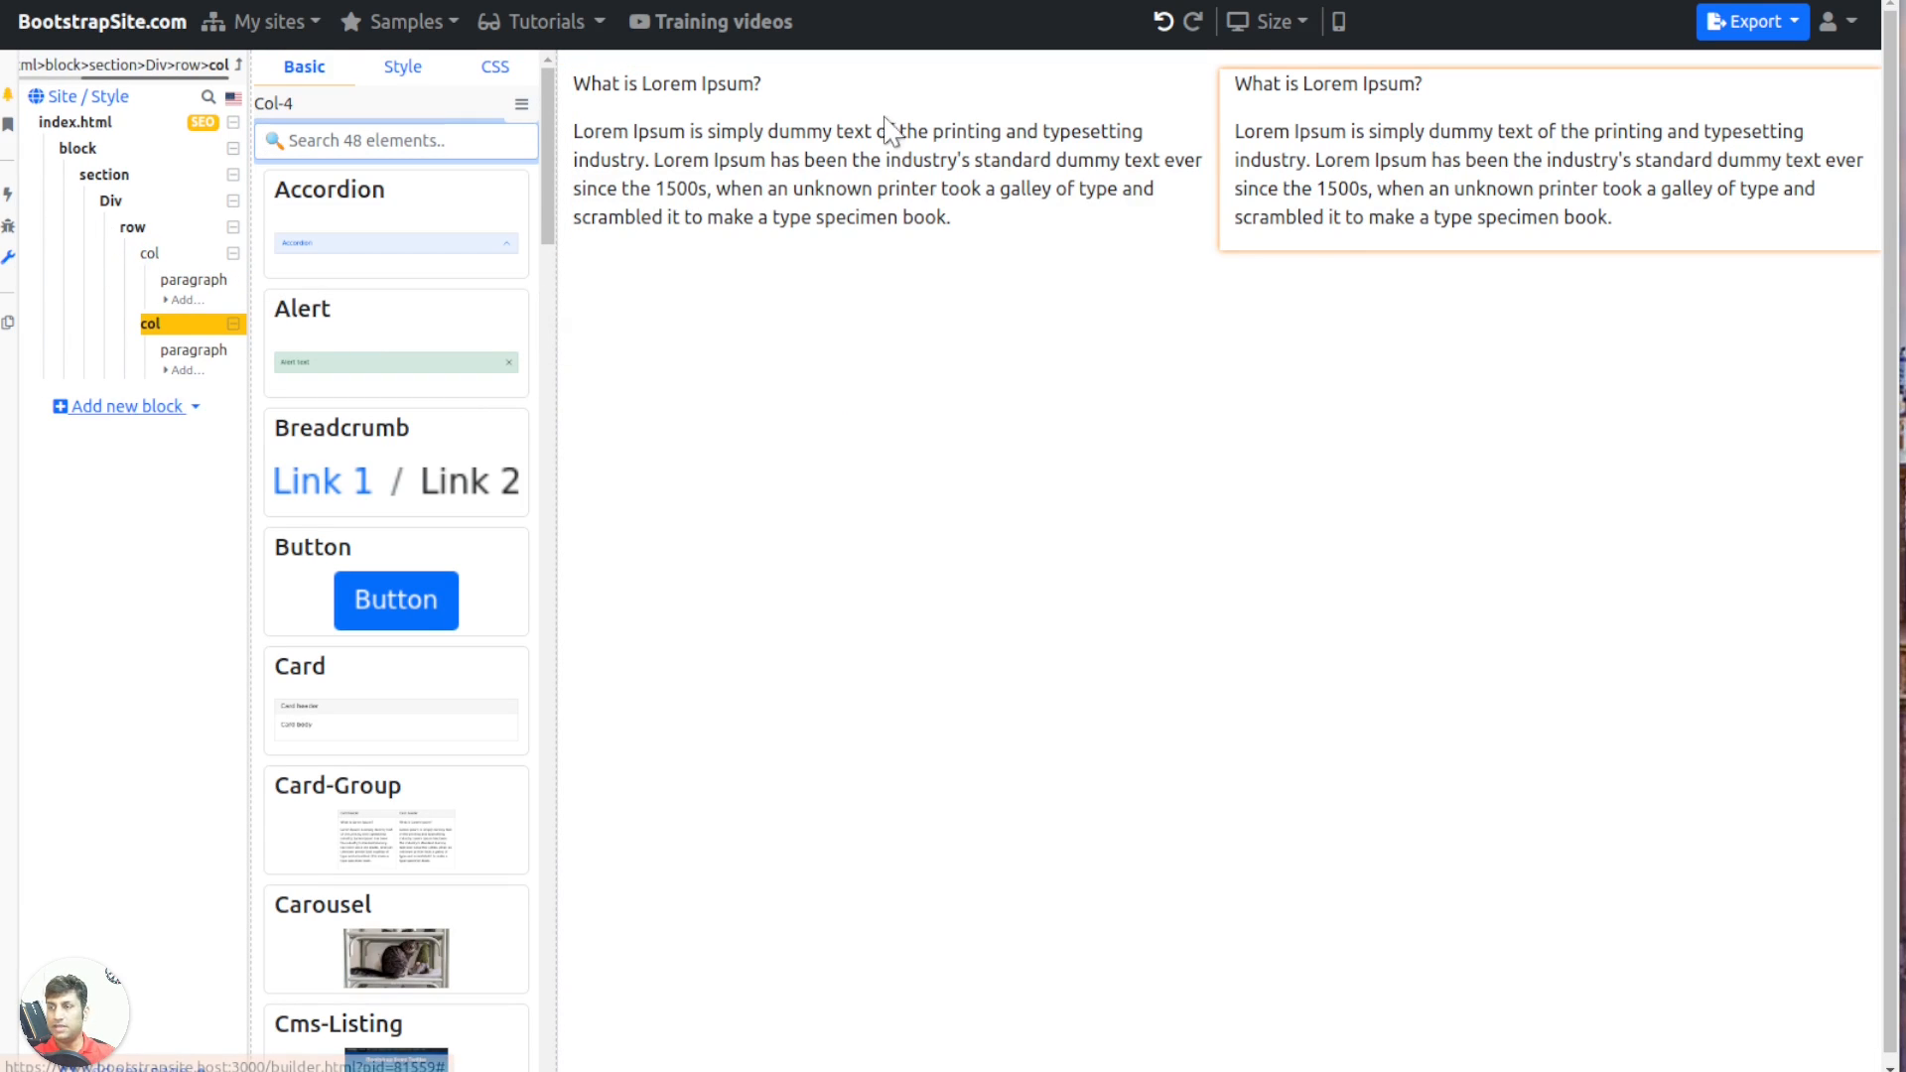
pyautogui.click(134, 230)
# Set the first column's md width to 8 in its column settings
pyautogui.click(148, 255)
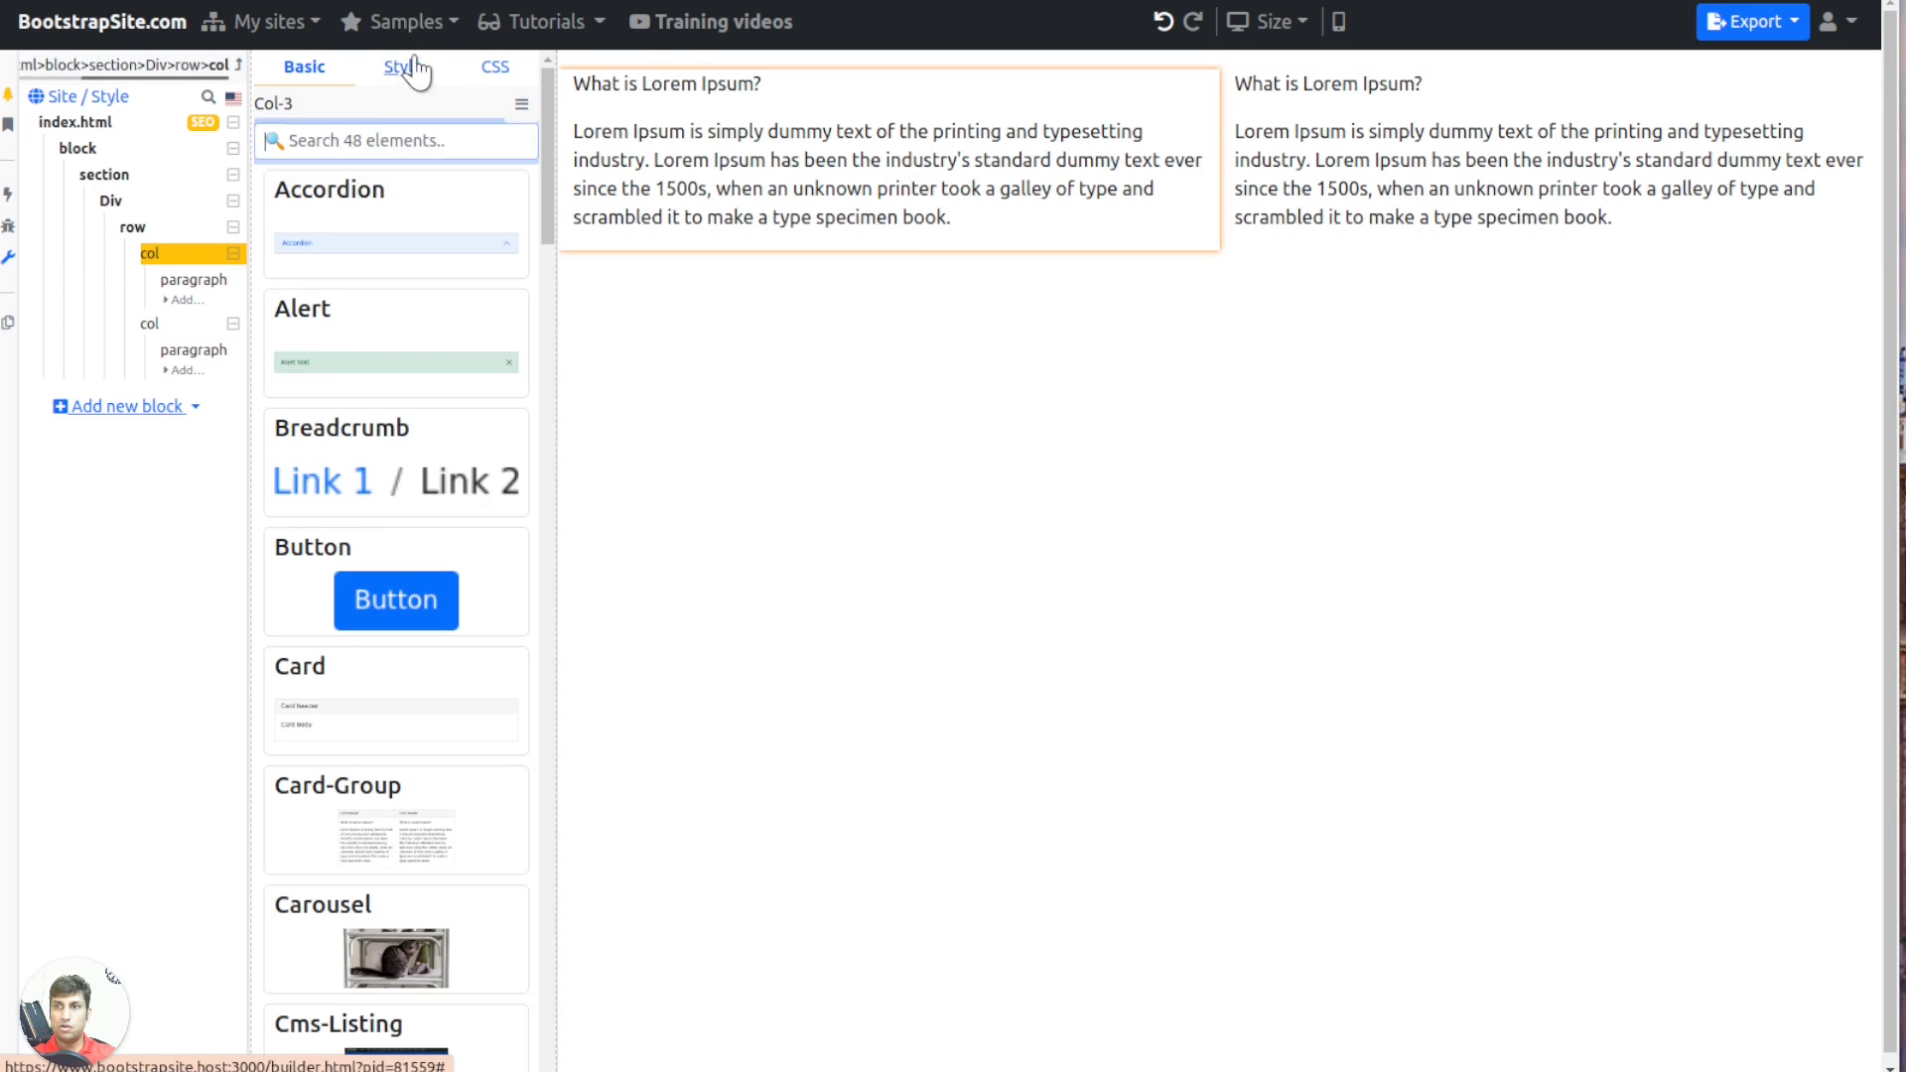
pyautogui.click(410, 67)
pyautogui.click(383, 312)
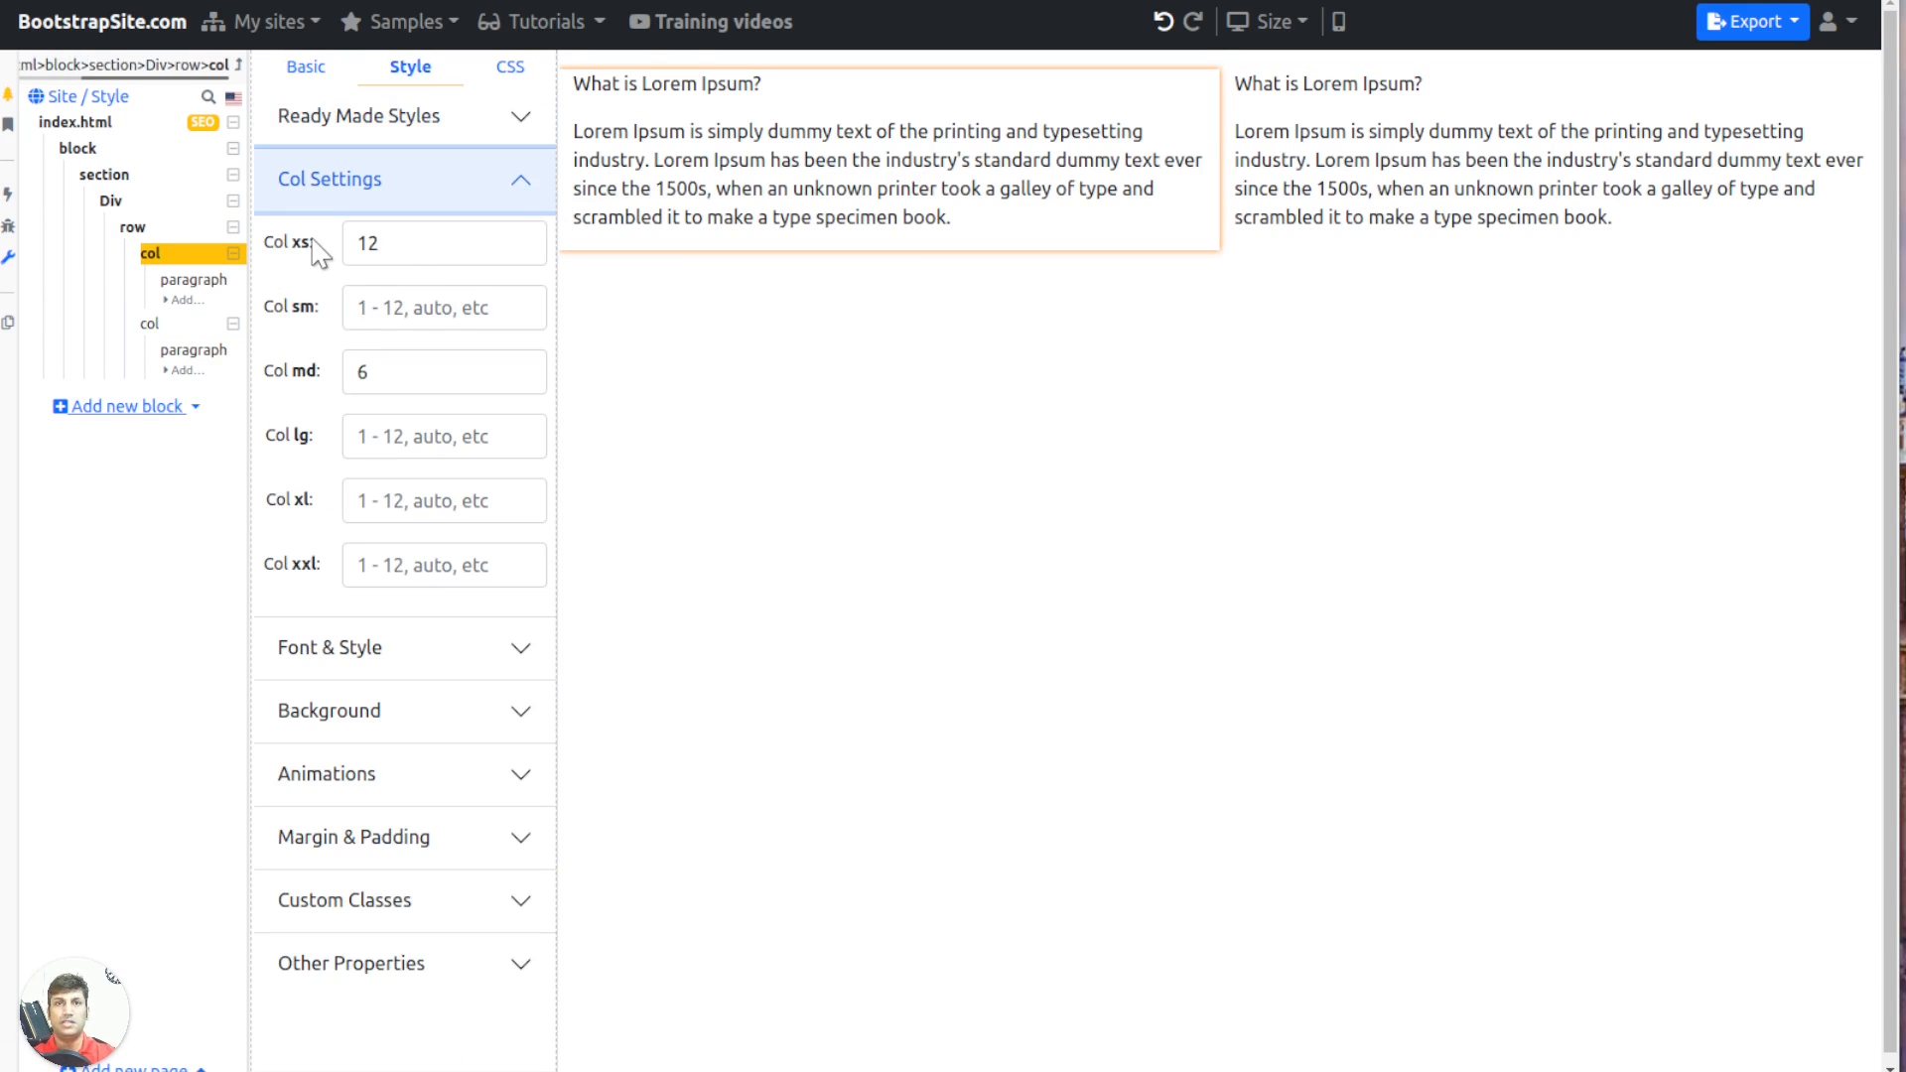
pyautogui.moveTo(395, 244); pyautogui.dragTo(307, 240)
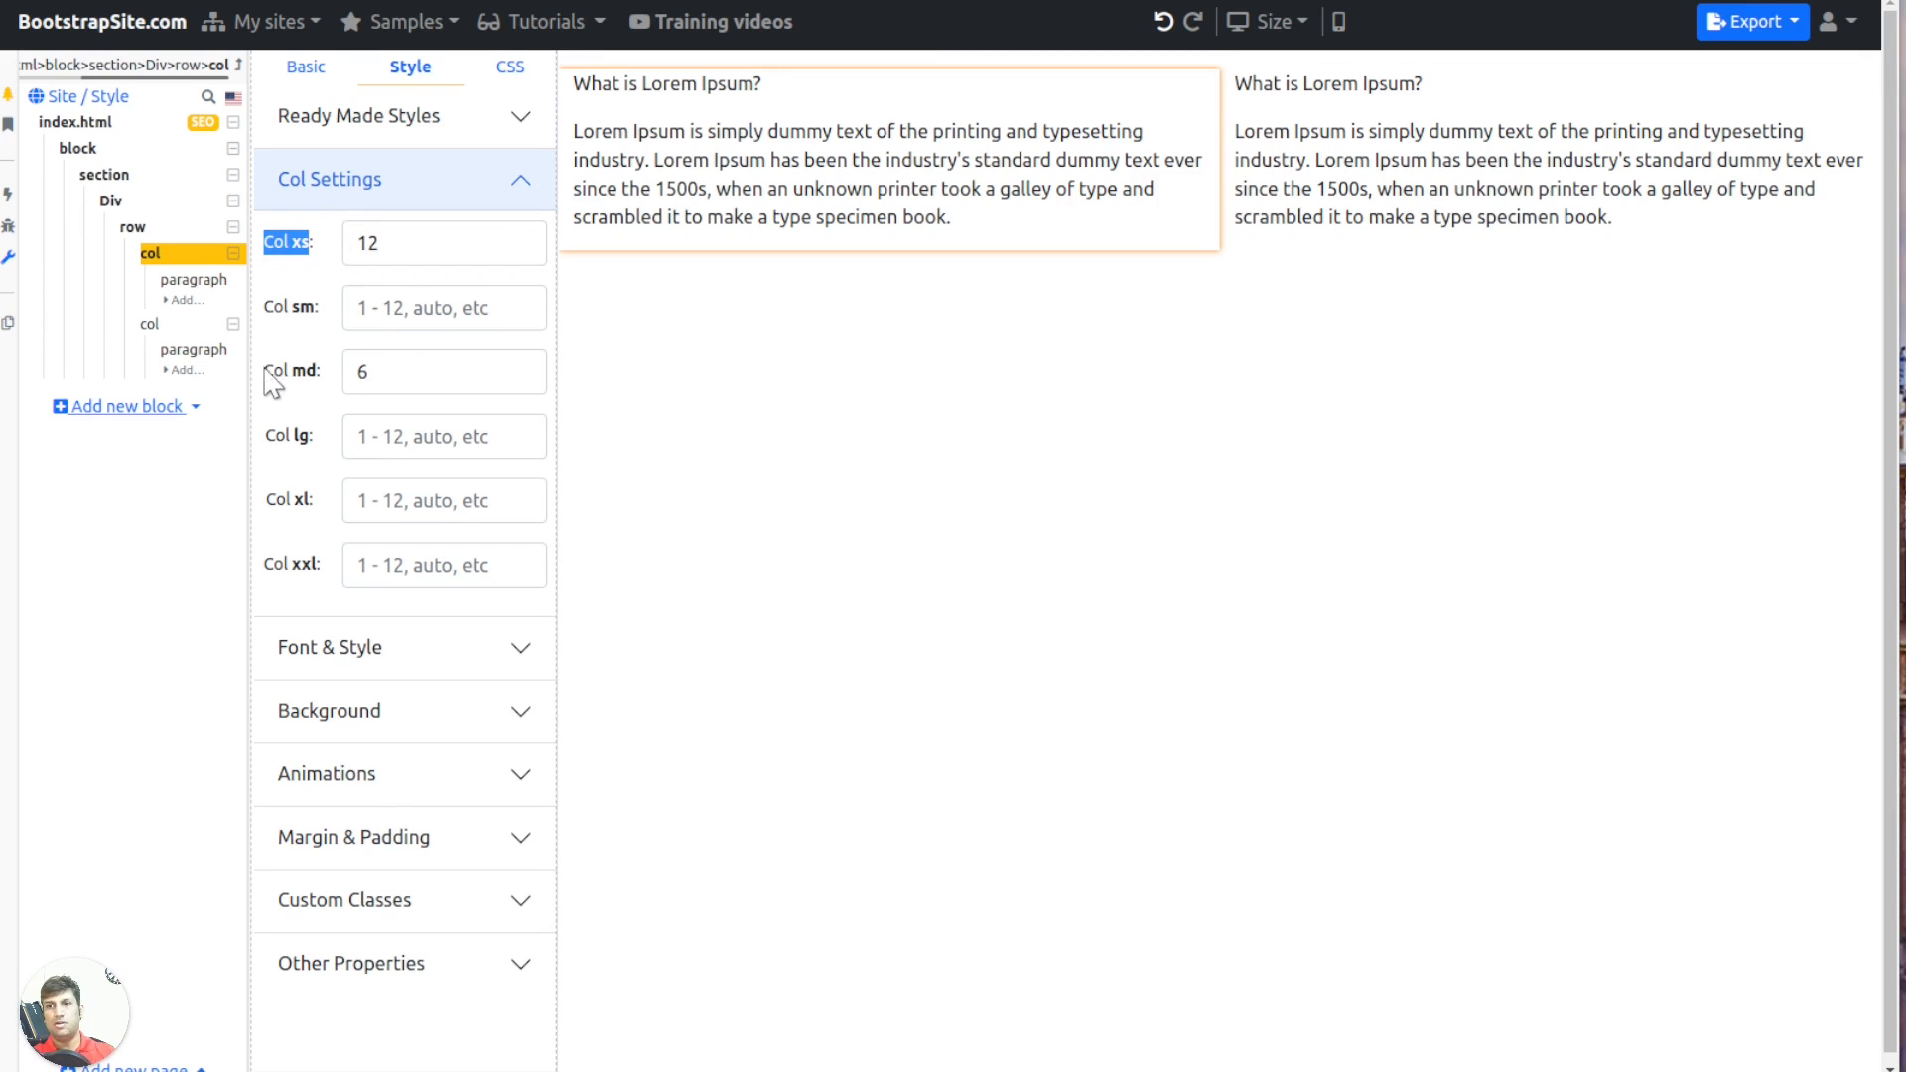
pyautogui.moveTo(268, 381); pyautogui.dragTo(322, 387)
pyautogui.click(426, 382)
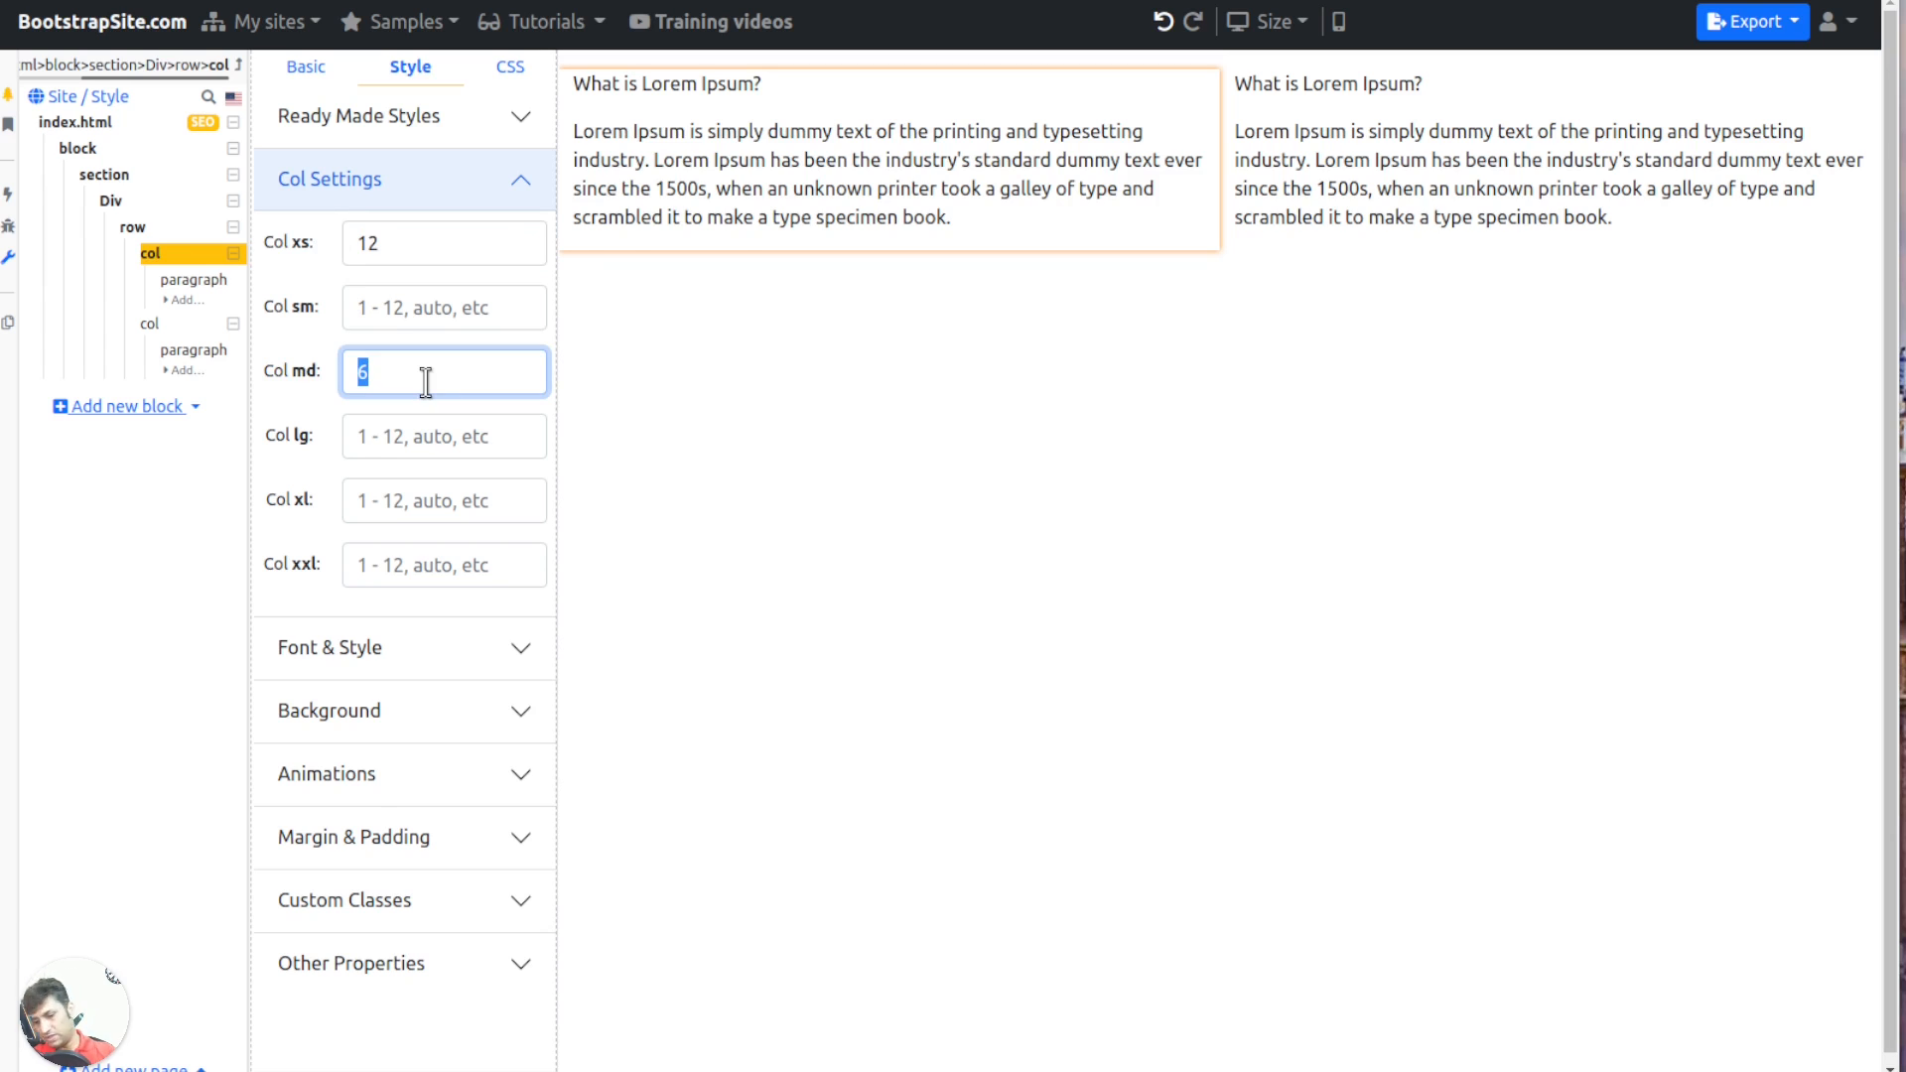
pyautogui.write('8')
pyautogui.click(839, 325)
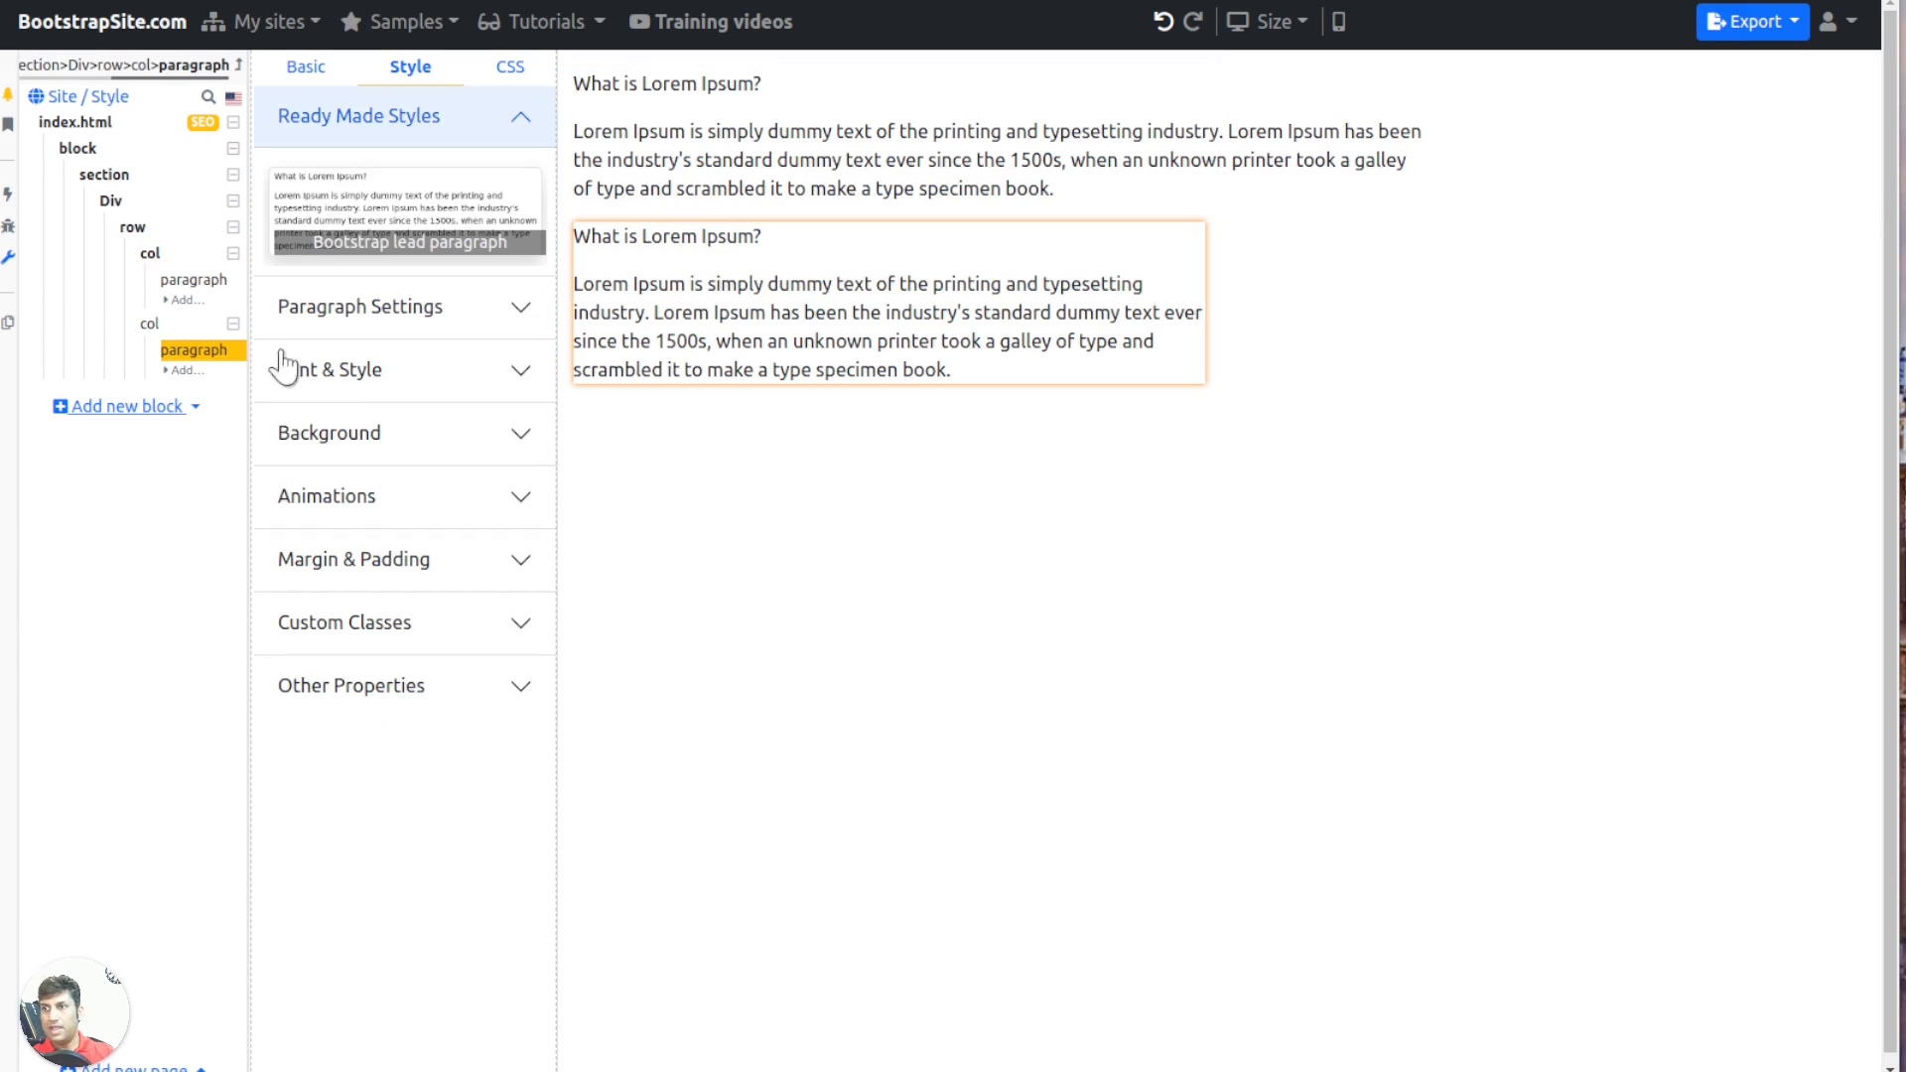
# Set the second column's md width to 4 in its column settings
pyautogui.click(149, 324)
pyautogui.click(343, 318)
pyautogui.click(371, 374)
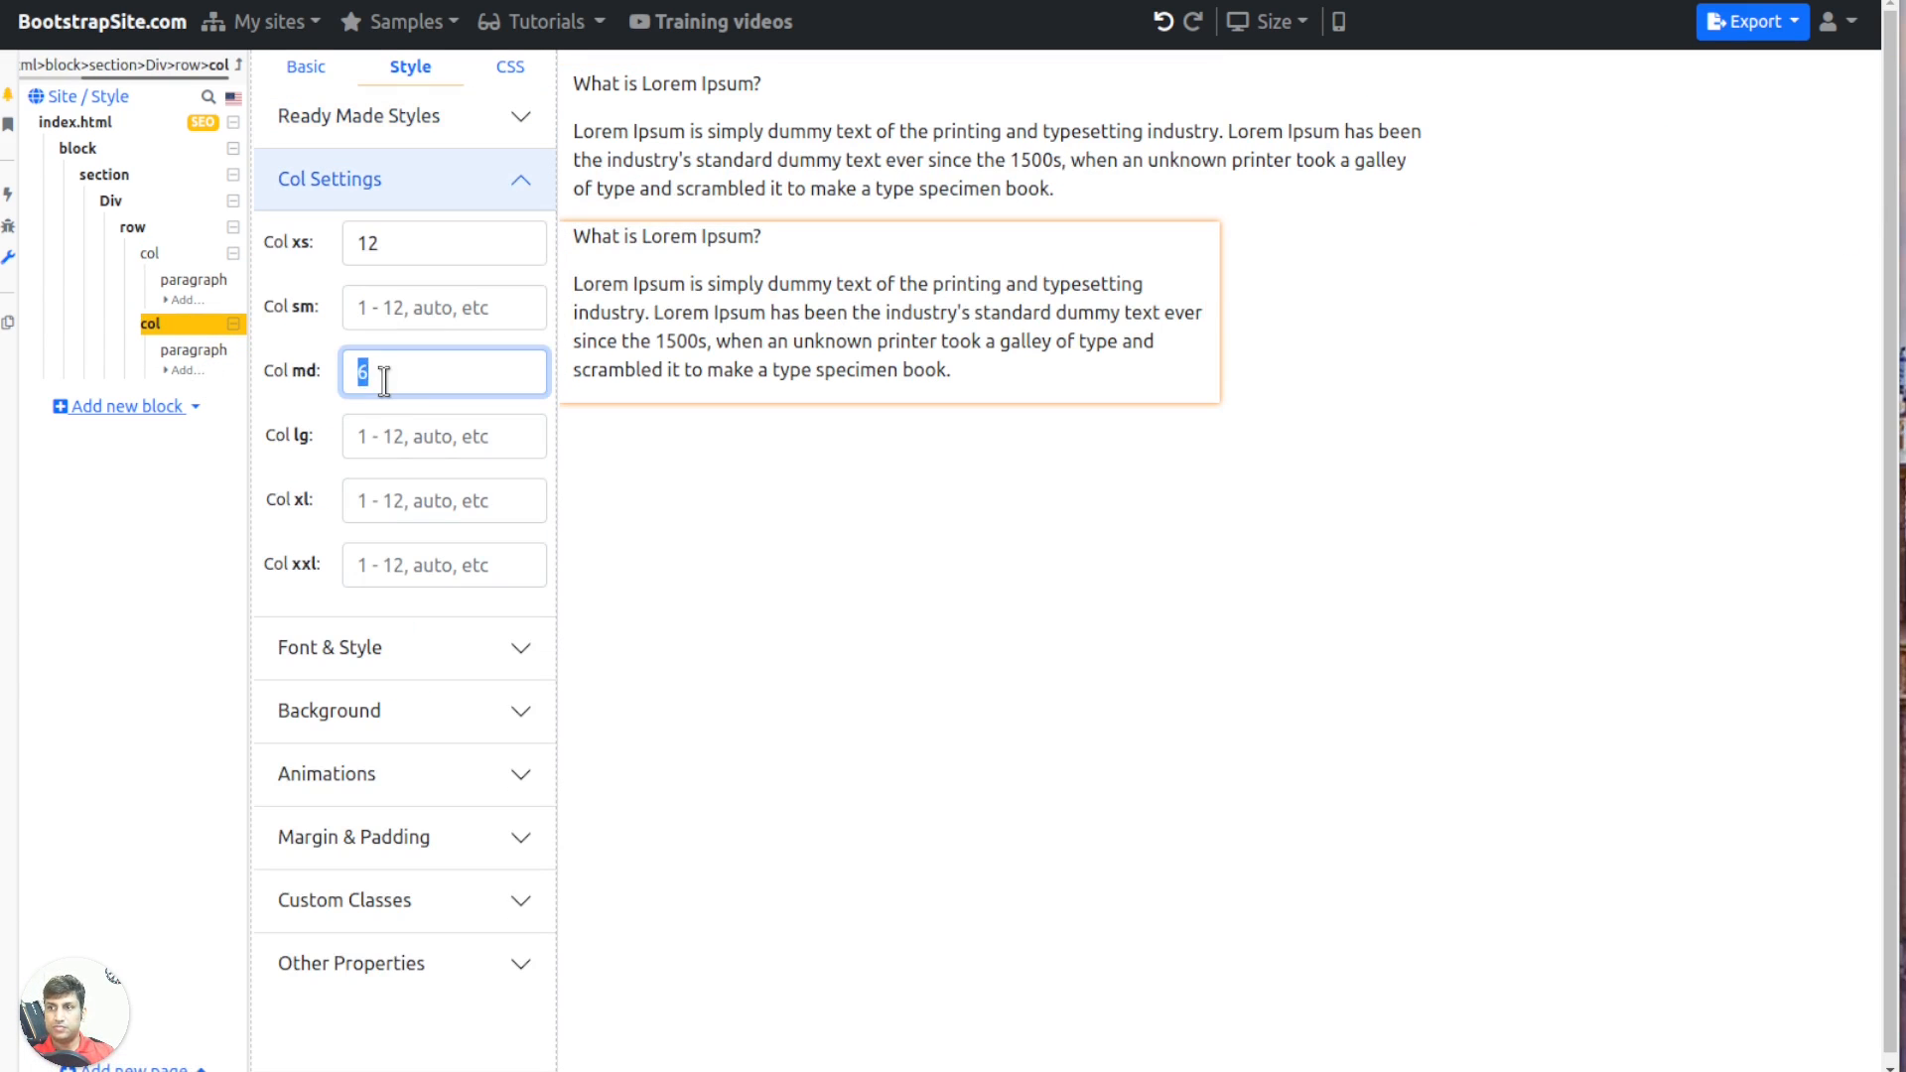
pyautogui.write('4')
pyautogui.click(607, 159)
pyautogui.click(889, 288)
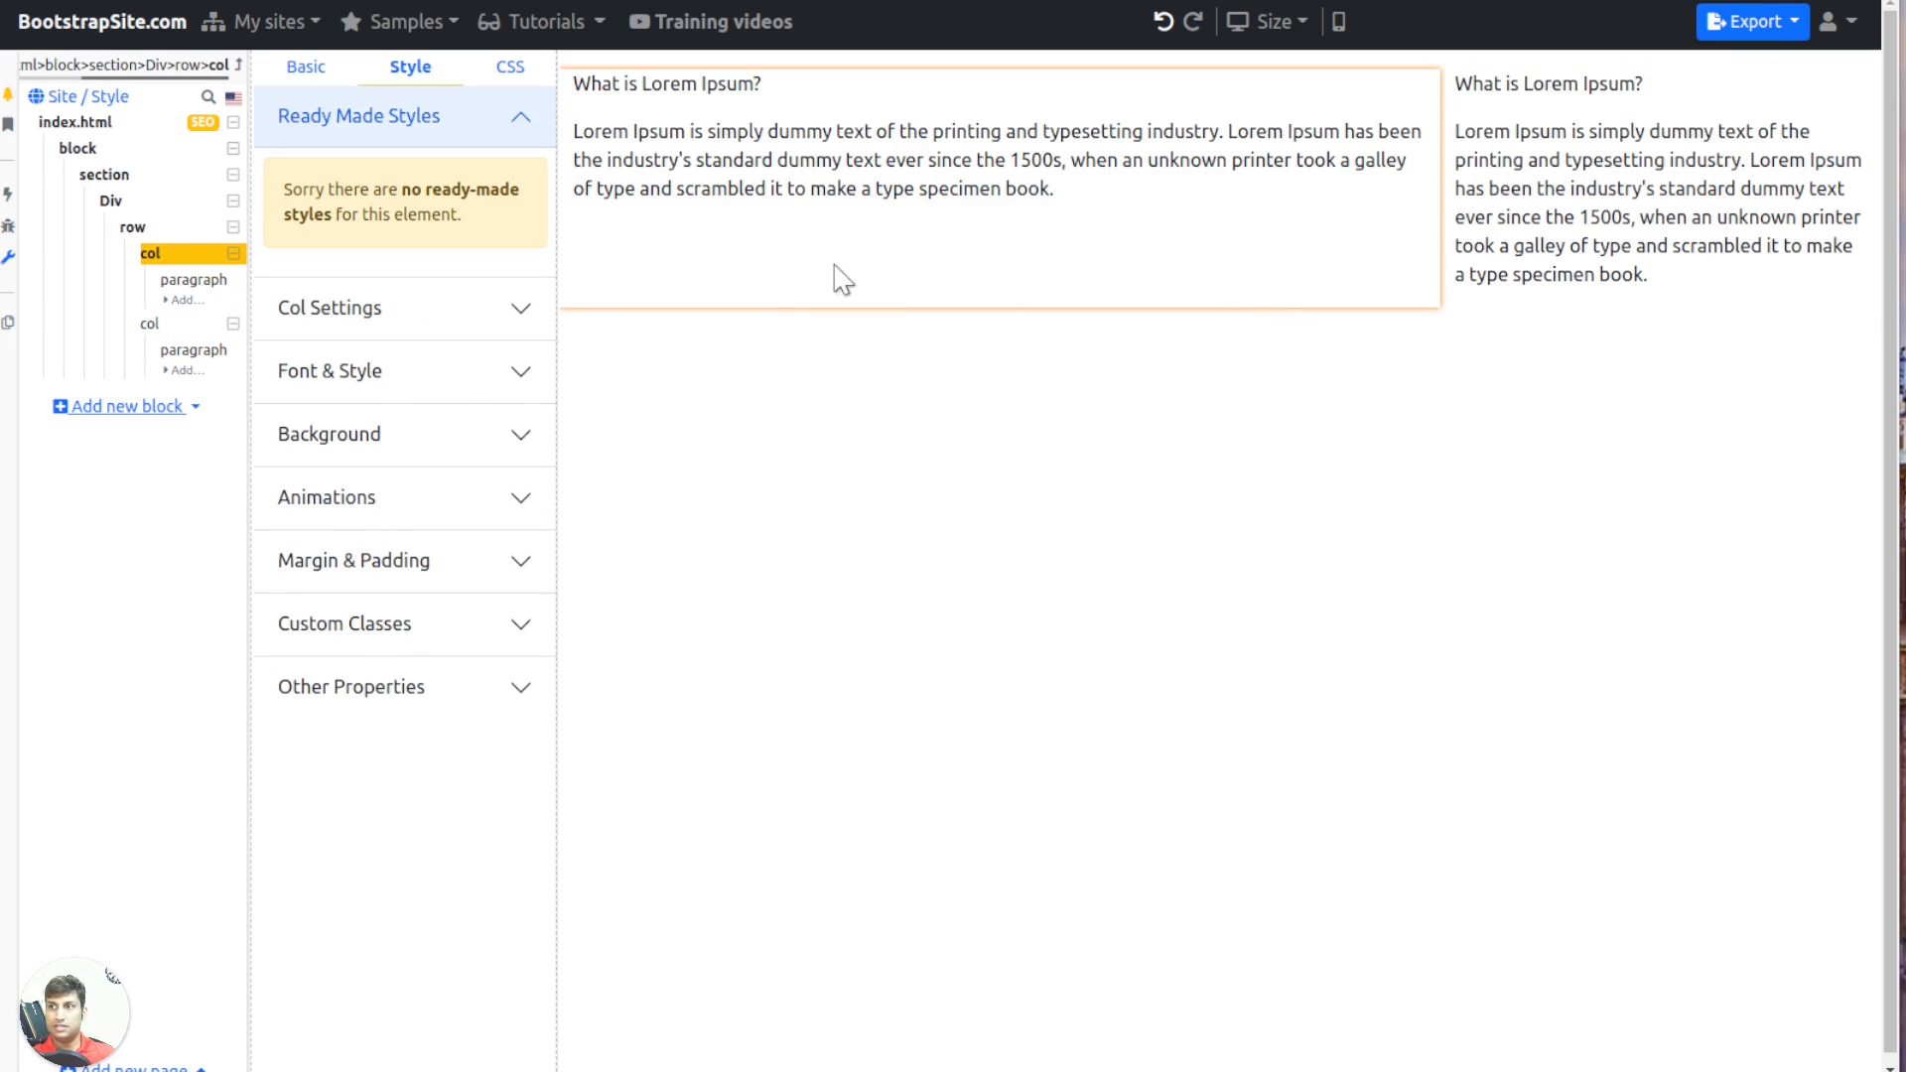
# Inspect the second column's paragraph in the layout, and revisit the Bootstrap grid tutorial video on YouTube
pyautogui.click(1757, 223)
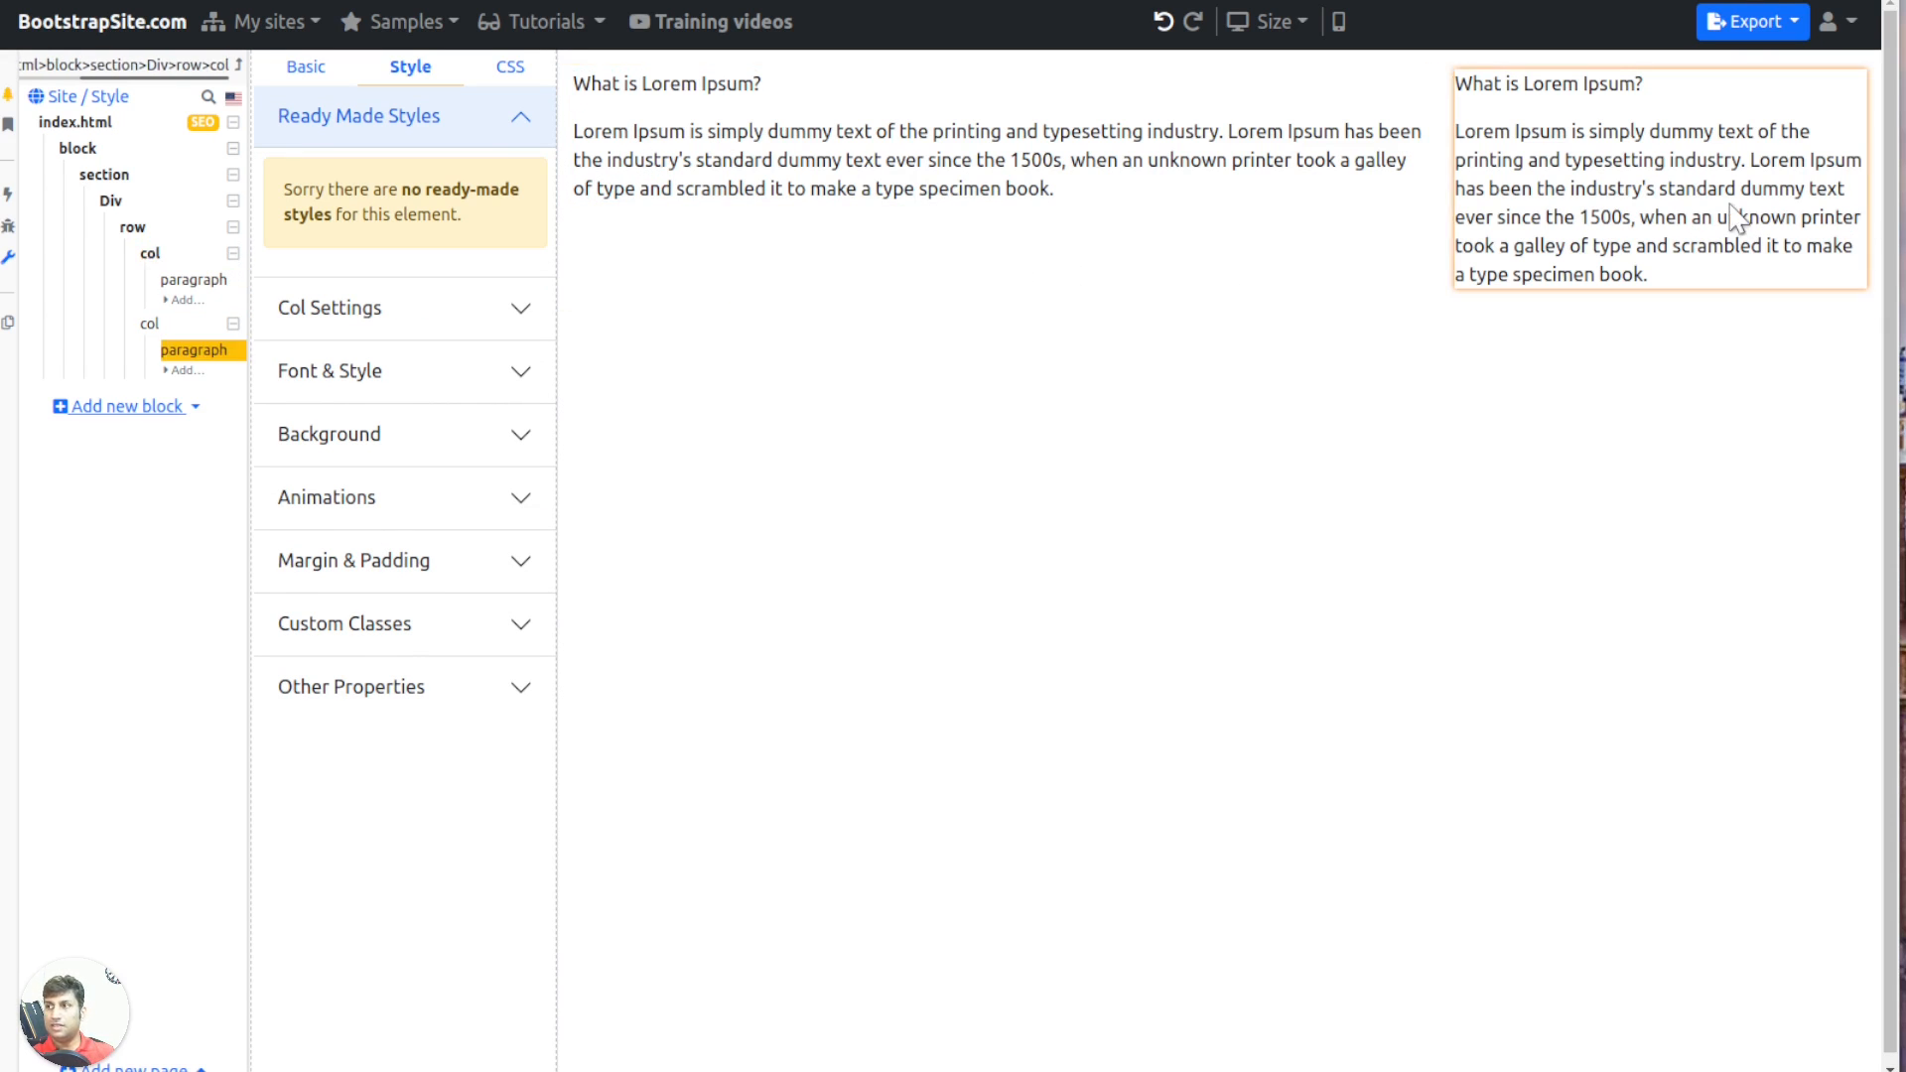
pyautogui.click(1628, 214)
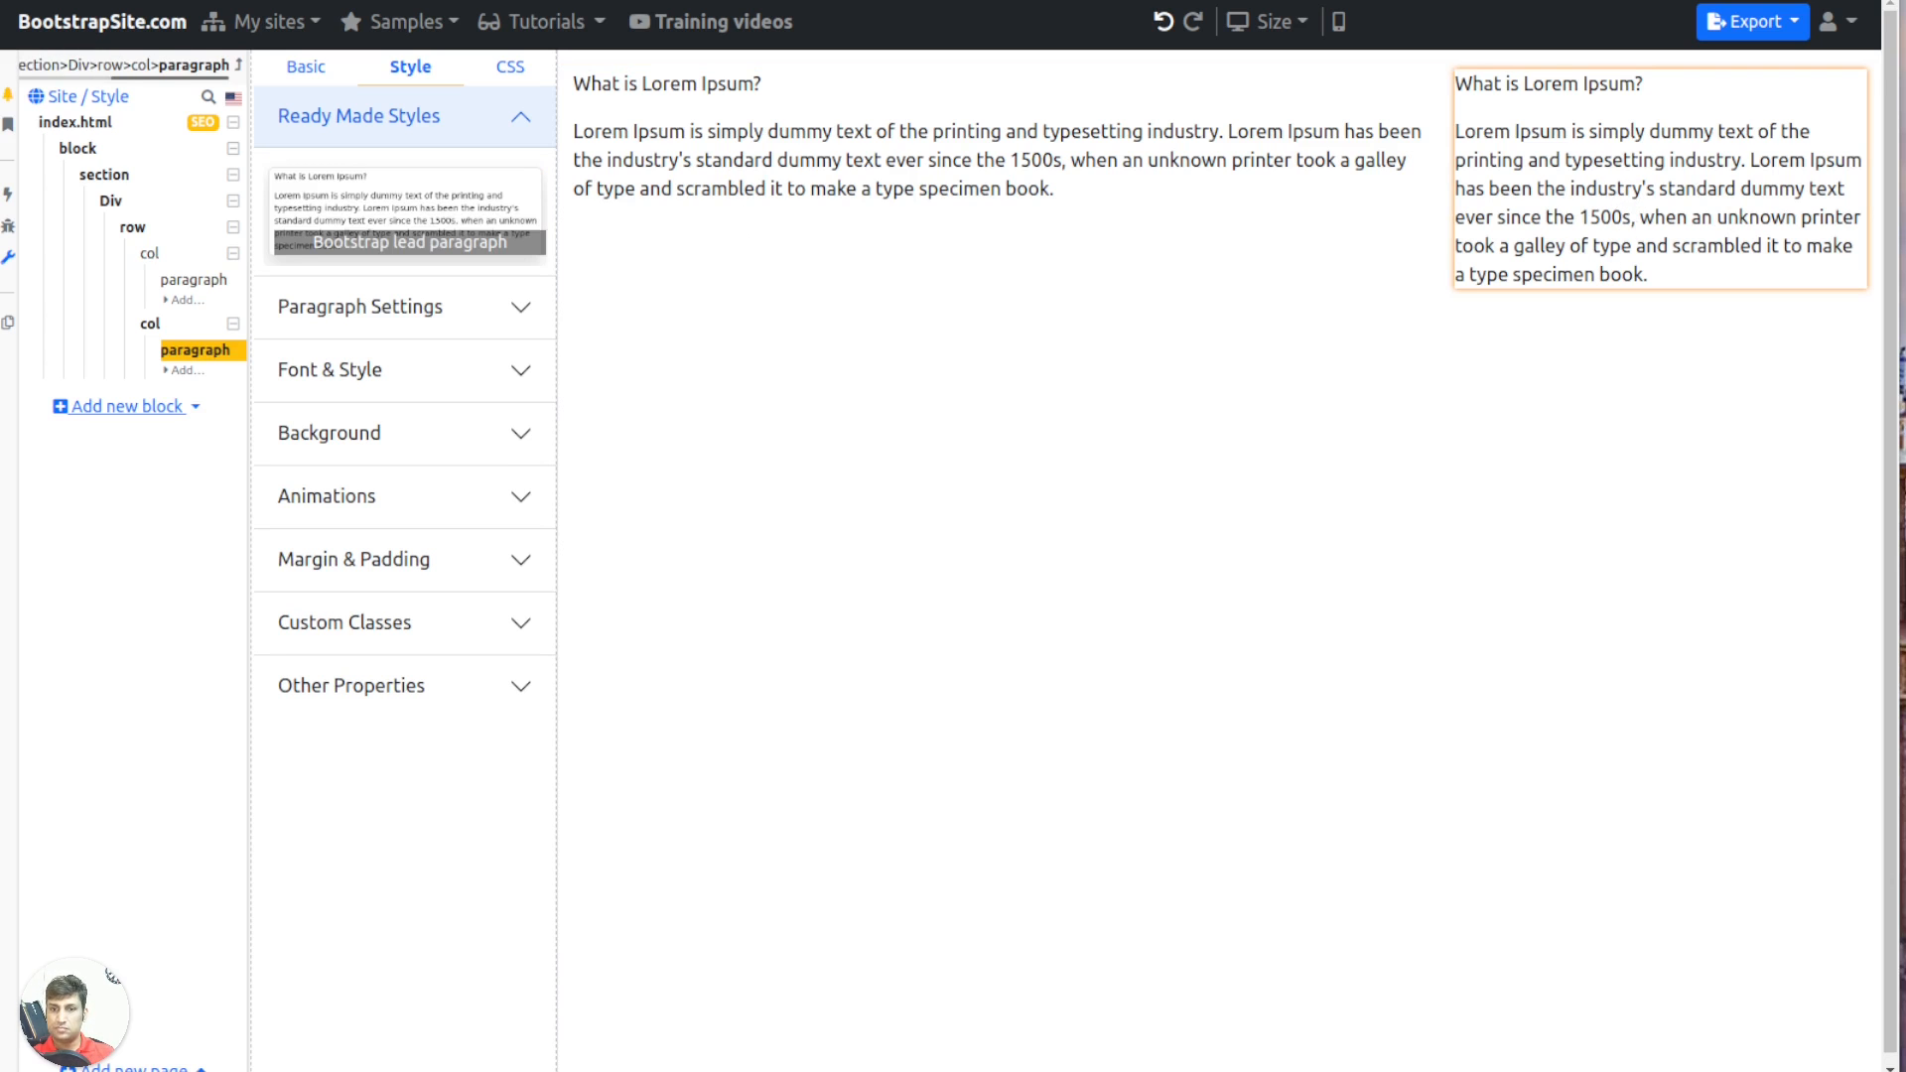
pyautogui.hotkey('ctrl', 'Tab')
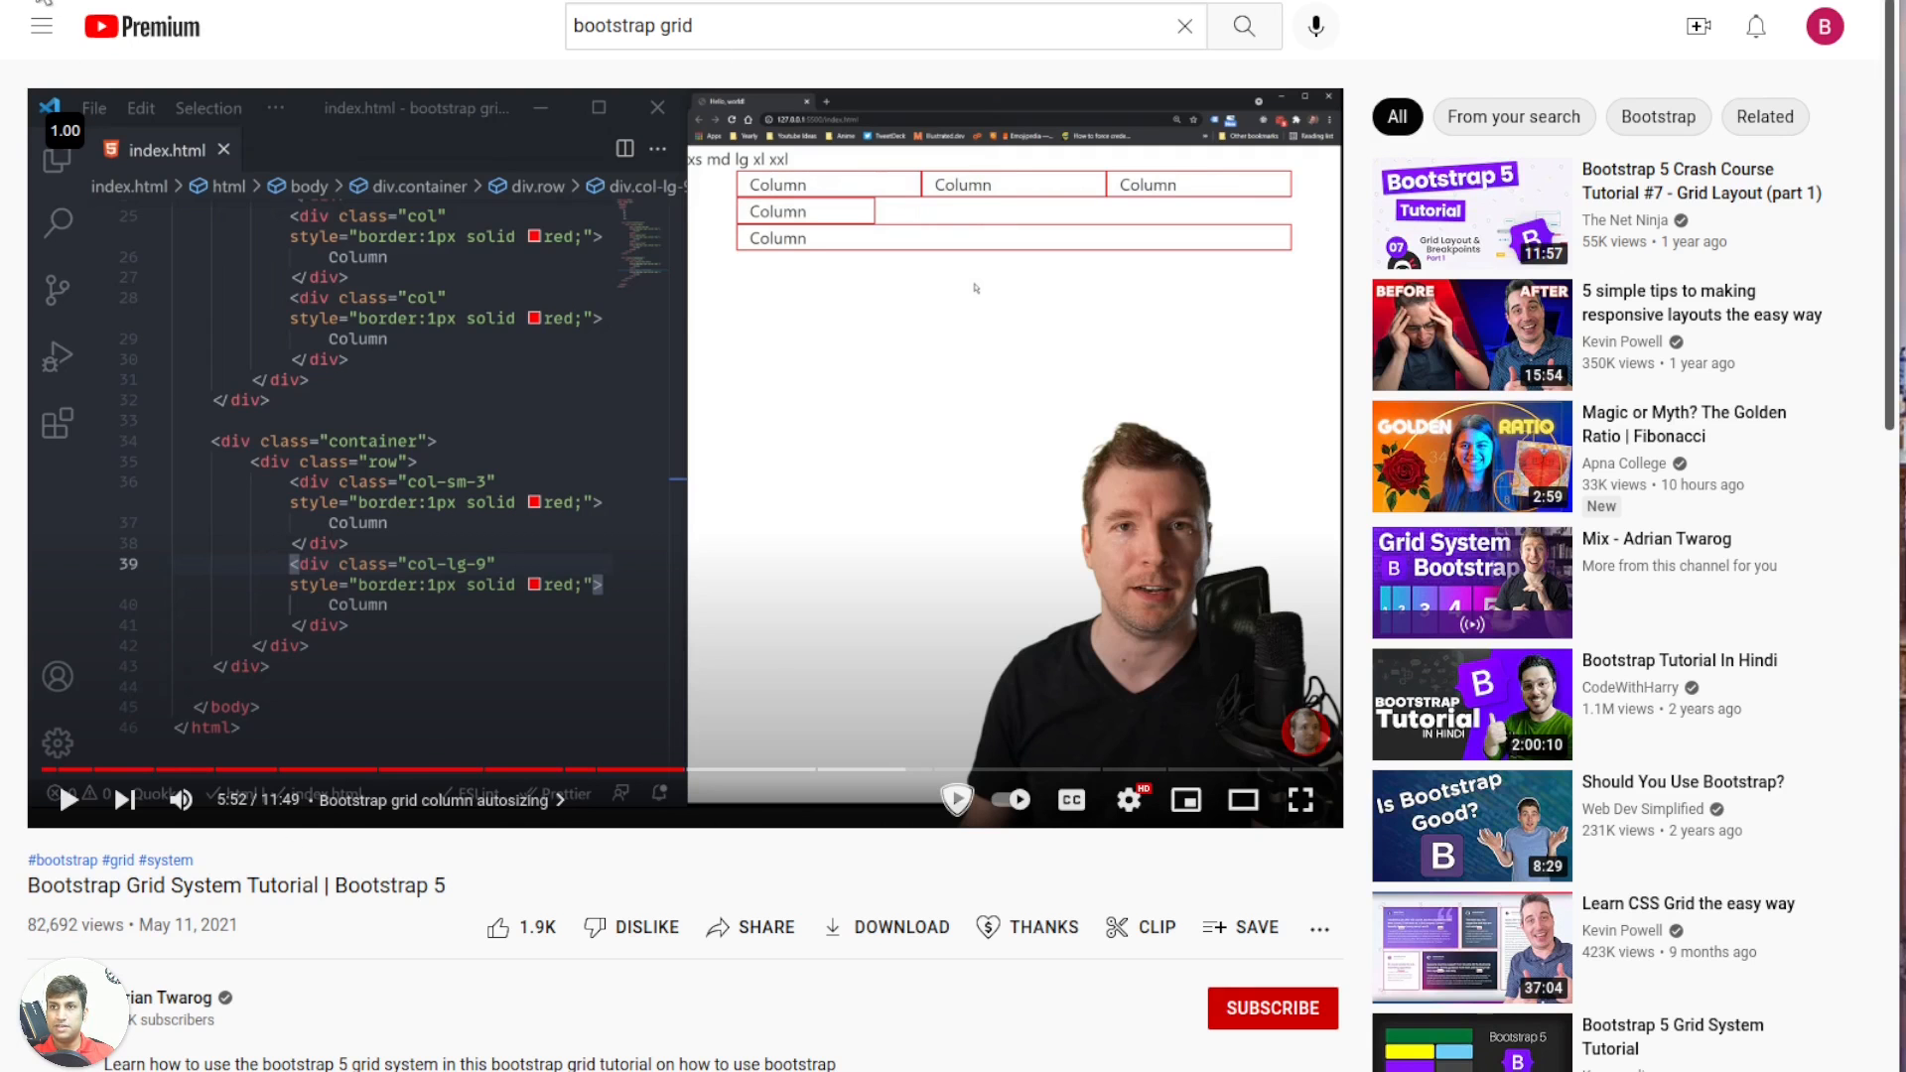
pyautogui.hotkey('alt', 'Left')
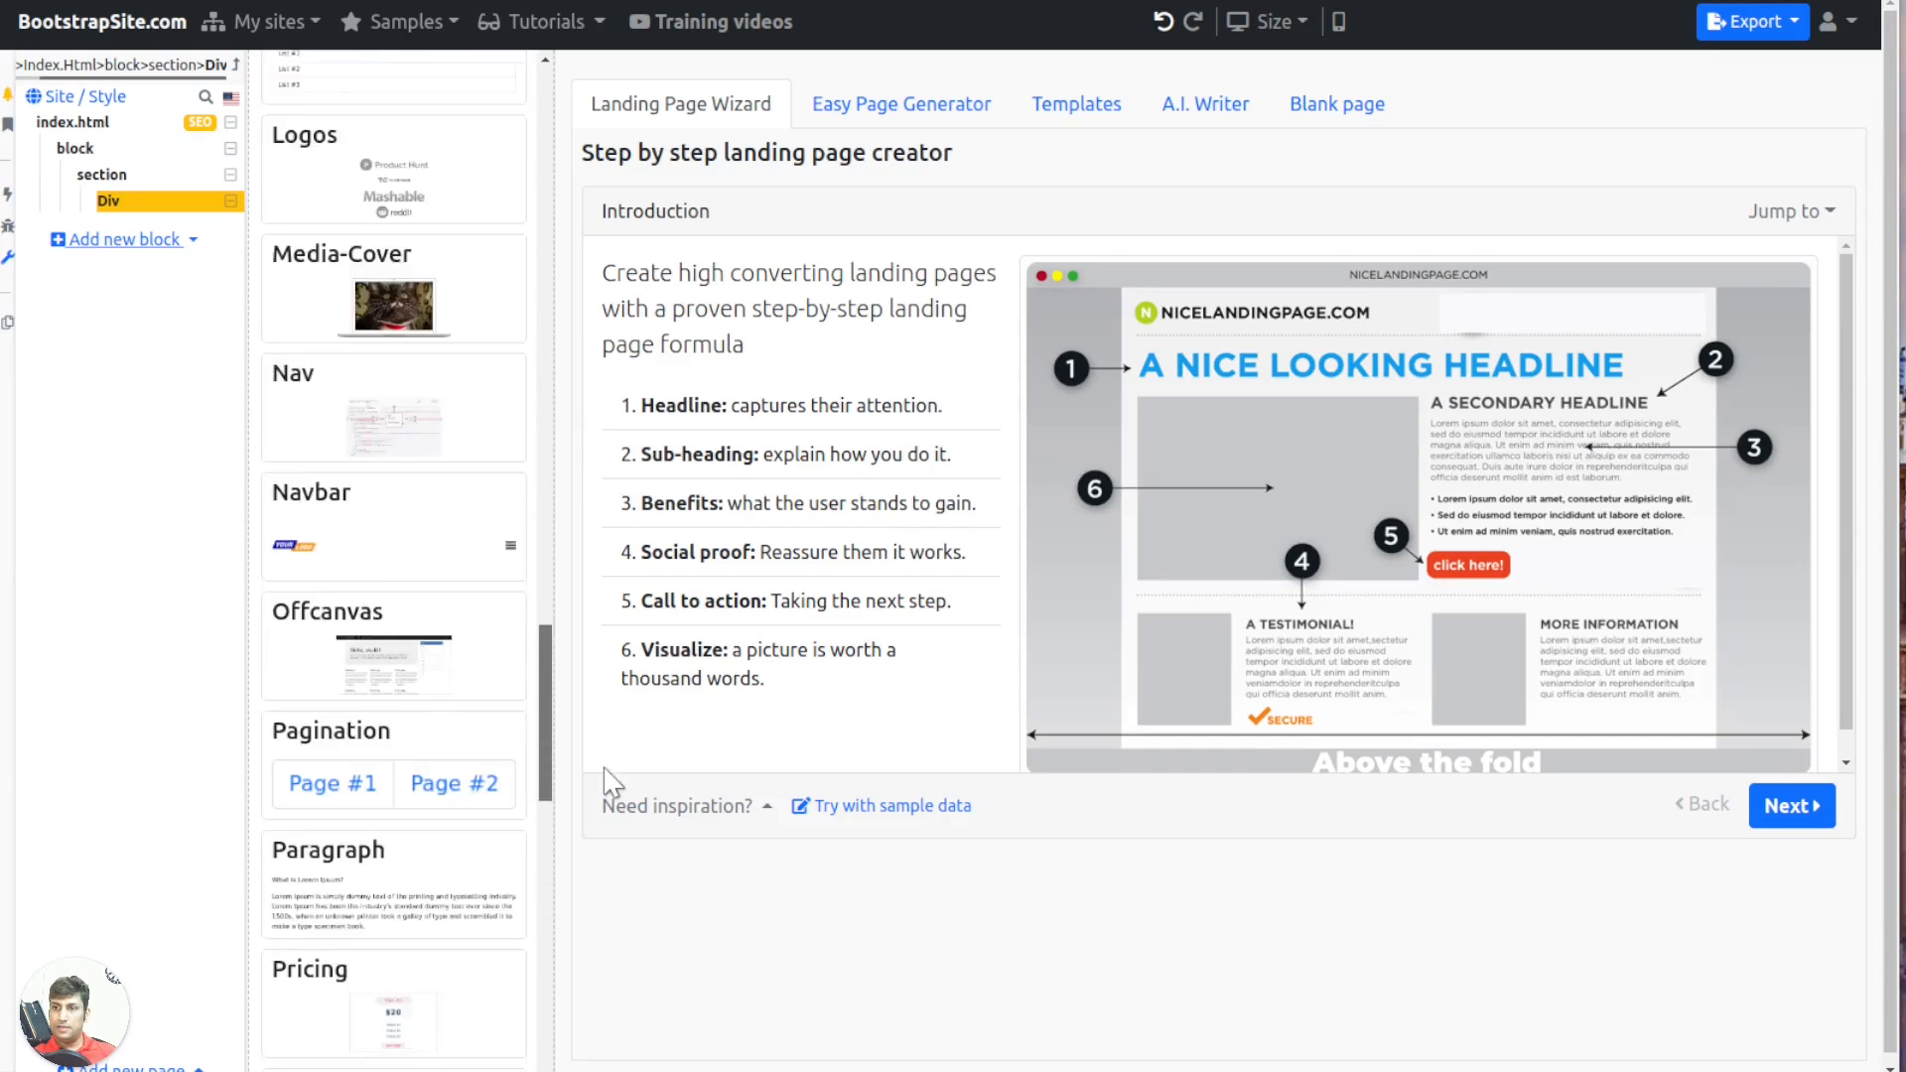
# Add a Site-Search element to the empty Div in BootstrapSite and review its search options
pyautogui.moveTo(600, 770); pyautogui.dragTo(569, 858)
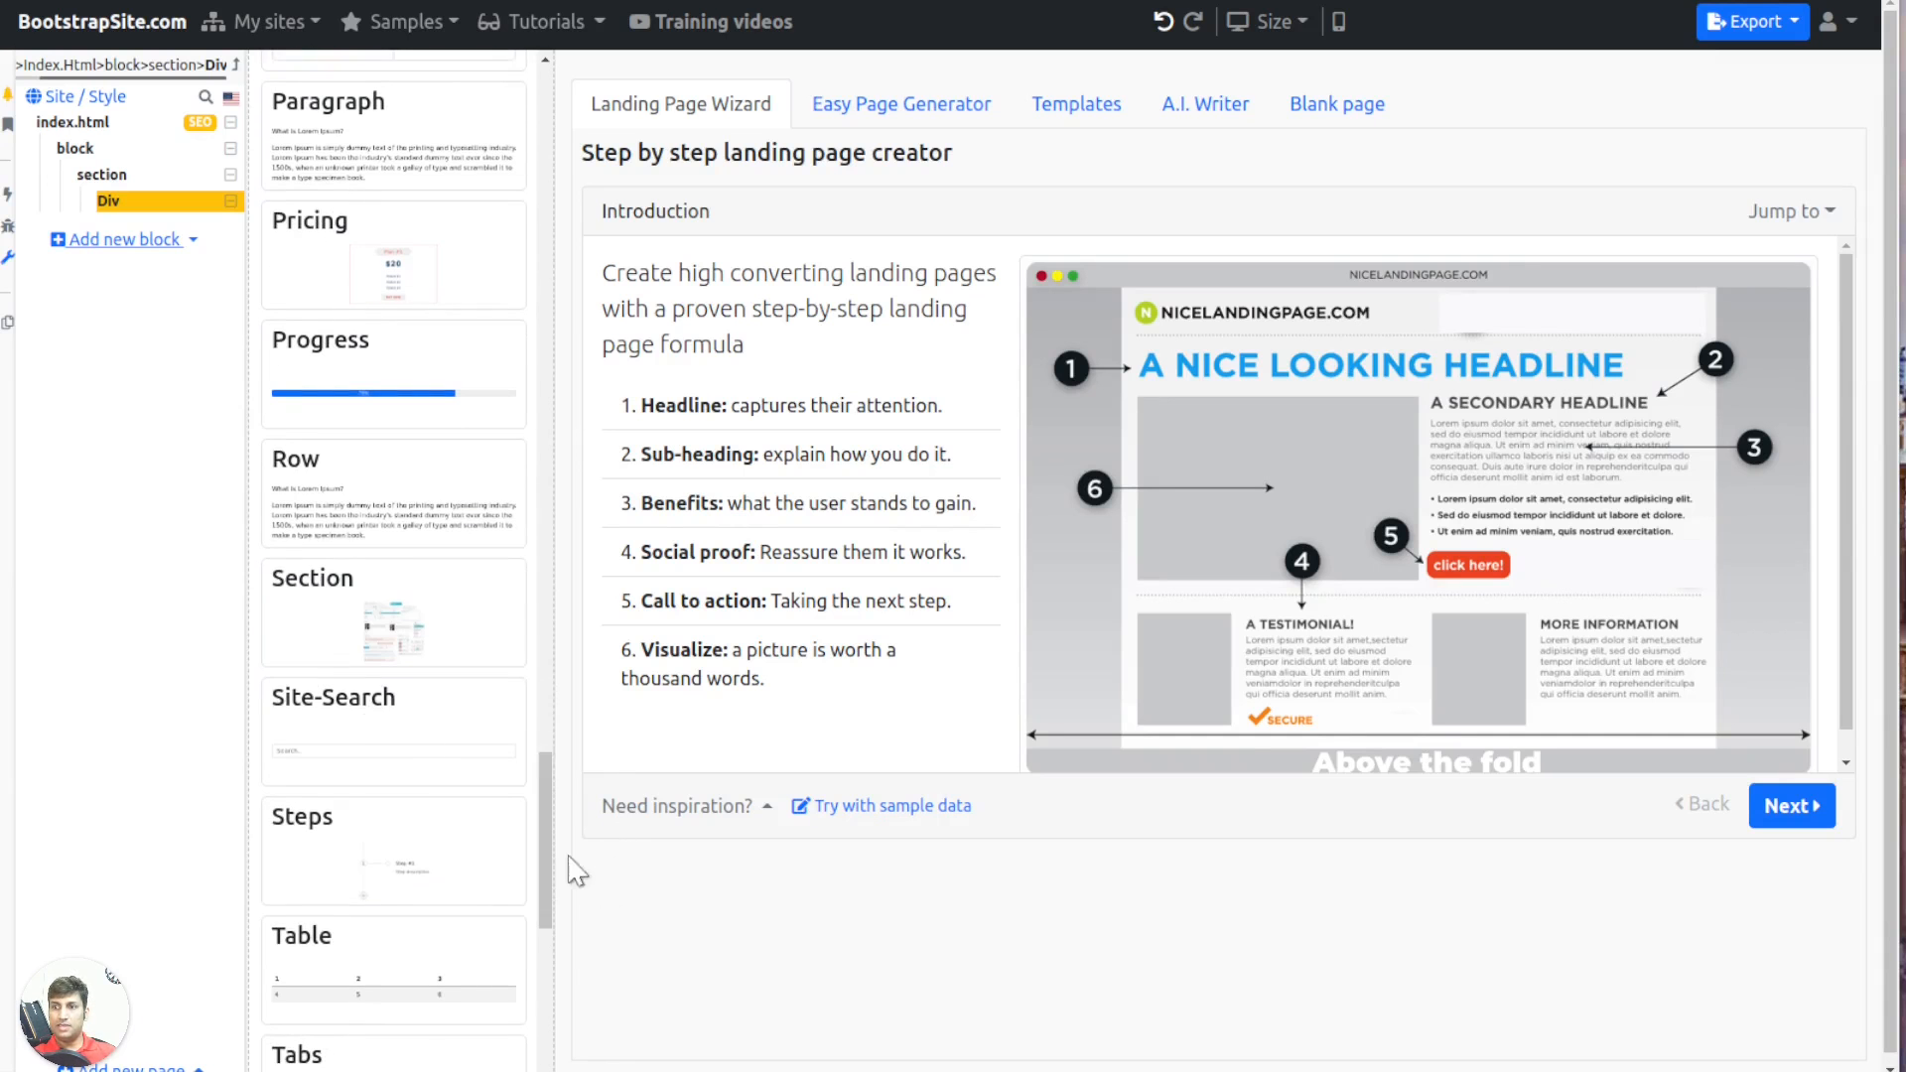
pyautogui.moveTo(369, 652)
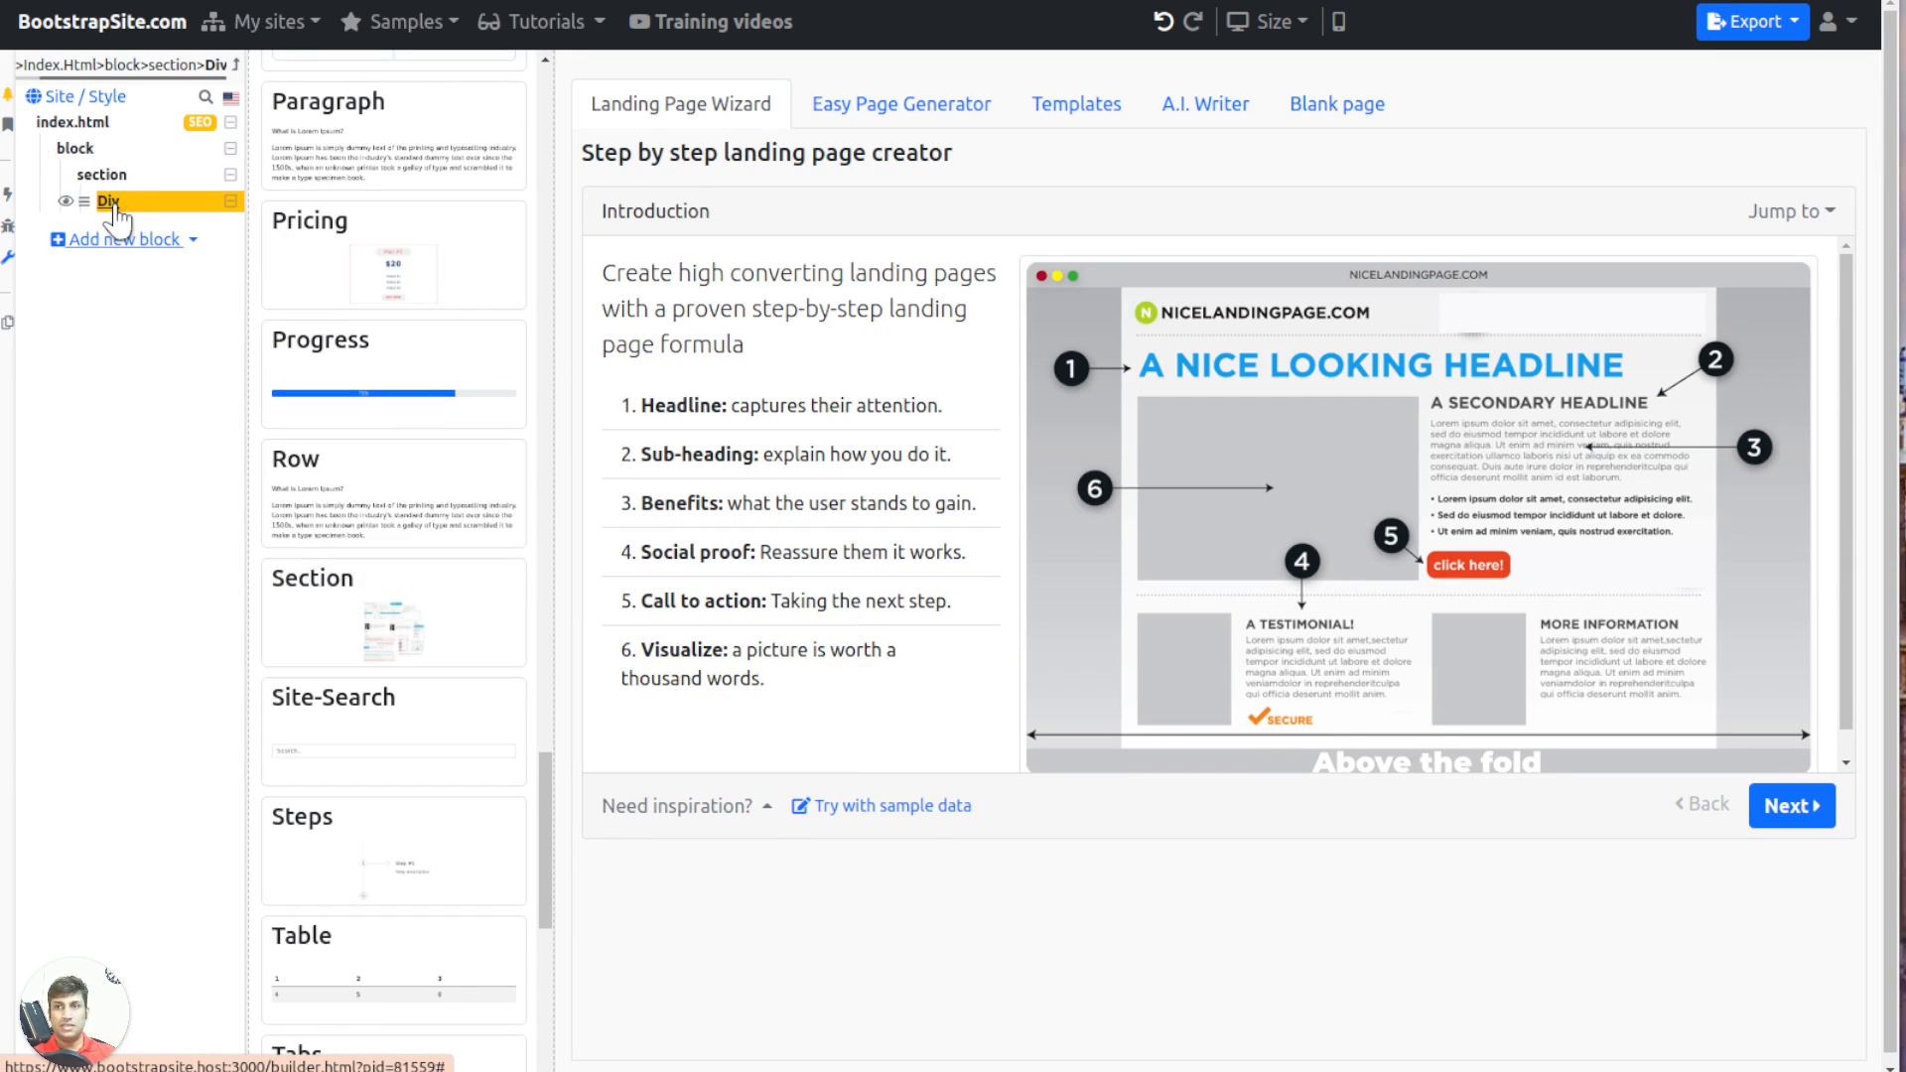
pyautogui.moveTo(432, 628)
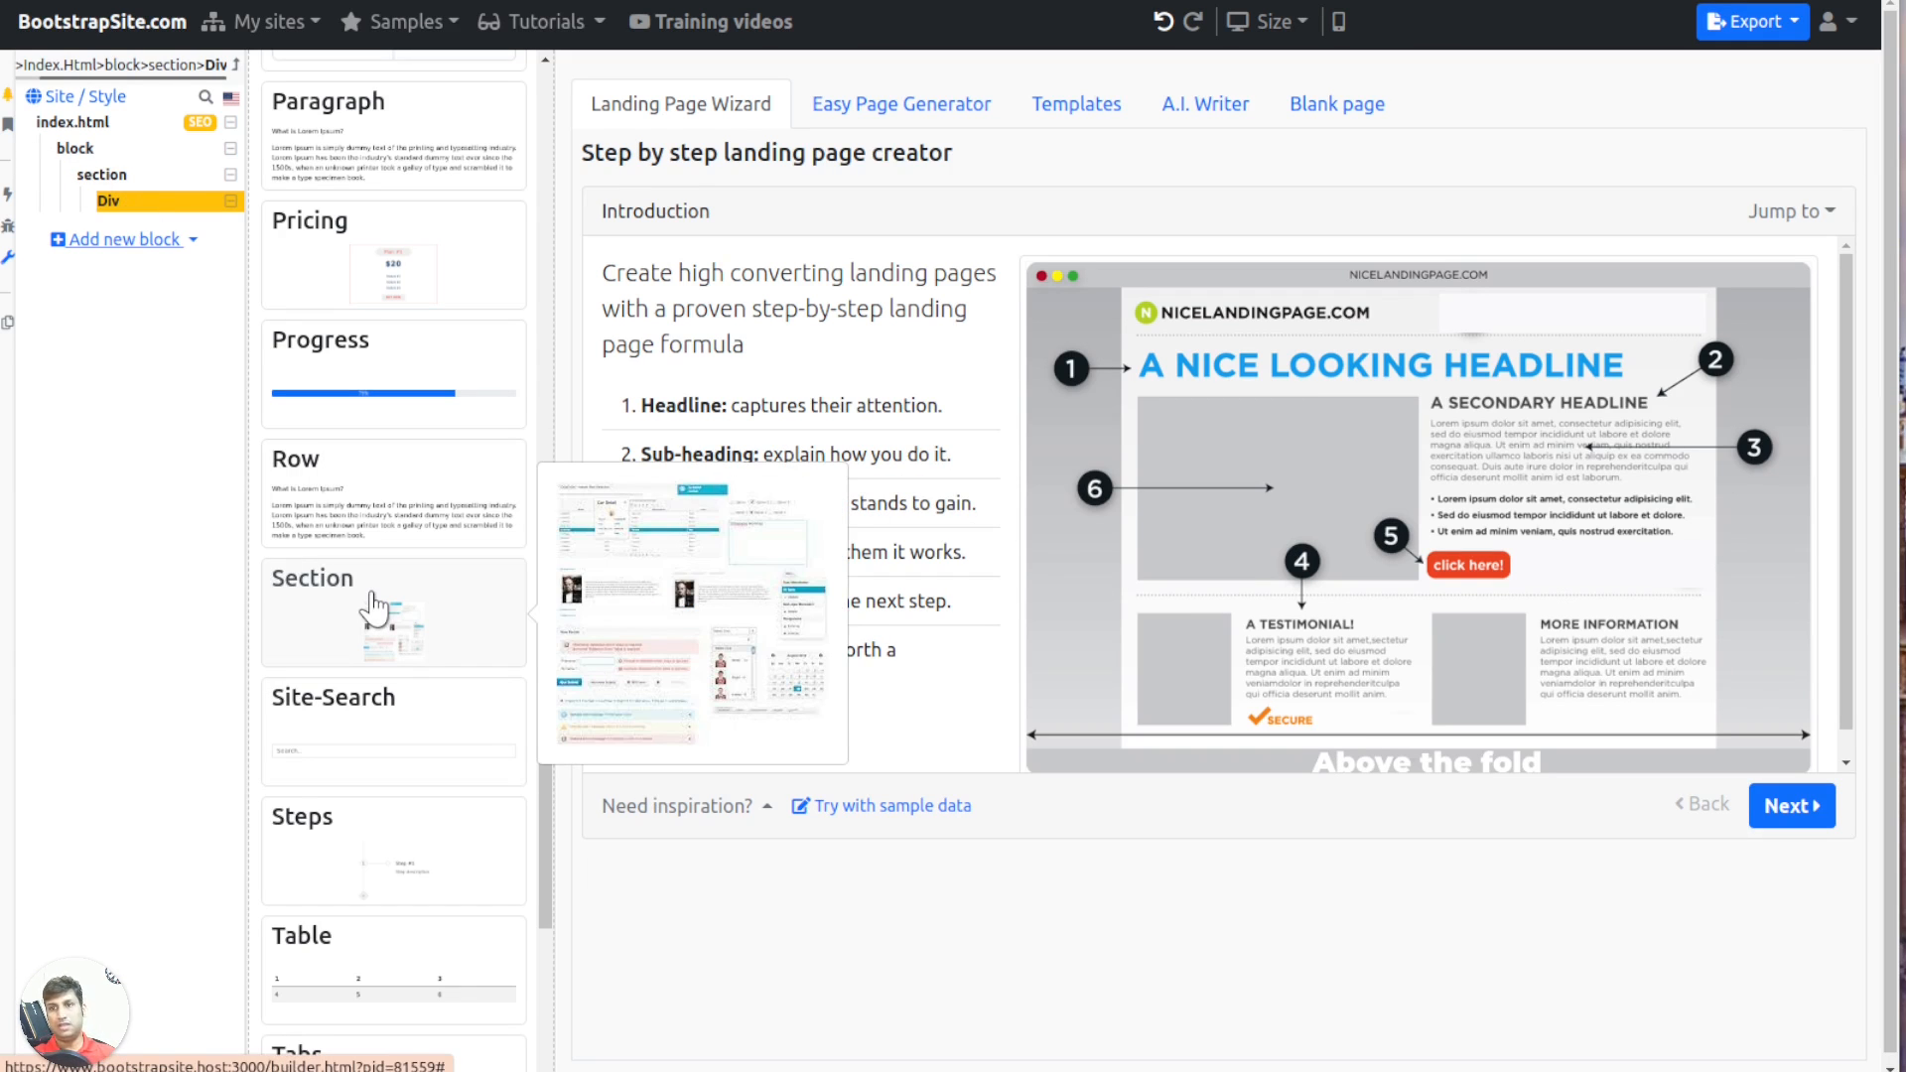
pyautogui.moveTo(395, 712)
pyautogui.scroll(-1, 393, 711)
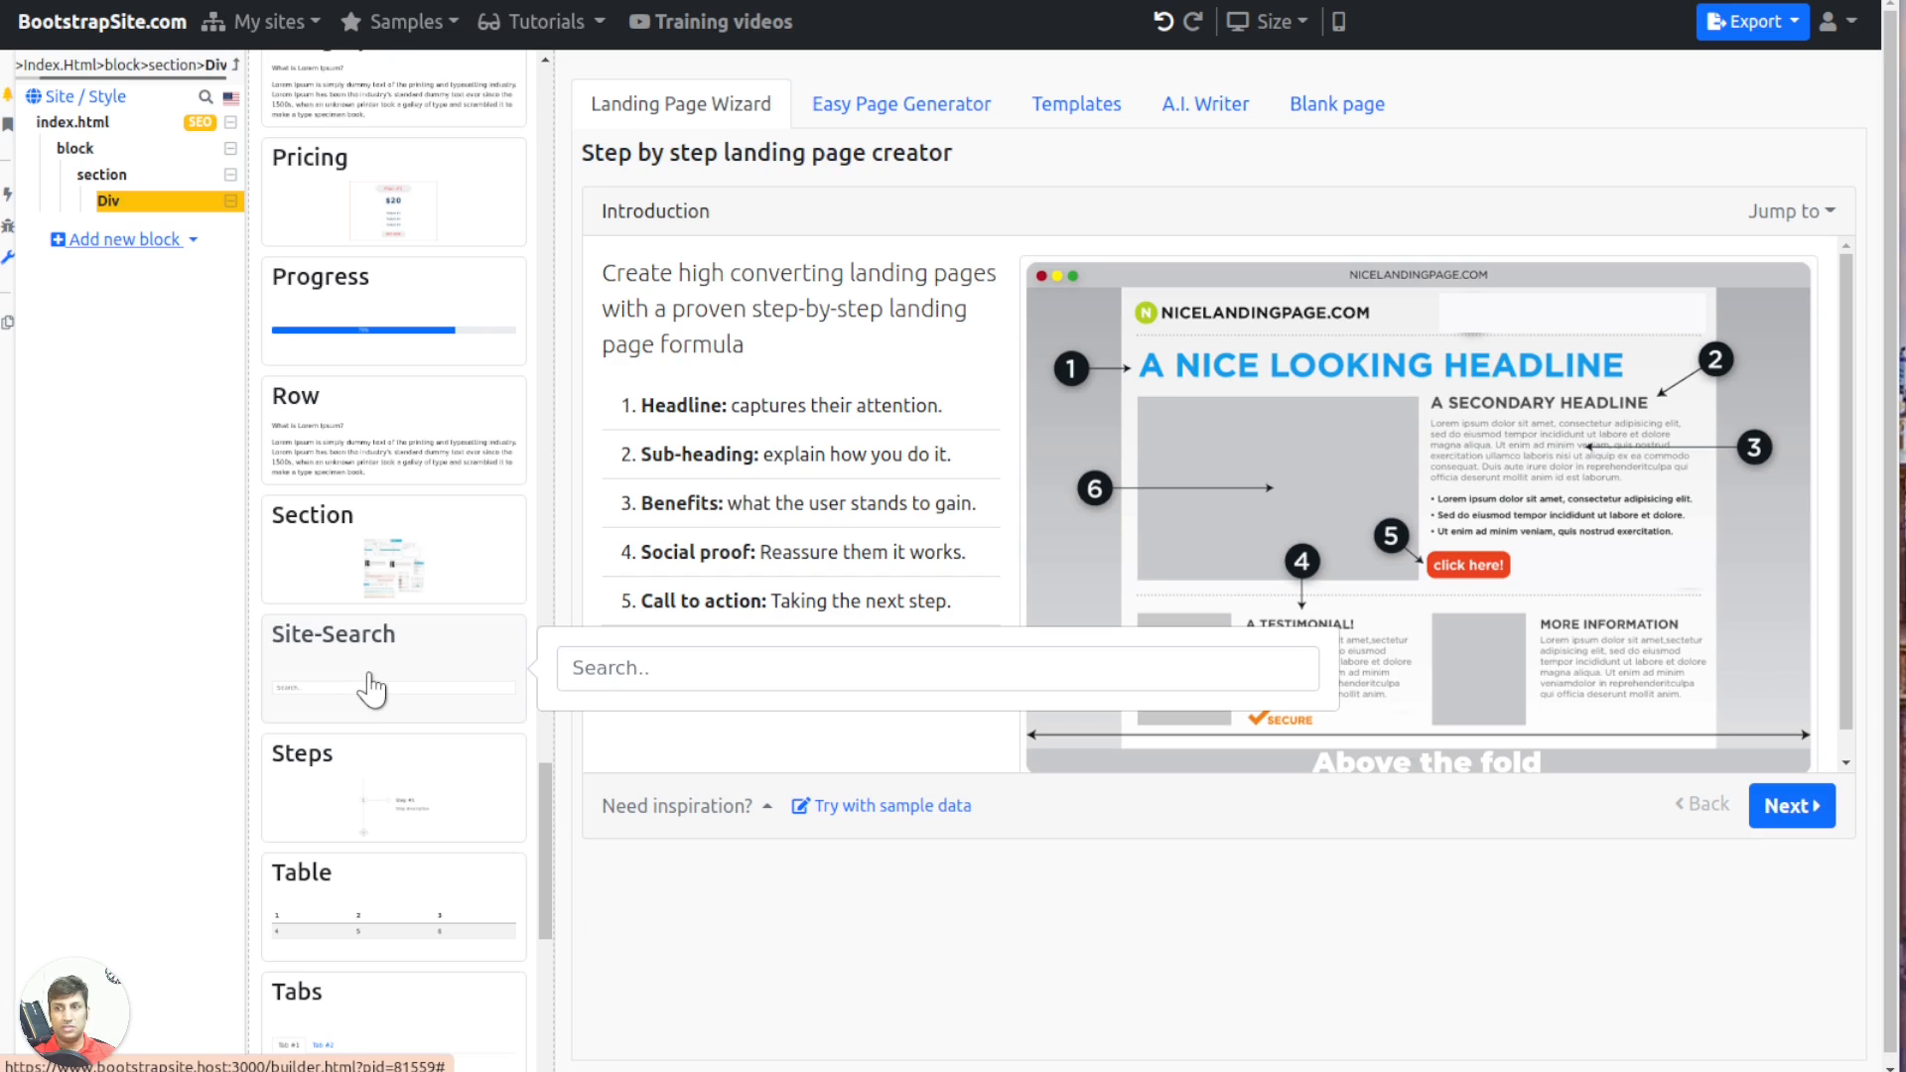
pyautogui.click(370, 688)
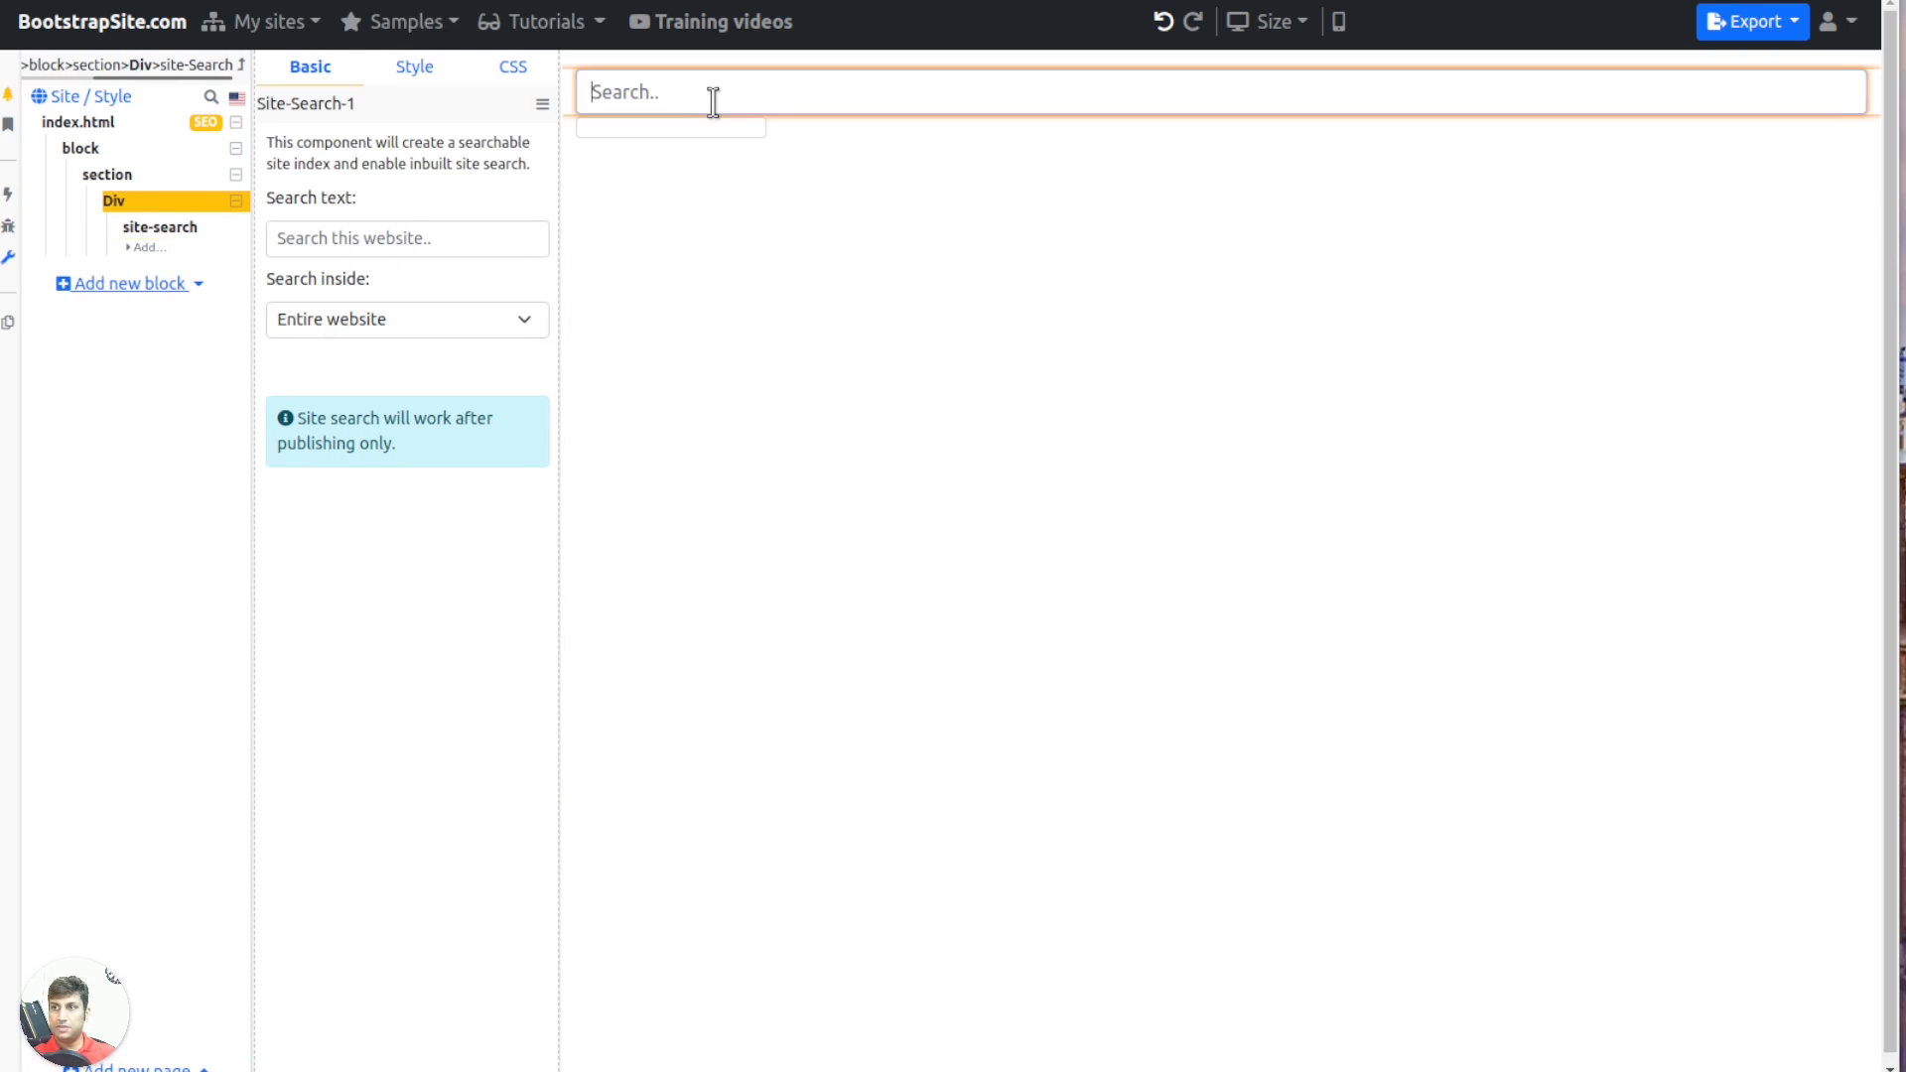
pyautogui.moveTo(281, 469)
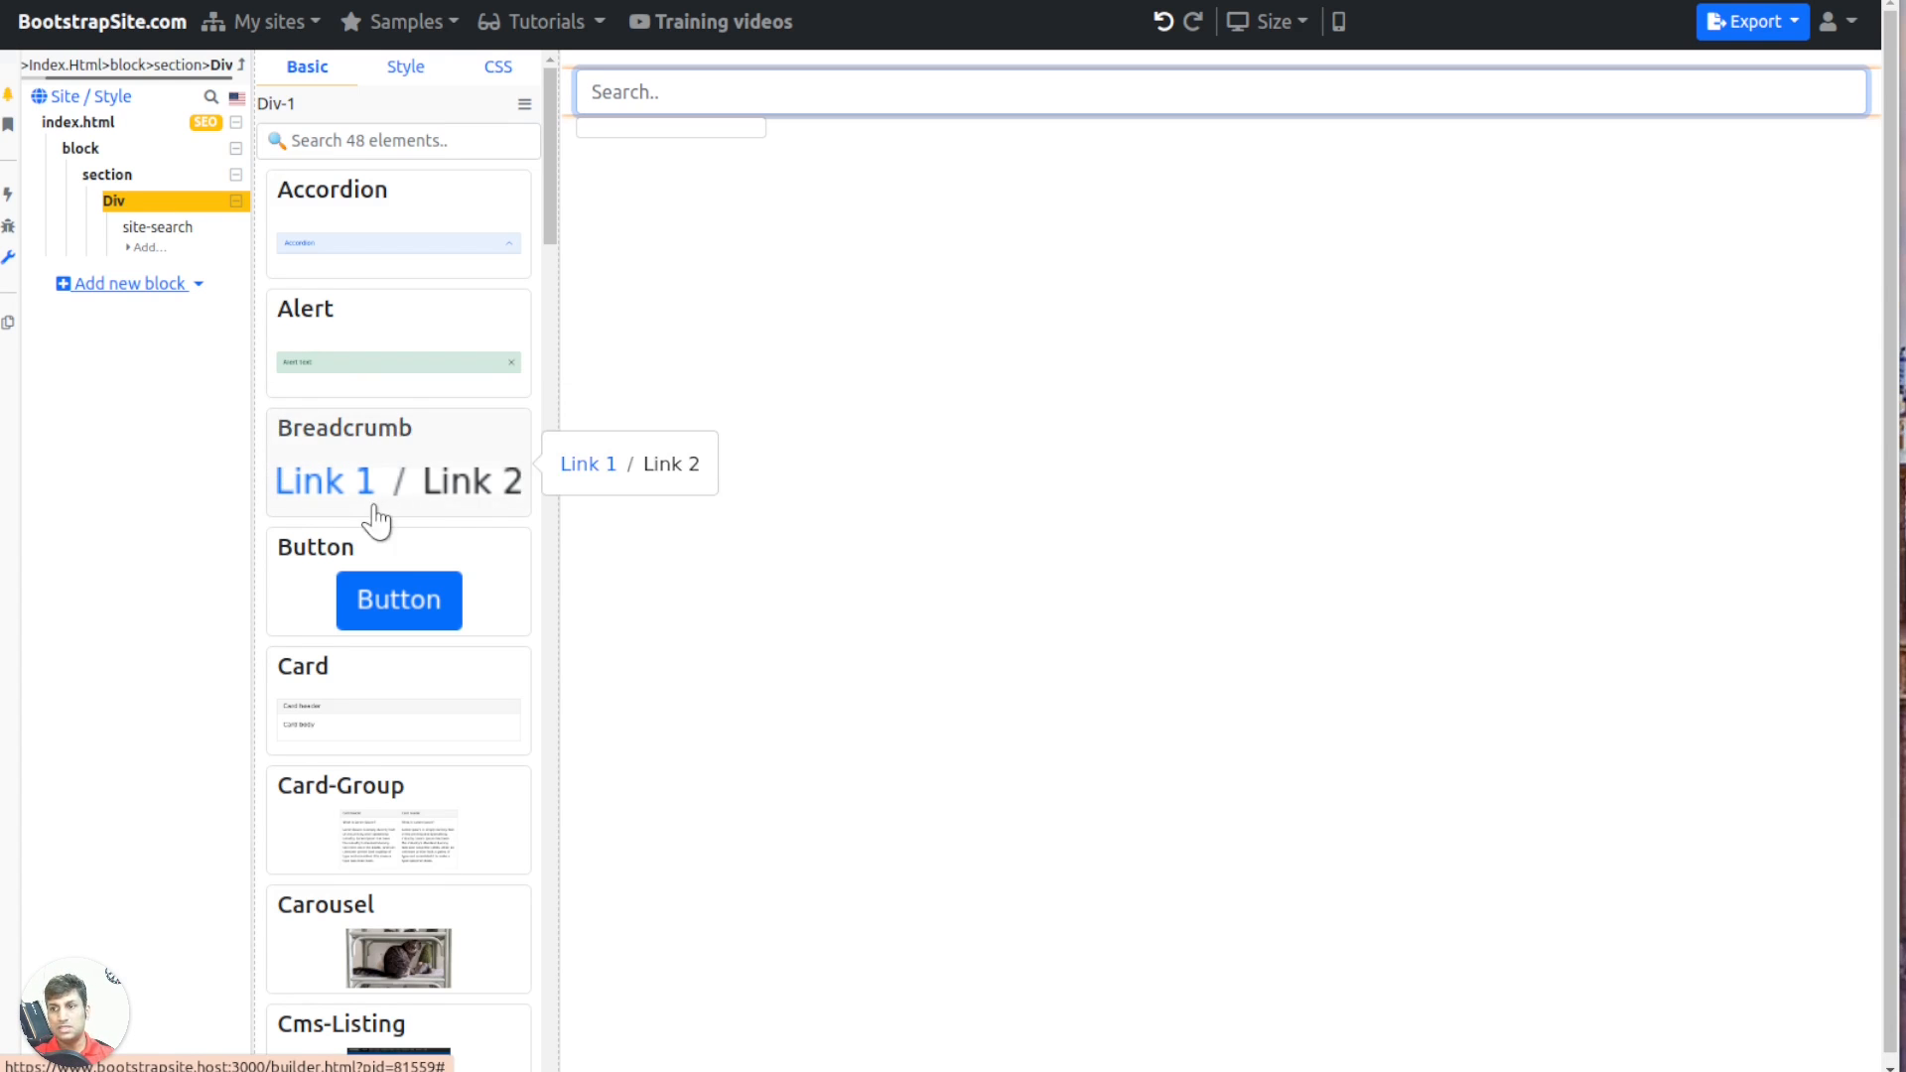
# Add a blank page named info.html to the site and give it an empty block
pyautogui.scroll(-10, 374, 519)
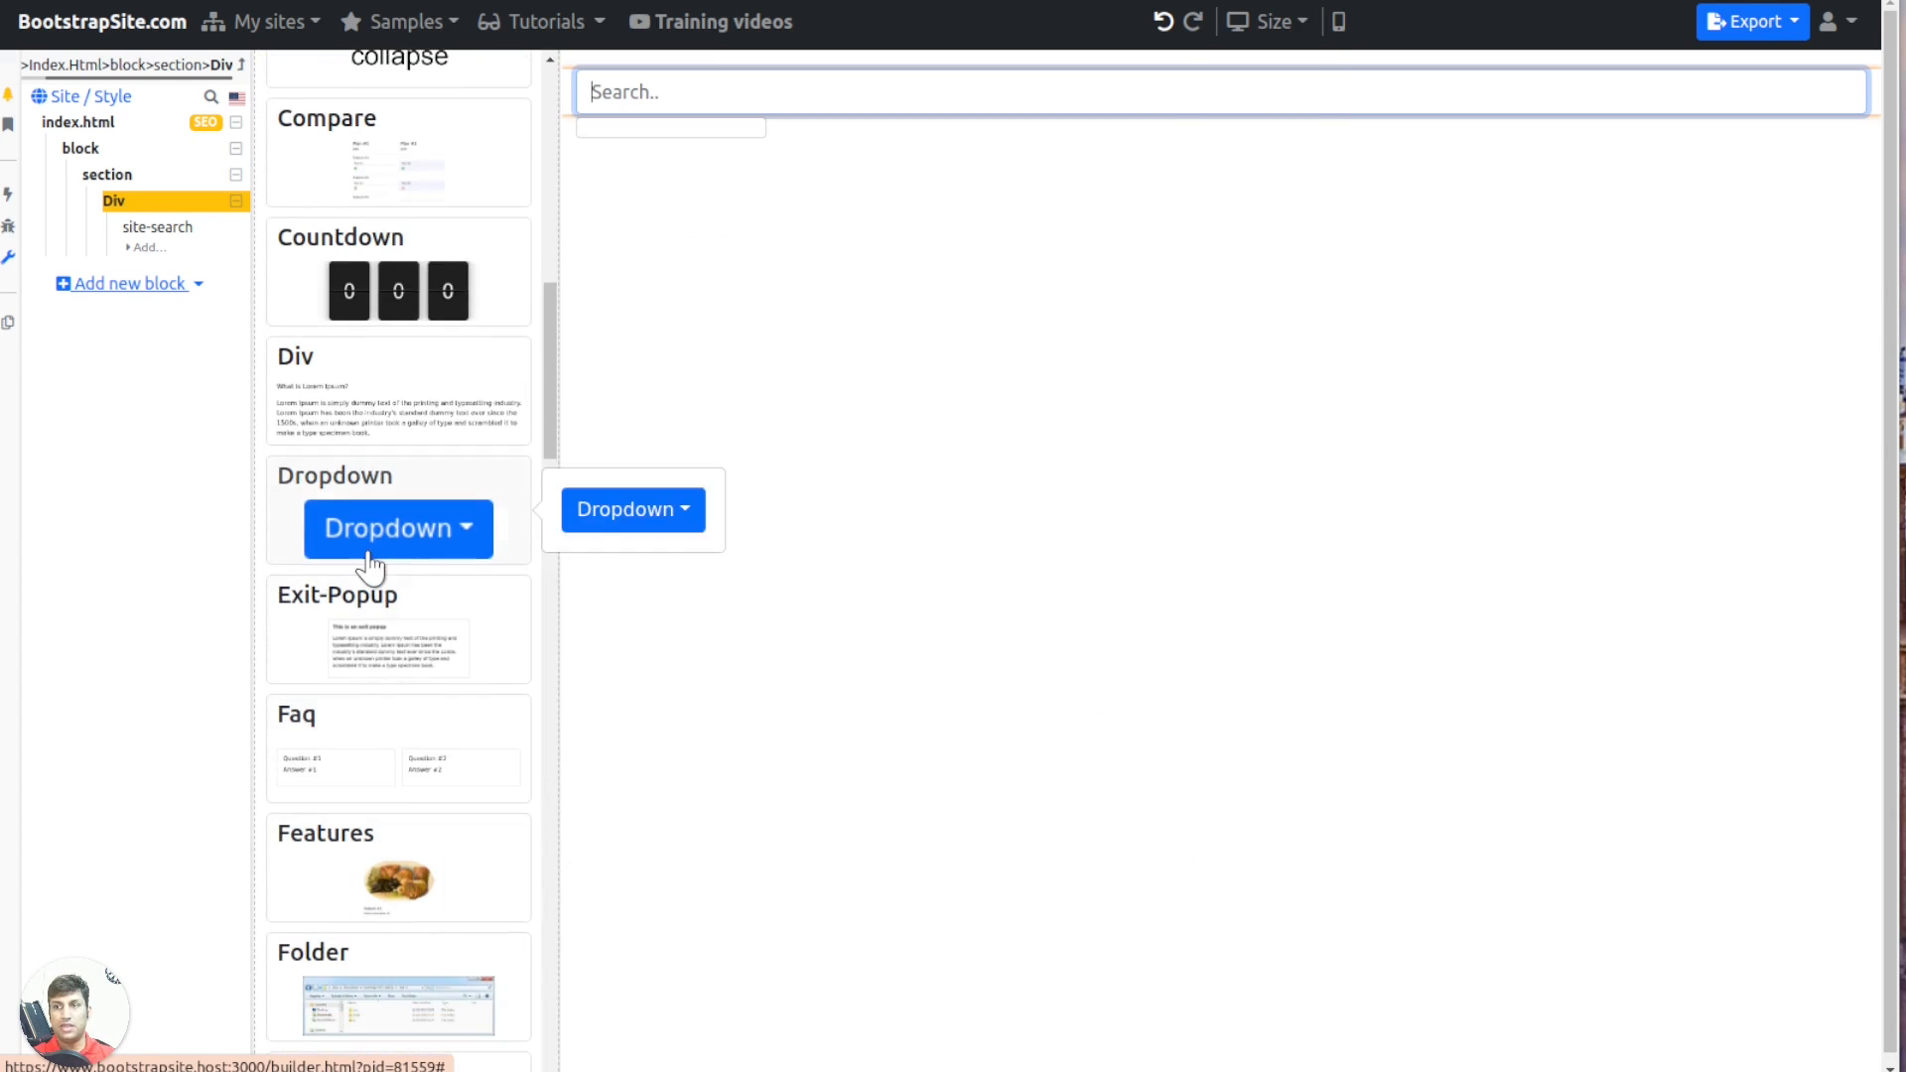
pyautogui.rightClick(26, 121)
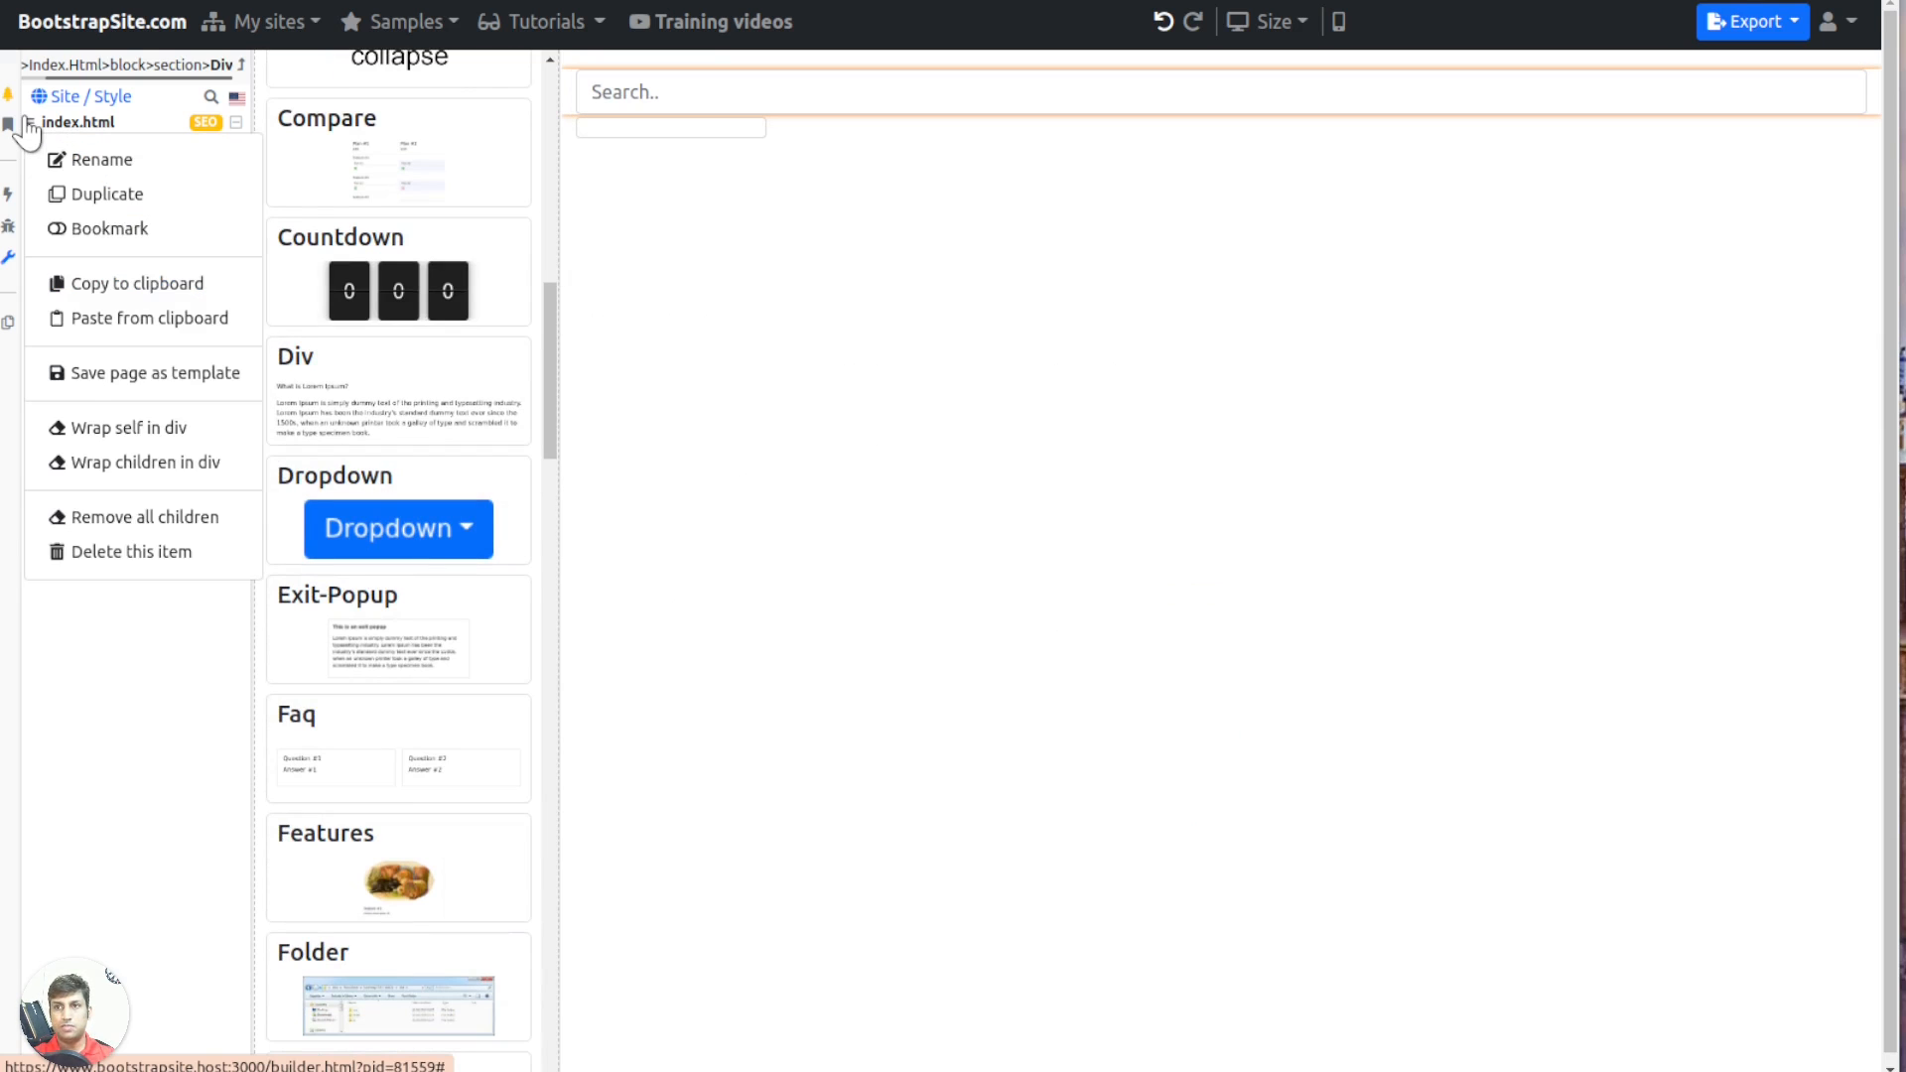
pyautogui.click(185, 861)
pyautogui.click(134, 1062)
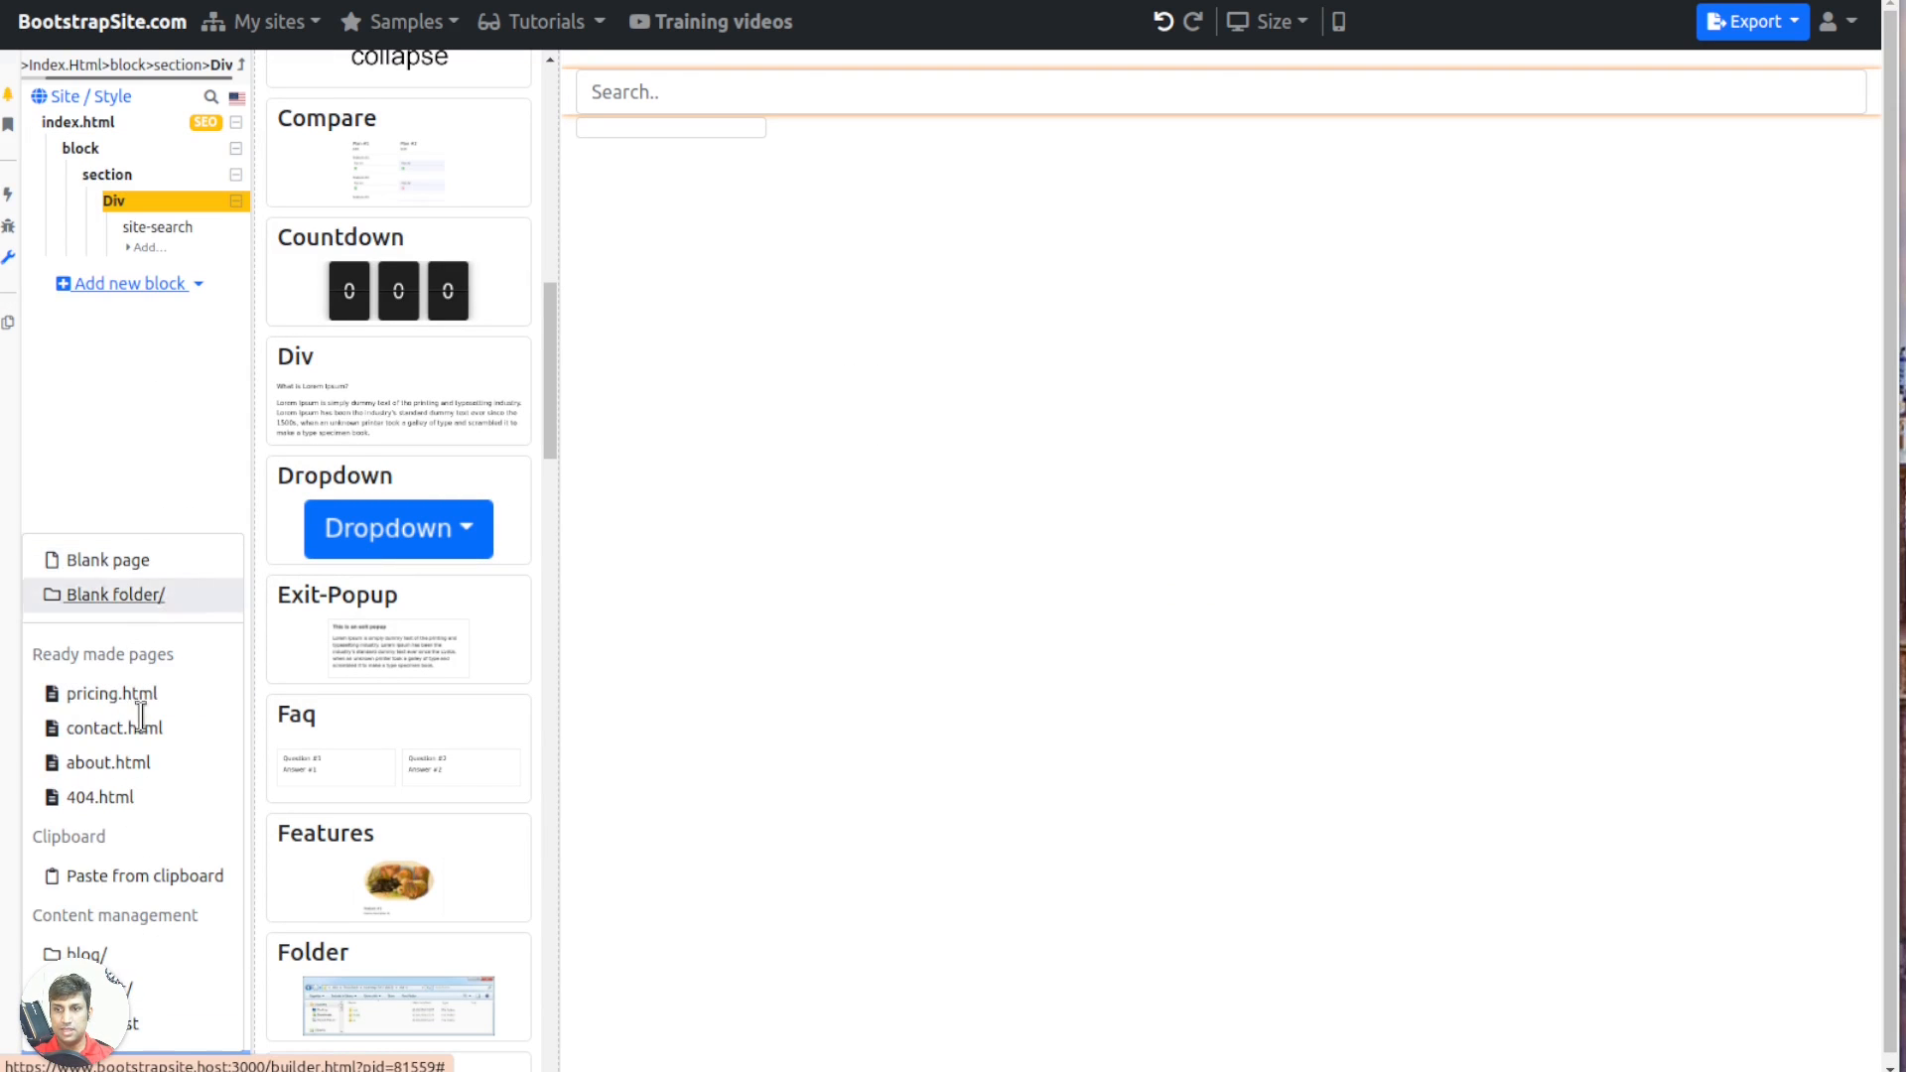
pyautogui.click(127, 562)
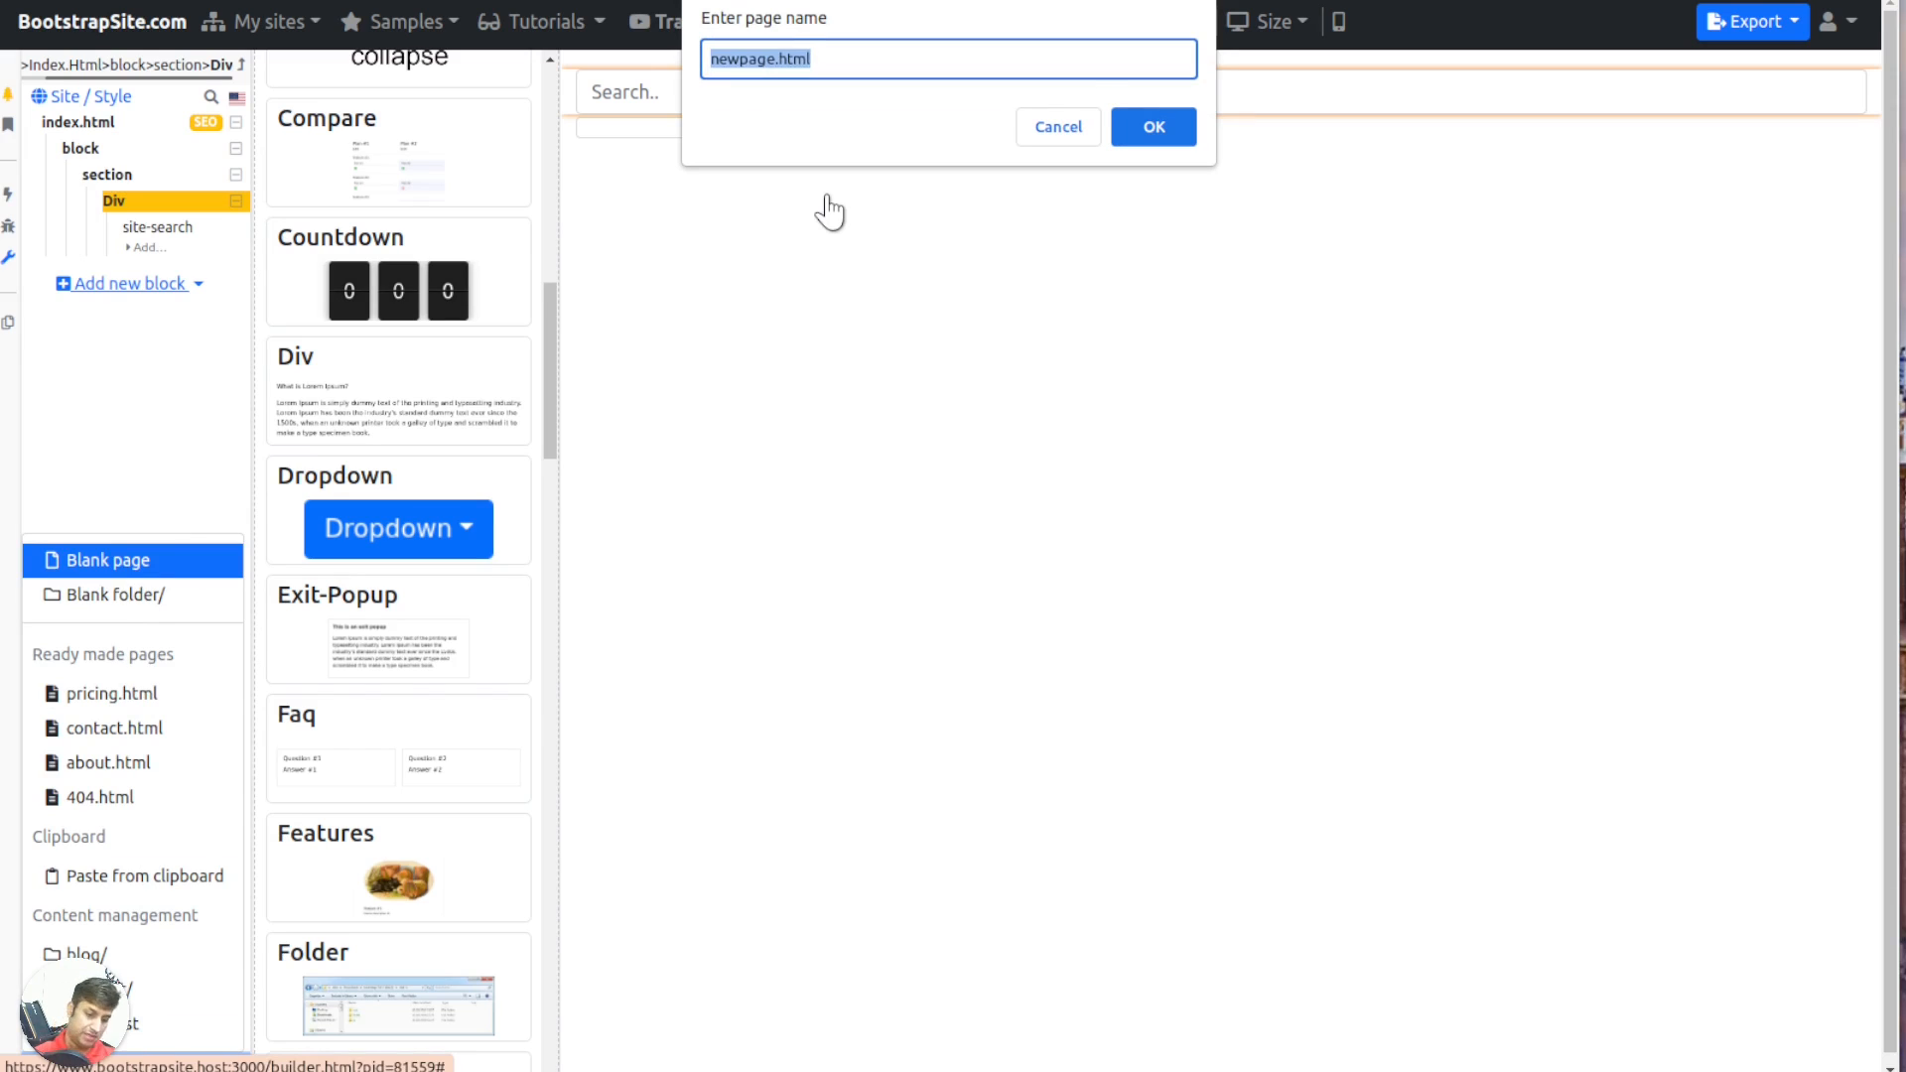
pyautogui.write('blank')
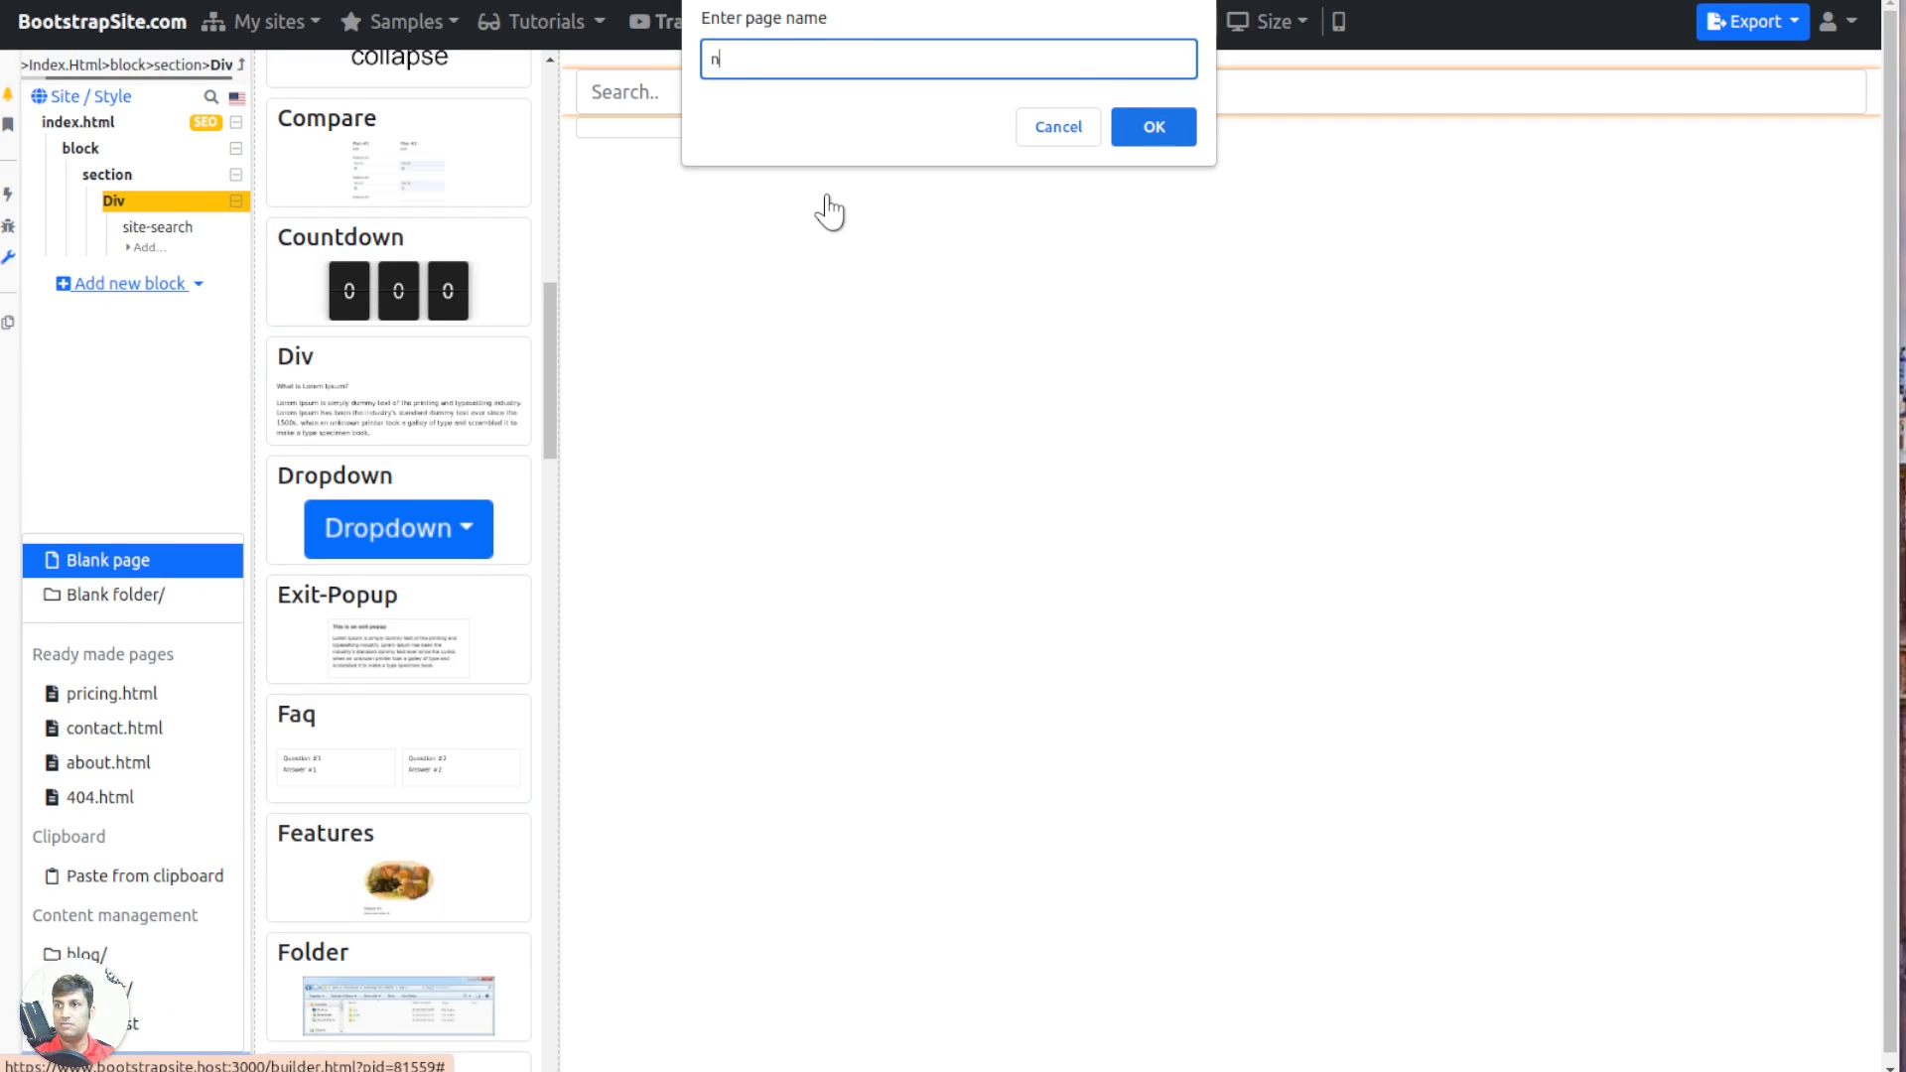
pyautogui.press('Return')
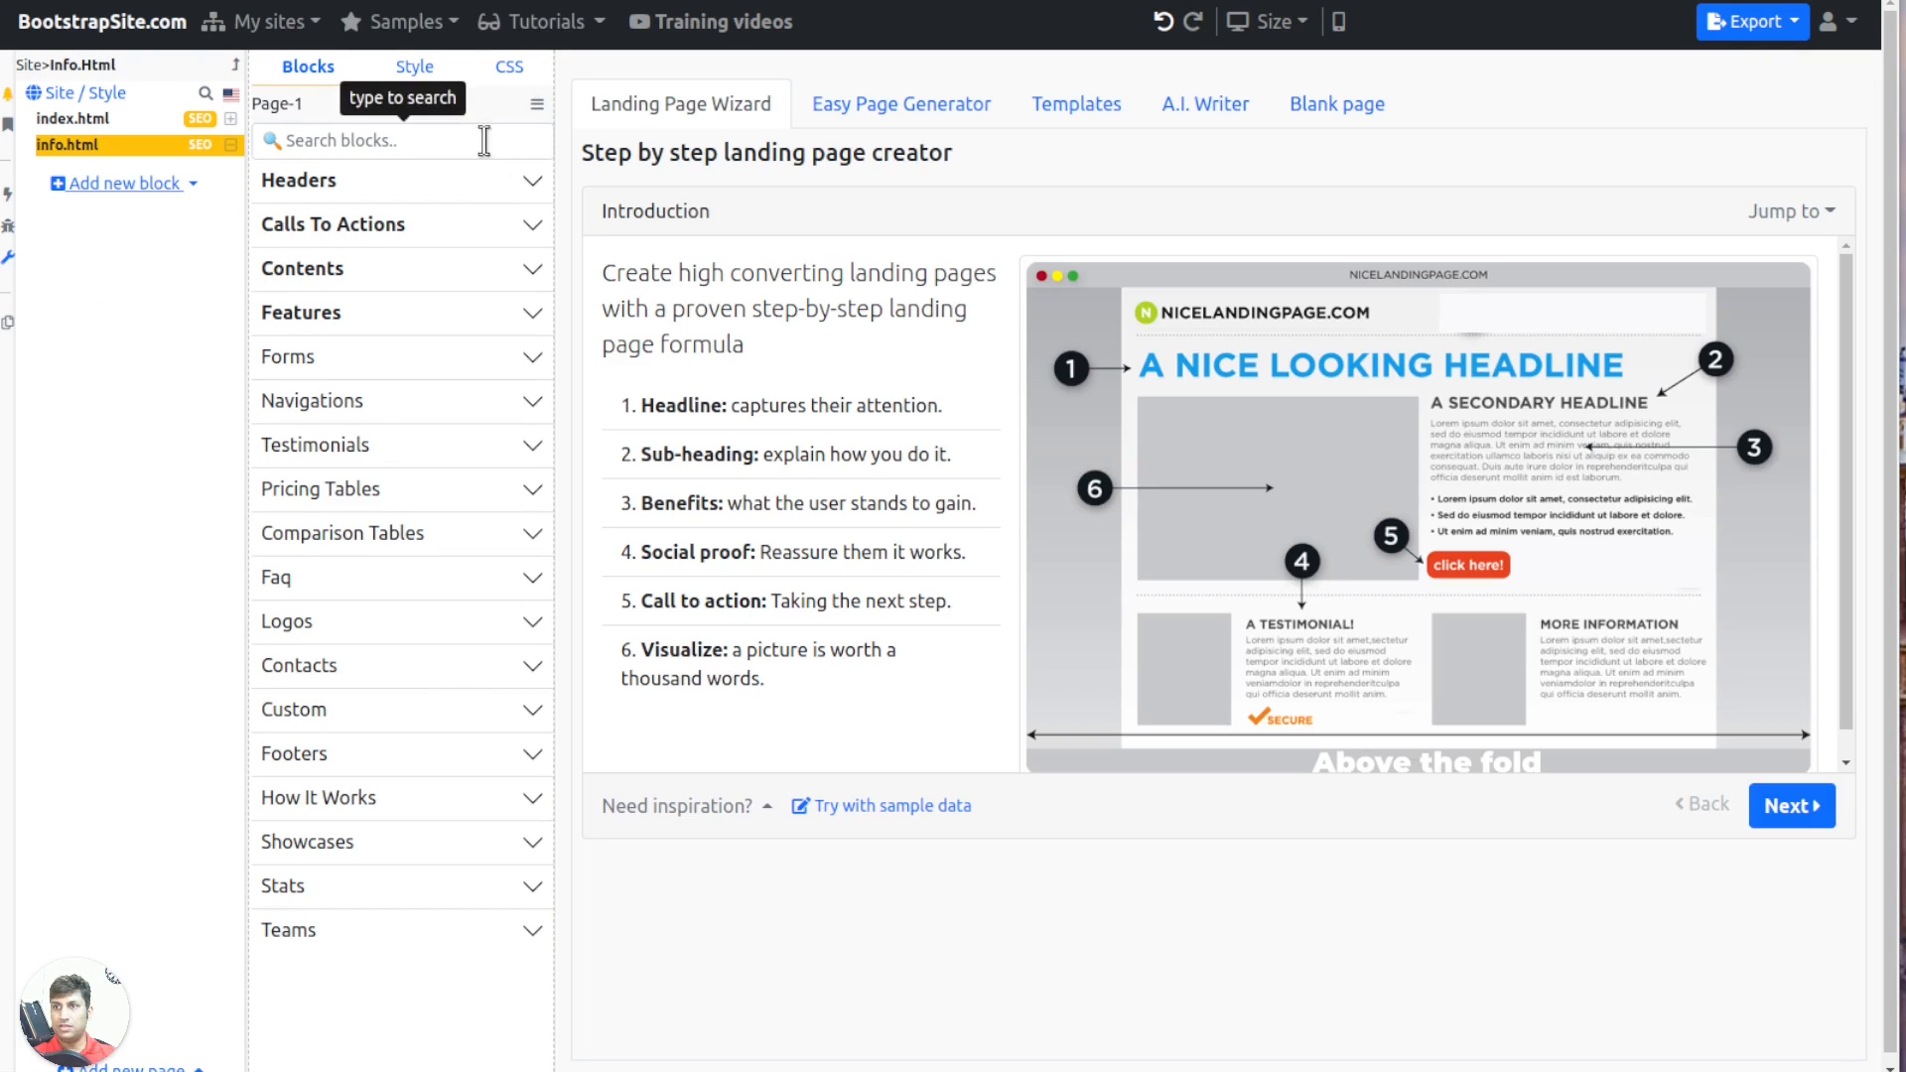
pyautogui.click(127, 184)
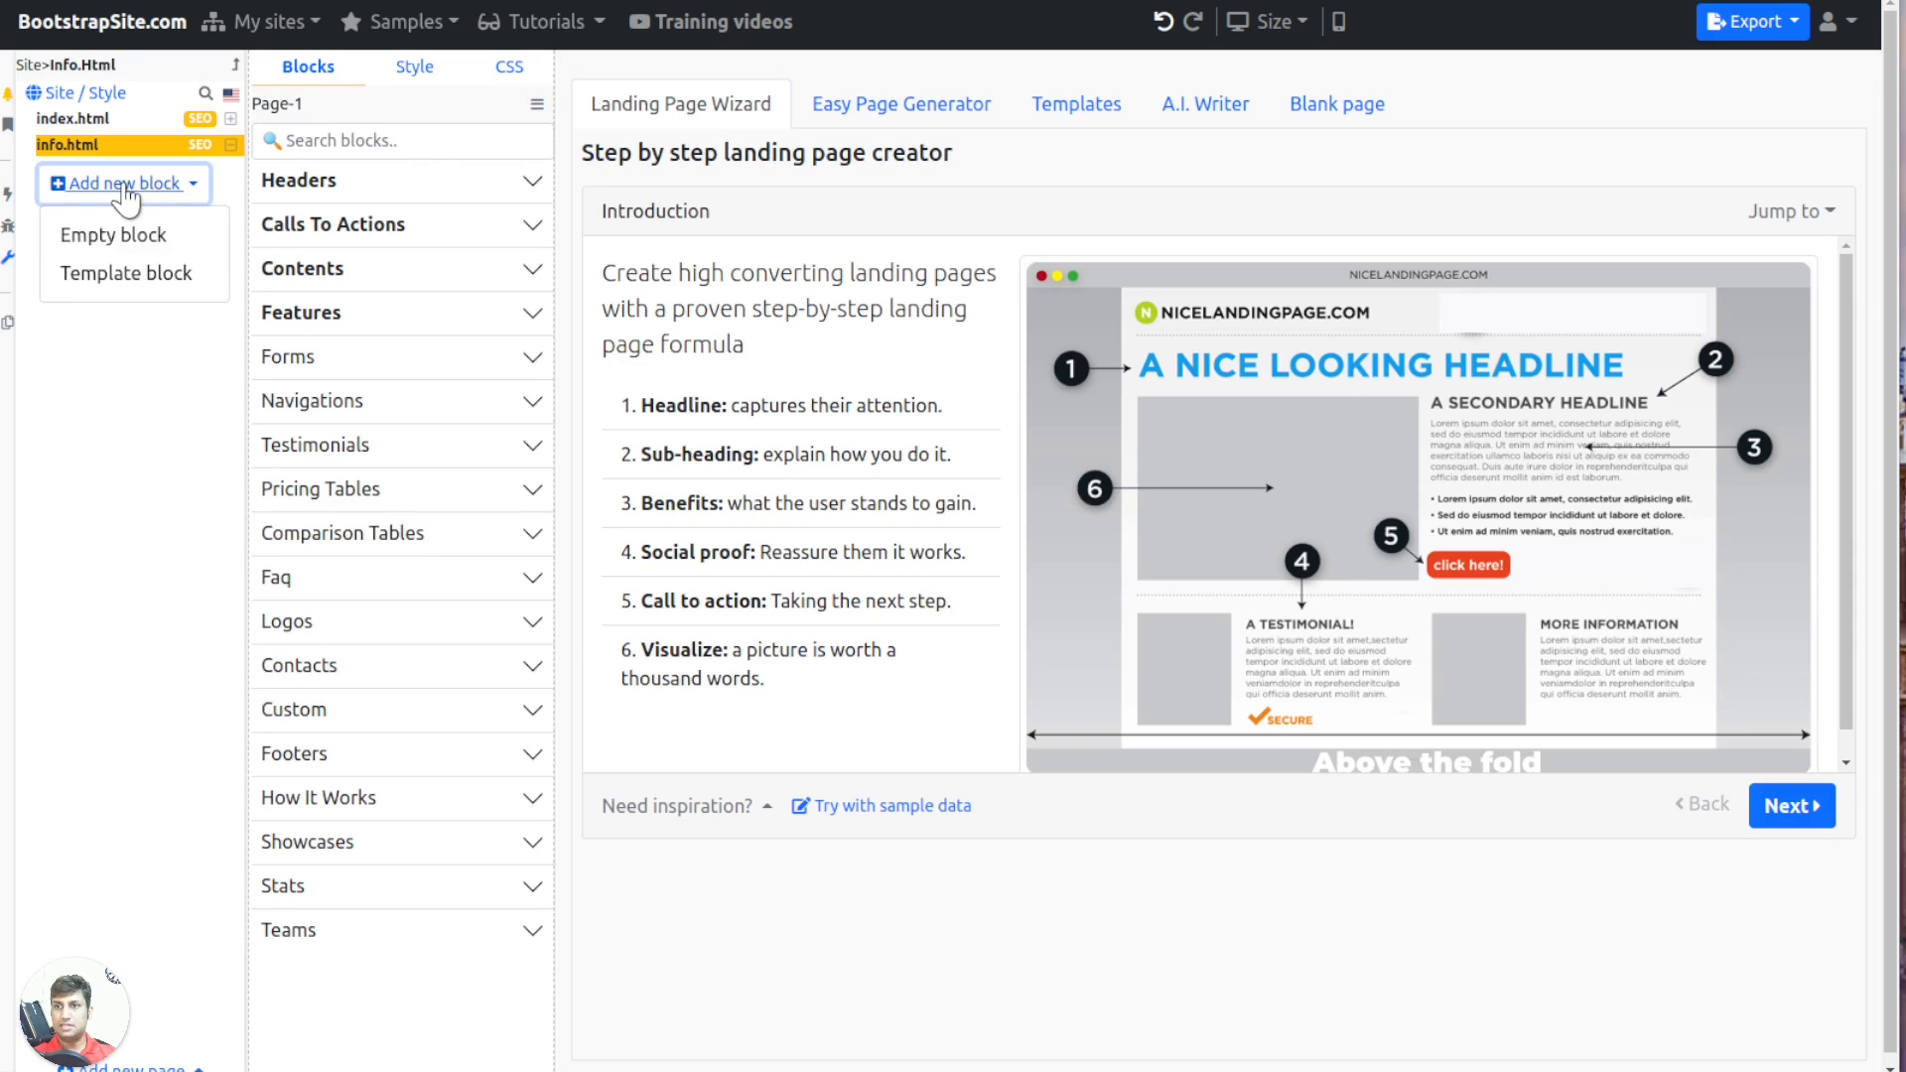
pyautogui.click(121, 239)
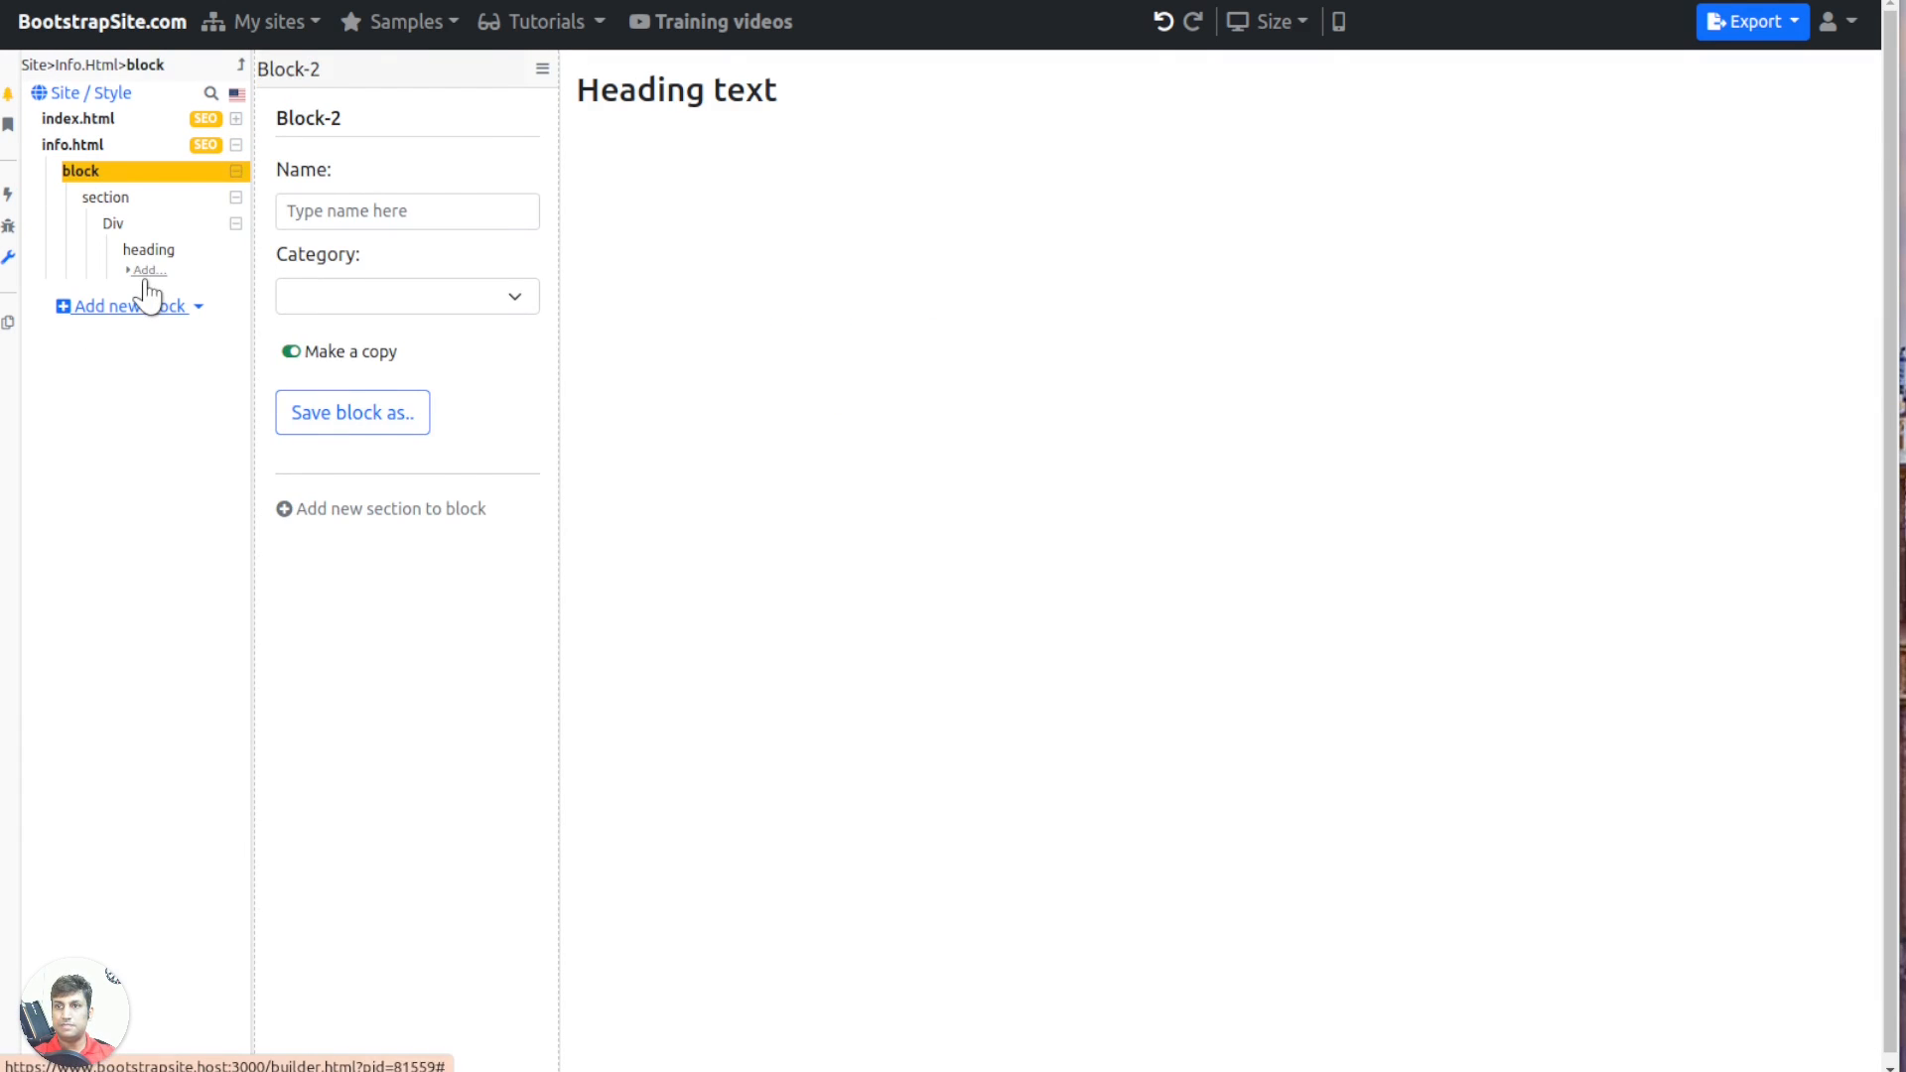
# Insert a Paragraph element in the info.html Div and replace its word "standard" with "mykeyword"
pyautogui.click(144, 275)
pyautogui.write('para')
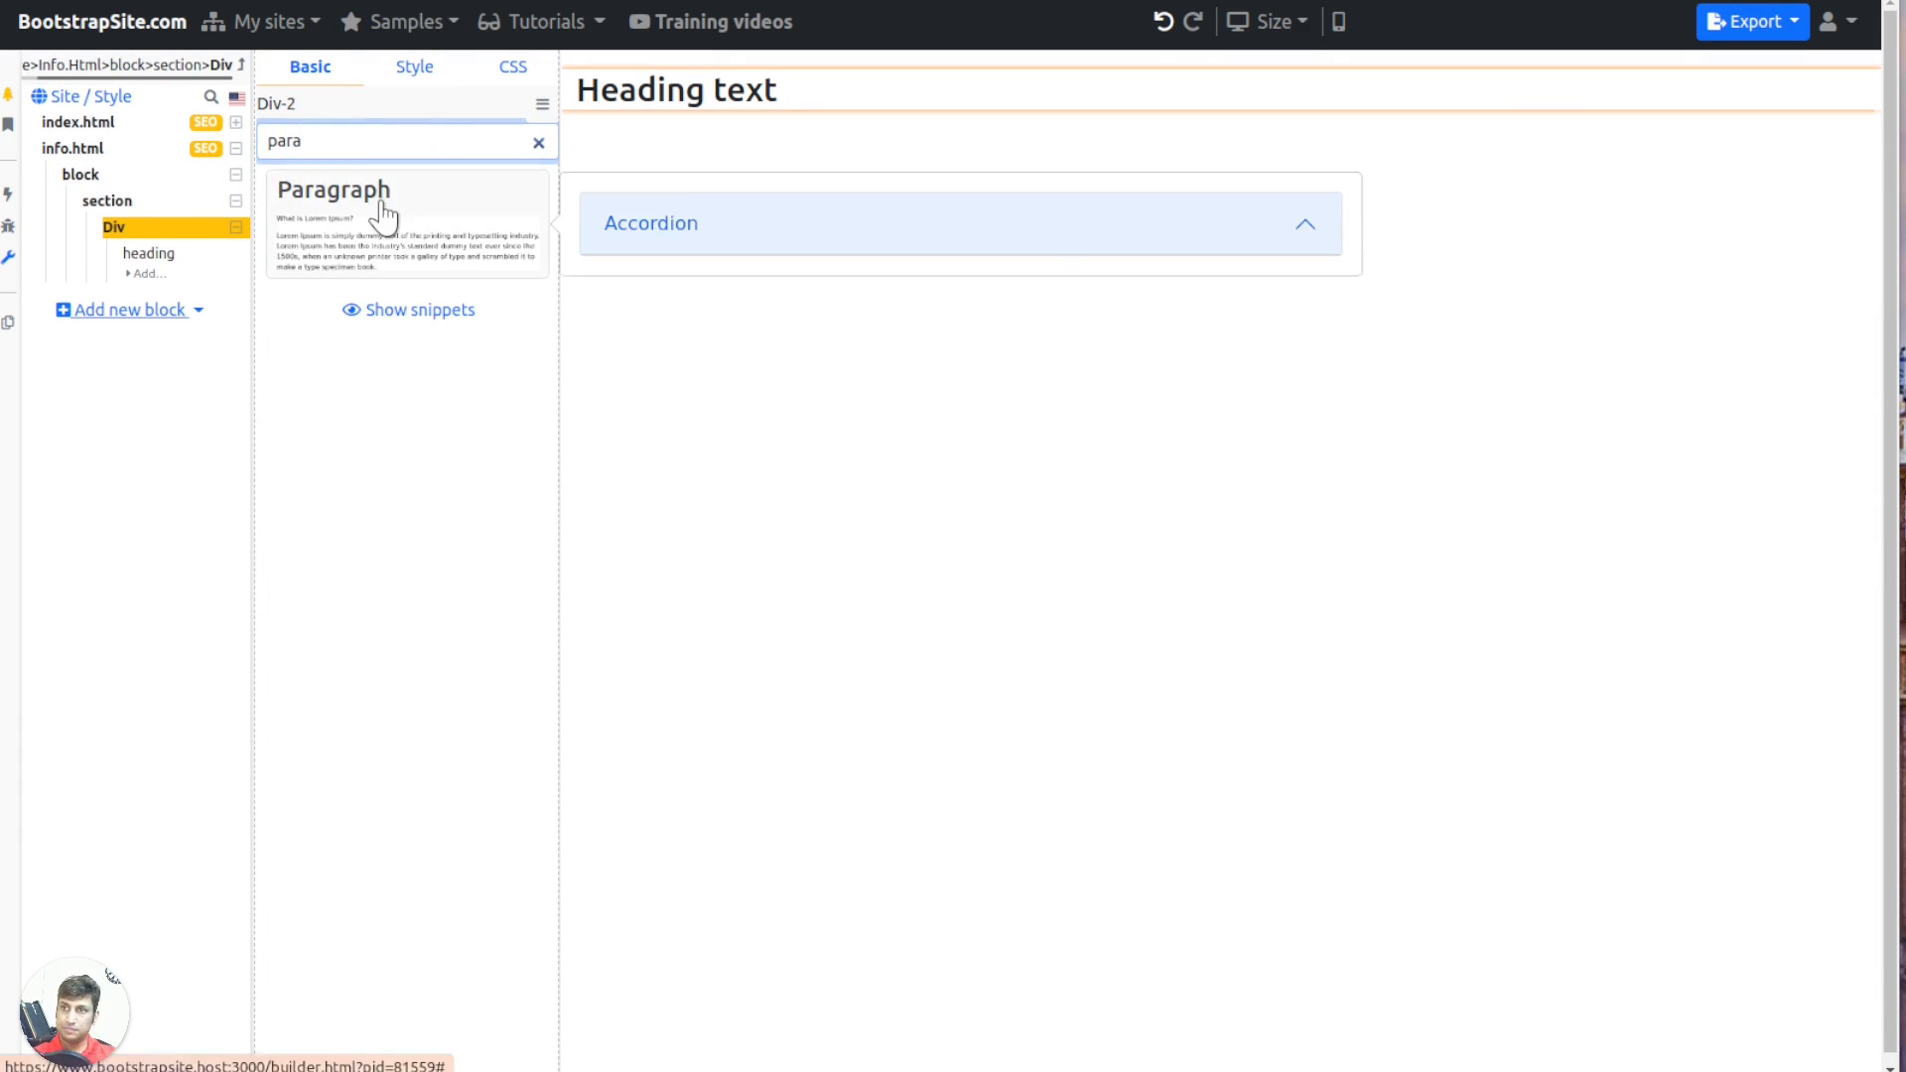
pyautogui.click(374, 200)
pyautogui.doubleClick(393, 339)
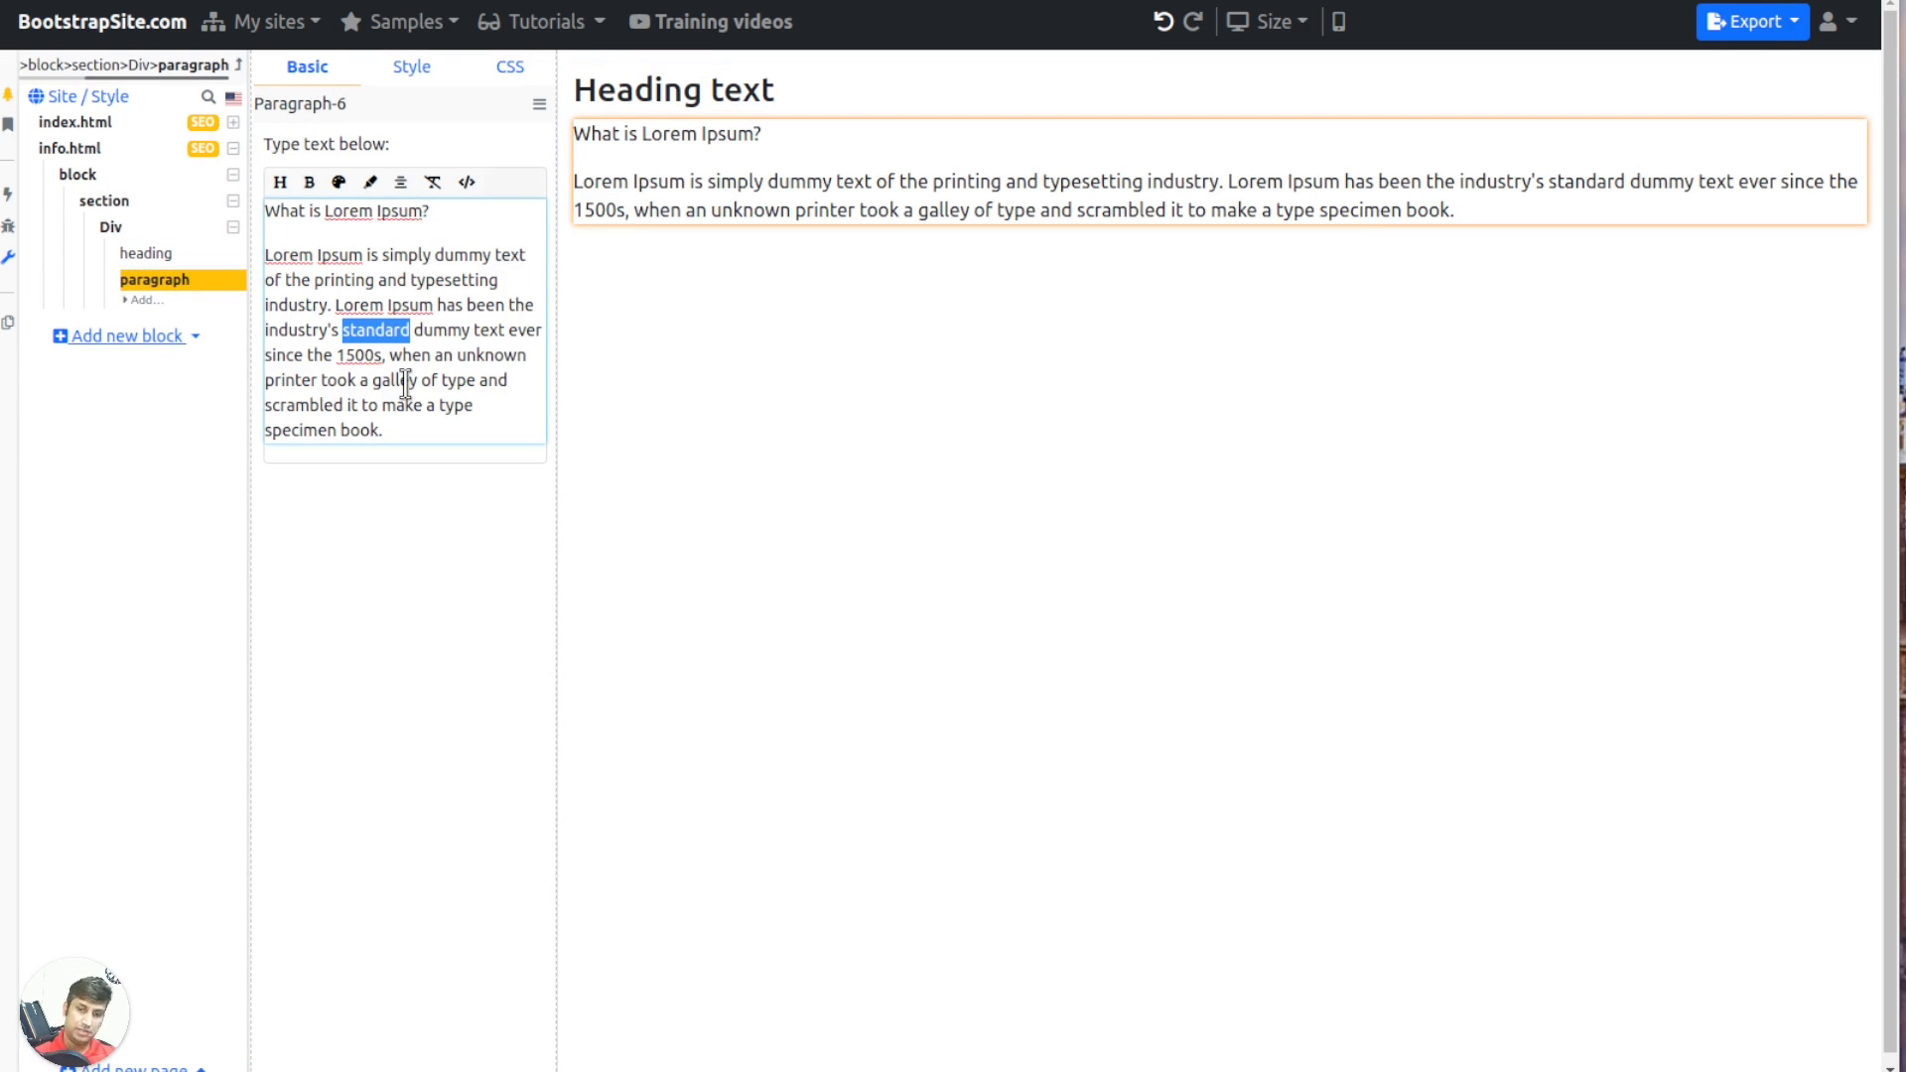
pyautogui.write('mykeyword')
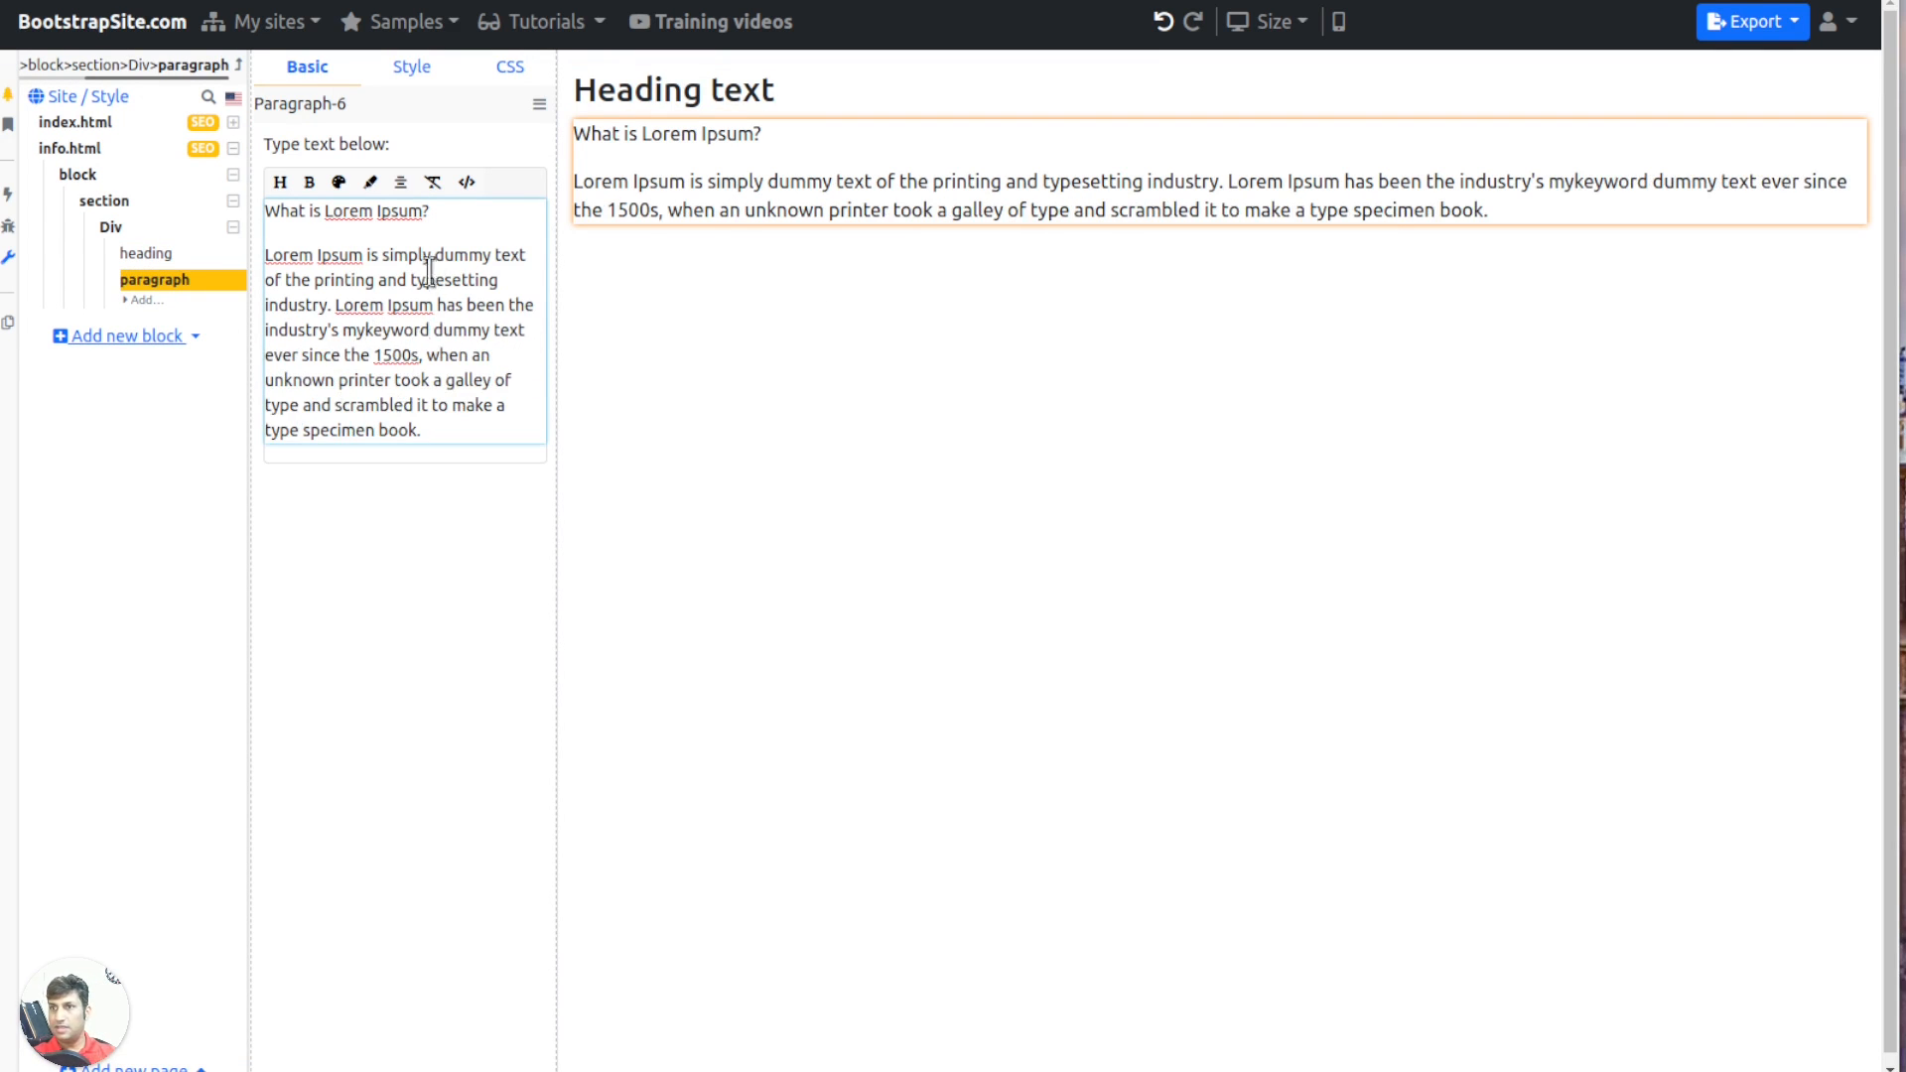
# Add a heading reading "Site search" above the search box on index.html
pyautogui.click(75, 123)
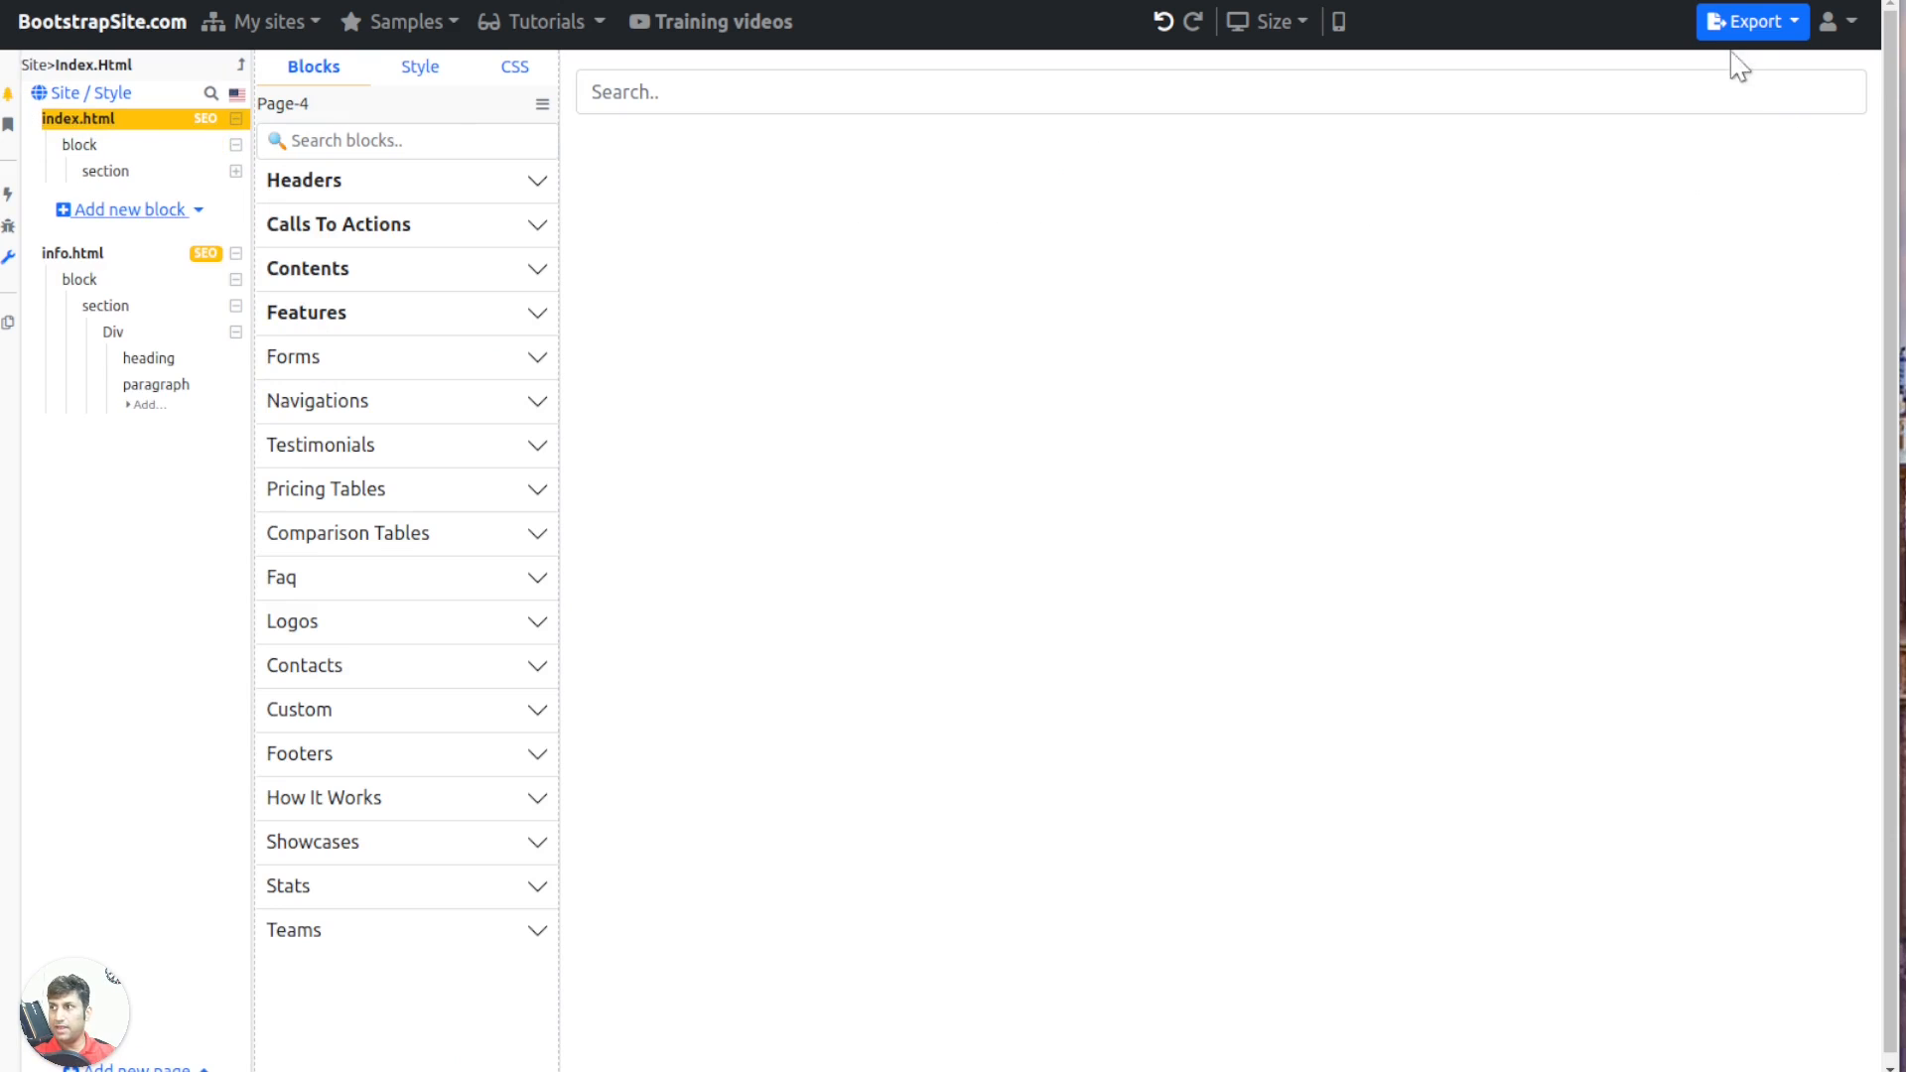
pyautogui.click(109, 175)
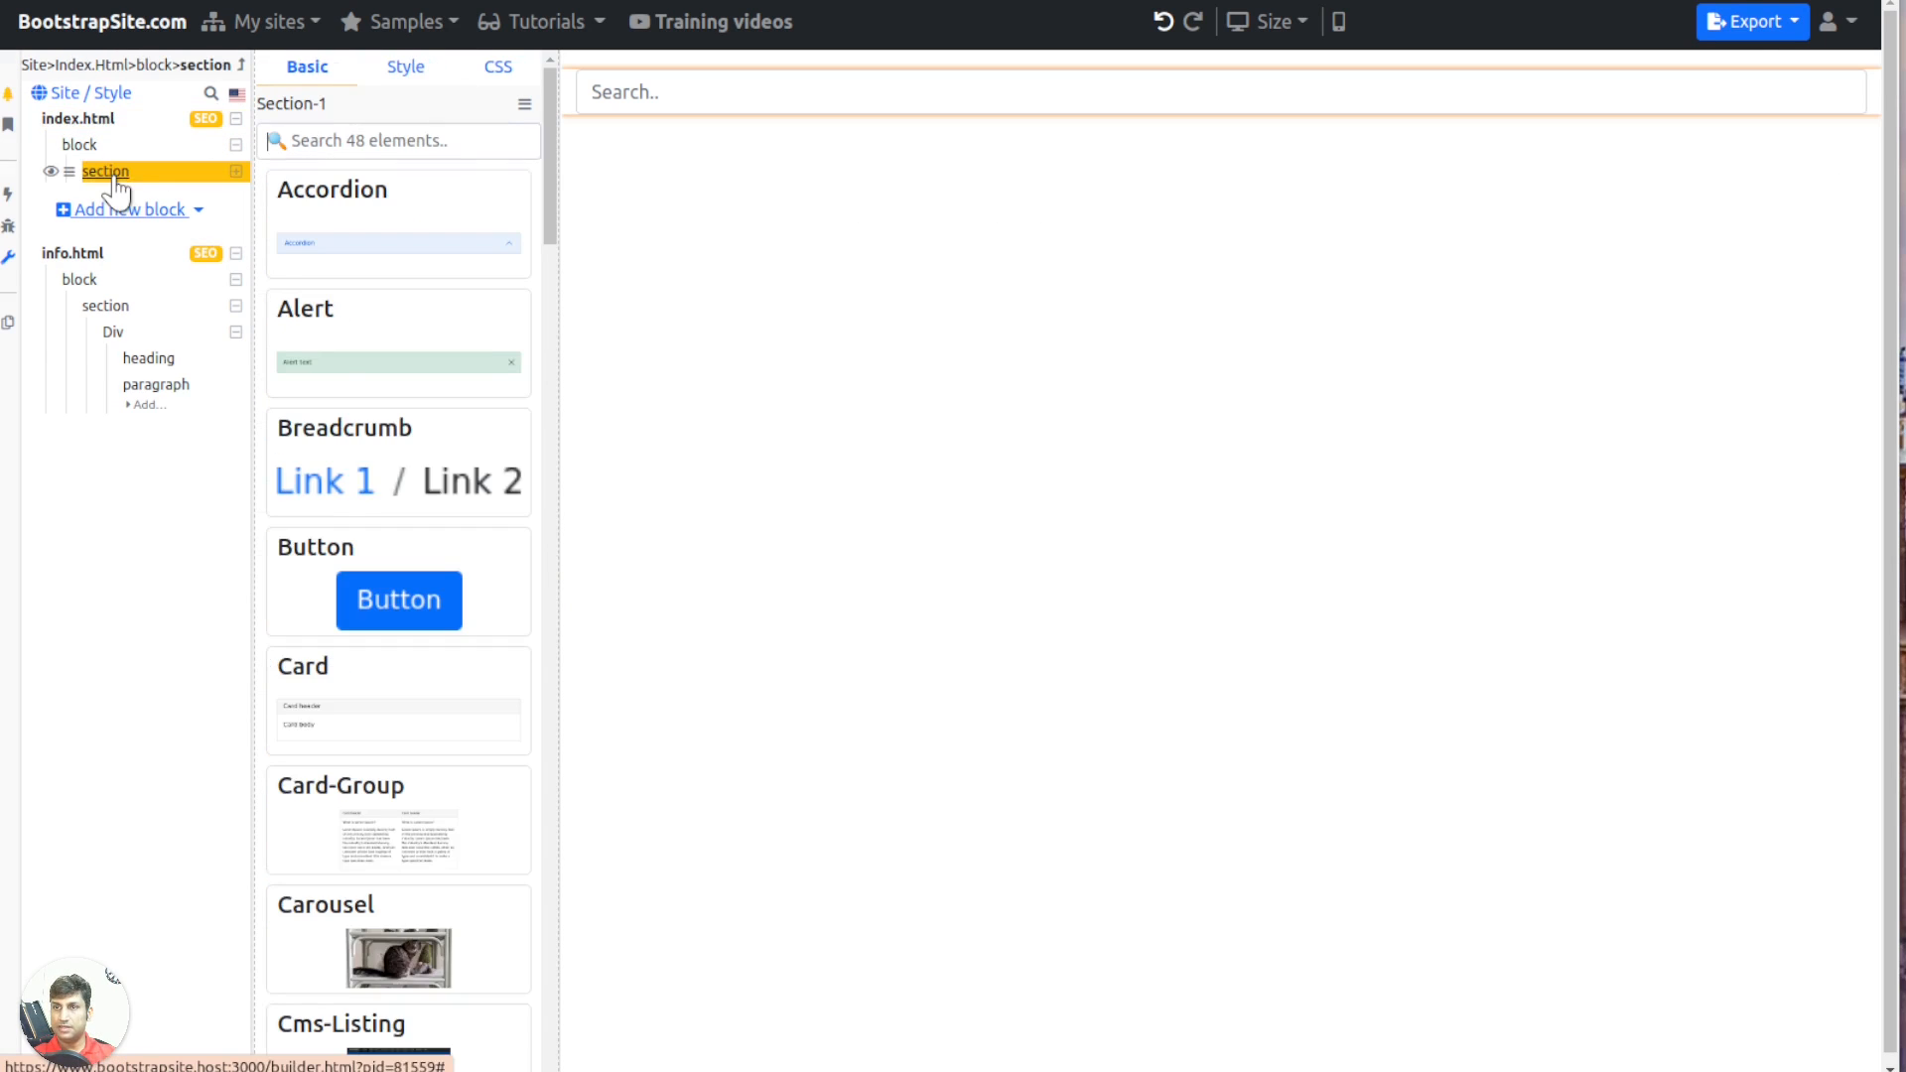
pyautogui.write('he')
pyautogui.click(391, 212)
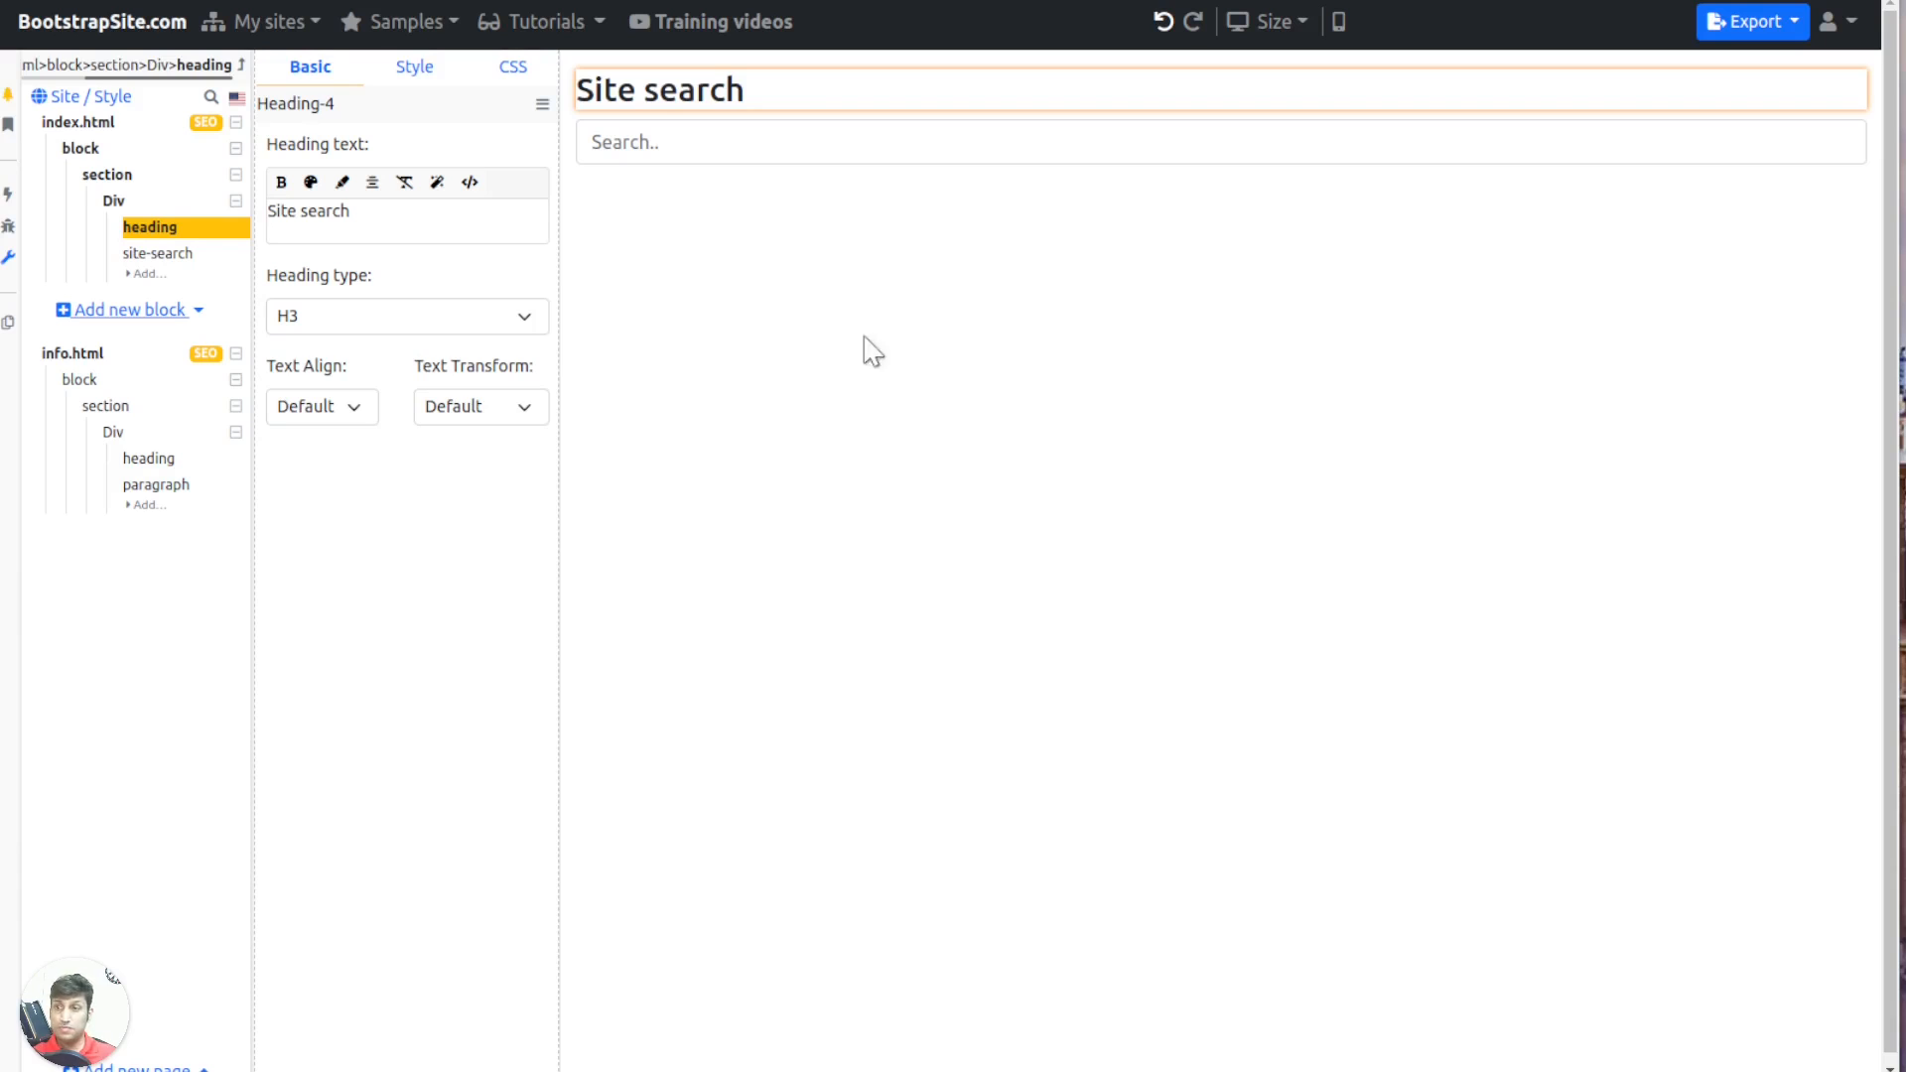
# Review the search box on index.html, the keyword paragraph on info.html and the Site-Search element's settings
pyautogui.click(668, 142)
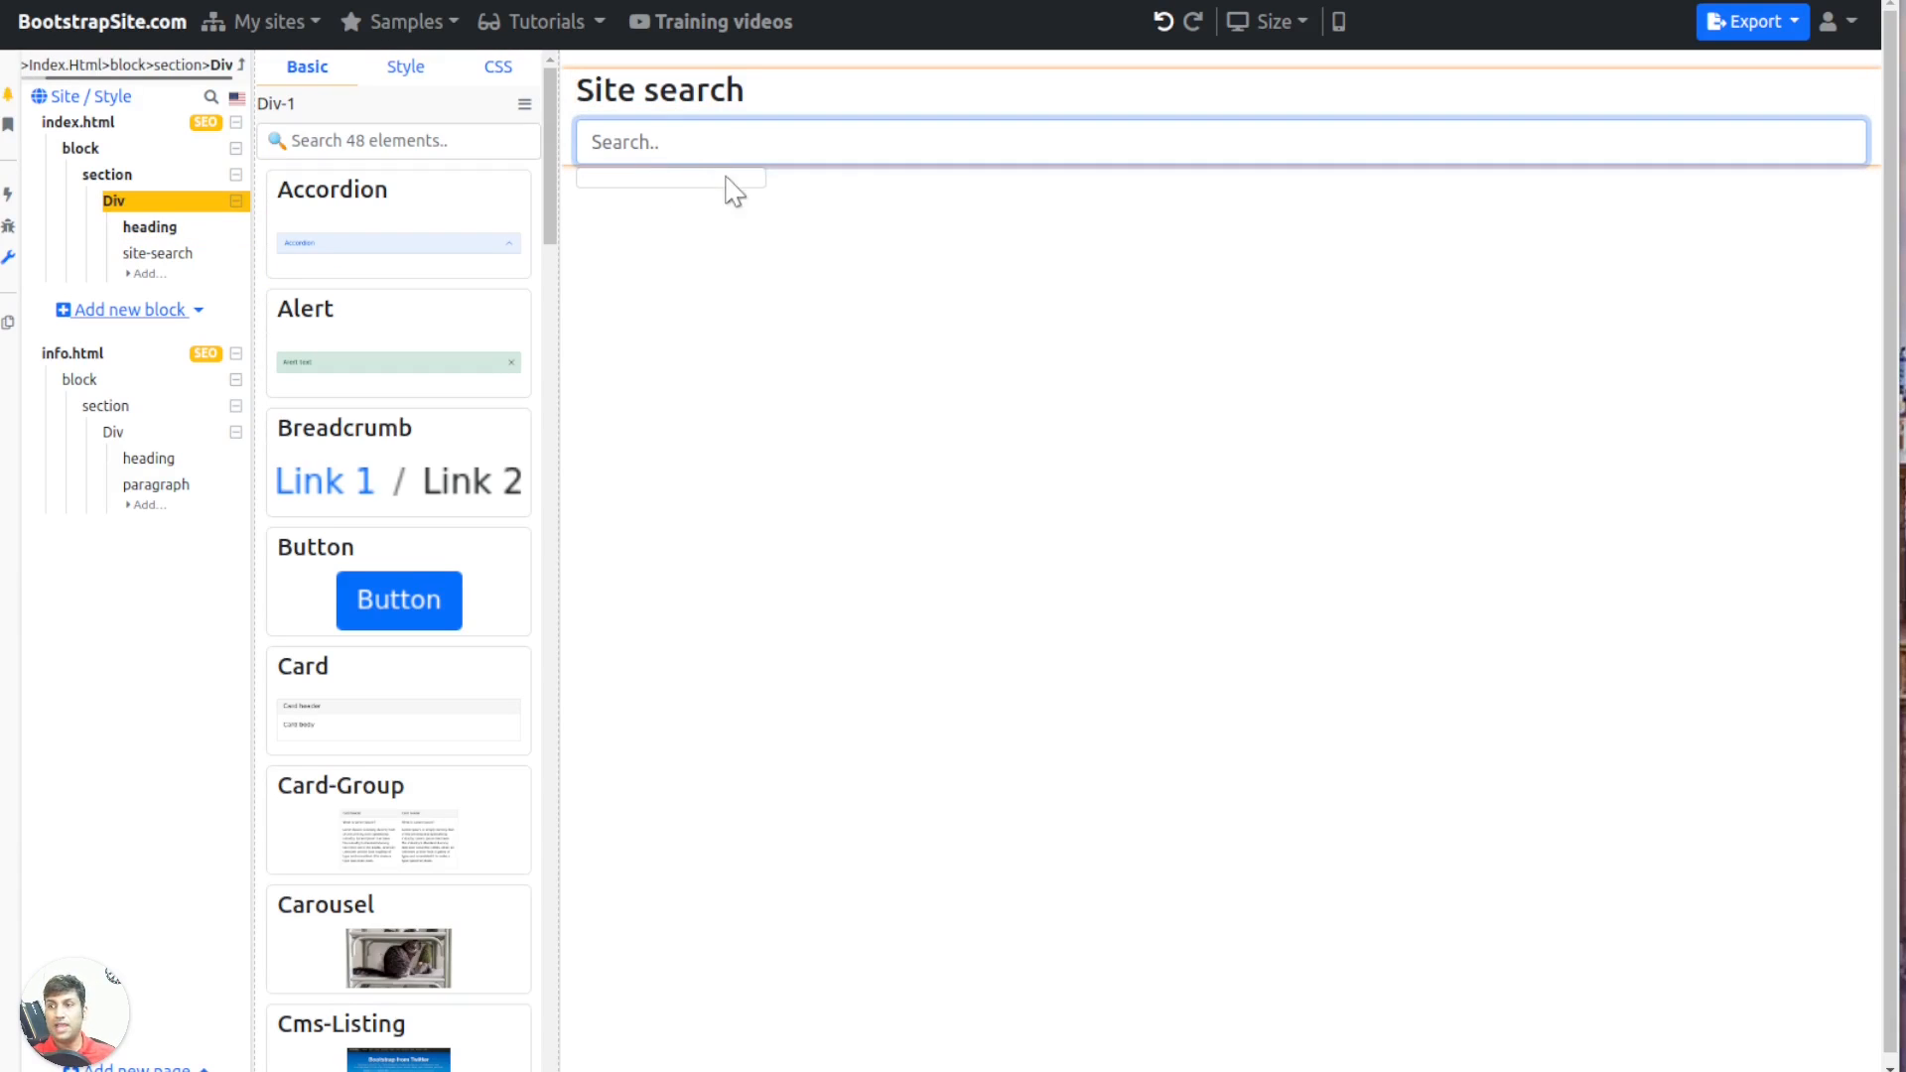
pyautogui.click(705, 137)
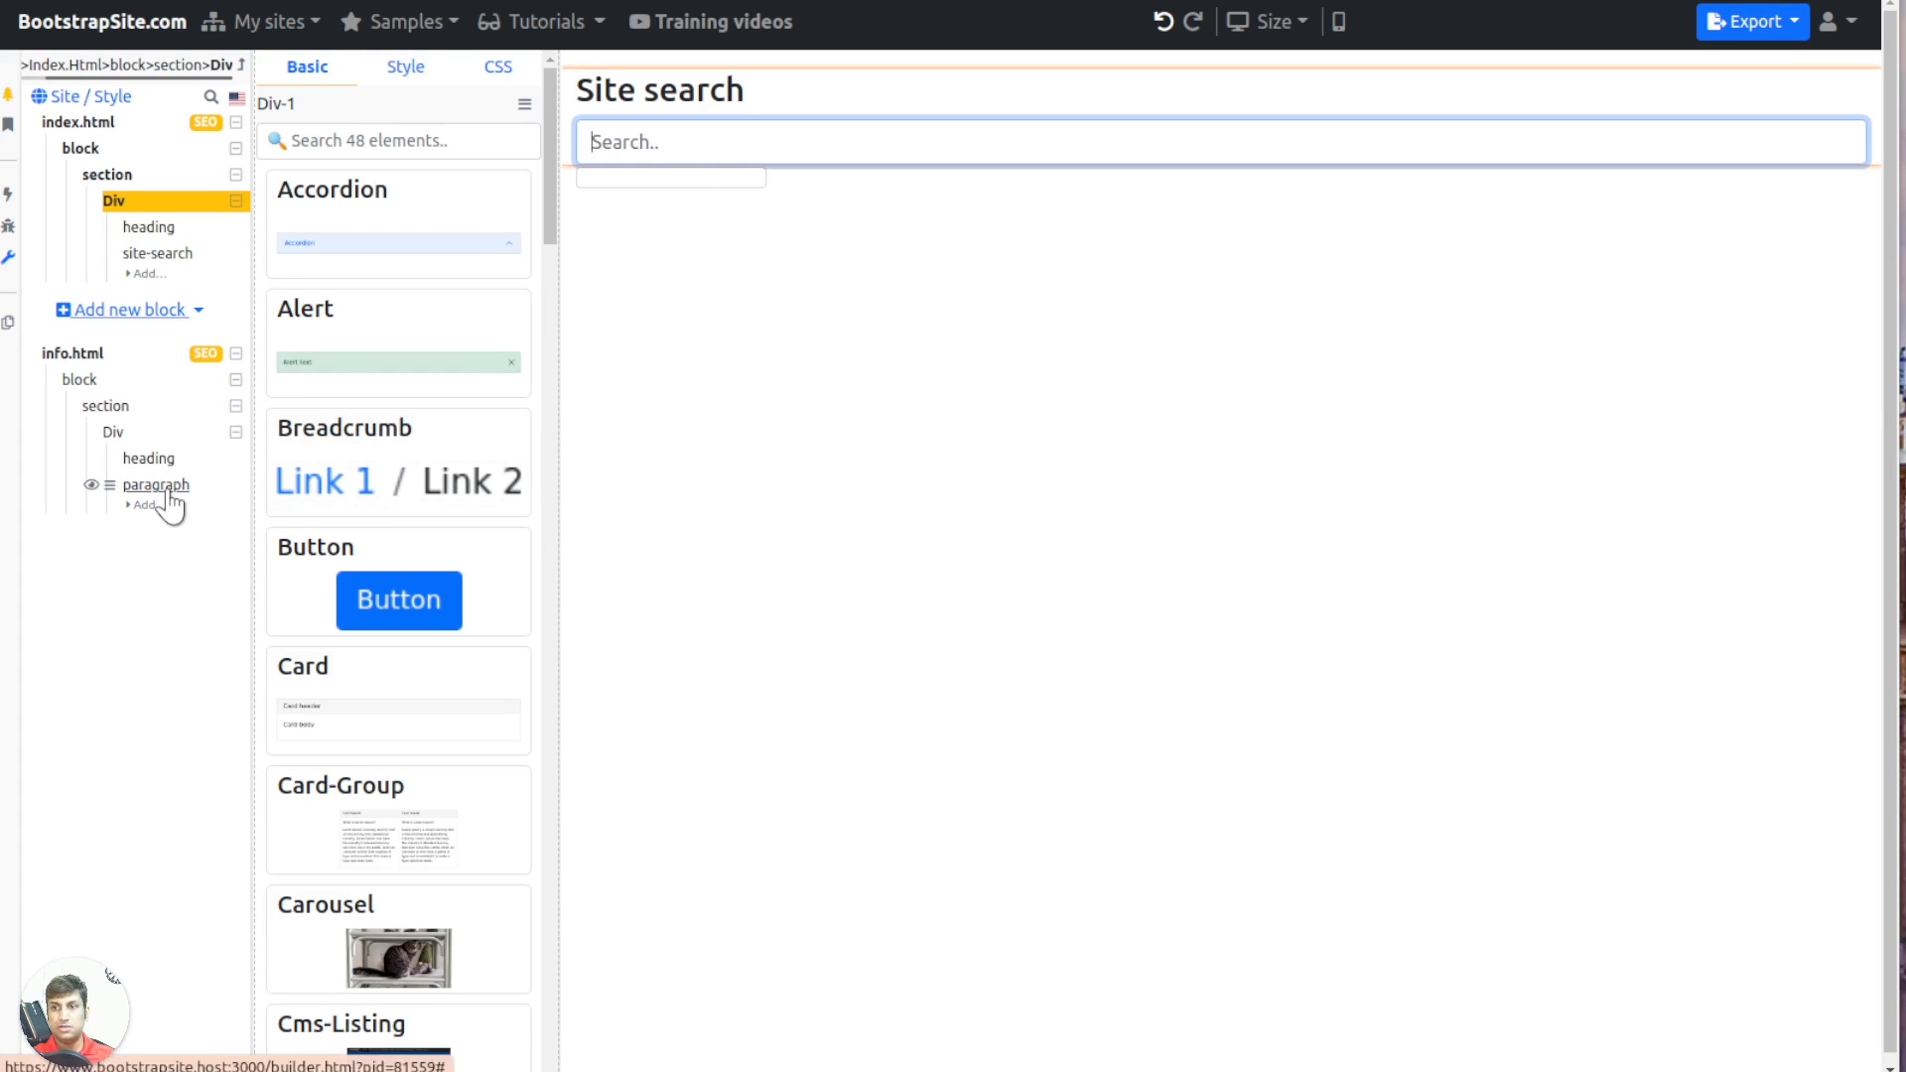
pyautogui.click(159, 485)
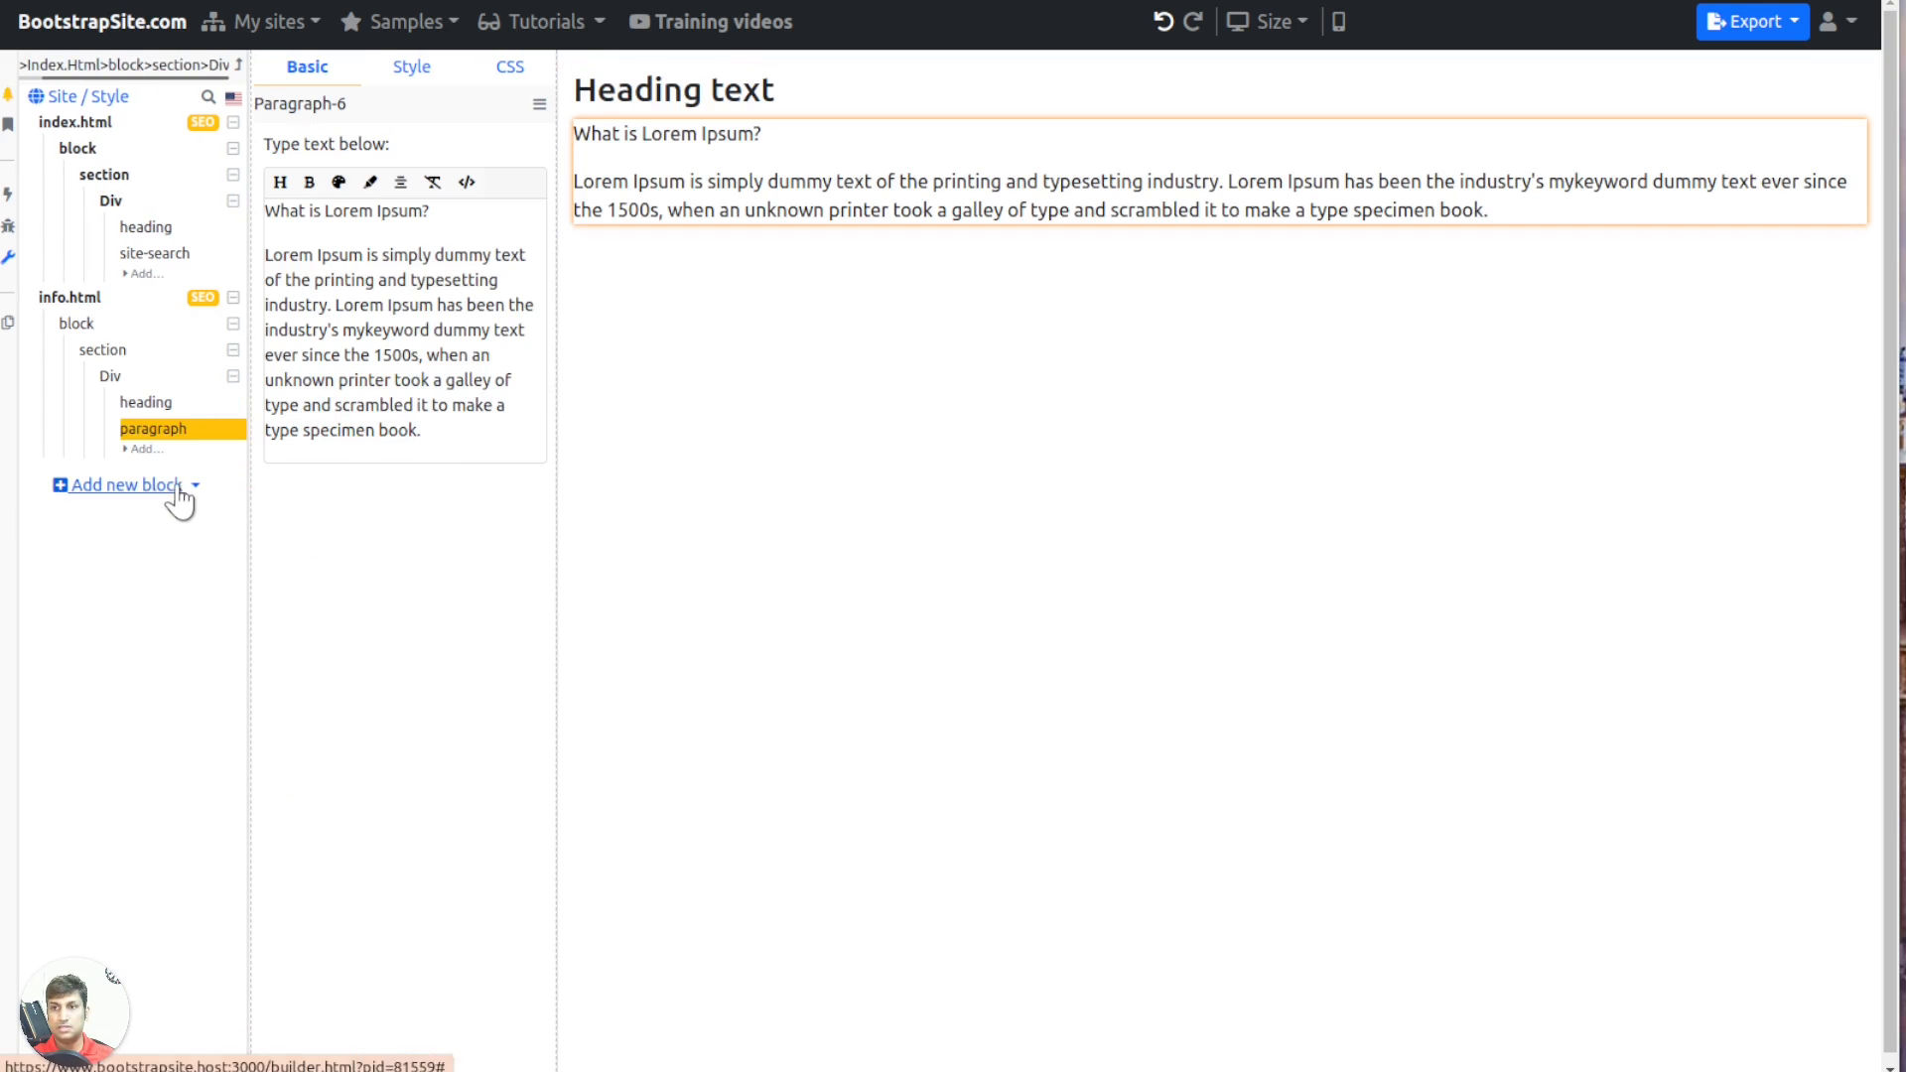
pyautogui.click(157, 254)
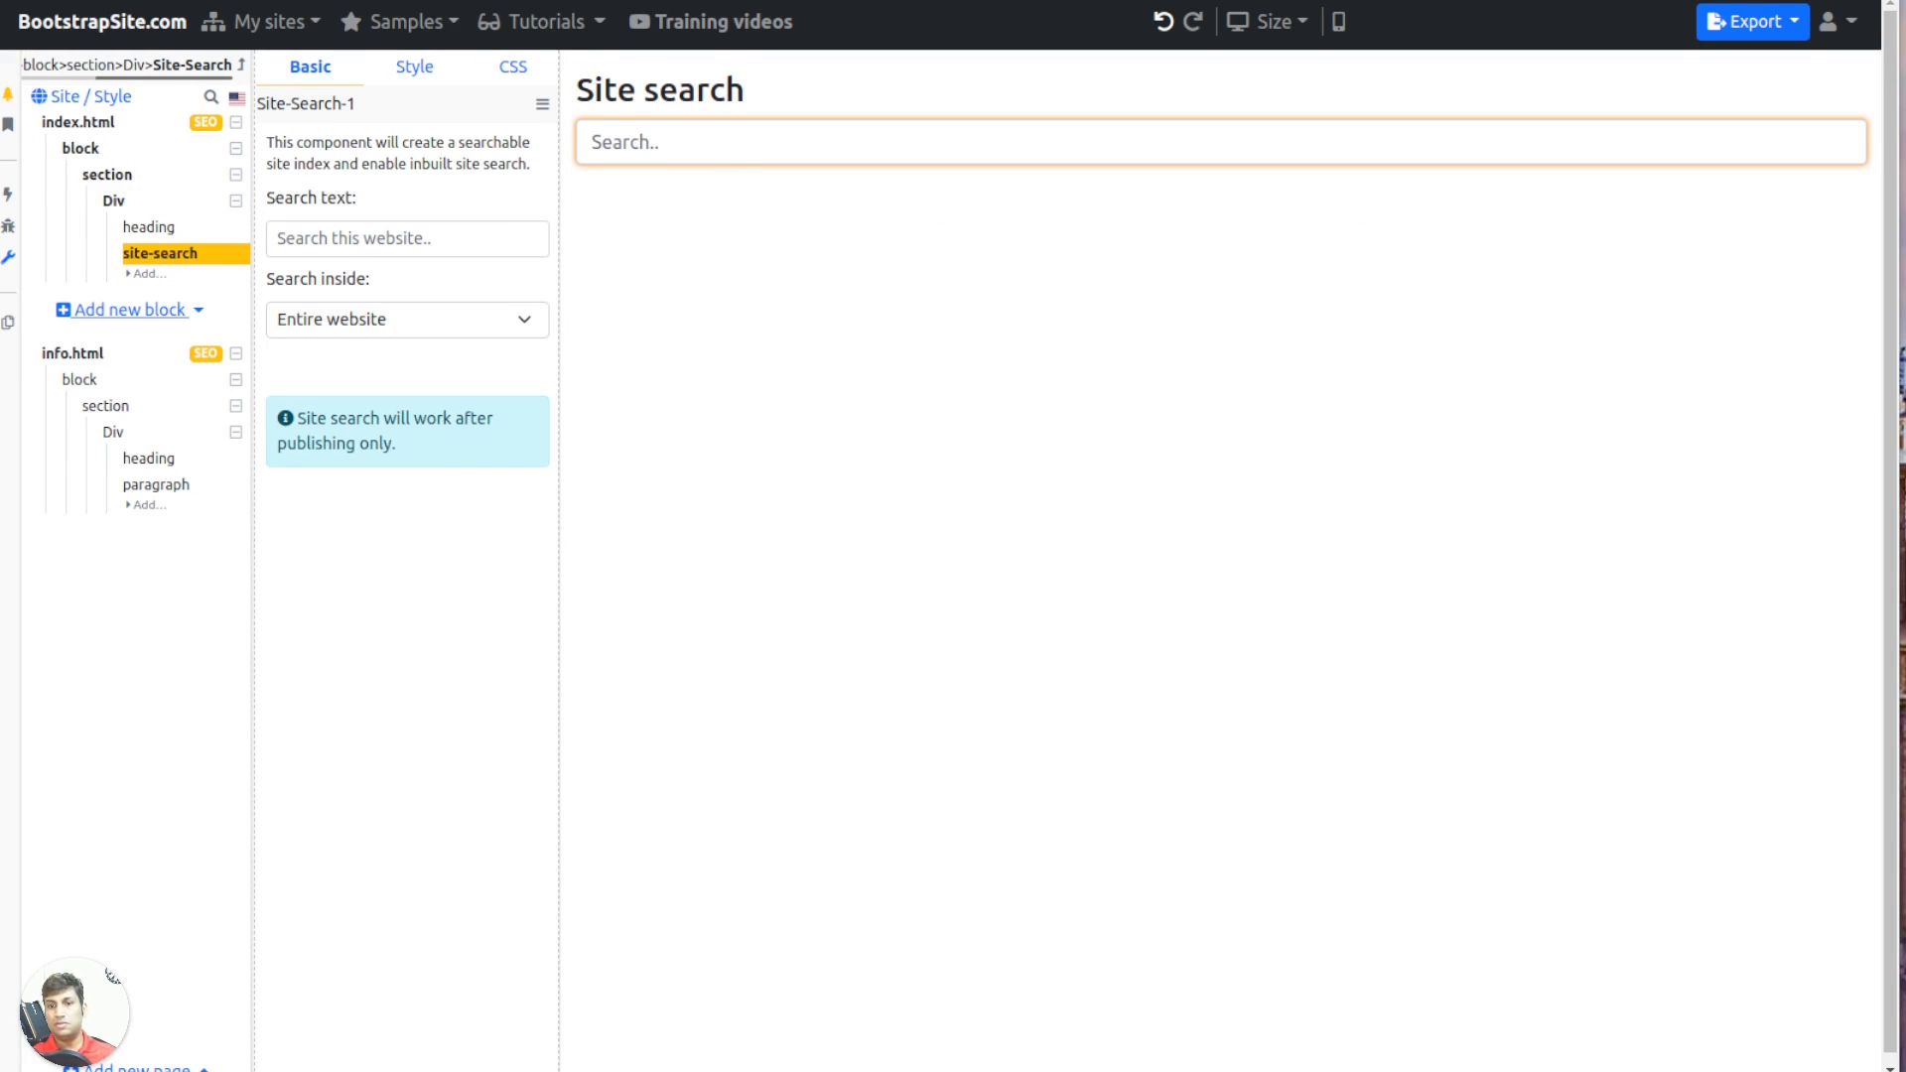
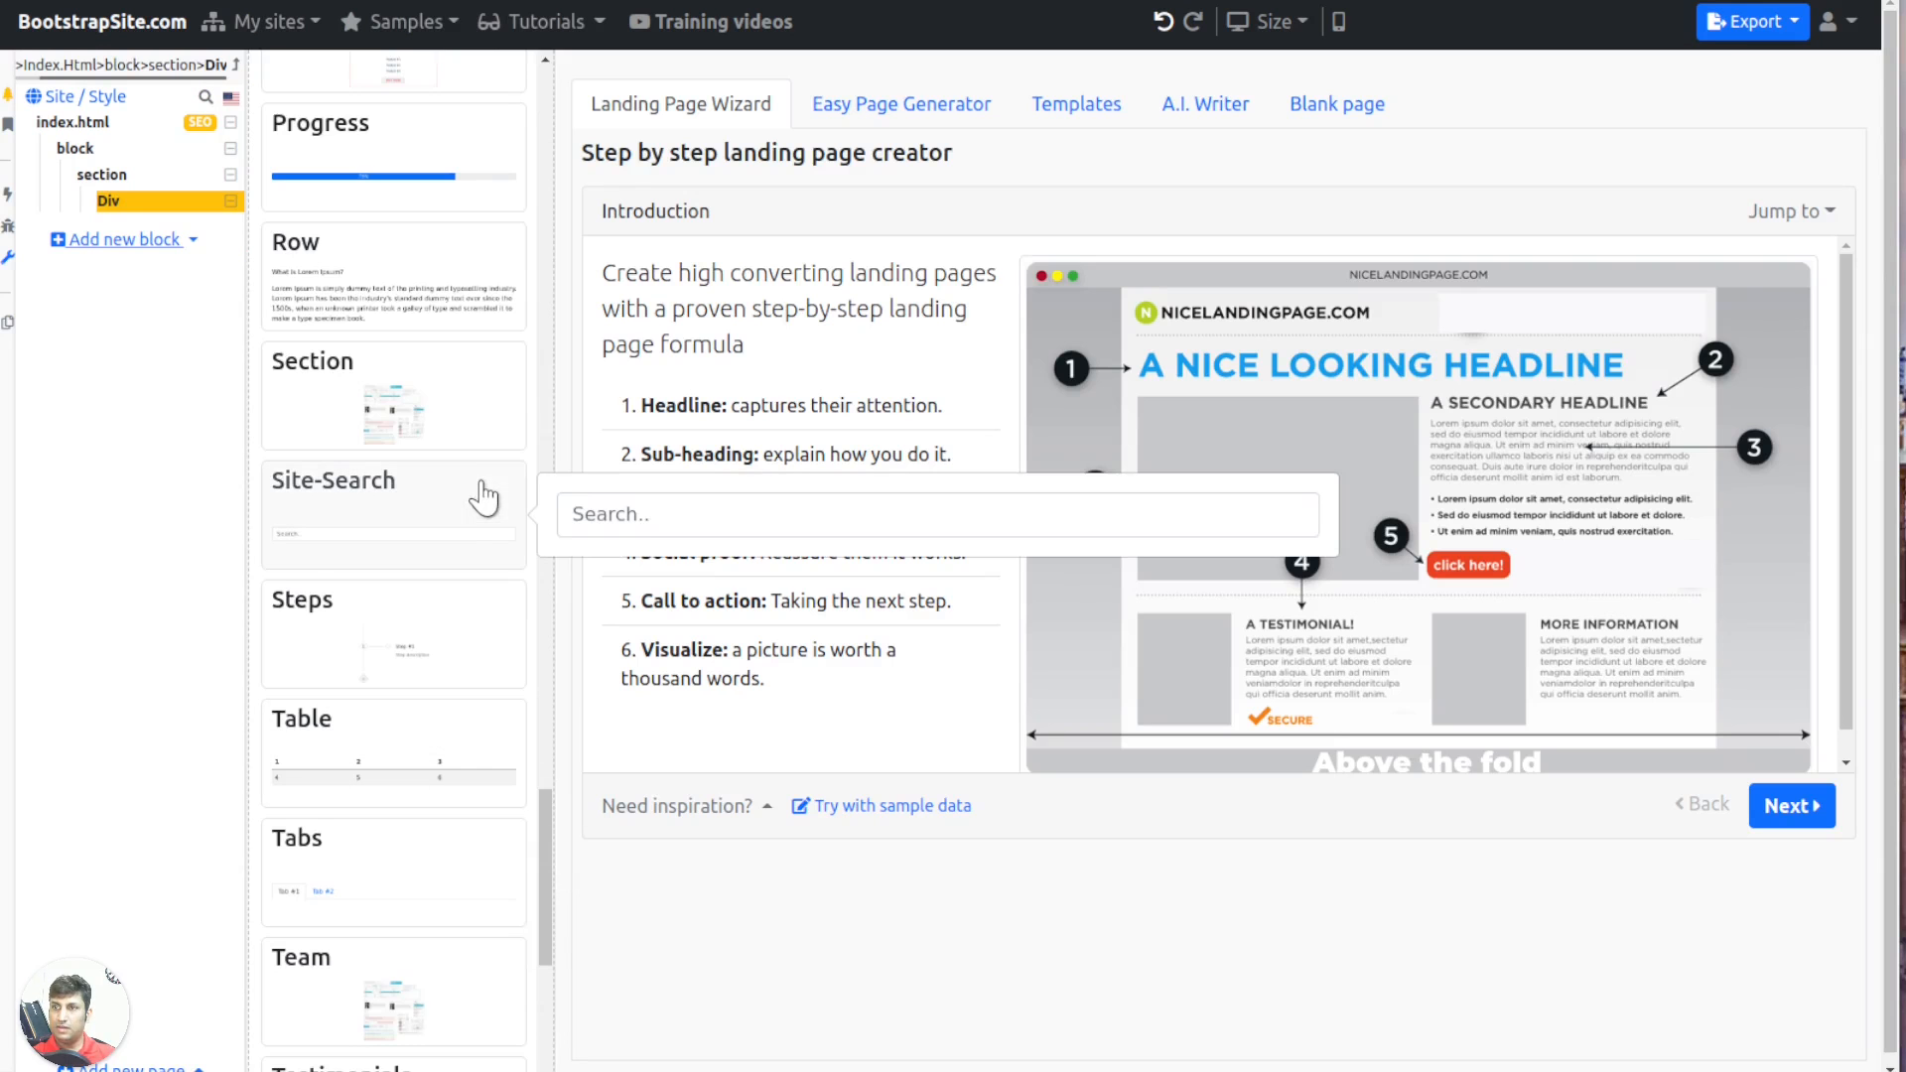
# Add a Steps element to the empty Div, with a first step titled "Step 1" and the text "Step 1 description"
pyautogui.scroll(-1, 460, 520)
pyautogui.click(467, 506)
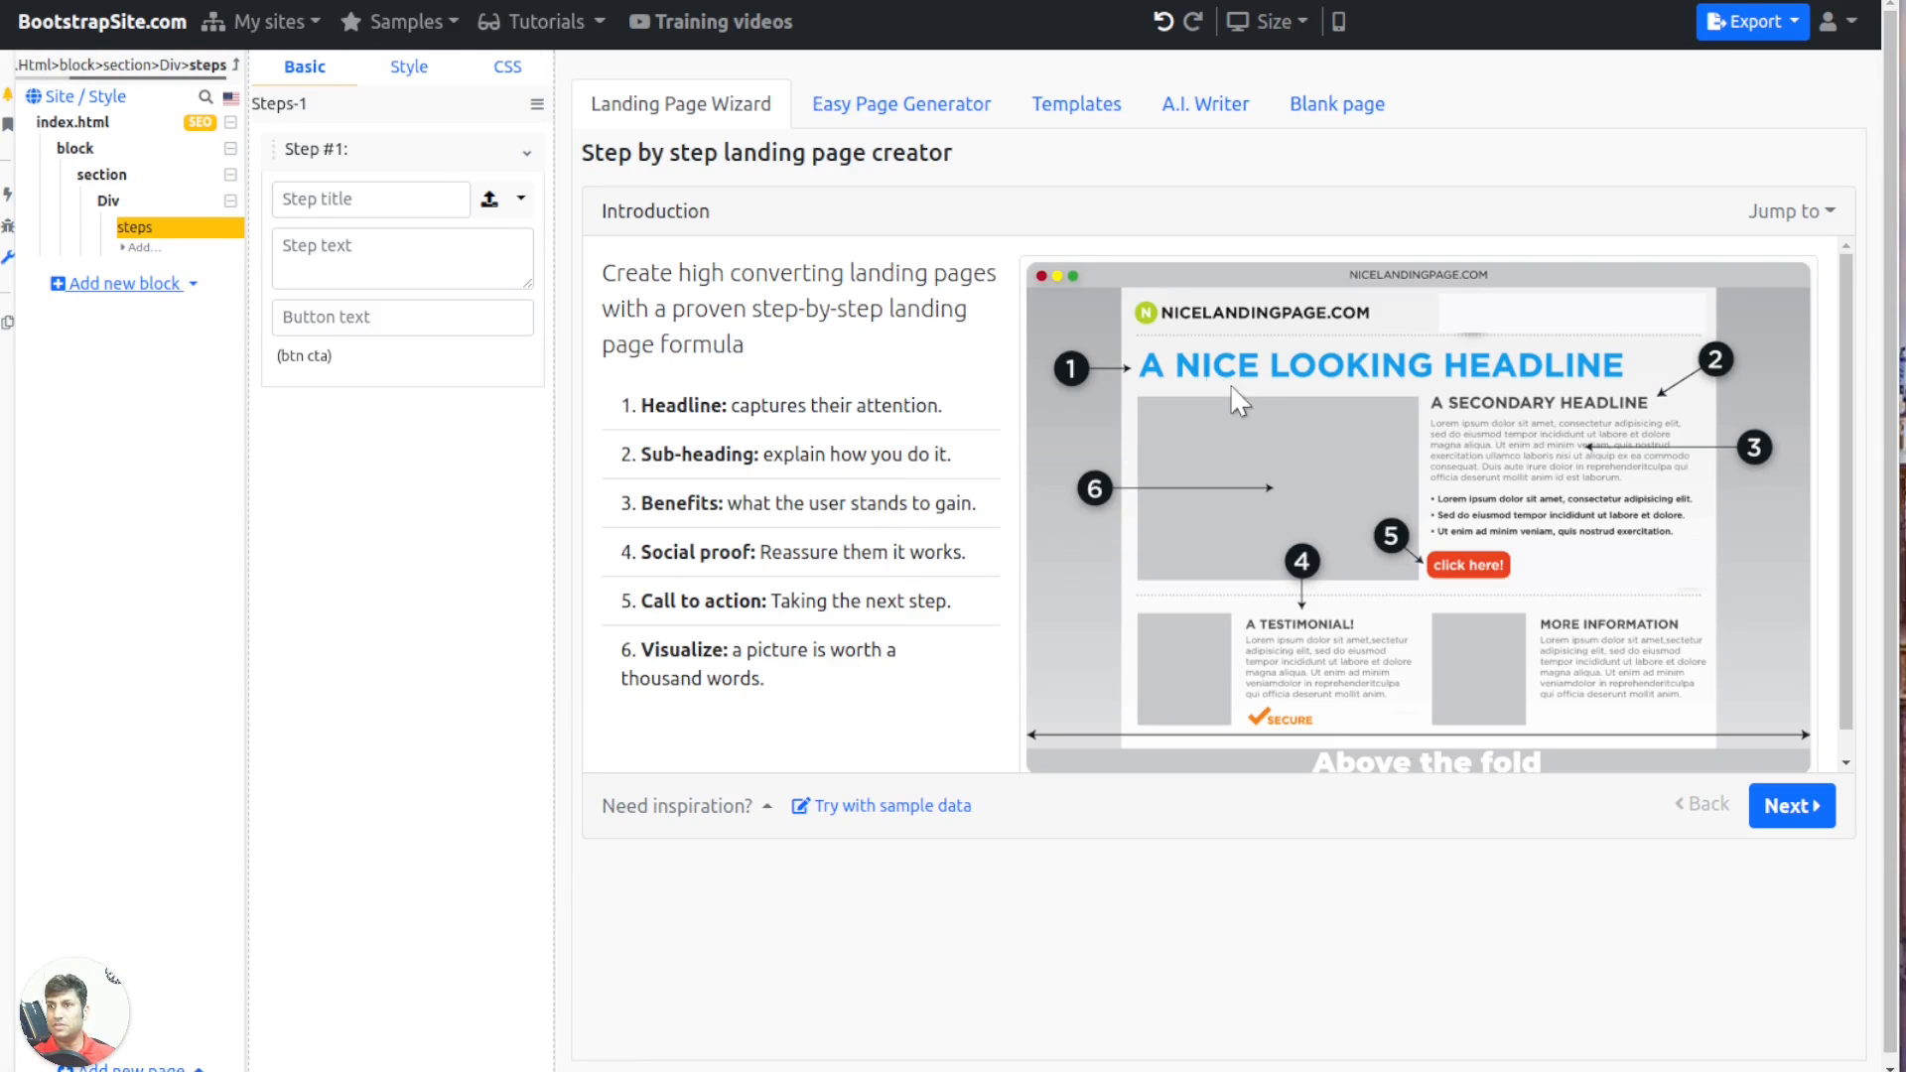
pyautogui.click(398, 208)
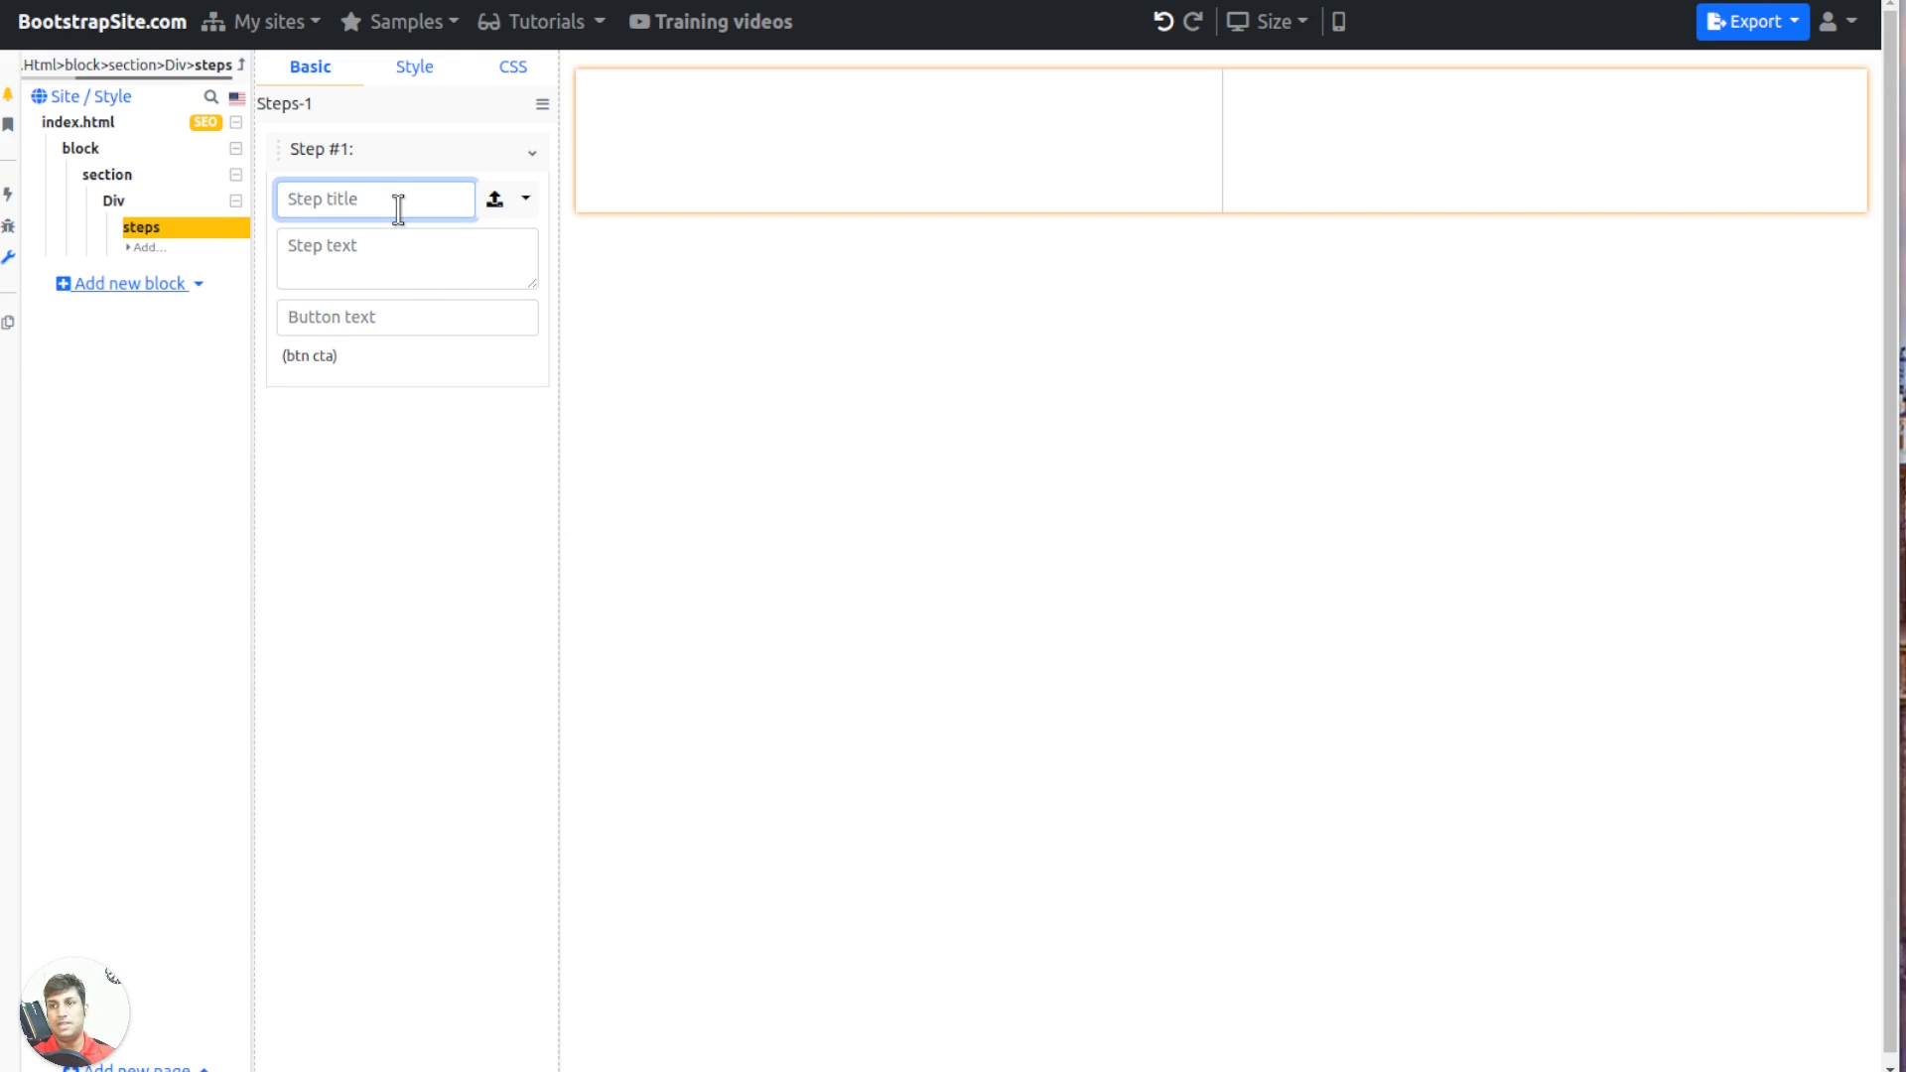
pyautogui.write('Step 1')
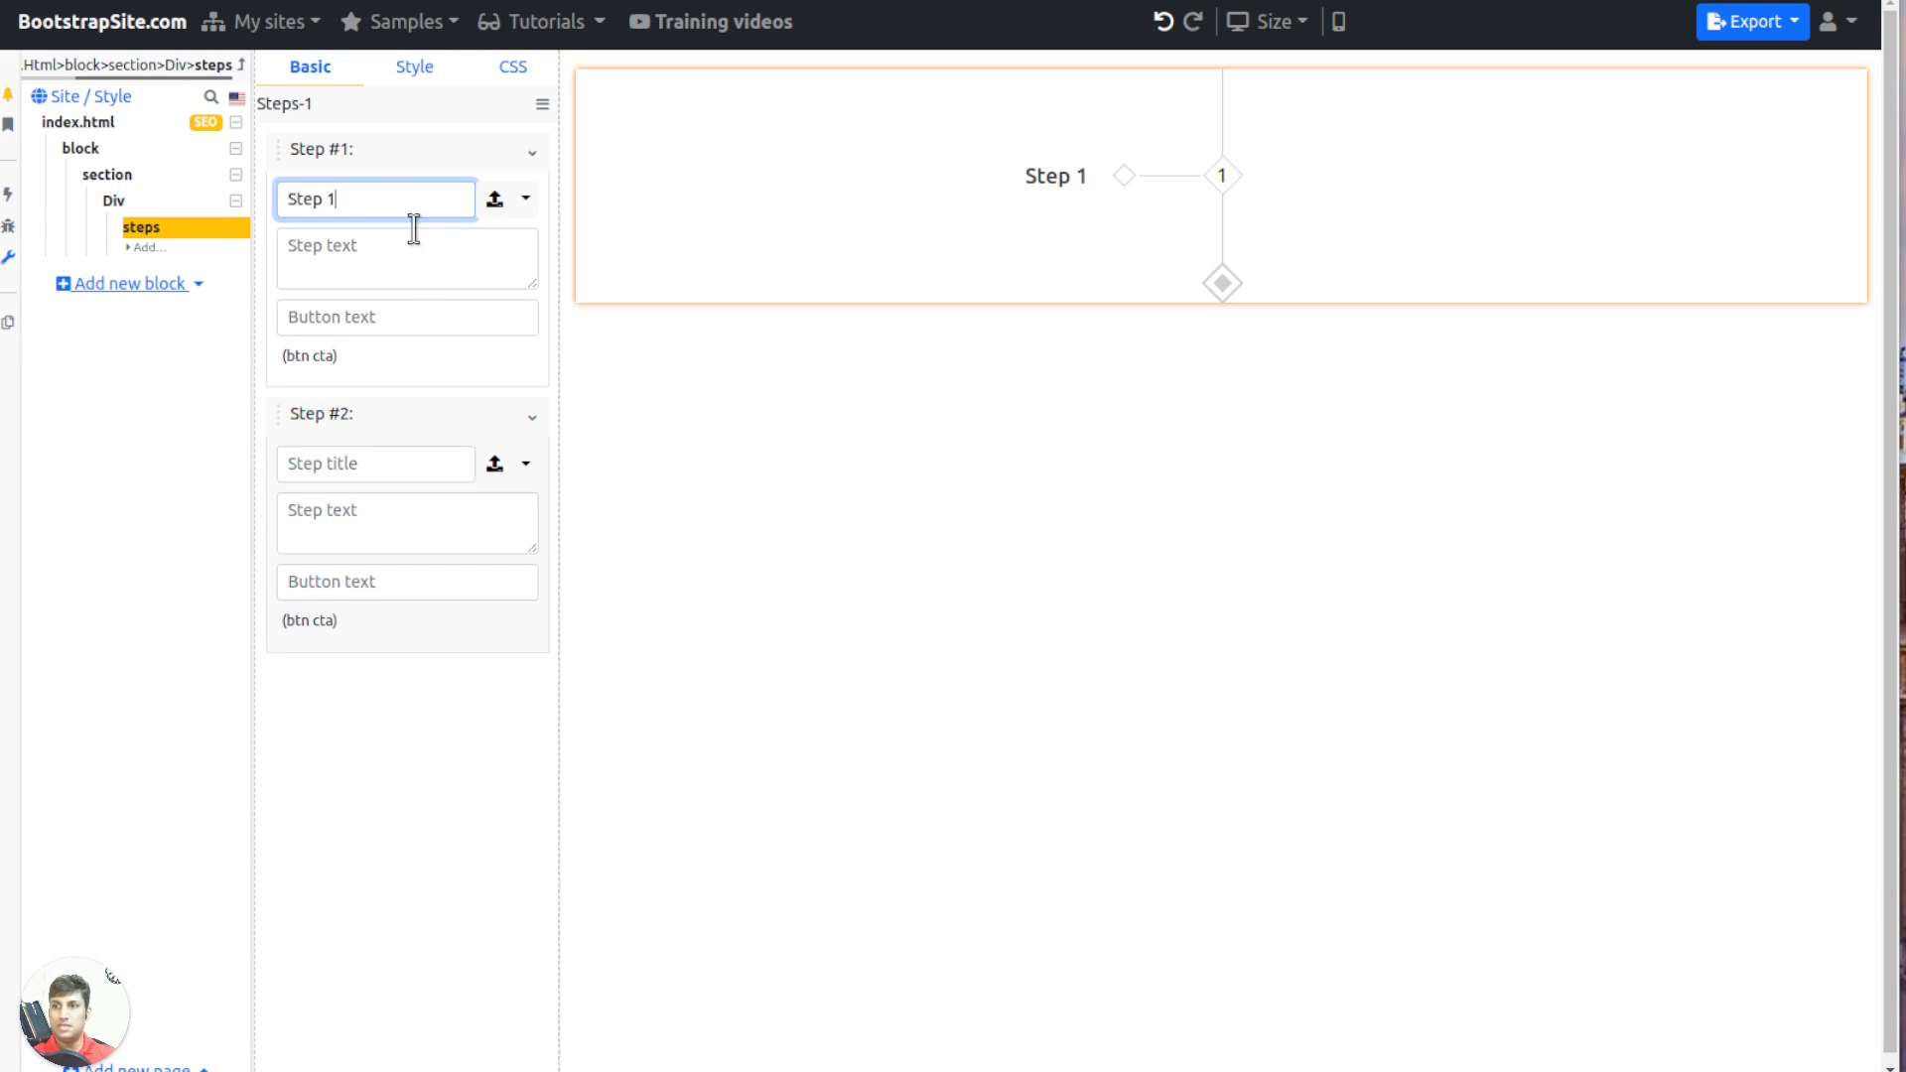
pyautogui.click(426, 256)
pyautogui.write('Step 1 description')
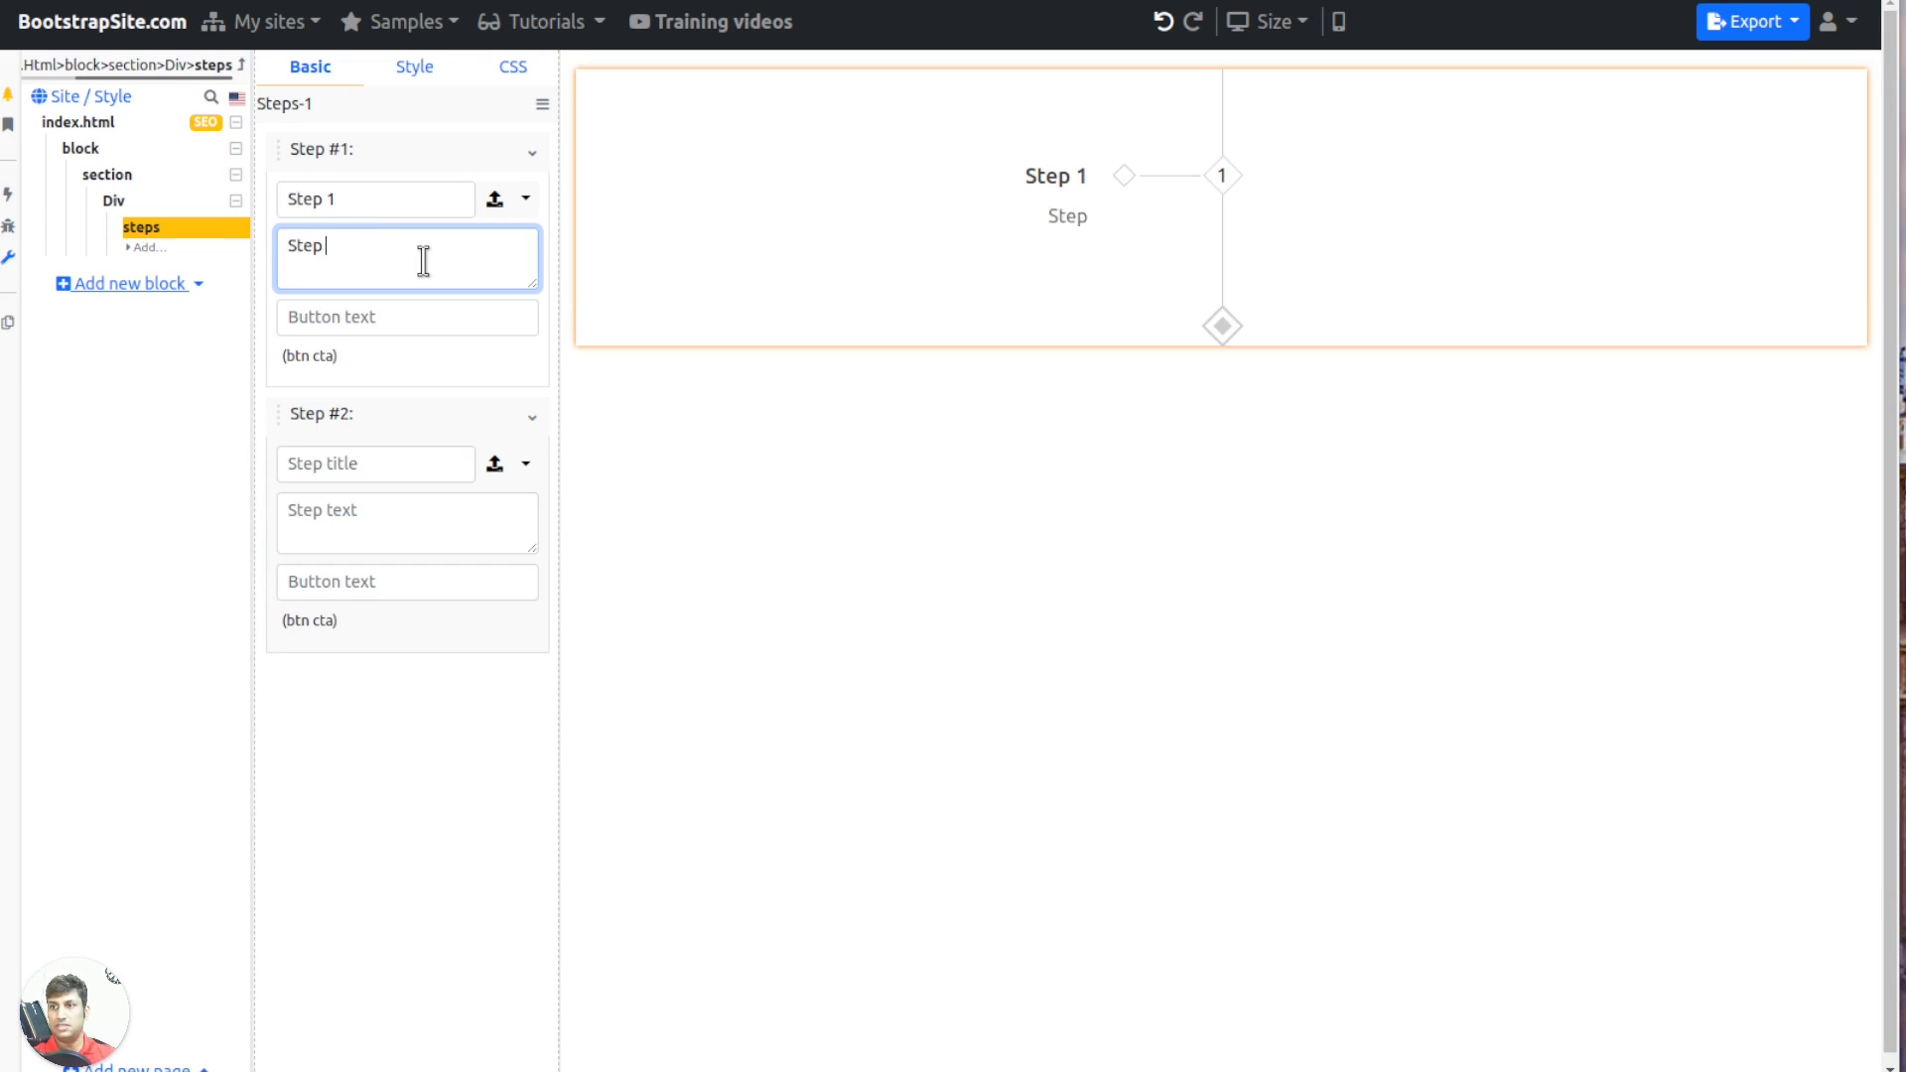
# Give the first step a button with the text "Learn more" and the link "/link"
pyautogui.click(357, 316)
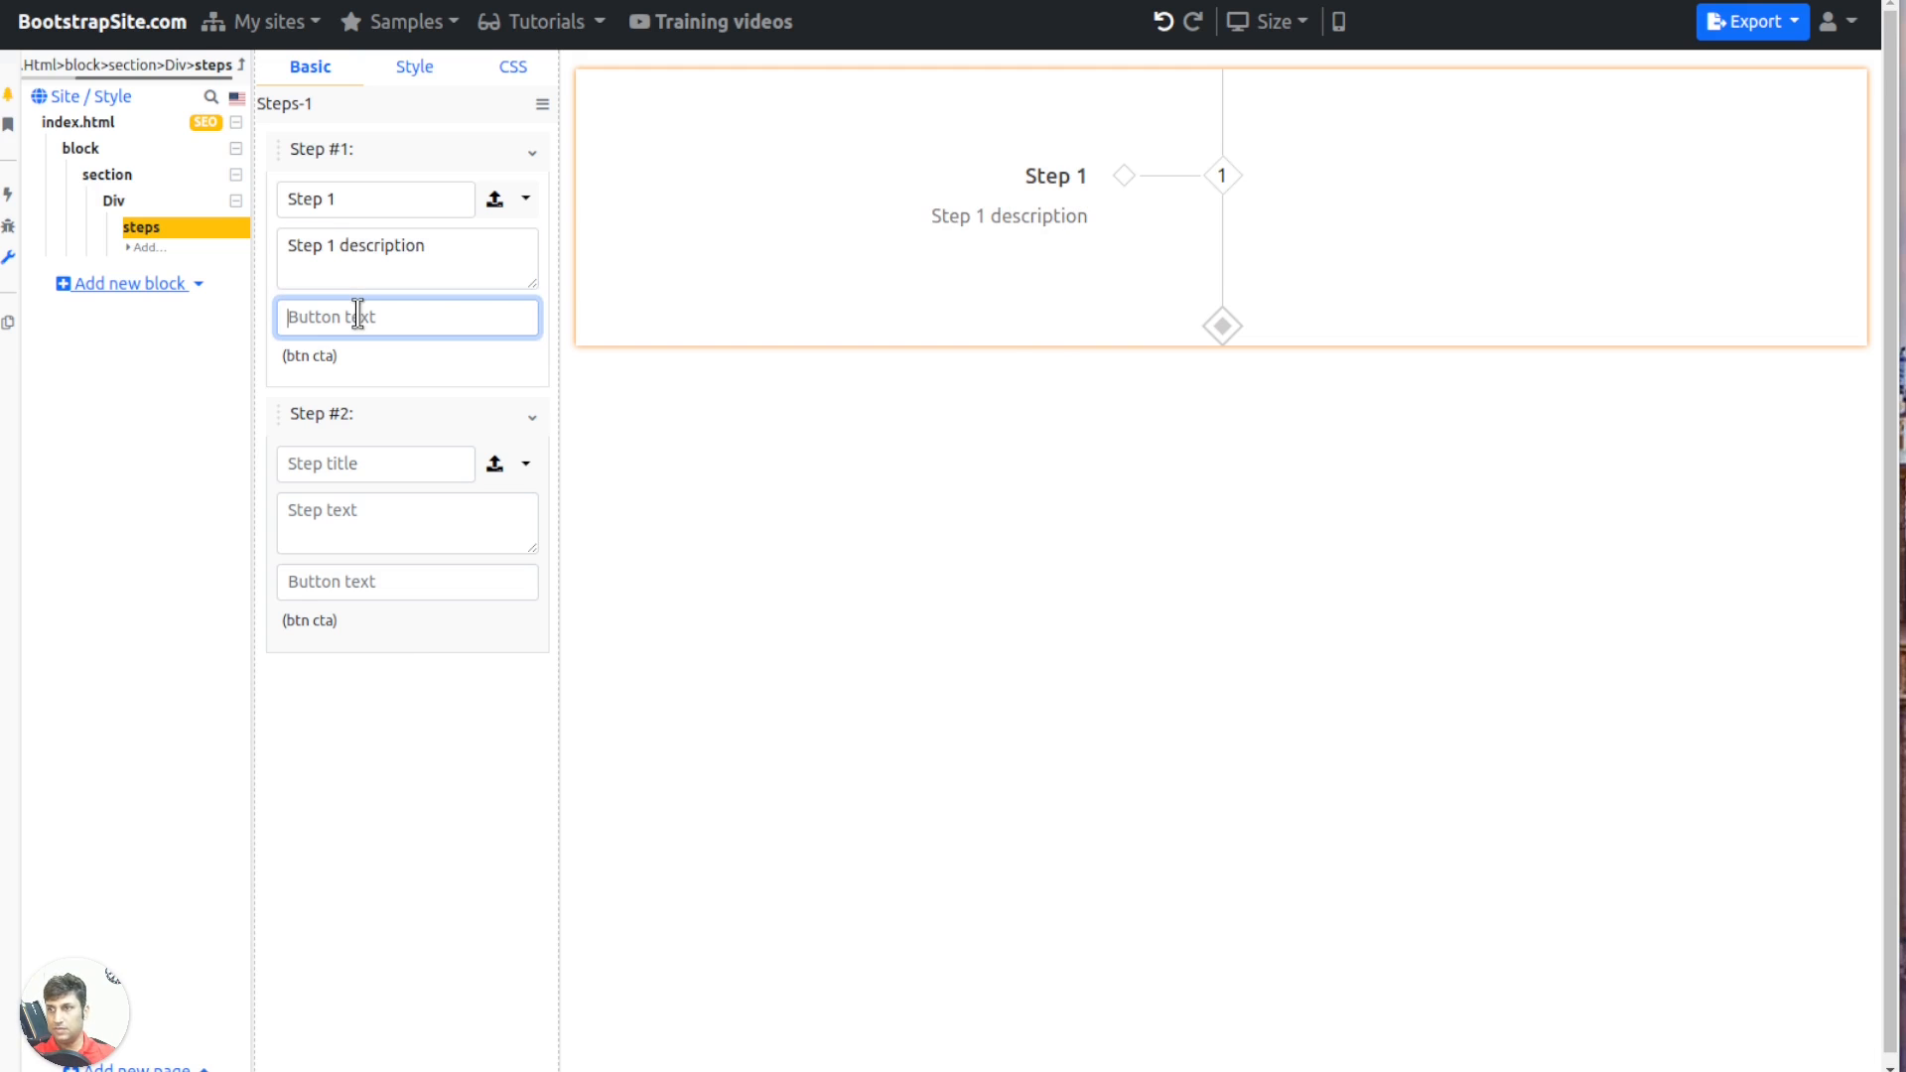
pyautogui.write('Learn mo')
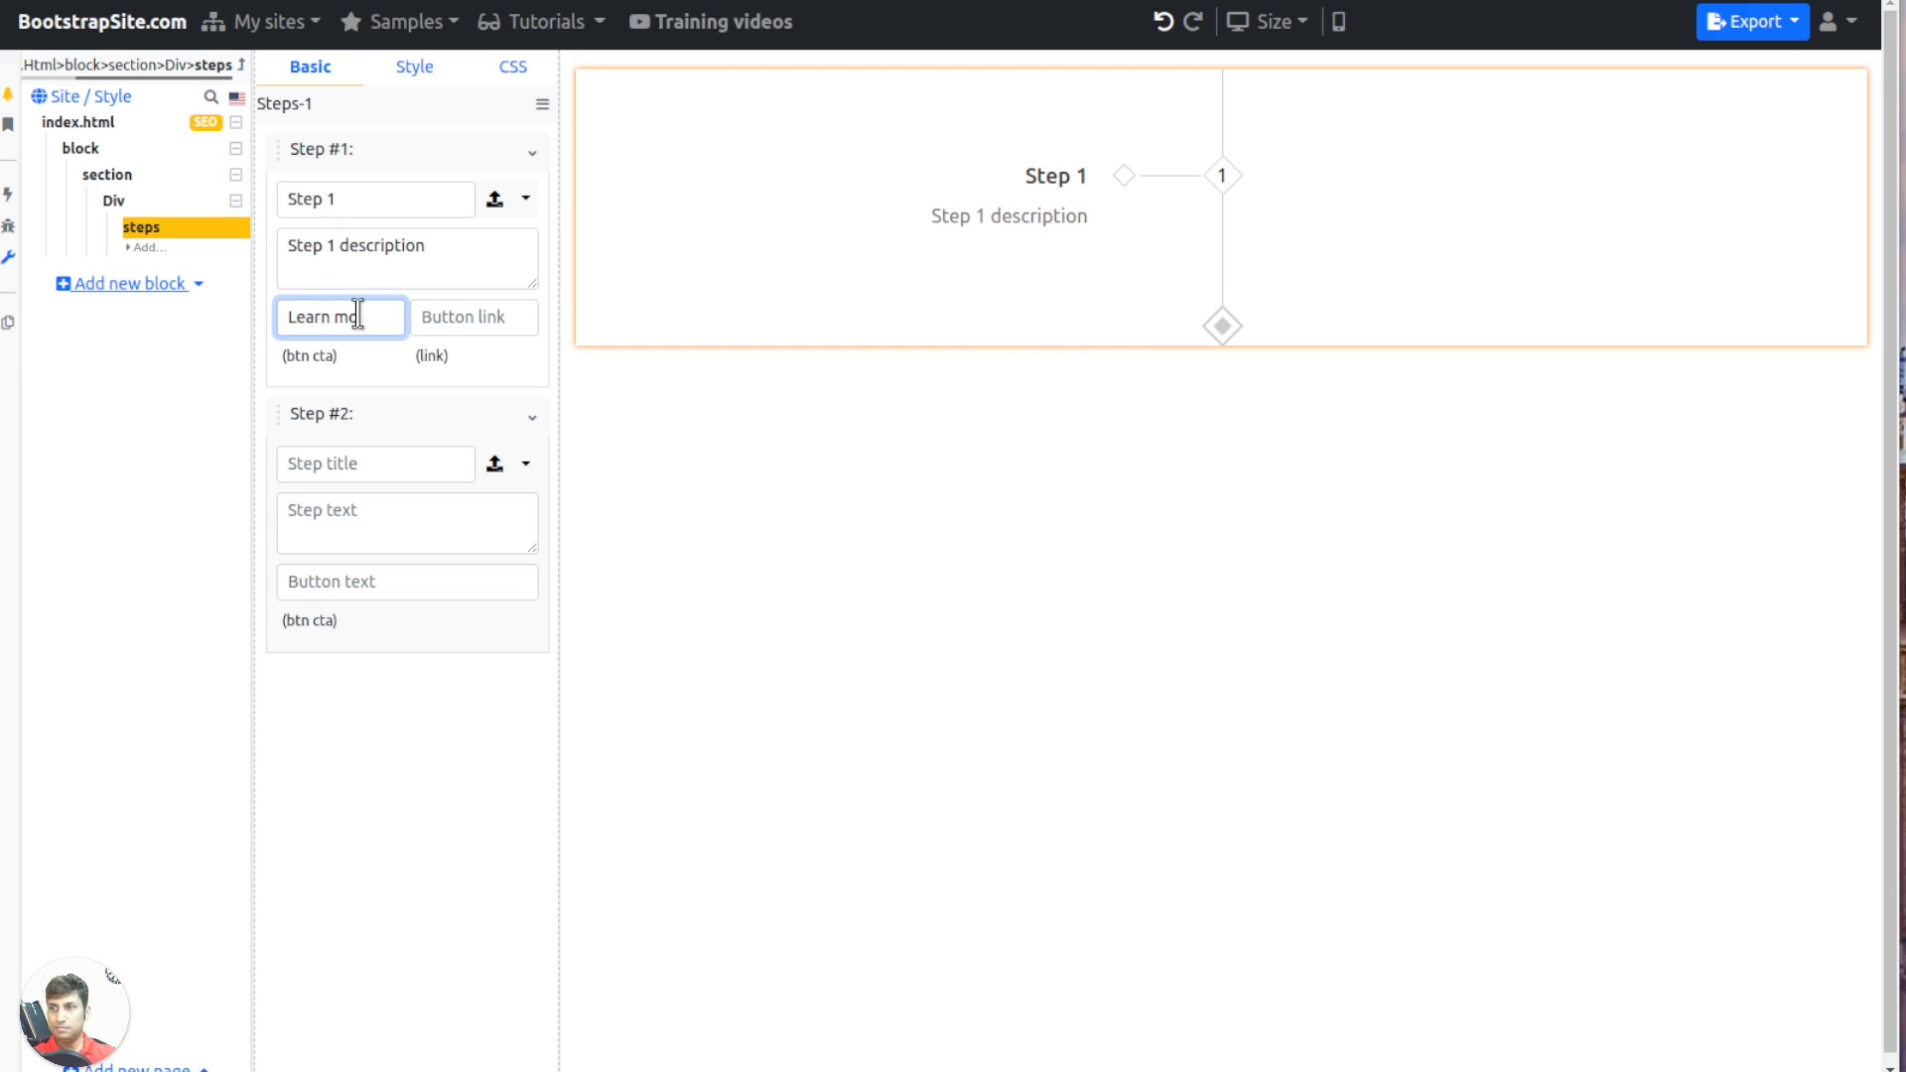
pyautogui.write('re')
pyautogui.press('Tab')
pyautogui.write('/')
# Duplicate the first step, then title the copy "Step 2" and change its text to "Step 2 description"
pyautogui.click(386, 202)
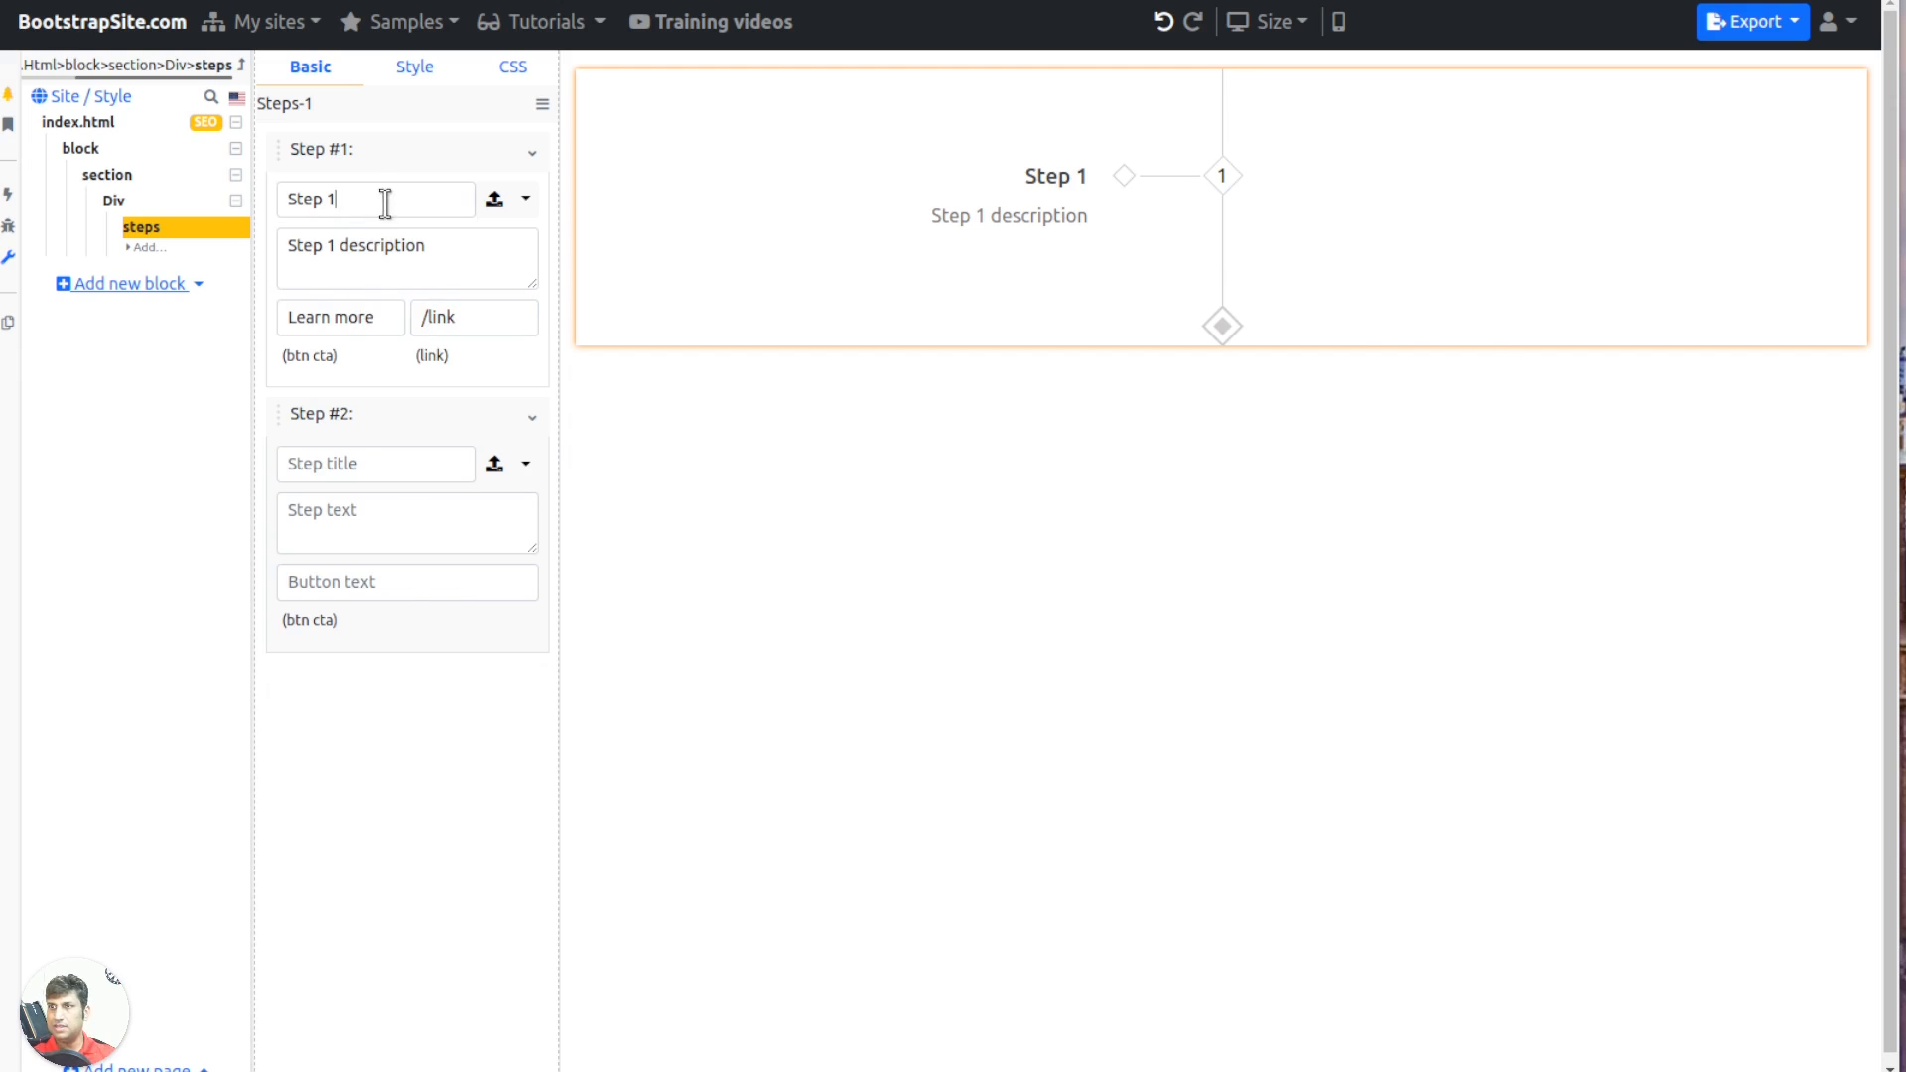
pyautogui.hotkey('ctrl', 'd')
pyautogui.click(399, 469)
pyautogui.press('BackSpace')
pyautogui.write('2')
pyautogui.doubleClick(331, 510)
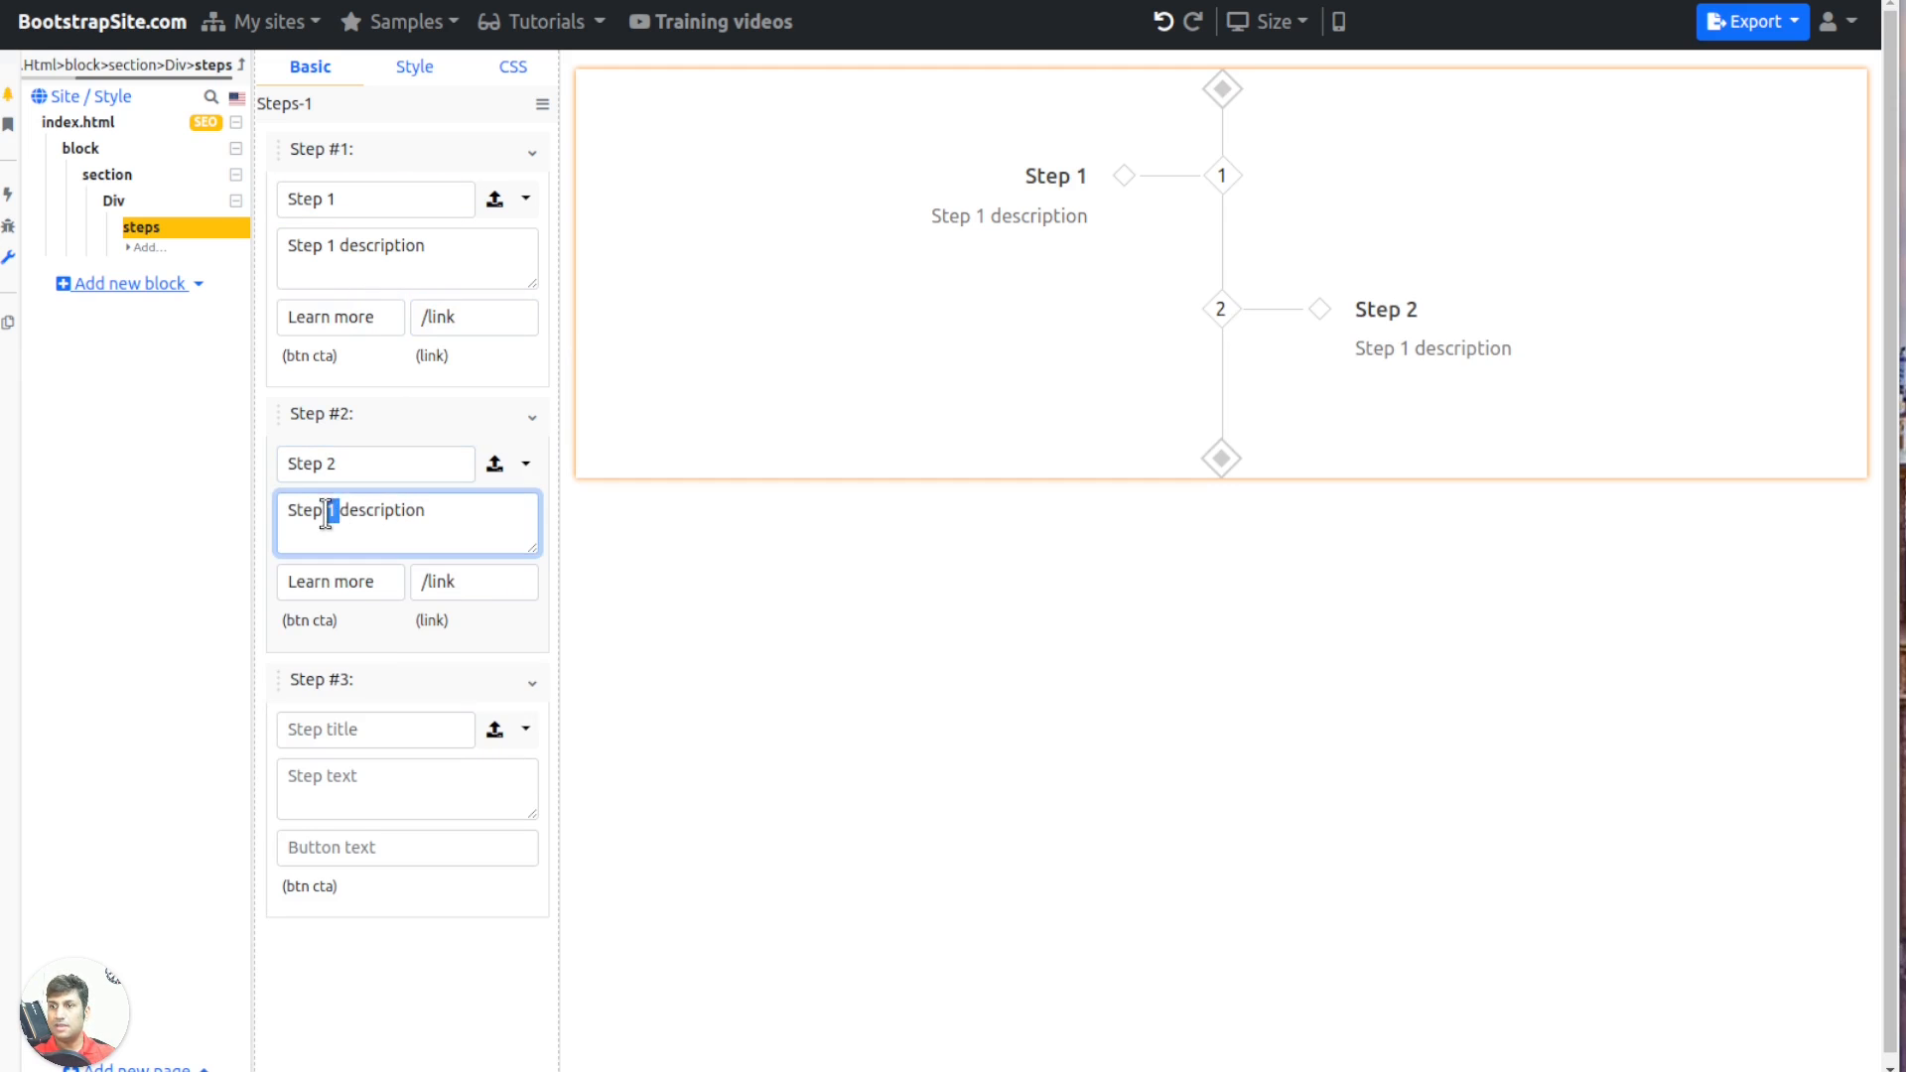
pyautogui.write('2')
# Try the ready-made styles steps-bubbles and steps-carousel on the Steps element, and return it to steps-zigzag
pyautogui.click(414, 69)
pyautogui.click(400, 243)
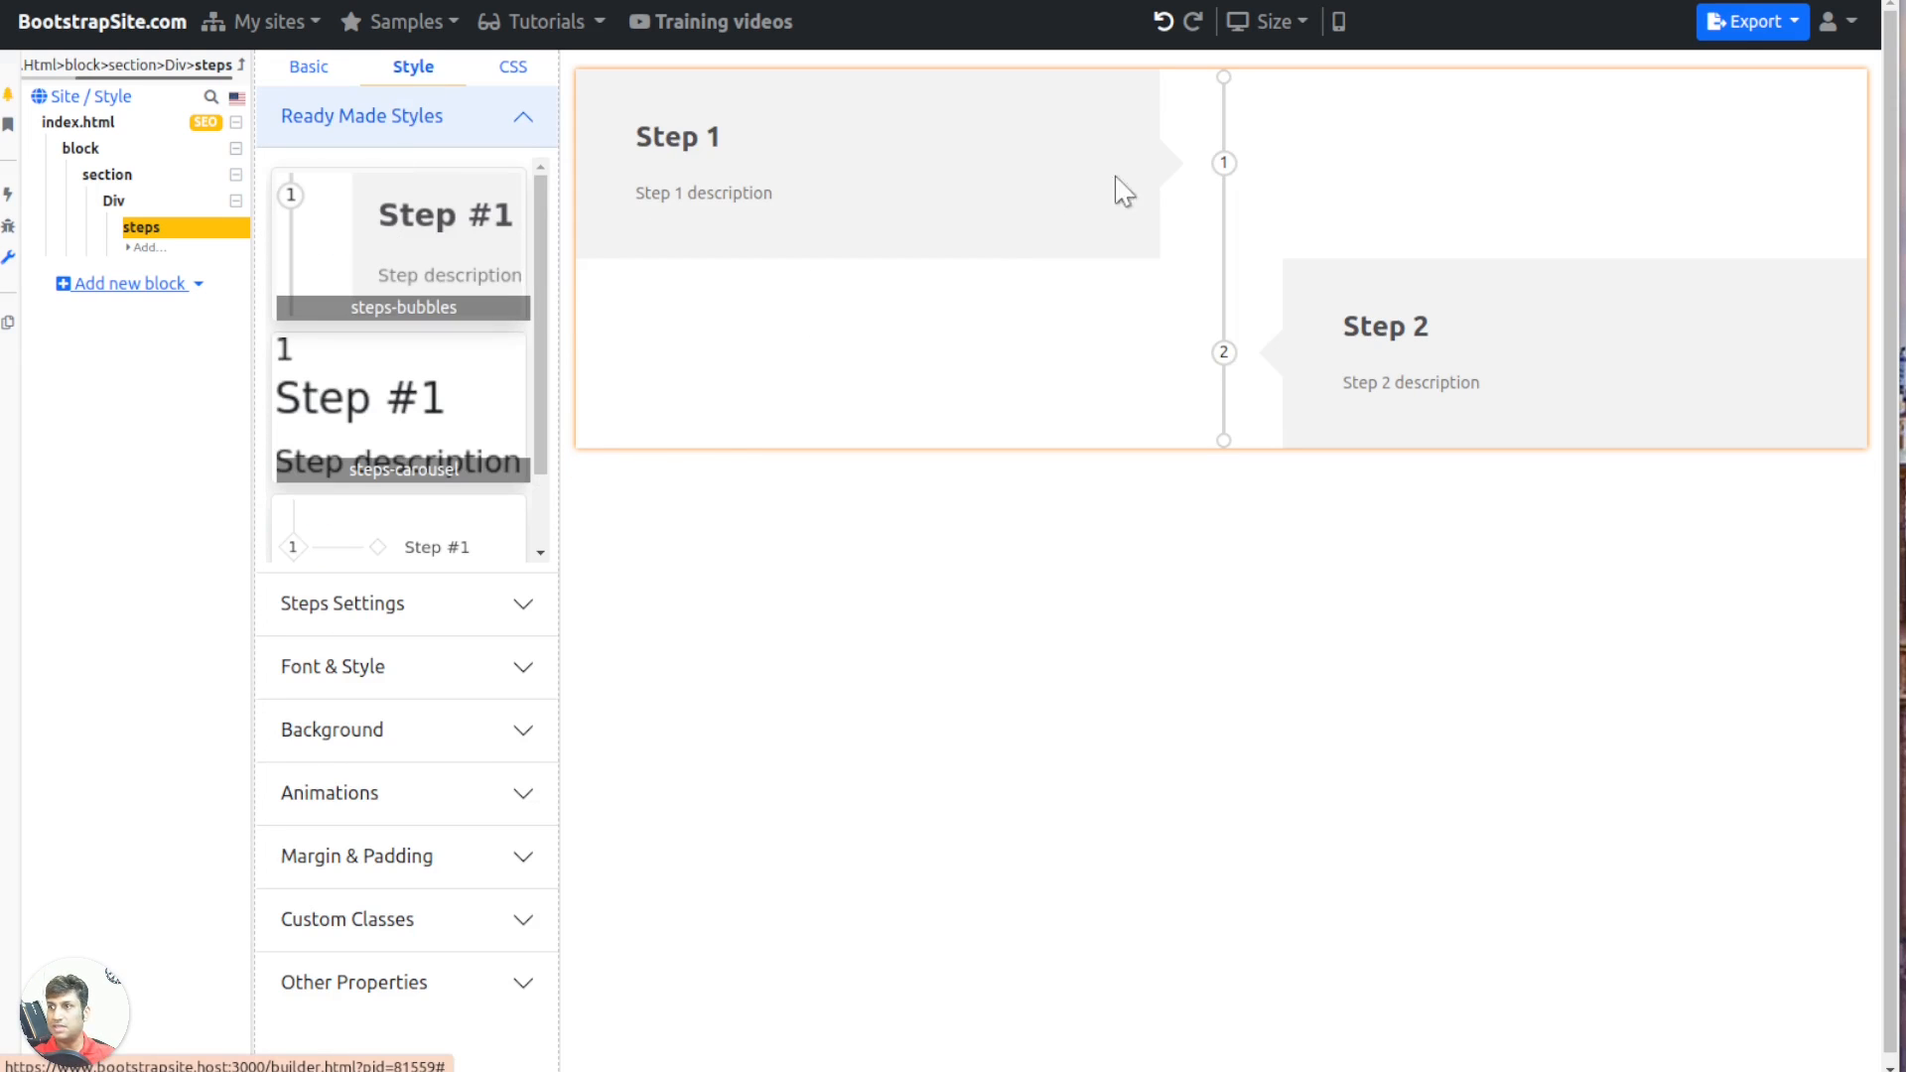
pyautogui.click(456, 392)
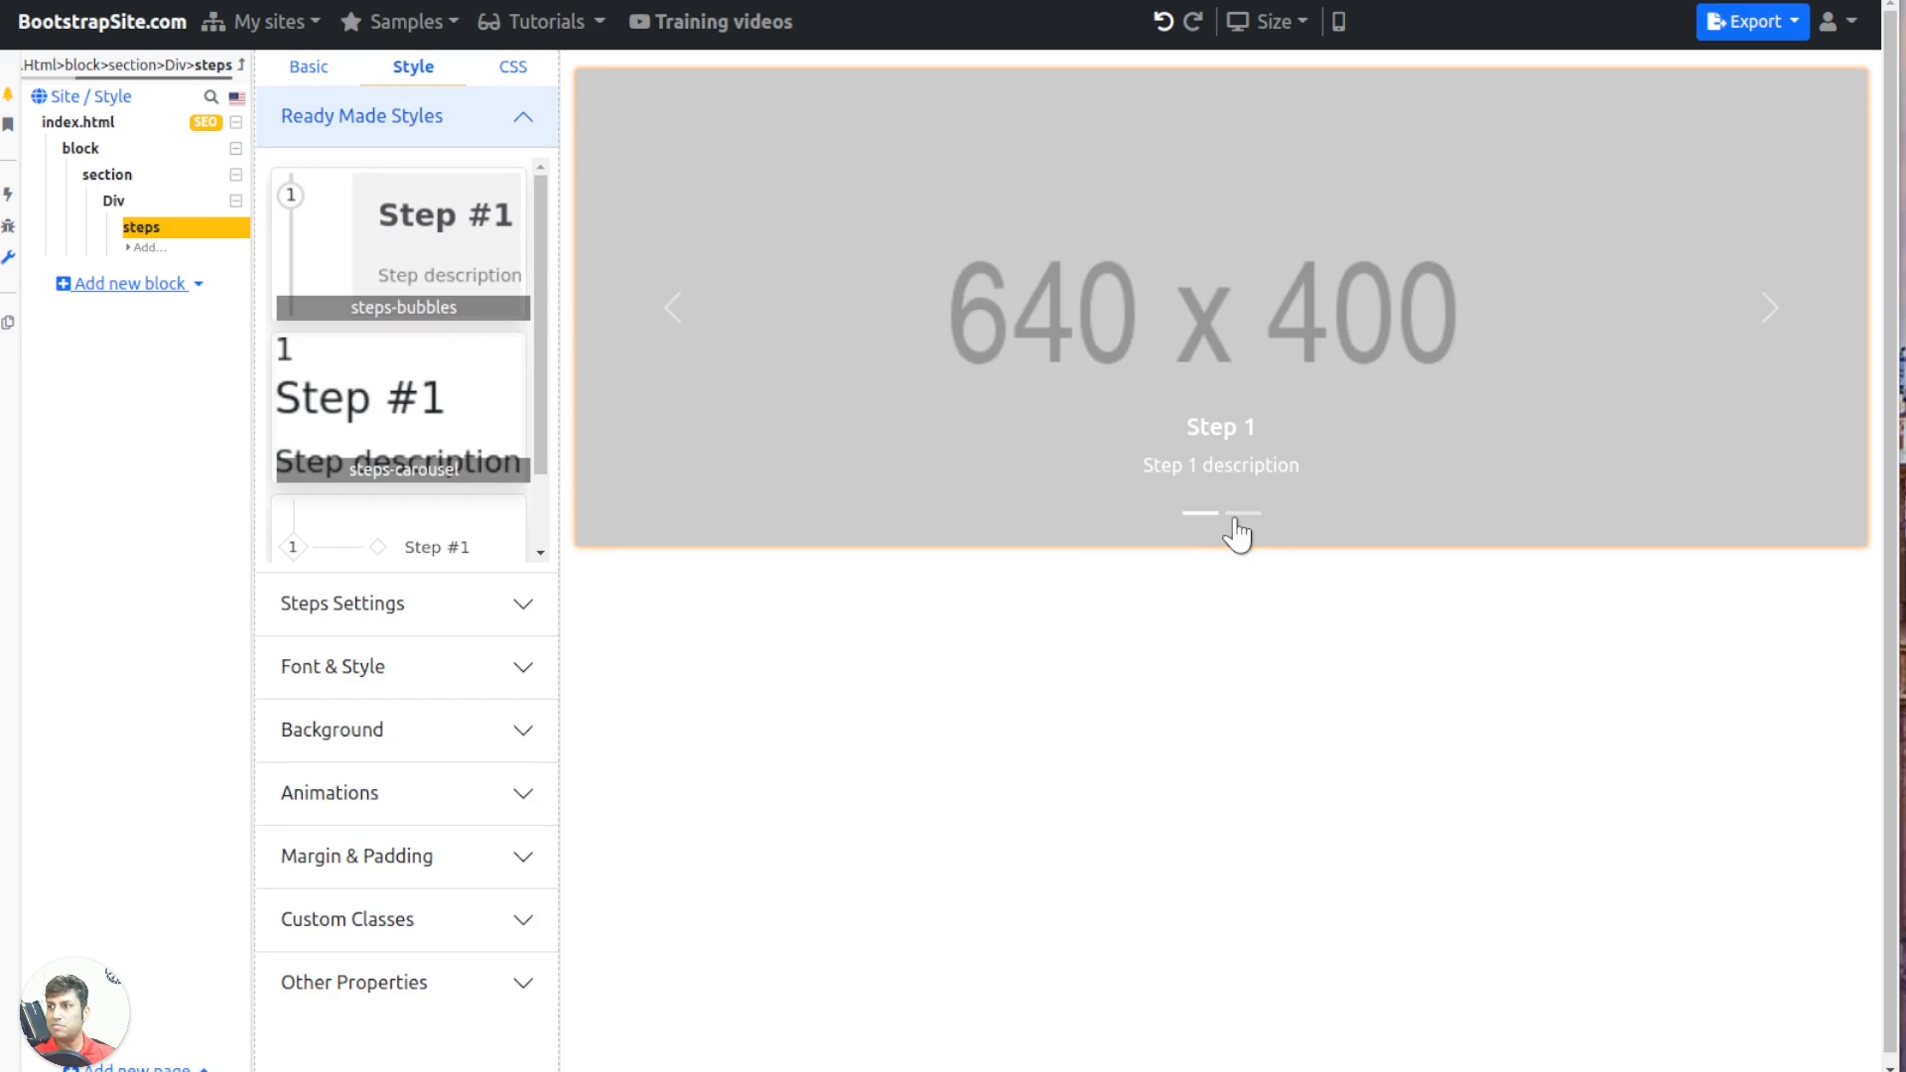
pyautogui.click(1240, 514)
pyautogui.scroll(-2, 434, 438)
pyautogui.click(422, 450)
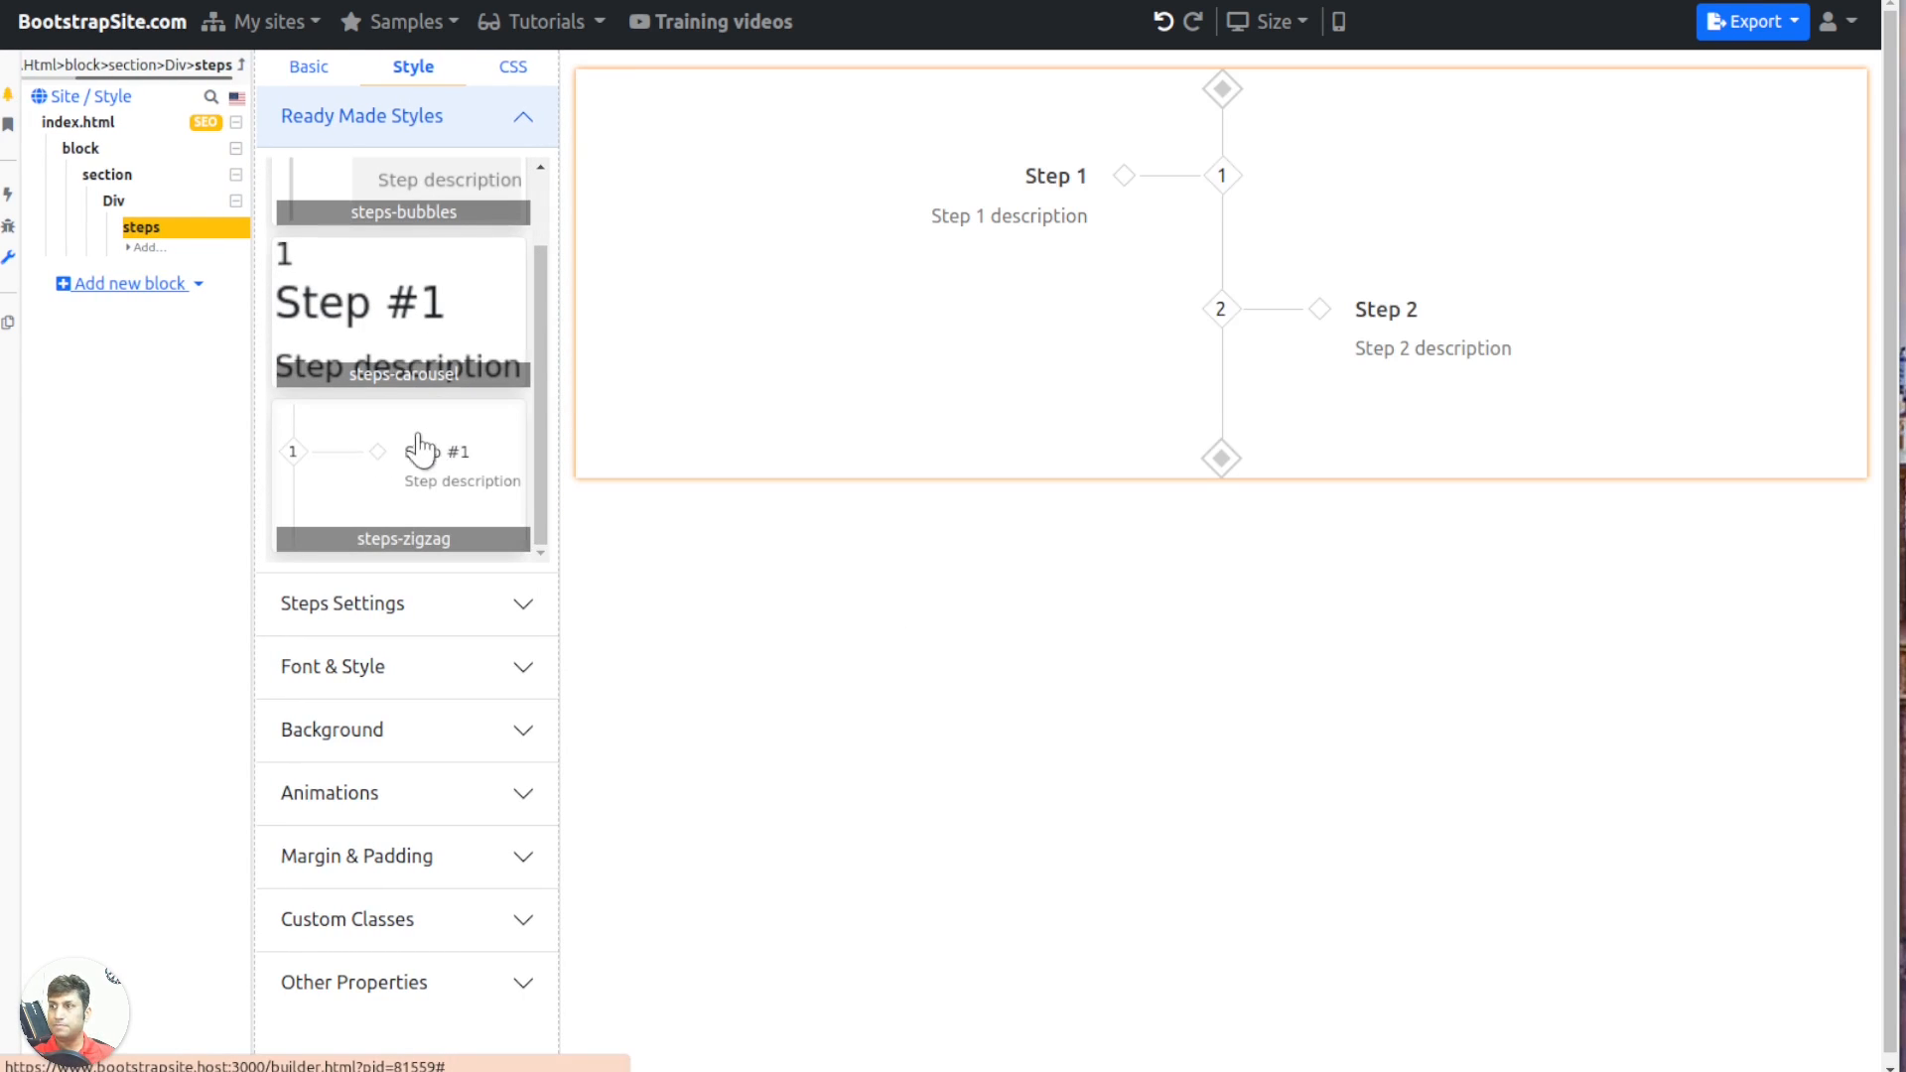
pyautogui.scroll(-1, 397, 442)
pyautogui.scroll(2, 407, 407)
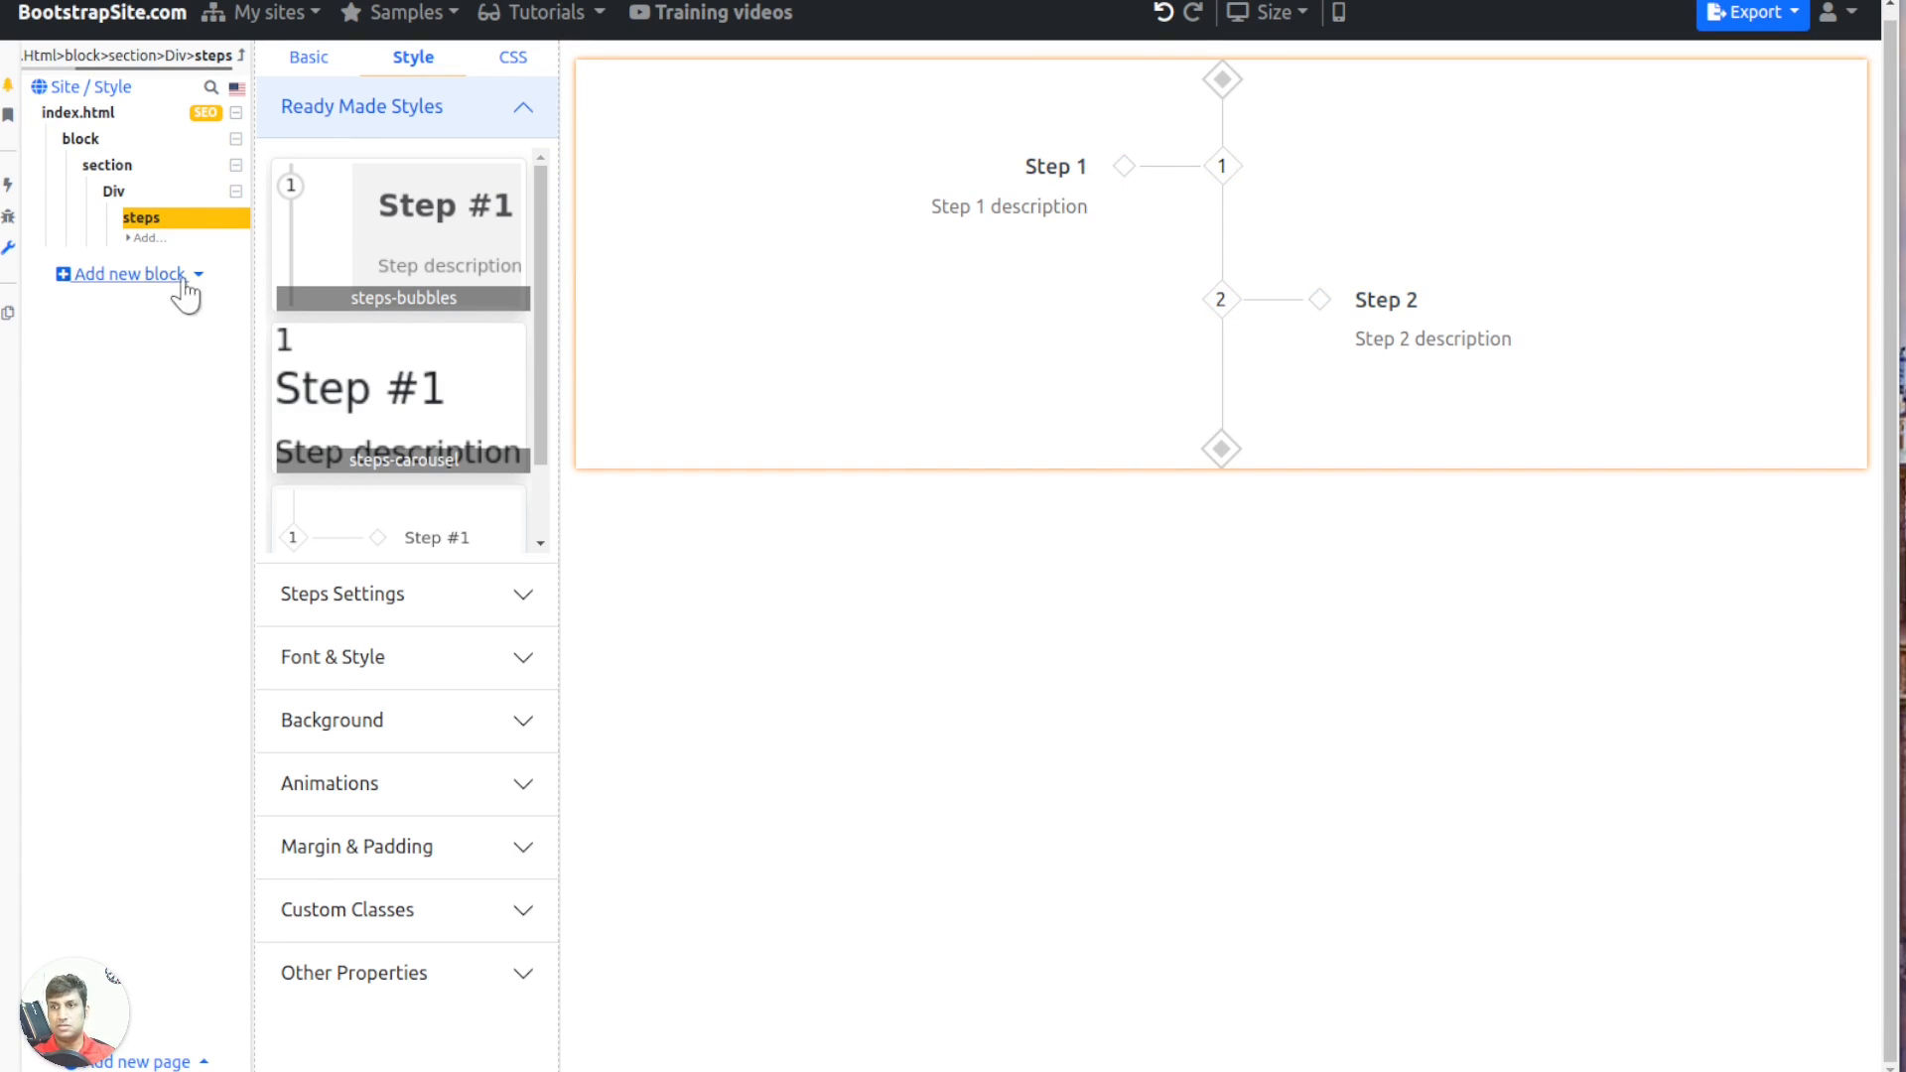
# Delete the Steps element and add a Table element to the emptied Div
pyautogui.press('Delete')
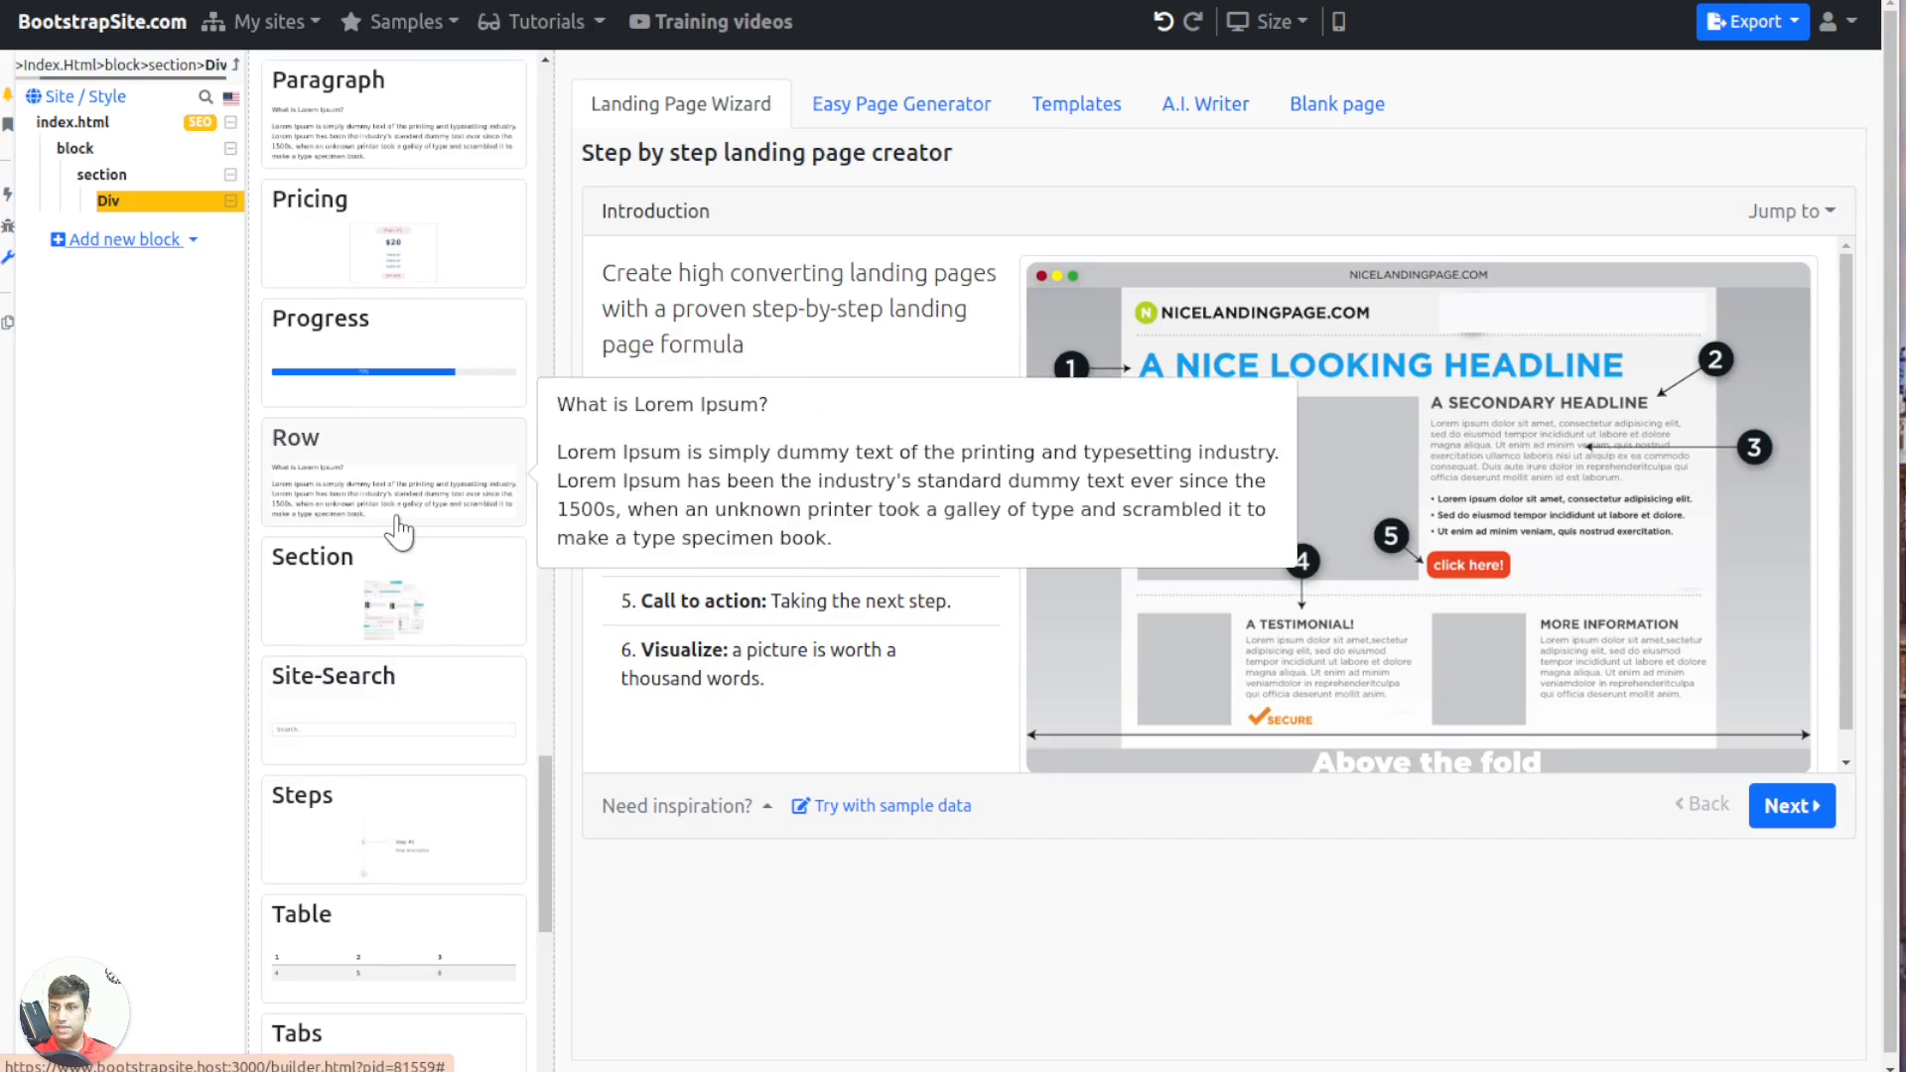
pyautogui.scroll(-2, 400, 533)
pyautogui.click(383, 779)
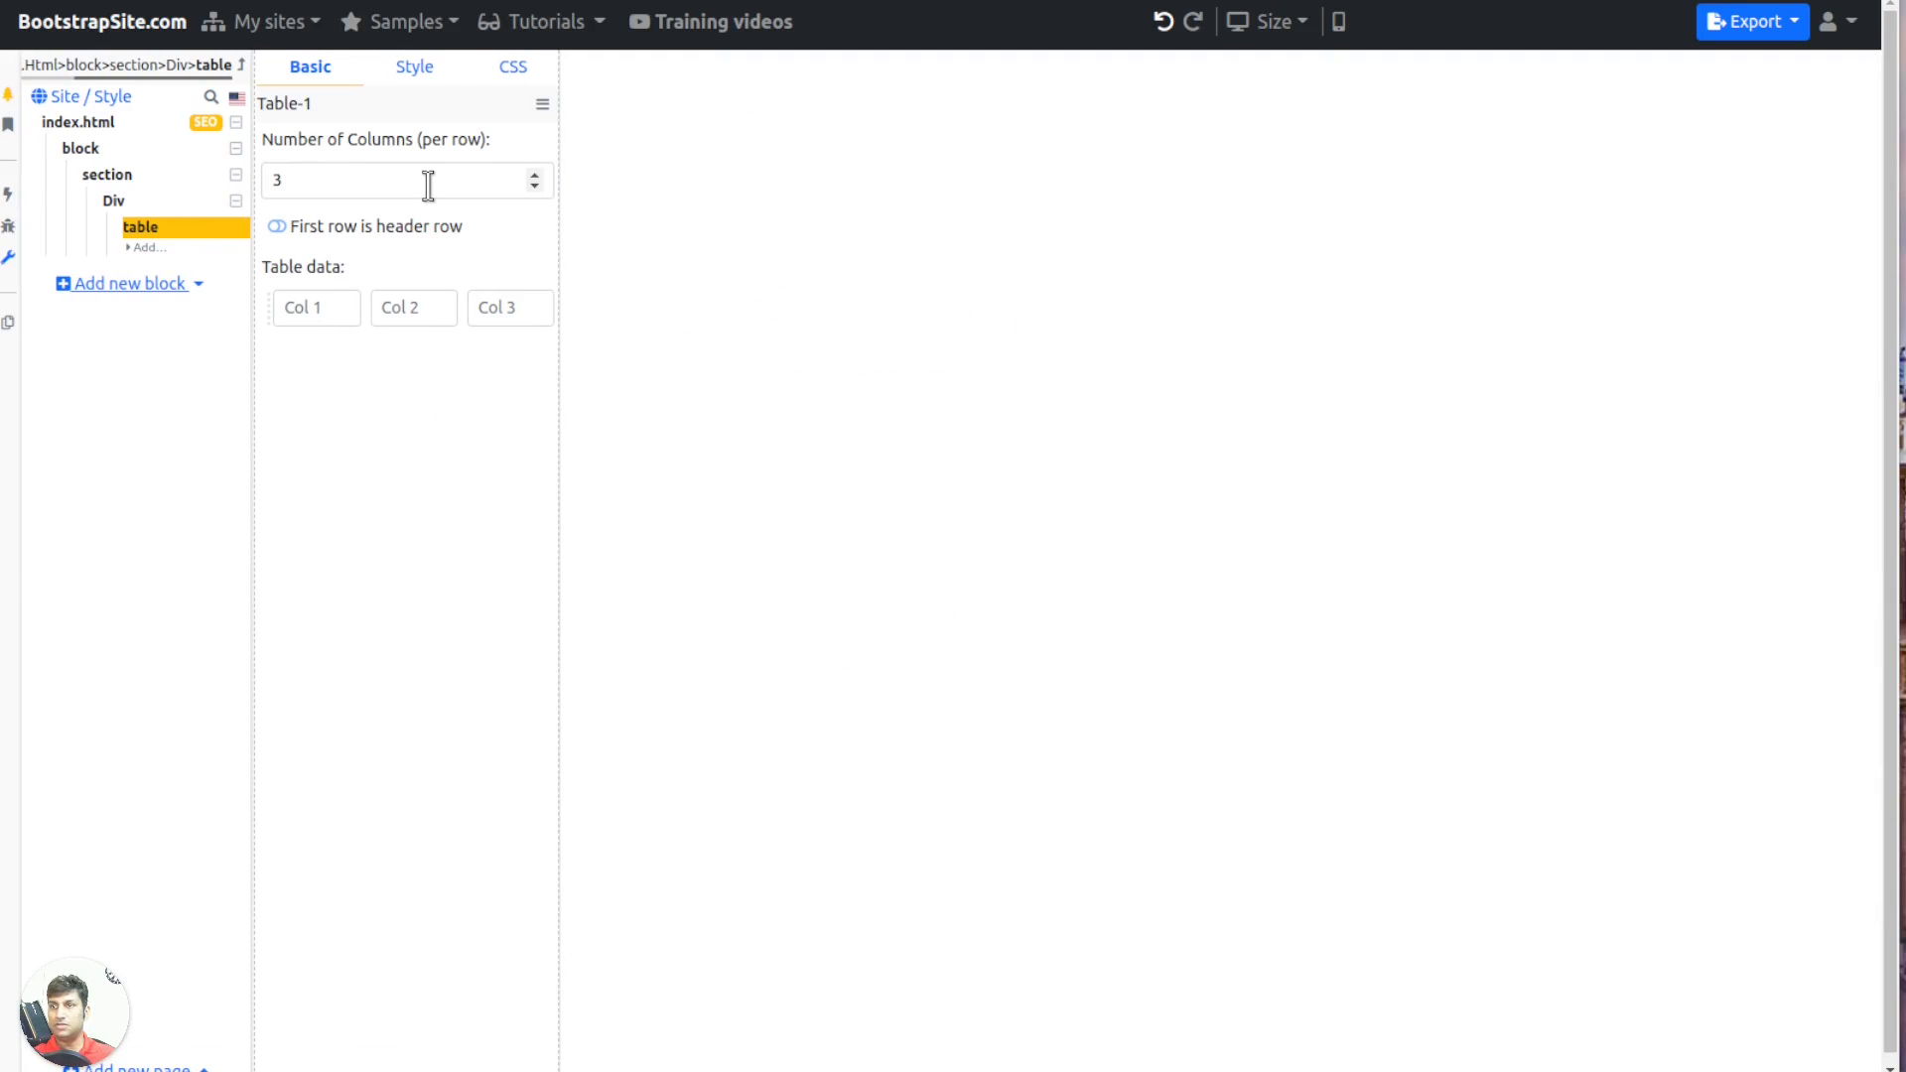
# Fill the table's first row with "Col 1", "Col 2" and "Col 3"
pyautogui.click(324, 299)
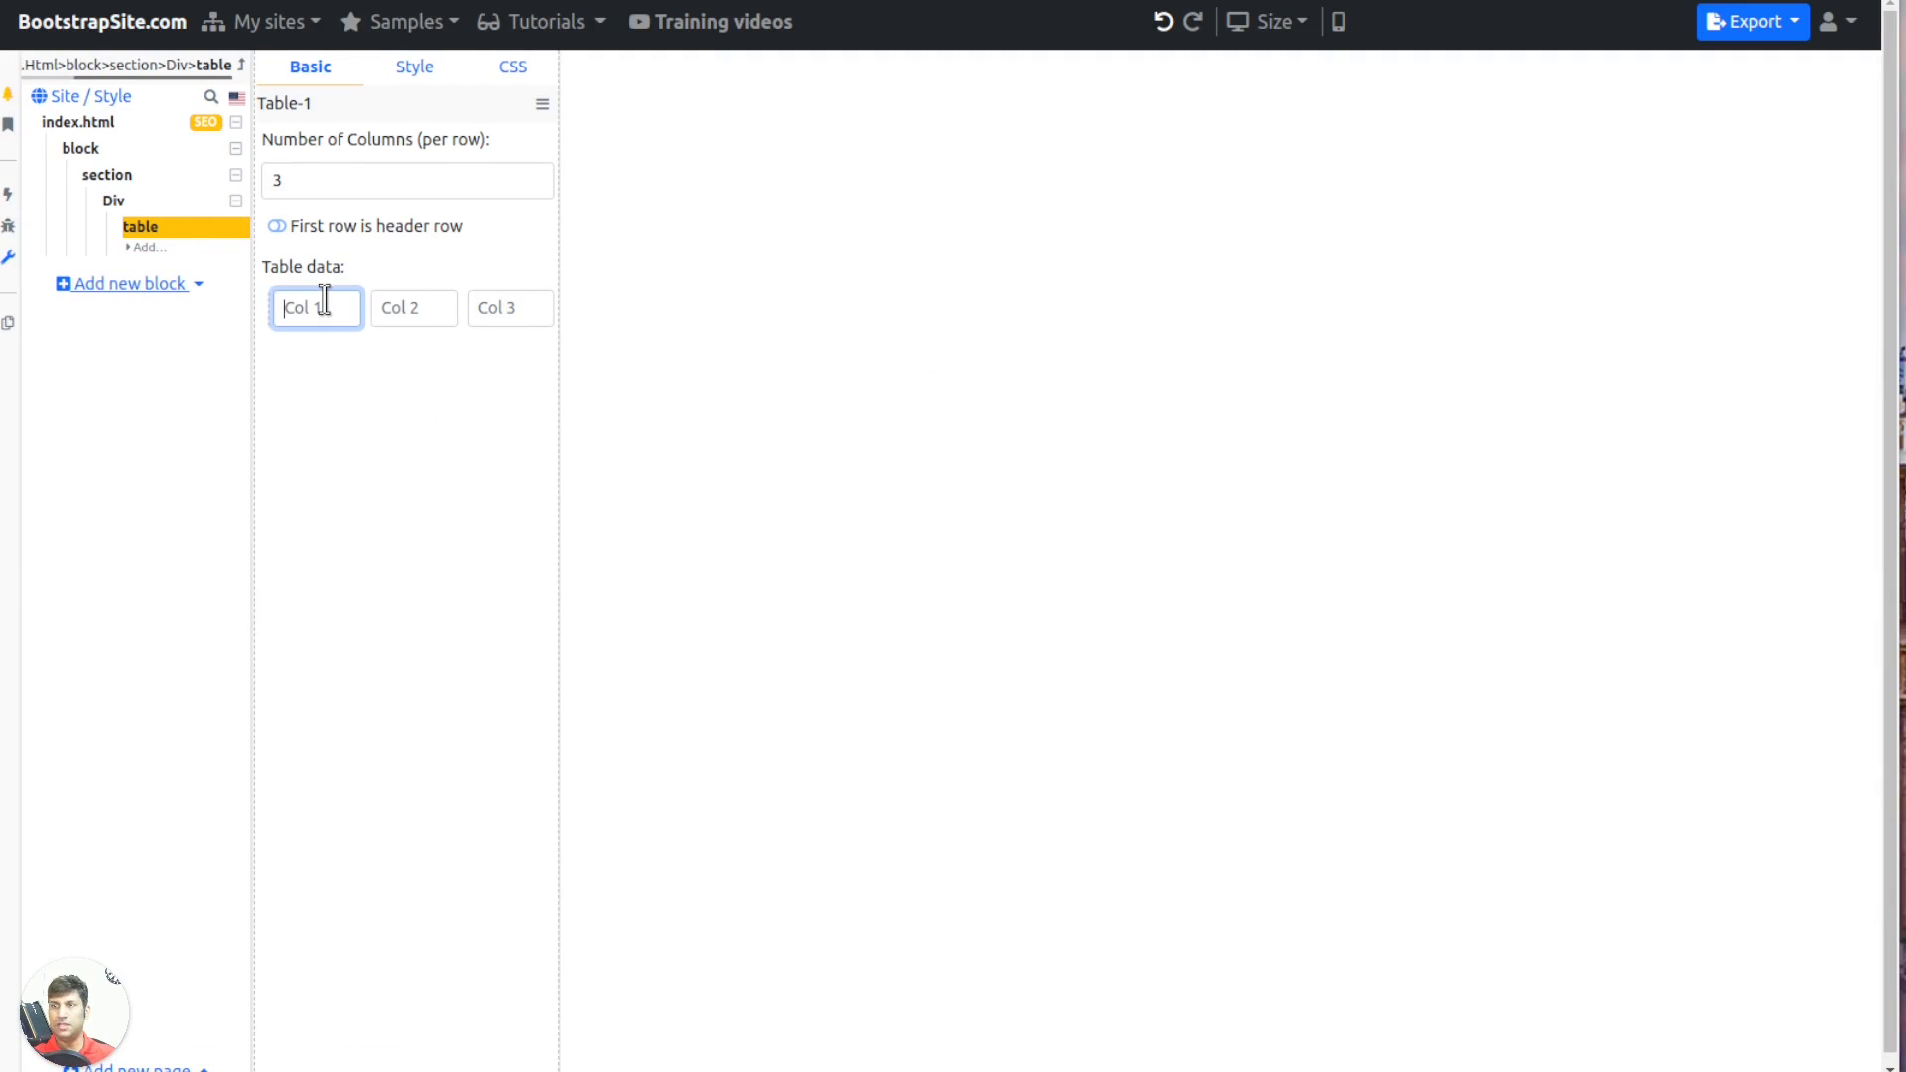
pyautogui.click(320, 179)
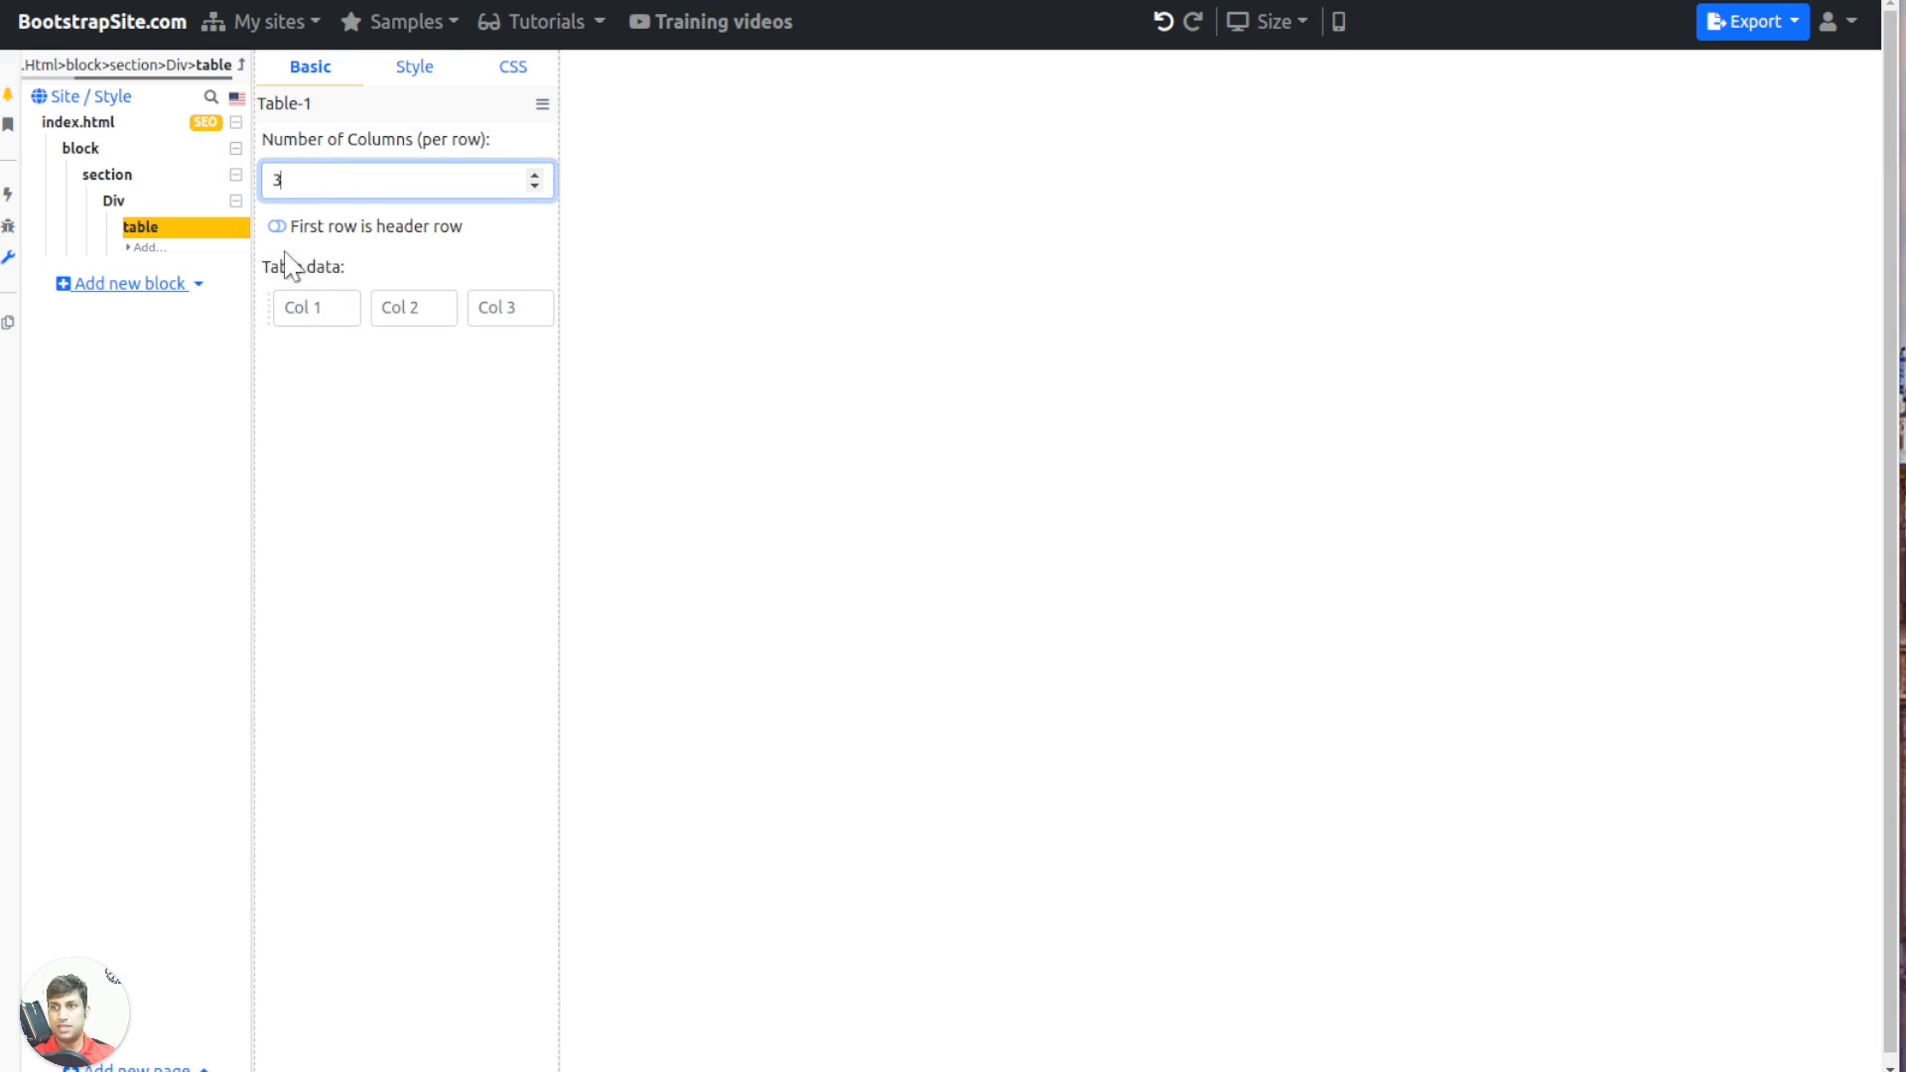
pyautogui.click(311, 303)
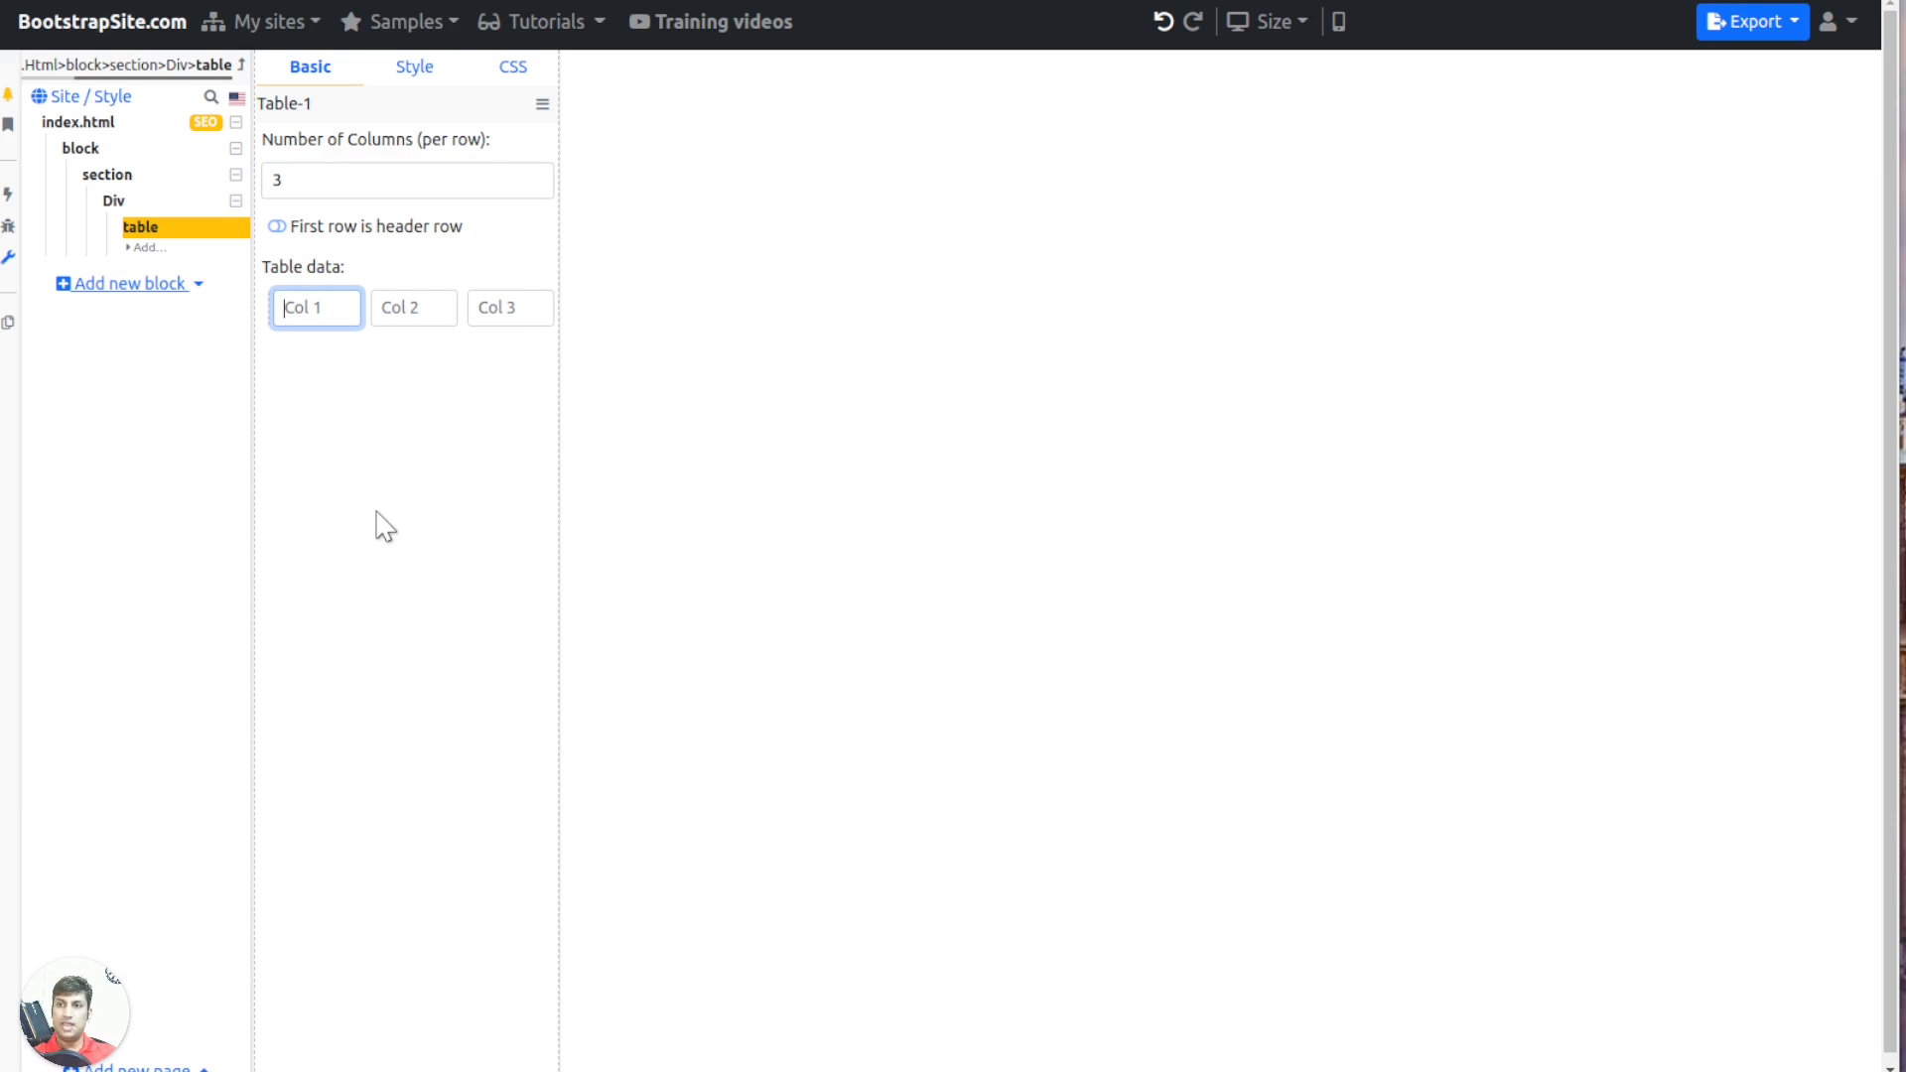
pyautogui.write('Col 1')
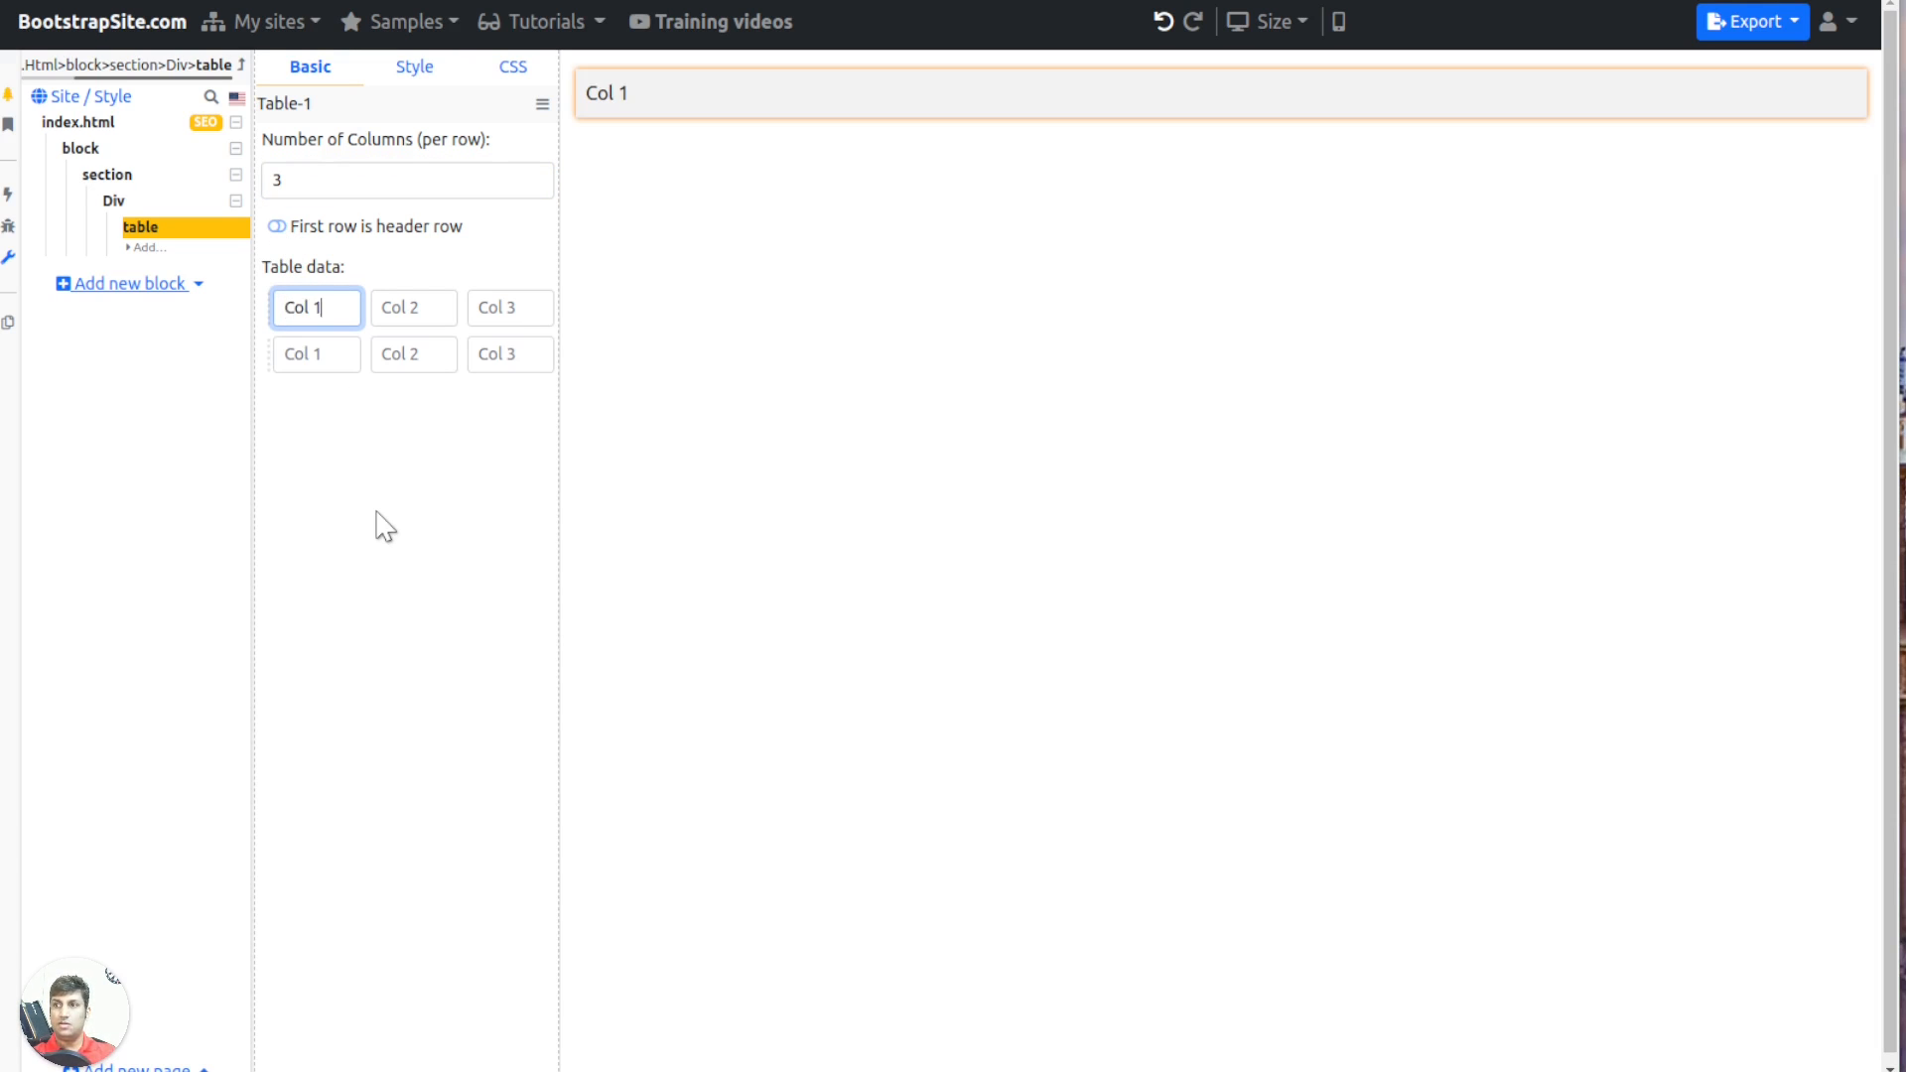
pyautogui.press('Tab')
pyautogui.write('Col 2')
pyautogui.press('Tab')
pyautogui.write('Col')
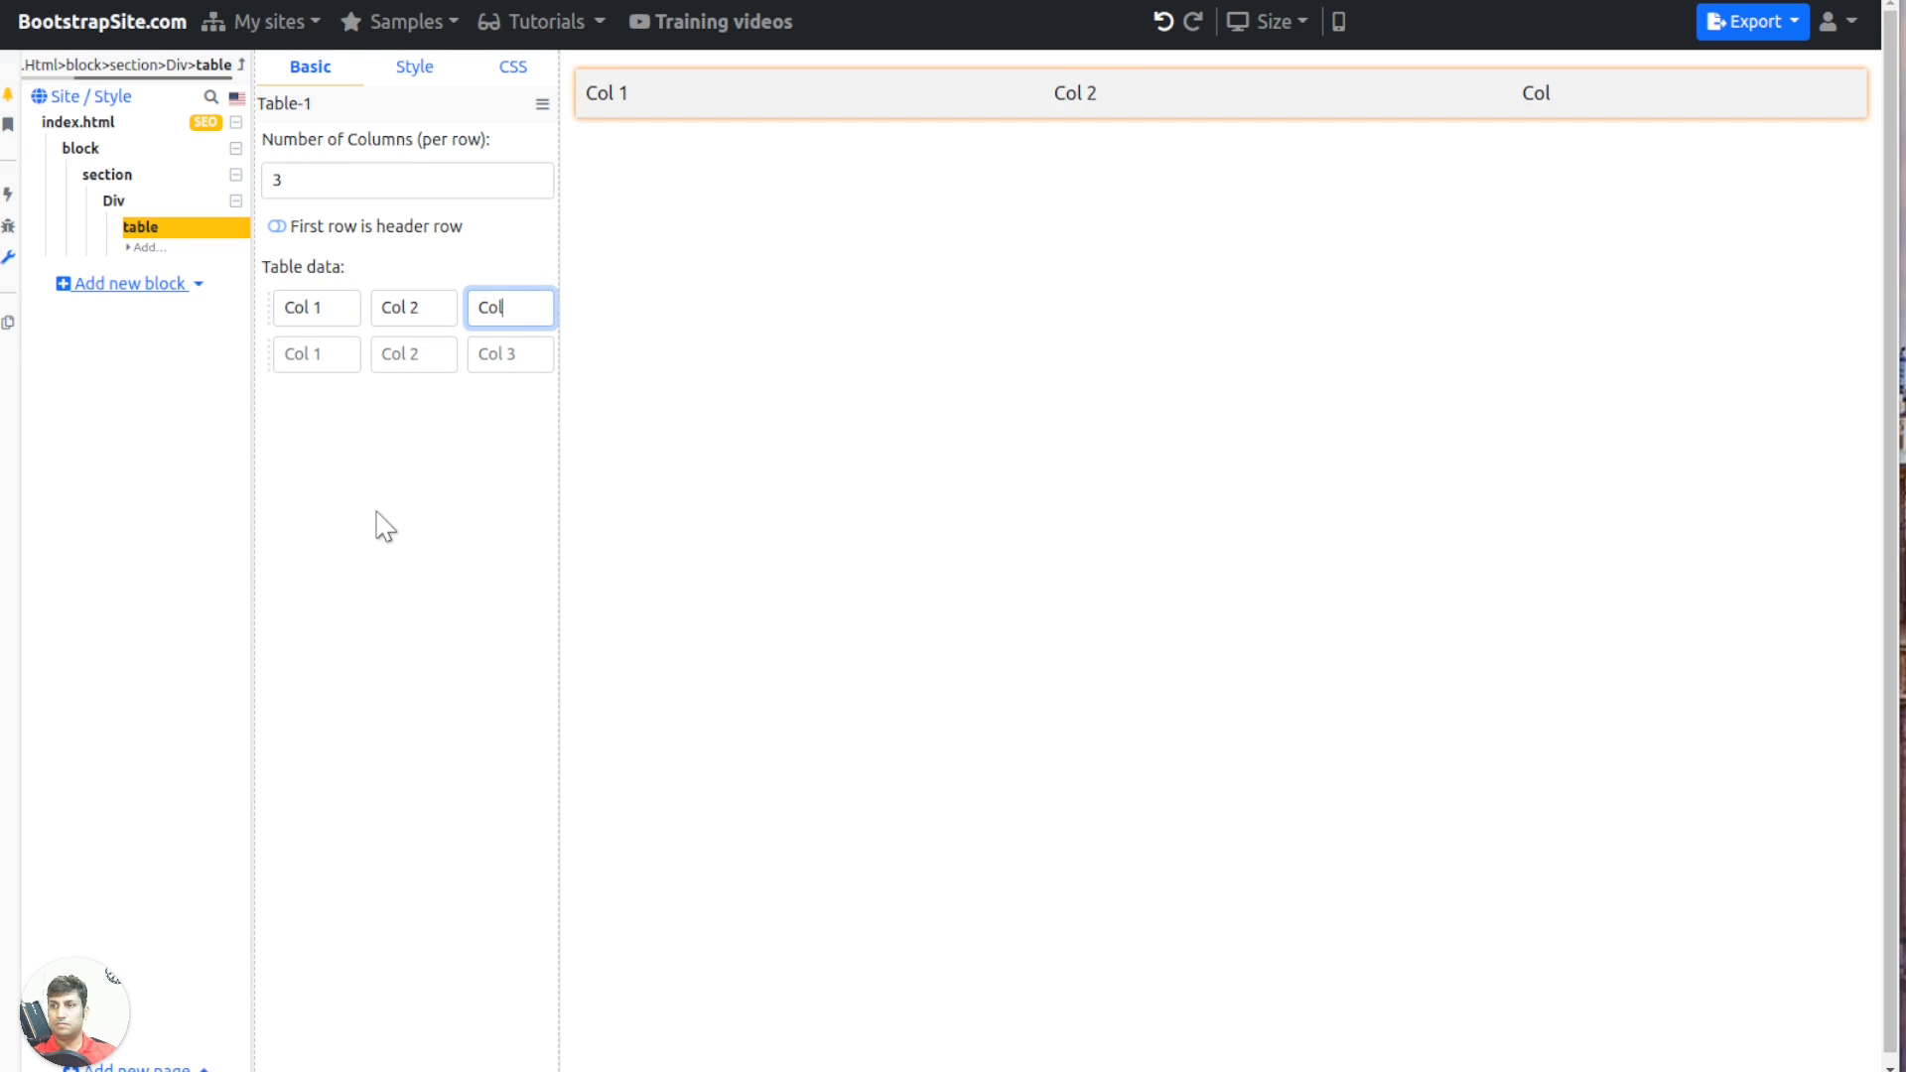
pyautogui.write(' 3')
# Add two more table rows containing the same "Col 1", "Col 2" and "Col 3" values as the first row
pyautogui.click(310, 357)
pyautogui.click(340, 317)
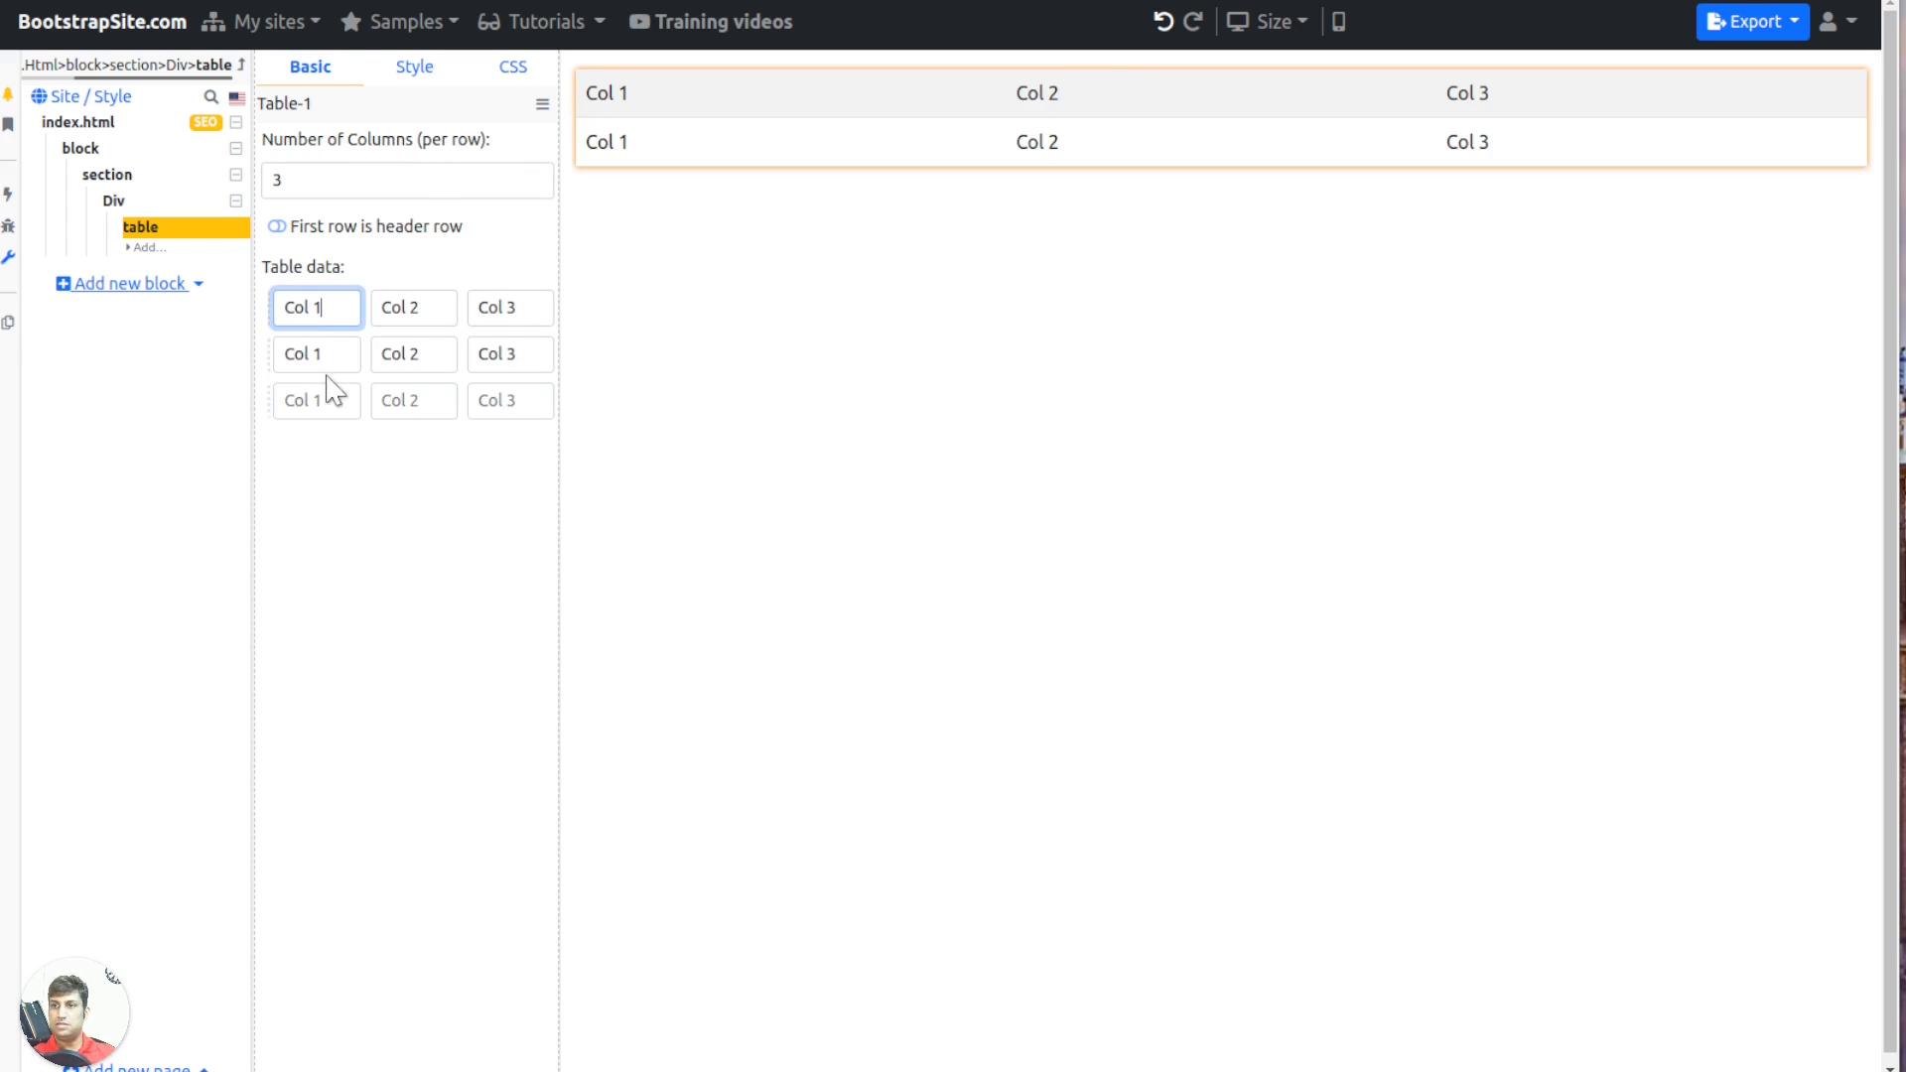
pyautogui.click(325, 362)
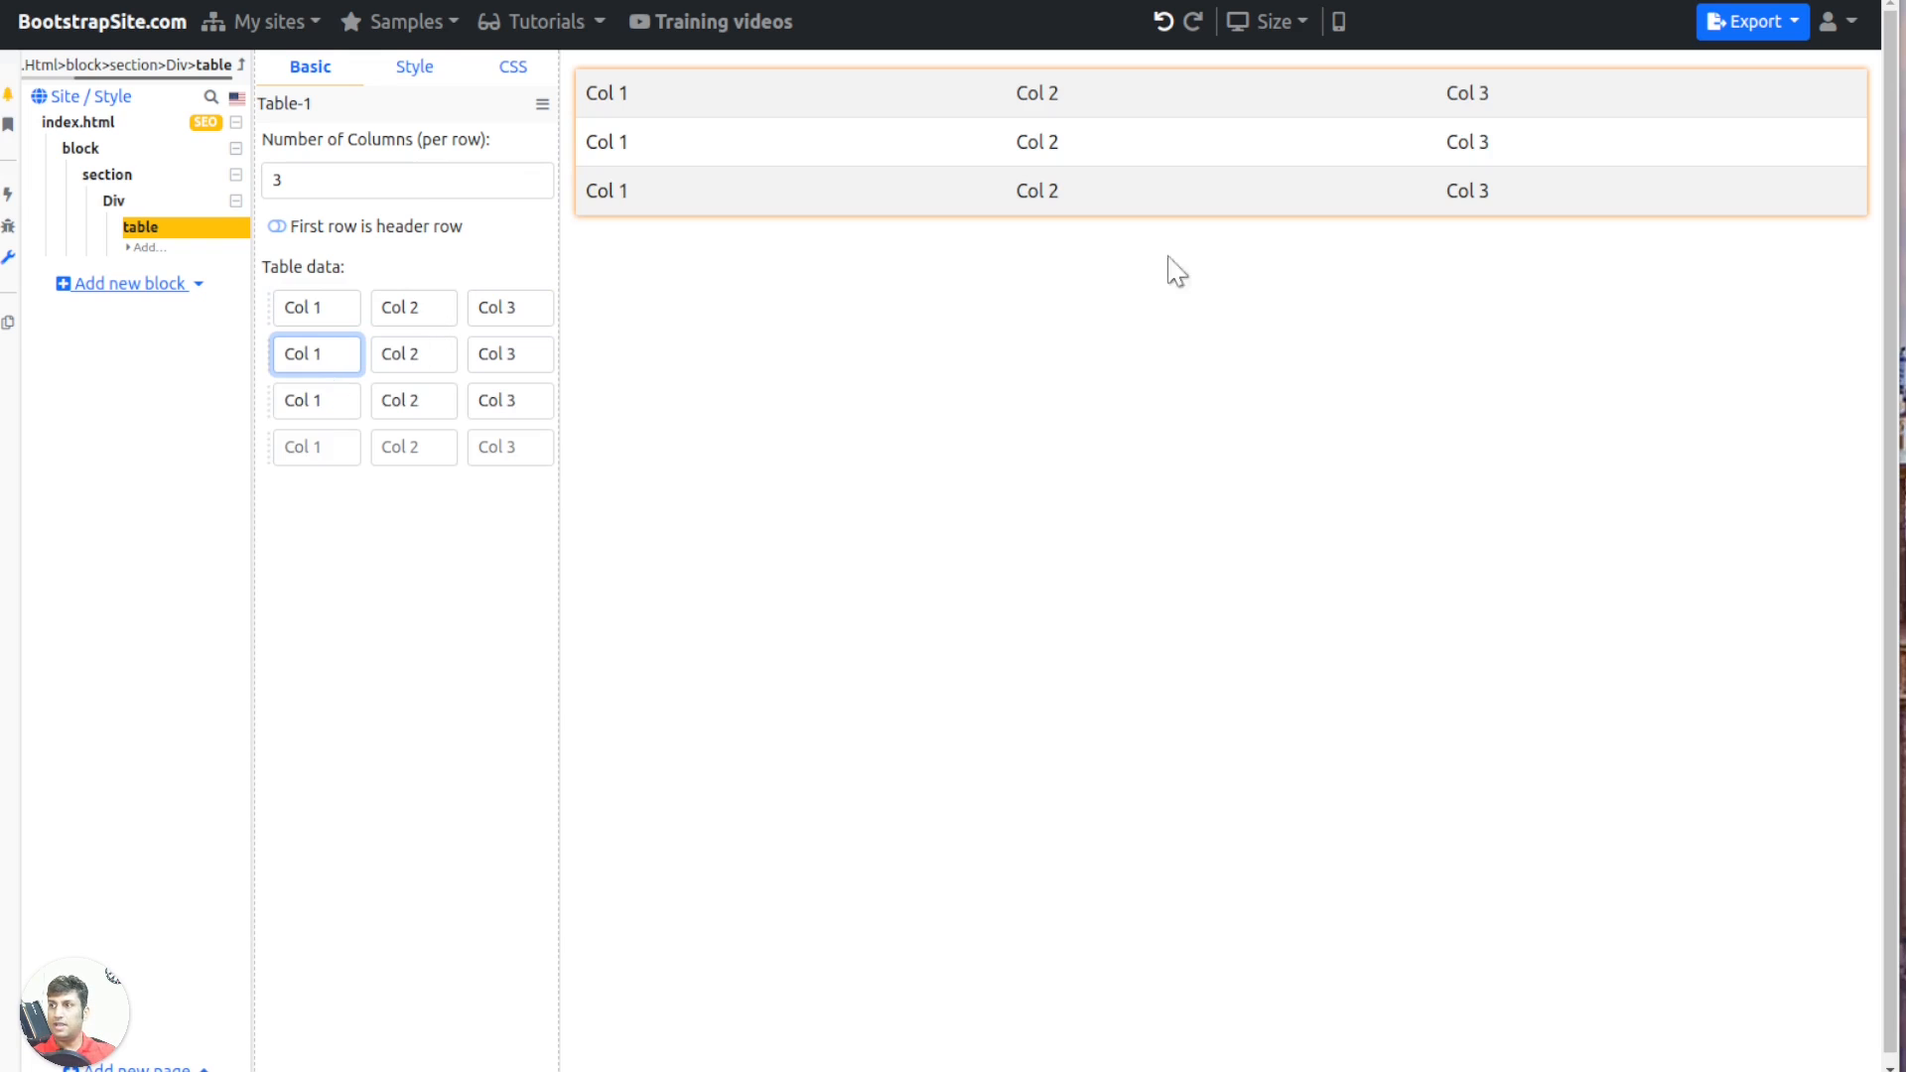
# Make the table's first row a header row and set the number of columns per row to 4
pyautogui.click(272, 228)
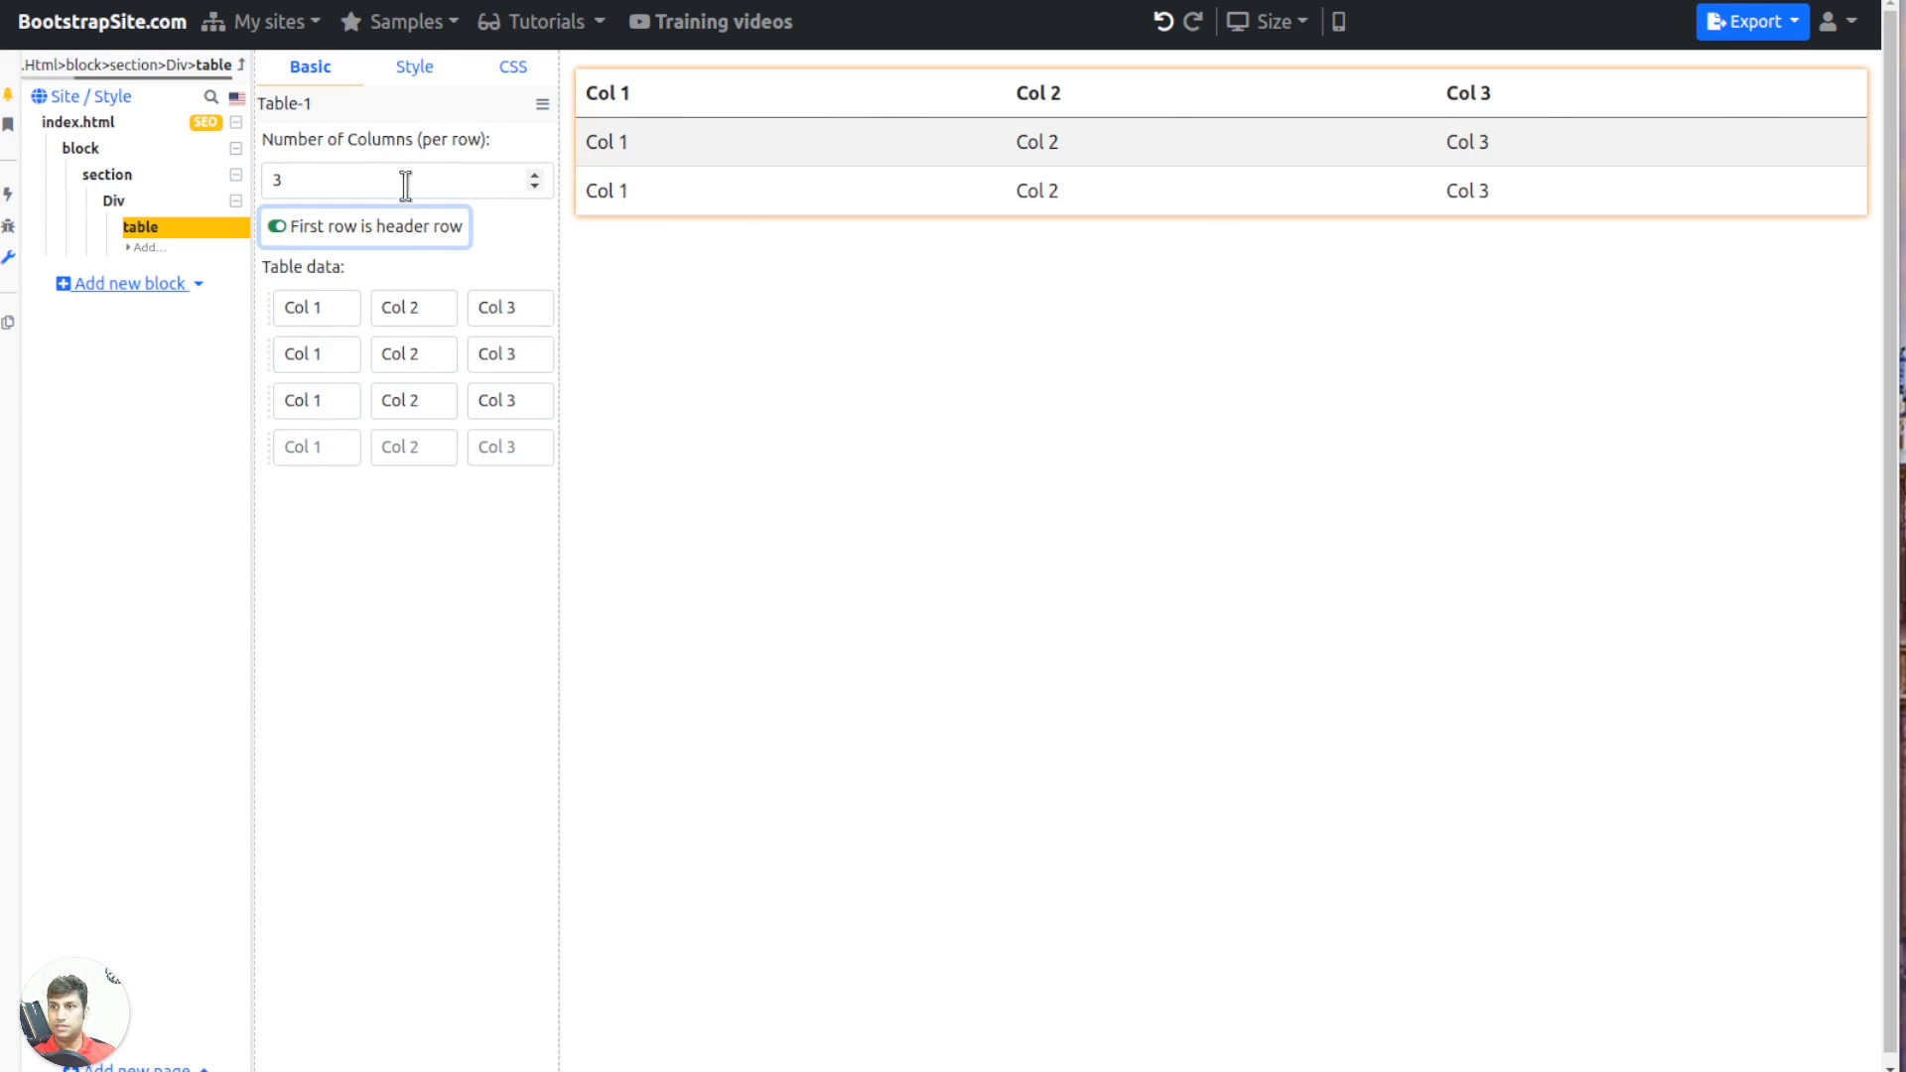
pyautogui.click(533, 174)
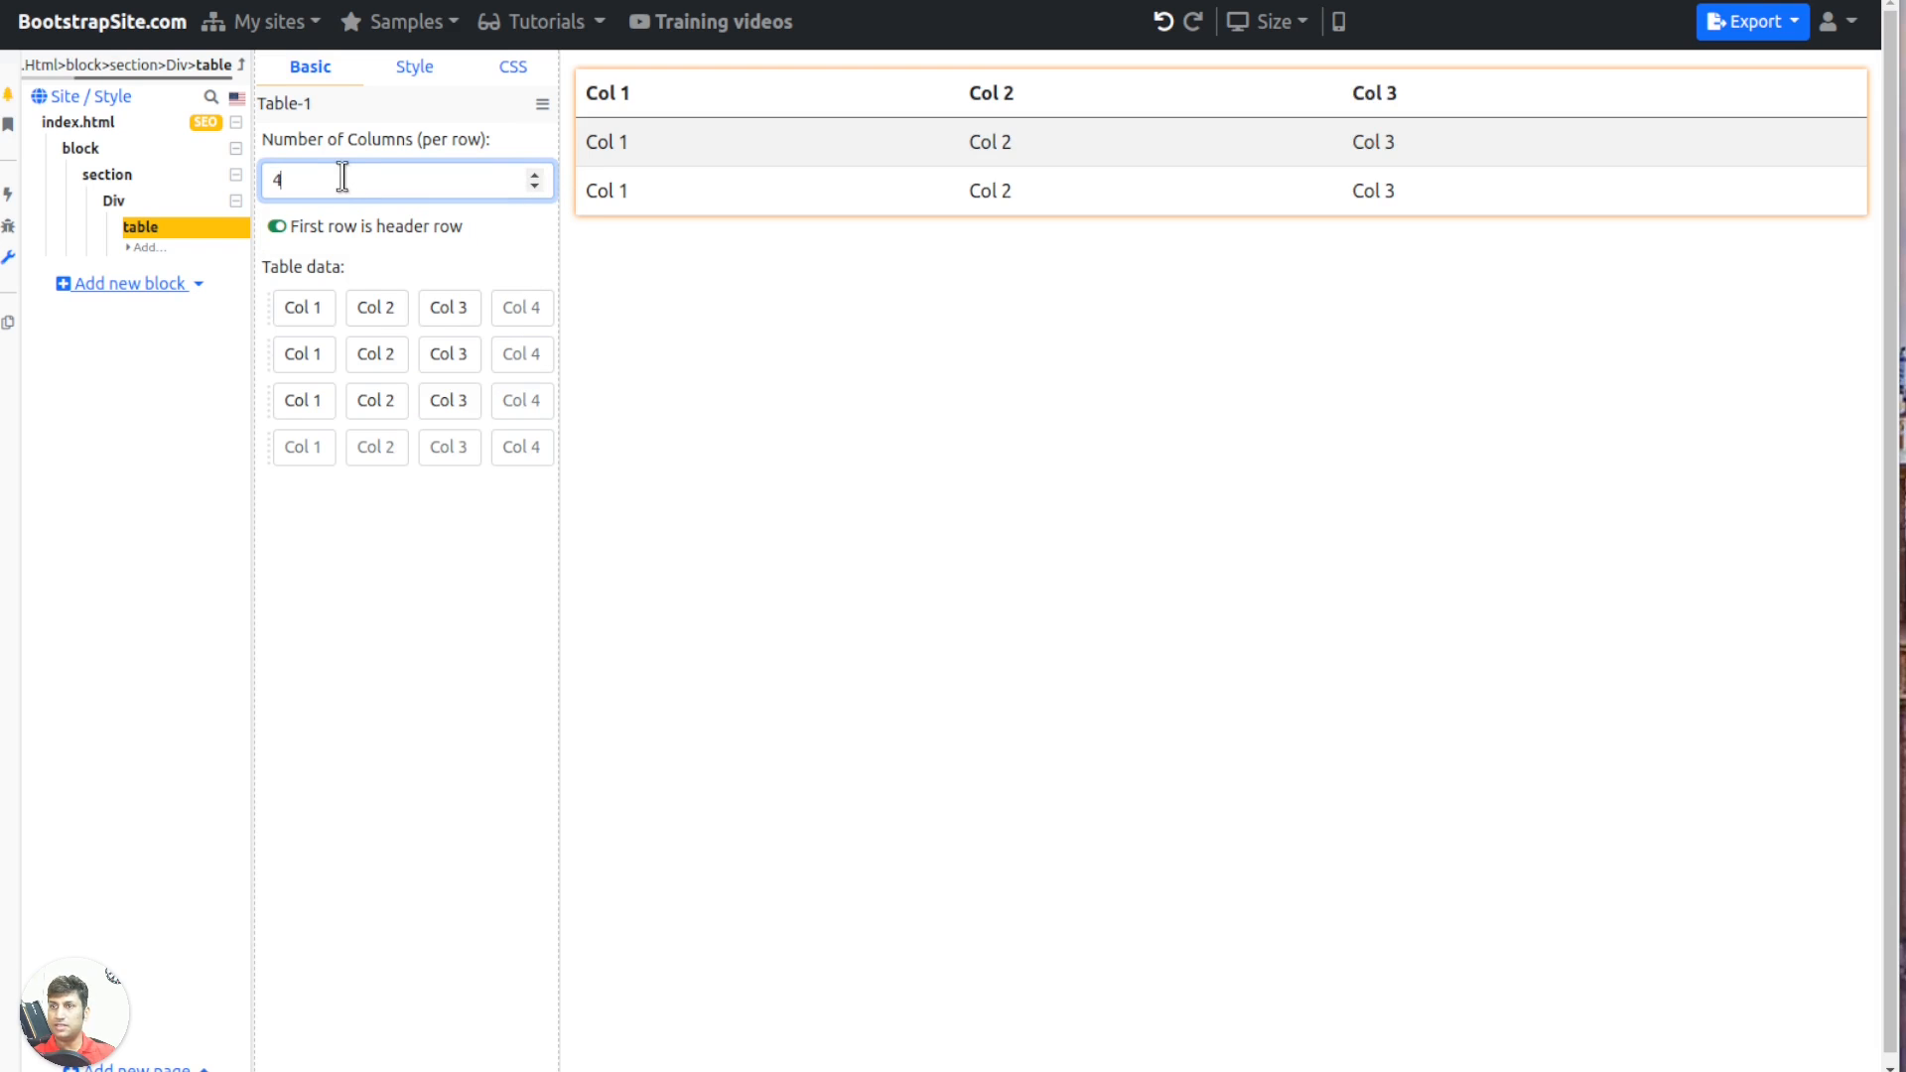
# Replace the table in the Div with a Tabs element and give it one tab item
pyautogui.scroll(-2, 376, 800)
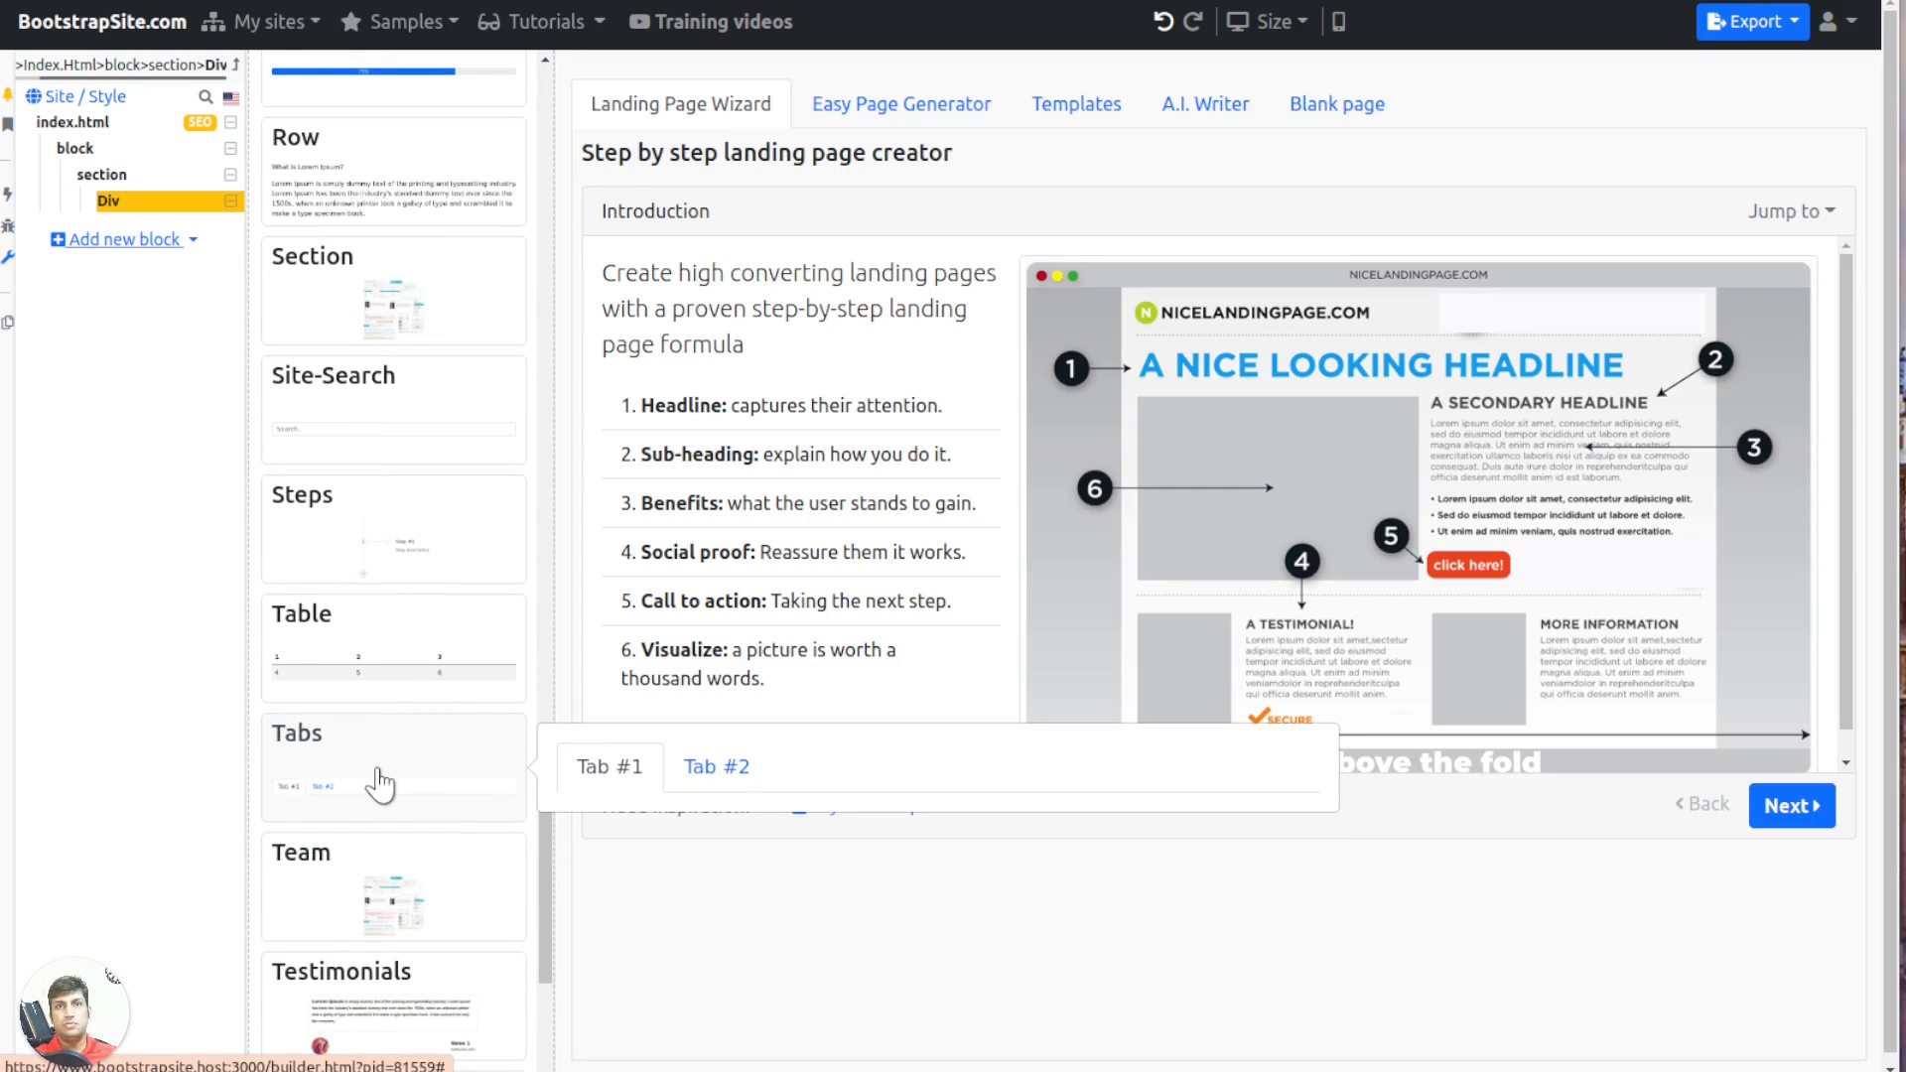
pyautogui.click(378, 784)
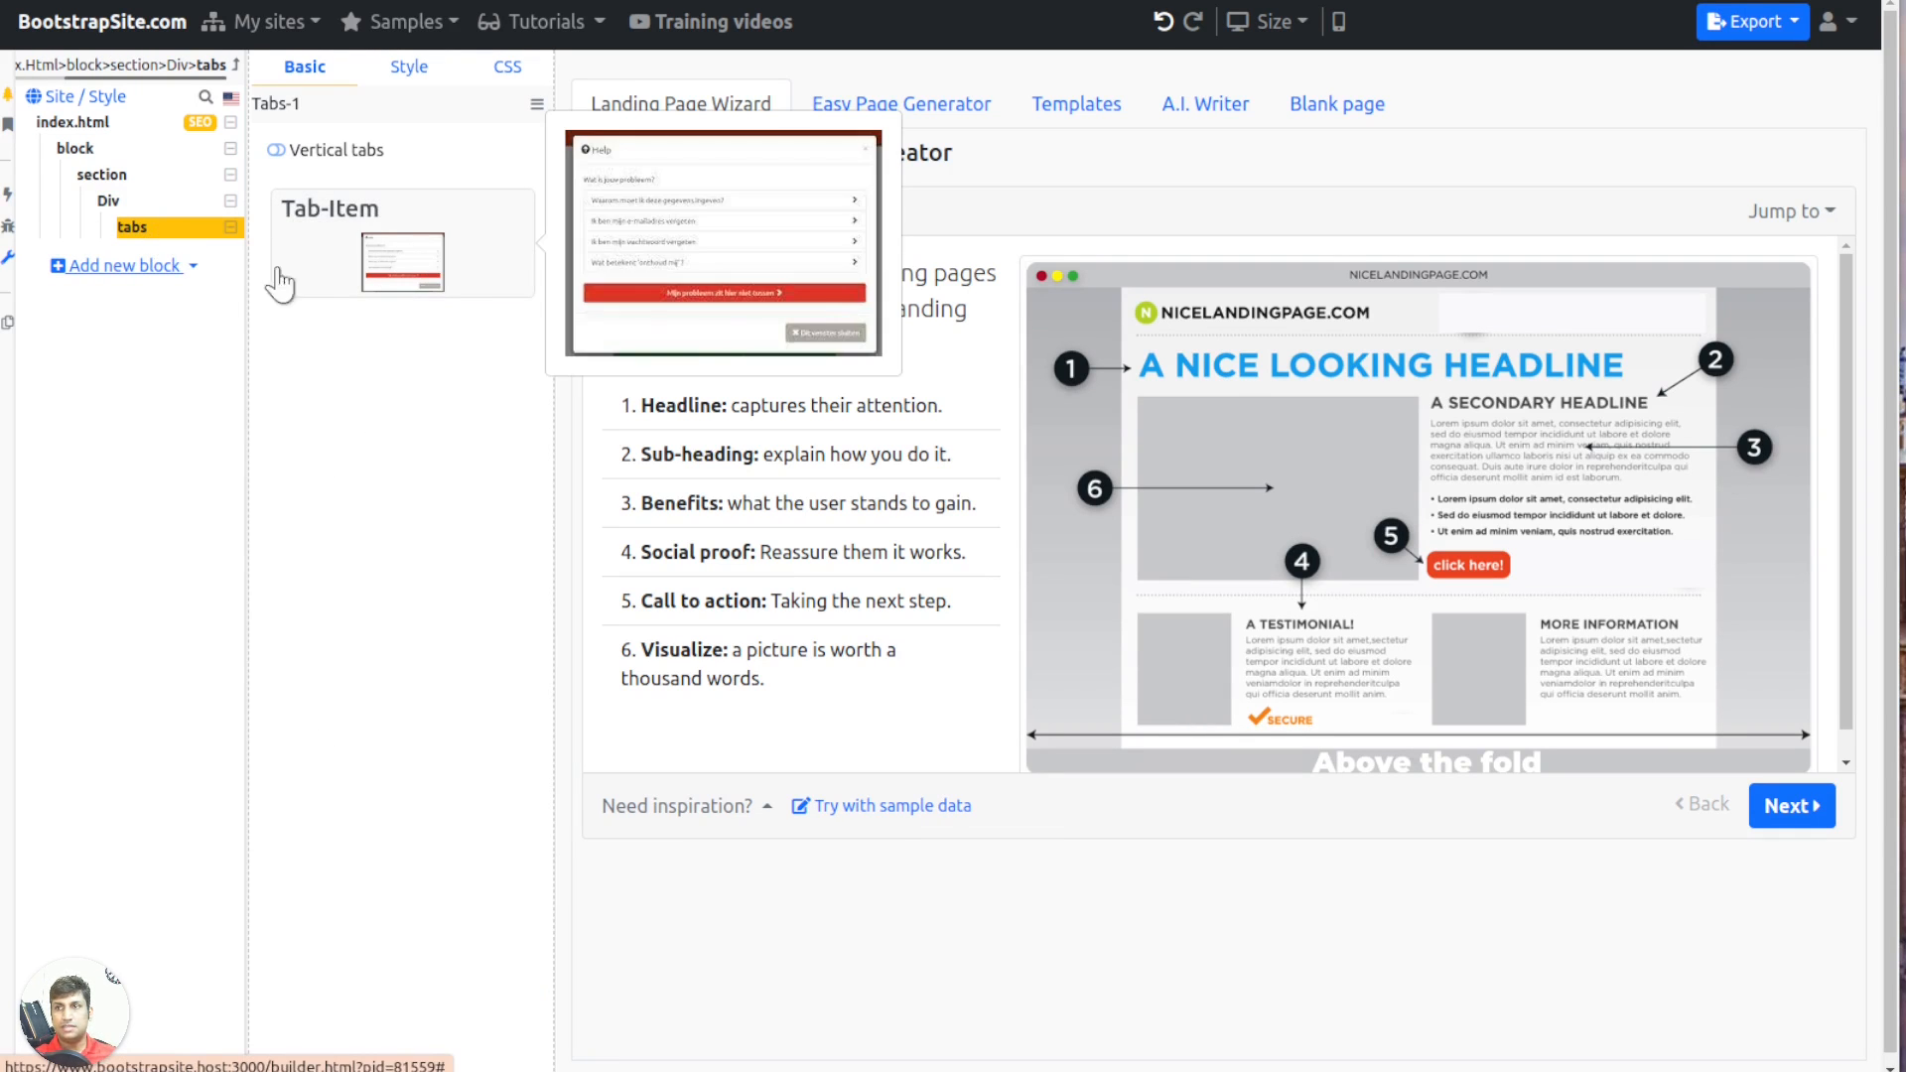
pyautogui.click(377, 255)
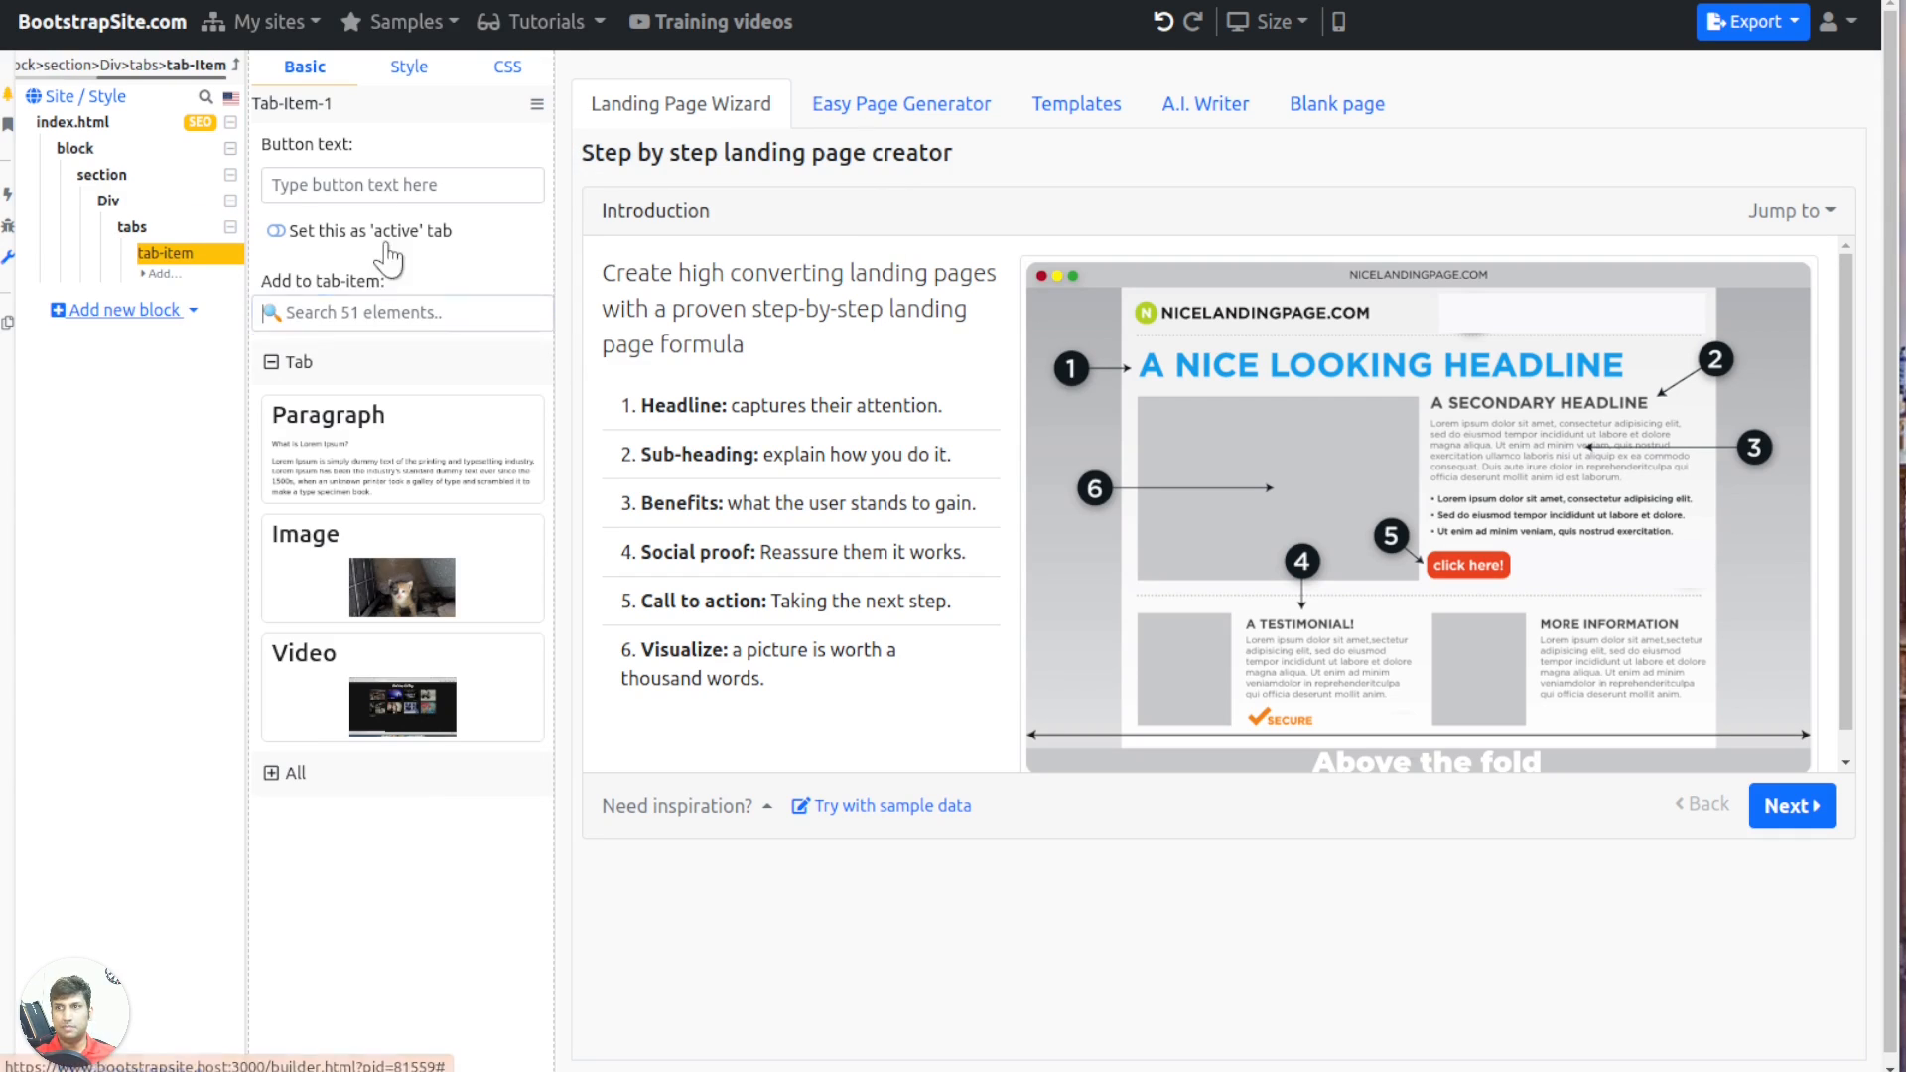
# Look through the elements available for the tab item and add a Paragraph to it
pyautogui.moveTo(409, 478)
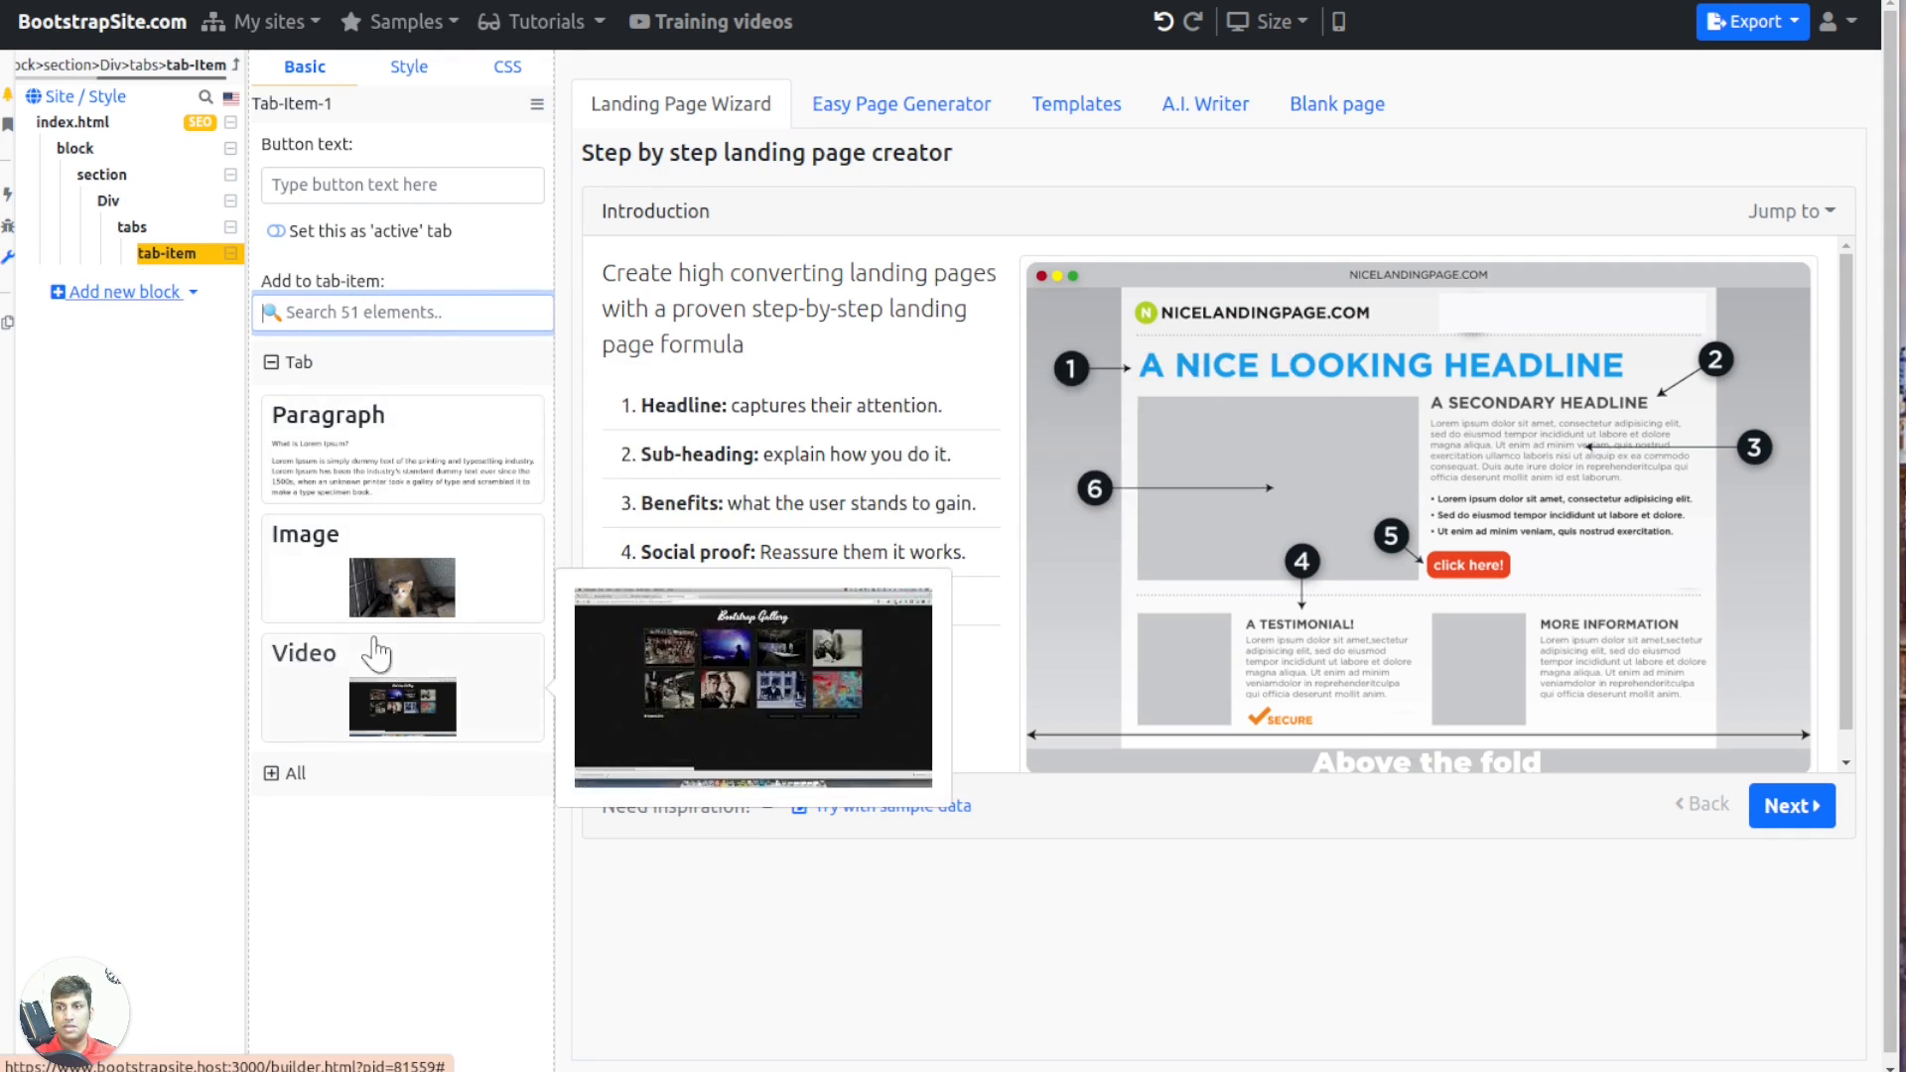
pyautogui.click(288, 773)
pyautogui.moveTo(406, 896)
pyautogui.scroll(-5, 406, 896)
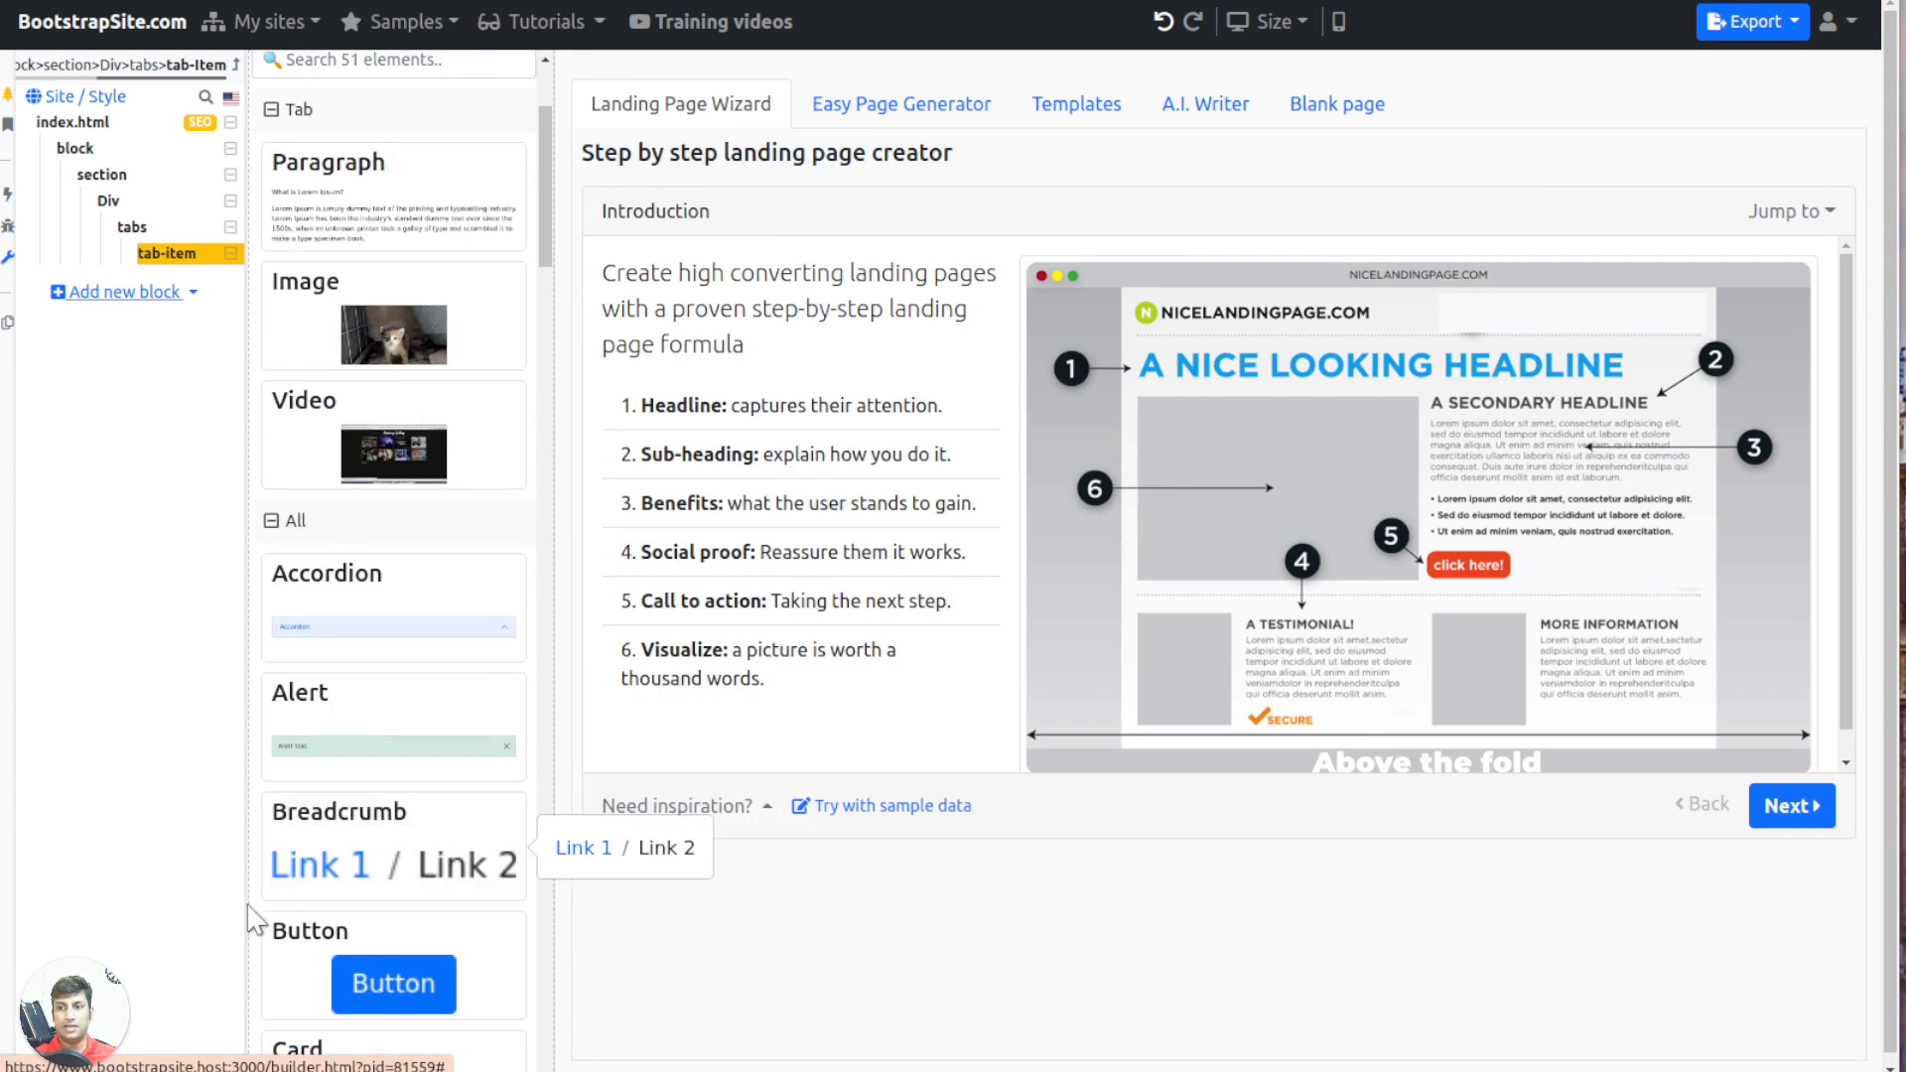
pyautogui.scroll(5, 411, 859)
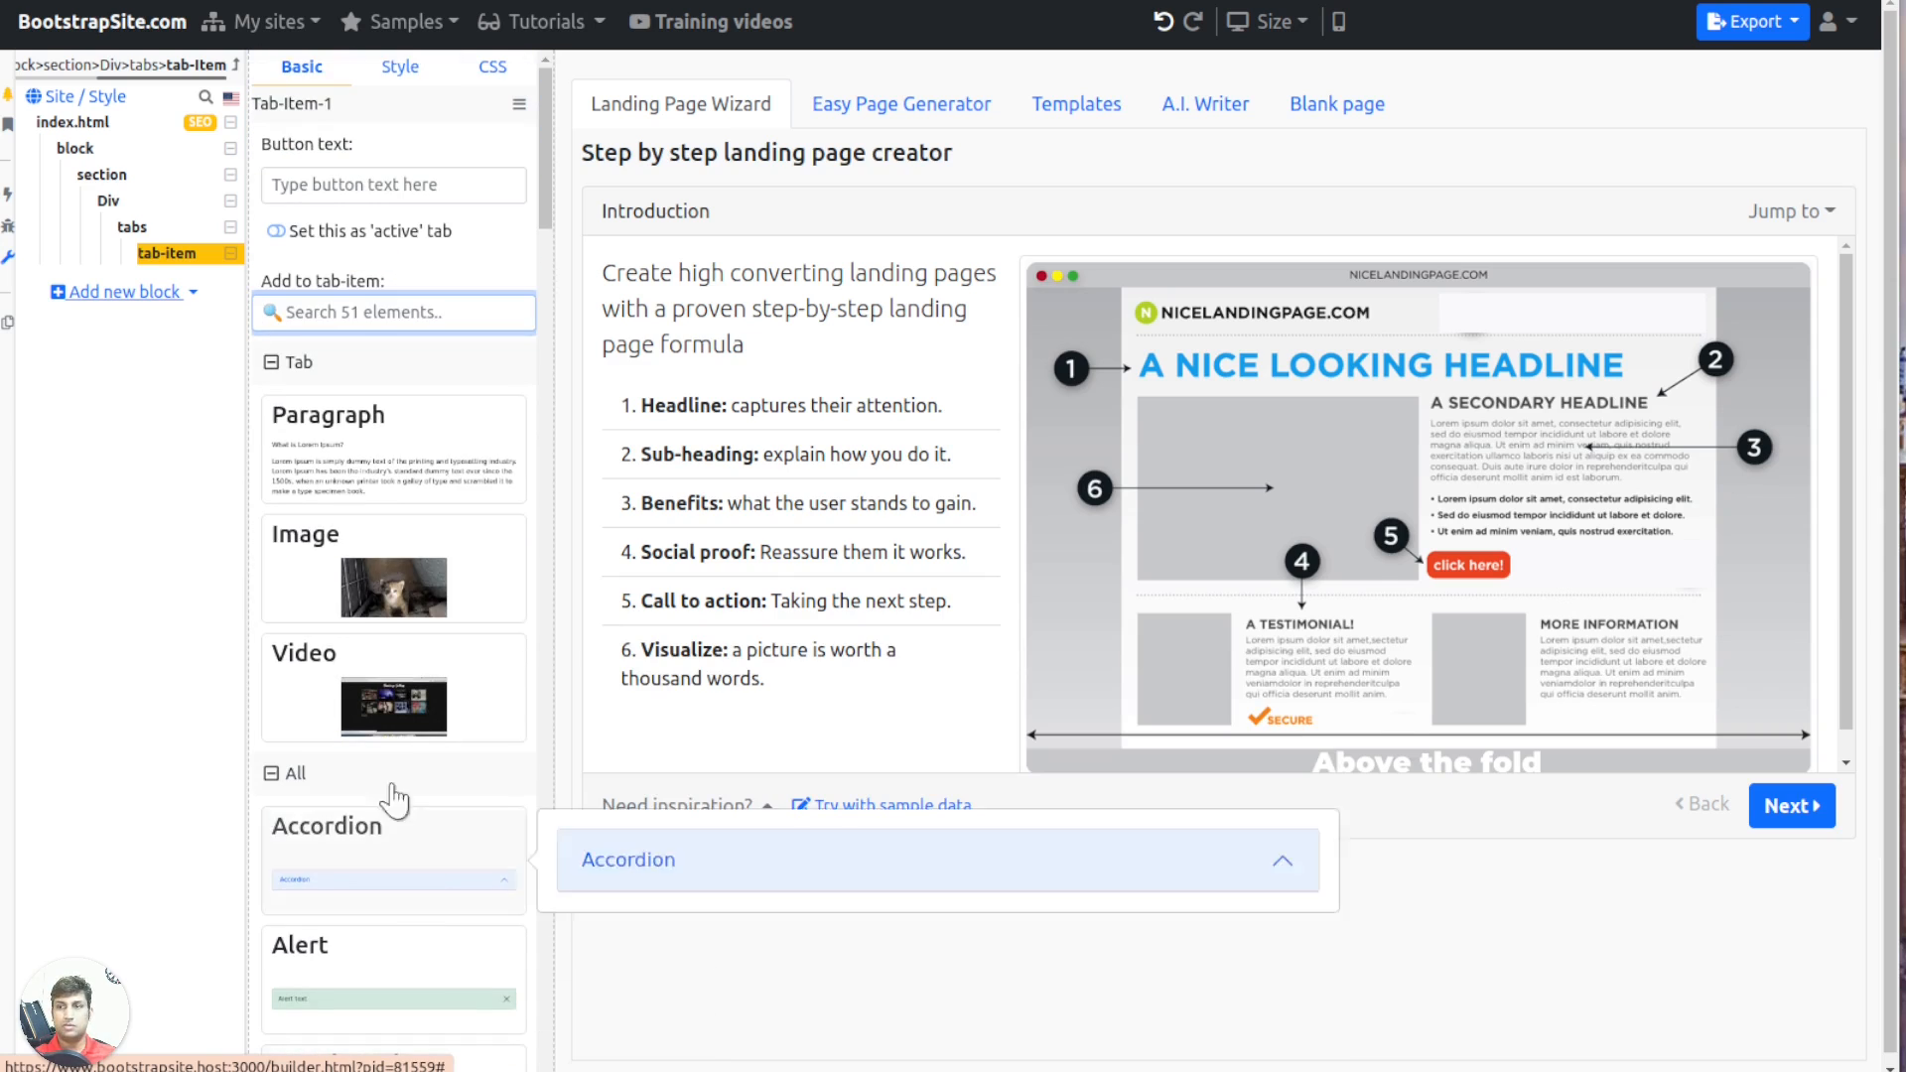
pyautogui.click(383, 464)
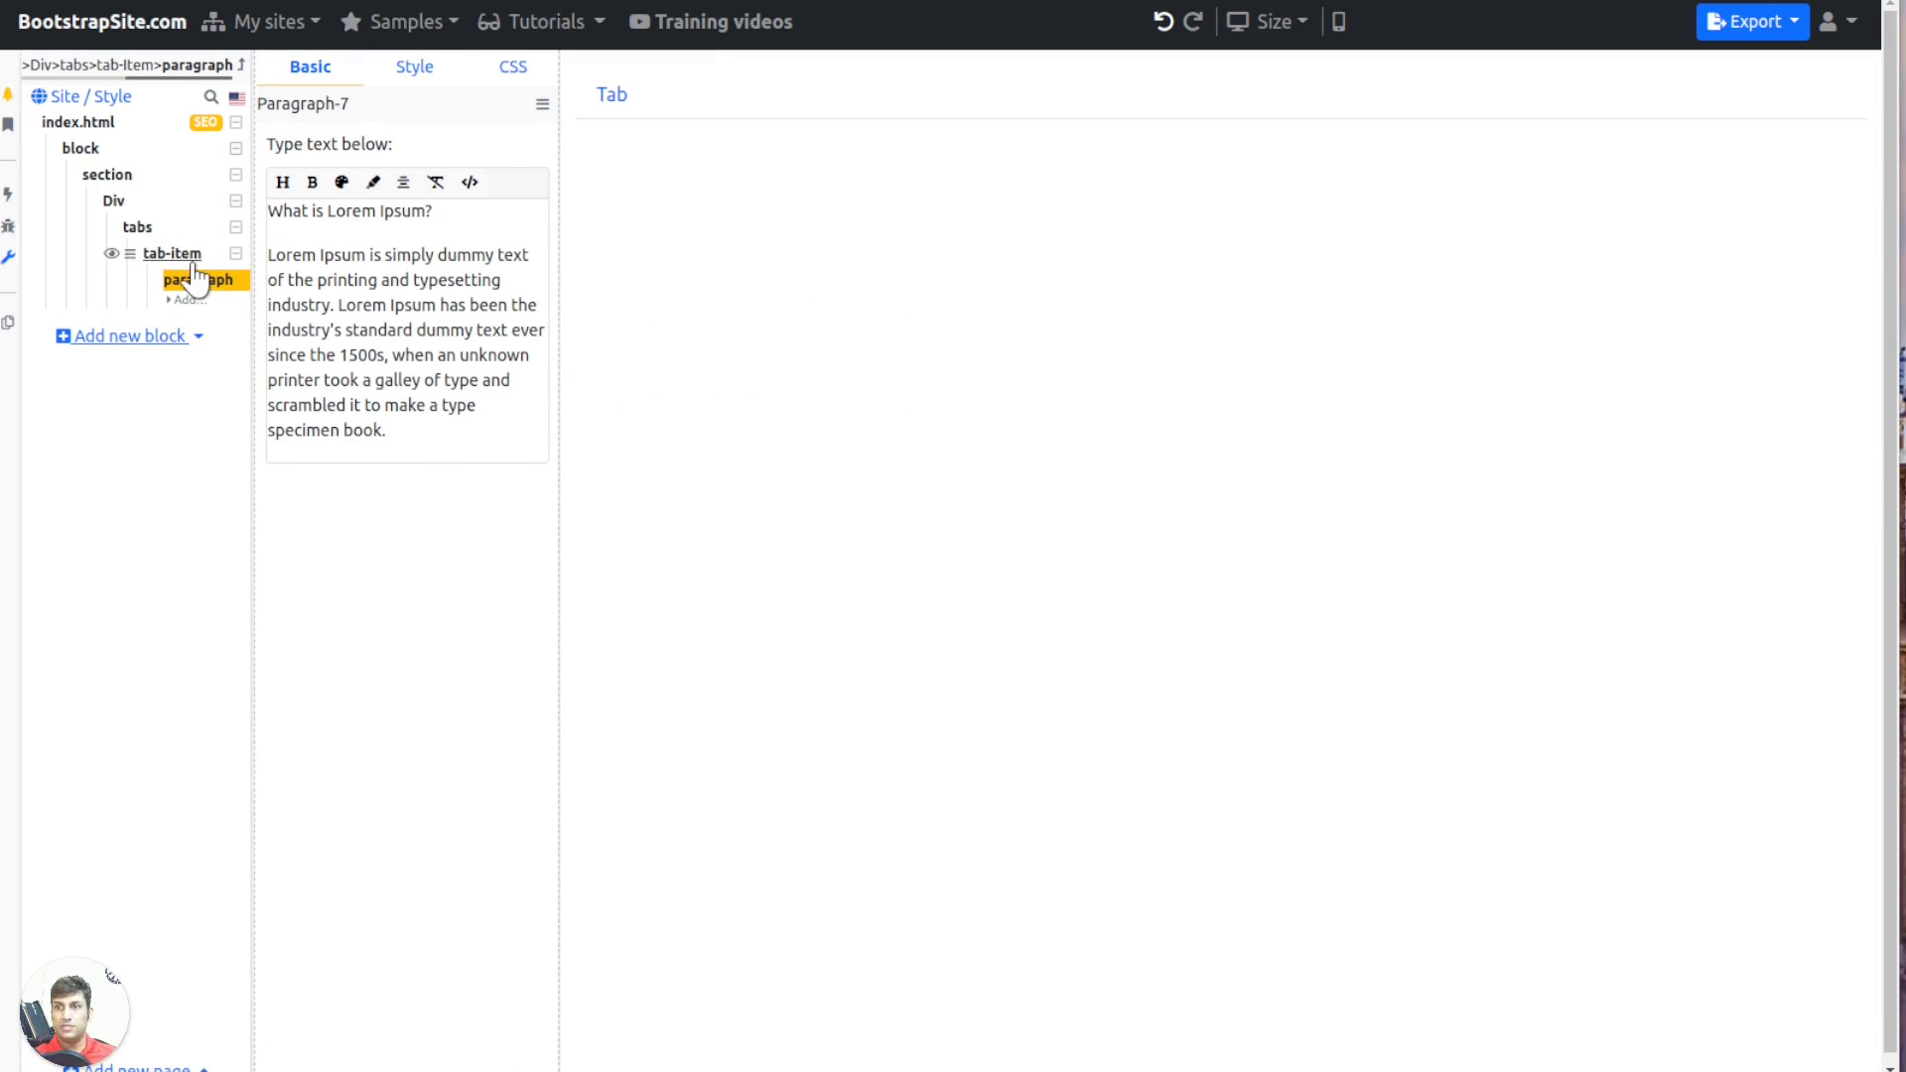
# Set the tab item's button text to "Tab #1"
pyautogui.click(184, 256)
pyautogui.click(374, 309)
pyautogui.click(417, 183)
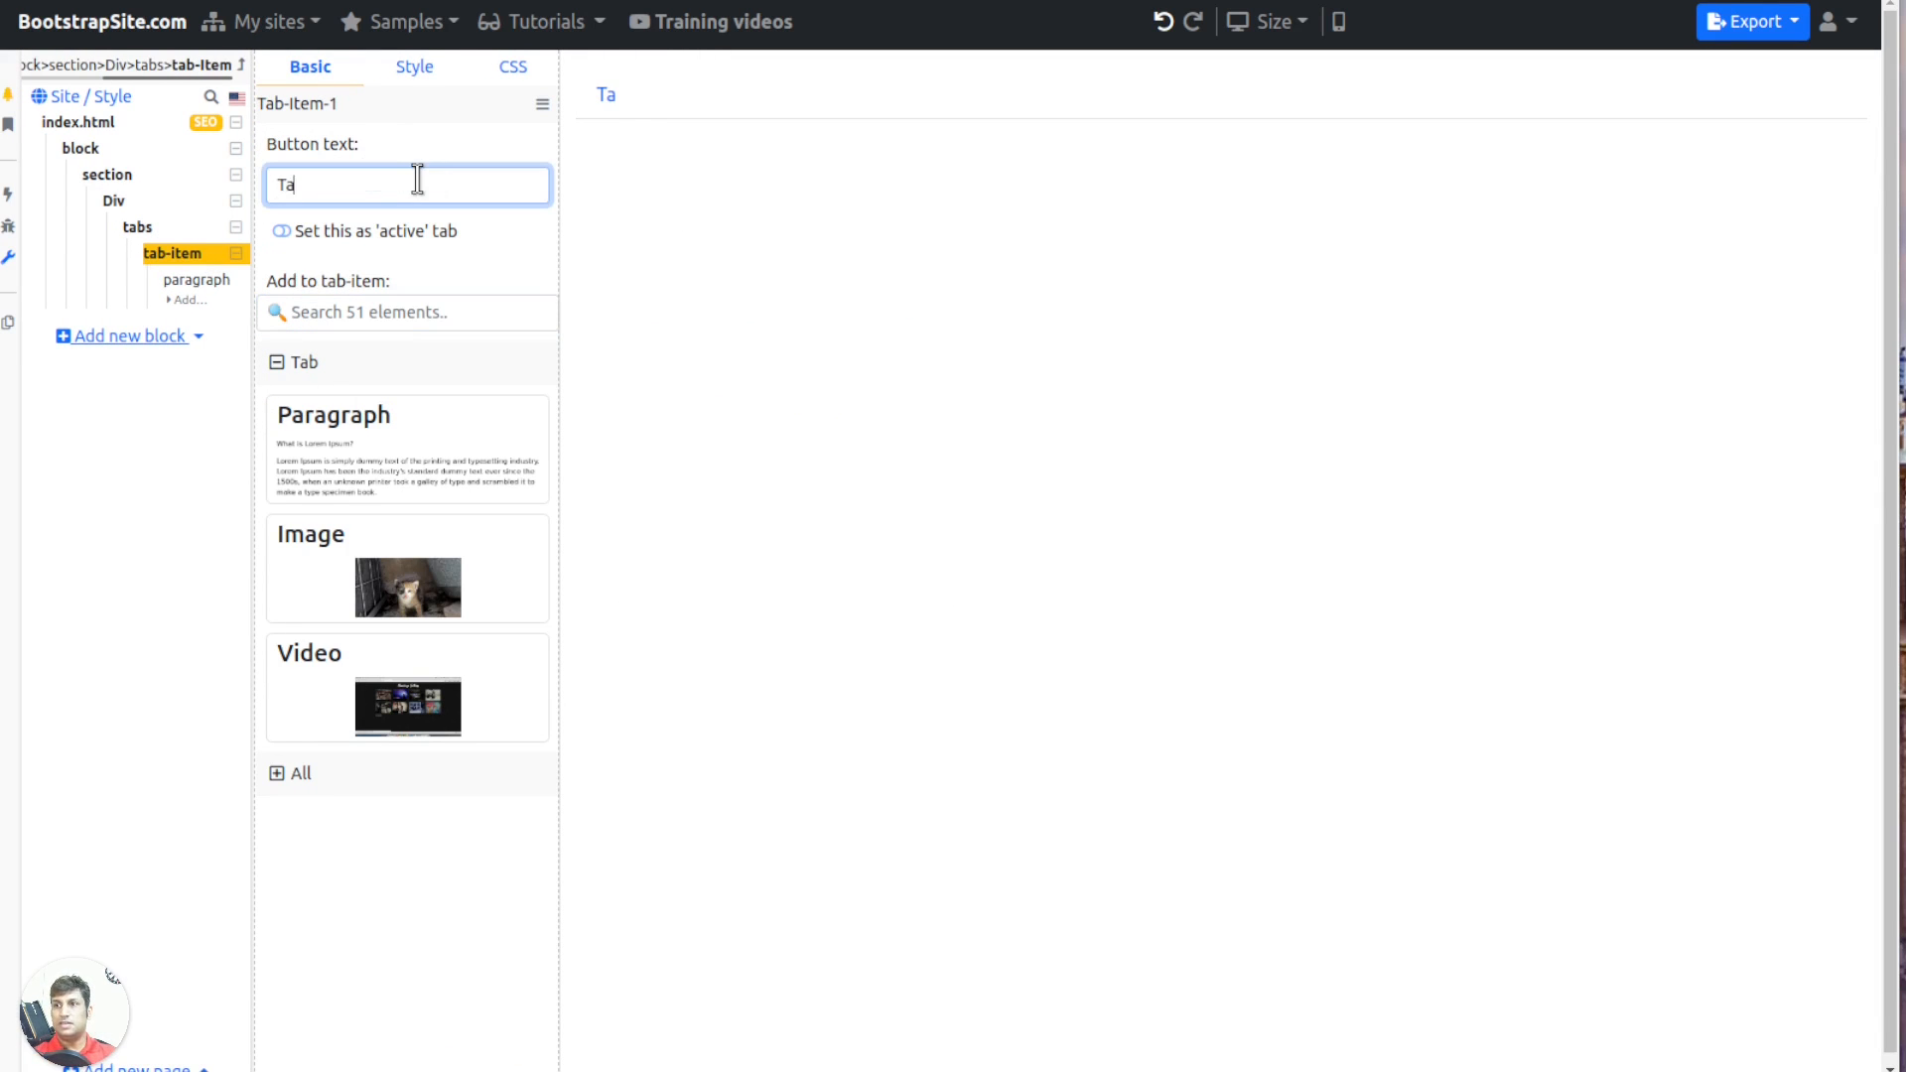
# Duplicate the tab item with its paragraph twice, making three tab items in total
pyautogui.click(184, 260)
pyautogui.hotkey('ctrl', 'd')
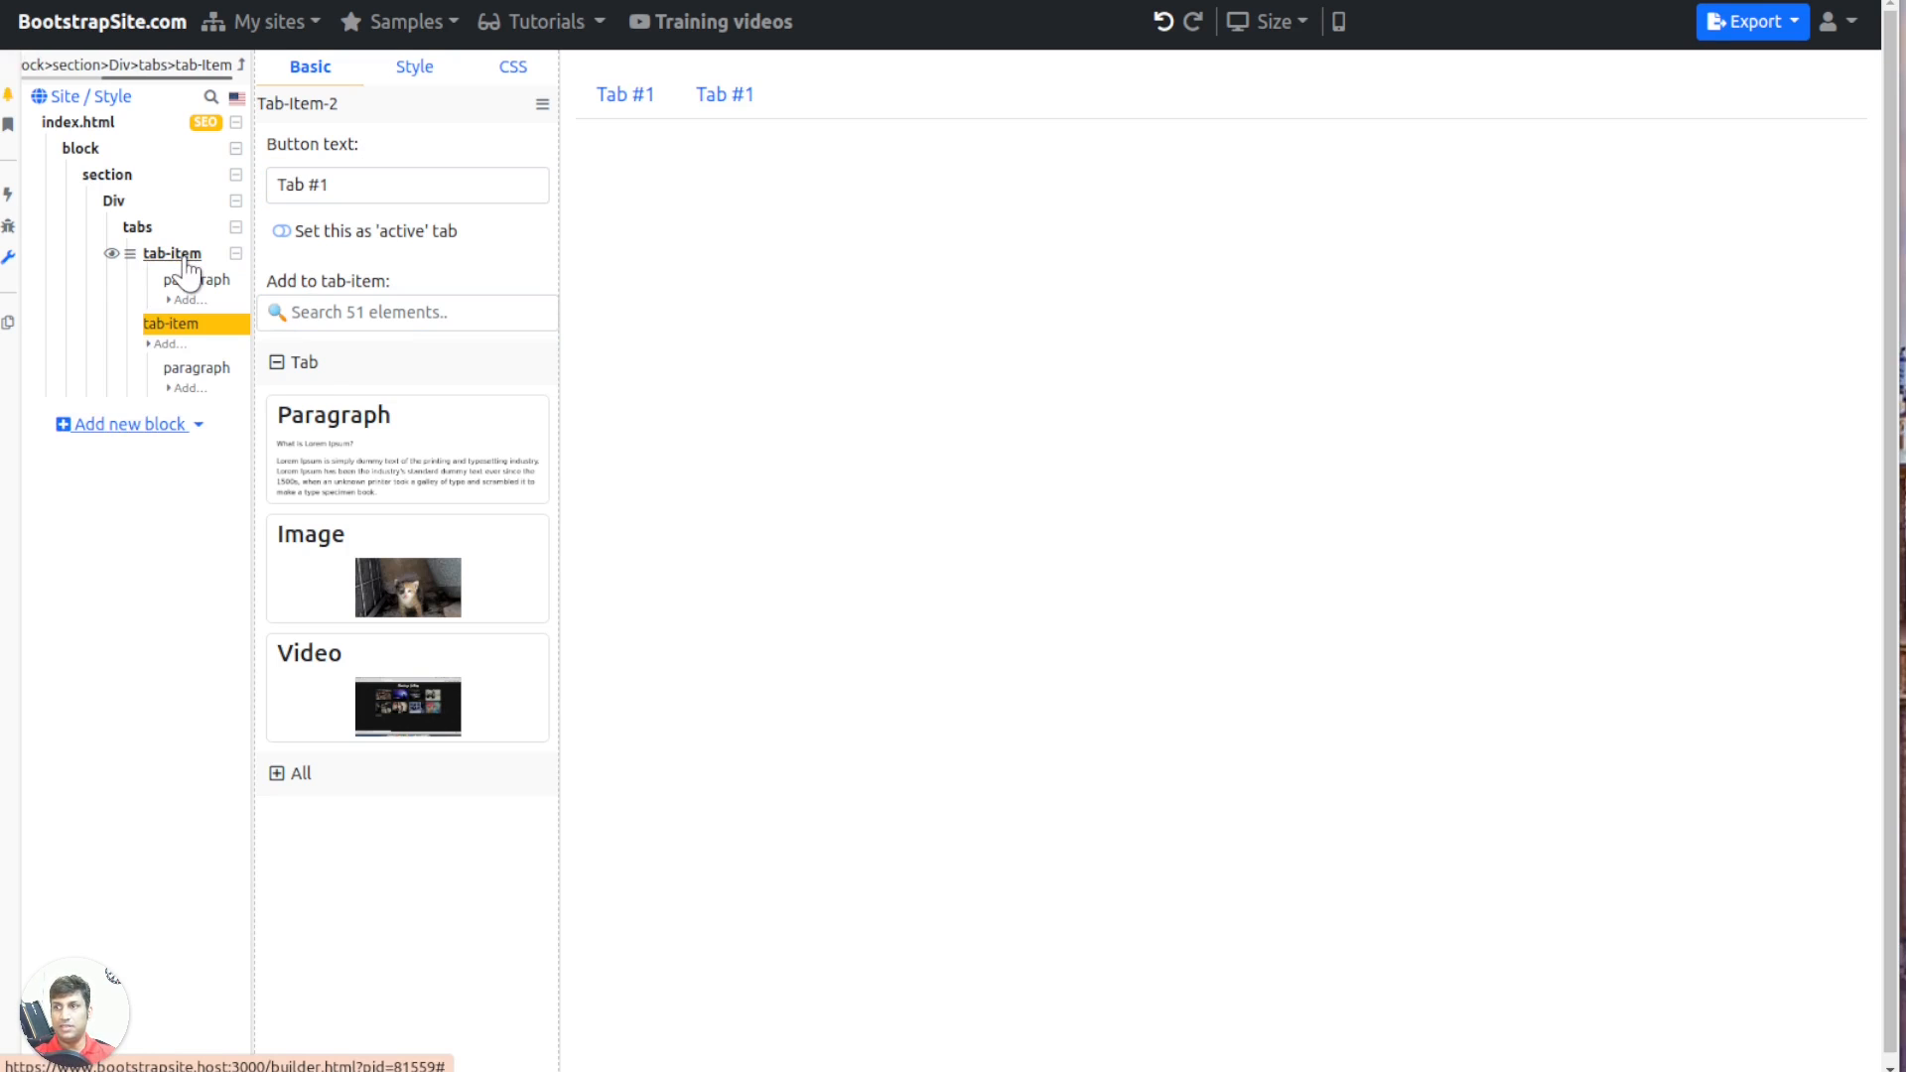
pyautogui.hotkey('ctrl', 'd')
# Change the button text of the second tab item to "Tab #2" and of the third to "Tab #3"
pyautogui.click(187, 324)
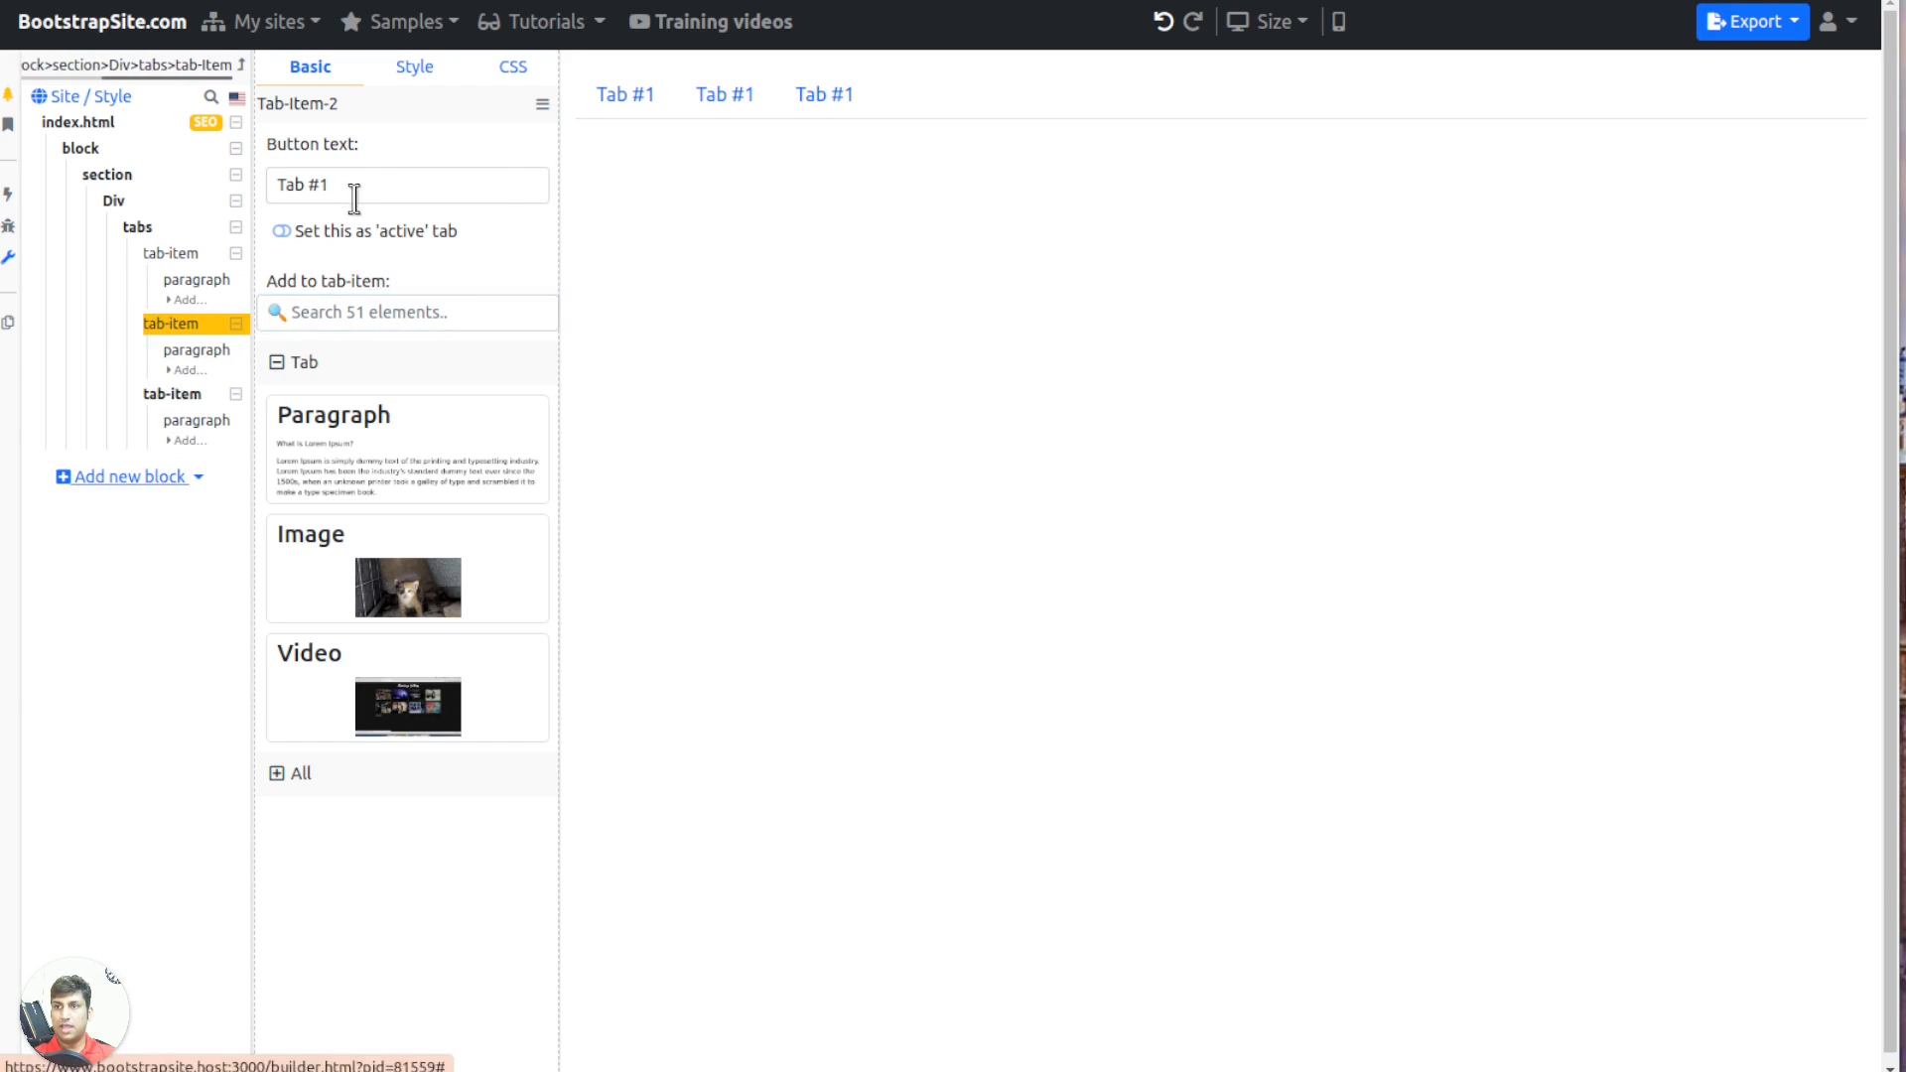
pyautogui.doubleClick(360, 186)
pyautogui.write('2')
pyautogui.click(184, 395)
pyautogui.doubleClick(400, 183)
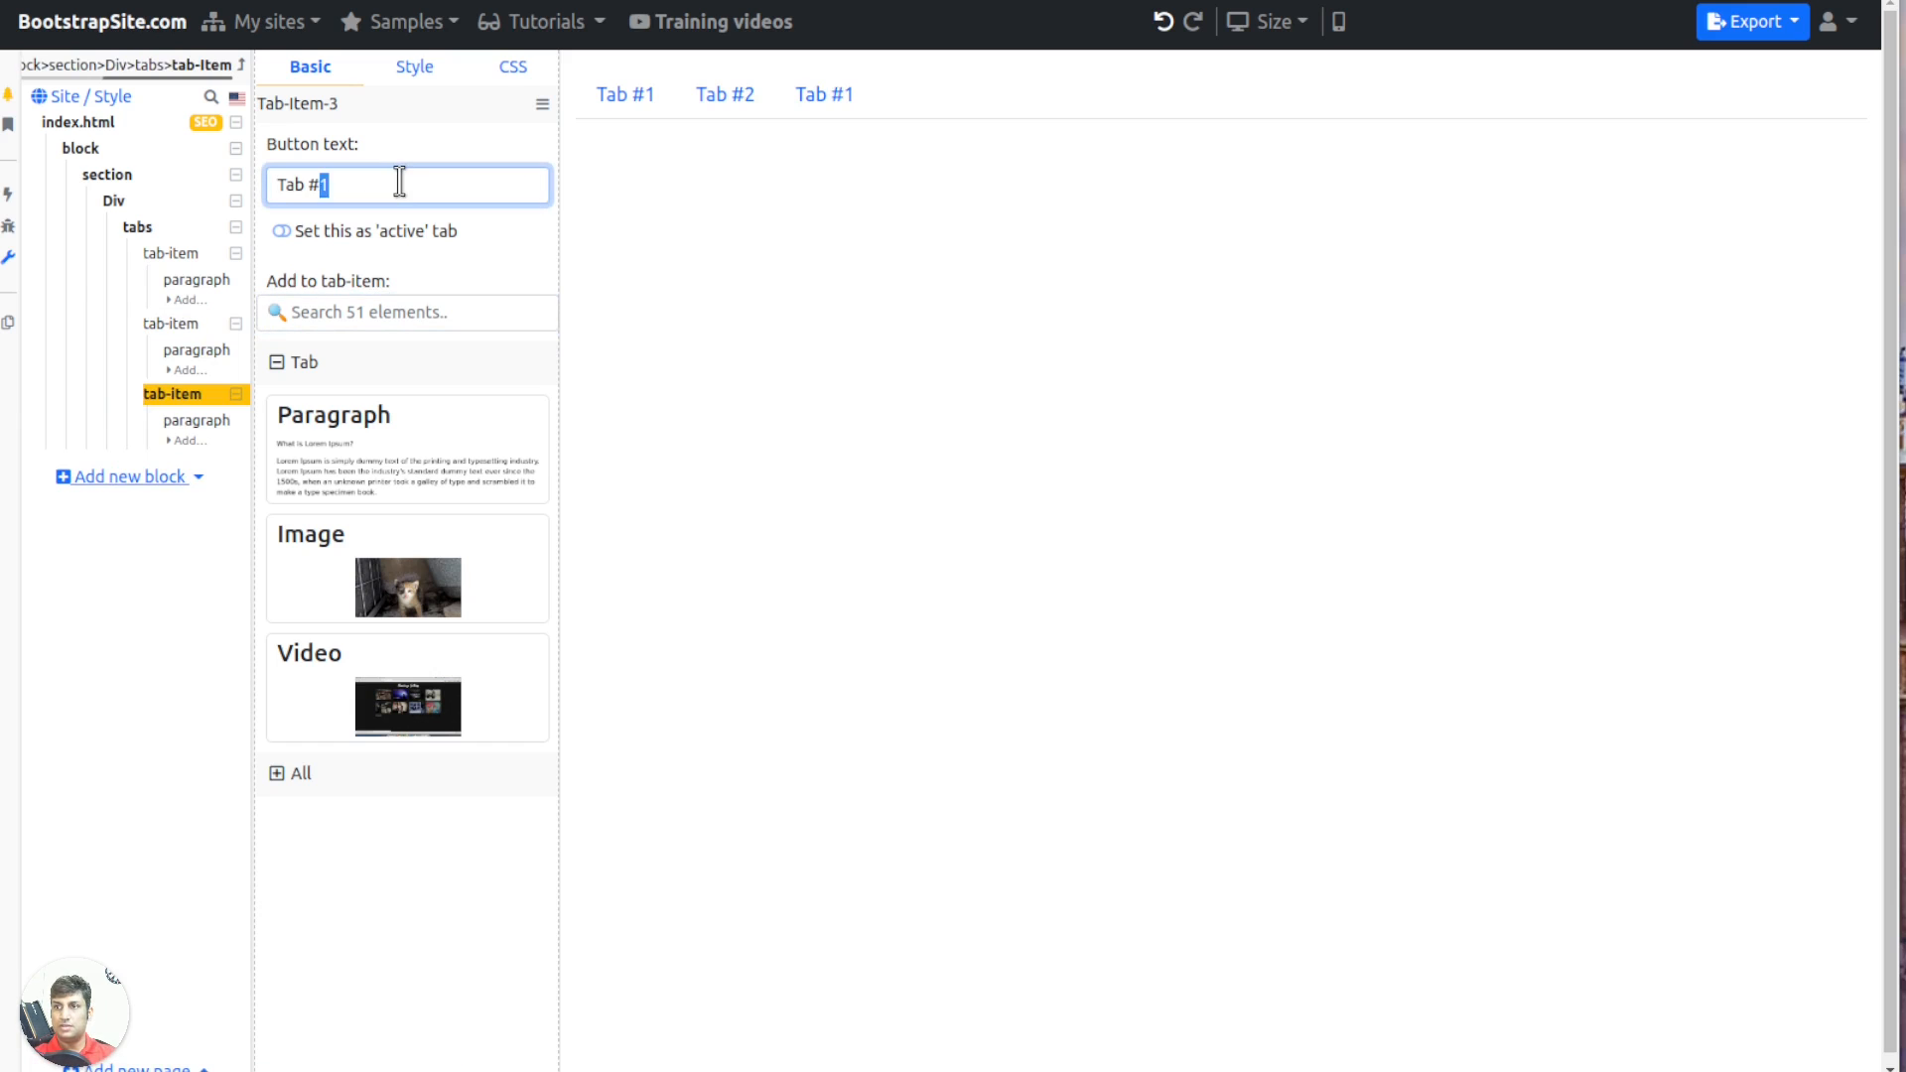
# Preview the page, switch between the three tabs to check their content, and return to the editor with the Tabs element selected
pyautogui.click(670, 99)
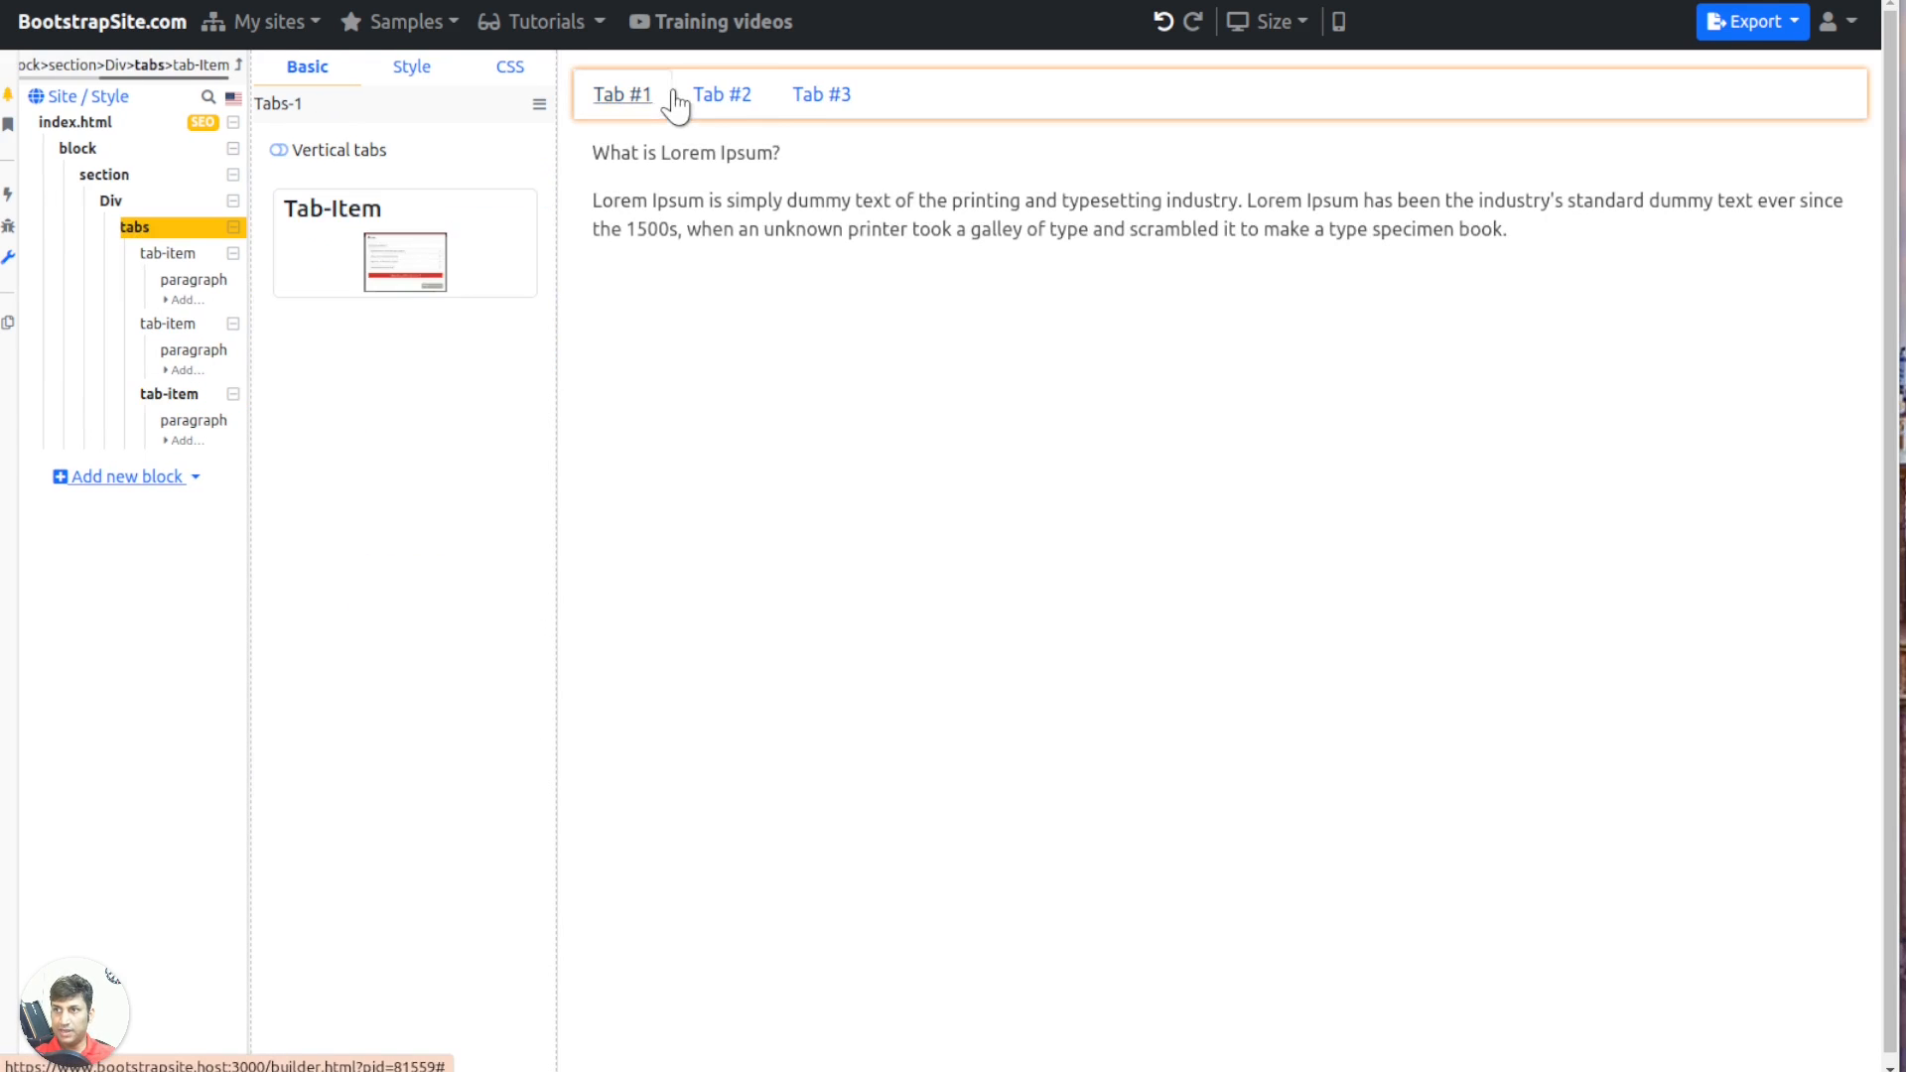
pyautogui.click(1742, 22)
pyautogui.click(1578, 73)
pyautogui.click(437, 45)
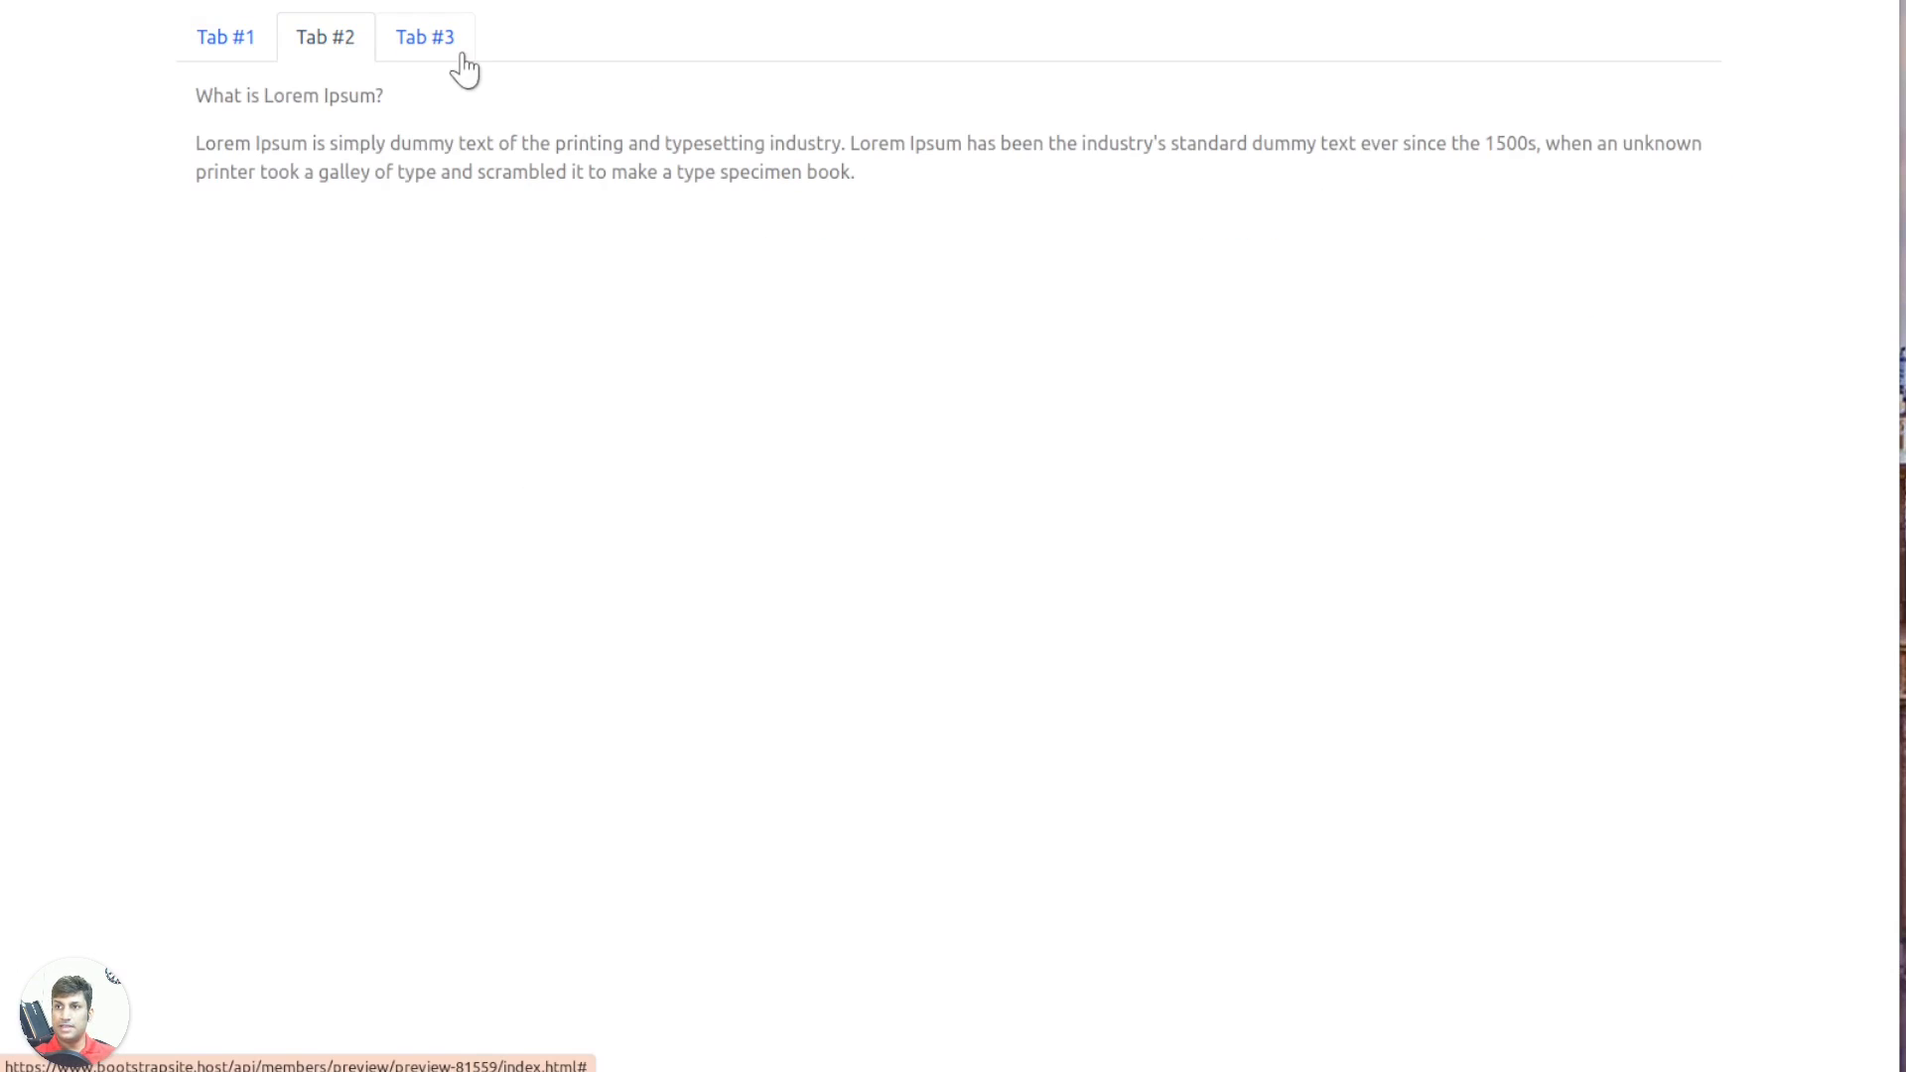
pyautogui.click(251, 51)
pyautogui.click(335, 47)
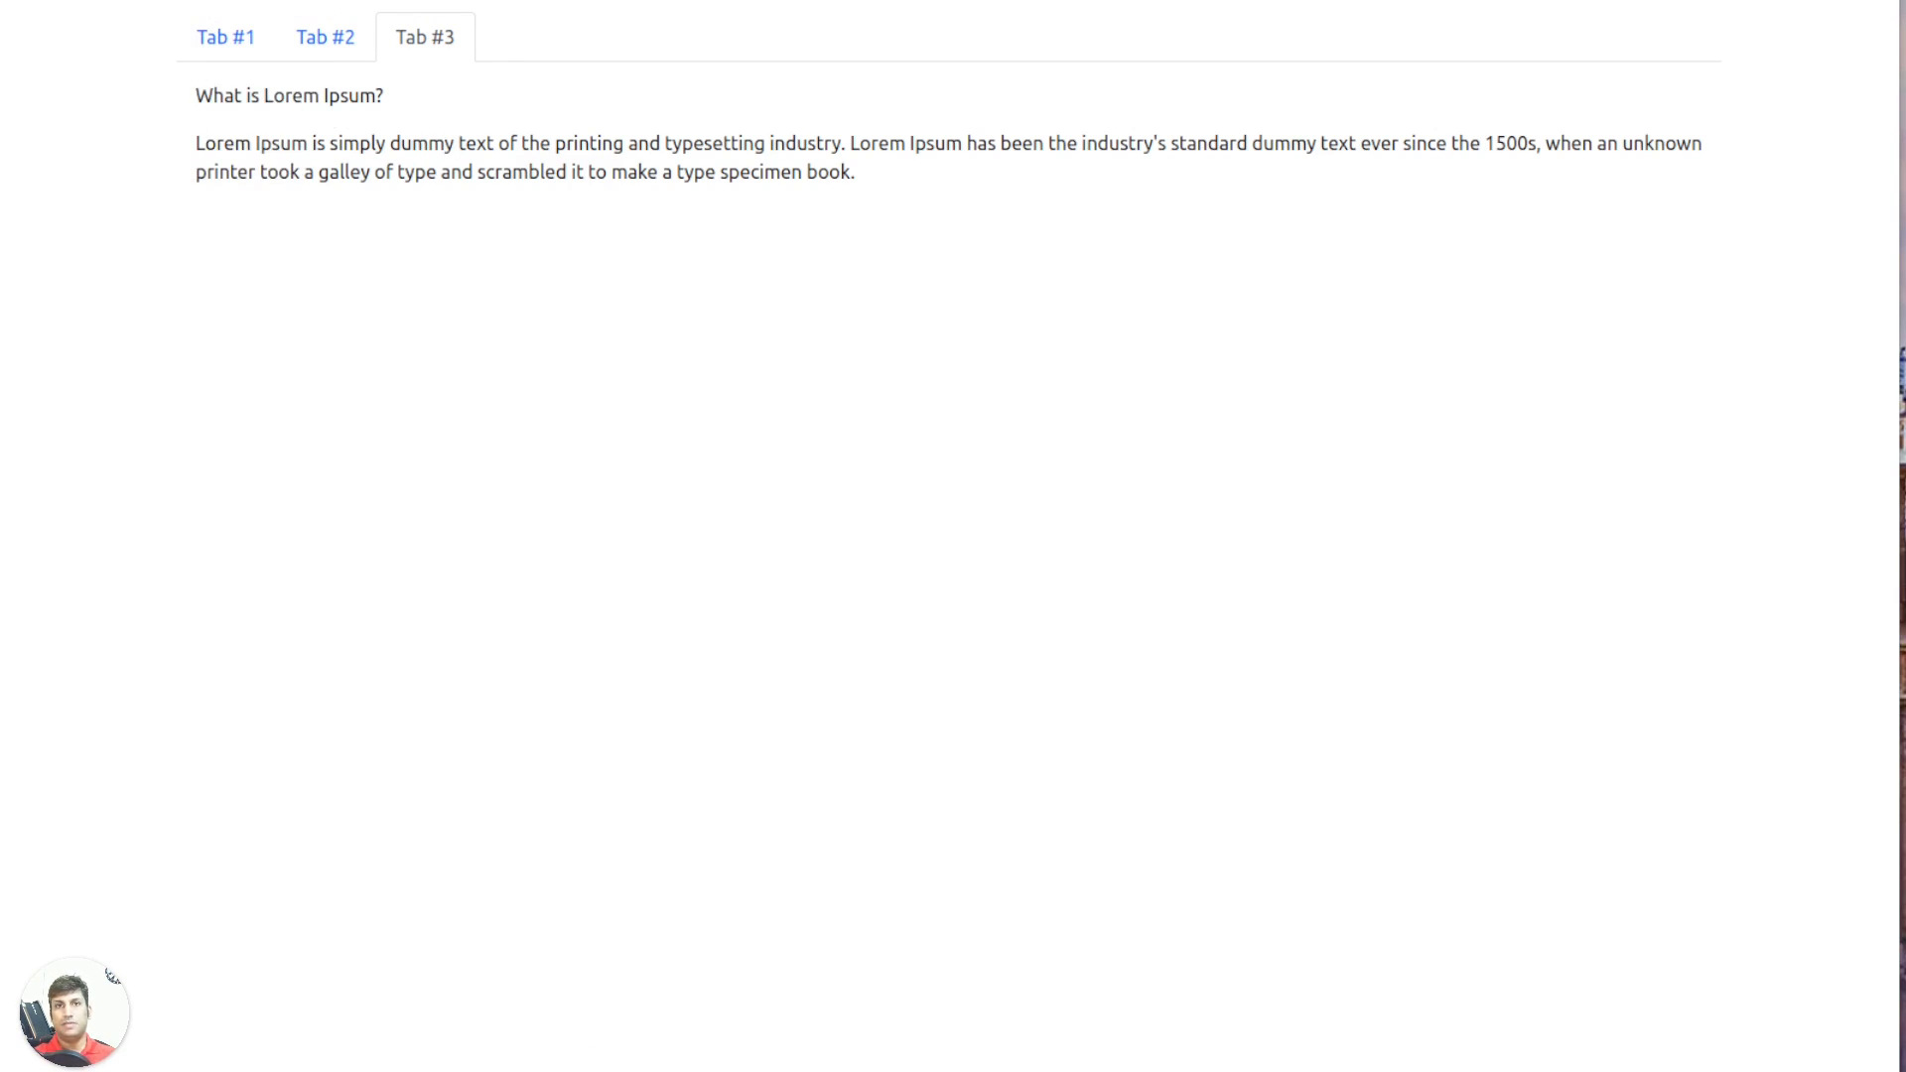
pyautogui.click(198, 1)
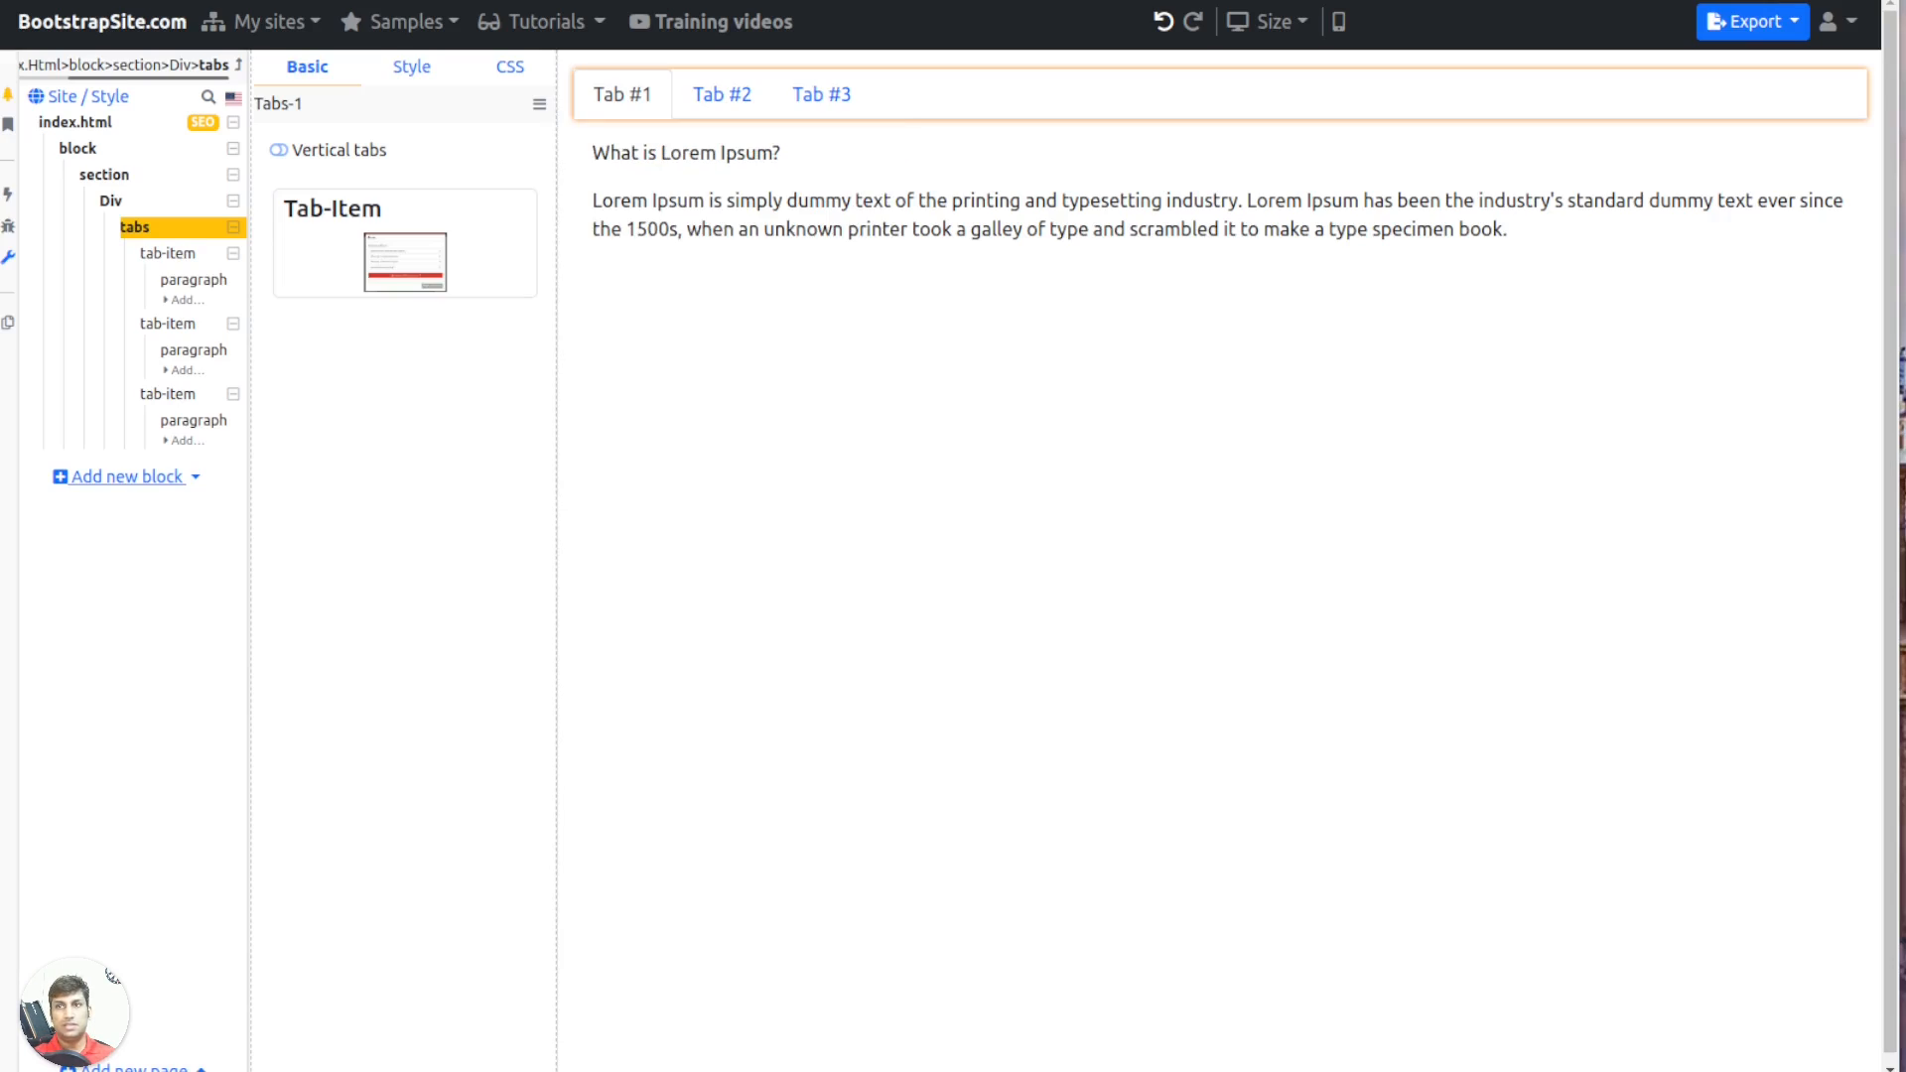
# Try the ready-made styles Bootstrap simple tabs and Bootstrap tab pills on the Tabs element, and apply Bootstrap tab fill
pyautogui.click(411, 66)
pyautogui.click(453, 220)
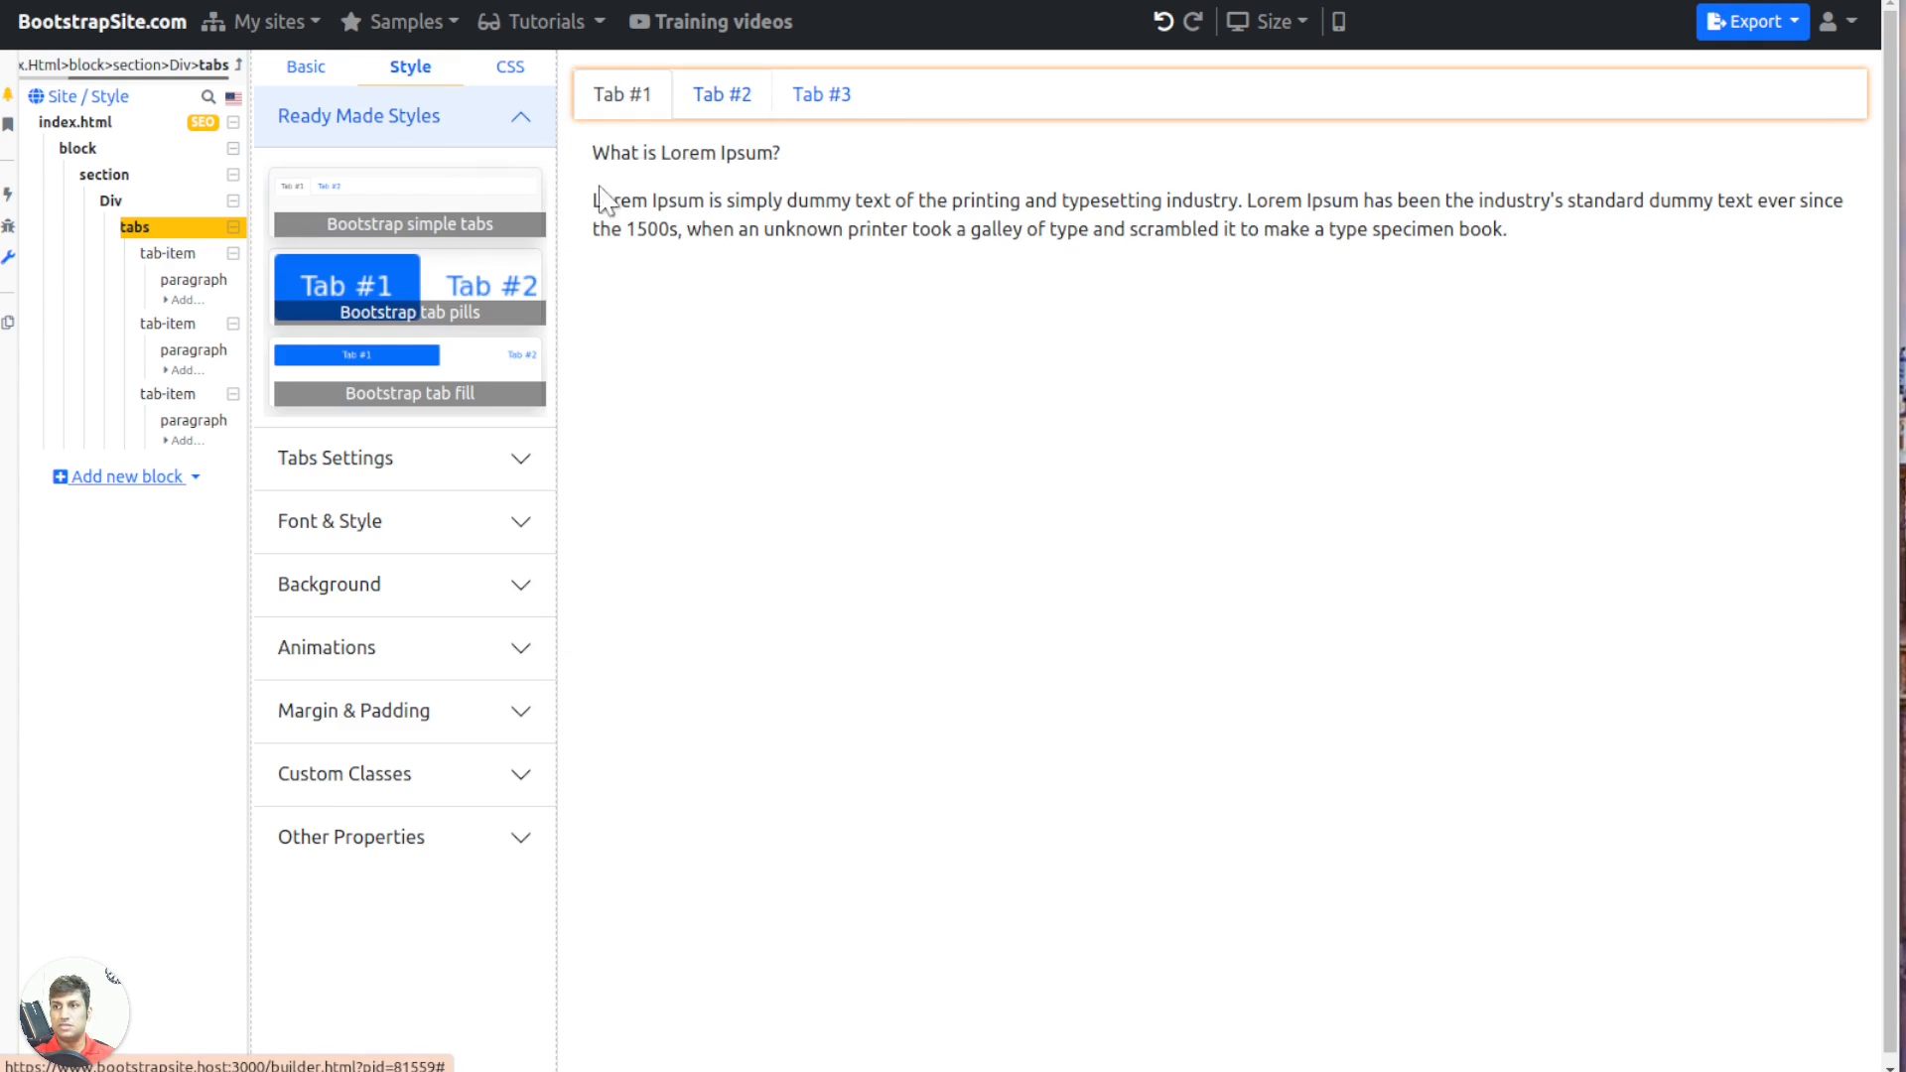
pyautogui.click(415, 314)
pyautogui.click(442, 377)
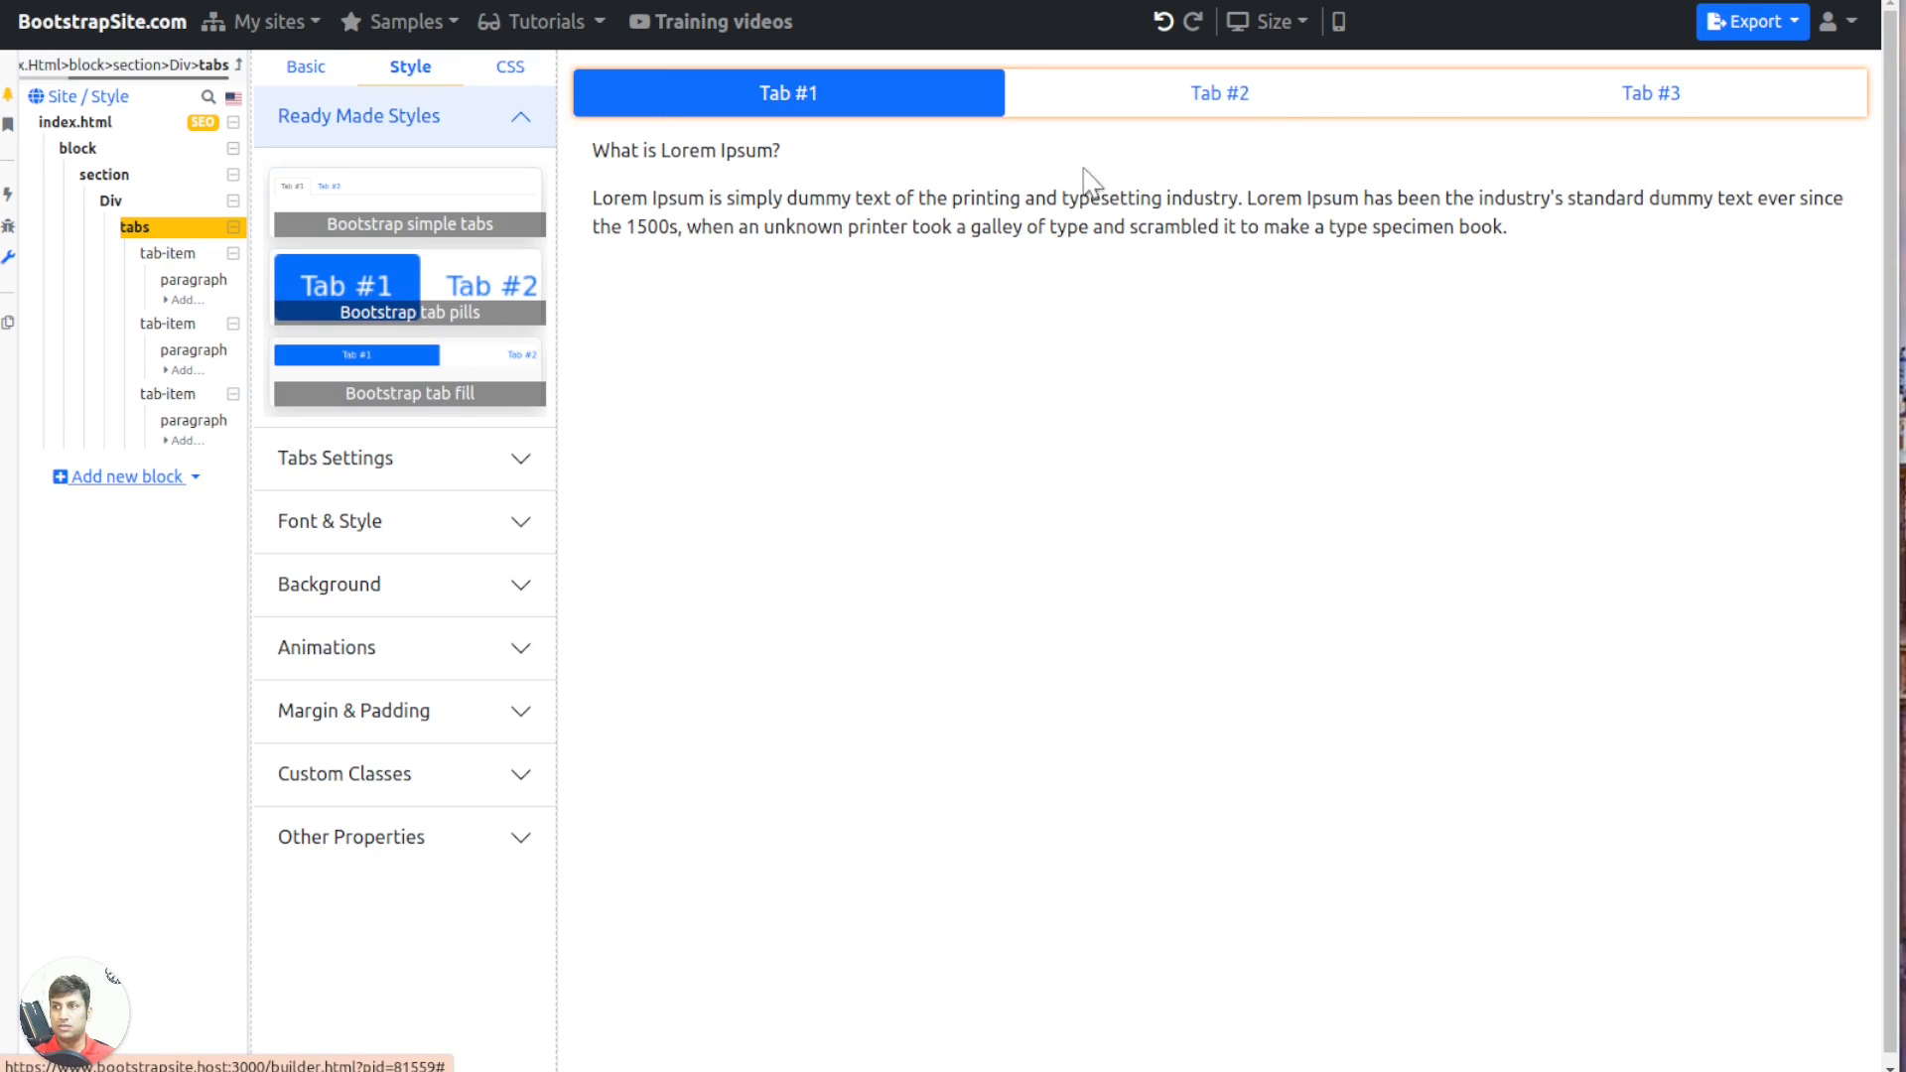
# Delete the Tabs element and add a Team element to the emptied Div
pyautogui.press('Delete')
pyautogui.scroll(-7, 542, 716)
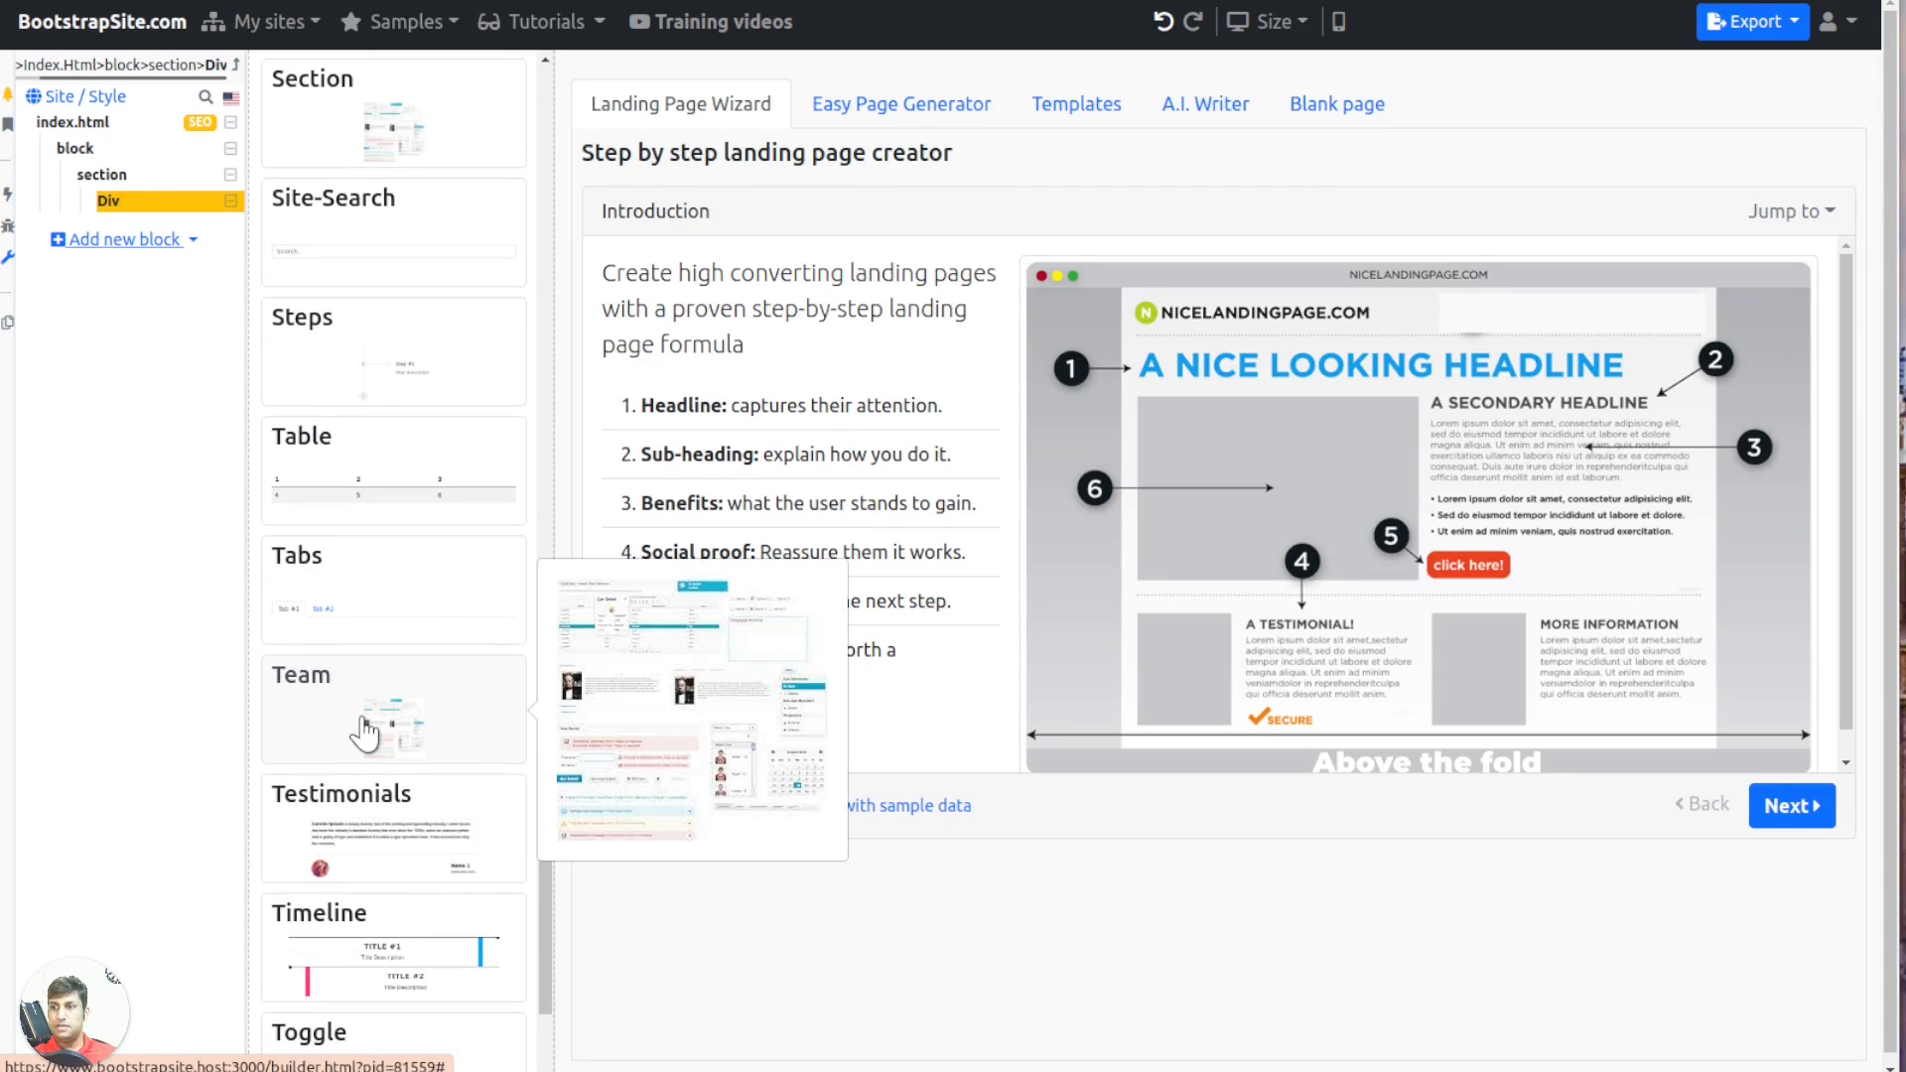
pyautogui.click(362, 733)
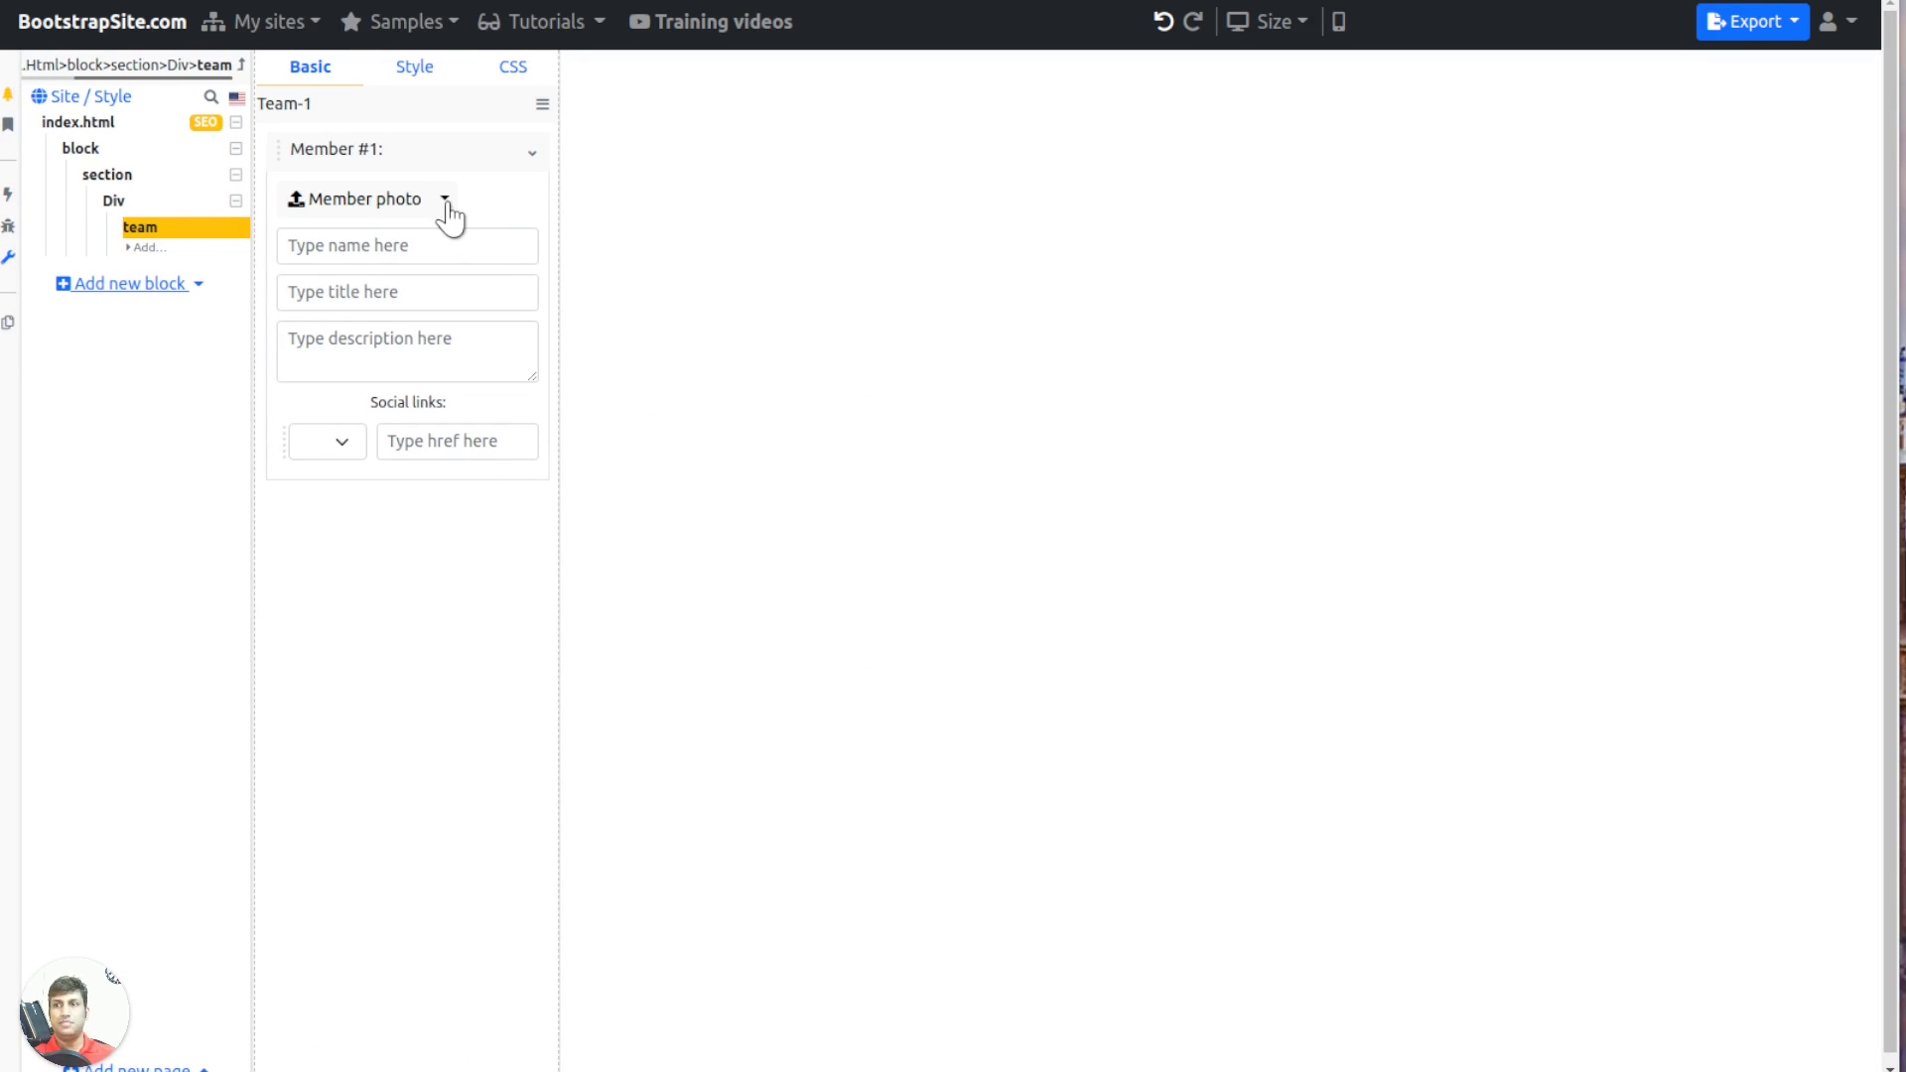
# Set the first team member's photo to a kitten picture by supplying an image link
pyautogui.click(445, 201)
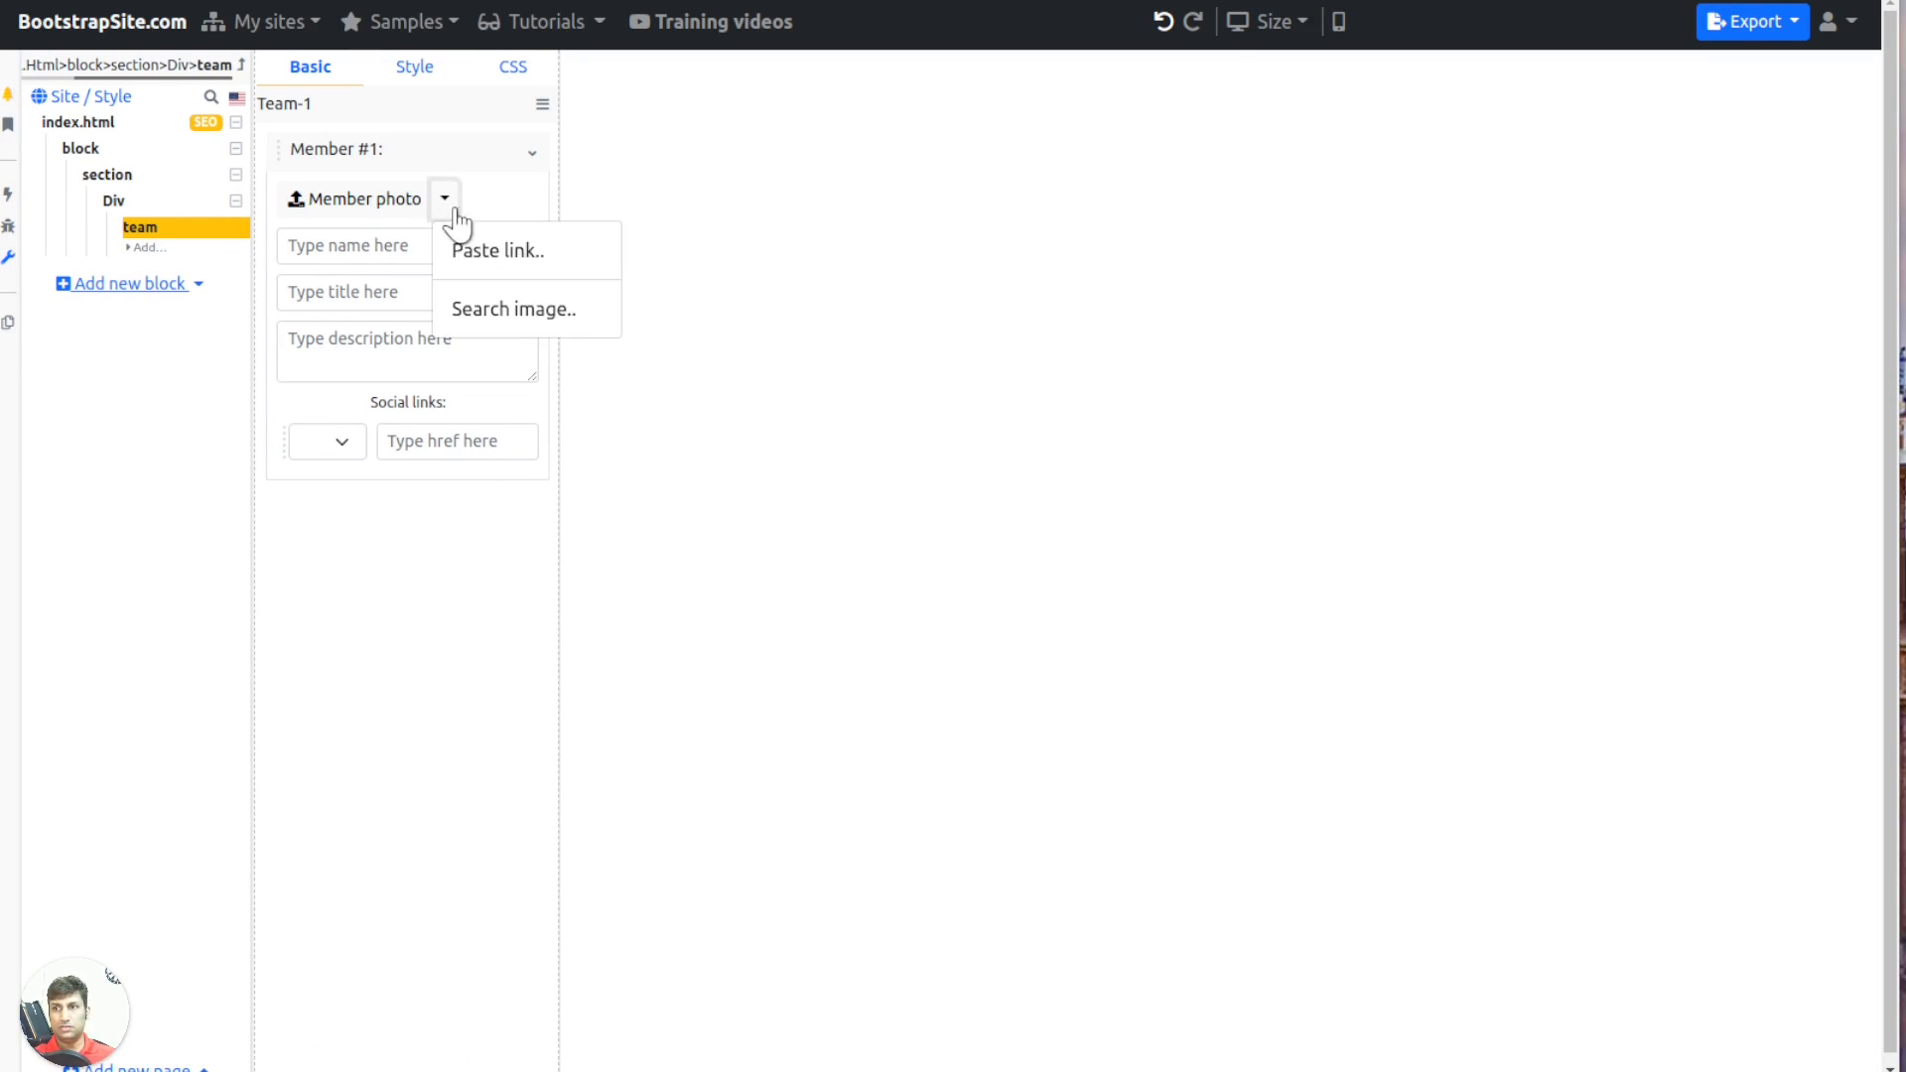
pyautogui.click(470, 256)
pyautogui.click(1151, 114)
# Fill in the first team member's name as "Name", title as "Engineer" and description as "Job description"
pyautogui.click(404, 256)
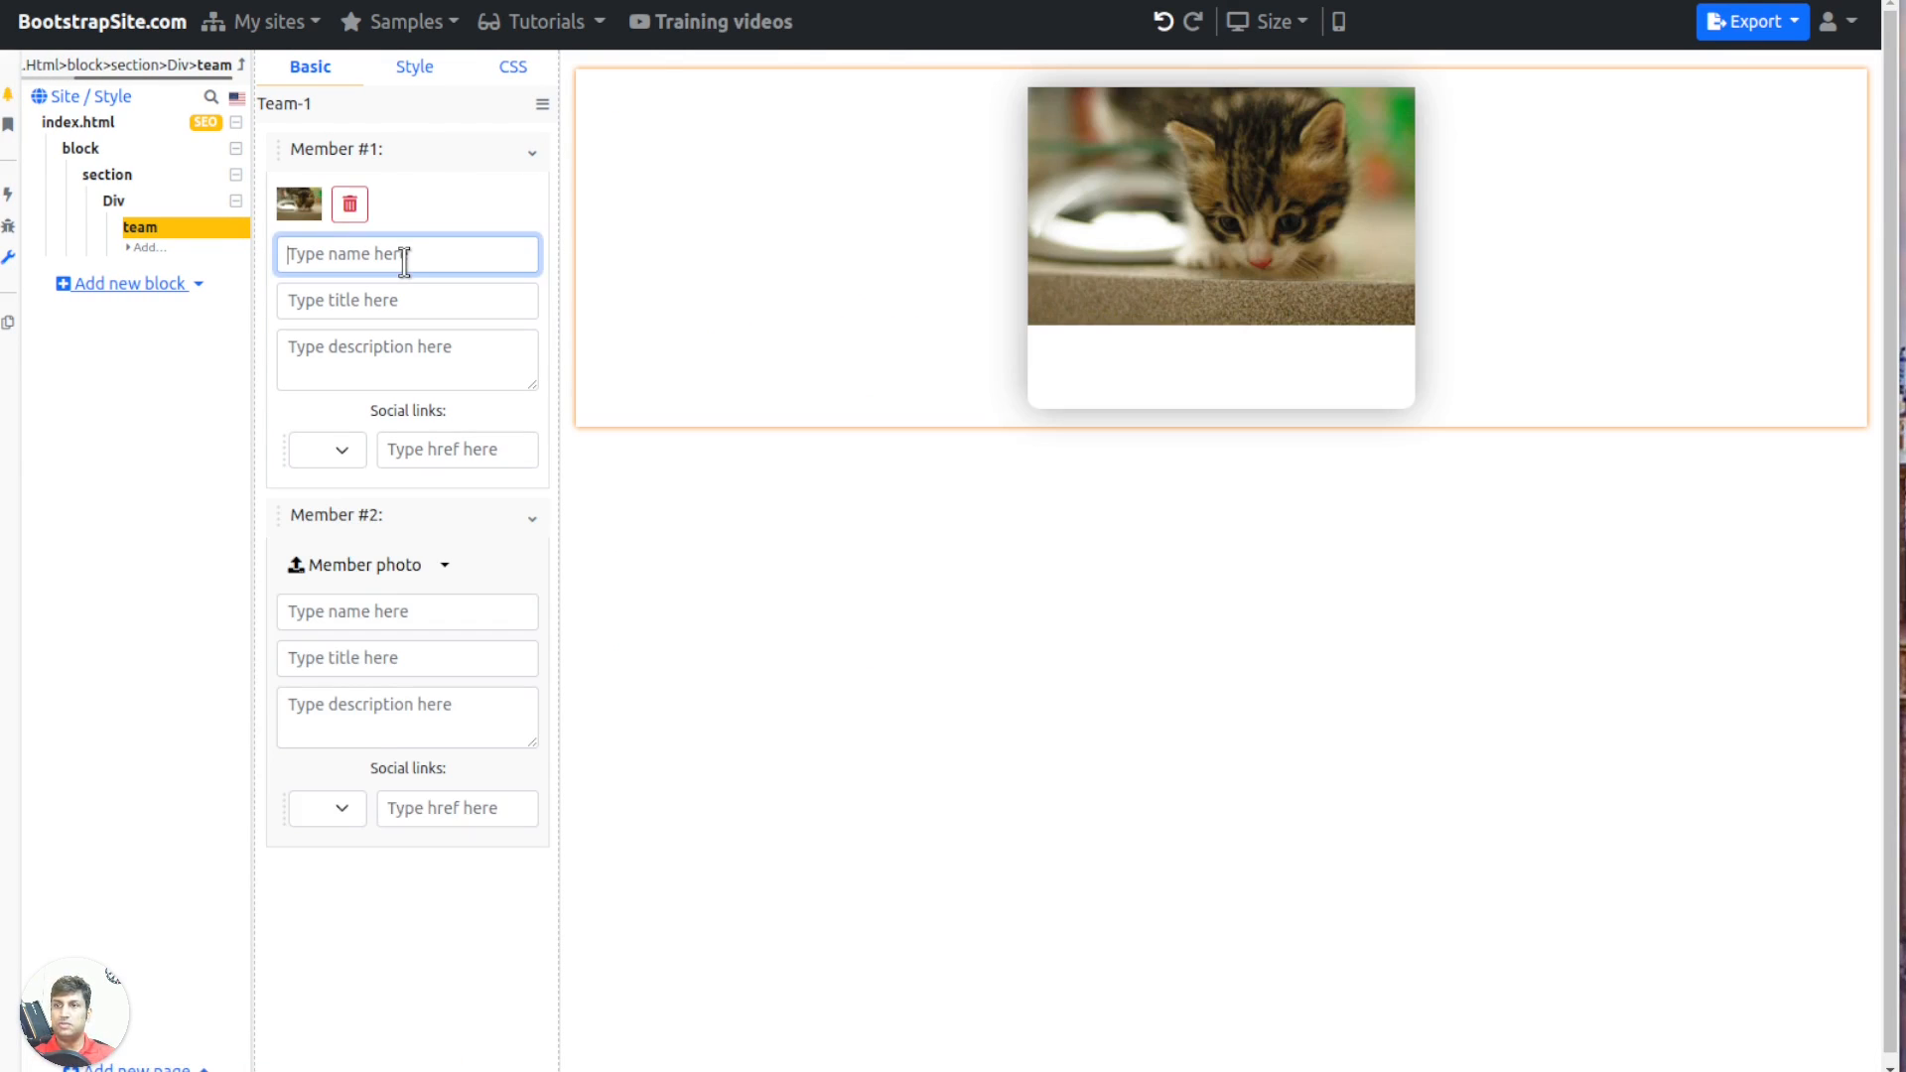
pyautogui.write('Nae')
pyautogui.press('Tab')
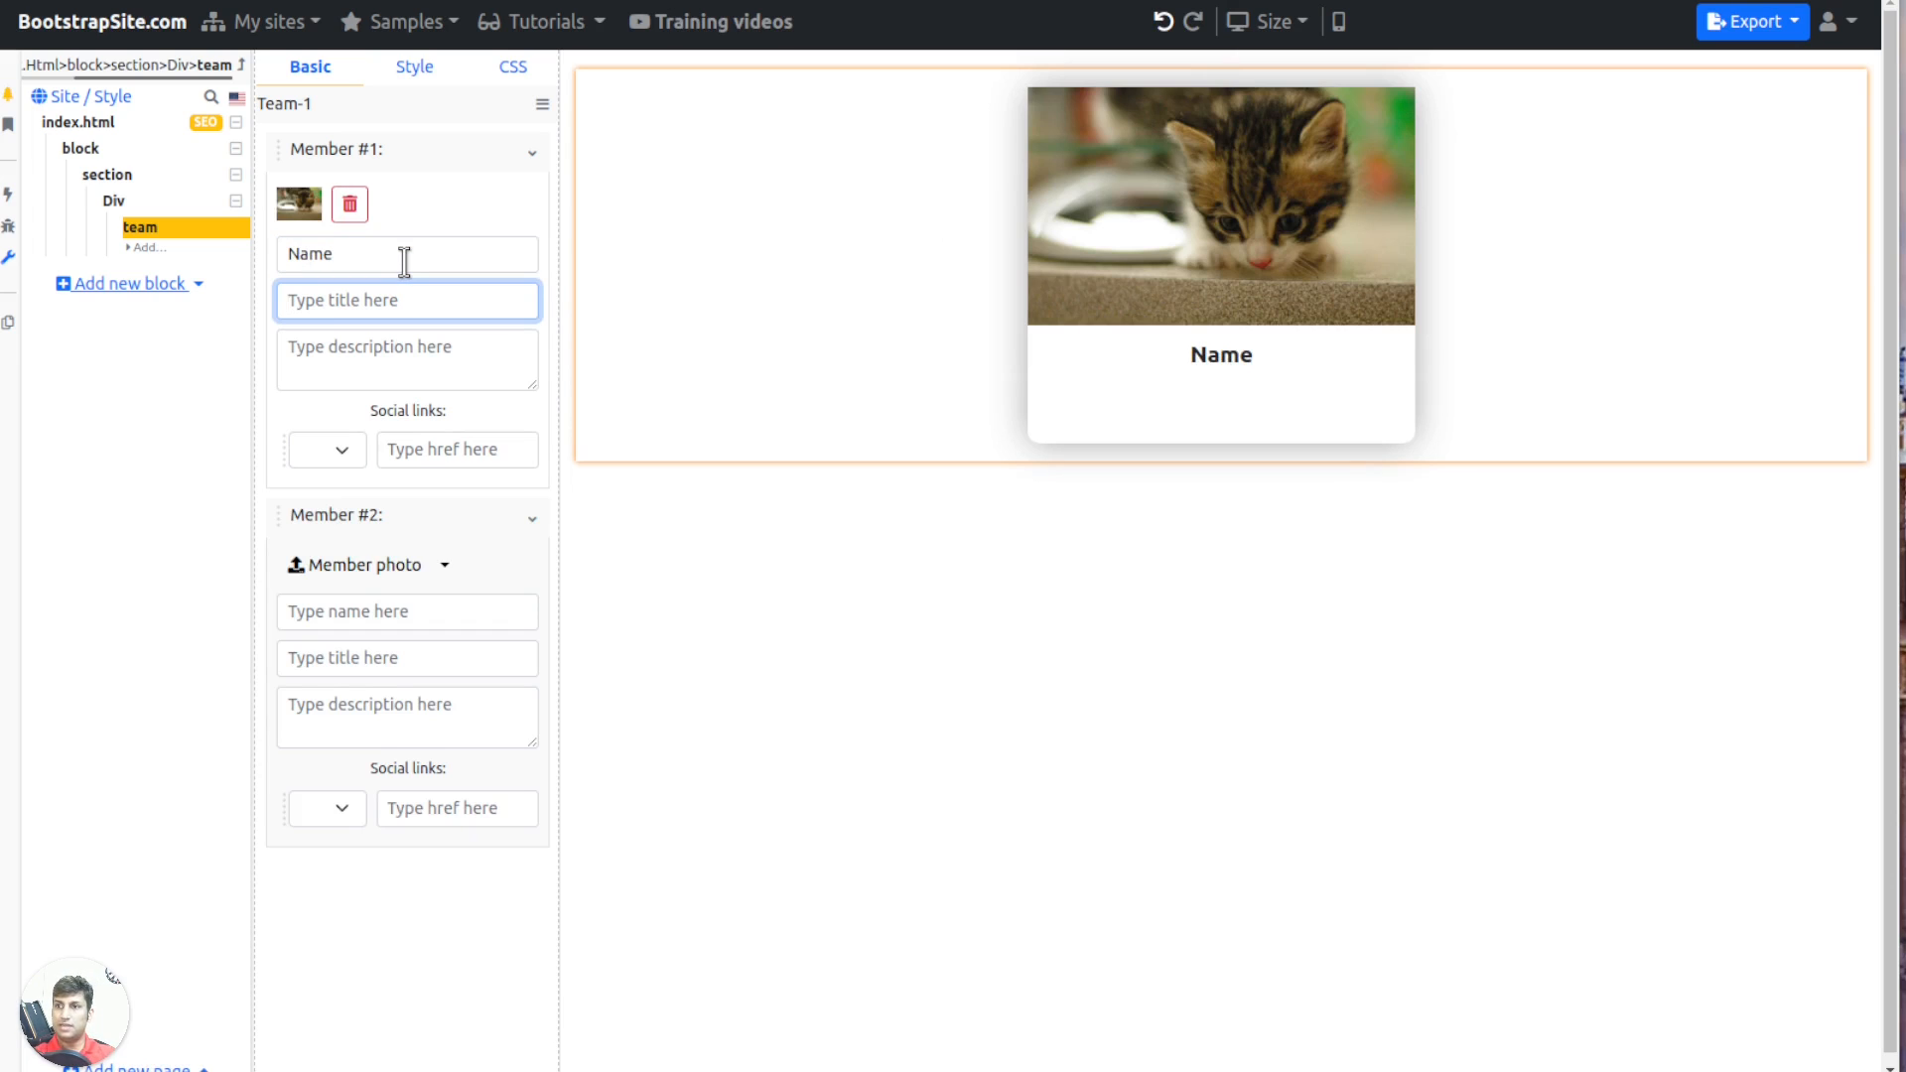
pyautogui.write('Engineer')
pyautogui.press('Tab')
pyautogui.write('Job')
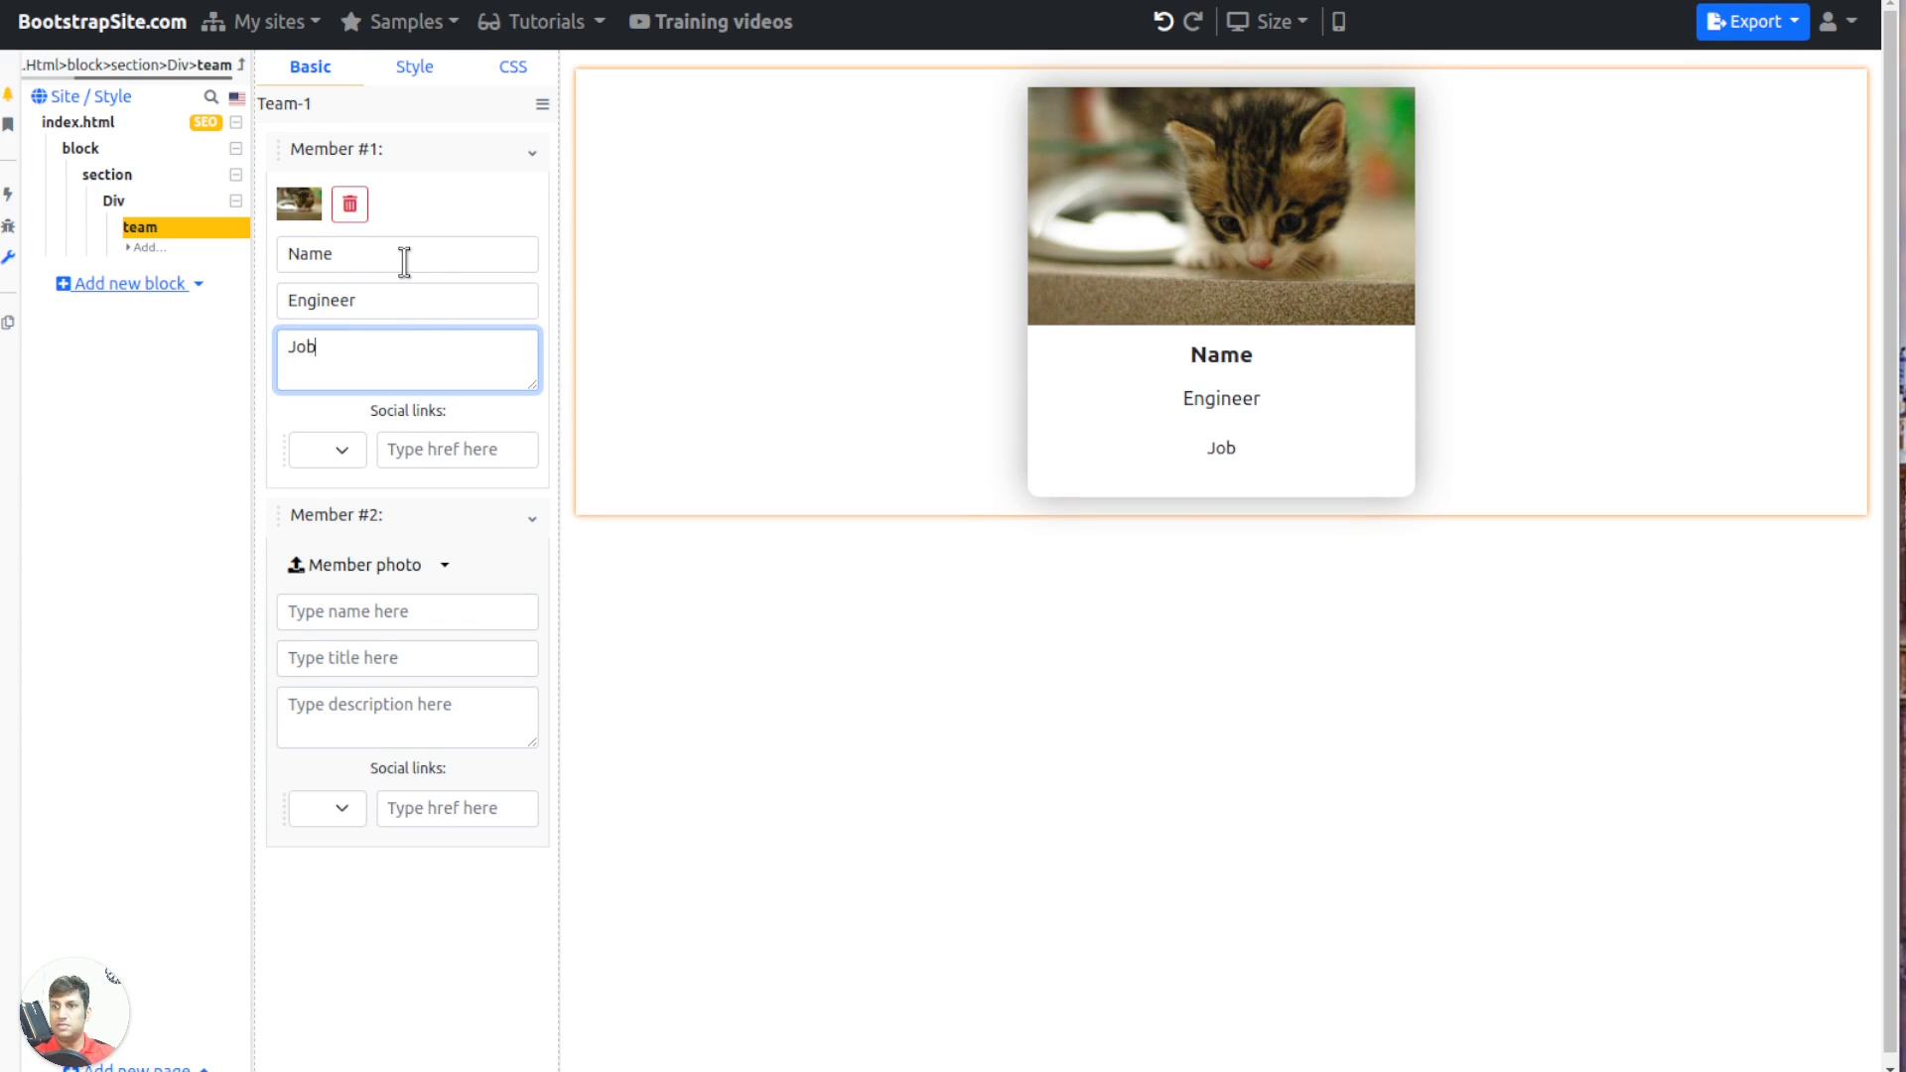
pyautogui.press('BackSpace')
pyautogui.press('BackSpace')
pyautogui.press('BackSpace')
pyautogui.press('BackSpace')
pyautogui.press('BackSpace')
pyautogui.press('BackSpace')
pyautogui.press('BackSpace')
pyautogui.press('BackSpace')
pyautogui.press('BackSpace')
pyautogui.press('BackSpace')
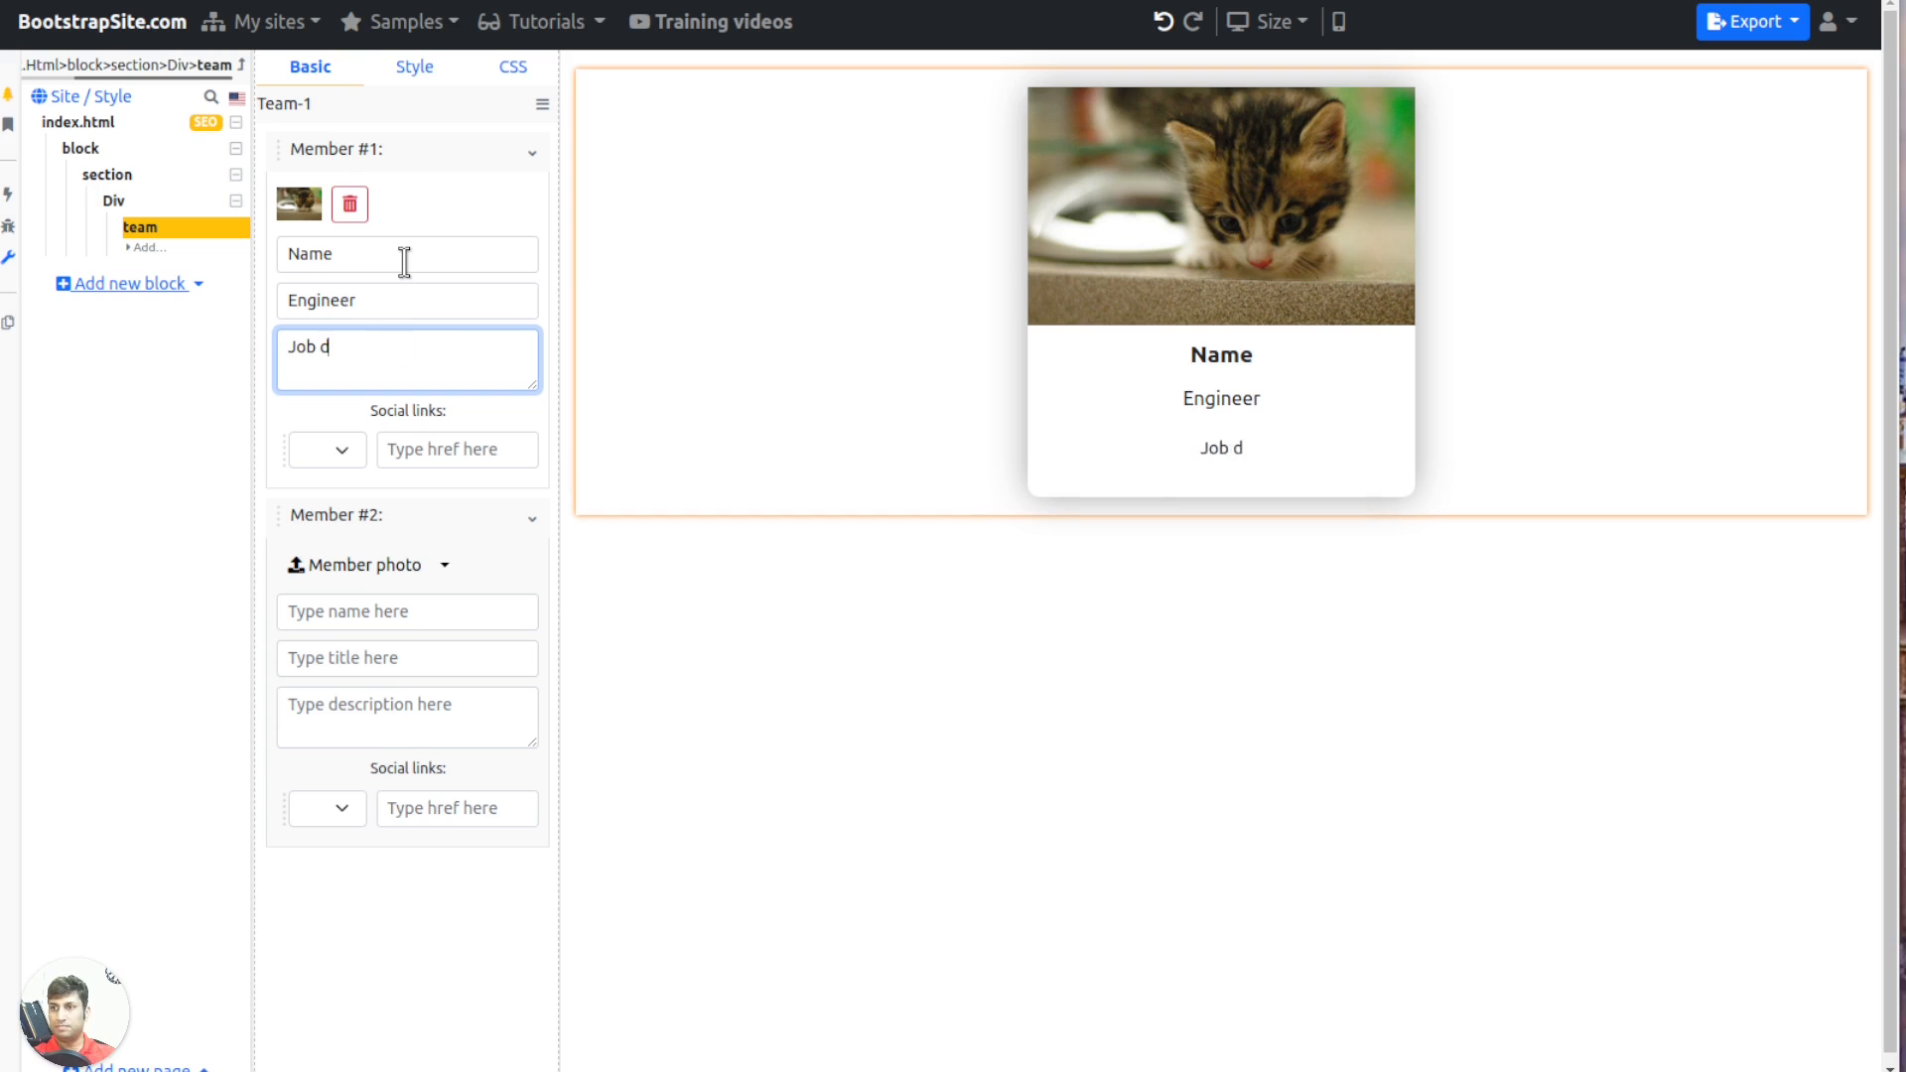
# Add a Facebook link "fb" and a Twitter link "tw" to the first team member's social links
pyautogui.click(328, 448)
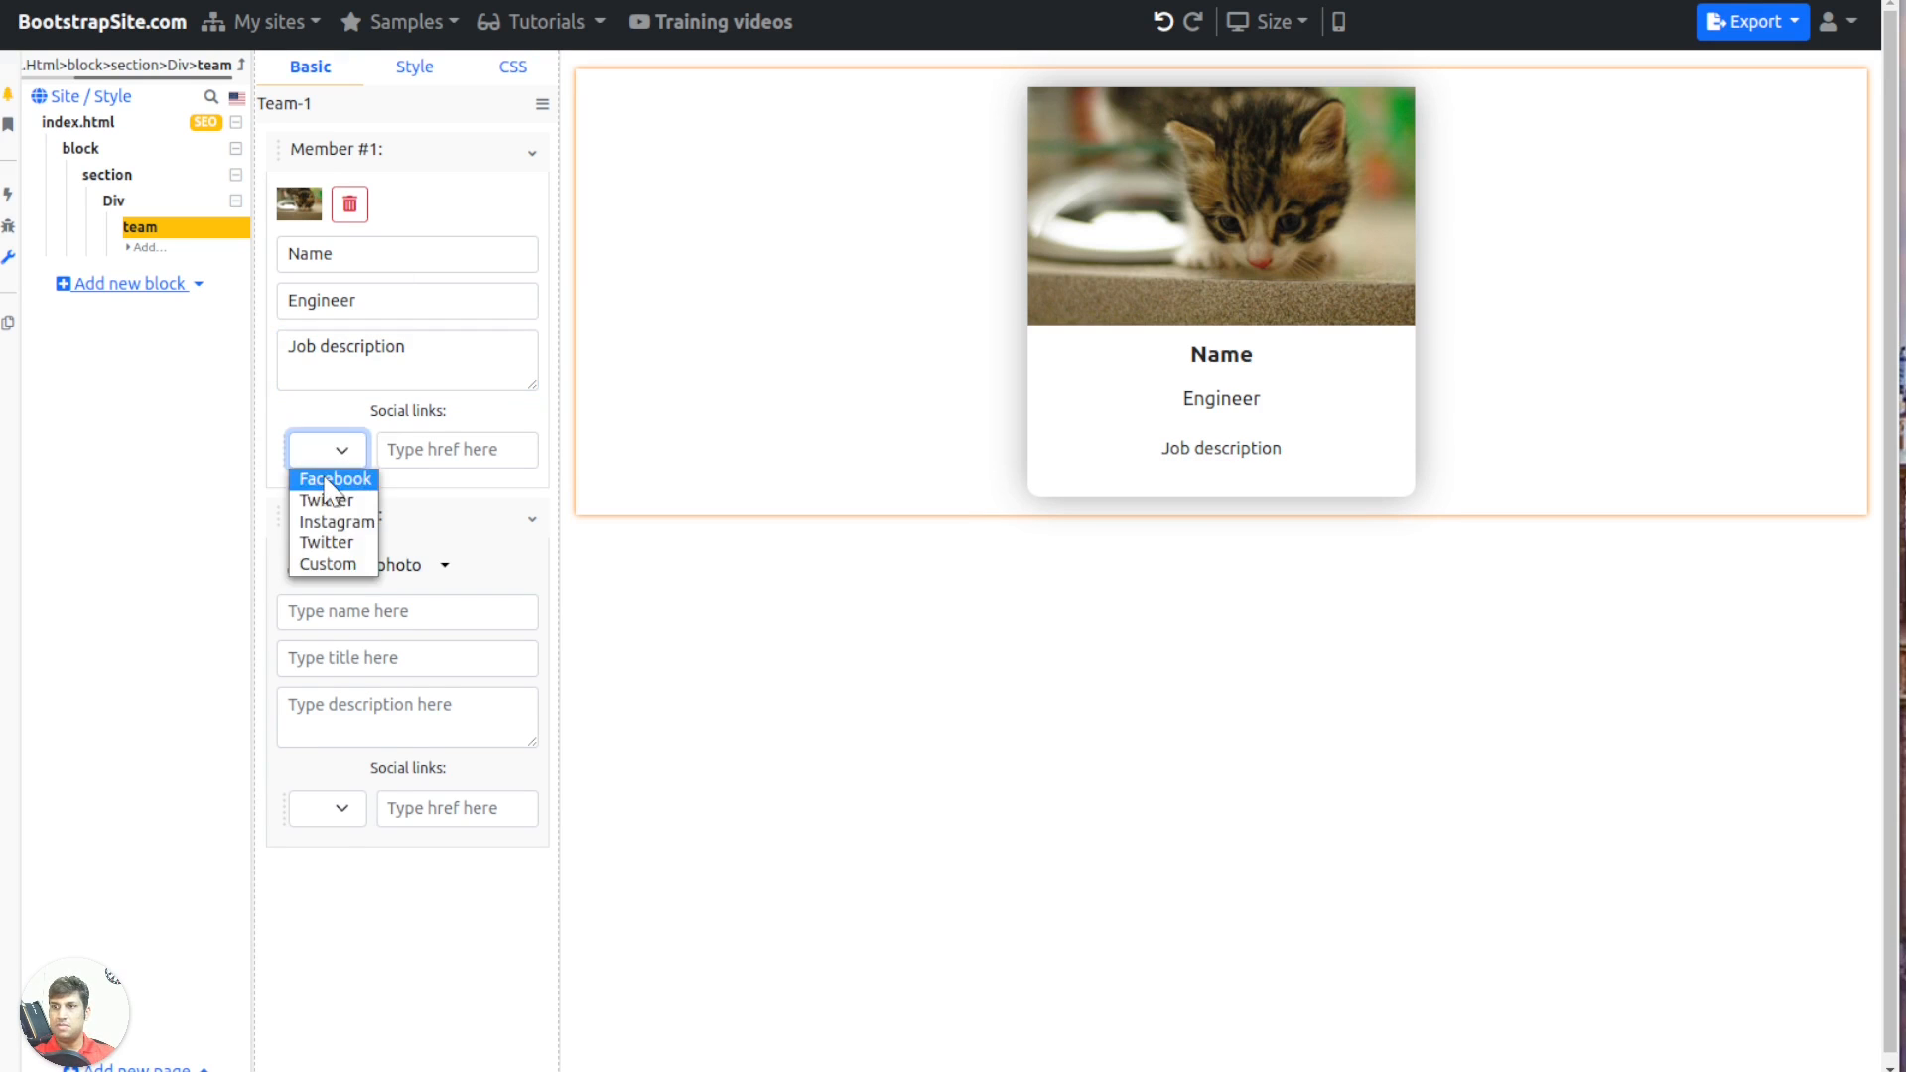
pyautogui.click(316, 475)
pyautogui.click(409, 451)
pyautogui.write('fb')
pyautogui.click(333, 498)
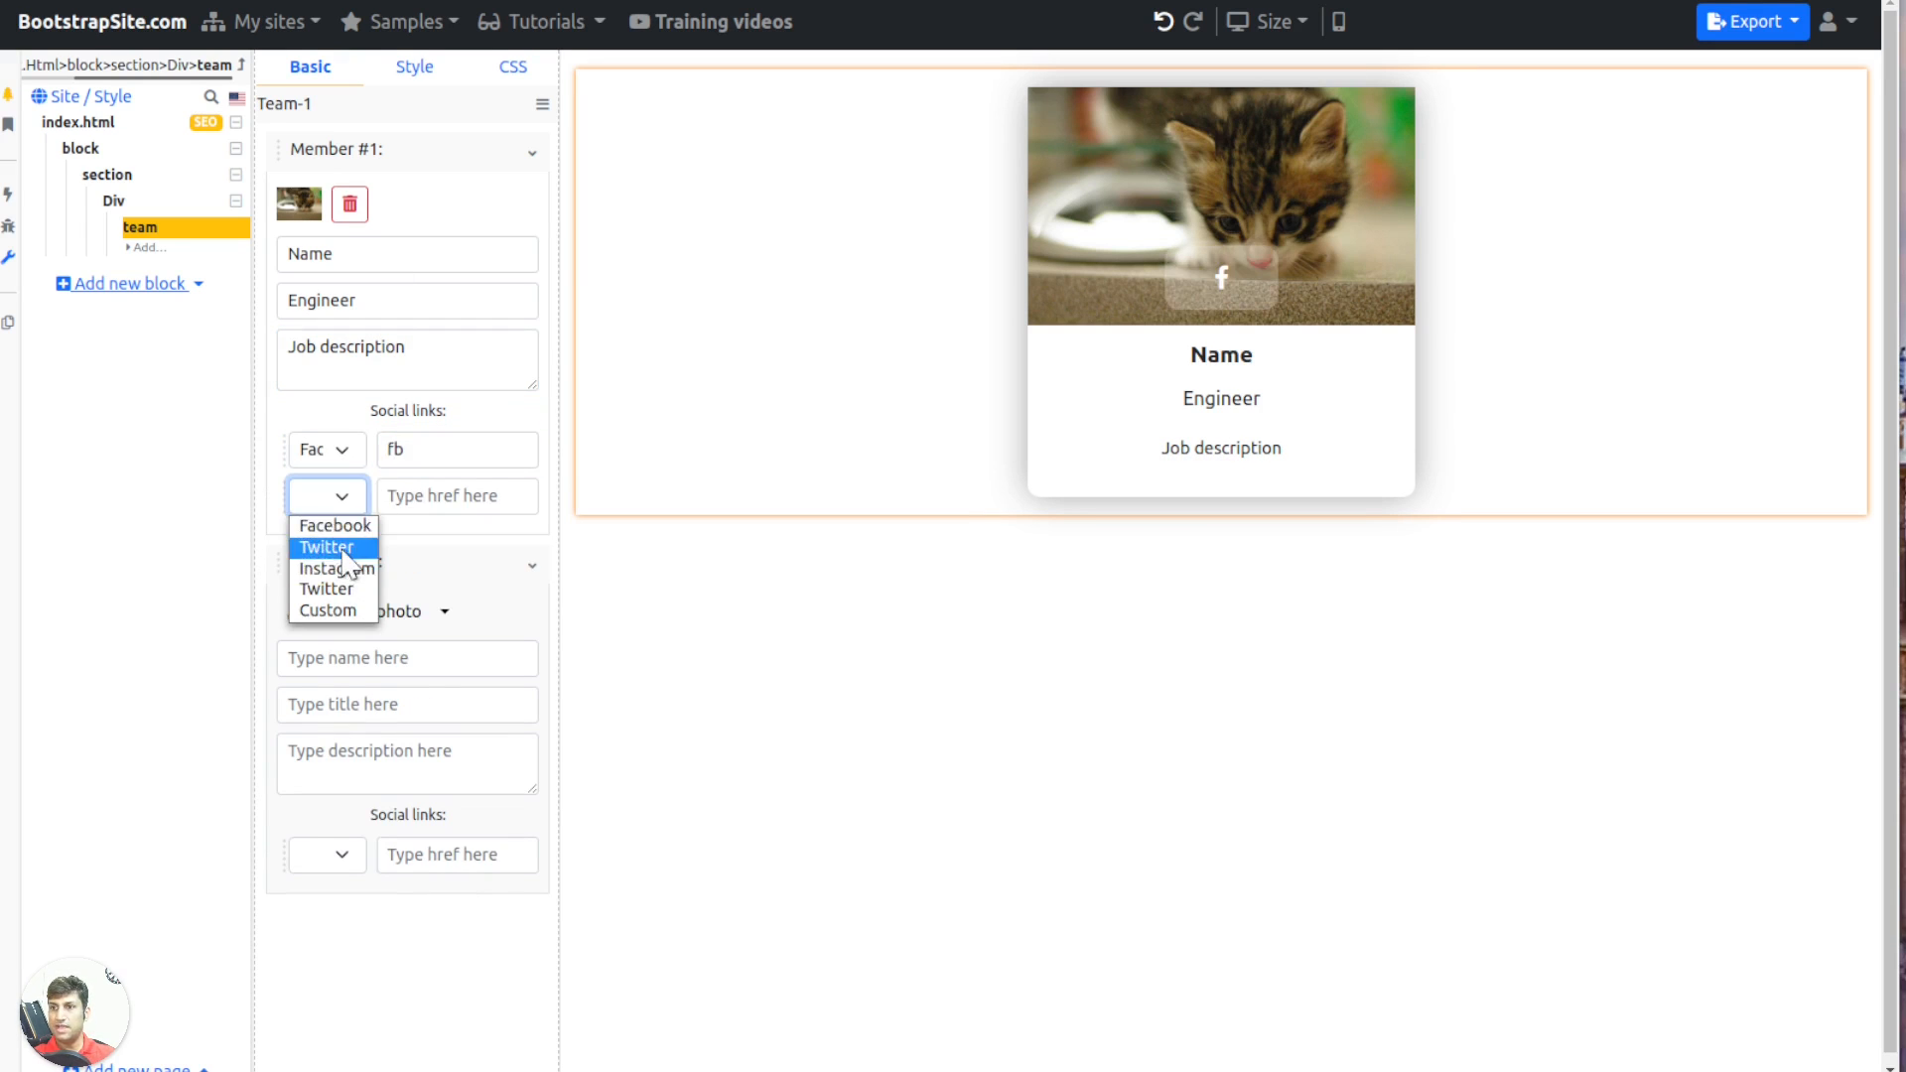
pyautogui.click(326, 546)
pyautogui.click(437, 497)
pyautogui.write('tw')
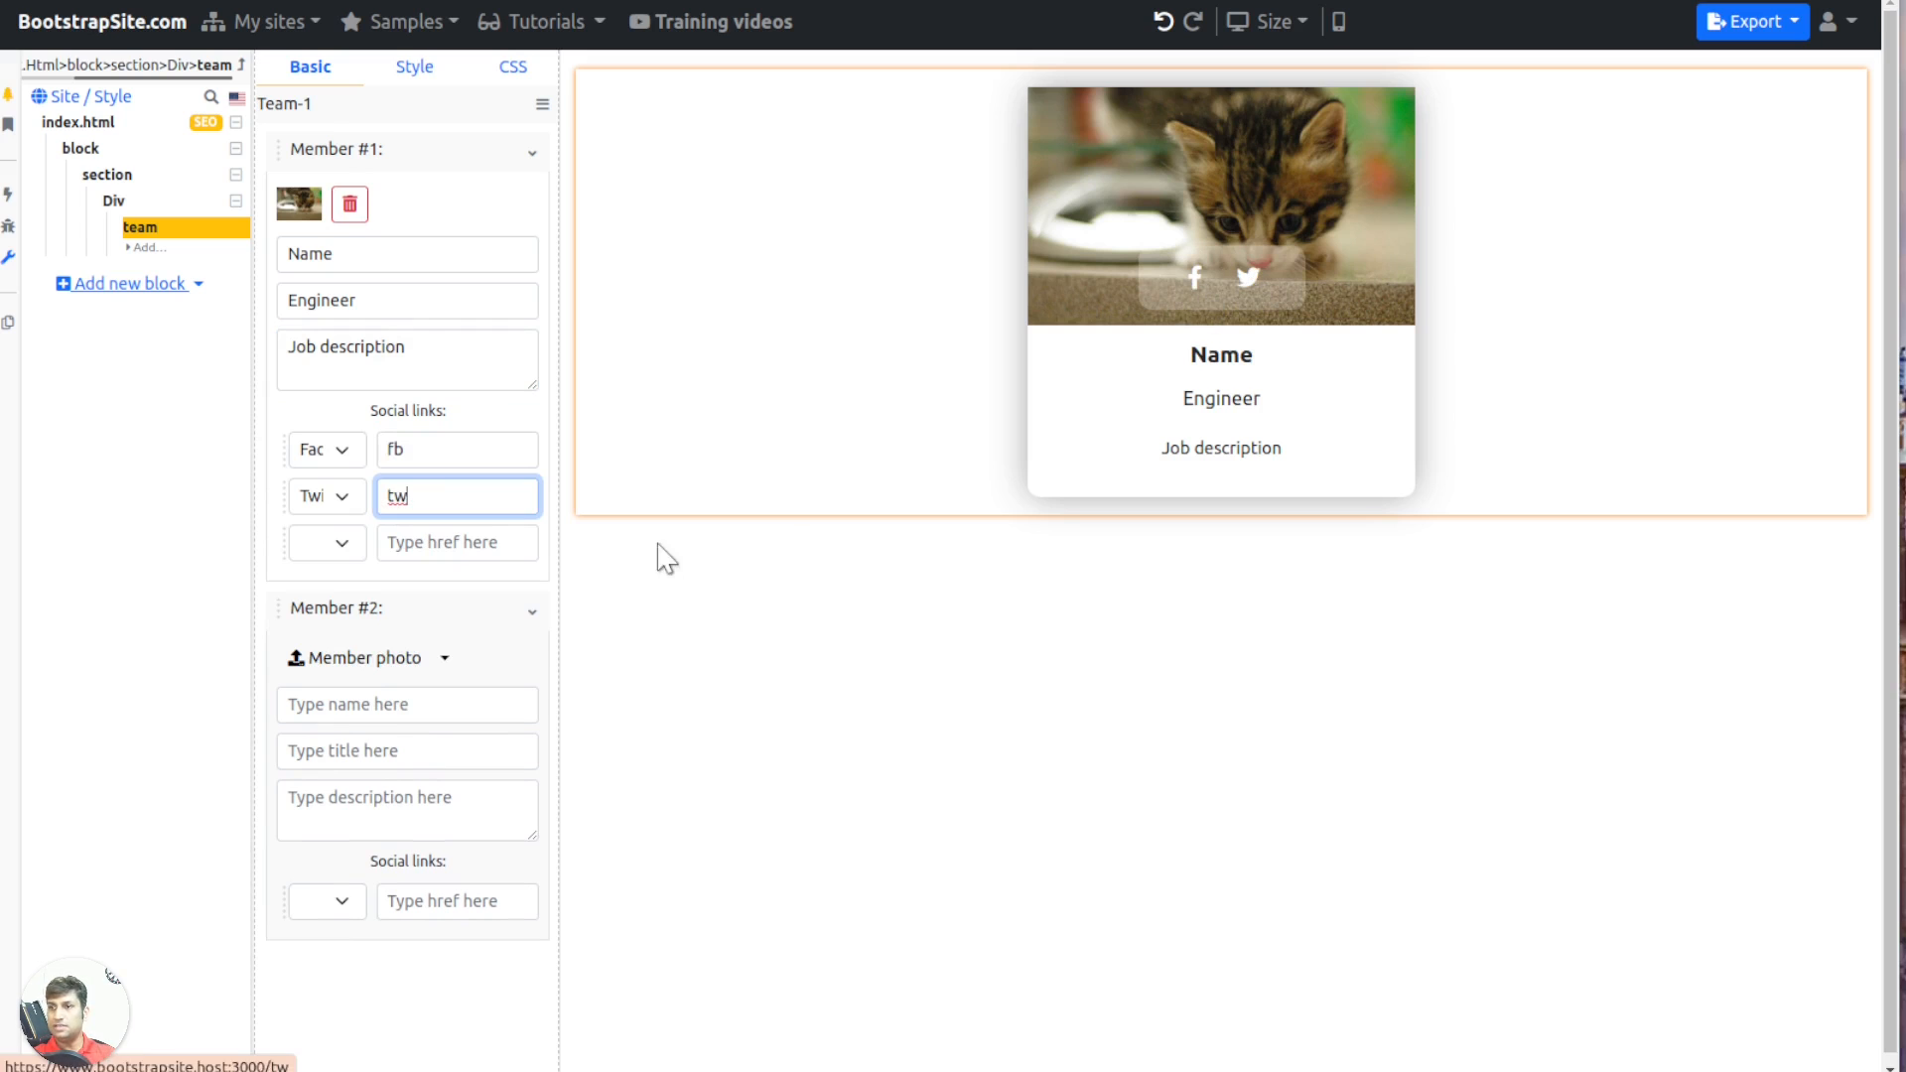
# Duplicate the first team member's details into a second member and try the ready-made styles team-circles and team-simple
pyautogui.click(368, 243)
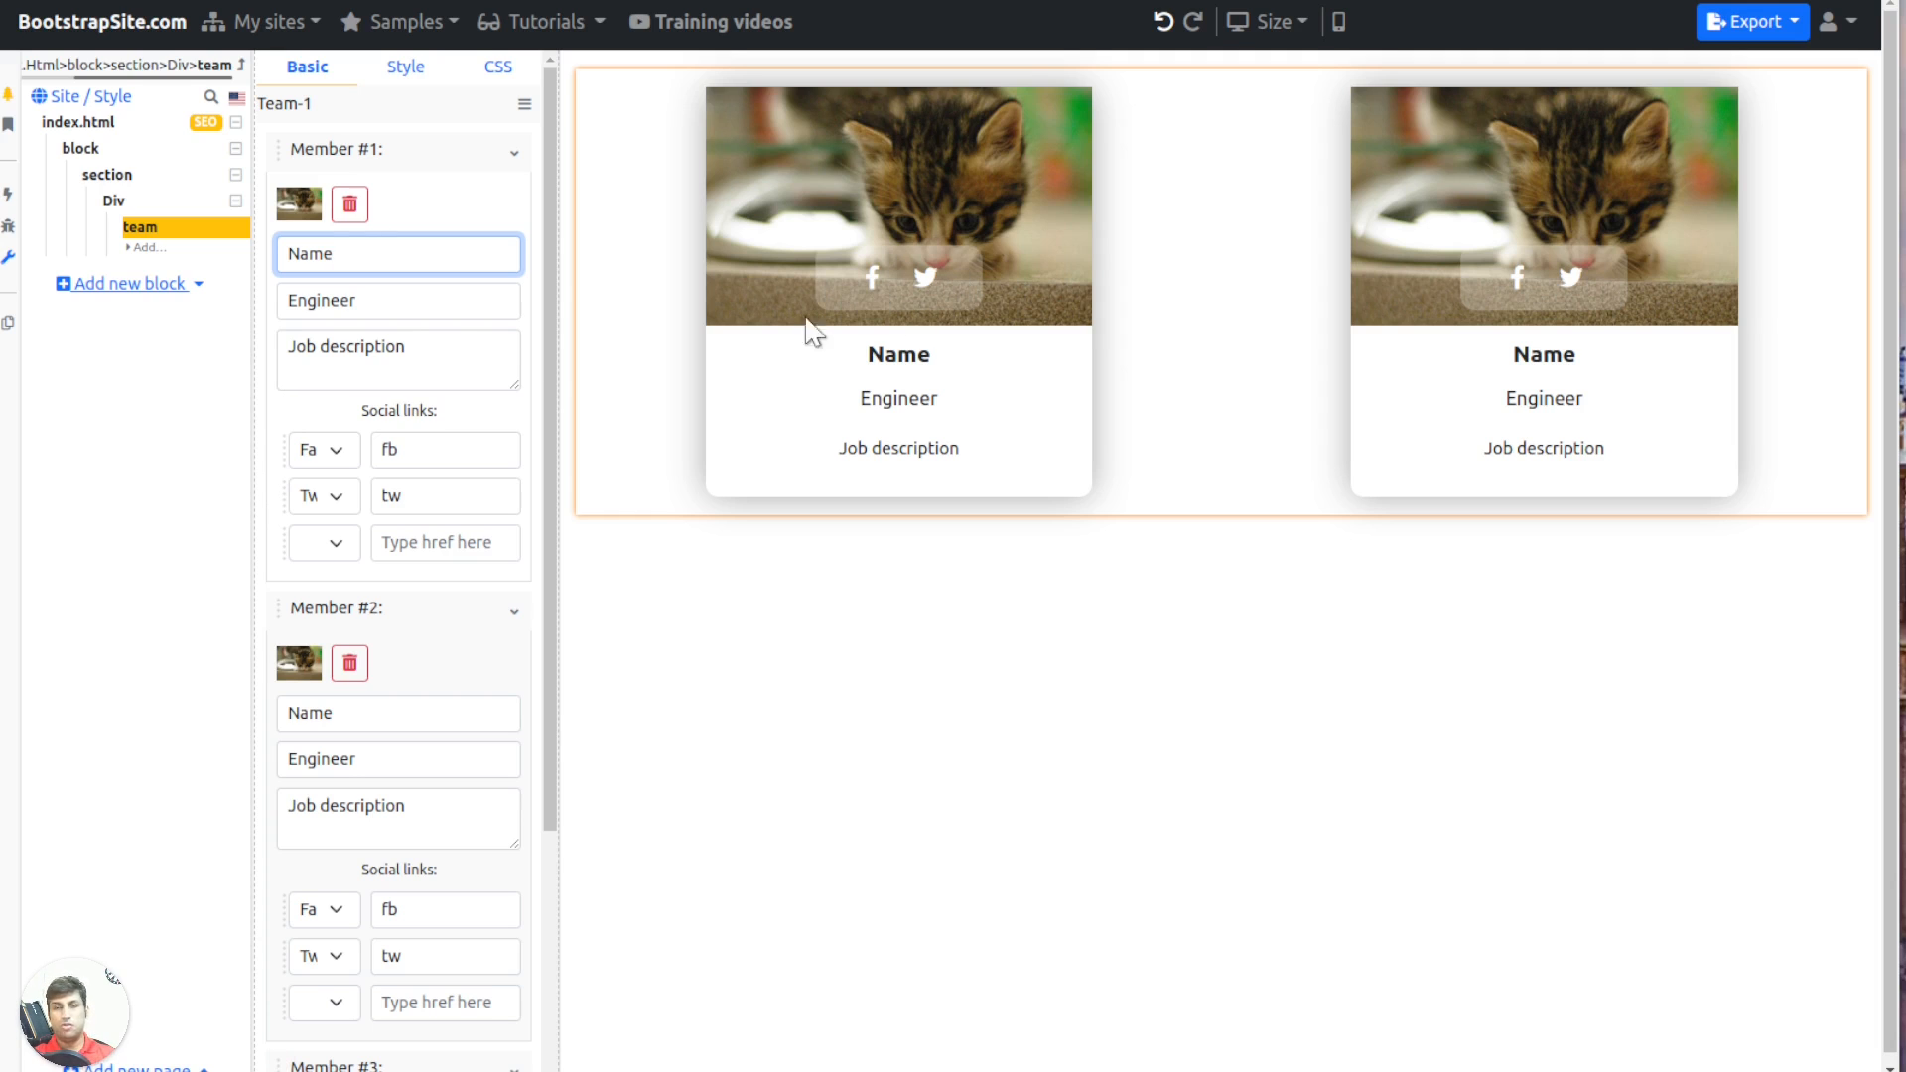
pyautogui.click(406, 66)
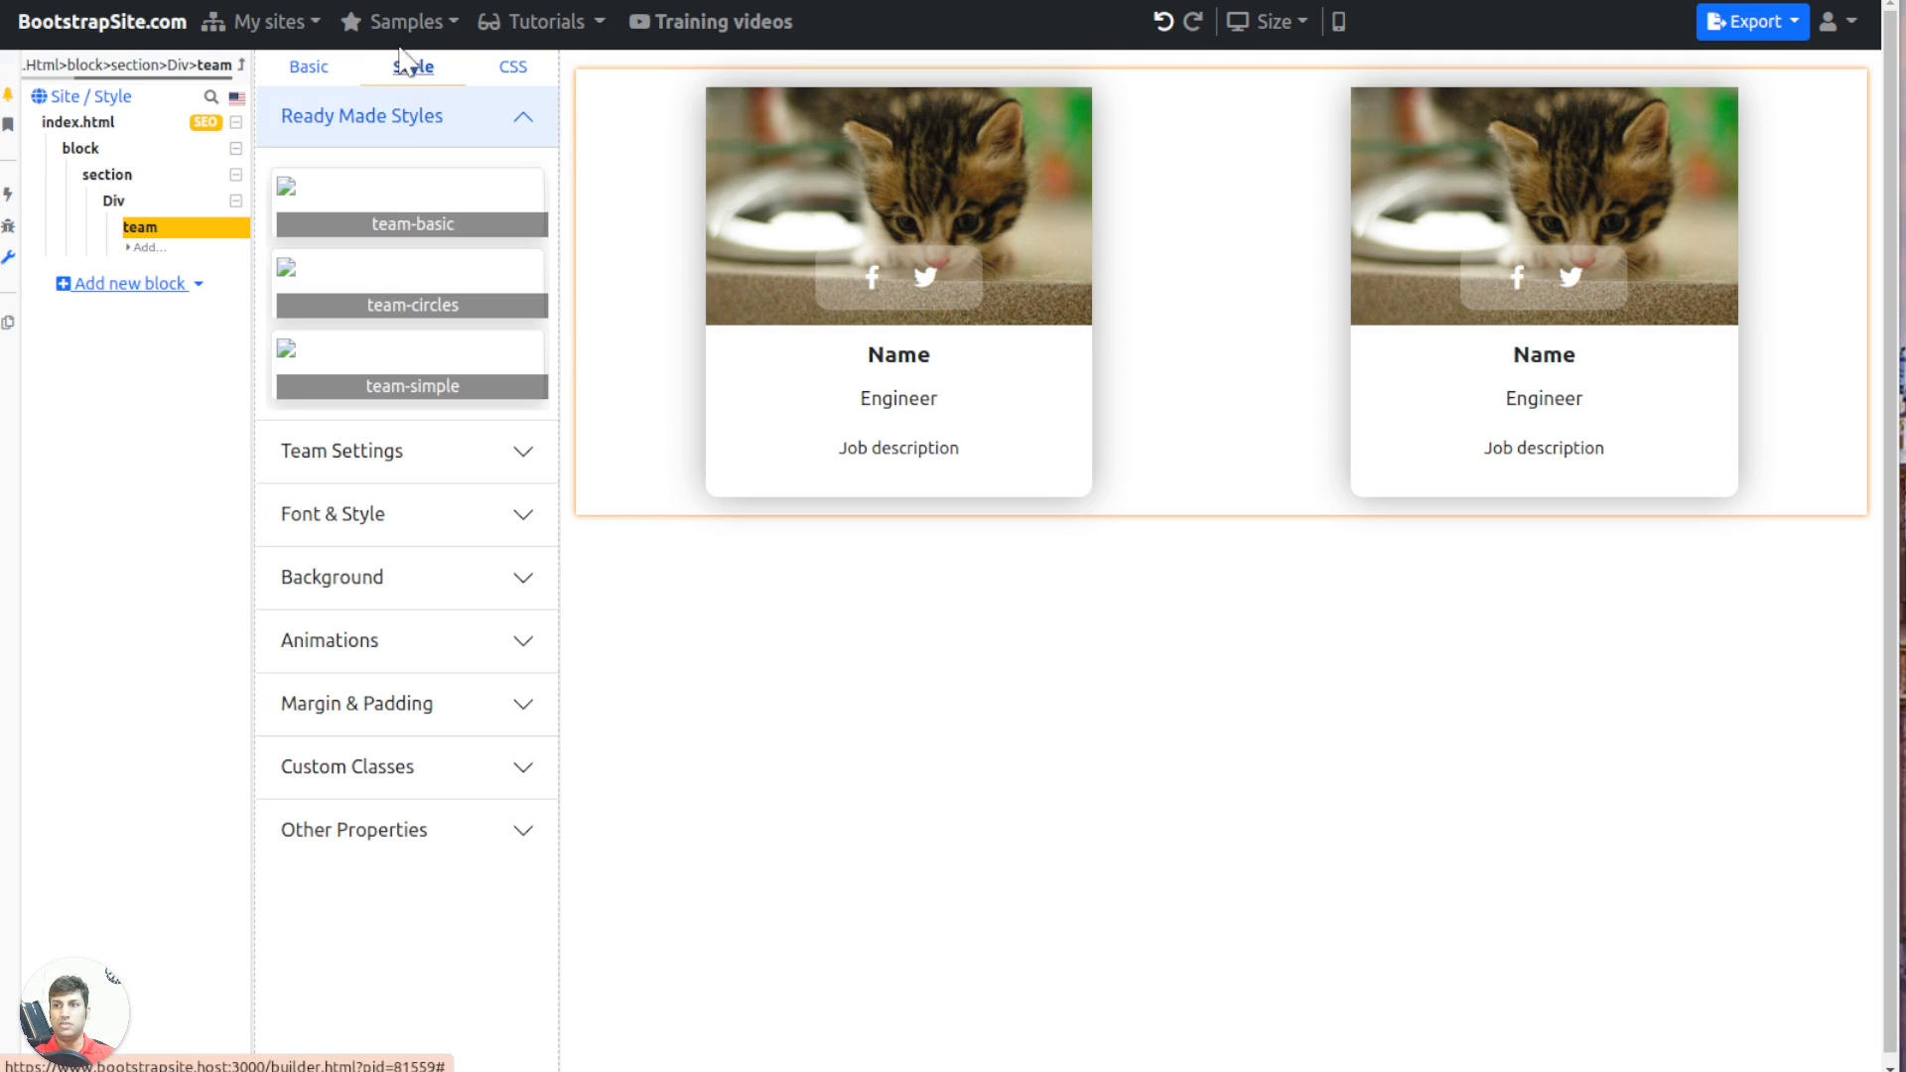
pyautogui.click(422, 293)
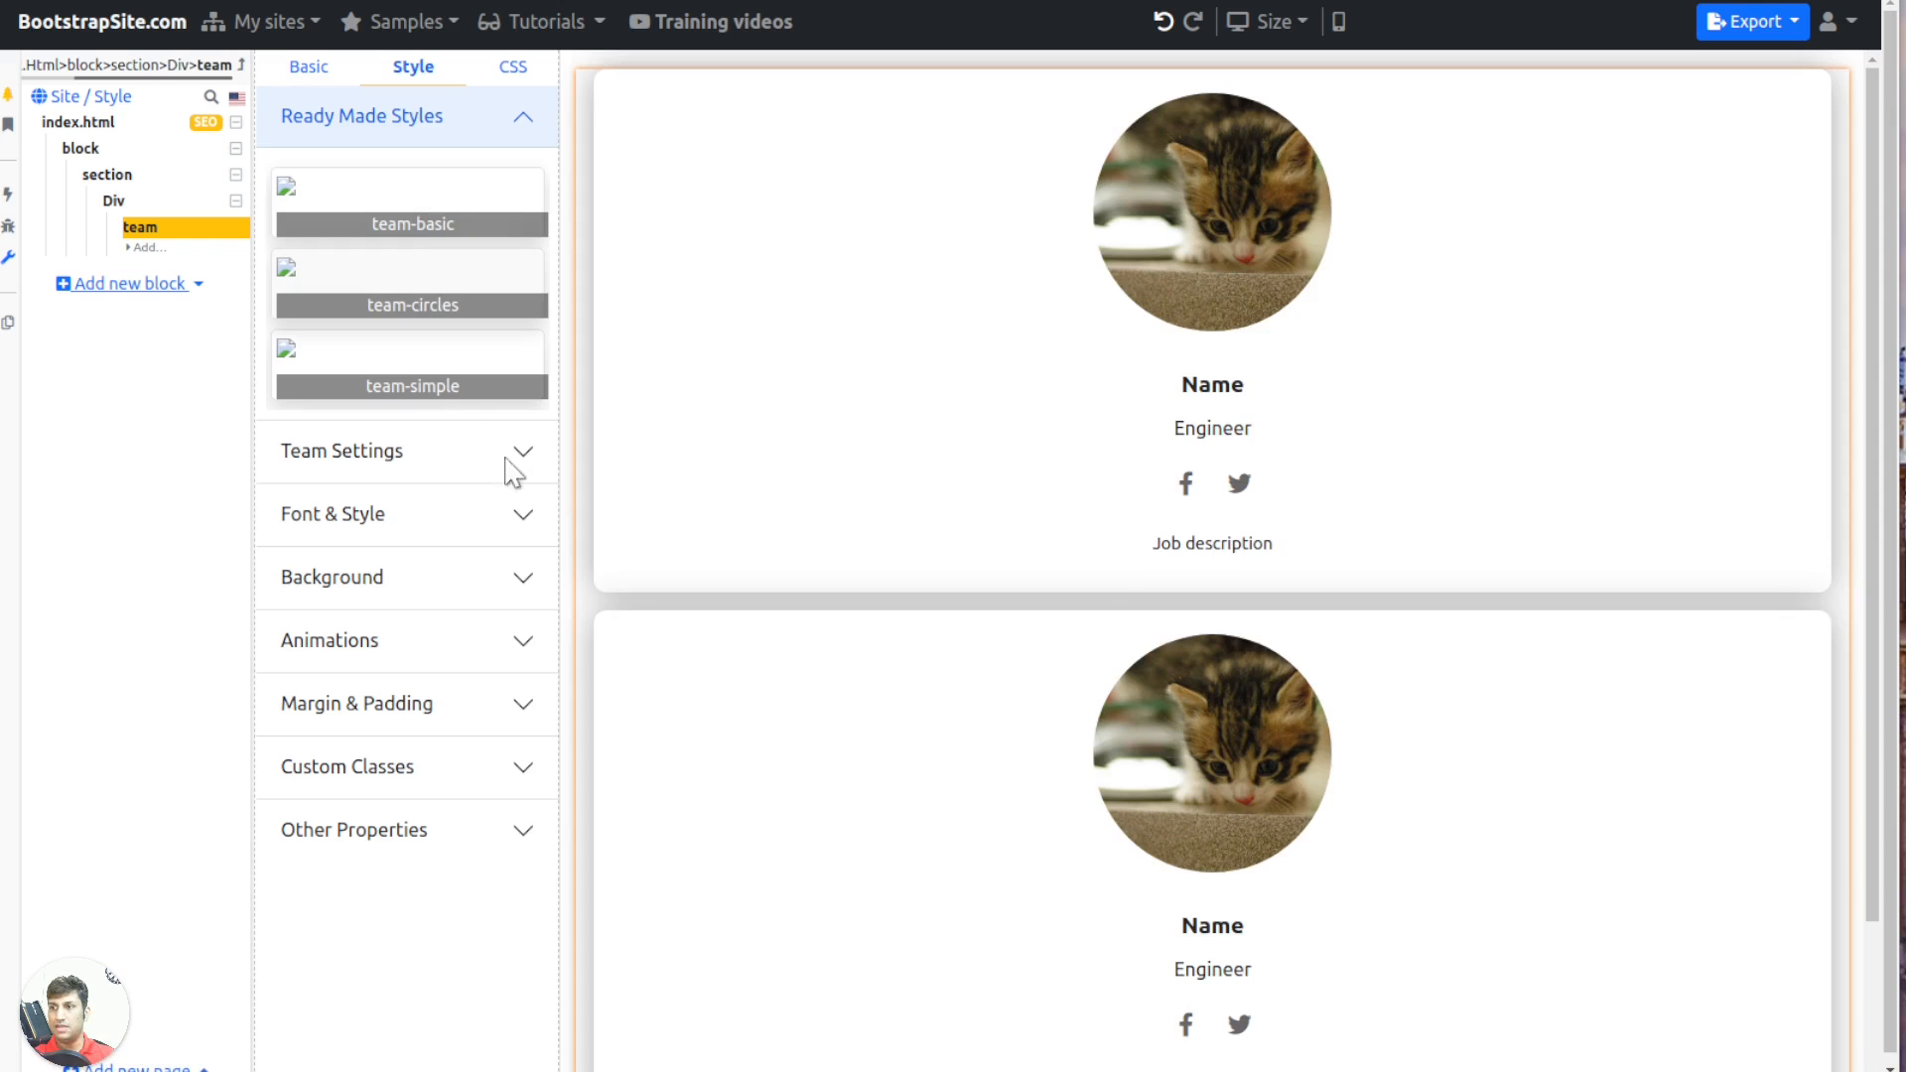
pyautogui.click(415, 387)
# Delete the Team element and add a Testimonials element to the emptied Div
pyautogui.press('Delete')
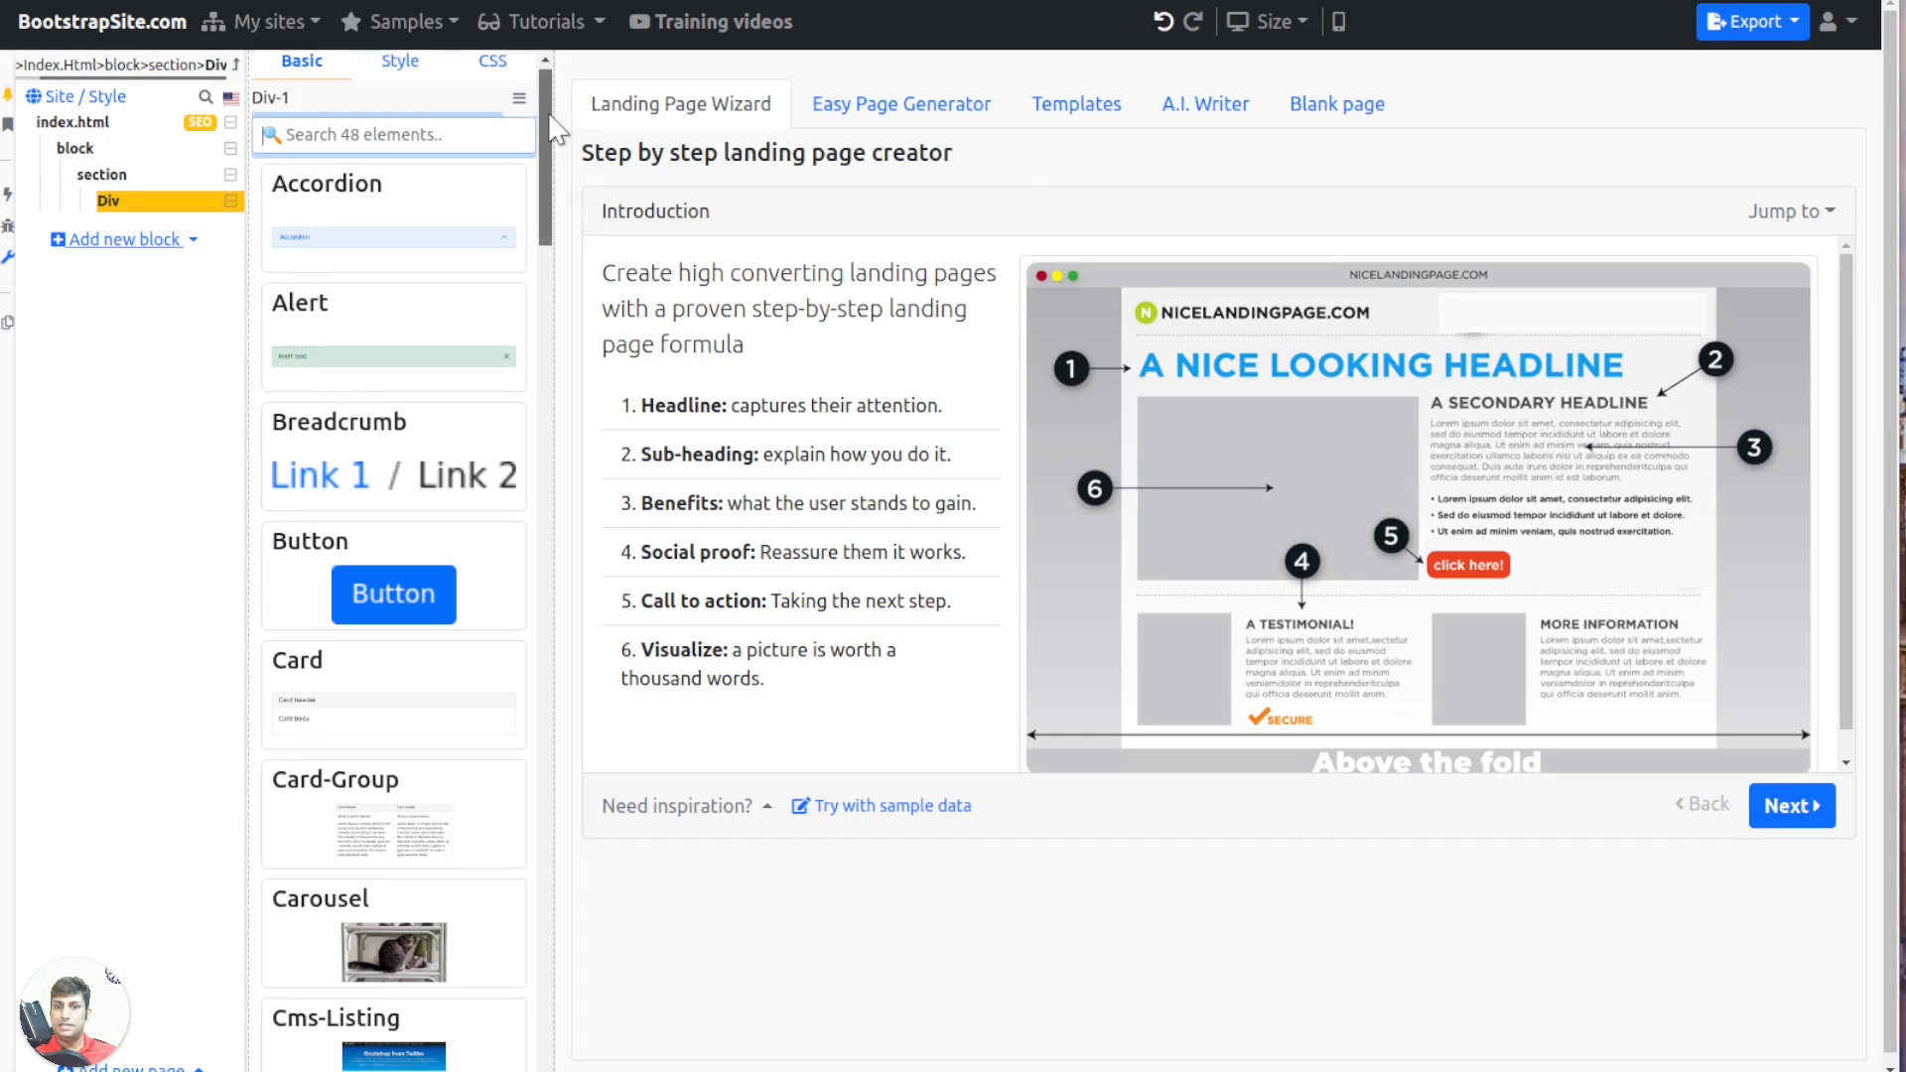
pyautogui.moveTo(548, 119); pyautogui.dragTo(641, 893)
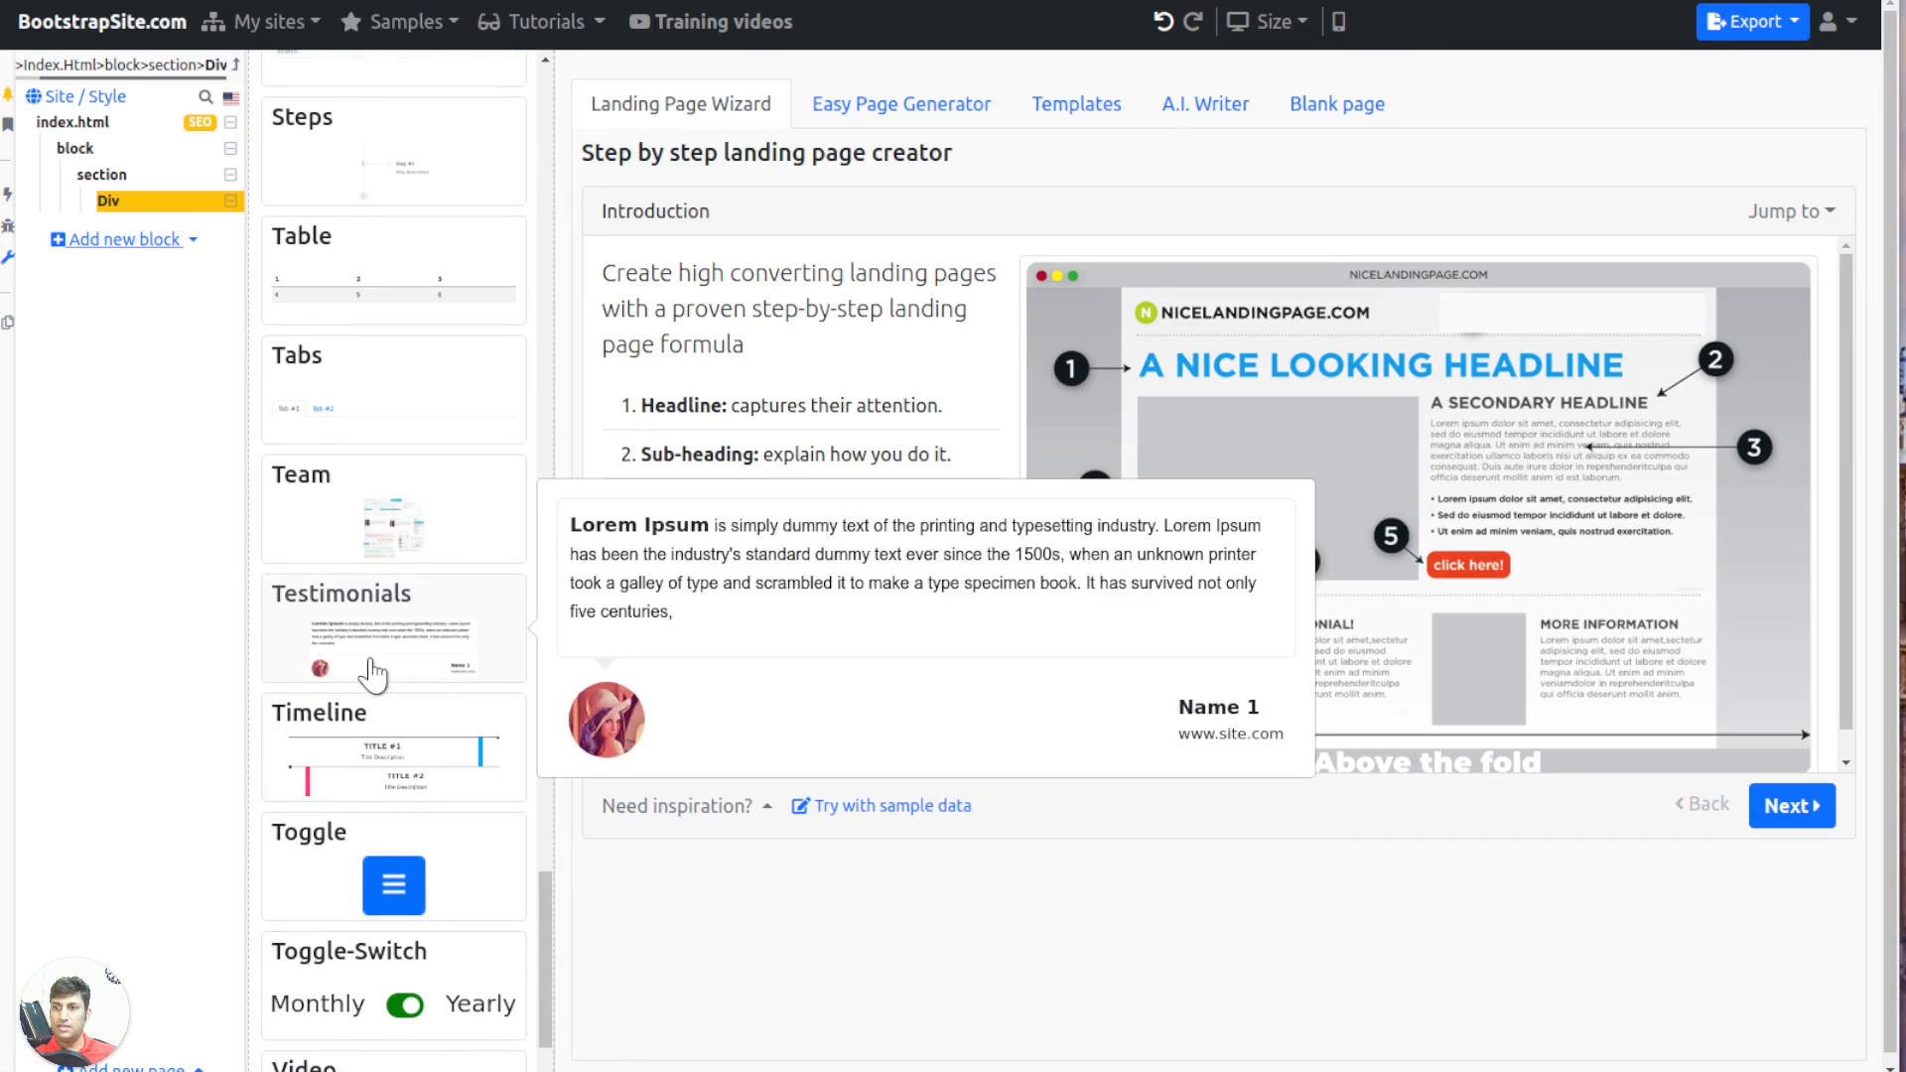
pyautogui.click(308, 635)
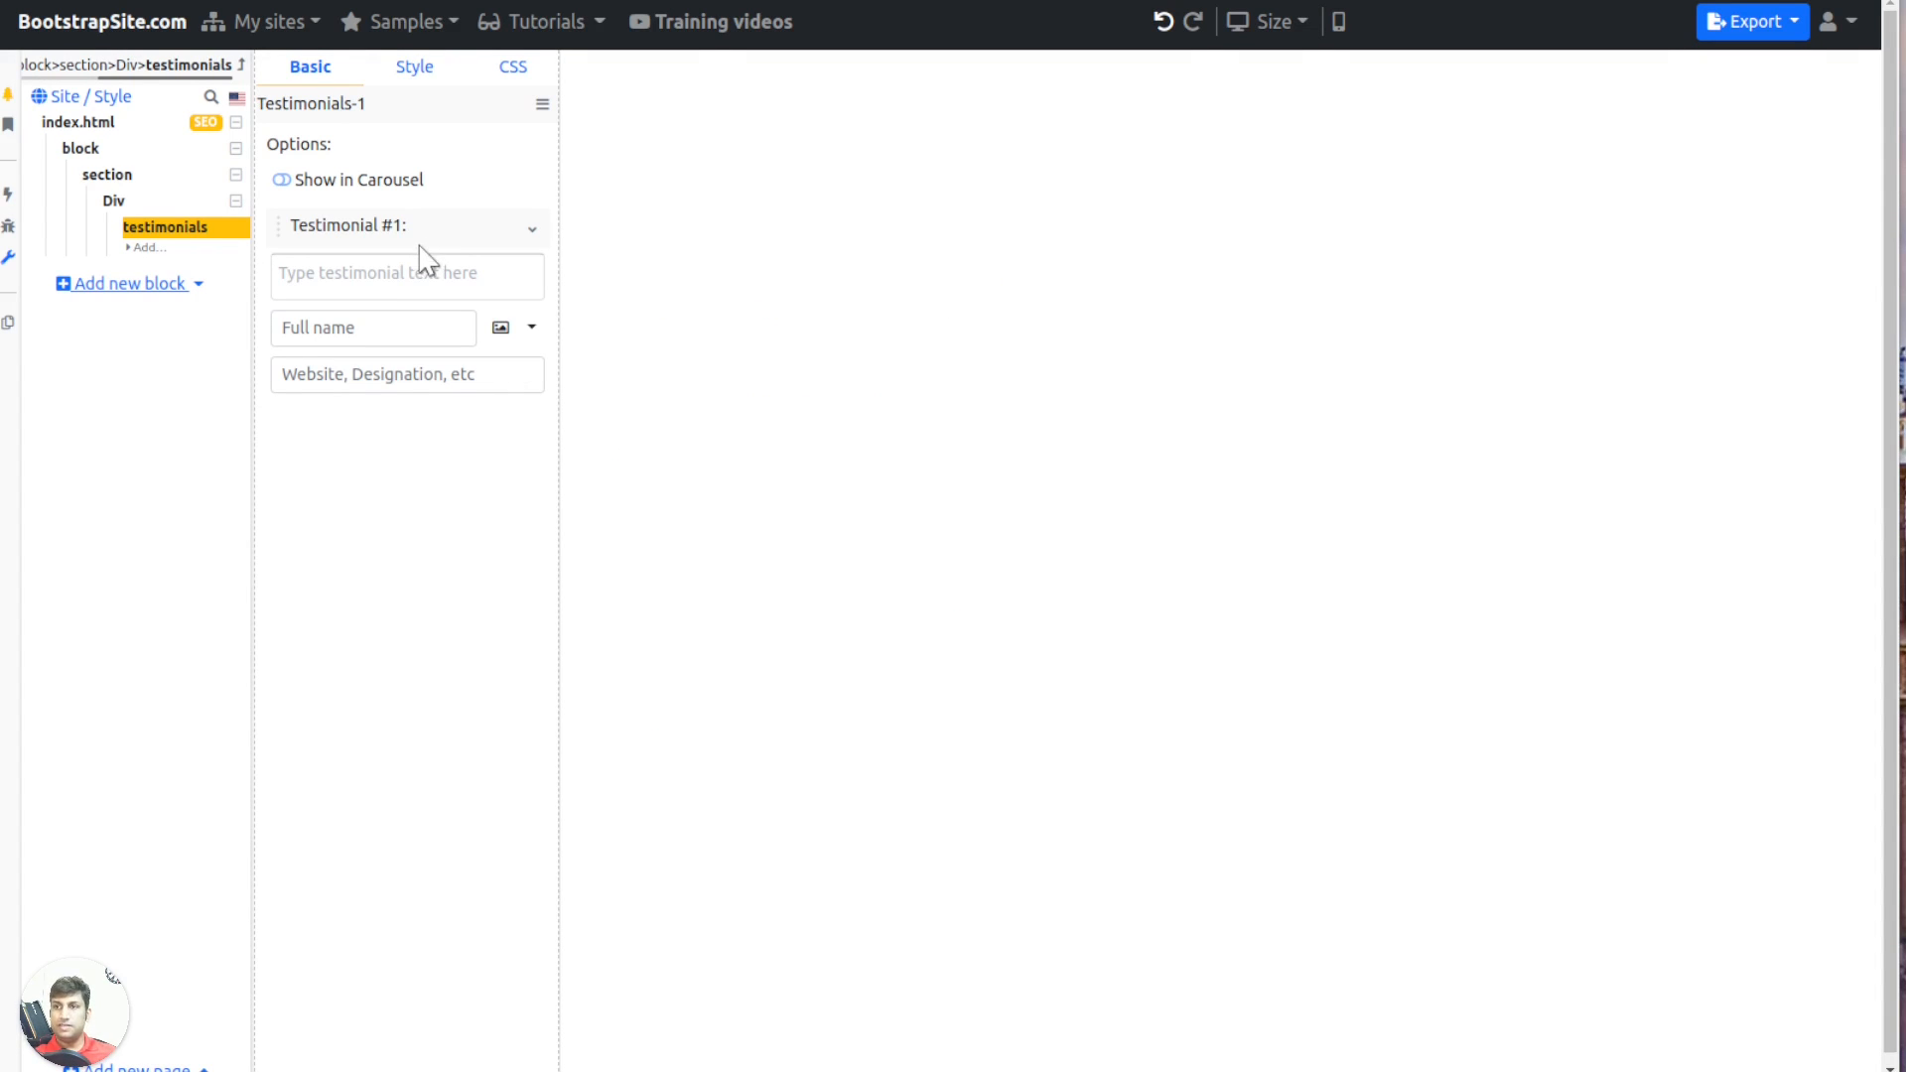
# Enter "Testimonial text here" as the first testimonial's text and set its photo to the kitten picture through an image link
pyautogui.click(419, 266)
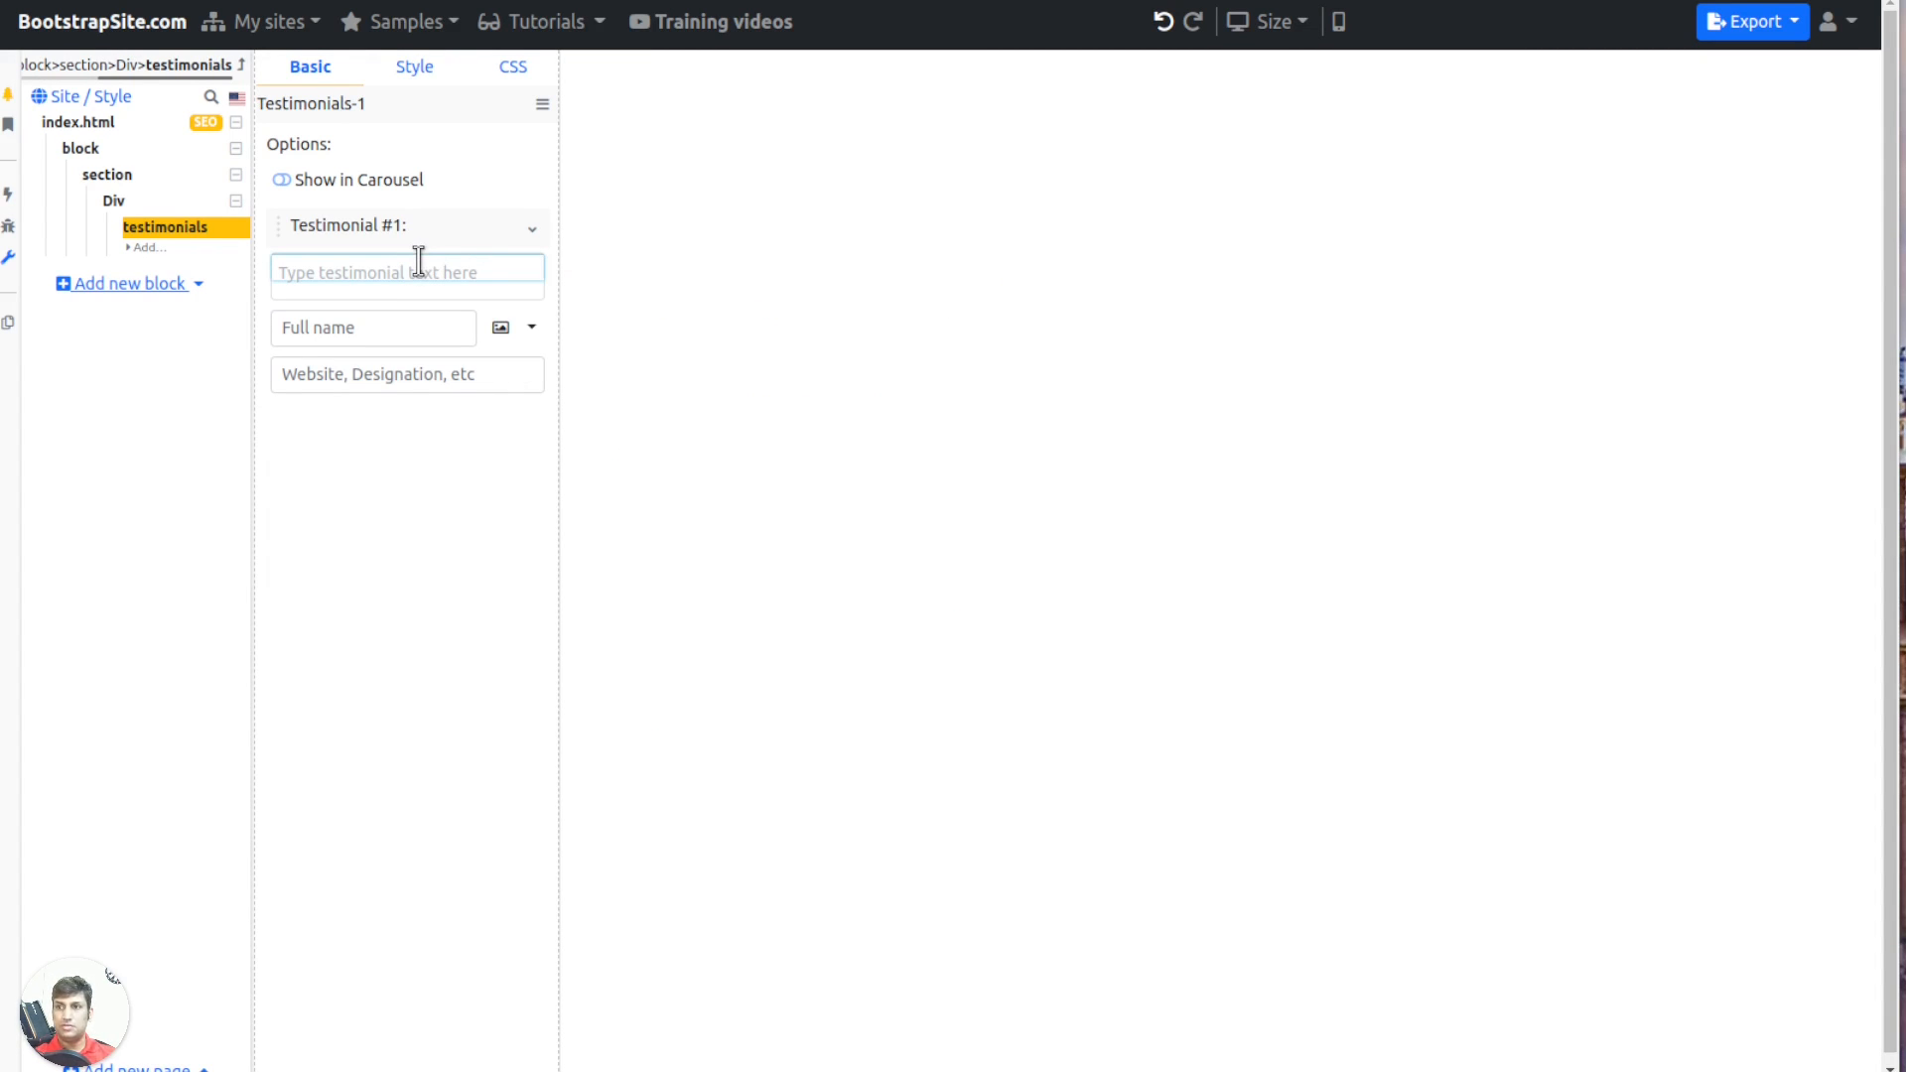
pyautogui.write('Testimonial text here')
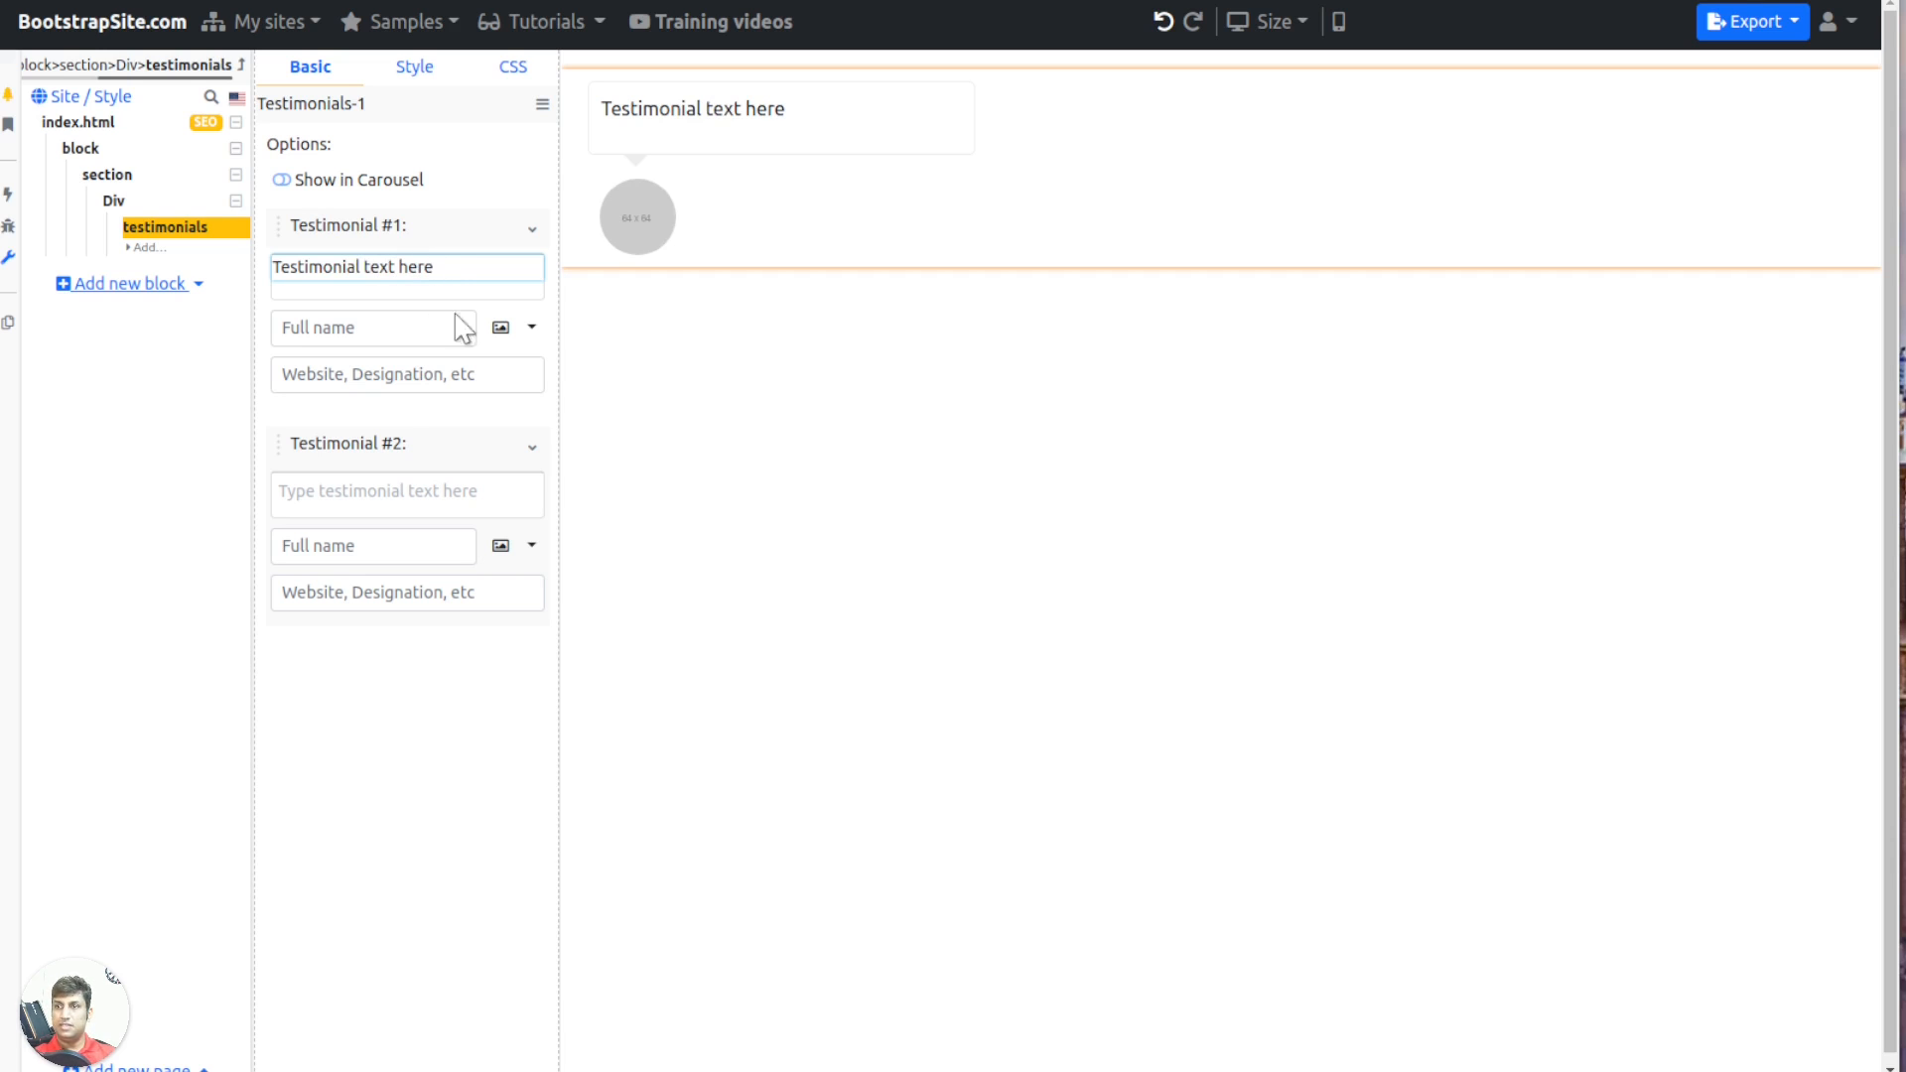
pyautogui.click(532, 327)
pyautogui.click(595, 379)
pyautogui.click(1140, 123)
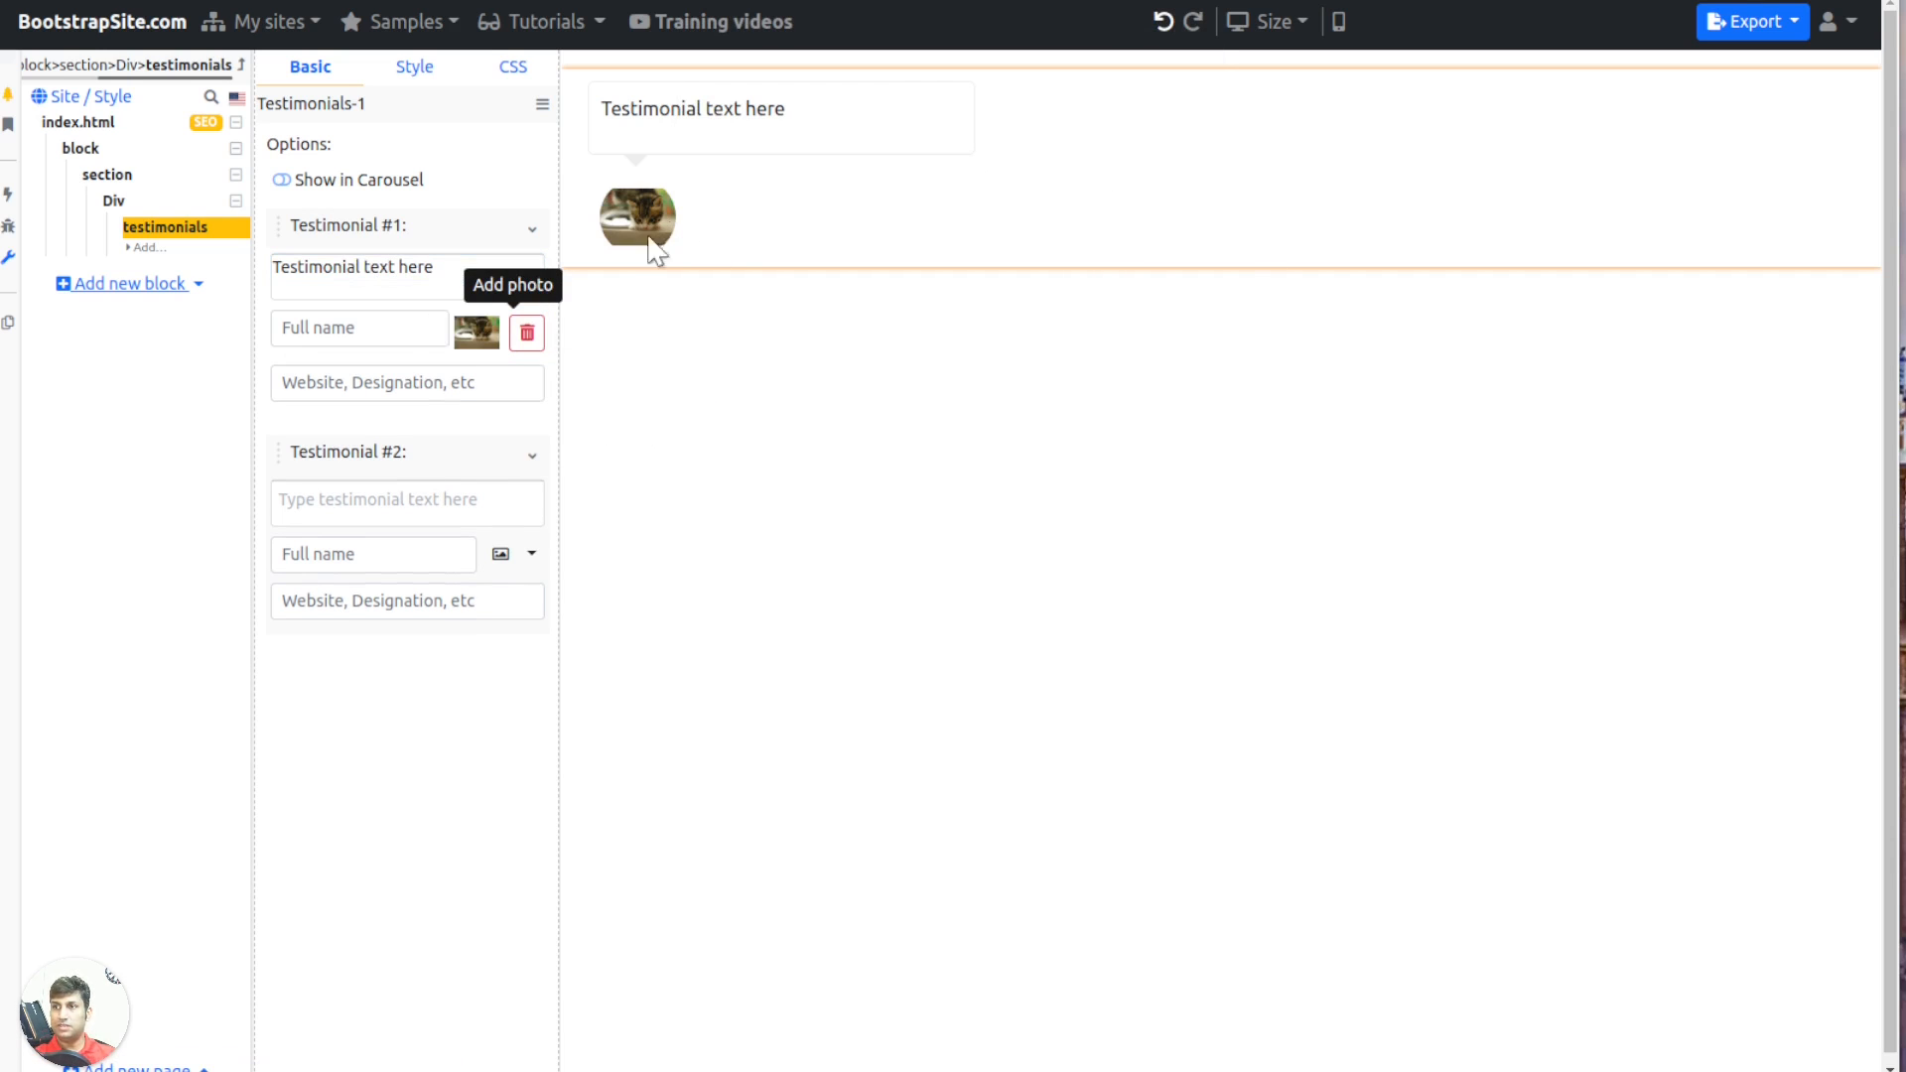
pyautogui.click(371, 331)
pyautogui.click(457, 385)
pyautogui.write('w')
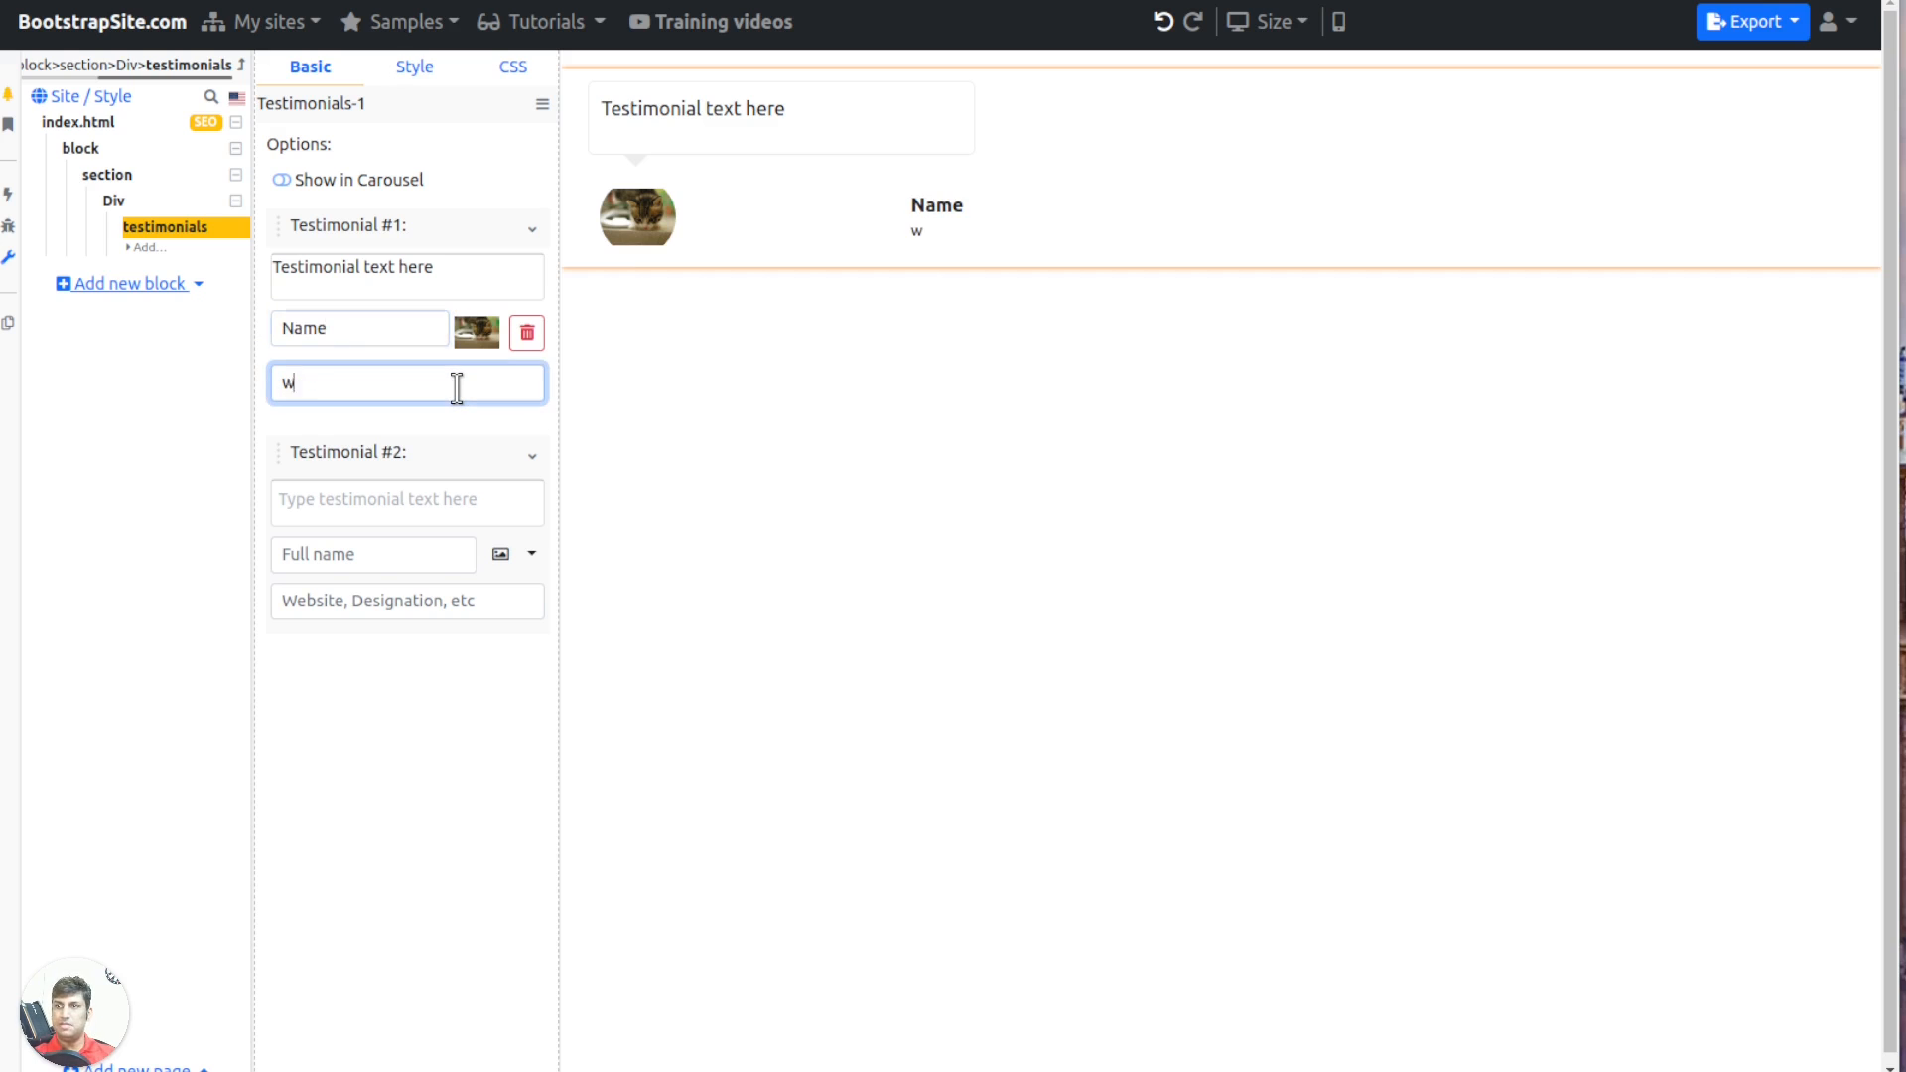
pyautogui.write('ww.site.com')
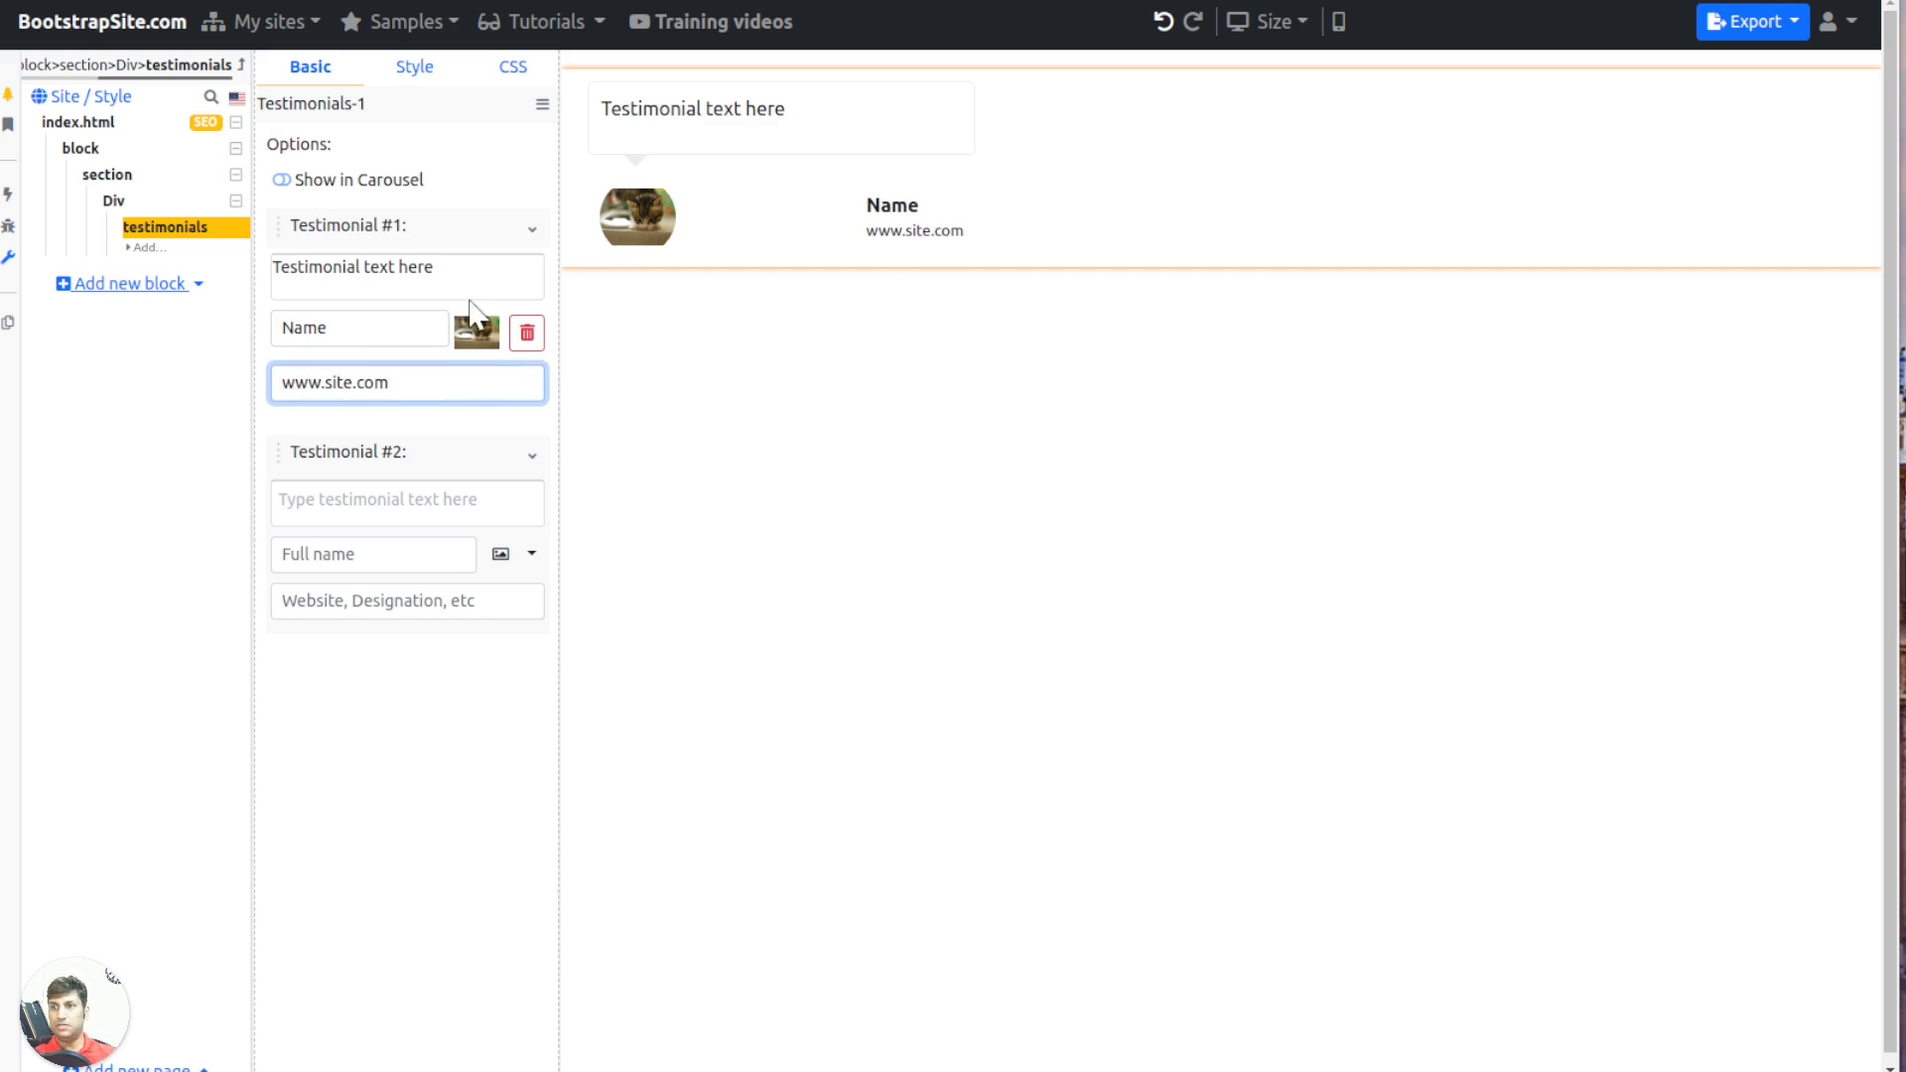
pyautogui.click(430, 264)
# Try the ready-made styles testimonials-adamantine, testimonials-aethium, testimonials-alternate and testimonials-aluminium on the Testimonials element
pyautogui.click(415, 72)
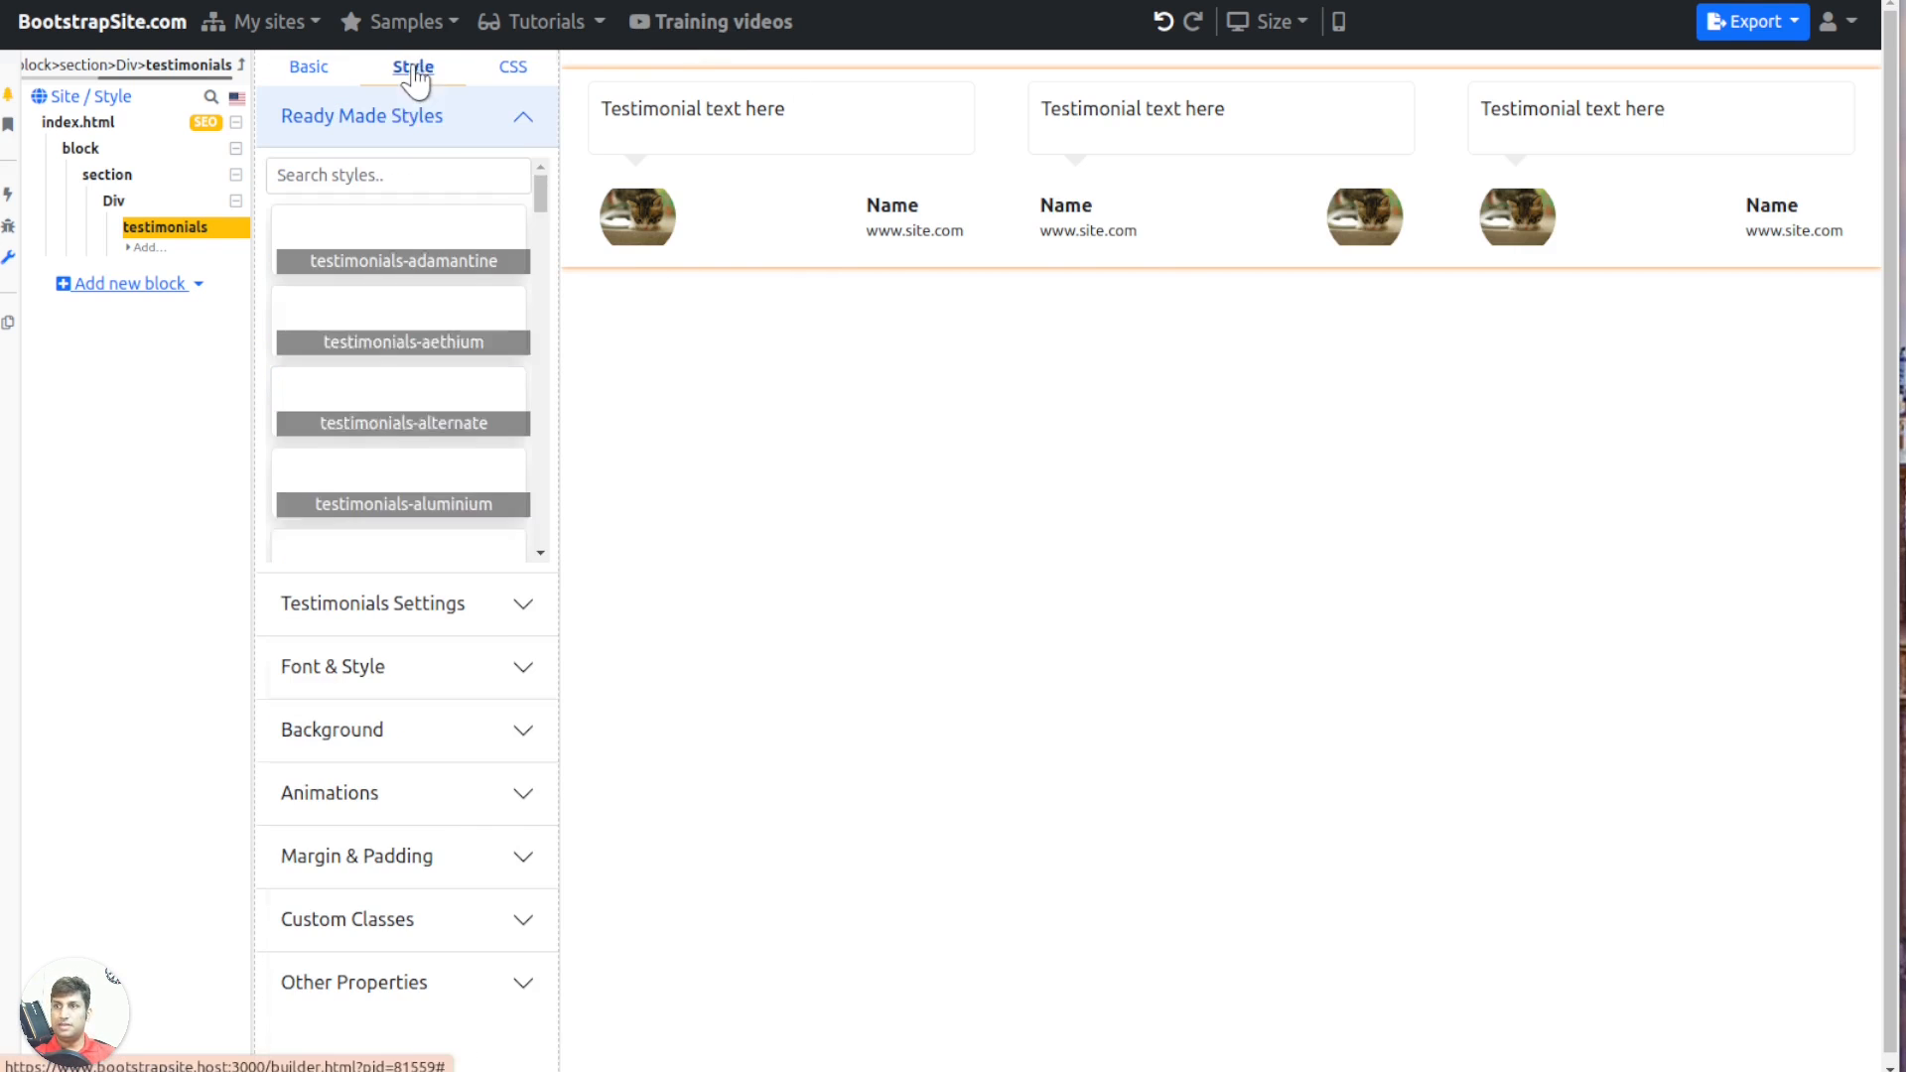
pyautogui.click(307, 260)
pyautogui.moveTo(347, 347)
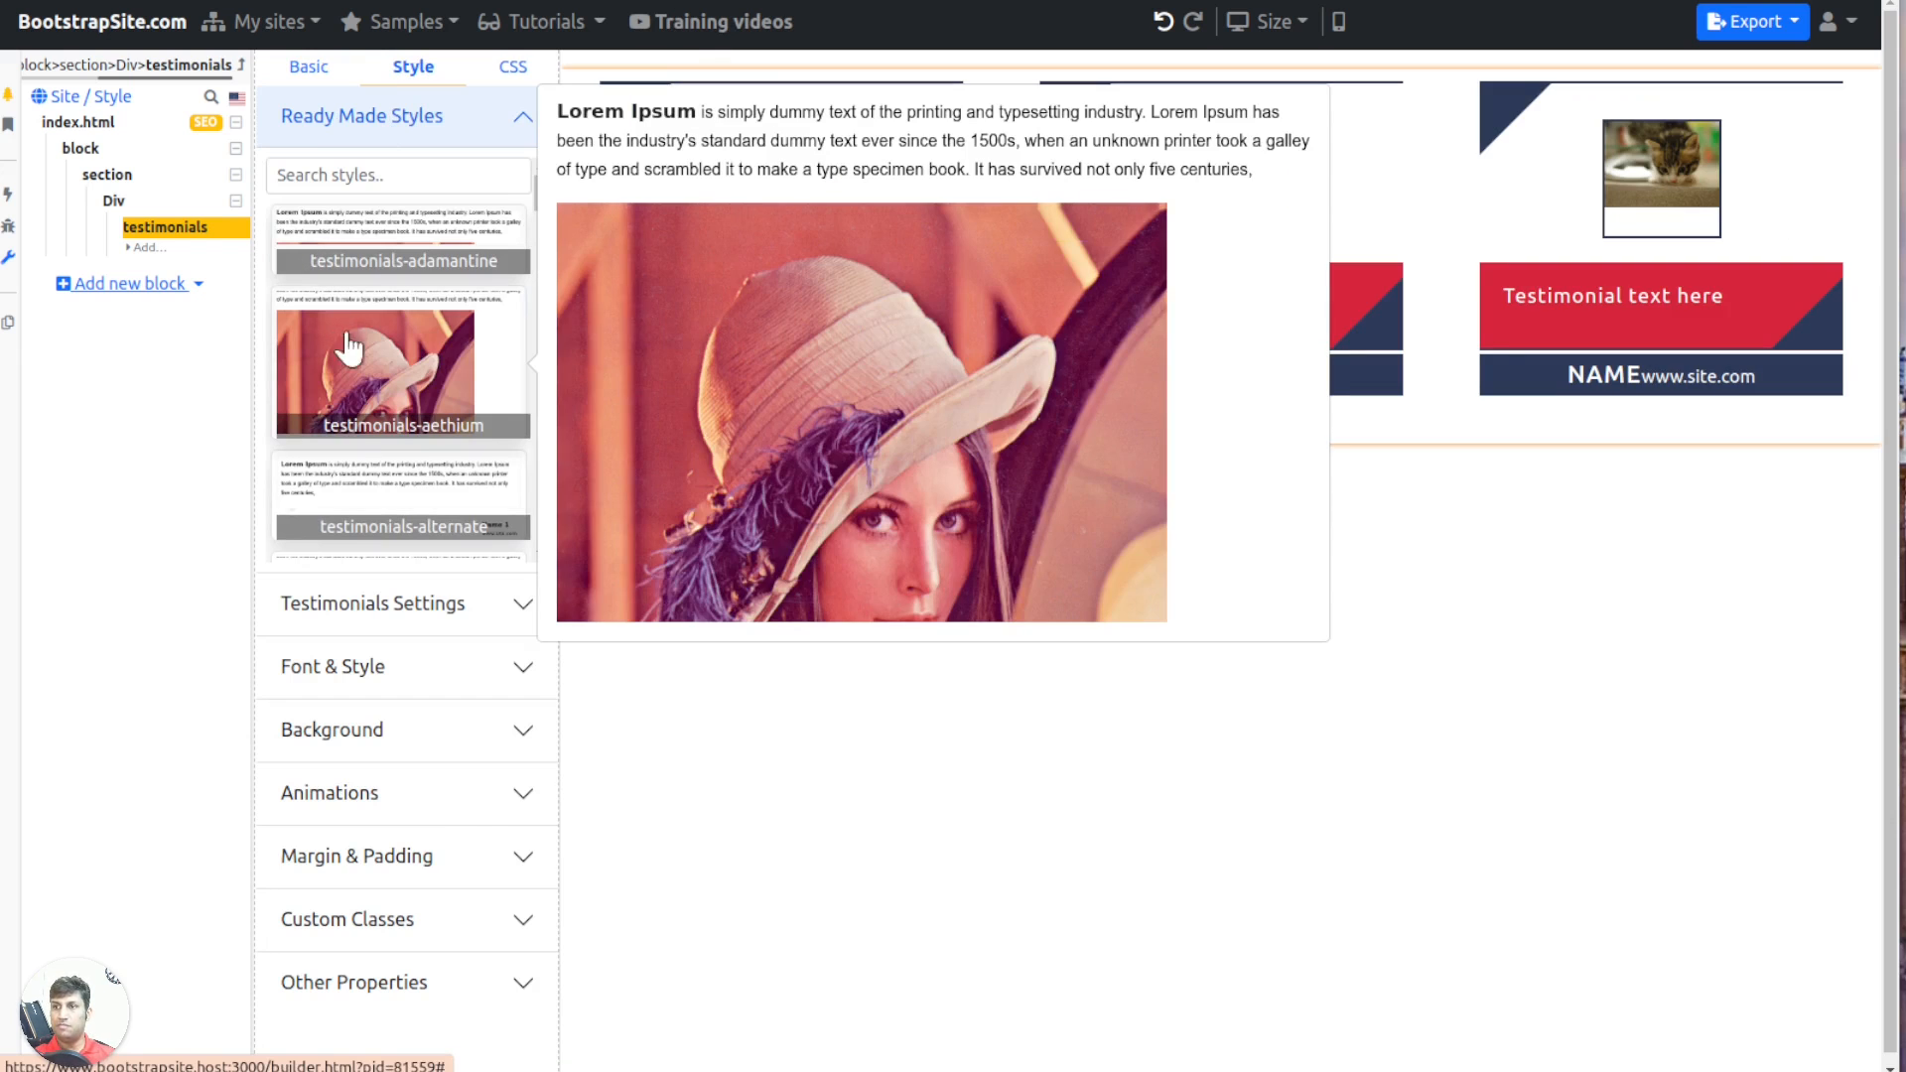
pyautogui.click(425, 437)
pyautogui.click(383, 529)
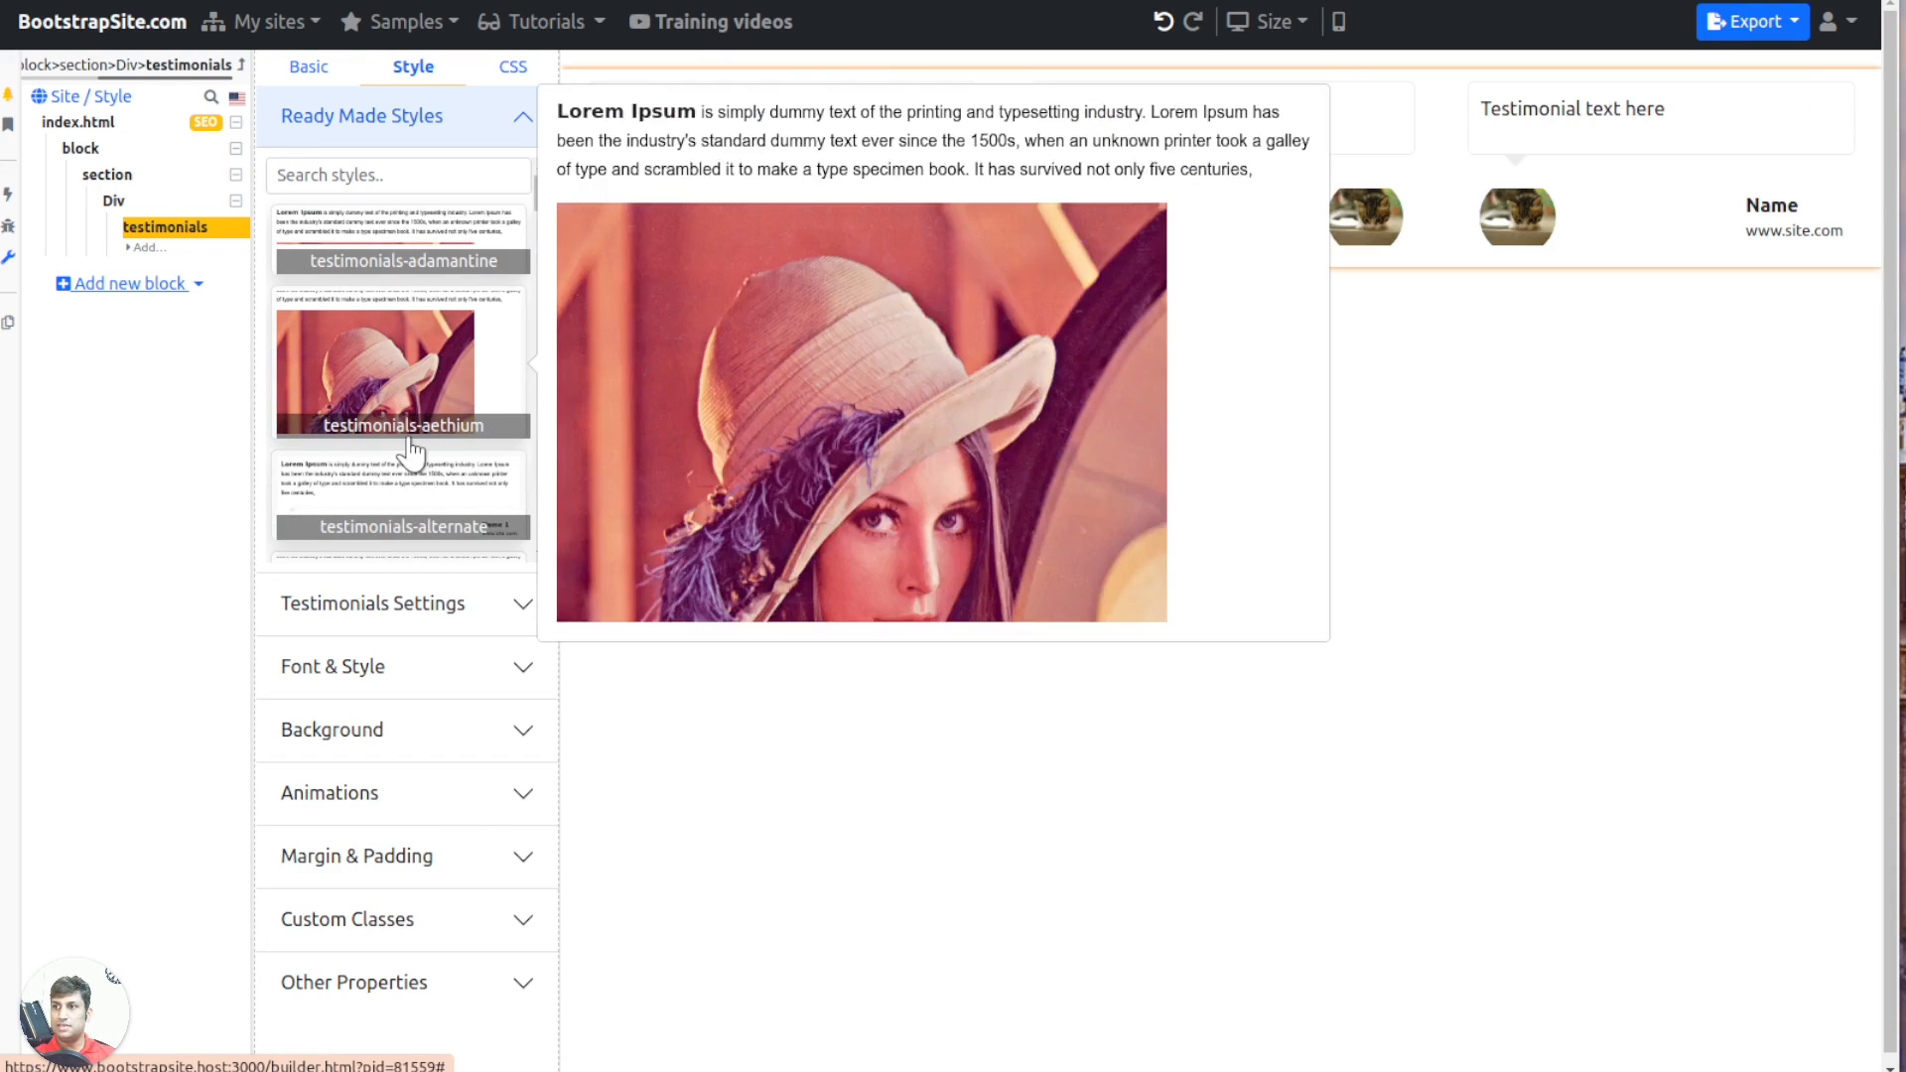
pyautogui.scroll(-1, 397, 426)
pyautogui.click(423, 471)
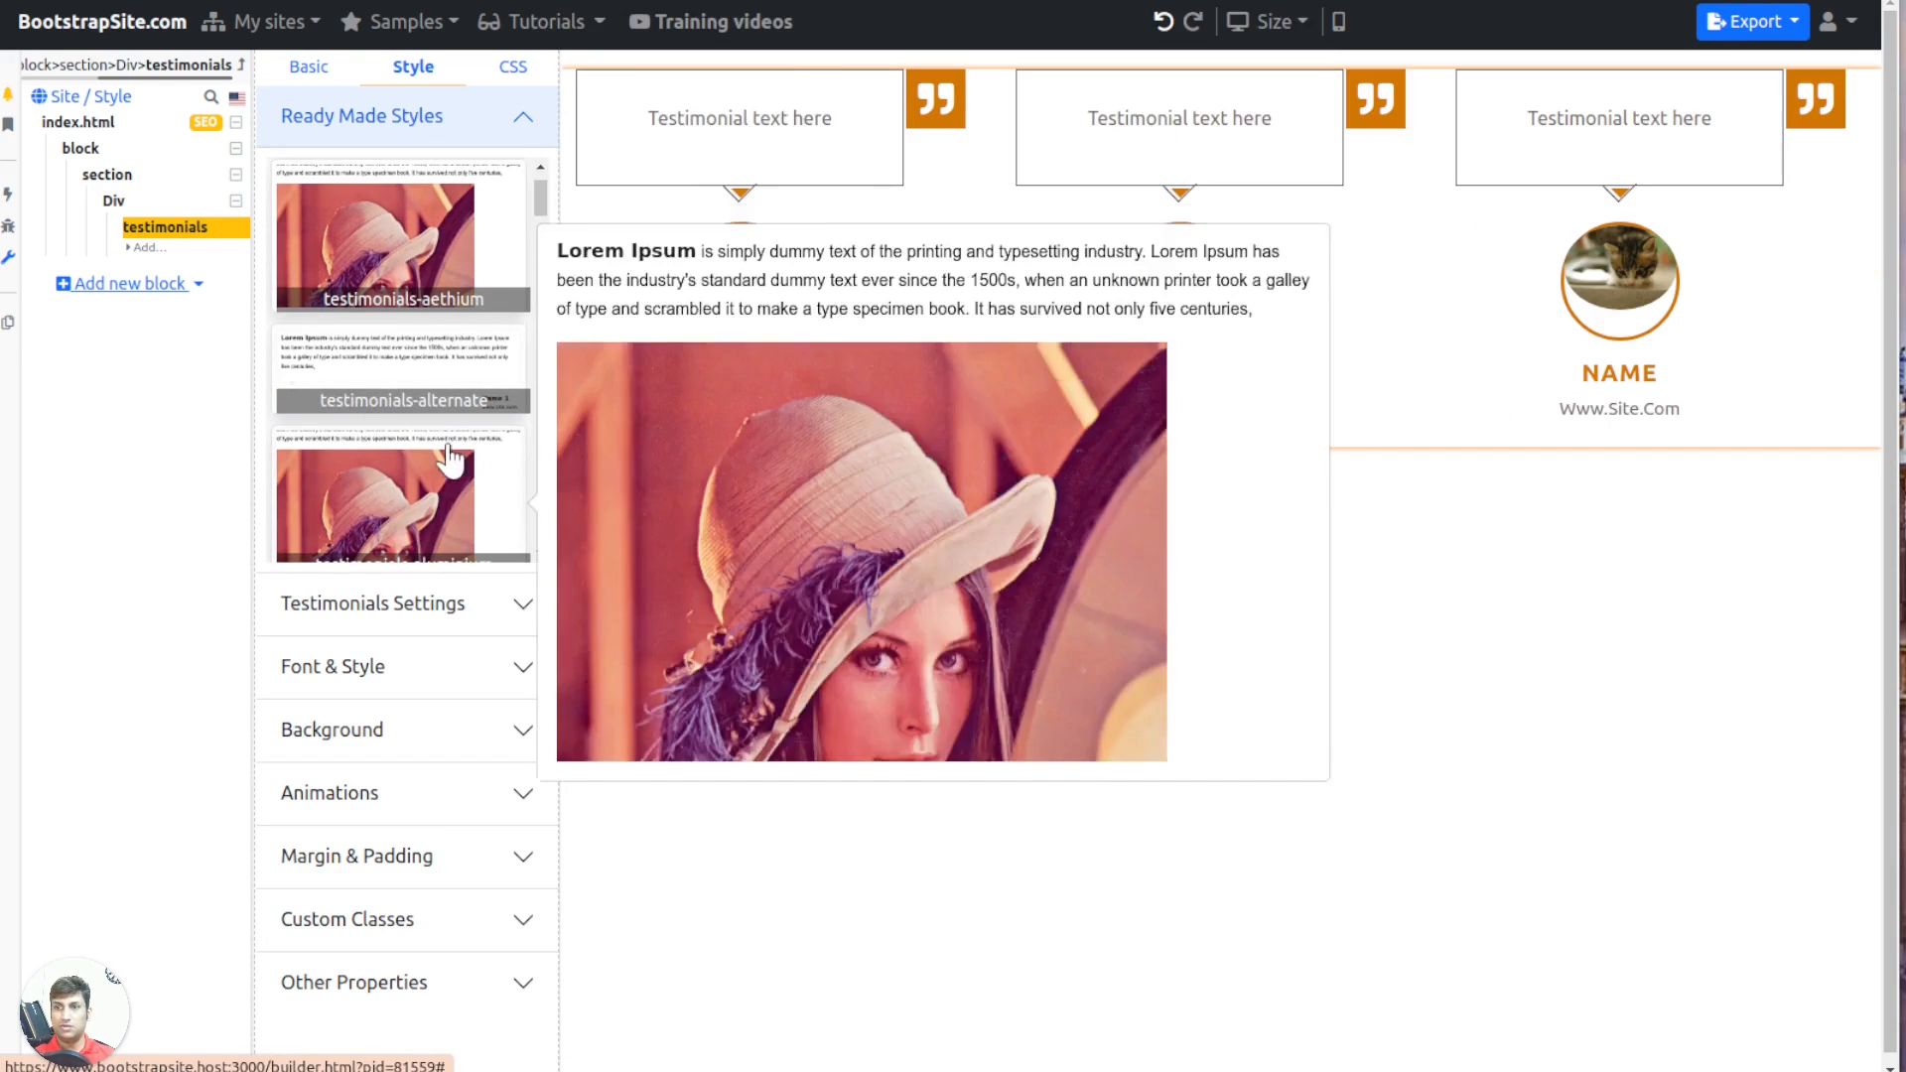
# Try successive ready-made testimonial styles further down the list, including testimonials-alumite, ending with testimonials-amordrine
pyautogui.scroll(-2, 449, 447)
pyautogui.click(427, 396)
pyautogui.scroll(-3, 359, 377)
pyautogui.click(361, 380)
pyautogui.scroll(-2, 390, 456)
pyautogui.click(392, 442)
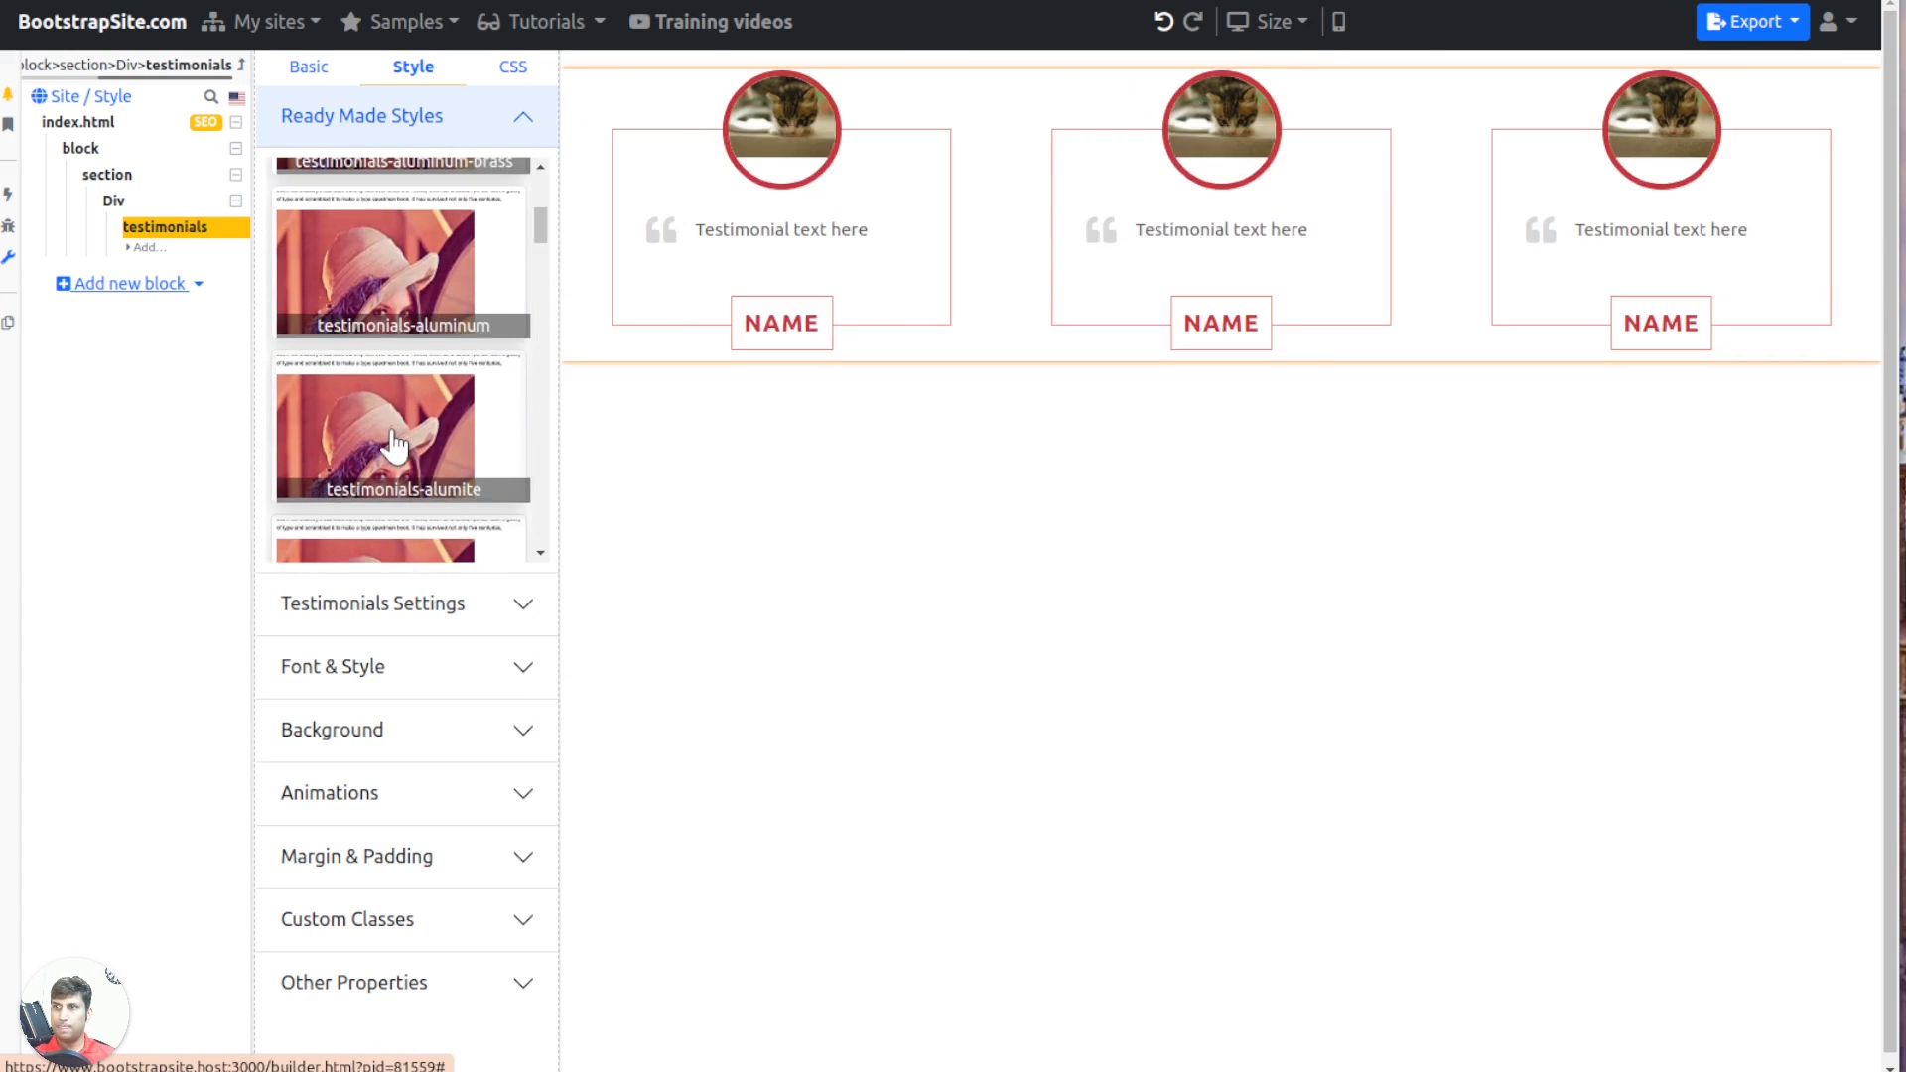
pyautogui.scroll(-3, 394, 435)
pyautogui.click(397, 427)
pyautogui.scroll(-2, 396, 427)
pyautogui.click(396, 427)
pyautogui.scroll(-3, 396, 427)
pyautogui.click(396, 427)
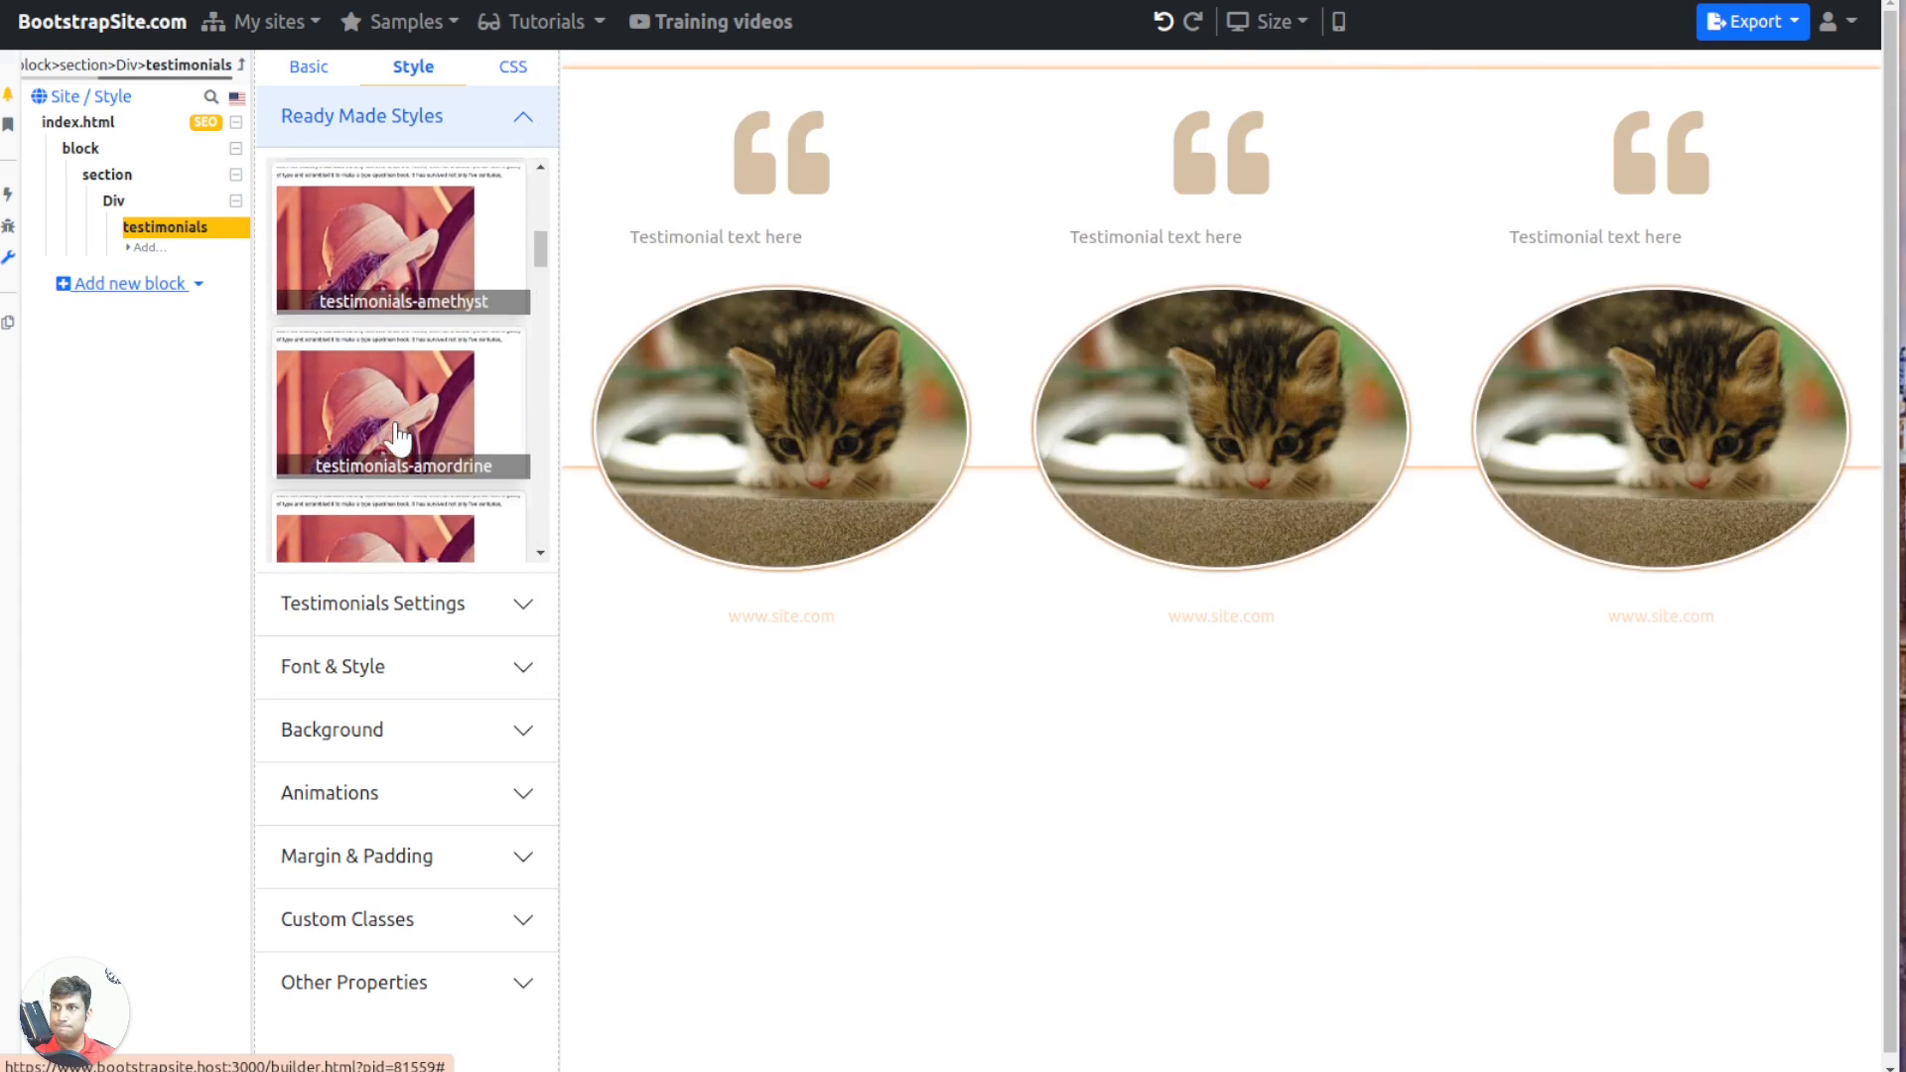
# Try more ready-made testimonial styles in the range from testimonials-amordrine to testimonials-blutonium
pyautogui.scroll(-3, 396, 427)
pyautogui.click(396, 427)
pyautogui.scroll(-2, 398, 433)
pyautogui.click(398, 433)
pyautogui.scroll(-4, 398, 434)
pyautogui.click(396, 419)
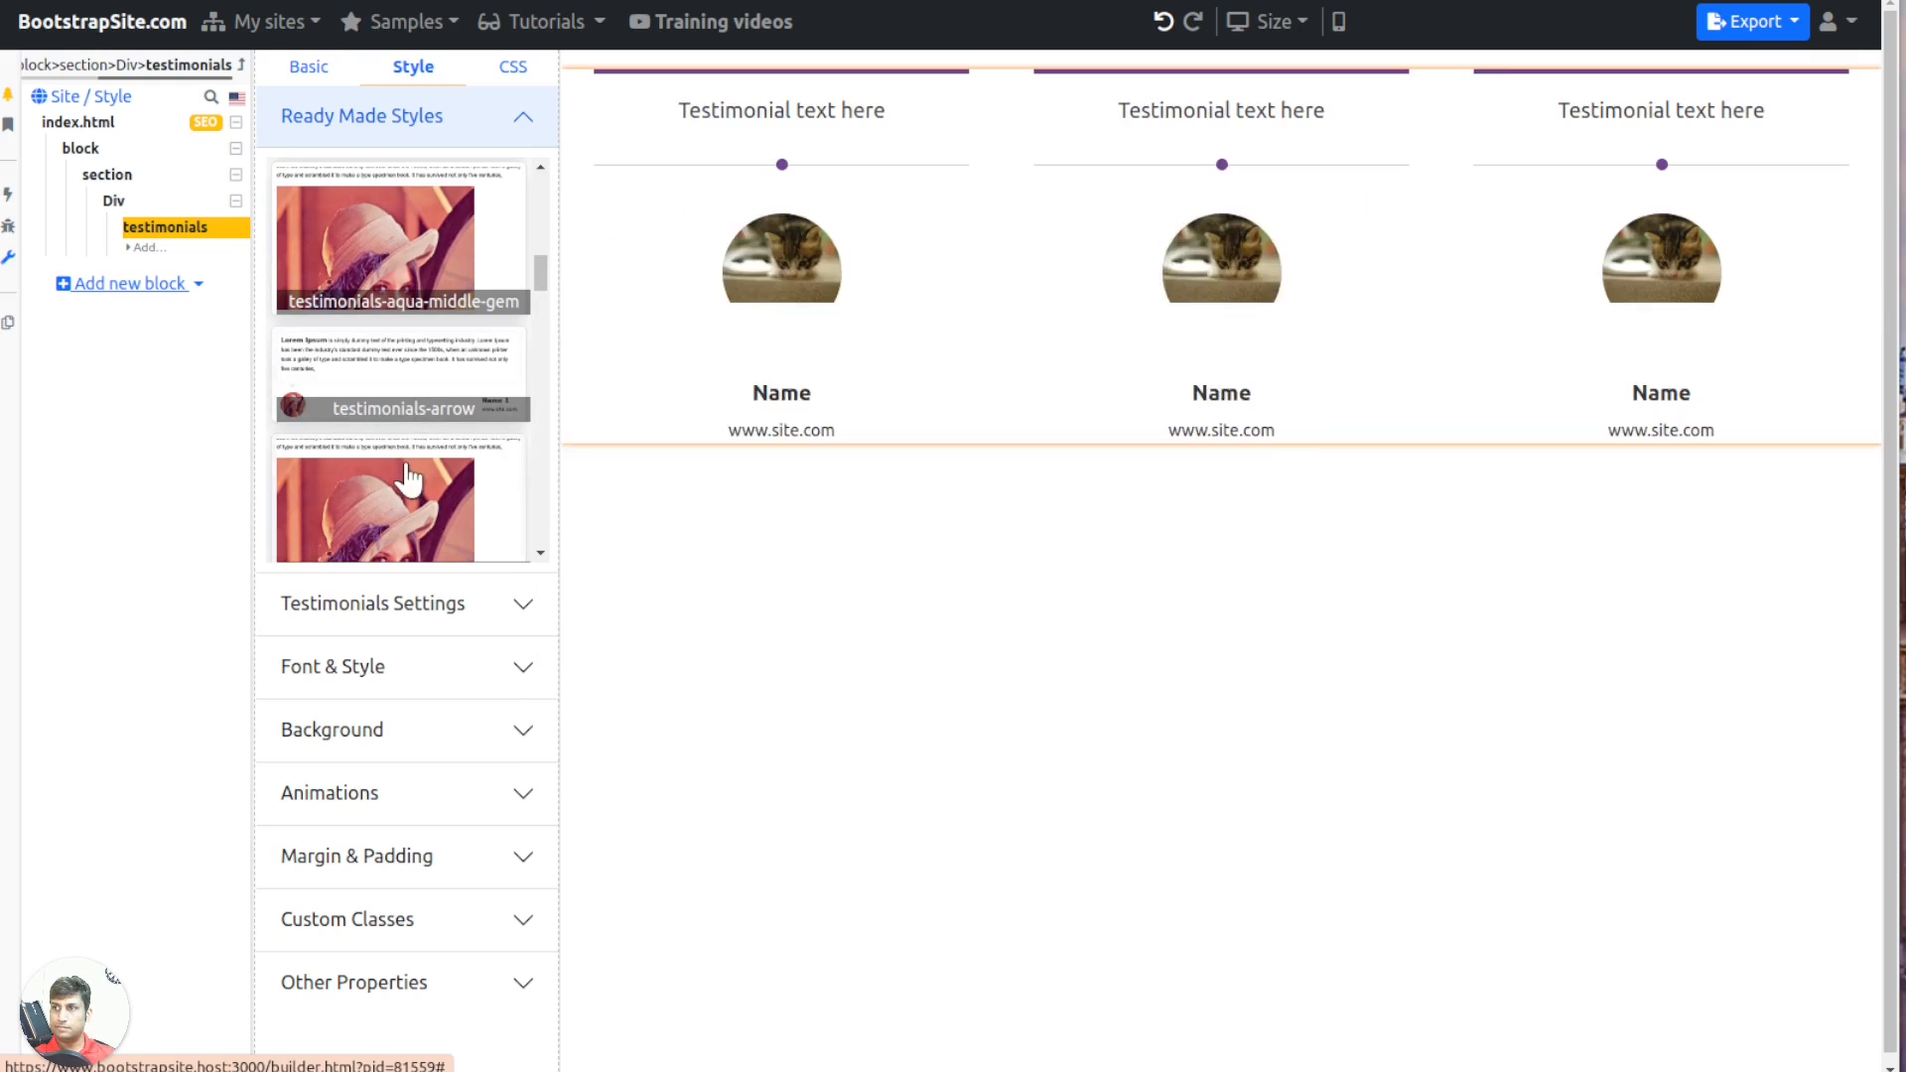
pyautogui.scroll(-1, 419, 422)
pyautogui.click(420, 422)
pyautogui.scroll(-2, 421, 417)
pyautogui.click(397, 427)
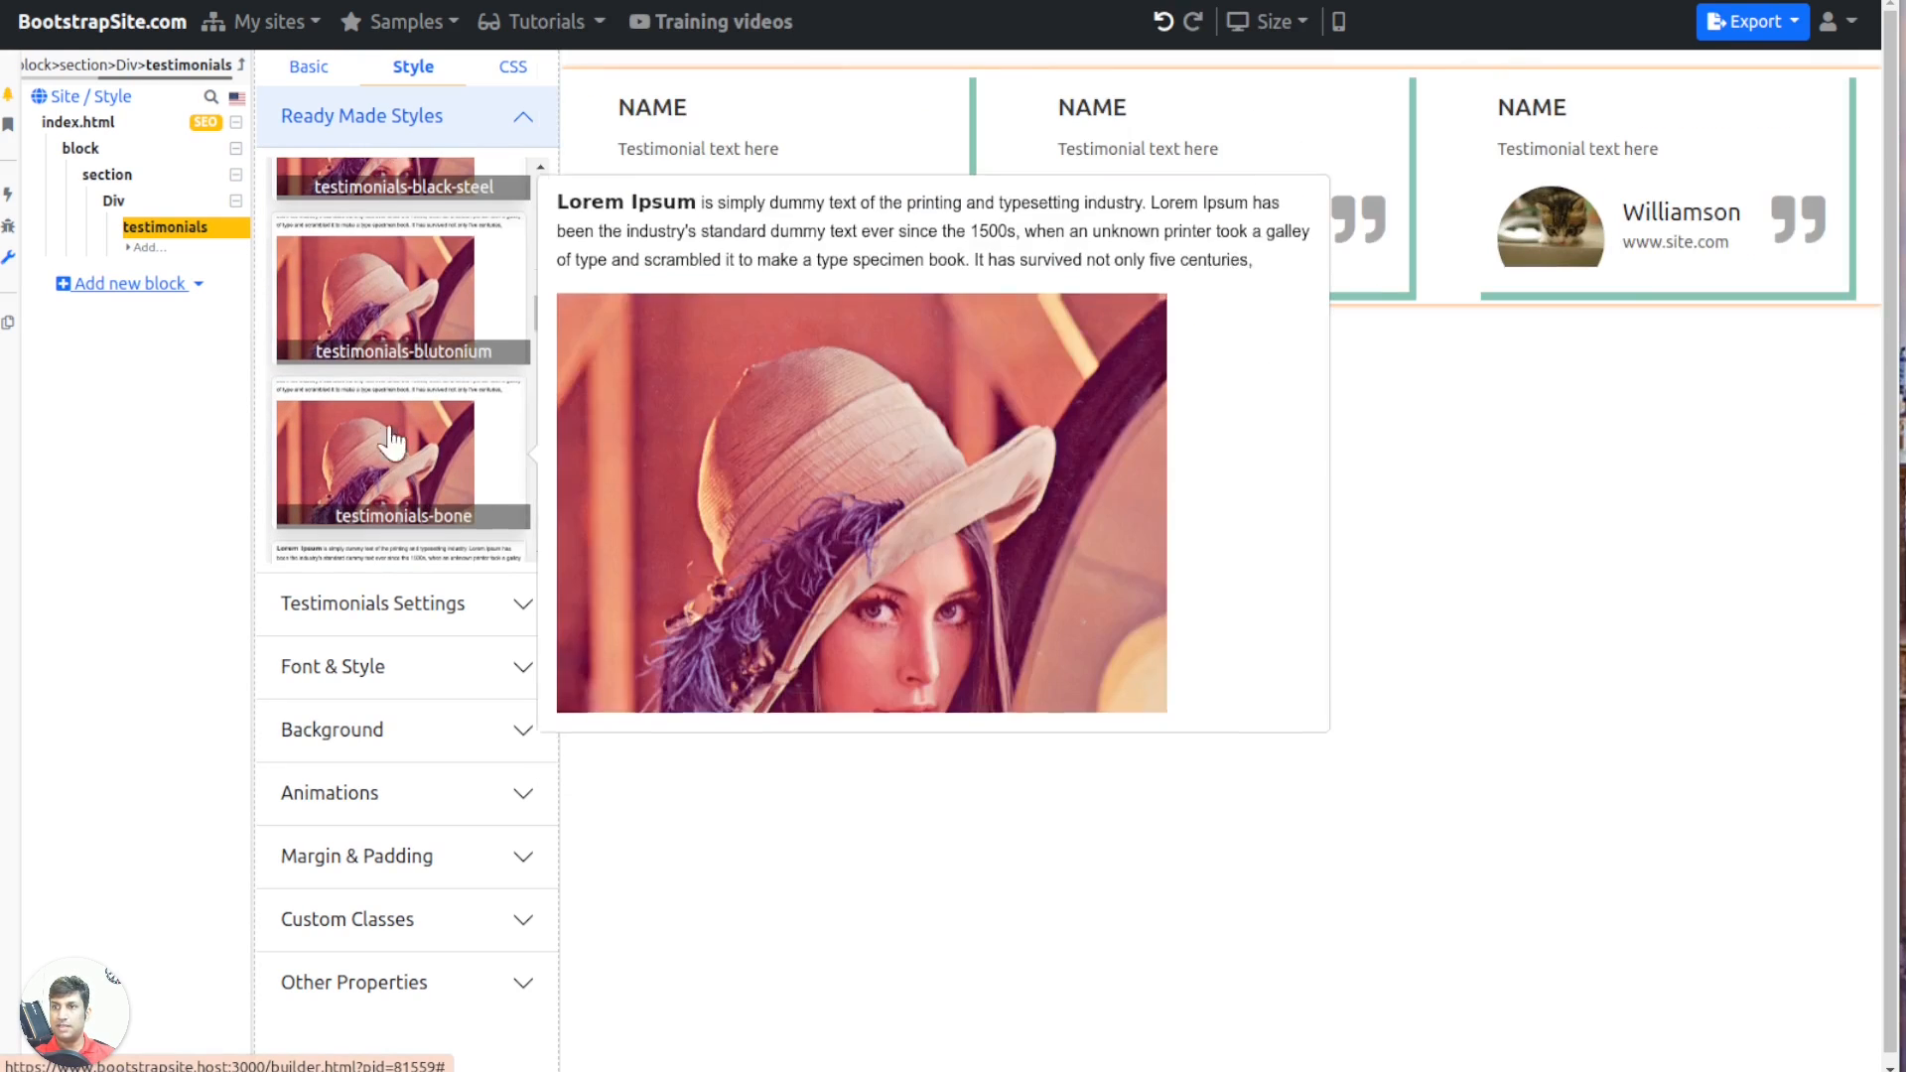
# Try the ready-made testimonial styles following testimonials-bone, including testimonials-bronze and testimonials-carmot
pyautogui.scroll(-2, 392, 429)
pyautogui.click(387, 432)
pyautogui.click(387, 432)
pyautogui.scroll(-2, 397, 382)
pyautogui.click(426, 378)
pyautogui.scroll(-2, 452, 372)
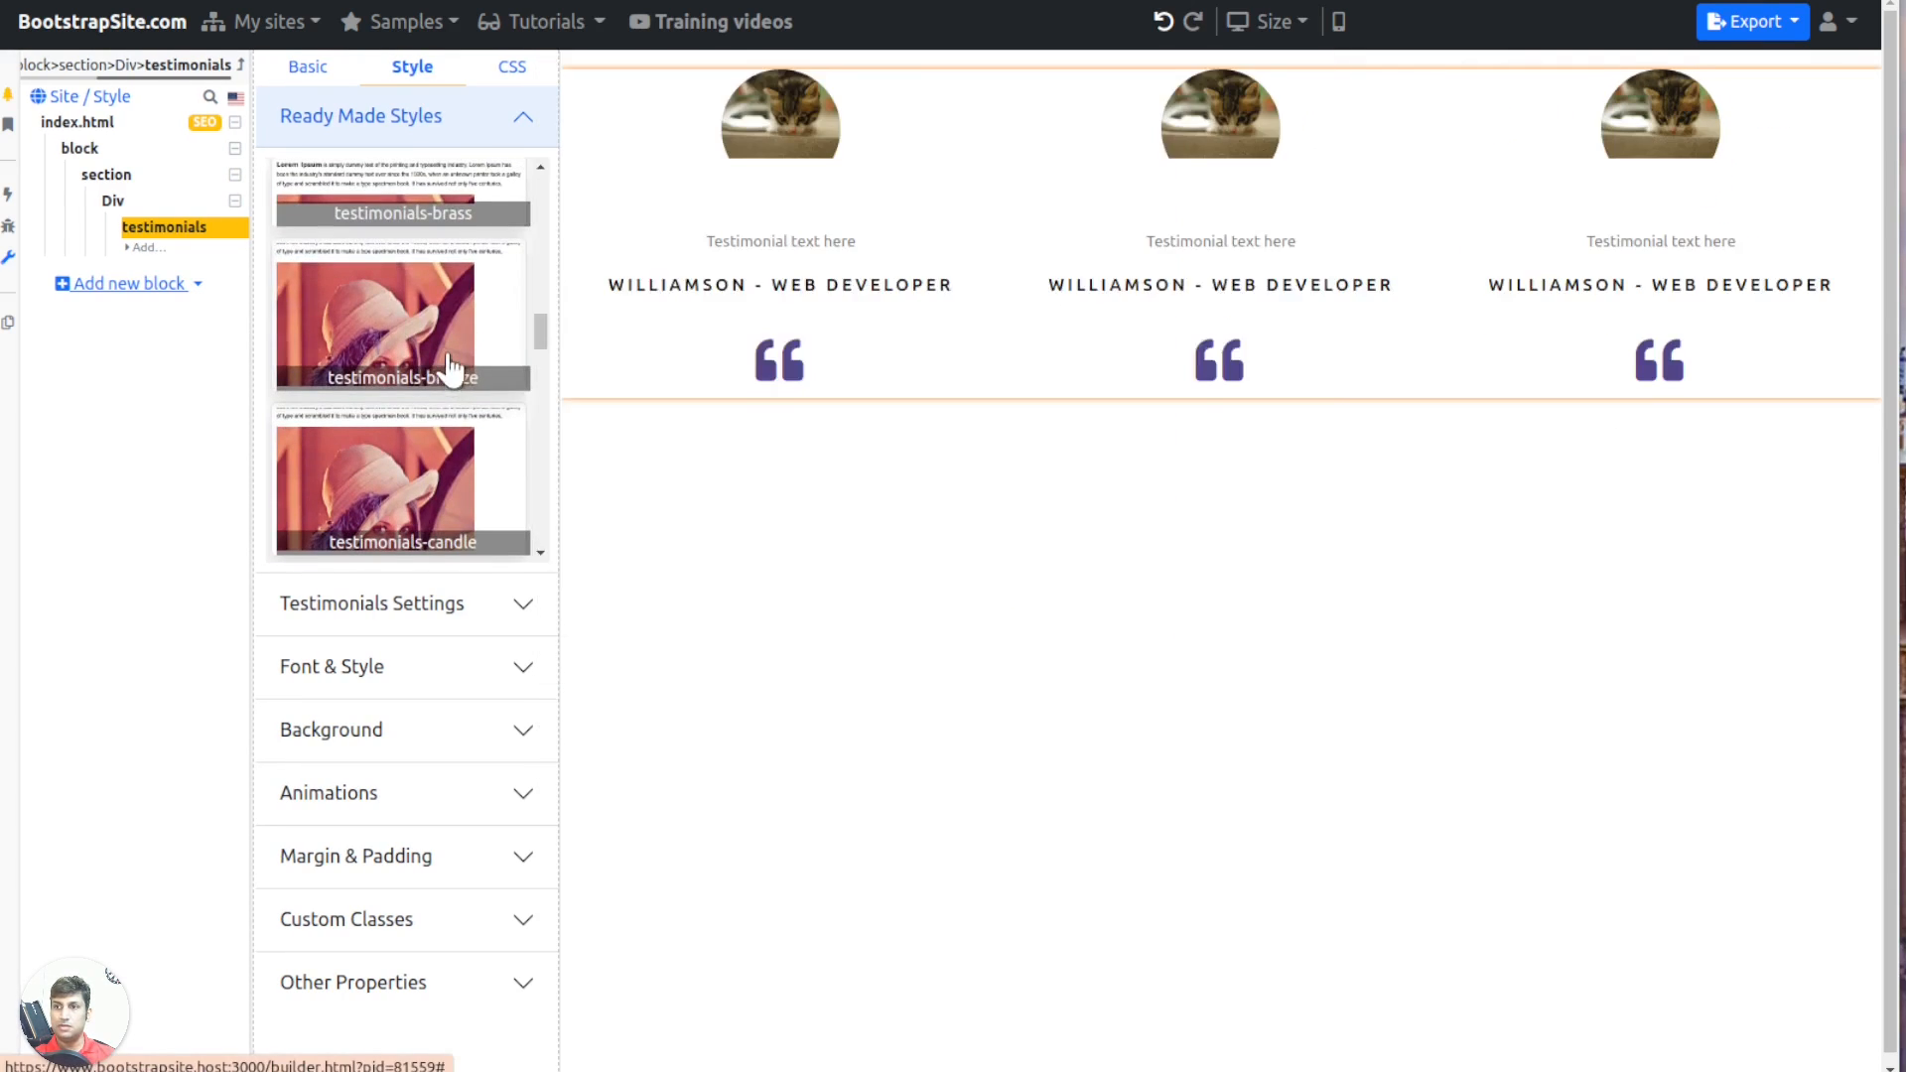
pyautogui.click(452, 371)
pyautogui.scroll(-2, 437, 389)
pyautogui.click(463, 359)
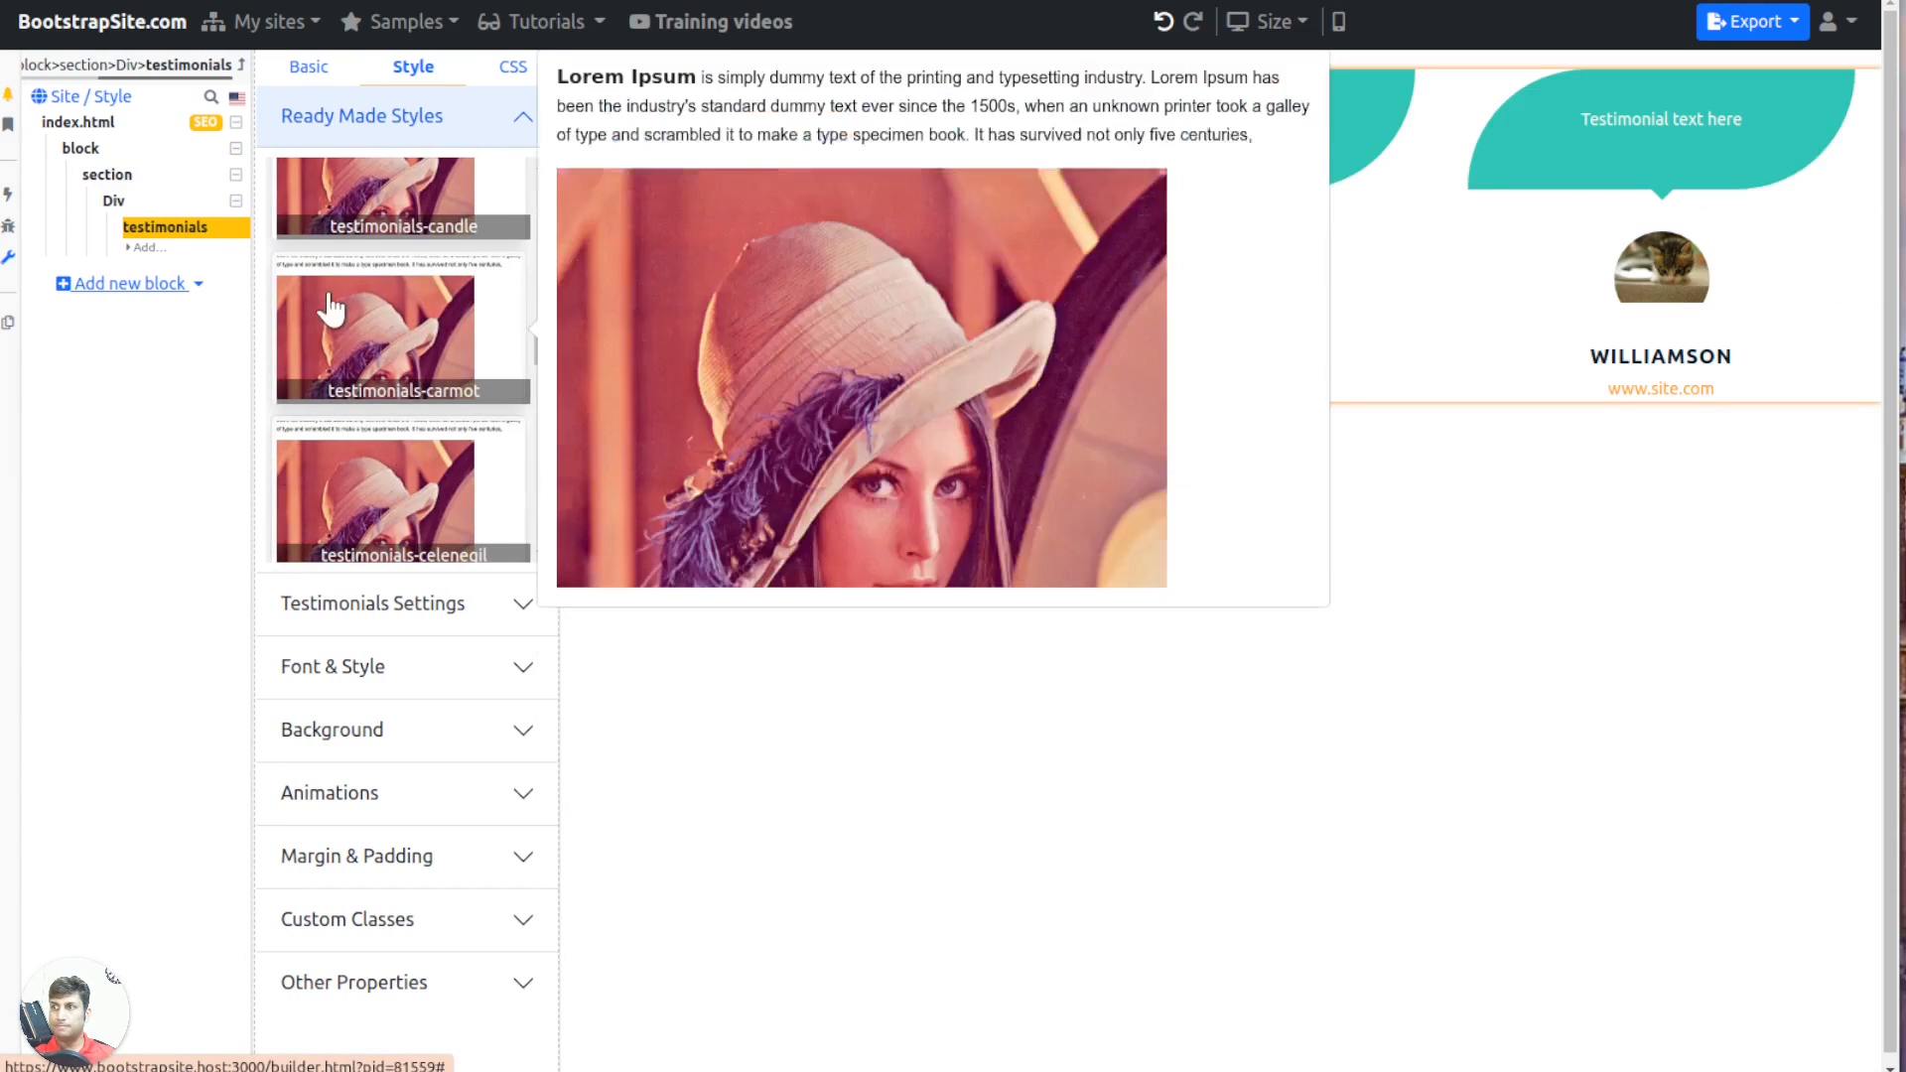
# Try further ready-made testimonial styles, including testimonials-clay, testimonials-cold-iron and testimonials-concrete-blue
pyautogui.scroll(-2, 342, 310)
pyautogui.click(385, 311)
pyautogui.moveTo(387, 323)
pyautogui.scroll(-2, 408, 367)
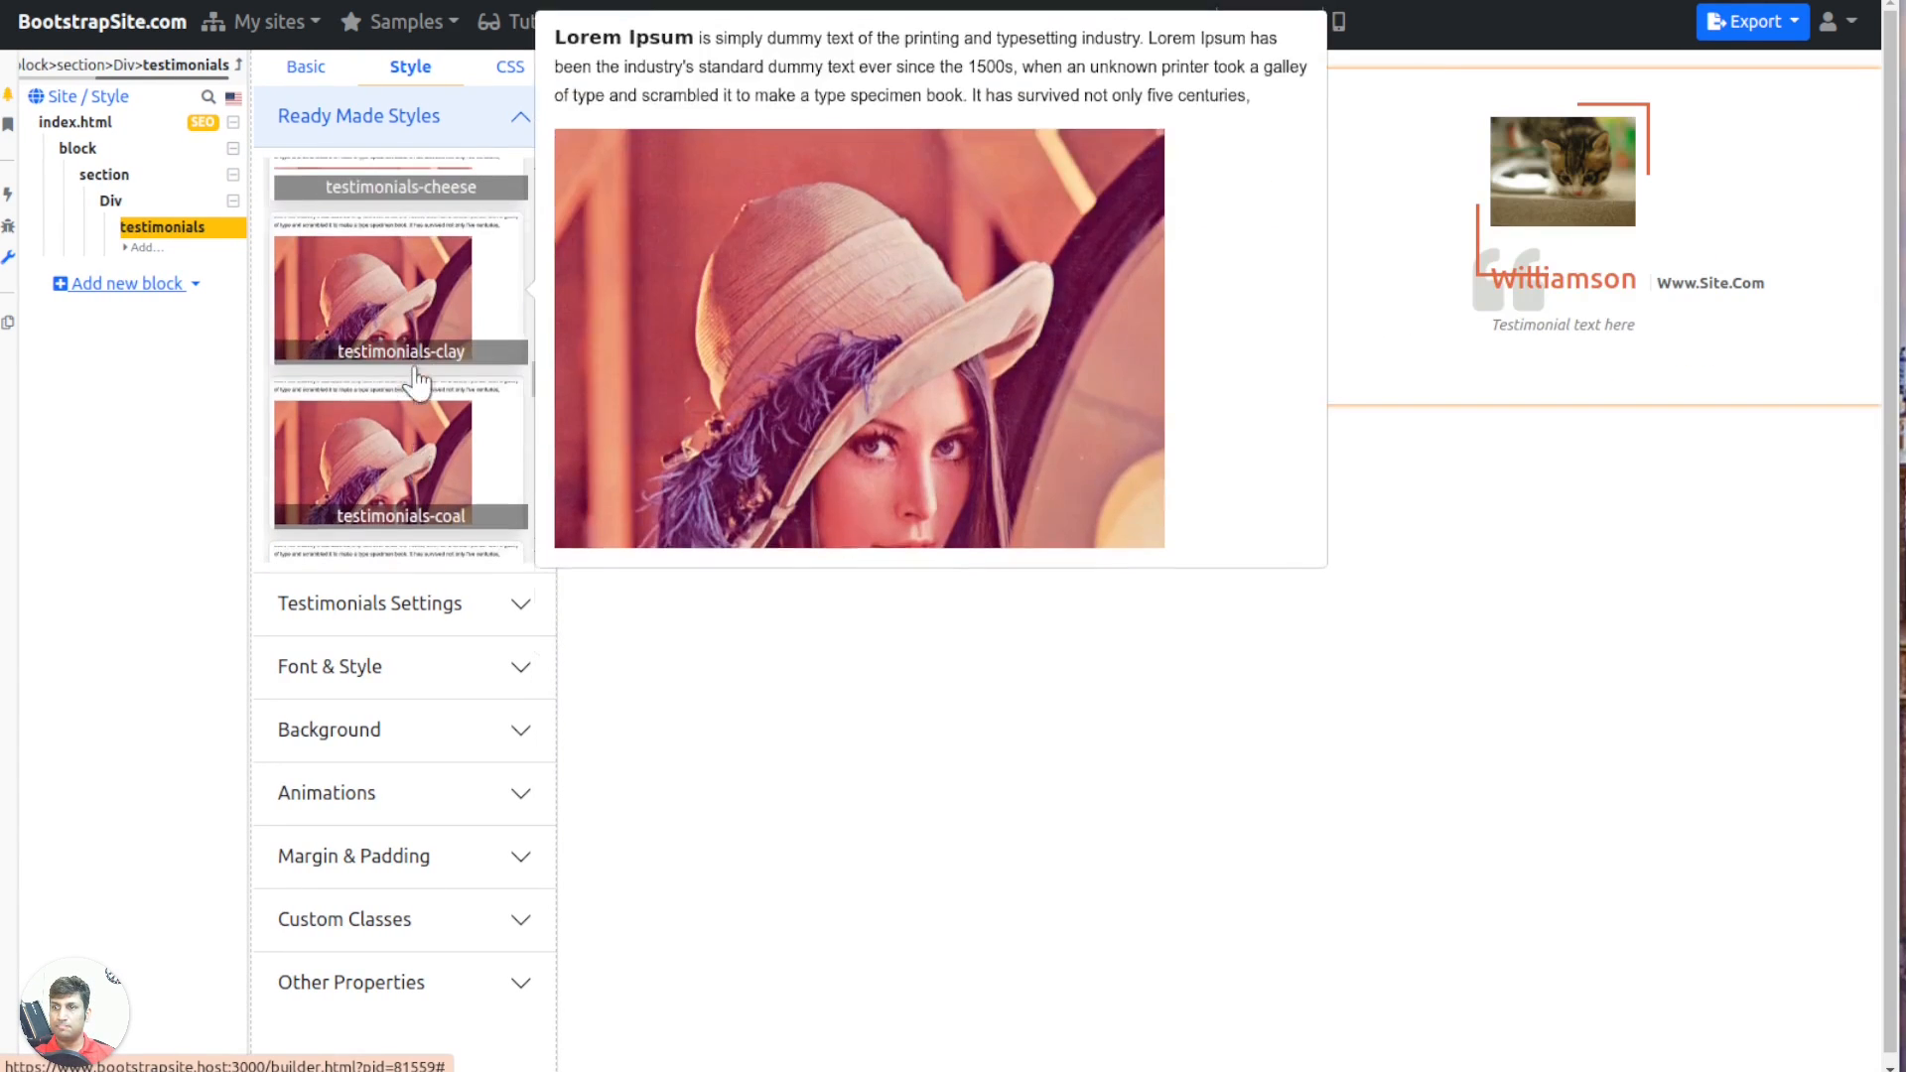
pyautogui.click(409, 327)
pyautogui.scroll(-2, 439, 425)
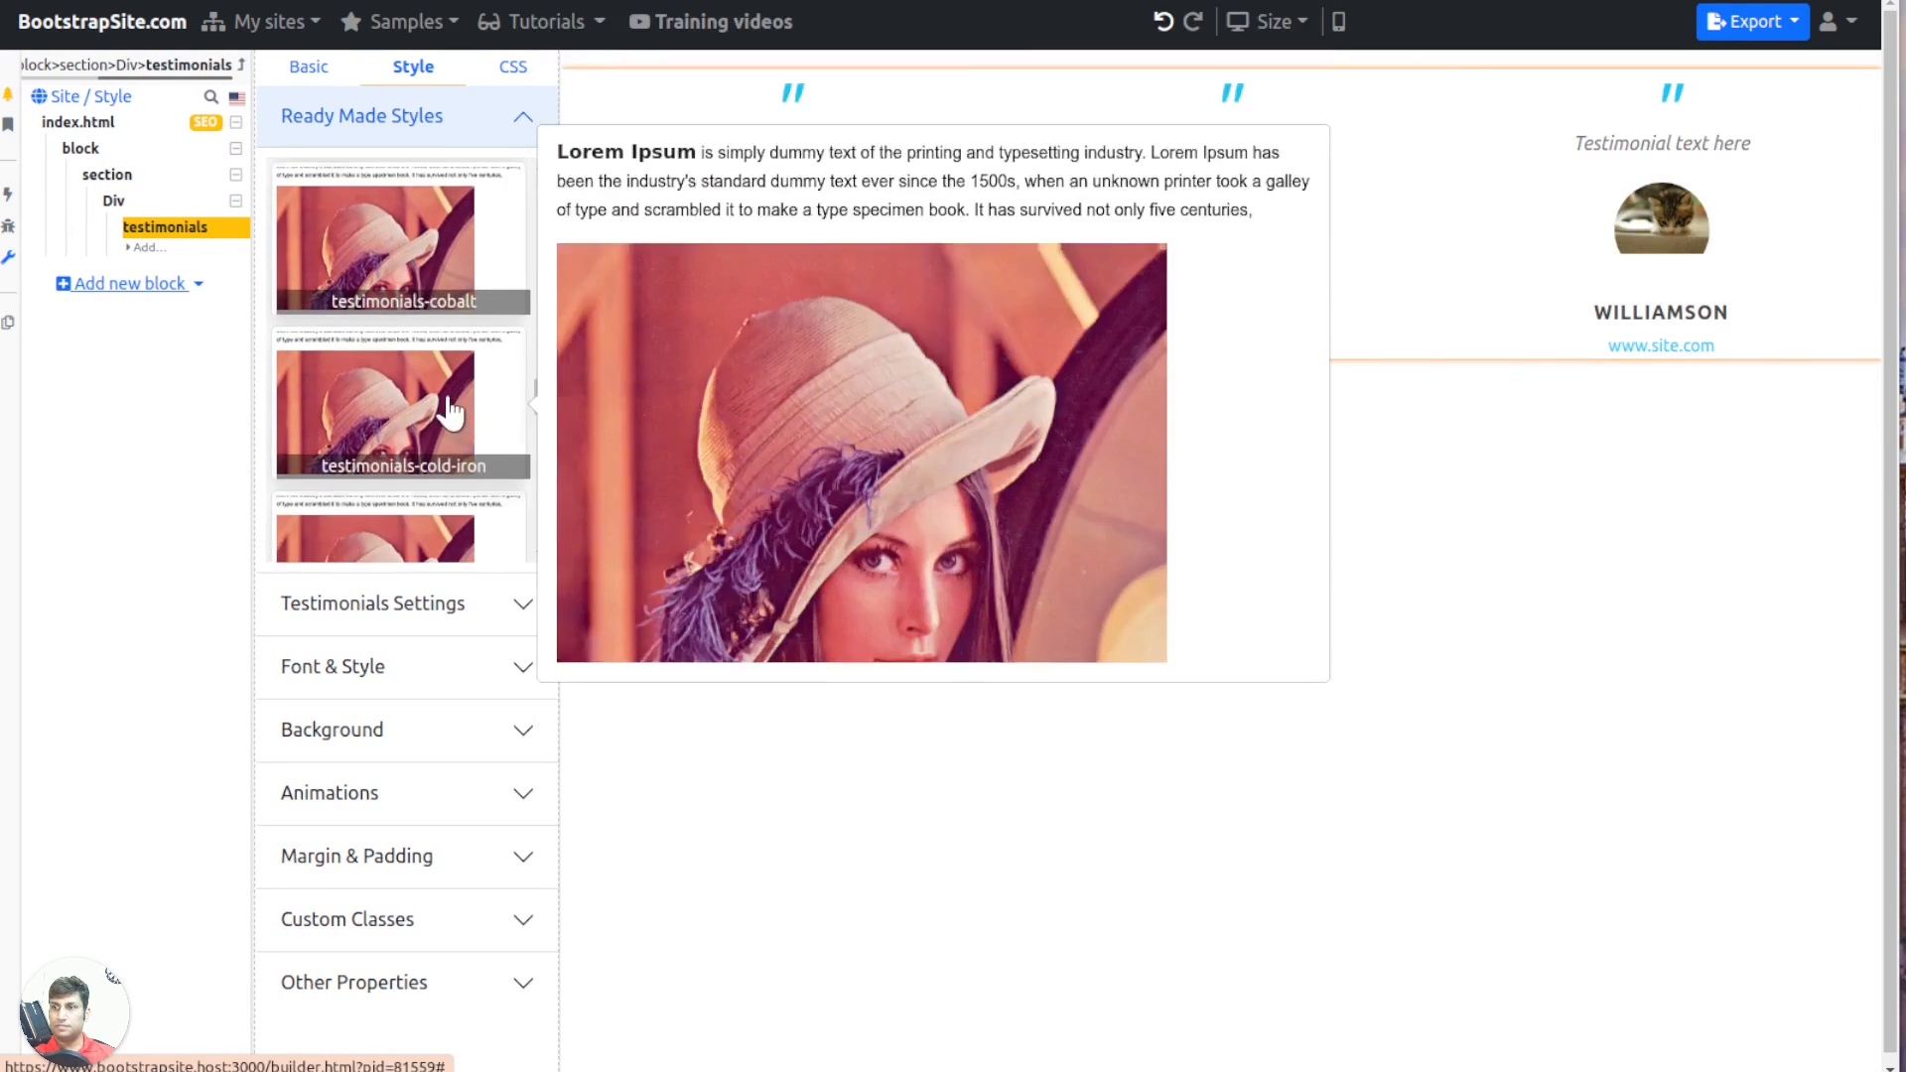
pyautogui.click(437, 425)
pyautogui.click(424, 510)
pyautogui.scroll(-3, 476, 361)
pyautogui.click(397, 329)
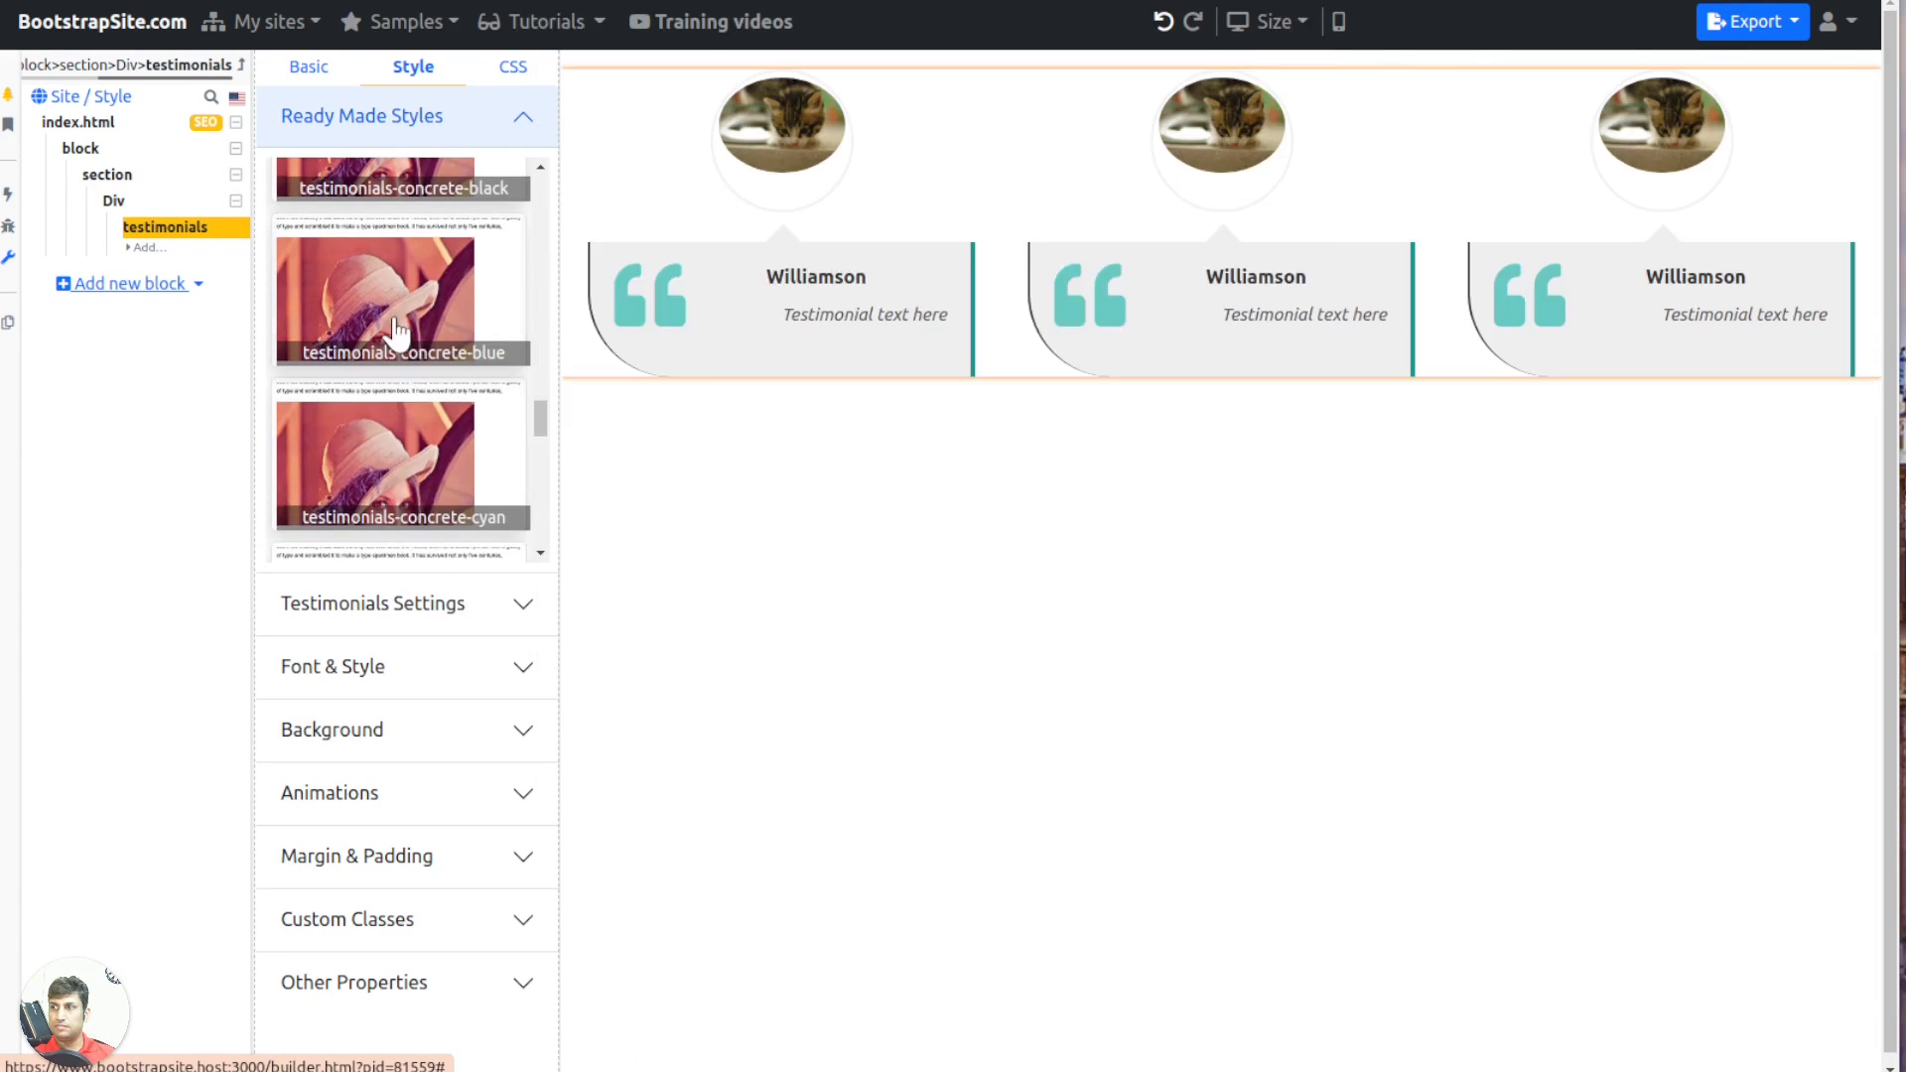
# Try testimonials-concrete-green, apply testimonials-concrete-magenta, and show the testimonials in a carousel
pyautogui.scroll(-3, 427, 397)
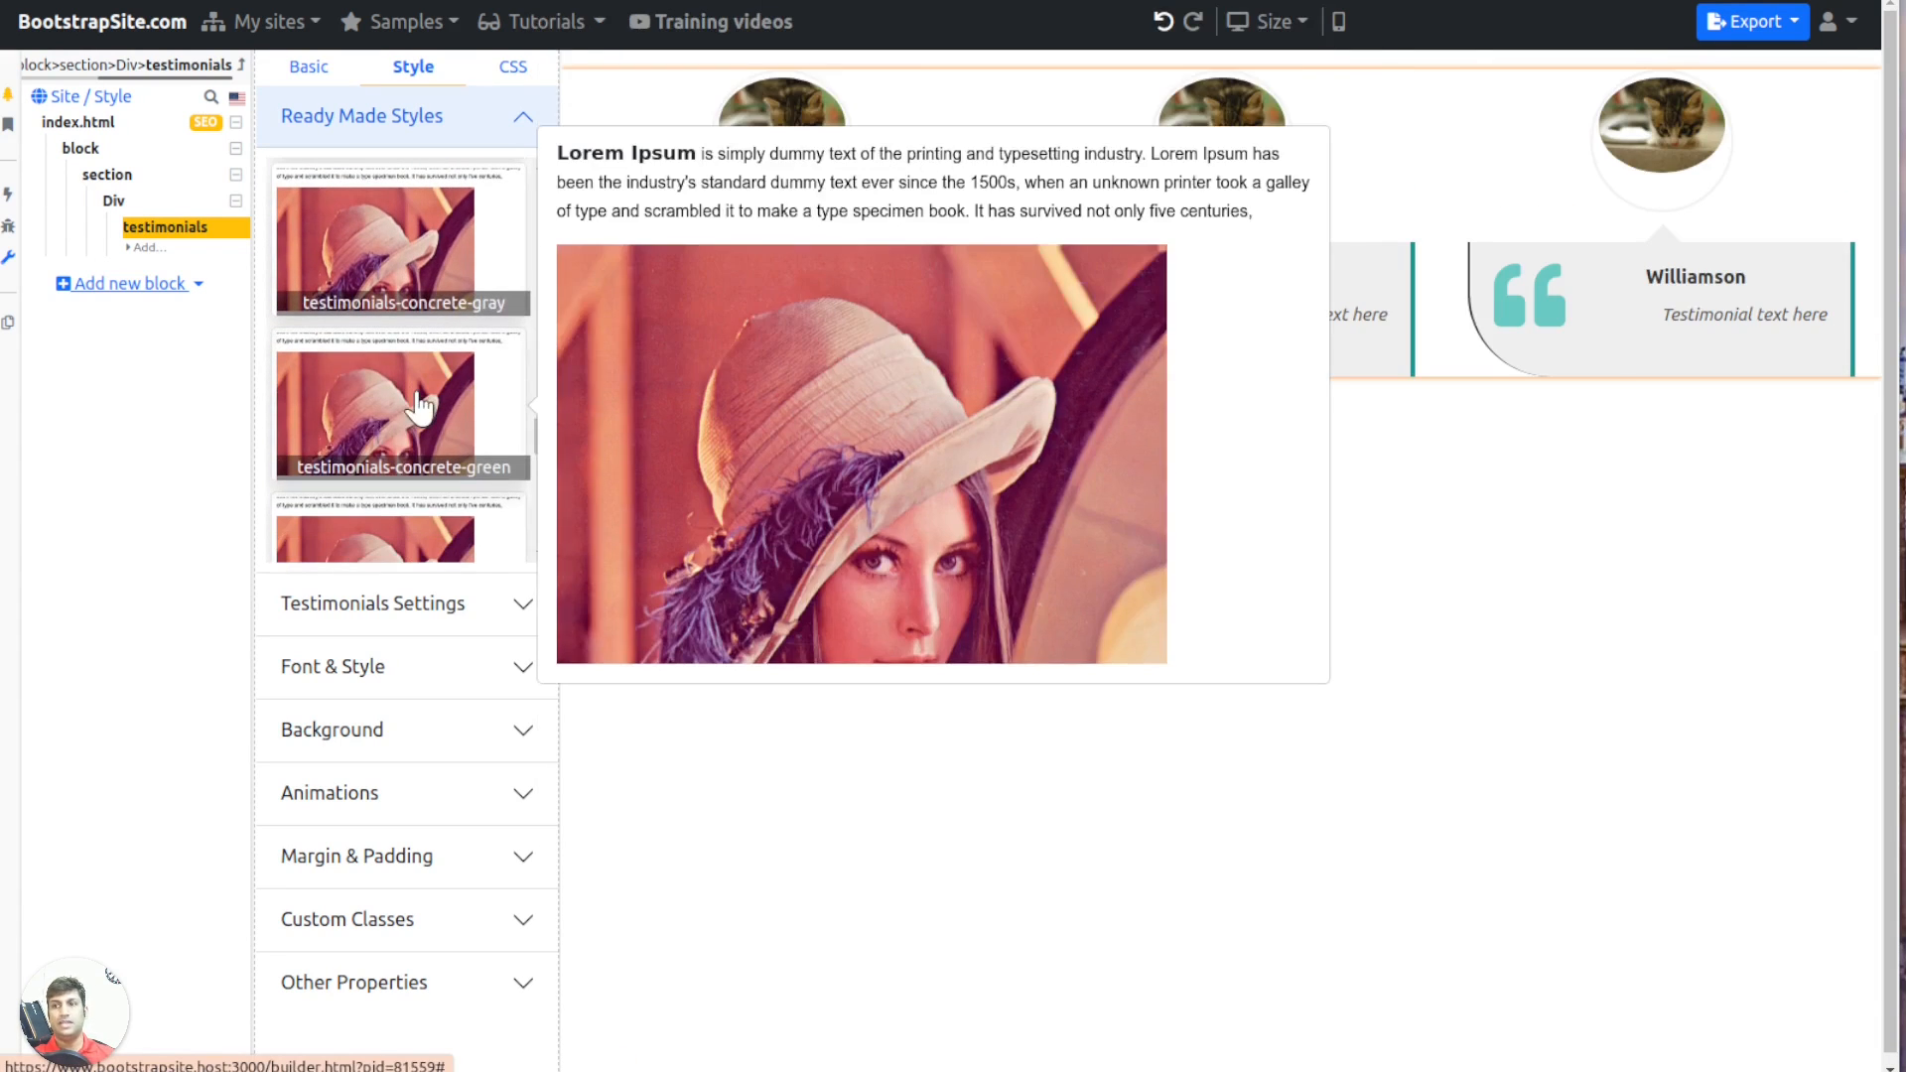
pyautogui.click(396, 410)
pyautogui.scroll(-3, 437, 412)
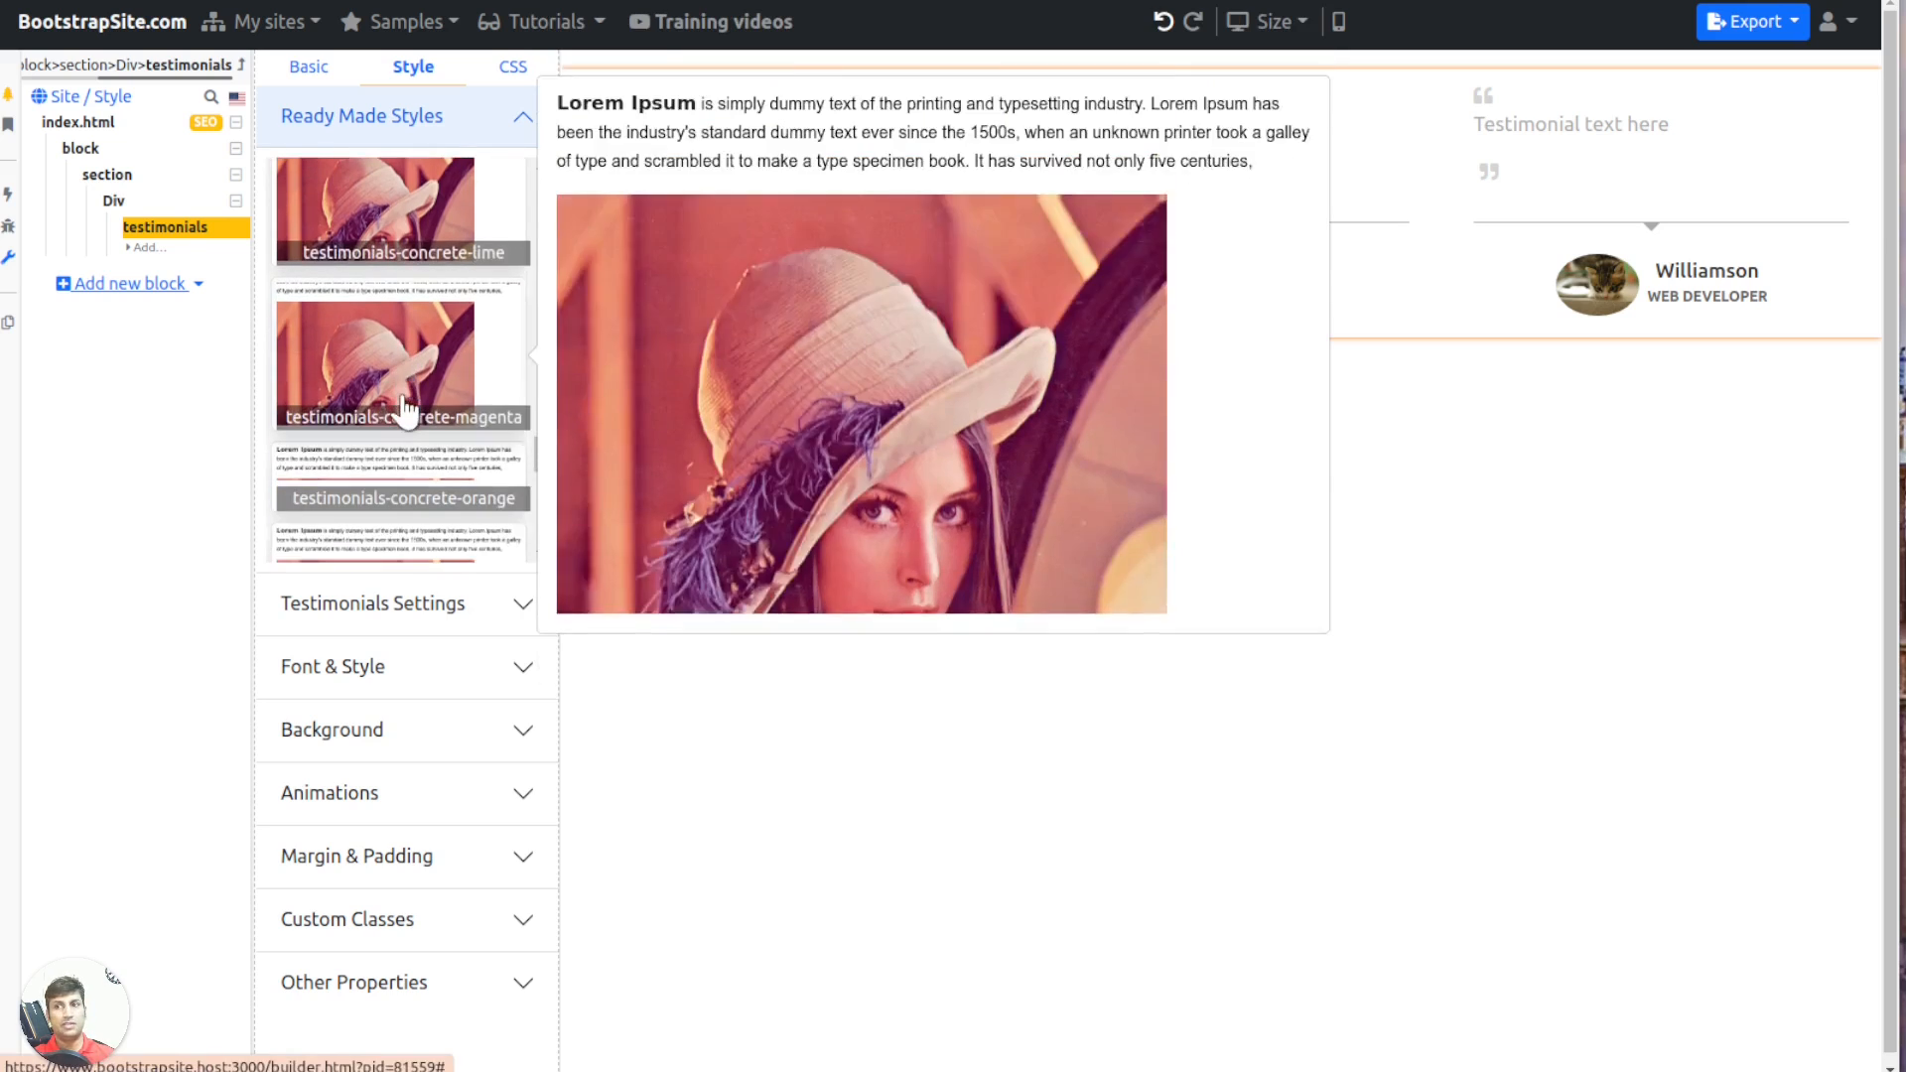
pyautogui.click(406, 413)
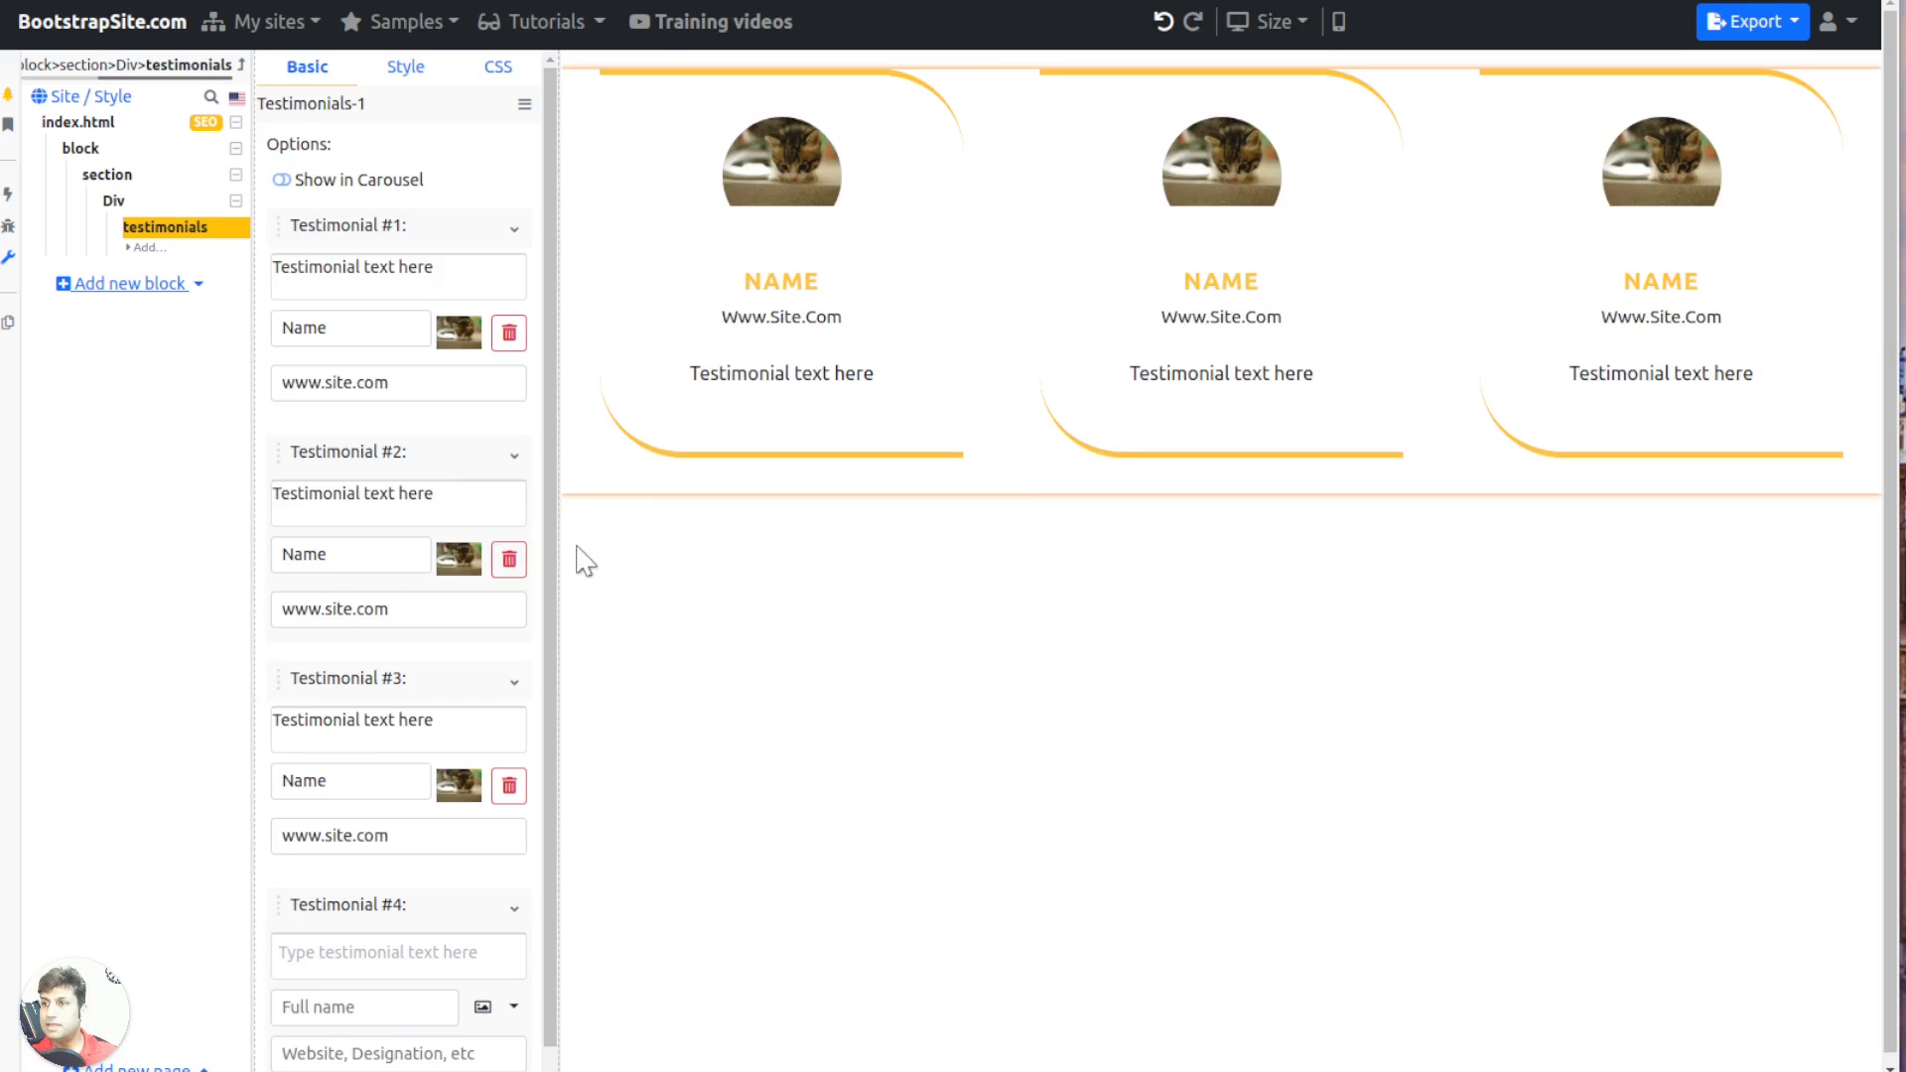
pyautogui.click(282, 181)
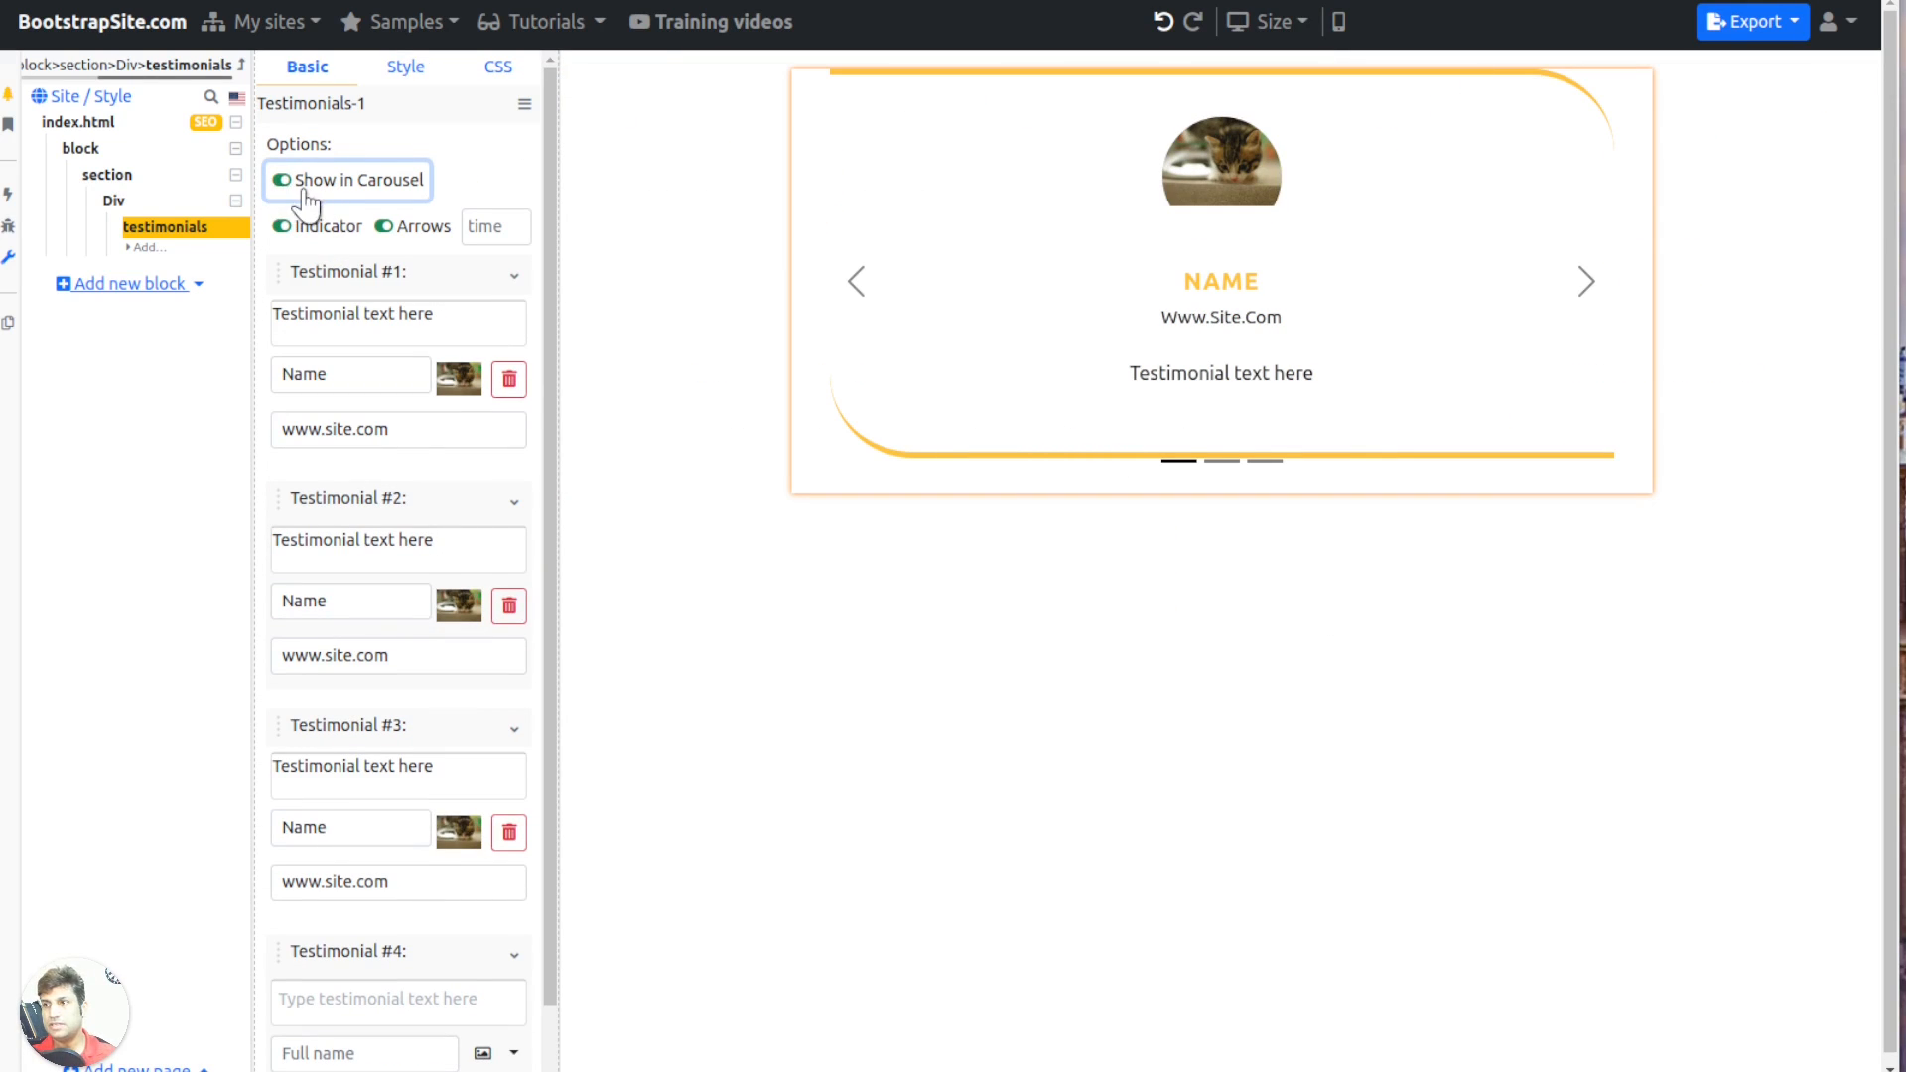
# Page through the testimonials carousel, and turn off its arrows and indicators
pyautogui.click(1595, 294)
pyautogui.click(1595, 293)
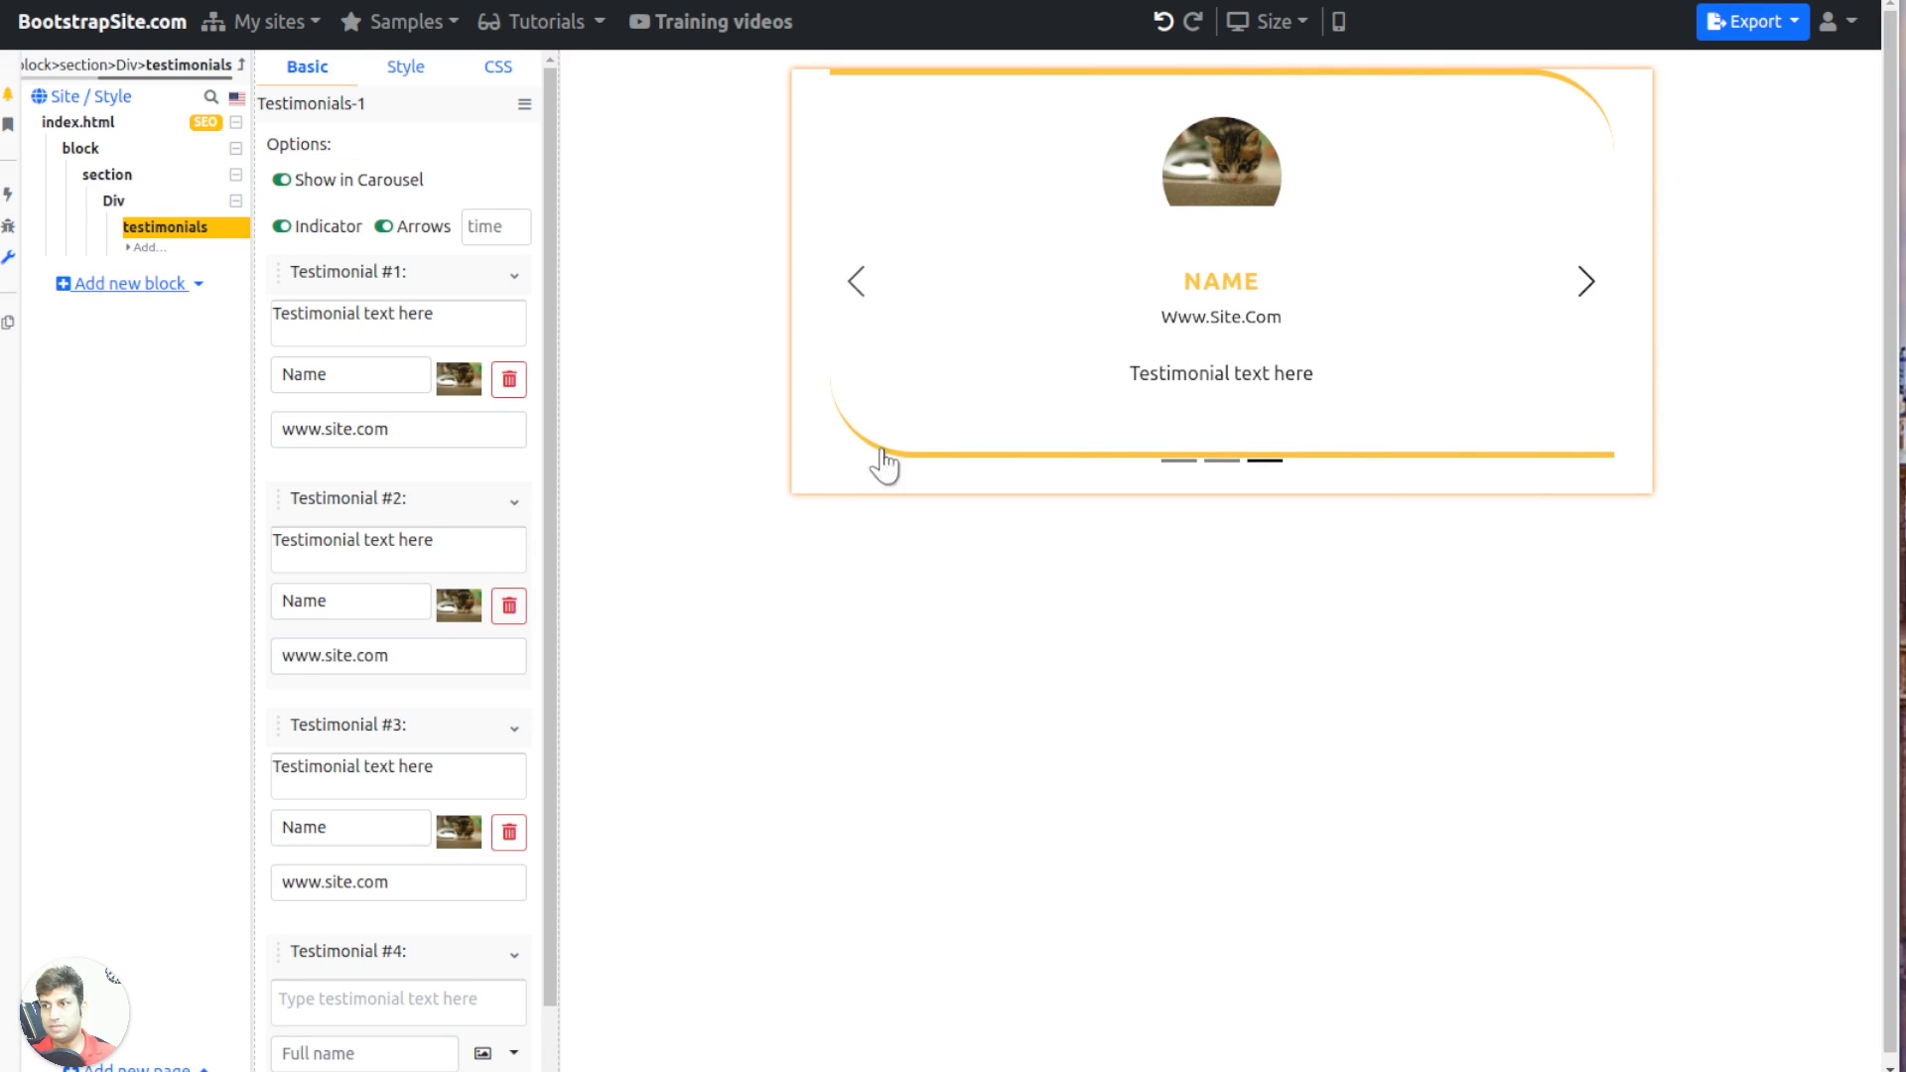
pyautogui.click(407, 242)
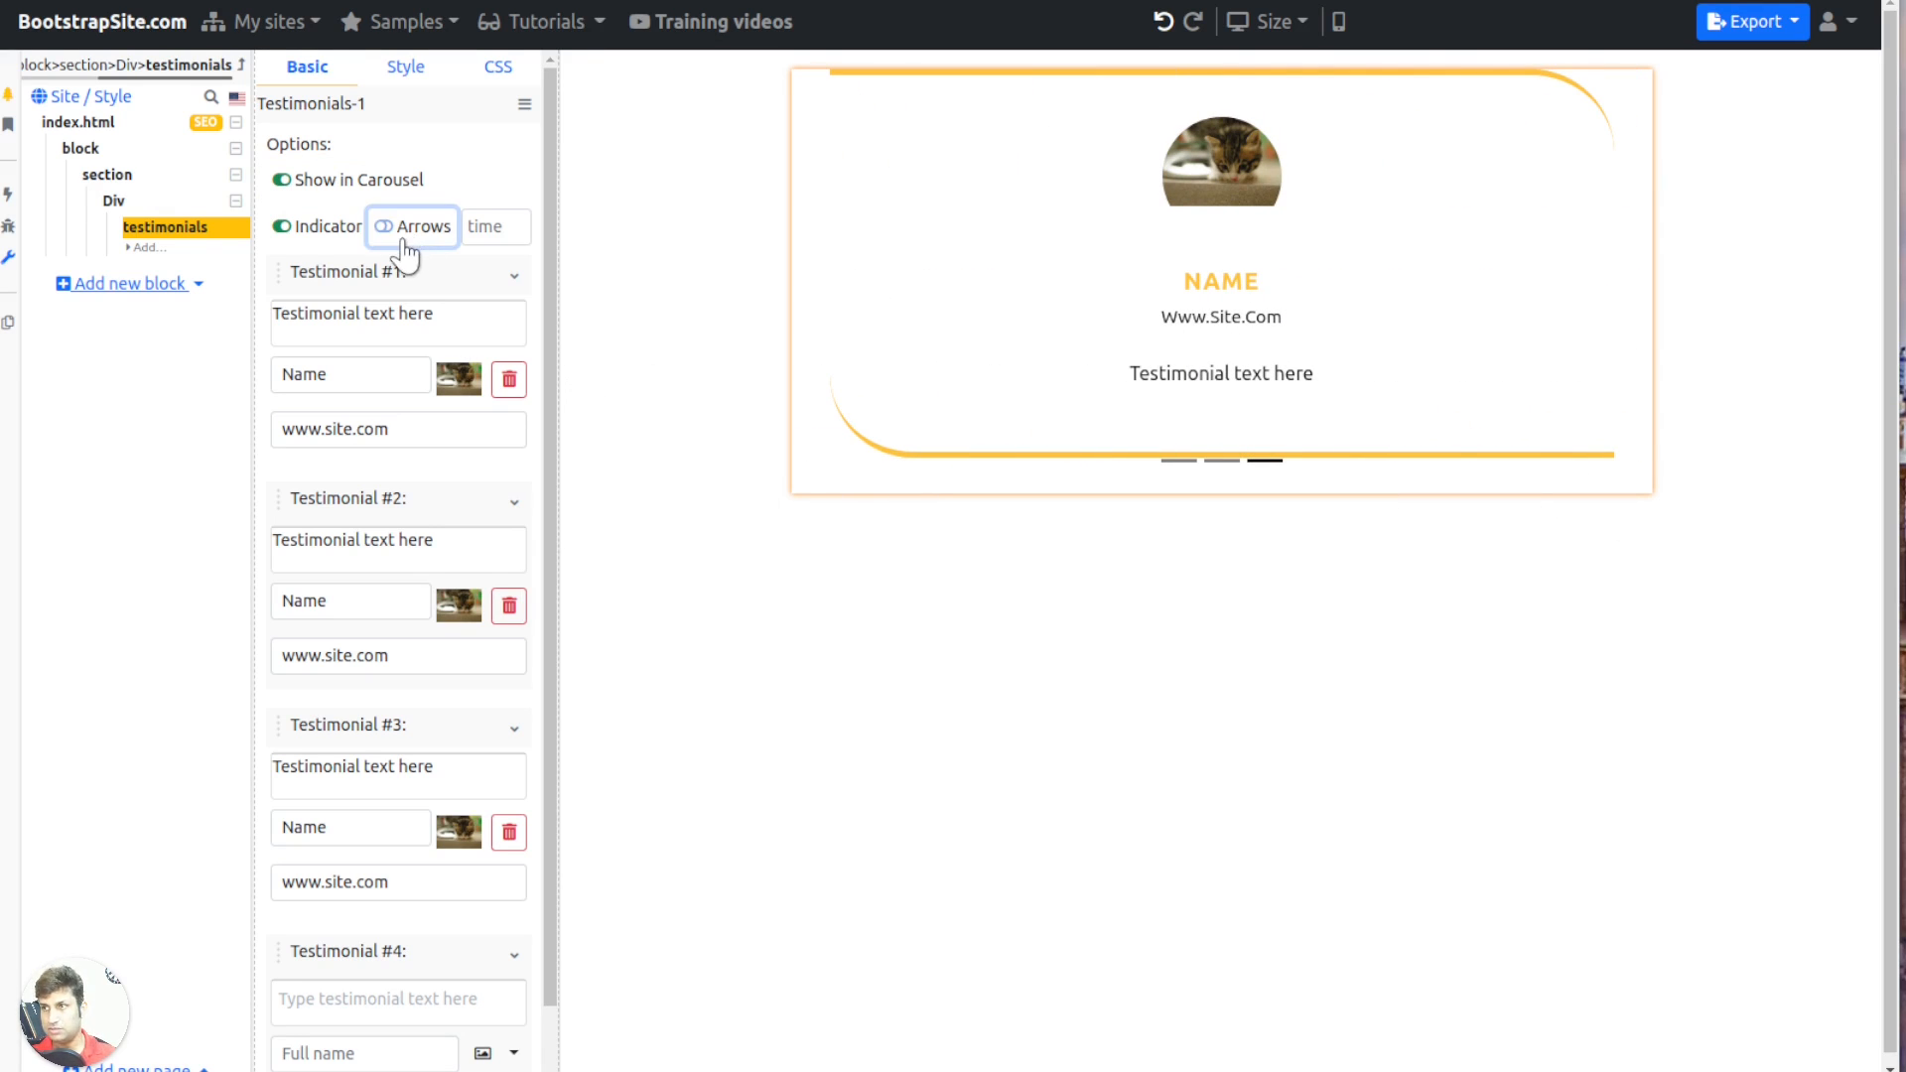
pyautogui.click(288, 239)
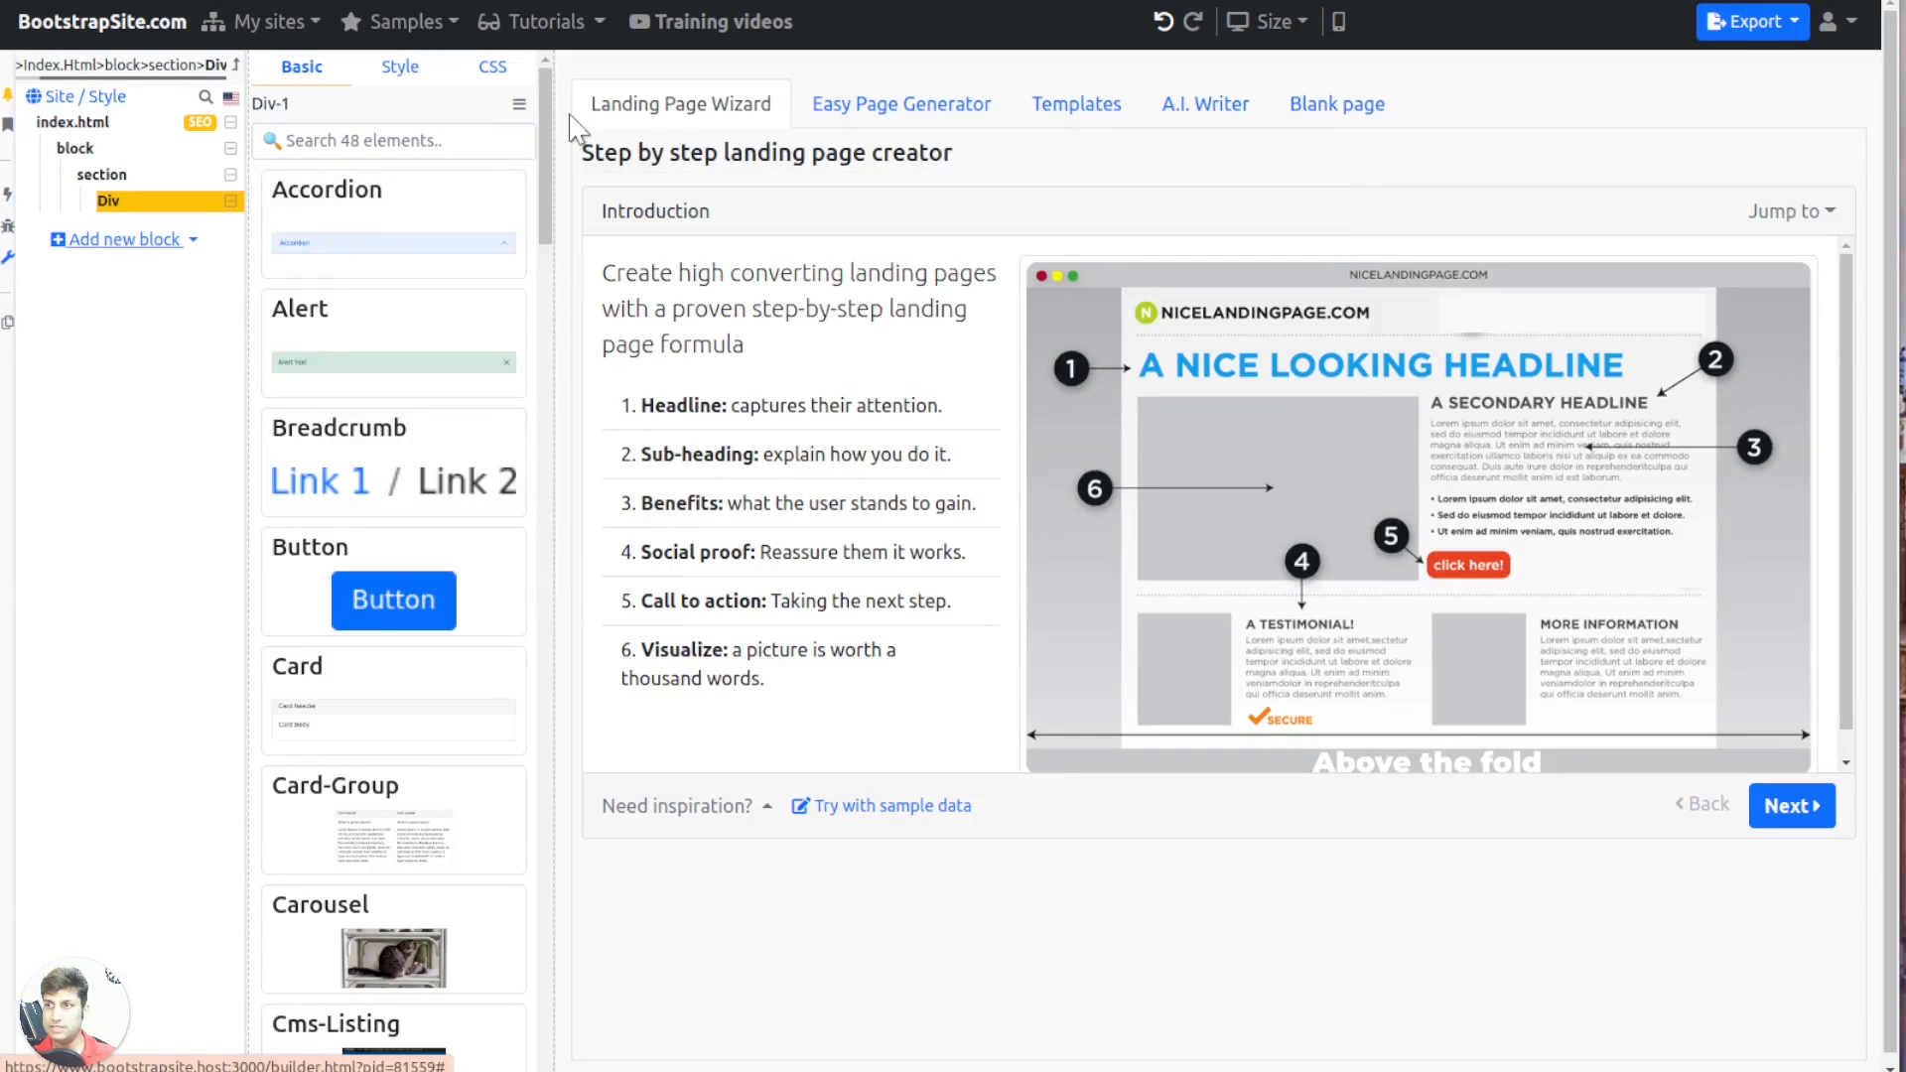
# Add a Timeline element to the Div
pyautogui.moveTo(548, 104); pyautogui.dragTo(559, 735)
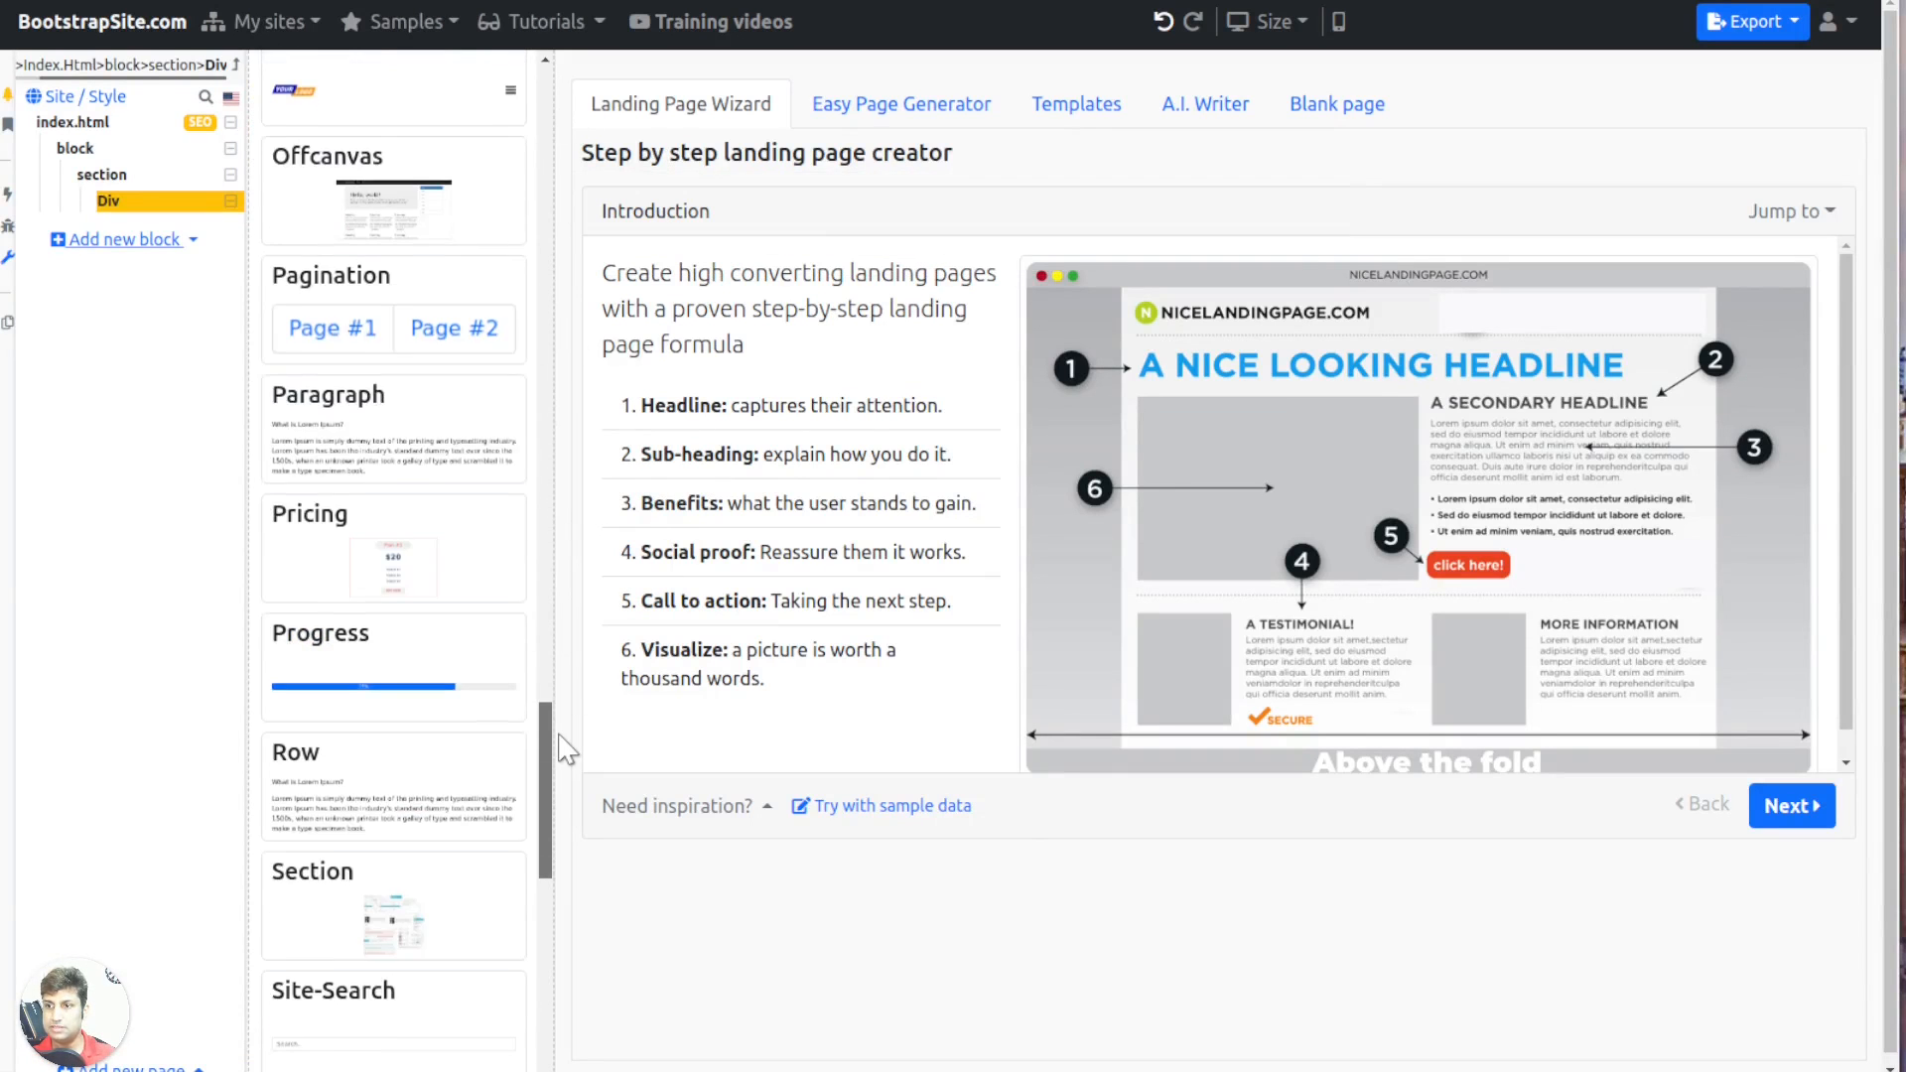
pyautogui.scroll(-3, 397, 754)
pyautogui.click(387, 764)
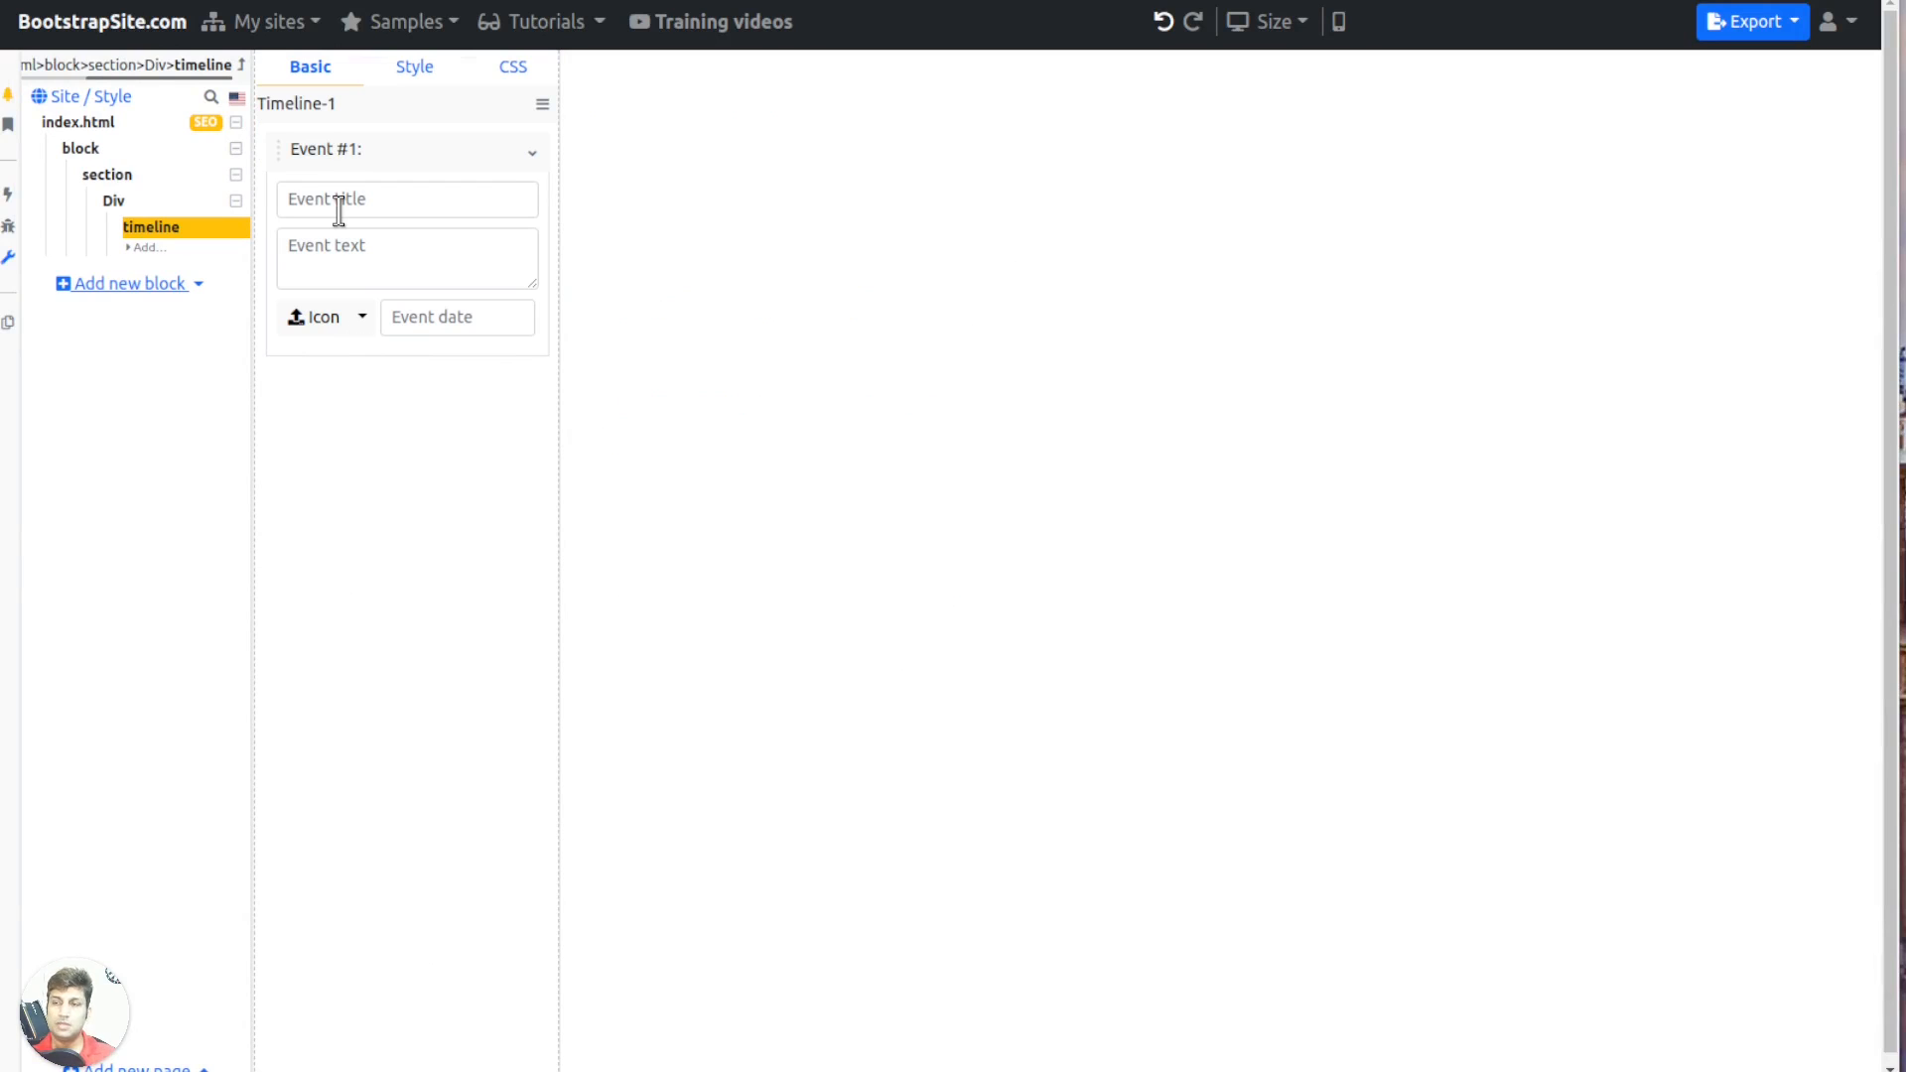
# Give the first timeline event the title "Event title #1" and the text "Event Description #1"
pyautogui.click(339, 211)
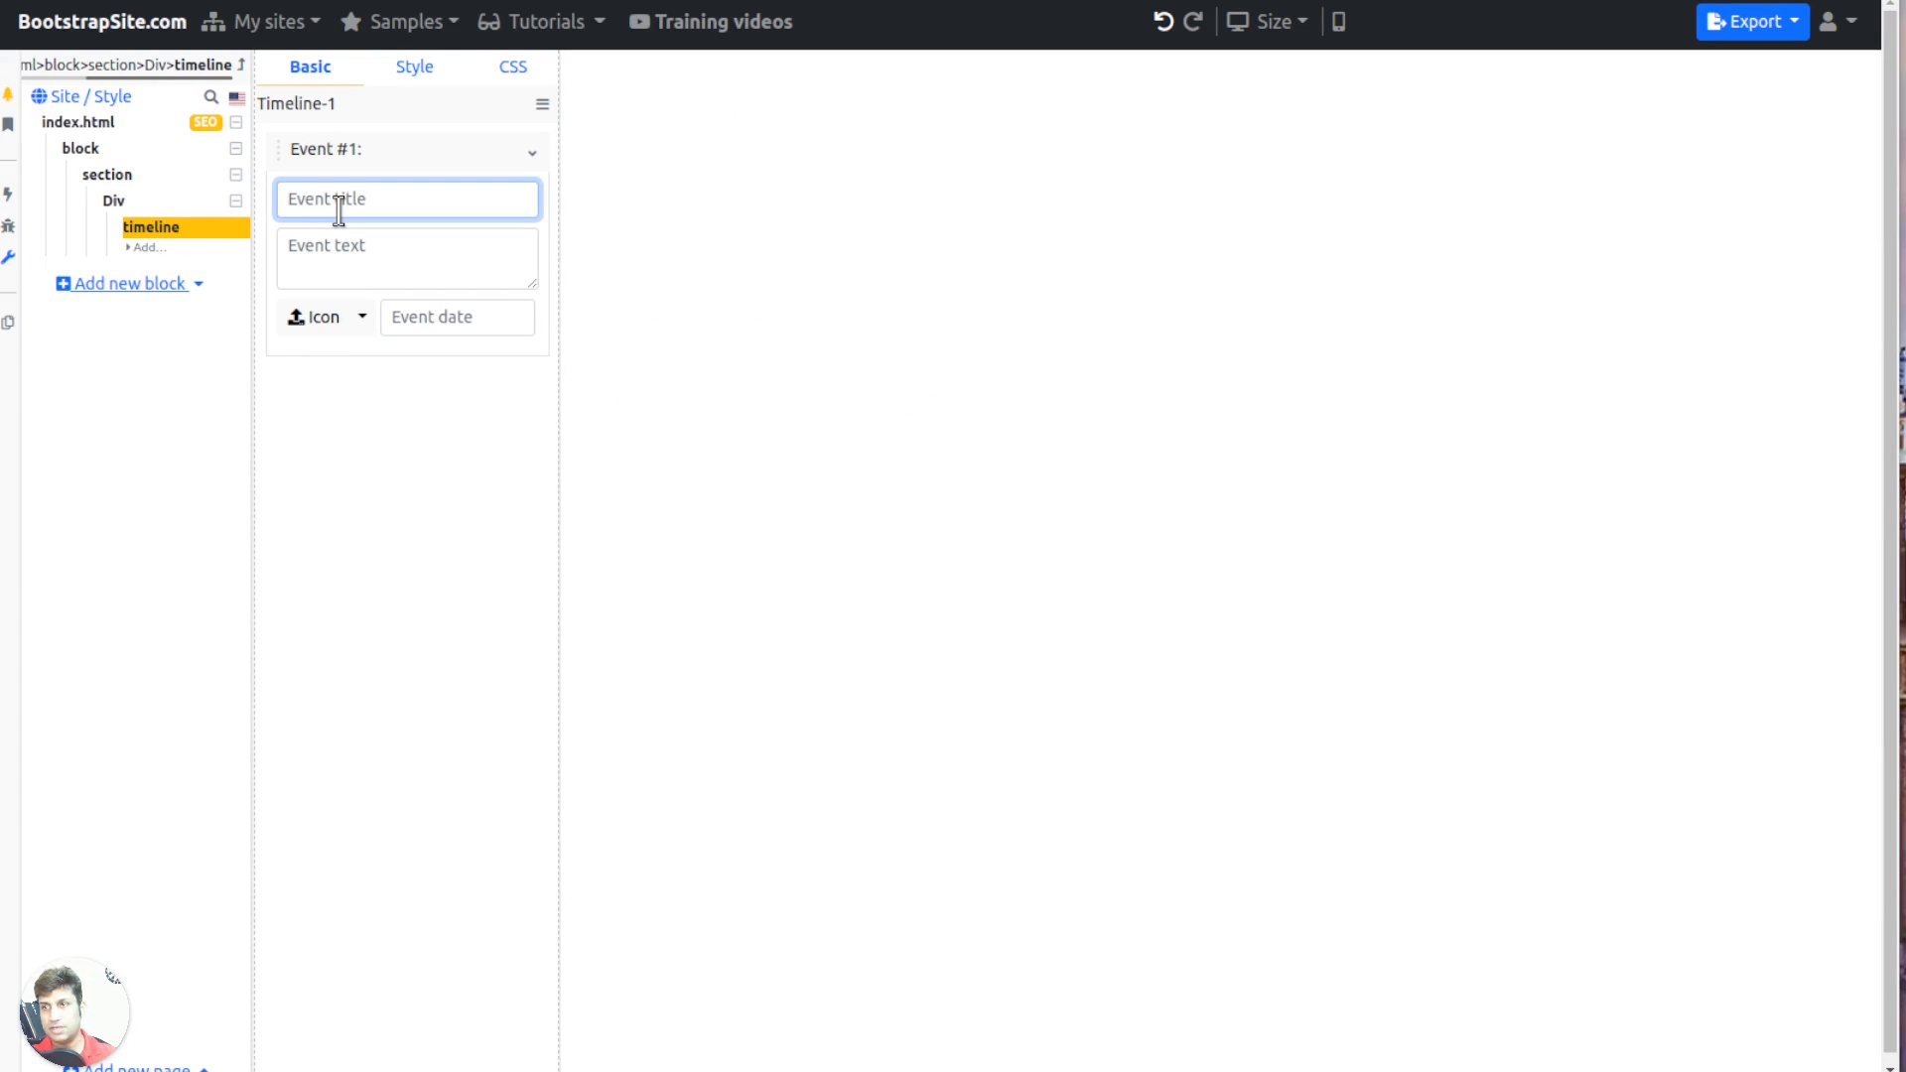
pyautogui.write('E')
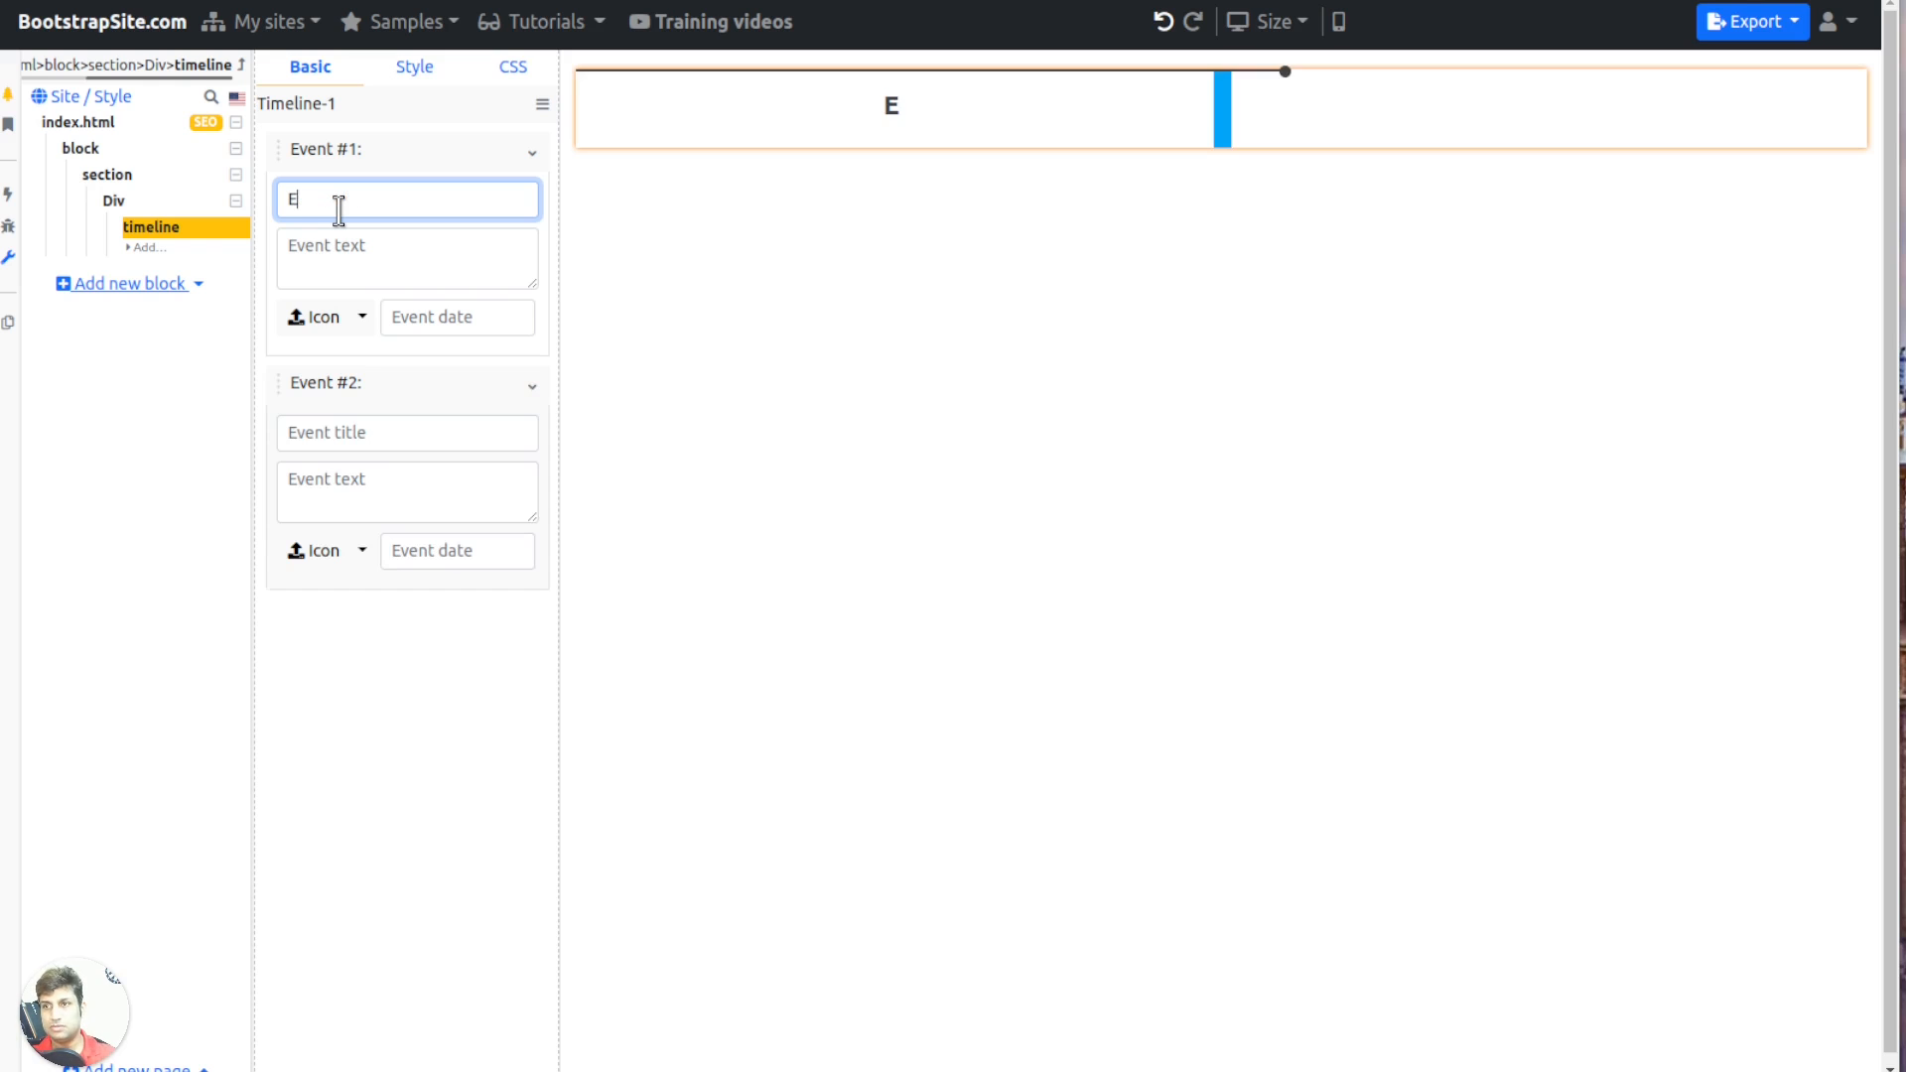
pyautogui.press('BackSpace')
pyautogui.write('Event')
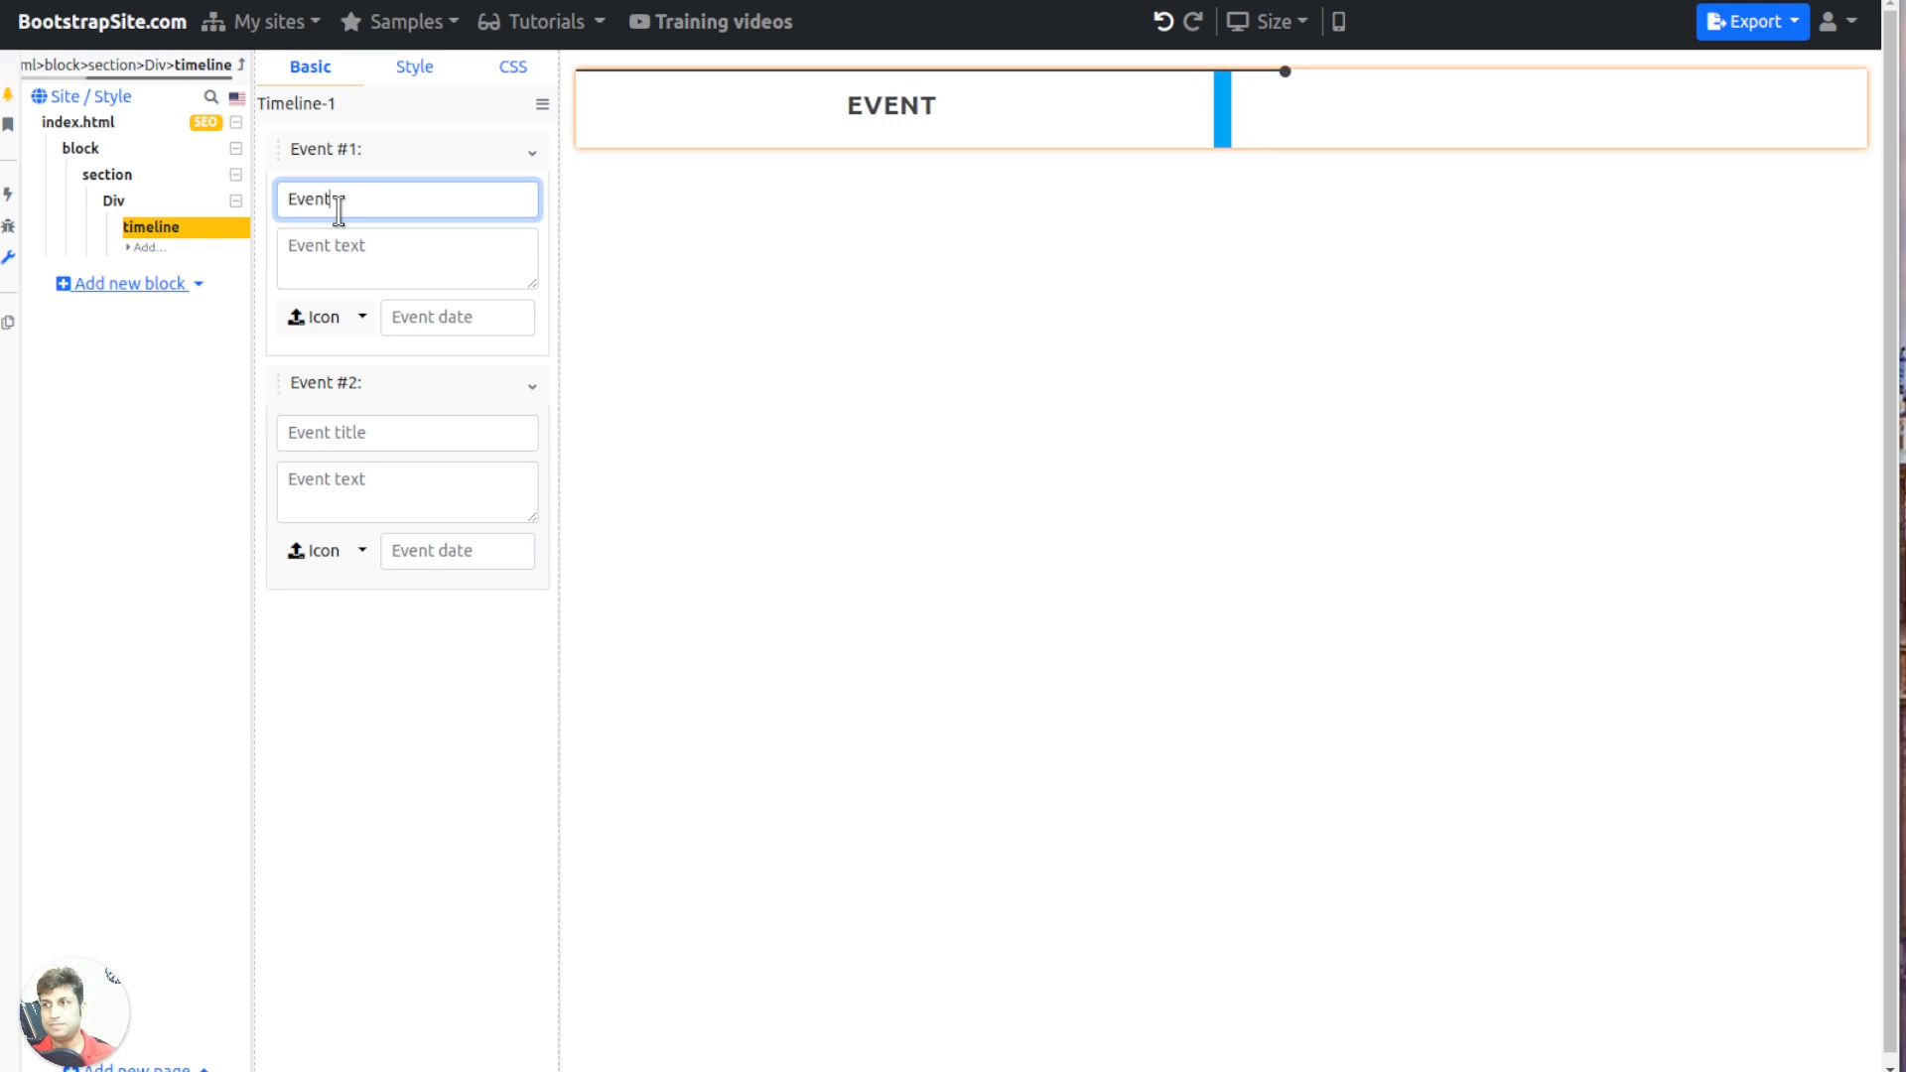
pyautogui.write(' title #1')
pyautogui.click(344, 234)
pyautogui.write('Event Description #1')
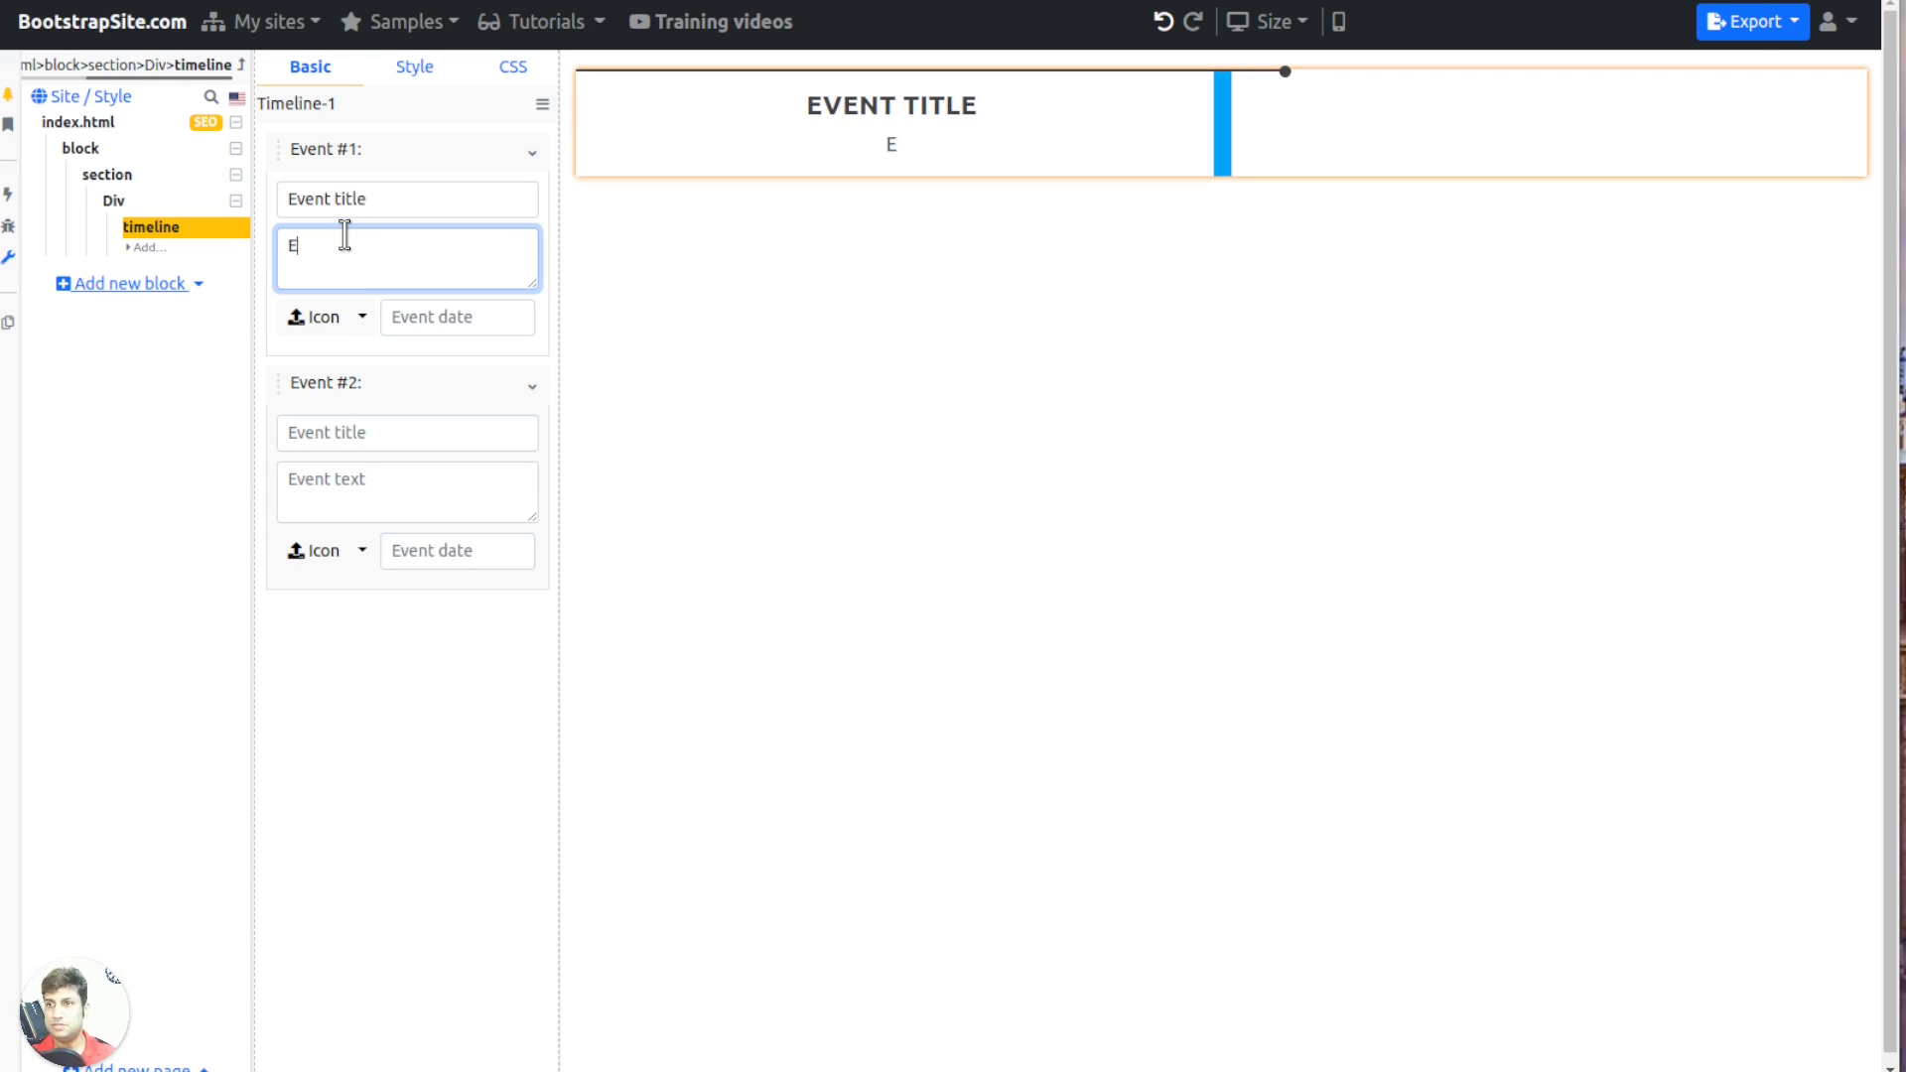
pyautogui.click(363, 317)
pyautogui.click(387, 368)
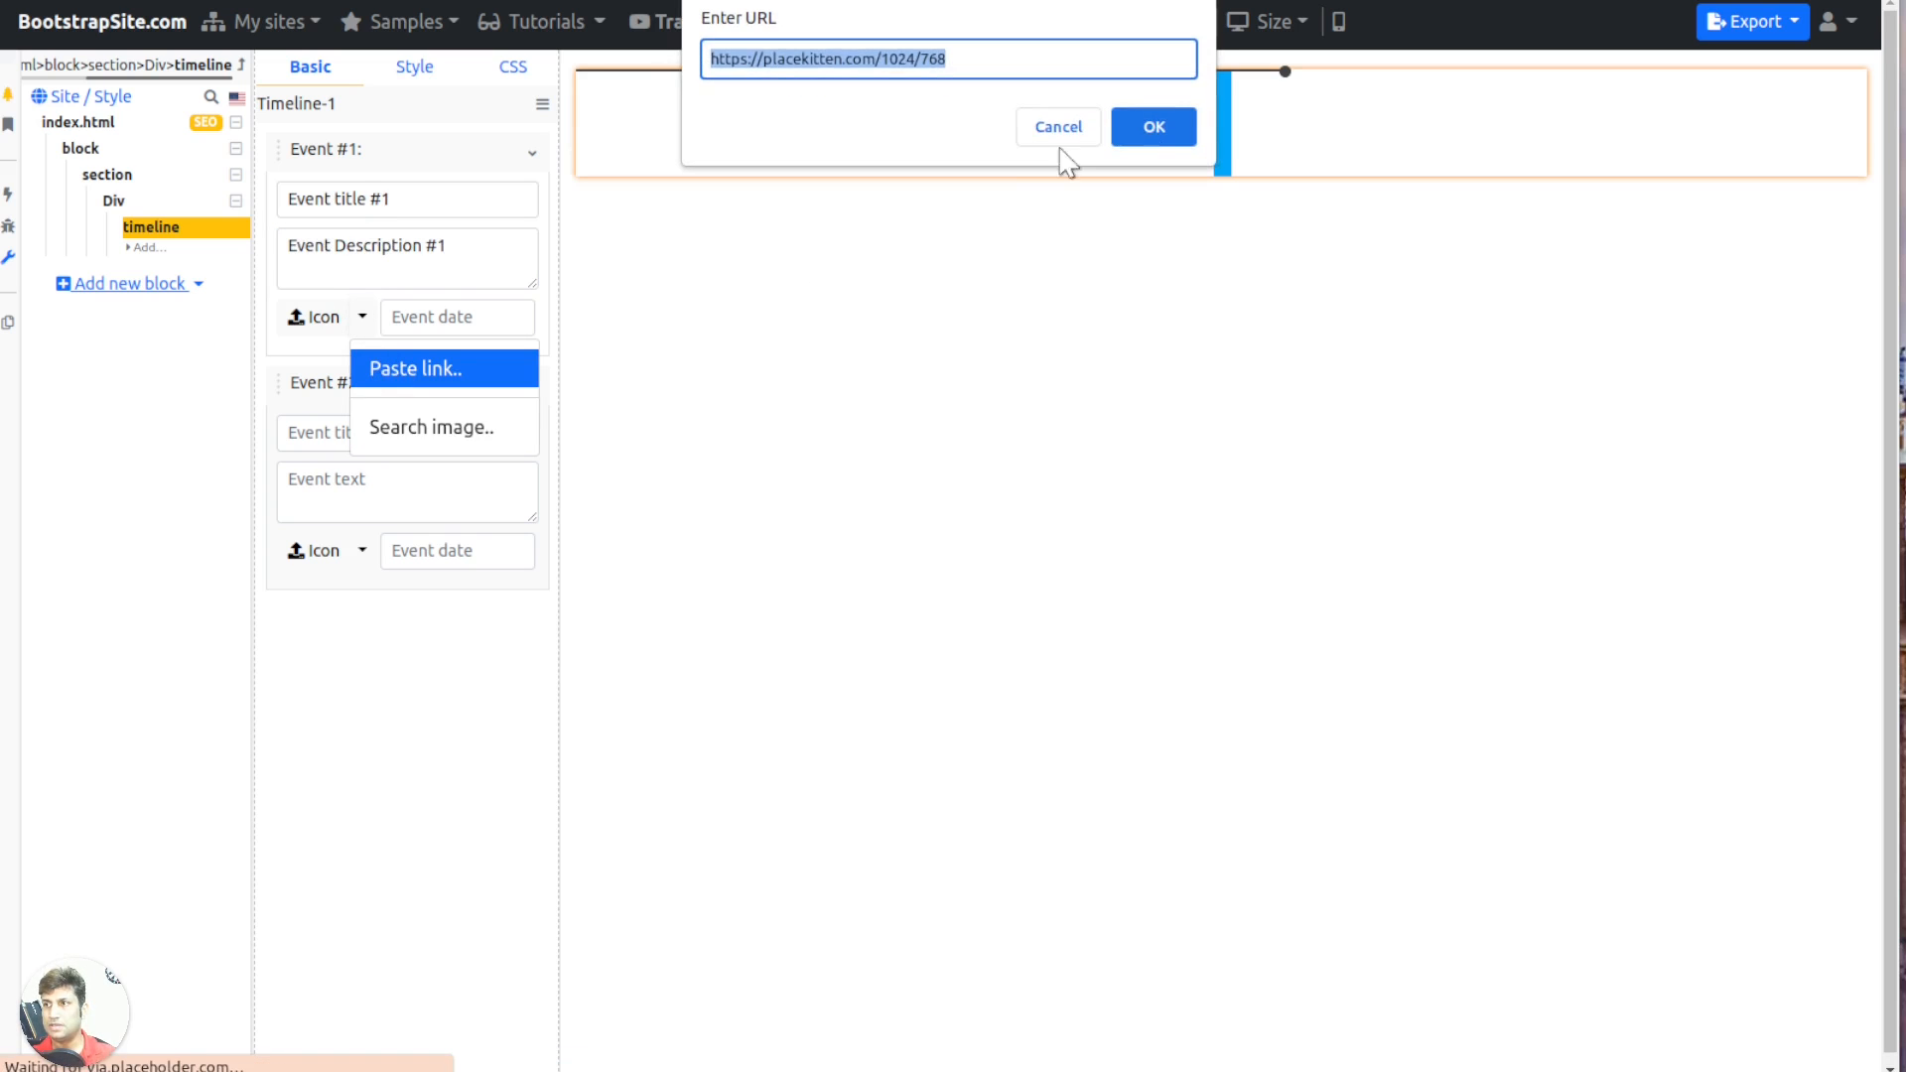
pyautogui.press('Return')
pyautogui.click(464, 327)
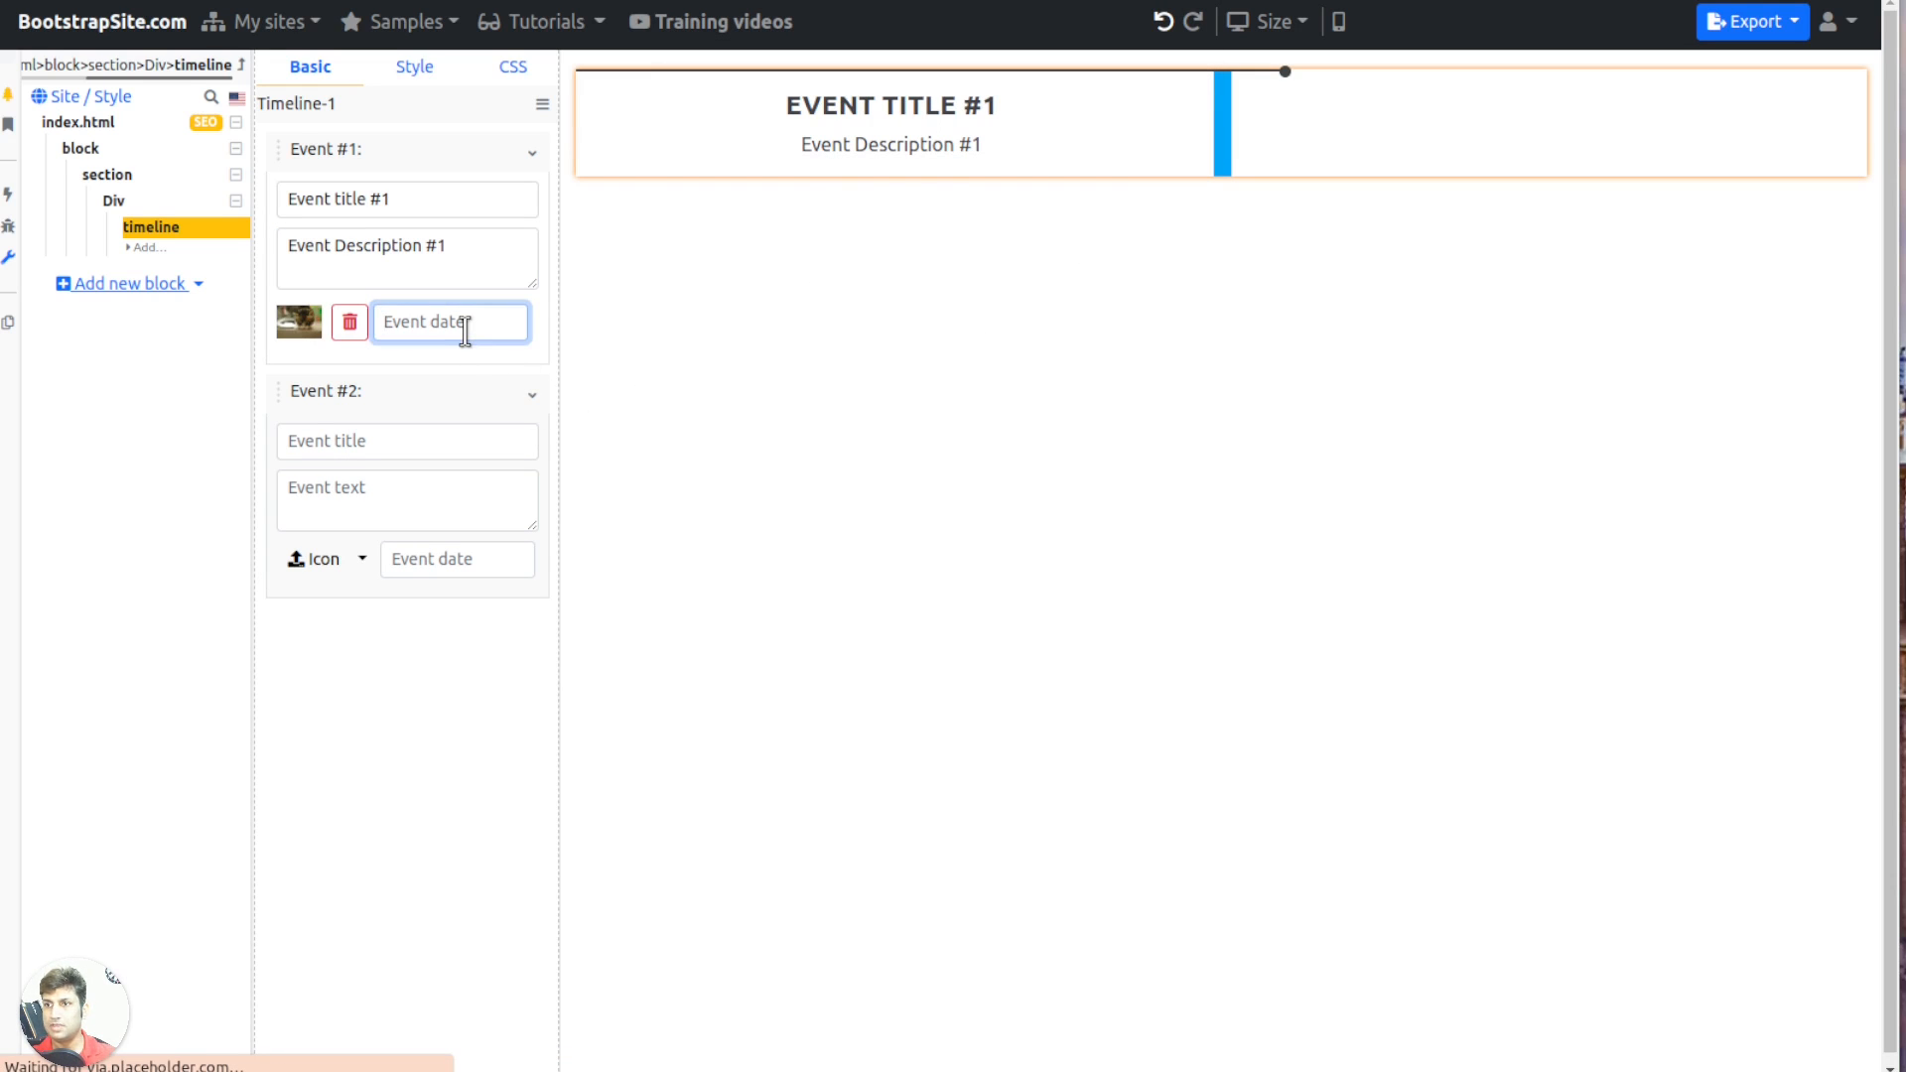
pyautogui.write('2022-01-1')
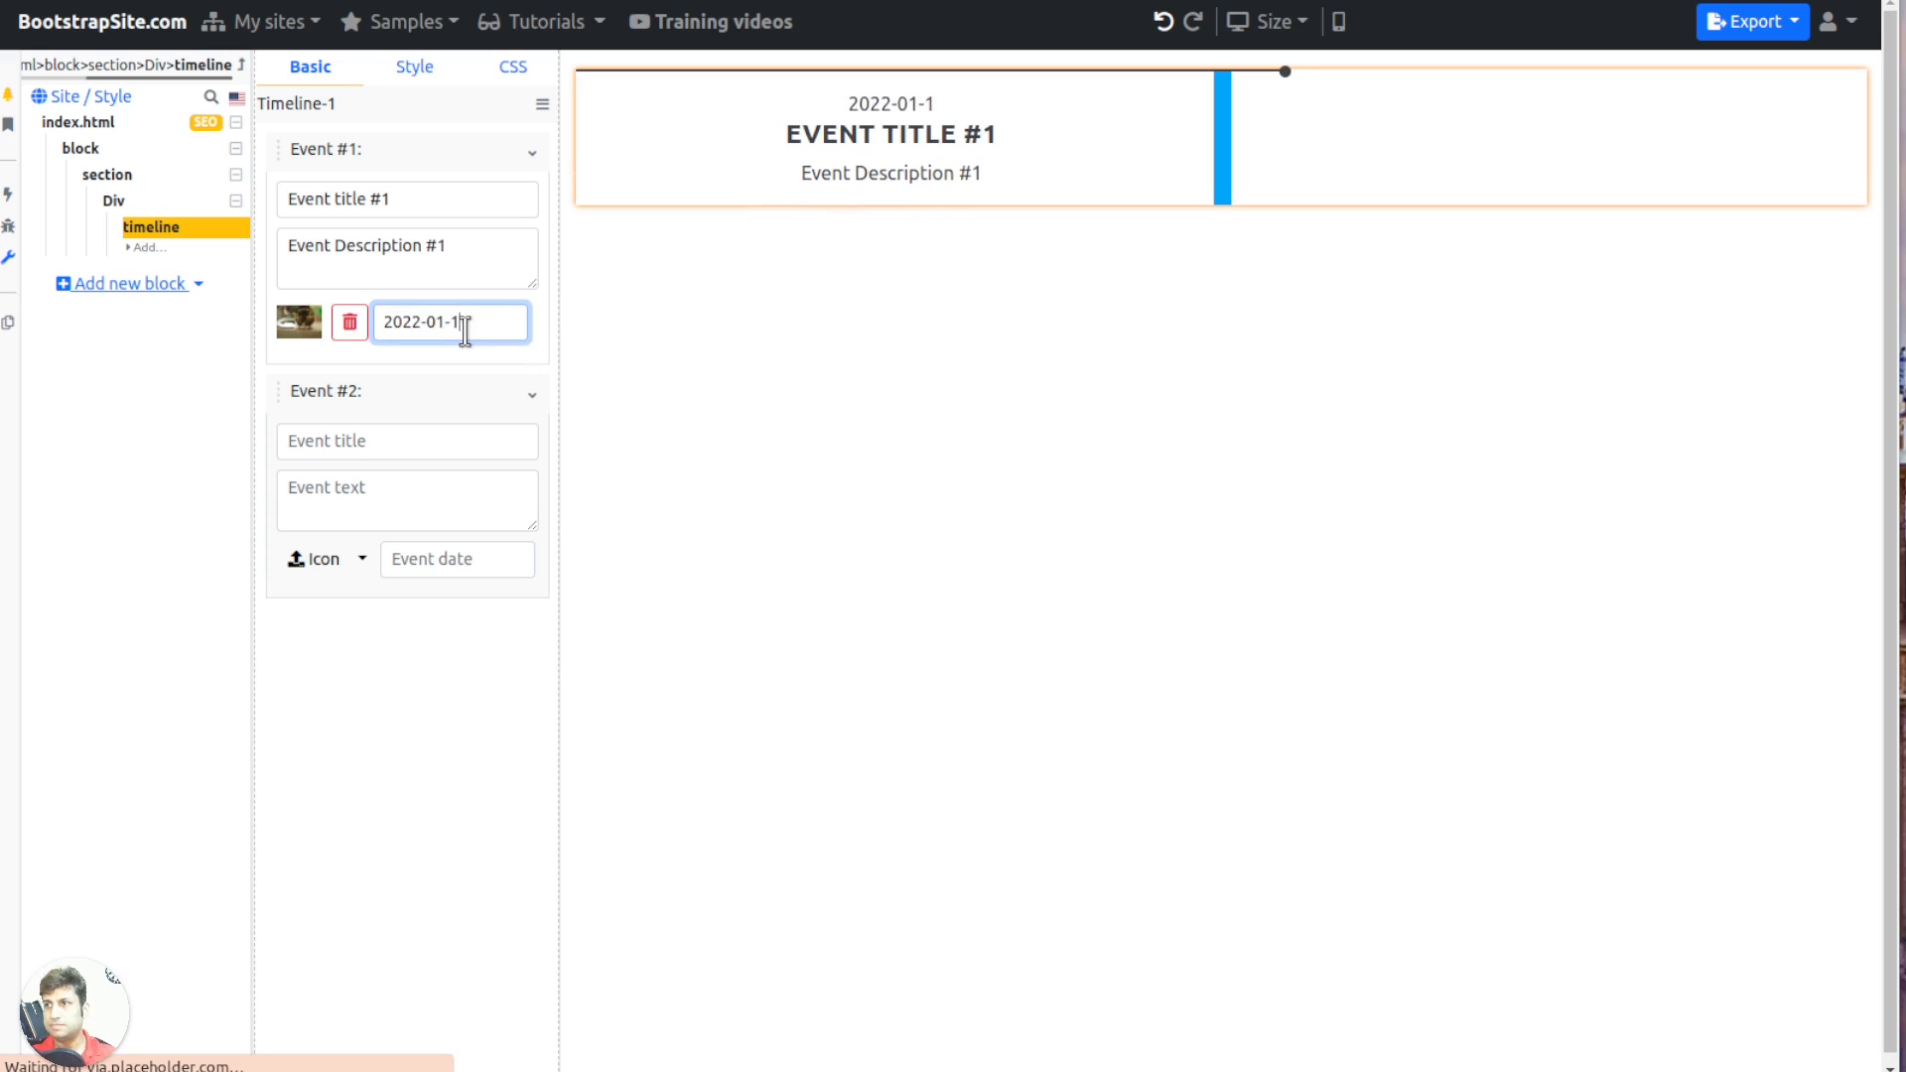
# Duplicate the first timeline event twice
pyautogui.click(450, 200)
pyautogui.hotkey('ctrl', 'd')
pyautogui.hotkey('ctrl', 'd')
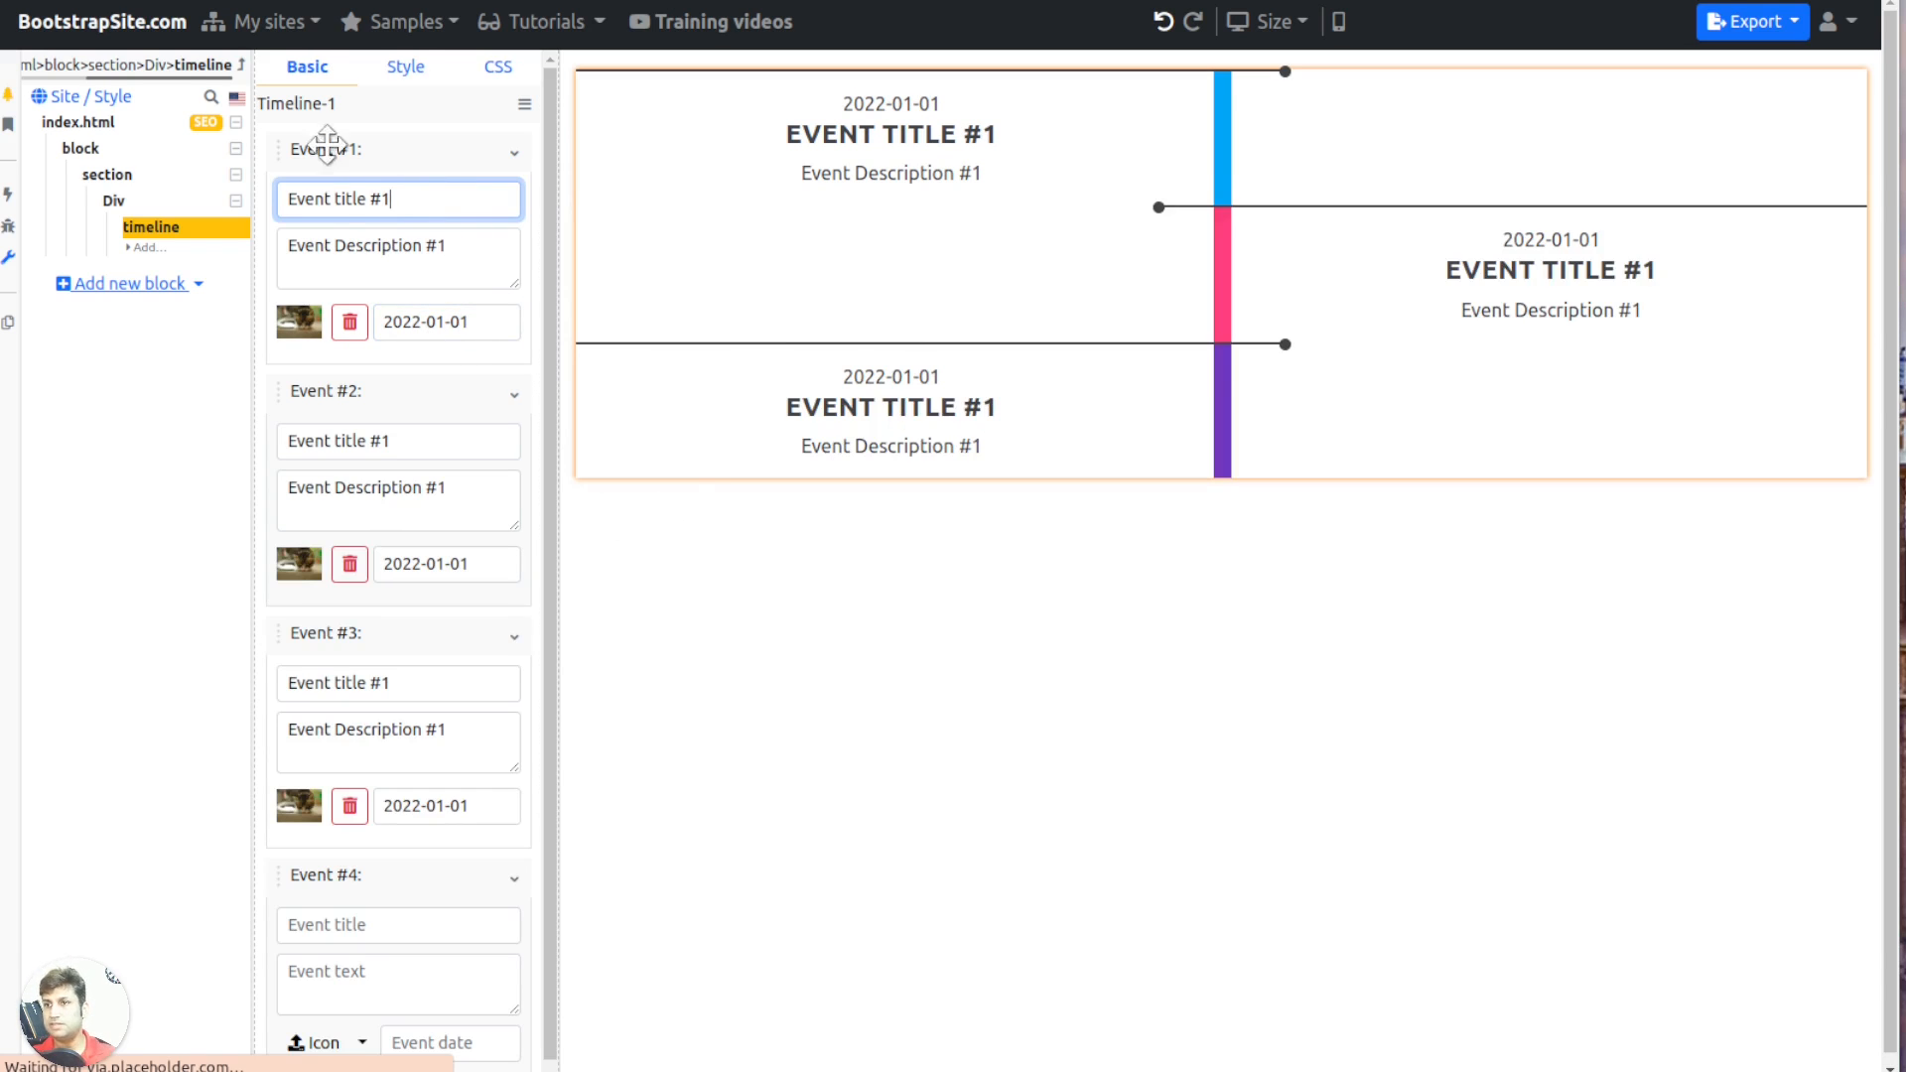
# Try the ready-made timeline styles from timeline-cards to timeline-dates, including timeline-circles and timeline-colorful
pyautogui.click(405, 67)
pyautogui.click(507, 248)
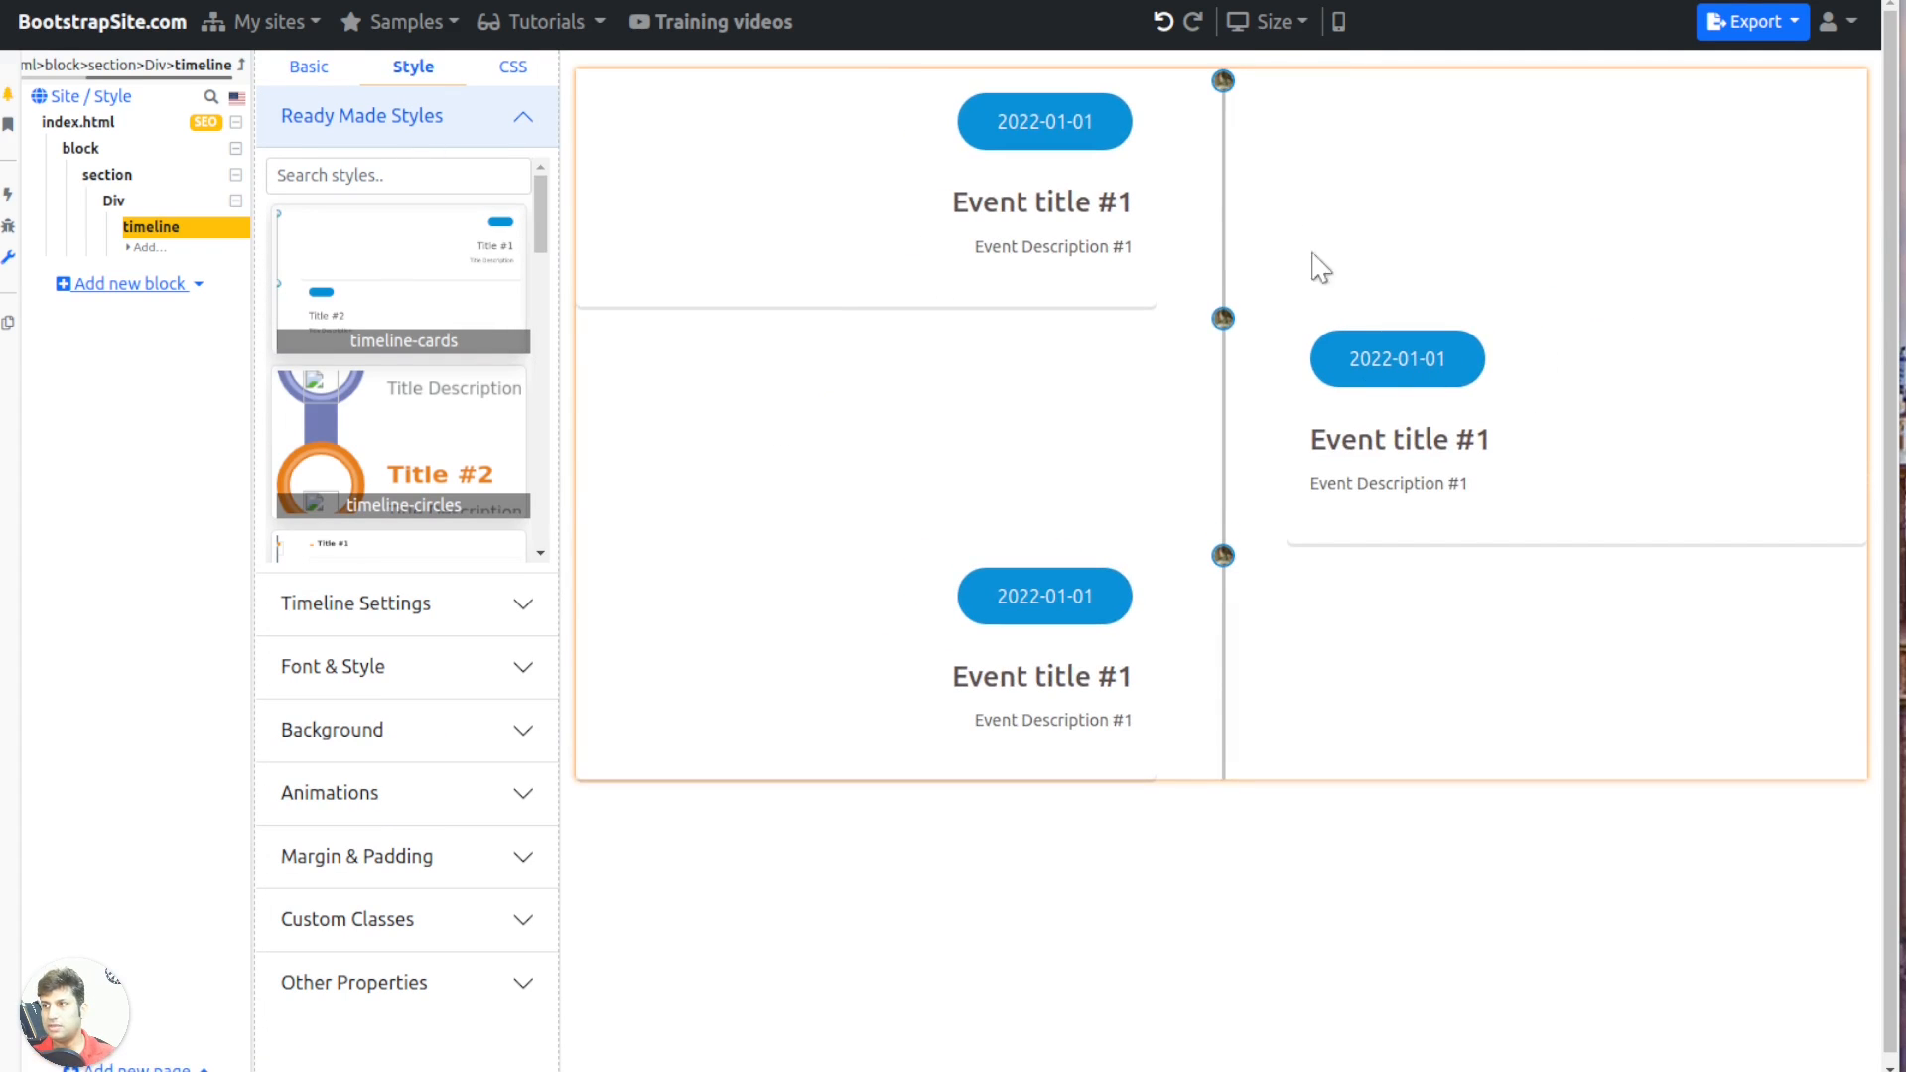
pyautogui.click(453, 449)
pyautogui.scroll(-3, 466, 447)
pyautogui.click(496, 461)
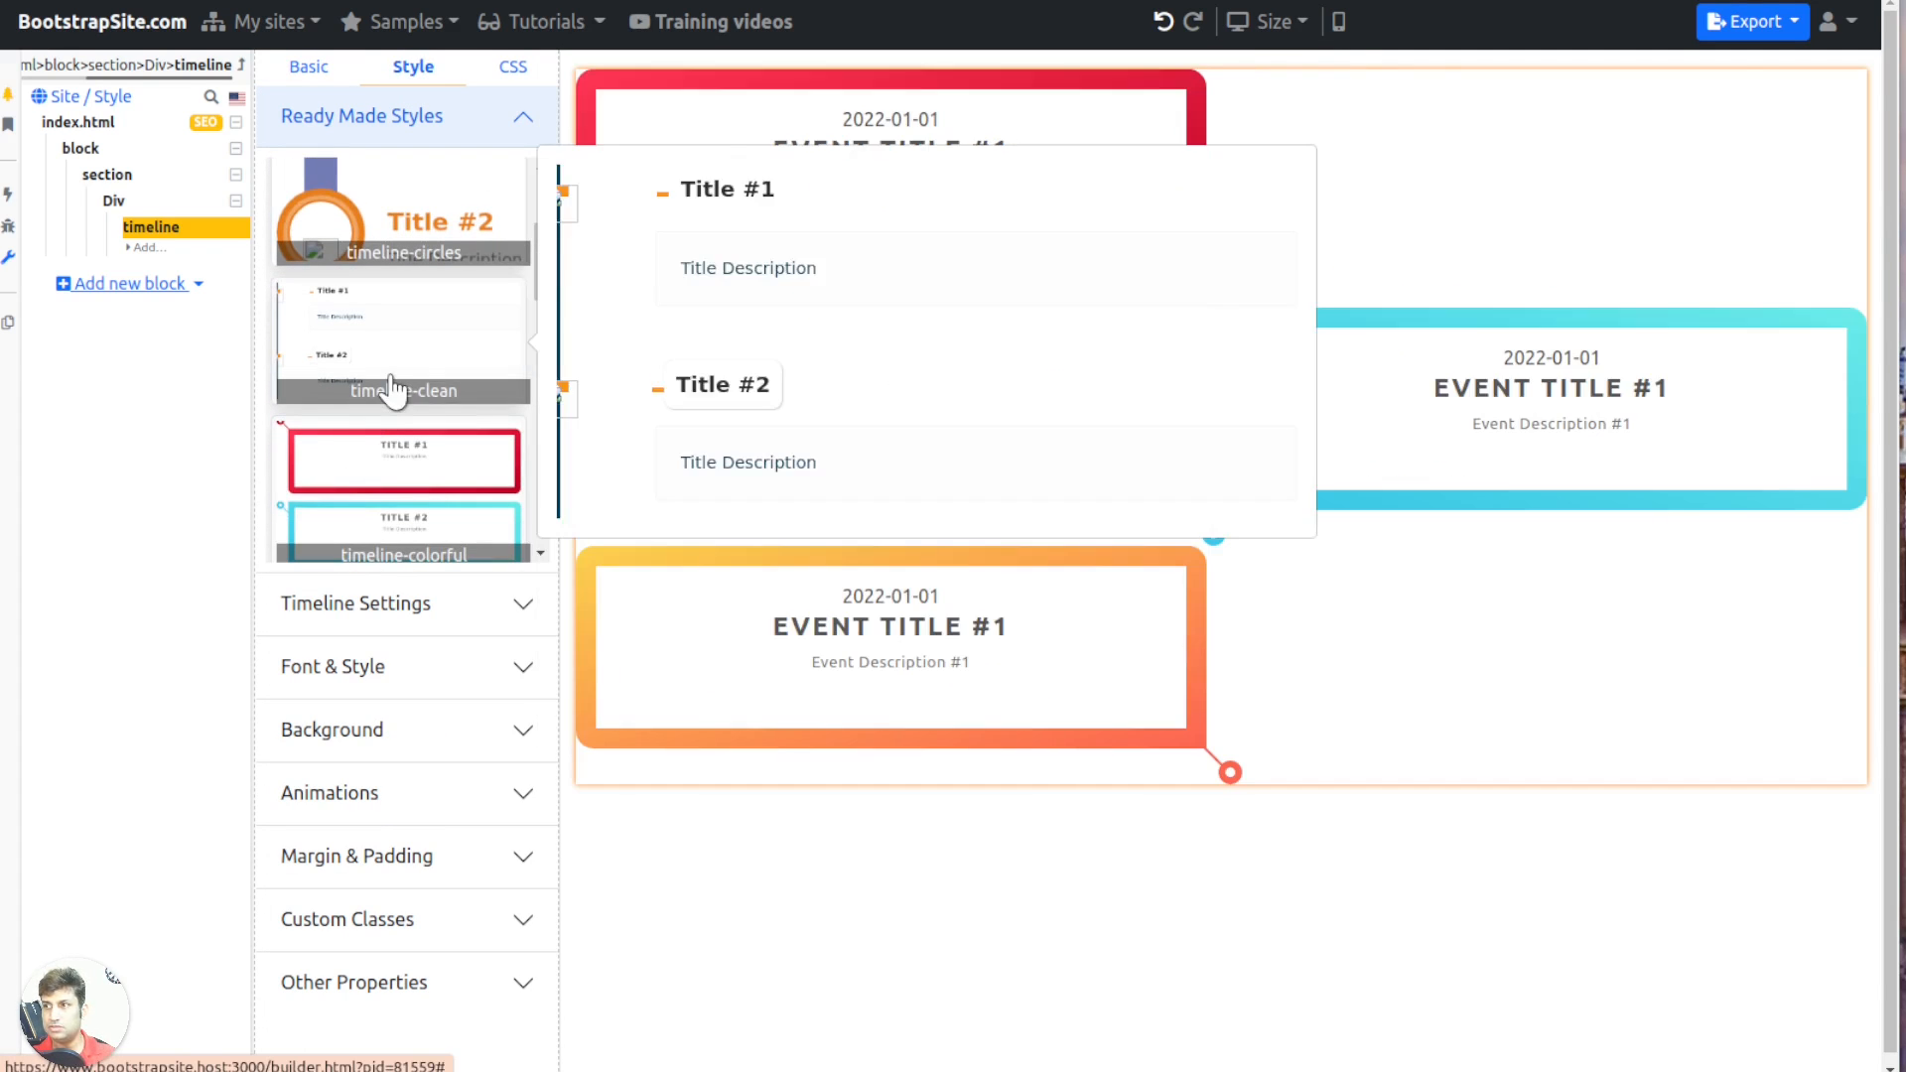
pyautogui.click(467, 362)
pyautogui.scroll(-2, 417, 526)
pyautogui.click(417, 526)
pyautogui.scroll(-1, 421, 486)
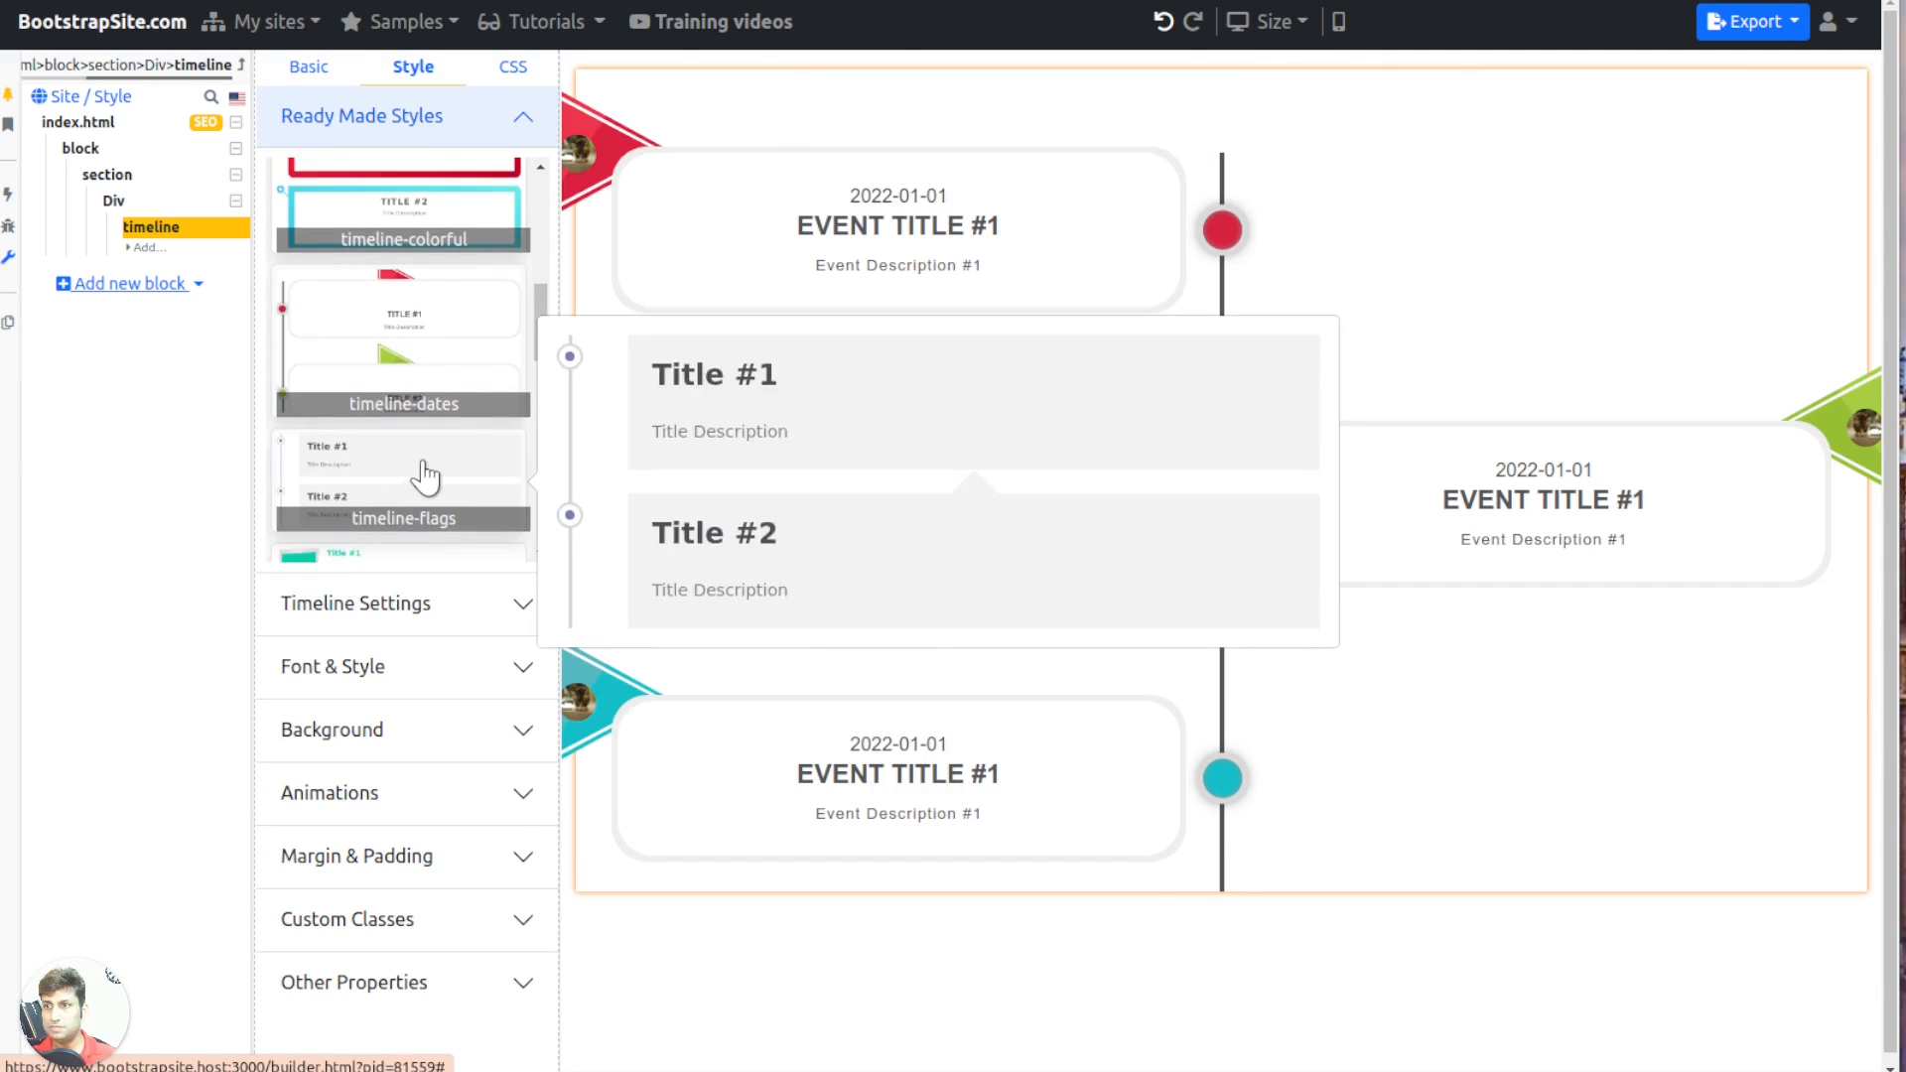
# Try further ready-made timeline styles from timeline-flags to timeline-tree, including timeline-signs and timeline-track
pyautogui.click(425, 477)
pyautogui.scroll(-2, 425, 476)
pyautogui.scroll(-3, 445, 473)
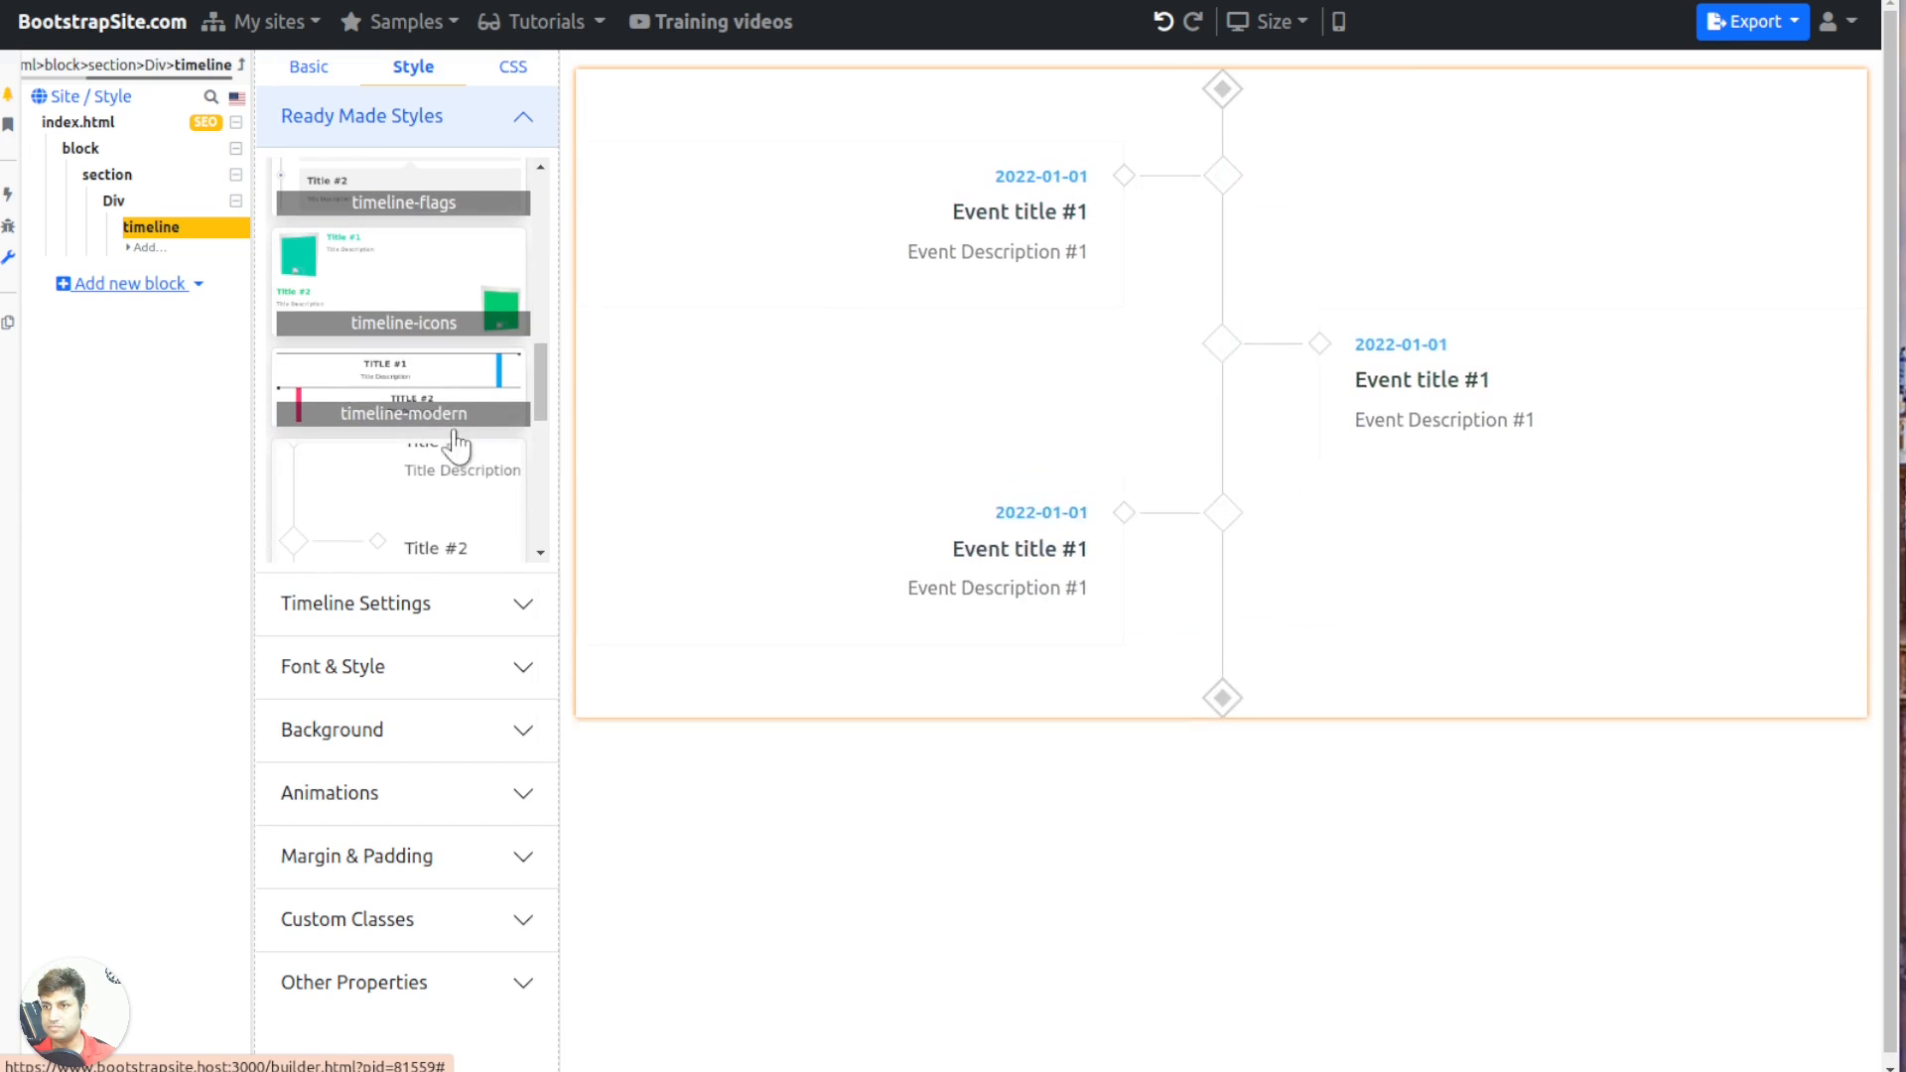
pyautogui.scroll(-5, 452, 427)
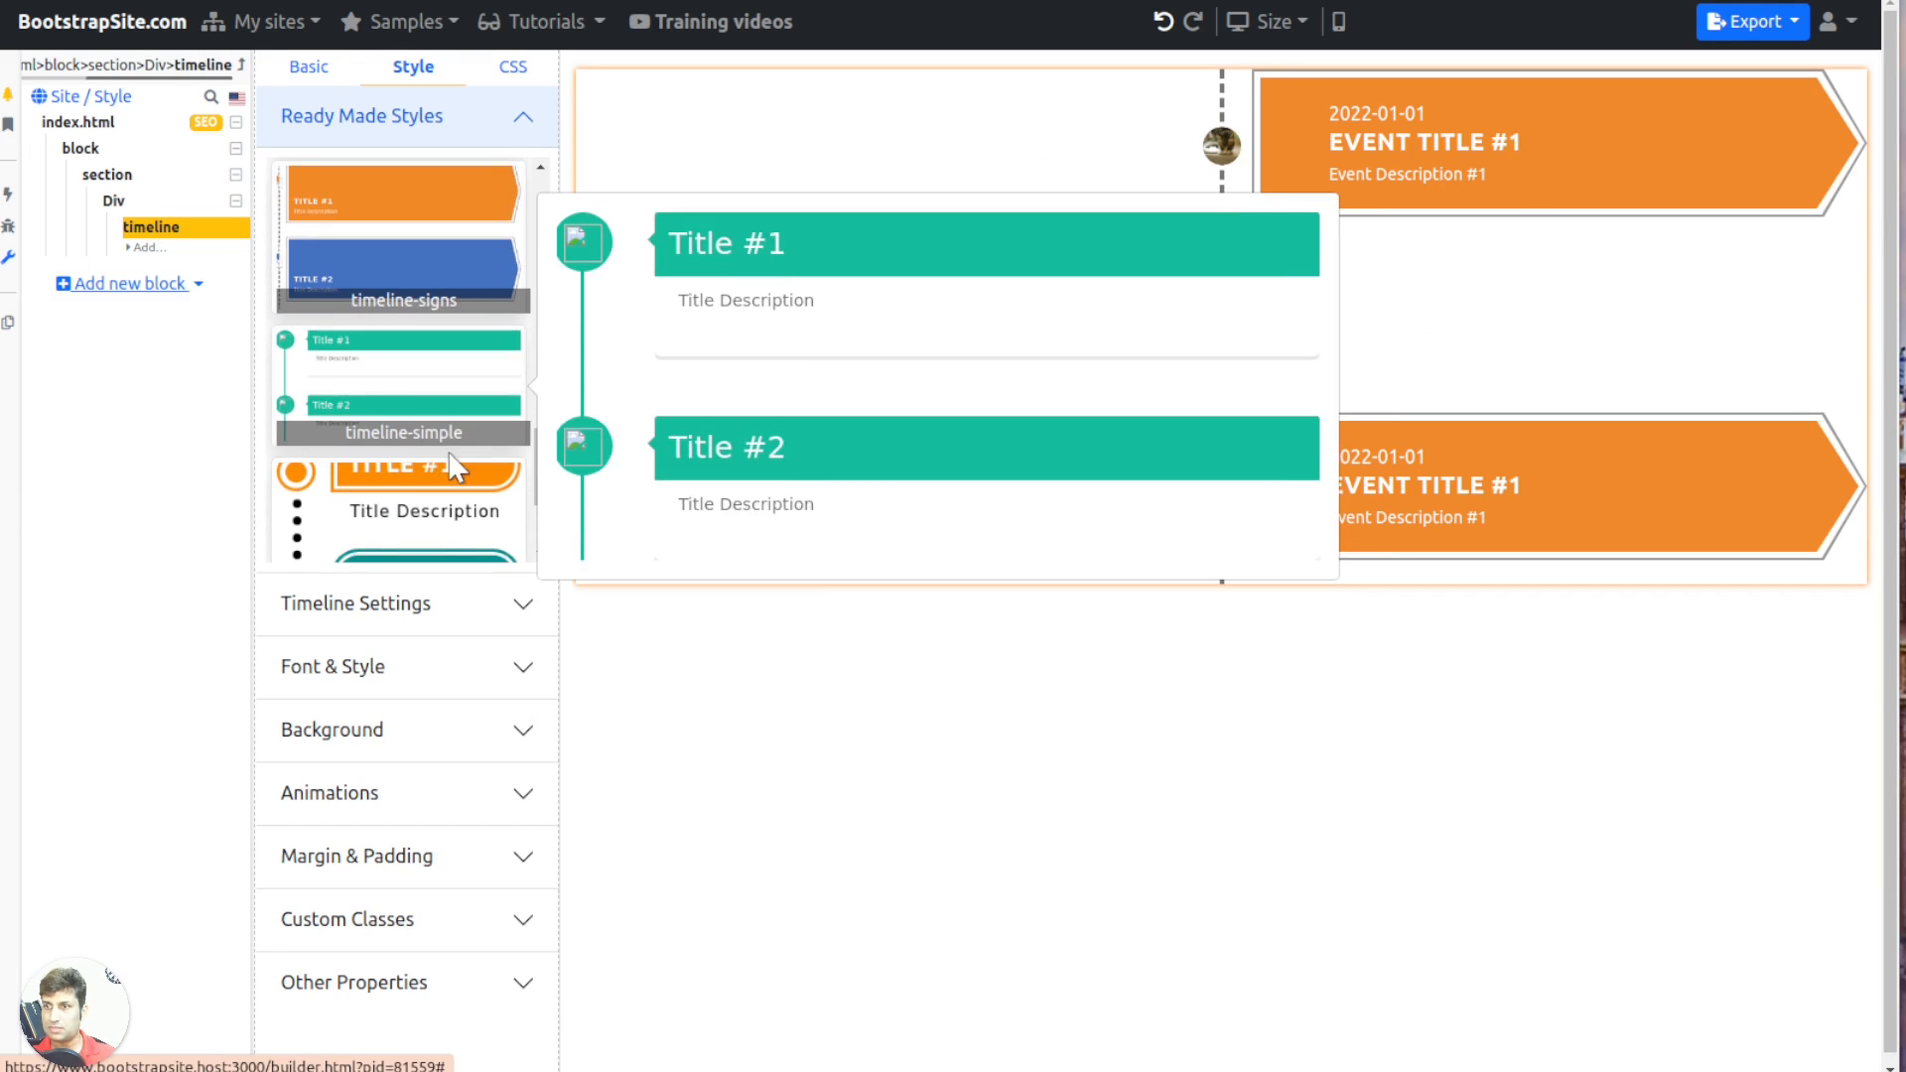
pyautogui.scroll(-2, 453, 466)
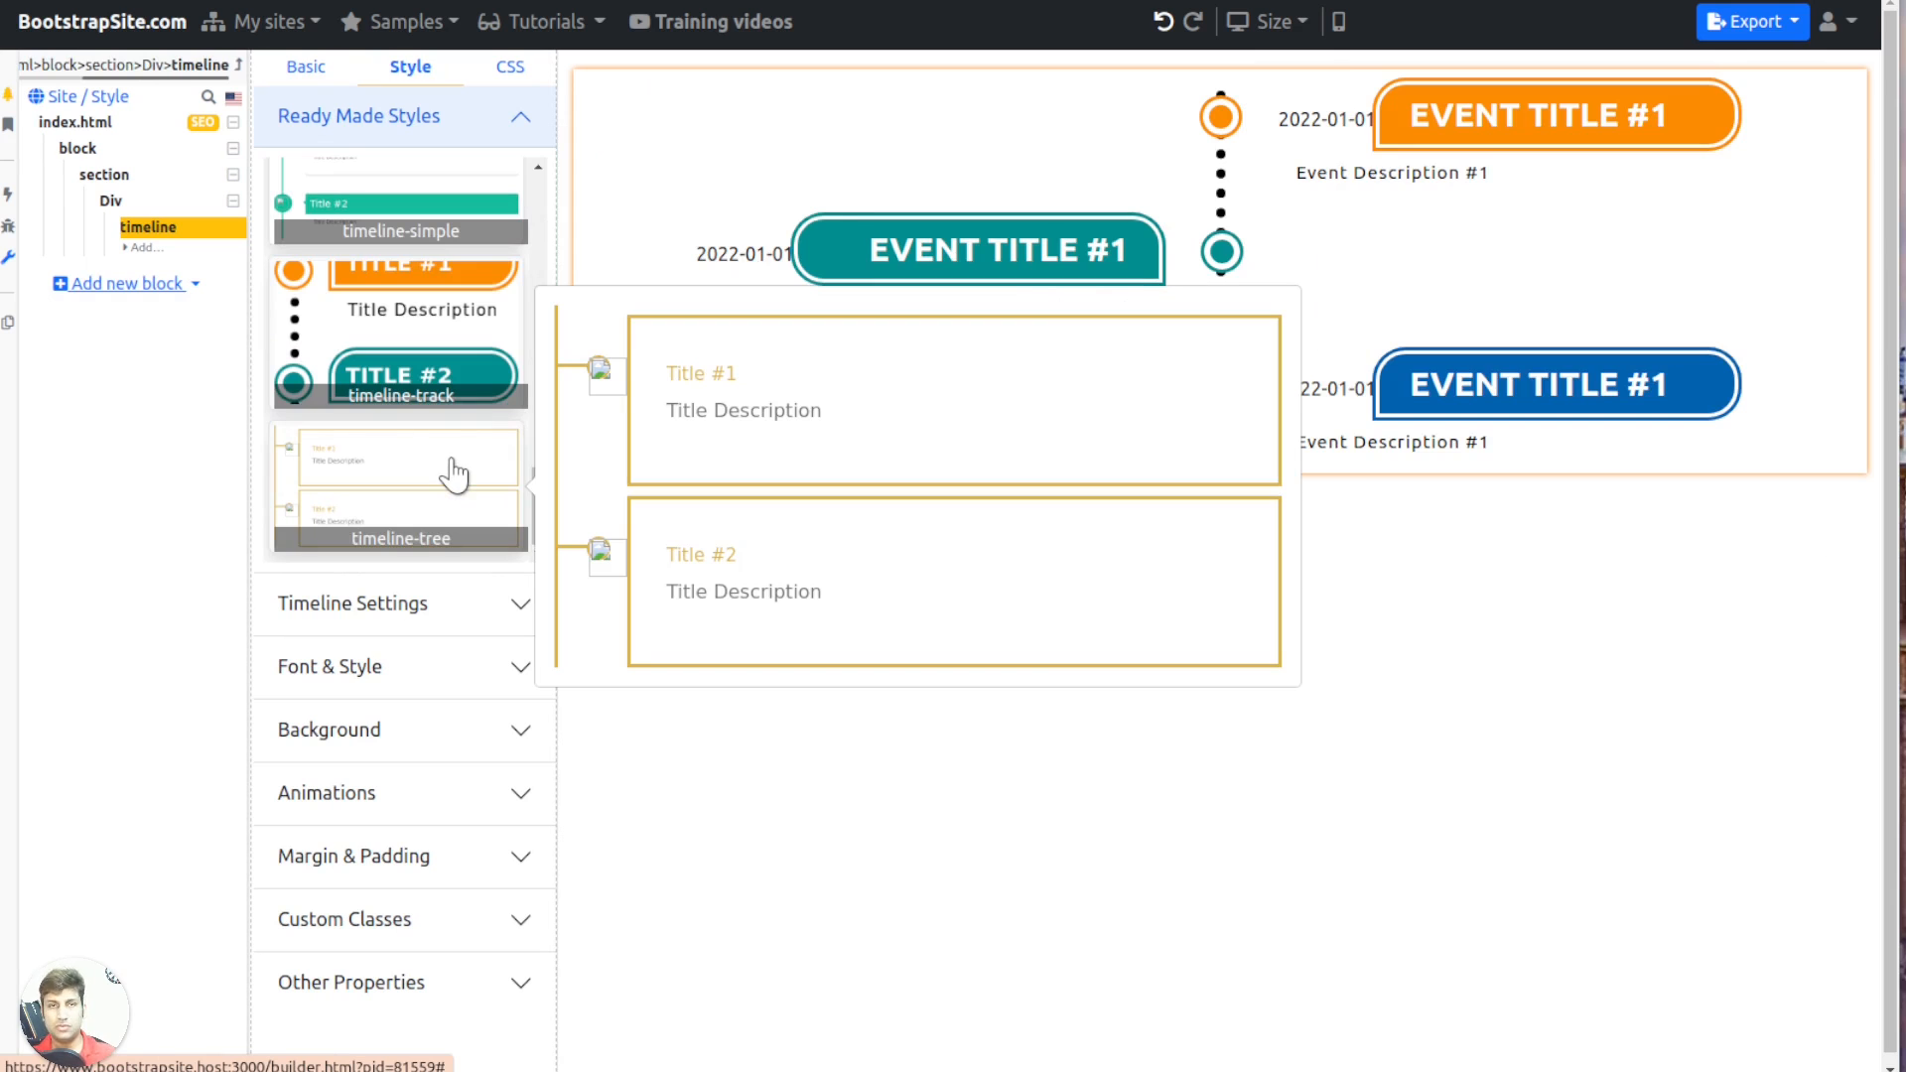
pyautogui.click(434, 484)
# Delete the timeline and add a Toggle-Switch element to the Div
pyautogui.press('Delete')
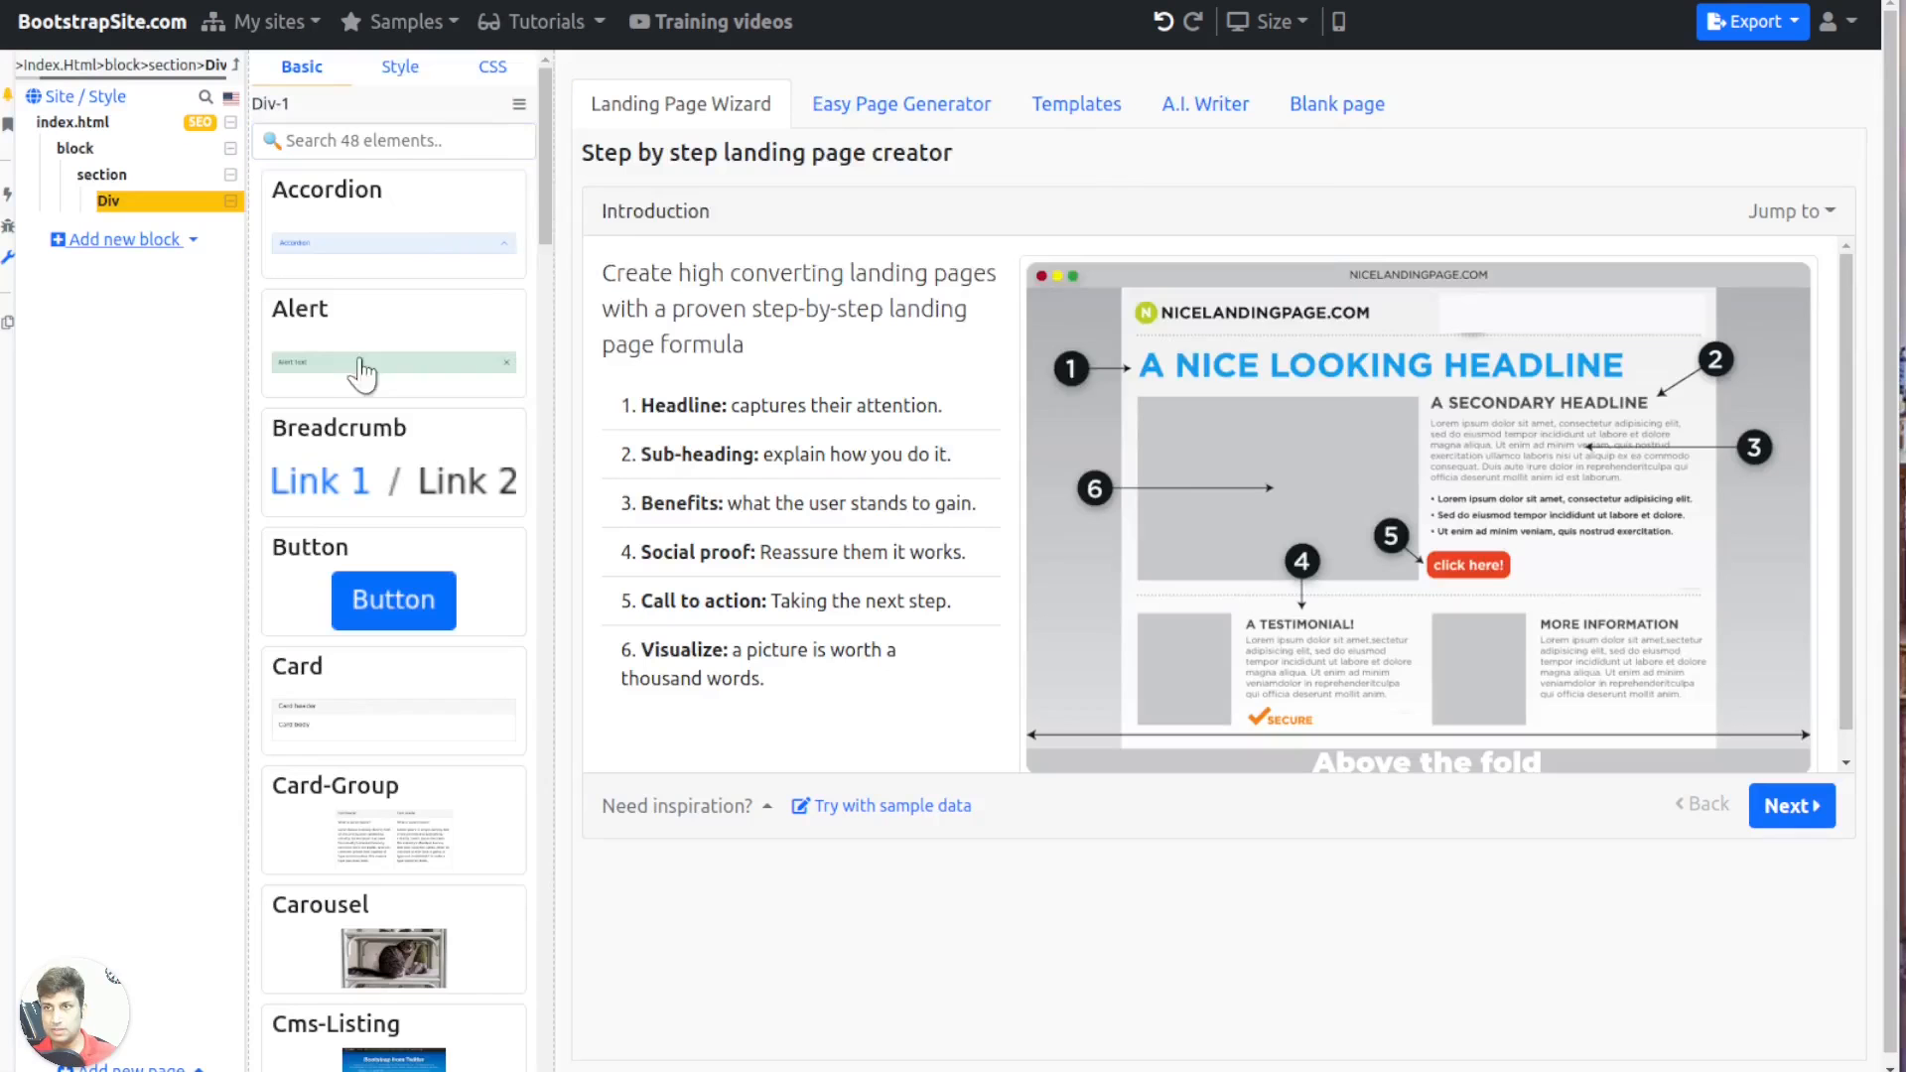
pyautogui.scroll(-4, 502, 218)
pyautogui.scroll(-10, 397, 695)
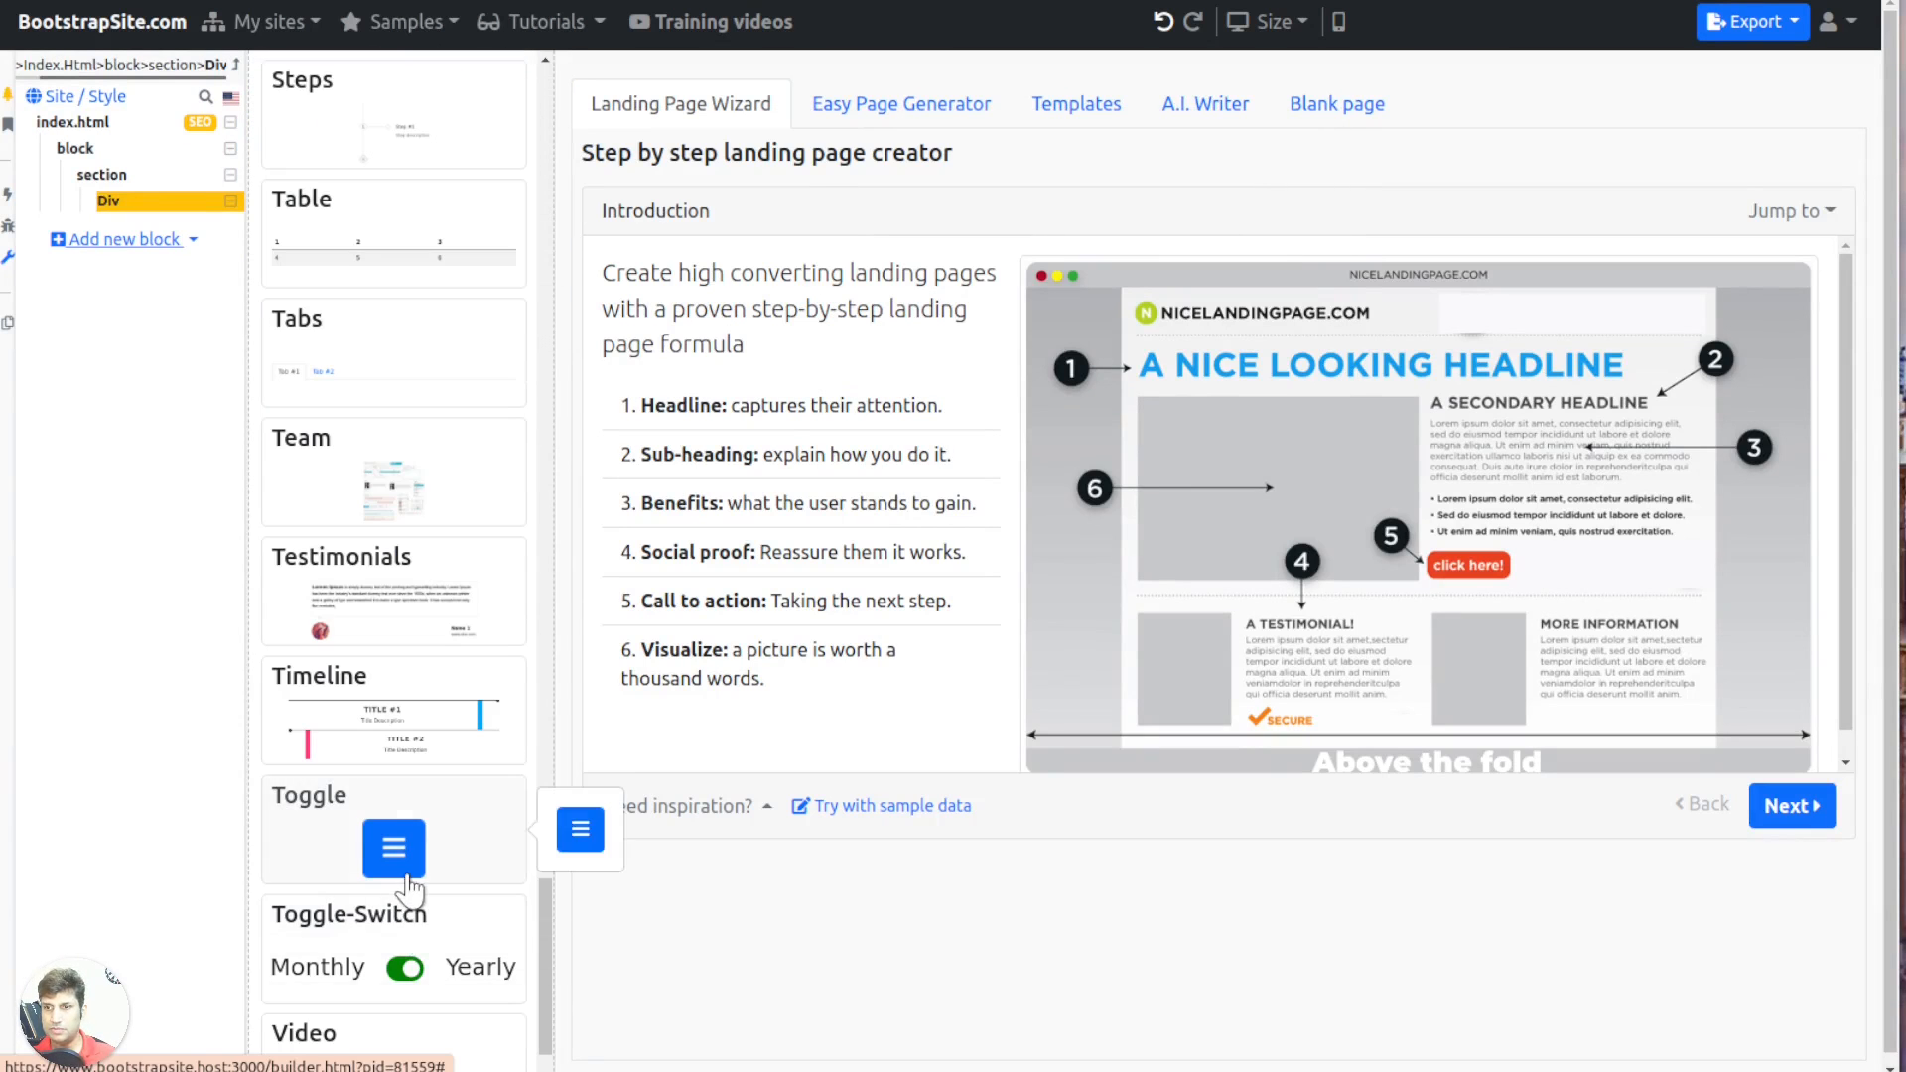
pyautogui.click(392, 908)
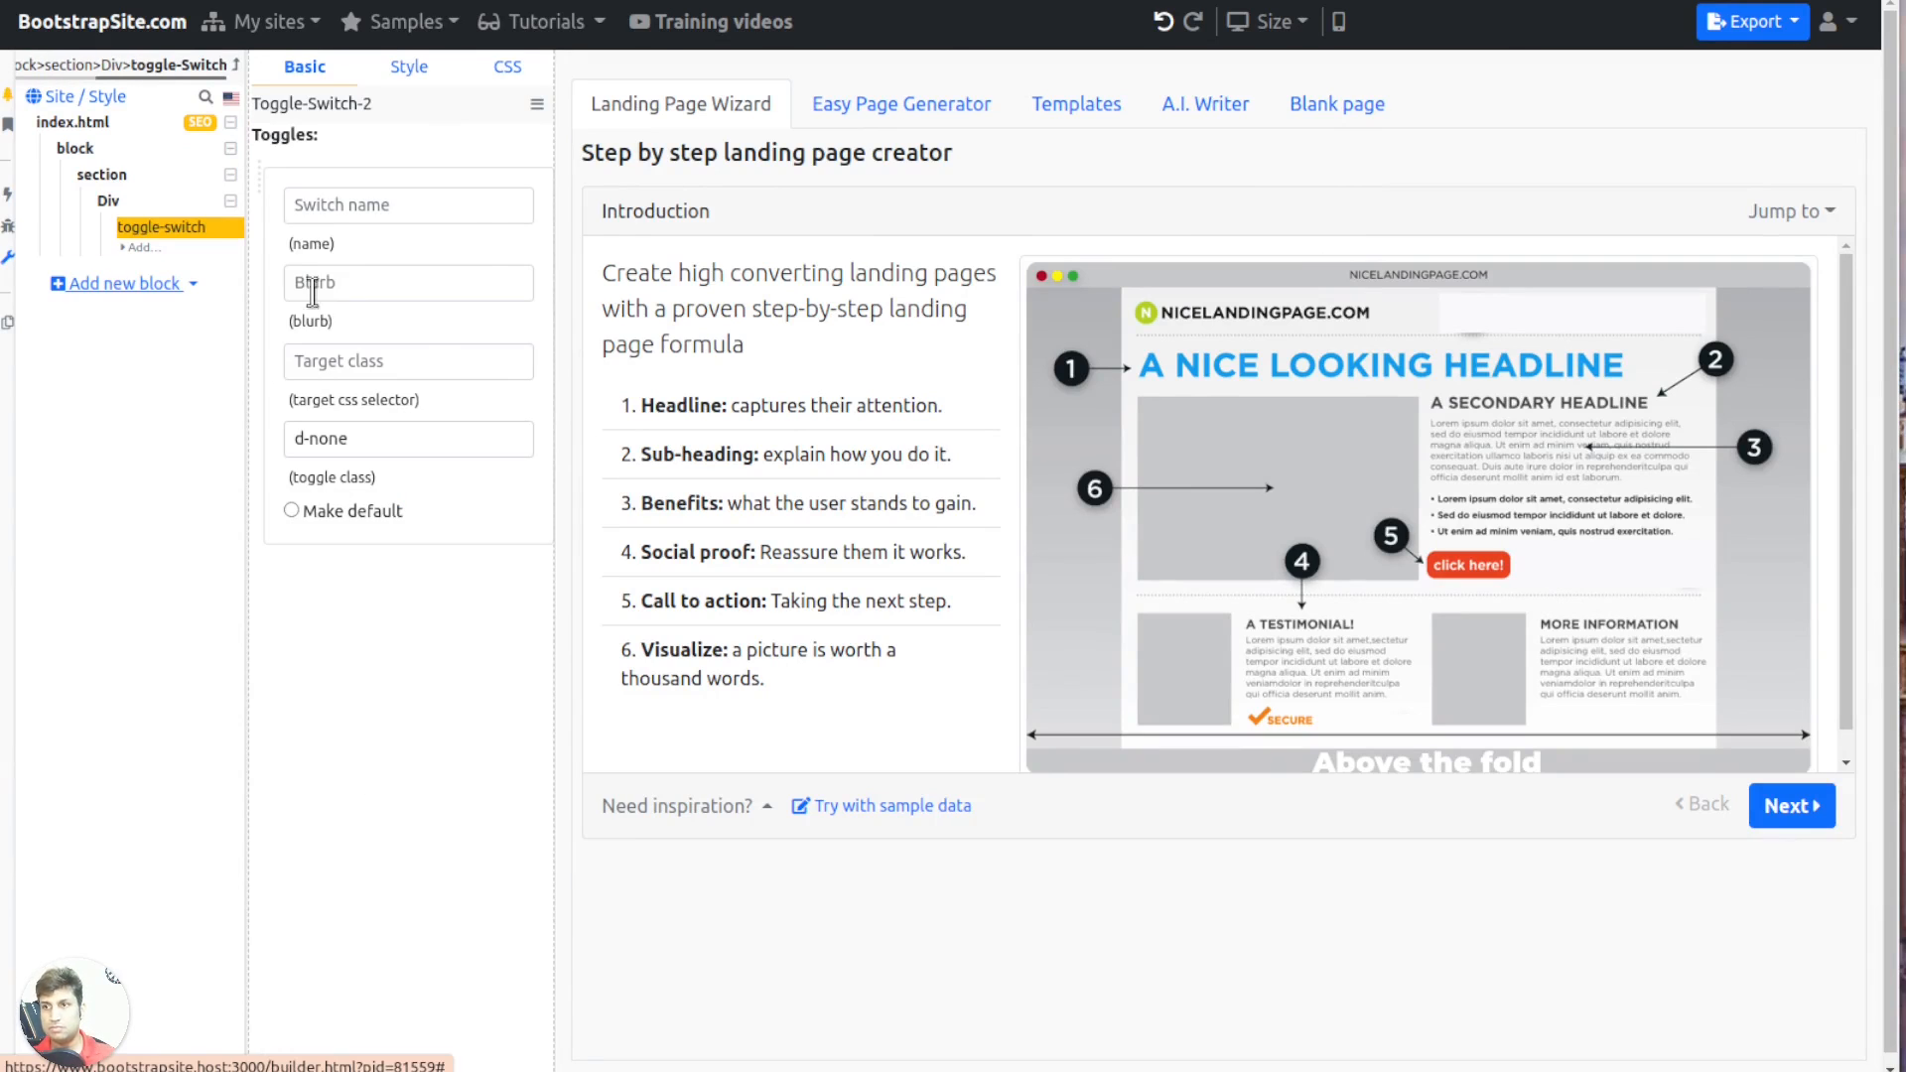
# Name the first toggle Monthly and the second toggle Yearly
pyautogui.click(437, 79)
pyautogui.click(383, 200)
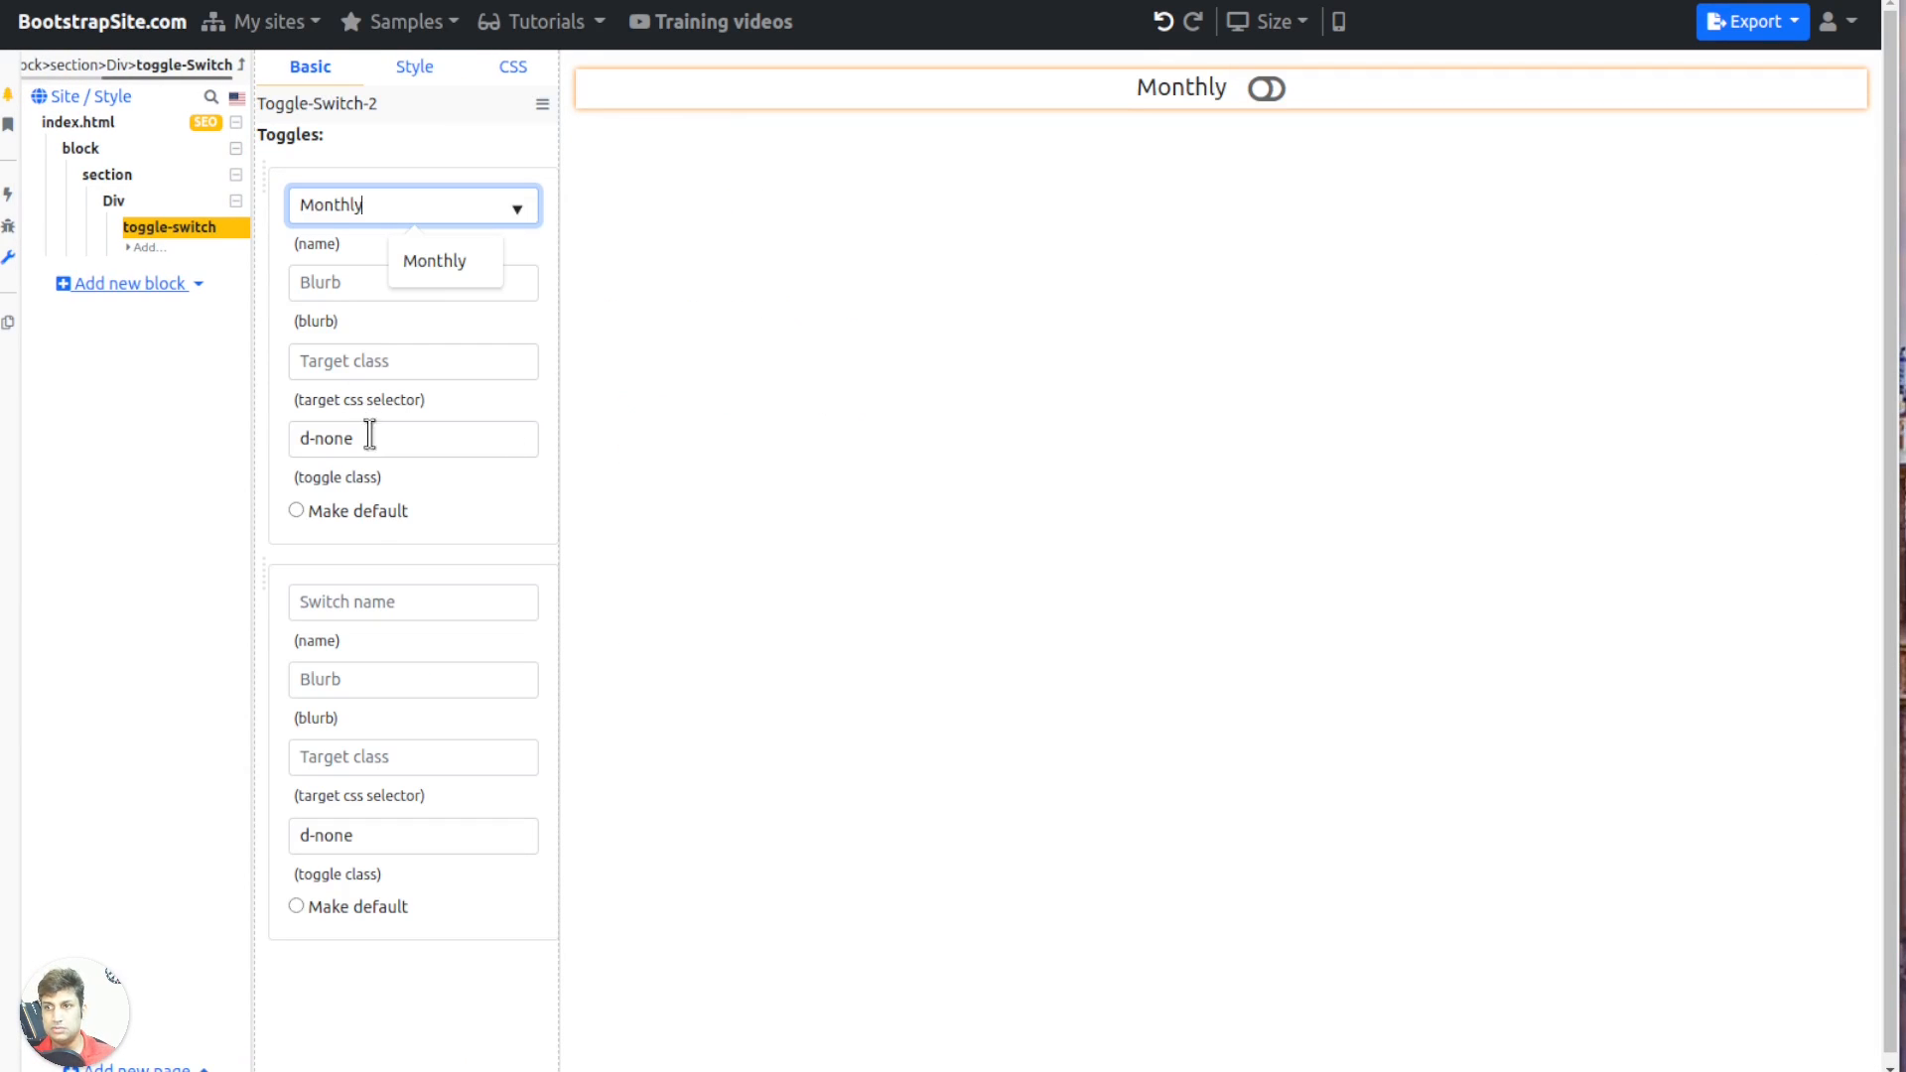
pyautogui.click(385, 360)
pyautogui.click(447, 501)
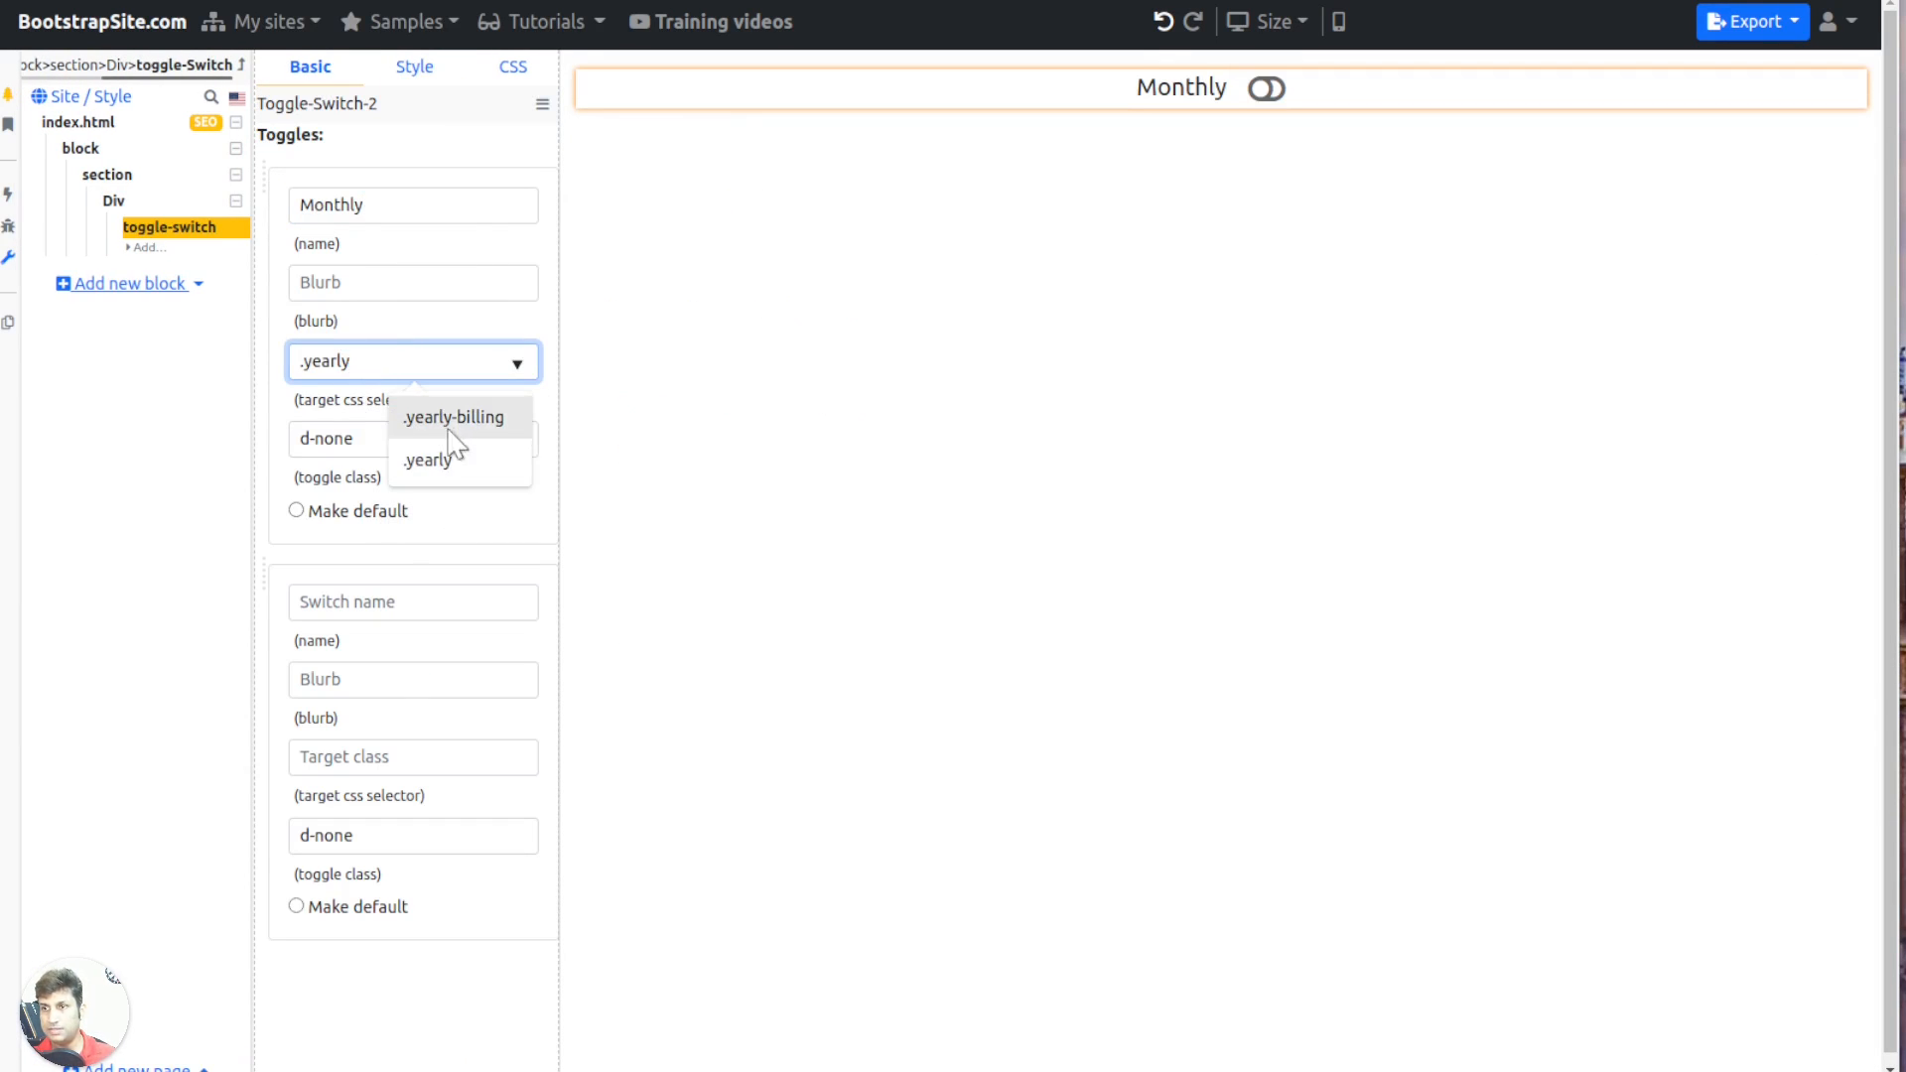
pyautogui.click(399, 596)
pyautogui.click(425, 700)
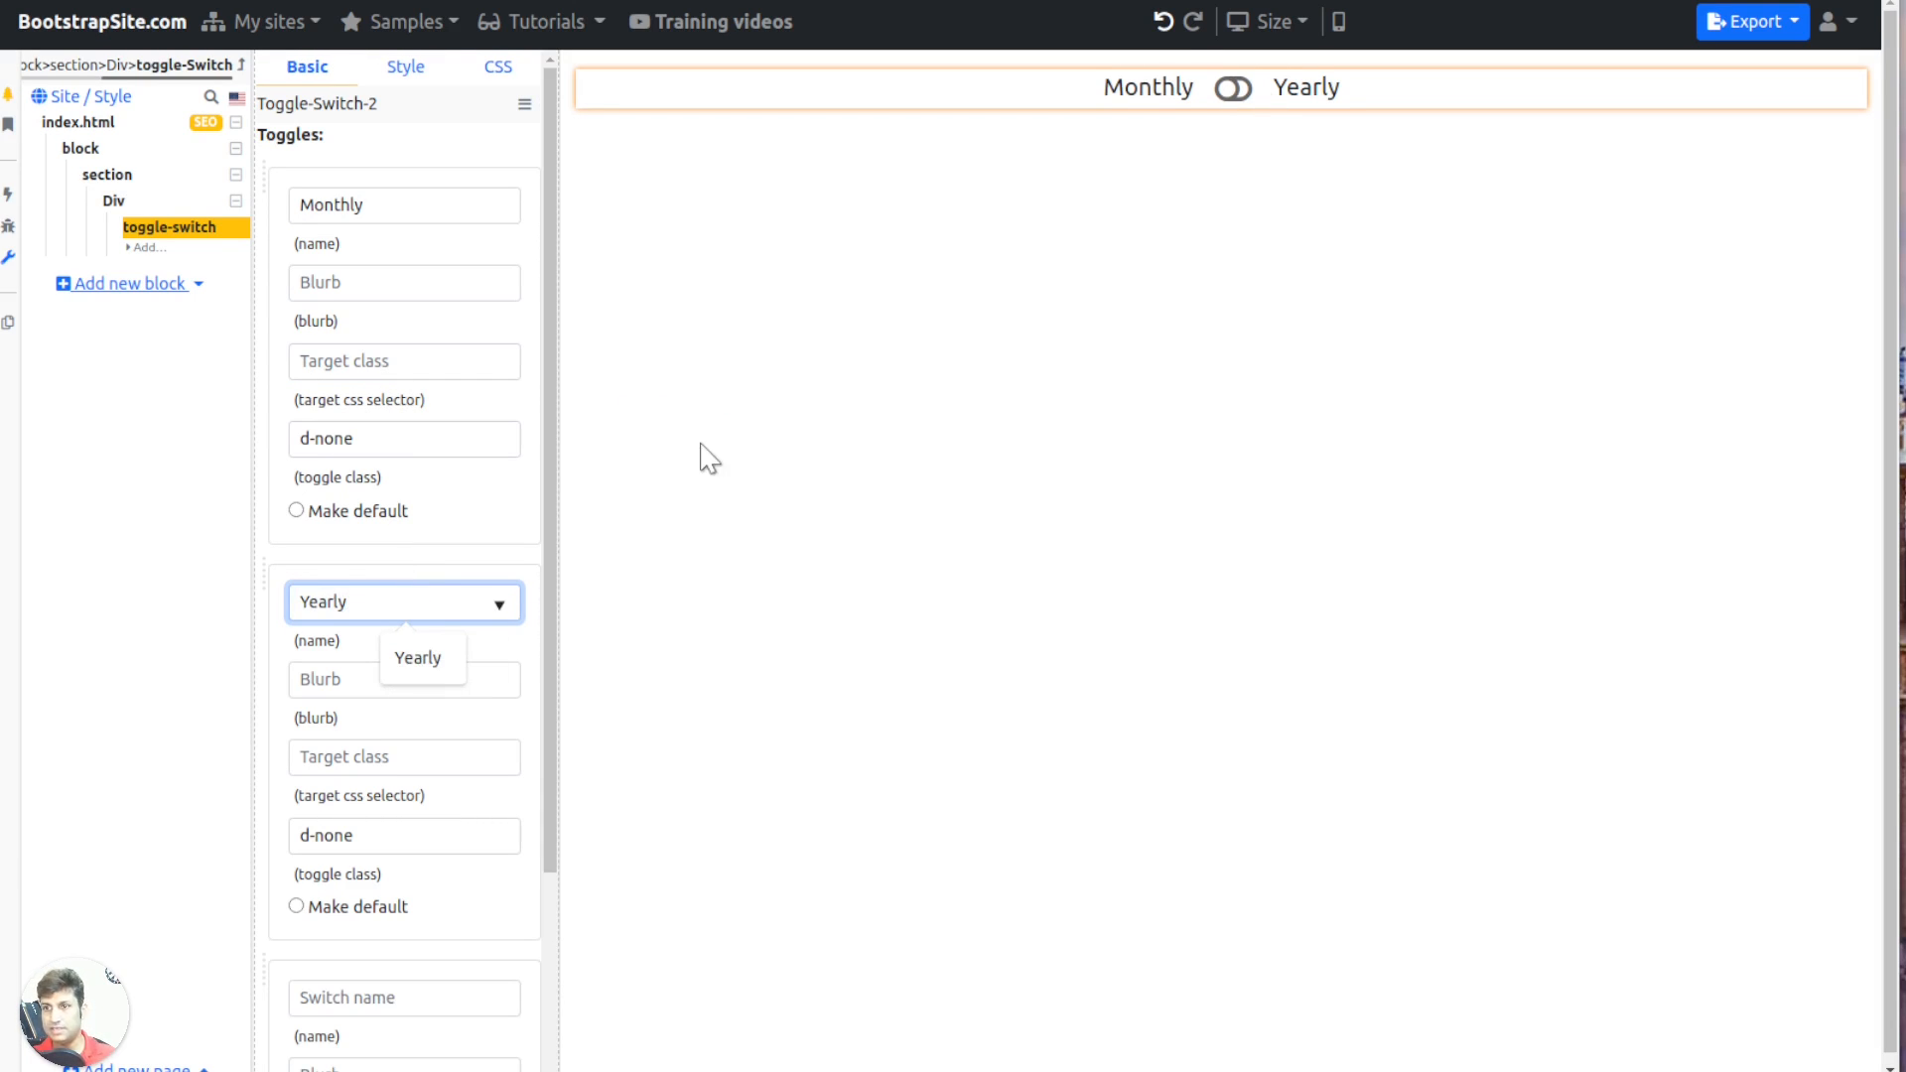
# Set the Monthly toggle's target CSS selector to .yearly-billing and make this toggle the default
pyautogui.click(287, 349)
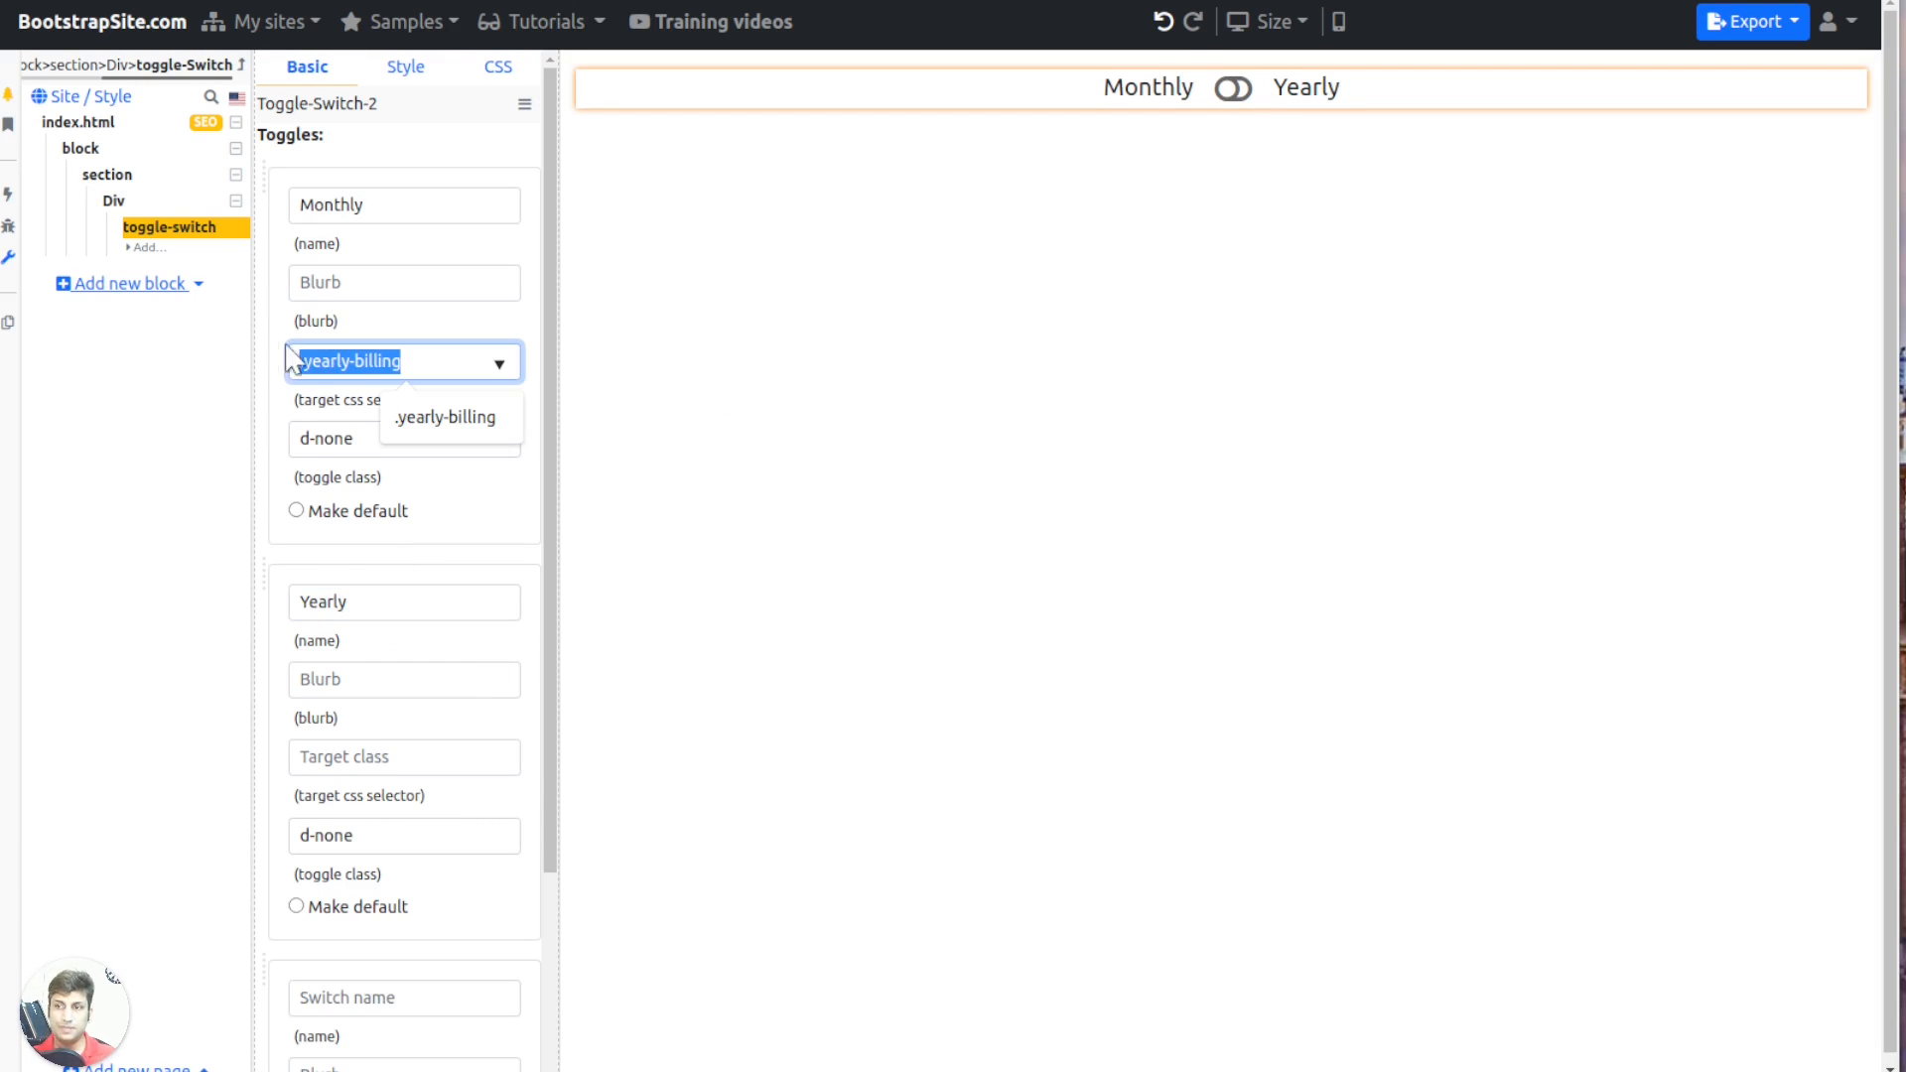
pyautogui.click(342, 375)
pyautogui.click(296, 401)
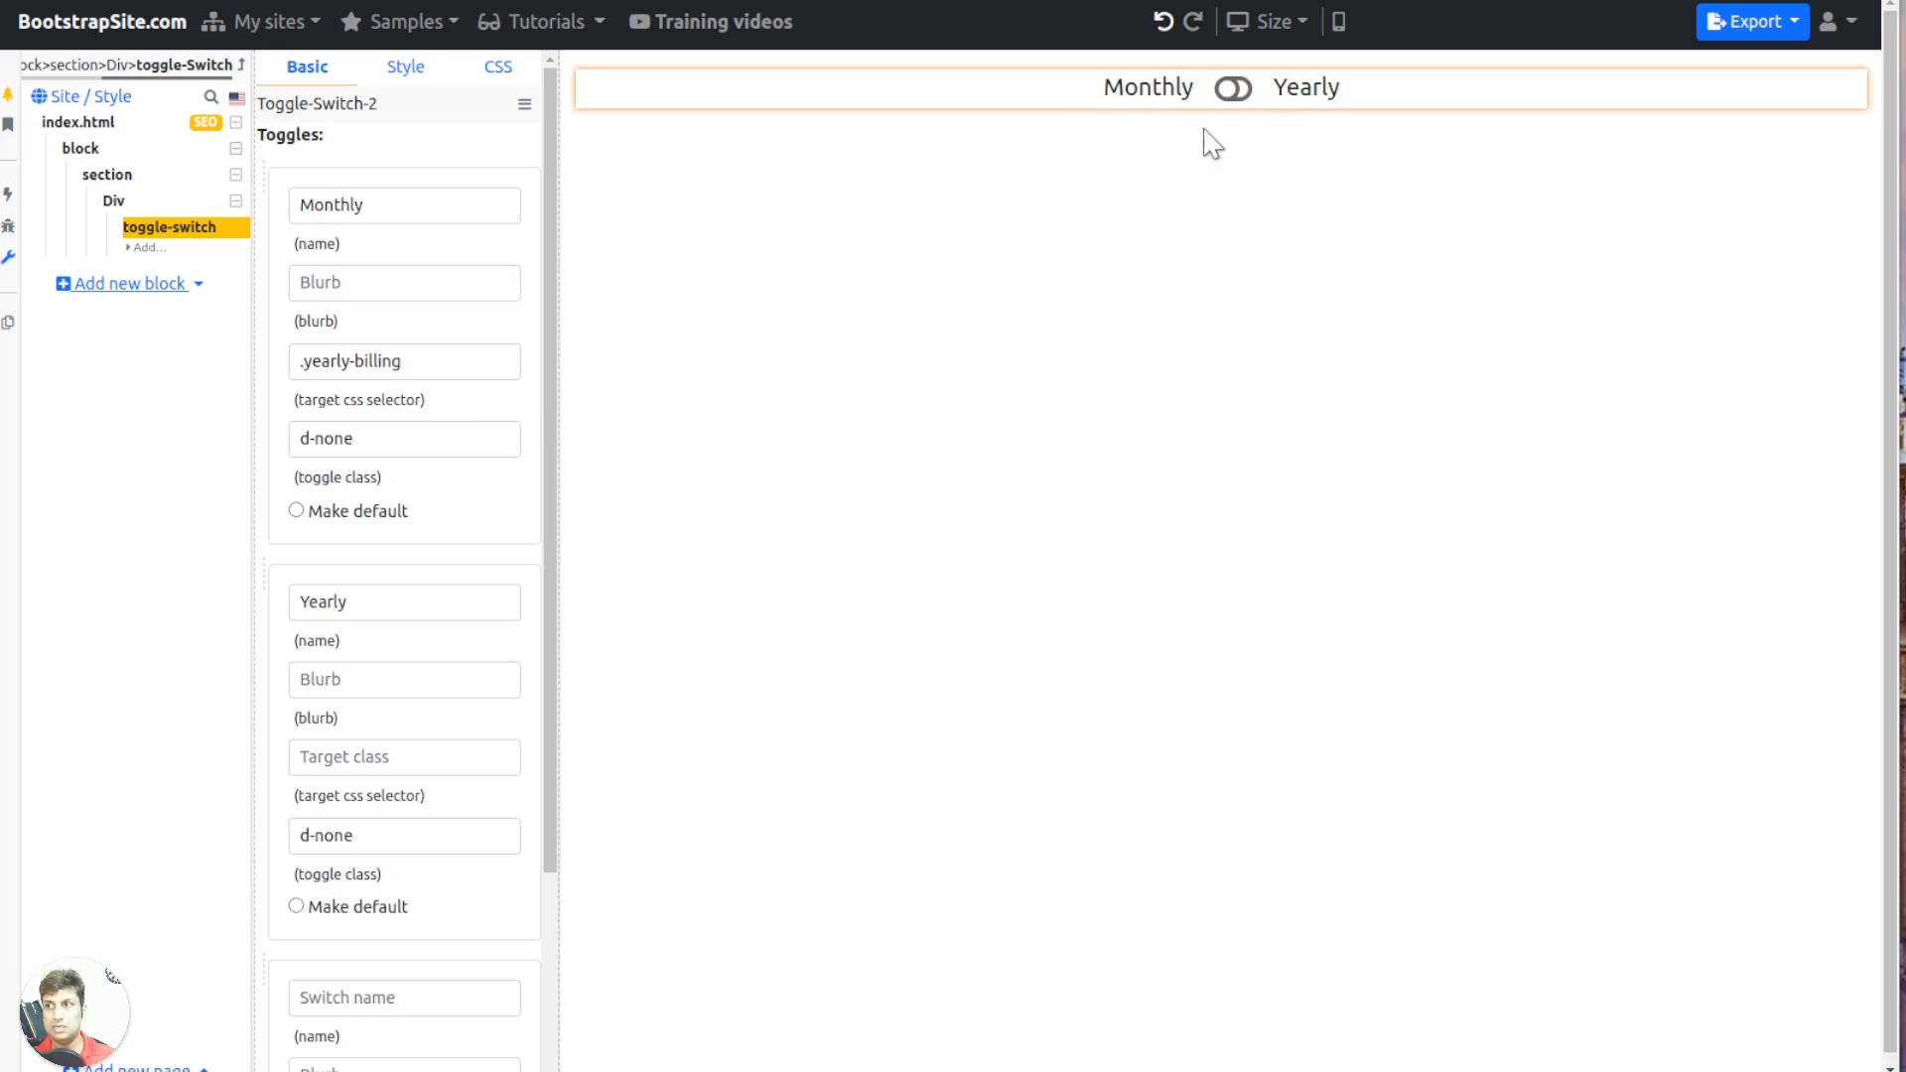
pyautogui.moveTo(363, 207); pyautogui.dragTo(344, 213)
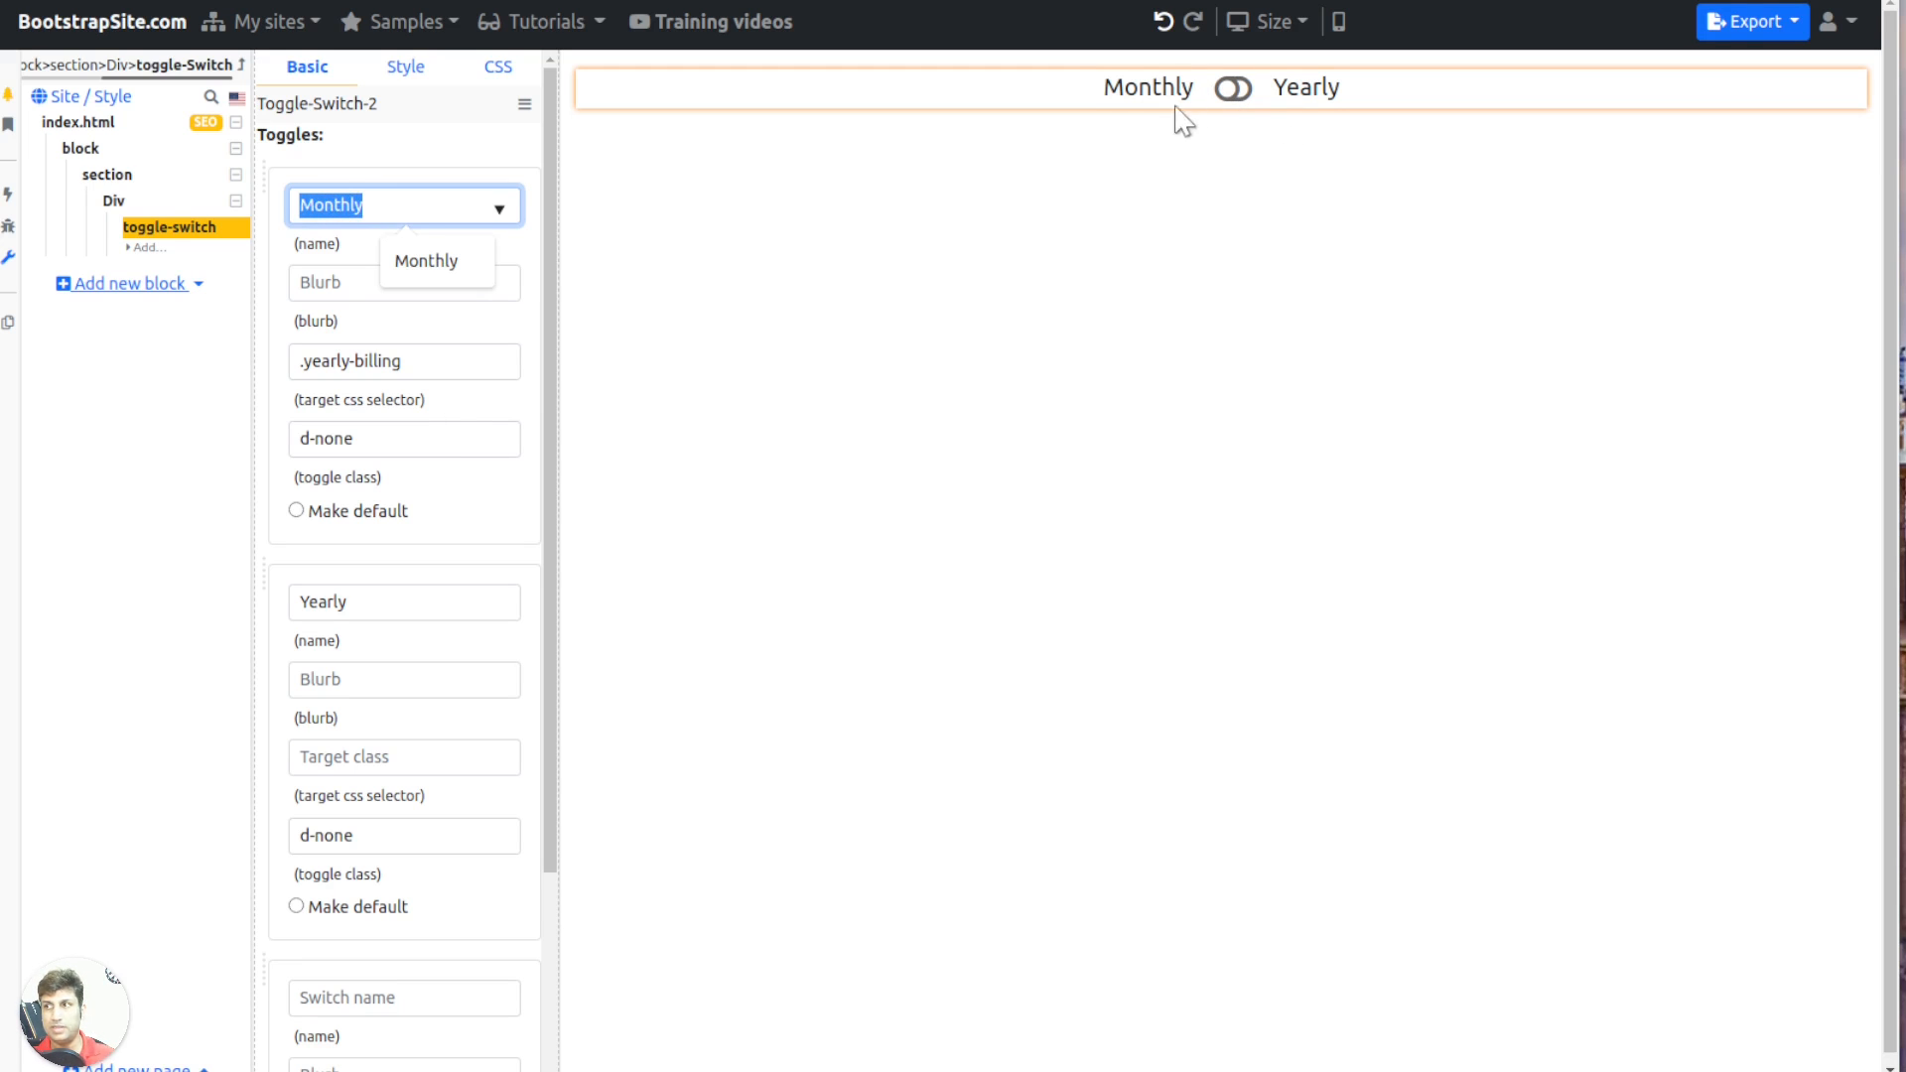
pyautogui.moveTo(421, 367); pyautogui.dragTo(311, 367)
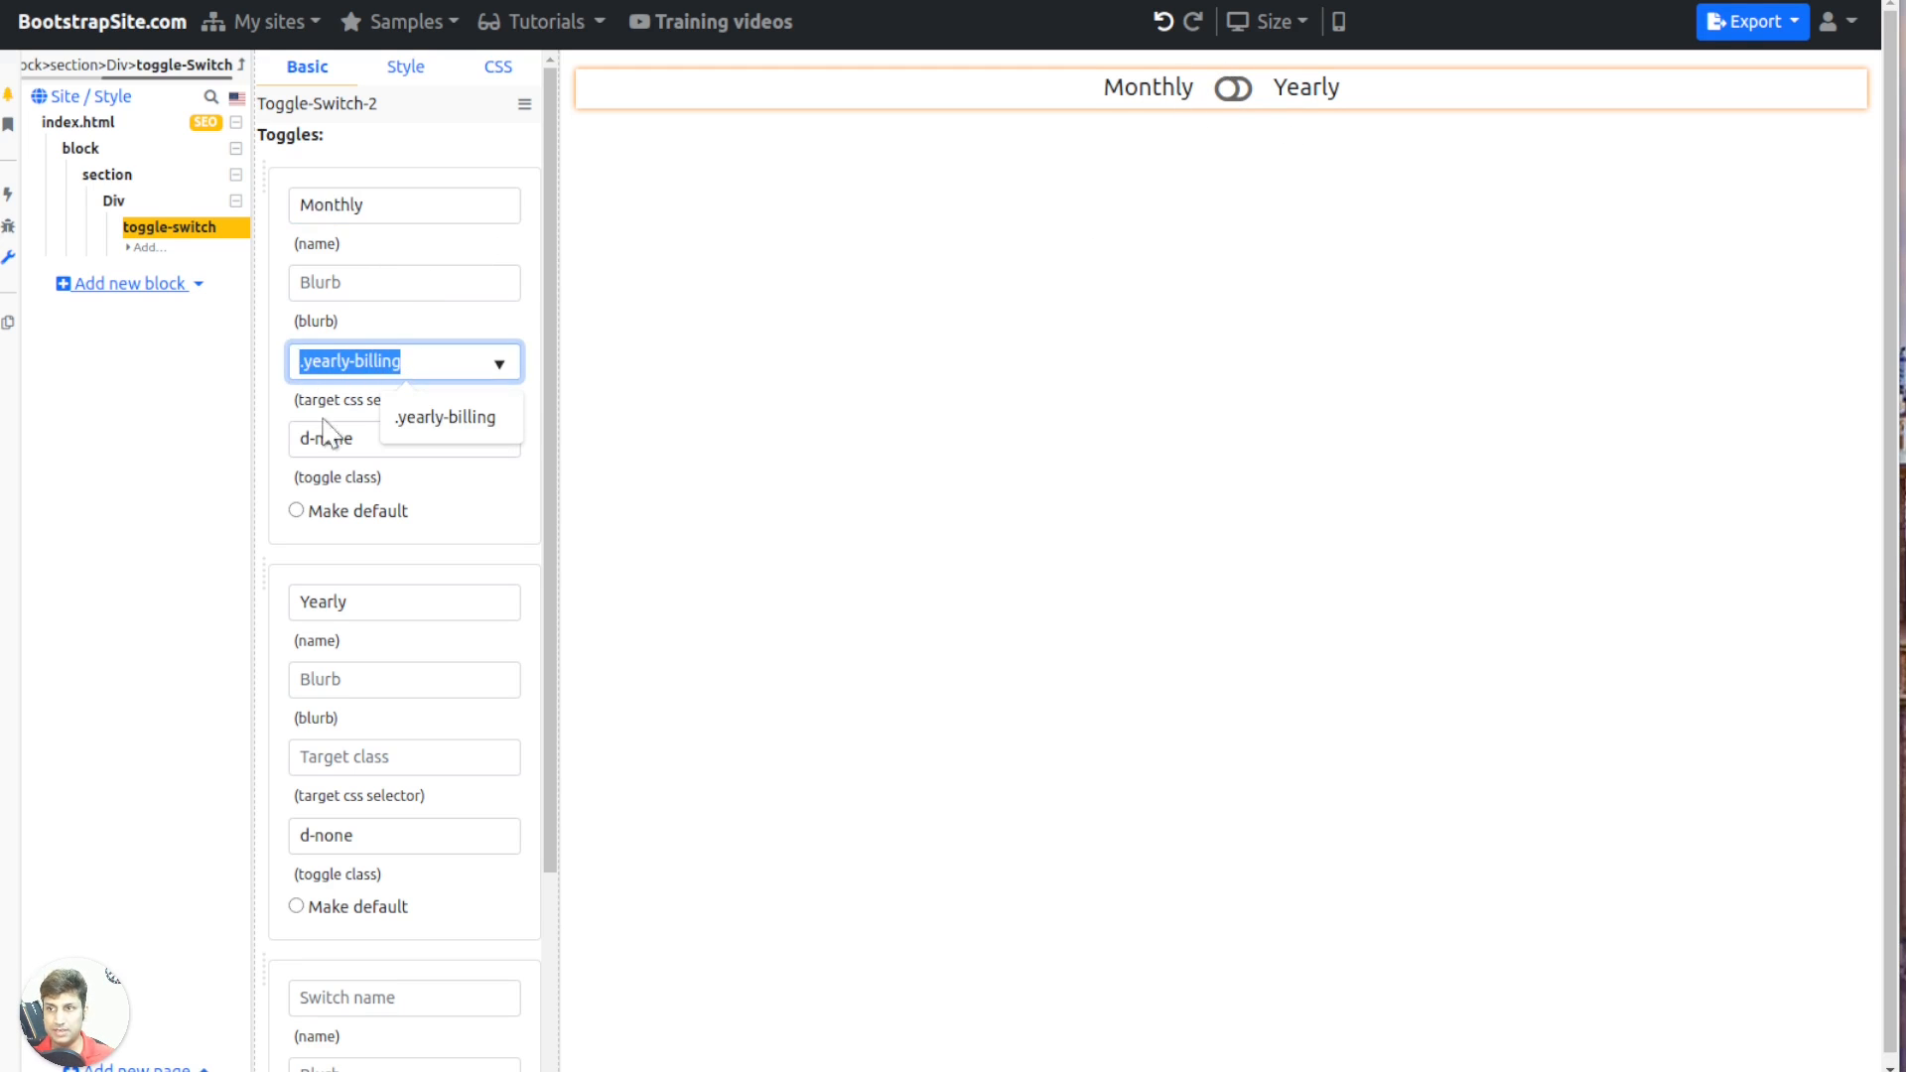
pyautogui.moveTo(362, 434); pyautogui.dragTo(306, 428)
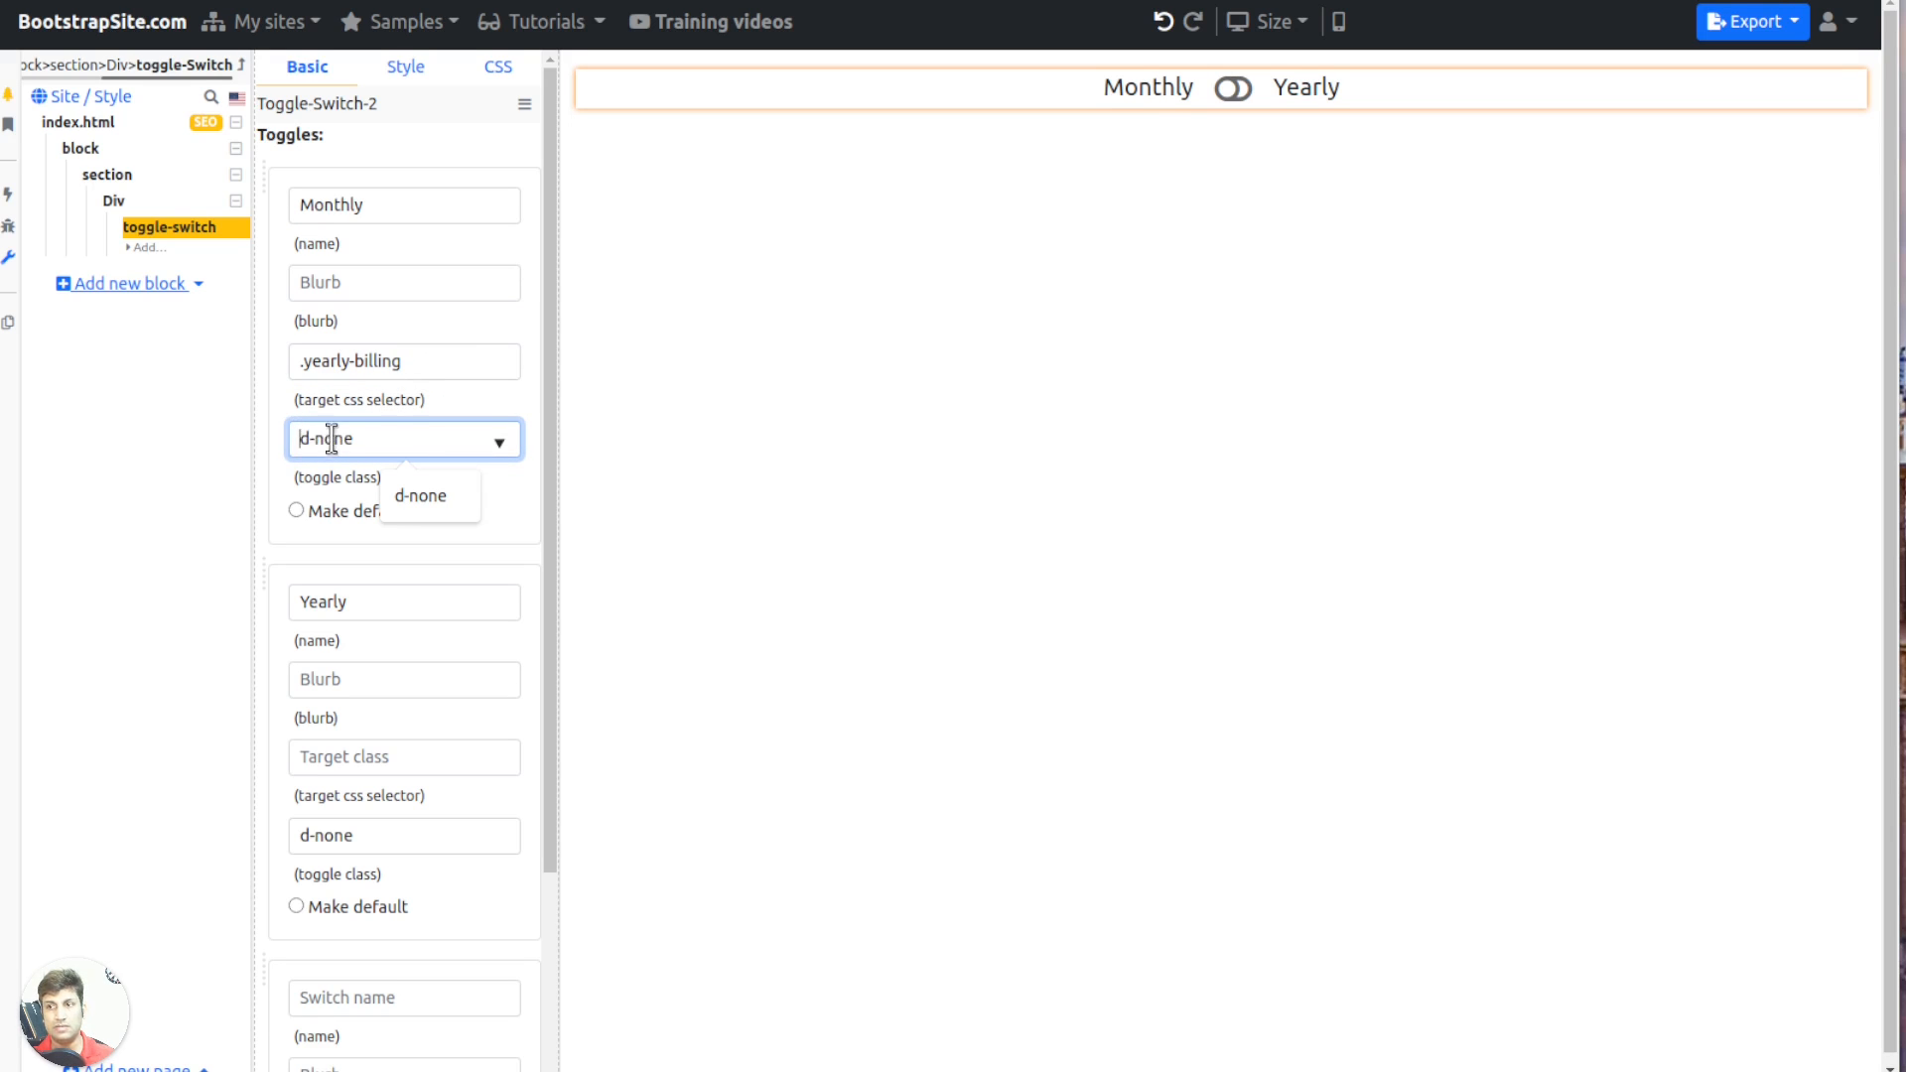
pyautogui.click(326, 511)
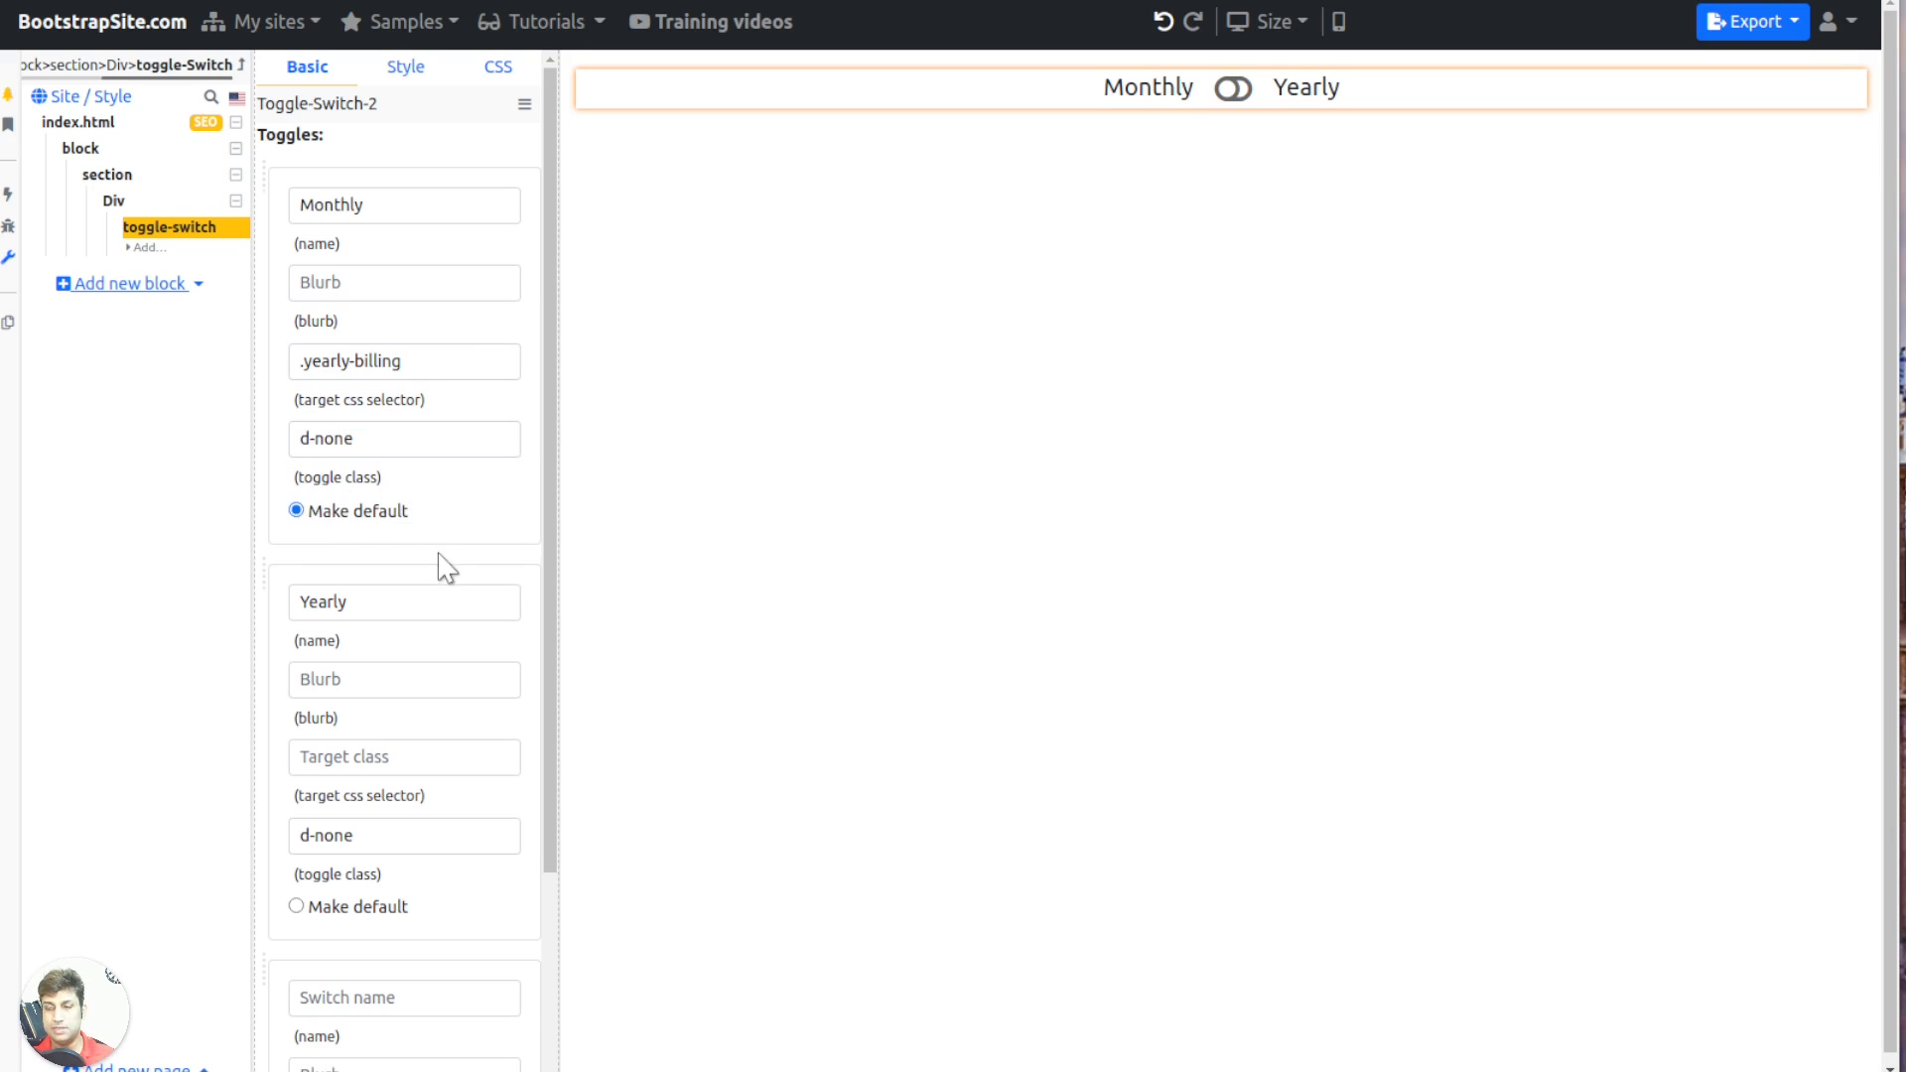
# Set the Yearly toggle's target CSS selector to .monthly-billing
pyautogui.scroll(-2, 440, 569)
pyautogui.click(404, 493)
pyautogui.click(391, 566)
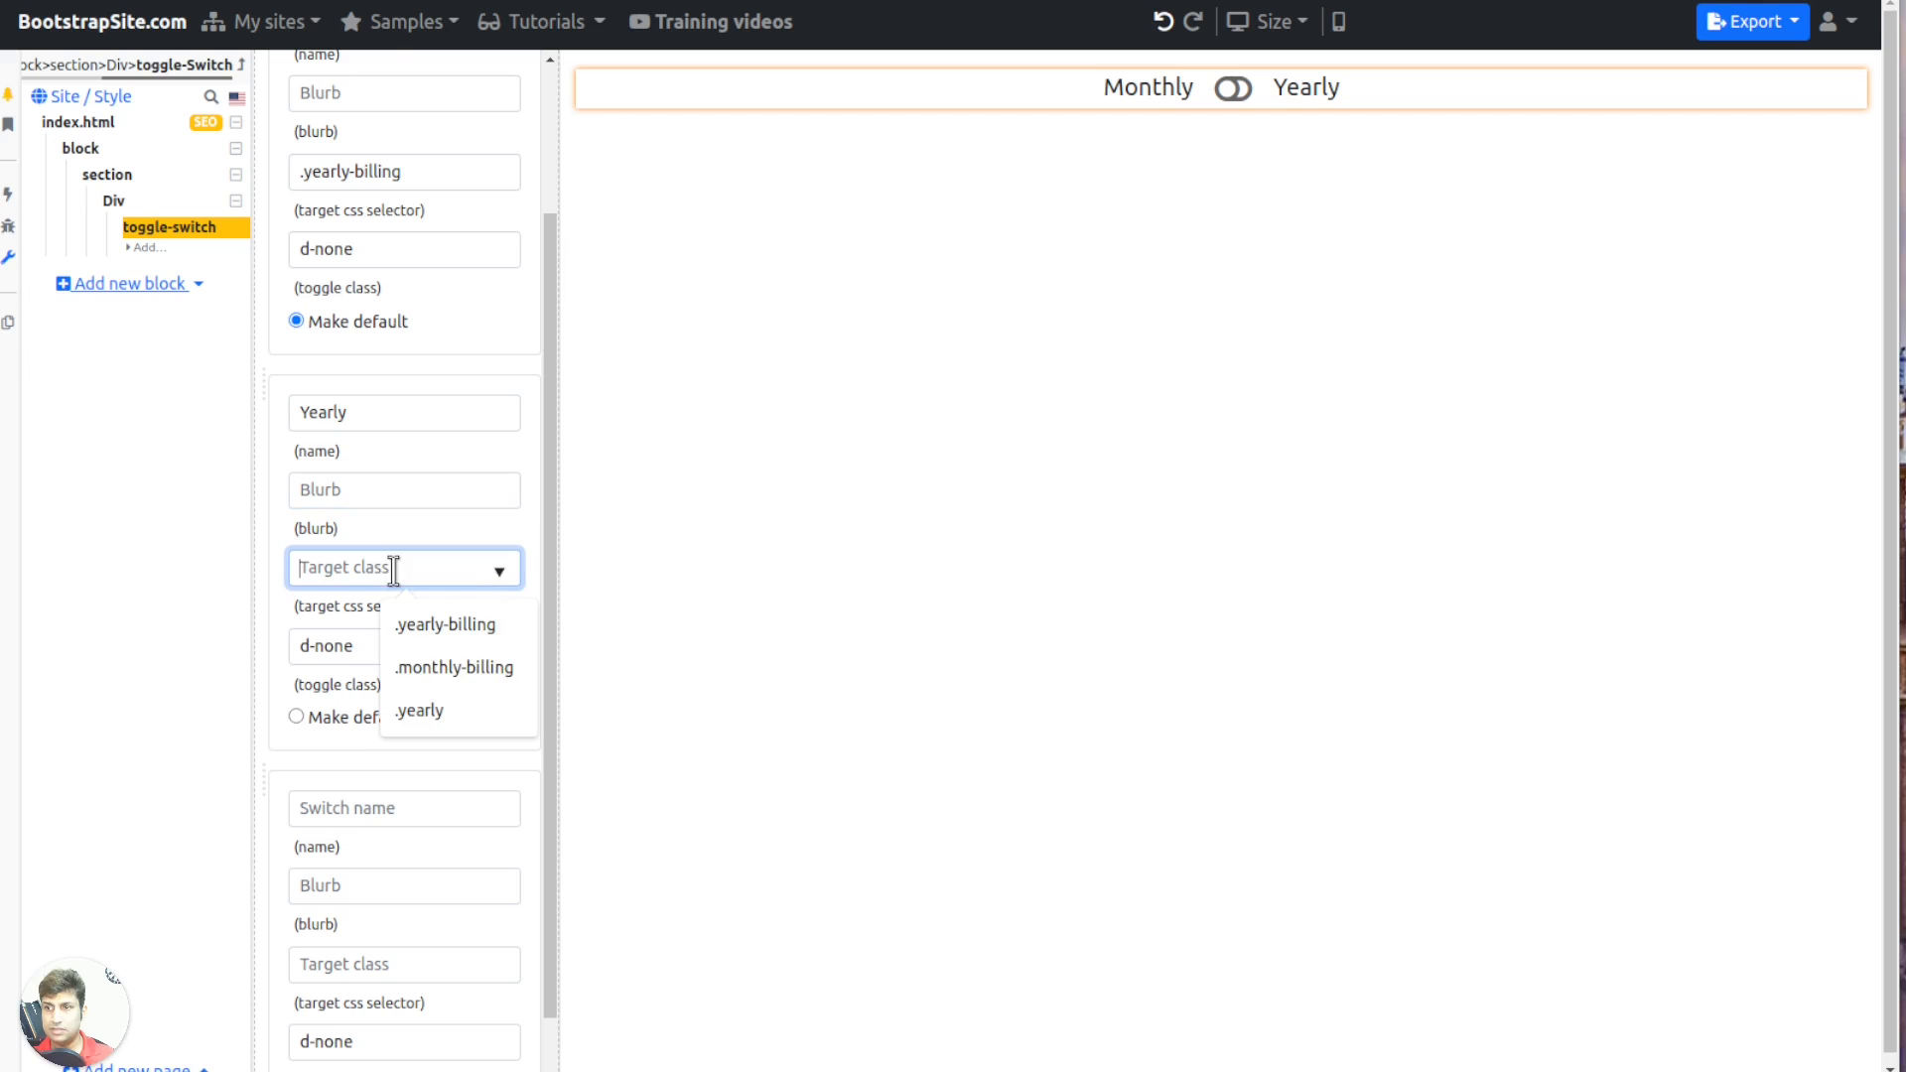
pyautogui.click(470, 670)
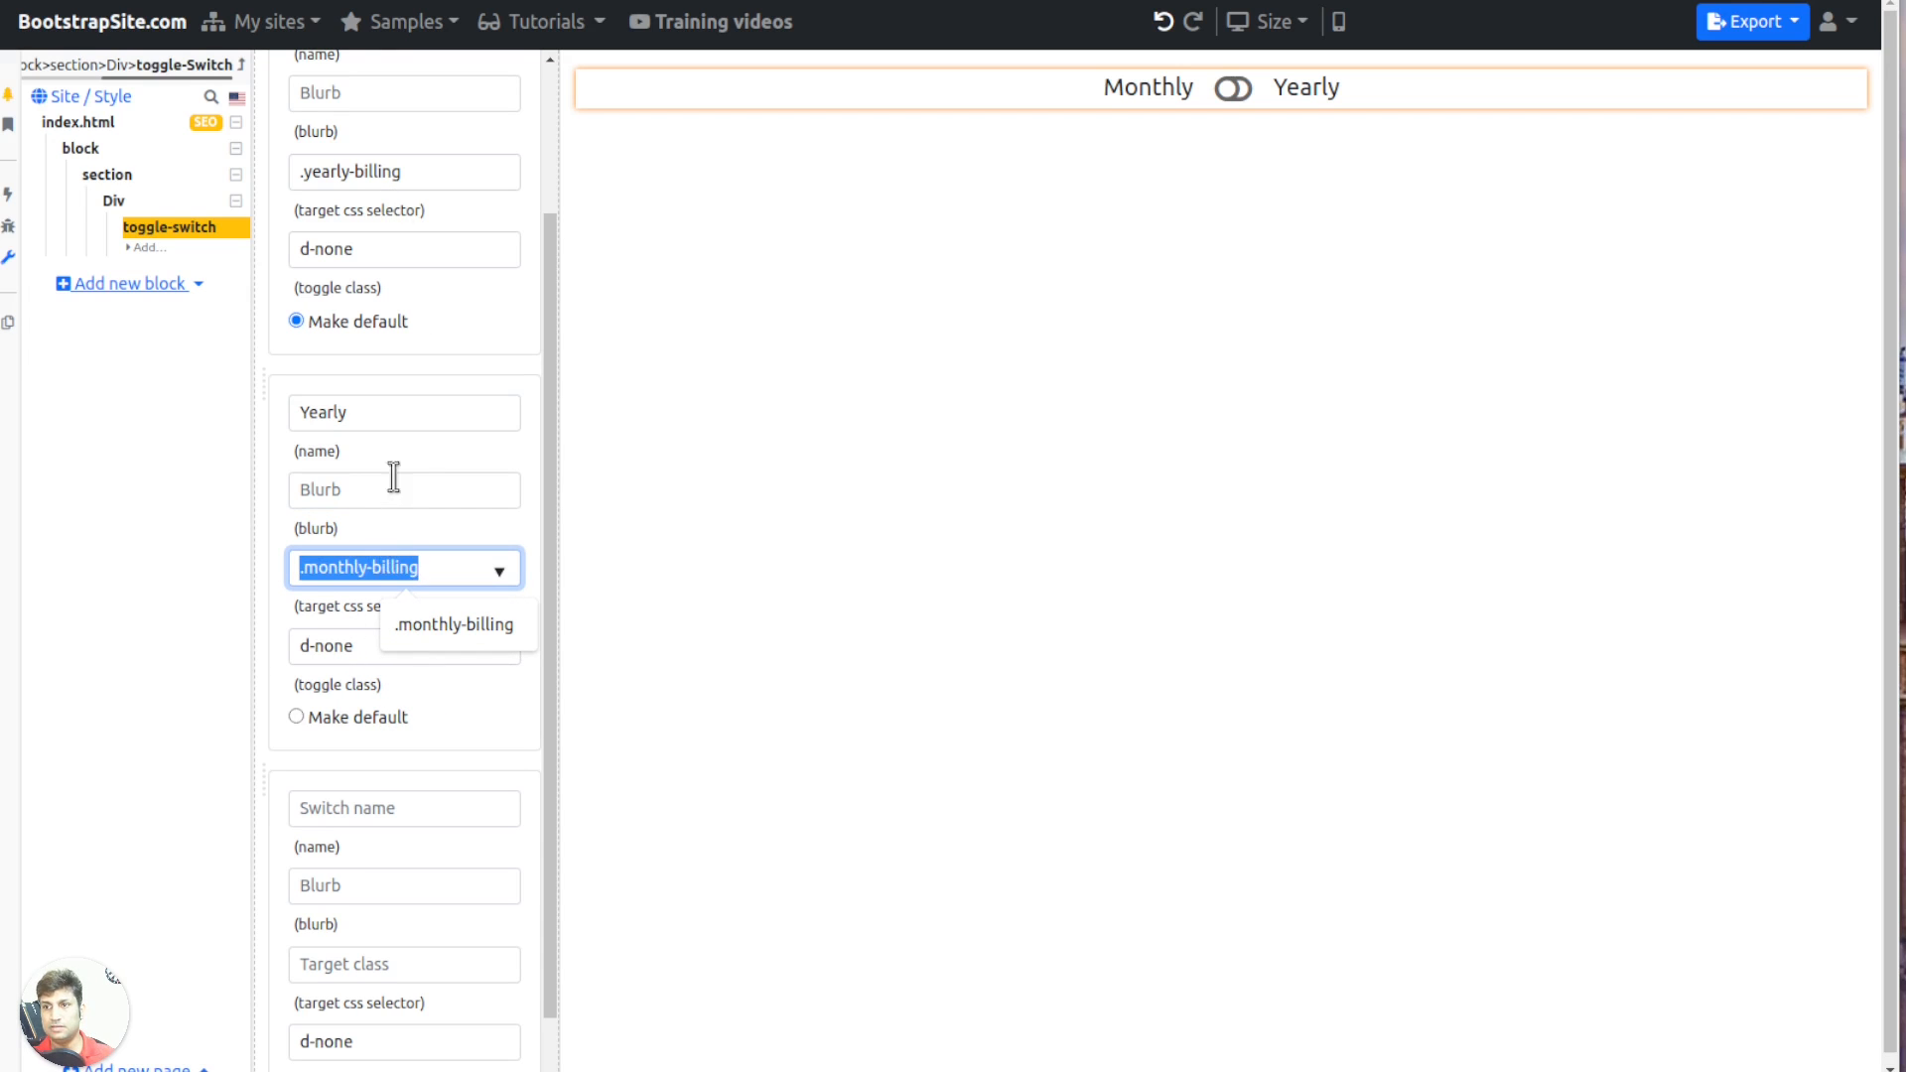
# Swap the target CSS selectors so that Monthly targets .monthly-billing and Yearly targets .yearly-billing
pyautogui.hotkey('ctrl', 'x')
pyautogui.click(434, 174)
pyautogui.hotkey('ctrl', 'a')
pyautogui.hotkey('ctrl', 'v')
pyautogui.click(382, 558)
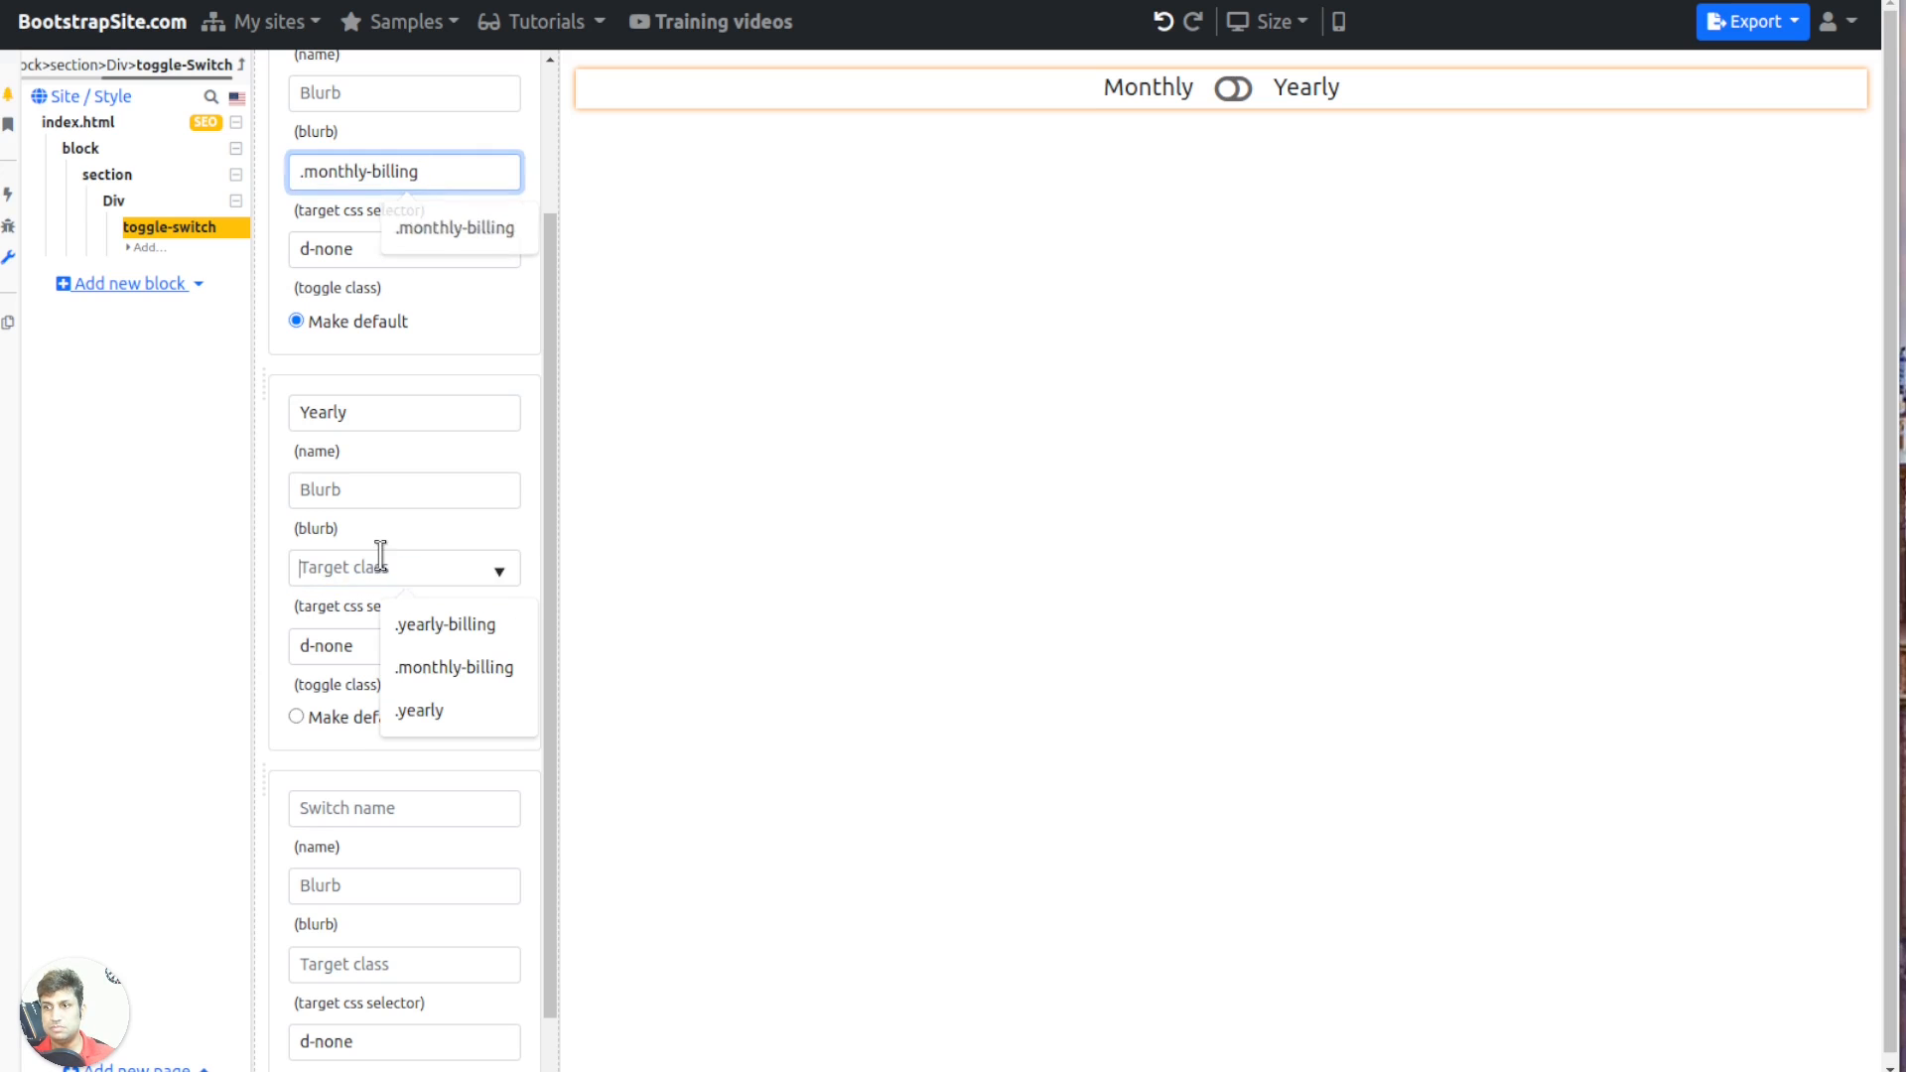
pyautogui.click(446, 624)
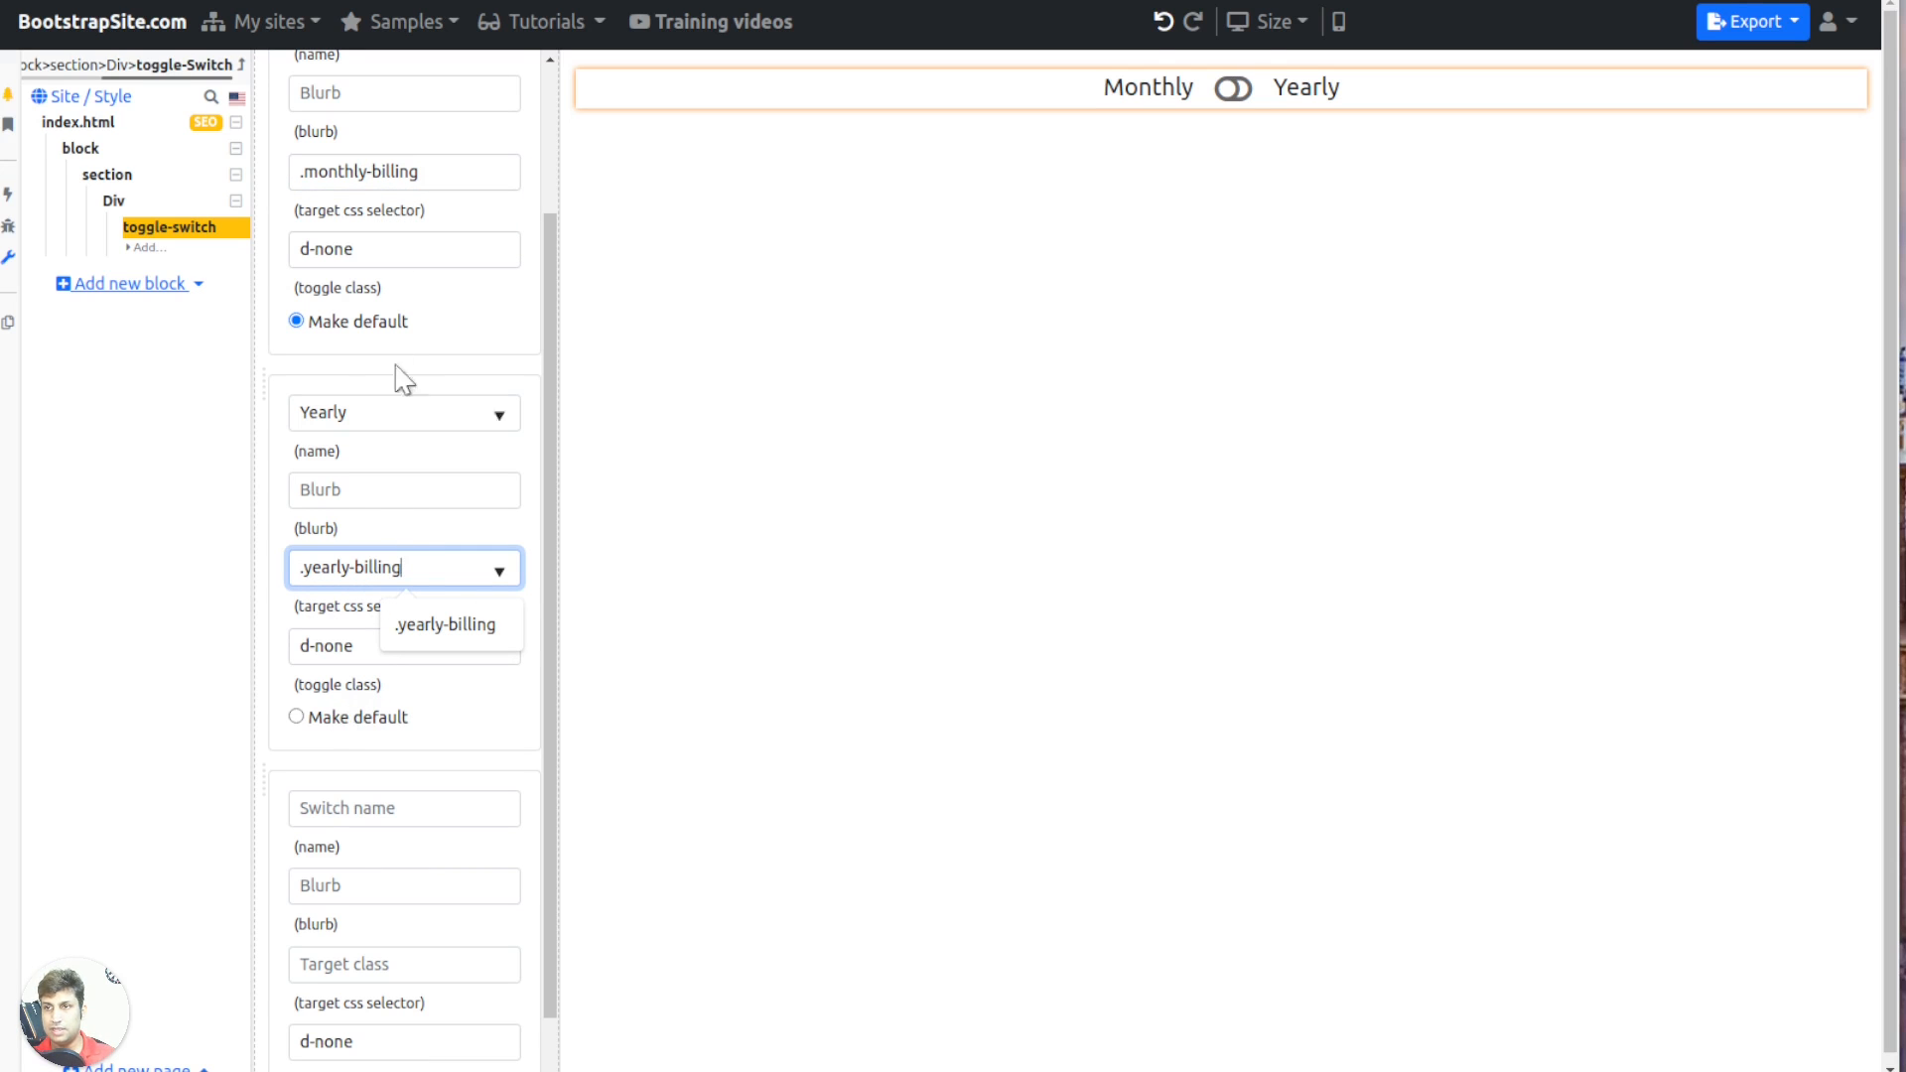
# Add a Paragraph element below the toggle switch and duplicate it
pyautogui.click(145, 247)
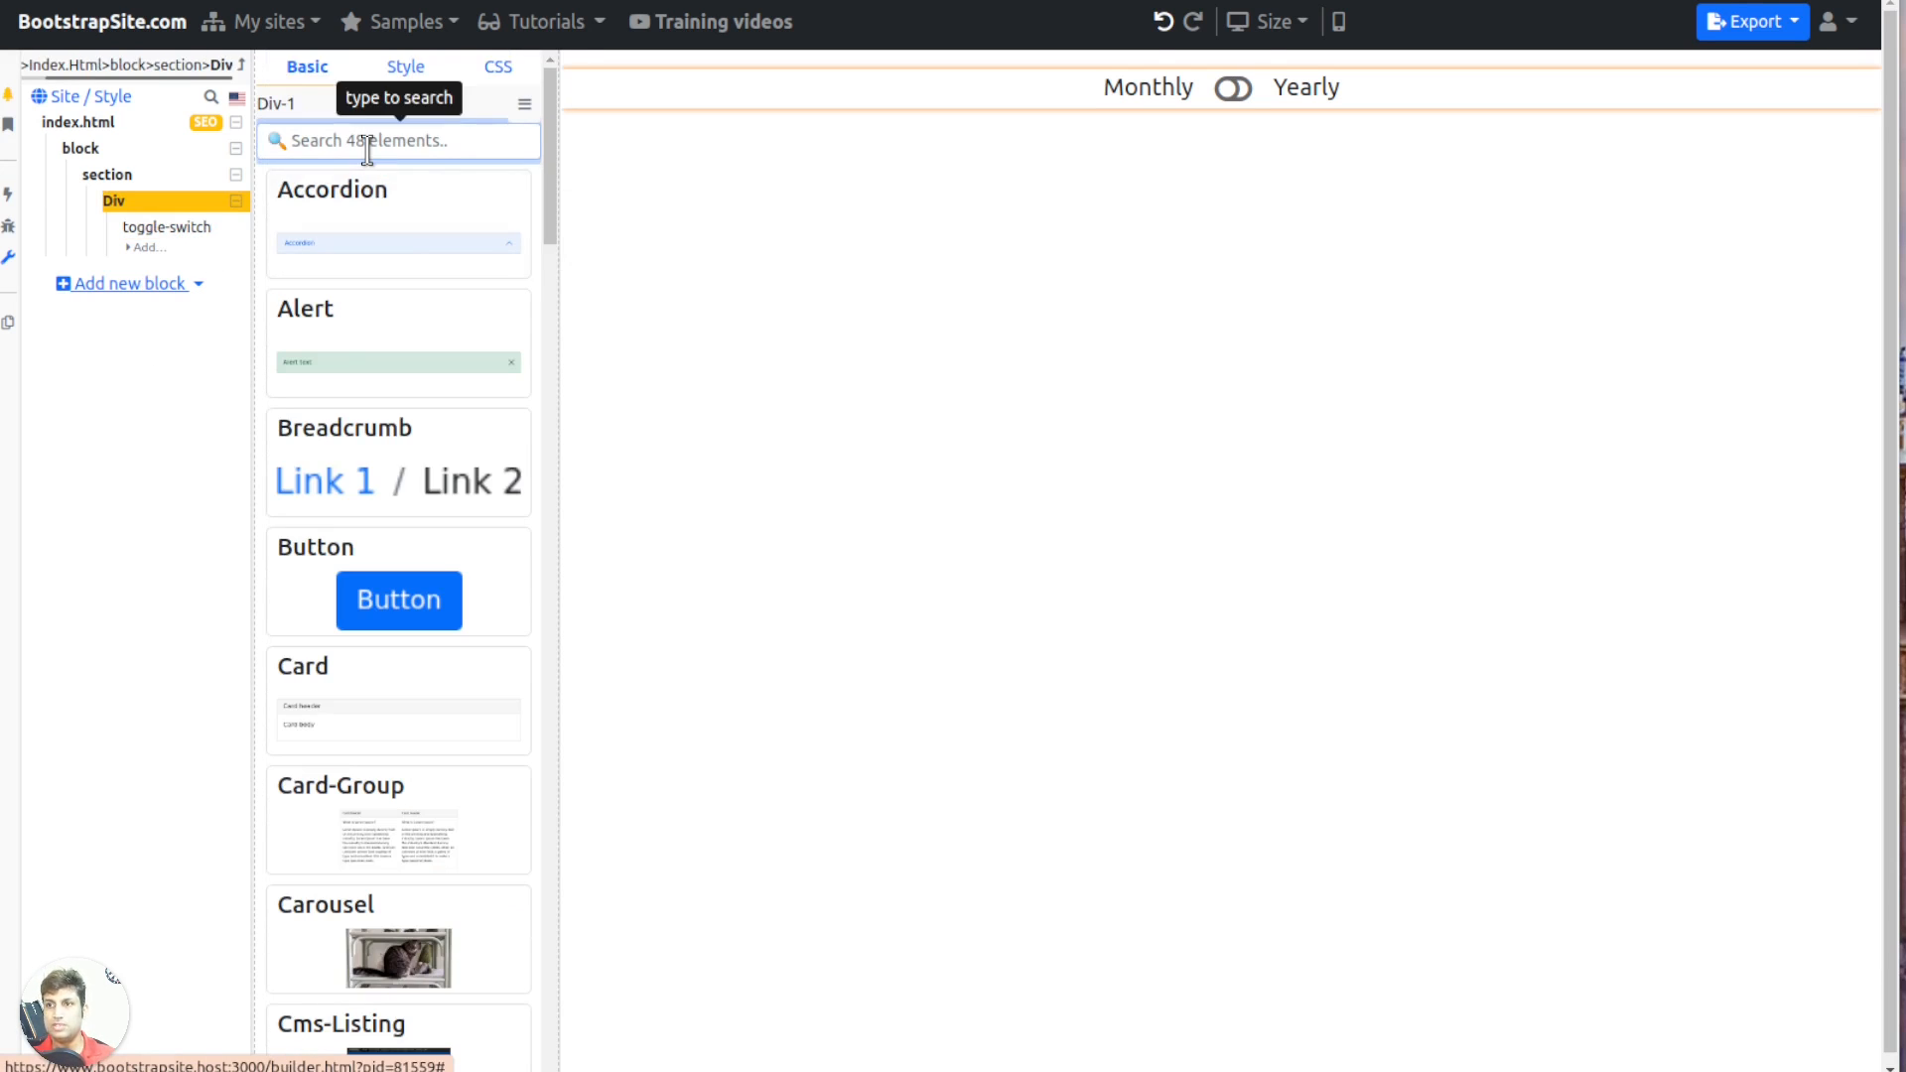
pyautogui.write('para')
pyautogui.click(319, 243)
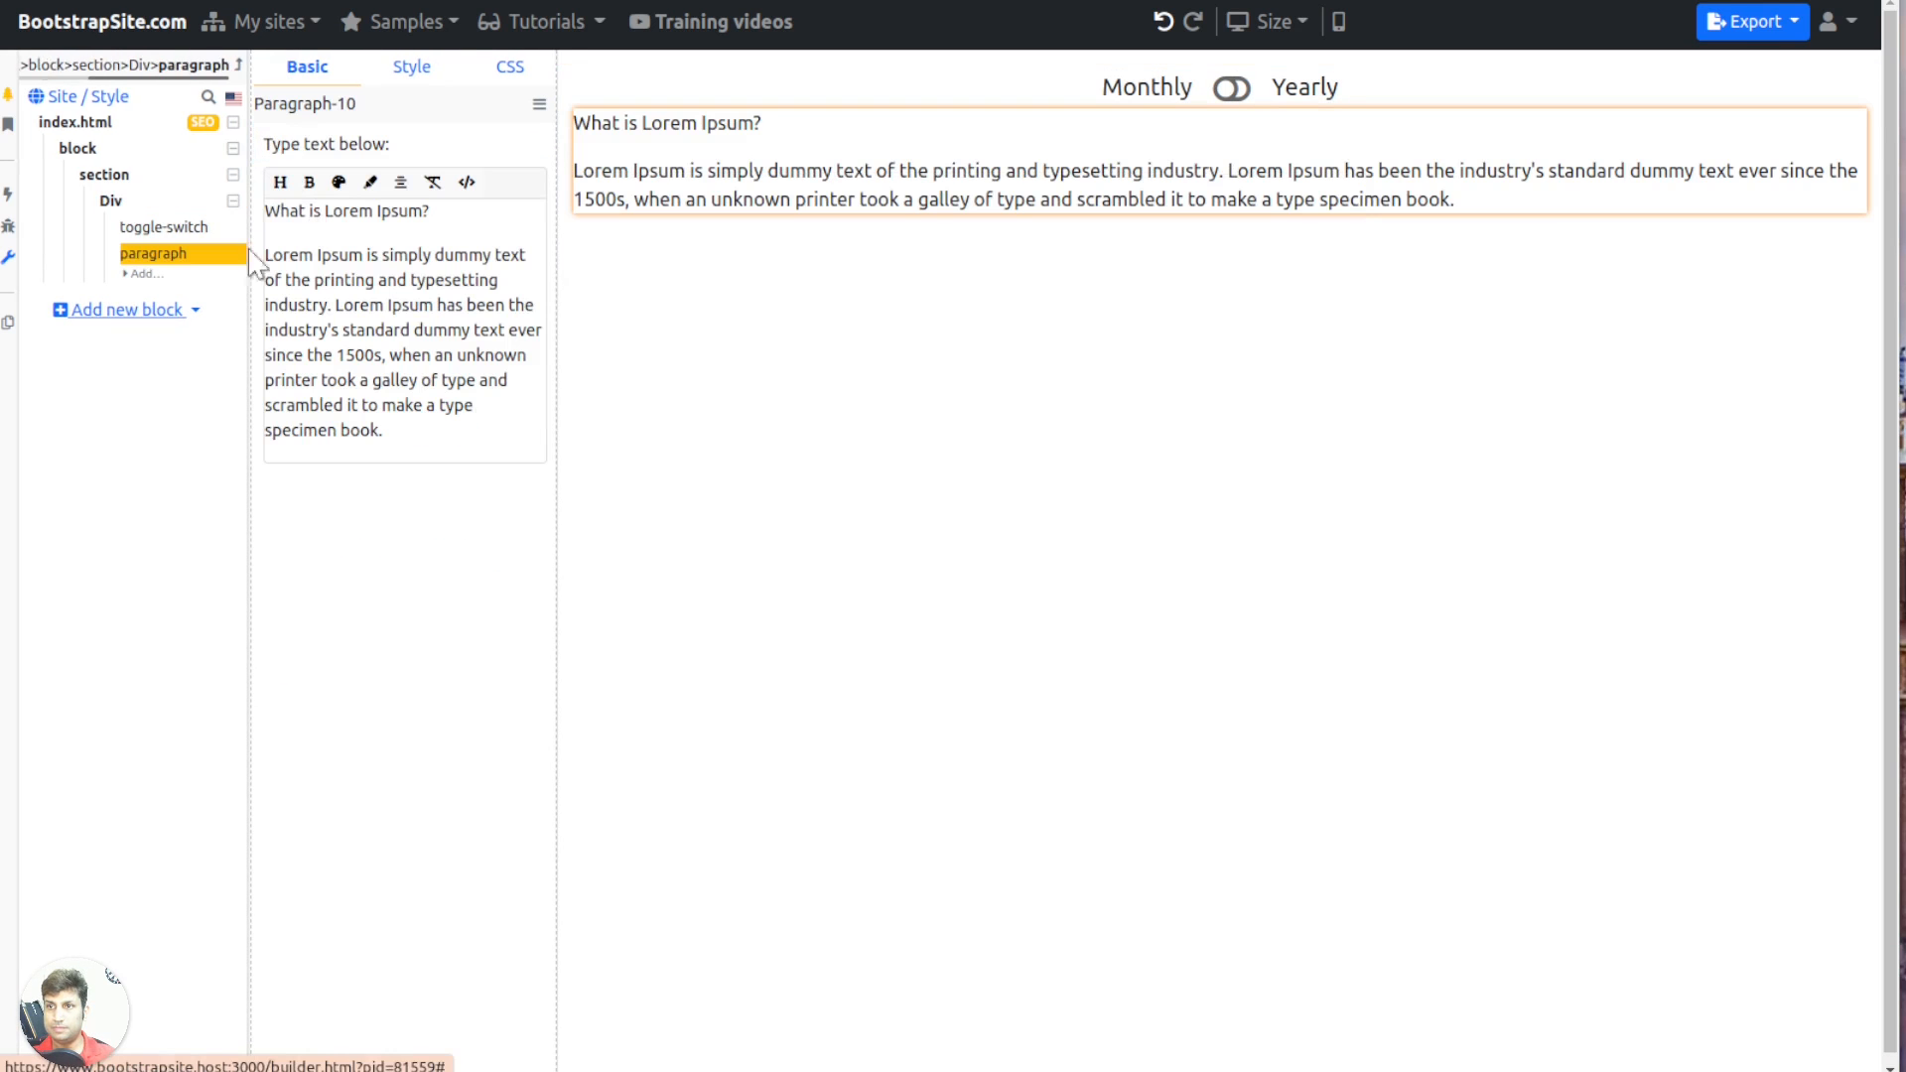
pyautogui.click(106, 255)
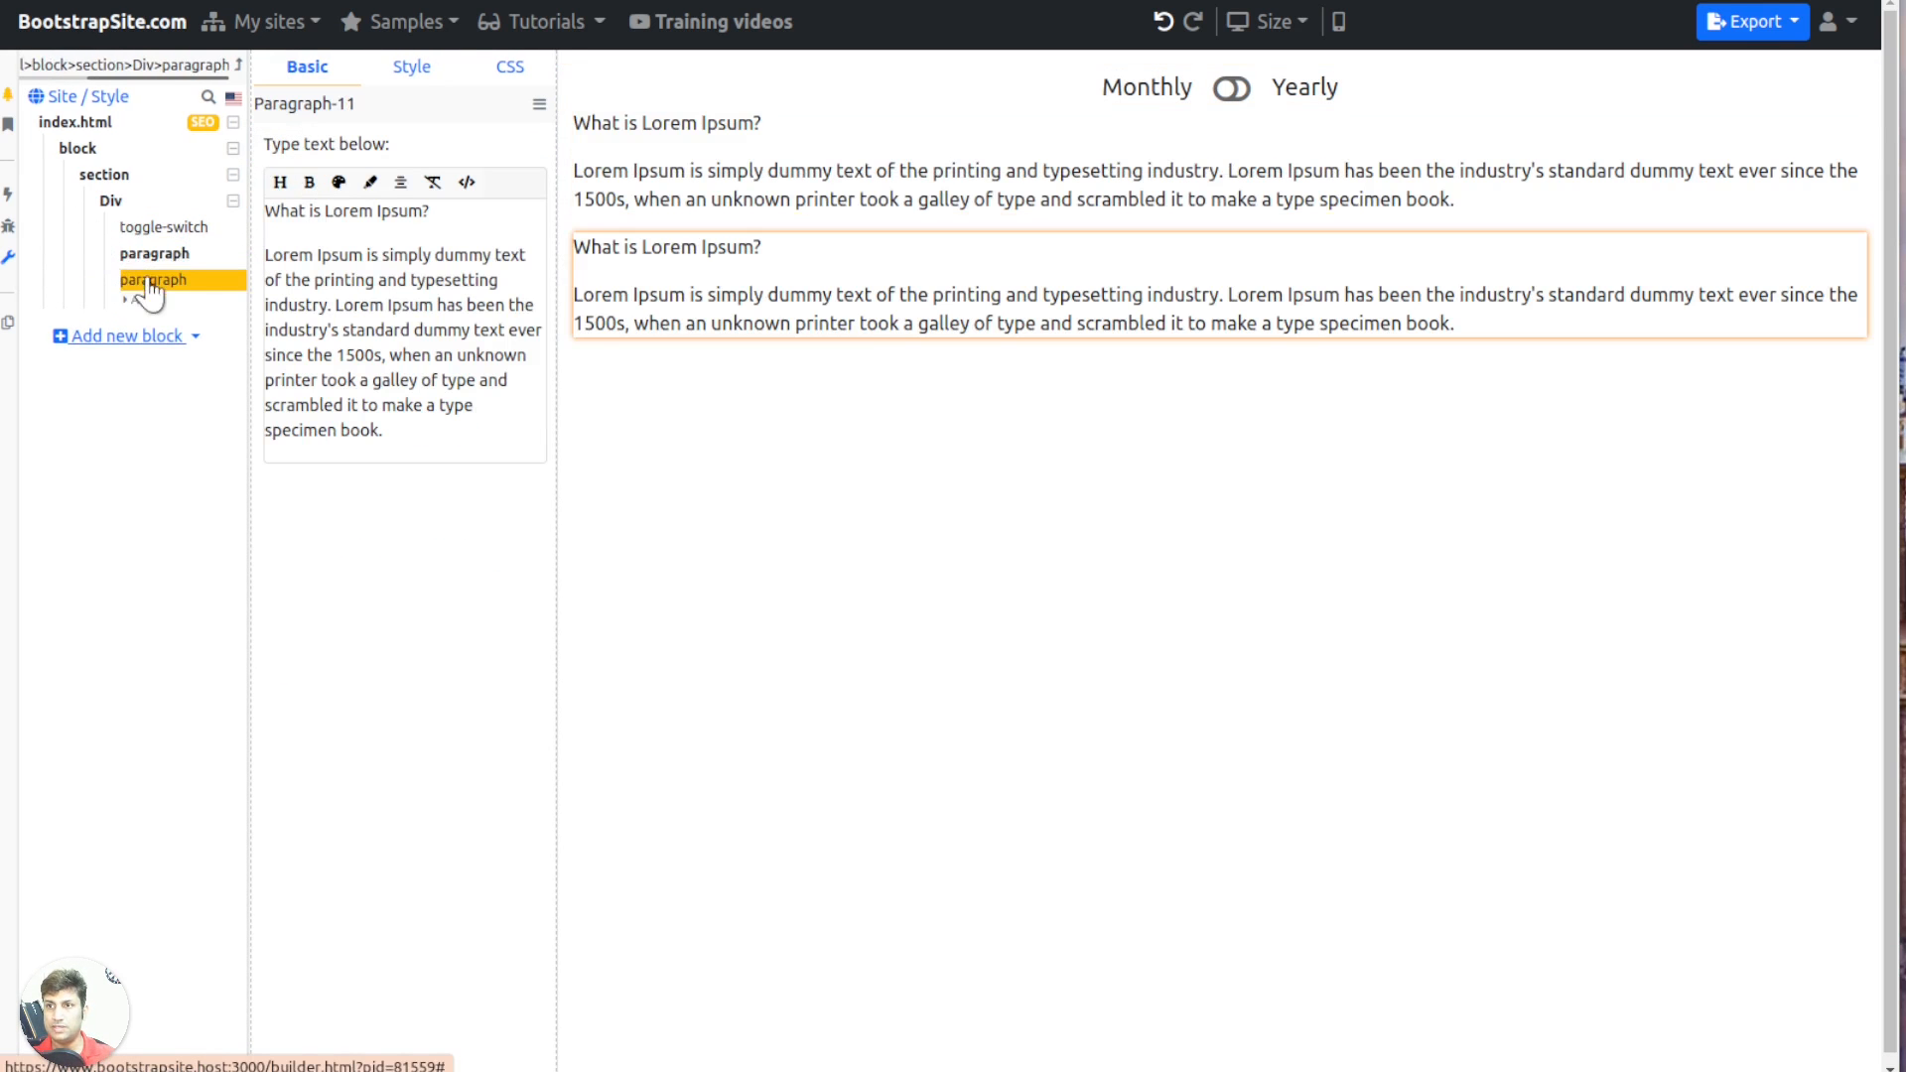
# Assign the CSS class monthly-billing to the first paragraph
pyautogui.click(154, 255)
pyautogui.click(510, 67)
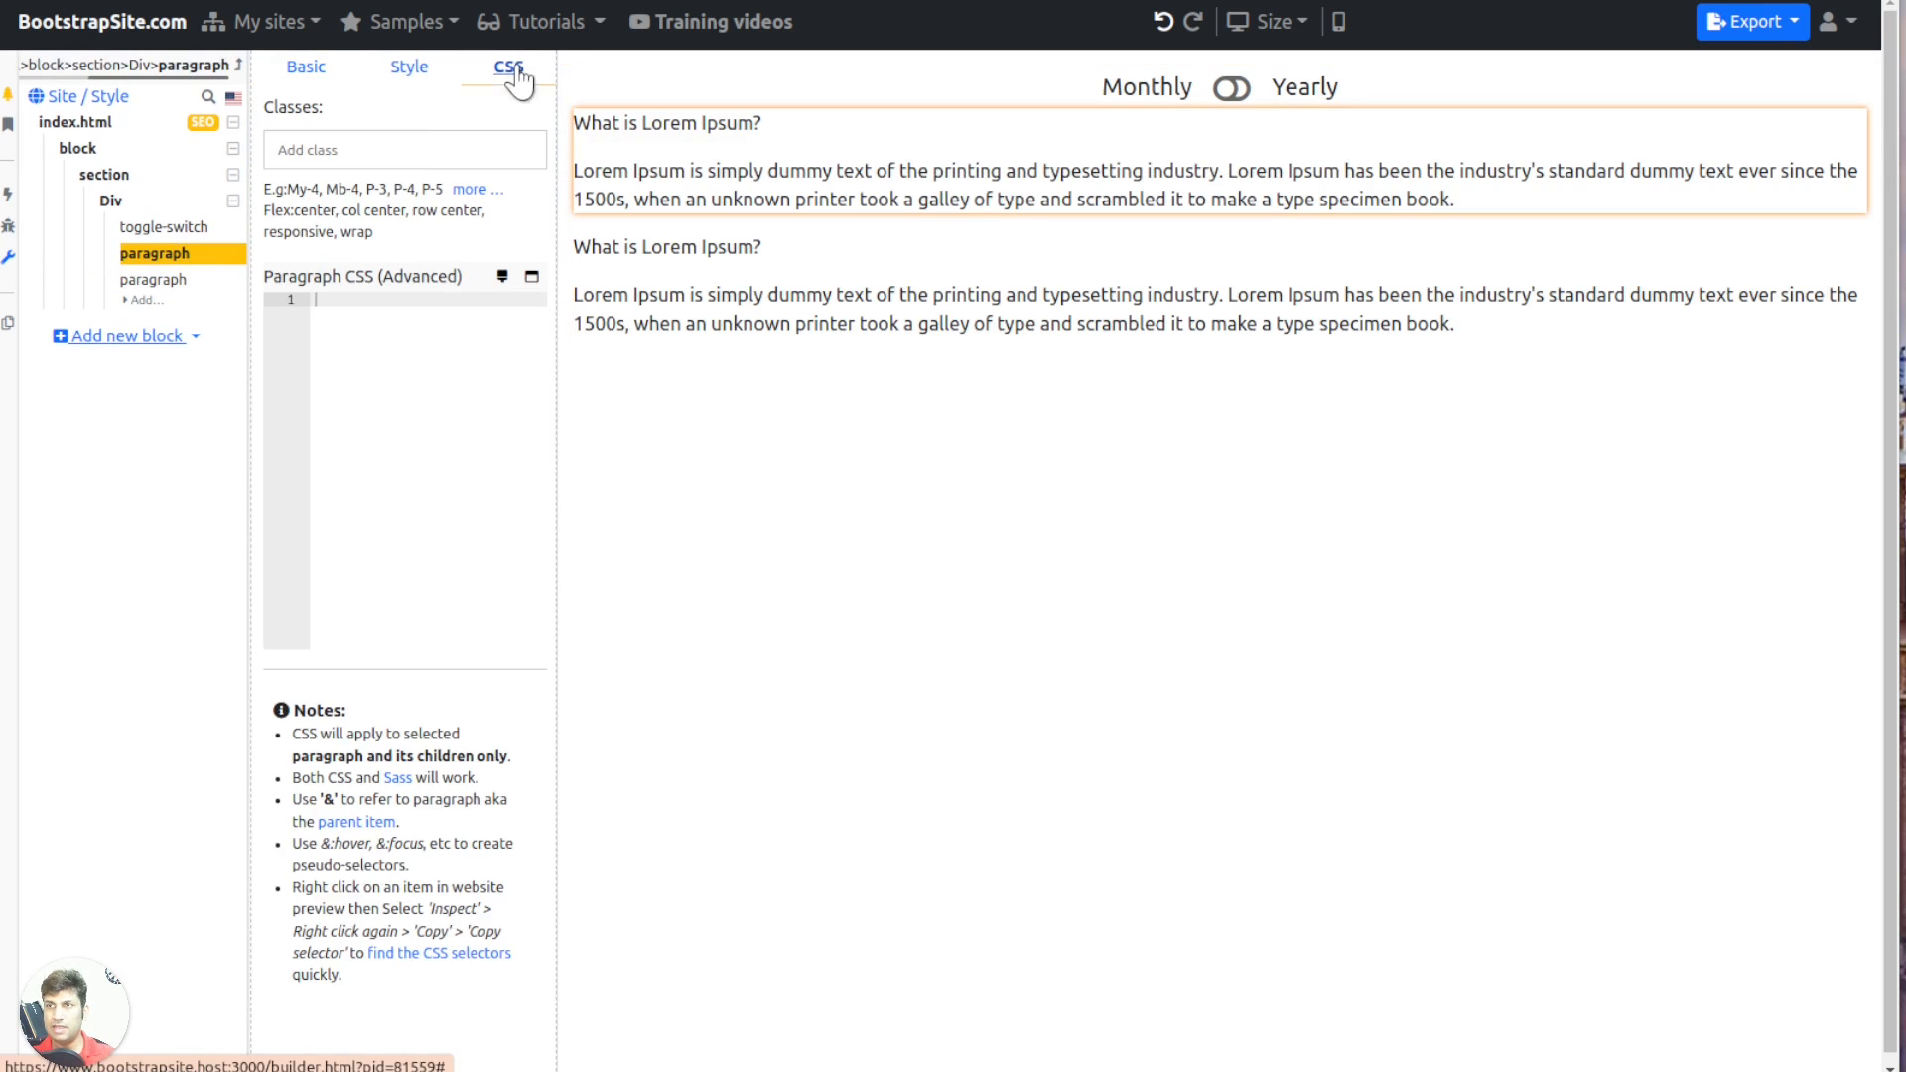
pyautogui.click(410, 150)
pyautogui.write('monthly-billing')
pyautogui.press('Return')
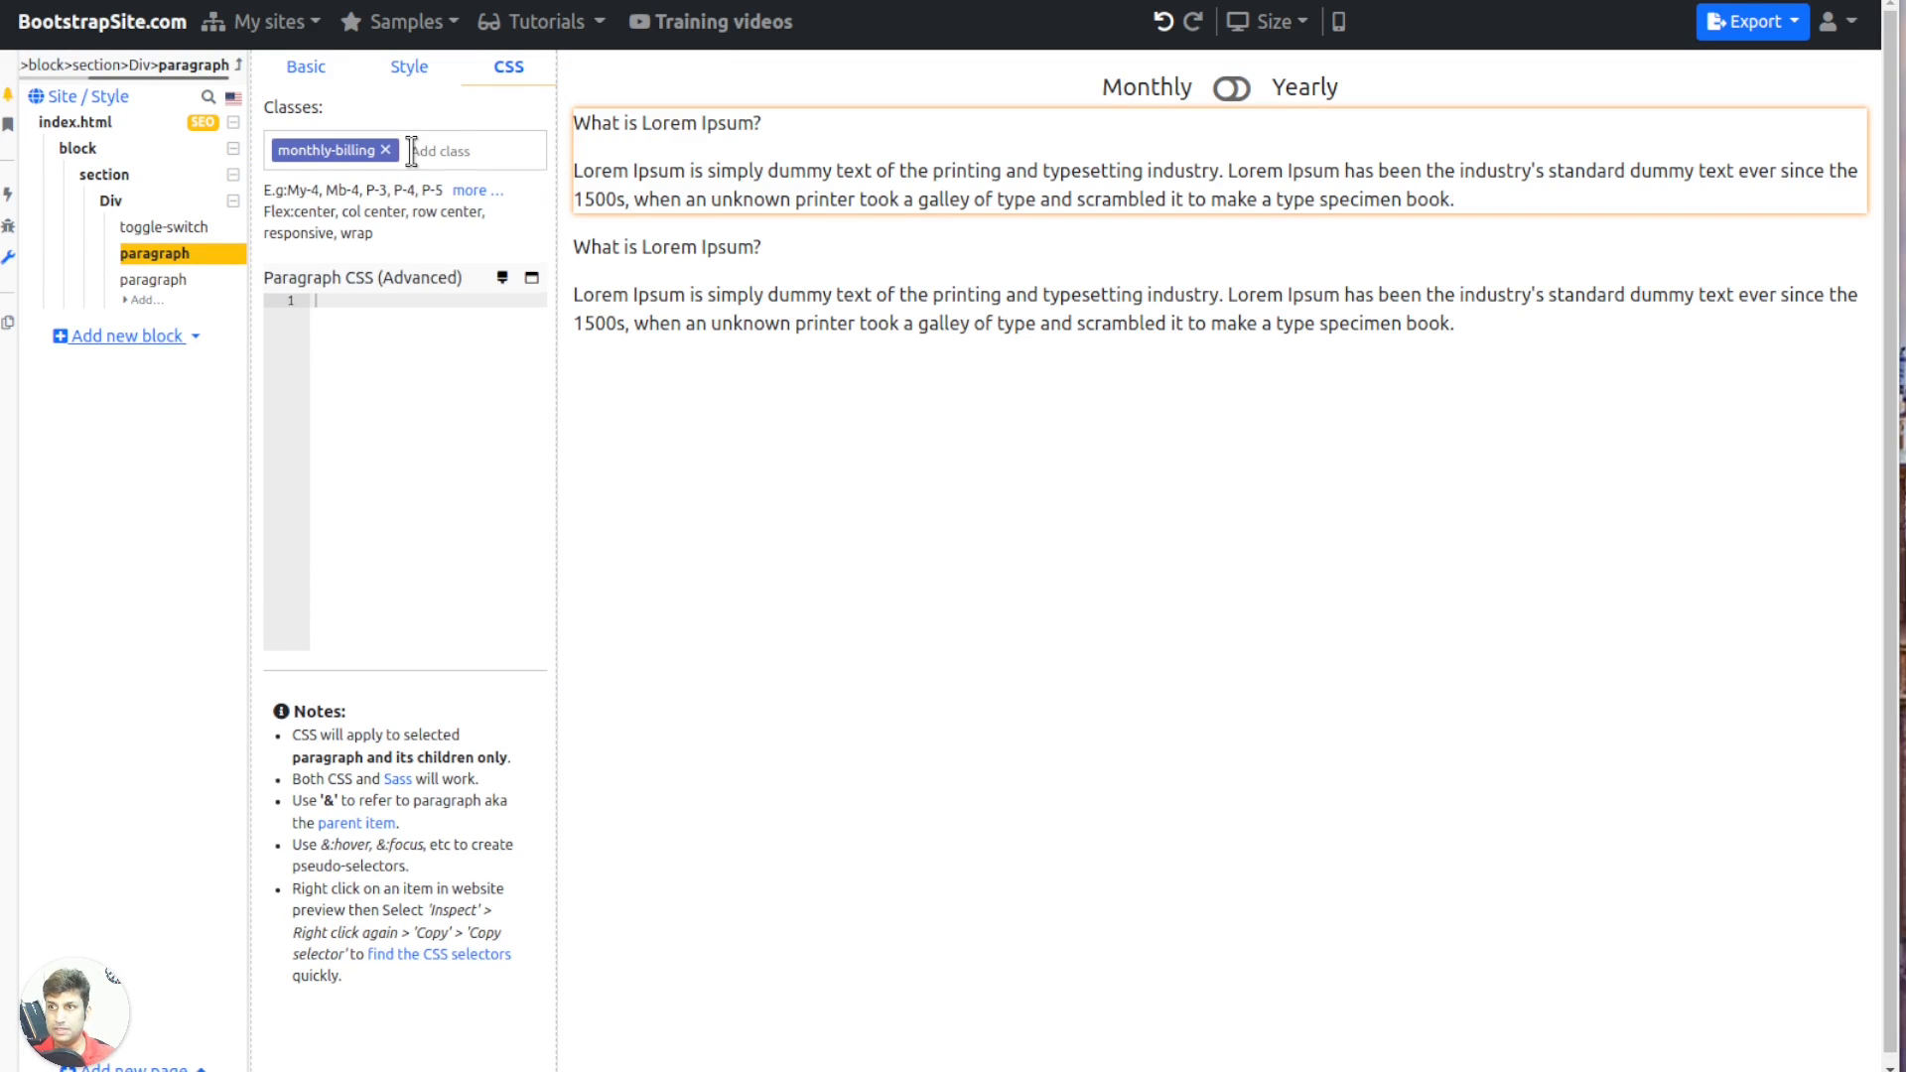
# Assign the CSS classes yearly-billing and d-none to the second paragraph
pyautogui.click(154, 279)
pyautogui.click(458, 145)
pyautogui.write('y')
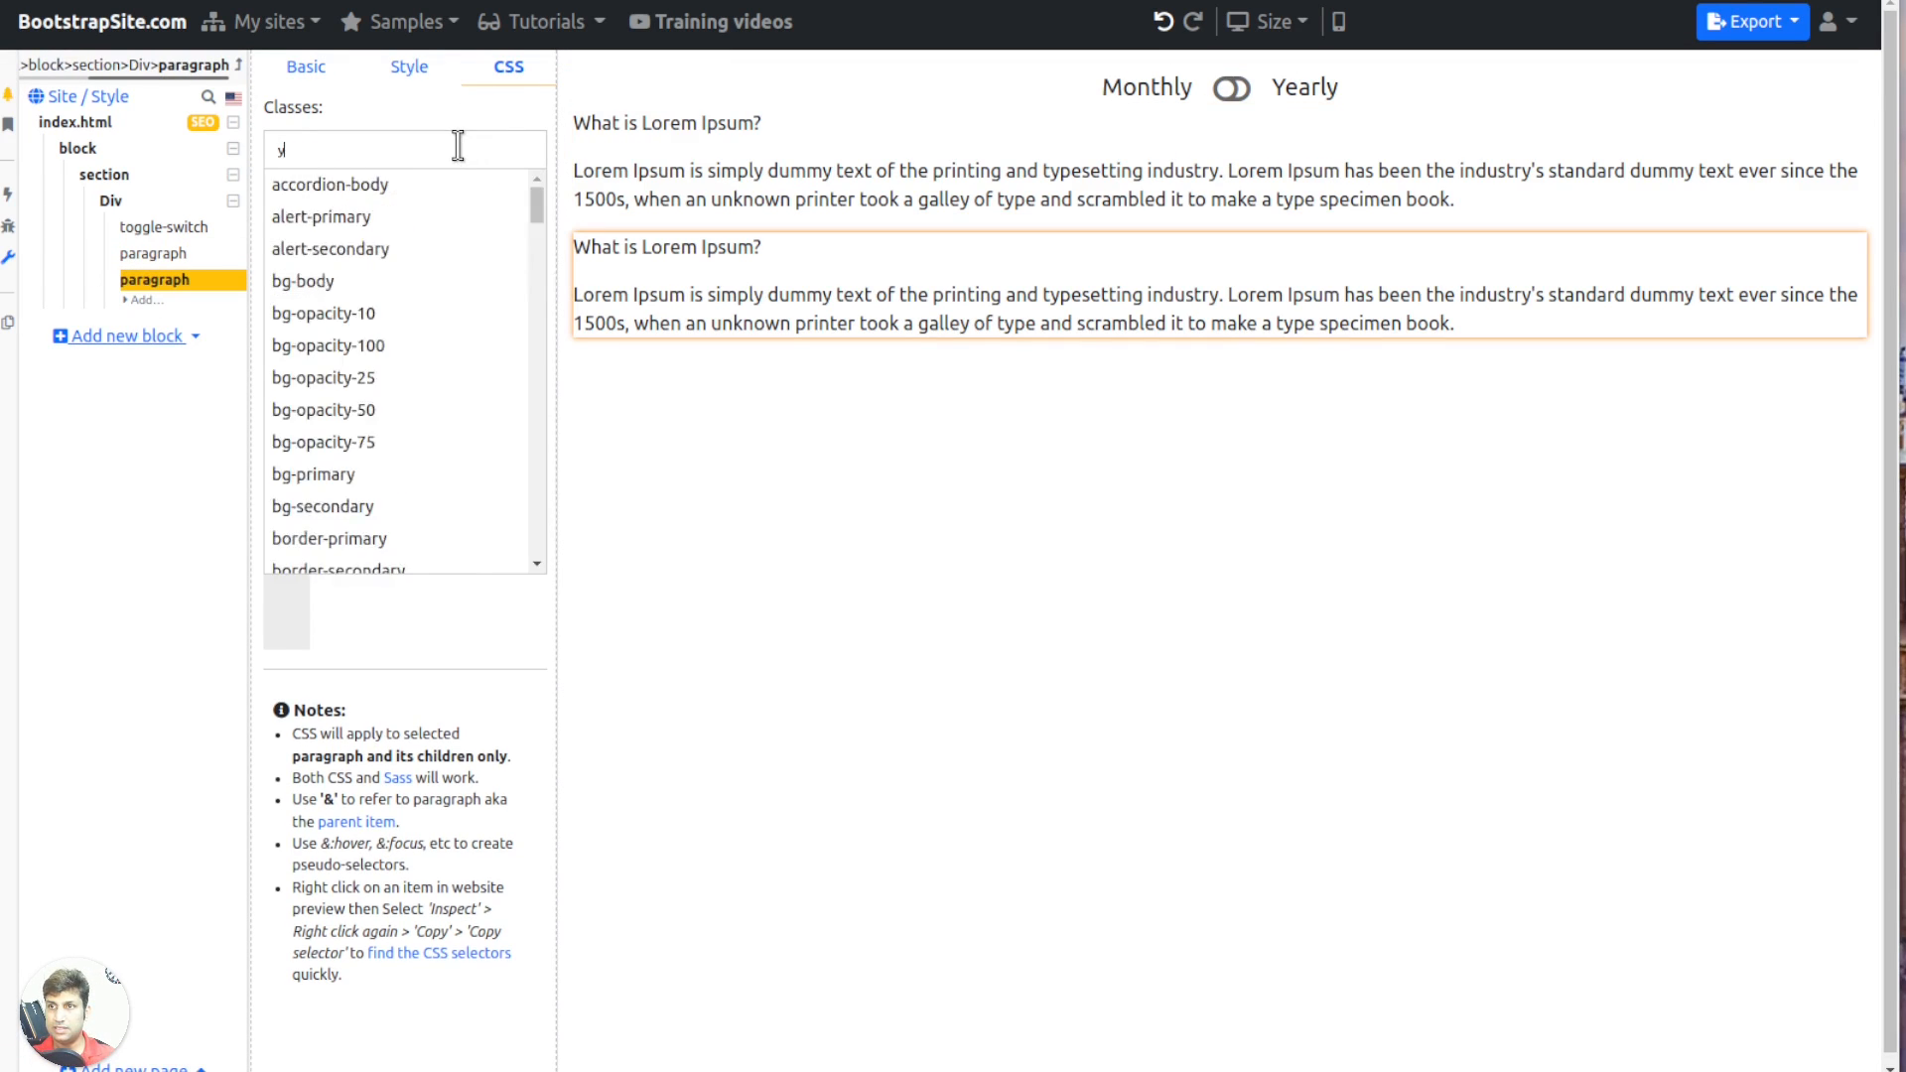
pyautogui.write('early-billing')
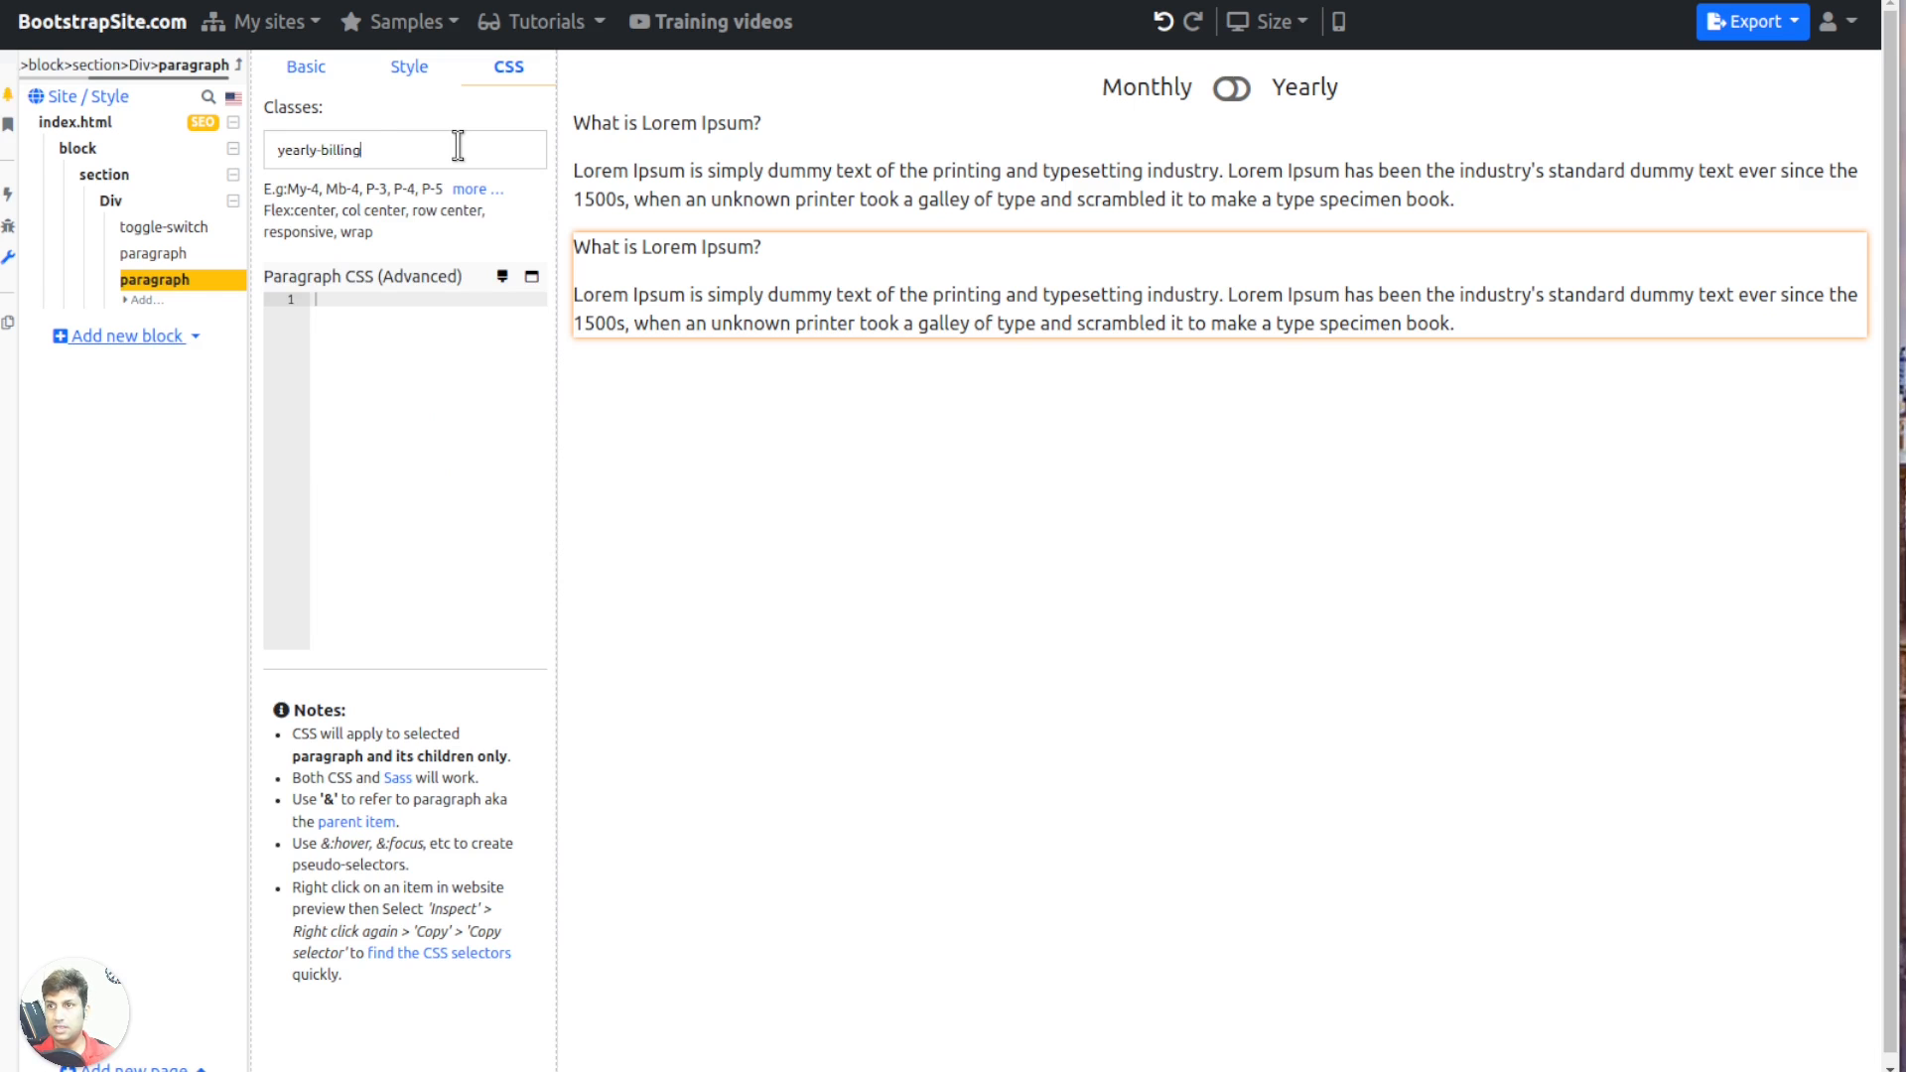
pyautogui.press('Return')
pyautogui.write('d-none')
pyautogui.press('Return')
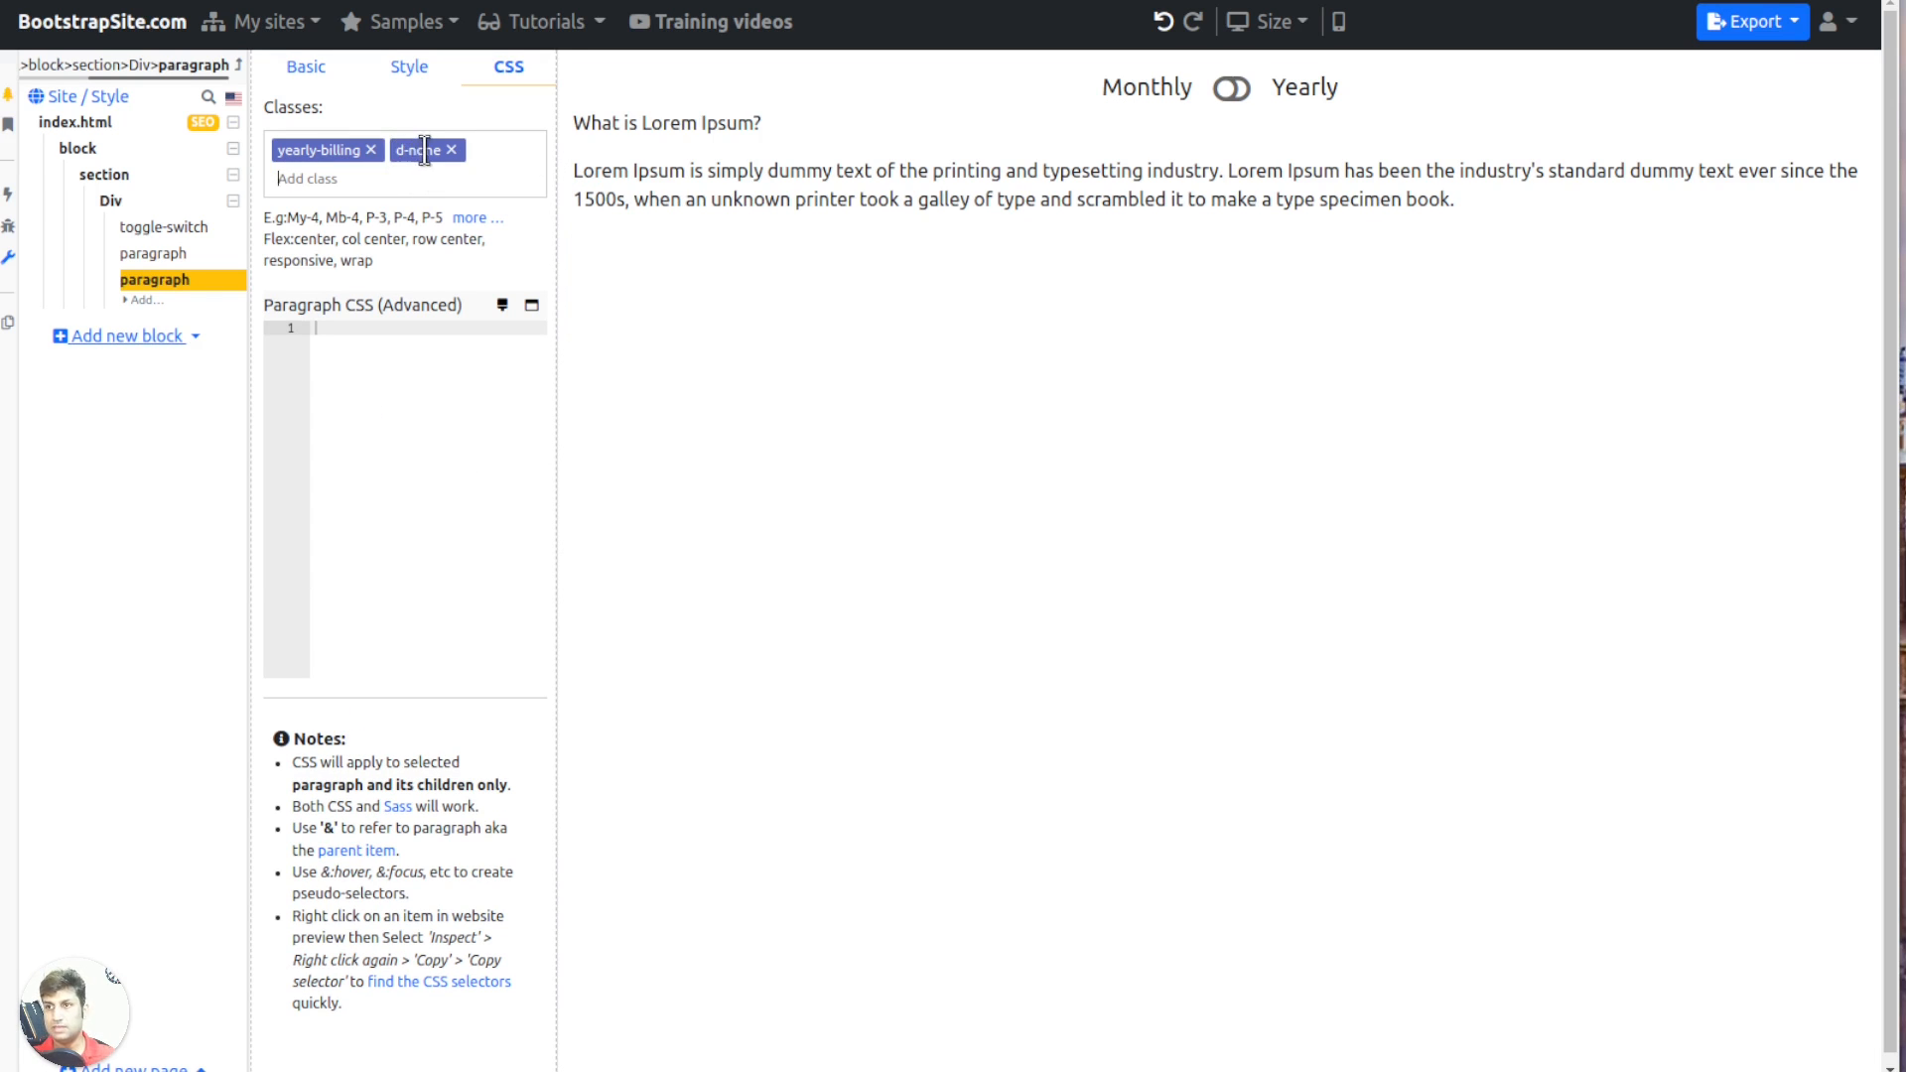
# Replace the first paragraph's heading line with "Monthly billing", followed by a line break
pyautogui.click(164, 226)
pyautogui.click(154, 253)
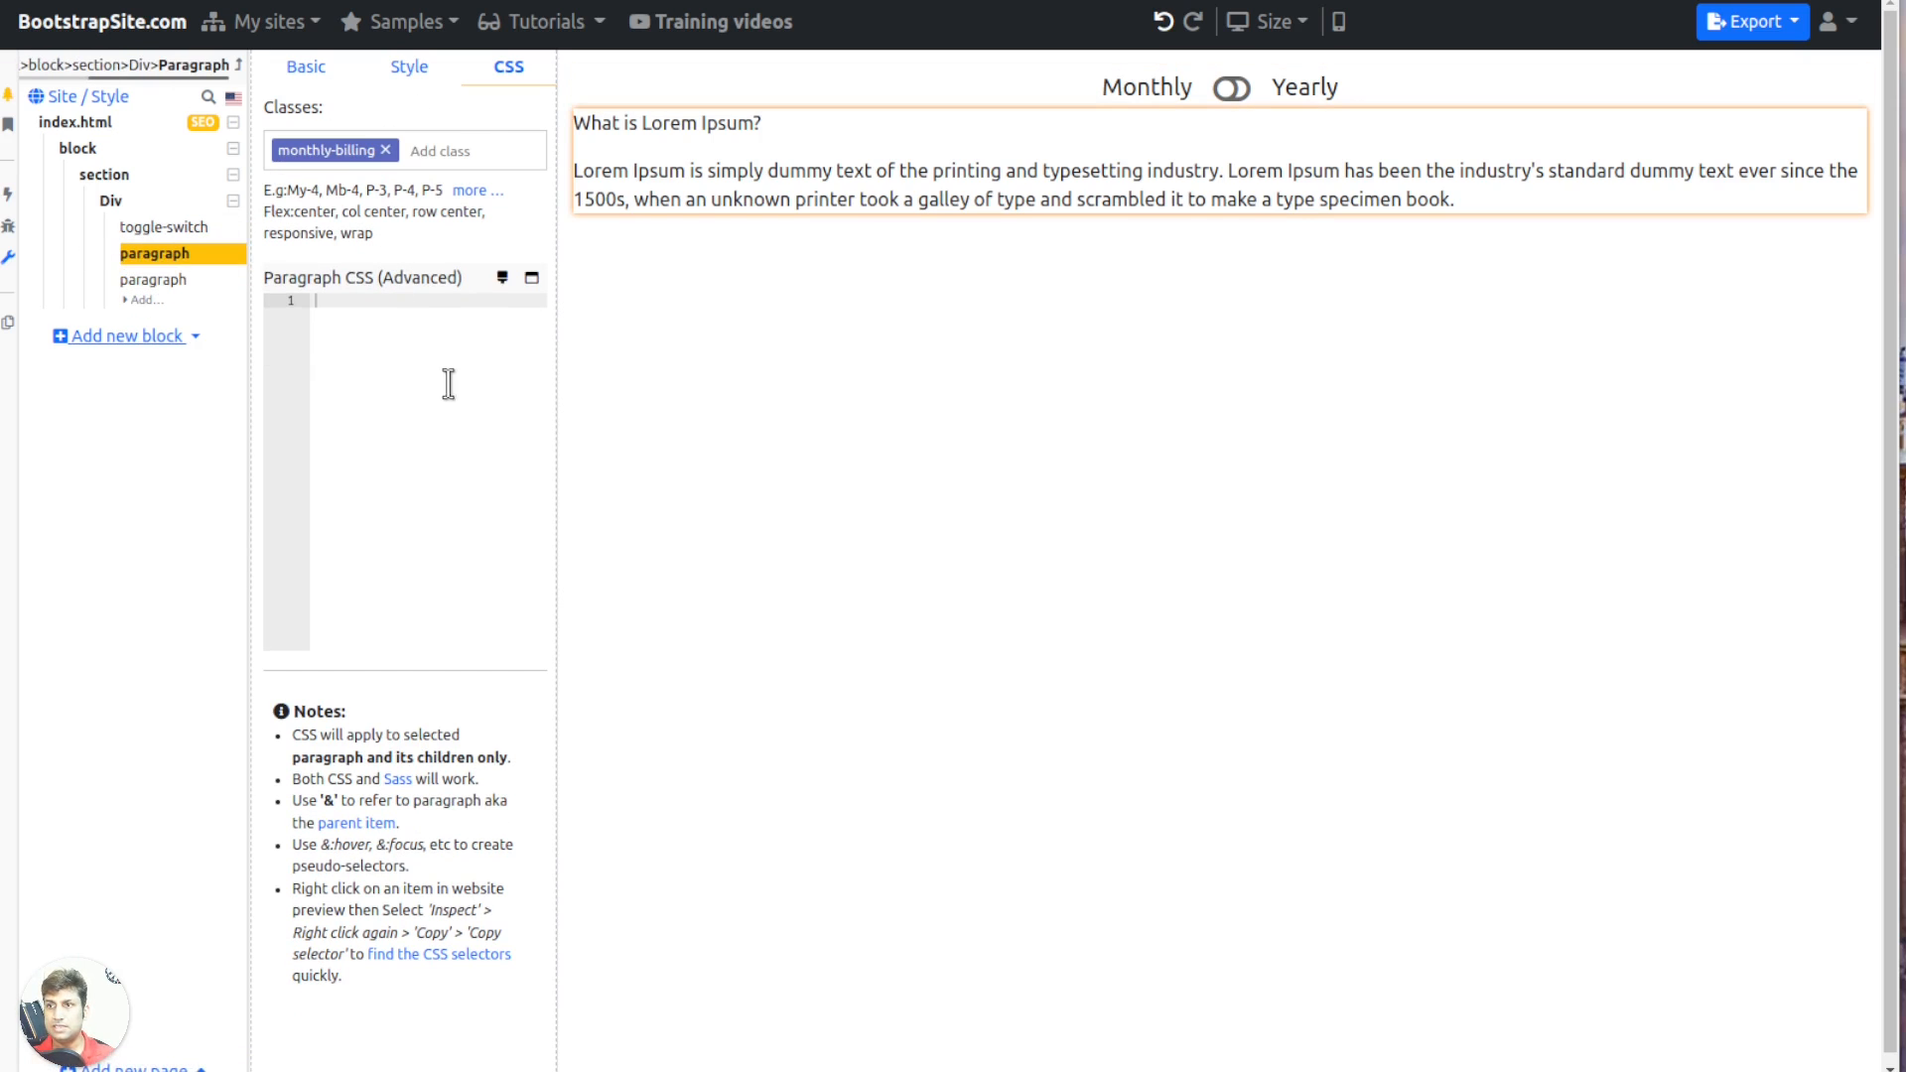
pyautogui.click(312, 79)
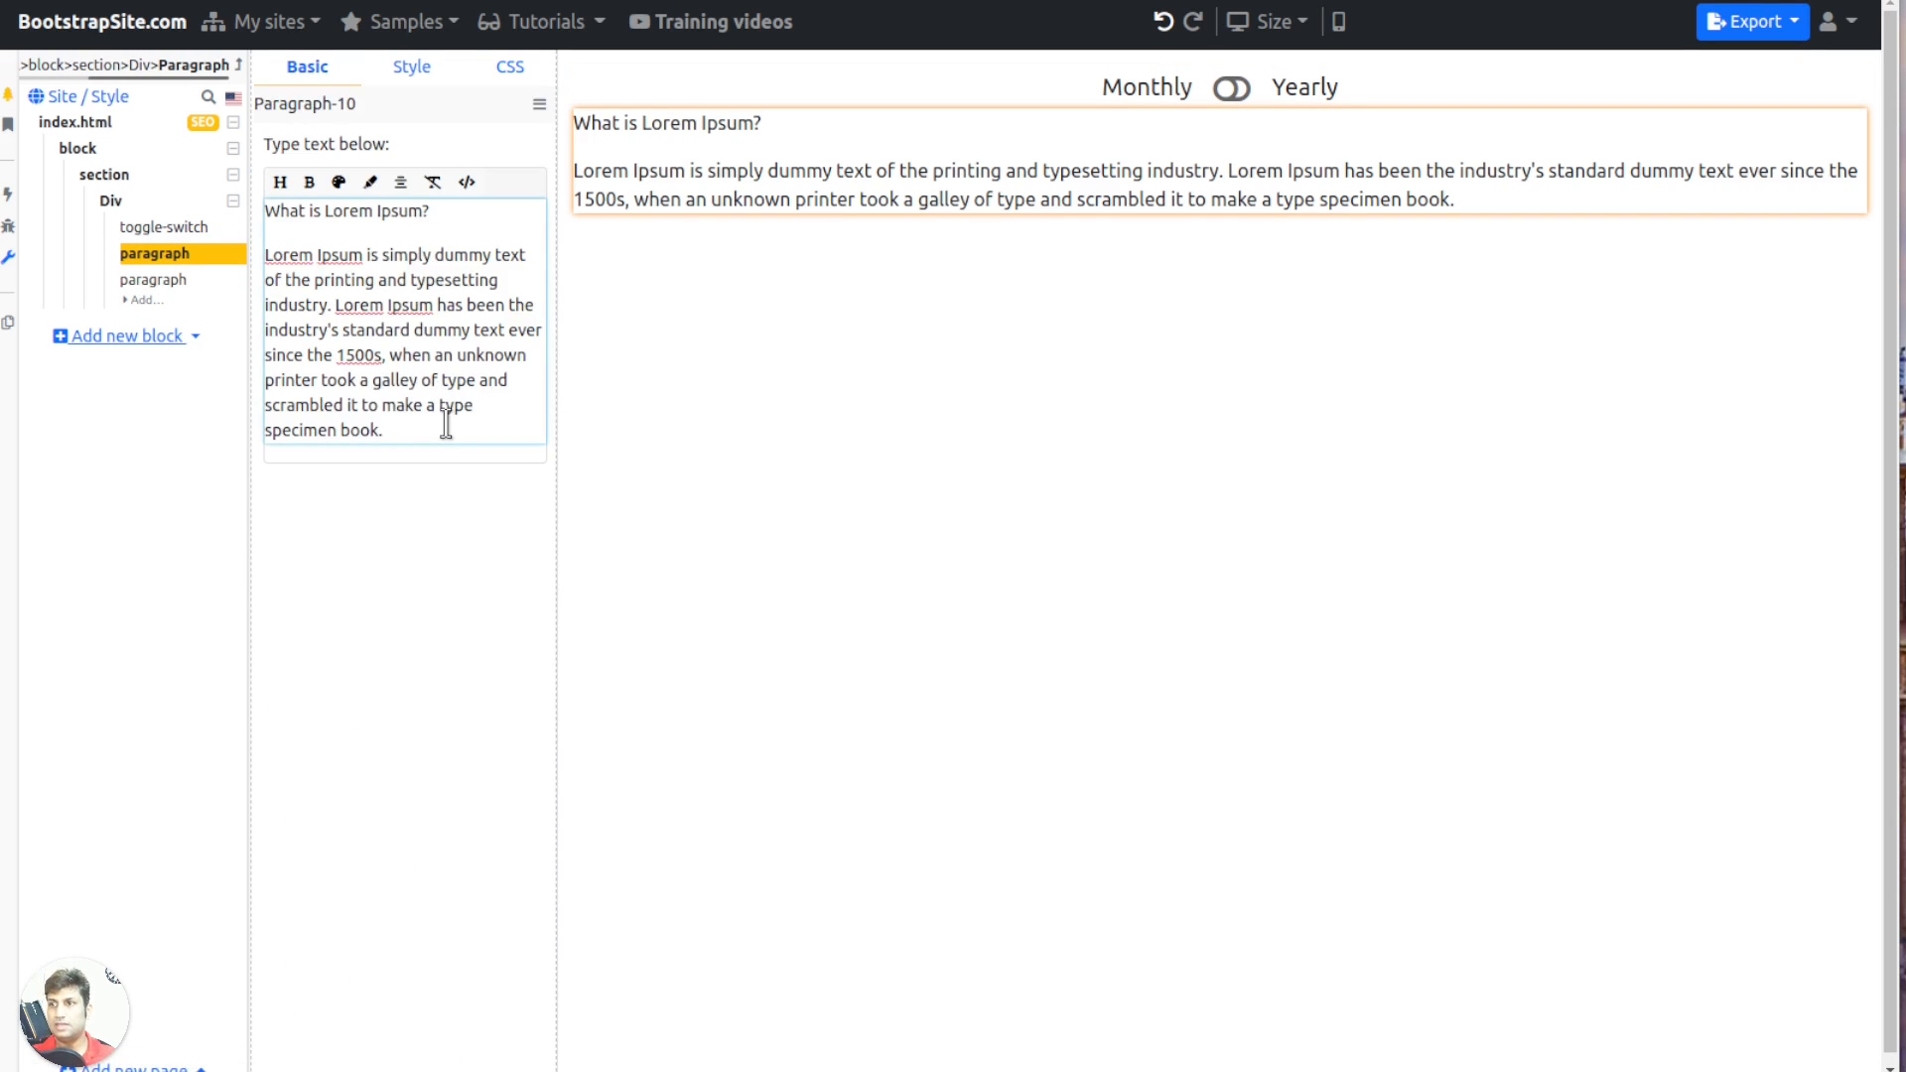
pyautogui.hotkey('ctrl', 'Home')
pyautogui.hotkey('shift', 'End')
pyautogui.write('Mon')
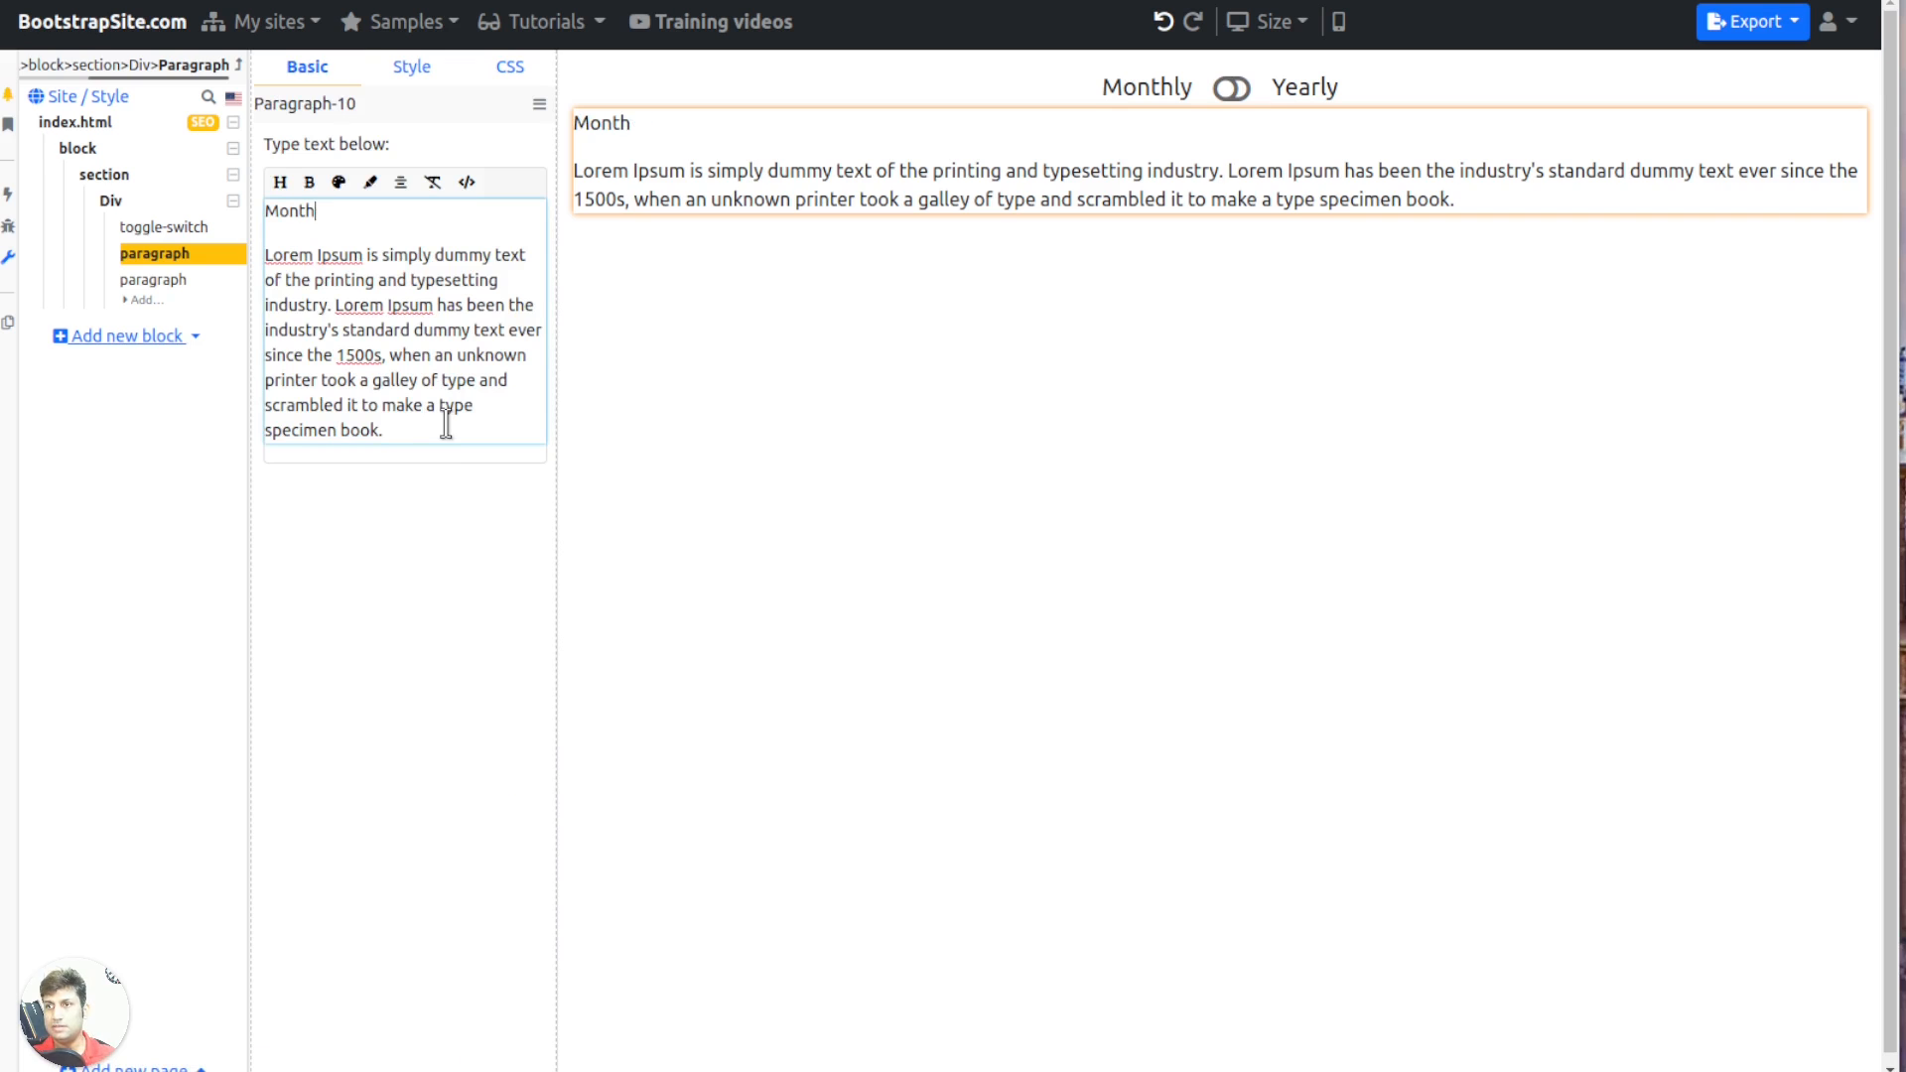
pyautogui.write('thly billing')
pyautogui.press('Return')
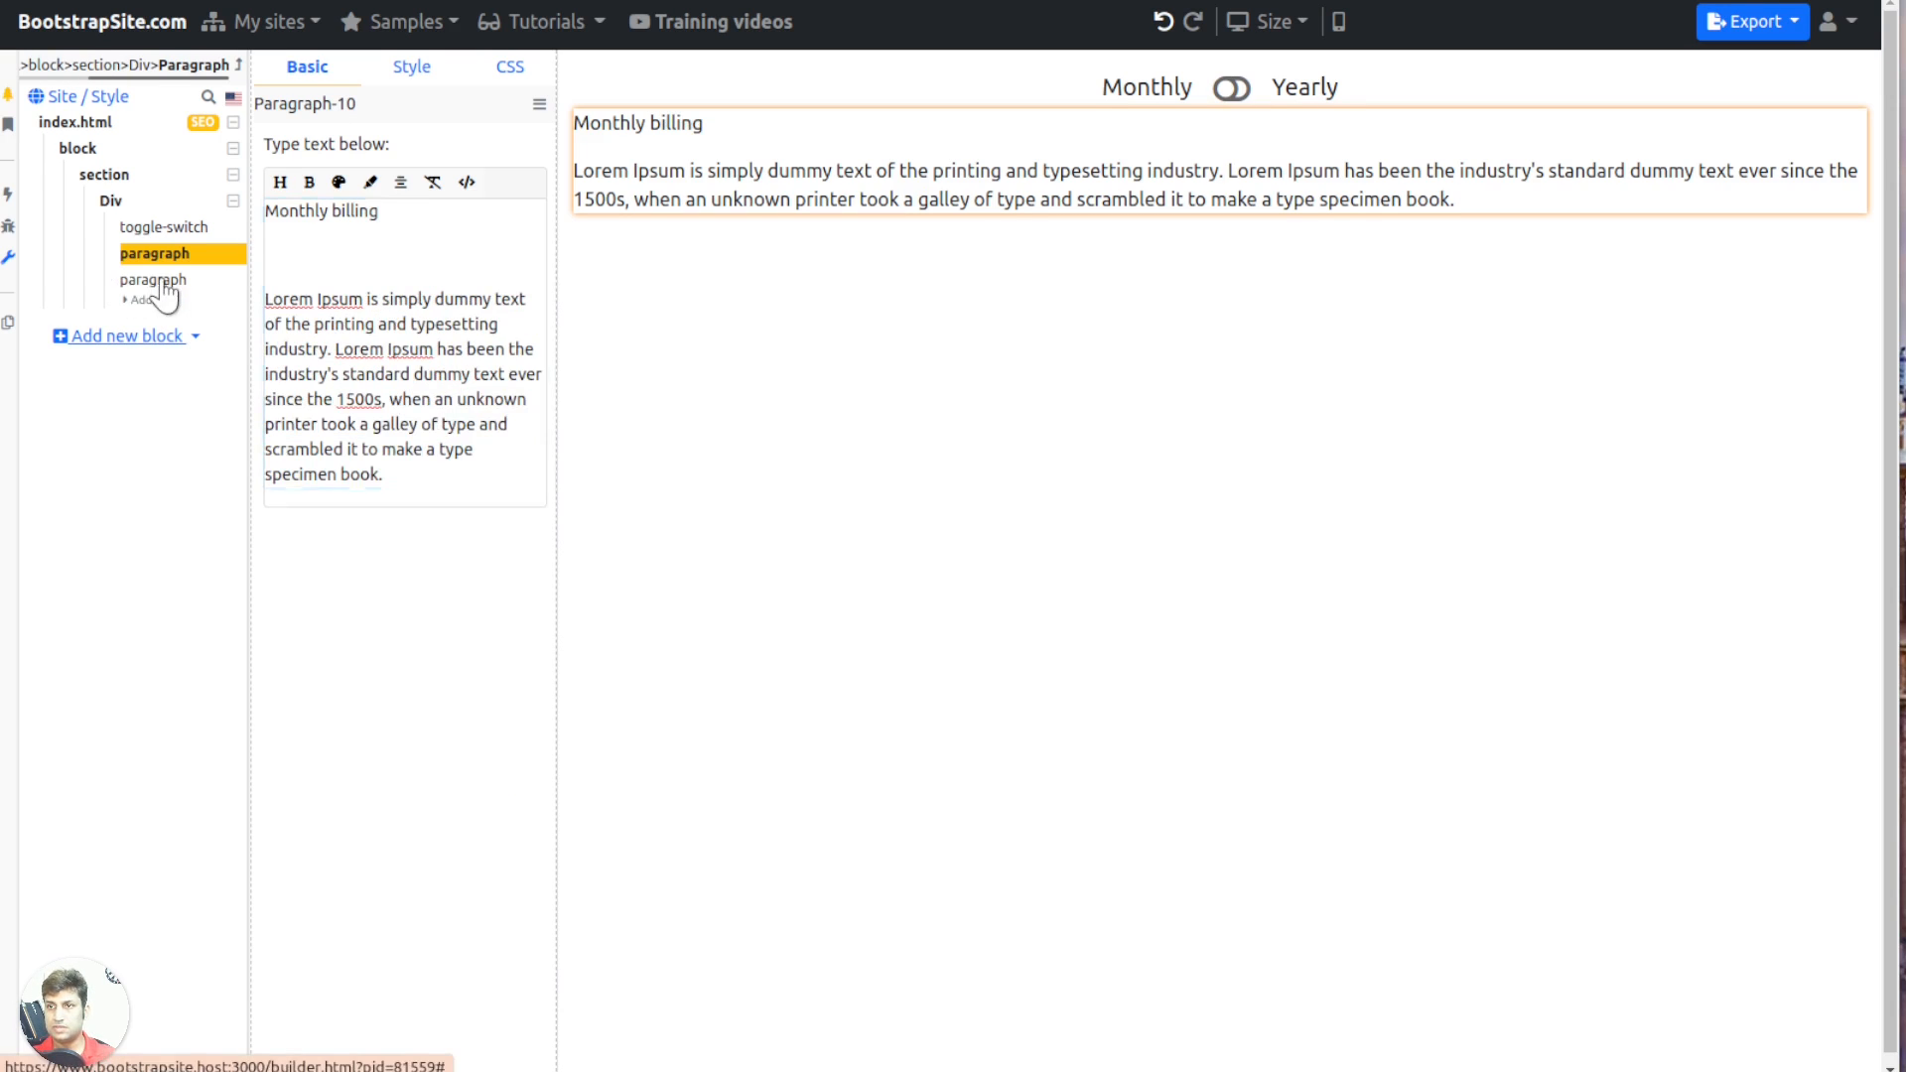
# Replace the second paragraph's heading line with "Yearly billing"
pyautogui.click(127, 281)
pyautogui.tripleClick(292, 212)
pyautogui.write('Year')
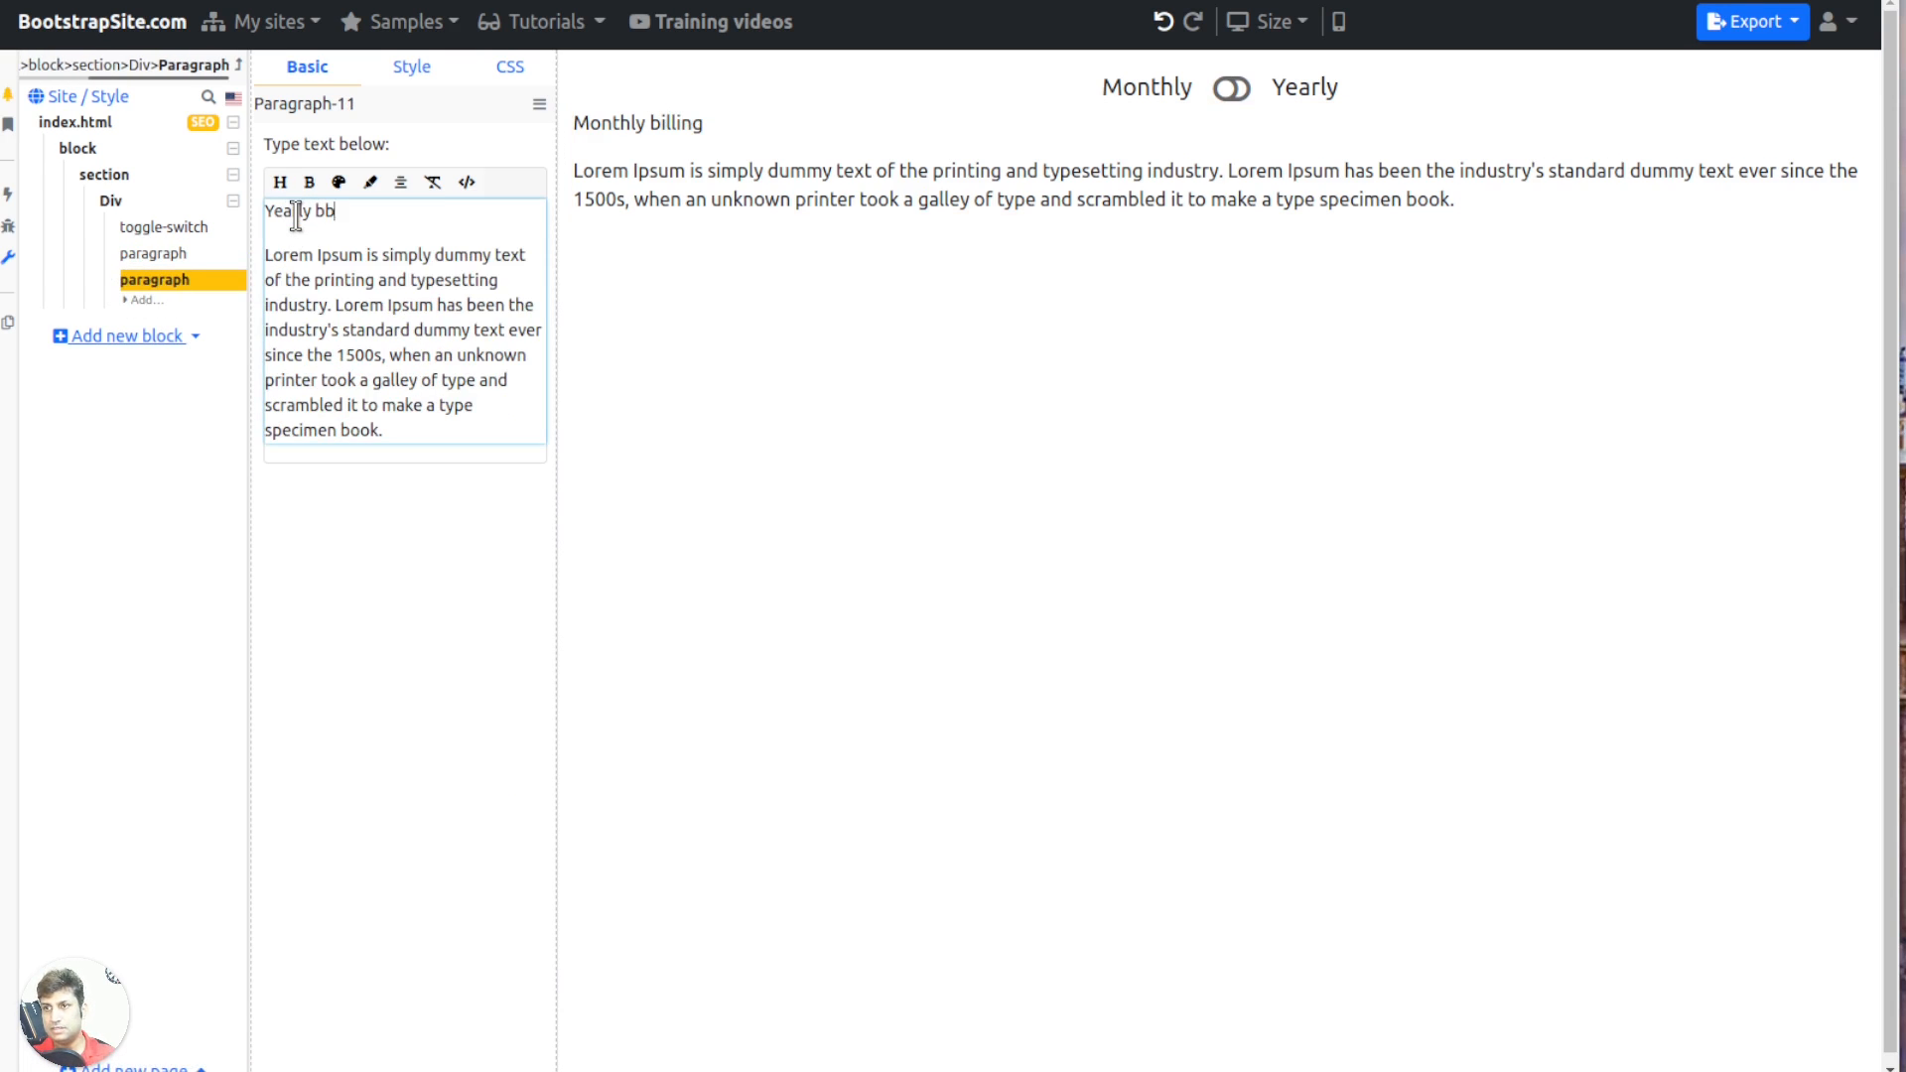
pyautogui.press('Delete')
pyautogui.press('Return')
pyautogui.press('BackSpace')
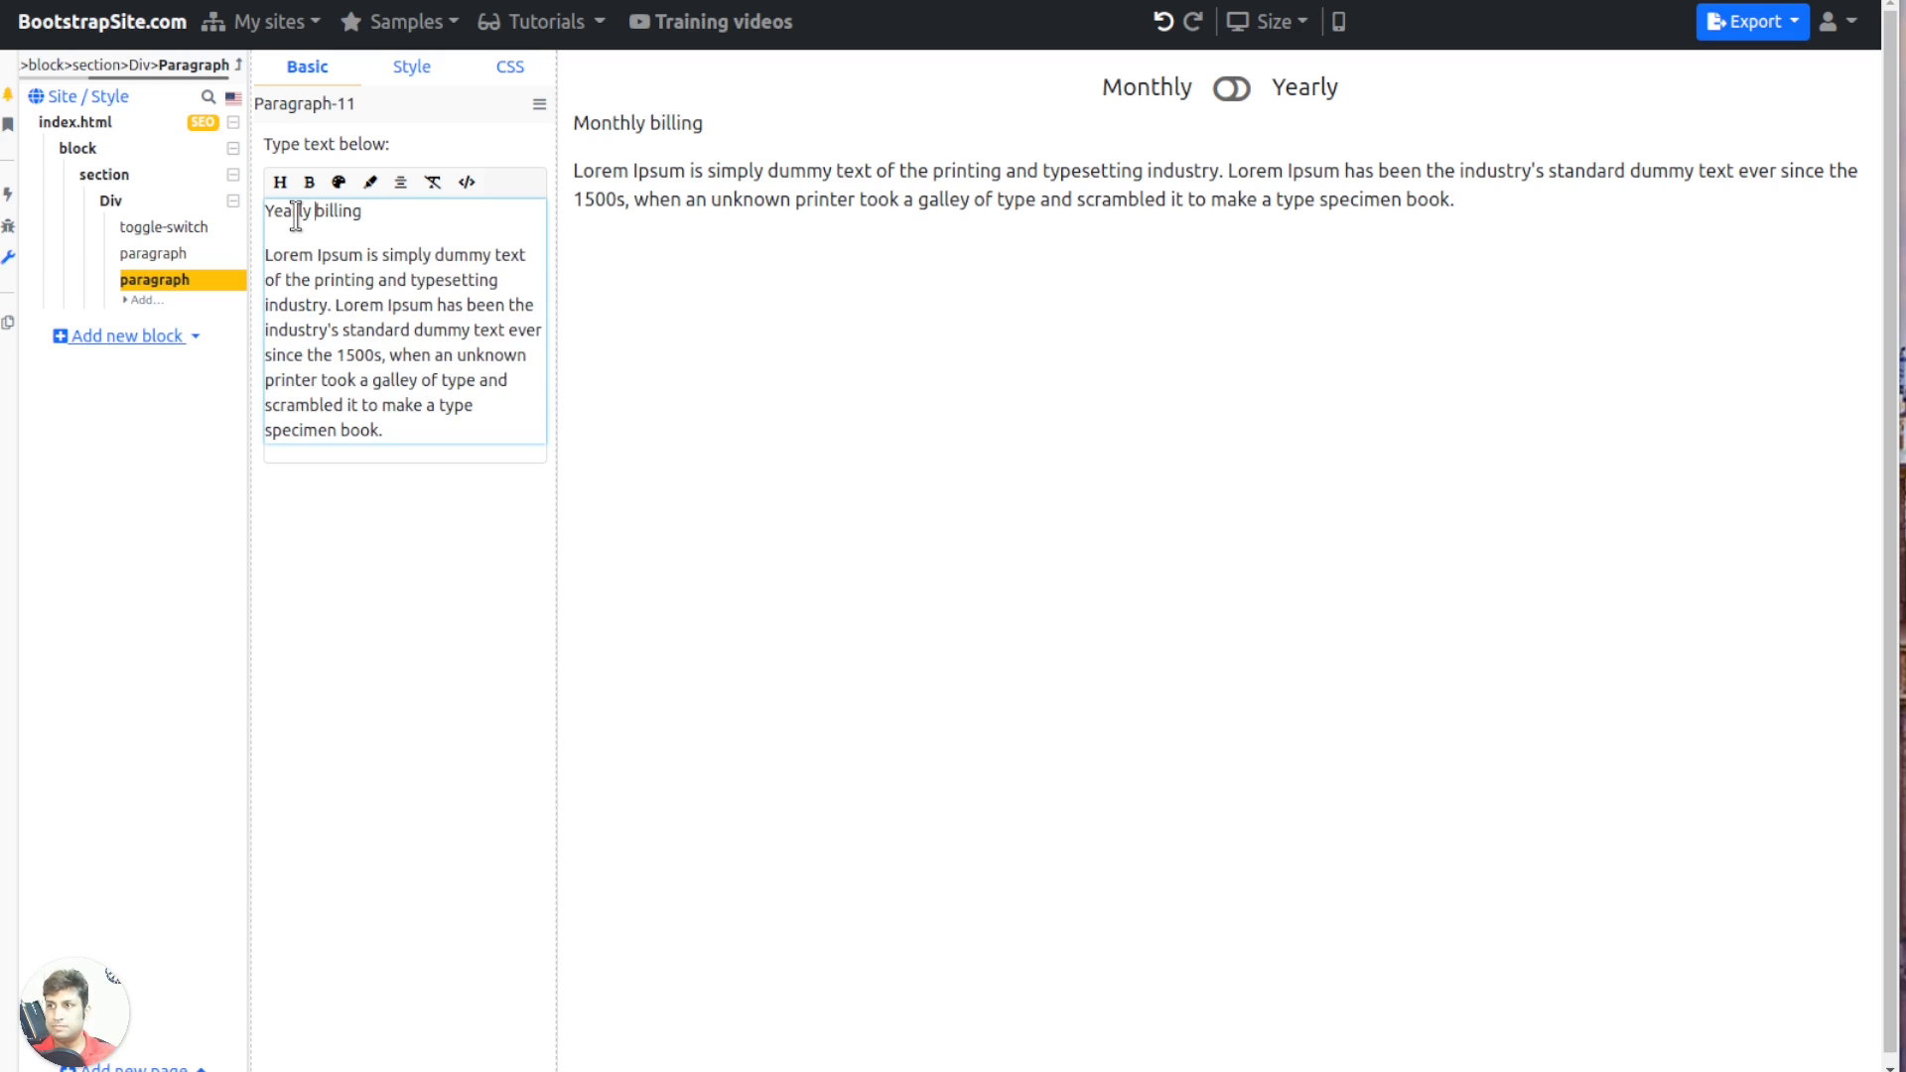
# Compare the CSS classes of both paragraphs with the target CSS selectors of the toggle switch
pyautogui.click(509, 68)
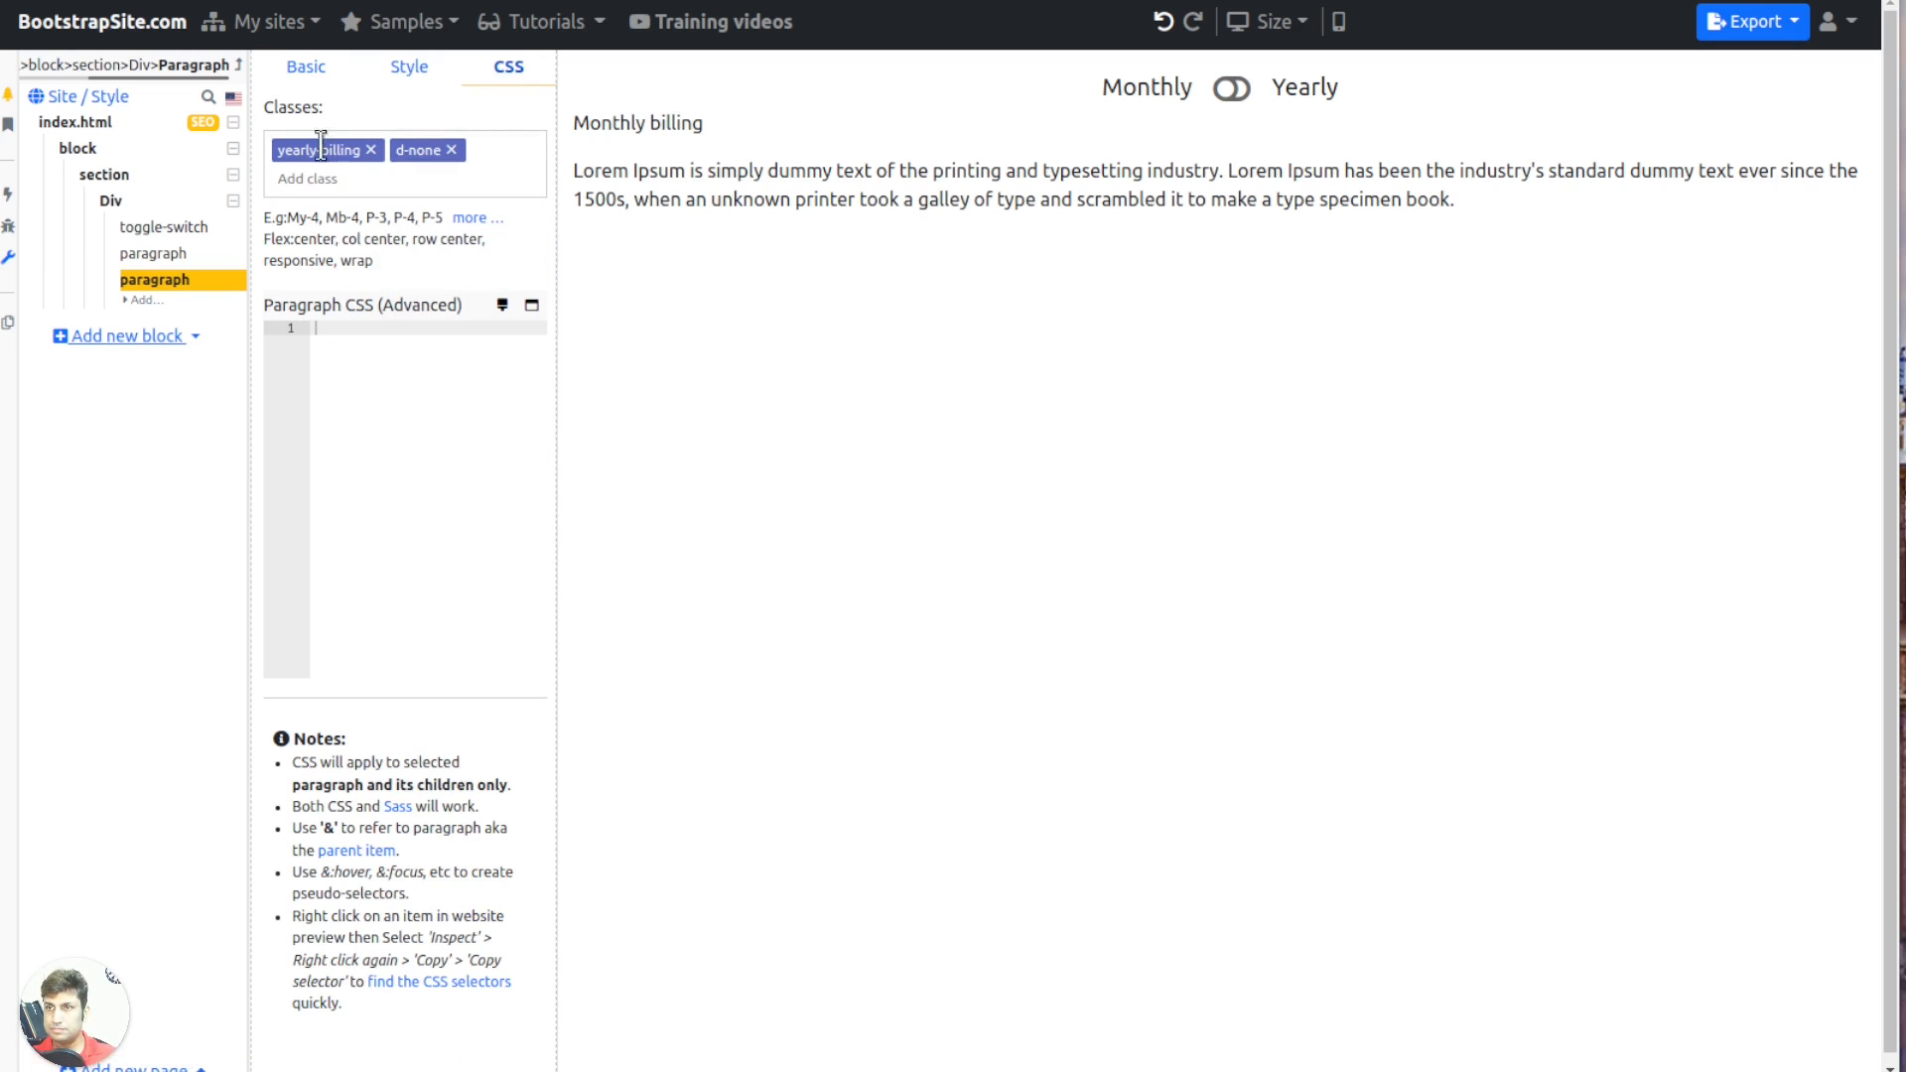
pyautogui.click(209, 254)
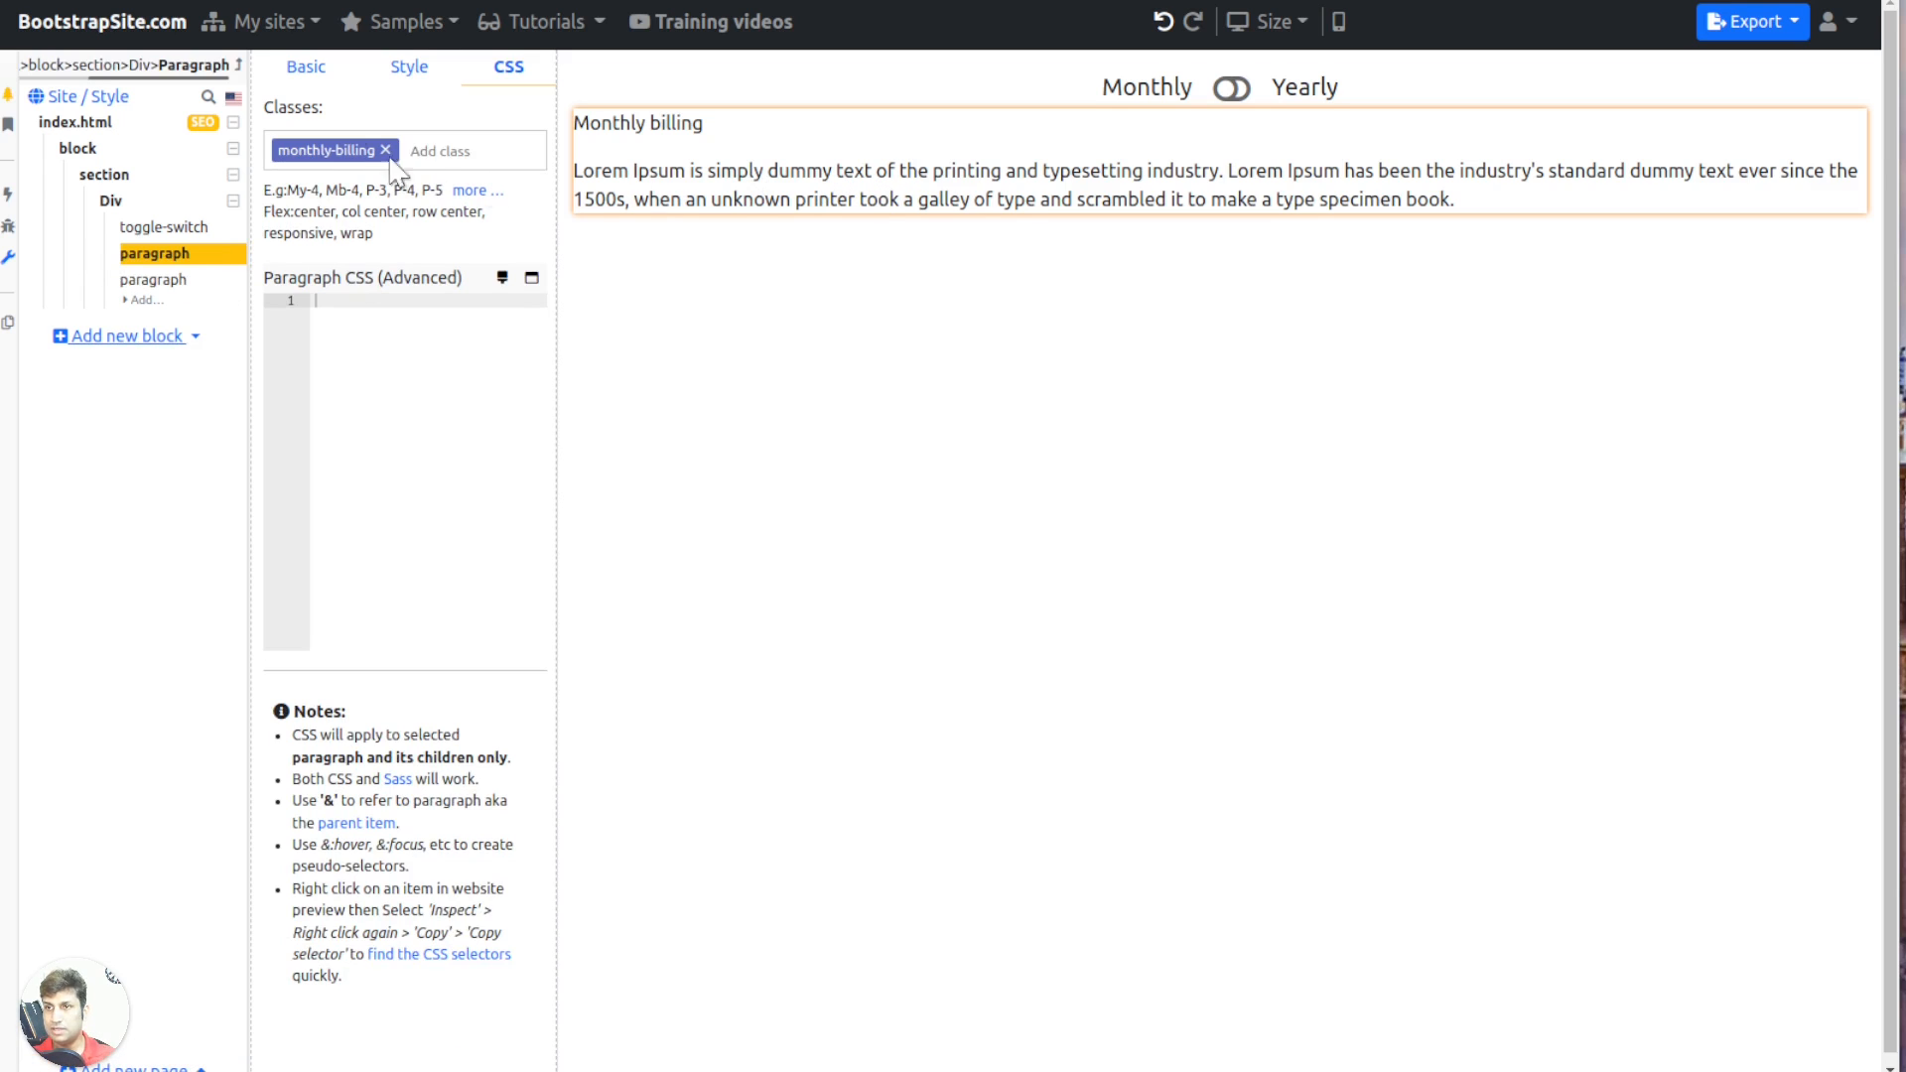
pyautogui.click(189, 280)
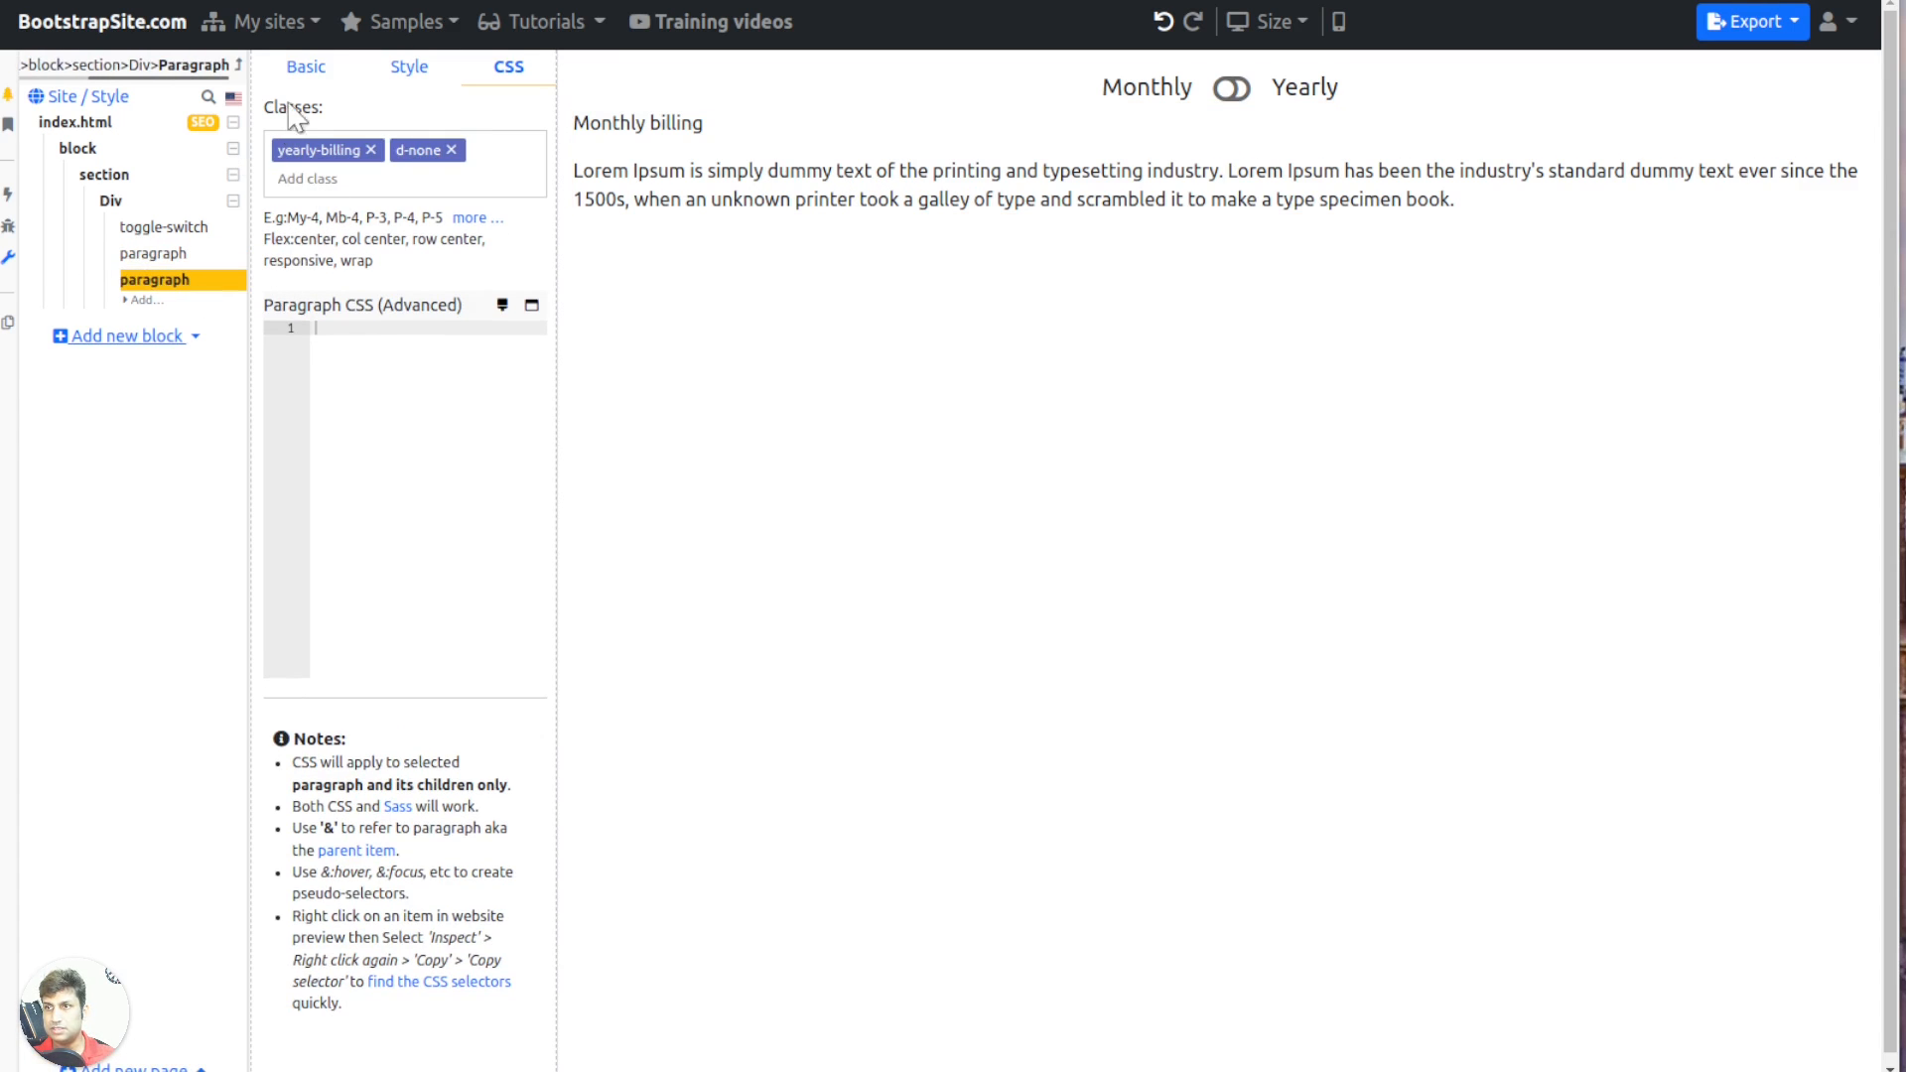
pyautogui.click(149, 230)
pyautogui.click(305, 67)
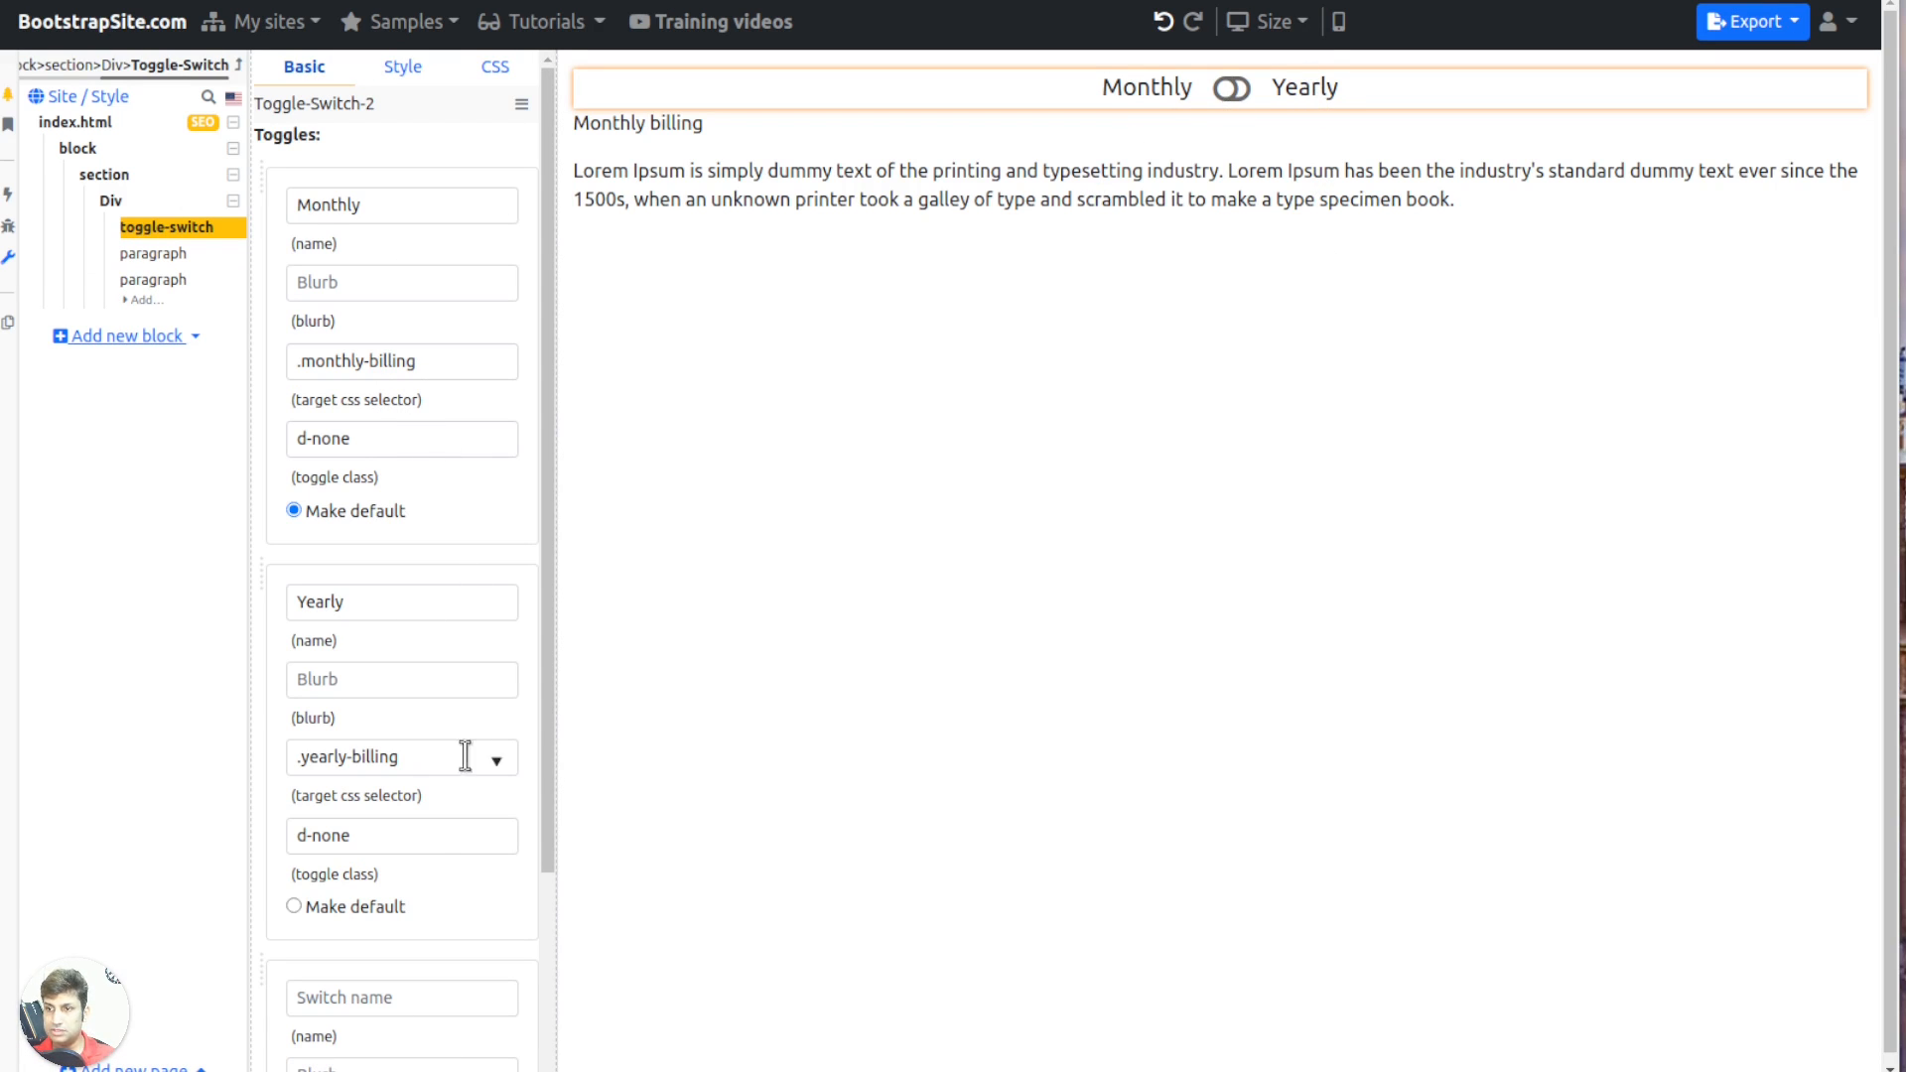
# Preview the page and flip the billing toggle to Yearly and back to Monthly, checking the paragraph shown for each
pyautogui.click(1707, 45)
pyautogui.click(1709, 66)
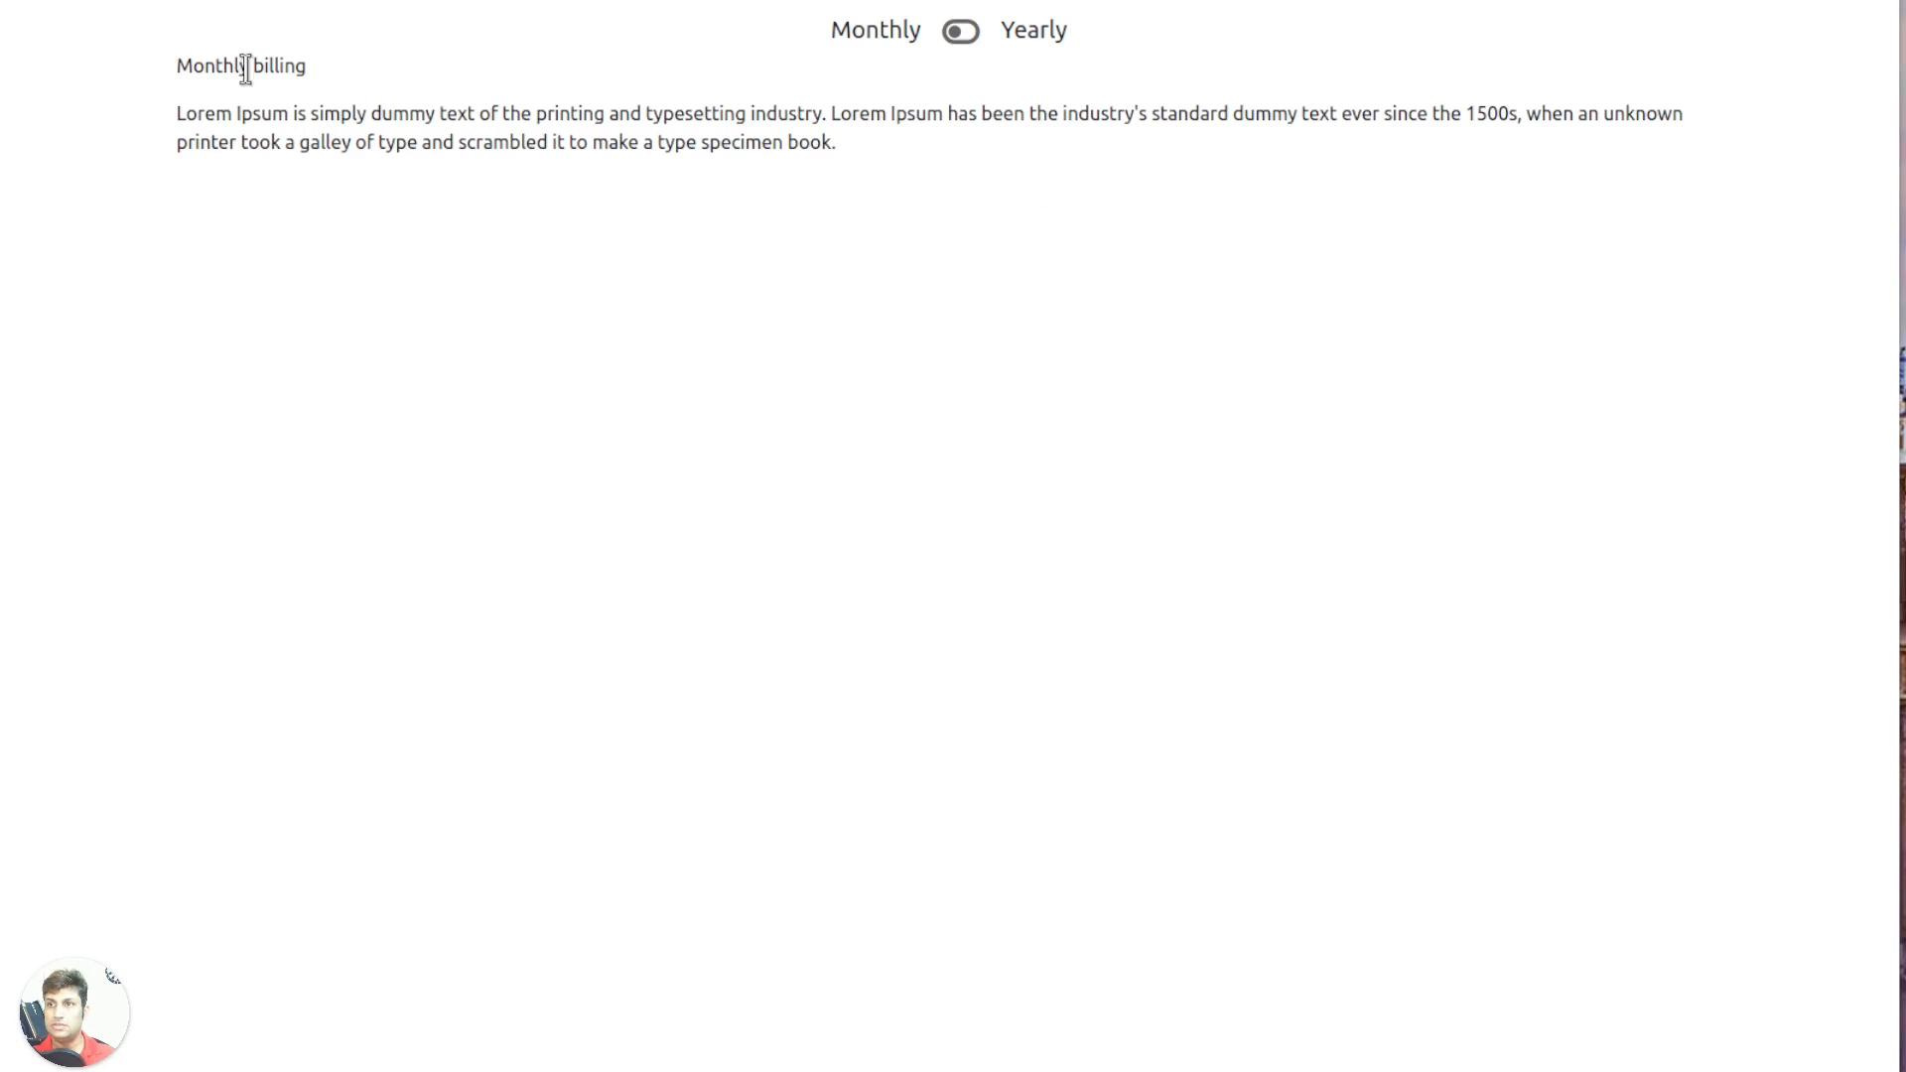
pyautogui.moveTo(177, 65); pyautogui.dragTo(937, 99)
pyautogui.click(247, 114)
pyautogui.moveTo(178, 61); pyautogui.dragTo(944, 199)
pyautogui.click(944, 198)
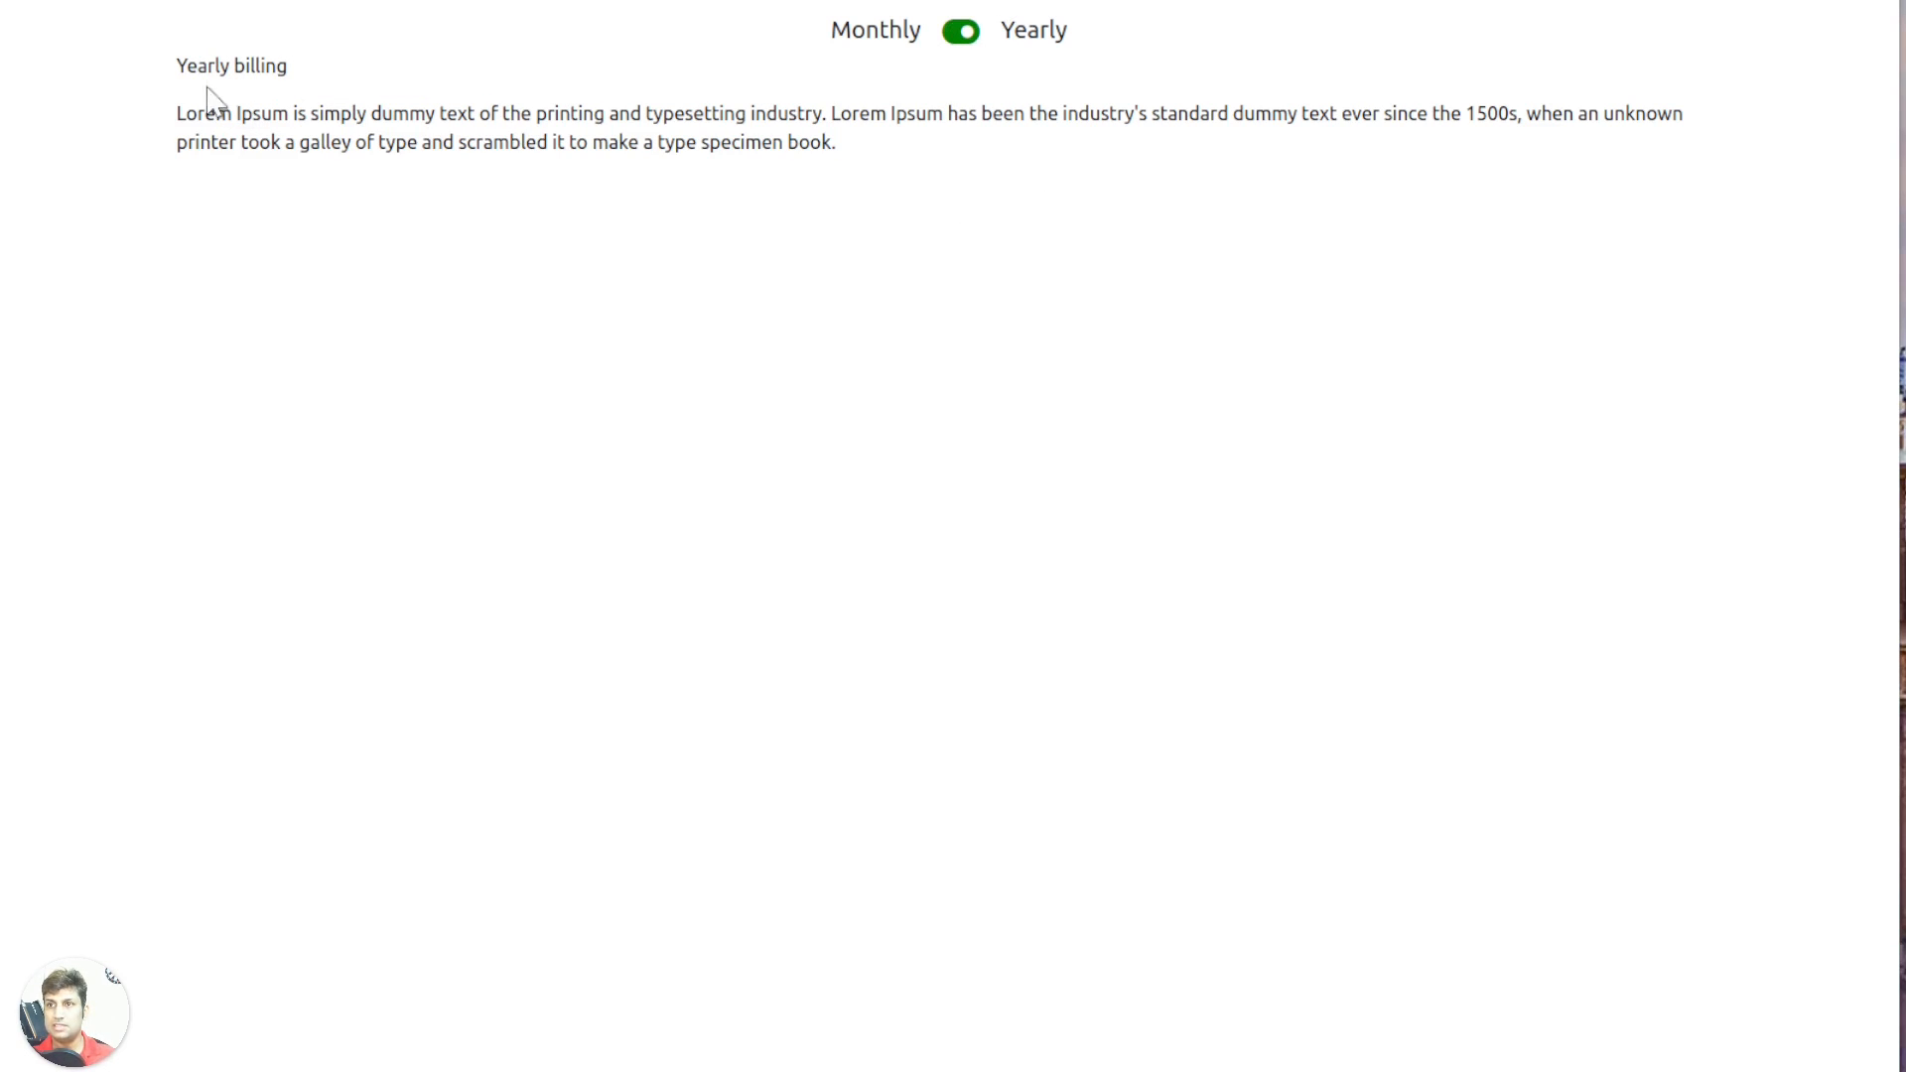
pyautogui.moveTo(178, 68); pyautogui.dragTo(877, 102)
pyautogui.click(320, 178)
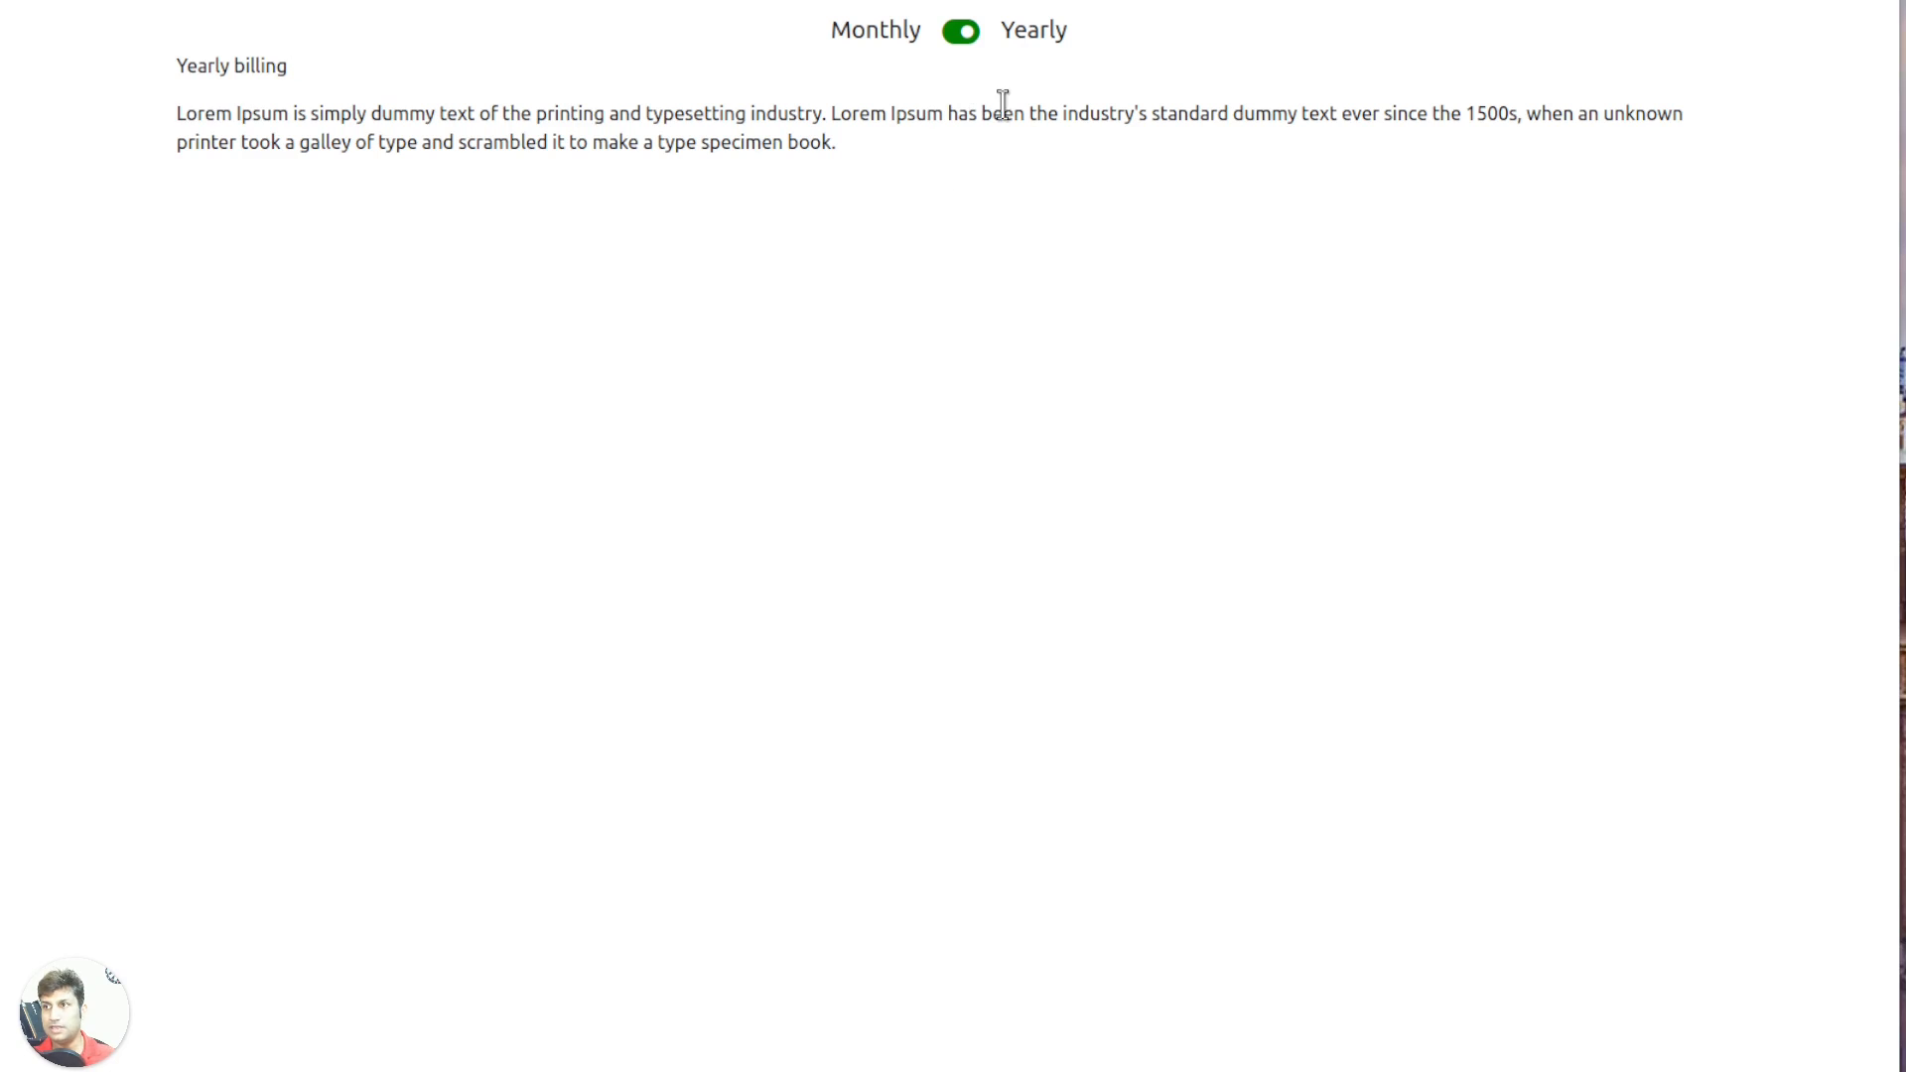
pyautogui.moveTo(177, 66); pyautogui.dragTo(306, 68)
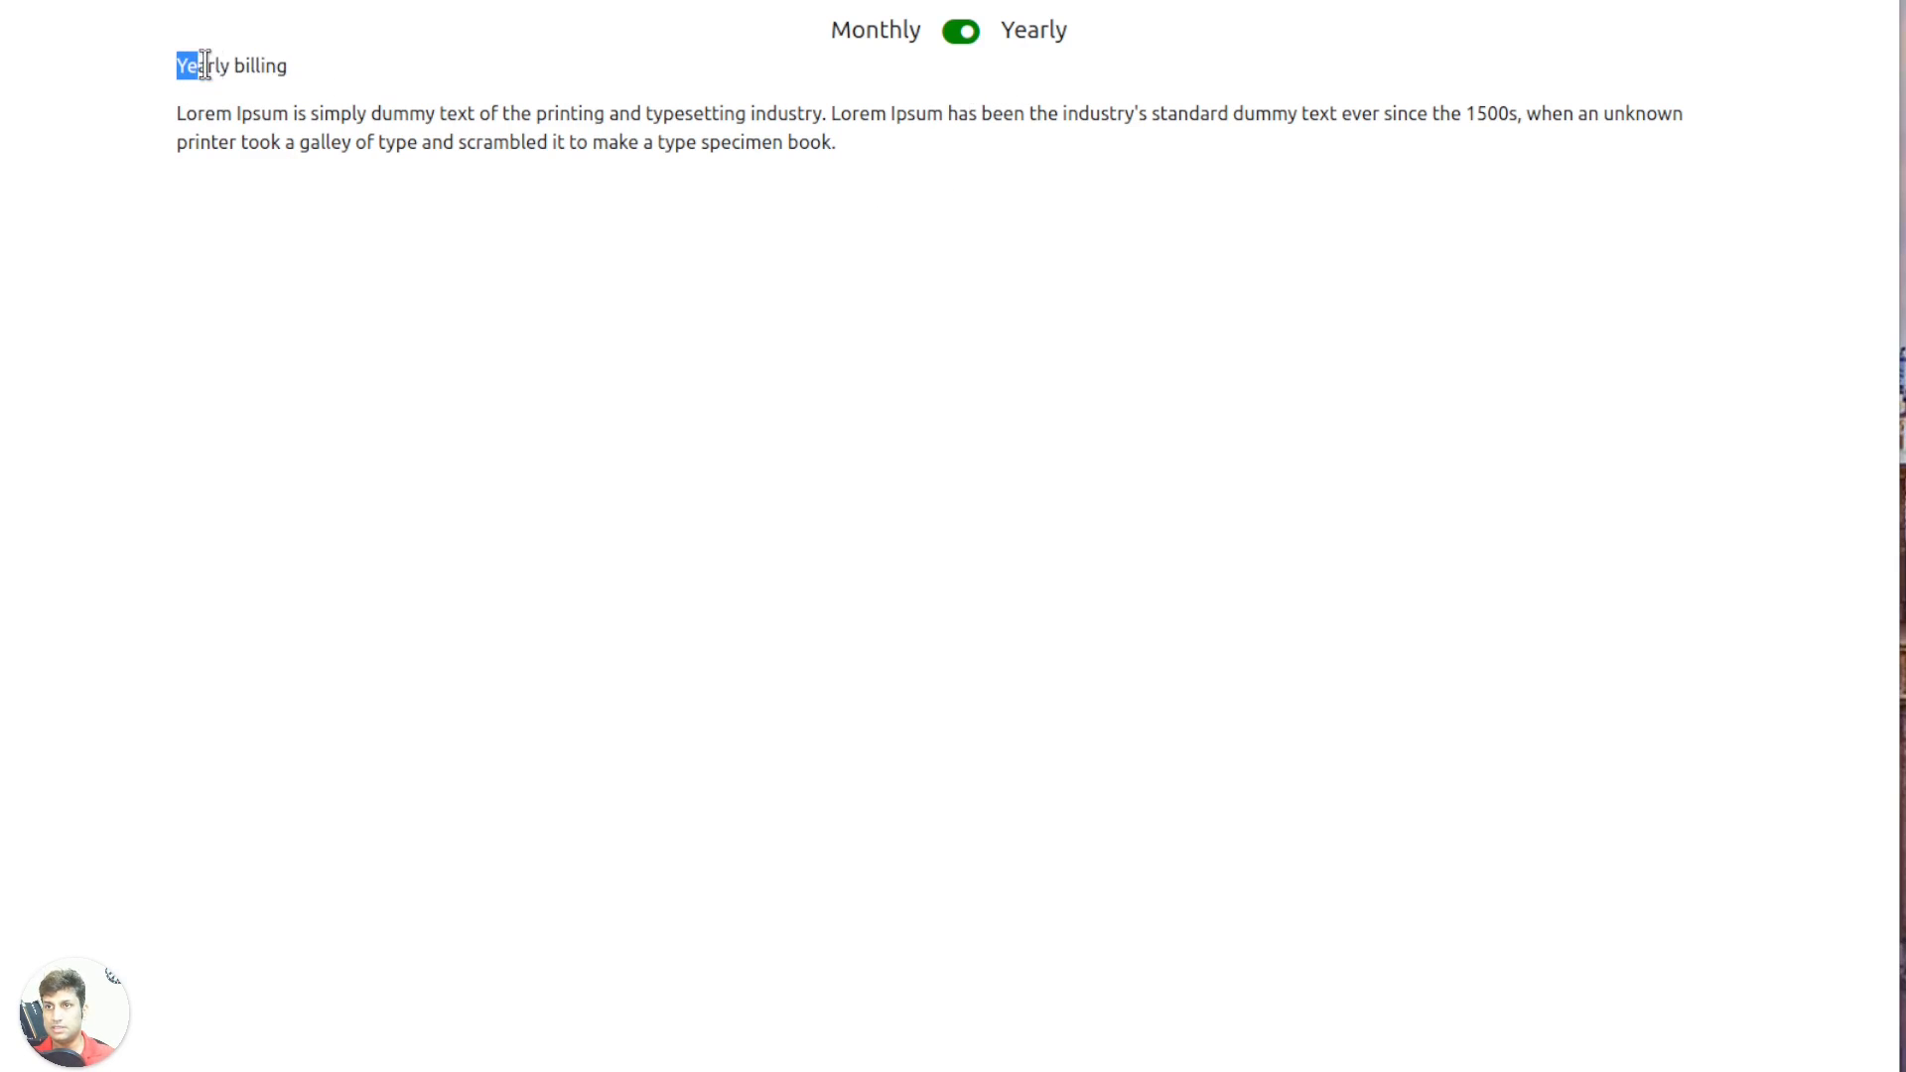
pyautogui.click(963, 35)
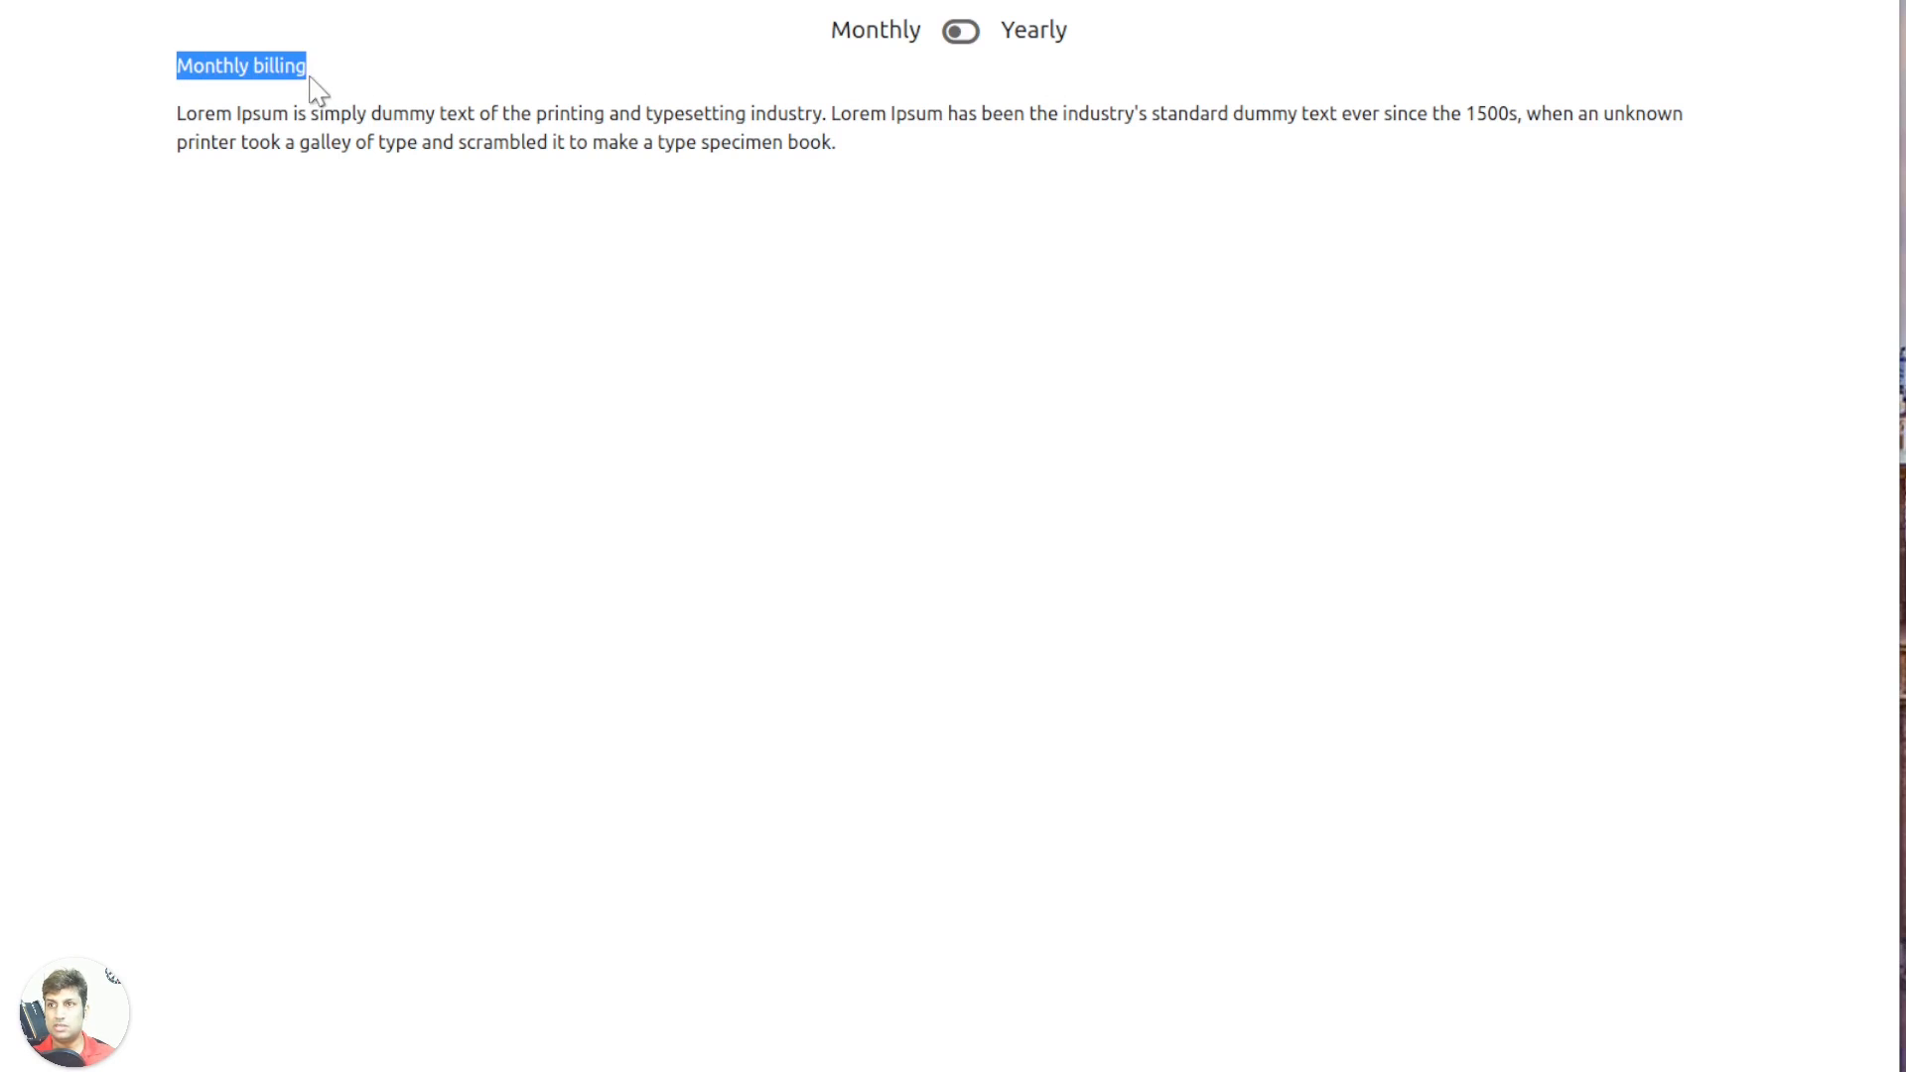
pyautogui.moveTo(179, 66); pyautogui.dragTo(800, 144)
pyautogui.click(800, 144)
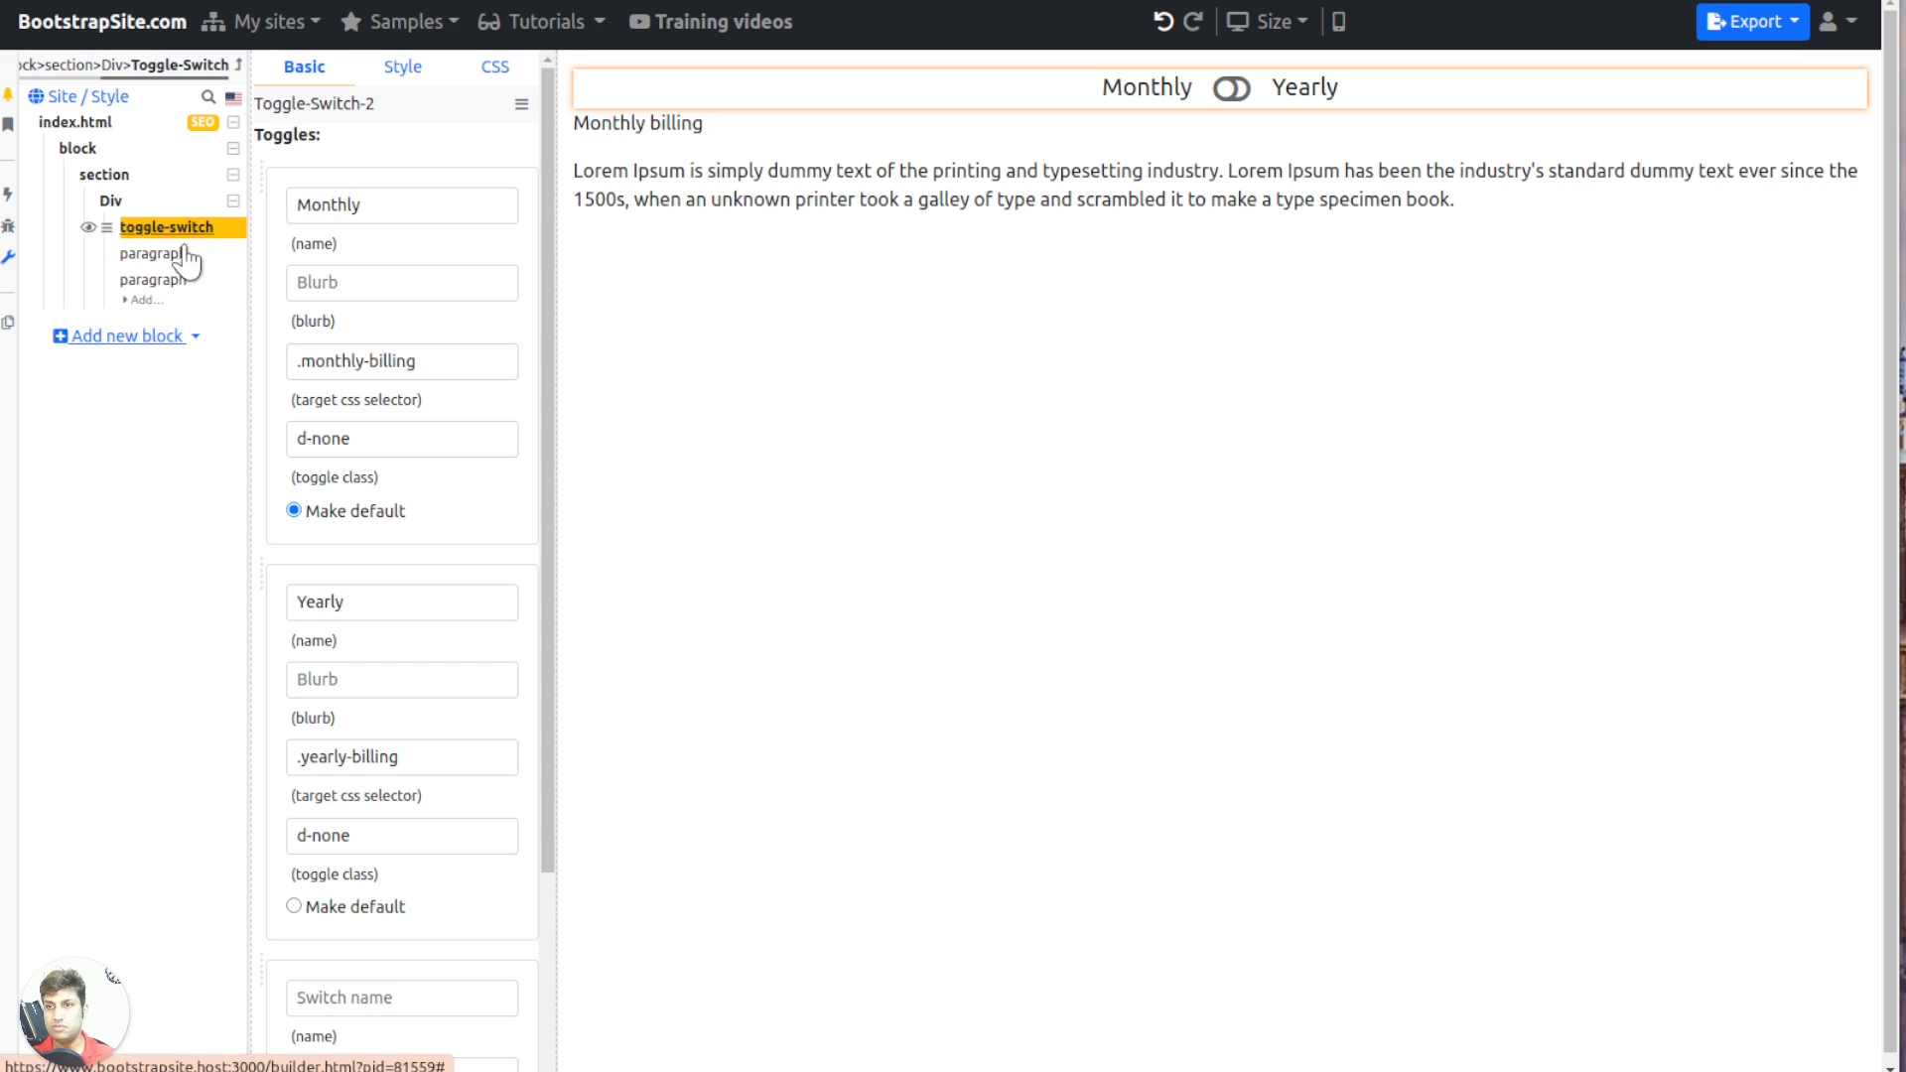
# Delete both paragraphs below the toggle switch
pyautogui.click(165, 262)
pyautogui.rightClick(149, 255)
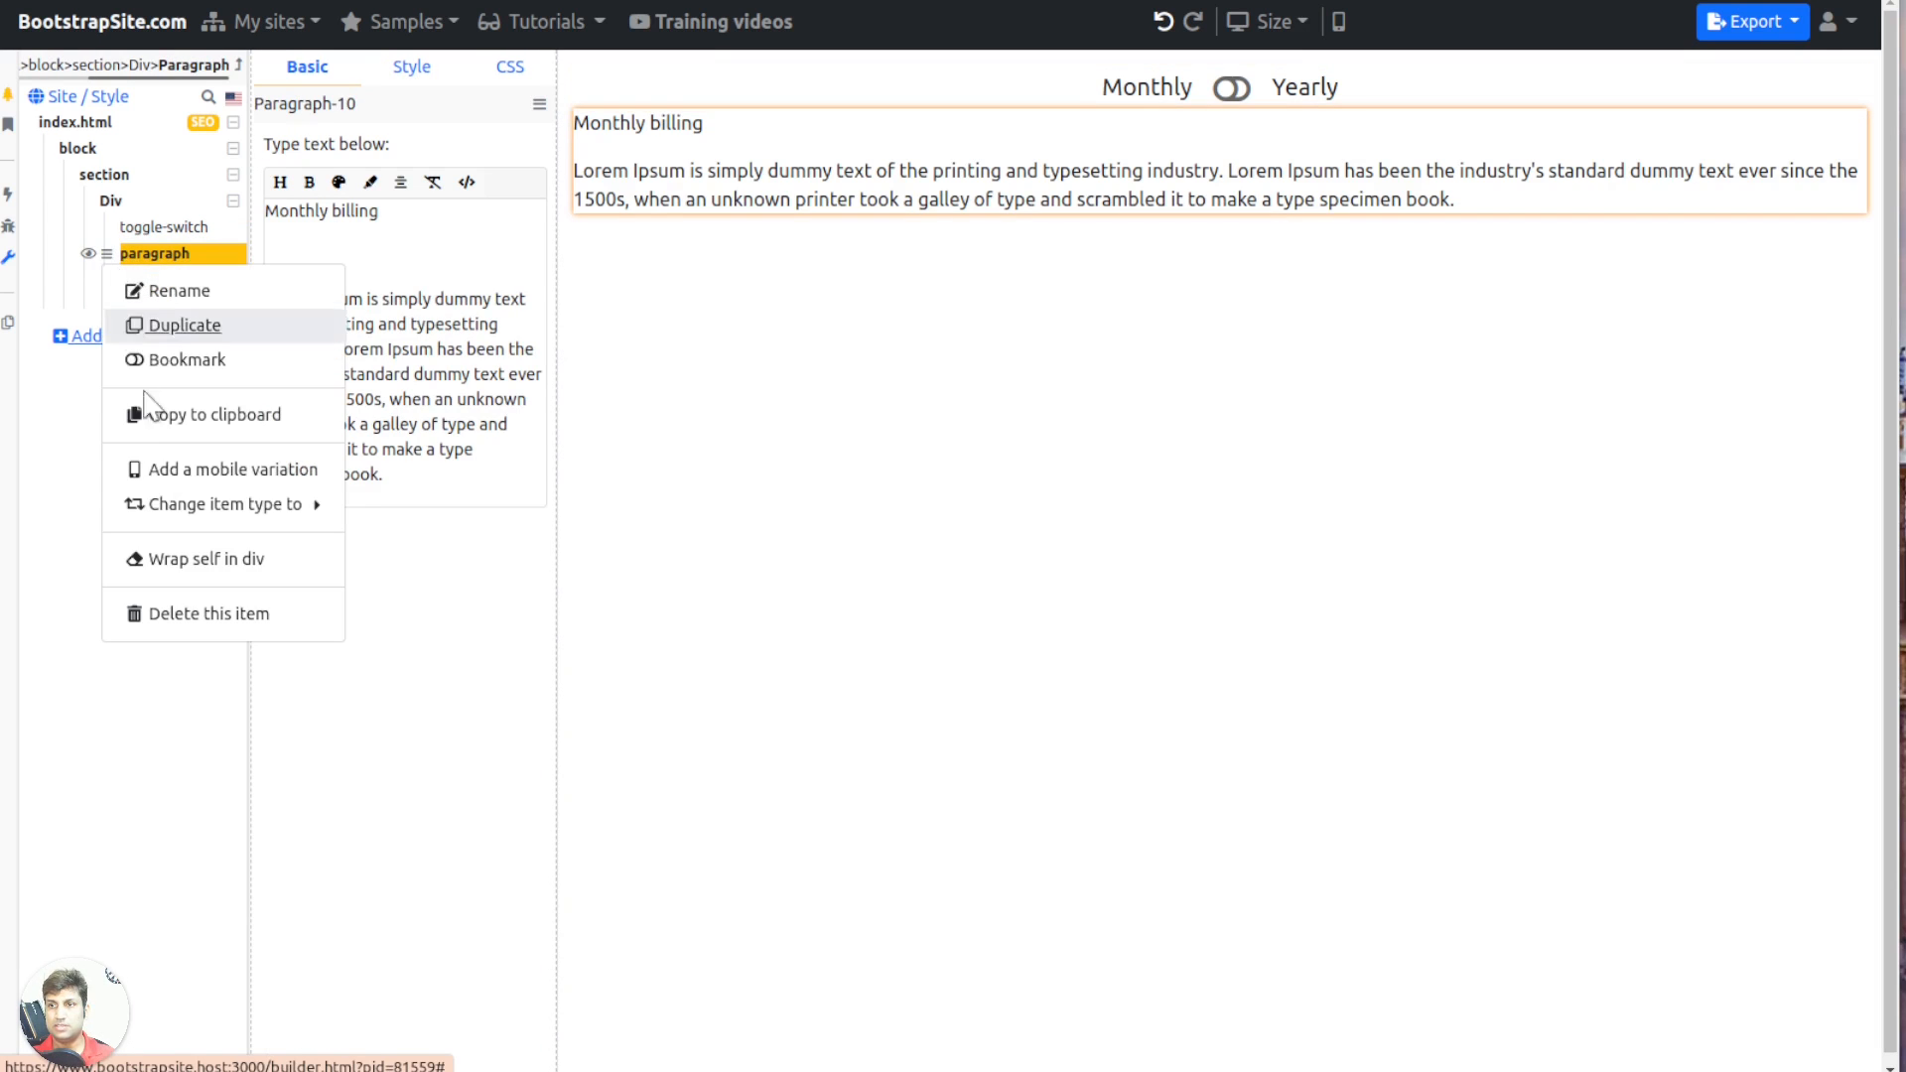
pyautogui.click(184, 608)
pyautogui.click(139, 254)
pyautogui.rightClick(139, 254)
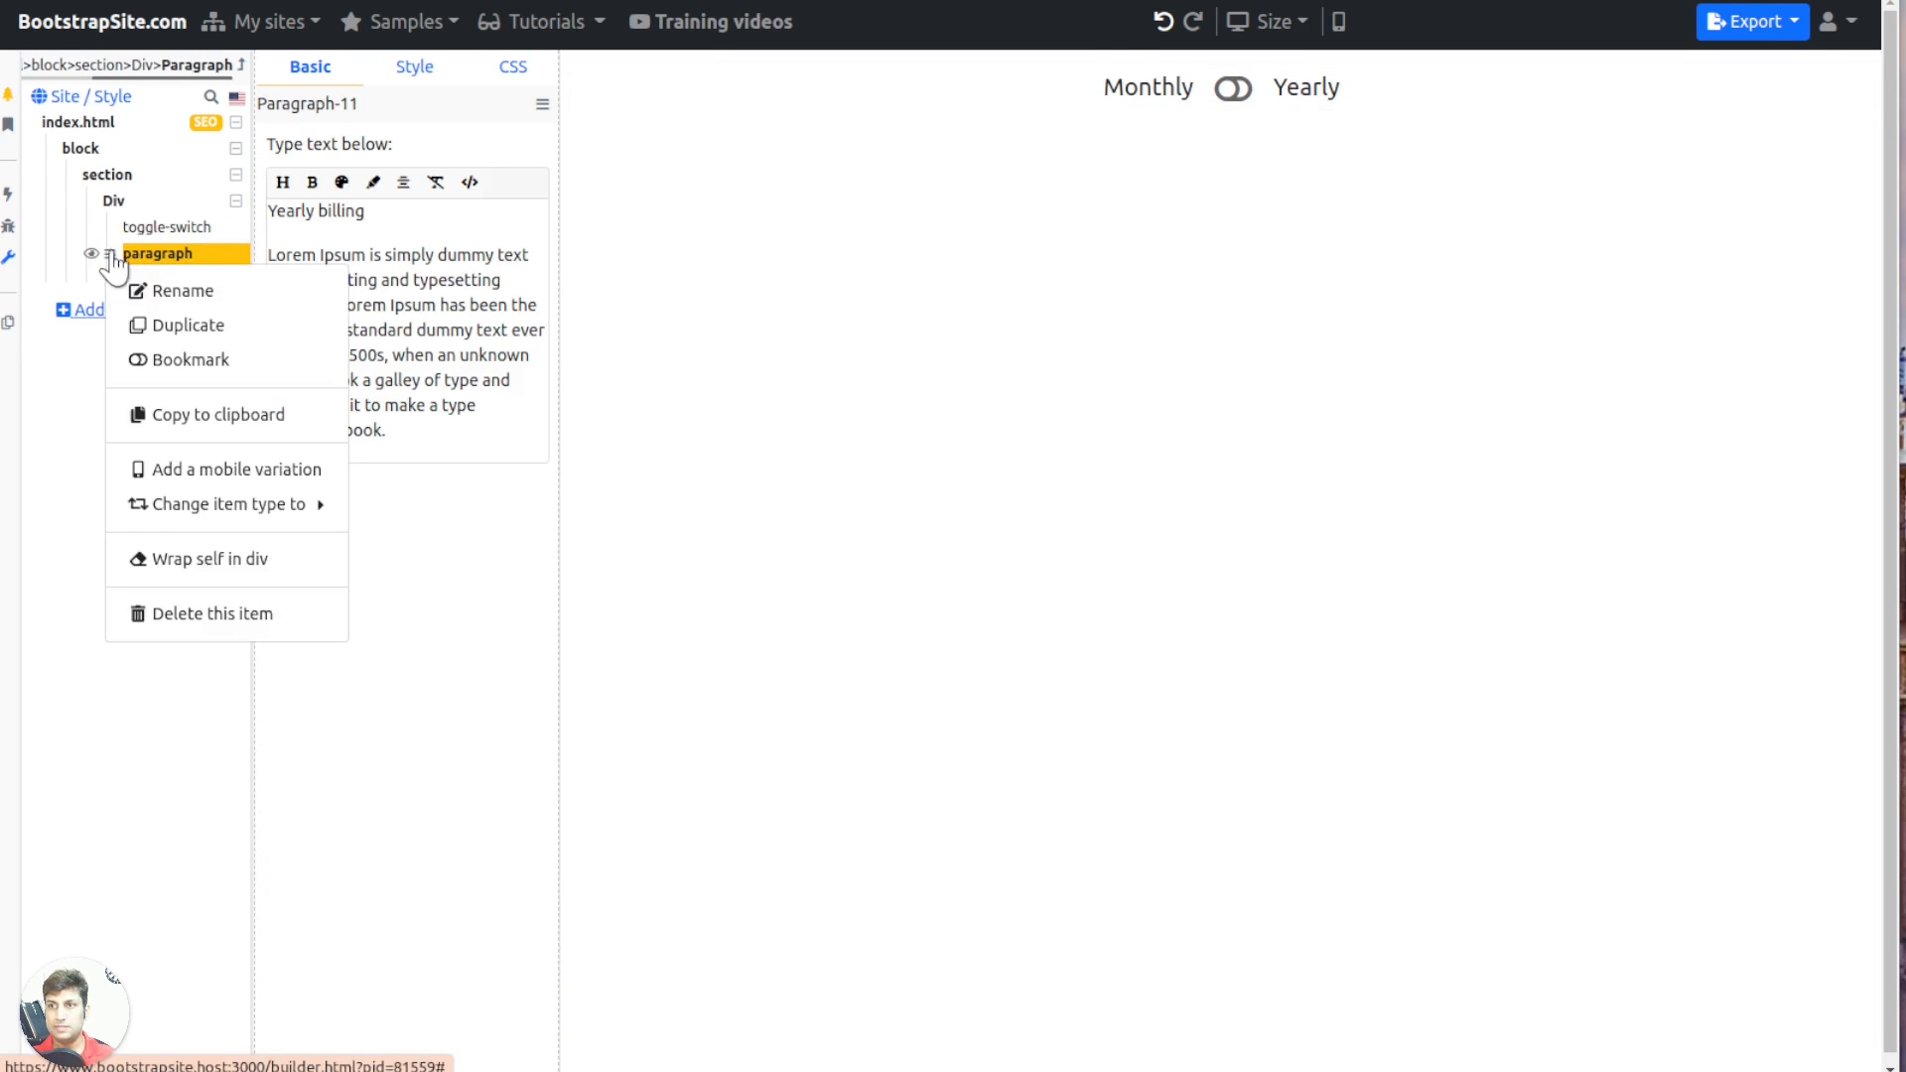
pyautogui.click(234, 617)
# Add a Pricing element below the toggle switch
pyautogui.click(145, 247)
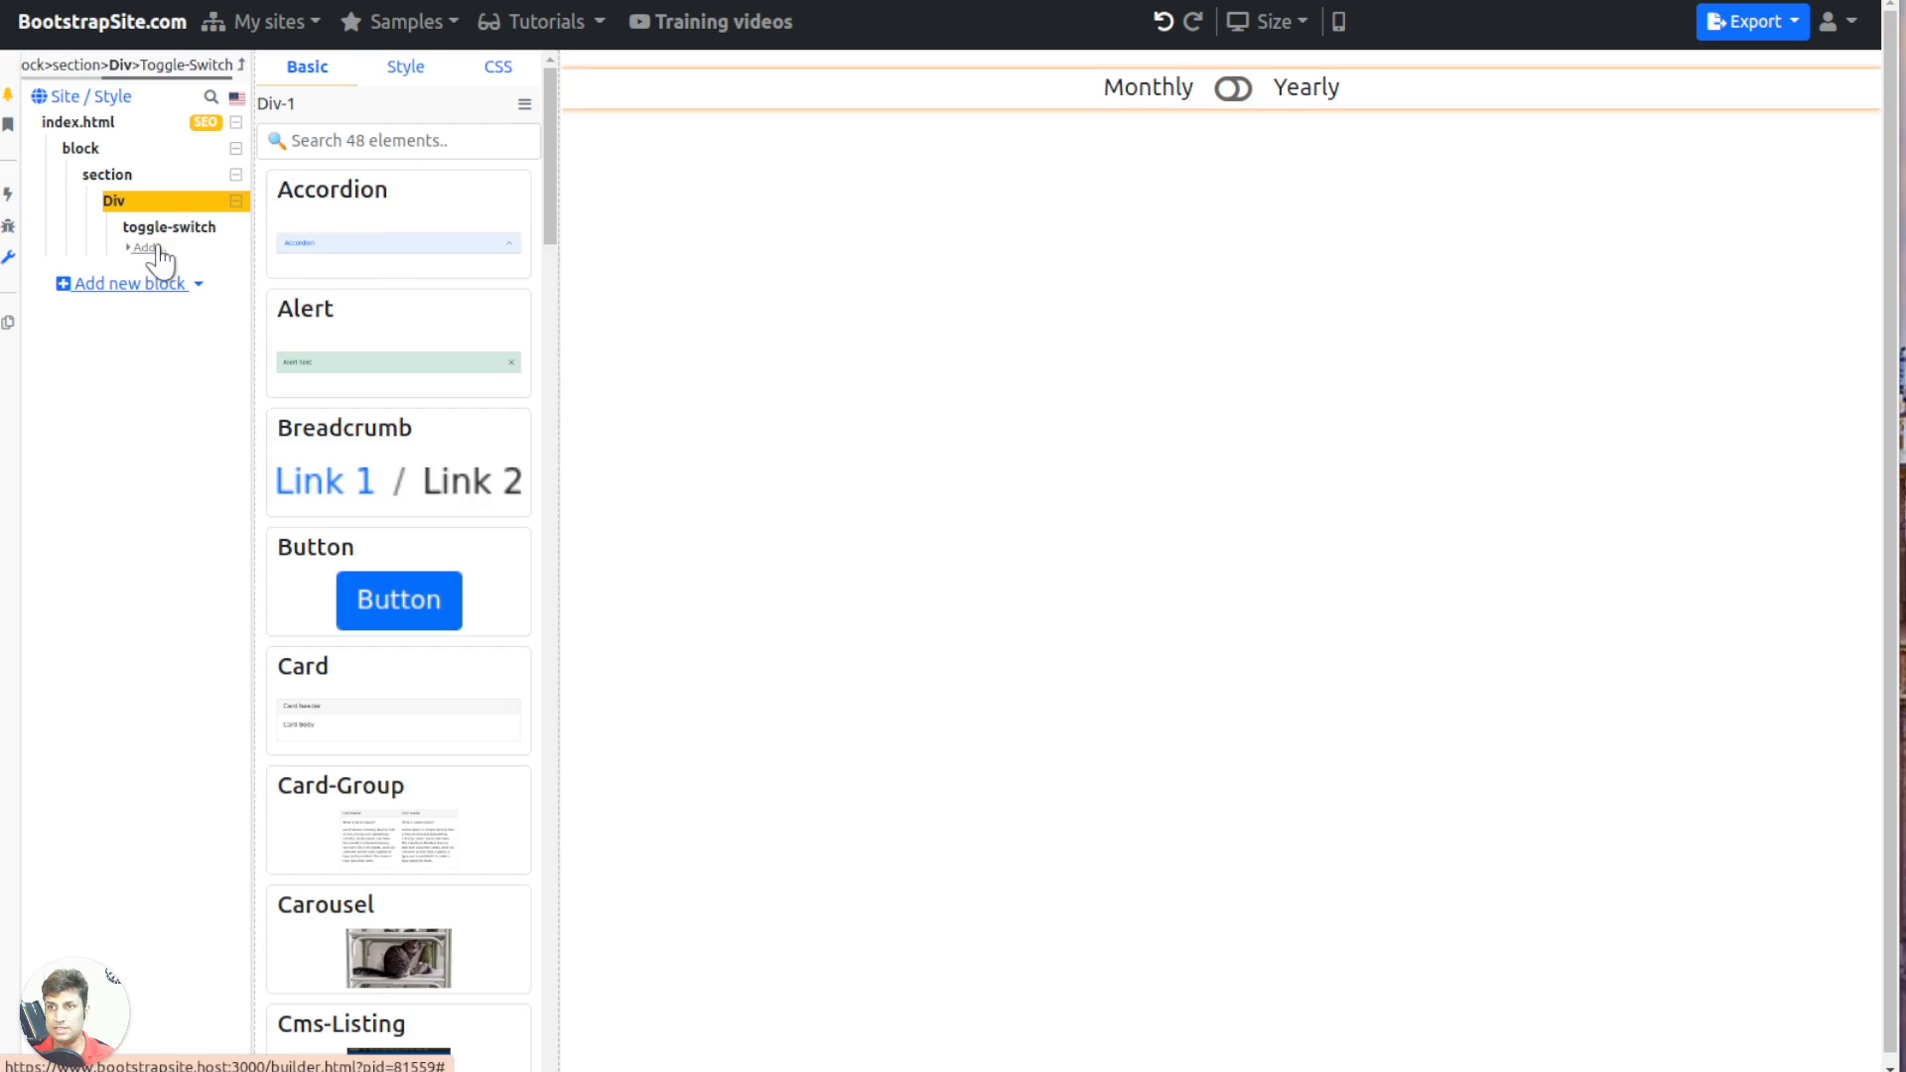
pyautogui.write('pric')
pyautogui.click(403, 185)
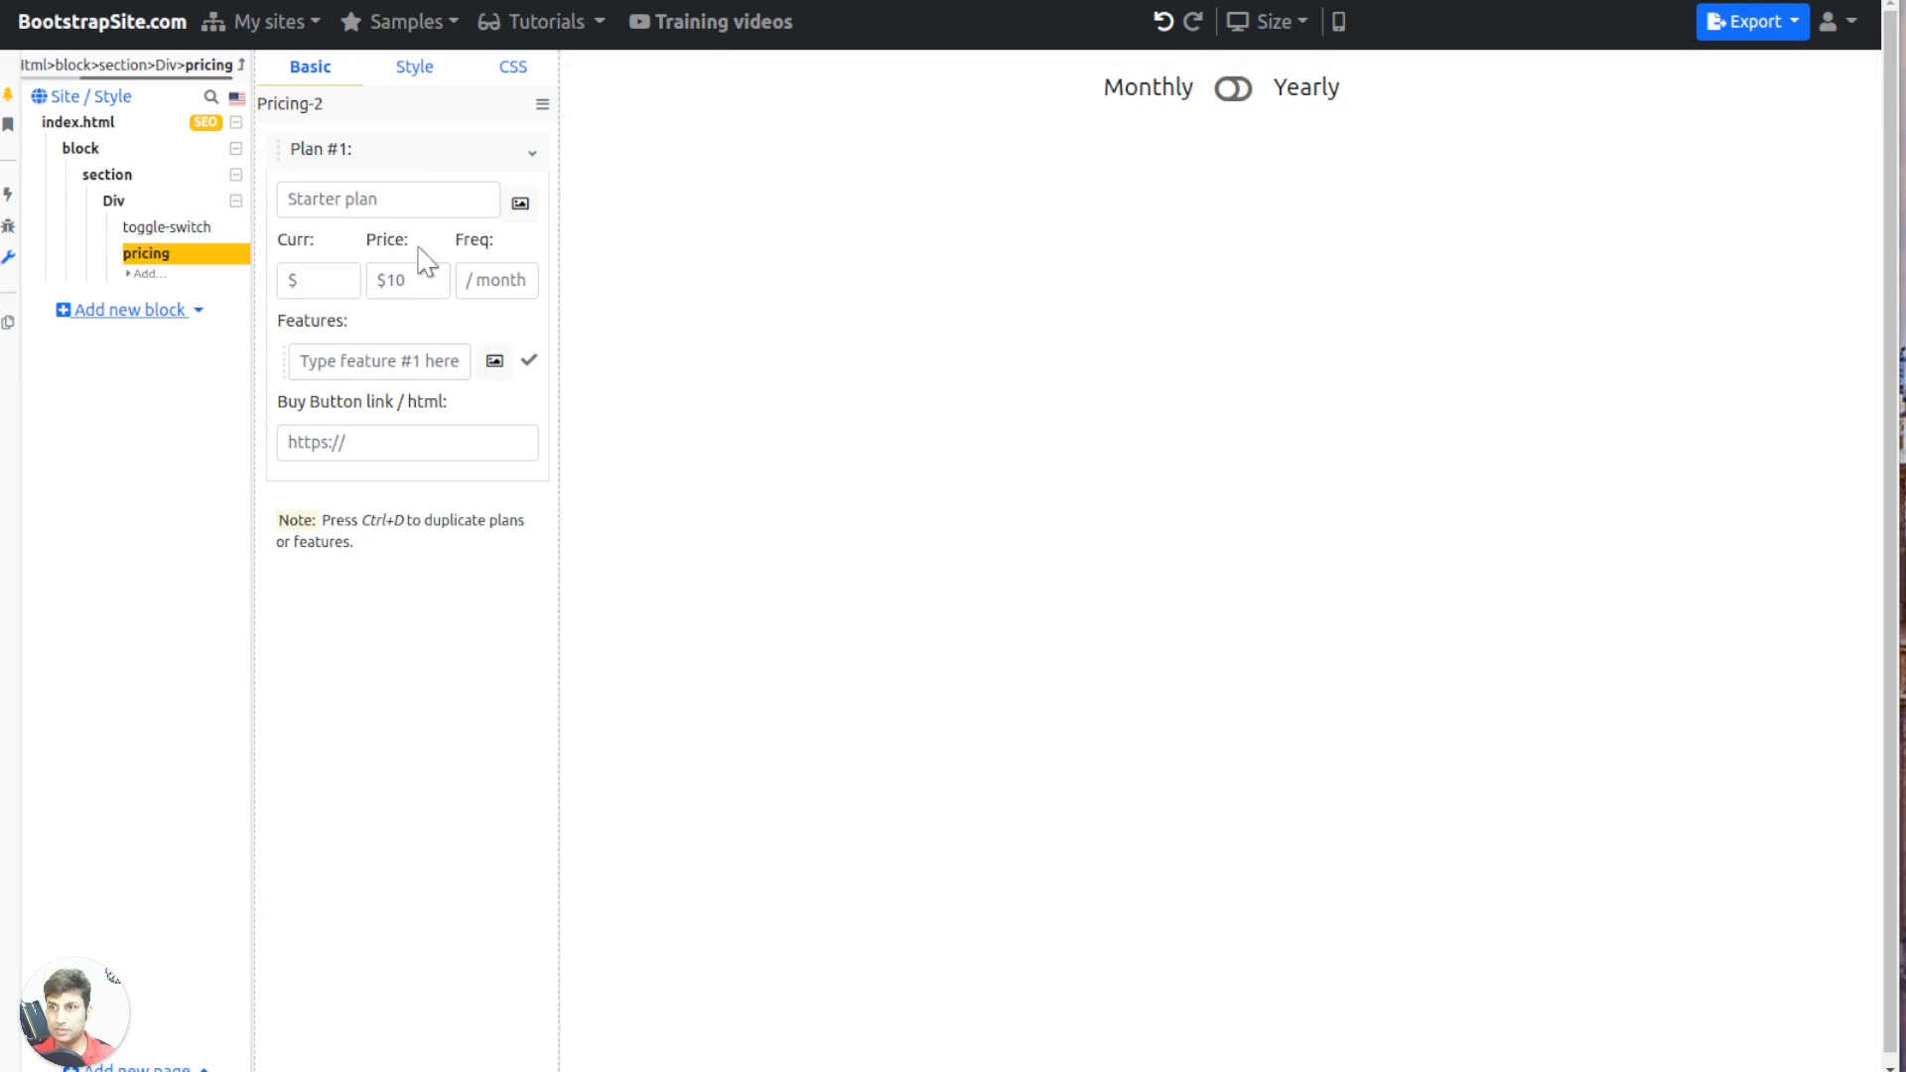
# Name the first pricing plan "Monthly plan" and price it at $10 / month
pyautogui.write('Monthly plan')
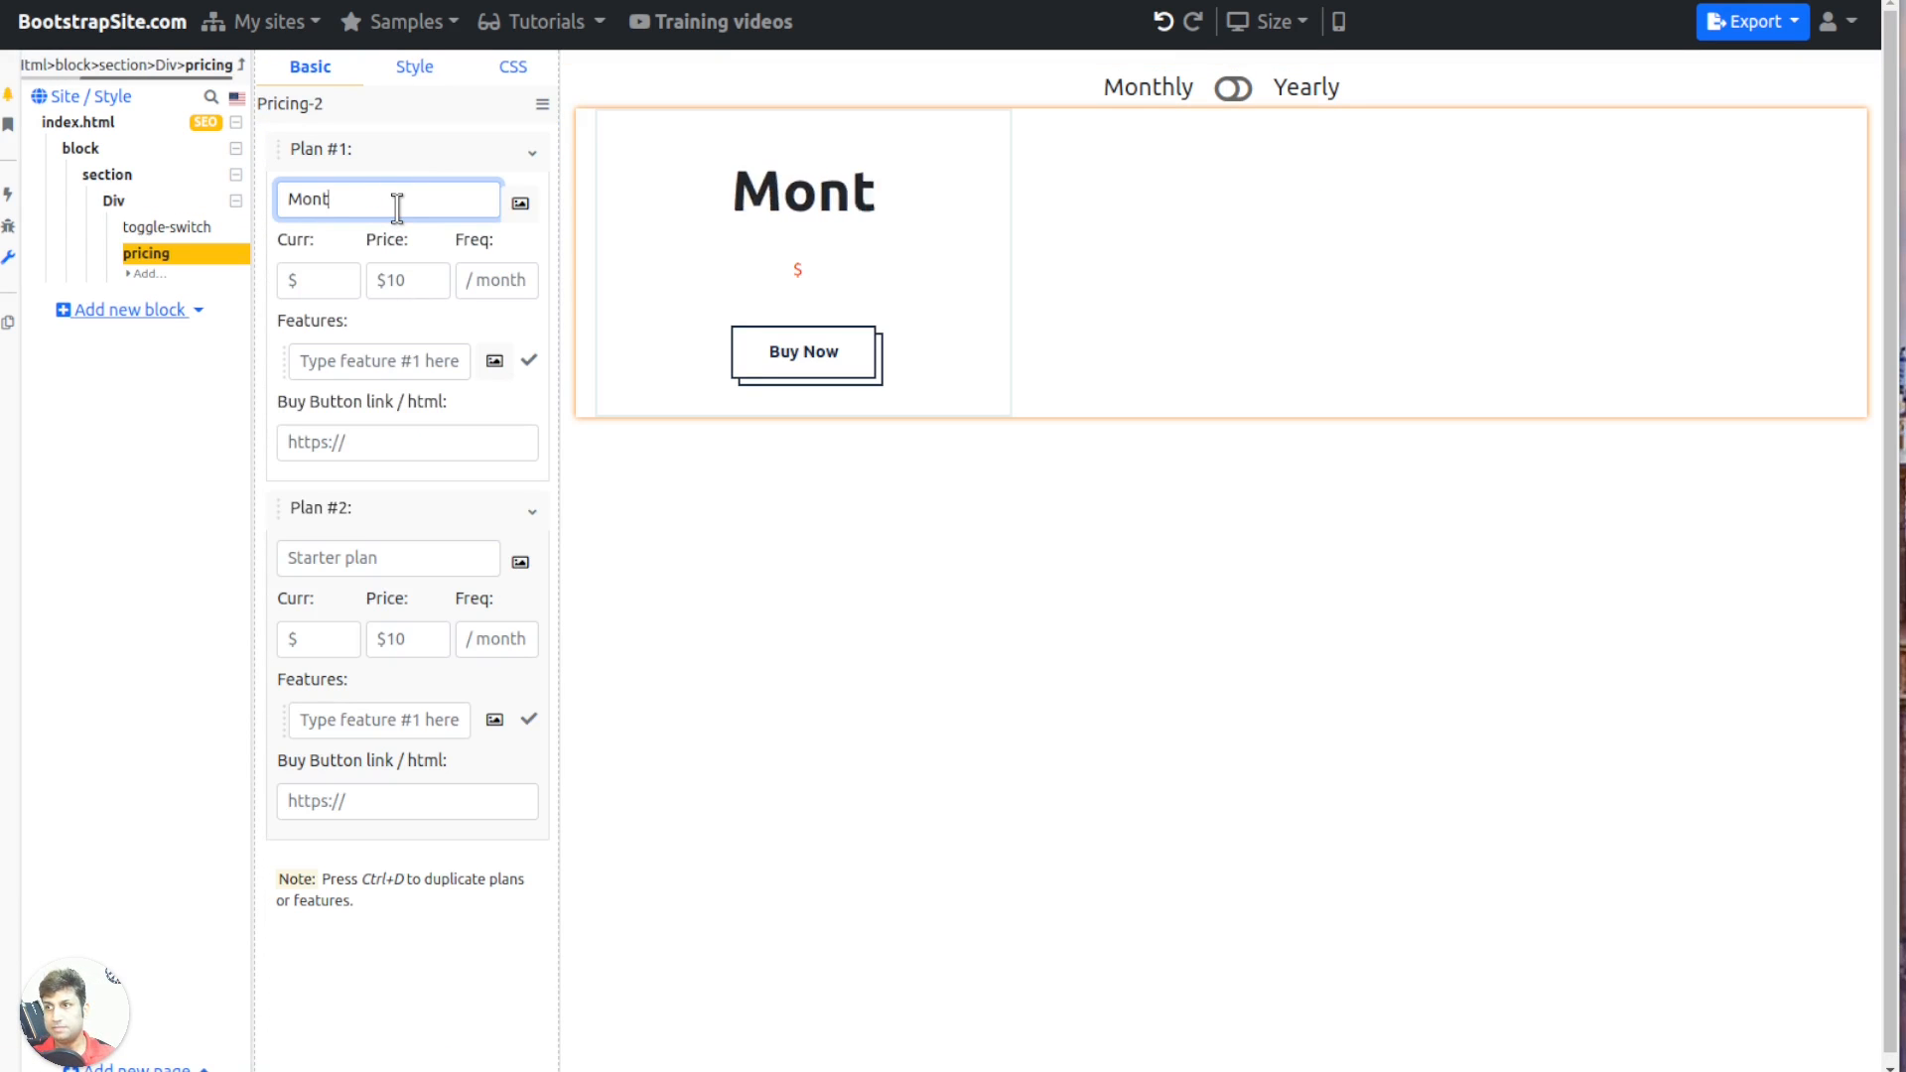
pyautogui.click(338, 288)
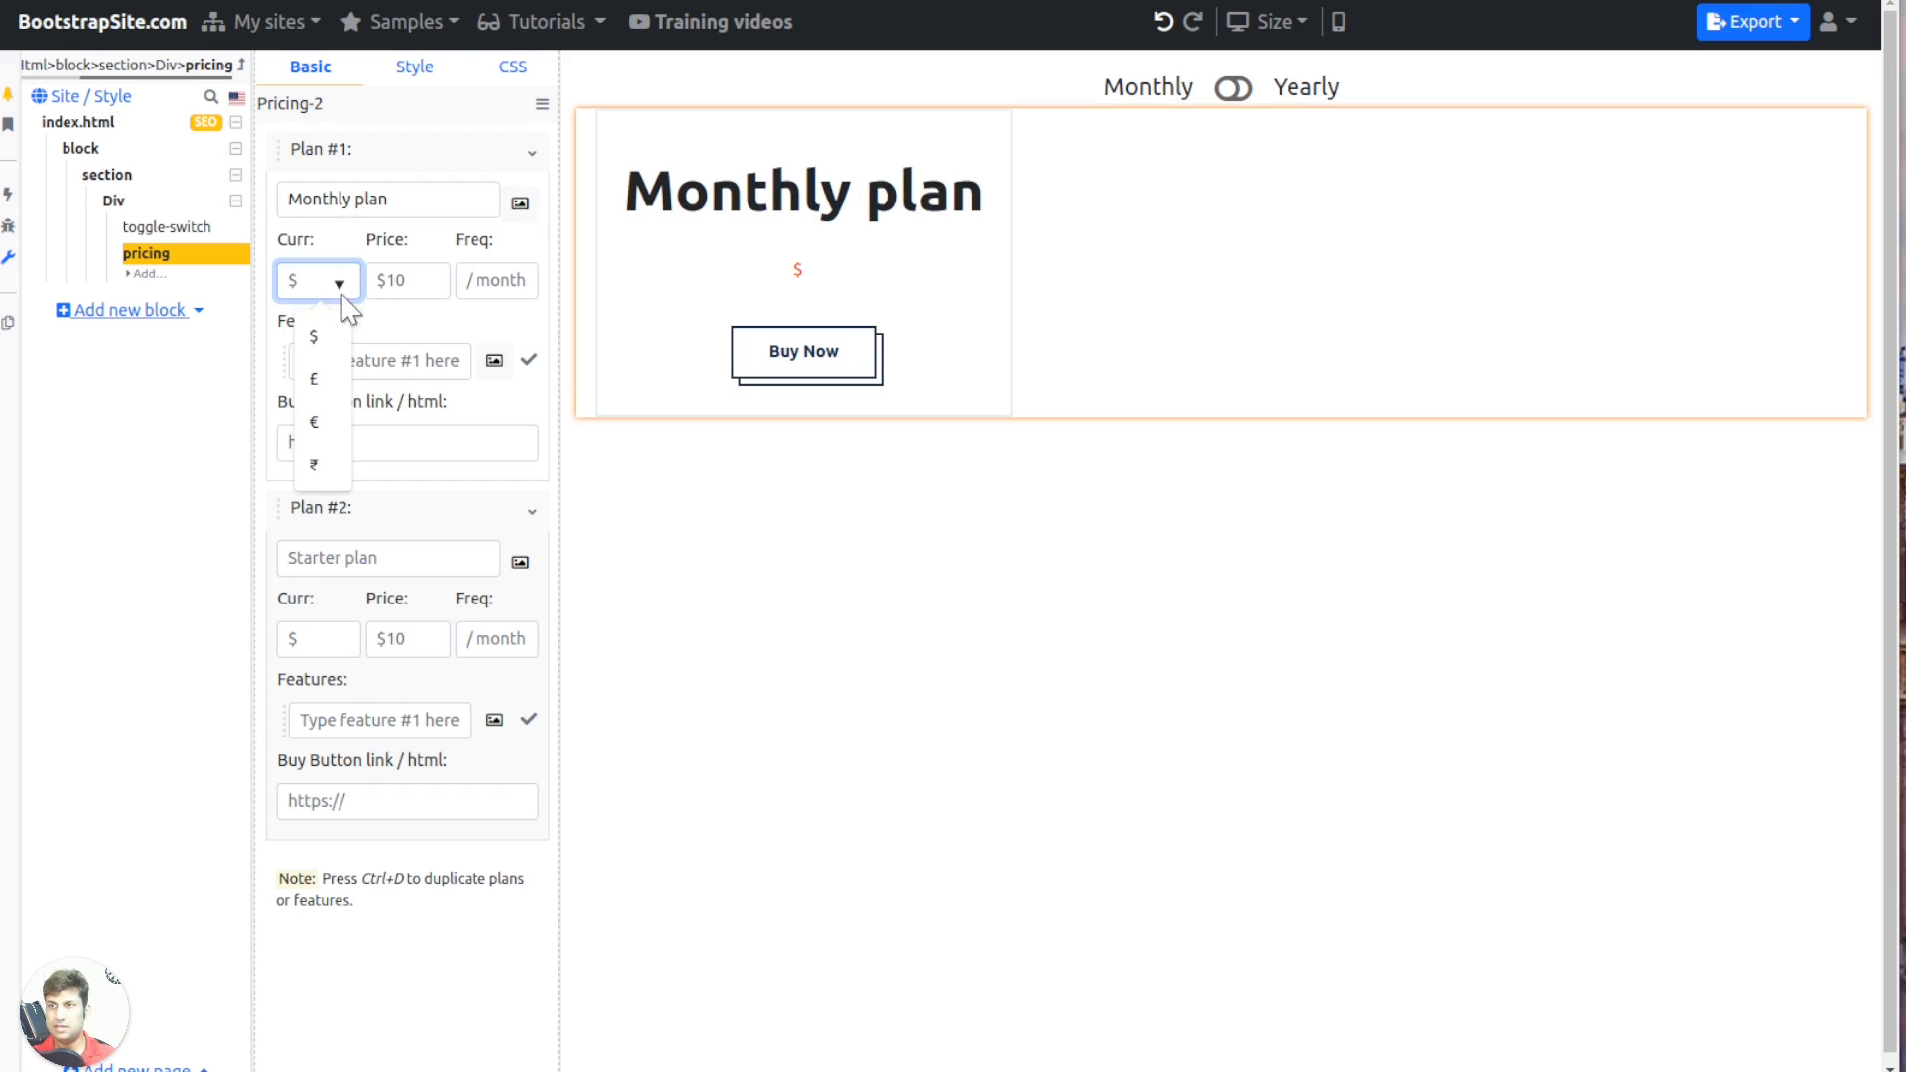
pyautogui.click(329, 334)
pyautogui.click(401, 280)
pyautogui.write('10')
pyautogui.press('Tab')
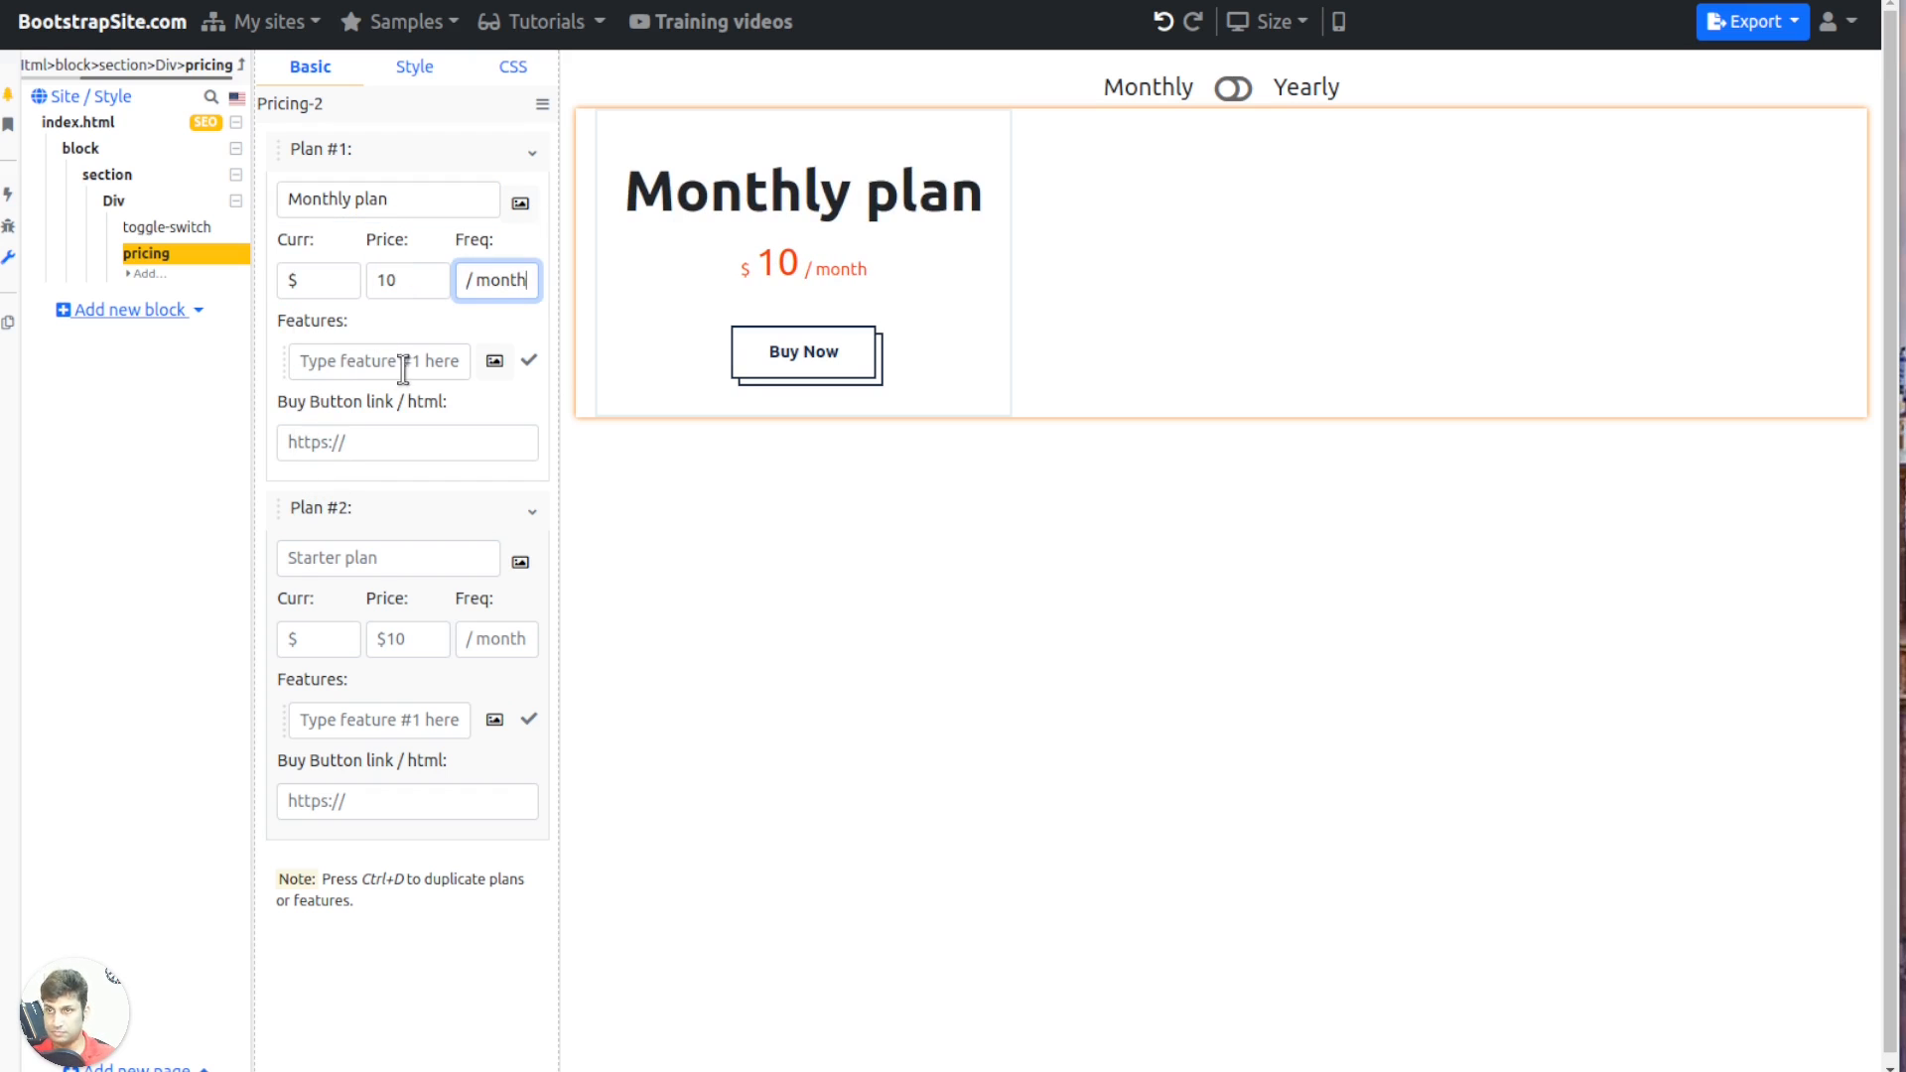
# Add the features "monthly feature #1" and "monthly feature #2" to the first plan
pyautogui.click(403, 364)
pyautogui.write('monthly feature #1')
pyautogui.hotkey('ctrl', 'a')
pyautogui.hotkey('ctrl', 'c')
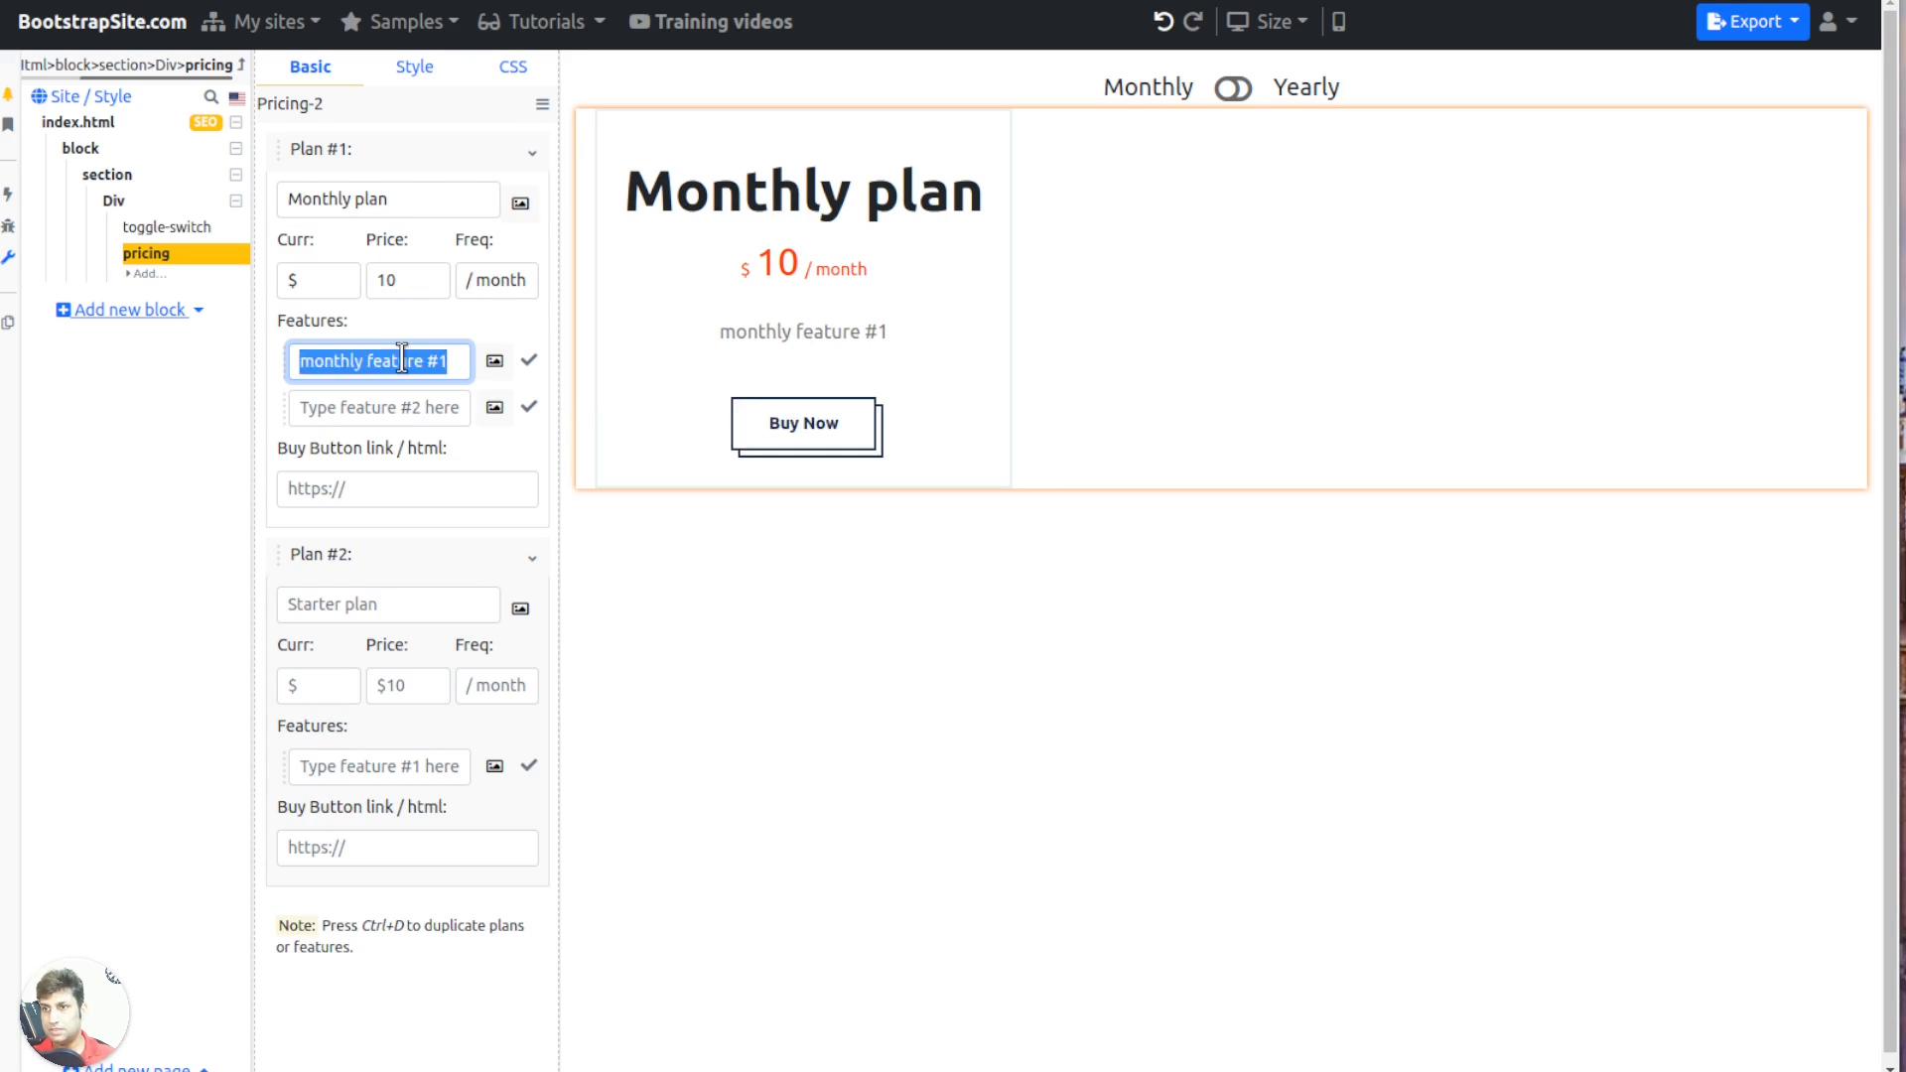
pyautogui.click(402, 407)
pyautogui.hotkey('ctrl', 'v')
pyautogui.doubleClick(445, 408)
pyautogui.write('2')
# Rename the first plan "Power plan" and duplicate it as a second plan
pyautogui.doubleClick(329, 196)
pyautogui.write('Power')
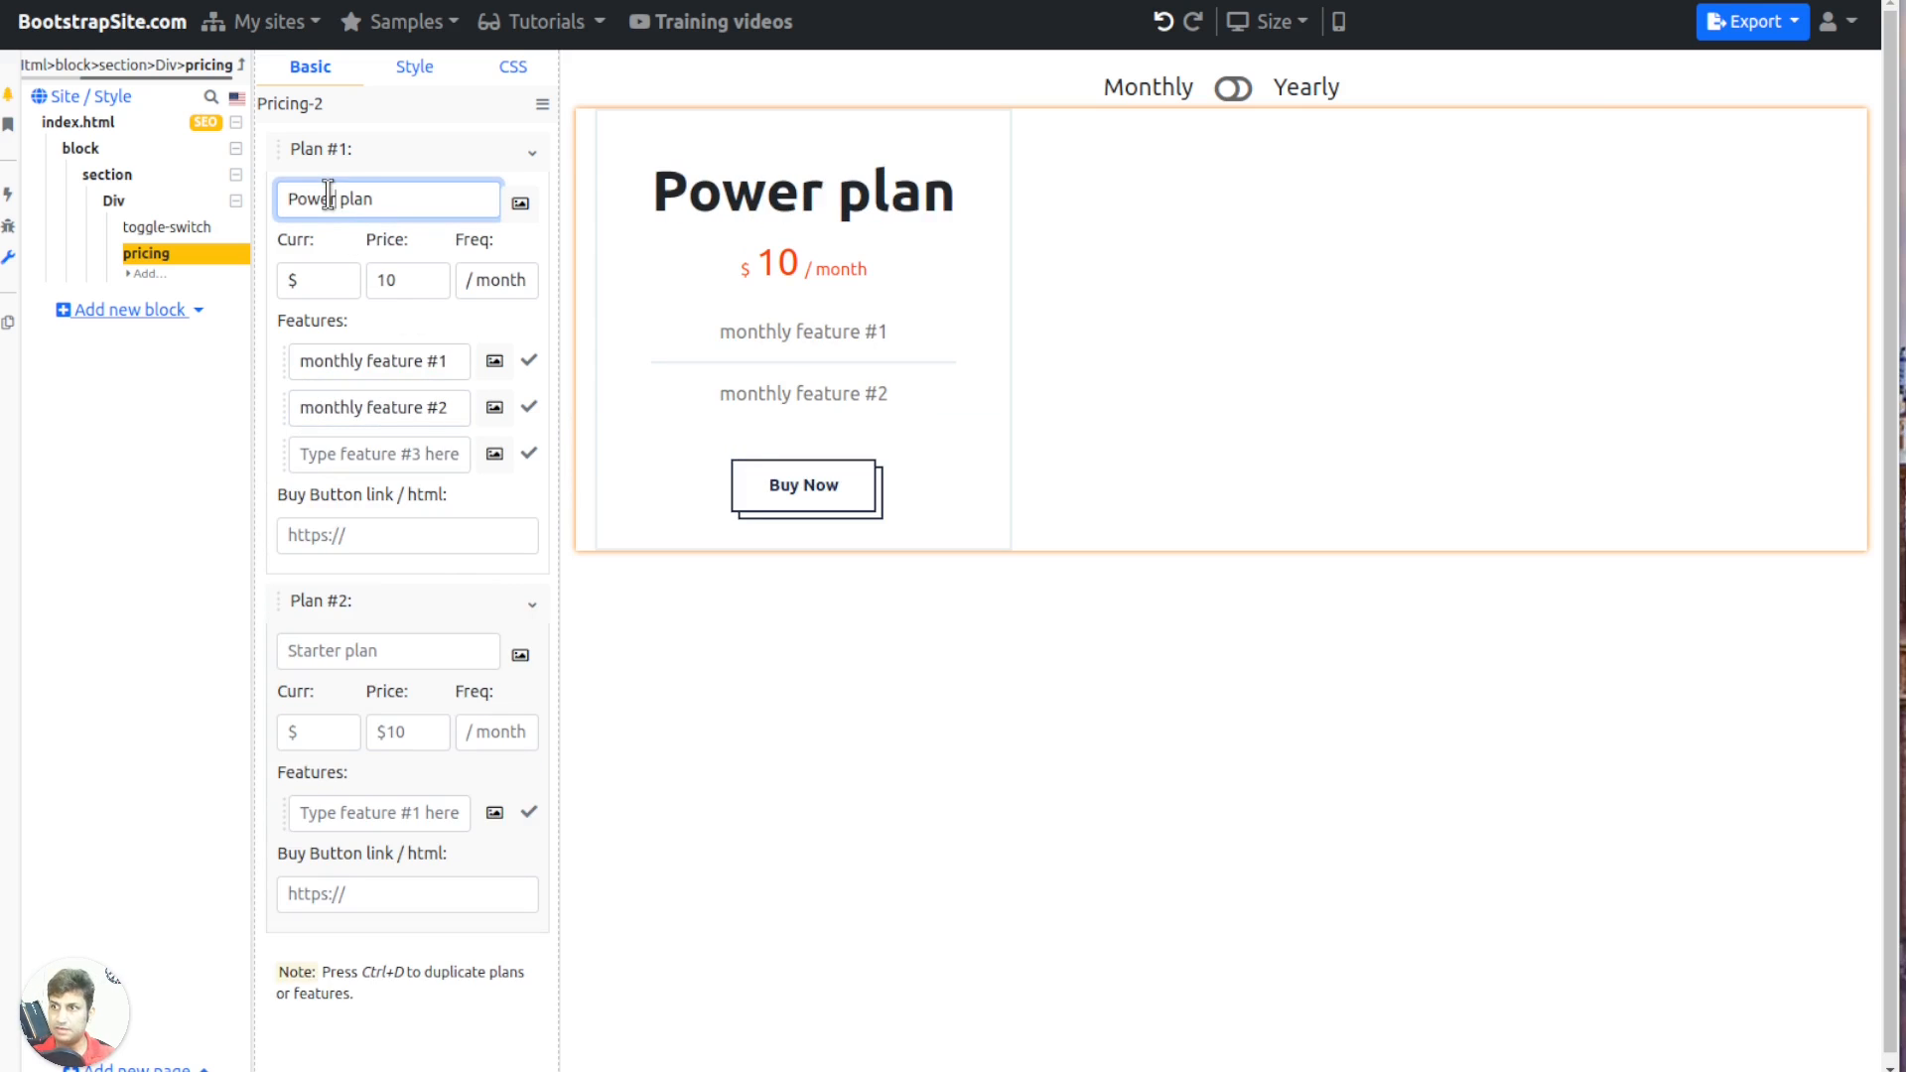
pyautogui.hotkey('ctrl', 'd')
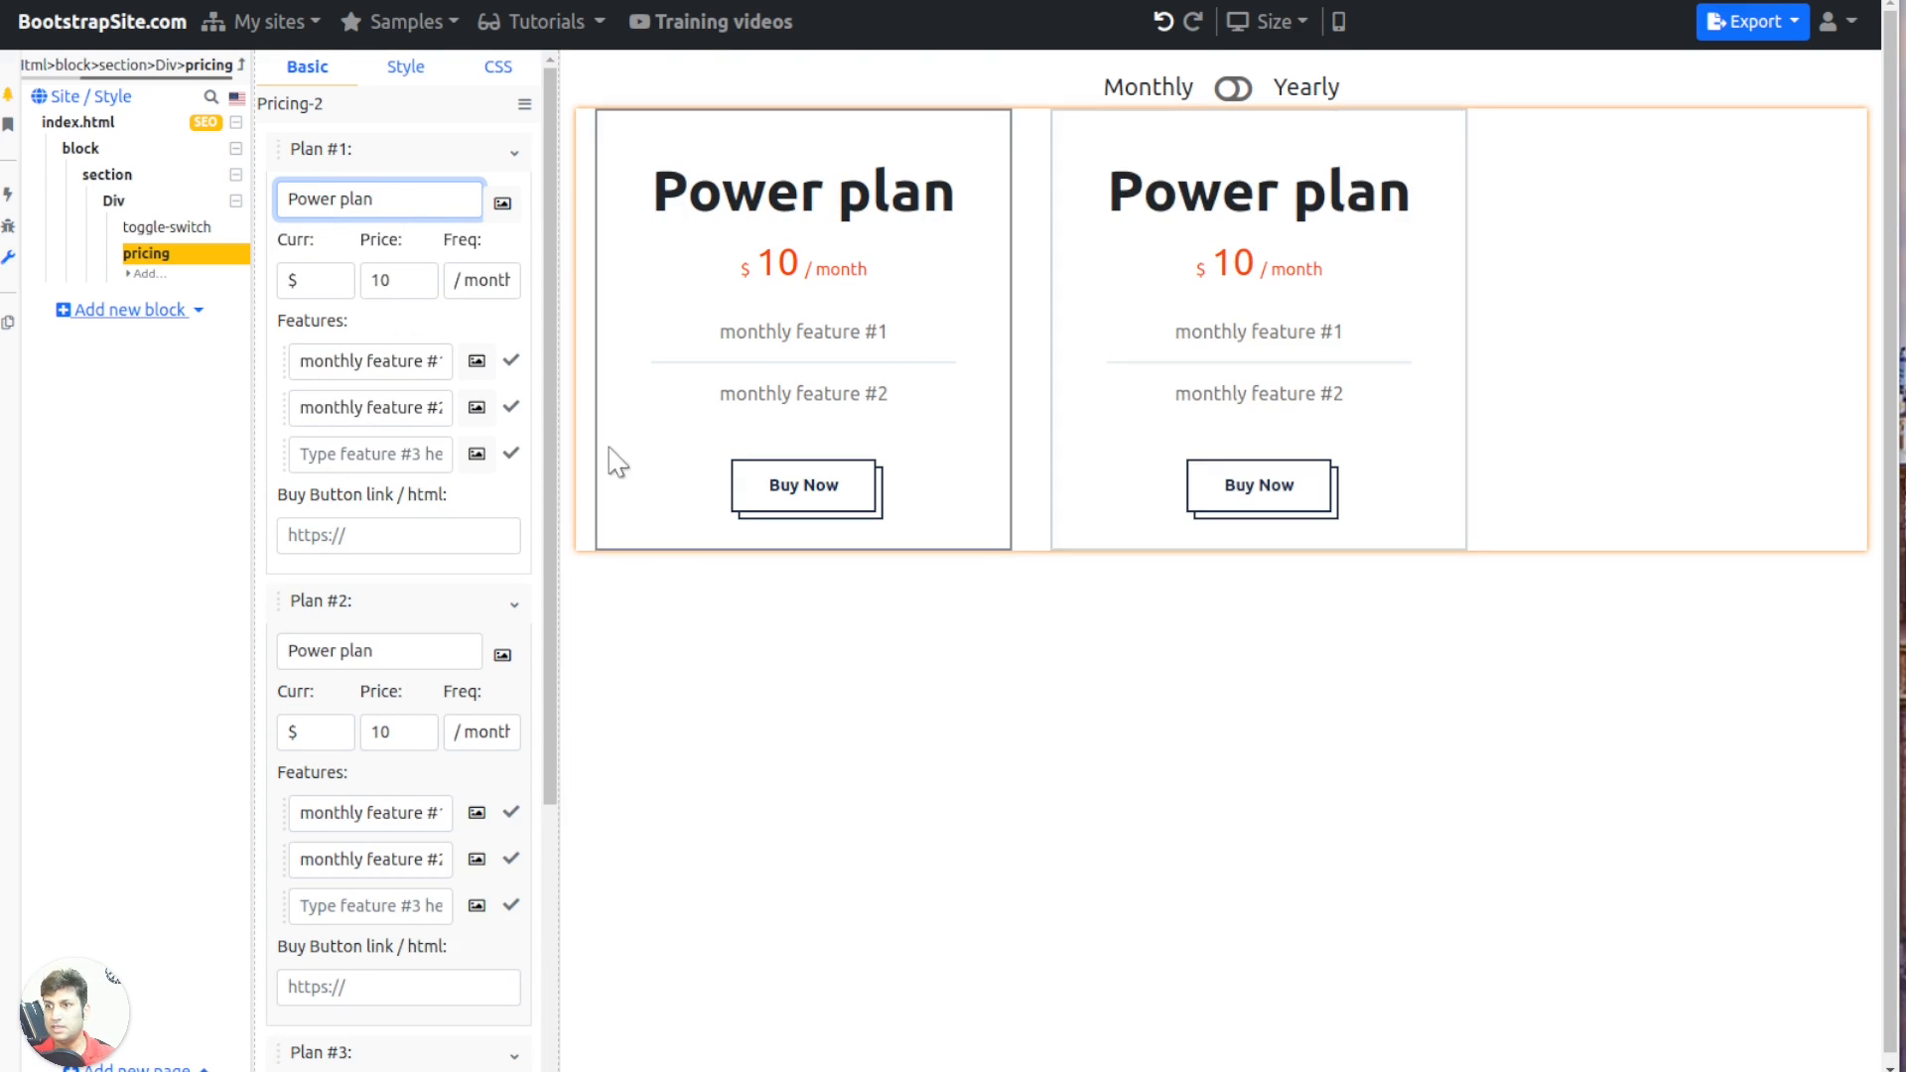
# Set the second plan's price to 100 and rename it "Business plan"
pyautogui.doubleClick(389, 731)
pyautogui.write('0')
pyautogui.doubleClick(309, 650)
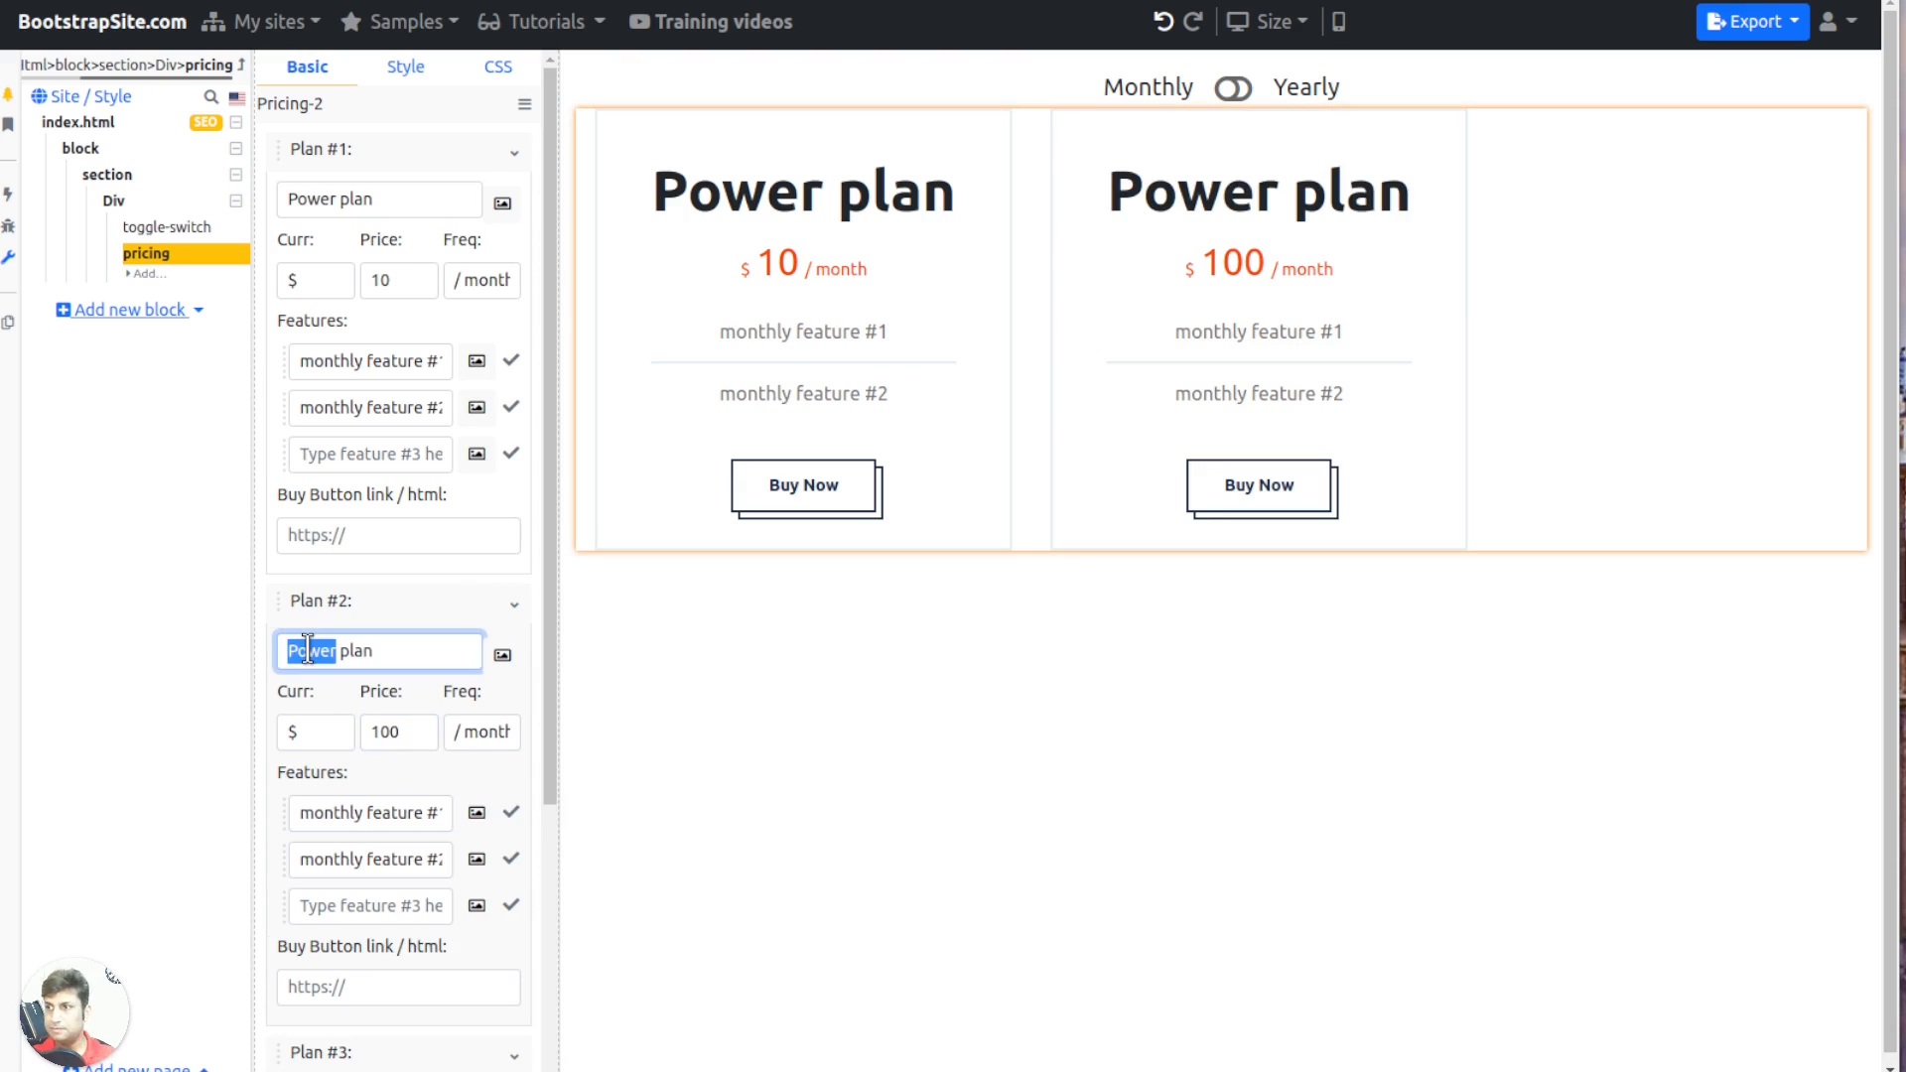
pyautogui.write('Business')
# Add the class "monthly-billing" to the pricing element
pyautogui.click(494, 71)
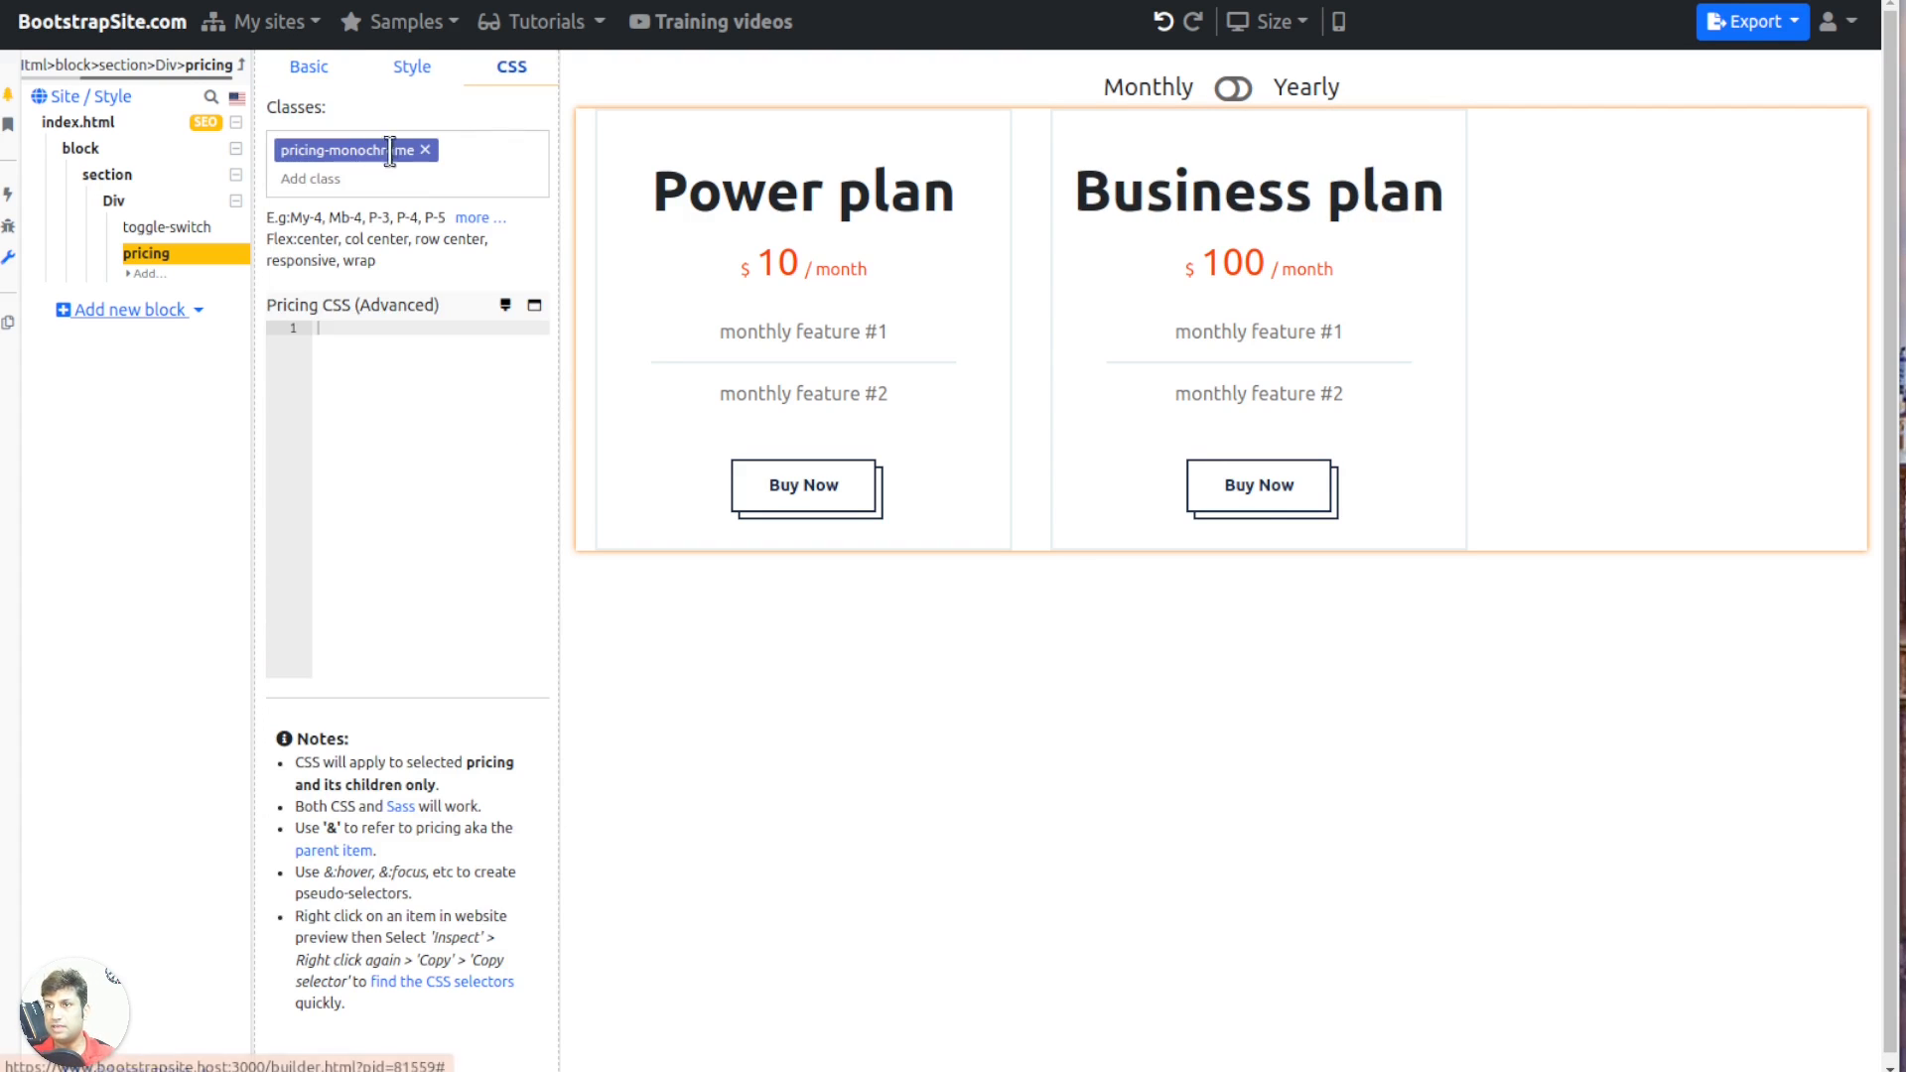
pyautogui.click(404, 179)
pyautogui.write('monthly-bi')
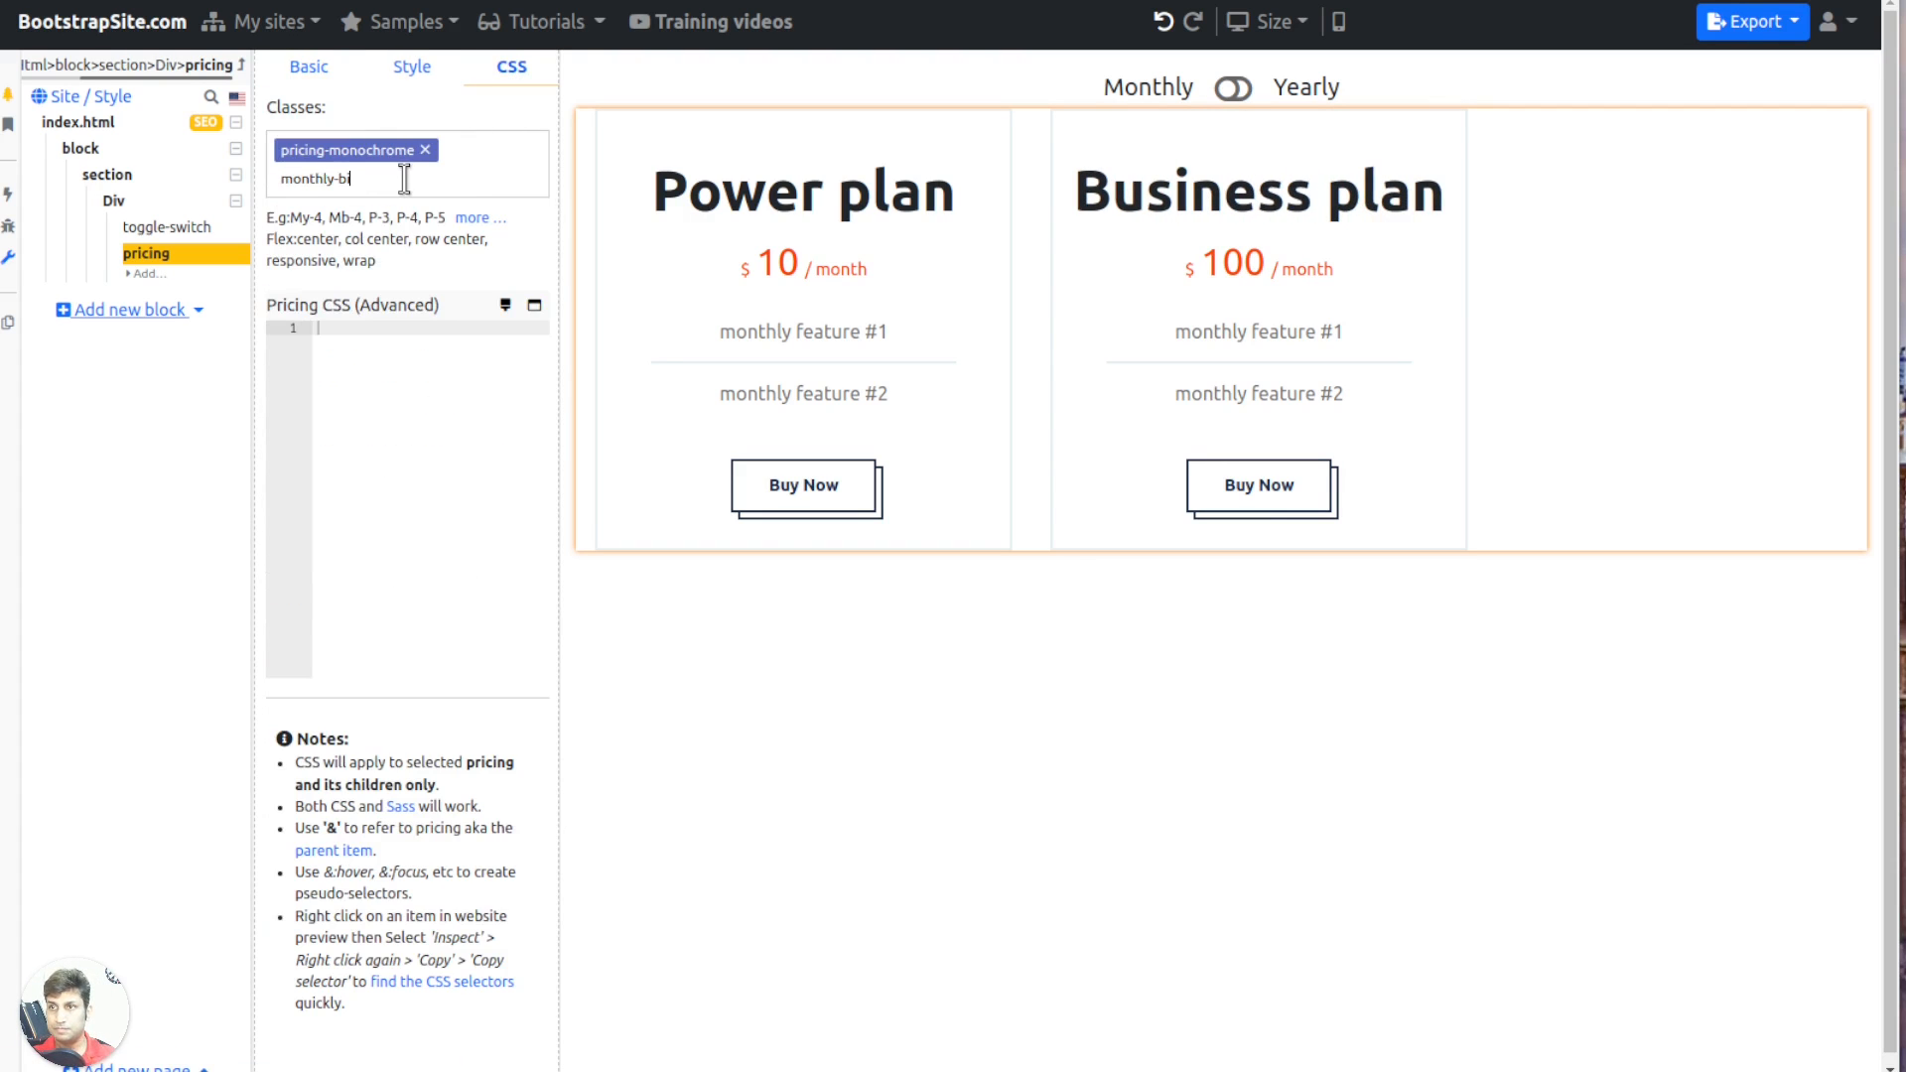
pyautogui.write('lling')
pyautogui.press('Return')
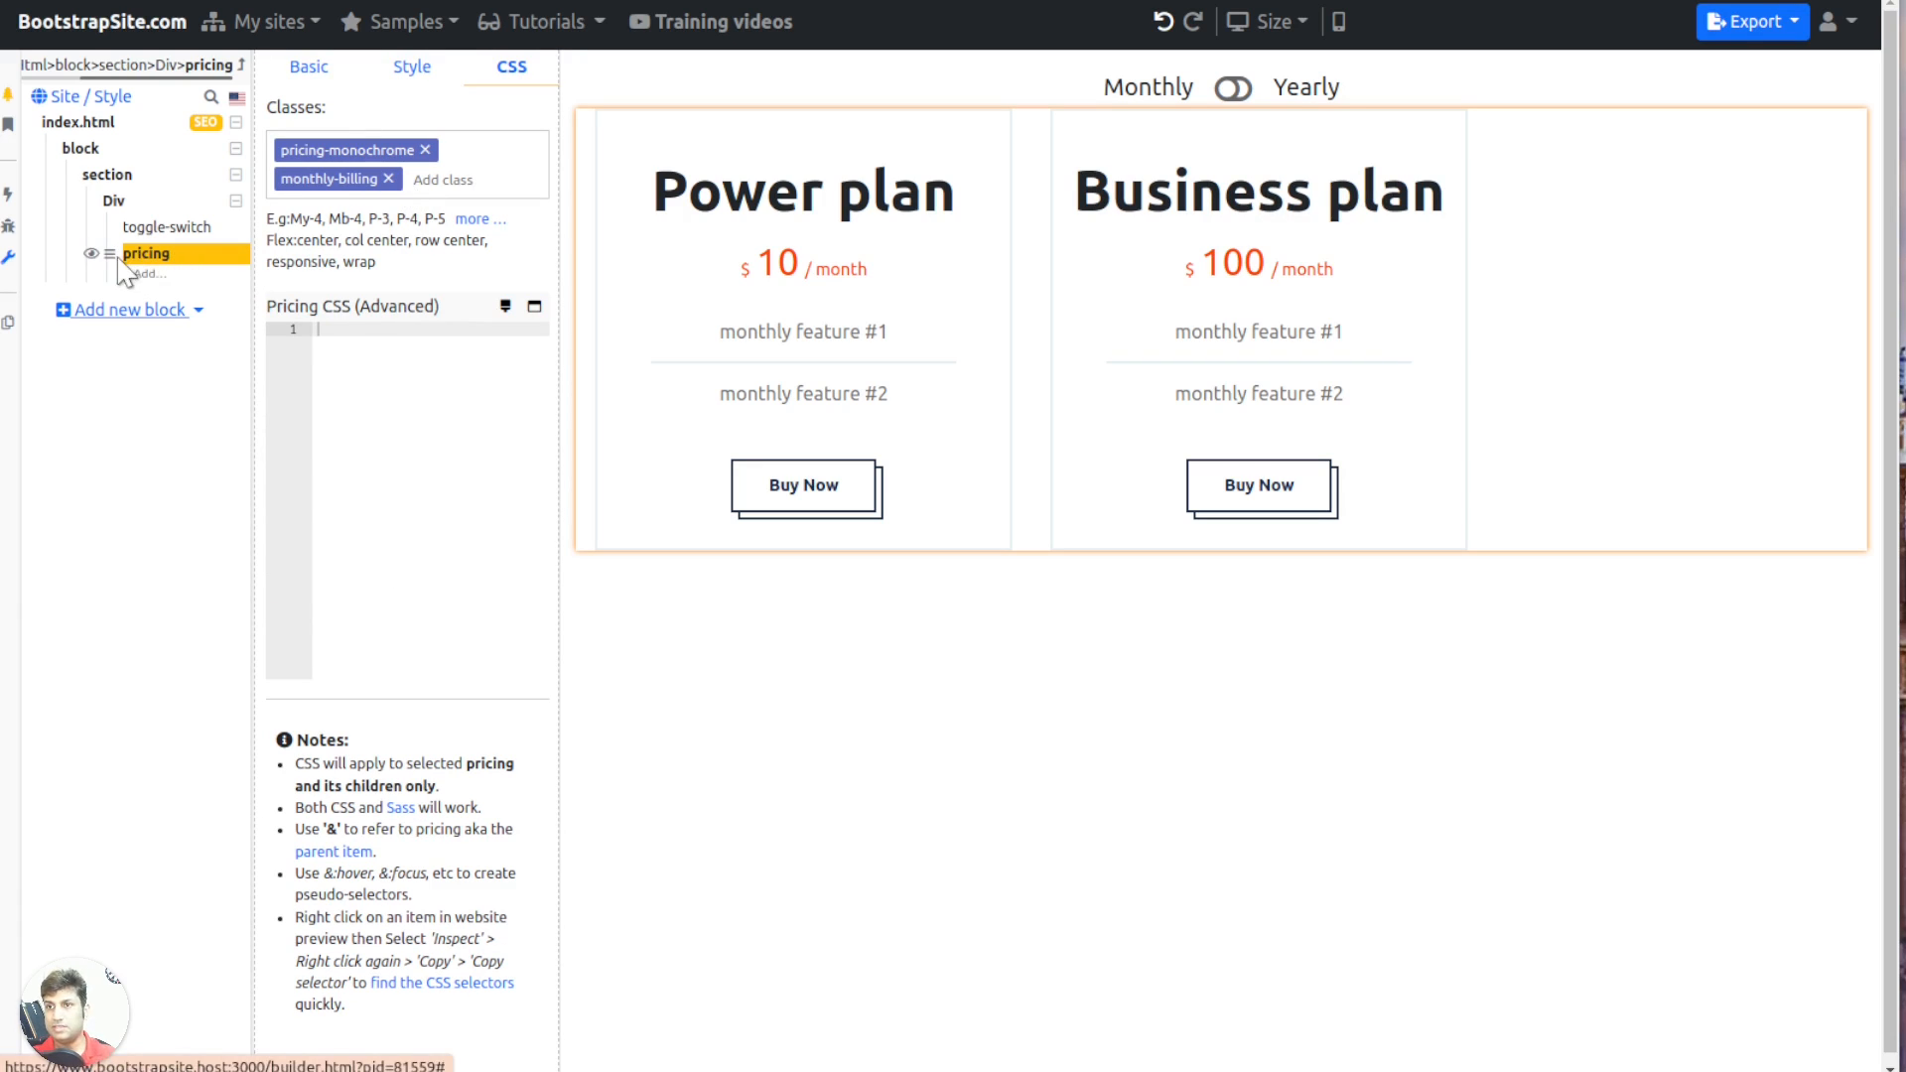
# Duplicate the pricing element and price the copy's Power plan at $100 / year and Business plan at $1000 / year
pyautogui.click(116, 256)
pyautogui.click(170, 324)
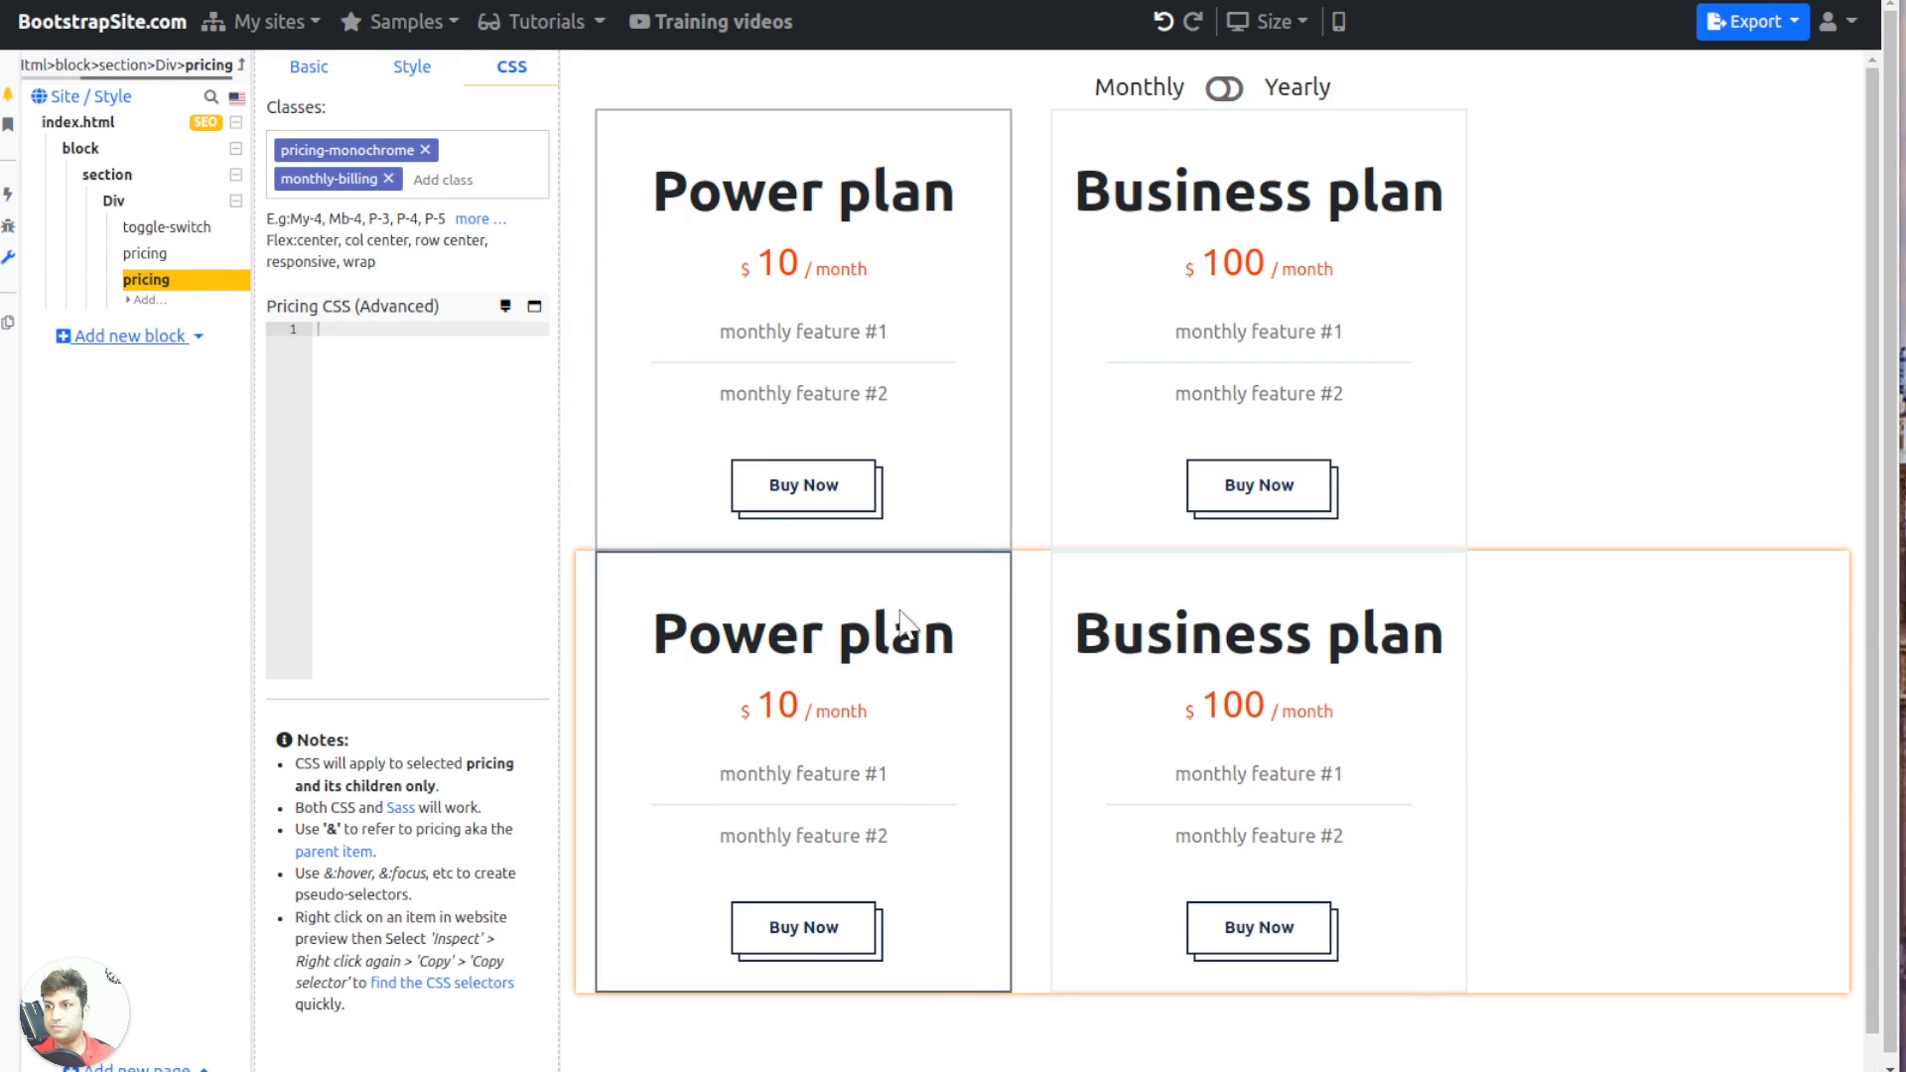
pyautogui.click(340, 83)
pyautogui.doubleClick(484, 281)
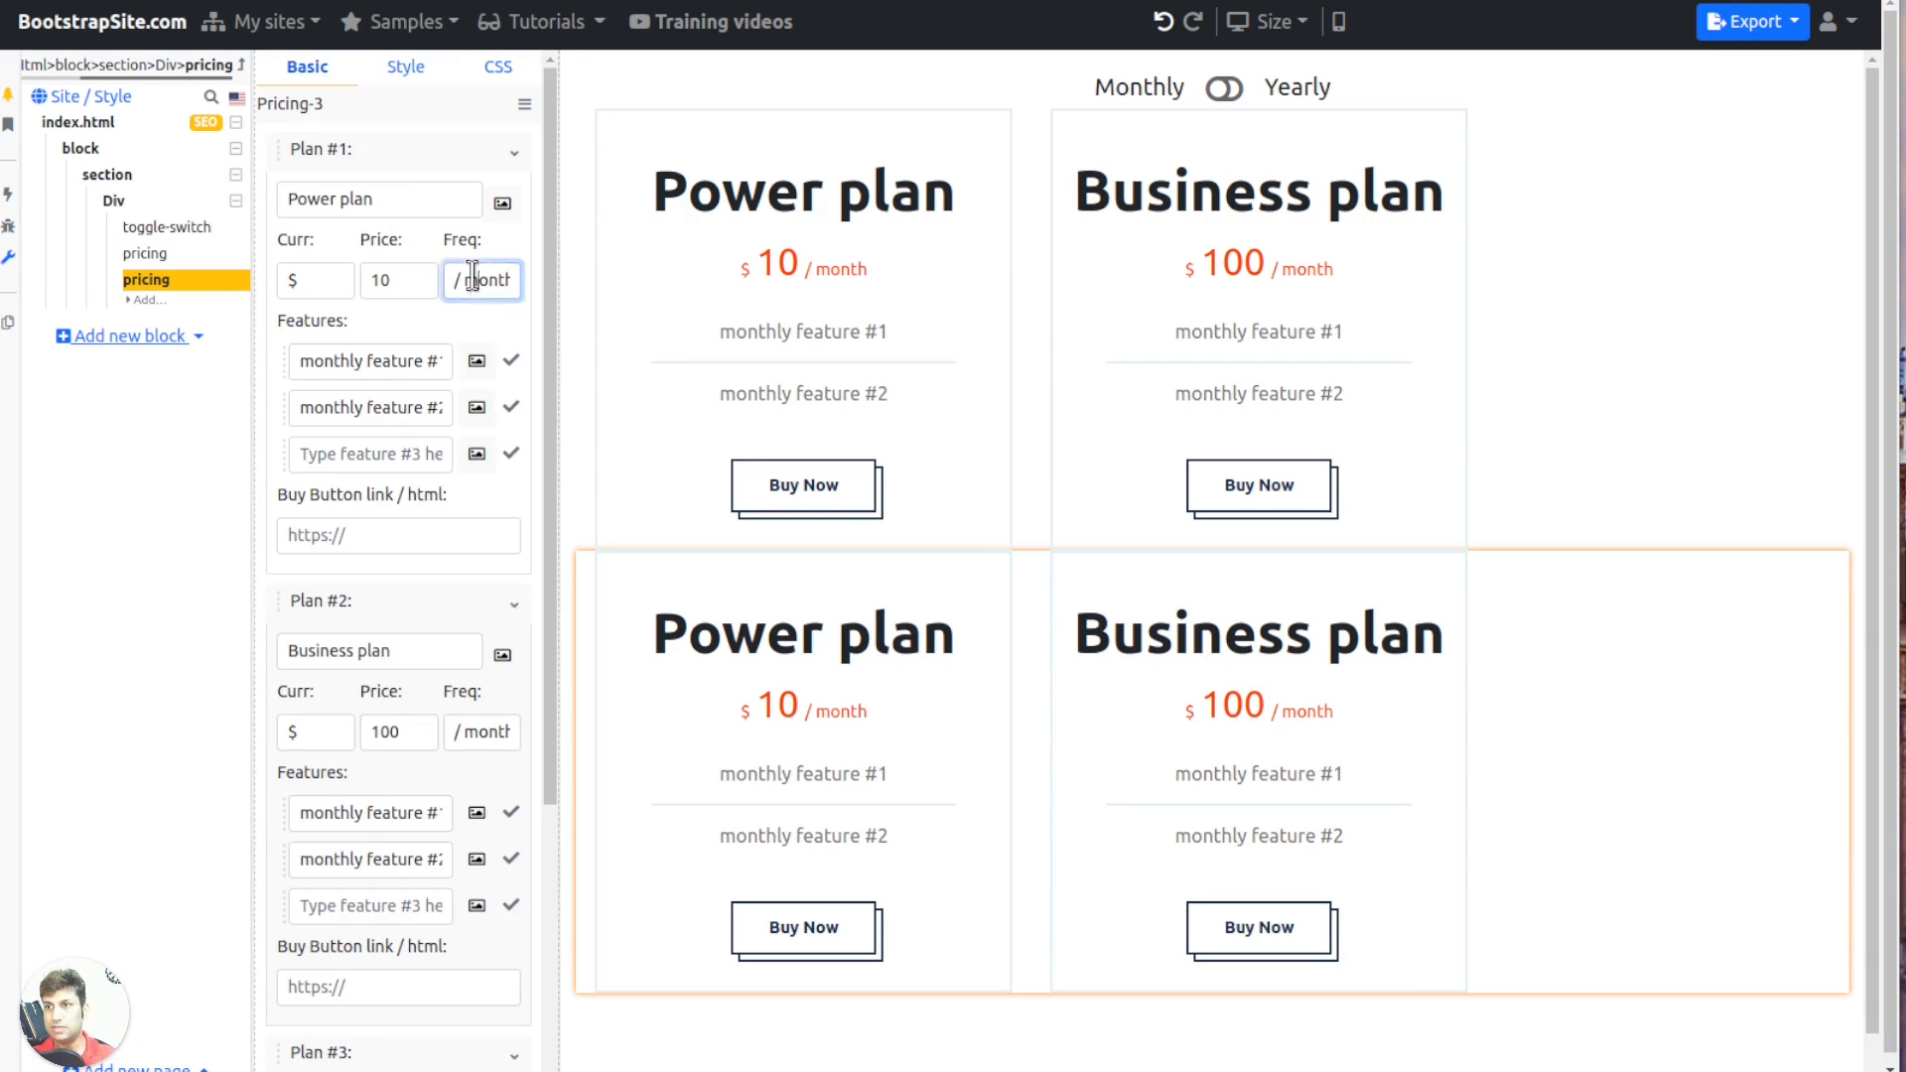
pyautogui.write('year')
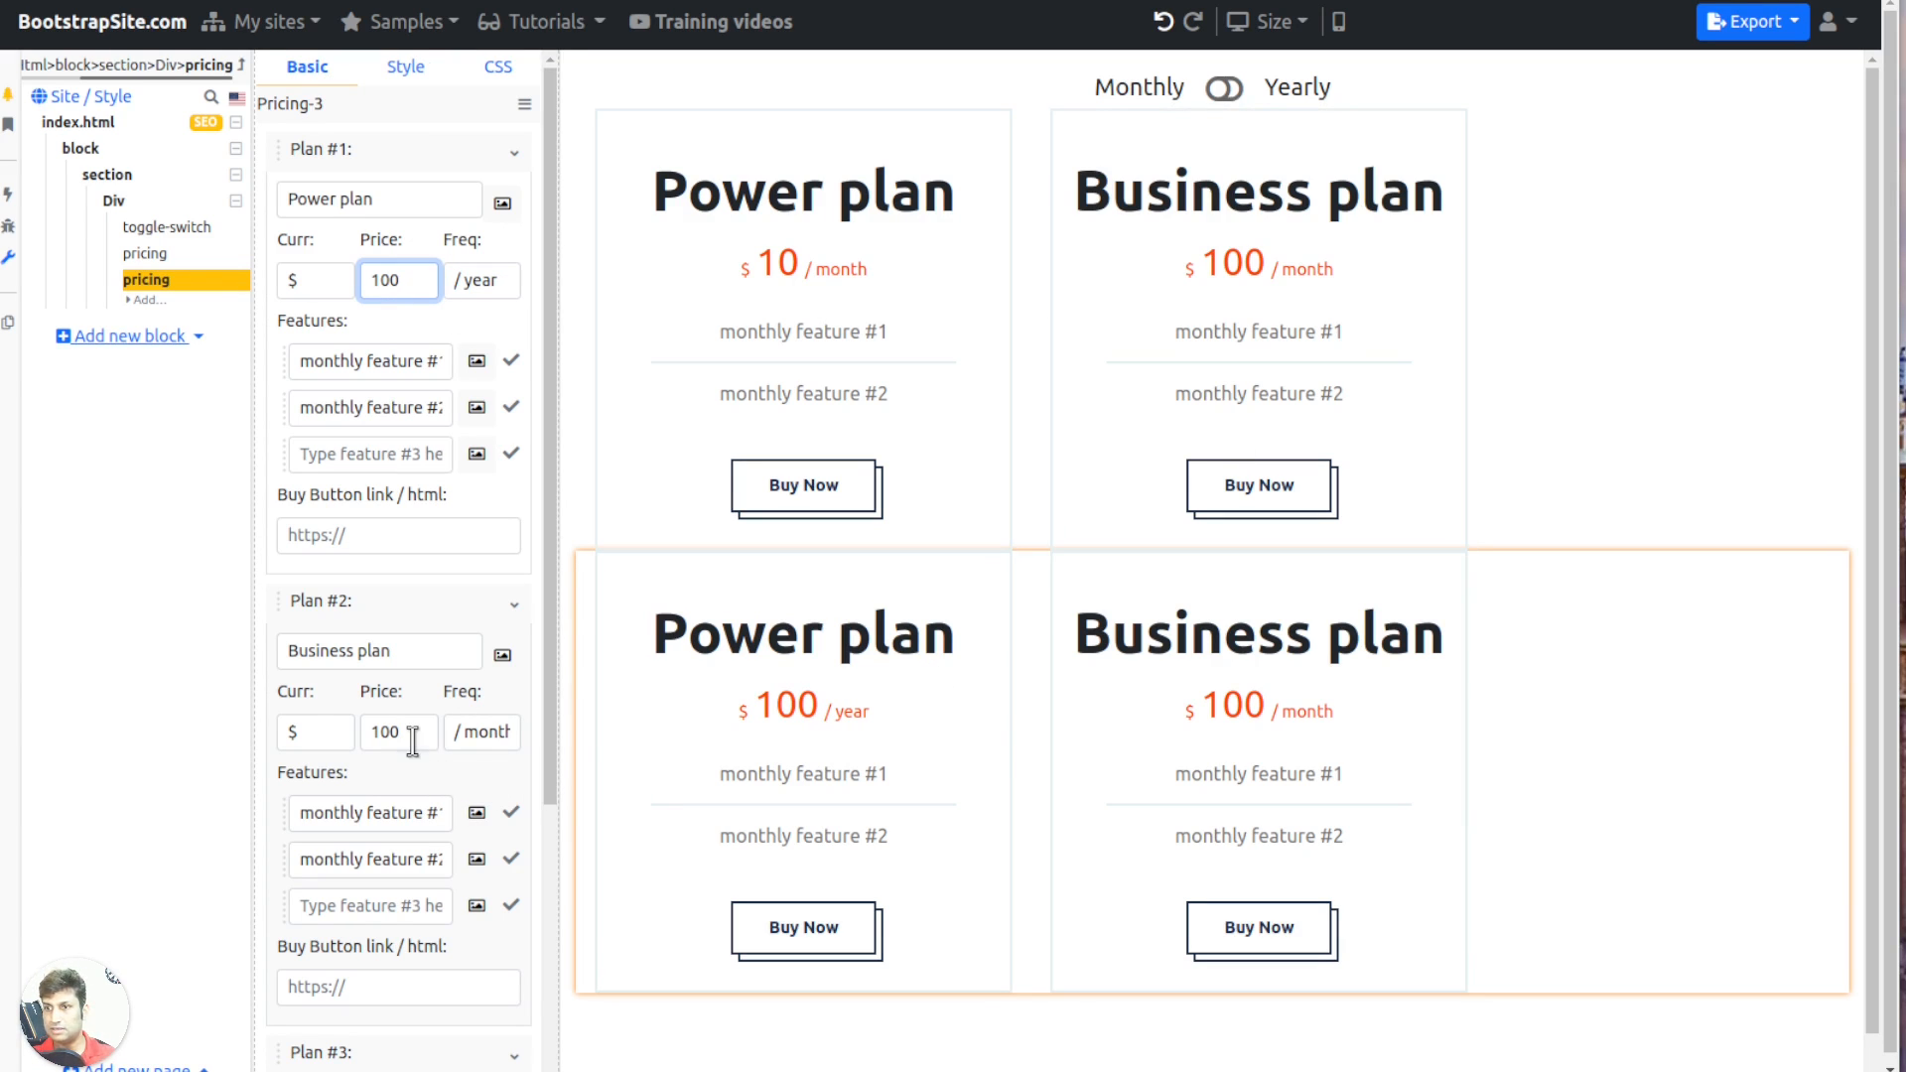
pyautogui.write('0')
pyautogui.doubleClick(489, 732)
pyautogui.write('year')
# Rename the features in both plans of the duplicated pricing element to "year feature #1" and "year feature #2"
pyautogui.doubleClick(319, 812)
pyautogui.write('year')
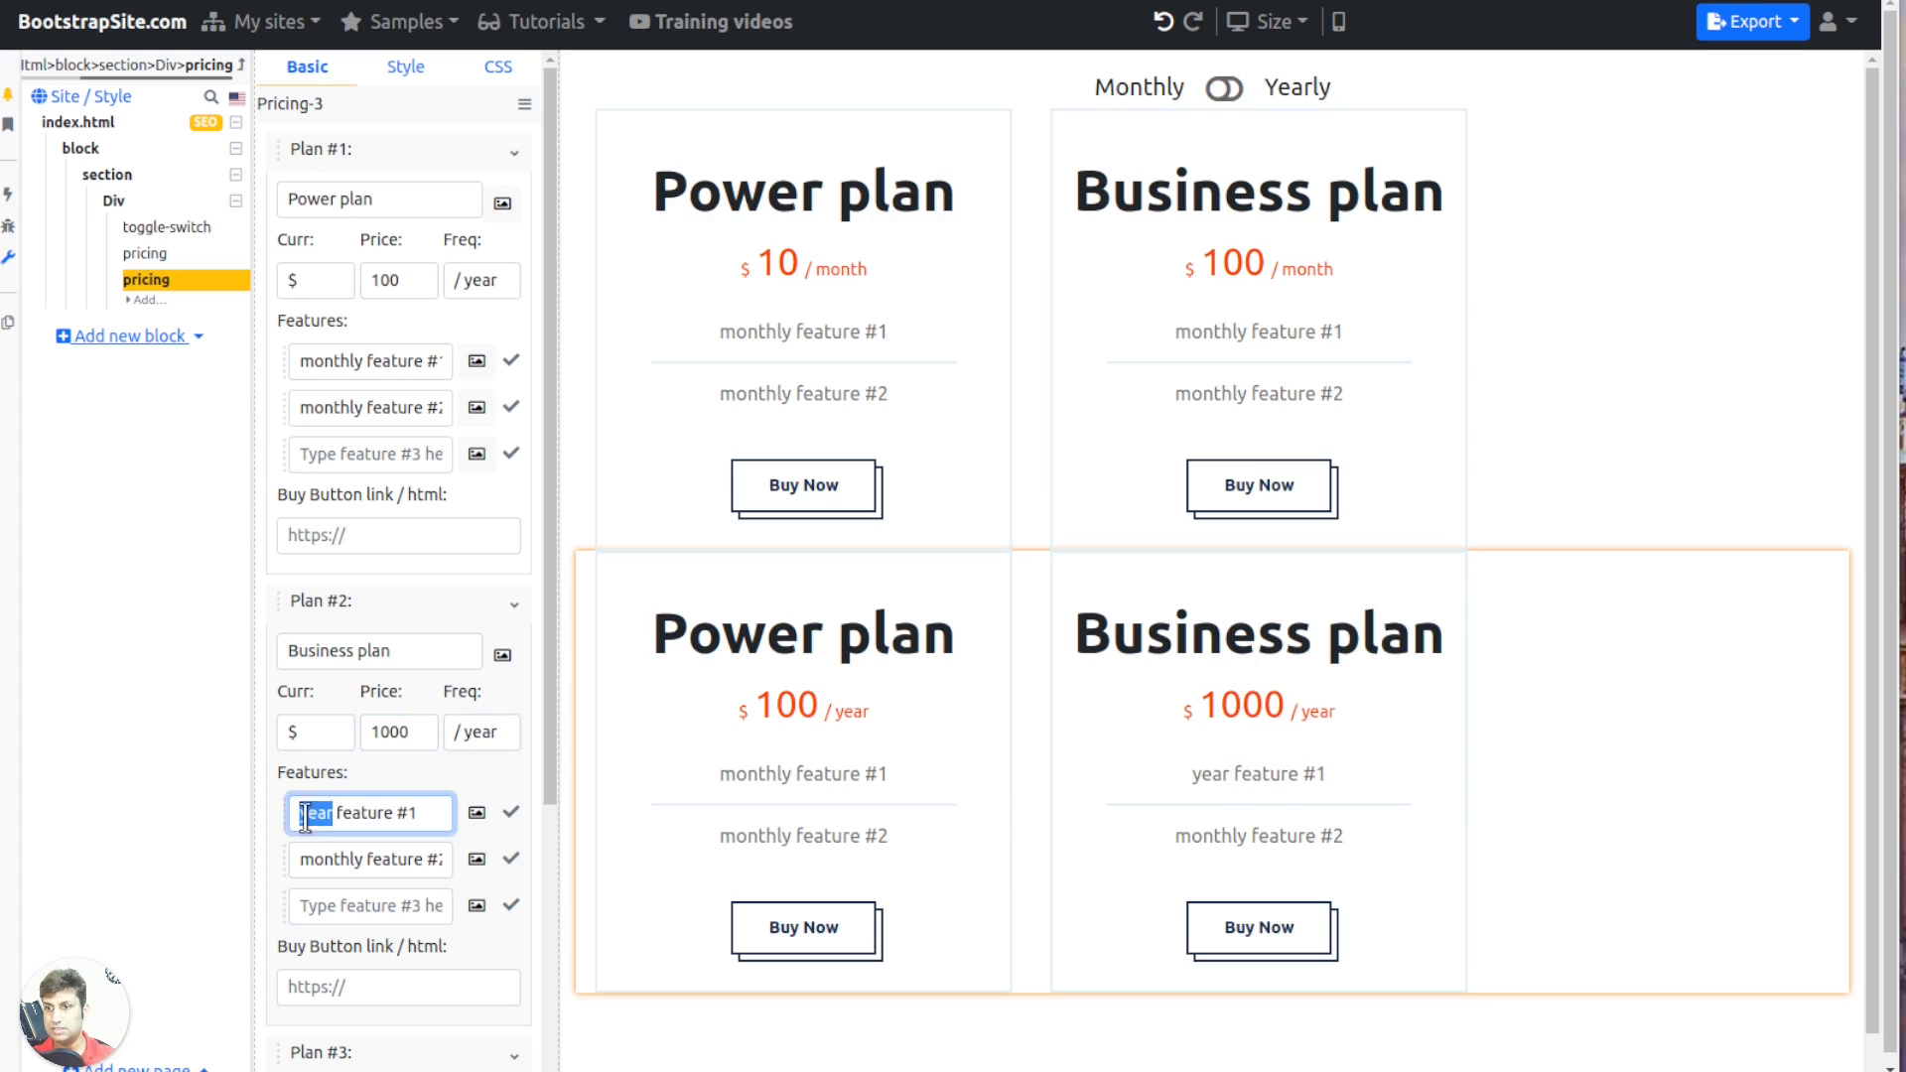
pyautogui.doubleClick(314, 858)
pyautogui.write('year')
pyautogui.doubleClick(319, 362)
pyautogui.write('year')
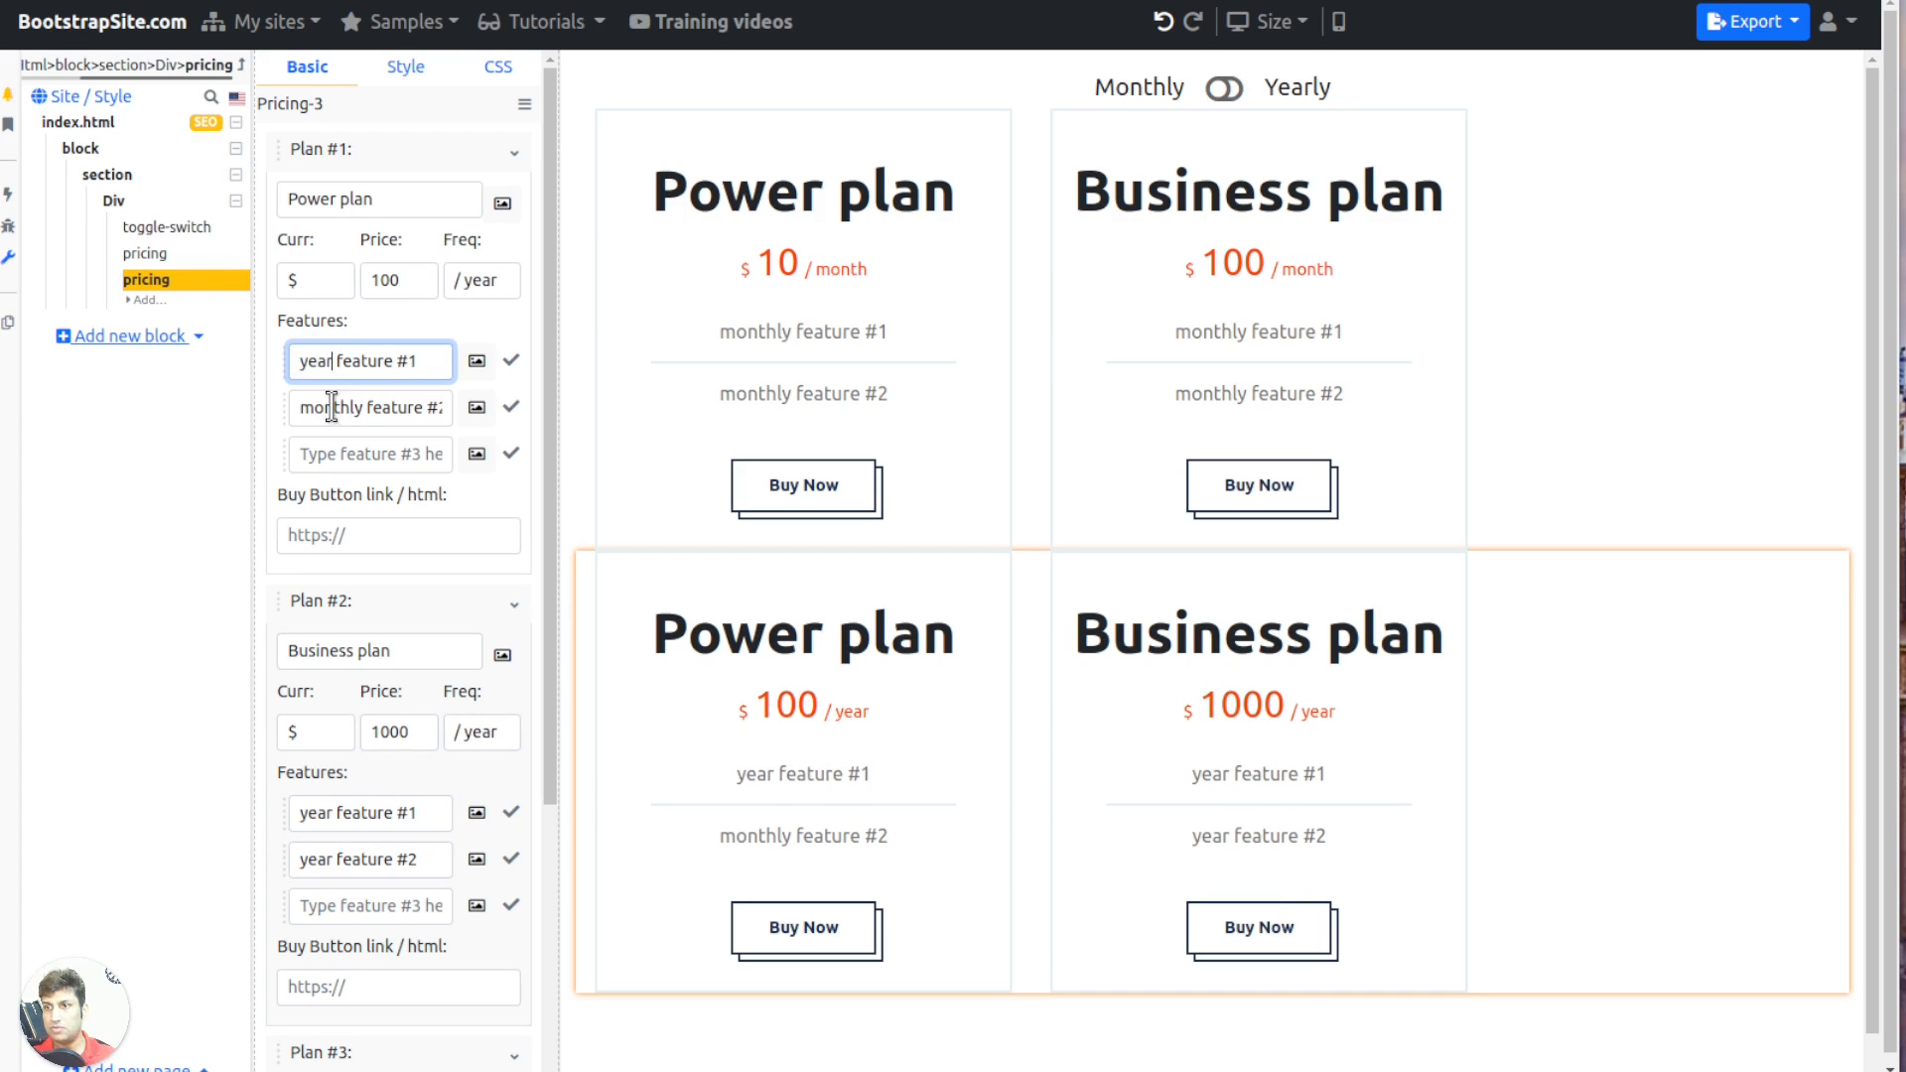
pyautogui.doubleClick(328, 407)
pyautogui.write('year')
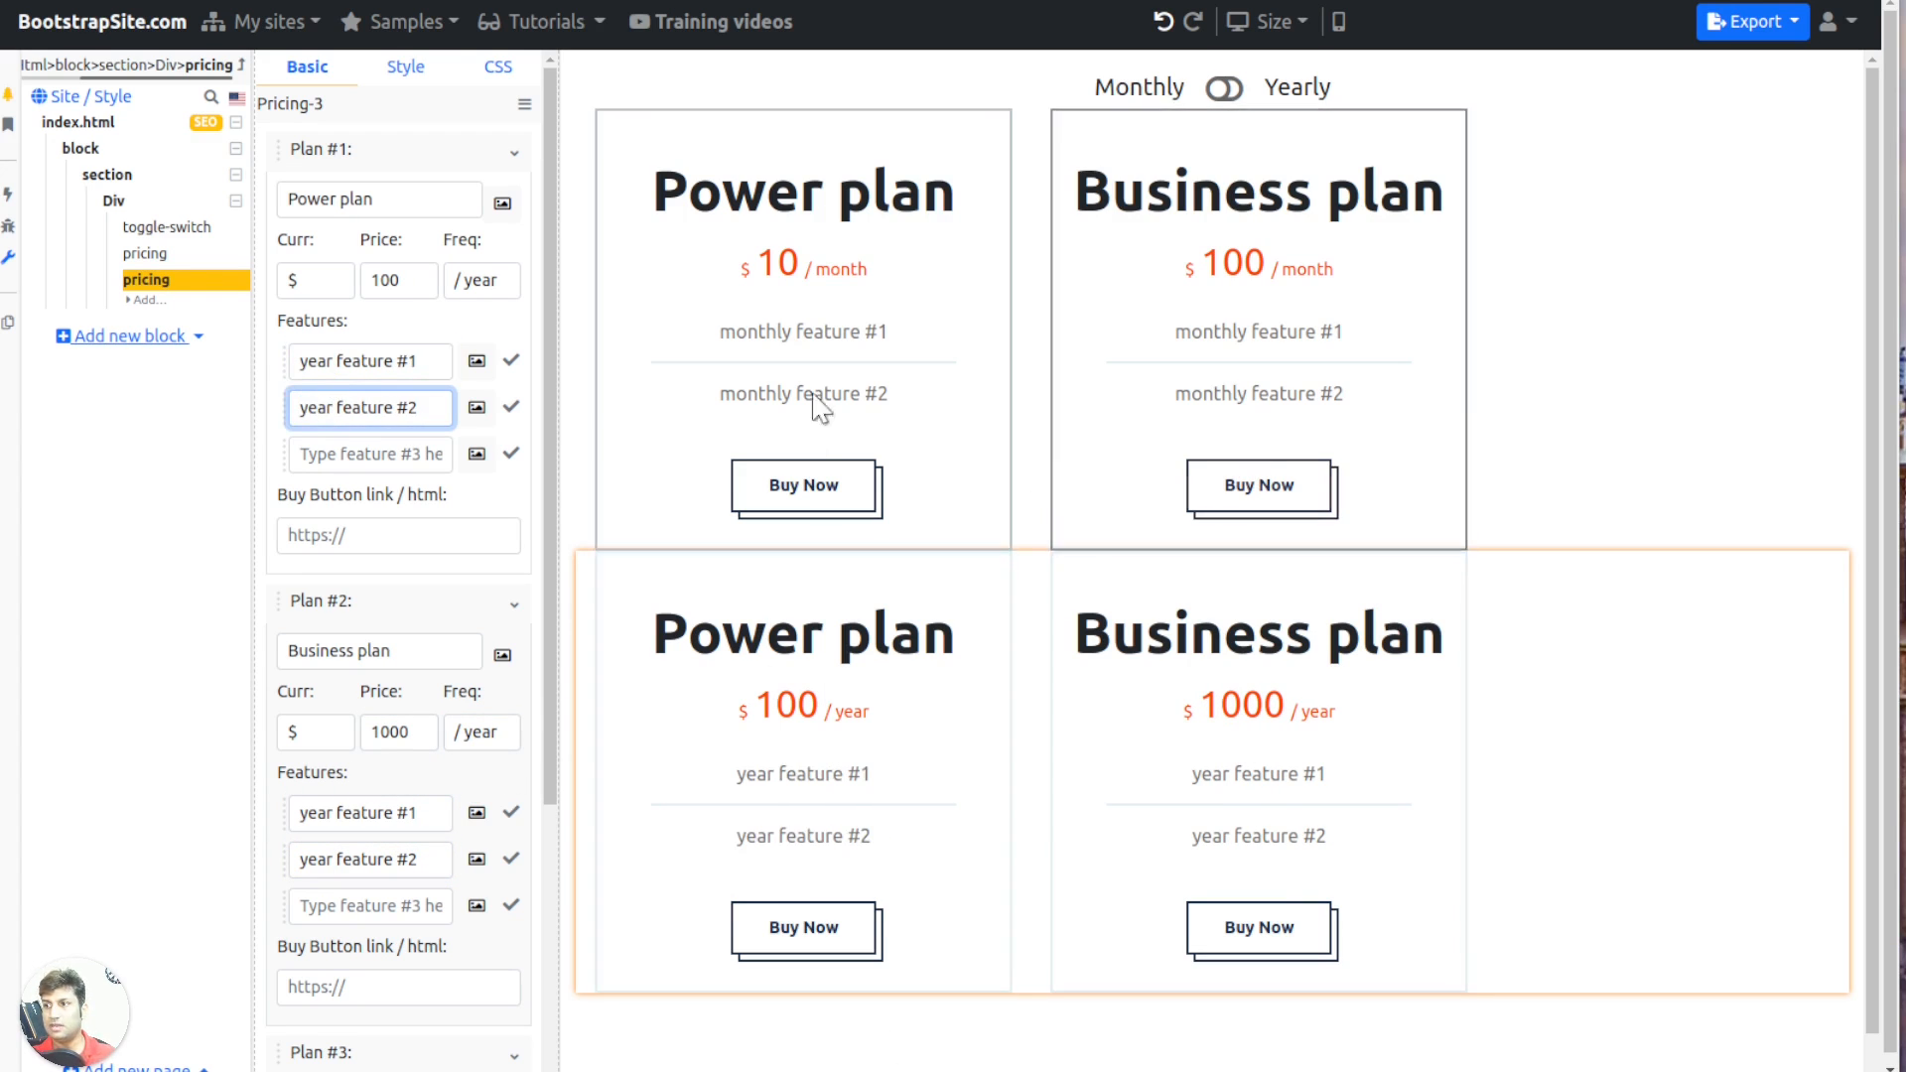
# Replace the duplicated pricing element's billing class with "yearly-billing" and add the class "d-none"
pyautogui.click(498, 67)
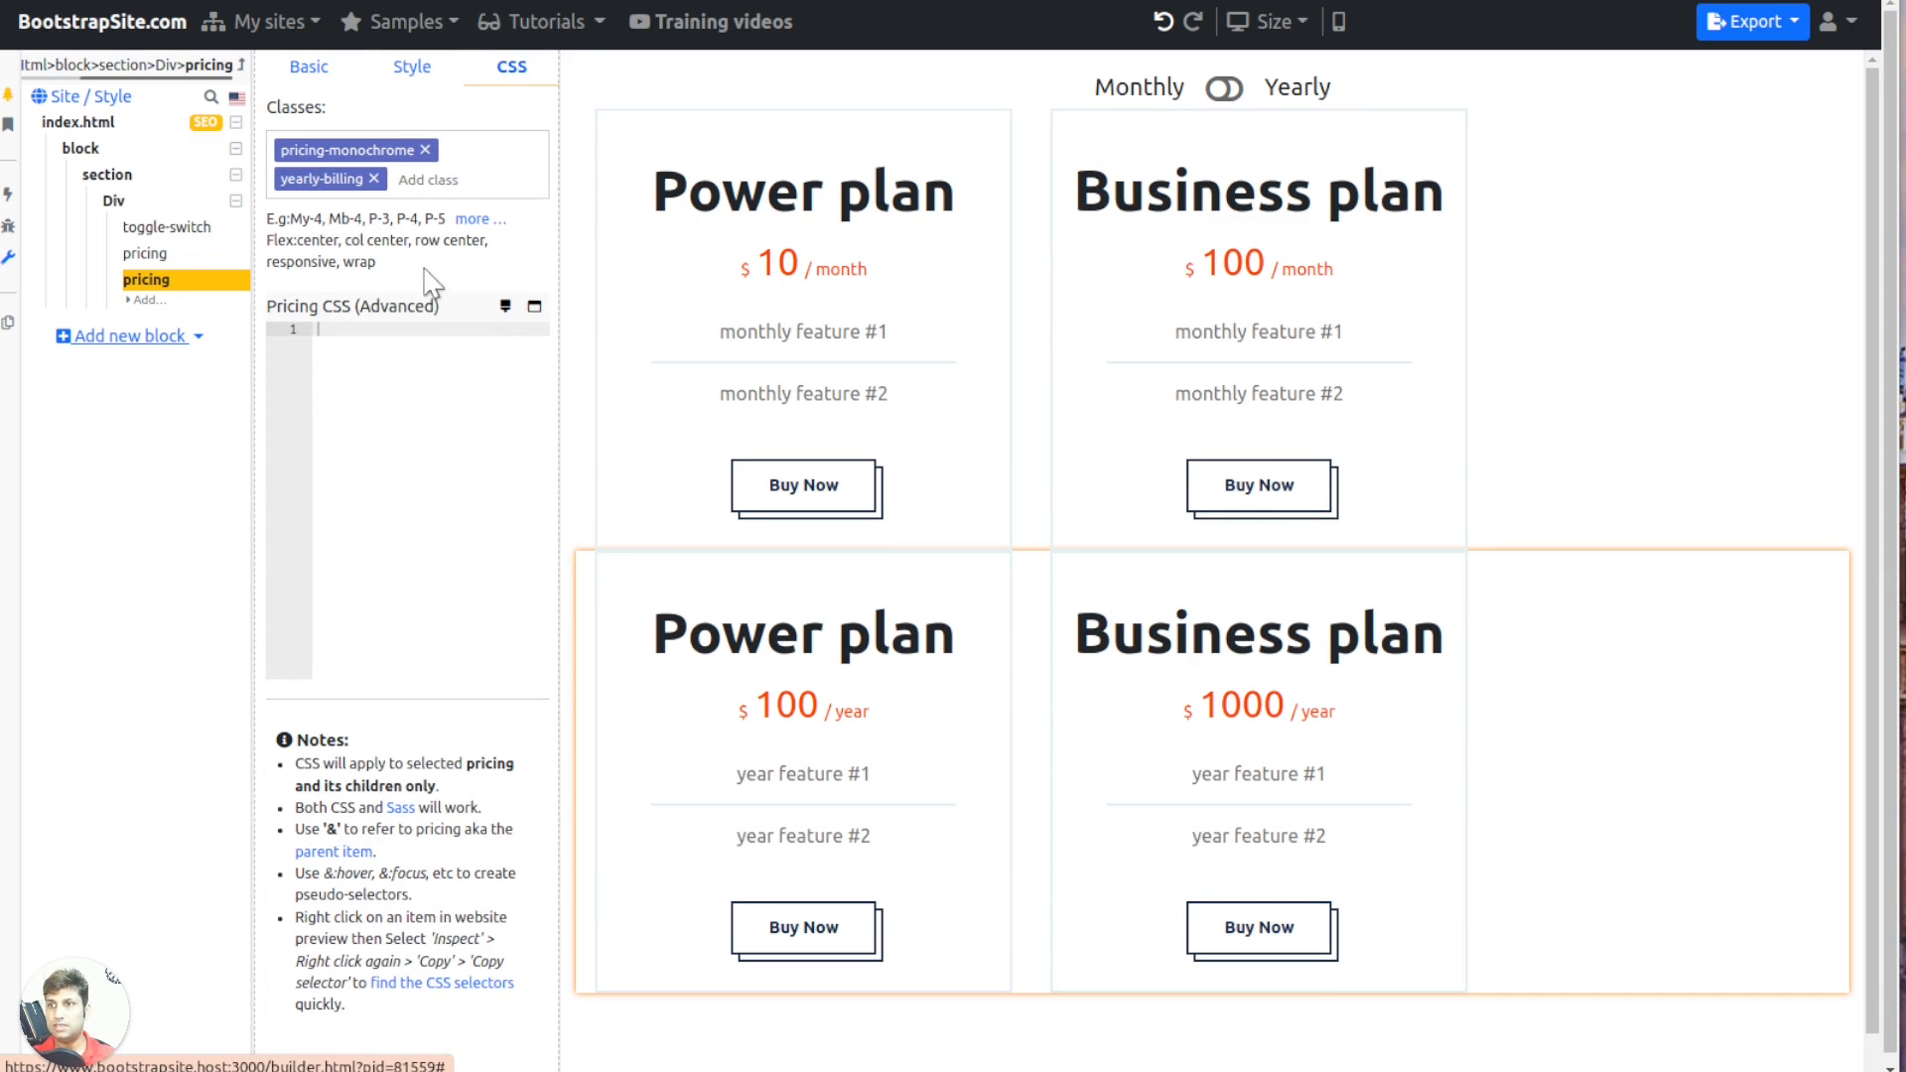
pyautogui.click(427, 180)
pyautogui.write('d-none')
pyautogui.press('Return')
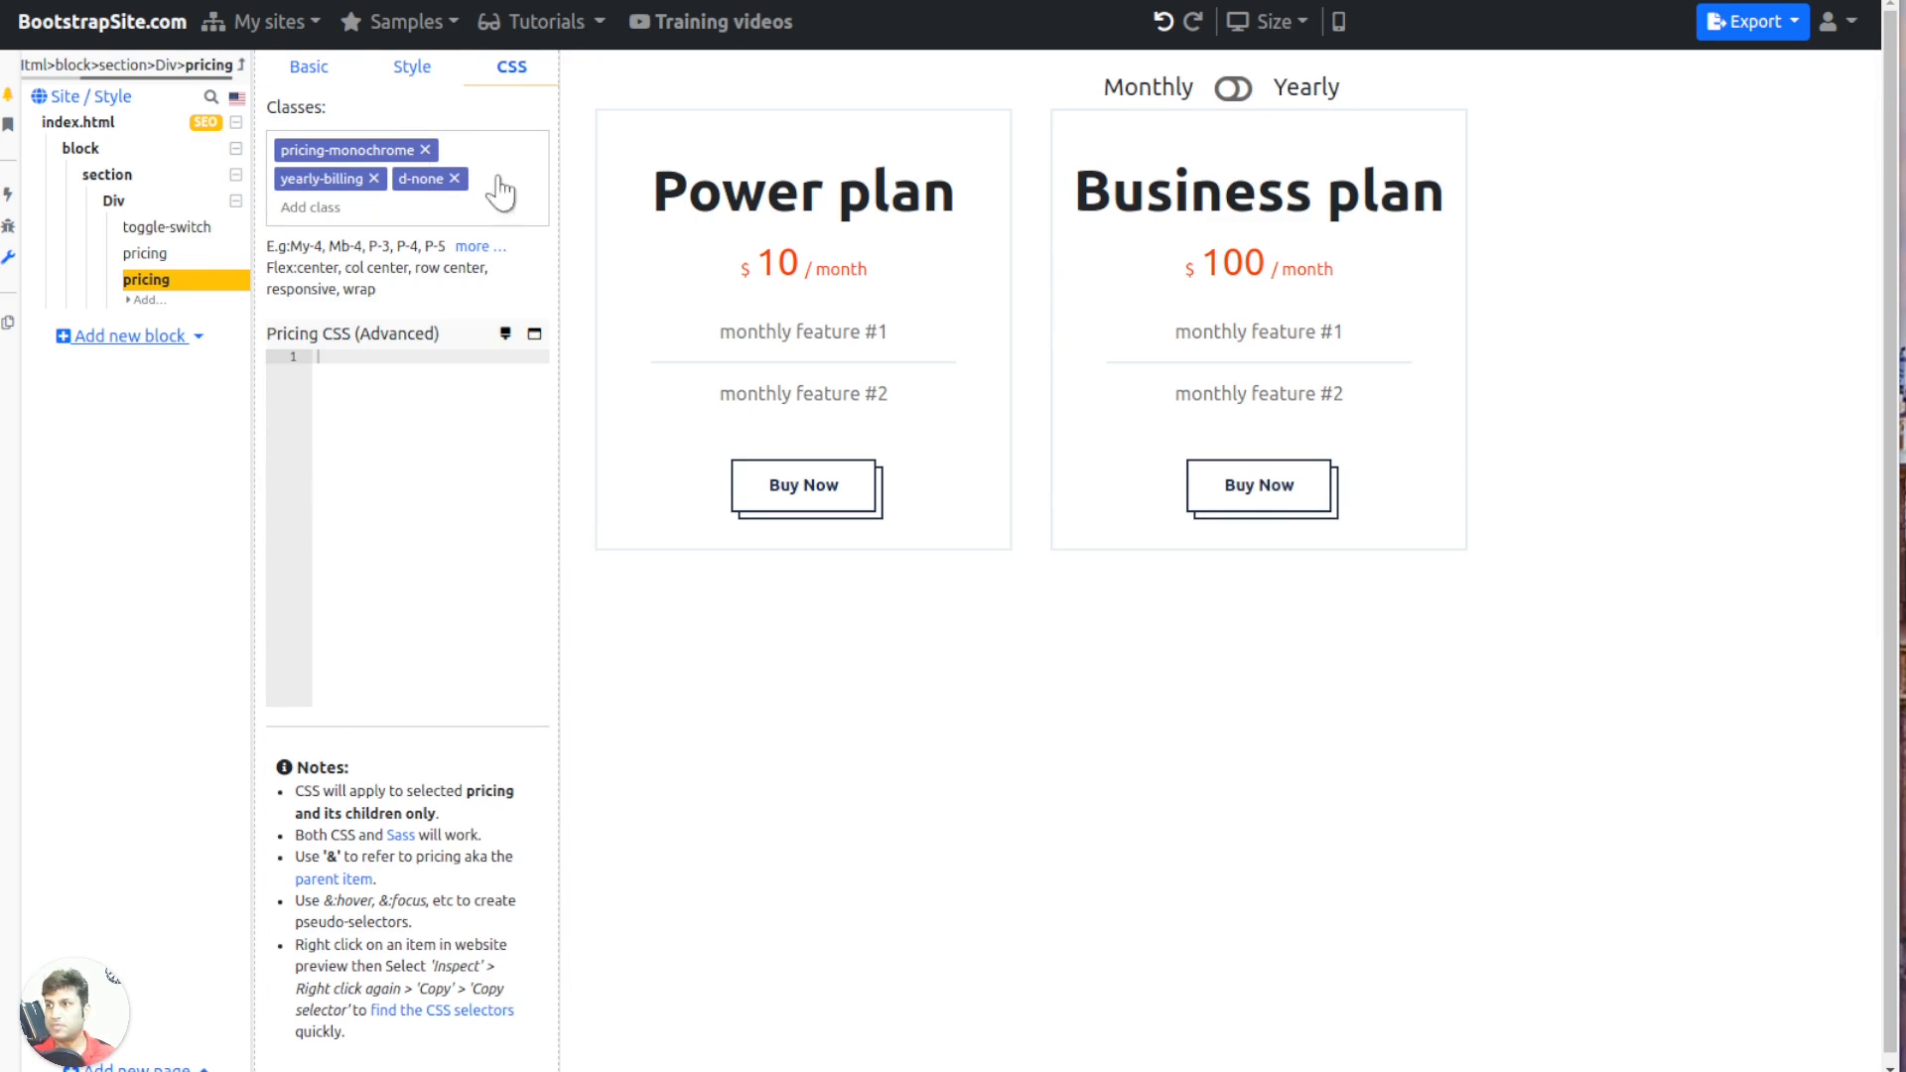
# Preview the page and flip the Monthly/Yearly switch to compare the prices of both plans
pyautogui.click(1774, 22)
pyautogui.click(1608, 69)
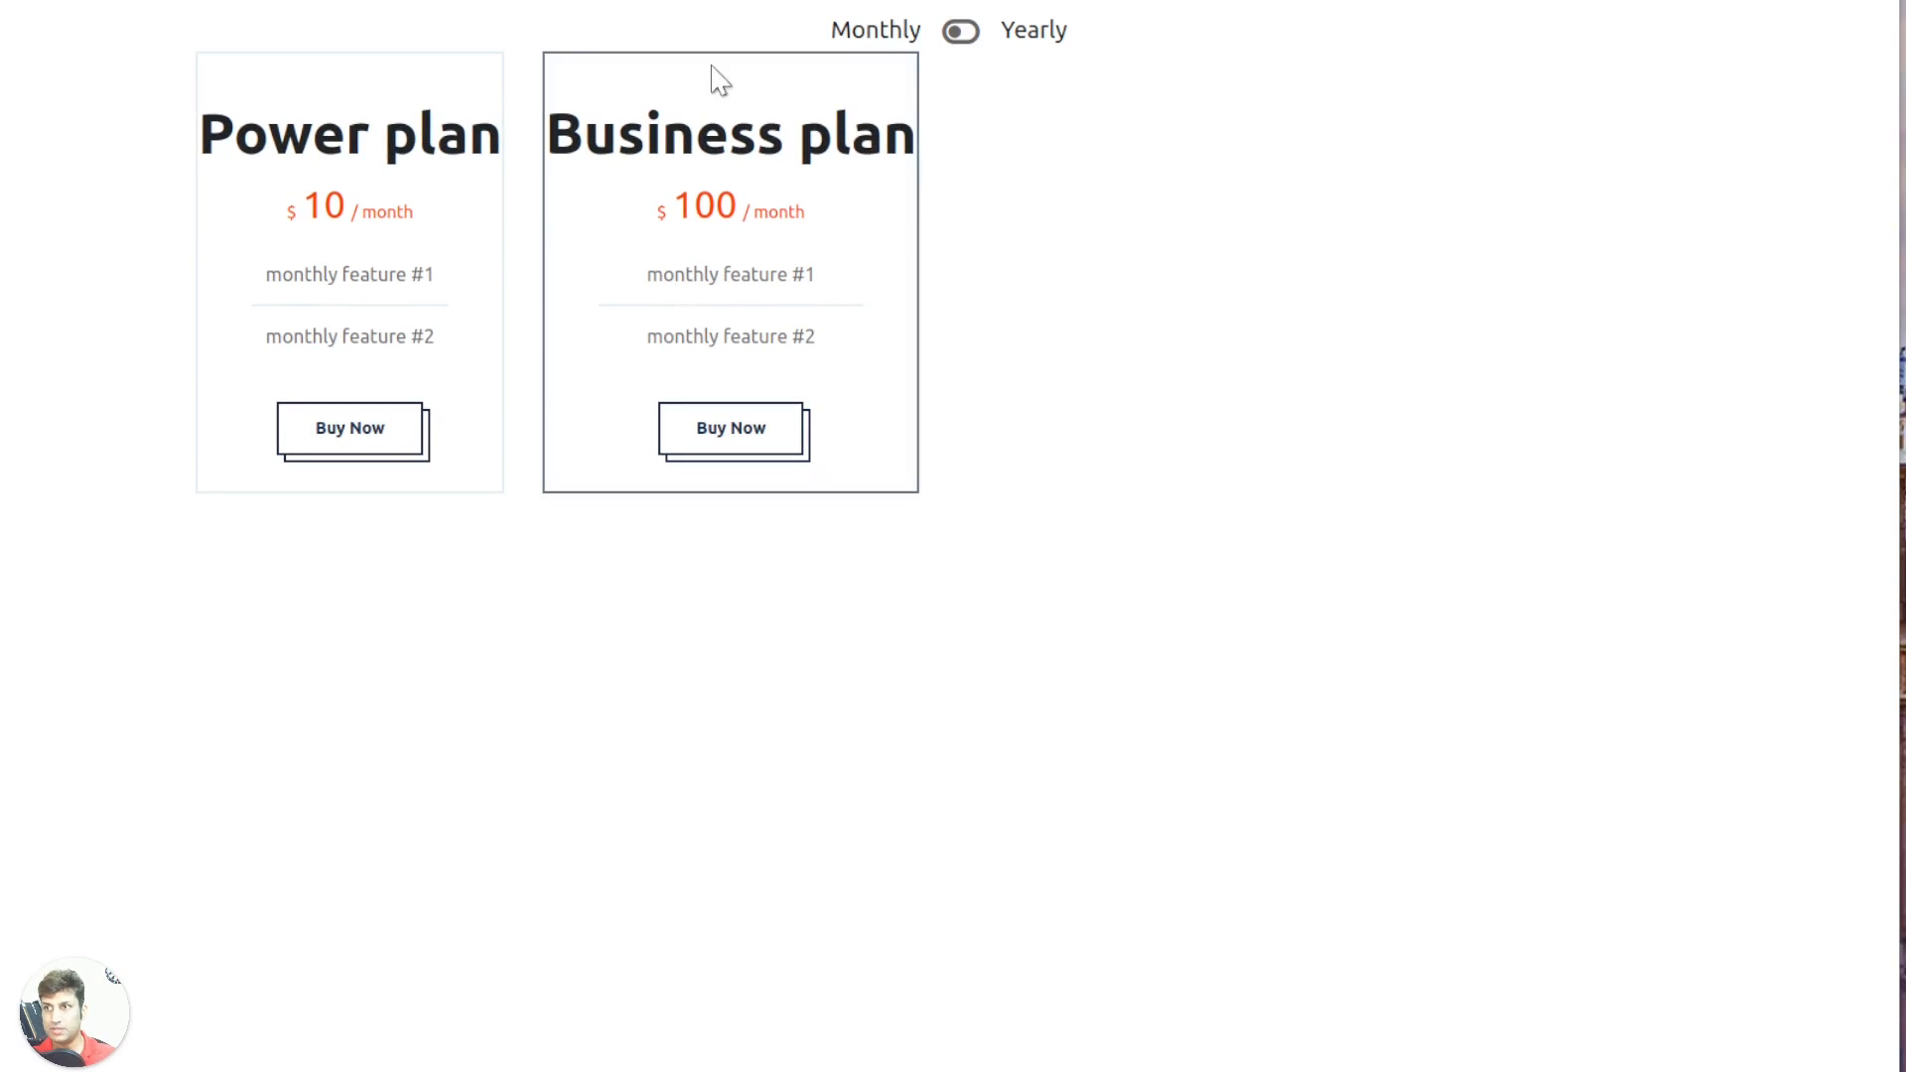
pyautogui.moveTo(300, 206); pyautogui.dragTo(415, 212)
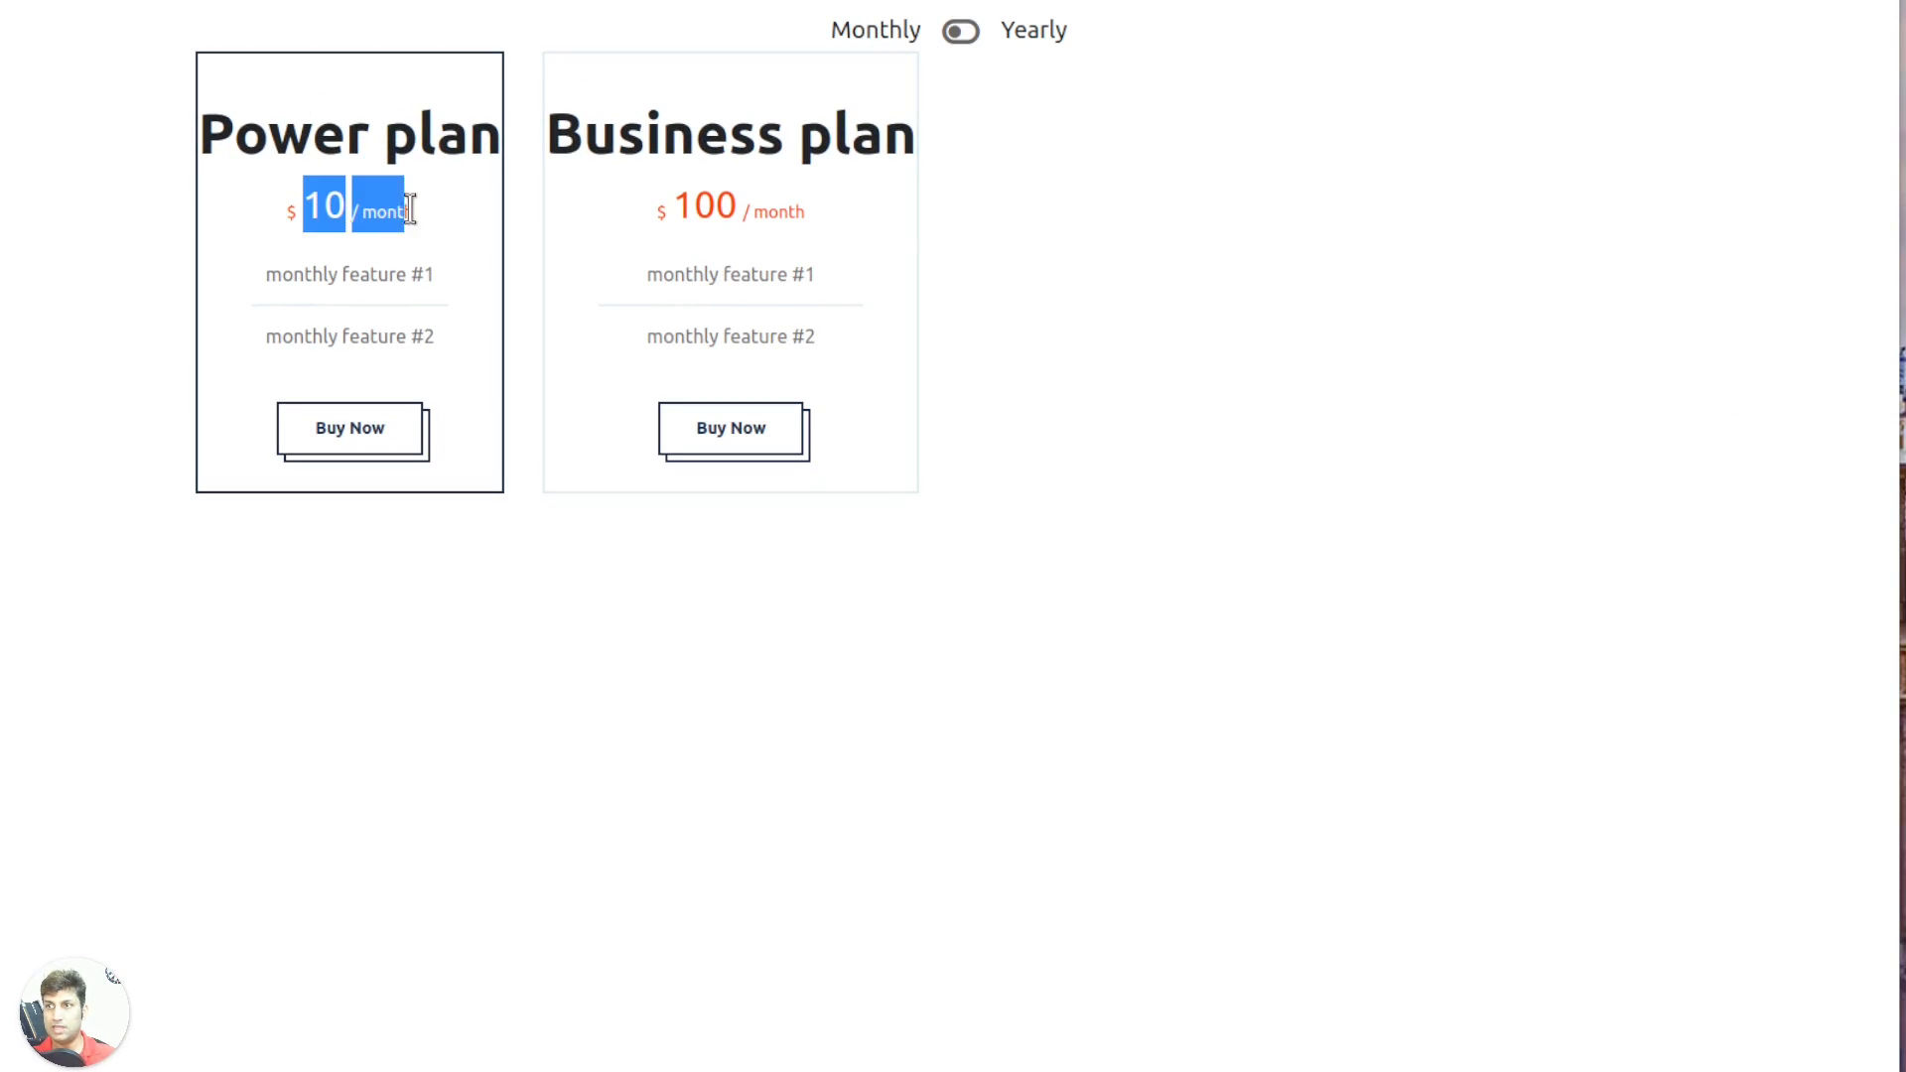
pyautogui.click(657, 220)
pyautogui.click(968, 40)
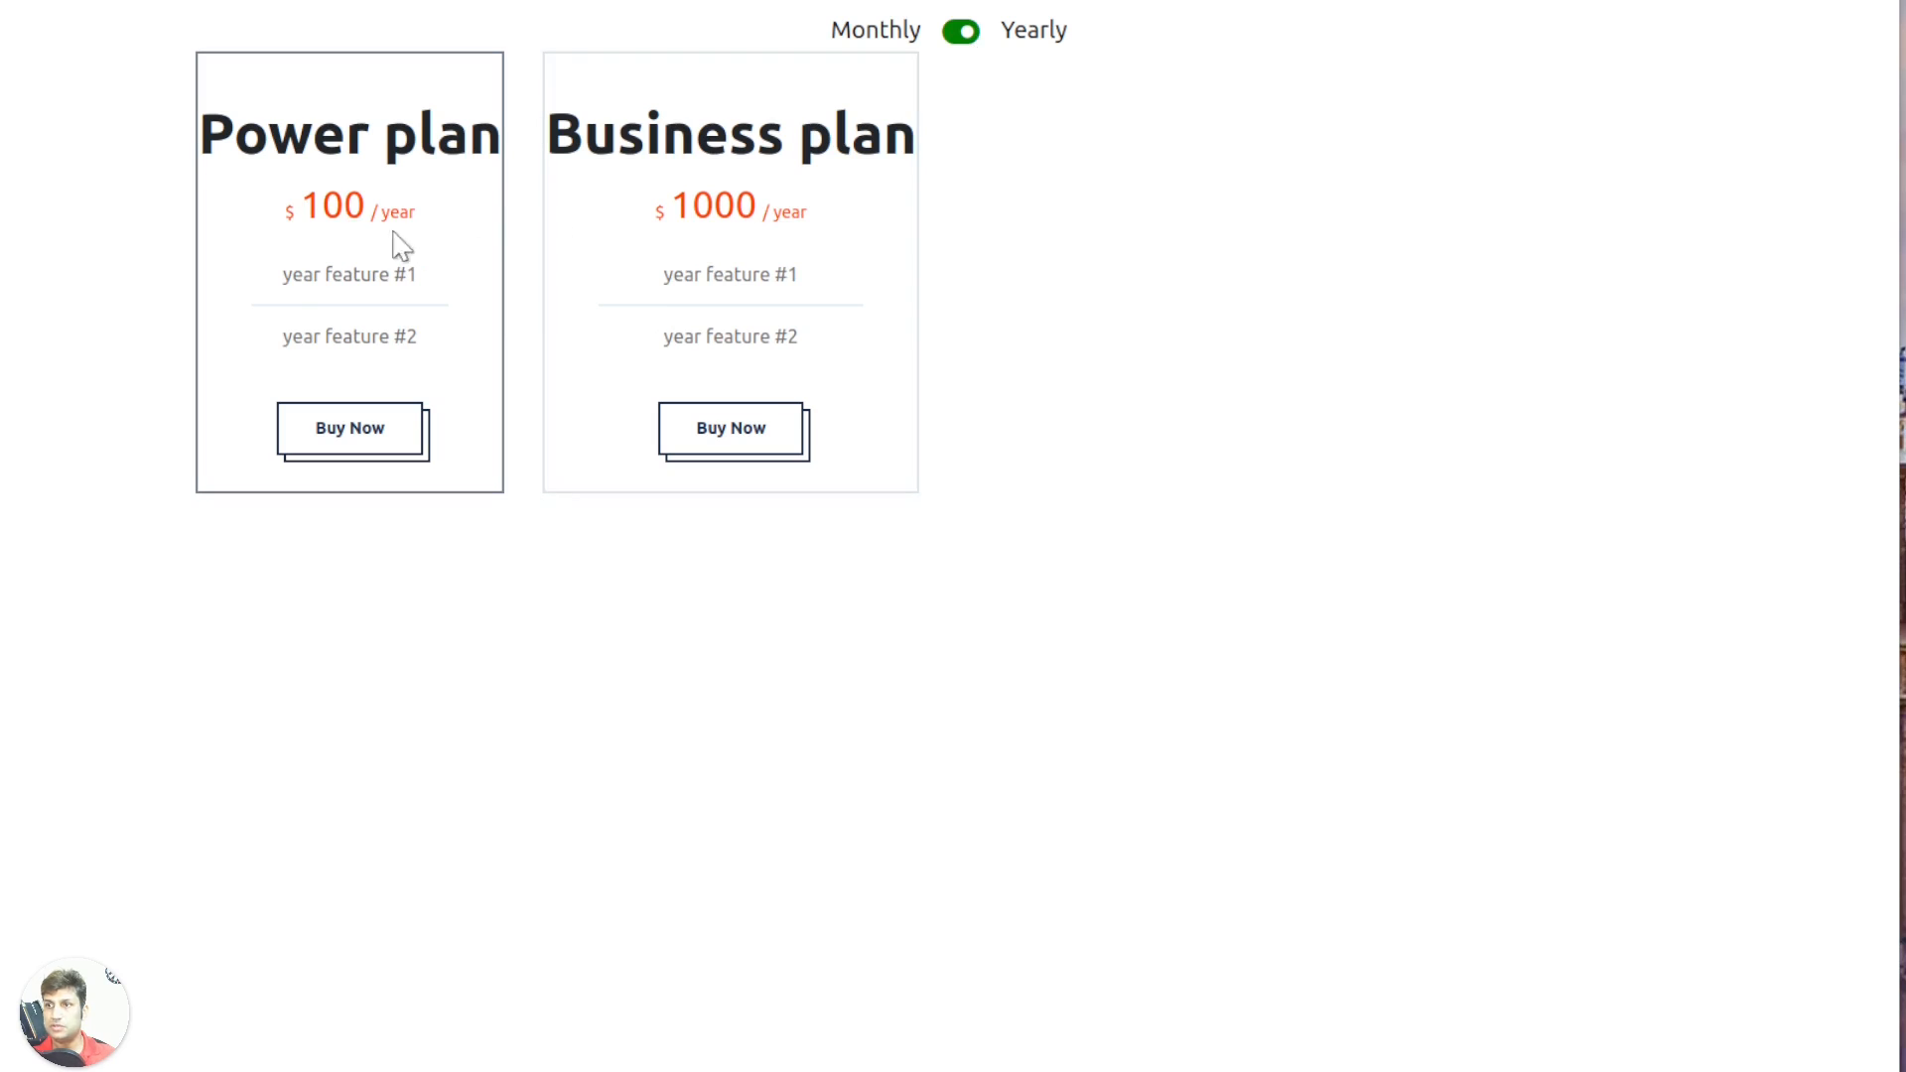
pyautogui.moveTo(298, 206); pyautogui.dragTo(415, 212)
pyautogui.click(691, 204)
pyautogui.moveTo(691, 203); pyautogui.dragTo(791, 213)
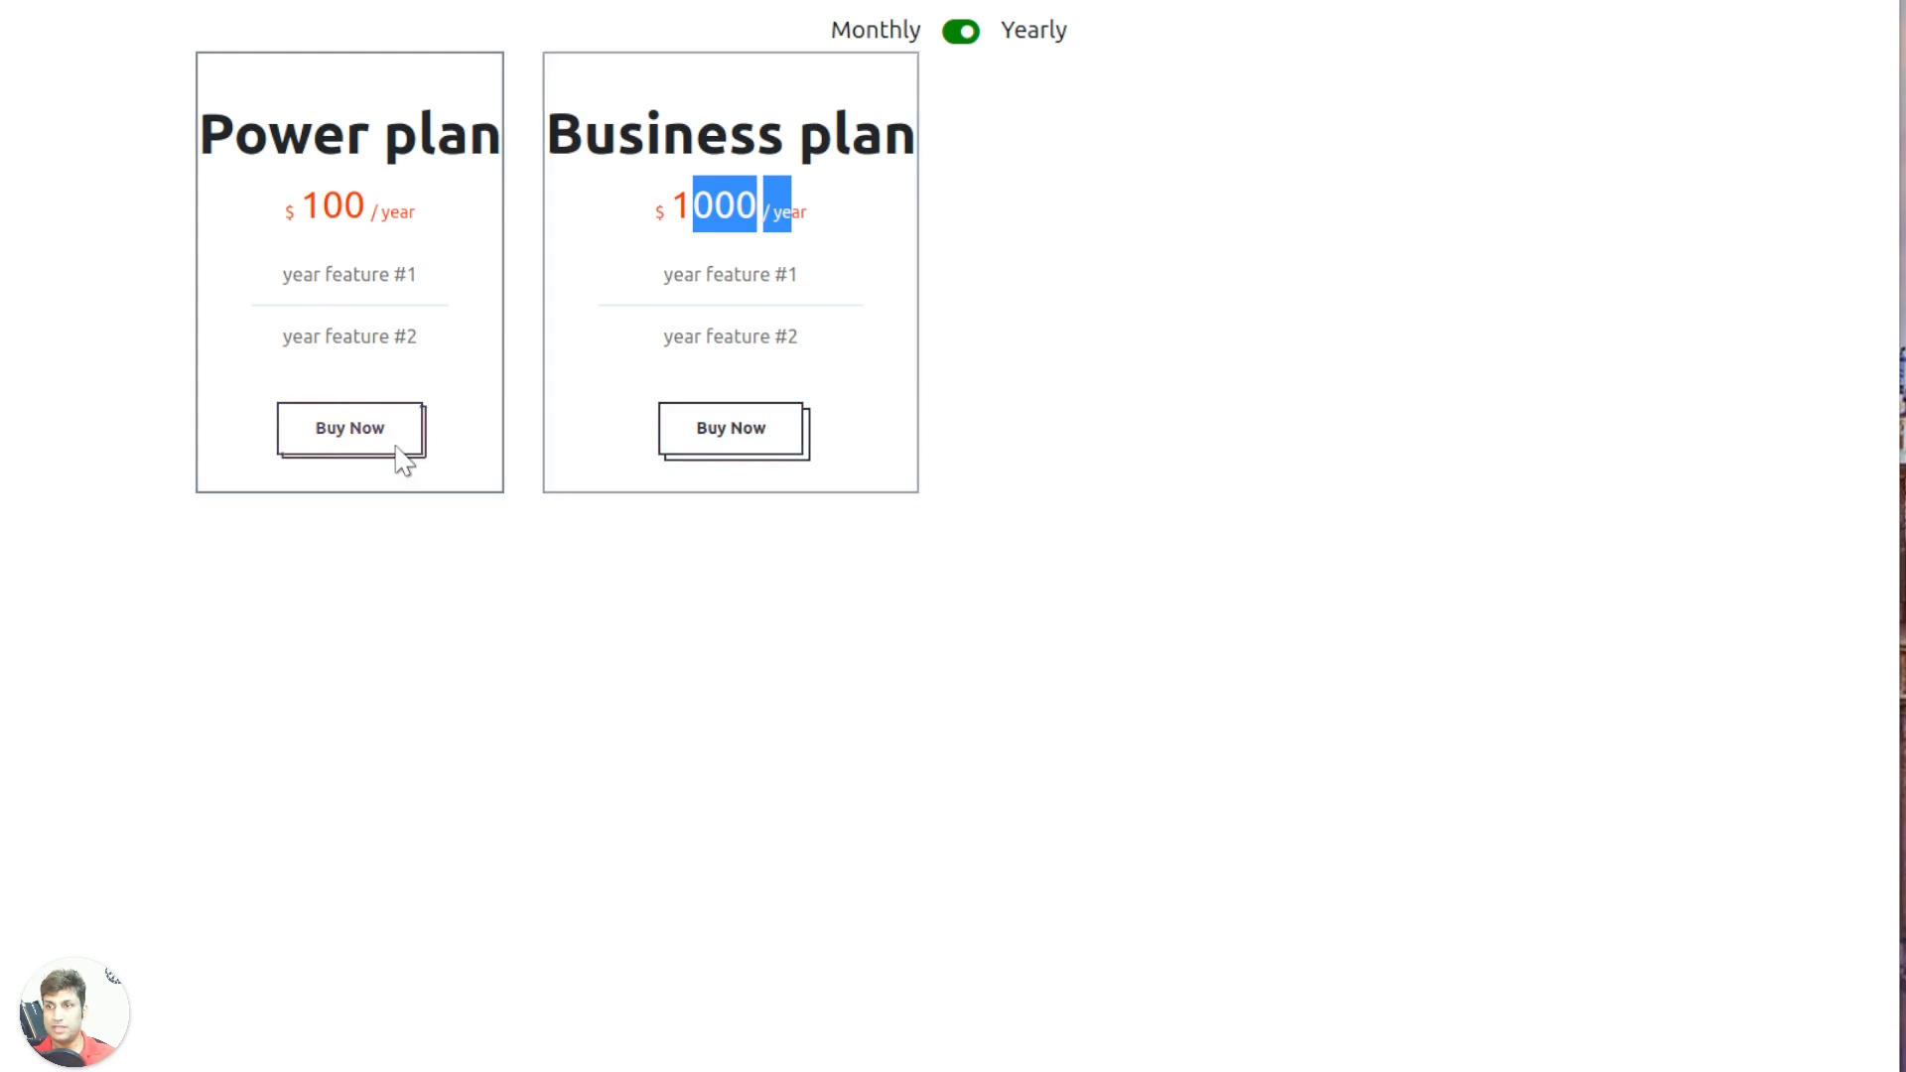
pyautogui.click(966, 34)
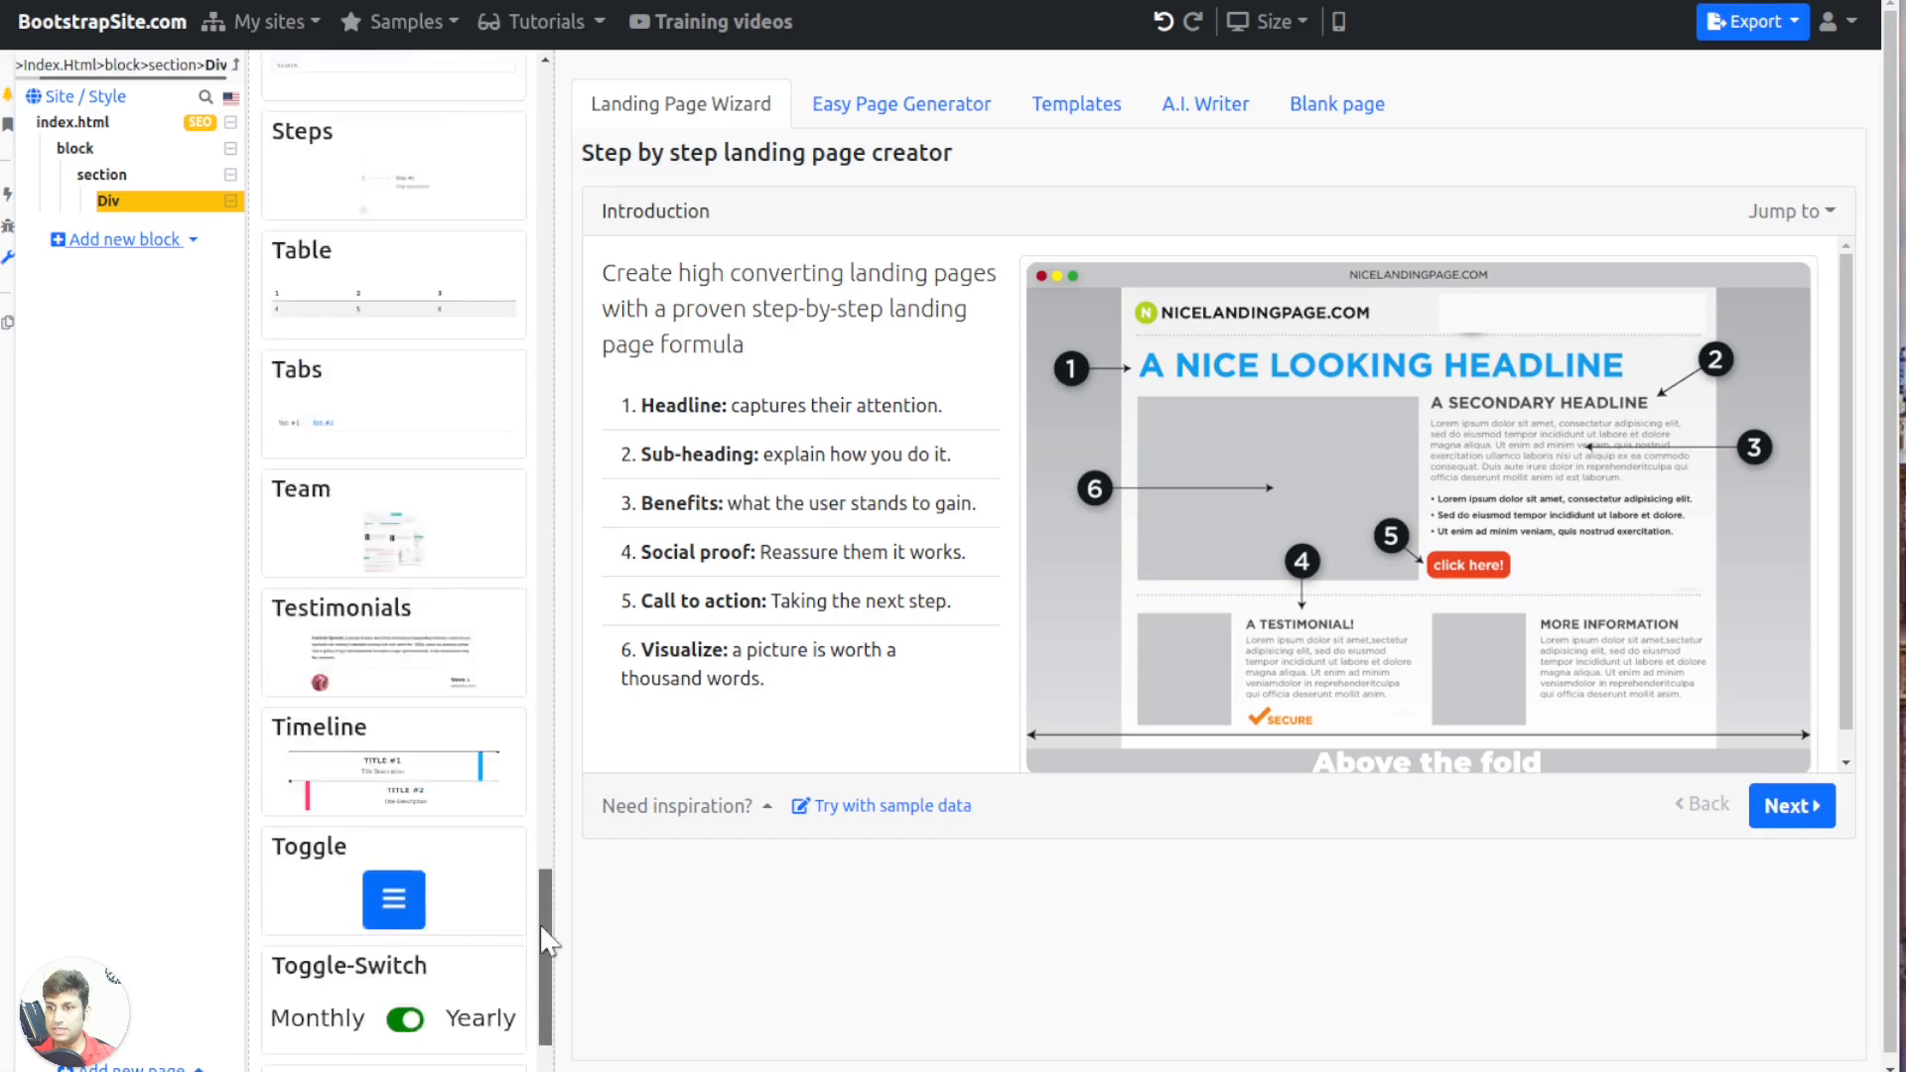
# Add a Video element to the Div and copy the link address of the 1 MB 1920 x 1080 test video
pyautogui.scroll(-3, 397, 695)
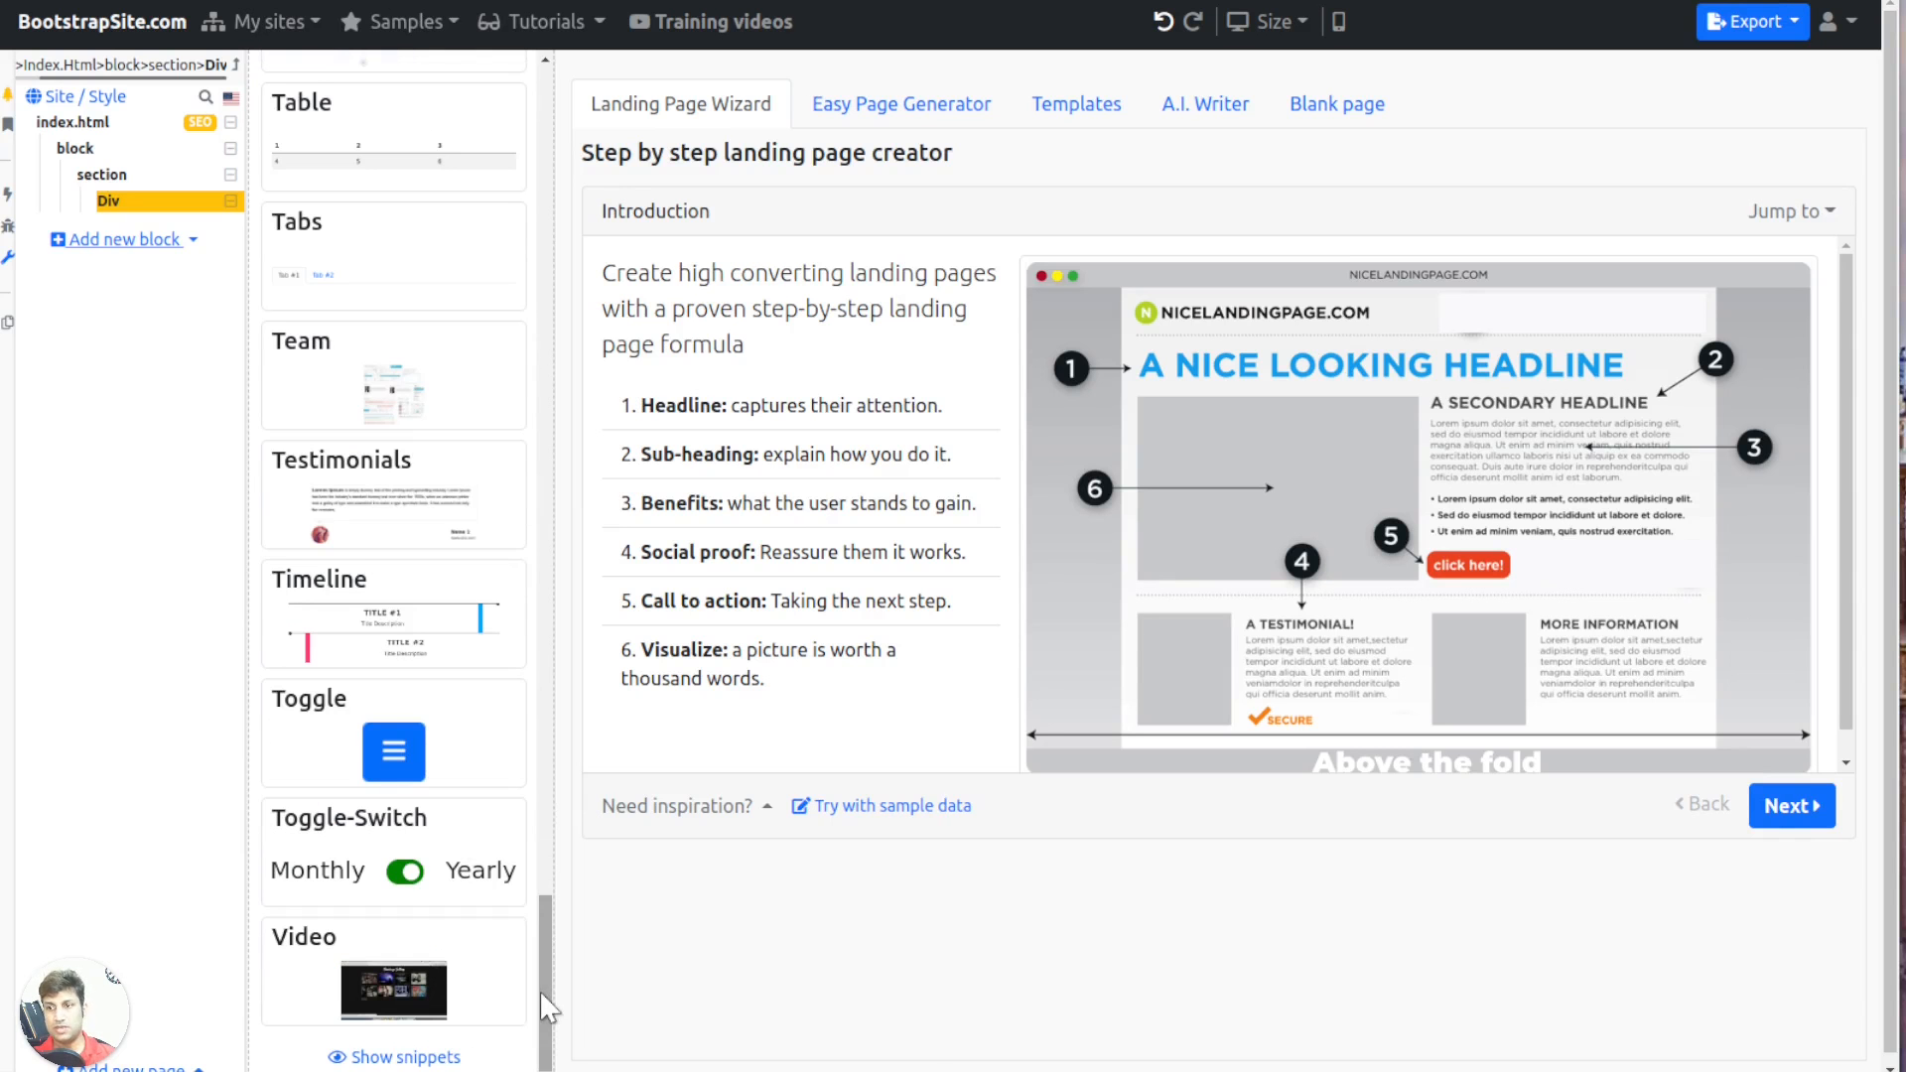
pyautogui.click(395, 987)
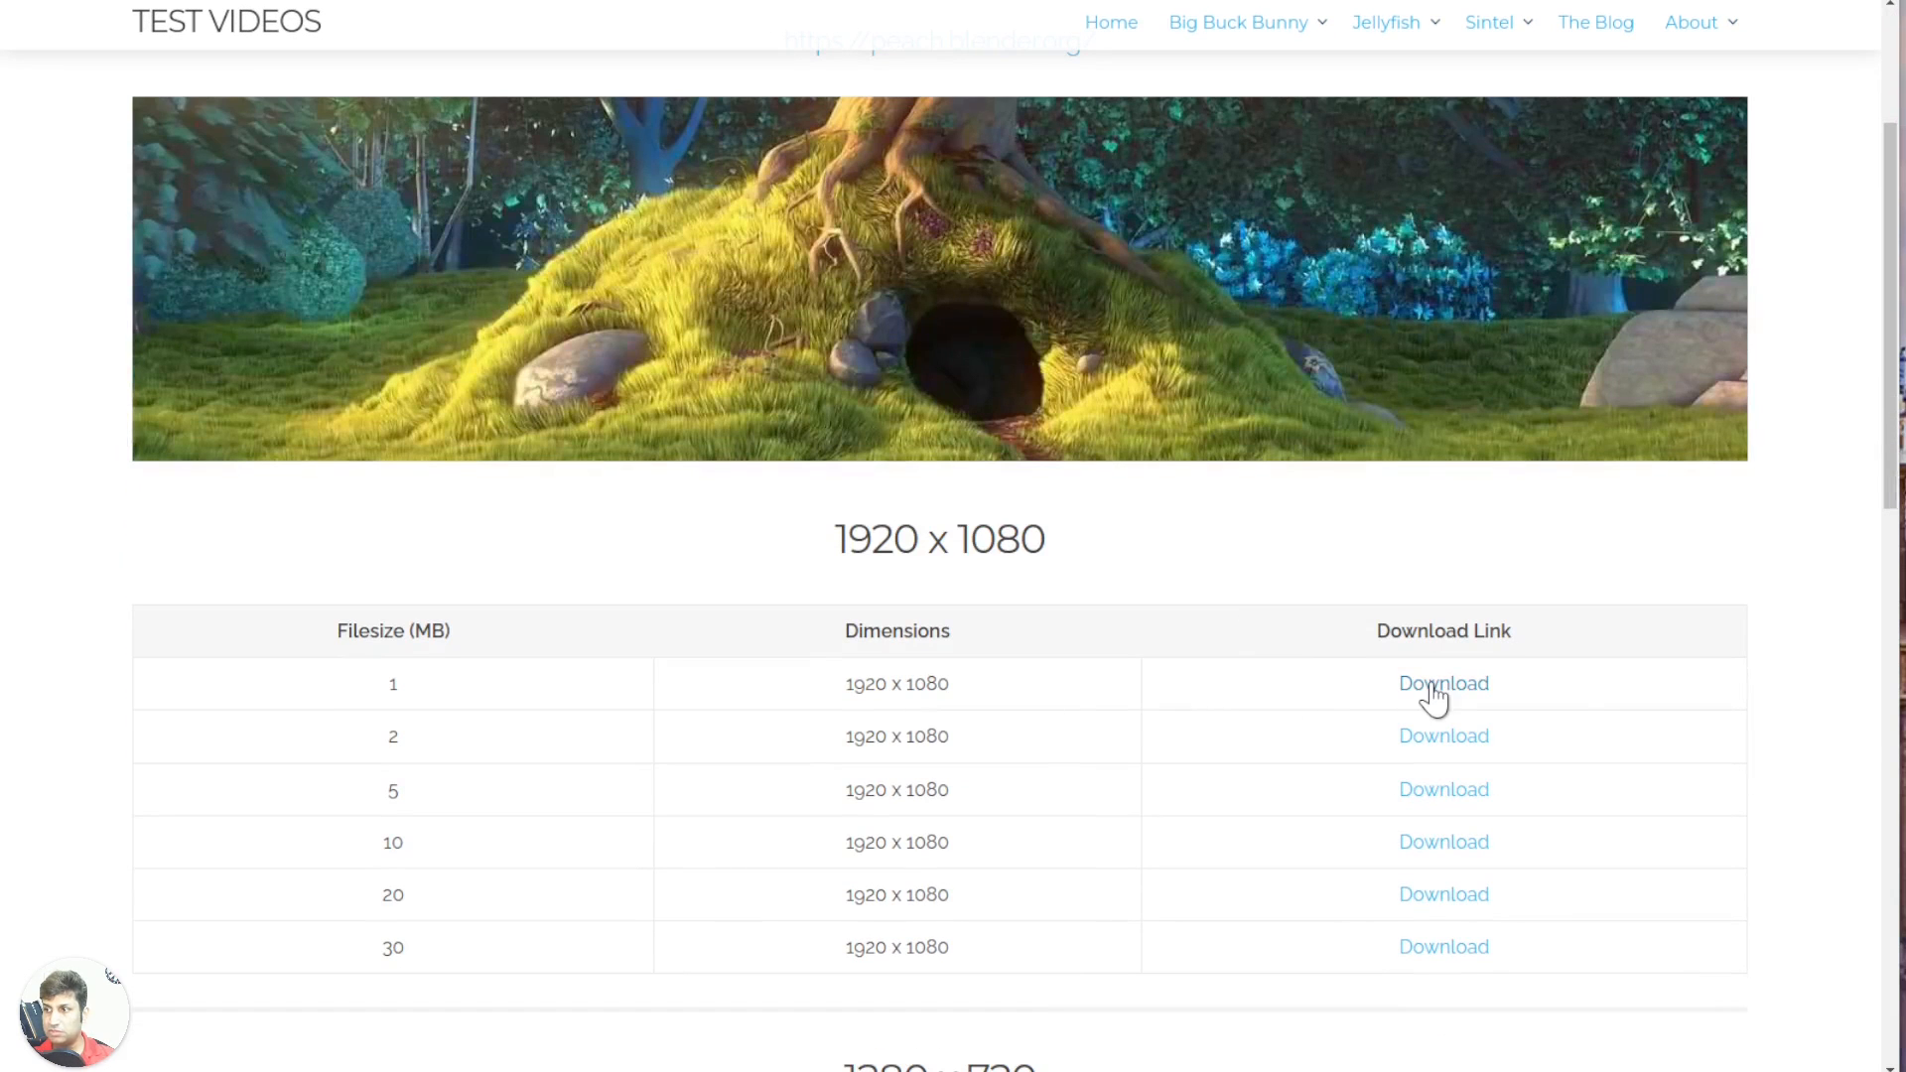
pyautogui.rightClick(1432, 683)
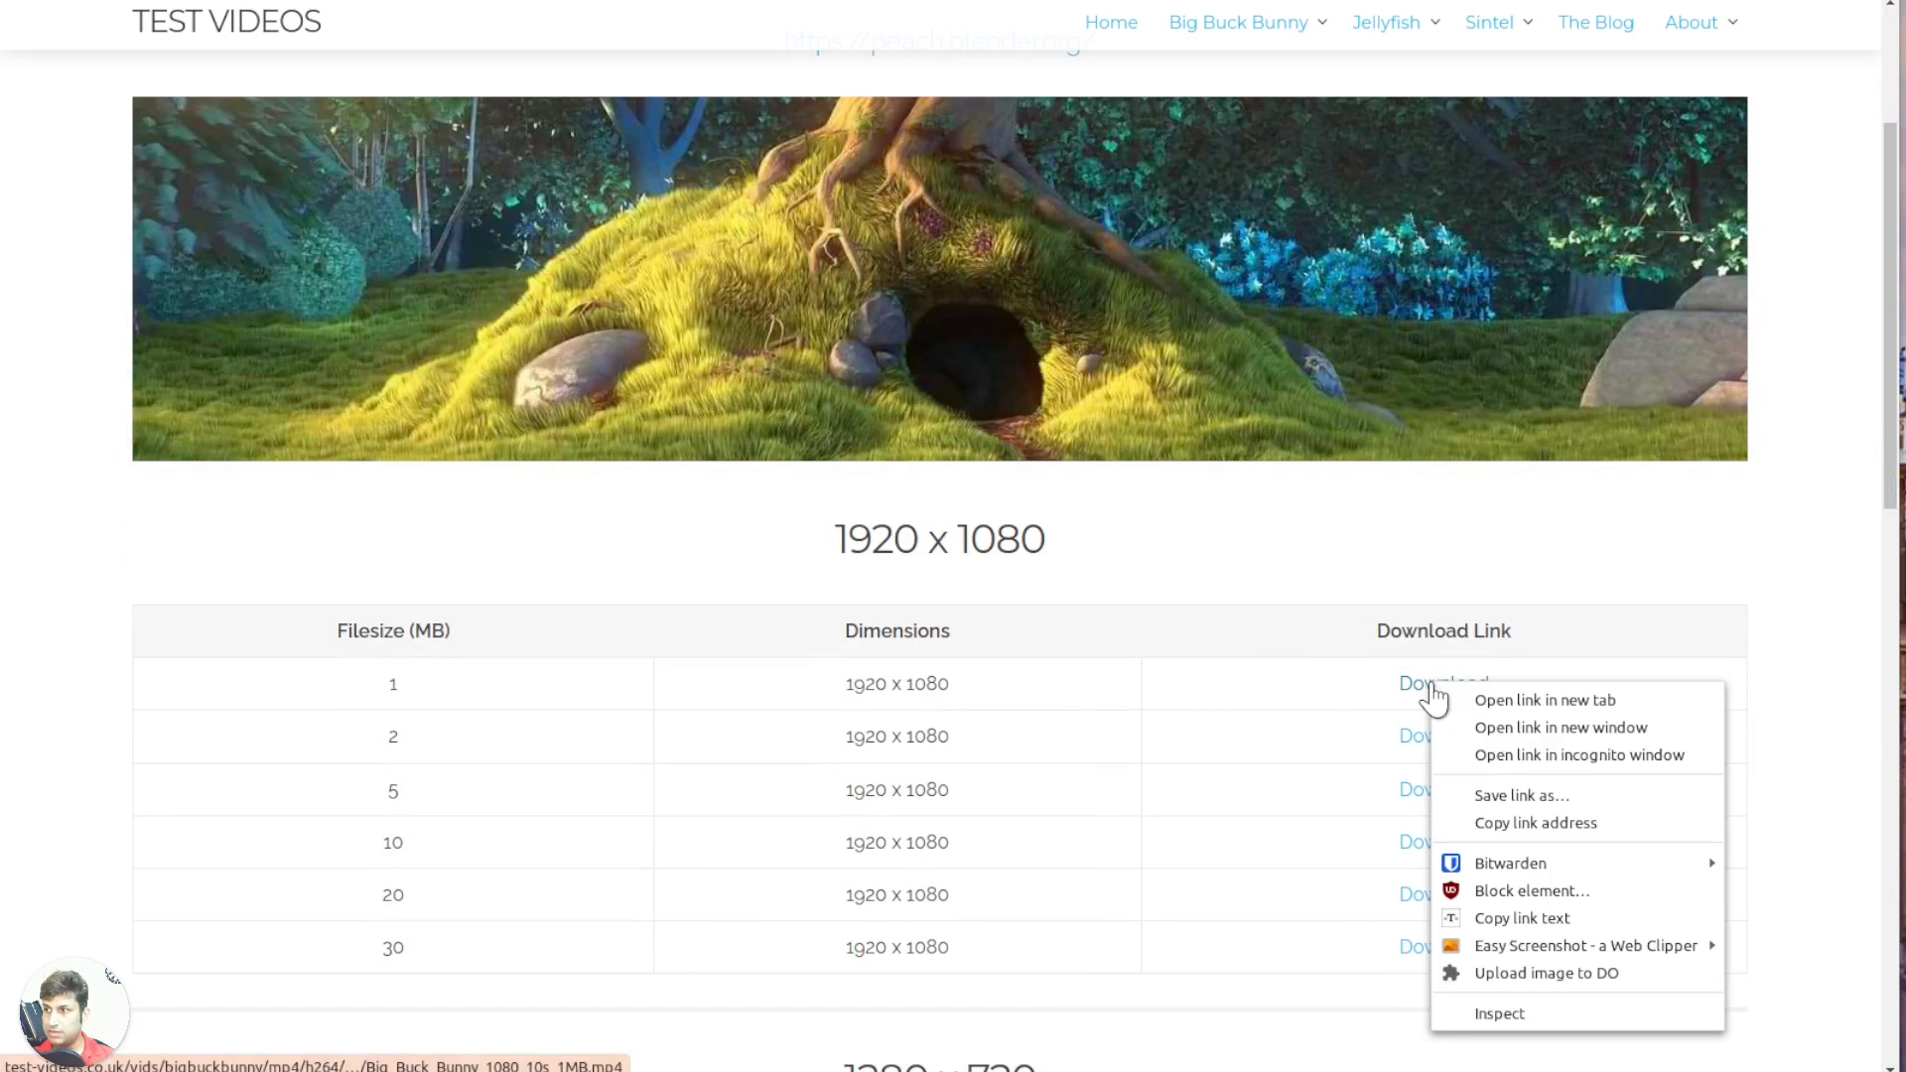
pyautogui.click(1536, 823)
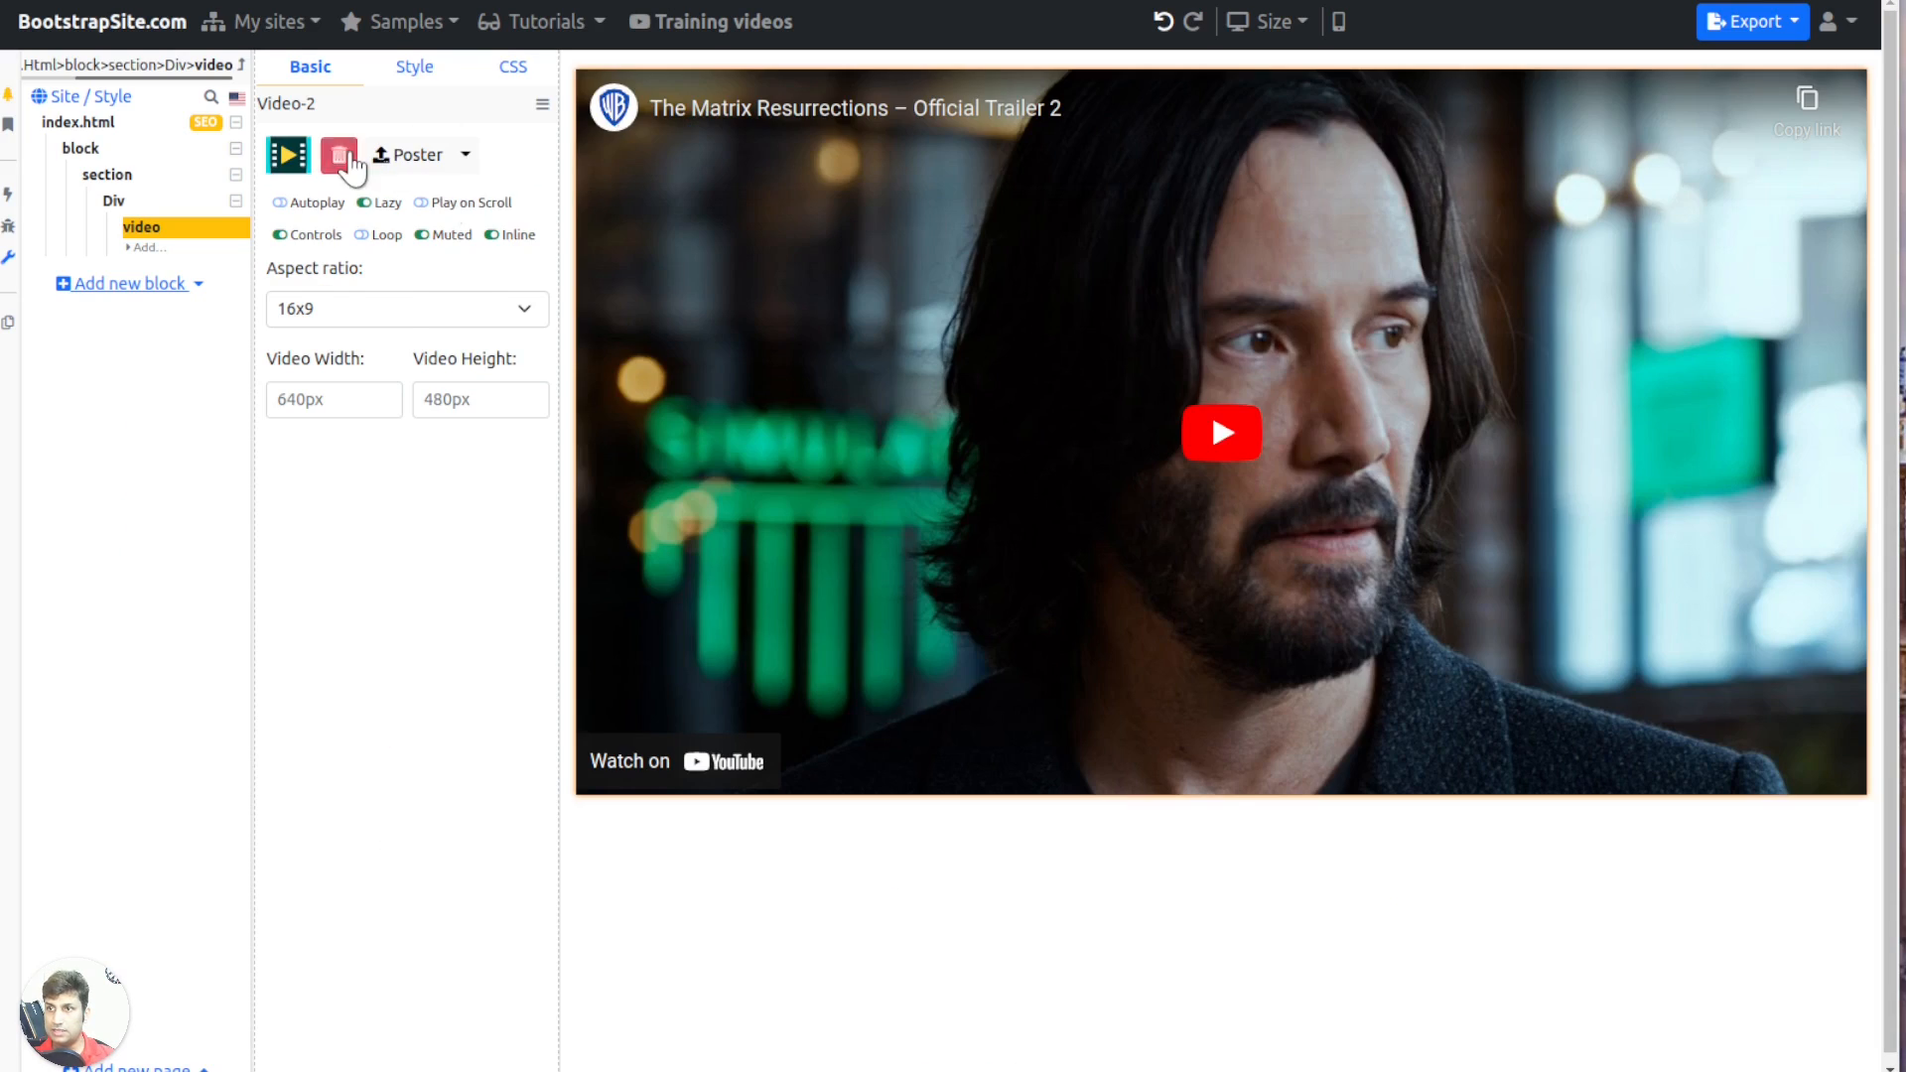
# Remove the element's default trailer and use the copied test video link as its media
pyautogui.click(339, 156)
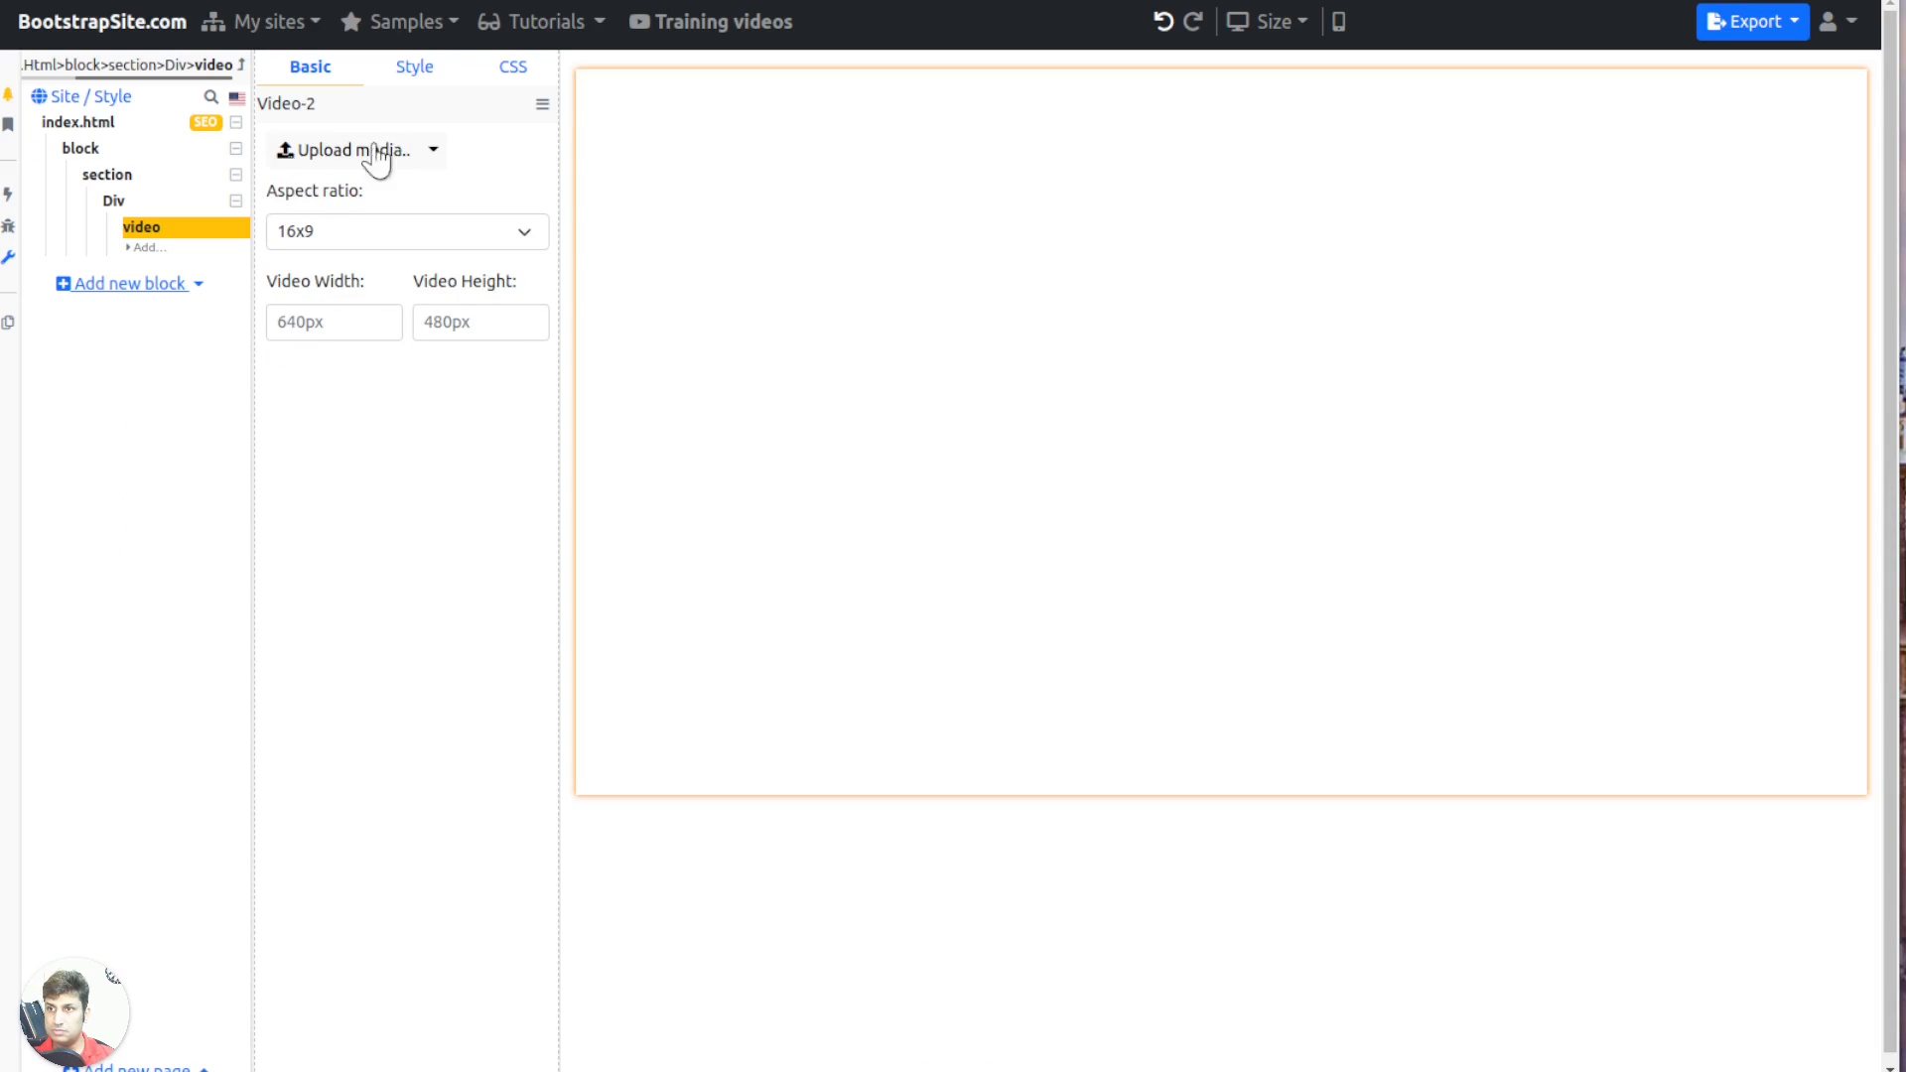
pyautogui.click(434, 149)
pyautogui.click(486, 201)
pyautogui.rightClick(965, 57)
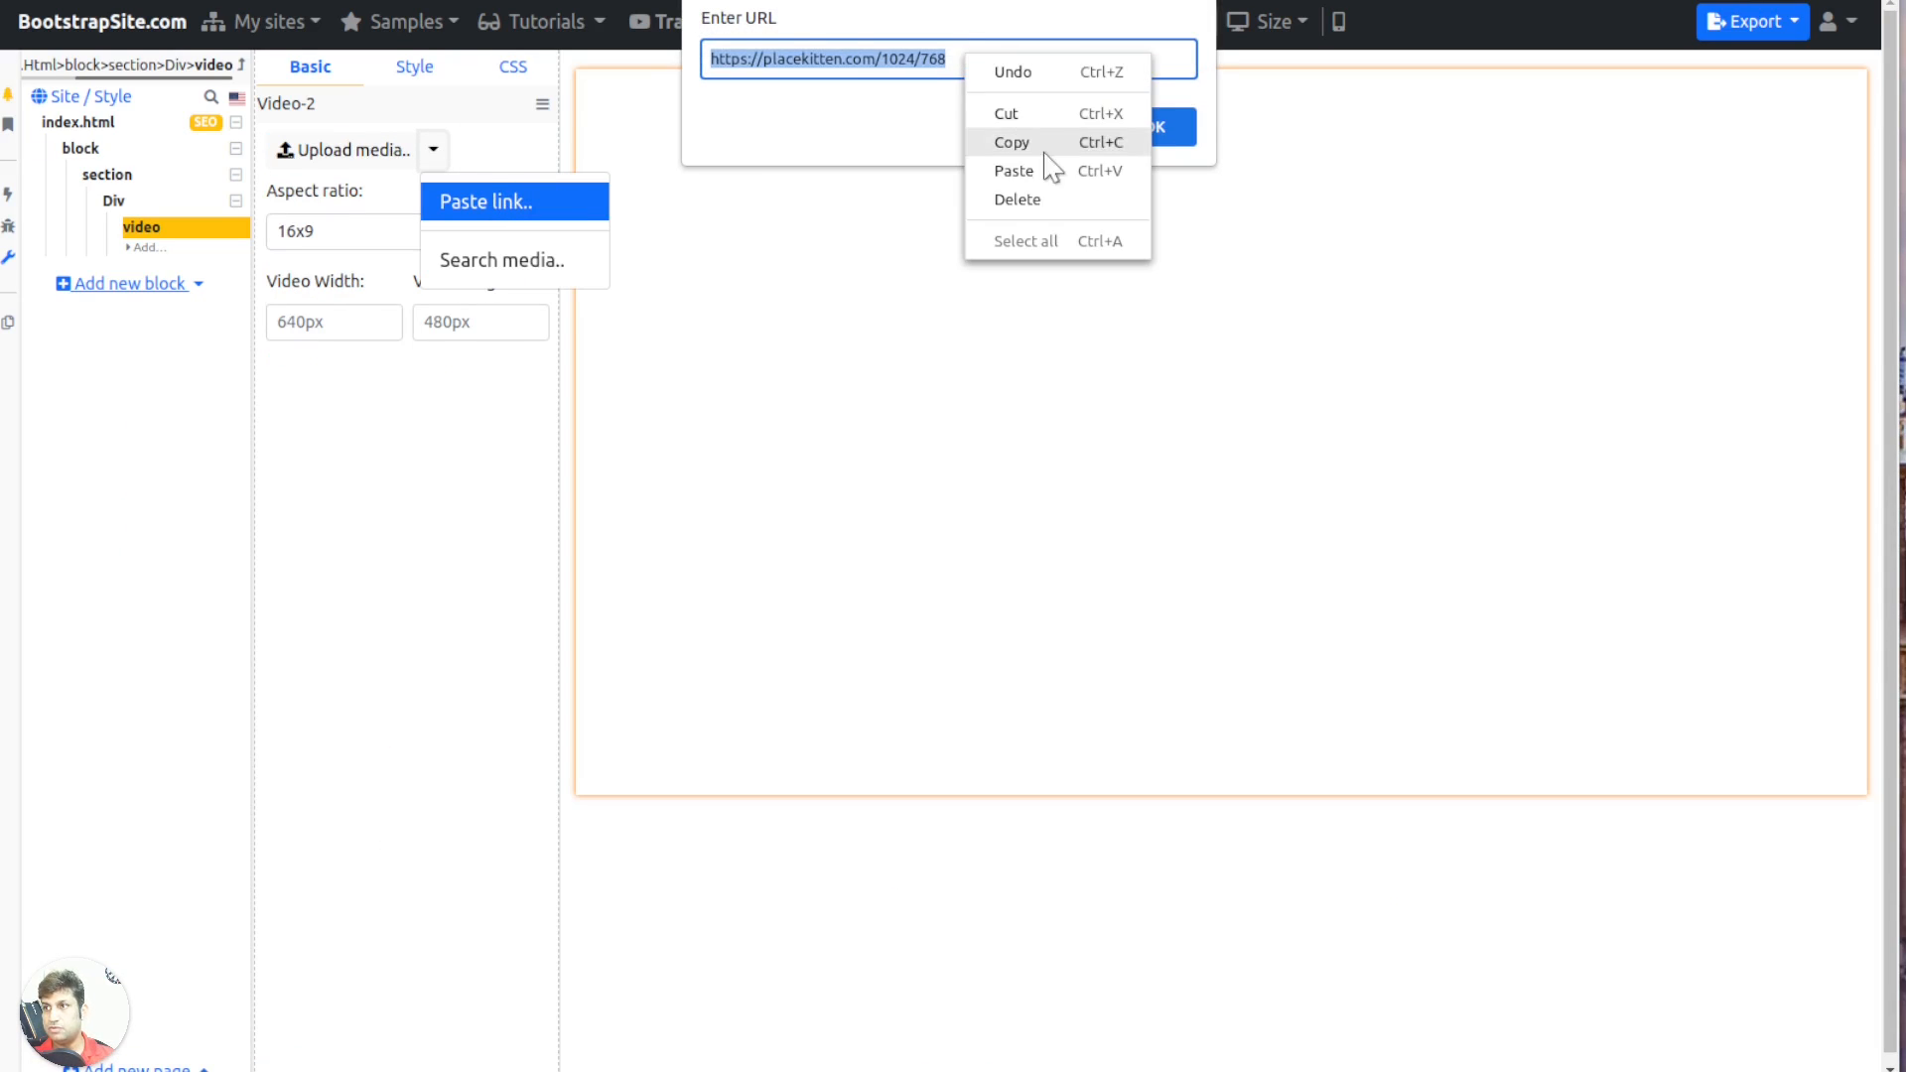
pyautogui.click(1051, 166)
pyautogui.click(1154, 126)
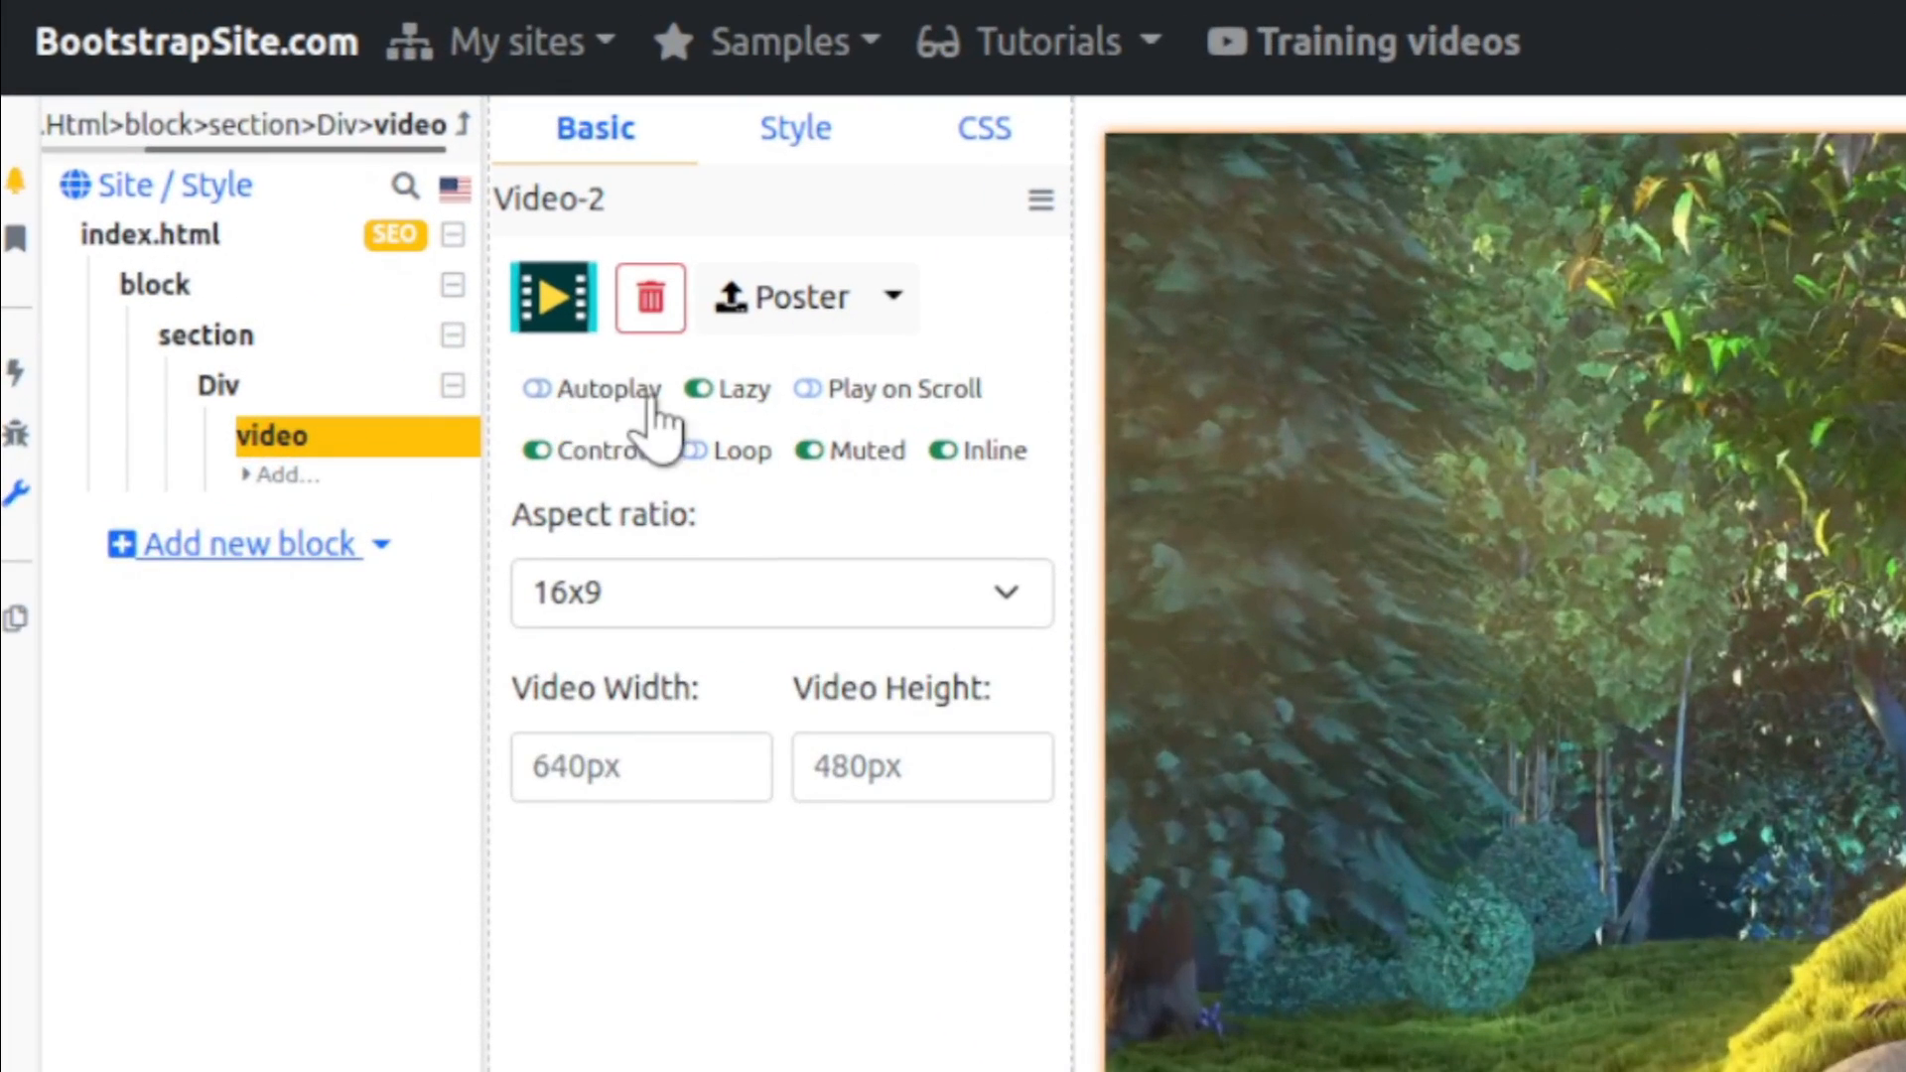
# Enable Autoplay for the video and check its playback in the instant preview
pyautogui.click(318, 206)
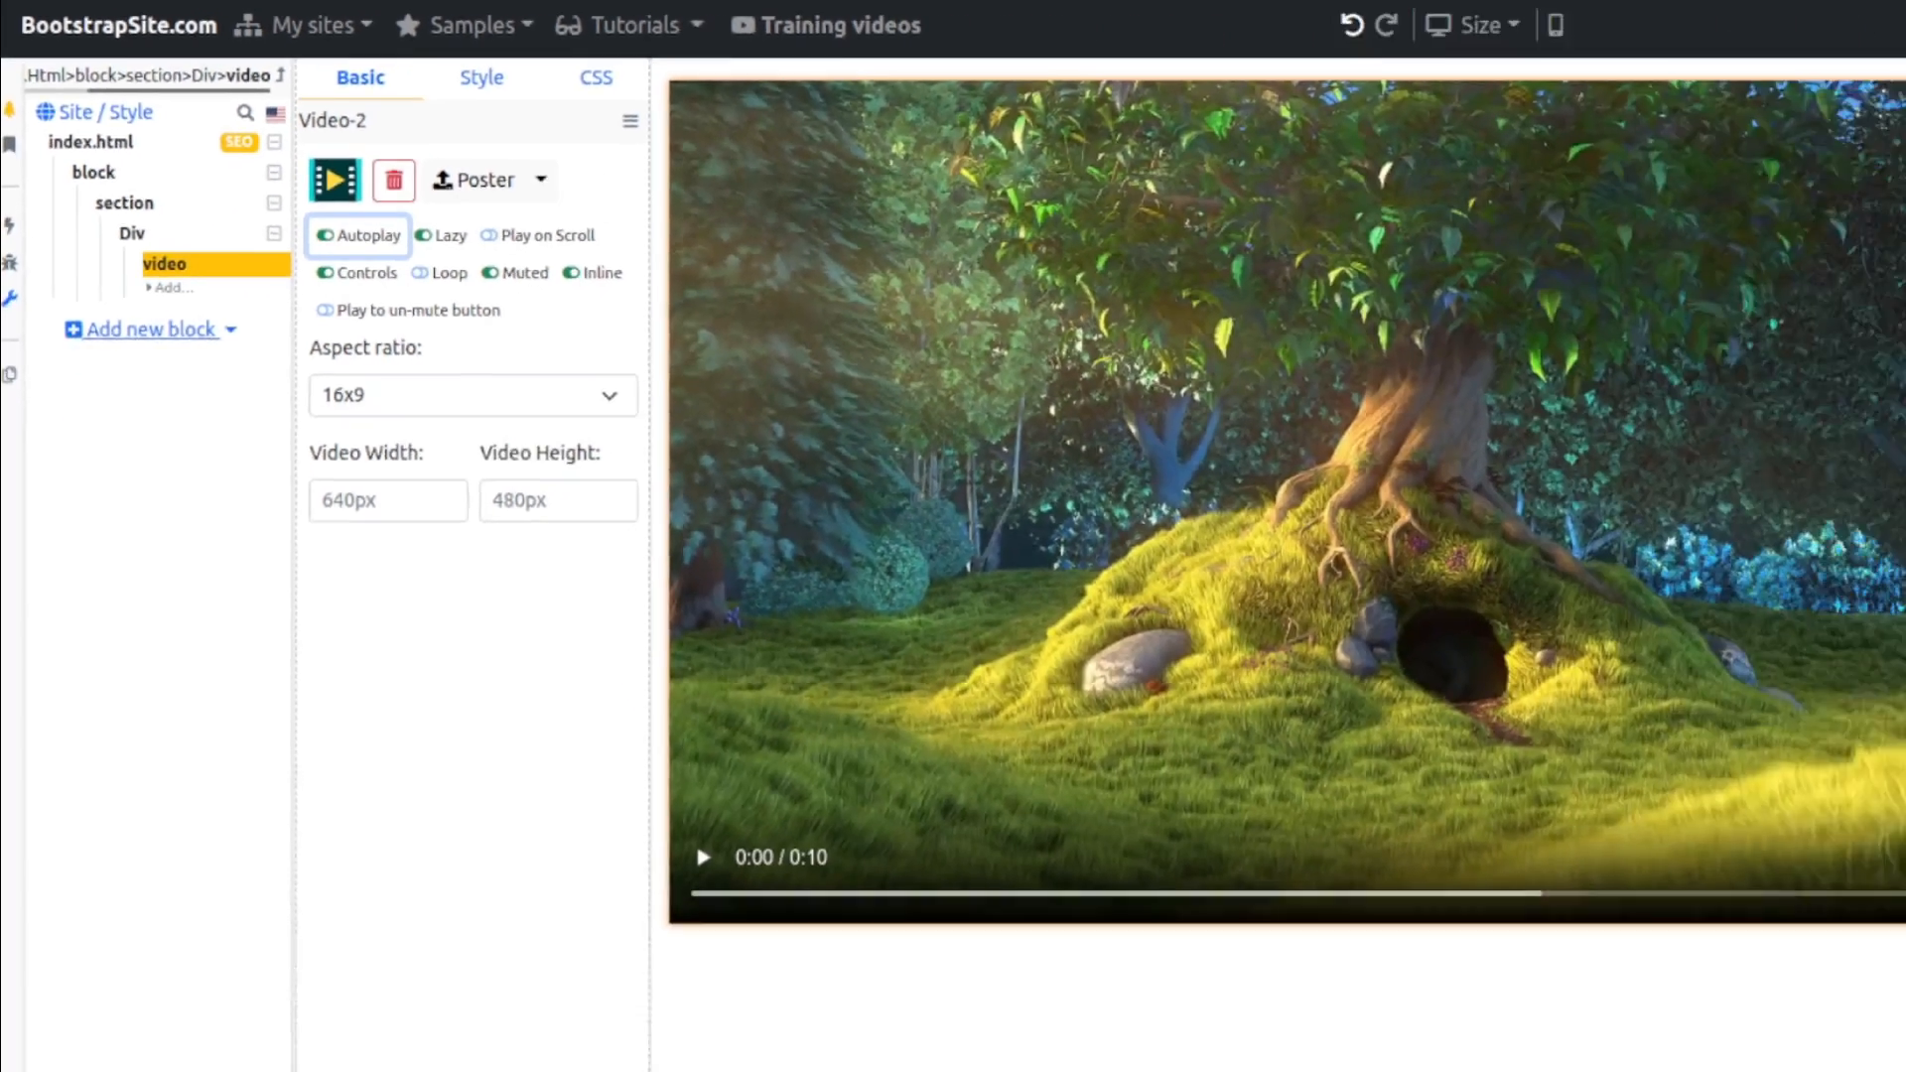
pyautogui.click(1748, 22)
pyautogui.click(1727, 77)
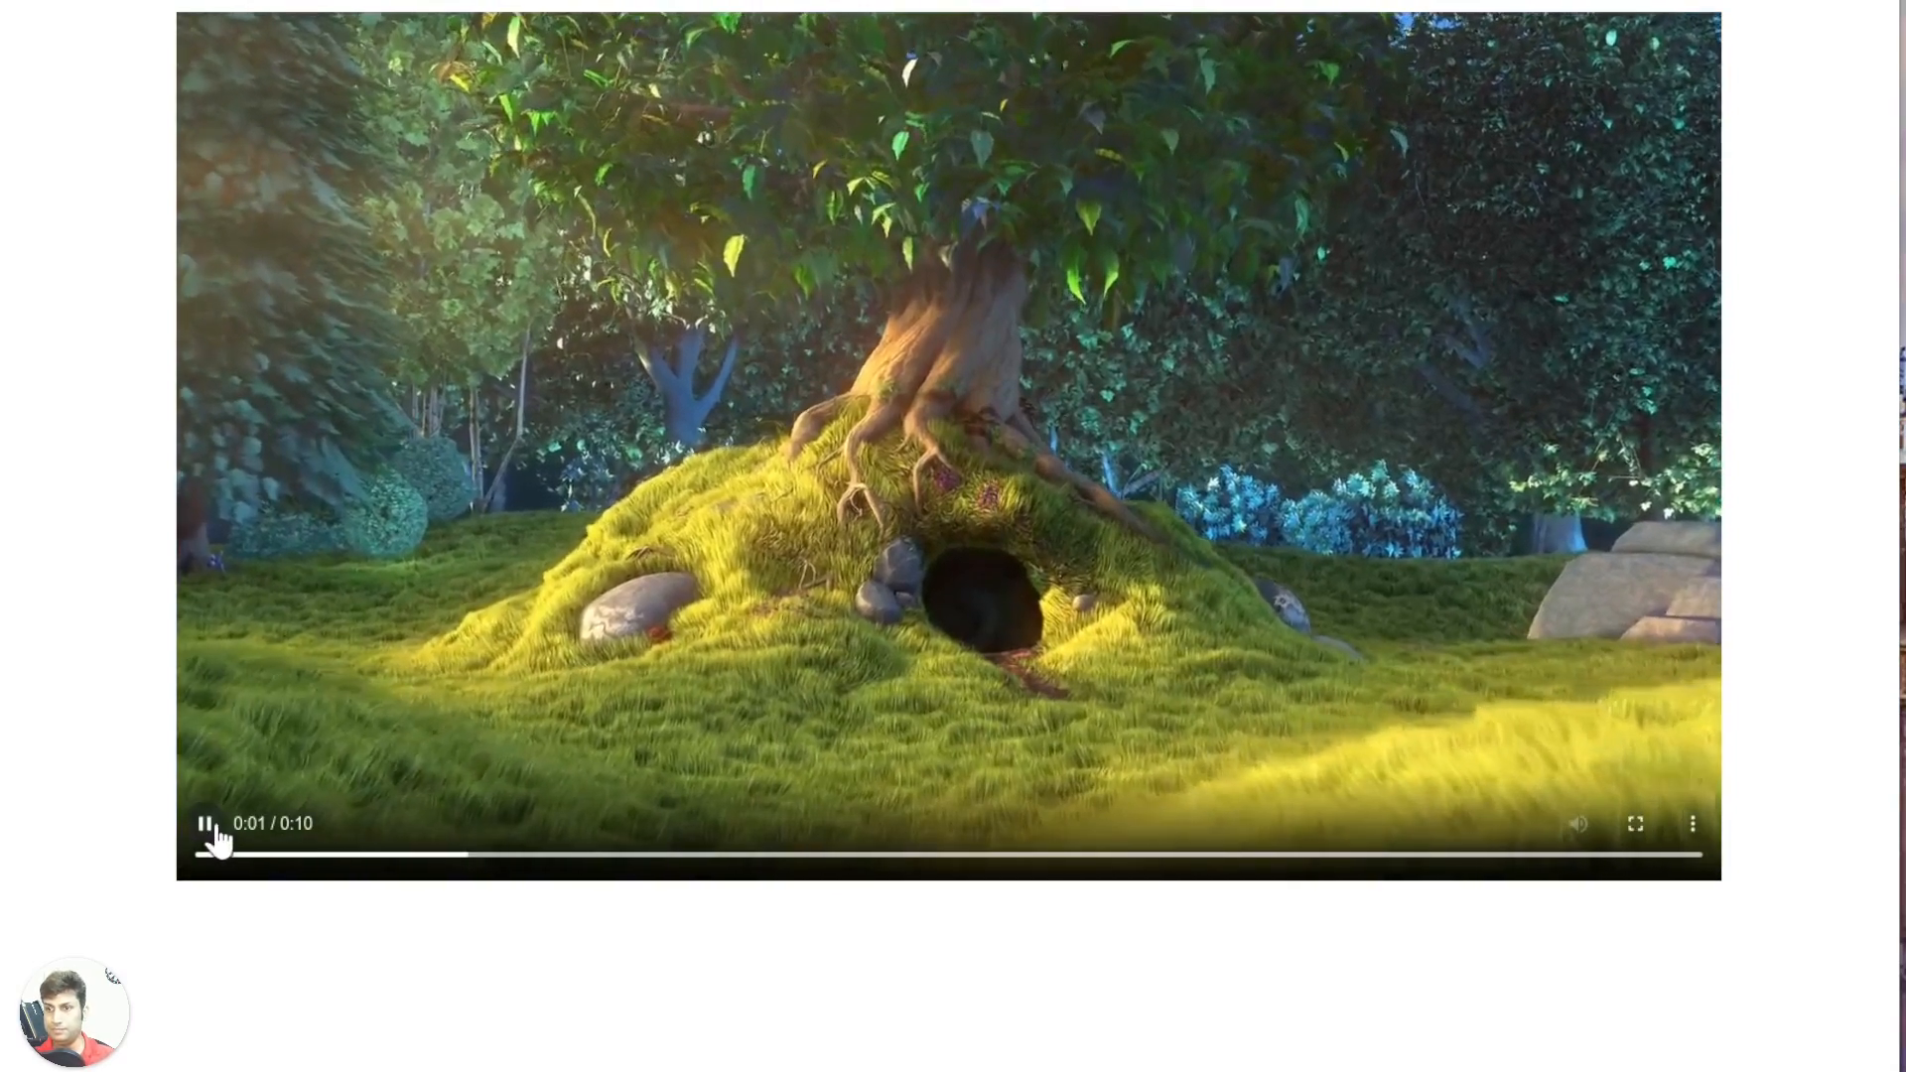
pyautogui.click(207, 823)
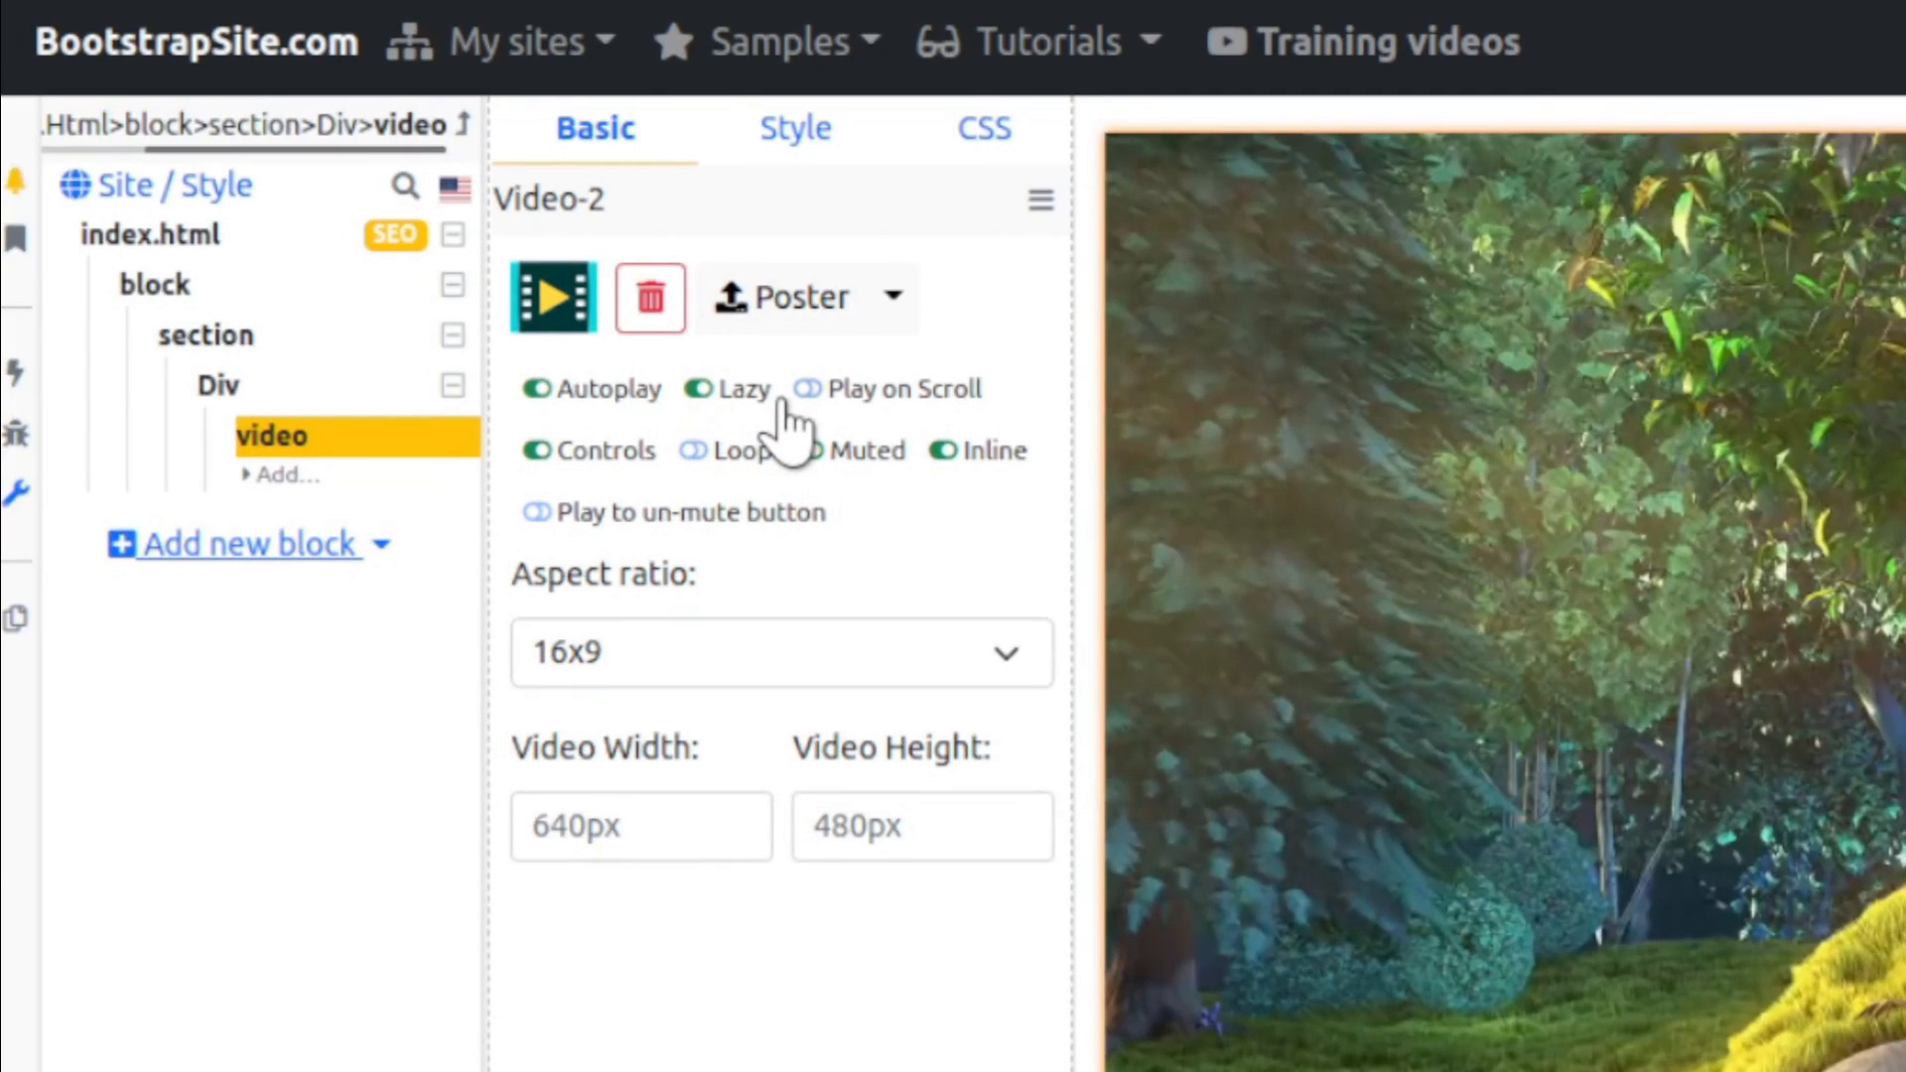
# Enable Play on Scroll, Loop and Play to un-mute button for the video, keeping Controls on
pyautogui.click(862, 393)
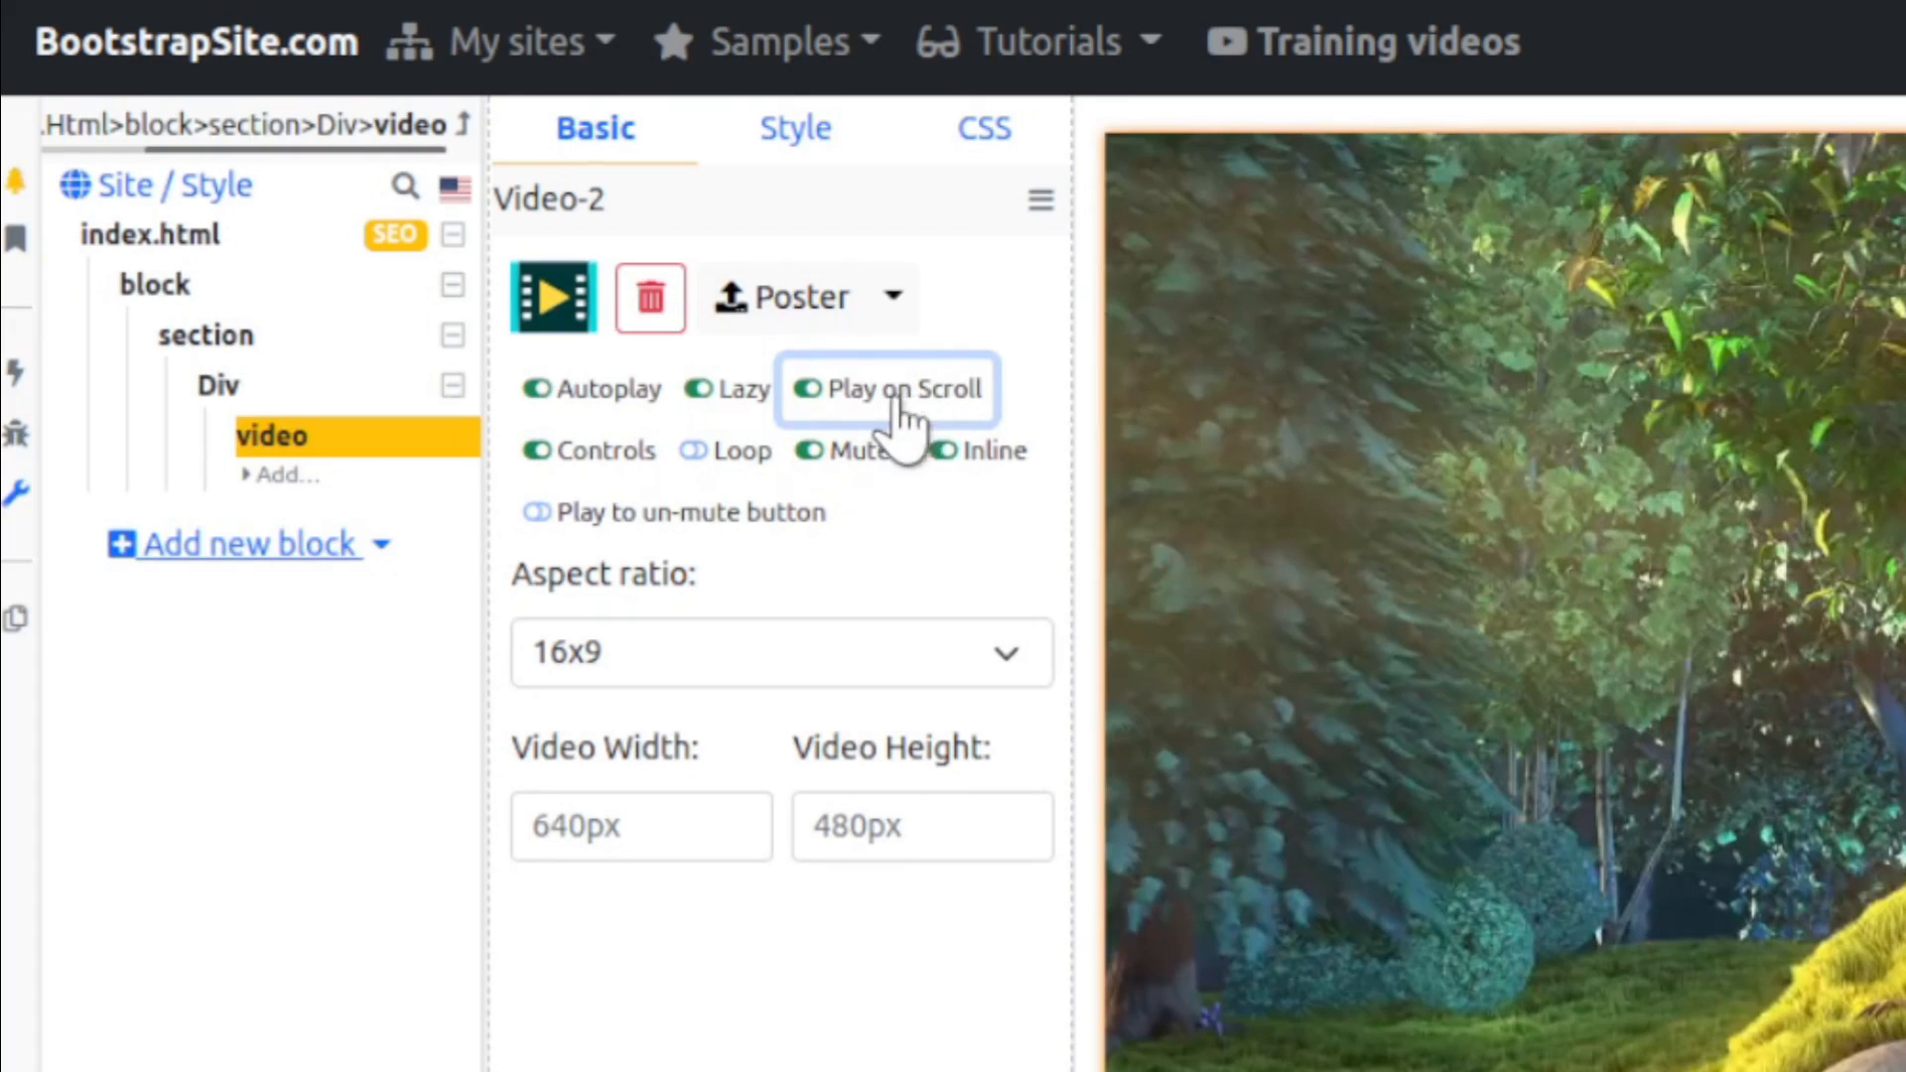
pyautogui.click(613, 452)
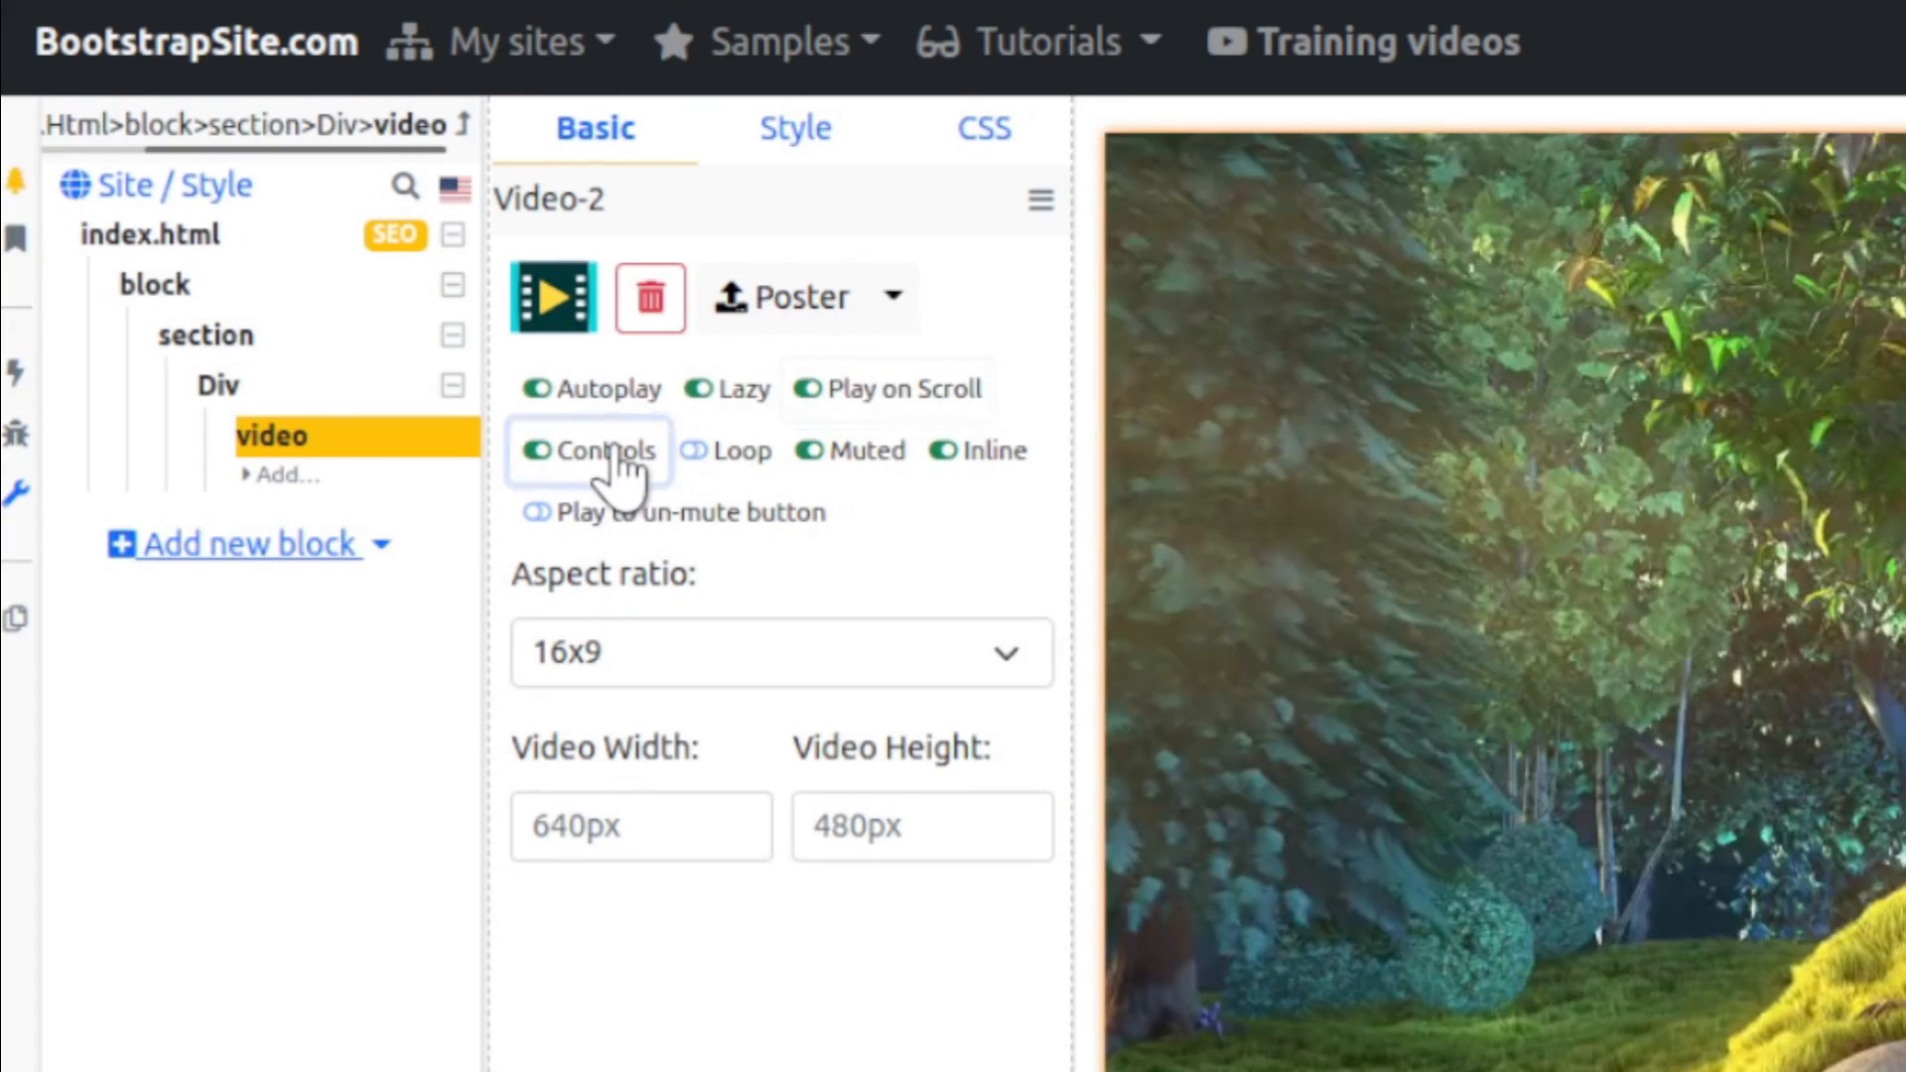
pyautogui.click(612, 462)
pyautogui.click(744, 457)
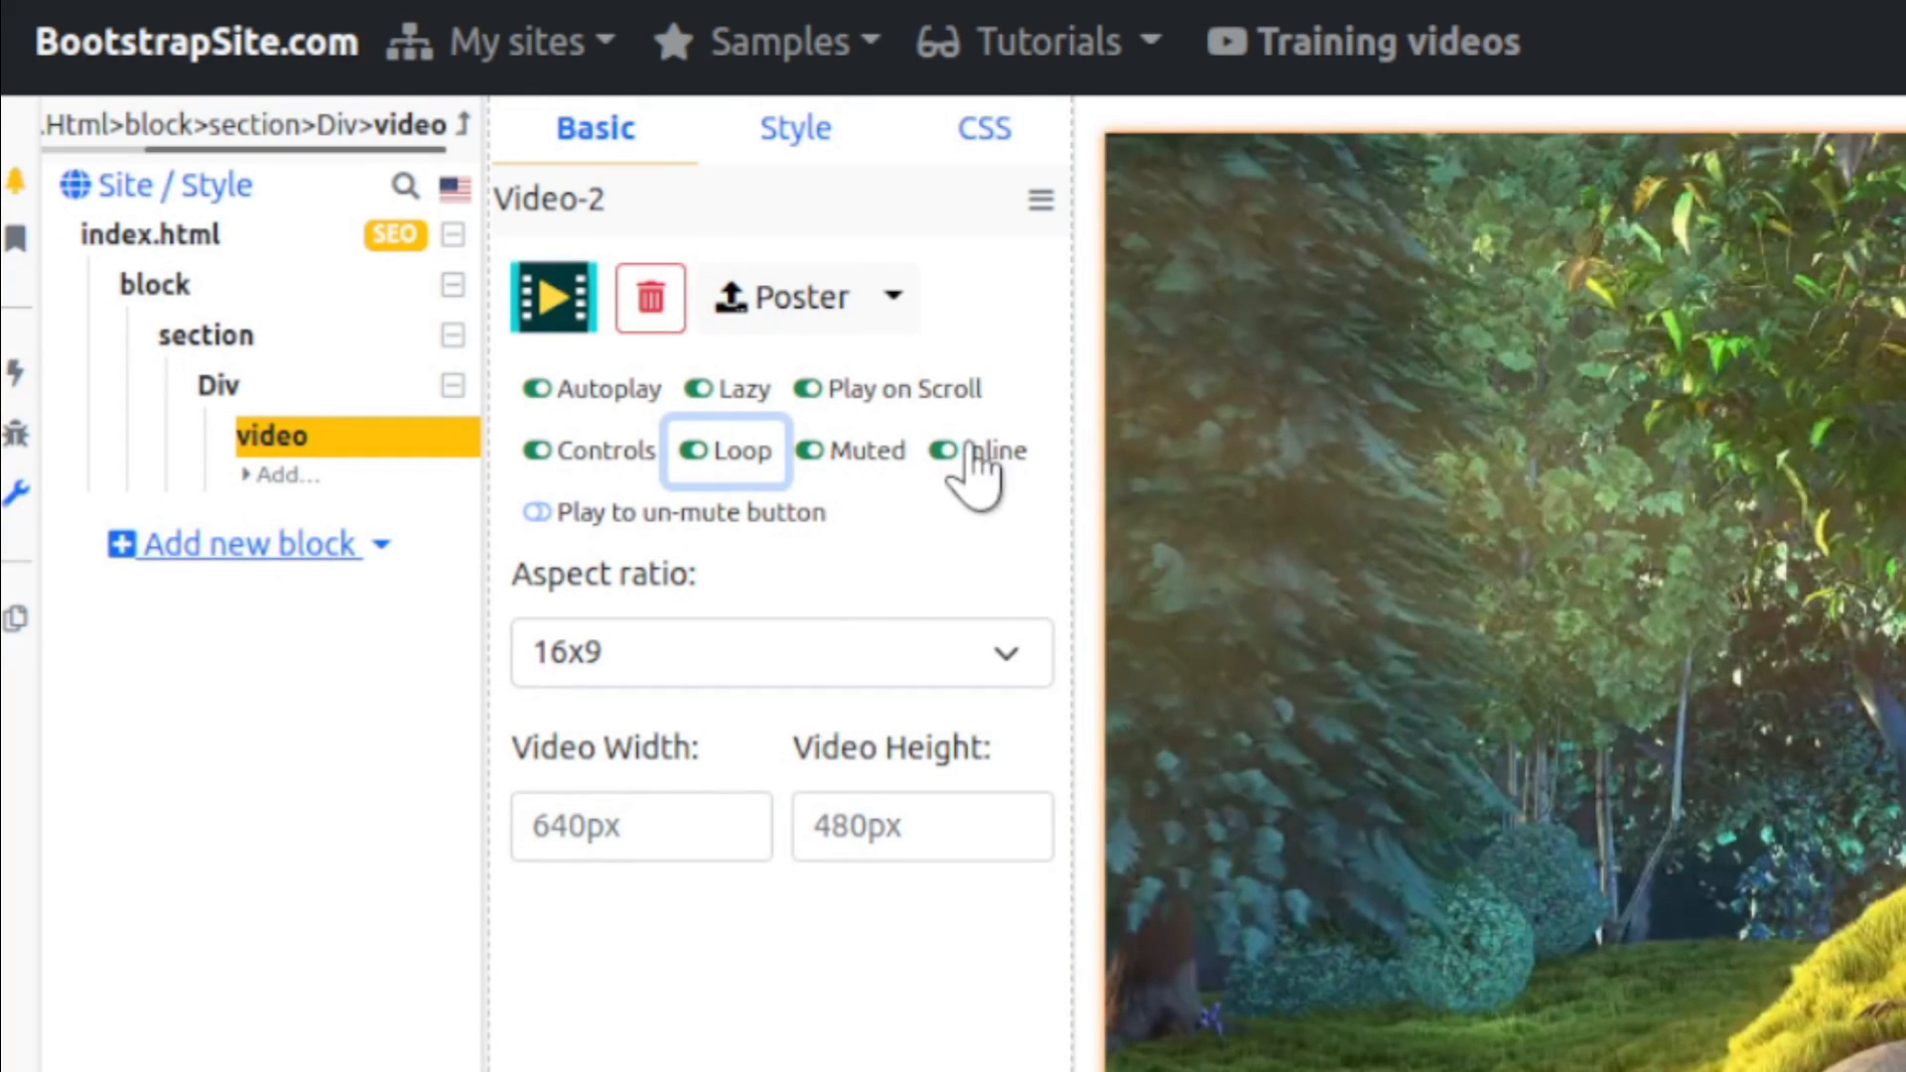
pyautogui.click(604, 517)
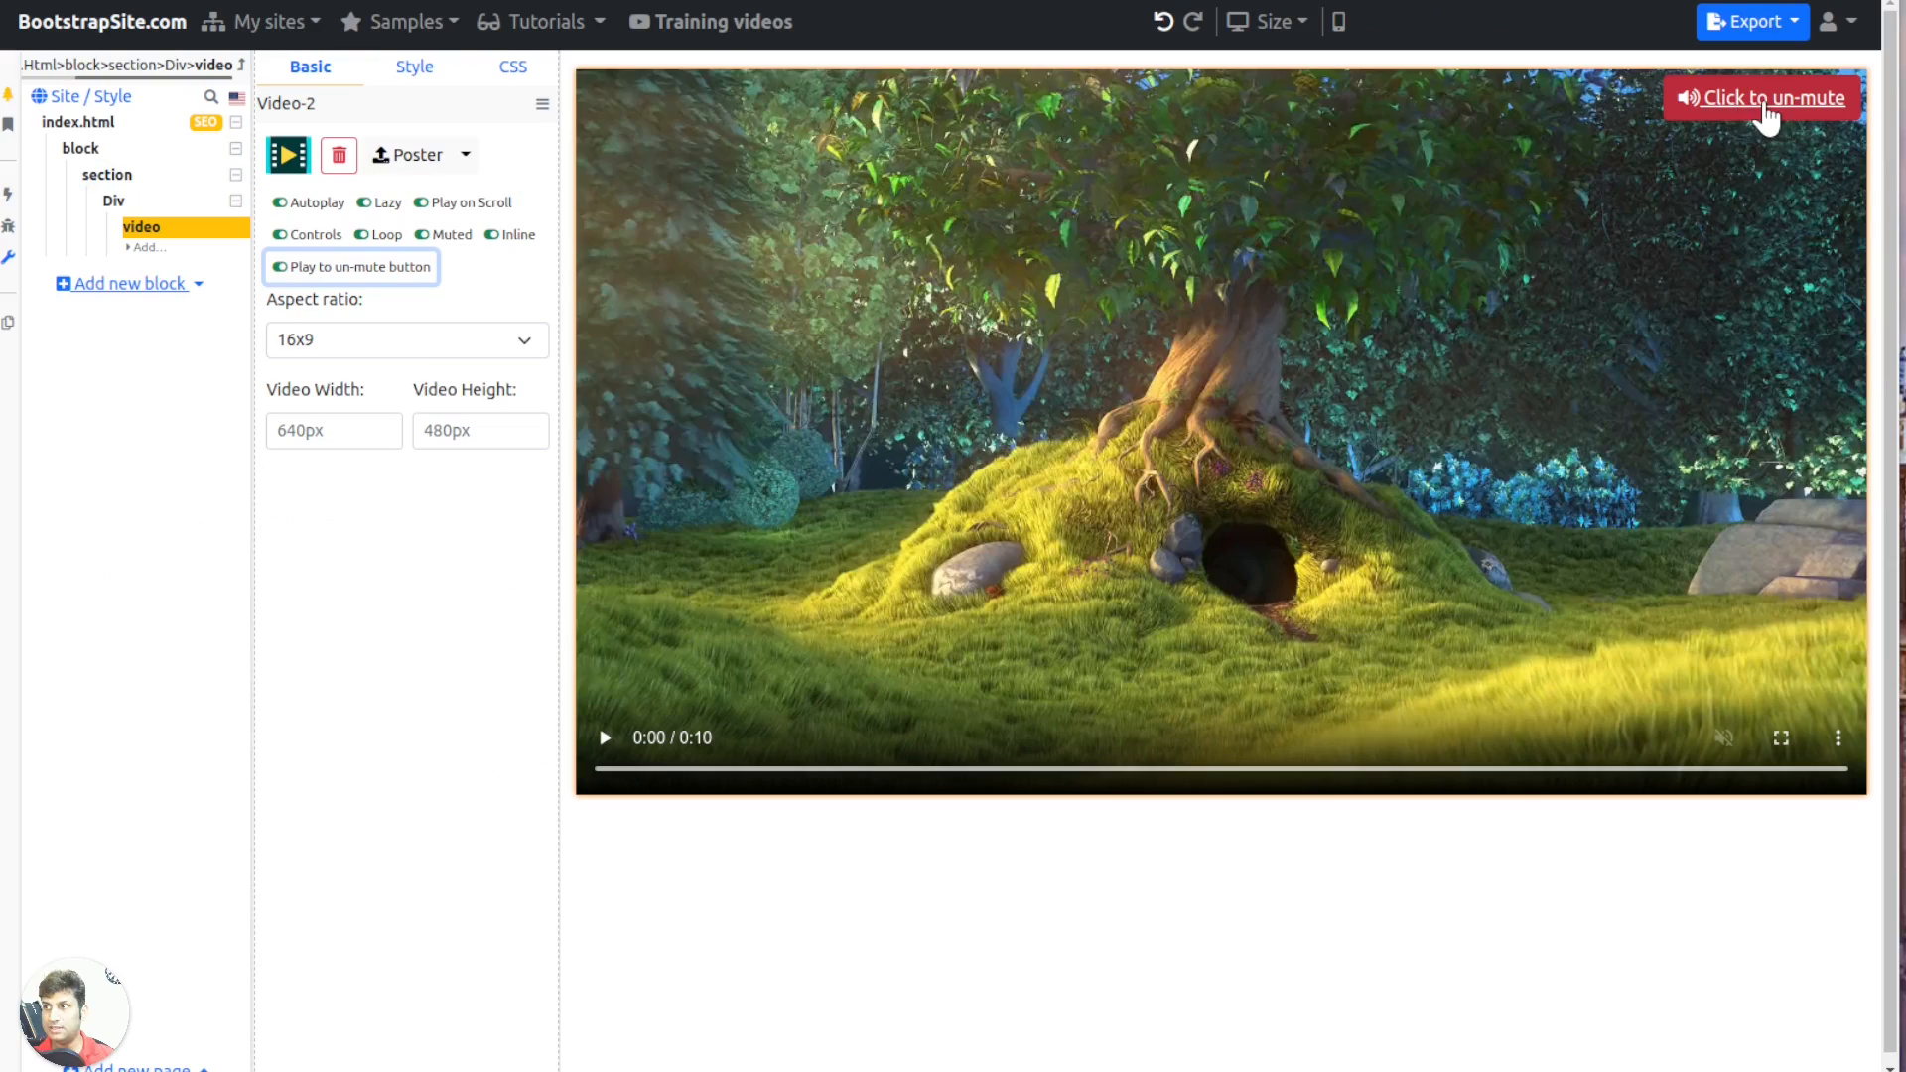
# Open the instant preview and try the video's un-mute button
pyautogui.click(1704, 35)
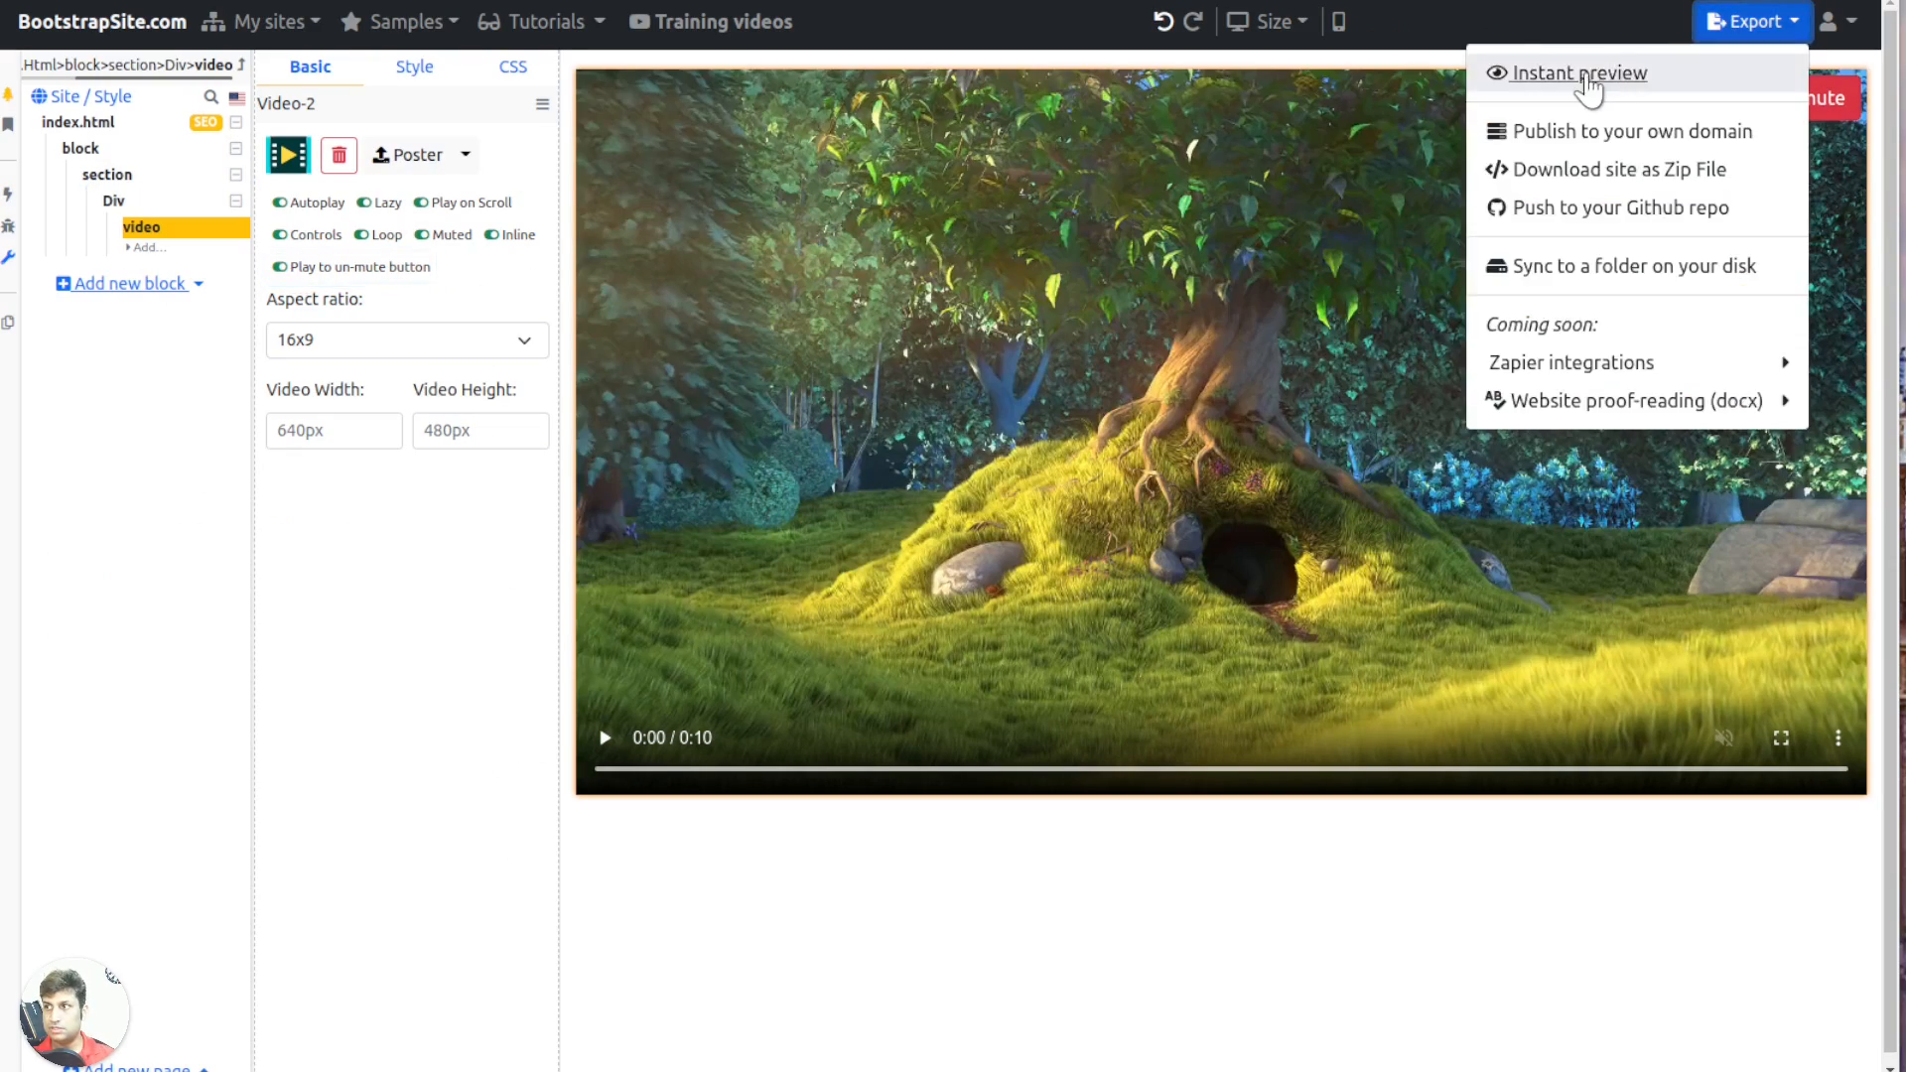
pyautogui.click(1533, 75)
pyautogui.click(1596, 44)
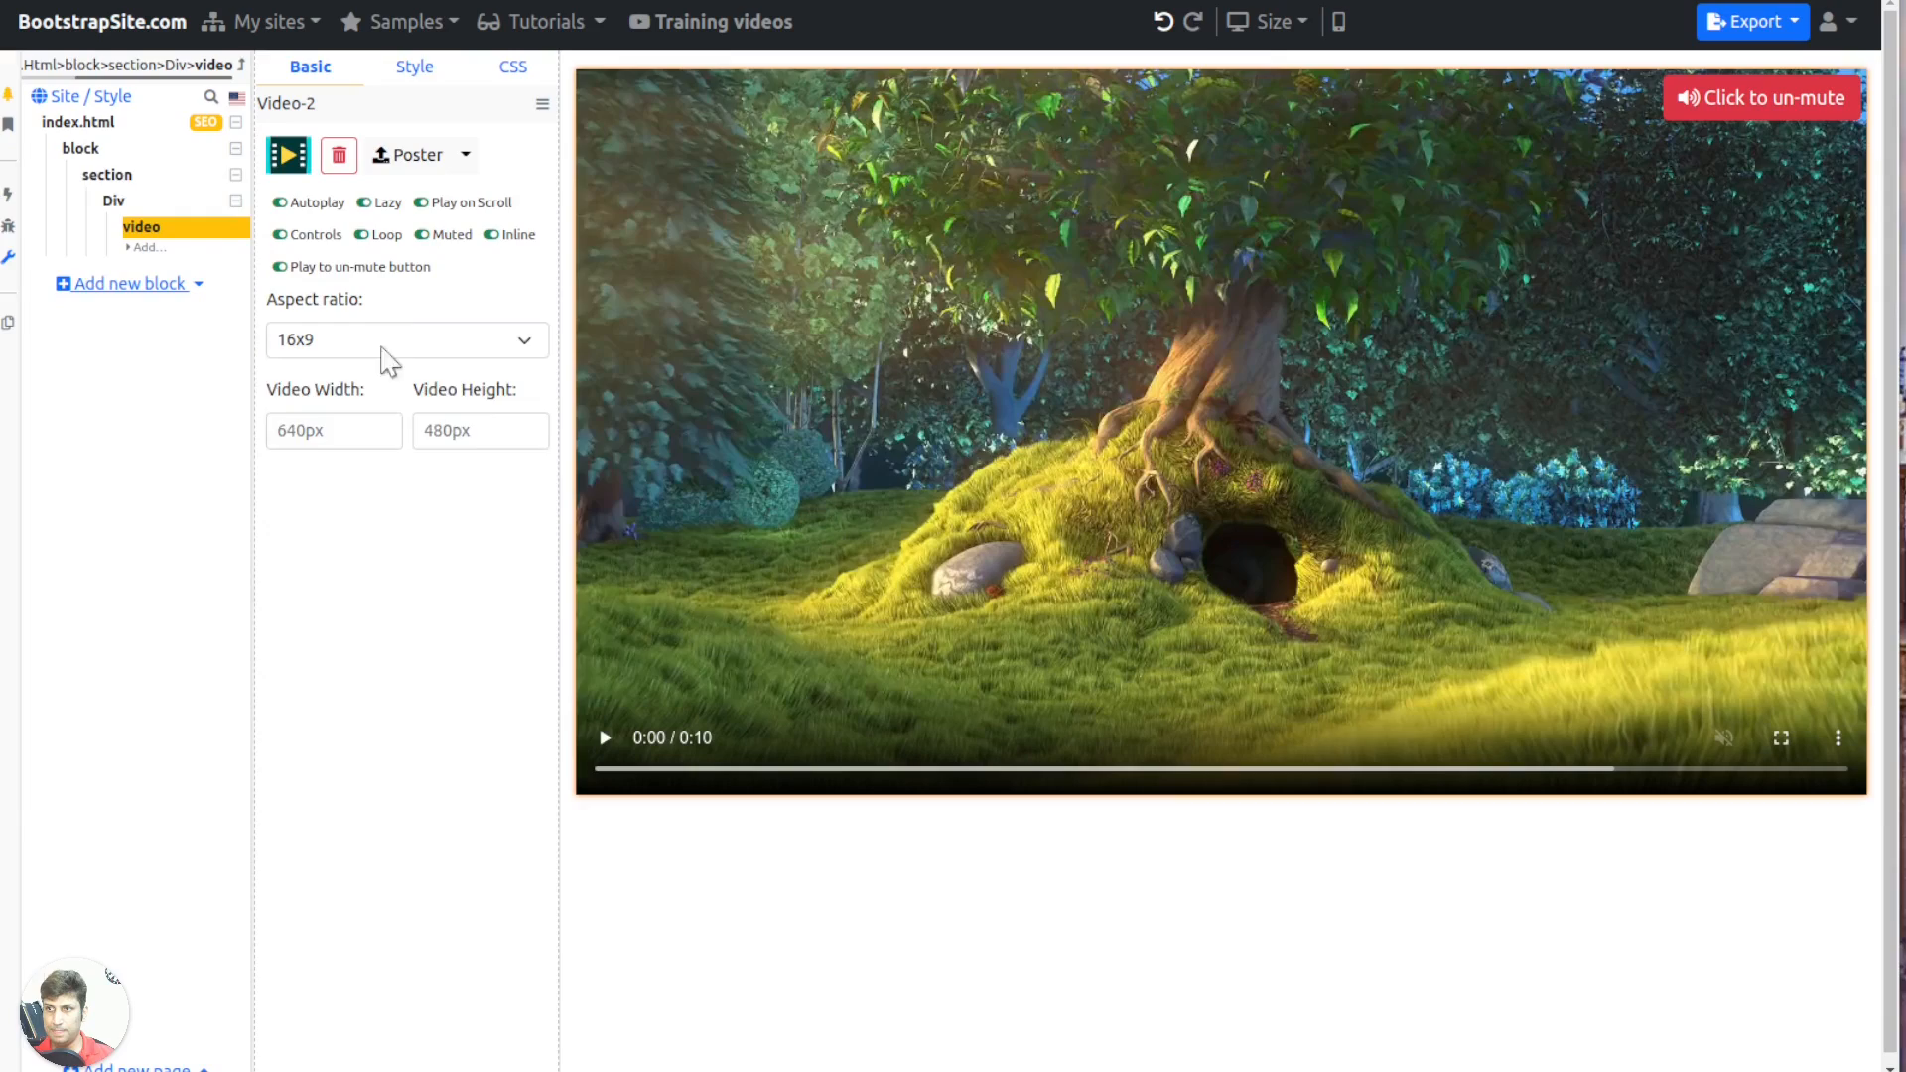
# Try the 4x3 aspect ratio on the video, then set it back to 16x9
pyautogui.click(383, 348)
pyautogui.click(385, 387)
pyautogui.click(415, 340)
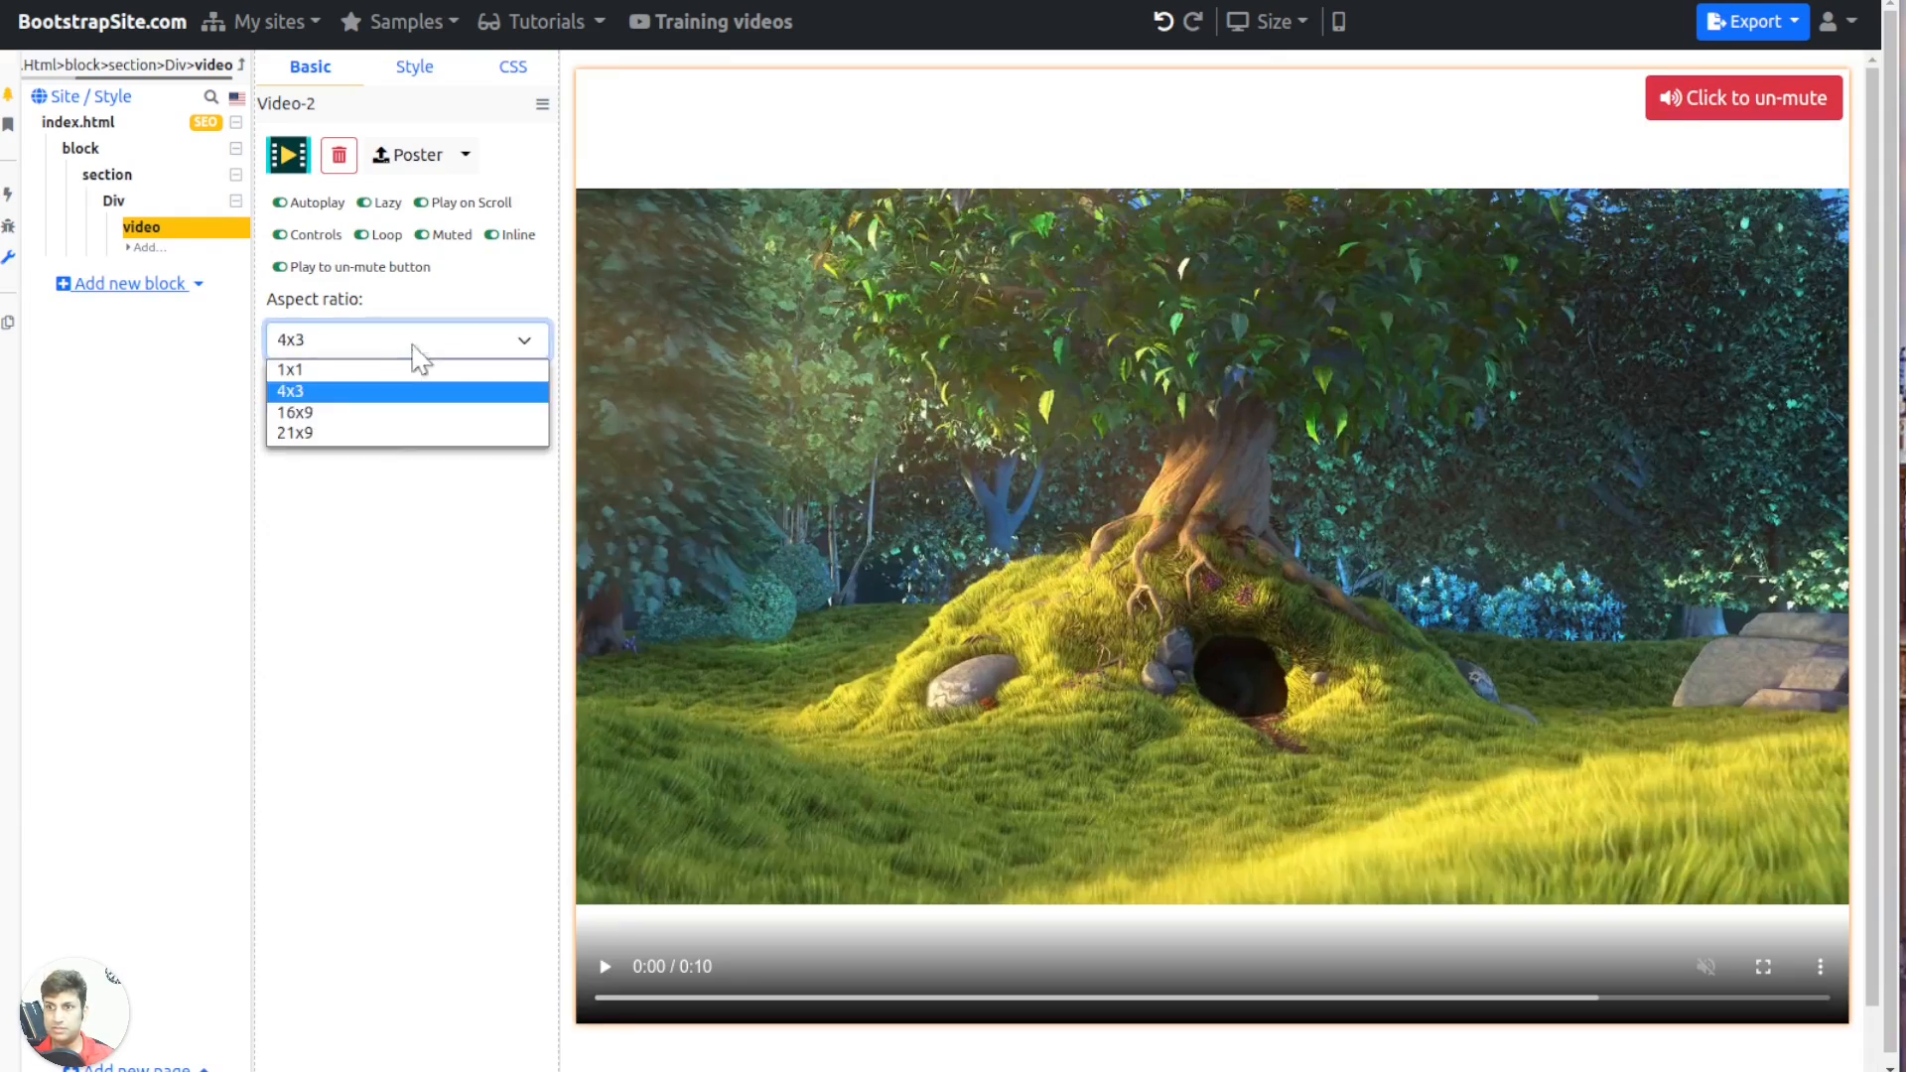
pyautogui.click(387, 407)
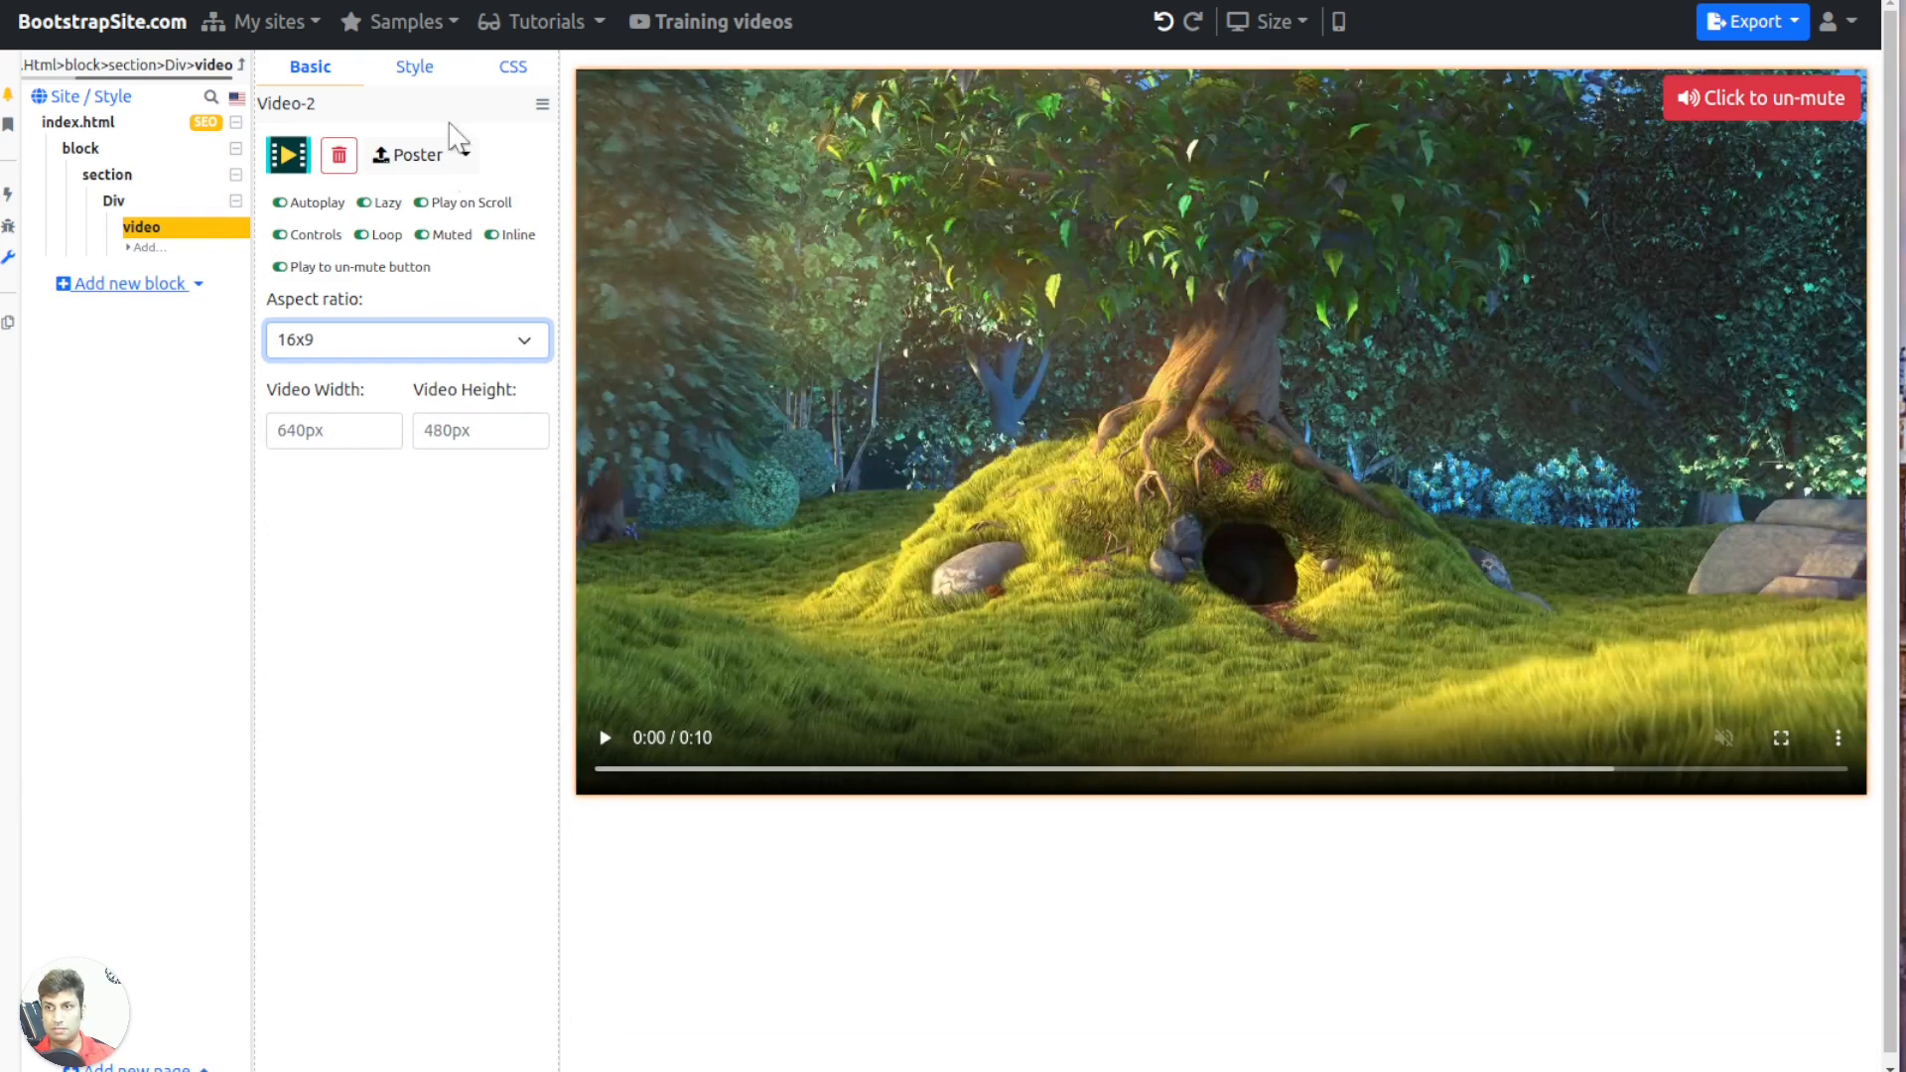
# Open the video element's style options
pyautogui.click(409, 69)
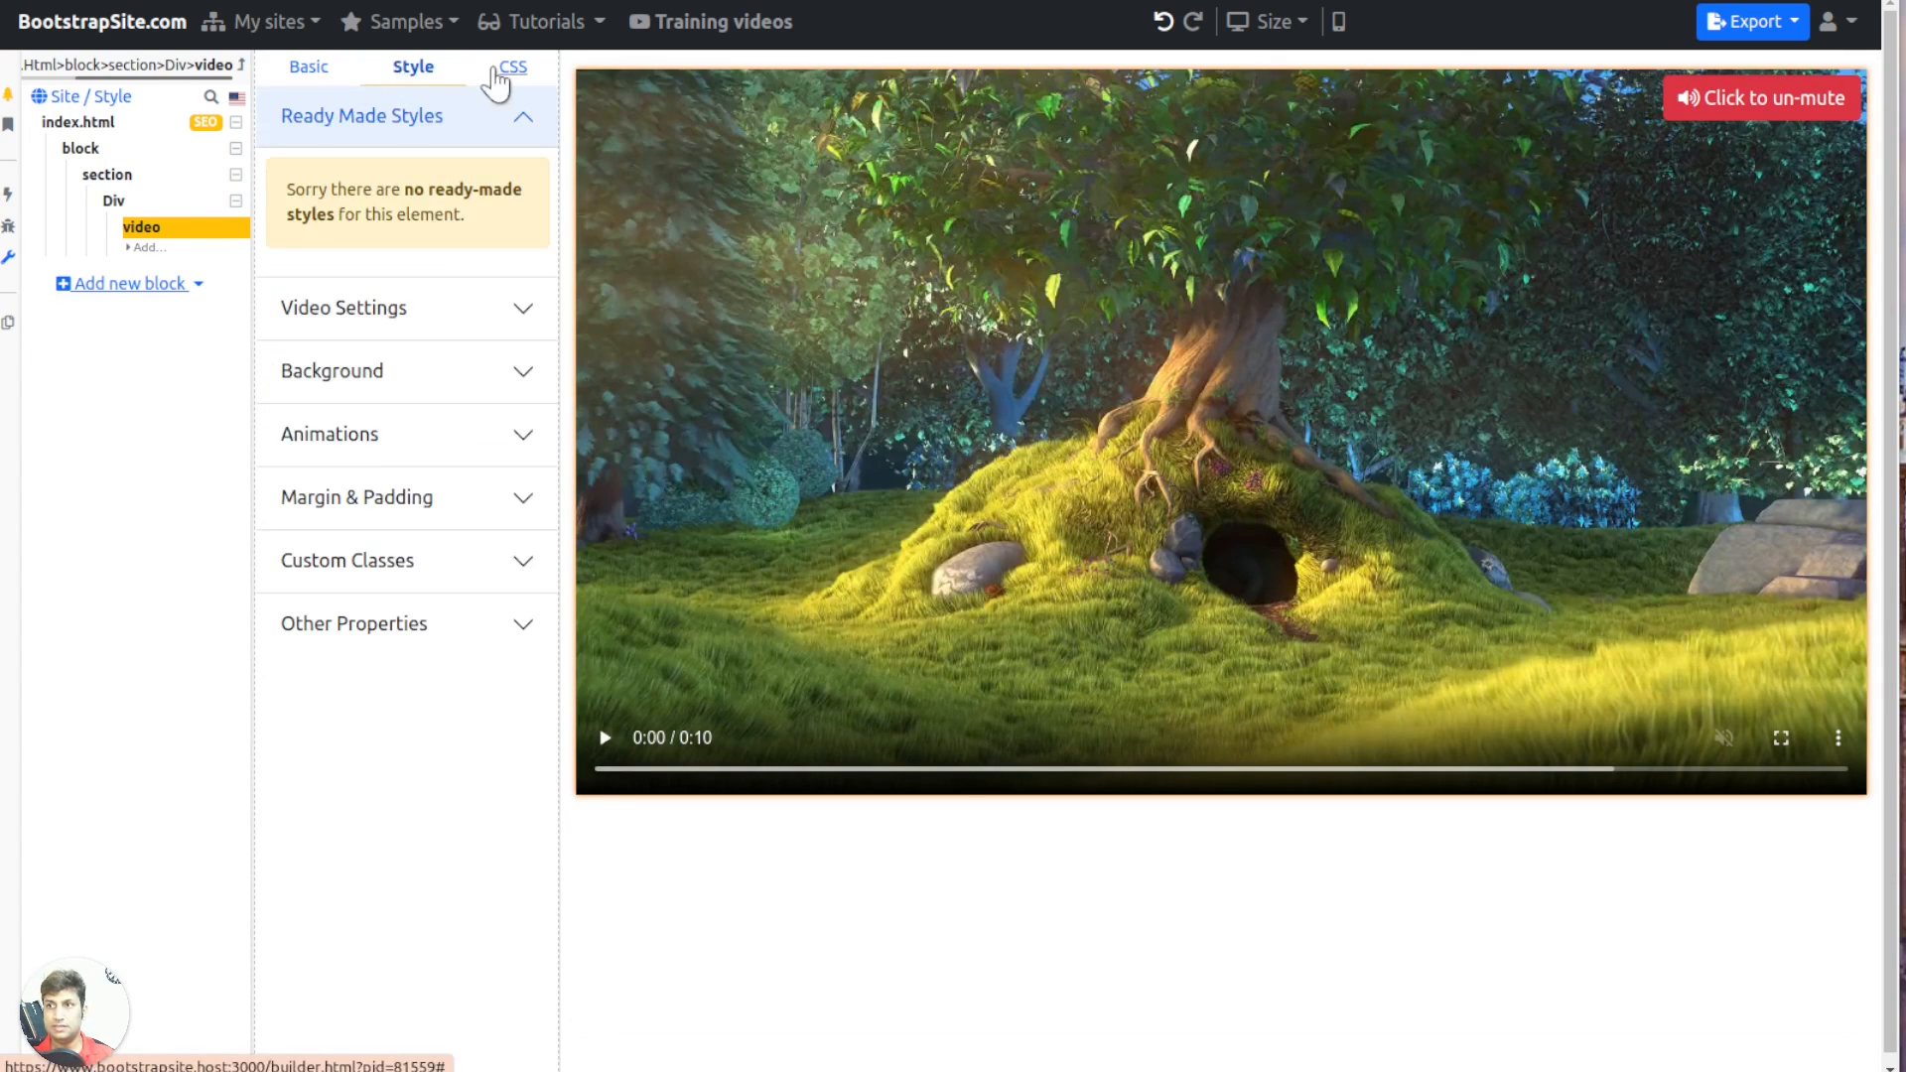